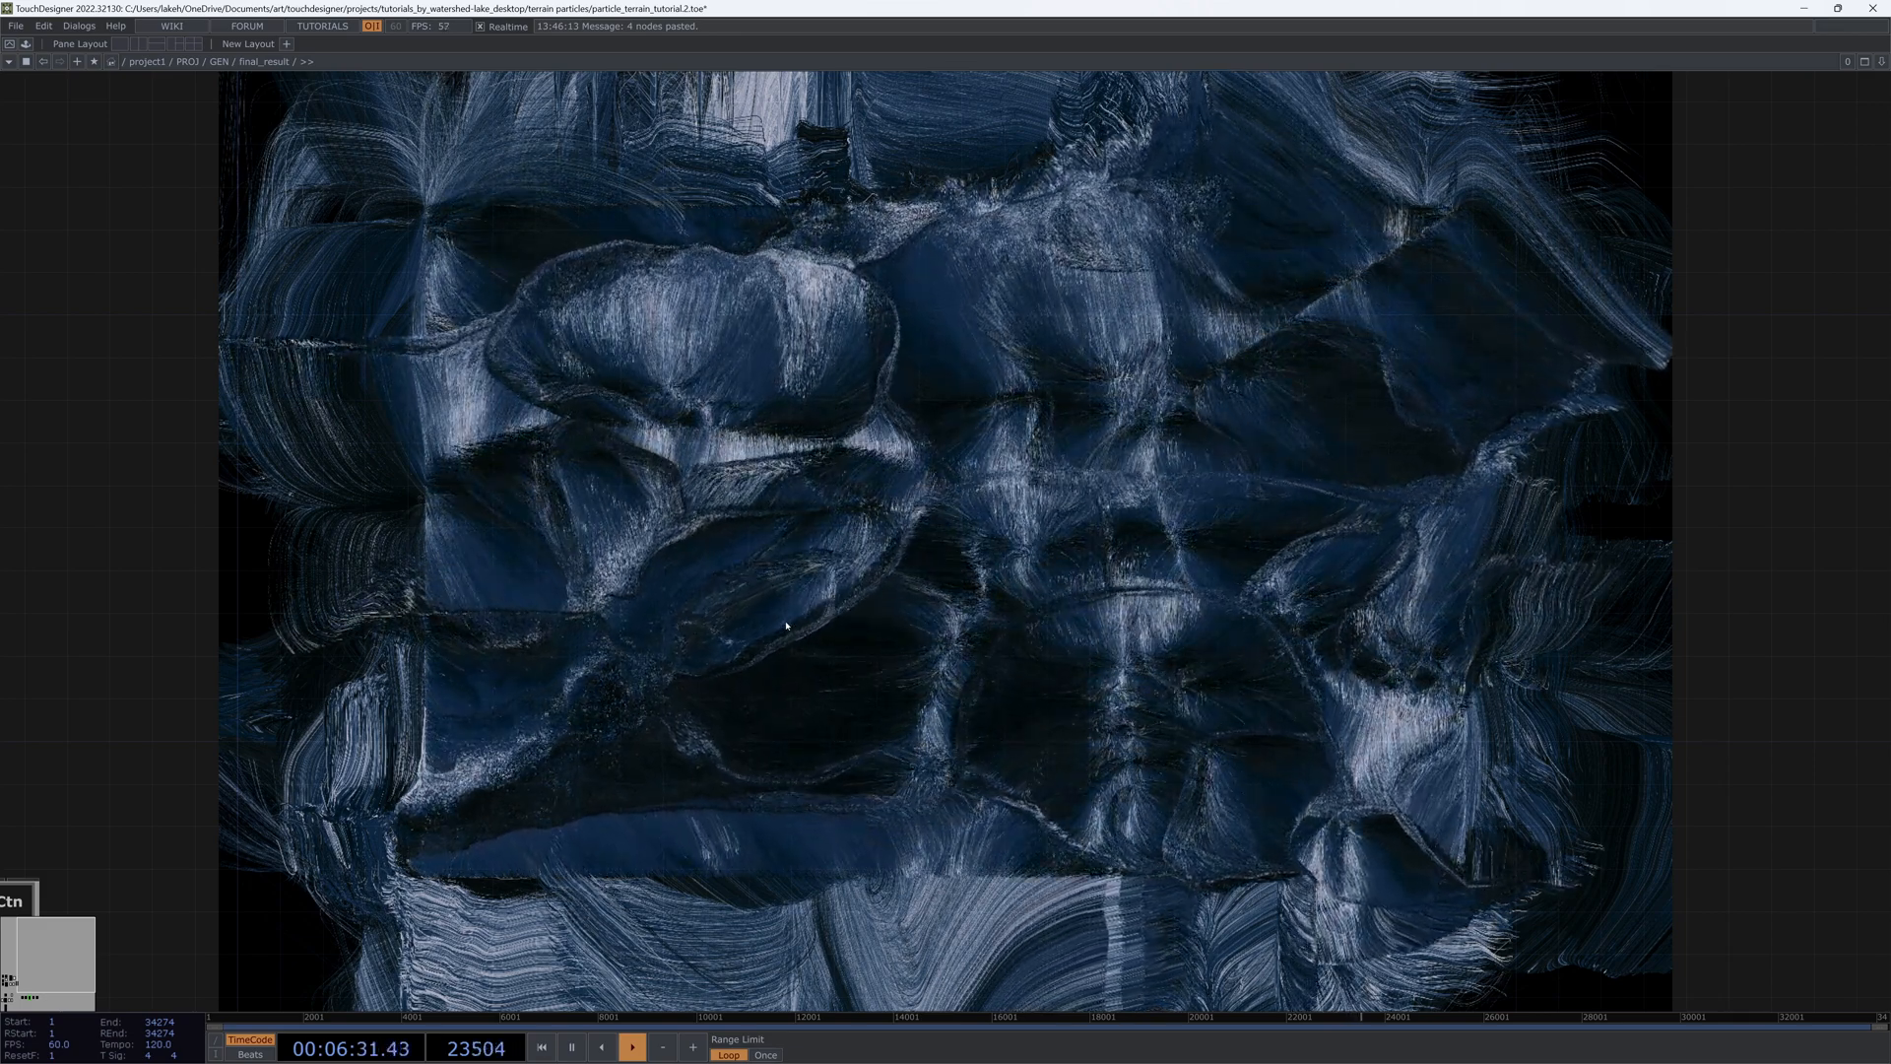
# Step: Examine the node layout inside final_result, go up to the parent GEN network, and inspect the rendered terrain preview there
pyautogui.moveTo(741, 656); pyautogui.dragTo(977, 512)
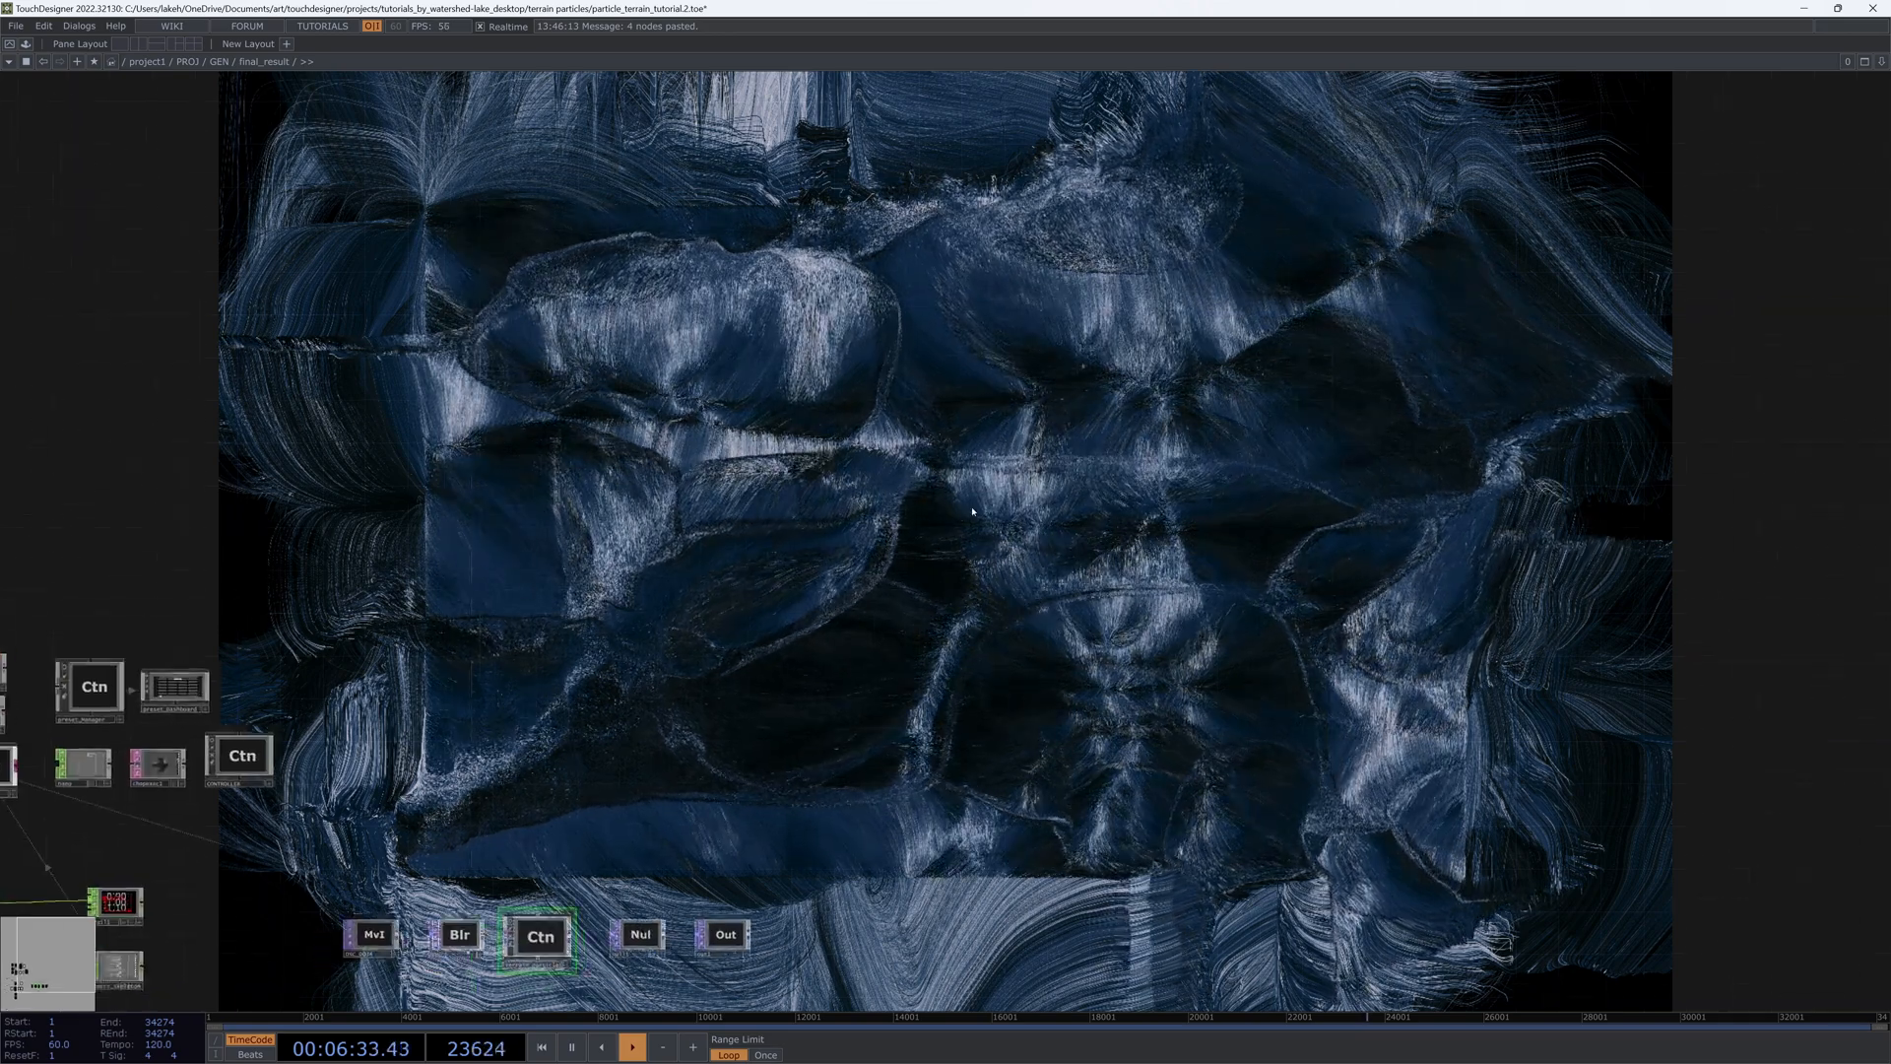
pyautogui.scroll(-1, 960, 512)
pyautogui.scroll(1, 958, 511)
pyautogui.moveTo(952, 438); pyautogui.dragTo(1398, 176)
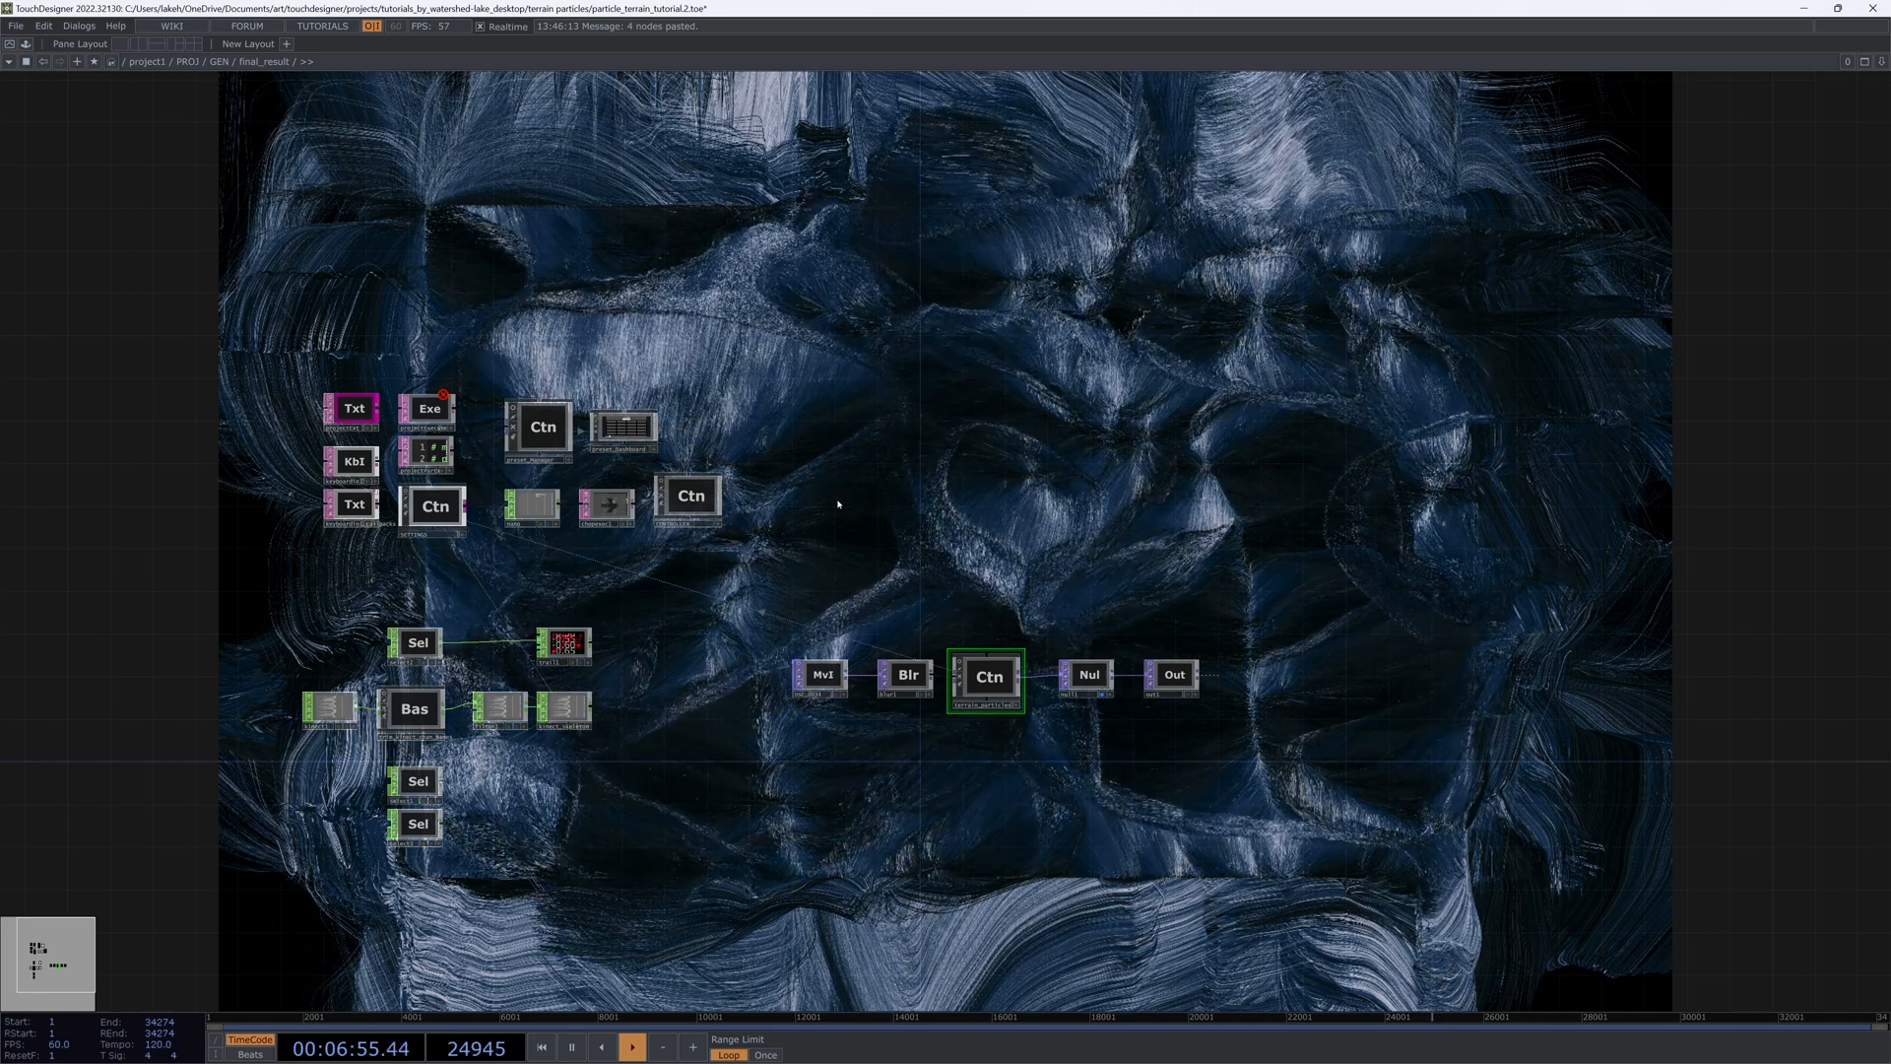
pyautogui.press('u')
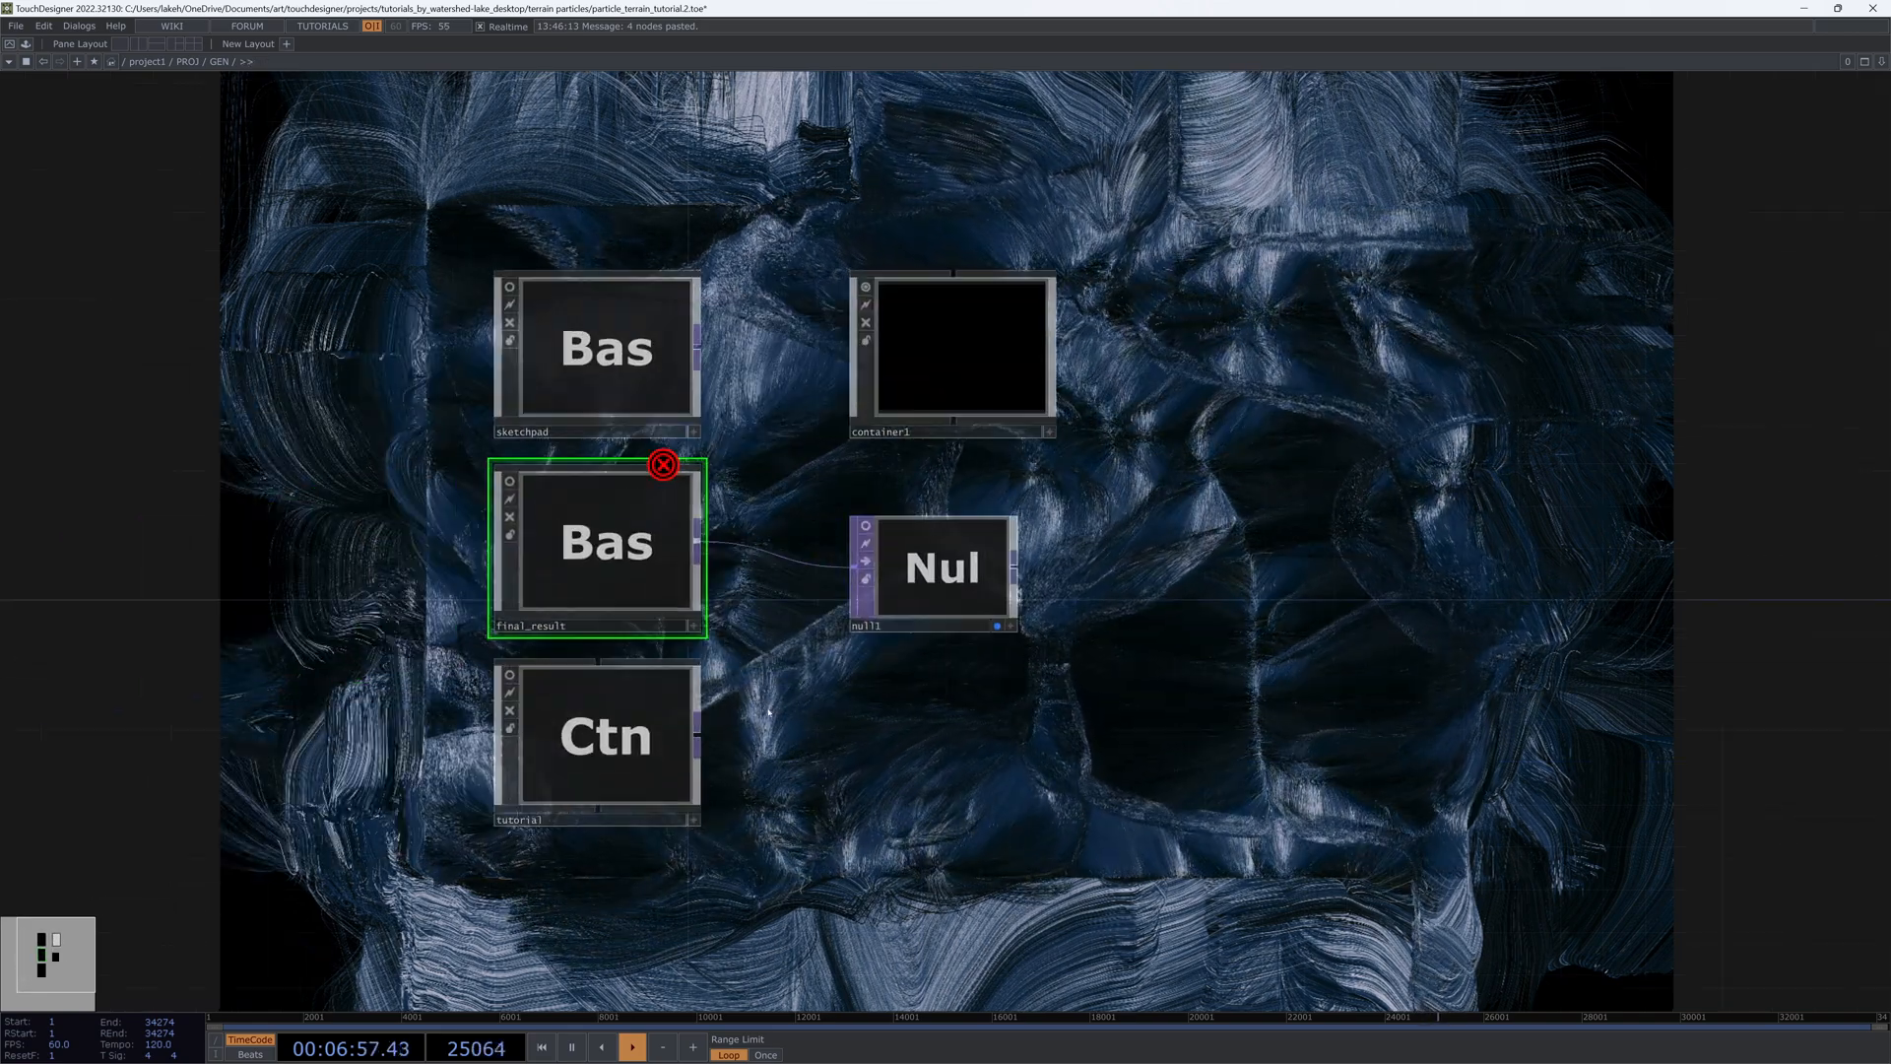
pyautogui.moveTo(697, 735); pyautogui.dragTo(854, 567)
pyautogui.moveTo(1287, 530); pyautogui.dragTo(838, 526)
pyautogui.moveTo(1120, 661)
pyautogui.mouseDown()
pyautogui.moveTo(1141, 630)
pyautogui.moveTo(1140, 655)
pyautogui.mouseUp()
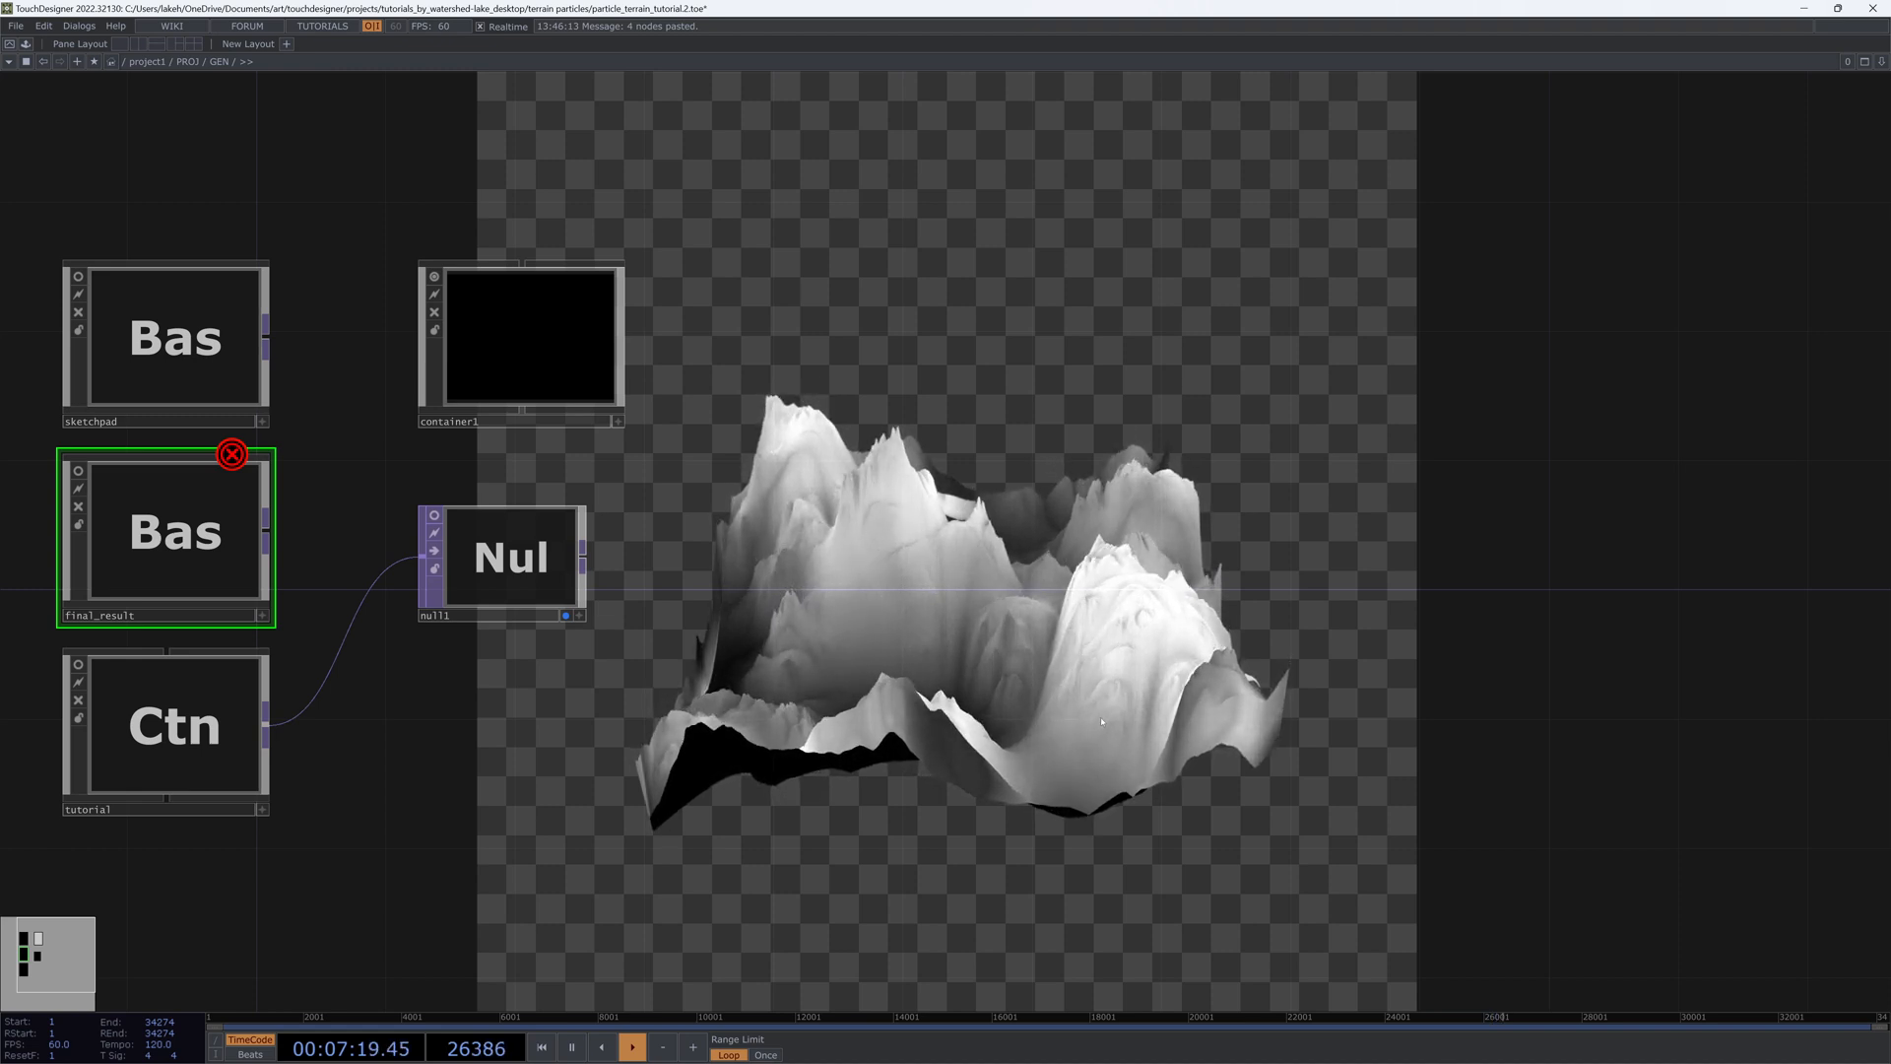
pyautogui.moveTo(564, 845)
pyautogui.mouseDown()
pyautogui.moveTo(866, 785)
pyautogui.moveTo(820, 759)
pyautogui.mouseUp()
pyautogui.moveTo(1047, 608); pyautogui.dragTo(954, 619)
pyautogui.moveTo(1000, 547); pyautogui.dragTo(1086, 654)
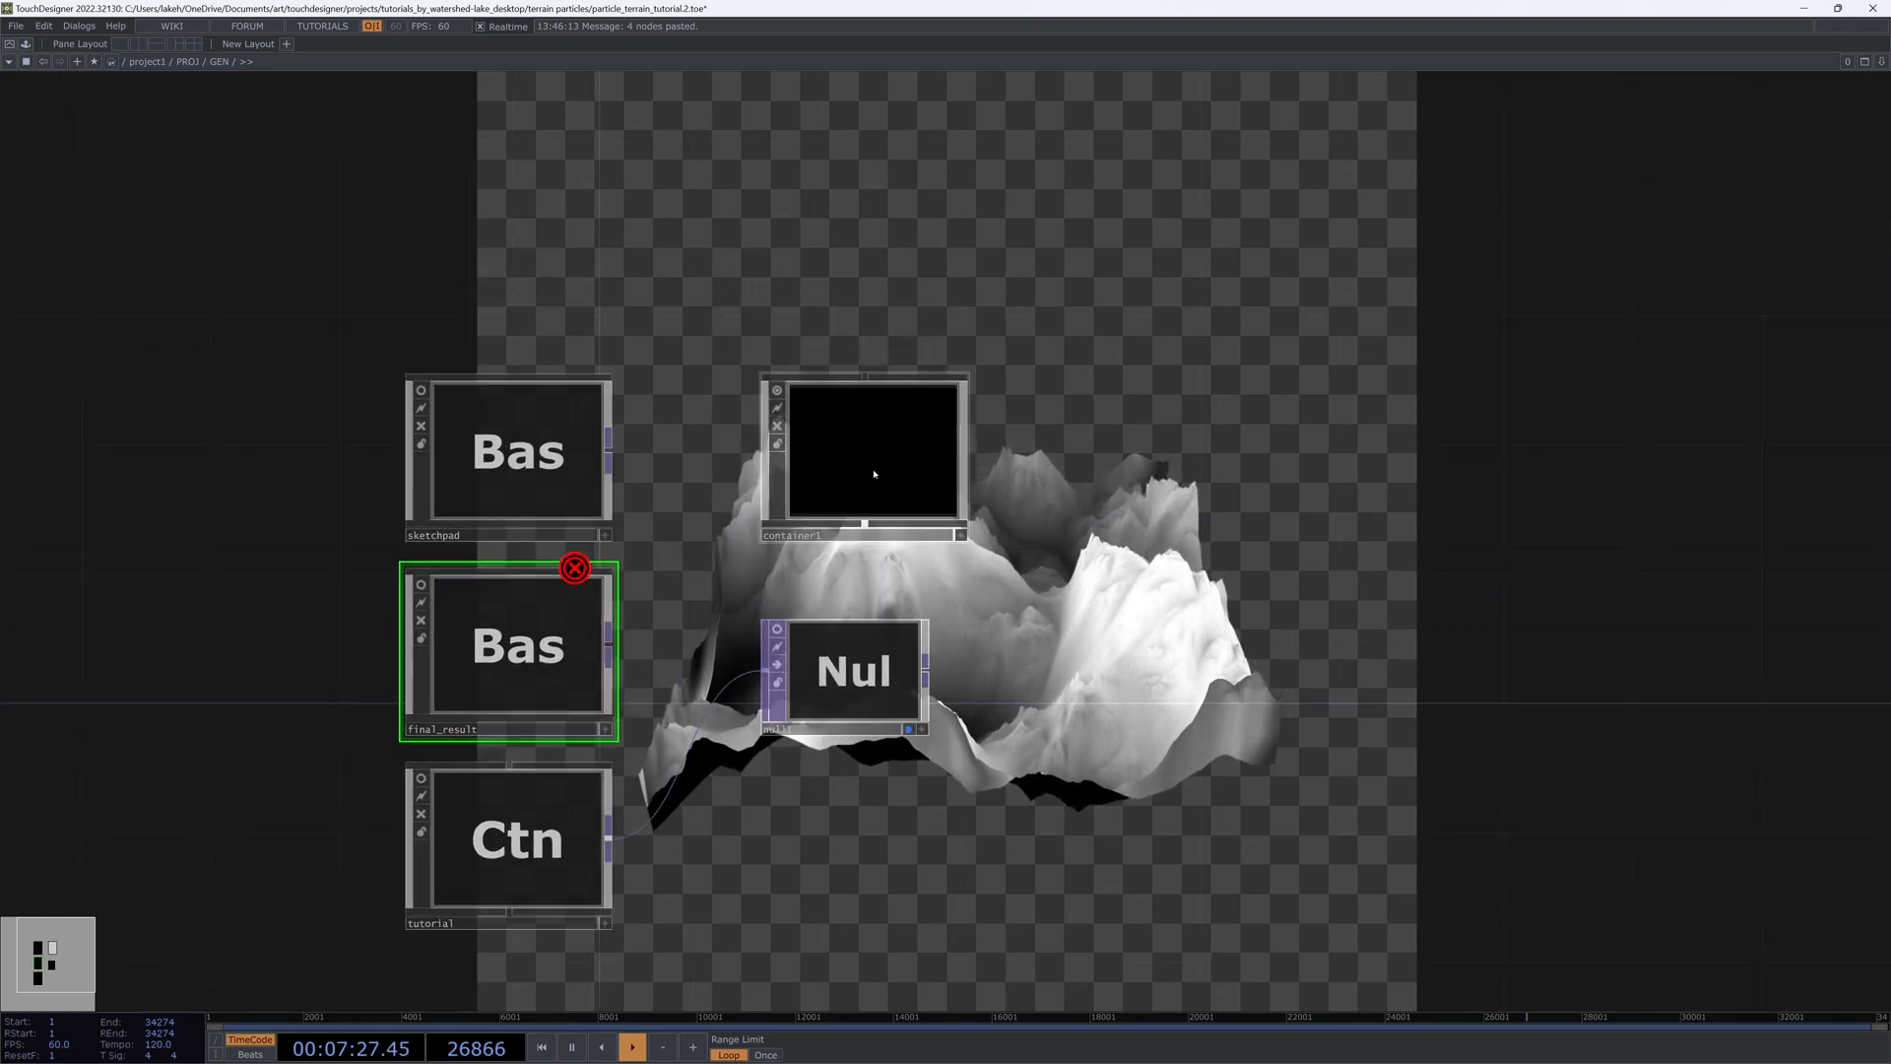
# Step: Enter container1 and find empty network space beside its Movie File In nodes
pyautogui.click(874, 467)
pyautogui.press('i')
pyautogui.moveTo(1298, 517); pyautogui.dragTo(722, 526)
pyautogui.moveTo(958, 540); pyautogui.dragTo(832, 502)
pyautogui.moveTo(1261, 594); pyautogui.dragTo(955, 631)
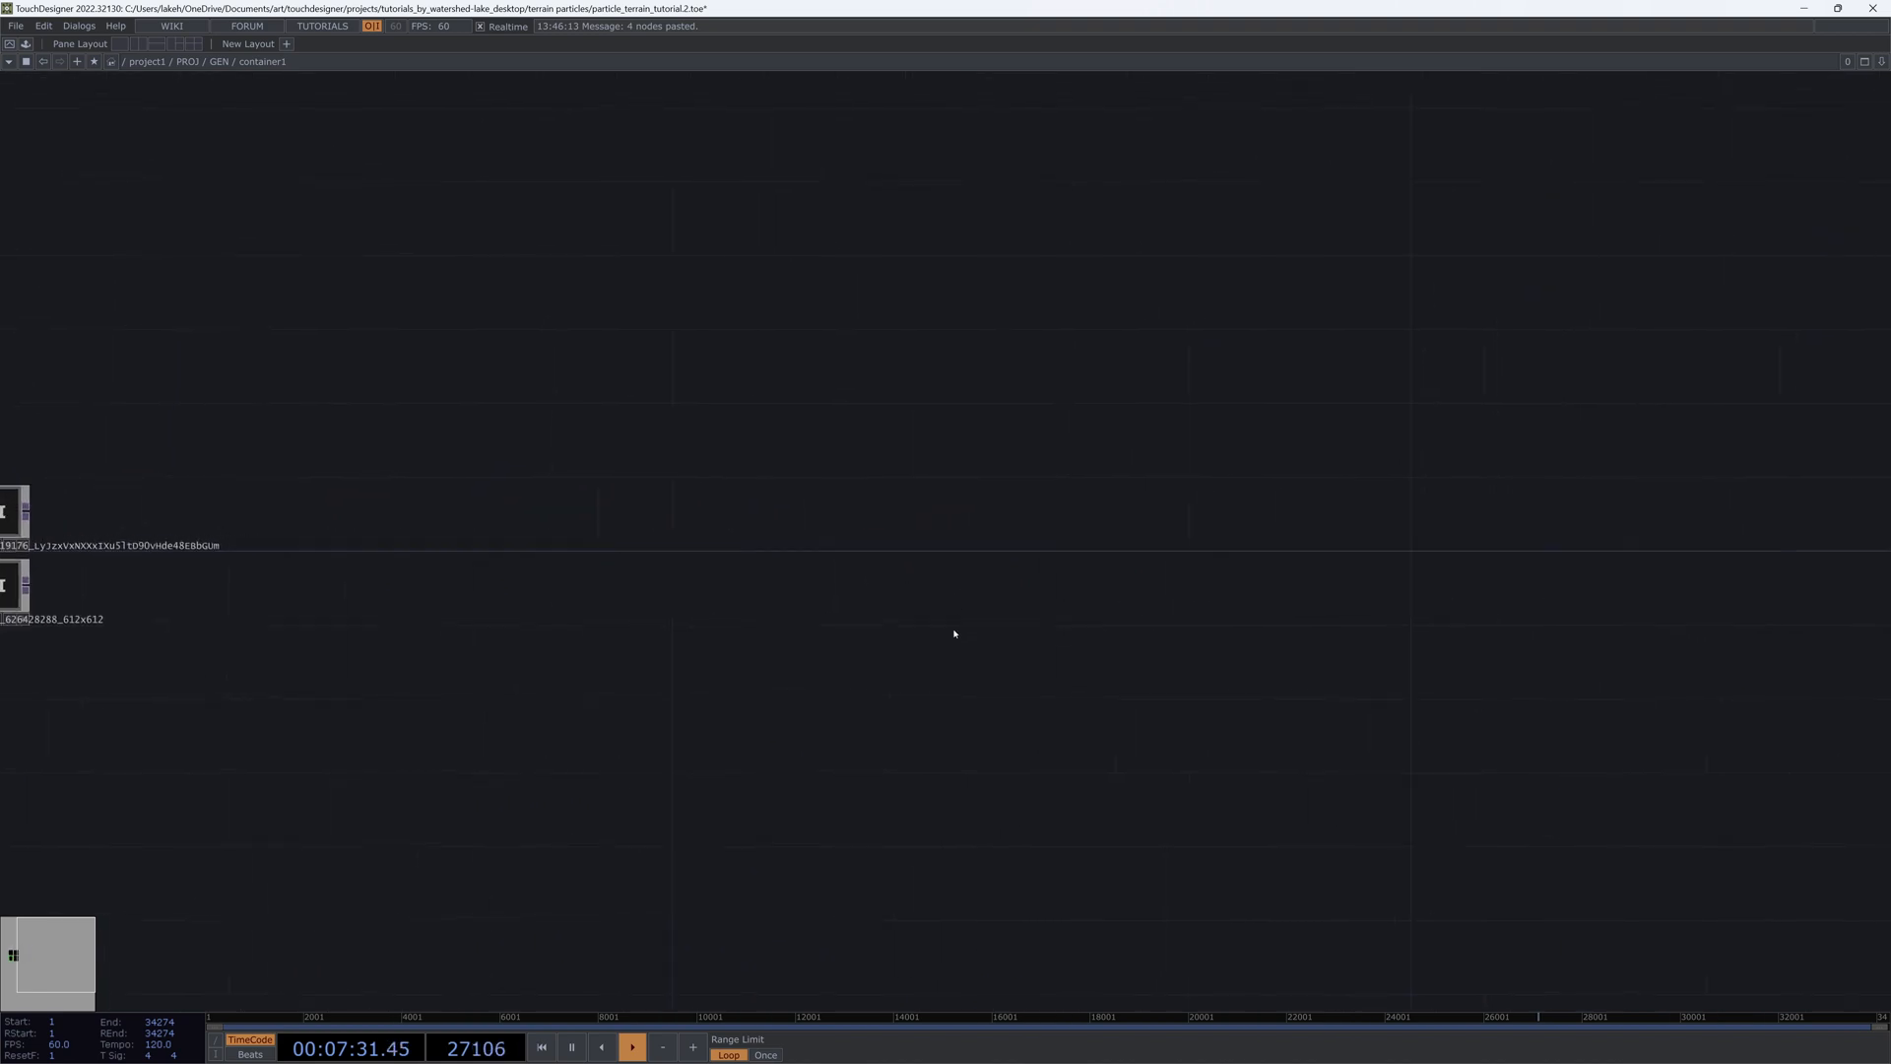
pyautogui.moveTo(791, 650); pyautogui.dragTo(858, 660)
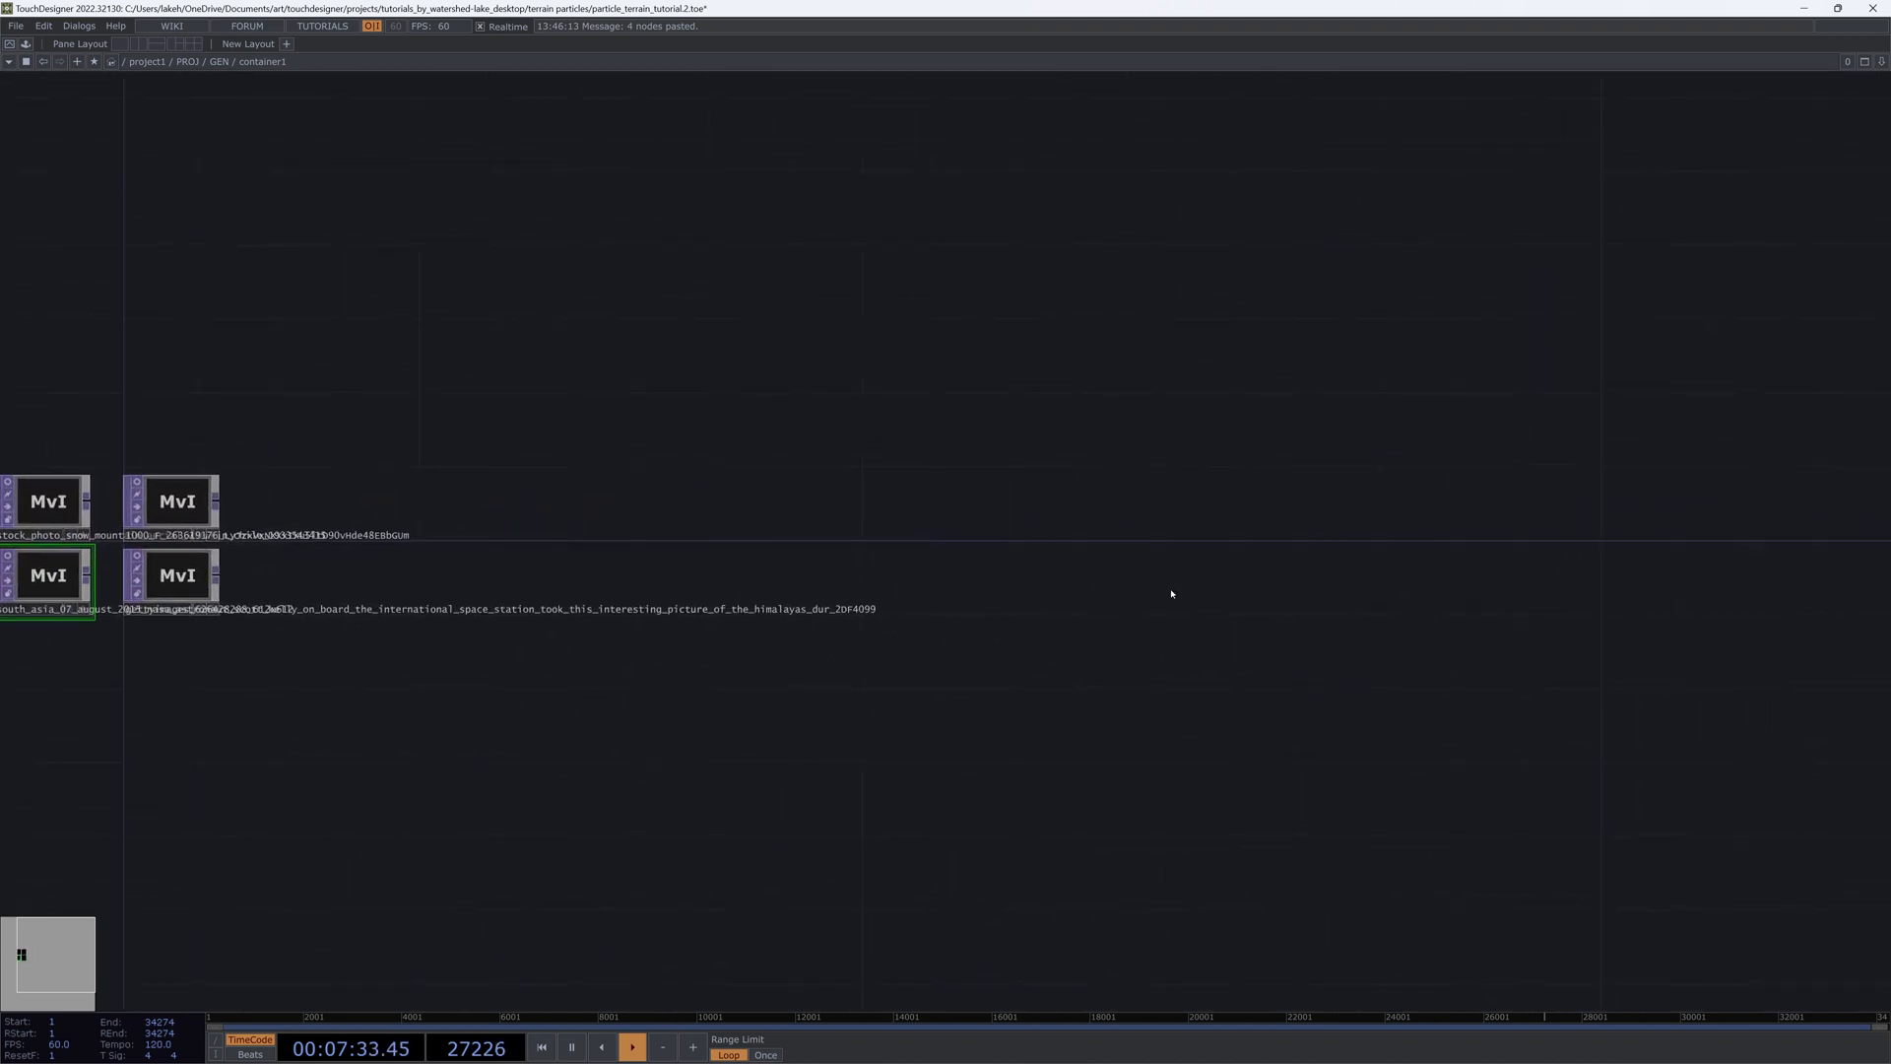
# Step: Add a Noise TOP in the empty space of the container1 network
pyautogui.press('Tab')
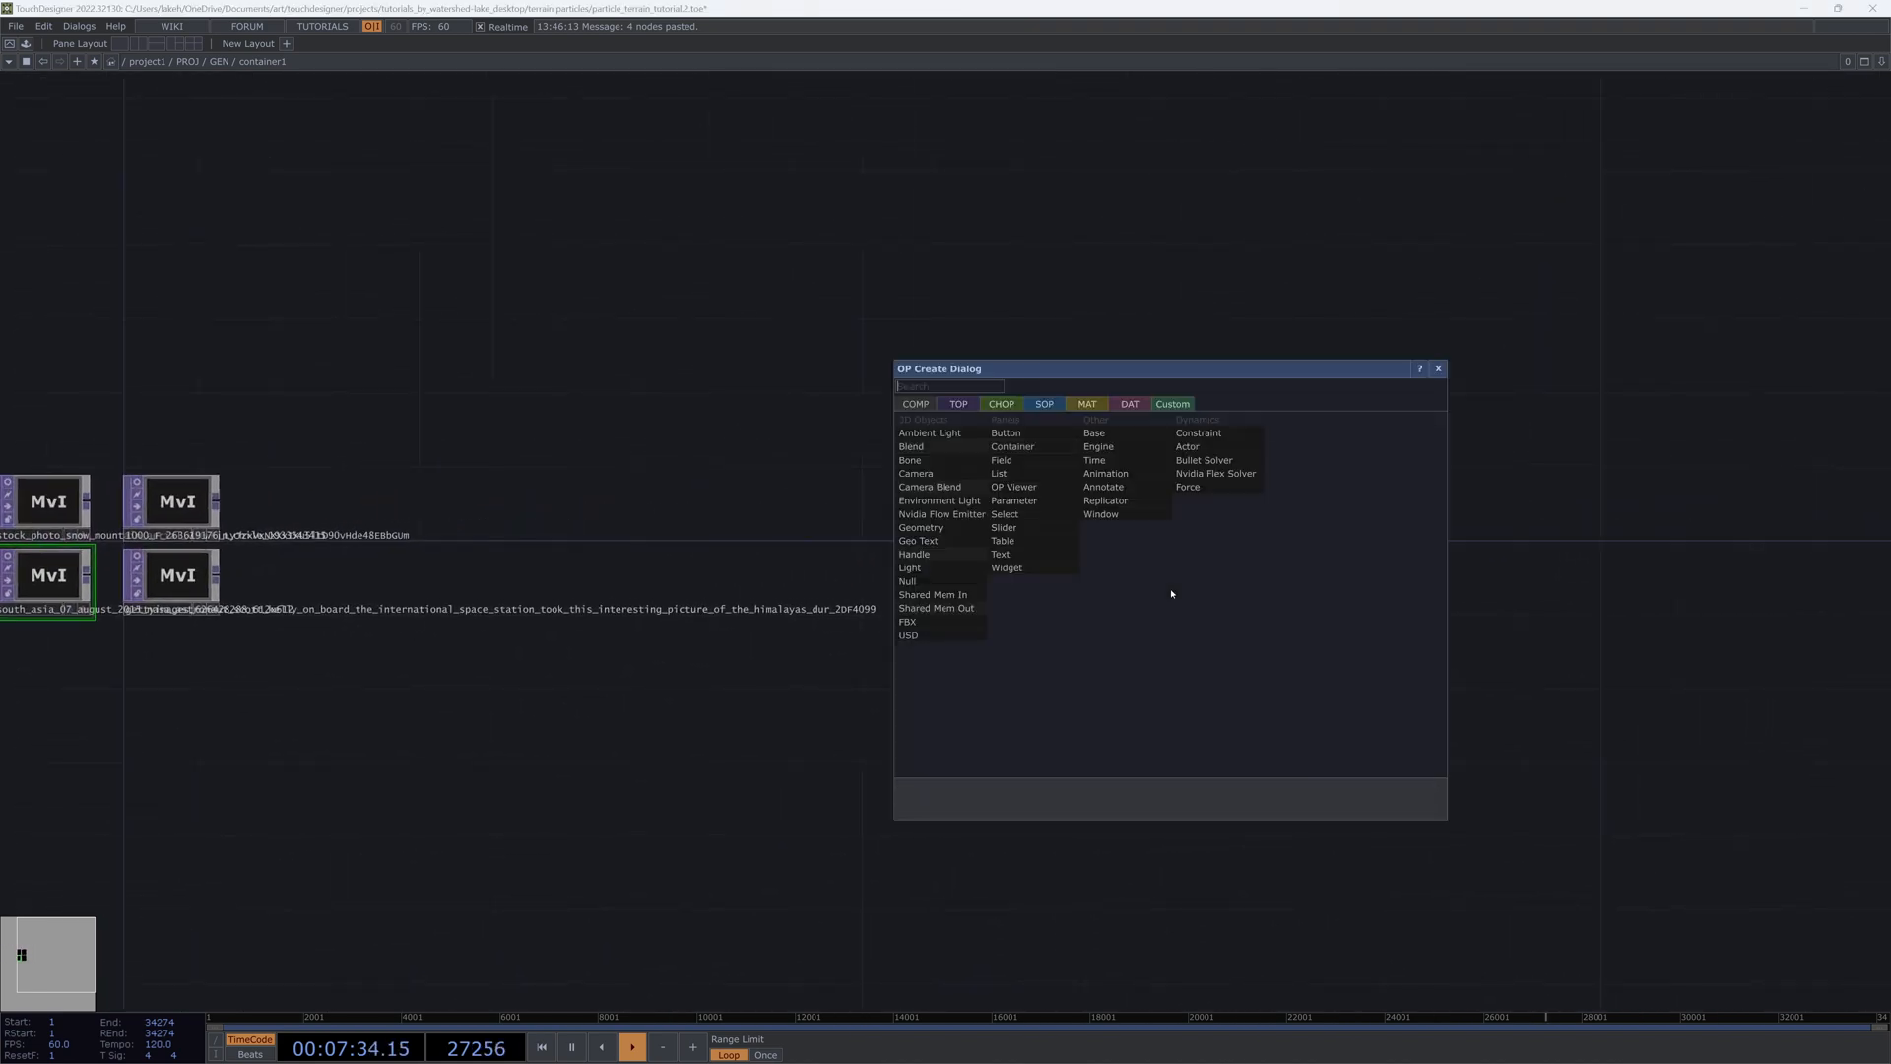
pyautogui.click(959, 403)
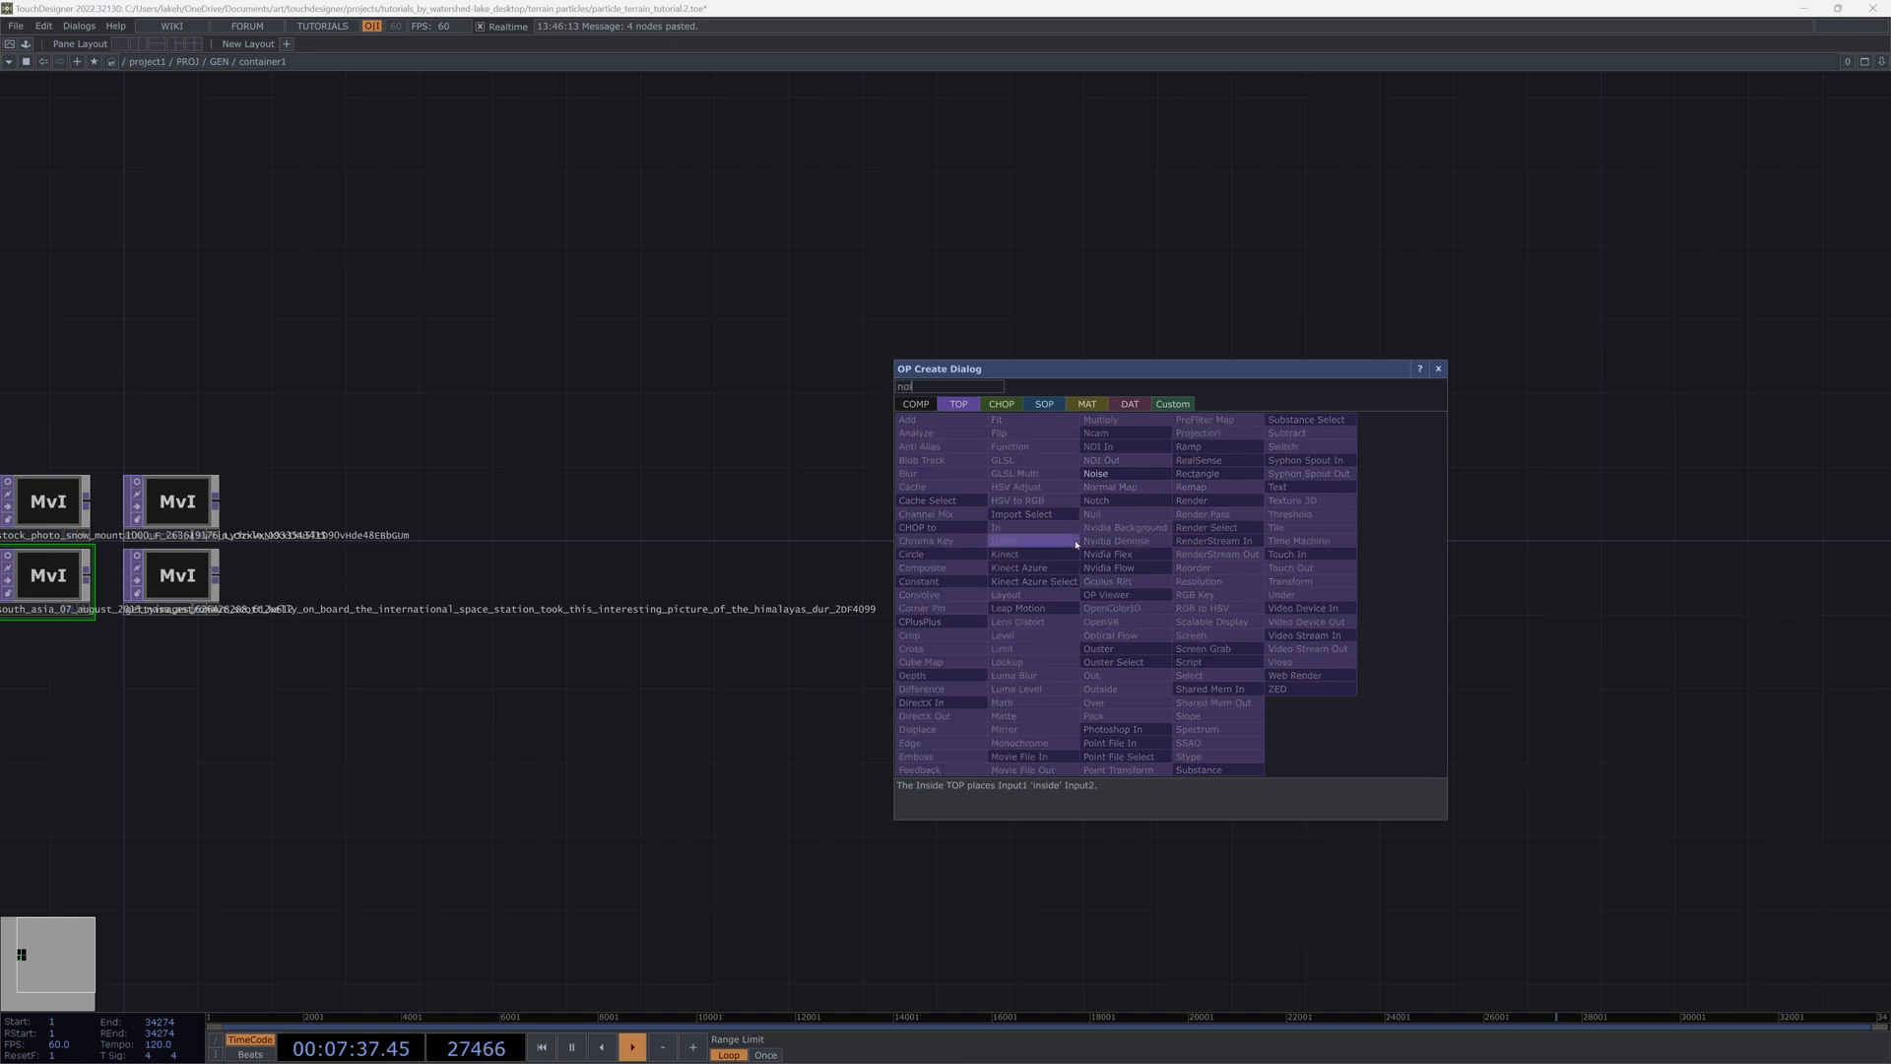
pyautogui.click(1098, 474)
pyautogui.click(1040, 531)
# Step: Add a Grid SOP to the right of the Noise TOP
pyautogui.moveTo(1228, 544); pyautogui.dragTo(943, 603)
pyautogui.press('Tab')
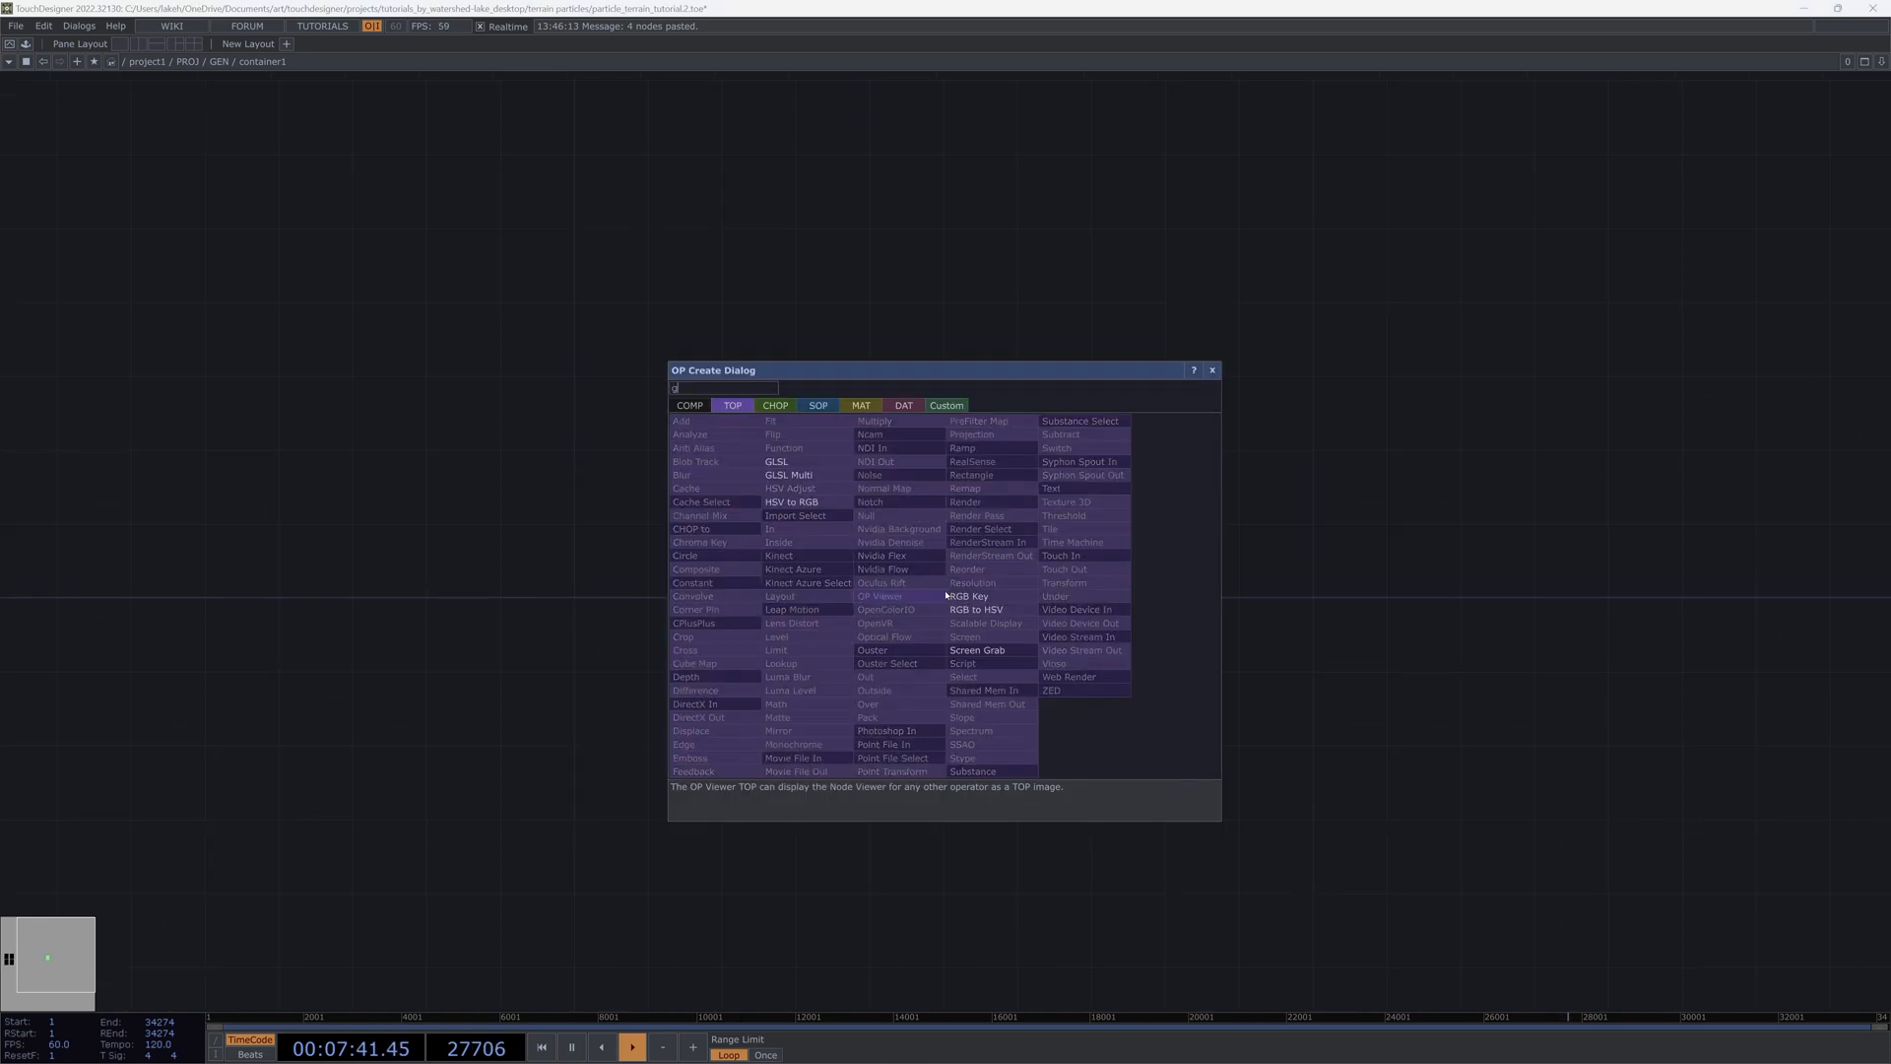
pyautogui.click(809, 407)
pyautogui.write('gr')
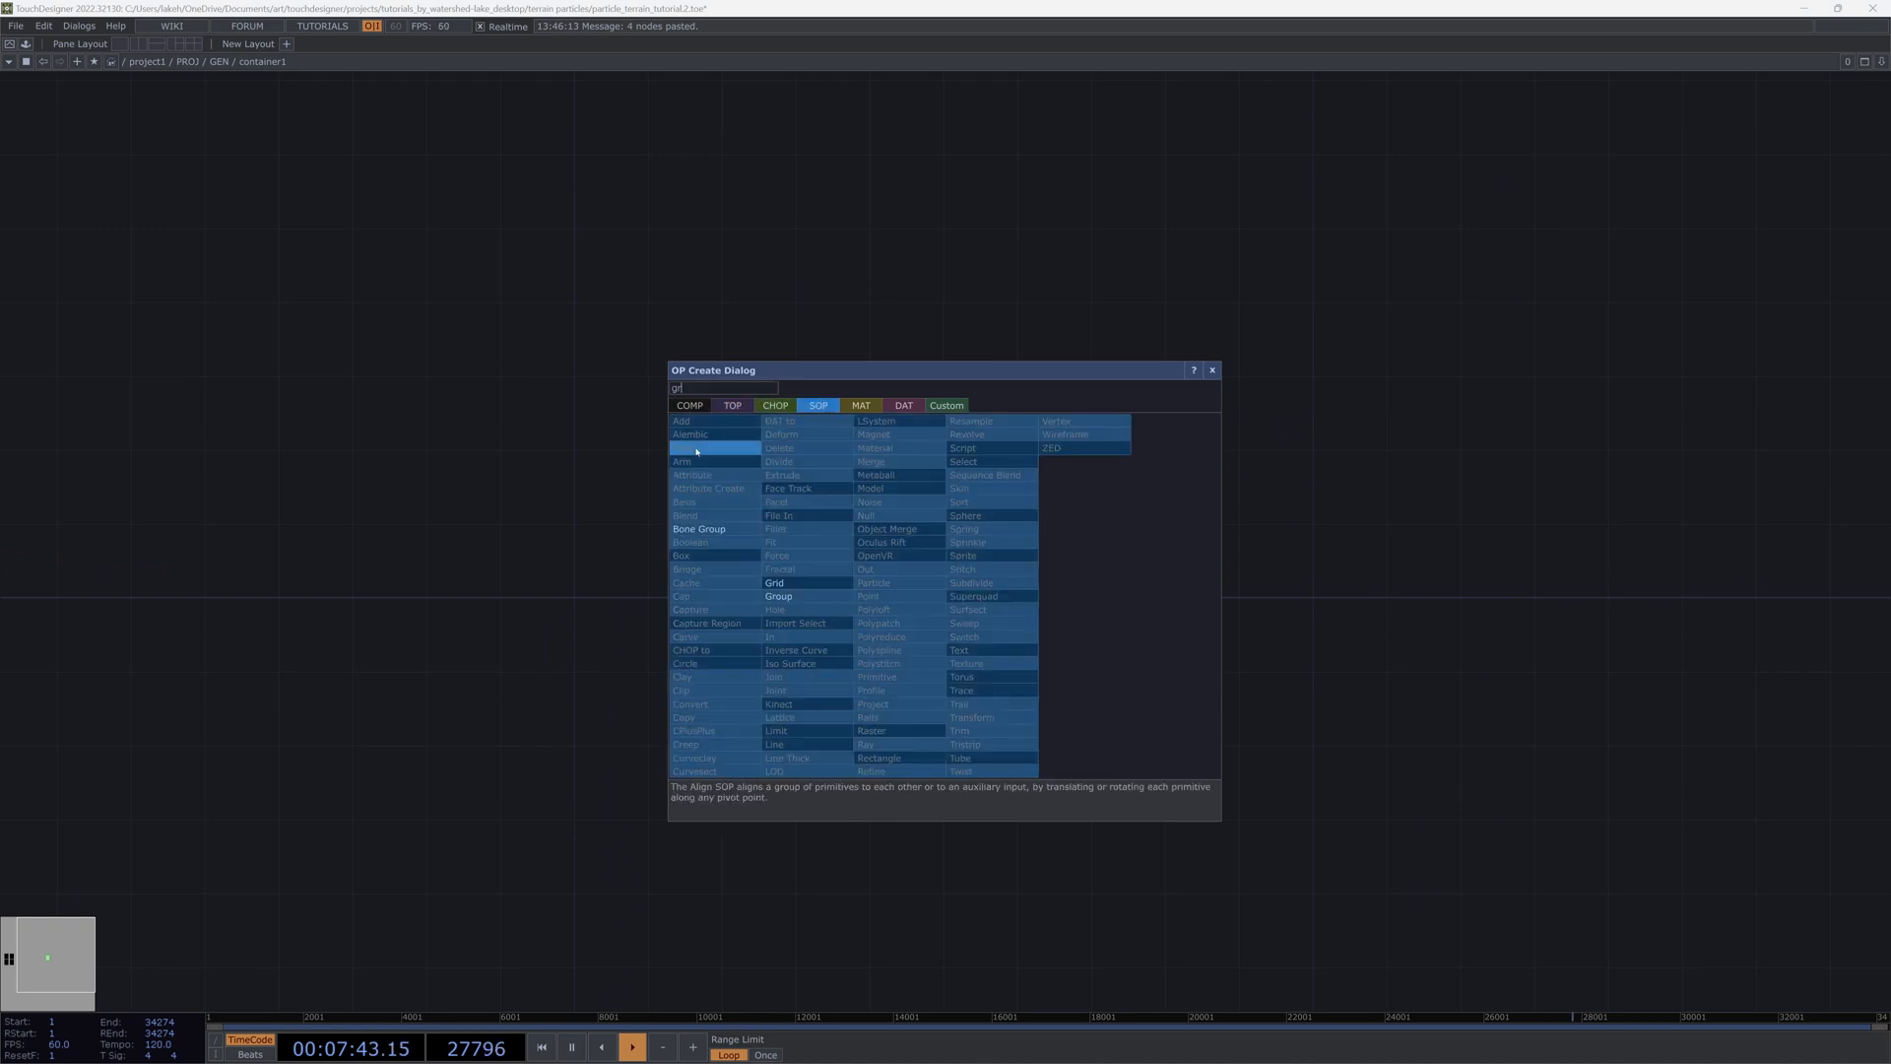
pyautogui.click(777, 583)
pyautogui.click(954, 562)
# Step: Set the Grid SOP's rows and columns to 500 each
pyautogui.moveTo(1191, 528); pyautogui.dragTo(1031, 530)
pyautogui.press('p')
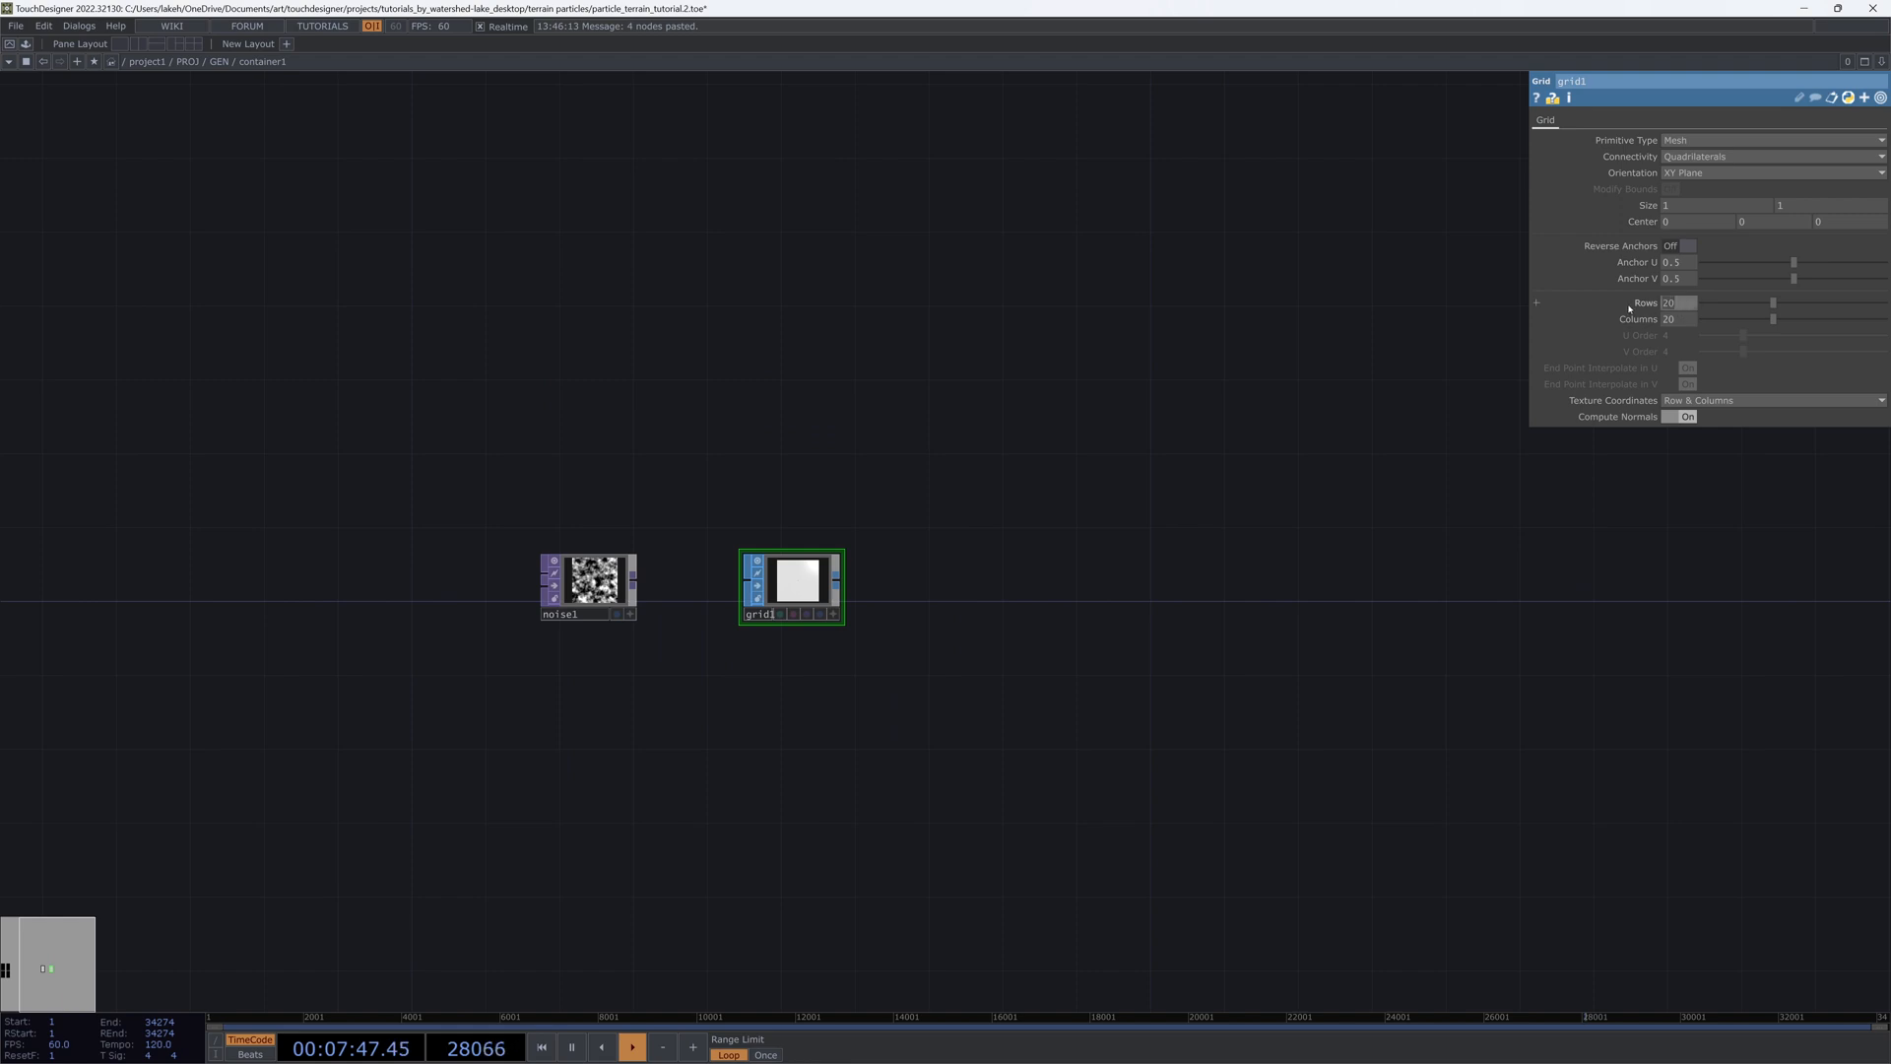
pyautogui.write('500')
pyautogui.moveTo(1691, 321); pyautogui.dragTo(1270, 359)
pyautogui.write('500')
pyautogui.press('Return')
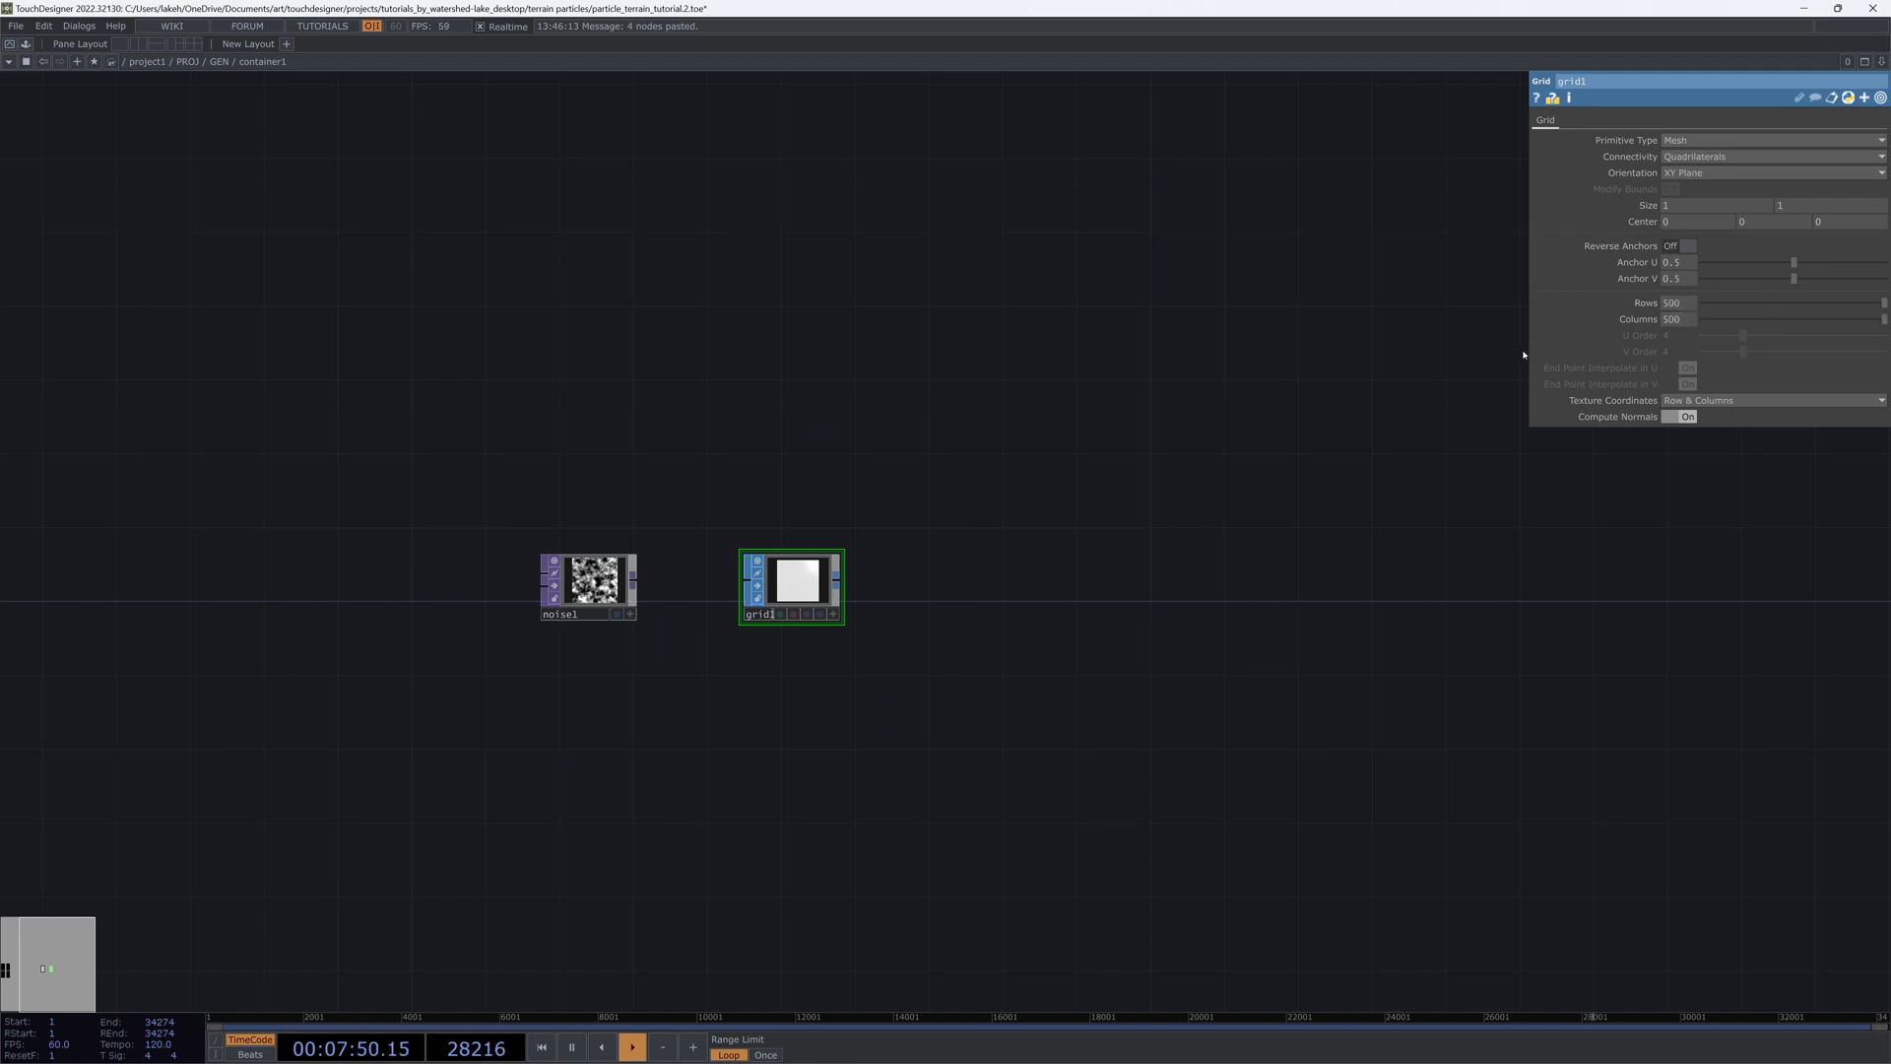
# Step: Connect an Attribute Create SOP to the Grid's output and enable Compute Normals and Compute Tangents
pyautogui.click(838, 583)
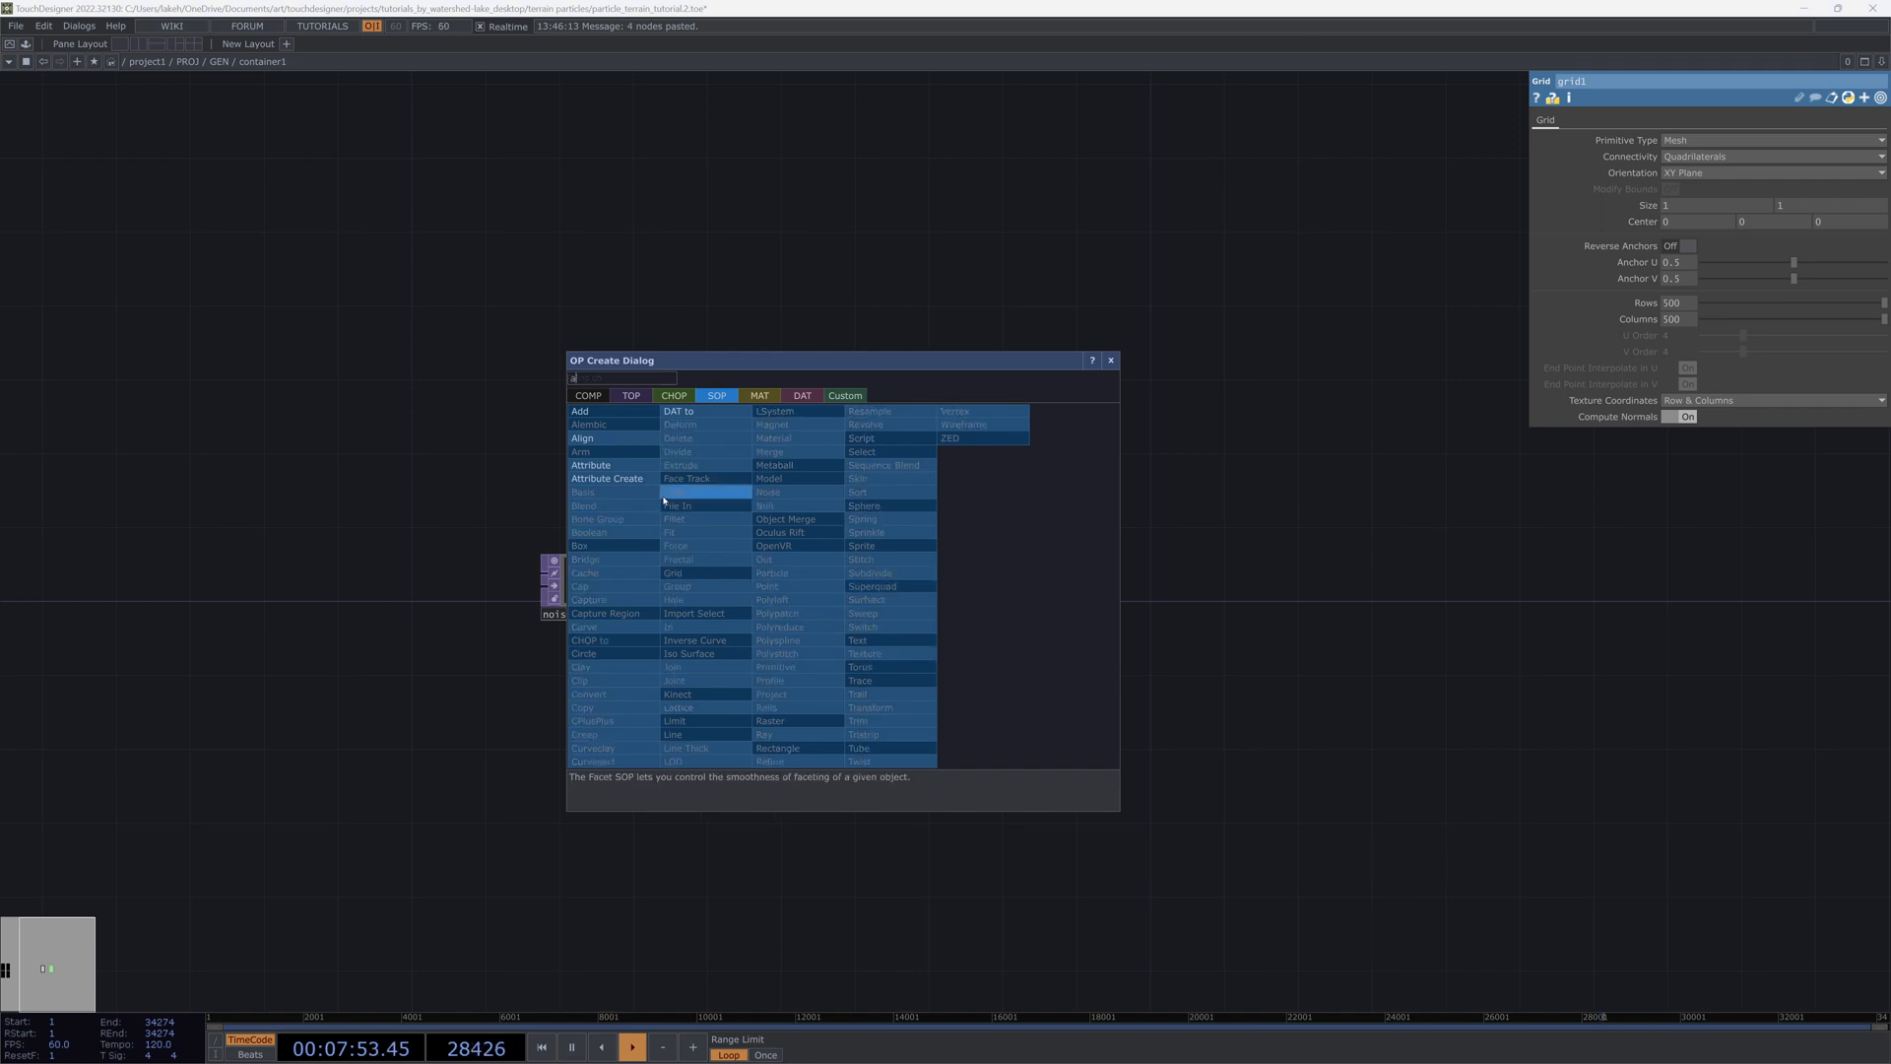
pyautogui.click(627, 468)
pyautogui.click(920, 588)
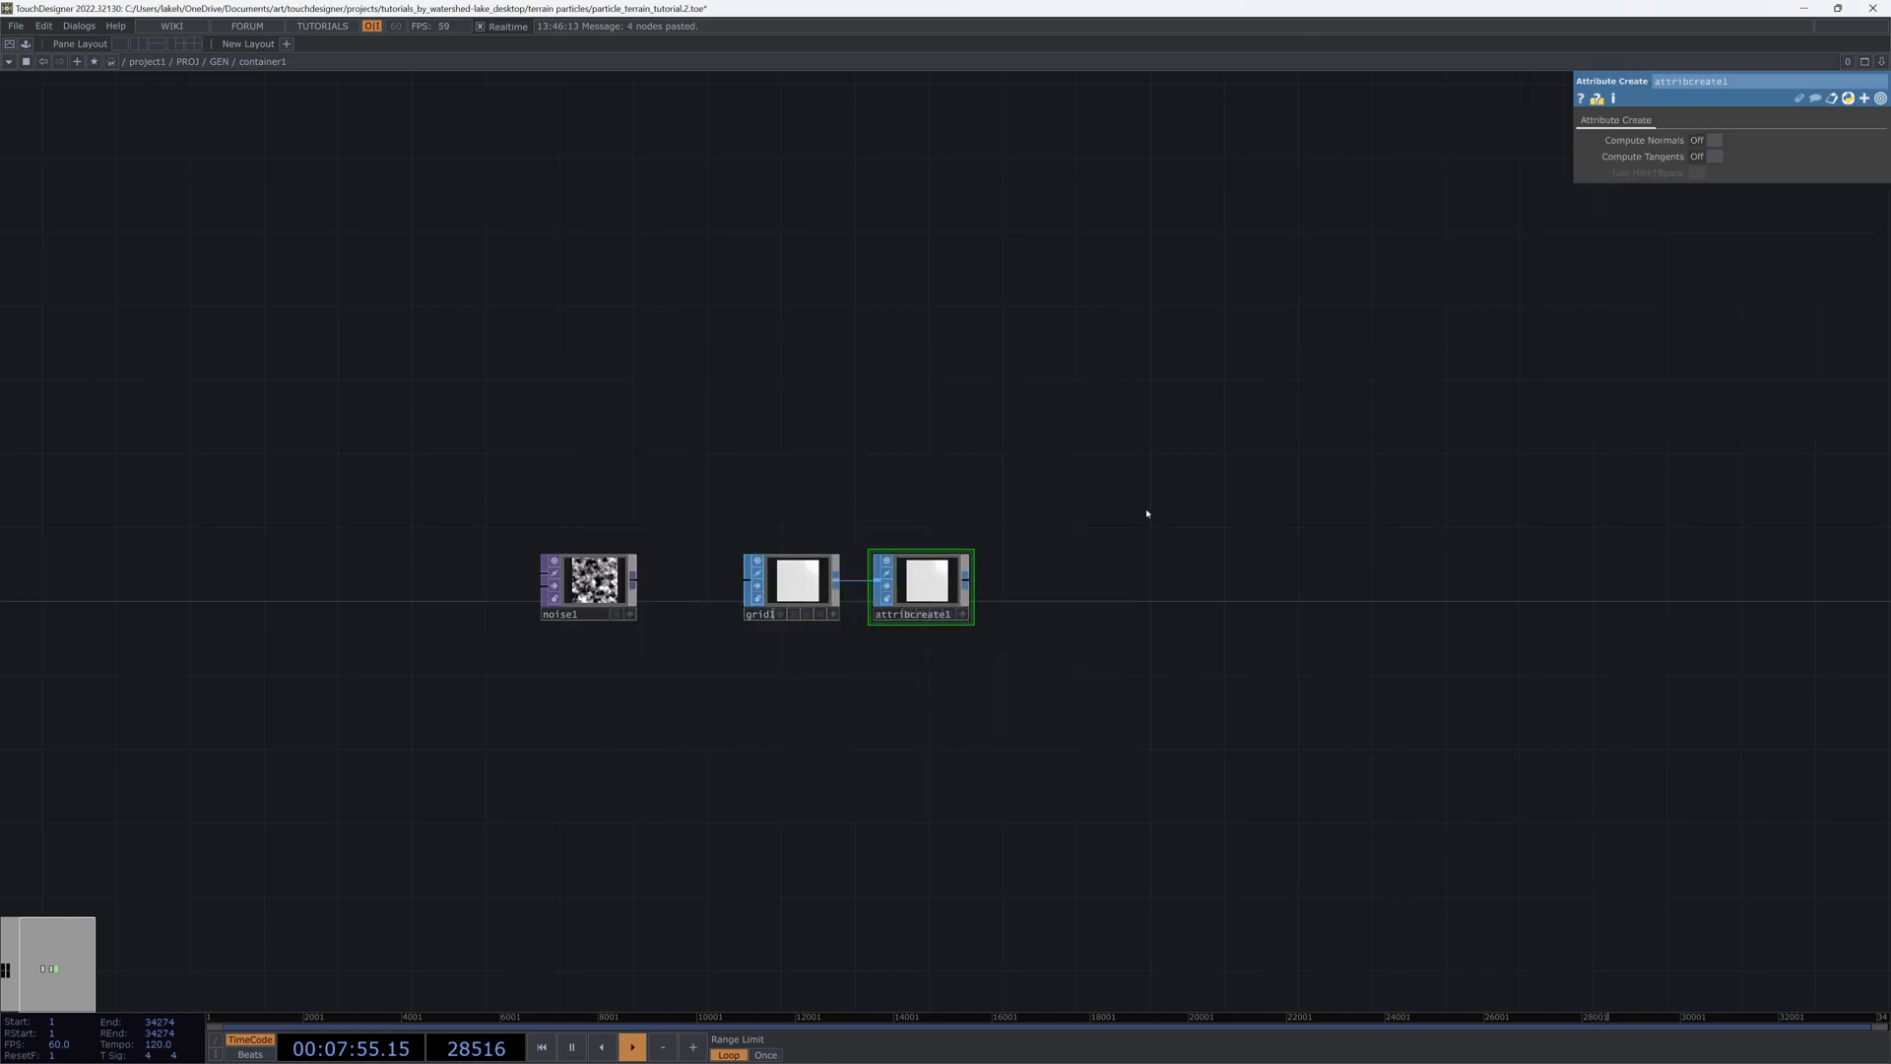
pyautogui.click(1712, 141)
pyautogui.click(1707, 158)
# Step: Connect a Null SOP to the output of the Attribute Create SOP
pyautogui.moveTo(1175, 541); pyautogui.dragTo(1022, 558)
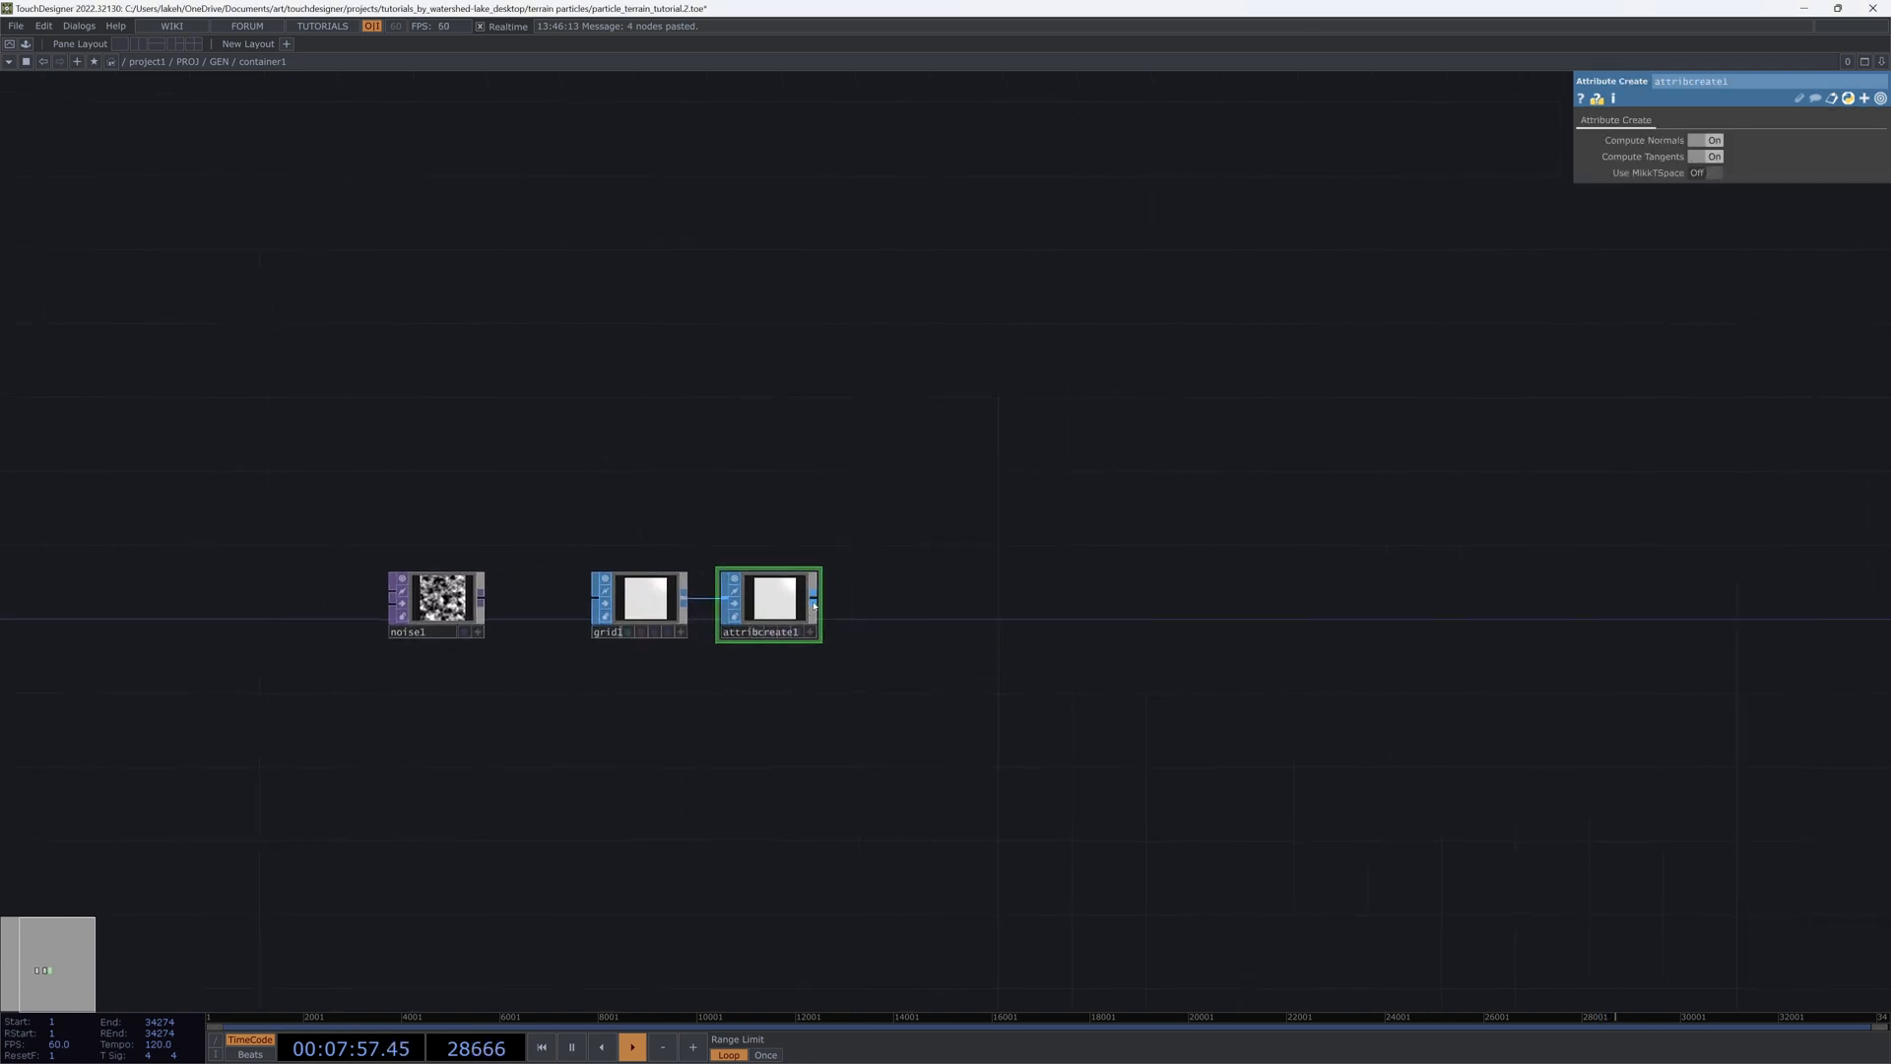
pyautogui.hotkey('ctrl', 'alt', 'n')
pyautogui.click(900, 603)
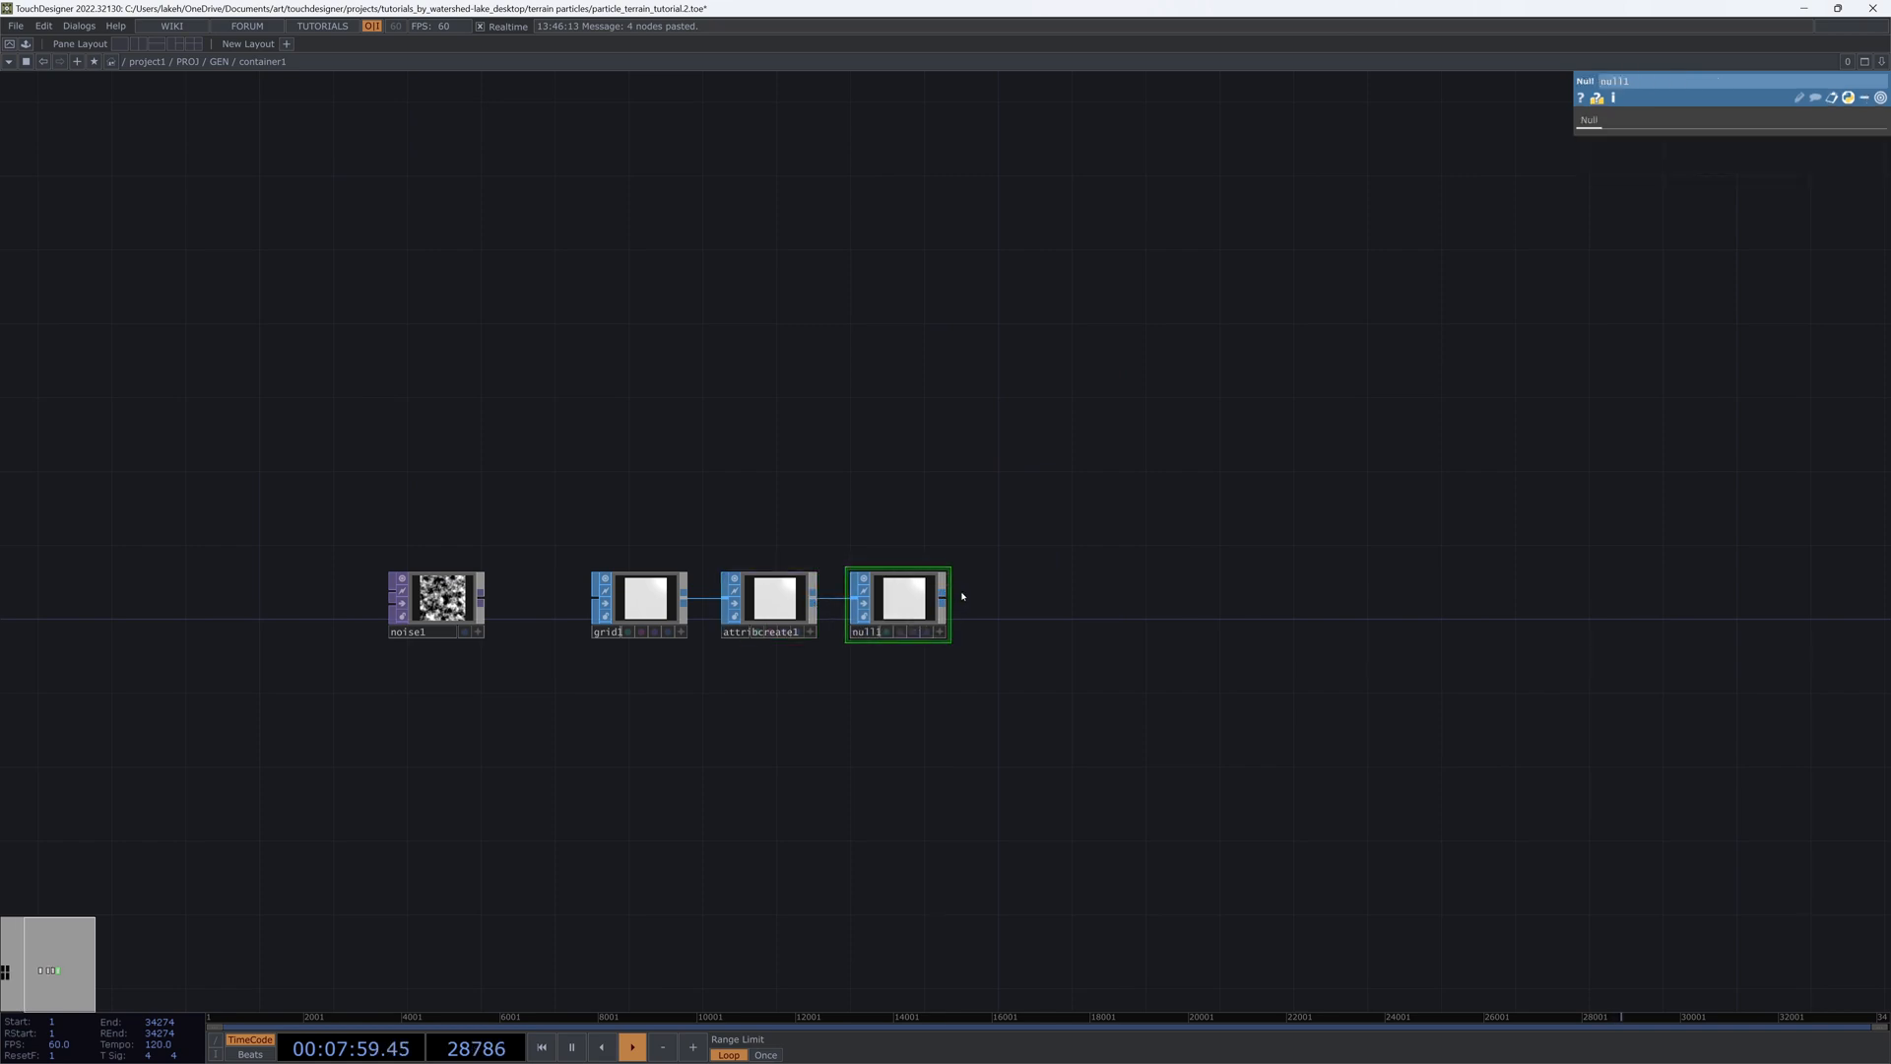
pyautogui.rightClick(949, 598)
pyautogui.click(695, 416)
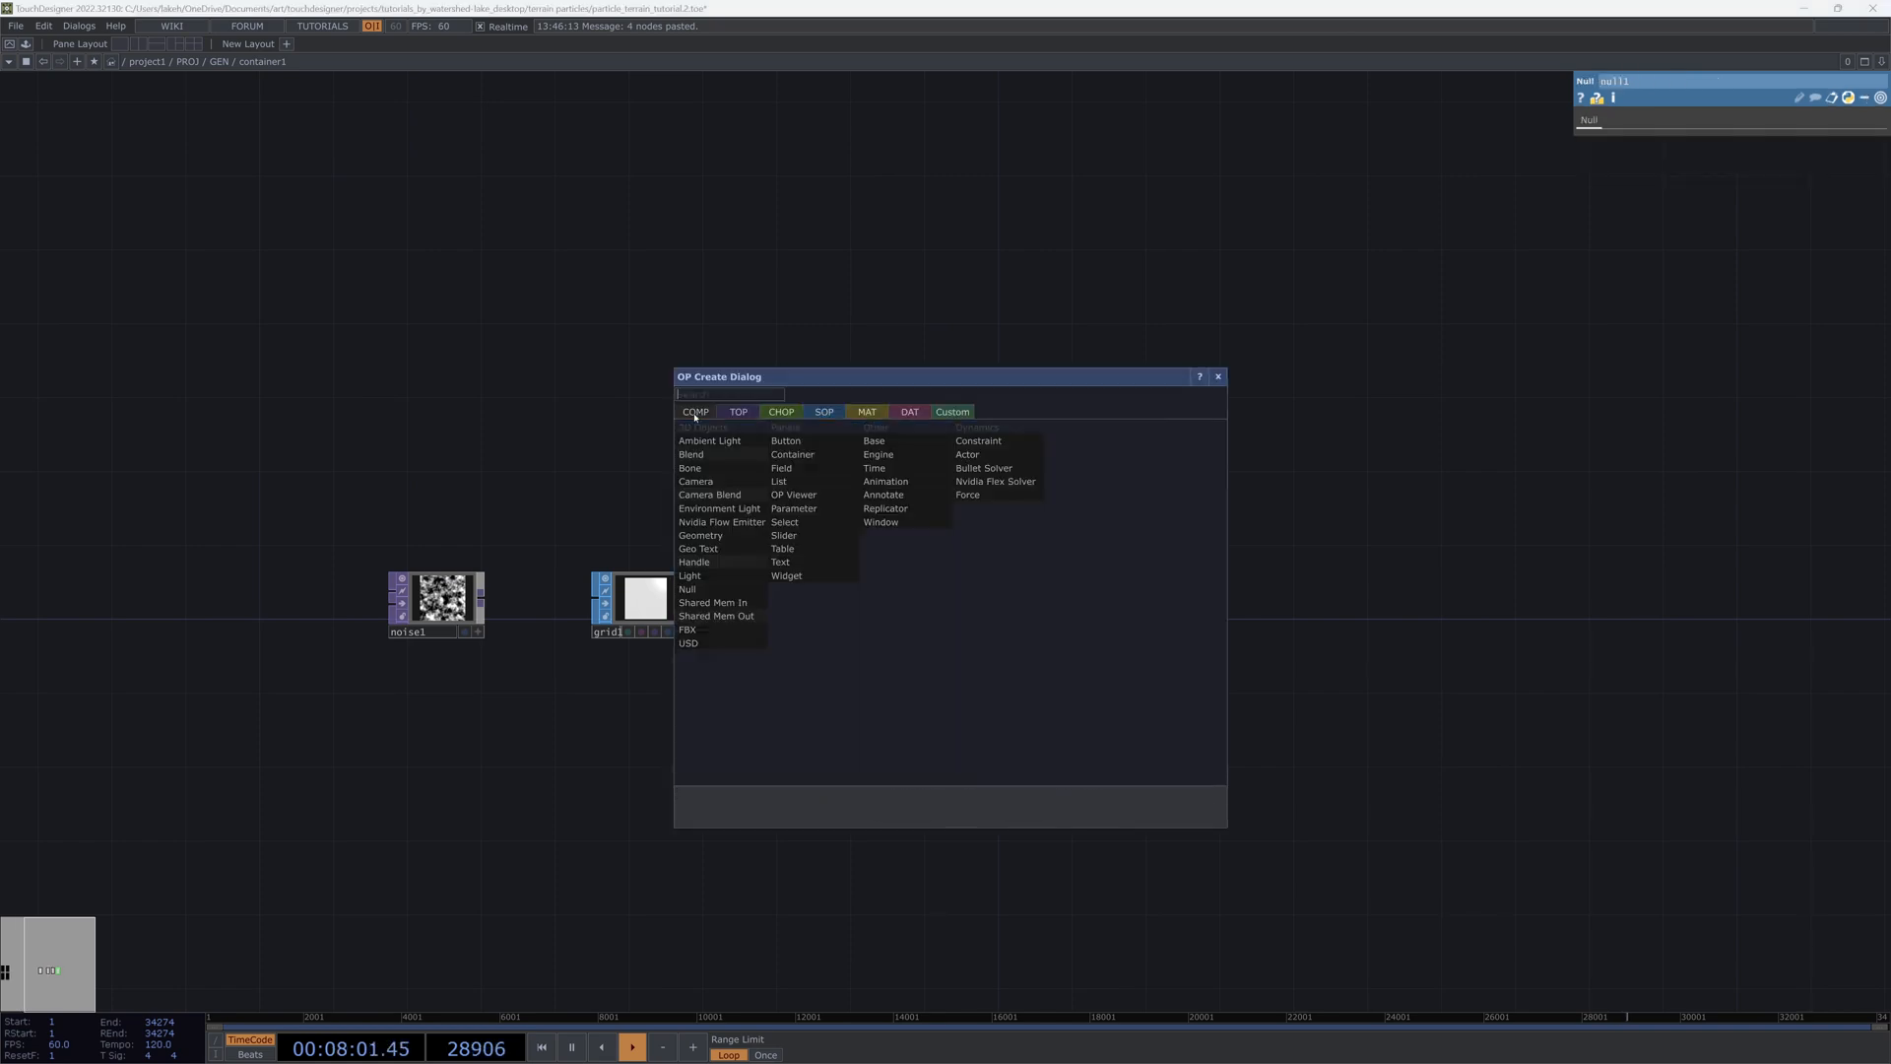
pyautogui.click(704, 553)
pyautogui.press('Escape')
# Step: Create a Geometry COMP fed by the output of the Null SOP and place it to its right
pyautogui.rightClick(943, 597)
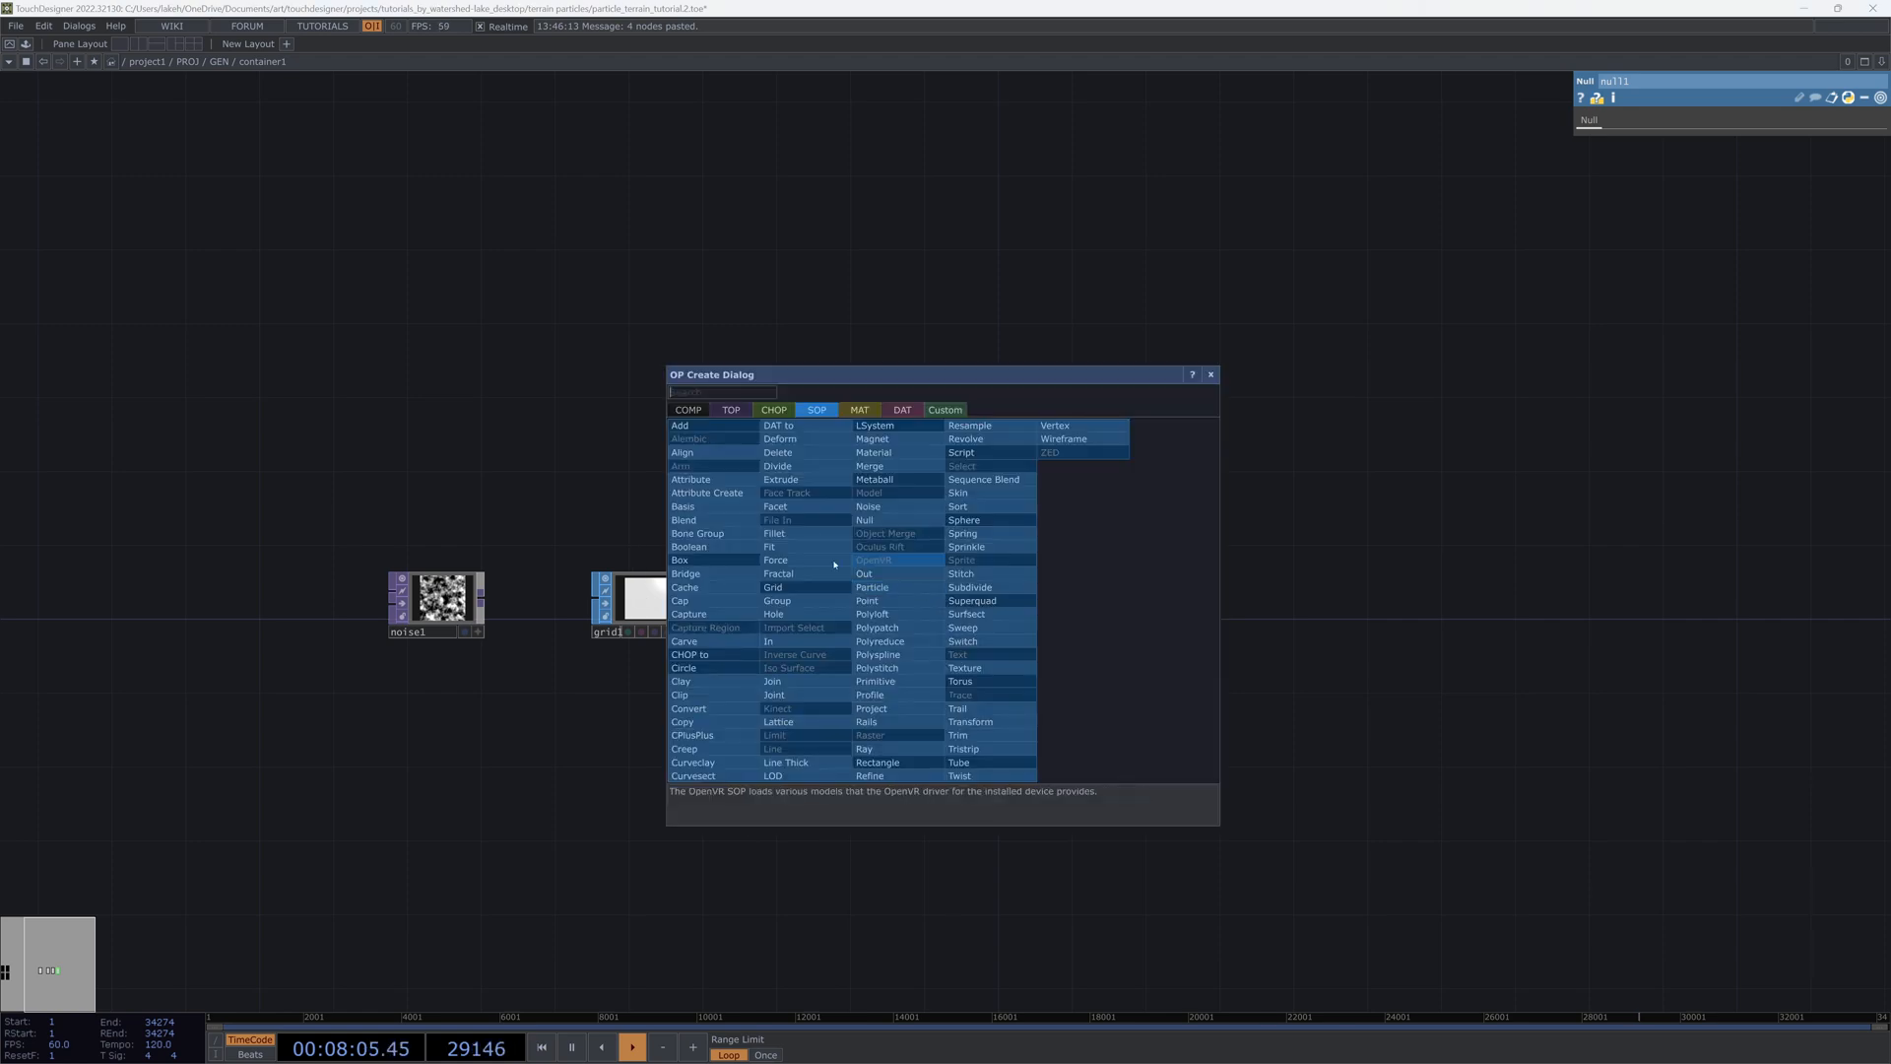
pyautogui.click(689, 410)
pyautogui.click(716, 539)
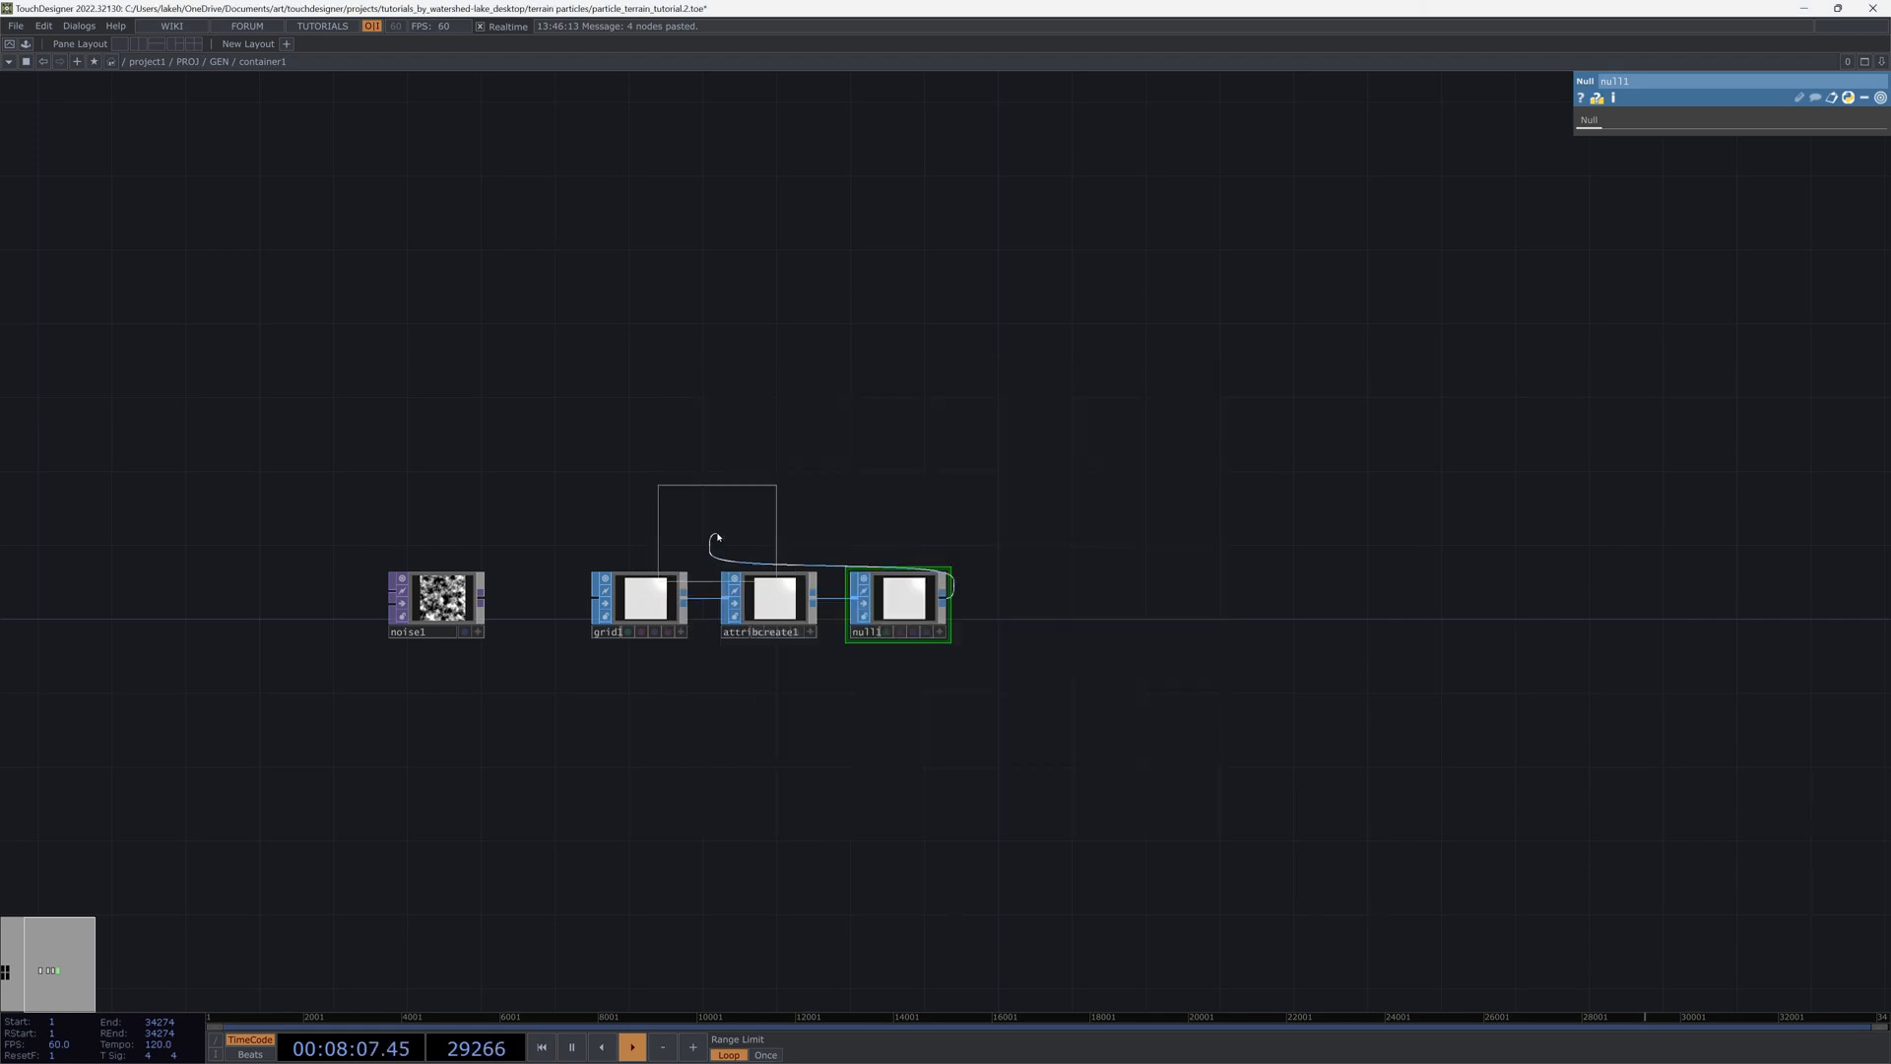
pyautogui.click(1064, 608)
# Step: Add a Camera COMP above the Geometry COMP and a Light COMP to the right of the camera
pyautogui.moveTo(1132, 523); pyautogui.dragTo(1019, 562)
pyautogui.press('Tab')
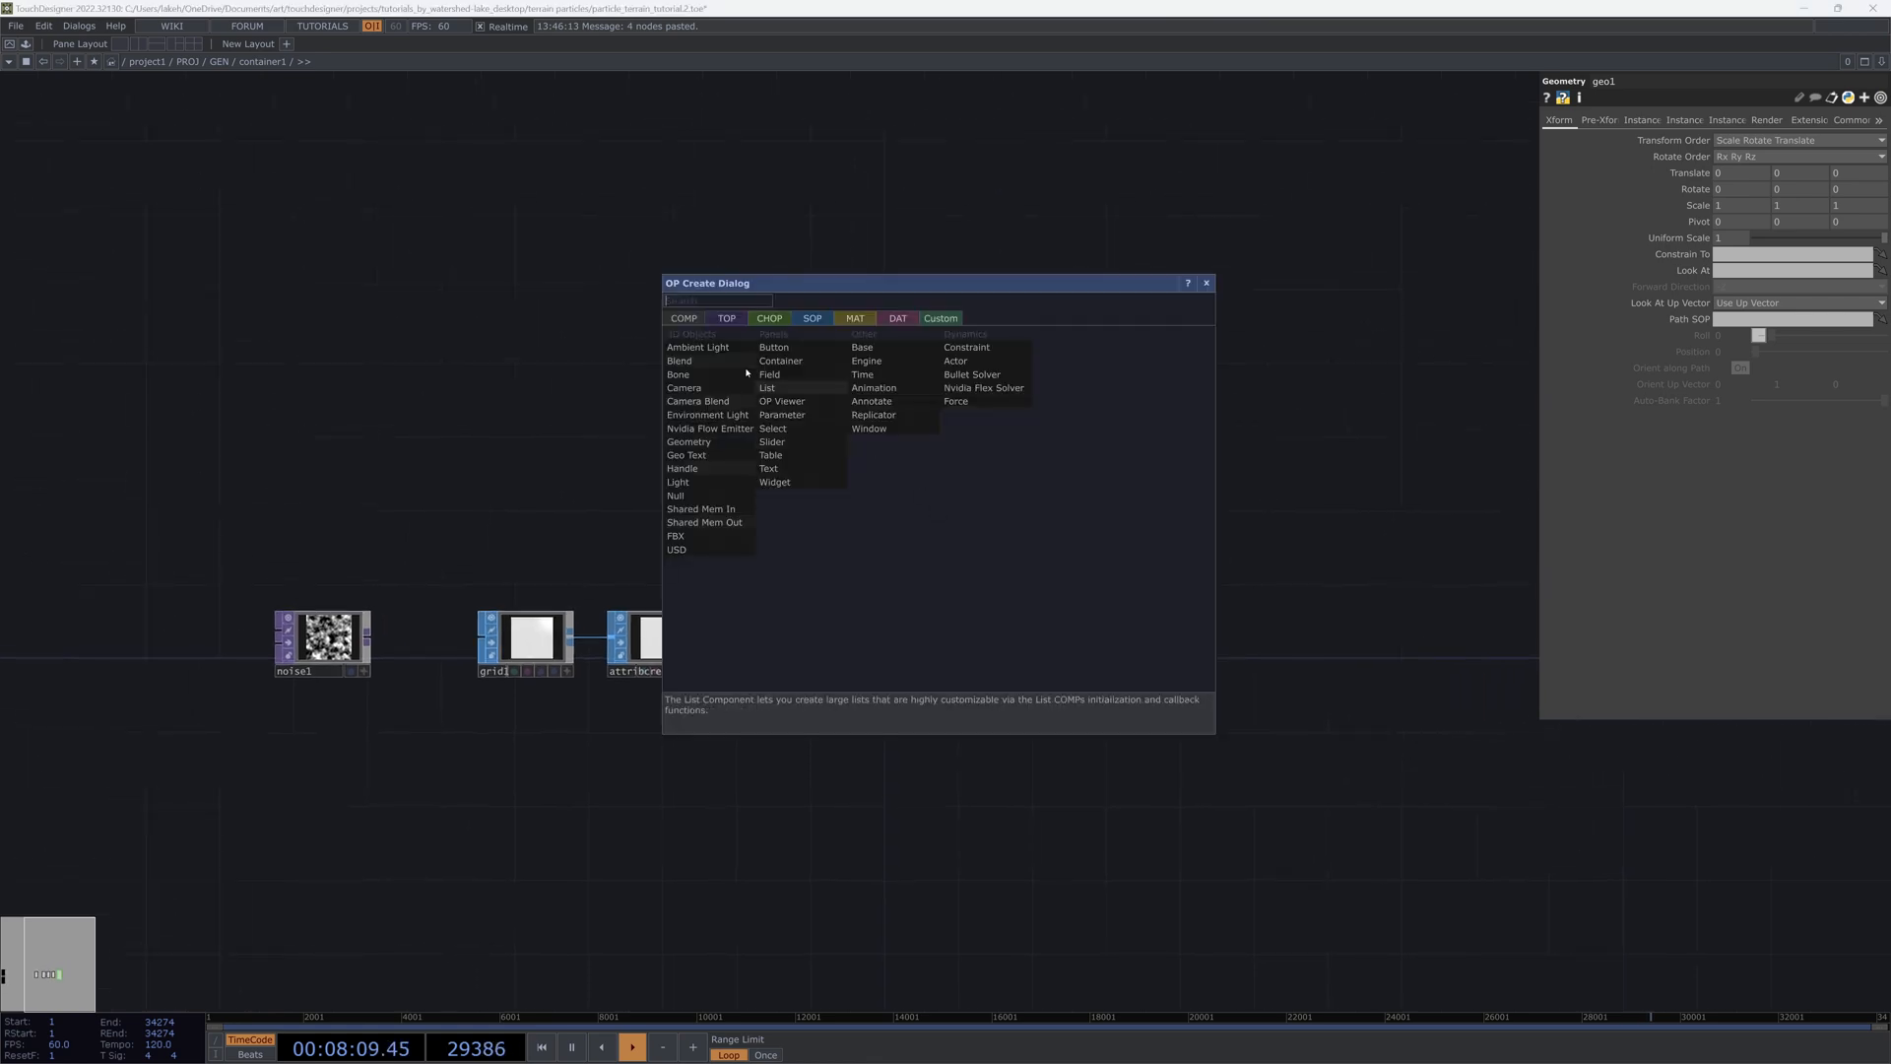
pyautogui.click(683, 387)
pyautogui.click(943, 501)
pyautogui.press('Tab')
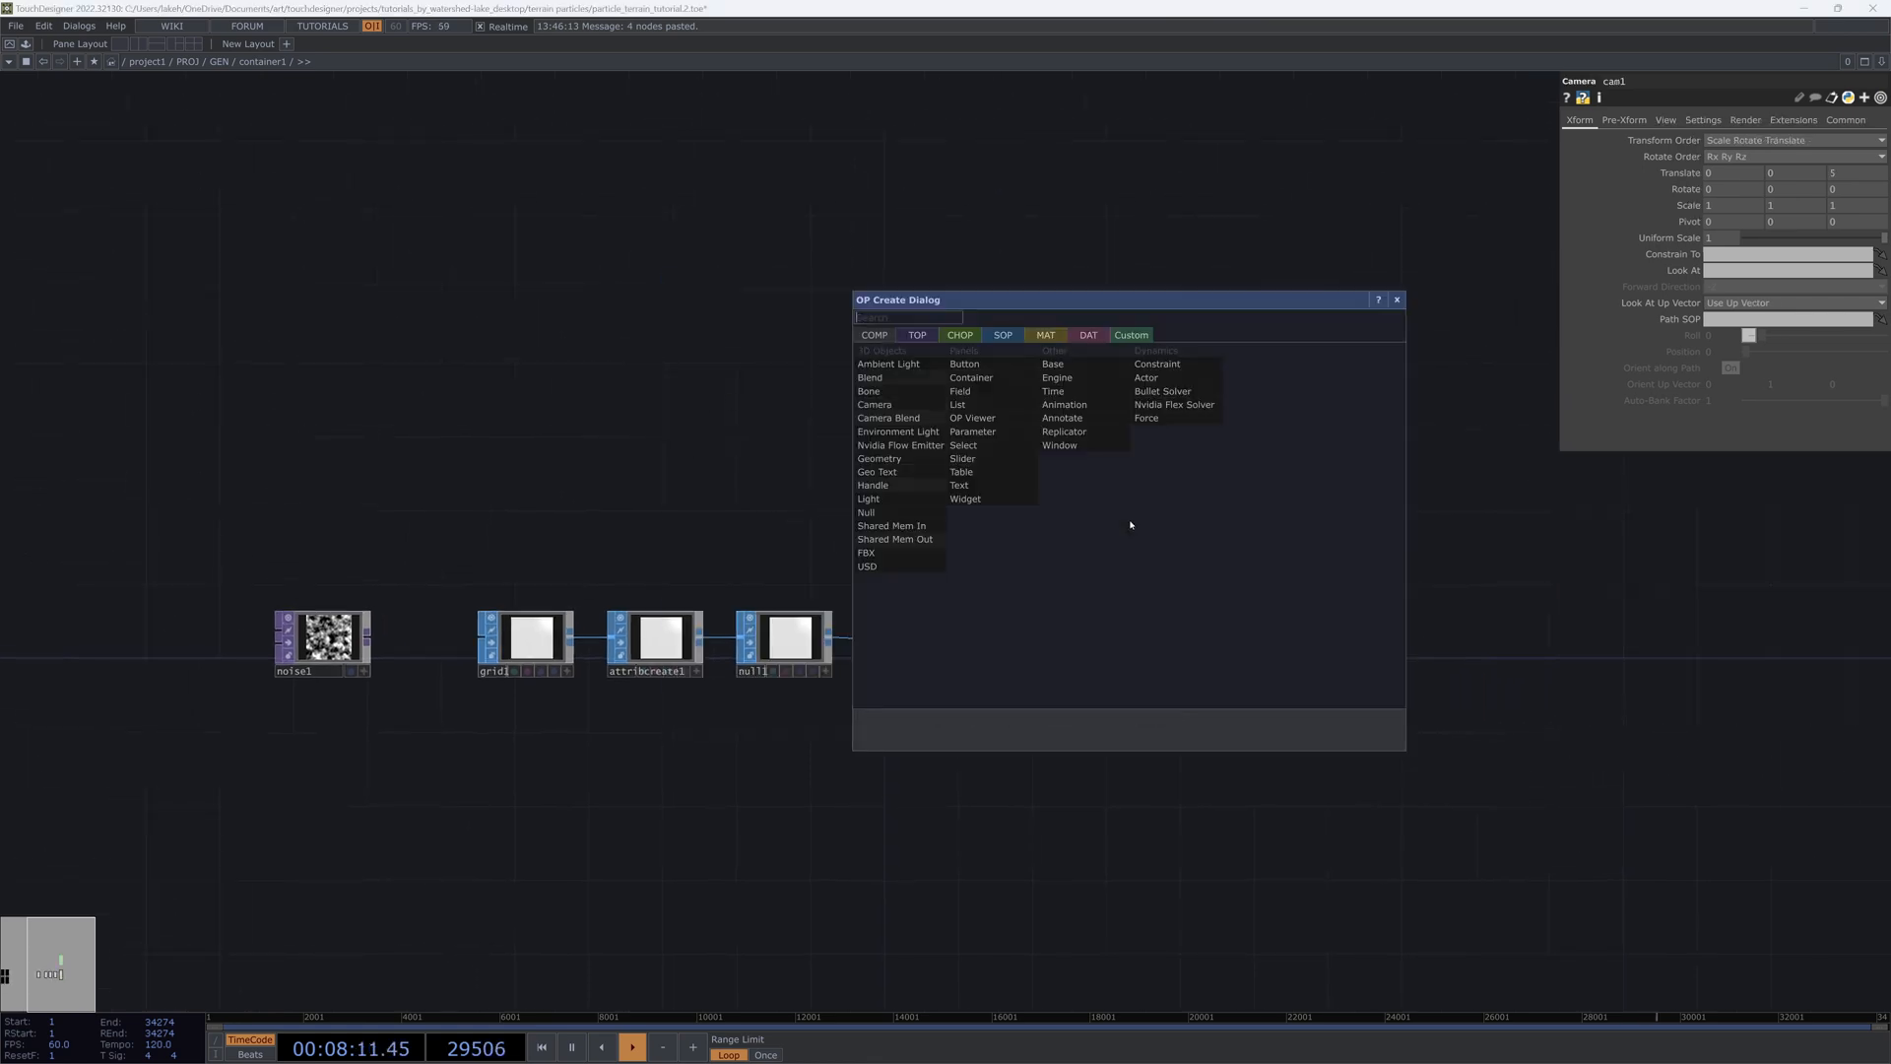
pyautogui.click(868, 499)
pyautogui.click(1135, 485)
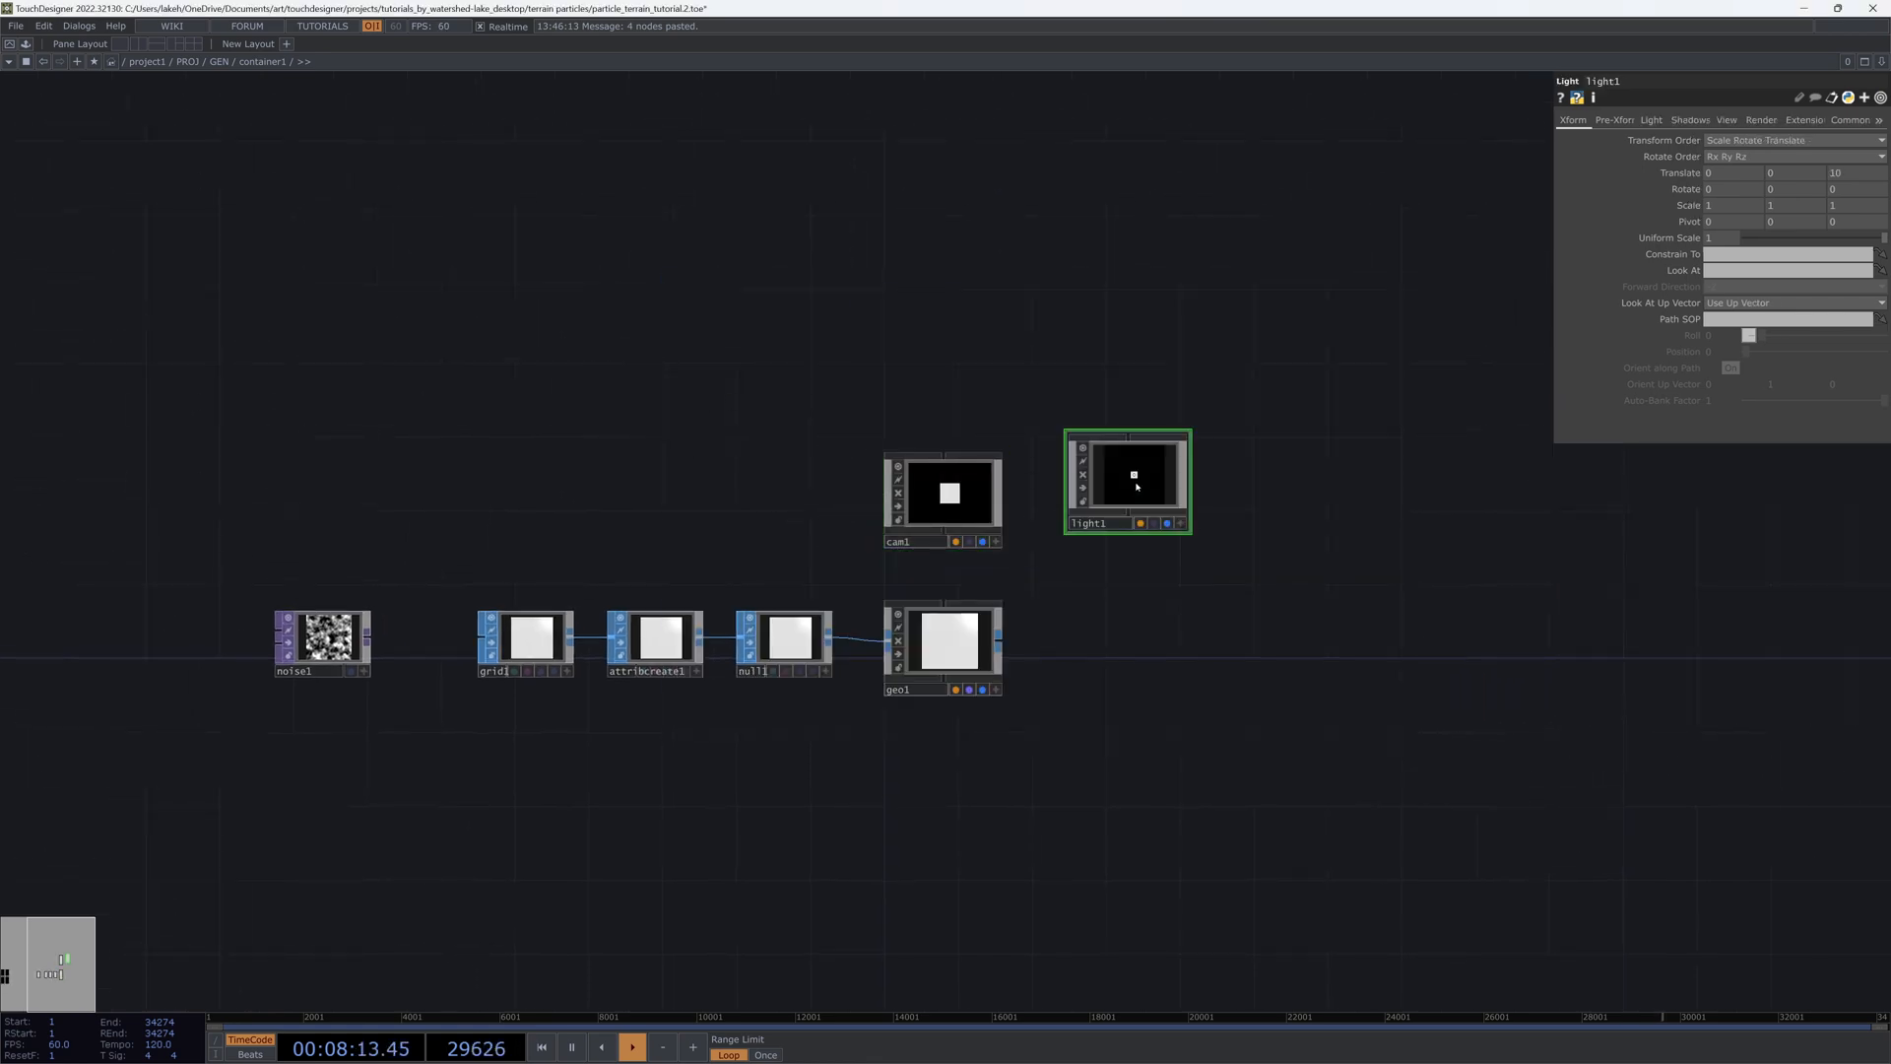
# Step: Add a Render TOP to the right of the Geometry COMP and connect a Null TOP to its output
pyautogui.press('Tab')
pyautogui.write('re')
pyautogui.click(894, 457)
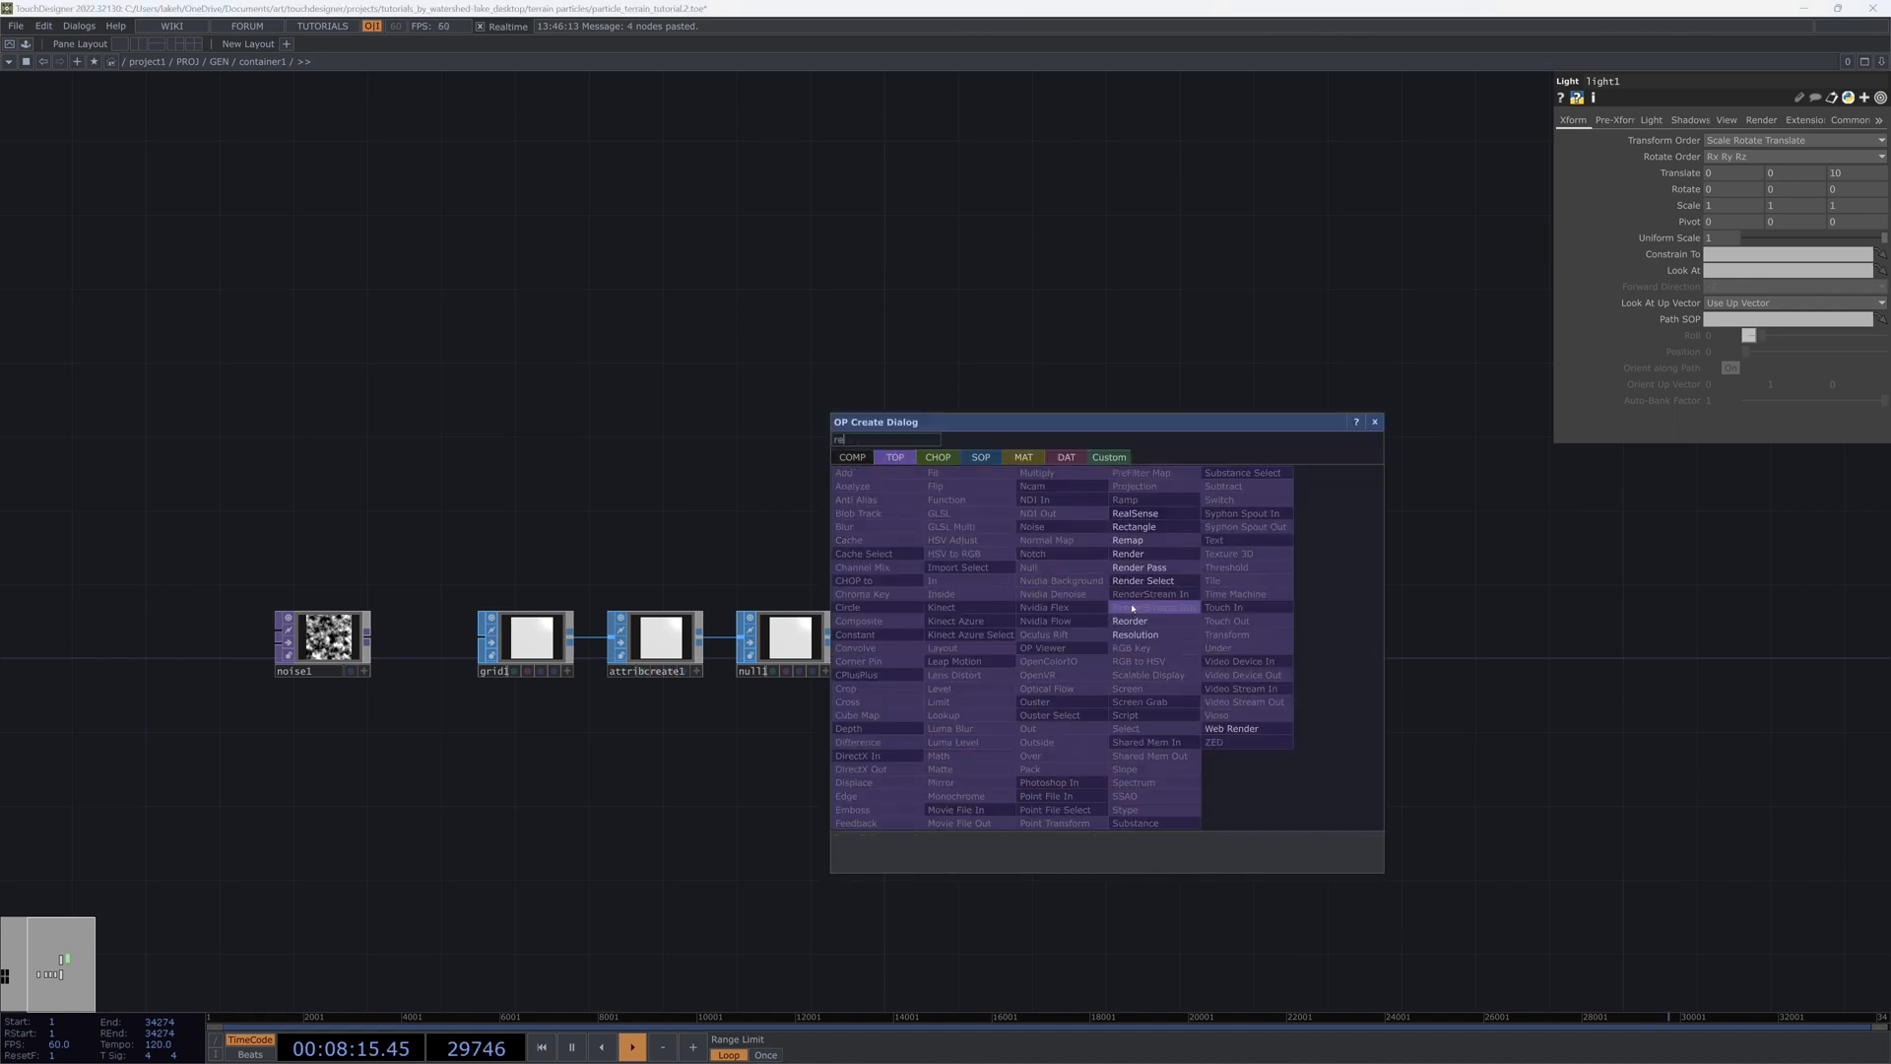
pyautogui.click(1128, 553)
pyautogui.click(1135, 642)
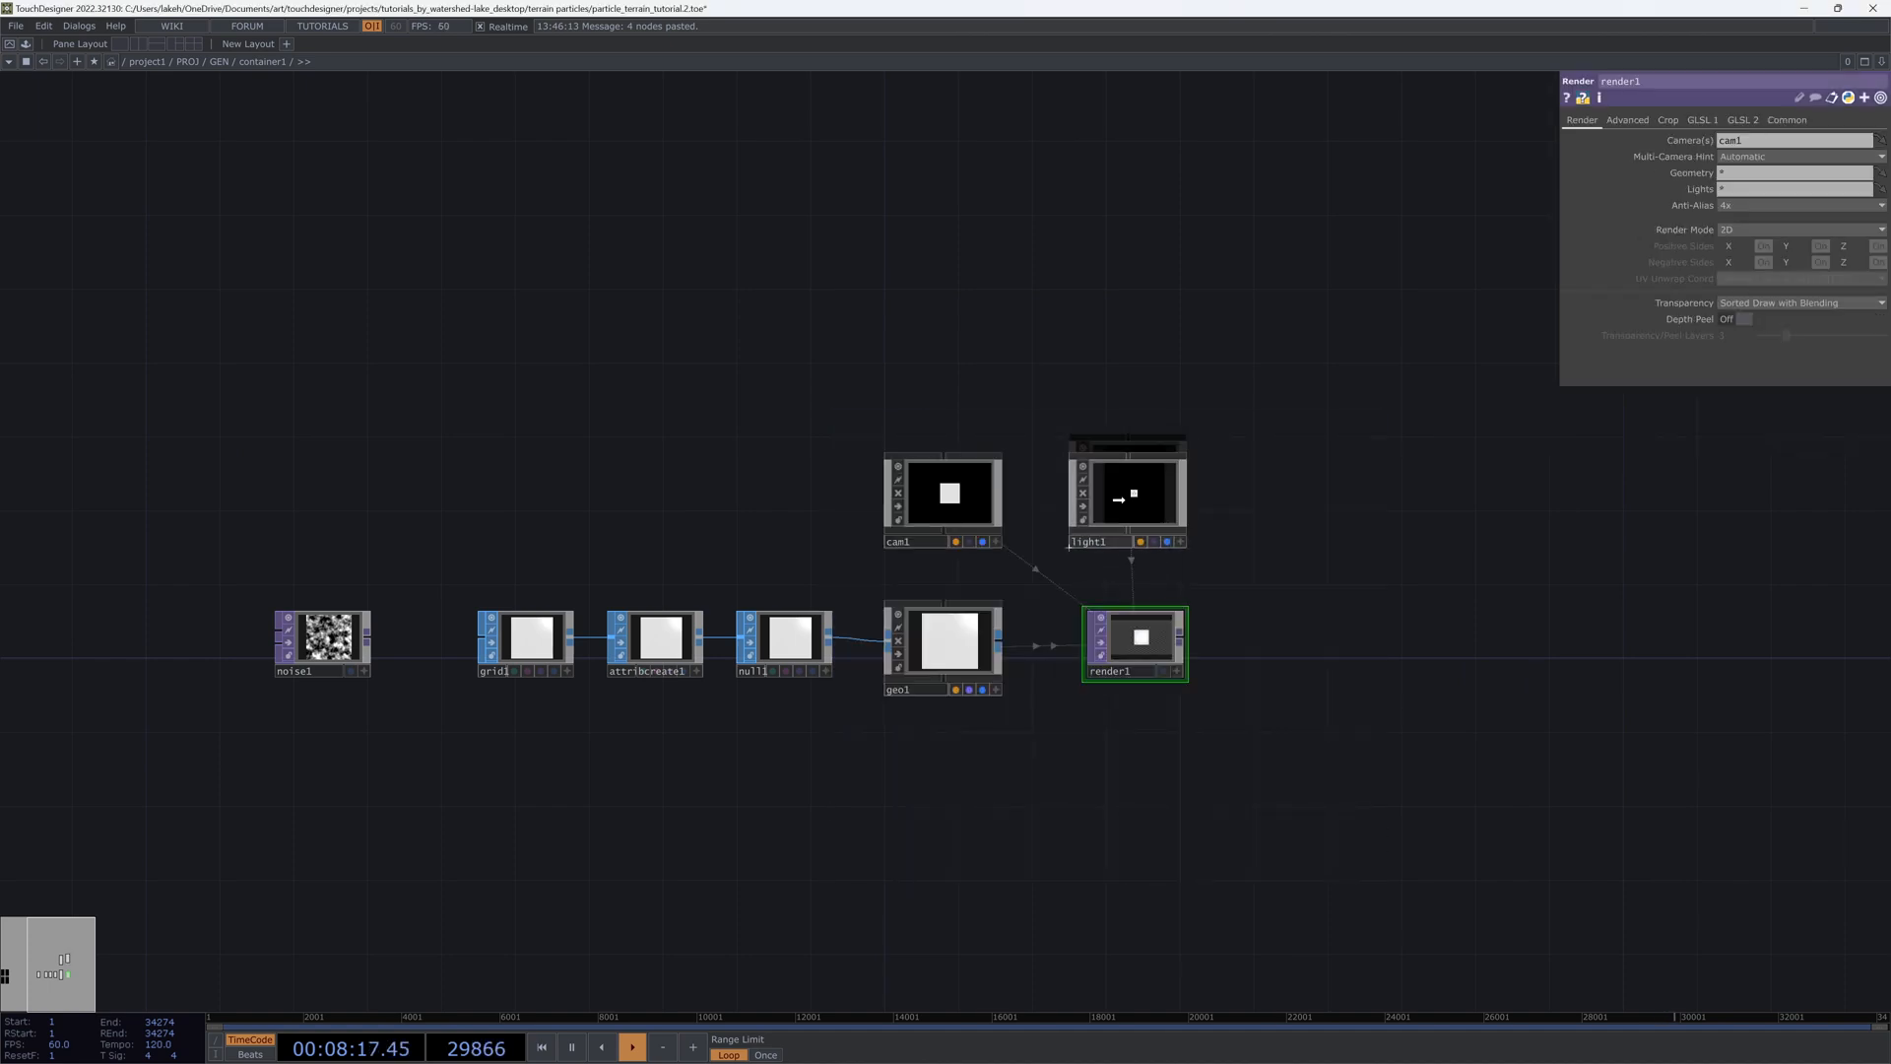
pyautogui.moveTo(1292, 591); pyautogui.dragTo(1044, 595)
pyautogui.rightClick(986, 578)
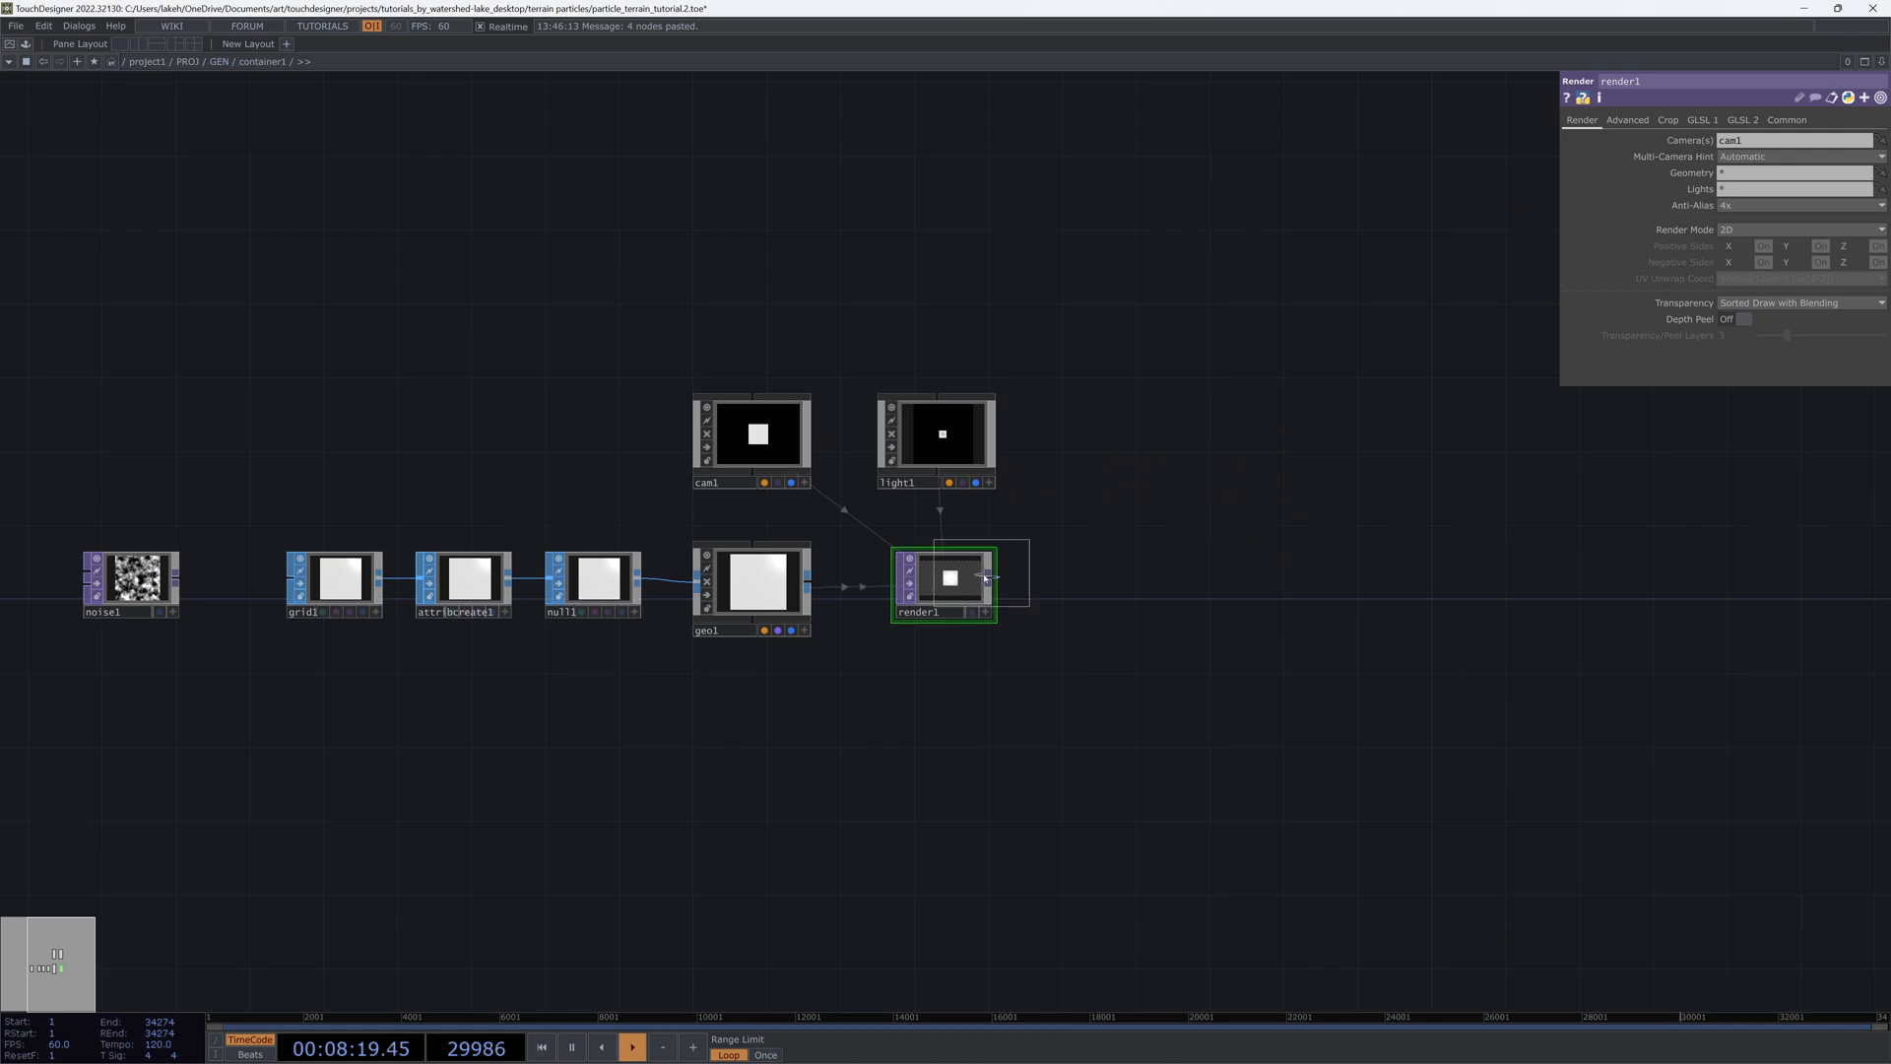
pyautogui.click(1150, 576)
# Step: Add a Phong MAT below the Geometry COMP as its material
pyautogui.moveTo(1167, 677); pyautogui.dragTo(1401, 726)
pyautogui.moveTo(1049, 662); pyautogui.dragTo(1061, 545)
pyautogui.press('Tab')
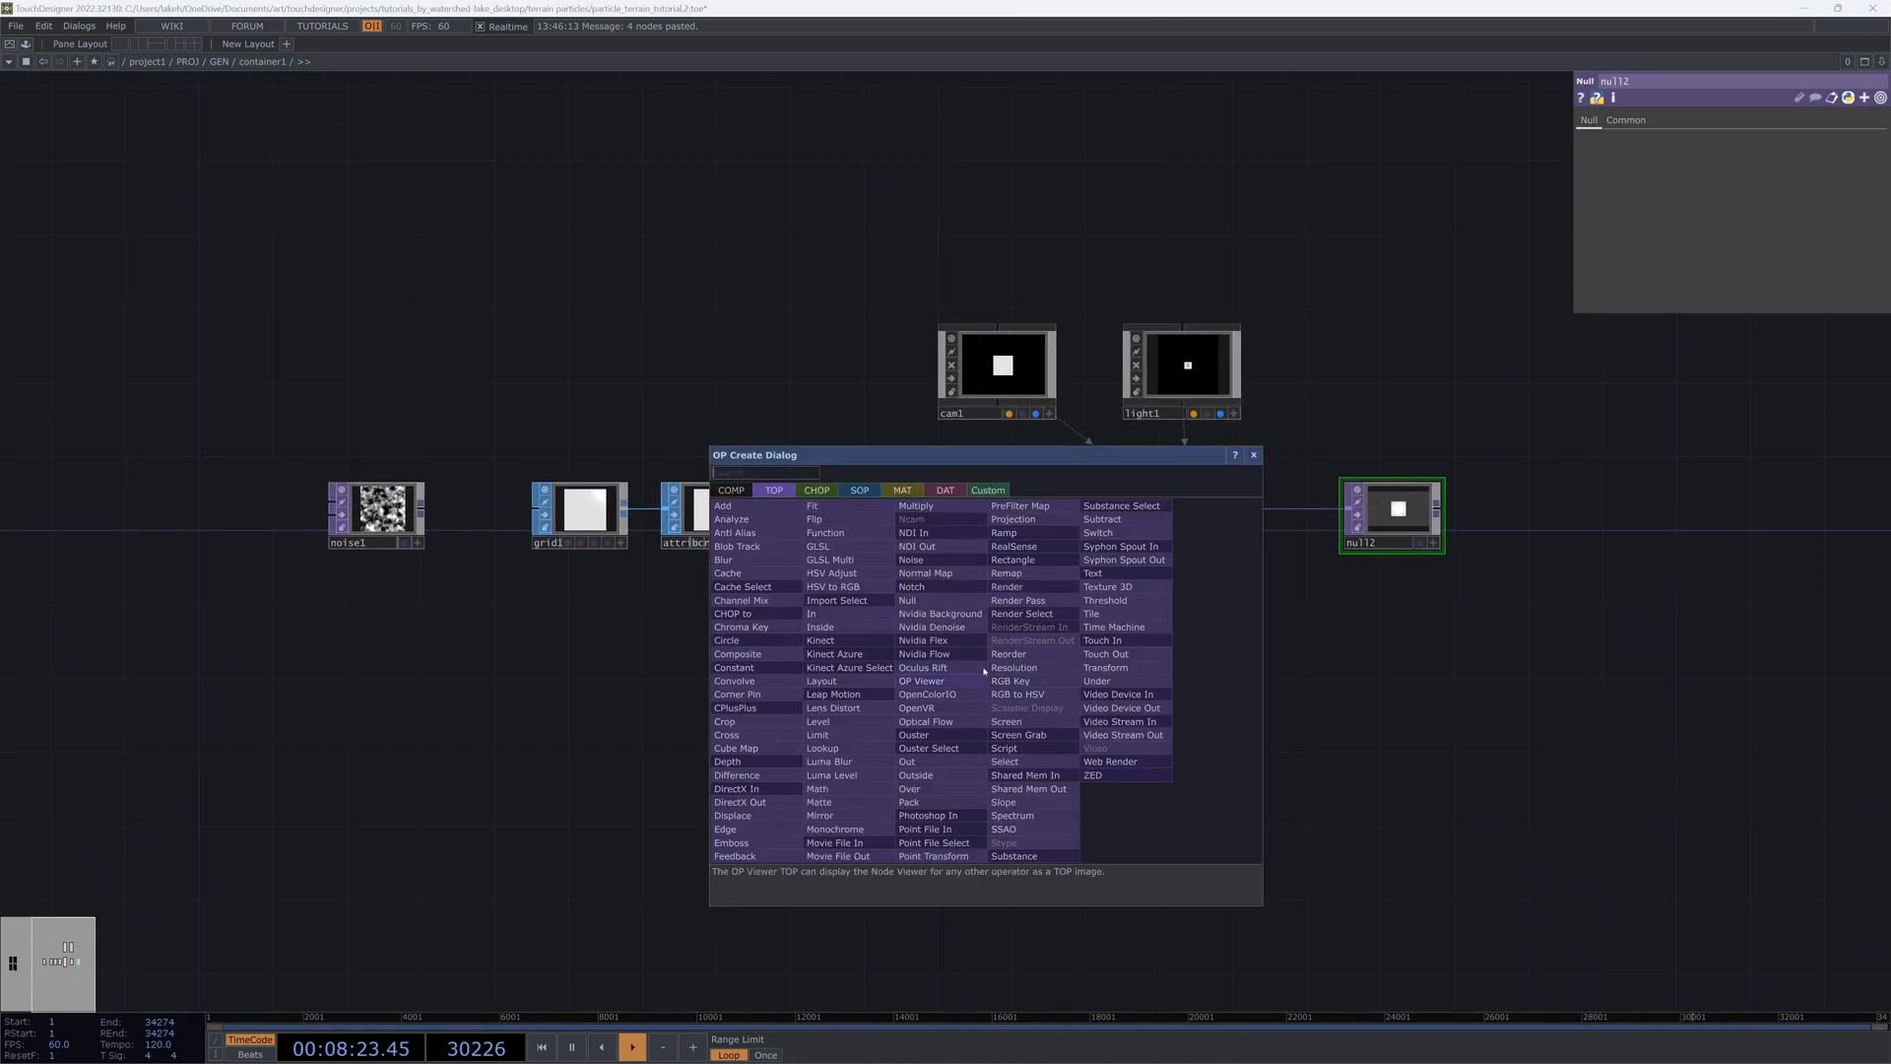
pyautogui.click(902, 489)
pyautogui.click(747, 614)
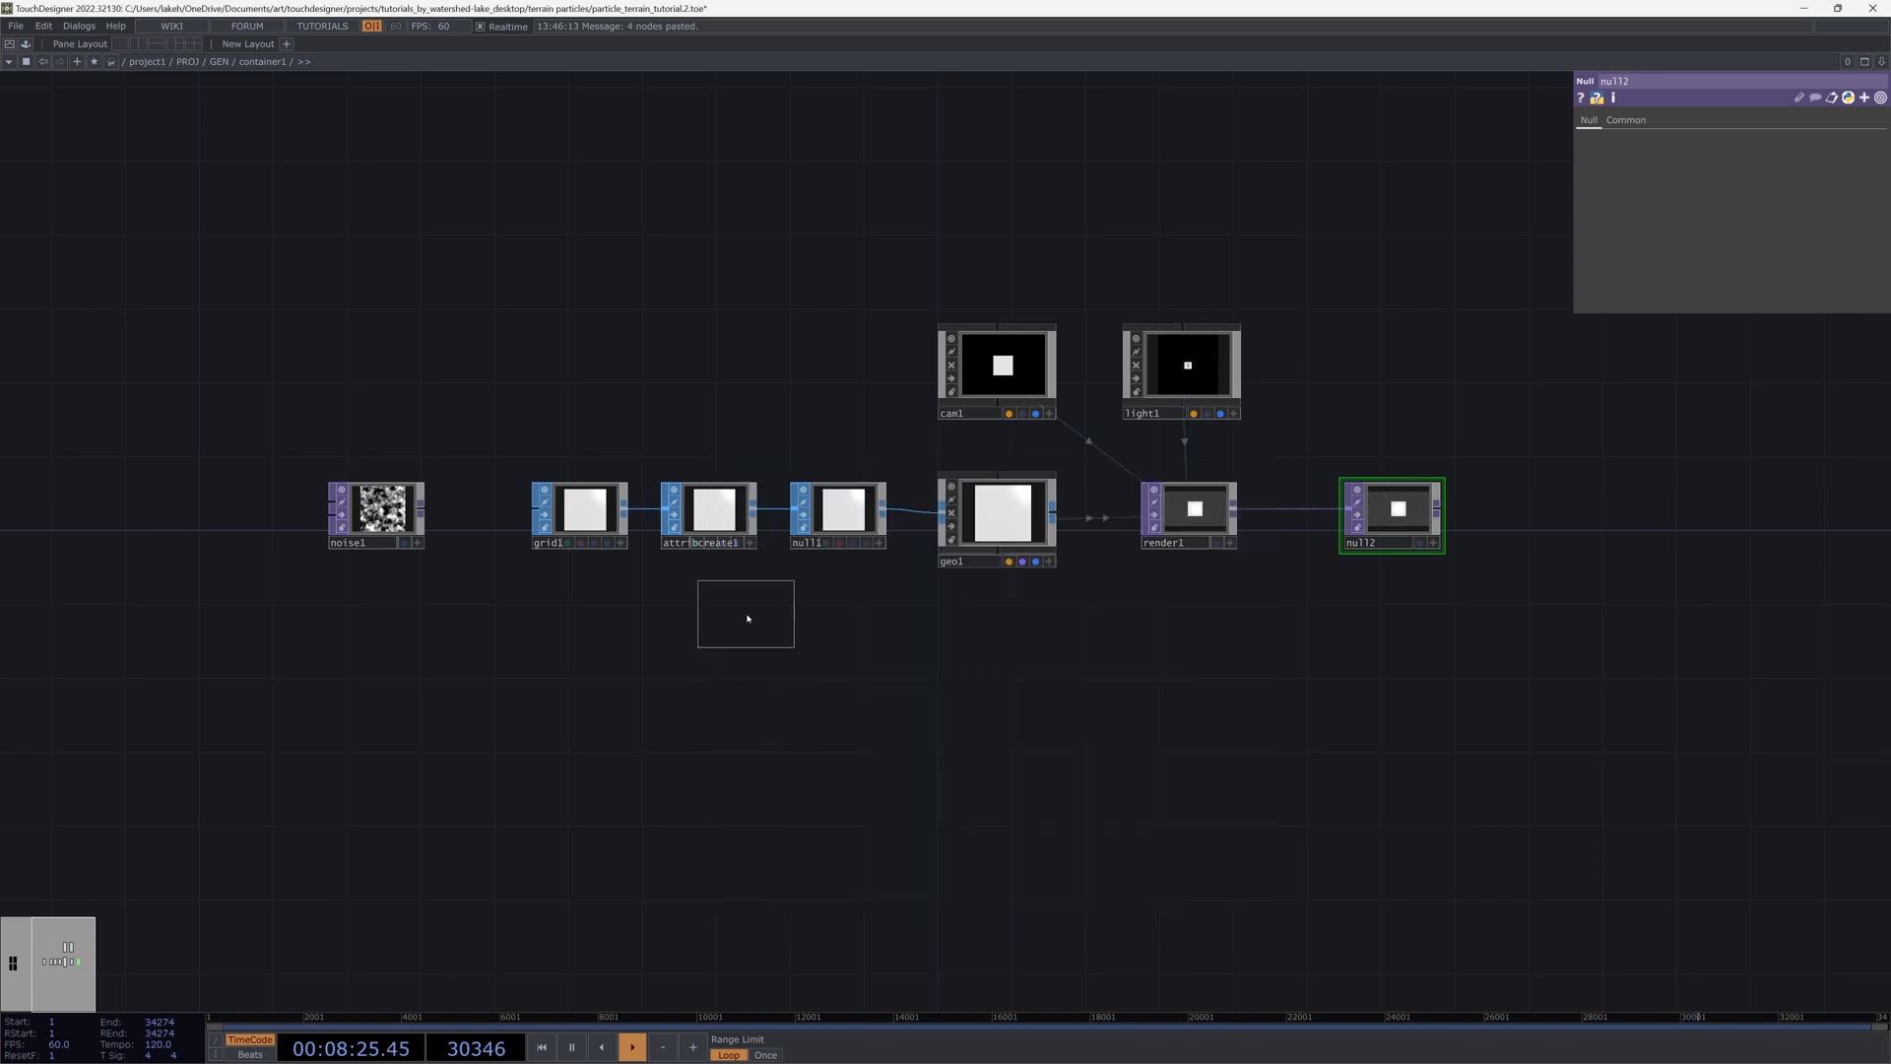
pyautogui.click(985, 658)
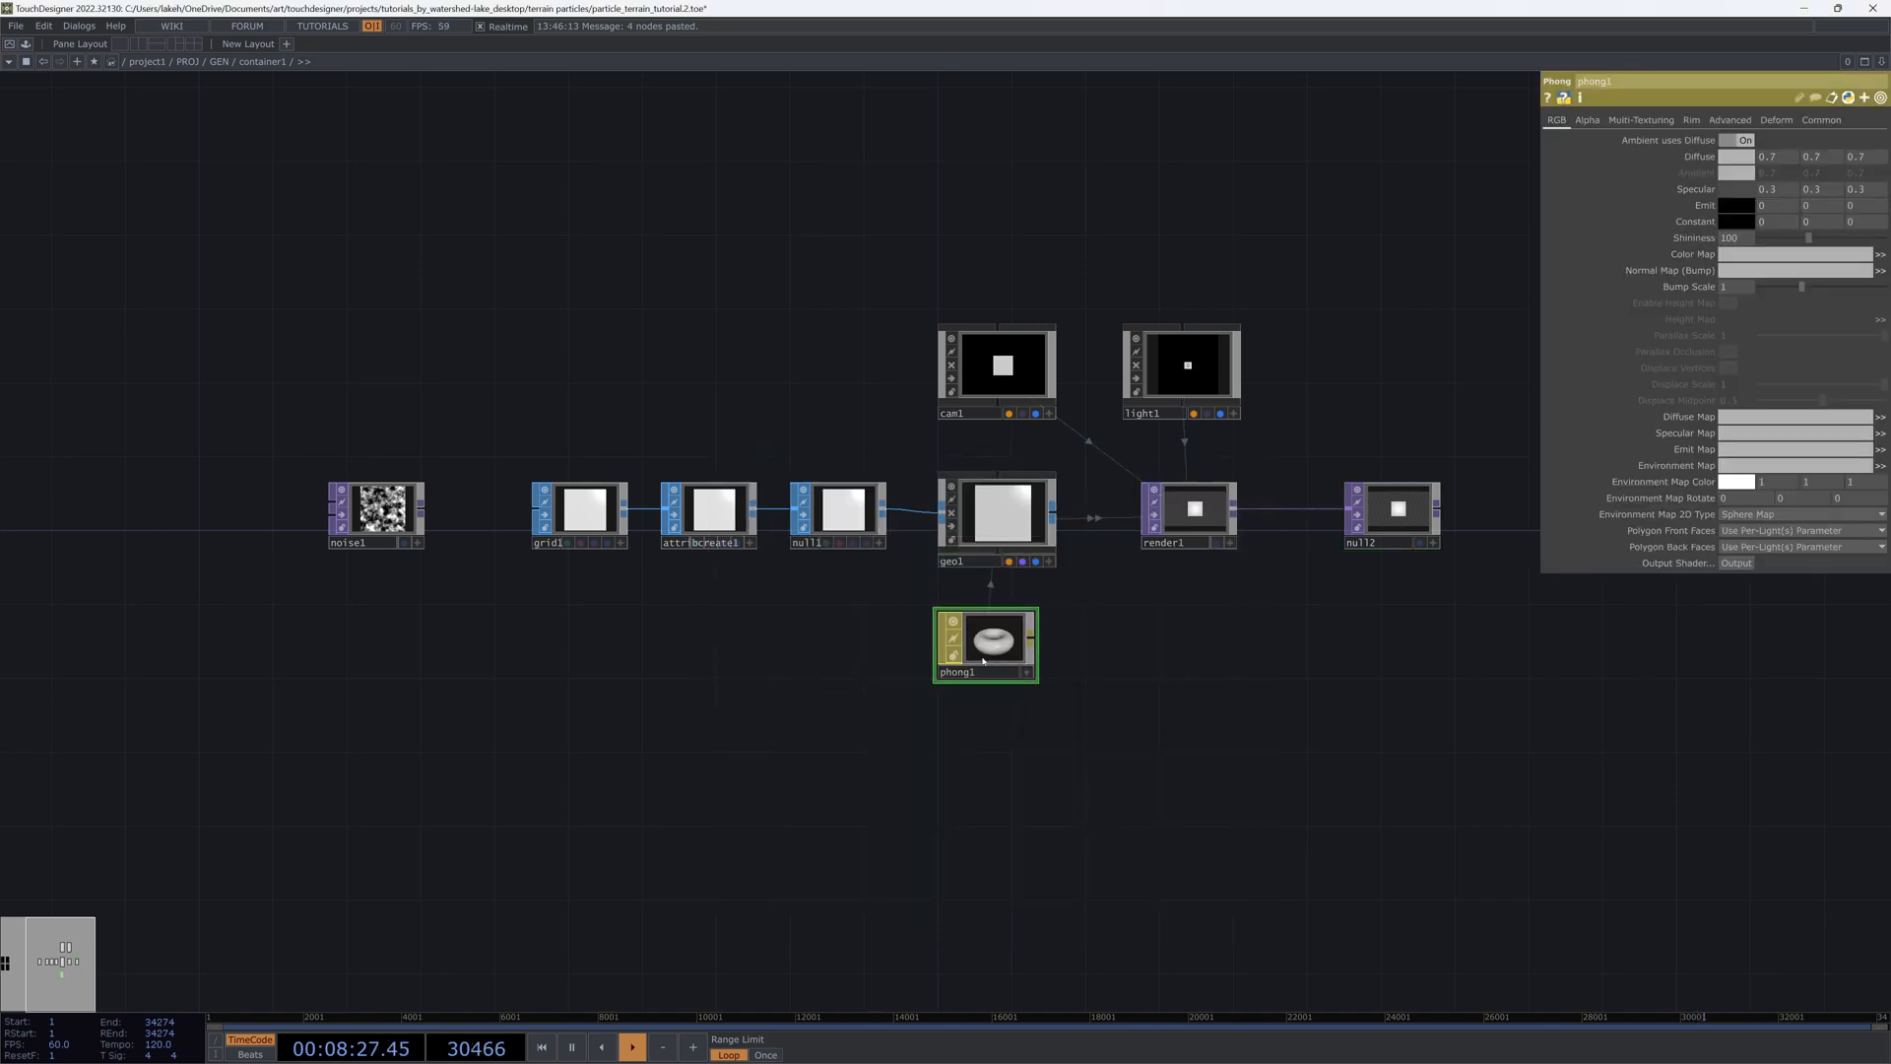
# Step: Connect a Null TOP to the Noise TOP's output and shift both nodes left to leave space before the Grid
pyautogui.moveTo(983, 661); pyautogui.dragTo(1084, 748)
pyautogui.moveTo(503, 545); pyautogui.dragTo(282, 552)
pyautogui.moveTo(614, 686); pyautogui.dragTo(1122, 788)
pyautogui.moveTo(817, 650); pyautogui.dragTo(797, 650)
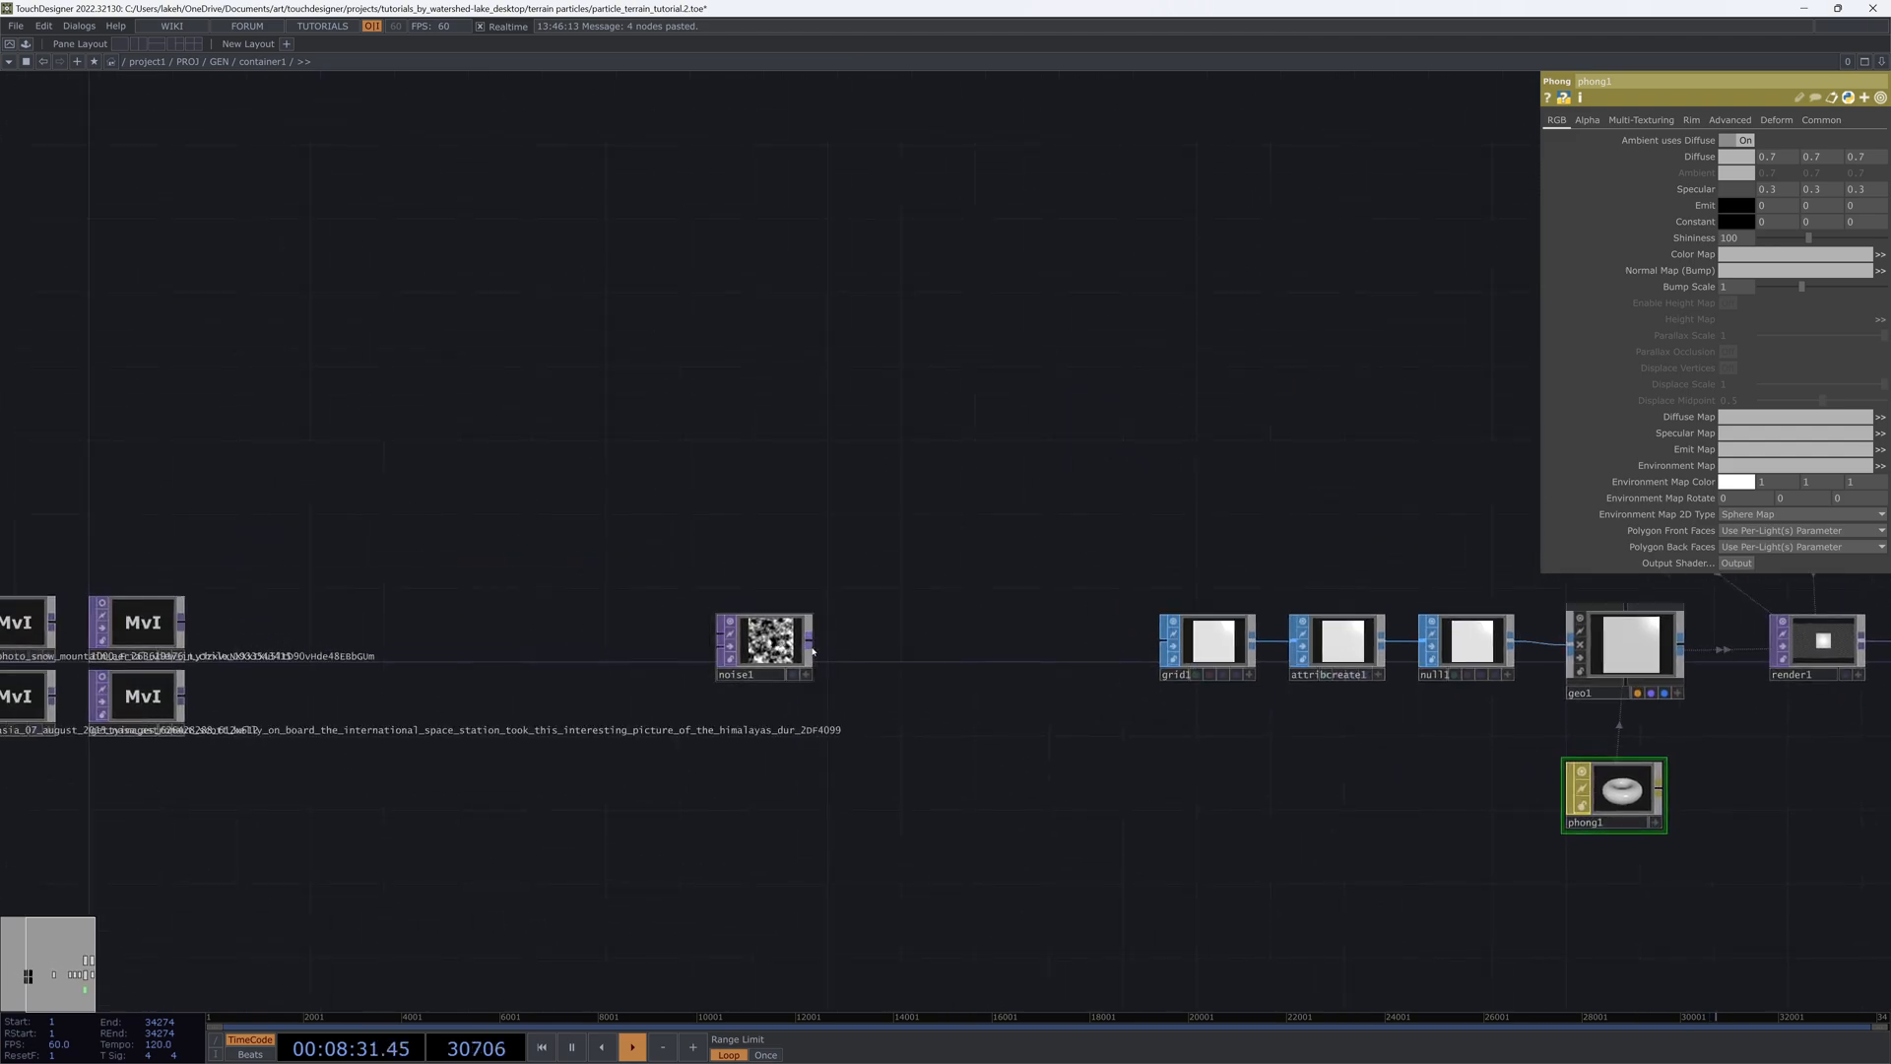
pyautogui.rightClick(811, 650)
pyautogui.click(757, 575)
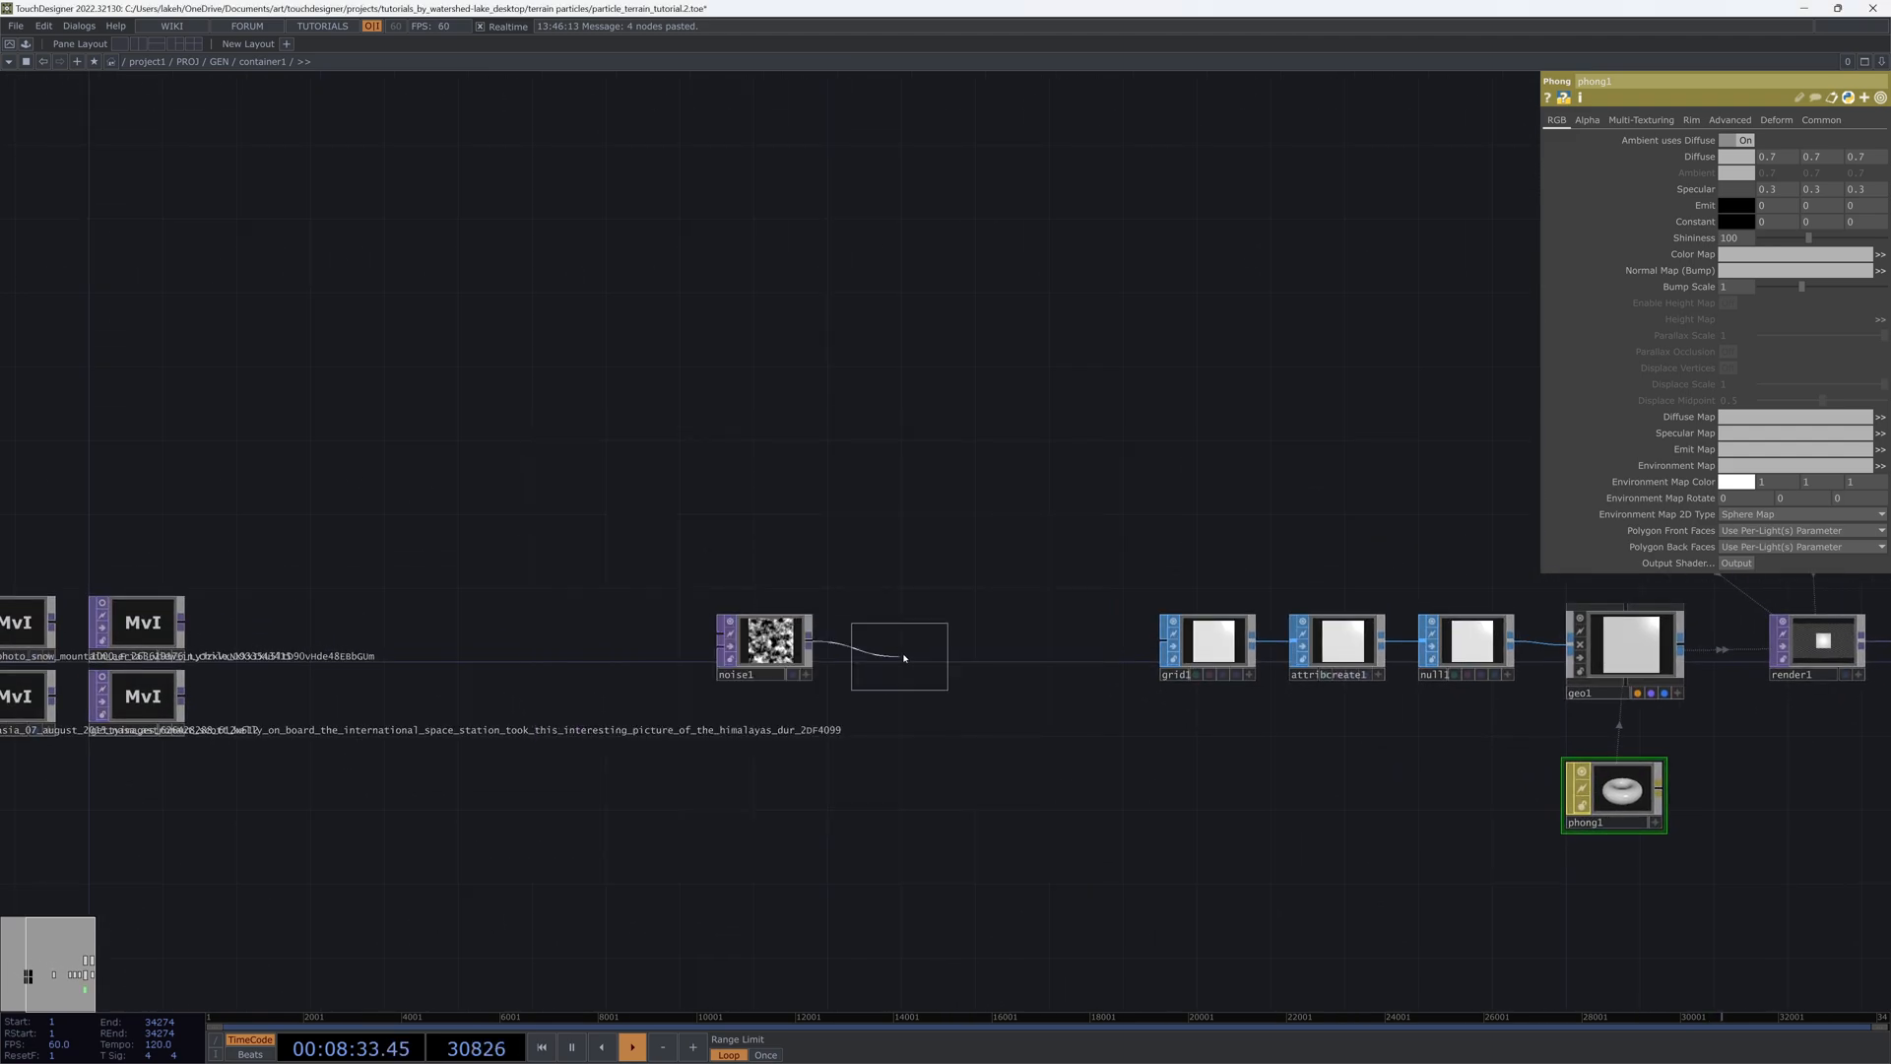
pyautogui.click(912, 654)
pyautogui.moveTo(774, 647); pyautogui.dragTo(662, 647)
pyautogui.moveTo(916, 646); pyautogui.dragTo(823, 646)
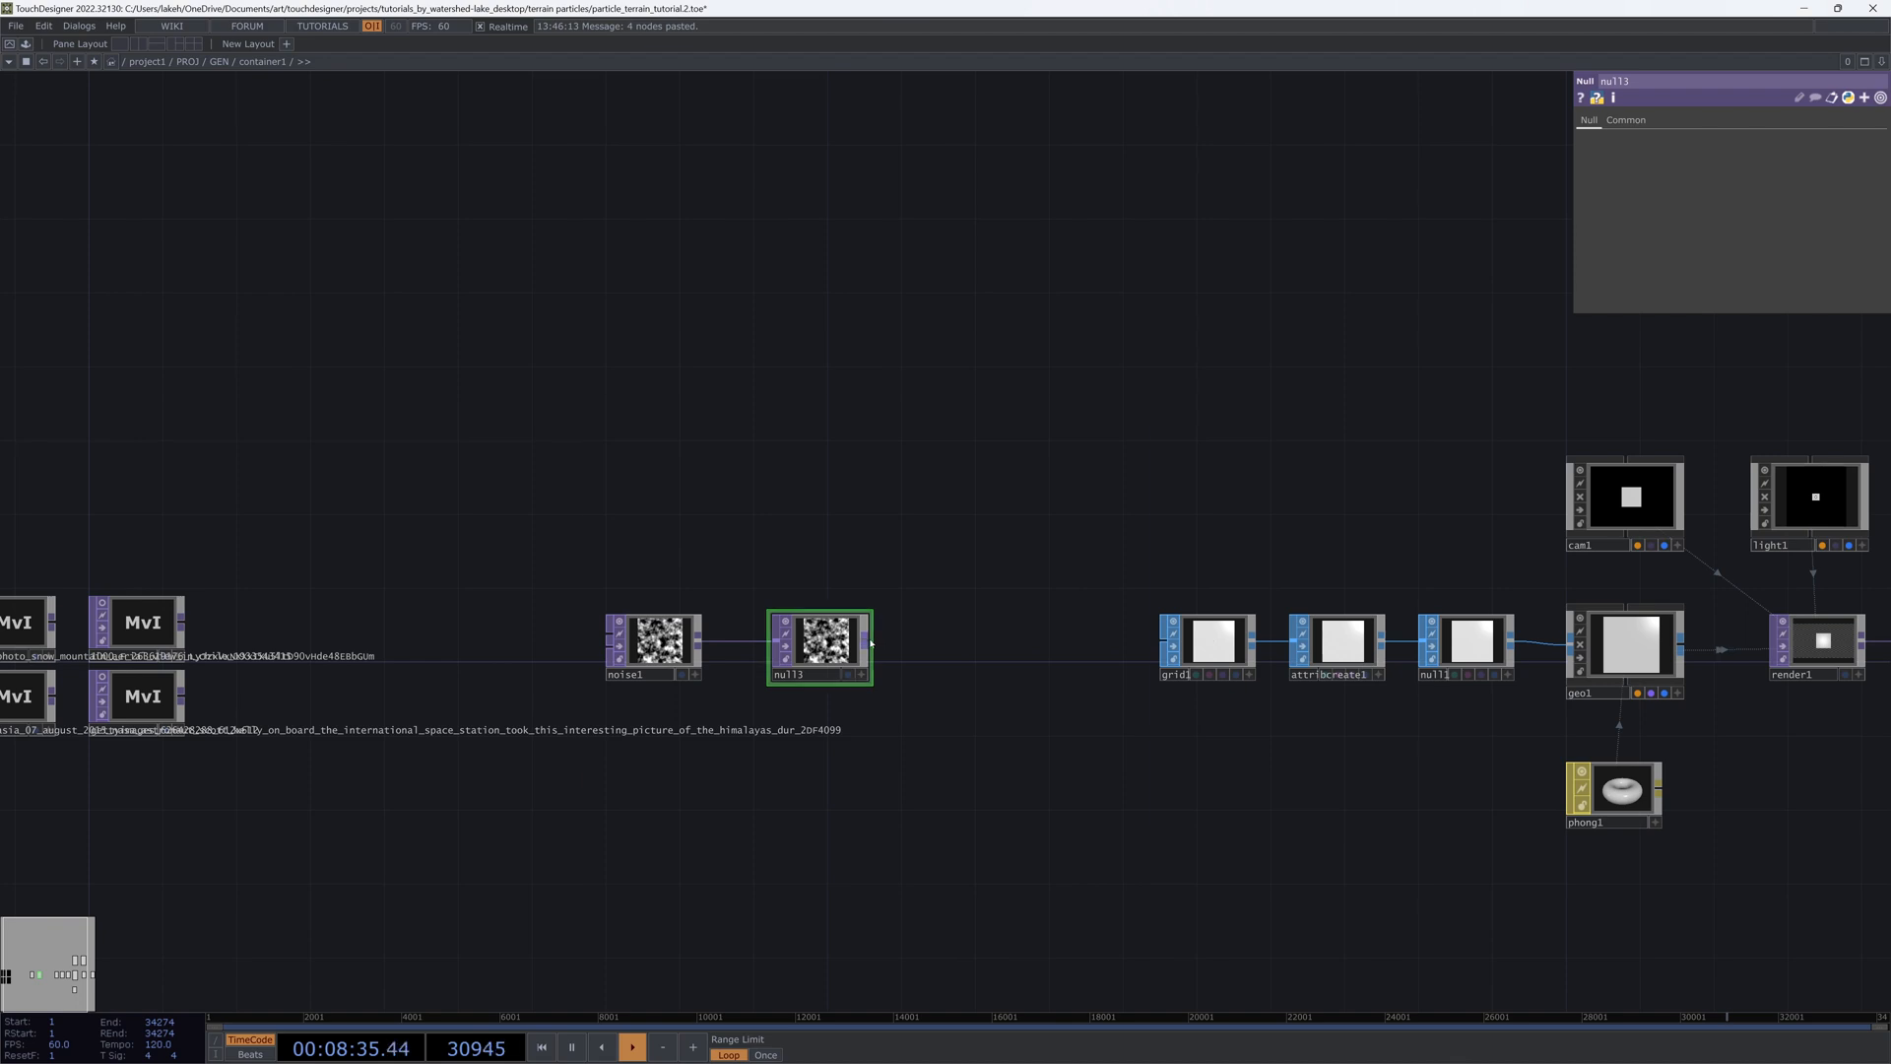
# Step: Branch a Normal Map TOP and a Slope TOP from the noise Null's output, with the Normal Map above the Slope
pyautogui.rightClick(866, 642)
pyautogui.write('no')
pyautogui.click(781, 536)
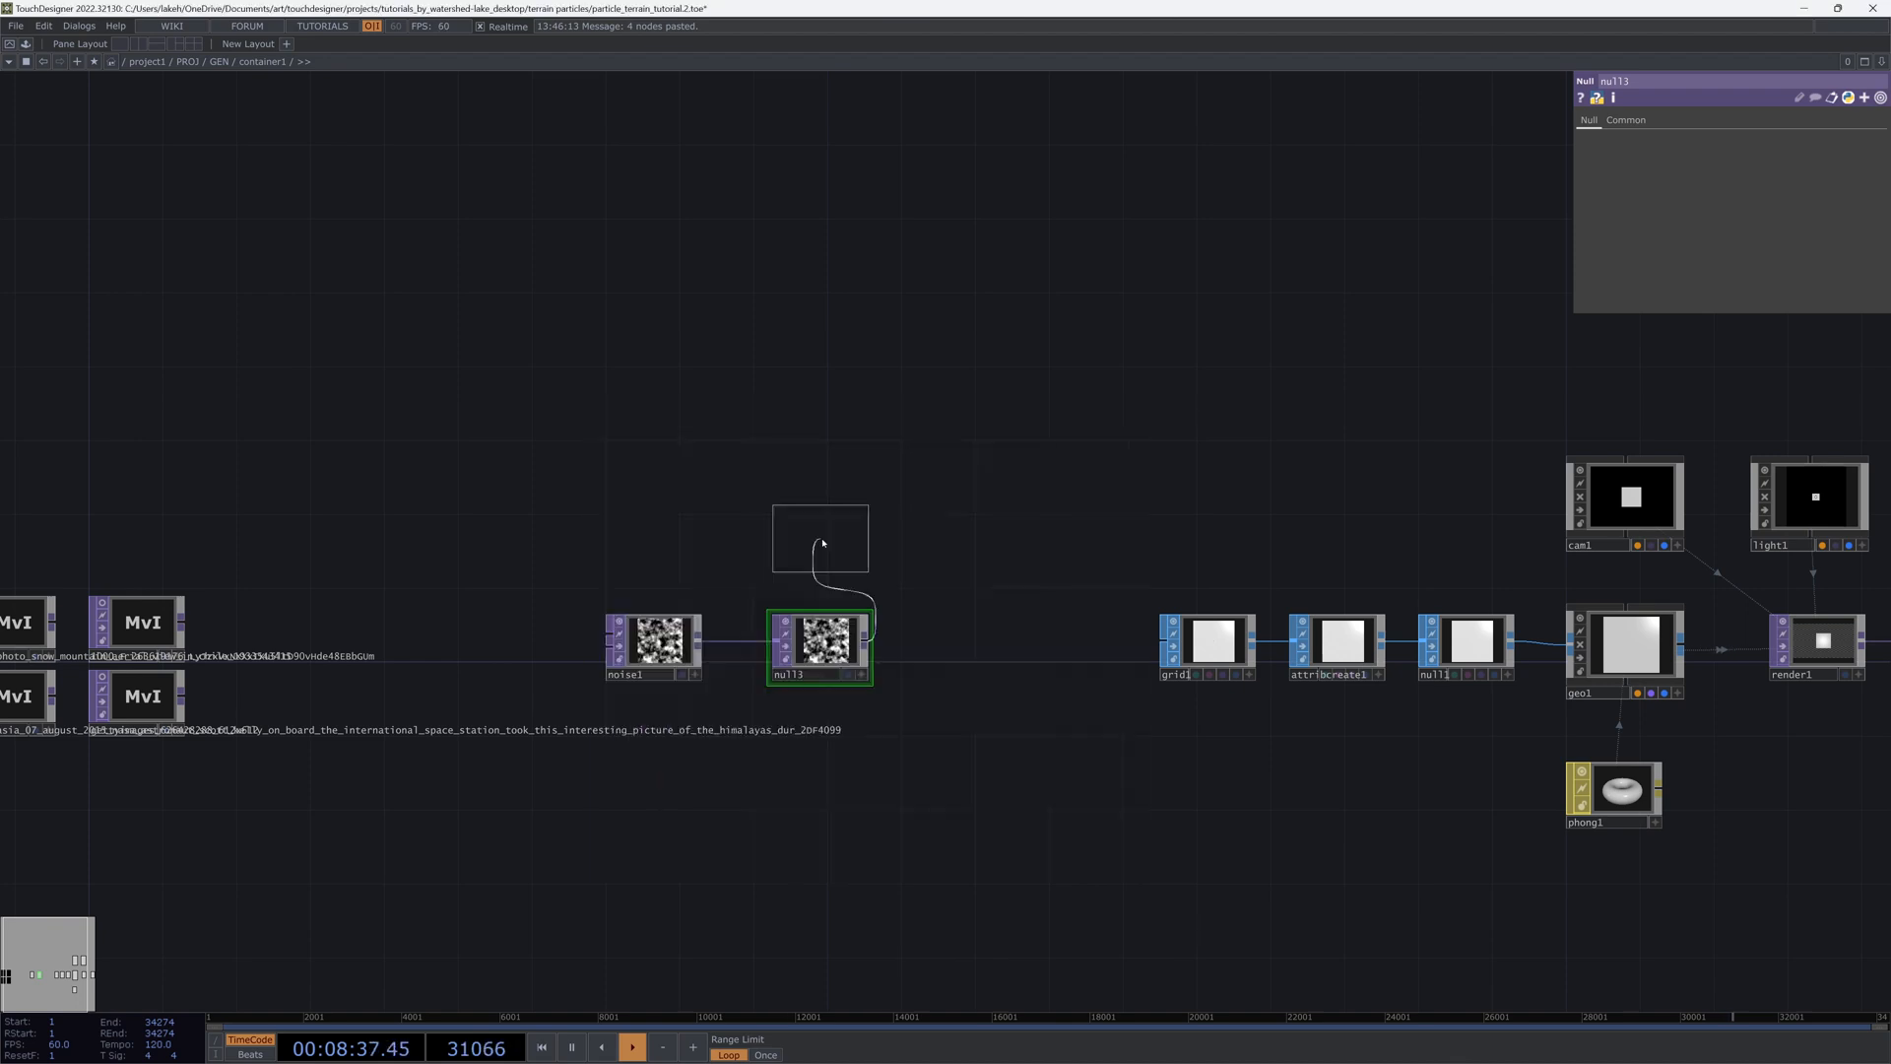
pyautogui.click(976, 573)
pyautogui.rightClick(869, 643)
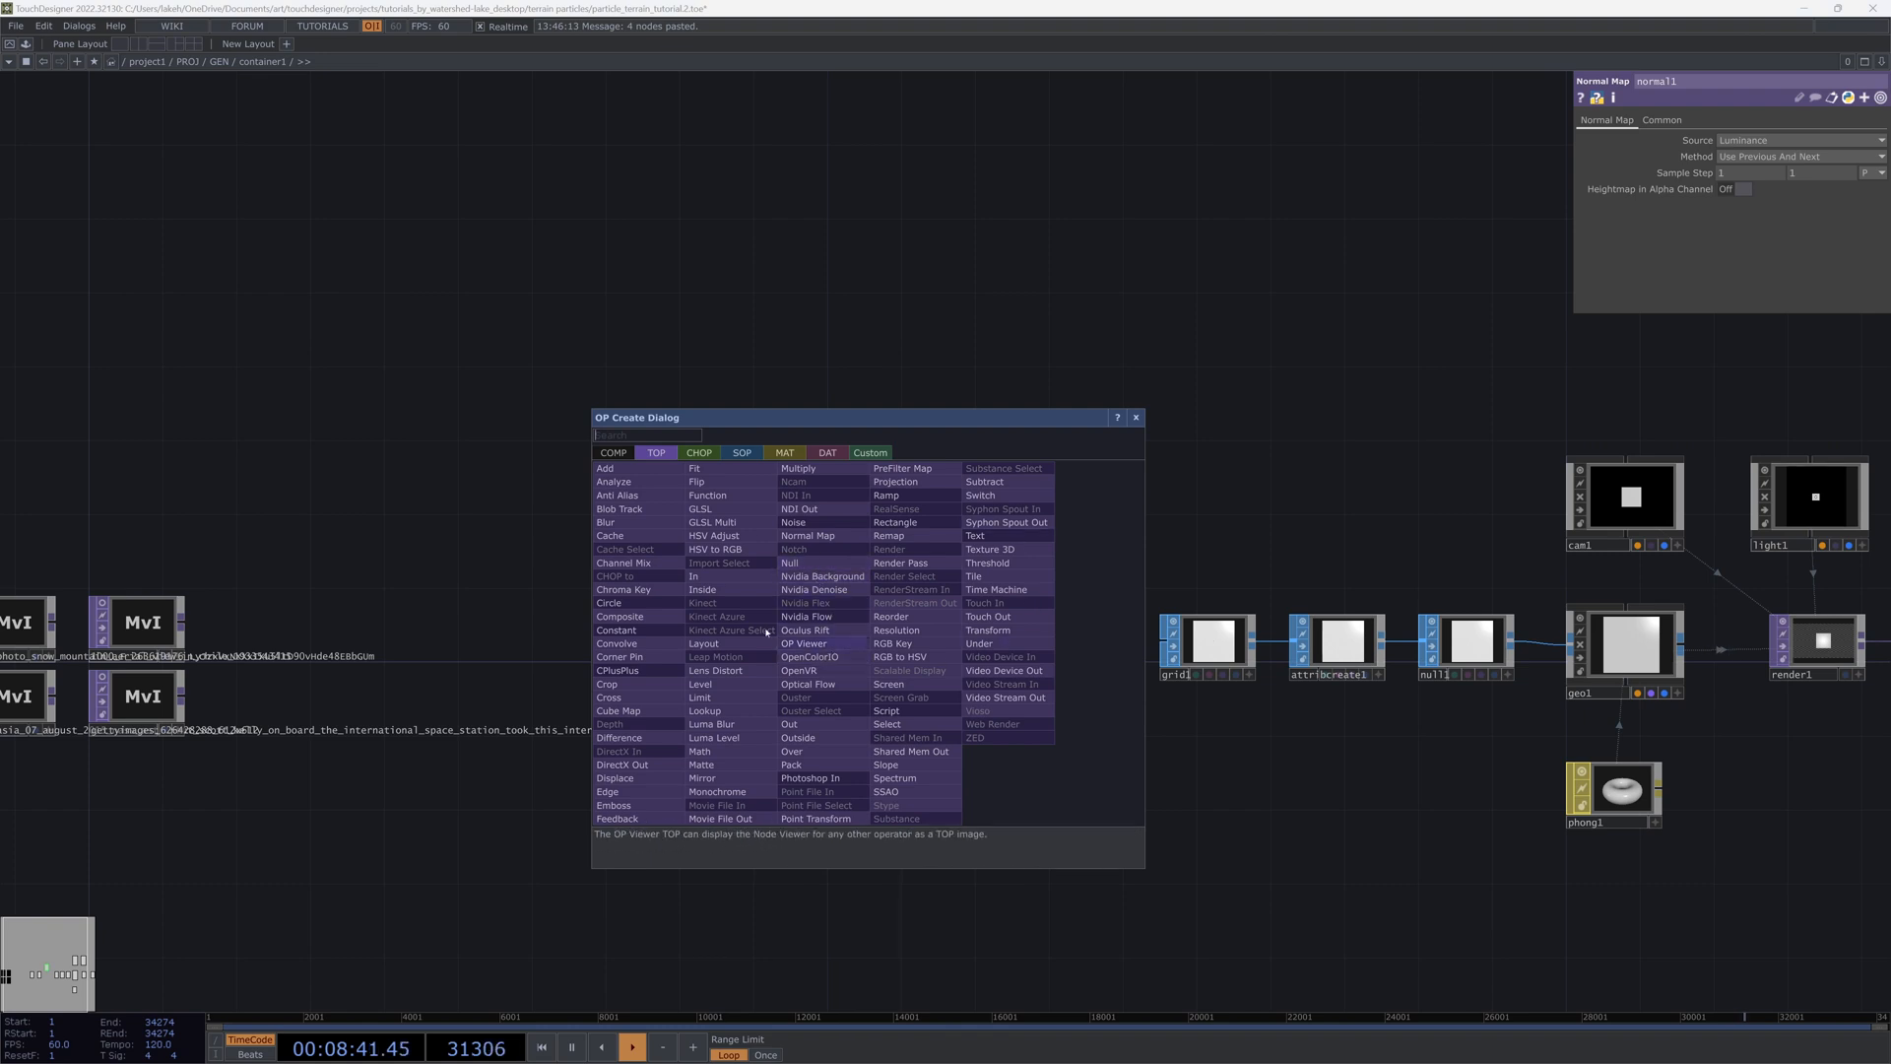
pyautogui.click(887, 765)
pyautogui.click(984, 690)
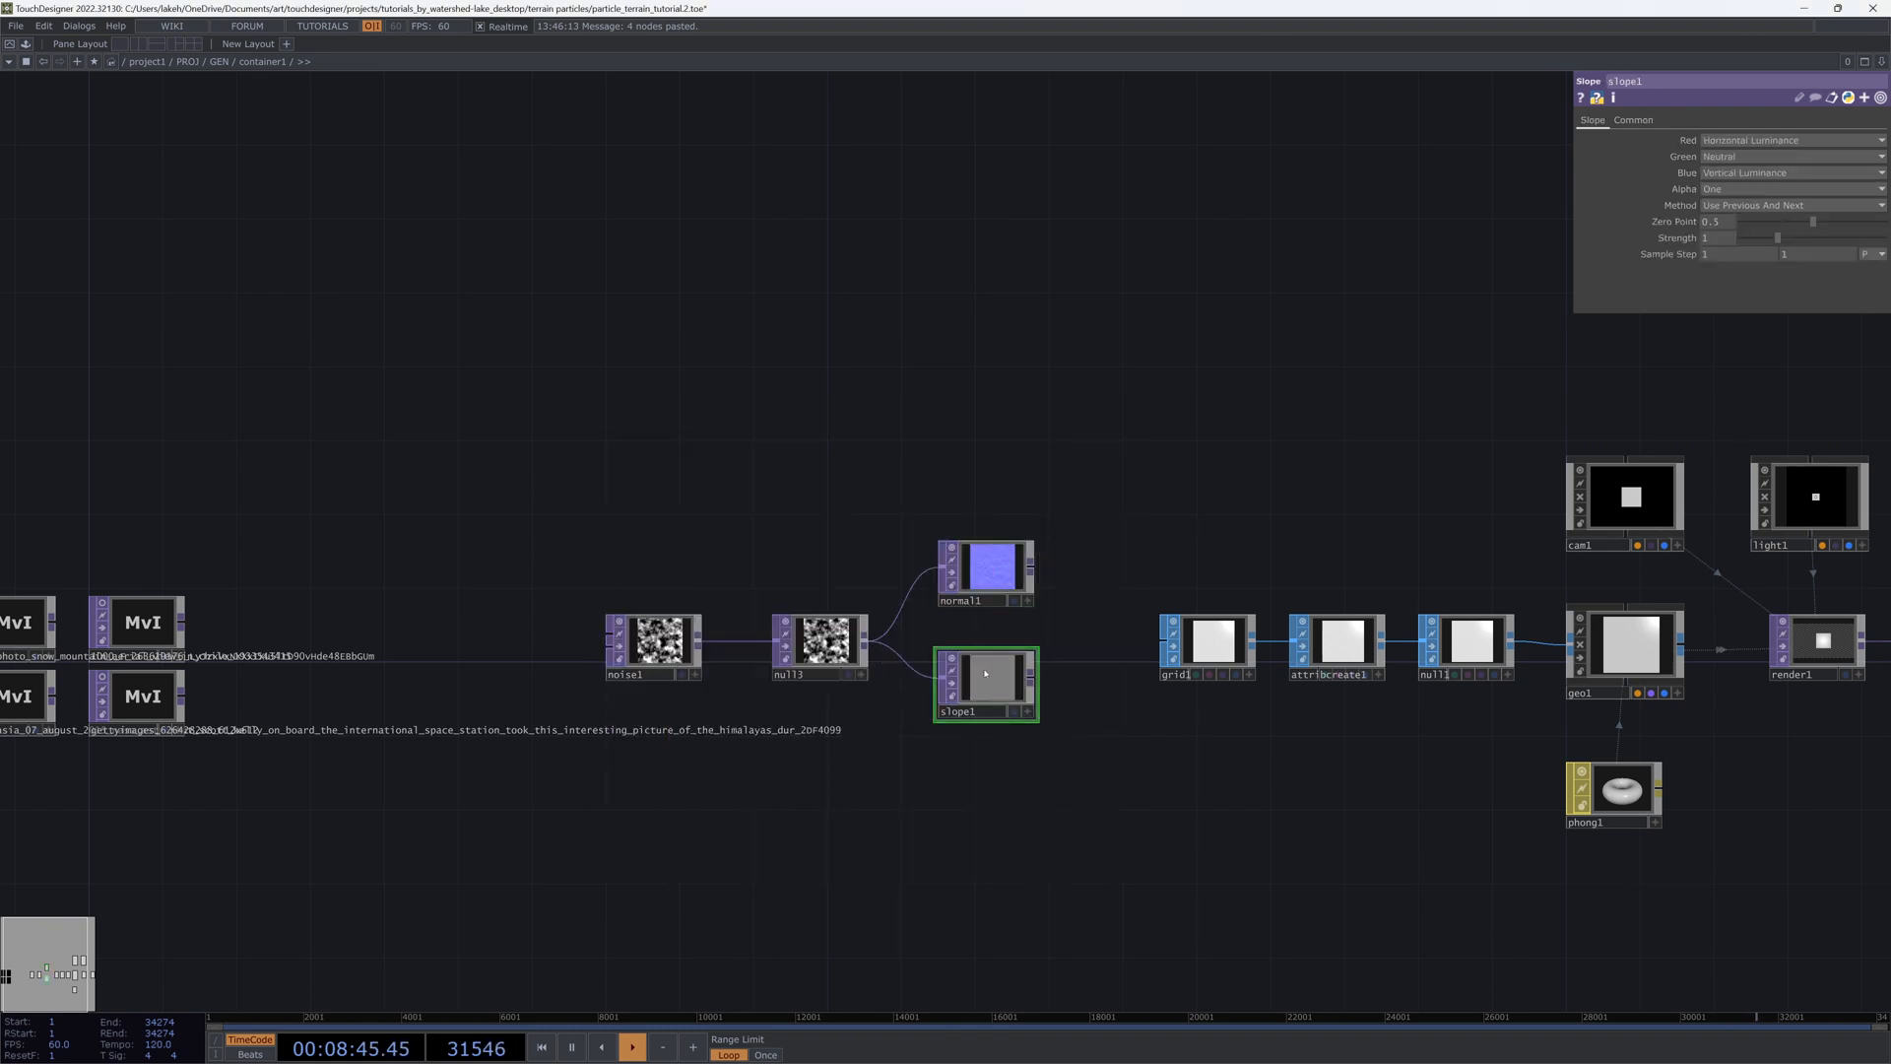
# Step: Set the Slope TOP's zero point to 0 and its strength to 100
pyautogui.moveTo(1812, 221); pyautogui.dragTo(1741, 222)
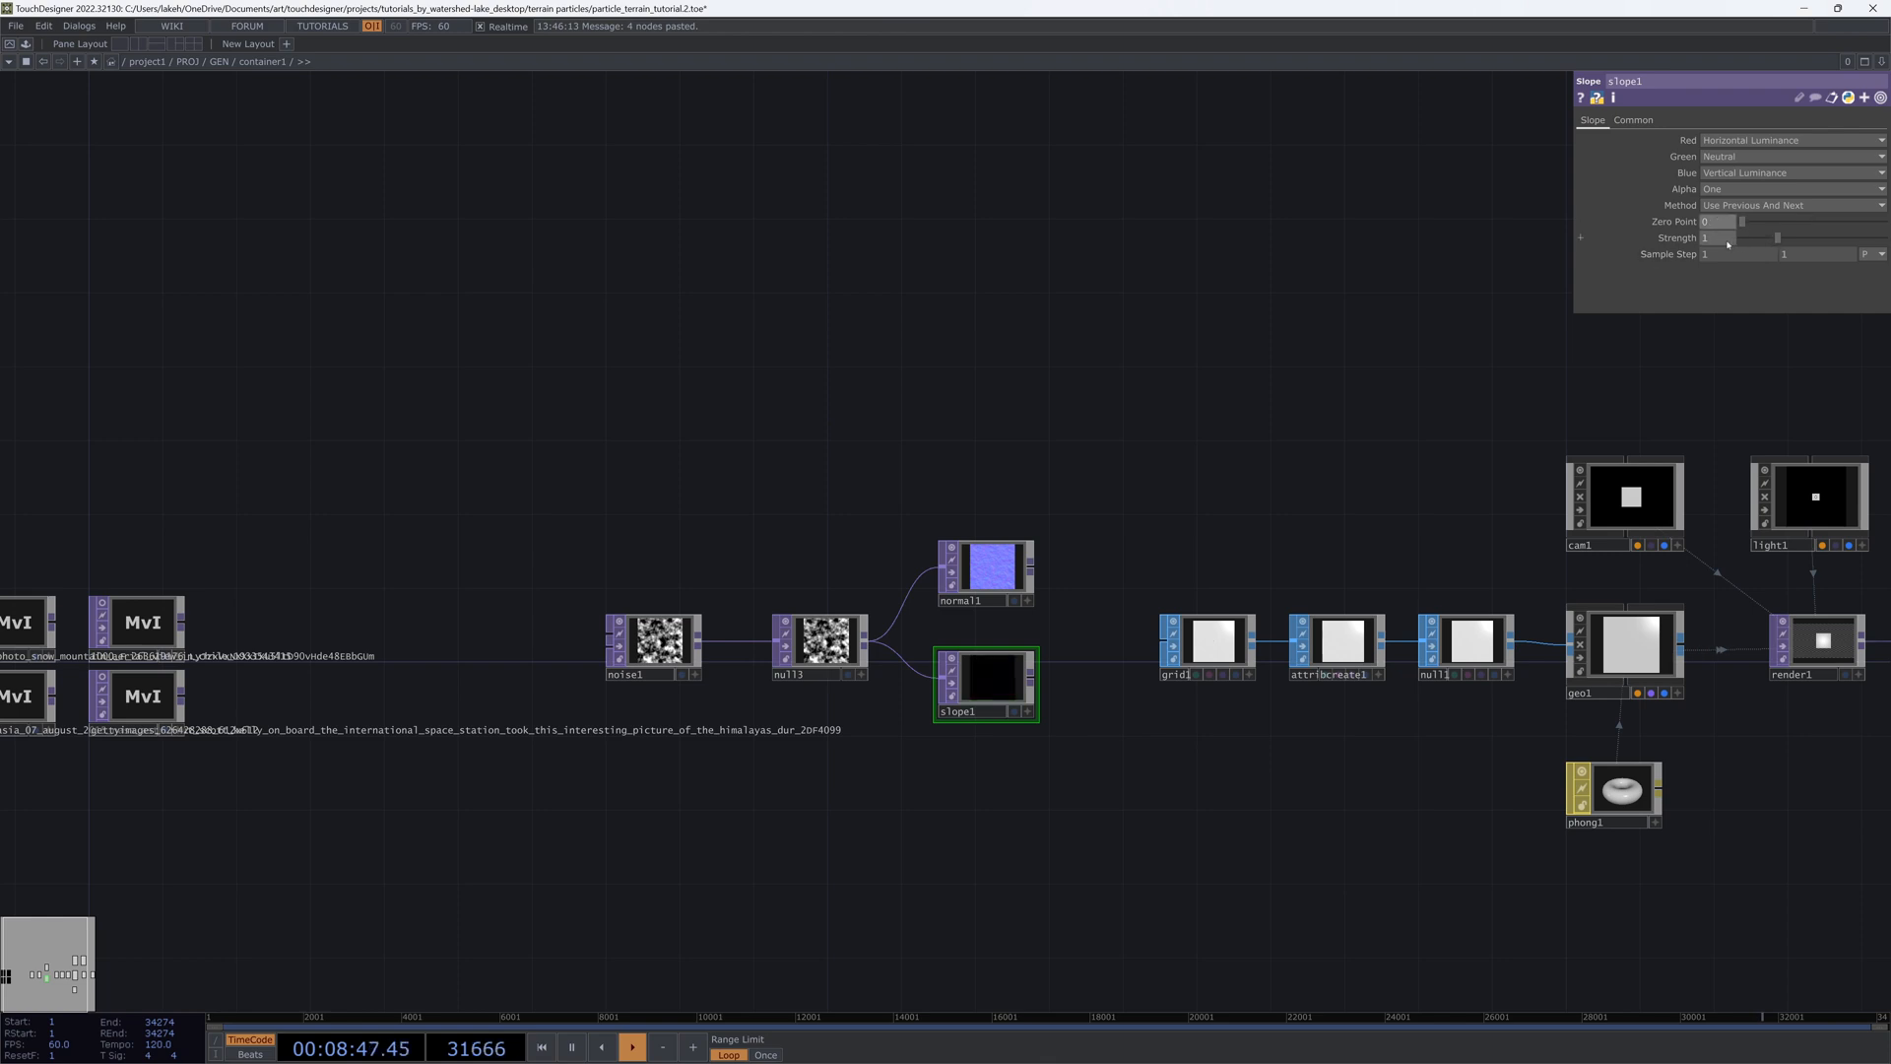
pyautogui.press('Return')
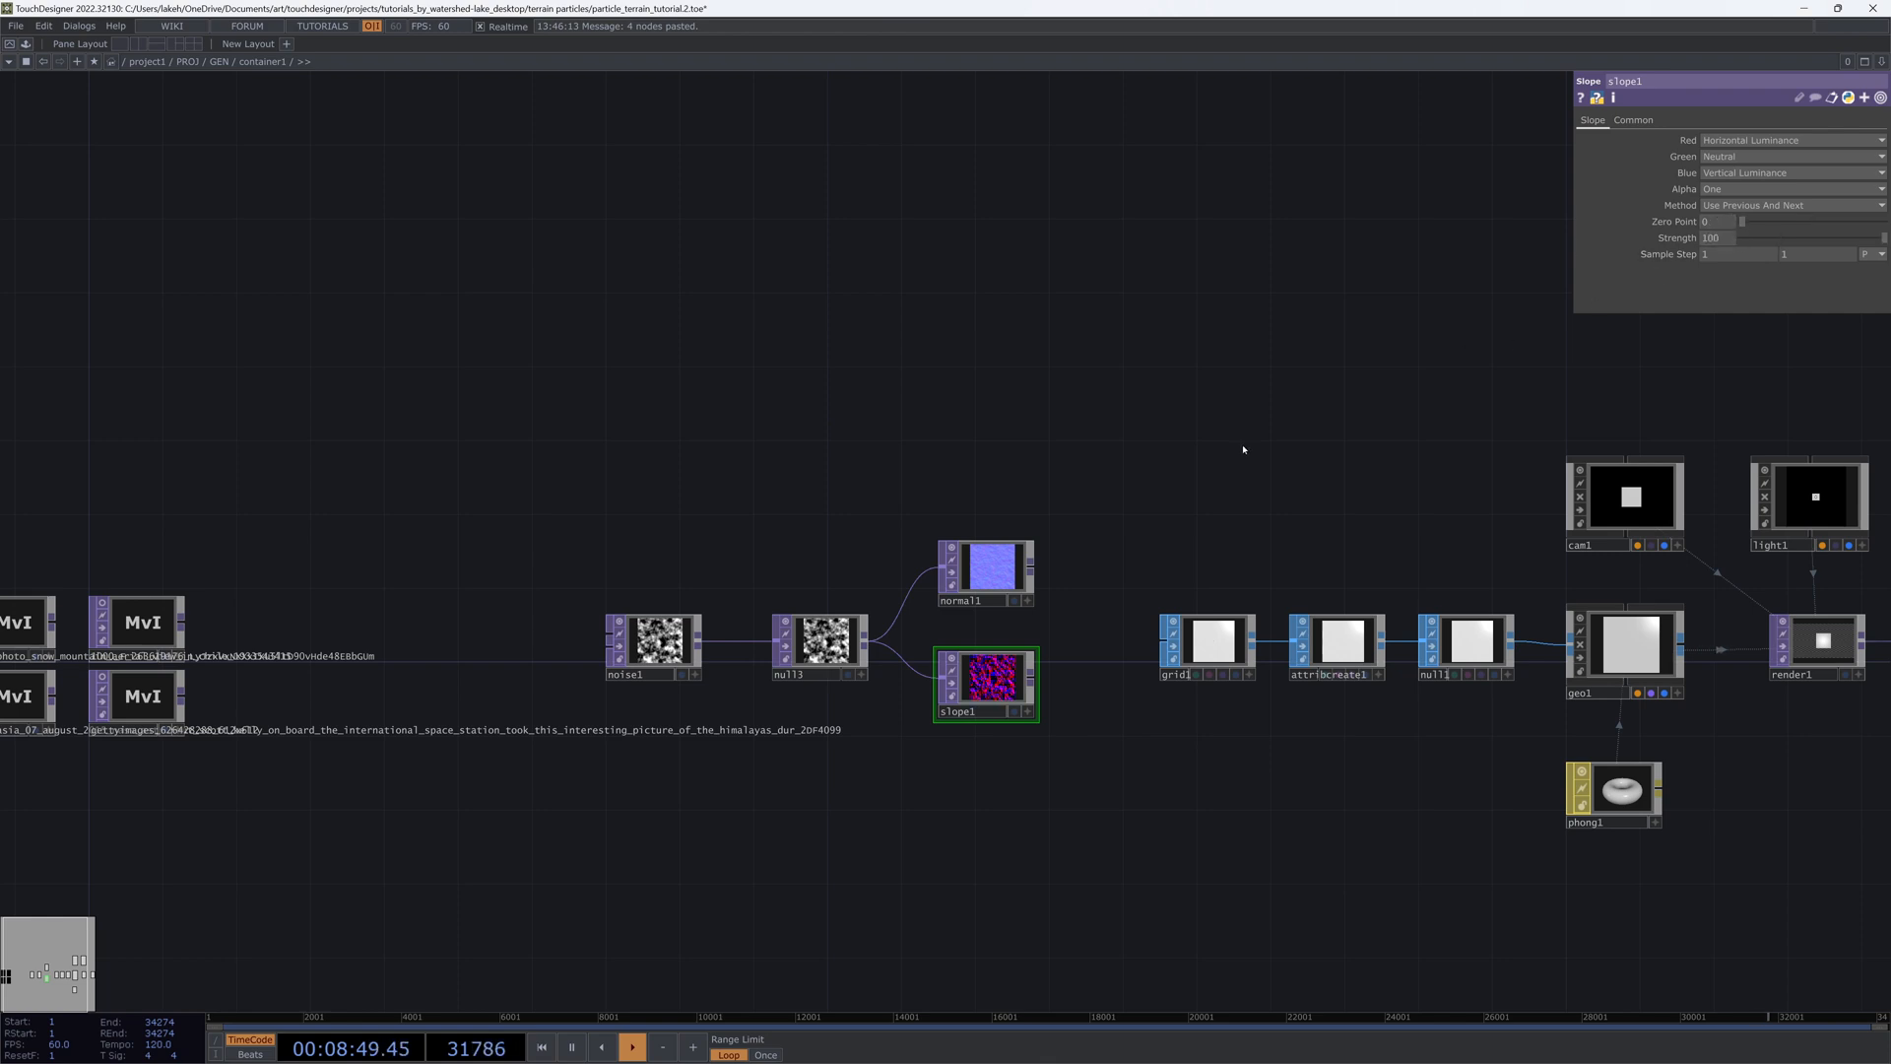
# Step: Shift the Noise, Null, Normal Map and Slope nodes together further left, away from the Grid
pyautogui.moveTo(976, 830); pyautogui.dragTo(1025, 766)
pyautogui.moveTo(665, 505); pyautogui.dragTo(1032, 630, button='right')
pyautogui.moveTo(1032, 628); pyautogui.dragTo(959, 609)
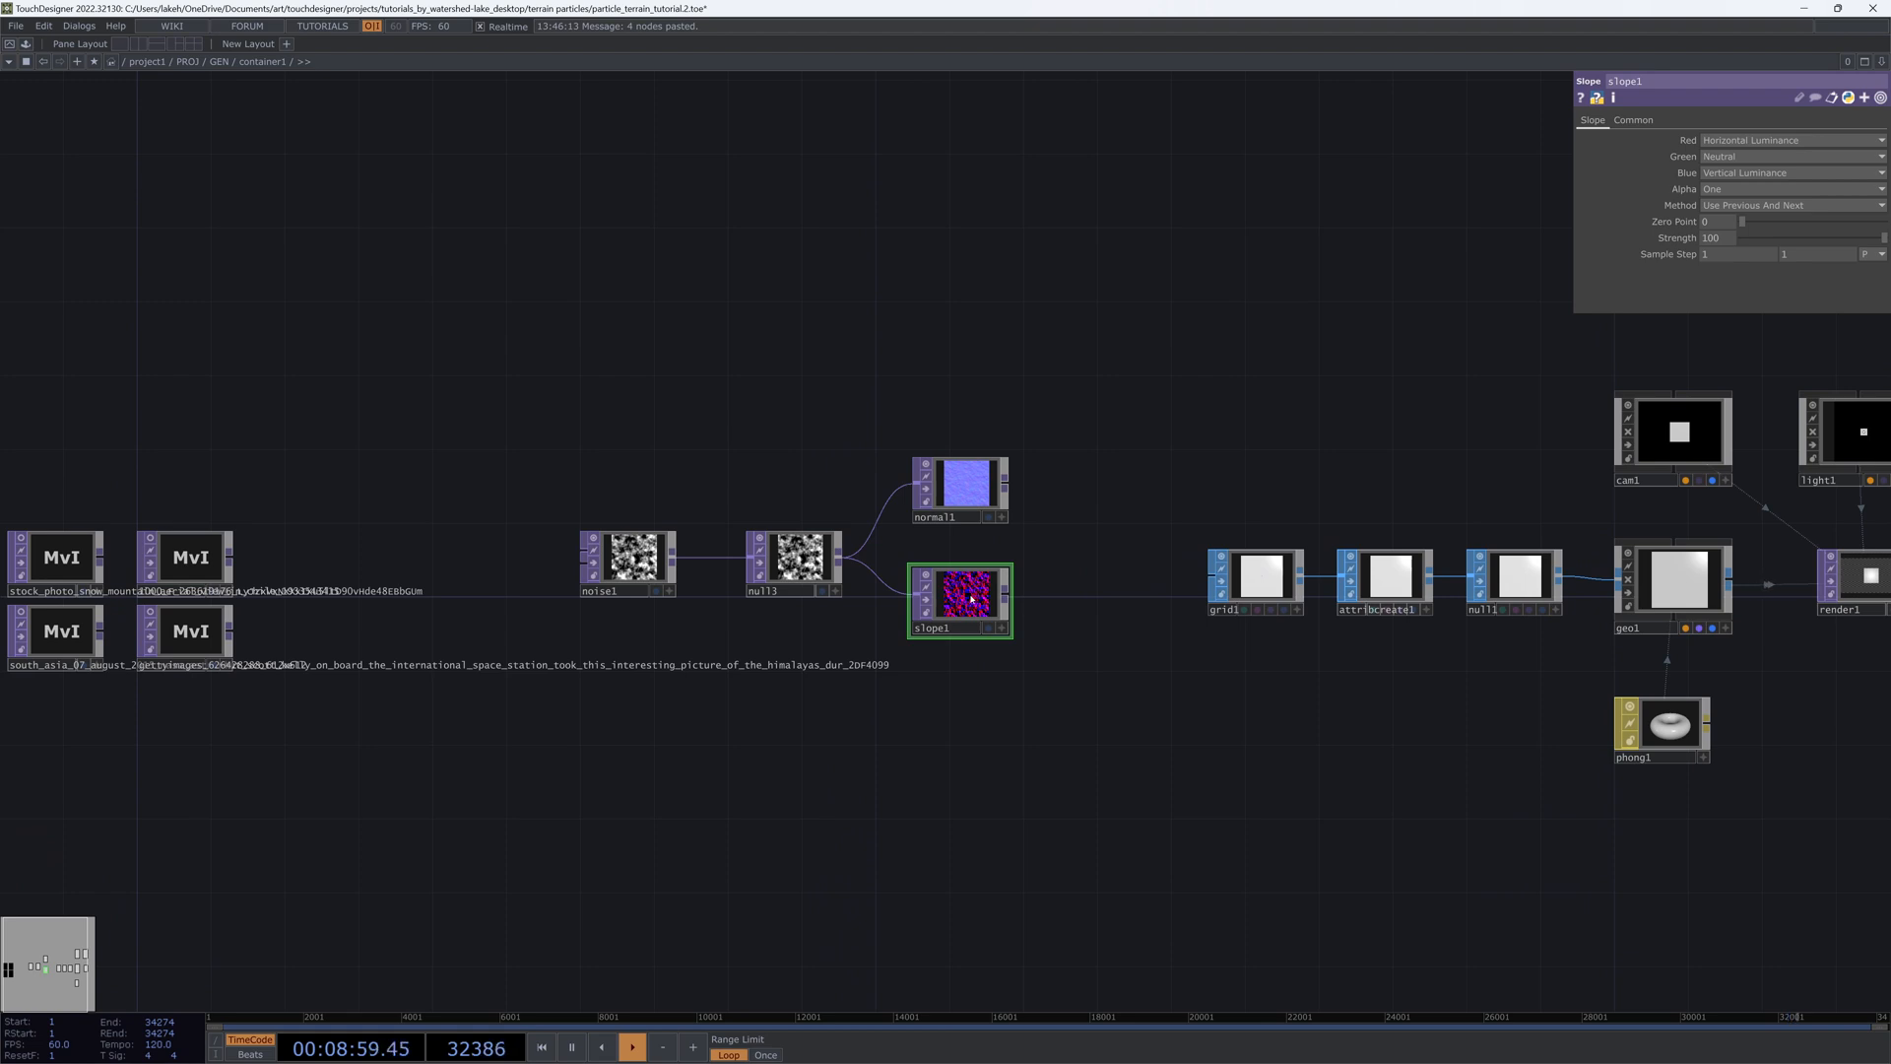
pyautogui.hotkey('ctrl', 'c')
pyautogui.hotkey('ctrl', 'v')
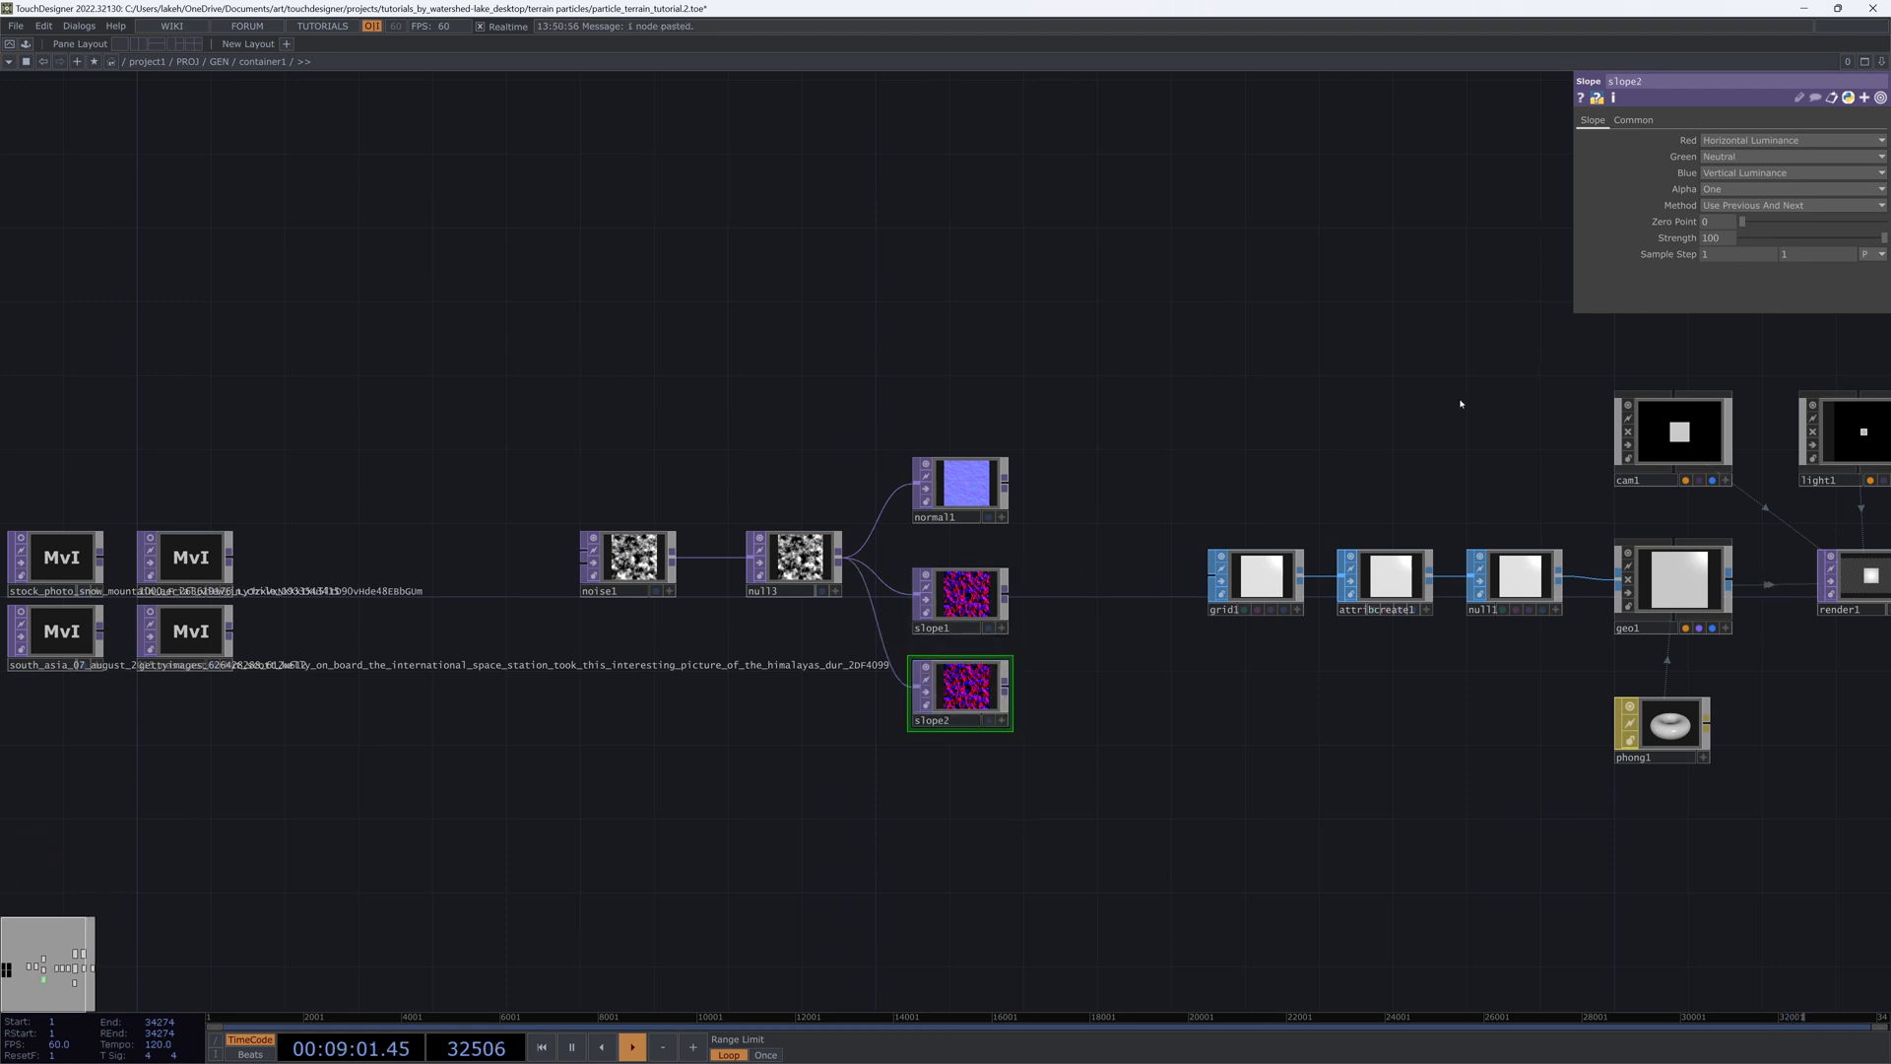
pyautogui.press('Delete')
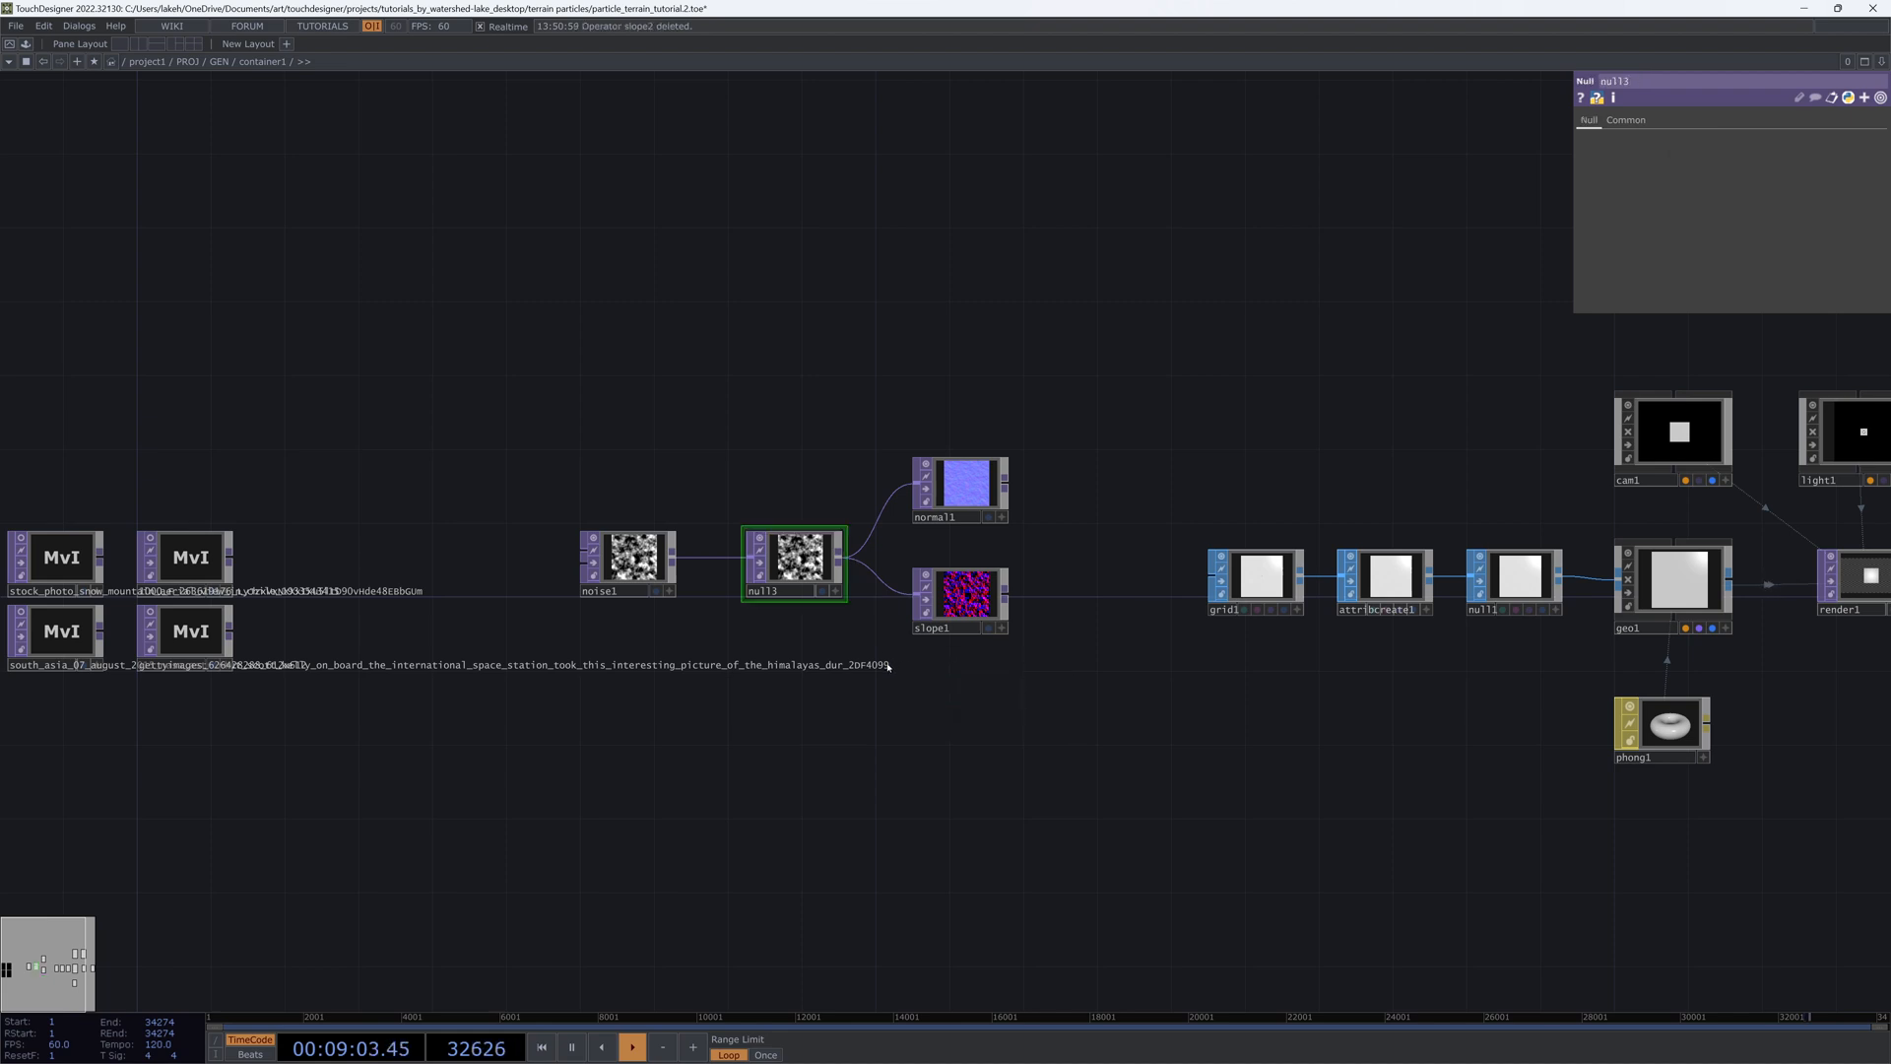
# Step: Branch another Null TOP from the noise Null, placed below the Slope TOP, and bring up the Phong material's parameters
pyautogui.click(960, 729)
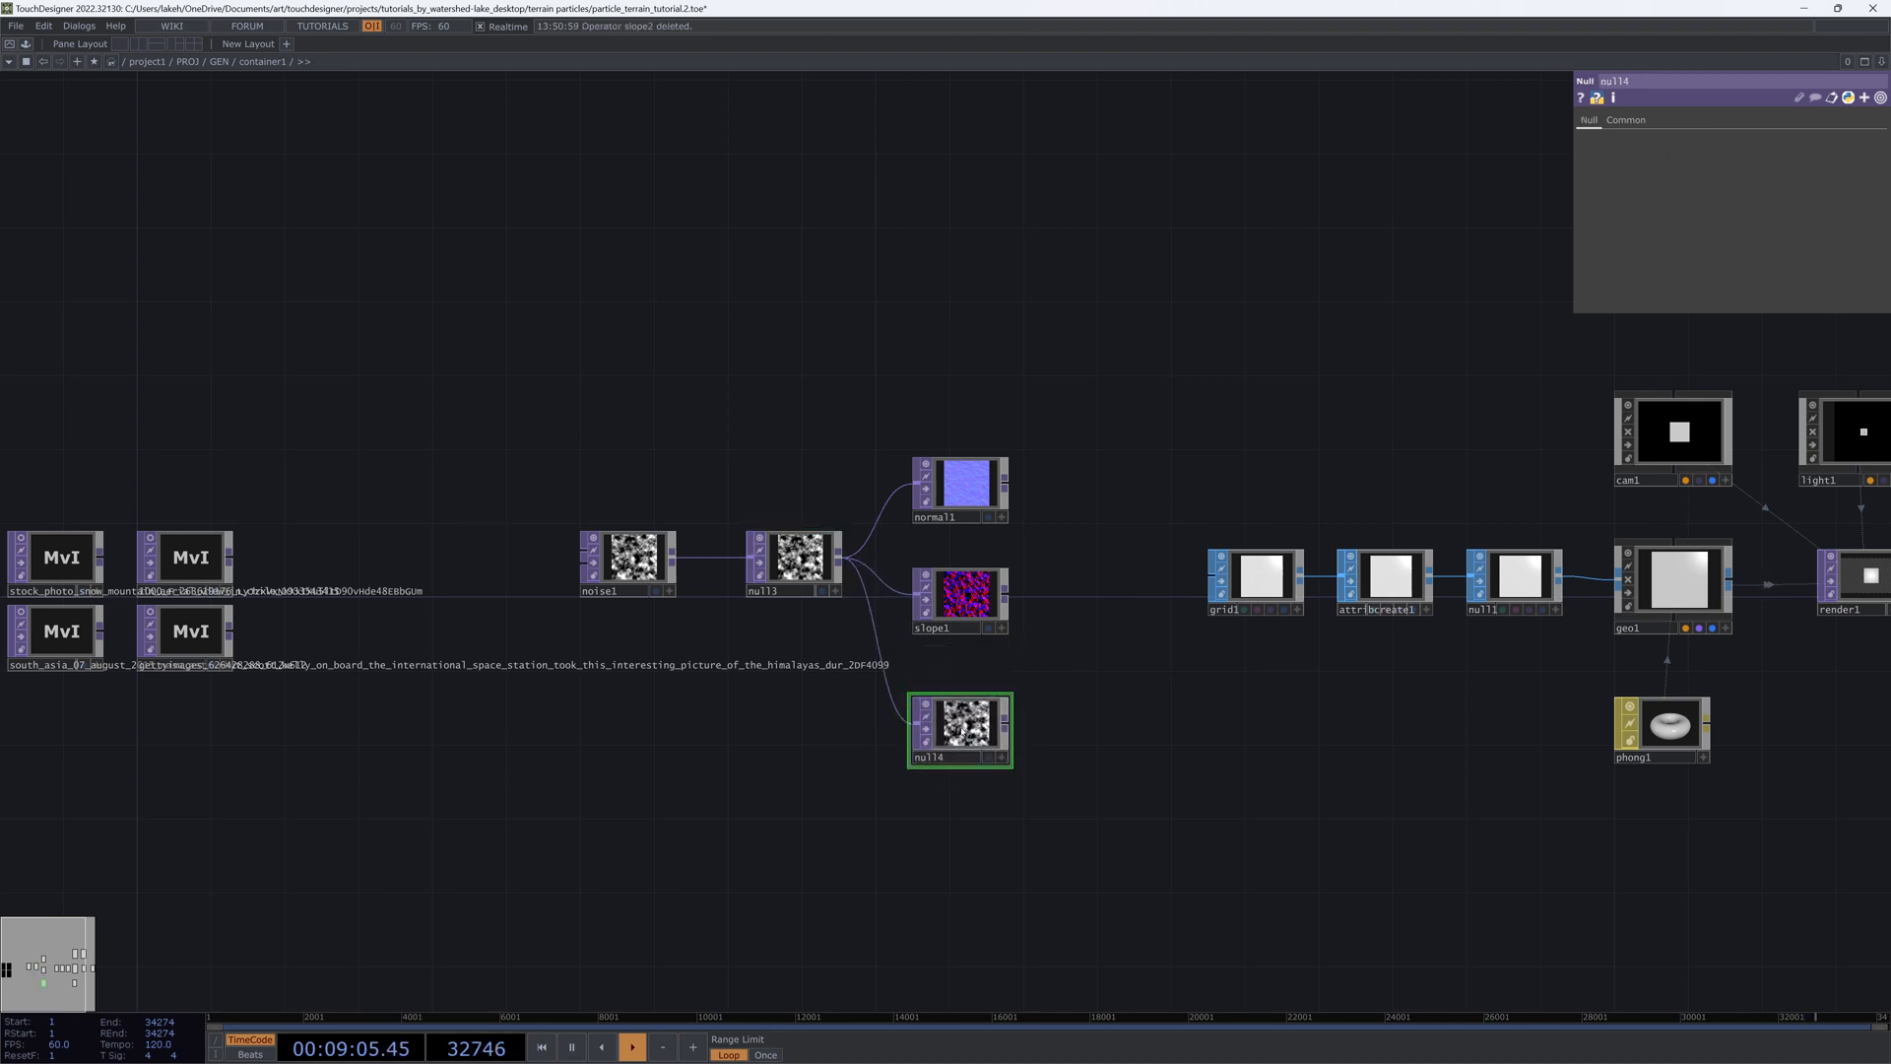
pyautogui.moveTo(1270, 903); pyautogui.dragTo(1200, 885)
pyautogui.click(1609, 711)
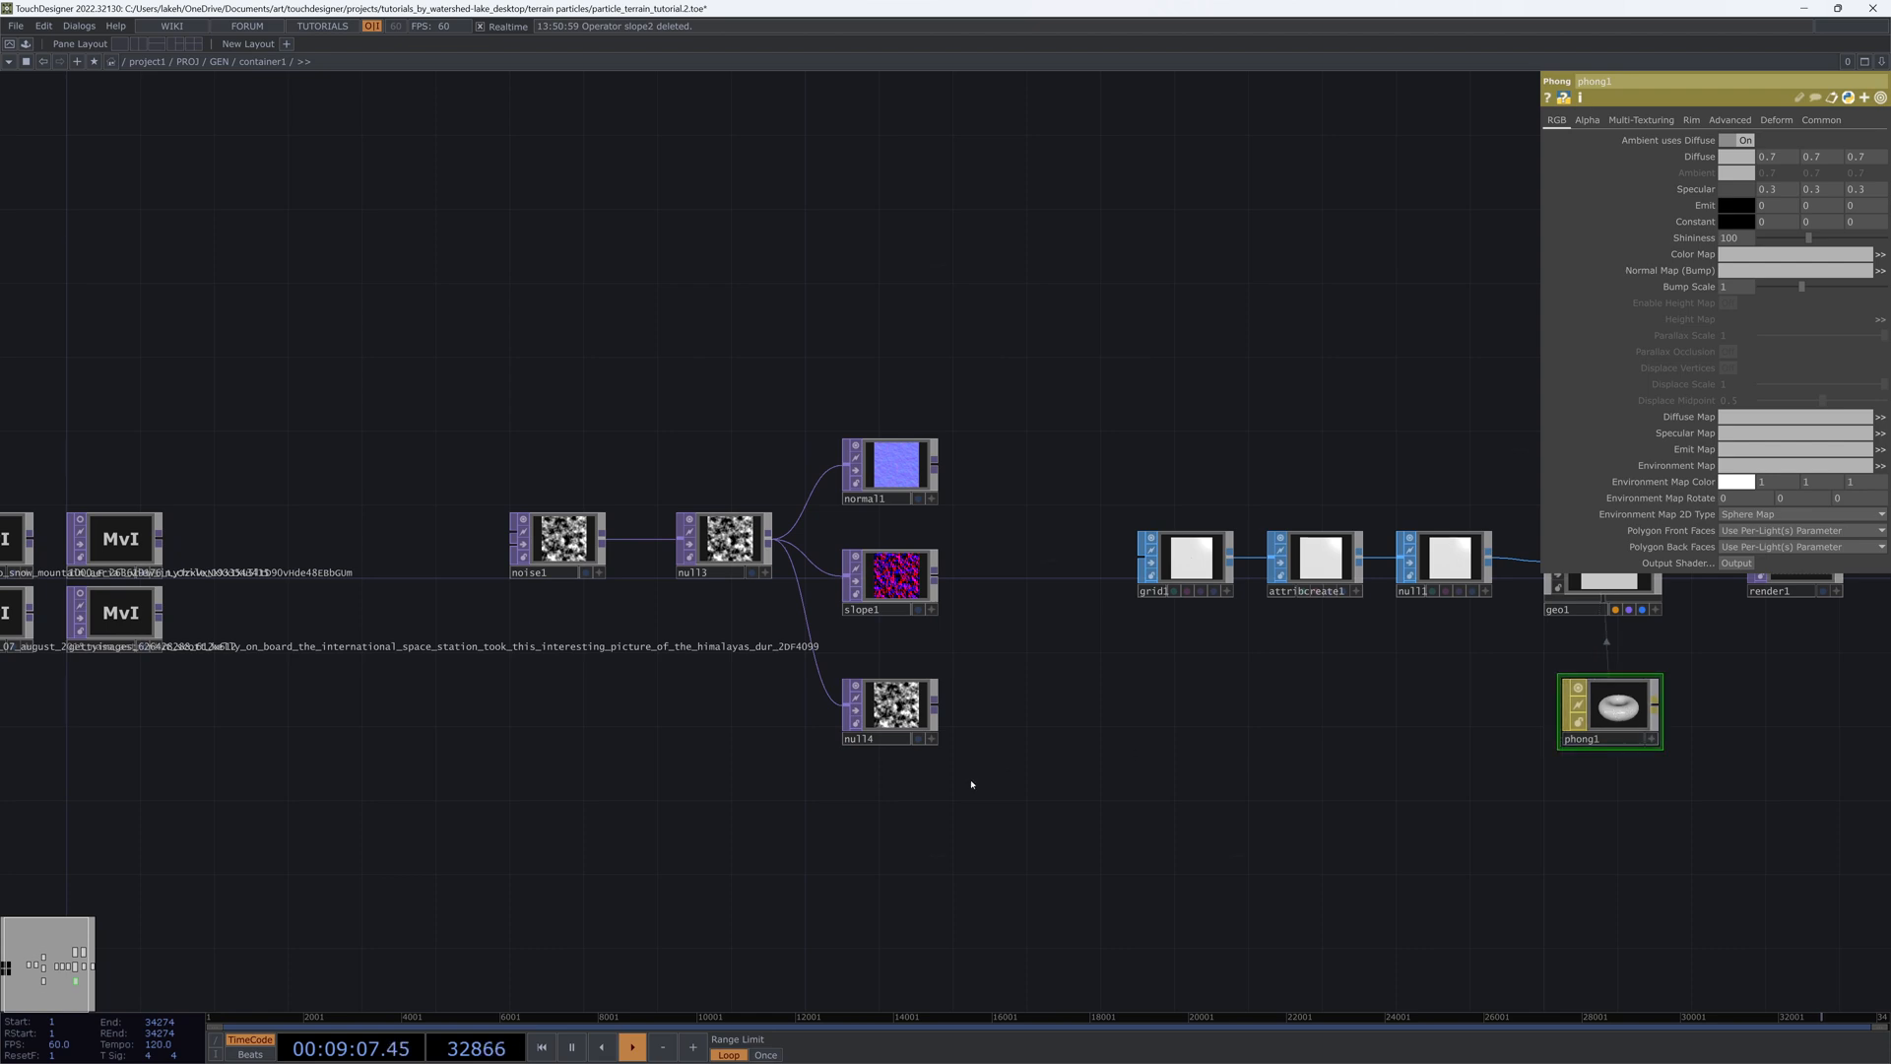
pyautogui.moveTo(972, 784); pyautogui.dragTo(1109, 792)
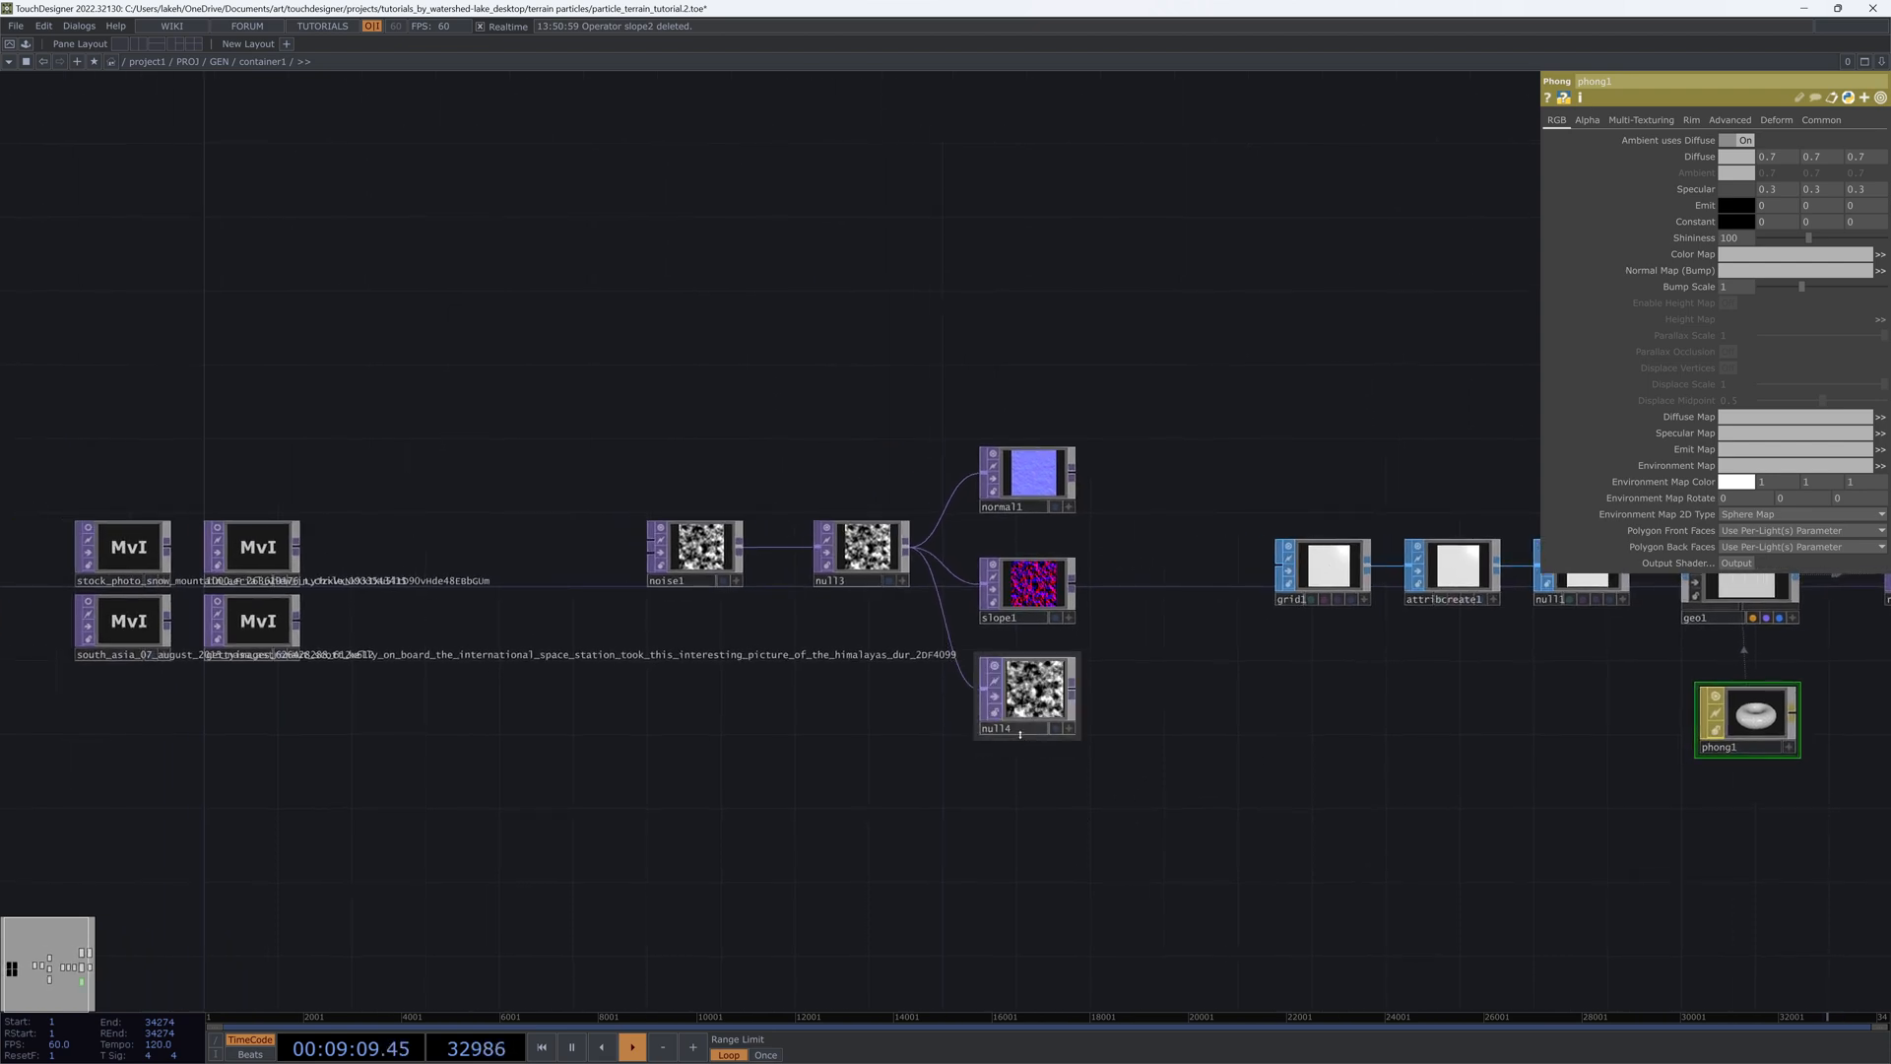
# Step: Move the Slope TOP level with the noise Null and raise the Normal Map TOP to space out the branches
pyautogui.moveTo(1024, 581); pyautogui.dragTo(1025, 565)
pyautogui.moveTo(1006, 471); pyautogui.dragTo(1007, 379)
pyautogui.moveTo(1027, 553)
pyautogui.mouseDown()
pyautogui.moveTo(1028, 502)
pyautogui.moveTo(1027, 535)
pyautogui.mouseUp()
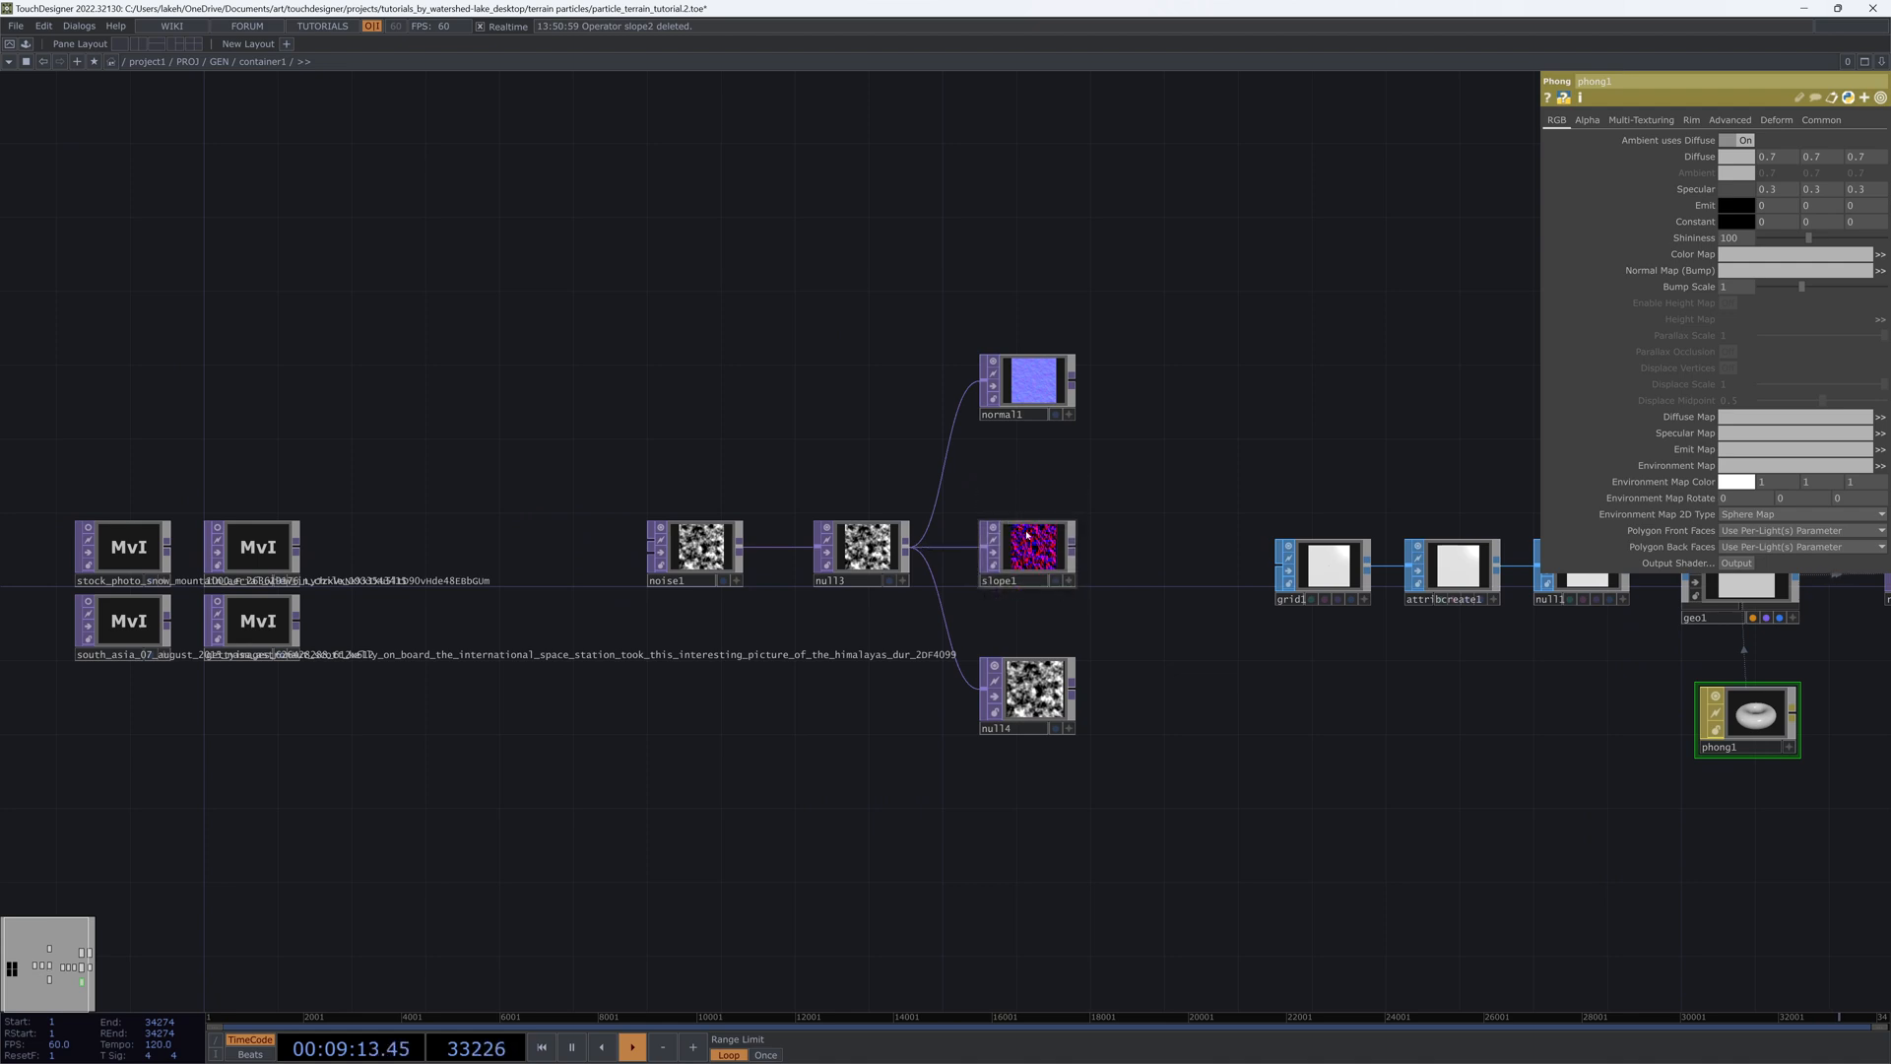
pyautogui.moveTo(1030, 389); pyautogui.dragTo(1048, 426)
# Step: Connect a Null TOP to the output of the lowest Null branch and name it hm
pyautogui.click(1029, 690)
pyautogui.click(1073, 690)
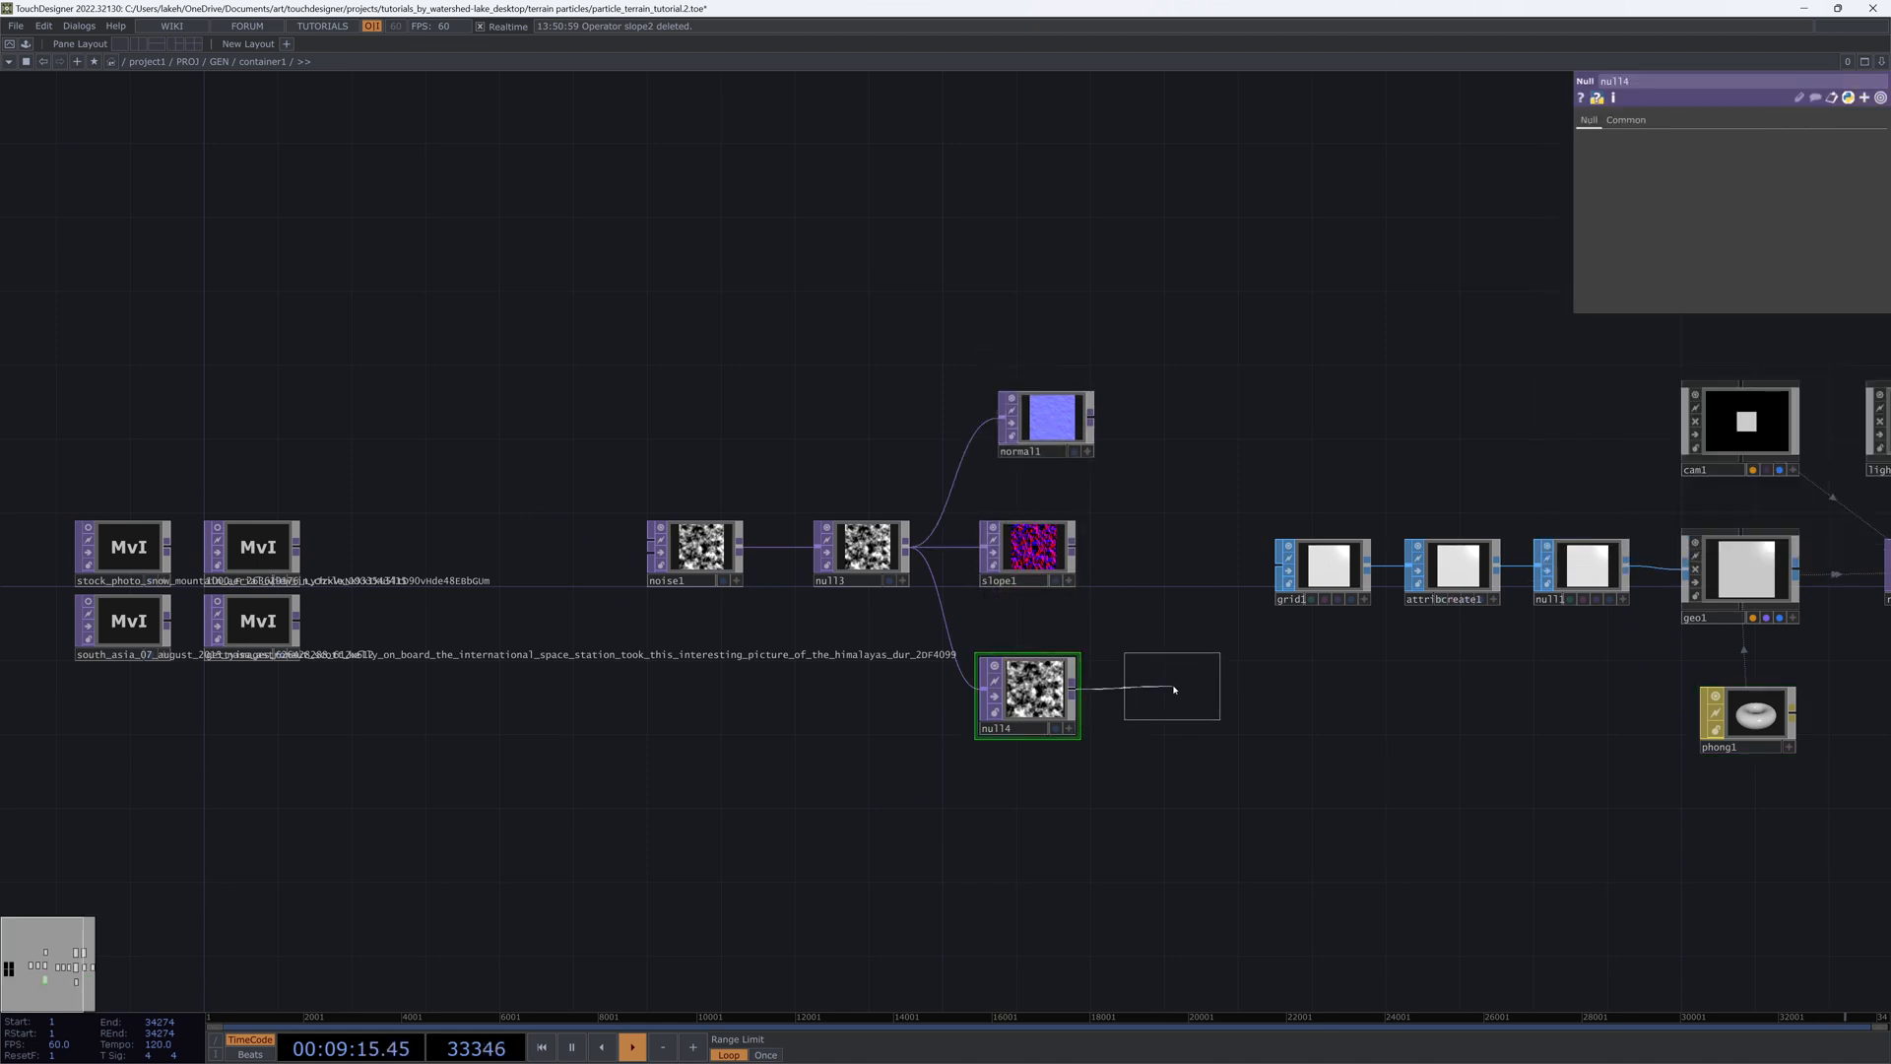
pyautogui.click(1174, 690)
pyautogui.write('hm')
# Step: Connect a Null TOP to the Slope TOP's output and name it col
pyautogui.click(1041, 562)
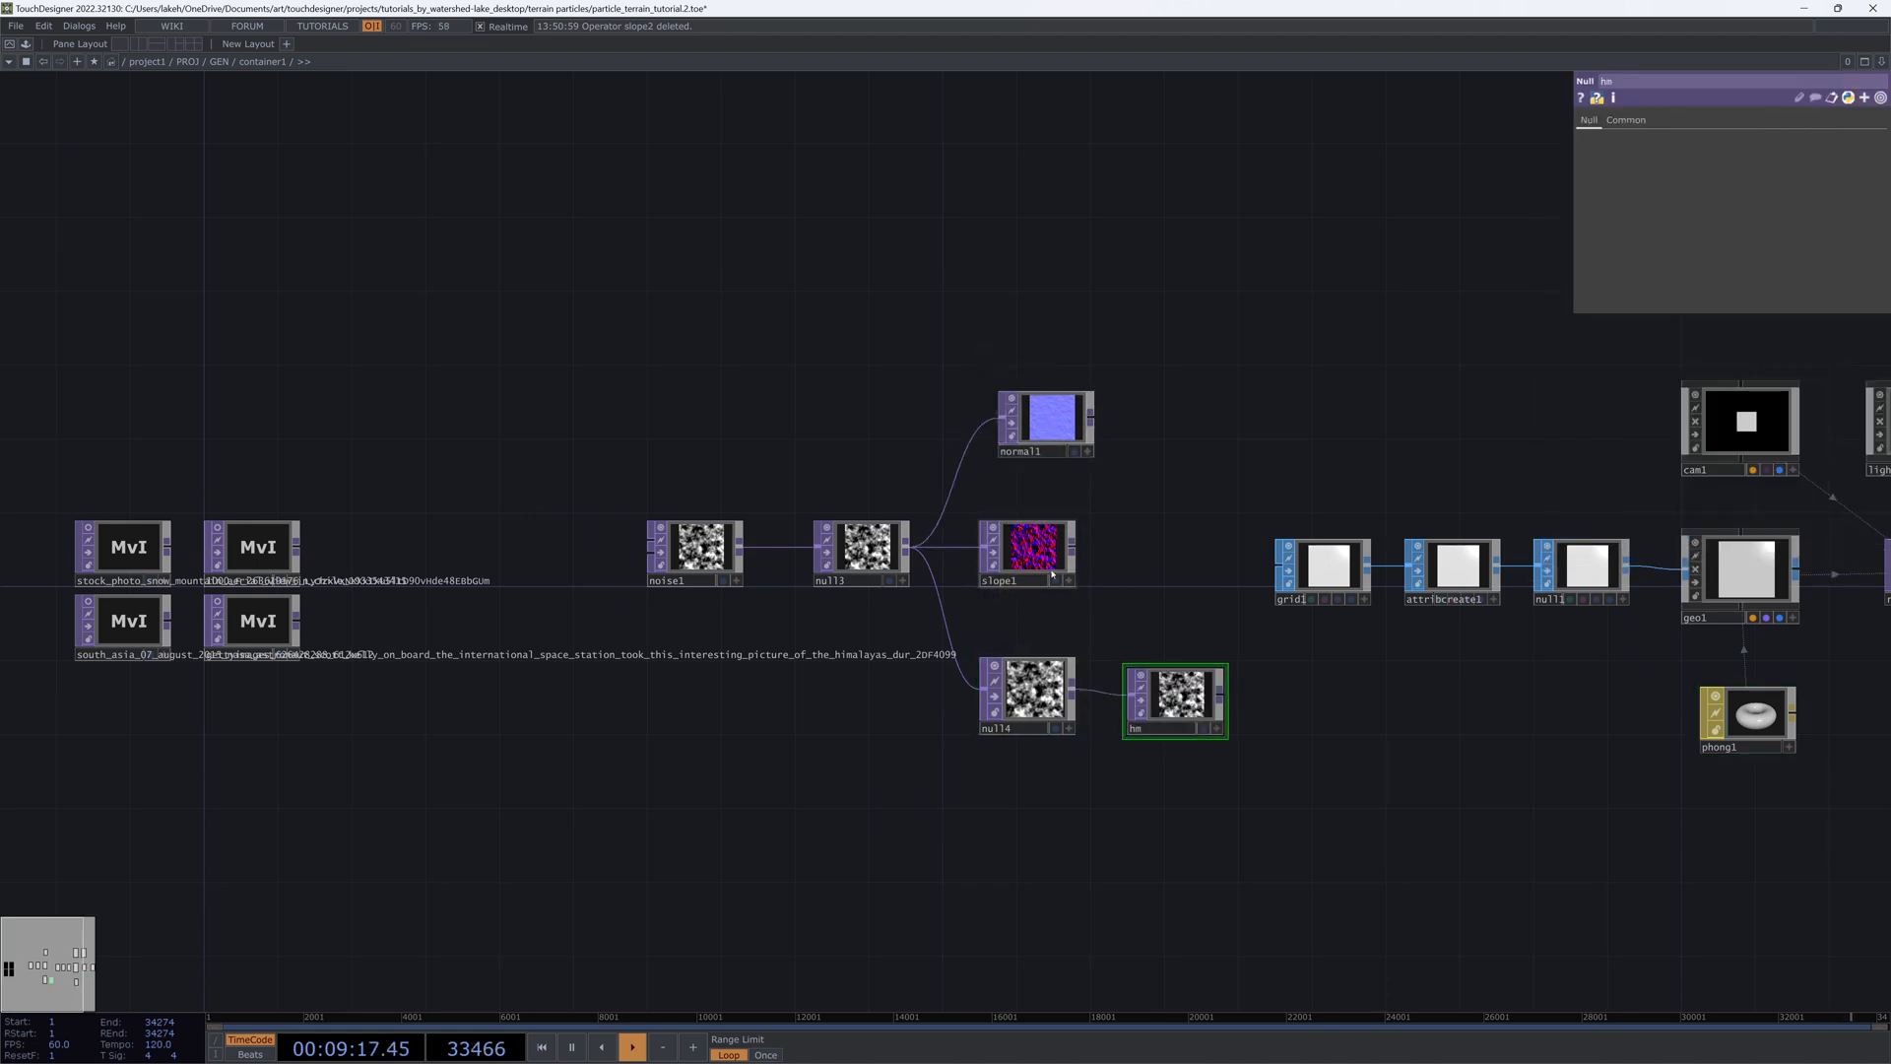
pyautogui.click(1072, 554)
pyautogui.click(1163, 585)
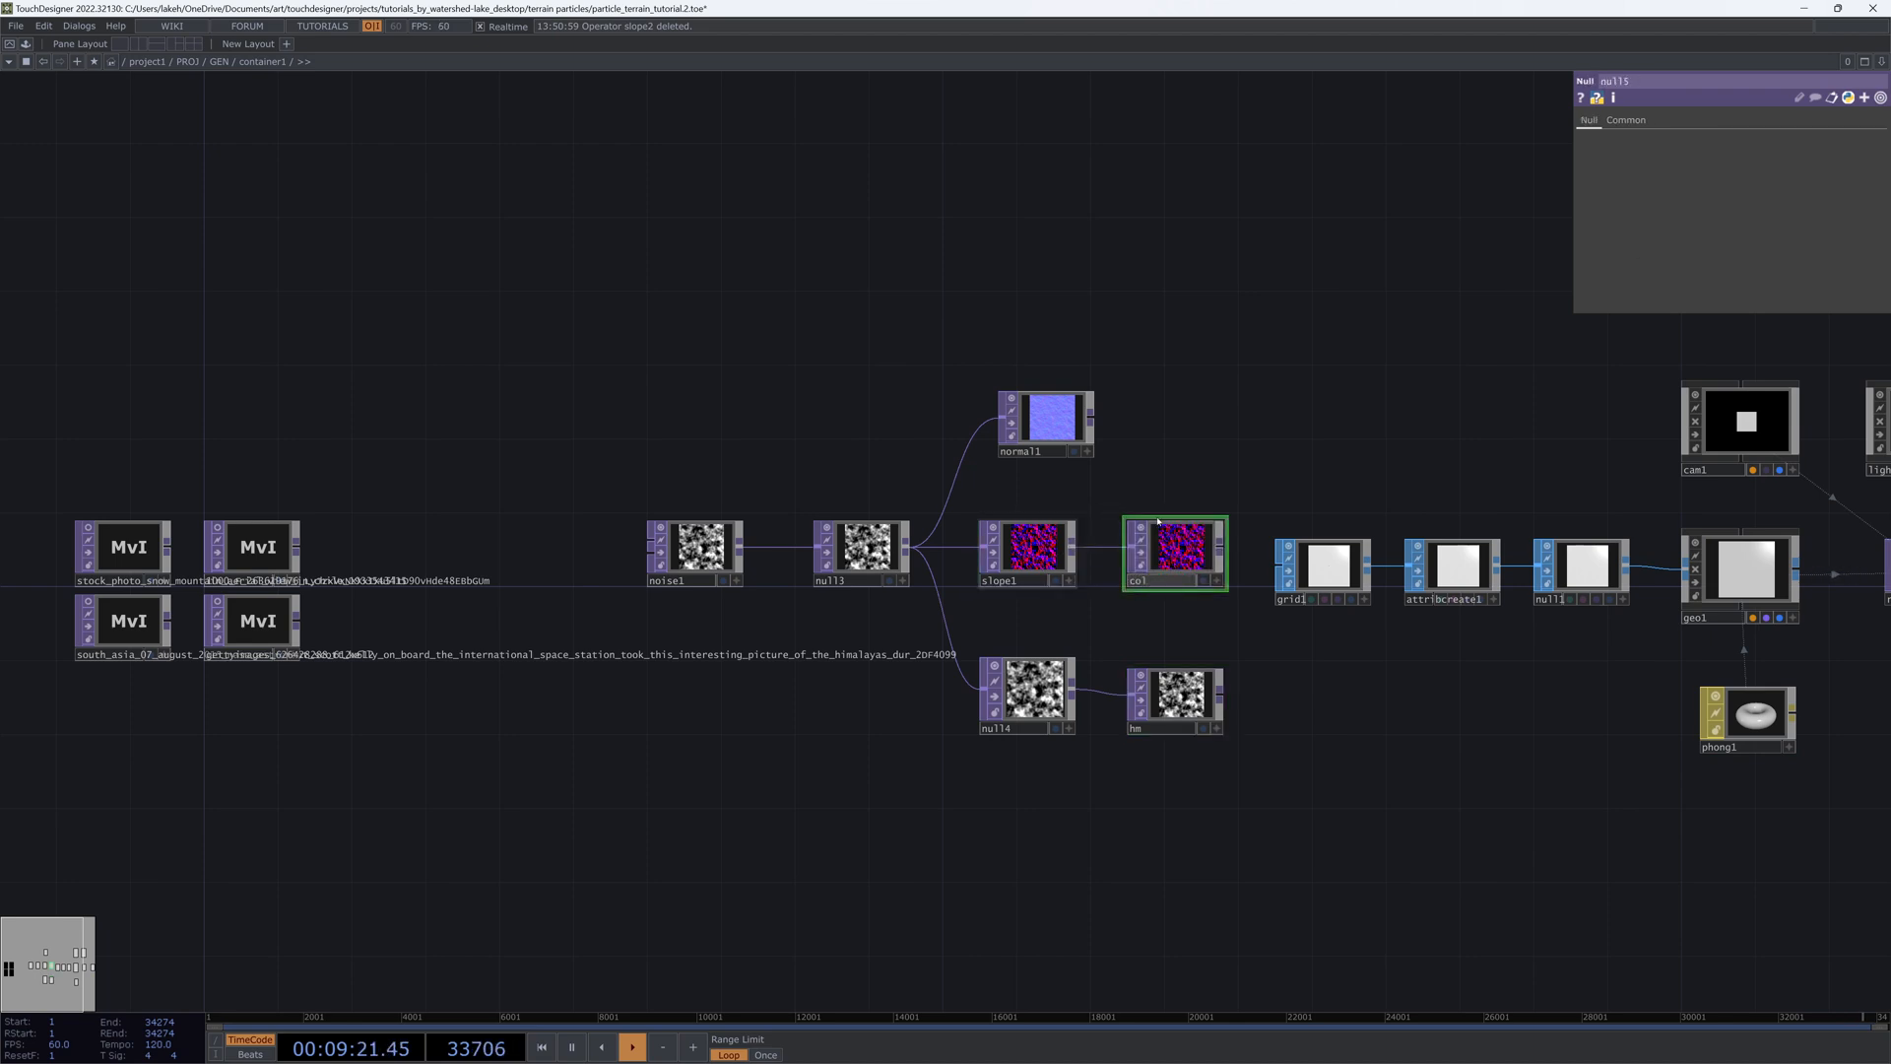
# Step: Align the Normal Map above the Slope, connect a Null named nrm to its output and line it up above col
pyautogui.moveTo(1044, 419); pyautogui.dragTo(1022, 437)
pyautogui.click(1073, 437)
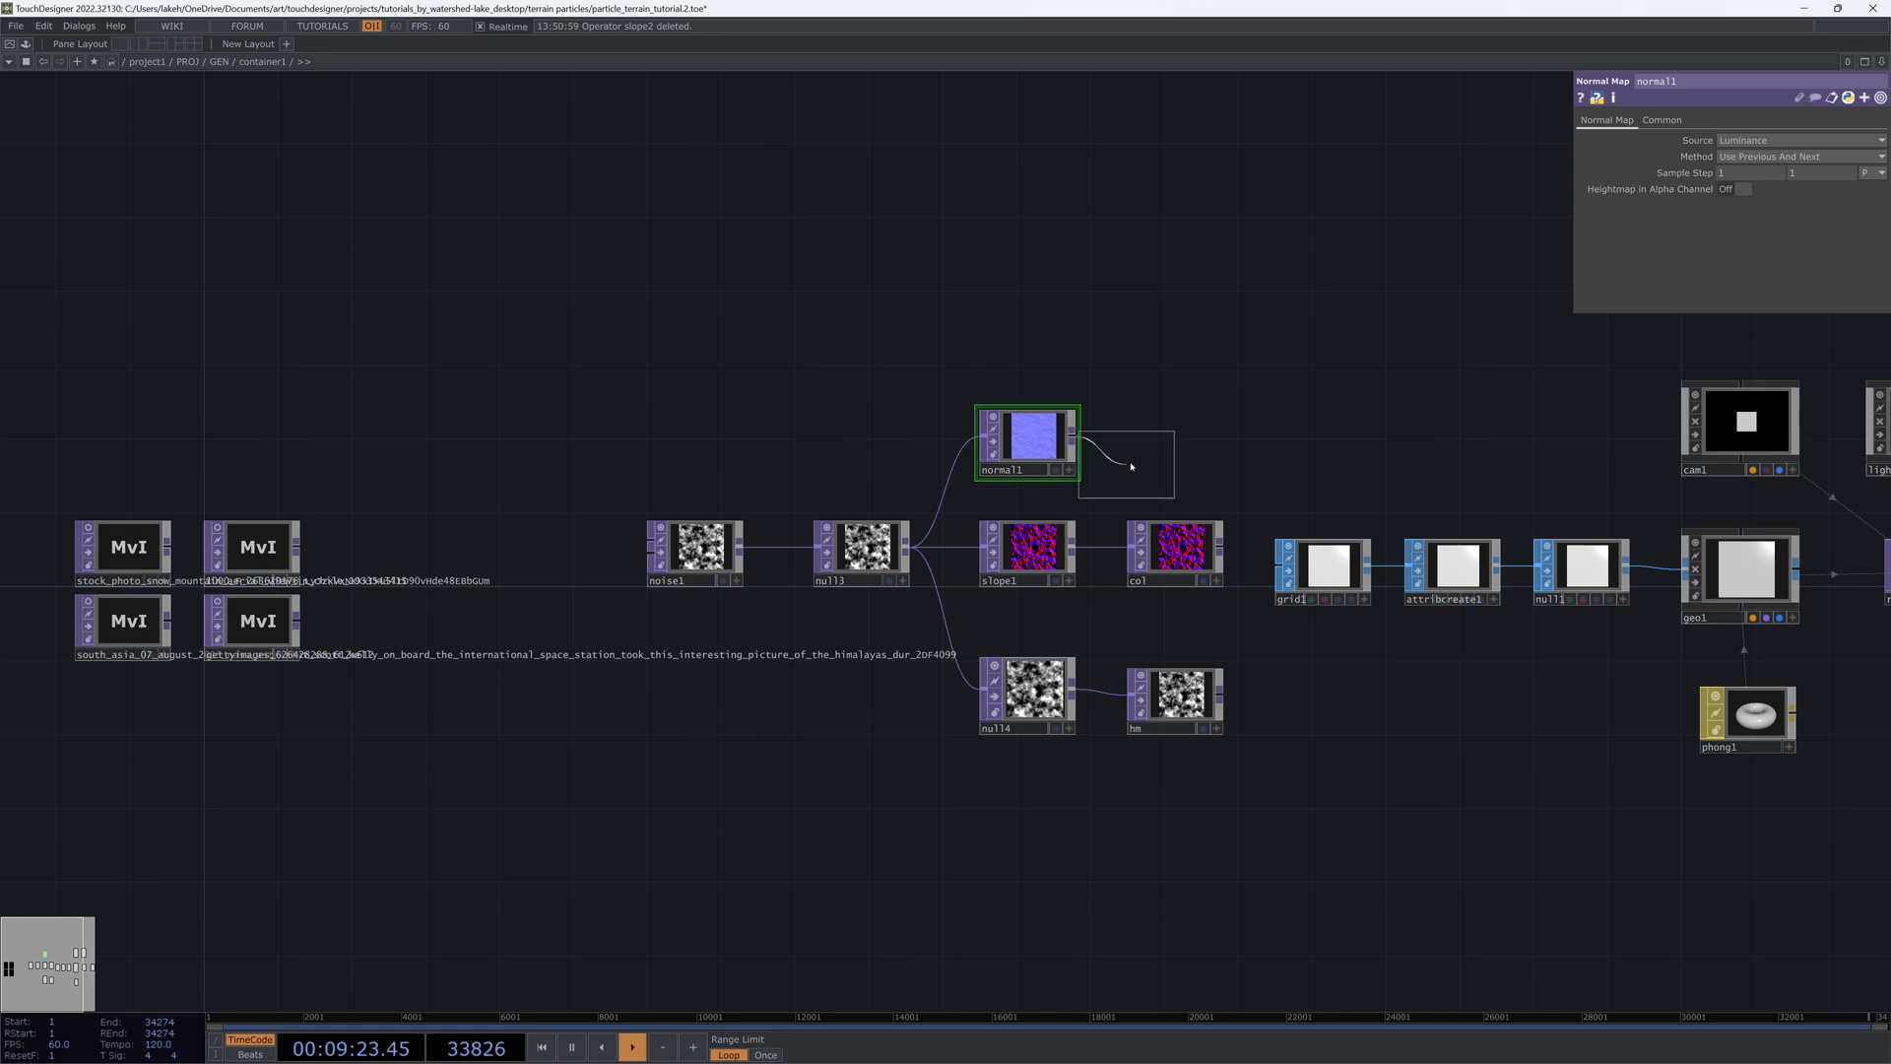
pyautogui.click(1194, 441)
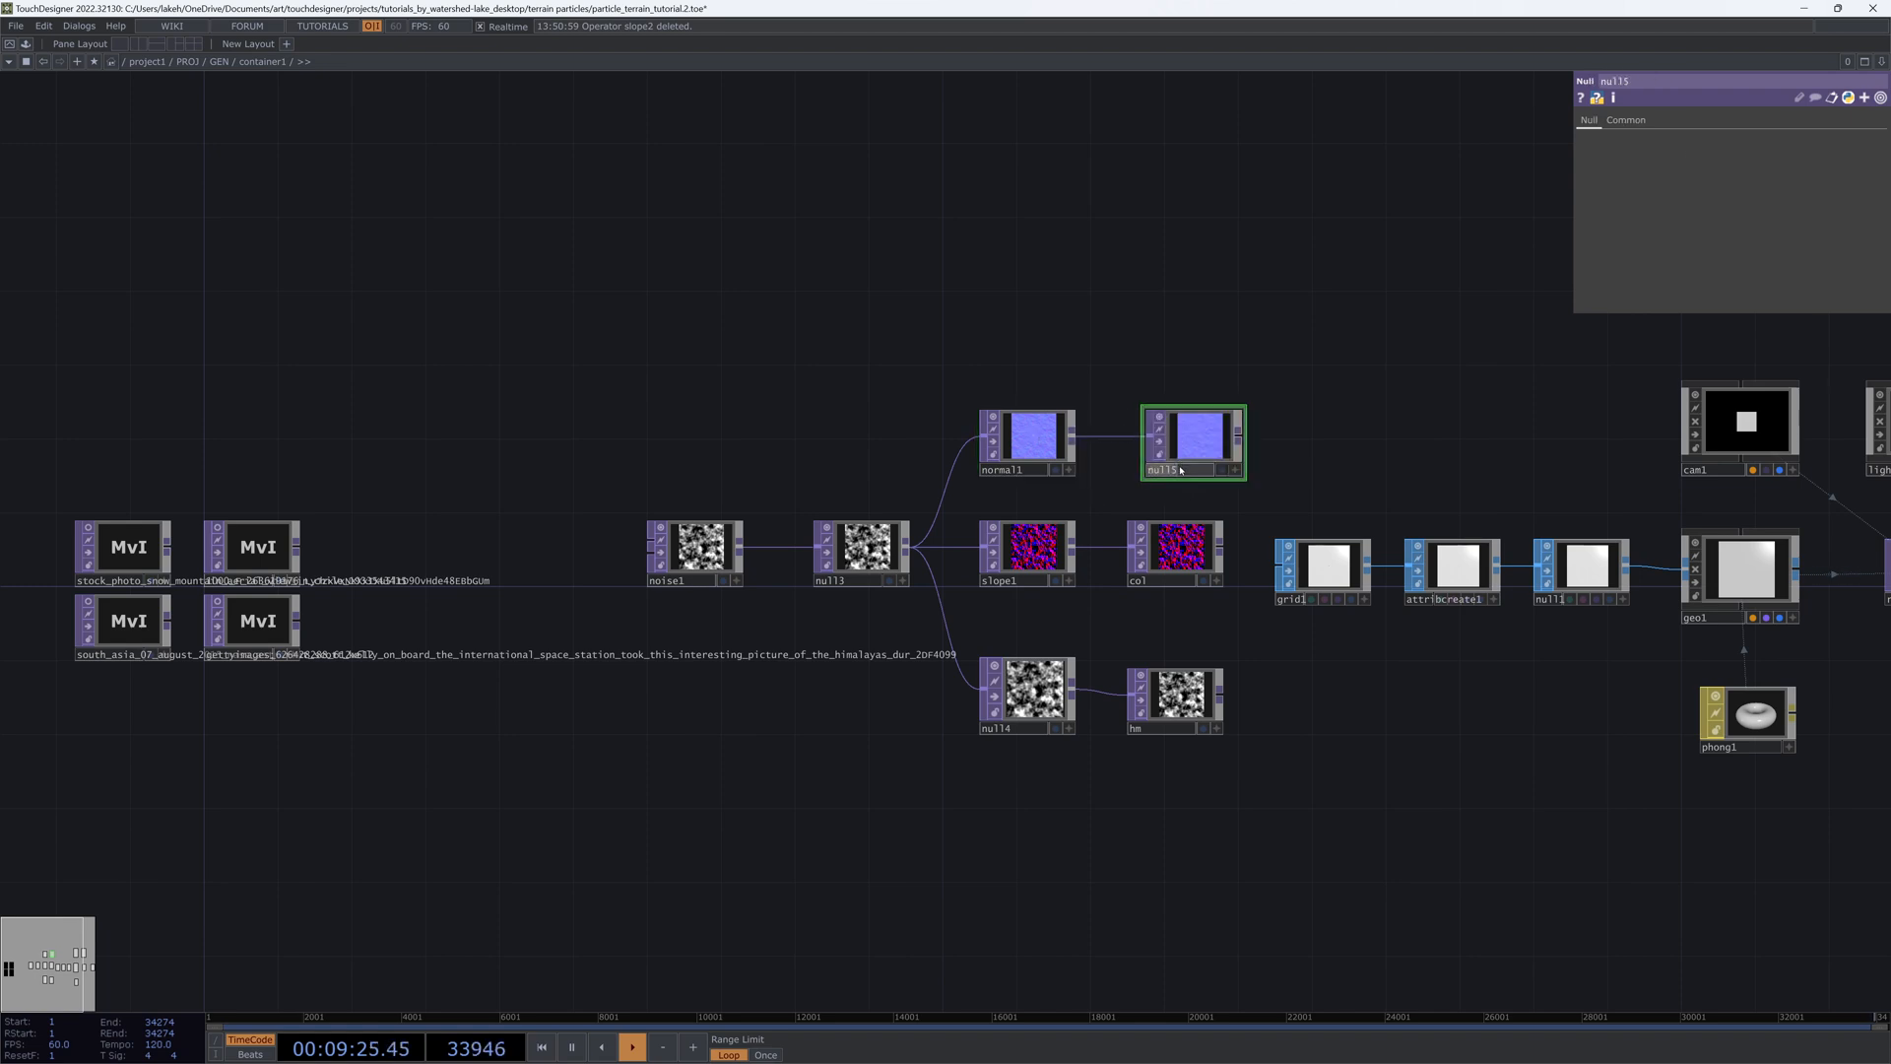
pyautogui.moveTo(1420, 426); pyautogui.dragTo(1331, 422)
pyautogui.click(1663, 714)
pyautogui.moveTo(1133, 427); pyautogui.dragTo(1114, 428)
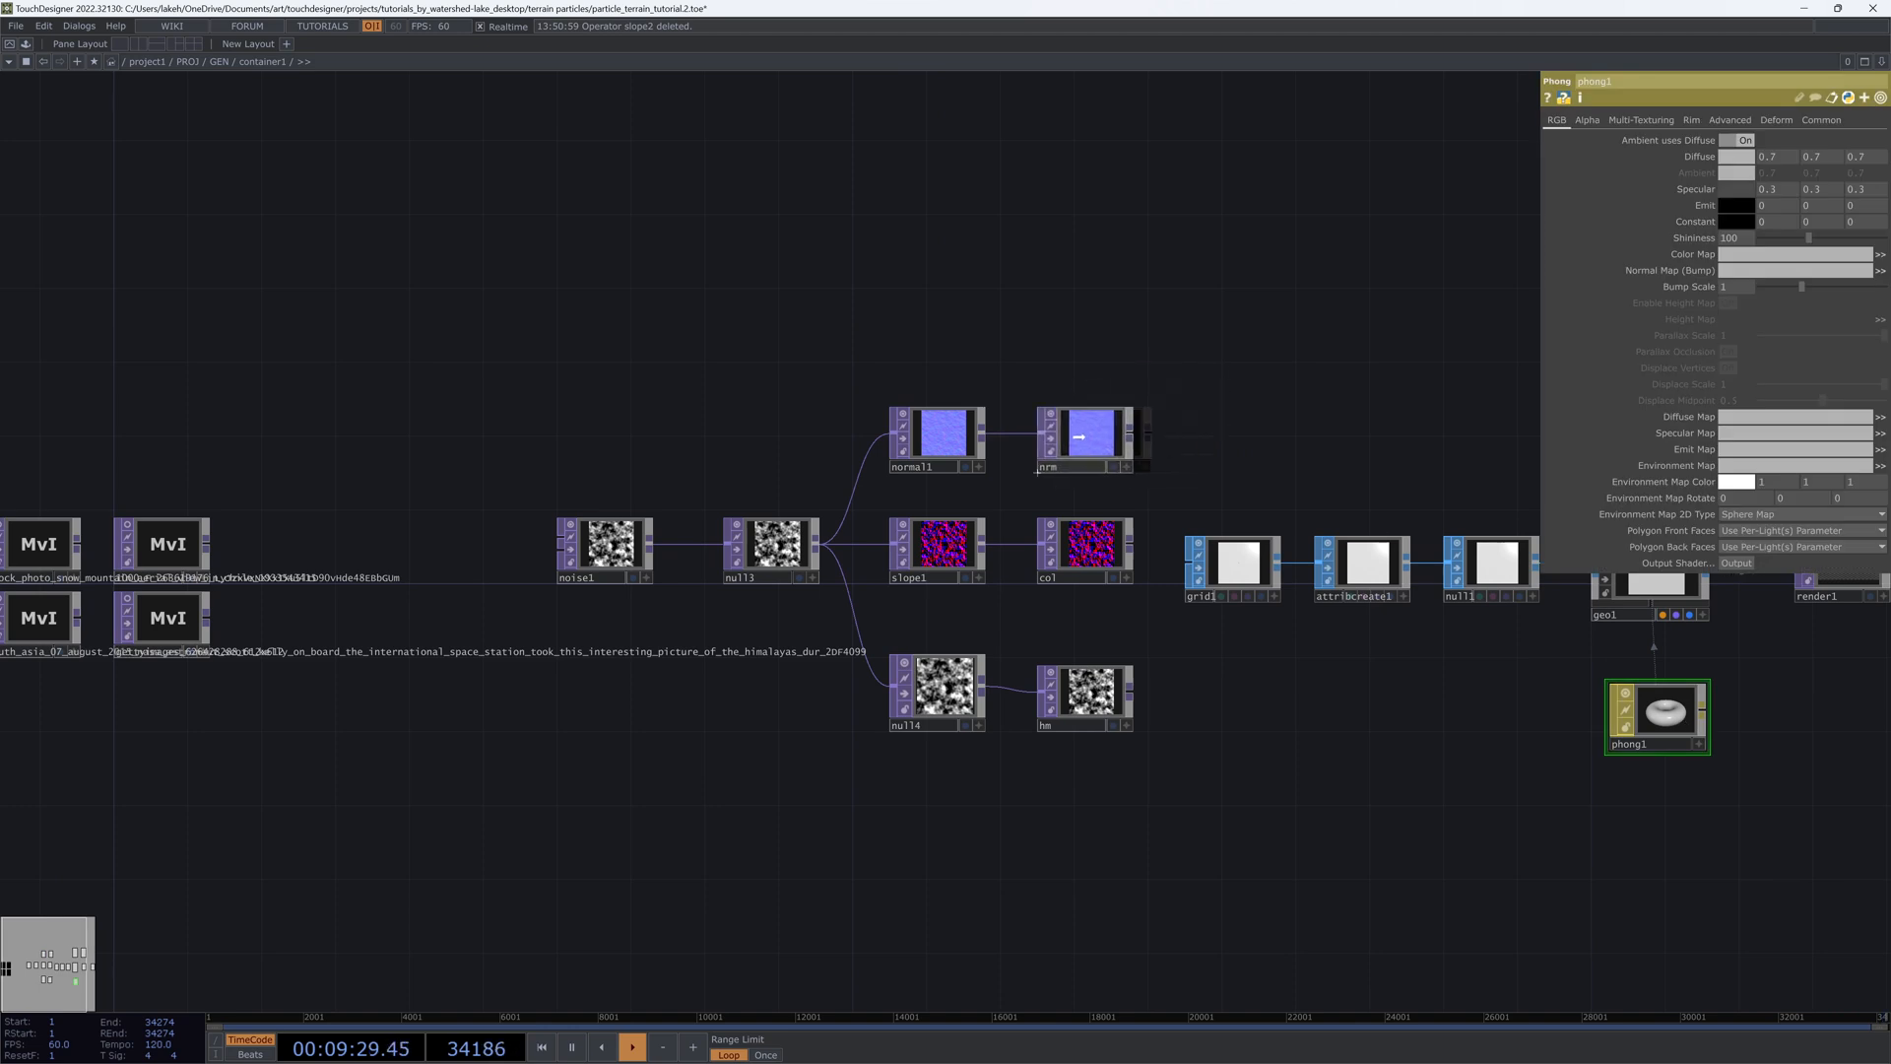
# Step: Assign col, nrm and hm as the Phong material's Color, Normal and Height Maps, and enable the height map and Displace Vertices
pyautogui.click(1587, 120)
pyautogui.click(1556, 120)
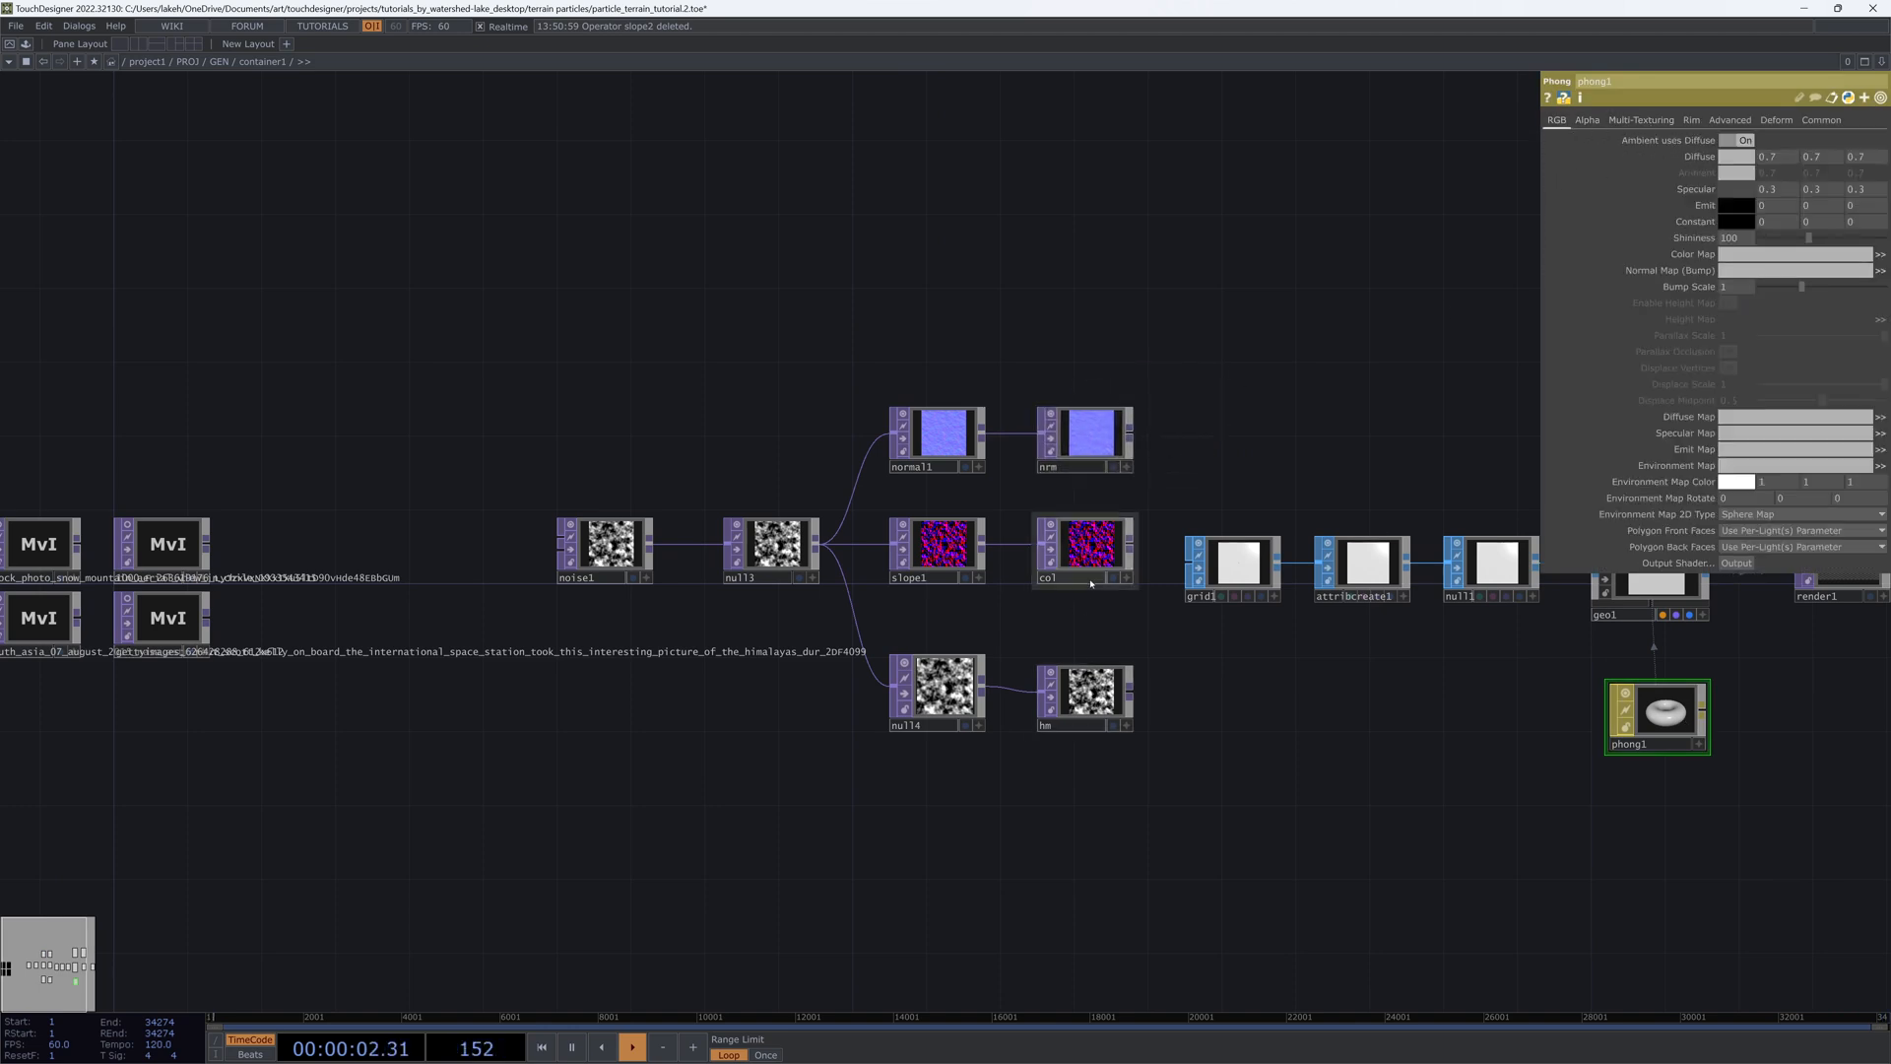
pyautogui.moveTo(1083, 543); pyautogui.dragTo(1763, 254)
pyautogui.moveTo(1083, 434); pyautogui.dragTo(1749, 277)
pyautogui.moveTo(1093, 691); pyautogui.dragTo(1793, 319)
pyautogui.click(1743, 303)
pyautogui.click(1731, 369)
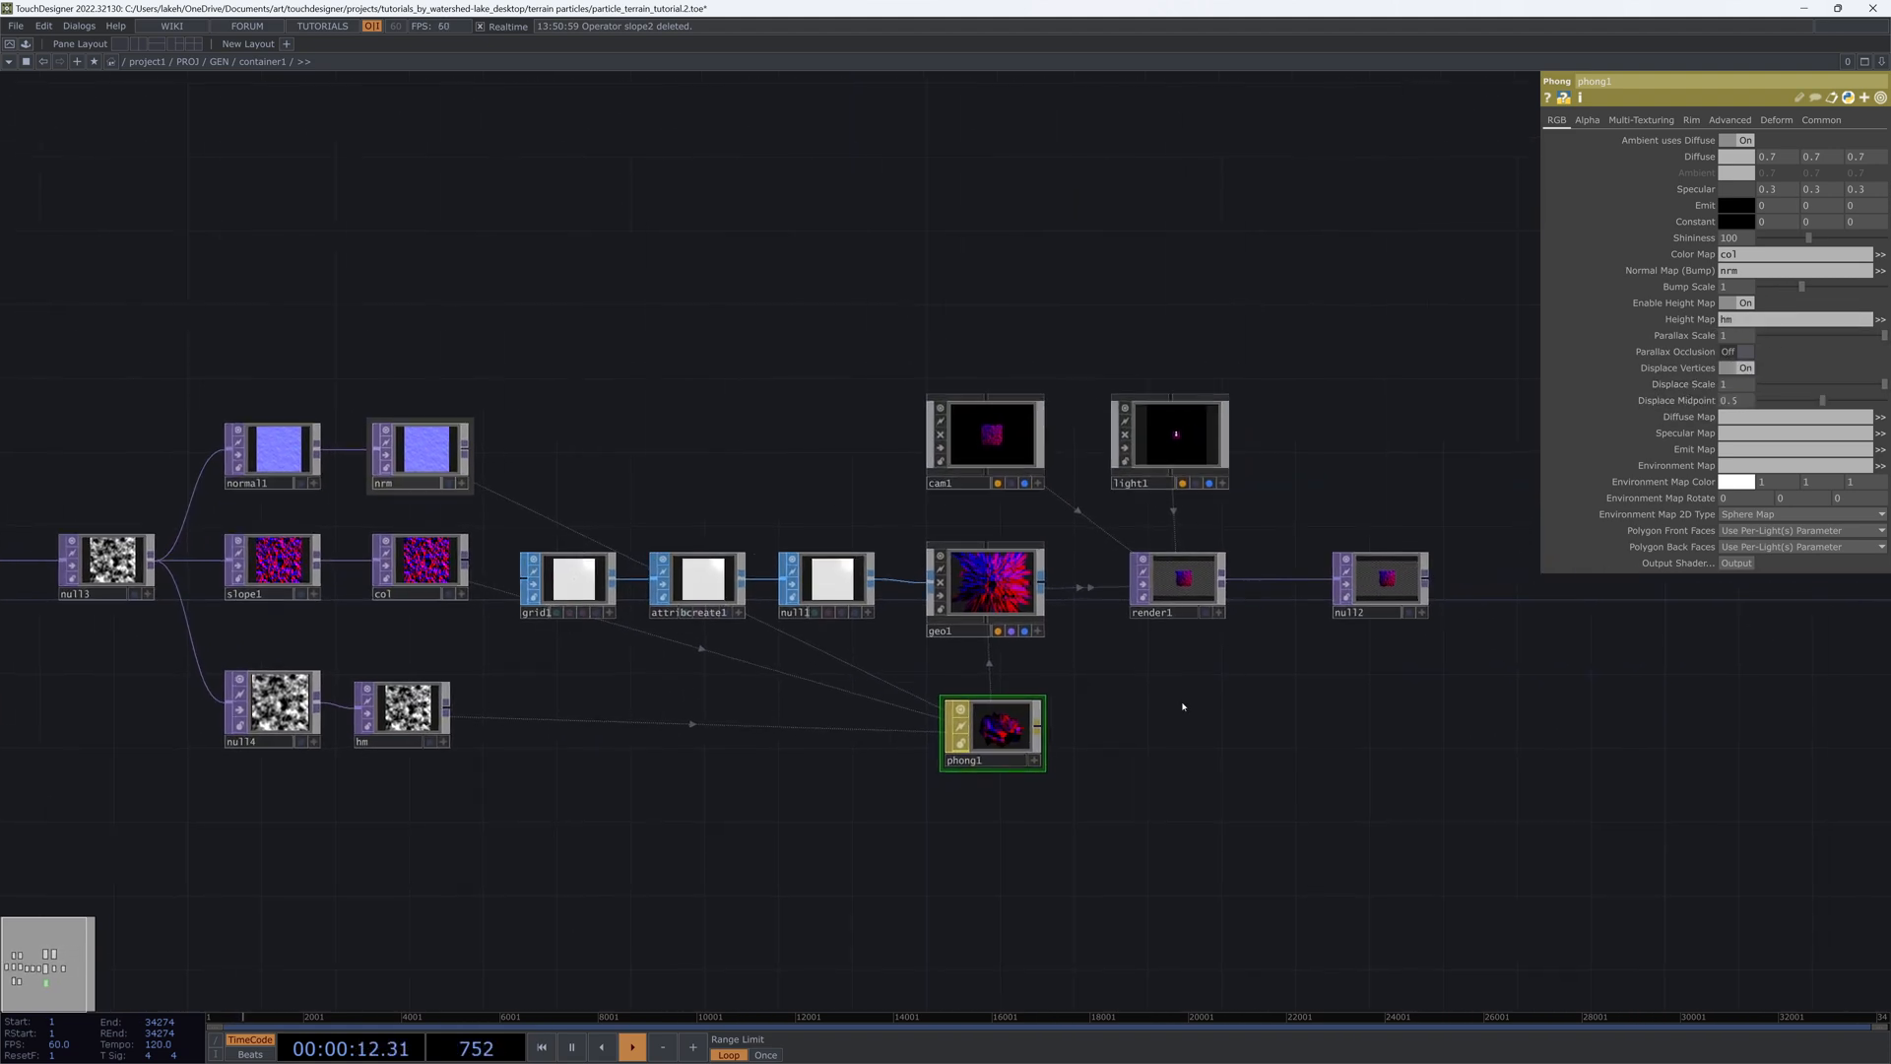
# Step: Display the render's output Null in the network background and fit the whole network in view
pyautogui.click(1409, 612)
pyautogui.press('h')
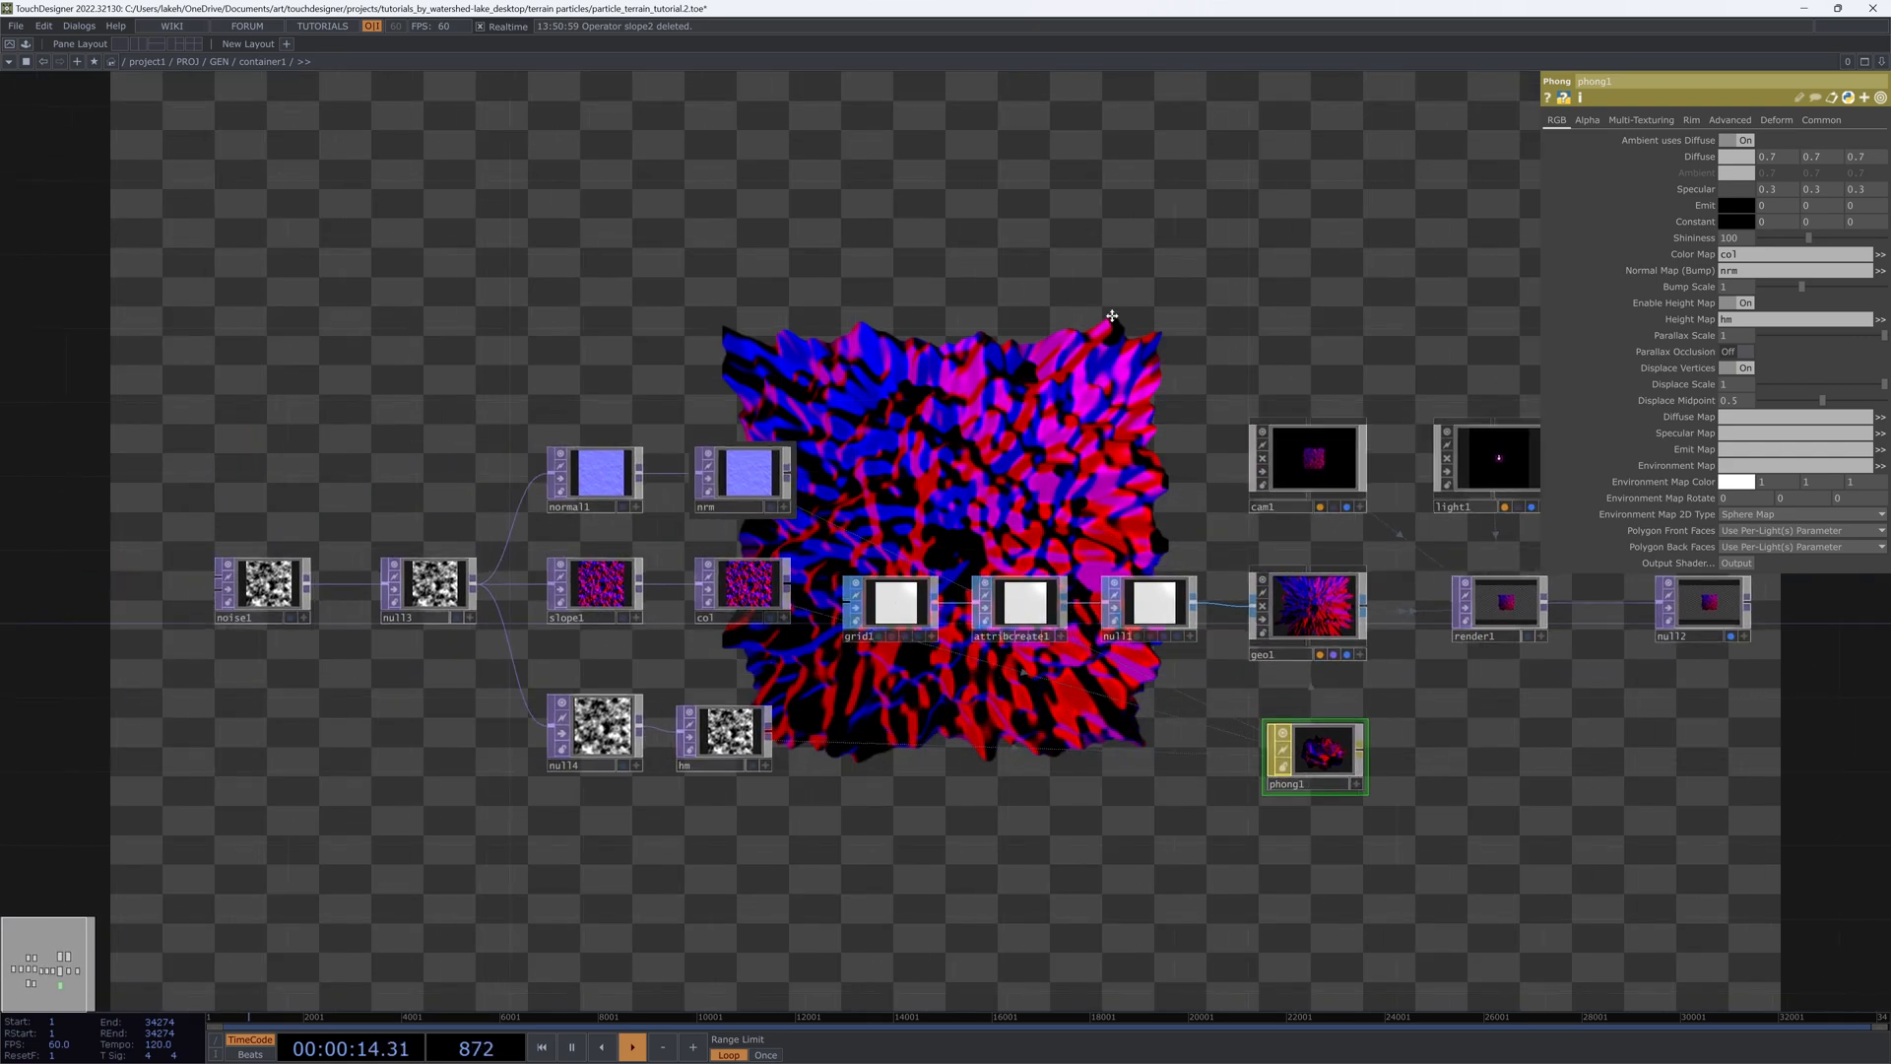
# Step: Set the Render TOP's resolution to 2048 x 2048 and its pixel format to 16-bit float (RGBA)
pyautogui.click(1491, 612)
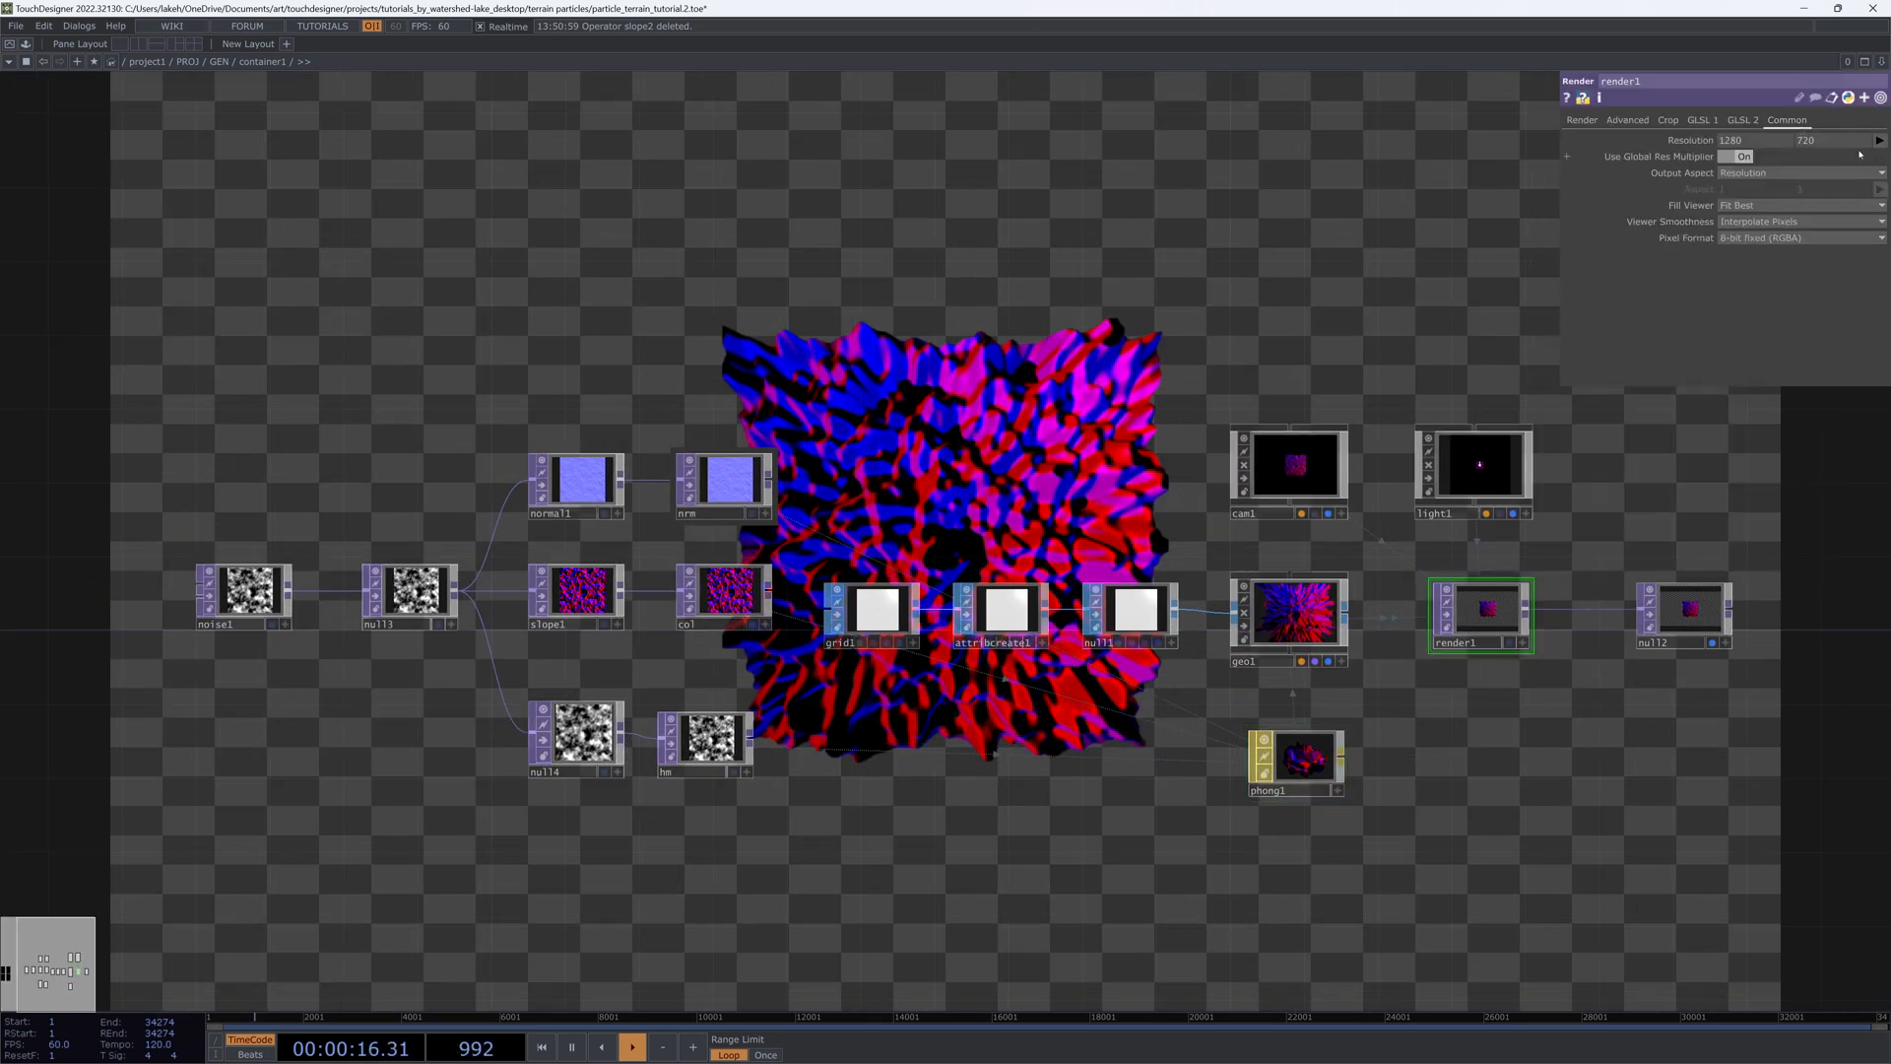
pyautogui.click(1878, 139)
pyautogui.click(1819, 356)
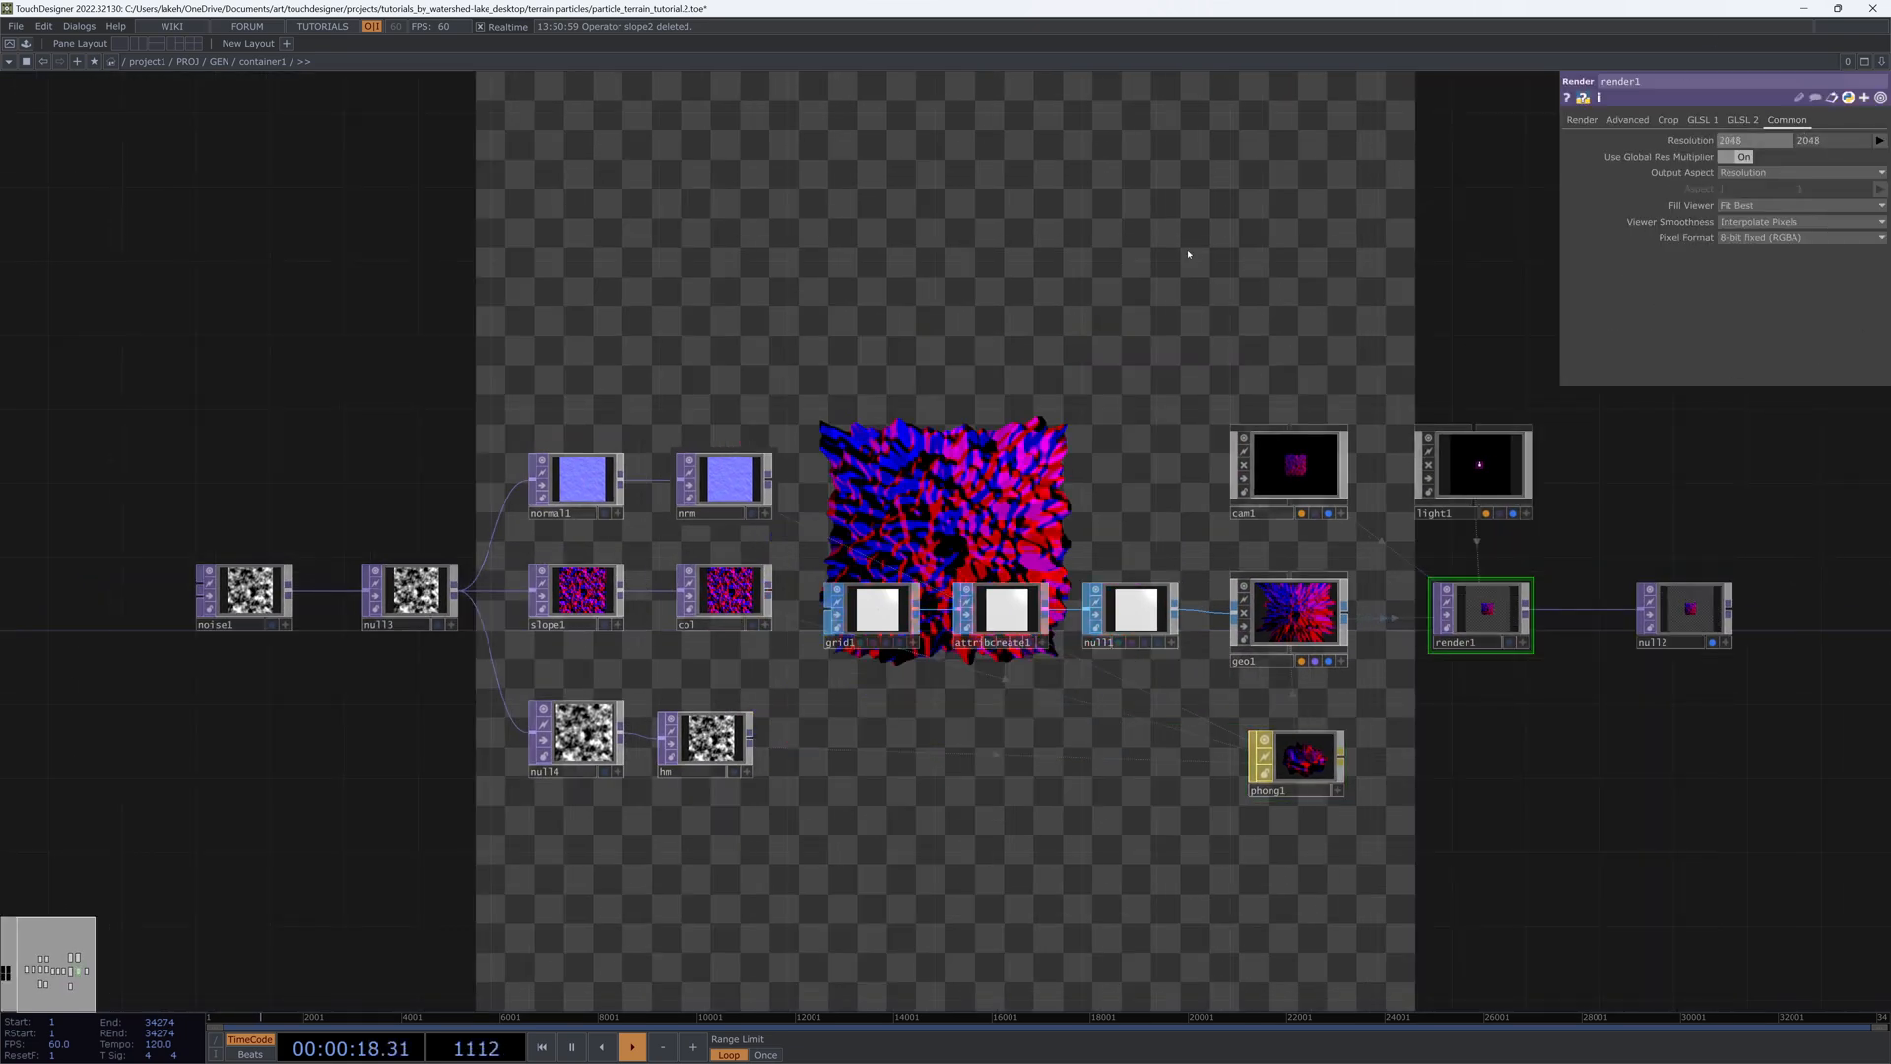
pyautogui.click(1802, 237)
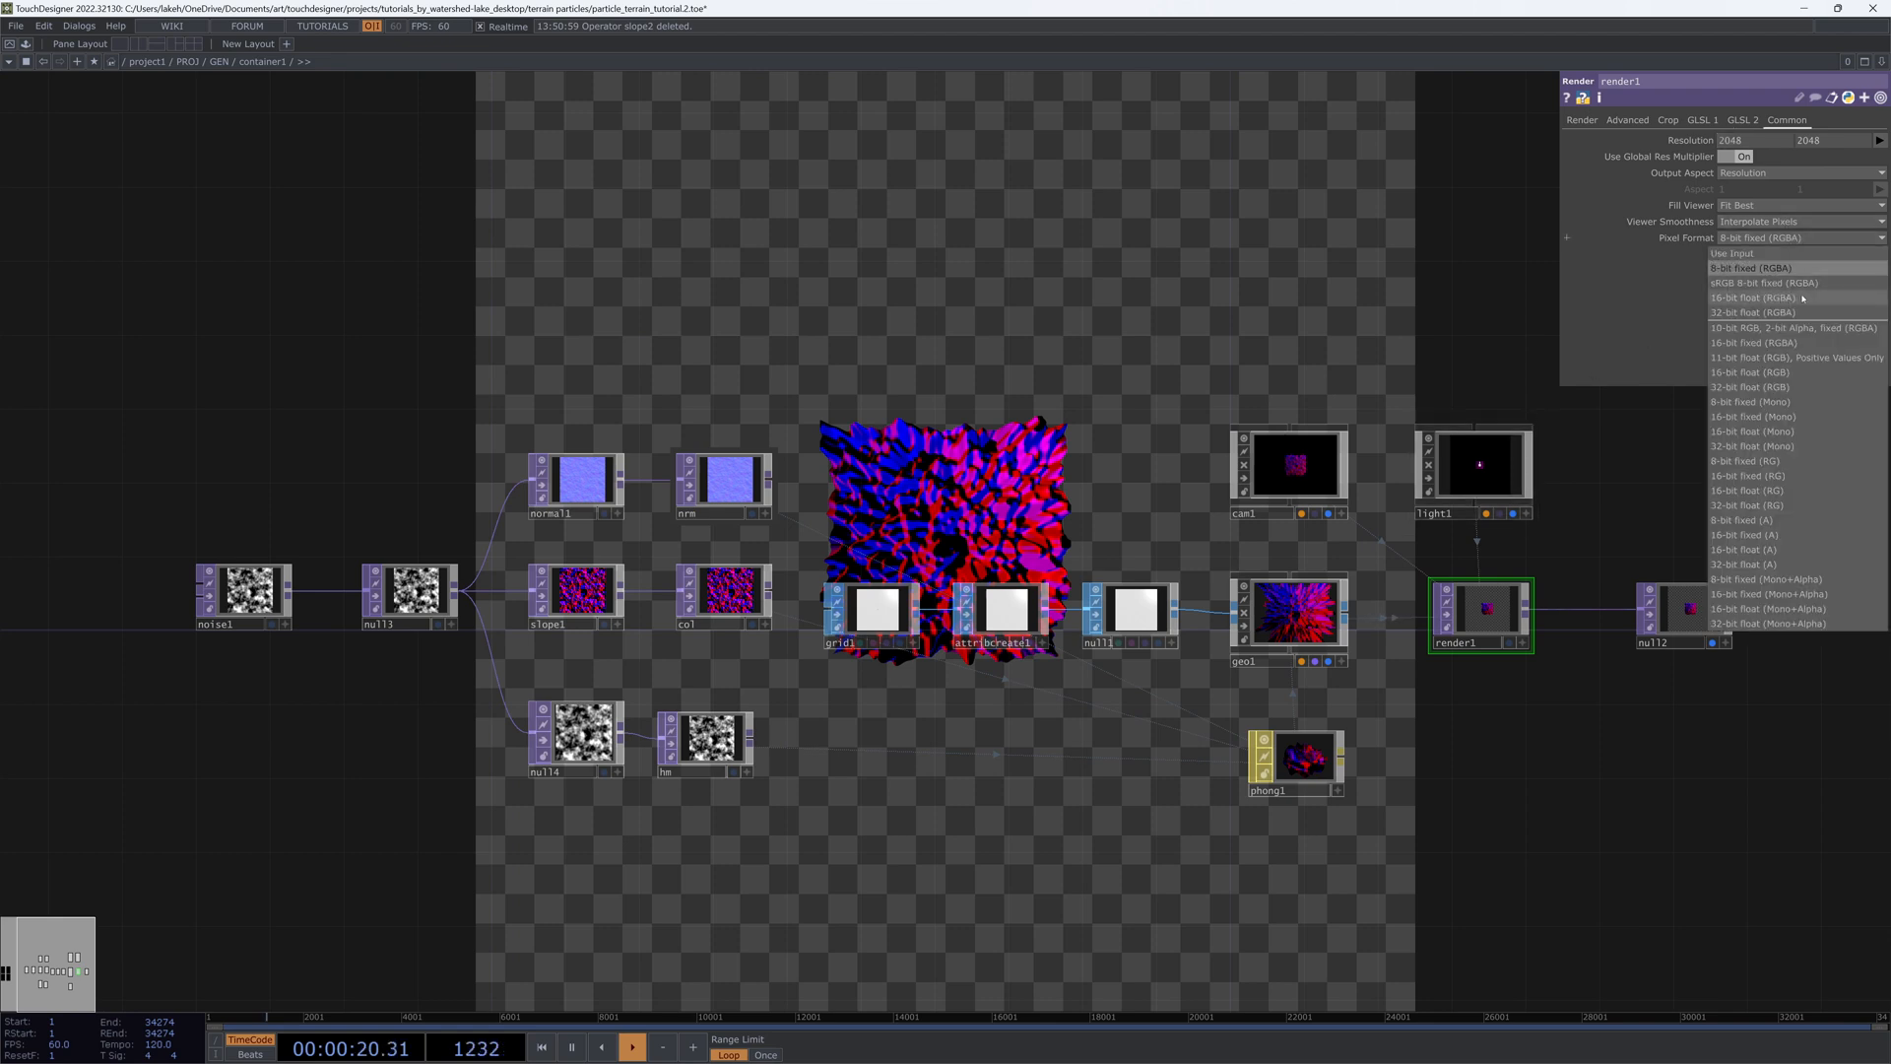
pyautogui.click(1803, 297)
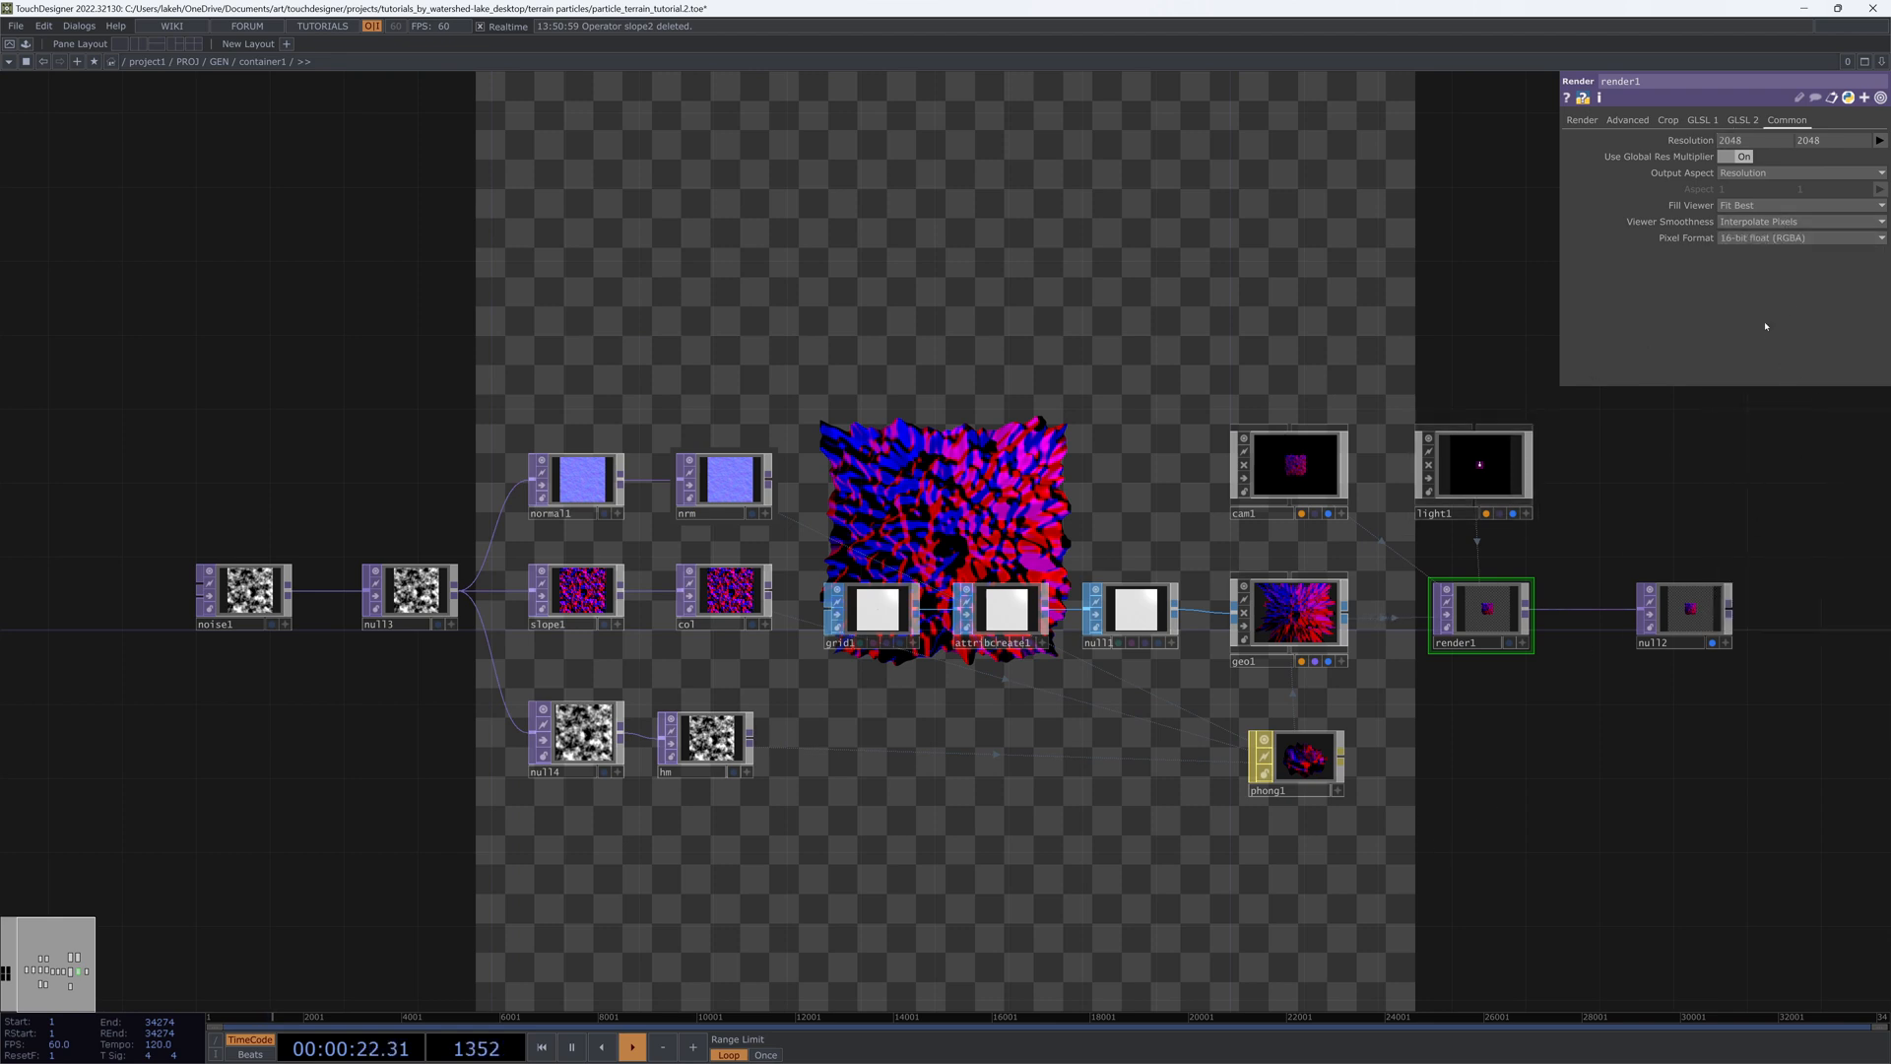
# Step: Make cam1's viewer active and tumble and move the camera closer to see the displaced terrain from a low angle
pyautogui.moveTo(1251, 535); pyautogui.dragTo(1162, 485)
pyautogui.click(1252, 464)
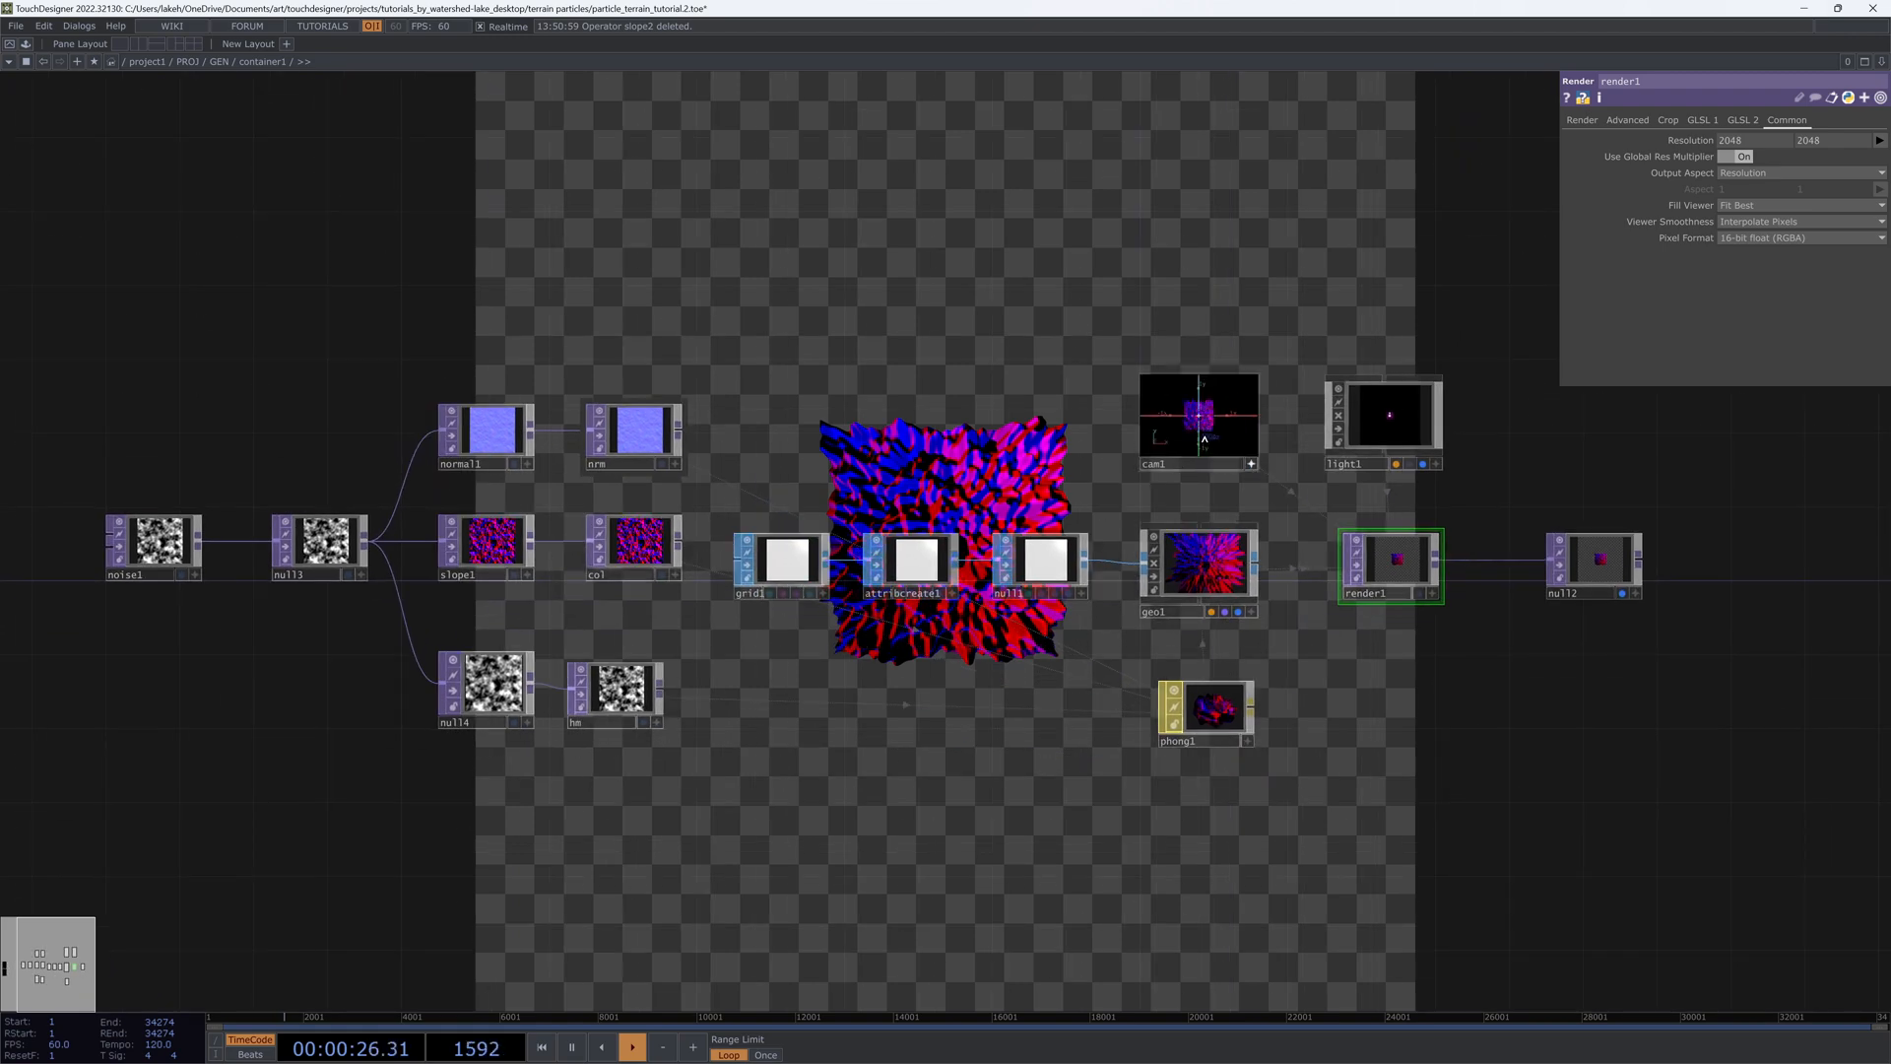
pyautogui.moveTo(1204, 429); pyautogui.dragTo(1194, 404)
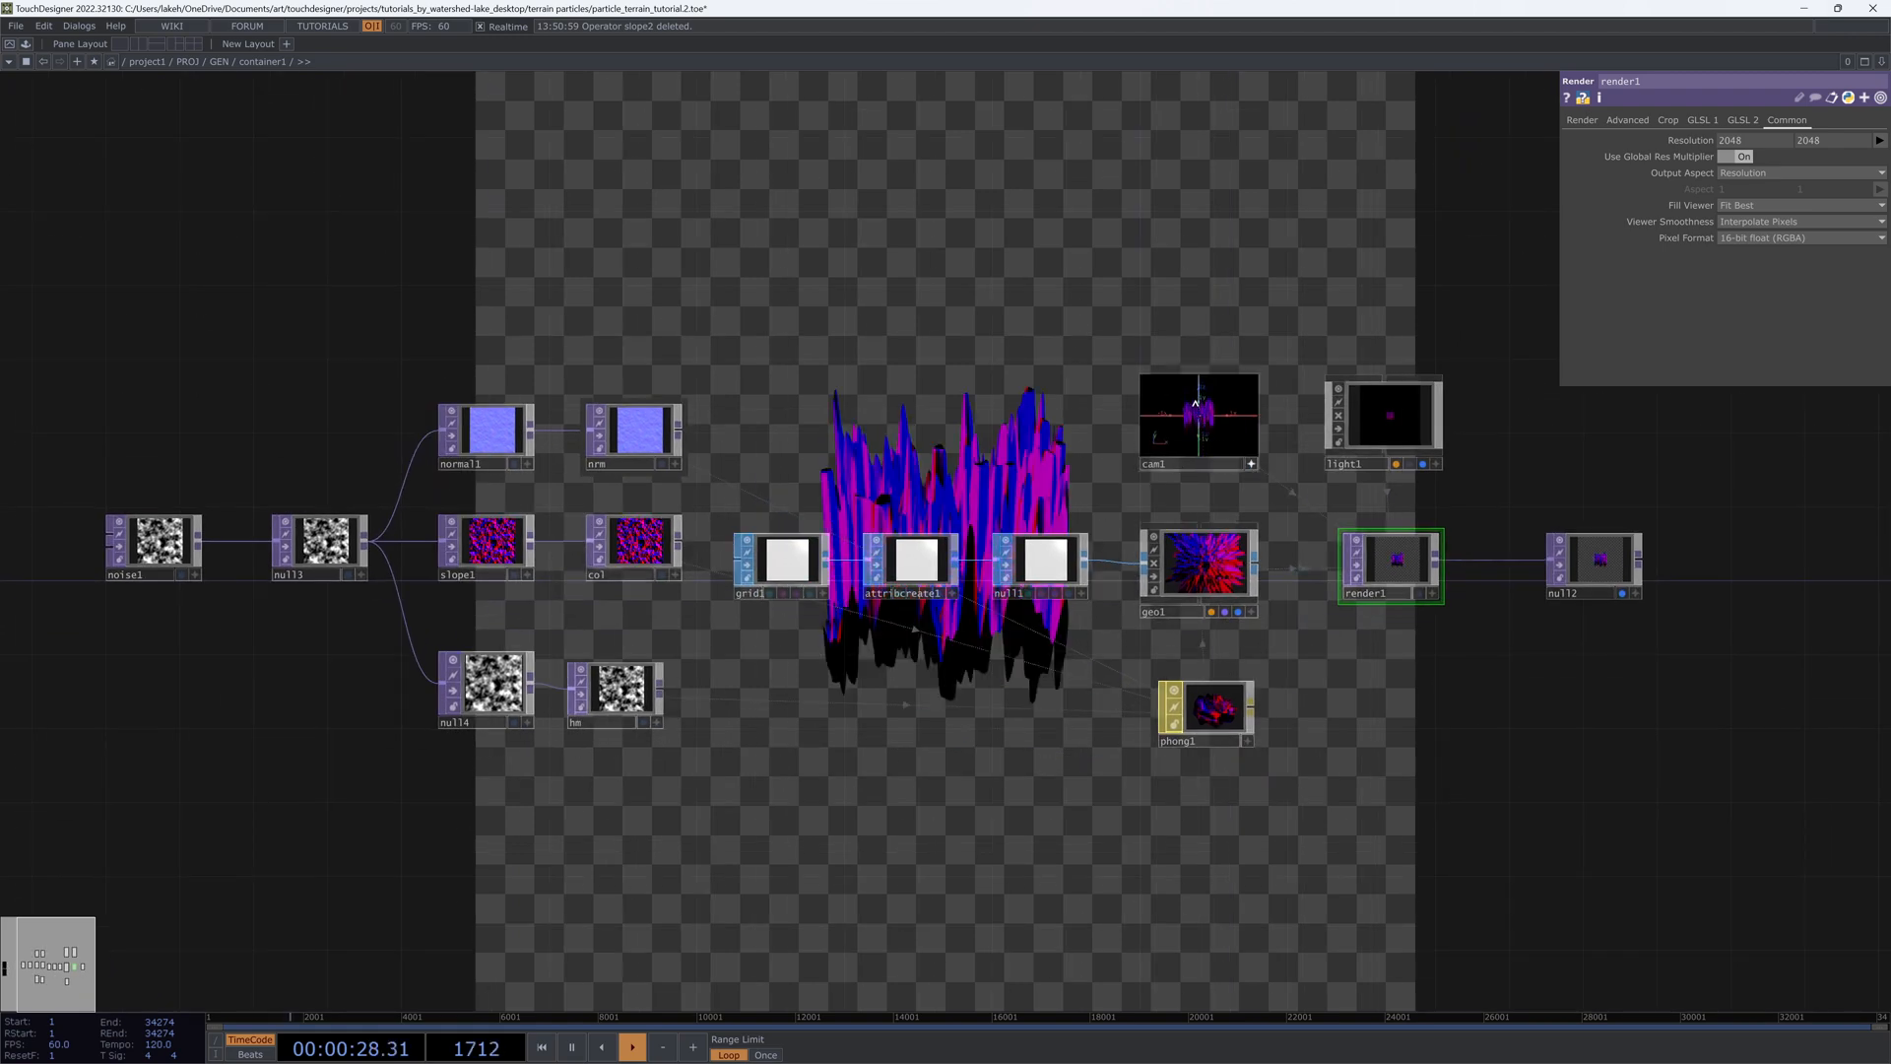
pyautogui.moveTo(1197, 409); pyautogui.dragTo(1194, 380, button='middle')
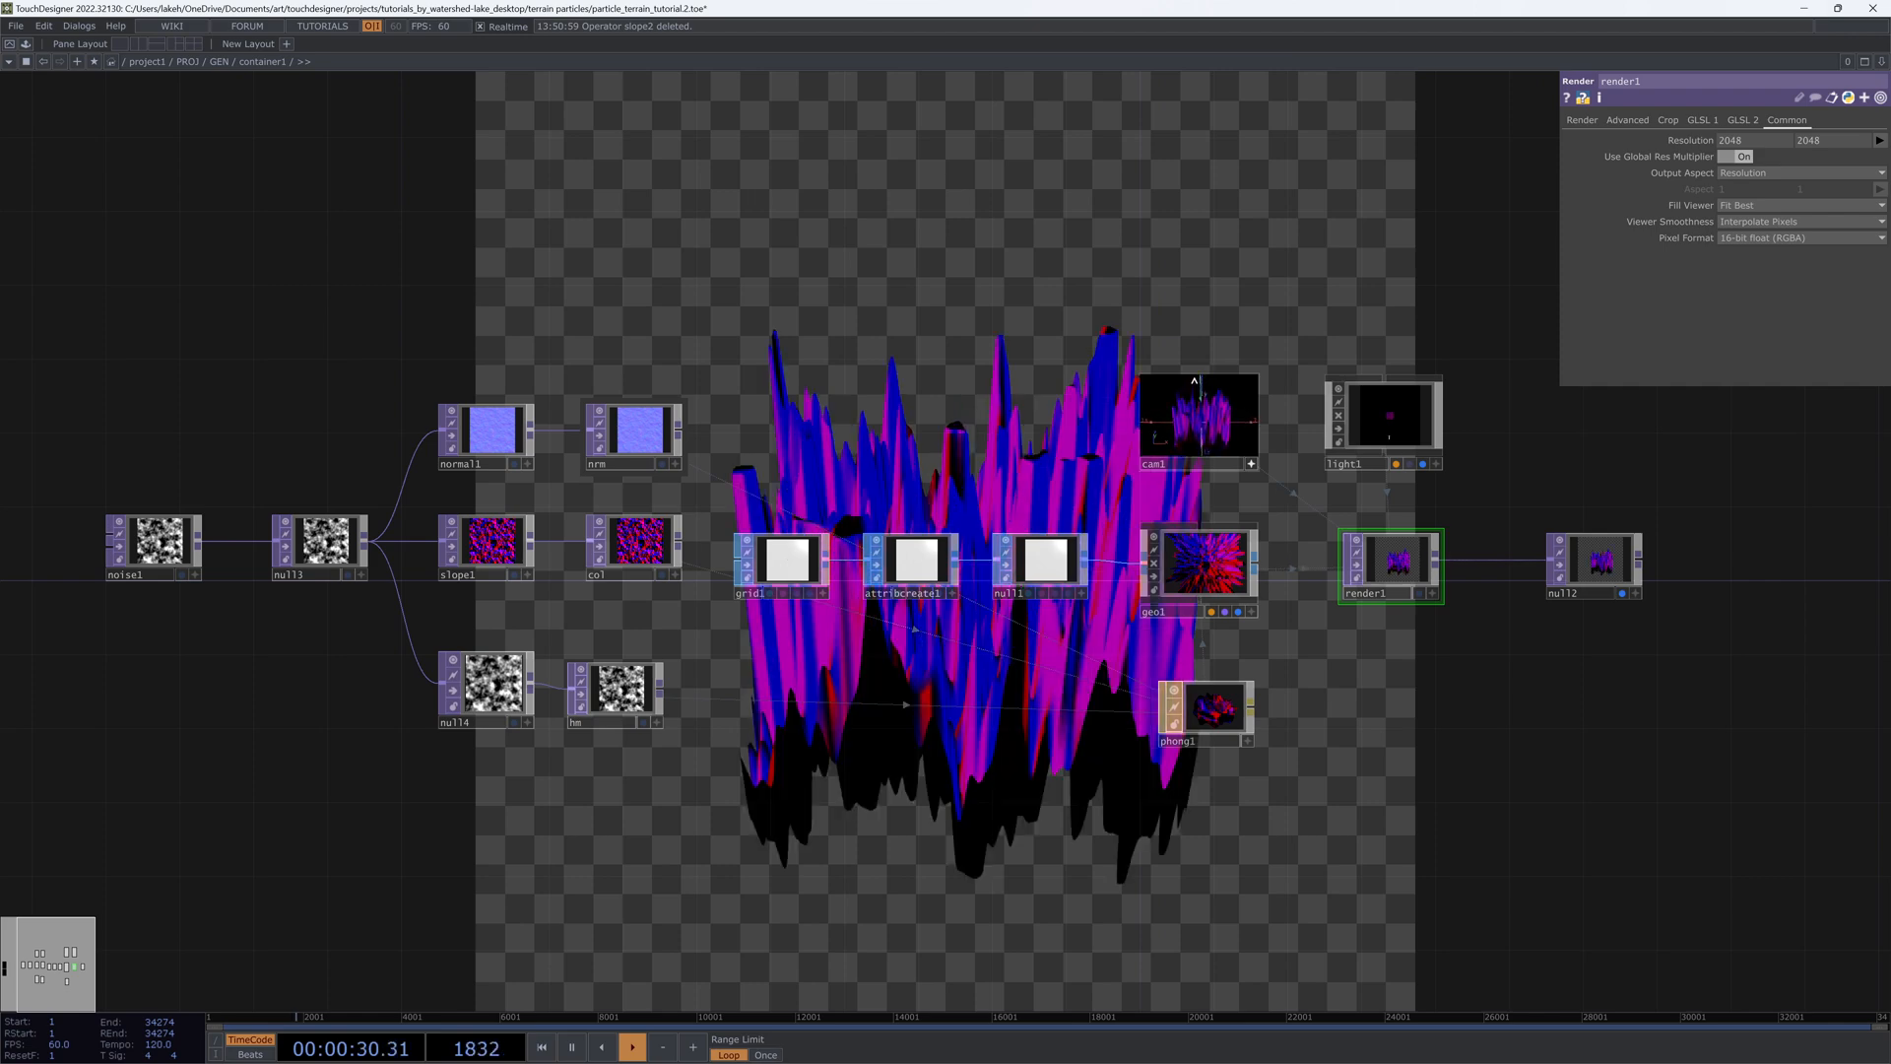
pyautogui.moveTo(1206, 429); pyautogui.dragTo(1205, 432)
pyautogui.moveTo(917, 444); pyautogui.dragTo(1062, 411)
# Step: Set the Noise TOP's resolution to 1024 x 1024 and its pixel format to 32-bit float (RGBA)
pyautogui.click(314, 506)
pyautogui.click(1725, 119)
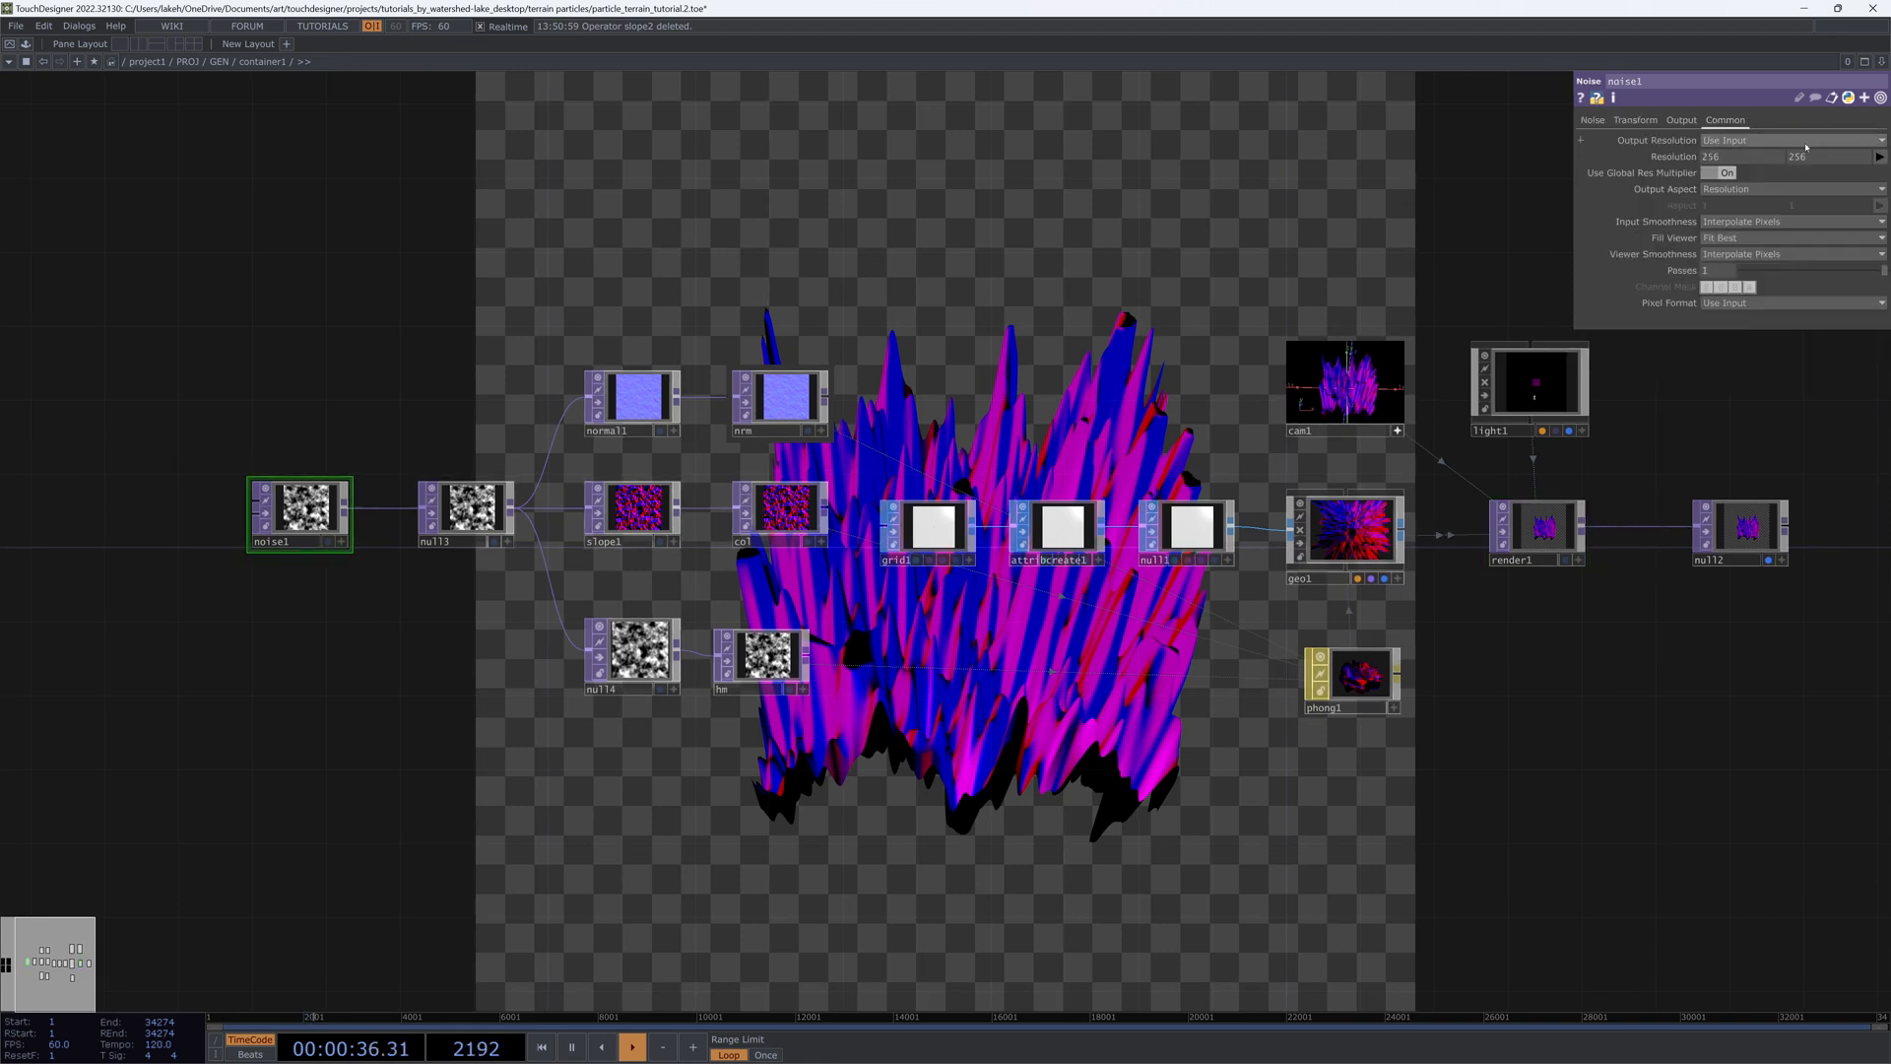
pyautogui.click(1879, 155)
pyautogui.click(1856, 335)
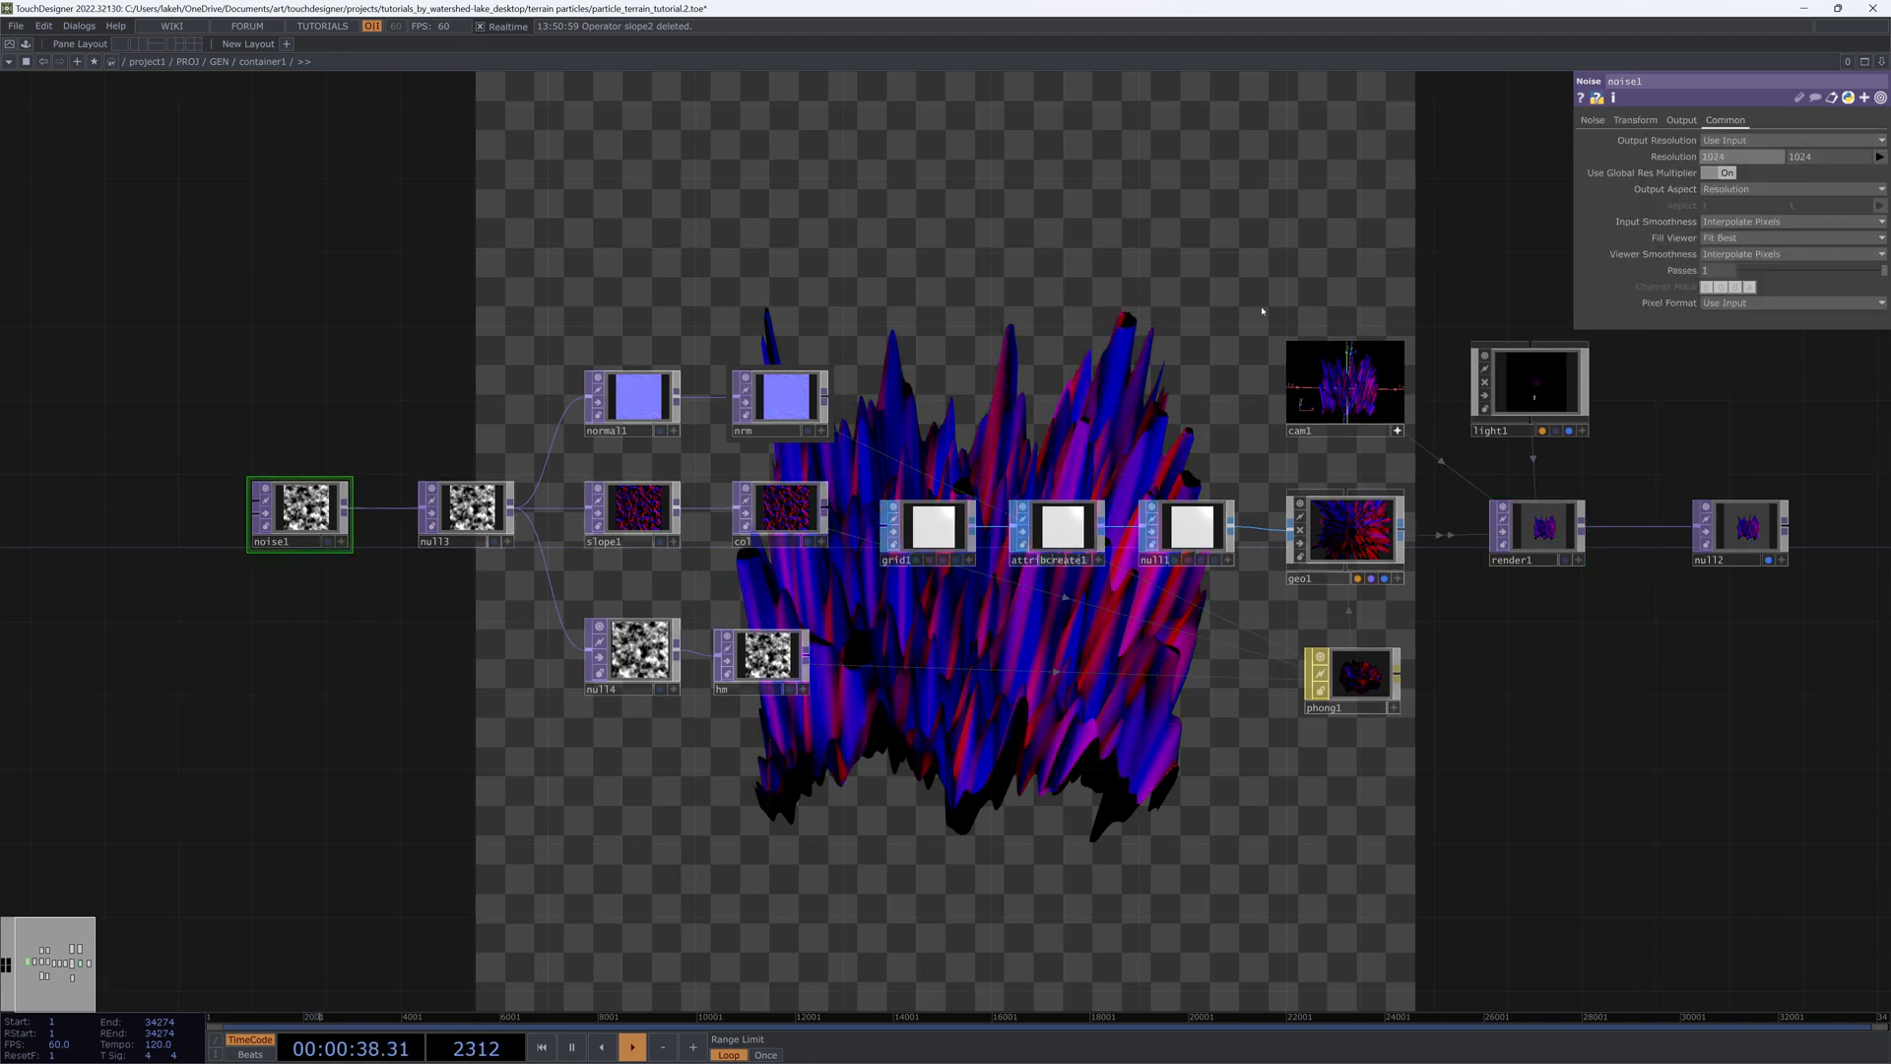
pyautogui.click(1763, 303)
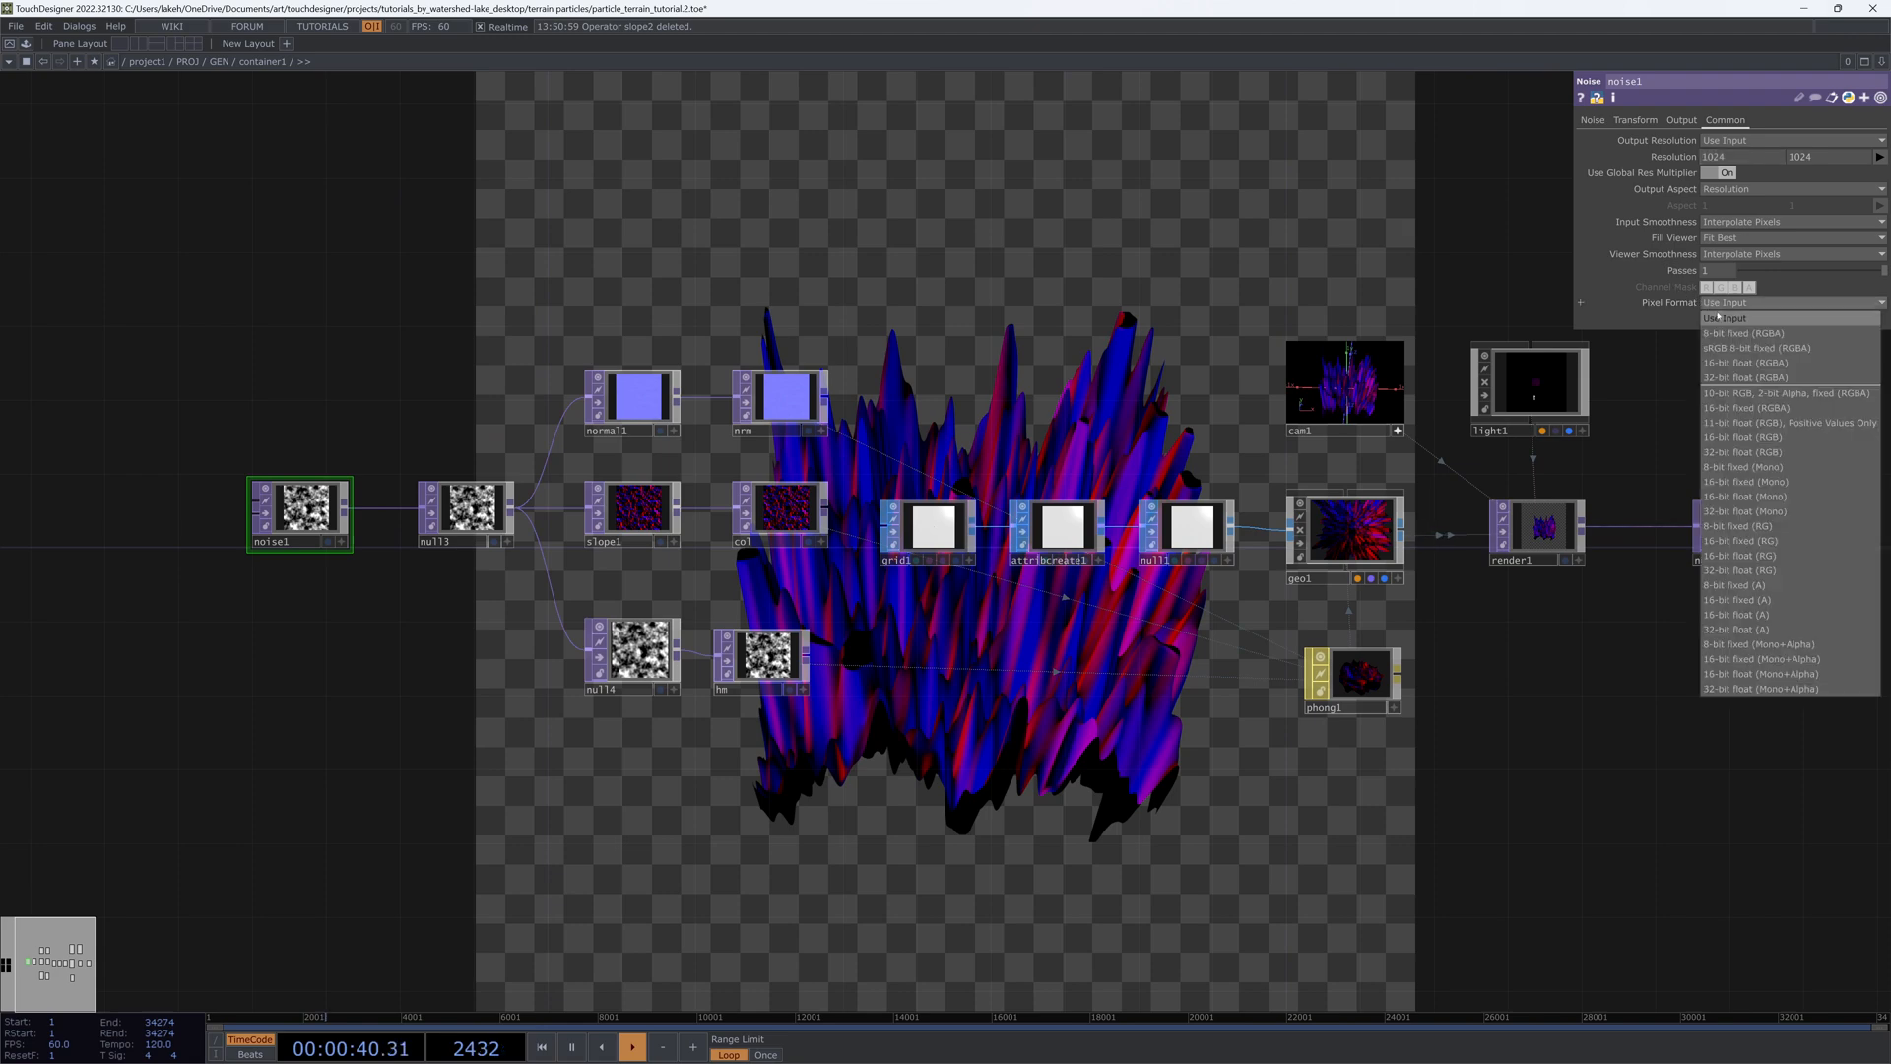
pyautogui.click(1713, 381)
pyautogui.moveTo(1075, 364); pyautogui.dragTo(1028, 399)
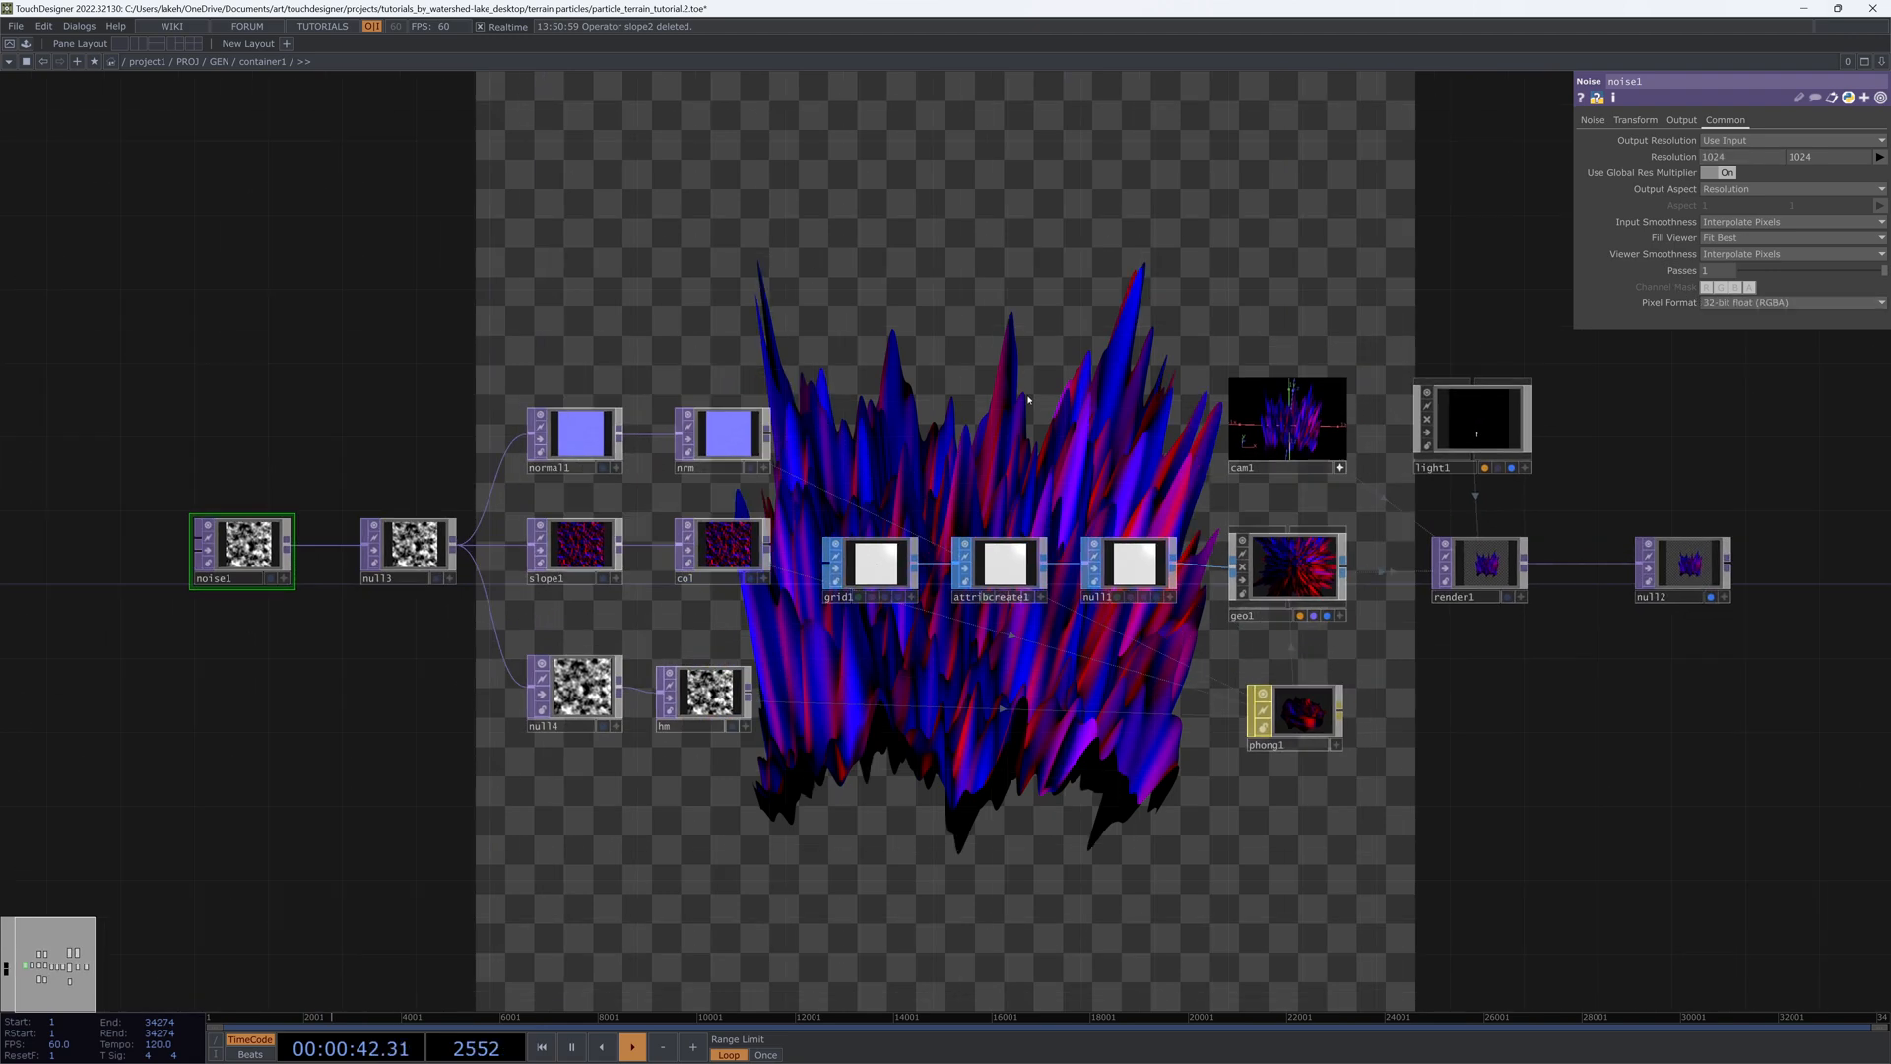
pyautogui.moveTo(283, 620); pyautogui.dragTo(400, 713)
pyautogui.moveTo(1194, 788); pyautogui.dragTo(1144, 828)
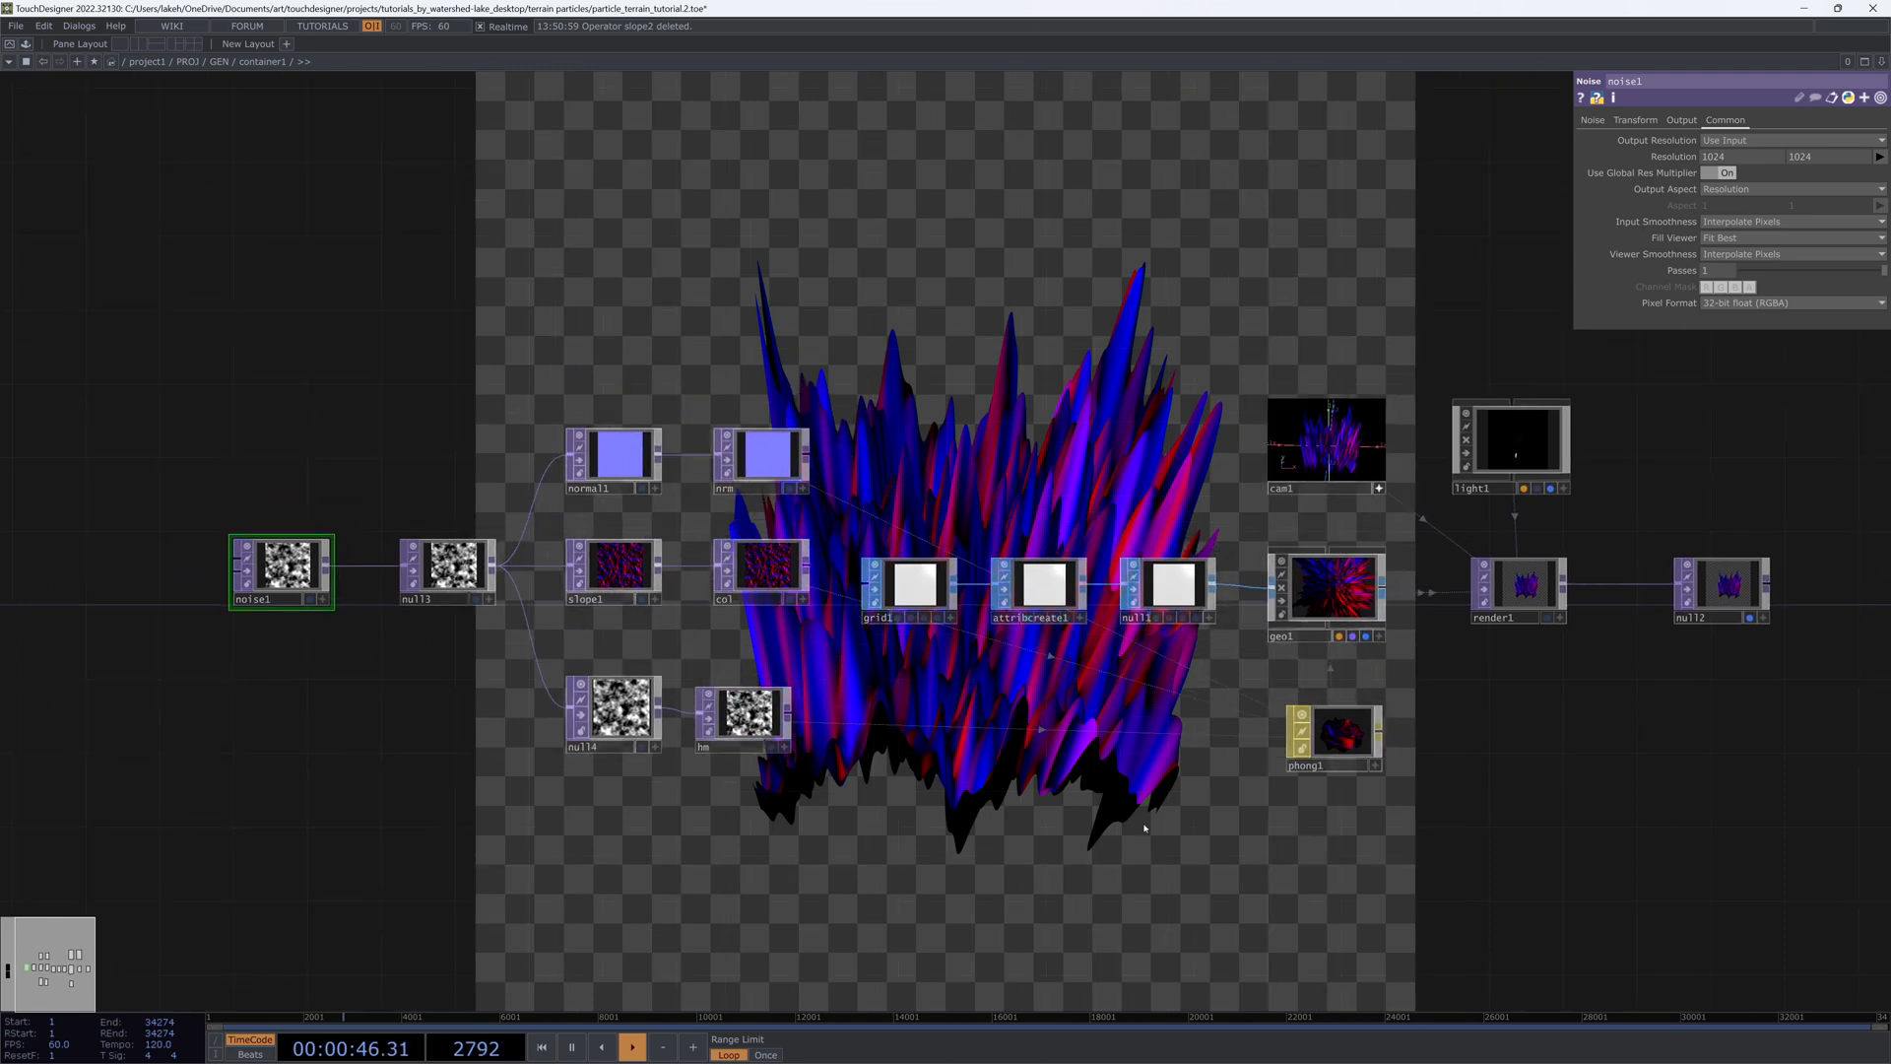
pyautogui.moveTo(1023, 775); pyautogui.dragTo(1021, 769)
pyautogui.moveTo(929, 718); pyautogui.dragTo(944, 666)
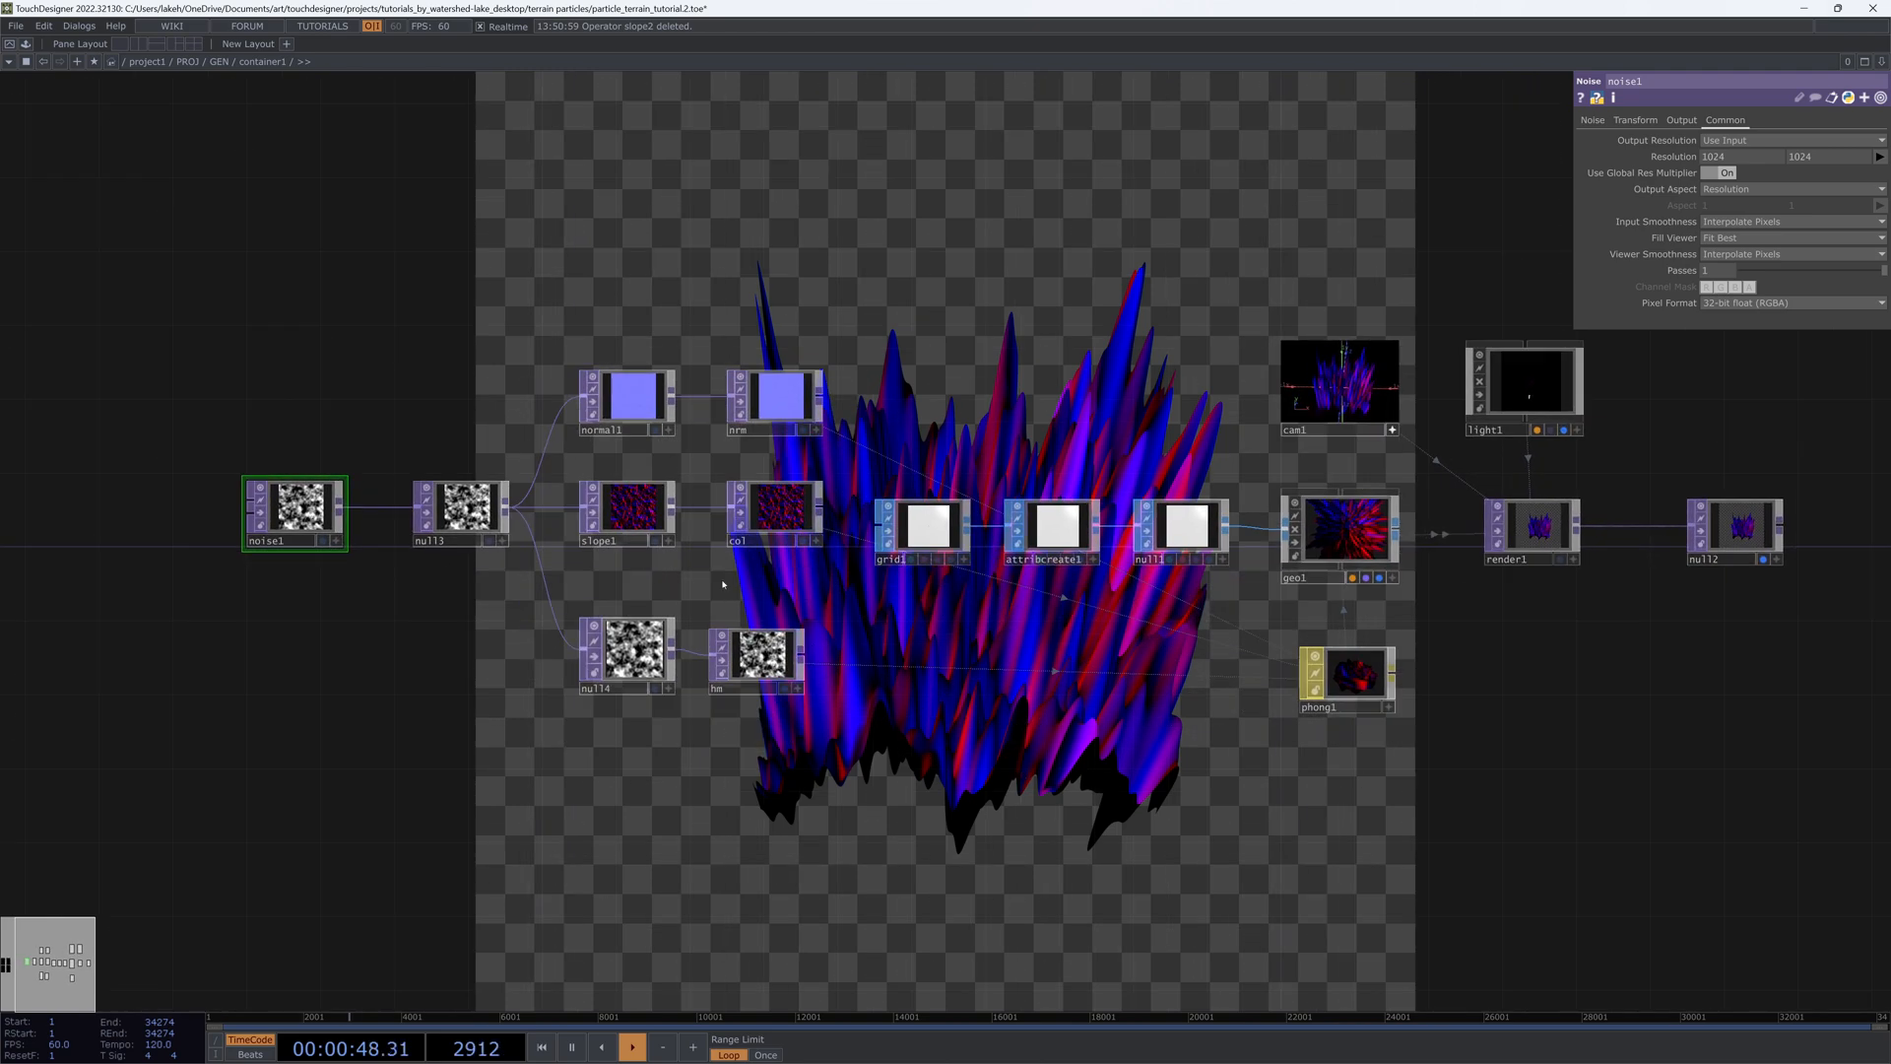
# Step: Bypass the Slope TOP so the plain noise feeds col, and align the hm Null directly below col
pyautogui.click(595, 513)
pyautogui.moveTo(1021, 476); pyautogui.dragTo(1124, 431)
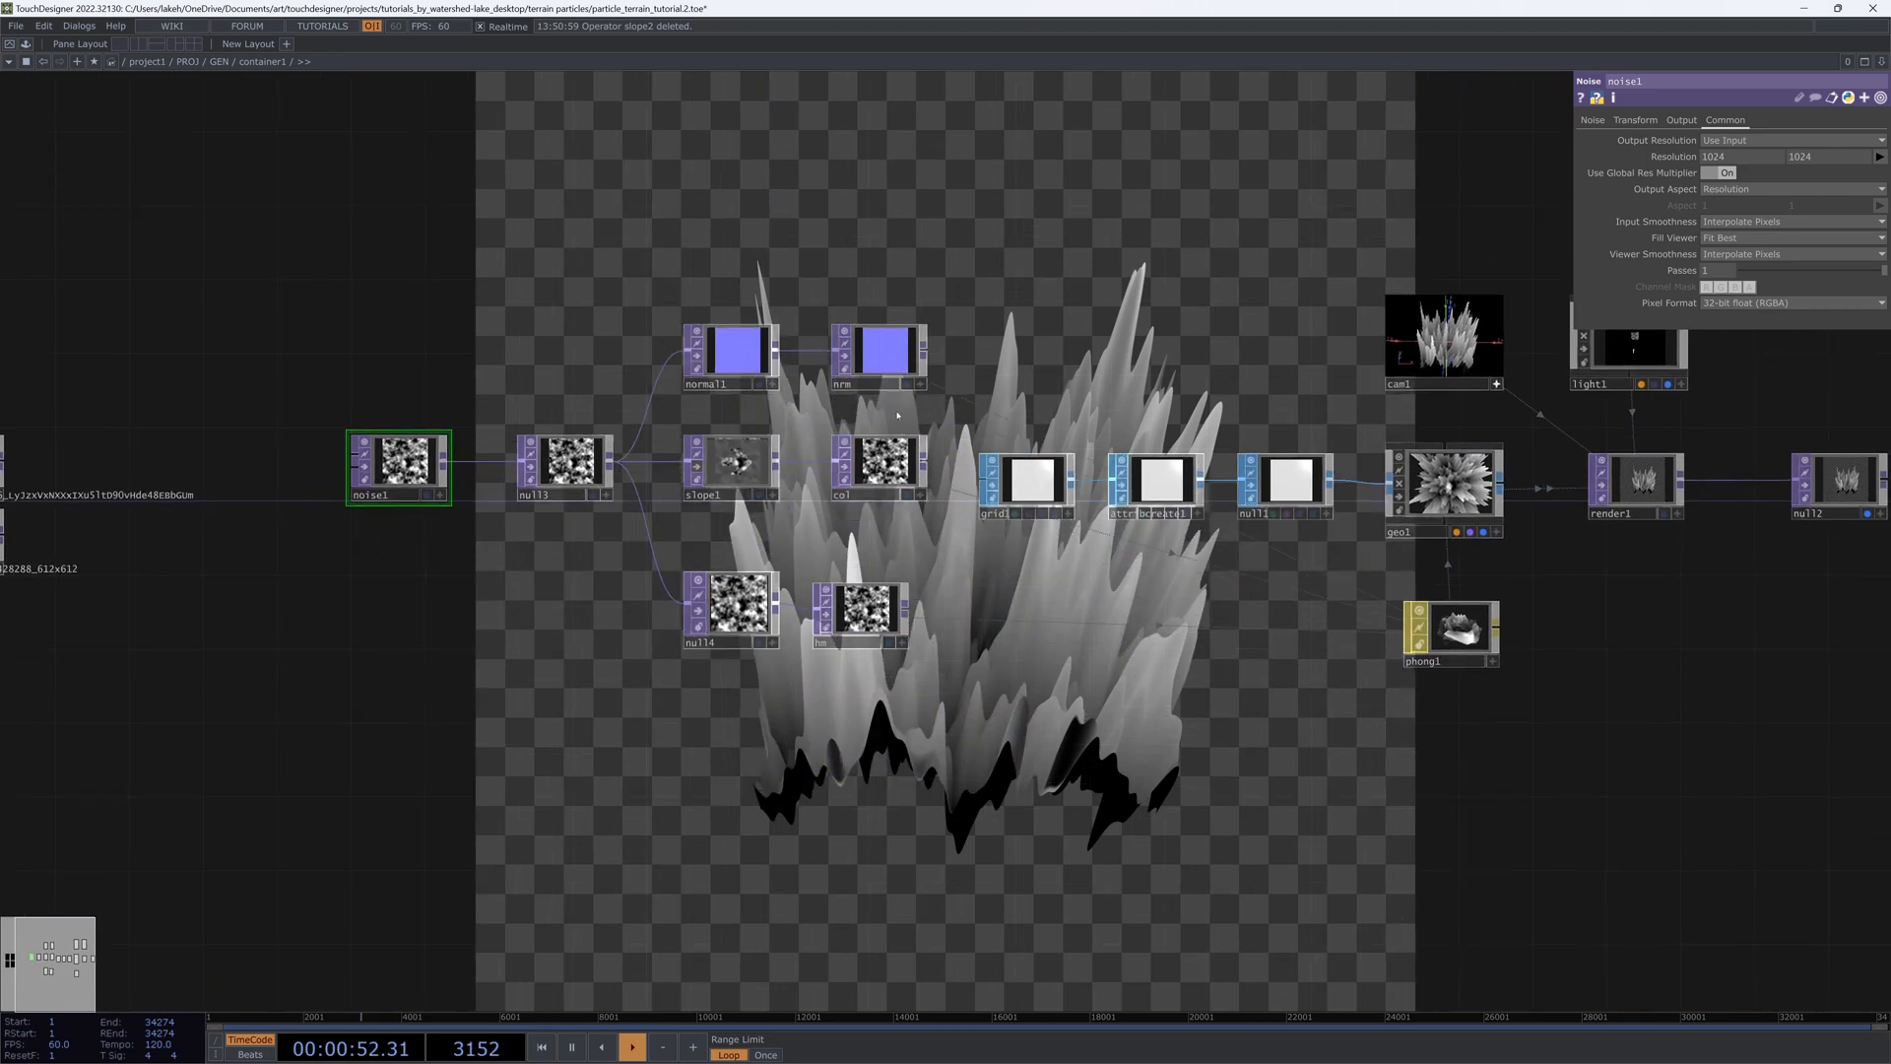
pyautogui.moveTo(798, 630); pyautogui.dragTo(731, 690)
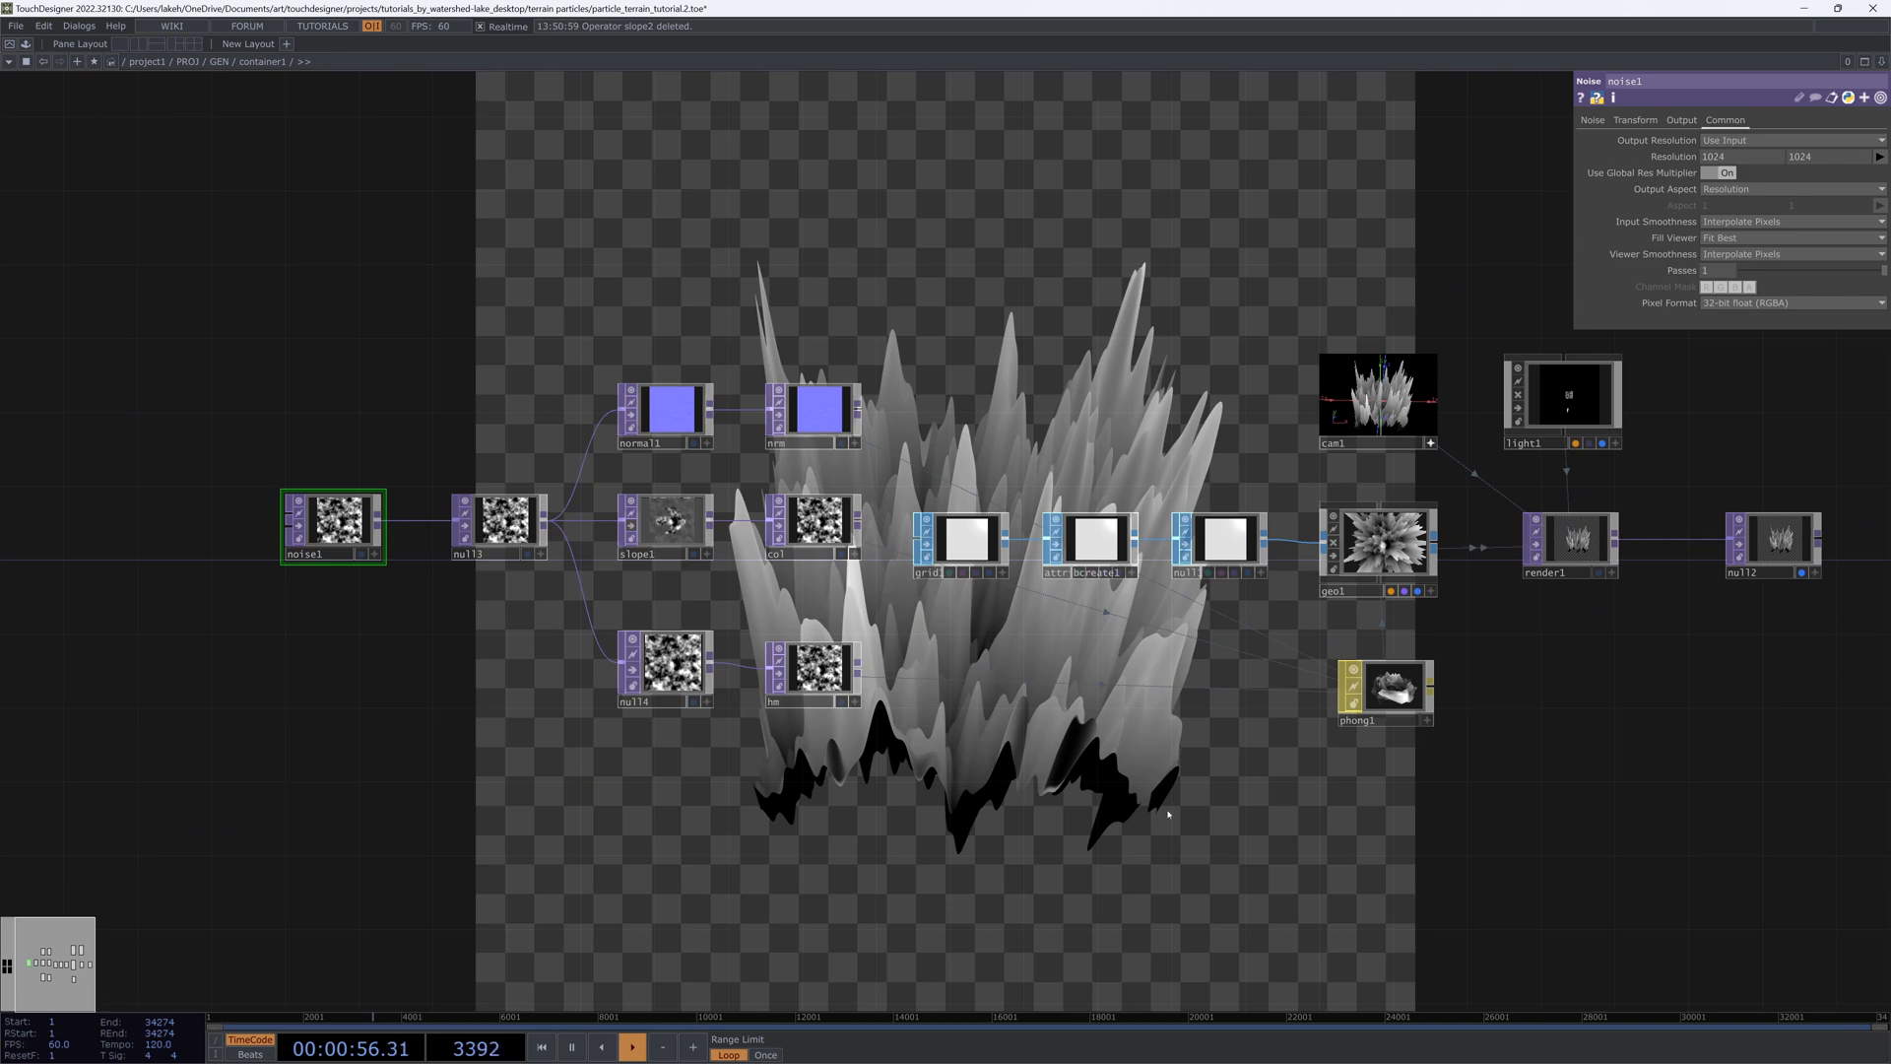
pyautogui.moveTo(1223, 855); pyautogui.dragTo(1256, 948)
pyautogui.moveTo(1161, 769); pyautogui.dragTo(969, 752)
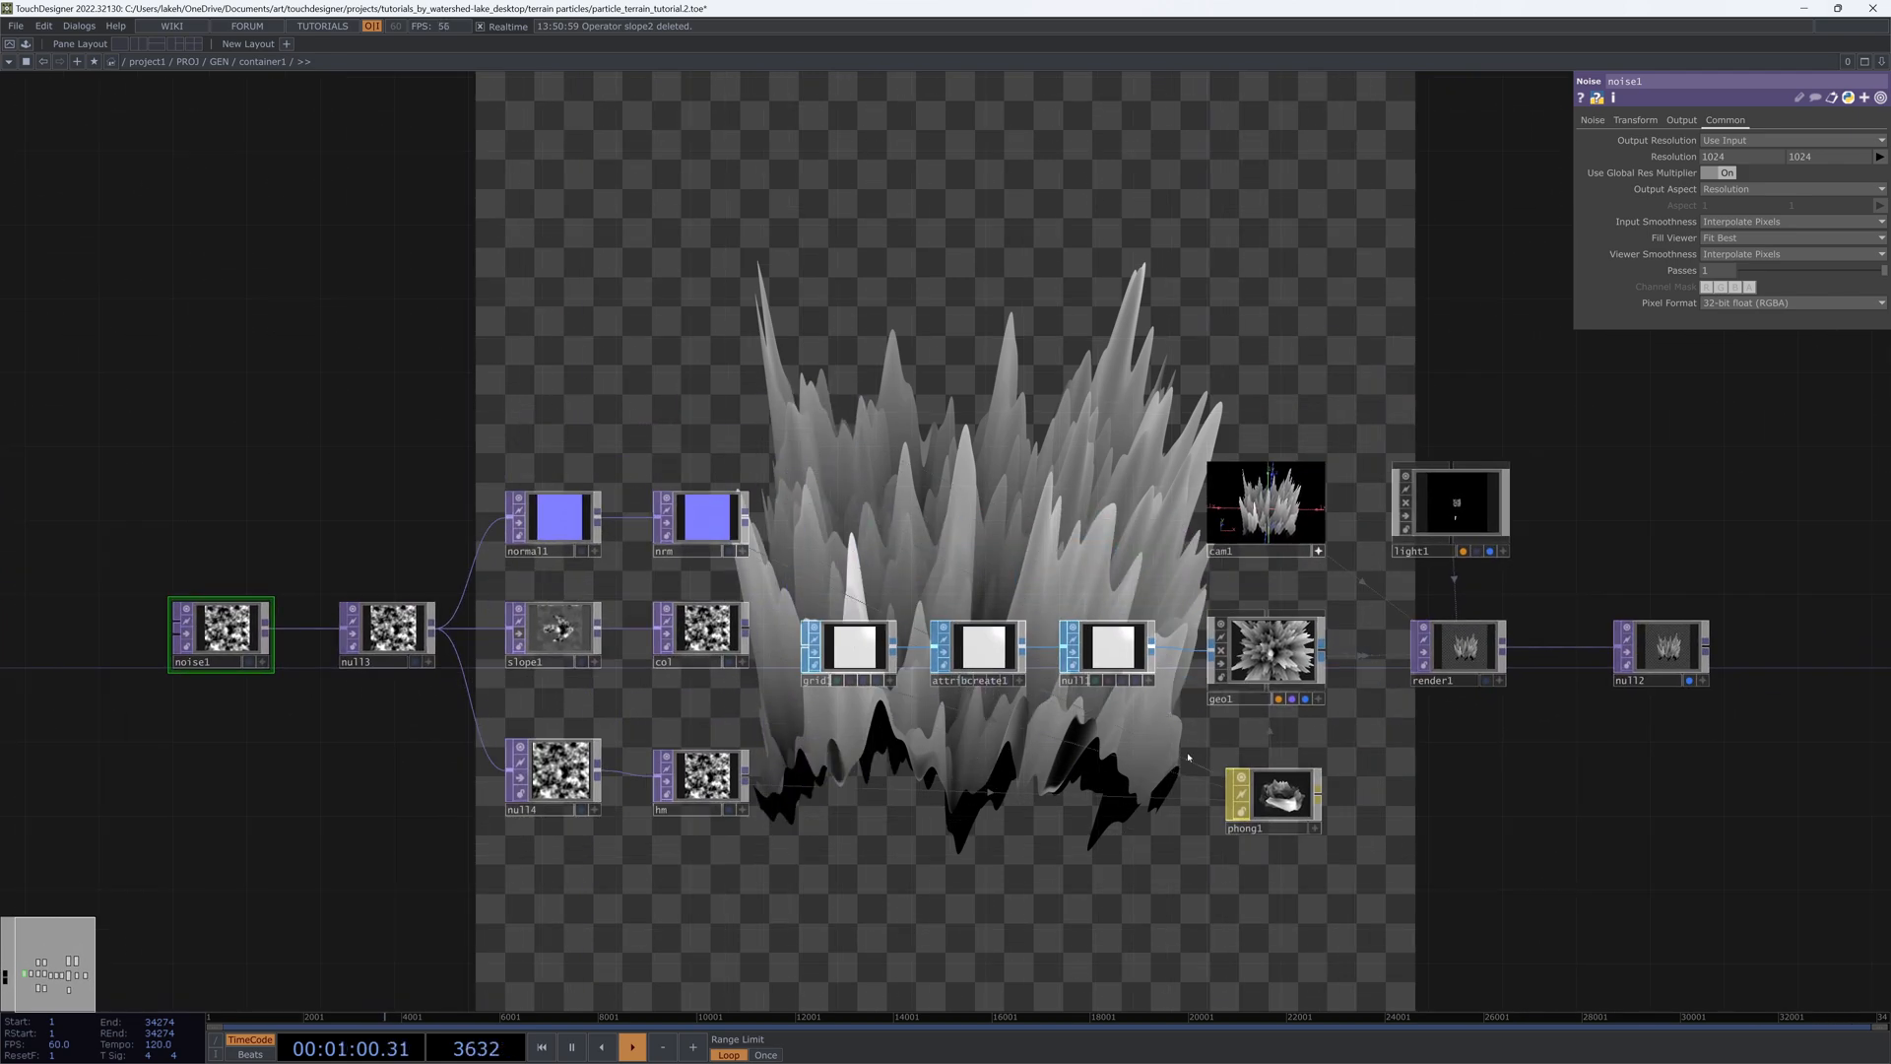
# Step: Lower the Phong material's Displace Scale to flatten the terrain's spikes
pyautogui.click(1271, 788)
pyautogui.moveTo(1833, 394); pyautogui.dragTo(1756, 389)
pyautogui.write('.')
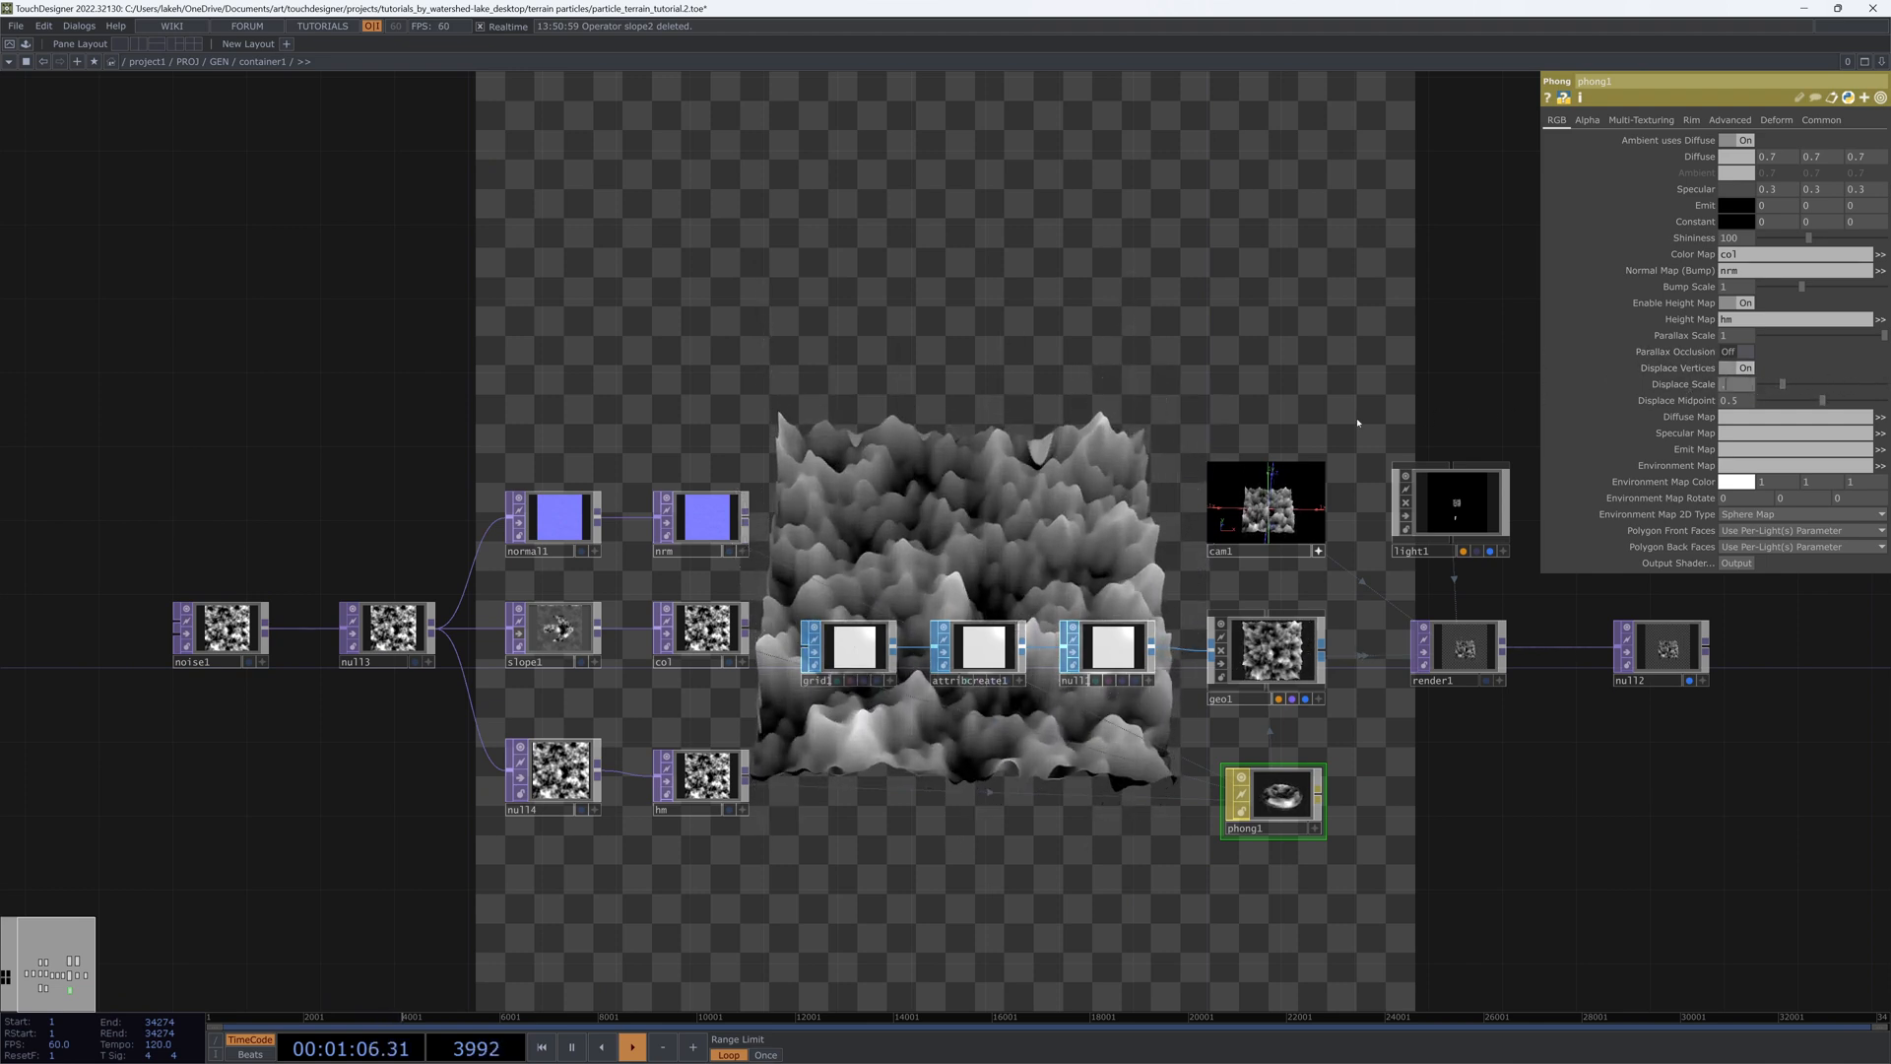
# Step: Set the Phong material's Displace Scale to .15
pyautogui.write('1')
pyautogui.press('Return')
pyautogui.moveTo(1357, 422); pyautogui.dragTo(1314, 361)
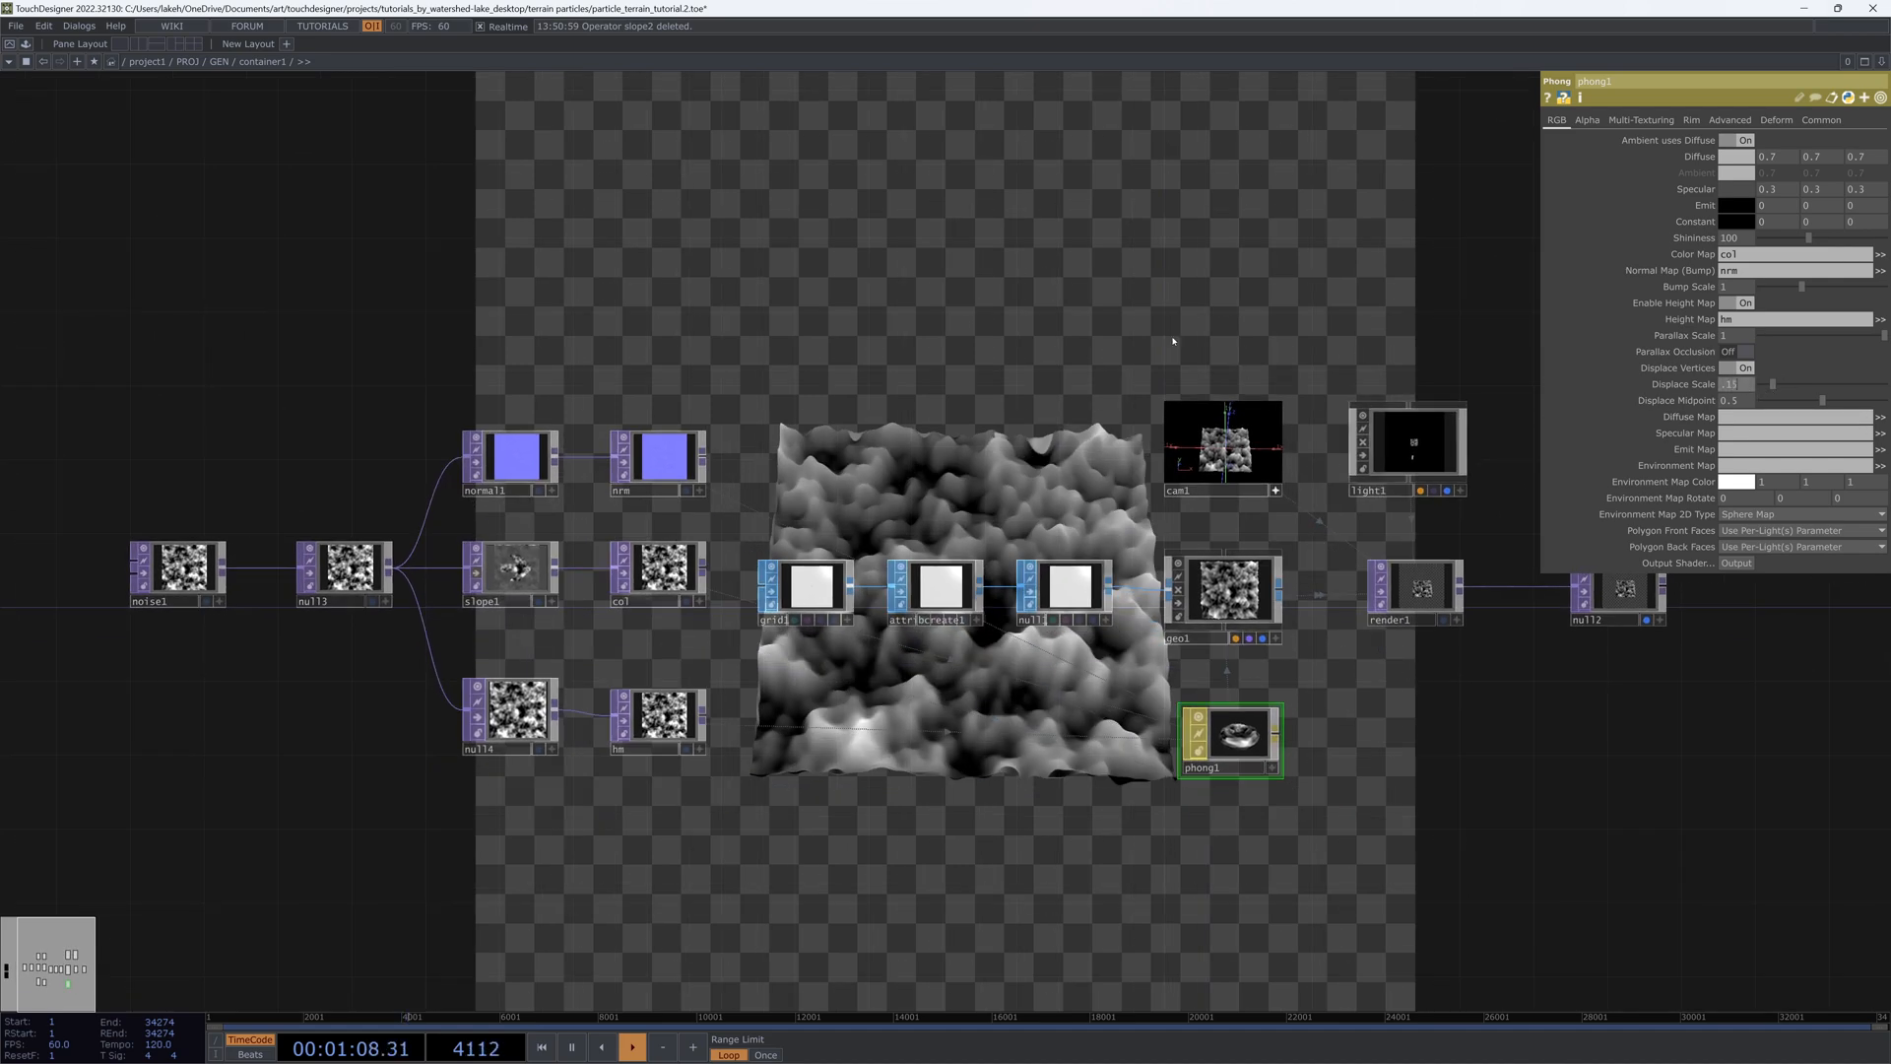
pyautogui.press('Return')
pyautogui.moveTo(809, 476); pyautogui.dragTo(854, 526)
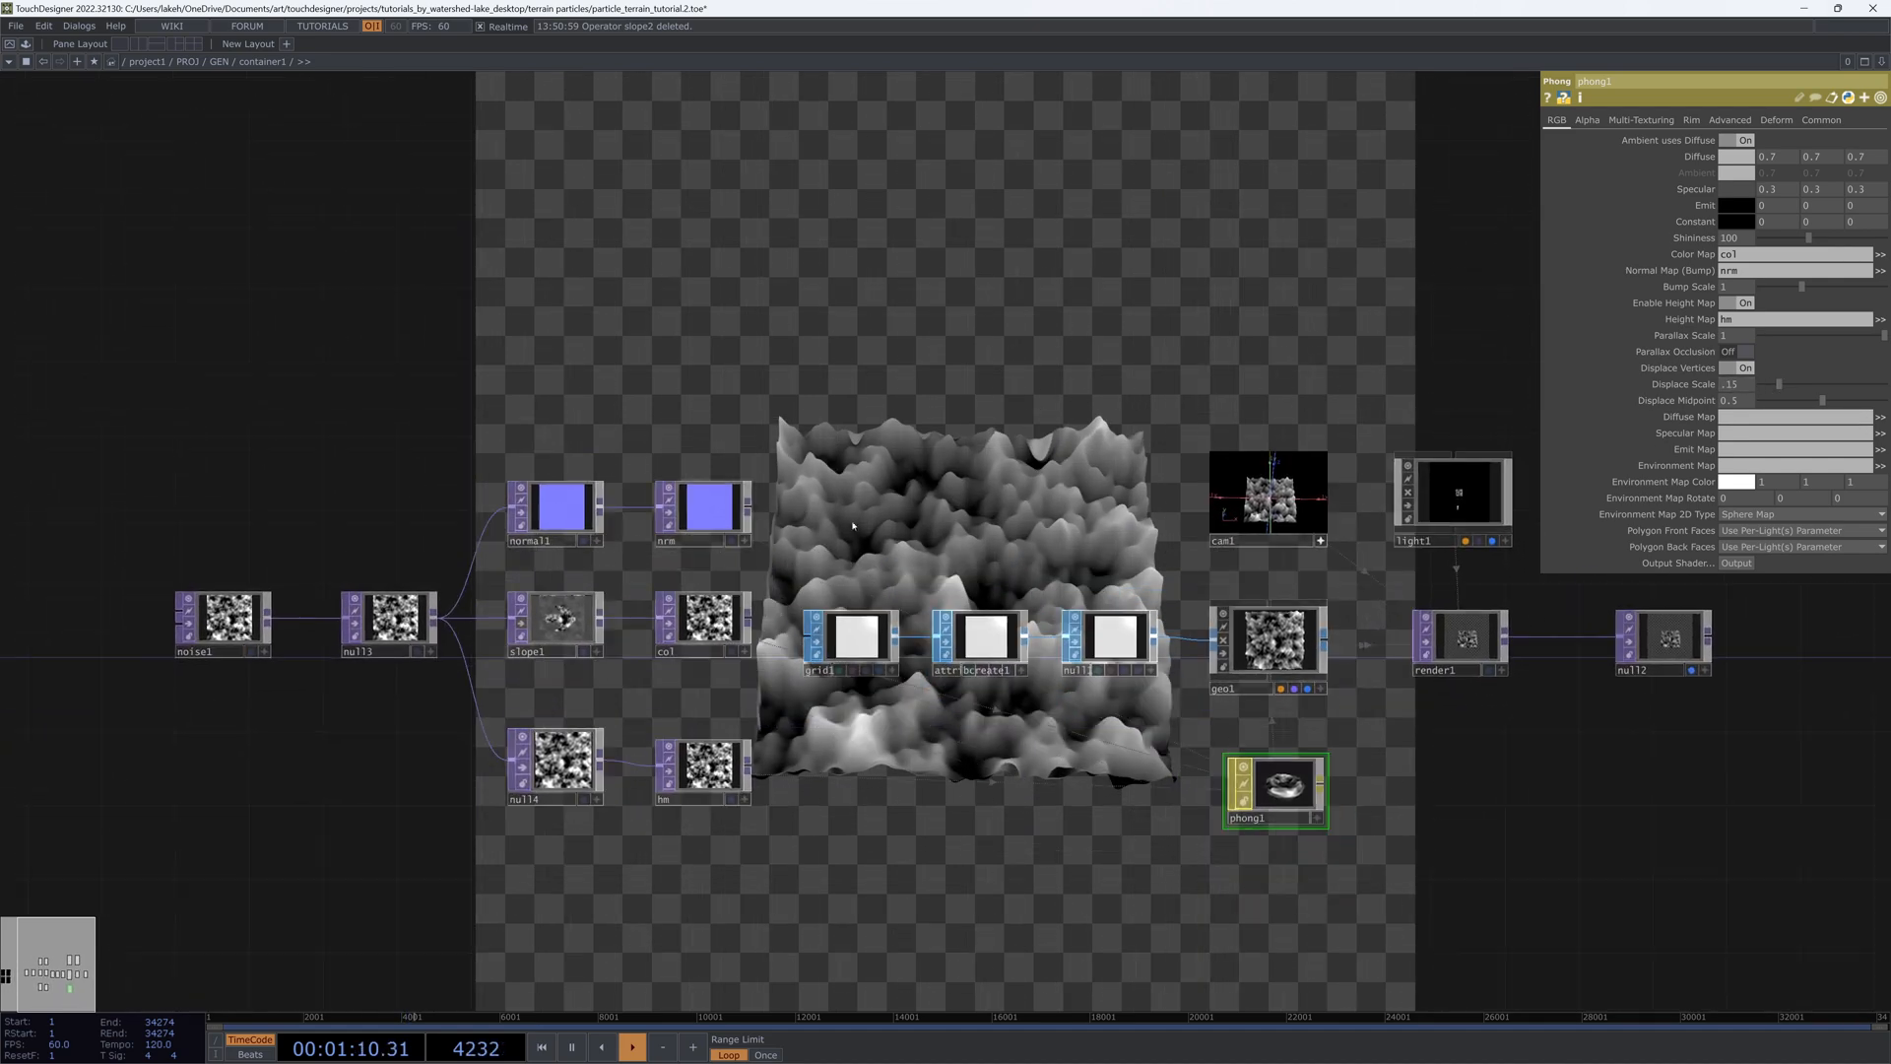
# Step: Adjust the cam1 view so the terrain fills more of the frame from a lower angle
pyautogui.moveTo(1271, 514); pyautogui.dragTo(1134, 525)
pyautogui.moveTo(1273, 817); pyautogui.dragTo(1454, 800)
pyautogui.moveTo(1199, 873); pyautogui.dragTo(1048, 750)
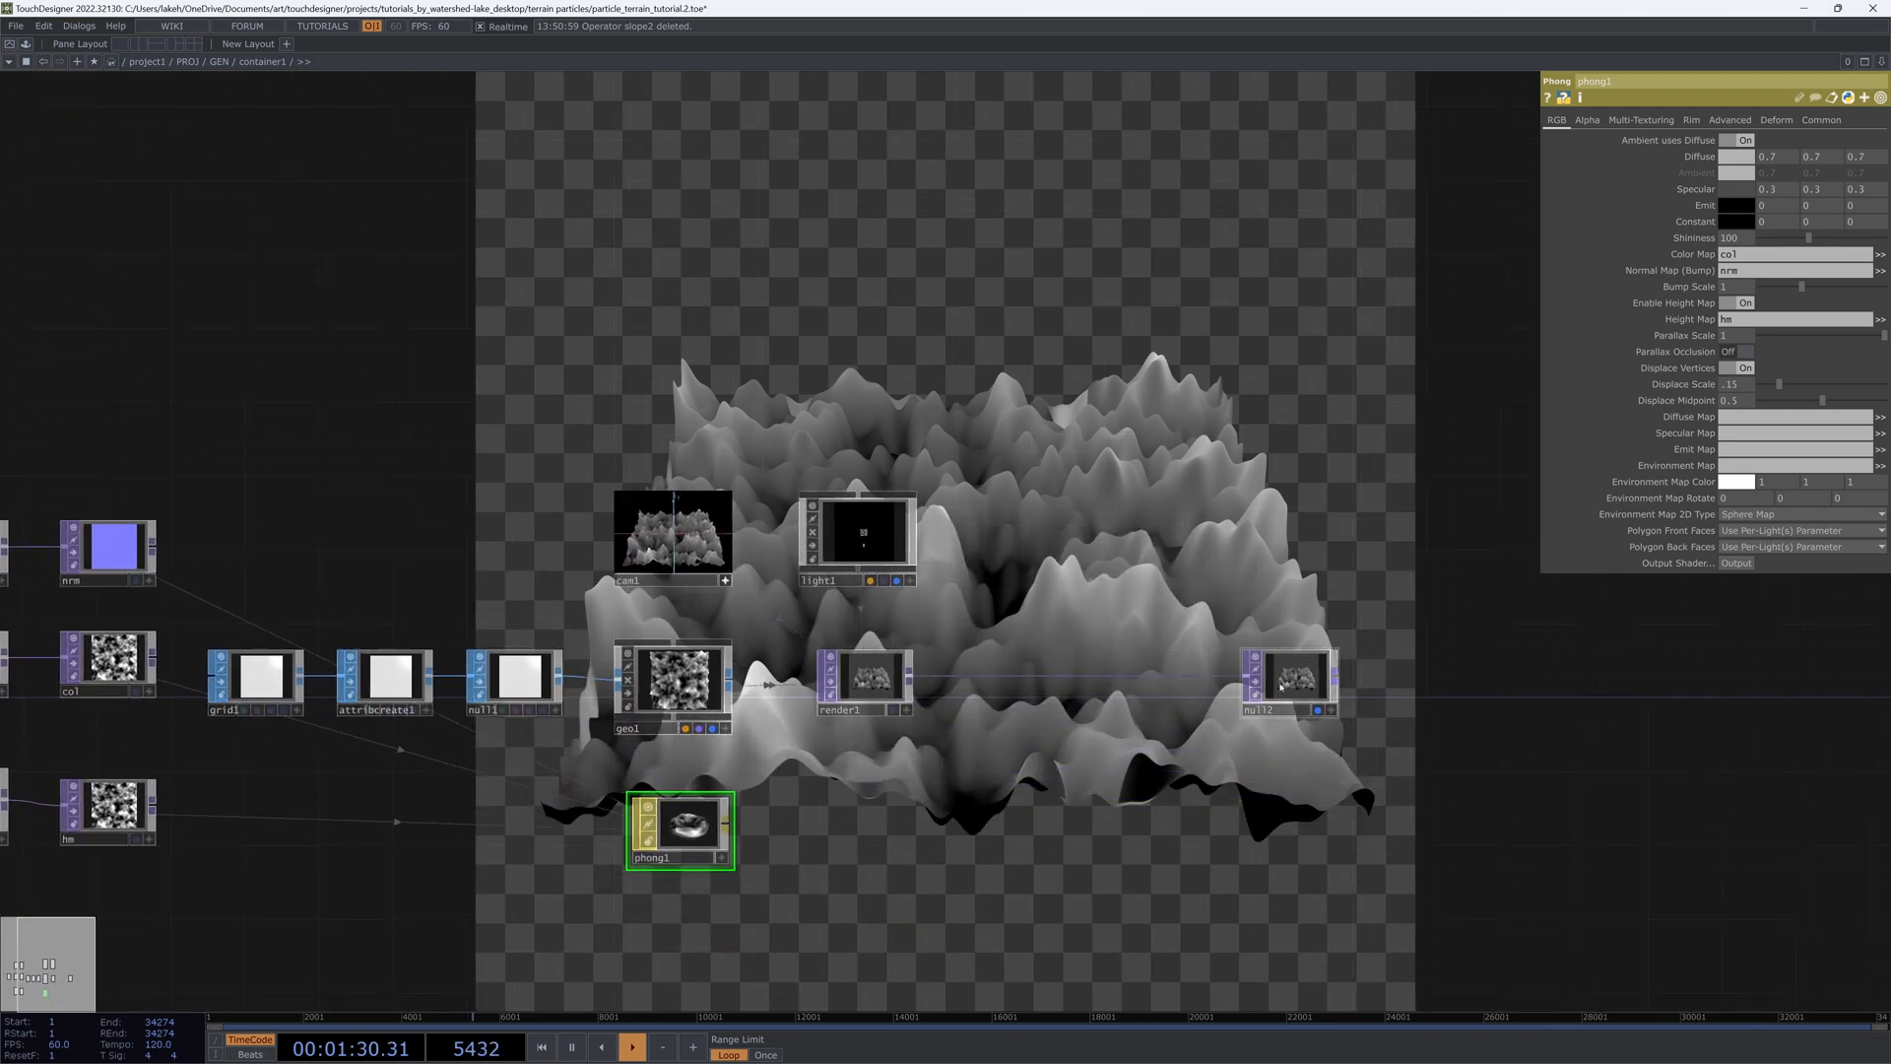
# Step: Move null2 farther from render1 and add a Depth TOP below render1
pyautogui.moveTo(1284, 682); pyautogui.dragTo(1391, 681)
pyautogui.moveTo(1119, 584); pyautogui.dragTo(1194, 631)
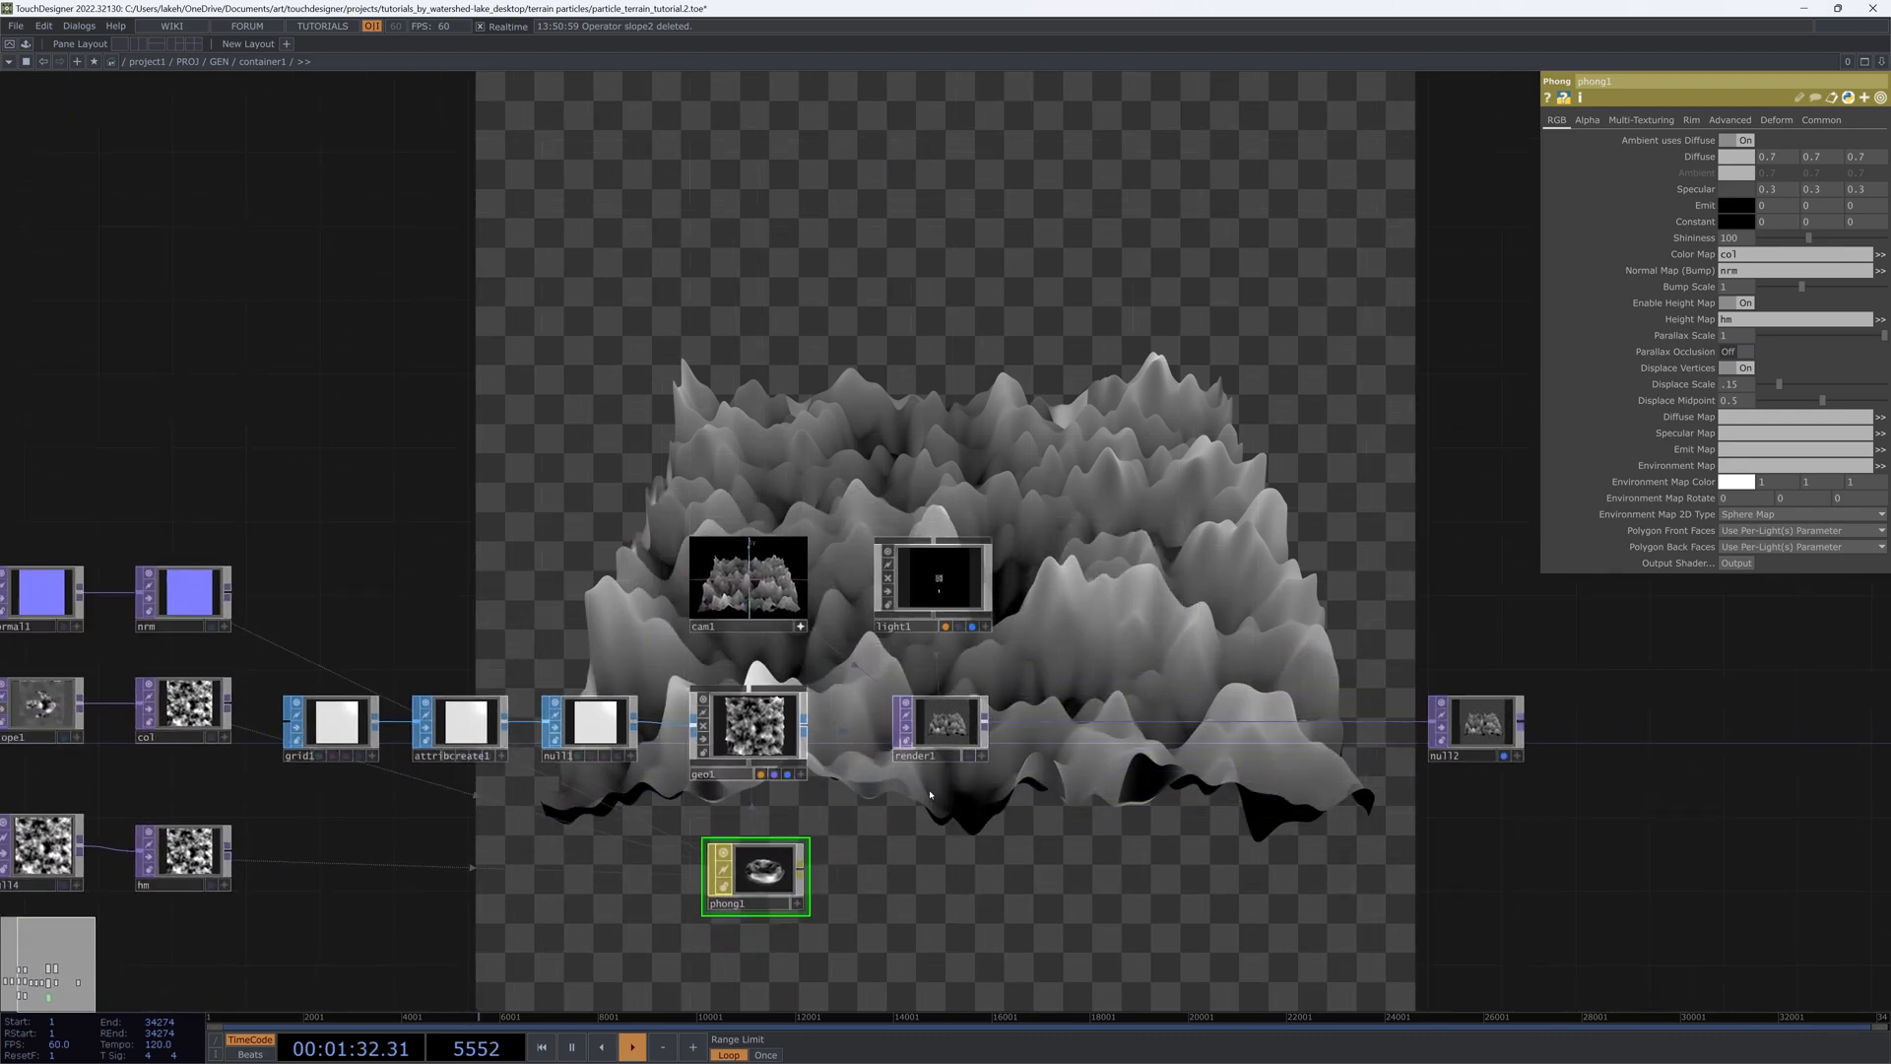
pyautogui.press('Tab')
pyautogui.write('de')
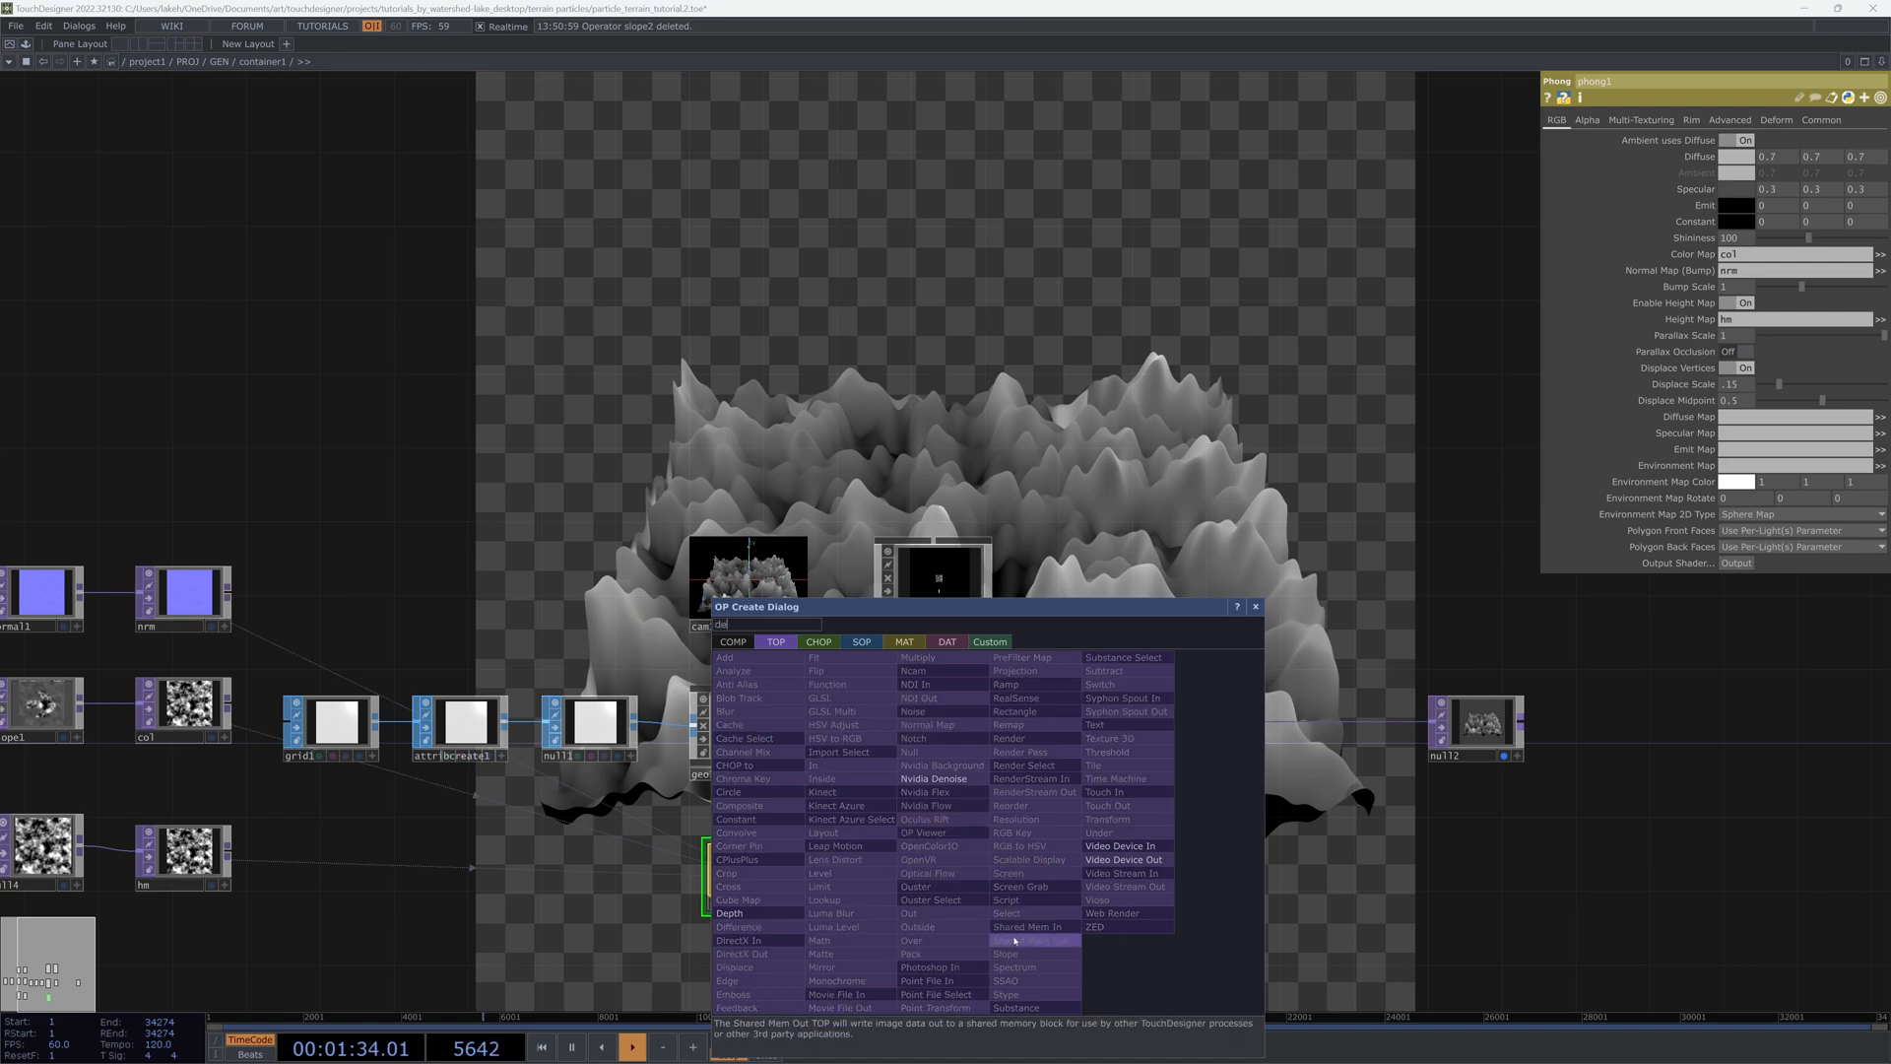
pyautogui.click(794, 916)
pyautogui.click(996, 819)
pyautogui.scroll(5, 1004, 821)
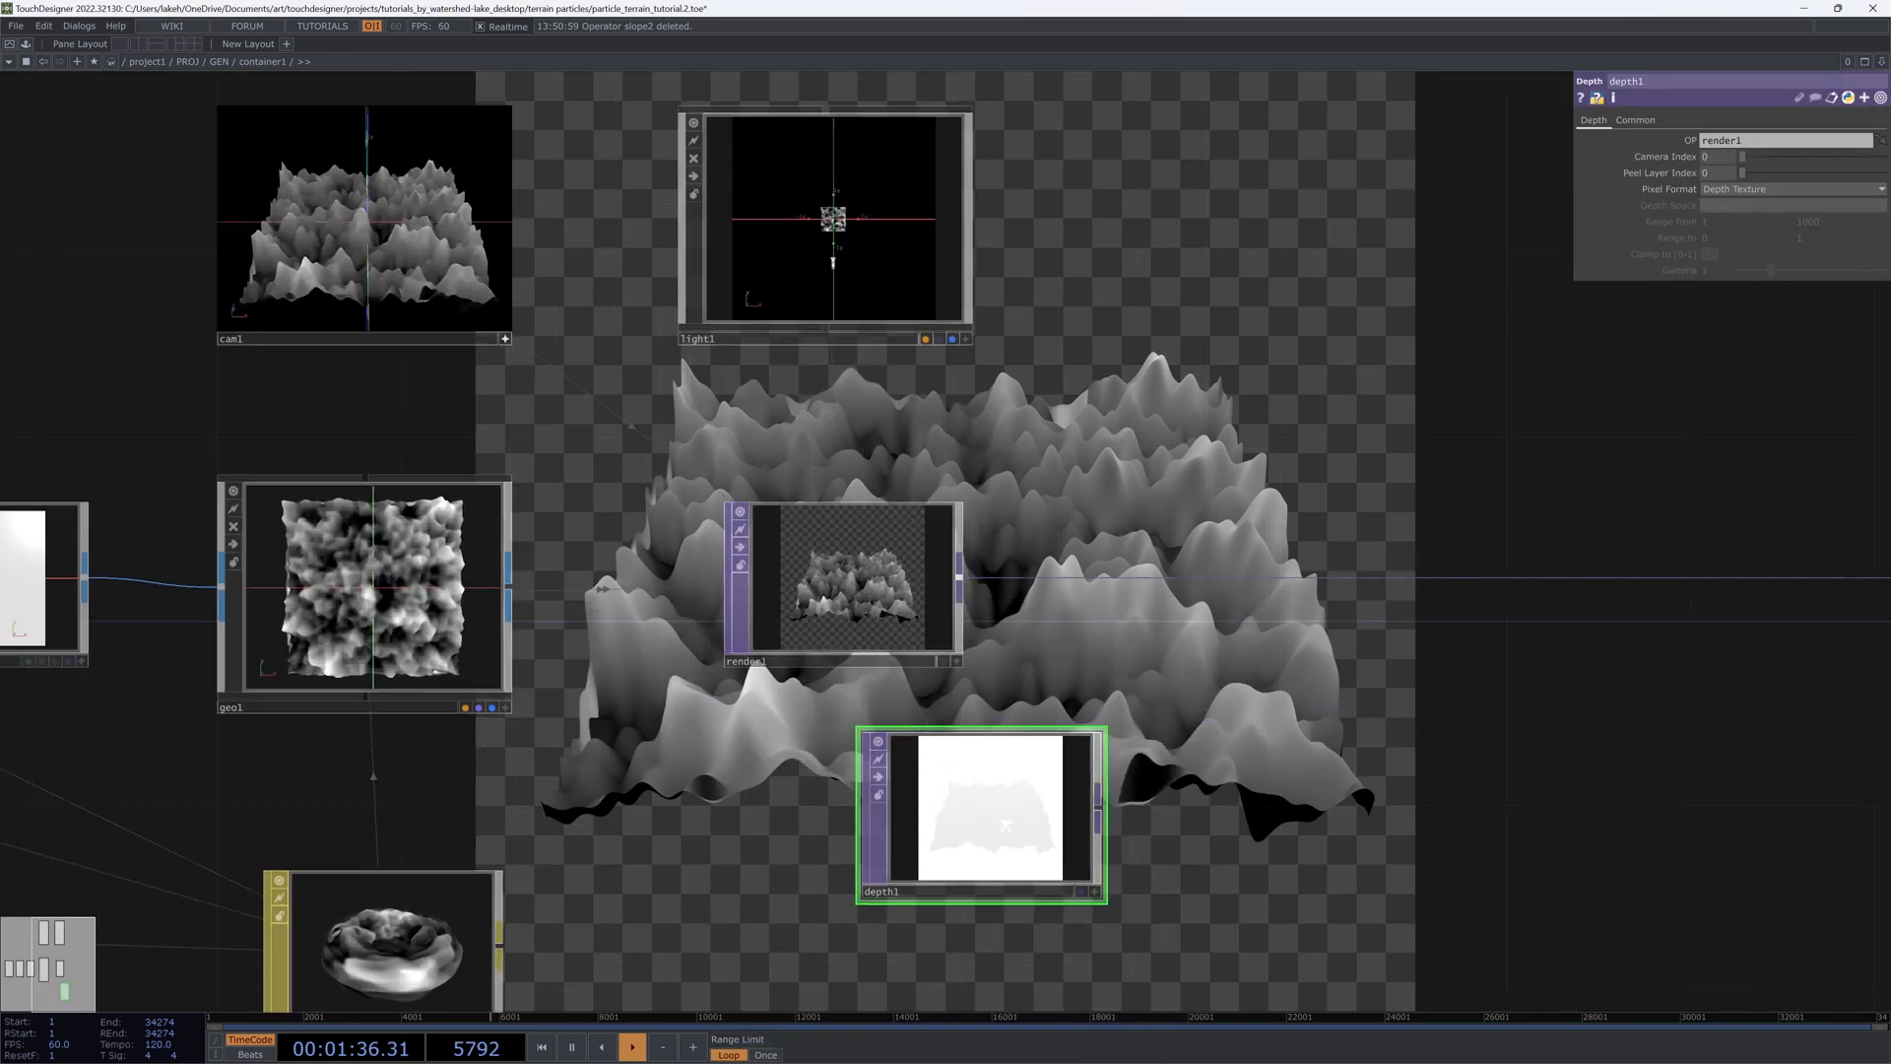
# Step: Set the Depth TOP's pixel format to 16-bit float (R) and its Depth Space to Reranged from Camera Space
pyautogui.click(1747, 187)
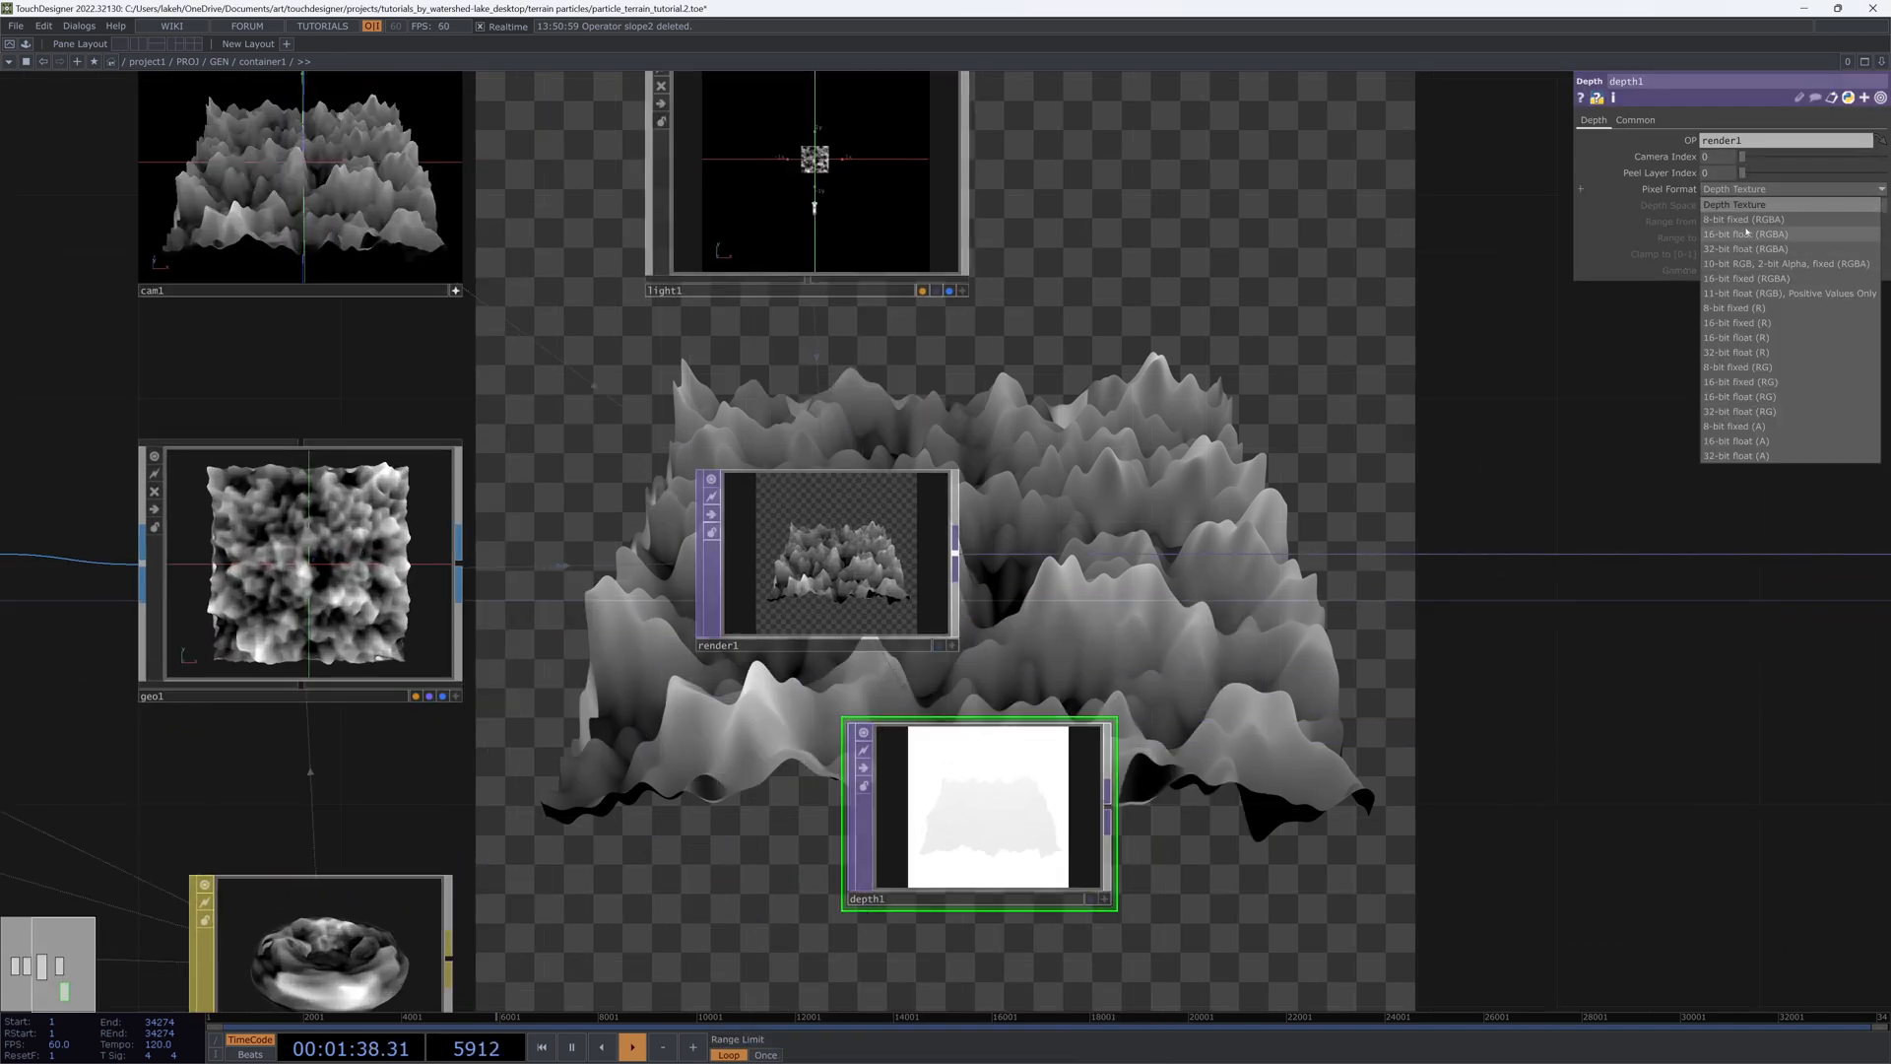
pyautogui.click(1743, 337)
pyautogui.click(1763, 188)
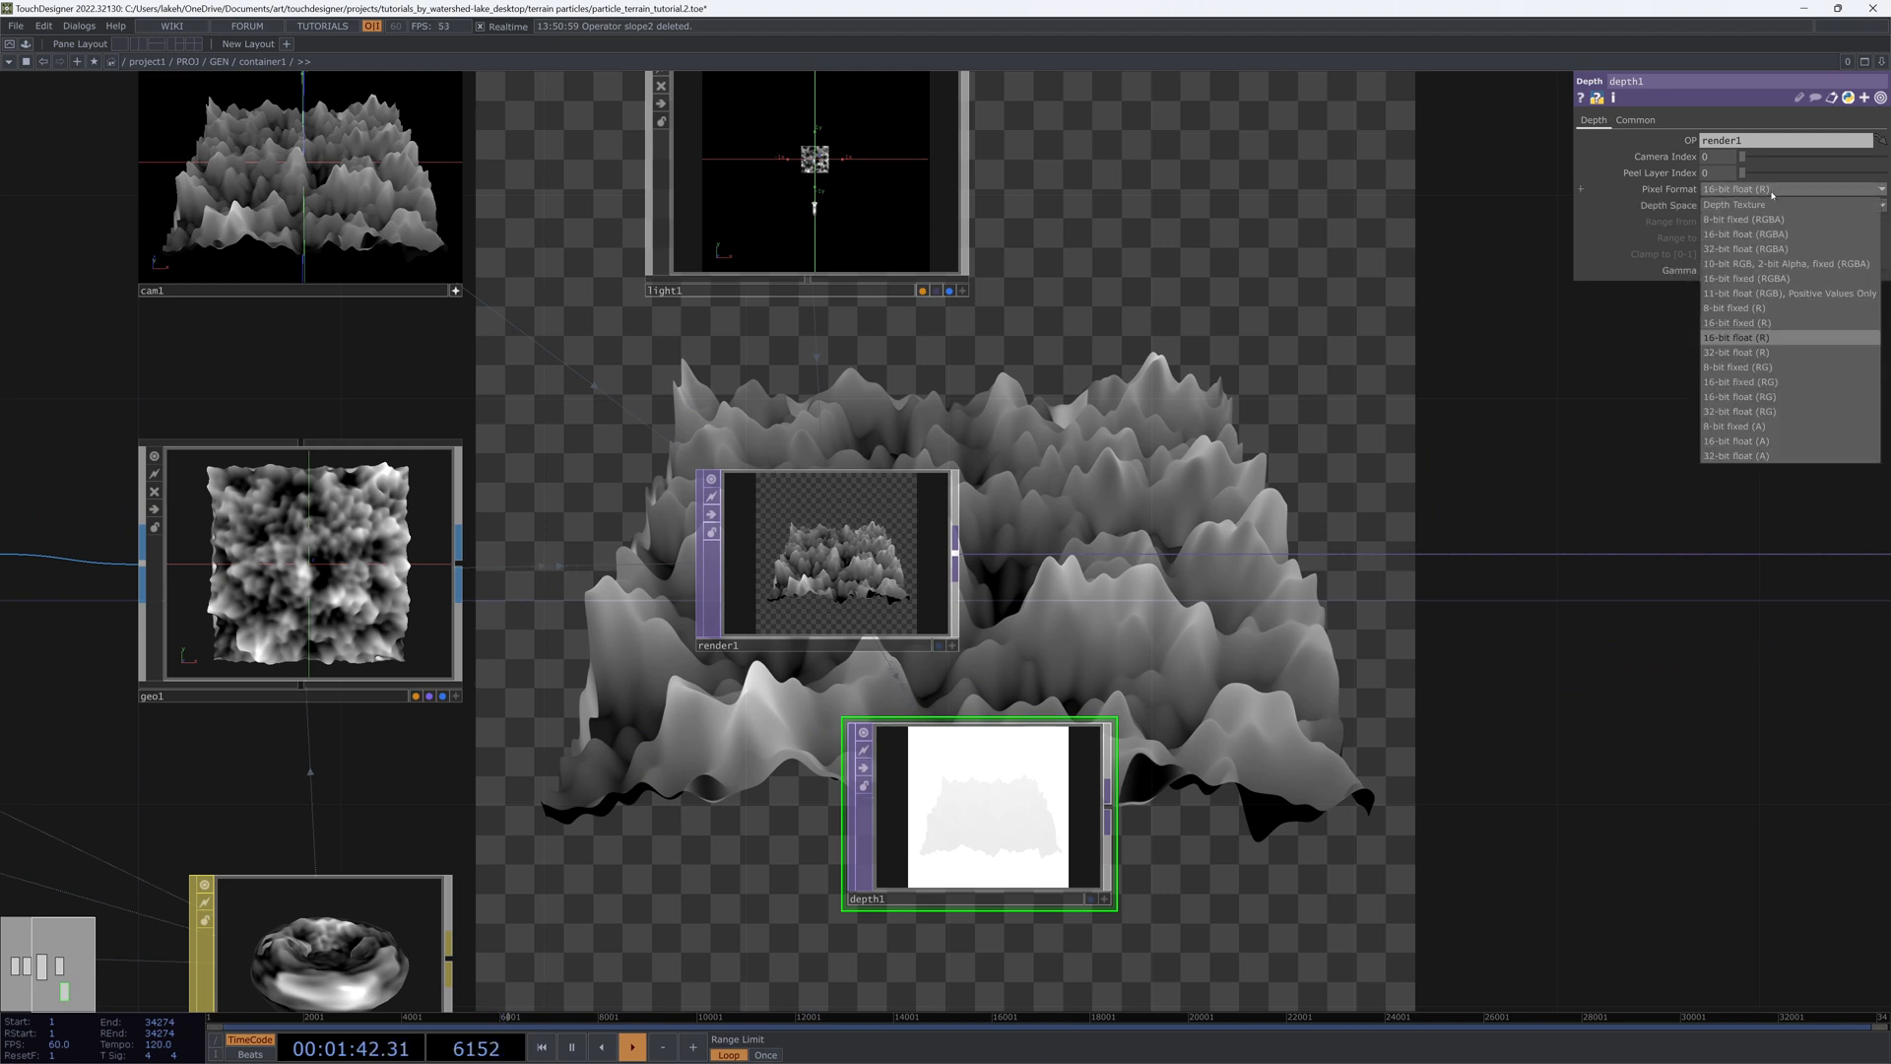
pyautogui.click(1773, 341)
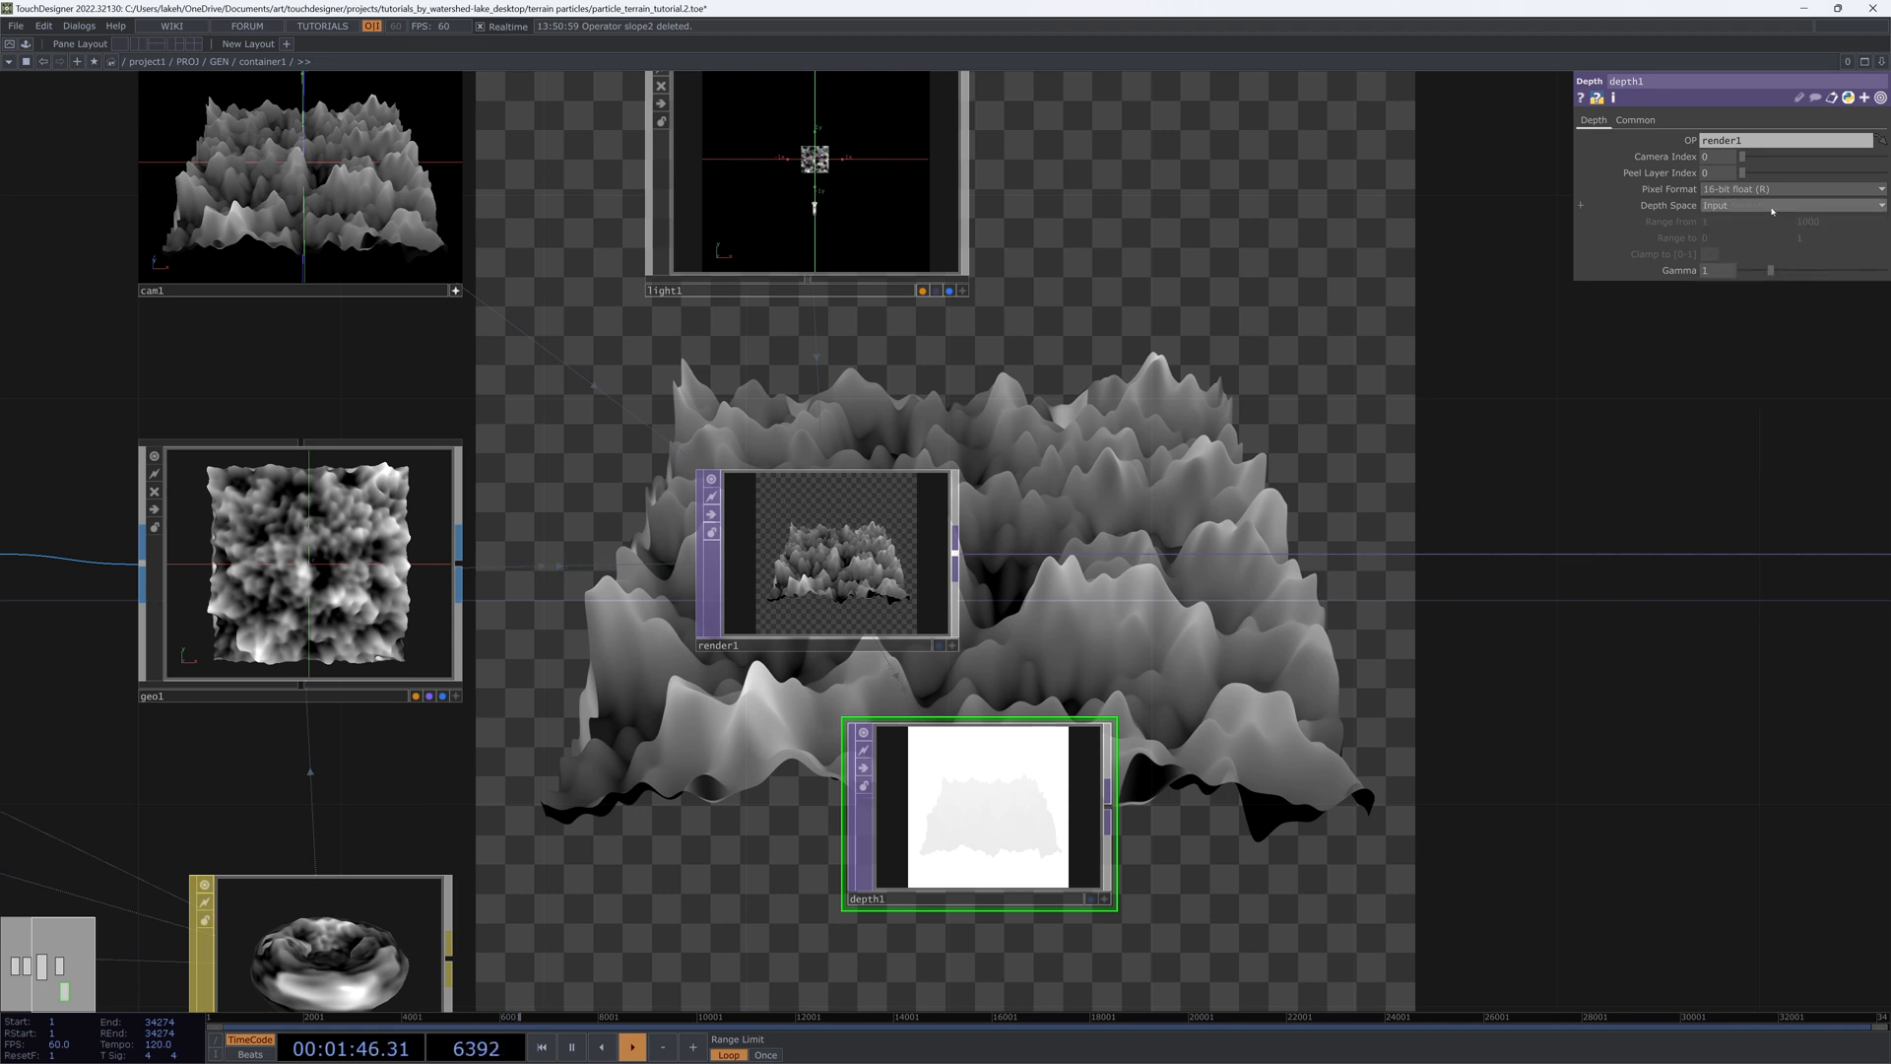
pyautogui.click(1773, 205)
pyautogui.click(1780, 249)
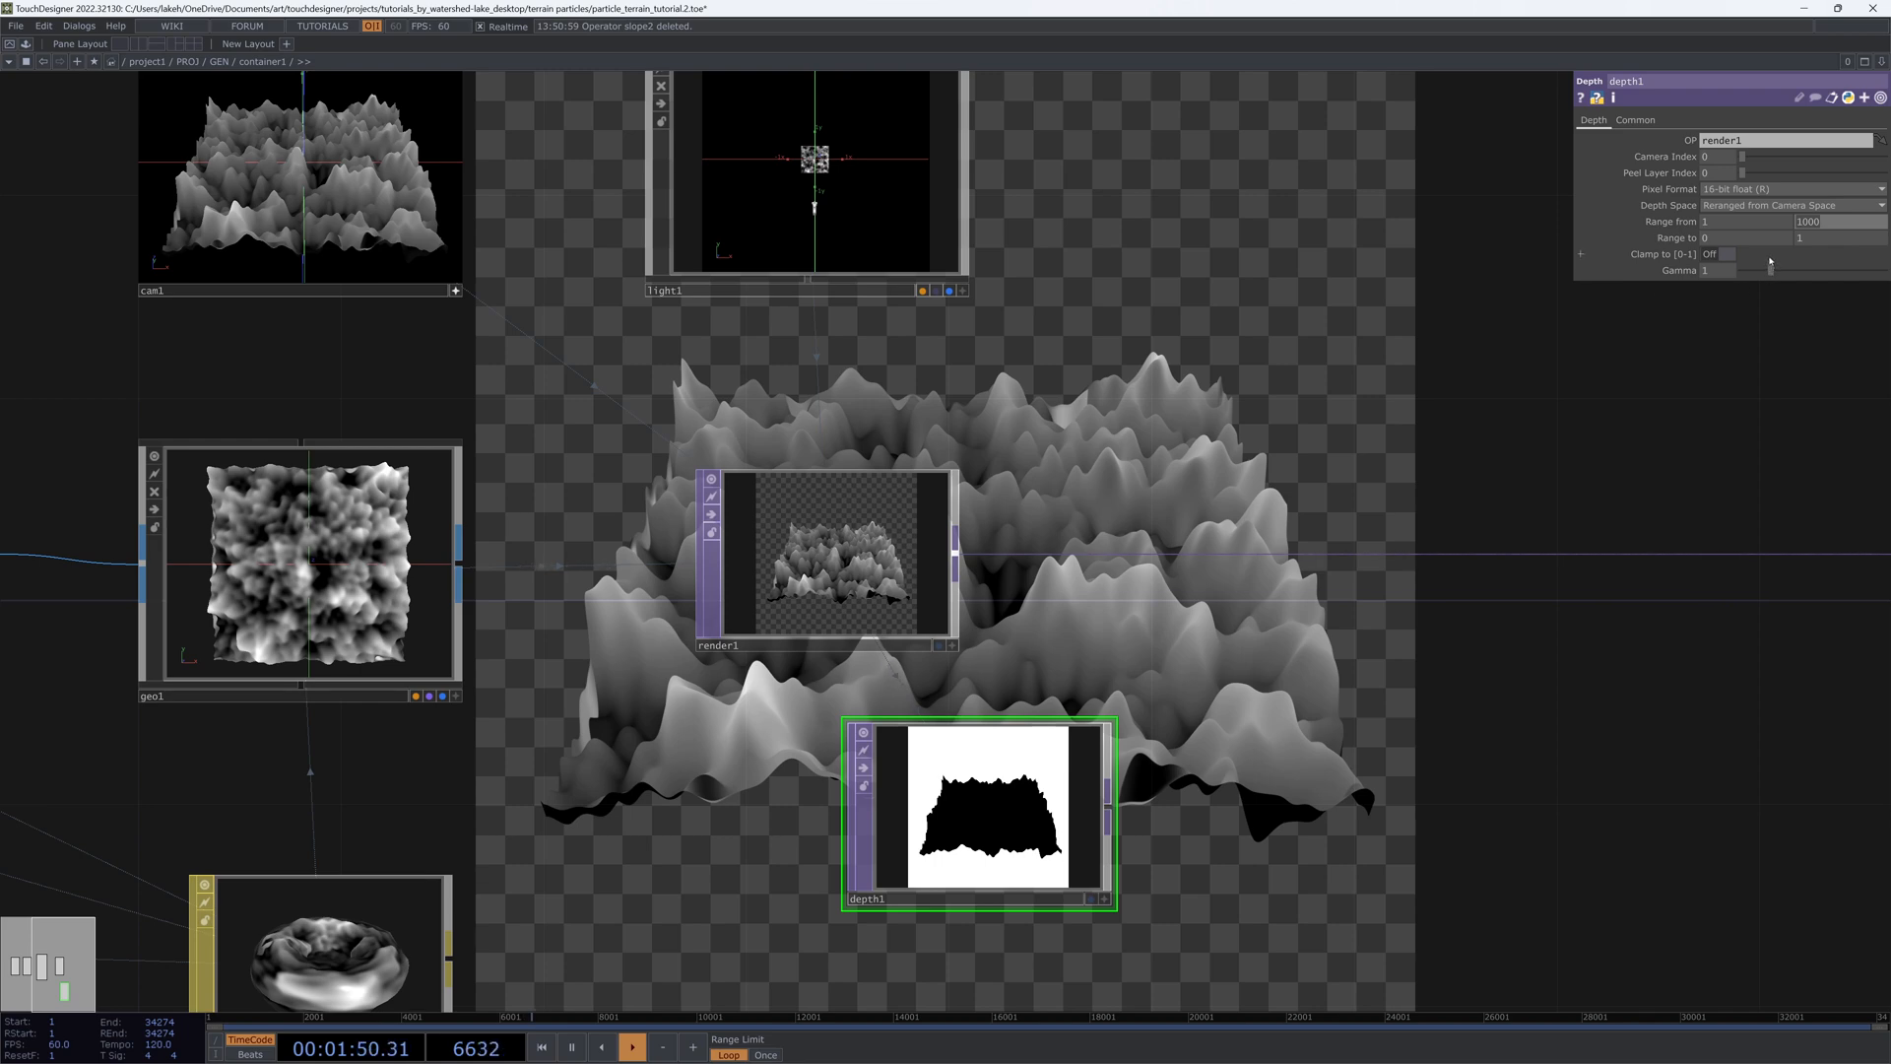
# Step: Narrow the Depth TOP's Range From, starting it at 1.5, to bring out the terrain's depth gradient
pyautogui.write('5')
pyautogui.press('Return')
pyautogui.scroll(2, 936, 816)
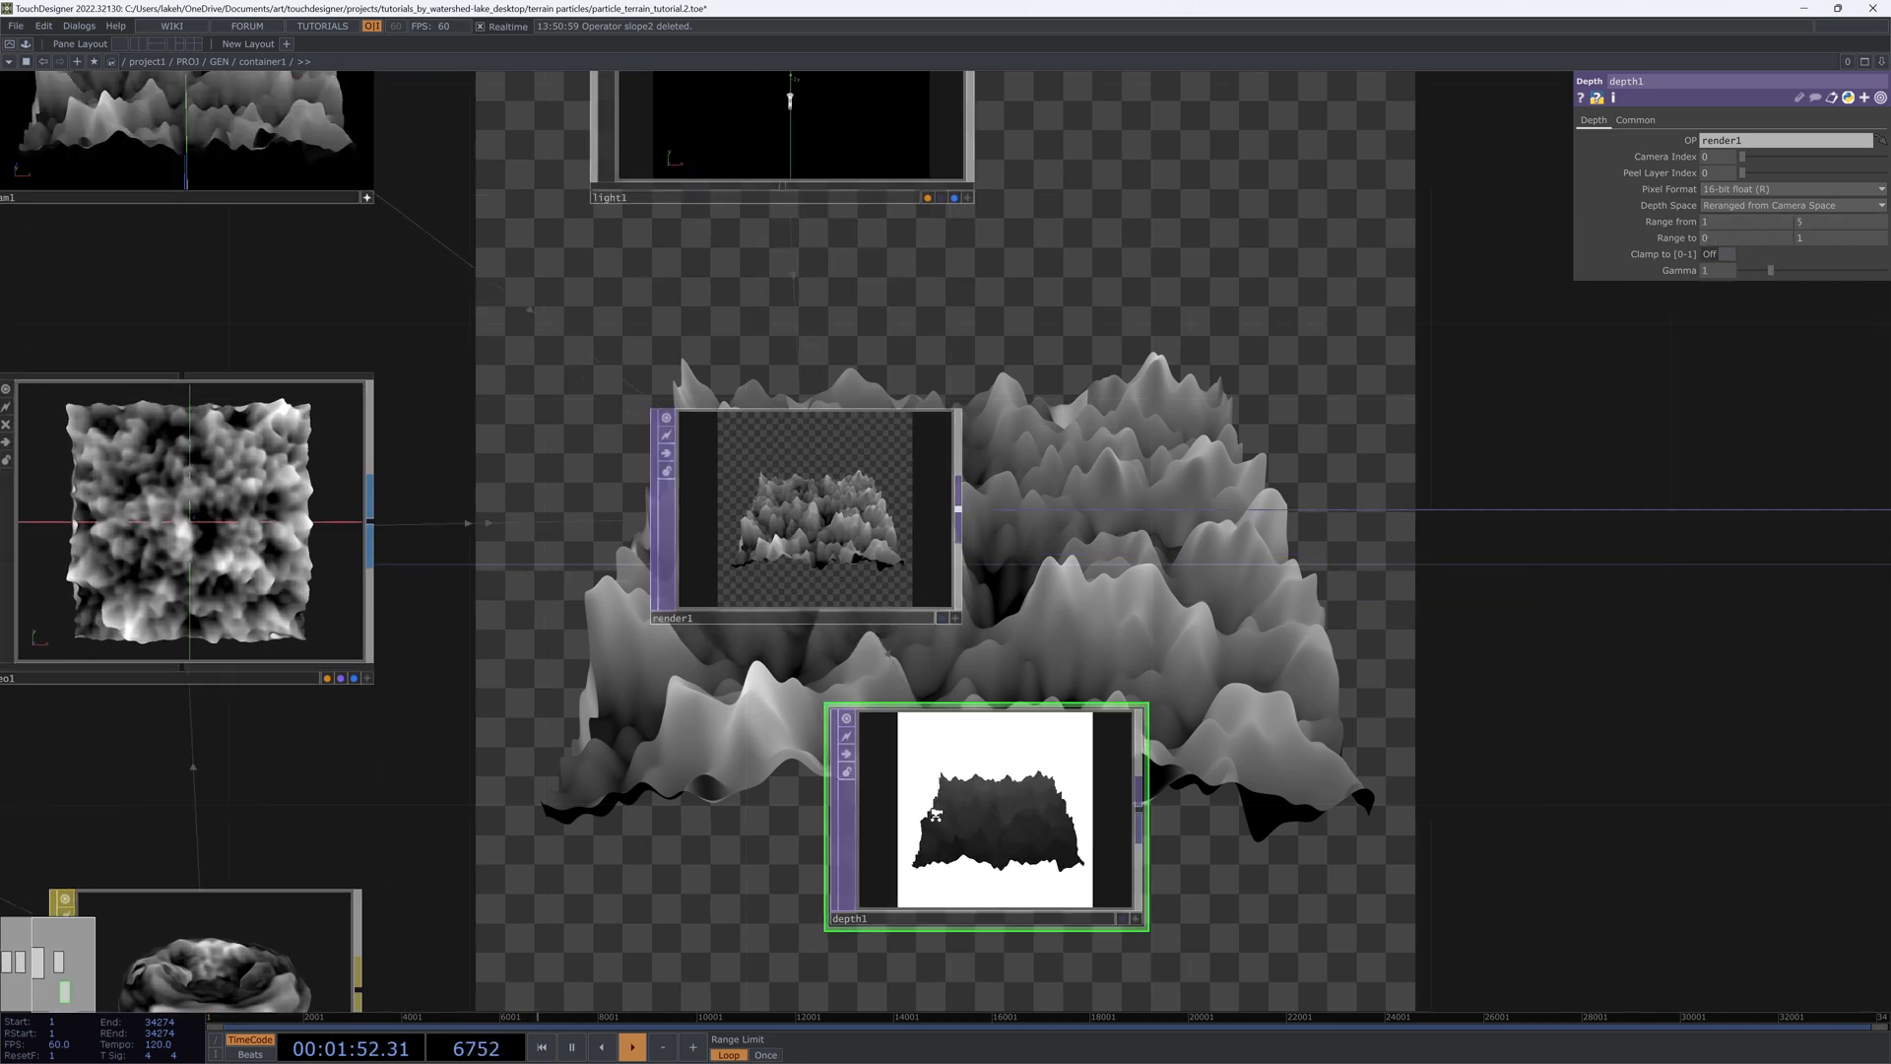
pyautogui.scroll(4, 935, 816)
pyautogui.moveTo(1474, 807); pyautogui.dragTo(1379, 663)
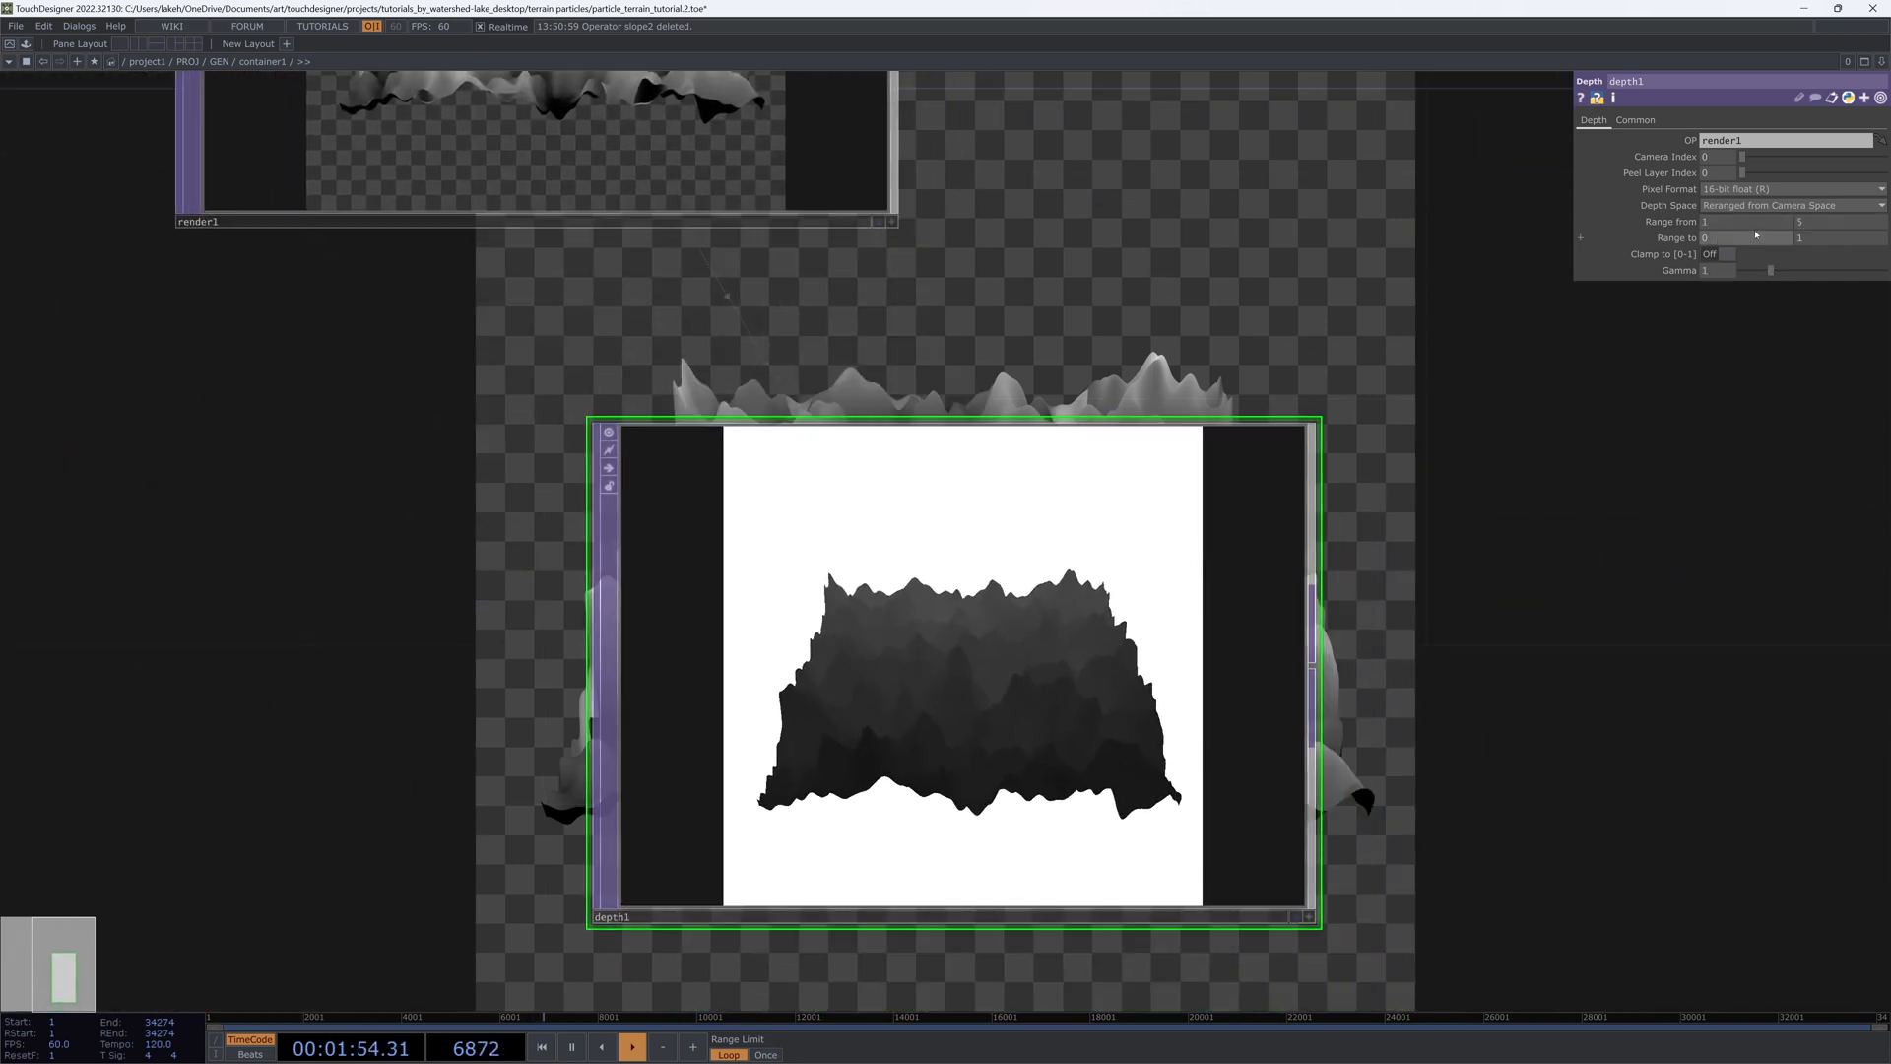
pyautogui.moveTo(1757, 222)
pyautogui.mouseDown(button='middle')
pyautogui.moveTo(1802, 231)
pyautogui.moveTo(1829, 205)
pyautogui.moveTo(1774, 221)
pyautogui.moveTo(1775, 200)
pyautogui.mouseUp(button='middle')
pyautogui.scroll(2, 379, 576)
pyautogui.moveTo(379, 576); pyautogui.dragTo(819, 657)
pyautogui.scroll(-4, 1266, 618)
pyautogui.scroll(-3, 1265, 618)
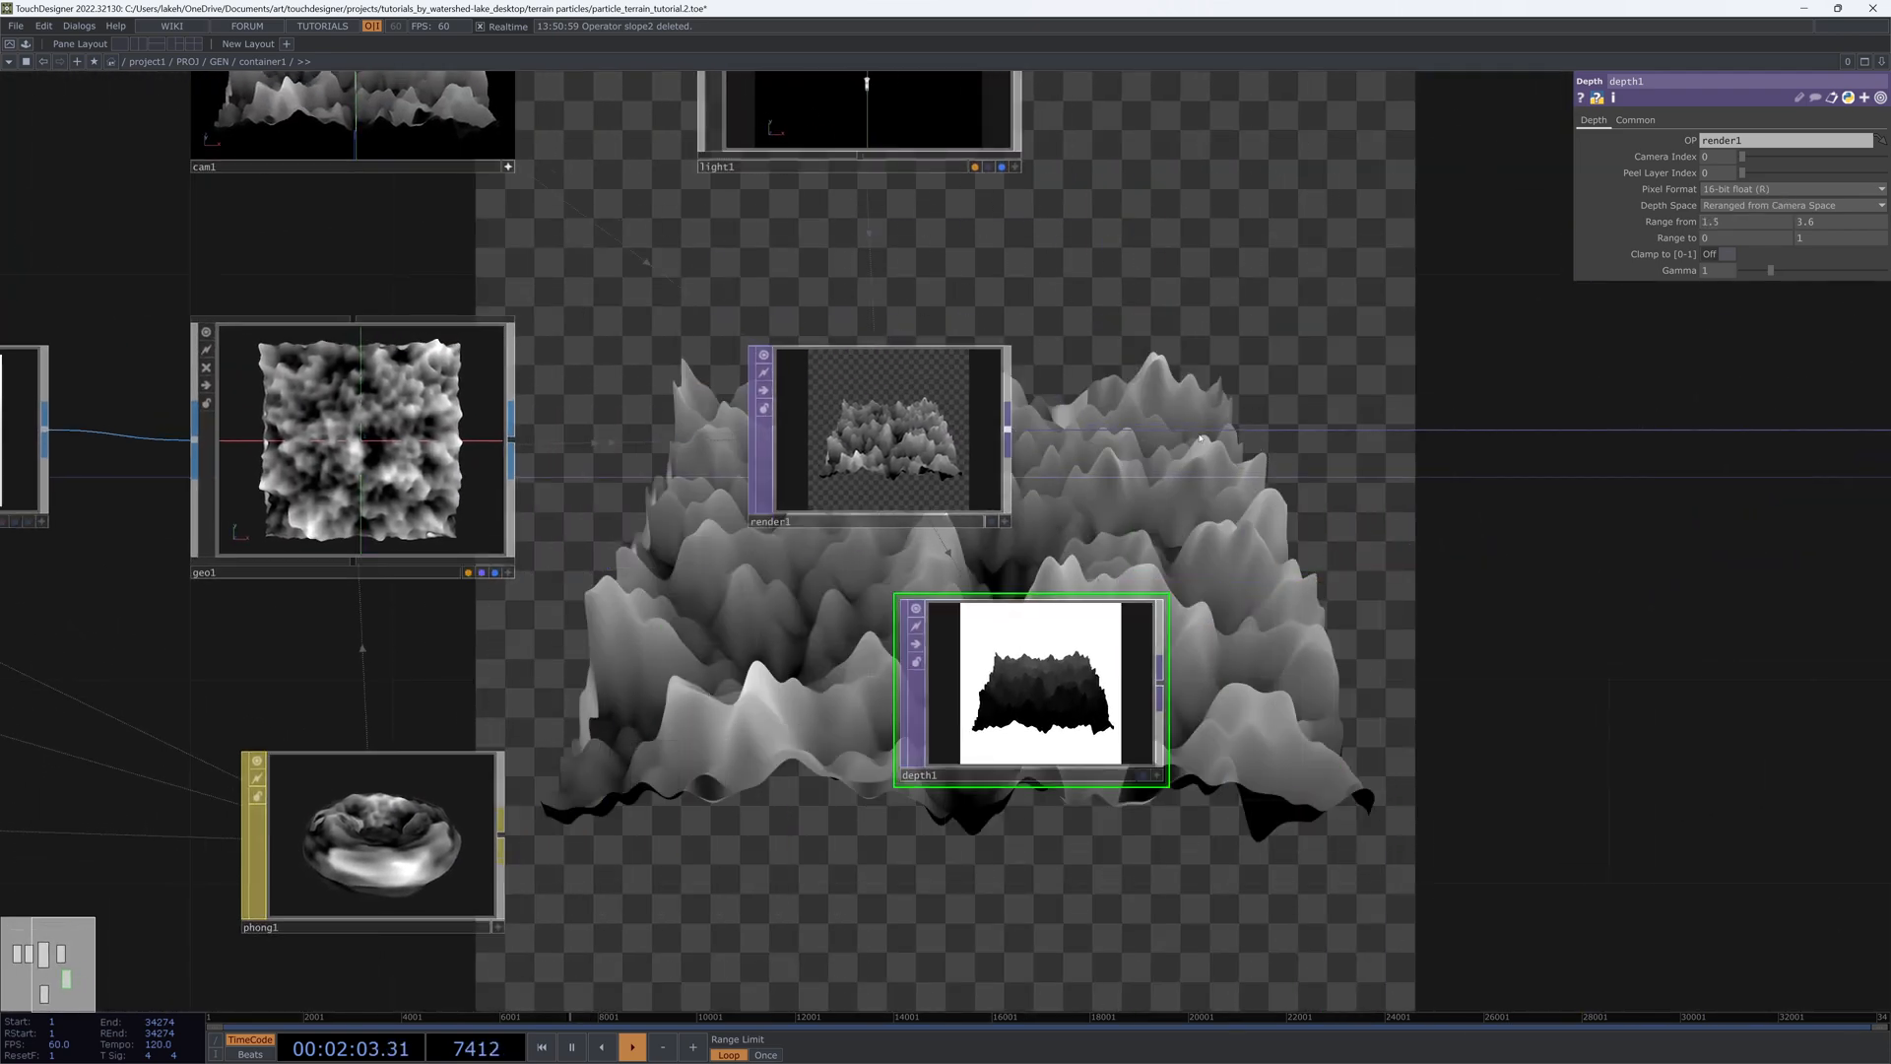
# Step: Insert a Luma Blur TOP between render1 and null2 and connect depth1 to its second input
pyautogui.rightClick(1006, 434)
pyautogui.write('lum')
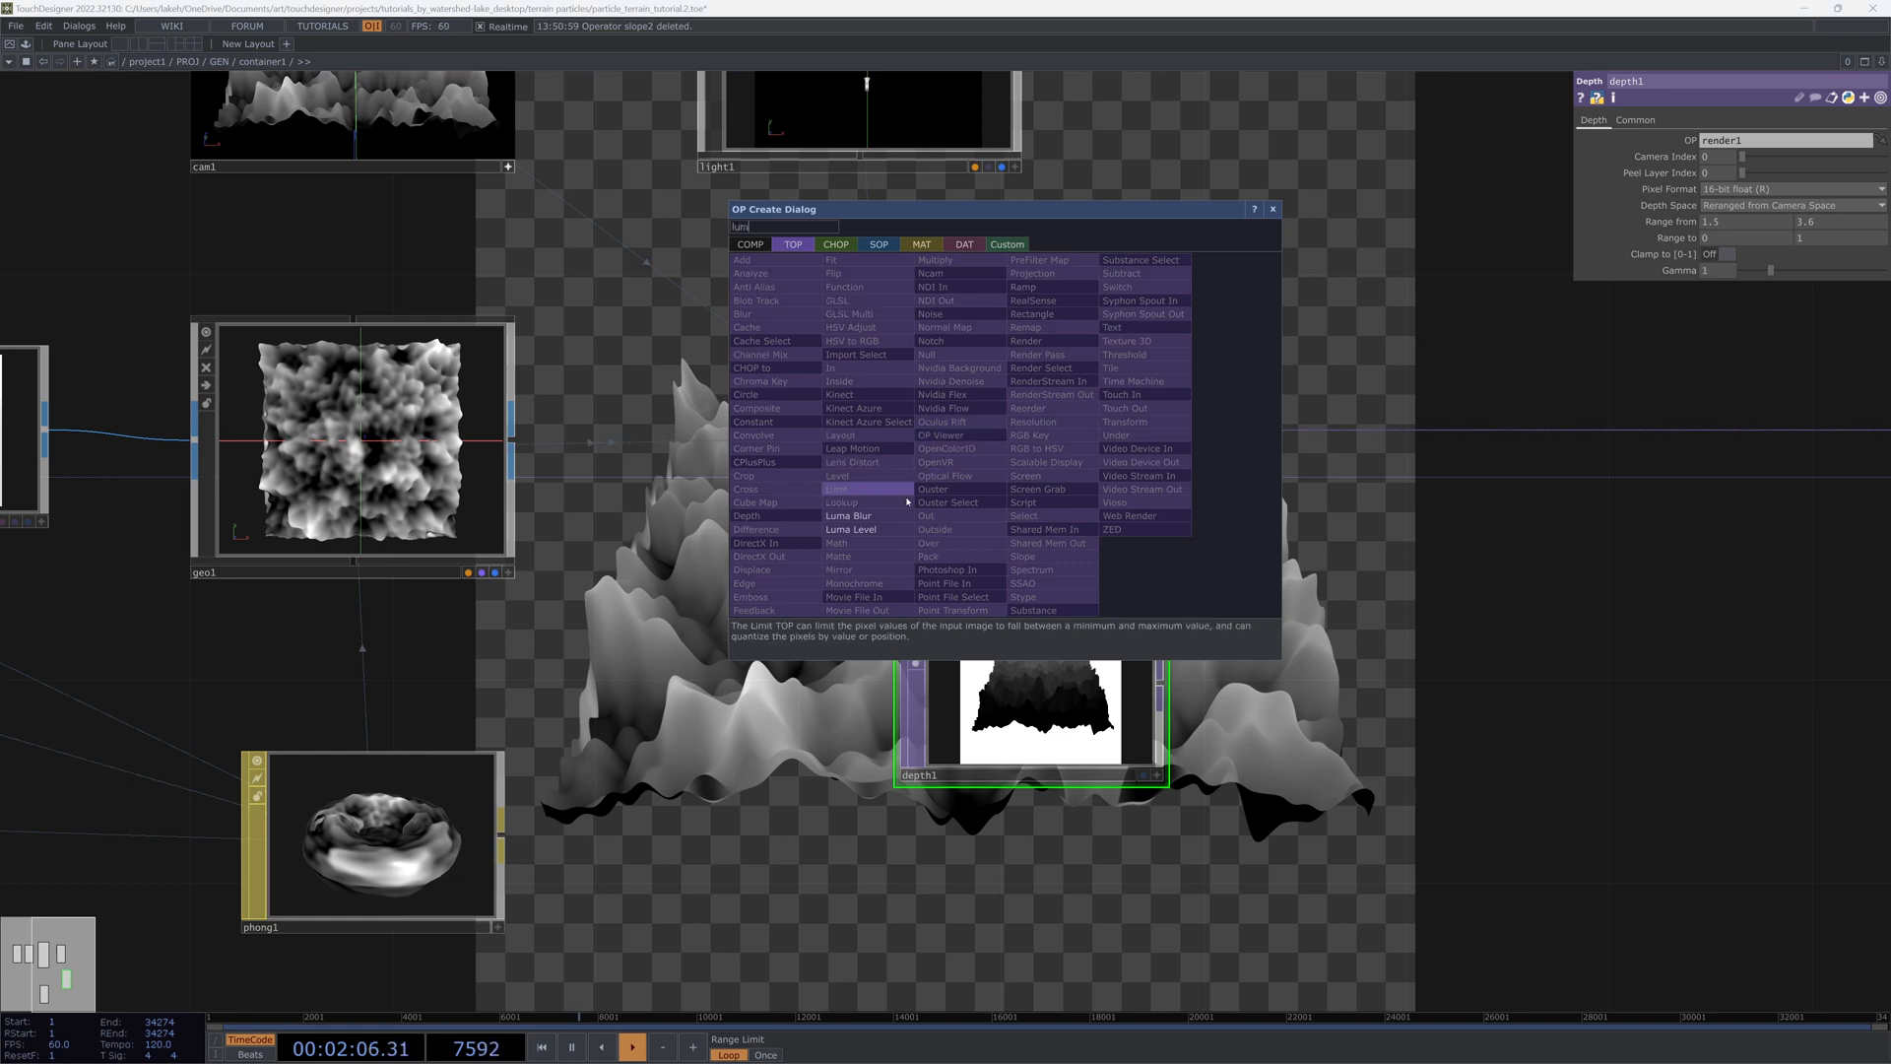
pyautogui.click(853, 515)
pyautogui.click(1606, 454)
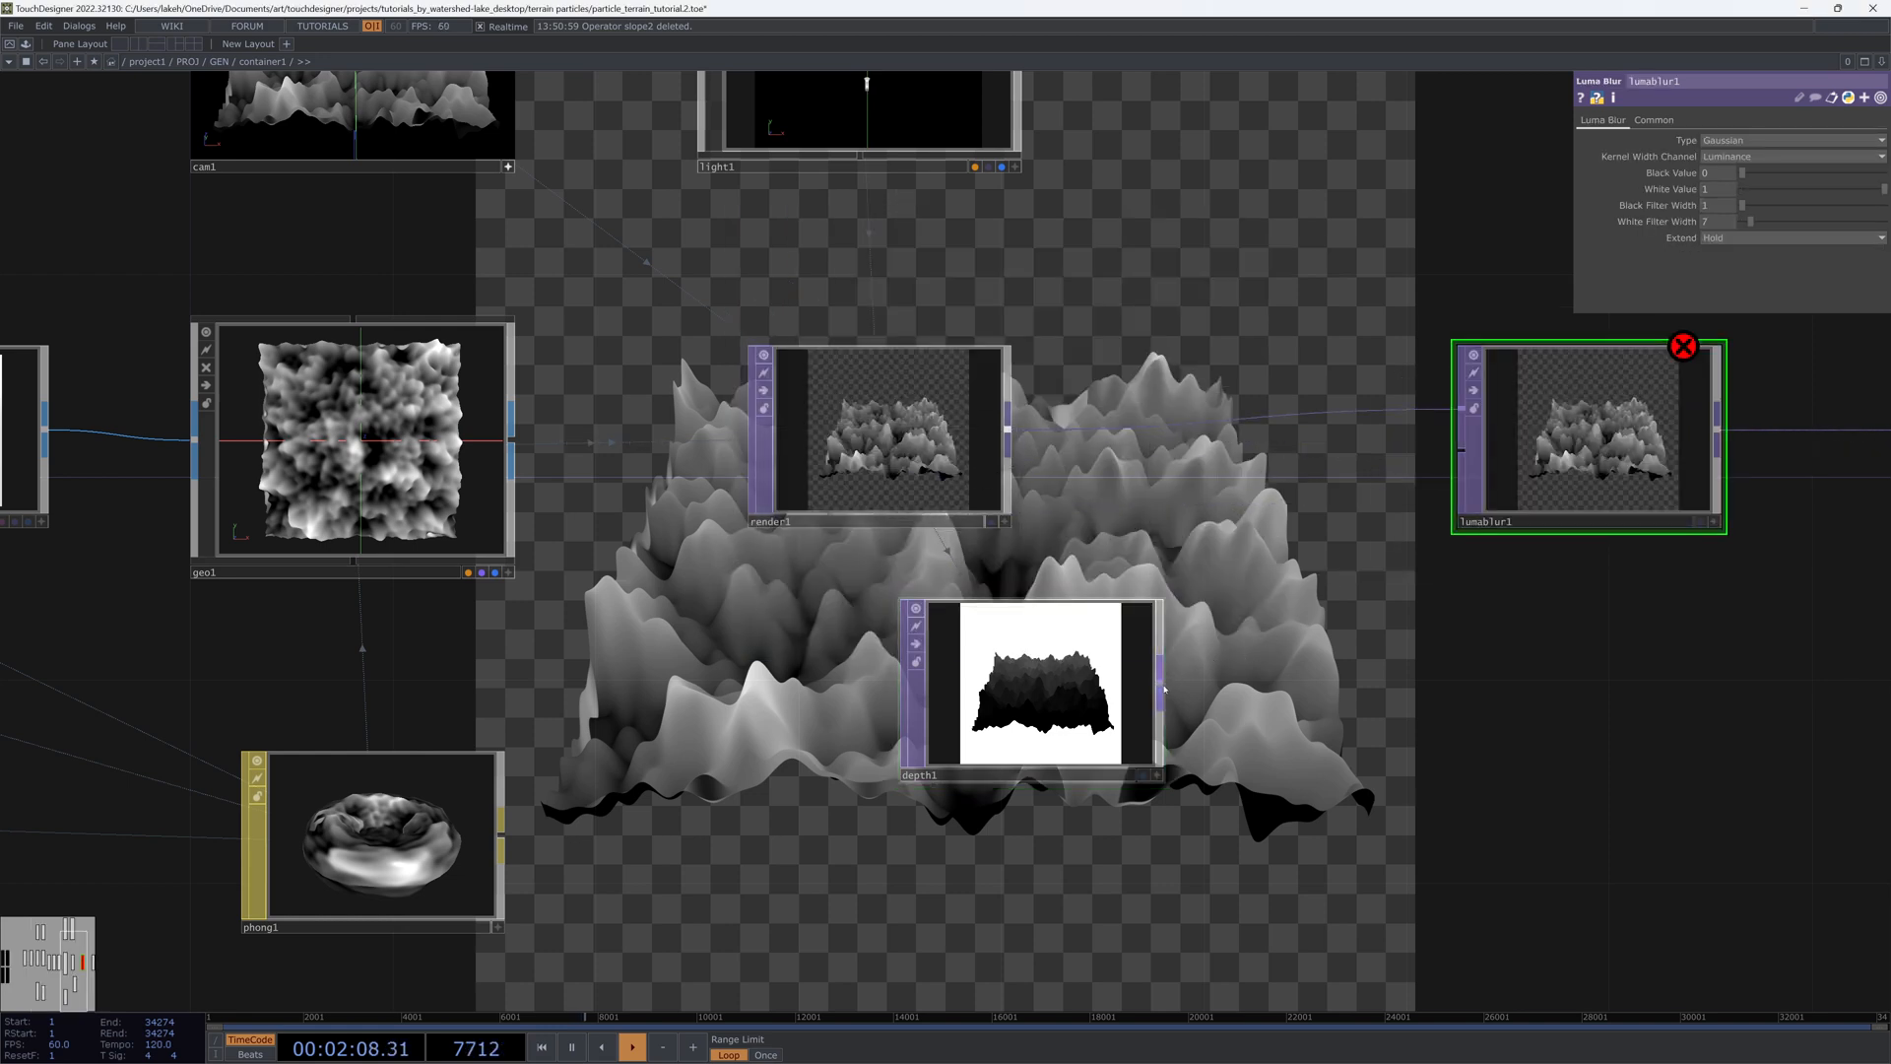
pyautogui.moveTo(1161, 682); pyautogui.dragTo(1462, 450)
pyautogui.moveTo(1529, 718); pyautogui.dragTo(1219, 710)
pyautogui.moveTo(1289, 448); pyautogui.dragTo(1391, 448)
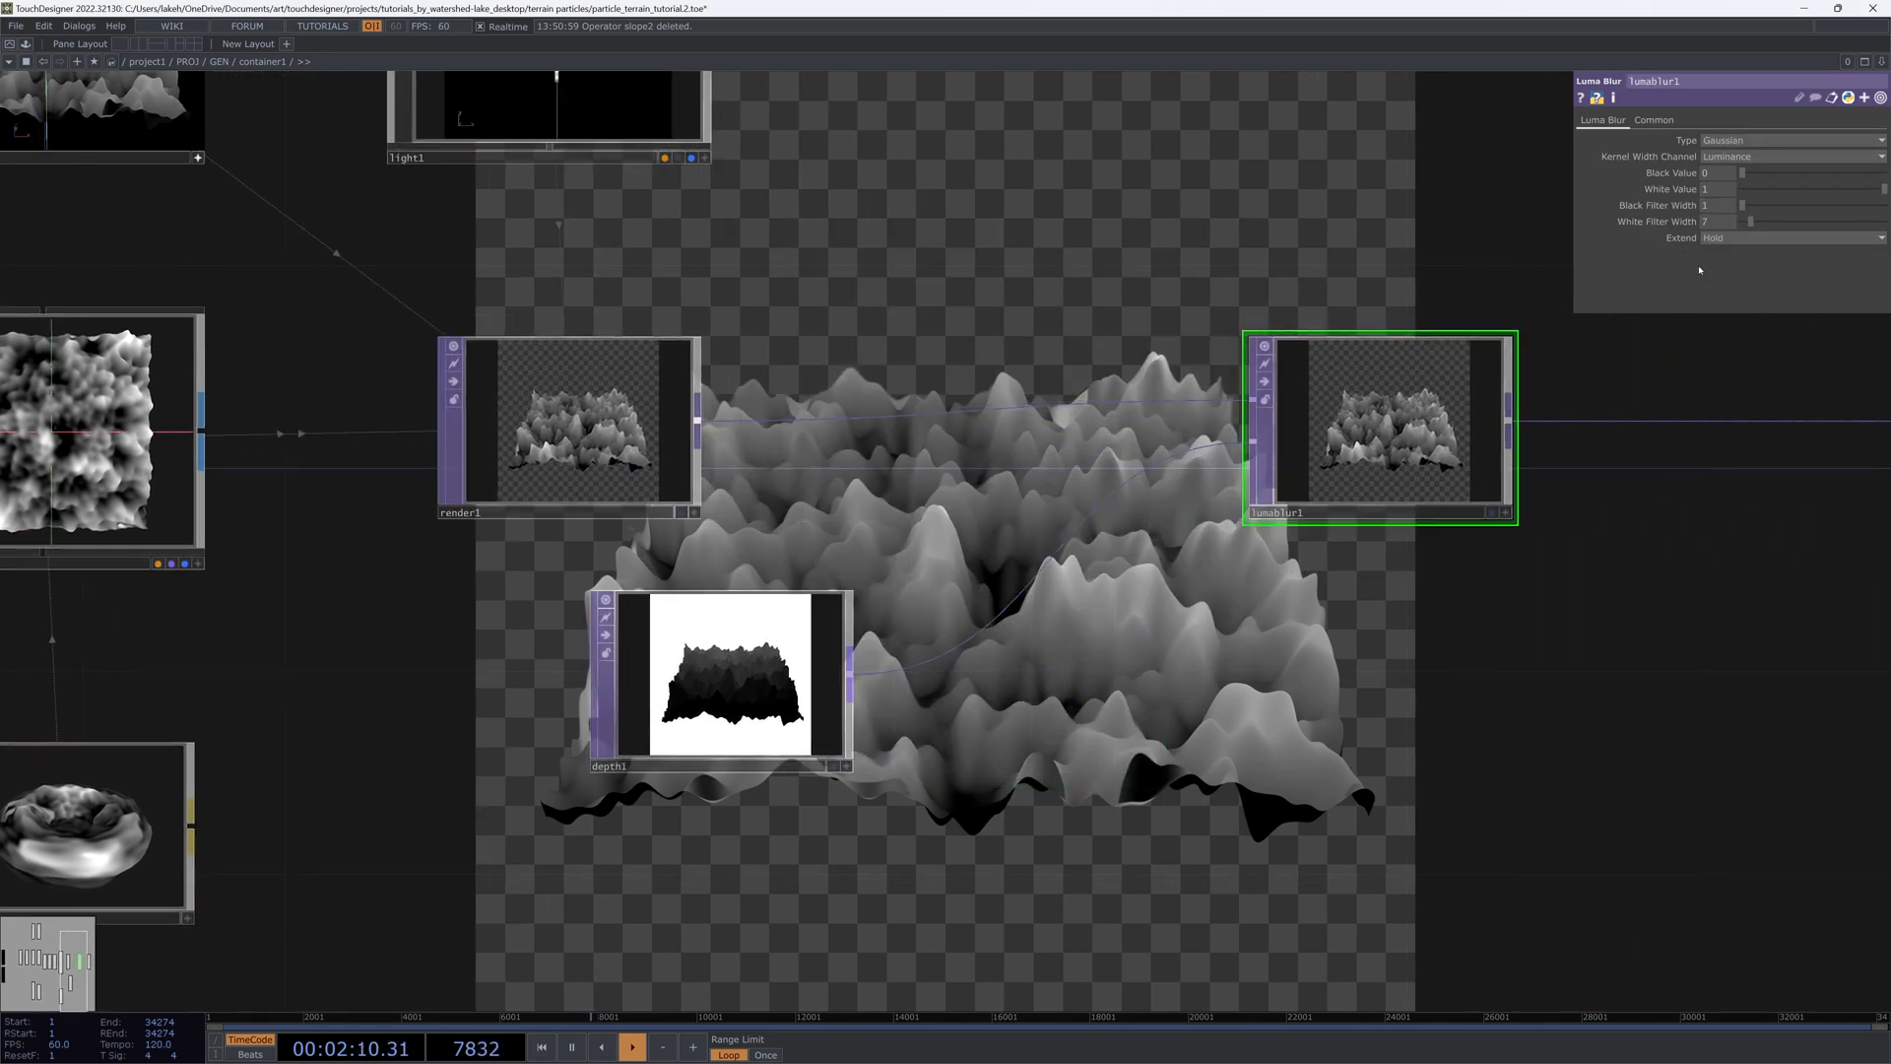
# Step: Set the Luma Blur's White Filter Width to 5 and move the node farther from depth1 to make room
pyautogui.moveTo(1751, 222); pyautogui.dragTo(1800, 221)
pyautogui.hotkey('ctrl', 'z')
pyautogui.write('5')
pyautogui.press('Return')
pyautogui.moveTo(1025, 573); pyautogui.dragTo(640, 597)
pyautogui.moveTo(971, 453); pyautogui.dragTo(1123, 453)
# Step: Insert a Blur TOP between depth1 and lumablur1
pyautogui.moveTo(516, 750); pyautogui.dragTo(1067, 766)
pyautogui.rightClick(1017, 722)
pyautogui.write('bl')
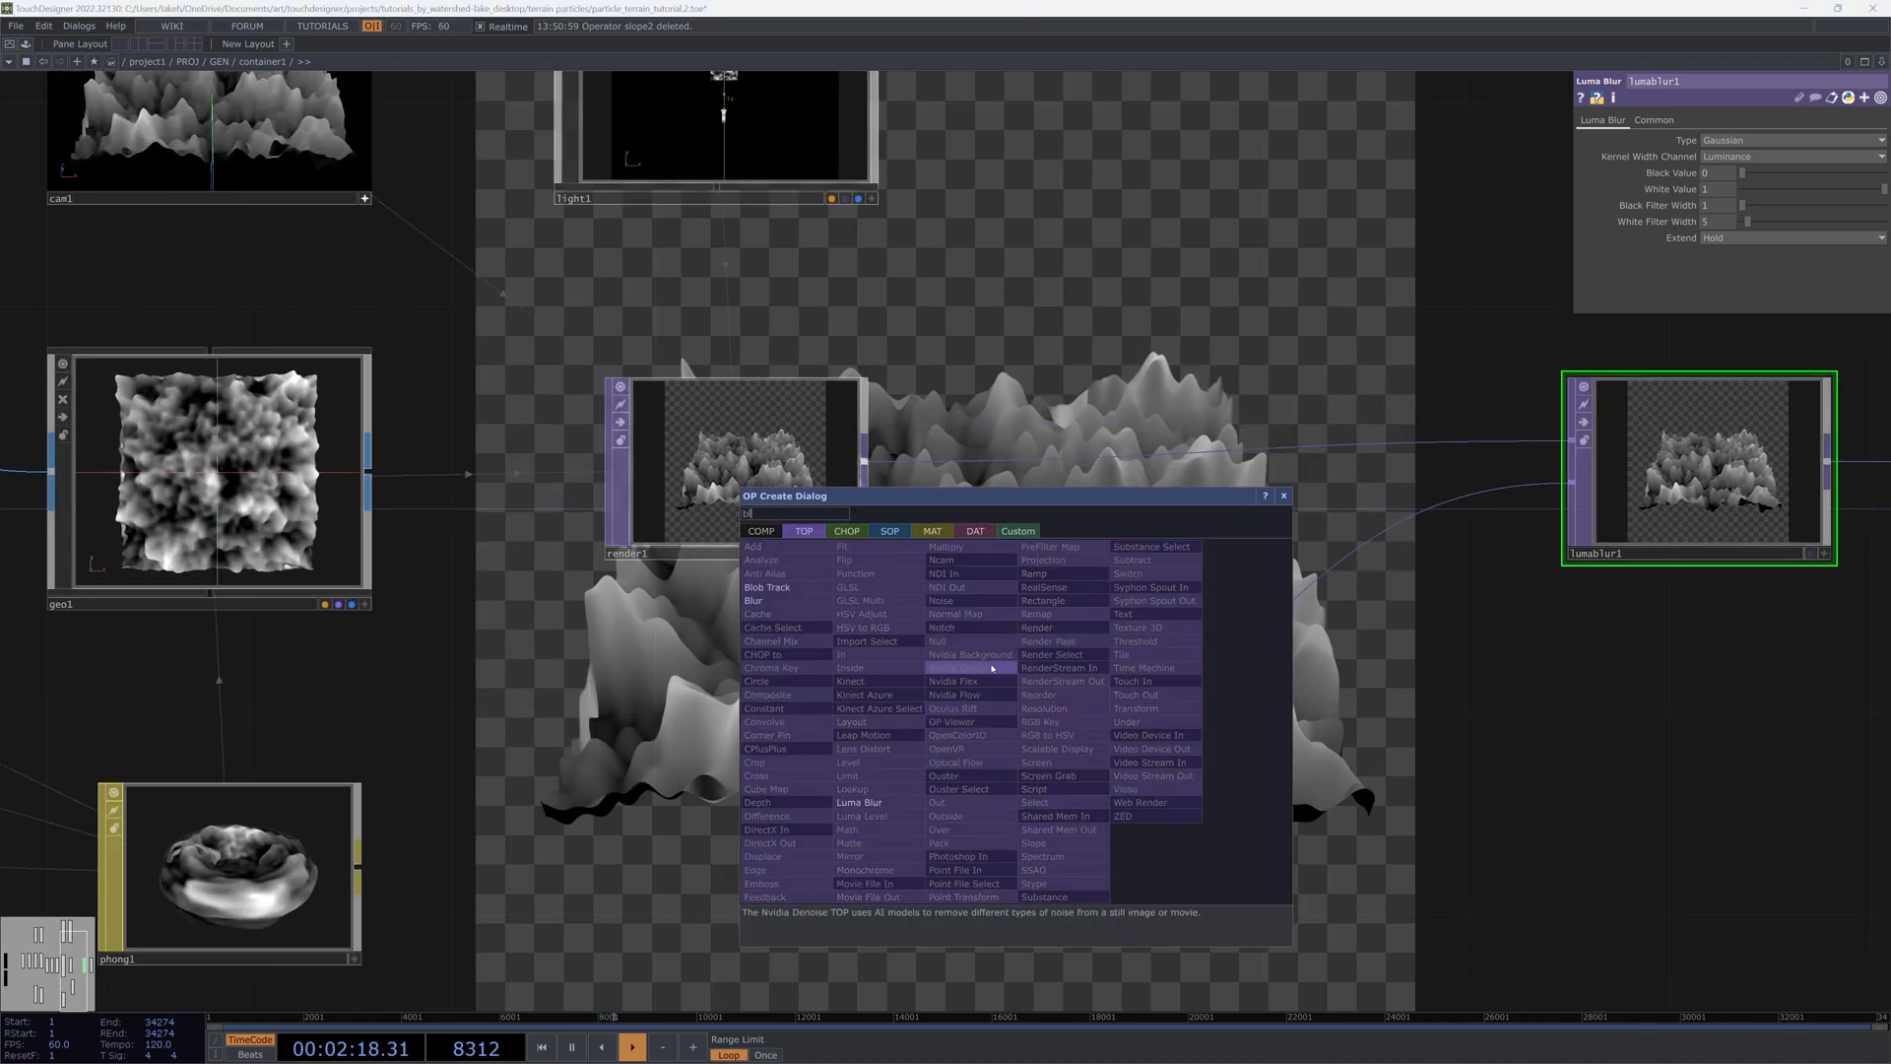
pyautogui.click(796, 601)
pyautogui.click(1294, 725)
pyautogui.moveTo(1408, 407); pyautogui.dragTo(1204, 412)
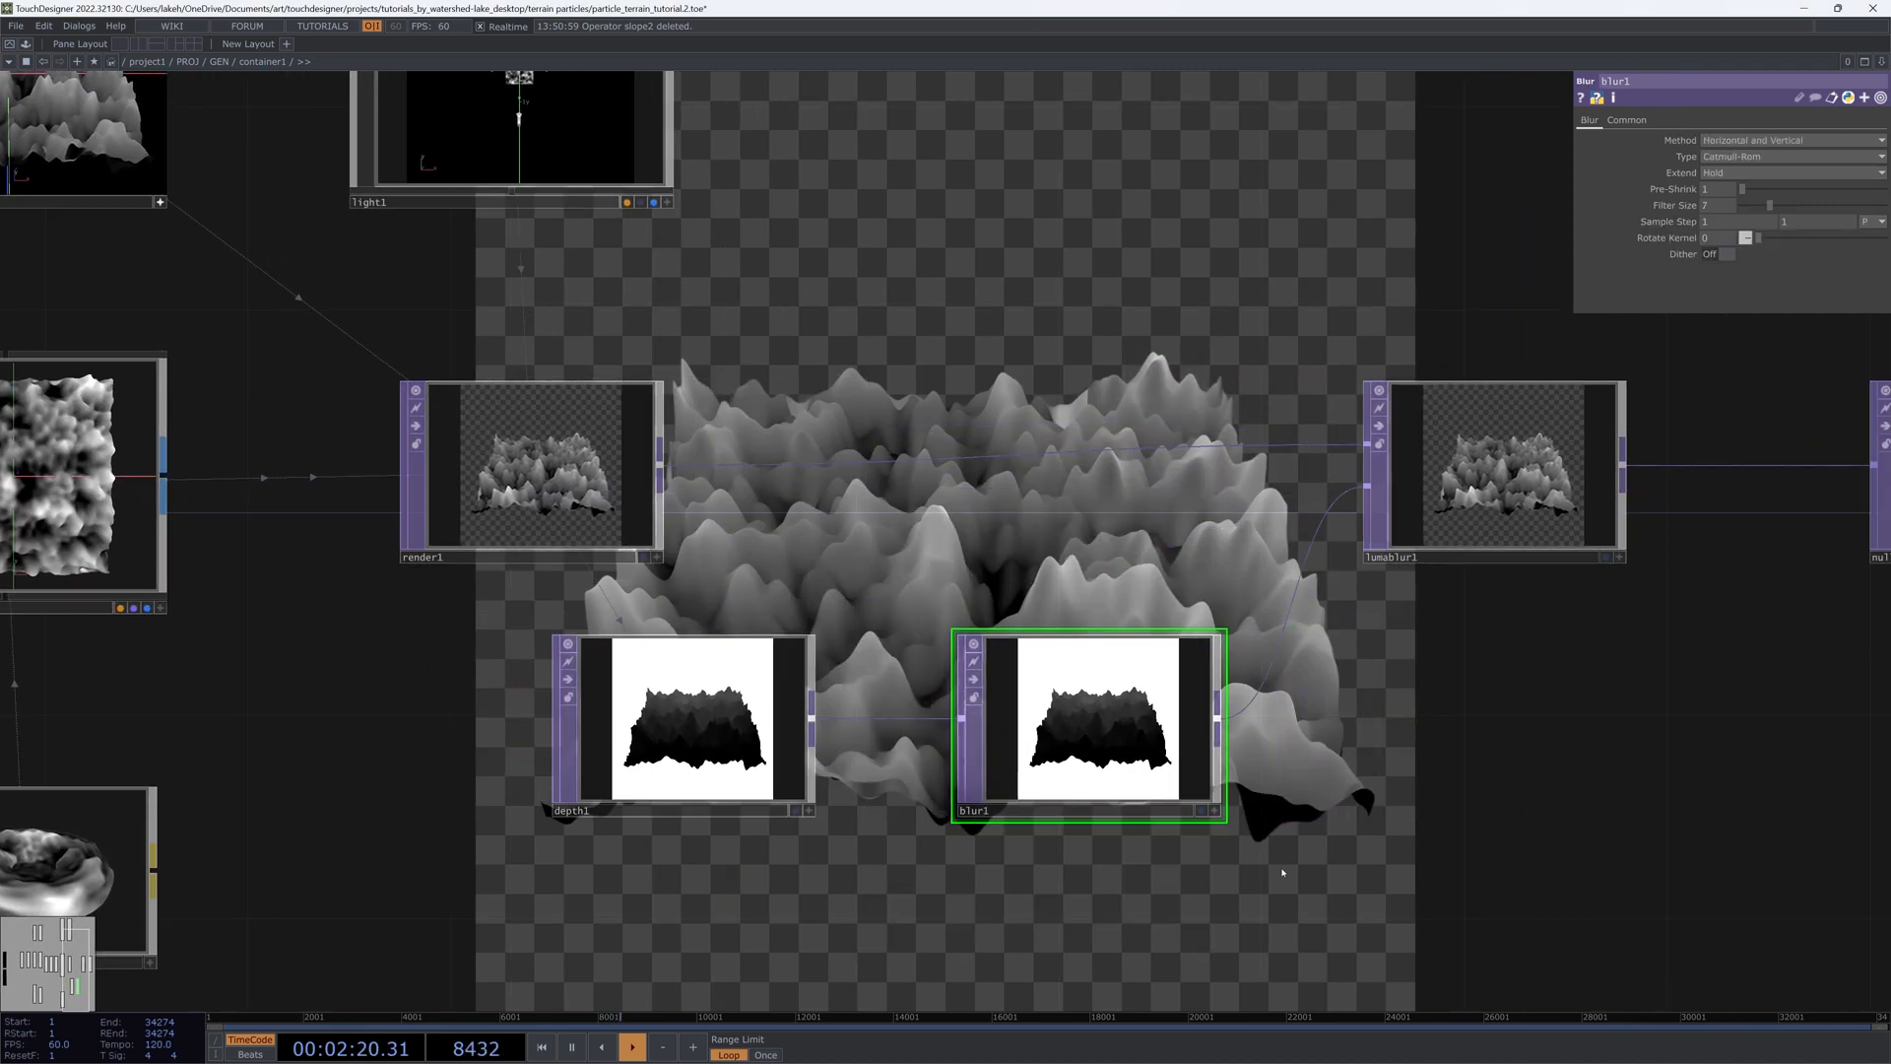
# Step: Set the Blur TOP's Pre-Shrink to 2 and inspect the depth map's edges up close
pyautogui.moveTo(1741, 189); pyautogui.dragTo(1764, 194)
pyautogui.scroll(10, 718, 726)
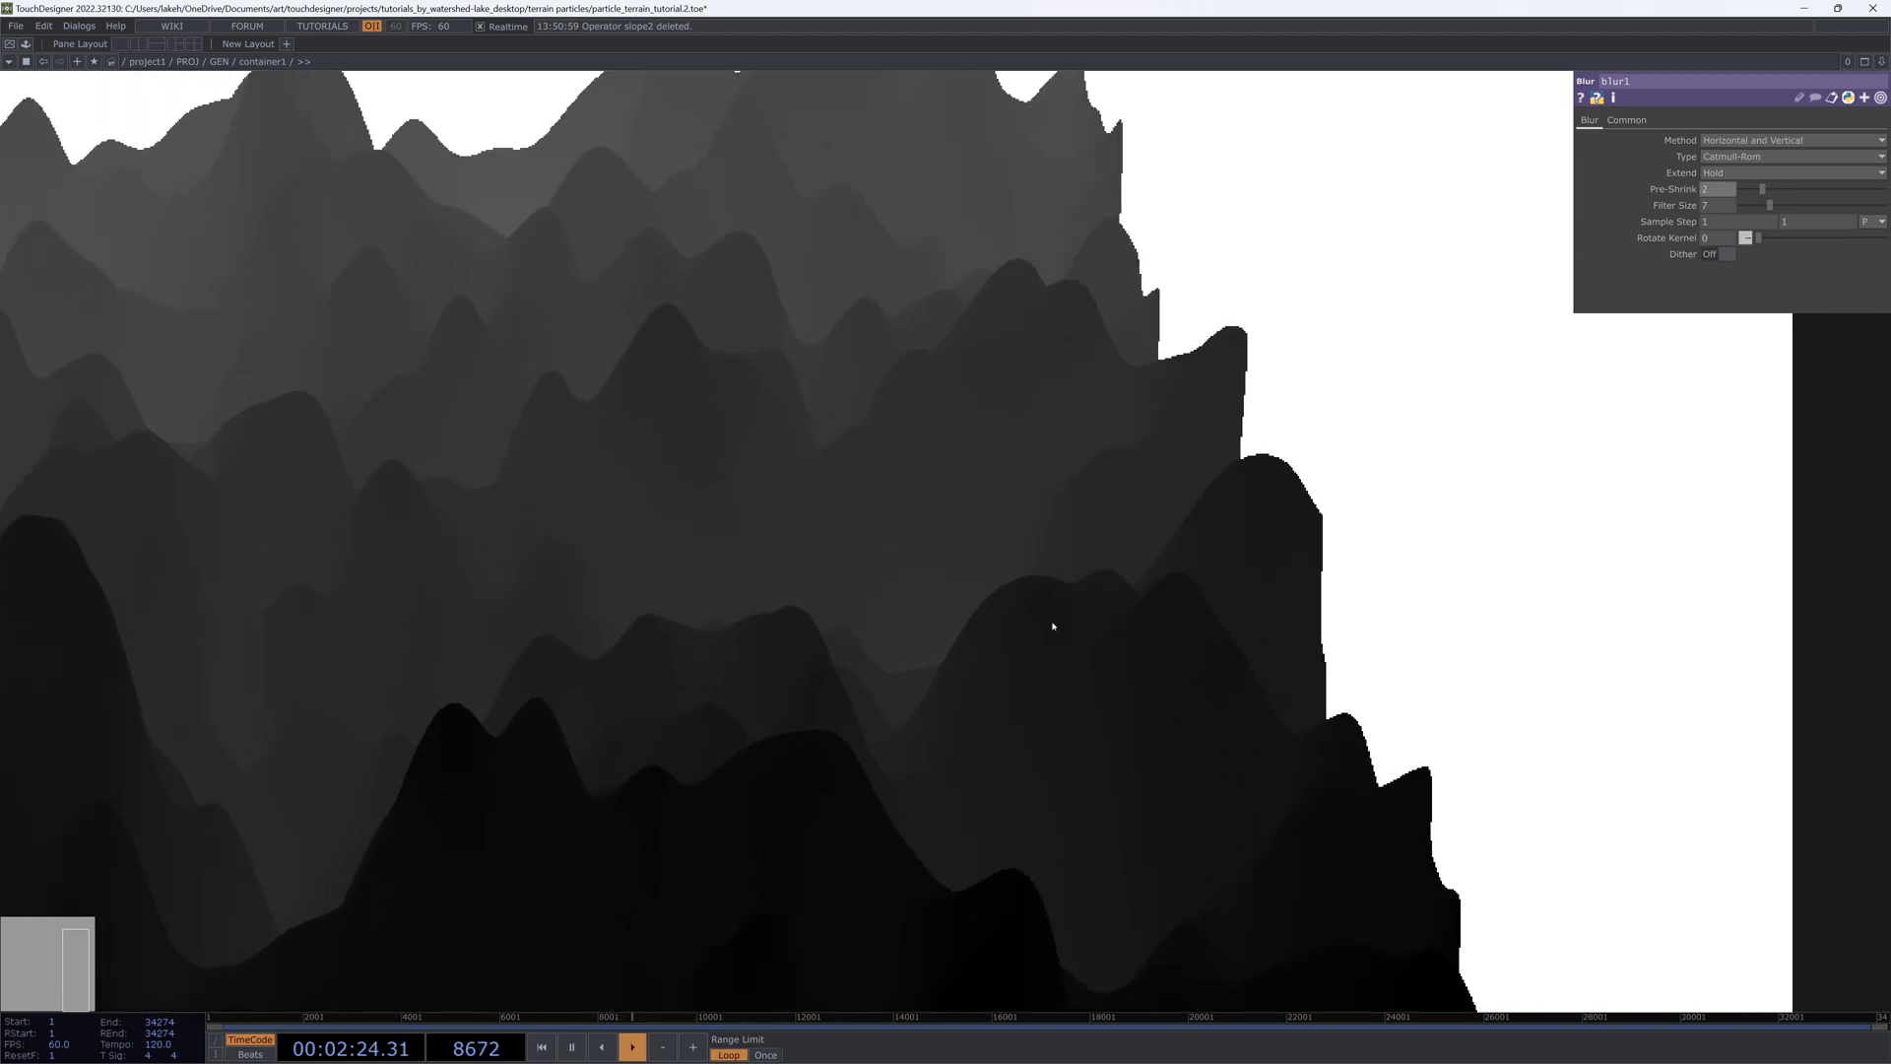
pyautogui.scroll(5, 1283, 552)
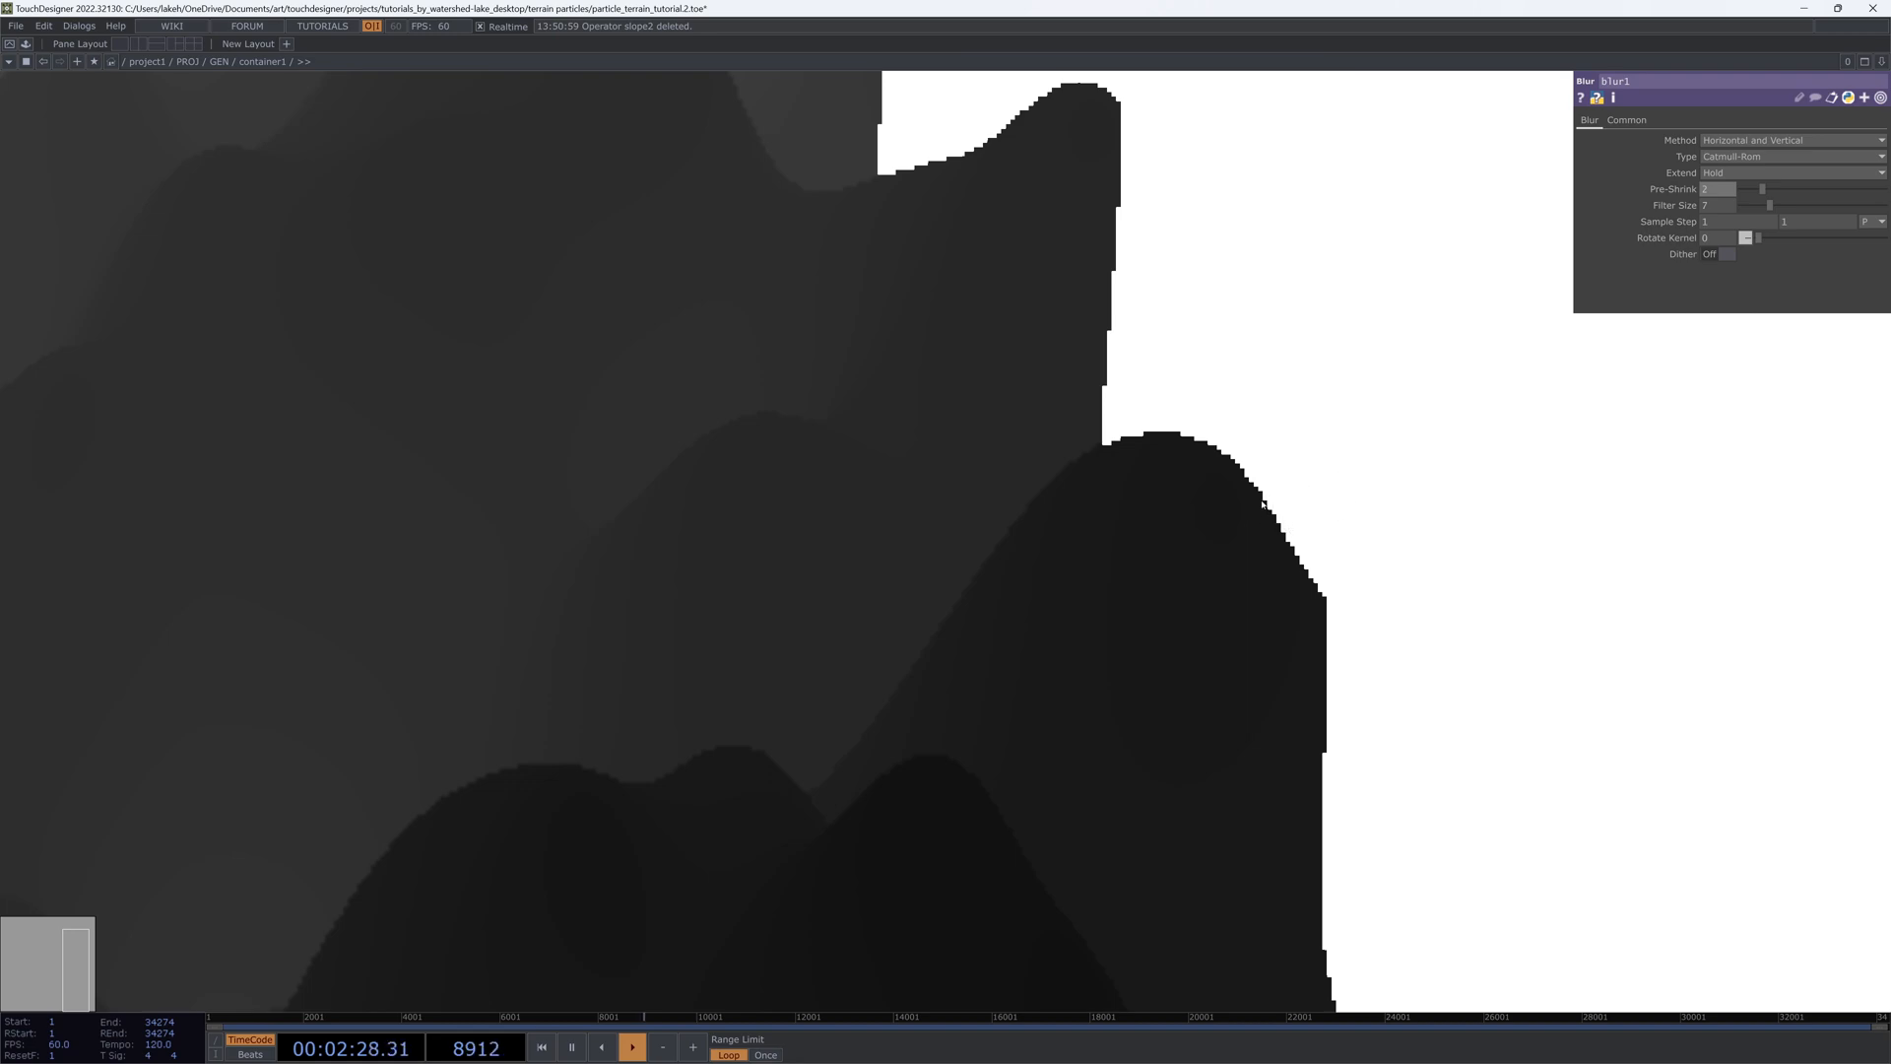
pyautogui.scroll(-20, 1263, 505)
pyautogui.moveTo(1264, 504); pyautogui.dragTo(611, 522)
pyautogui.moveTo(1427, 755); pyautogui.dragTo(473, 886)
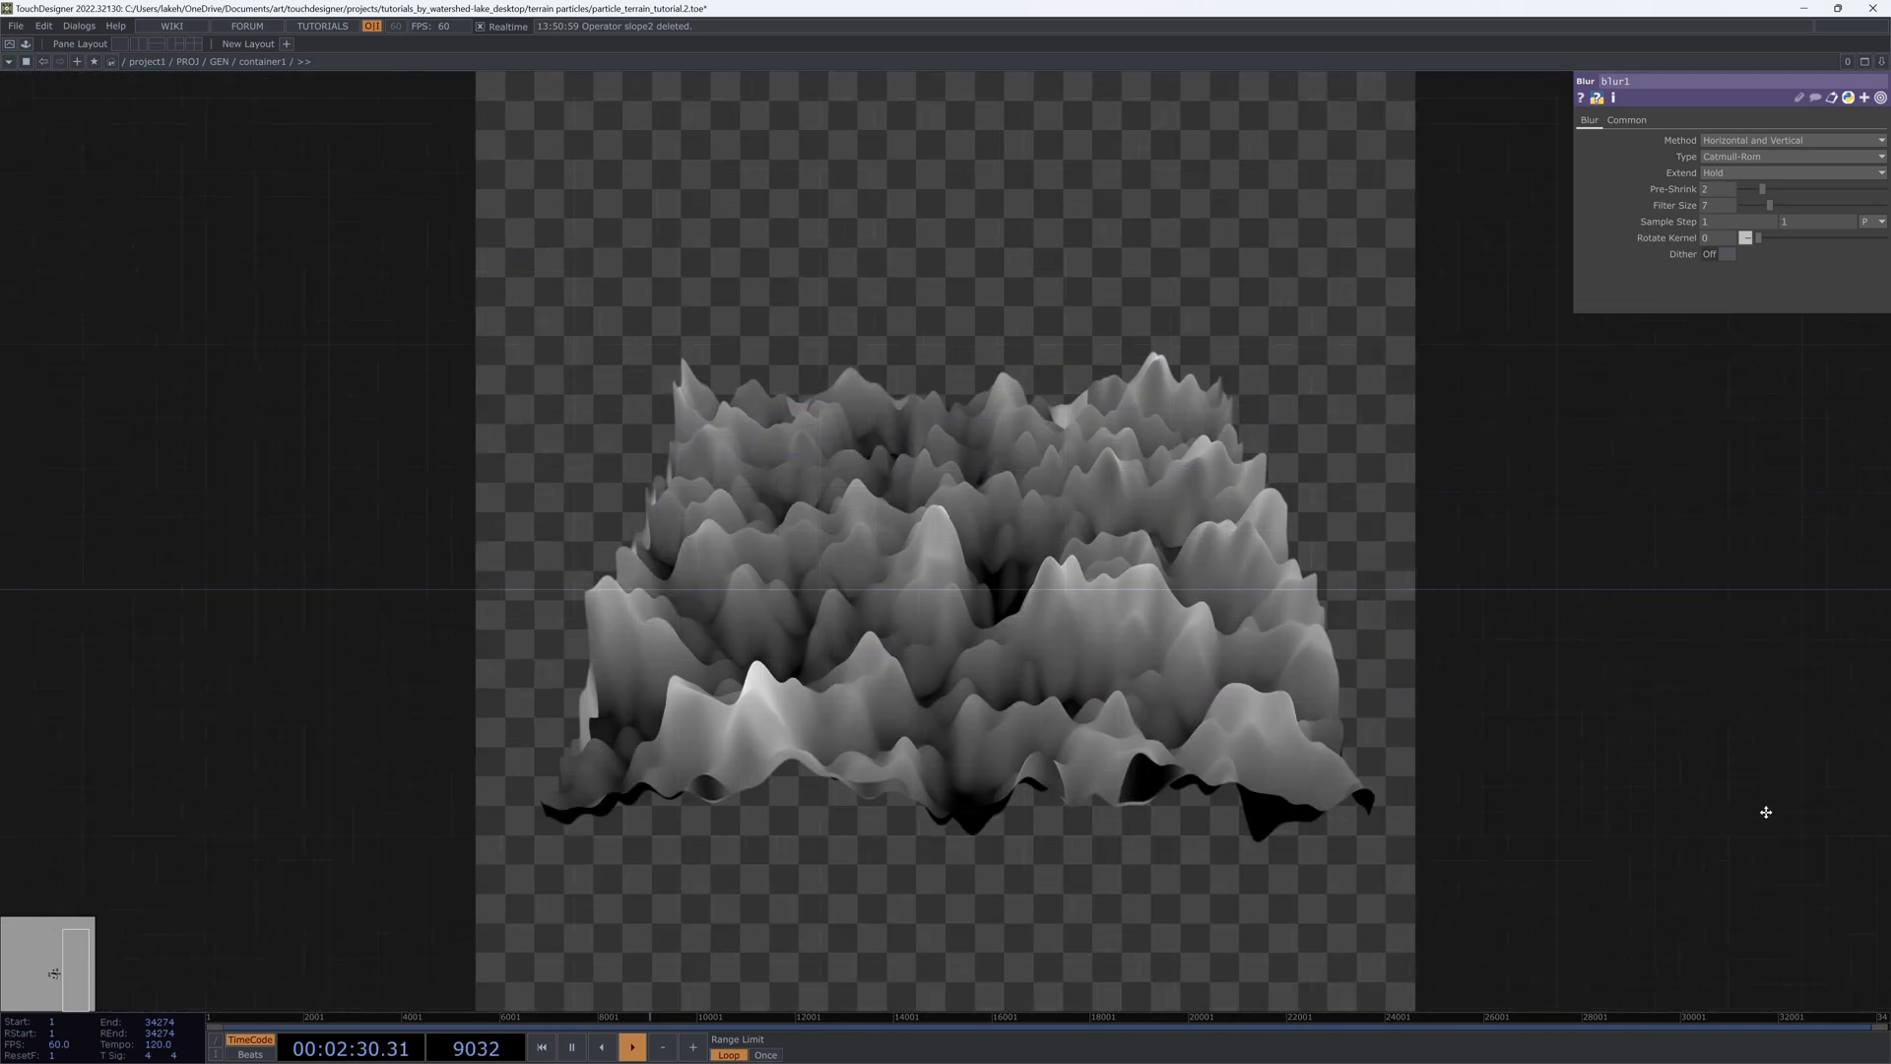
pyautogui.press('h')
pyautogui.scroll(10, 1203, 584)
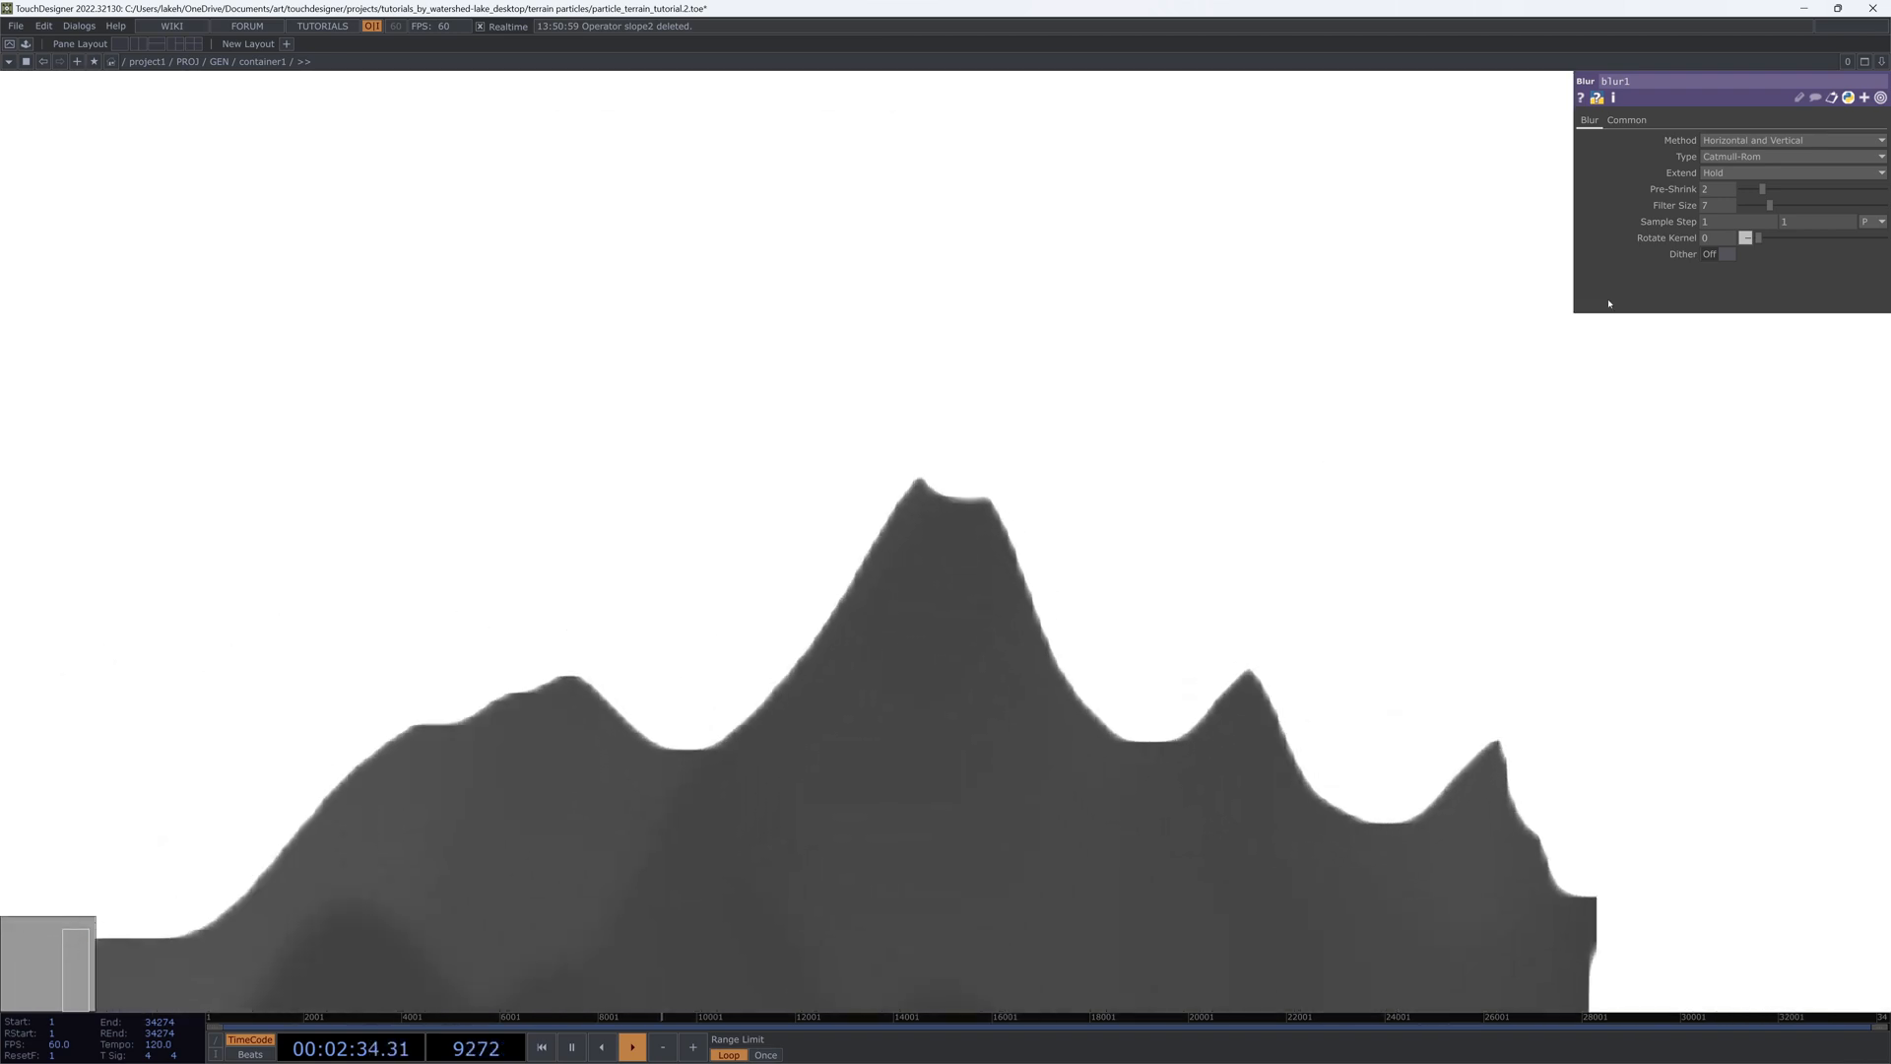
pyautogui.scroll(-10, 1332, 565)
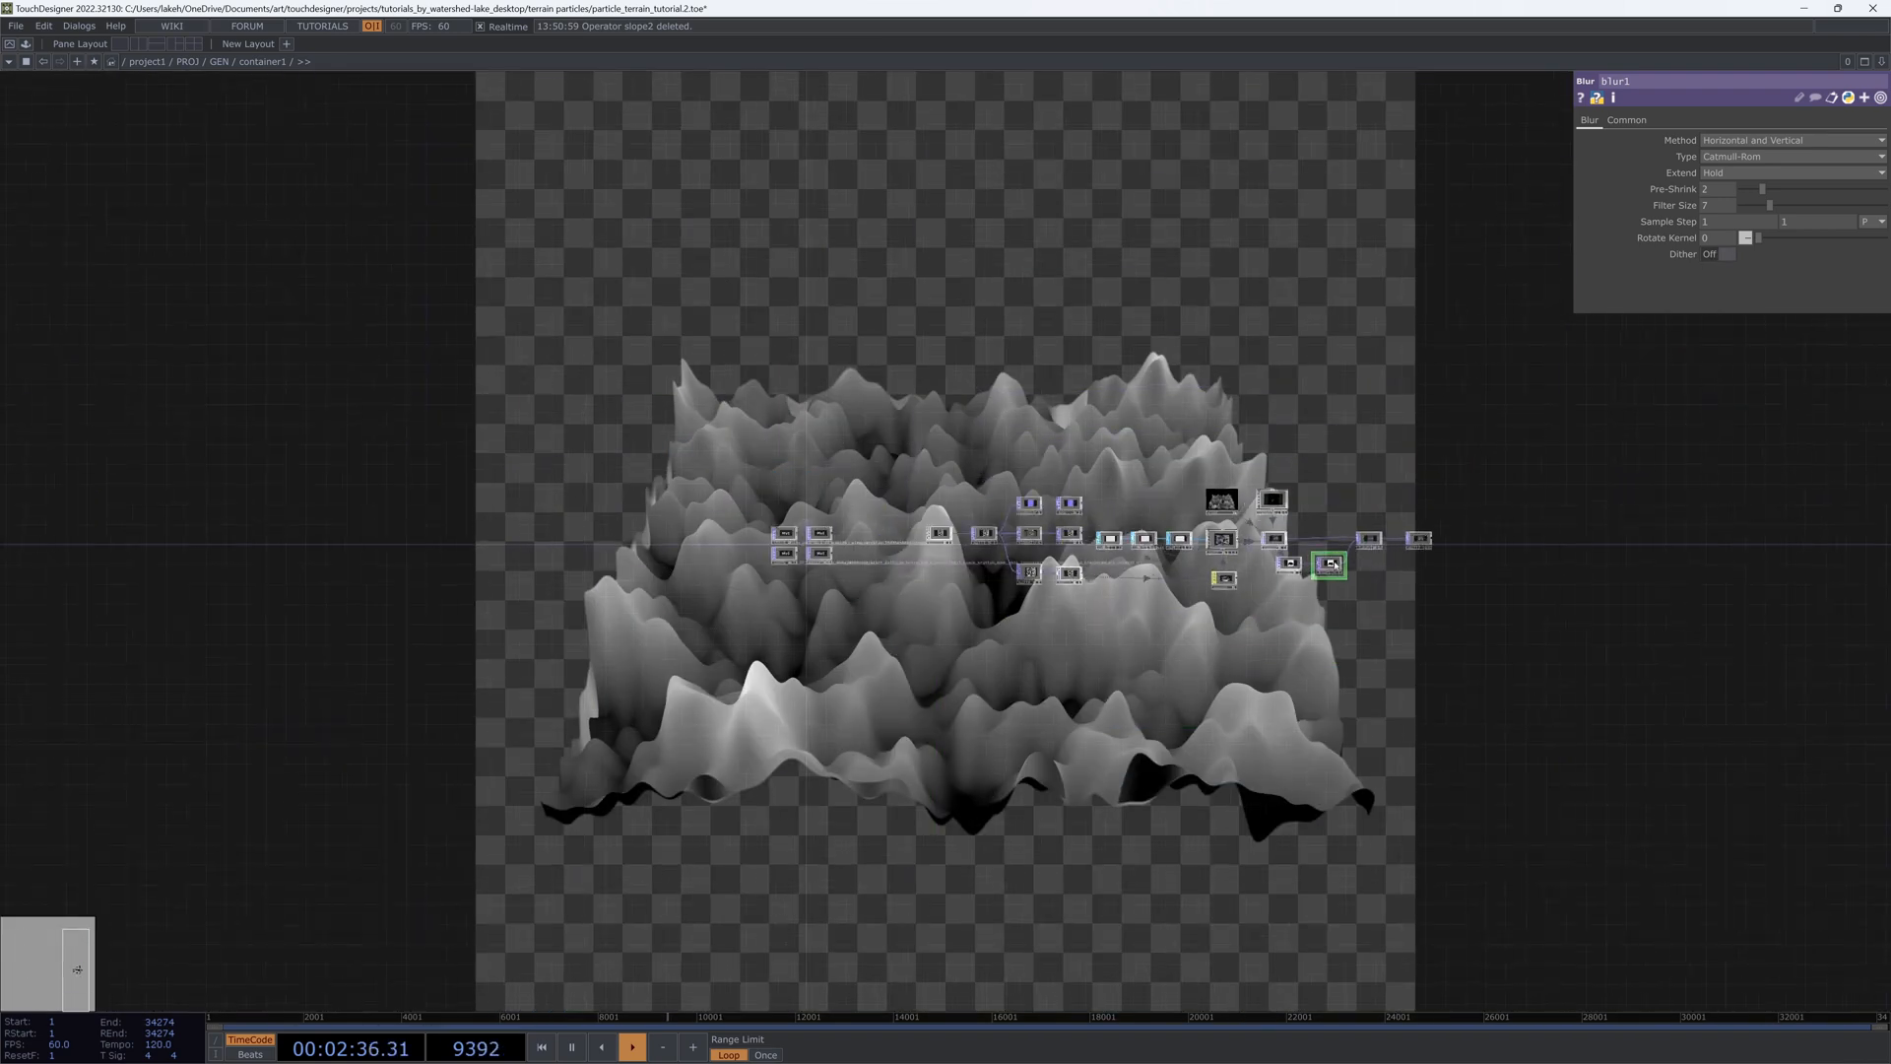
pyautogui.scroll(10, 1408, 552)
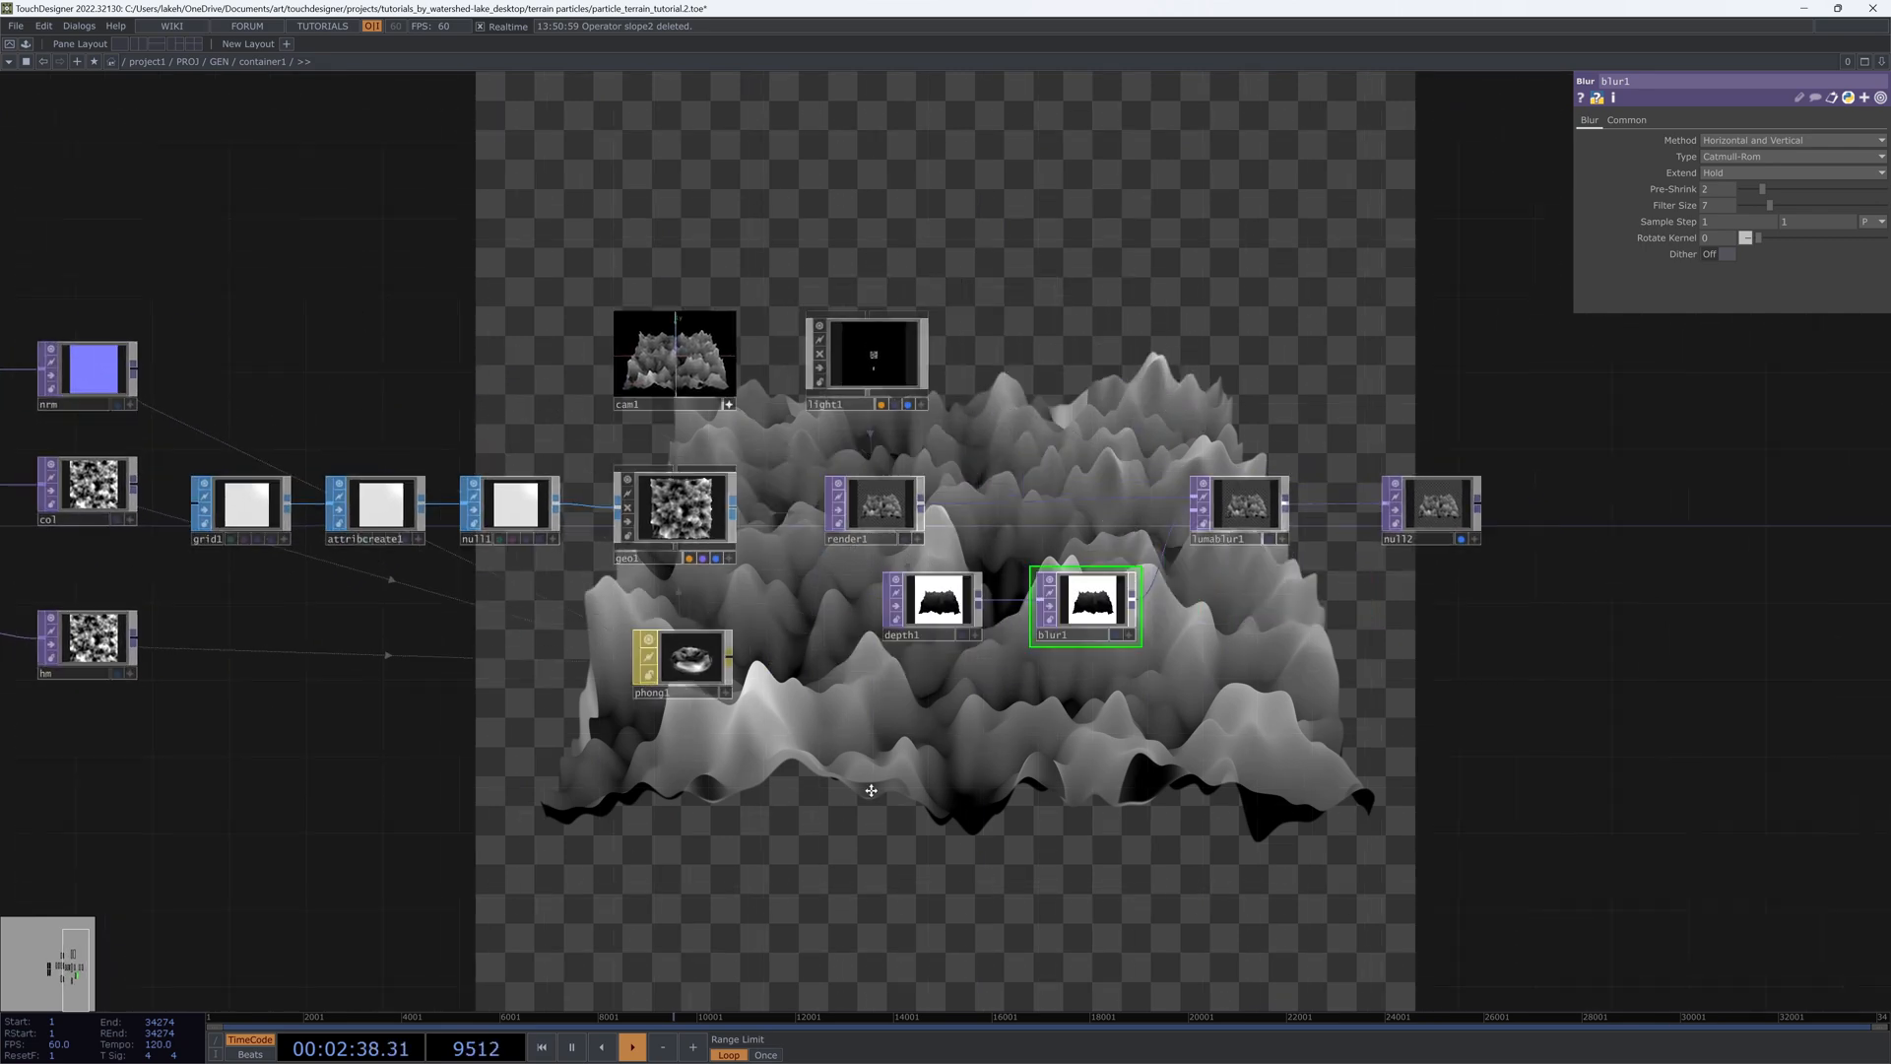
# Step: Rearrange lumablur1 and null2 so they are neatly spaced after the Blur TOP
pyautogui.moveTo(871, 790); pyautogui.dragTo(694, 817)
pyautogui.moveTo(1259, 530); pyautogui.dragTo(1394, 550)
pyautogui.moveTo(1083, 523); pyautogui.dragTo(1102, 542)
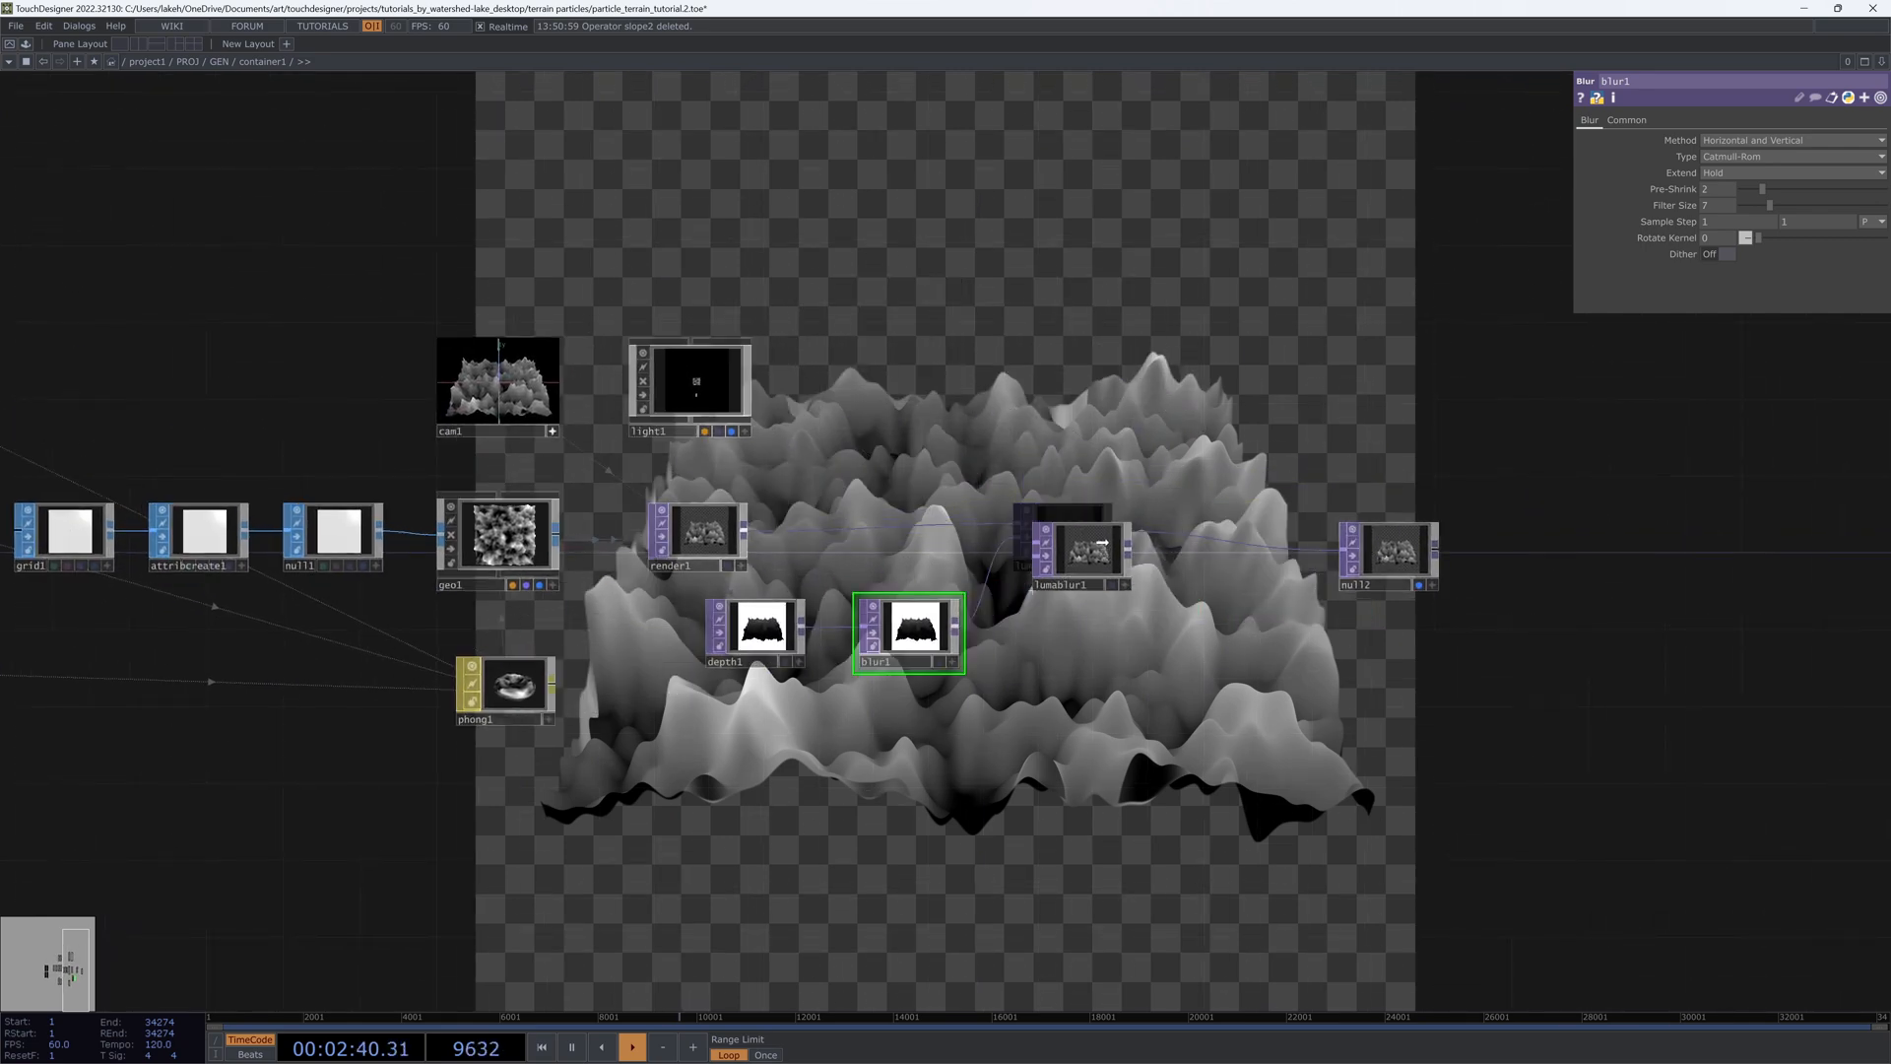
pyautogui.moveTo(1398, 549); pyautogui.dragTo(1359, 550)
pyautogui.moveTo(800, 514); pyautogui.dragTo(1515, 608)
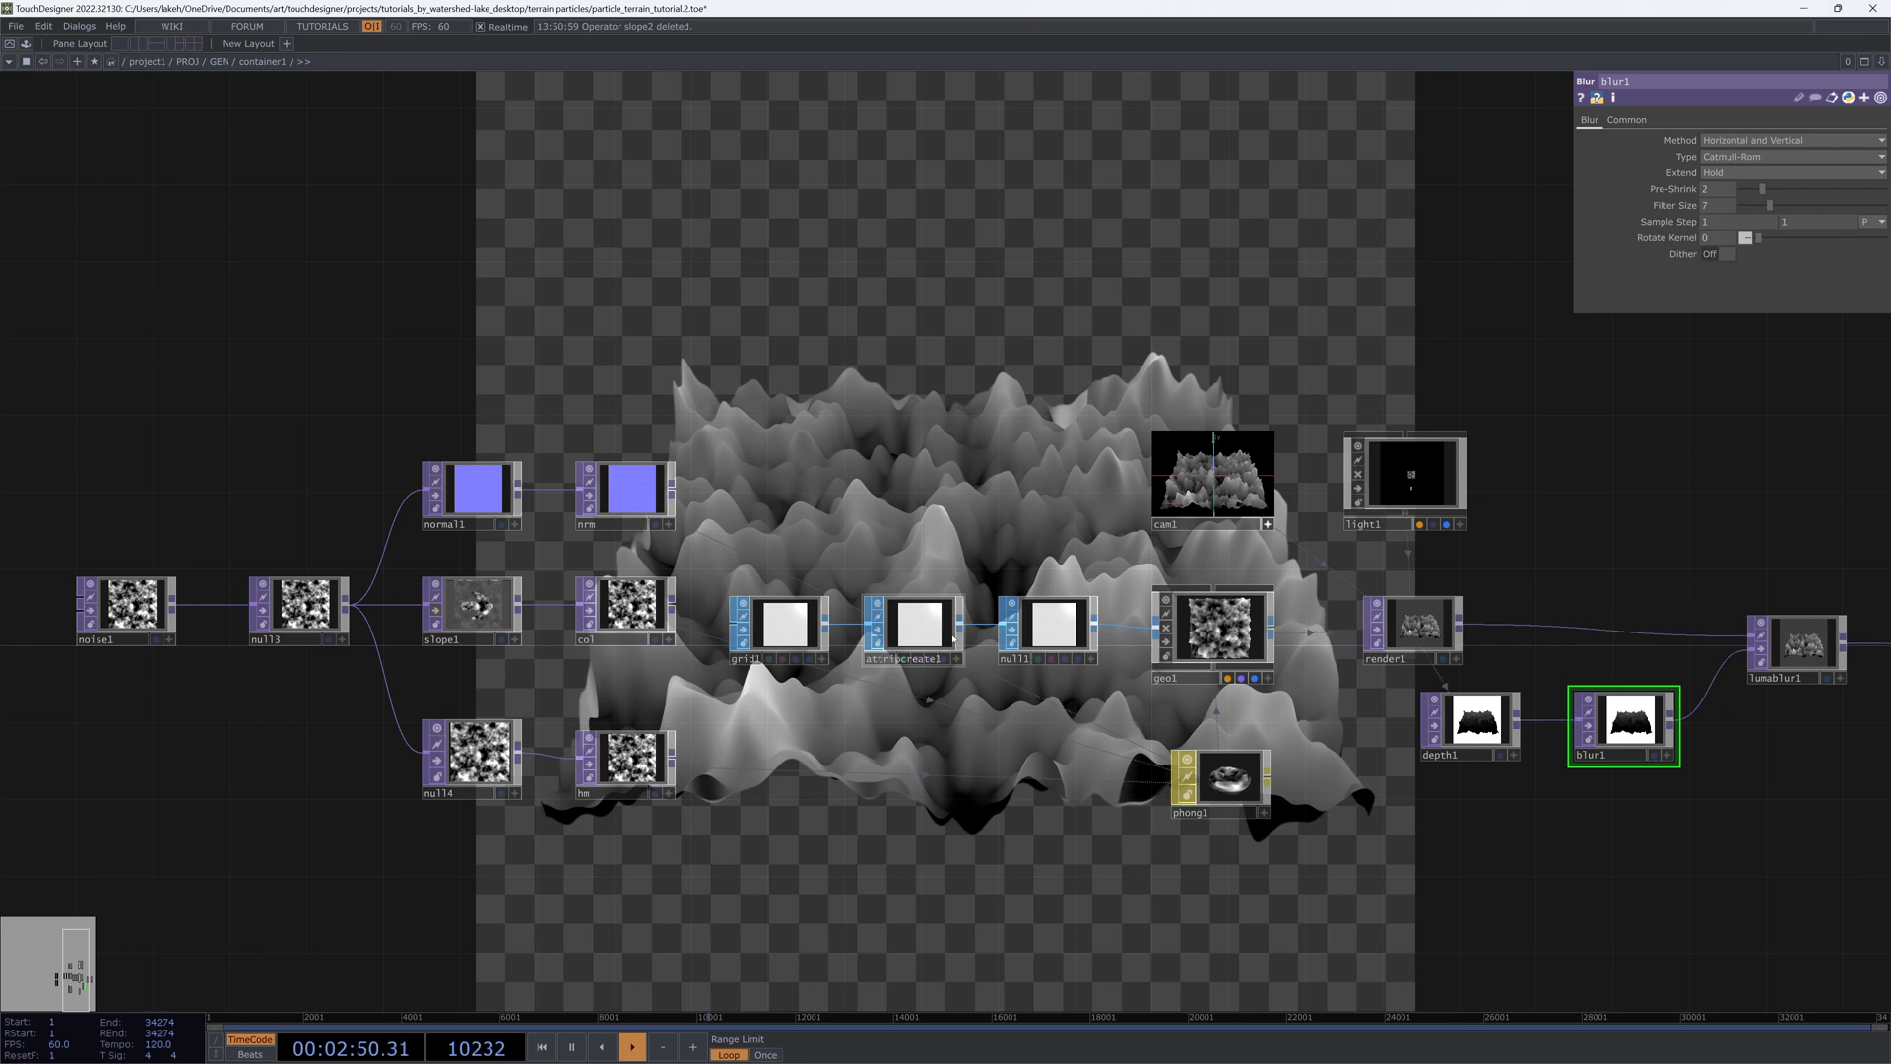
pyautogui.moveTo(836, 880); pyautogui.dragTo(1007, 898)
pyautogui.moveTo(1144, 893); pyautogui.dragTo(977, 859)
pyautogui.scroll(-2, 1014, 874)
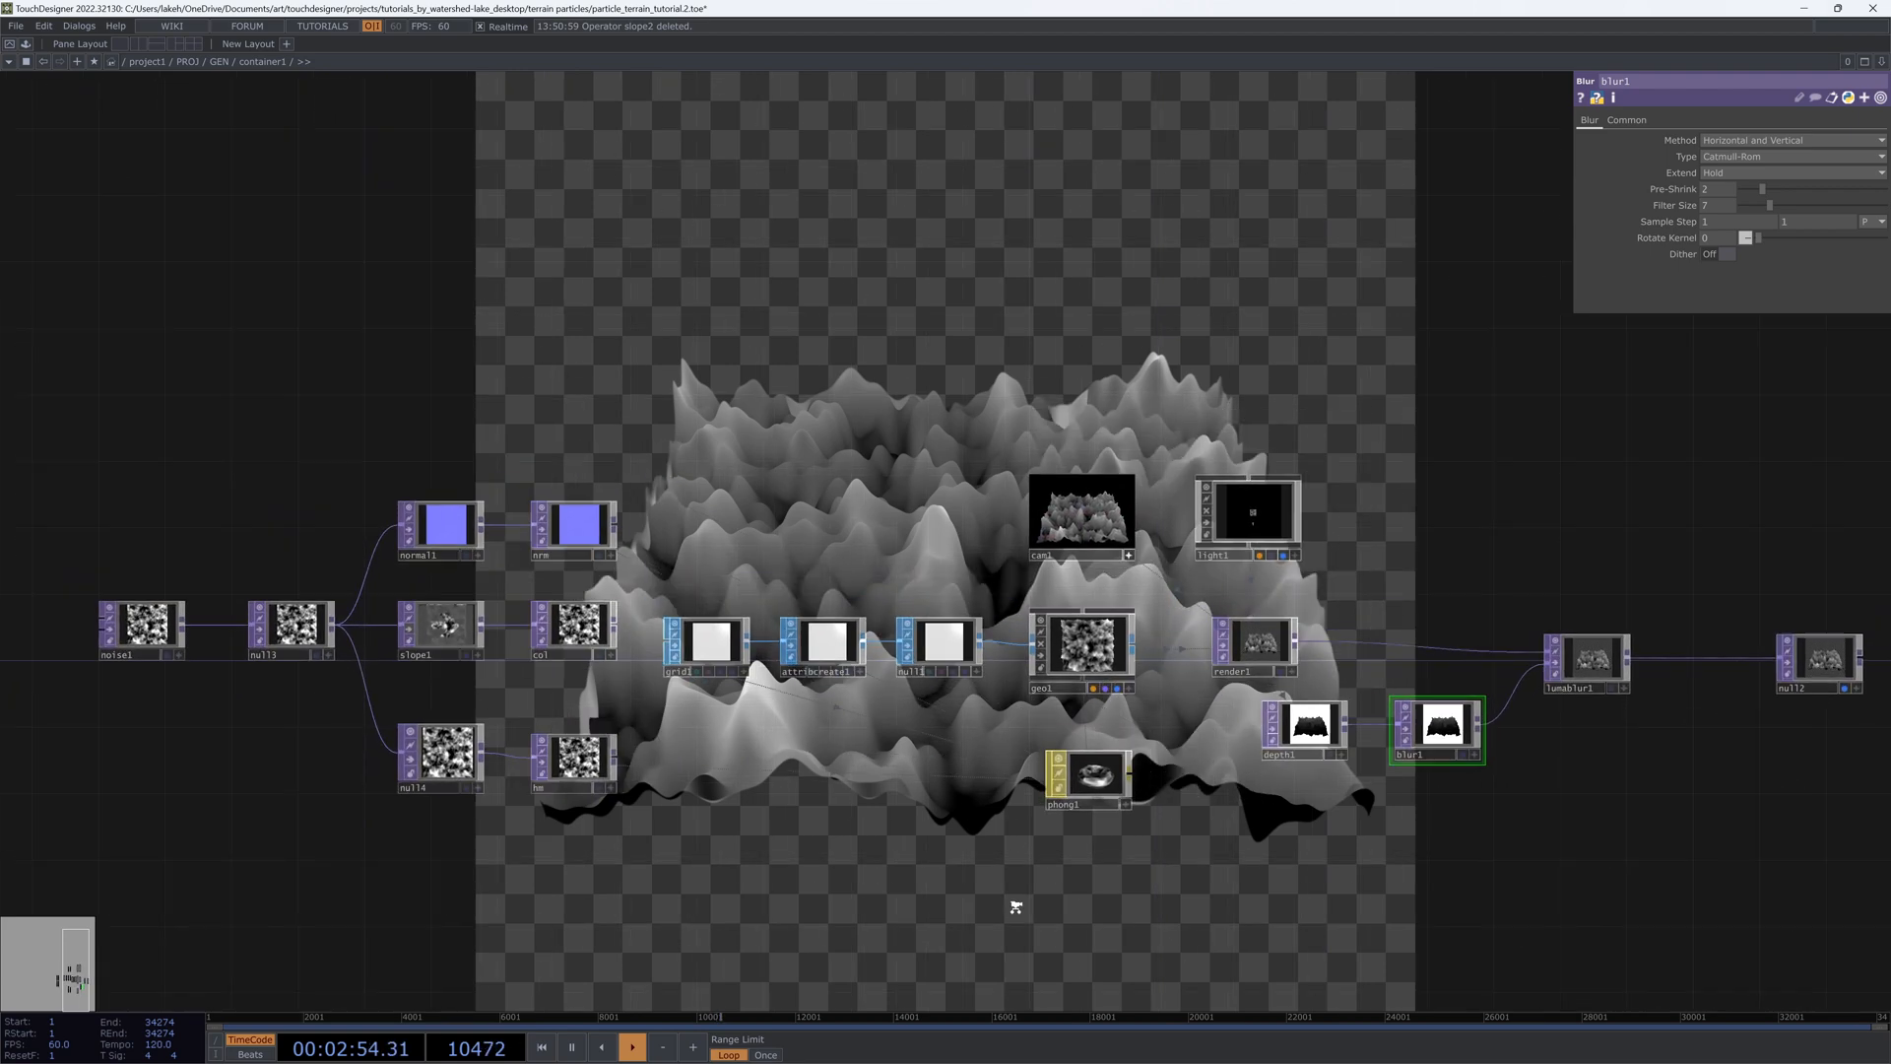
pyautogui.scroll(4, 899, 890)
pyautogui.scroll(-5, 902, 897)
pyautogui.moveTo(1102, 918); pyautogui.dragTo(962, 901)
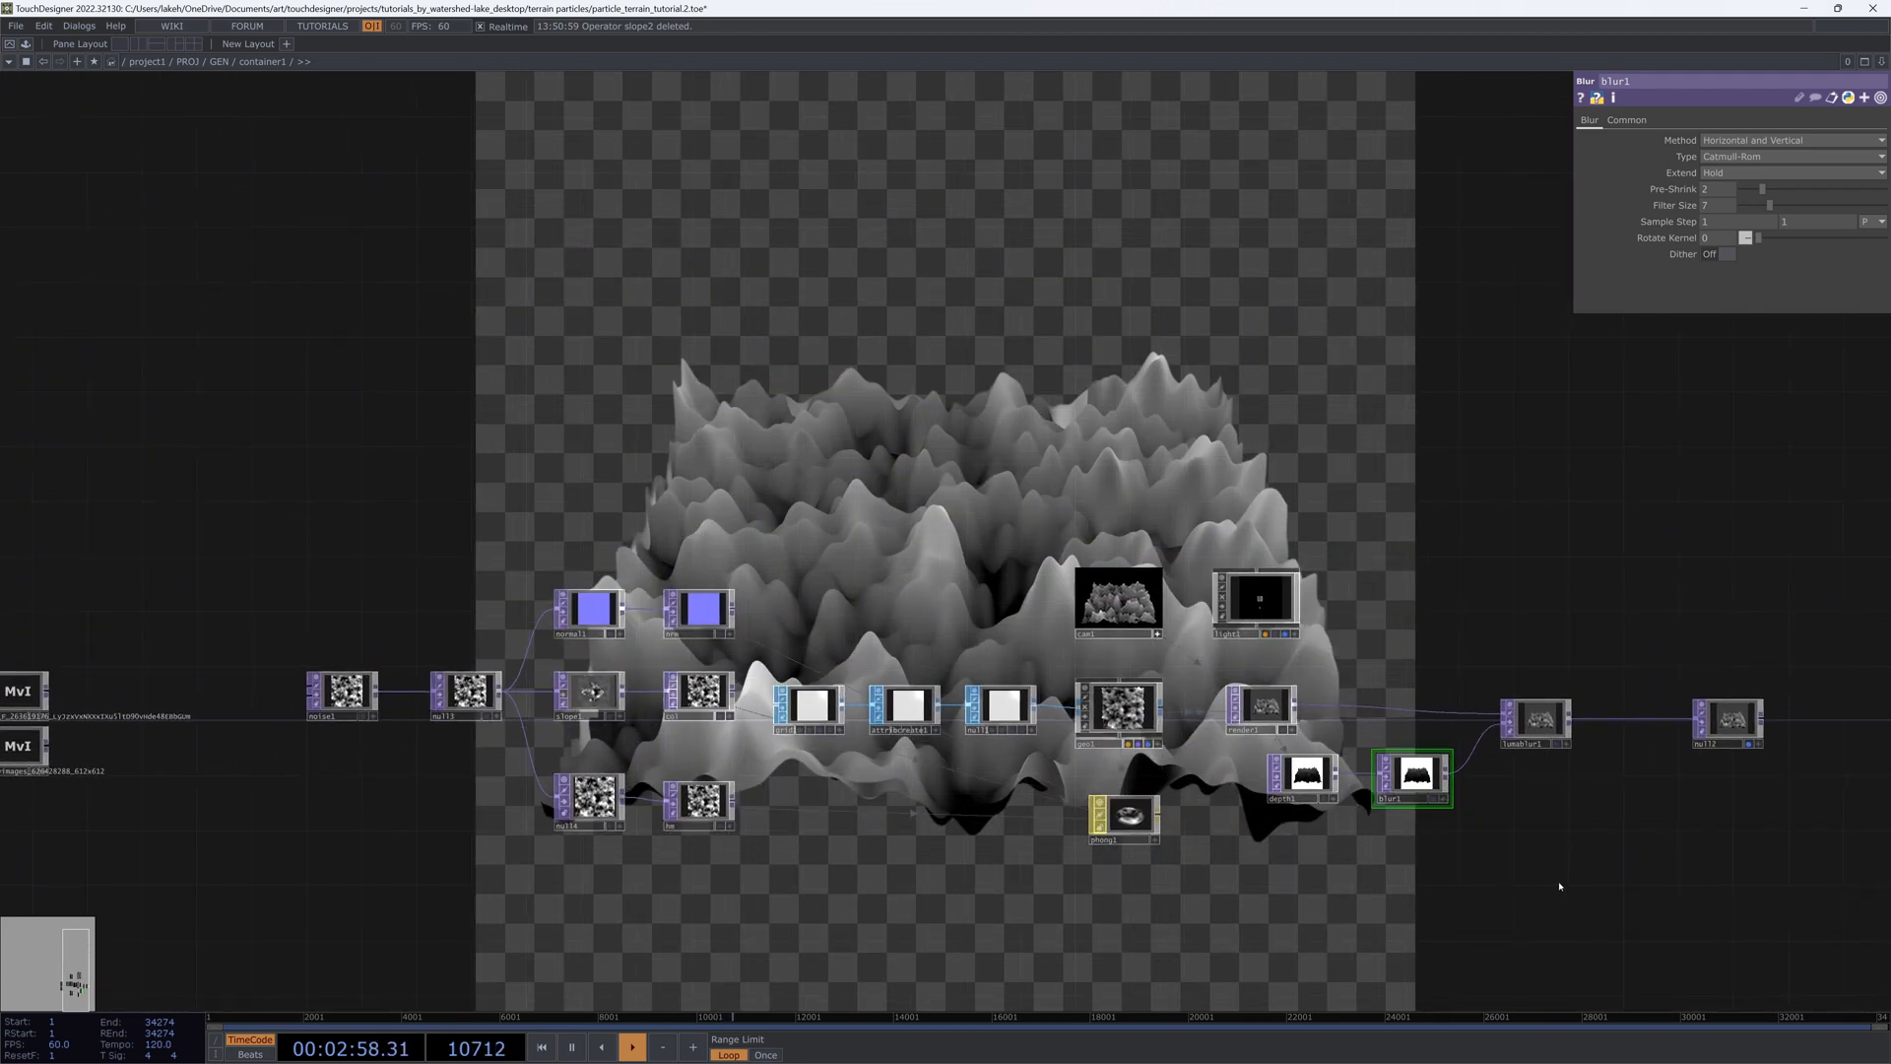
pyautogui.moveTo(1559, 886); pyautogui.dragTo(809, 438, button='right')
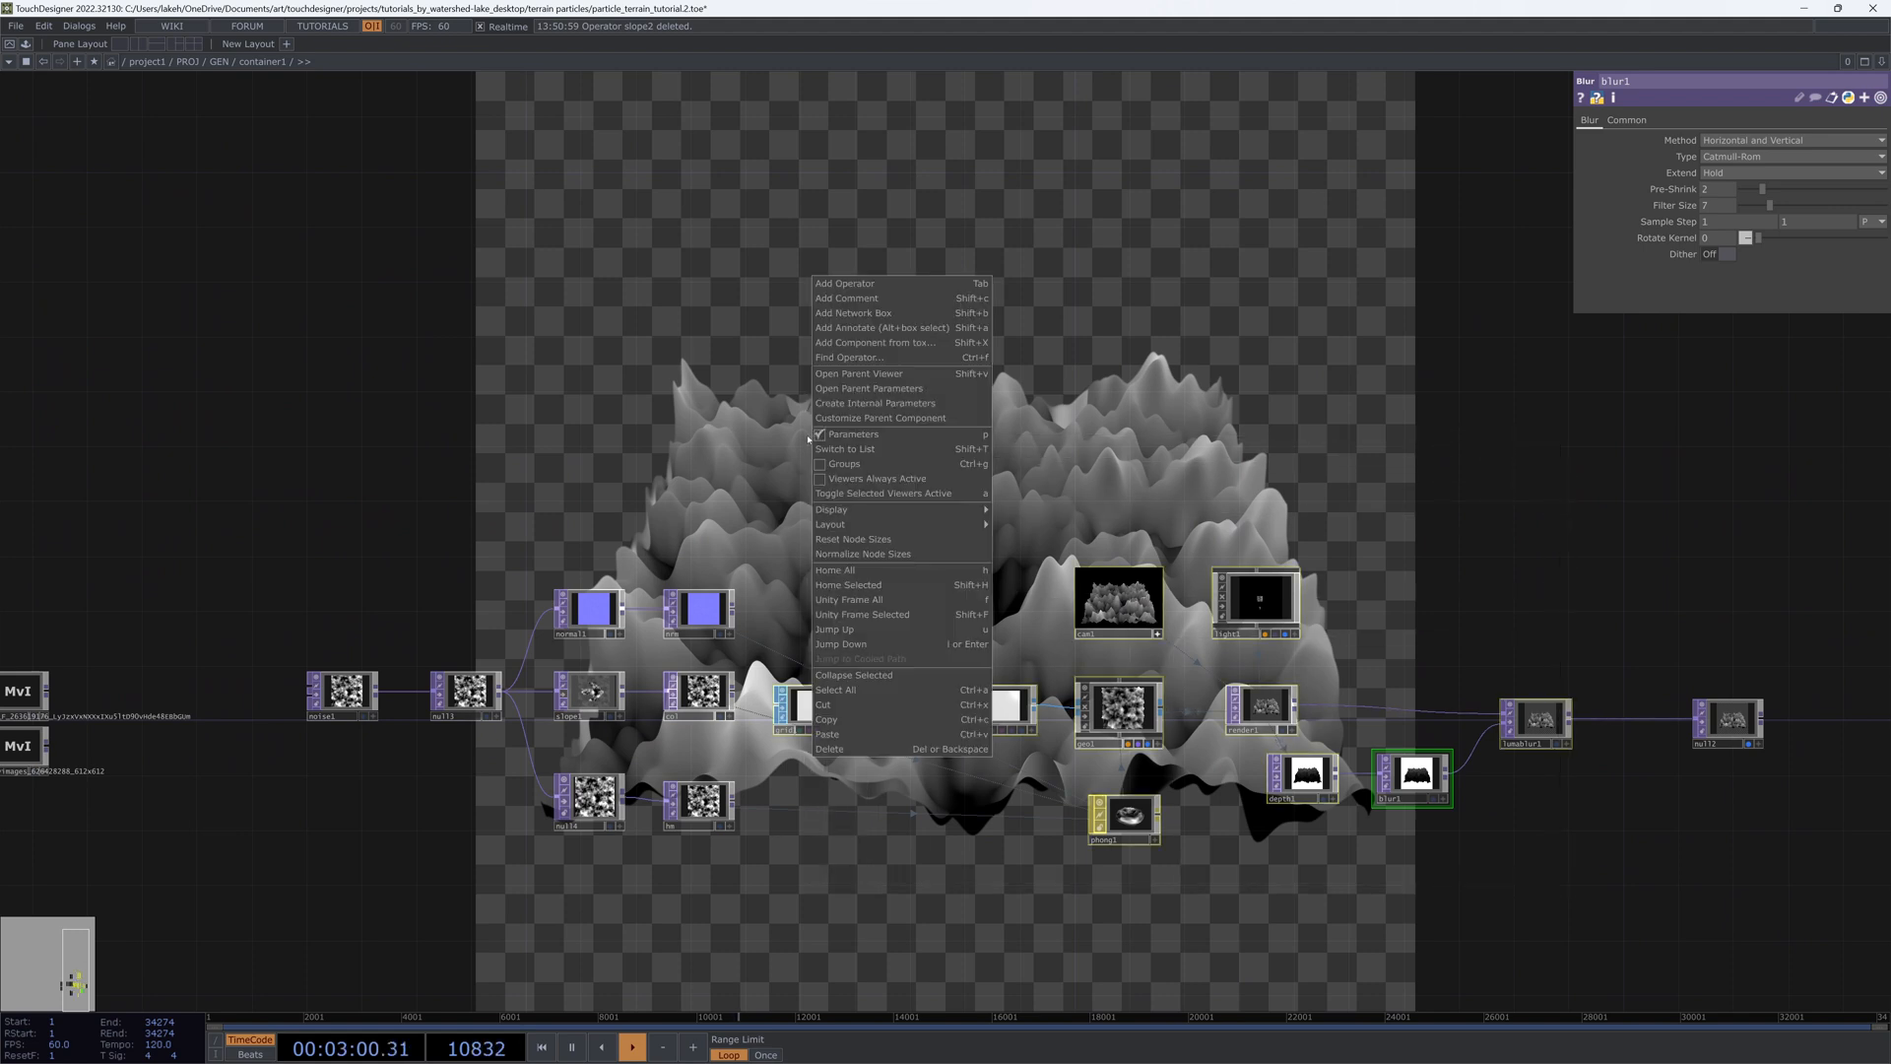
pyautogui.click(794, 450)
pyautogui.click(794, 463)
# Step: Set the grid1 SOP's rows and columns to 1000 each
pyautogui.click(807, 707)
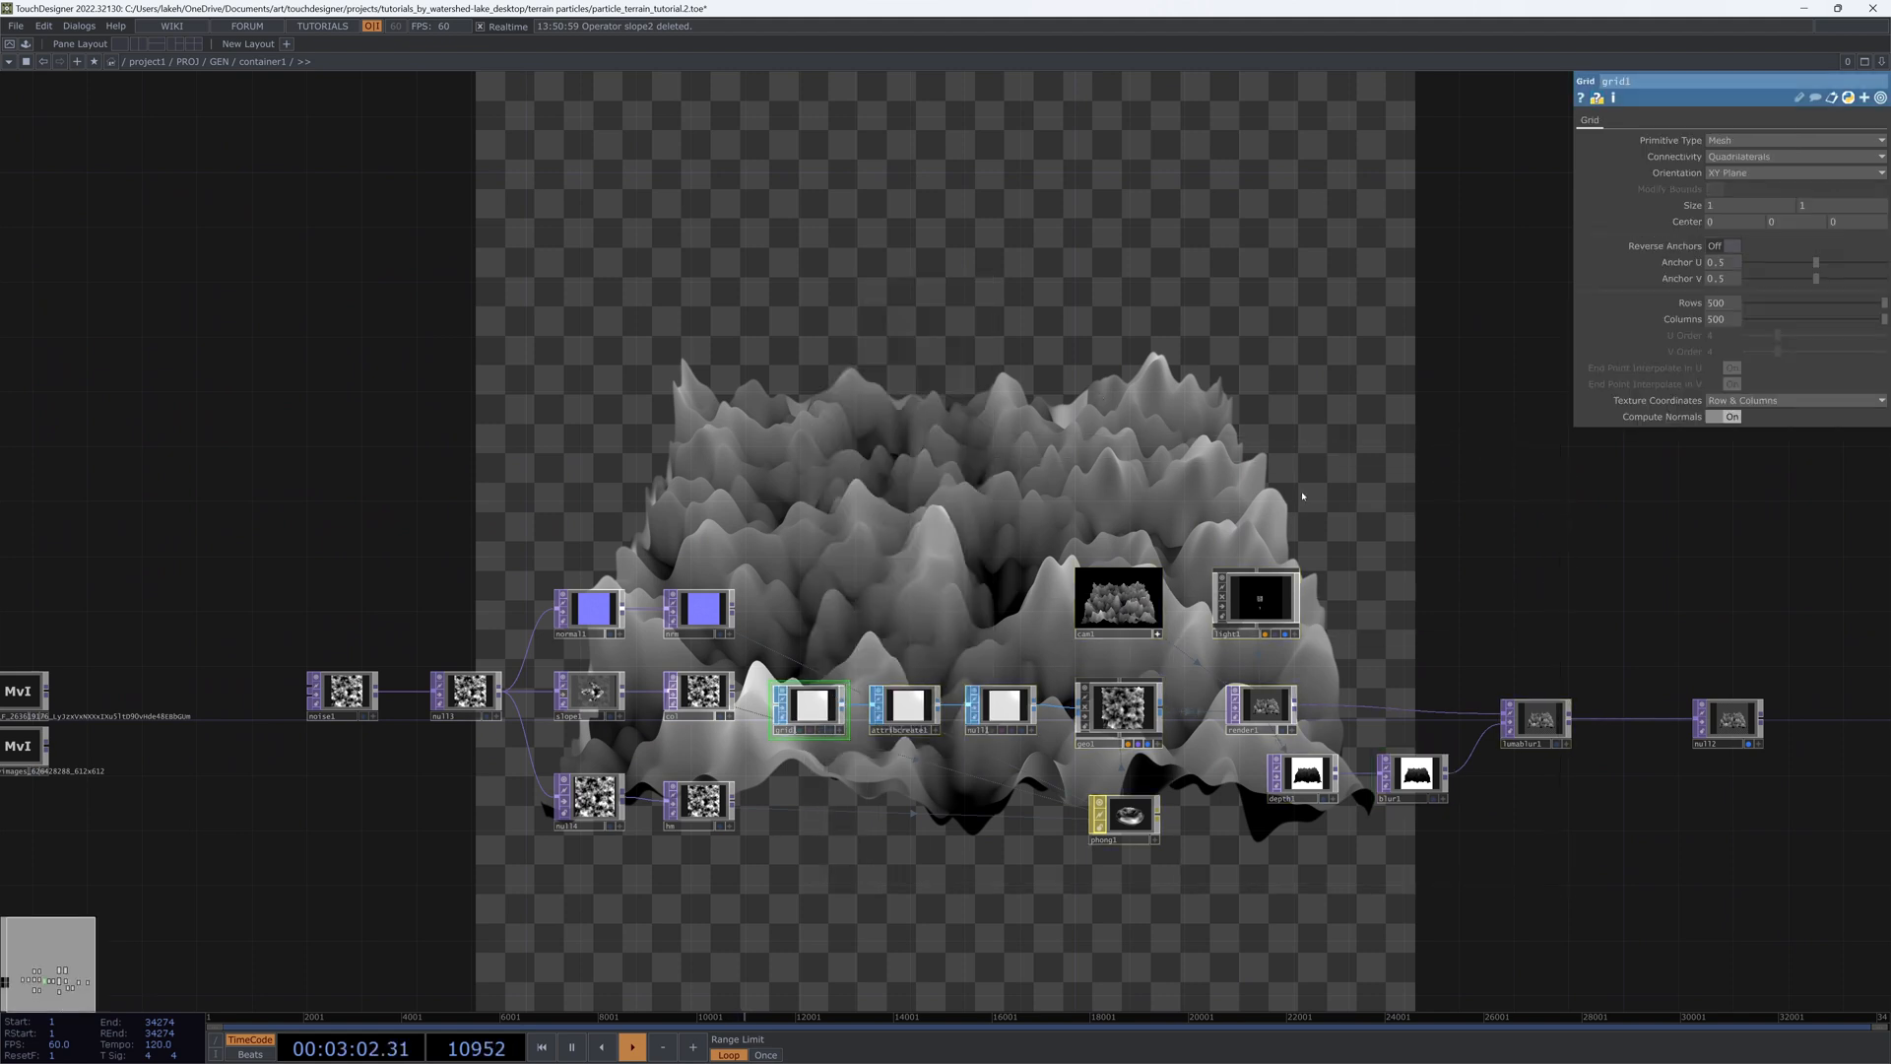
pyautogui.moveTo(1727, 305); pyautogui.dragTo(1583, 309)
pyautogui.write('100')
pyautogui.press('Return')
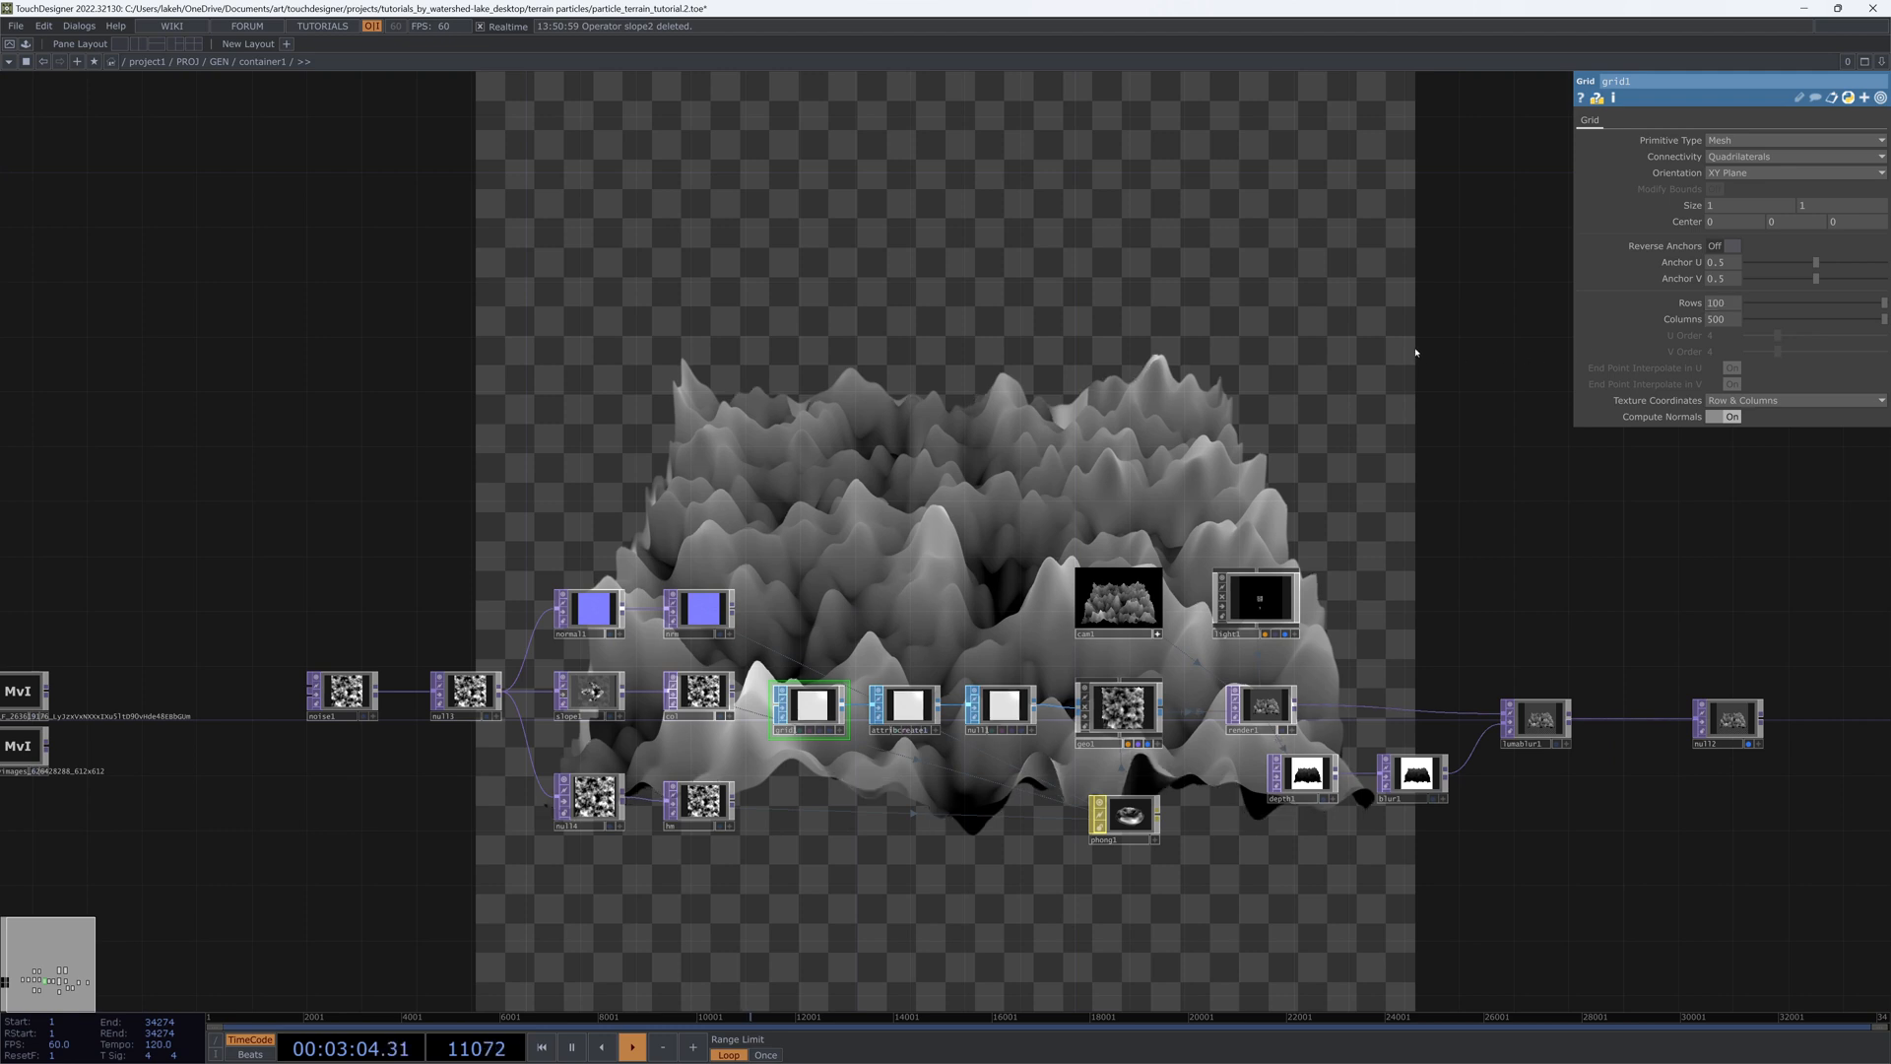
pyautogui.click(1729, 304)
pyautogui.write('0')
pyautogui.press('Tab')
pyautogui.write('10')
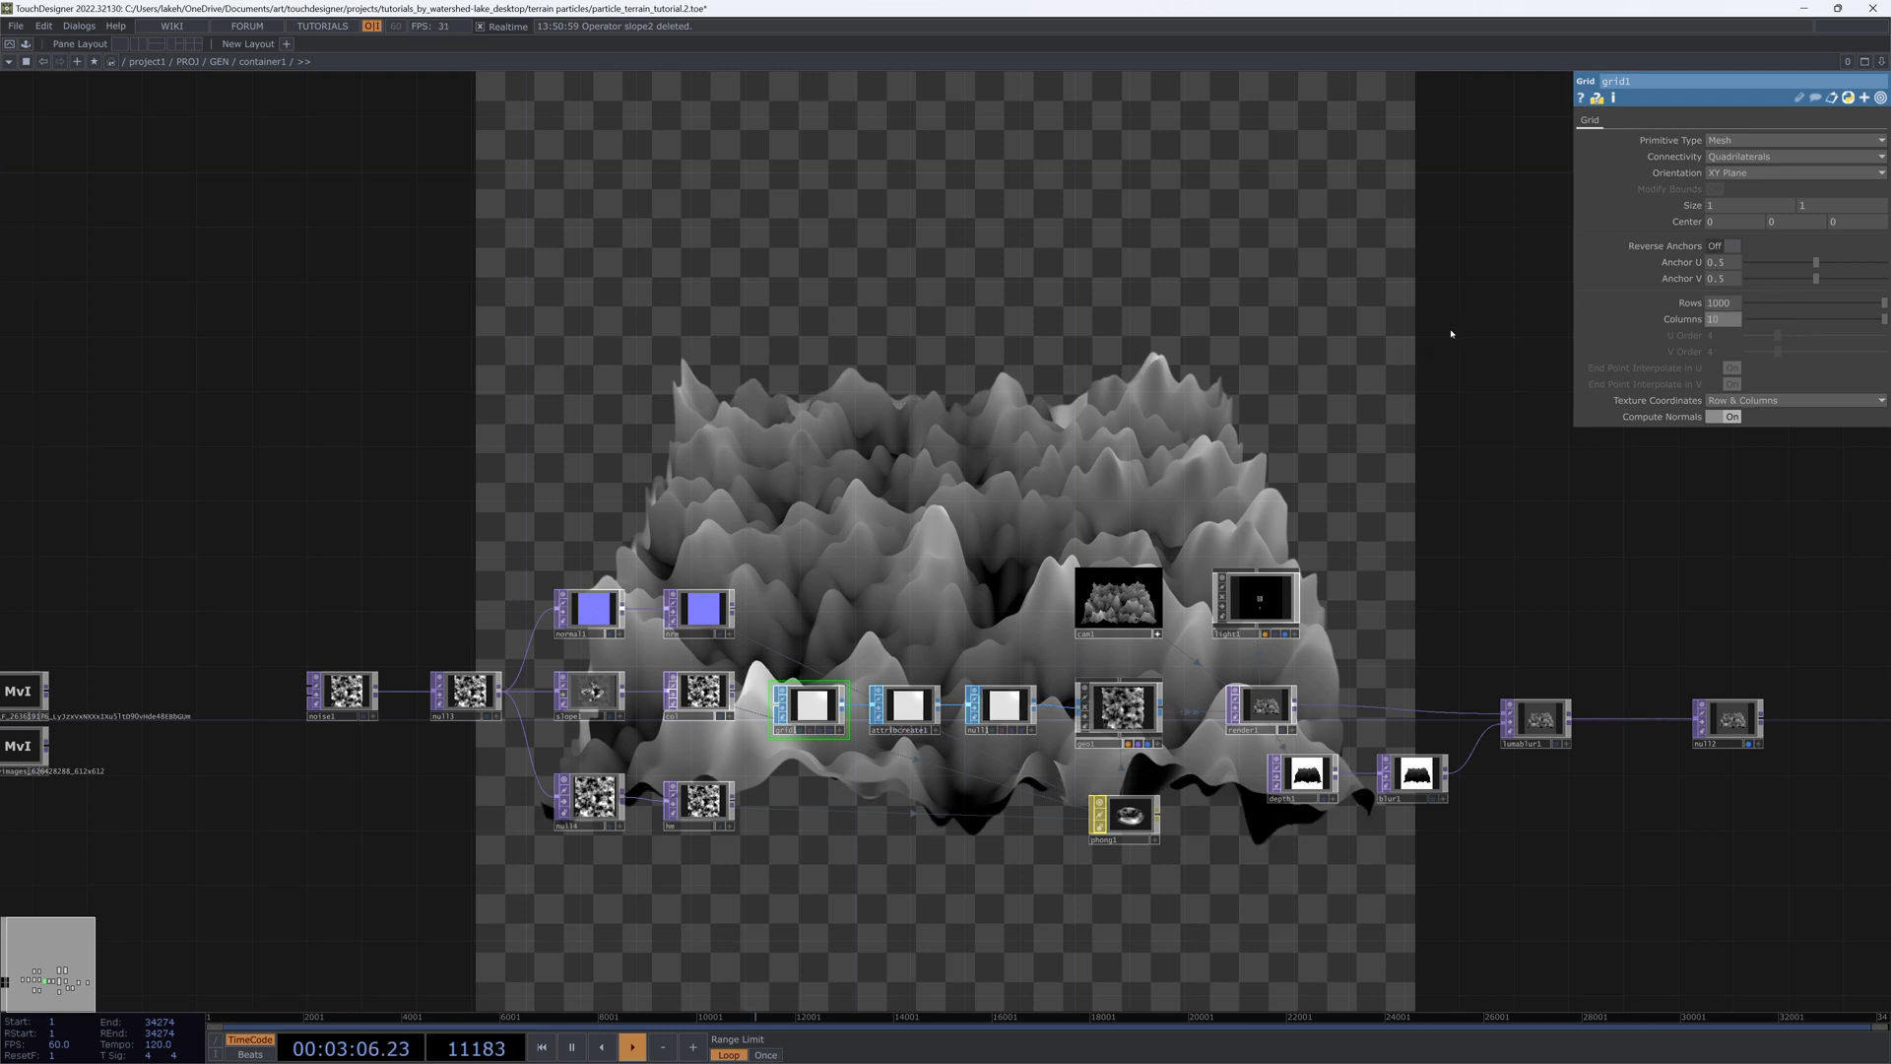
pyautogui.write('00')
pyautogui.press('Return')
# Step: Select the nodes from grid1 through lumablur1, including camera, light and Phong material, and collapse them into a Base COMP
pyautogui.moveTo(1416, 503); pyautogui.dragTo(1314, 466)
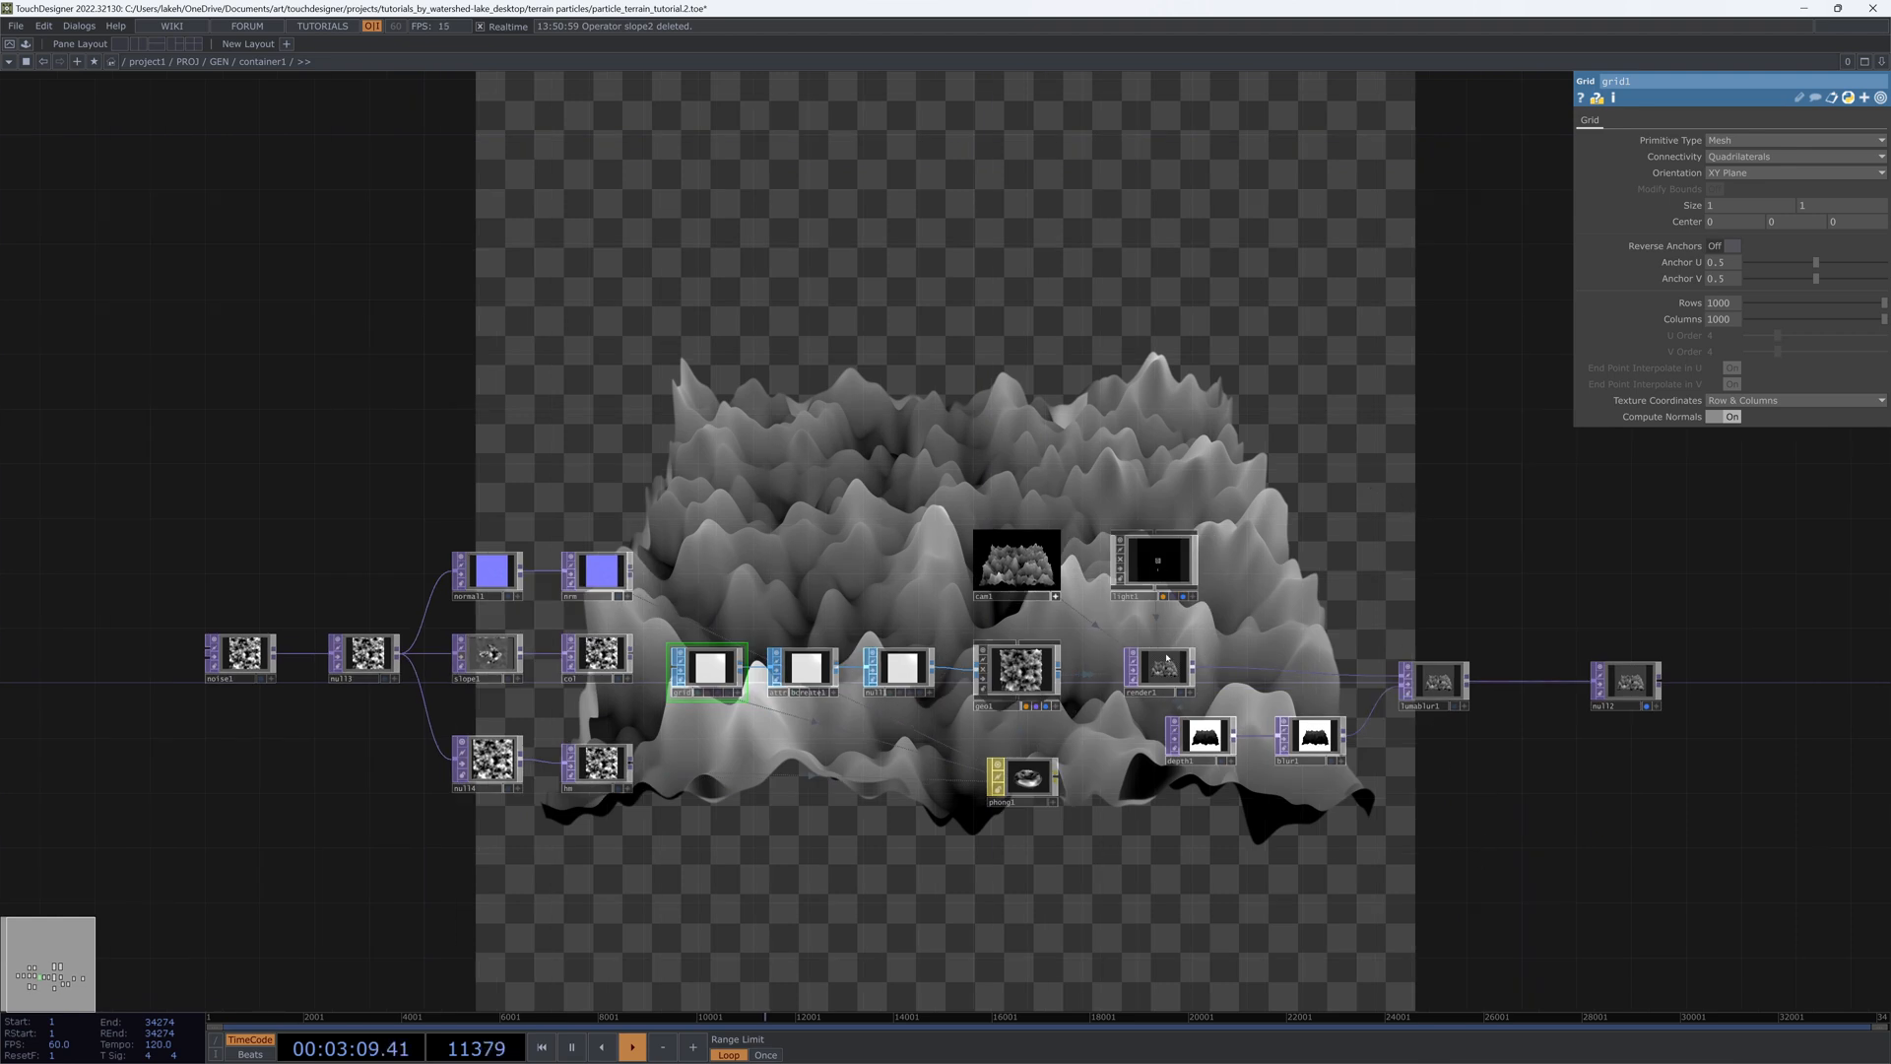
pyautogui.moveTo(1478, 856); pyautogui.dragTo(704, 358)
pyautogui.rightClick(790, 226)
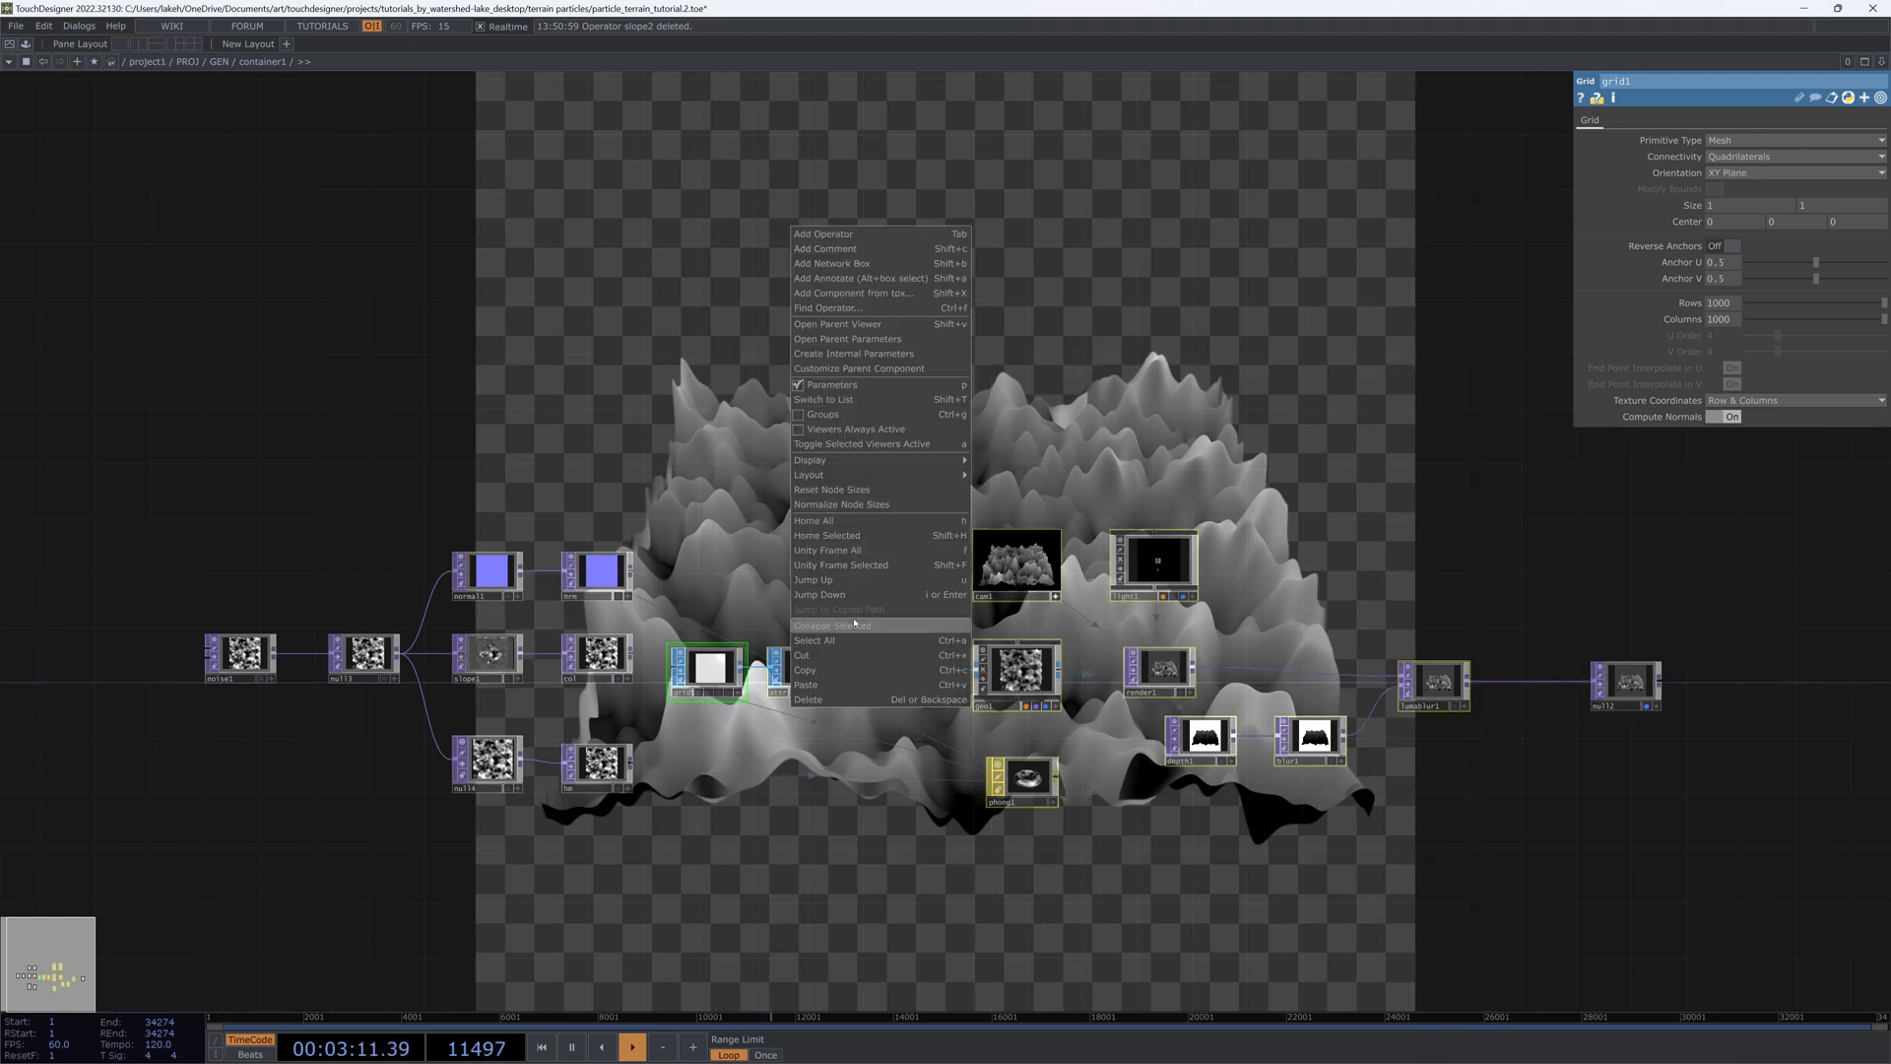
pyautogui.click(854, 623)
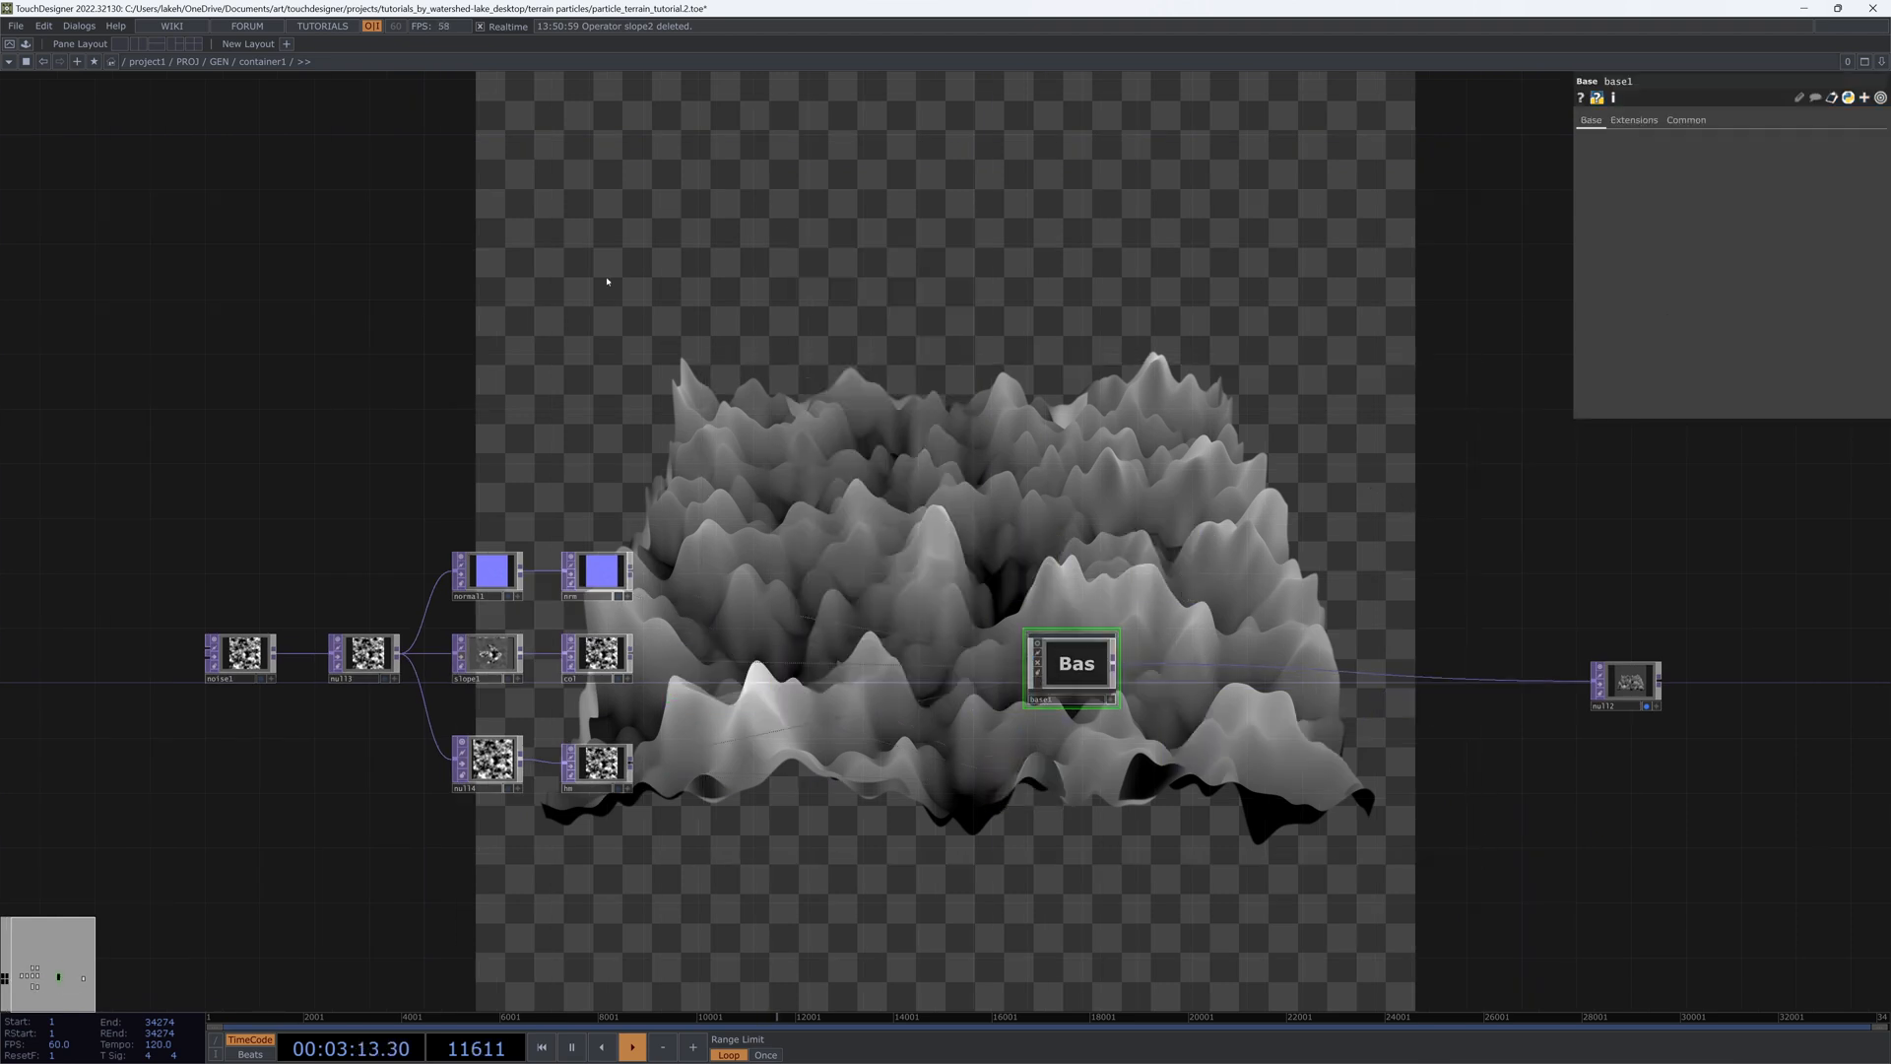
# Step: Reposition base1 closer to the source nodes and place null2 directly after it
pyautogui.moveTo(1074, 666); pyautogui.dragTo(936, 671)
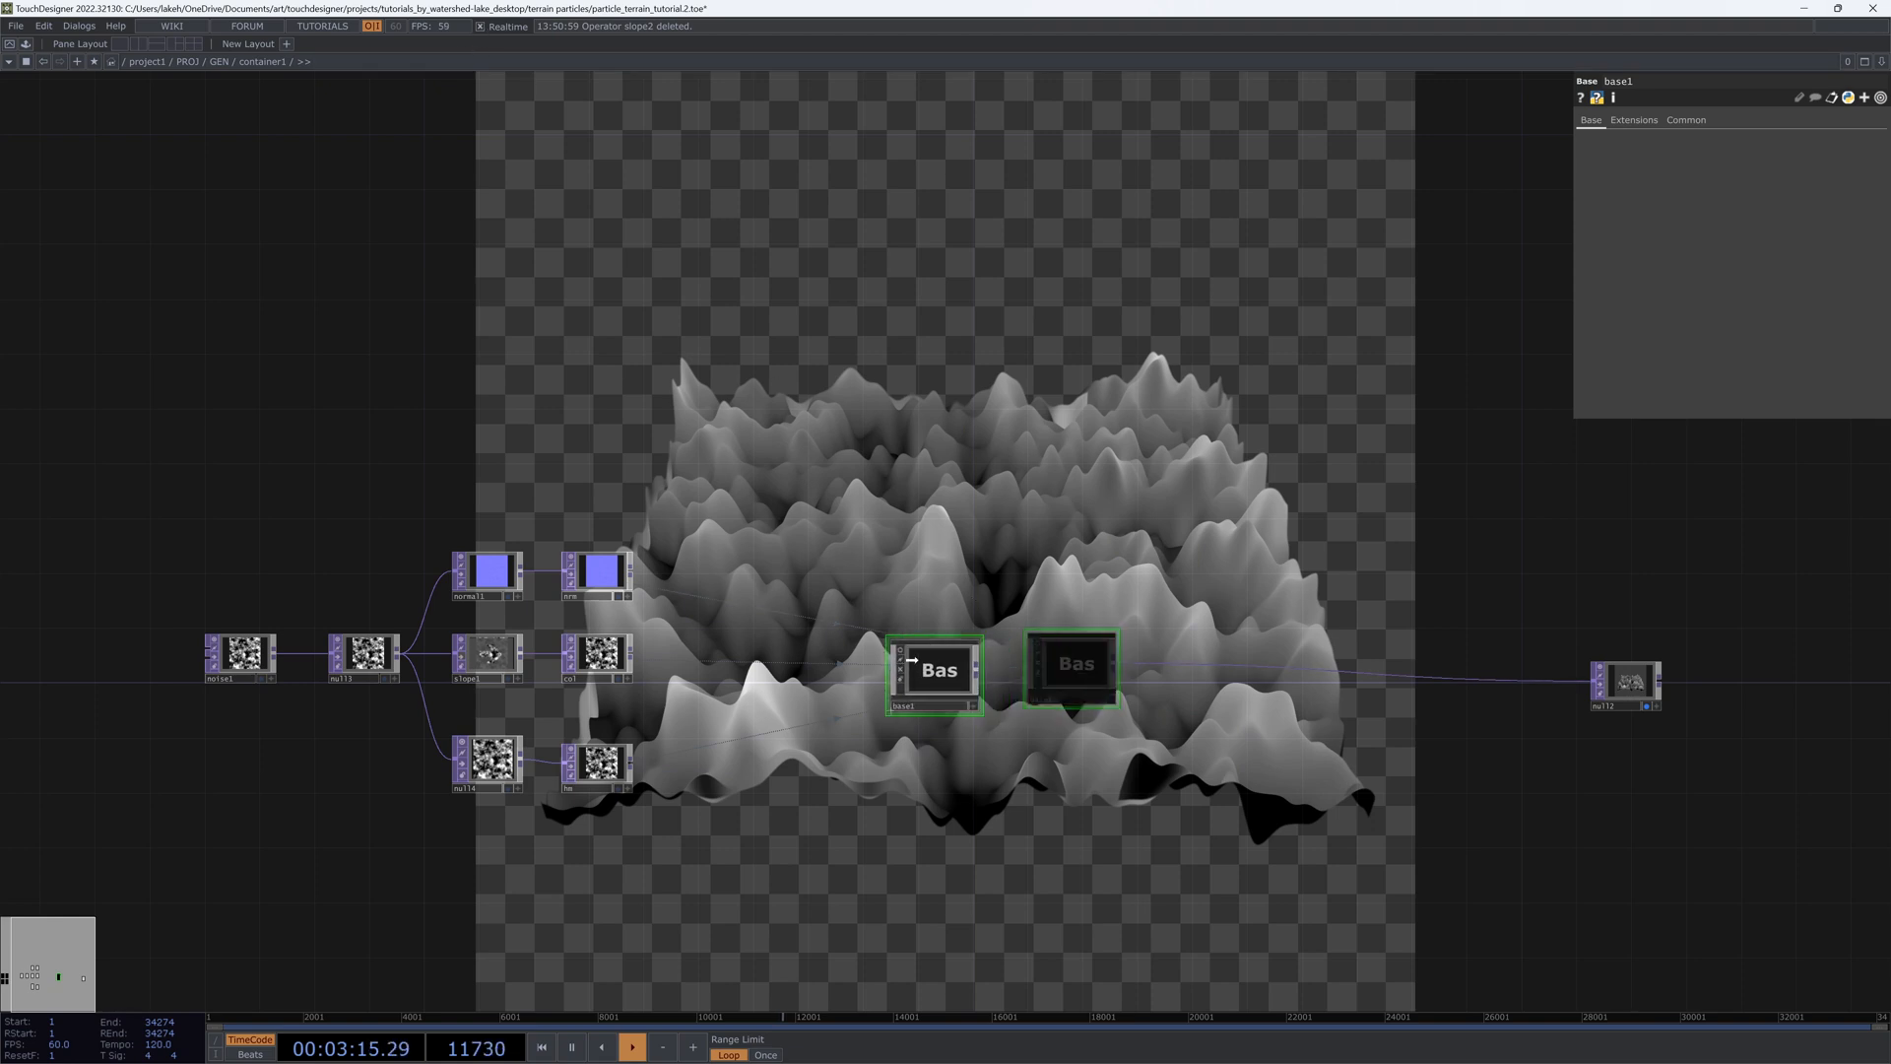
pyautogui.moveTo(1639, 682); pyautogui.dragTo(1090, 681)
pyautogui.moveTo(1012, 544); pyautogui.dragTo(1269, 585)
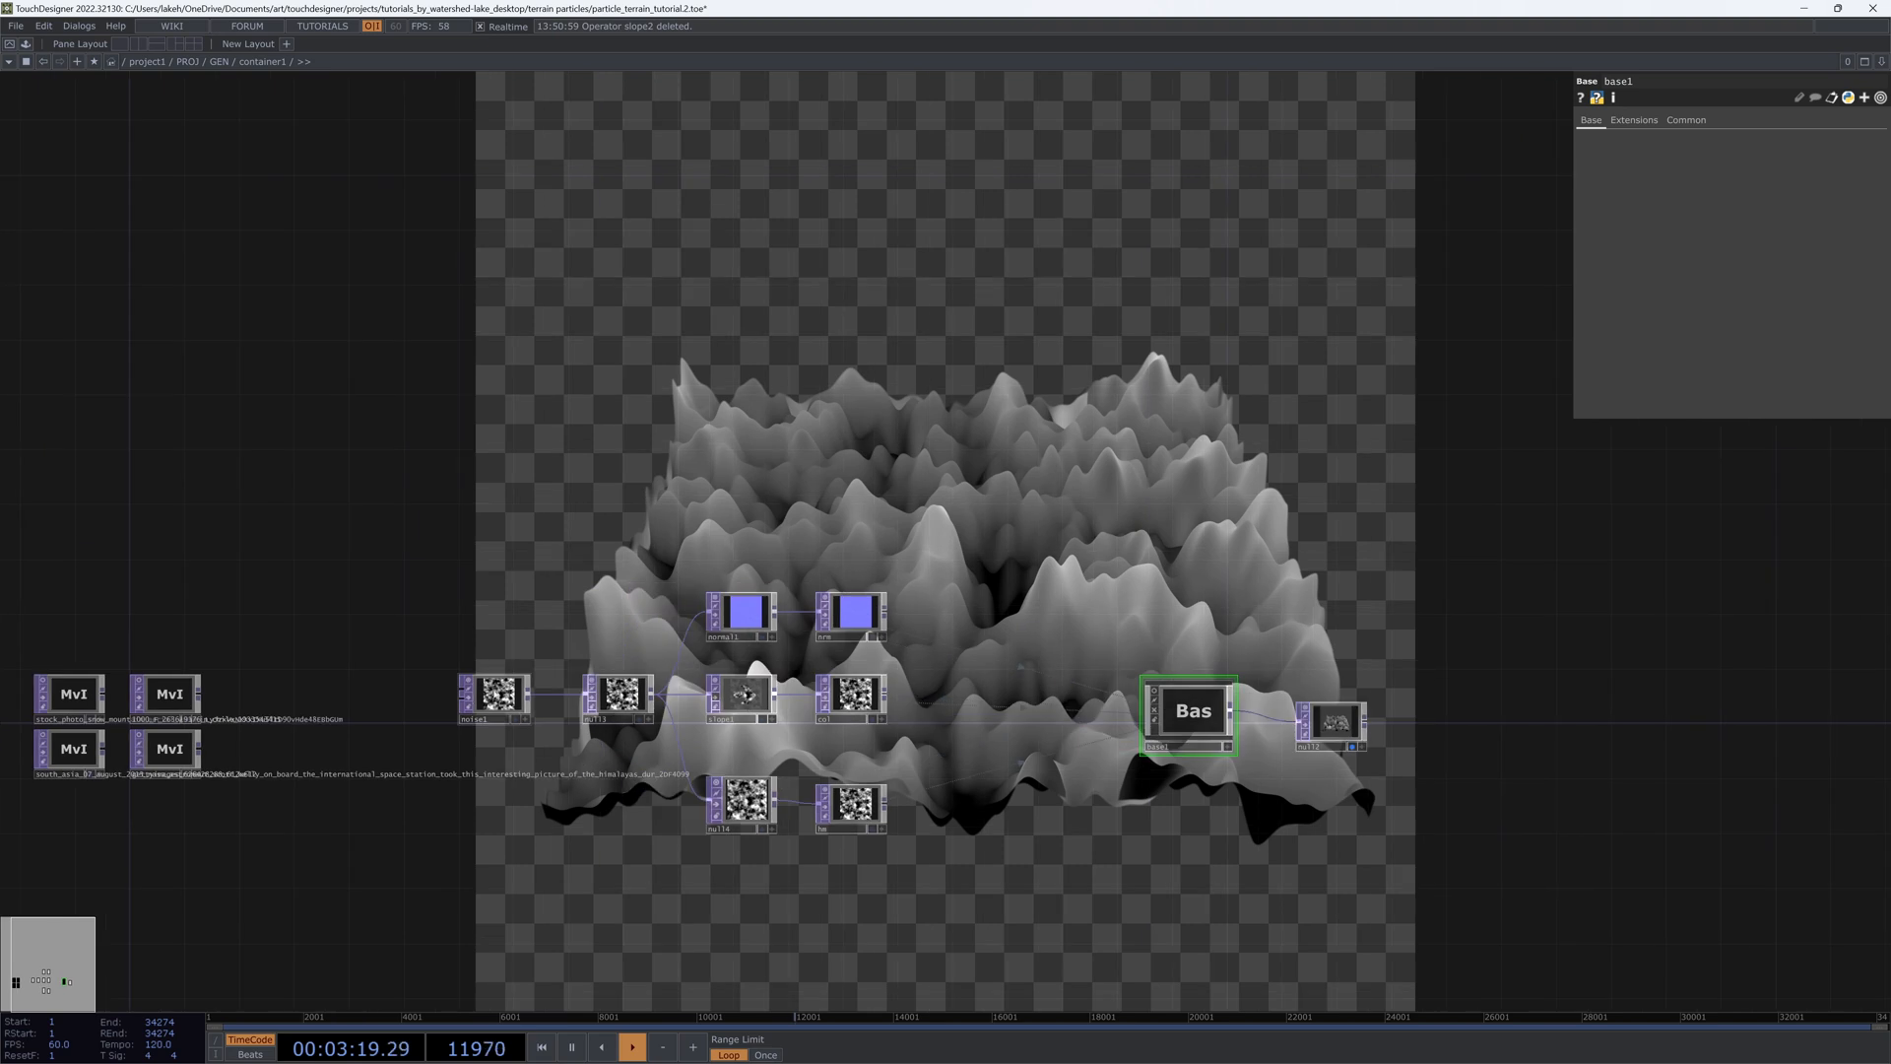
# Step: Animate the noise1 TOP by setting its Translate Z to the expression absTime.seconds*0.05
pyautogui.click(497, 695)
pyautogui.click(1632, 122)
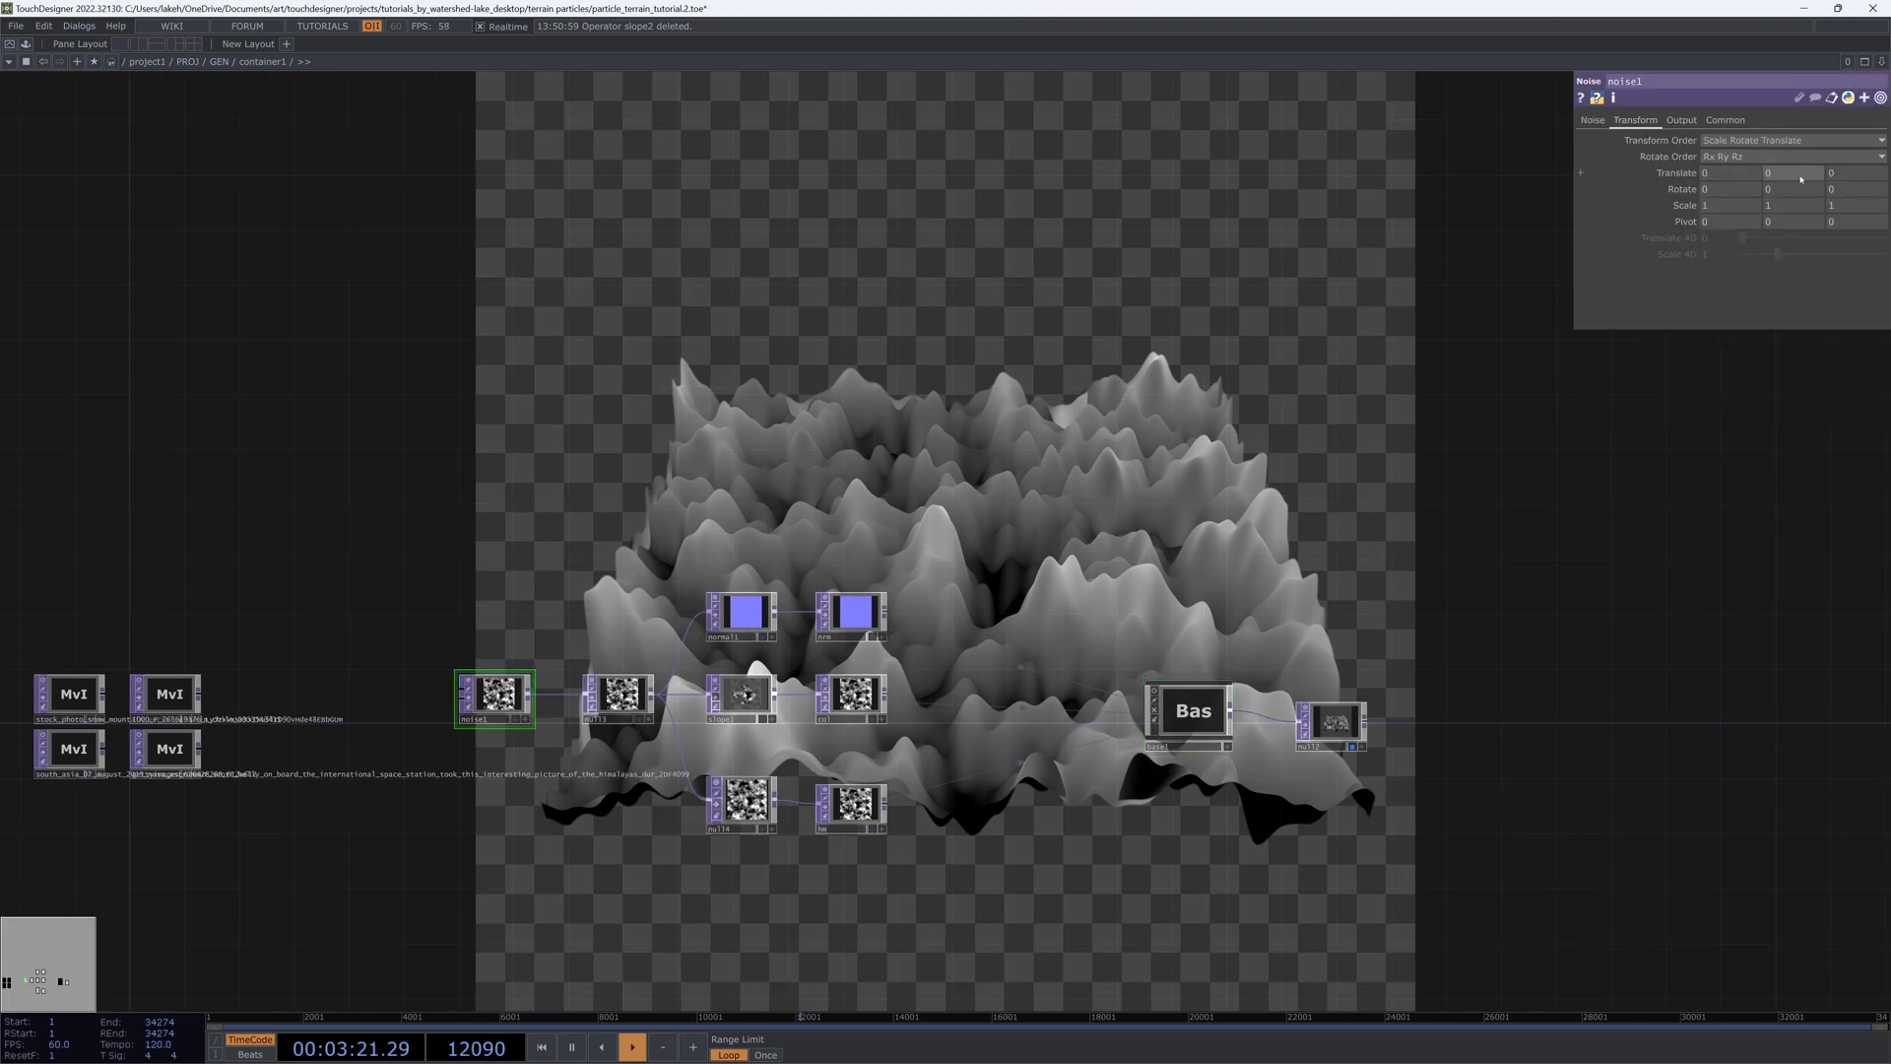
pyautogui.write('absTime.seco')
pyautogui.write('nds*0.05')
pyautogui.press('Tab')
# Step: Select the four Movie File In TOPs and display their mountain reference images behind the network alongside the terrain
pyautogui.moveTo(1193, 372); pyautogui.dragTo(1145, 345)
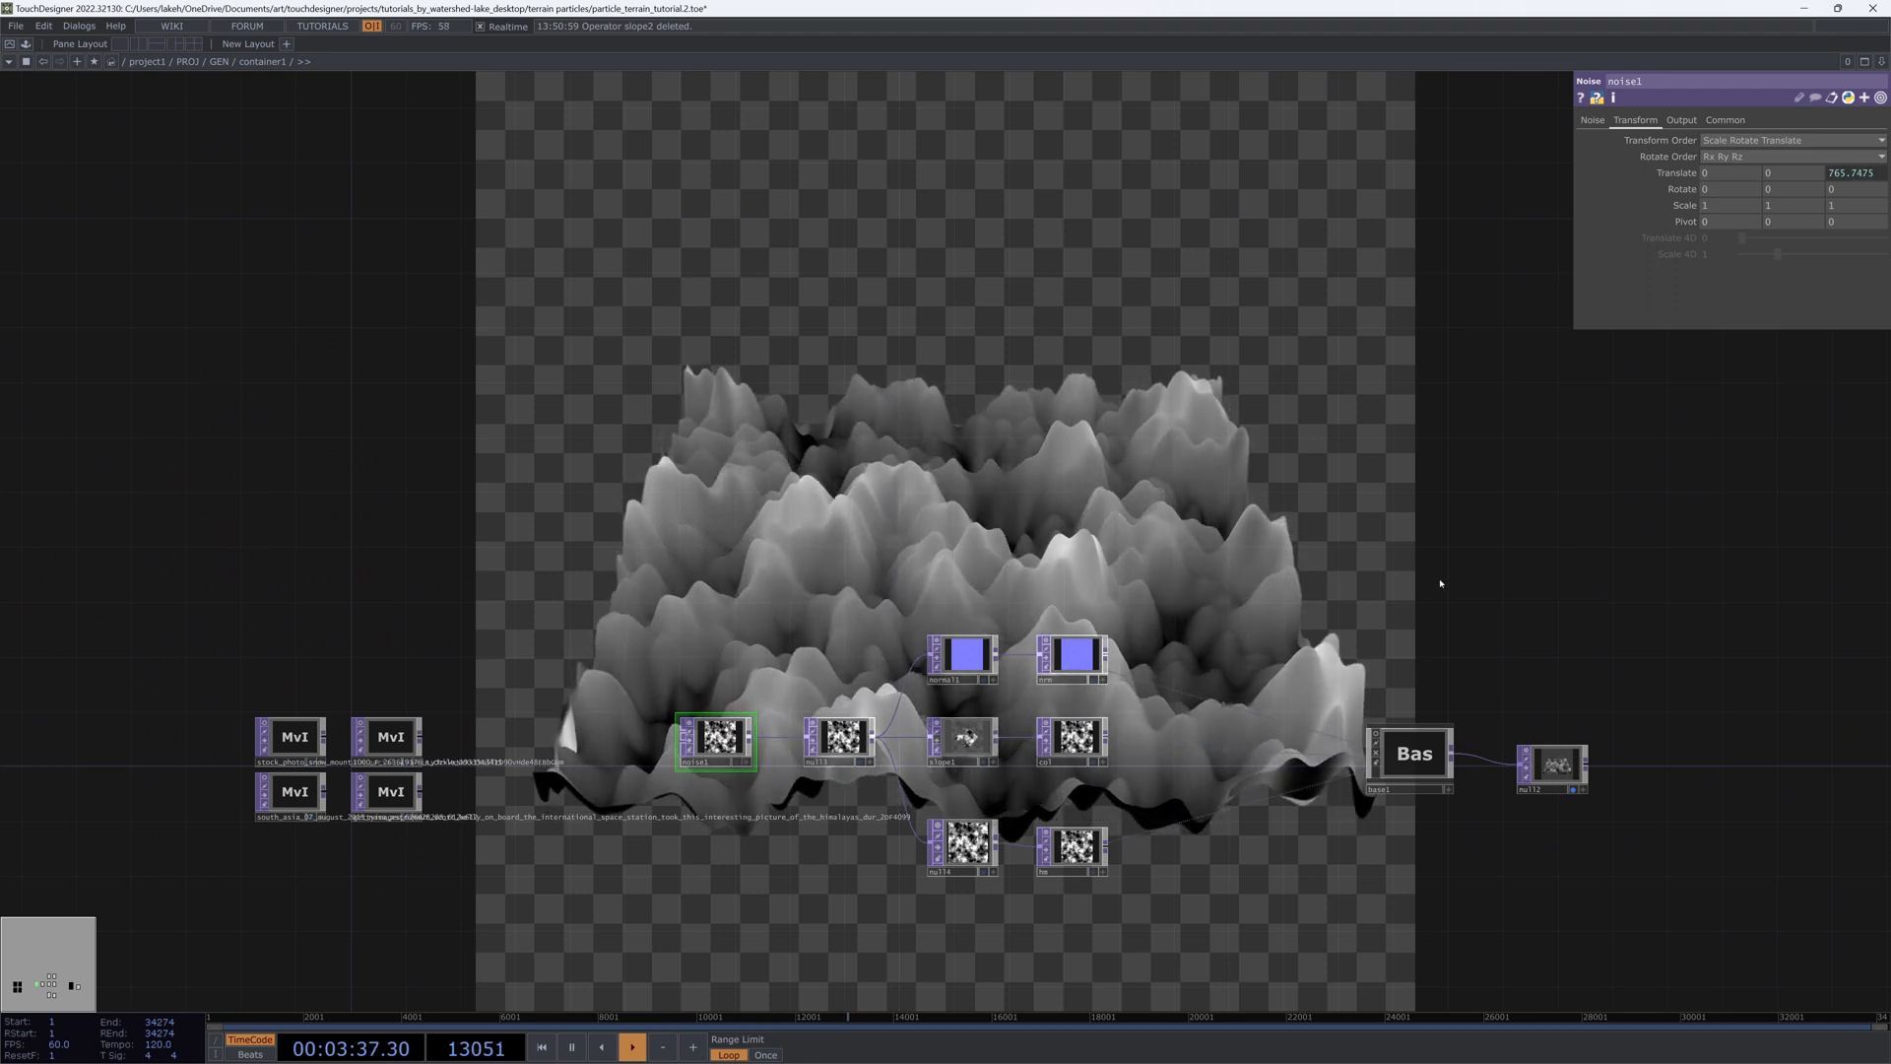
pyautogui.scroll(2, 727, 781)
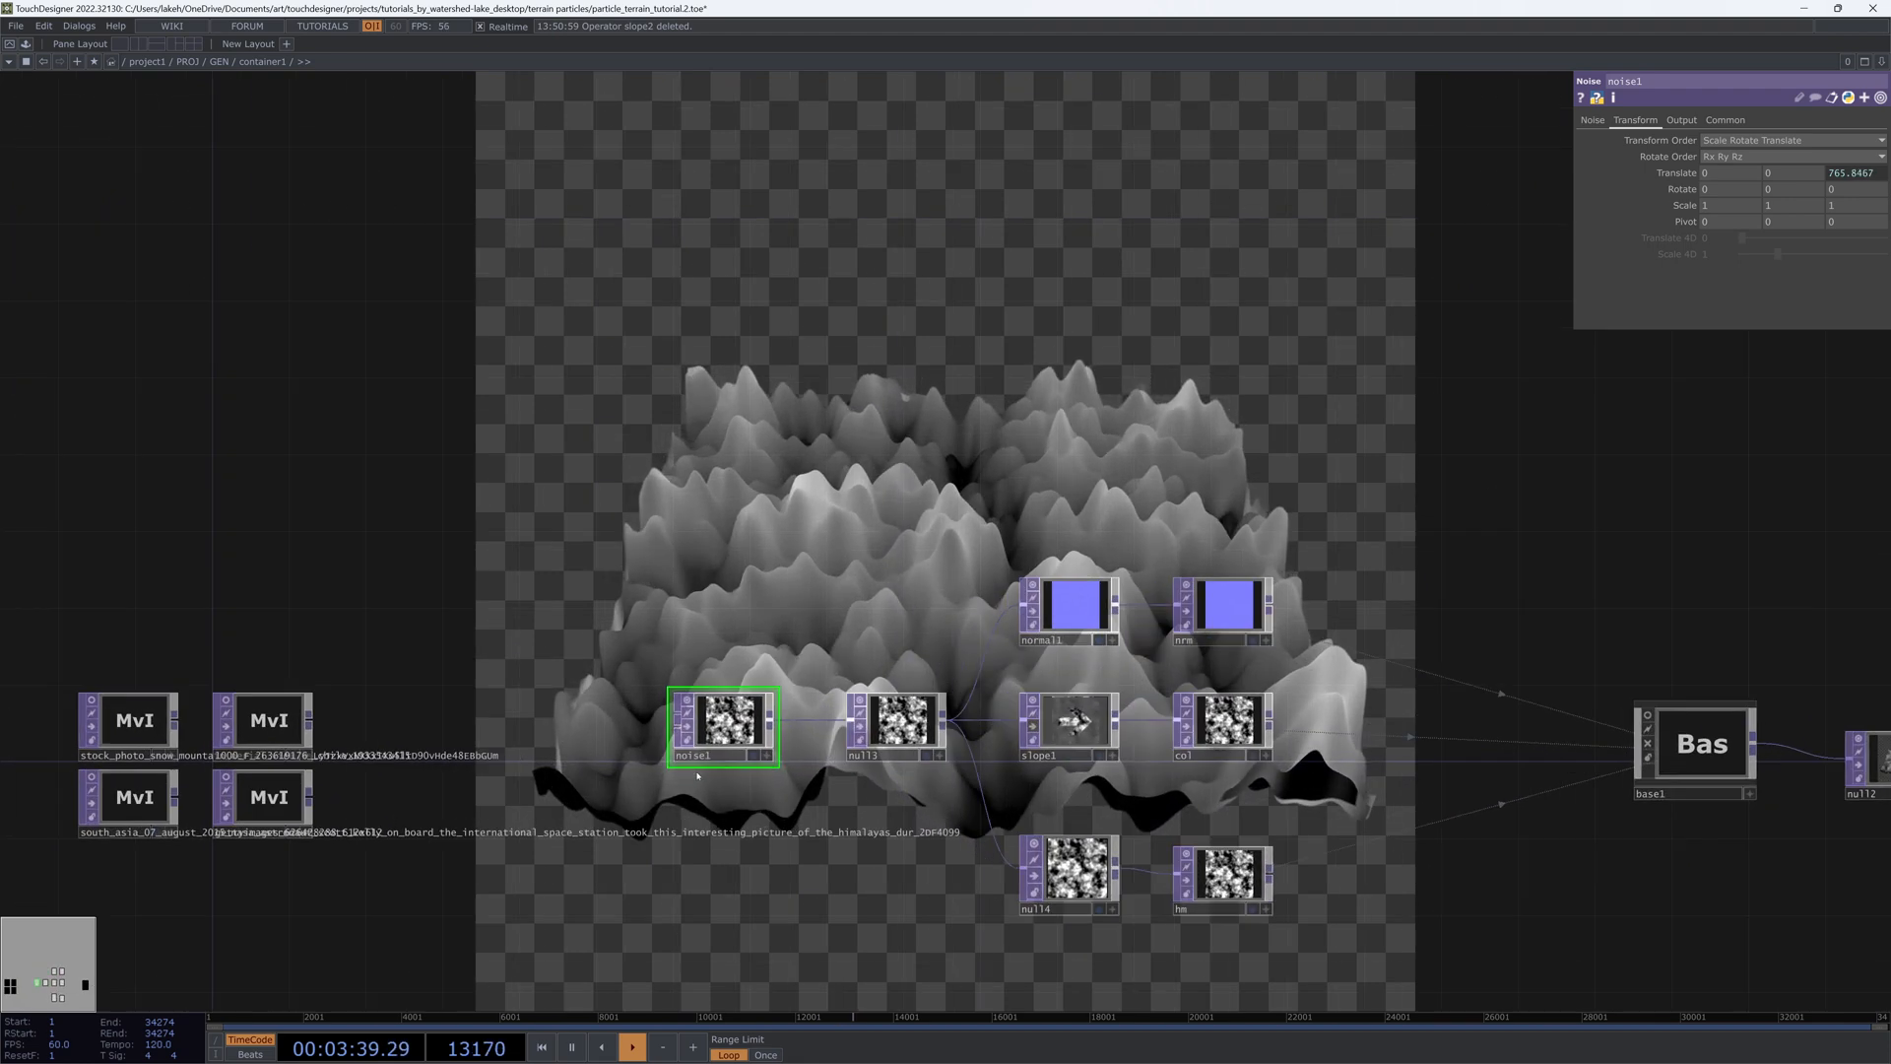
pyautogui.moveTo(959, 399); pyautogui.dragTo(1268, 246)
pyautogui.moveTo(1055, 324); pyautogui.dragTo(1170, 320)
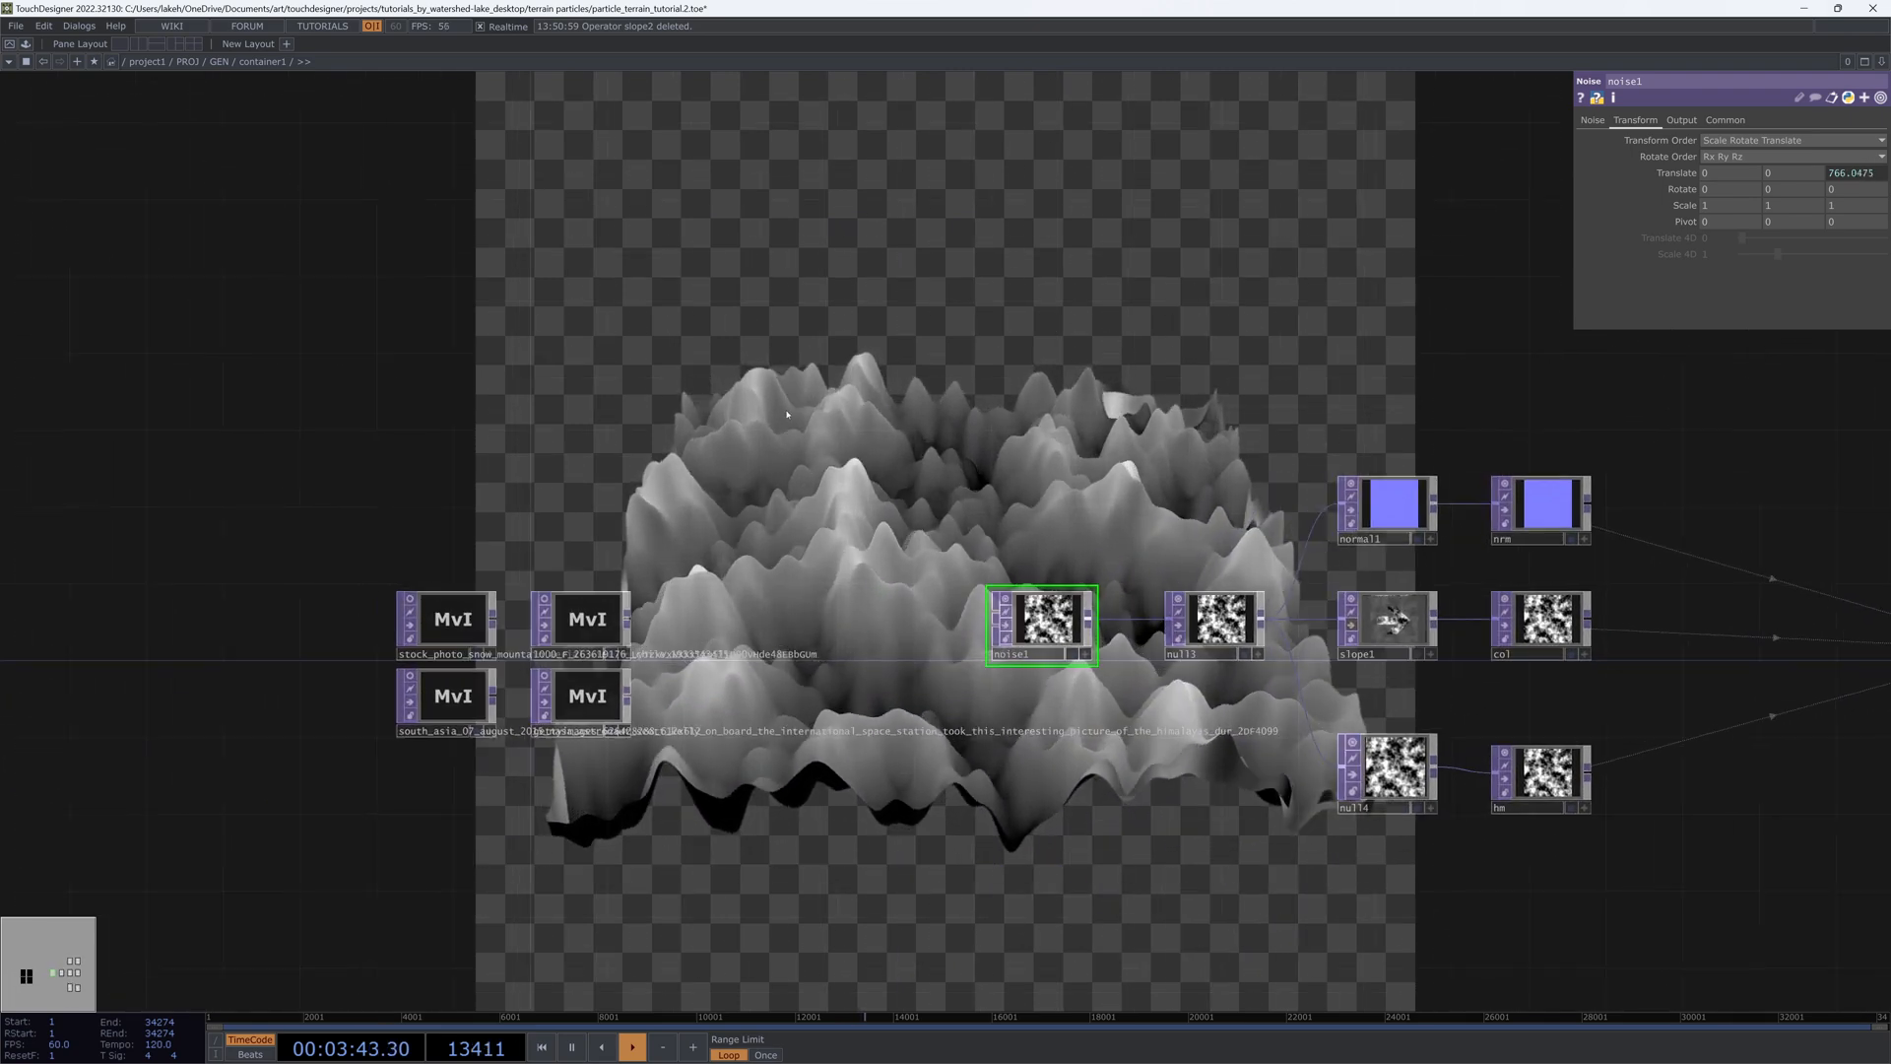
pyautogui.moveTo(787, 415); pyautogui.dragTo(1061, 396)
pyautogui.moveTo(1225, 760); pyautogui.dragTo(593, 884)
pyautogui.moveTo(845, 522); pyautogui.dragTo(1335, 418)
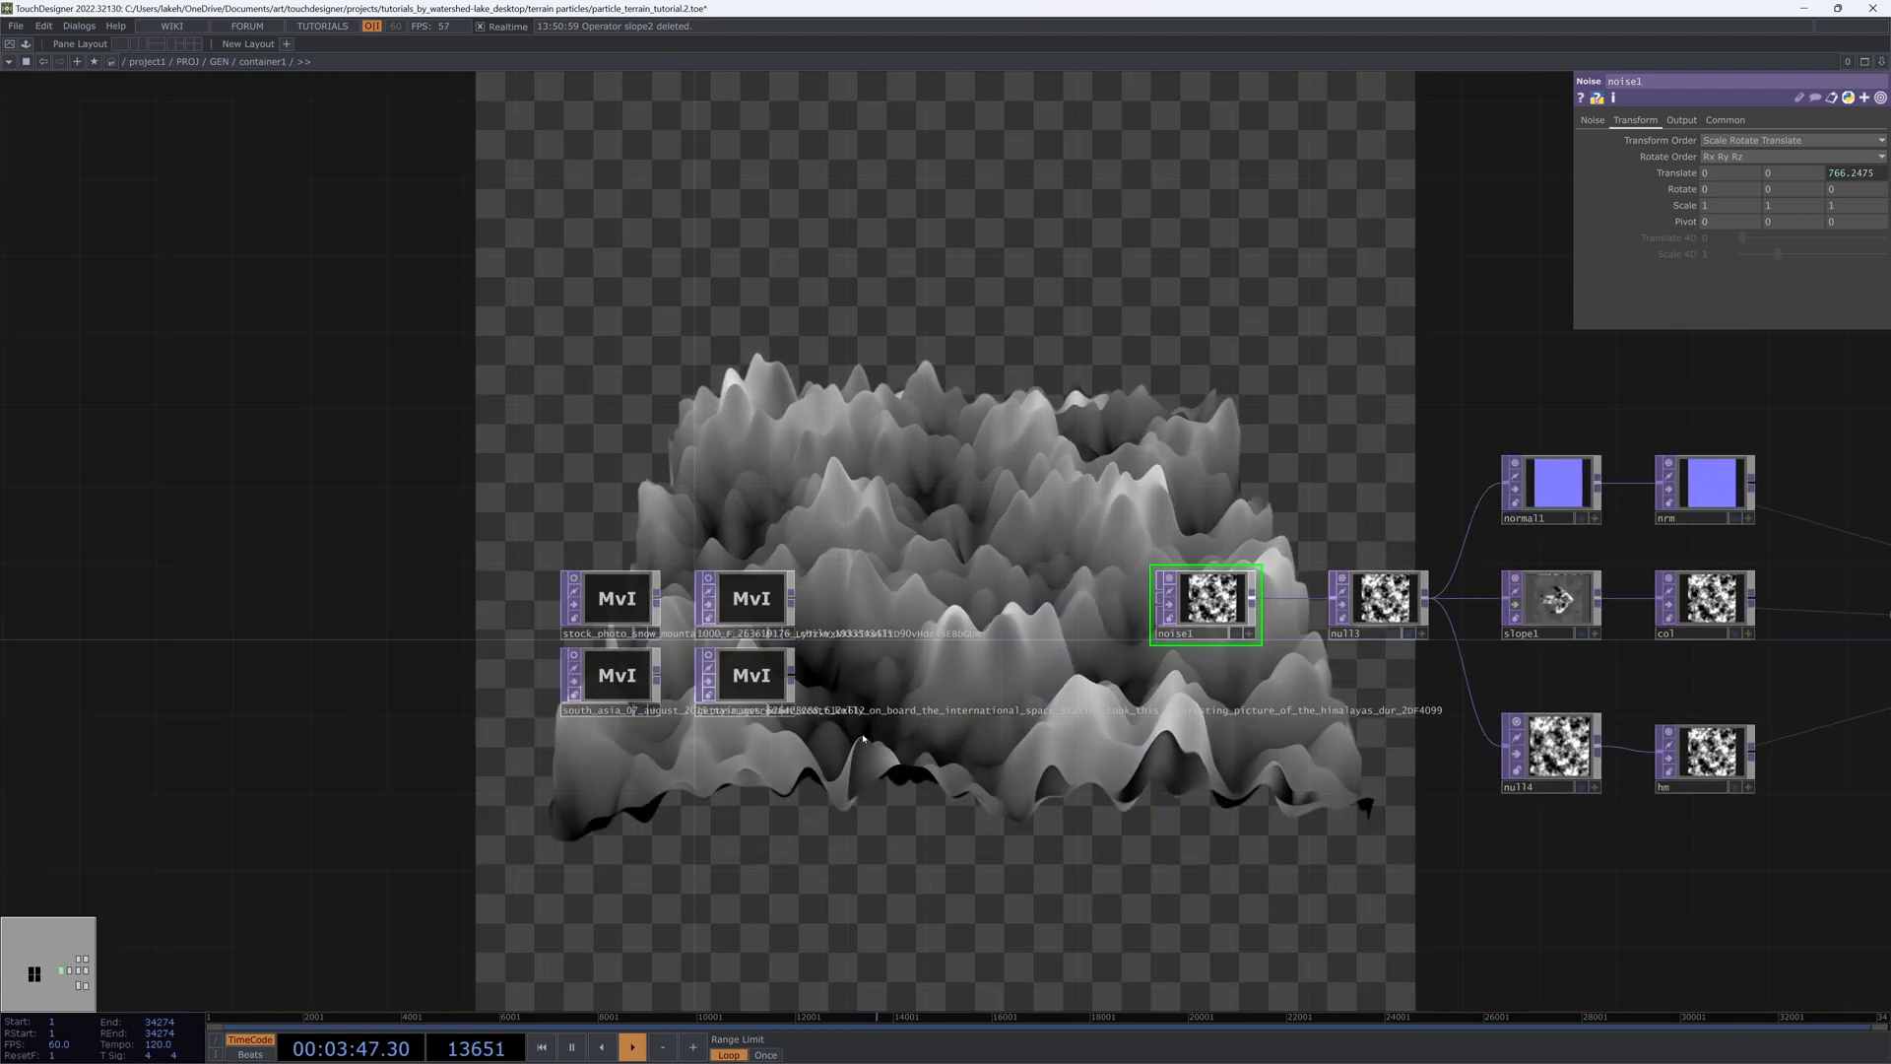
pyautogui.moveTo(604, 541); pyautogui.dragTo(763, 689, button='right')
pyautogui.scroll(5, 640, 636)
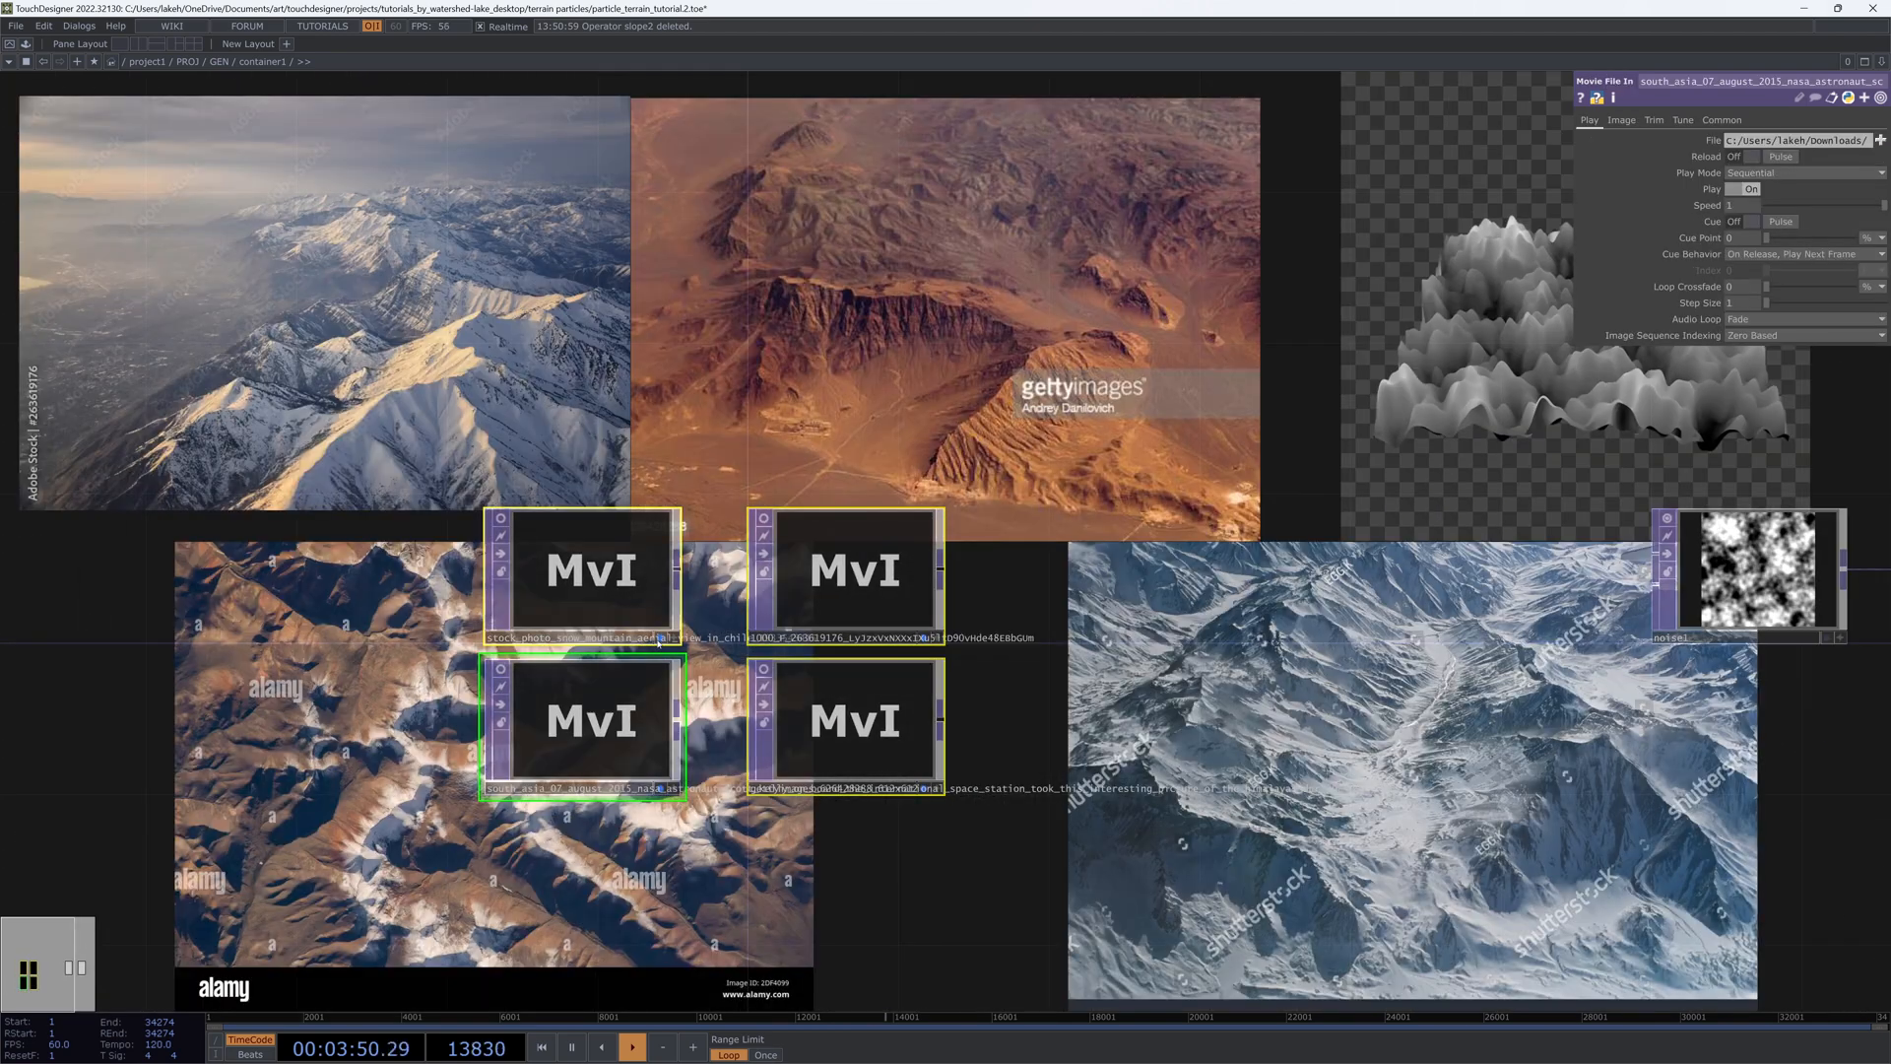
# Step: Hide the parameters and network nodes, and compare the terrain with the four mountain references, pausing and resuming playback
pyautogui.moveTo(1389, 500); pyautogui.dragTo(932, 552)
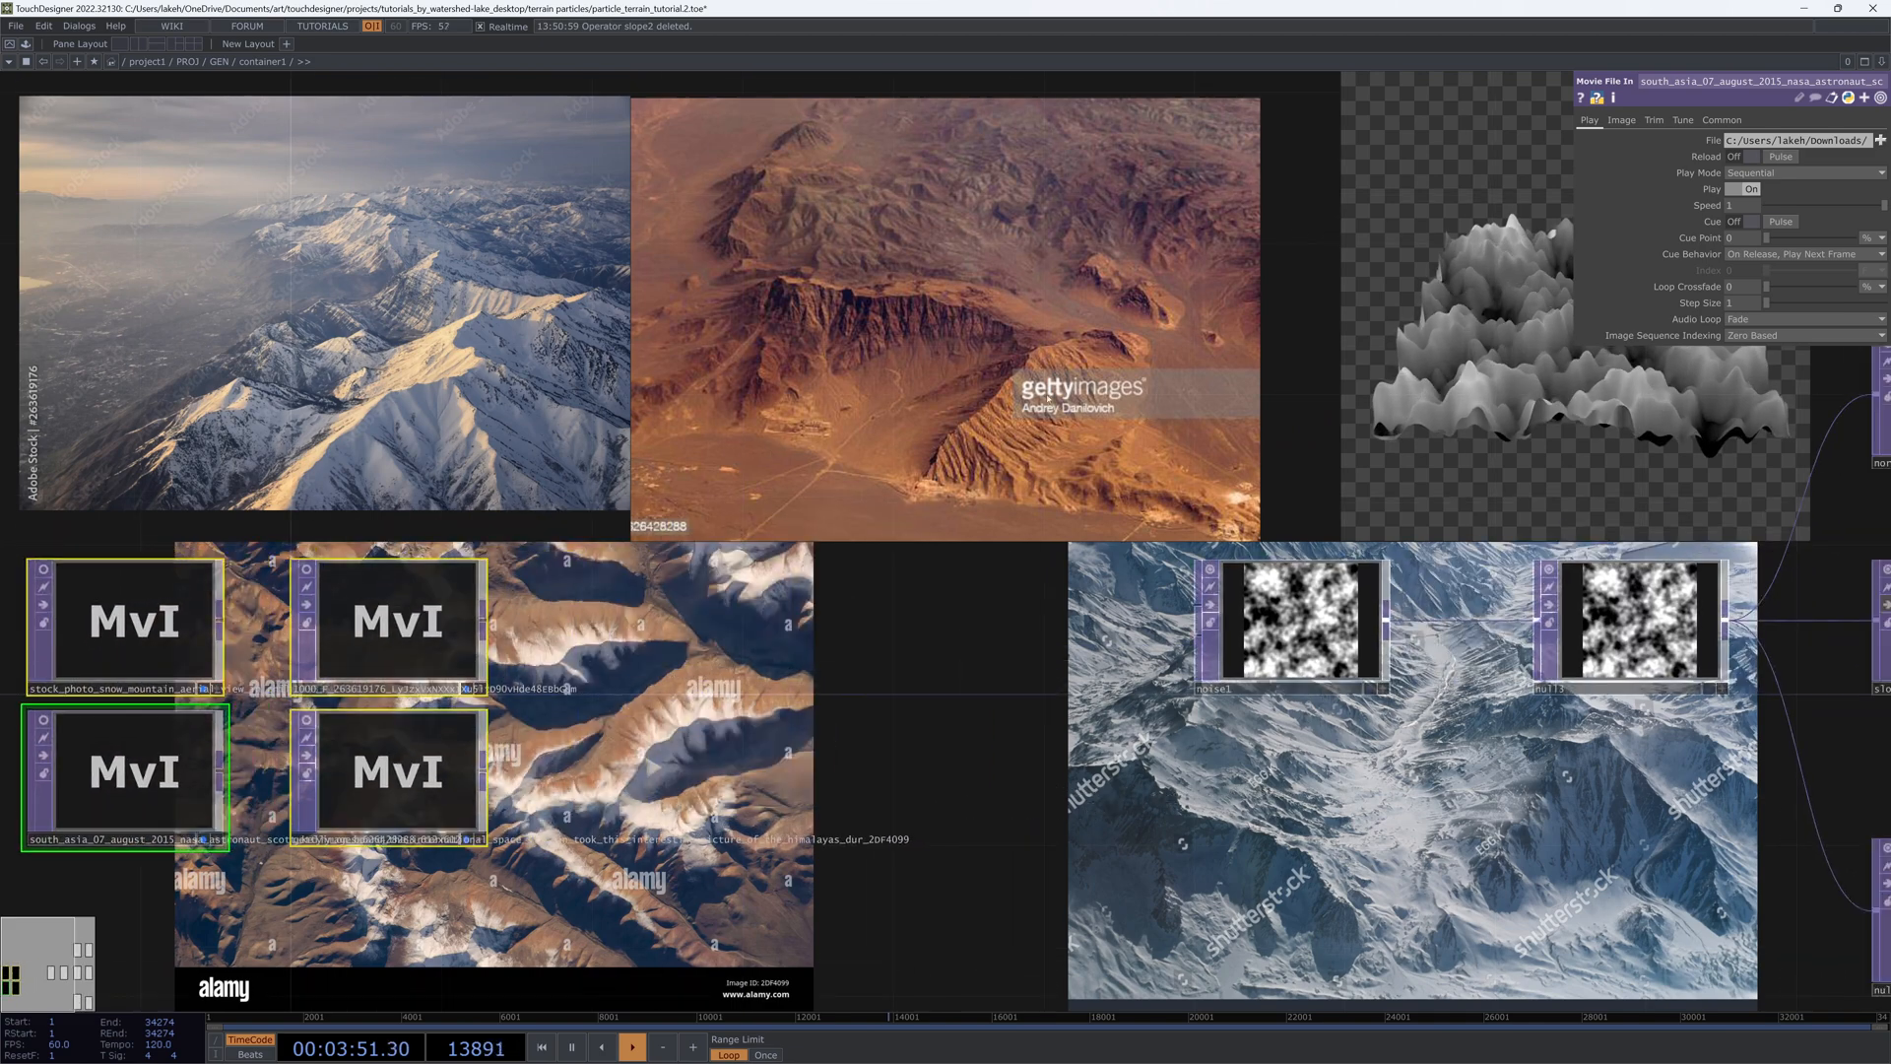
pyautogui.click(1256, 396)
pyautogui.press('p')
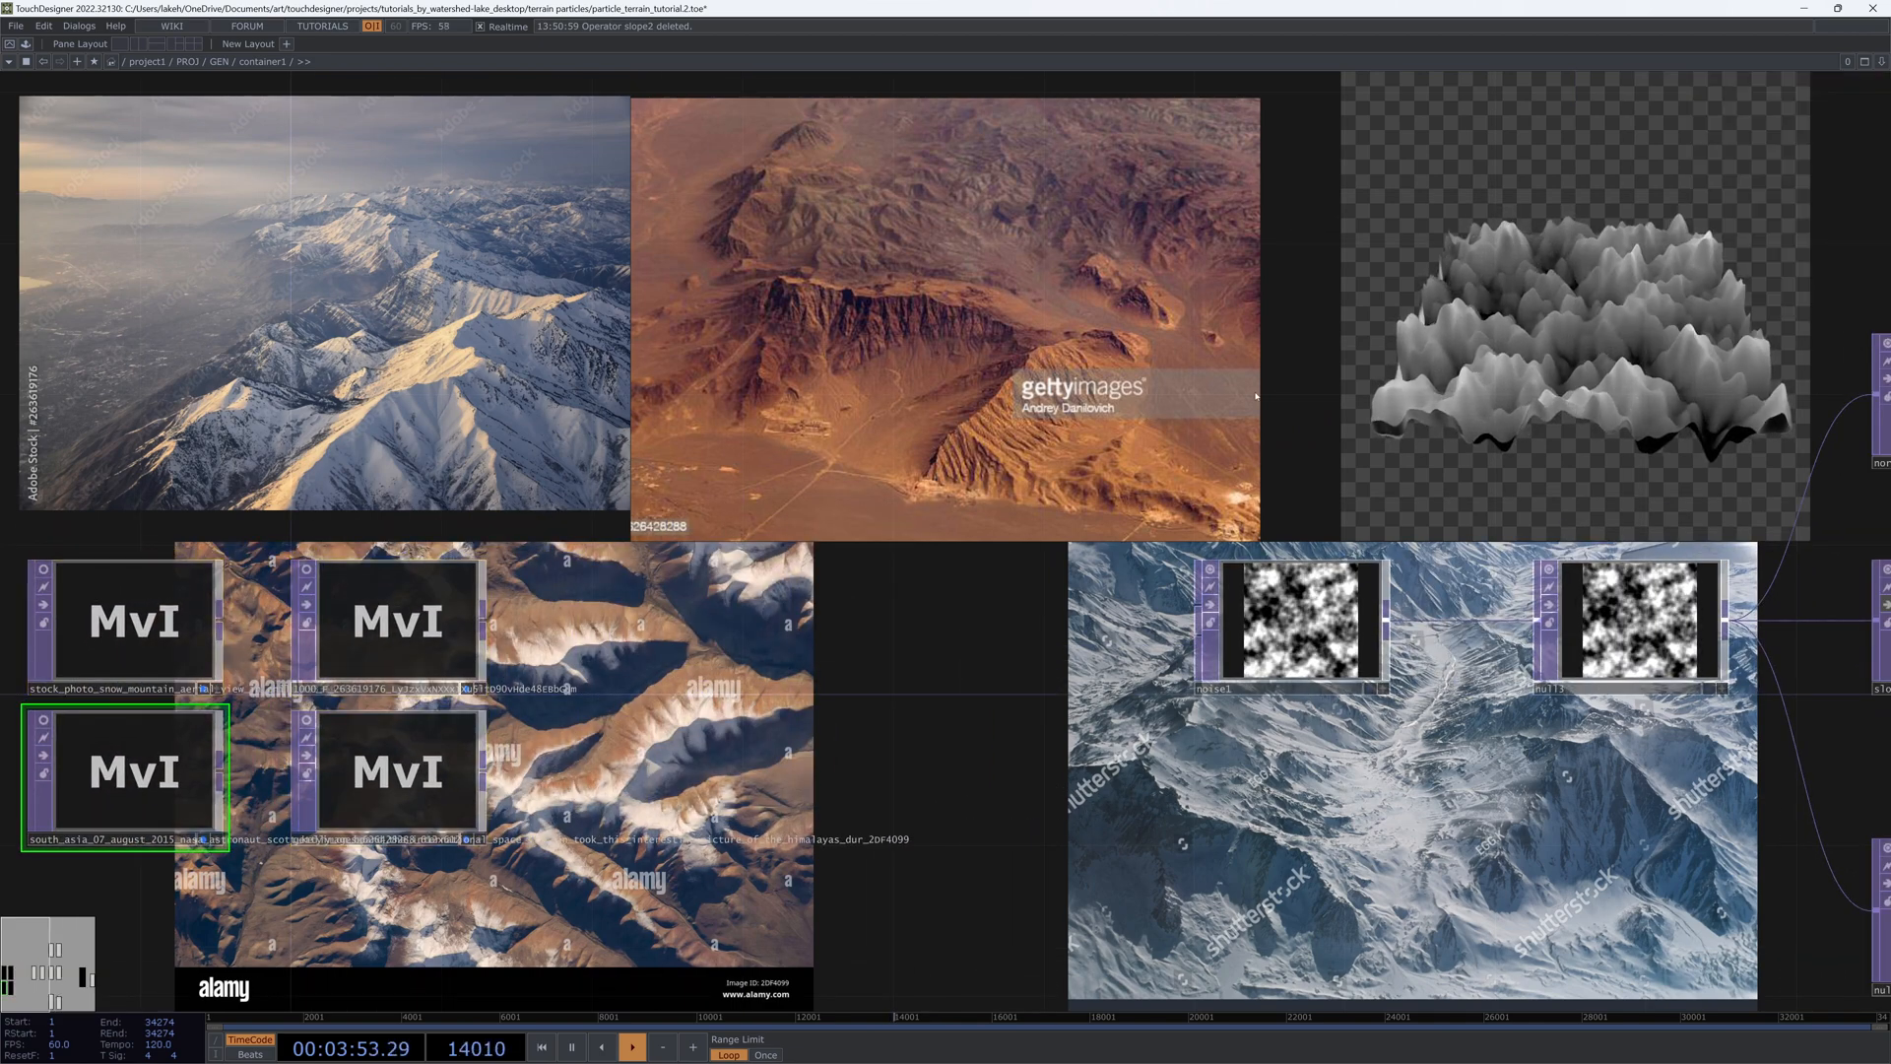
pyautogui.press('`')
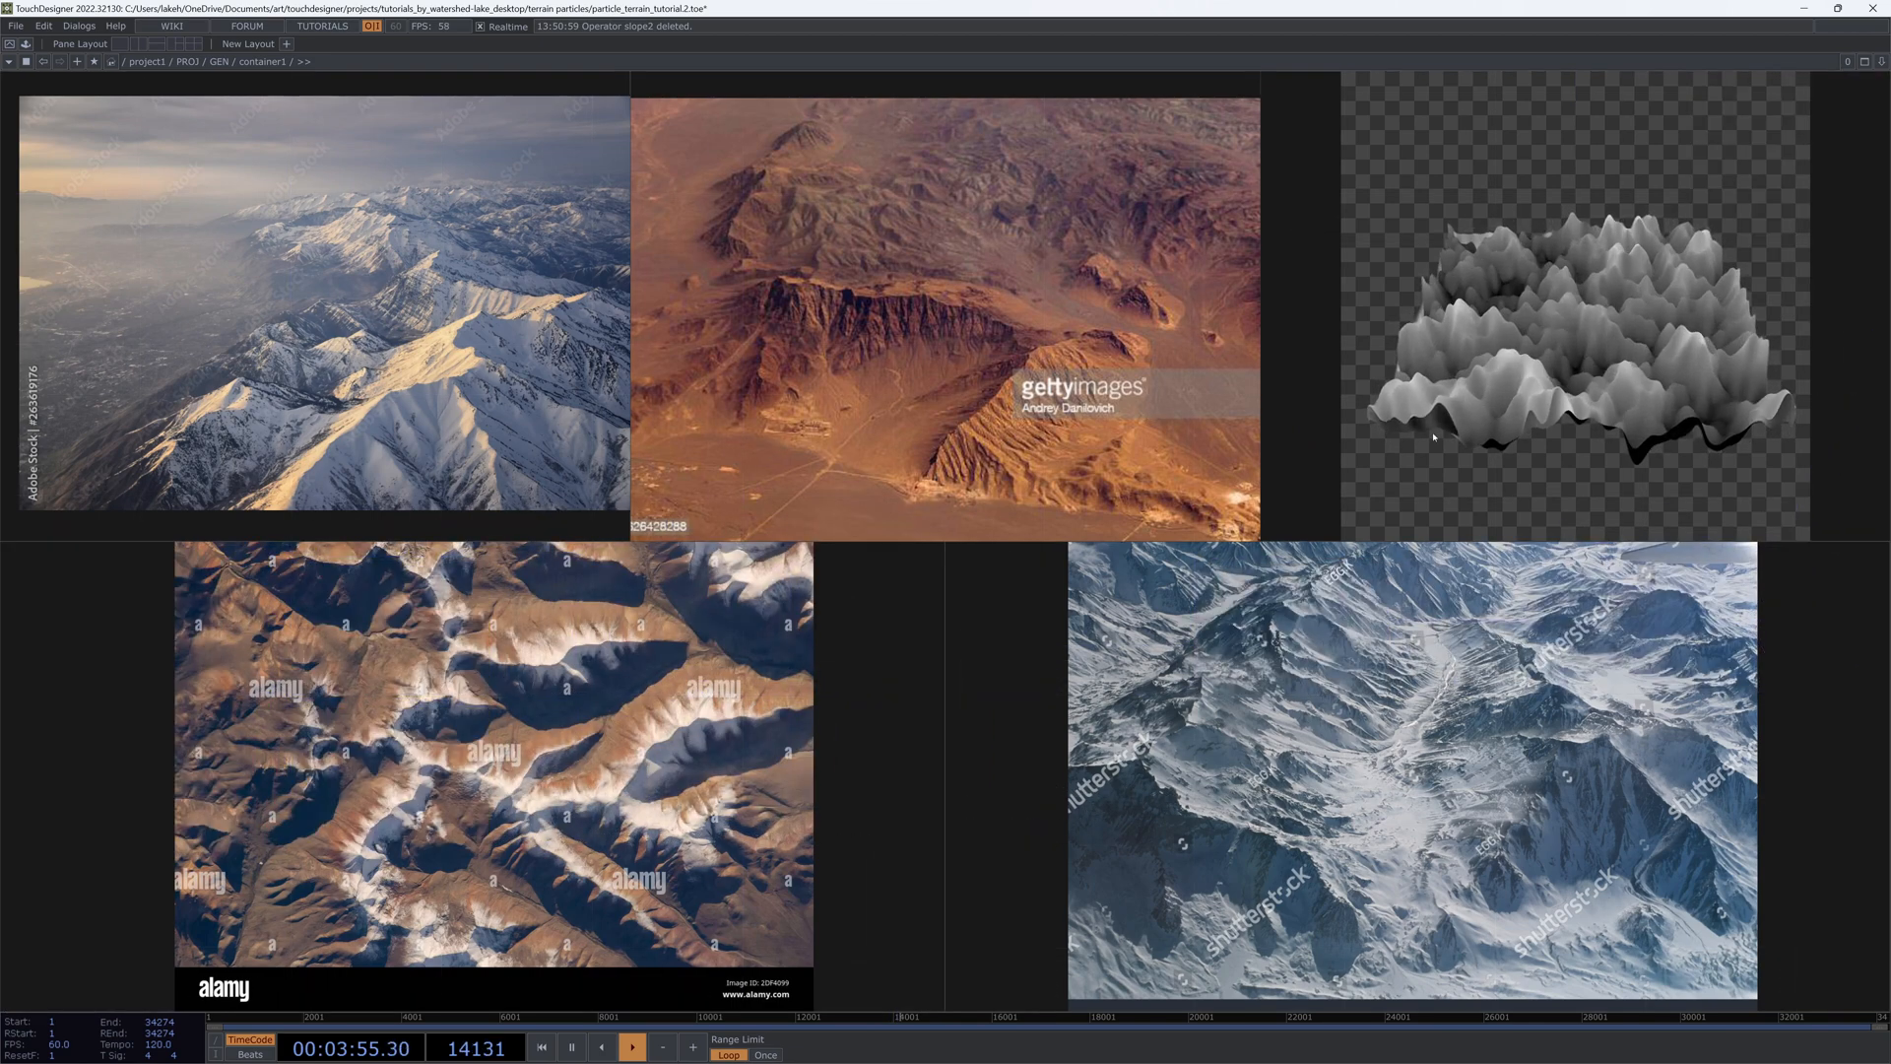
pyautogui.press('space')
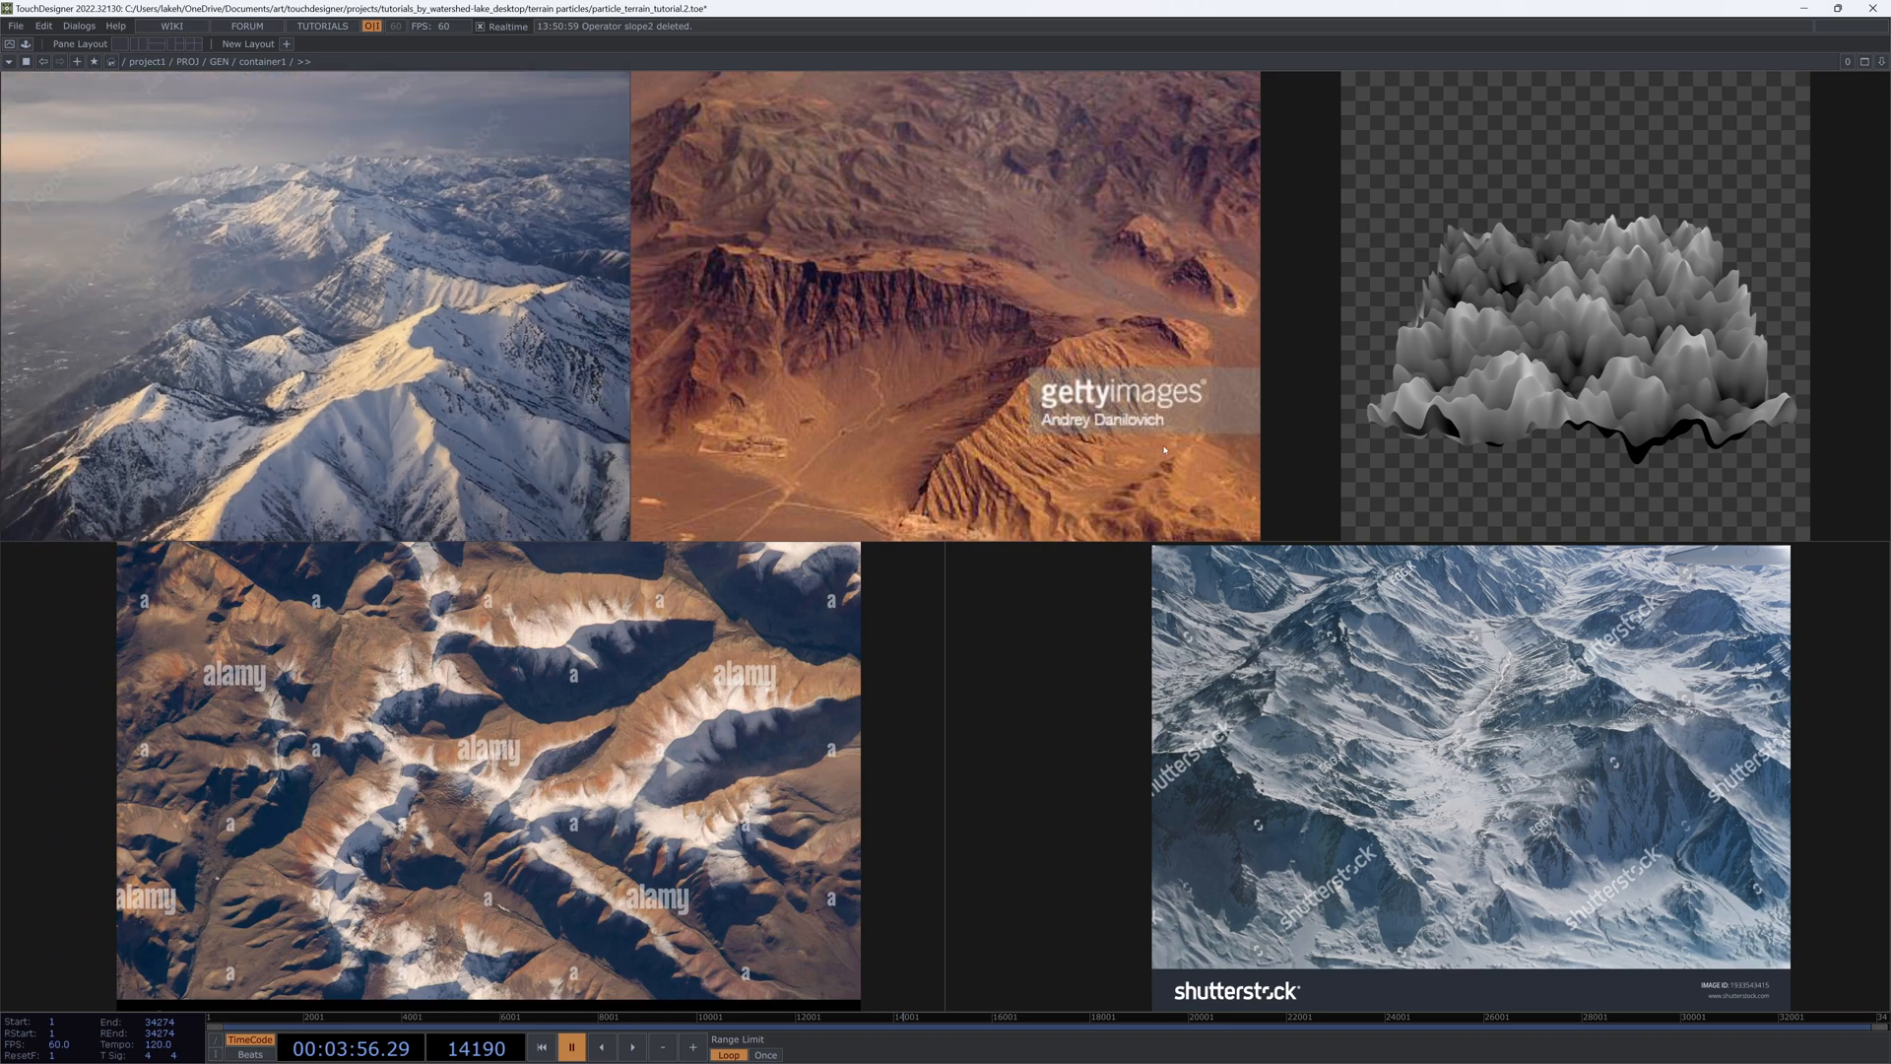
pyautogui.moveTo(1625, 338); pyautogui.dragTo(1603, 377)
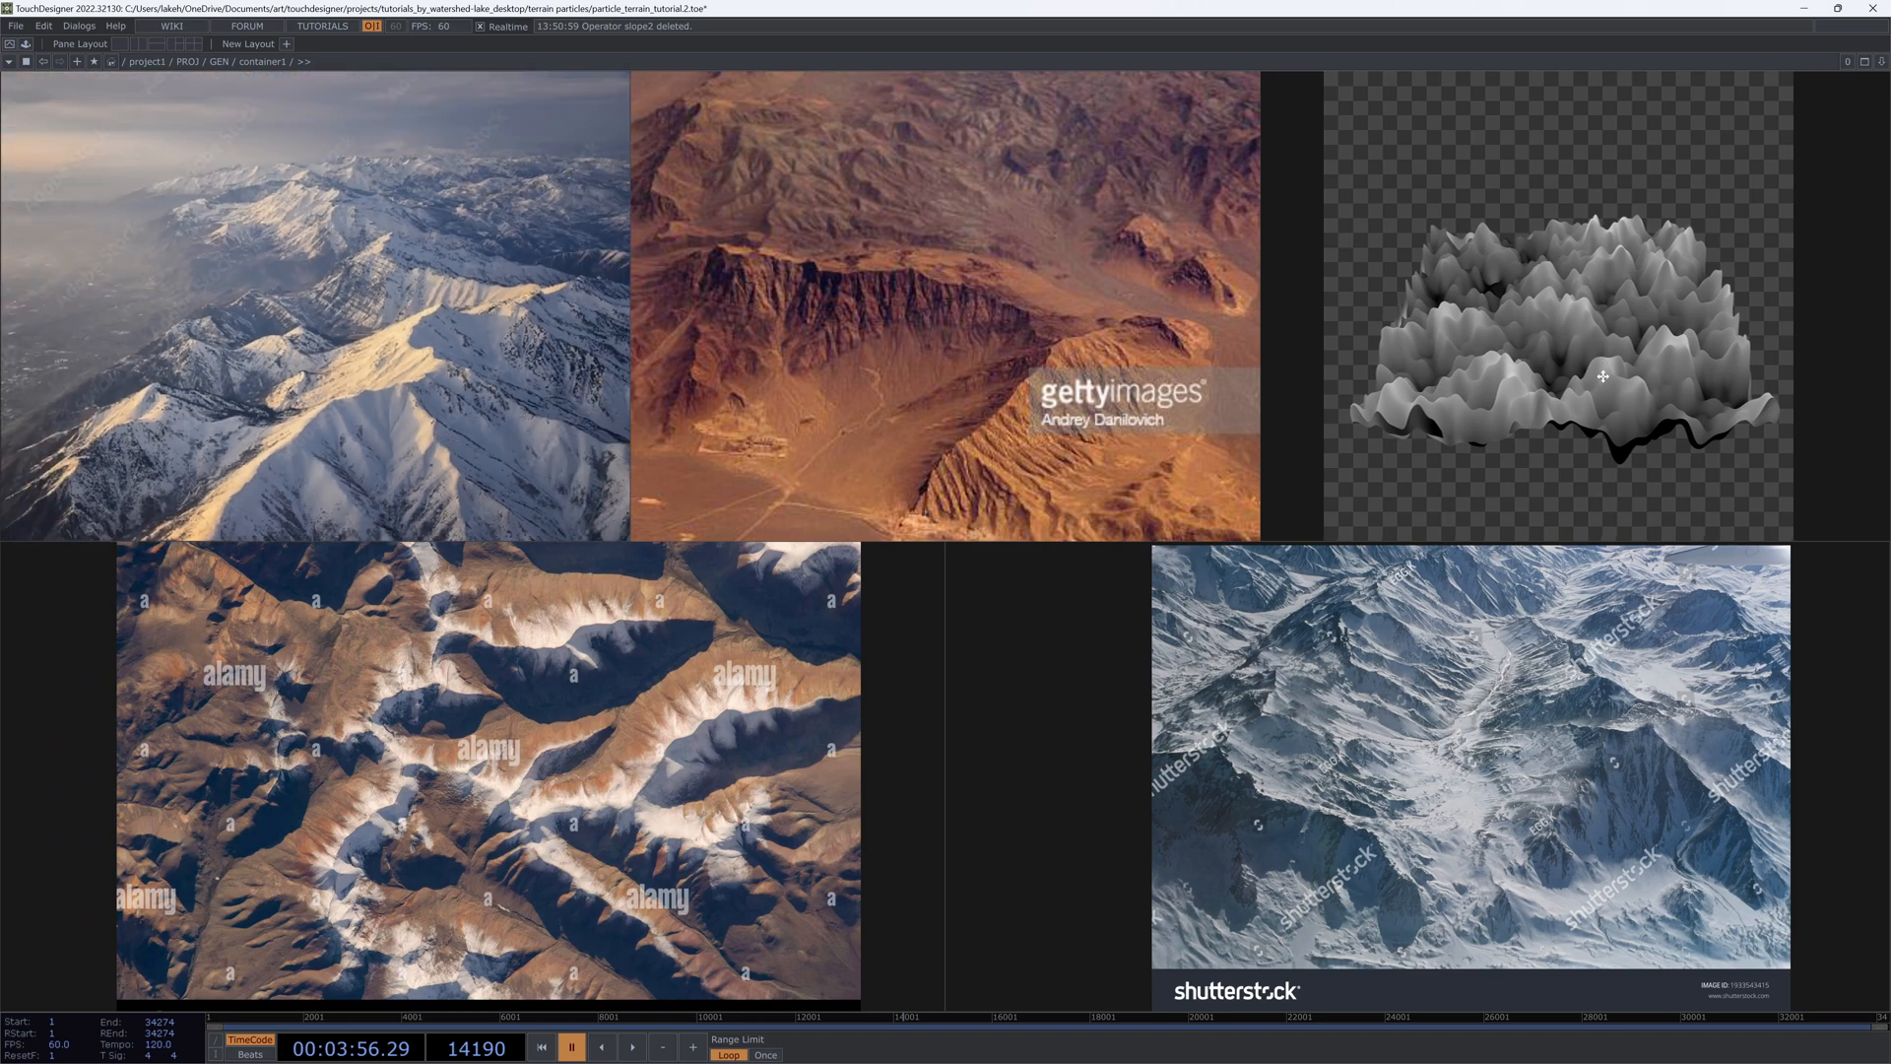
pyautogui.press('space')
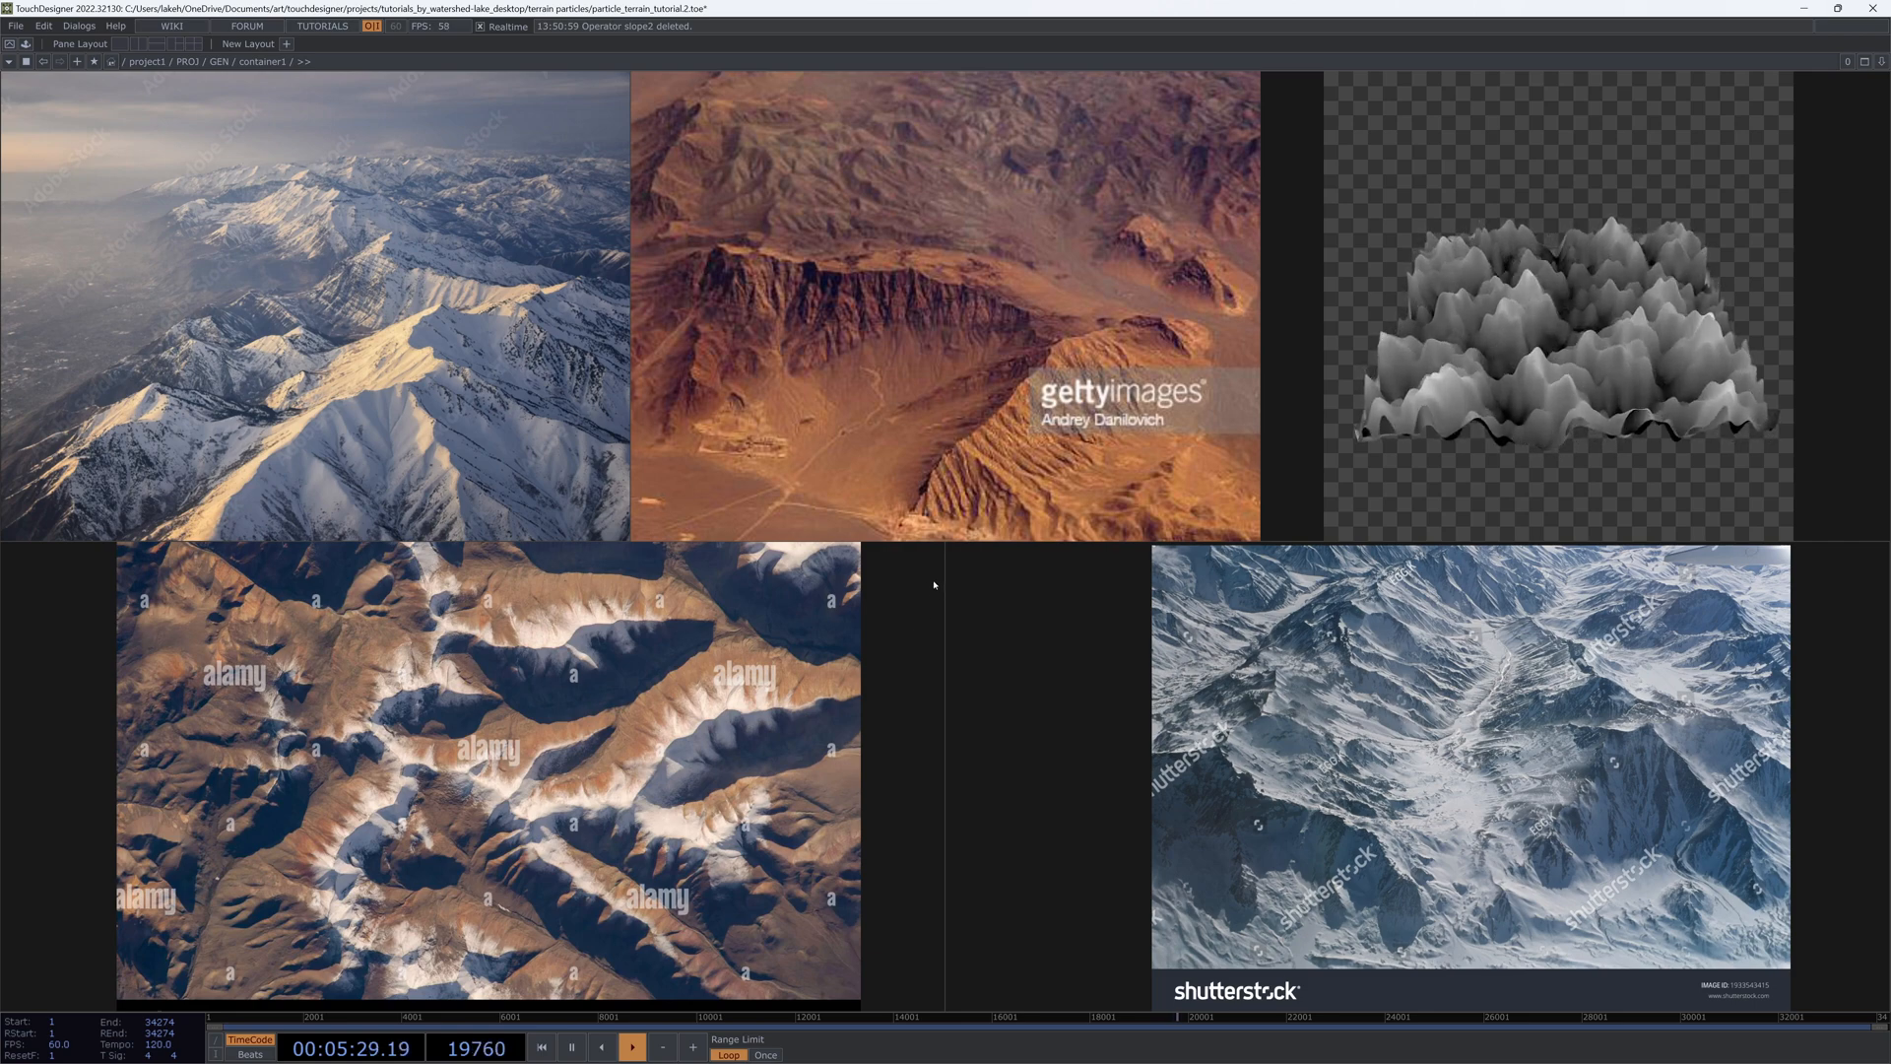
# Step: Show the network nodes and parameters again and turn off the display of the four mountain reference images
pyautogui.press('x')
pyautogui.scroll(-3, 934, 580)
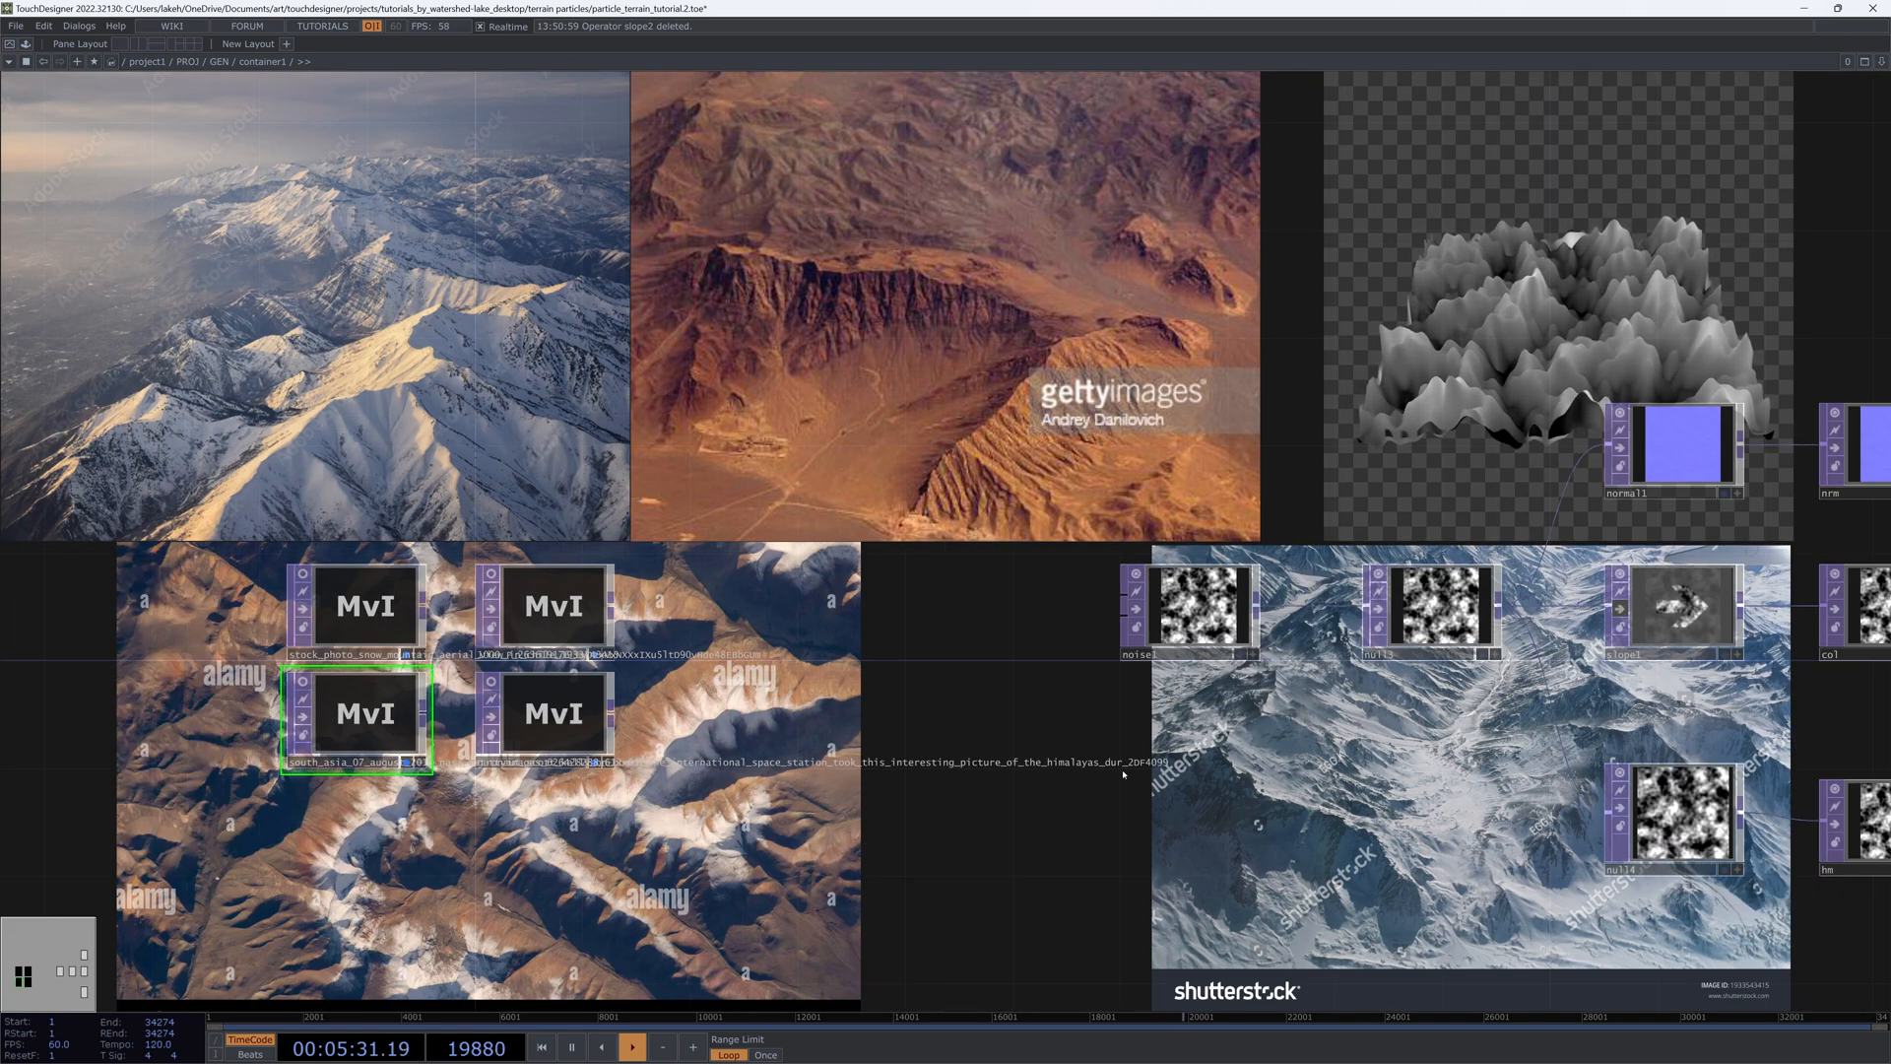
pyautogui.moveTo(1303, 833); pyautogui.dragTo(958, 802)
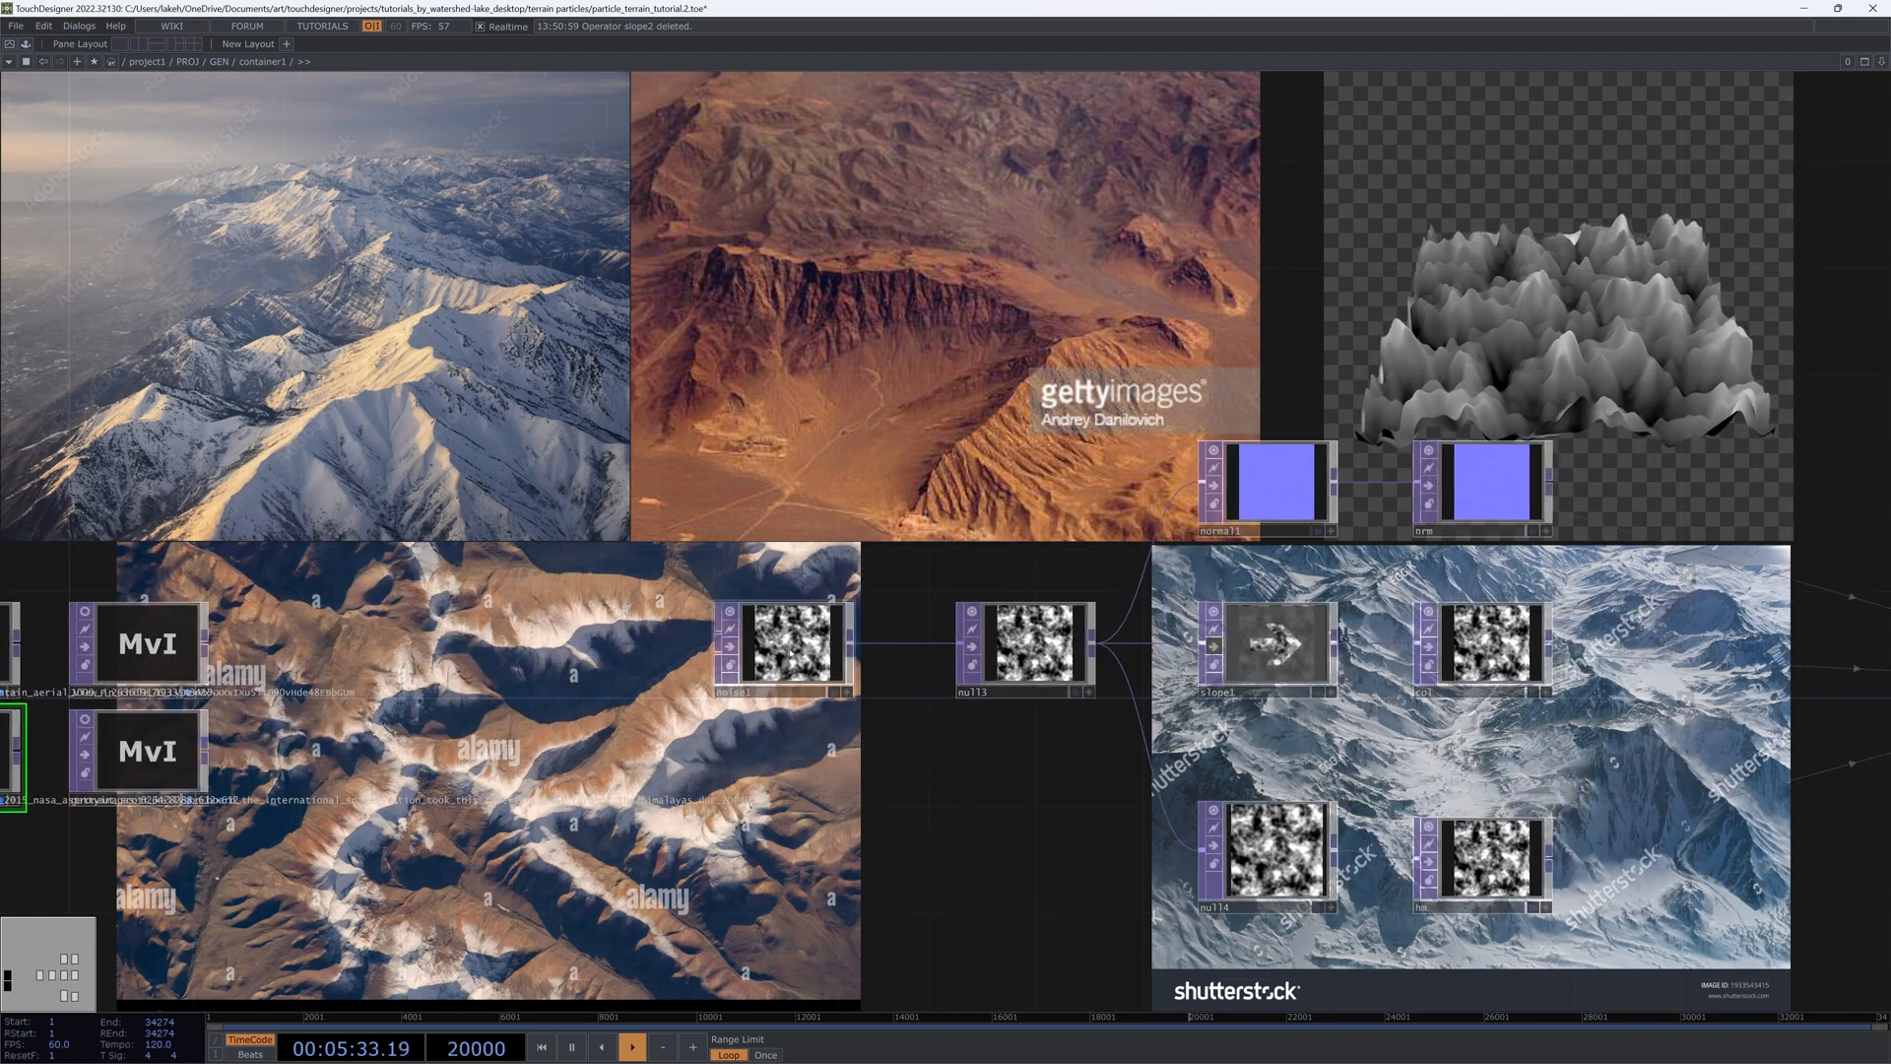
pyautogui.click(791, 652)
pyautogui.press('p')
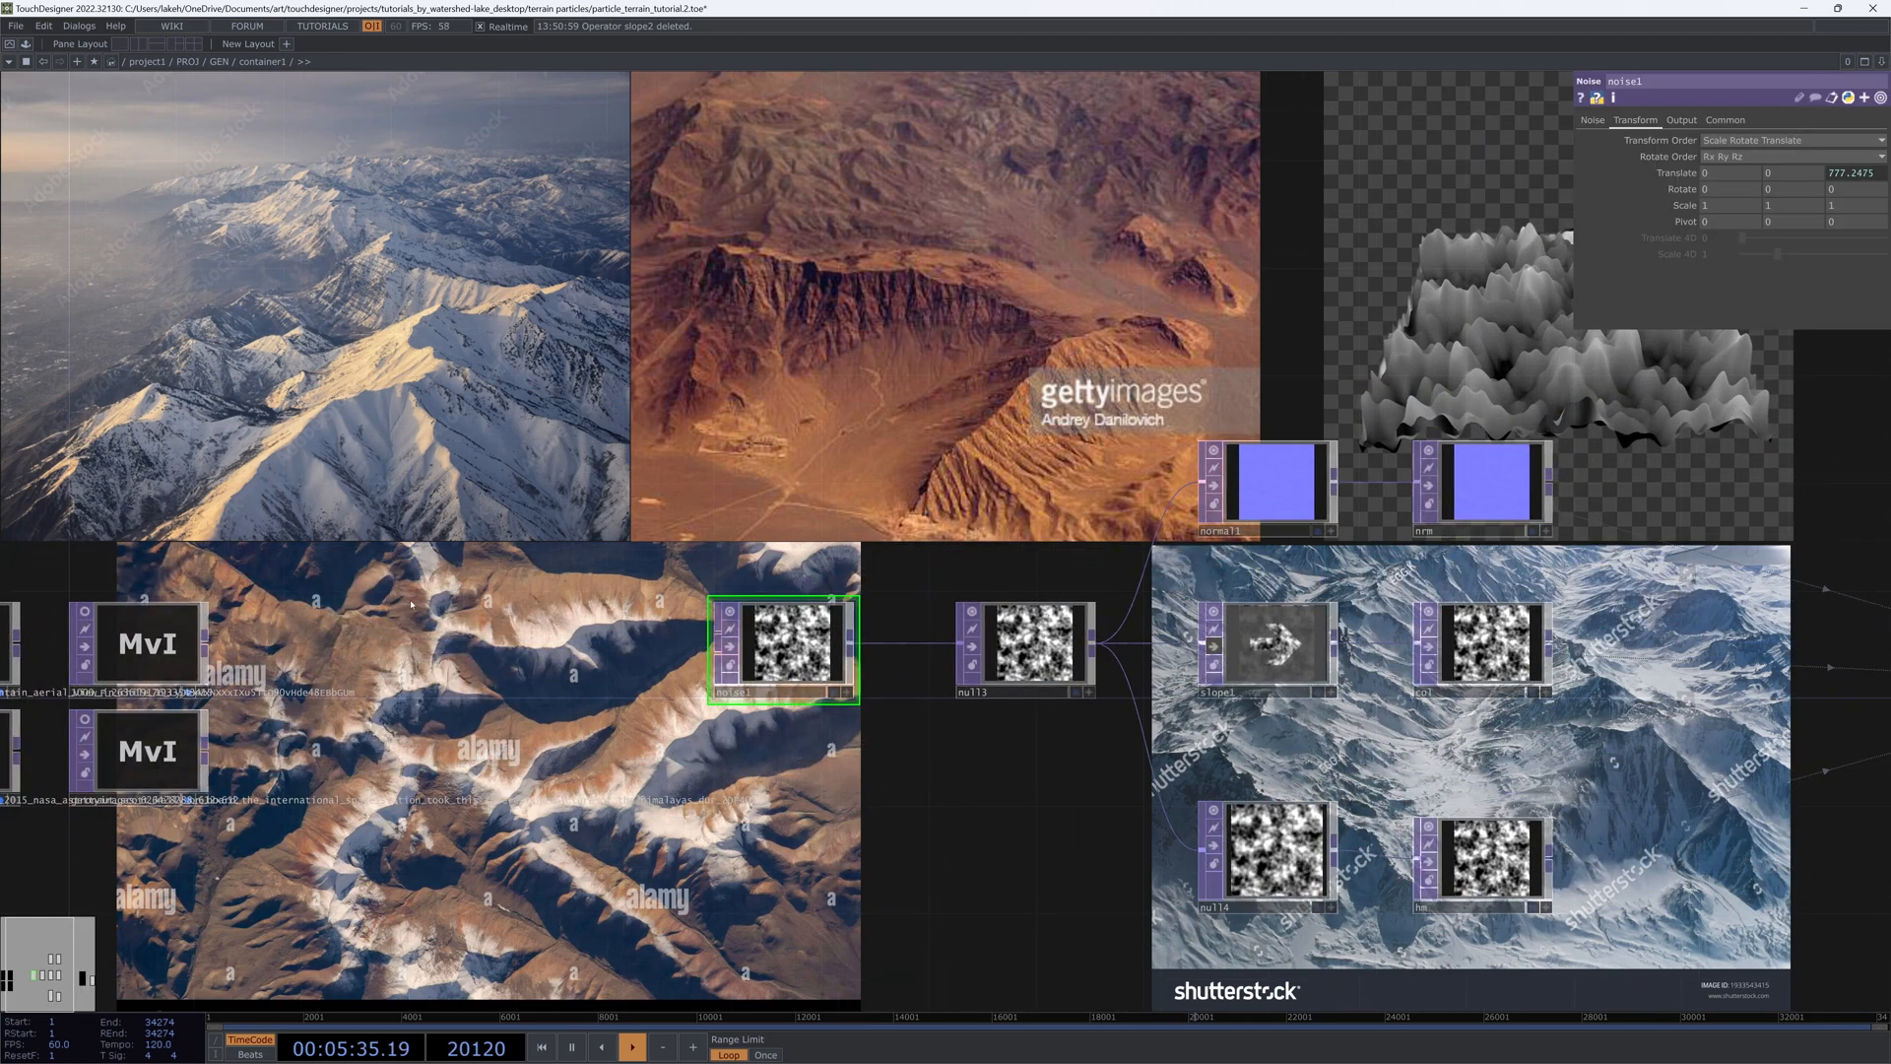
pyautogui.moveTo(411, 604); pyautogui.dragTo(777, 580)
pyautogui.moveTo(645, 820); pyautogui.dragTo(335, 558, button='right')
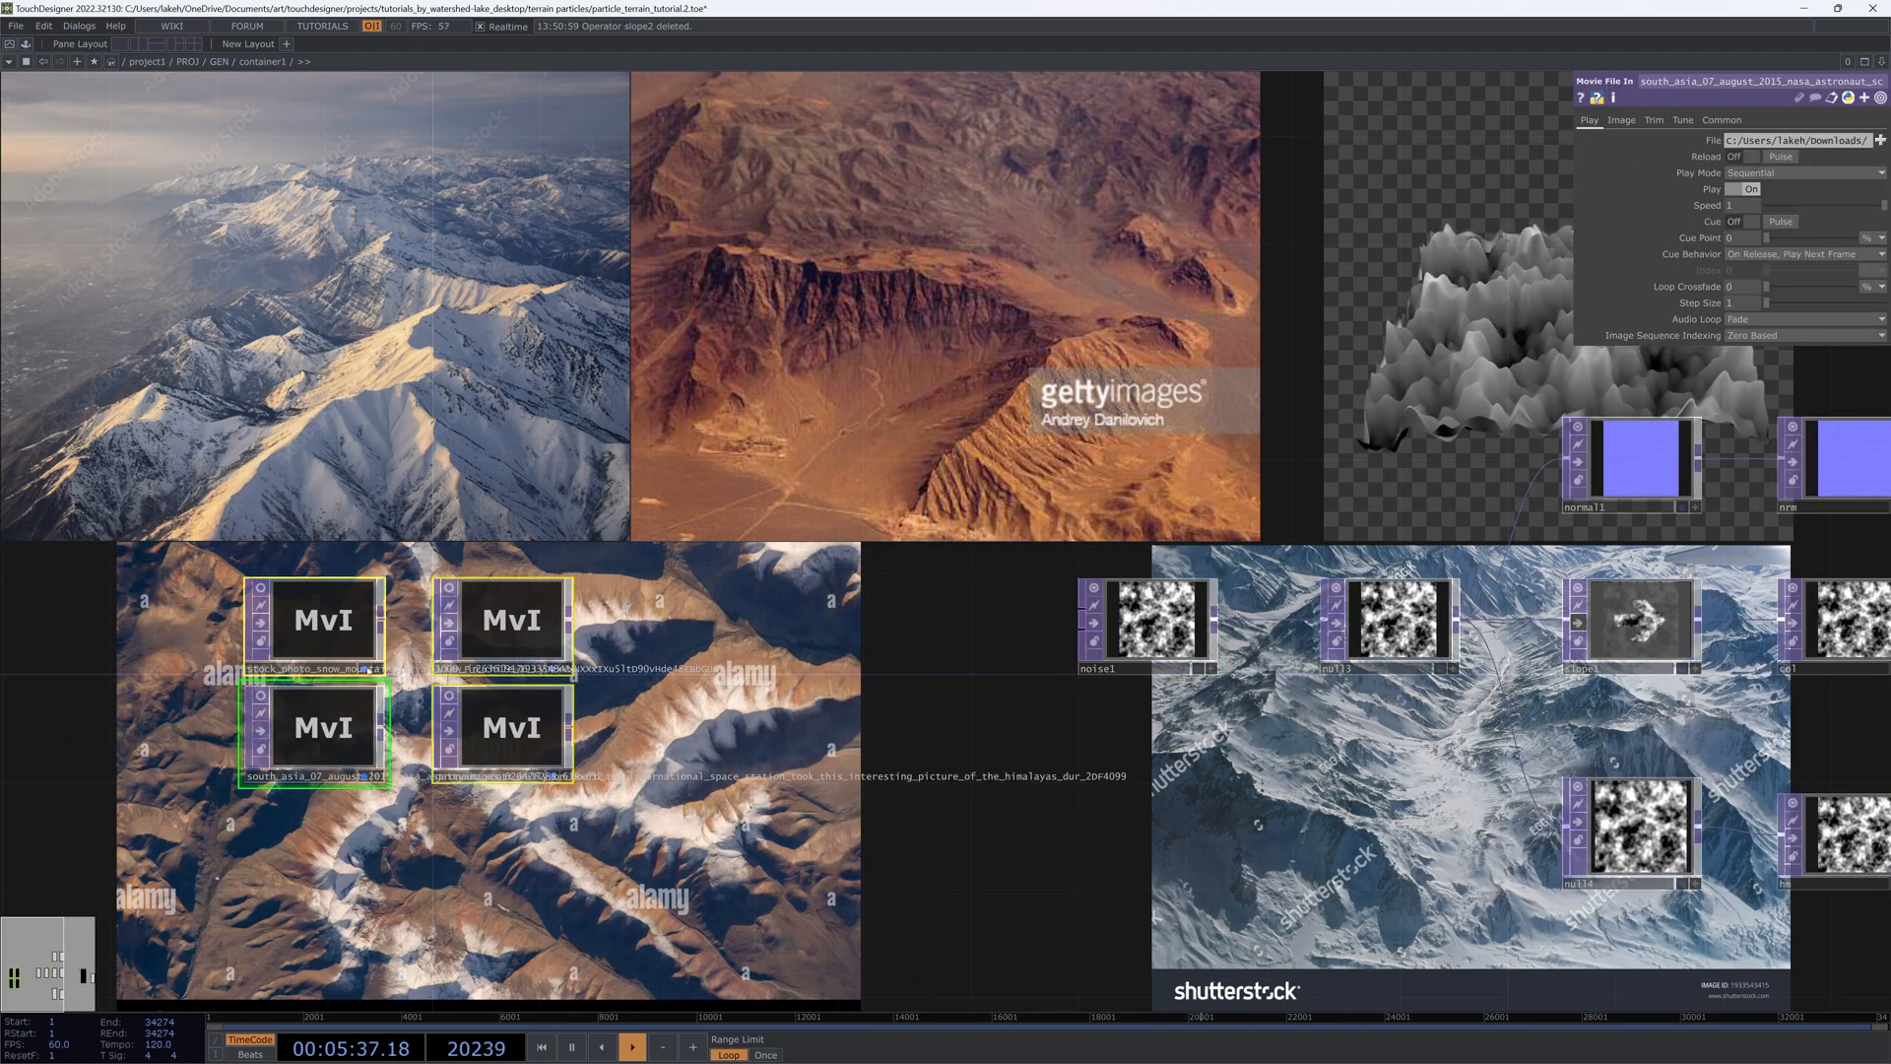
pyautogui.click(367, 670)
# Step: Set the noise1 TOP's Period to 2 and Harmonics to 7
pyautogui.moveTo(946, 705); pyautogui.dragTo(750, 713)
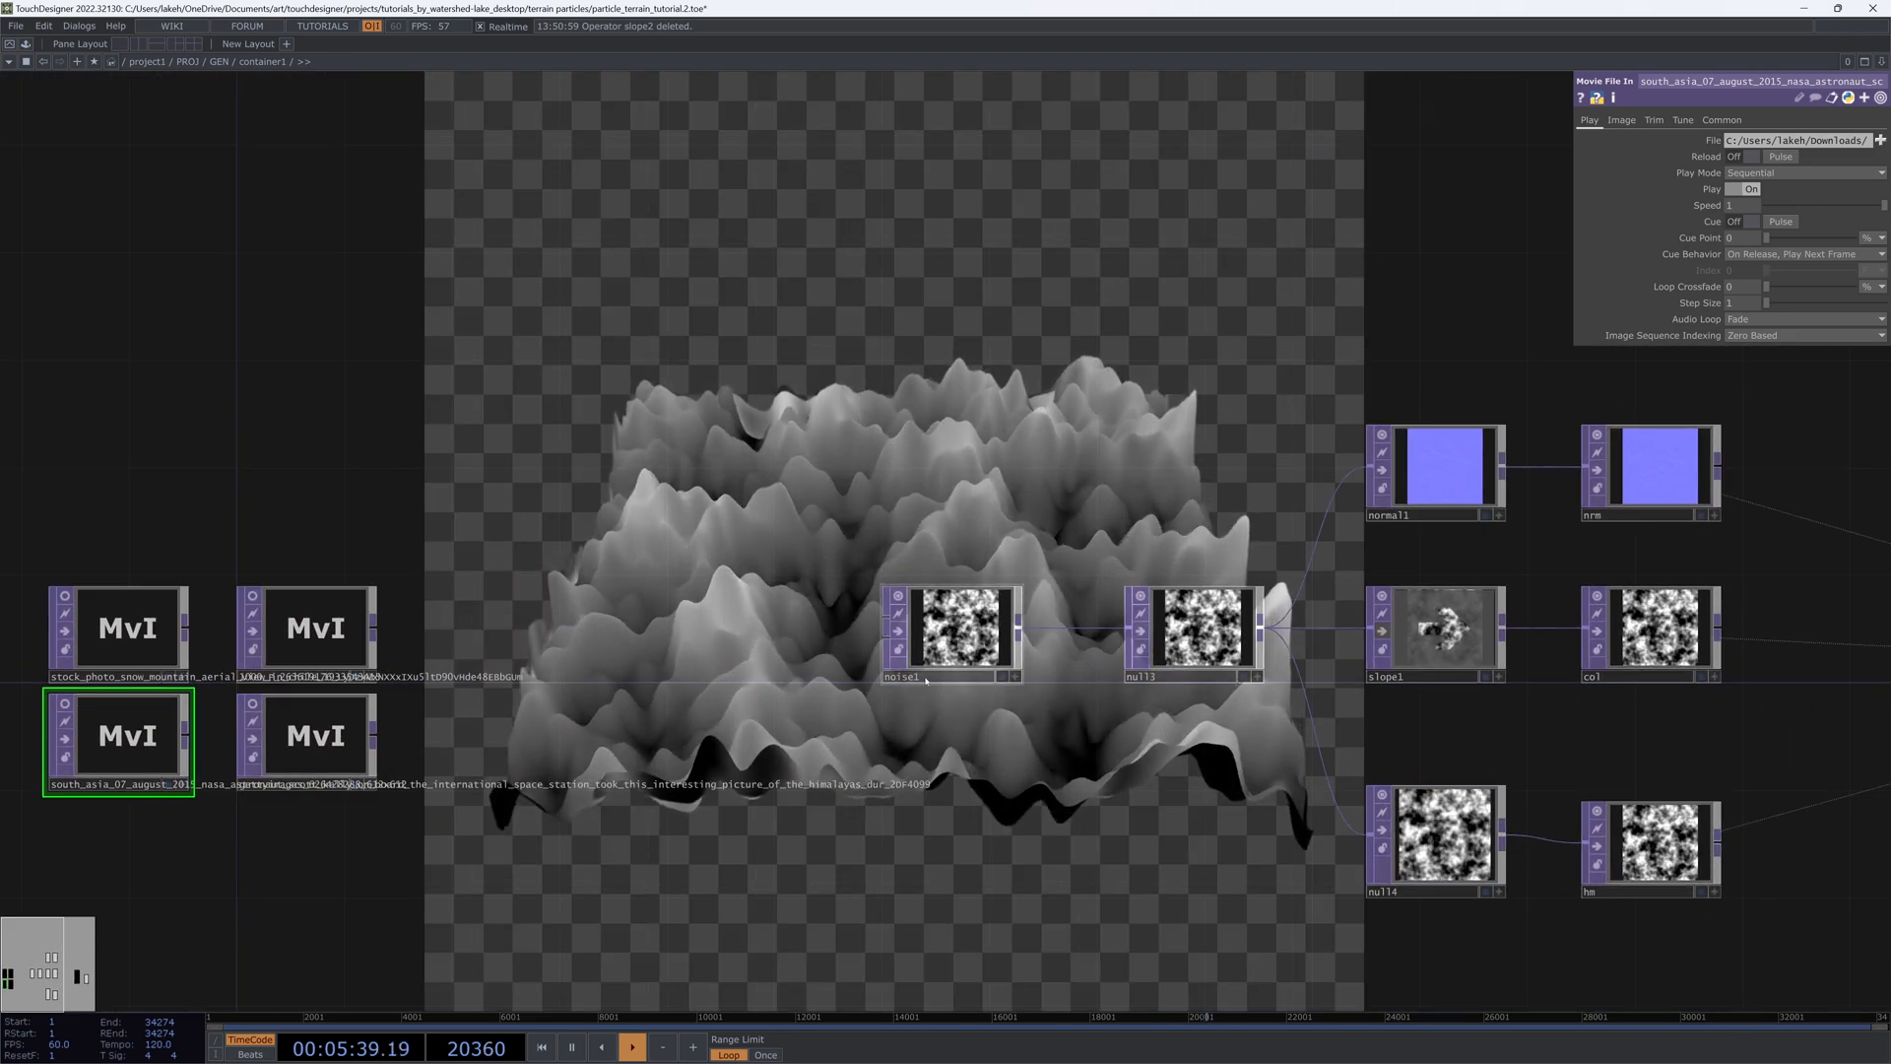
pyautogui.scroll(5, 969, 660)
pyautogui.scroll(-3, 1040, 766)
pyautogui.moveTo(1004, 857); pyautogui.dragTo(839, 923)
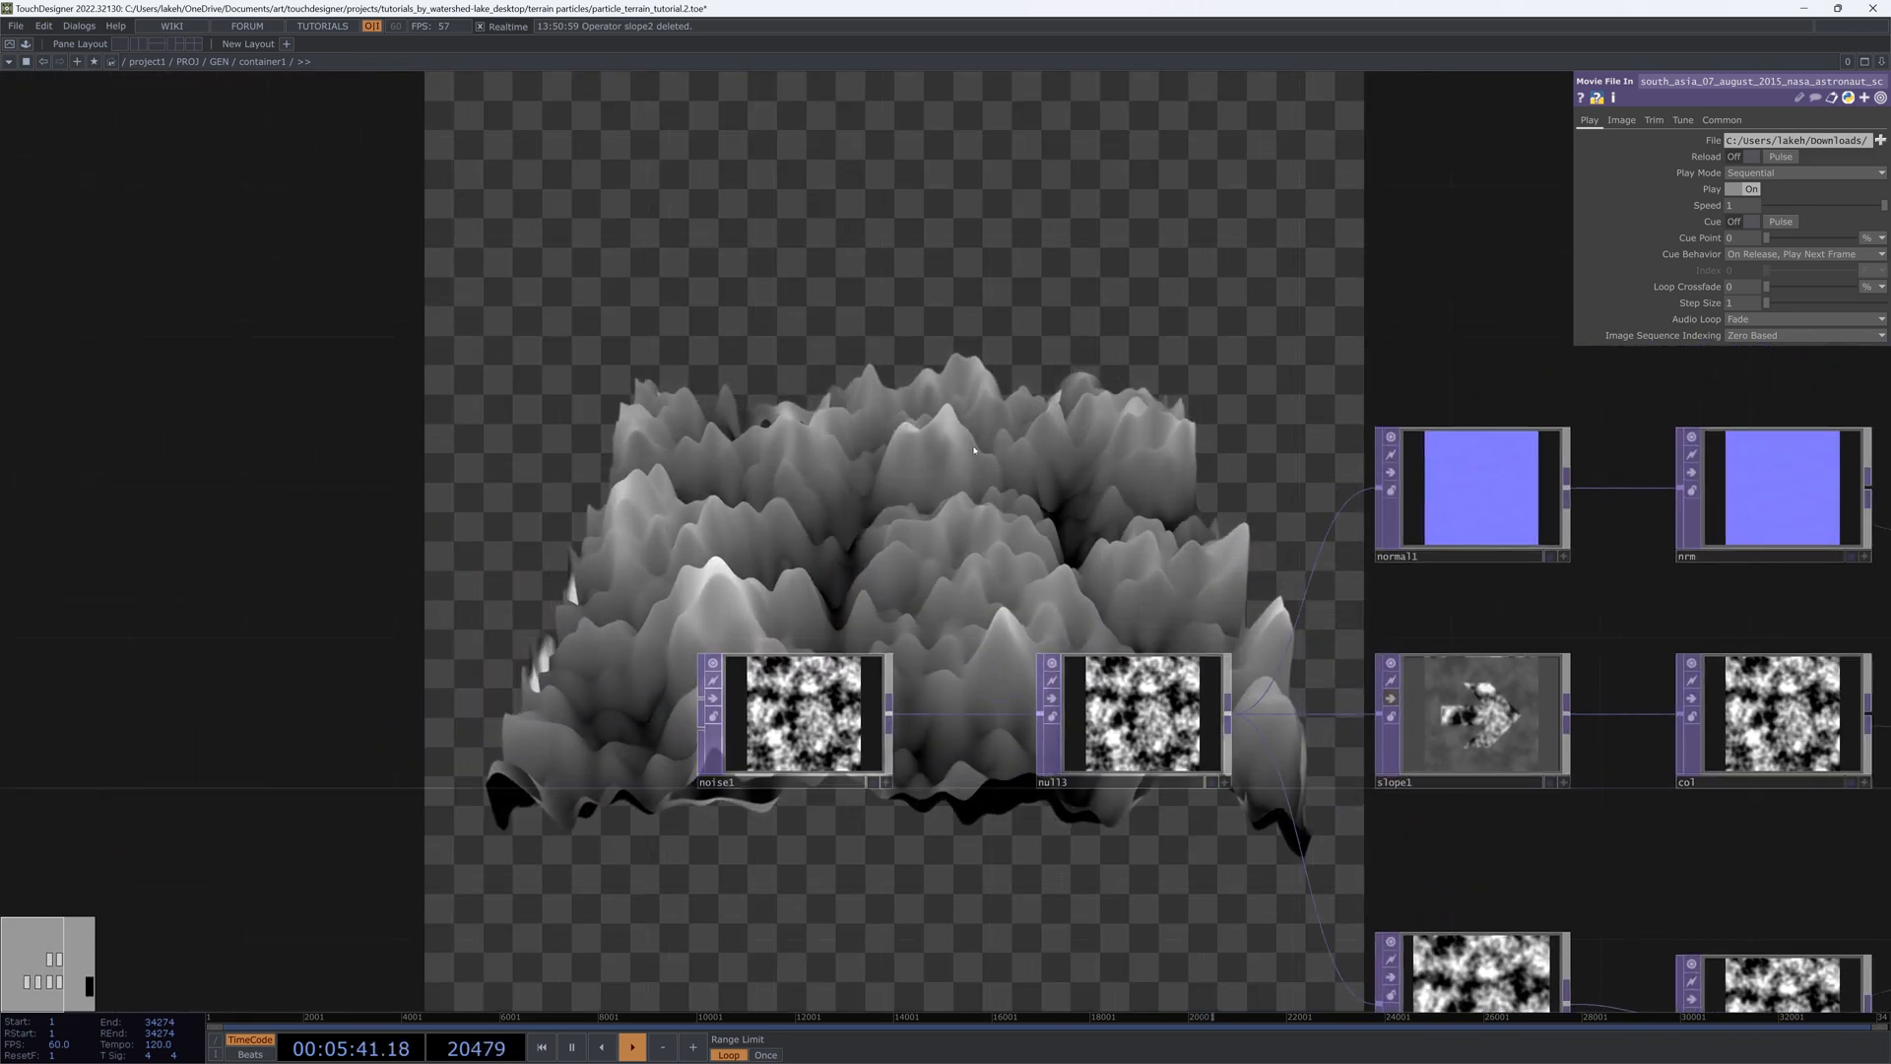
pyautogui.click(845, 716)
pyautogui.click(1587, 123)
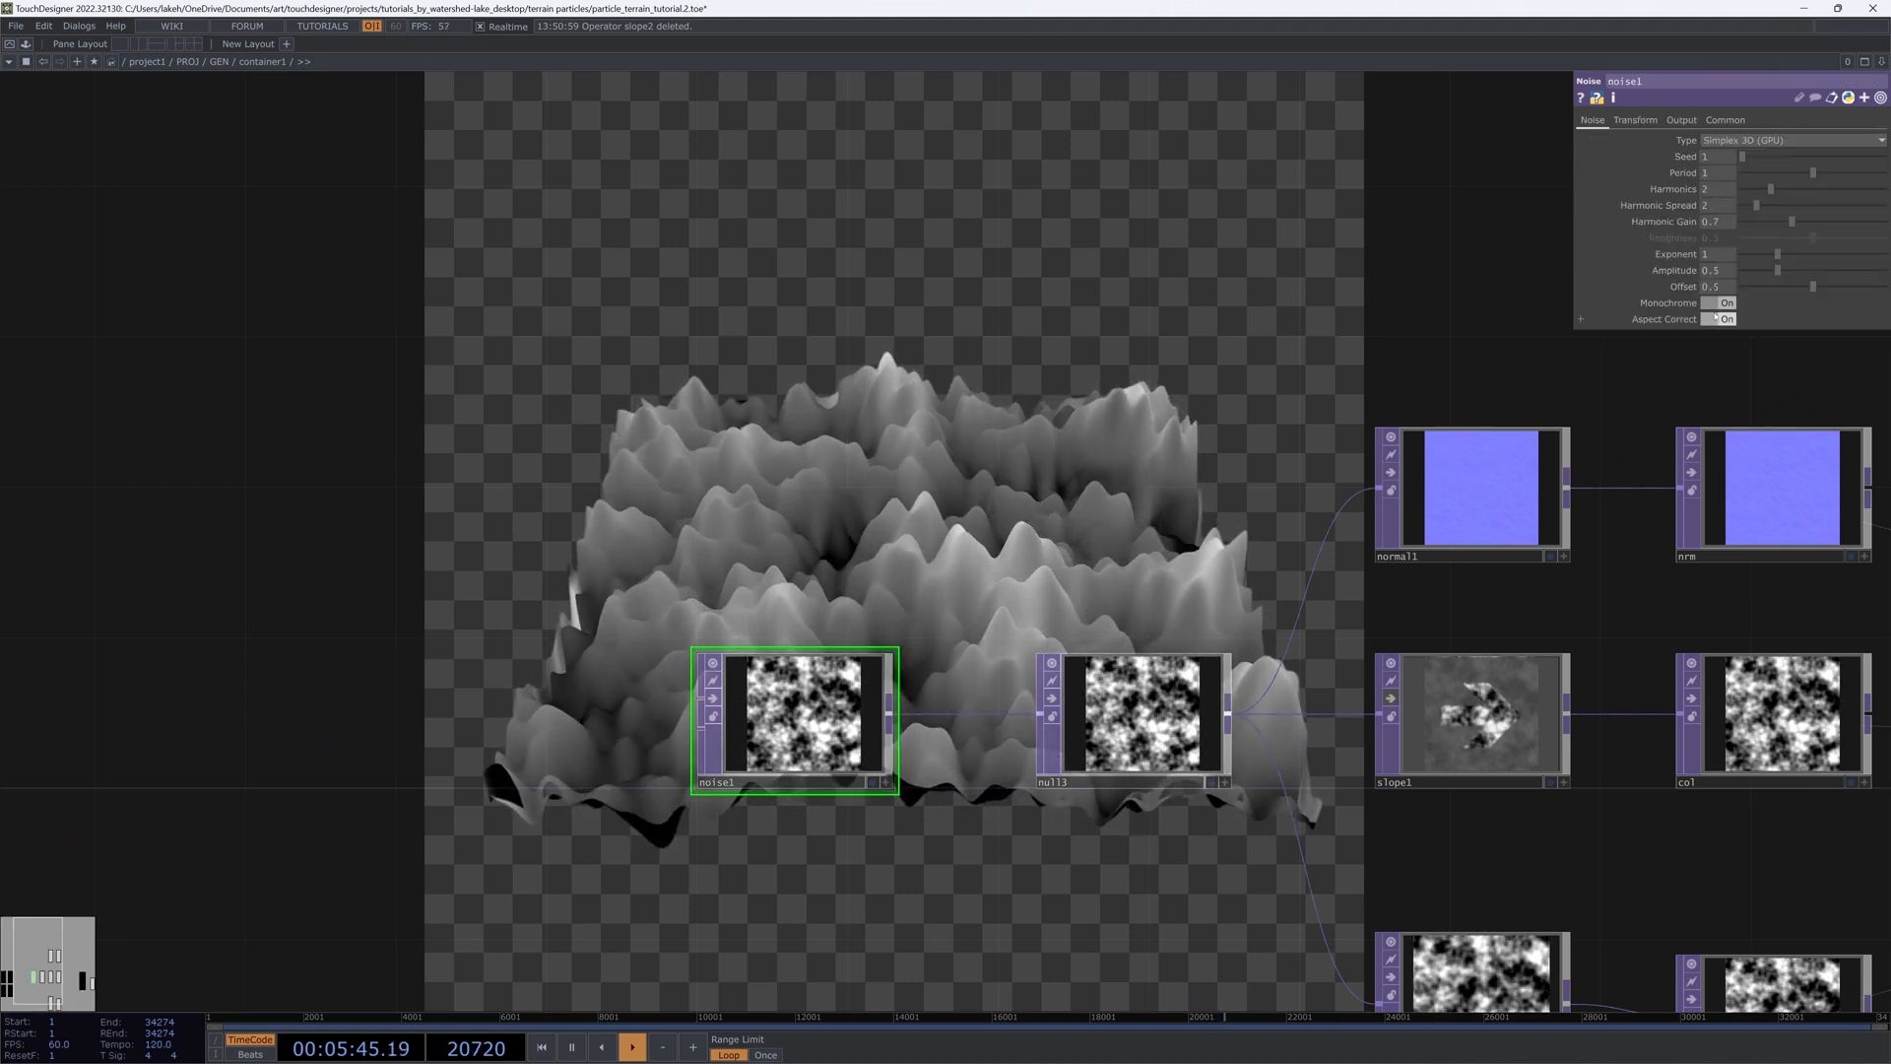
pyautogui.moveTo(979, 876); pyautogui.dragTo(960, 865)
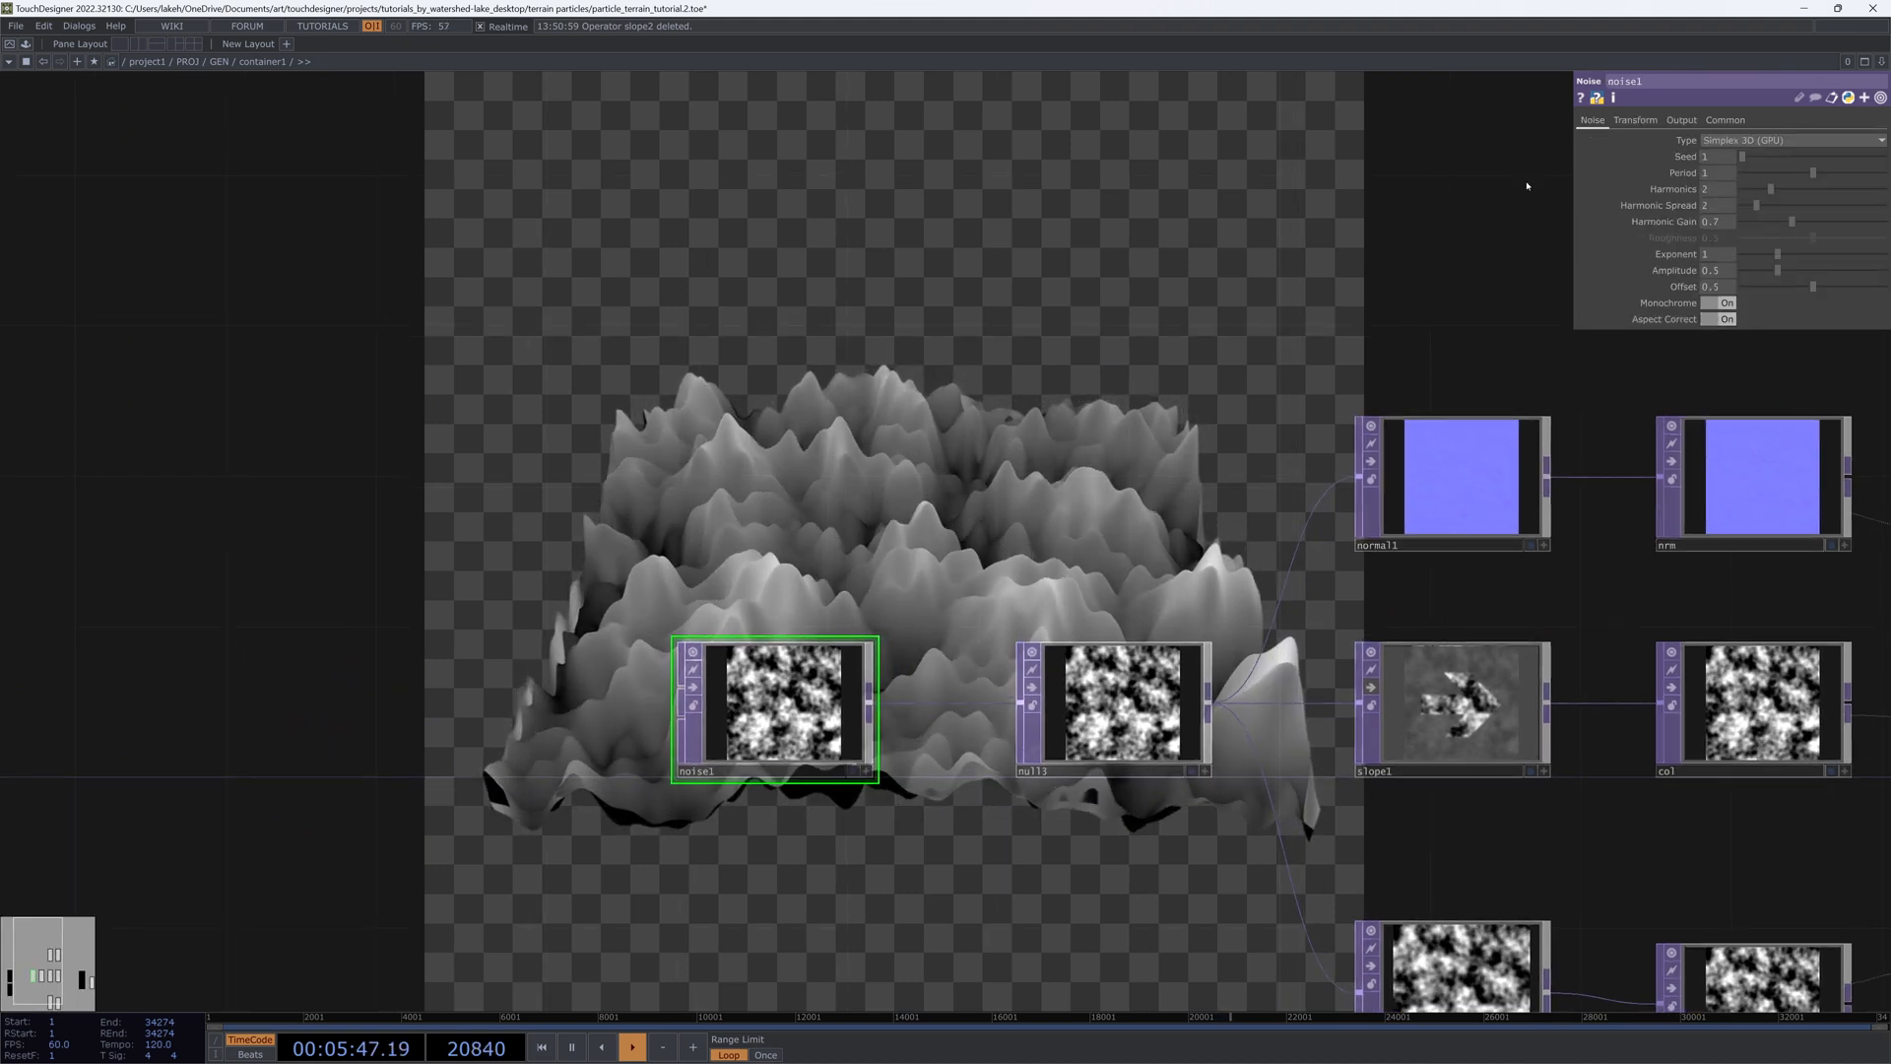
pyautogui.moveTo(1813, 172); pyautogui.dragTo(1885, 173)
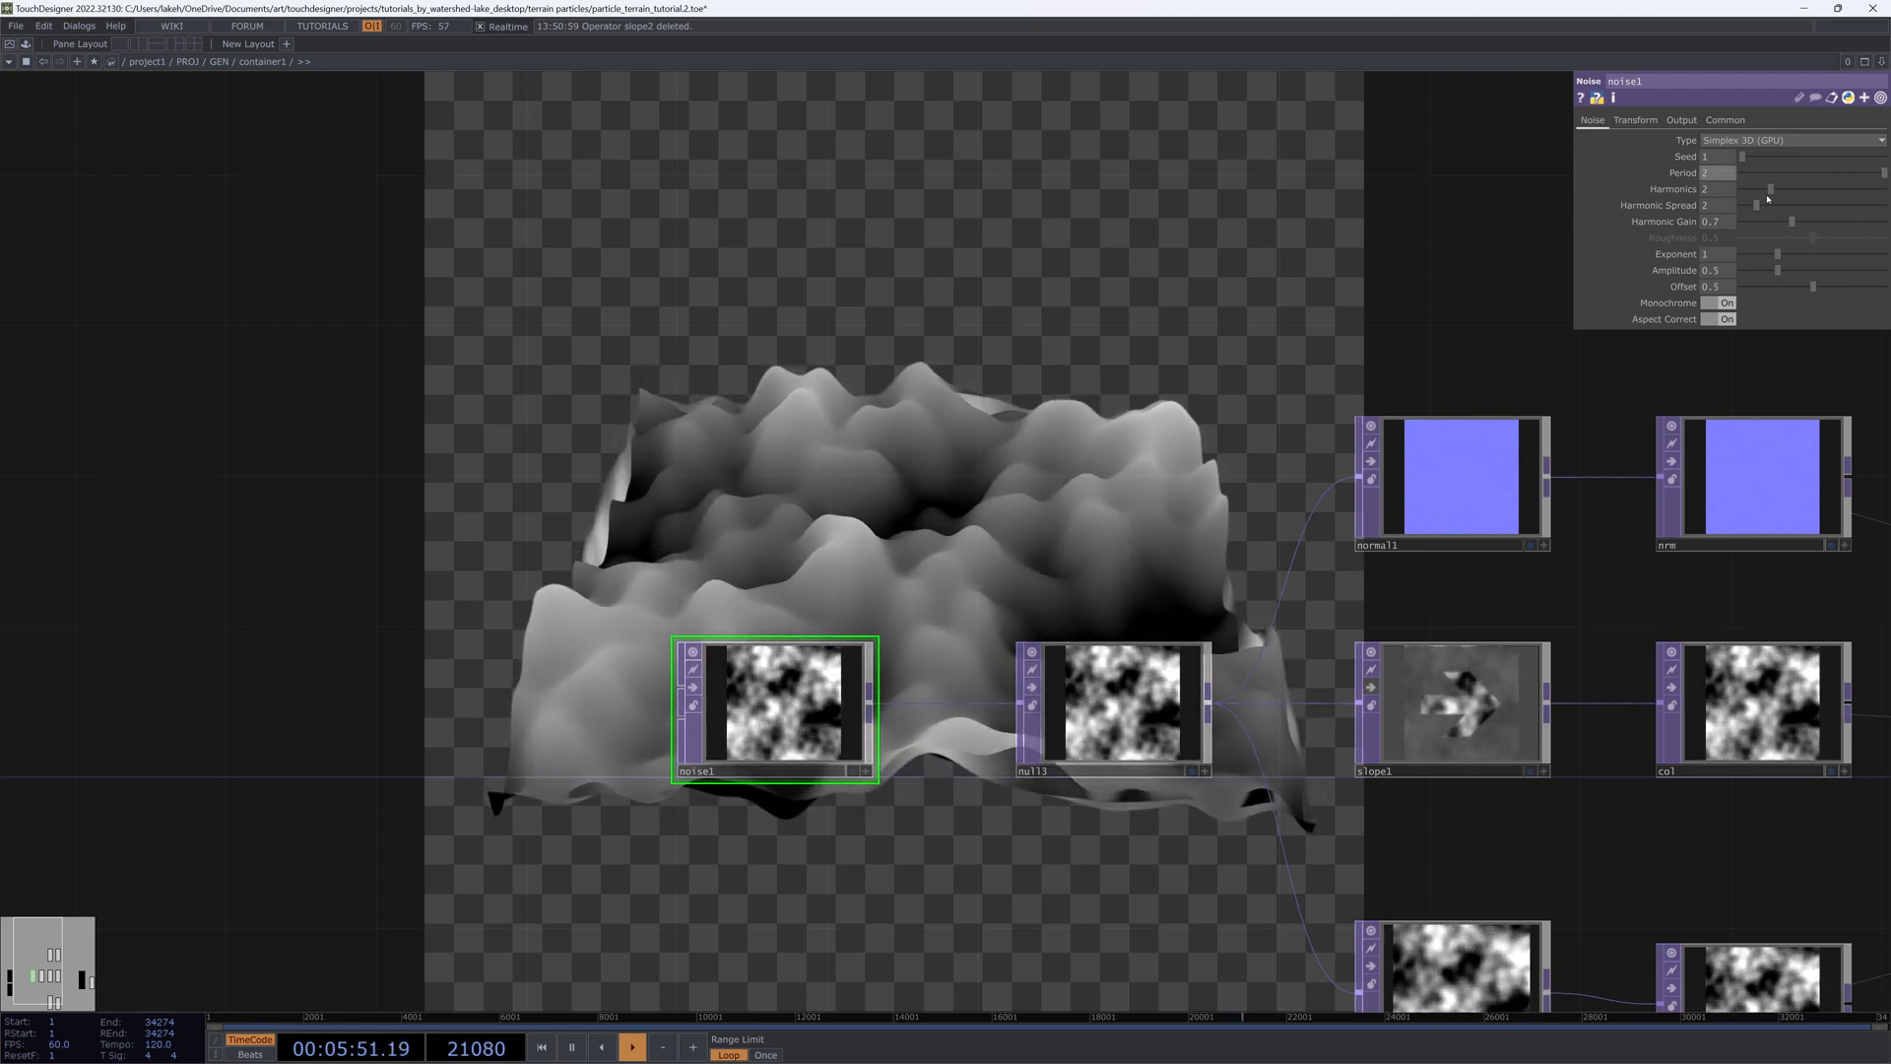
pyautogui.moveTo(1772, 190); pyautogui.dragTo(1842, 191)
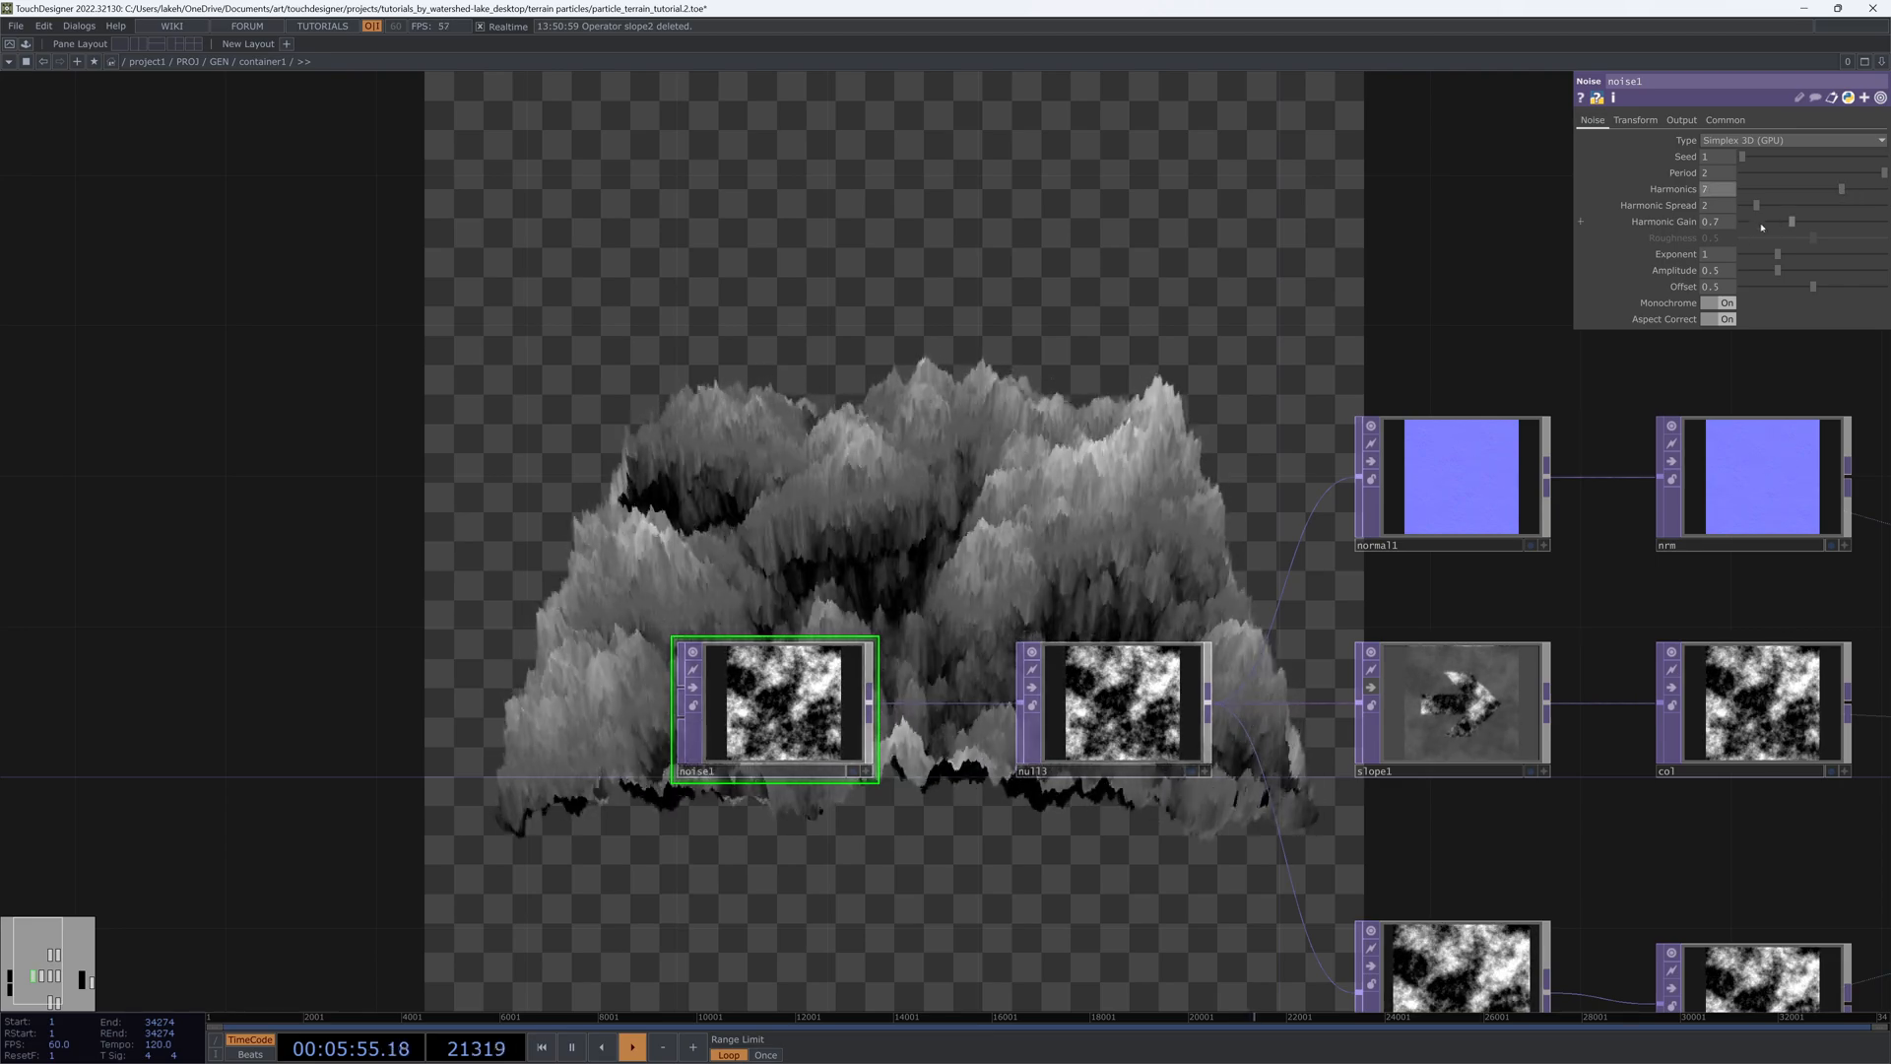
# Step: Set noise1's Exponent to 1.97, Amplitude to 0.84, Offset to 0.518, Harmonic Spread to 1.6, Harmonic Gain to 0.65 and Harmonics to 10
pyautogui.moveTo(1784, 274)
pyautogui.mouseDown()
pyautogui.moveTo(1889, 293)
pyautogui.moveTo(1819, 289)
pyautogui.moveTo(1797, 274)
pyautogui.moveTo(1818, 262)
pyautogui.moveTo(1780, 262)
pyautogui.moveTo(1815, 267)
pyautogui.mouseUp()
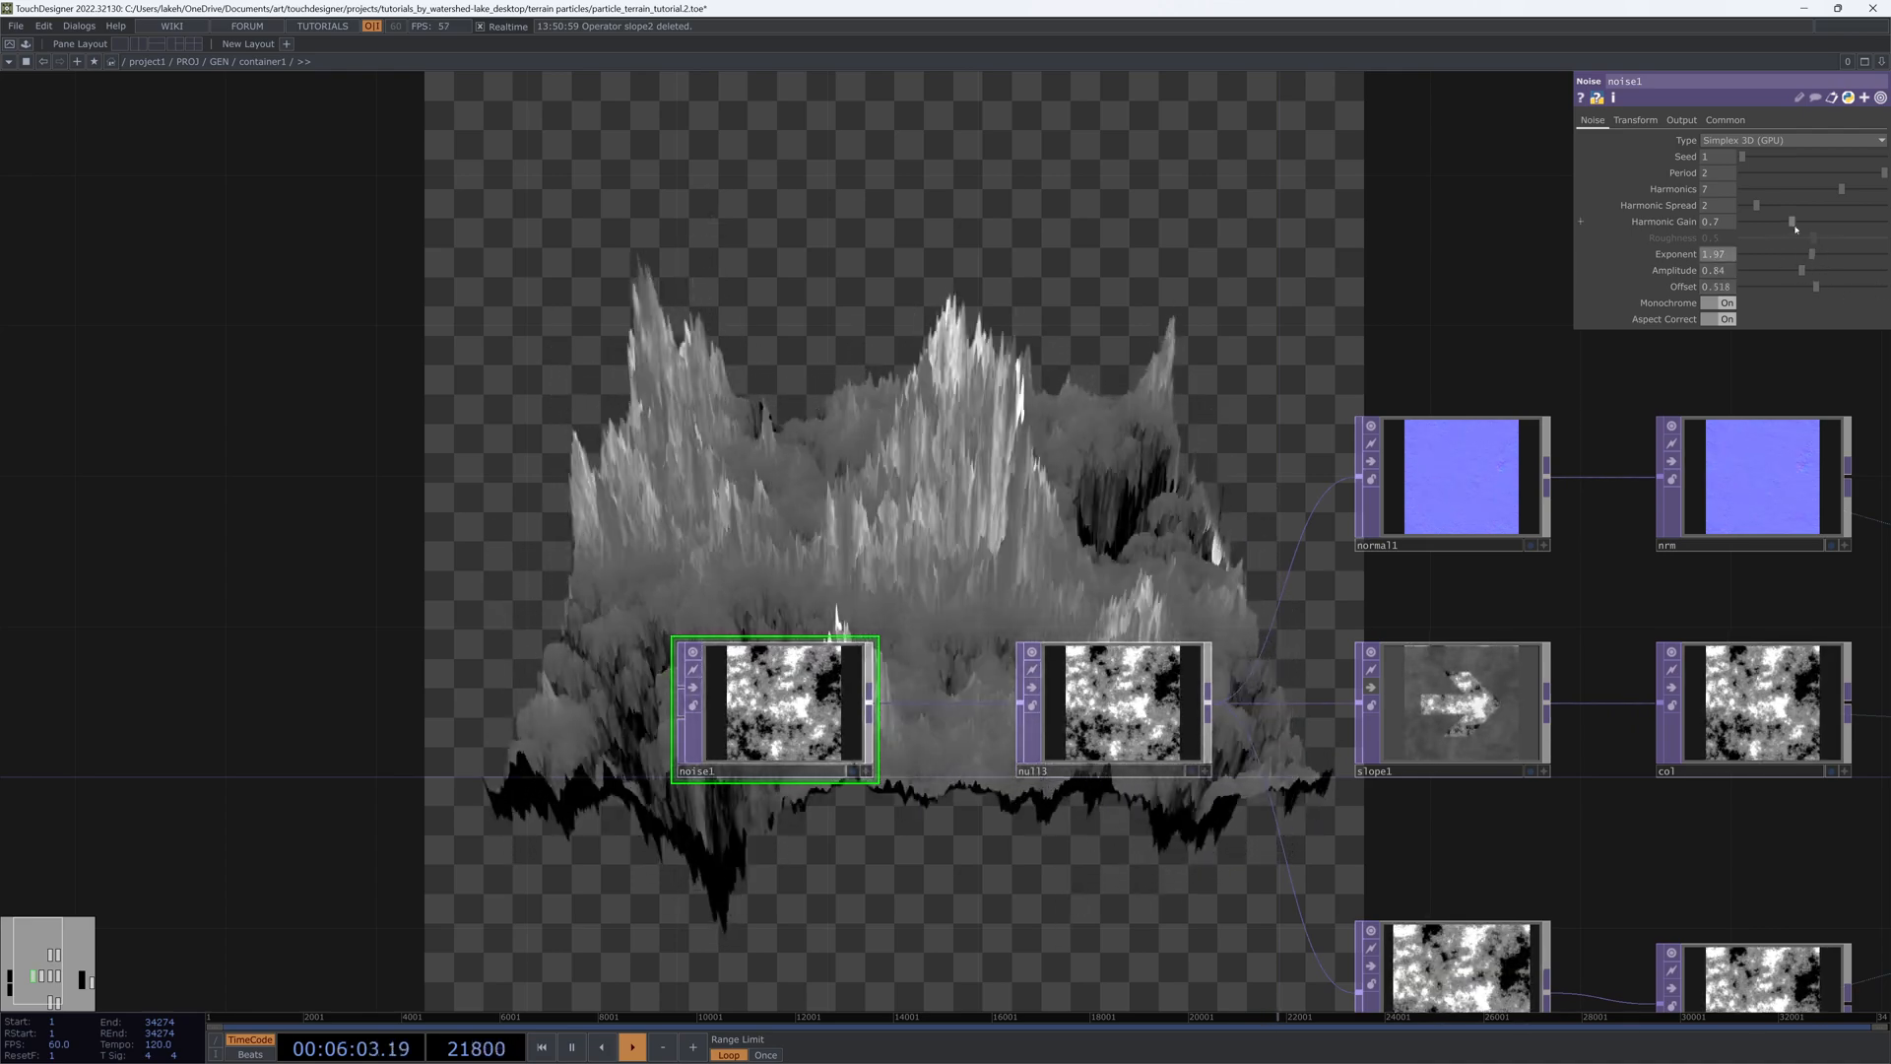
pyautogui.moveTo(1760, 209)
pyautogui.mouseDown()
pyautogui.moveTo(1827, 222)
pyautogui.moveTo(1753, 207)
pyautogui.mouseUp()
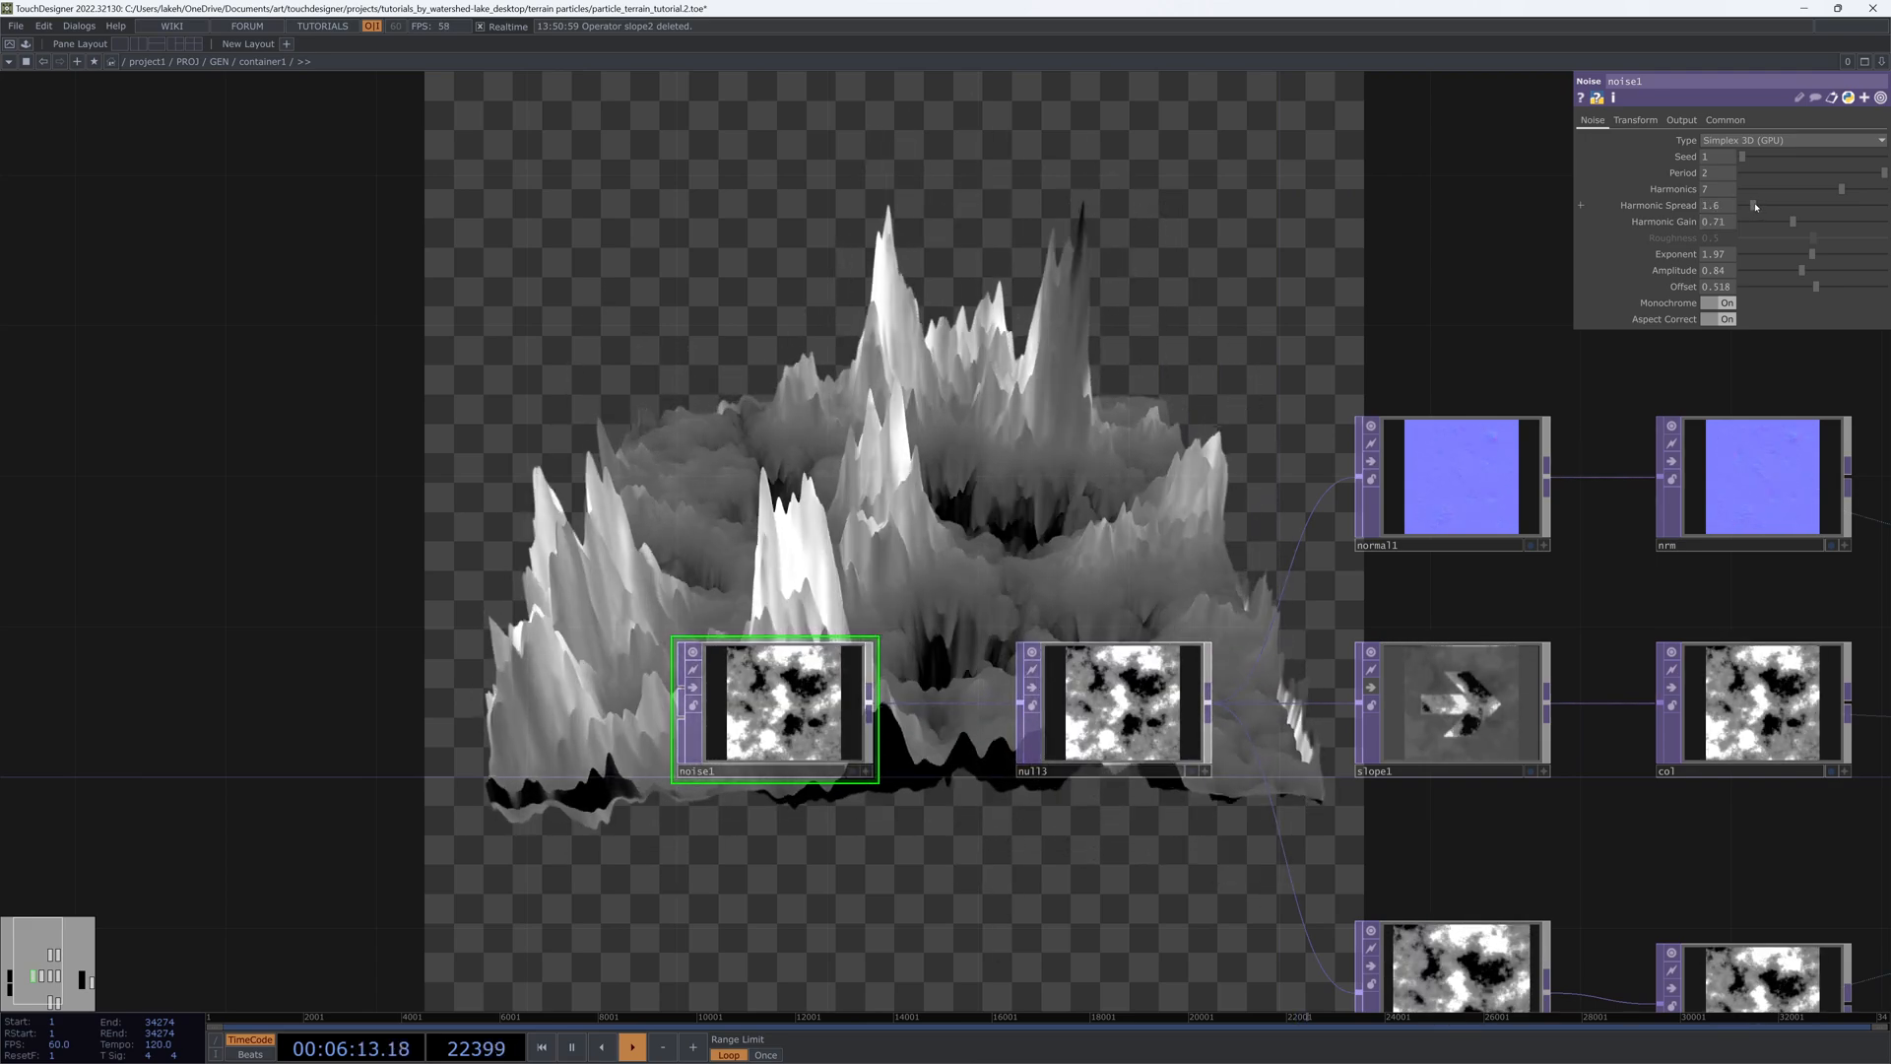
pyautogui.moveTo(1723, 207); pyautogui.dragTo(1717, 199, button='middle')
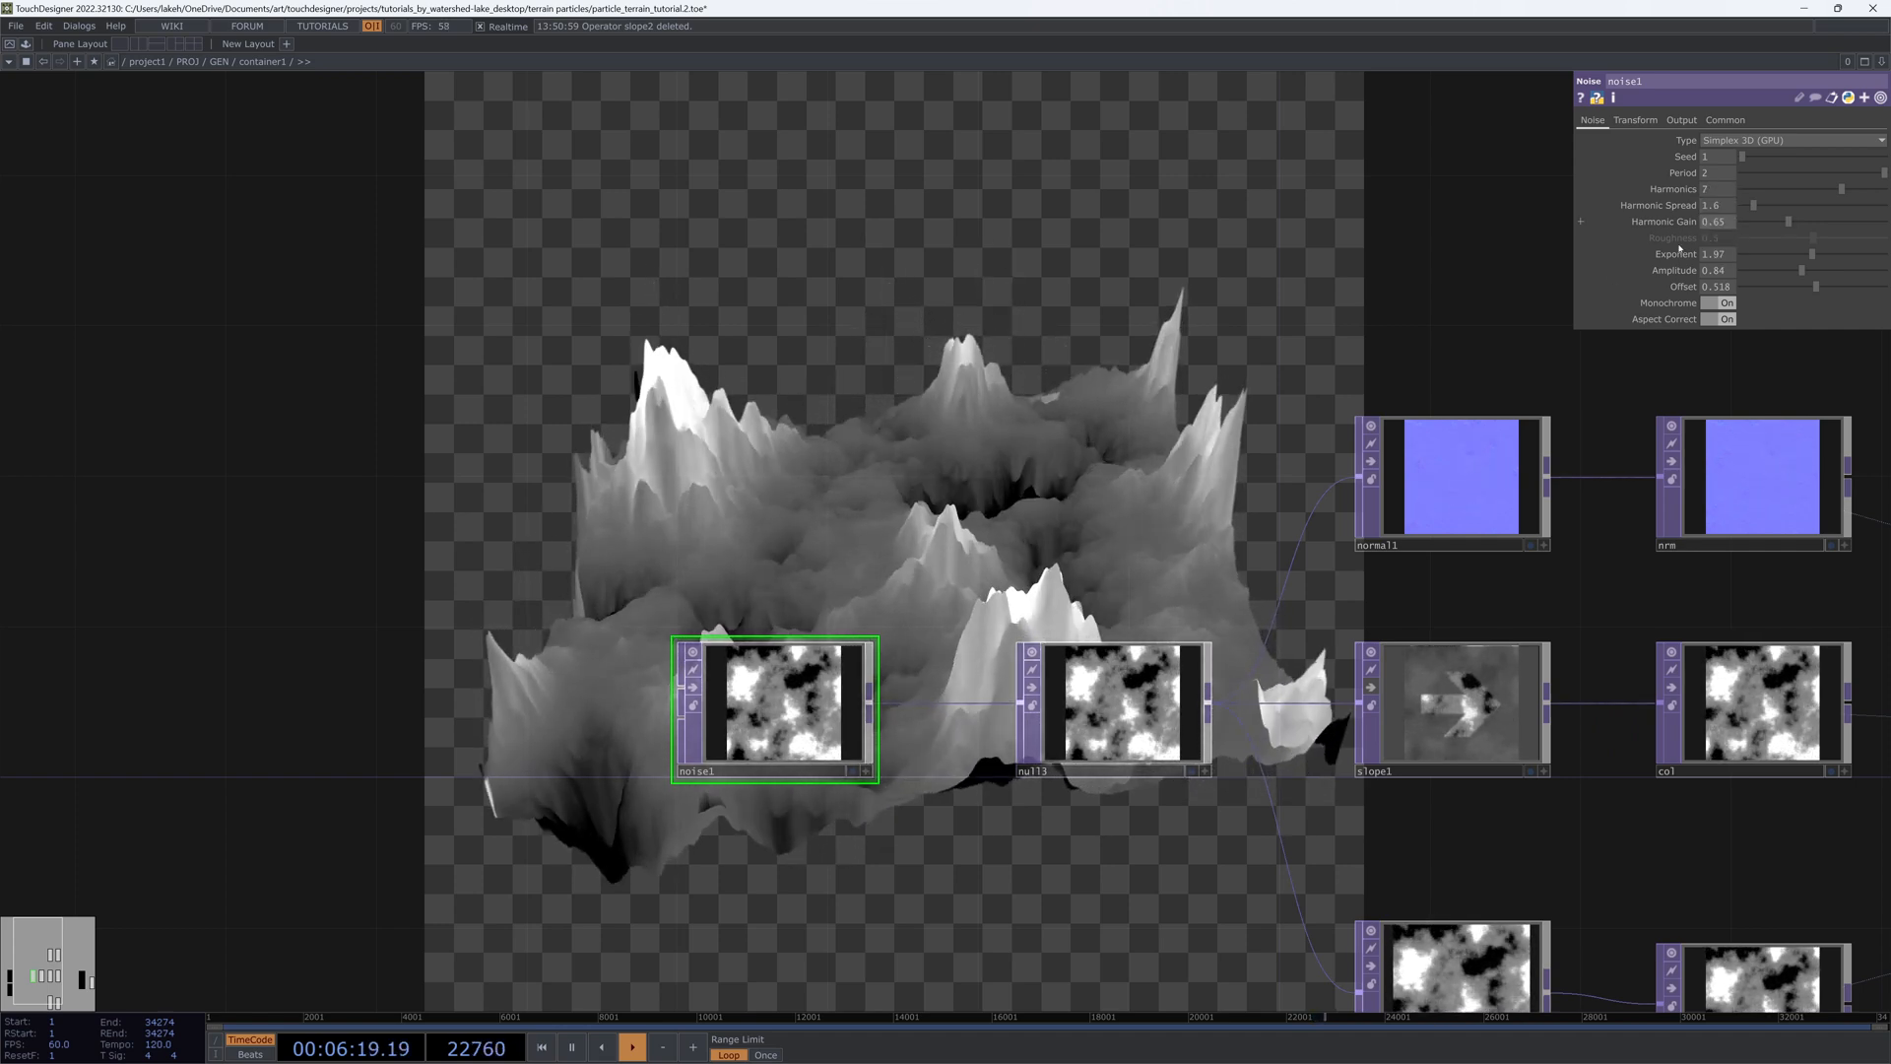
pyautogui.moveTo(1132, 422); pyautogui.dragTo(1117, 538)
pyautogui.moveTo(1842, 189); pyautogui.dragTo(1884, 192)
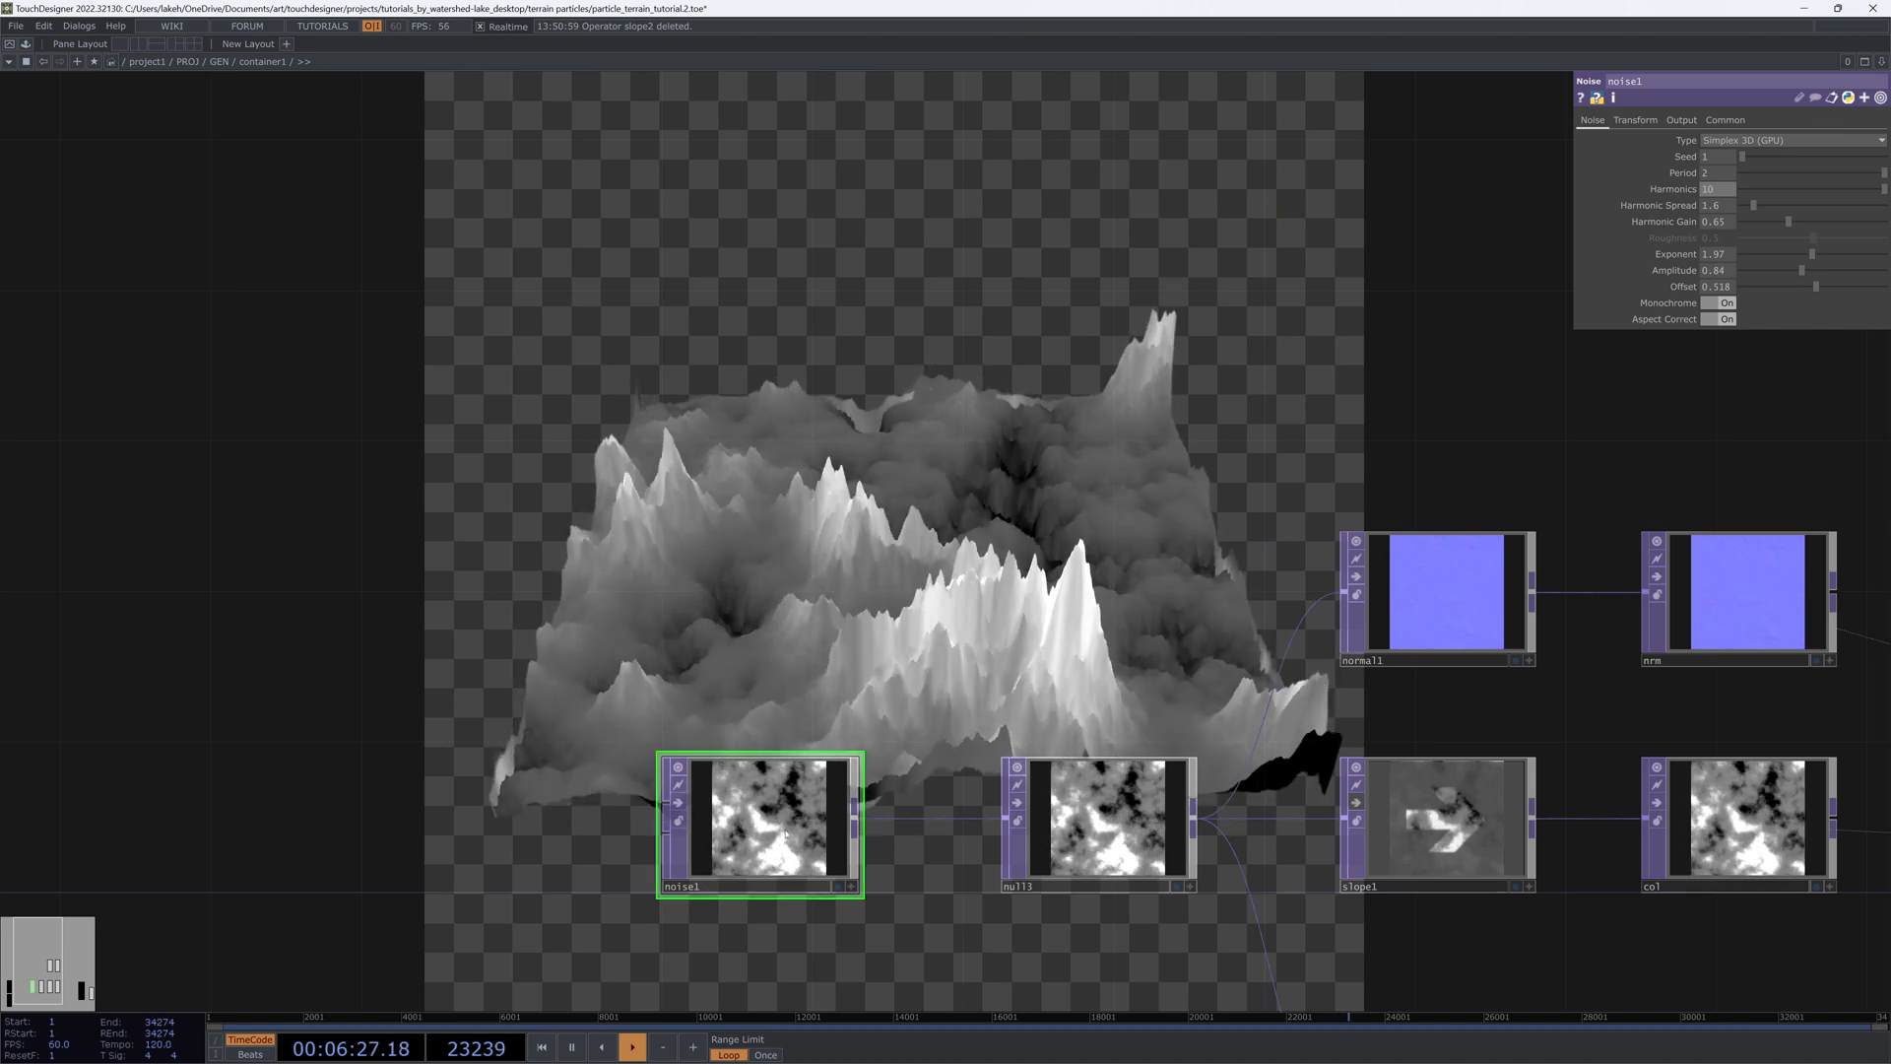
# Step: Compare the terrain with the mountain photos by switching which Movie File In references are displayed, including the snowy peaks and South Asia images
pyautogui.moveTo(787, 902); pyautogui.dragTo(854, 887)
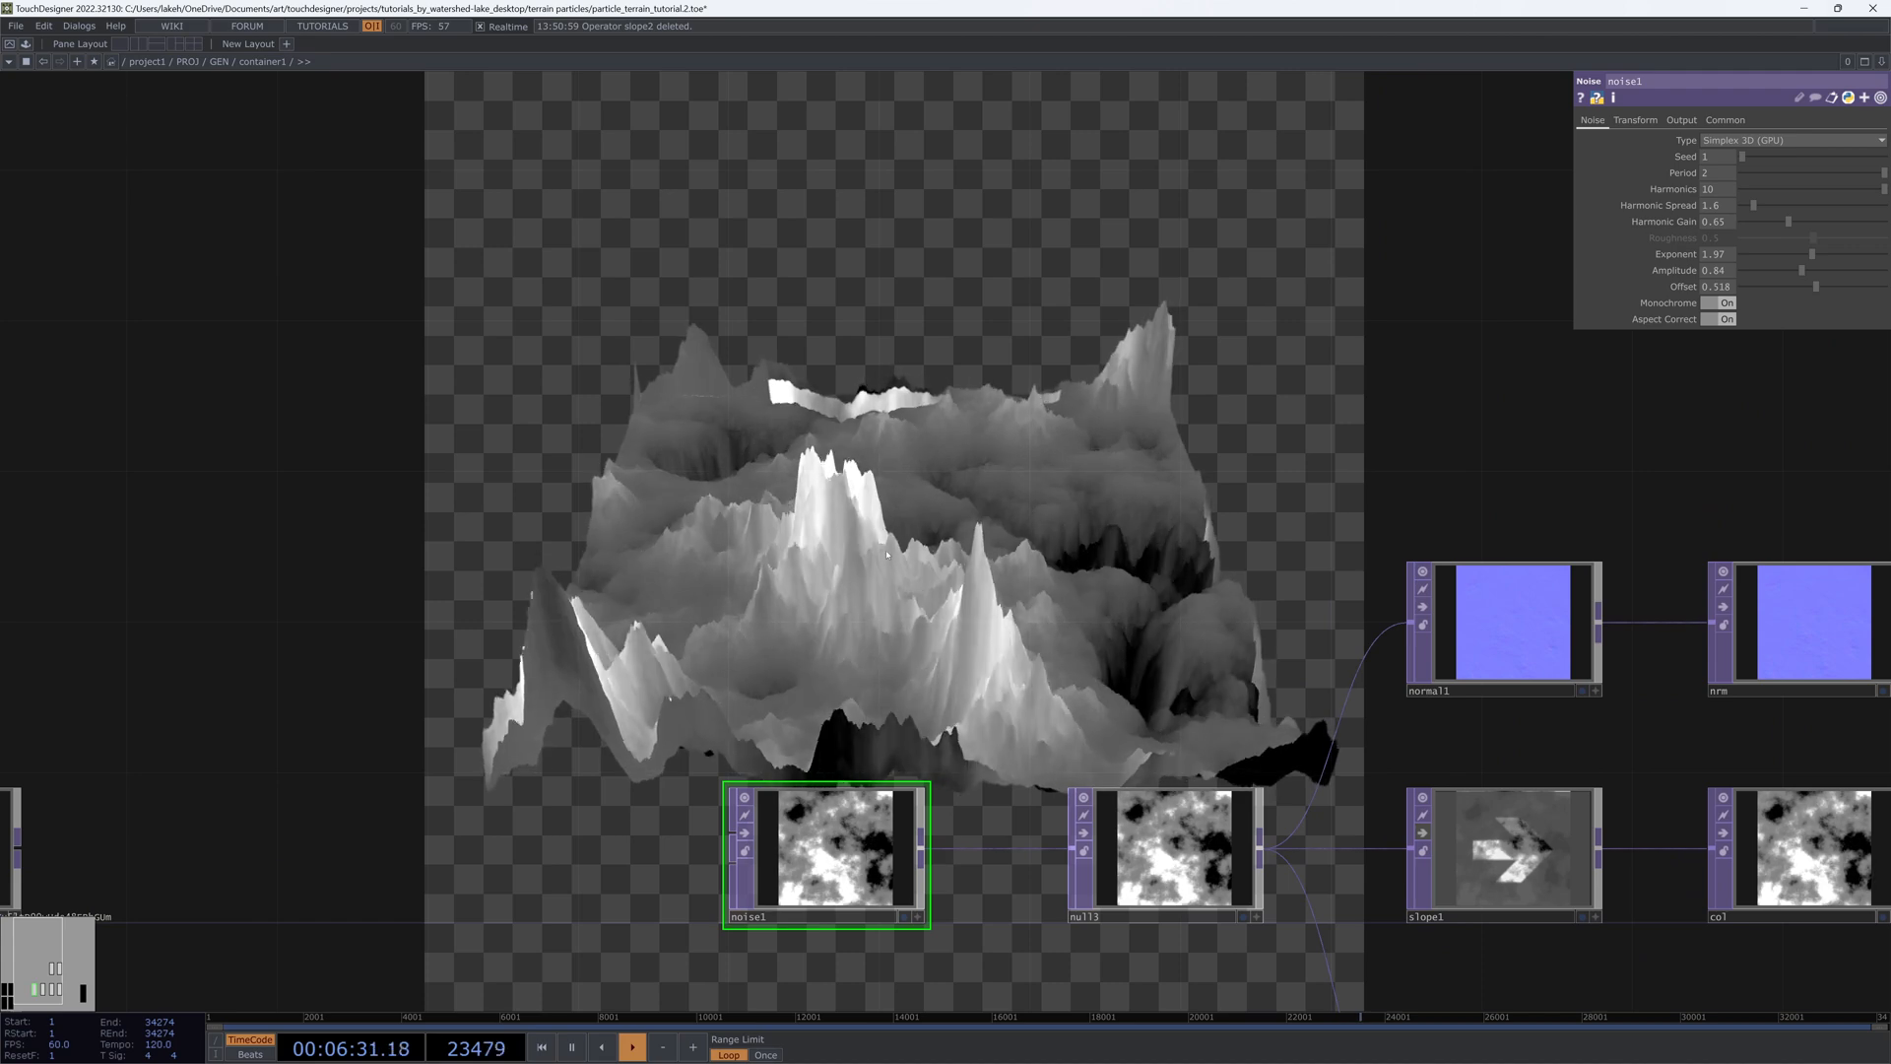
pyautogui.moveTo(1014, 640); pyautogui.dragTo(1674, 448)
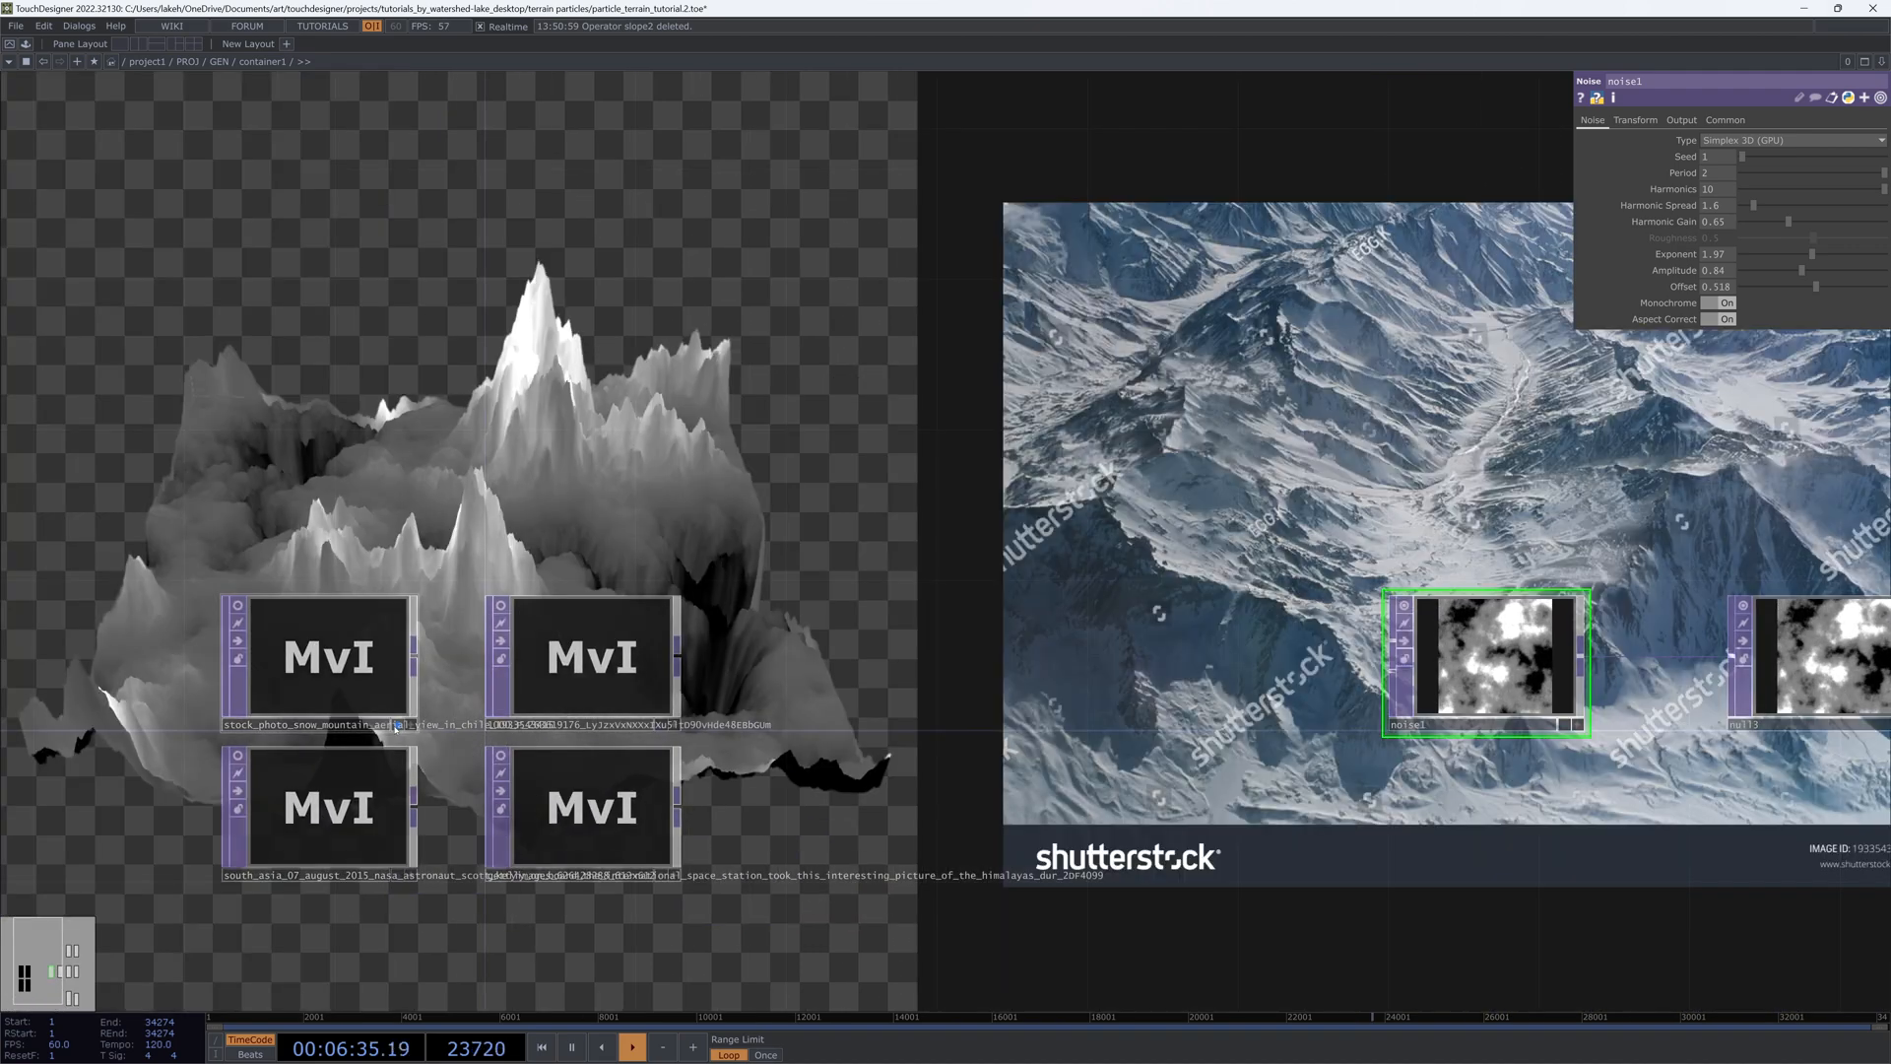
pyautogui.click(413, 725)
pyautogui.moveTo(1045, 311); pyautogui.dragTo(1002, 410)
pyautogui.click(618, 827)
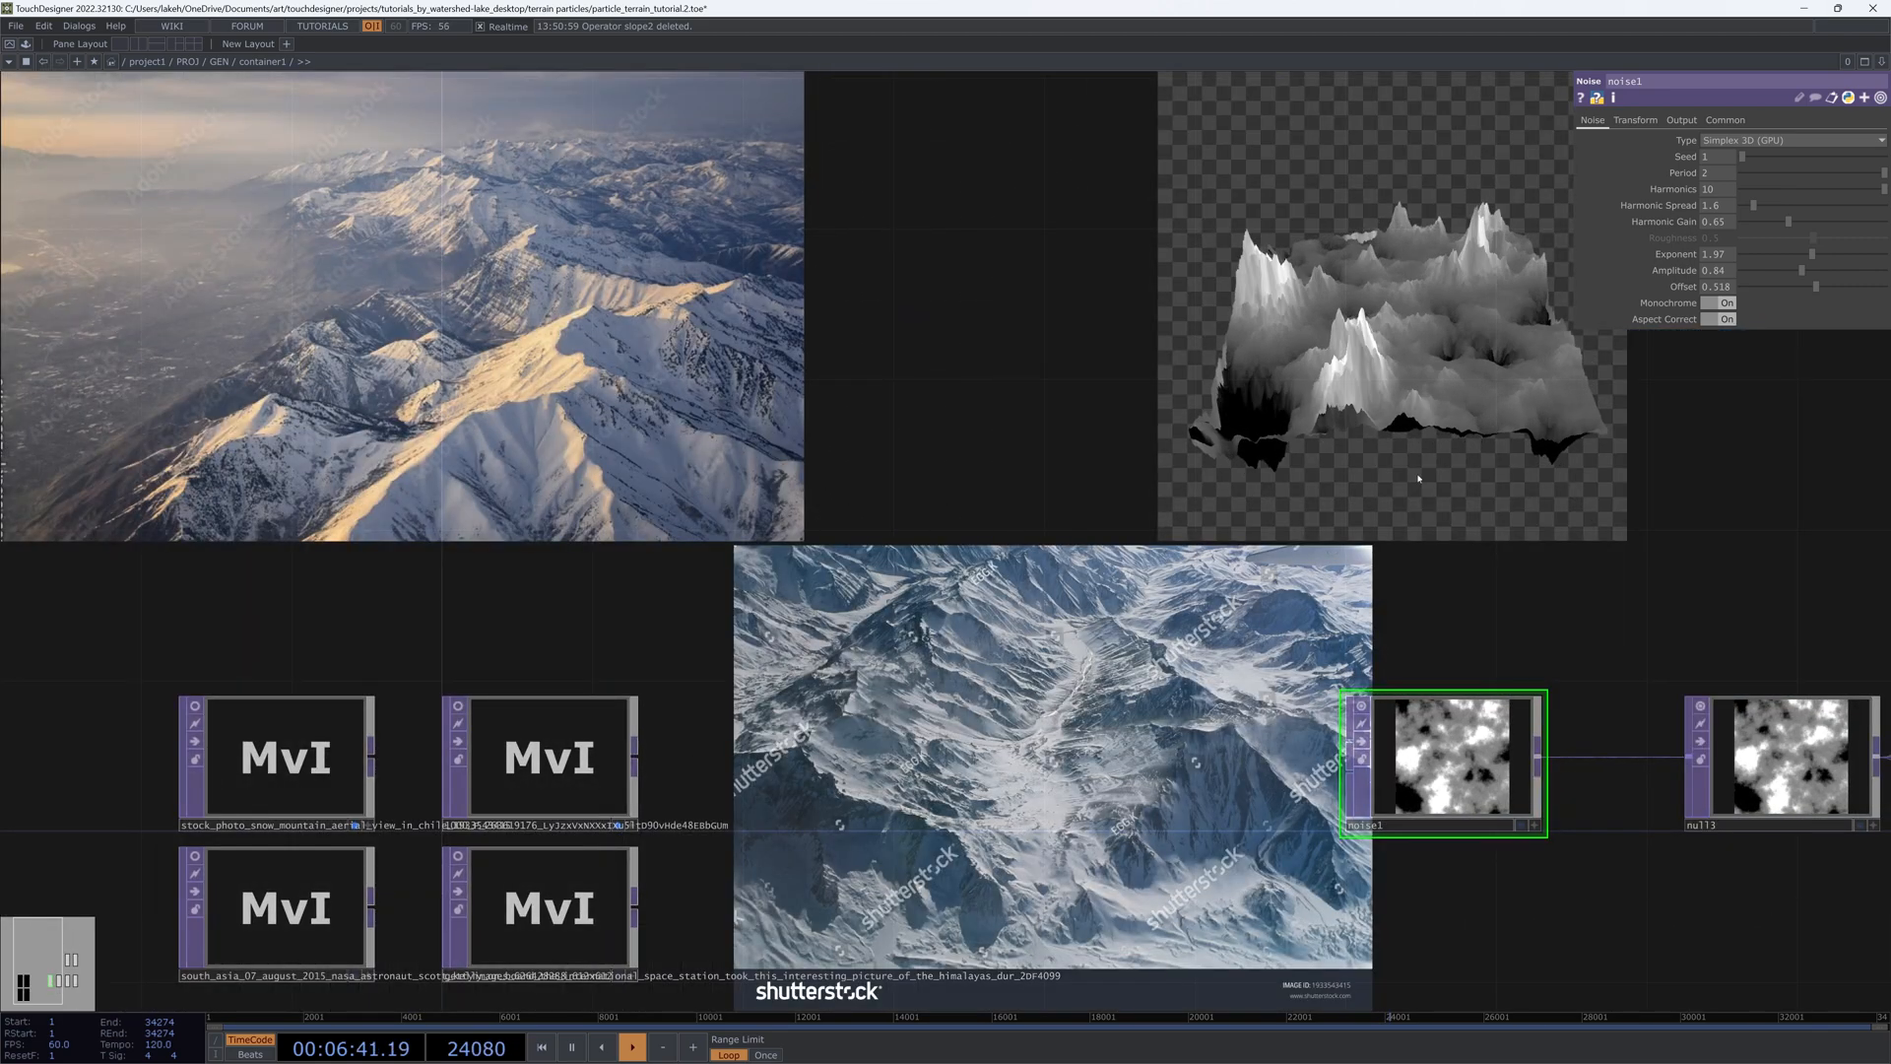
pyautogui.click(617, 827)
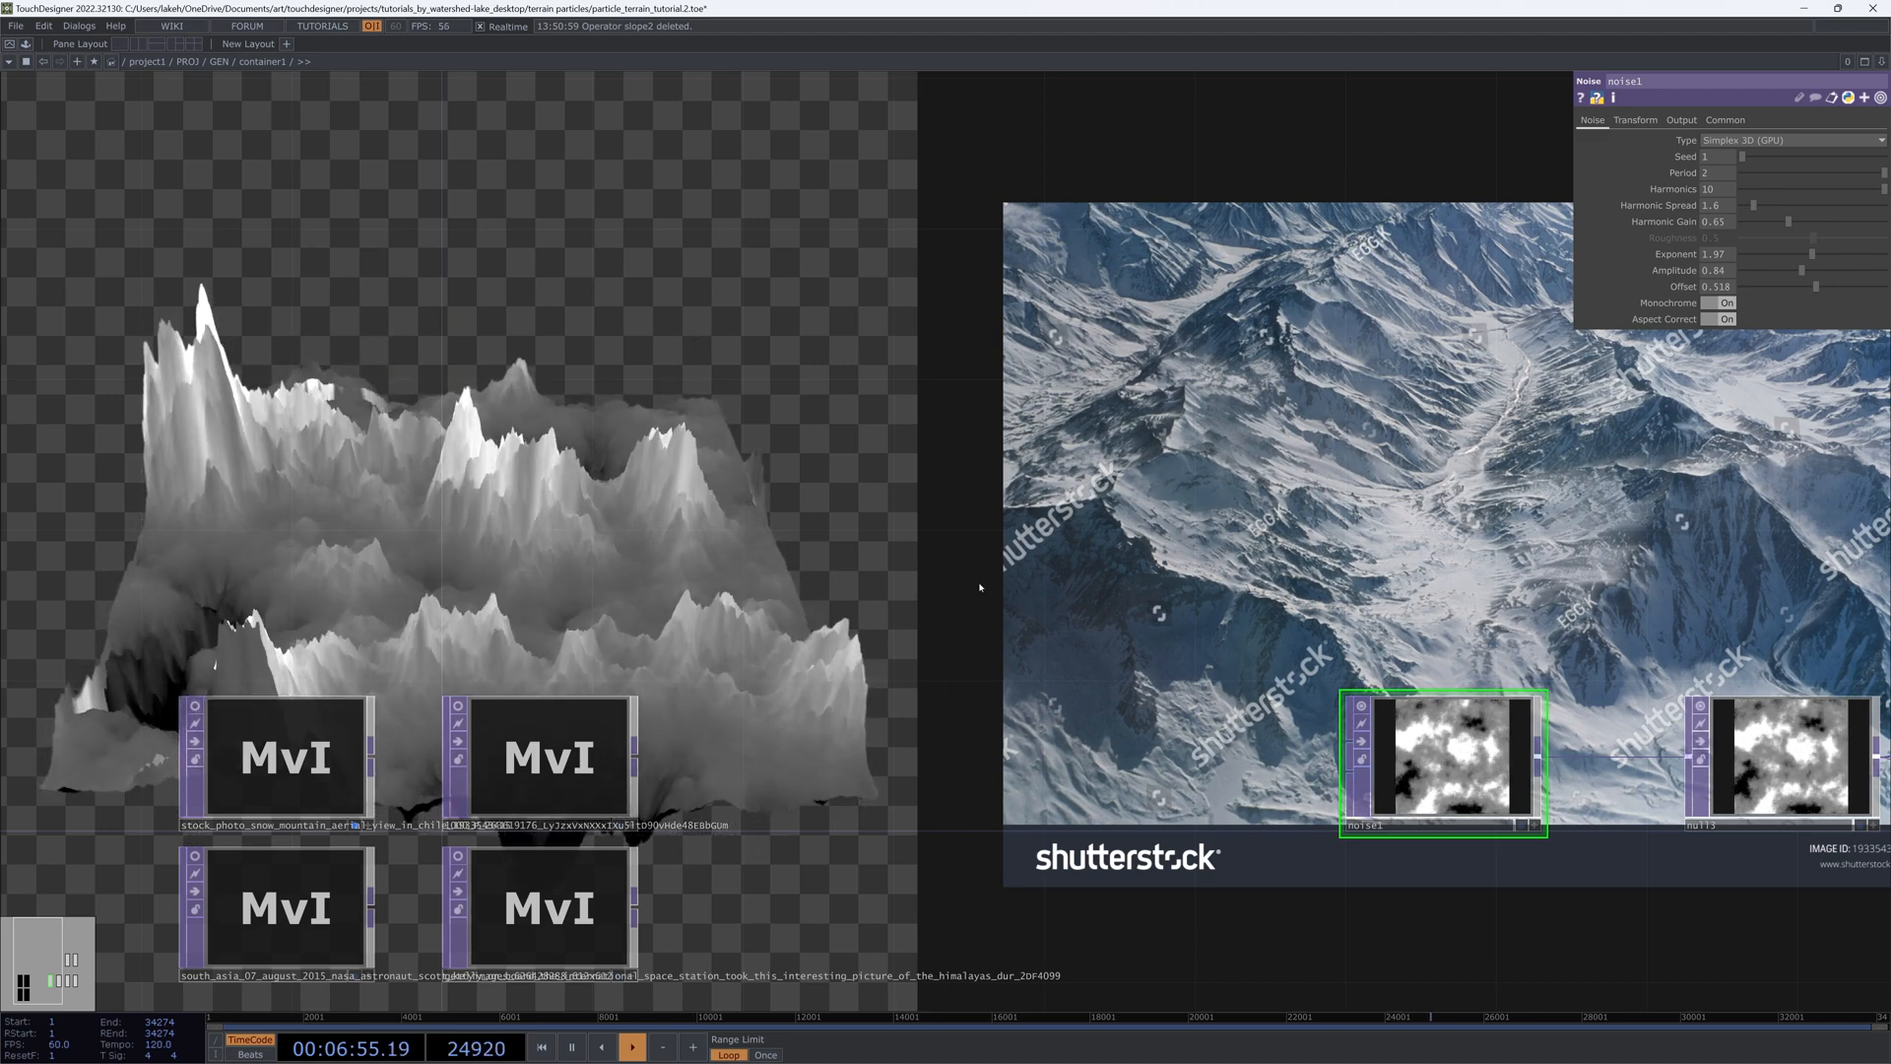
pyautogui.click(357, 976)
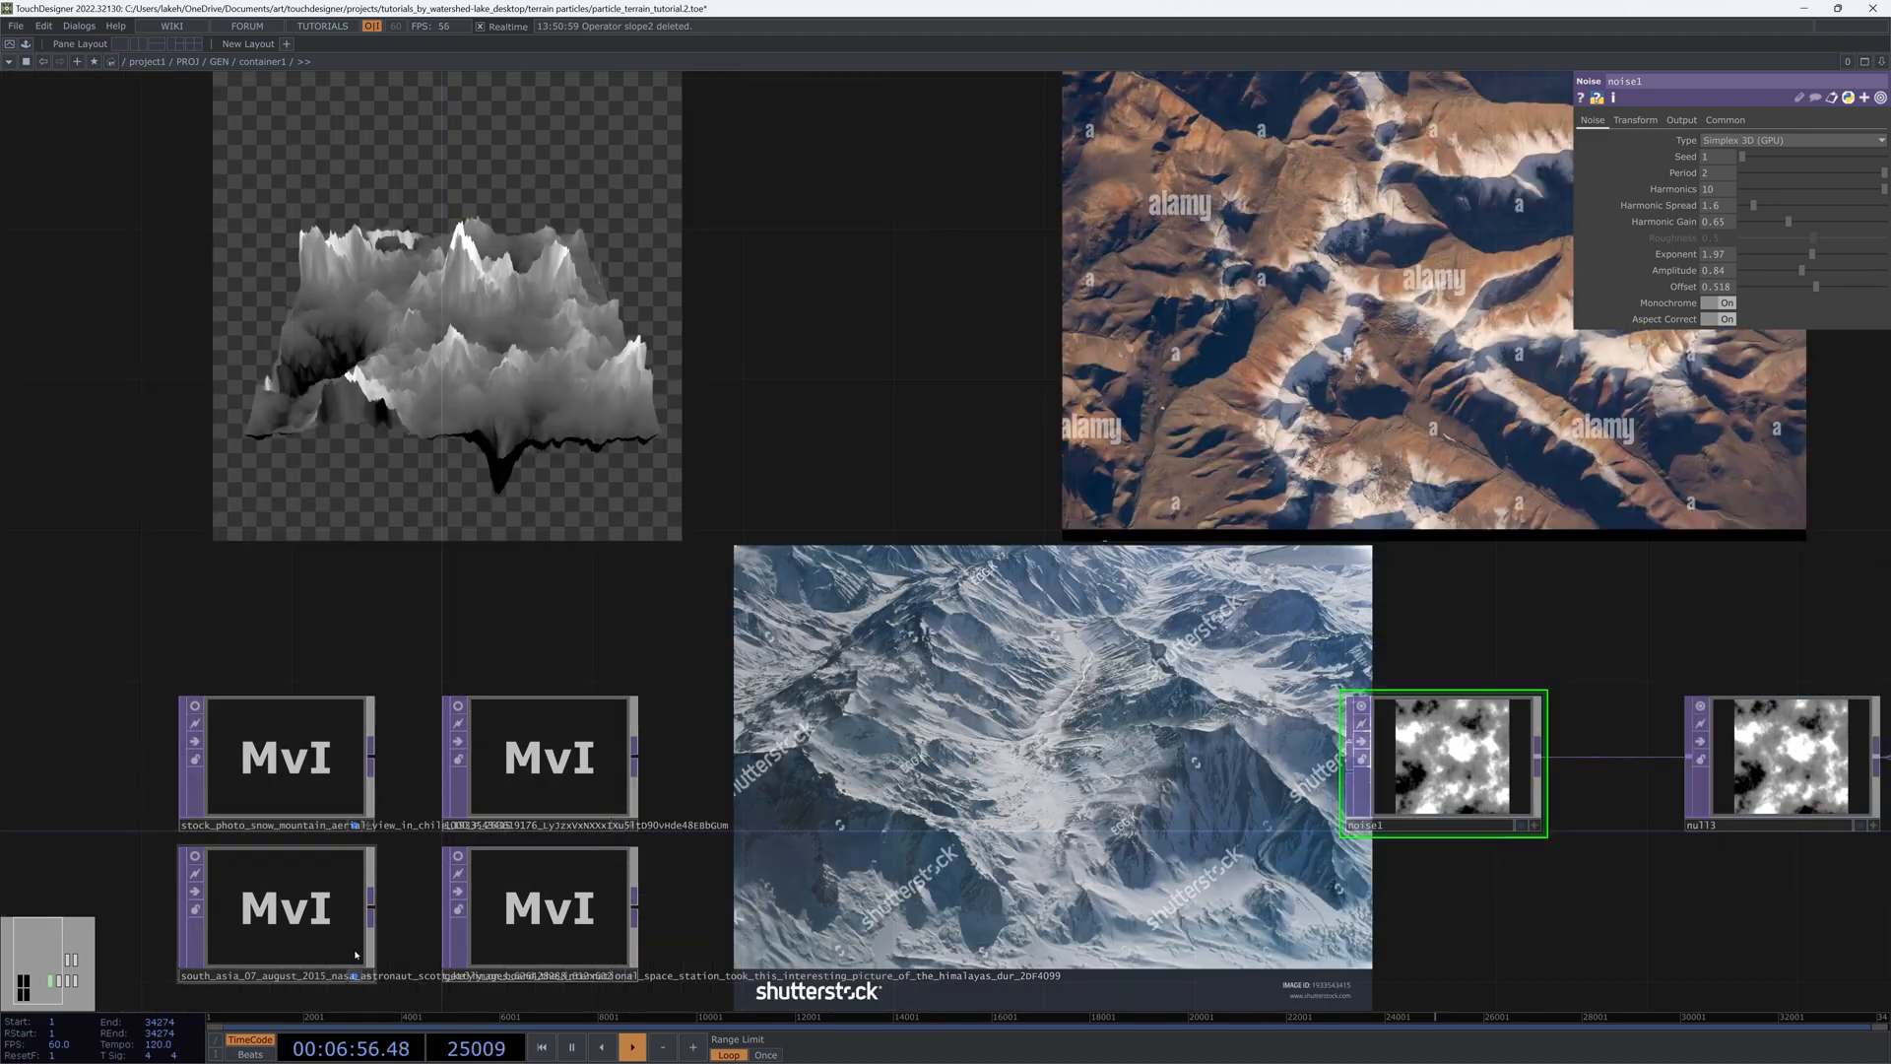
pyautogui.click(356, 825)
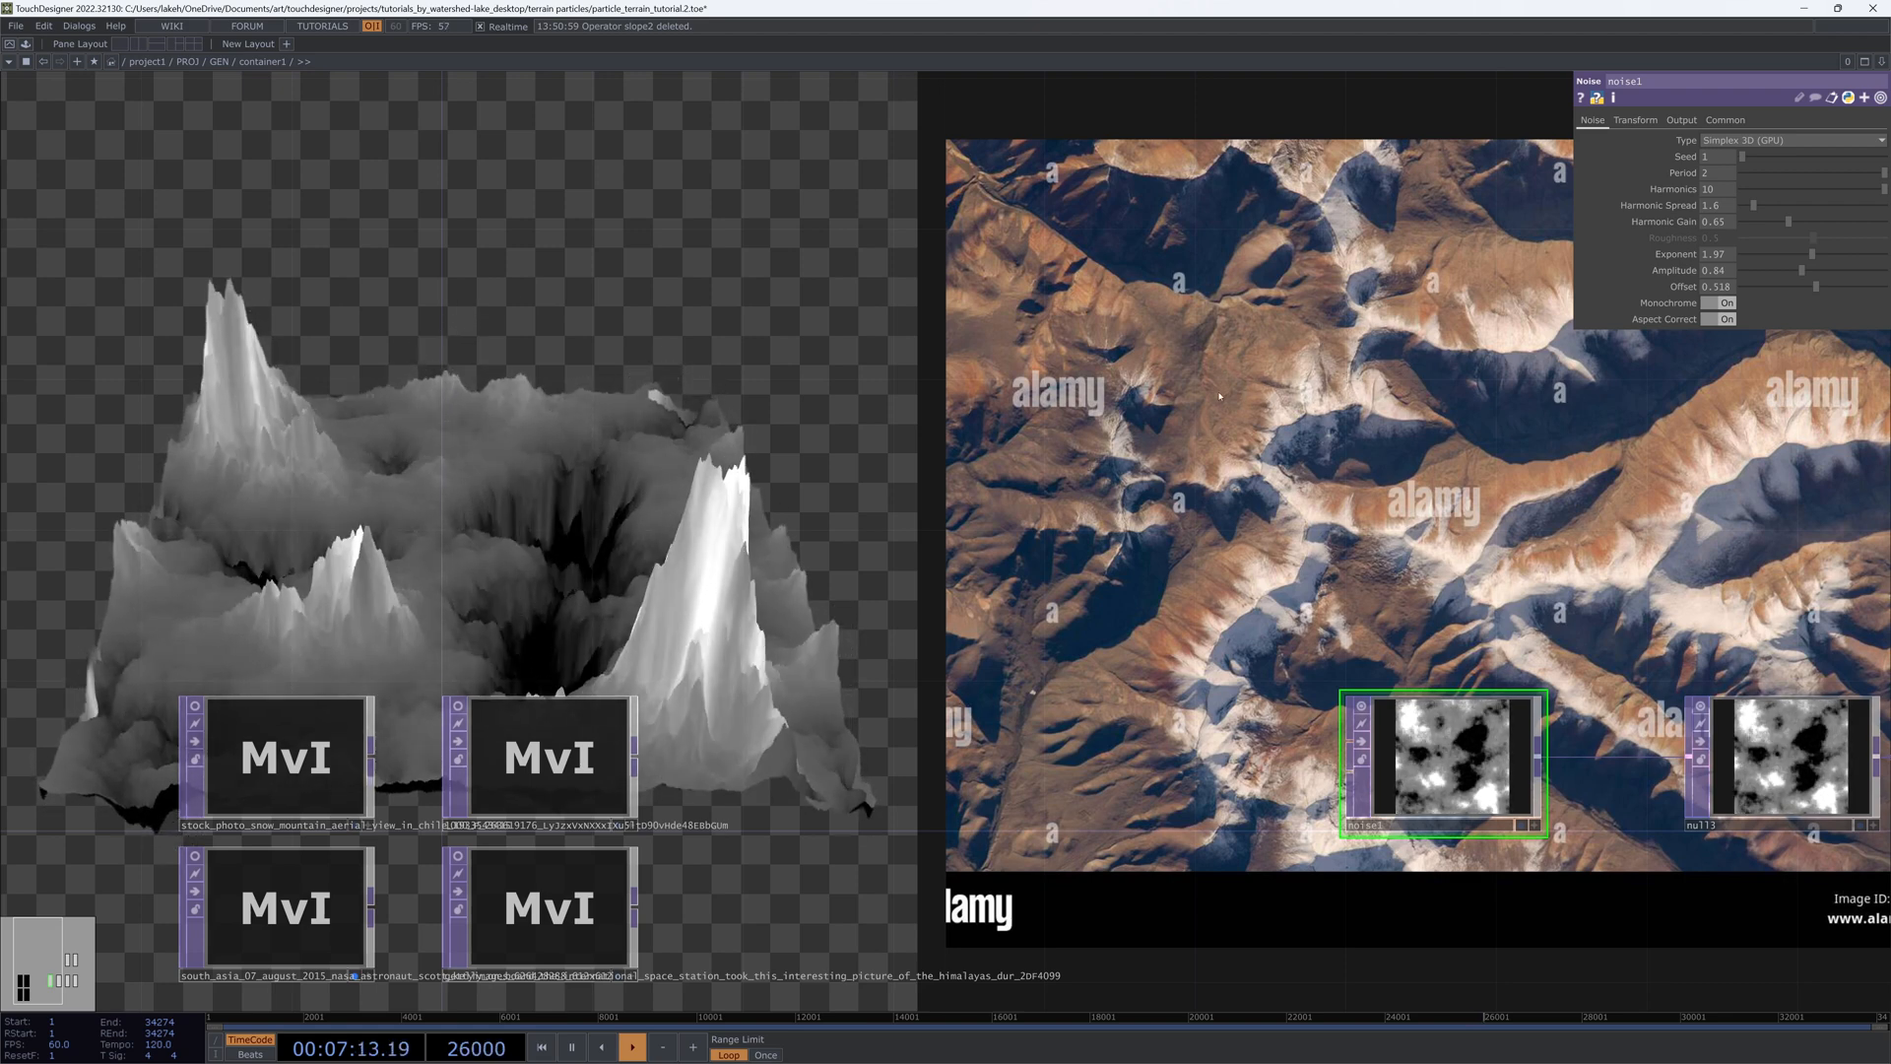
pyautogui.moveTo(663, 629); pyautogui.dragTo(648, 459)
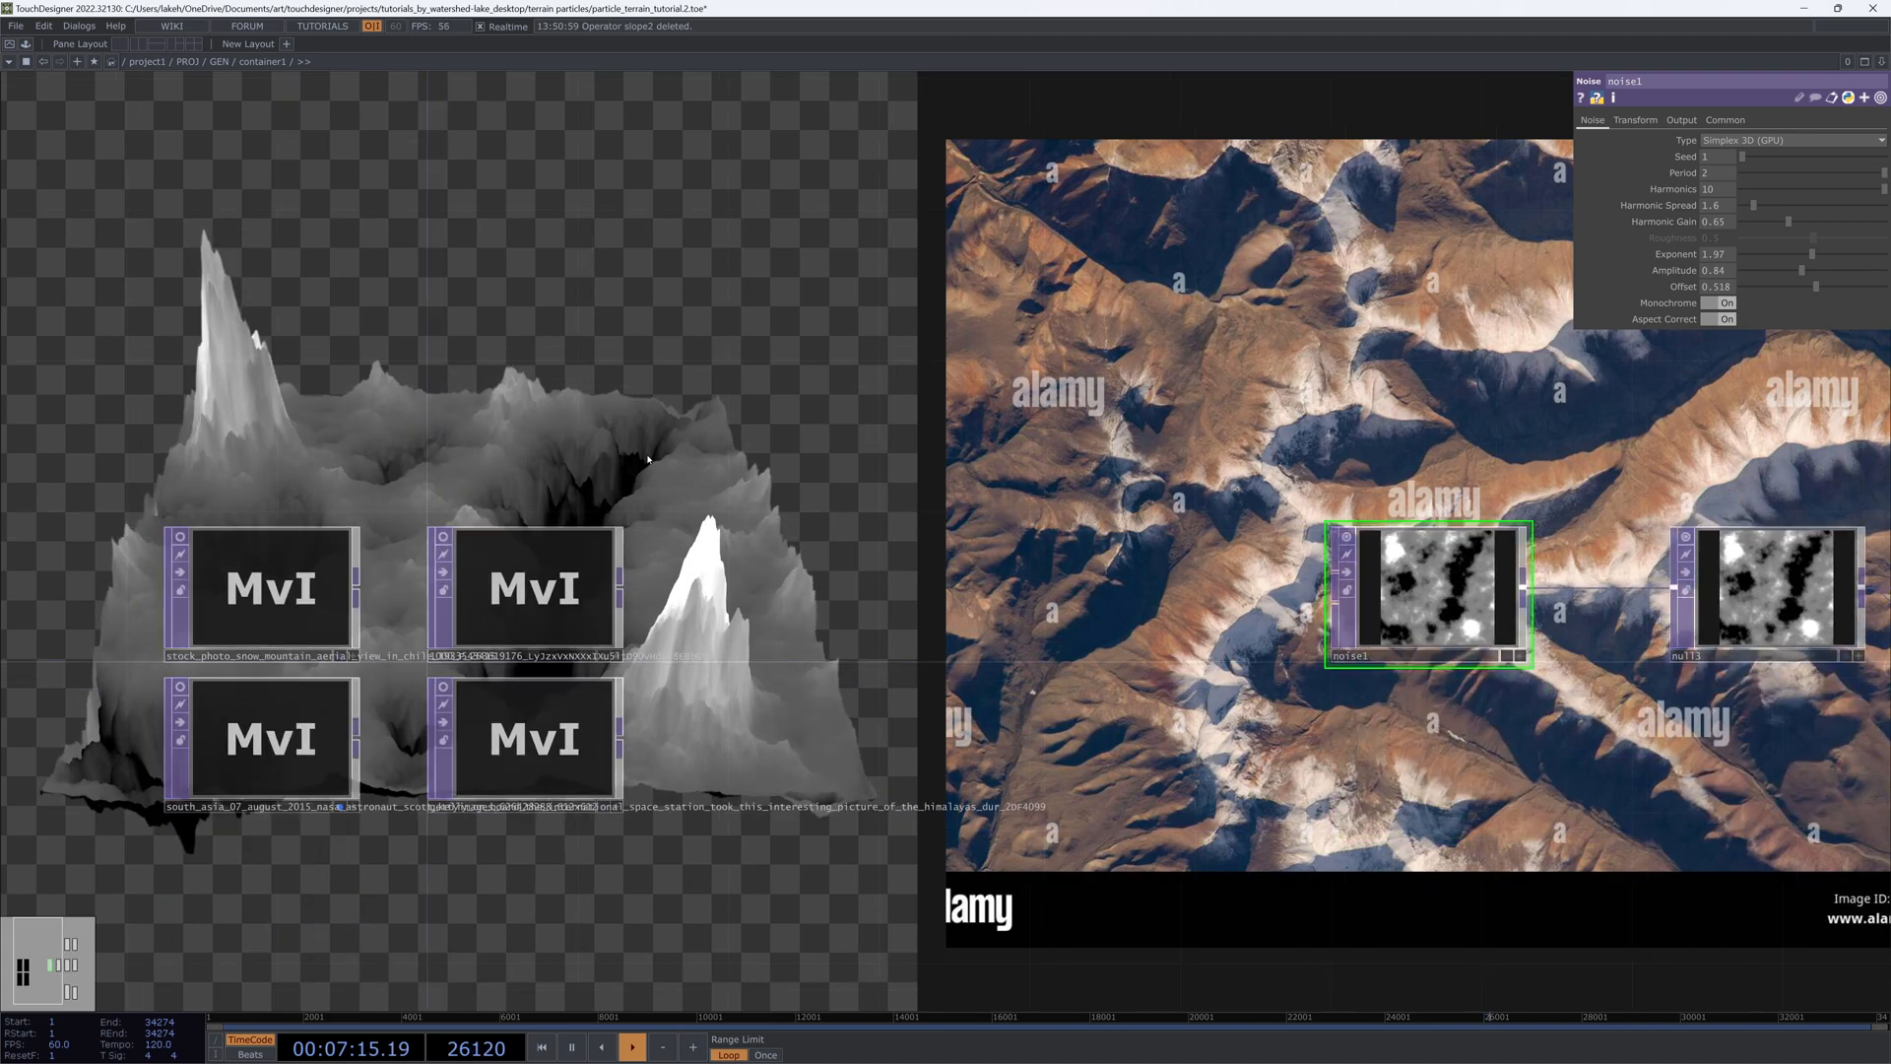
# Step: Set noise1's Exponent to 1.82 while comparing the terrain with the mountain reference photo
pyautogui.scroll(-4, 173, 764)
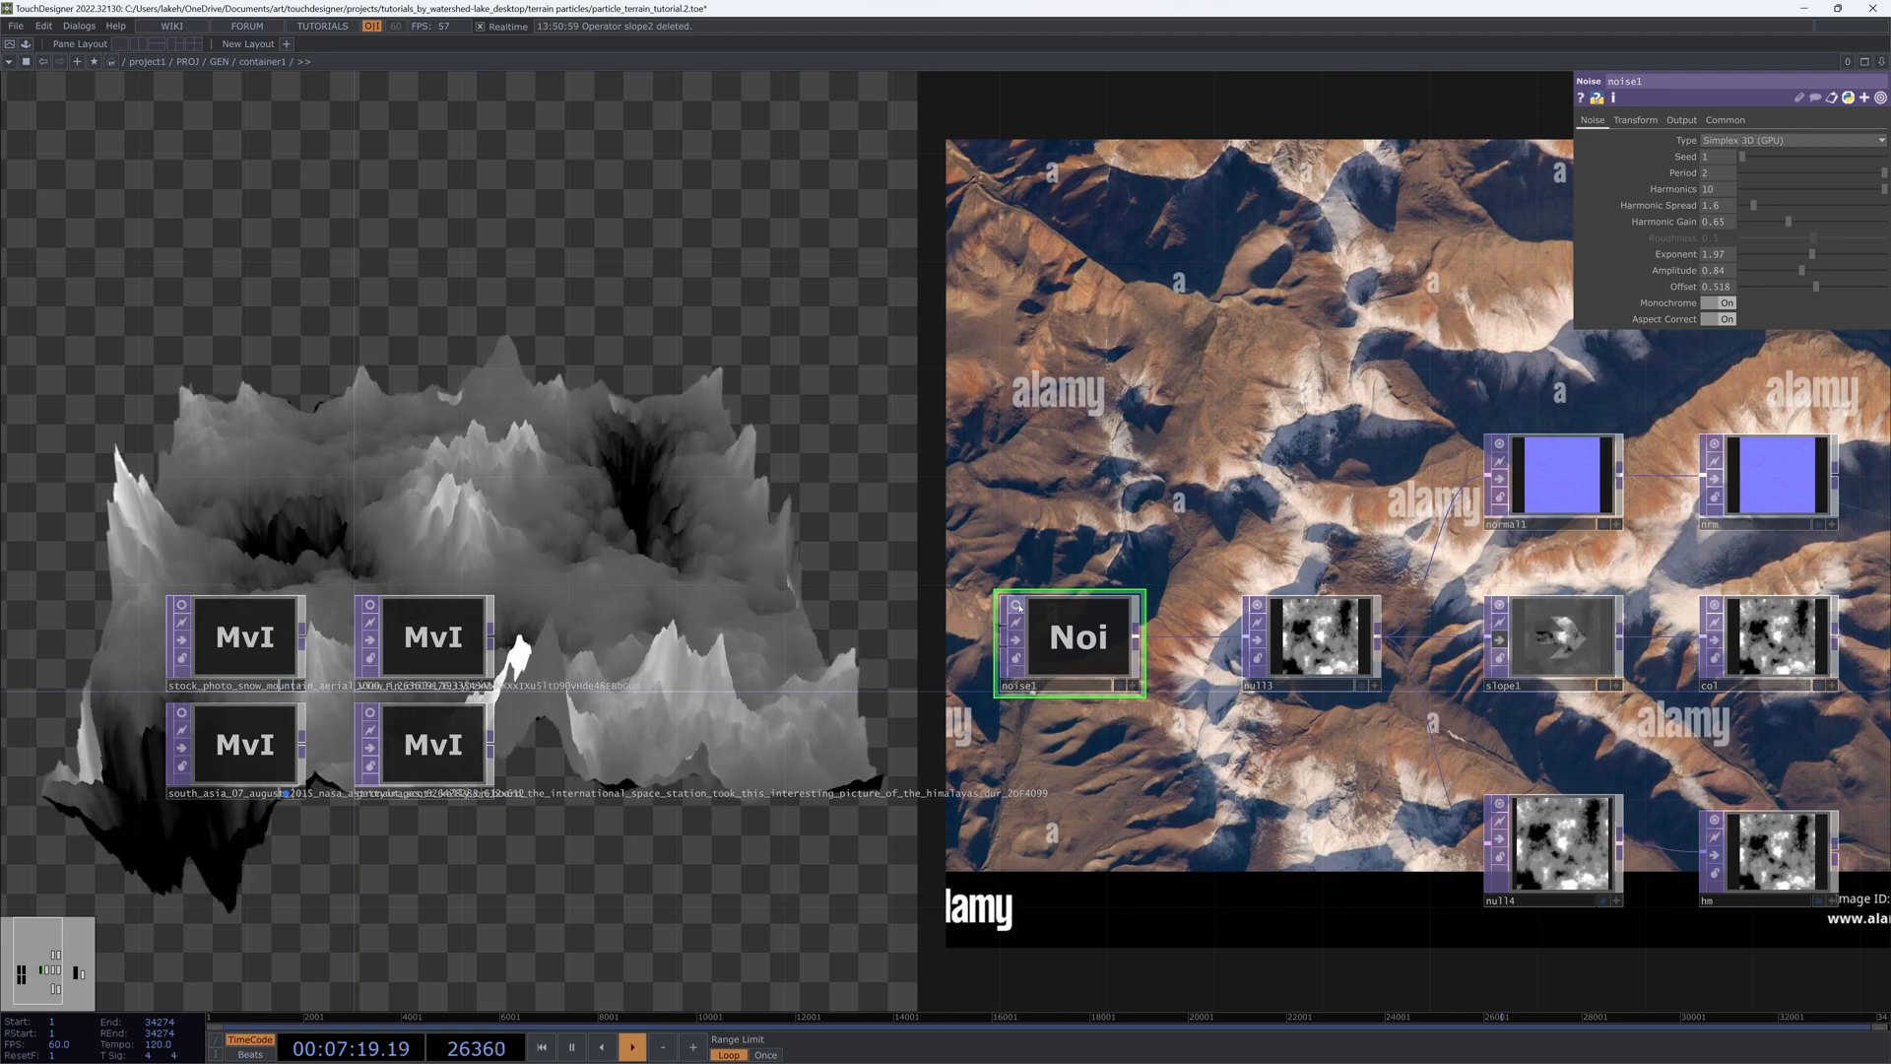
pyautogui.moveTo(1182, 591); pyautogui.dragTo(1160, 638)
pyautogui.moveTo(1814, 263)
pyautogui.mouseDown()
pyautogui.moveTo(1863, 262)
pyautogui.moveTo(1834, 263)
pyautogui.mouseUp()
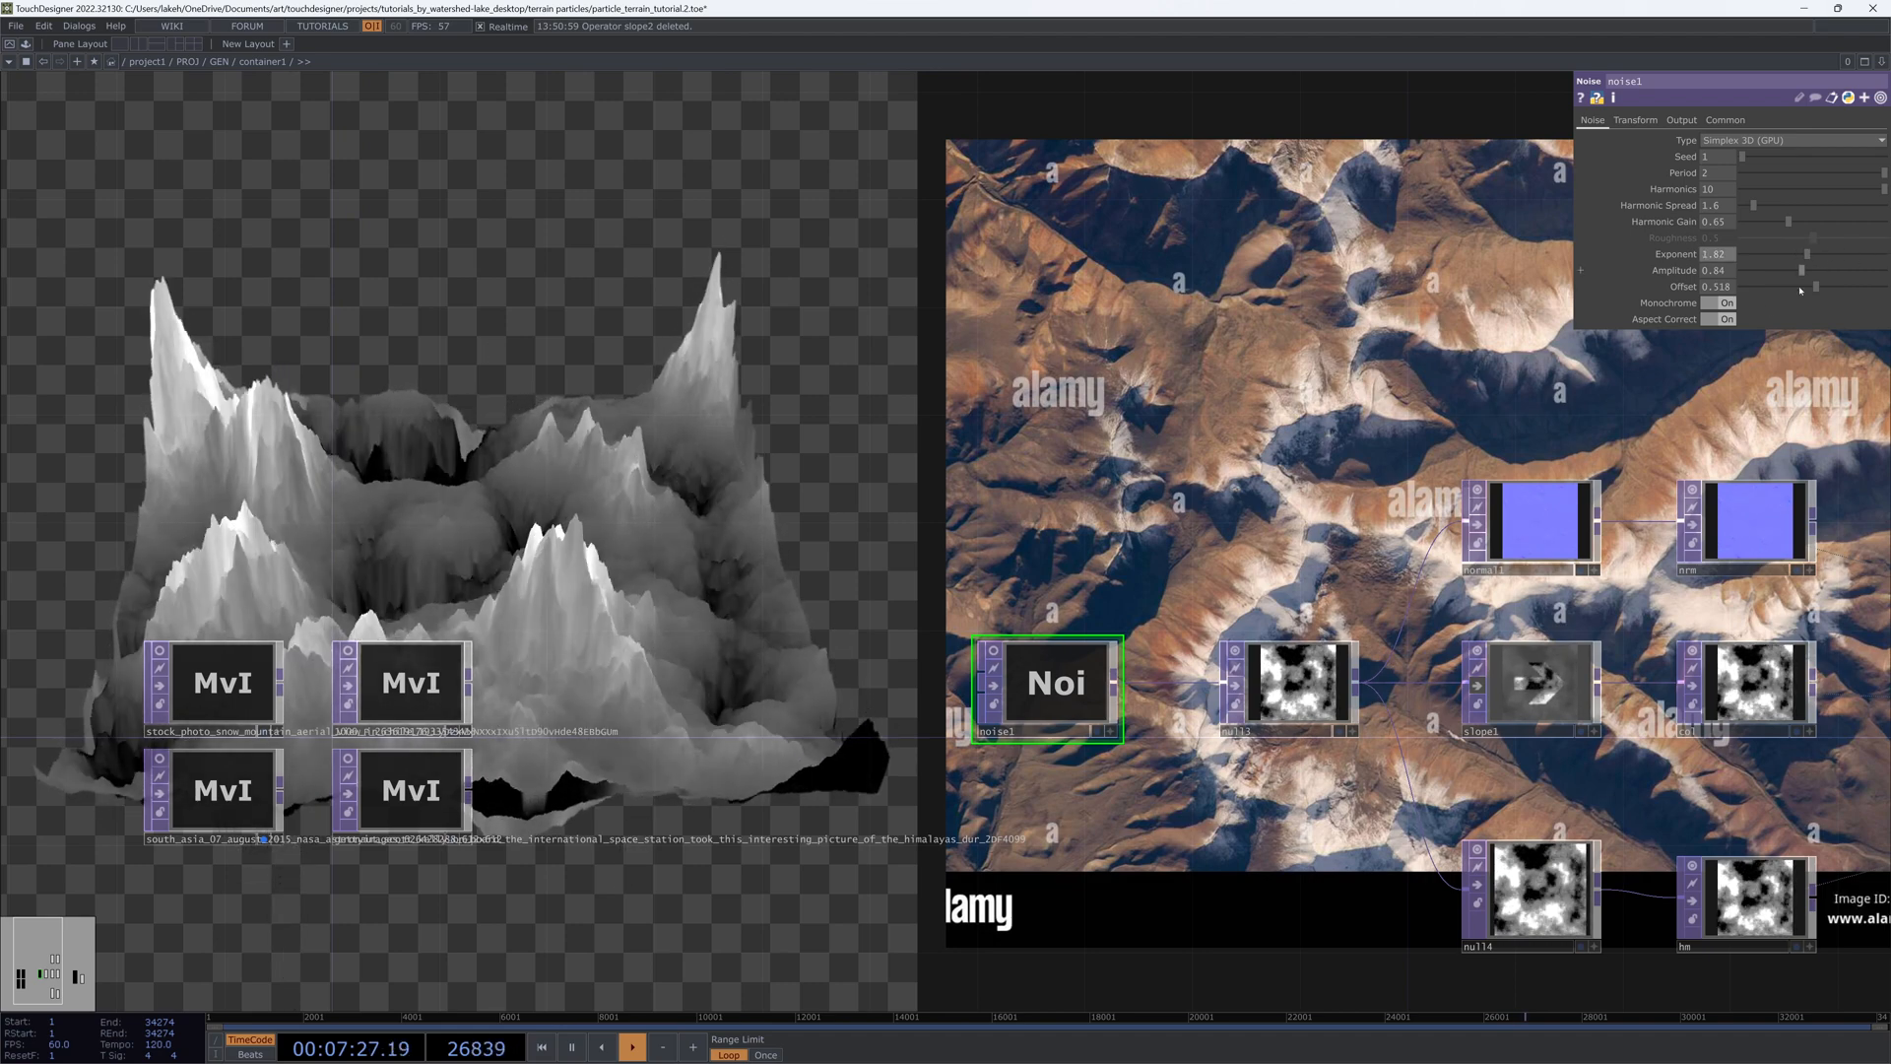
pyautogui.moveTo(1373, 507); pyautogui.dragTo(1255, 490)
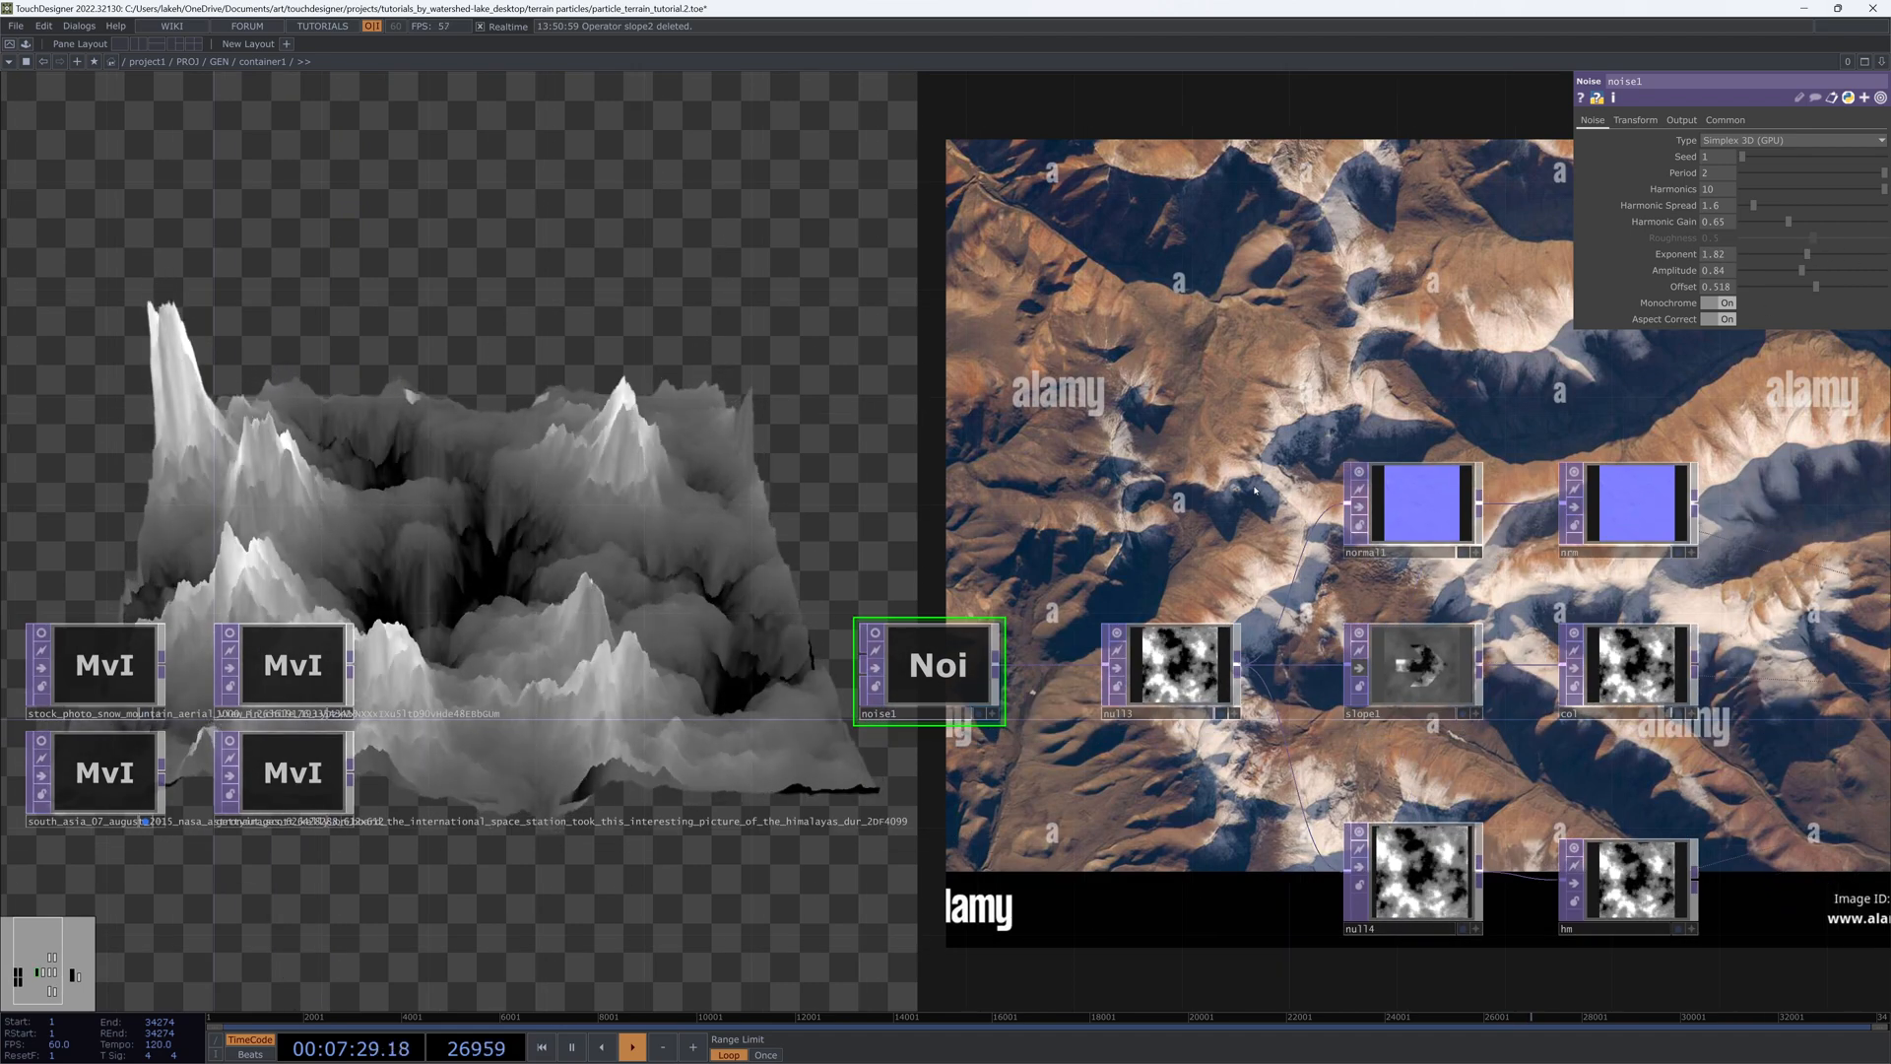
pyautogui.scroll(-4, 931, 523)
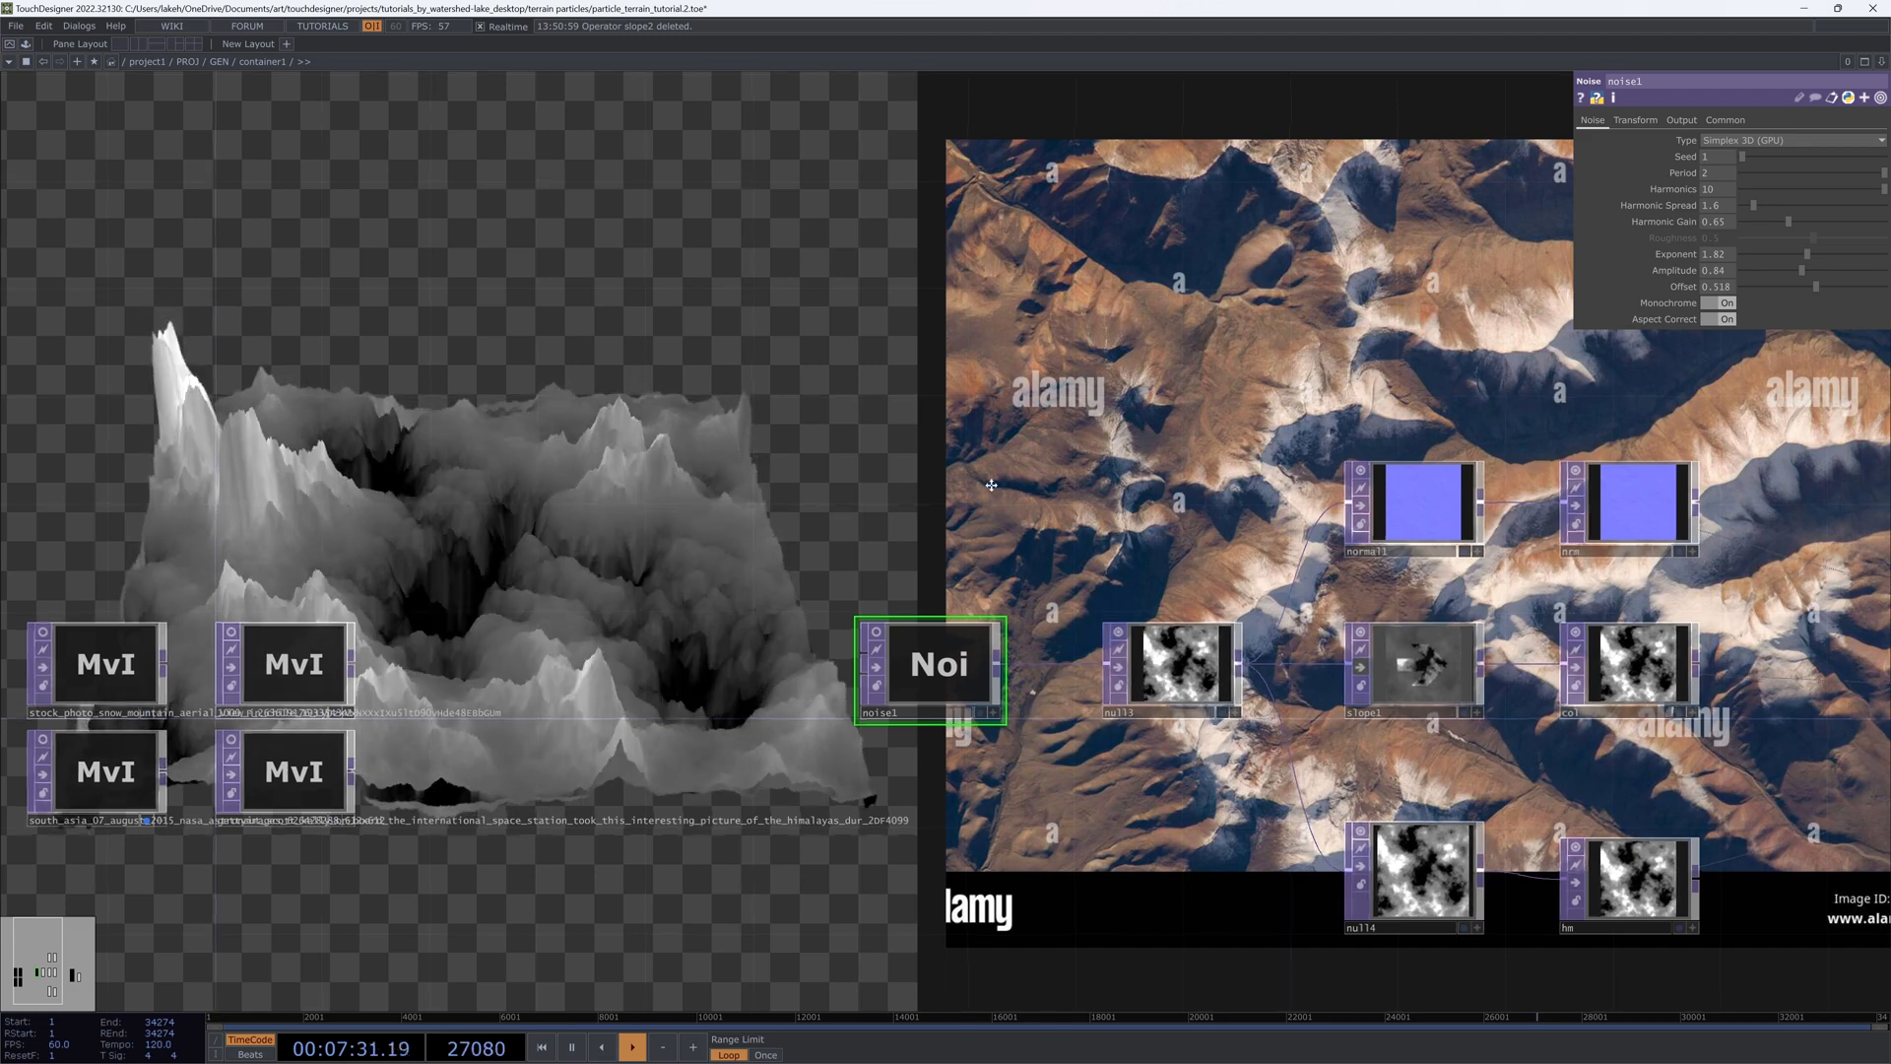
pyautogui.moveTo(984, 470); pyautogui.dragTo(993, 527)
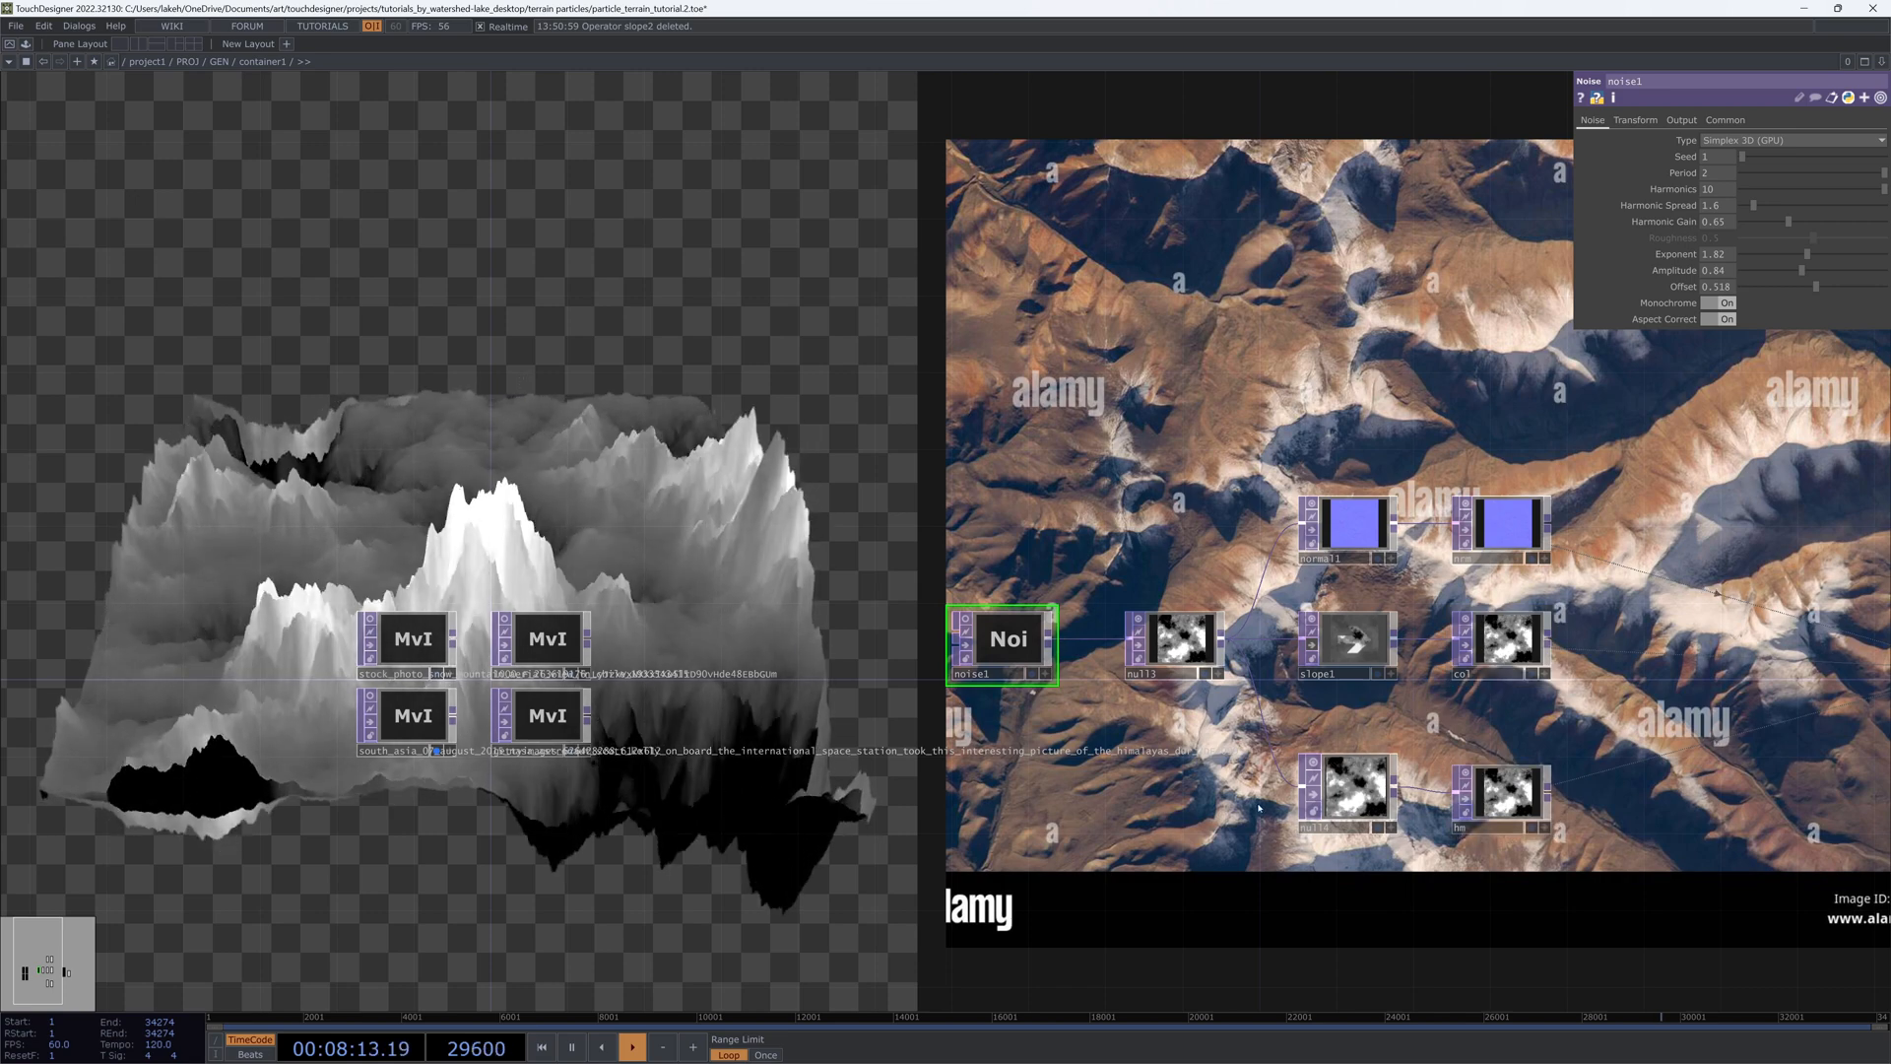
# Step: Turn off the display of the mountain reference photo so only the terrain render stays in the background
pyautogui.moveTo(1089, 751); pyautogui.dragTo(1088, 736)
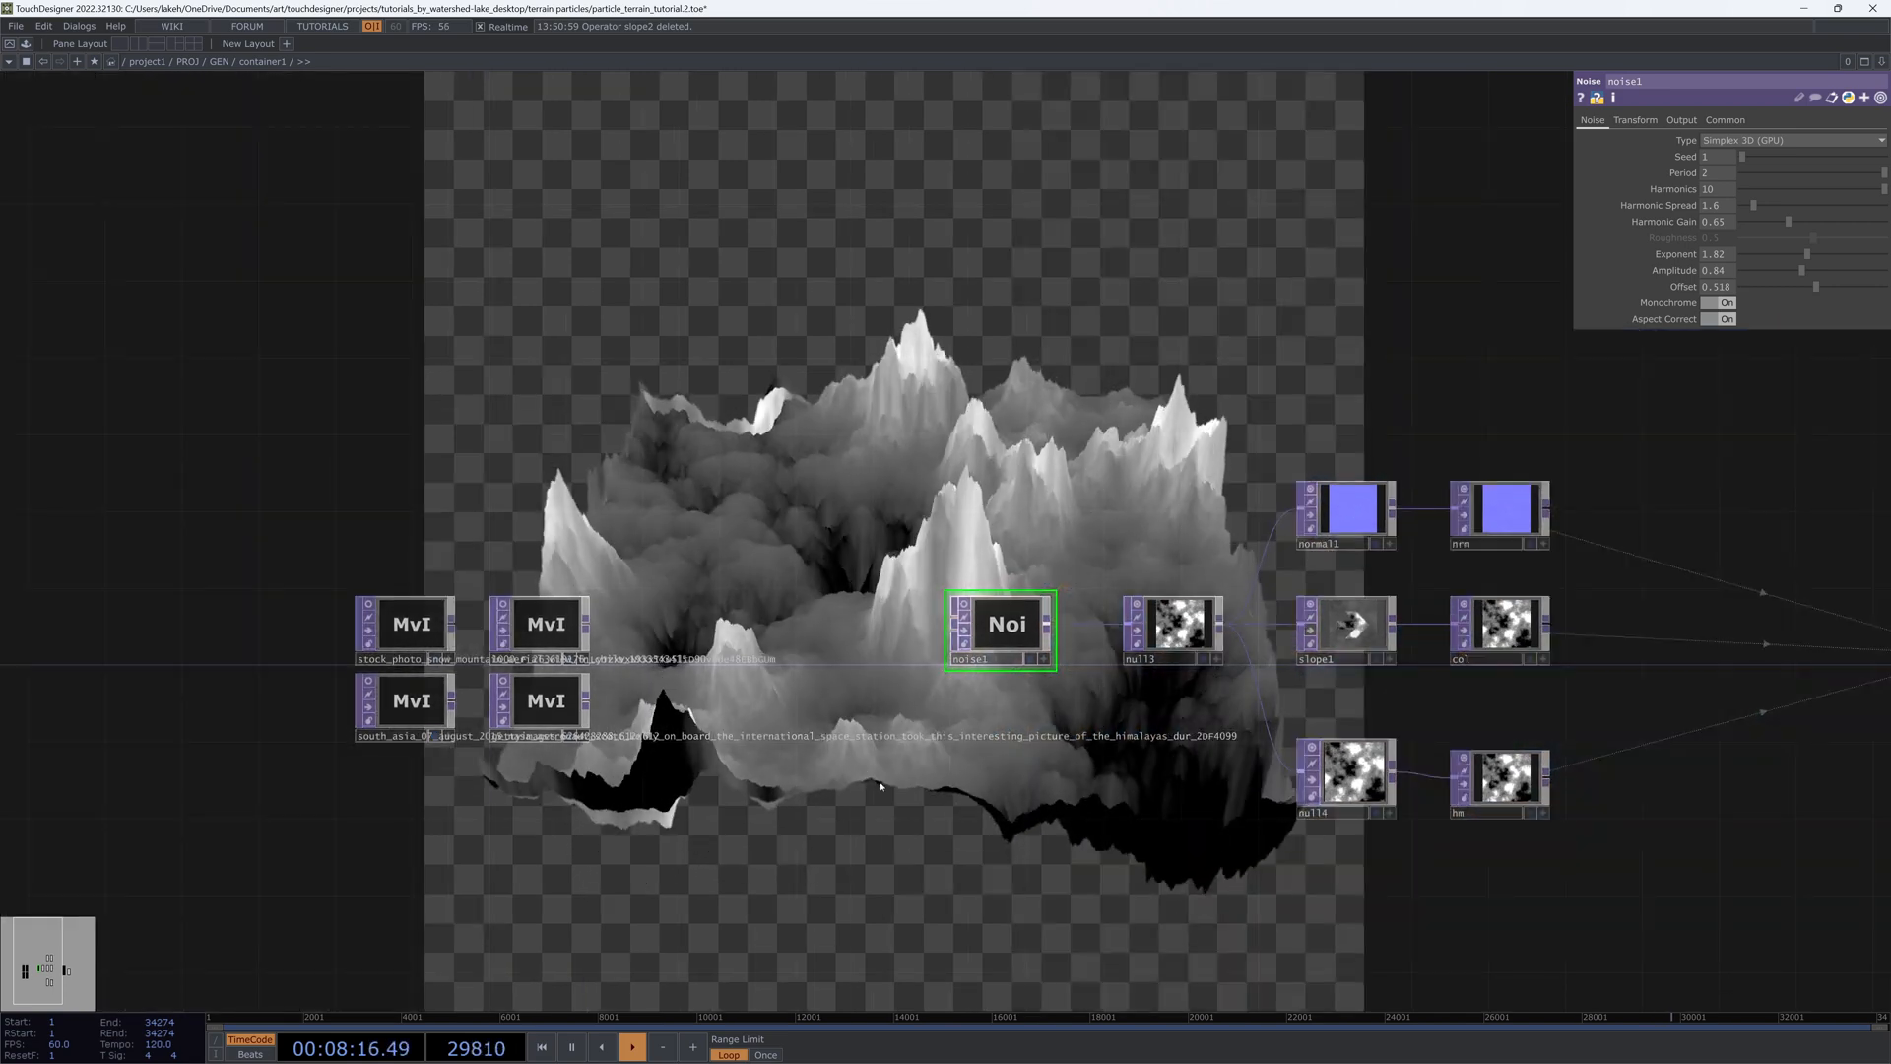
pyautogui.moveTo(881, 786); pyautogui.dragTo(965, 822)
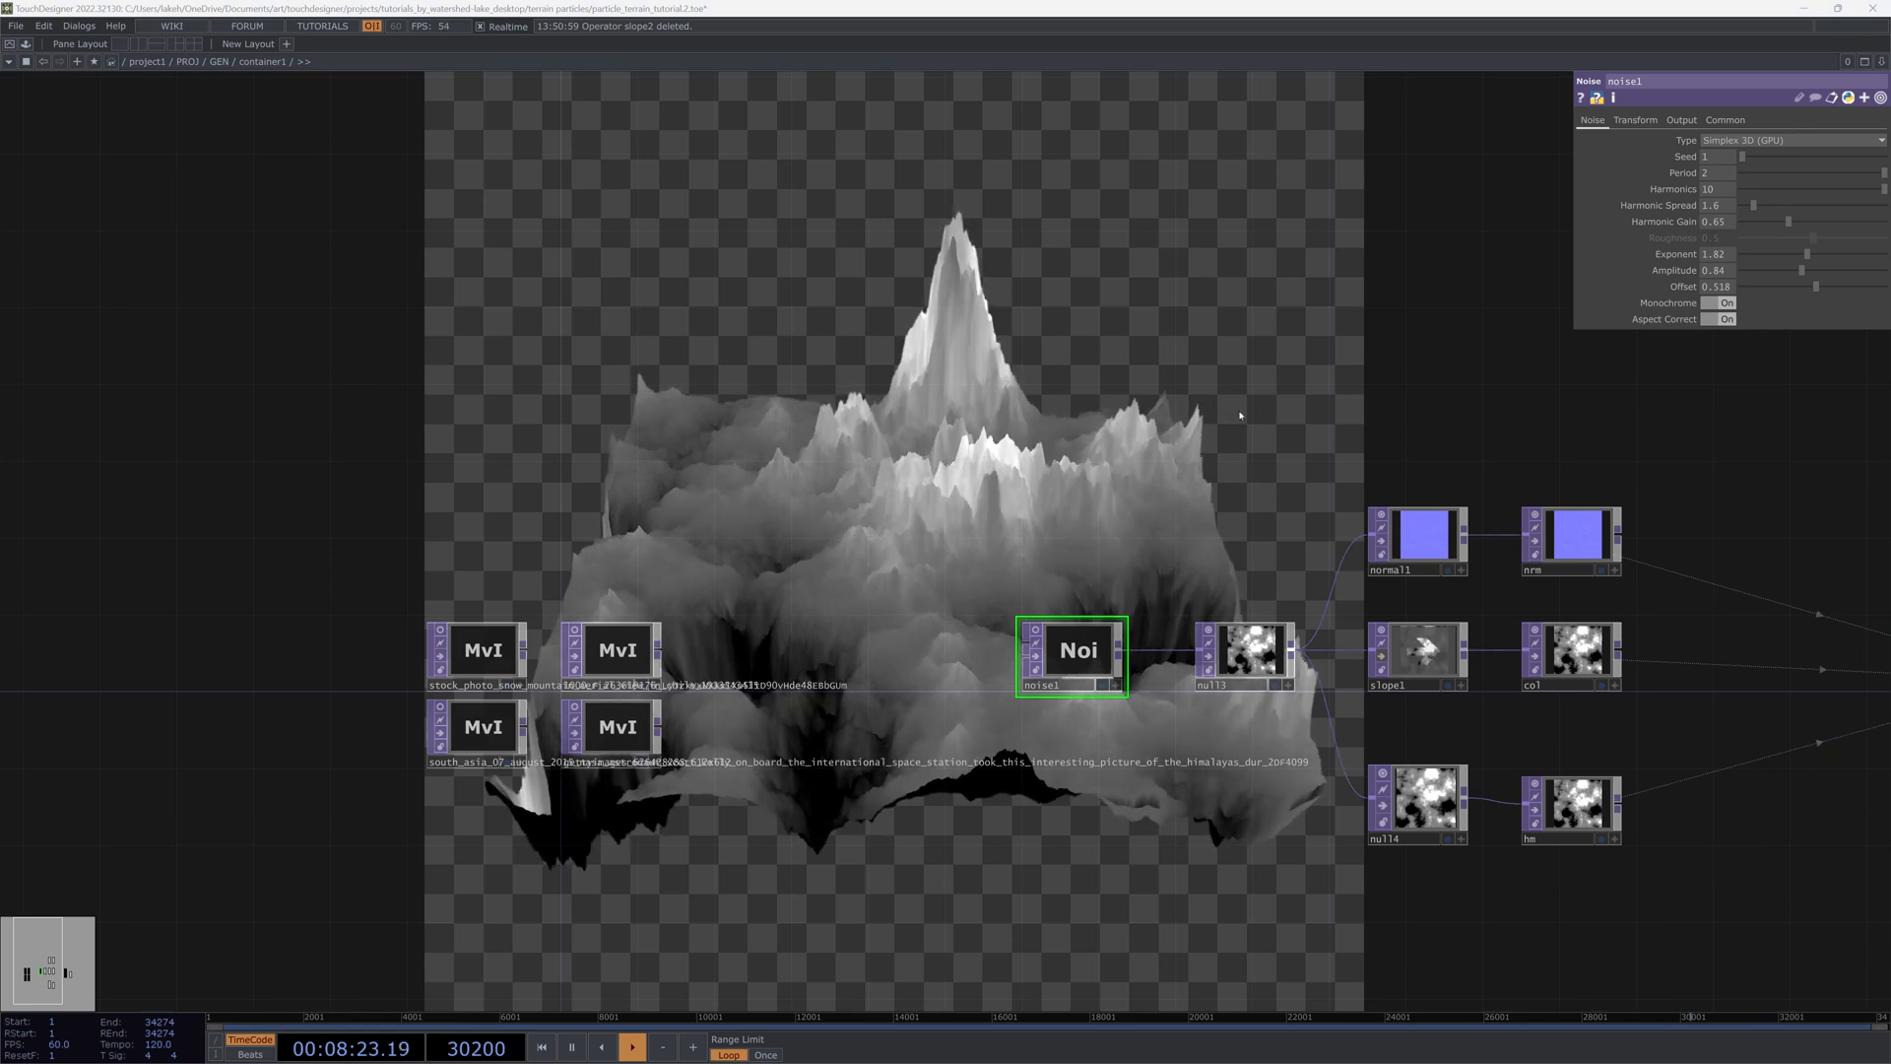
pyautogui.moveTo(1177, 398); pyautogui.dragTo(1063, 441)
# Step: Go up to the GEN network, connect the sketchpad Base to null1, and hide the parameters and nodes to view the notes
pyautogui.press('u')
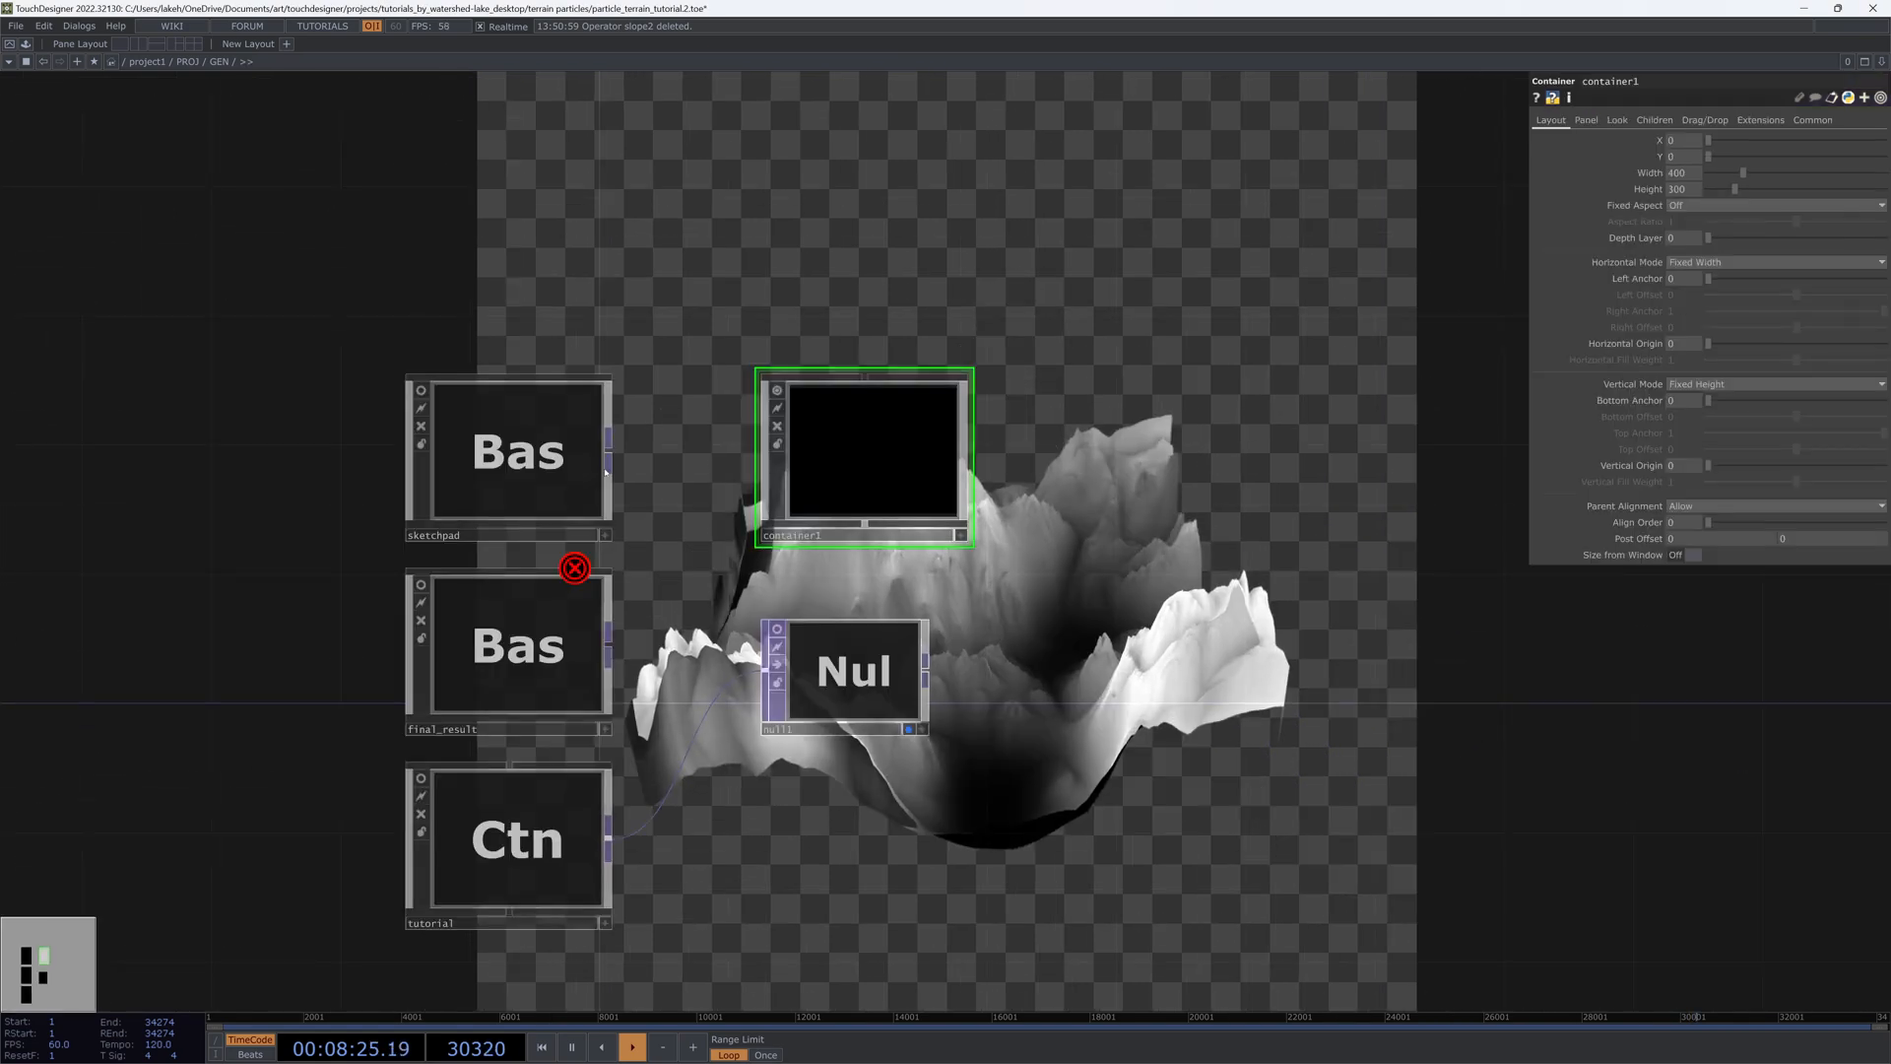
pyautogui.moveTo(609, 460); pyautogui.dragTo(768, 669)
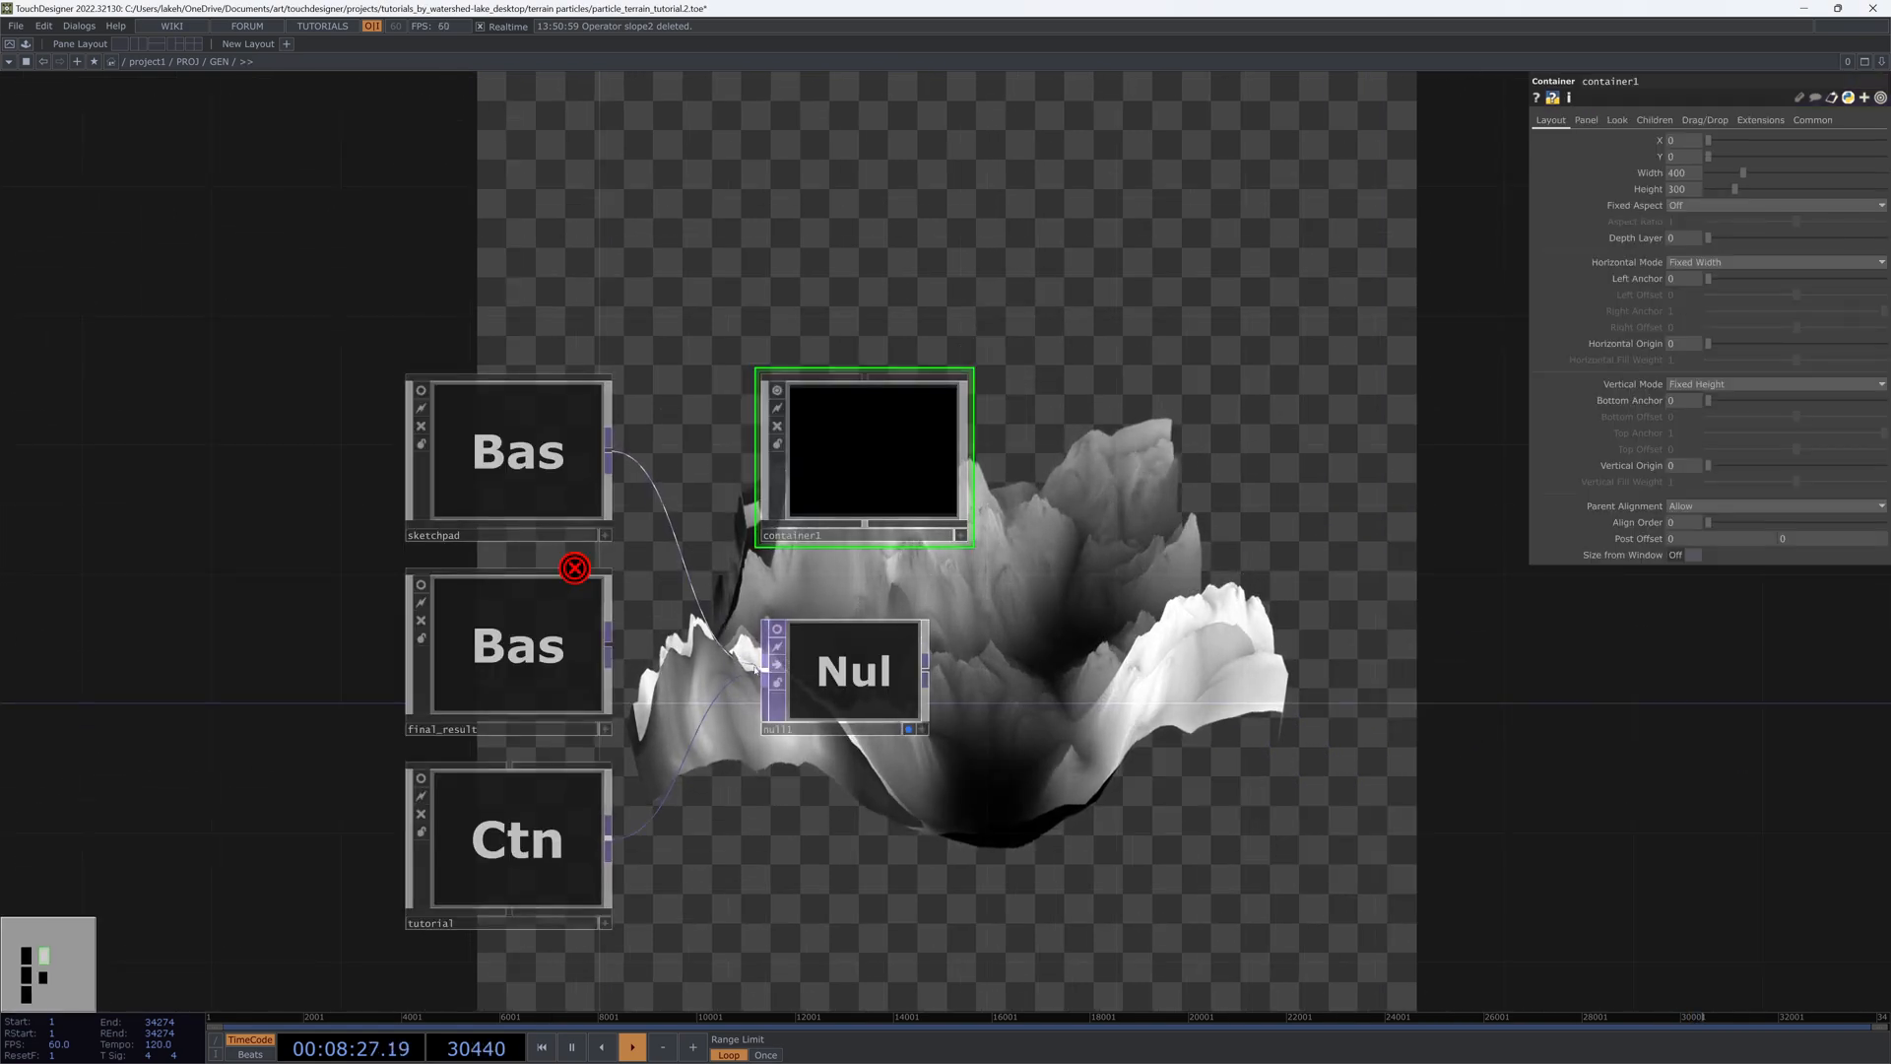
pyautogui.moveTo(1137, 346); pyautogui.dragTo(1196, 614)
pyautogui.press('p')
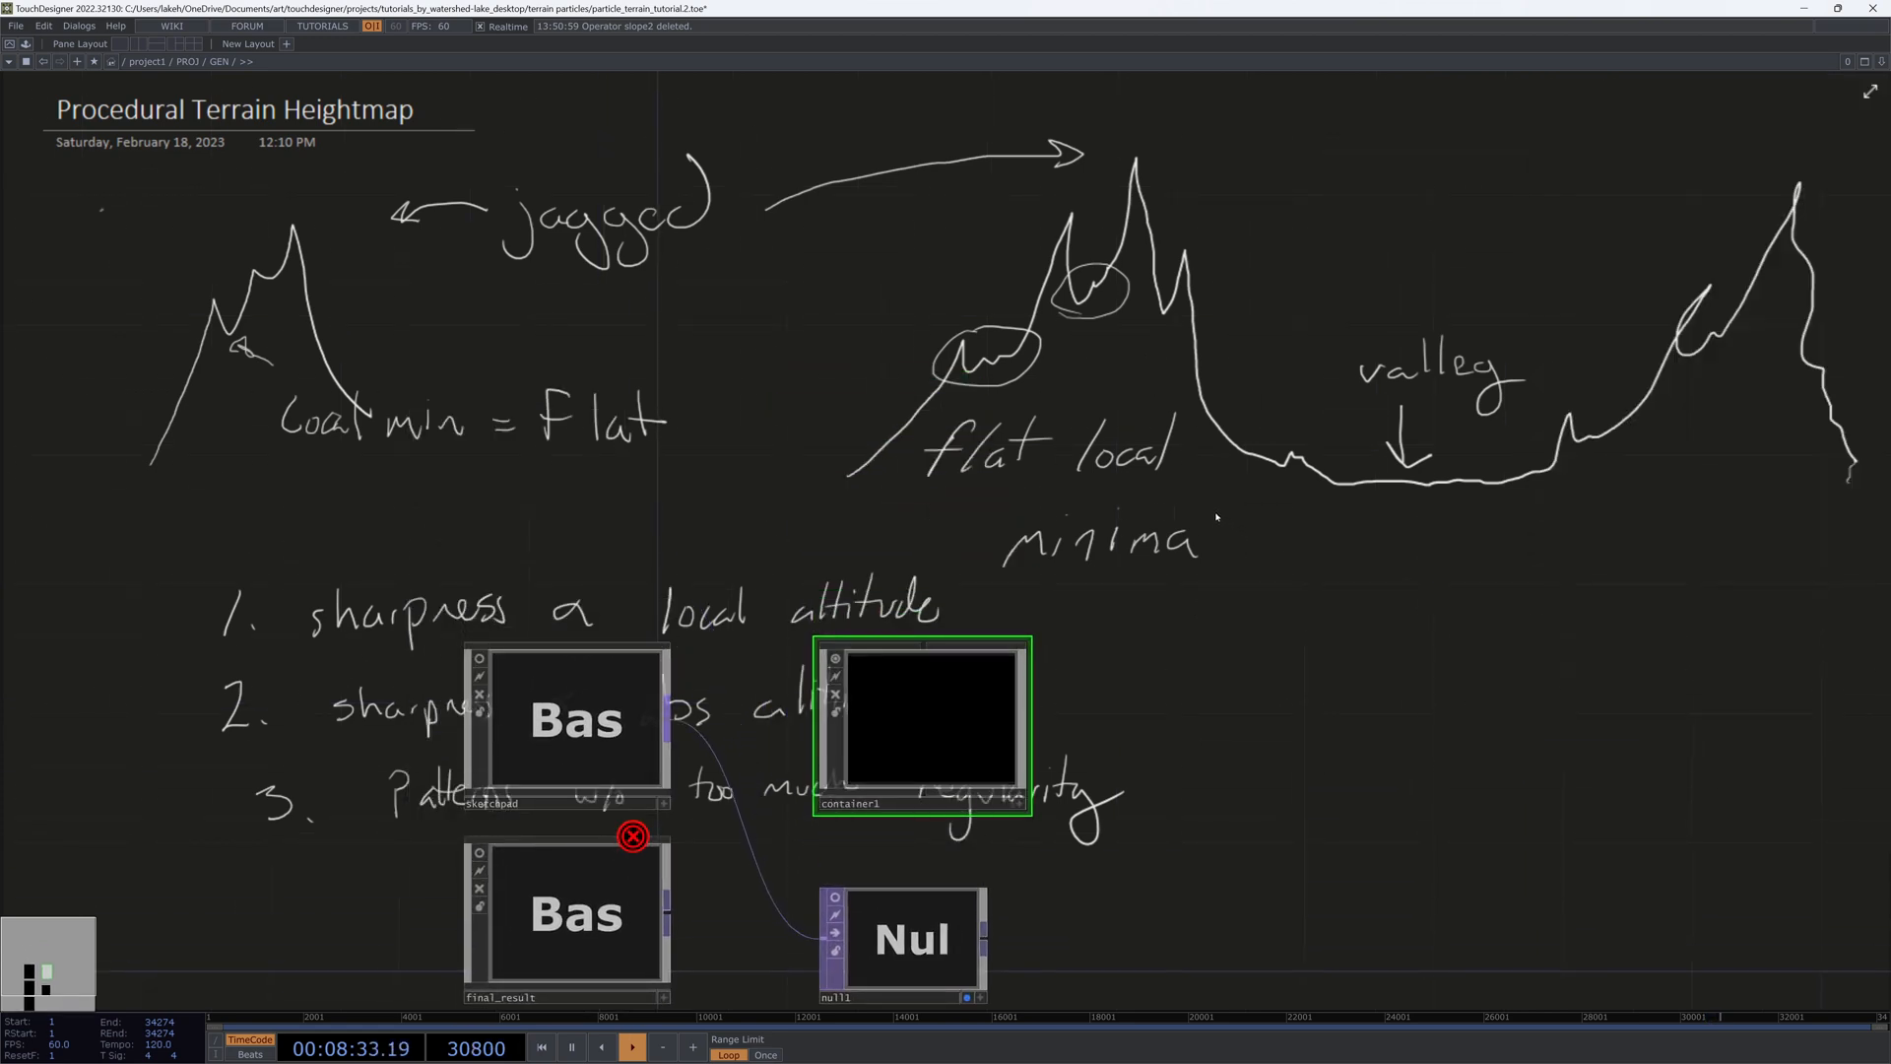
pyautogui.press('b')
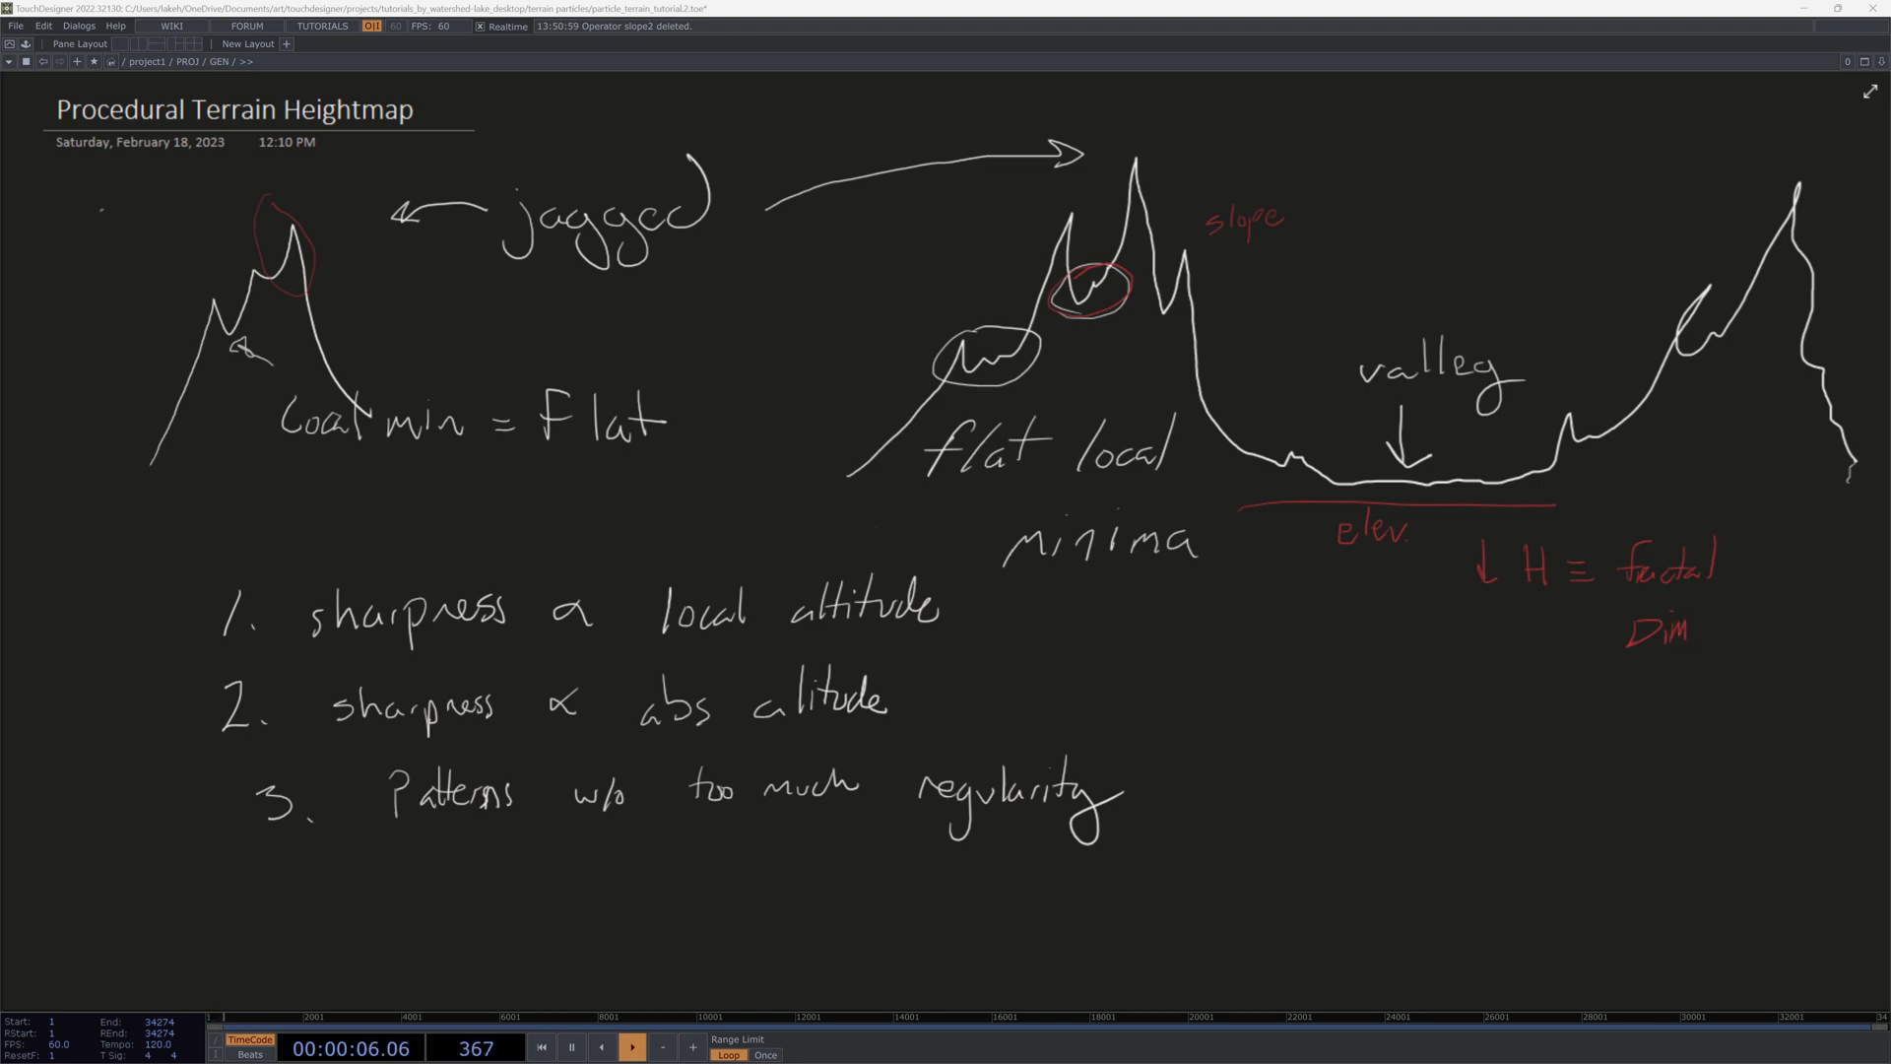
# Step: Mark the notes with an up arrow and H below "jagged", and in item 1 add a check mark and replace "altitude" with "slope"
pyautogui.moveTo(684, 287)
pyautogui.mouseDown()
pyautogui.moveTo(687, 313)
pyautogui.moveTo(709, 313)
pyautogui.mouseUp()
pyautogui.moveTo(732, 283); pyautogui.dragTo(732, 313)
pyautogui.moveTo(711, 299); pyautogui.dragTo(730, 296)
pyautogui.moveTo(1012, 567); pyautogui.dragTo(984, 595)
pyautogui.moveTo(794, 597); pyautogui.dragTo(1036, 618)
pyautogui.moveTo(1062, 591)
pyautogui.mouseDown()
pyautogui.moveTo(1064, 620)
pyautogui.moveTo(1093, 617)
pyautogui.mouseUp()
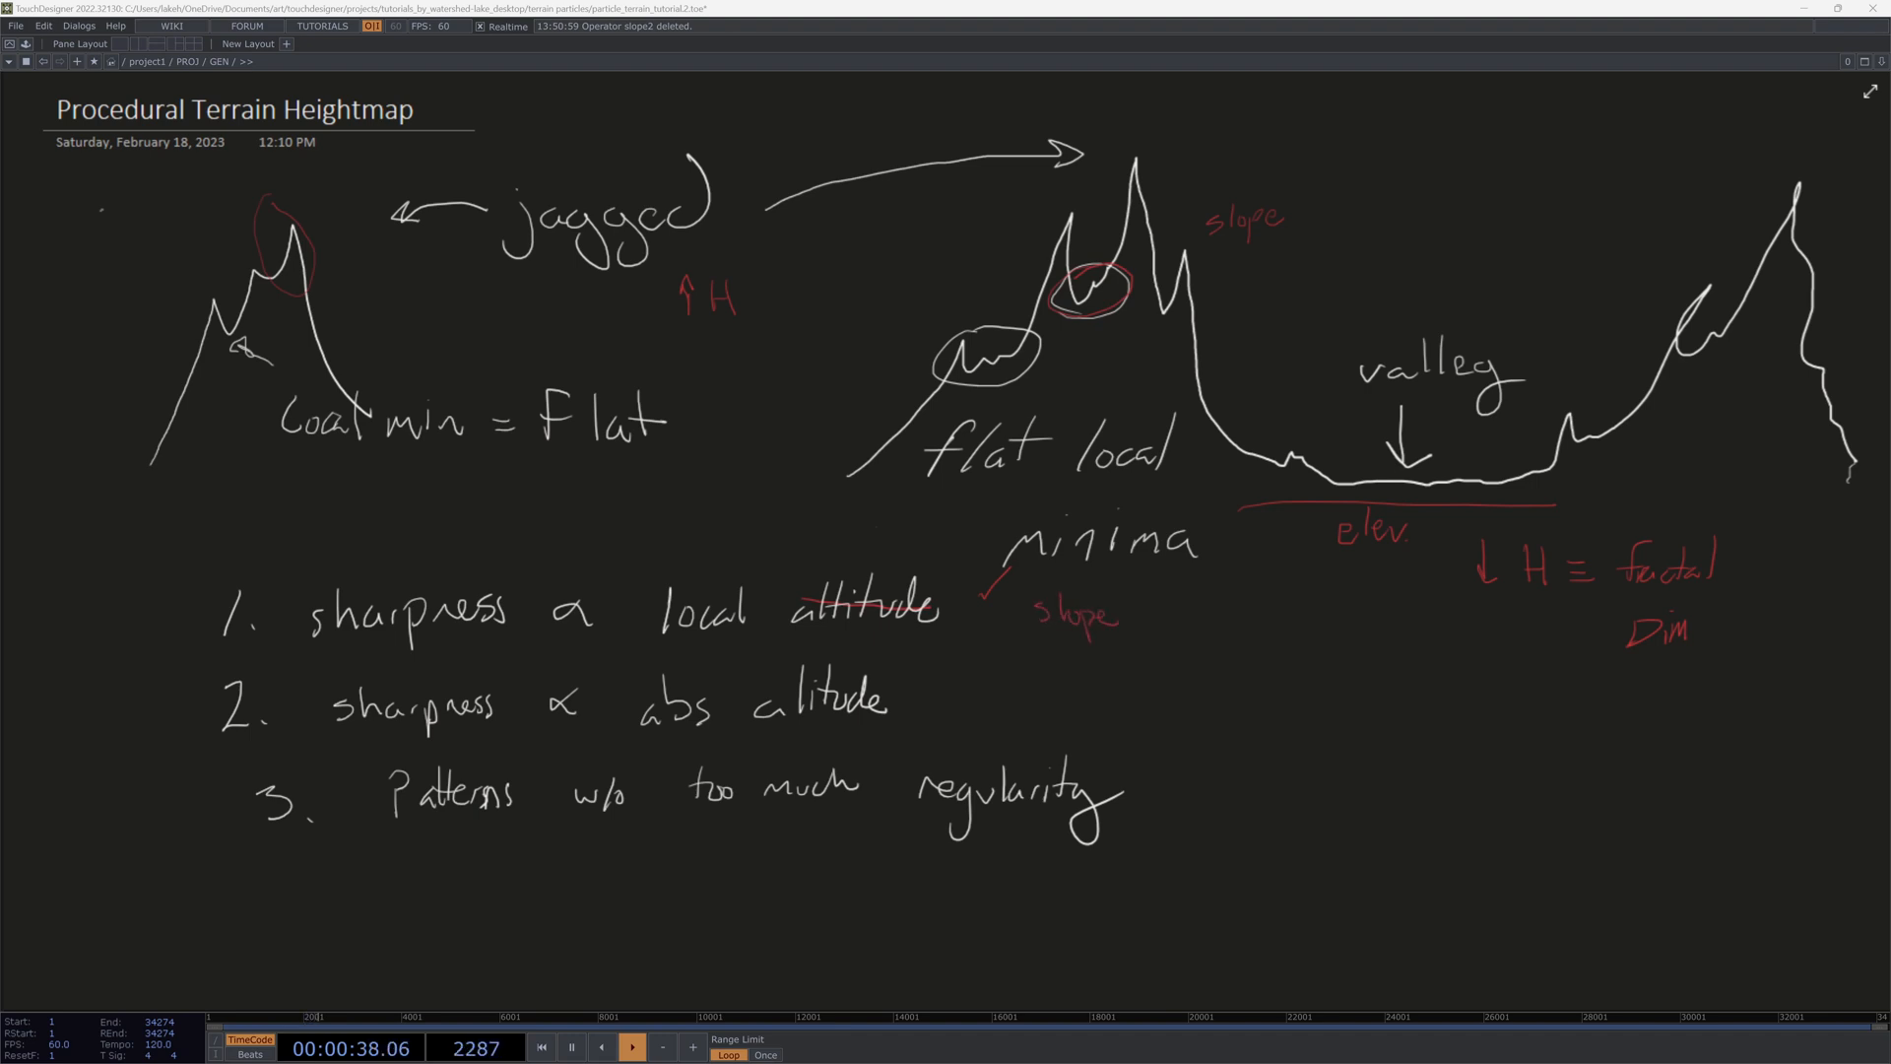
# Step: Check off item 2, underline "elev", and add "and w/ a ridgeline" to item 3 of the notes
pyautogui.moveTo(946, 689); pyautogui.dragTo(999, 672)
pyautogui.moveTo(1370, 568); pyautogui.dragTo(1393, 568)
pyautogui.moveTo(1178, 775)
pyautogui.mouseDown()
pyautogui.moveTo(1300, 796)
pyautogui.moveTo(1561, 777)
pyautogui.mouseUp()
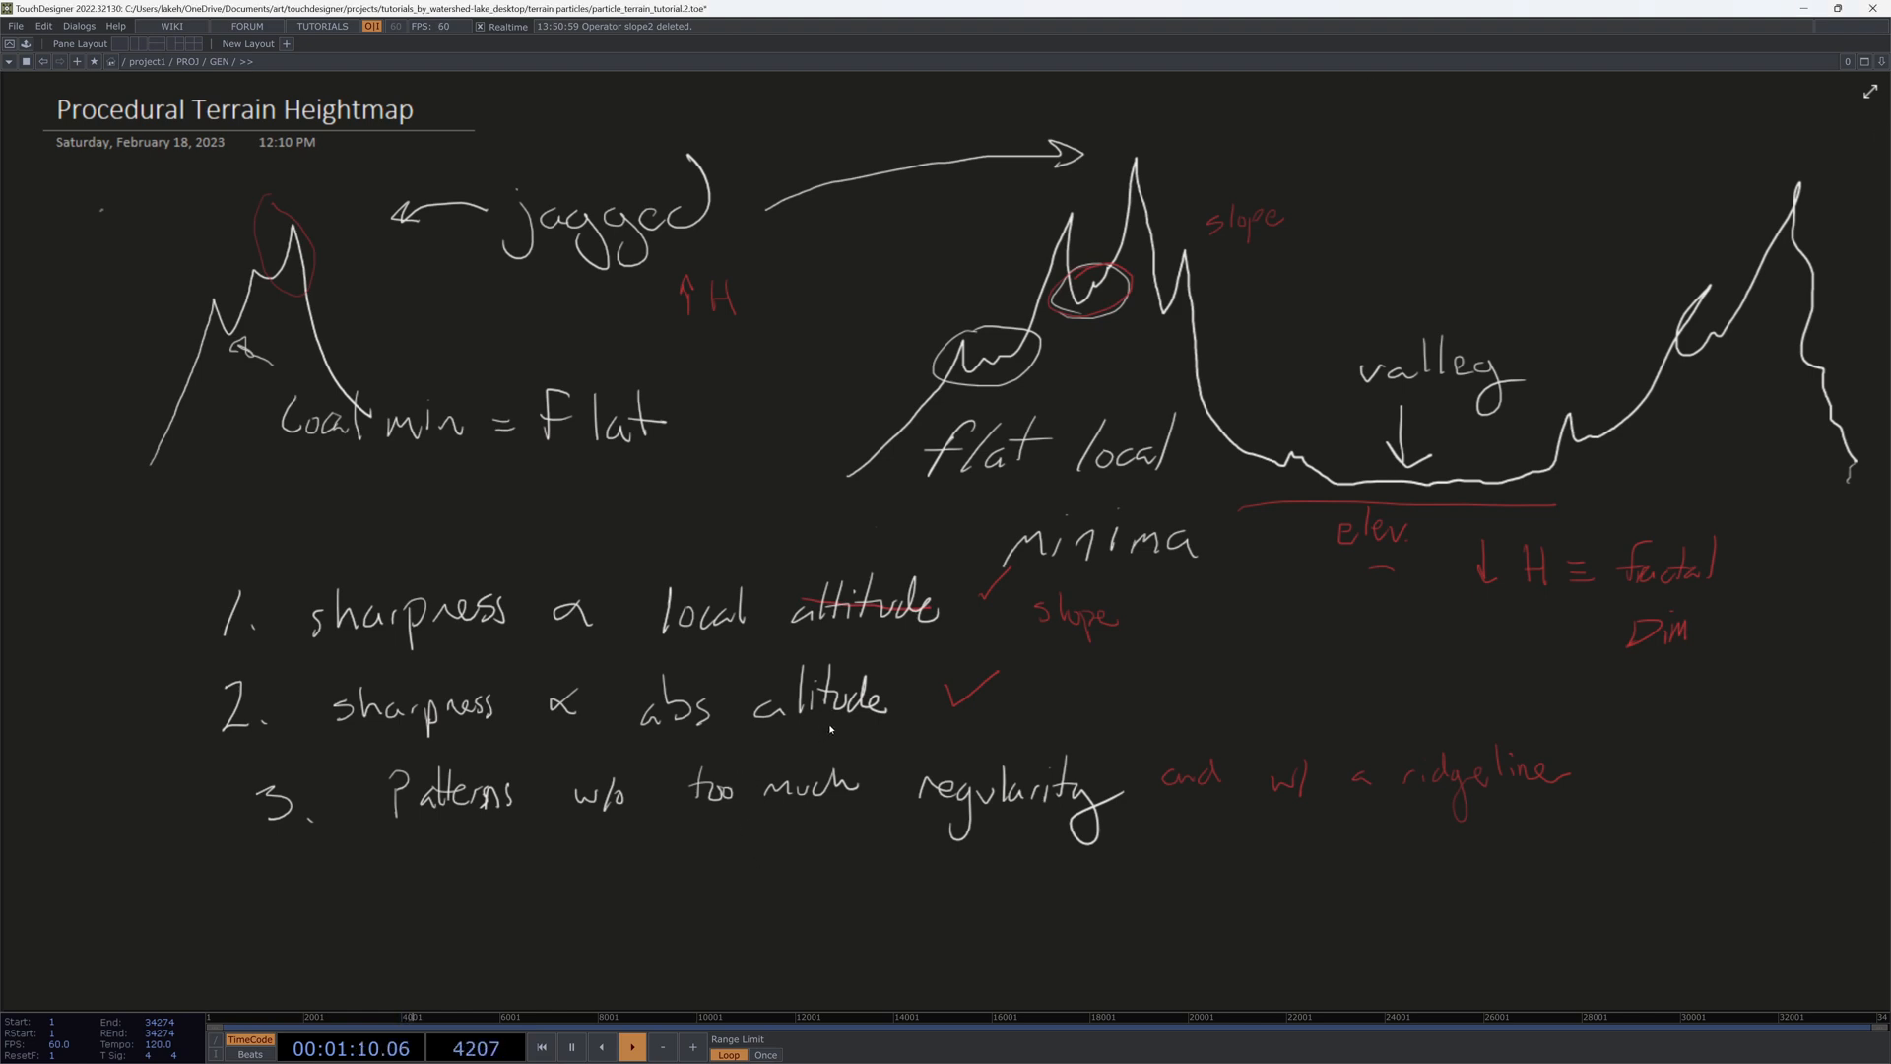
# Step: Show the network nodes again, examine the Texturing and Modeling, Third Edition page on Amazon in the browser, and return to TouchDesigner
pyautogui.press('Escape')
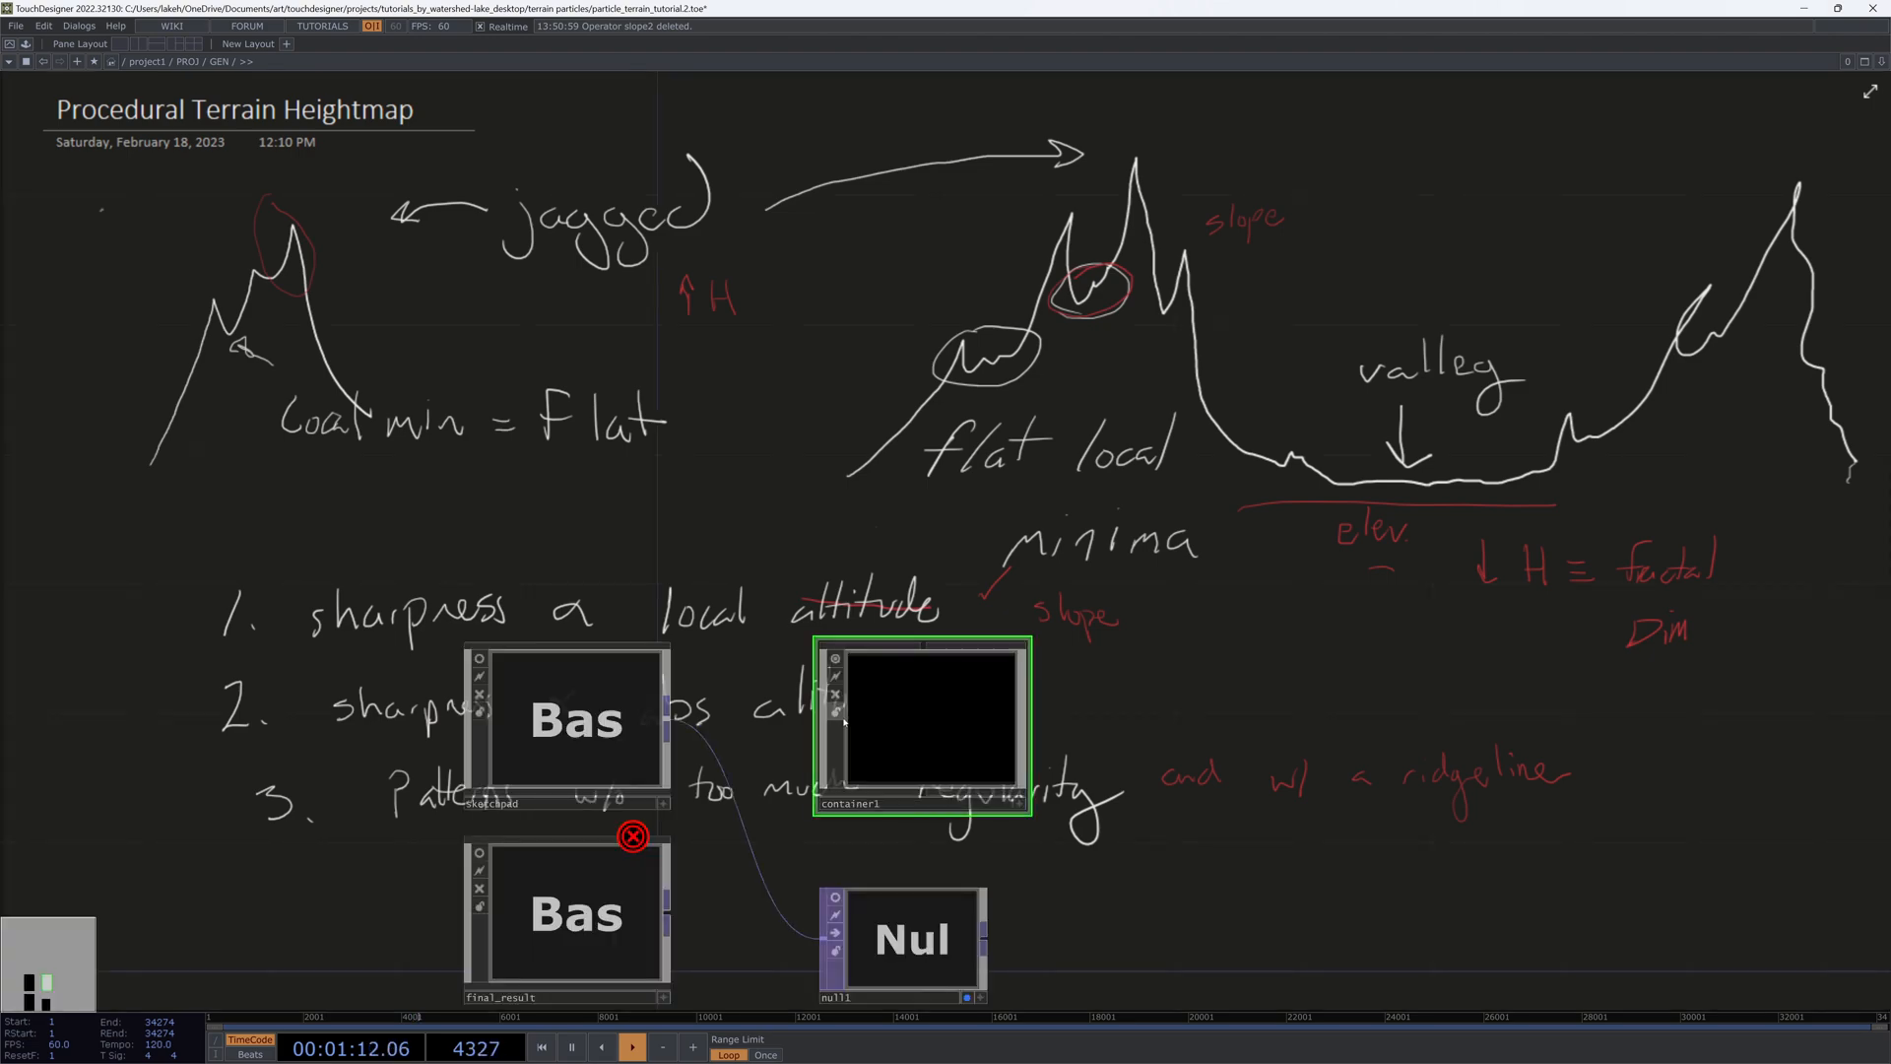
pyautogui.moveTo(1161, 702); pyautogui.dragTo(1251, 518)
pyautogui.moveTo(1261, 694); pyautogui.dragTo(1304, 591)
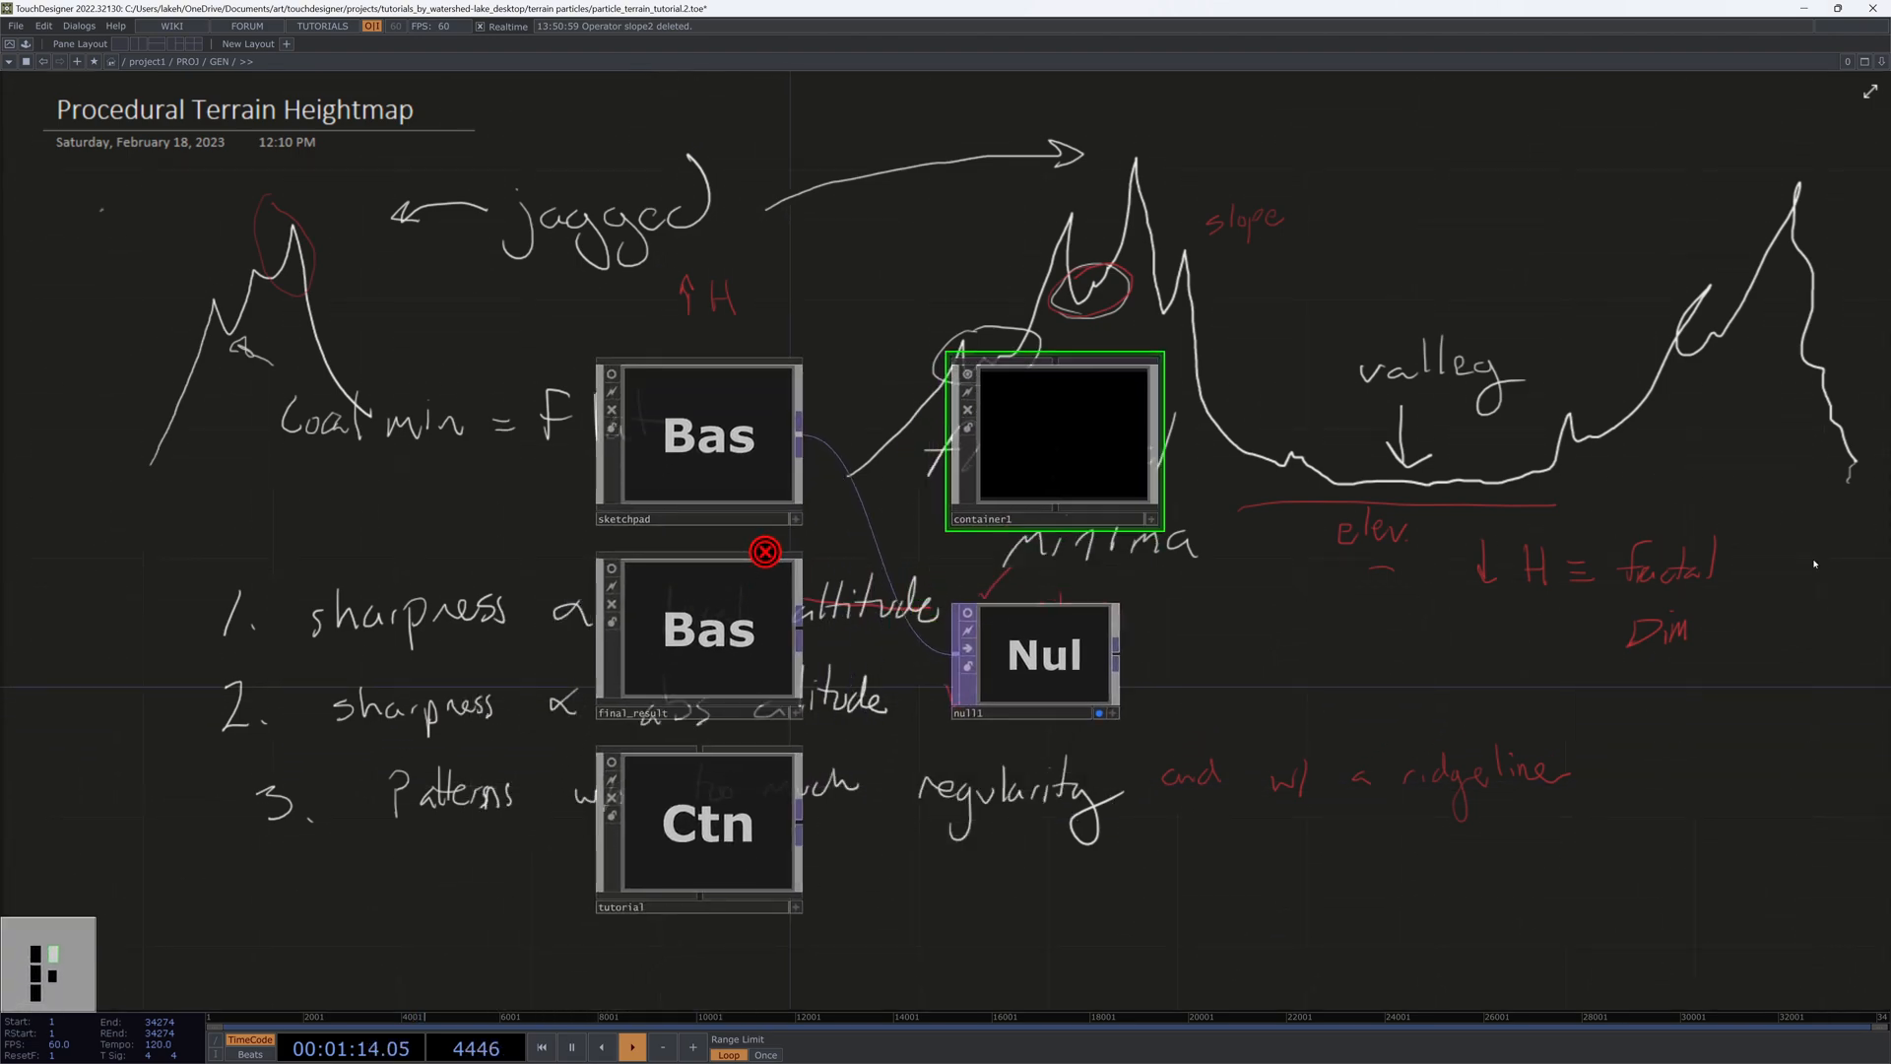
pyautogui.hotkey('alt', 'Tab')
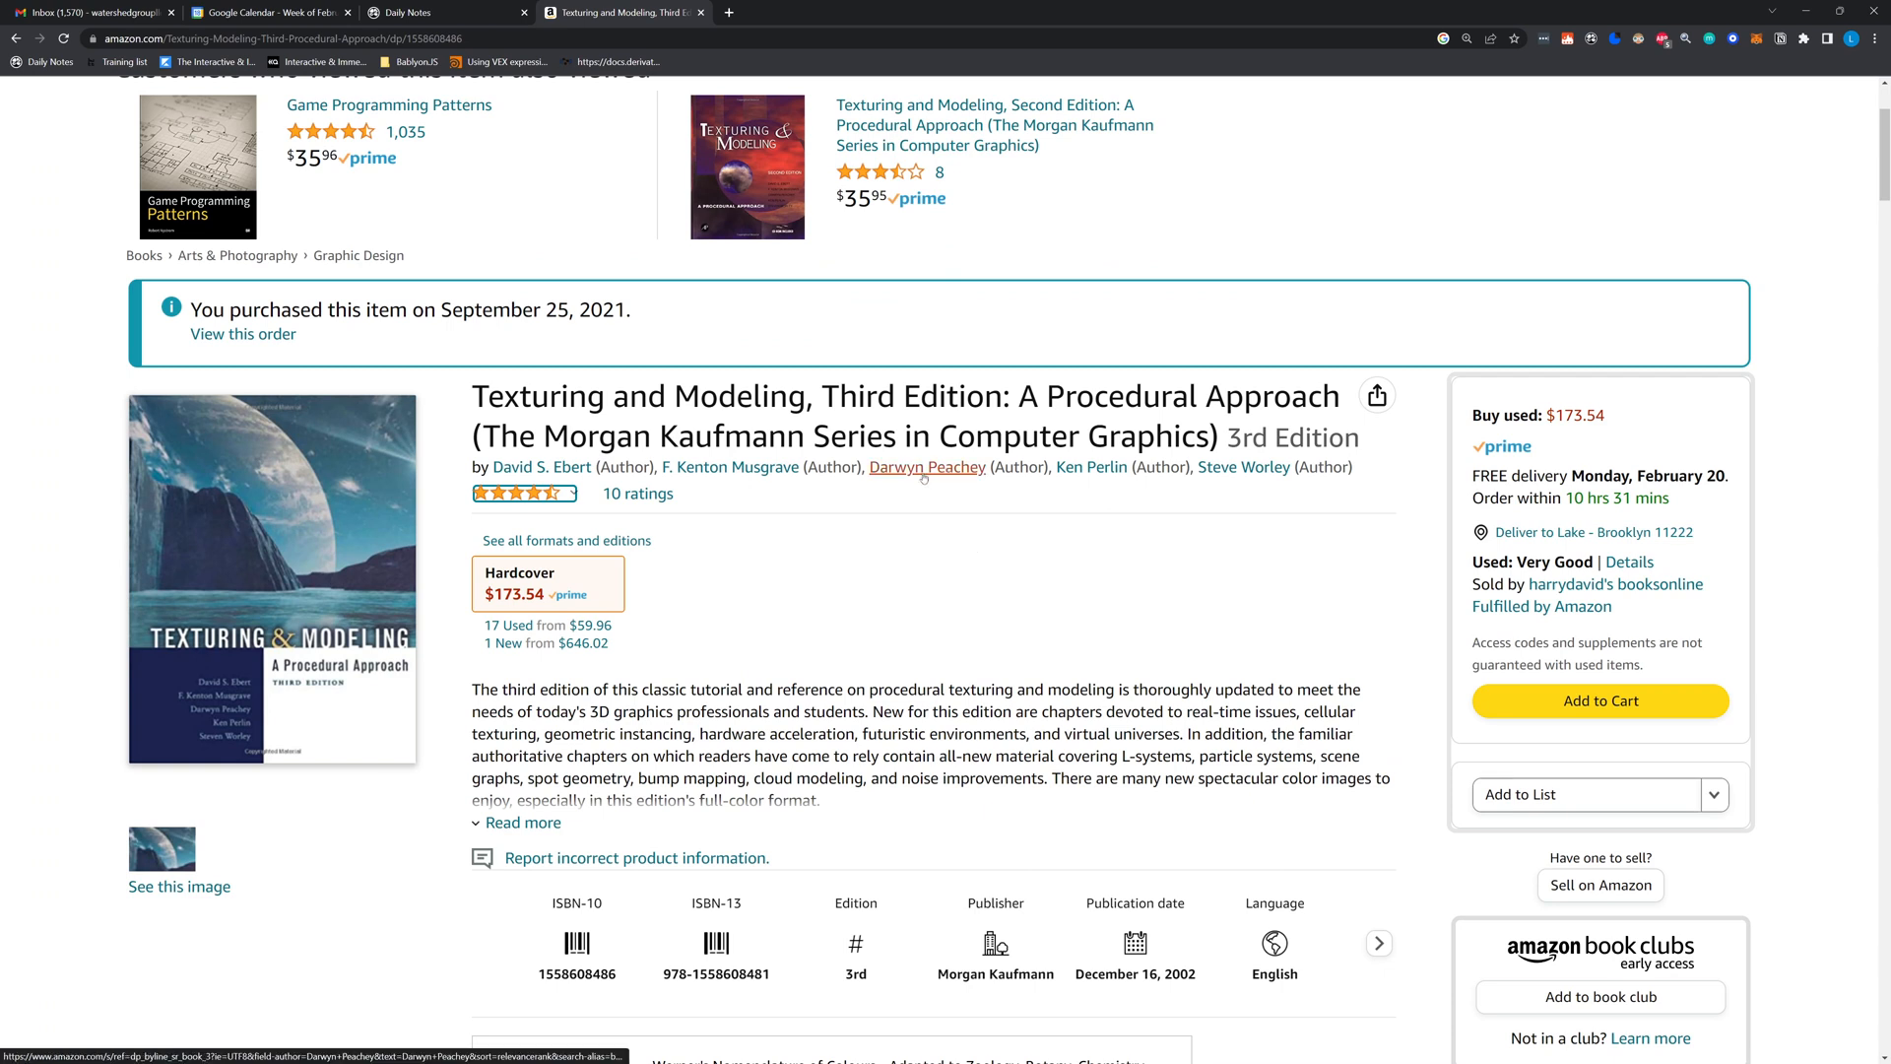
pyautogui.moveTo(470, 465); pyautogui.dragTo(1353, 471)
pyautogui.click(1372, 470)
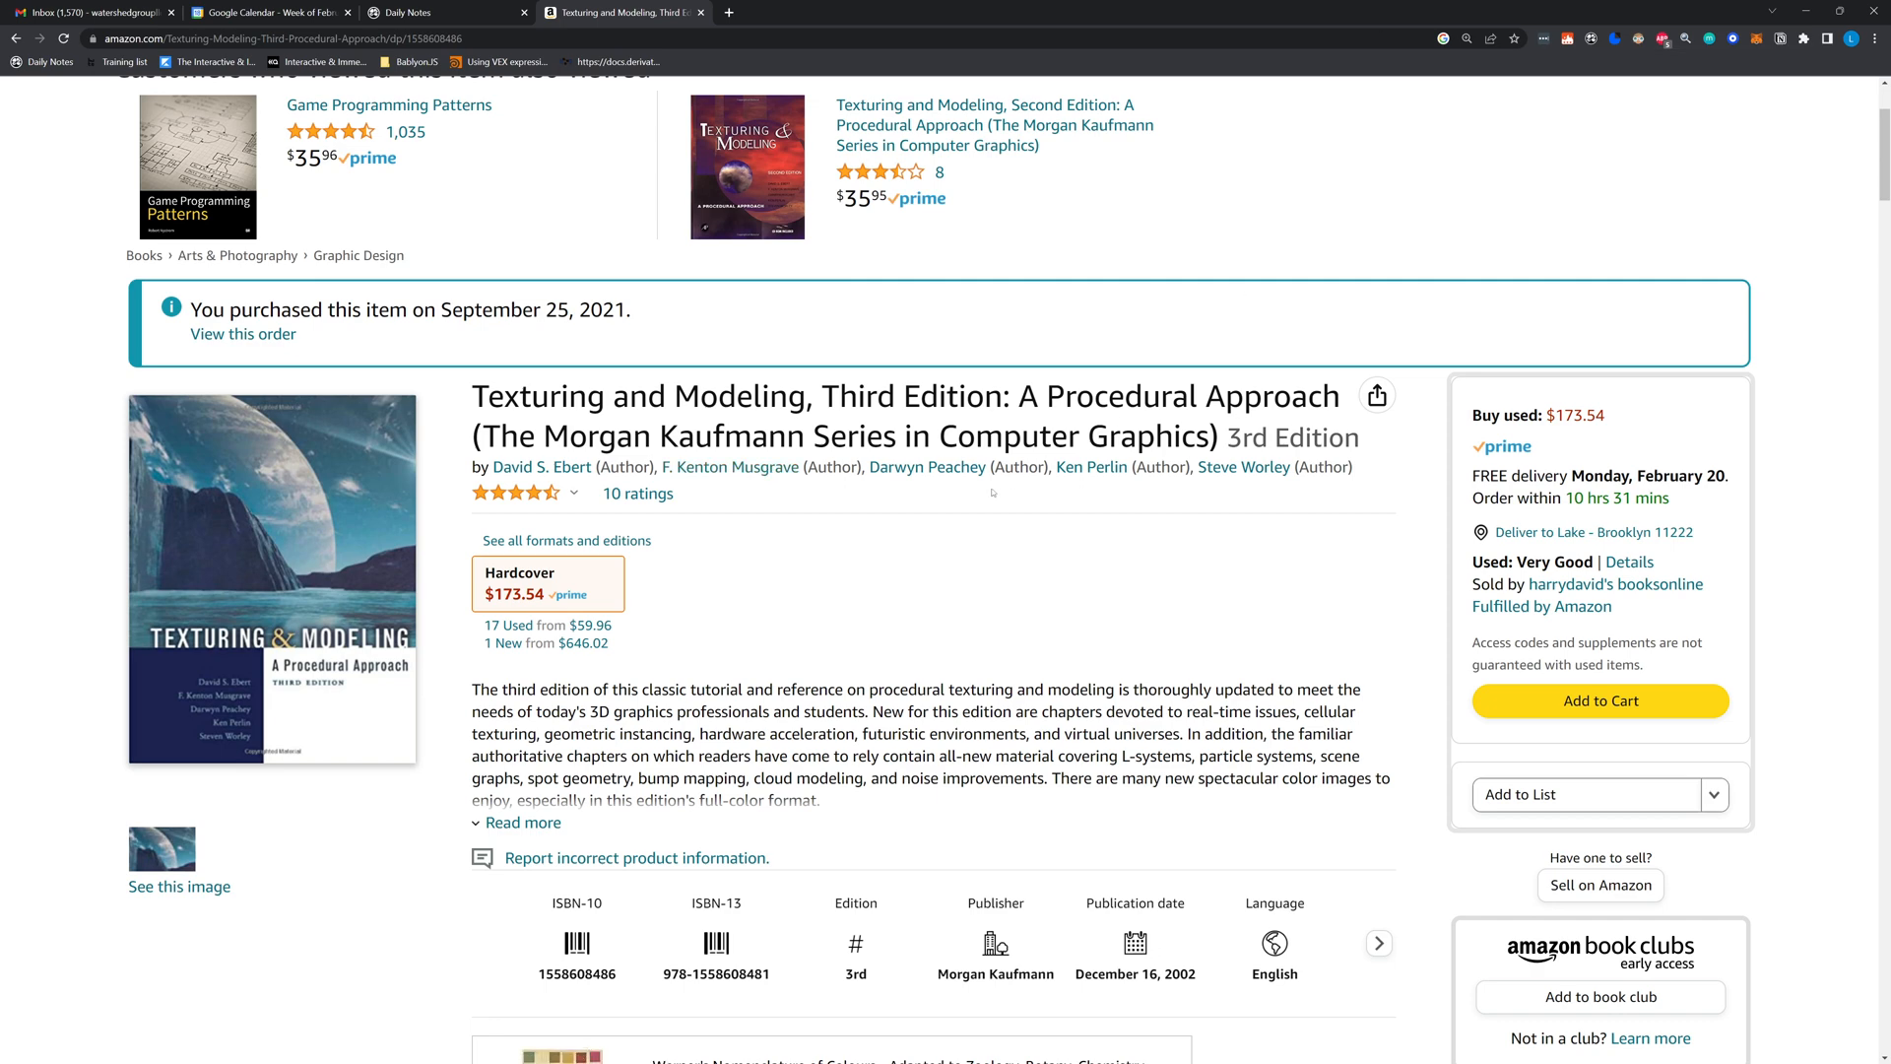
pyautogui.click(1810, 18)
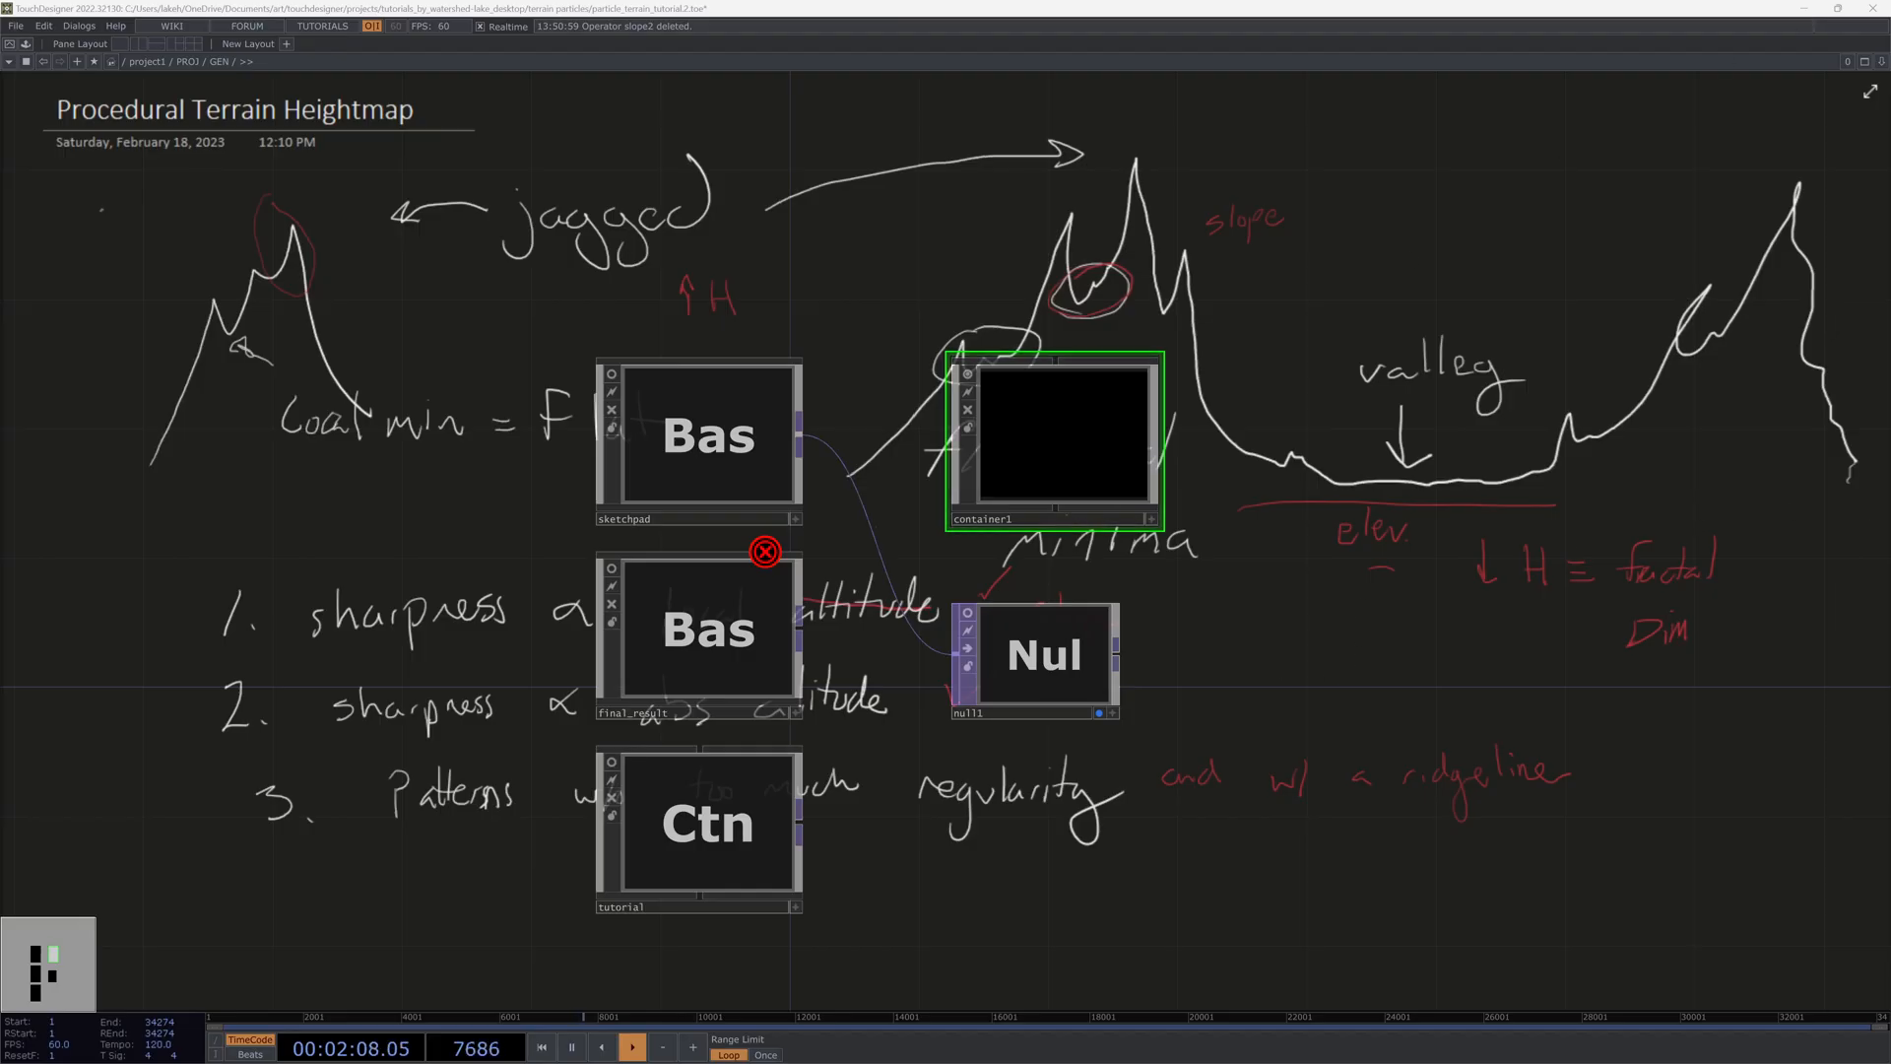
pyautogui.hotkey('alt', 'Tab')
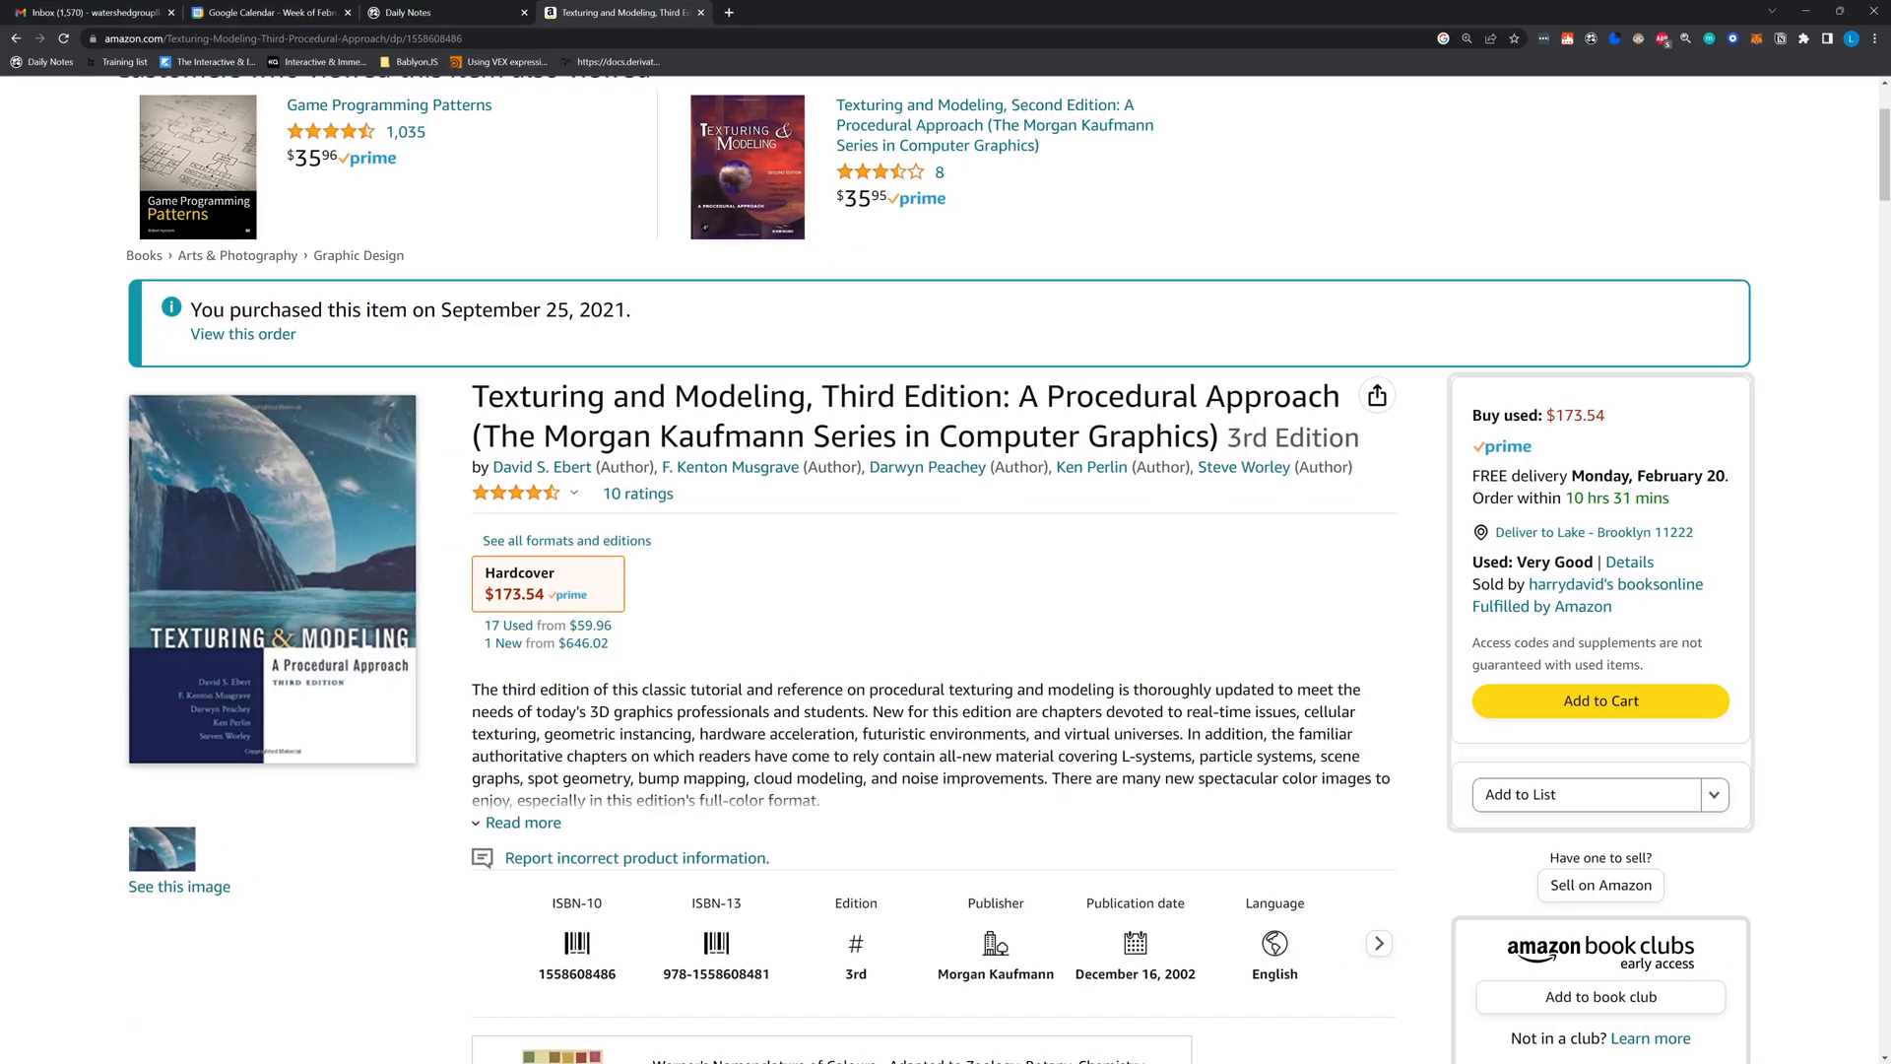
pyautogui.hotkey('alt', 'Tab')
# Step: Enter container1 and move the four Movie File In reference nodes below noise1
pyautogui.moveTo(1297, 581); pyautogui.dragTo(1236, 699)
pyautogui.press('i')
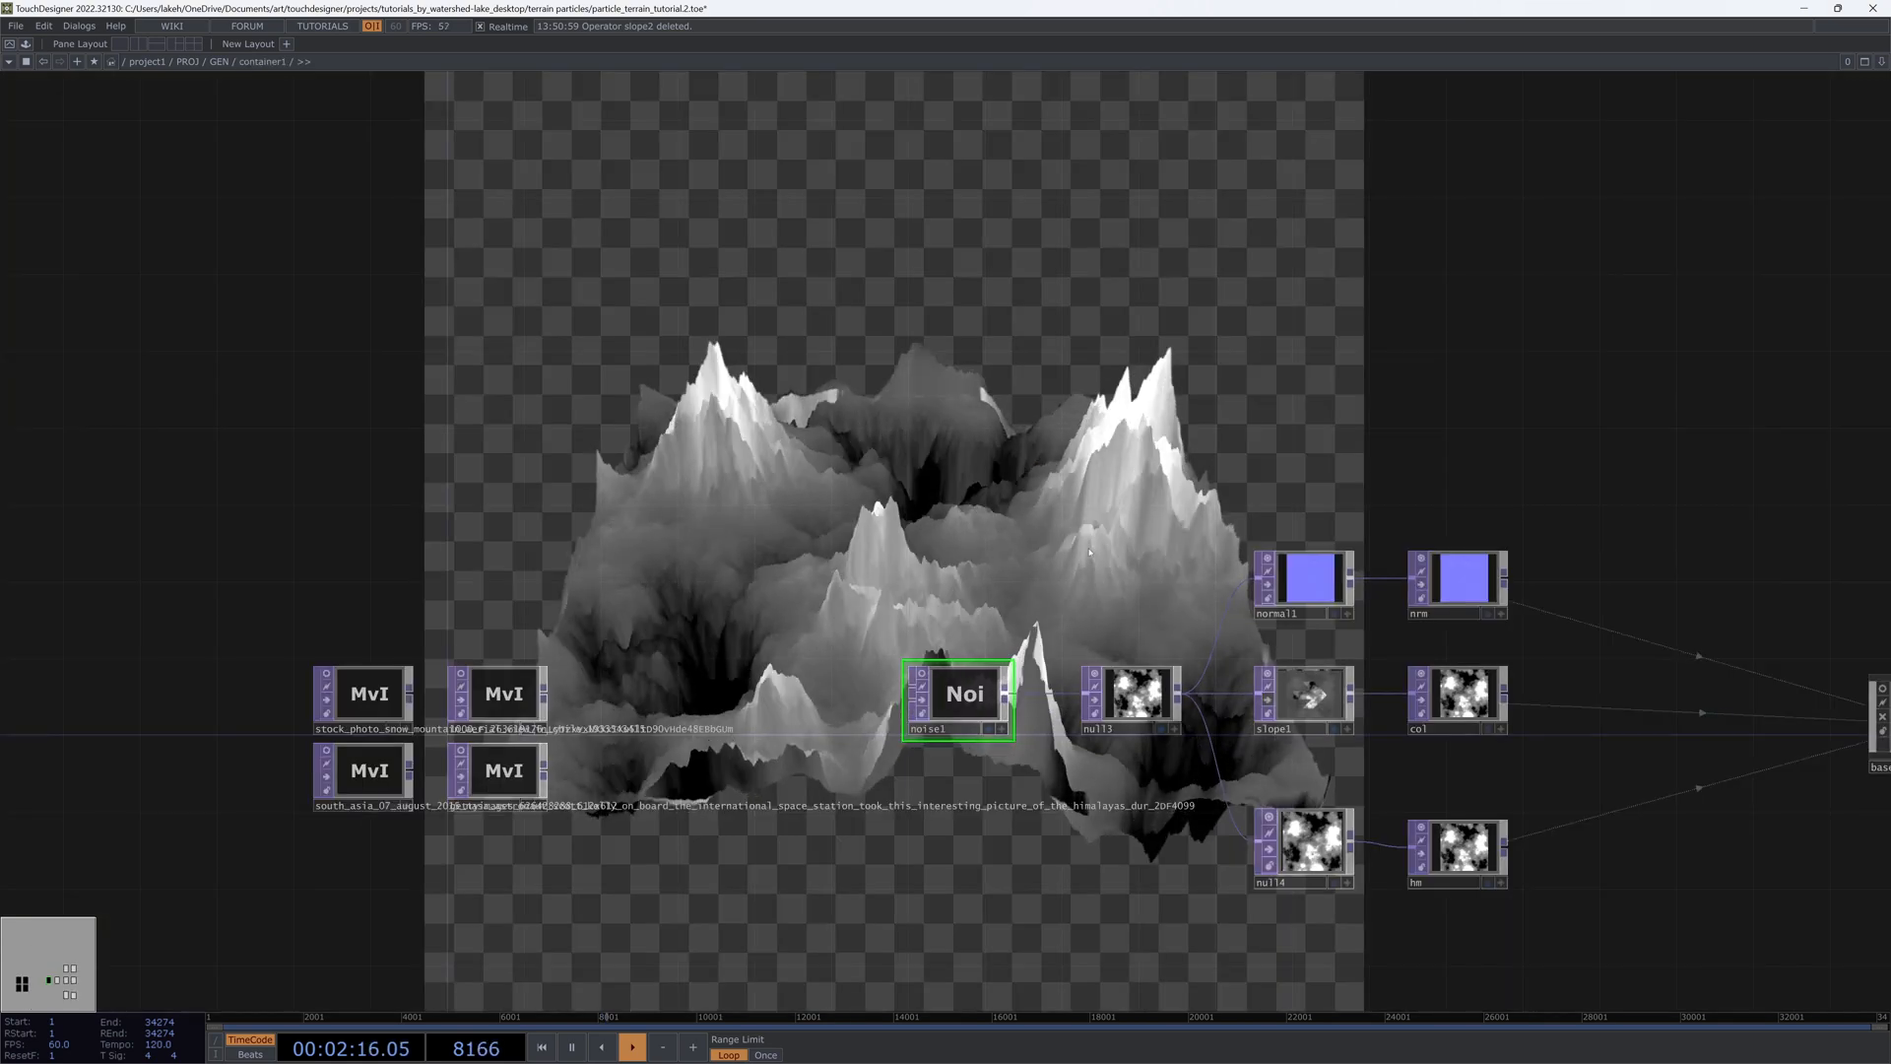
pyautogui.moveTo(1592, 404); pyautogui.dragTo(1207, 269)
pyautogui.moveTo(1269, 361); pyautogui.dragTo(1207, 406)
pyautogui.scroll(-3, 1228, 388)
pyautogui.moveTo(213, 505); pyautogui.dragTo(815, 820)
pyautogui.moveTo(1228, 675); pyautogui.dragTo(1057, 707)
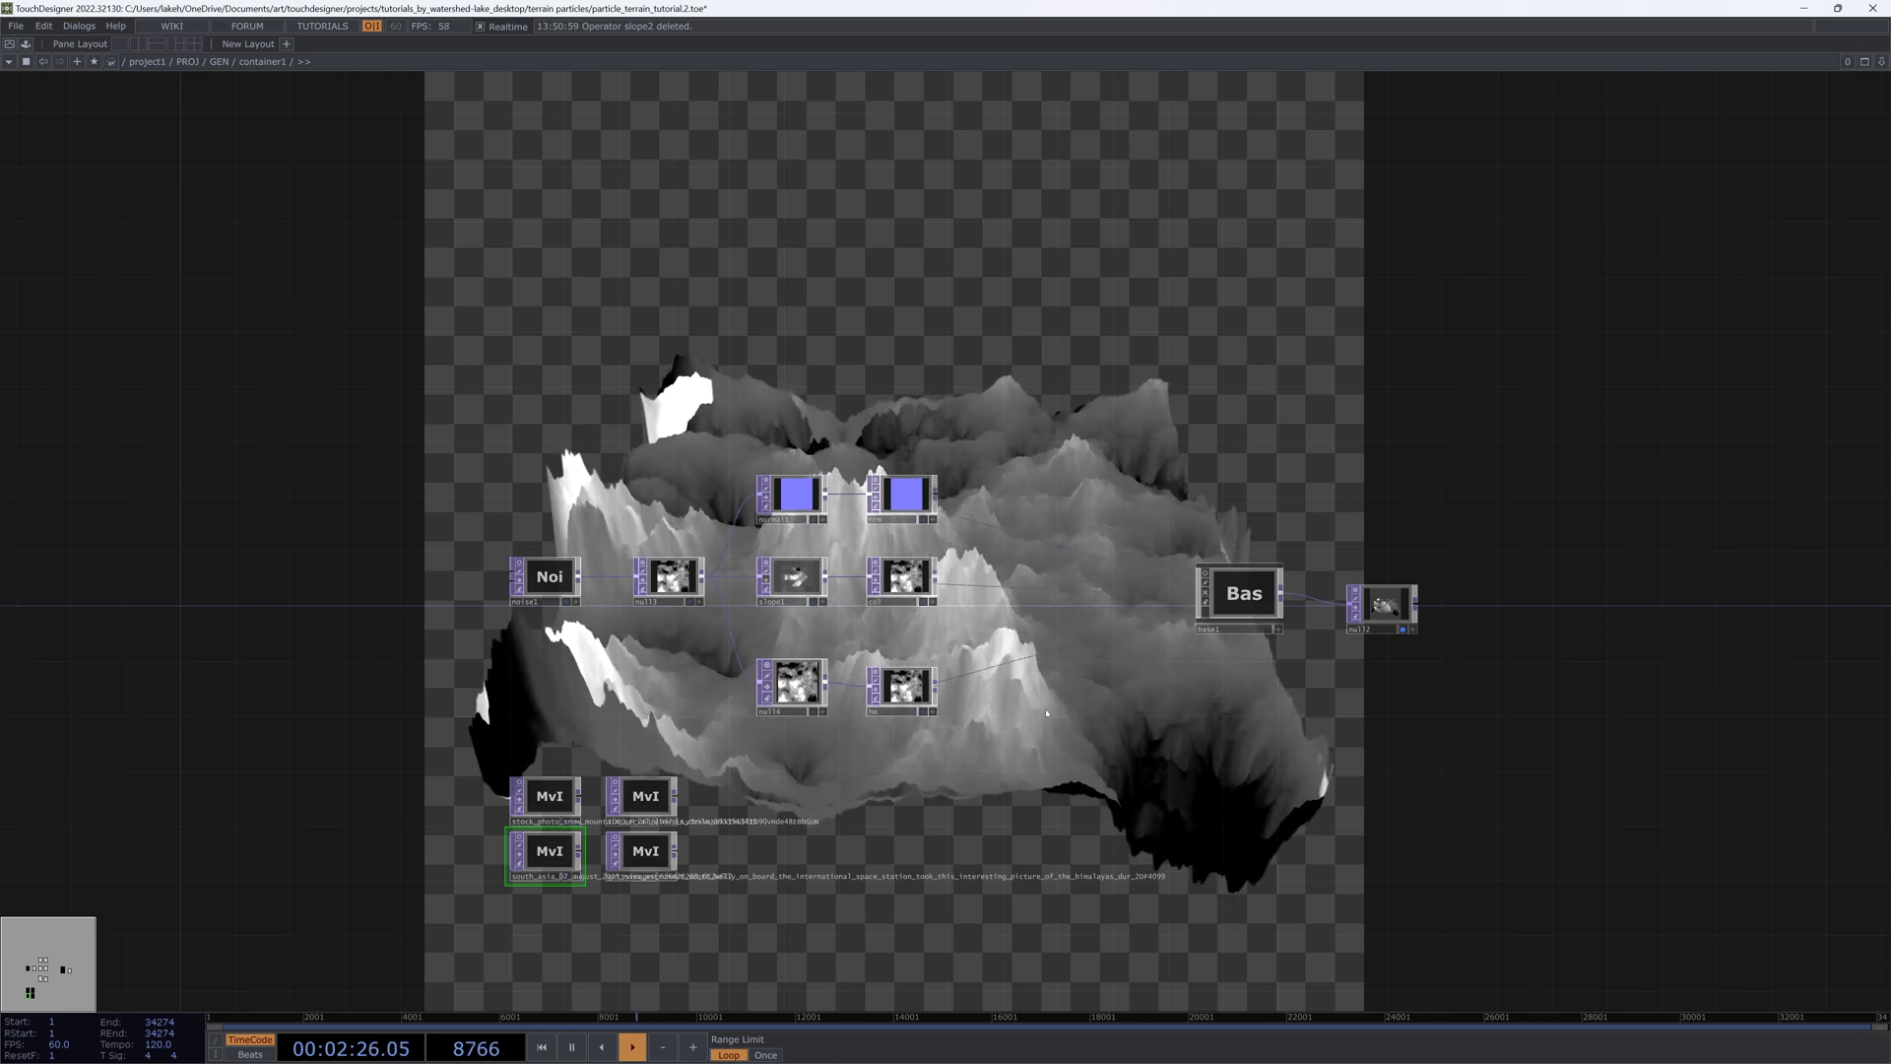
# Step: Add a GLSL TOP in the empty space before noise1 and show its parameters
pyautogui.moveTo(806, 694); pyautogui.dragTo(1098, 731)
pyautogui.moveTo(573, 598); pyautogui.dragTo(763, 579)
pyautogui.press('Tab')
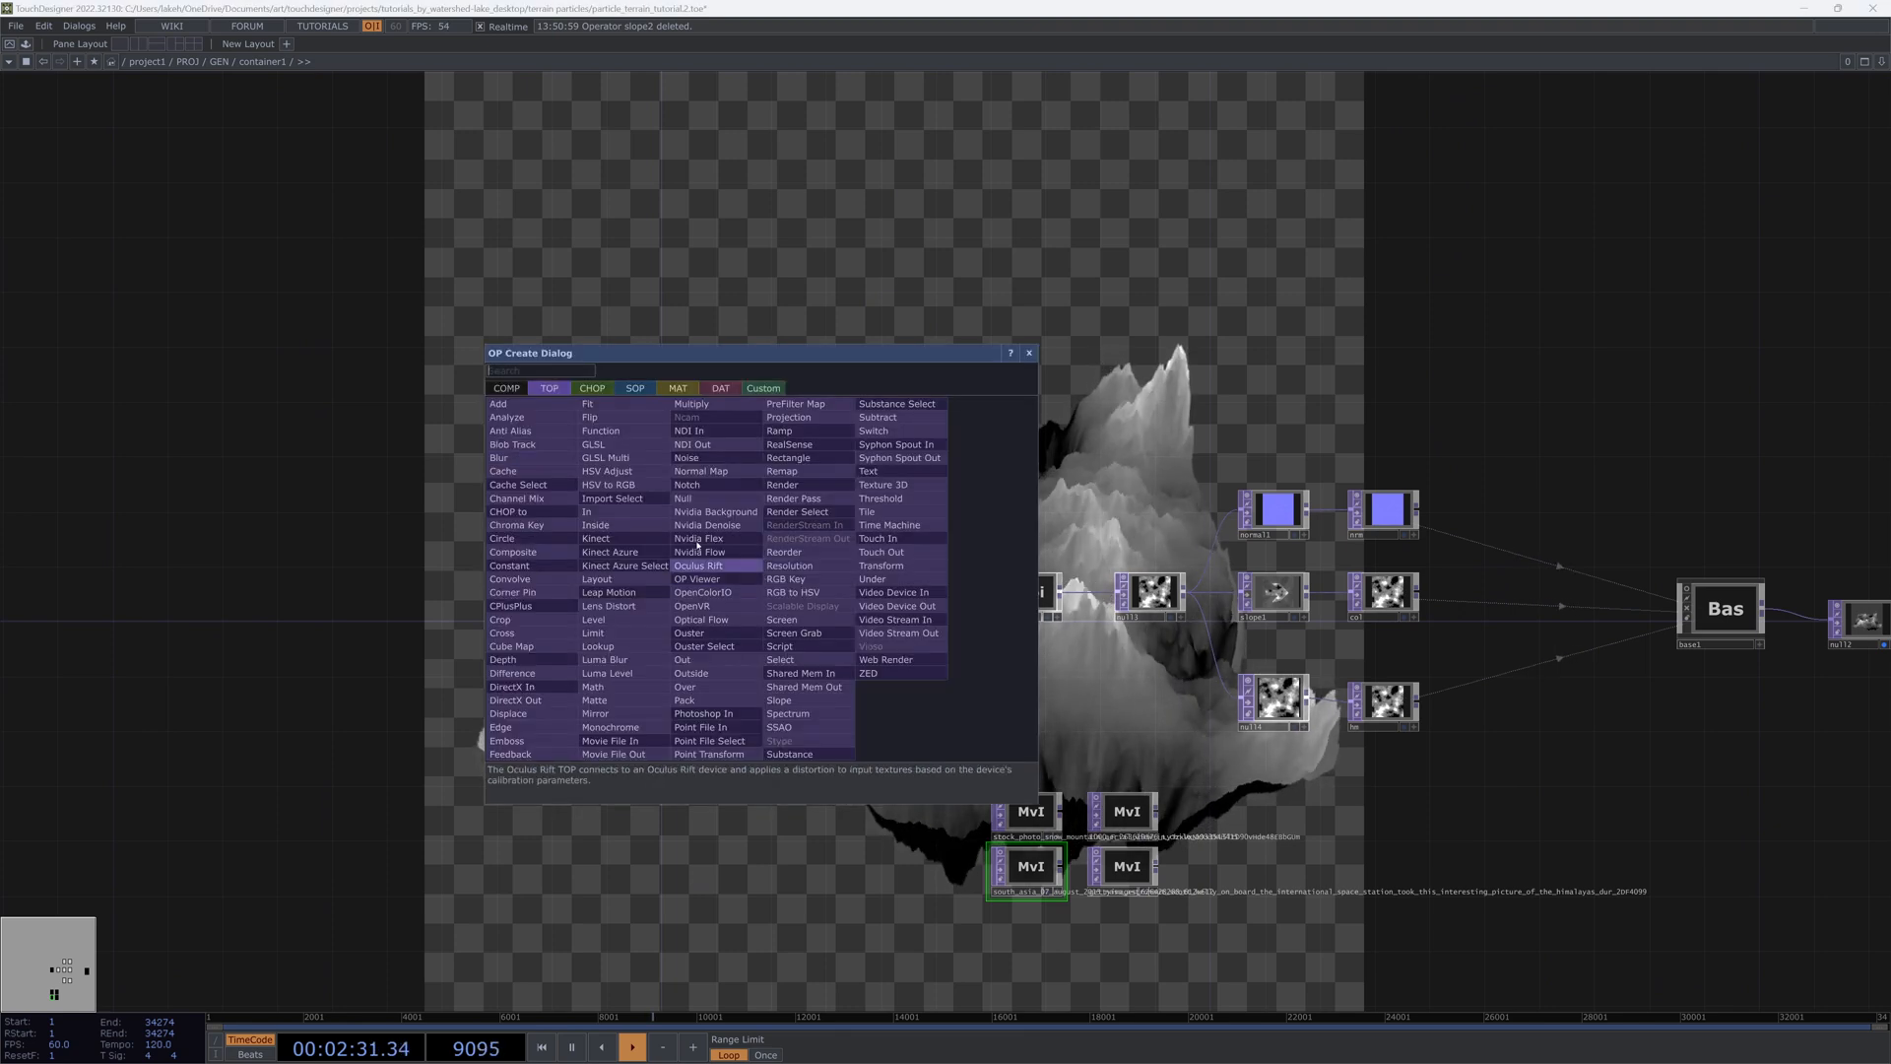
pyautogui.click(598, 433)
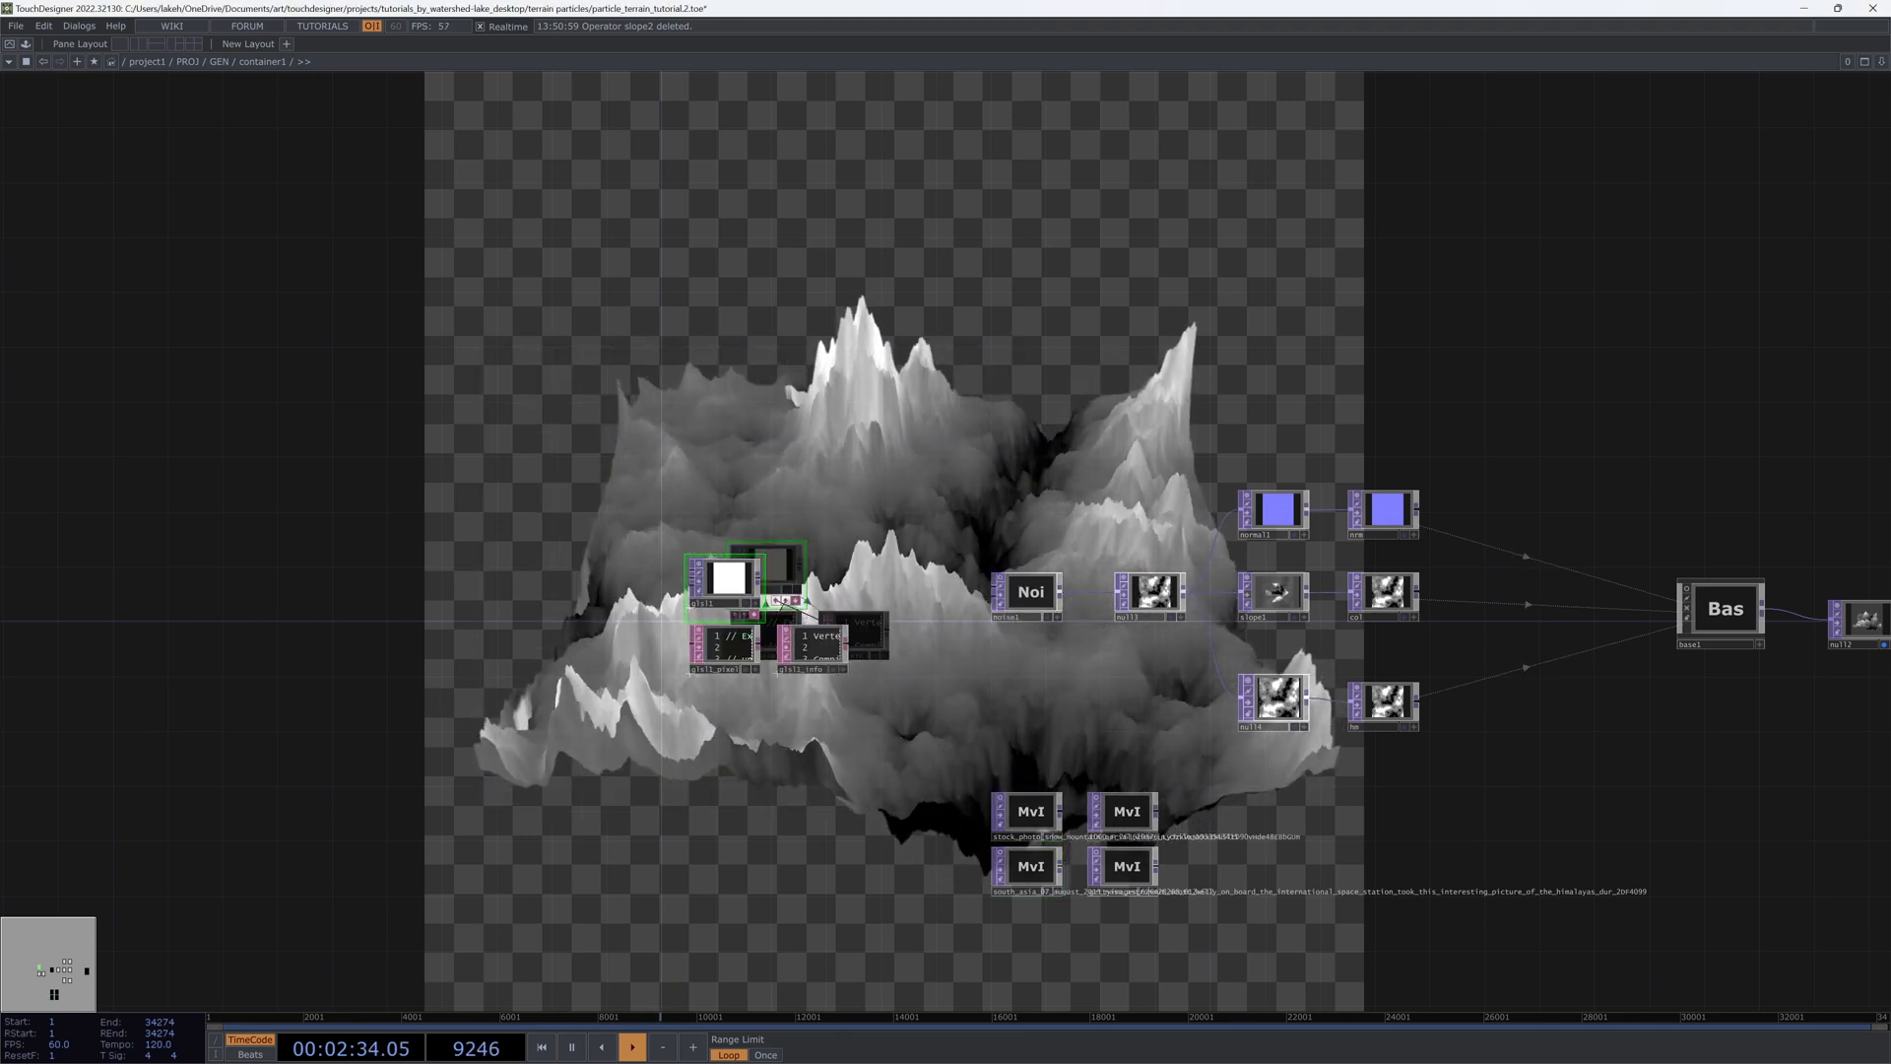
pyautogui.scroll(2, 648, 597)
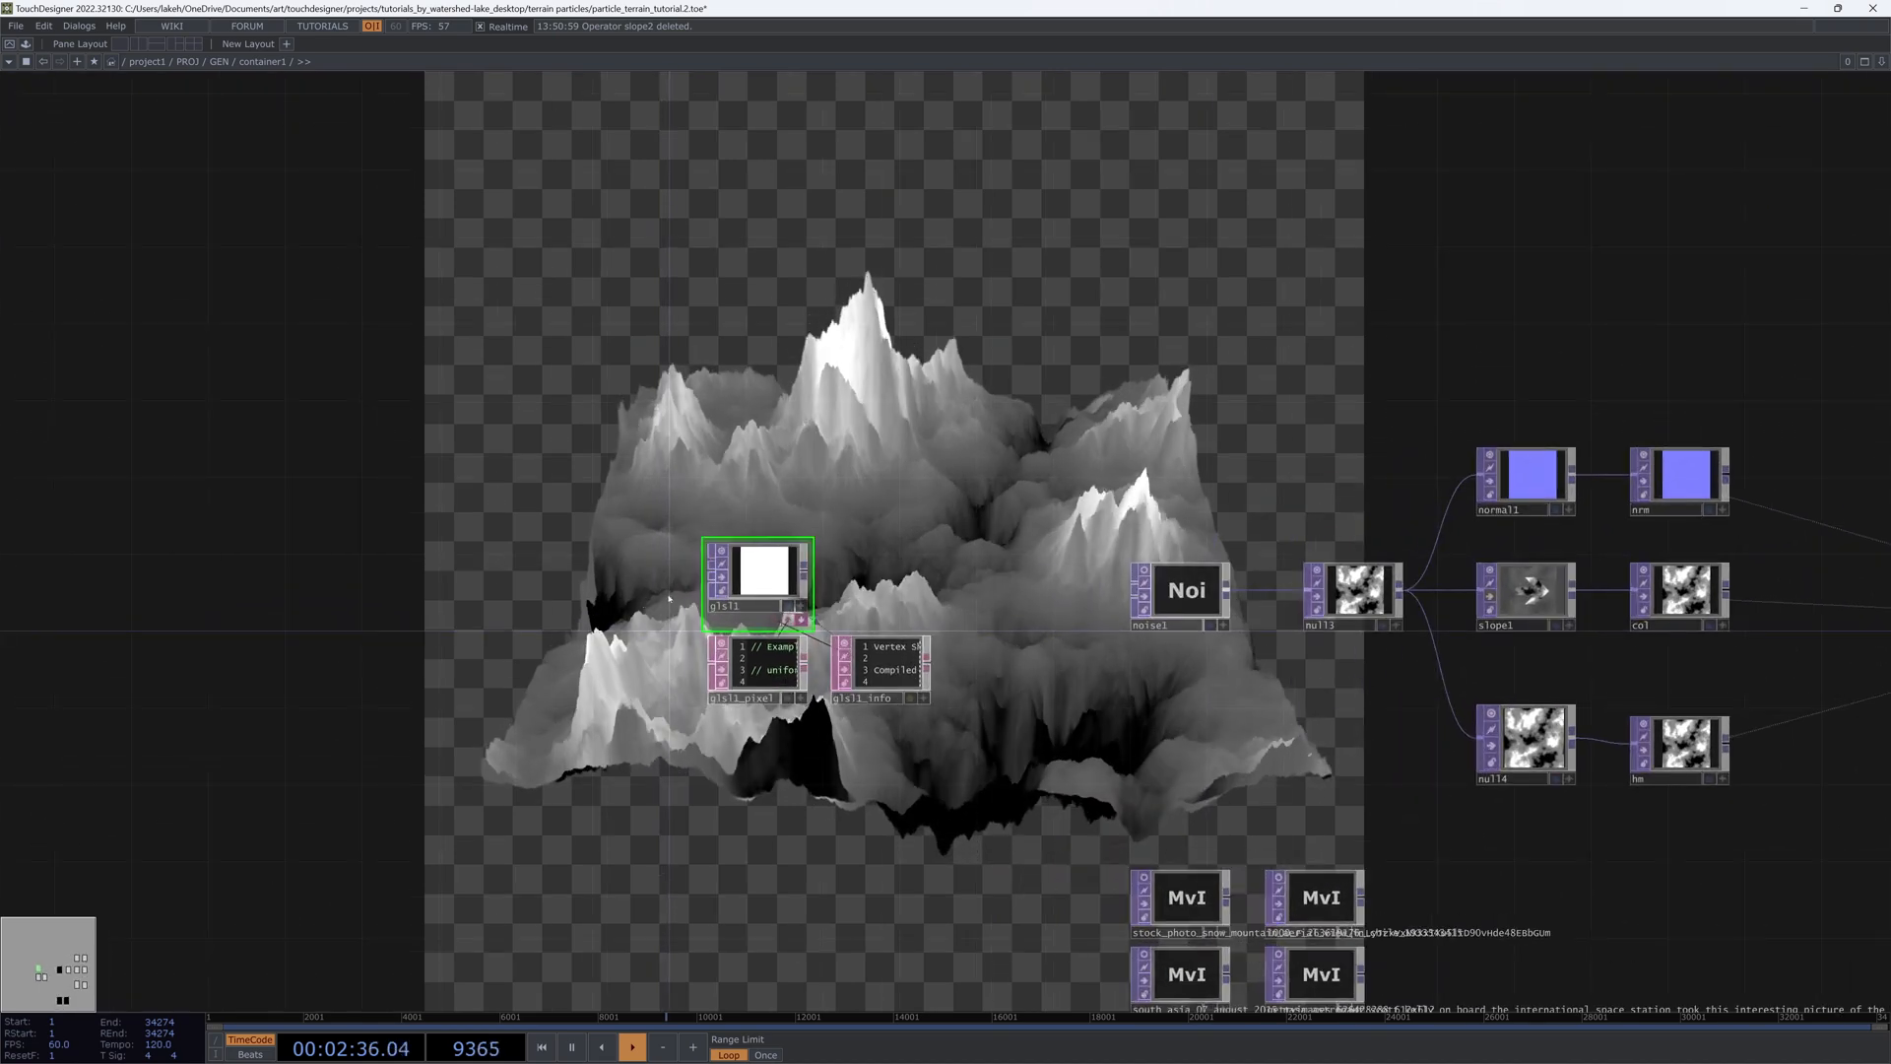
pyautogui.press('p')
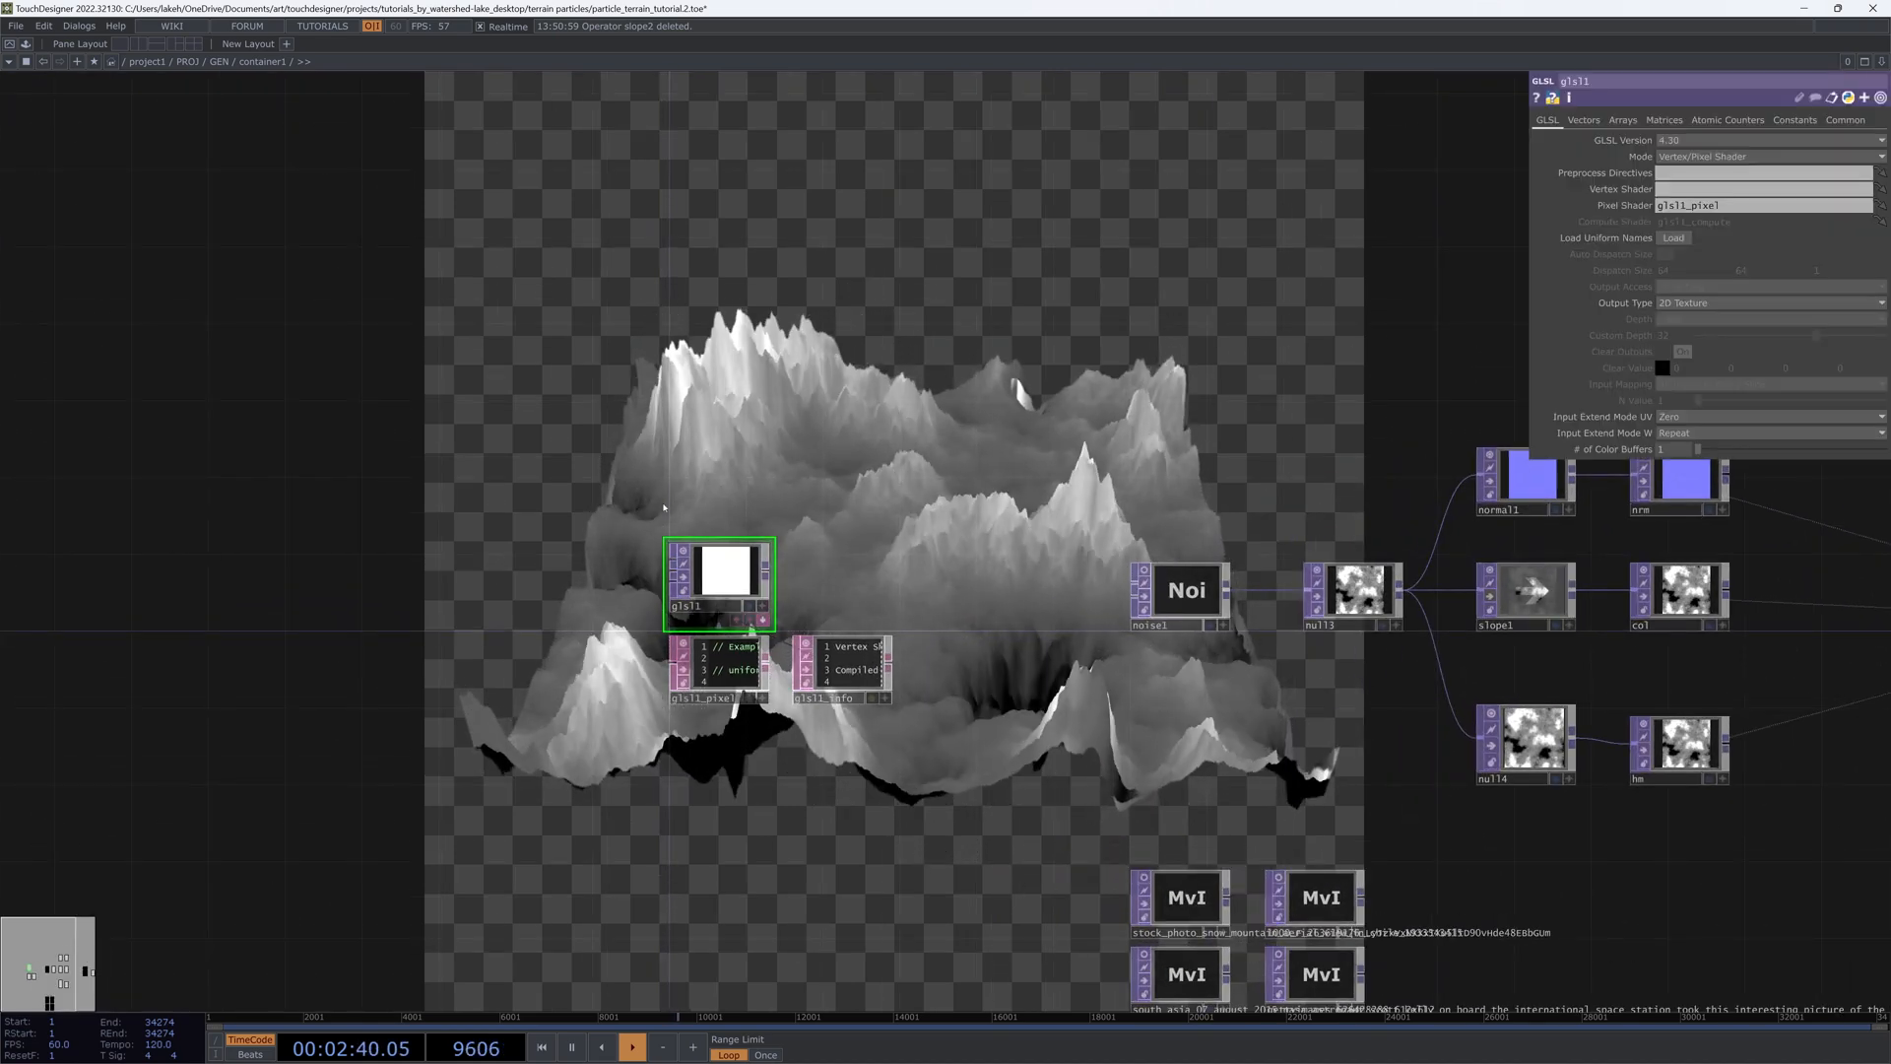
# Step: Collapse the GLSL TOP and its docked DATs into a Base and place it just before noise1
pyautogui.rightClick(818, 581)
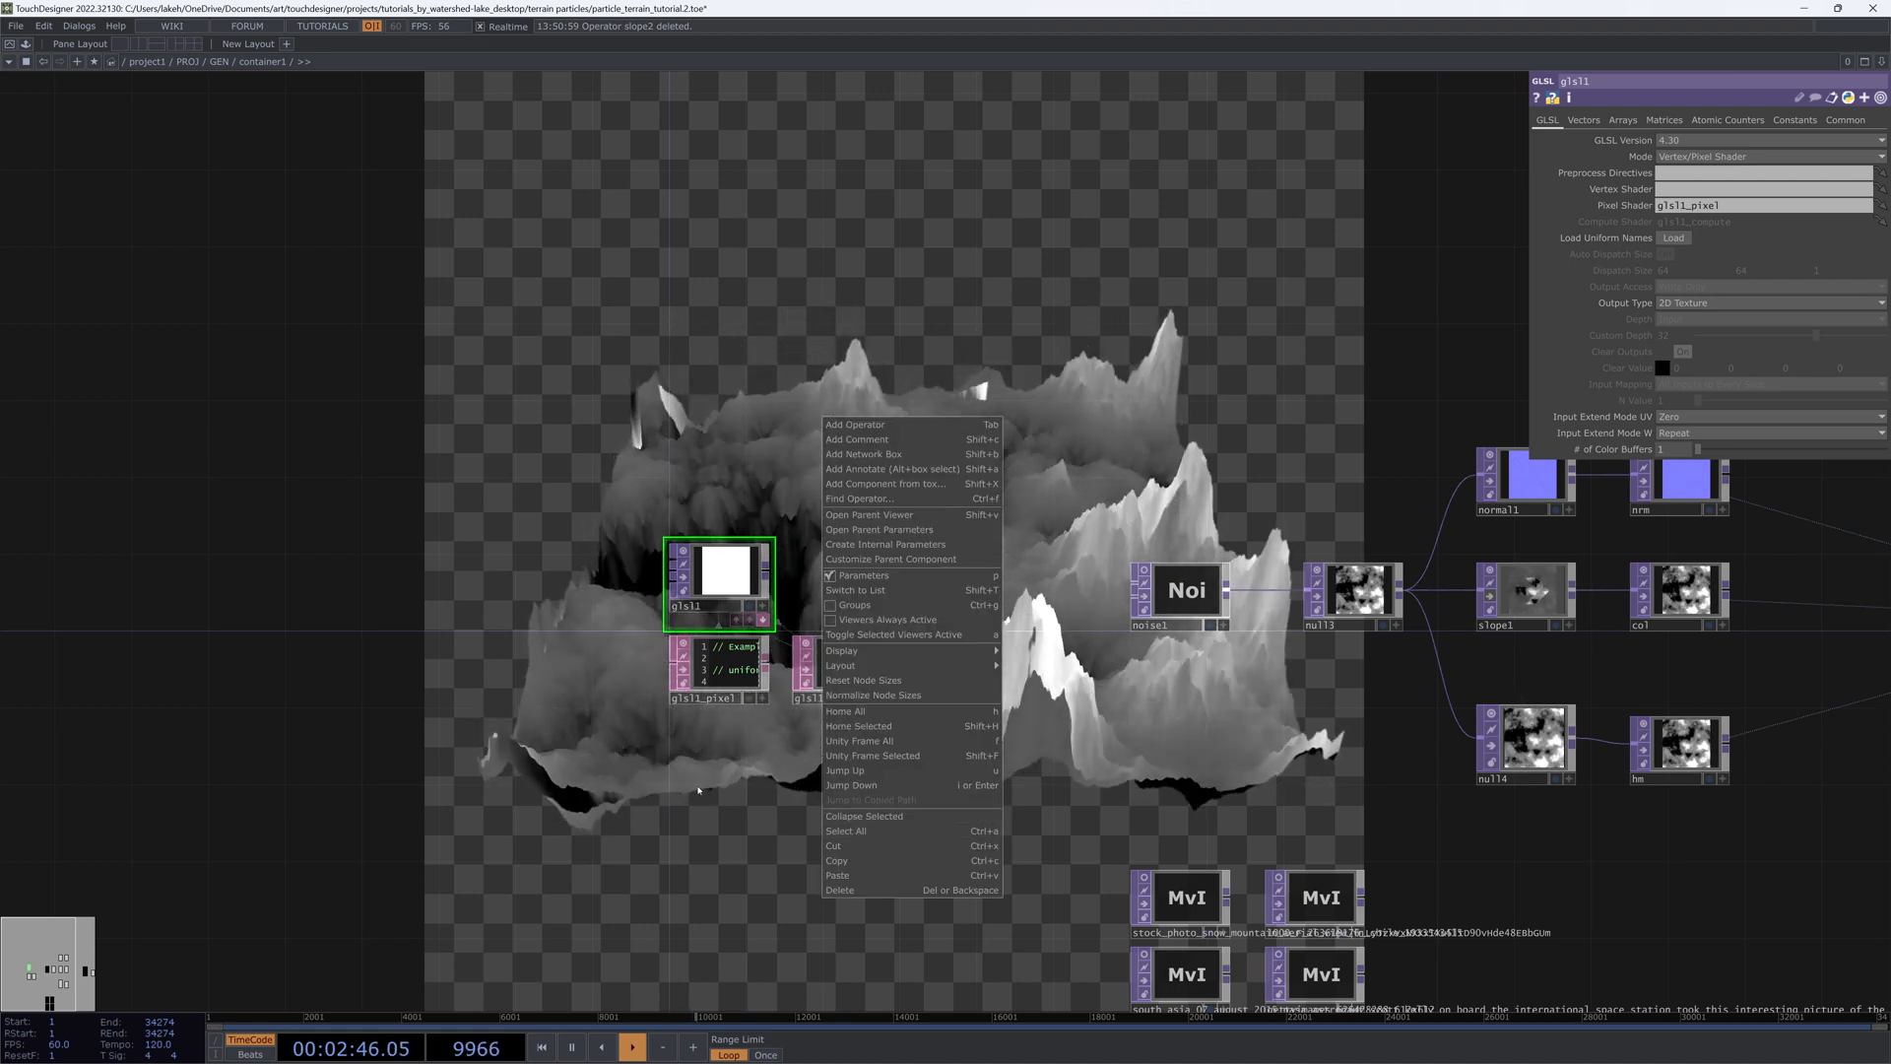
pyautogui.click(865, 815)
pyautogui.moveTo(822, 631); pyautogui.dragTo(864, 599)
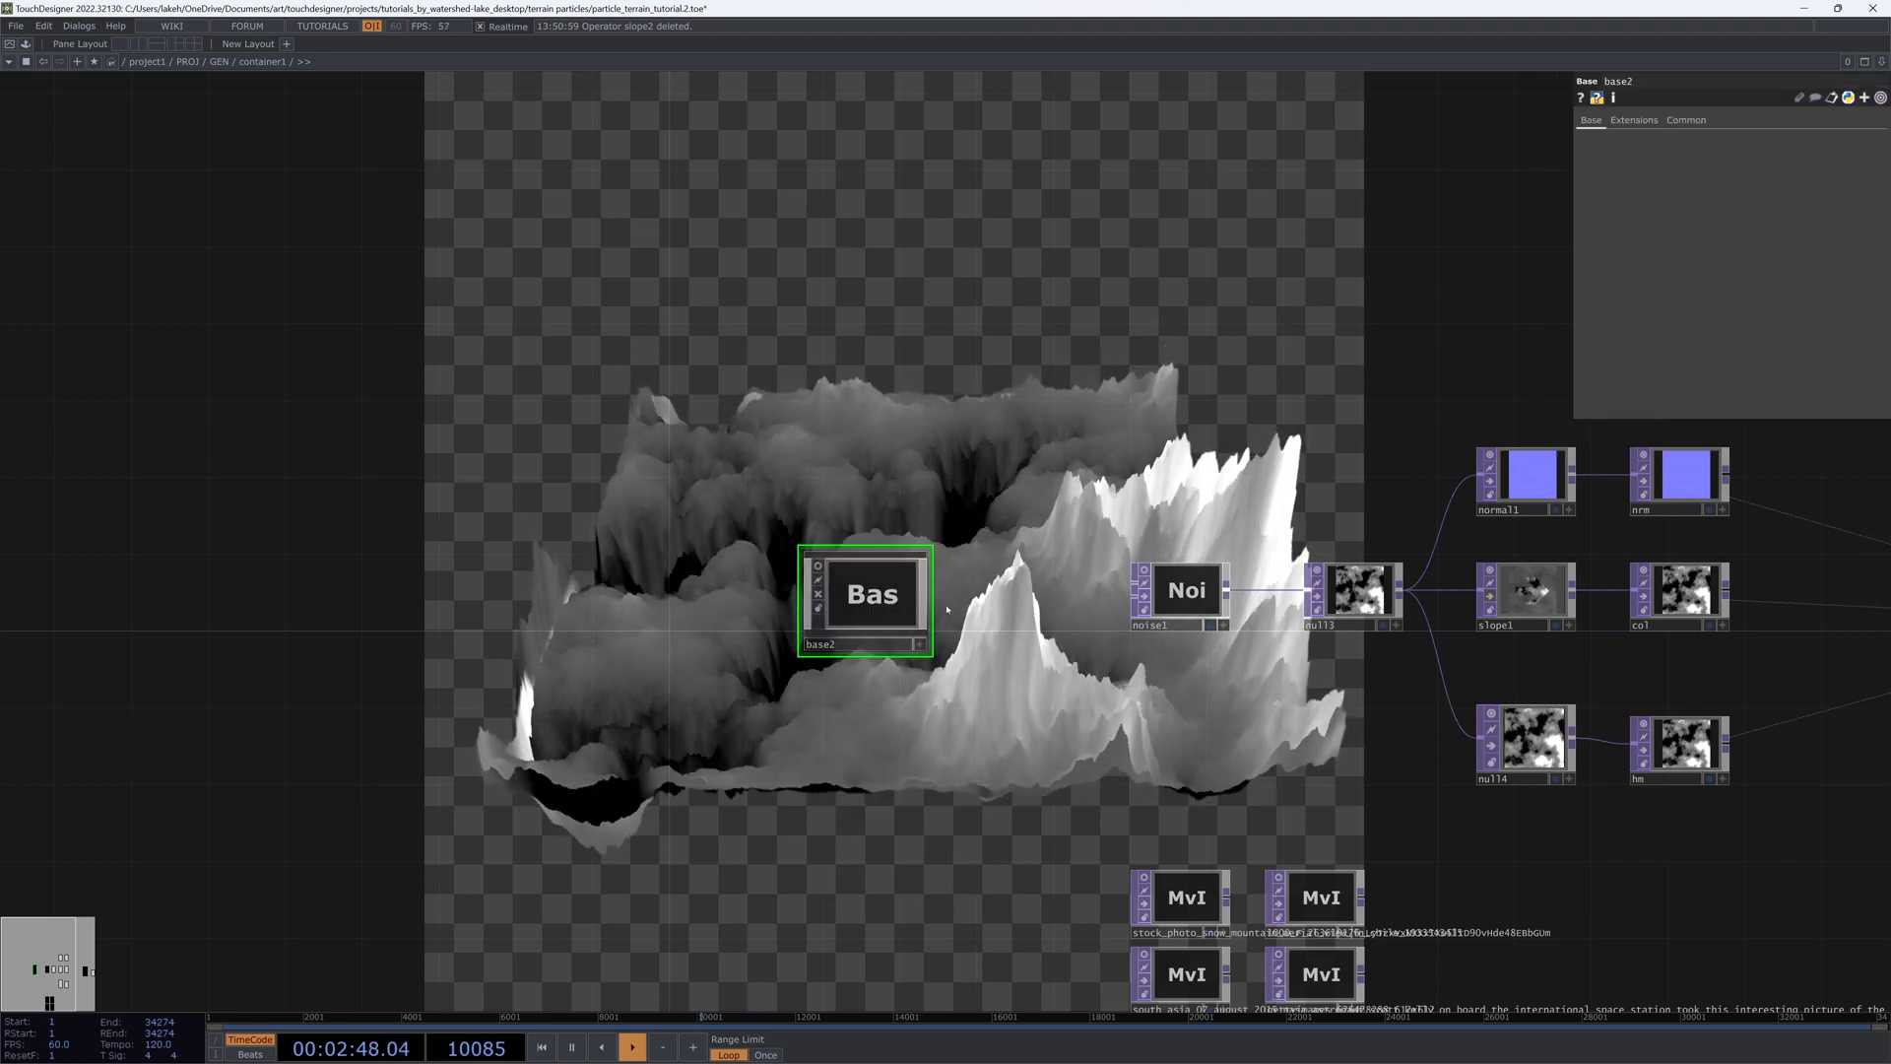
# Step: Customize the base2 component by adding an Int parameter named Octaves with a default of 10
pyautogui.rightClick(867, 600)
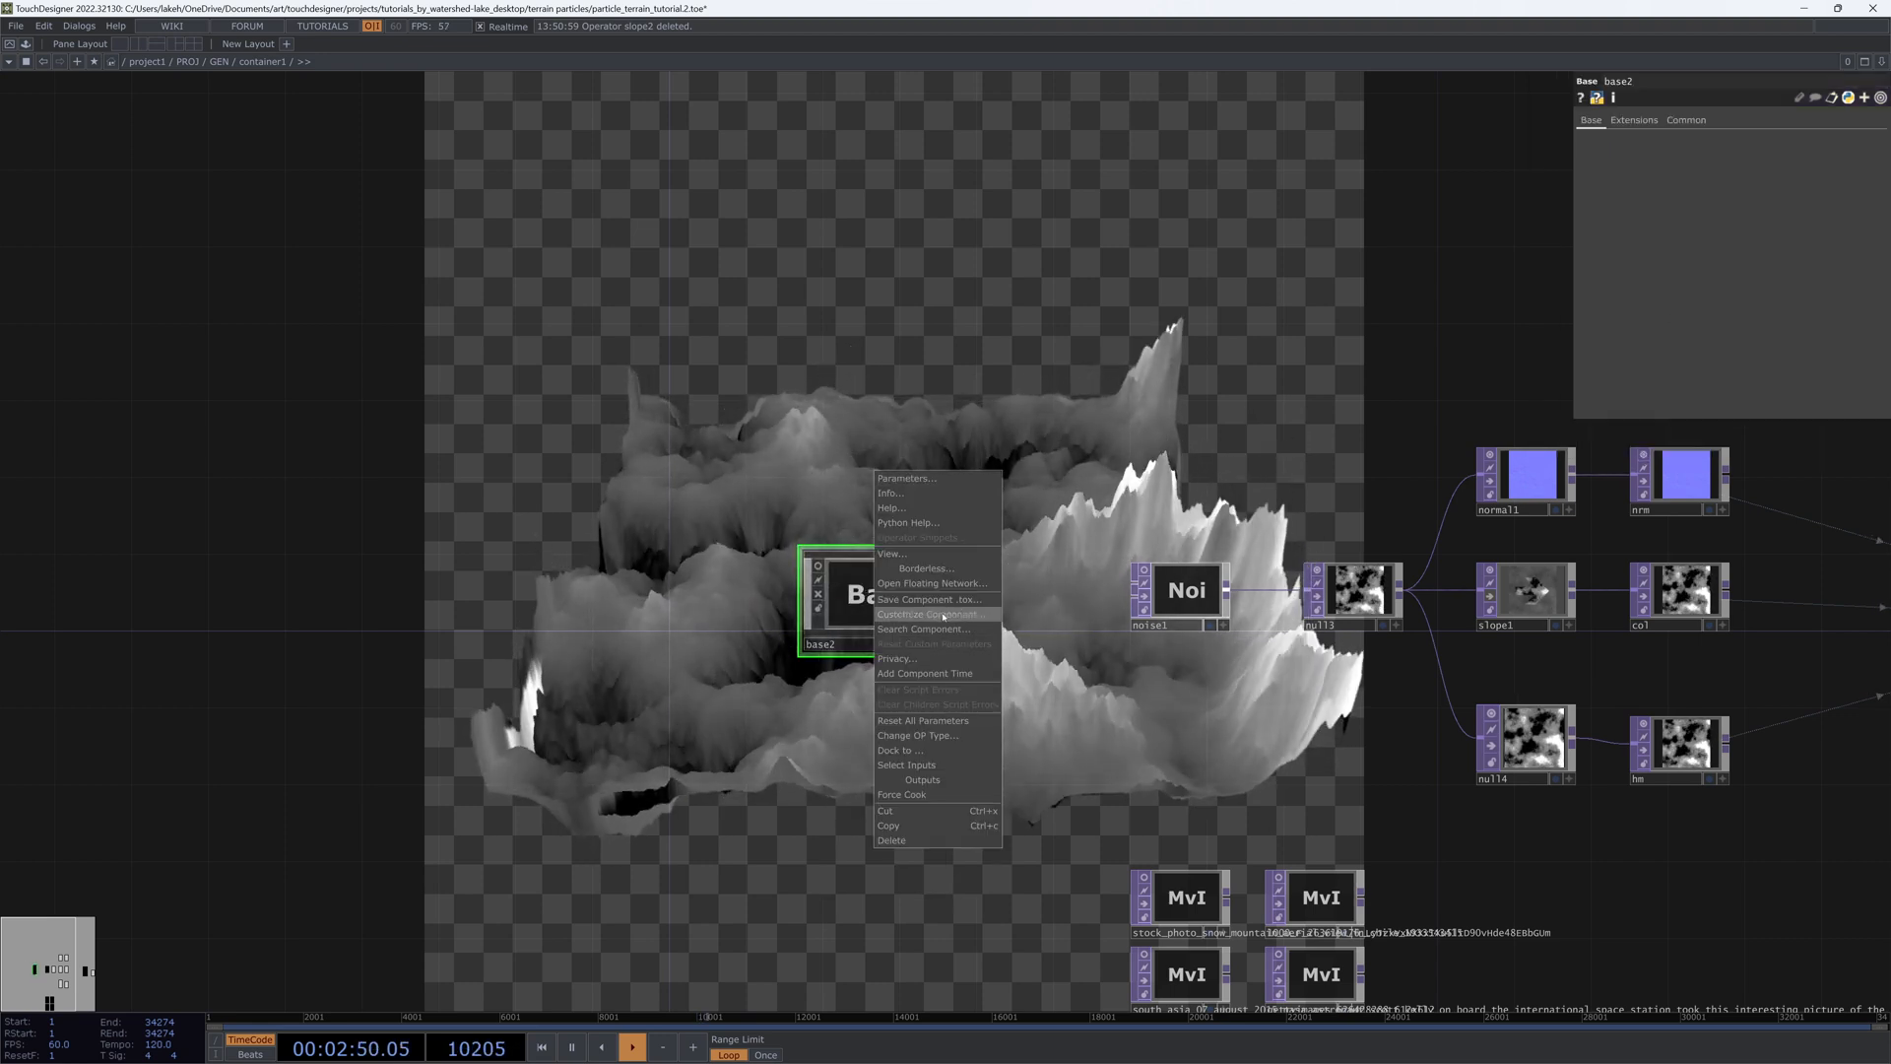
pyautogui.click(944, 615)
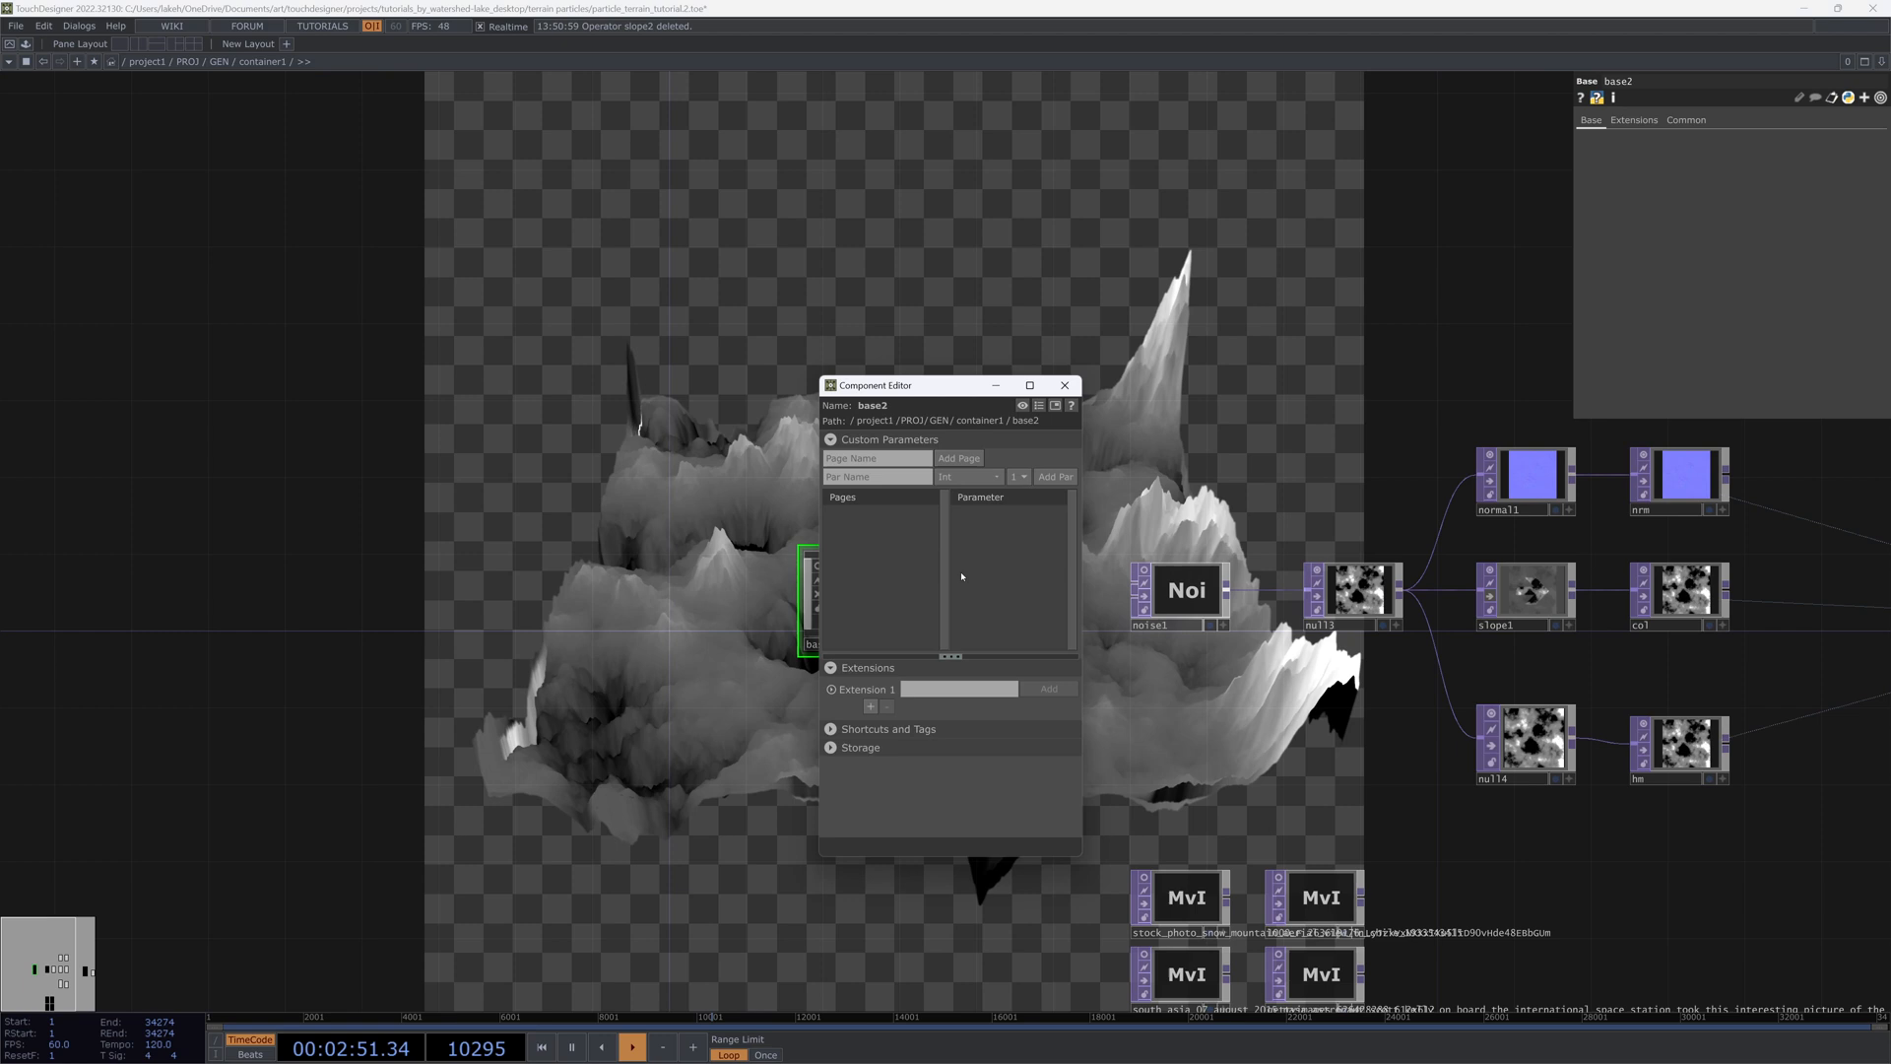
pyautogui.click(865, 478)
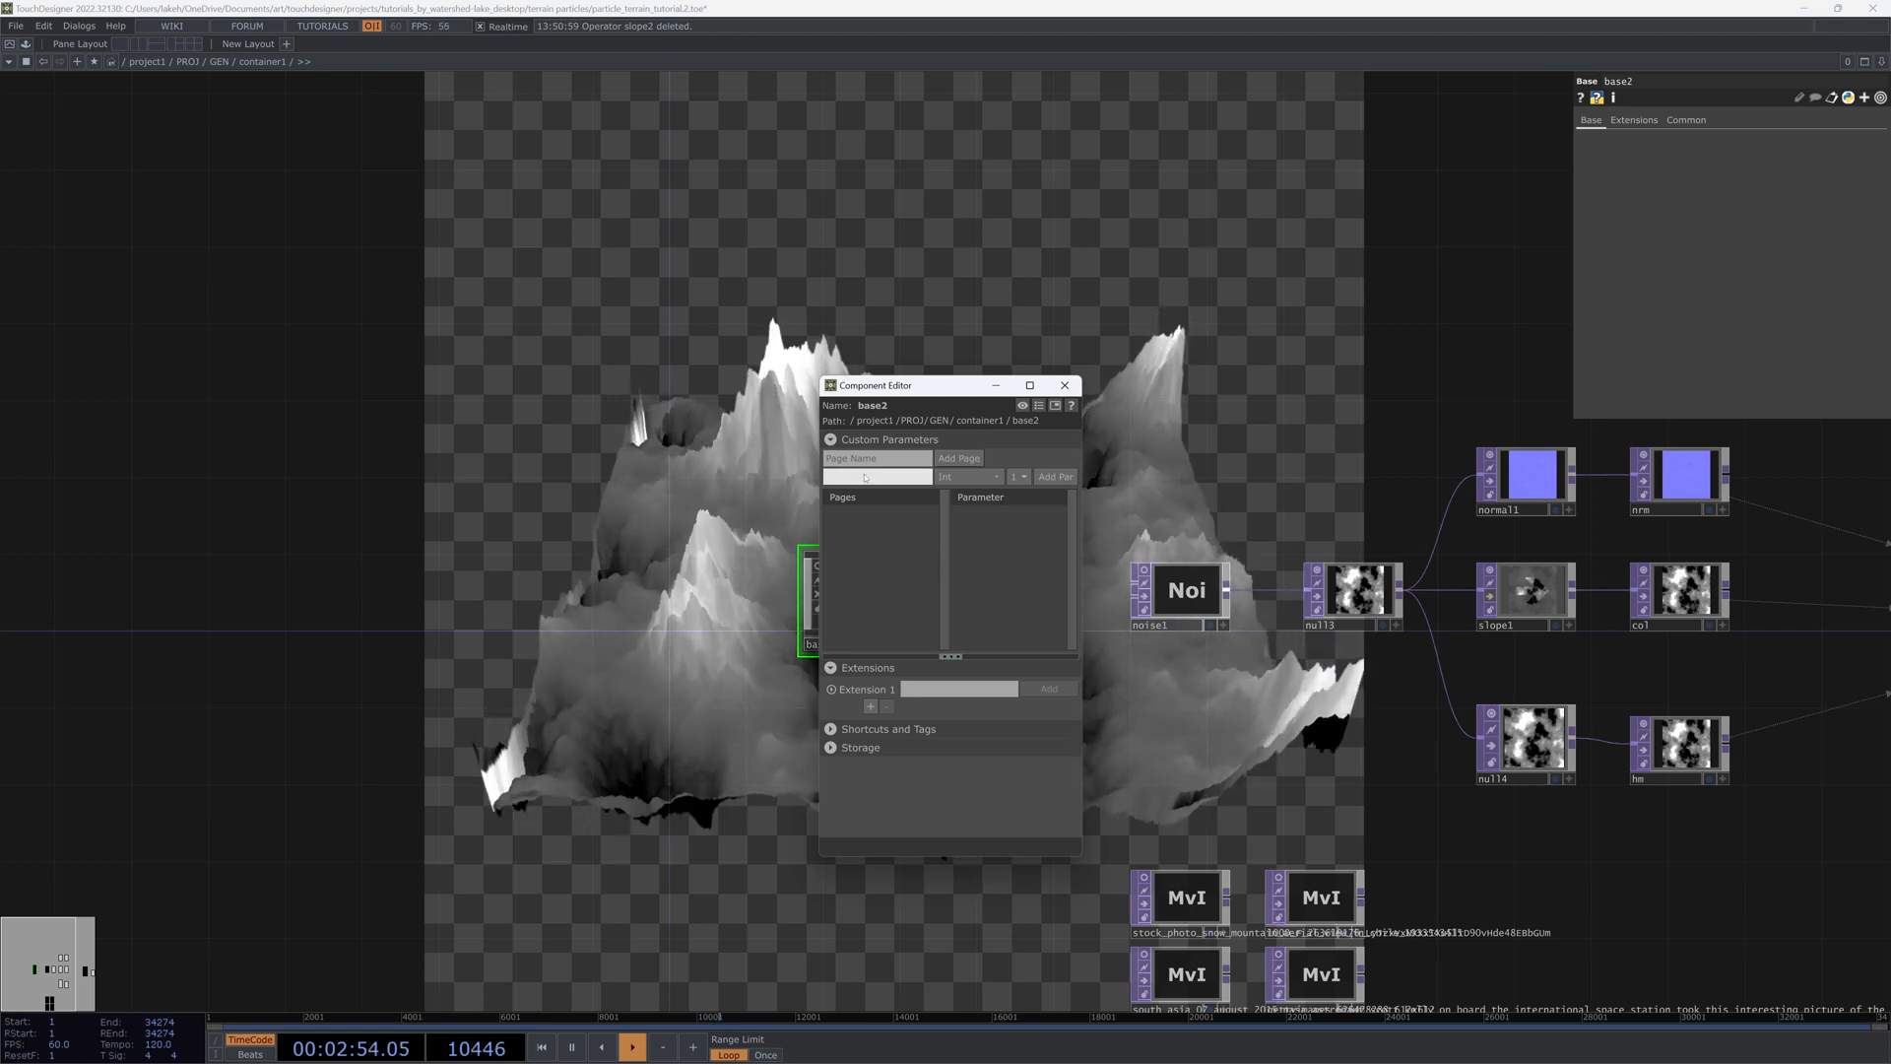
pyautogui.write('Amp')
pyautogui.press('BackSpace')
pyautogui.press('BackSpace')
pyautogui.press('BackSpace')
pyautogui.write('O')
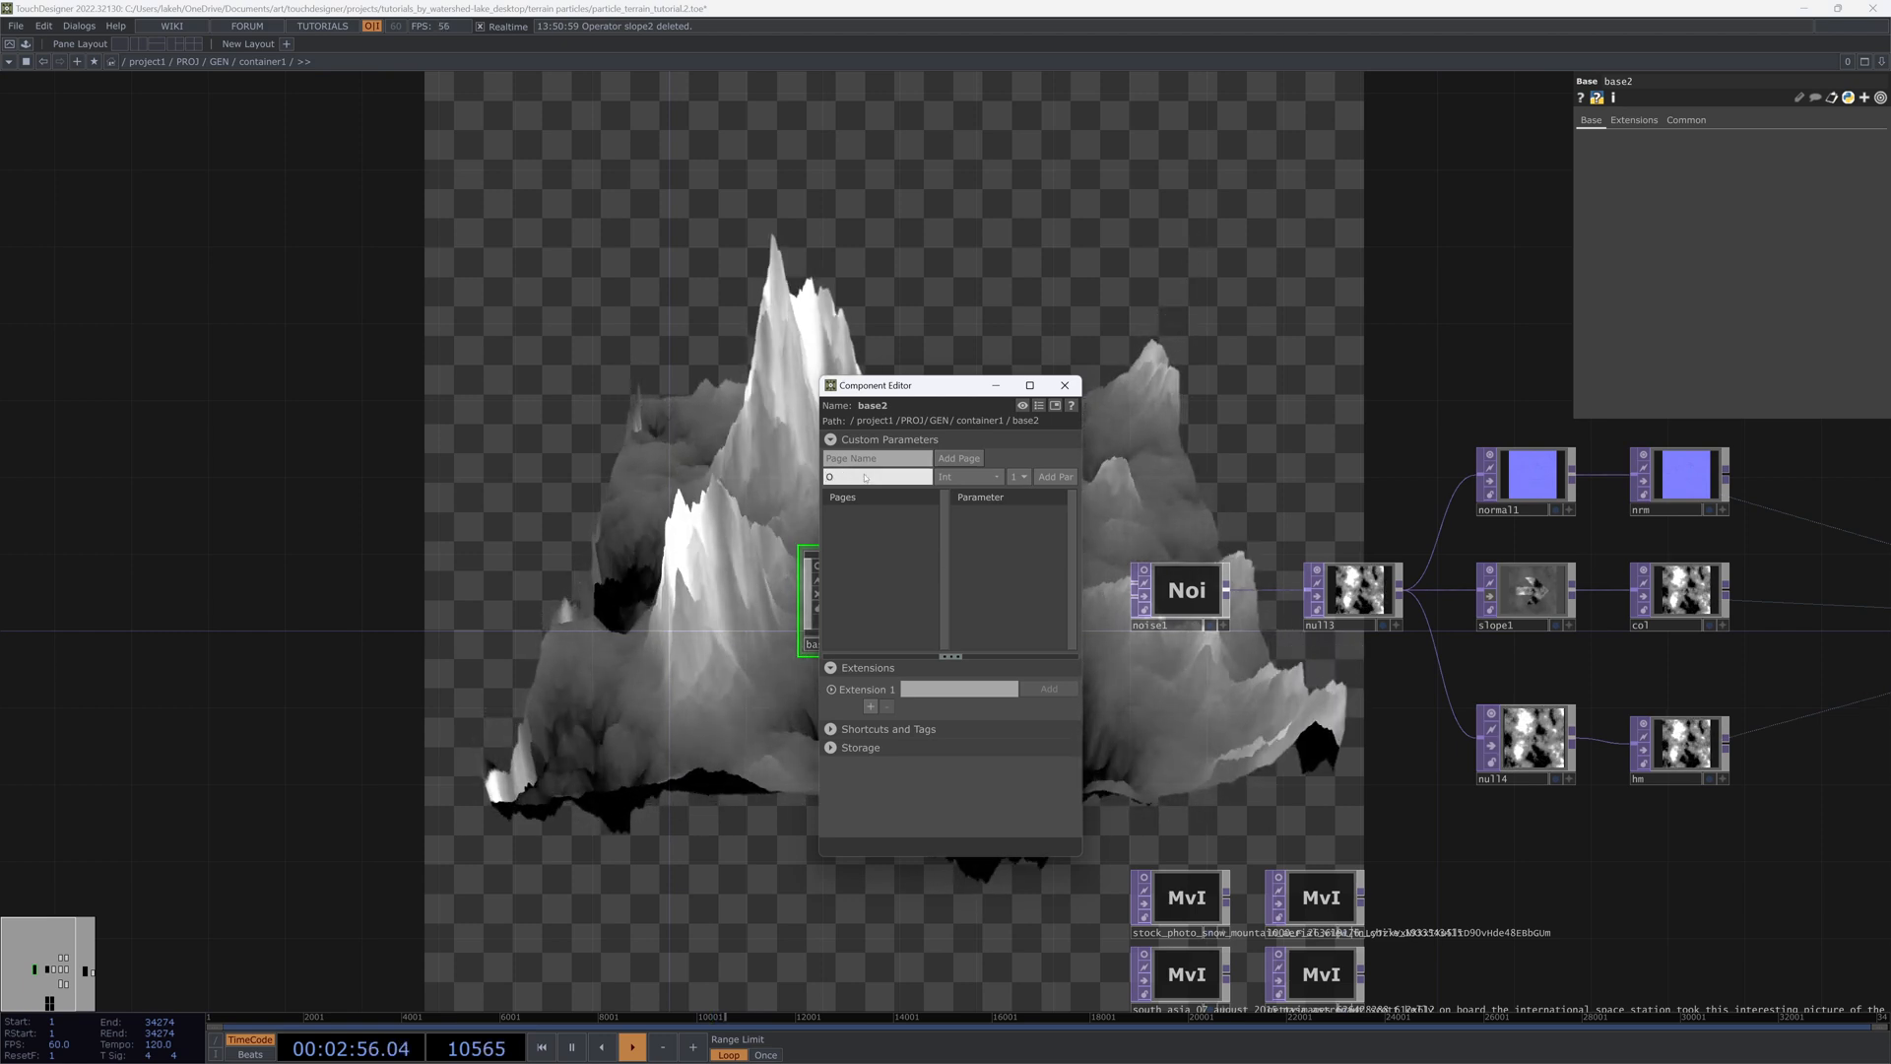
pyautogui.write('ctaves')
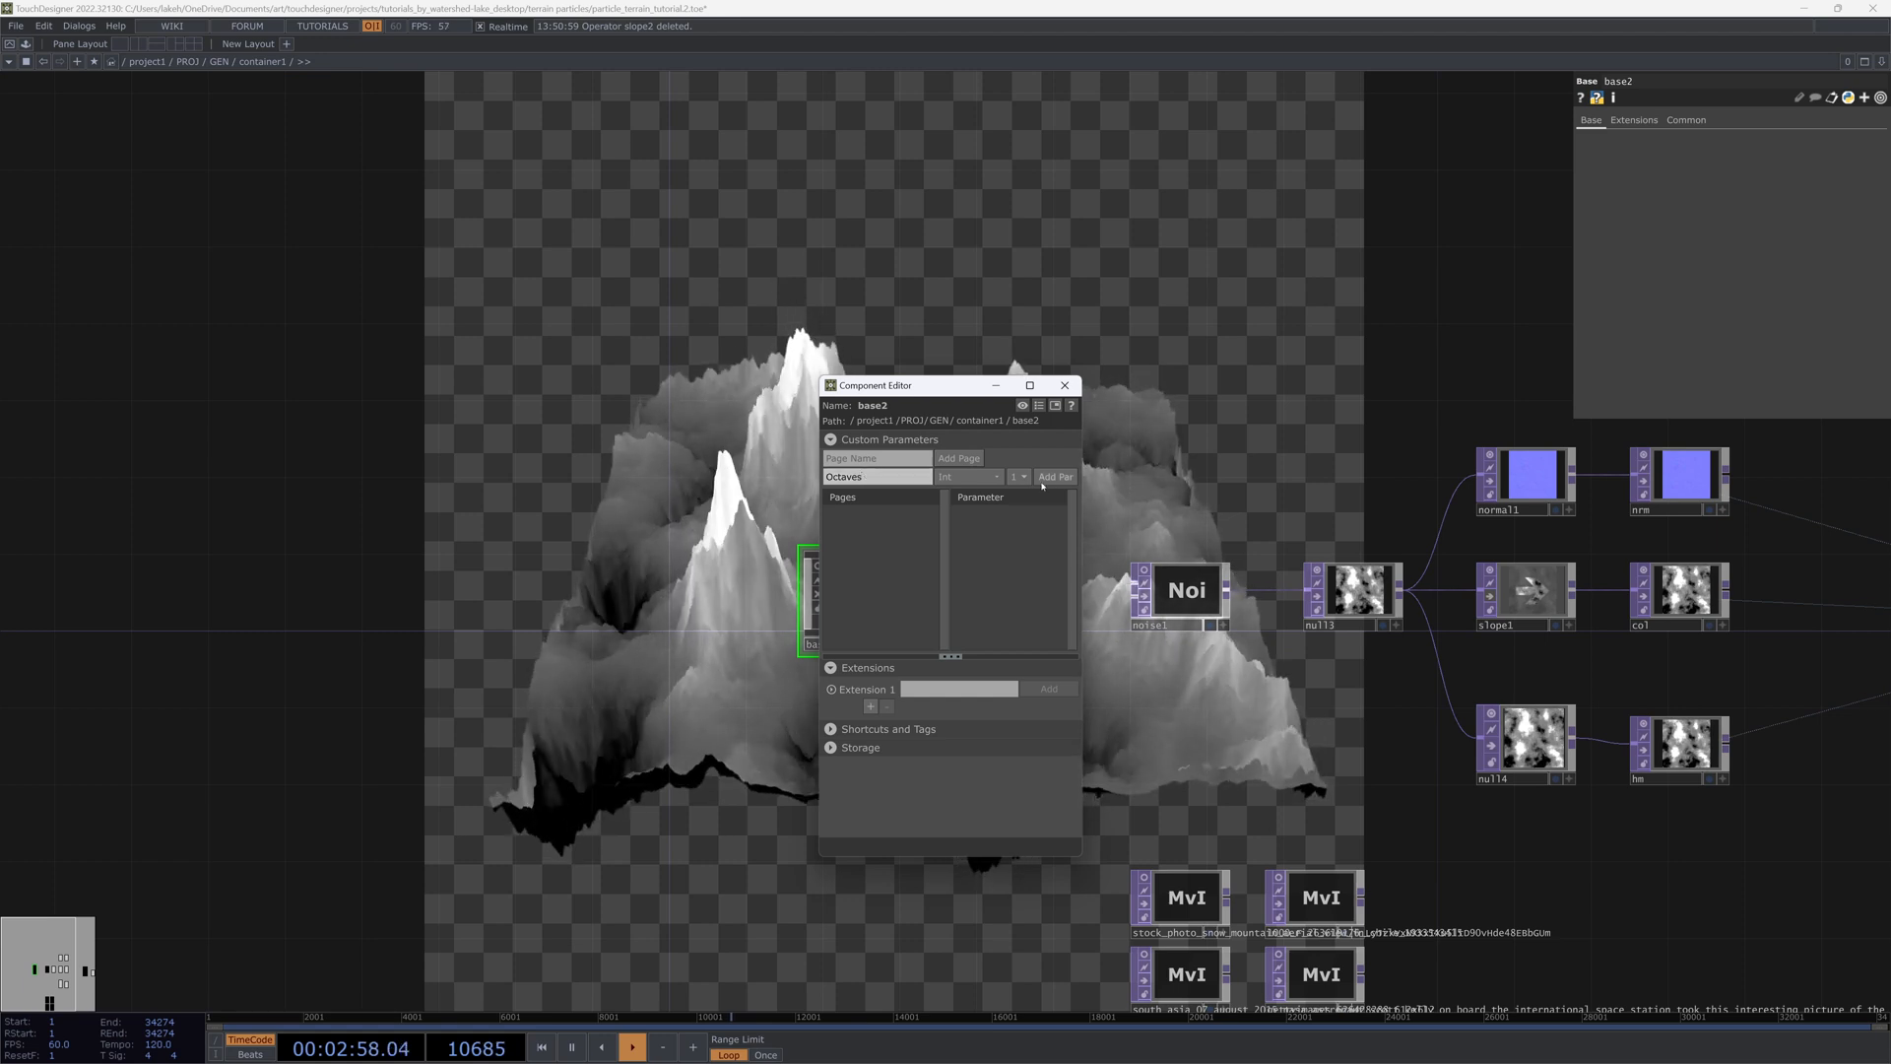
pyautogui.press('Return')
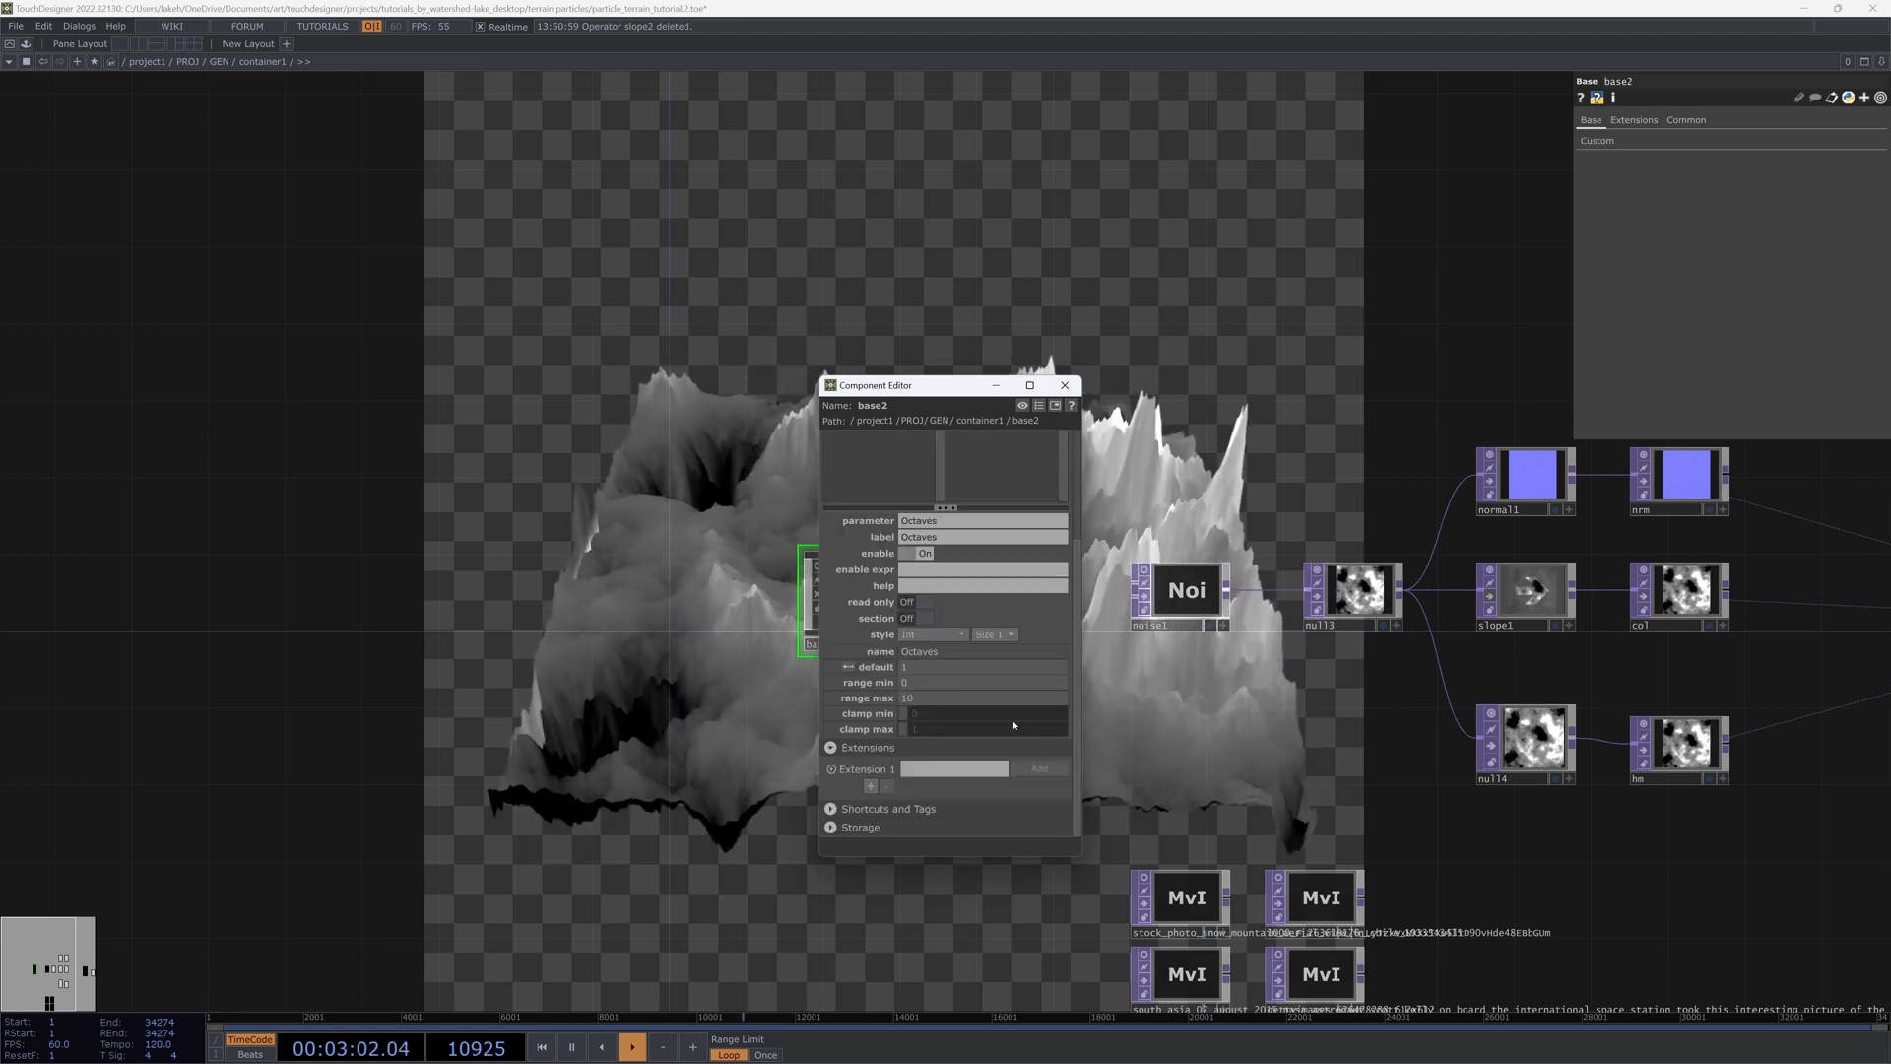
# Step: Add a Float parameter named Amp to base2 with a default of 1 and a range maximum of 2
pyautogui.scroll(3, 1015, 726)
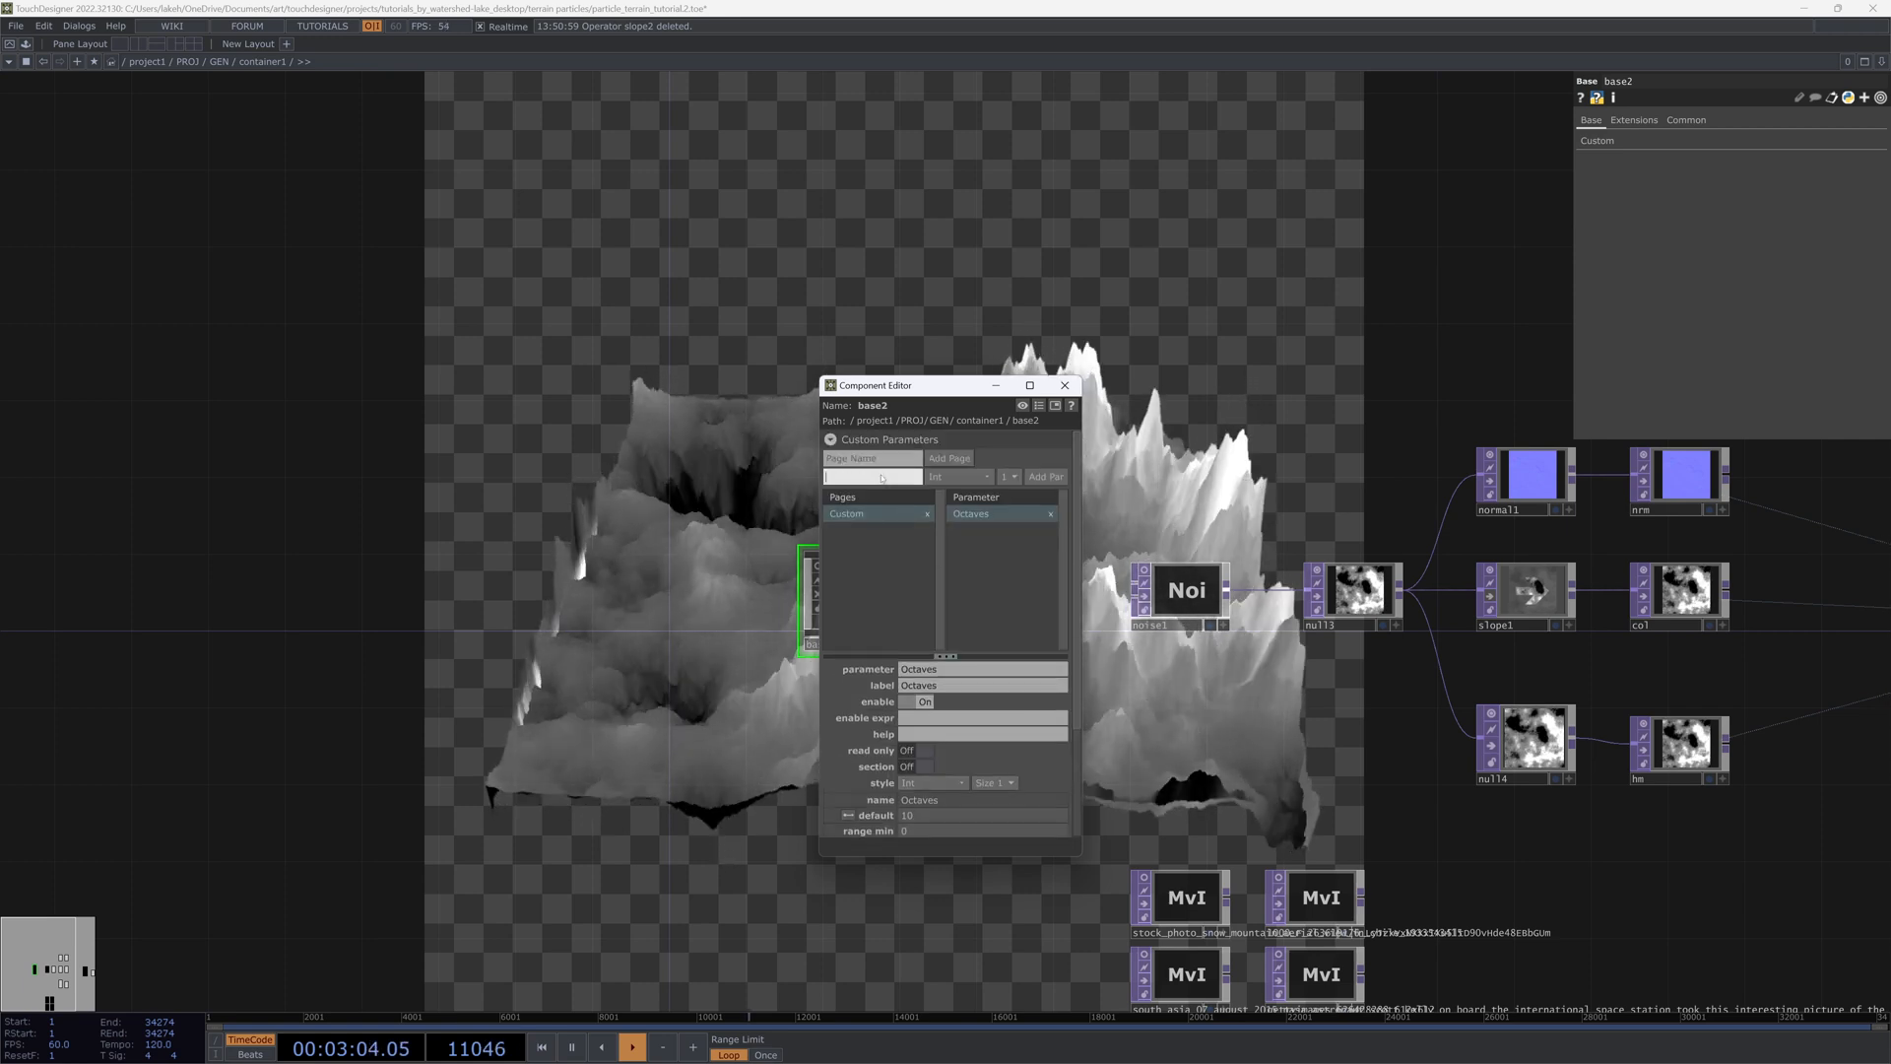
pyautogui.click(951, 477)
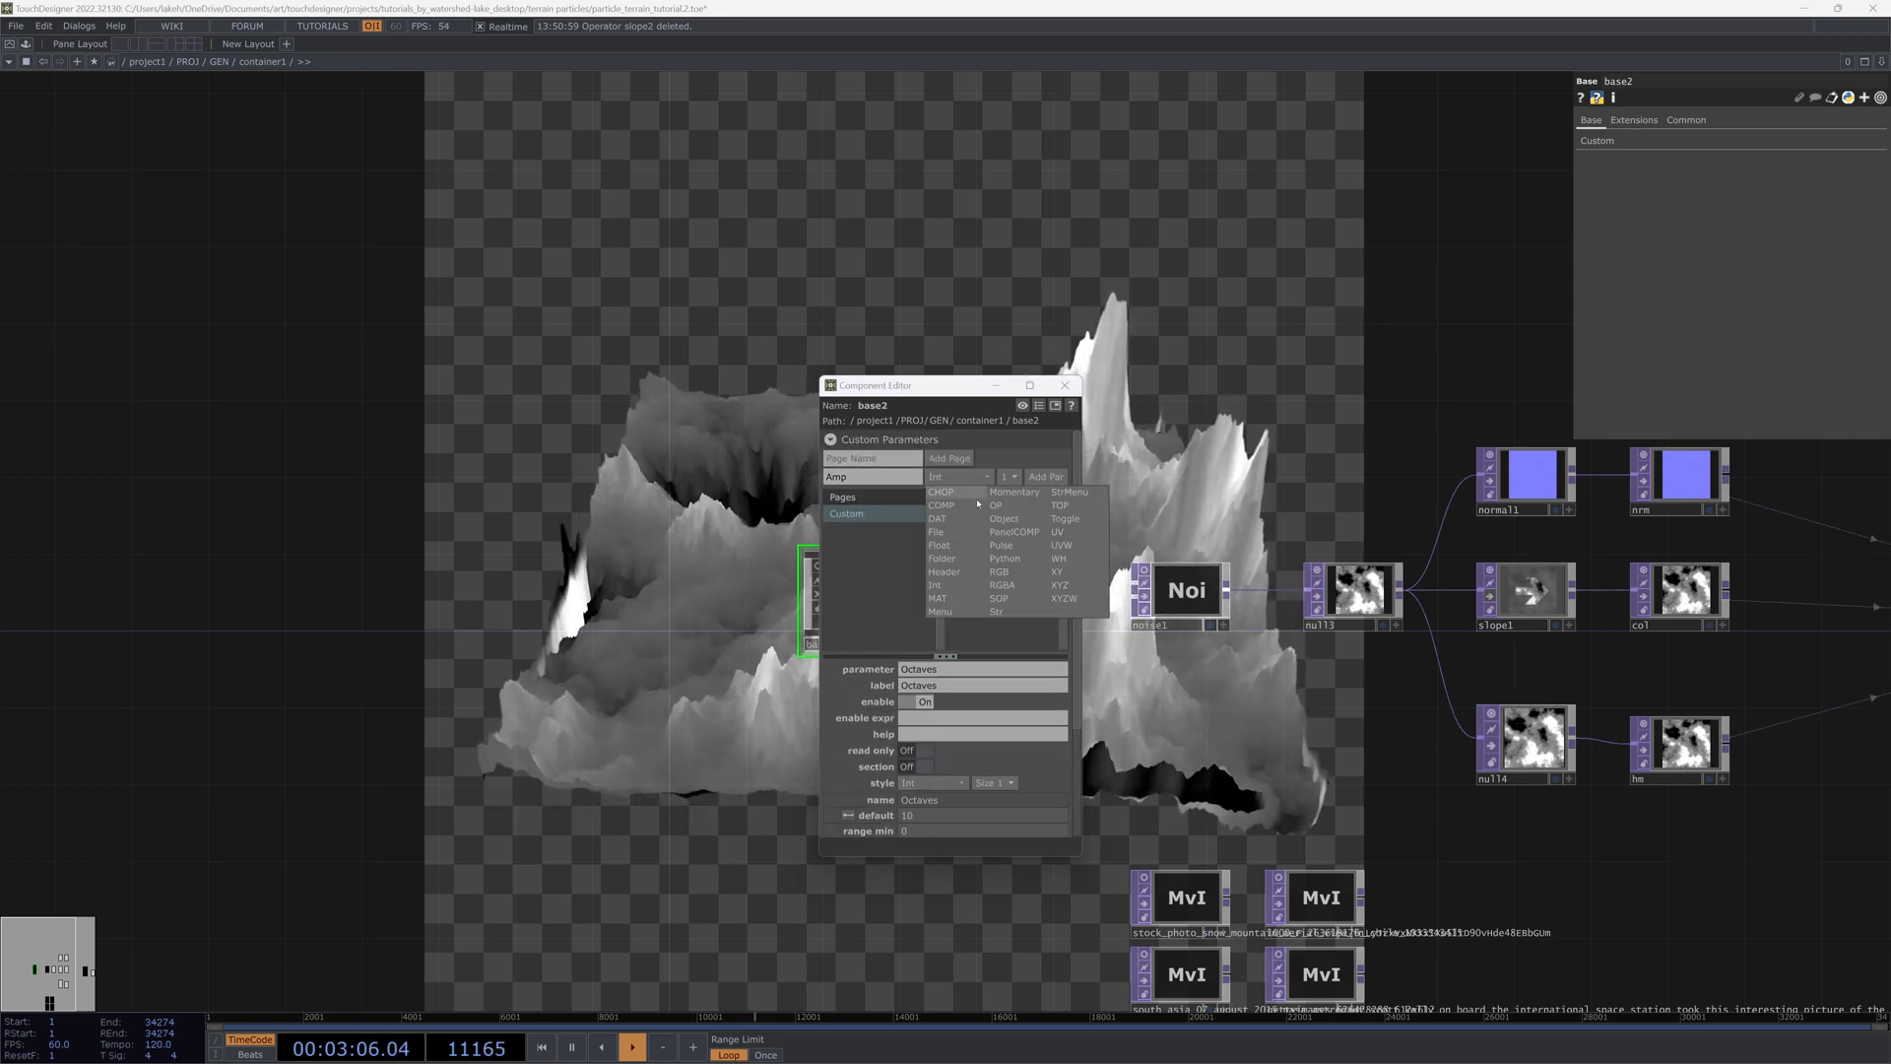
pyautogui.click(956, 546)
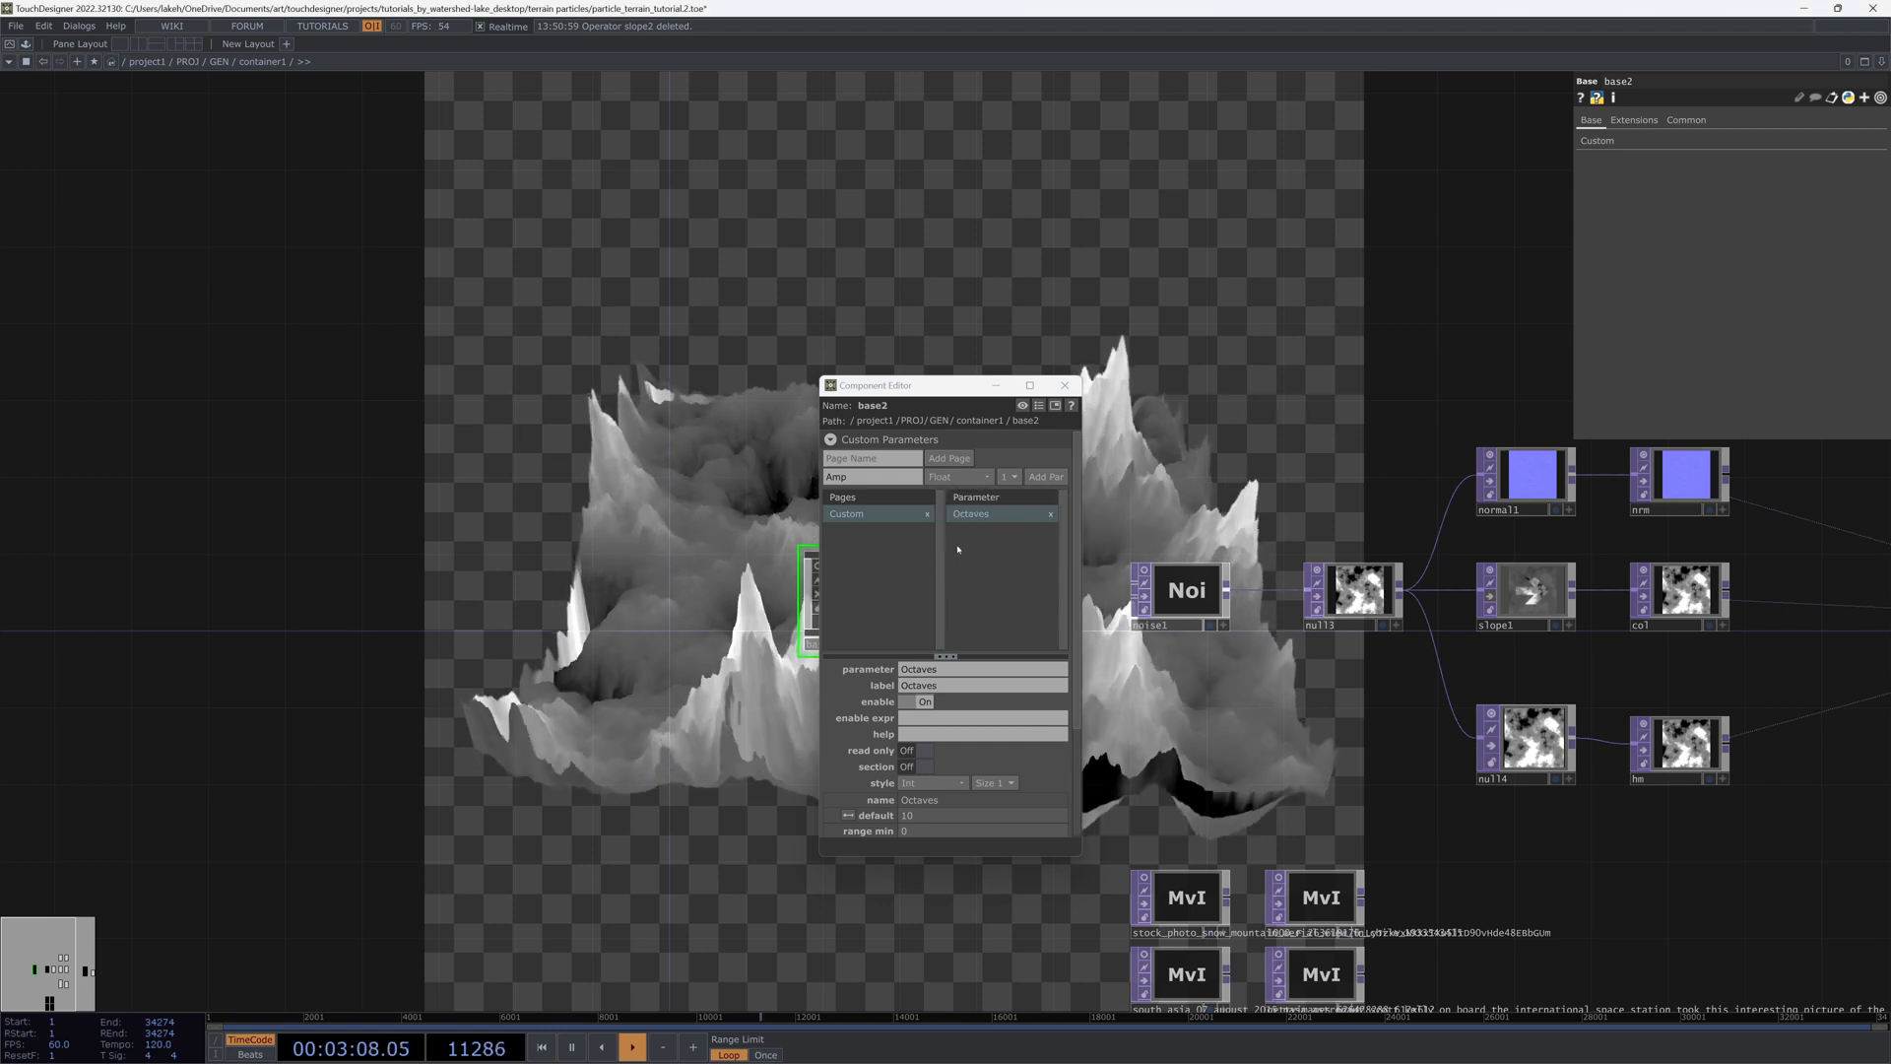
pyautogui.click(1047, 480)
pyautogui.scroll(-2, 920, 772)
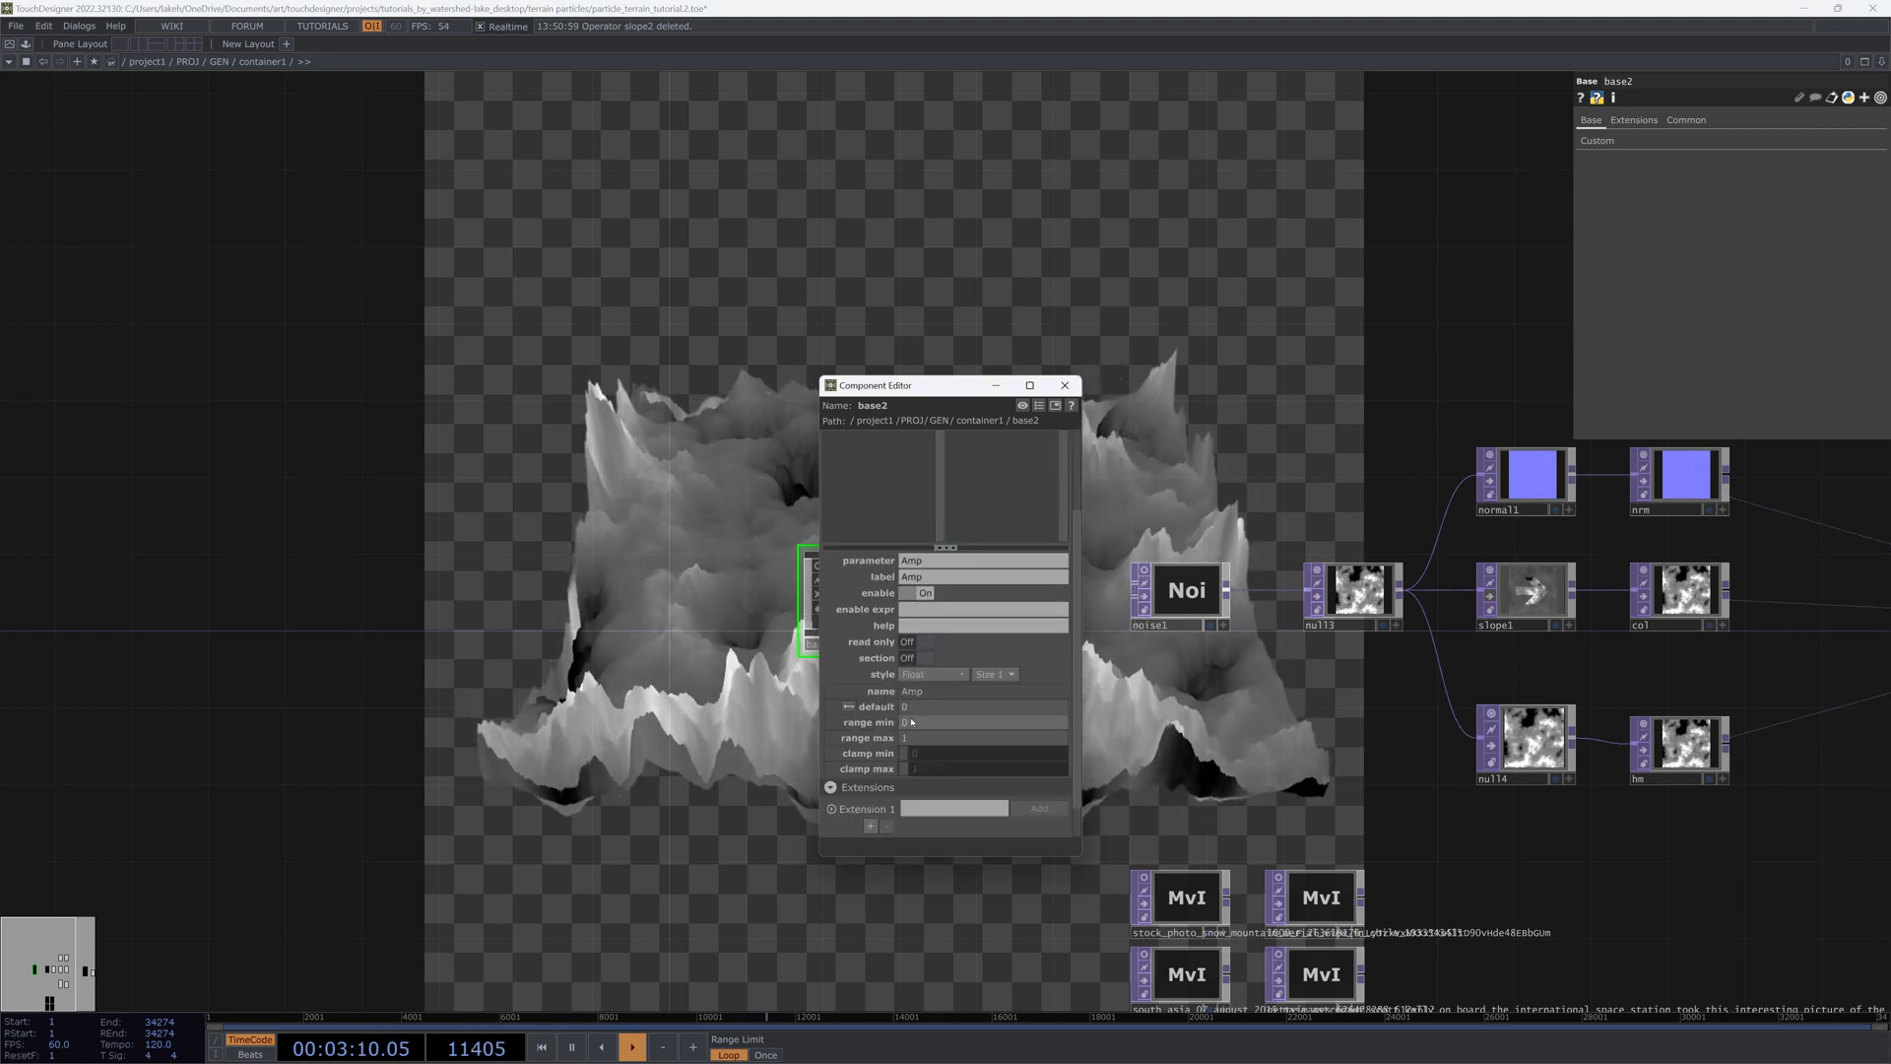
pyautogui.write('1')
pyautogui.click(916, 739)
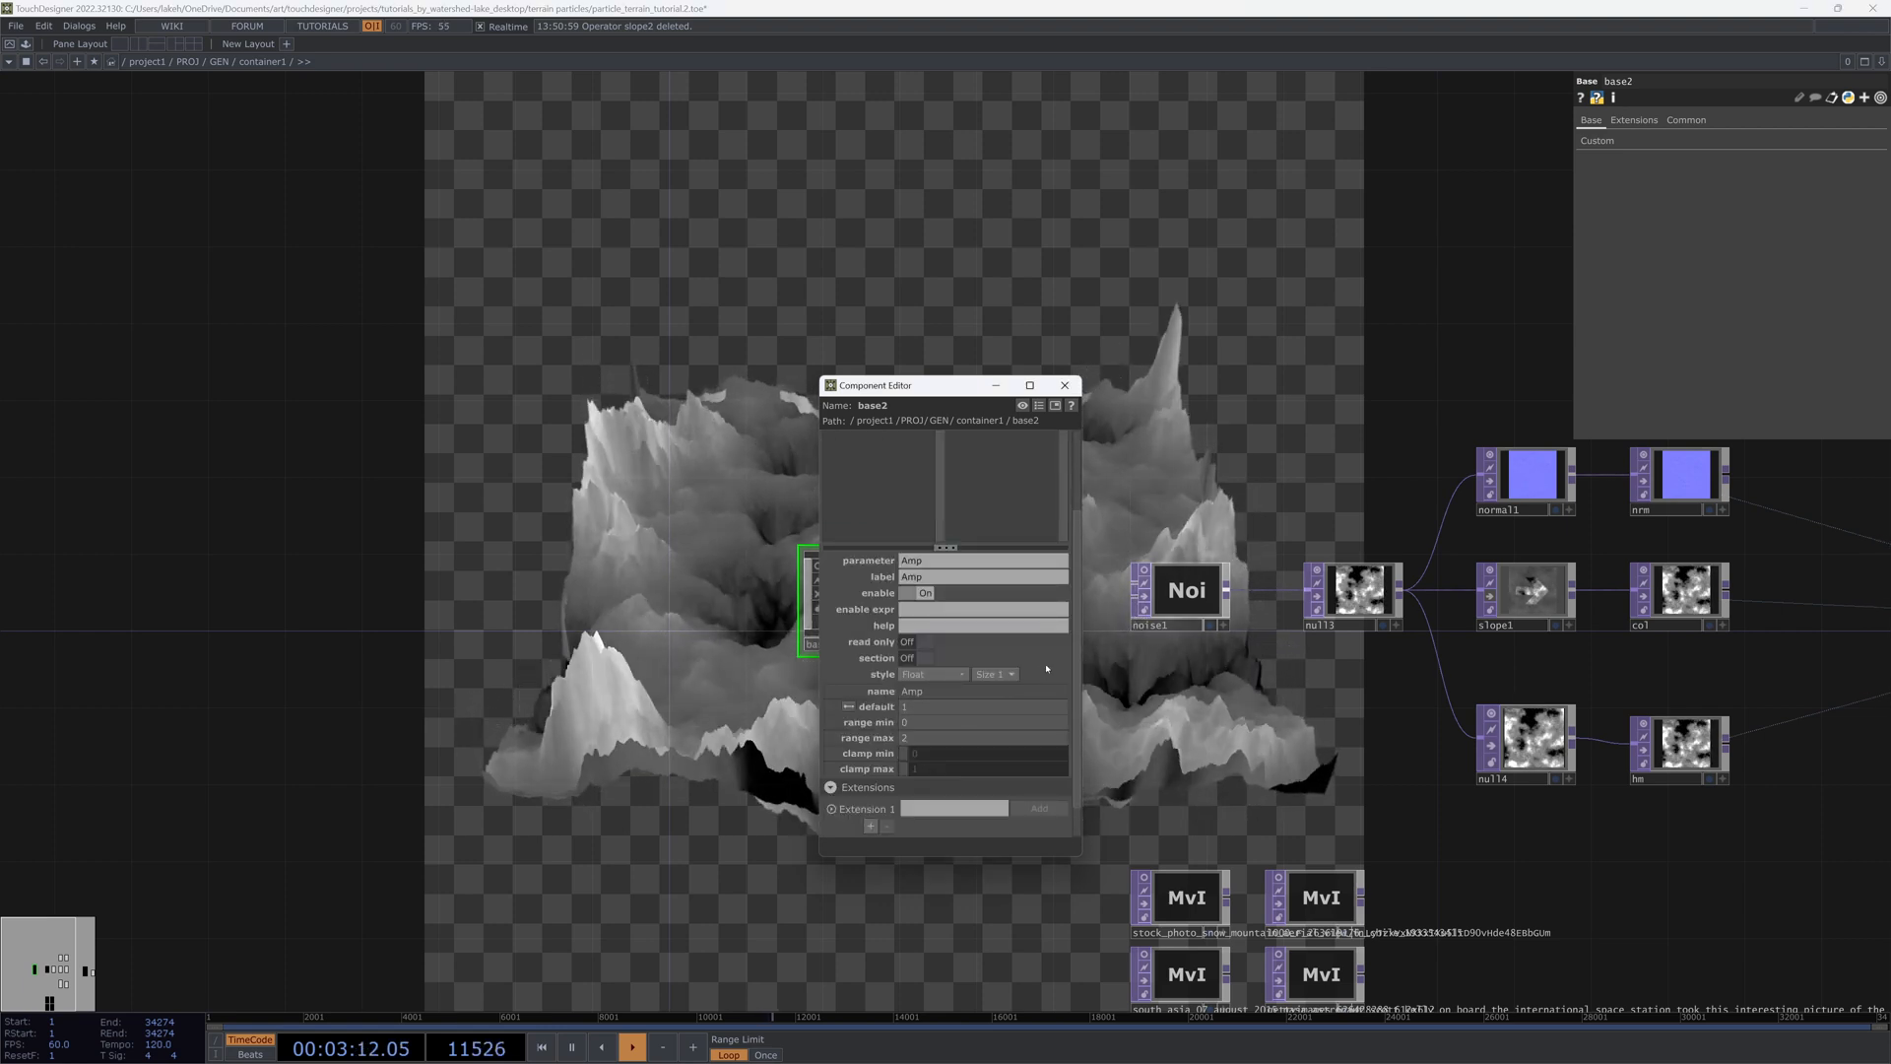
# Step: Add a Float parameter named Period to base2 with a default of 1 and a range maximum of 2
pyautogui.scroll(2, 1049, 655)
pyautogui.click(899, 476)
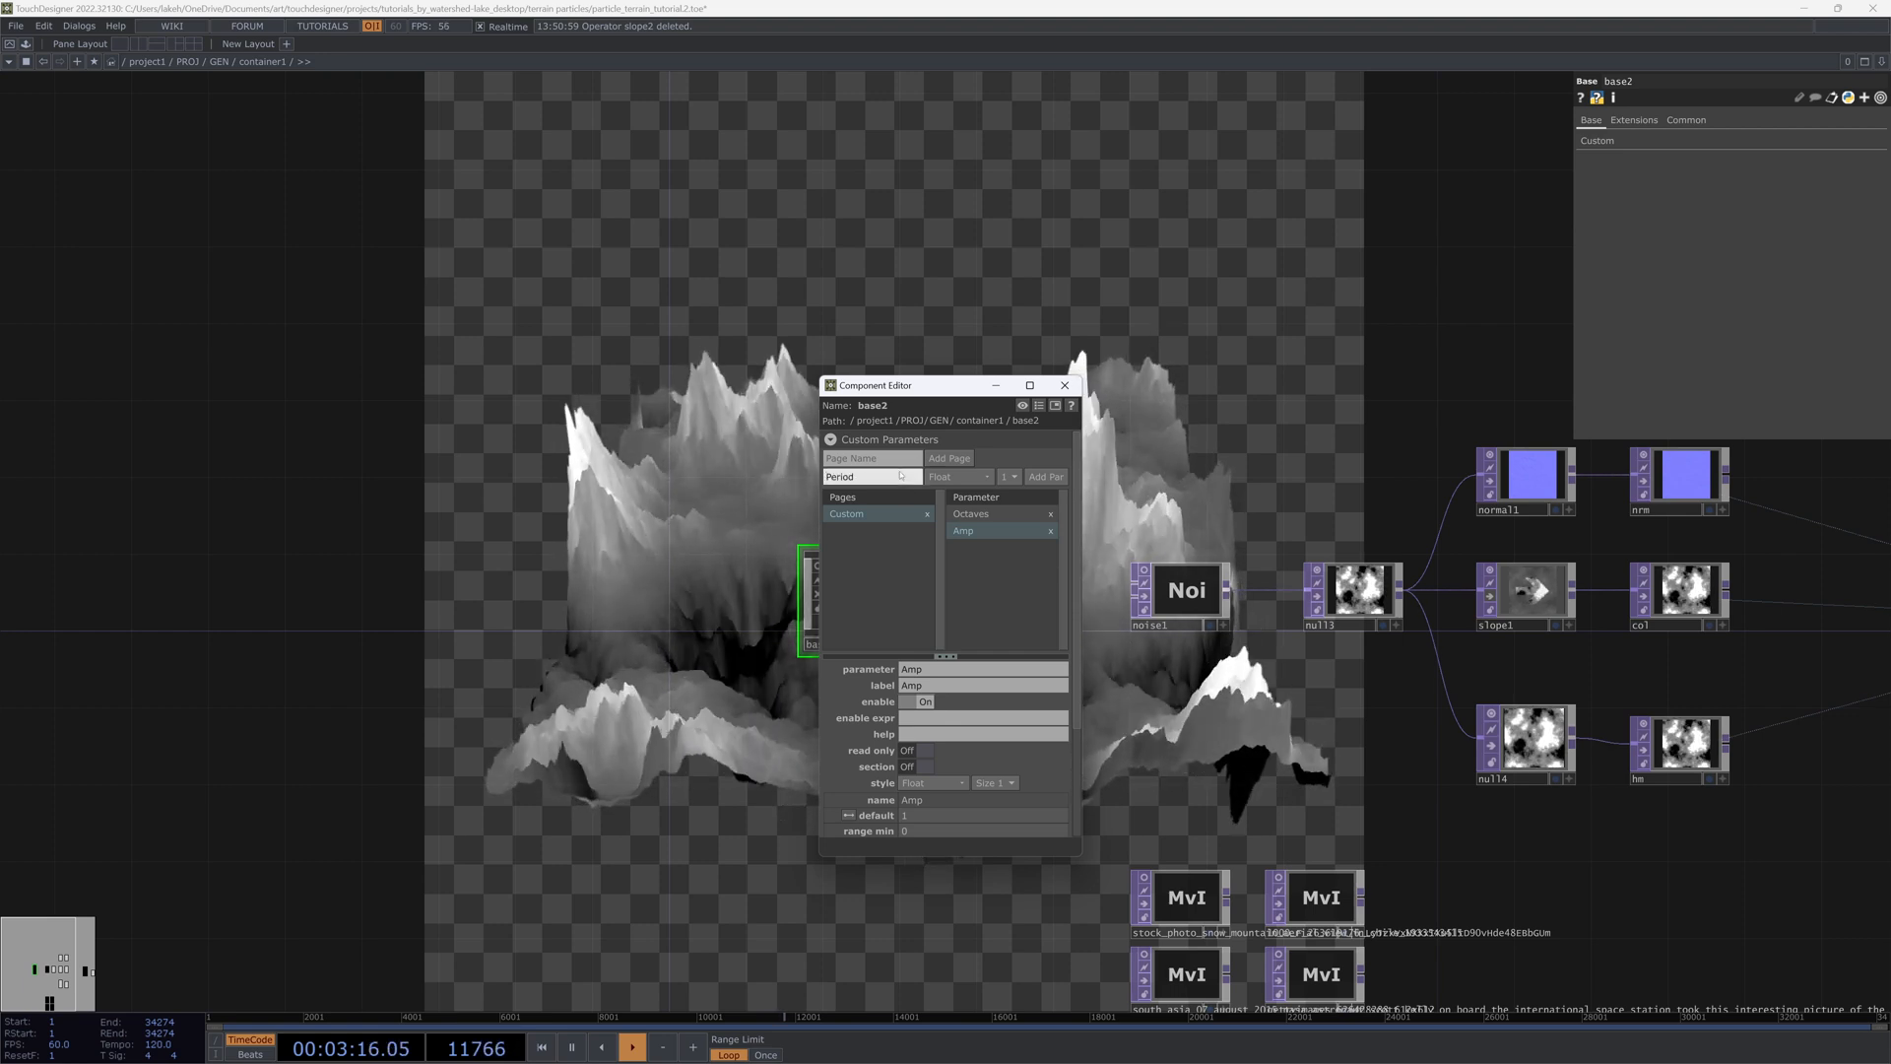
pyautogui.click(1059, 481)
pyautogui.moveTo(912, 815); pyautogui.dragTo(866, 816)
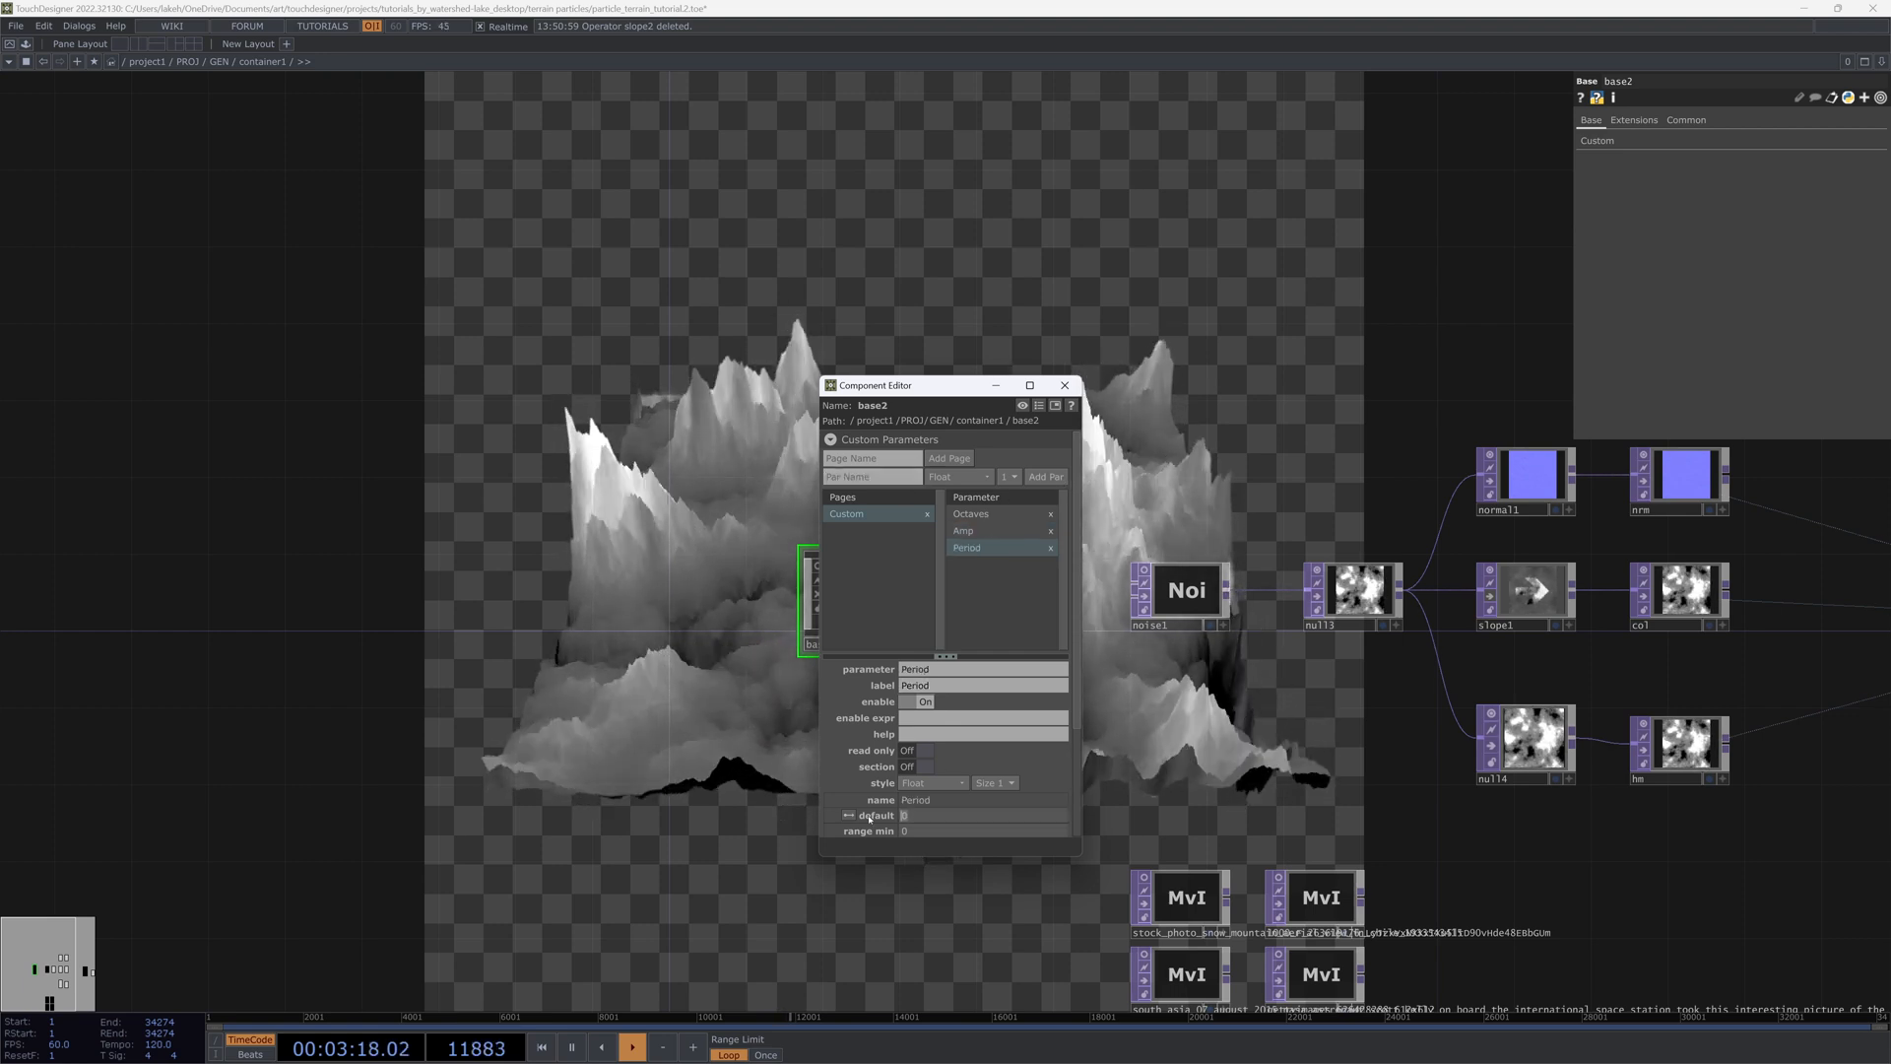
pyautogui.write('1')
pyautogui.scroll(-2, 947, 770)
pyautogui.click(910, 738)
pyautogui.press('Return')
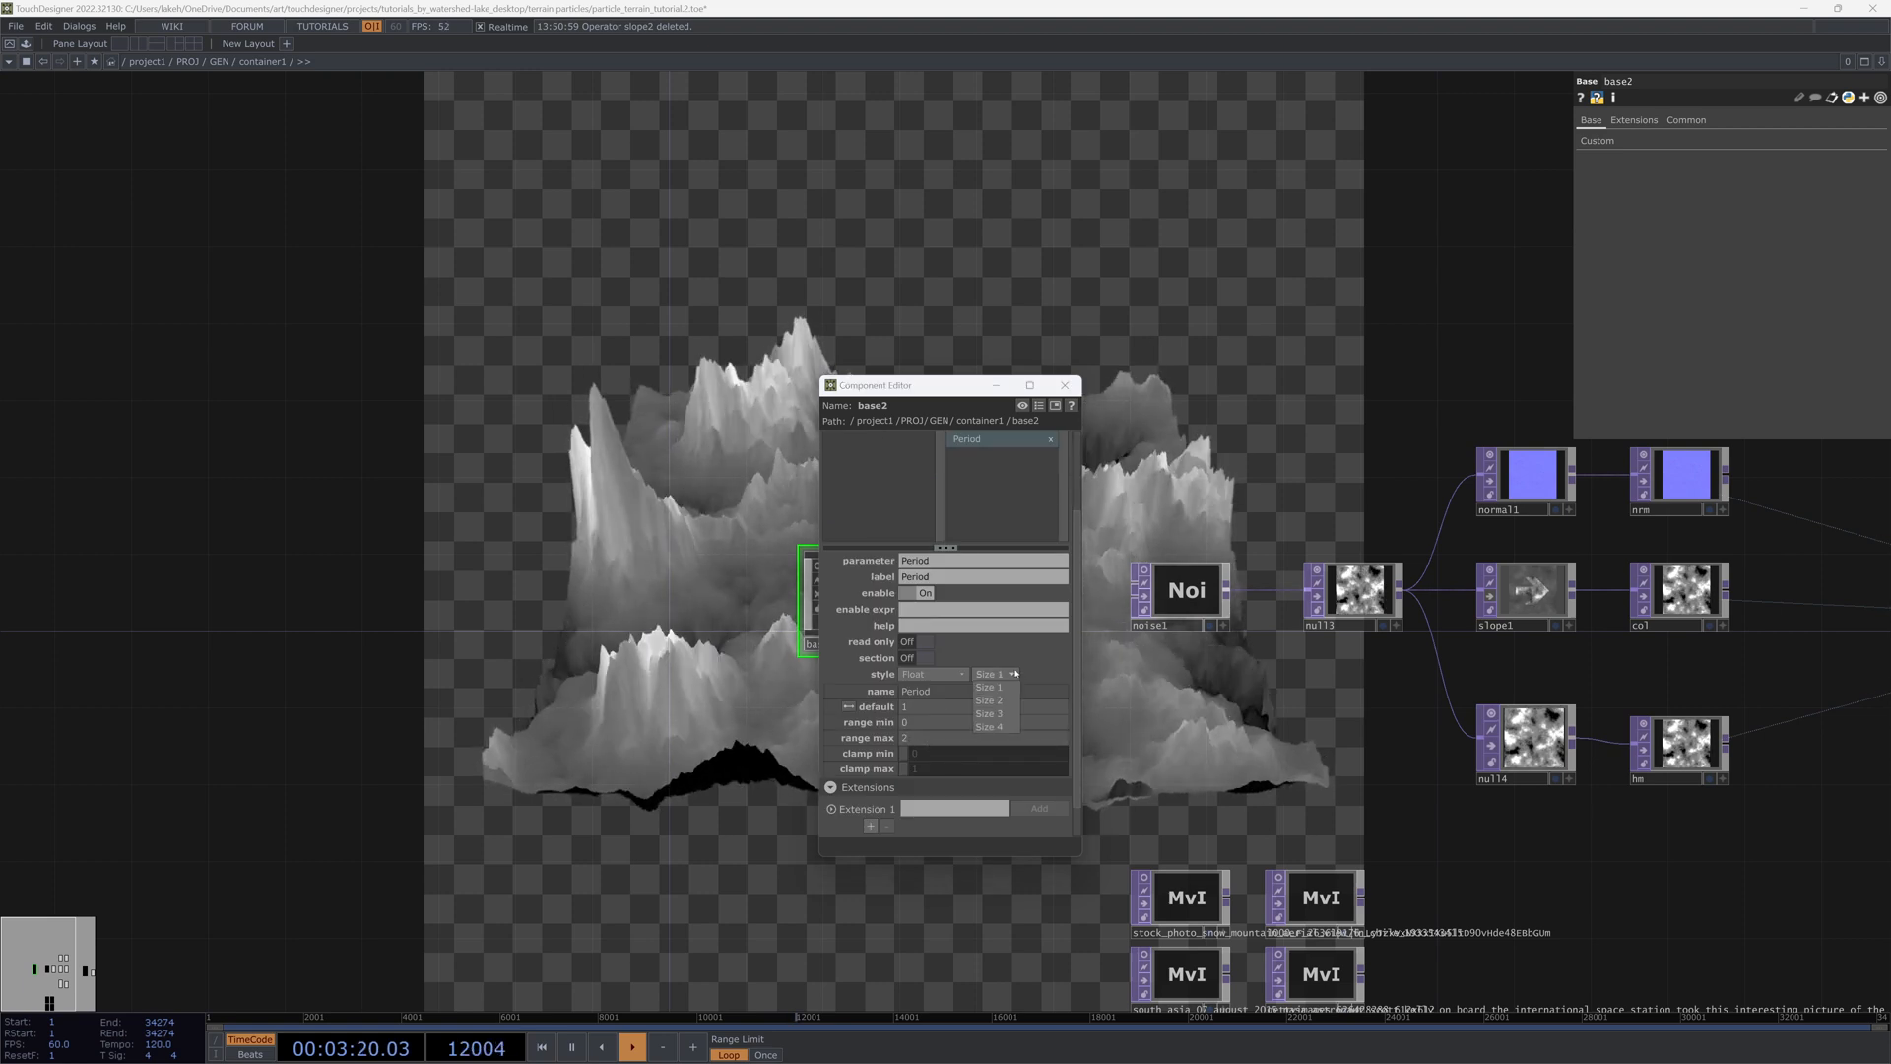
# Step: Add a Float parameter named Gain to the Custom page of base2
pyautogui.scroll(4, 916, 631)
pyautogui.click(880, 480)
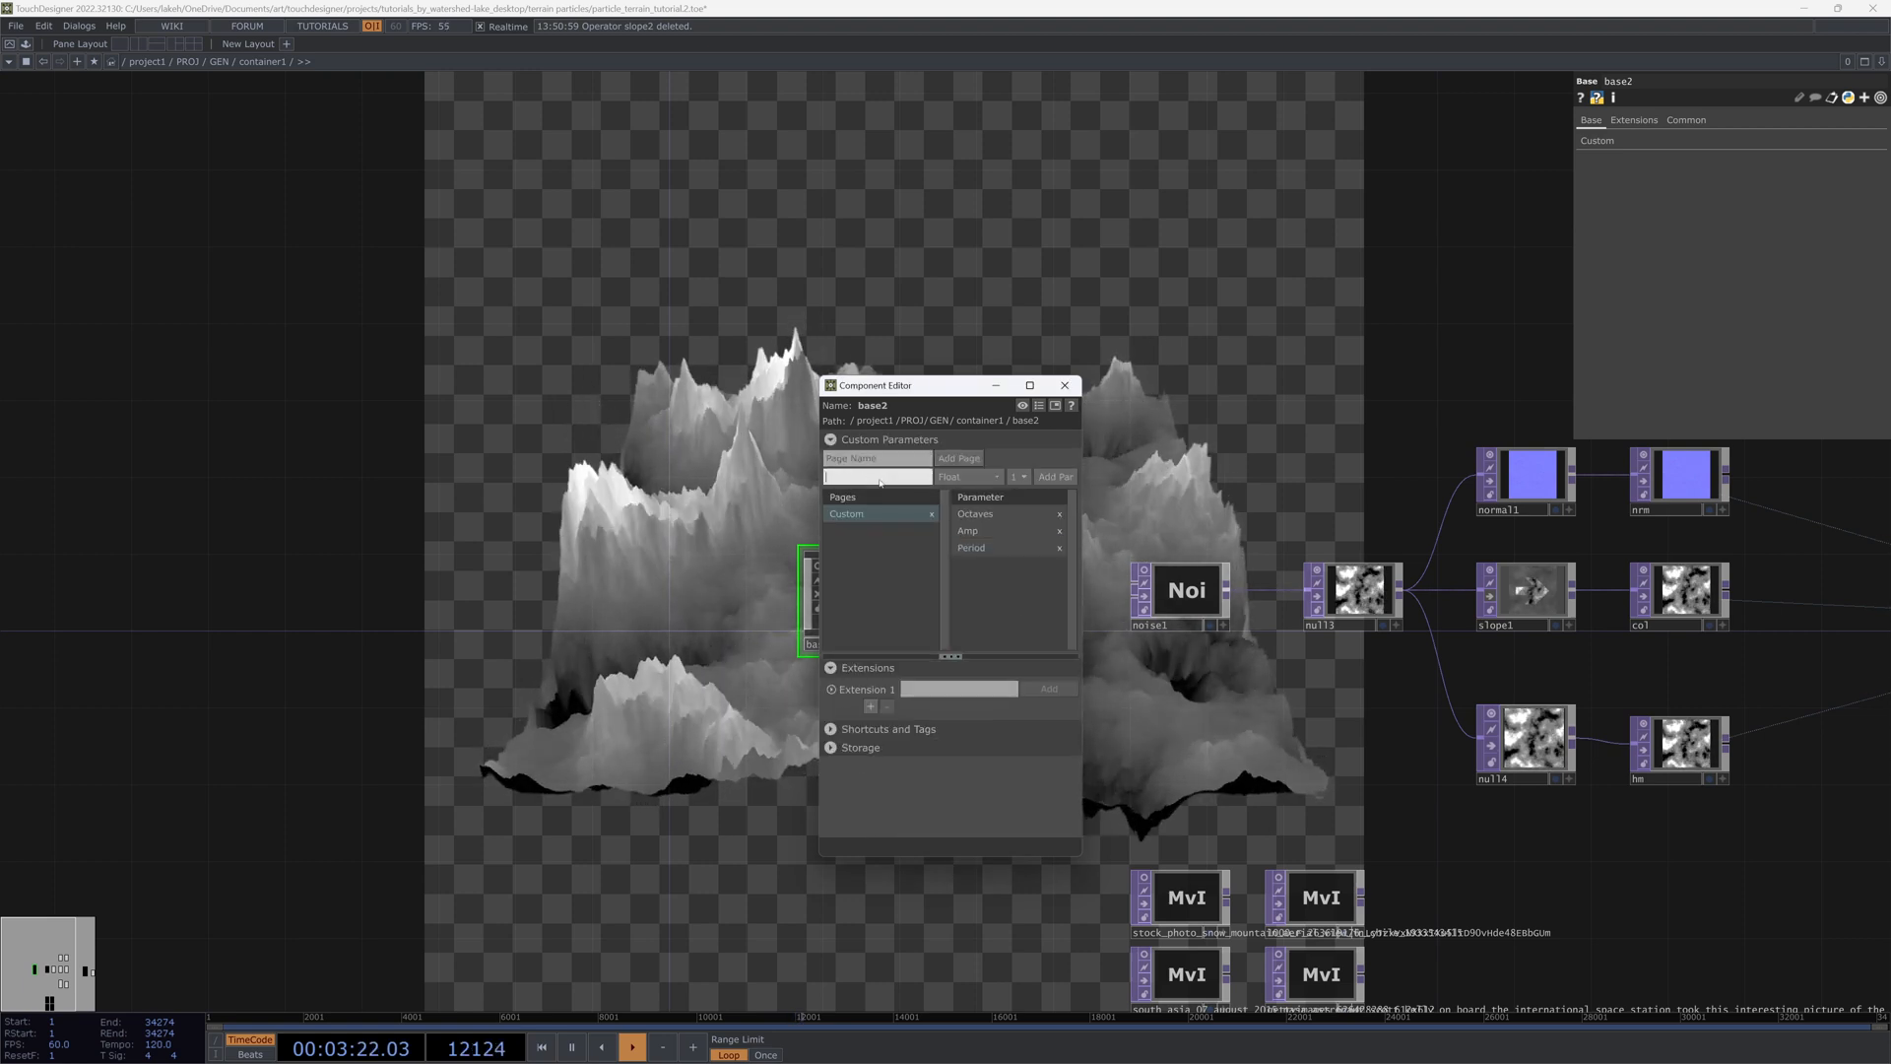
pyautogui.write('Tr')
pyautogui.press('BackSpace')
pyautogui.press('BackSpace')
pyautogui.write('Gain')
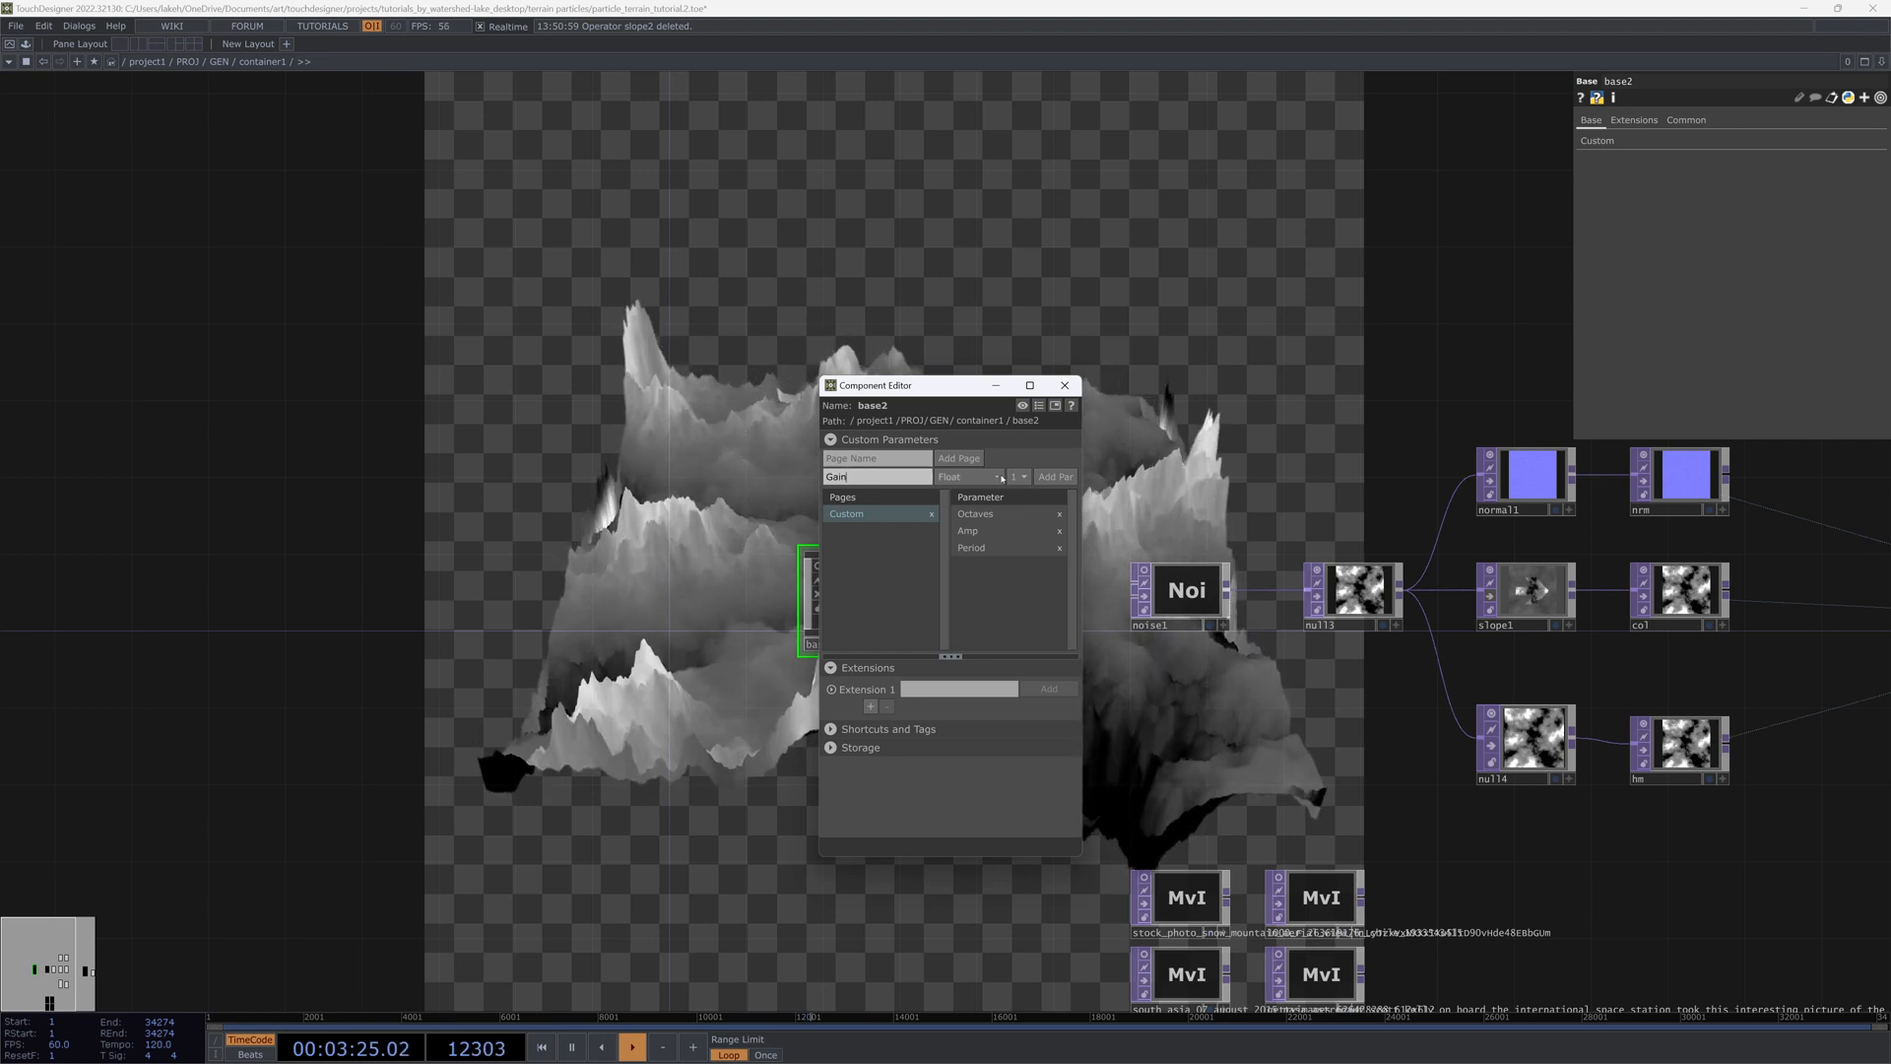
pyautogui.click(1055, 476)
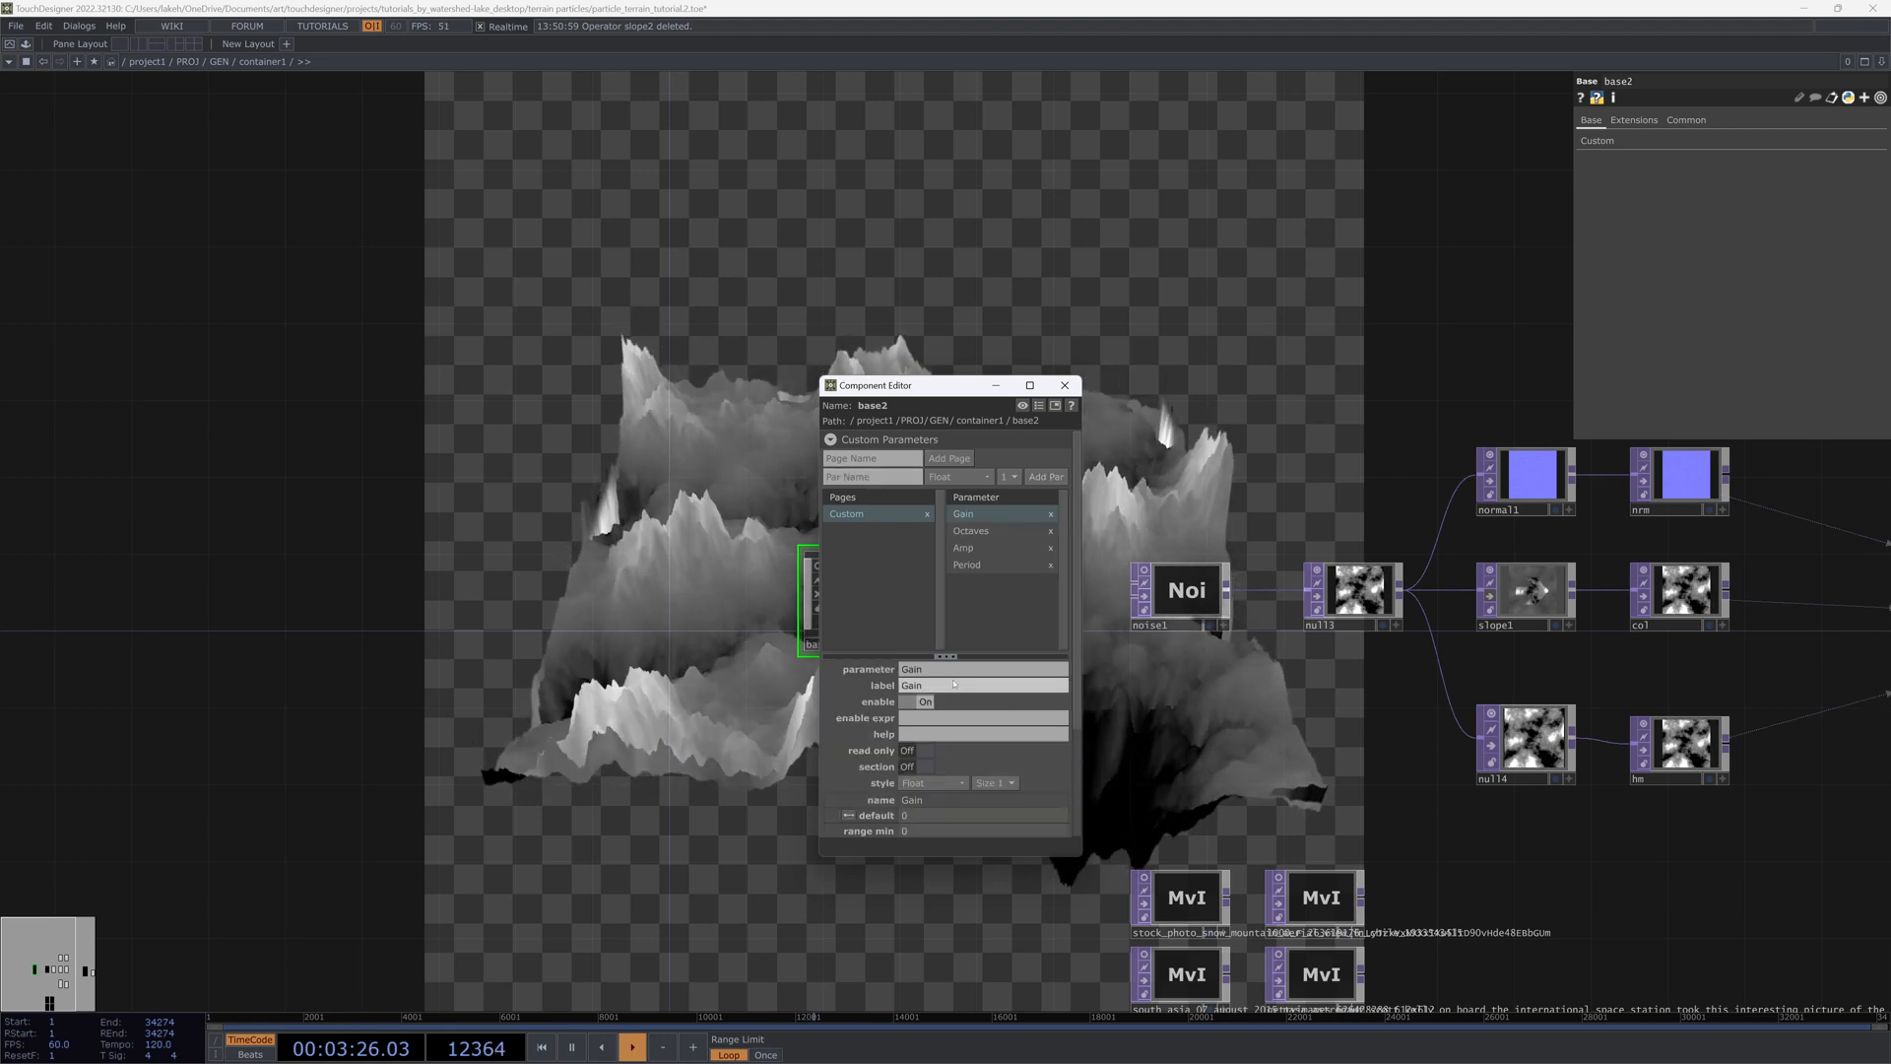
# Step: Set the Gain parameter's default to 2 and its range from 1 to 3
pyautogui.scroll(-3, 865, 712)
pyautogui.write('3')
pyautogui.press('Tab')
pyautogui.write('2')
pyautogui.press('Tab')
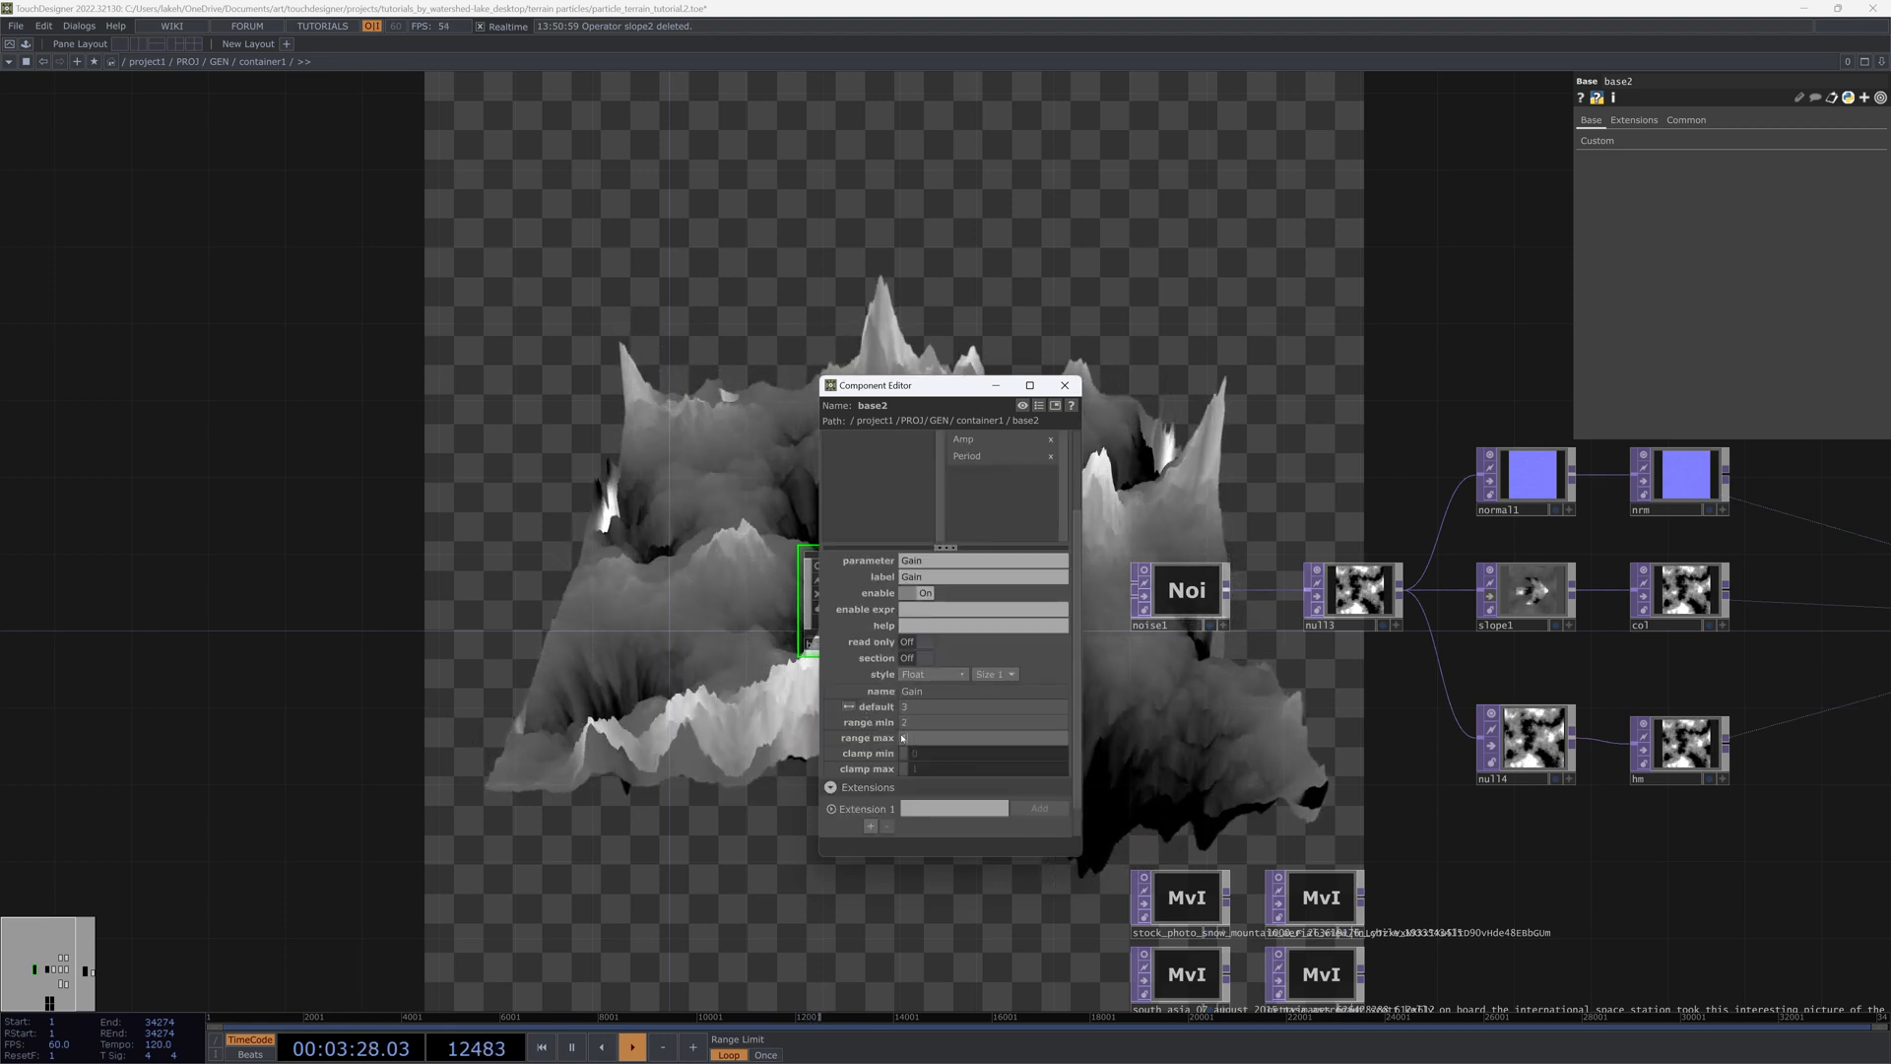
pyautogui.write('3')
pyautogui.press('Return')
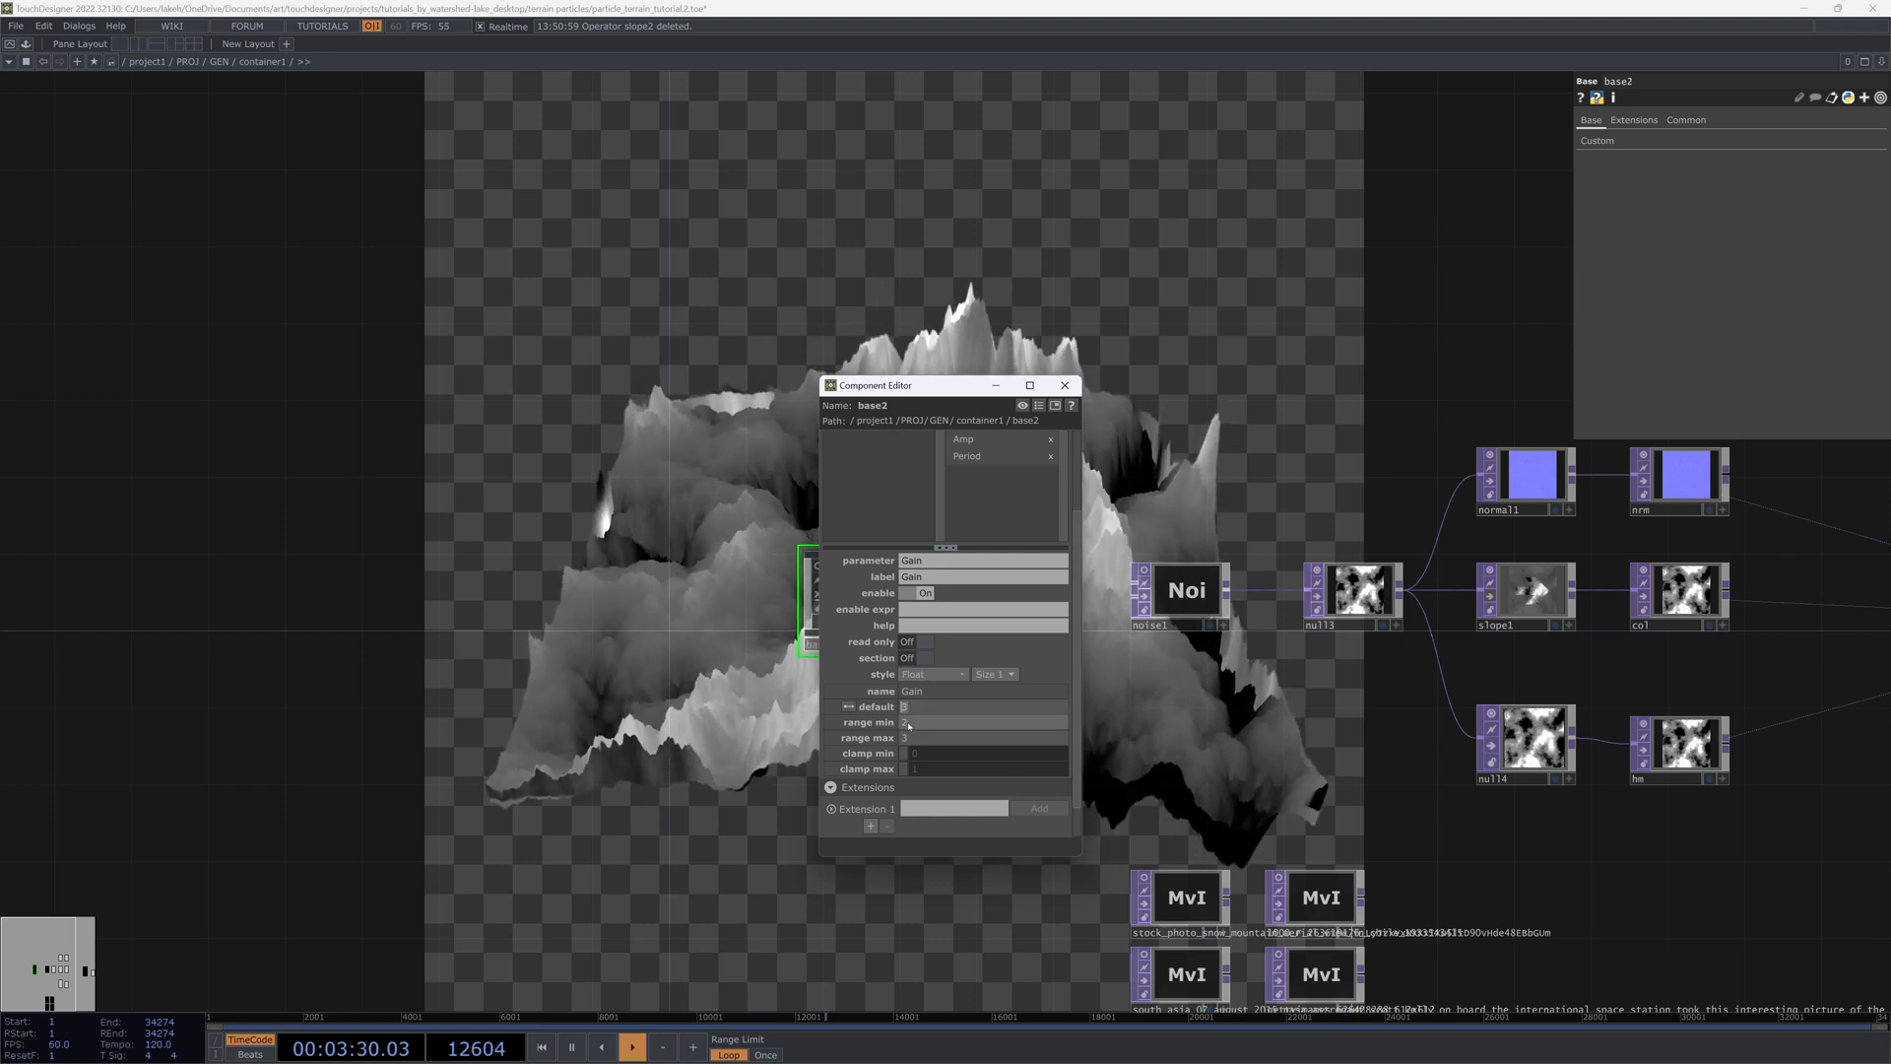
pyautogui.moveTo(913, 708); pyautogui.dragTo(892, 706)
pyautogui.write('2')
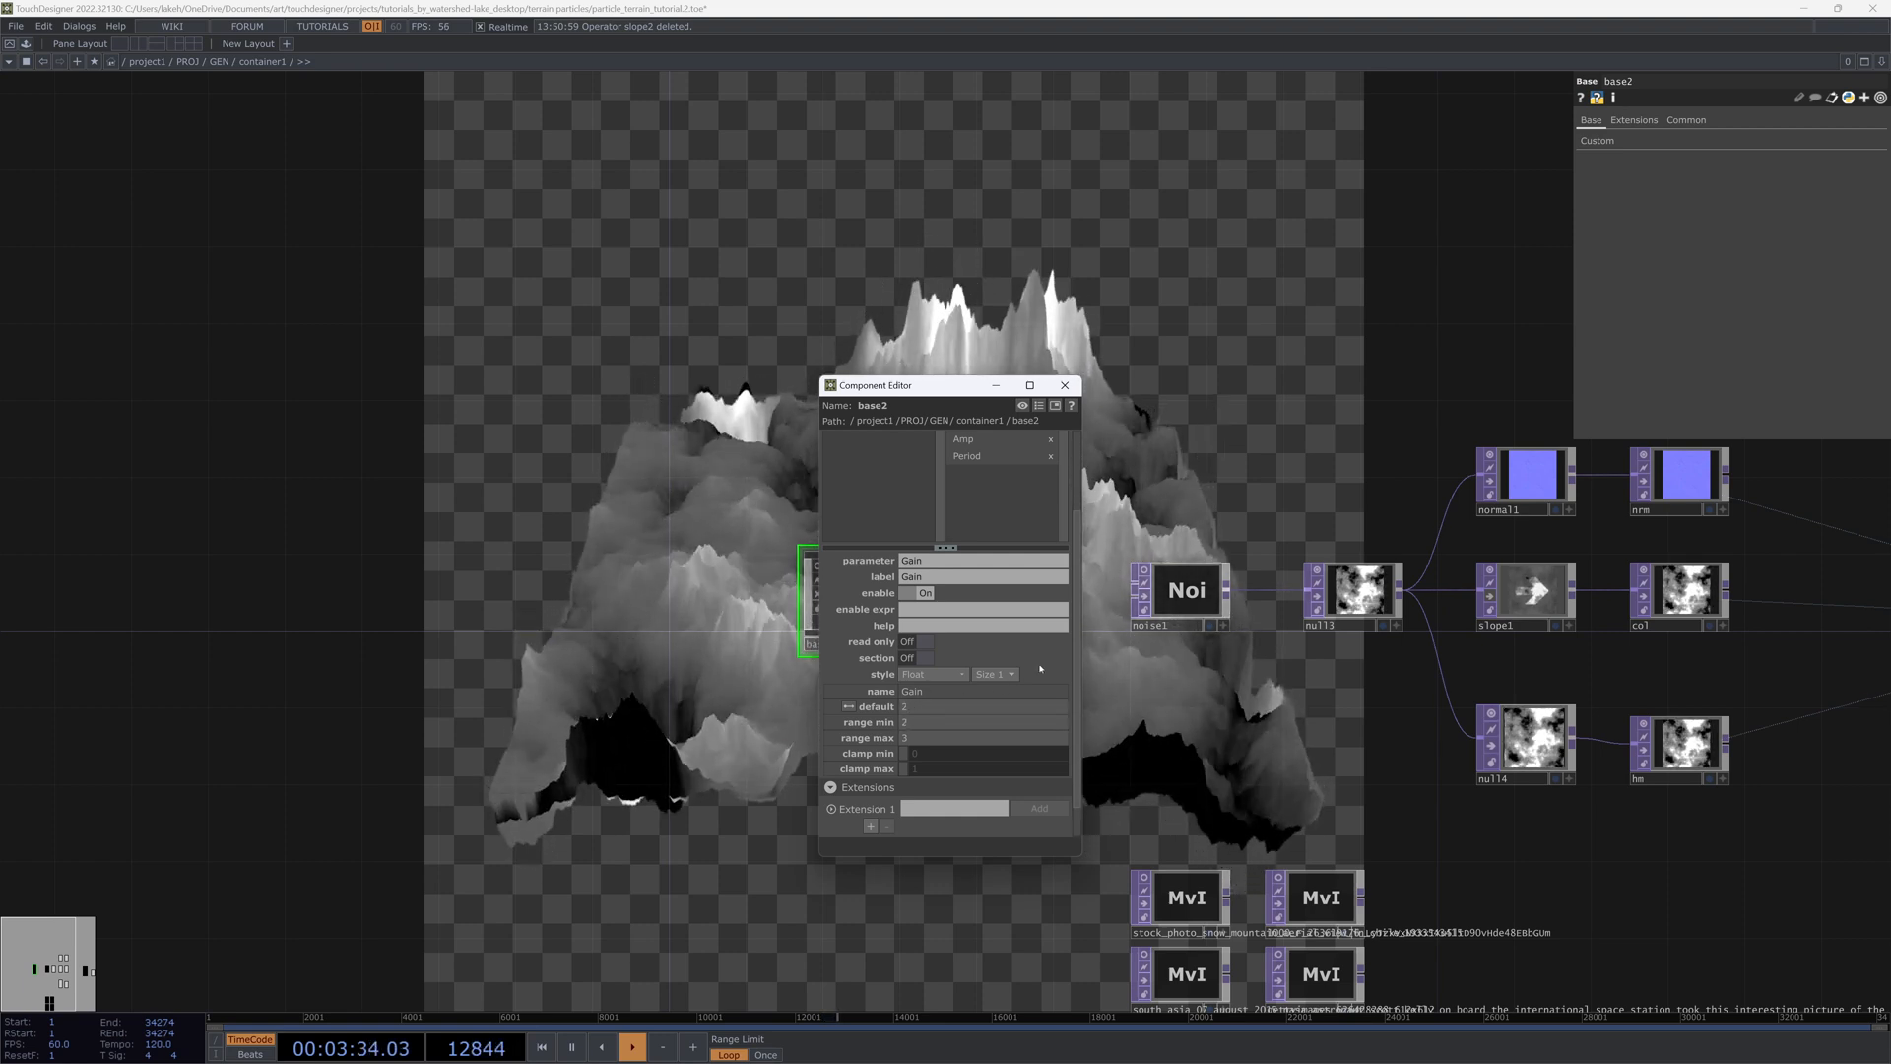
pyautogui.doubleClick(926, 721)
pyautogui.write('1')
# Step: Duplicate the Gain parameter and change the copy's label and parameter name to Lacunarity
pyautogui.scroll(2, 985, 591)
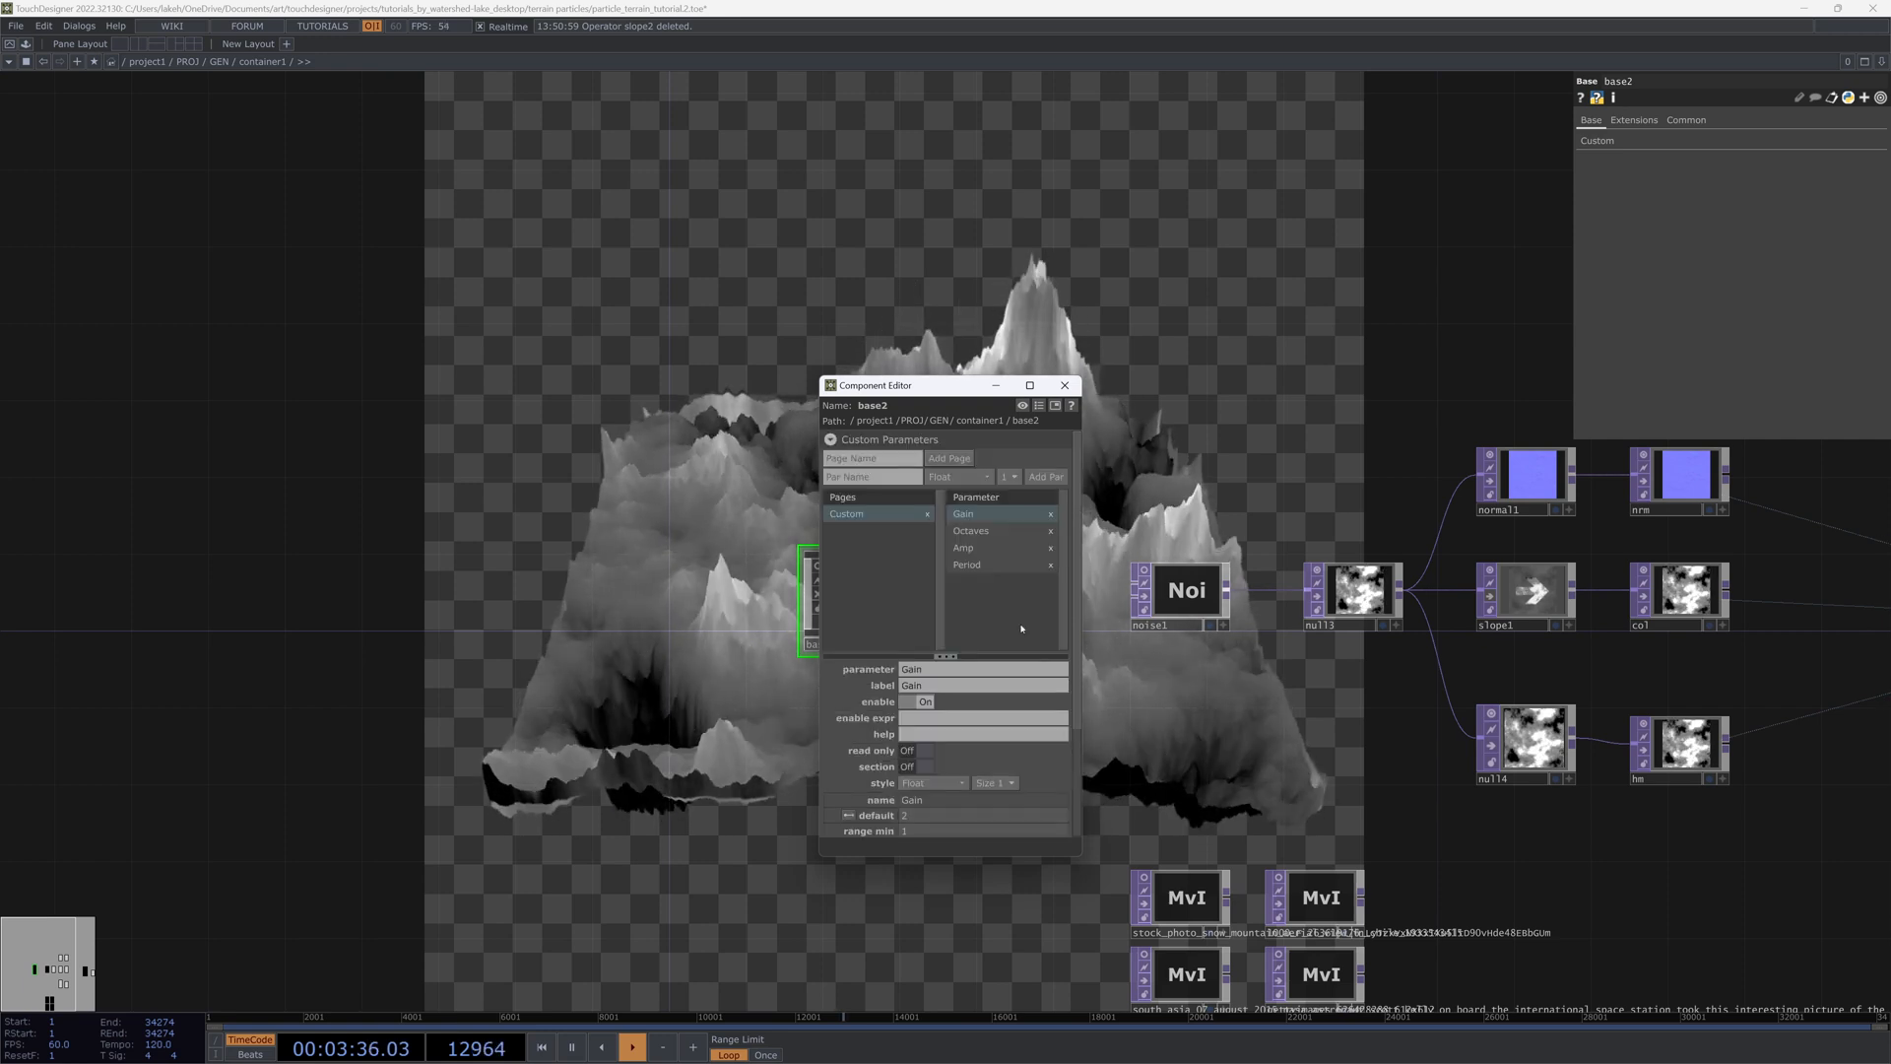
pyautogui.hotkey('ctrl', 'v')
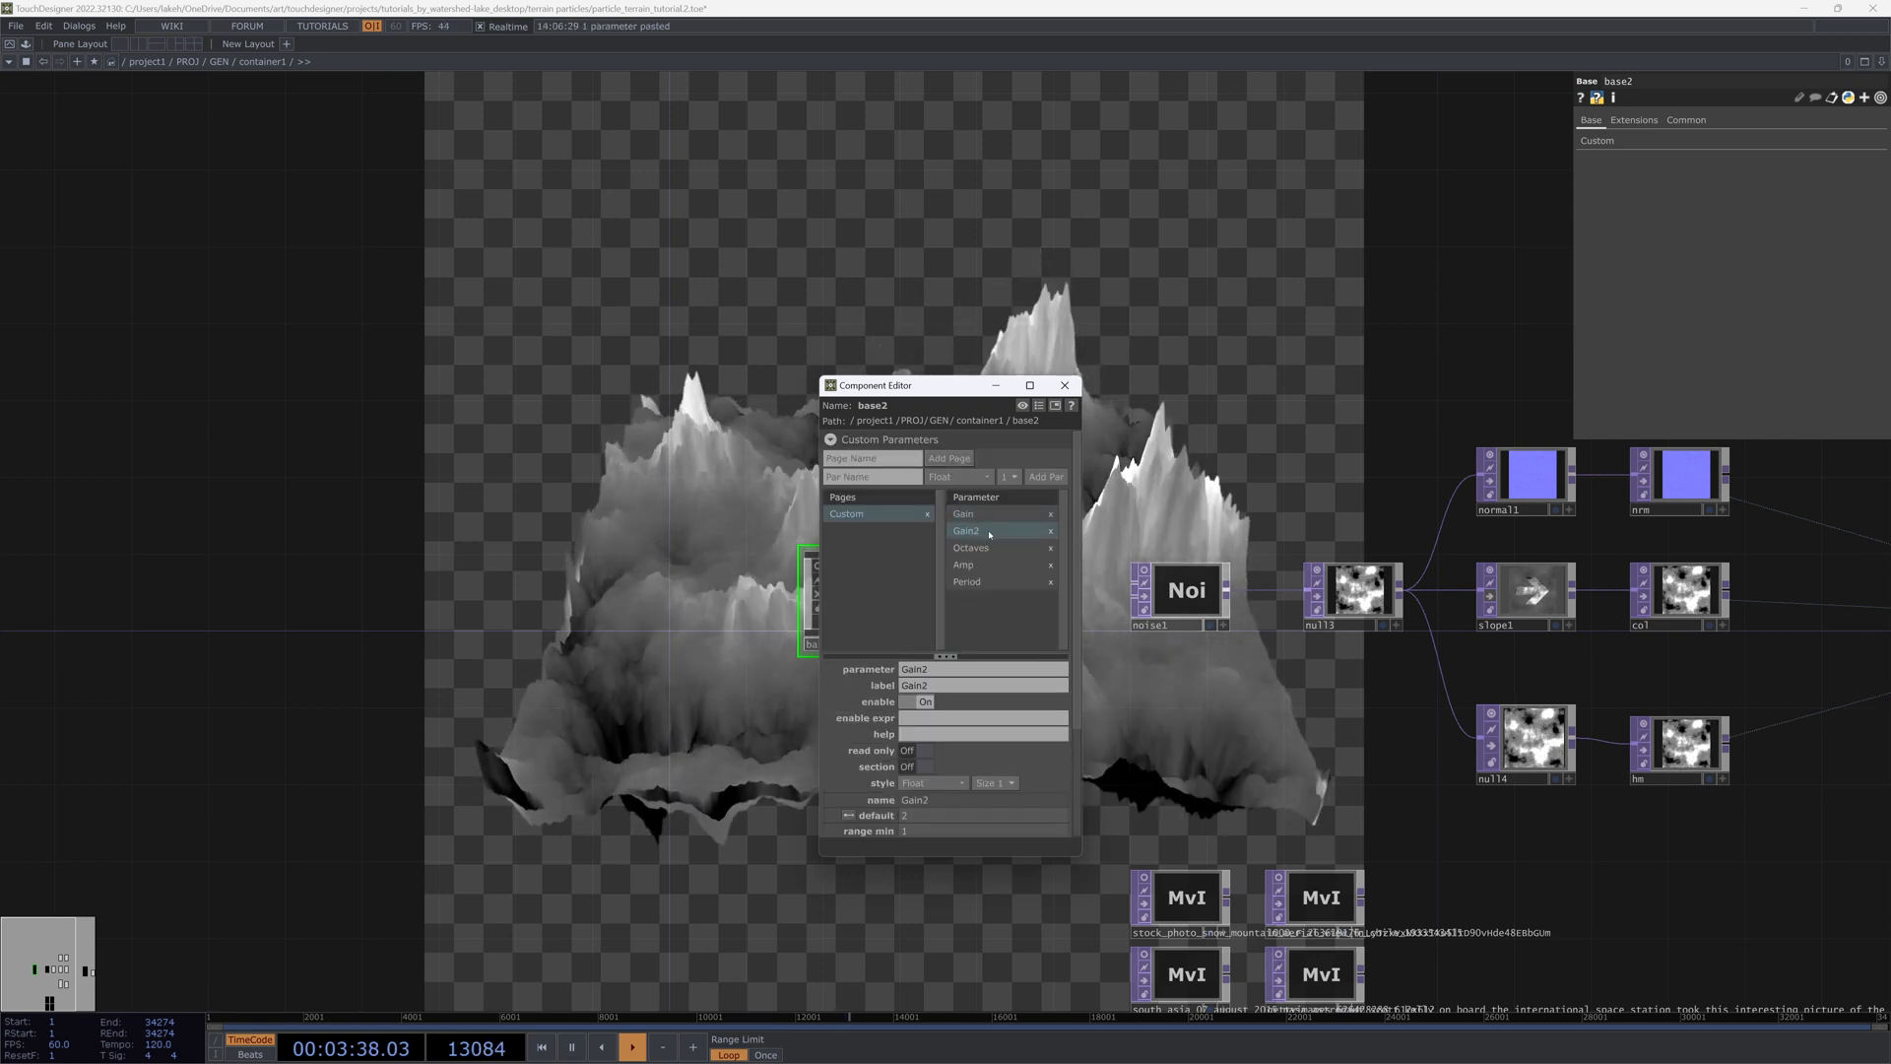
pyautogui.moveTo(950, 687); pyautogui.dragTo(858, 687)
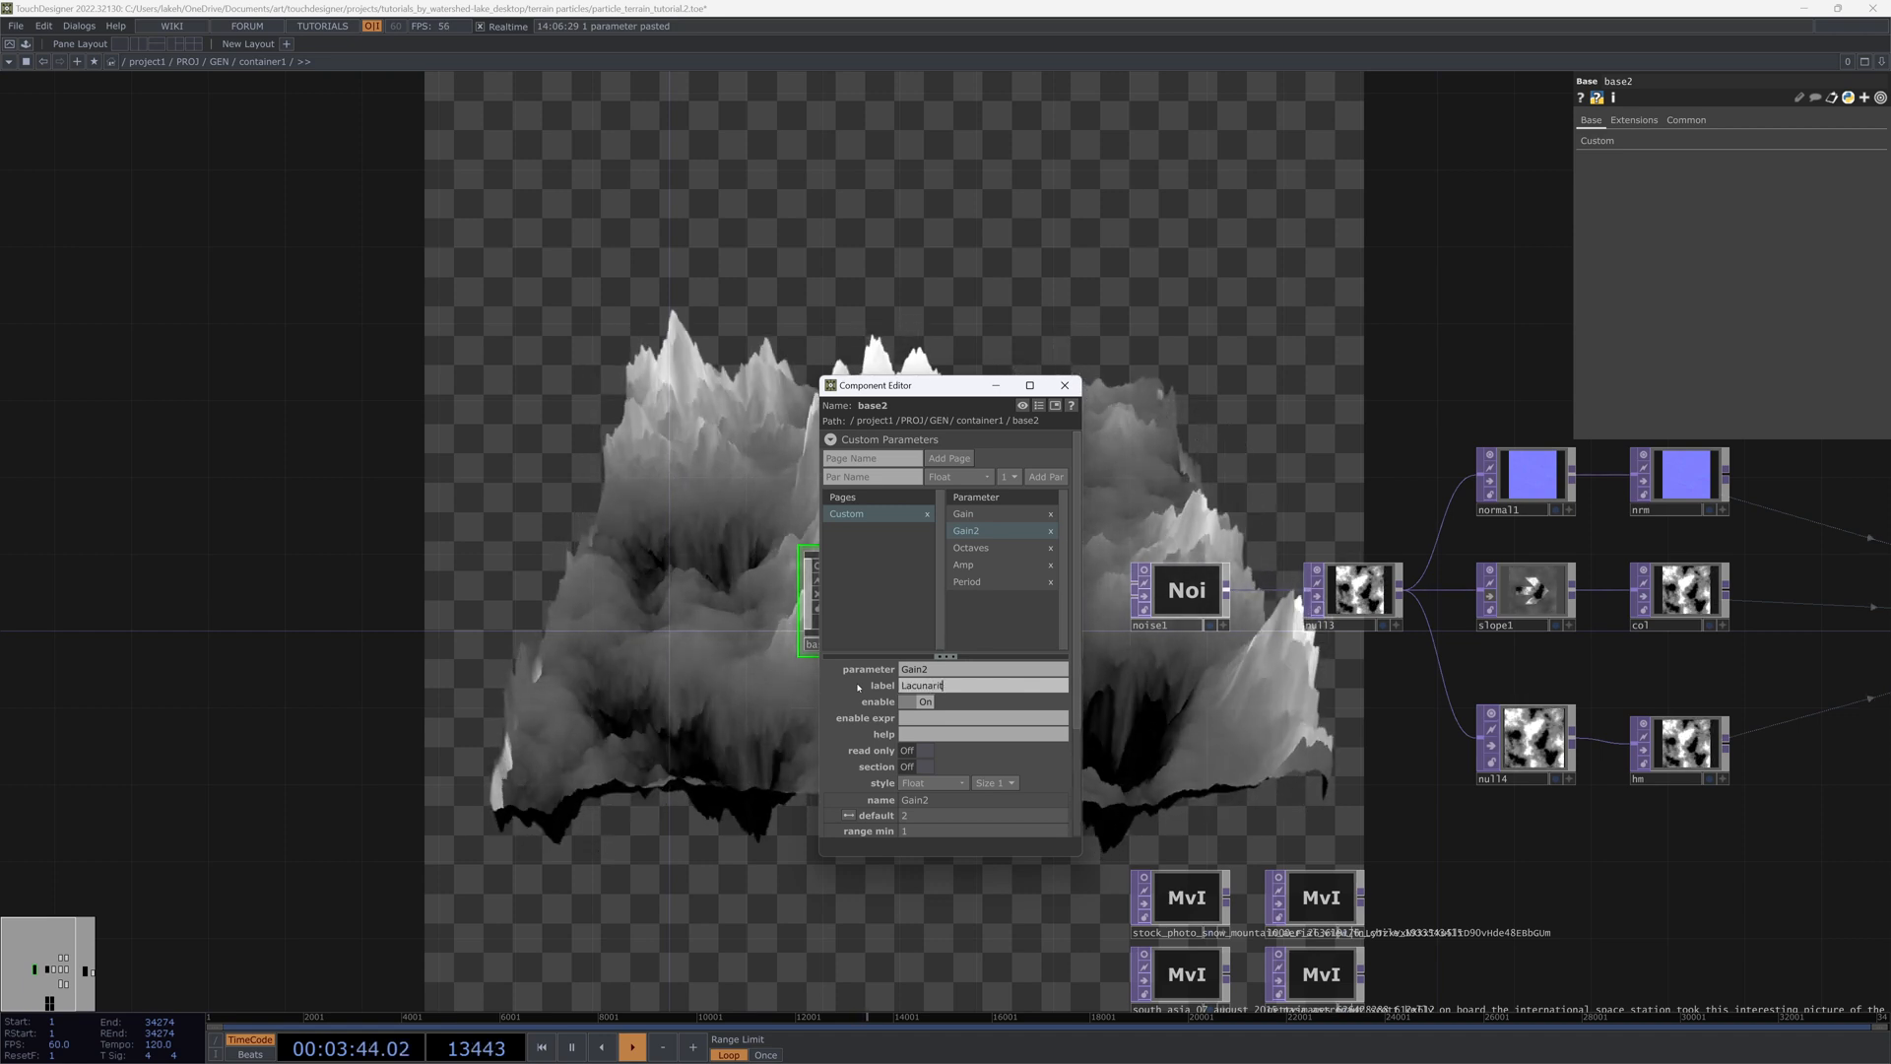
pyautogui.write('Lacunarity')
pyautogui.hotkey('shift', 'Tab')
pyautogui.write('Lac')
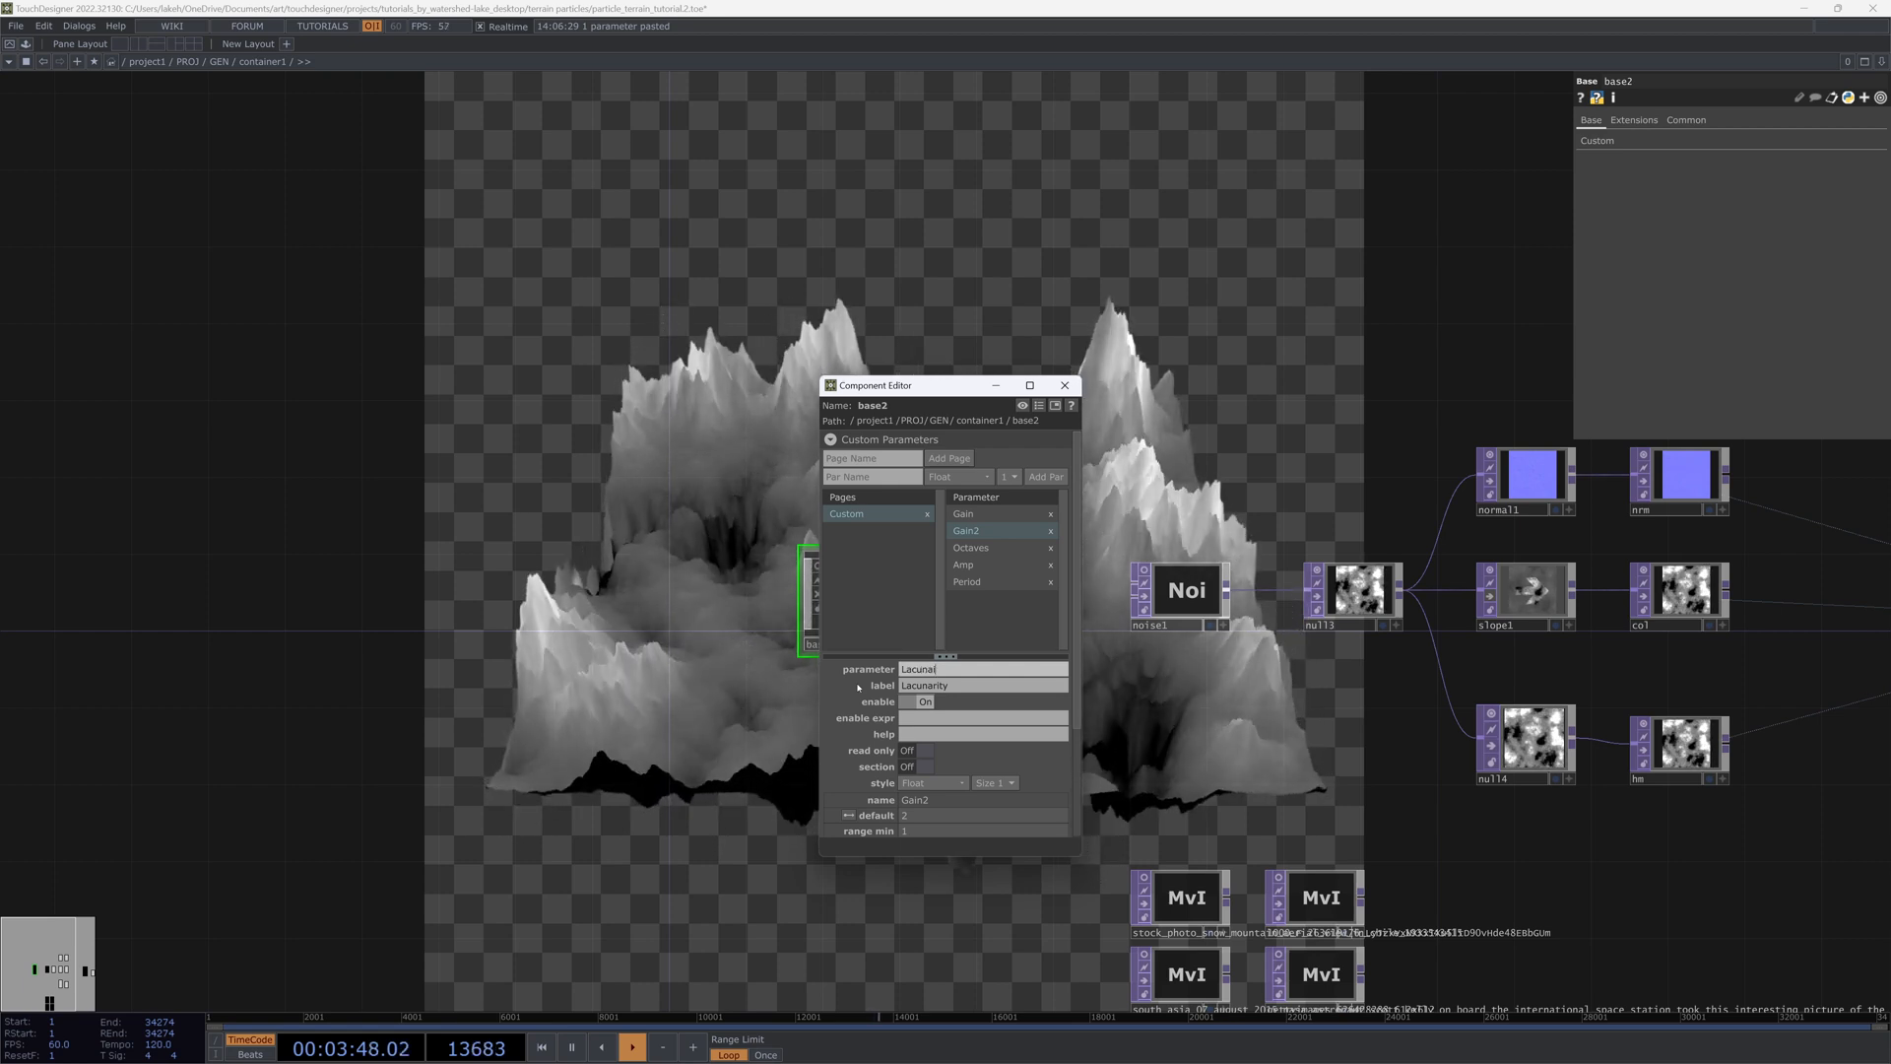
pyautogui.click(979, 624)
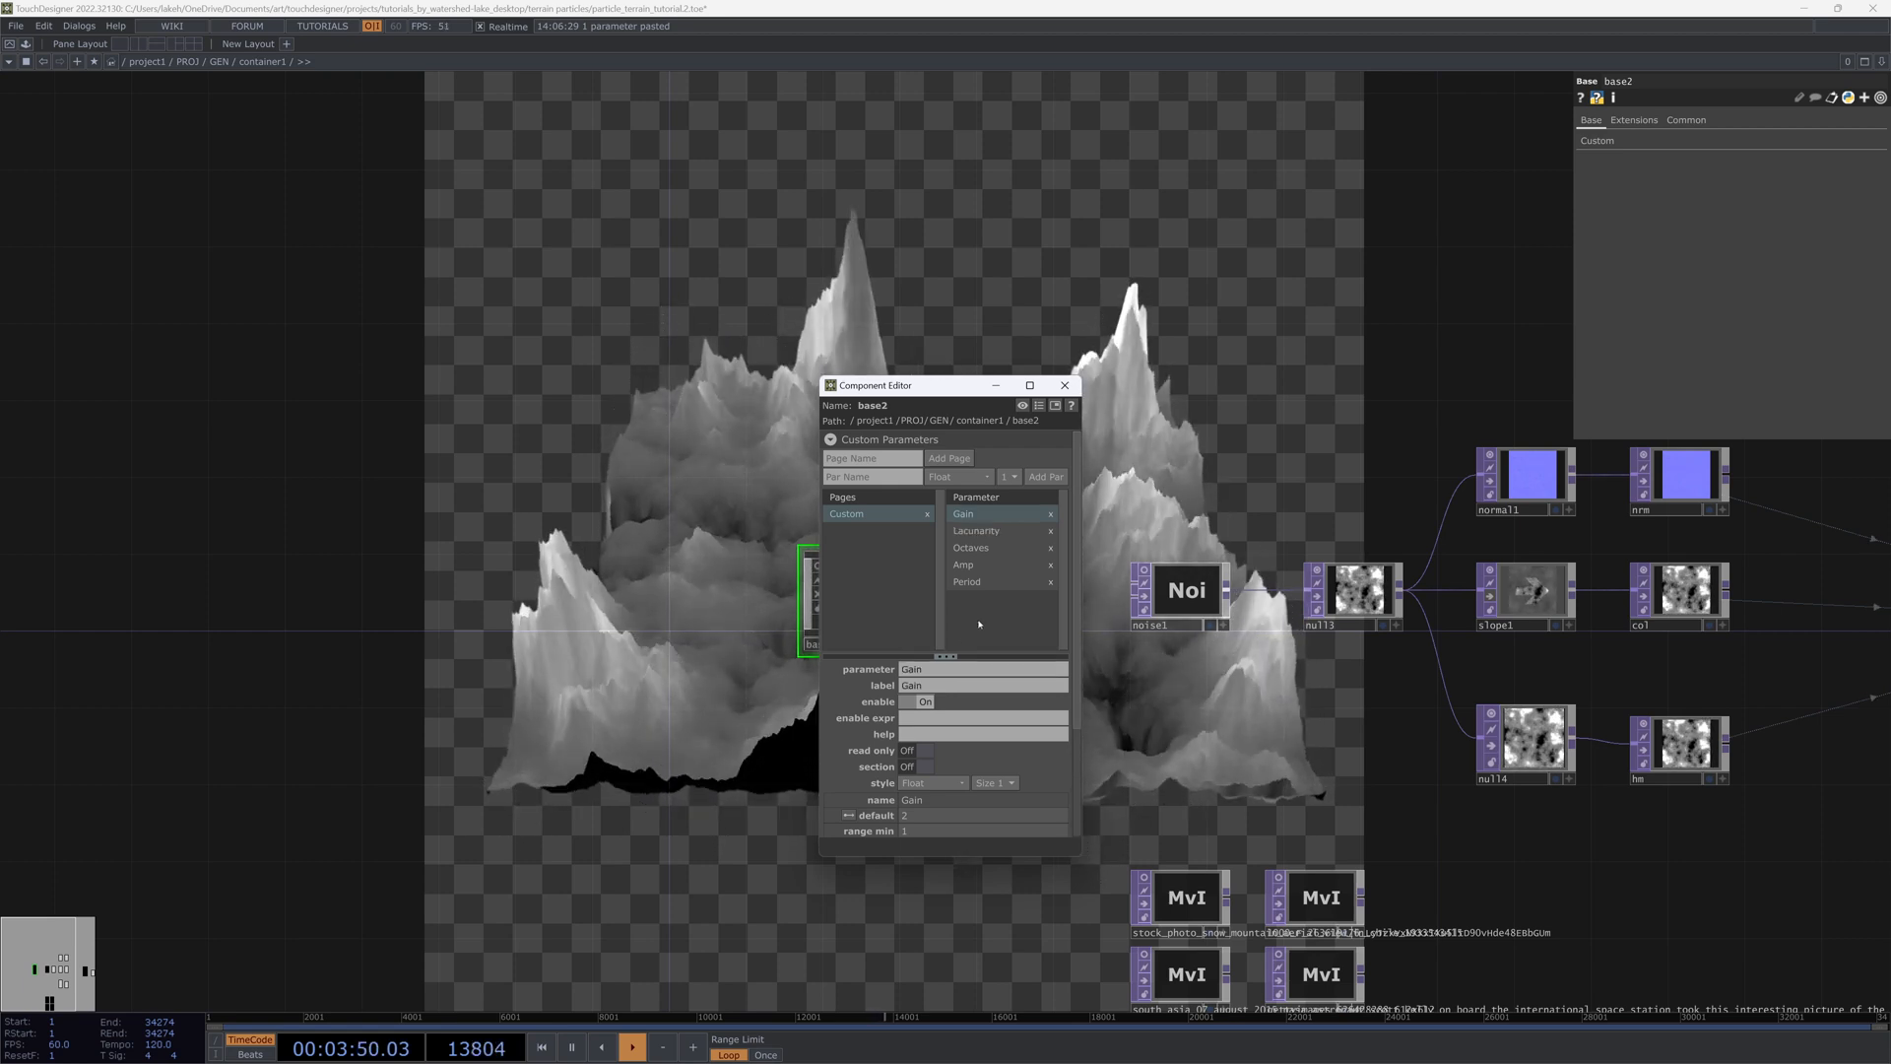
# Step: Add a Float parameter named H to base2 with a default of 1 and a range maximum of 2
pyautogui.click(901, 477)
pyautogui.write('H')
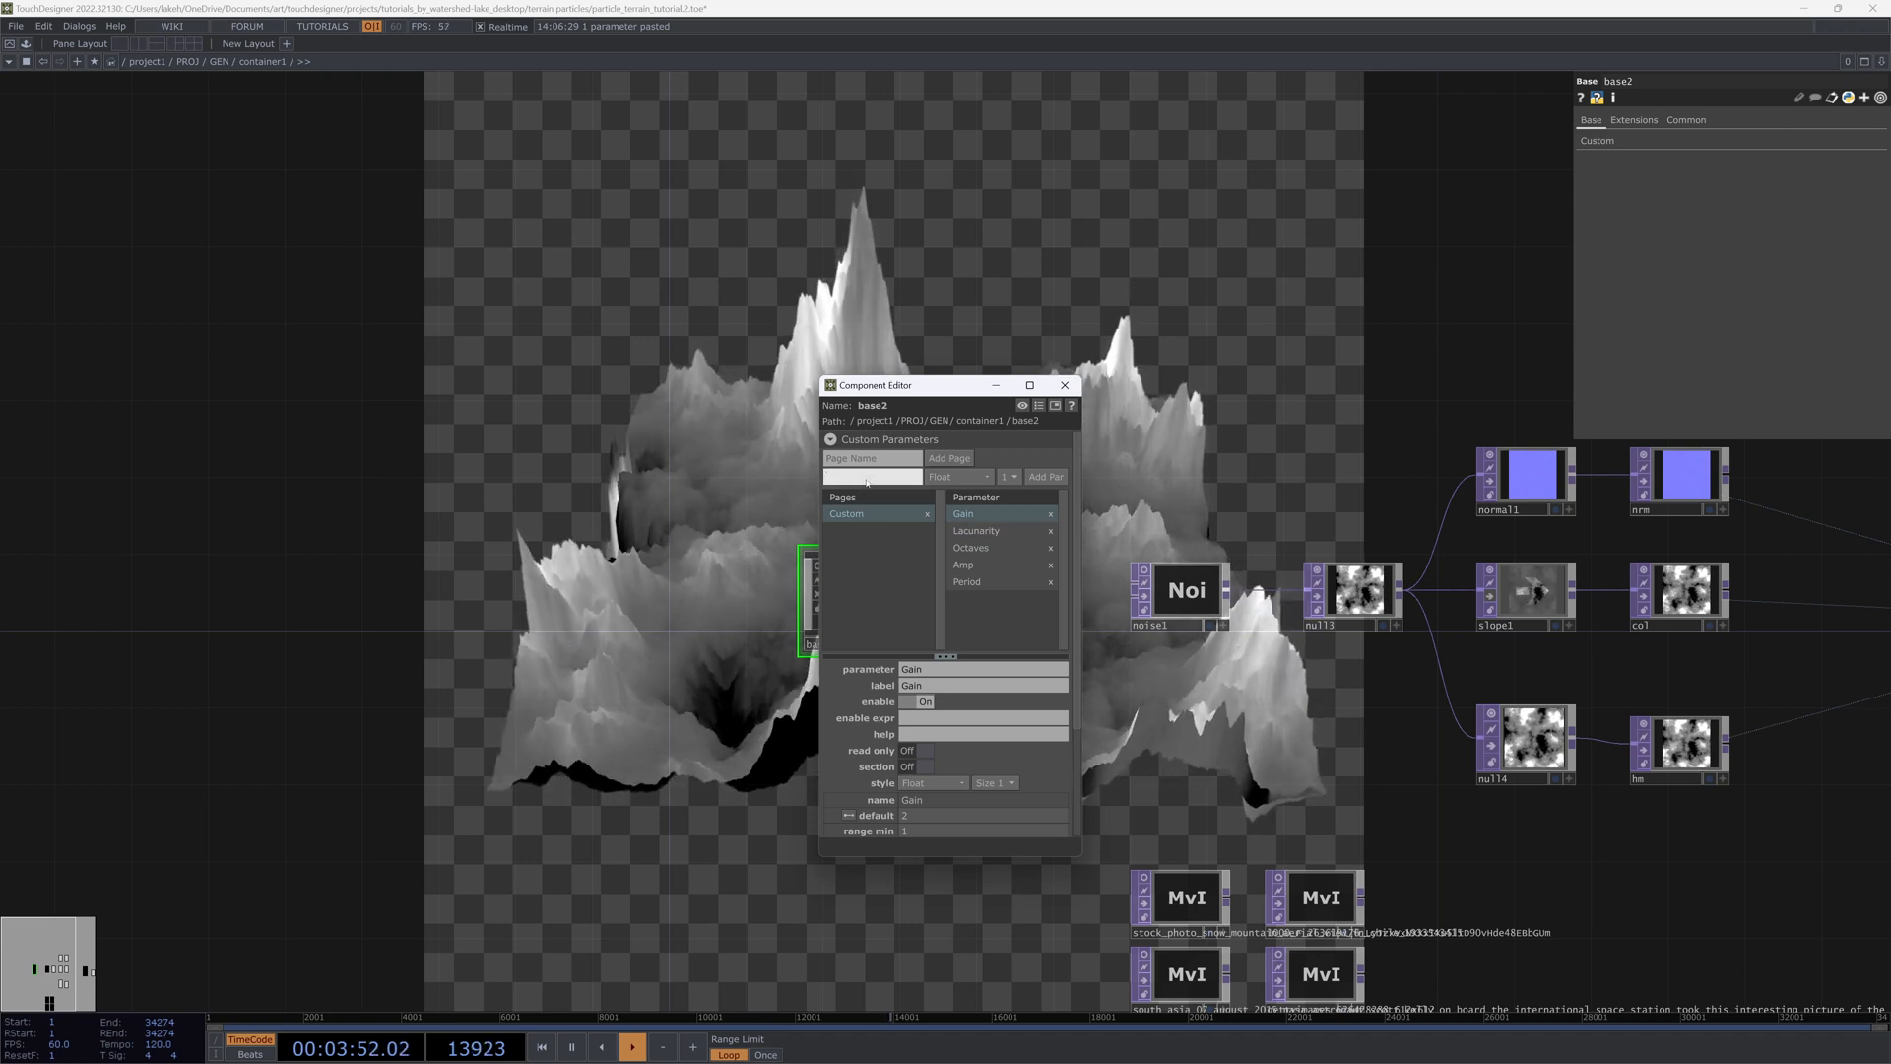
pyautogui.press('Return')
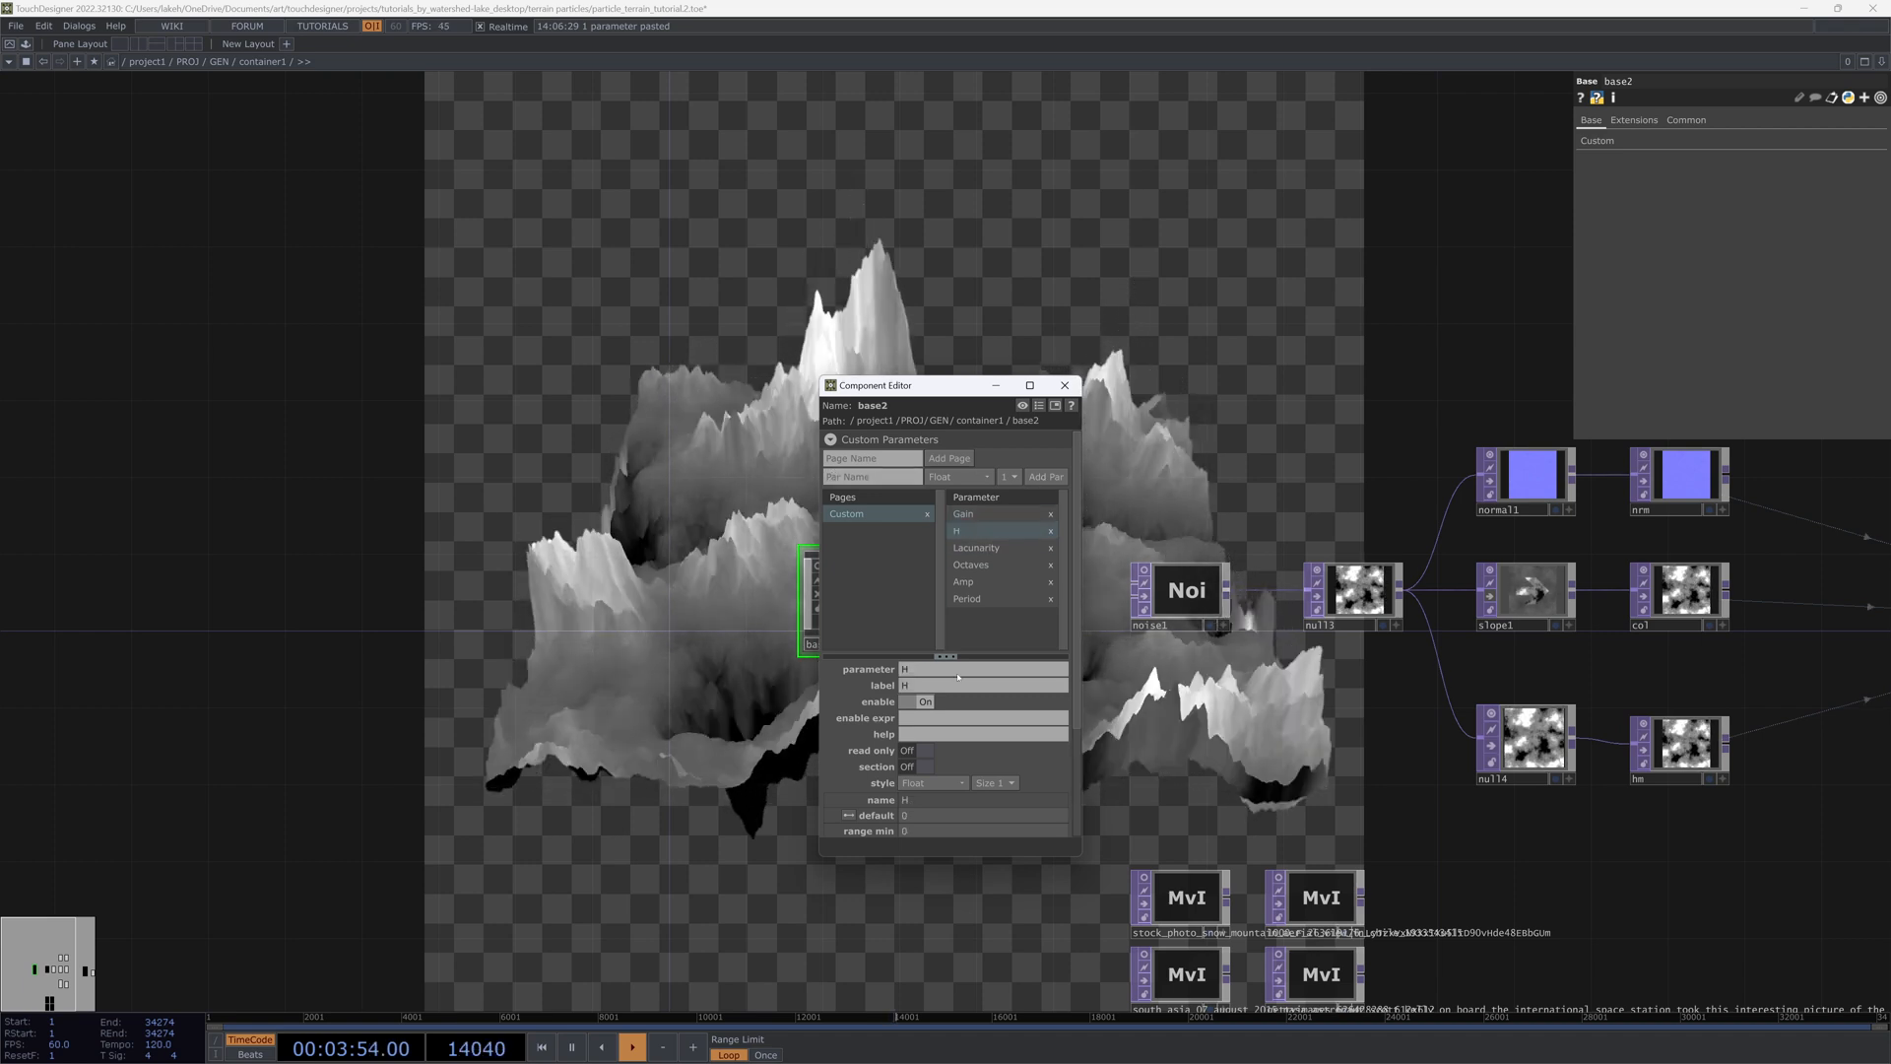
pyautogui.scroll(-3, 999, 765)
pyautogui.write('1')
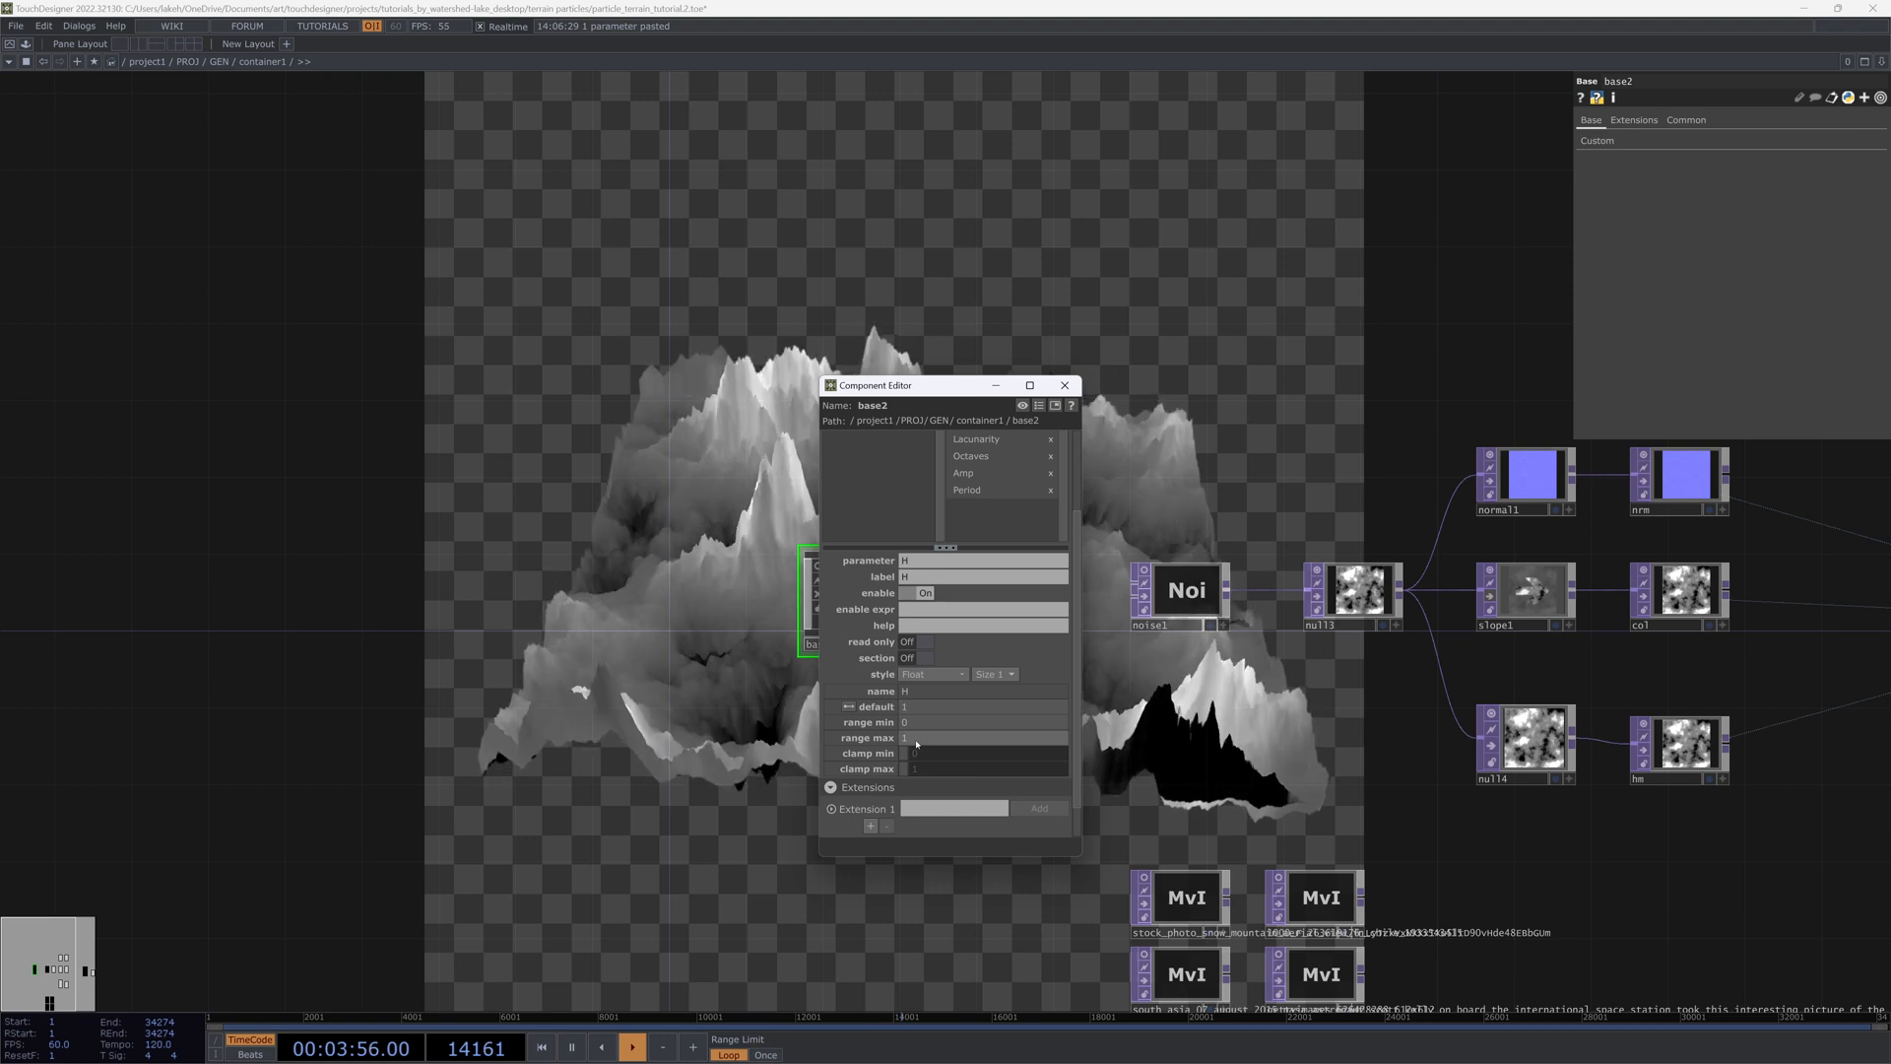
pyautogui.click(915, 738)
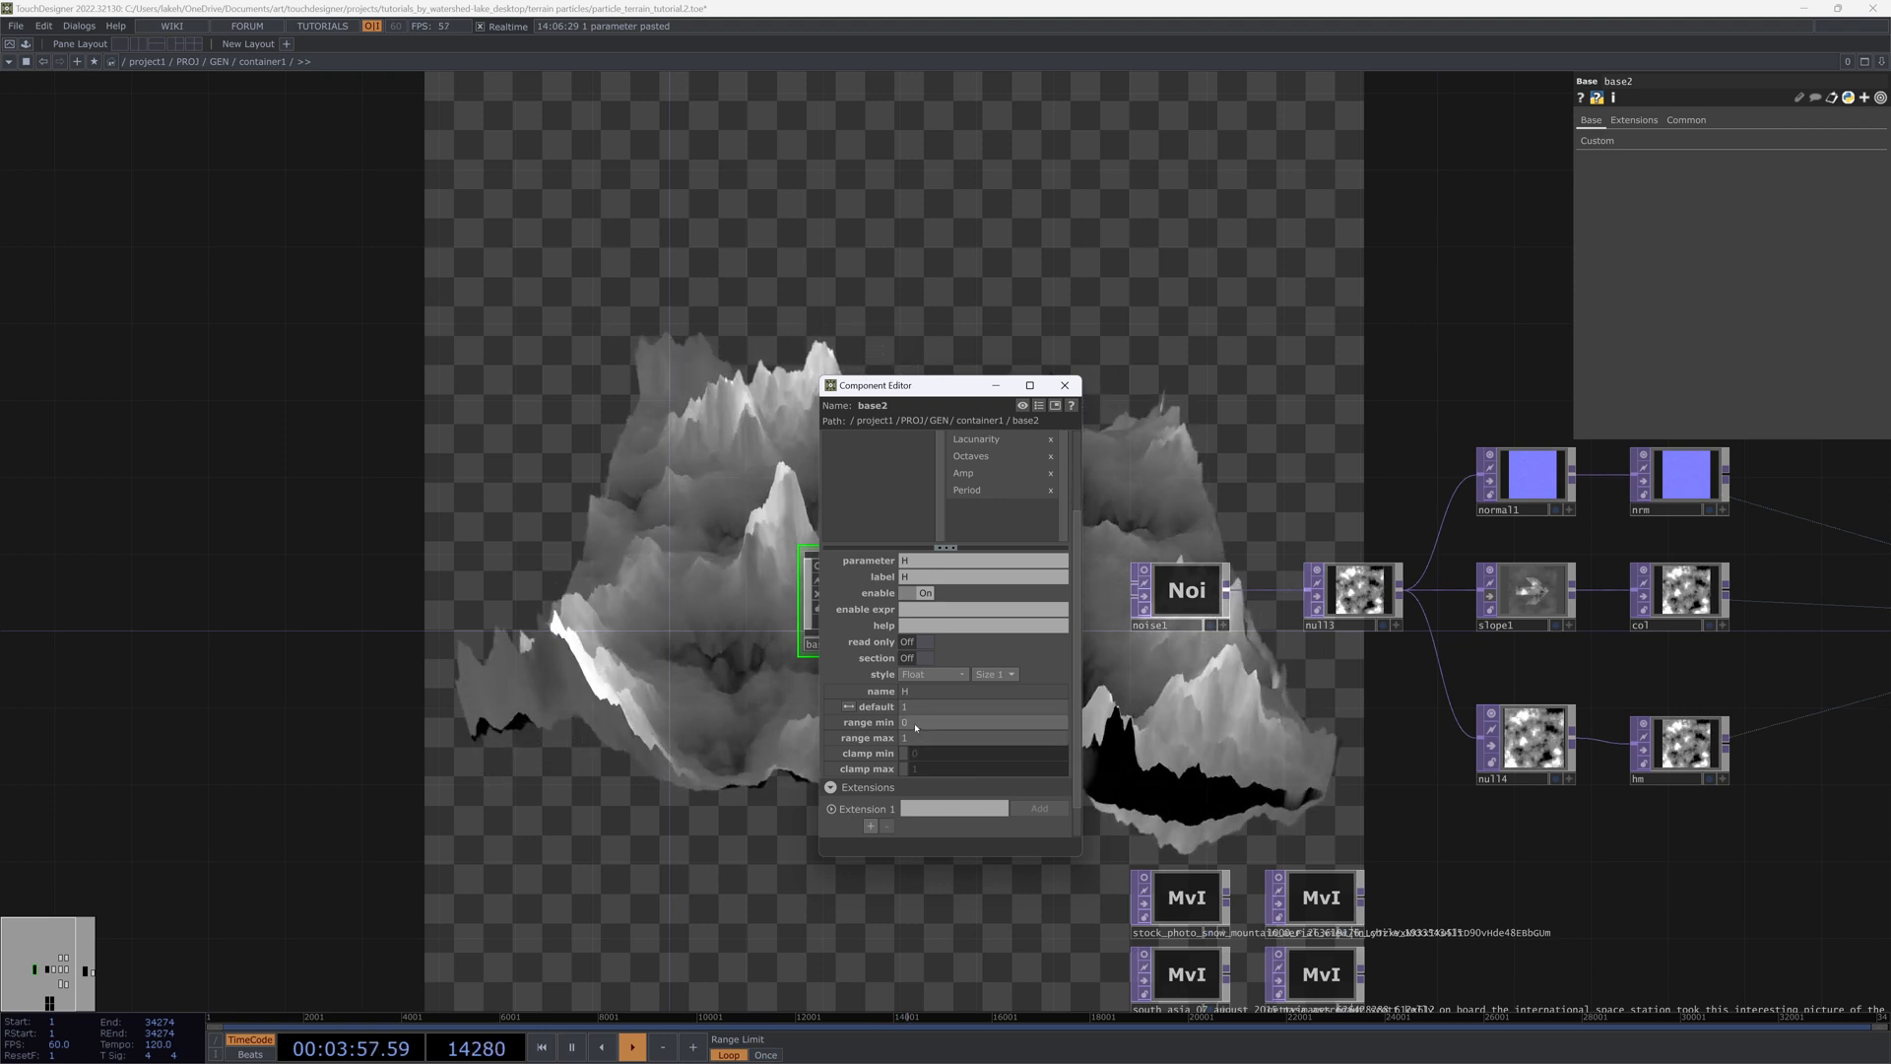
pyautogui.write('2')
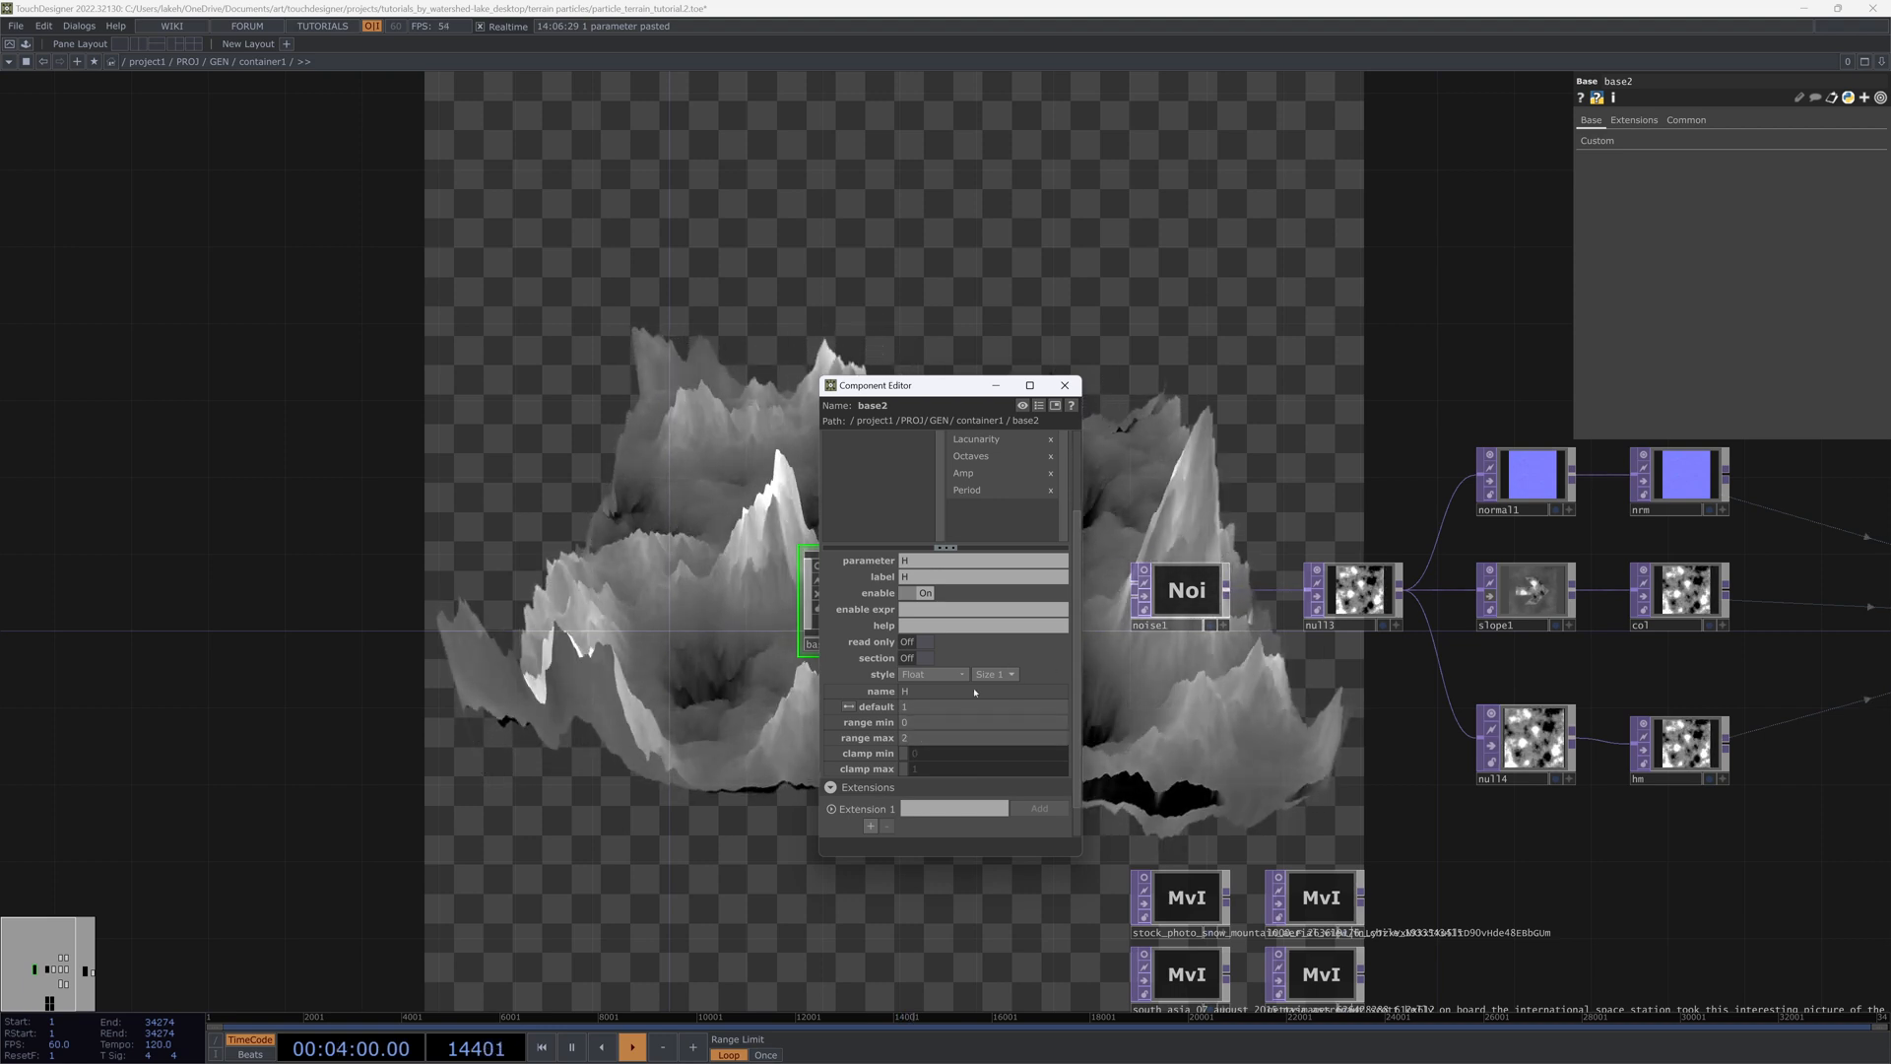
# Step: Change the label of the H parameter to Fractal Dimension
pyautogui.click(945, 576)
pyautogui.write('Fractal')
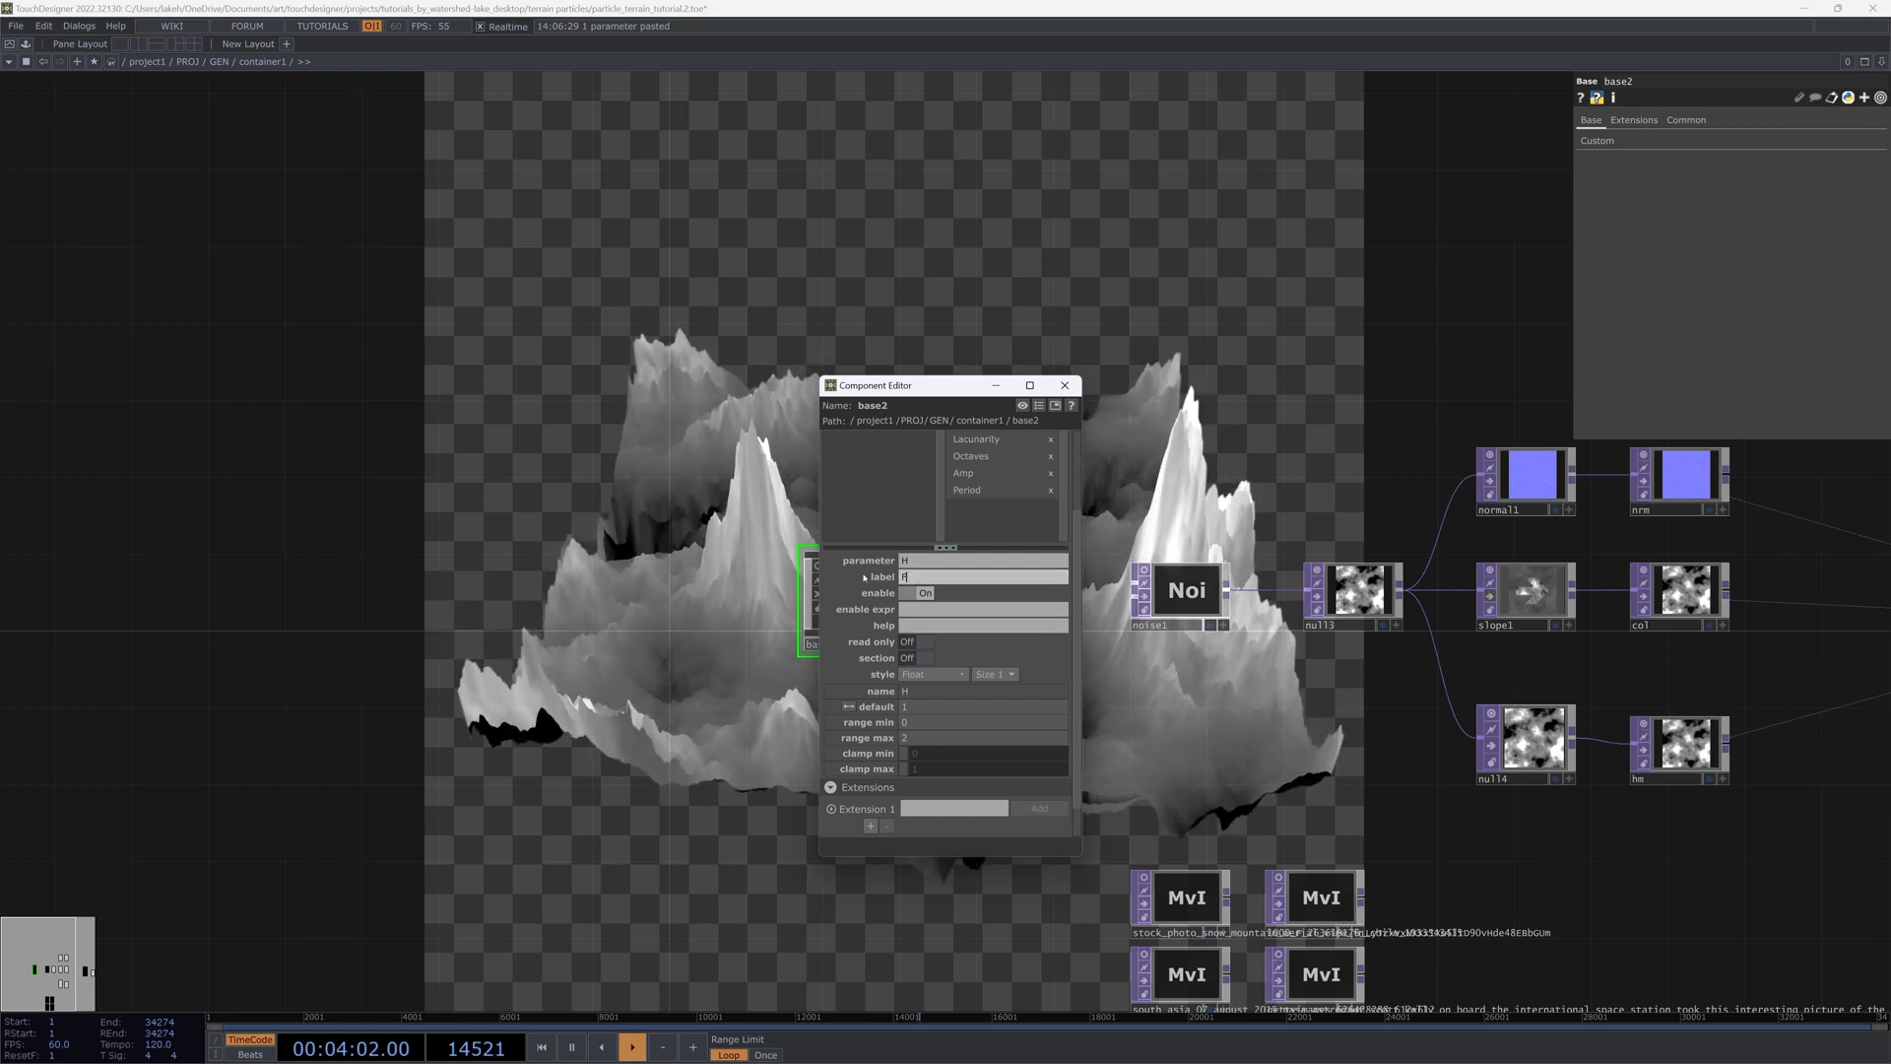
pyautogui.write(' Dimension')
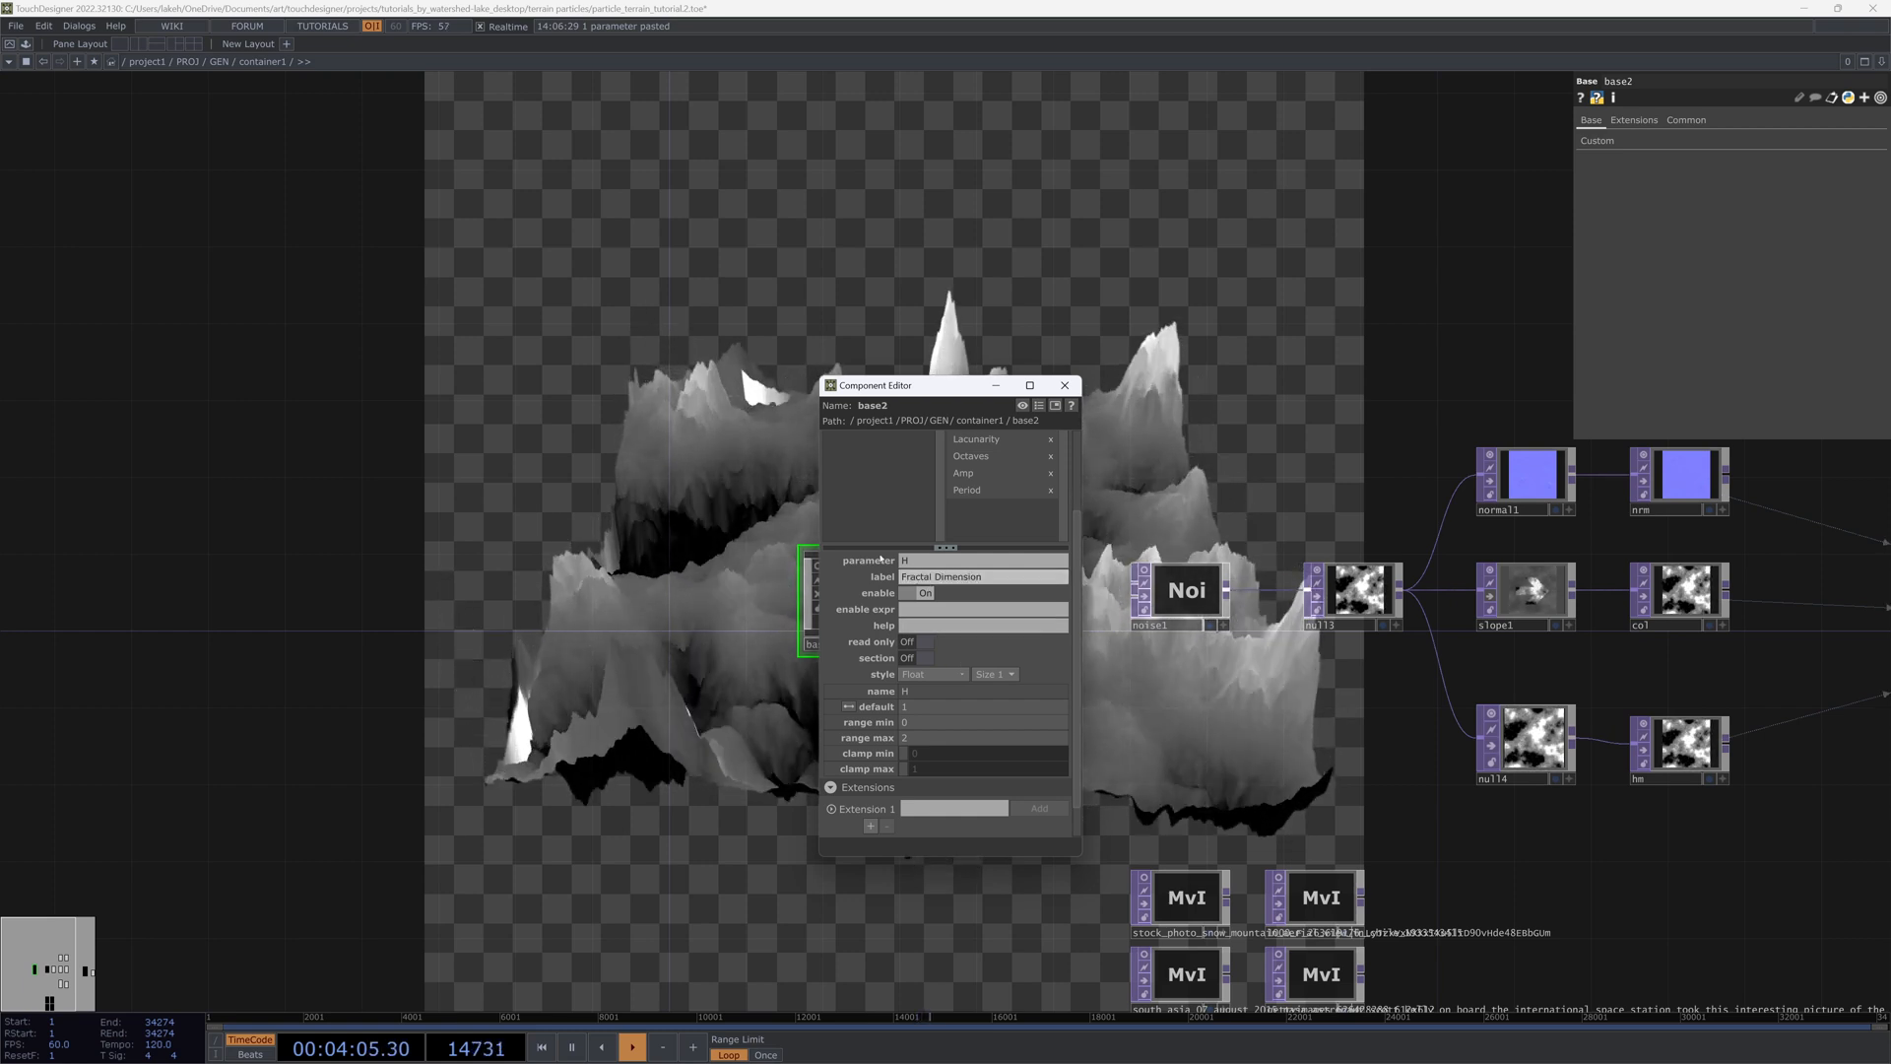
pyautogui.click(971, 531)
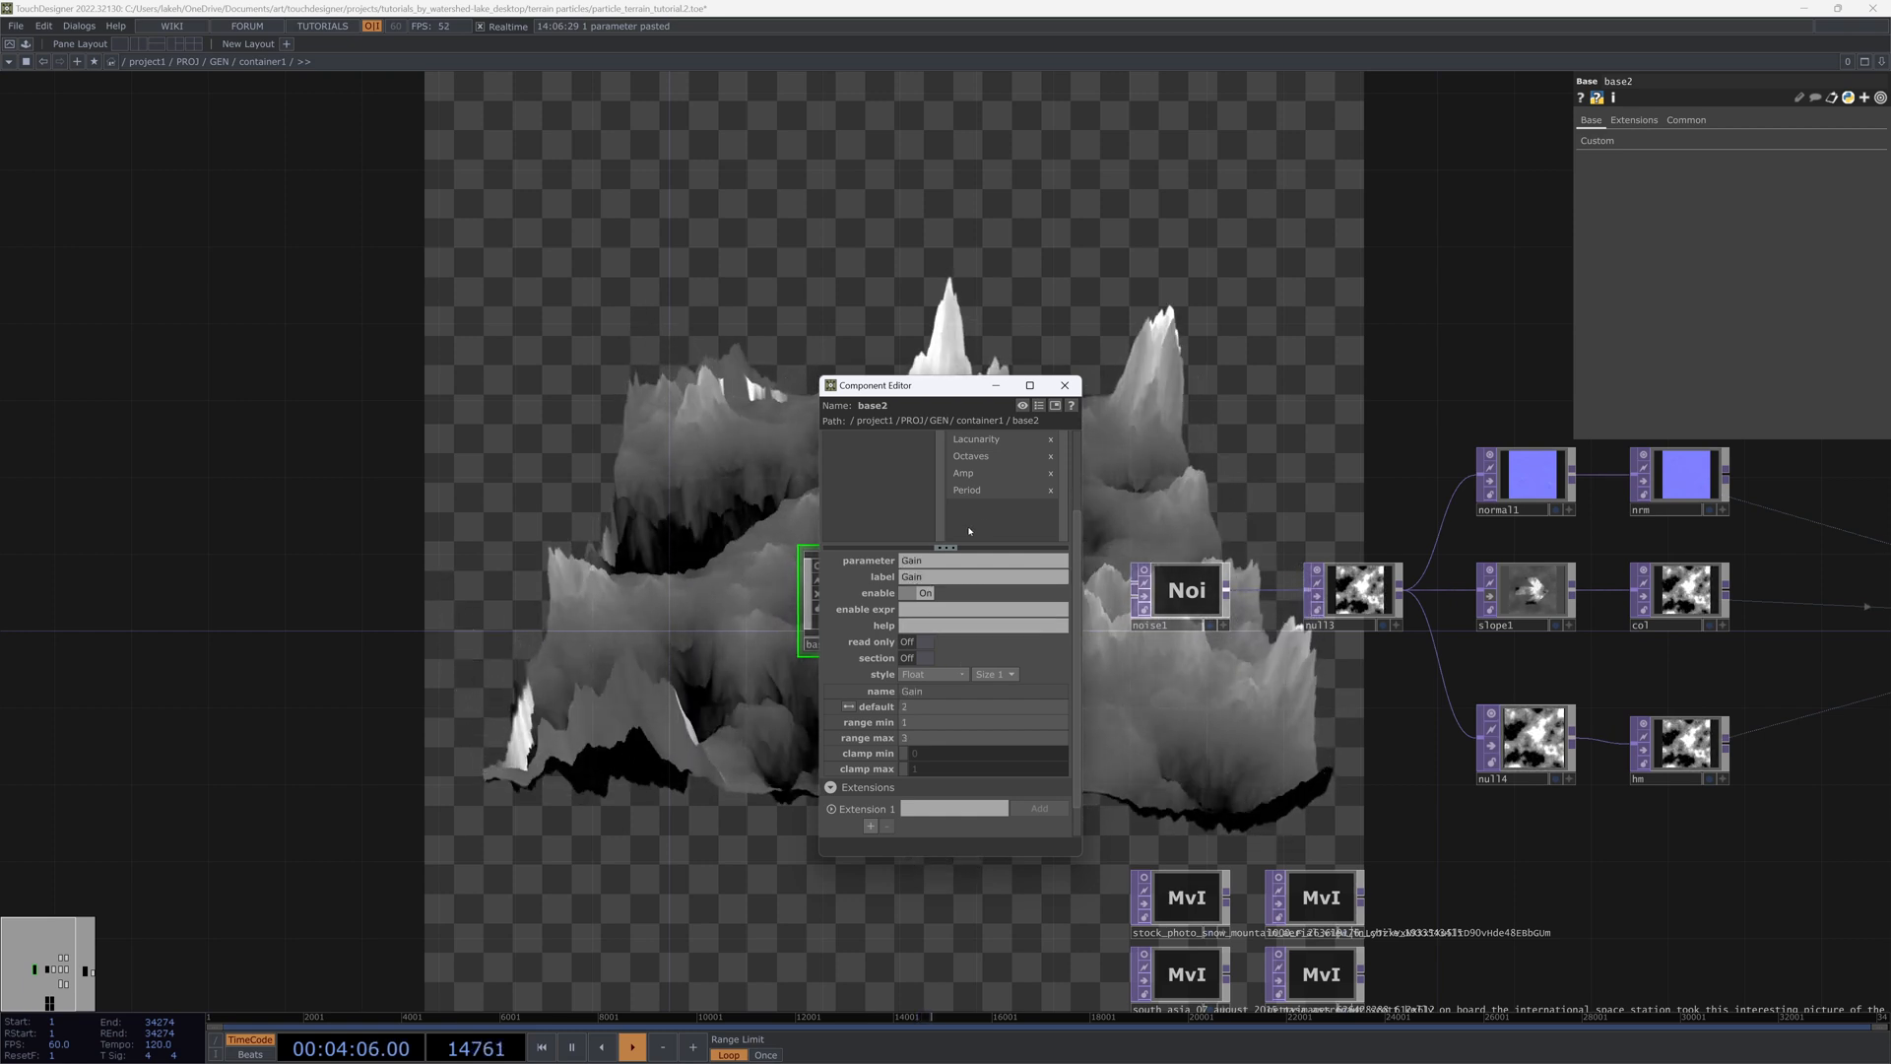
# Step: Add an XYZ parameter named Translate to the Custom page of base2
pyautogui.scroll(3, 1014, 514)
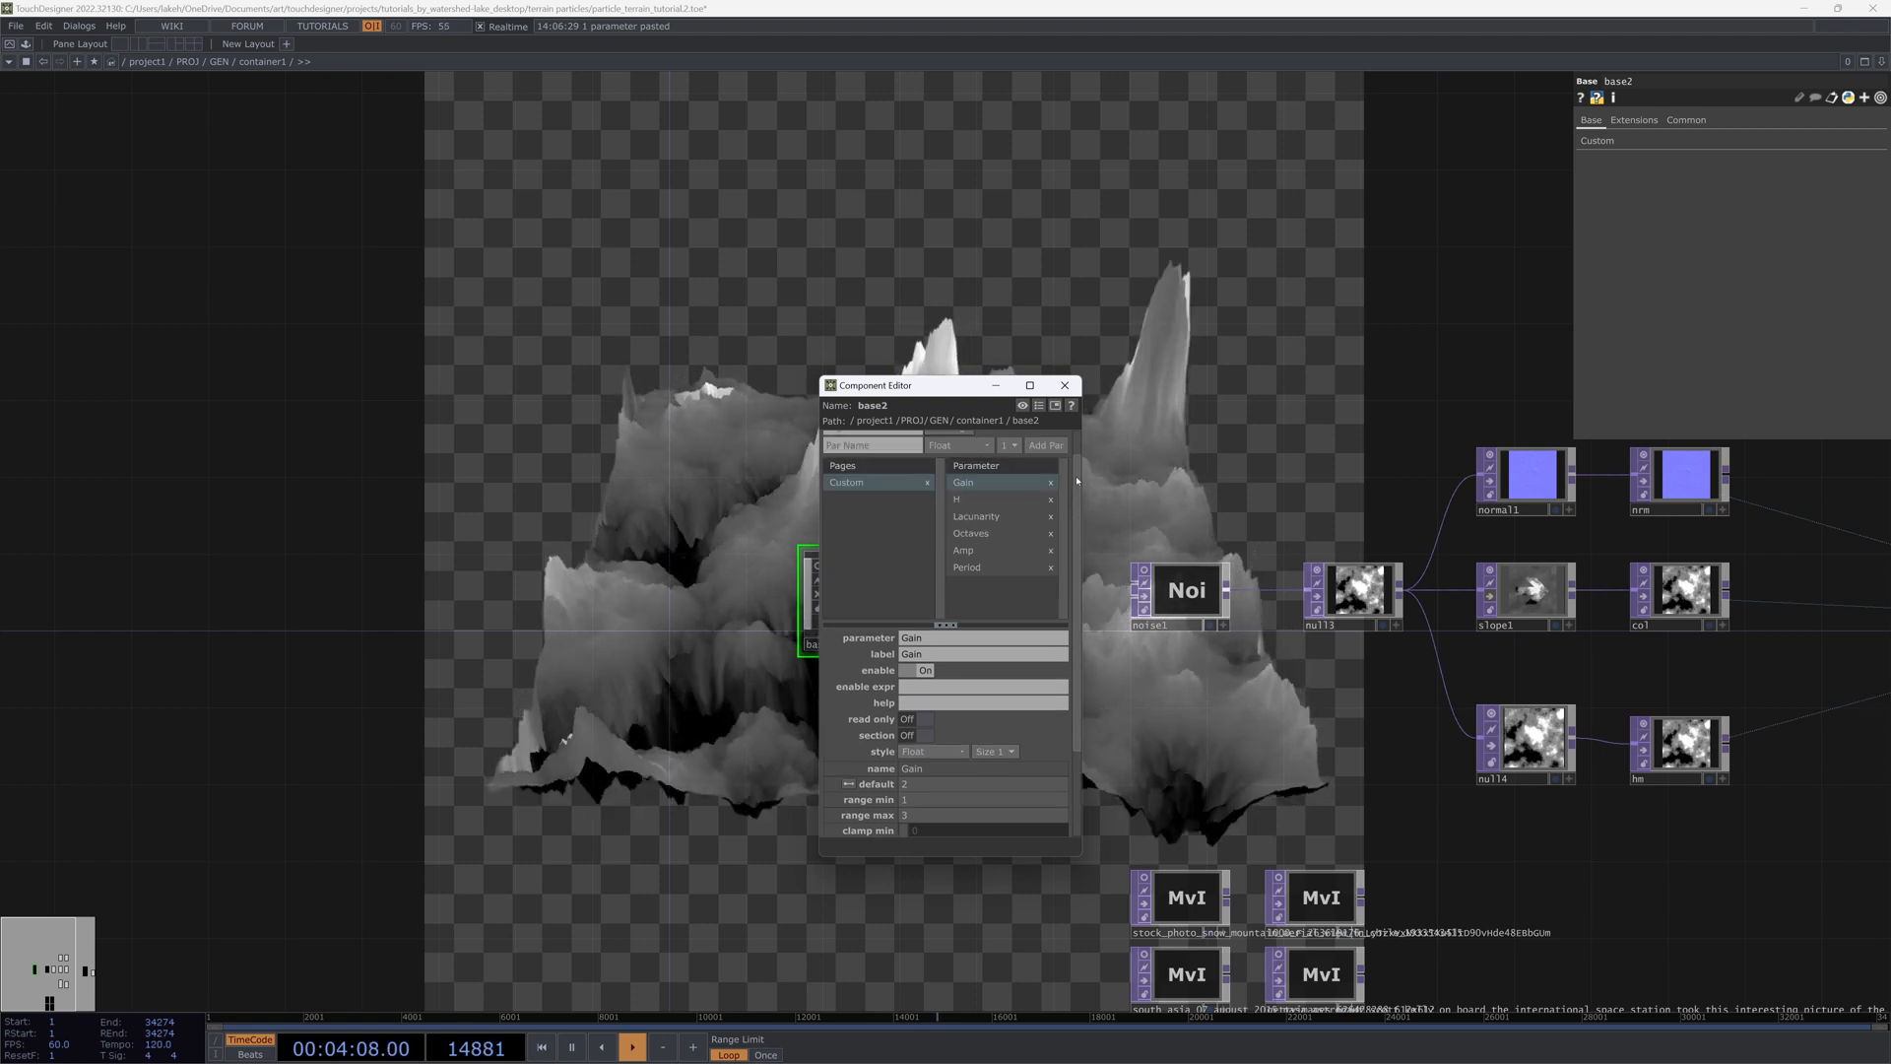
pyautogui.click(897, 460)
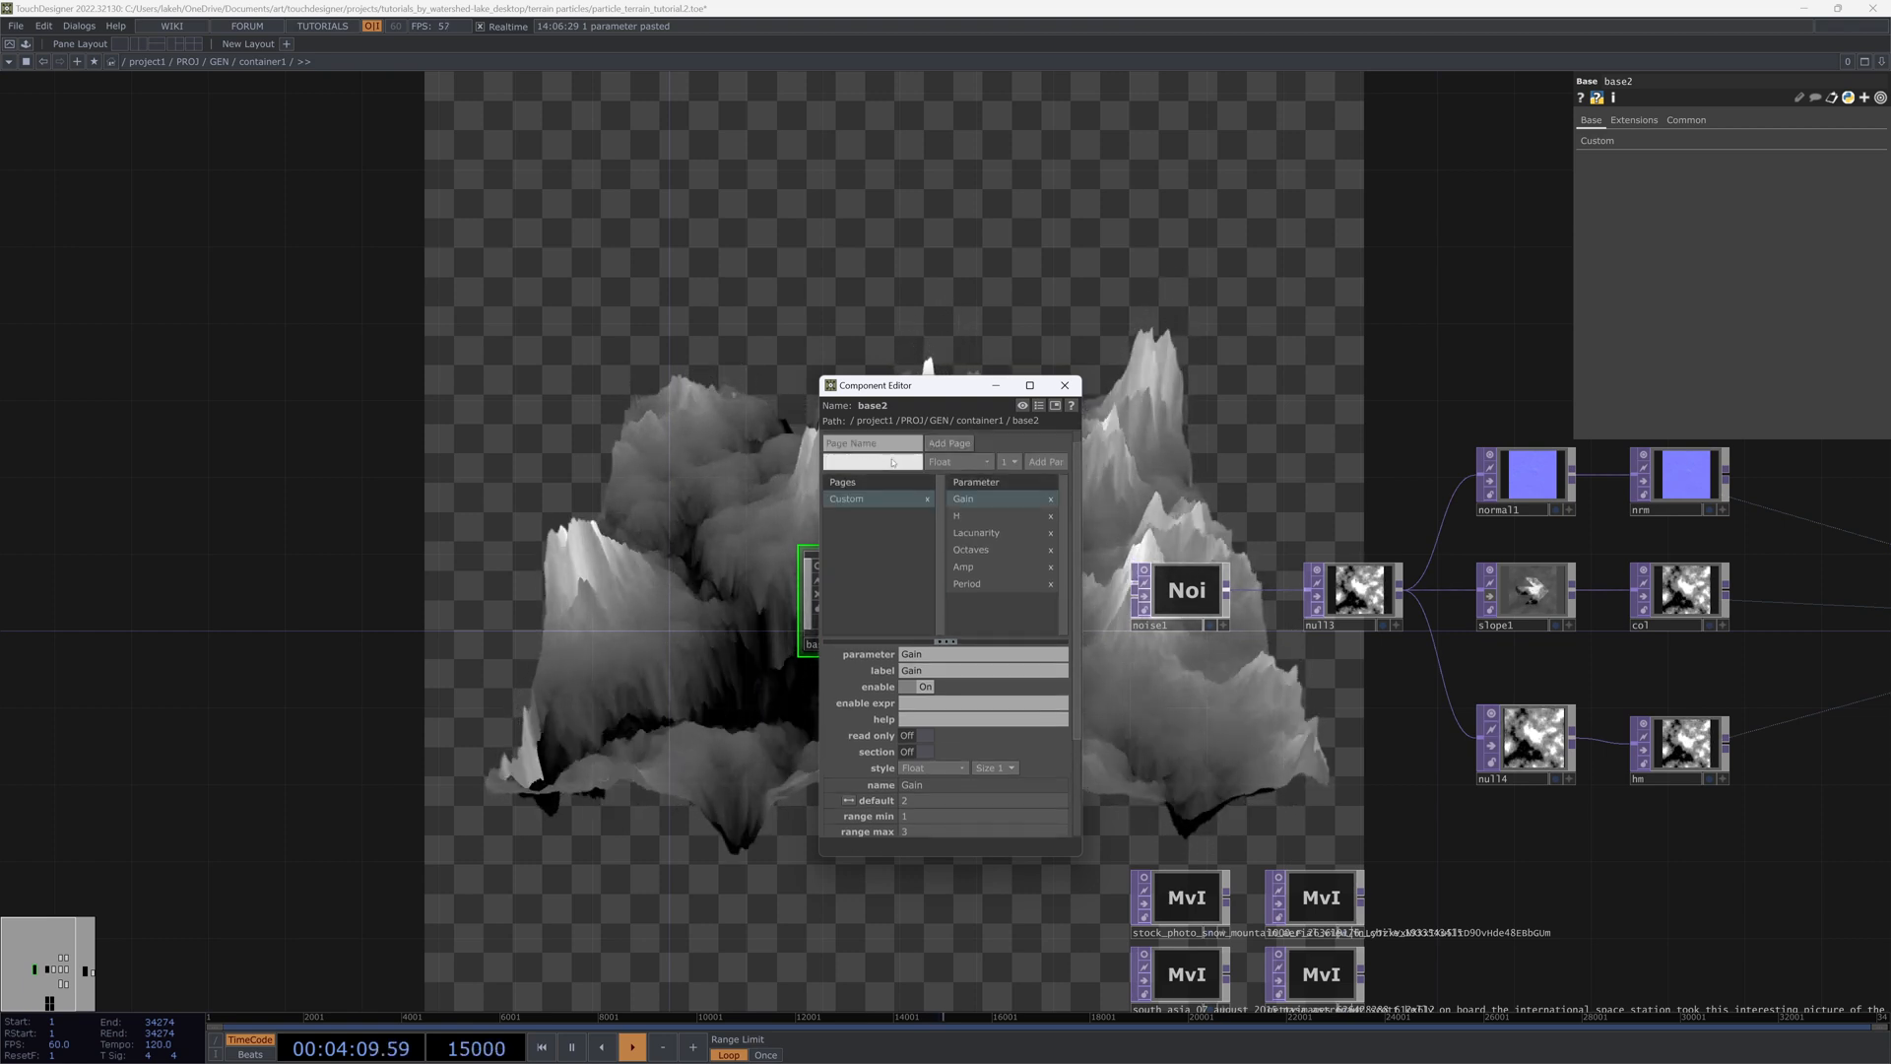
pyautogui.write('Transla')
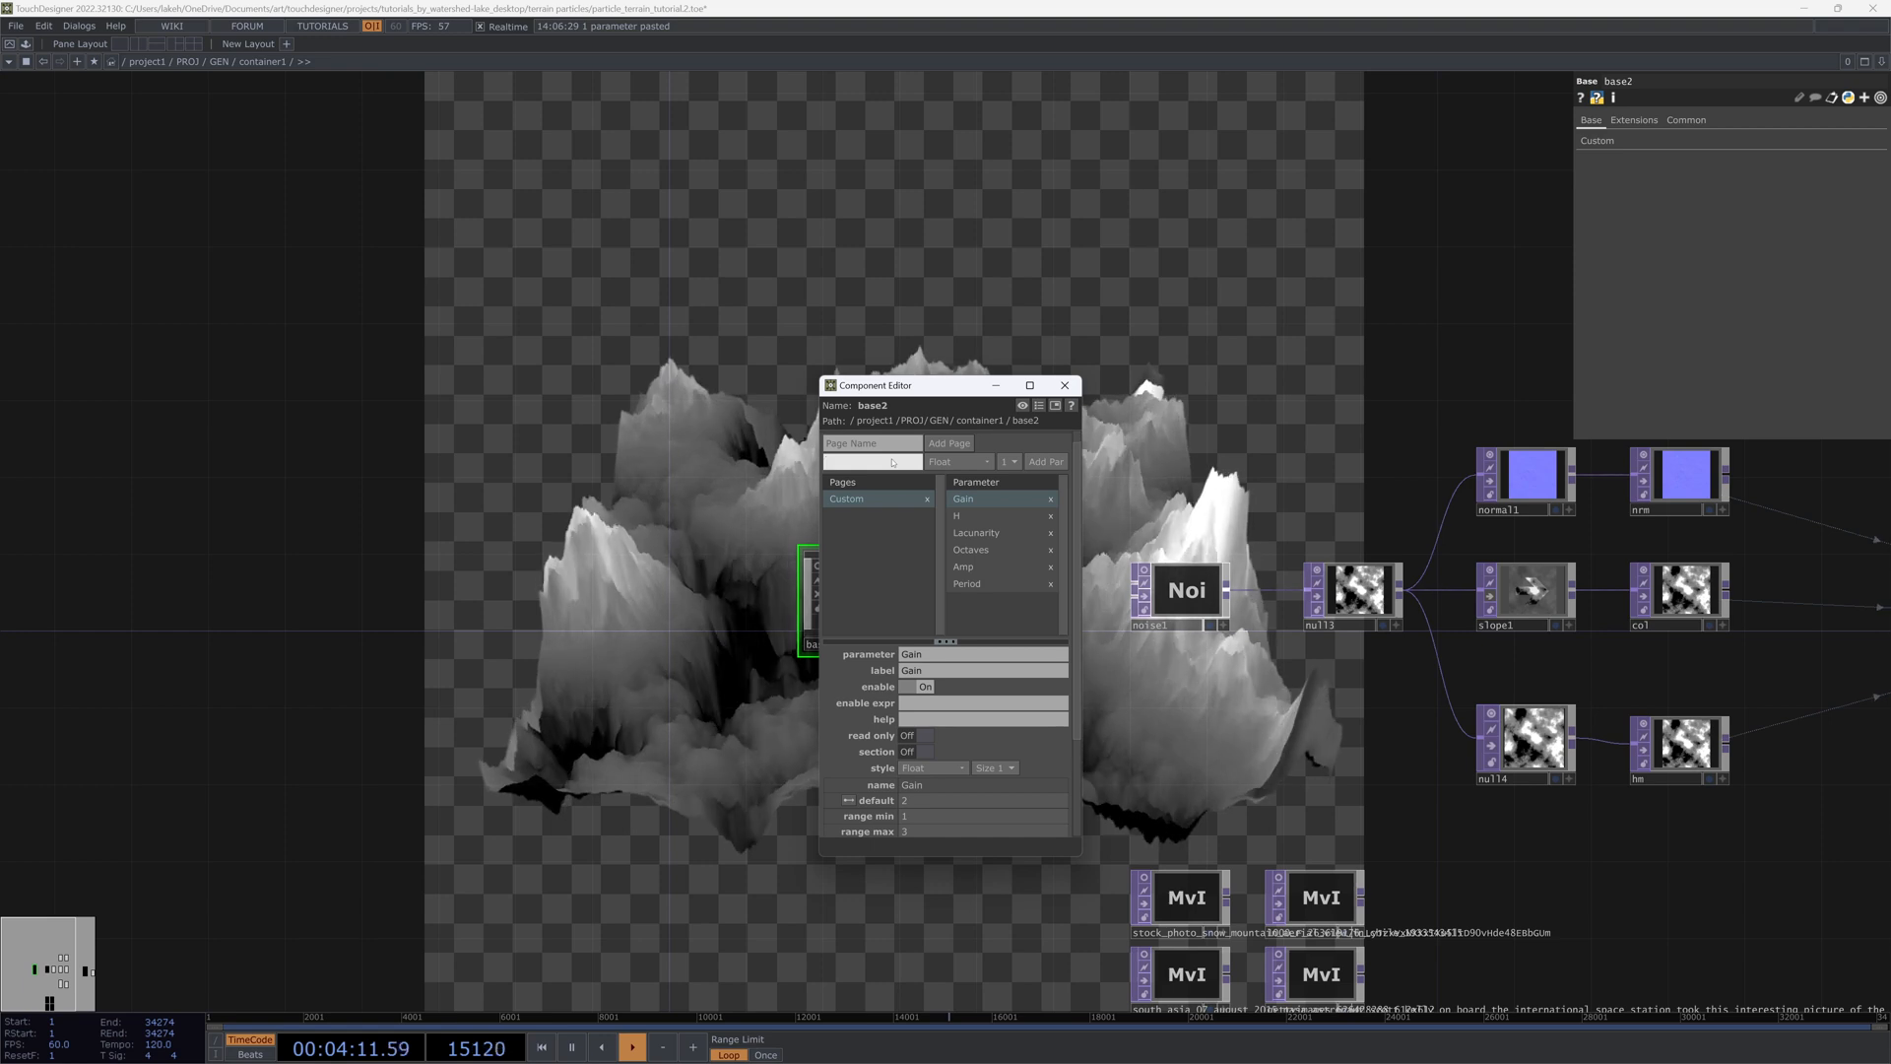
pyautogui.write('te')
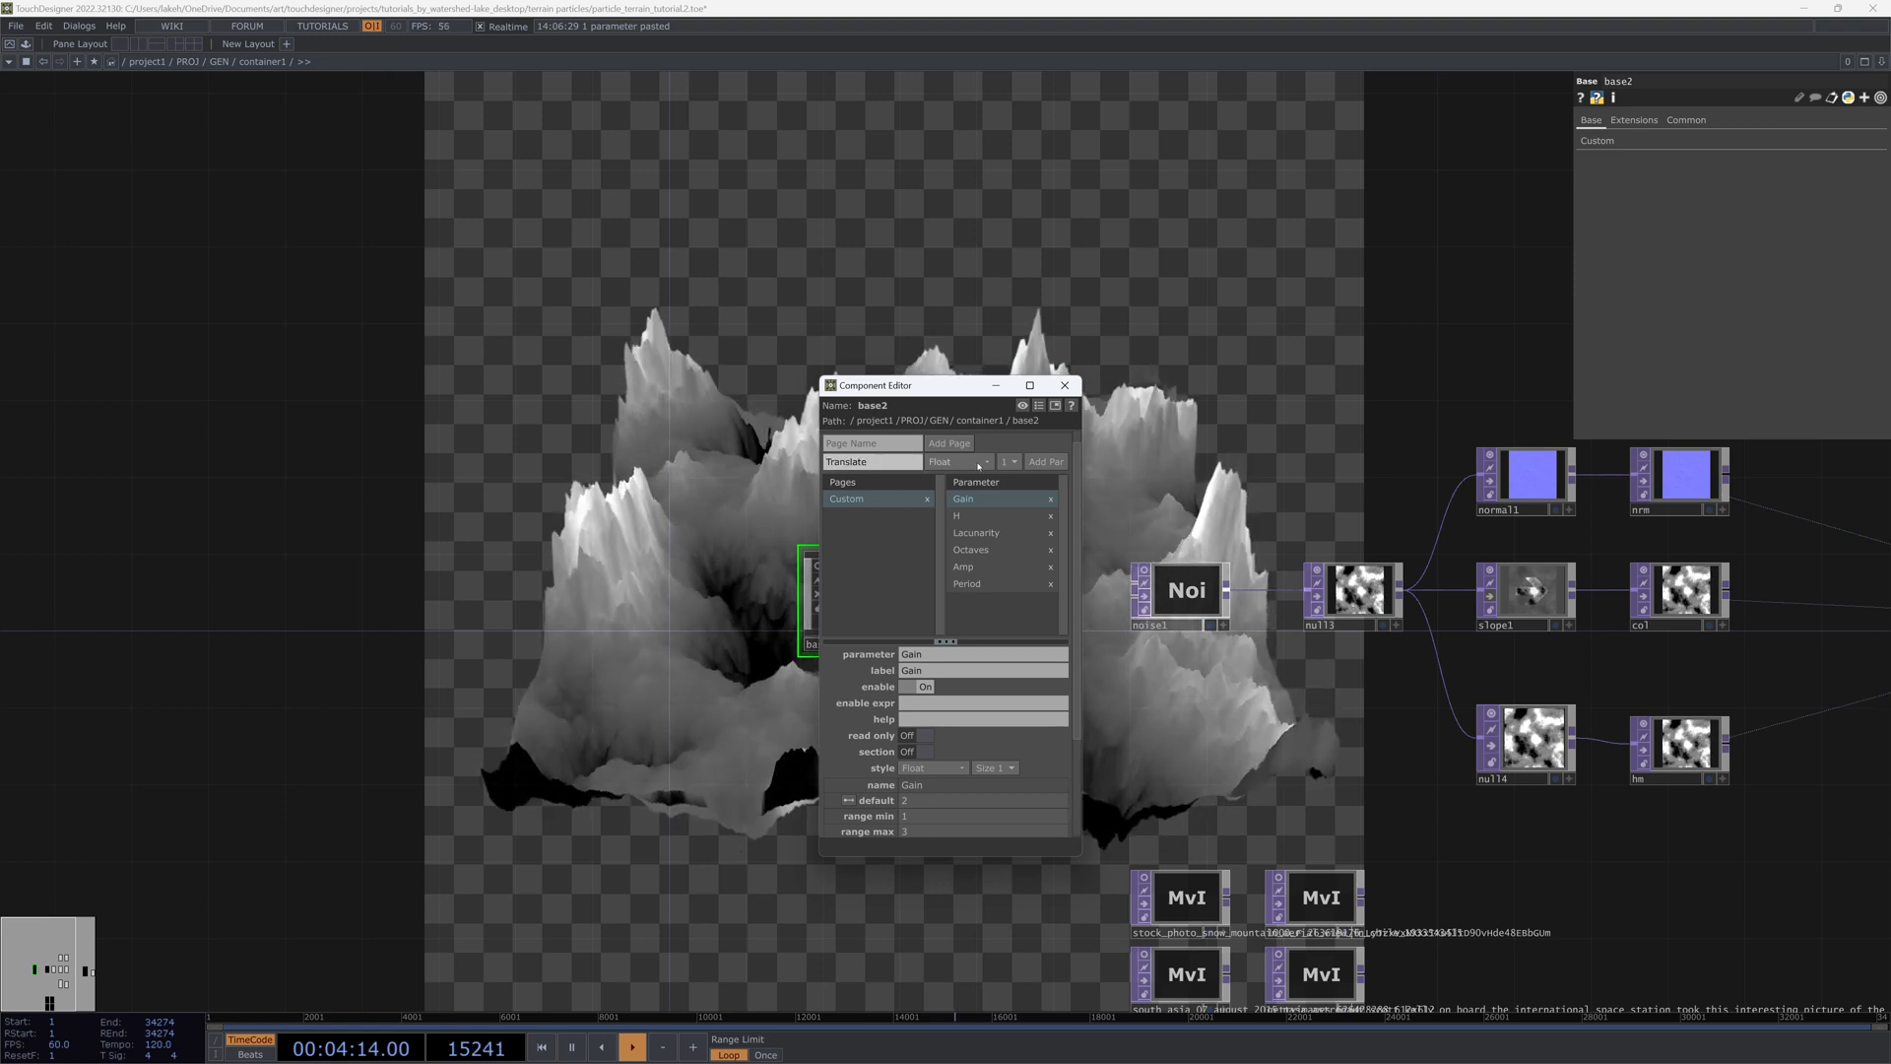
pyautogui.click(958, 461)
pyautogui.click(1060, 570)
pyautogui.click(1045, 461)
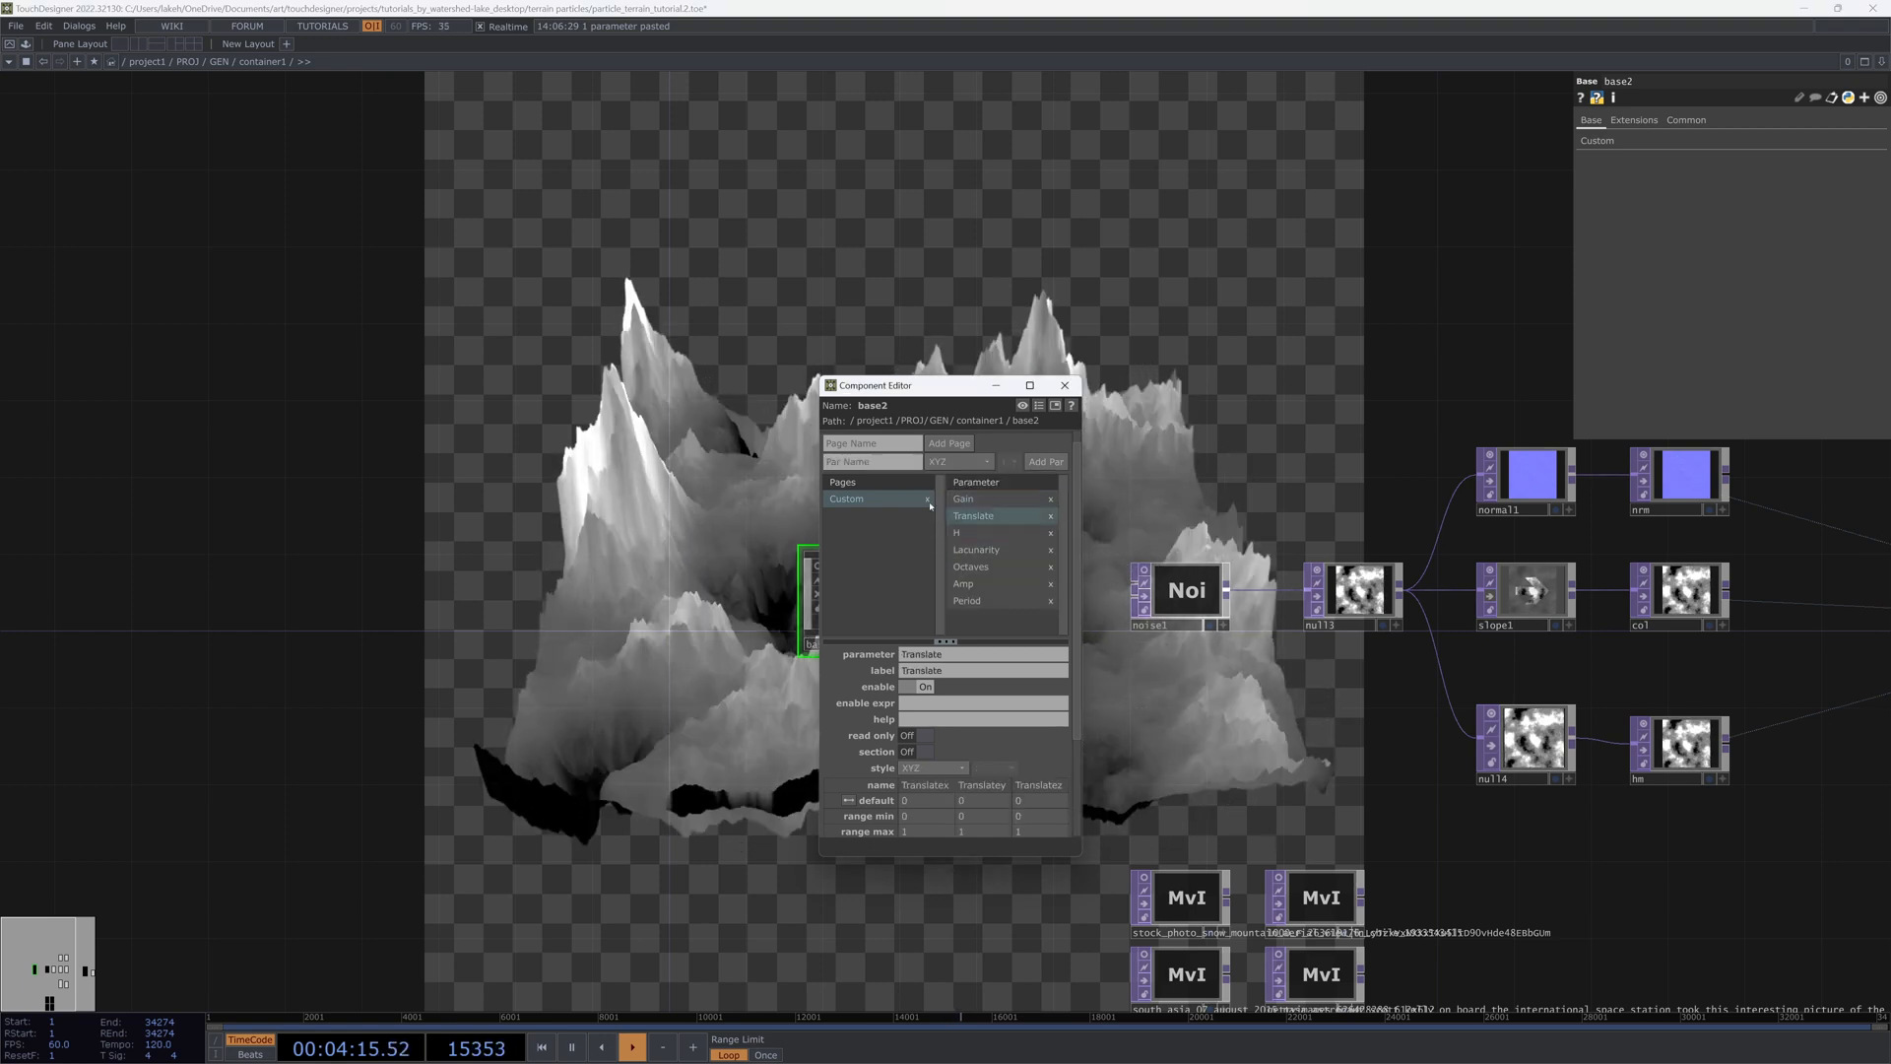
# Step: Add a Float parameter named Offset with a default of 1 to base2 and close the component editor
pyautogui.click(875, 463)
pyautogui.write('Offset')
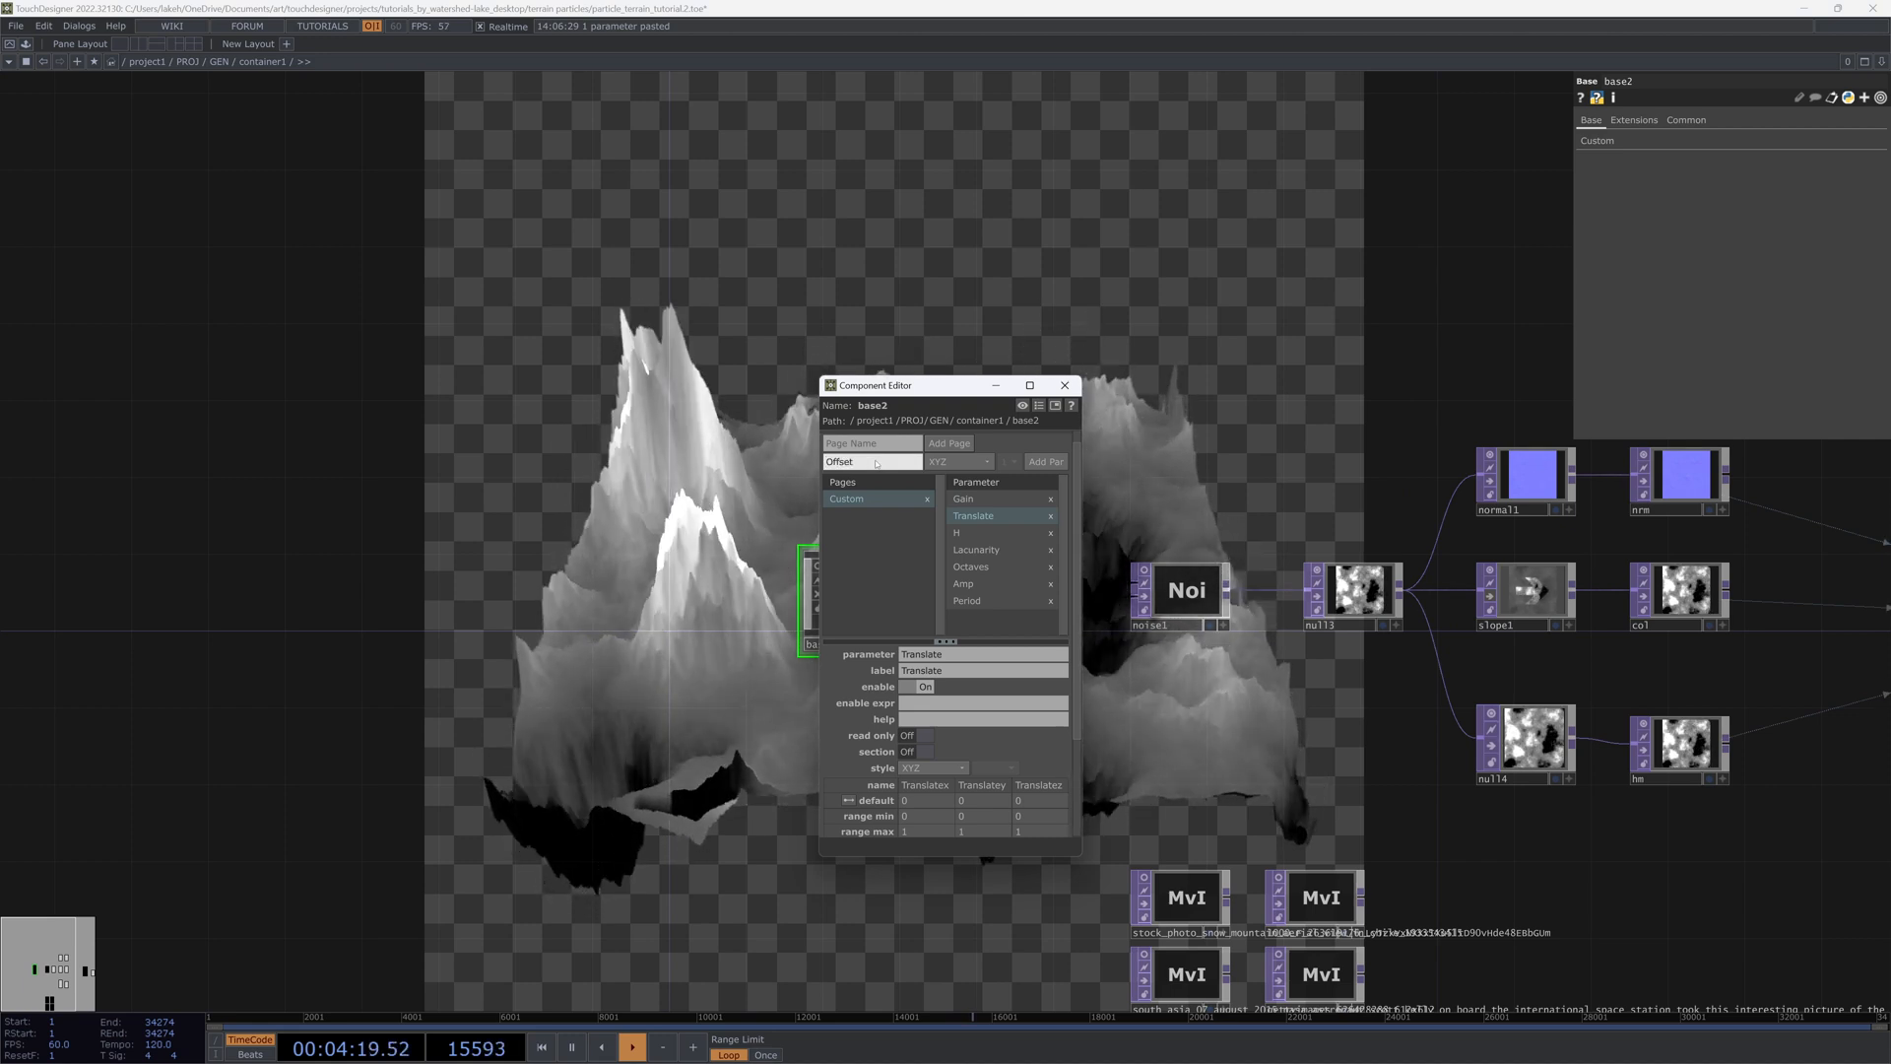
pyautogui.click(957, 461)
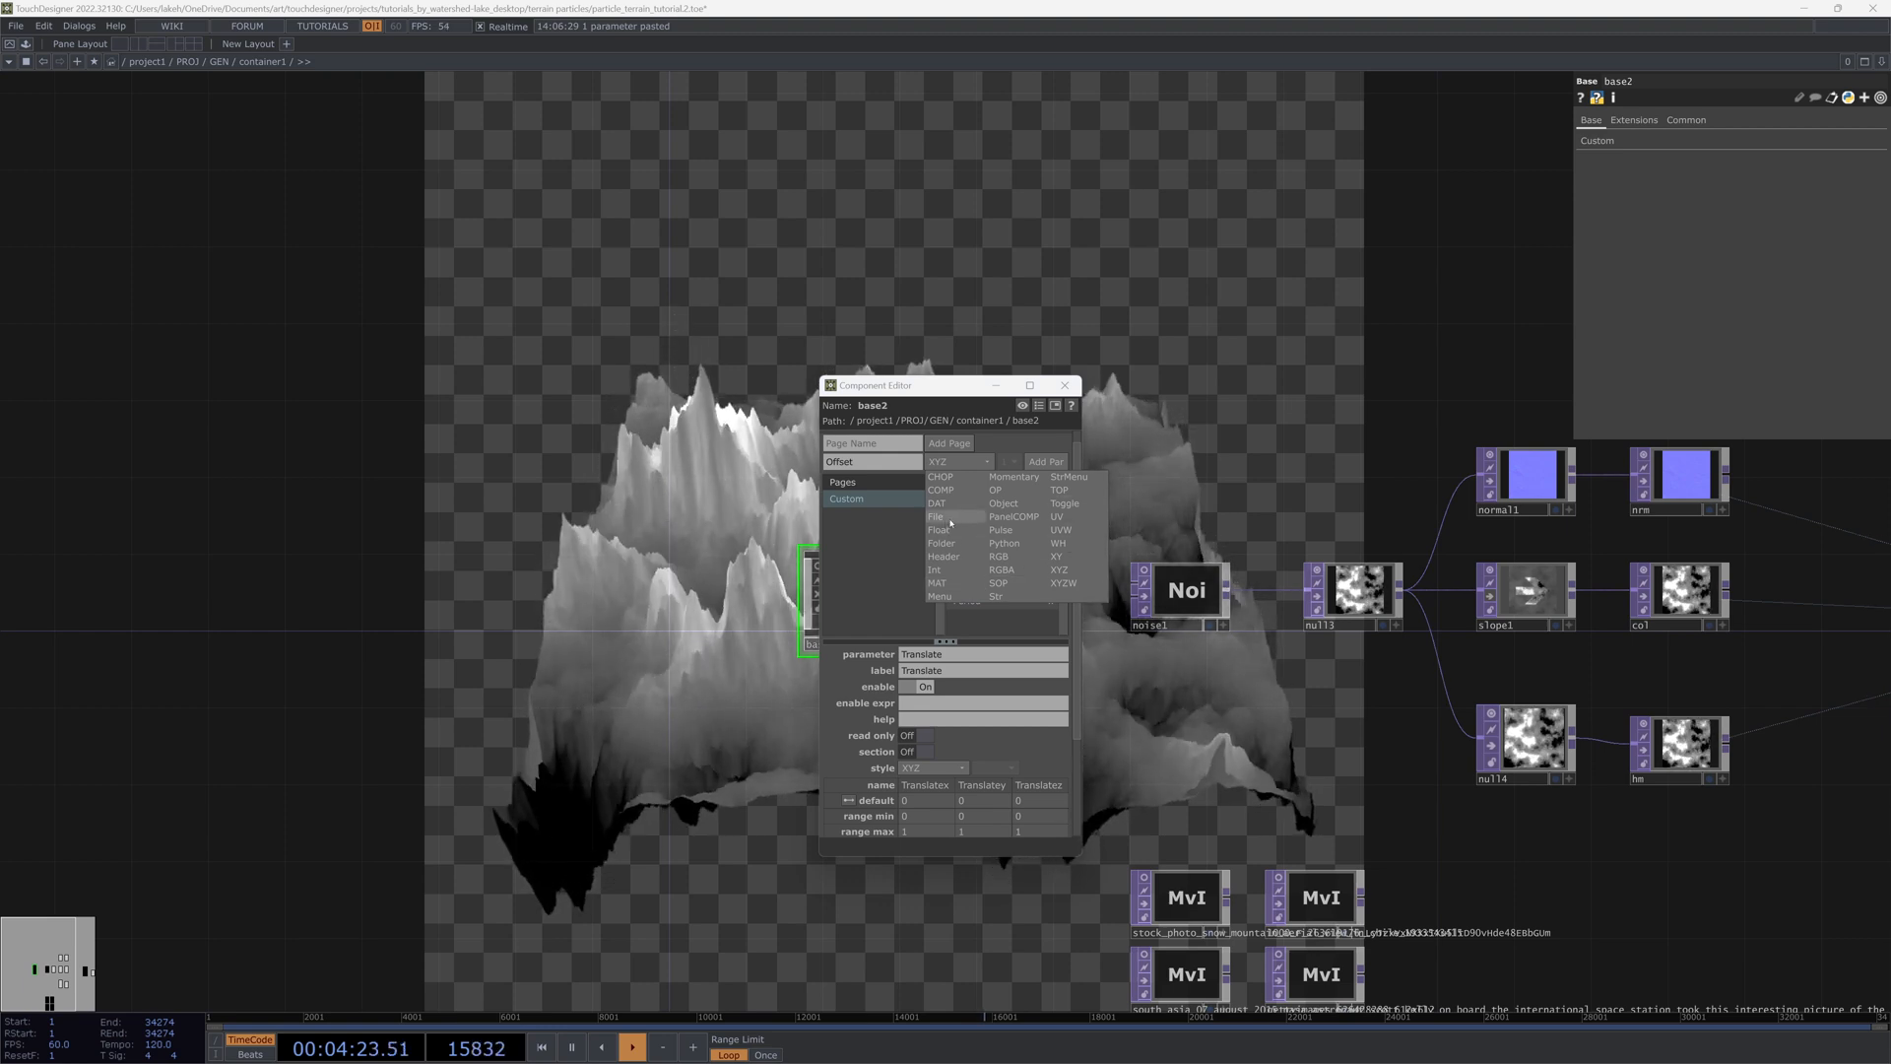
pyautogui.click(940, 529)
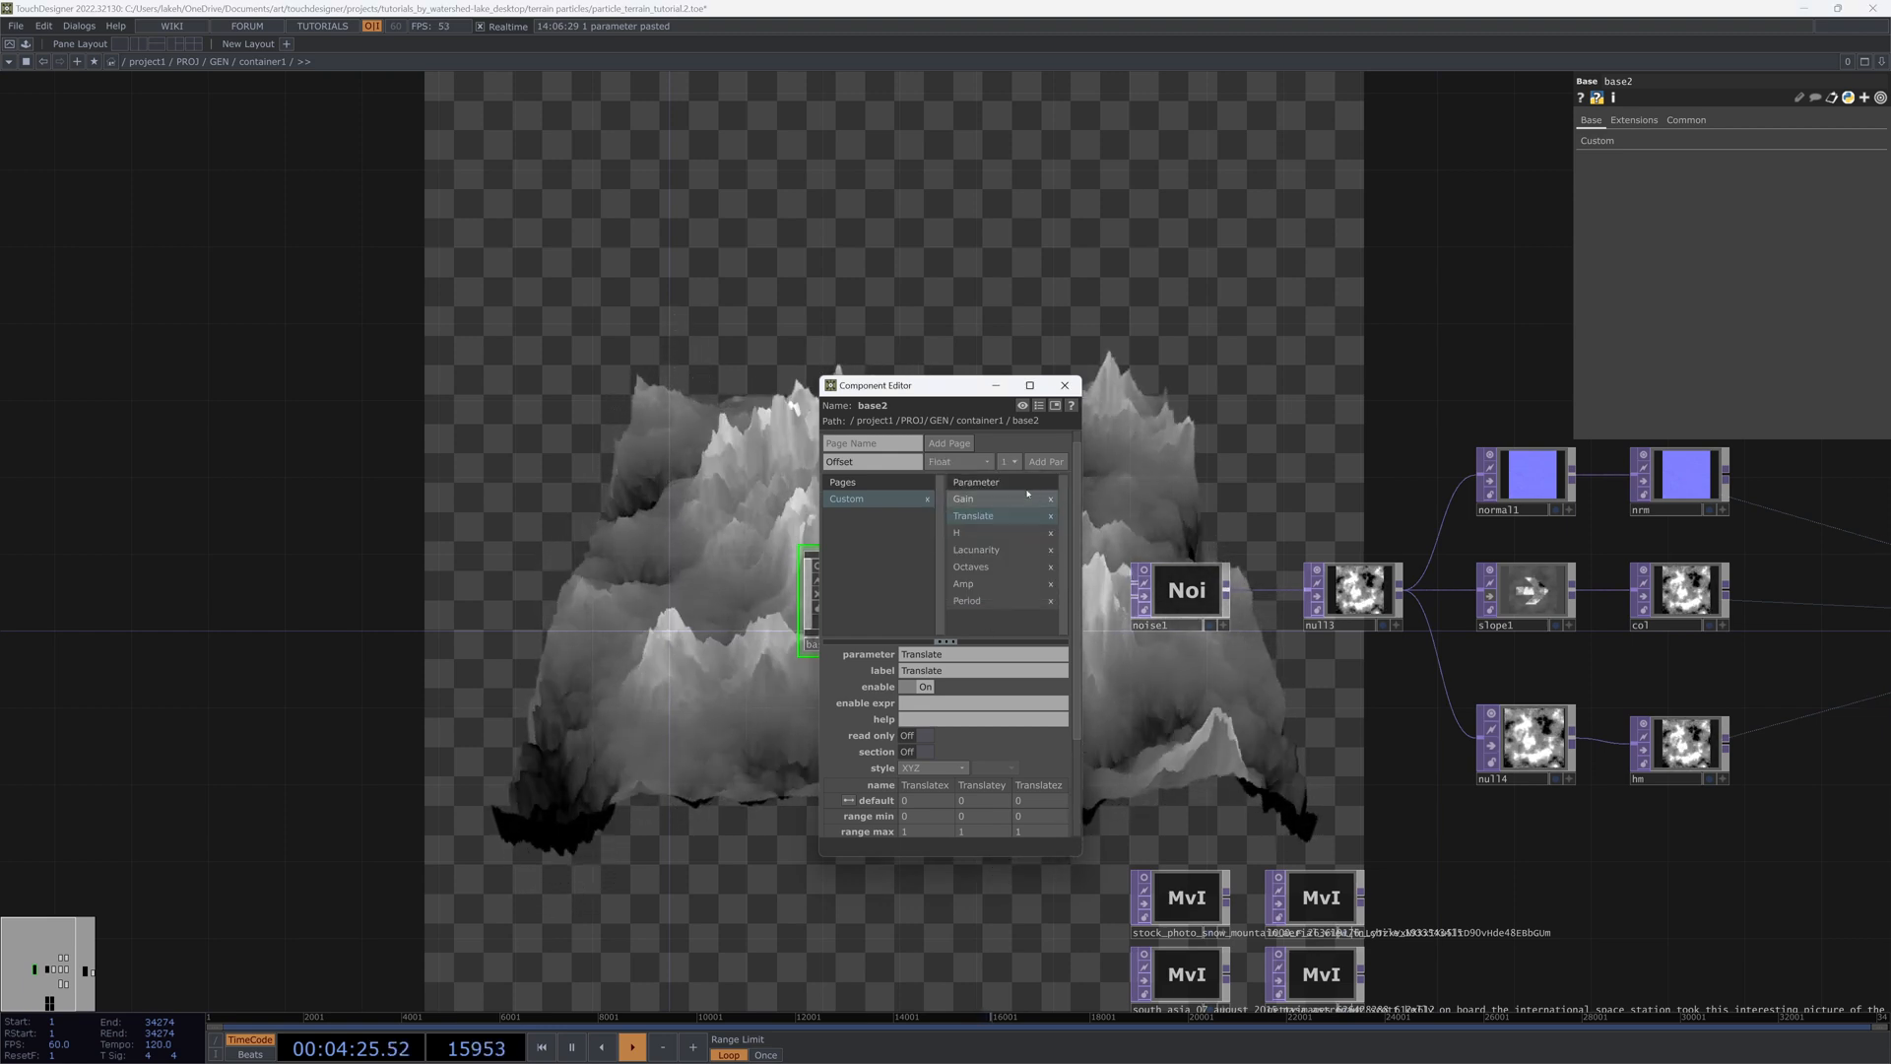
pyautogui.click(946, 800)
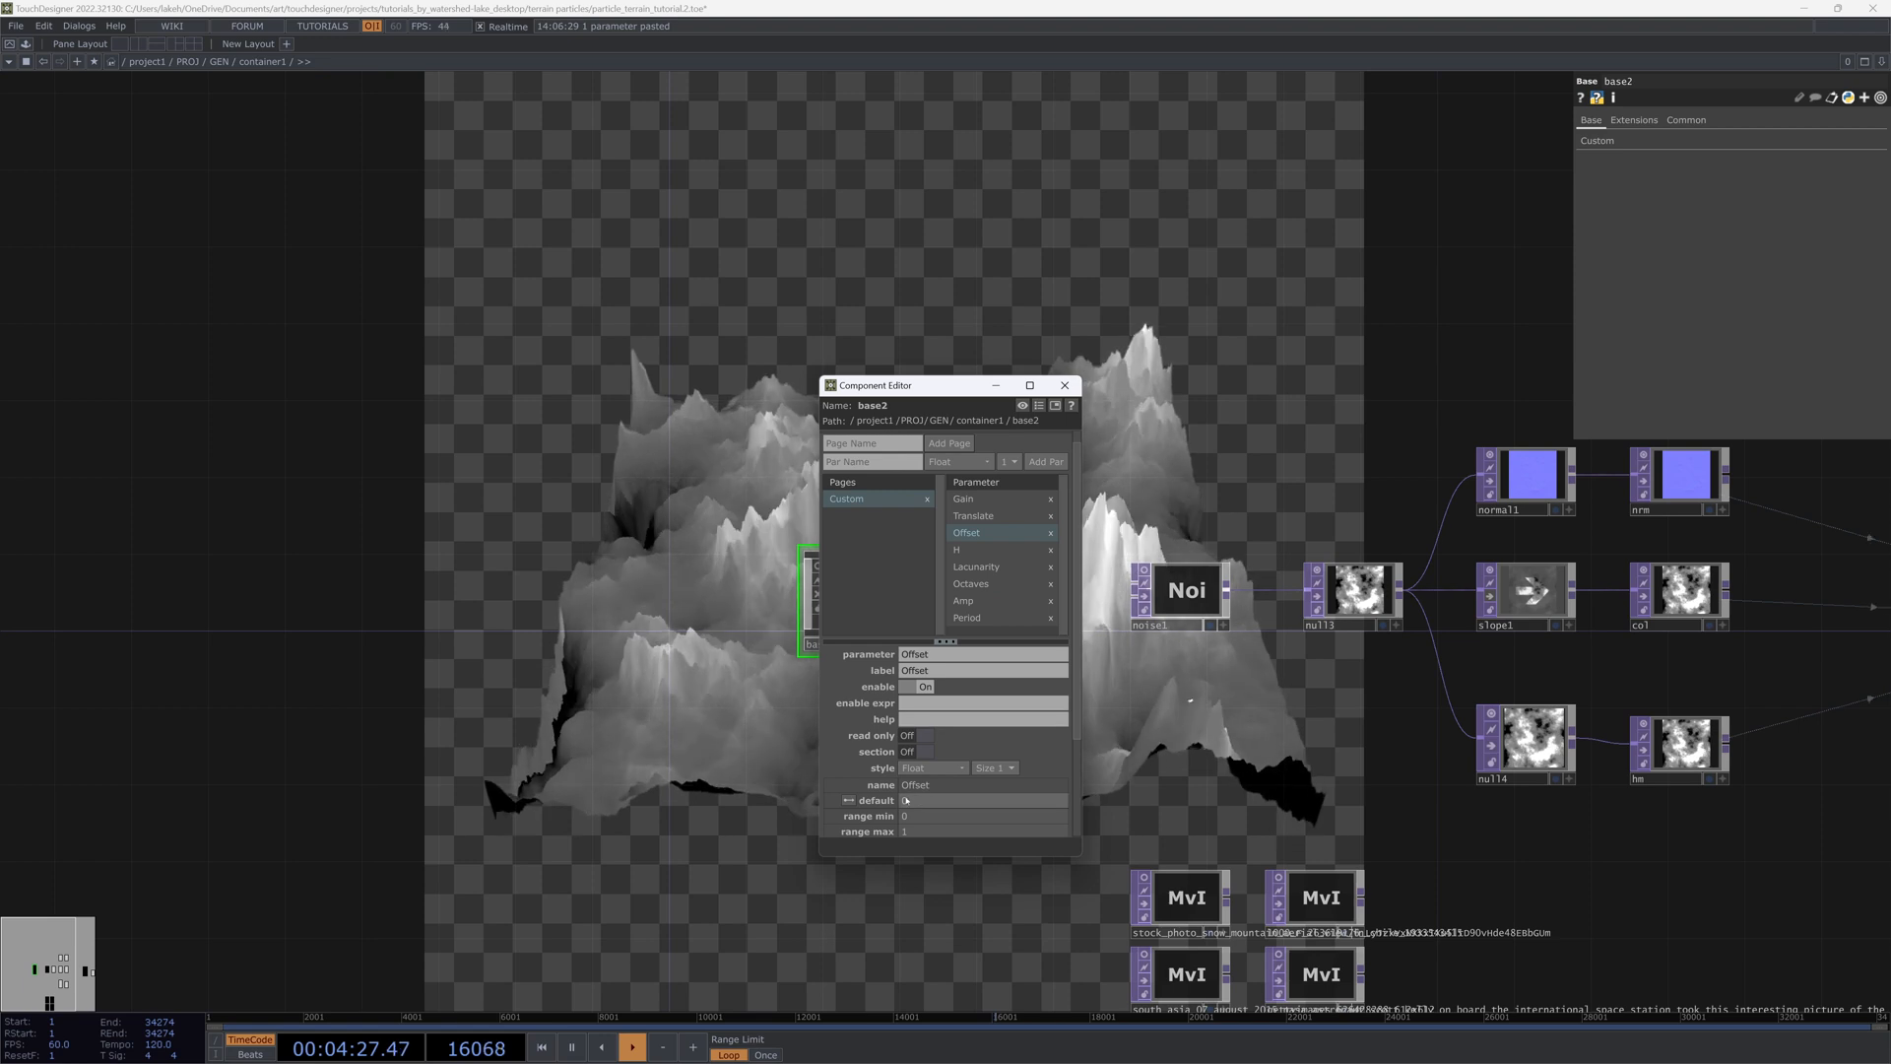
pyautogui.write('1')
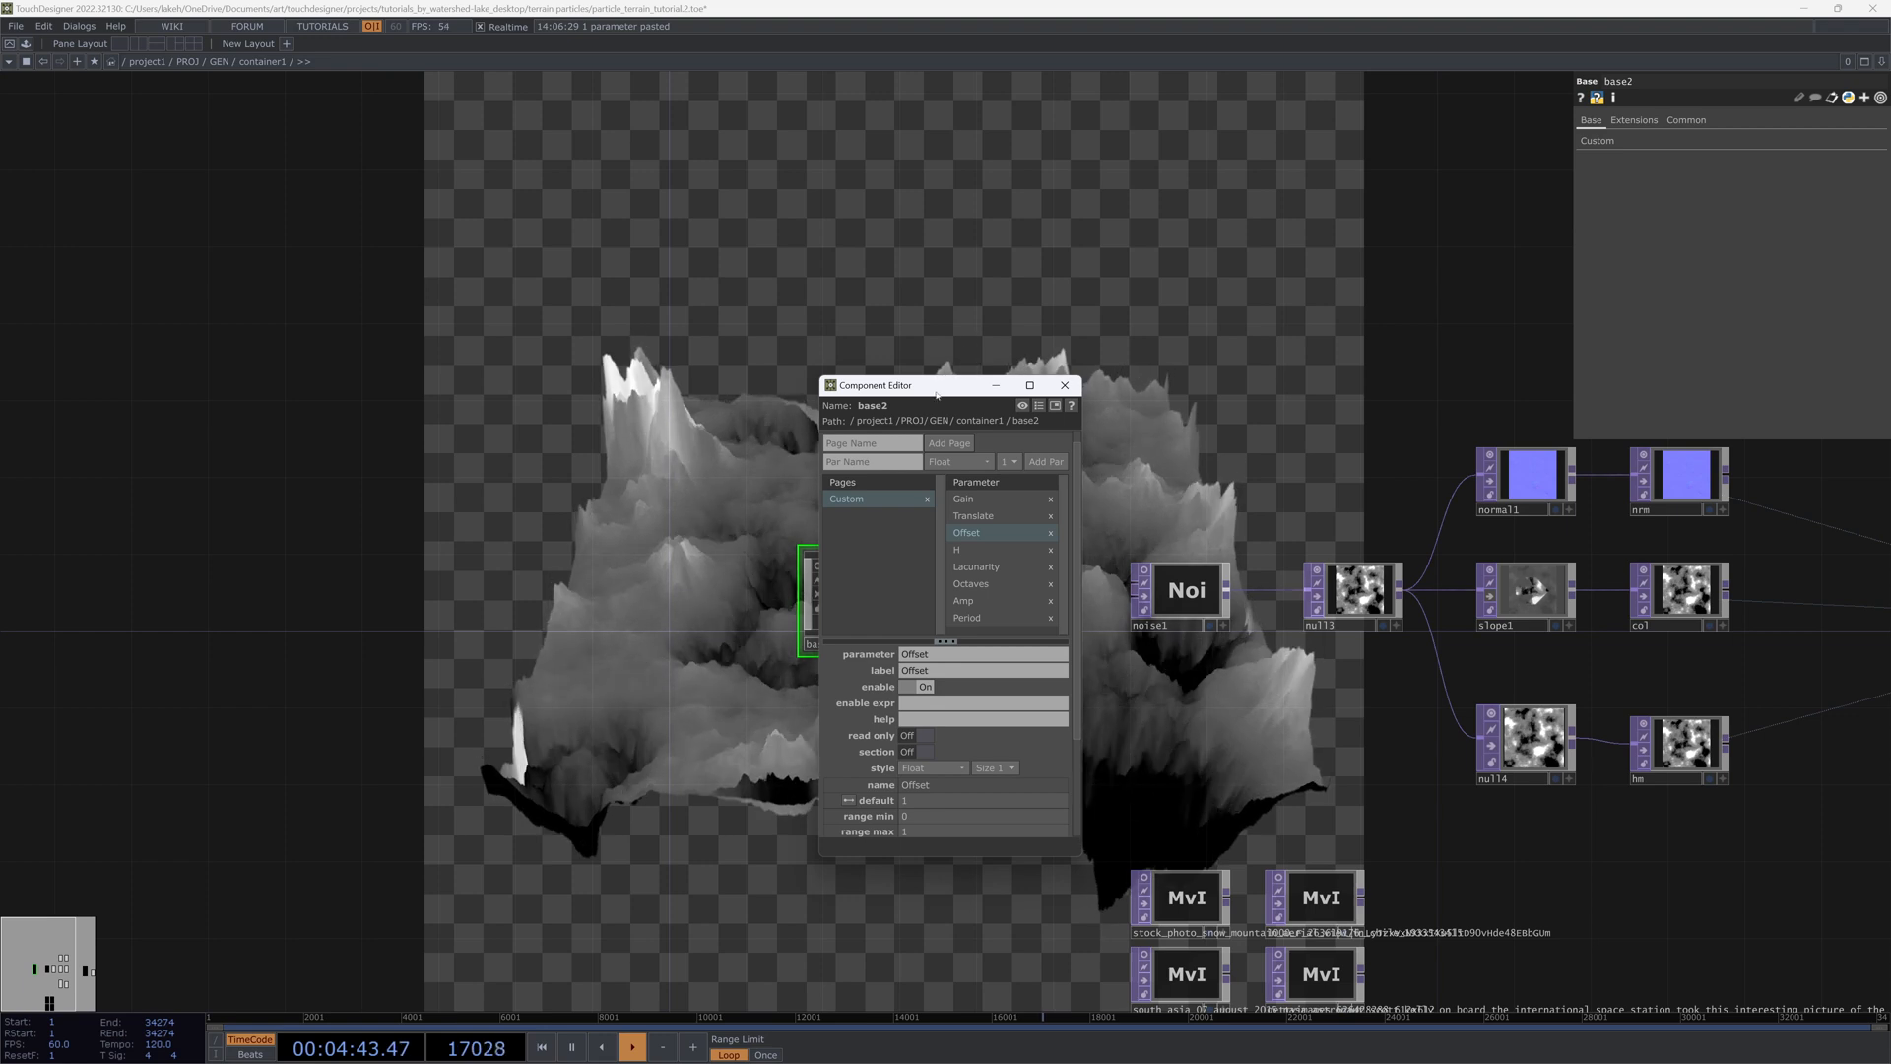
pyautogui.moveTo(937, 394); pyautogui.dragTo(568, 411)
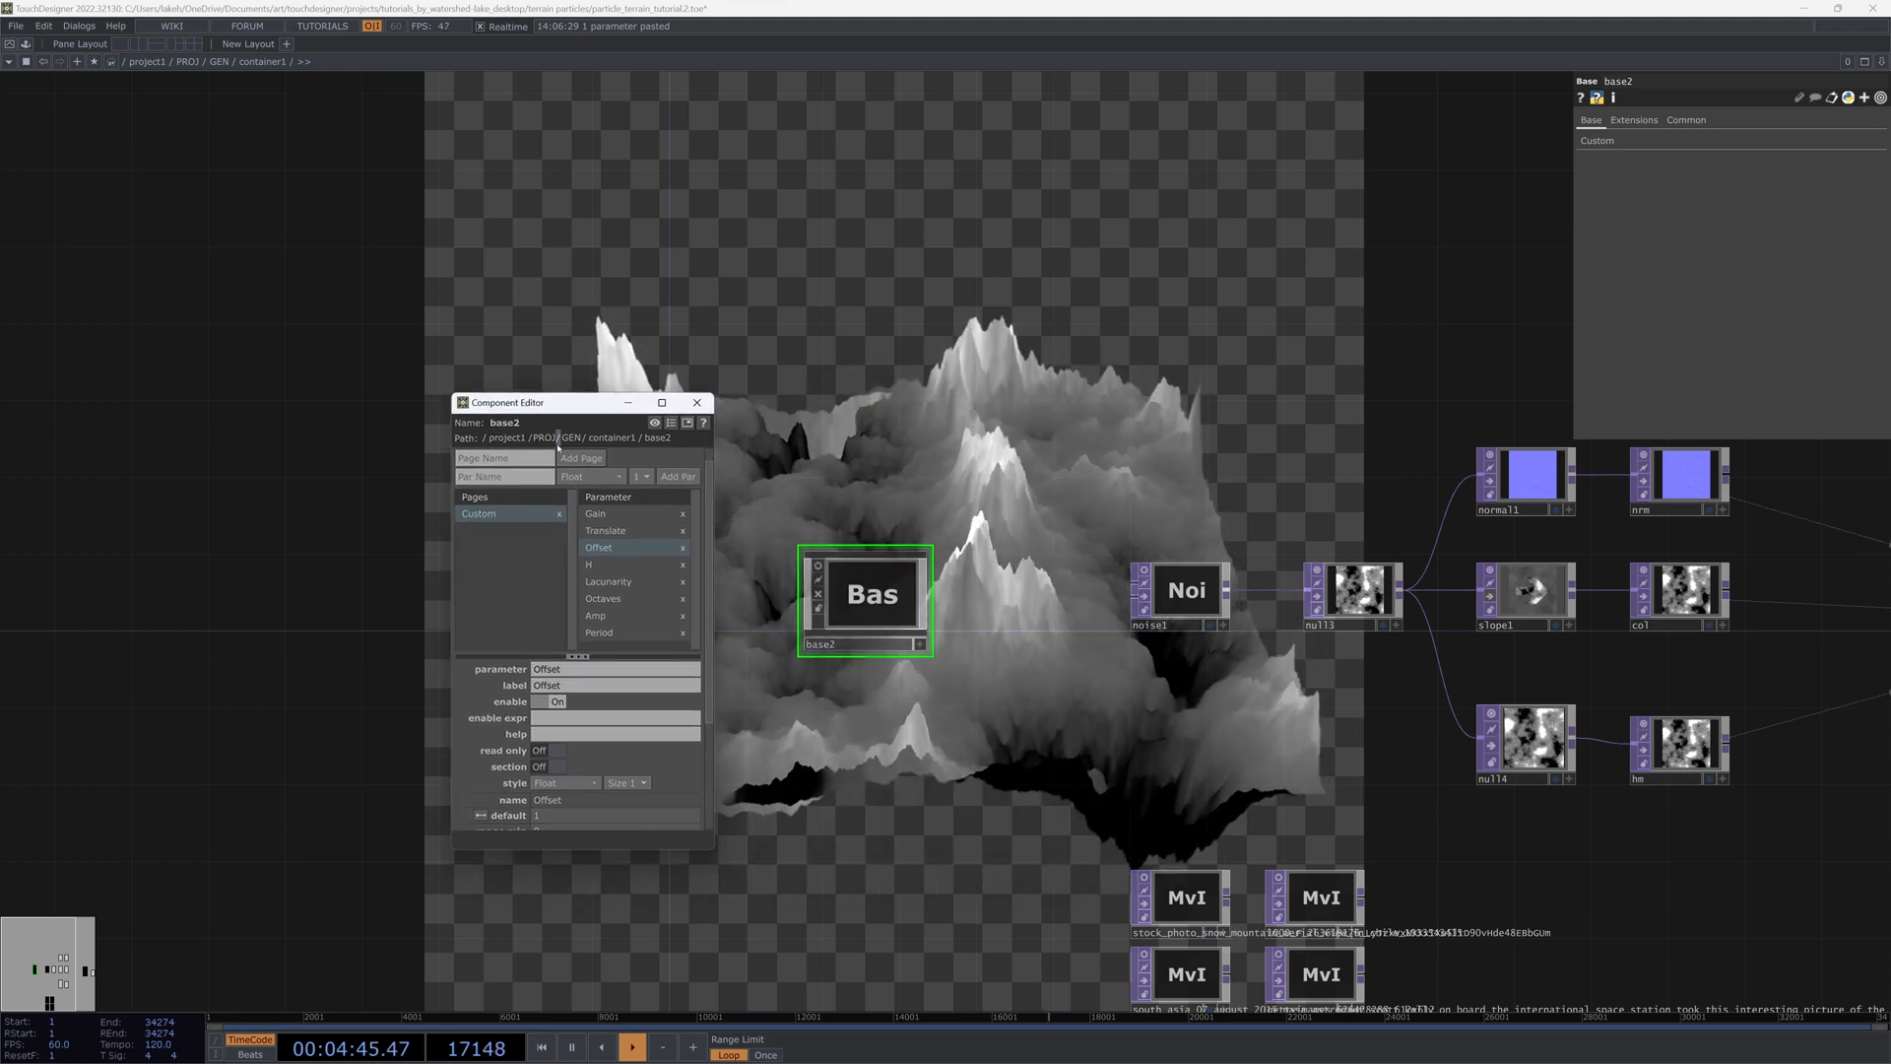
pyautogui.click(698, 402)
# Step: Open base2's Custom parameters in a separate floating window and enter the base2 network
pyautogui.rightClick(849, 591)
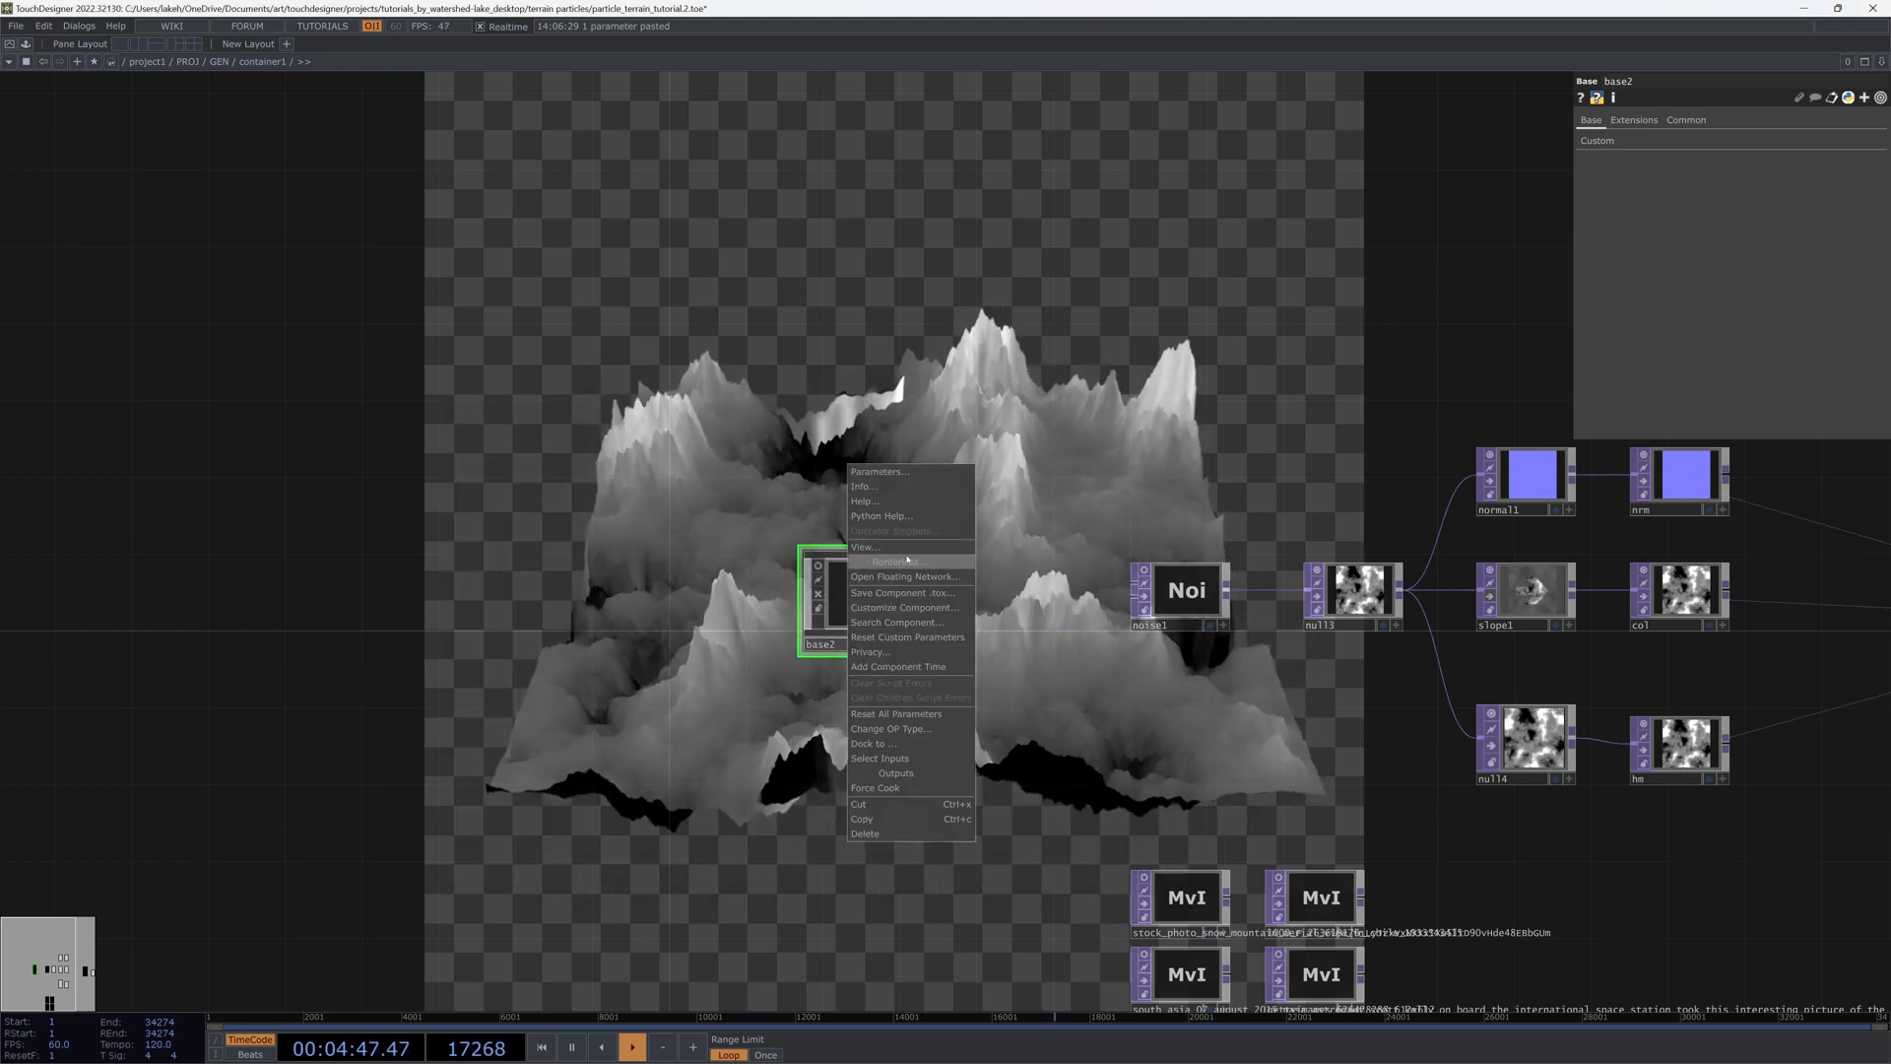
pyautogui.click(880, 472)
pyautogui.moveTo(866, 288); pyautogui.dragTo(502, 319)
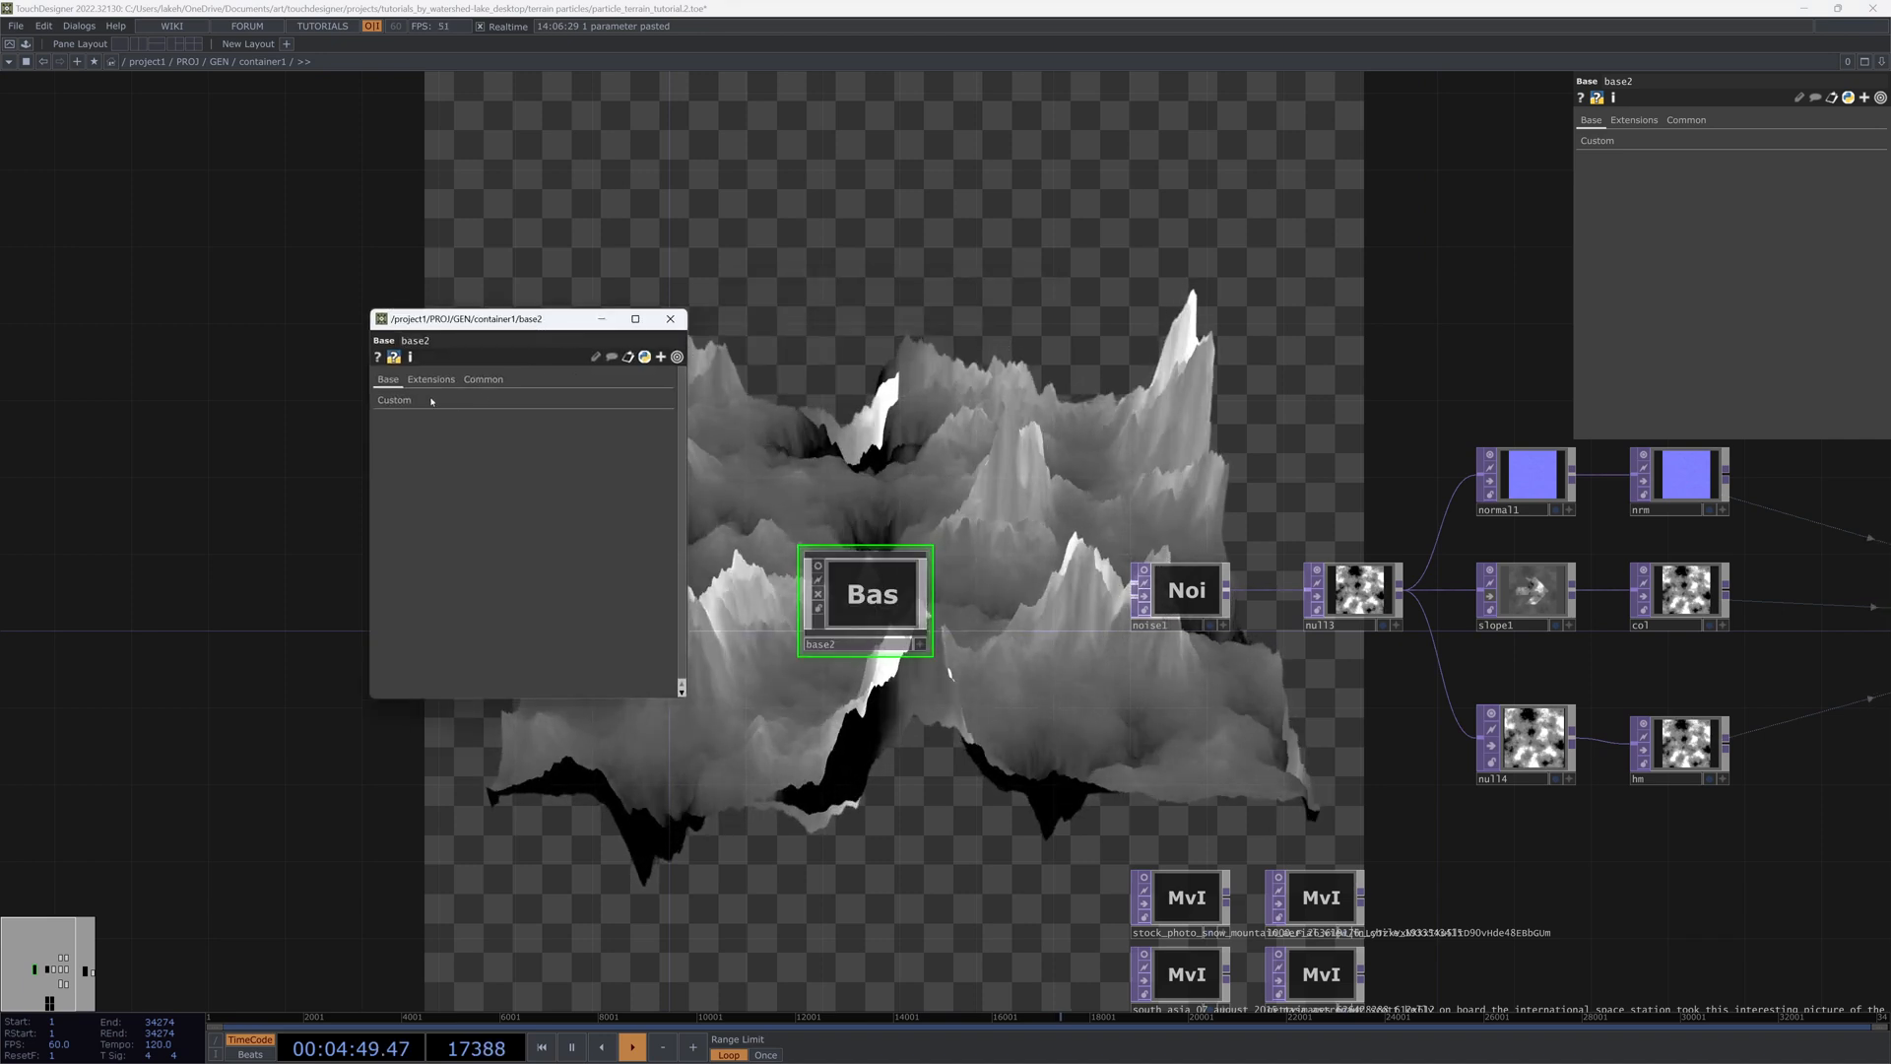
pyautogui.click(400, 400)
pyautogui.click(871, 599)
pyautogui.press('i')
pyautogui.moveTo(1154, 509); pyautogui.dragTo(1369, 565)
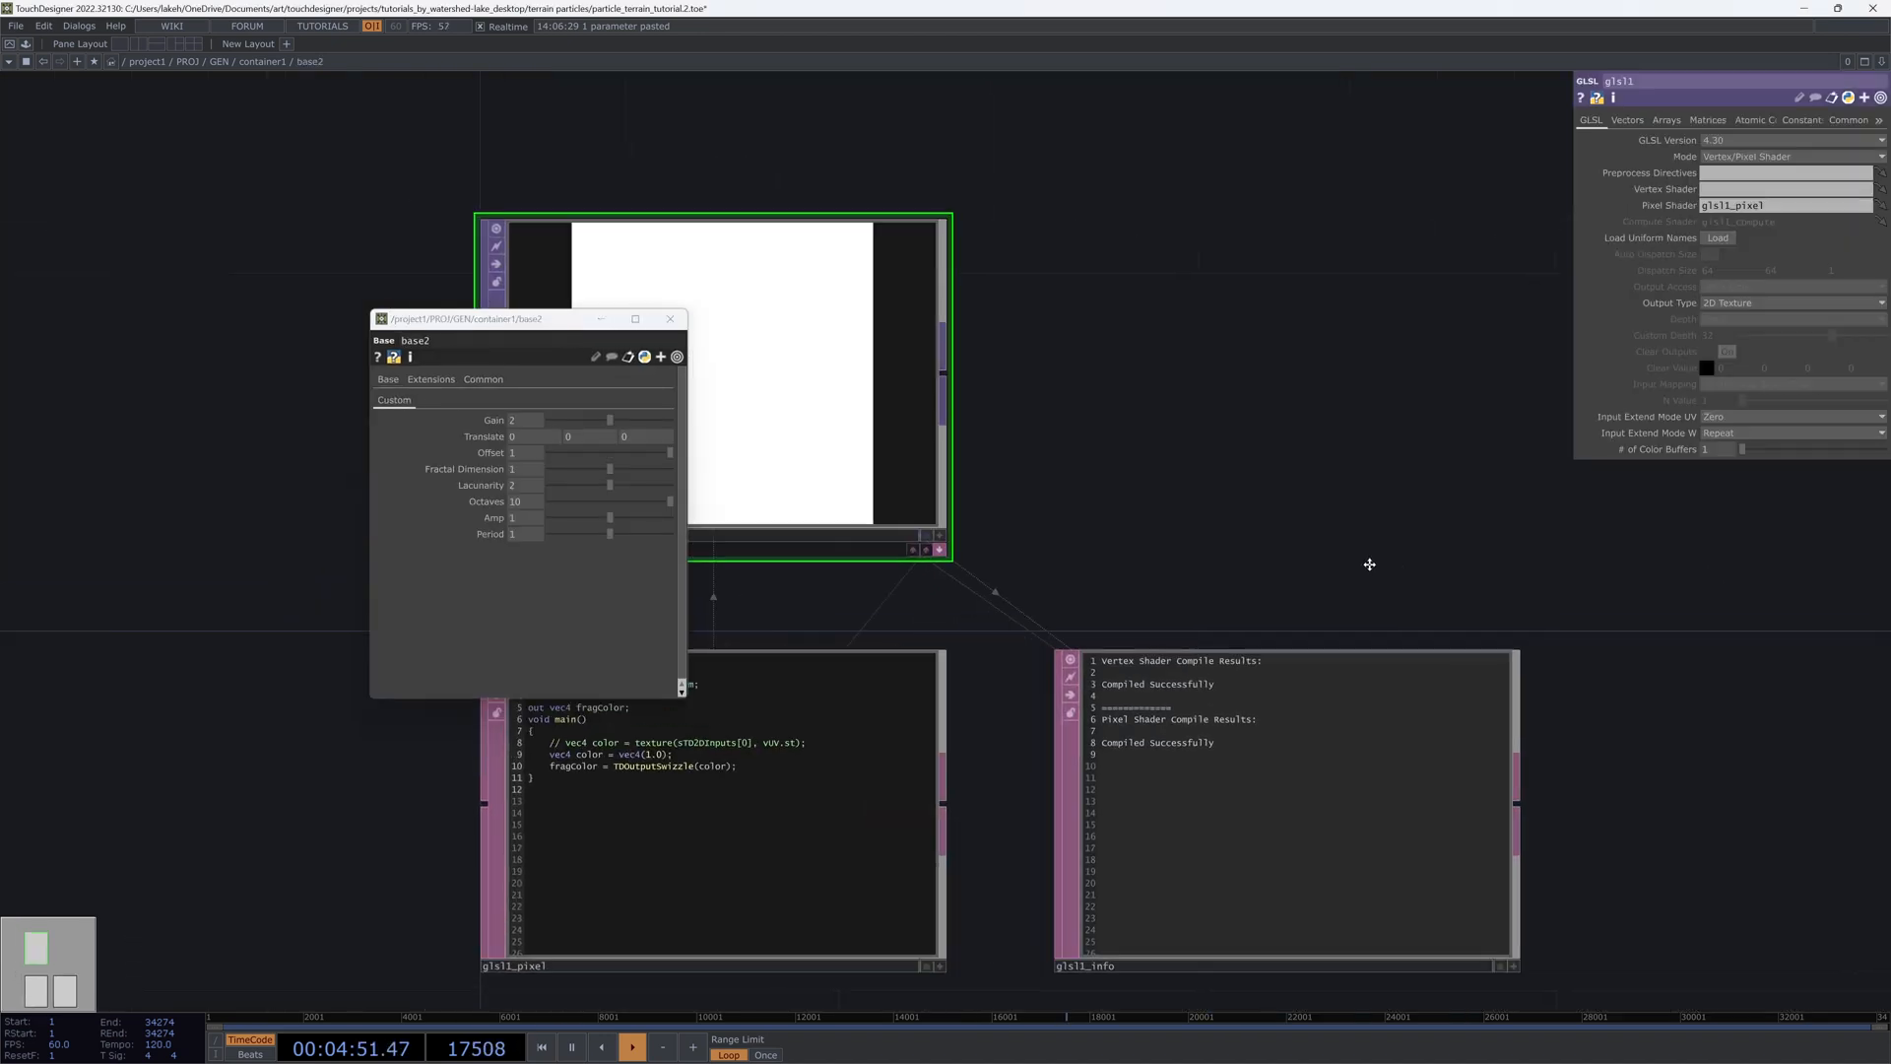
# Step: Add seven more vector uniform slots to glsl1, making eight in total
pyautogui.click(1627, 119)
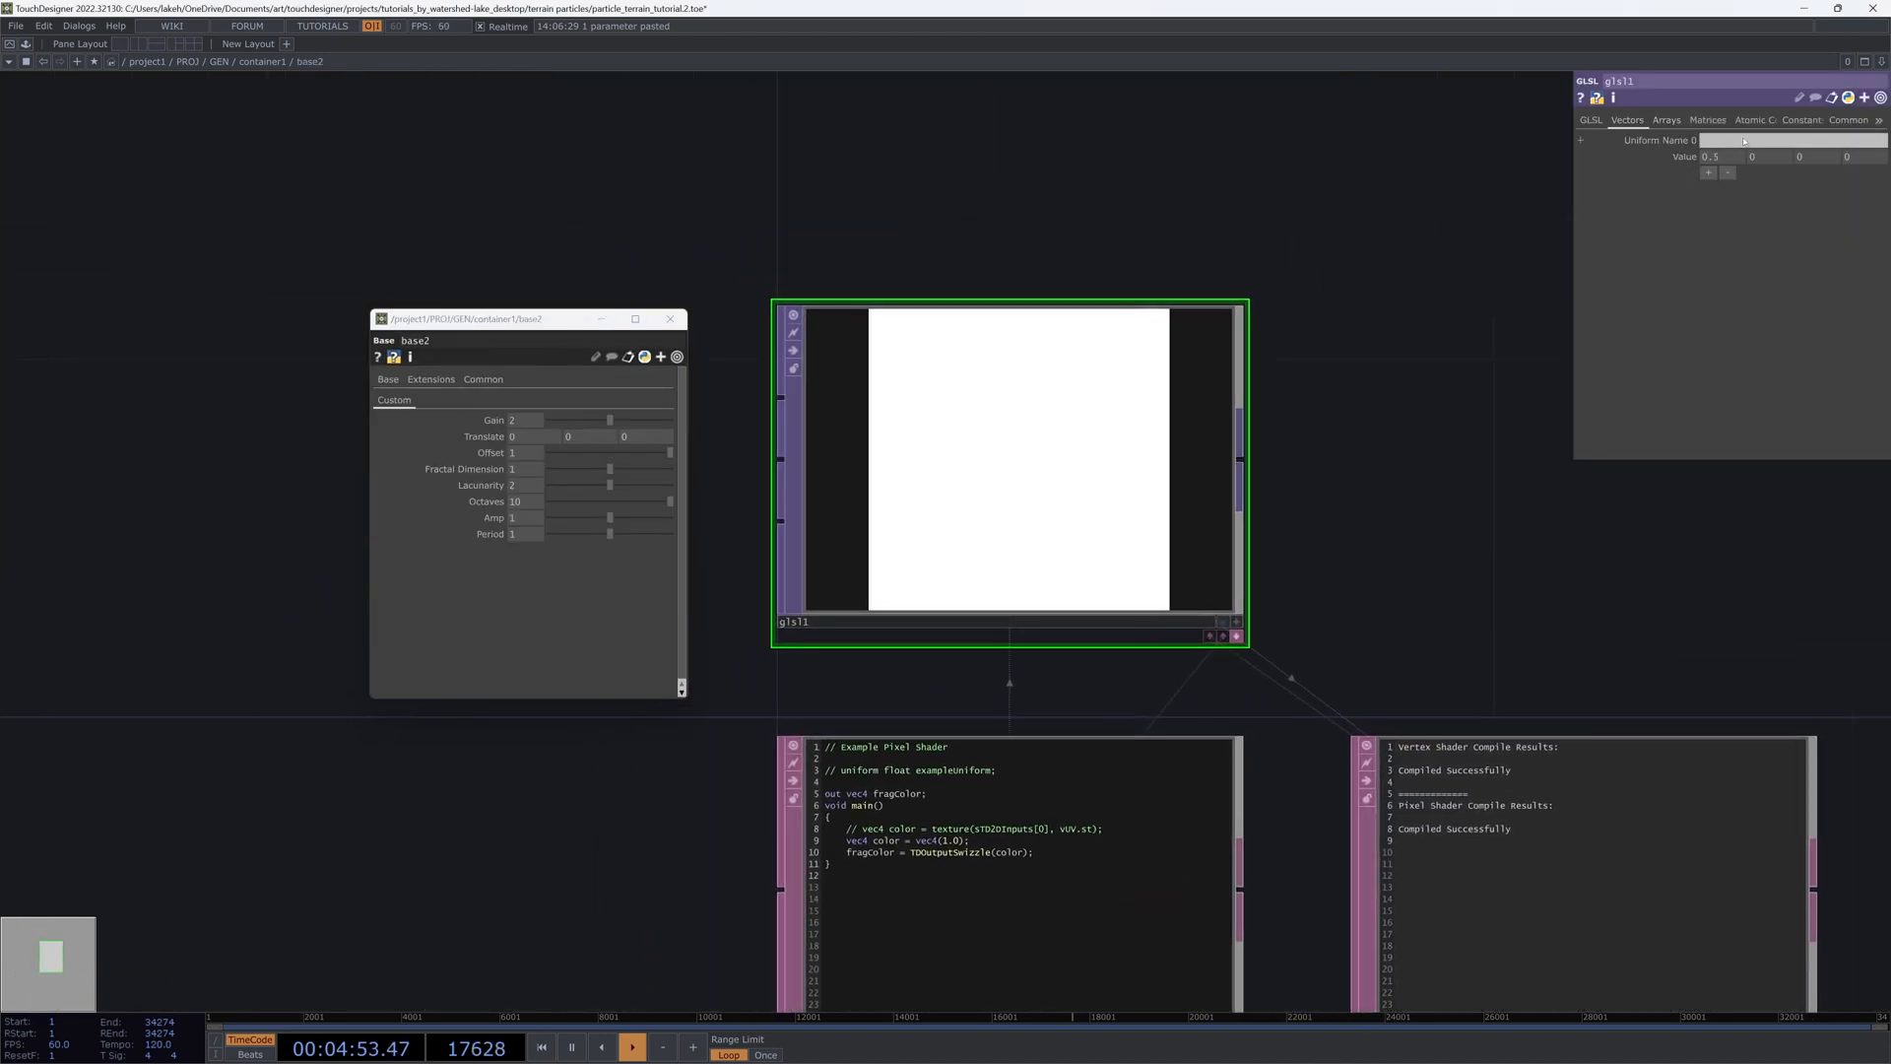
pyautogui.click(1708, 172)
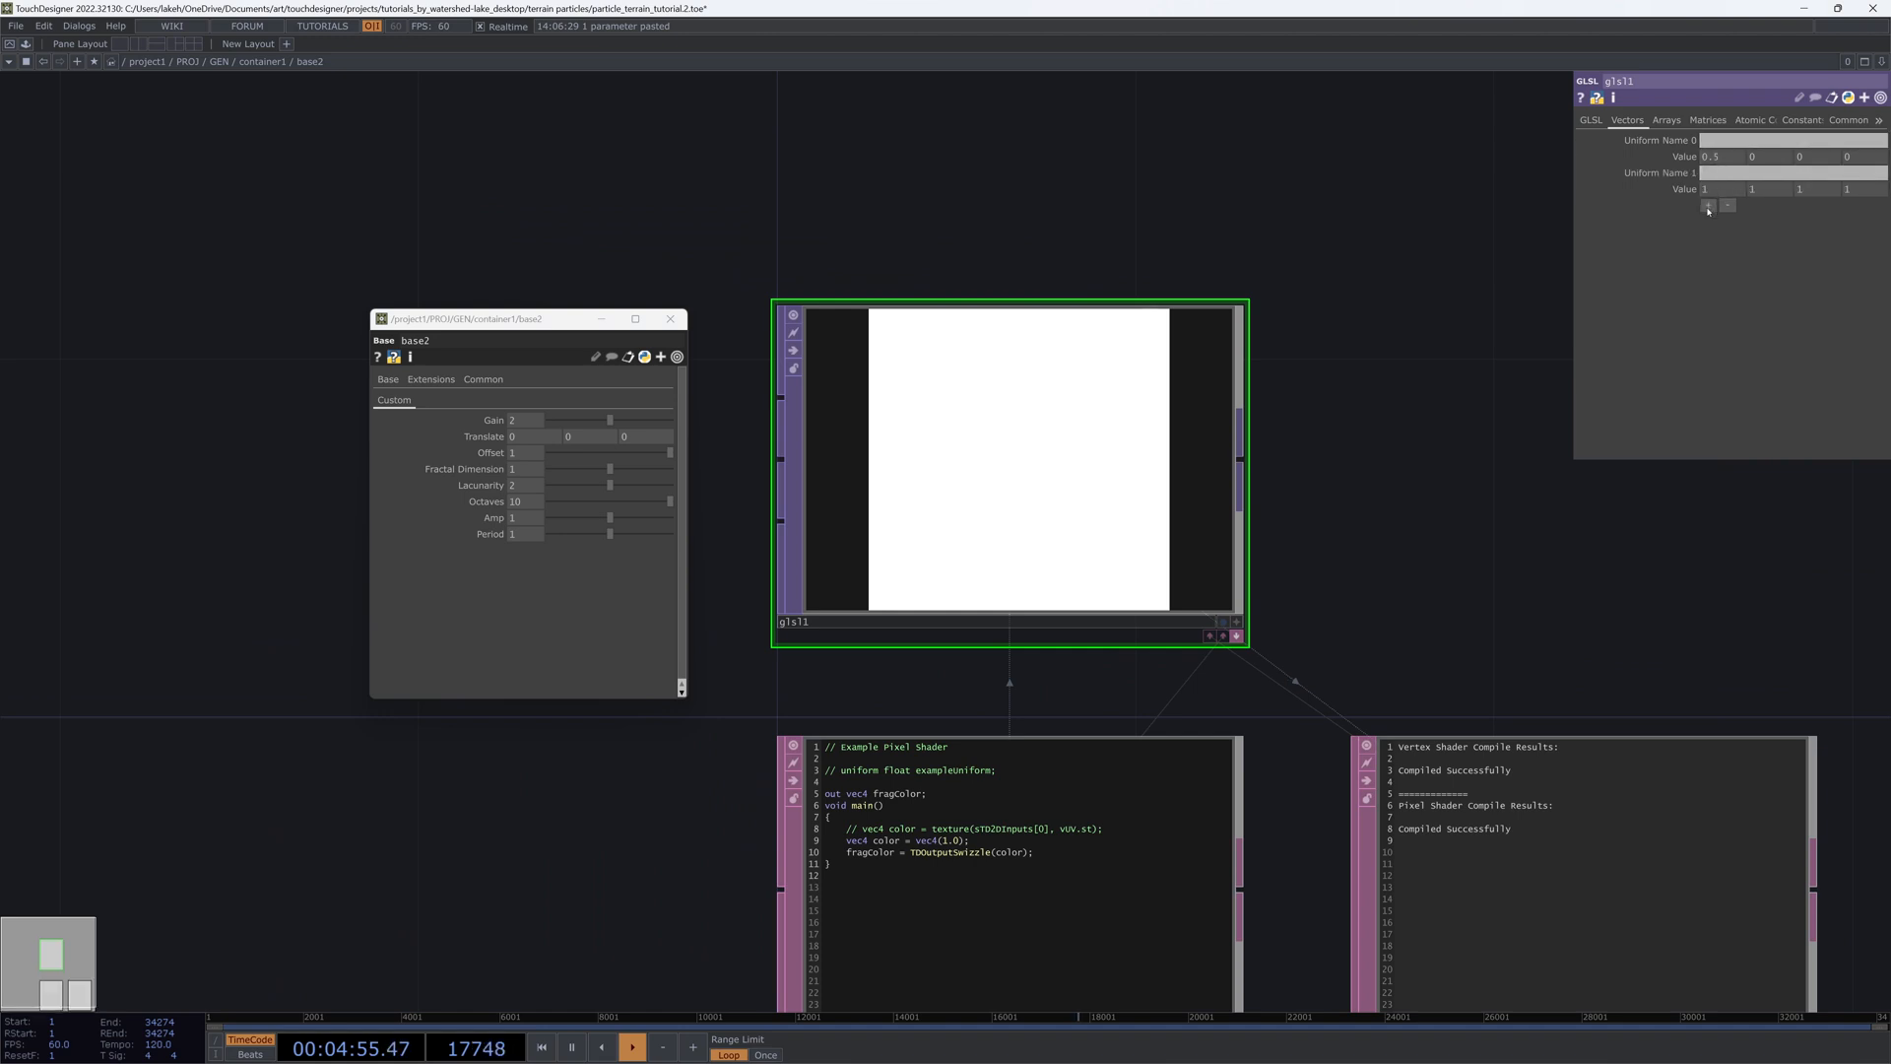
pyautogui.click(1708, 205)
pyautogui.click(1708, 239)
pyautogui.click(1708, 271)
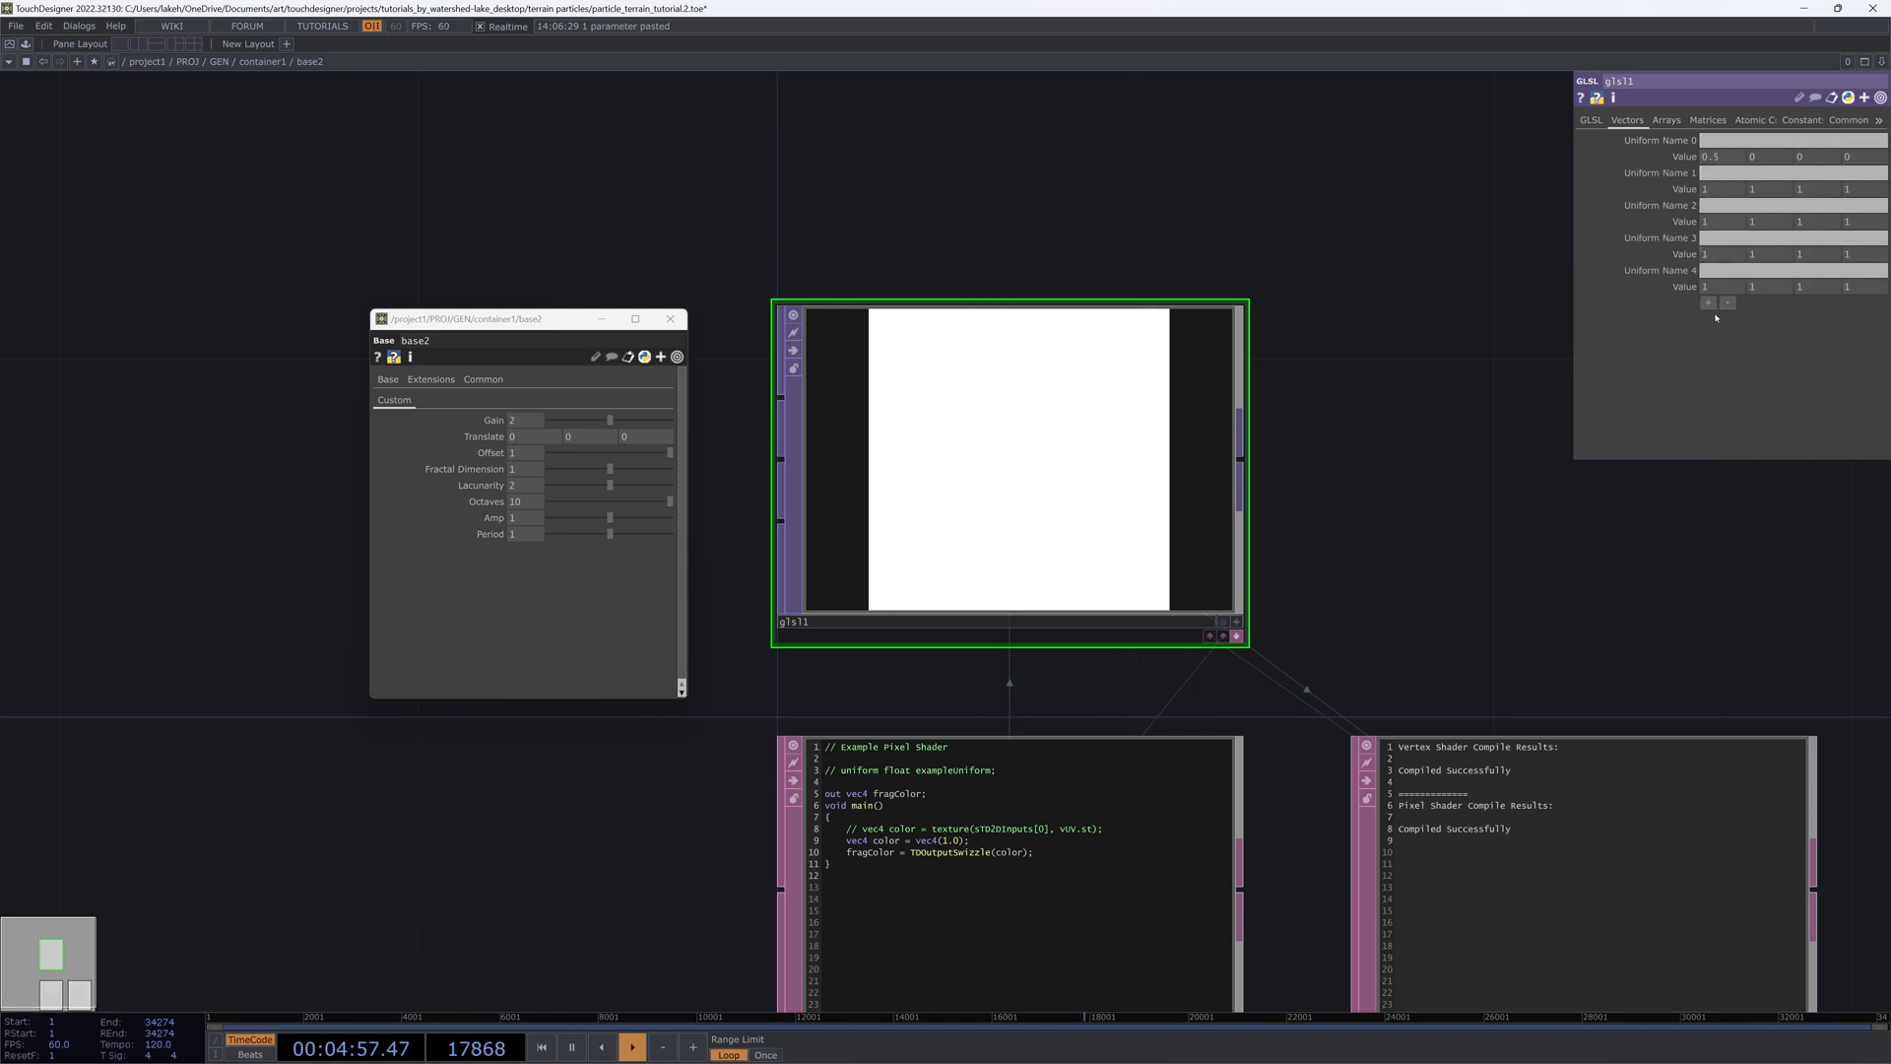
pyautogui.click(1708, 303)
pyautogui.click(1708, 336)
pyautogui.click(1708, 368)
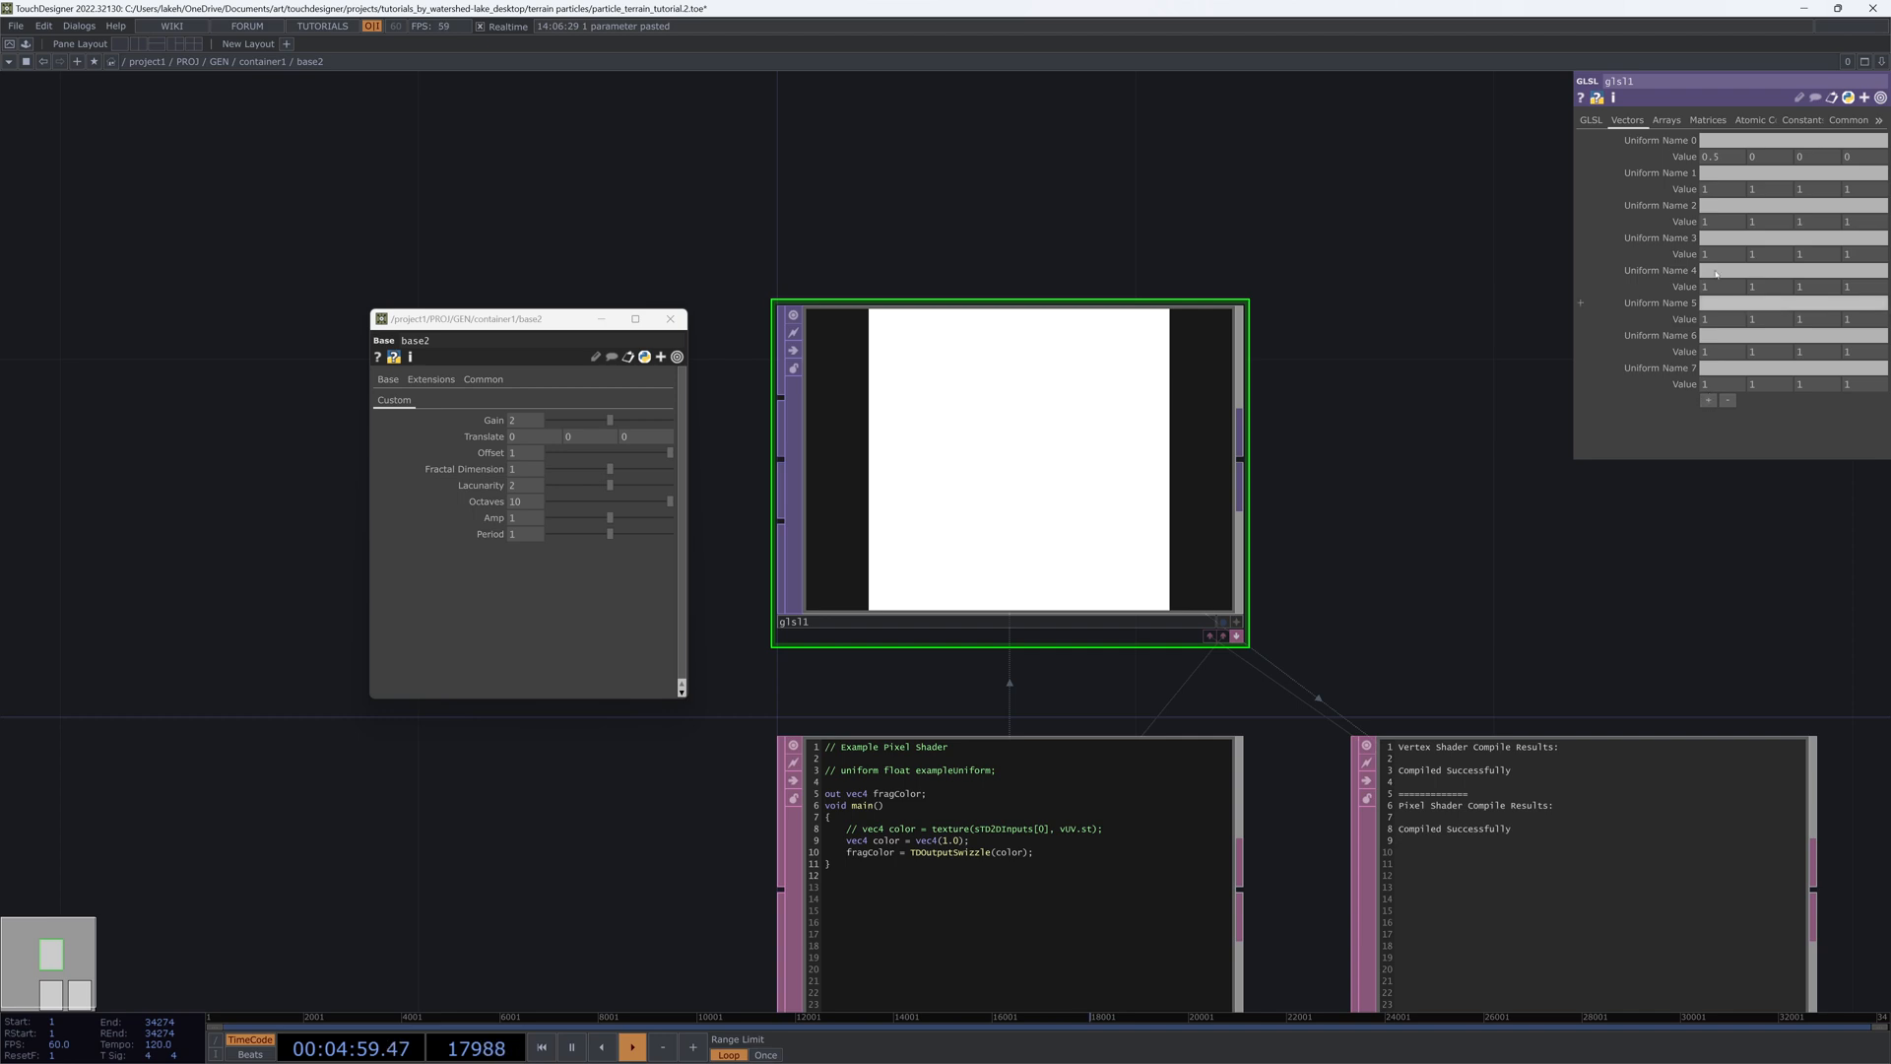
# Step: Name the first two vector uniforms of glsl1 uGain and uTranslate
pyautogui.click(1709, 140)
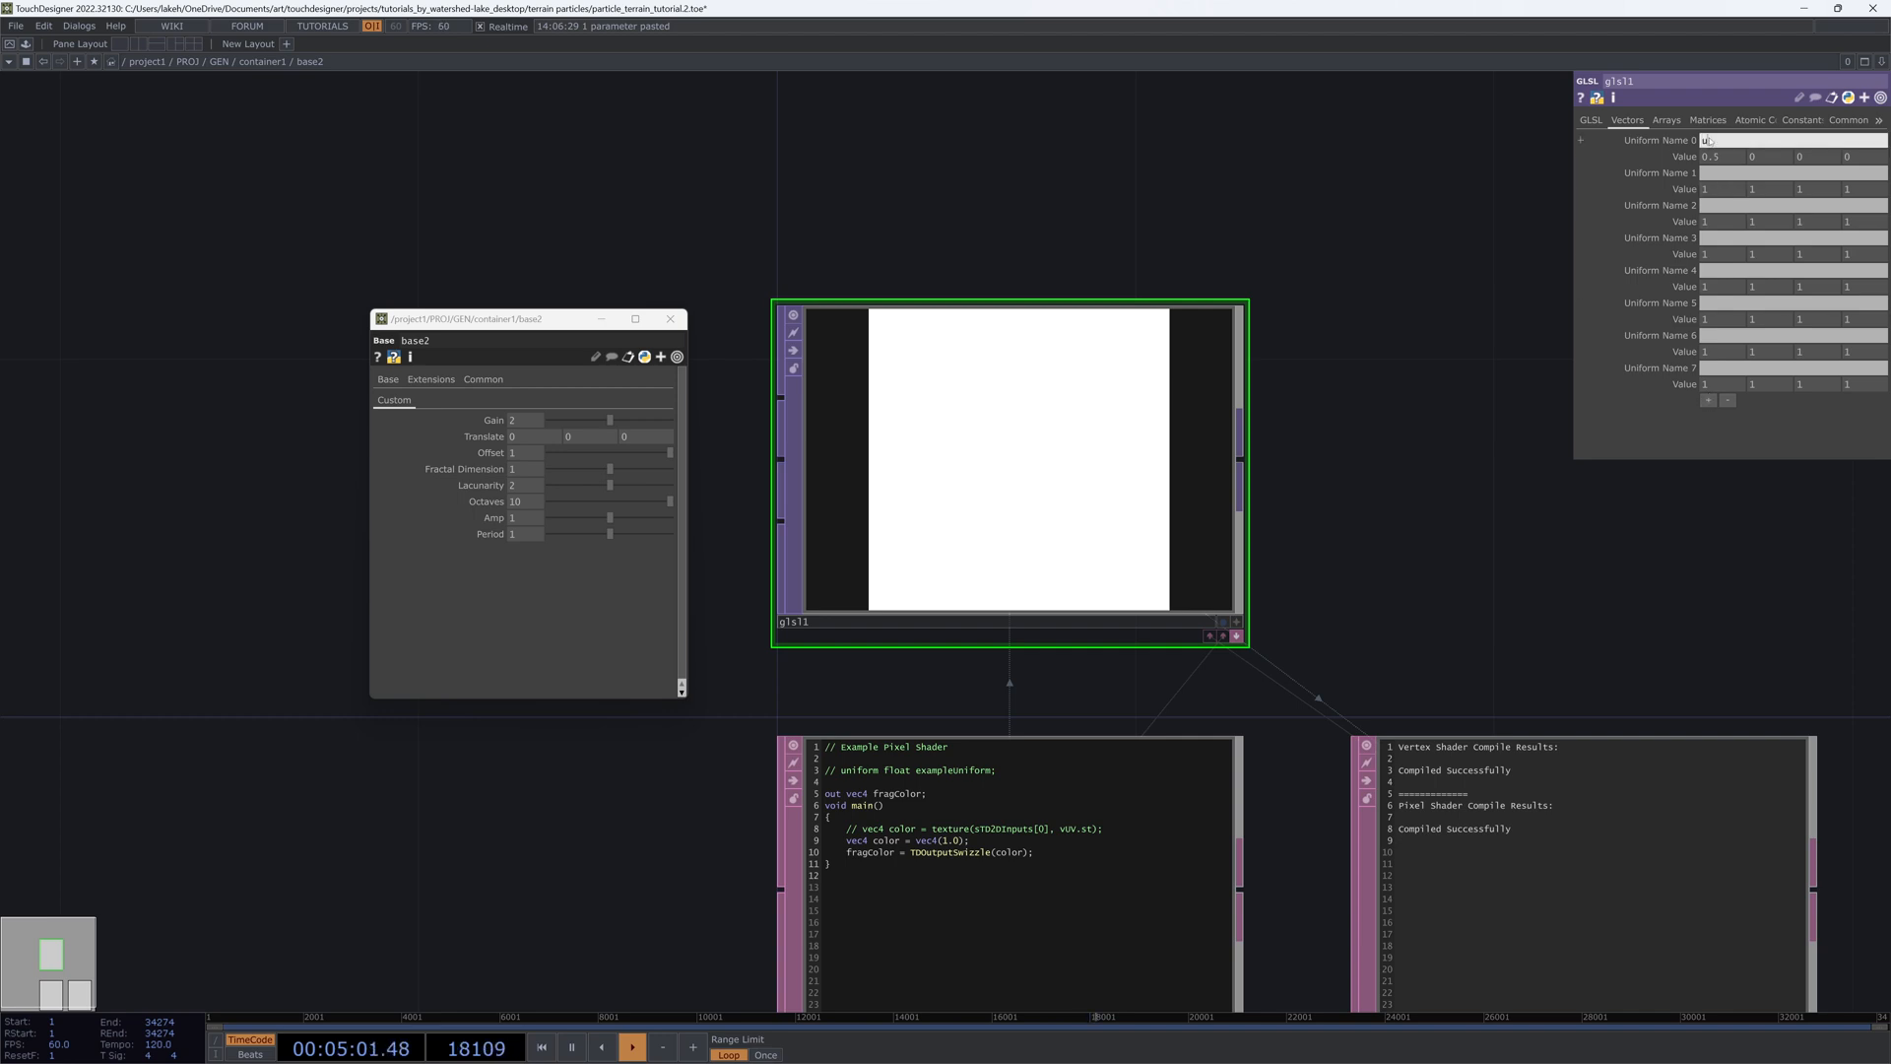
pyautogui.press('Tab')
pyautogui.press('Tab')
pyautogui.press('Tab')
pyautogui.press('Tab')
pyautogui.press('Tab')
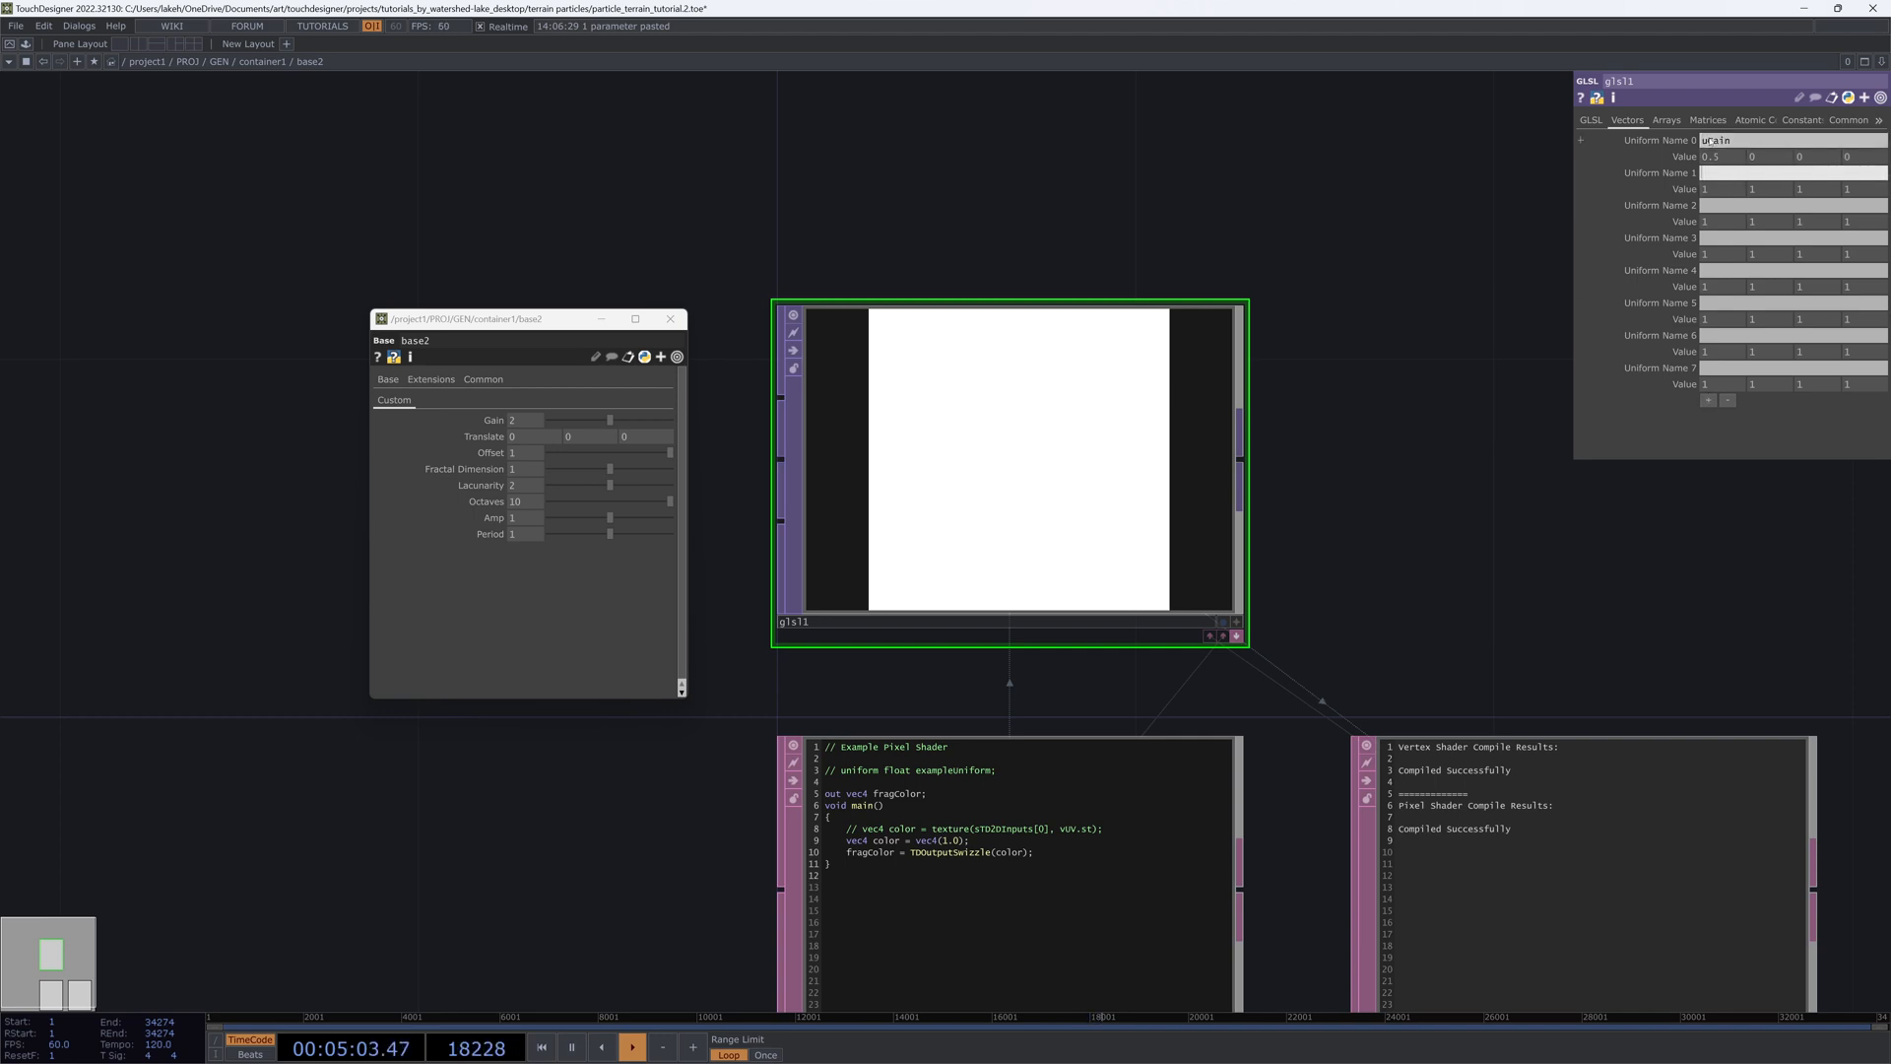
pyautogui.write('uTranslate')
# Step: Name the third vector uniform uOffset, including the u prefix
pyautogui.press('Tab')
pyautogui.press('Tab')
pyautogui.press('Tab')
pyautogui.press('Tab')
pyautogui.press('Tab')
pyautogui.press('Tab')
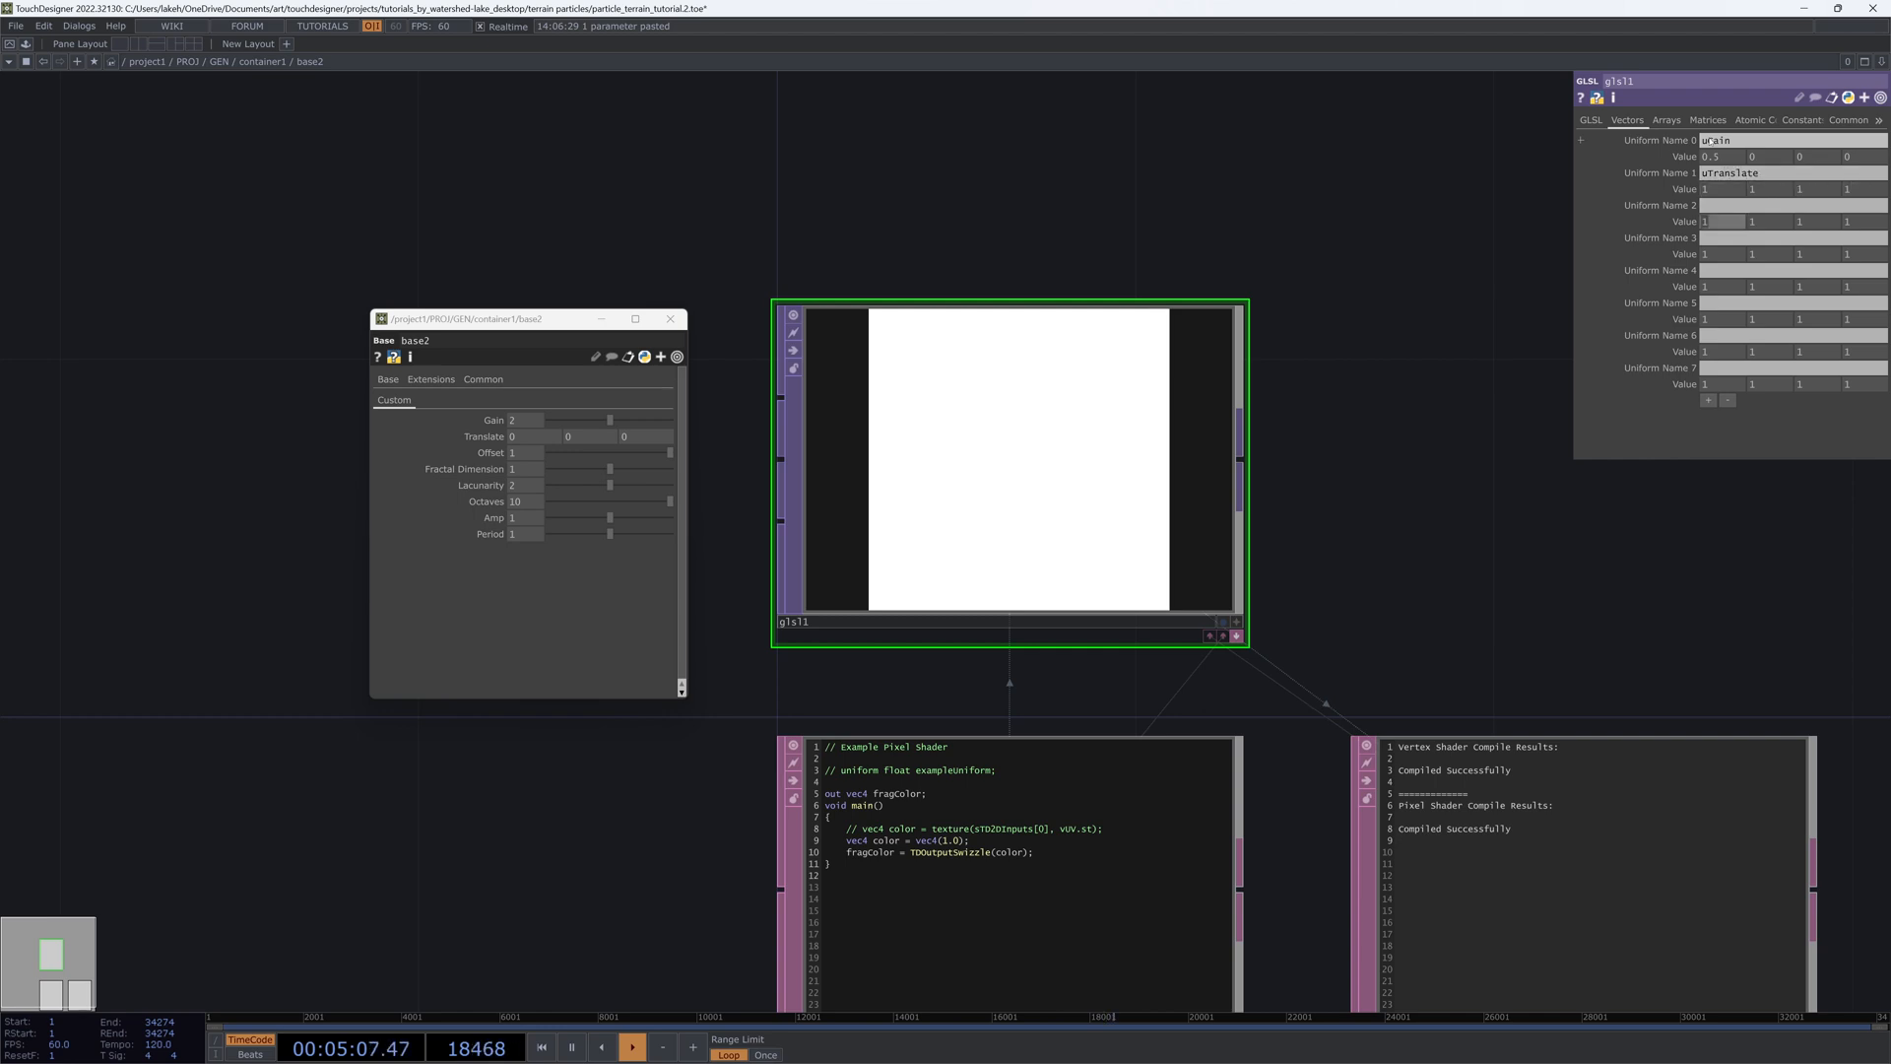
pyautogui.hotkey('shift', 'Tab')
pyautogui.write('Off')
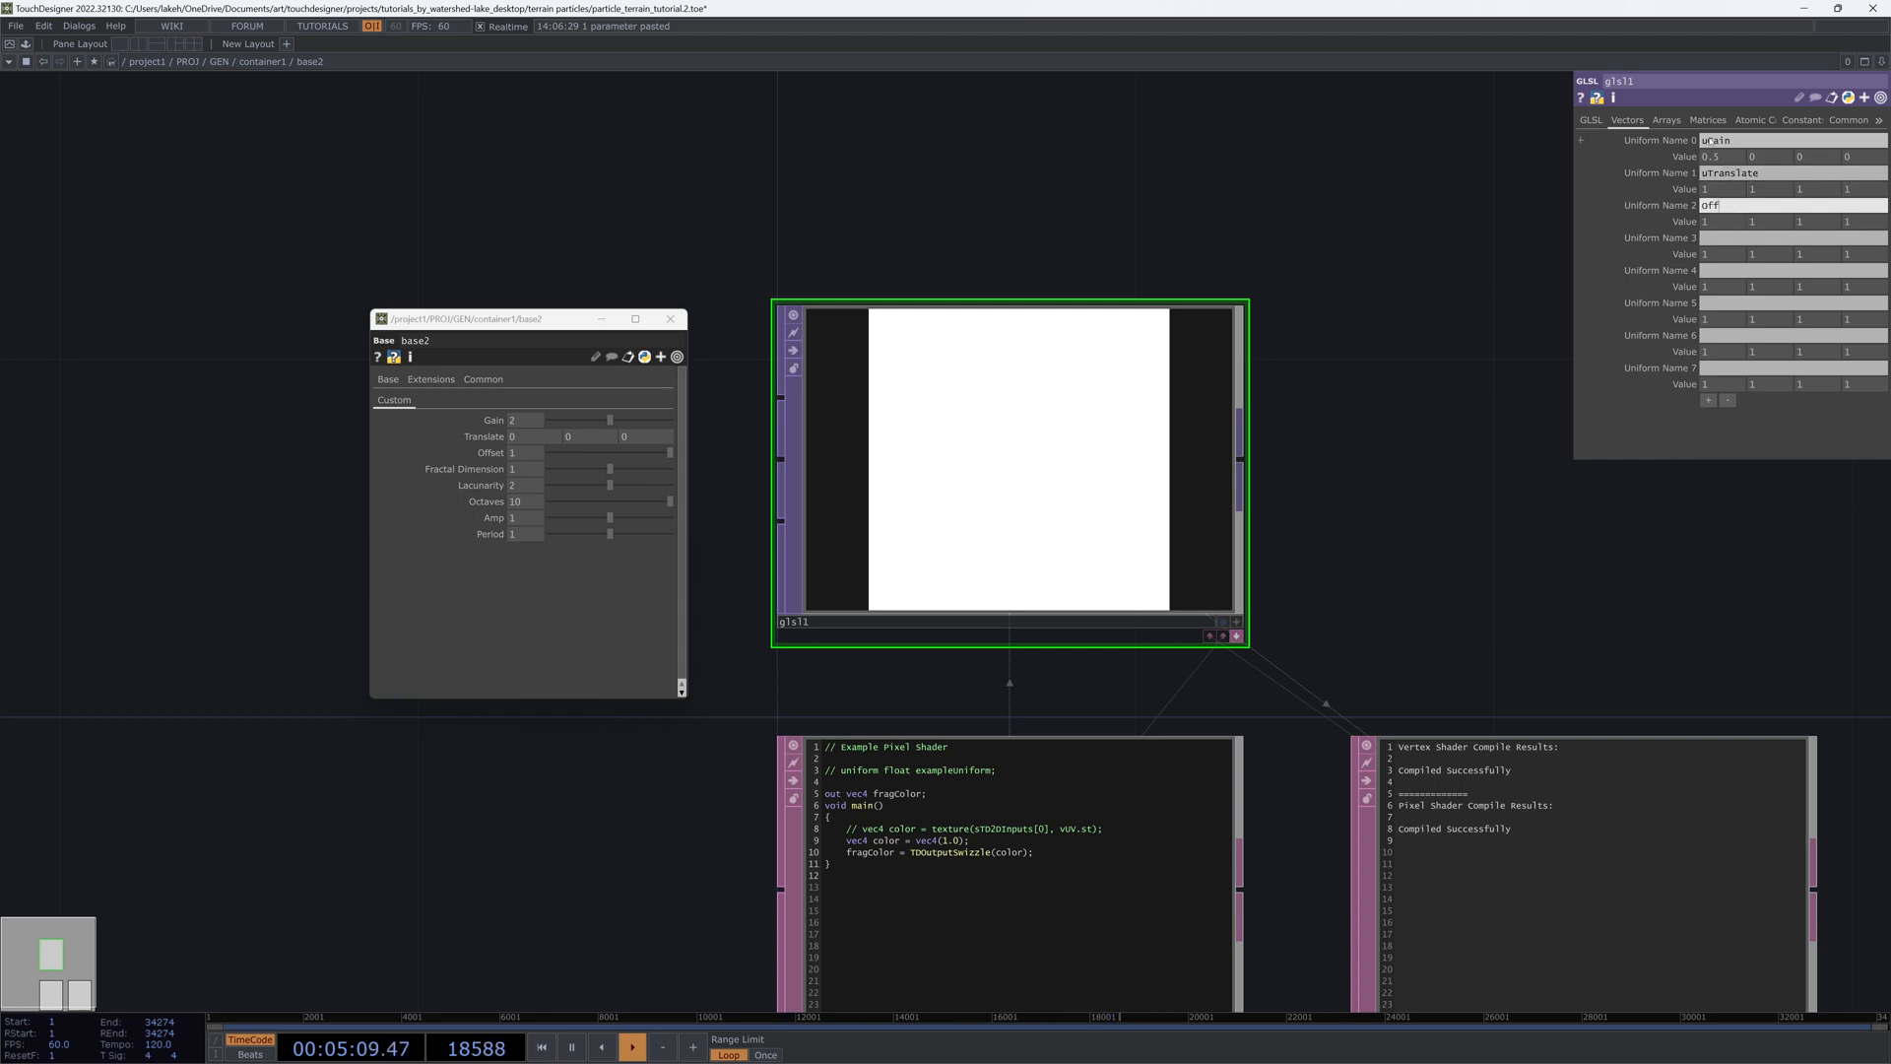
pyautogui.write('set')
pyautogui.press('Tab')
pyautogui.press('Tab')
pyautogui.hotkey('shift', 'Tab')
pyautogui.hotkey('shift', 'Tab')
pyautogui.hotkey('shift', 'Tab')
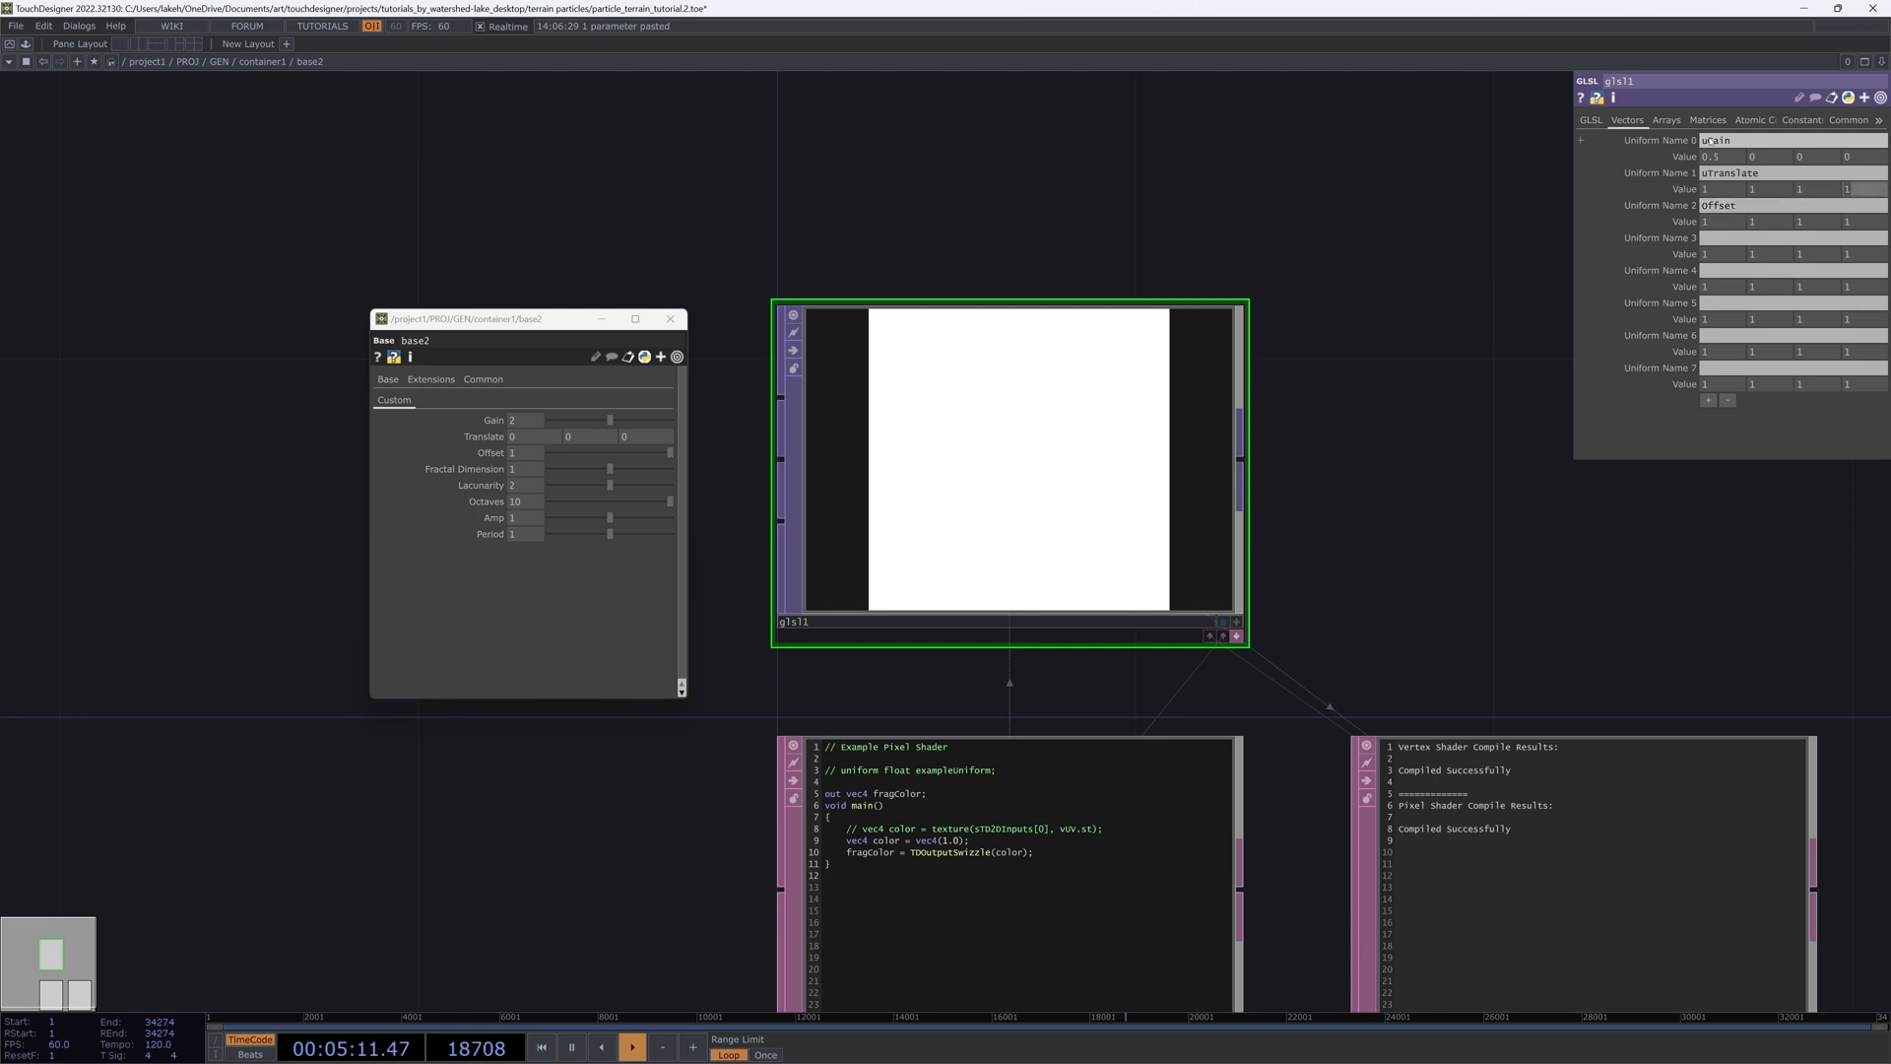
pyautogui.press('Tab')
pyautogui.write('u')
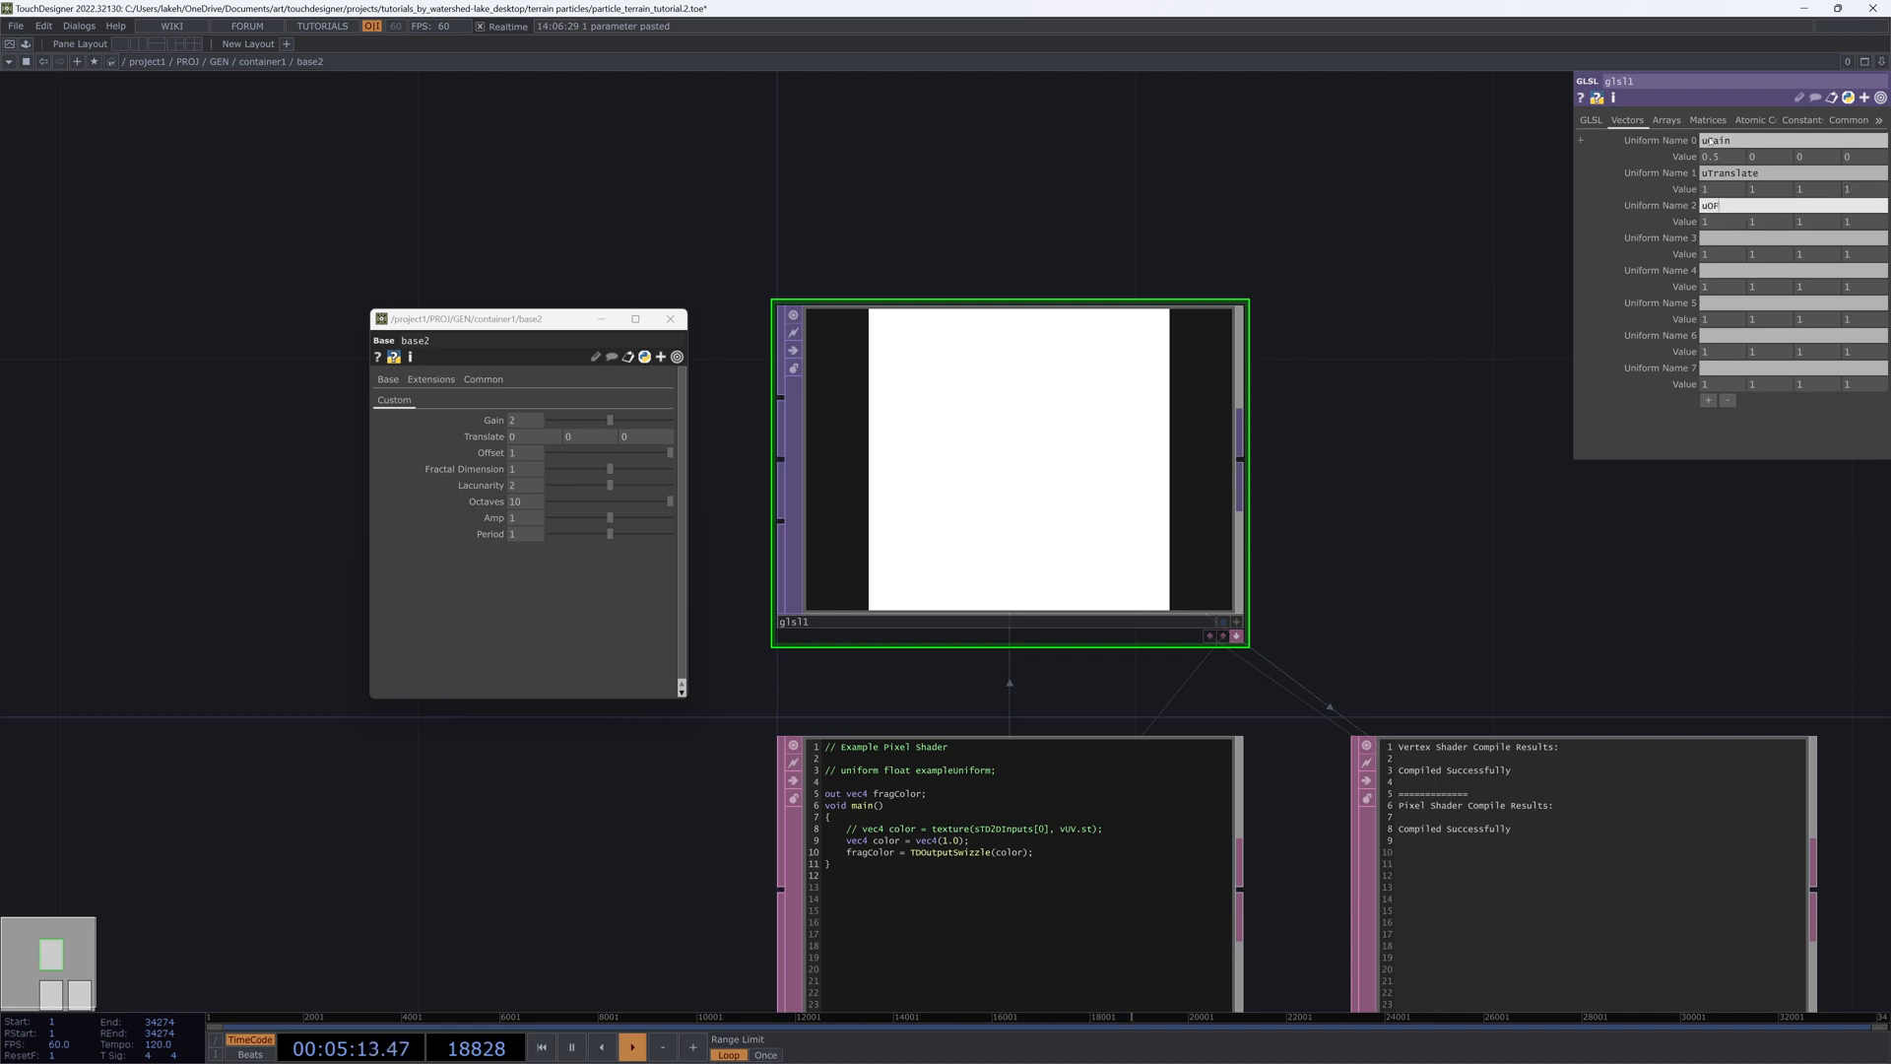
pyautogui.write('Offset')
# Step: Name the fourth vector uniform H and the fifth uLacunarity
pyautogui.press('Tab')
pyautogui.press('Tab')
pyautogui.press('Tab')
pyautogui.press('Tab')
pyautogui.press('Tab')
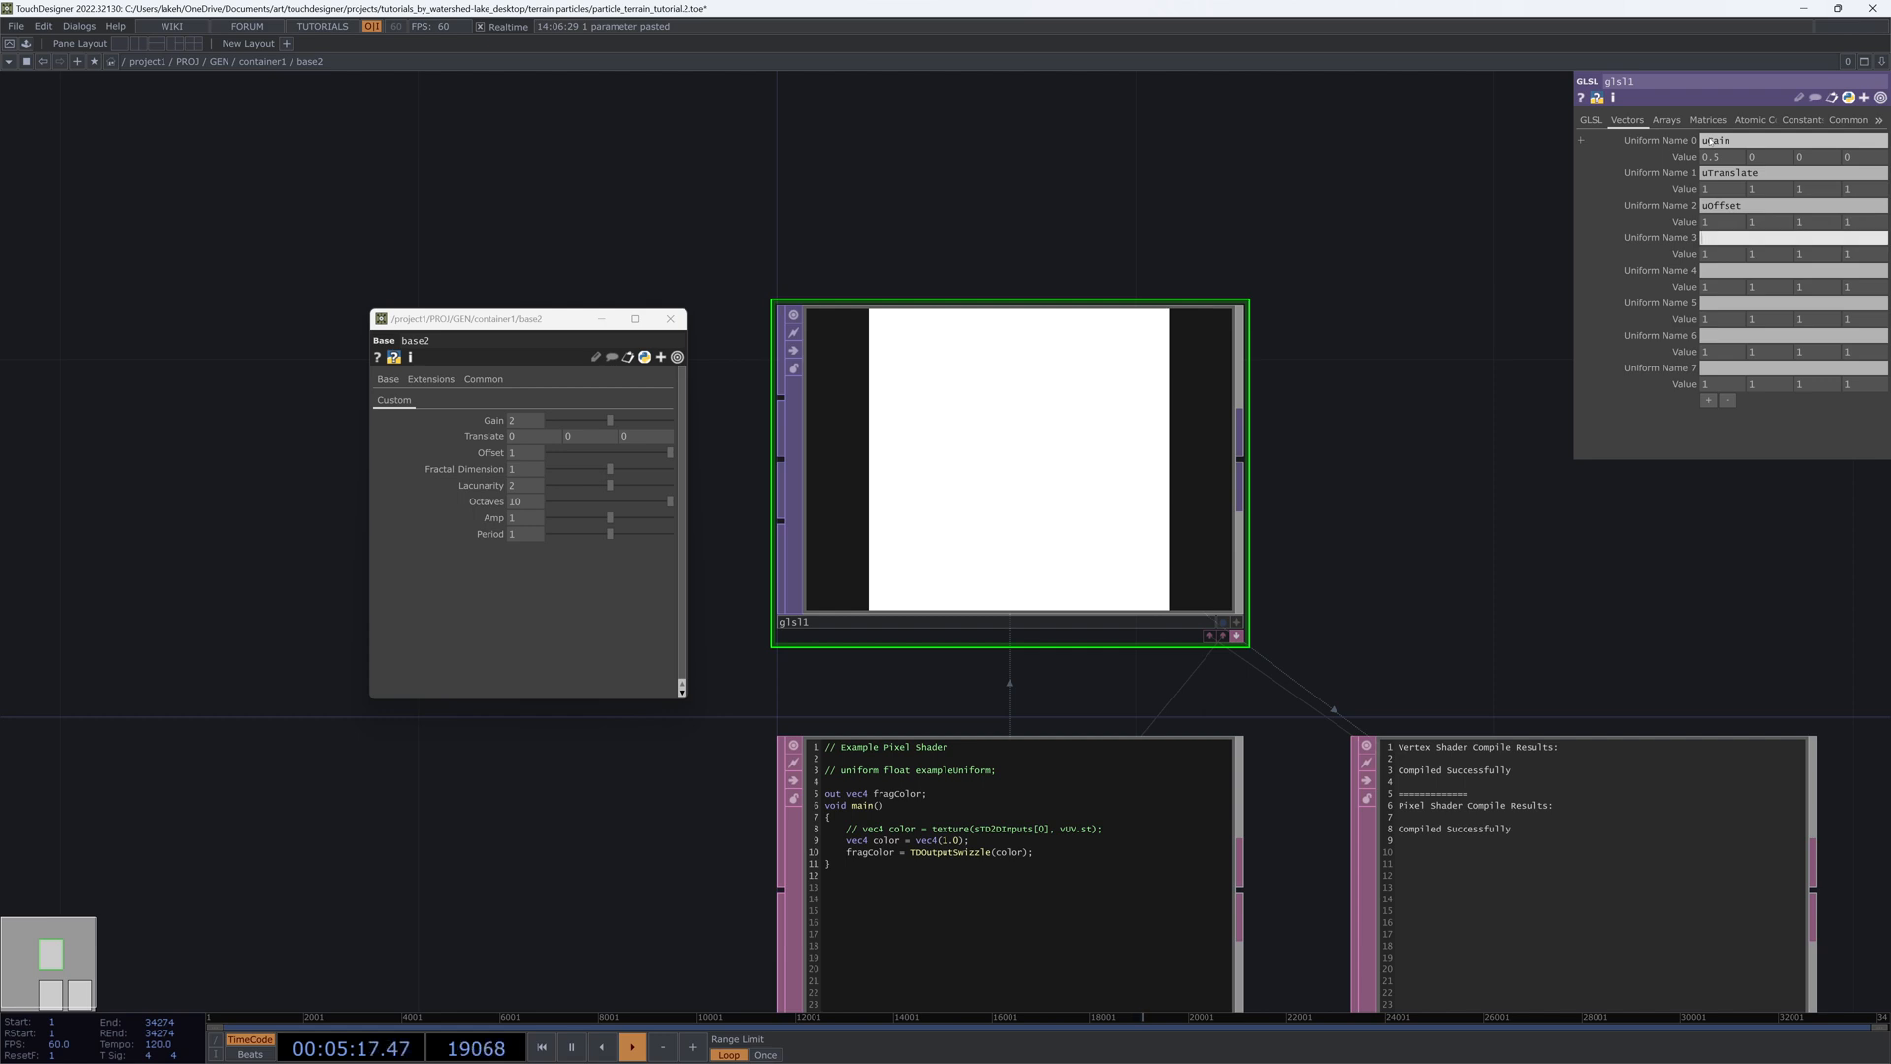
pyautogui.write('H')
pyautogui.press('Tab')
pyautogui.press('Tab')
pyautogui.press('Tab')
pyautogui.press('Tab')
pyautogui.press('Tab')
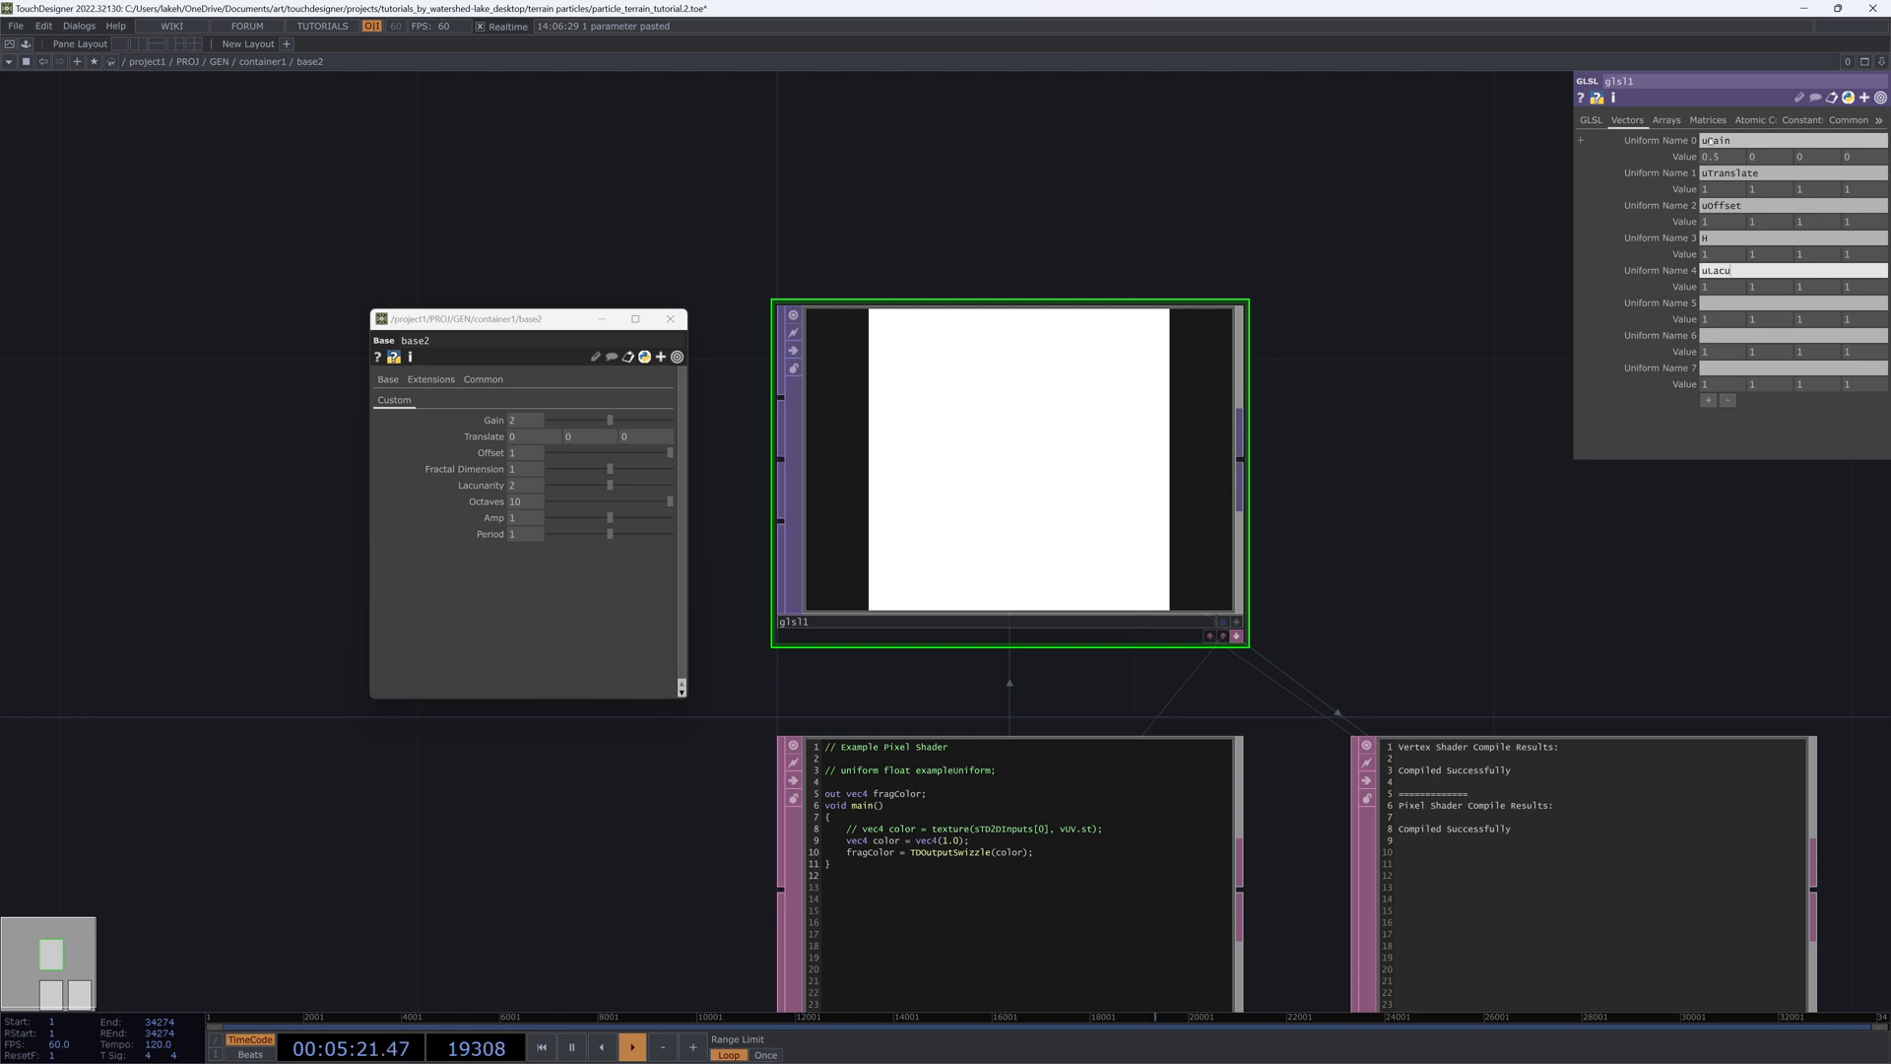
pyautogui.write('uLacunarity')
# Step: Name the sixth vector uniform uOctaves and the seventh uAmp
pyautogui.press('Tab')
pyautogui.press('Tab')
pyautogui.press('Tab')
pyautogui.press('Tab')
pyautogui.press('Tab')
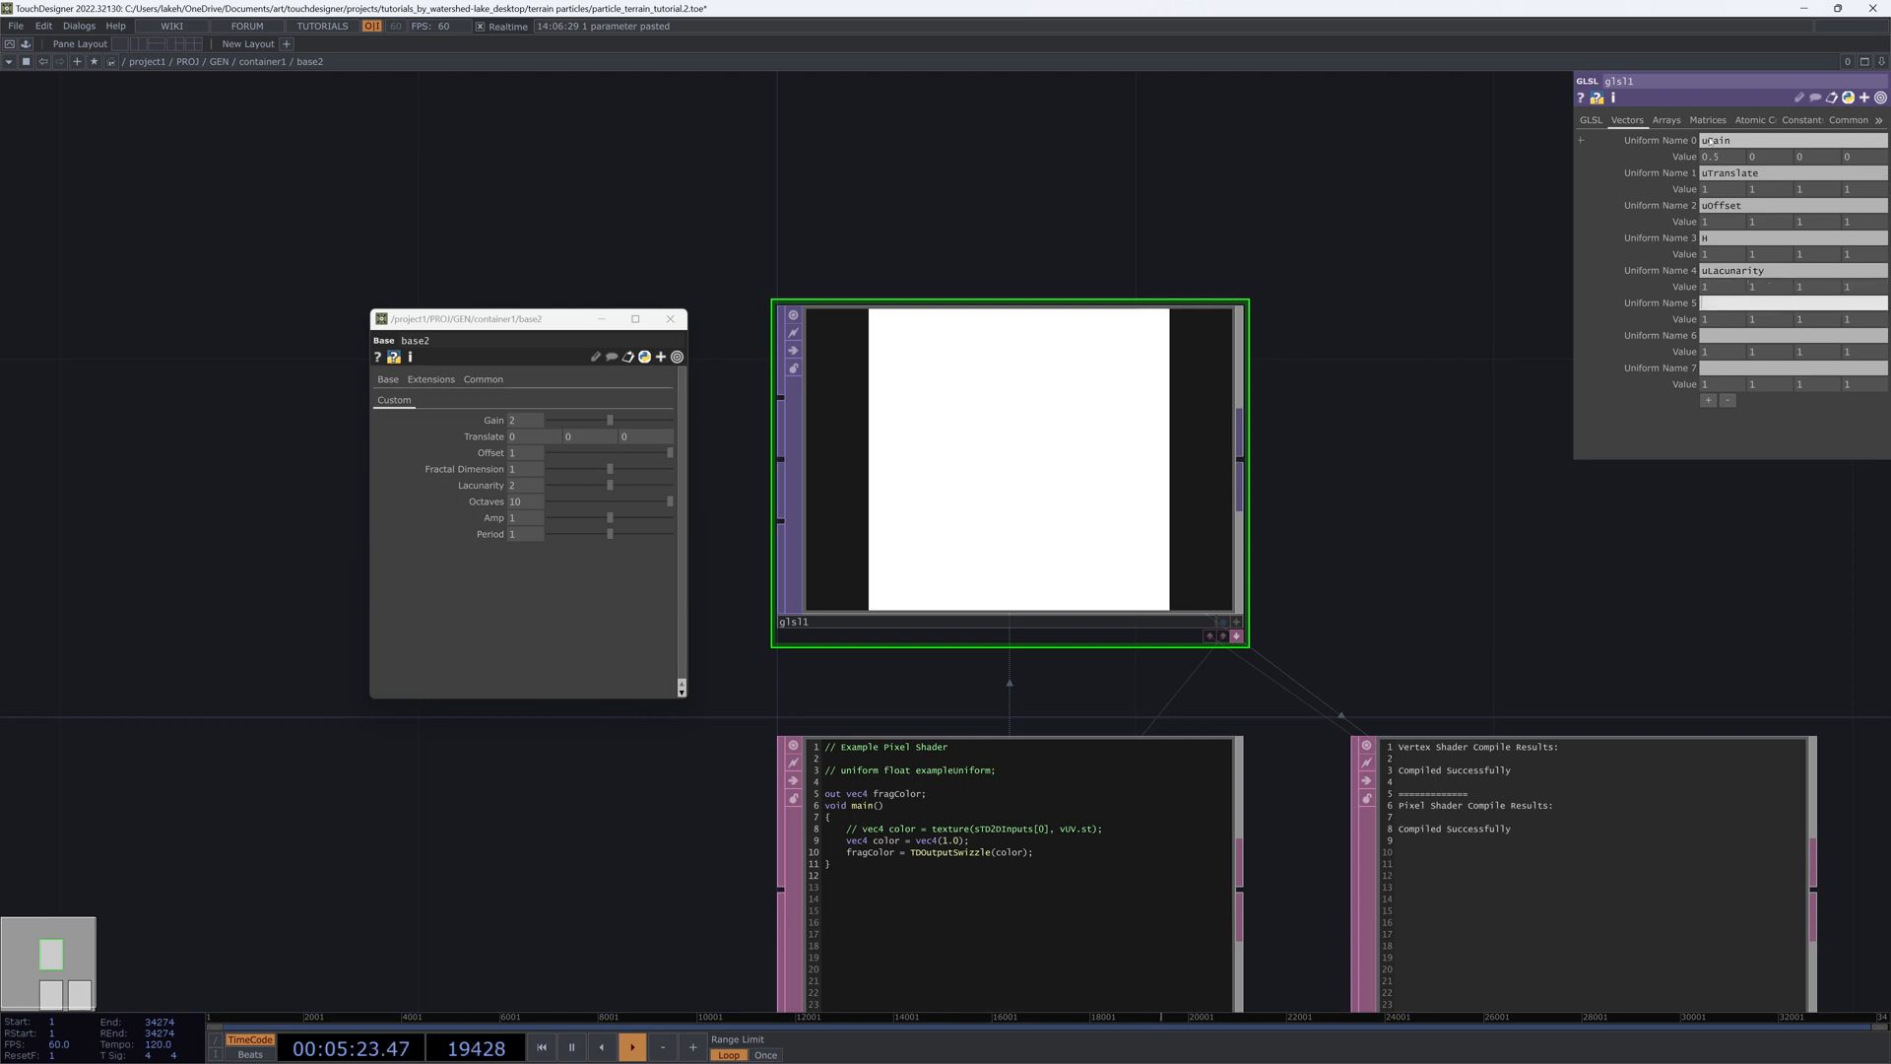
pyautogui.write('uOctaves')
pyautogui.press('Tab')
pyautogui.press('Tab')
pyautogui.press('Tab')
pyautogui.press('Tab')
pyautogui.press('Tab')
pyautogui.press('Tab')
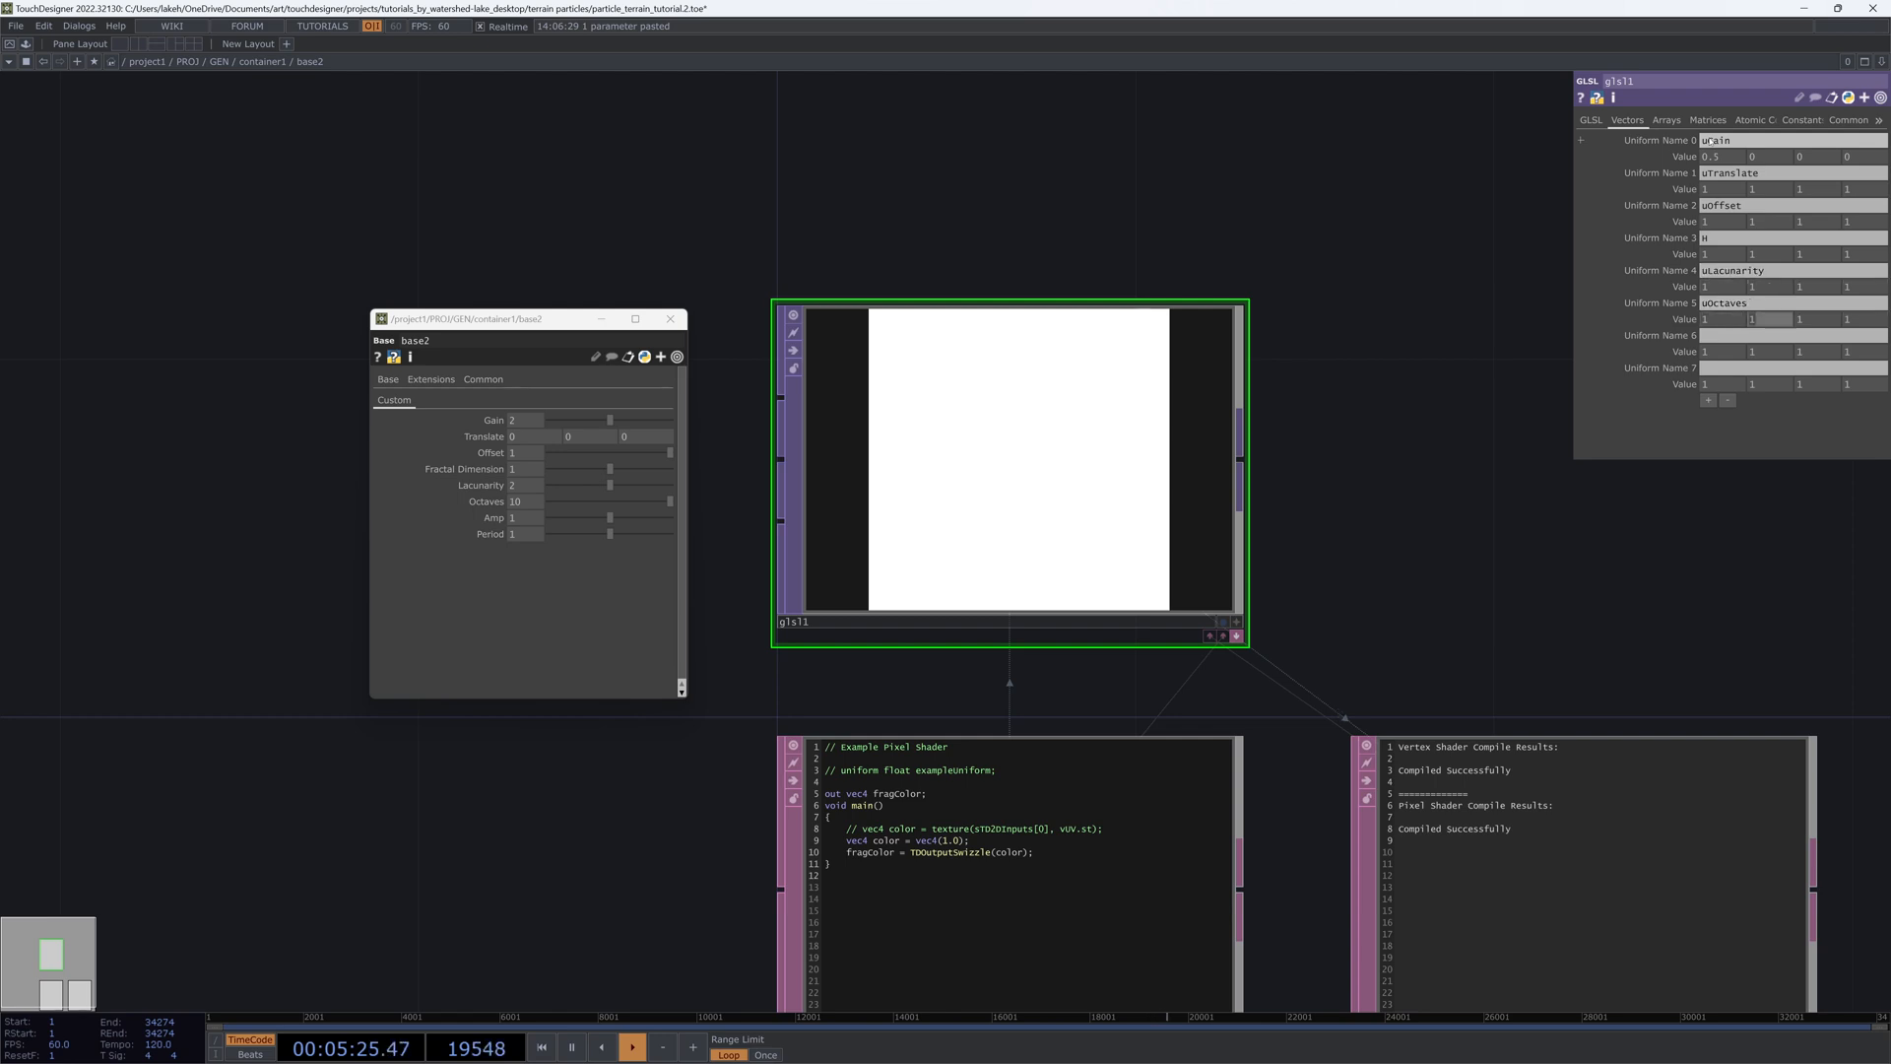
pyautogui.hotkey('shift', 'Tab')
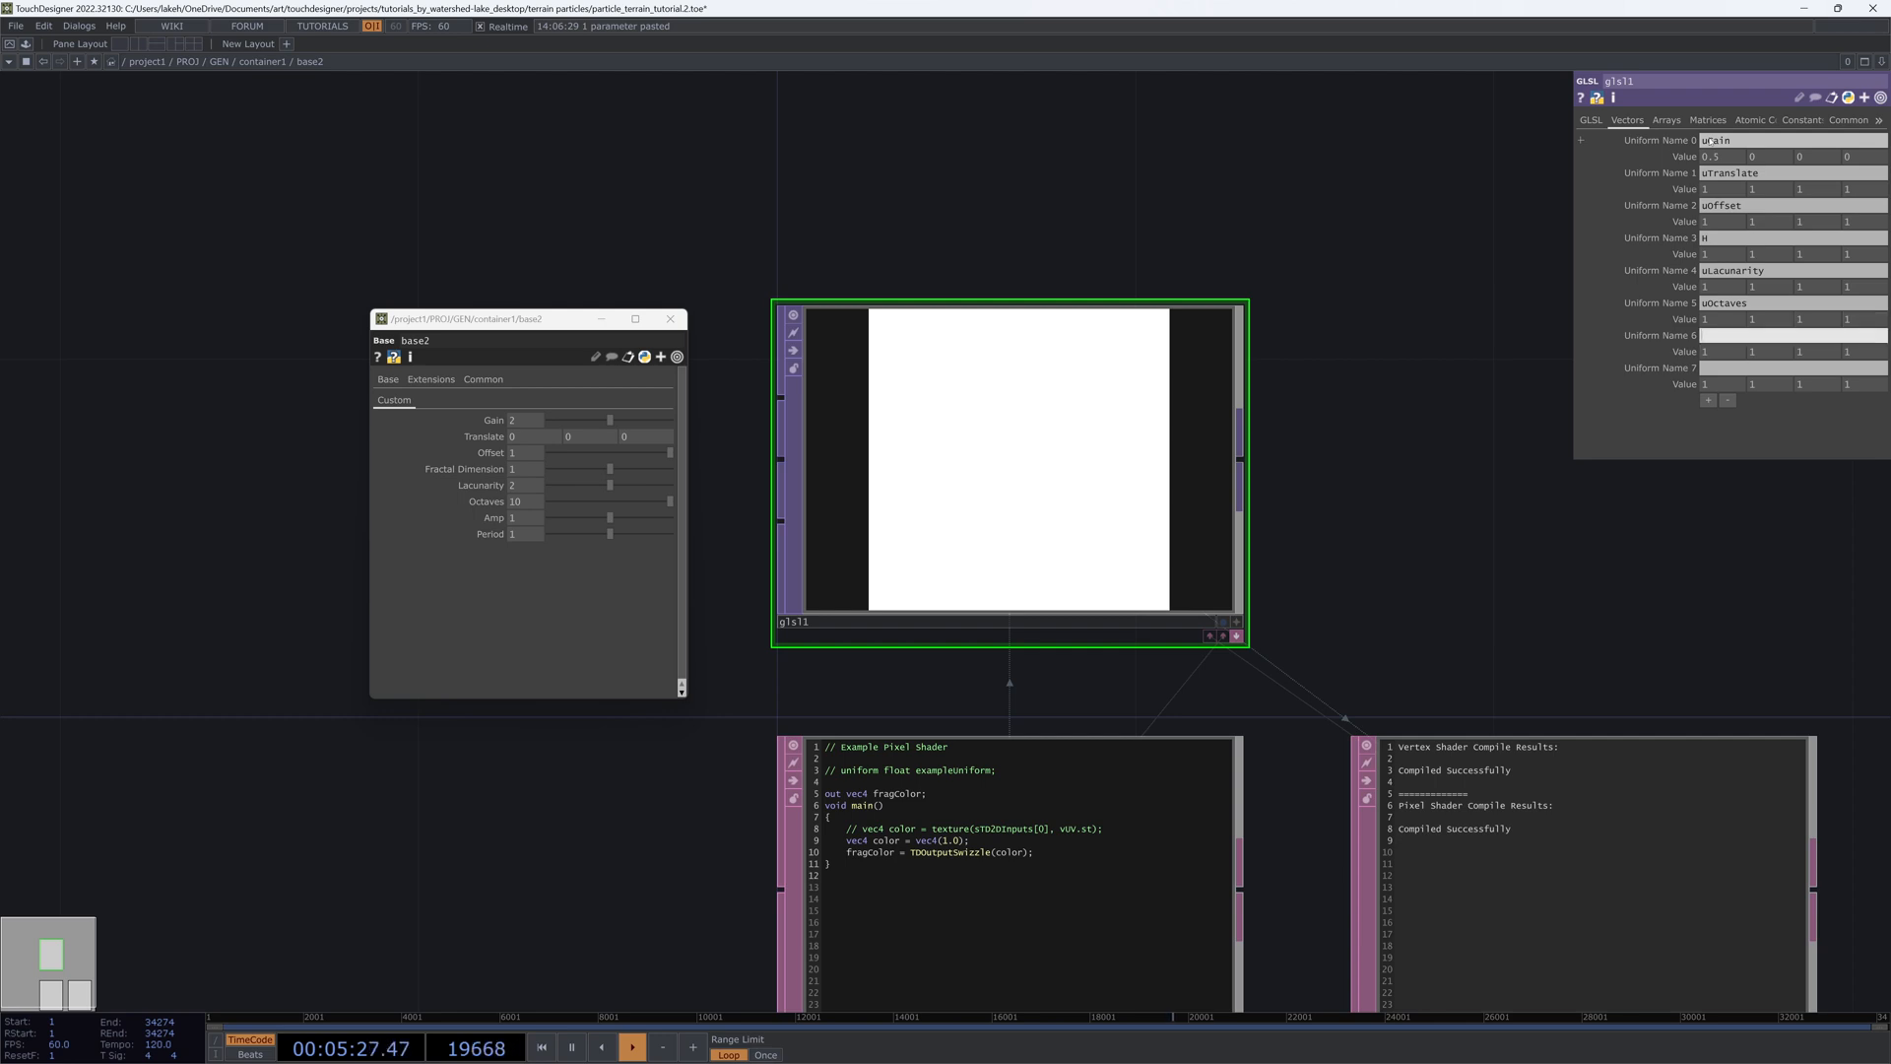
pyautogui.write('uAmp')
# Step: Name the eighth vector uniform uPeriod
pyautogui.press('Tab')
pyautogui.press('Tab')
pyautogui.press('Tab')
pyautogui.press('Tab')
pyautogui.press('Tab')
pyautogui.press('Tab')
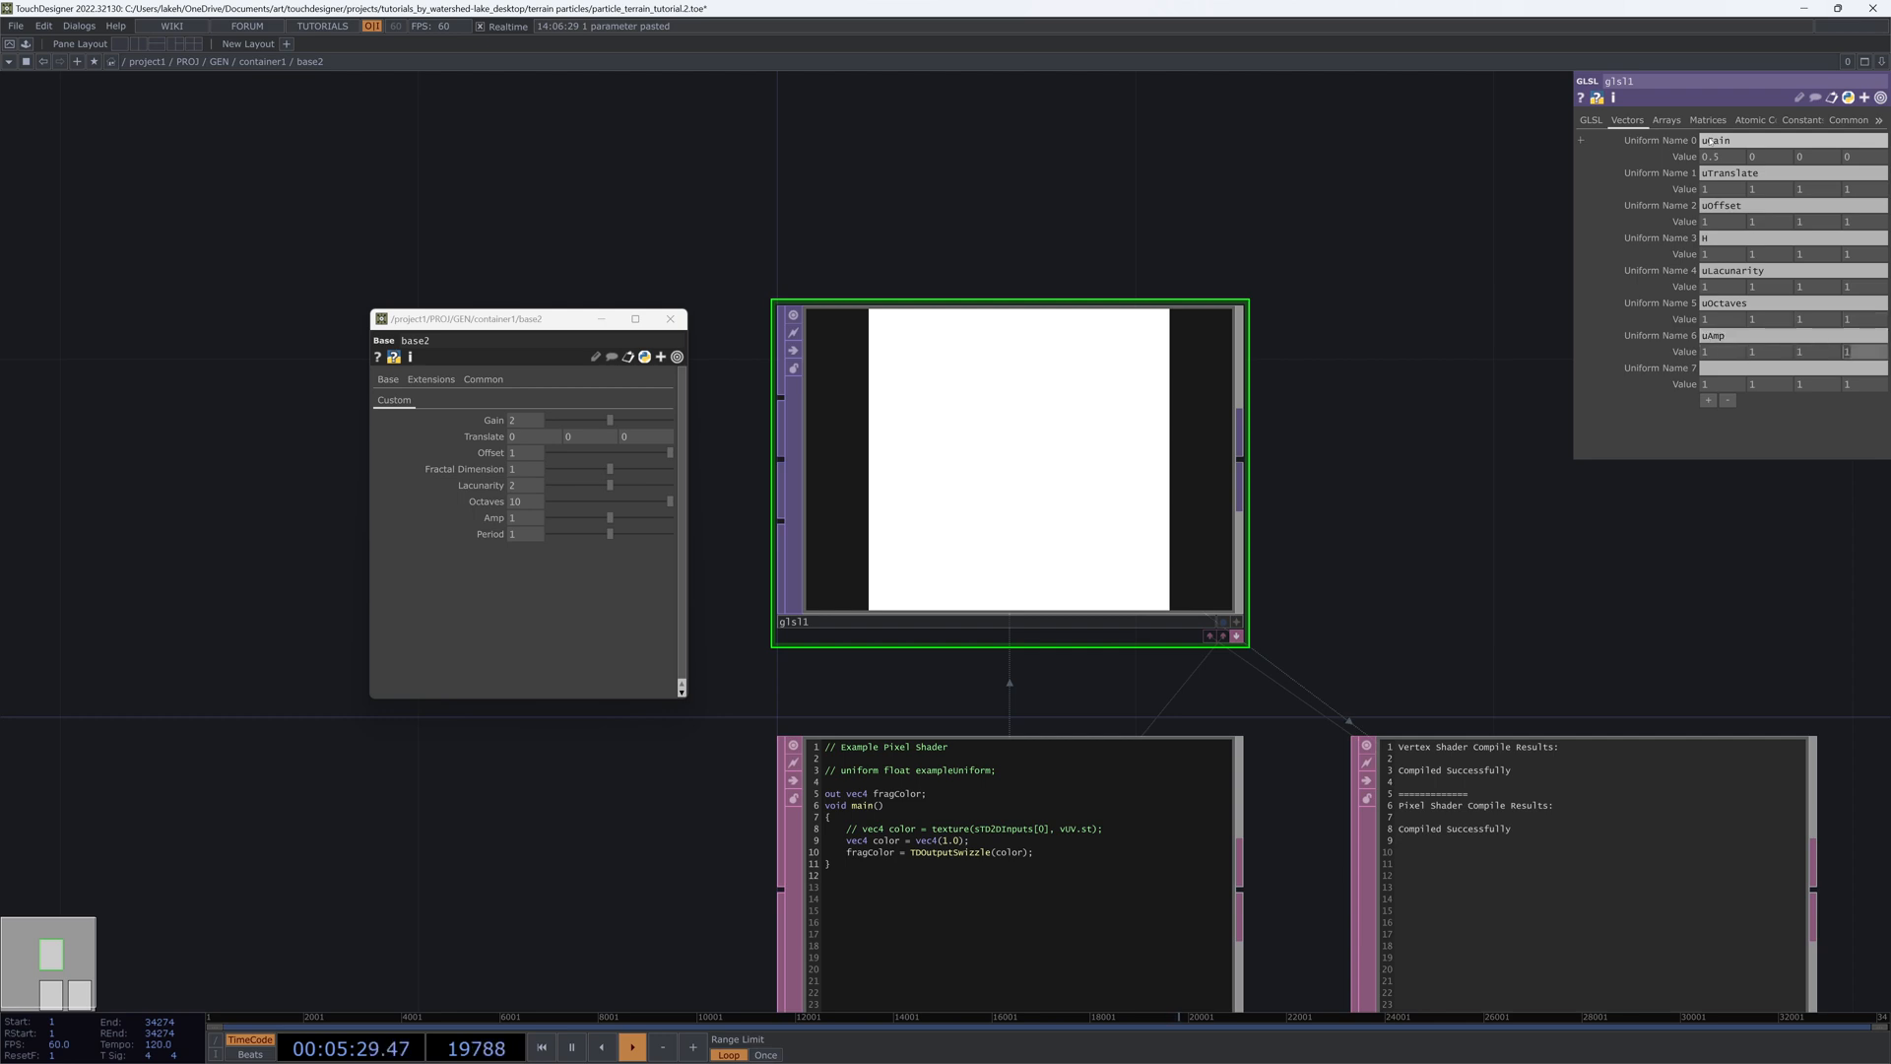
pyautogui.hotkey('shift', 'Tab')
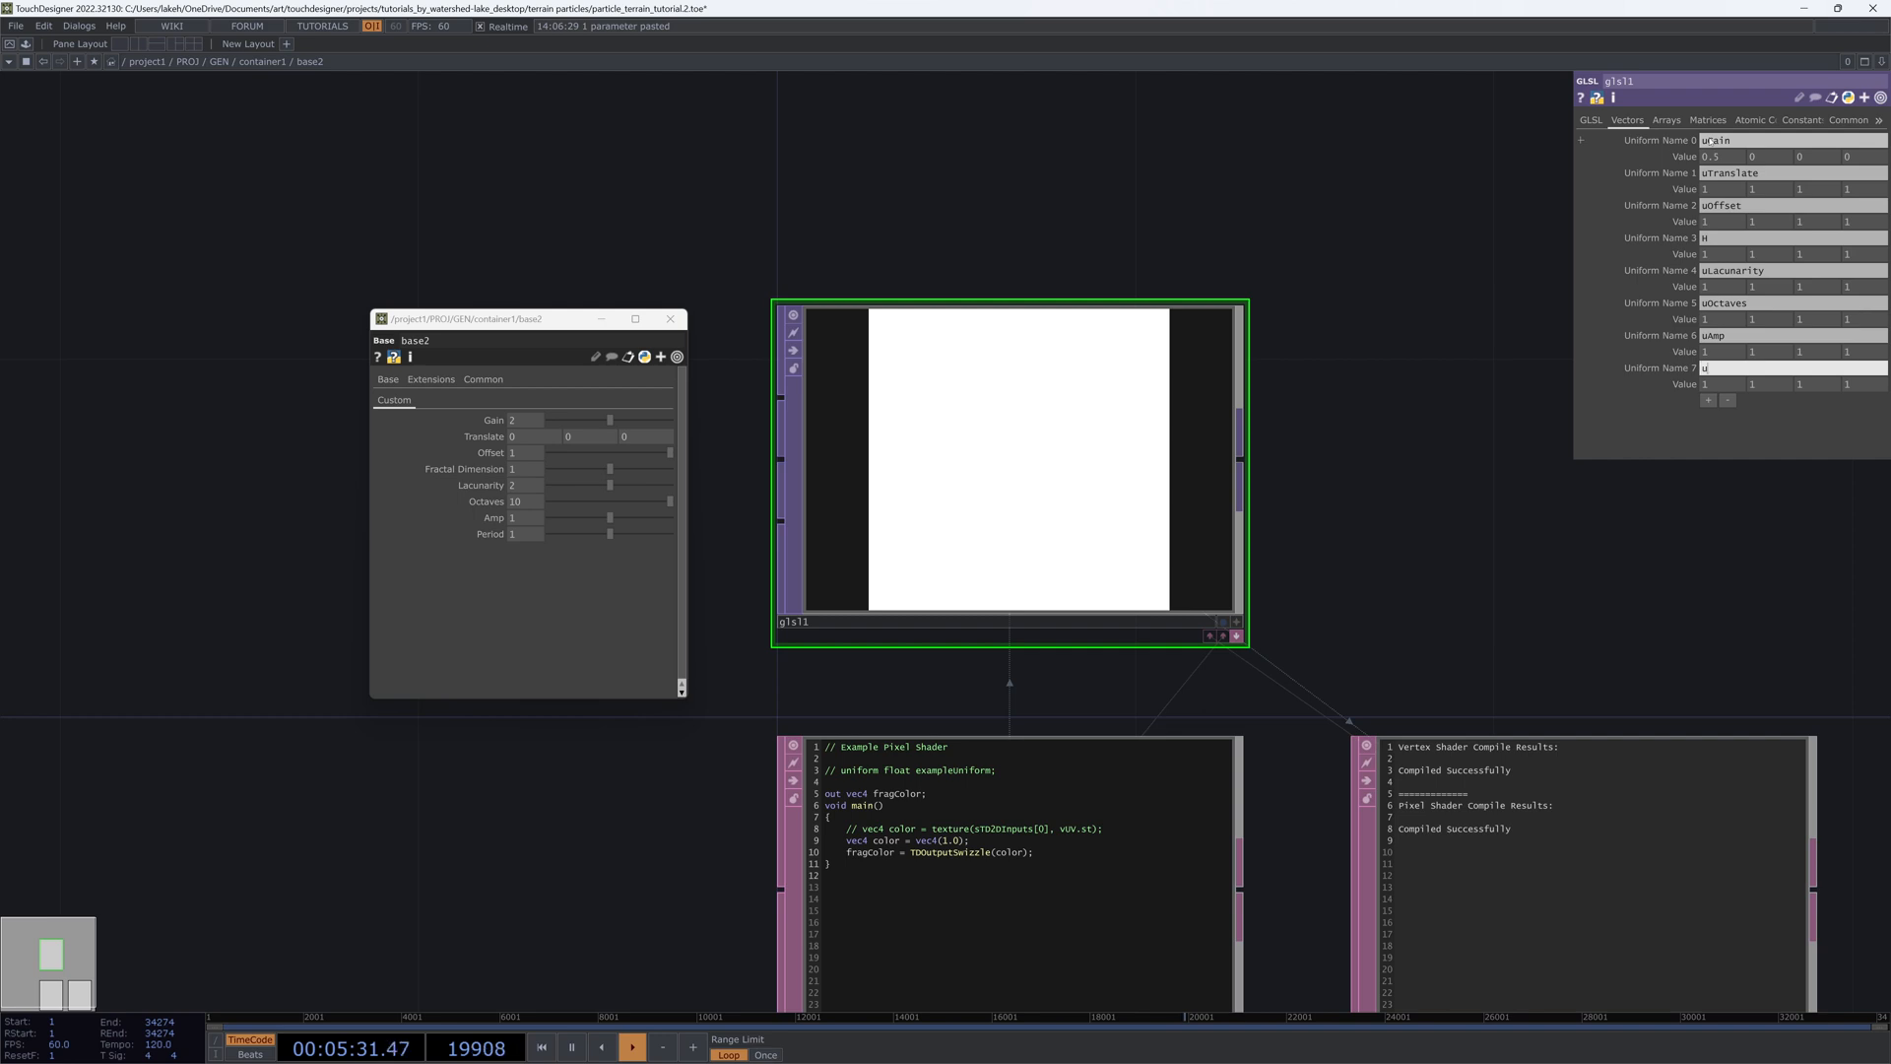
pyautogui.write('uPeriod')
pyautogui.press('Tab')
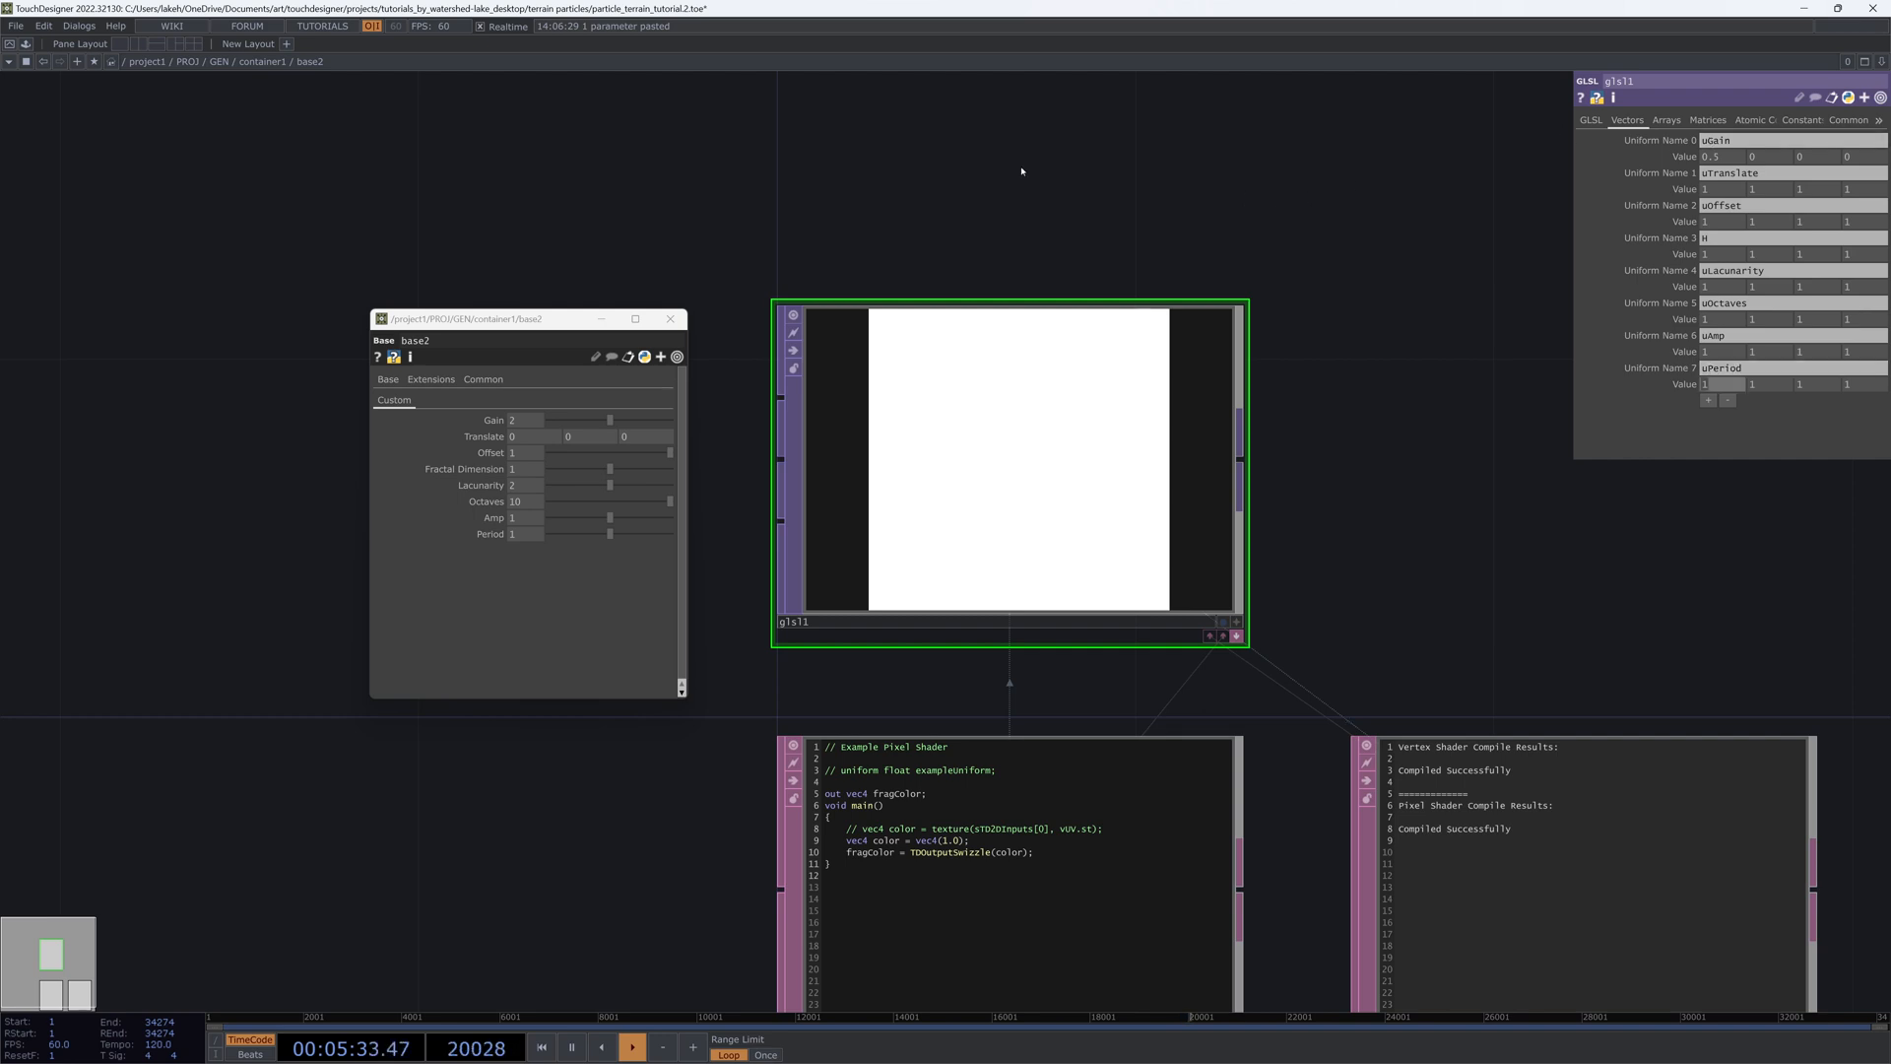
# Step: Reference base2's Gain, Translate and Offset parameters in the values of uGain, uTranslate and uOffset
pyautogui.moveTo(1651, 170); pyautogui.dragTo(1731, 158)
pyautogui.click(1731, 163)
pyautogui.moveTo(512, 318); pyautogui.dragTo(1347, 122)
pyautogui.moveTo(1679, 191); pyautogui.dragTo(1682, 191)
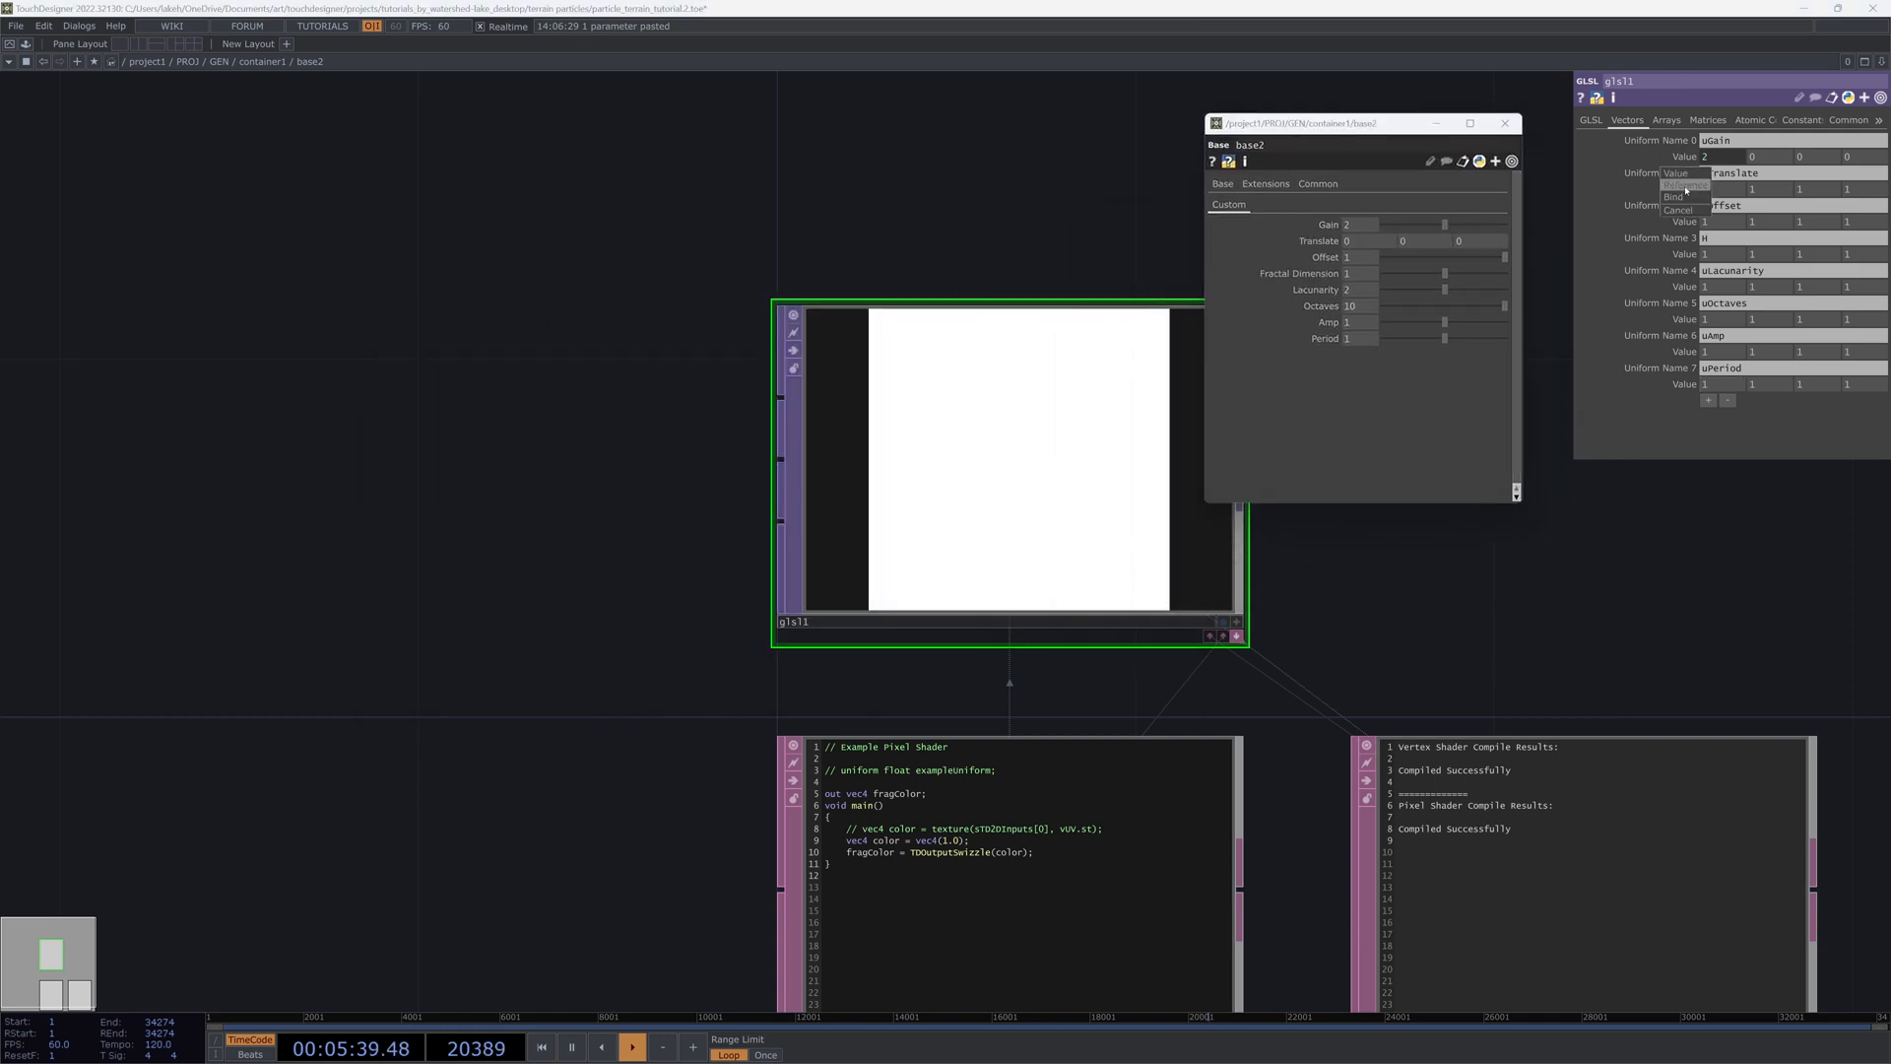
pyautogui.click(1683, 189)
pyautogui.moveTo(1359, 262); pyautogui.dragTo(1719, 224)
pyautogui.click(1717, 227)
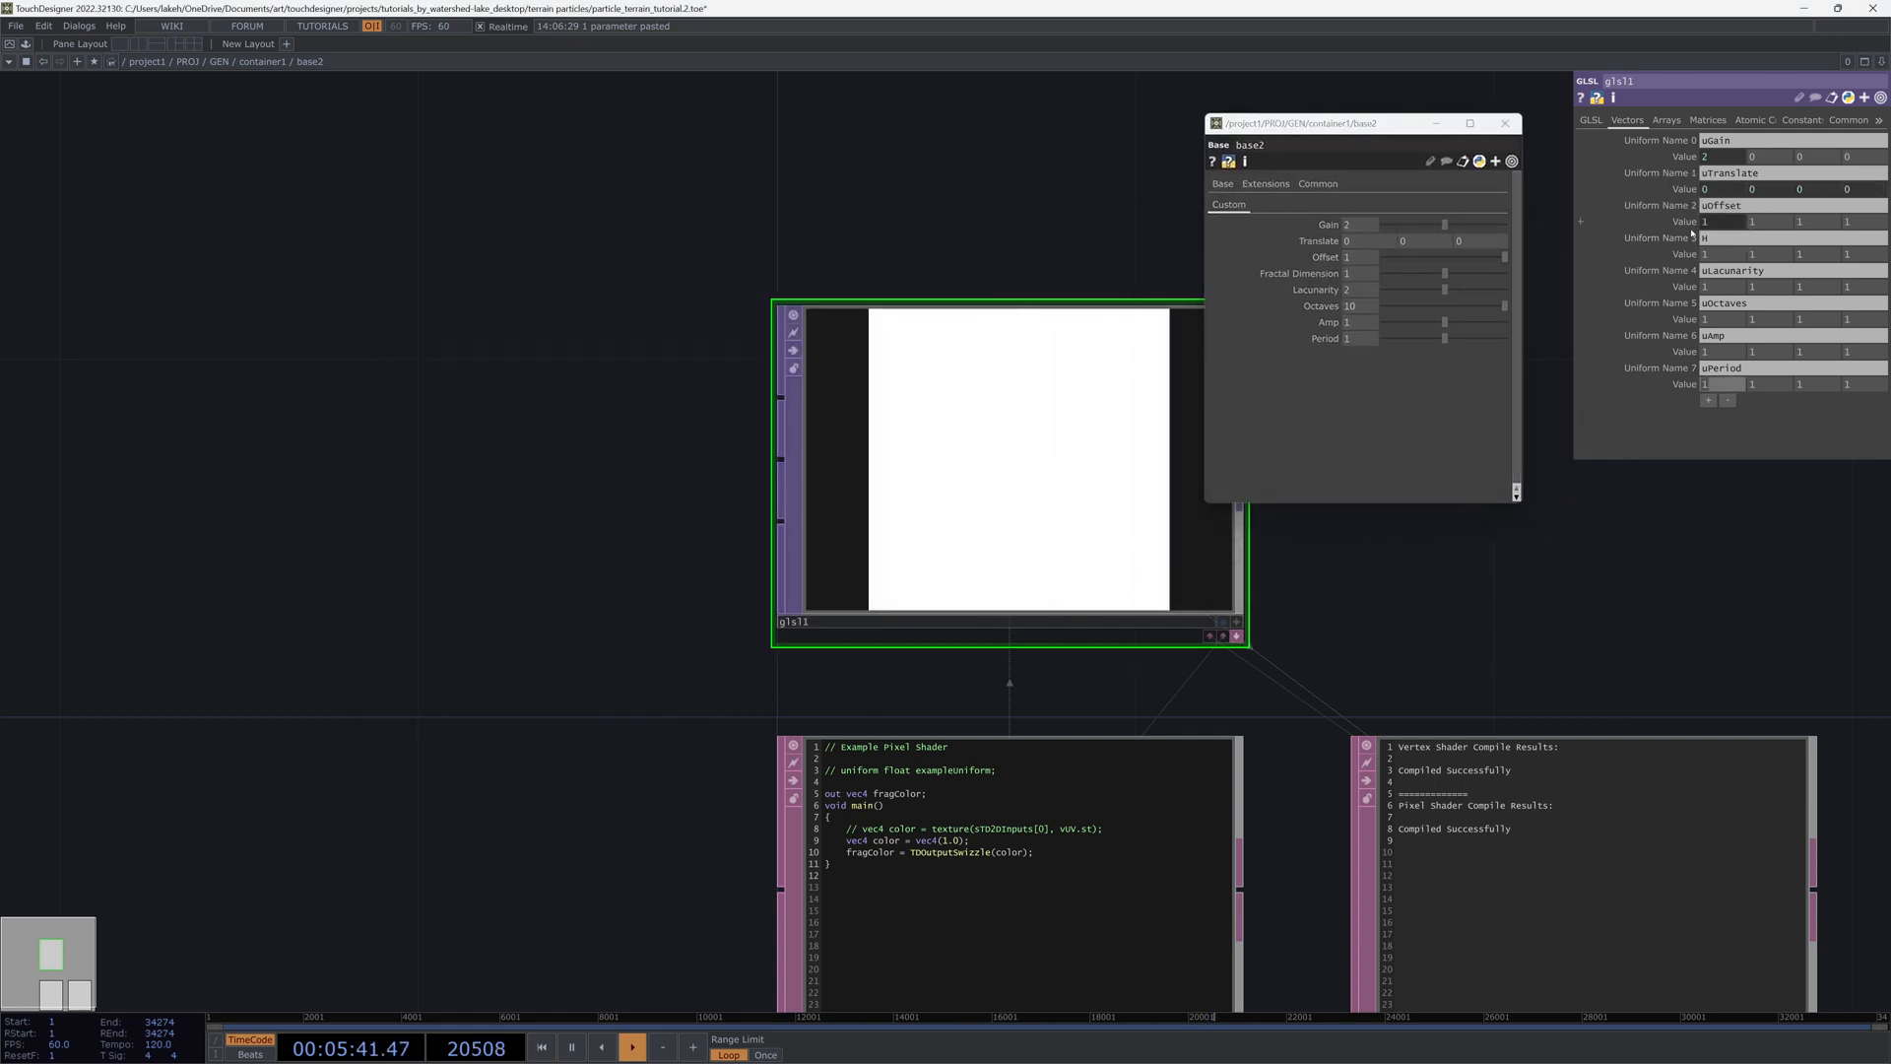
# Step: Reference base2's Lacunarity, Fractal Dimension and Octaves parameters in the values of uLacunarity, H and uOctaves
pyautogui.moveTo(1318, 293); pyautogui.dragTo(1718, 287)
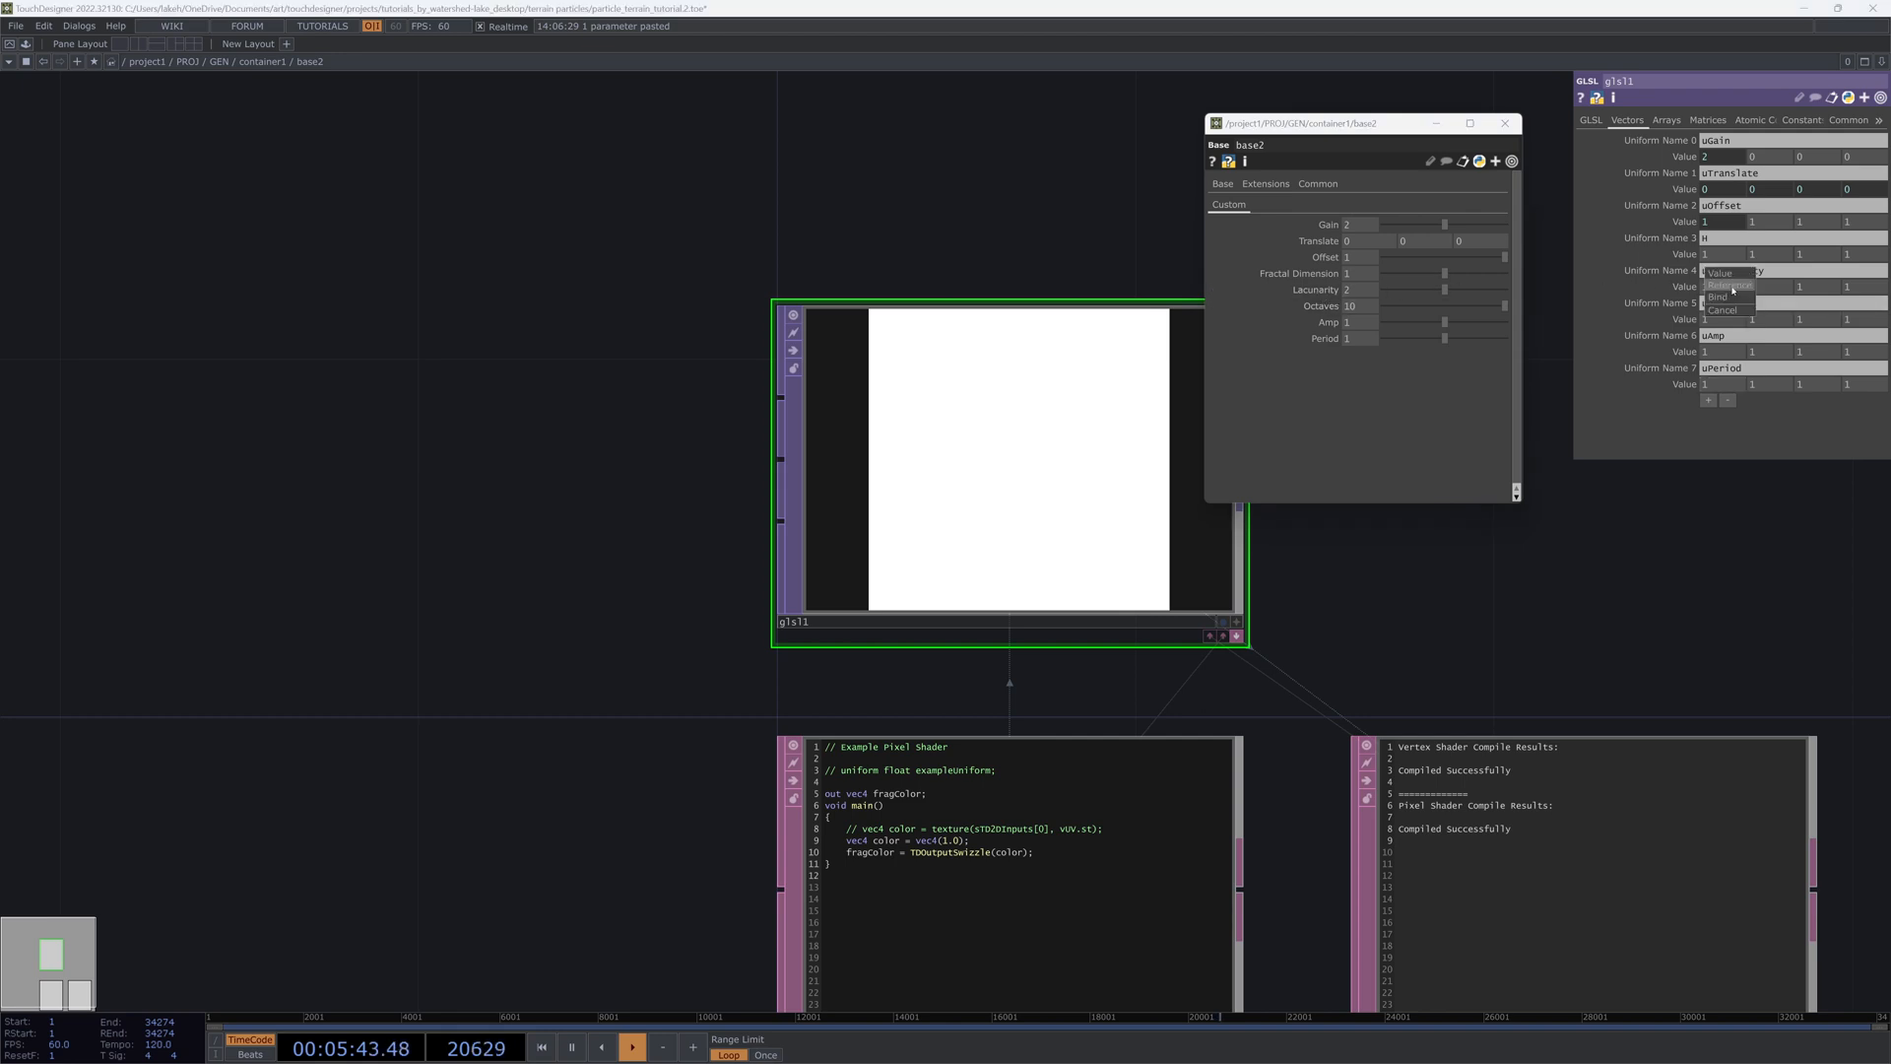
pyautogui.click(1718, 293)
pyautogui.moveTo(1317, 275); pyautogui.dragTo(1718, 254)
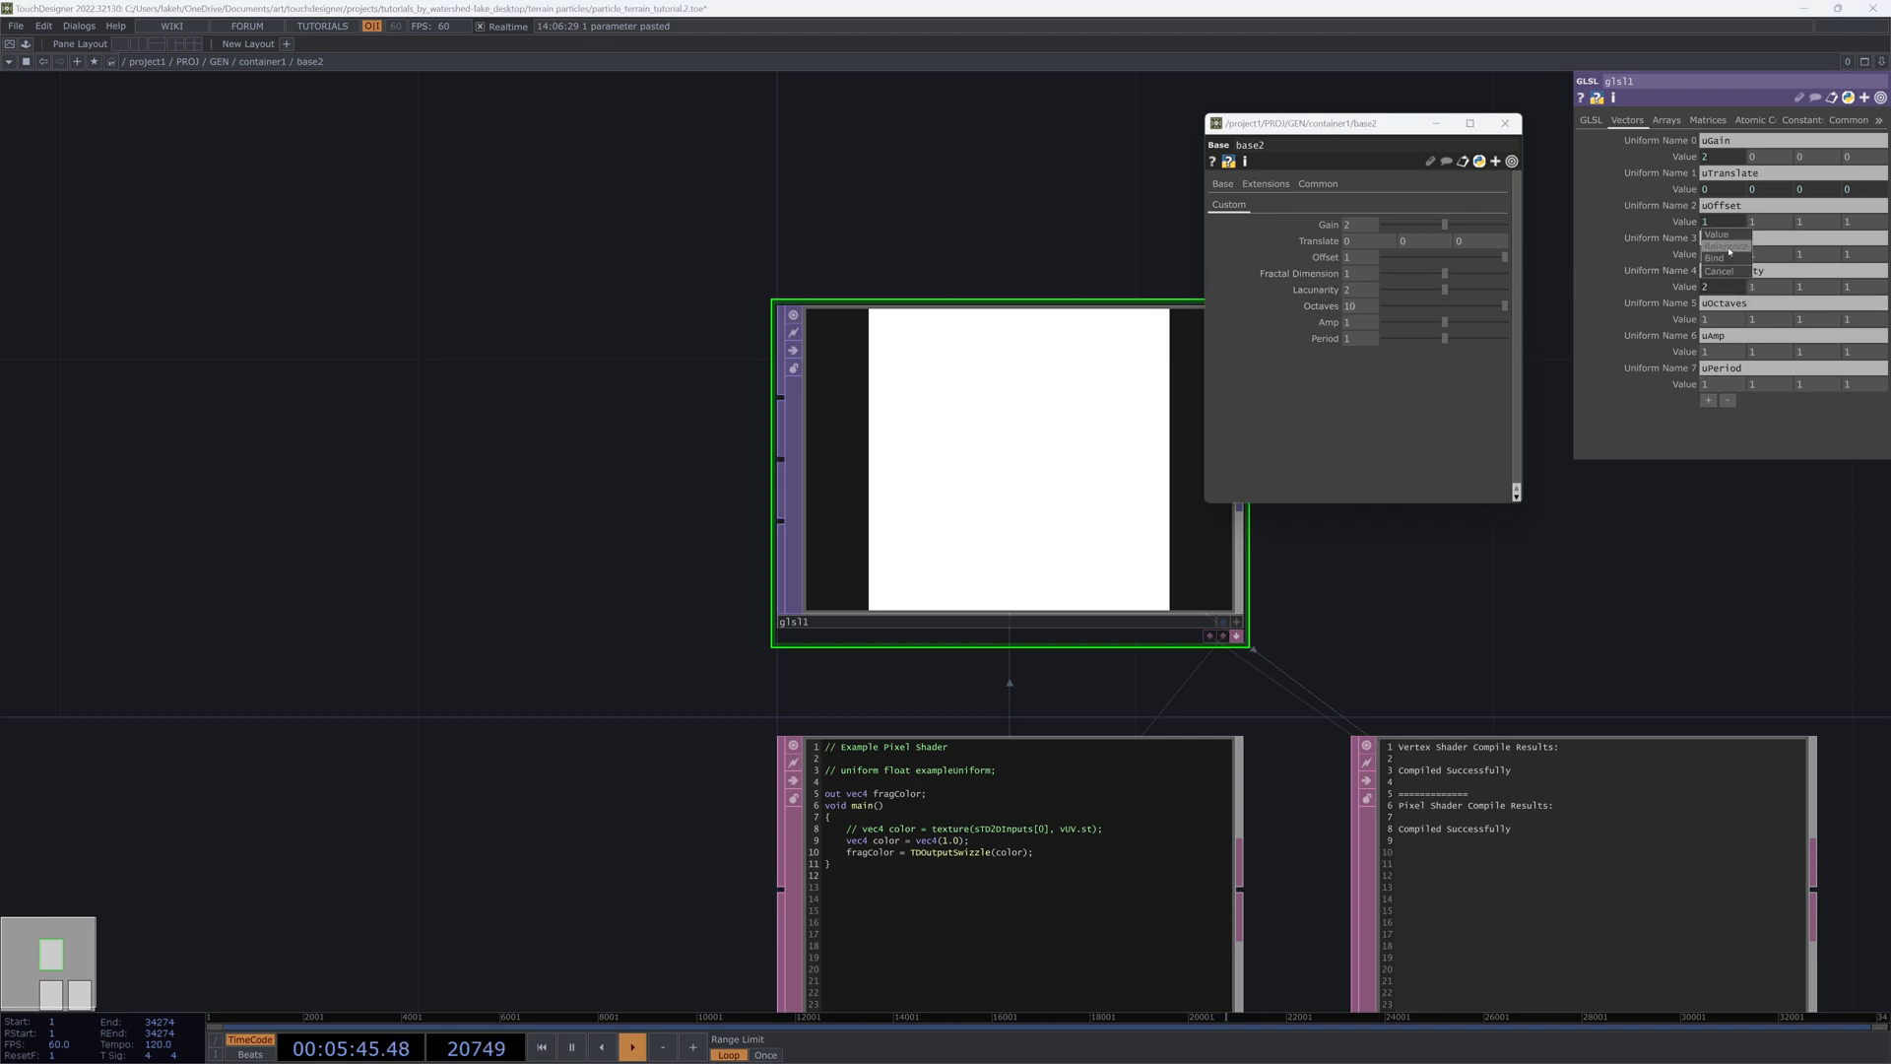
pyautogui.click(1718, 258)
pyautogui.moveTo(1319, 306); pyautogui.dragTo(1724, 318)
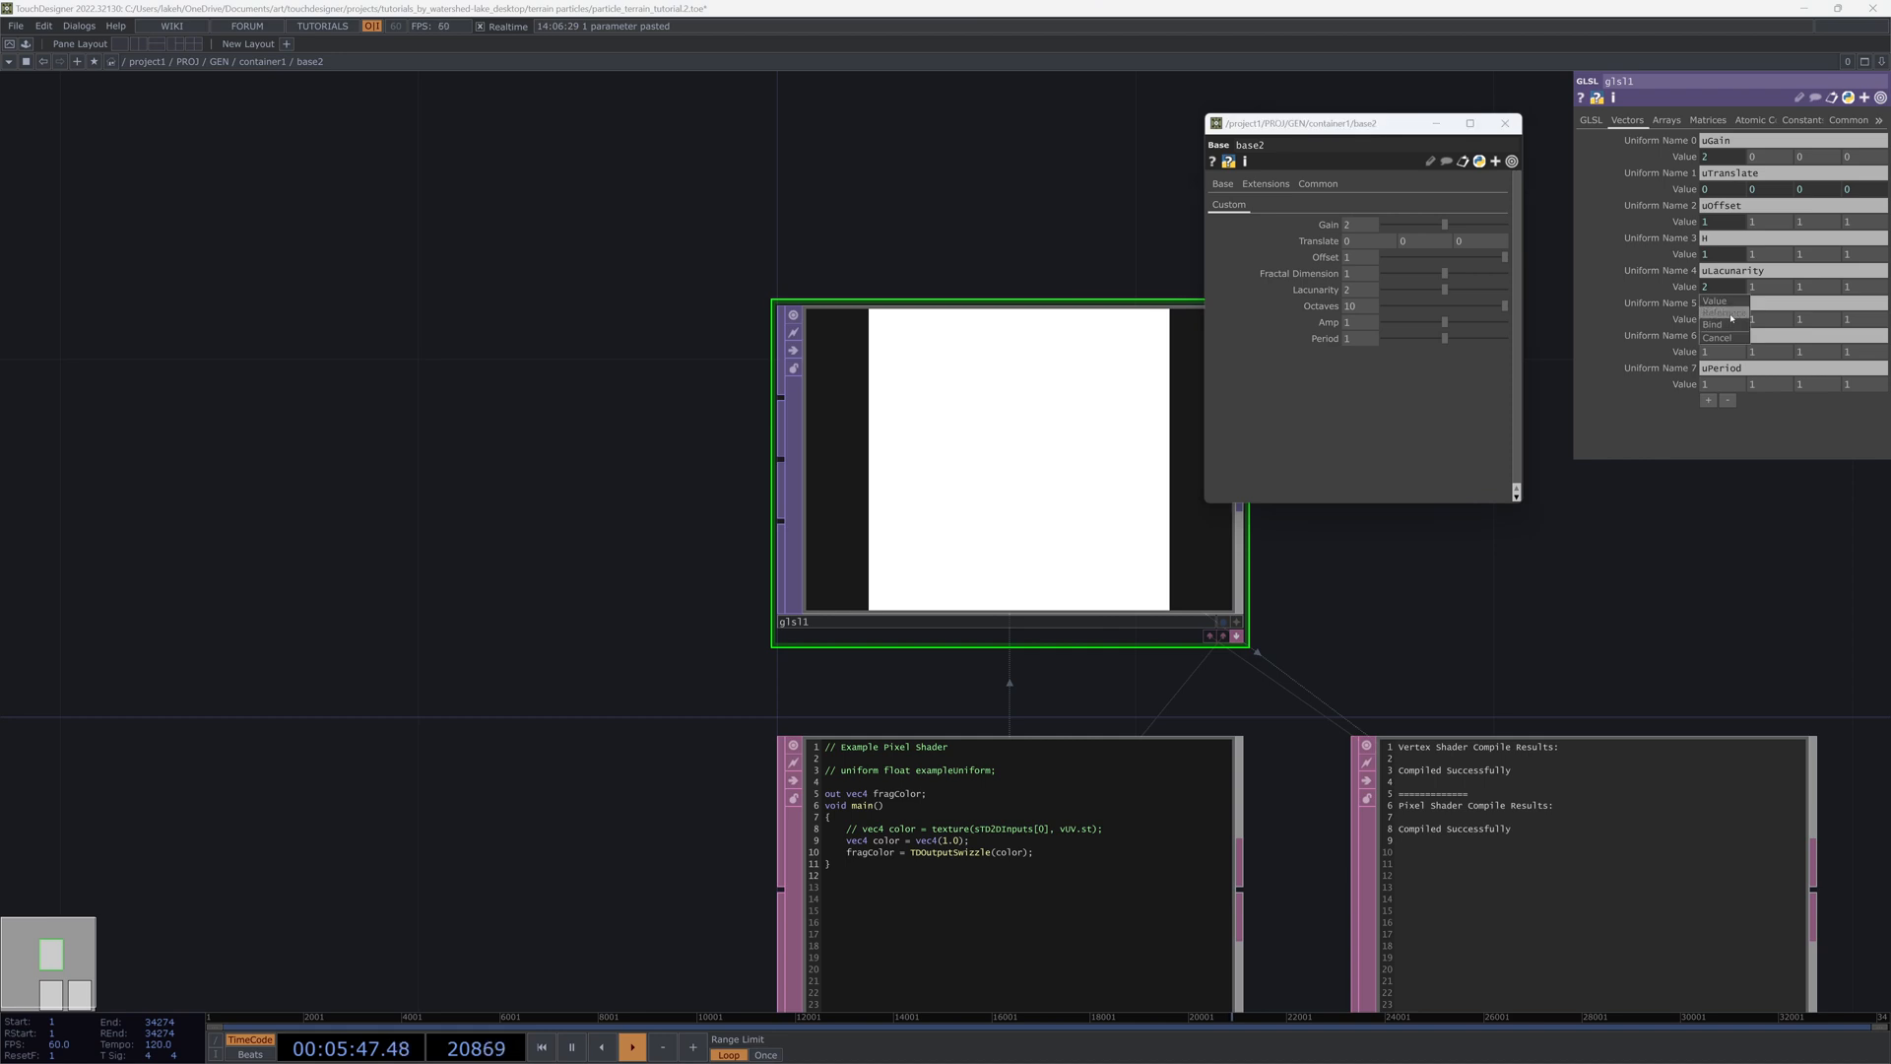
pyautogui.click(1726, 314)
# Step: Reference base2's Amp and Period in the uAmp and uPeriod values, and close the floating parameter window
pyautogui.moveTo(1327, 324); pyautogui.dragTo(1732, 352)
pyautogui.click(1733, 350)
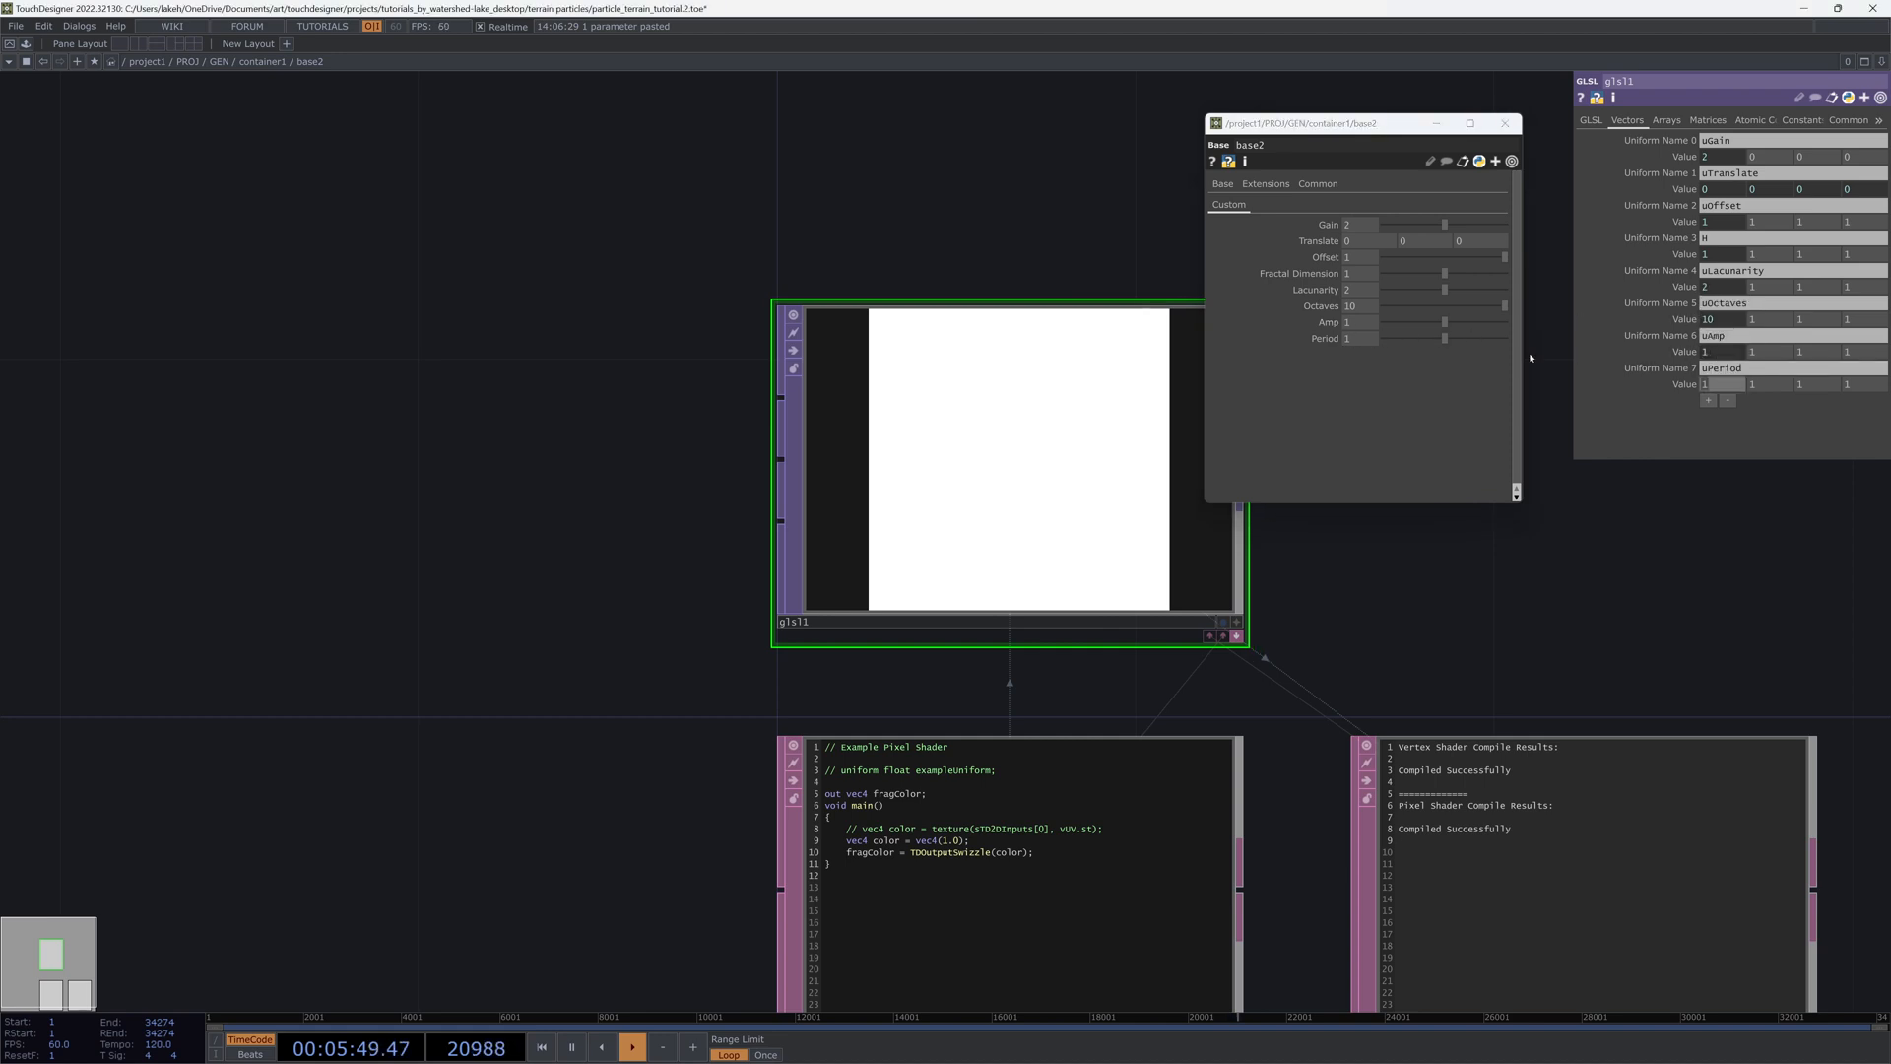
pyautogui.moveTo(1326, 340); pyautogui.dragTo(1732, 387)
pyautogui.click(1733, 382)
pyautogui.moveTo(1587, 595); pyautogui.dragTo(1478, 560)
pyautogui.click(1506, 124)
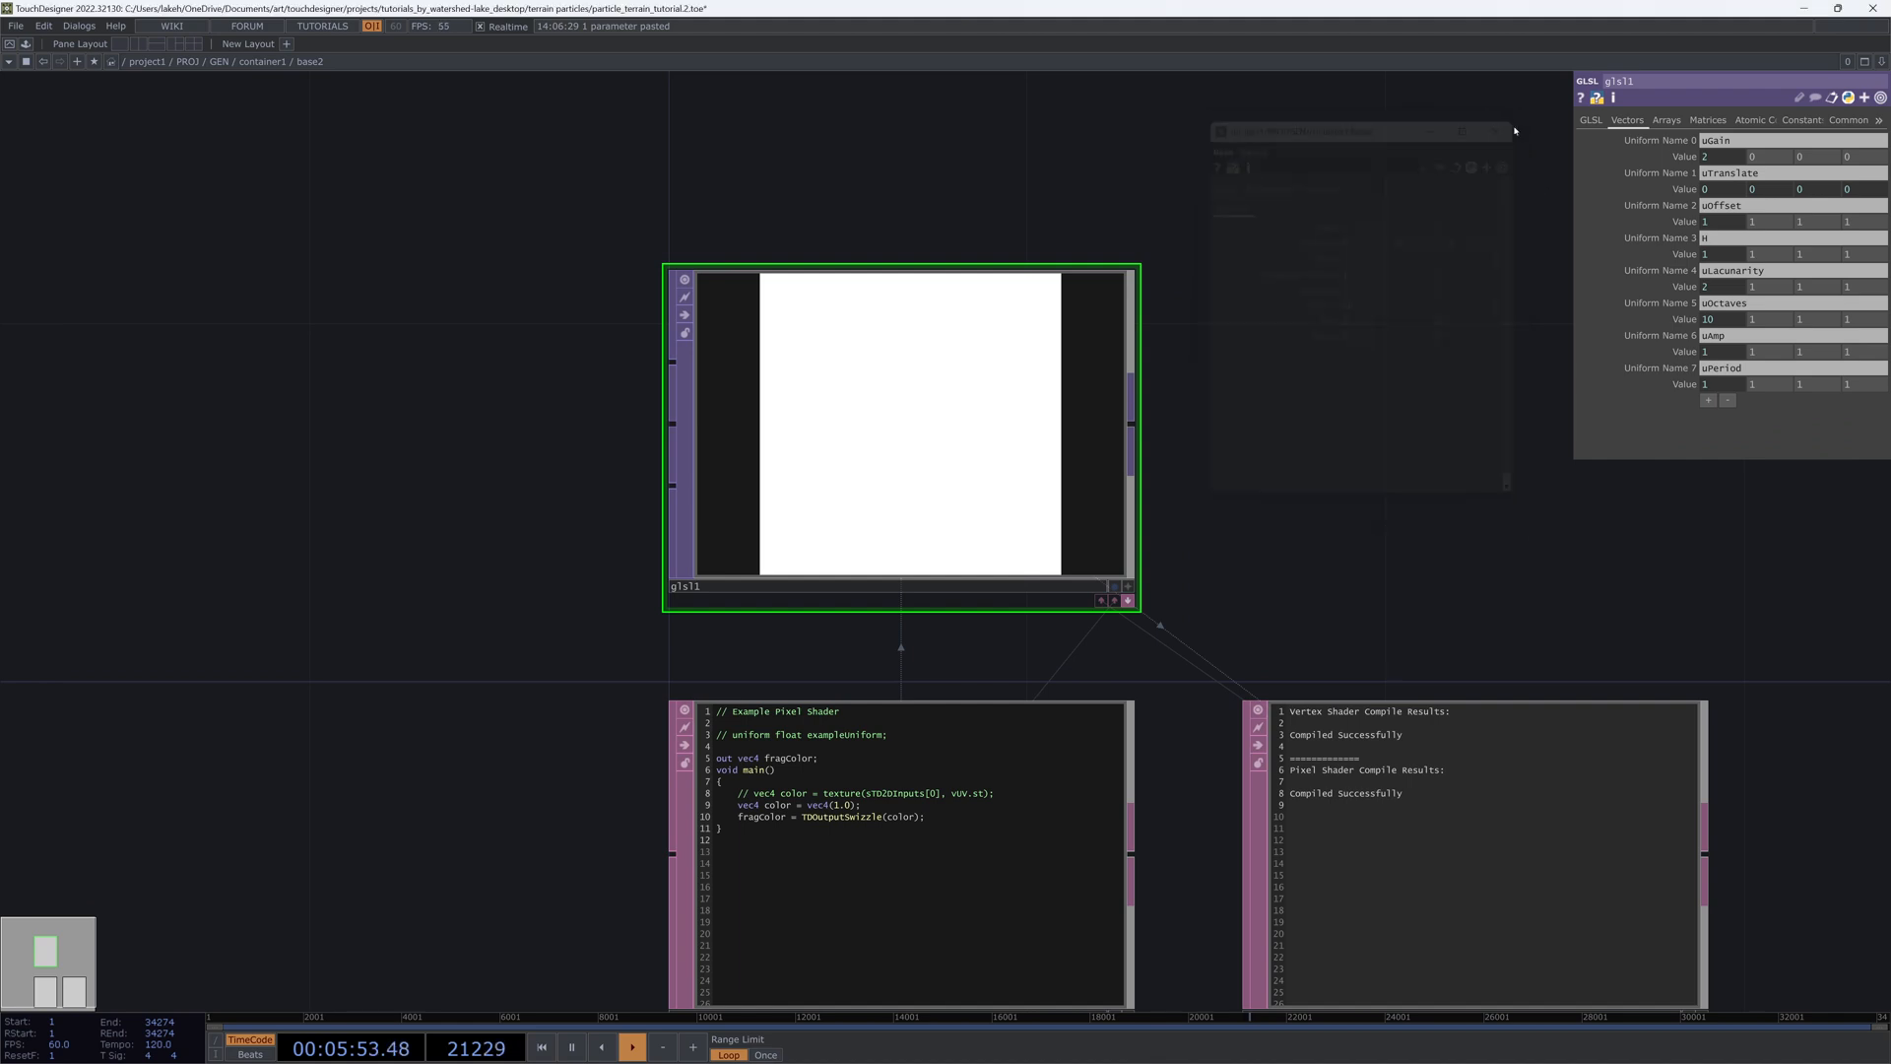
# Step: Add an Out TOP to the output of glsl1 and align it in line with the GLSL node
pyautogui.moveTo(1452, 460); pyautogui.dragTo(1144, 494)
pyautogui.click(1030, 689)
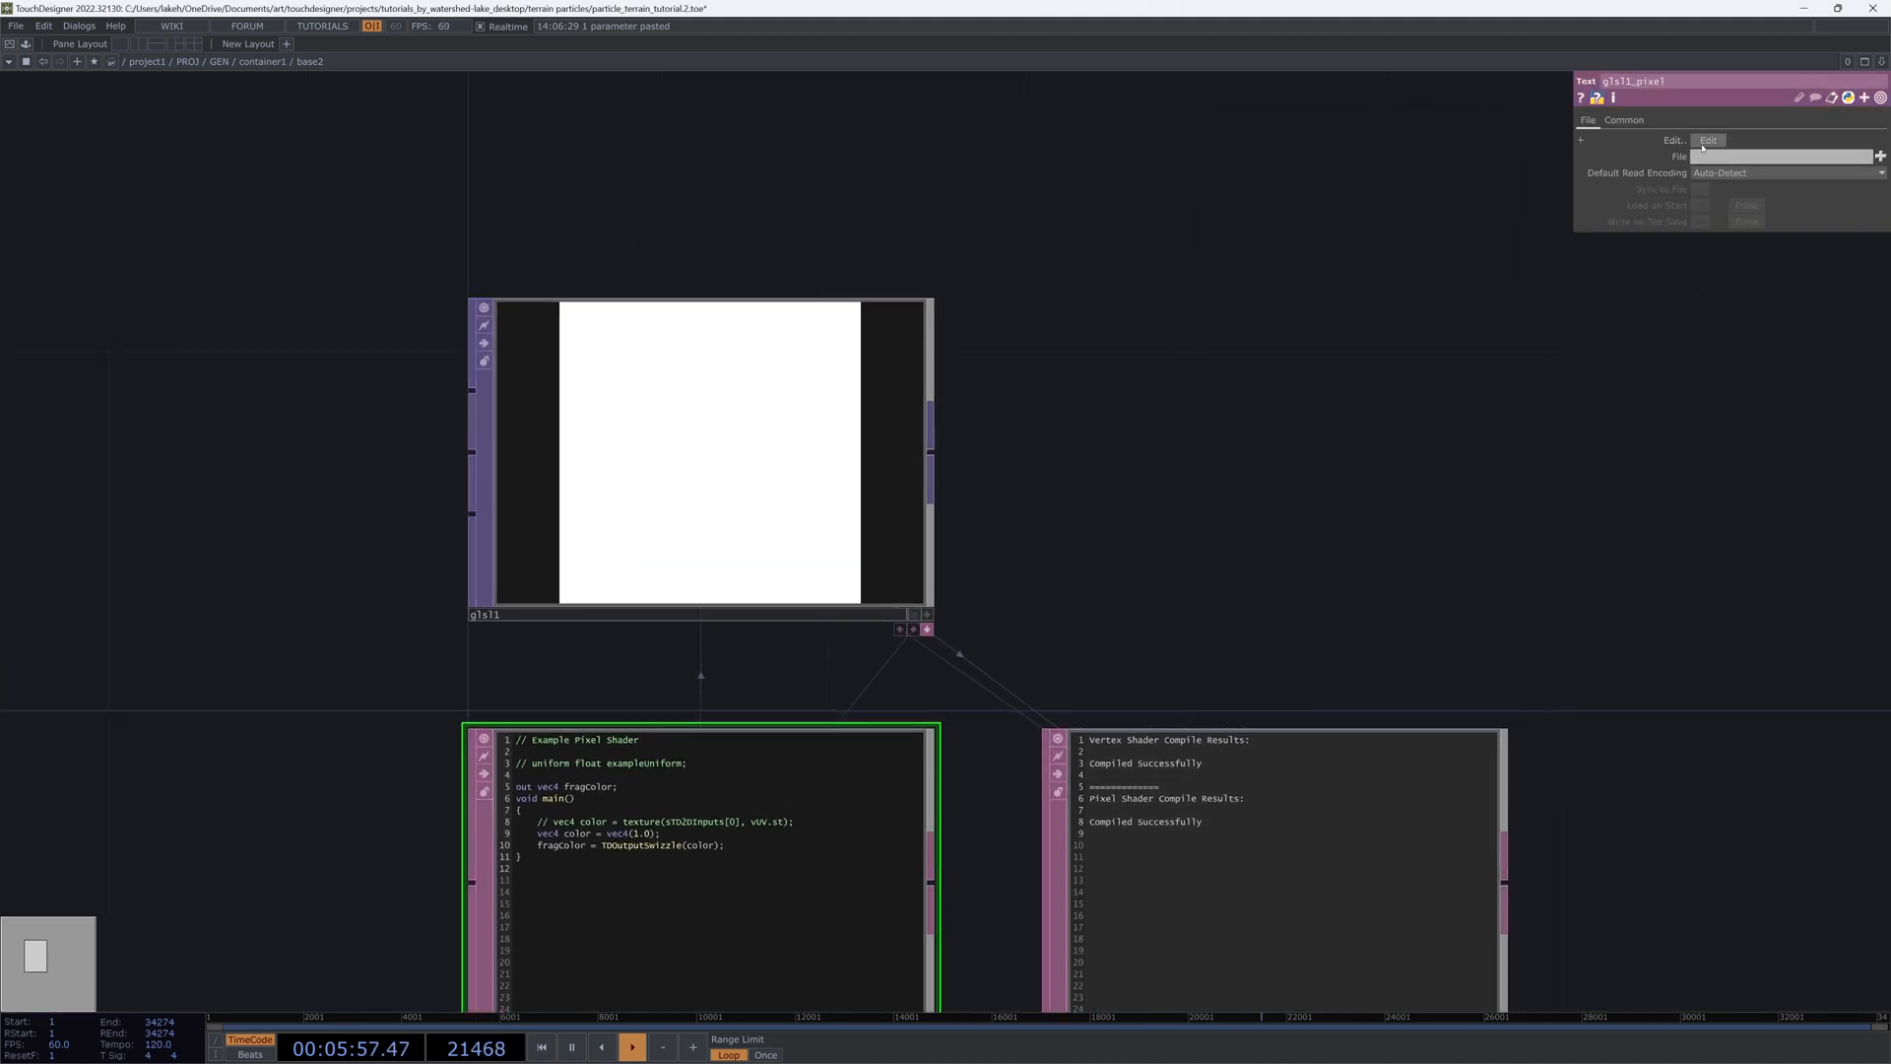
pyautogui.scroll(-10, 1034, 384)
pyautogui.scroll(4, 772, 612)
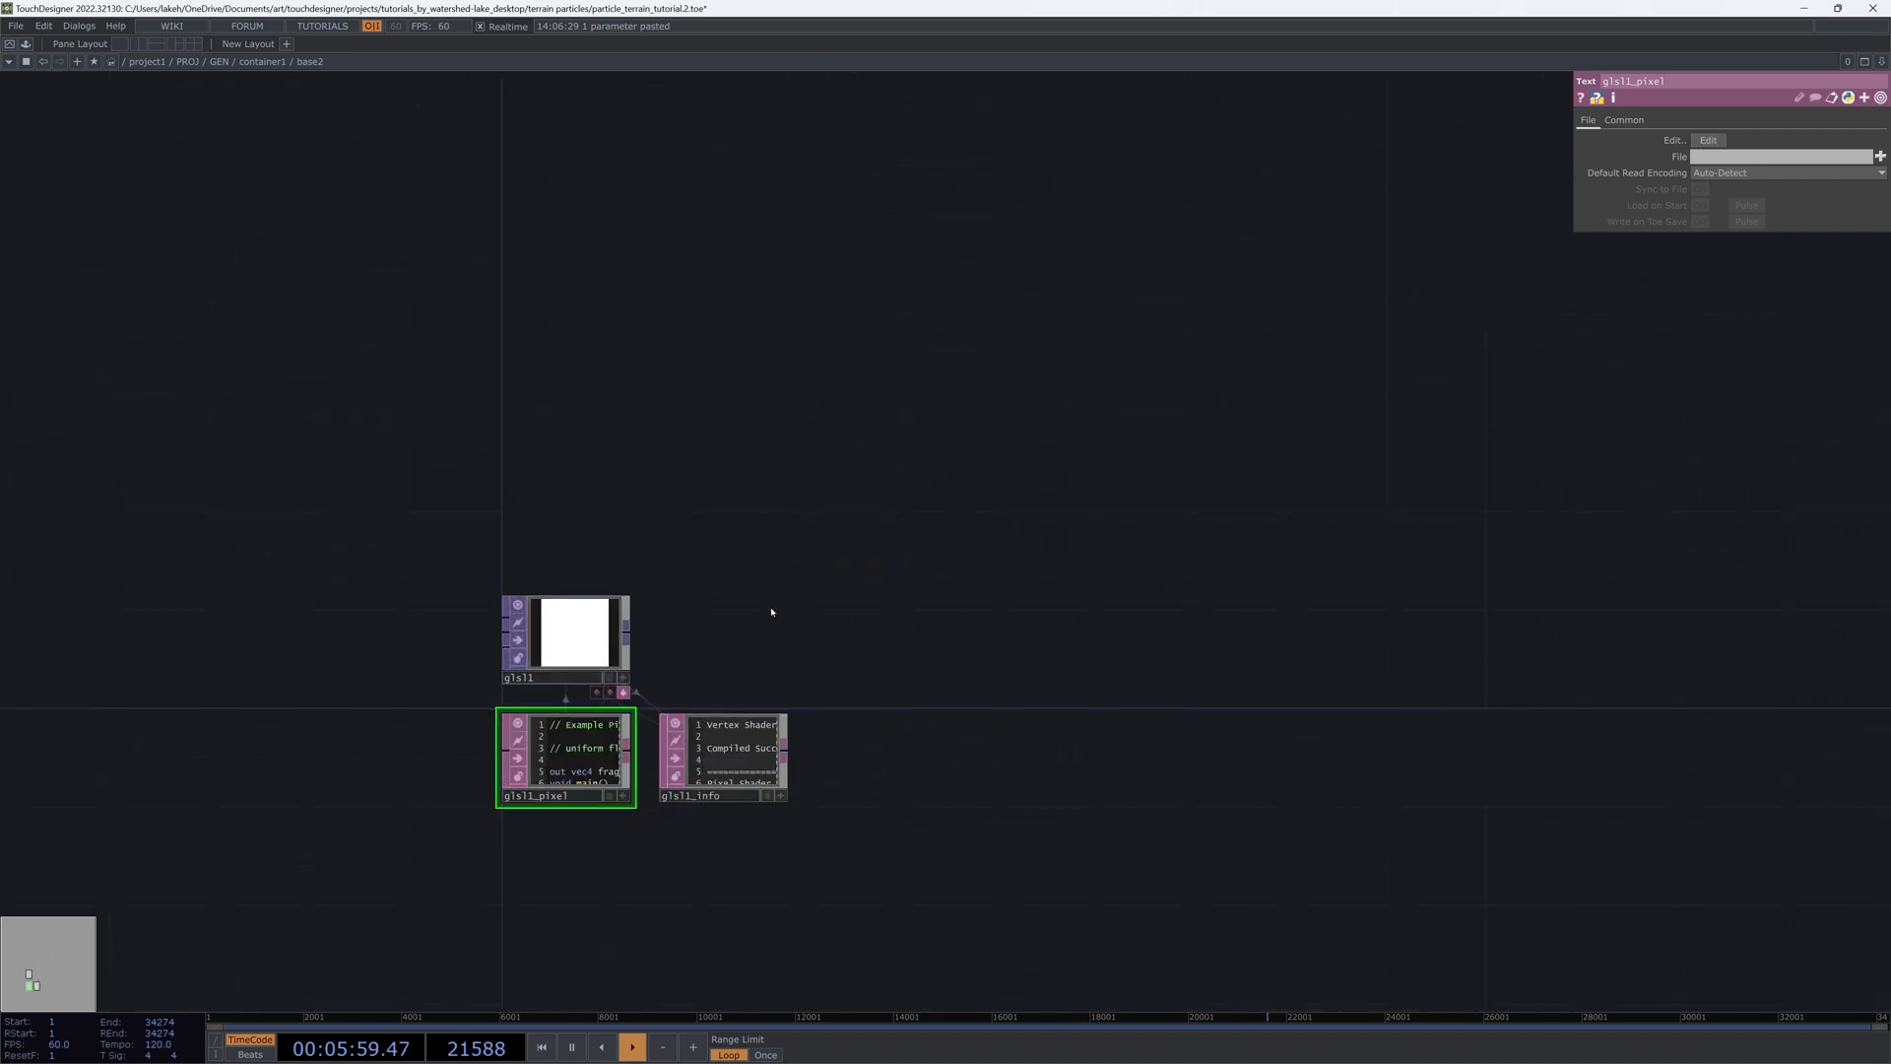
pyautogui.scroll(5, 772, 612)
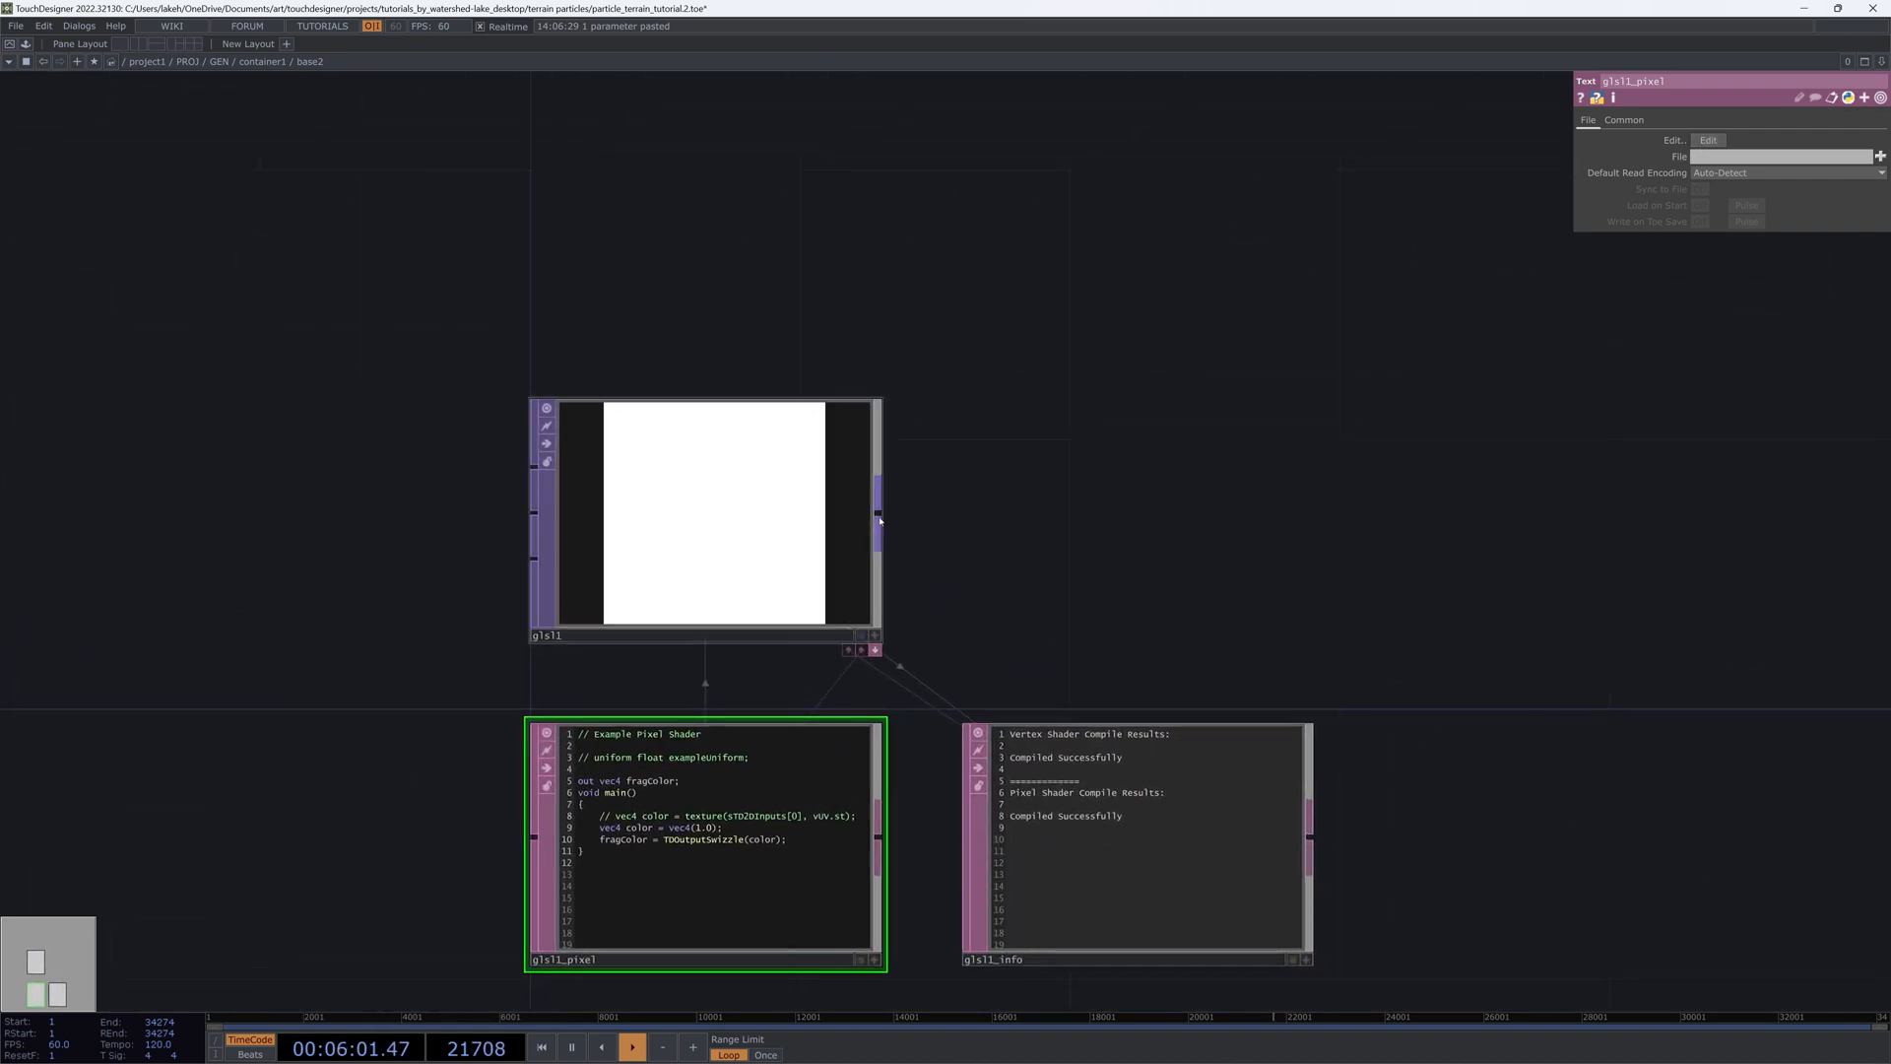
pyautogui.rightClick(880, 520)
pyautogui.click(925, 591)
pyautogui.click(1509, 434)
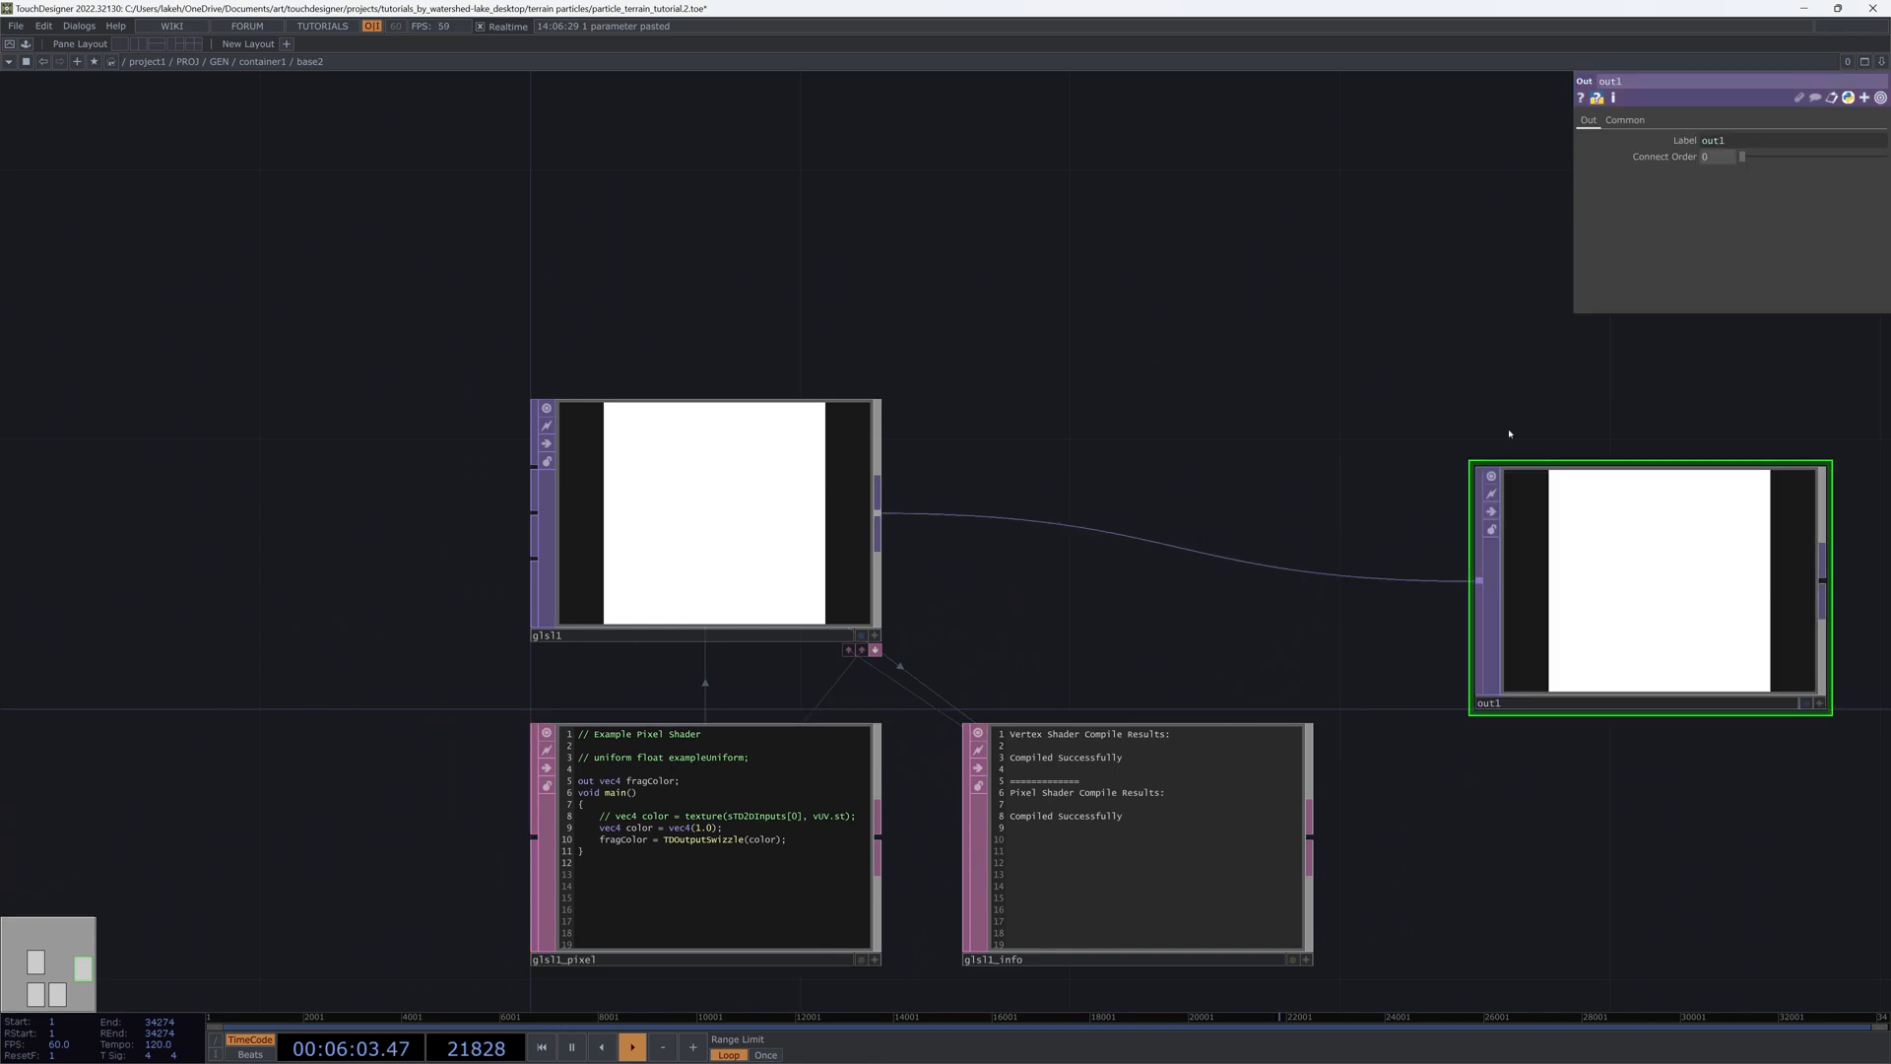
pyautogui.moveTo(1499, 530); pyautogui.dragTo(1495, 462)
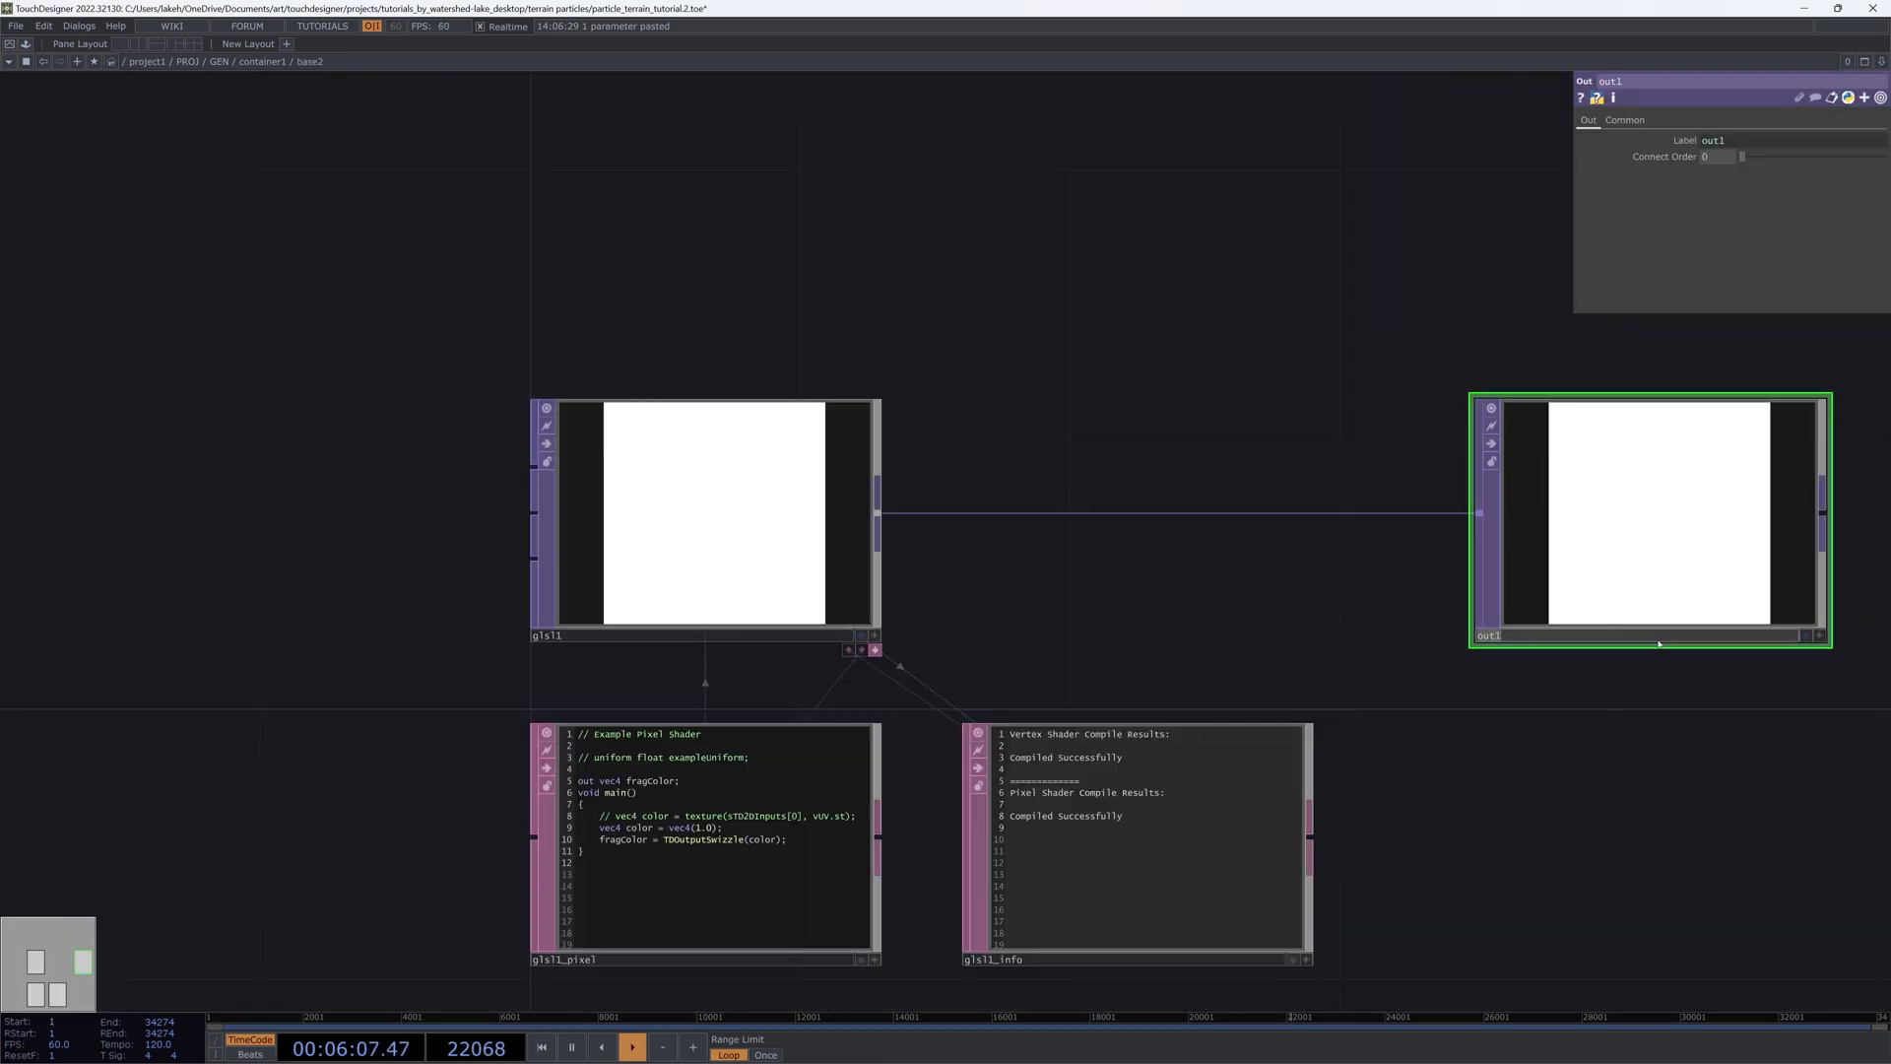
# Step: Go up to container1 and wire base2's output into null3 in place of noise1
pyautogui.press('u')
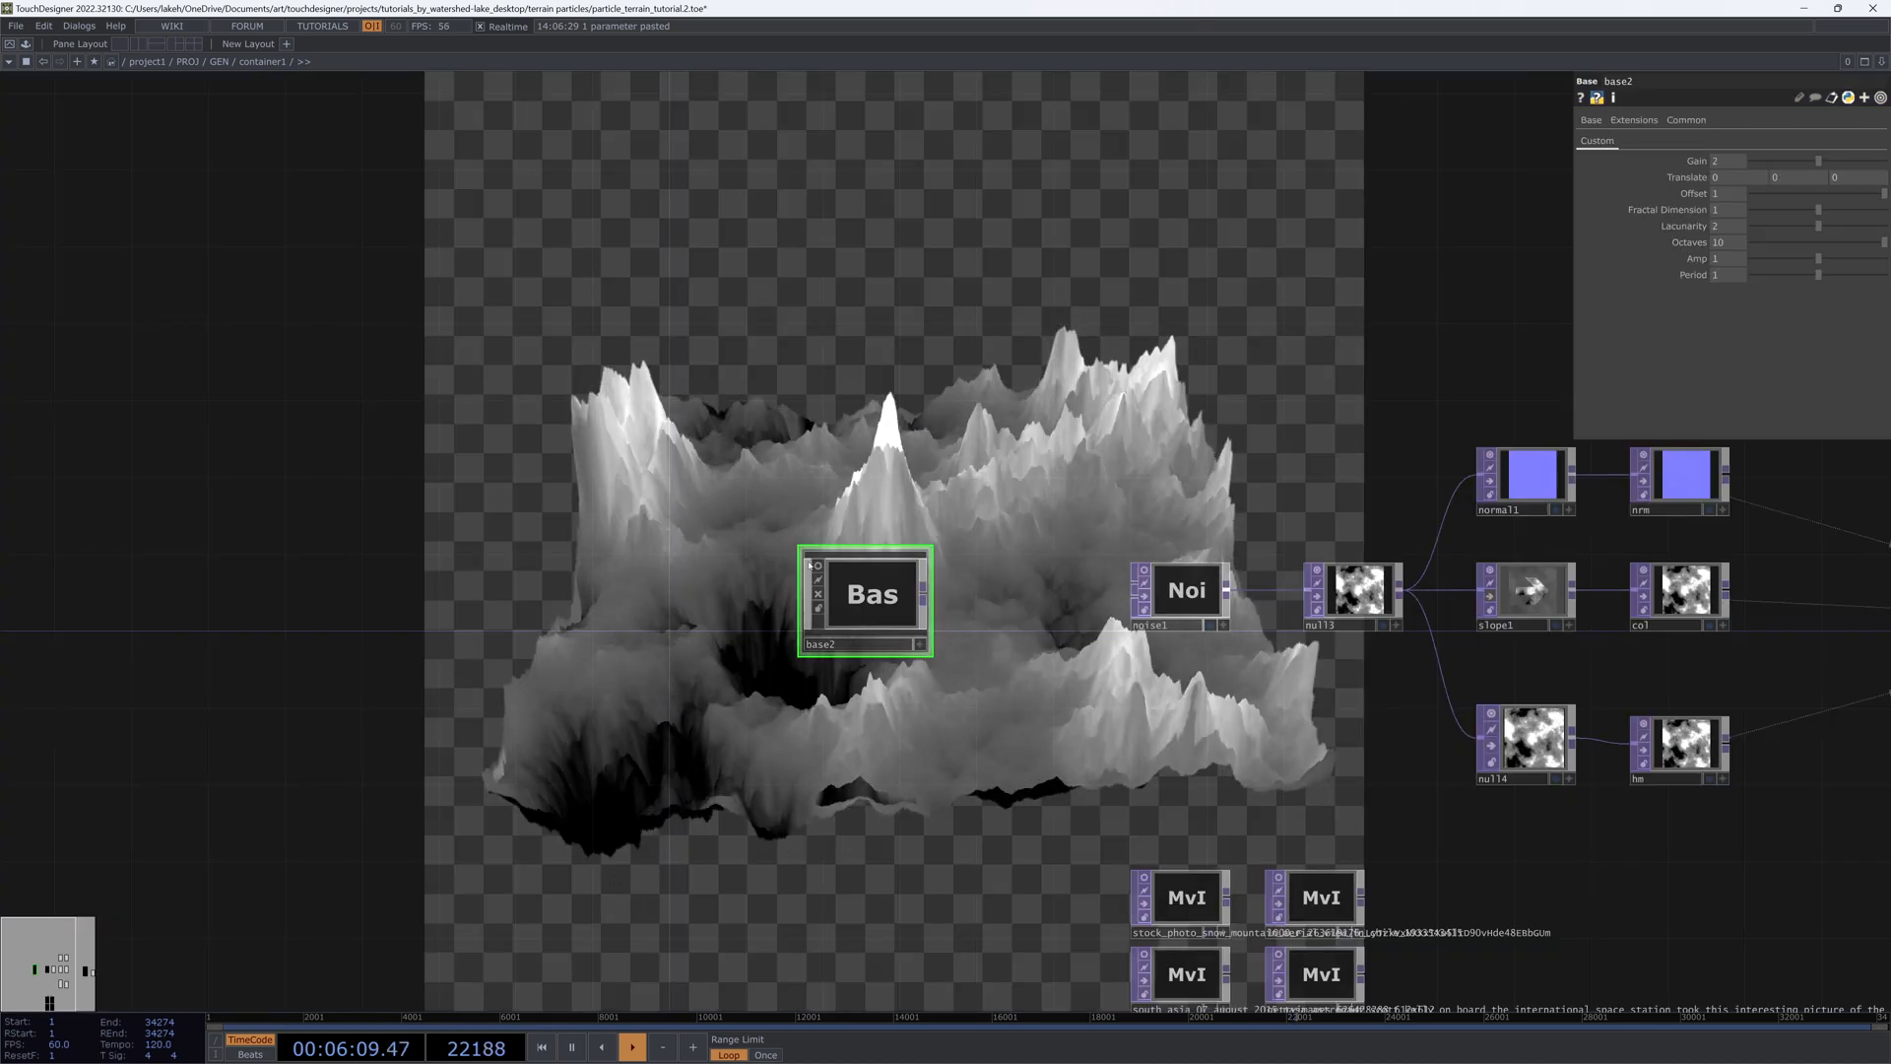
pyautogui.scroll(3, 871, 602)
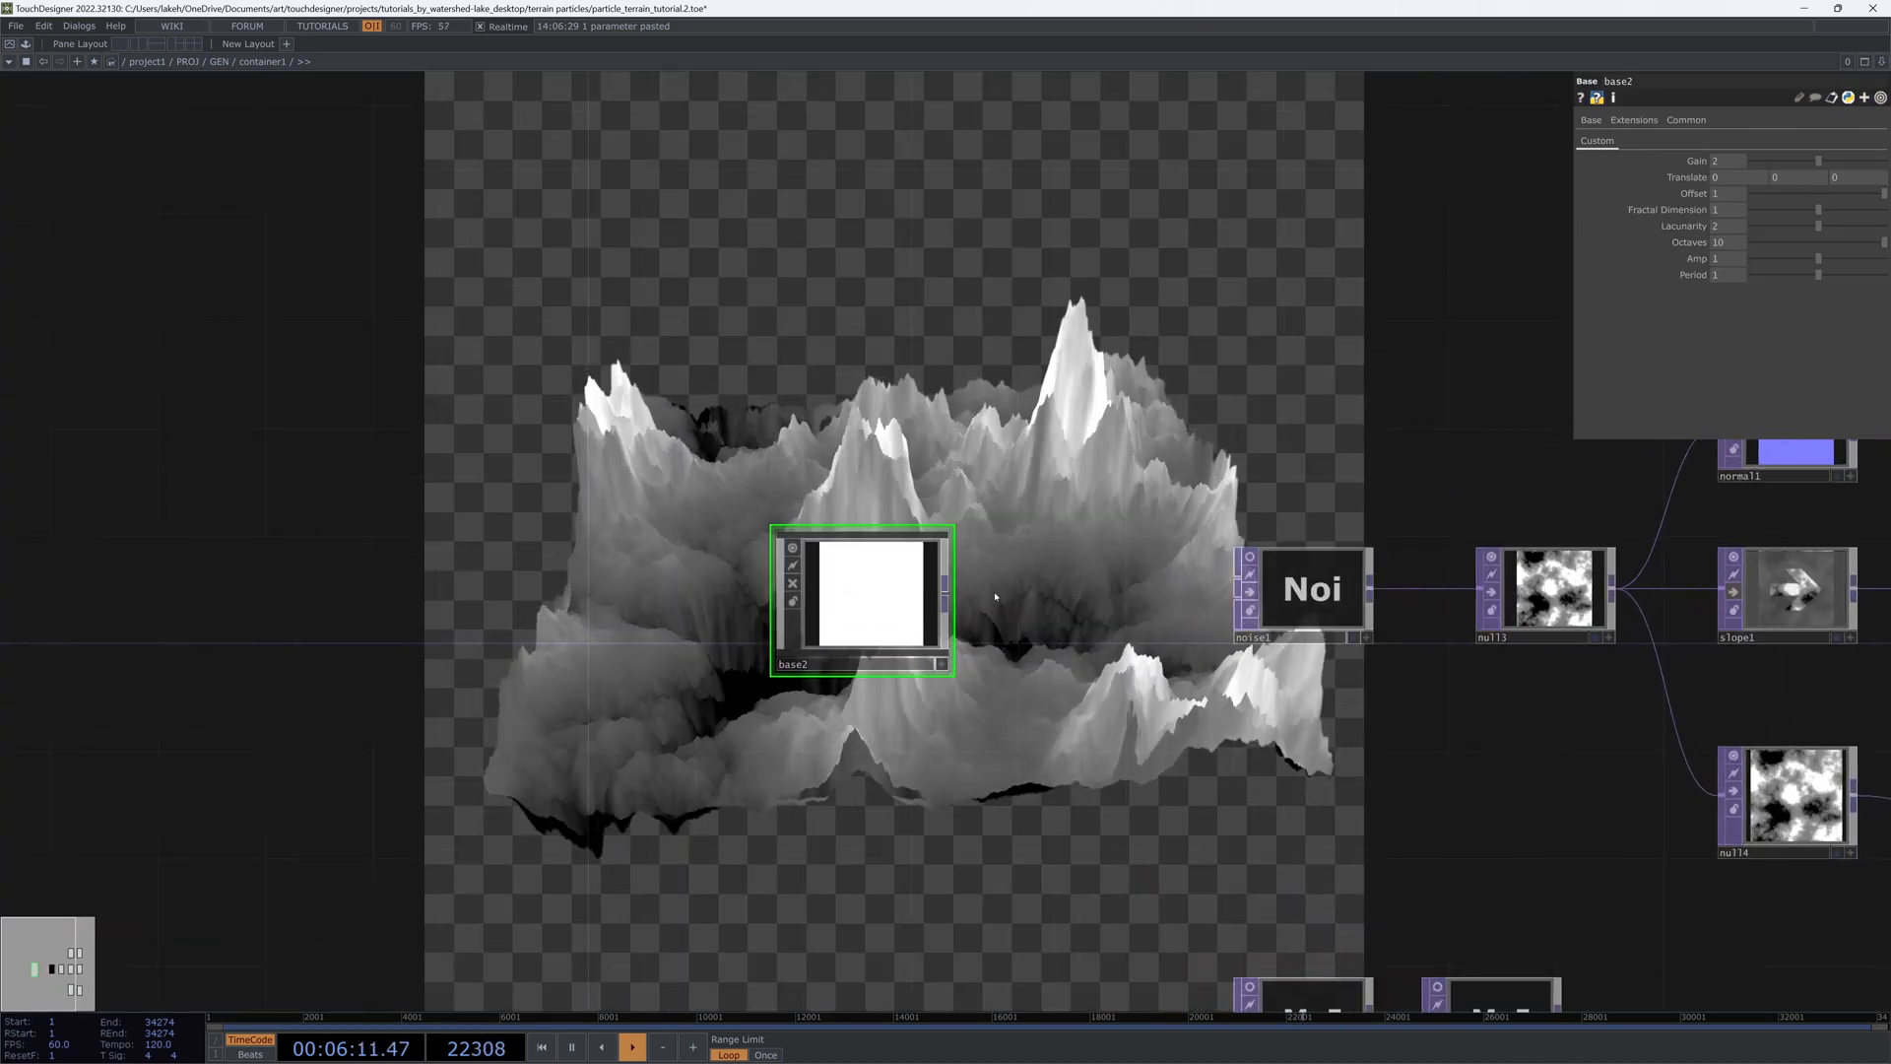
pyautogui.click(944, 592)
pyautogui.click(1478, 591)
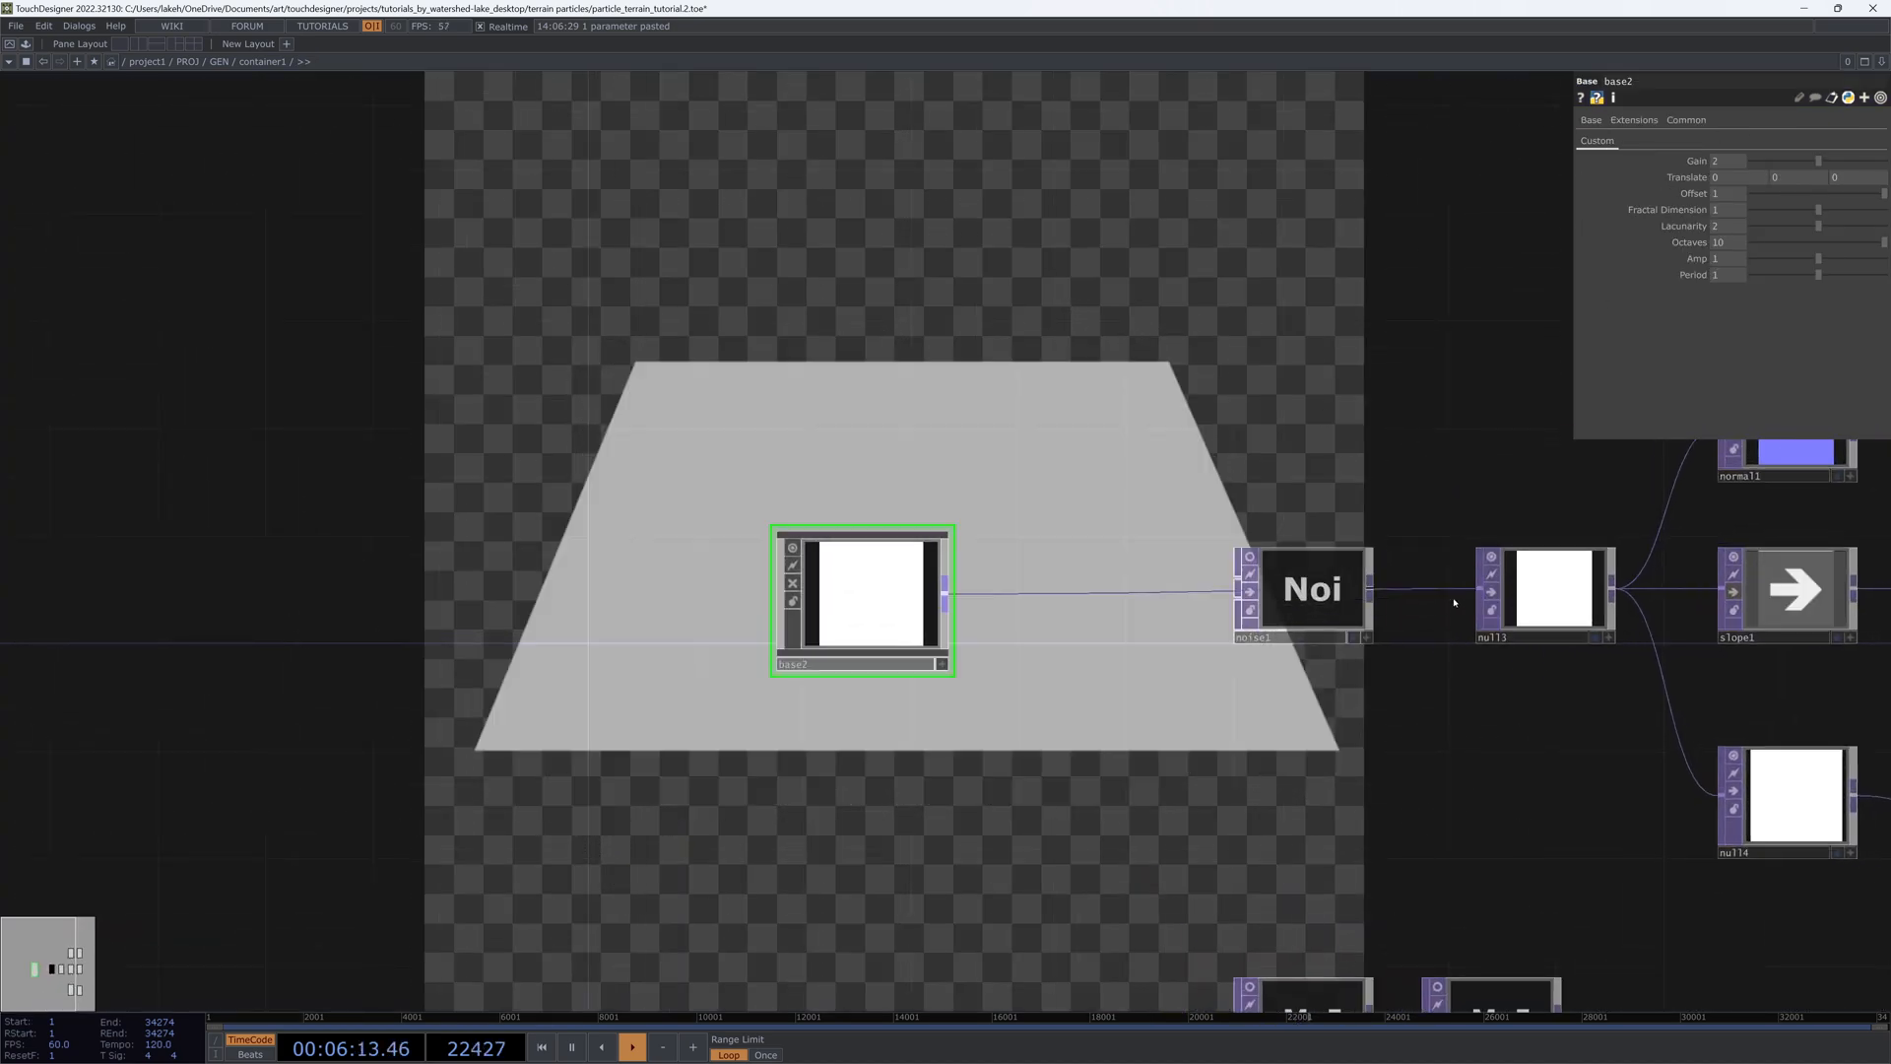
# Step: Place base2 directly before null3 and park the disconnected noise1 below it
pyautogui.moveTo(1340, 587); pyautogui.dragTo(1313, 668)
pyautogui.moveTo(861, 594); pyautogui.dragTo(1264, 488)
pyautogui.moveTo(1251, 329); pyautogui.dragTo(1081, 341)
pyautogui.moveTo(1090, 682); pyautogui.dragTo(1090, 763)
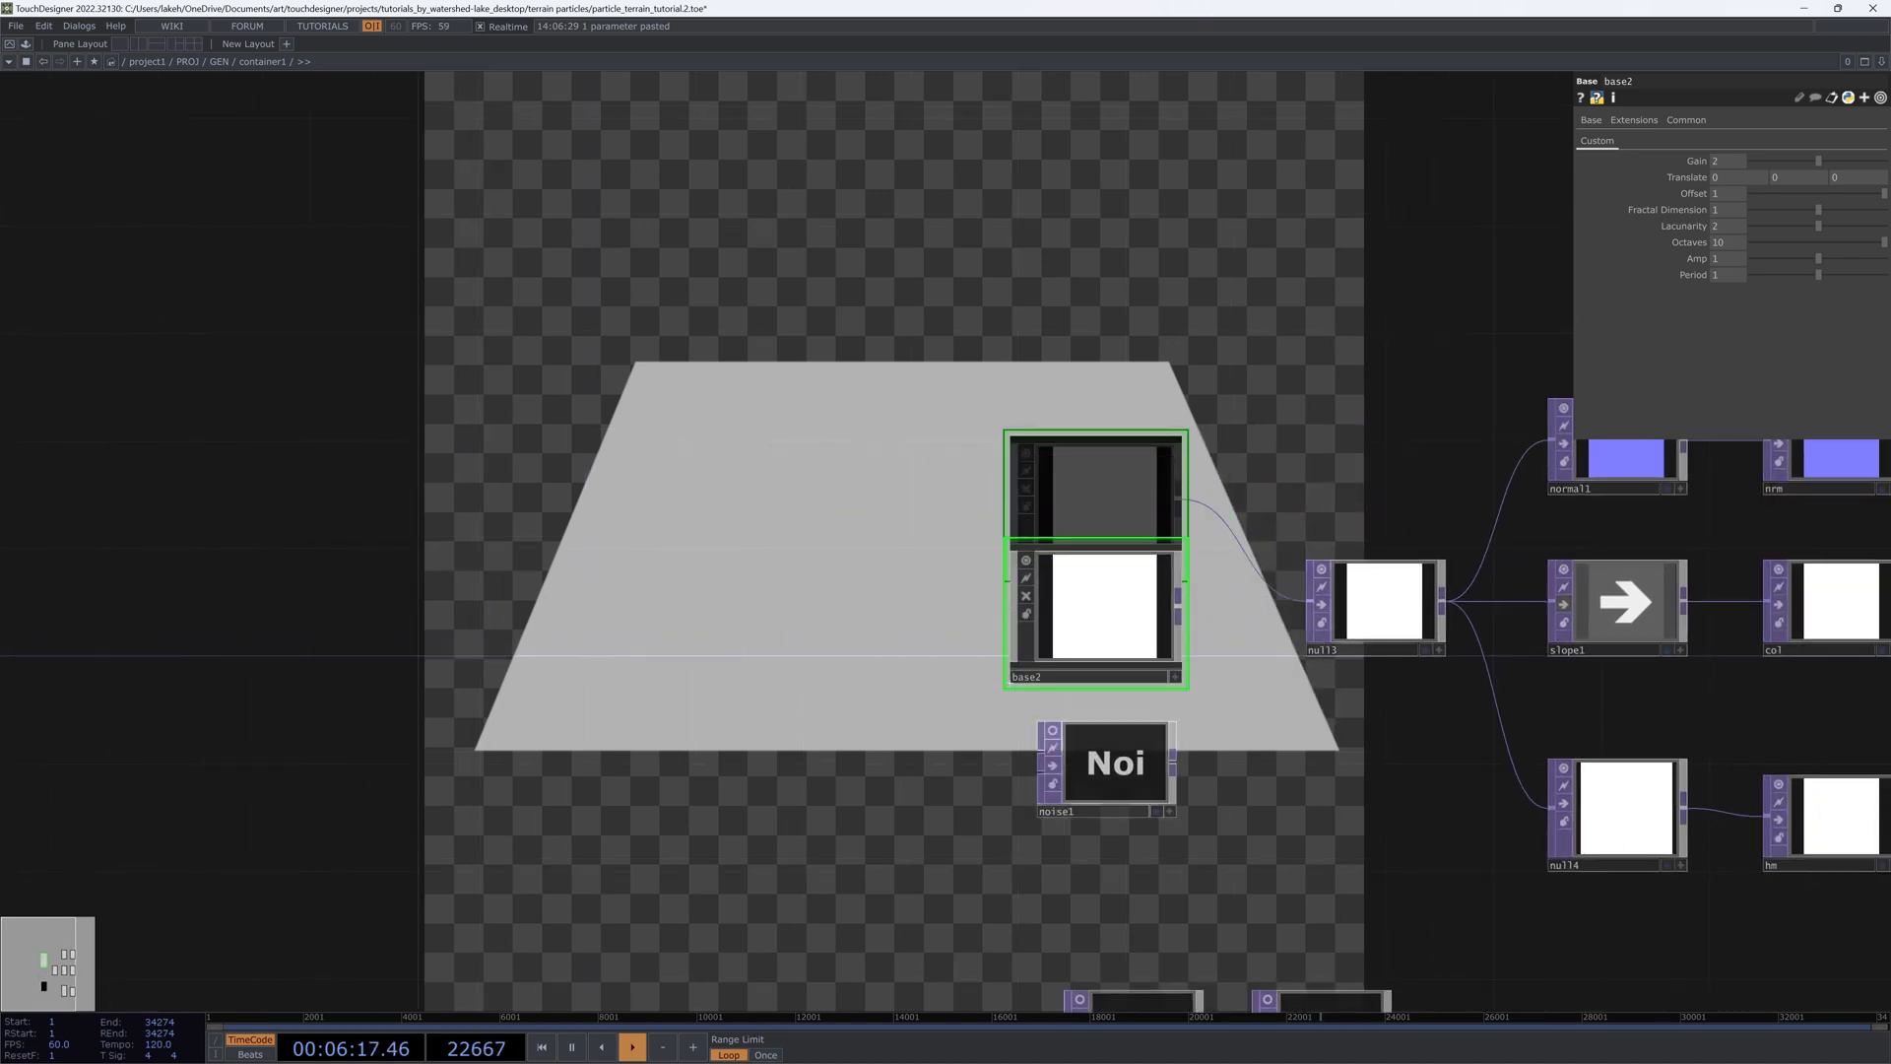
pyautogui.press('h')
pyautogui.scroll(-2, 1004, 433)
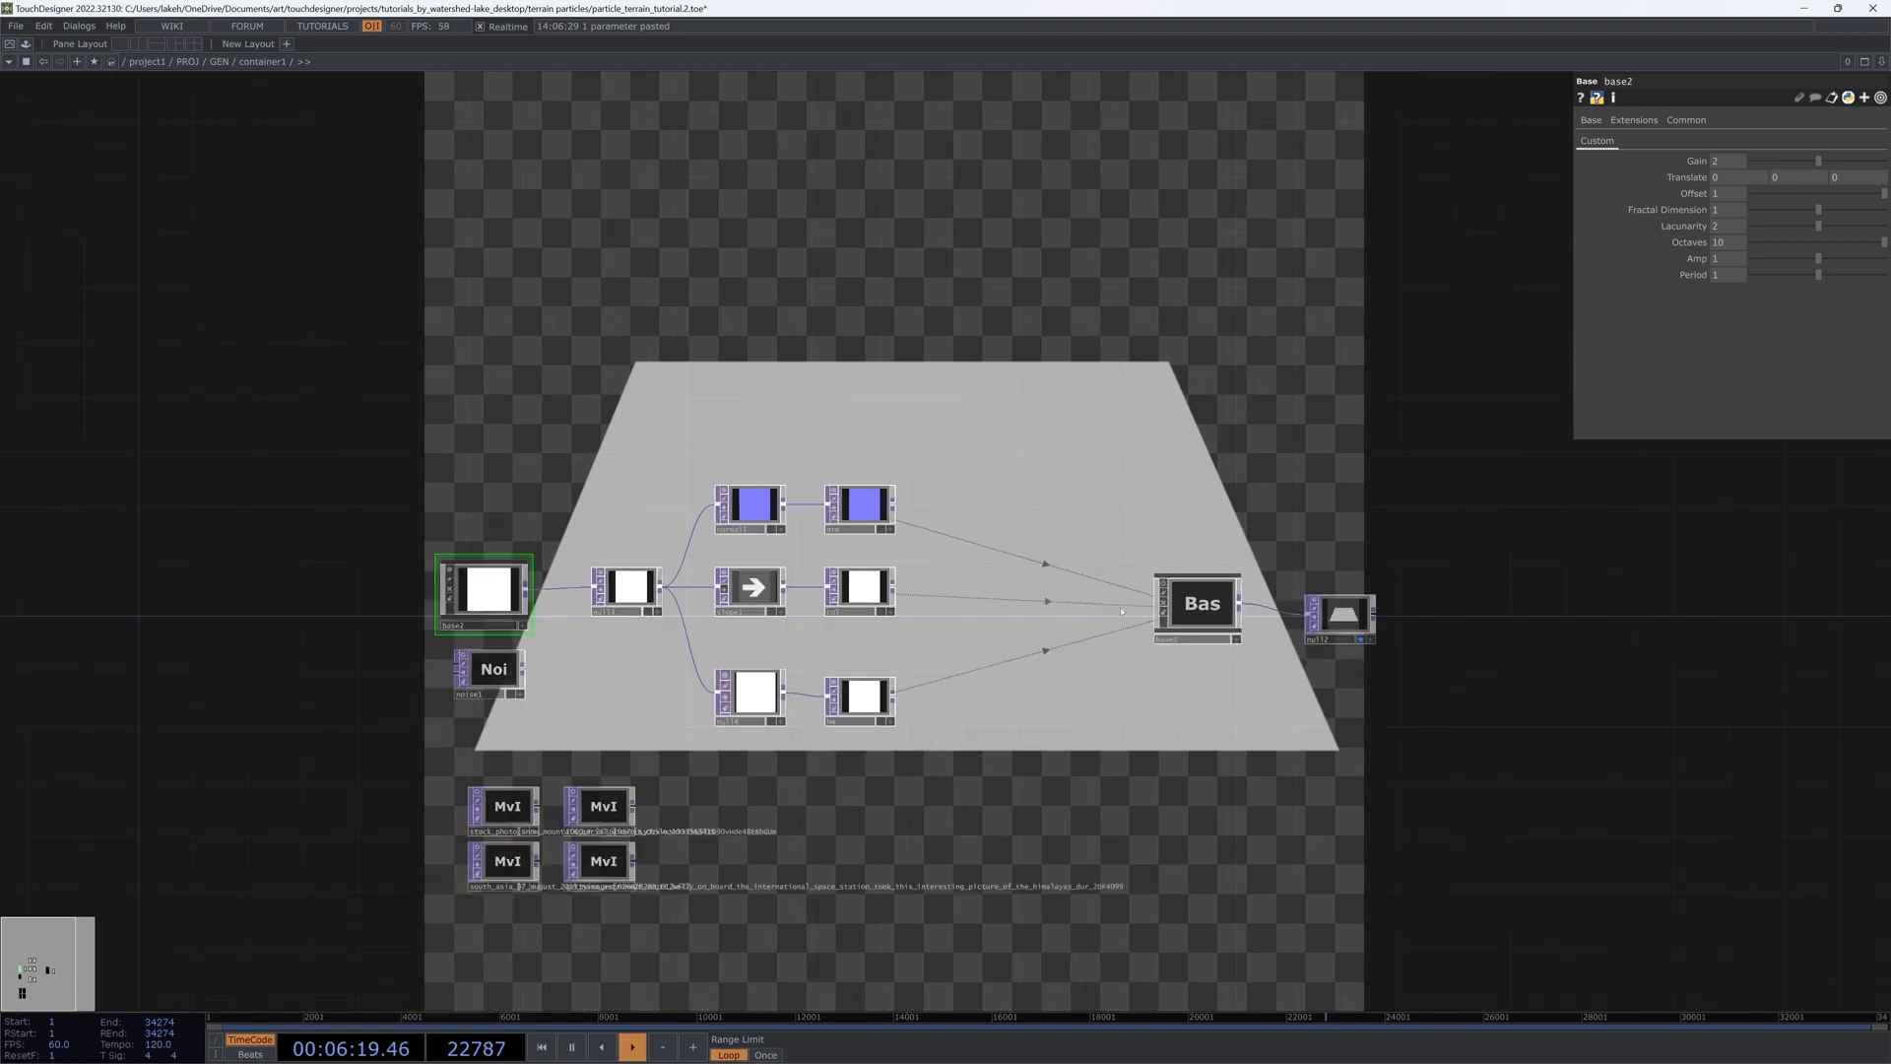
# Step: Bring base1 and the null after it closer to the chain, and relocate the four Movie File In TOPs in front of base2
pyautogui.moveTo(1203, 605); pyautogui.dragTo(1005, 586)
pyautogui.moveTo(1365, 630); pyautogui.dragTo(1142, 610)
pyautogui.moveTo(1173, 690); pyautogui.dragTo(1524, 703)
pyautogui.moveTo(1066, 942); pyautogui.dragTo(830, 815, button='right')
pyautogui.moveTo(954, 820); pyautogui.dragTo(707, 572)
pyautogui.moveTo(1371, 834); pyautogui.dragTo(796, 833)
pyautogui.moveTo(1074, 744); pyautogui.dragTo(1113, 839)
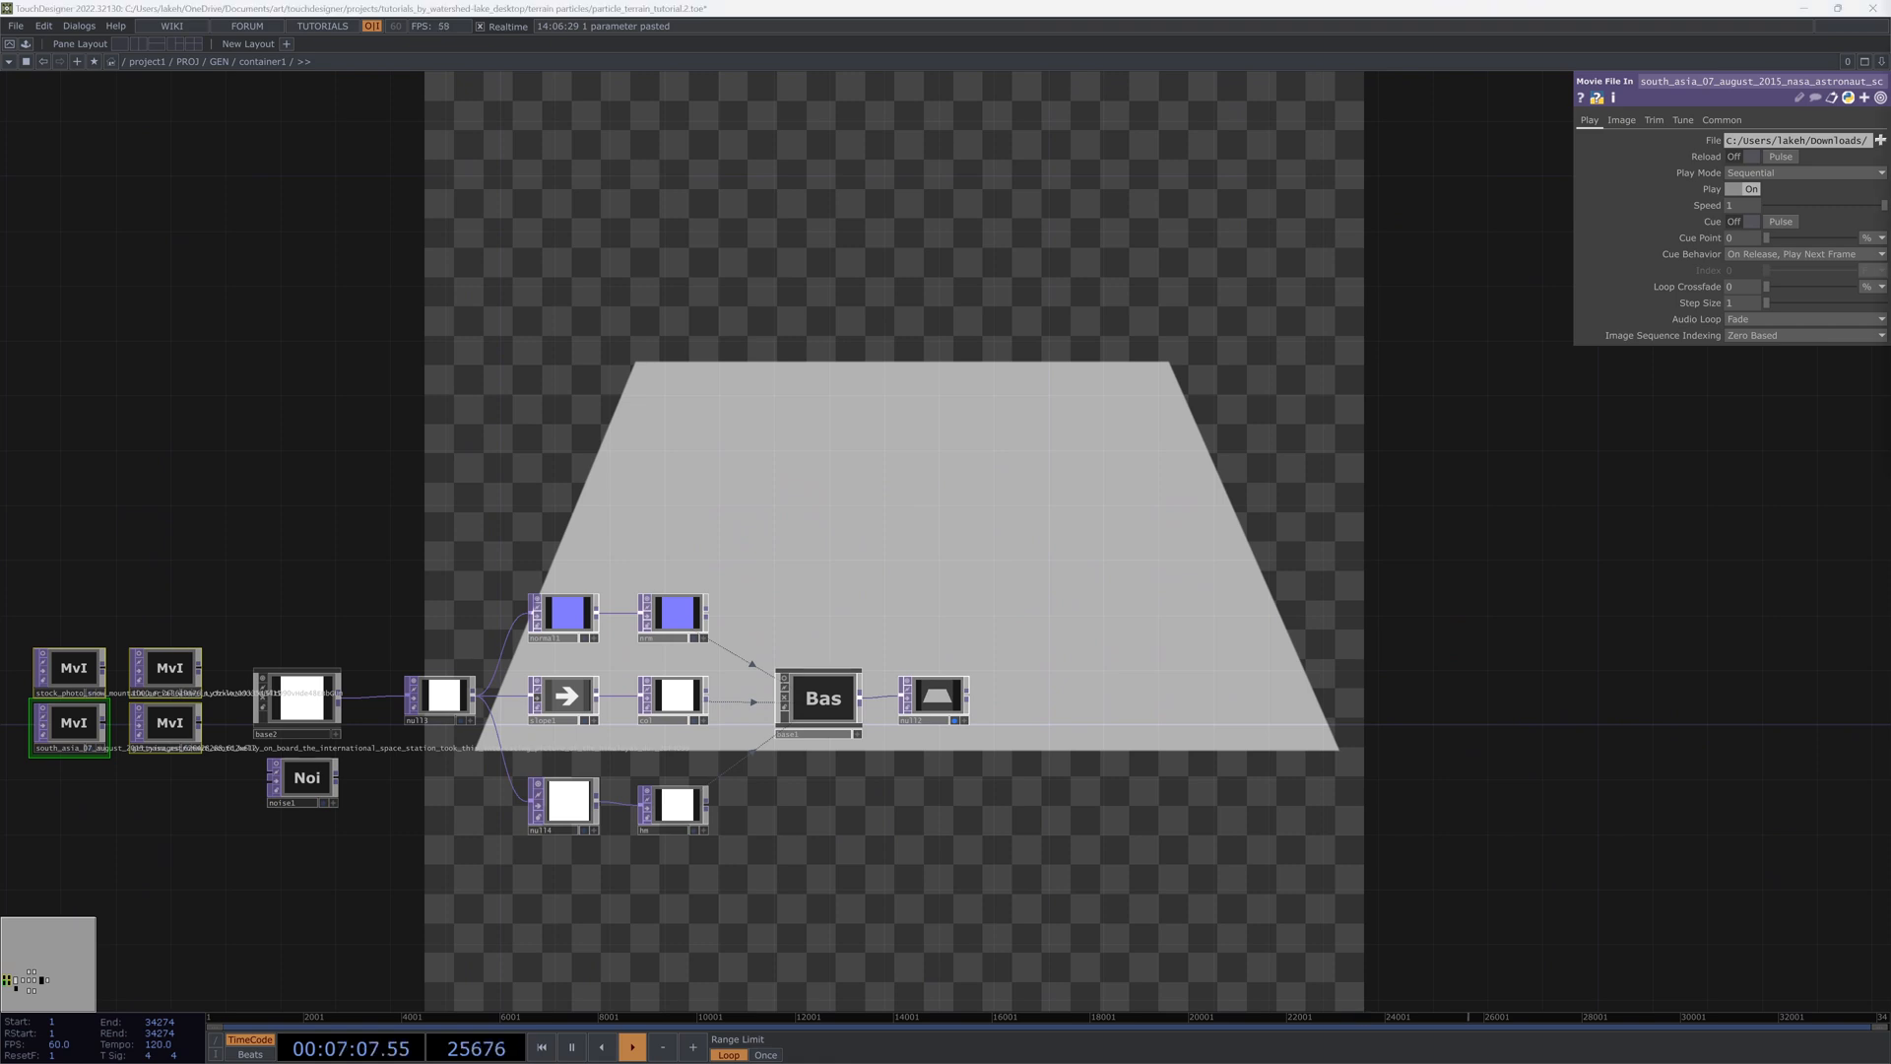
pyautogui.moveTo(950, 477); pyautogui.dragTo(1229, 403)
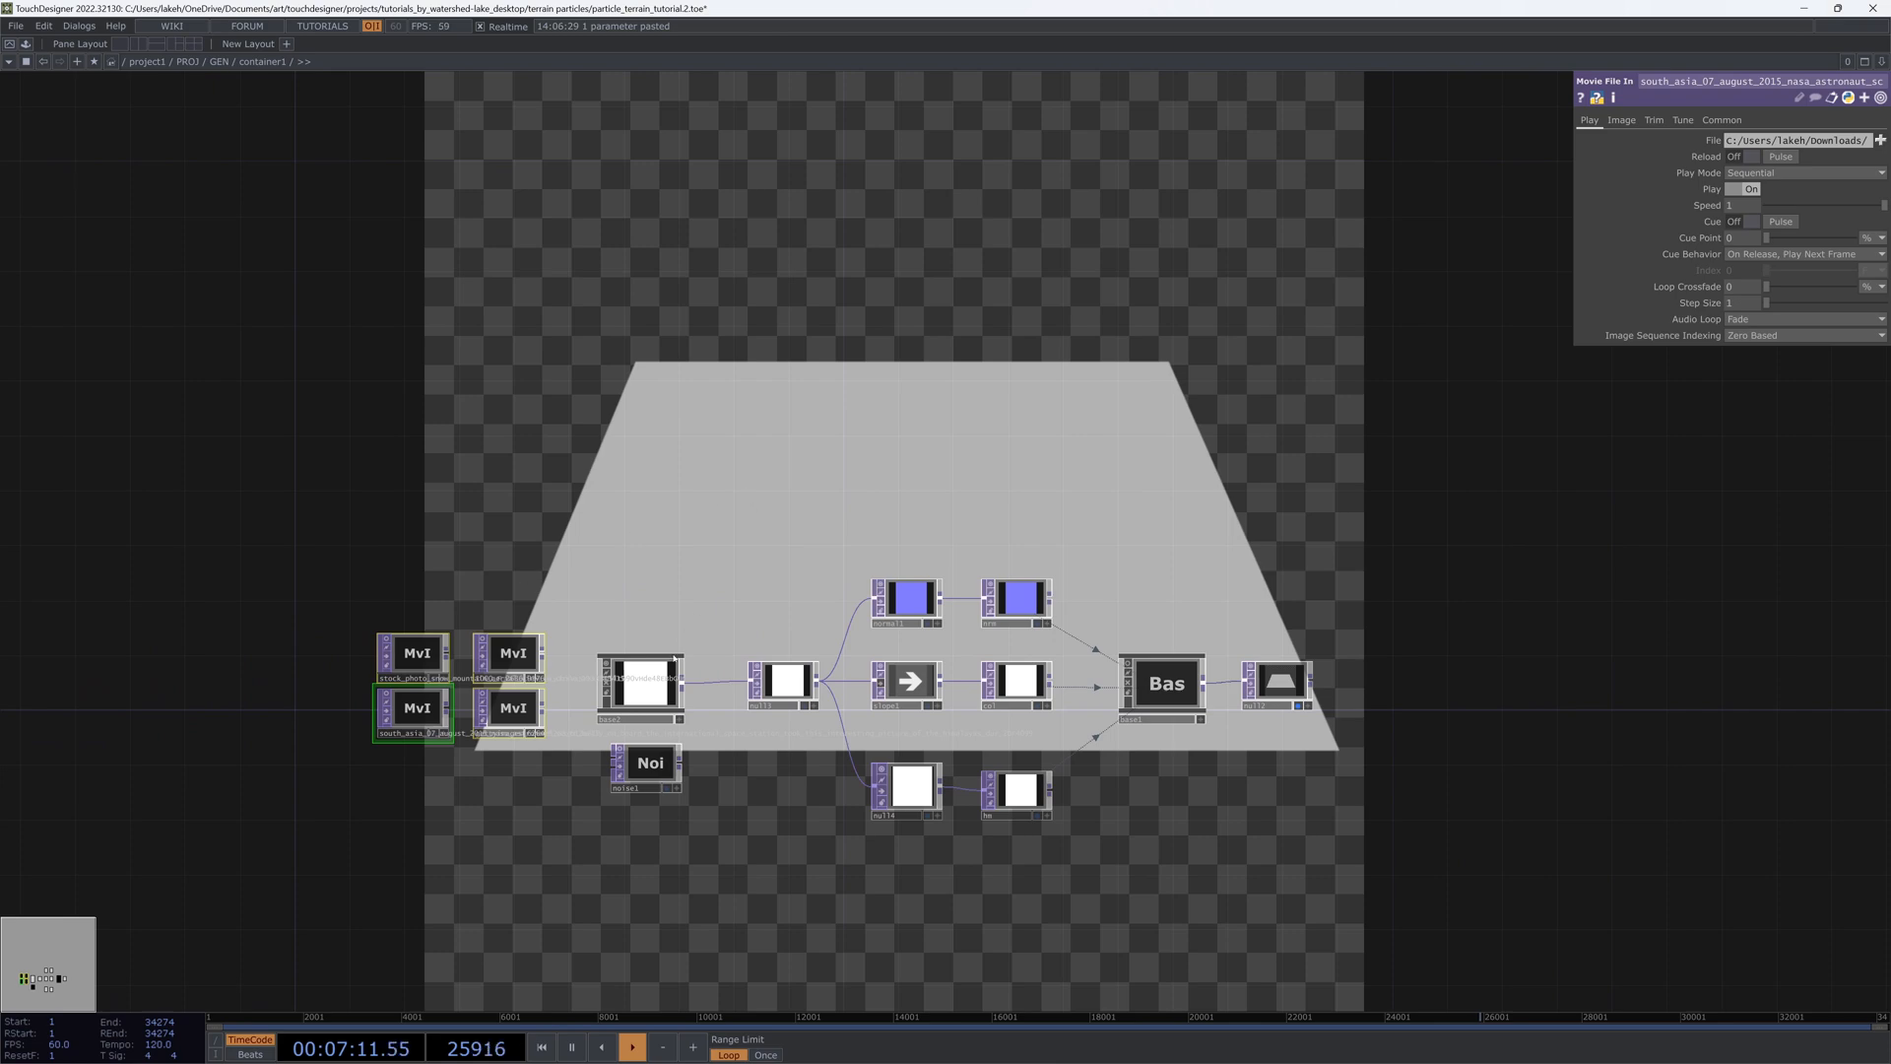
# Step: Enter base2 and open the glsl1_pixel shader code in the external code editor
pyautogui.doubleClick(645, 680)
pyautogui.click(874, 650)
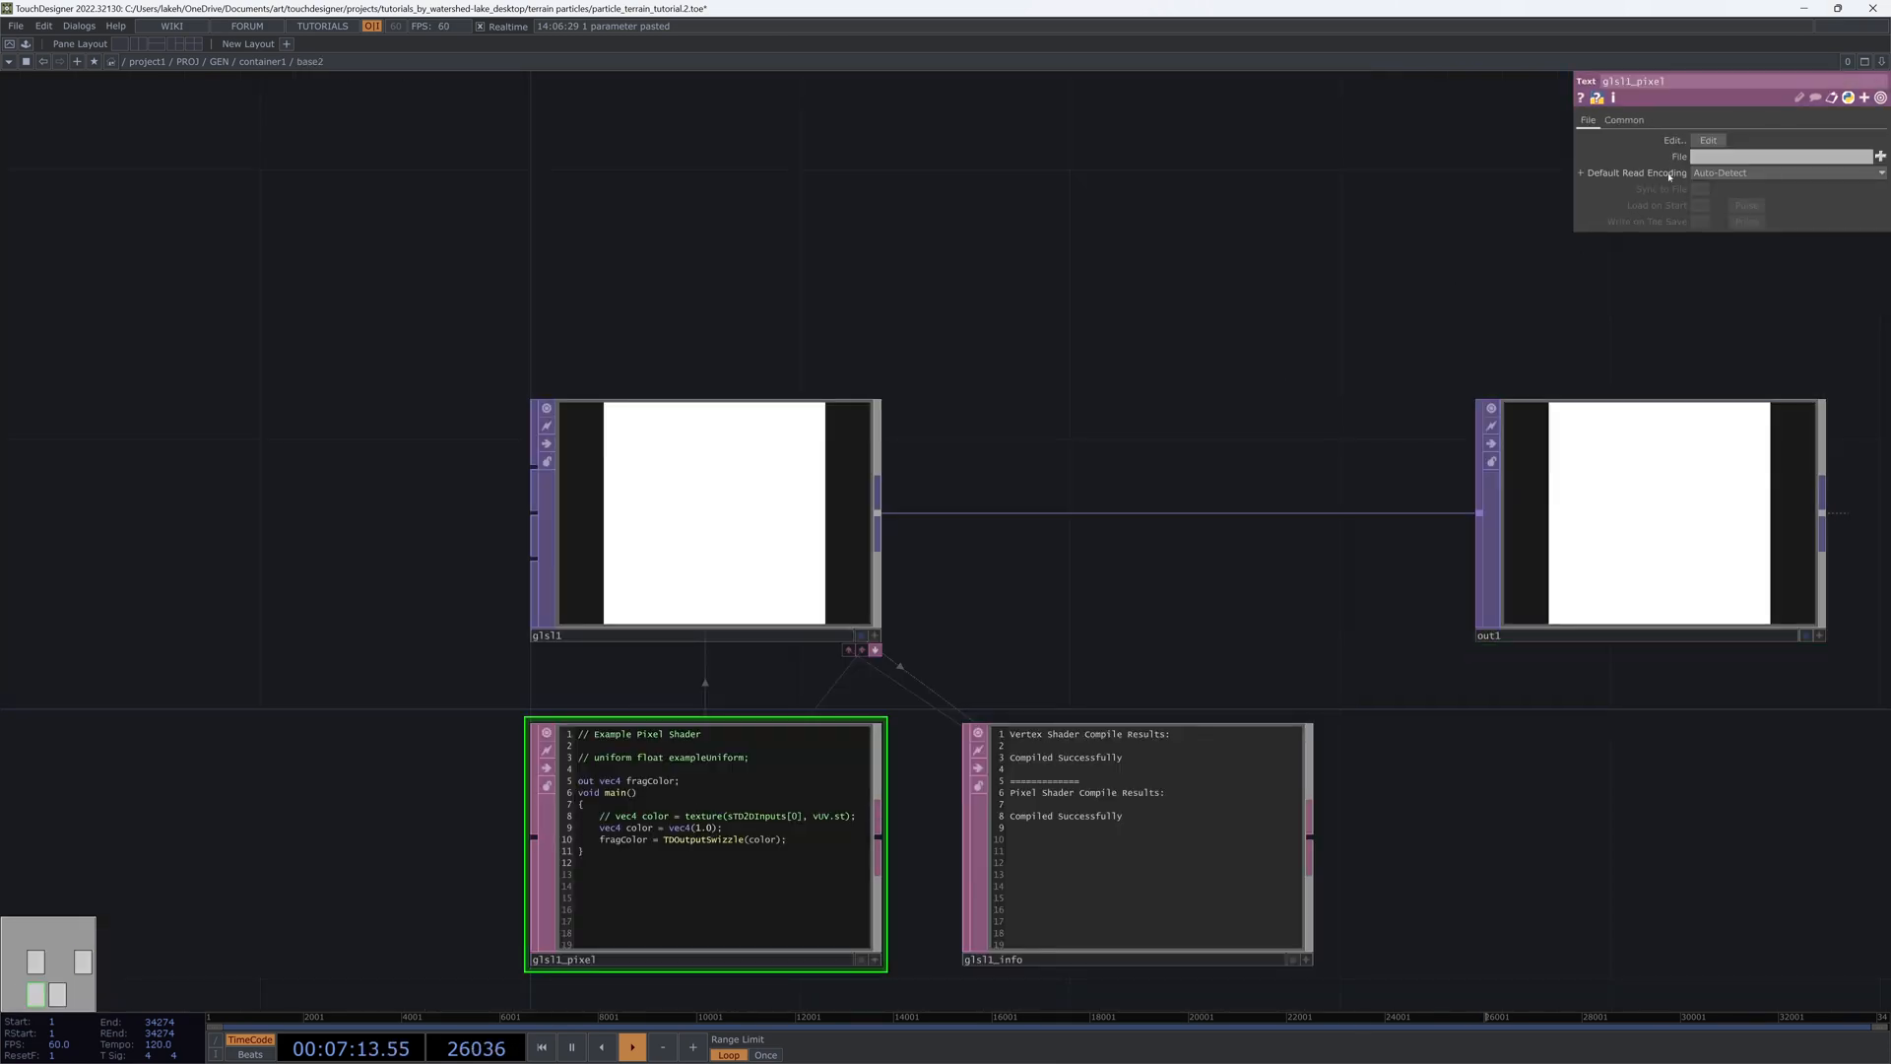
pyautogui.click(1708, 140)
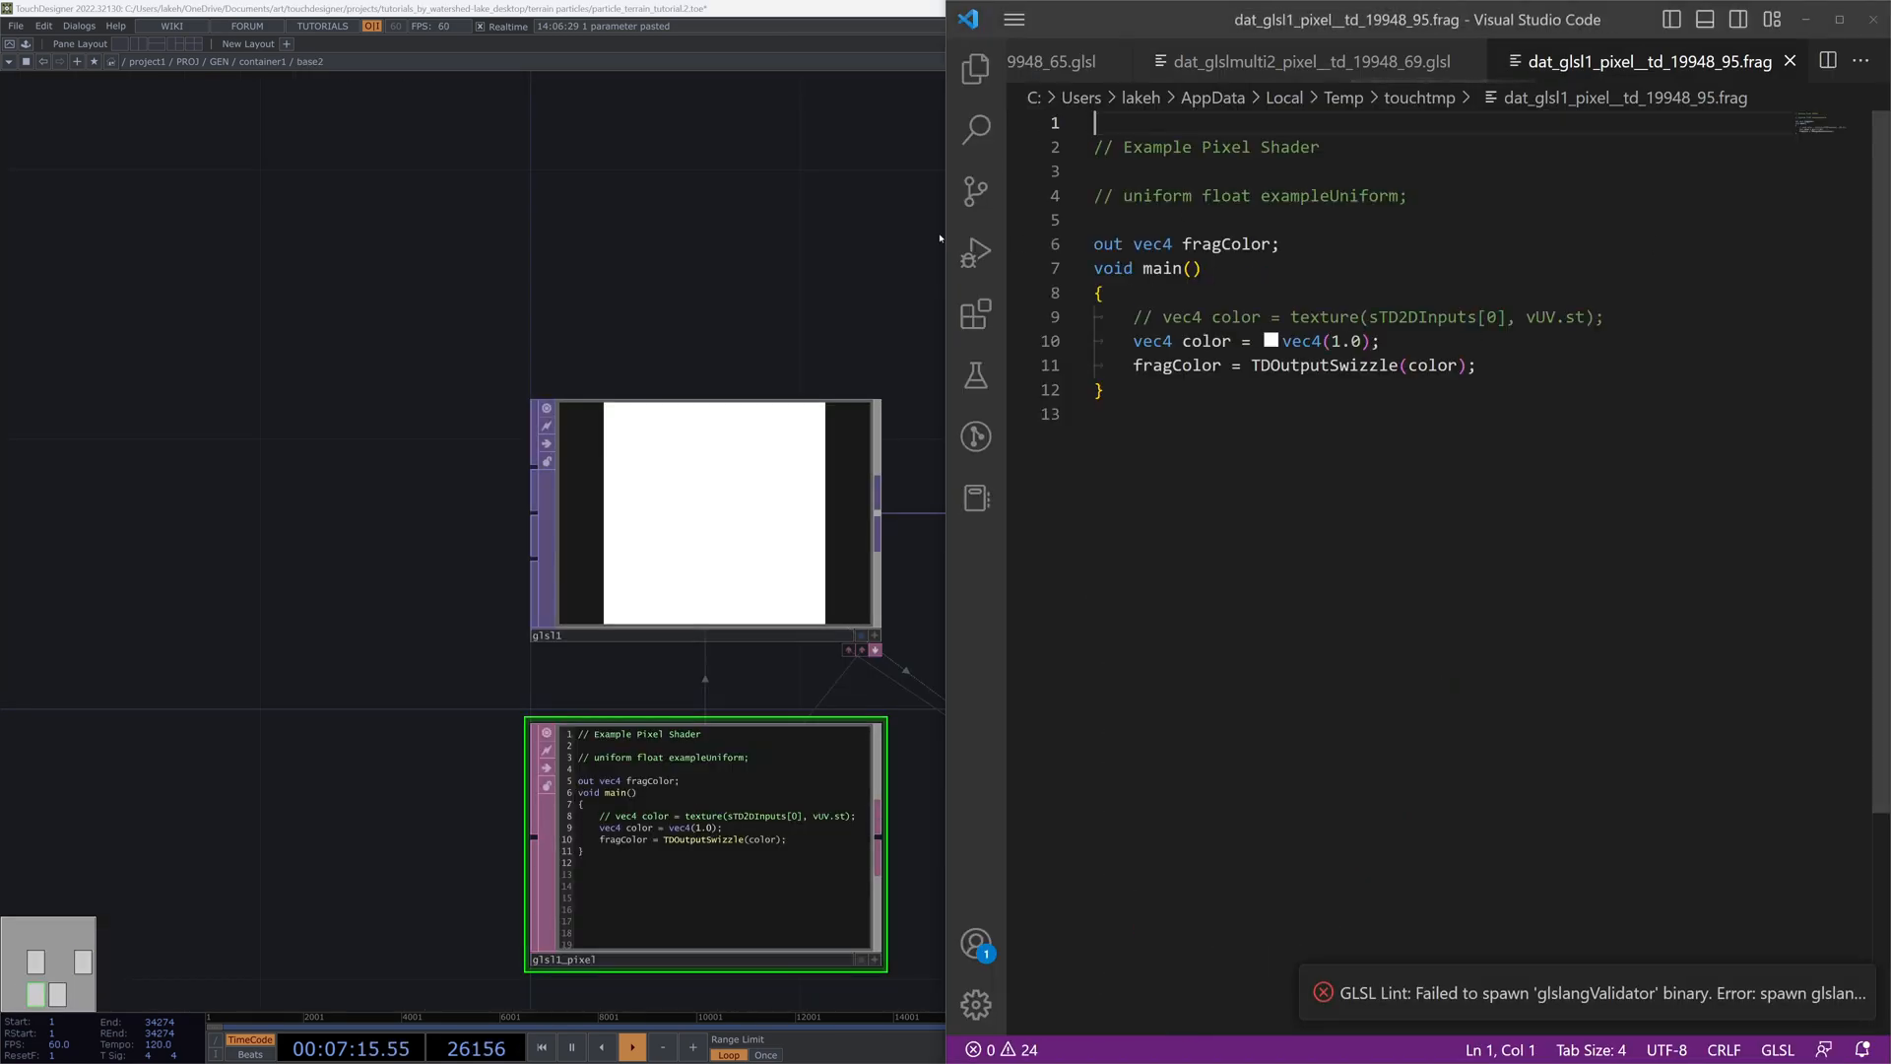
# Step: Tile the TouchDesigner window side by side with the code editor
pyautogui.click(699, 165)
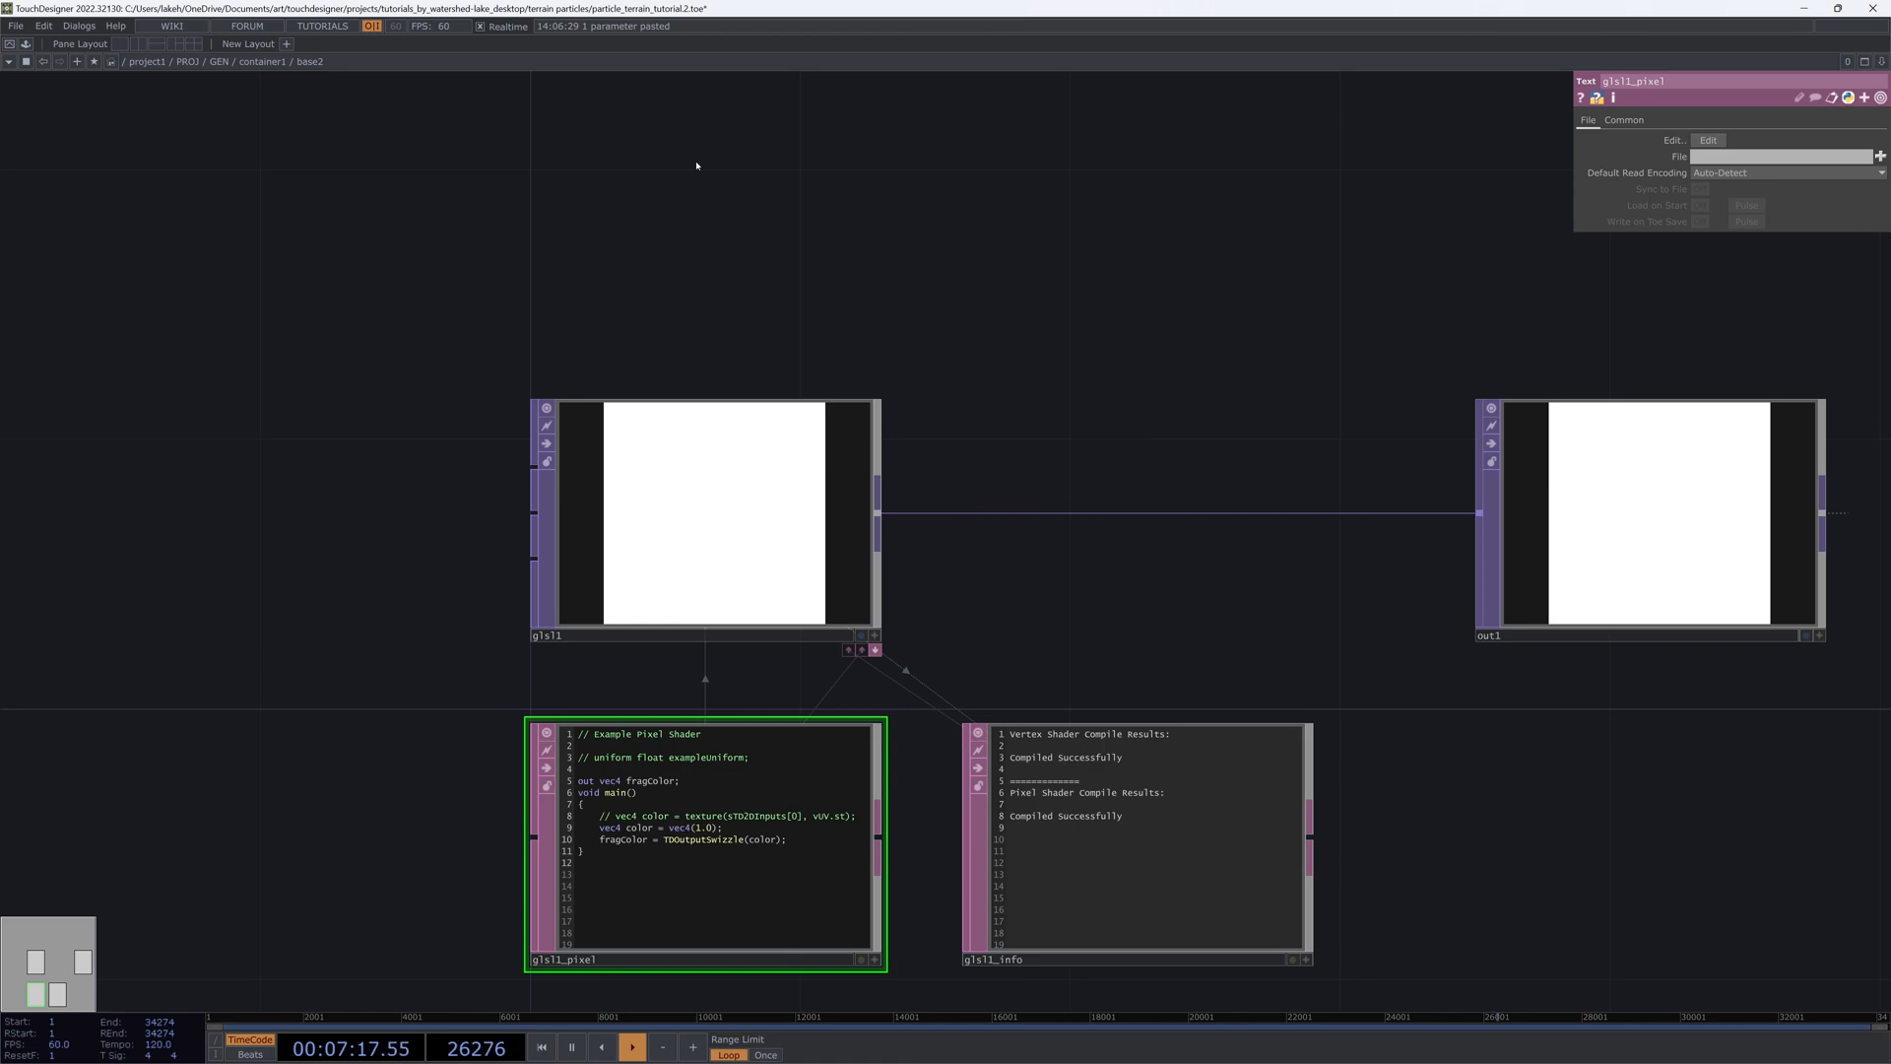
pyautogui.press('super+Left')
pyautogui.click(1201, 532)
pyautogui.click(776, 298)
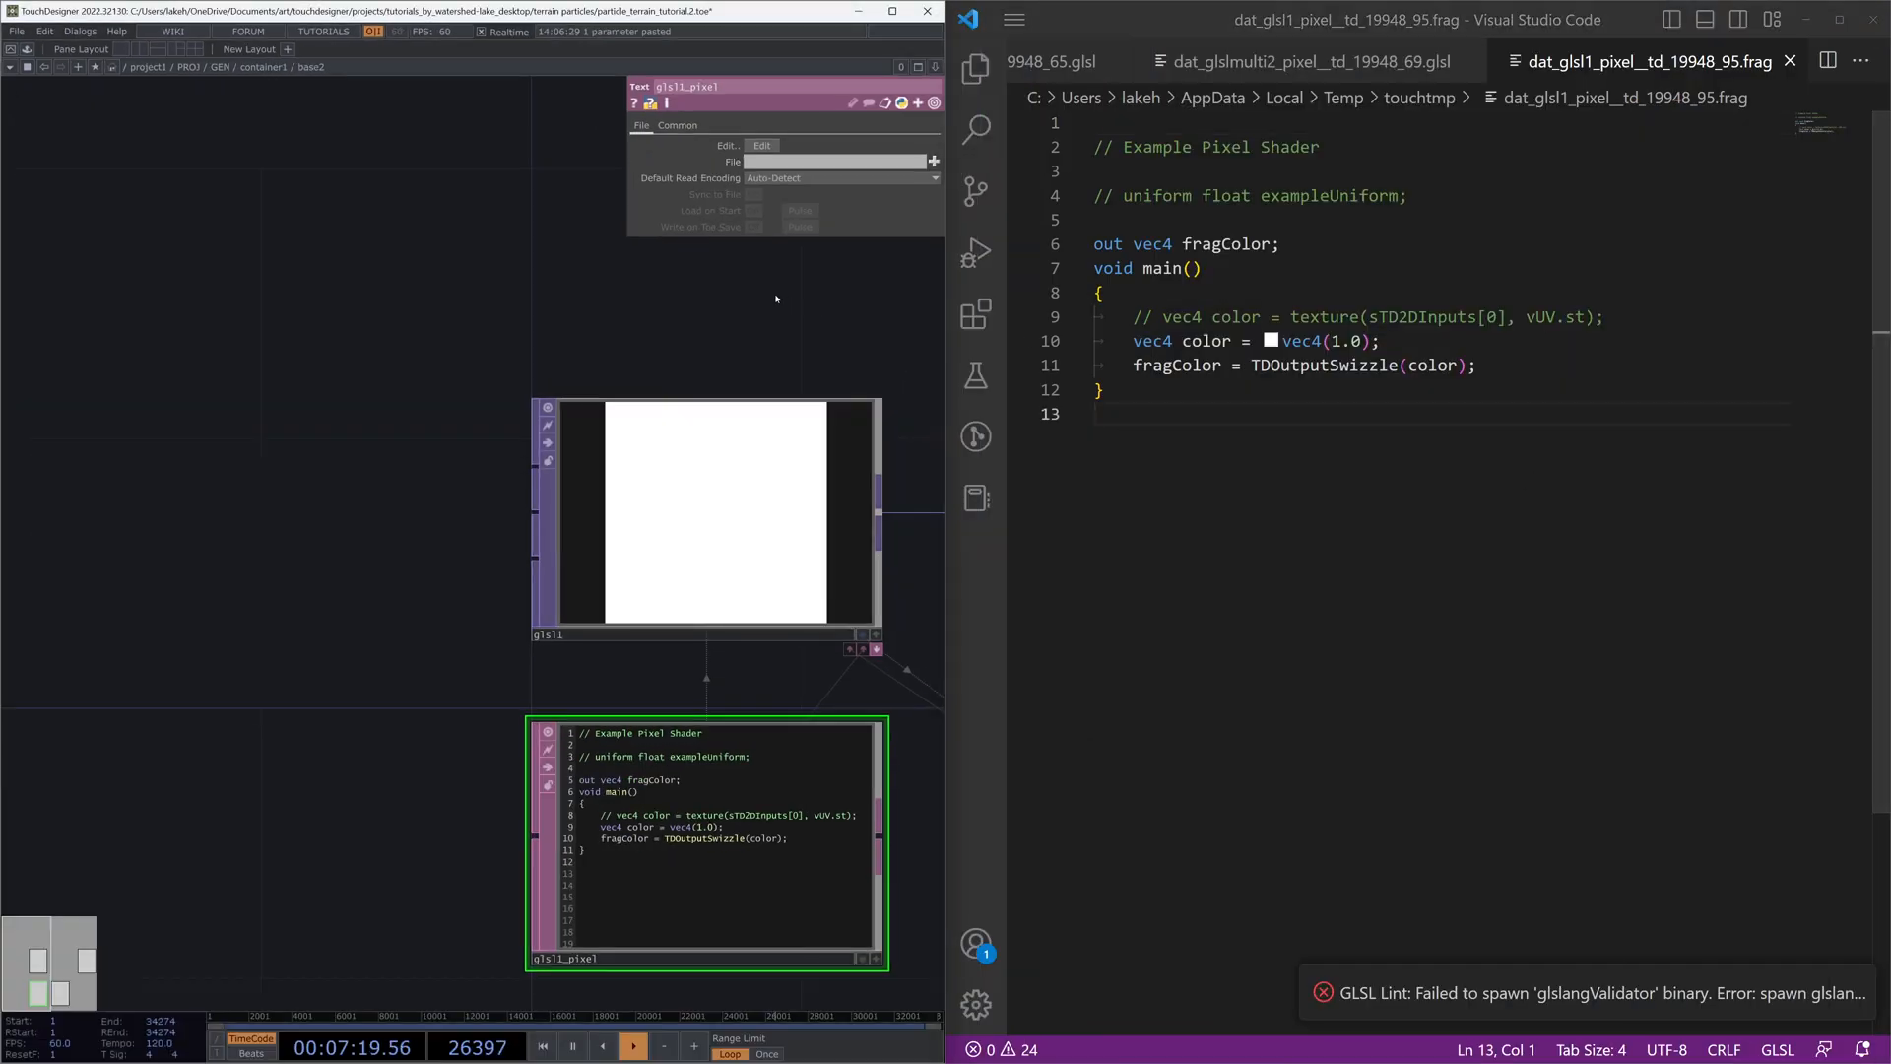
# Step: Frame base2's nodes and show the contents of glsl1_info in a Textport window
pyautogui.moveTo(776, 299); pyautogui.dragTo(675, 300)
pyautogui.press('h')
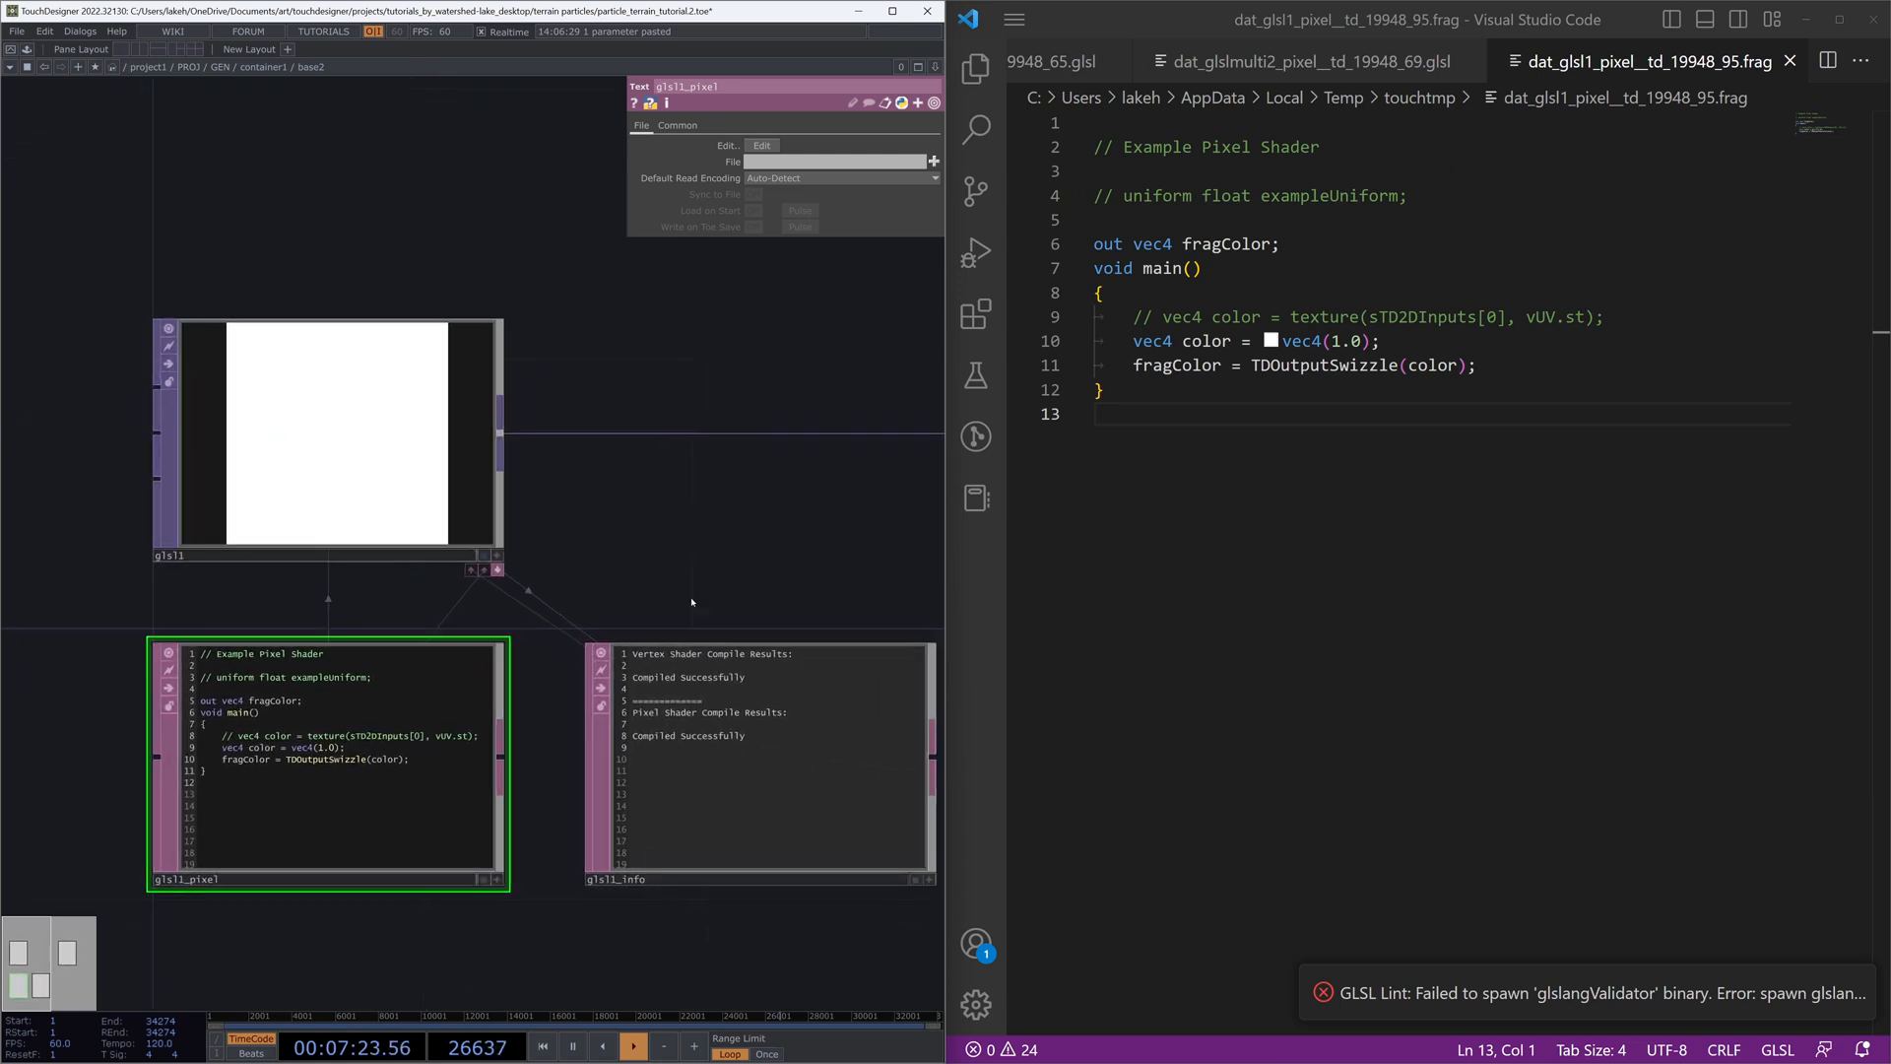
pyautogui.rightClick(767, 648)
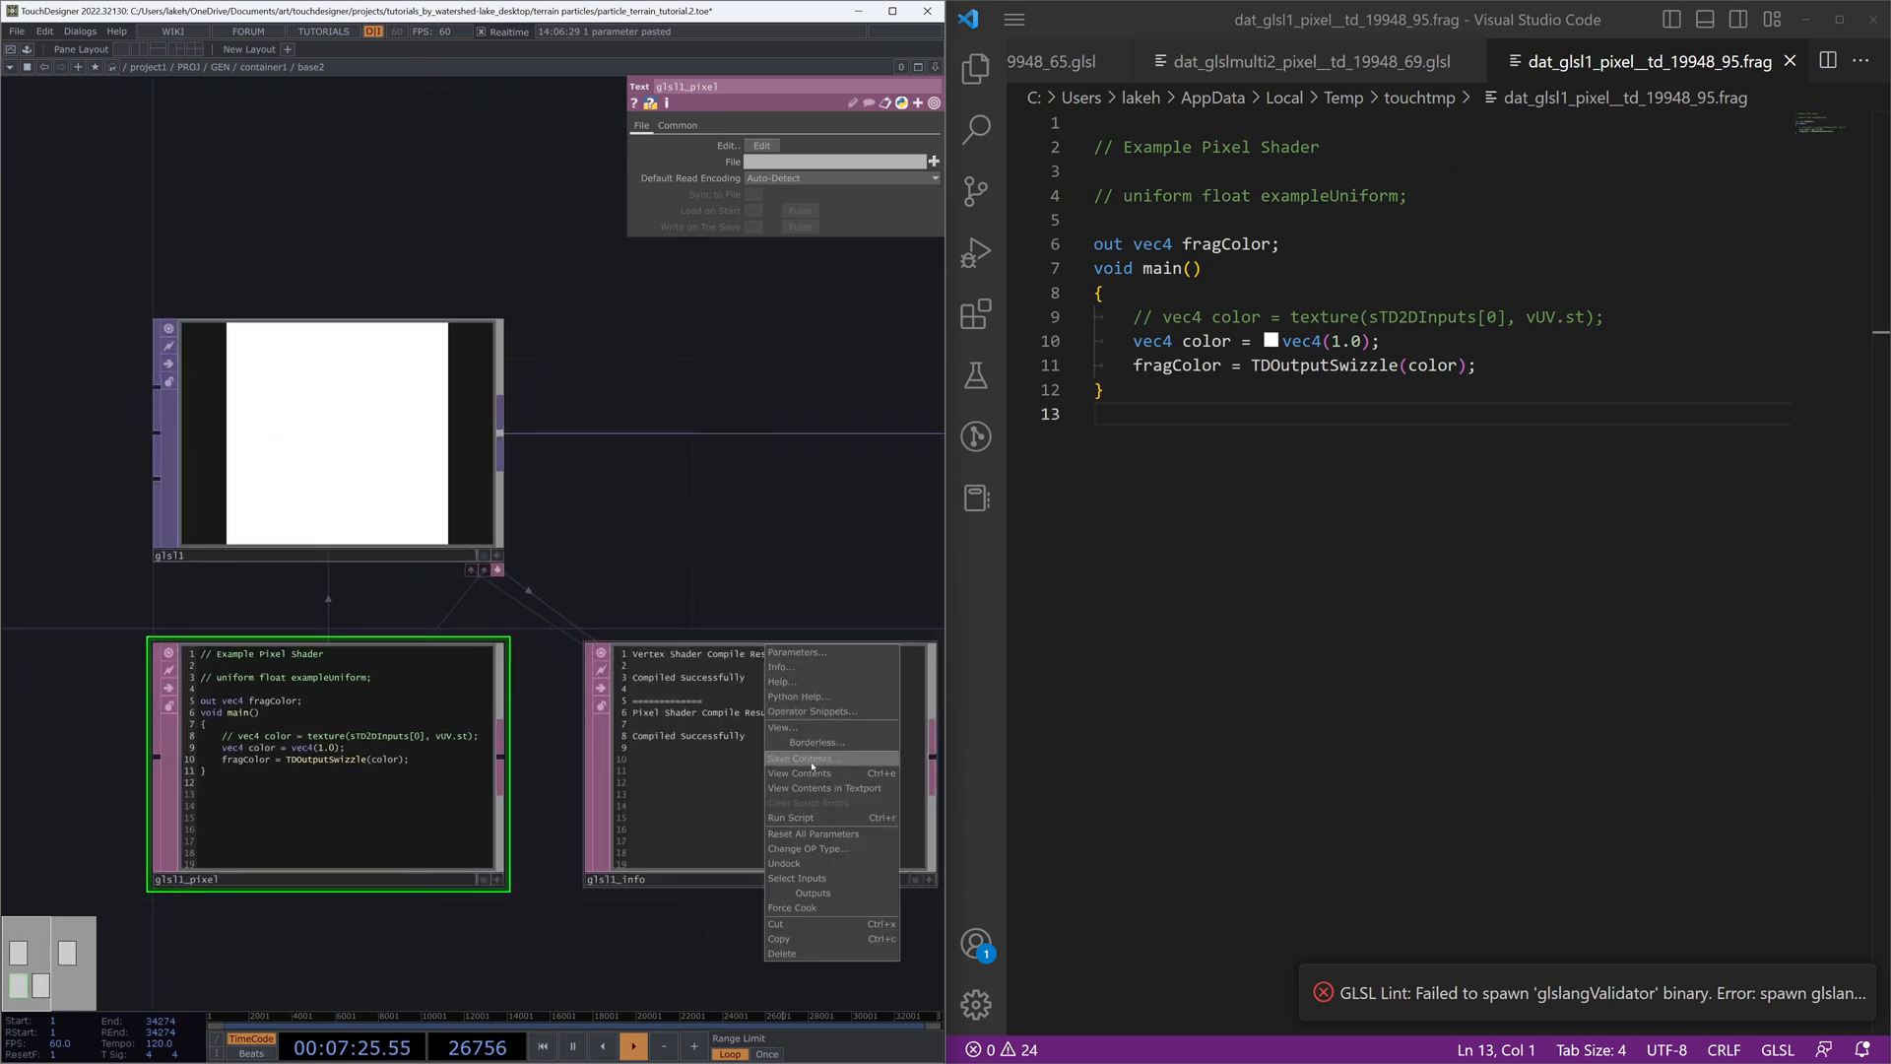
pyautogui.click(825, 788)
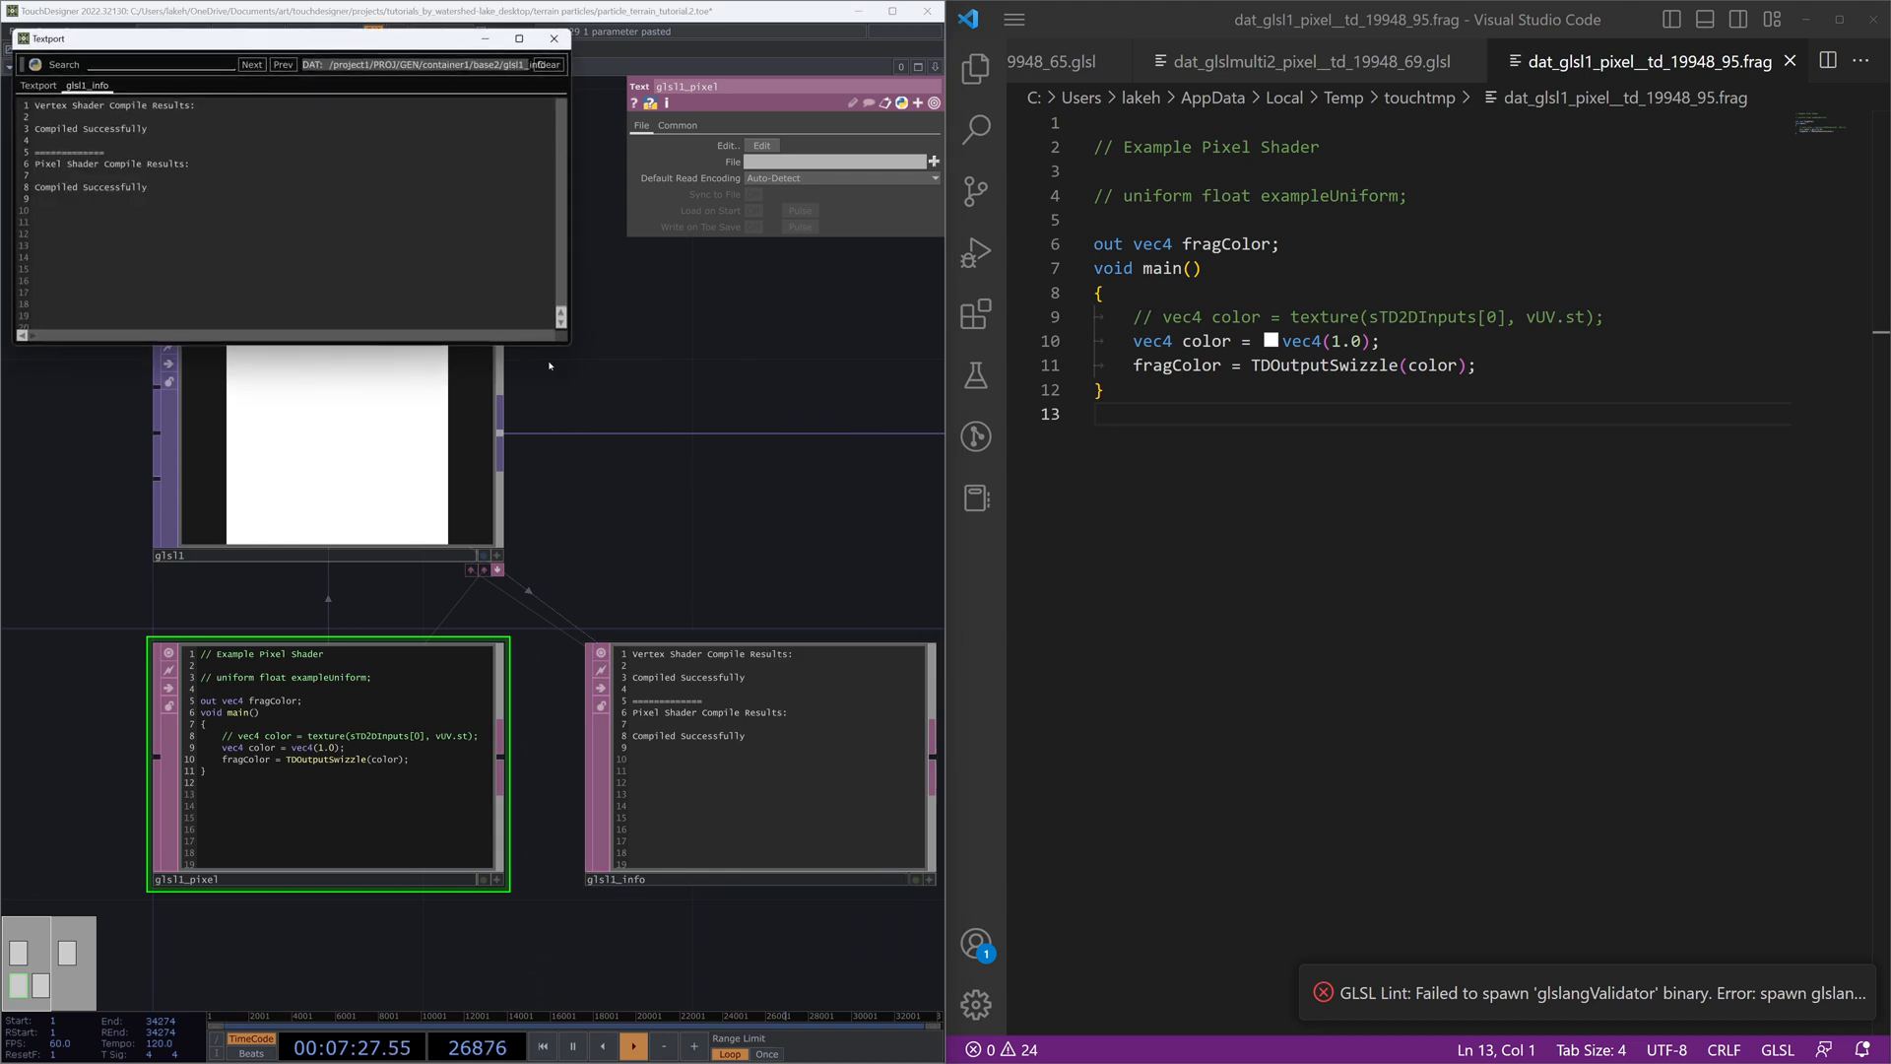
# Step: Look through the networks inside base2 and base1, and return to container1 with the terrain preview in view
pyautogui.scroll(-6, 667, 411)
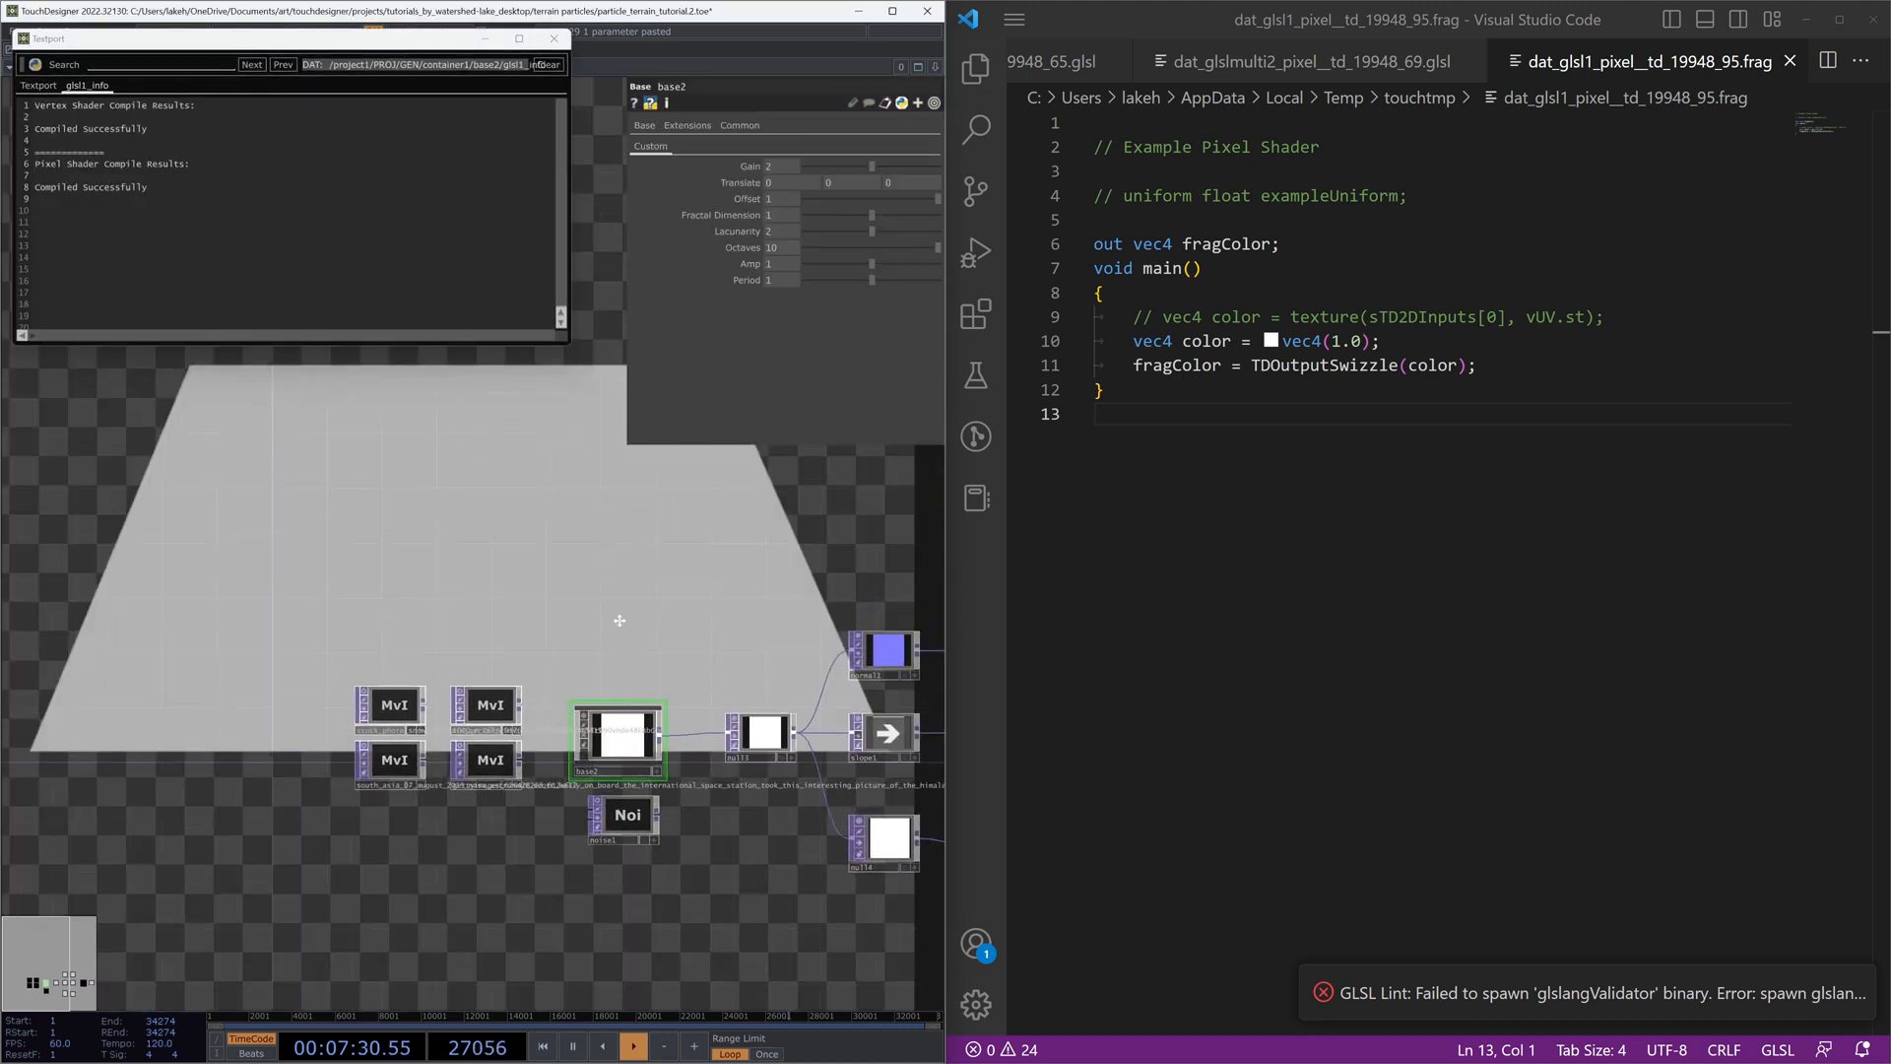
pyautogui.moveTo(619, 620); pyautogui.dragTo(421, 602)
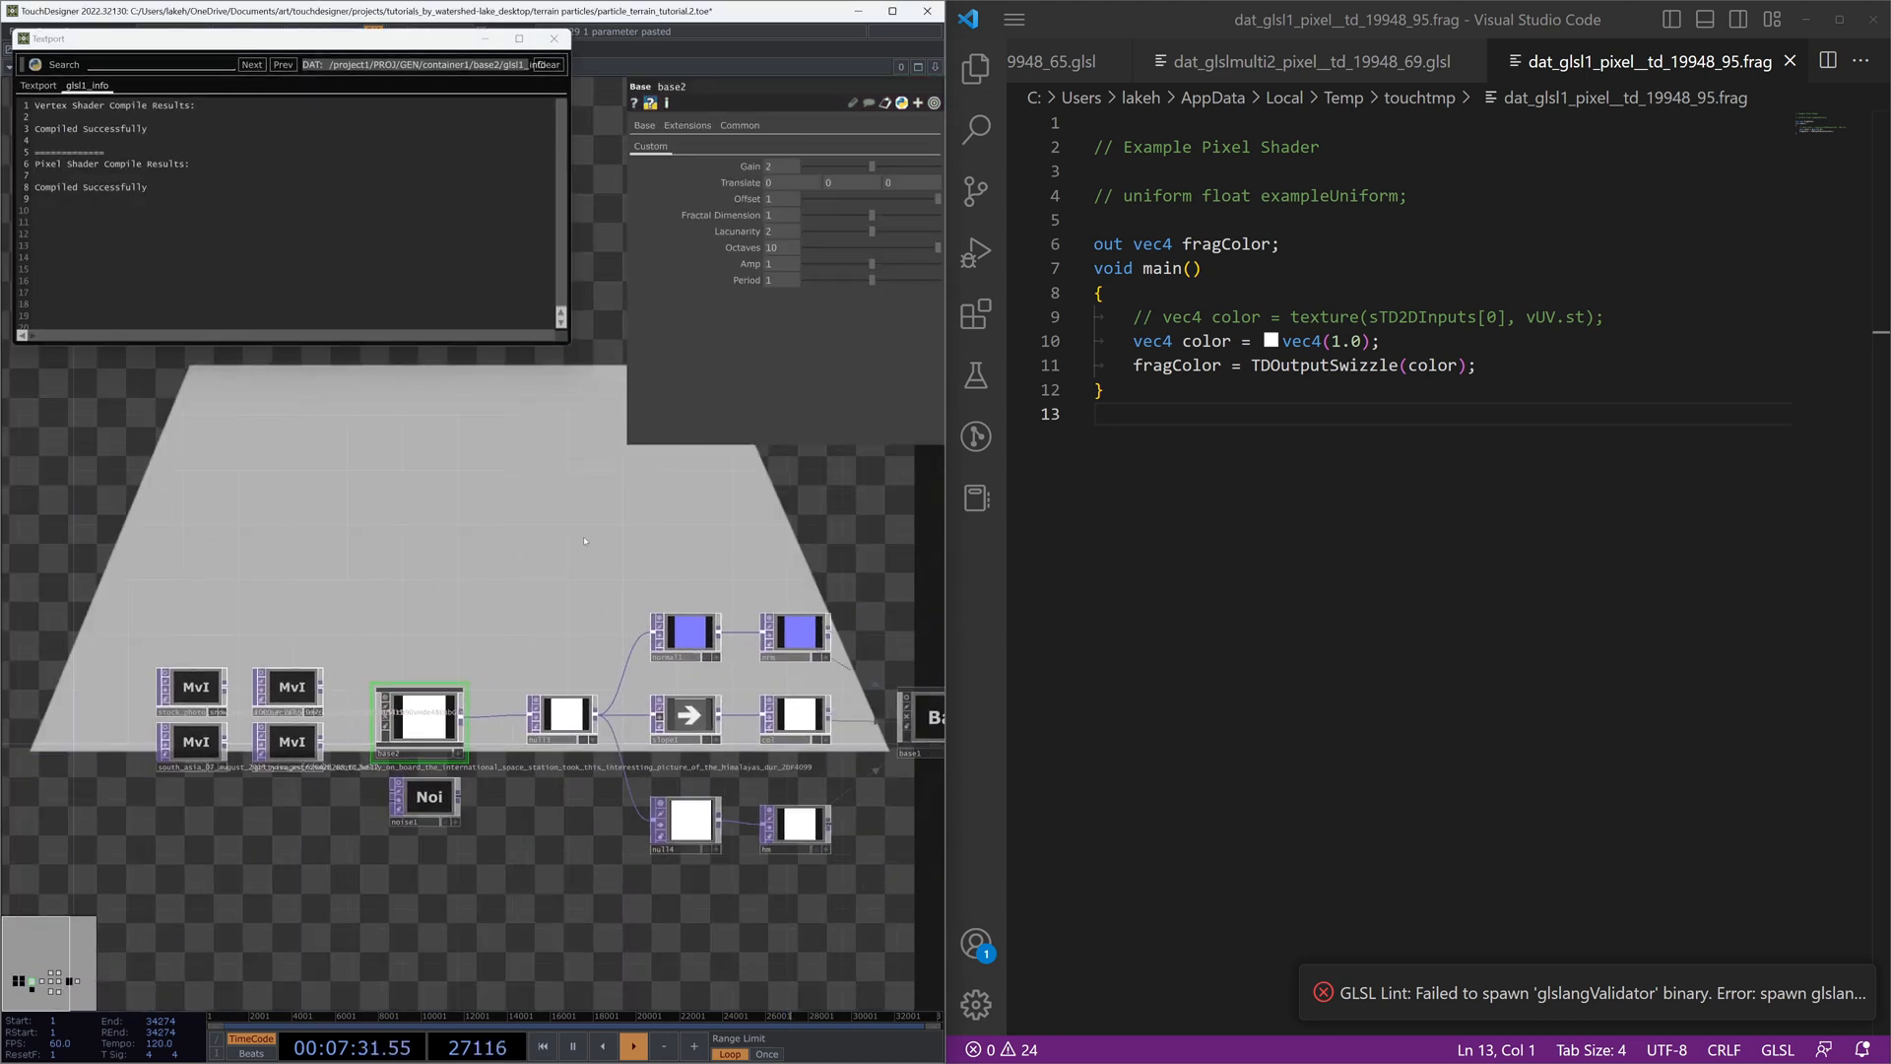
pyautogui.moveTo(537, 518); pyautogui.dragTo(481, 666)
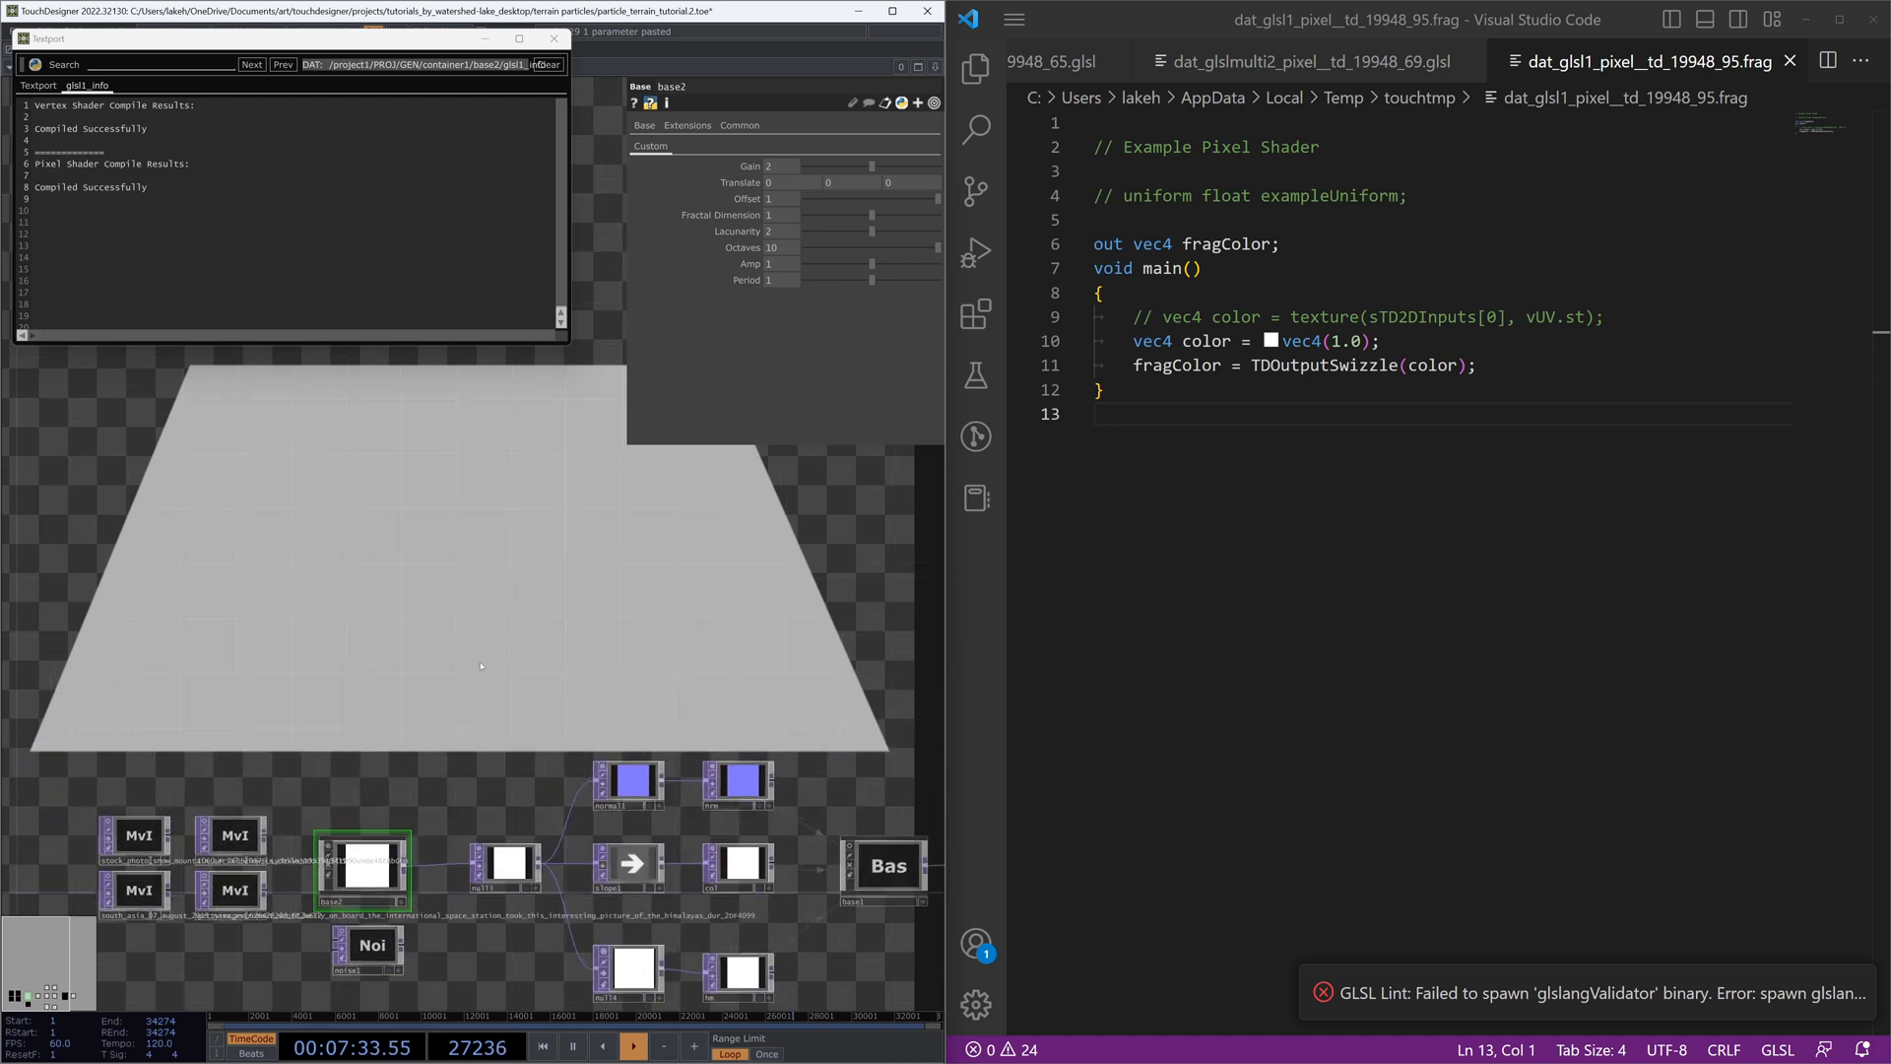
pyautogui.press('i')
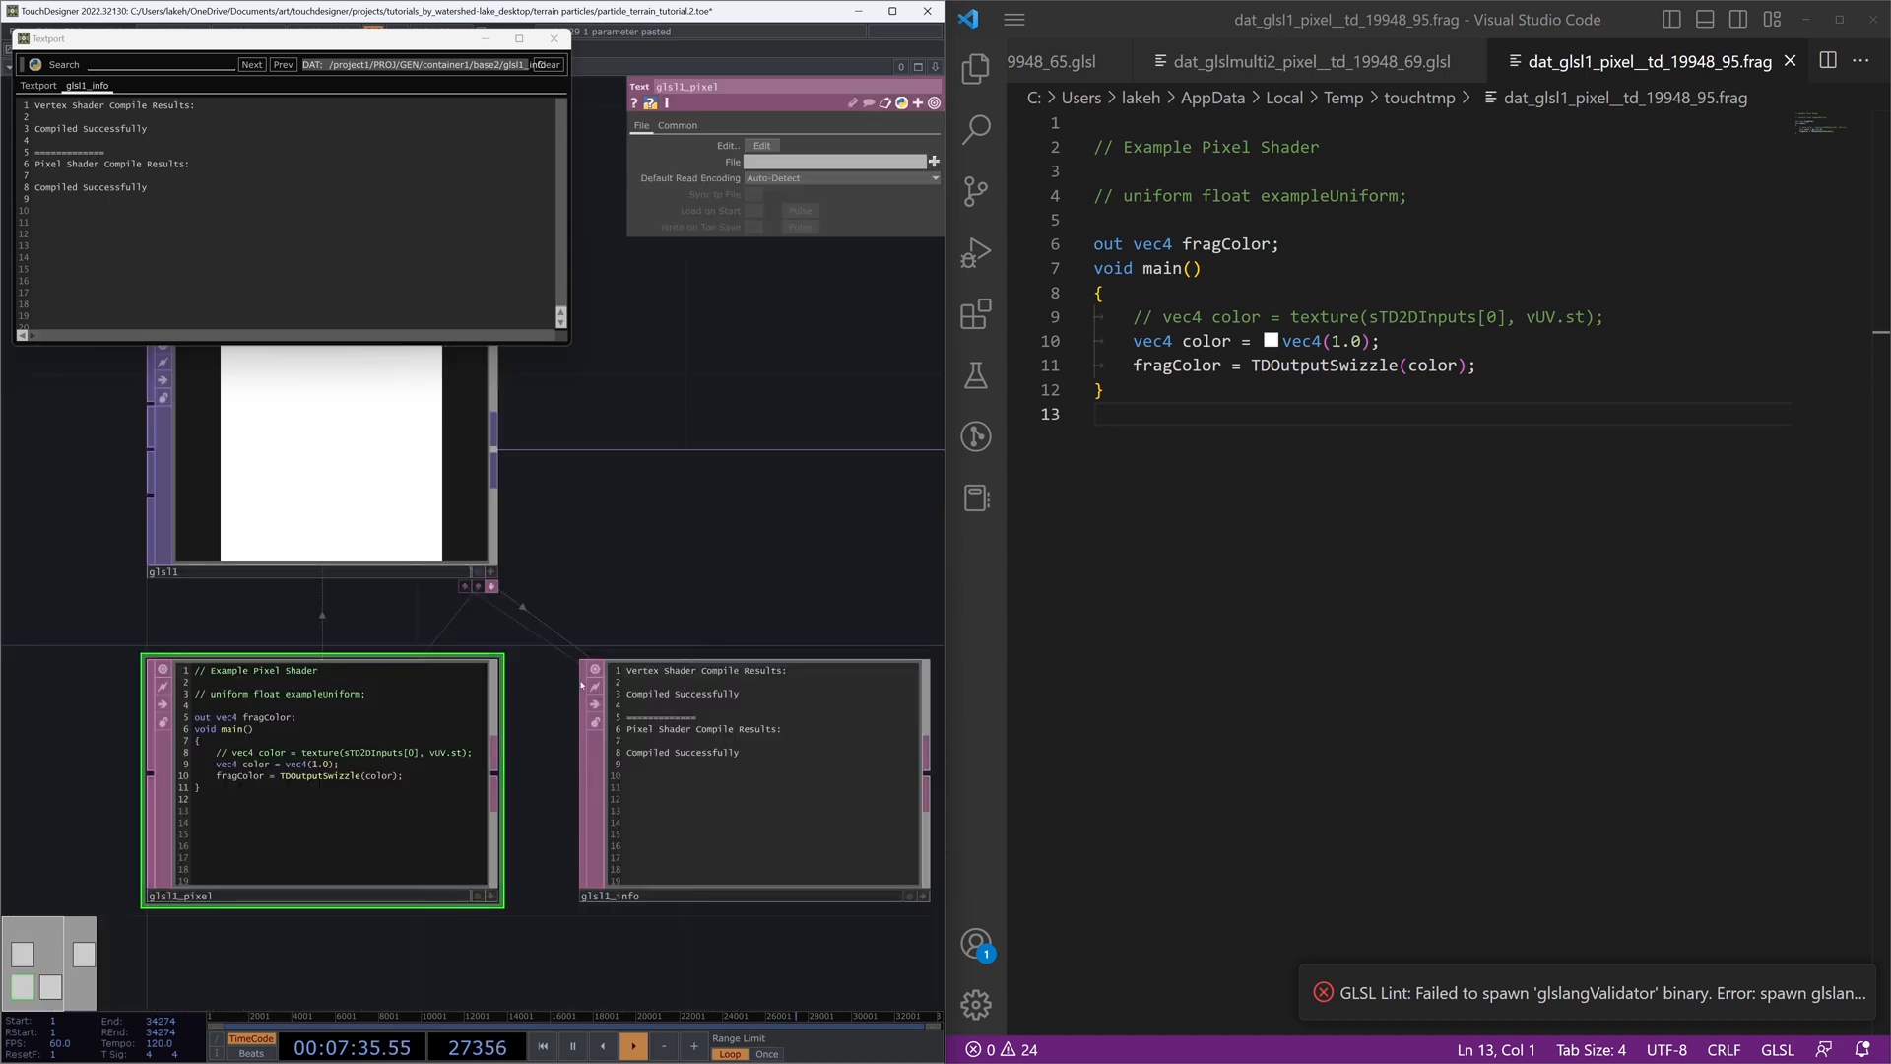
pyautogui.moveTo(604, 574); pyautogui.dragTo(18, 718)
pyautogui.press('u')
pyautogui.moveTo(653, 548); pyautogui.dragTo(502, 523)
pyautogui.click(737, 846)
pyautogui.press('i')
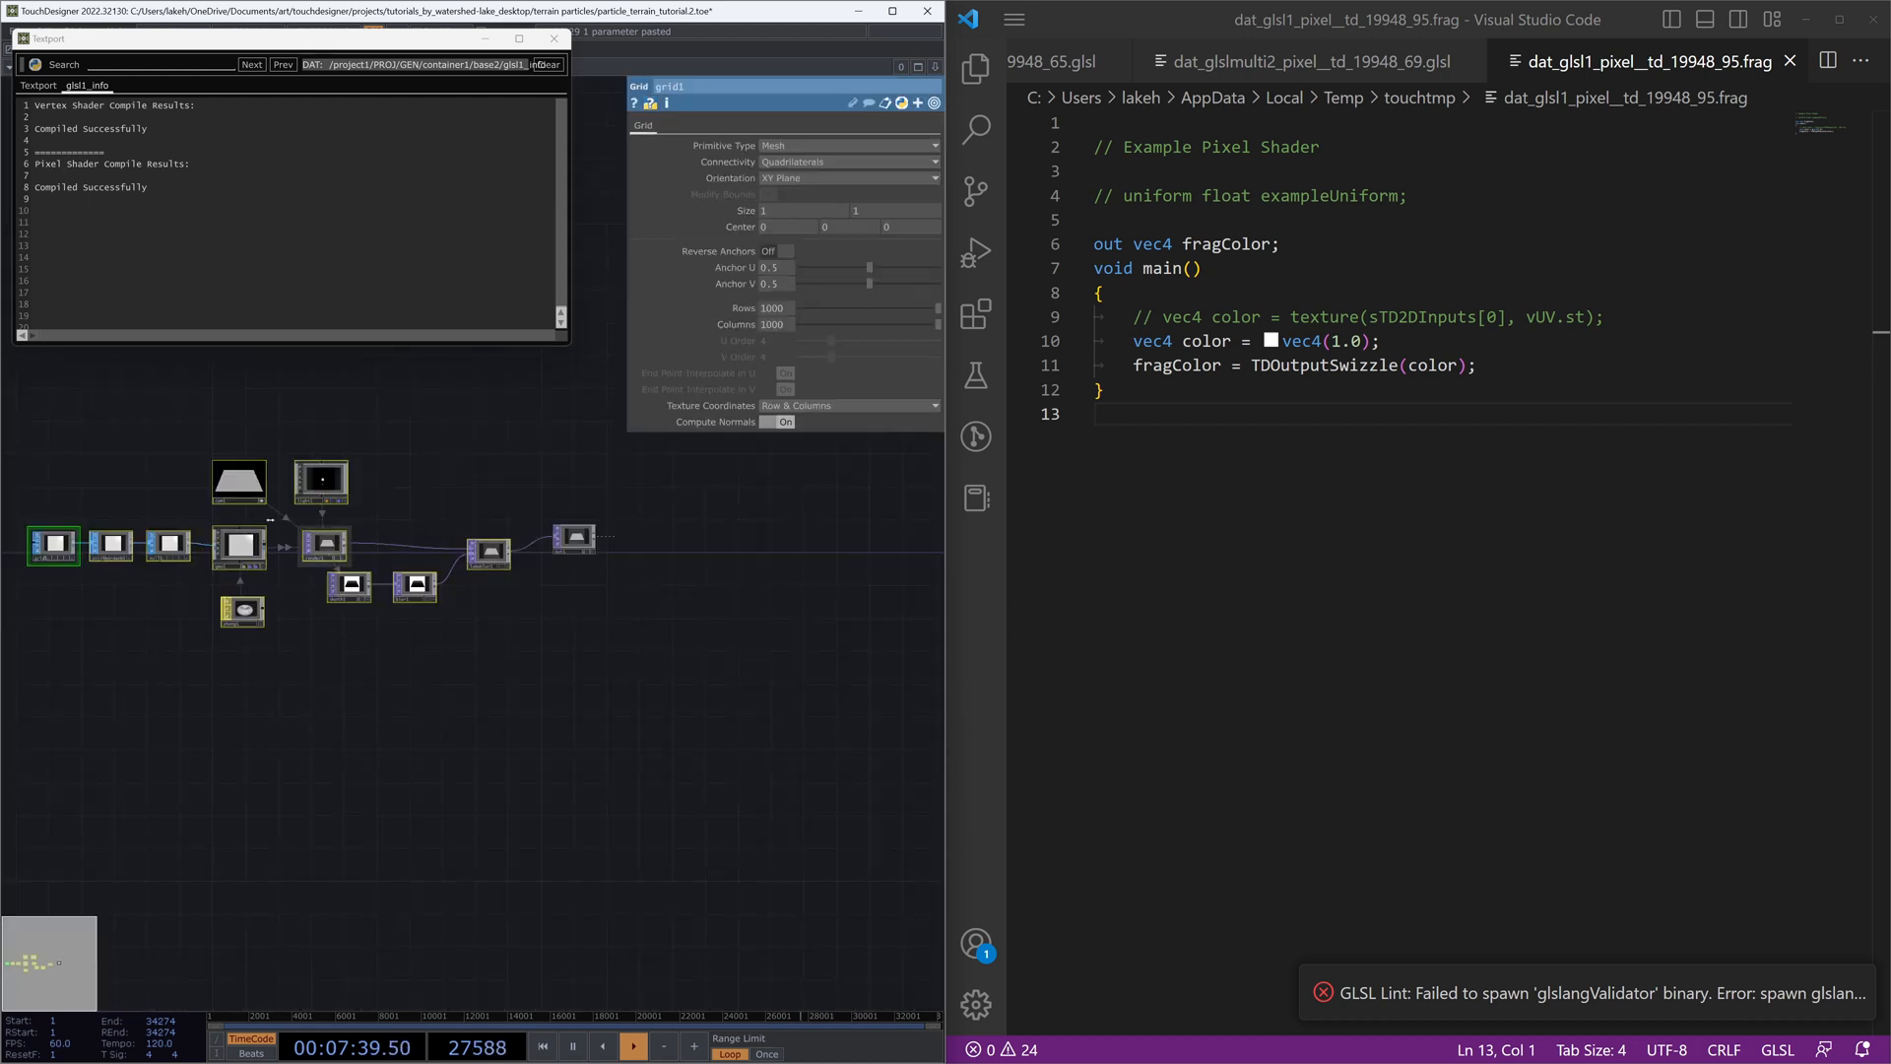
pyautogui.moveTo(153, 482); pyautogui.dragTo(193, 547)
pyautogui.scroll(4, 193, 547)
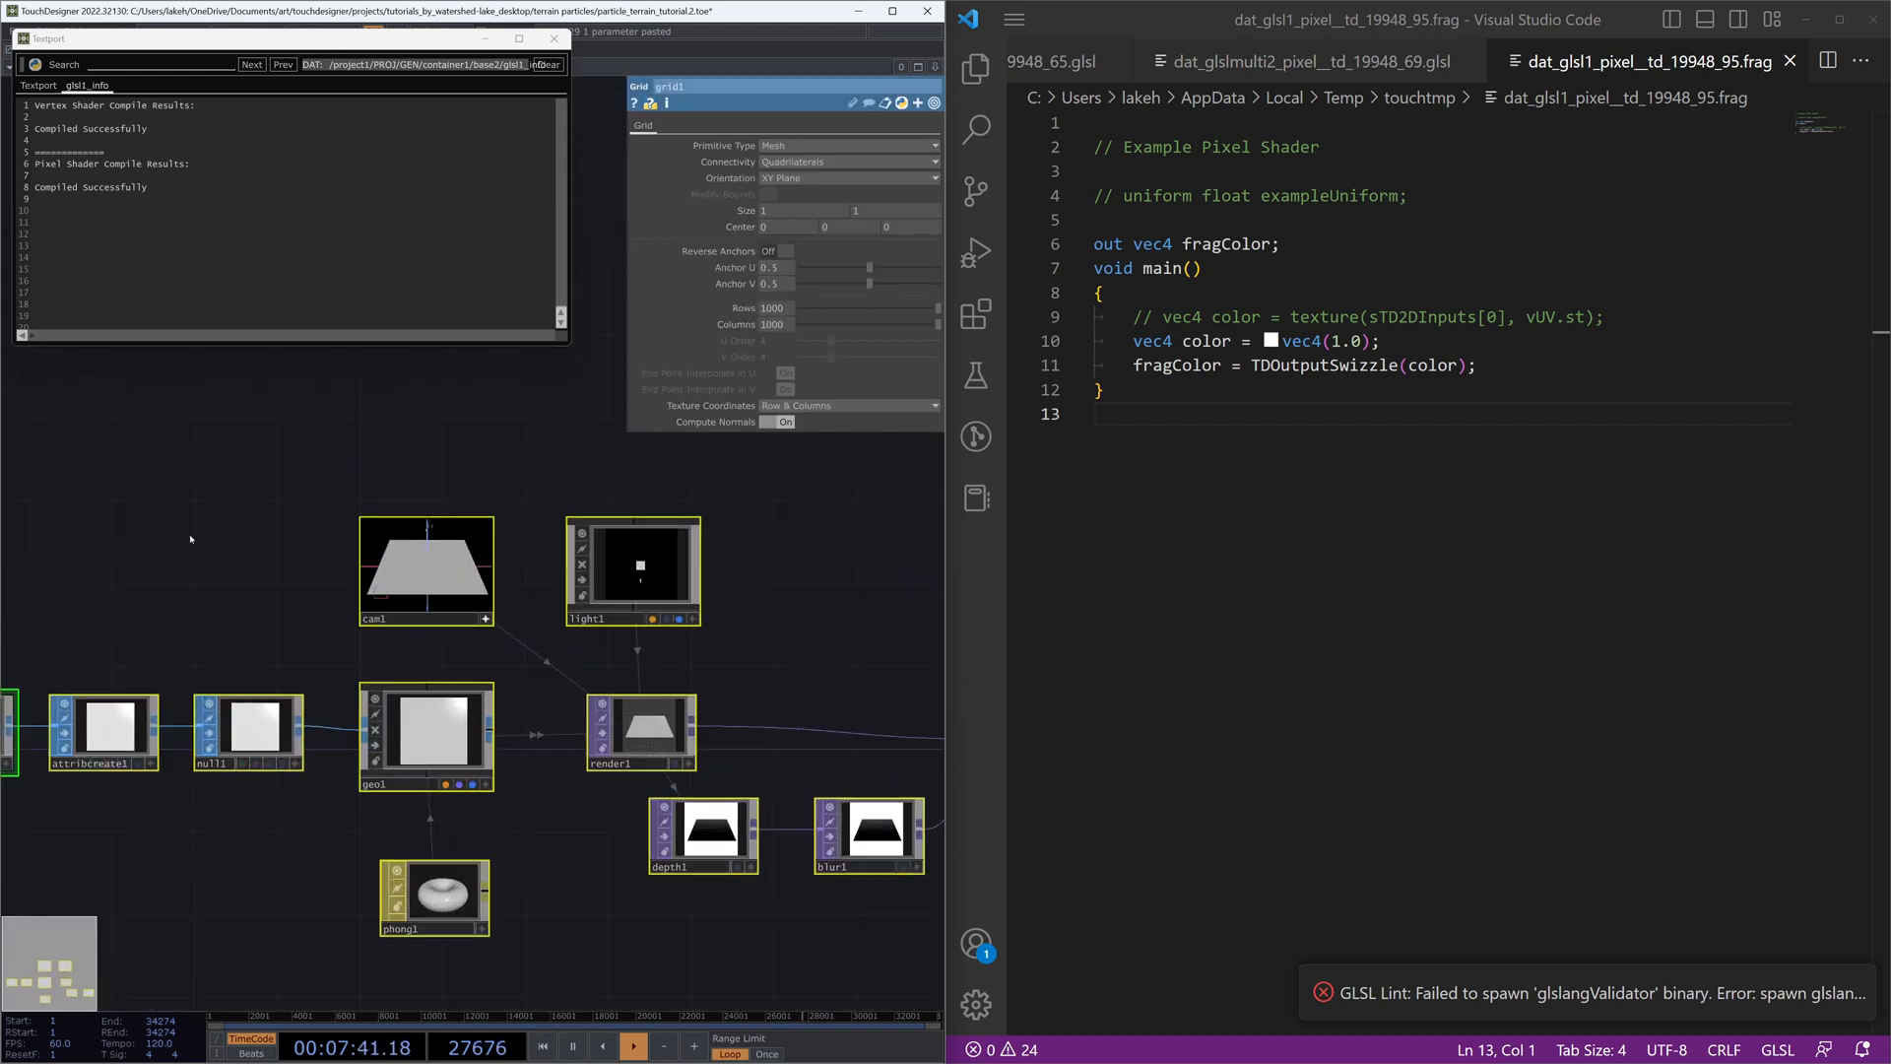
pyautogui.click(440, 679)
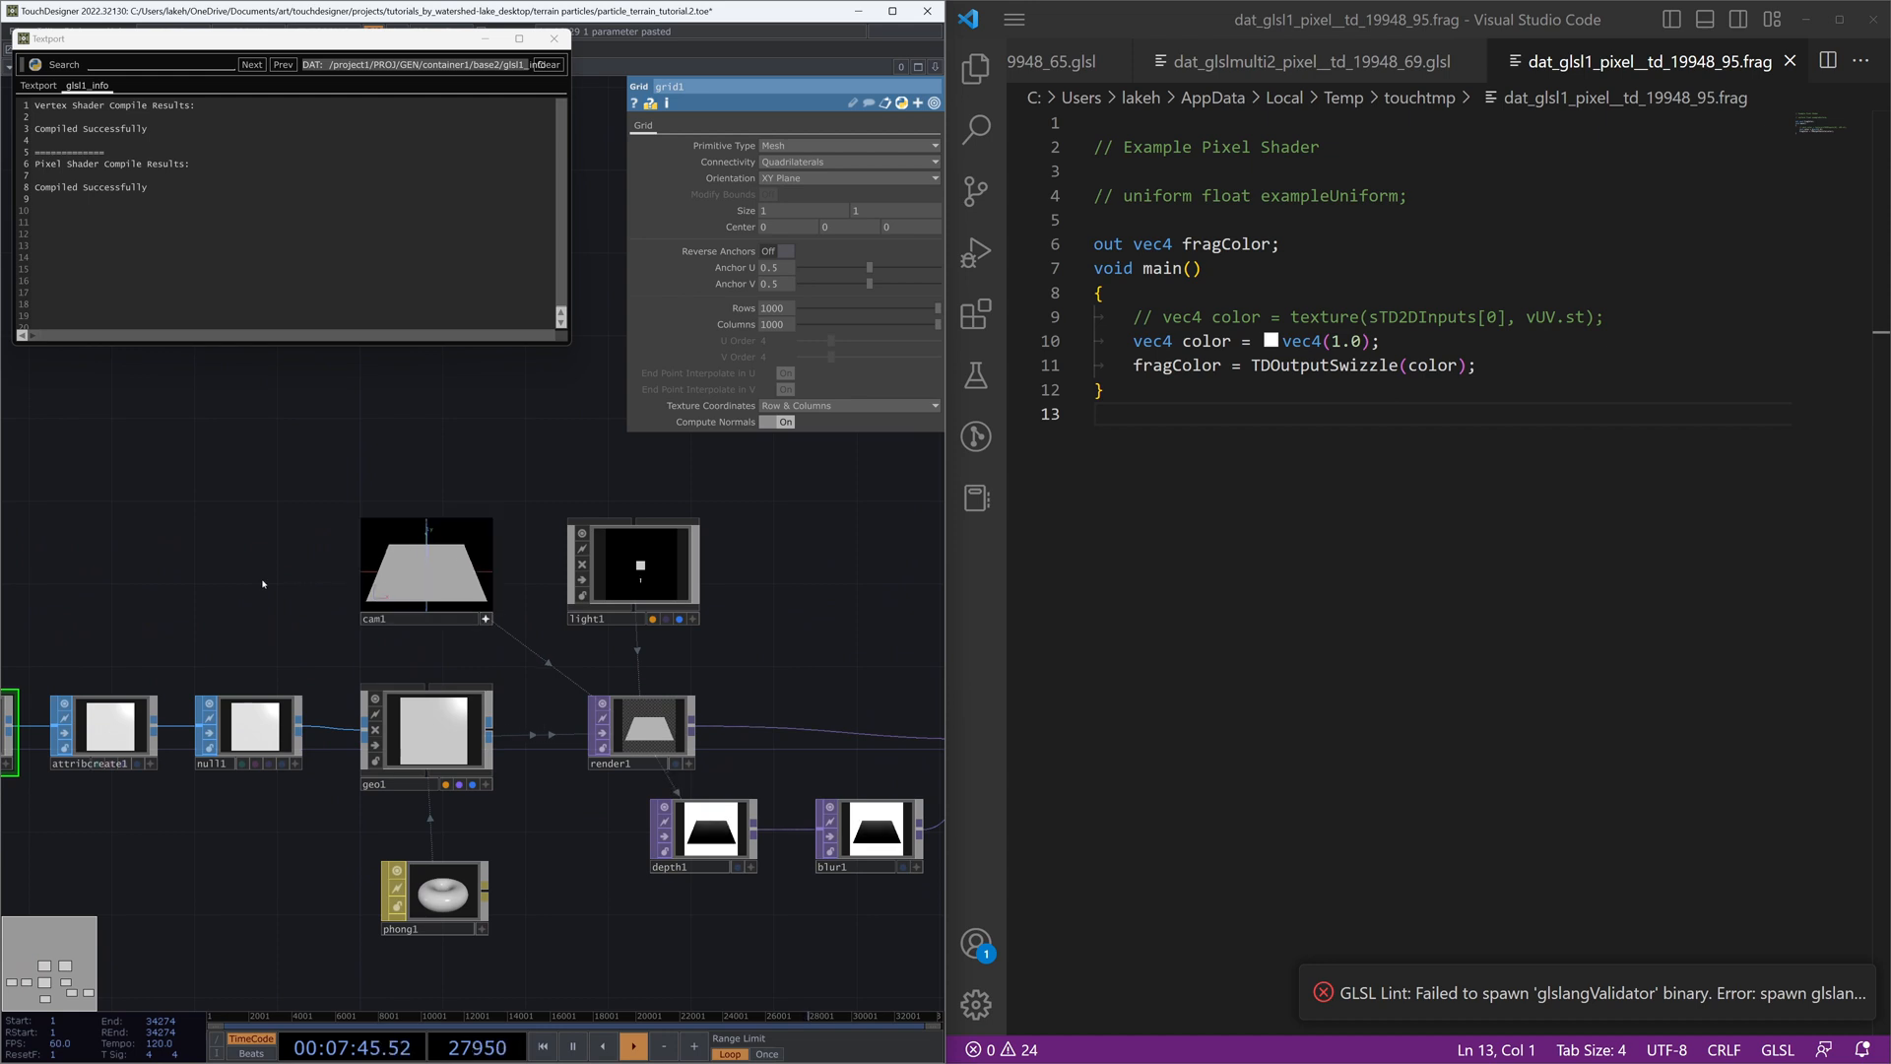
pyautogui.press('u')
pyautogui.press('Tab')
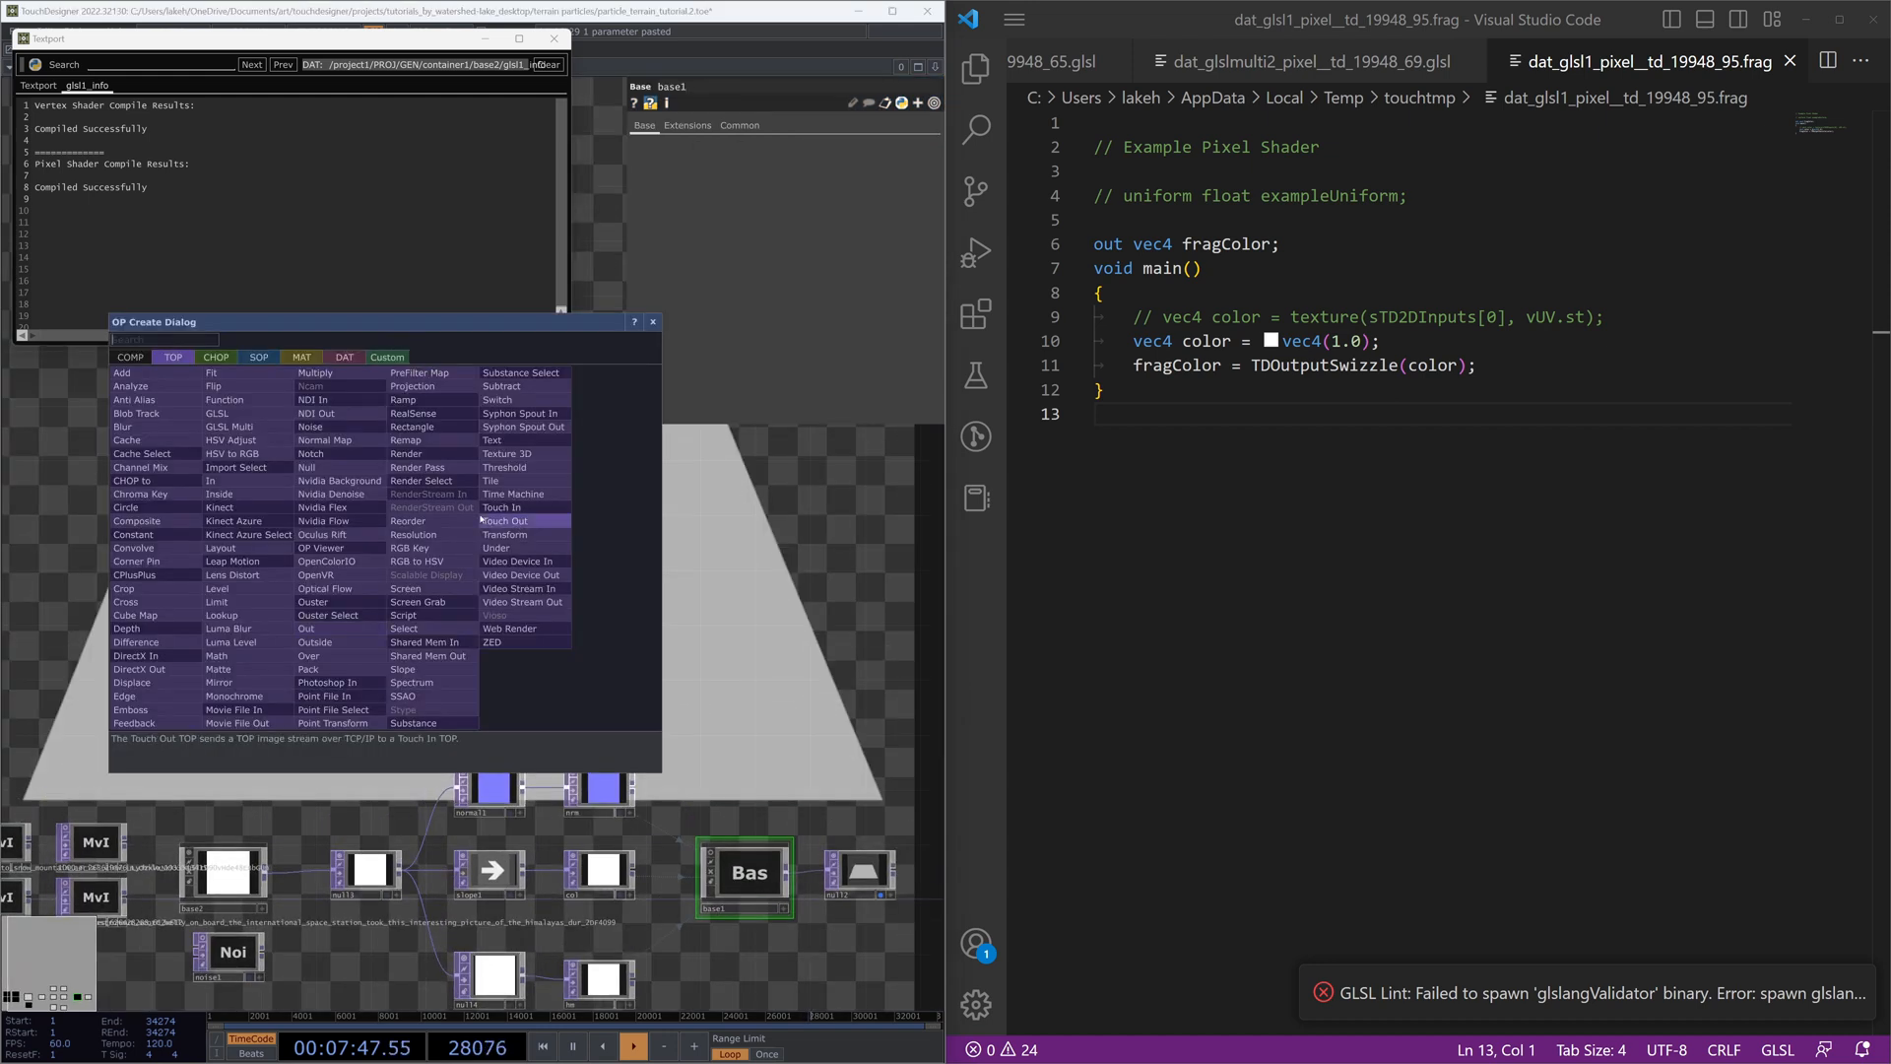
pyautogui.click(653, 322)
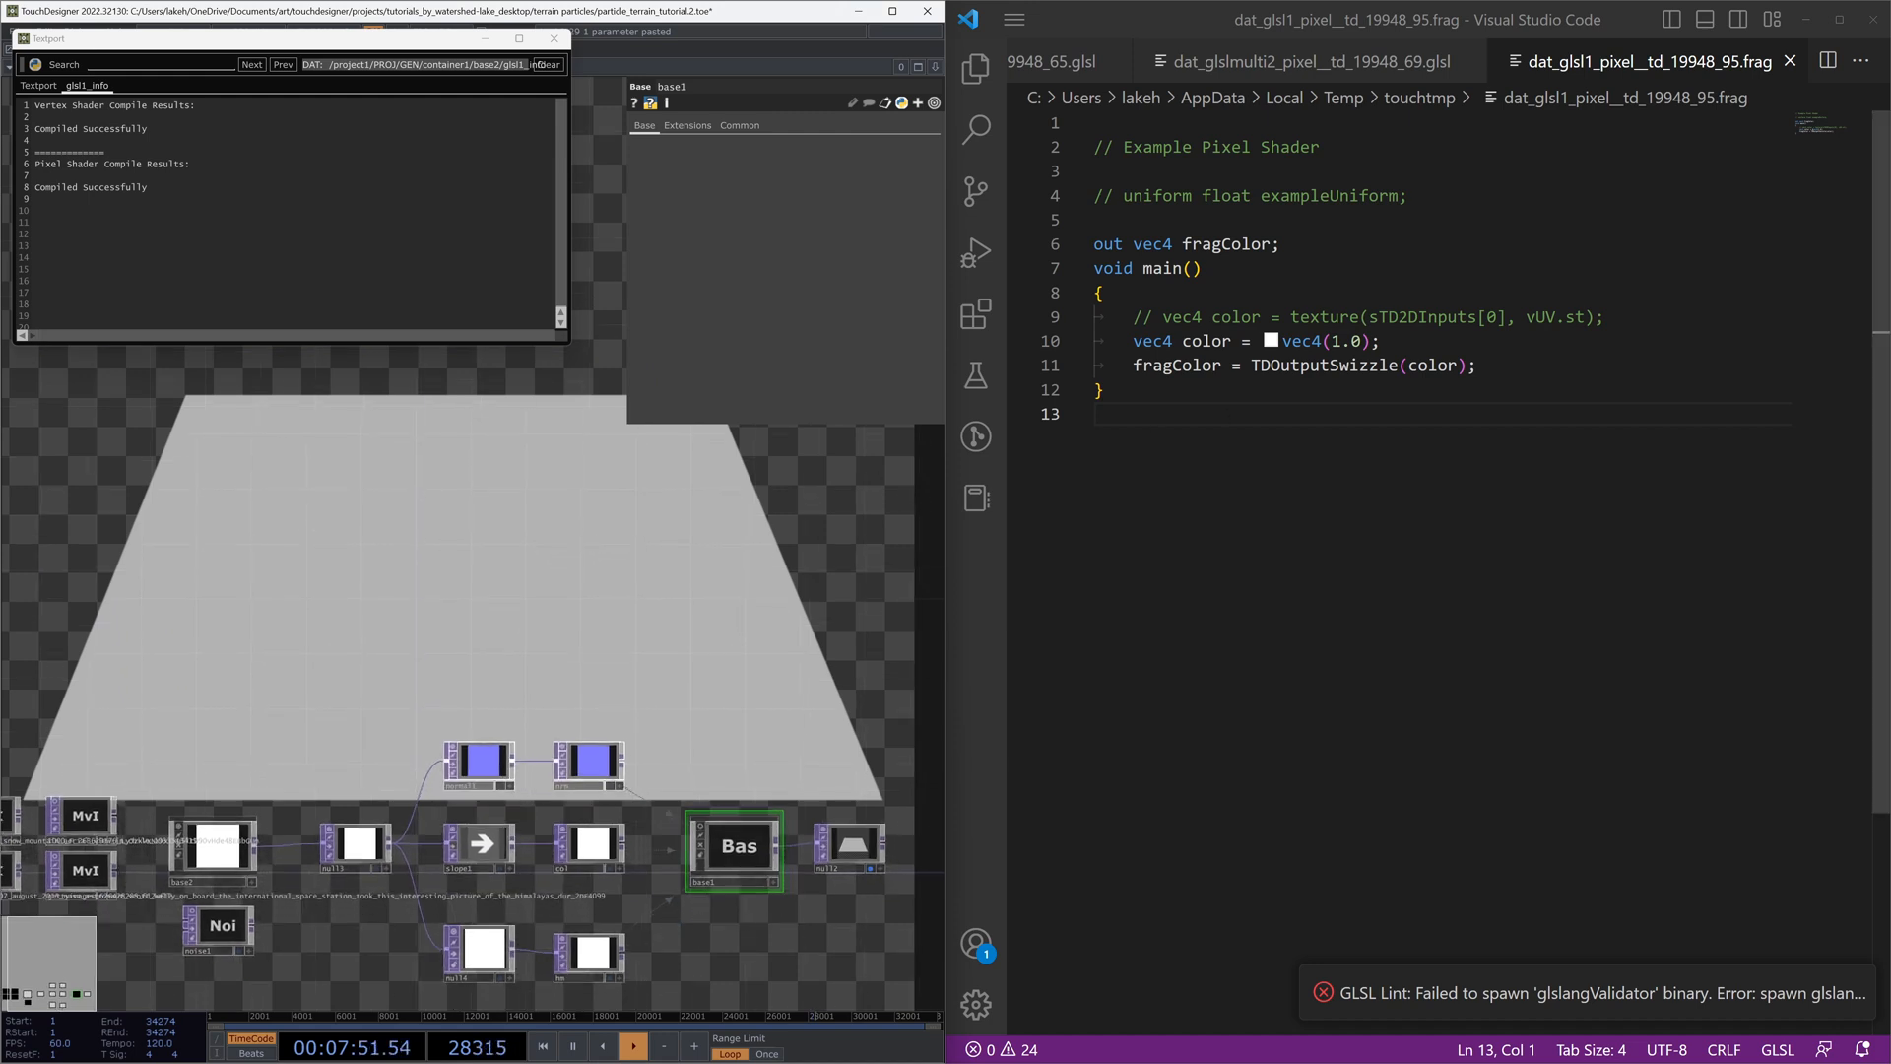
# Step: Insert five blank lines between the fragColor declaration and the main() function in the pixel shader
pyautogui.click(1353, 246)
pyautogui.press('Return')
pyautogui.press('Return')
pyautogui.press('Return')
pyautogui.press('Return')
pyautogui.press('Return')
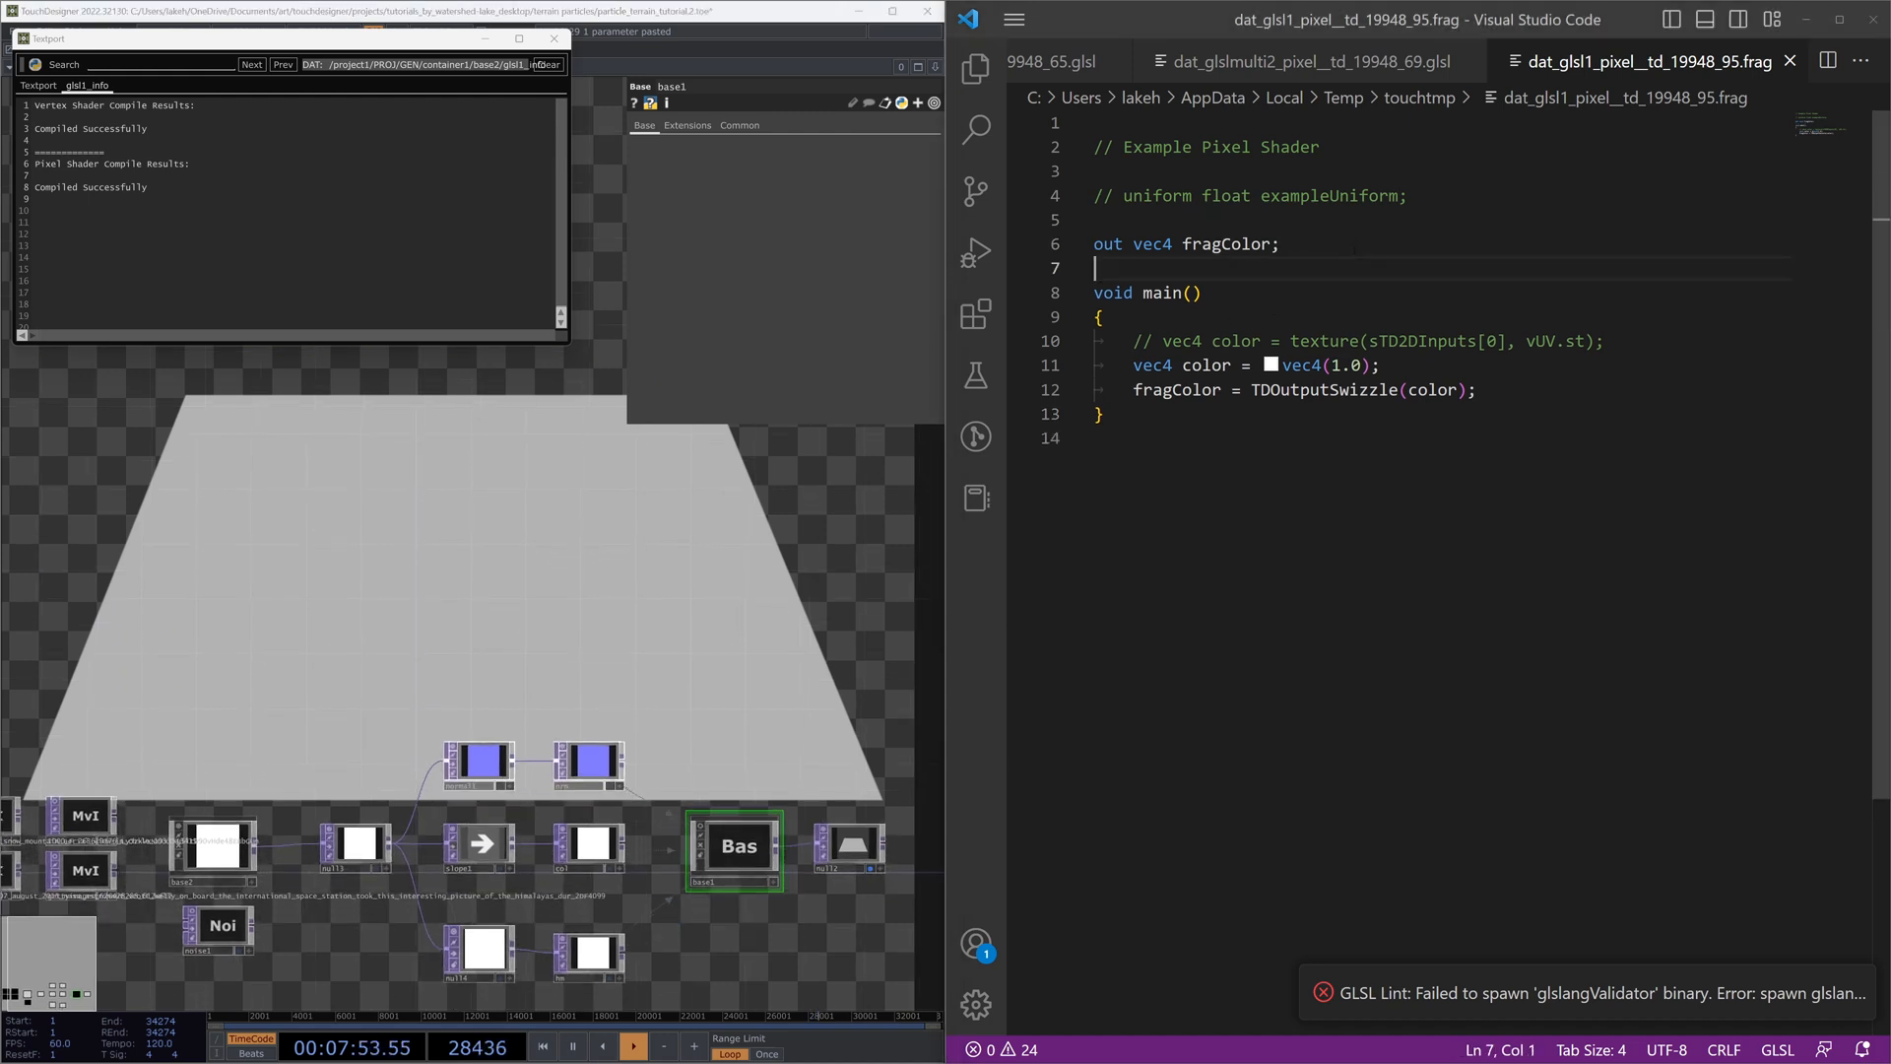
pyautogui.press('Up')
pyautogui.press('Up')
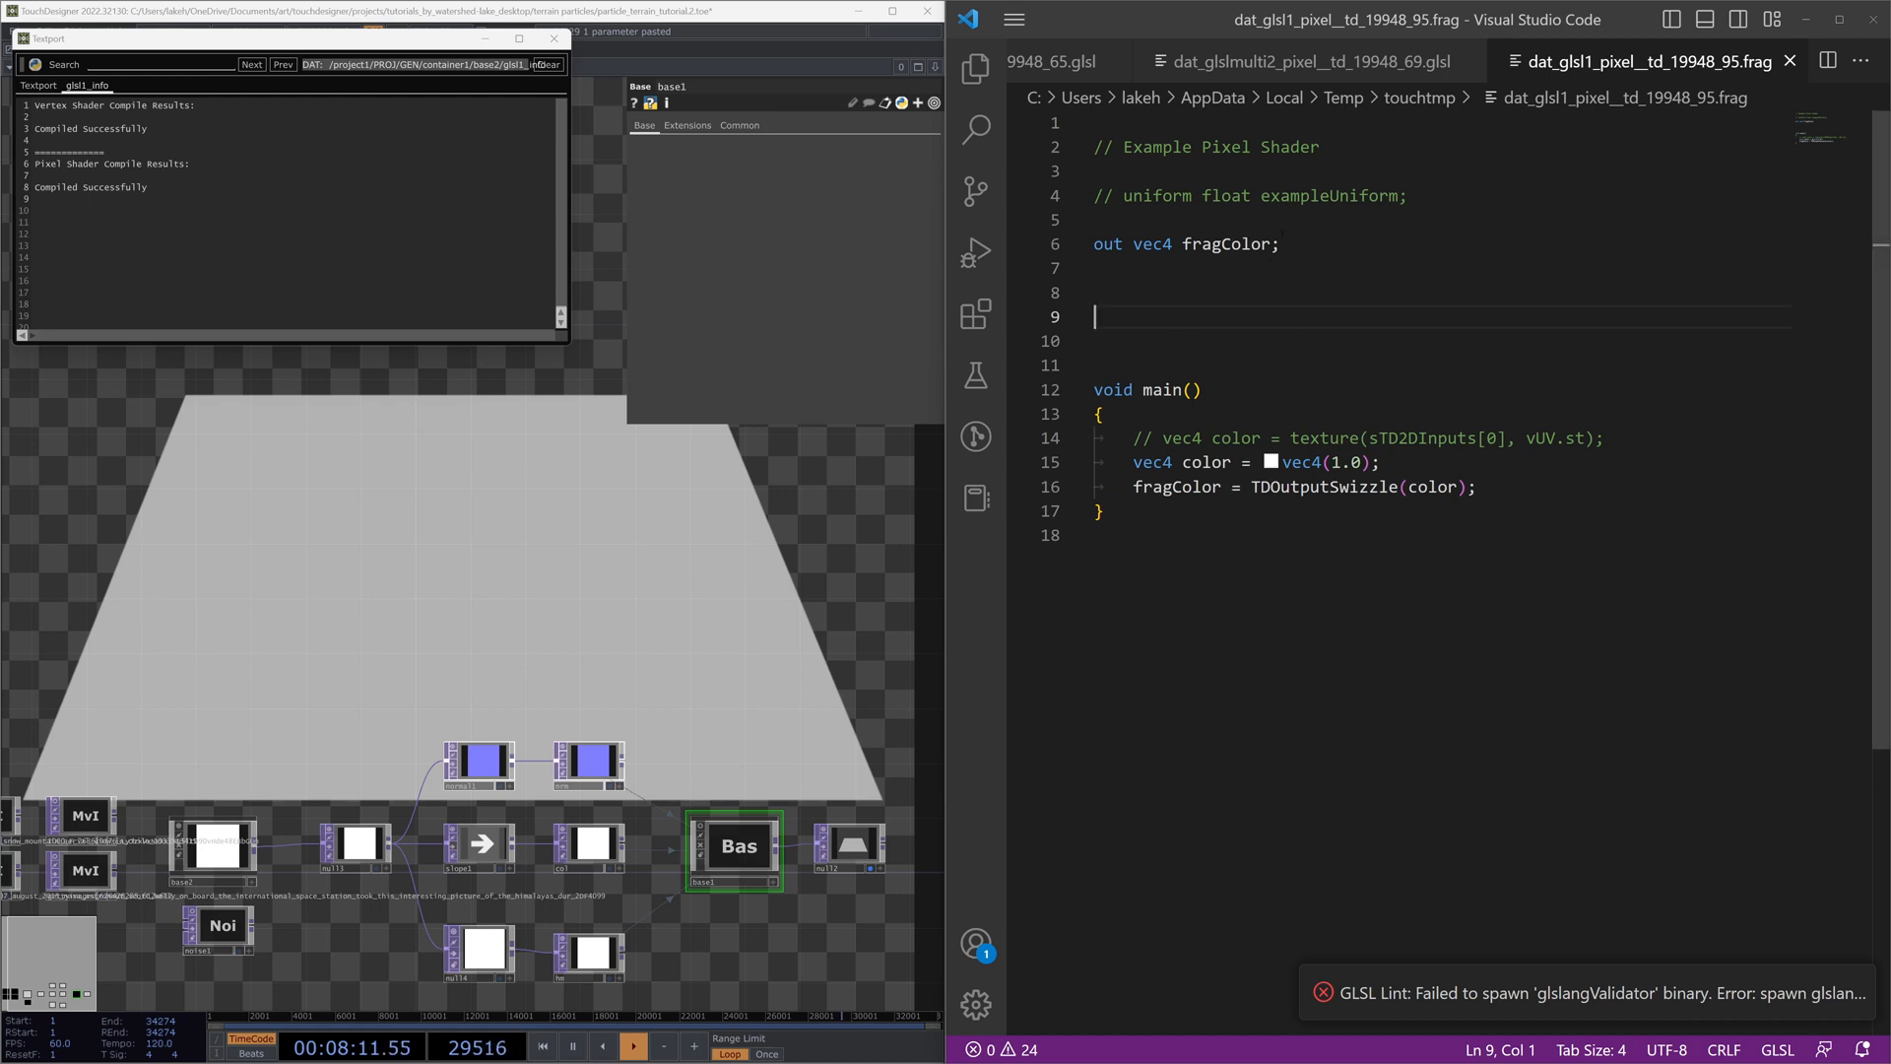
pyautogui.click(1409, 196)
pyautogui.hotkey('shift', 'Home')
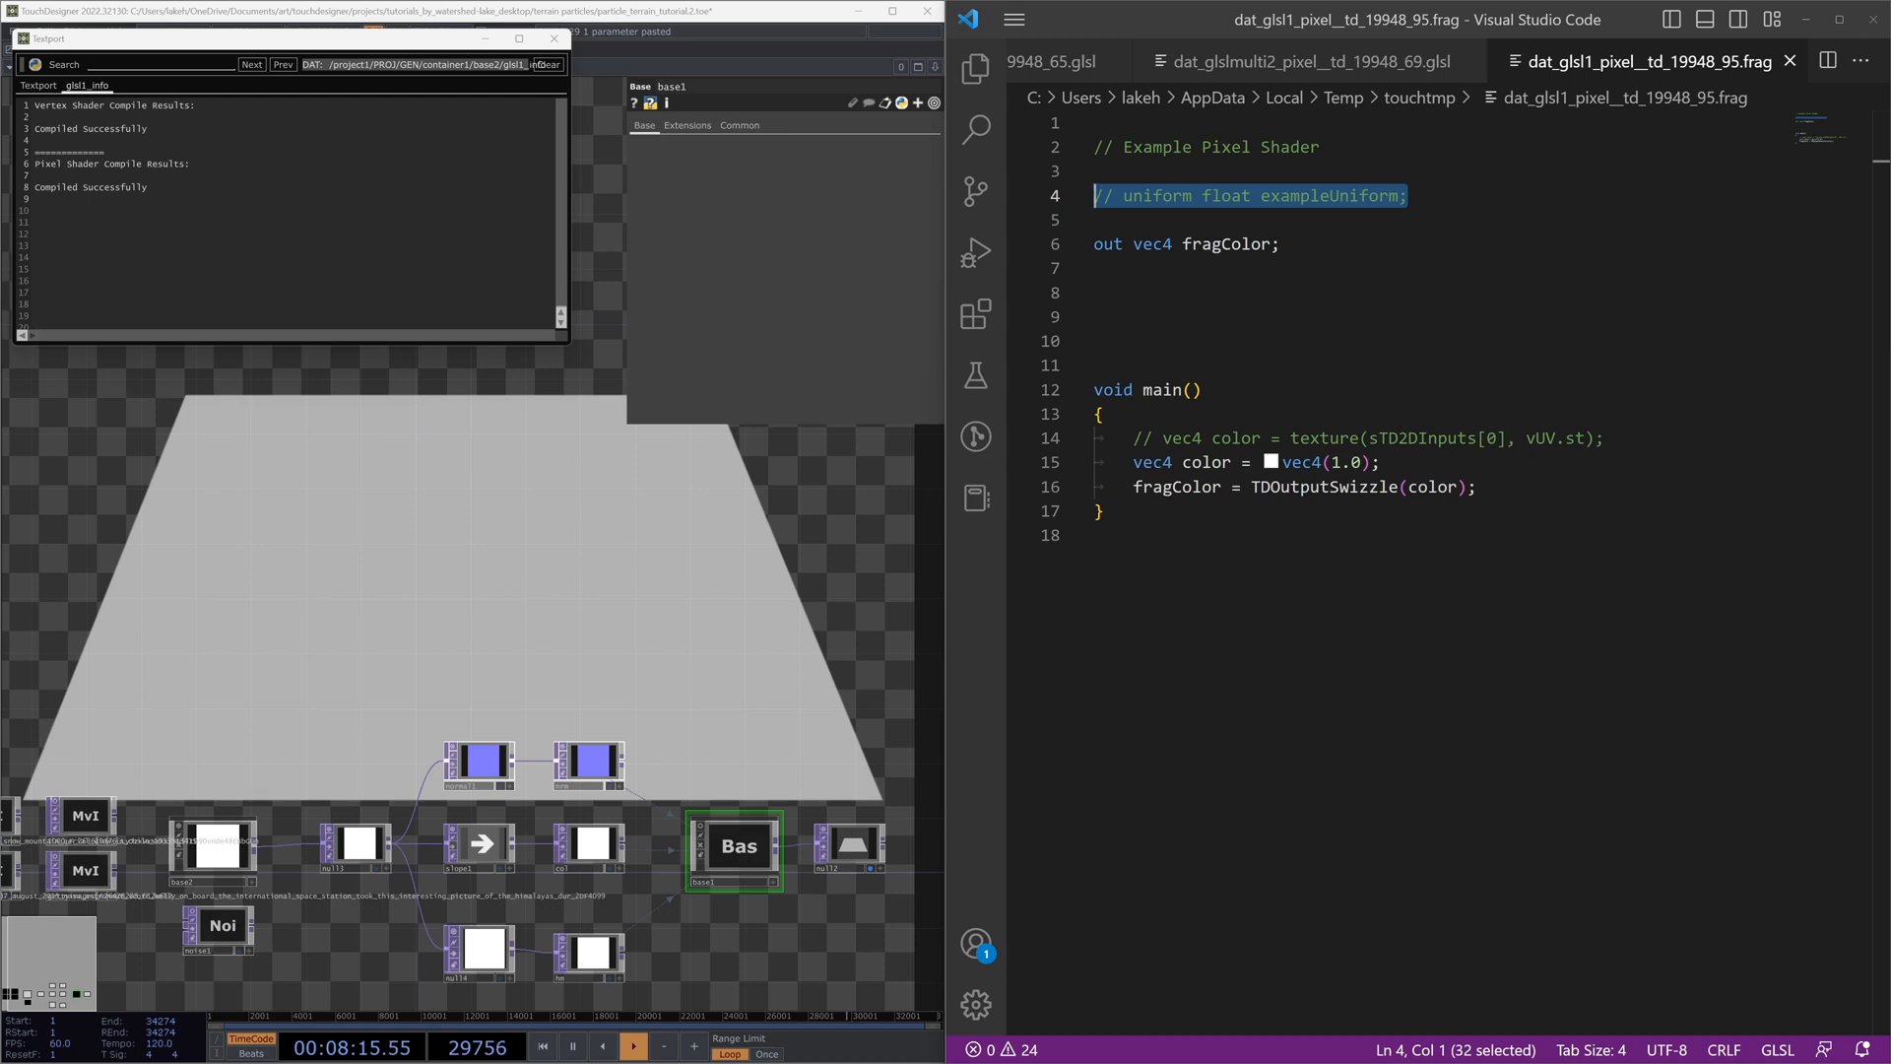
pyautogui.click(1133, 298)
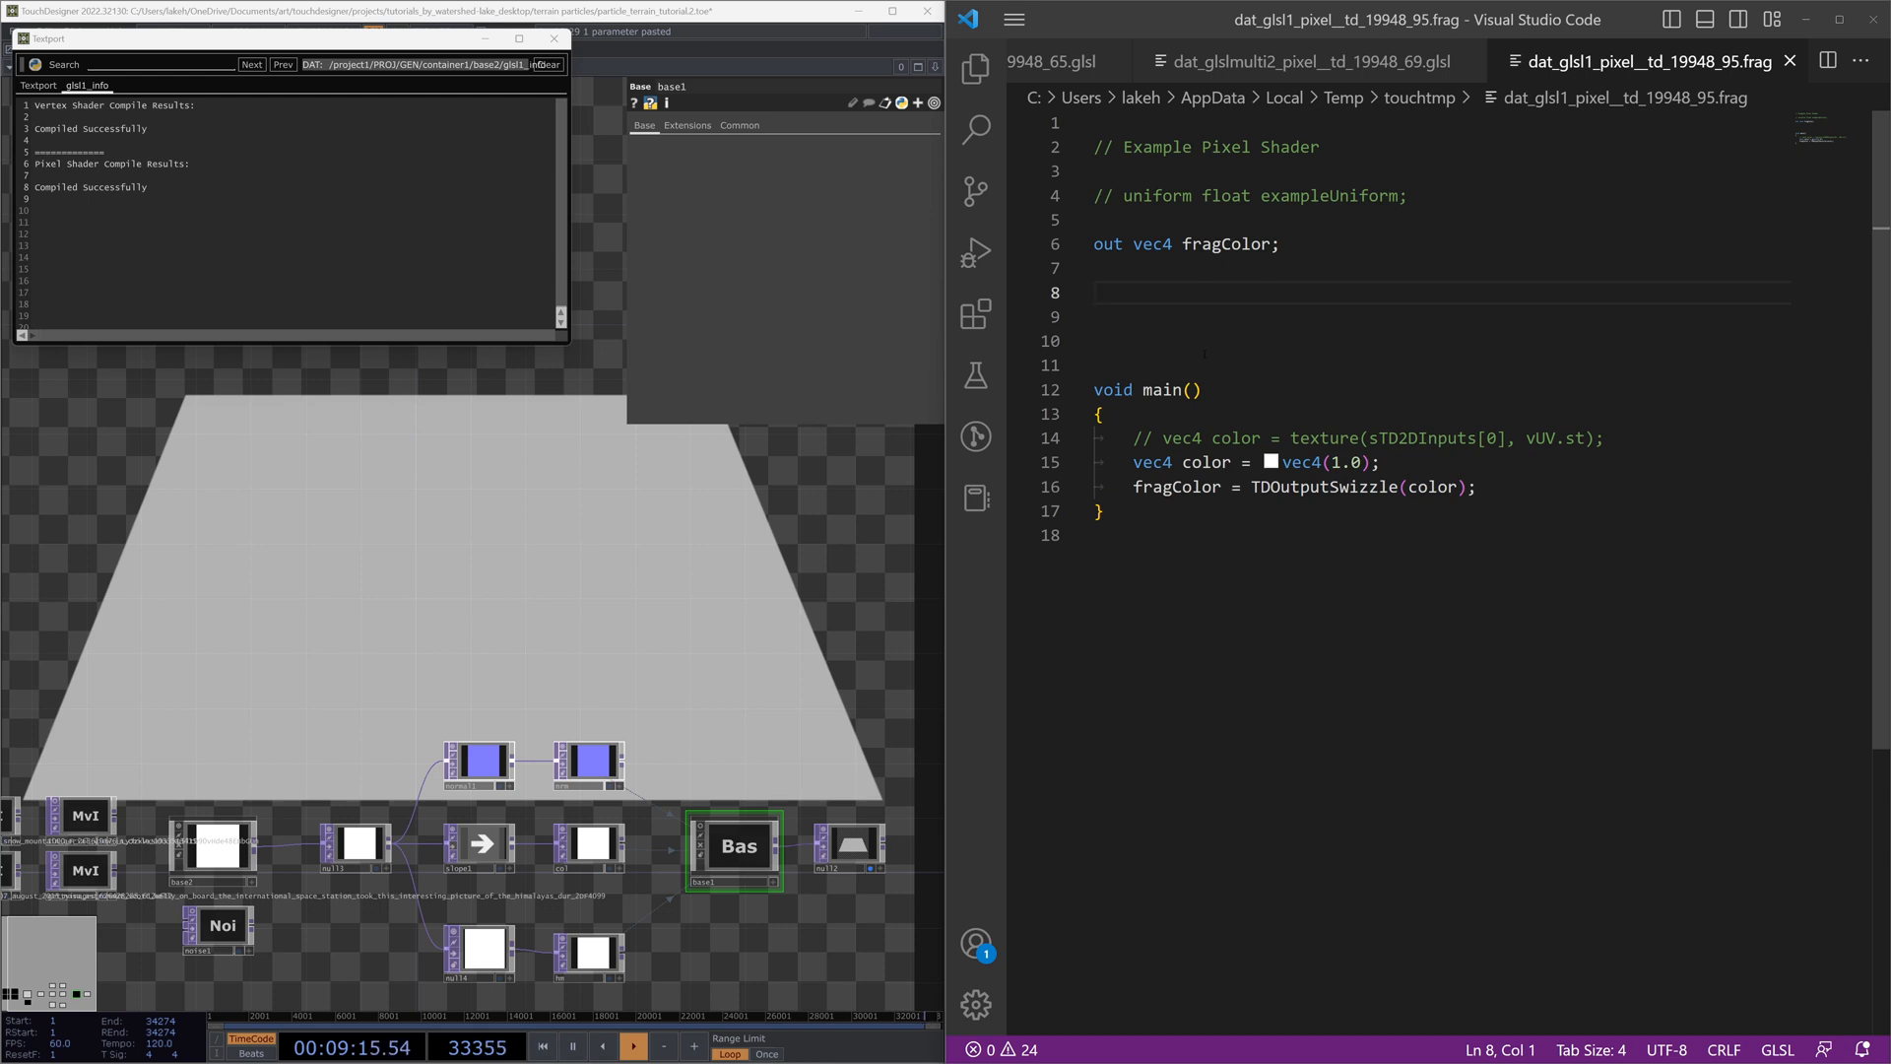
# Step: Replace the 1.0 in the color vec4 inside main() with TDSimplexNoise(vUV.rgb)
pyautogui.click(1164, 439)
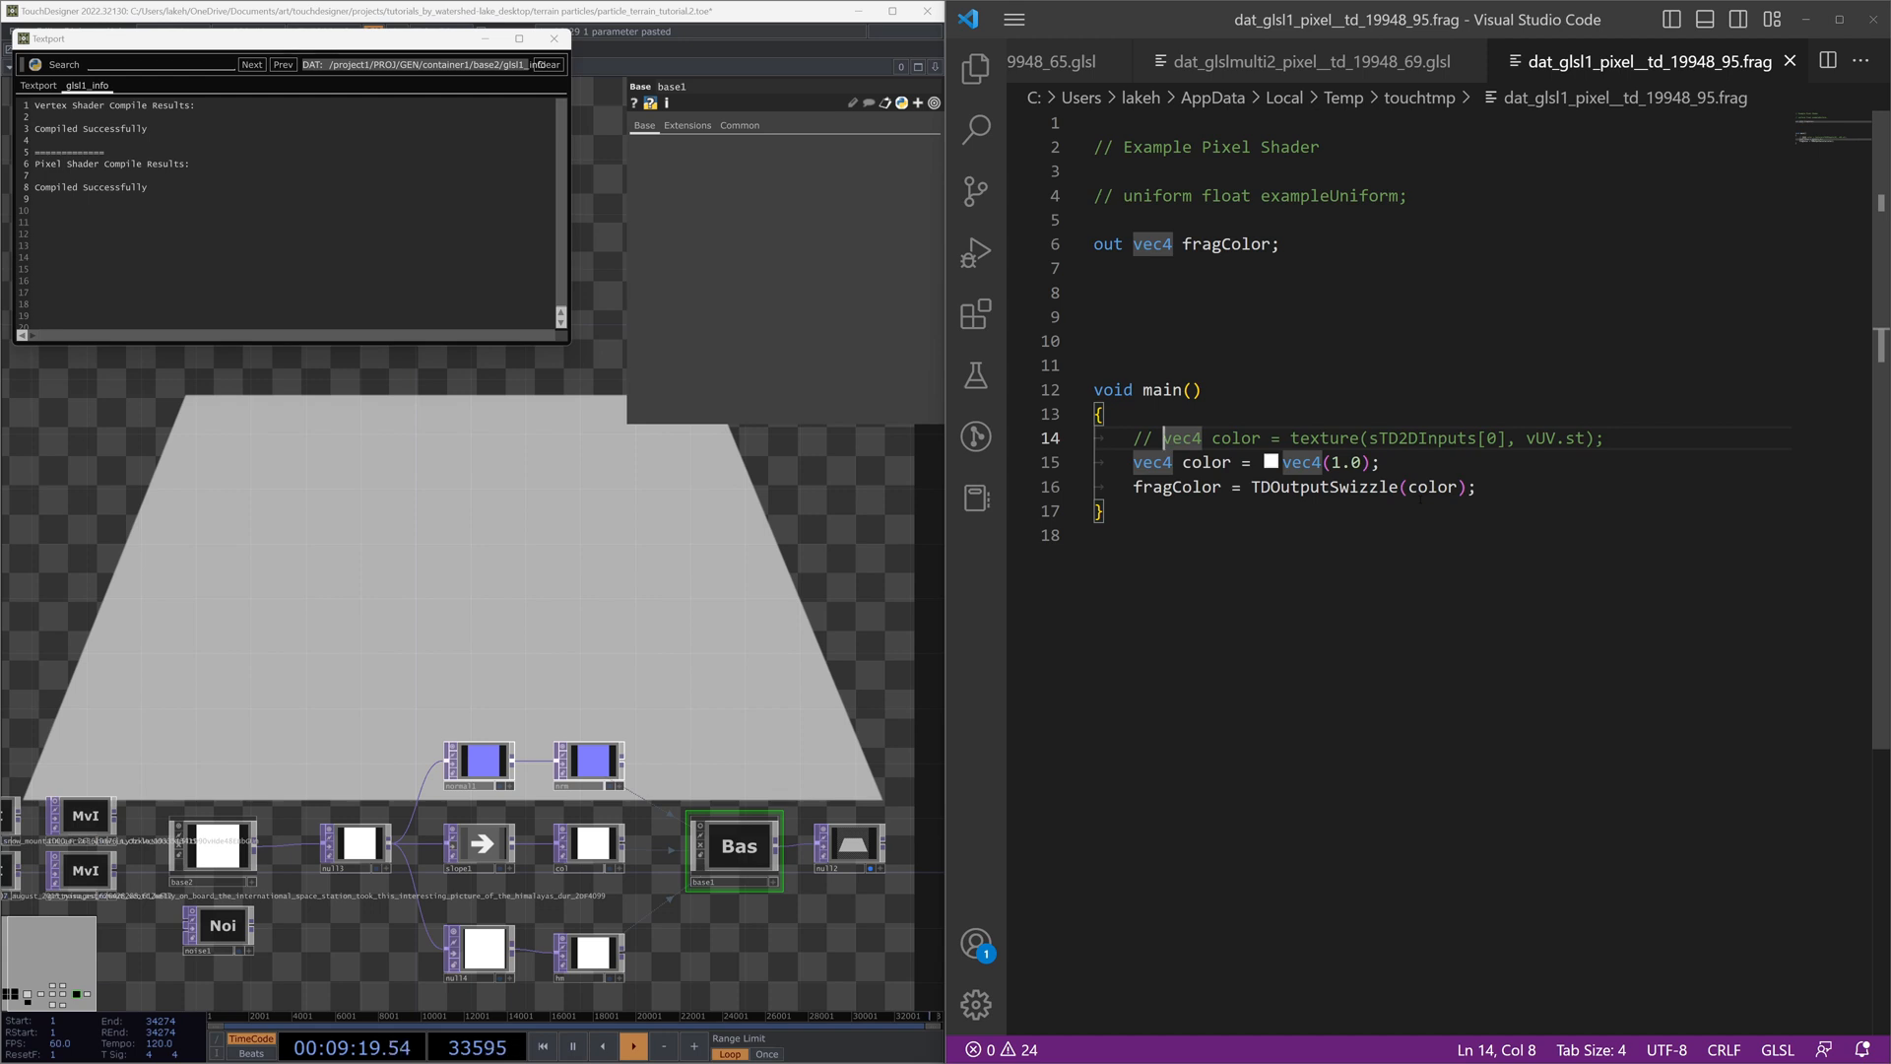
pyautogui.press('Down')
pyautogui.hotkey('ctrl', 'Right')
pyautogui.hotkey('ctrl', 'Right')
pyautogui.hotkey('ctrl', 'Right')
pyautogui.hotkey('ctrl', 'Right')
pyautogui.hotkey('ctrl', 'Right')
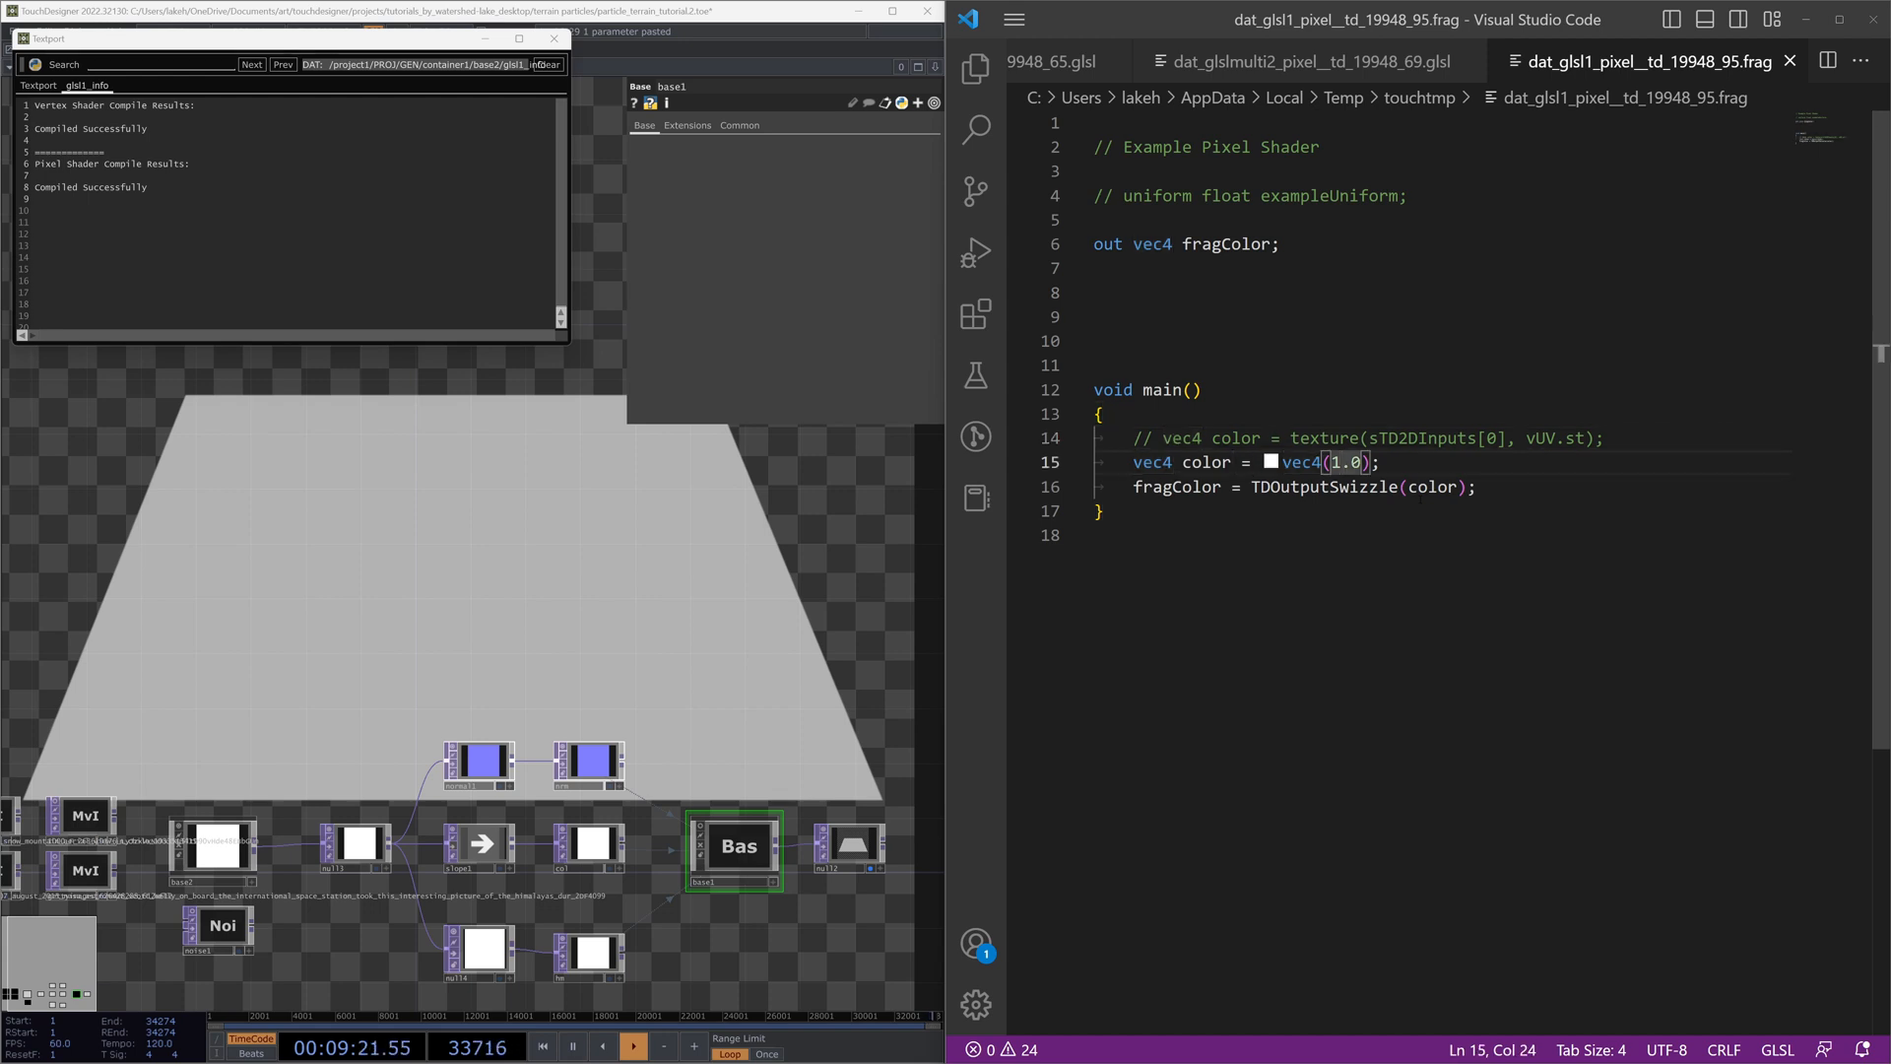
pyautogui.press('Delete')
pyautogui.press('Delete')
pyautogui.press('BackSpace')
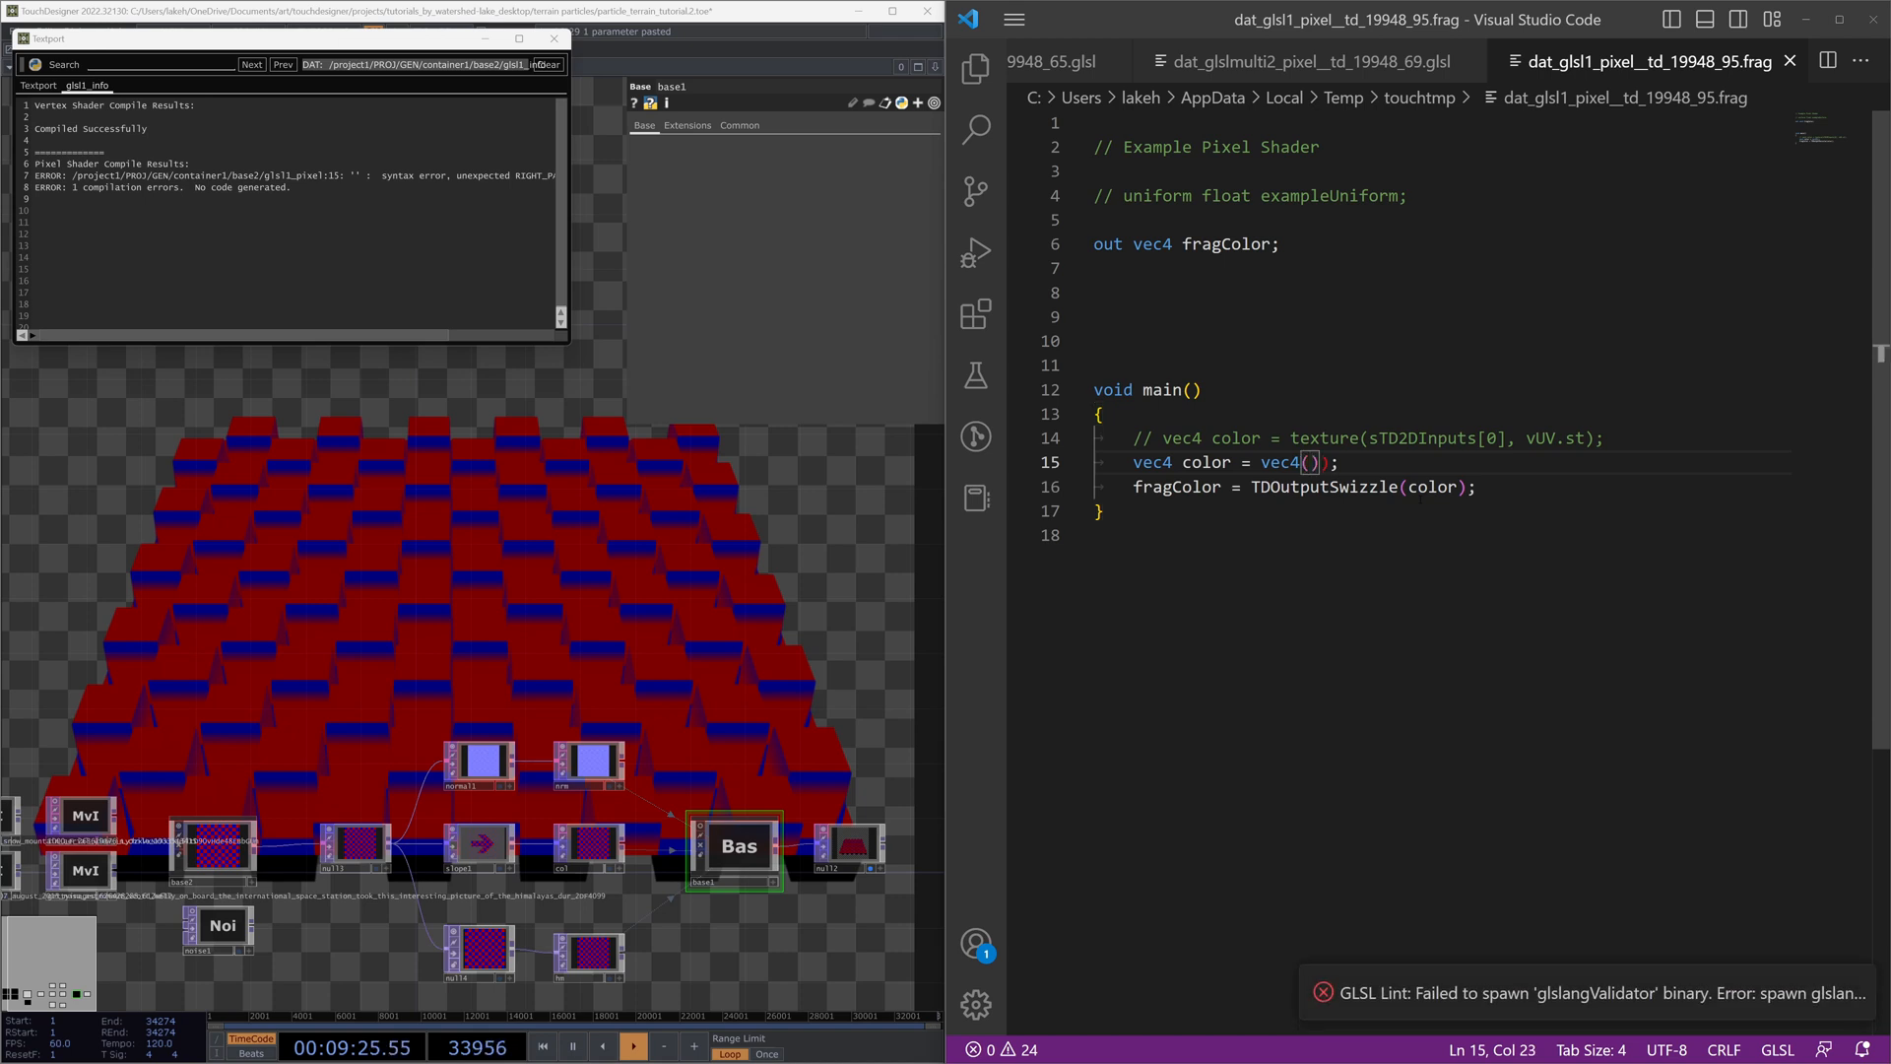
pyautogui.write('TDS')
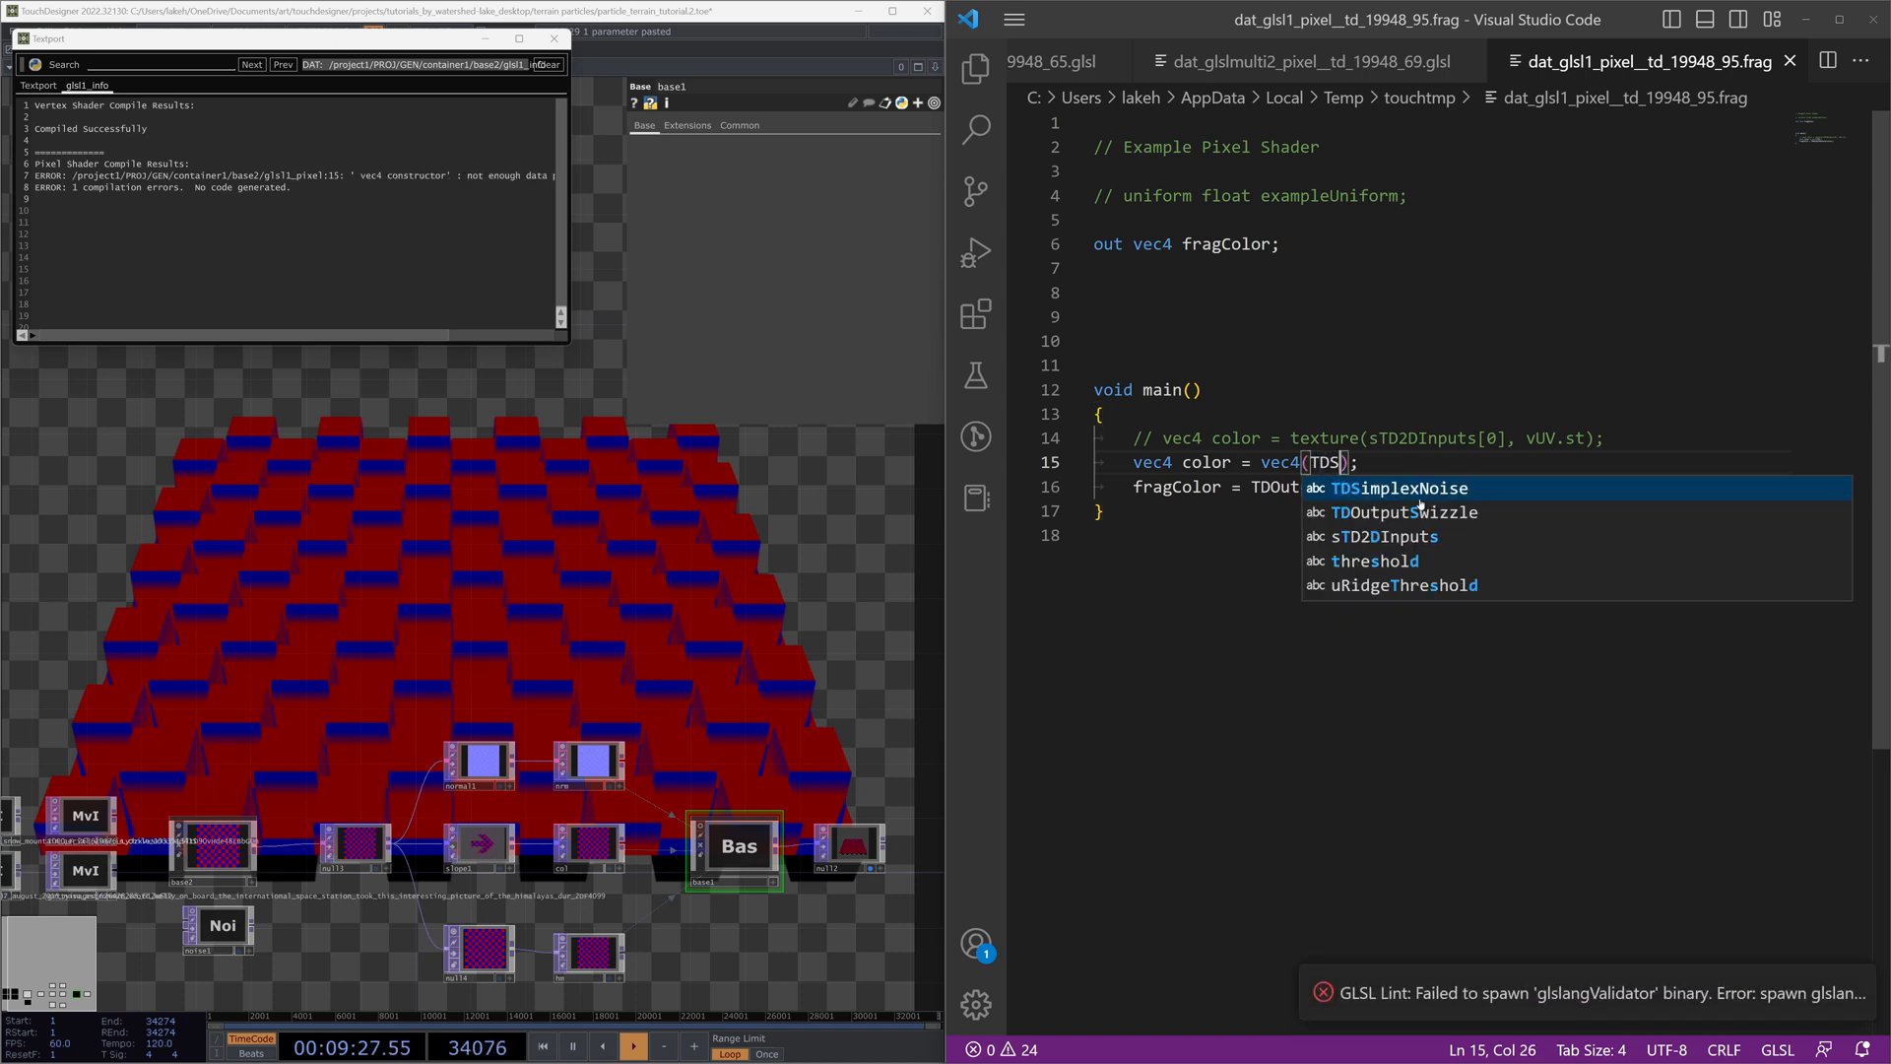
pyautogui.press('Tab')
pyautogui.write('(vUV')
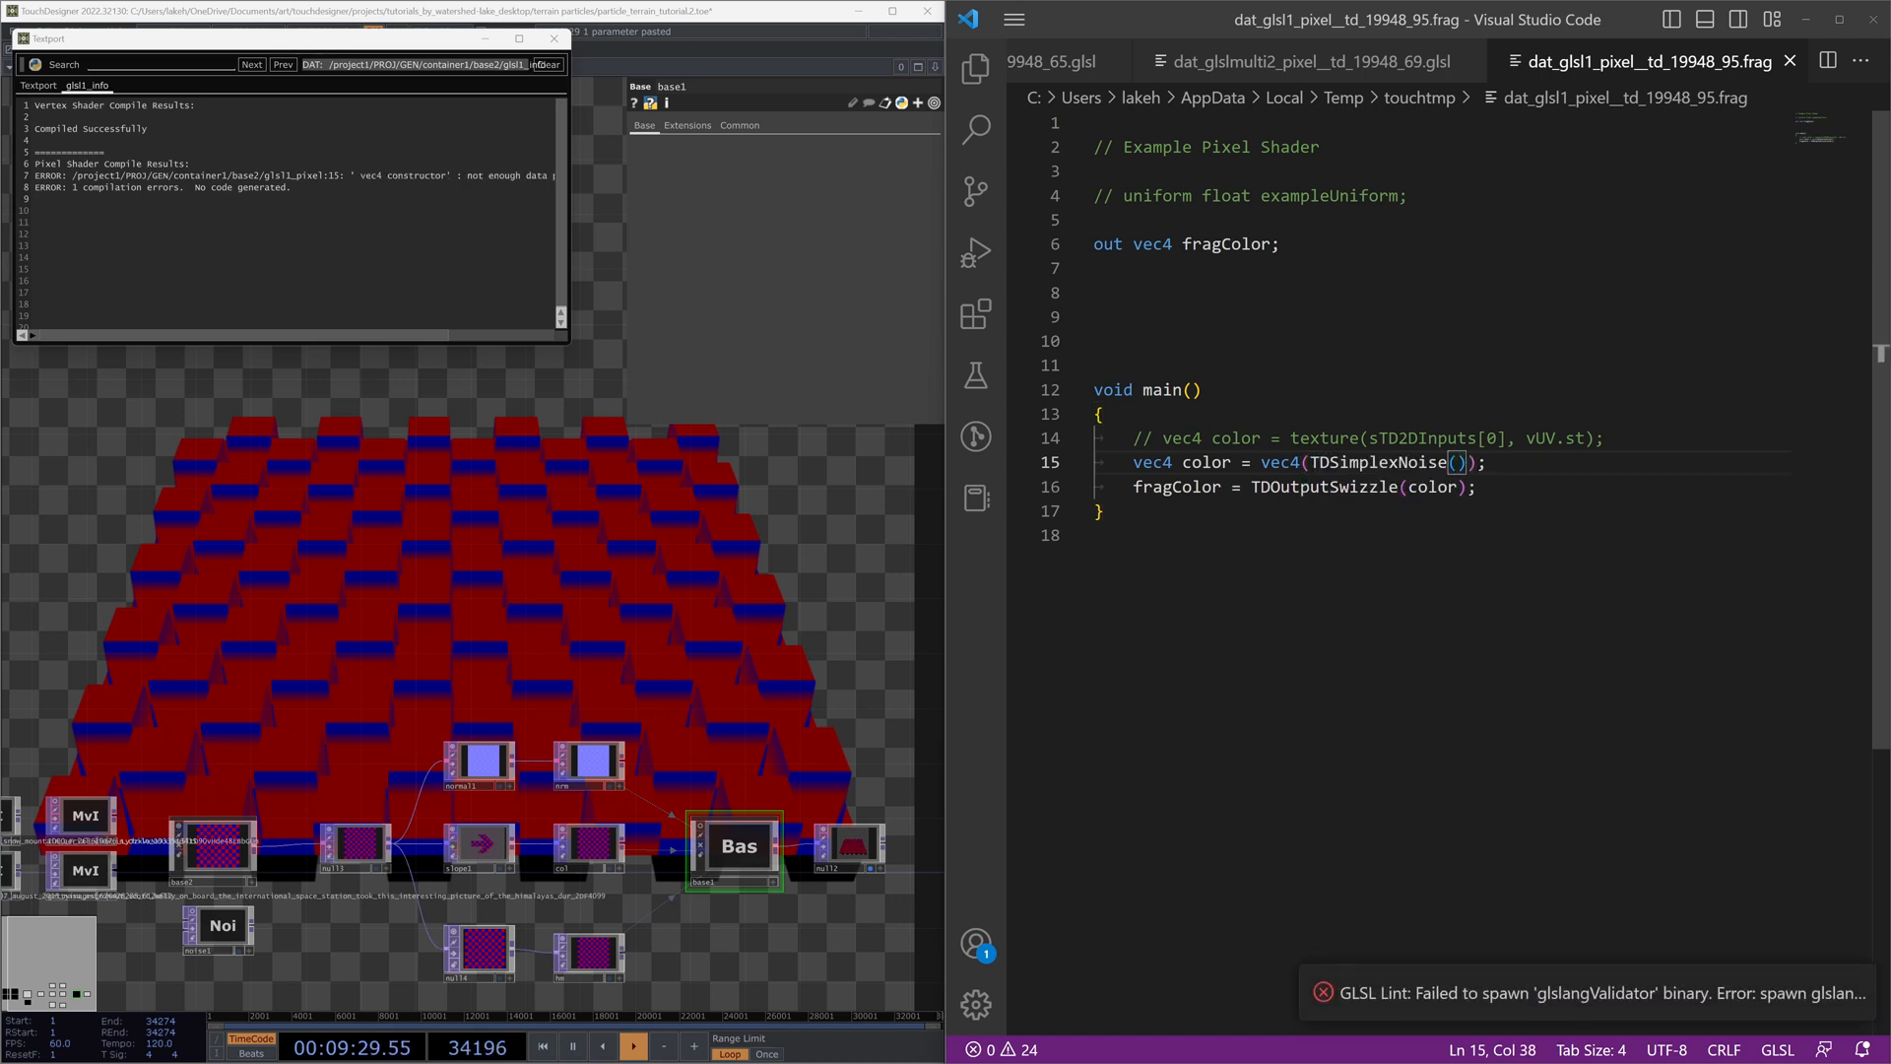
pyautogui.write('.rgb')
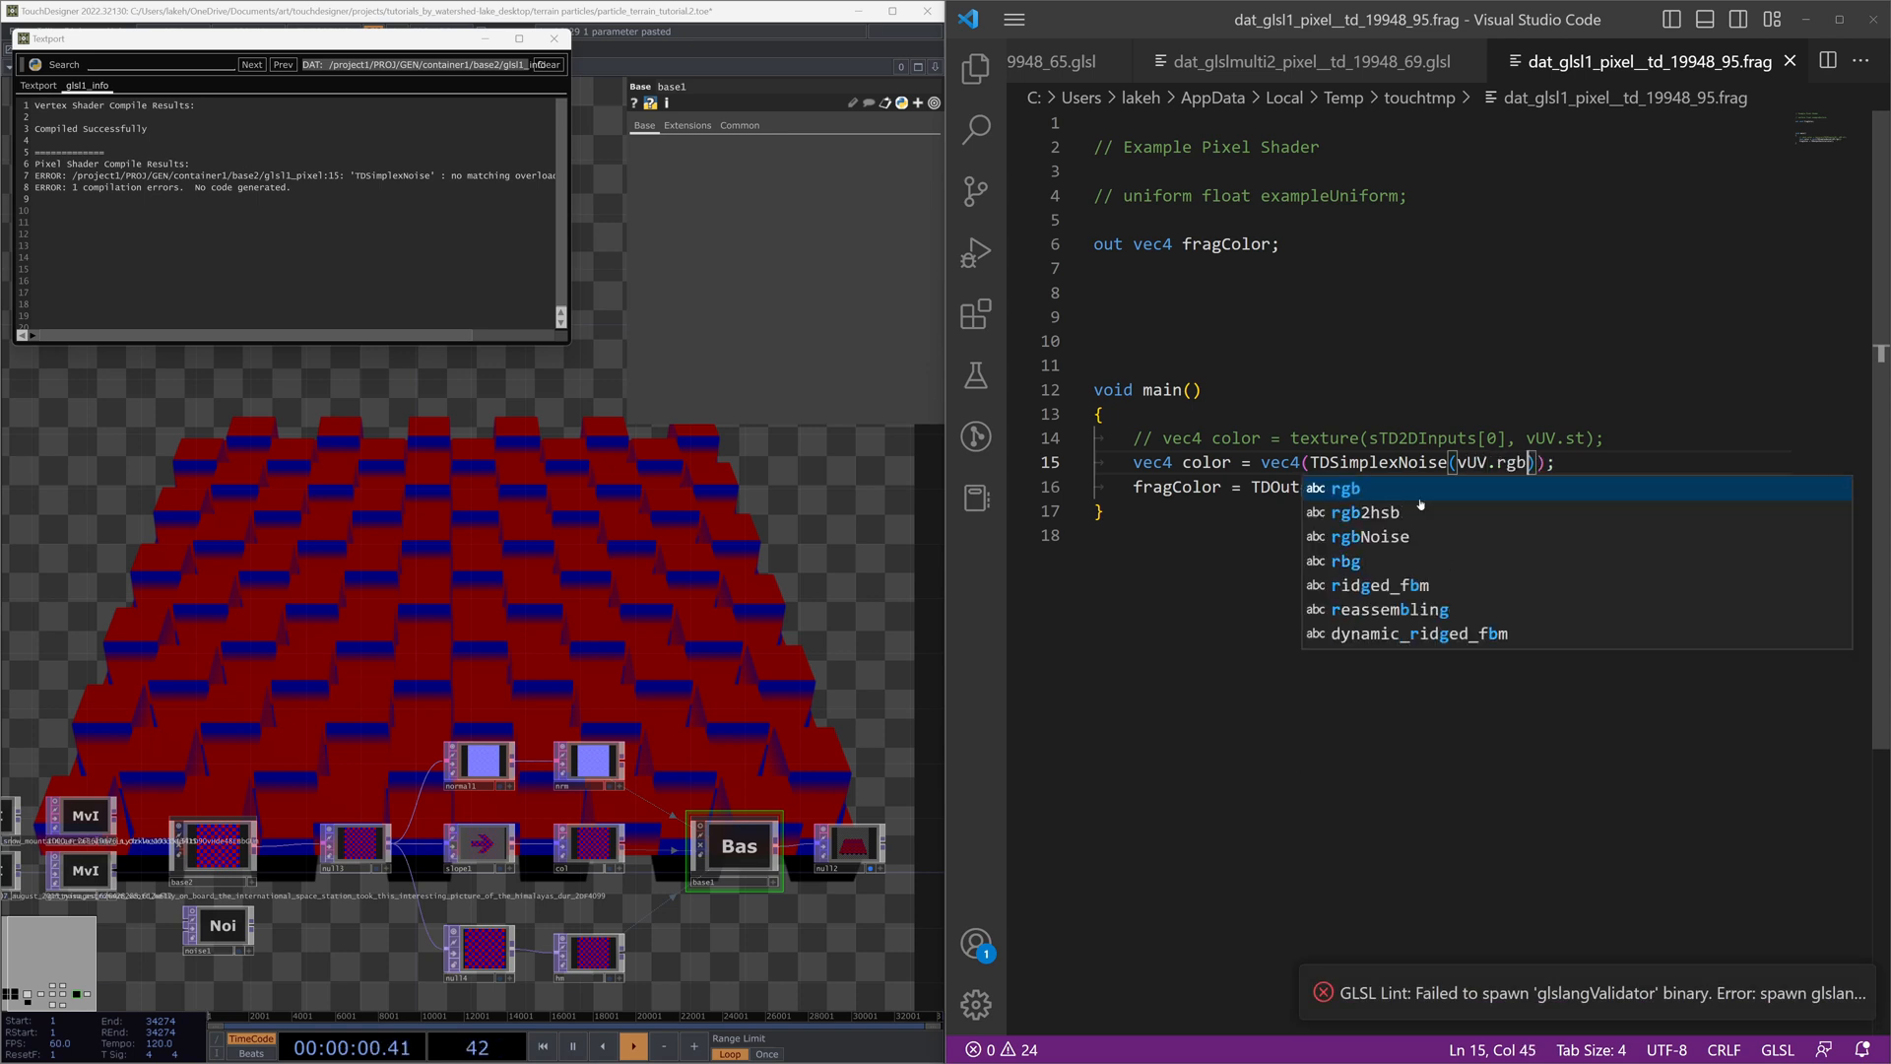
pyautogui.click(1401, 464)
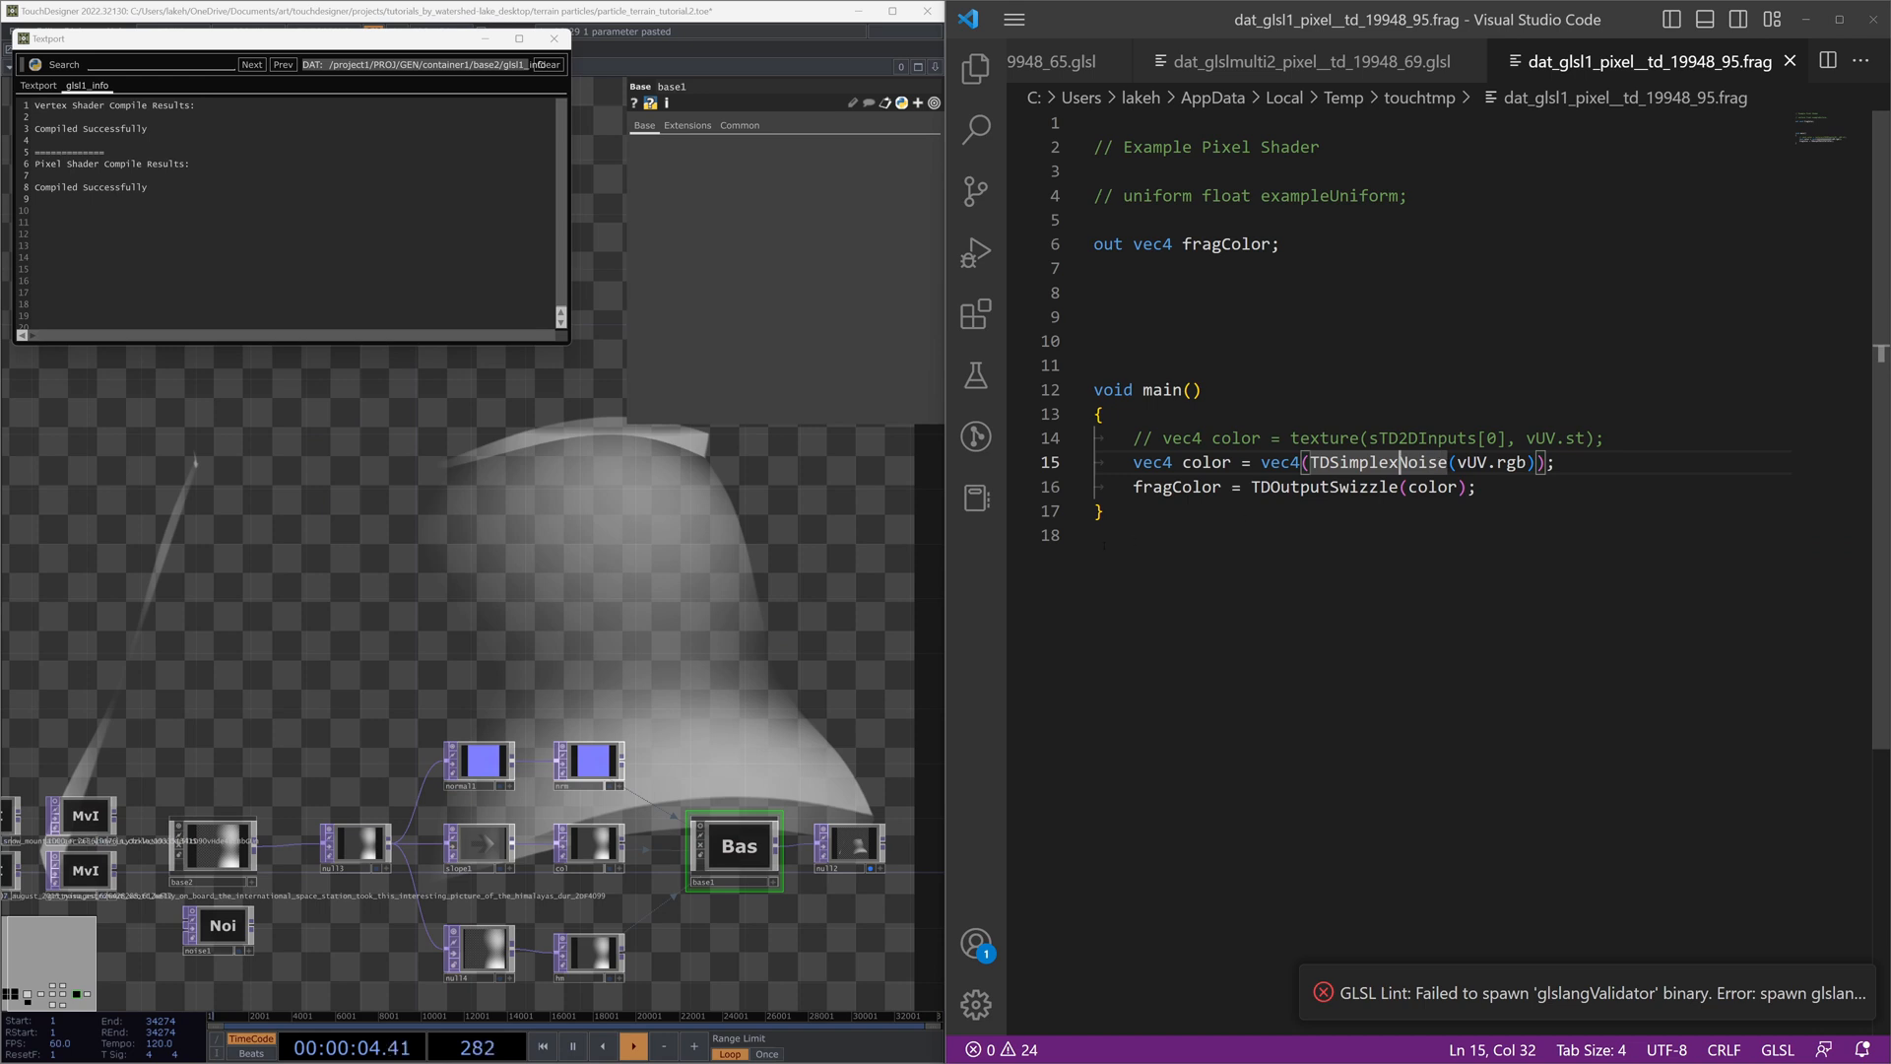
# Step: Try vUV.rg as the input of the simplex noise, and restore it to vUV.rgb
pyautogui.moveTo(1467, 463); pyautogui.dragTo(1518, 463)
pyautogui.click(1527, 463)
pyautogui.press('BackSpace')
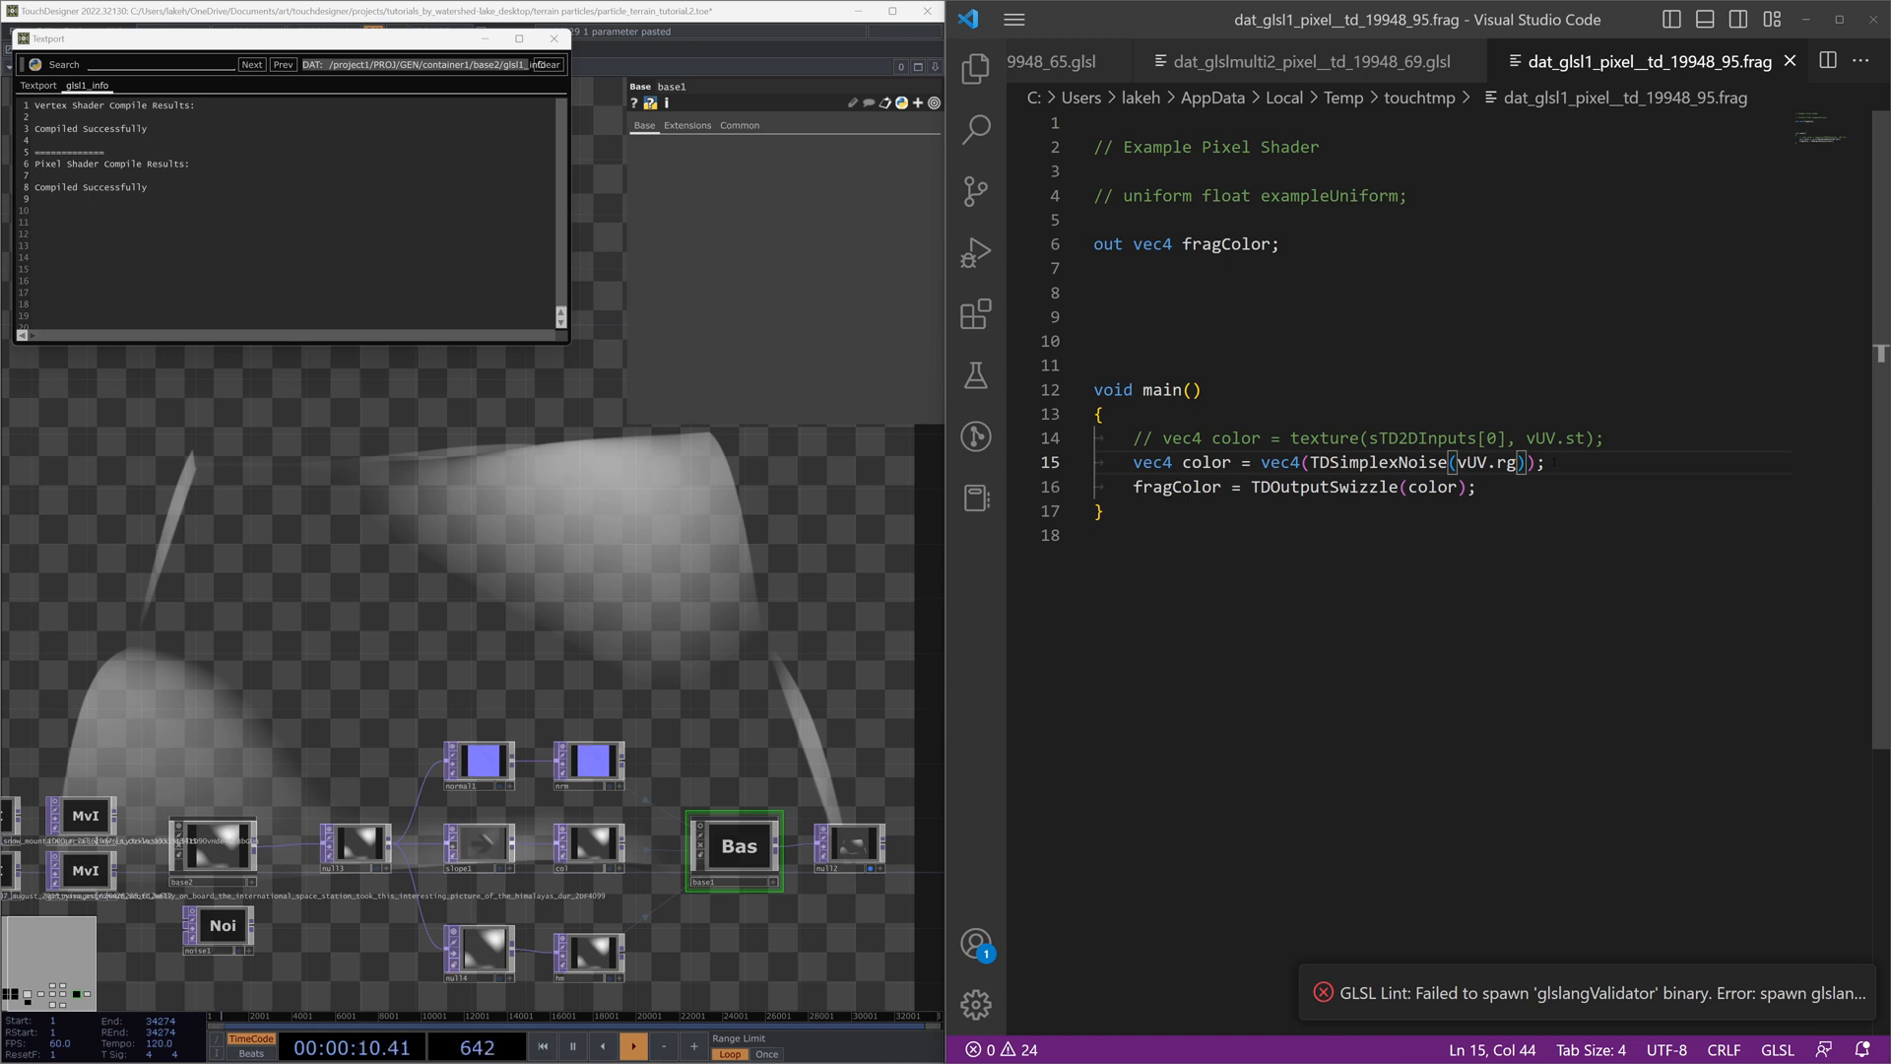
pyautogui.write('b')
pyautogui.click(1555, 463)
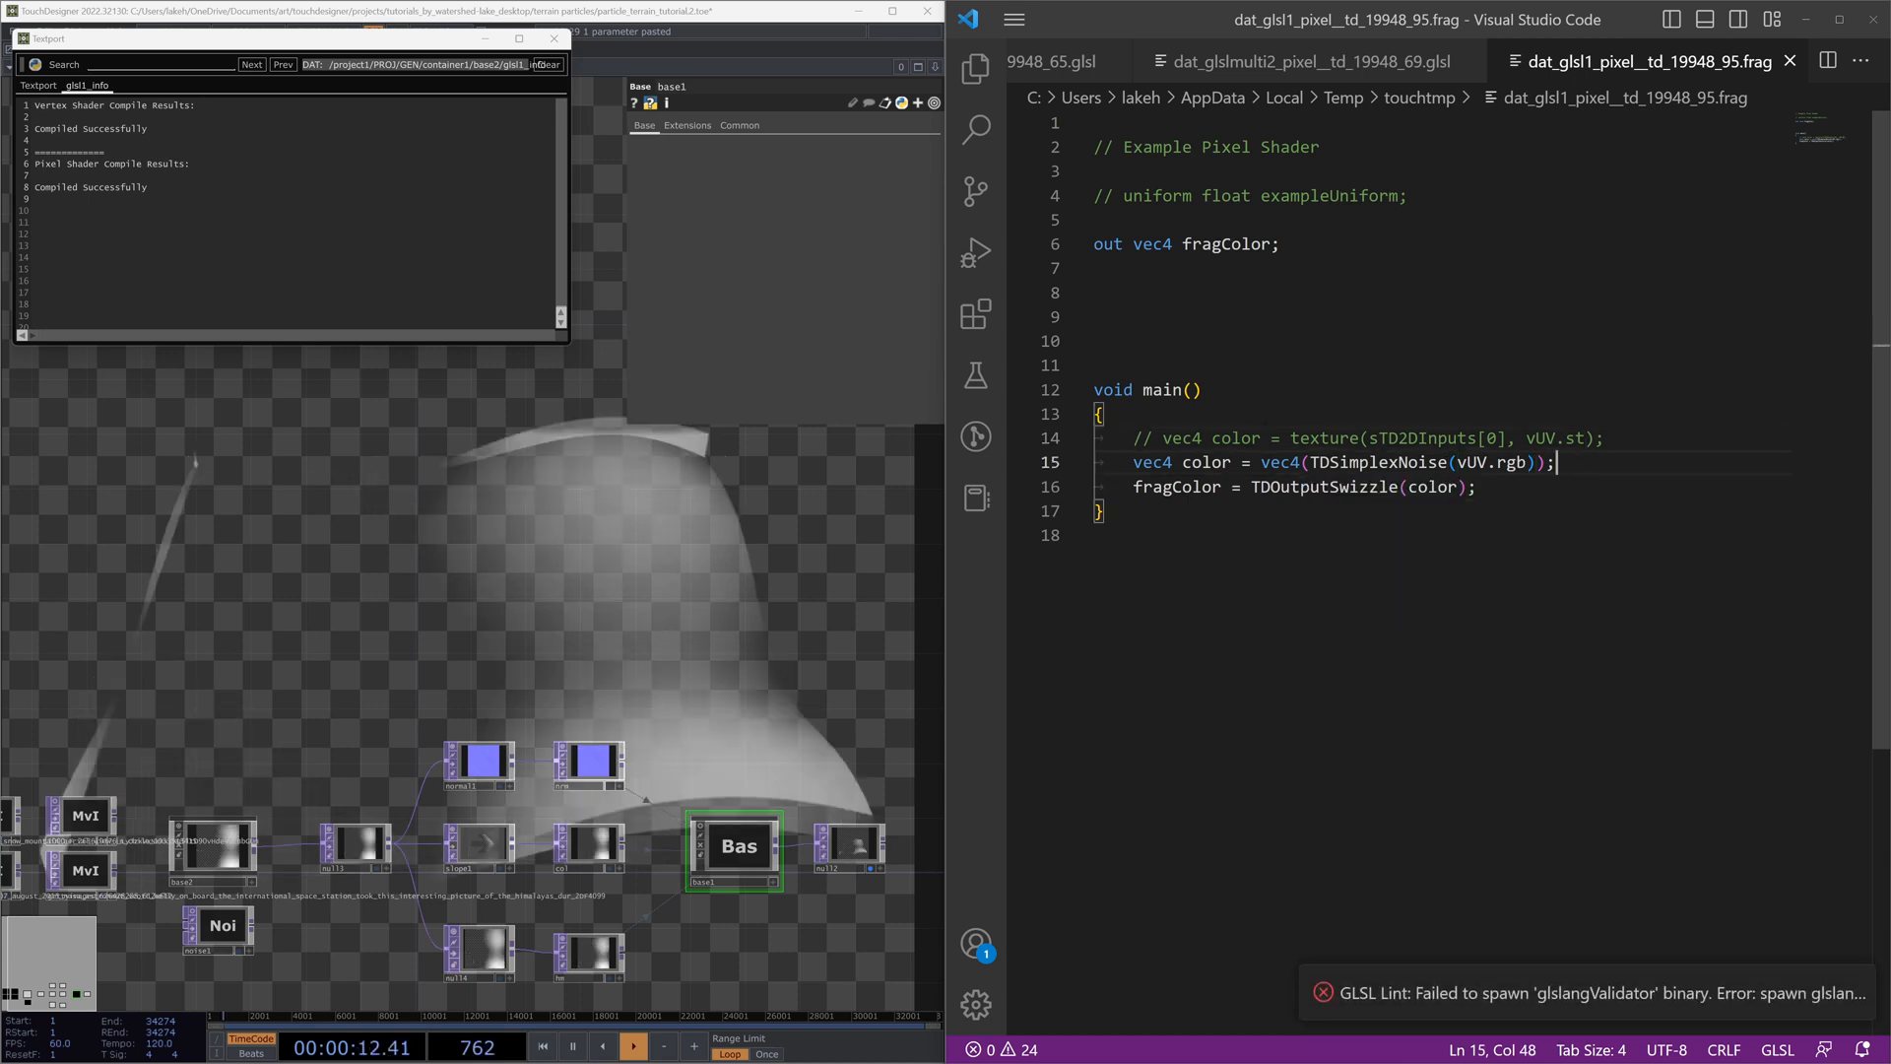
# Step: Declare the scaled position "vec3 p = vUV.rgb * 3.;" on a new line above the color assignment
pyautogui.moveTo(642, 502); pyautogui.dragTo(709, 459)
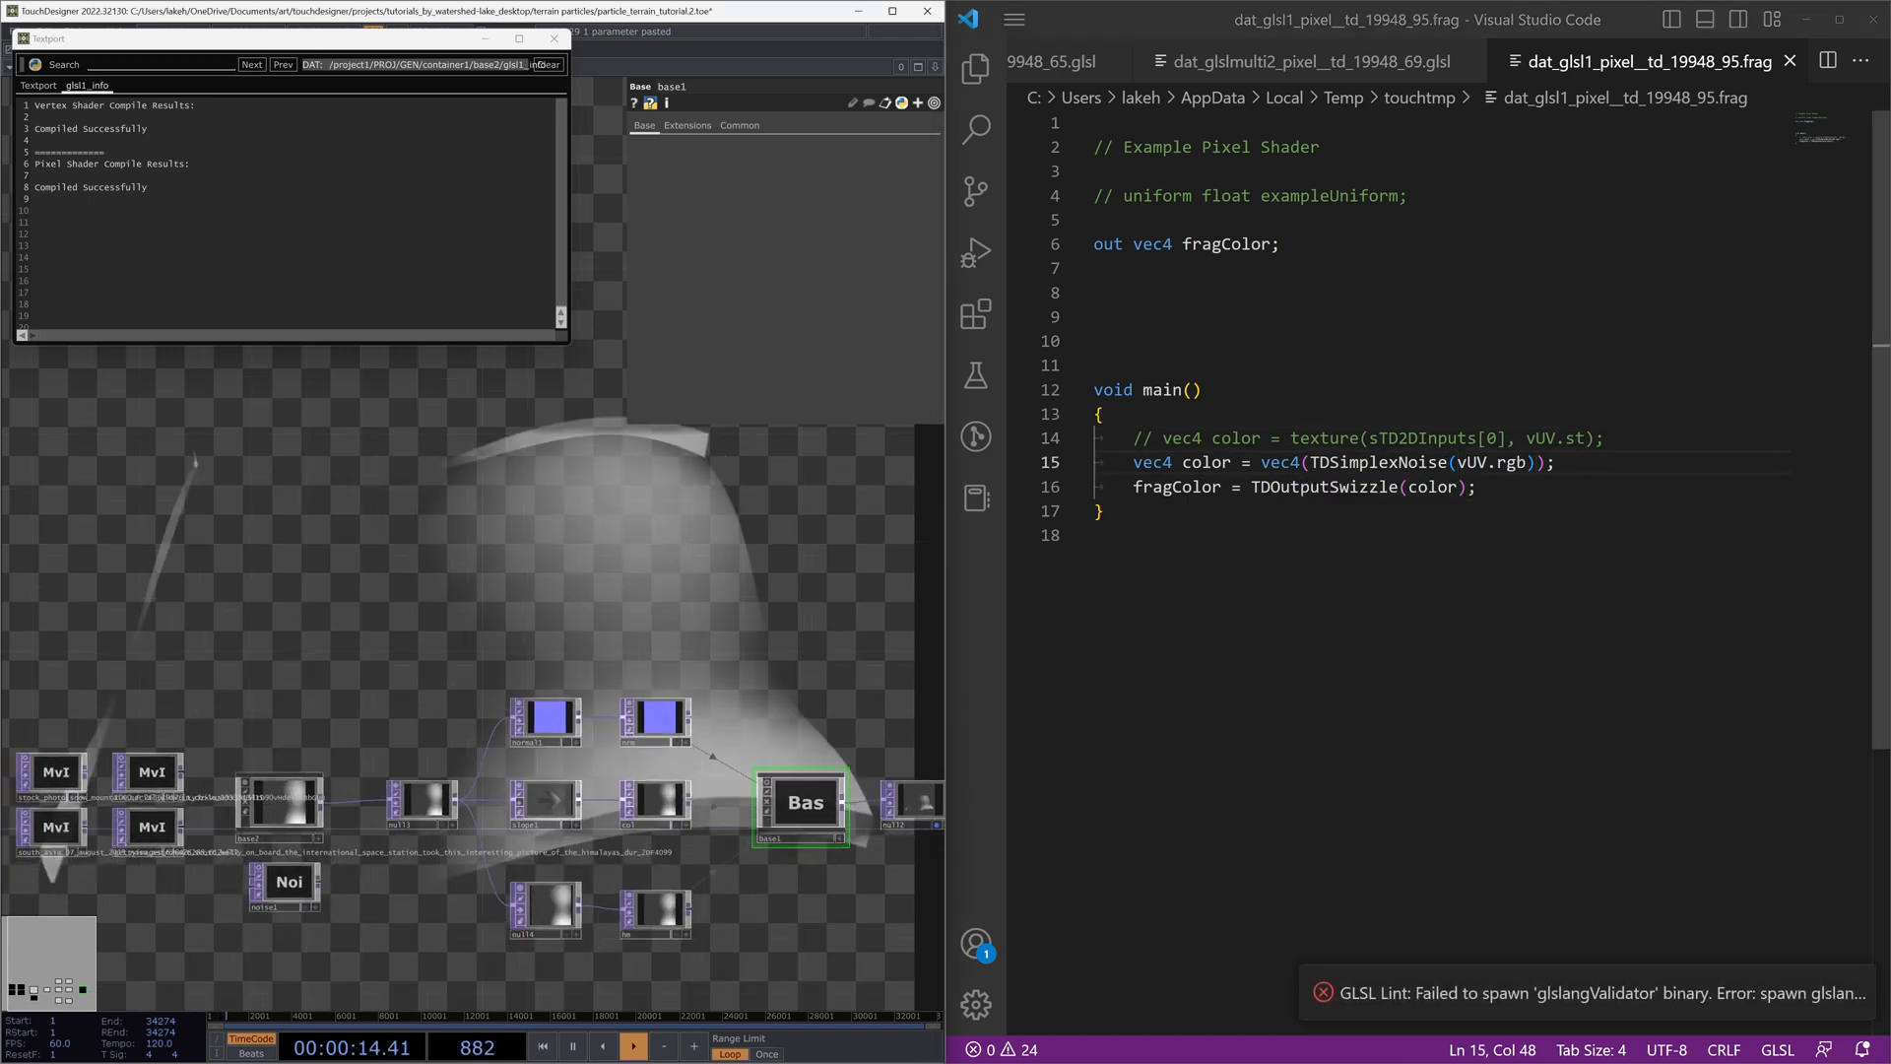
pyautogui.click(1638, 434)
pyautogui.press('Return')
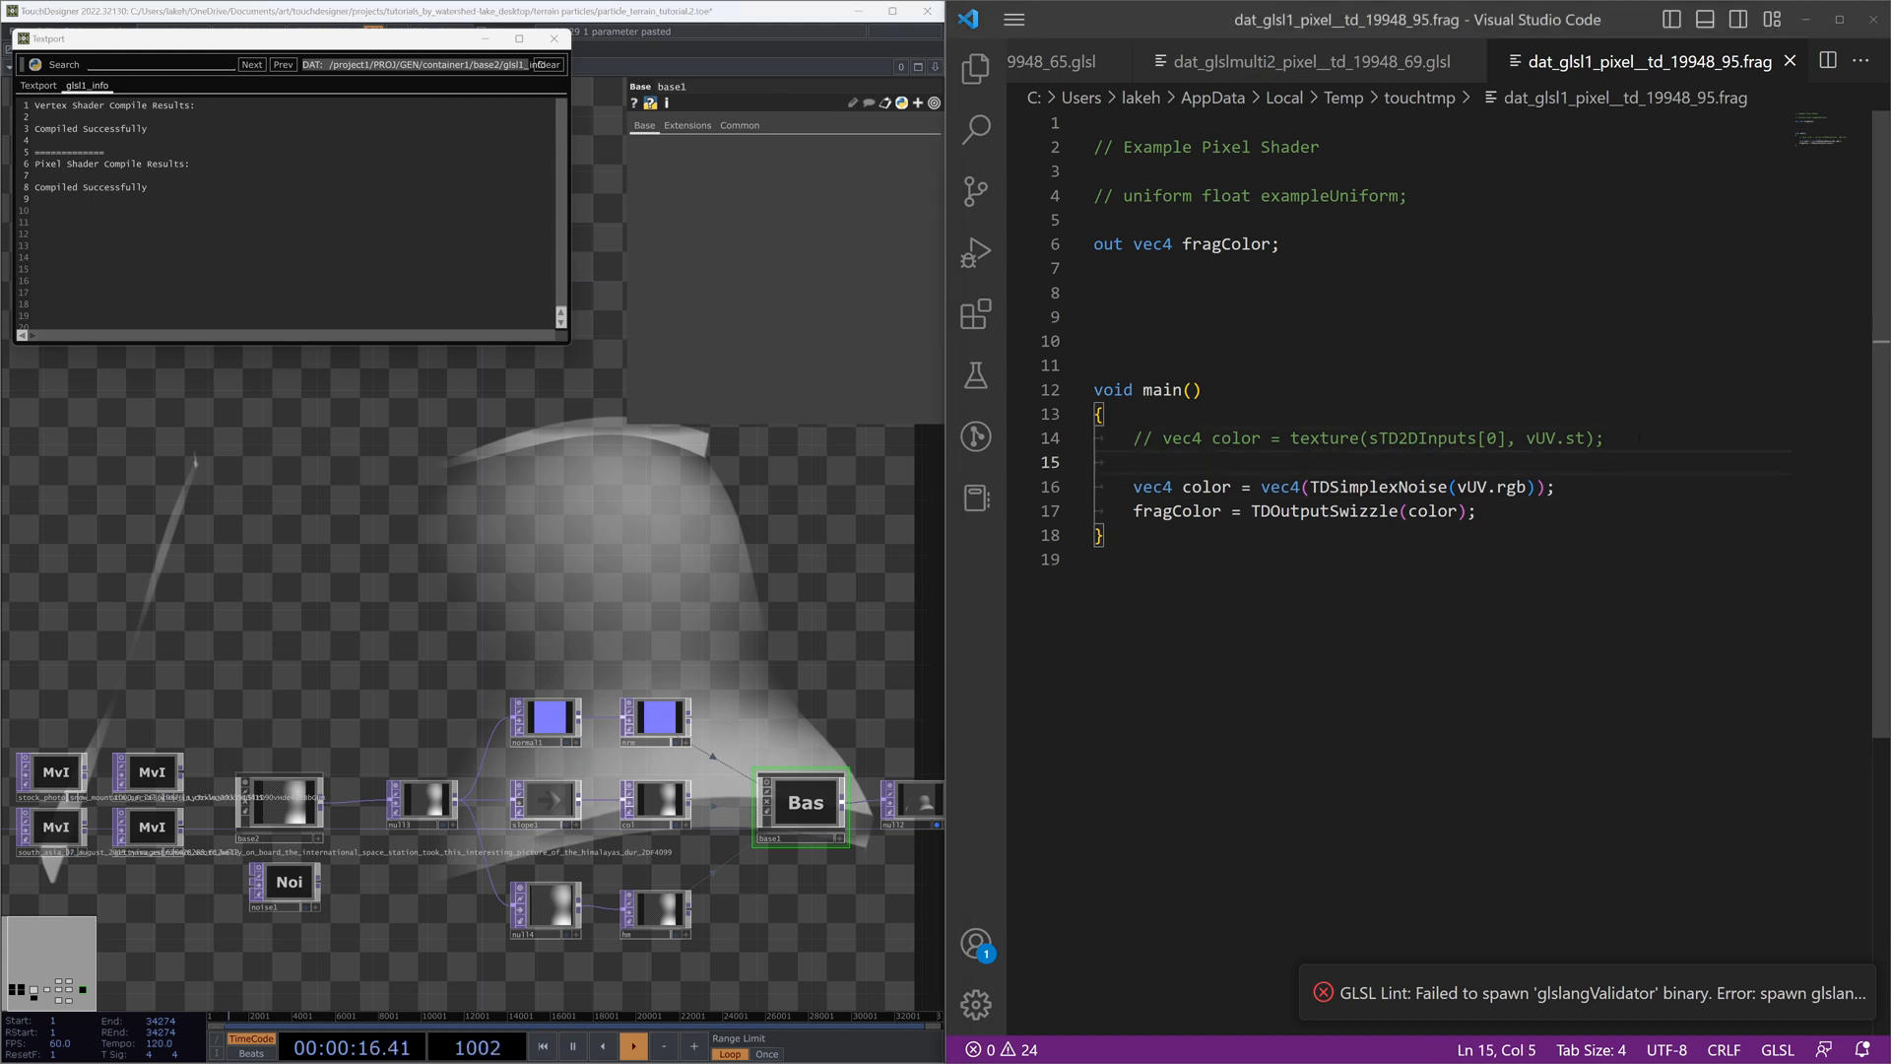
pyautogui.write('vec3 p =')
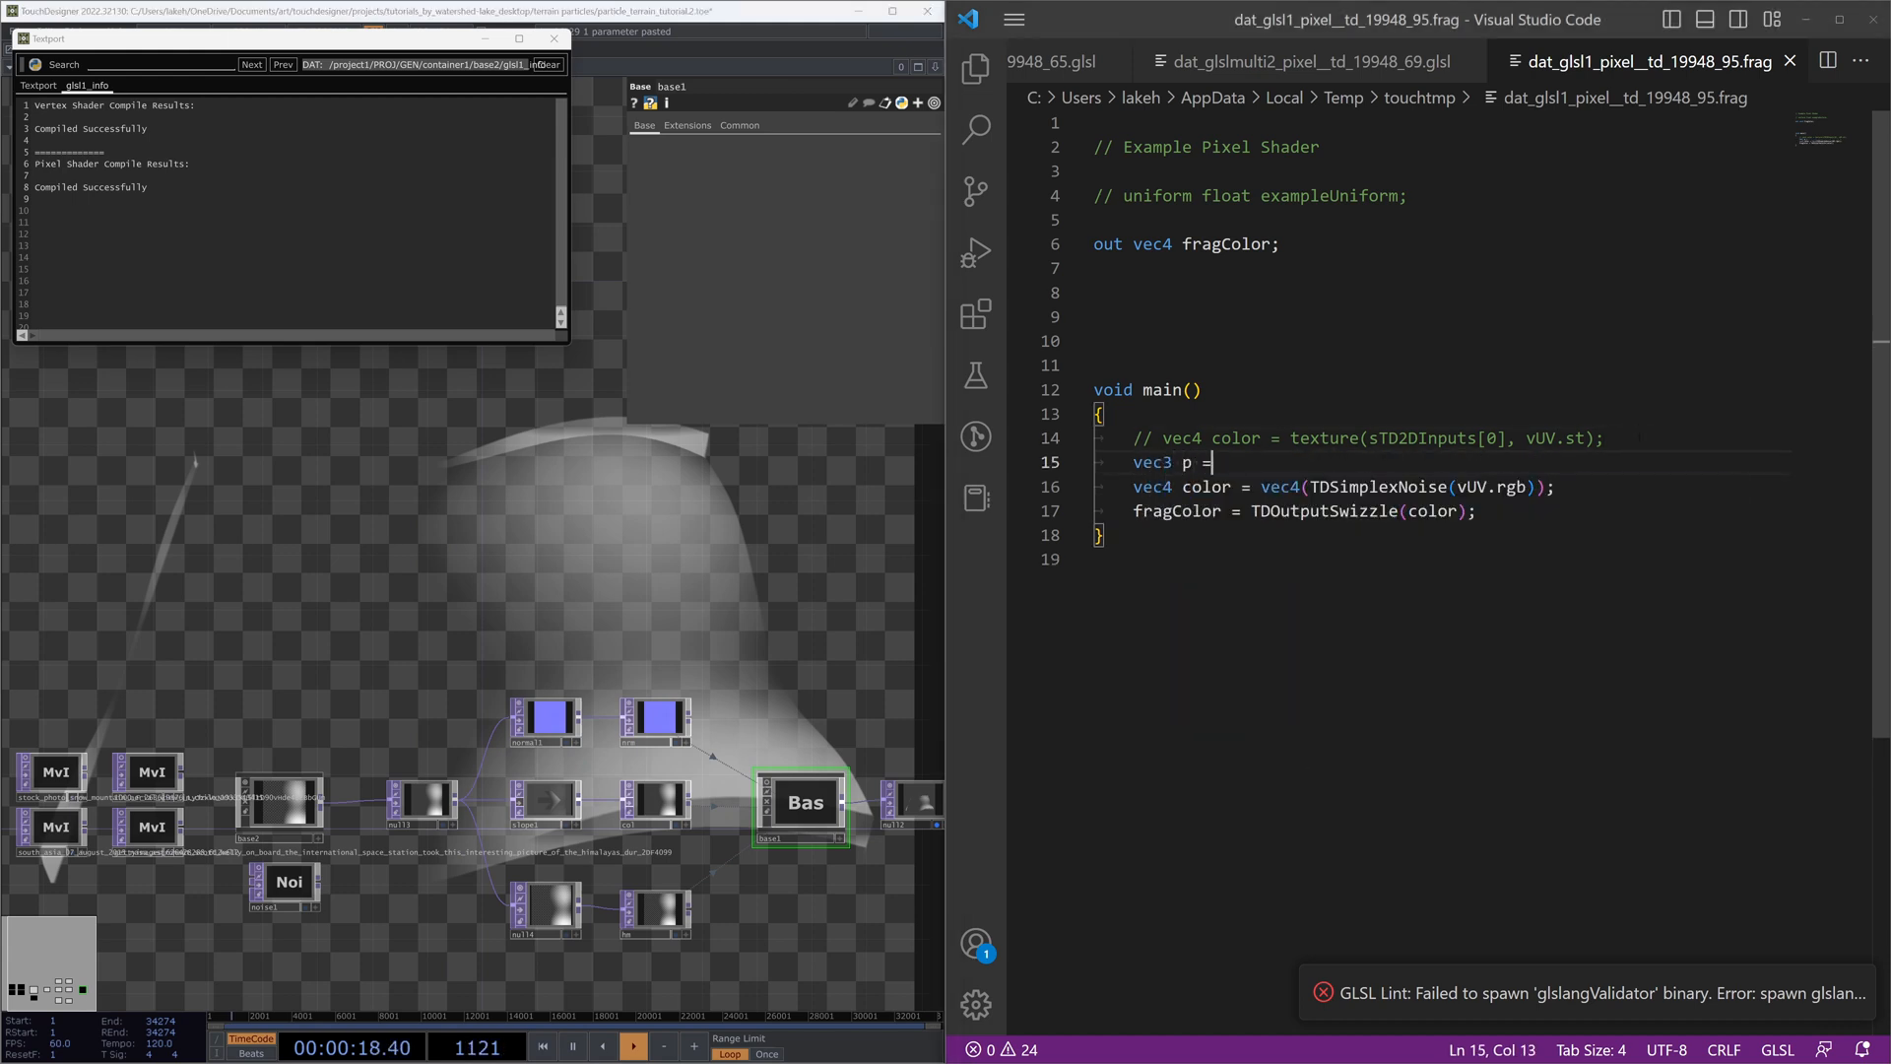
pyautogui.write(' vUV.r')
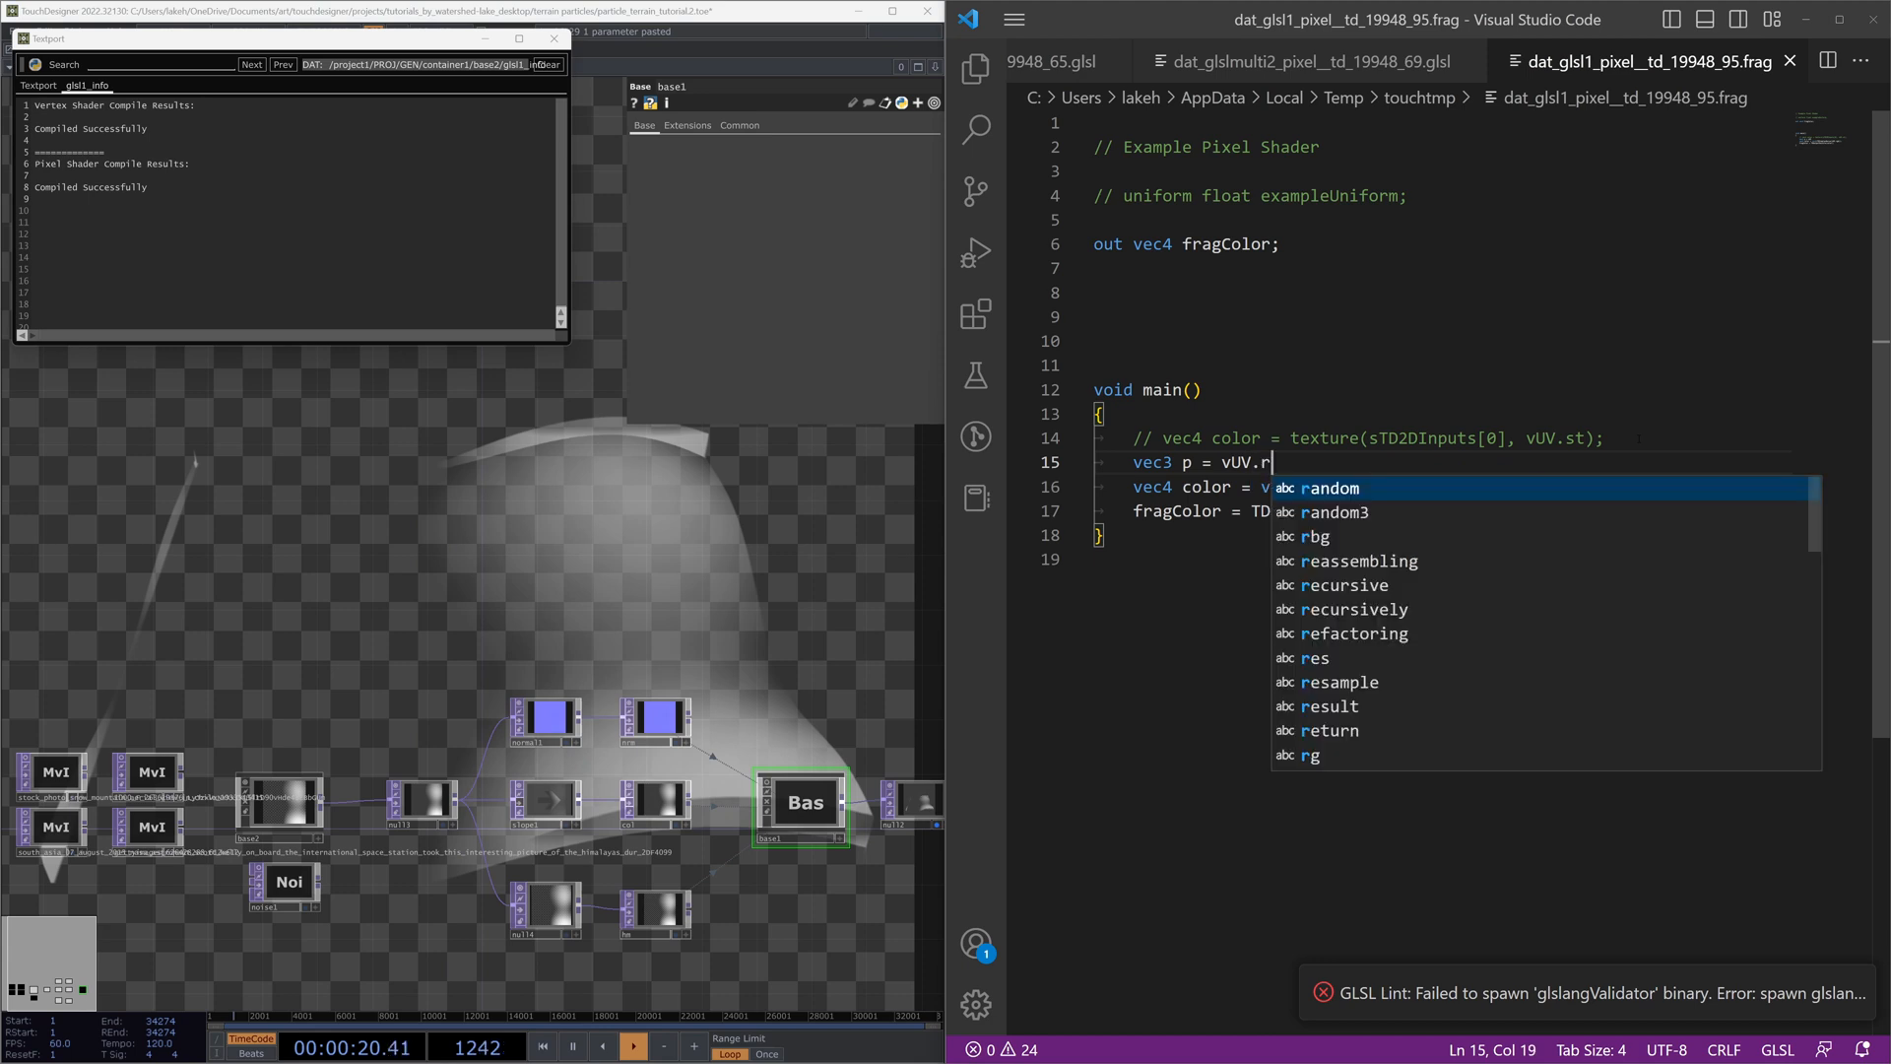
pyautogui.write('gb * 3.;')
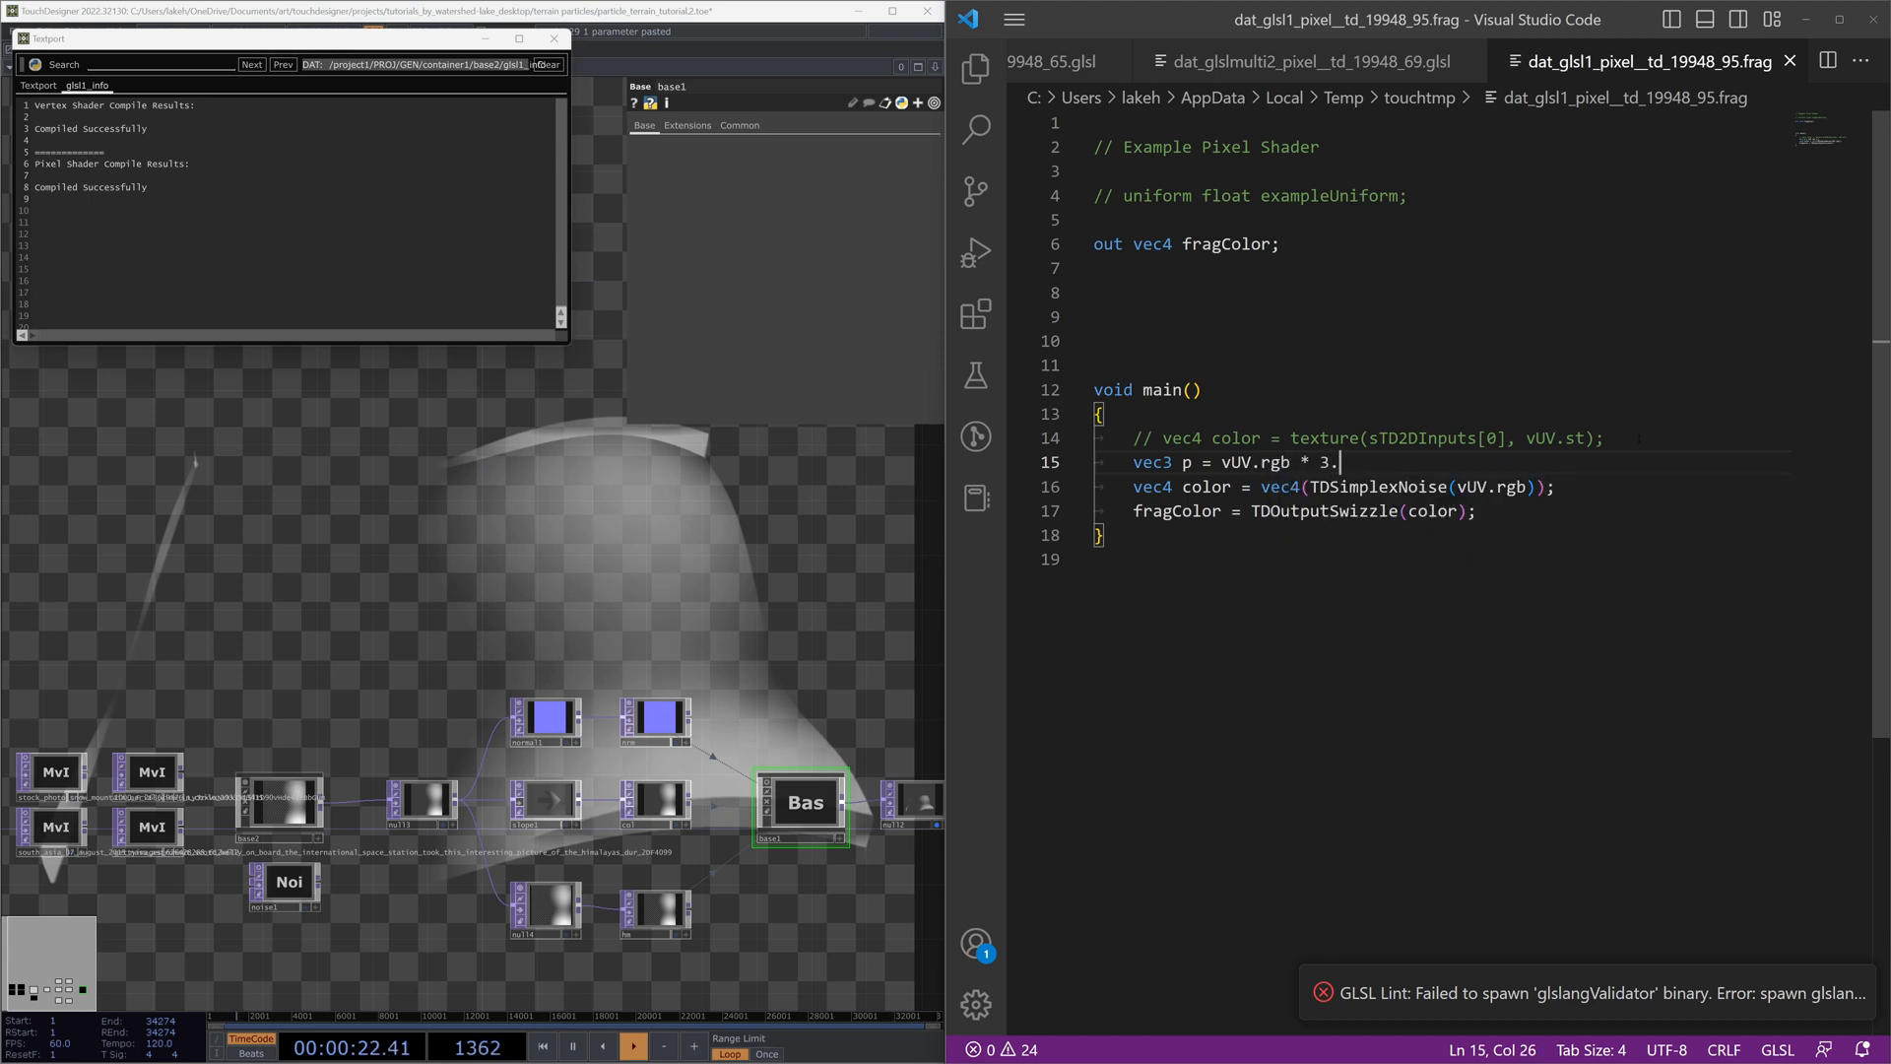
pyautogui.press('Down')
pyautogui.hotkey('ctrl', 'Right')
pyautogui.hotkey('ctrl', 'Right')
pyautogui.hotkey('ctrl', 'Right')
pyautogui.hotkey('ctrl', 'Left')
pyautogui.hotkey('ctrl', 'Left')
pyautogui.hotkey('ctrl', 'shift', 'Right')
pyautogui.hotkey('ctrl', 'shift', 'Right')
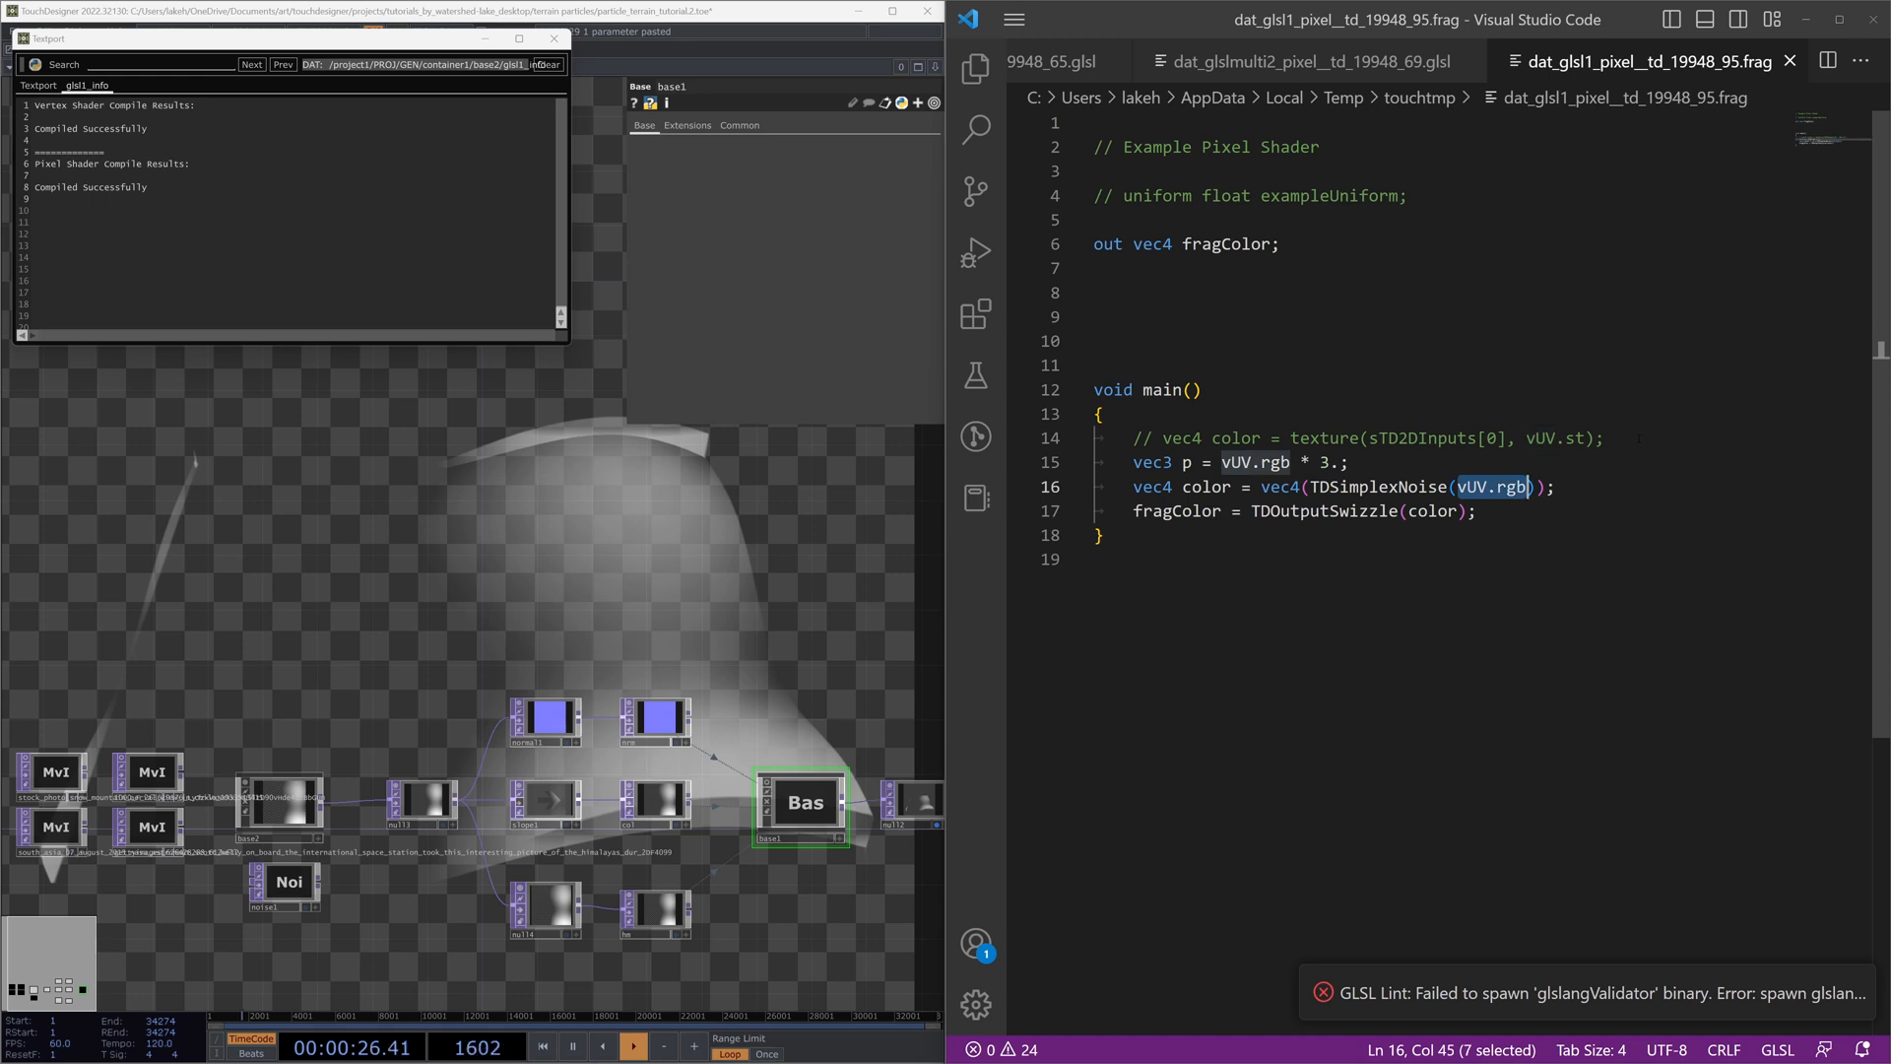
# Step: Wrap the TDSimplexNoise call in a vec3 and add 1 as the color vec4's alpha component
pyautogui.hotkey('ctrl', 'Left')
pyautogui.hotkey('ctrl', 'Left')
pyautogui.hotkey('ctrl', 'Left')
pyautogui.hotkey('ctrl', 'Left')
pyautogui.hotkey('ctrl', 'Right')
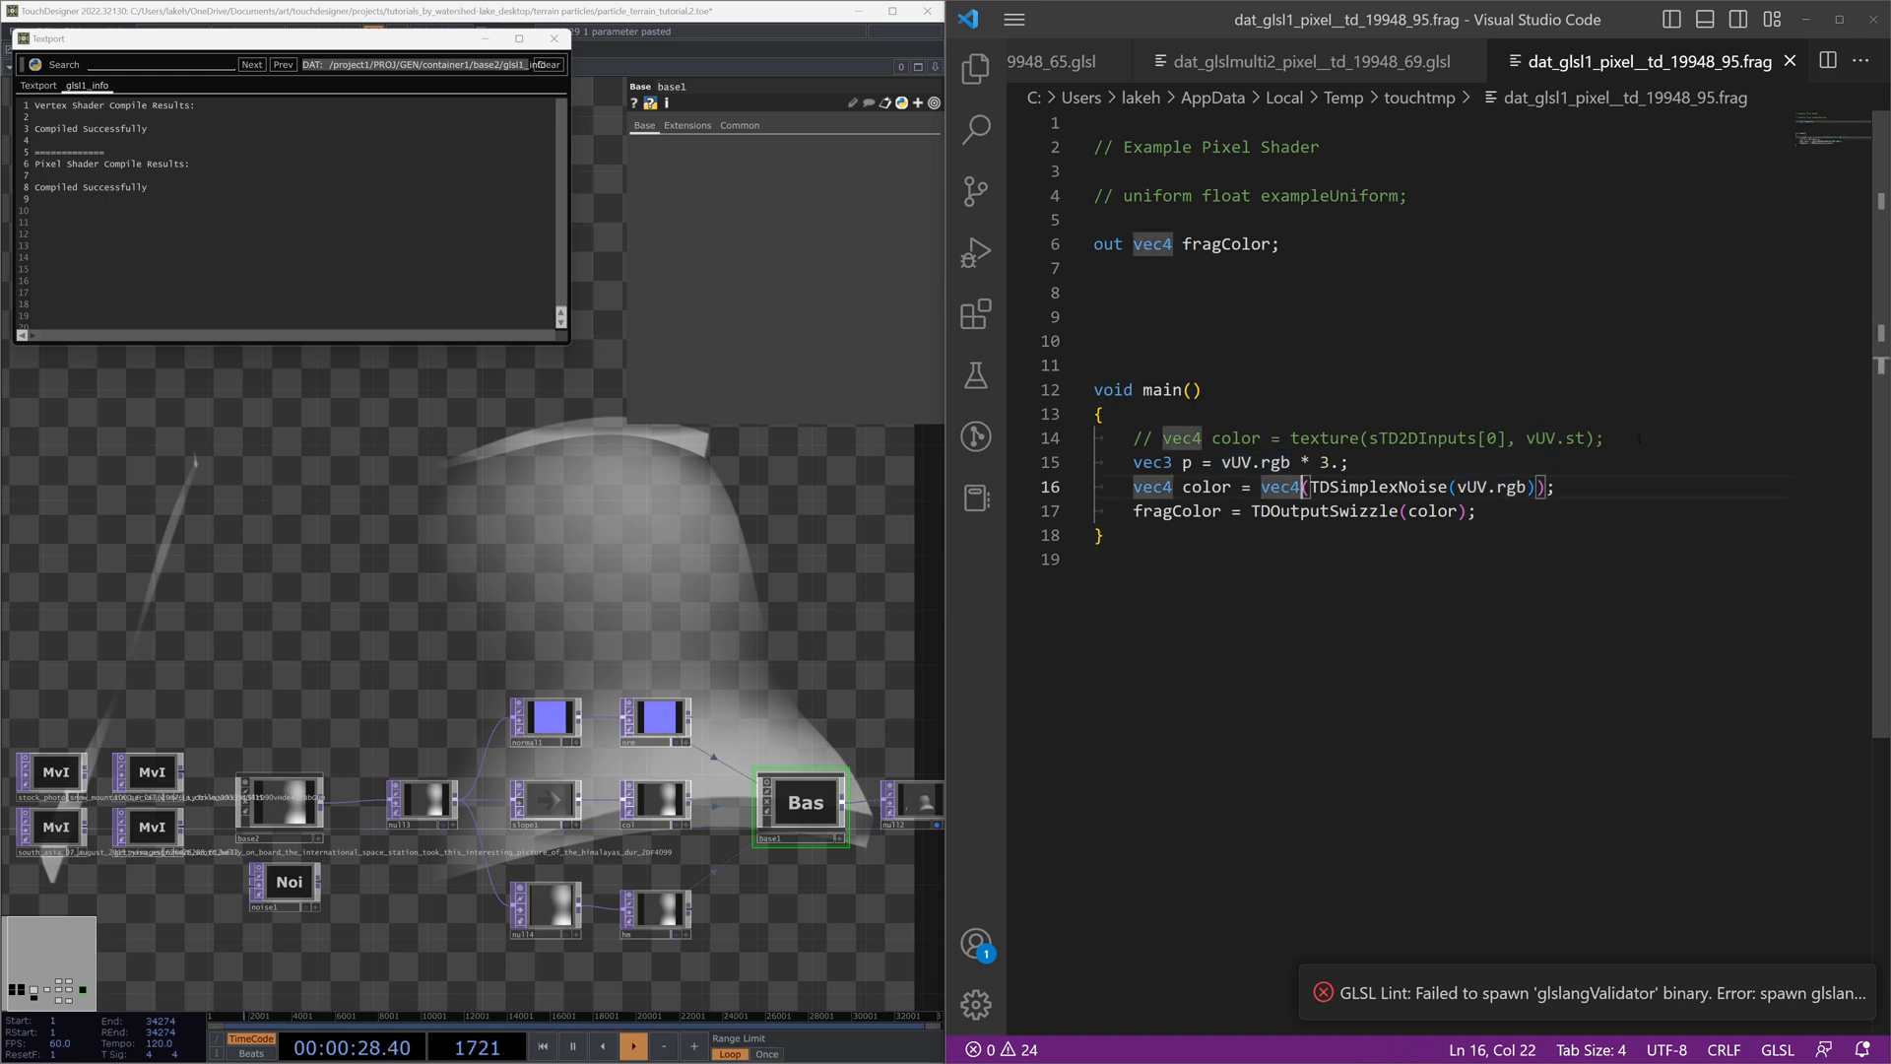
pyautogui.press('Right')
pyautogui.write('vec3(1')
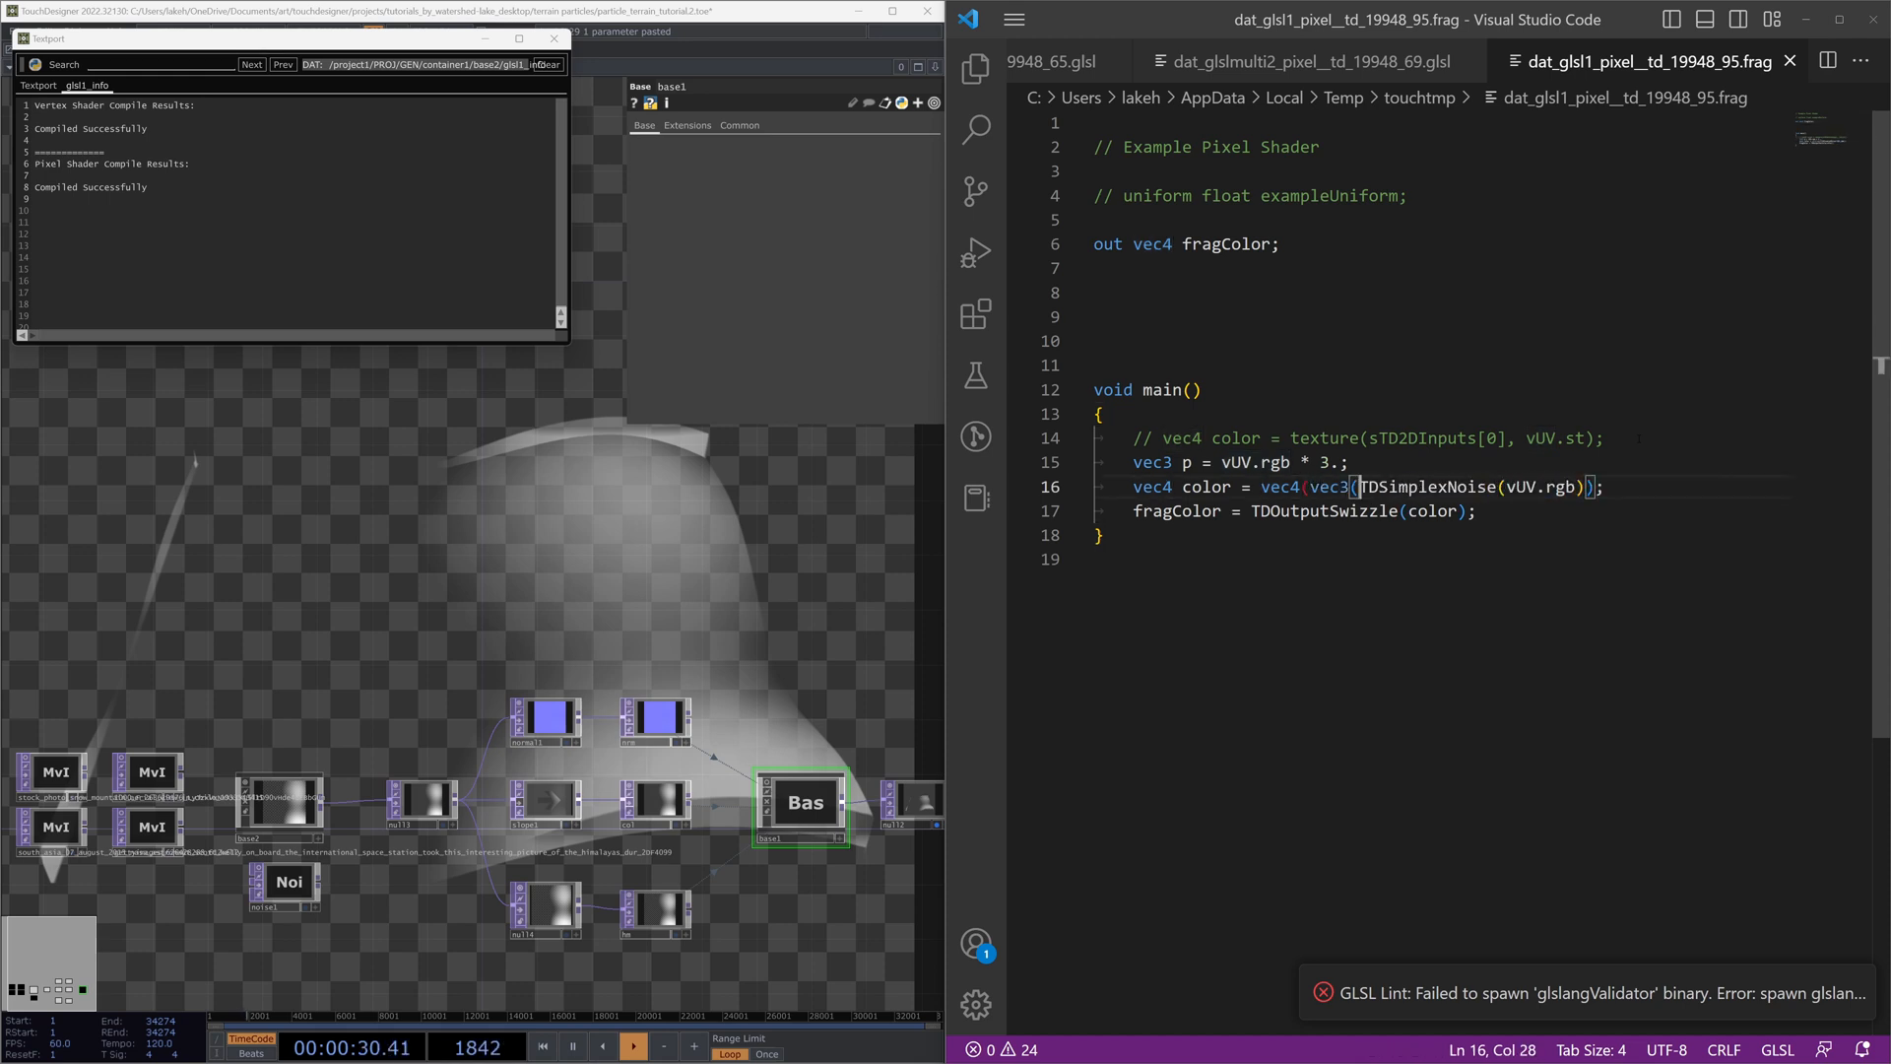
pyautogui.press('BackSpace')
pyautogui.hotkey('ctrl', 'Right')
pyautogui.hotkey('ctrl', 'Right')
pyautogui.hotkey('ctrl', 'Right')
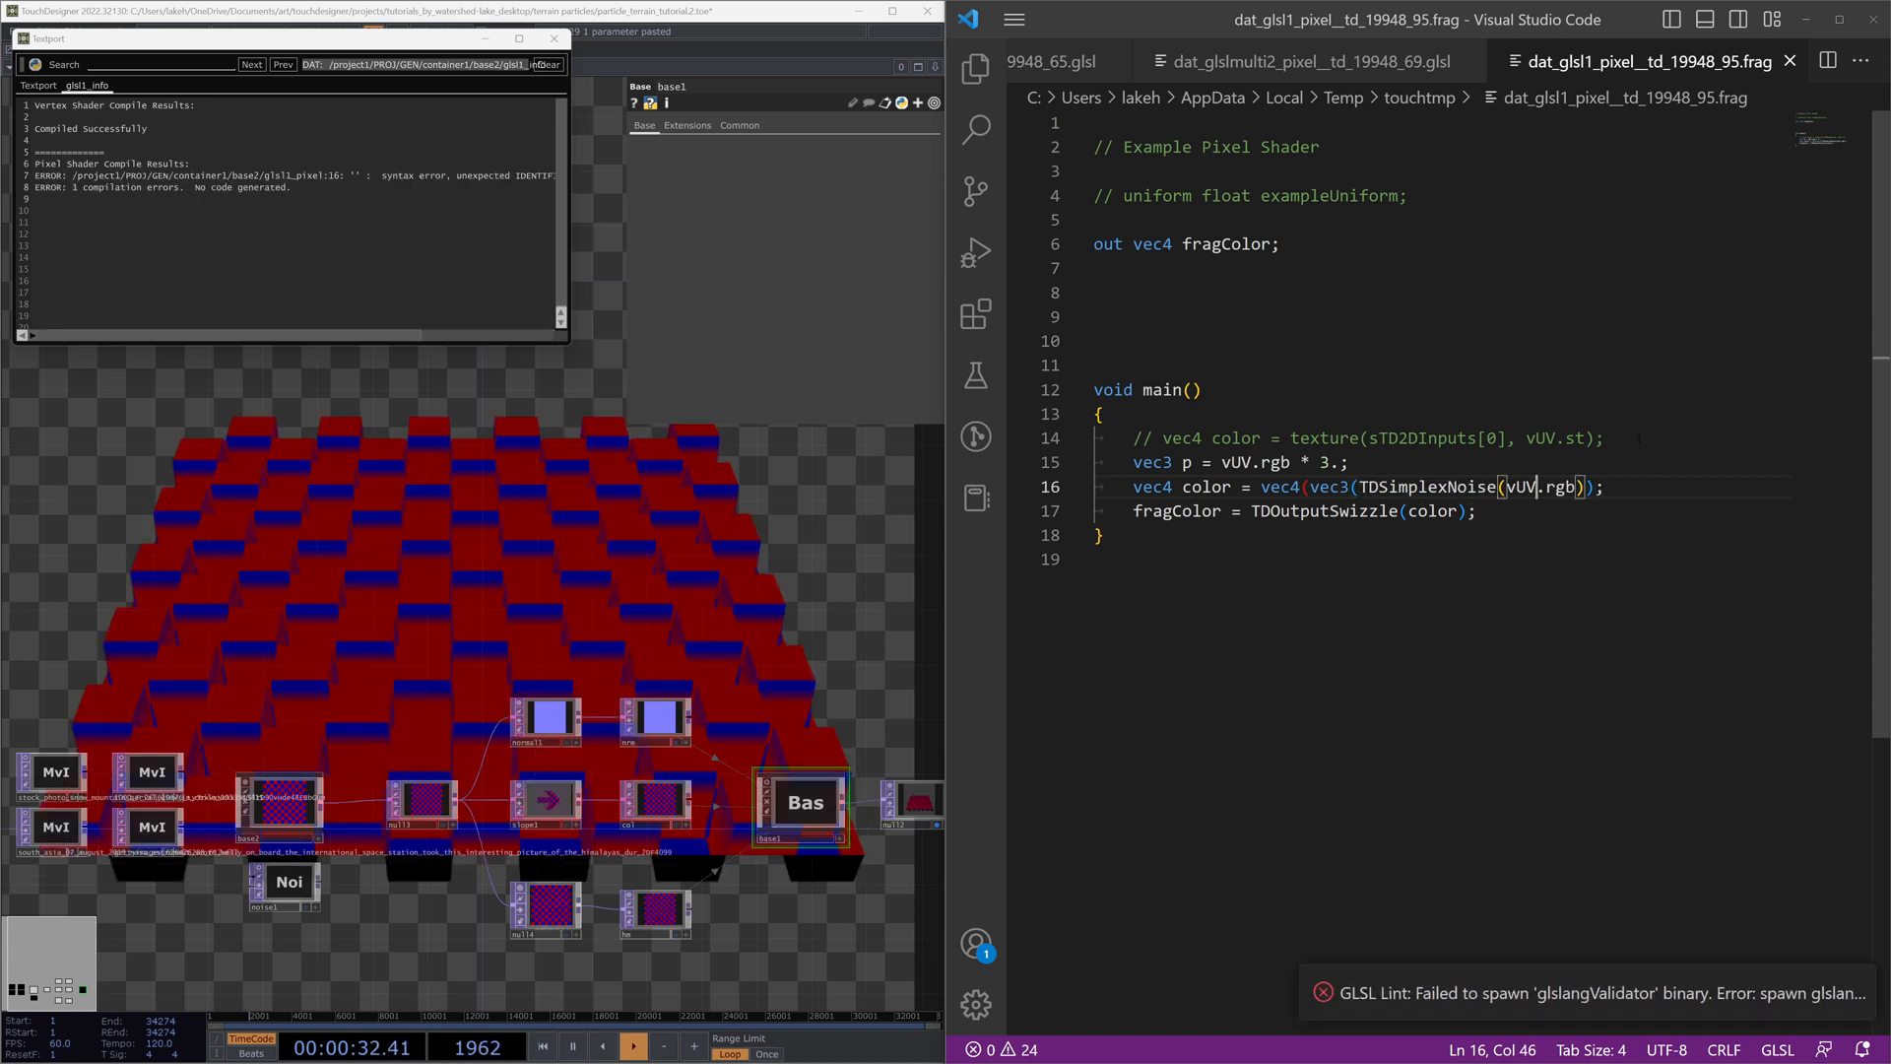
pyautogui.press('Right')
pyautogui.write('),1')
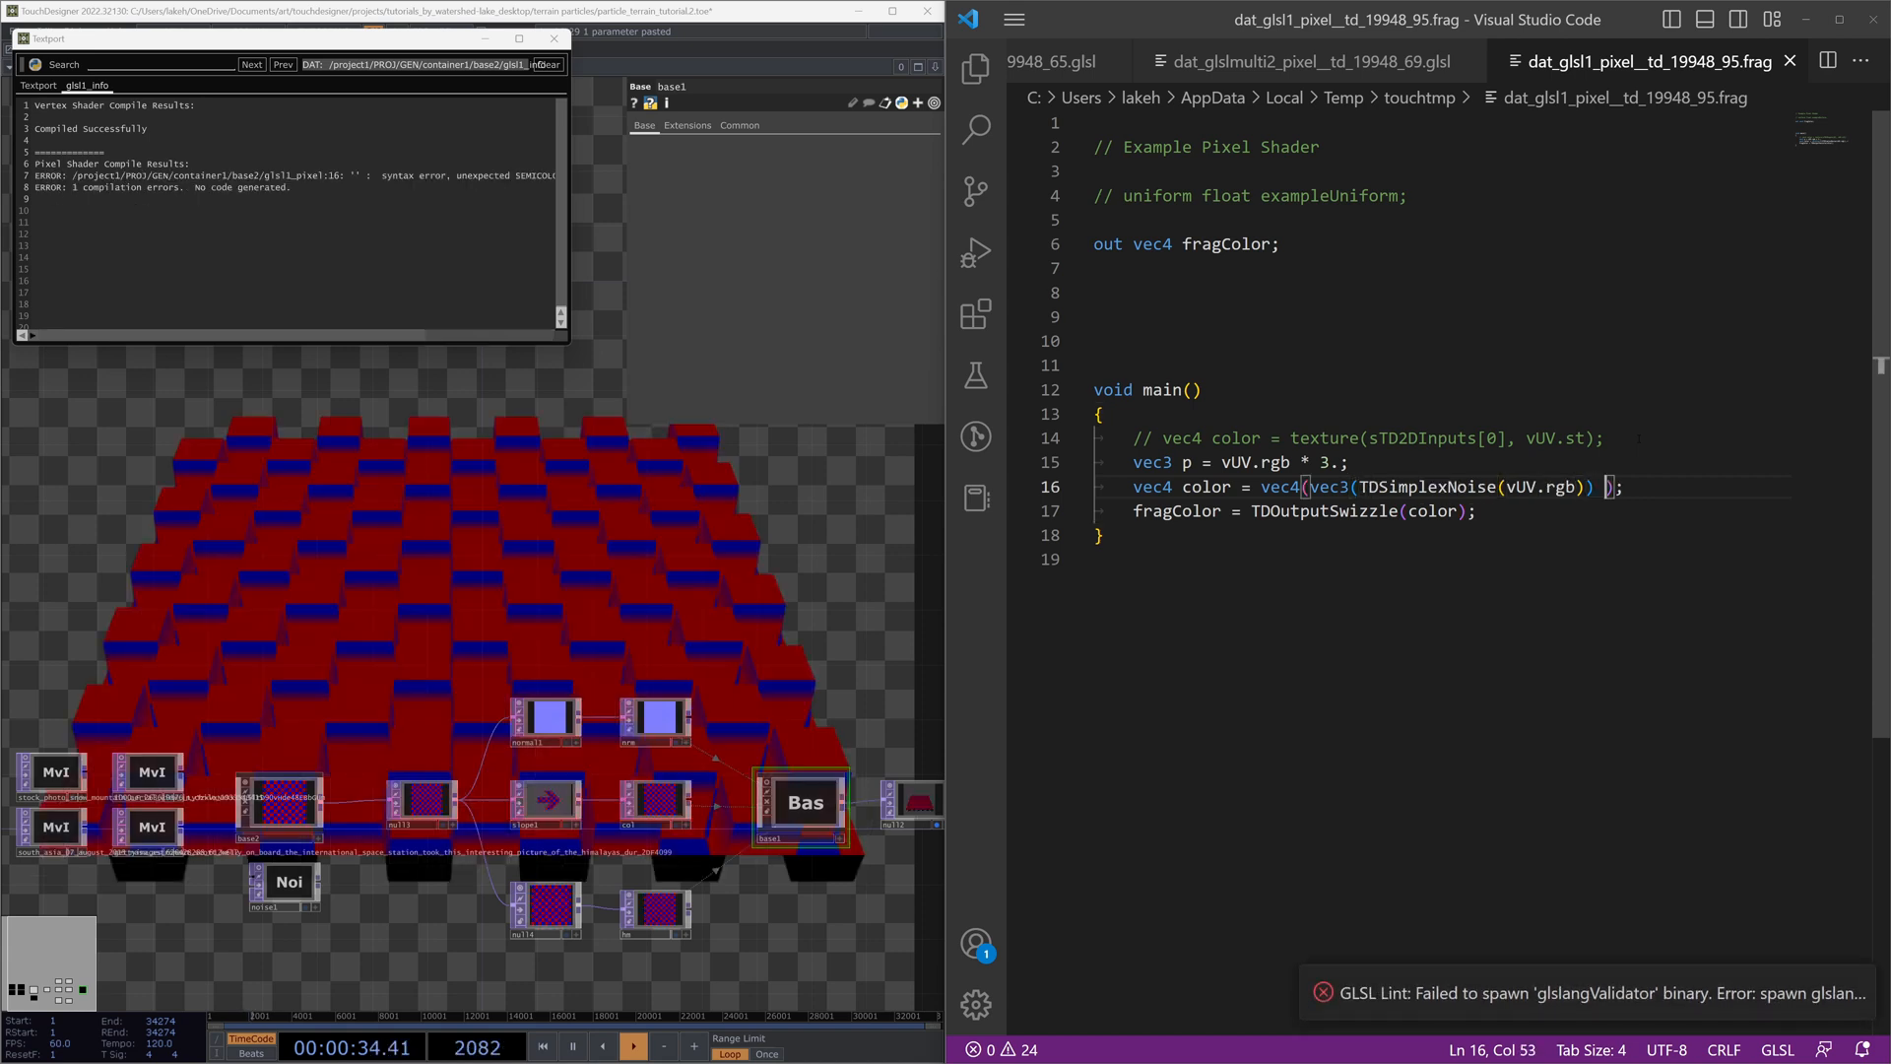
# Step: Replace vUV.rgb with p as the argument of TDSimplexNoise in the color assignment
pyautogui.press('Left')
pyautogui.press('Left')
pyautogui.press('Left')
pyautogui.press('Left')
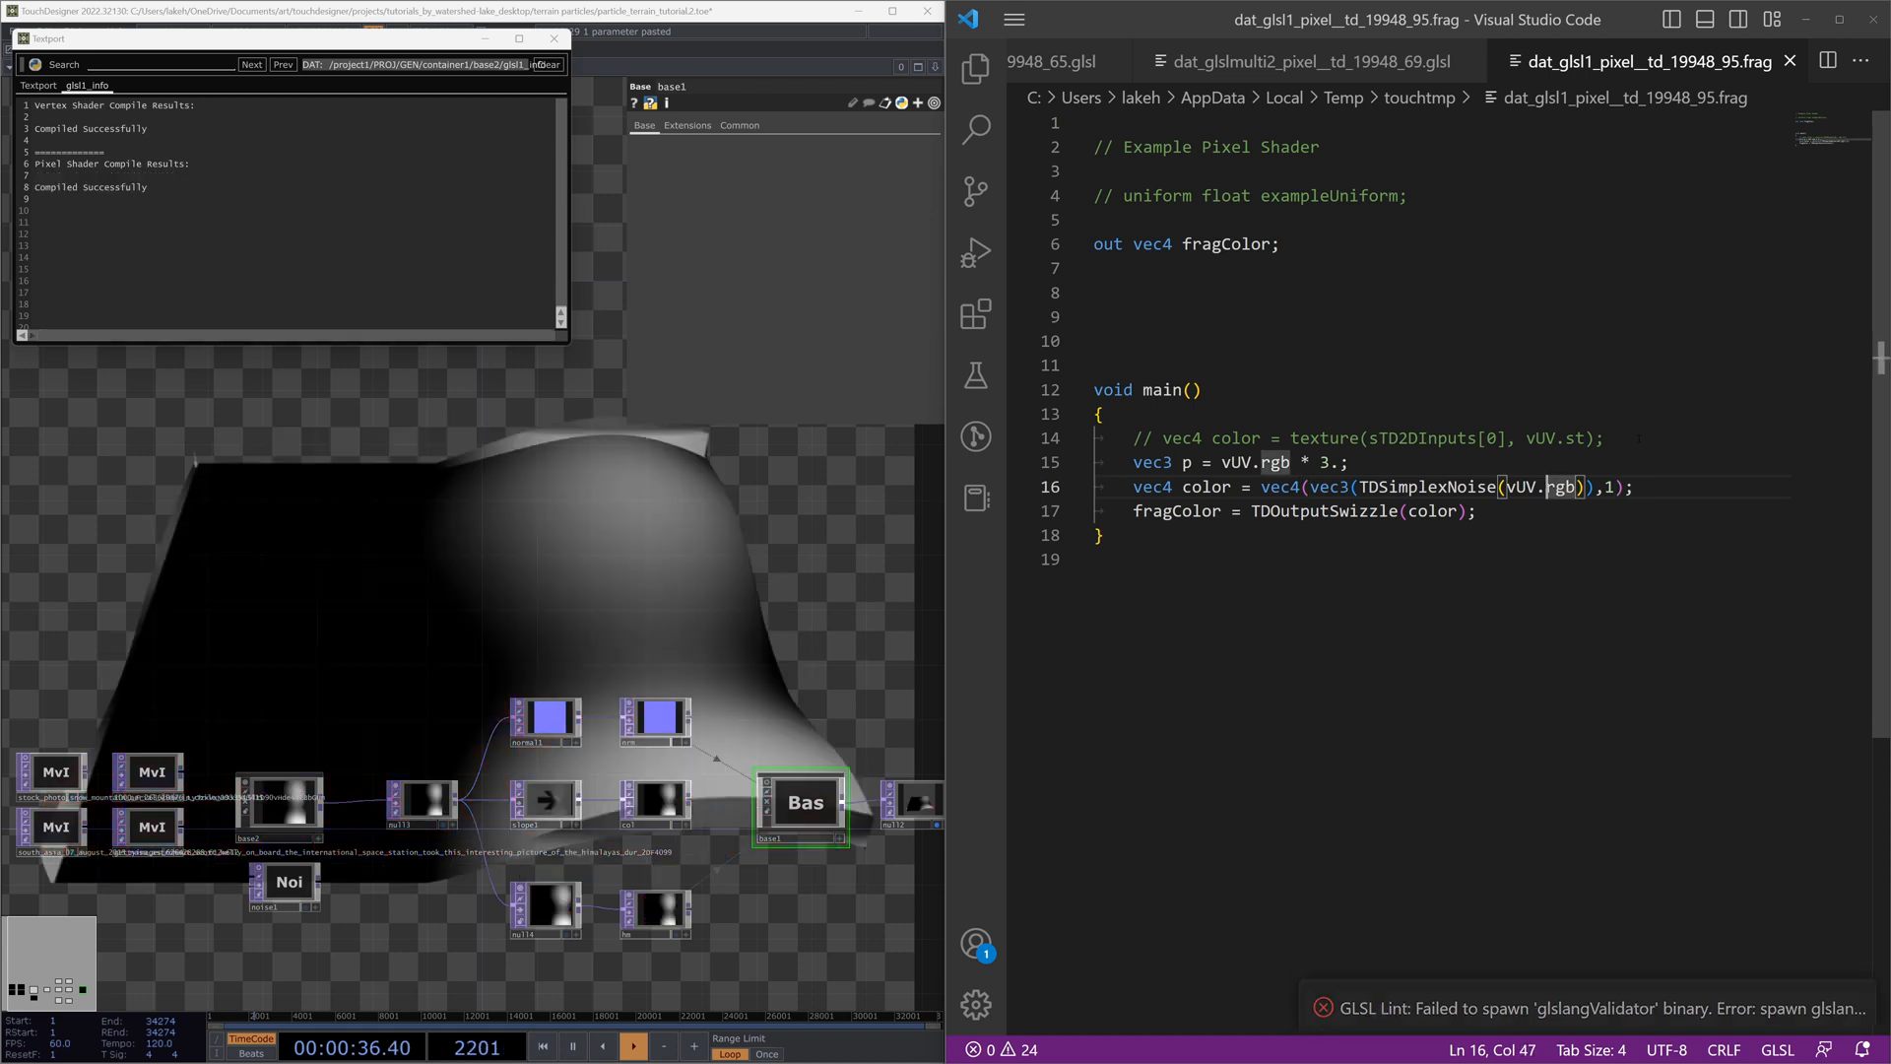
pyautogui.hotkey('ctrl', 'shift', 'Left')
pyautogui.hotkey('ctrl', 'shift', 'Left')
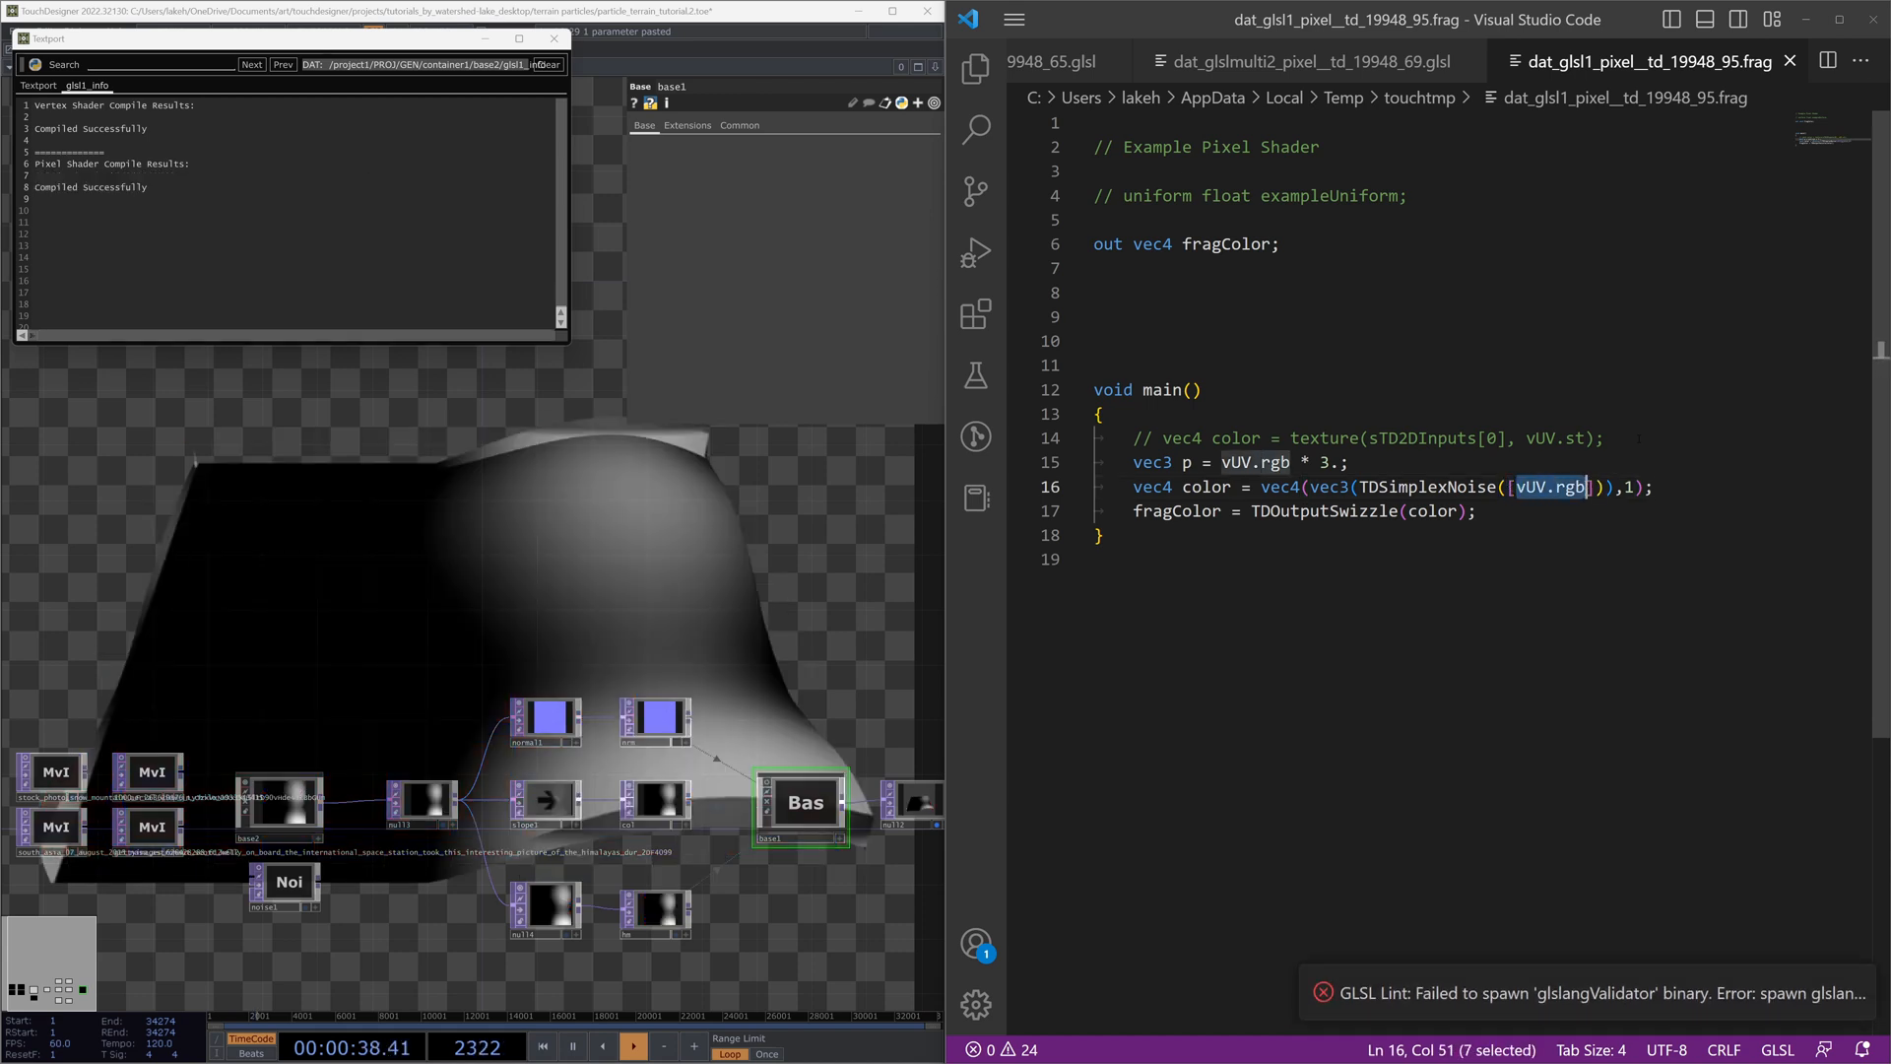
pyautogui.press('BackSpace')
pyautogui.write('p')
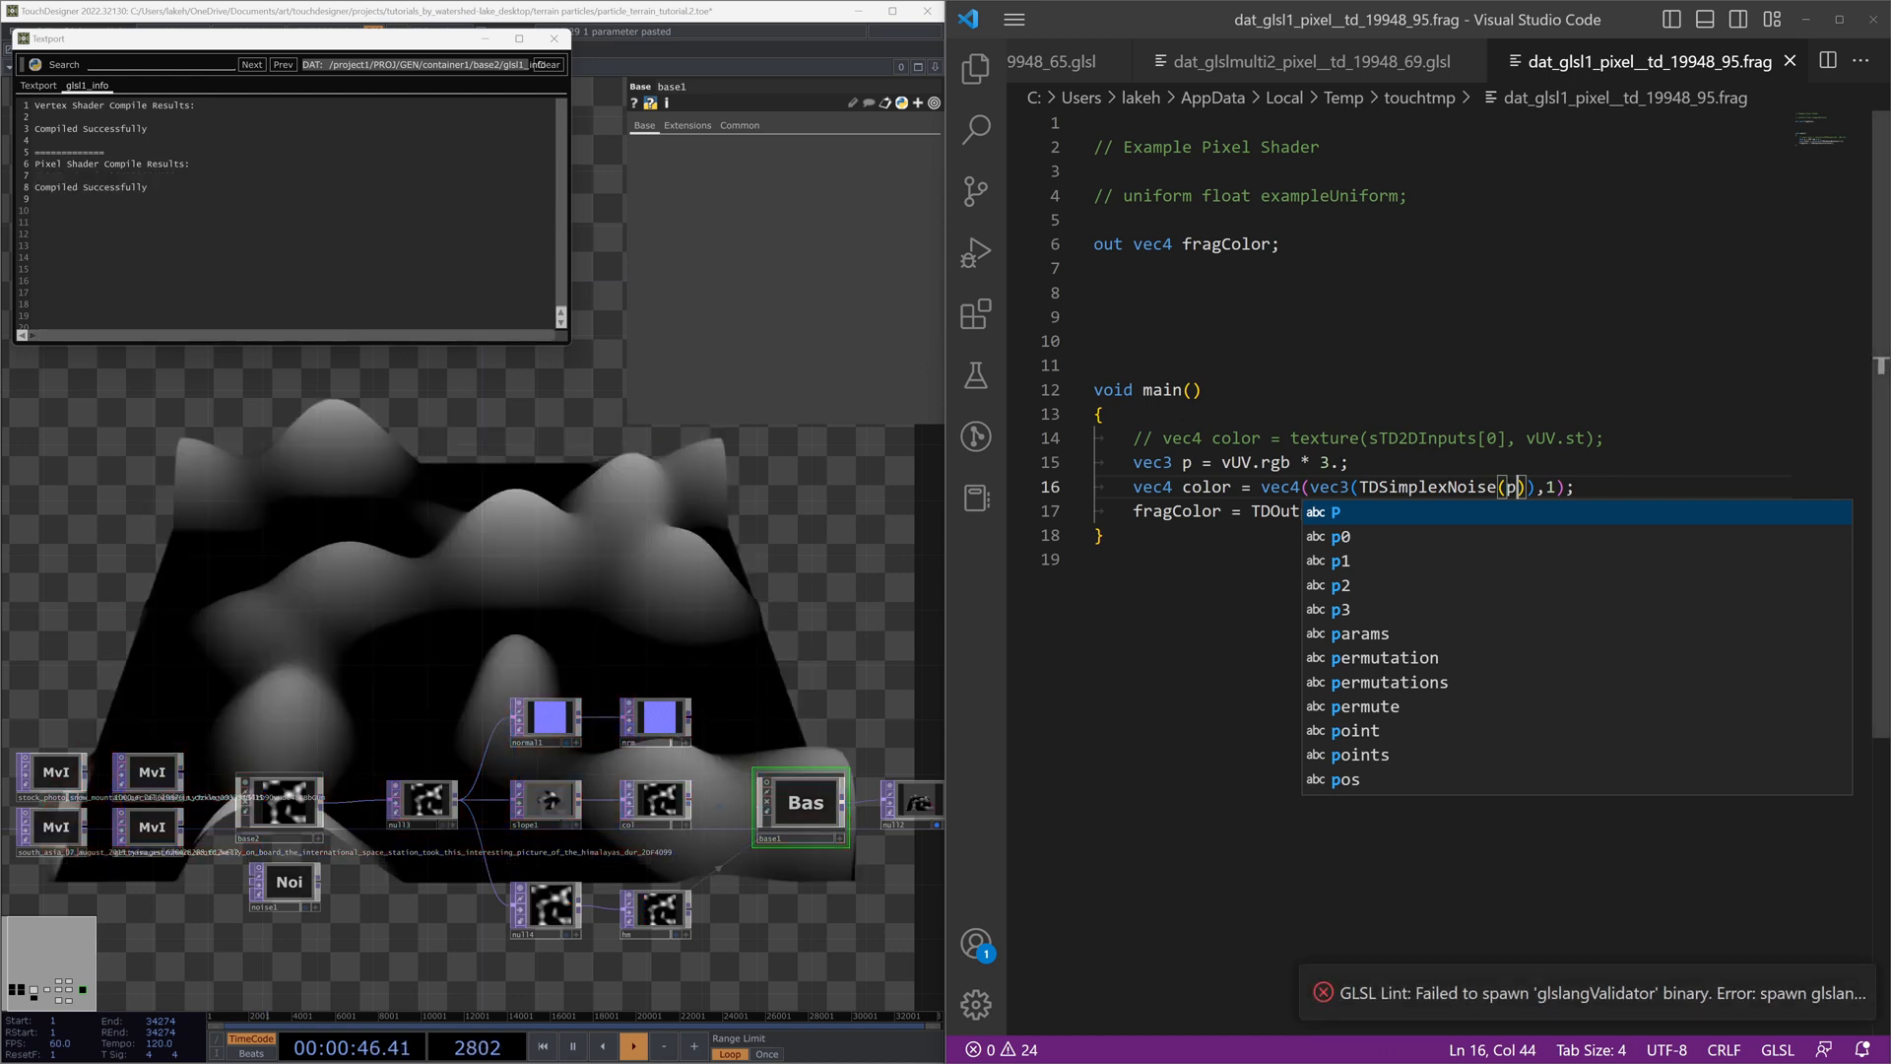
# Step: Examine the scaled position p and the TDSimplexNoise(p) call in main(), and return to the blank lines above it
pyautogui.click(1341, 463)
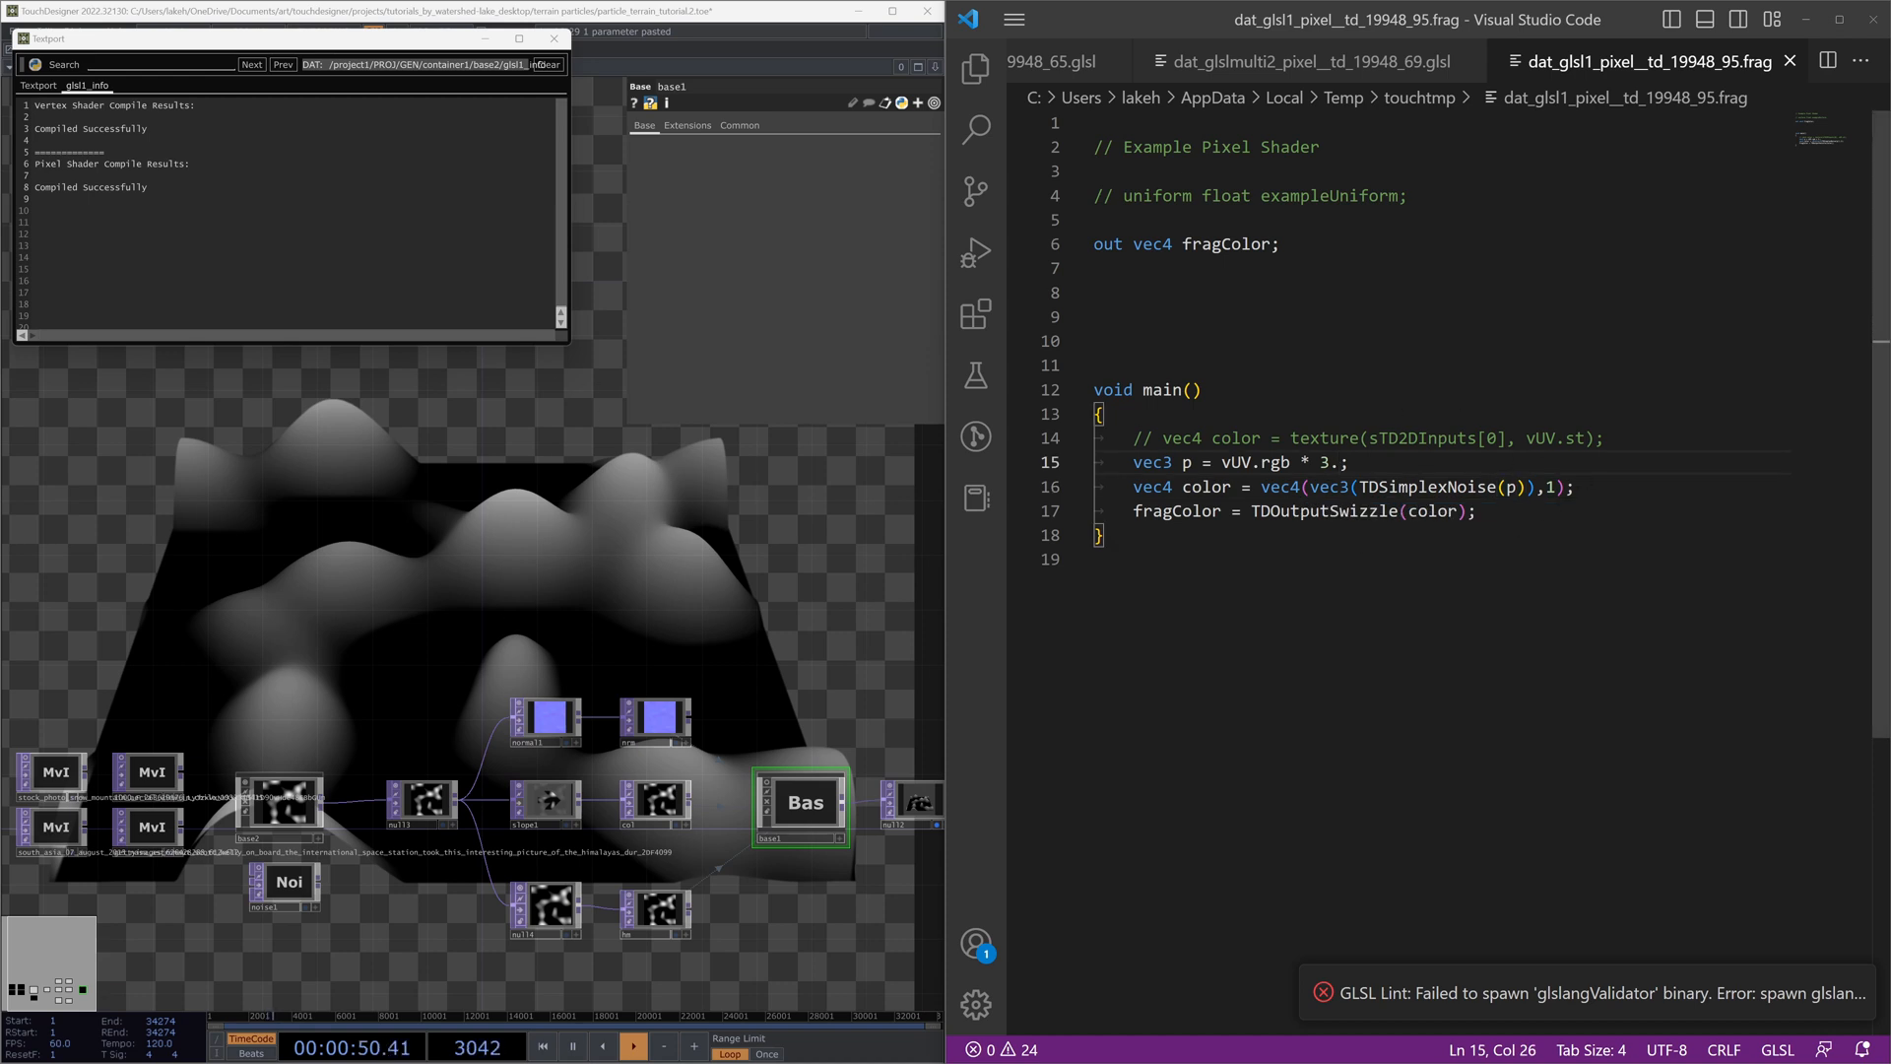
pyautogui.doubleClick(1422, 488)
pyautogui.click(1518, 487)
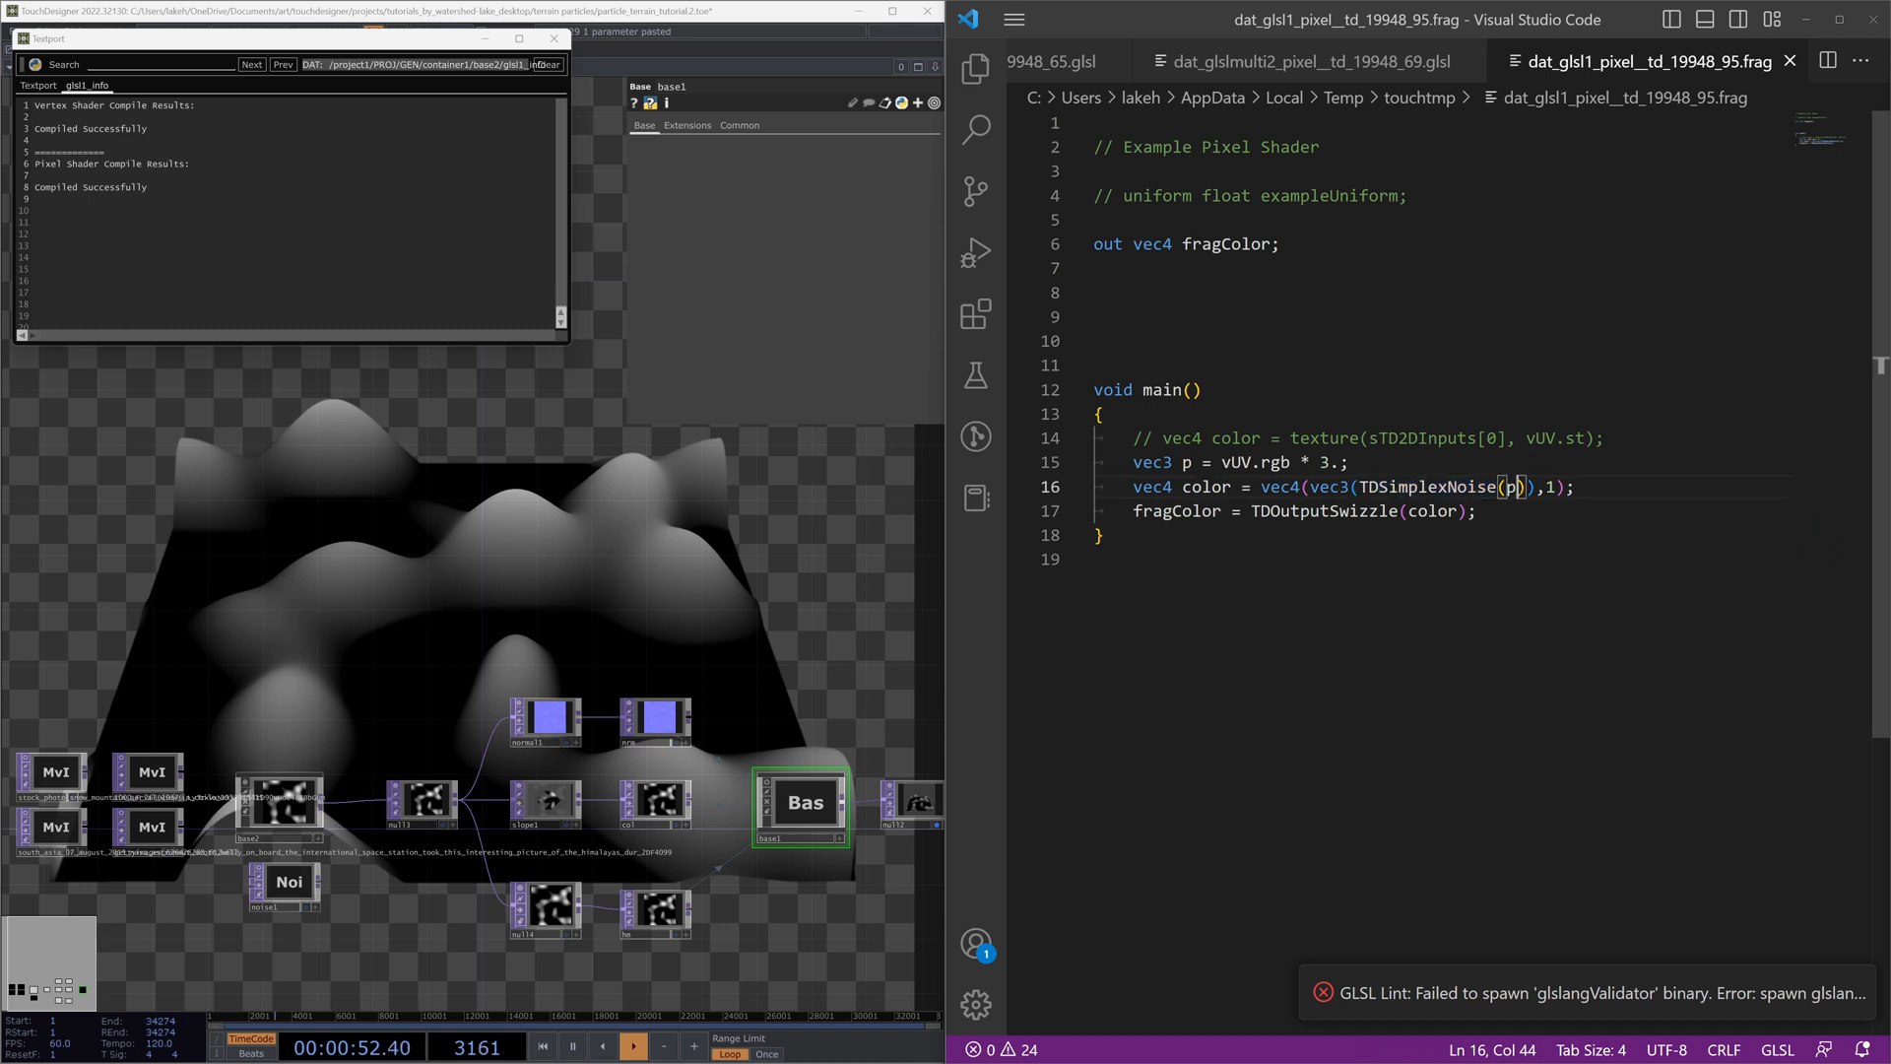
pyautogui.doubleClick(1428, 487)
pyautogui.click(1477, 510)
pyautogui.click(1508, 487)
pyautogui.click(1357, 463)
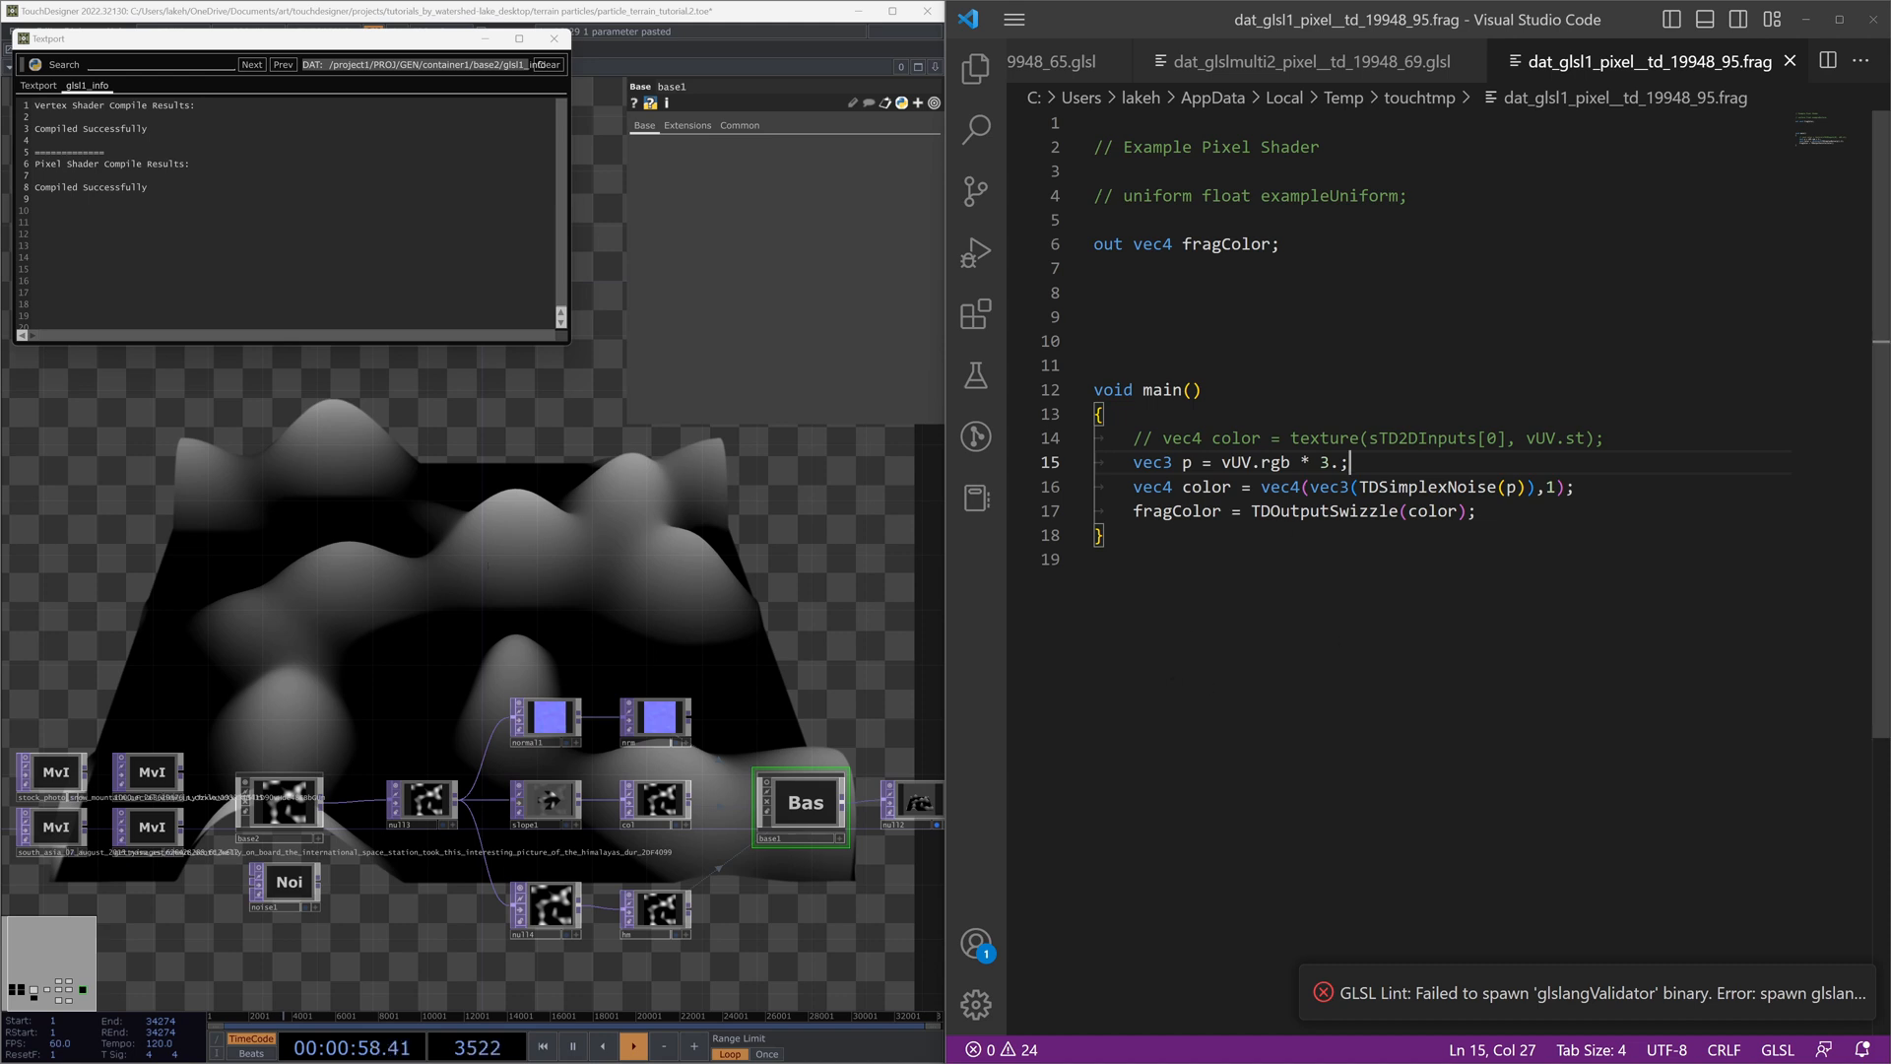
pyautogui.moveTo(1358, 487); pyautogui.dragTo(1499, 487)
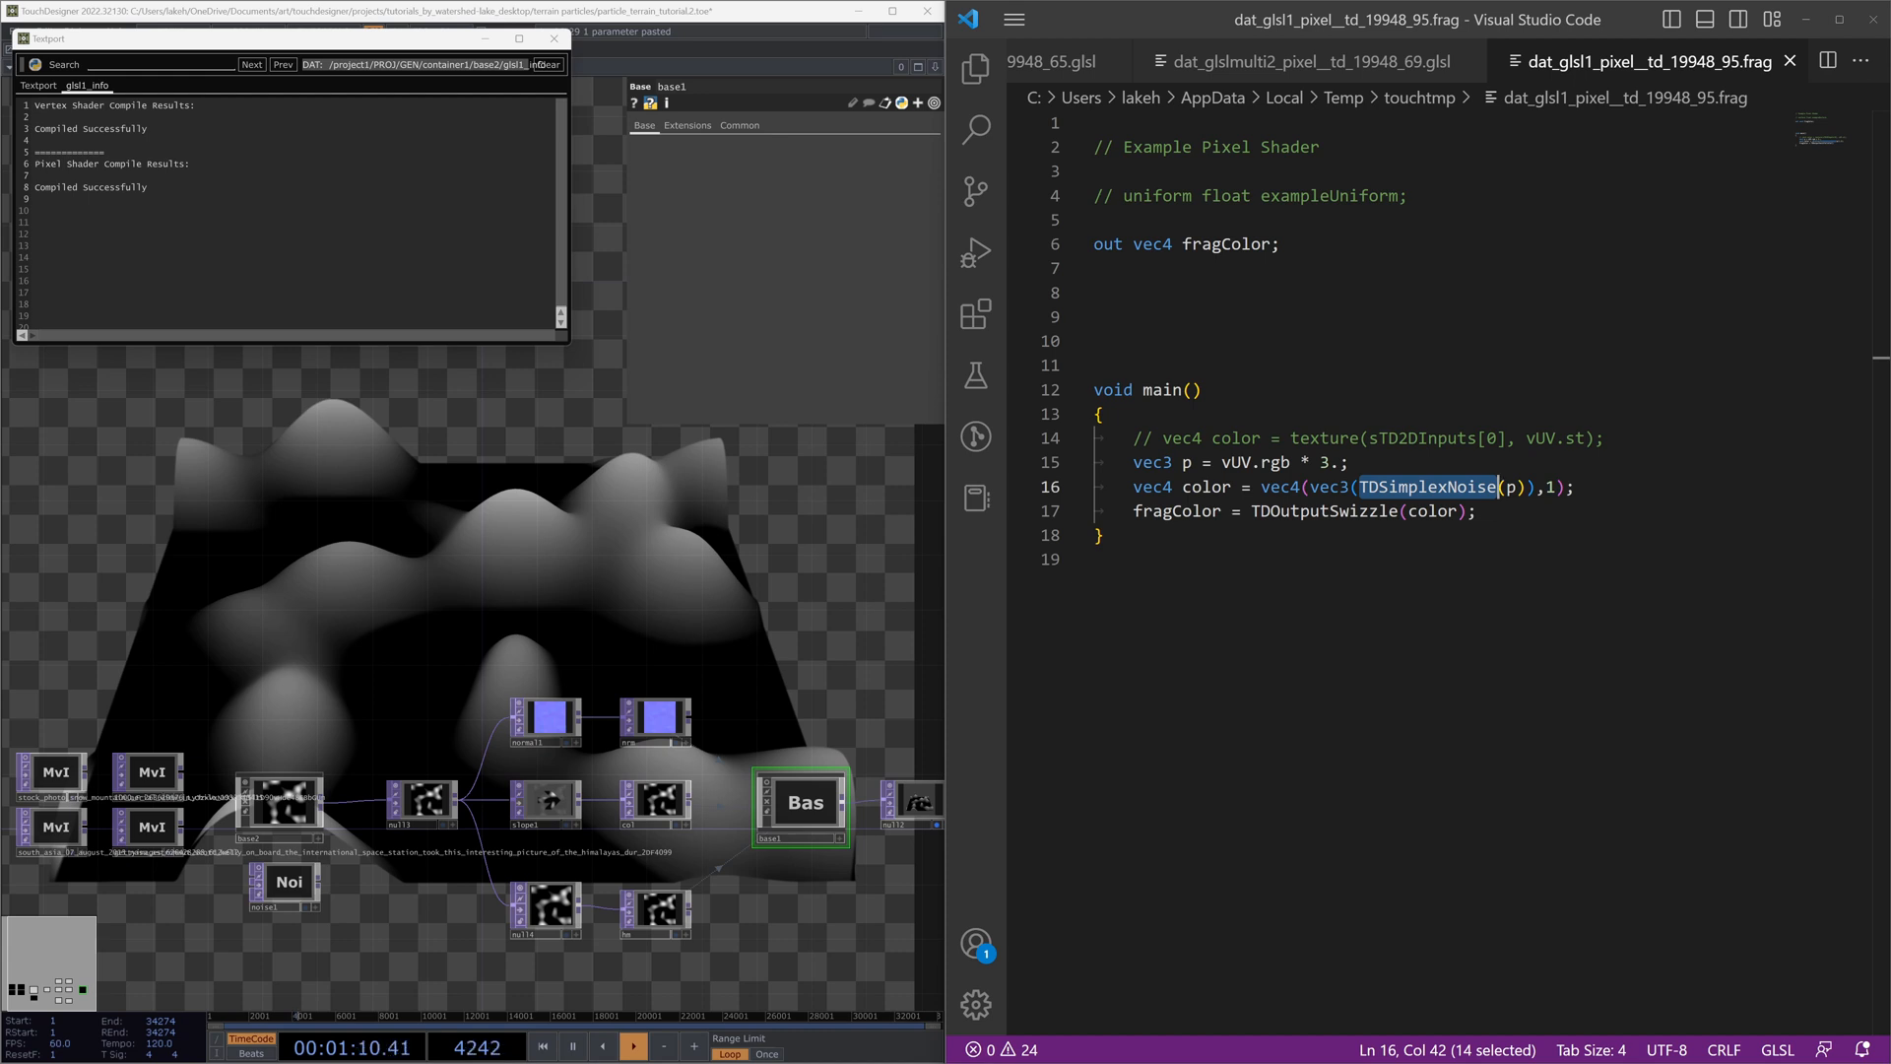
pyautogui.click(1179, 316)
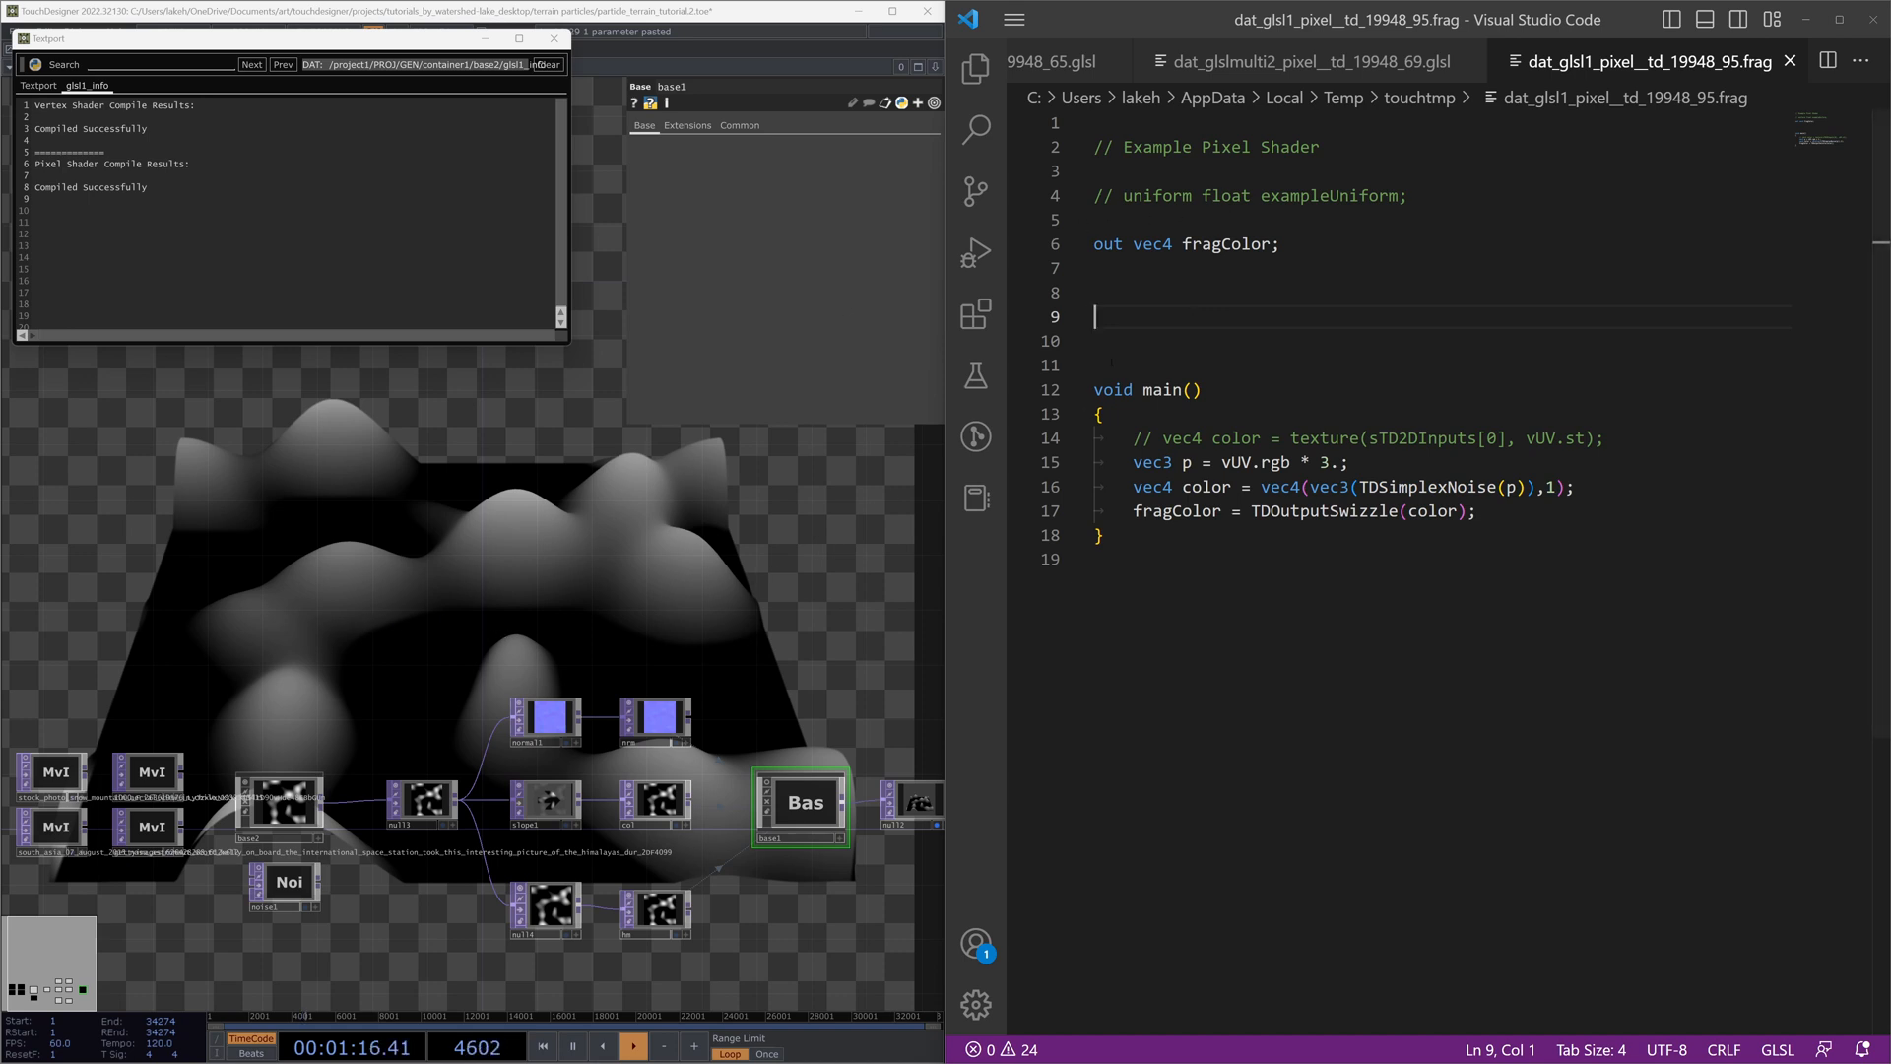
# Step: Show base2's custom parameters in TouchDesigner, and turn the shader's commented example uniform into an active float uniform named uGain
pyautogui.click(1362, 195)
pyautogui.moveTo(218, 588)
pyautogui.mouseDown()
pyautogui.moveTo(317, 571)
pyautogui.moveTo(246, 588)
pyautogui.mouseUp()
pyautogui.click(323, 804)
pyautogui.moveTo(414, 555)
pyautogui.mouseDown()
pyautogui.moveTo(396, 599)
pyautogui.moveTo(413, 590)
pyautogui.mouseUp()
pyautogui.click(1291, 196)
pyautogui.hotkey('ctrl', '/')
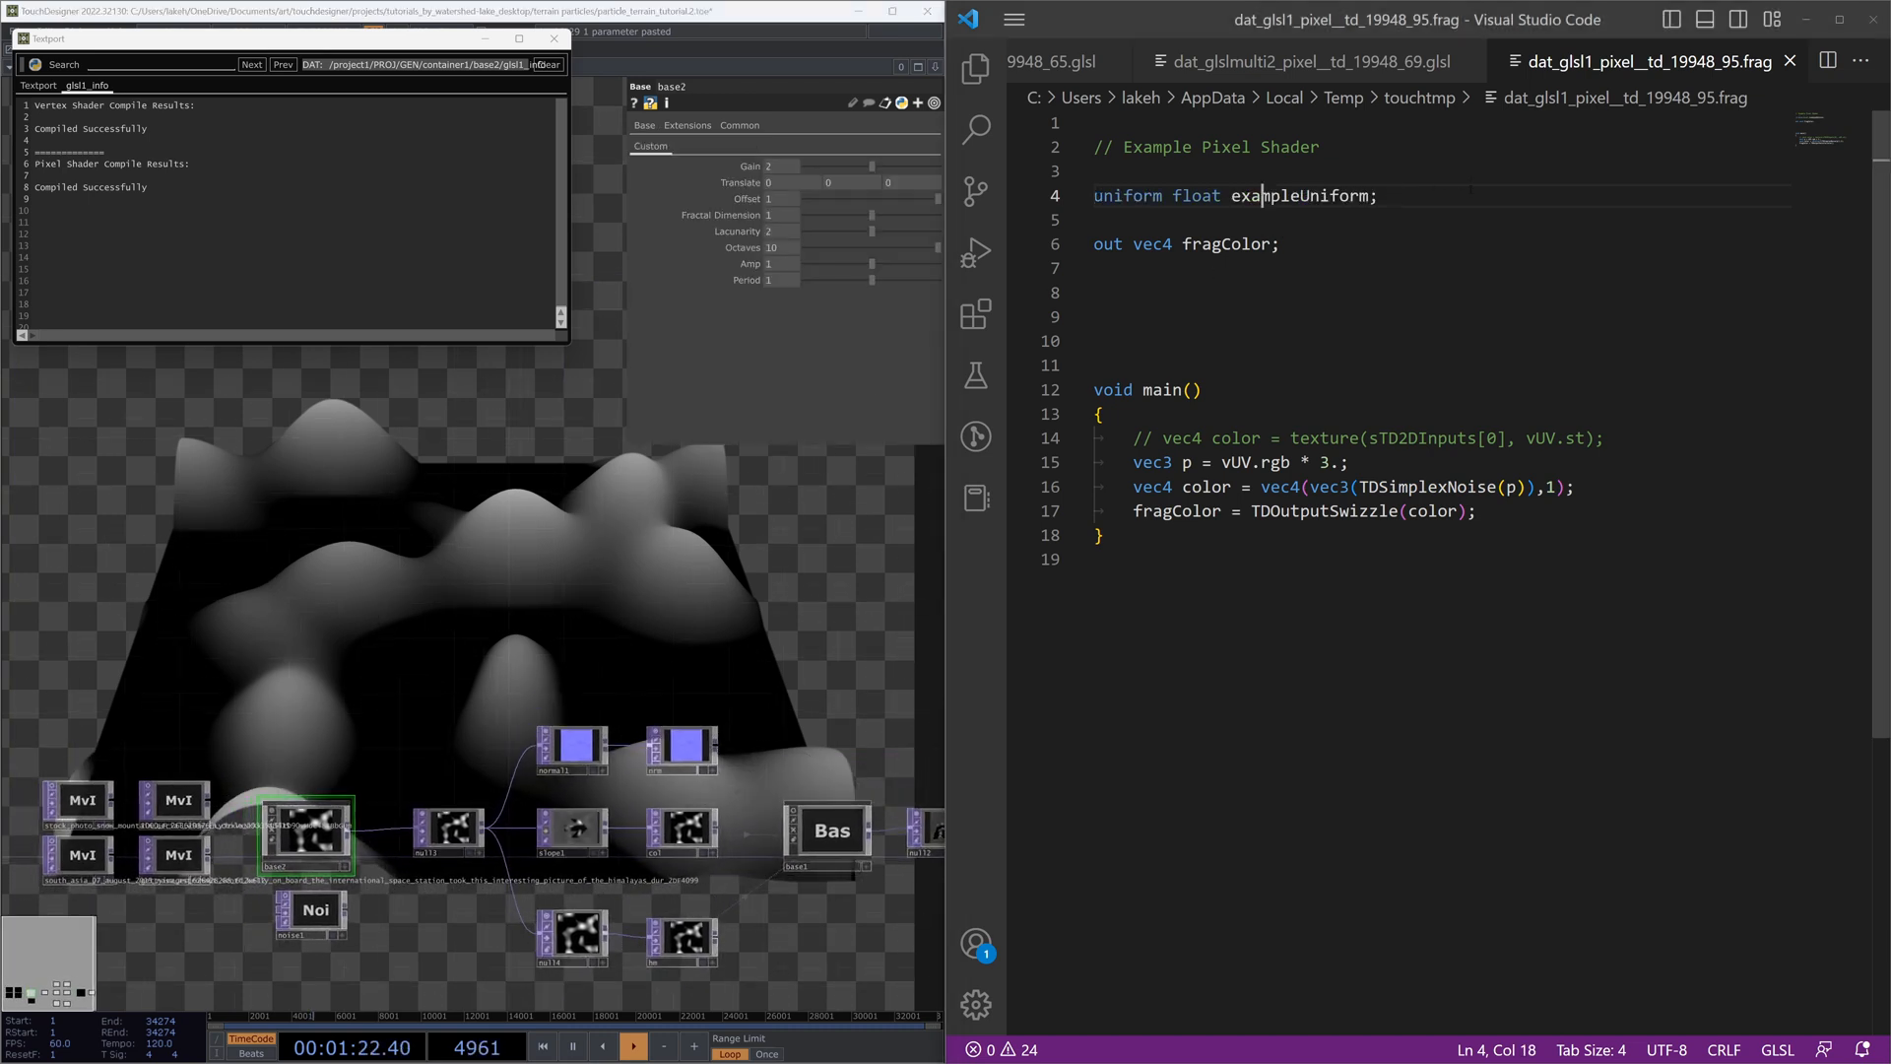
pyautogui.hotkey('ctrl', 'Right')
pyautogui.hotkey('ctrl', 'shift', 'Left')
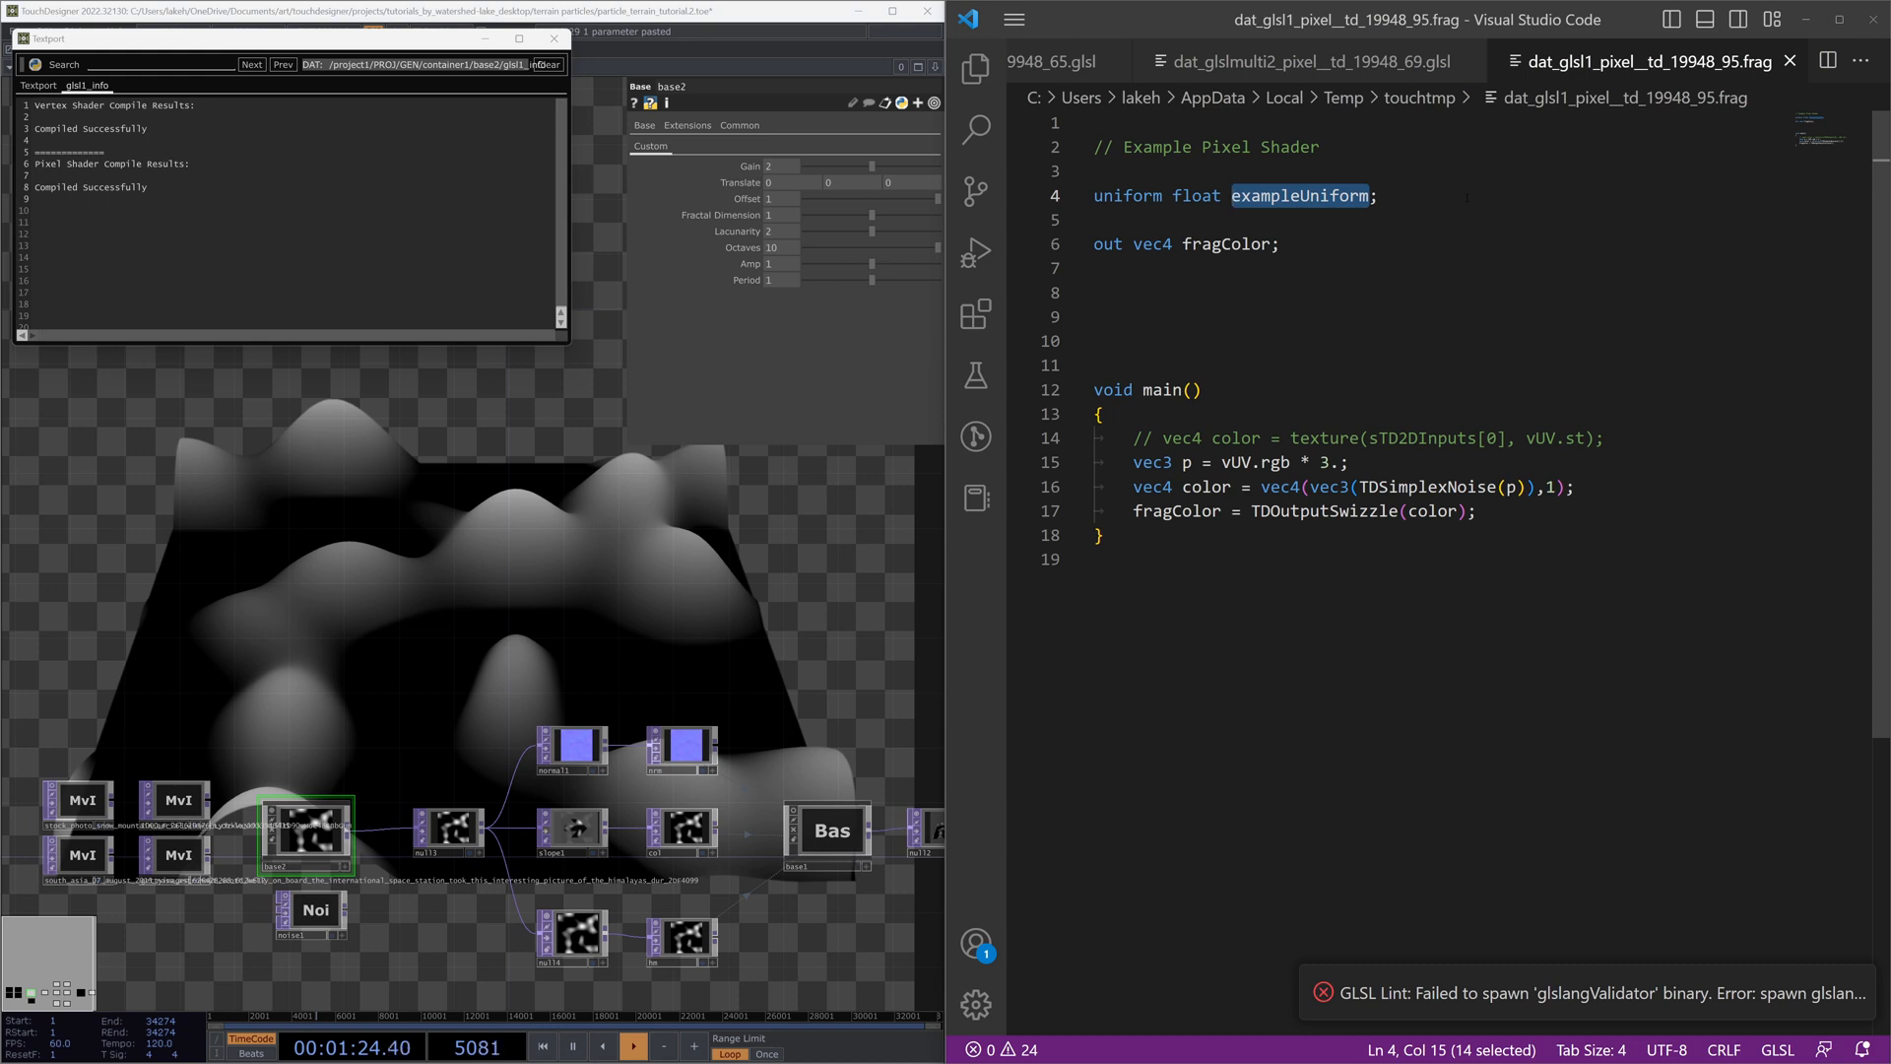
pyautogui.write('uGain')
# Step: Duplicate the uGain uniform declaration six times above the fragColor output line
pyautogui.press('Right')
pyautogui.hotkey('shift', 'Up')
pyautogui.hotkey('ctrl', 'c')
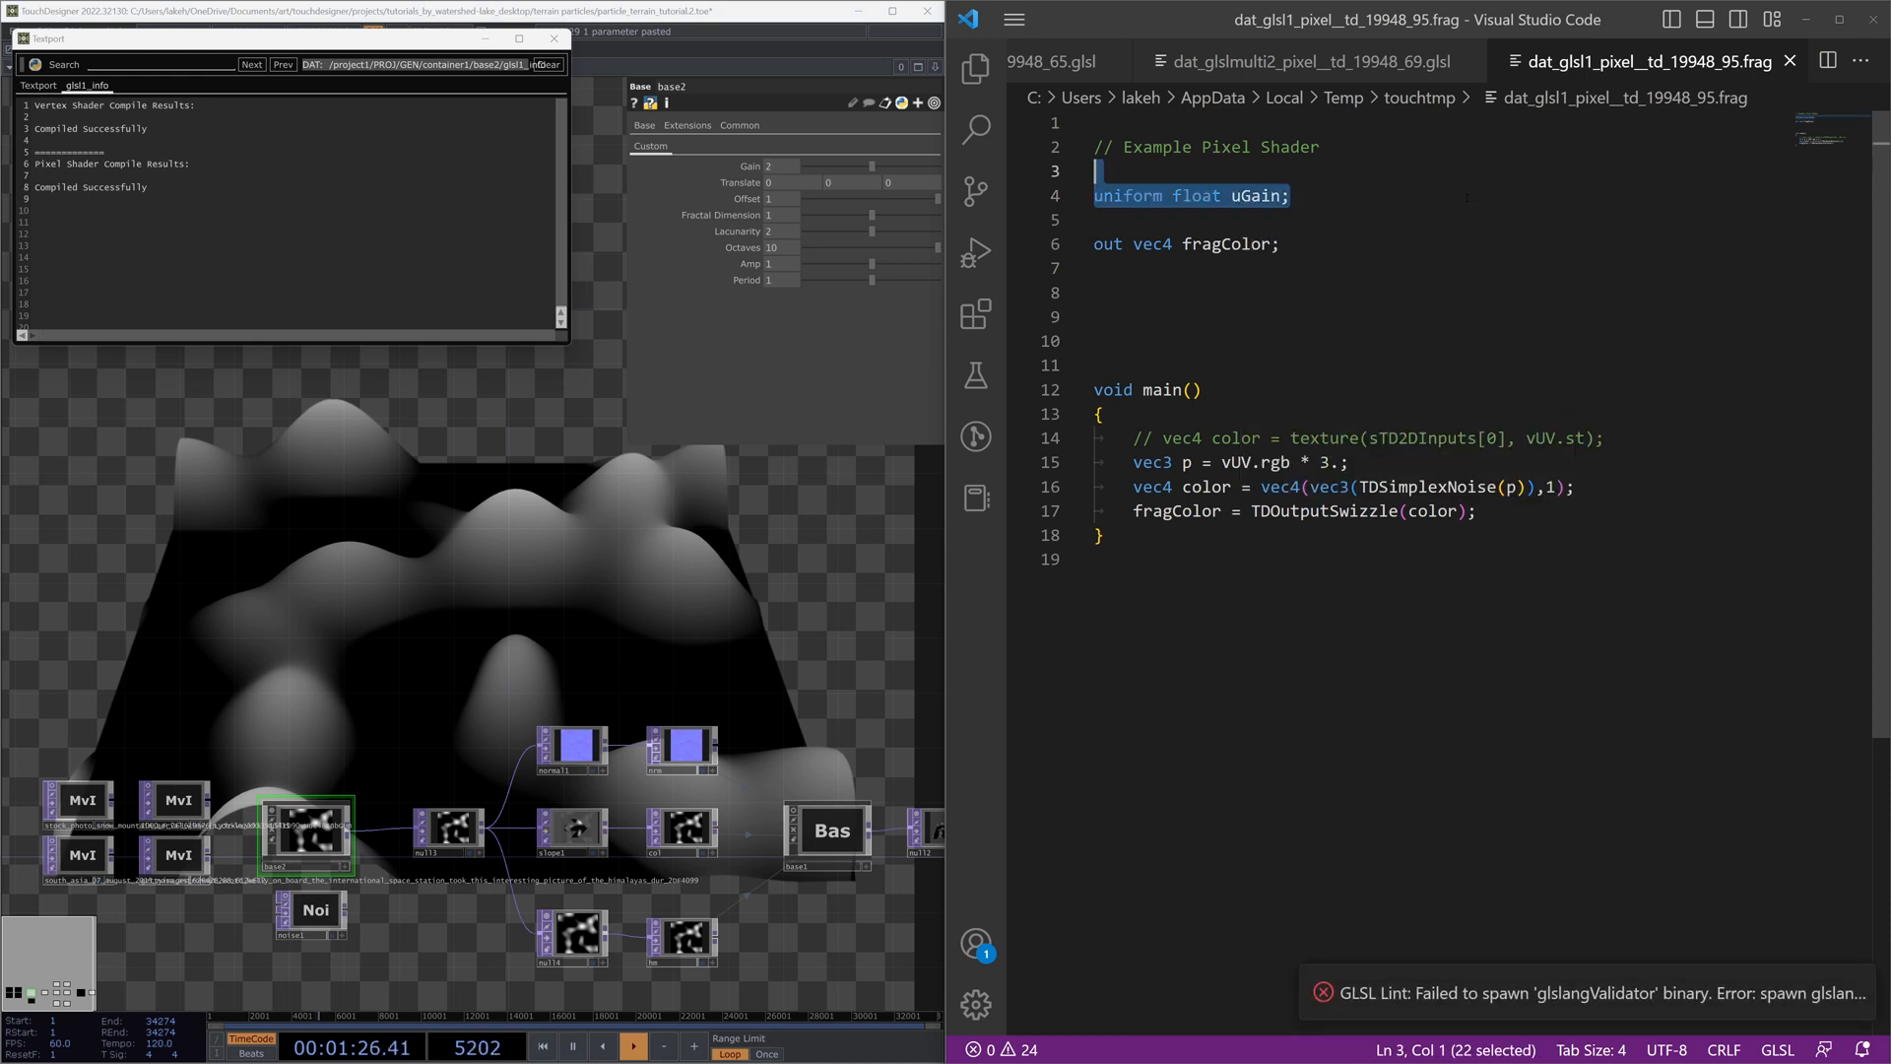
pyautogui.press('Down')
pyautogui.hotkey('ctrl', 'v')
pyautogui.hotkey('ctrl', 'v')
pyautogui.hotkey('ctrl', 'v')
pyautogui.hotkey('ctrl', 'v')
pyautogui.hotkey('ctrl', 'v')
pyautogui.hotkey('ctrl', 'v')
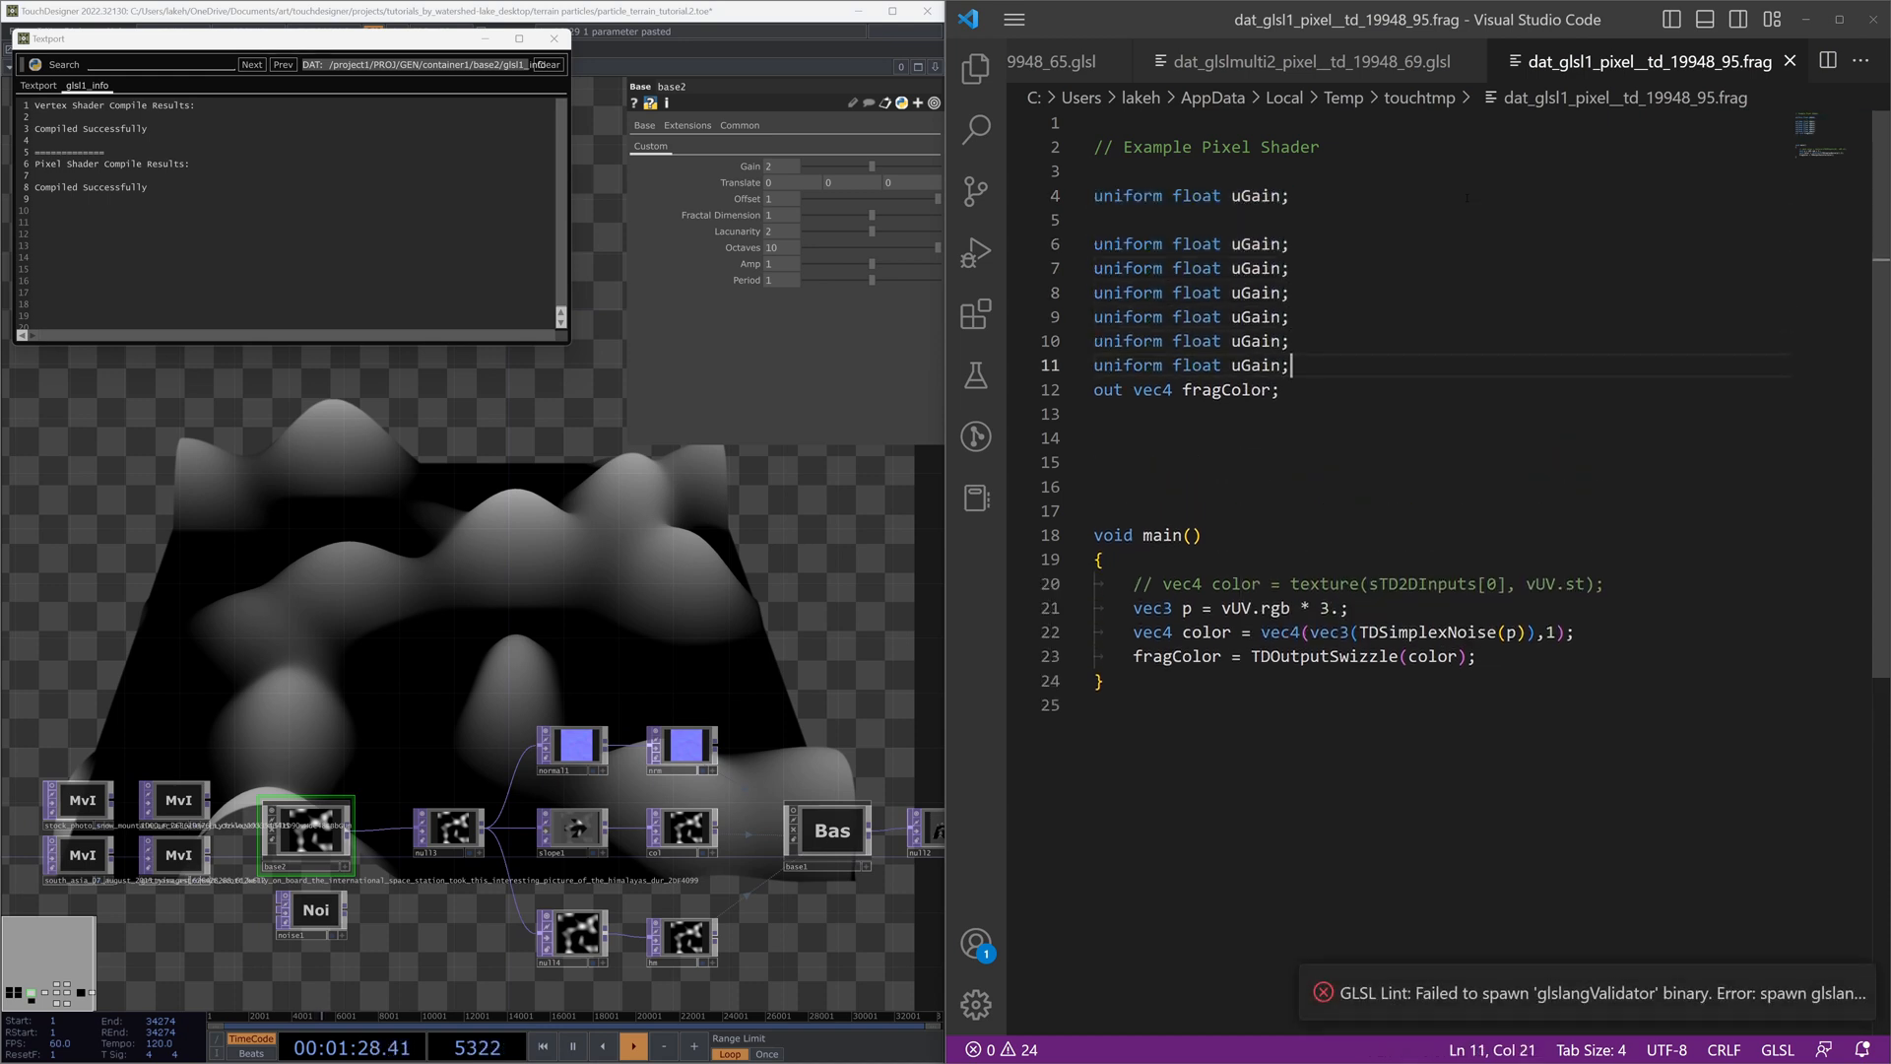
# Step: Rename the first duplicated uniform to uOffset
pyautogui.press('Up')
pyautogui.press('Up')
pyautogui.press('Up')
pyautogui.press('Up')
pyautogui.press('Up')
pyautogui.press('Left')
pyautogui.hotkey('ctrl', 'shift', 'Left')
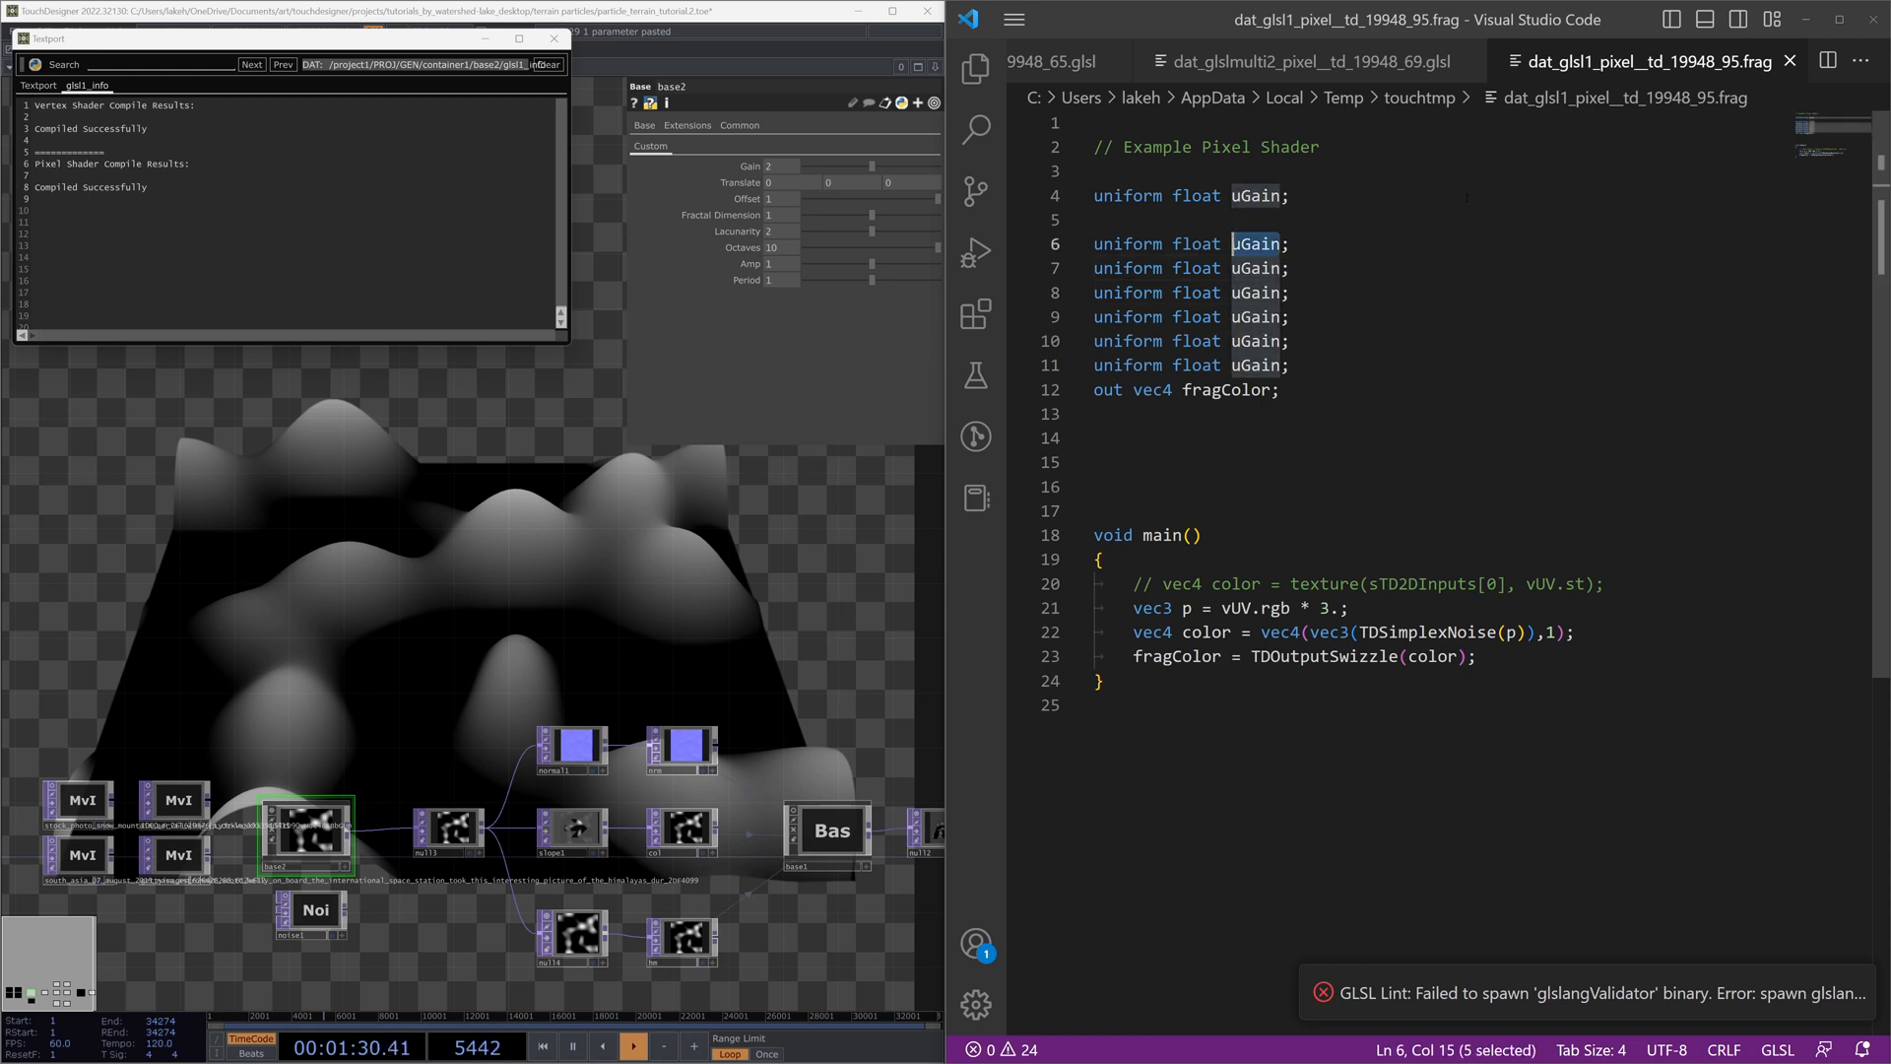
pyautogui.write('uOffset')
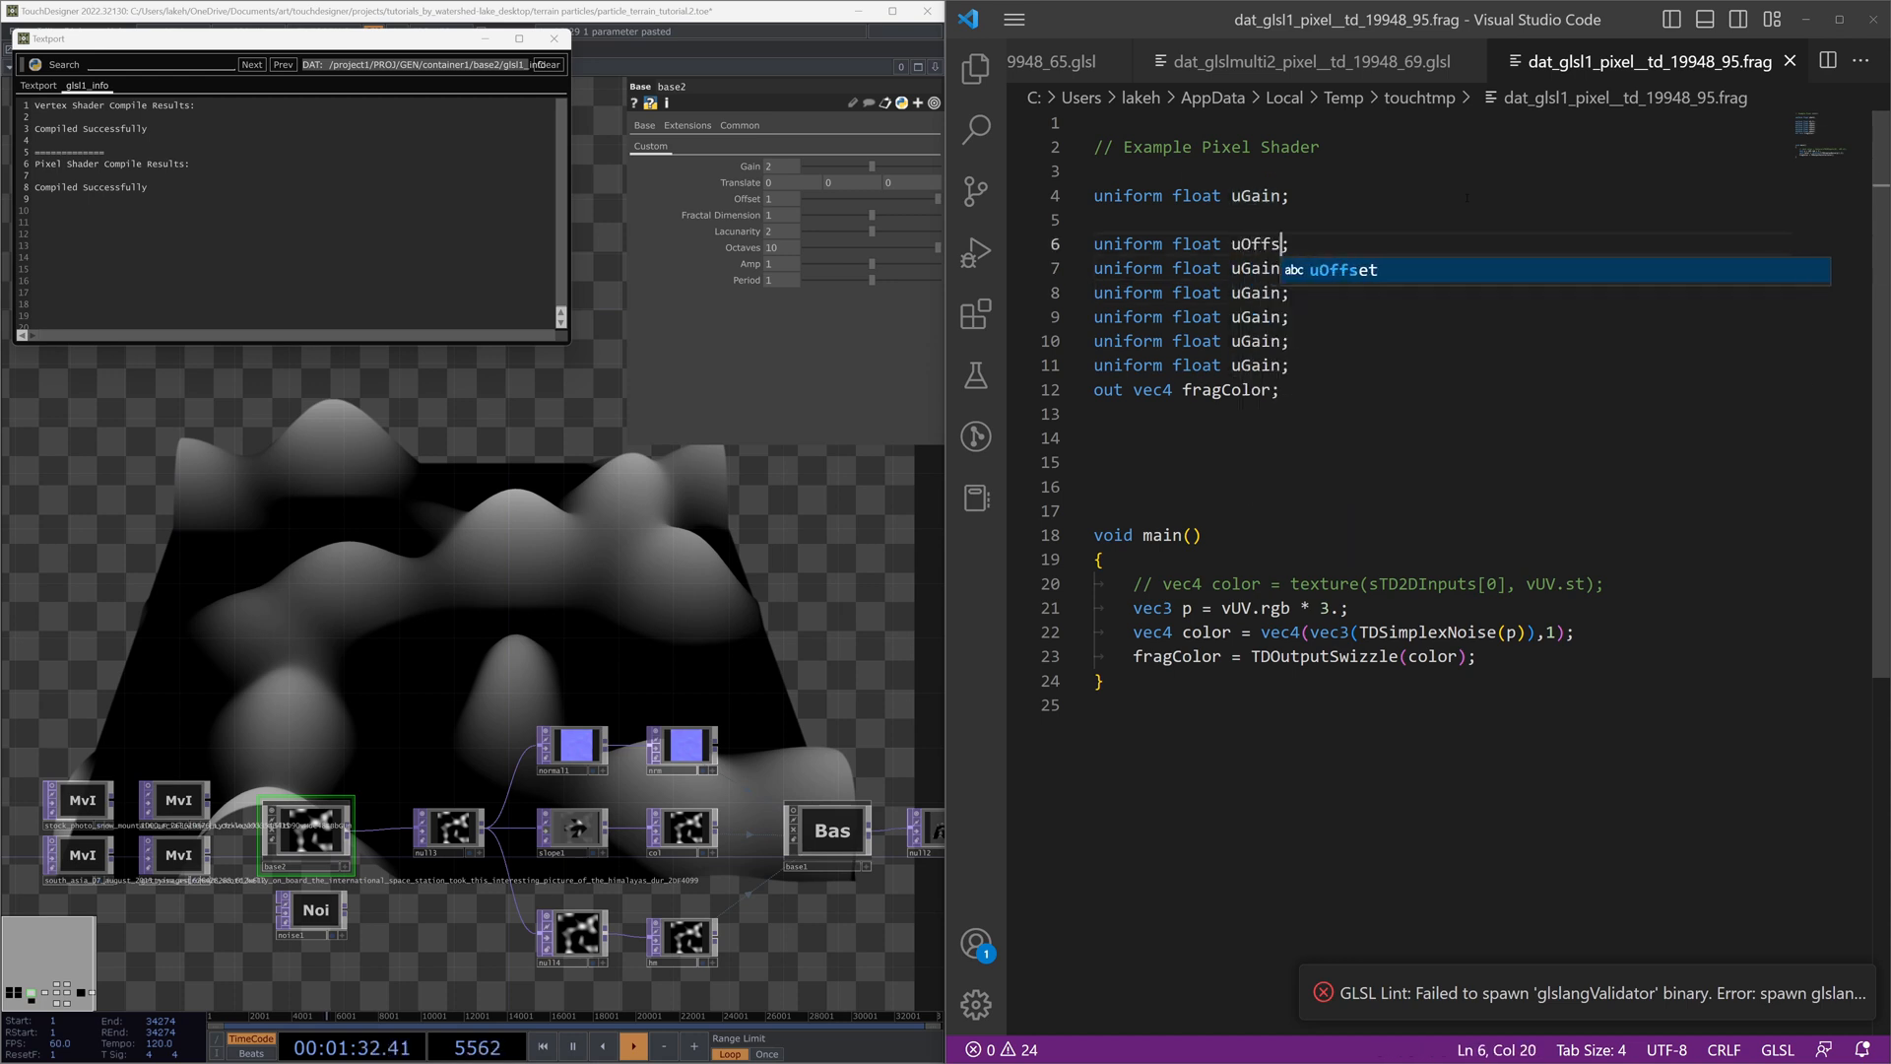
# Step: Rename the second and third duplicated float uniforms to uLacunarity and H
pyautogui.press('Down')
pyautogui.hotkey('ctrl', 'shift', 'Left')
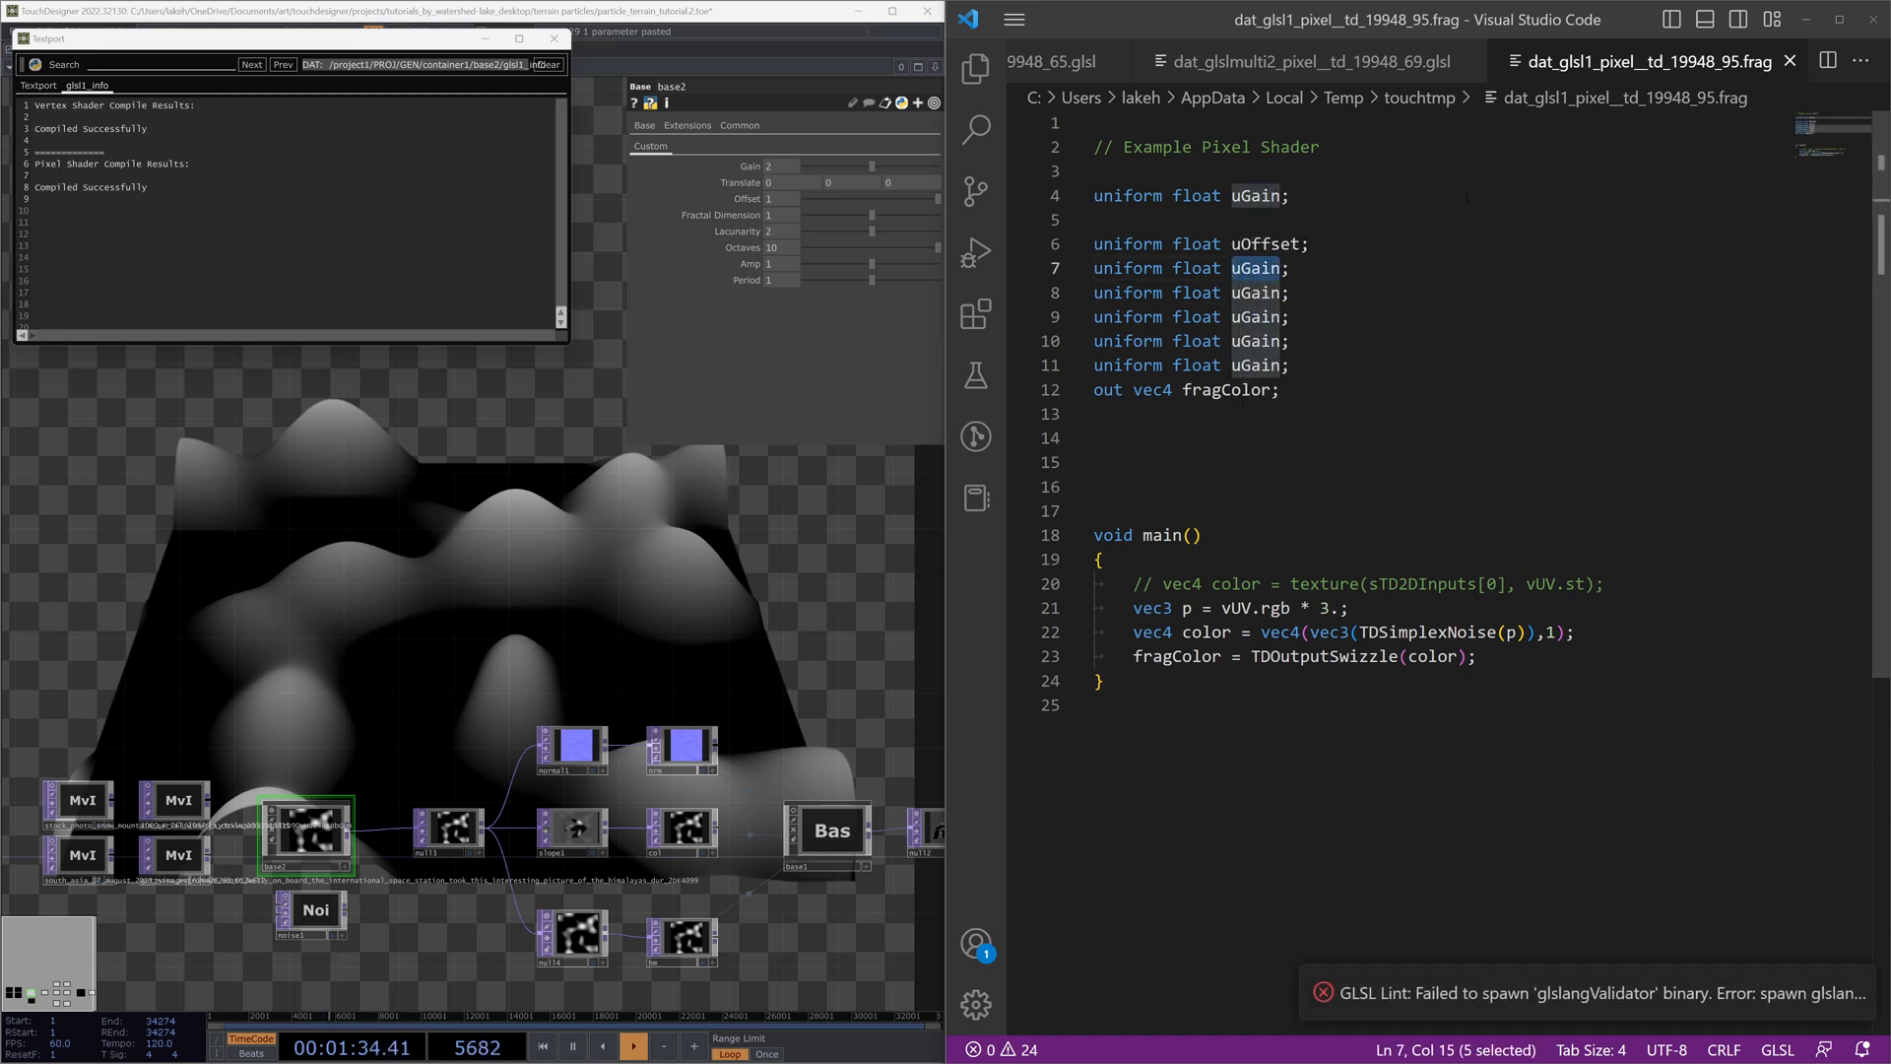
pyautogui.write('u')
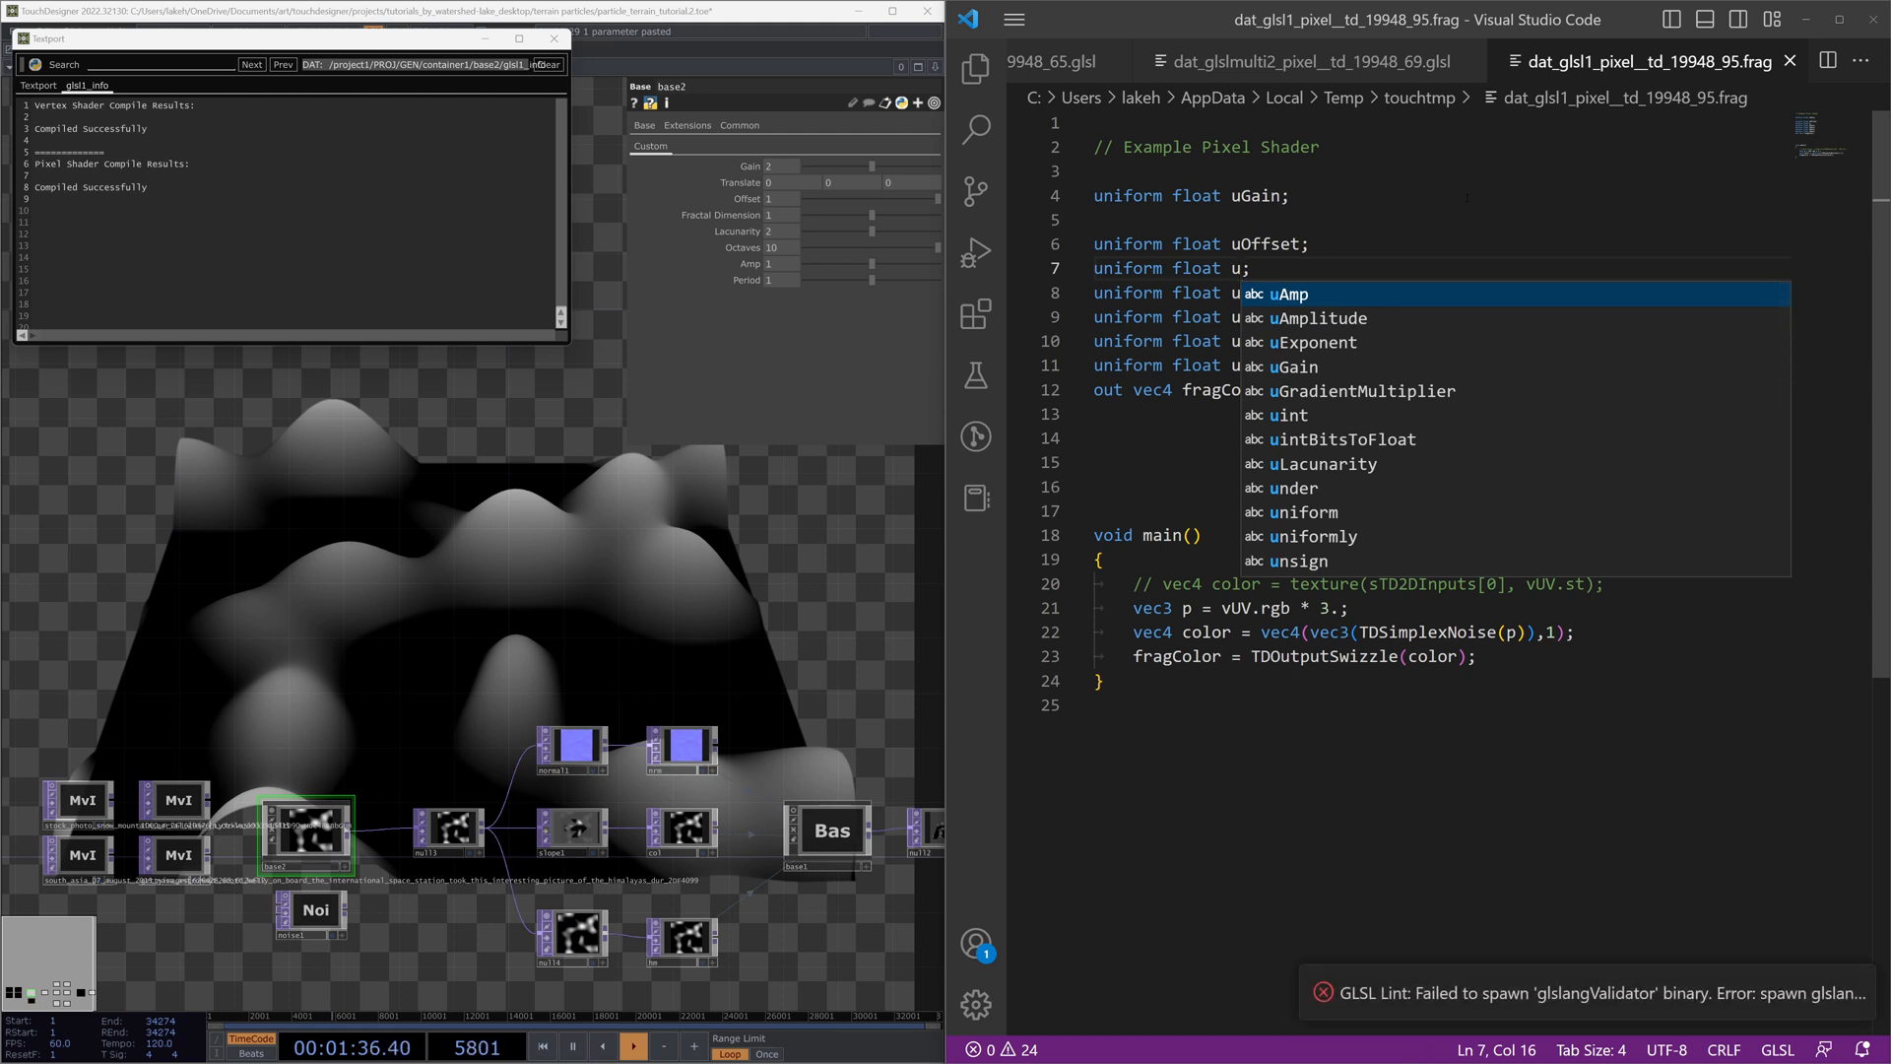
pyautogui.write('La')
pyautogui.press('Return')
pyautogui.press('Down')
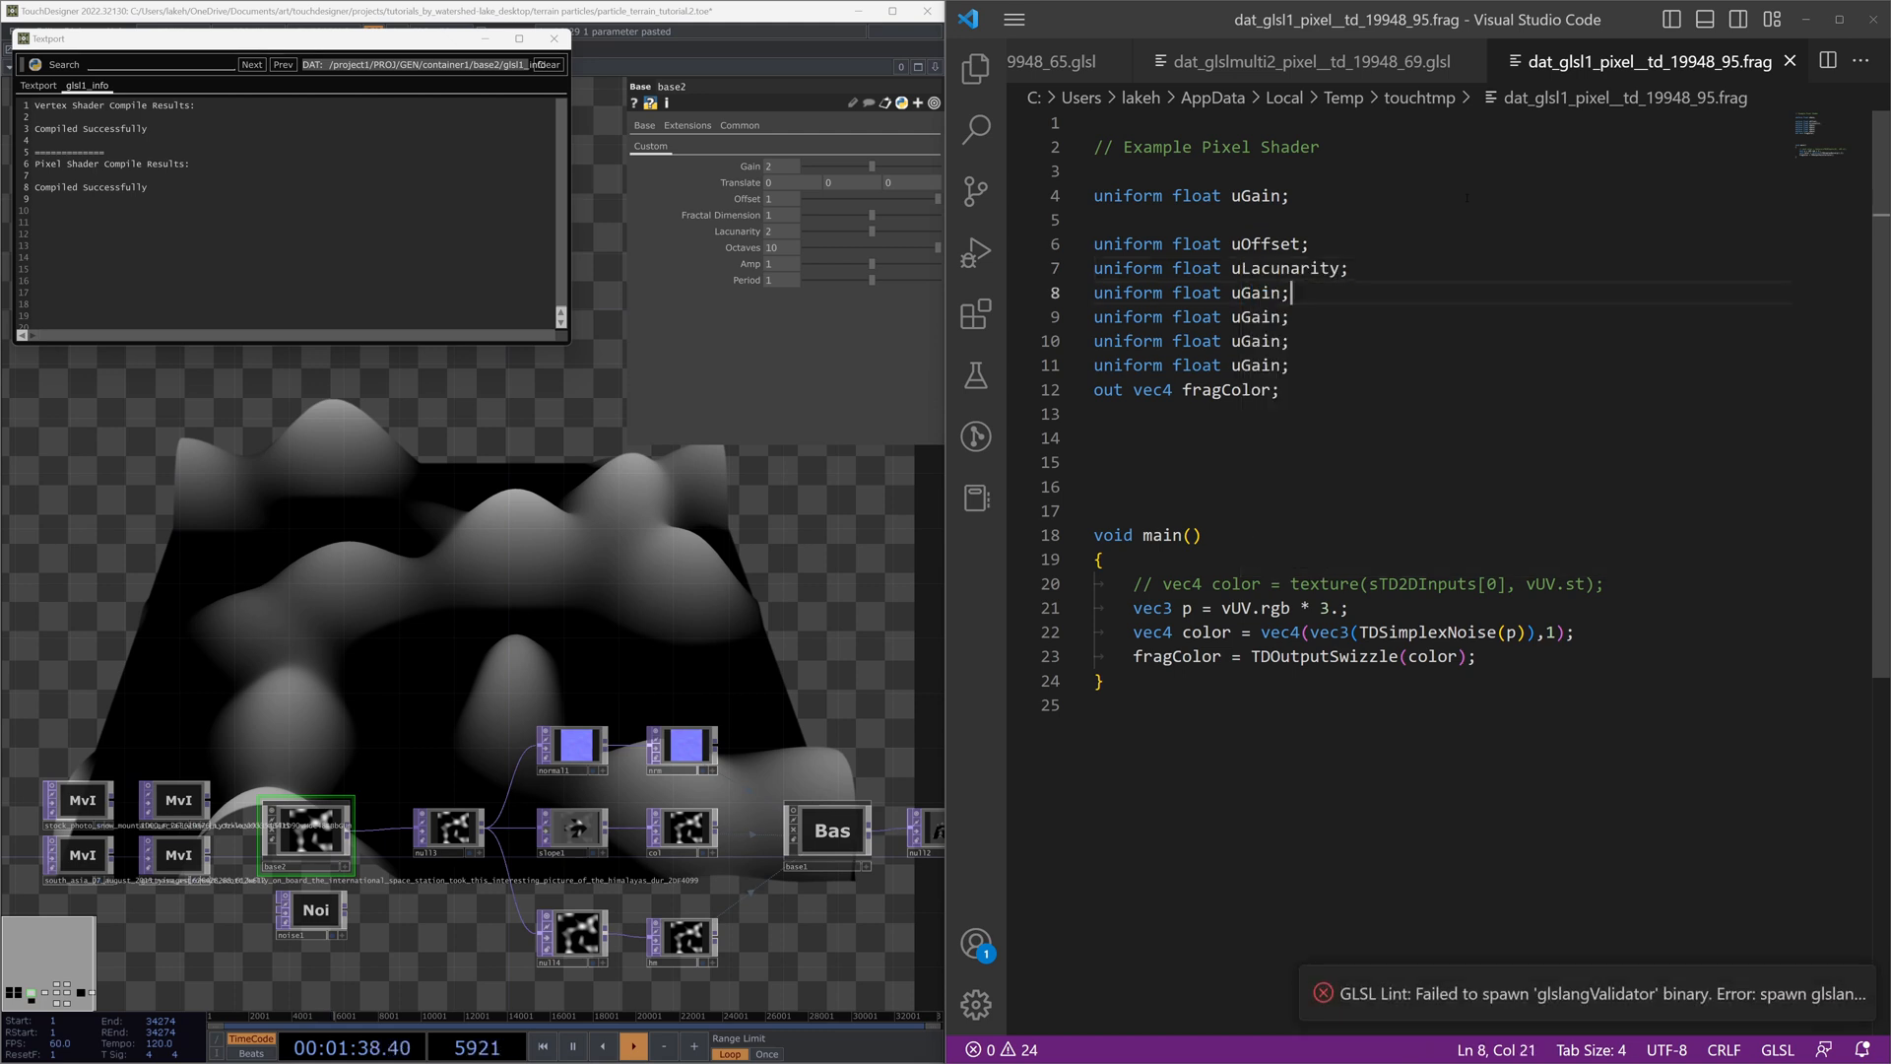
pyautogui.hotkey('ctrl', 'shift', 'Left')
pyautogui.write('H')
pyautogui.press('Escape')
pyautogui.press('Down')
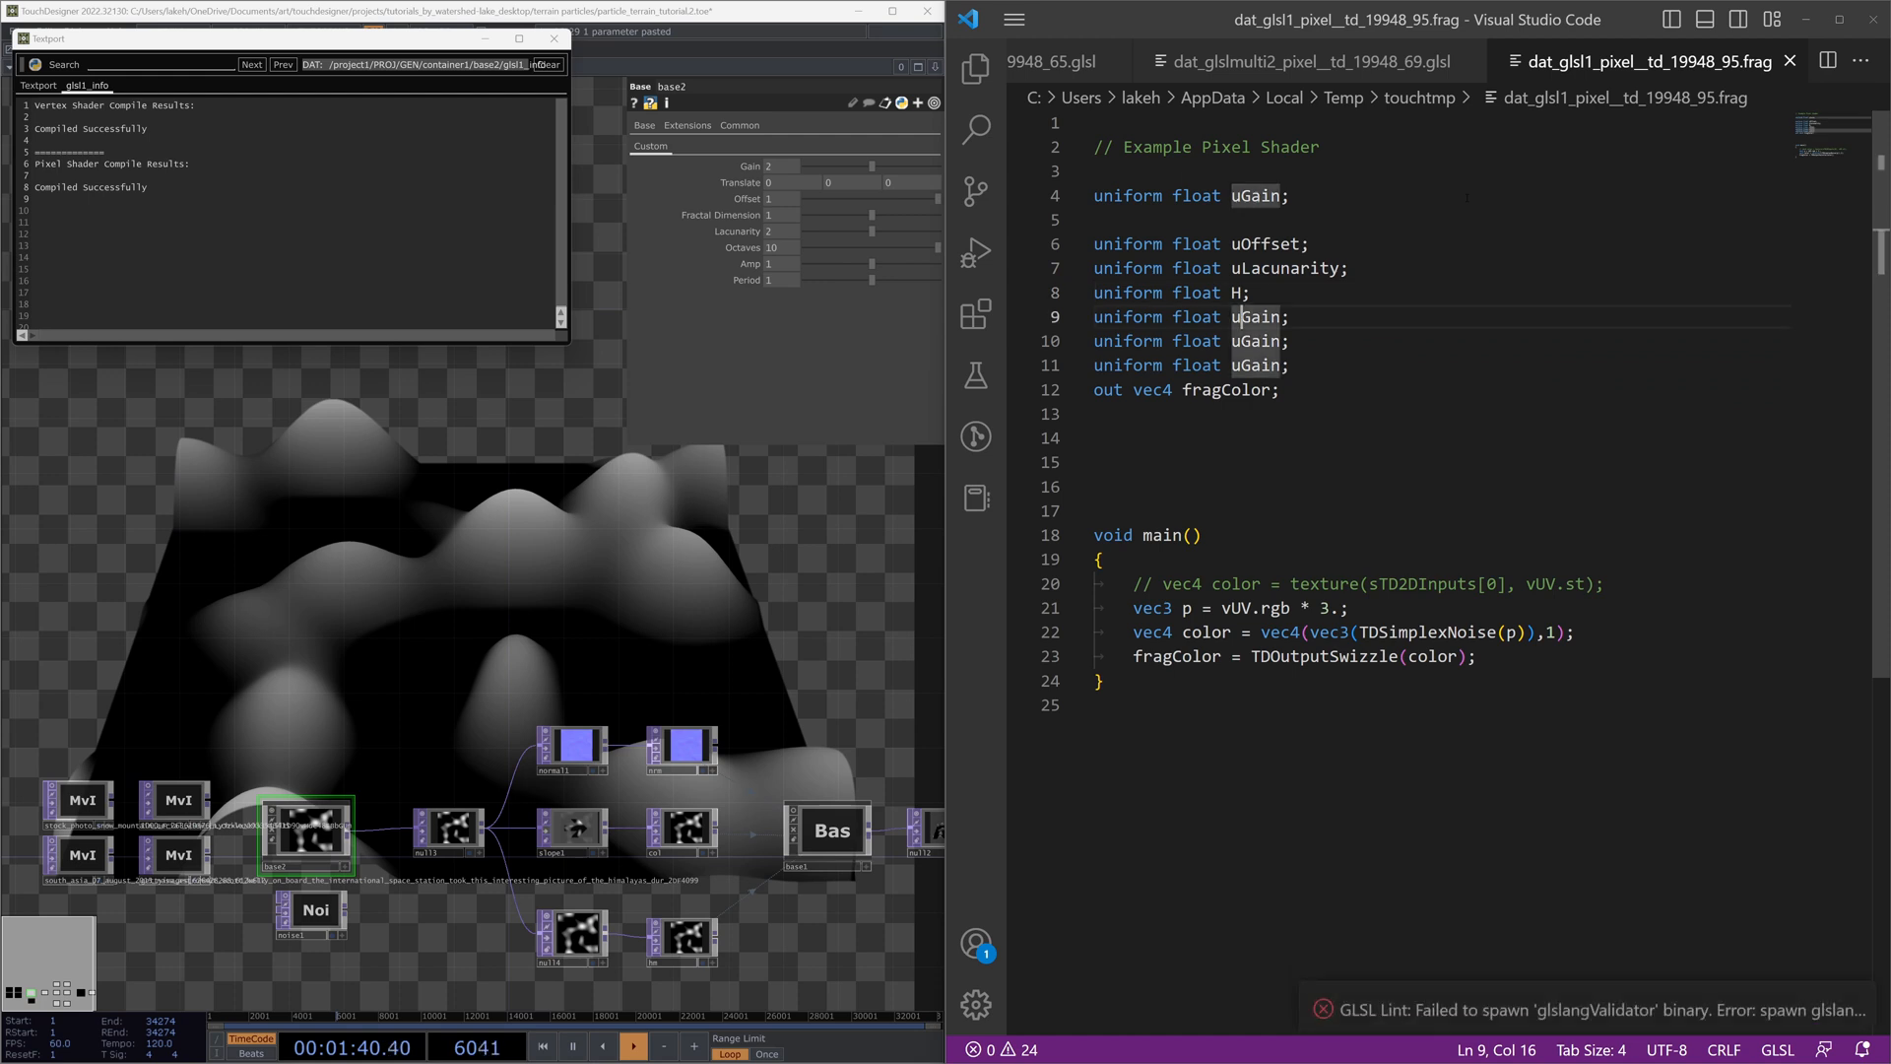
# Step: Change the fourth duplicated uniform into an int uniform named uOctaves
pyautogui.hotkey('ctrl', 'Right')
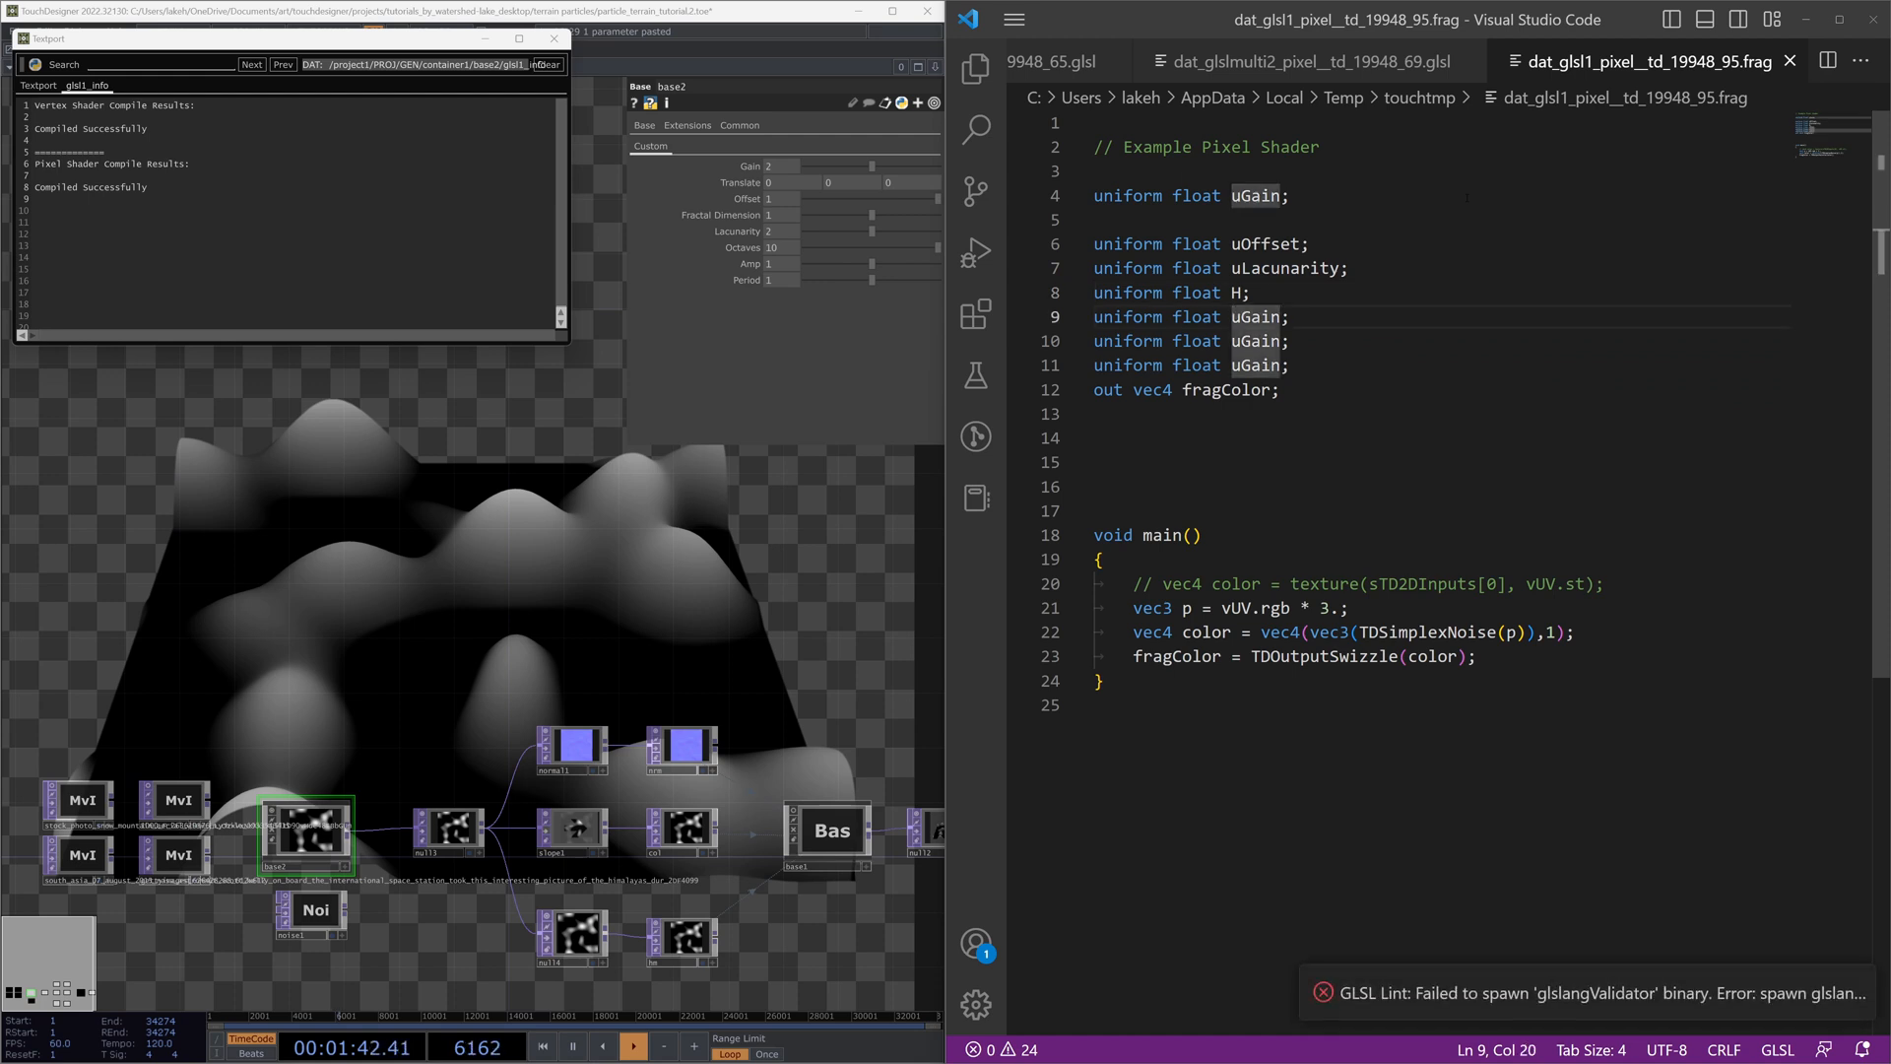
pyautogui.press('BackSpace')
pyautogui.press('BackSpace')
pyautogui.press('BackSpace')
pyautogui.press('BackSpace')
pyautogui.press('BackSpace')
pyautogui.press('BackSpace')
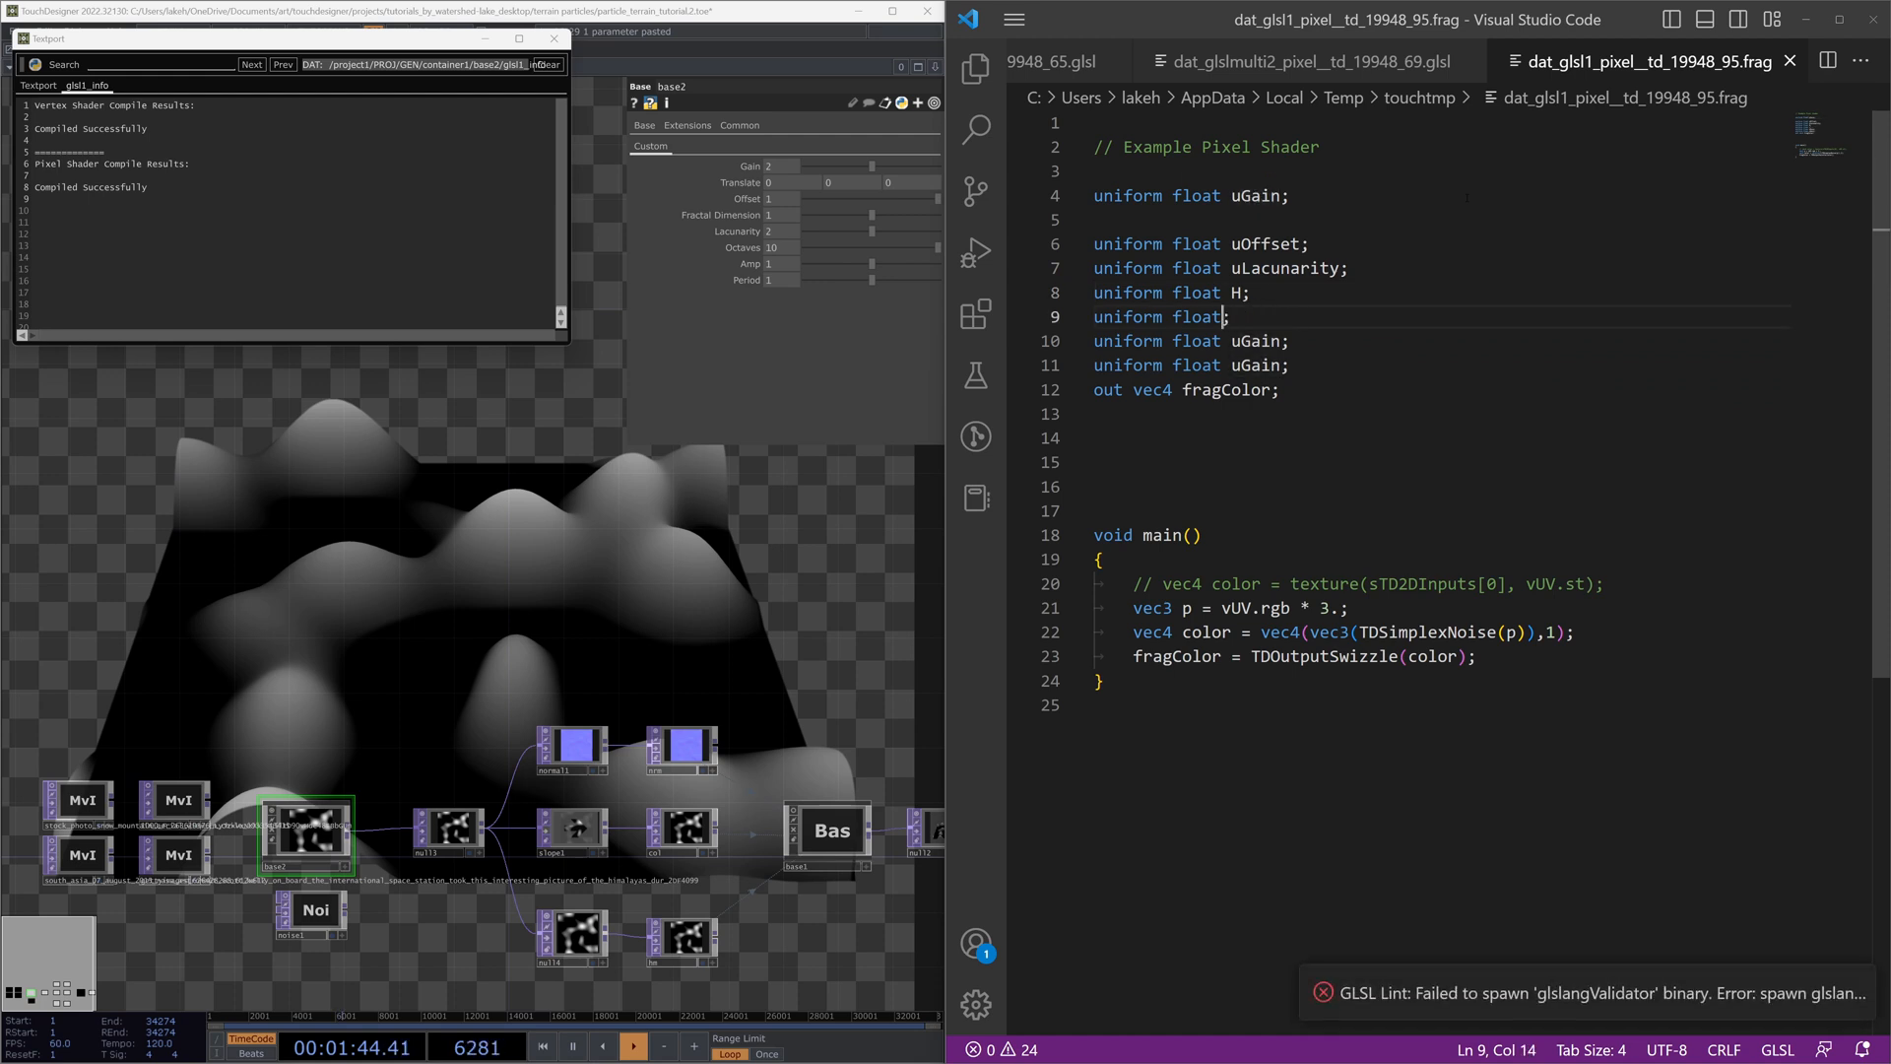
pyautogui.press('BackSpace')
pyautogui.press('BackSpace')
pyautogui.press('BackSpace')
pyautogui.press('BackSpace')
pyautogui.press('BackSpace')
pyautogui.write('int O')
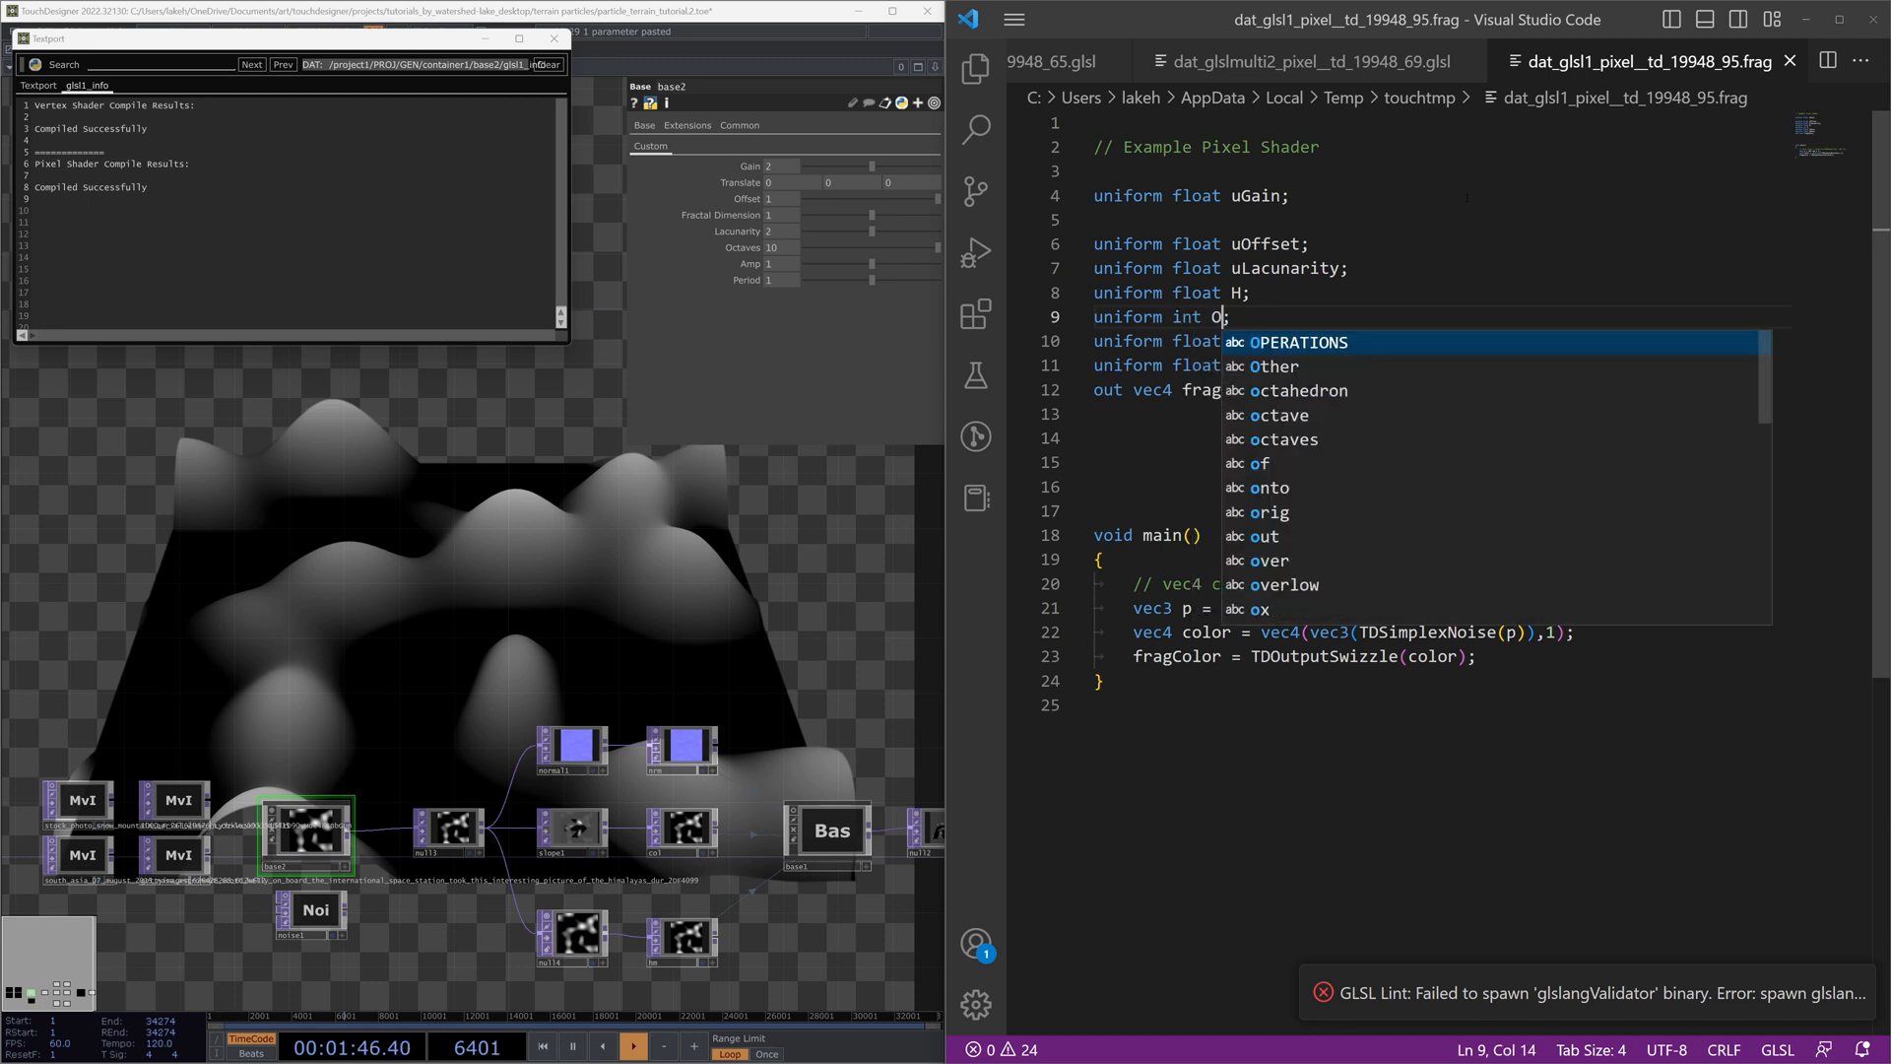
pyautogui.press('BackSpace')
pyautogui.write('uOctaves')
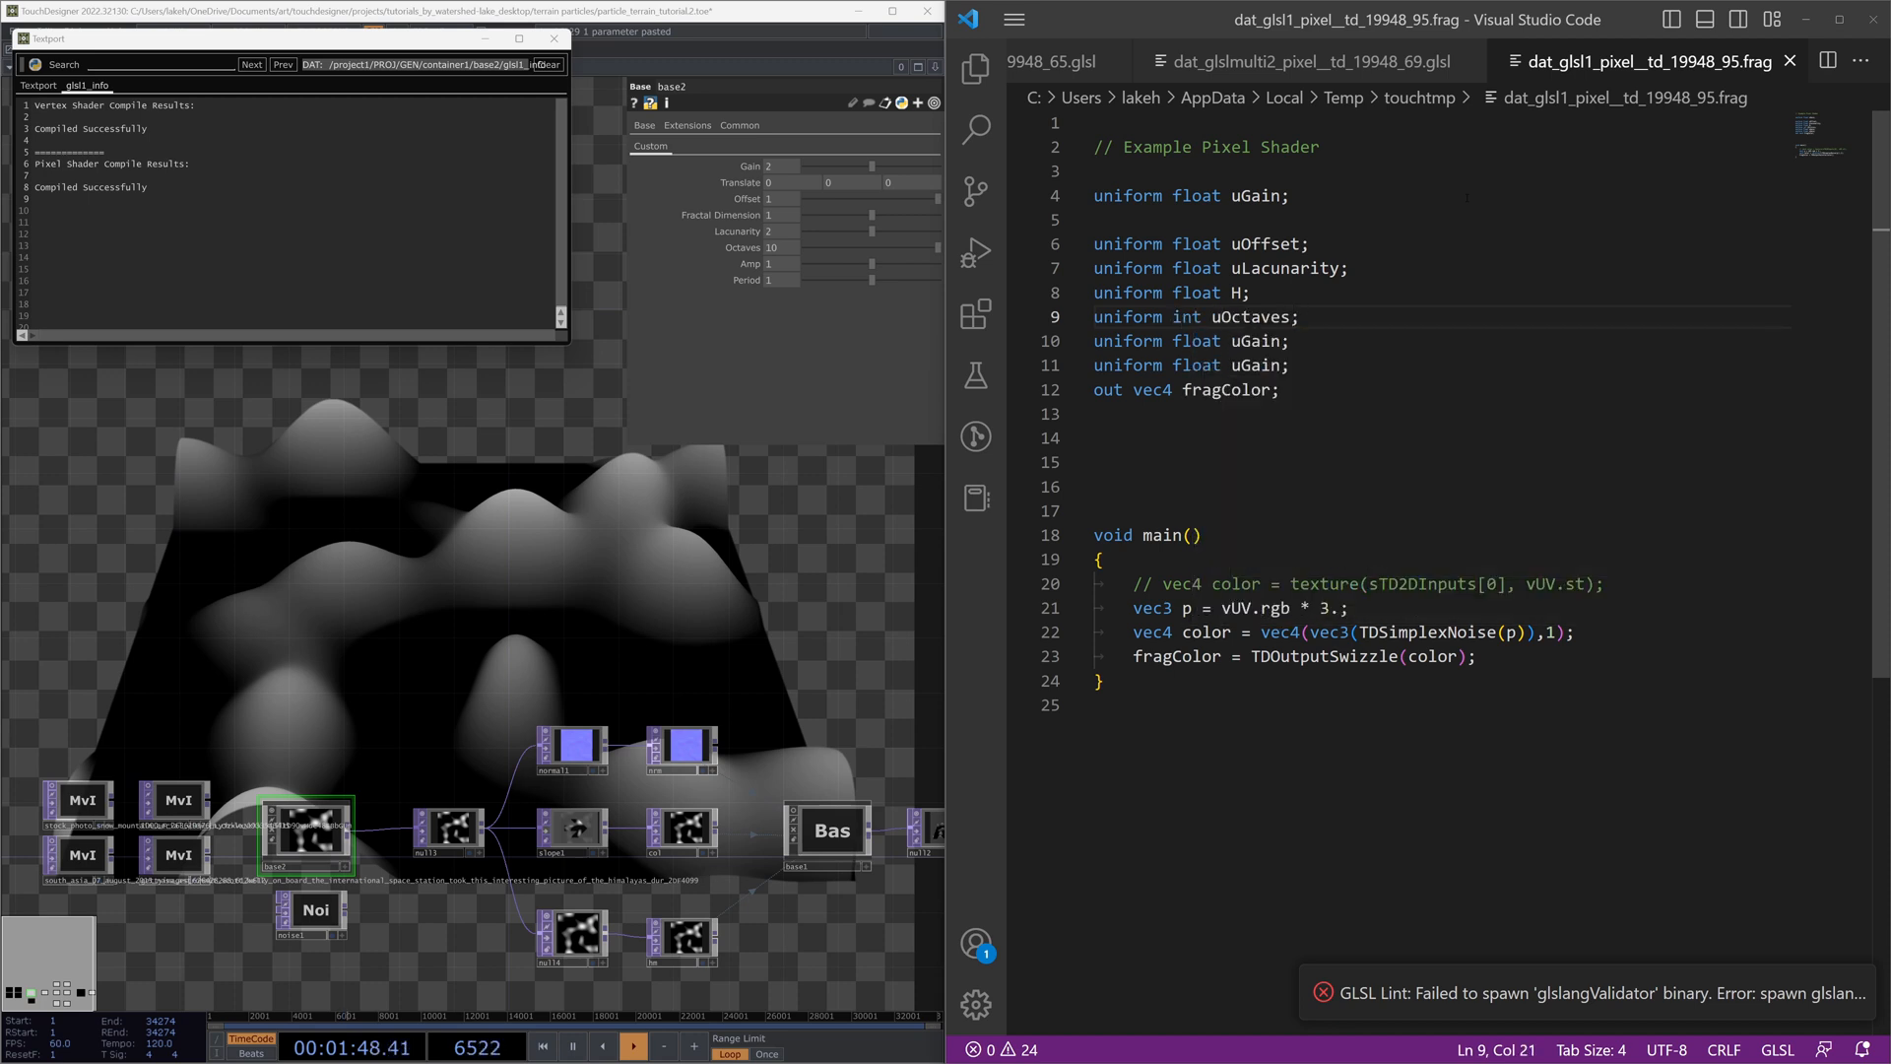
# Step: Rename the last two duplicated float uniforms to uAmp and uPeriod
pyautogui.press('Down')
pyautogui.press('Left')
pyautogui.hotkey('ctrl', 'shift', 'Left')
pyautogui.write('Amp')
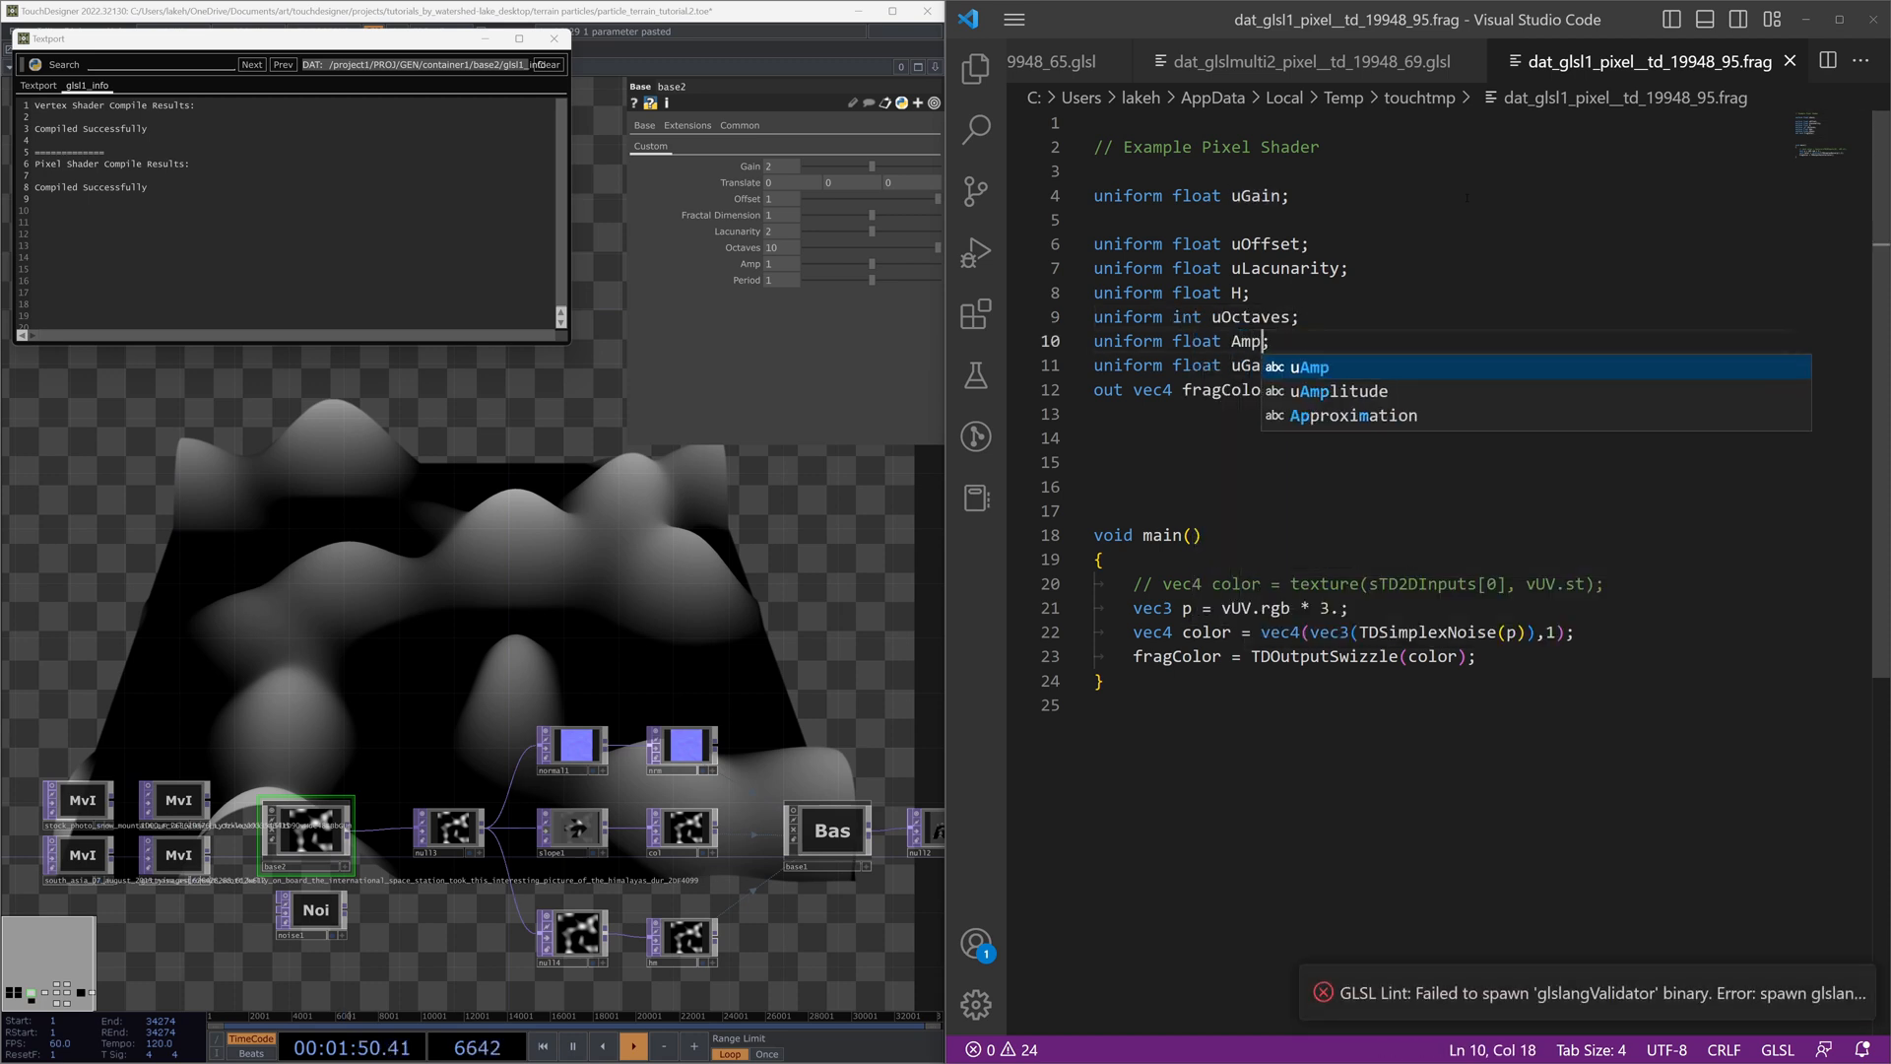
pyautogui.press('Tab')
pyautogui.press('Down')
pyautogui.press('Right')
pyautogui.hotkey('ctrl', 'shift', 'Left')
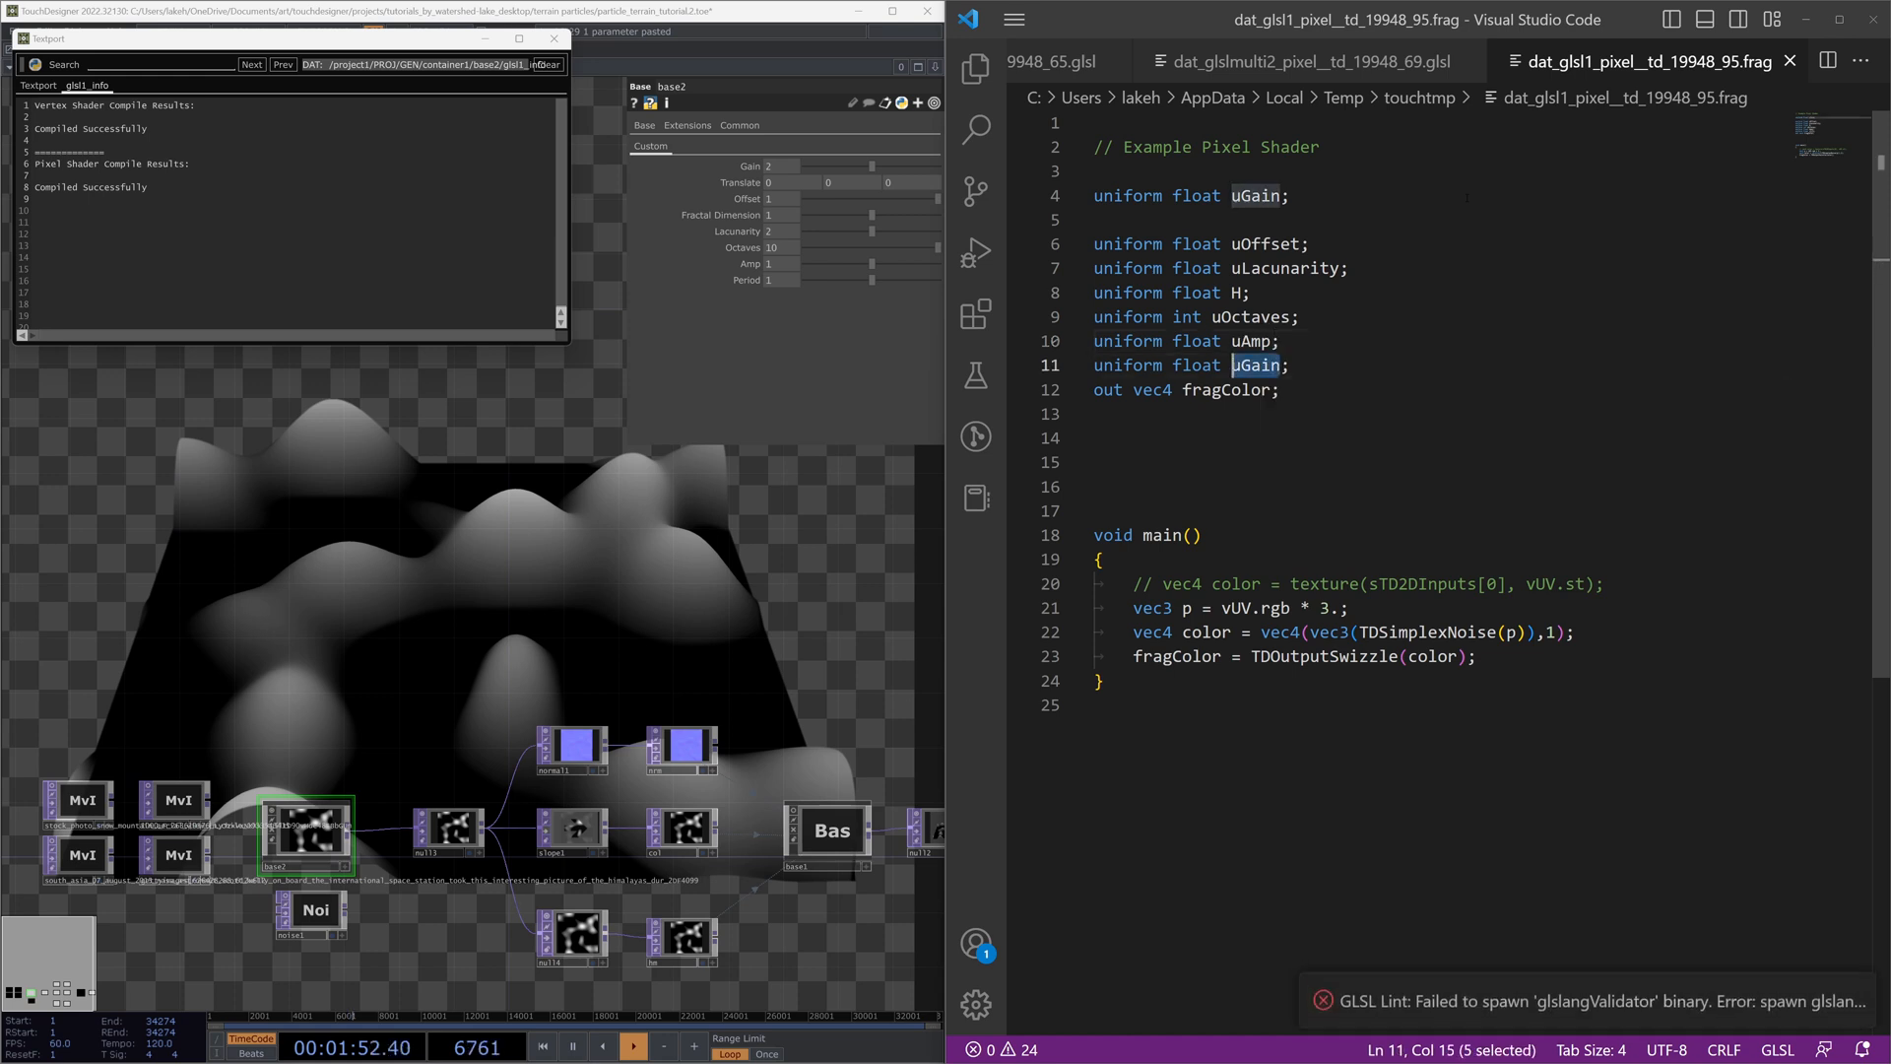
pyautogui.write('Per')
pyautogui.press('Tab')
# Step: Add the declaration "uniform vec3 uTranslate;" below uPeriod, followed by a blank line before the fragColor output
pyautogui.press('Down')
pyautogui.press('Left')
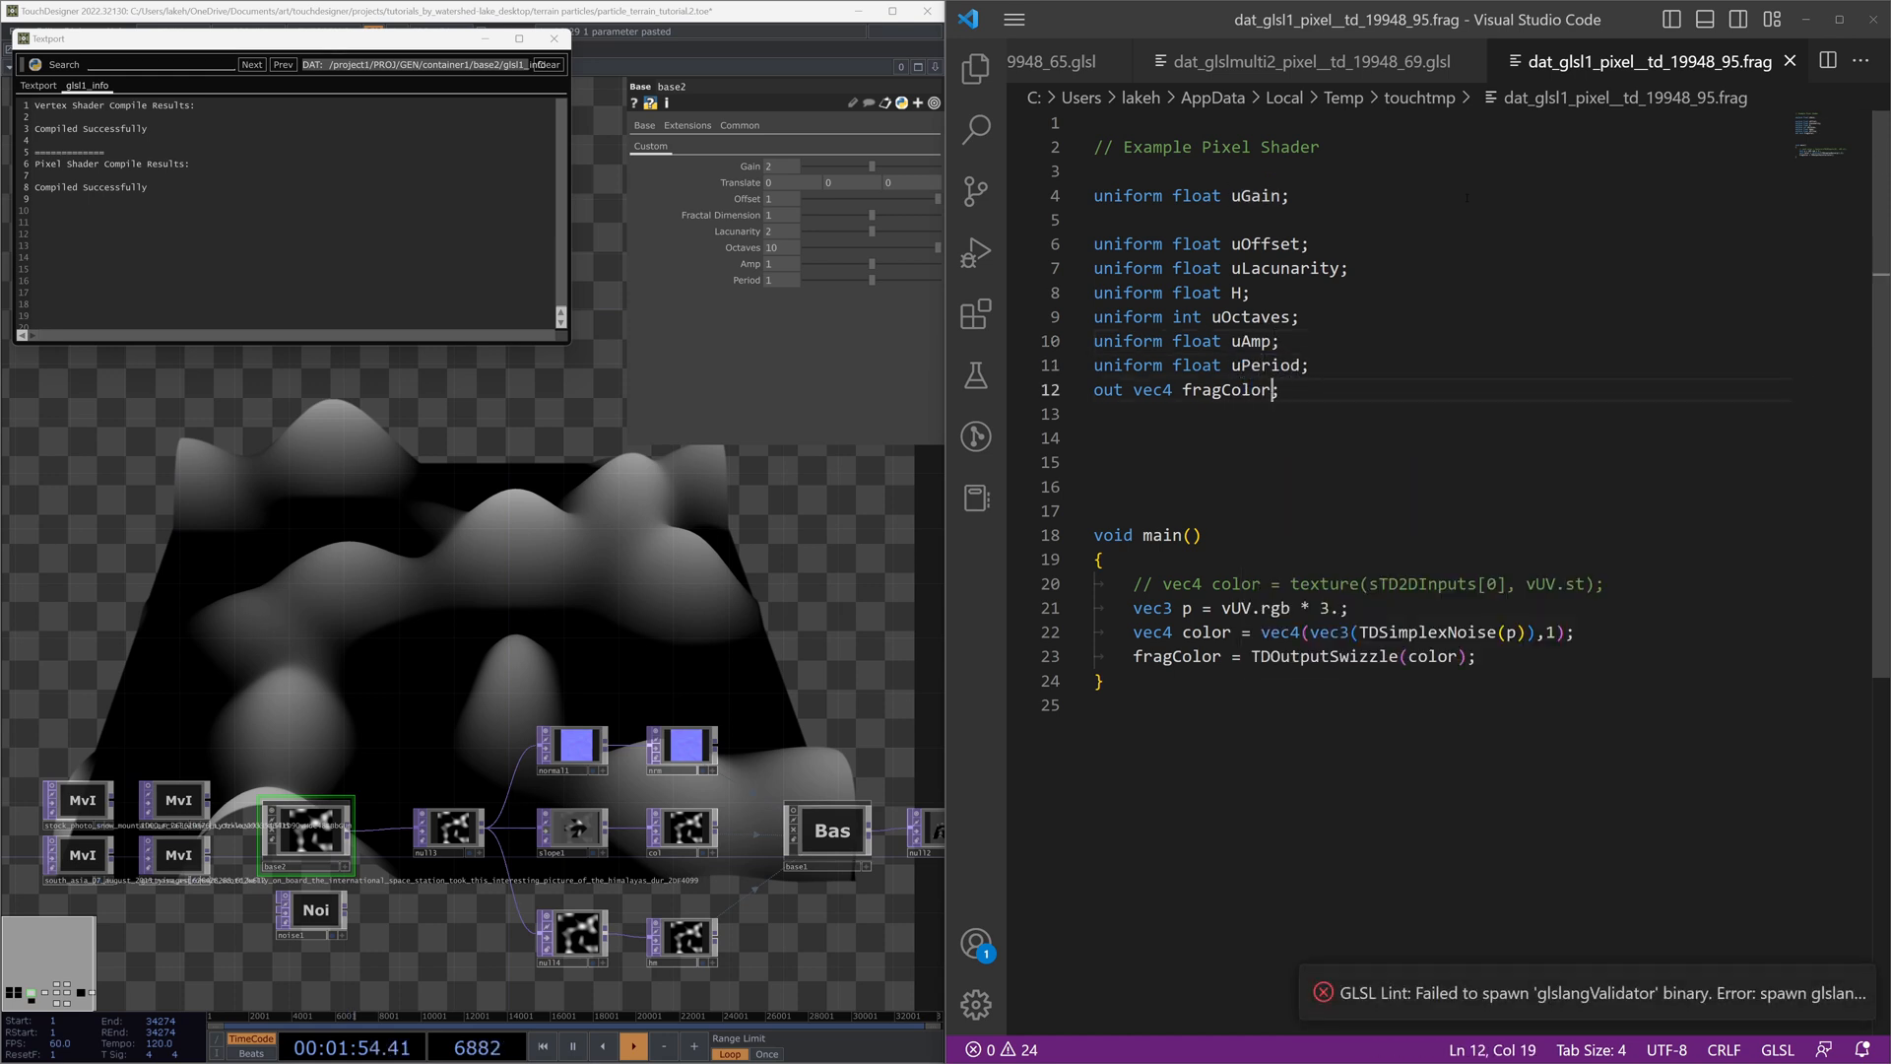
pyautogui.press('Up')
pyautogui.press('Right')
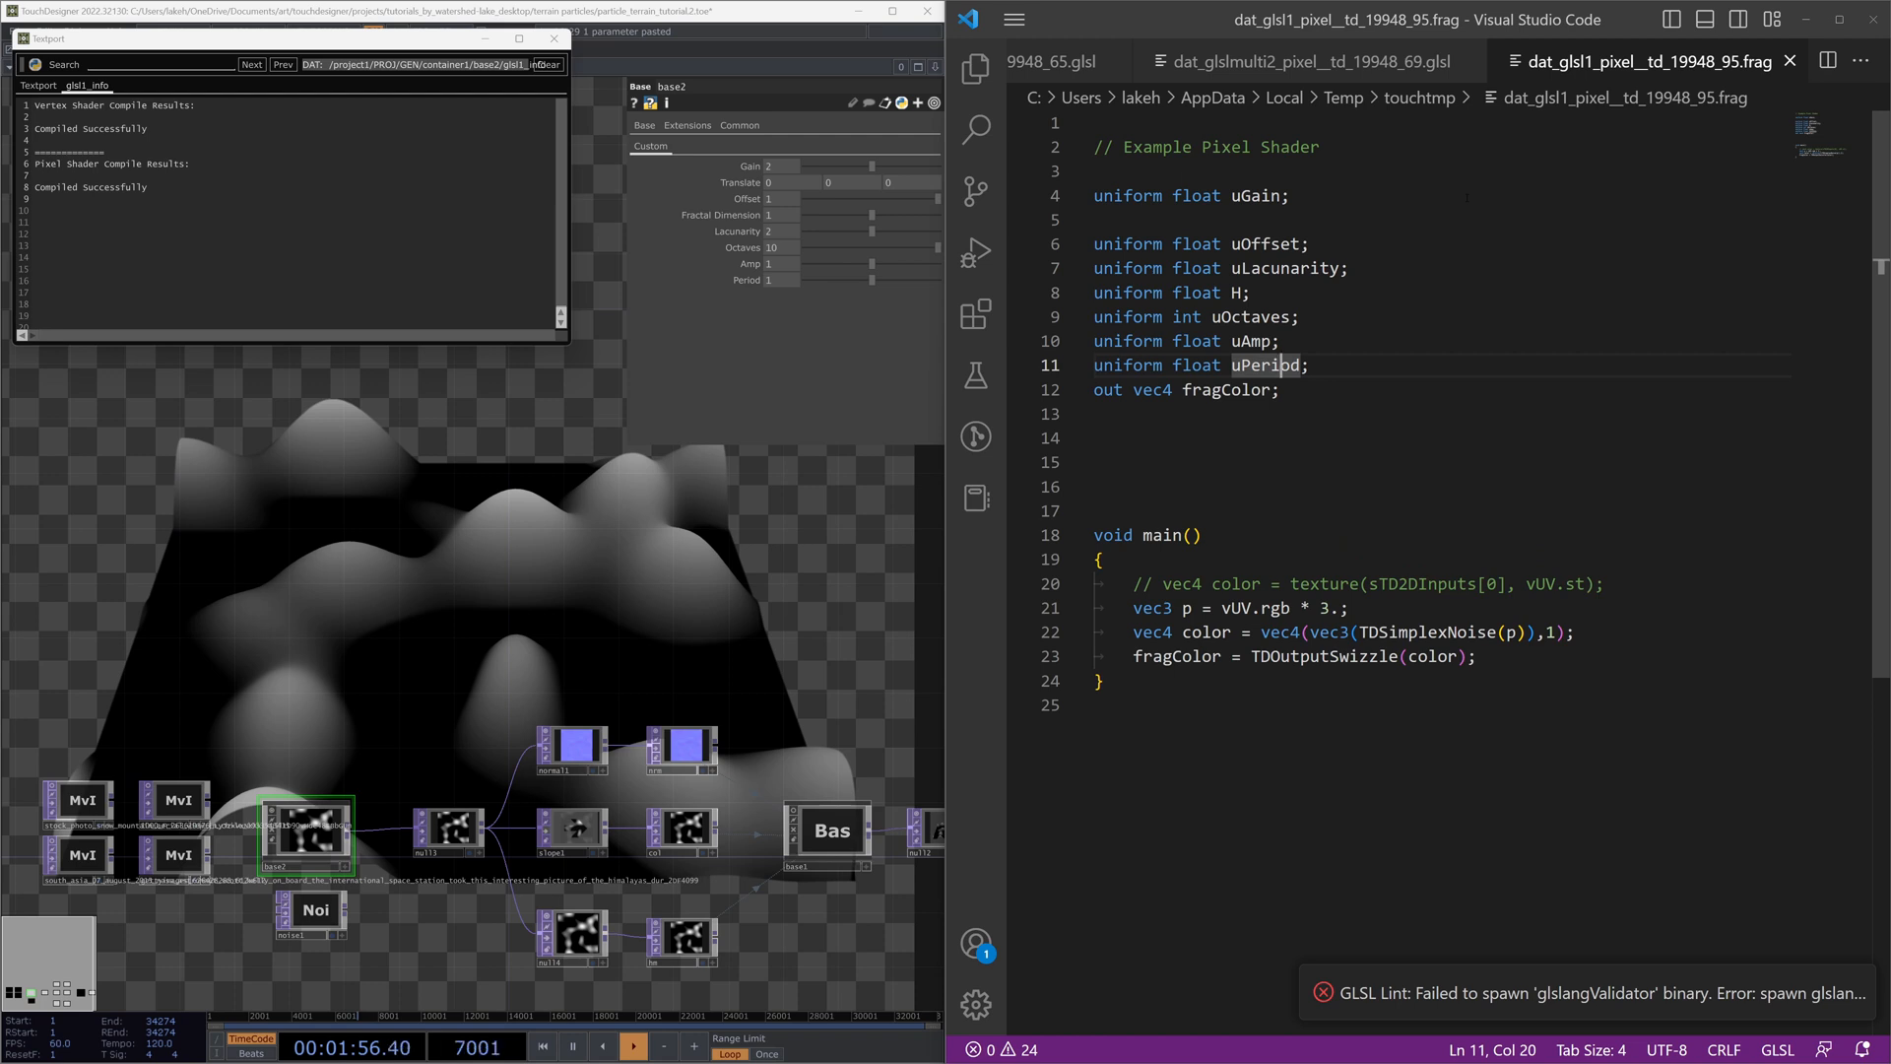
pyautogui.press('End')
pyautogui.press('Return')
pyautogui.write('uniform bvec')
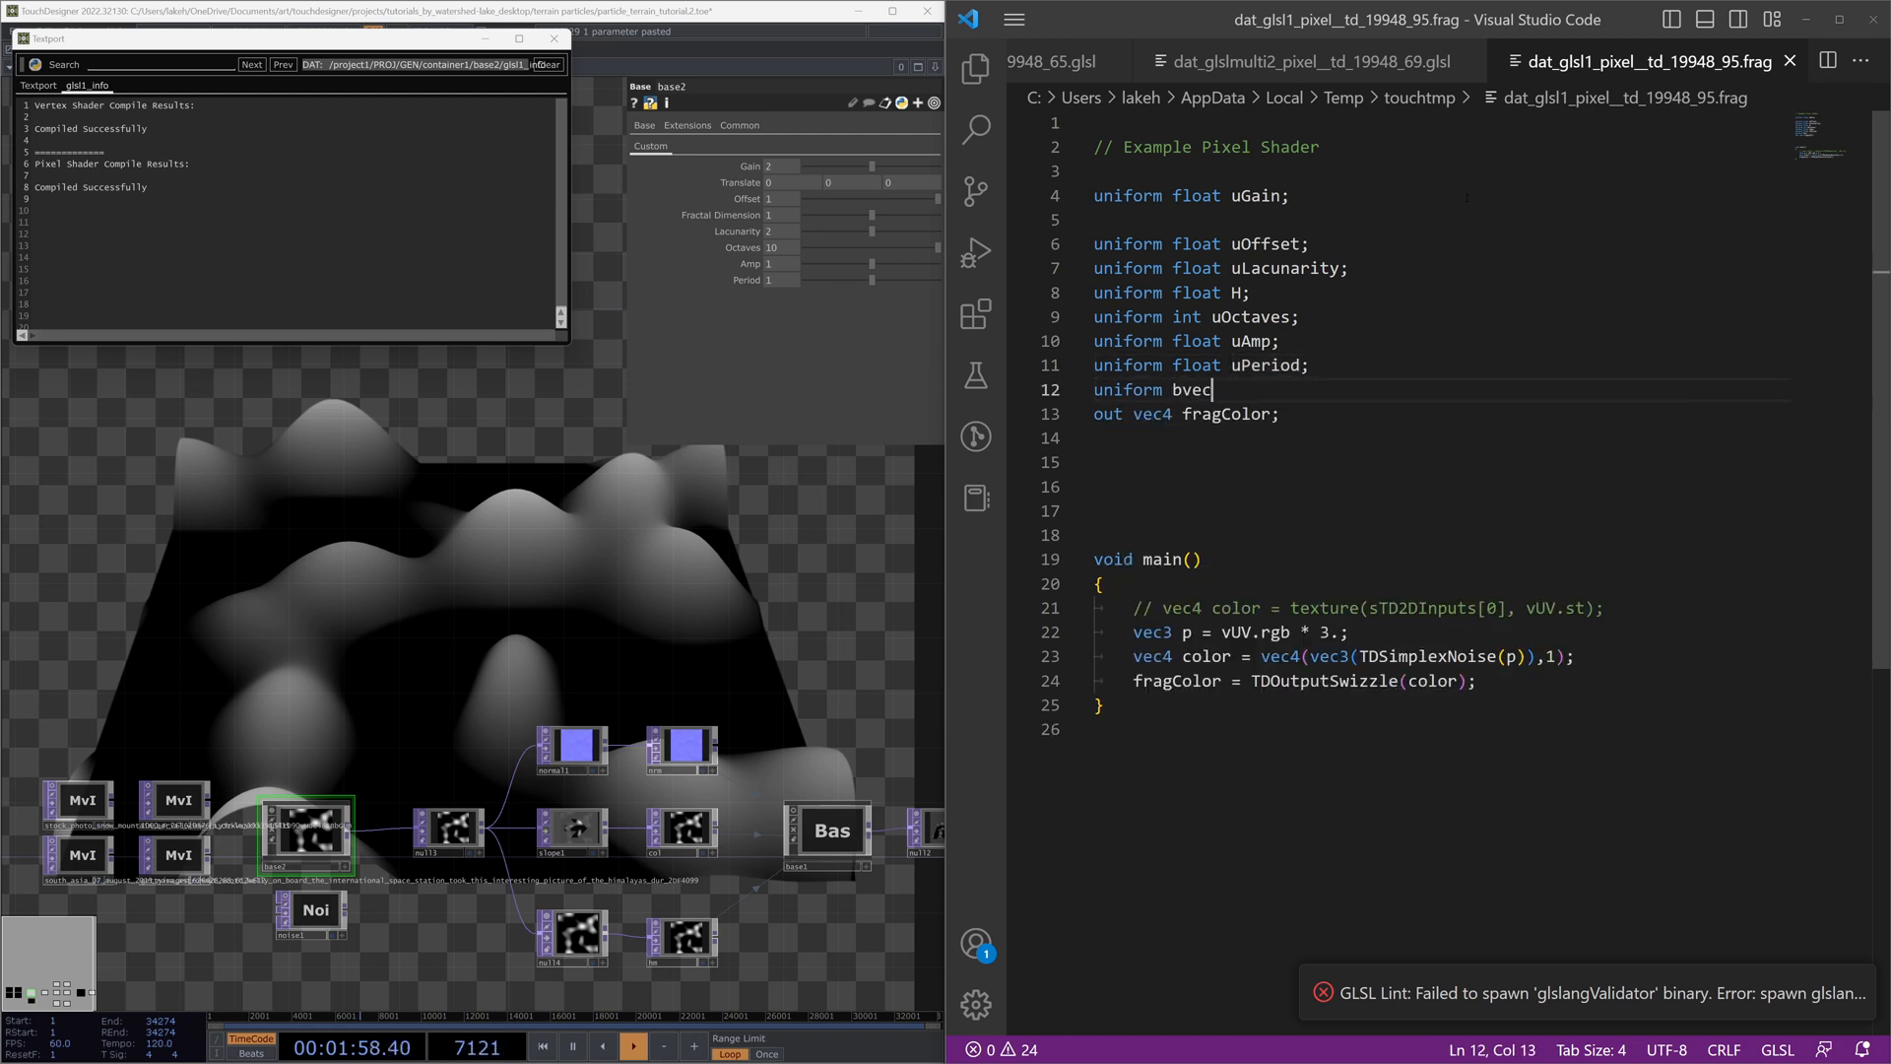
pyautogui.press('BackSpace')
pyautogui.press('BackSpace')
pyautogui.press('BackSpace')
pyautogui.press('BackSpace')
pyautogui.write('vec4')
pyautogui.press('BackSpace')
pyautogui.write('3 uTranslate')
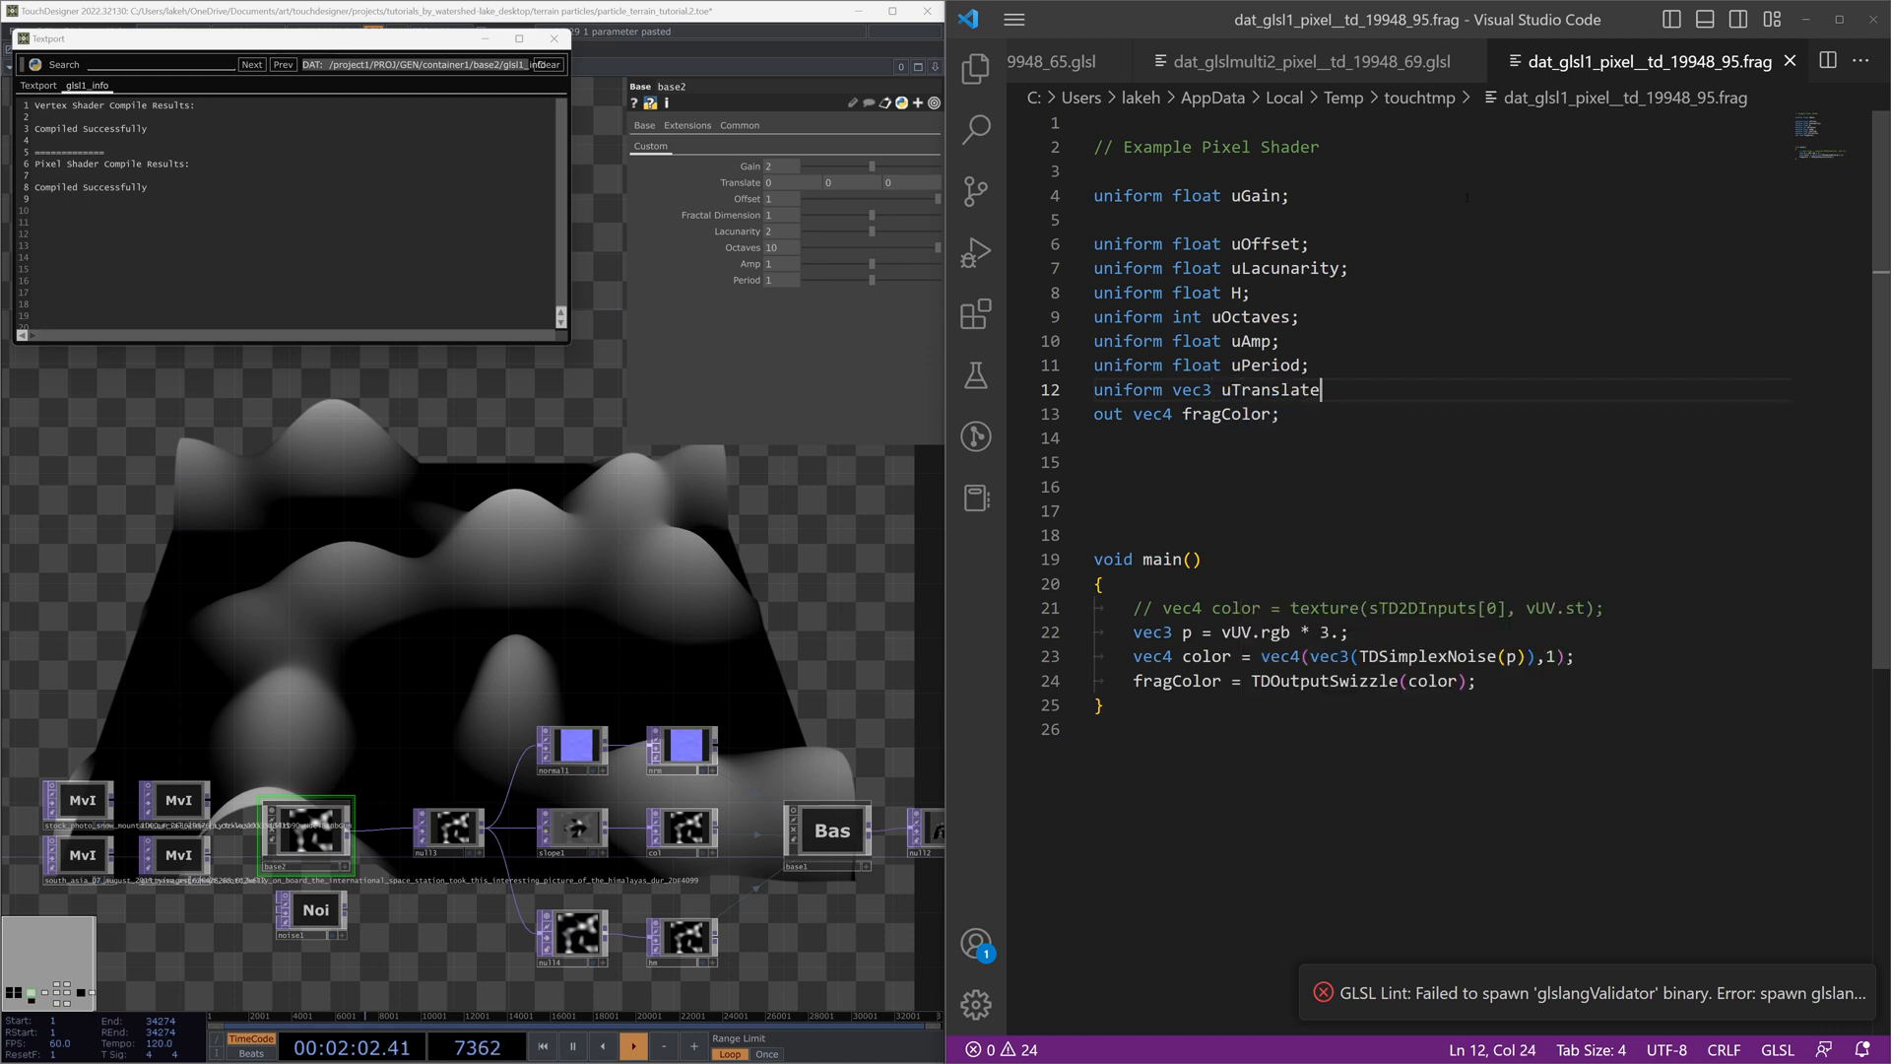
pyautogui.write(';')
pyautogui.press('Return')
# Step: Remove the blank line between the uGain and uOffset declarations
pyautogui.press('Up')
pyautogui.press('Up')
pyautogui.press('Up')
pyautogui.press('Up')
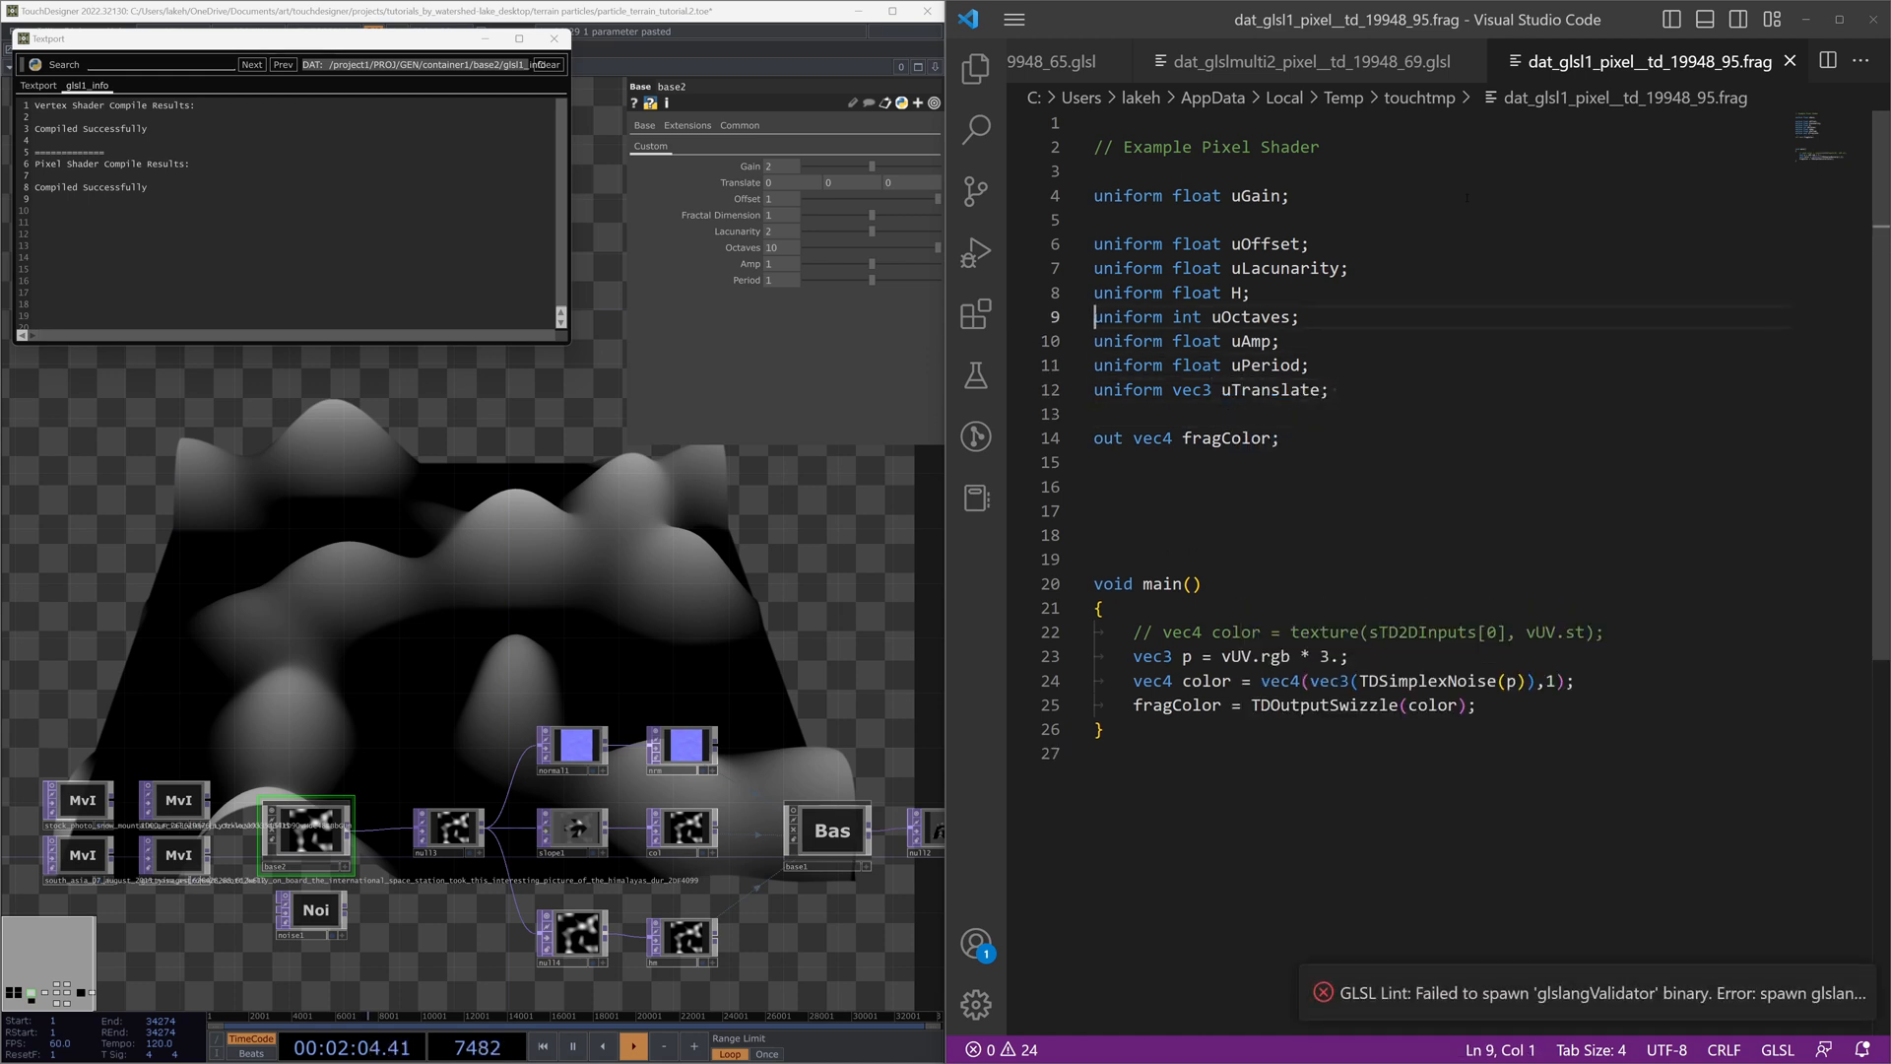
pyautogui.press('Up')
pyautogui.press('Up')
pyautogui.press('Up')
pyautogui.press('BackSpace')
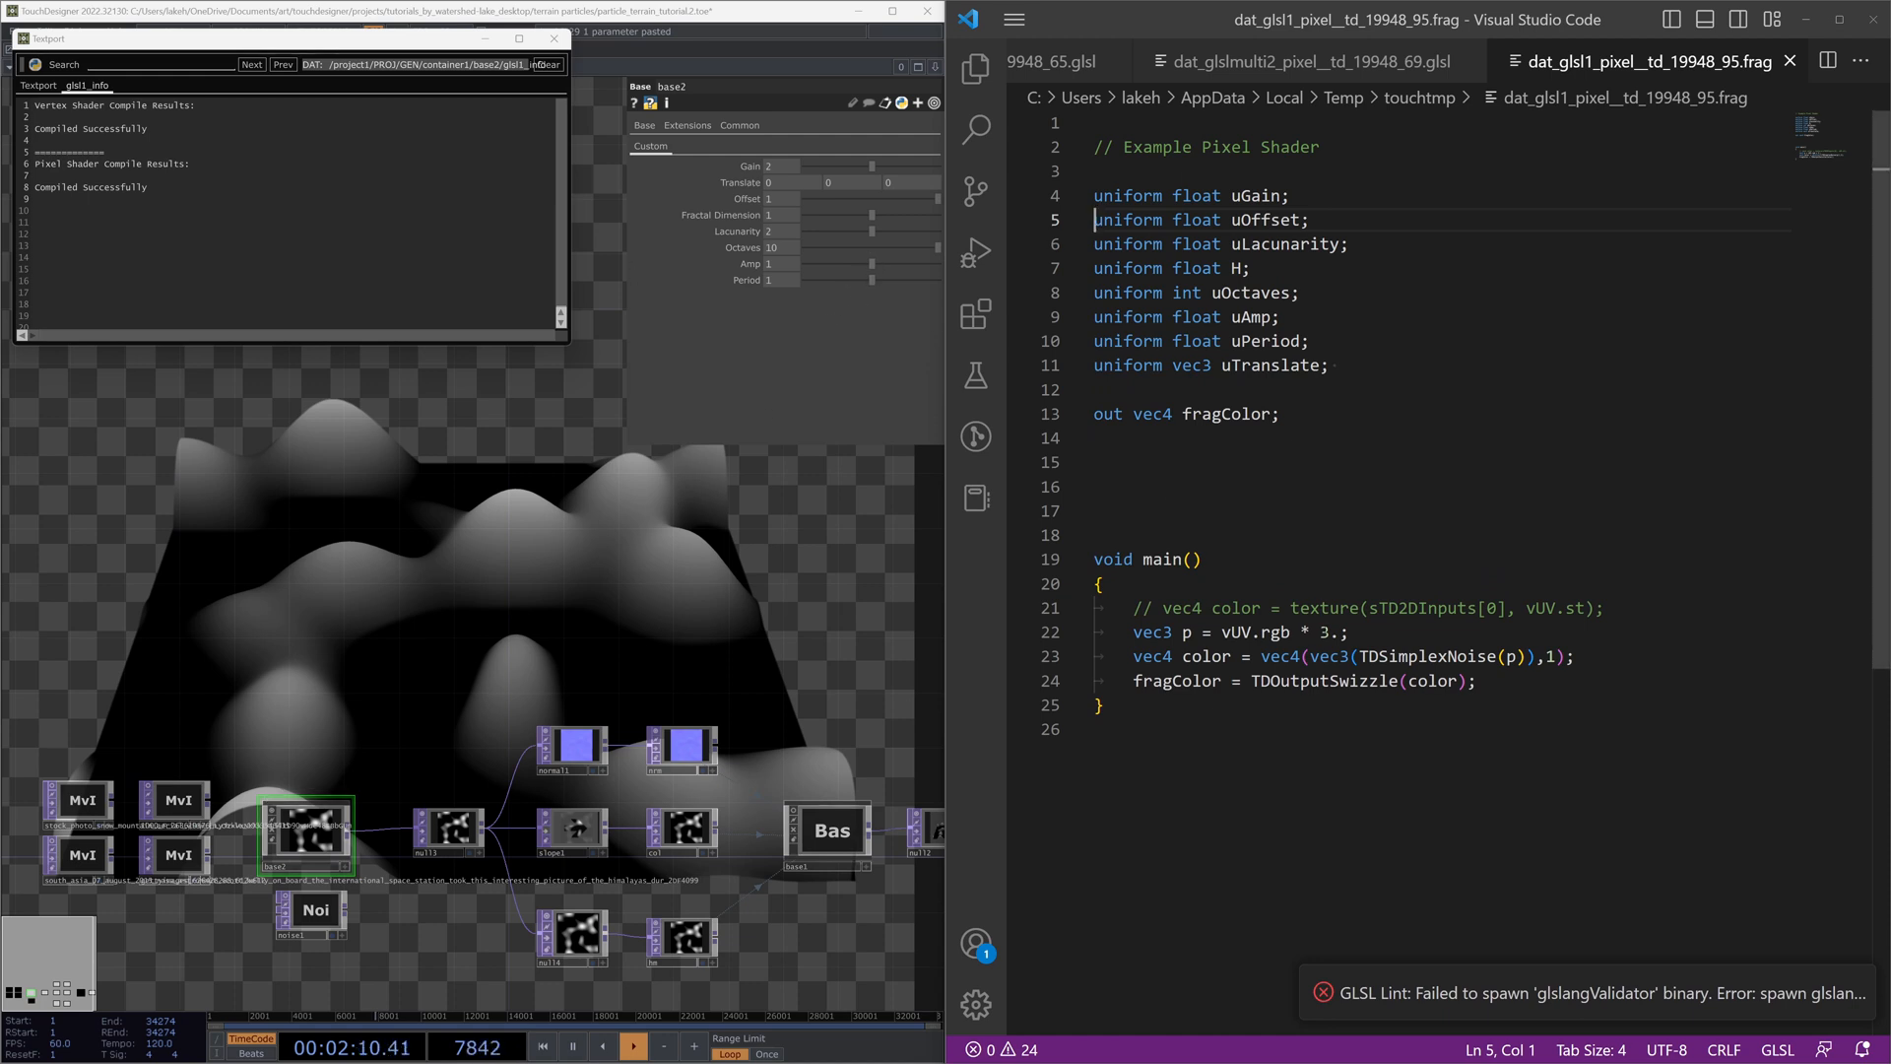
# Step: Replace the constant 3. multiplying vUV.rgb in main() with uPeriod, and set base2's Period to 2 in TouchDesigner
pyautogui.moveTo(1320, 632); pyautogui.dragTo(1345, 633)
pyautogui.write('P')
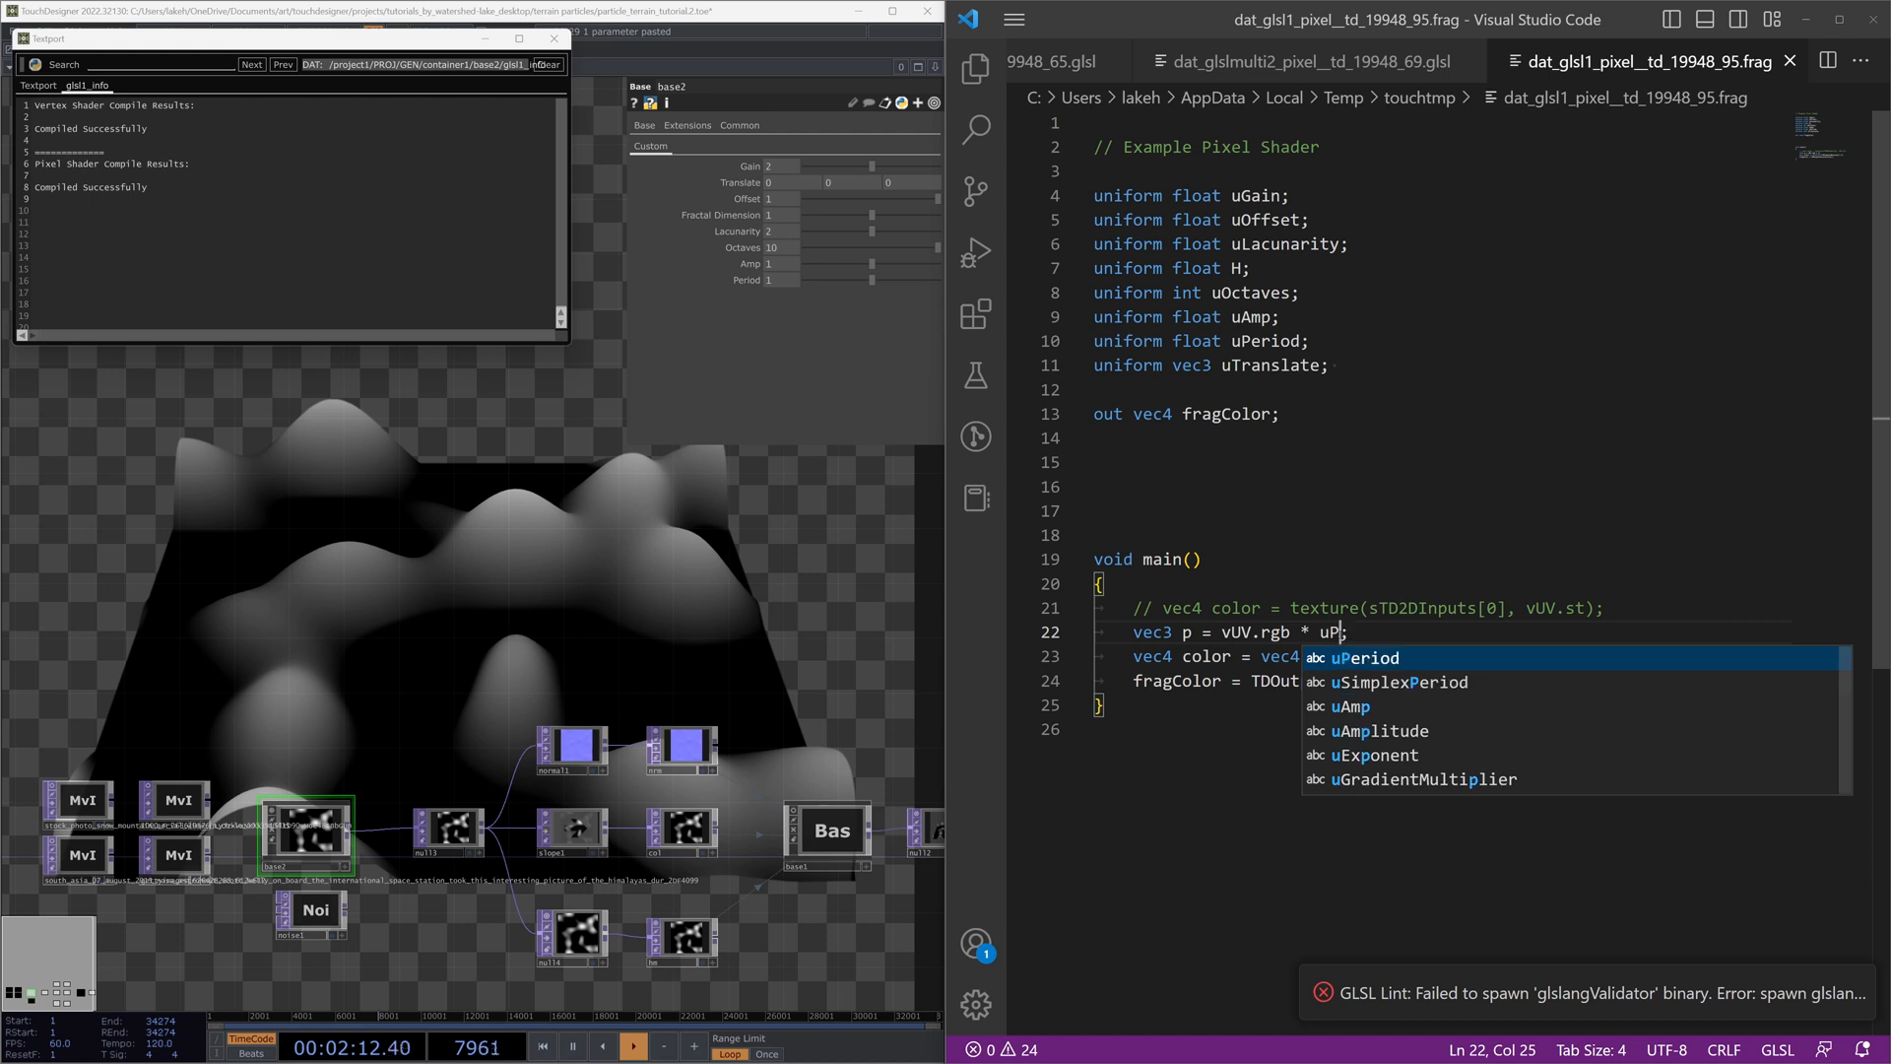
pyautogui.press('Tab')
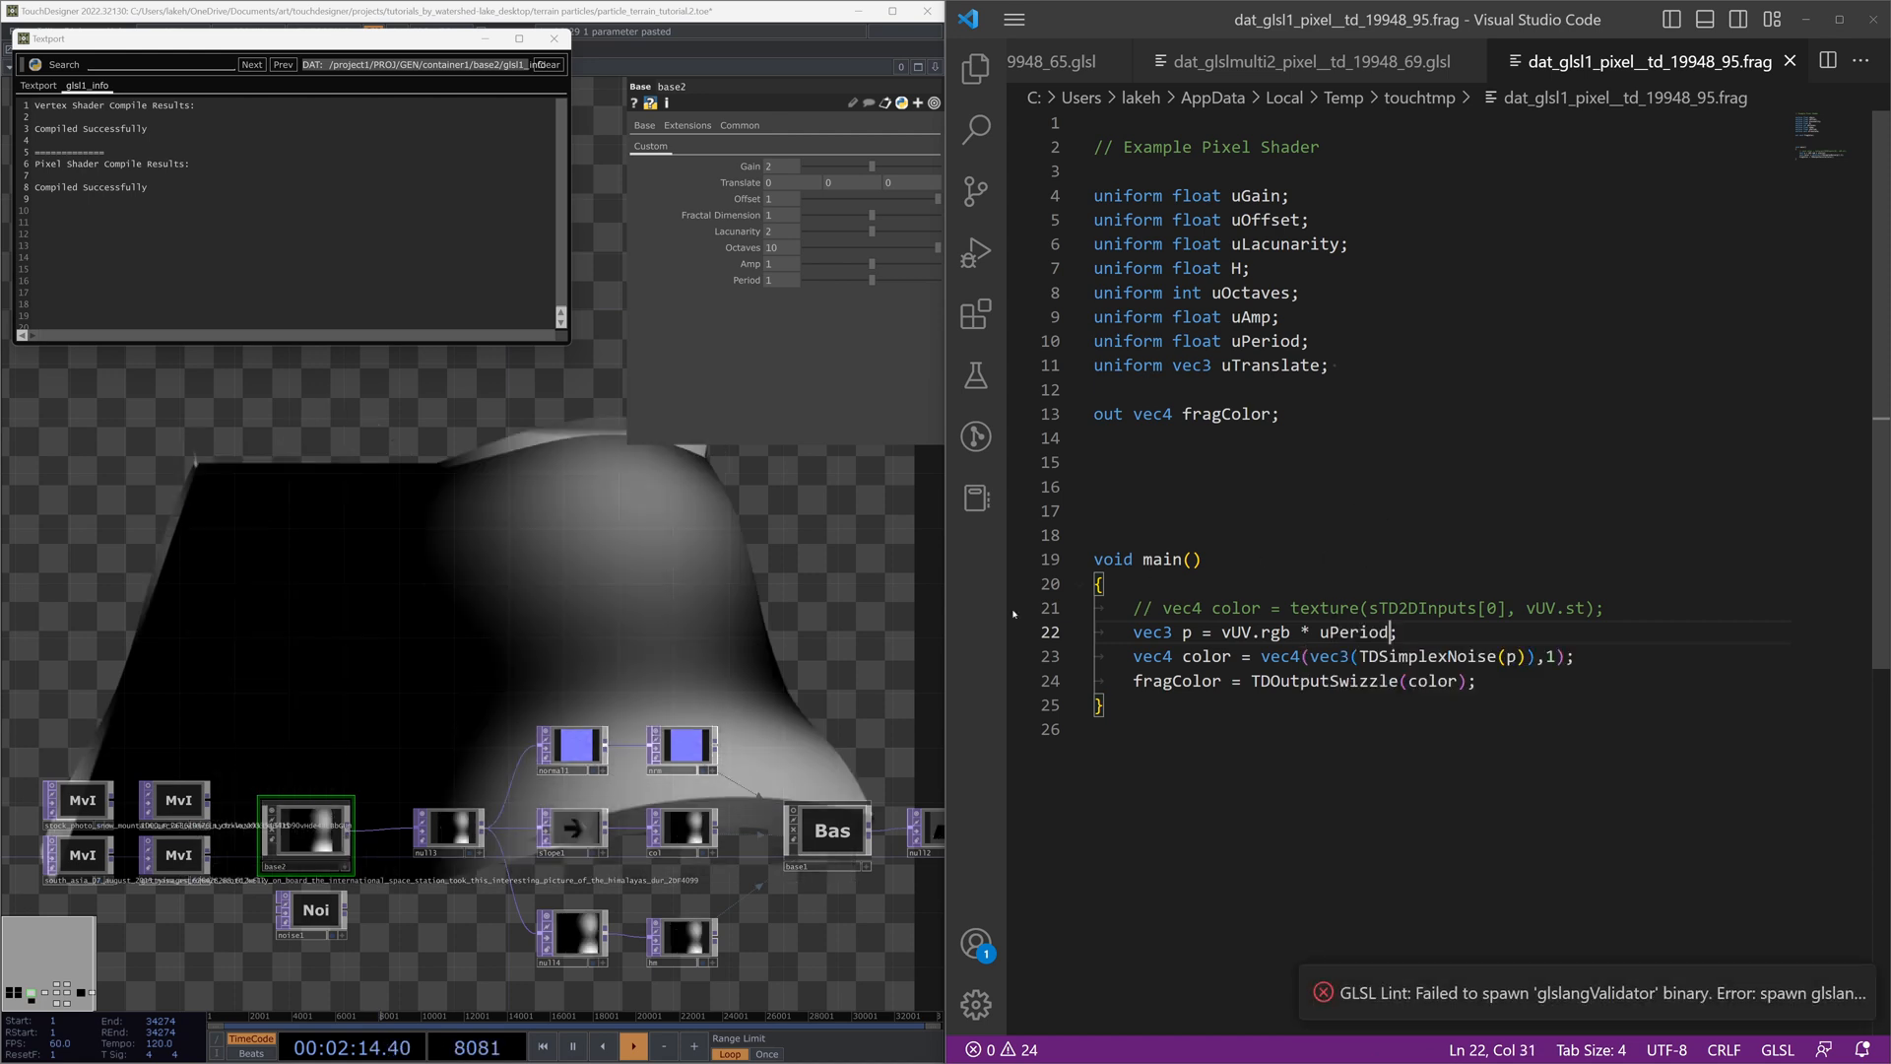
pyautogui.moveTo(872, 280); pyautogui.dragTo(954, 295)
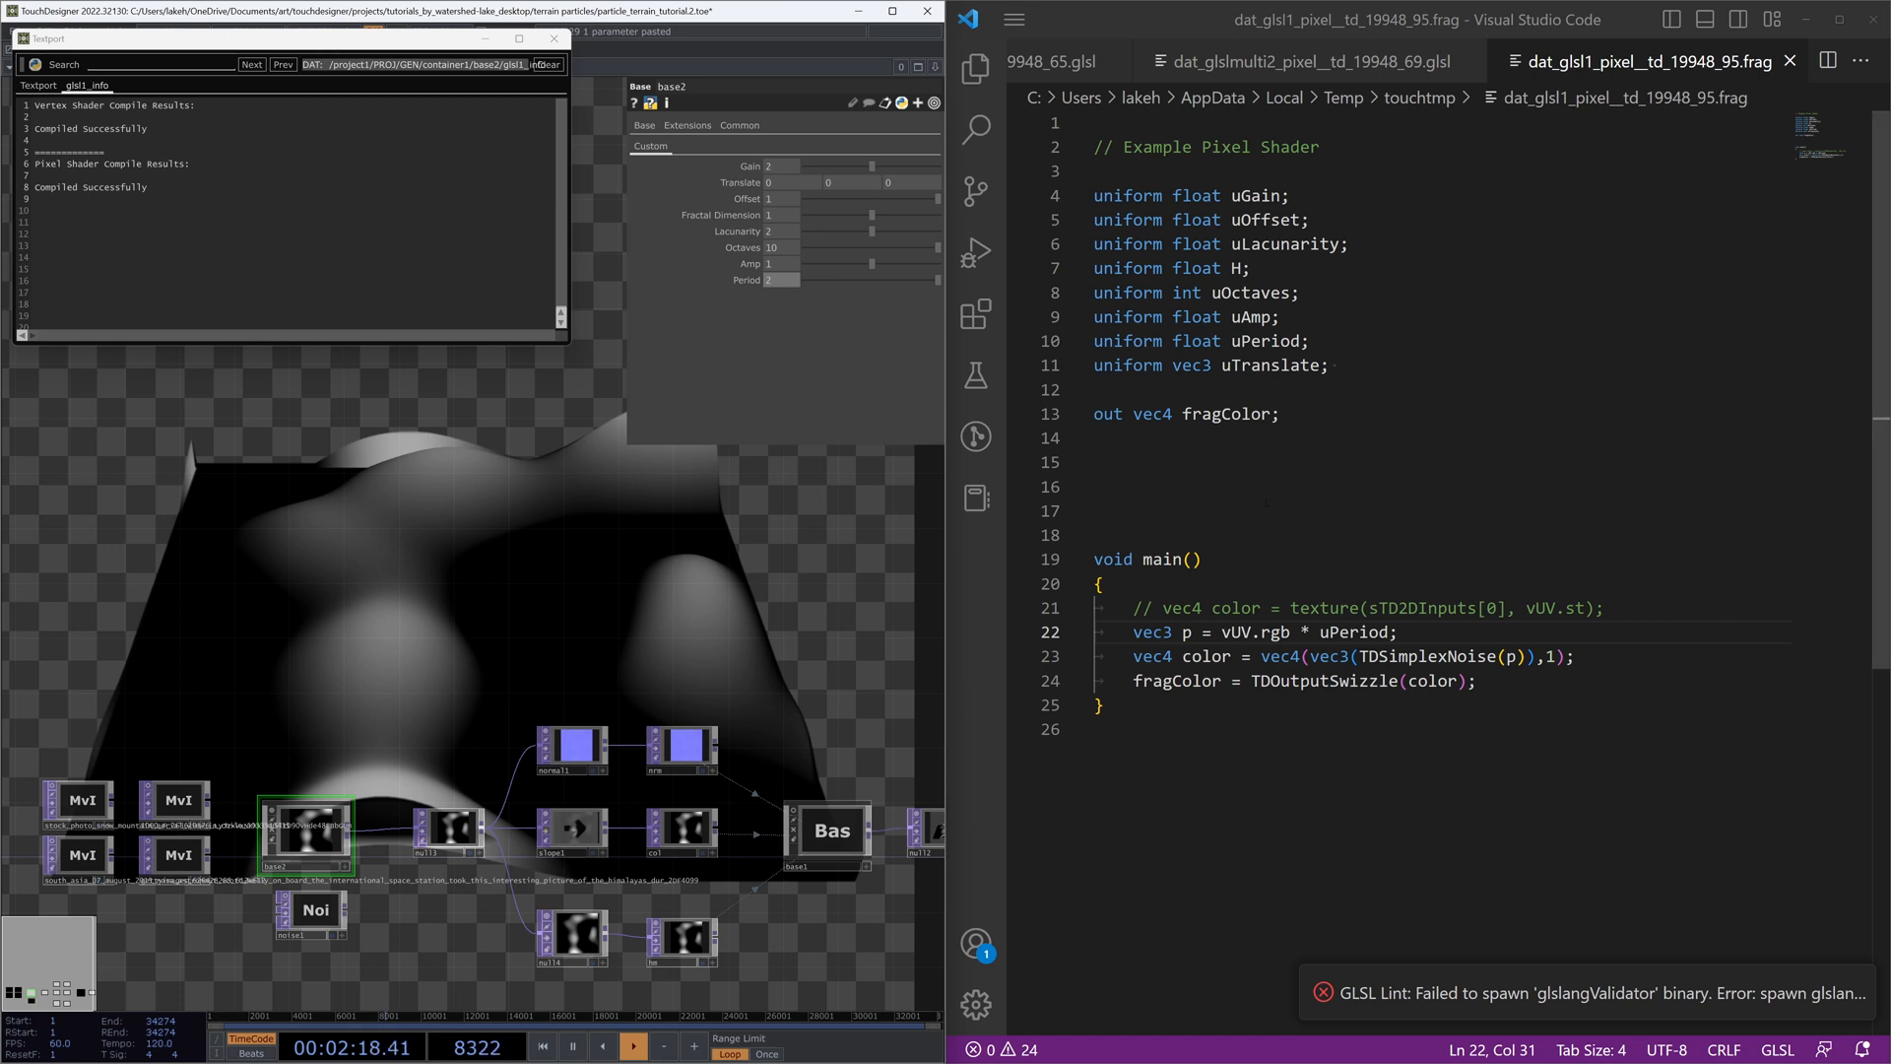
# Step: Start a function "void terrain(vec3 p)" with an empty body above main() in the shader
pyautogui.click(1264, 467)
pyautogui.press('Return')
pyautogui.write('v')
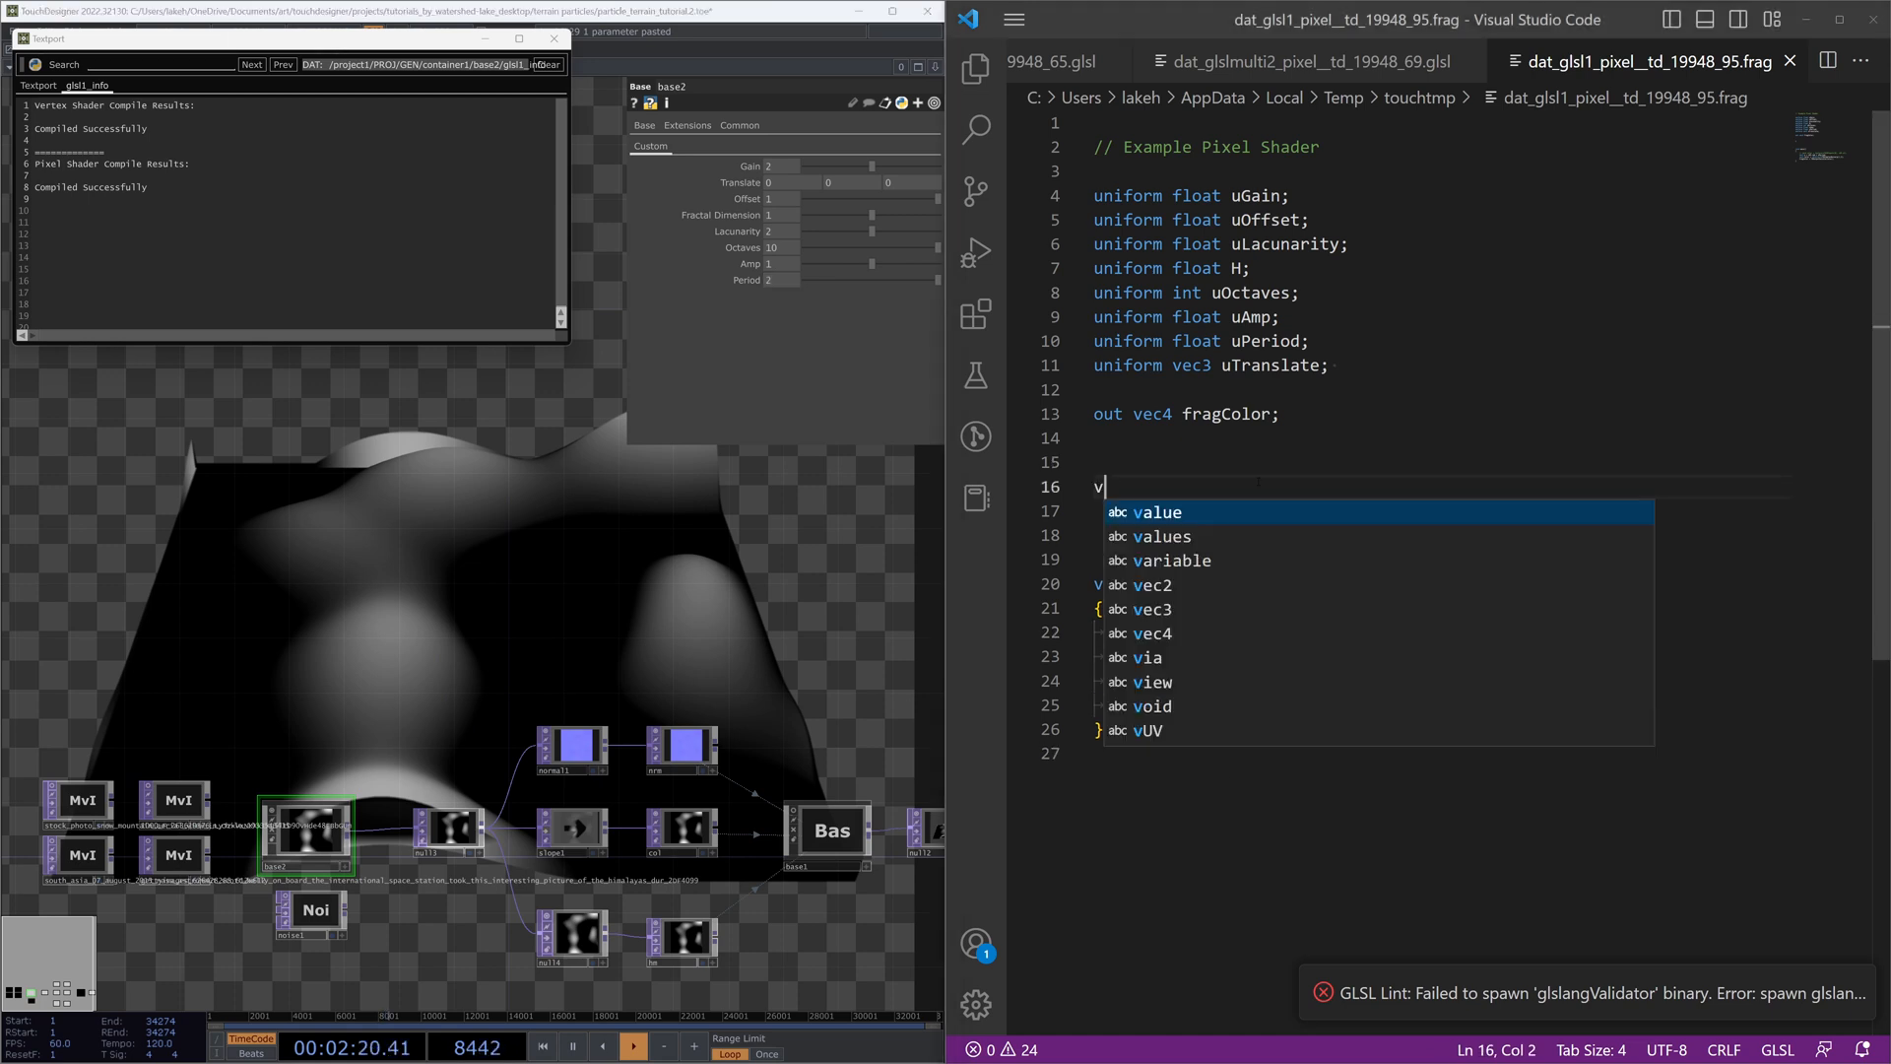
pyautogui.write('oid terrain(vec3')
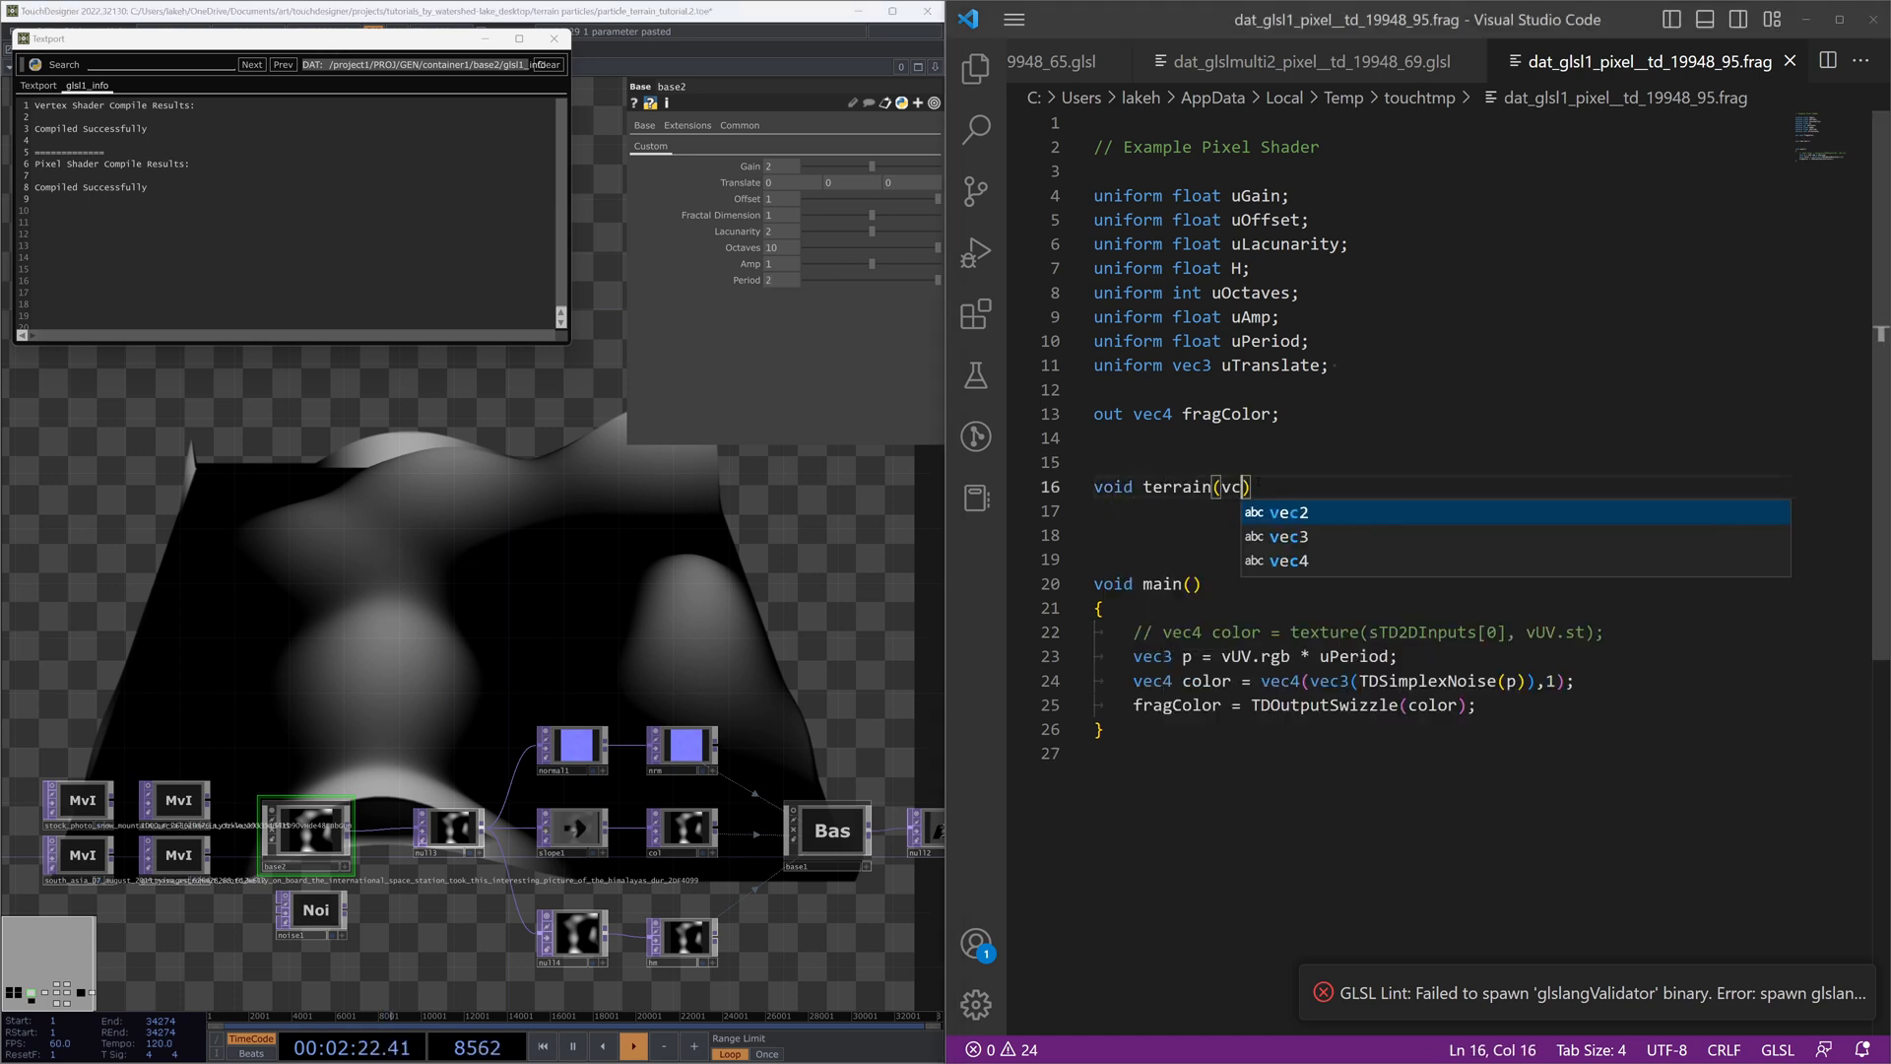
pyautogui.write(' p)')
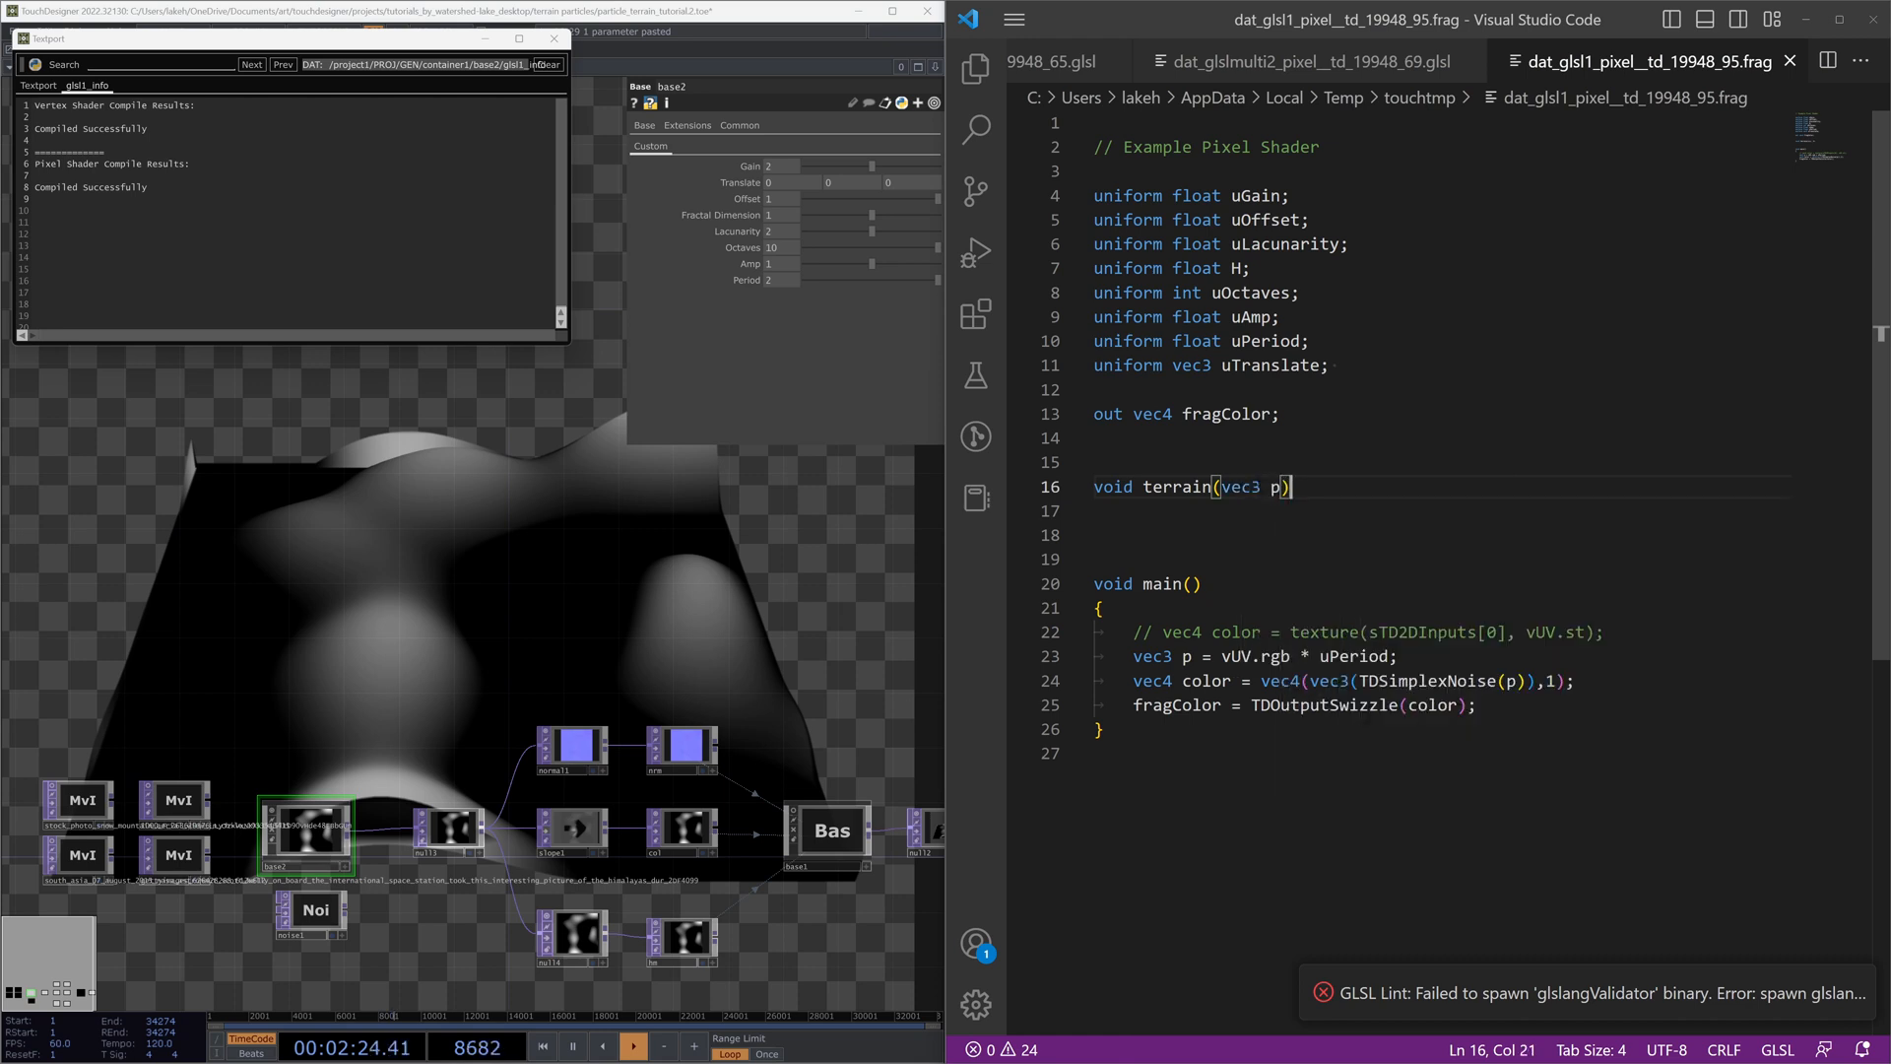
pyautogui.write('{')
pyautogui.press('Return')
pyautogui.write('t')
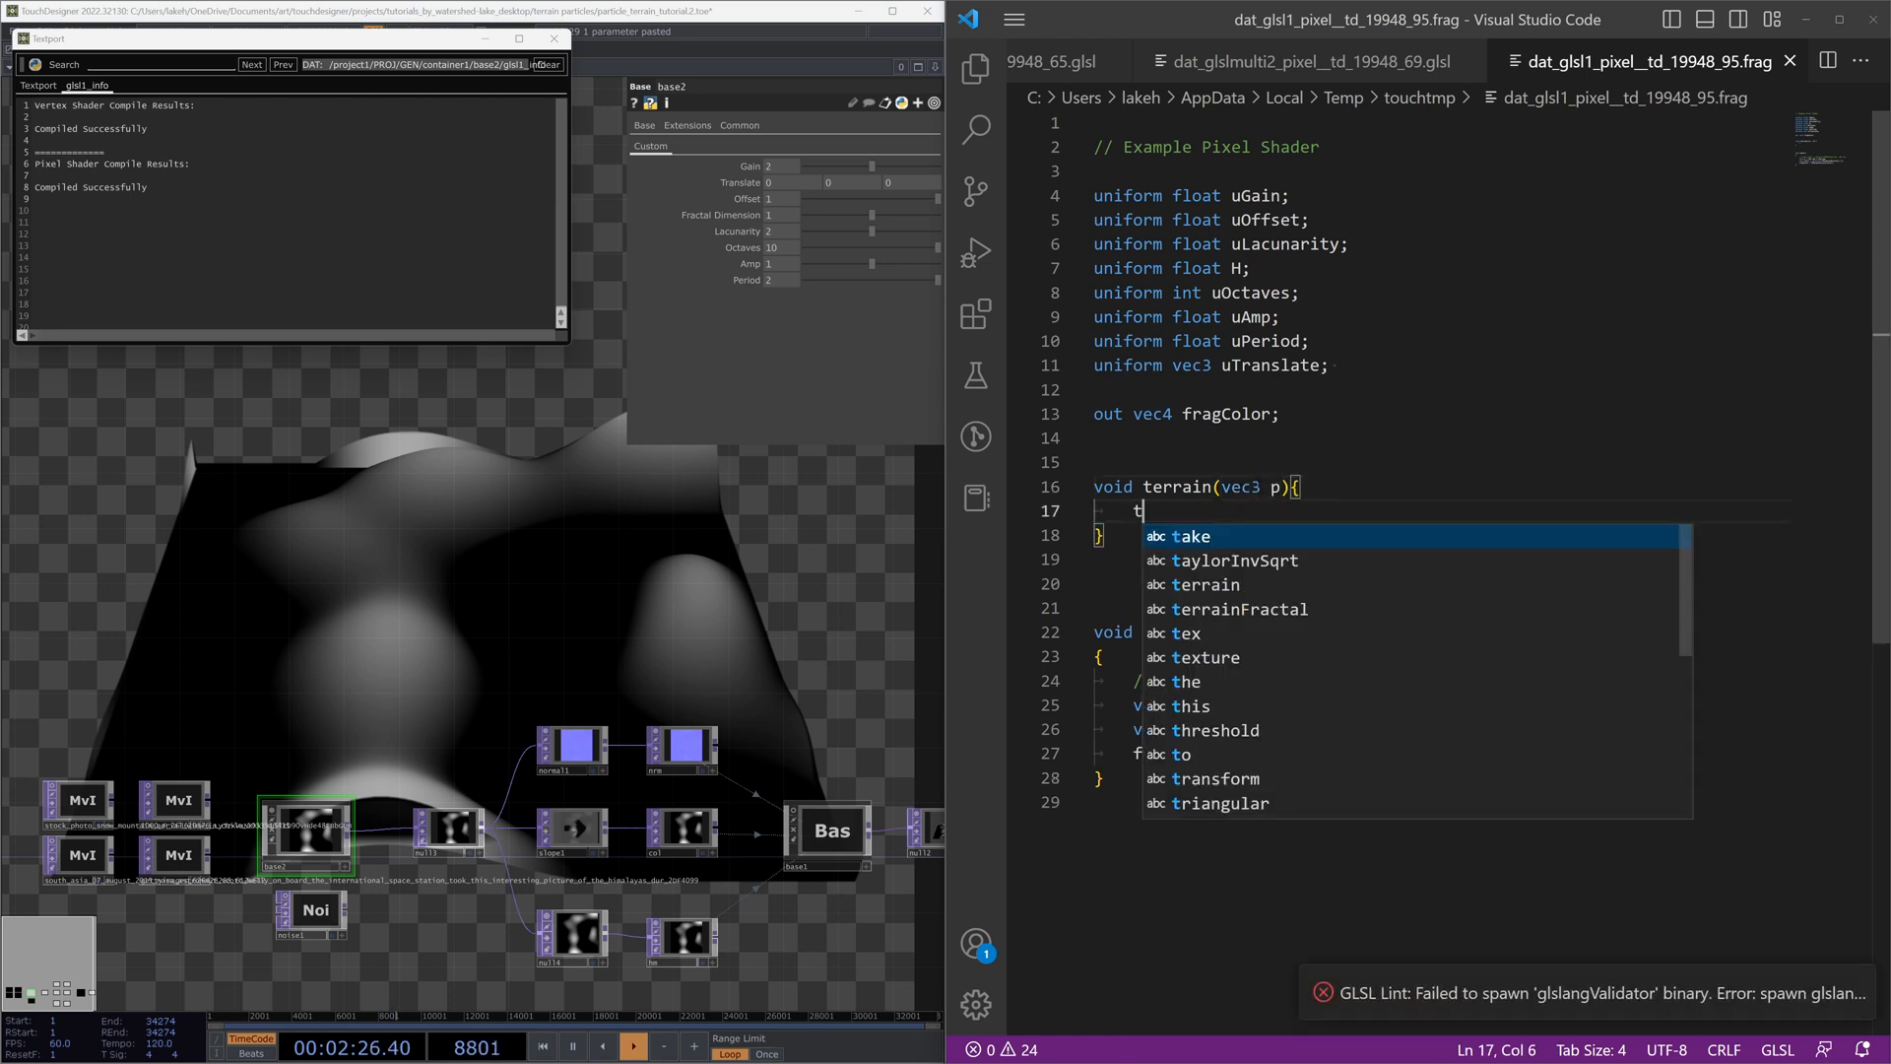
# Step: Clear the stray character from the terrain function's body, change its return type to float, and save the shader
pyautogui.press('BackSpace')
pyautogui.press('Up')
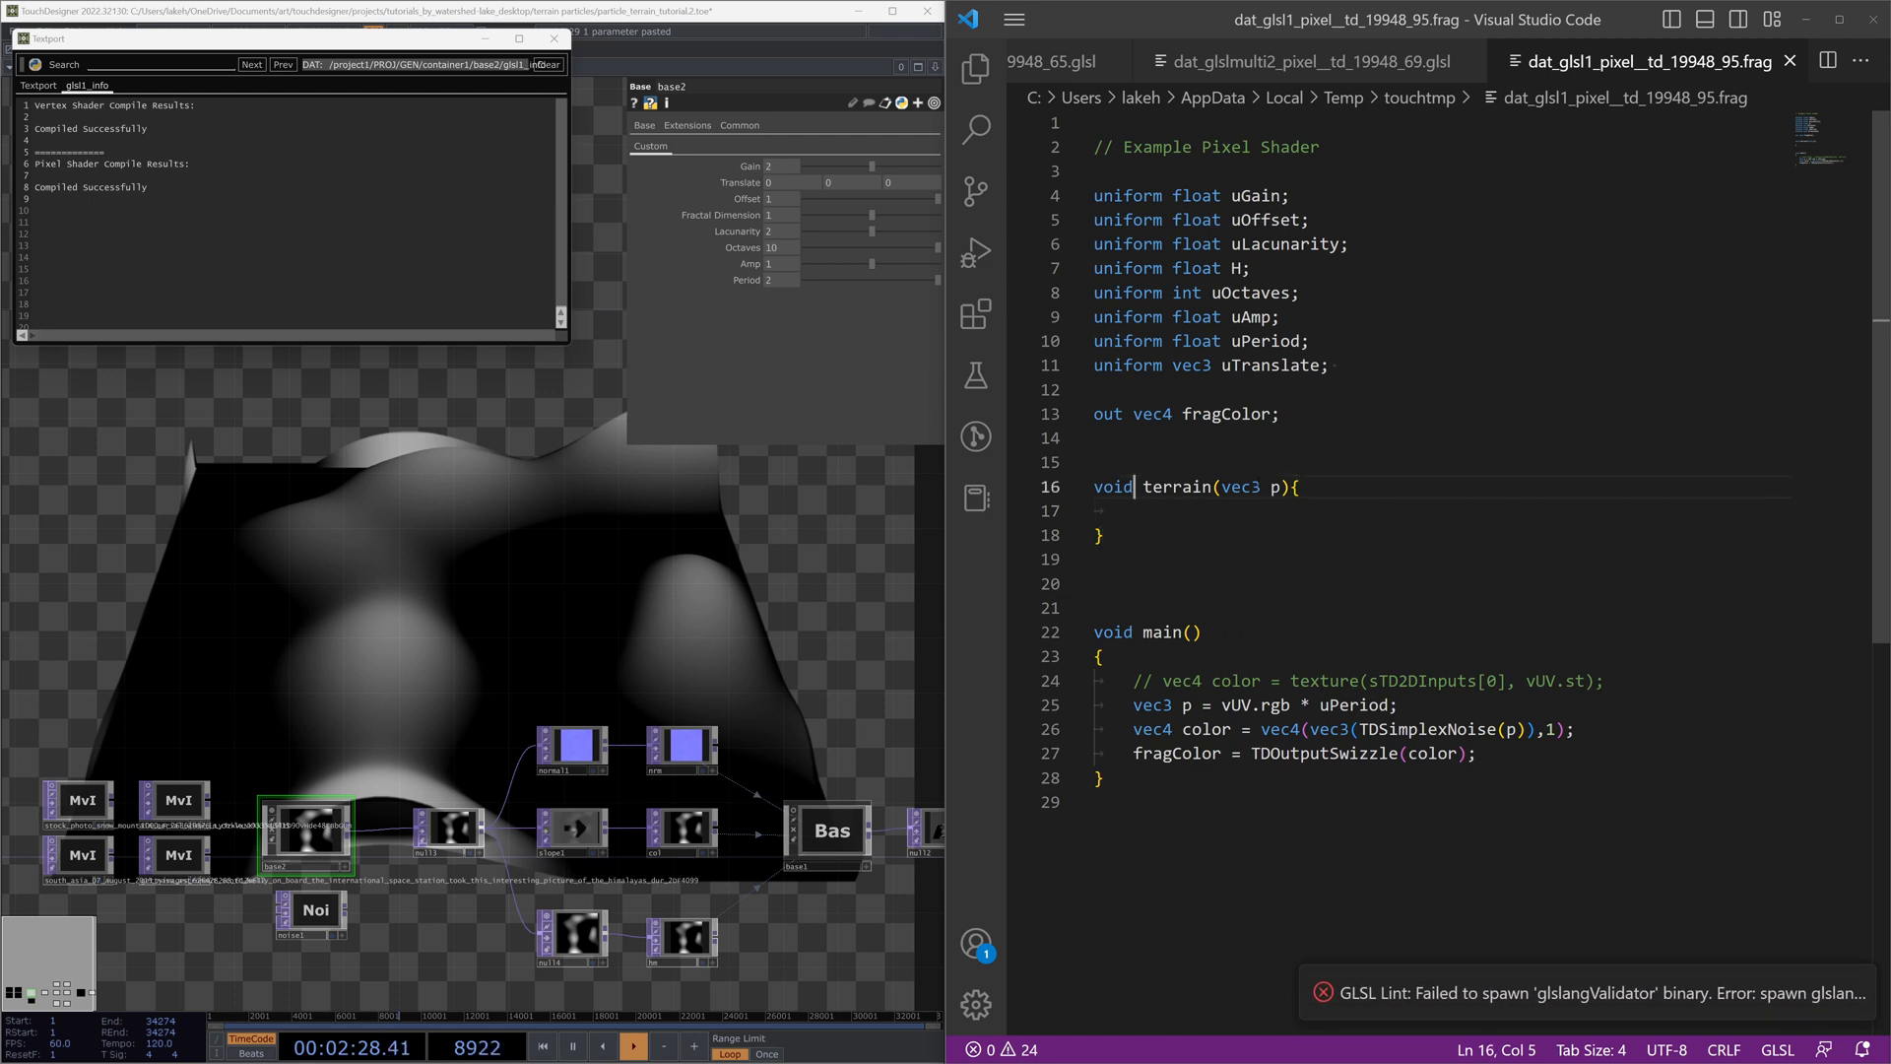
pyautogui.write('float')
pyautogui.press('Escape')
pyautogui.press('Down')
pyautogui.hotkey('ctrl', 's')
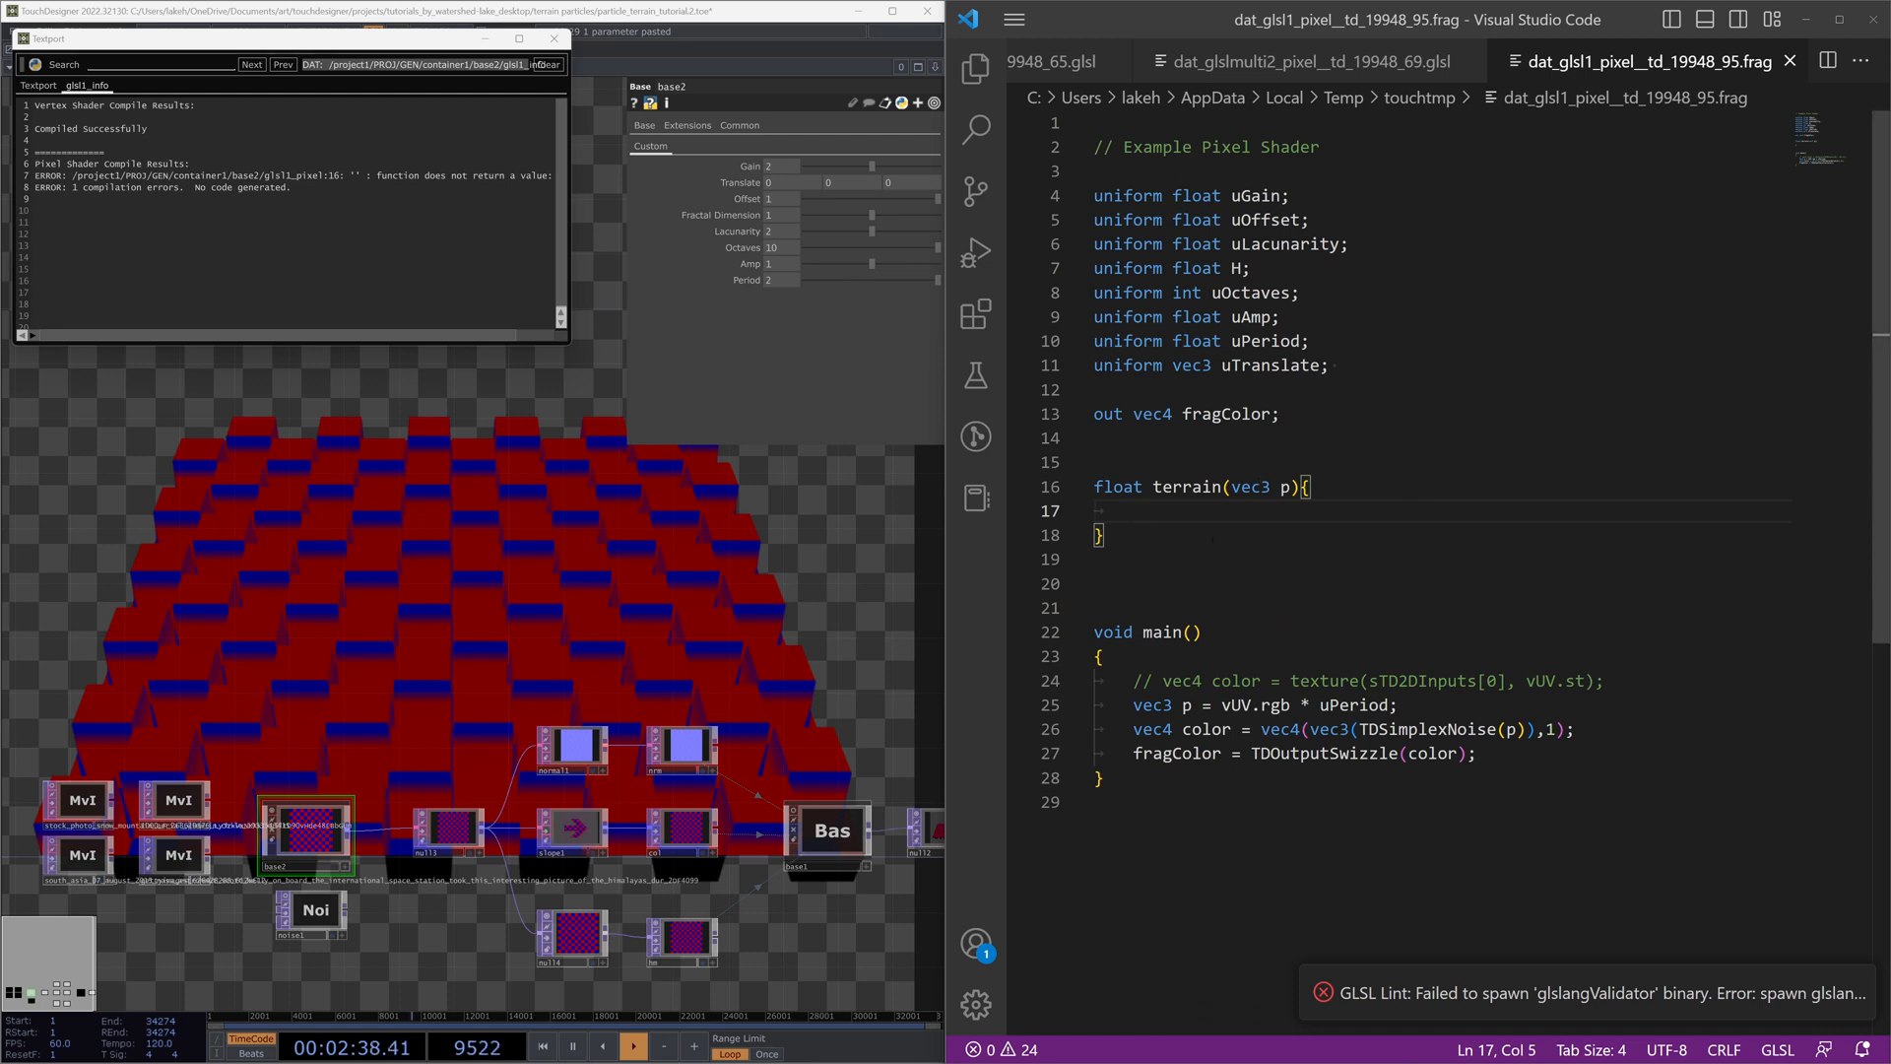
# Step: Write "vec3 point = (p*uPeriod) + uTranslate;" in the body of the terrain function
pyautogui.write('ec3')
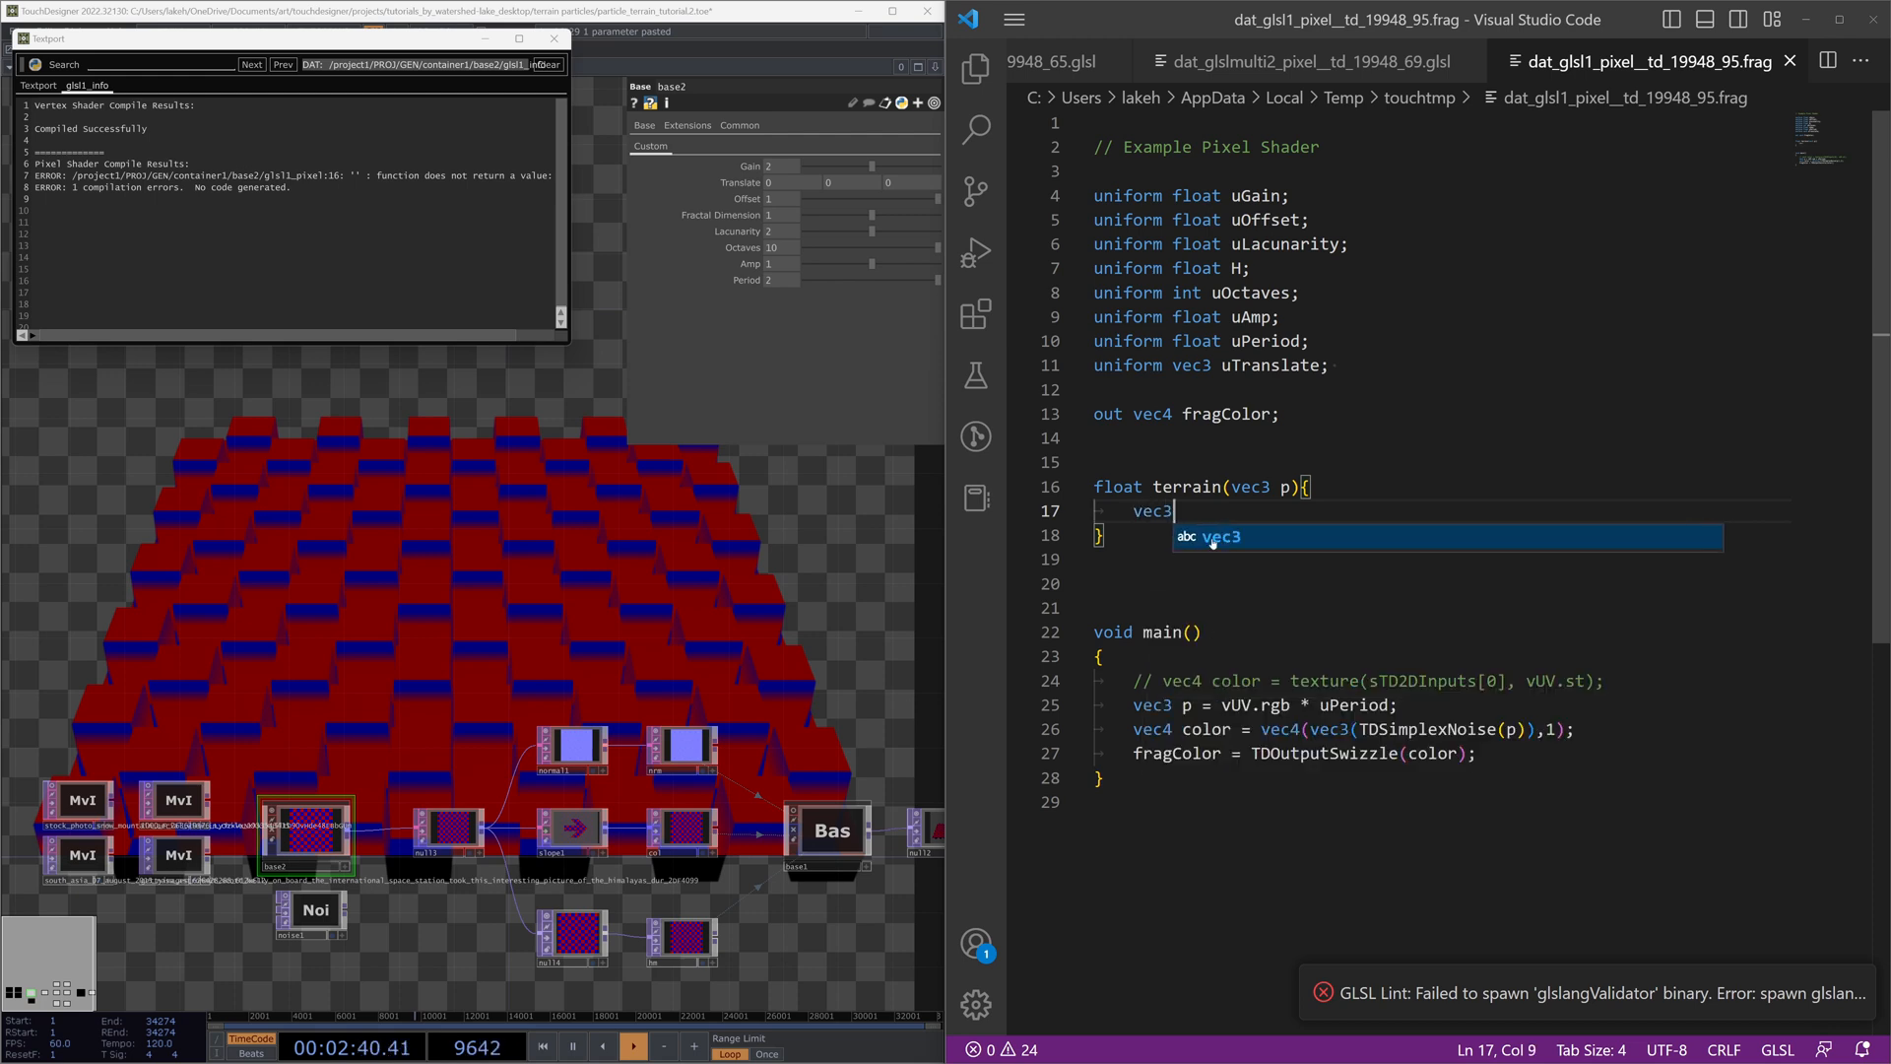
pyautogui.write(' point = ')
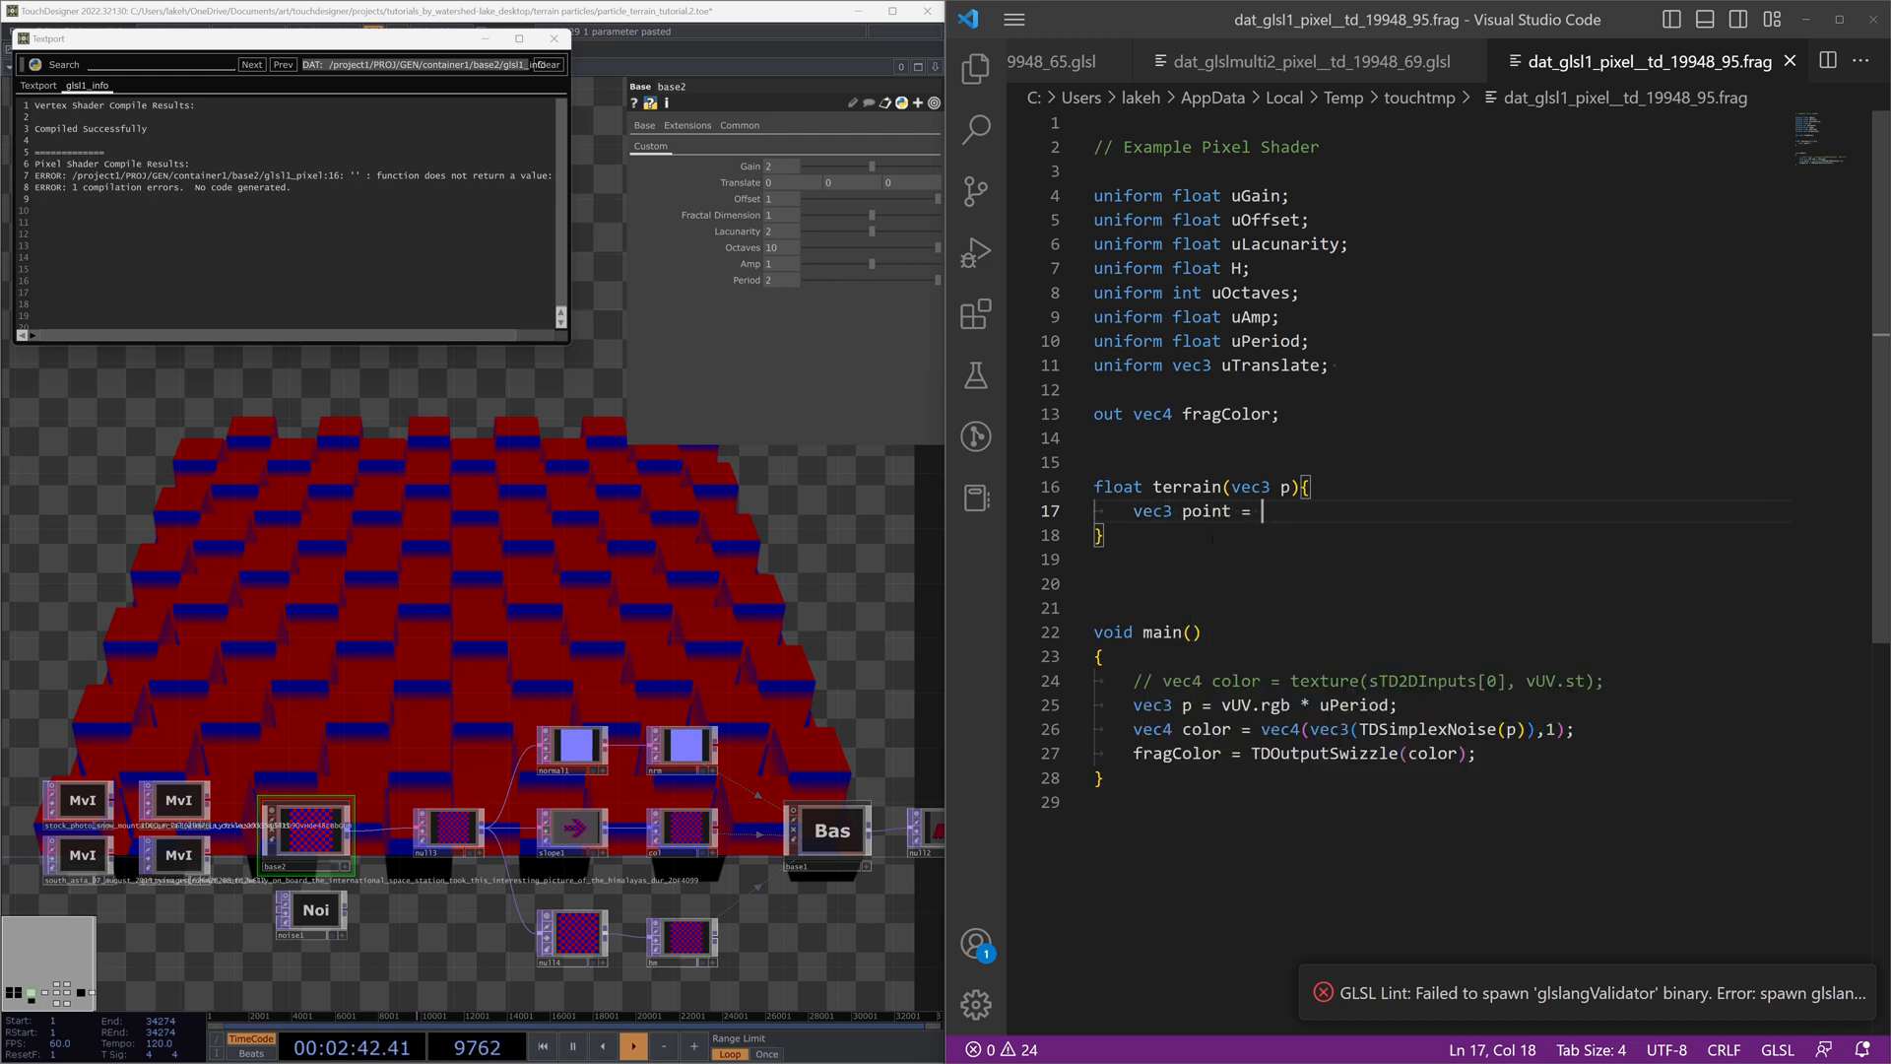
pyautogui.write('(p*uPeriod')
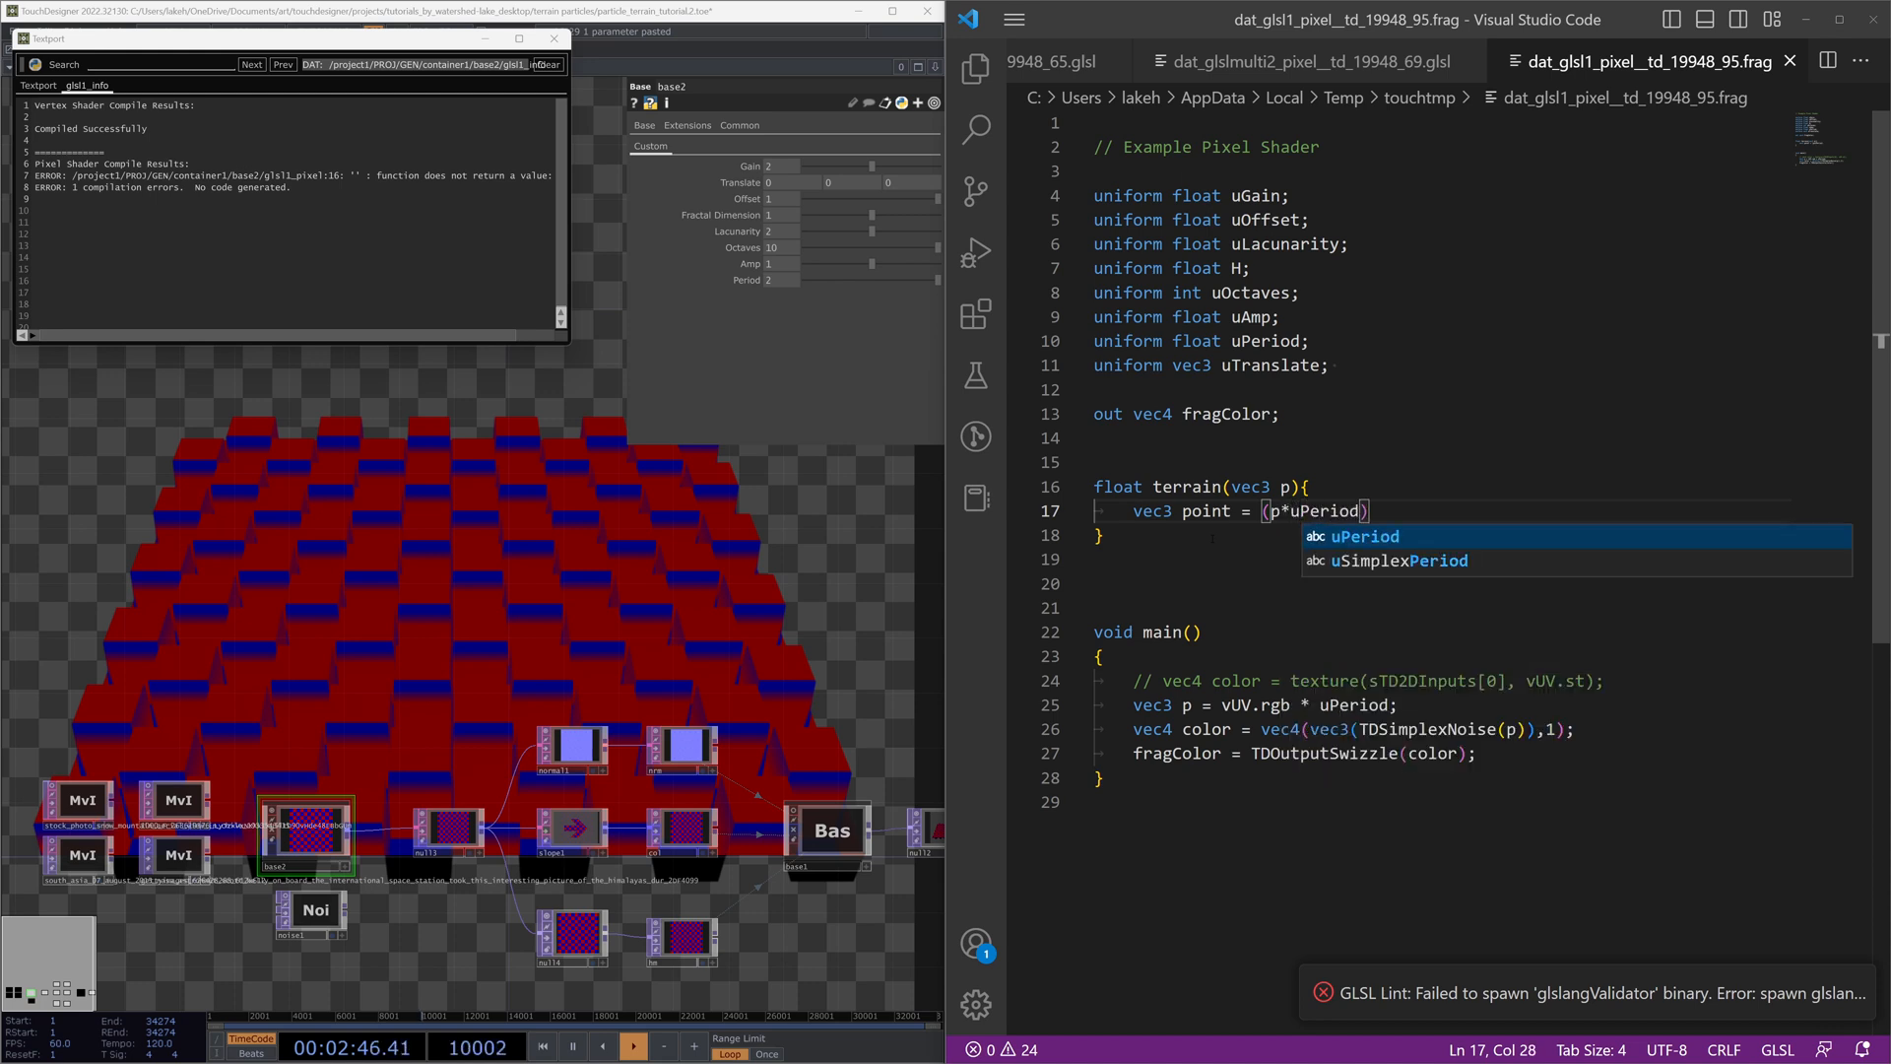
pyautogui.write(') + uTranslate;')
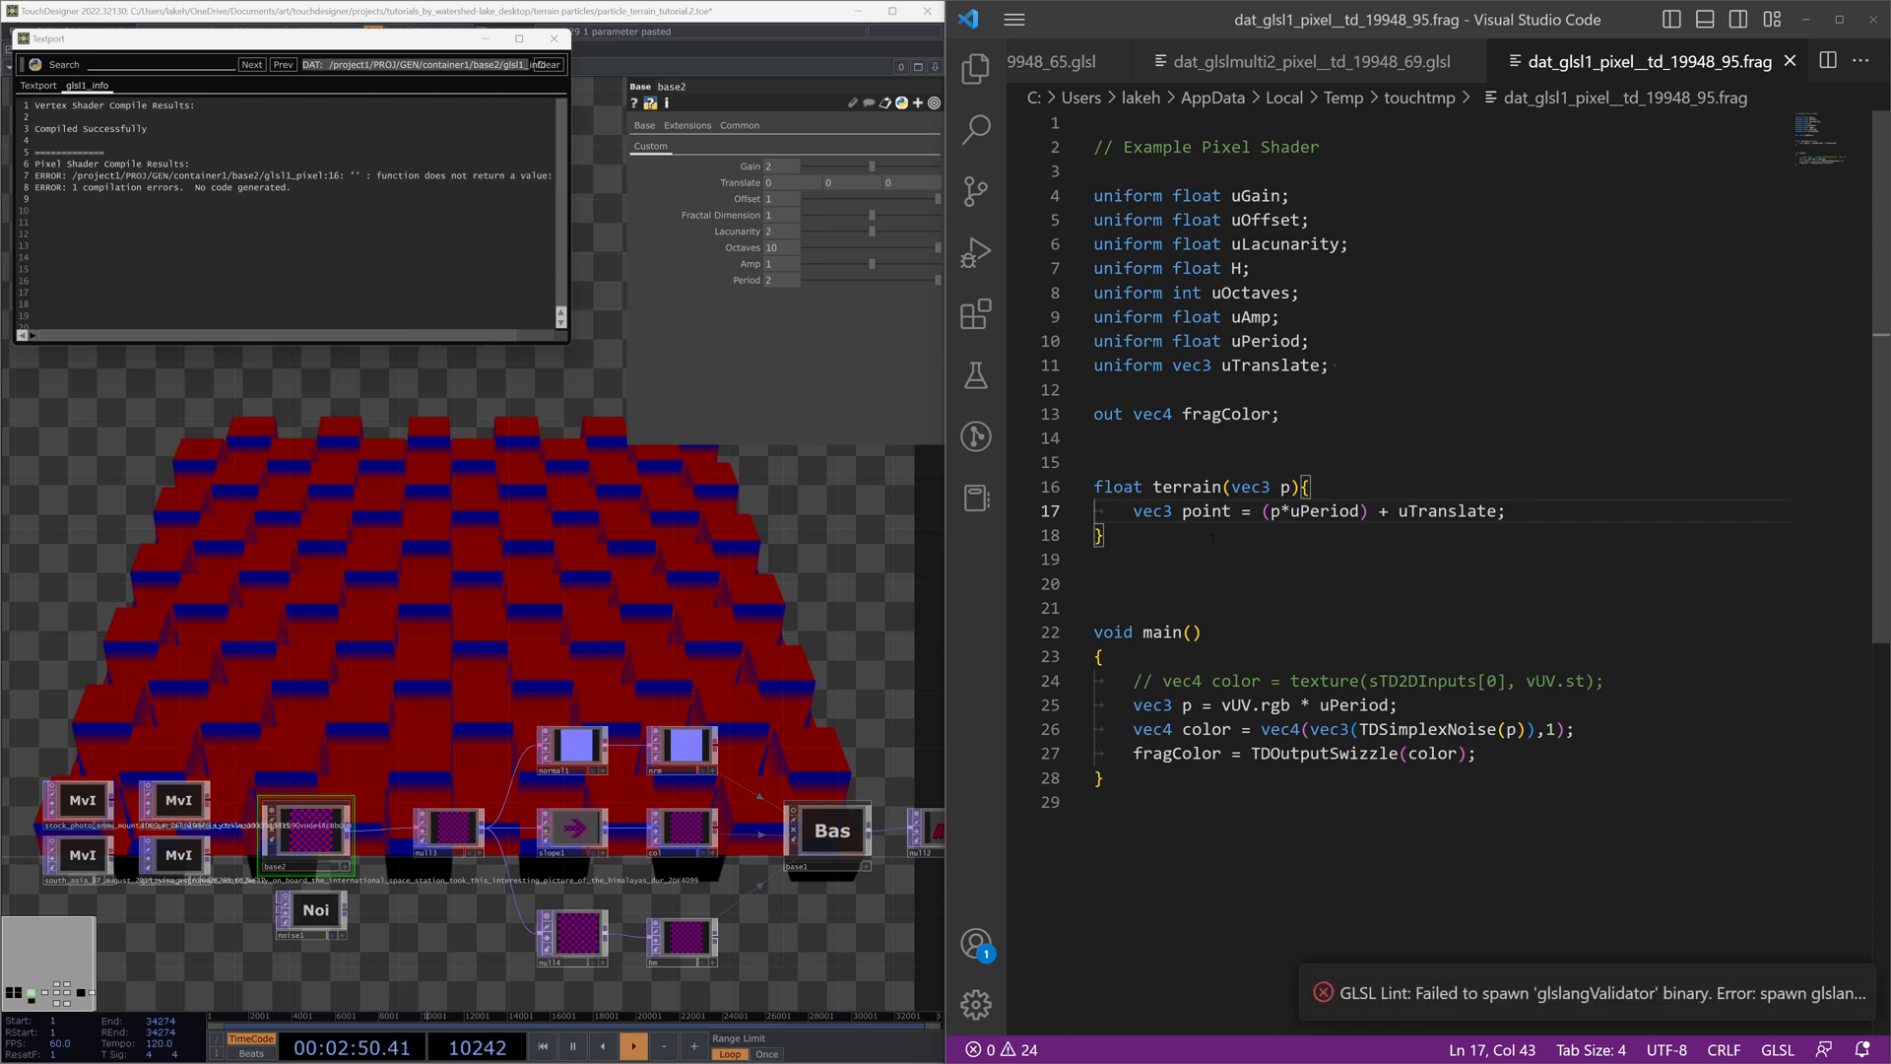
# Step: Read the full shader compile error in the Textport and add "return point.x;" at the end of the terrain function
pyautogui.doubleClick(1325, 511)
pyautogui.click(1537, 511)
pyautogui.doubleClick(1448, 511)
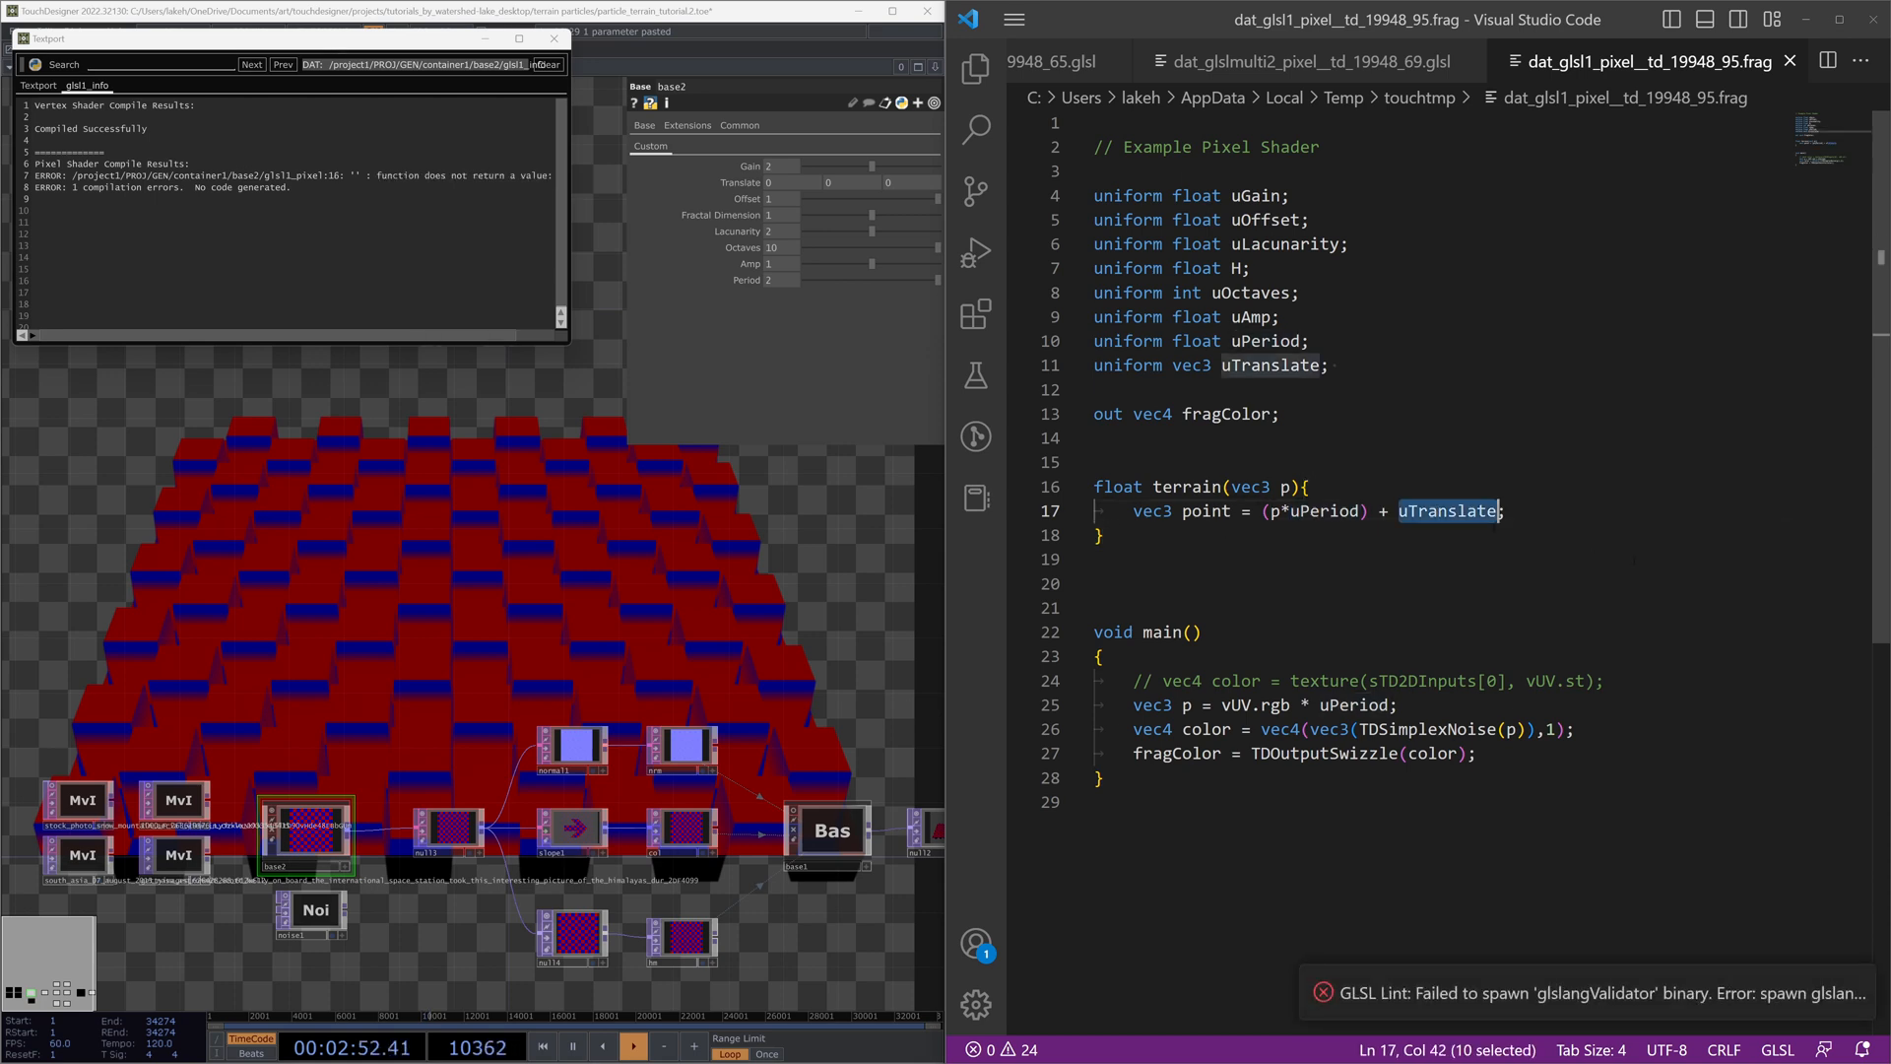
pyautogui.click(1379, 584)
pyautogui.click(354, 282)
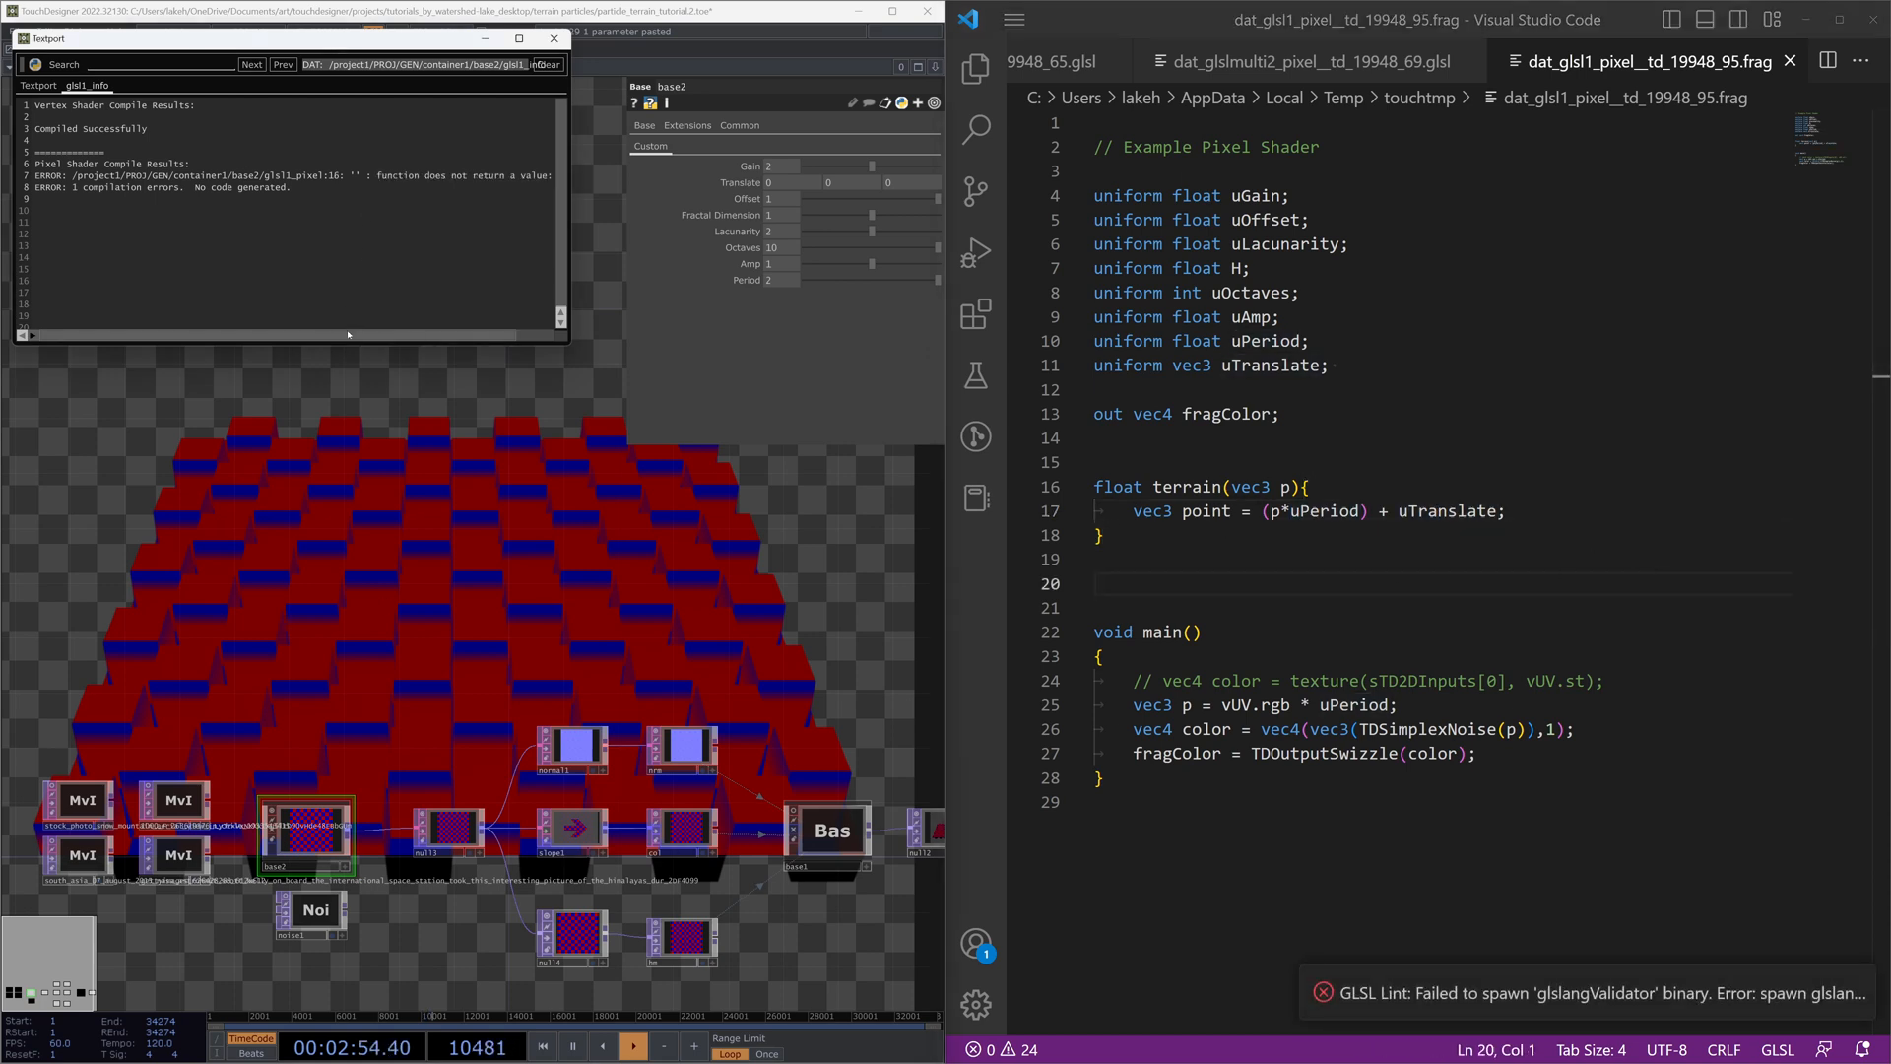
pyautogui.moveTo(348, 334); pyautogui.dragTo(464, 331)
pyautogui.click(1293, 535)
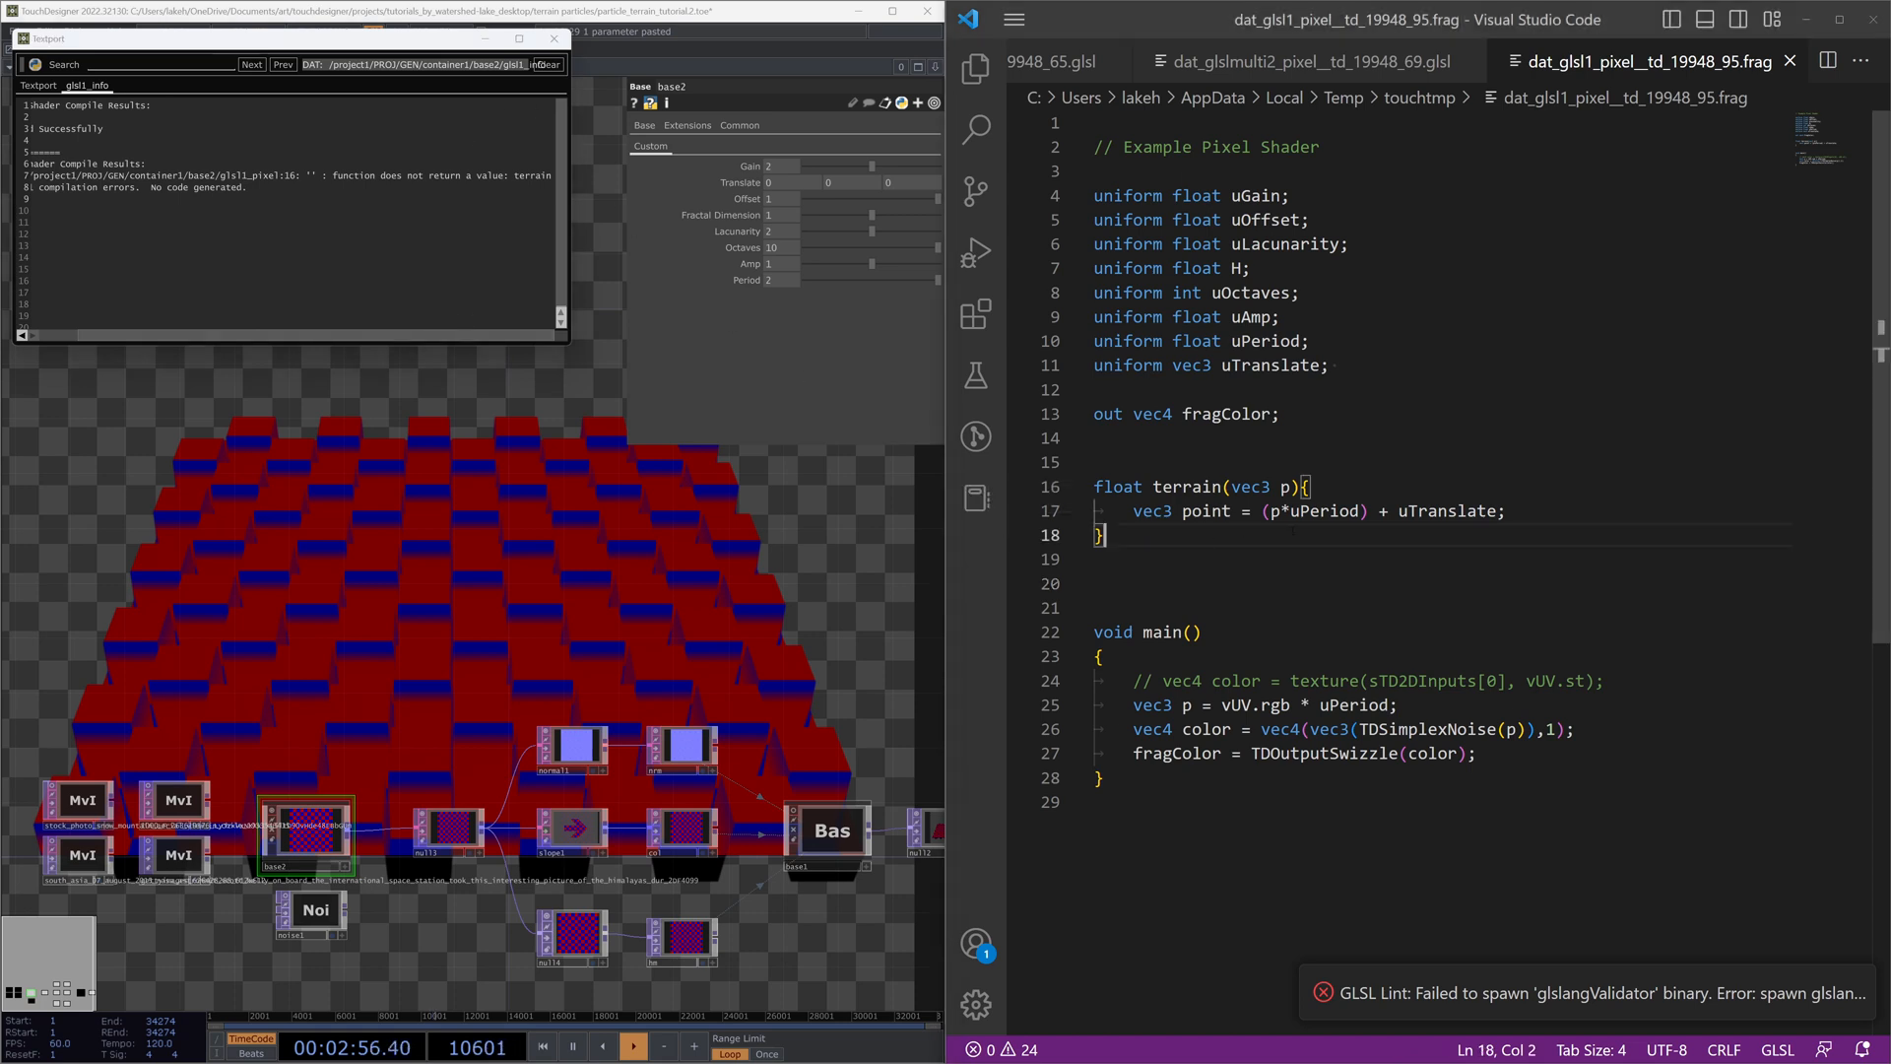
pyautogui.press('Return')
pyautogui.write('return t')
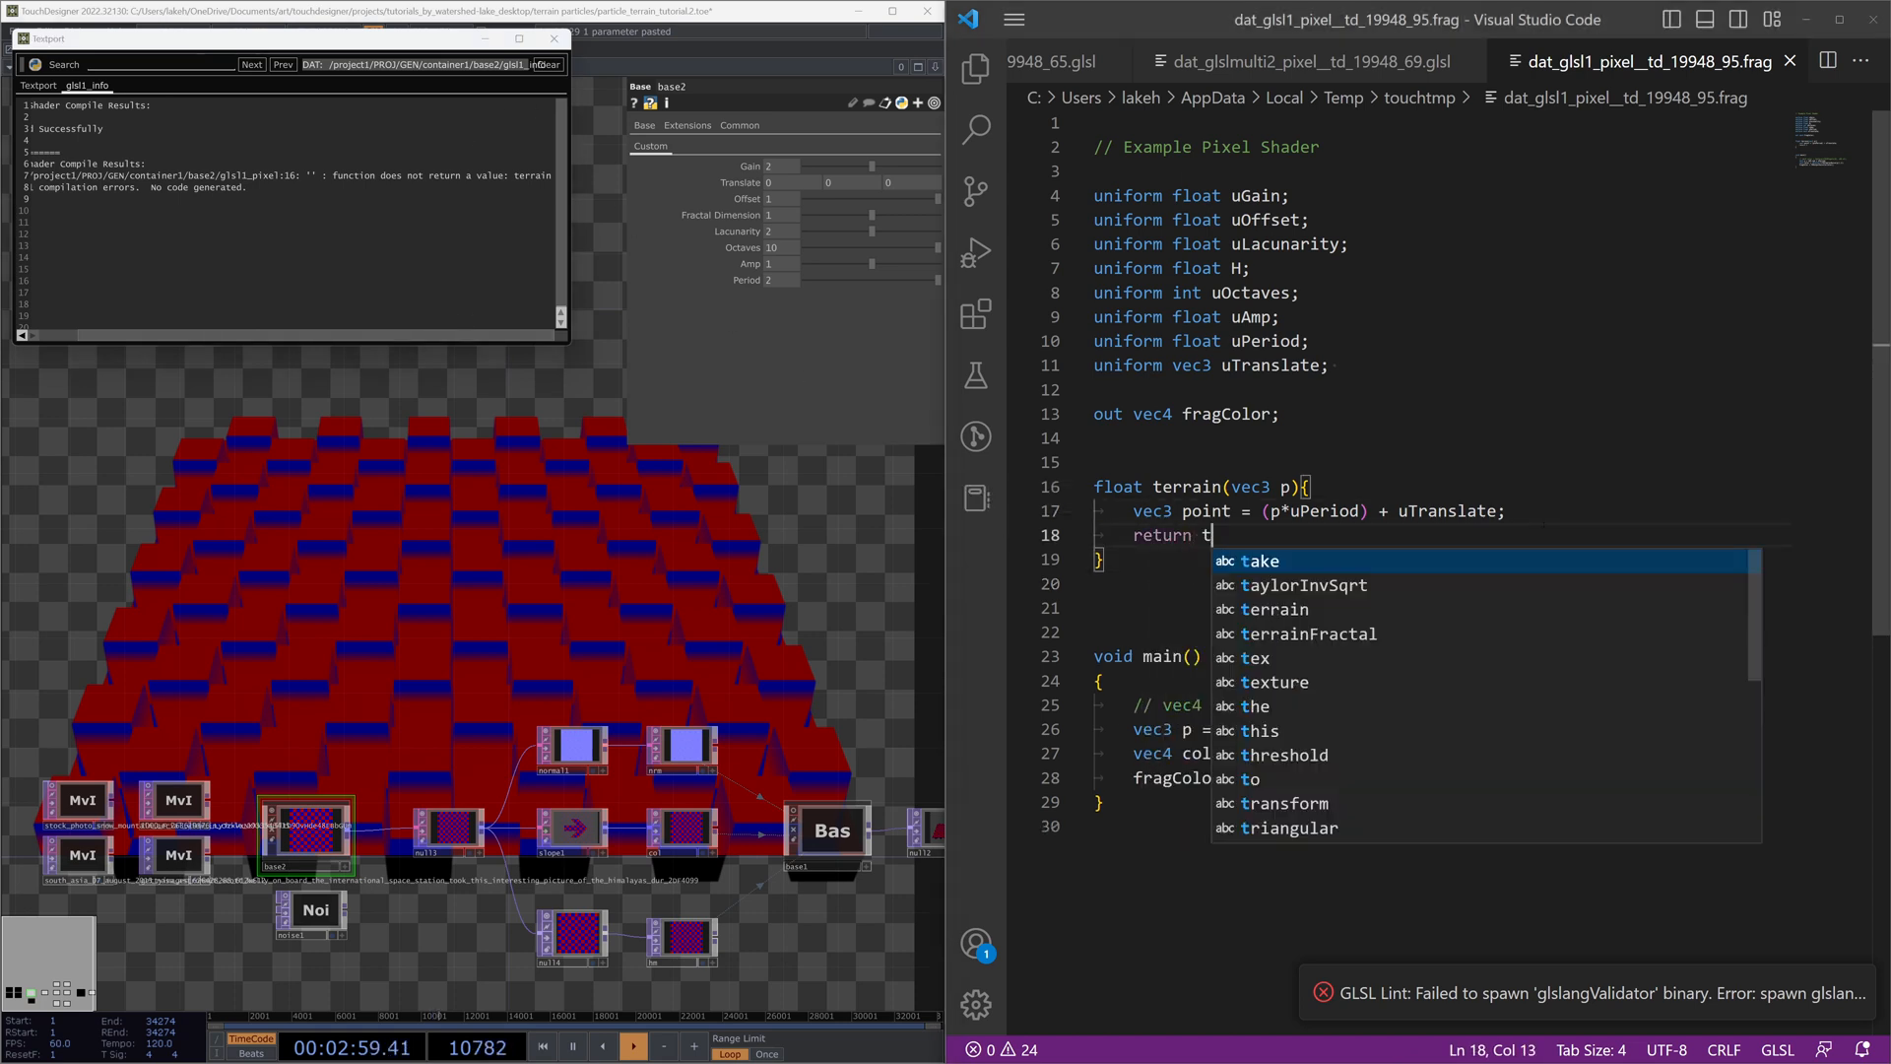
pyautogui.press('BackSpace')
pyautogui.write('point.x;')
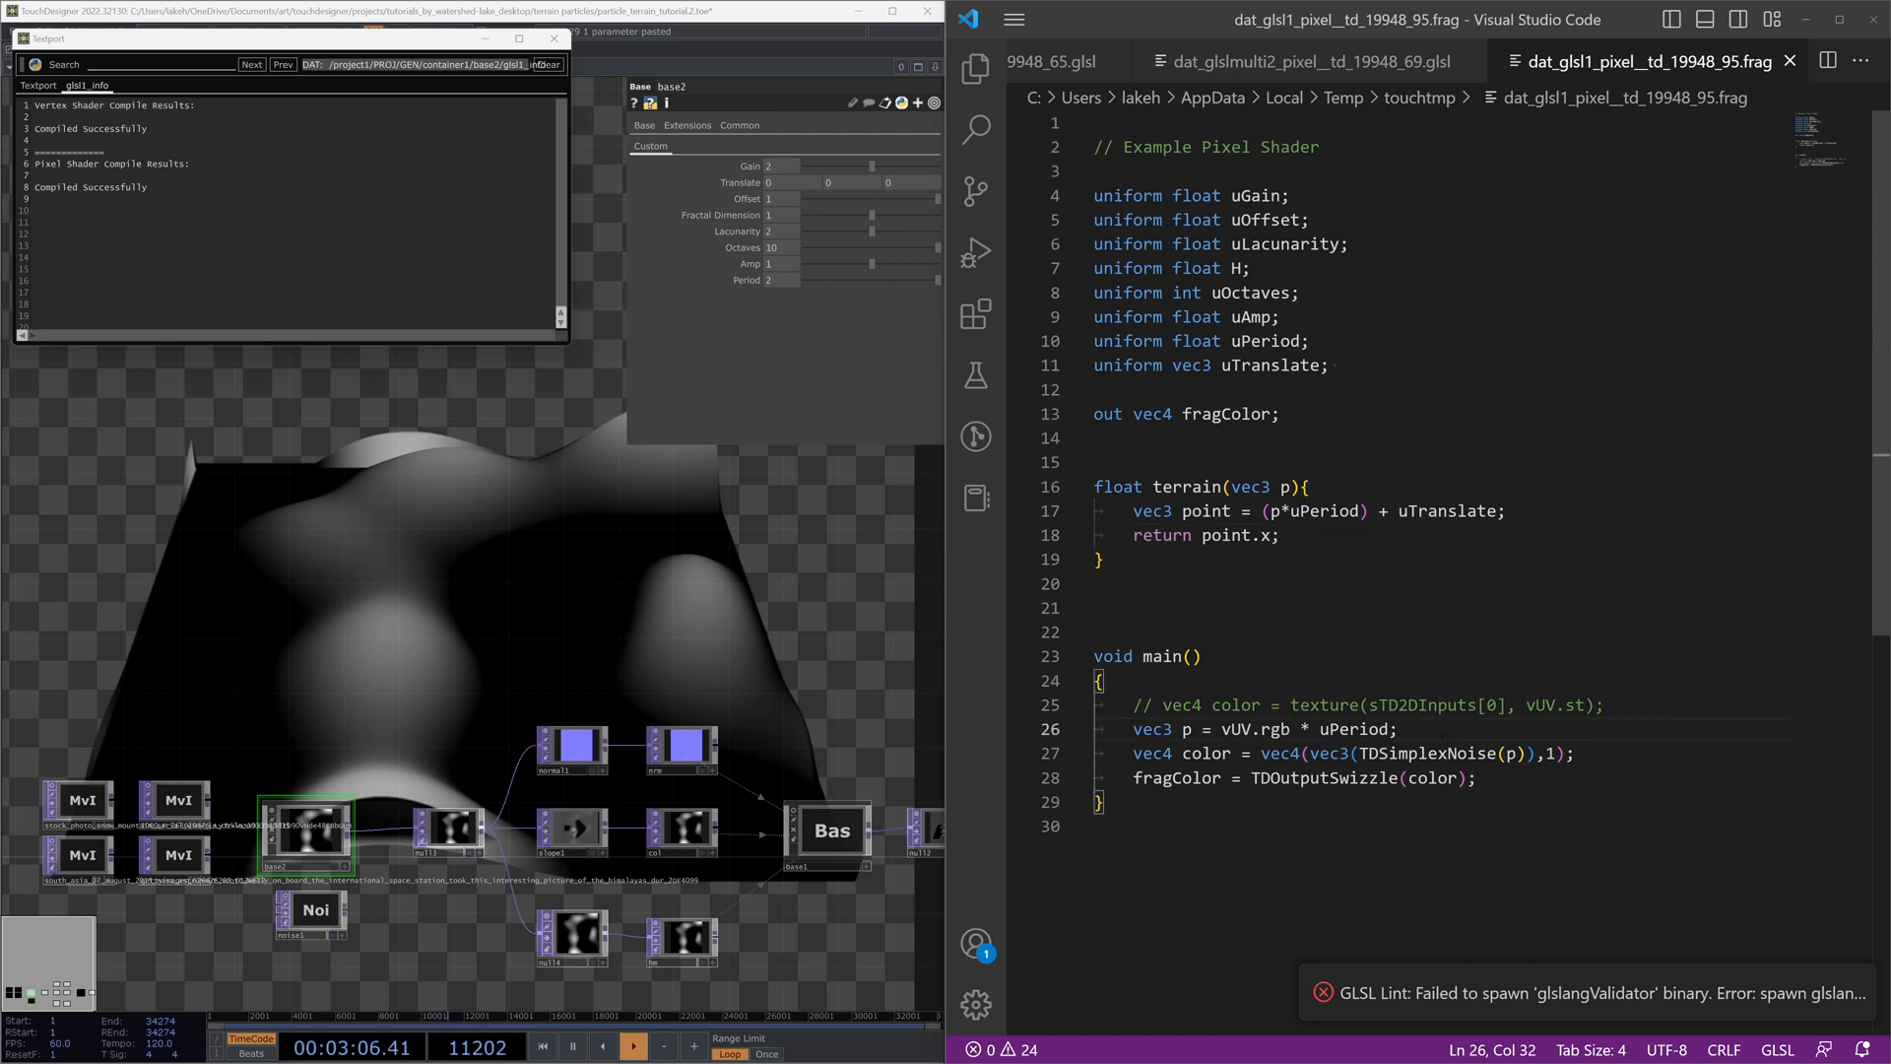
# Step: Add the line "float t = terrain(p);" below the vec3 p declaration in main()
pyautogui.press('Return')
pyautogui.write('float t')
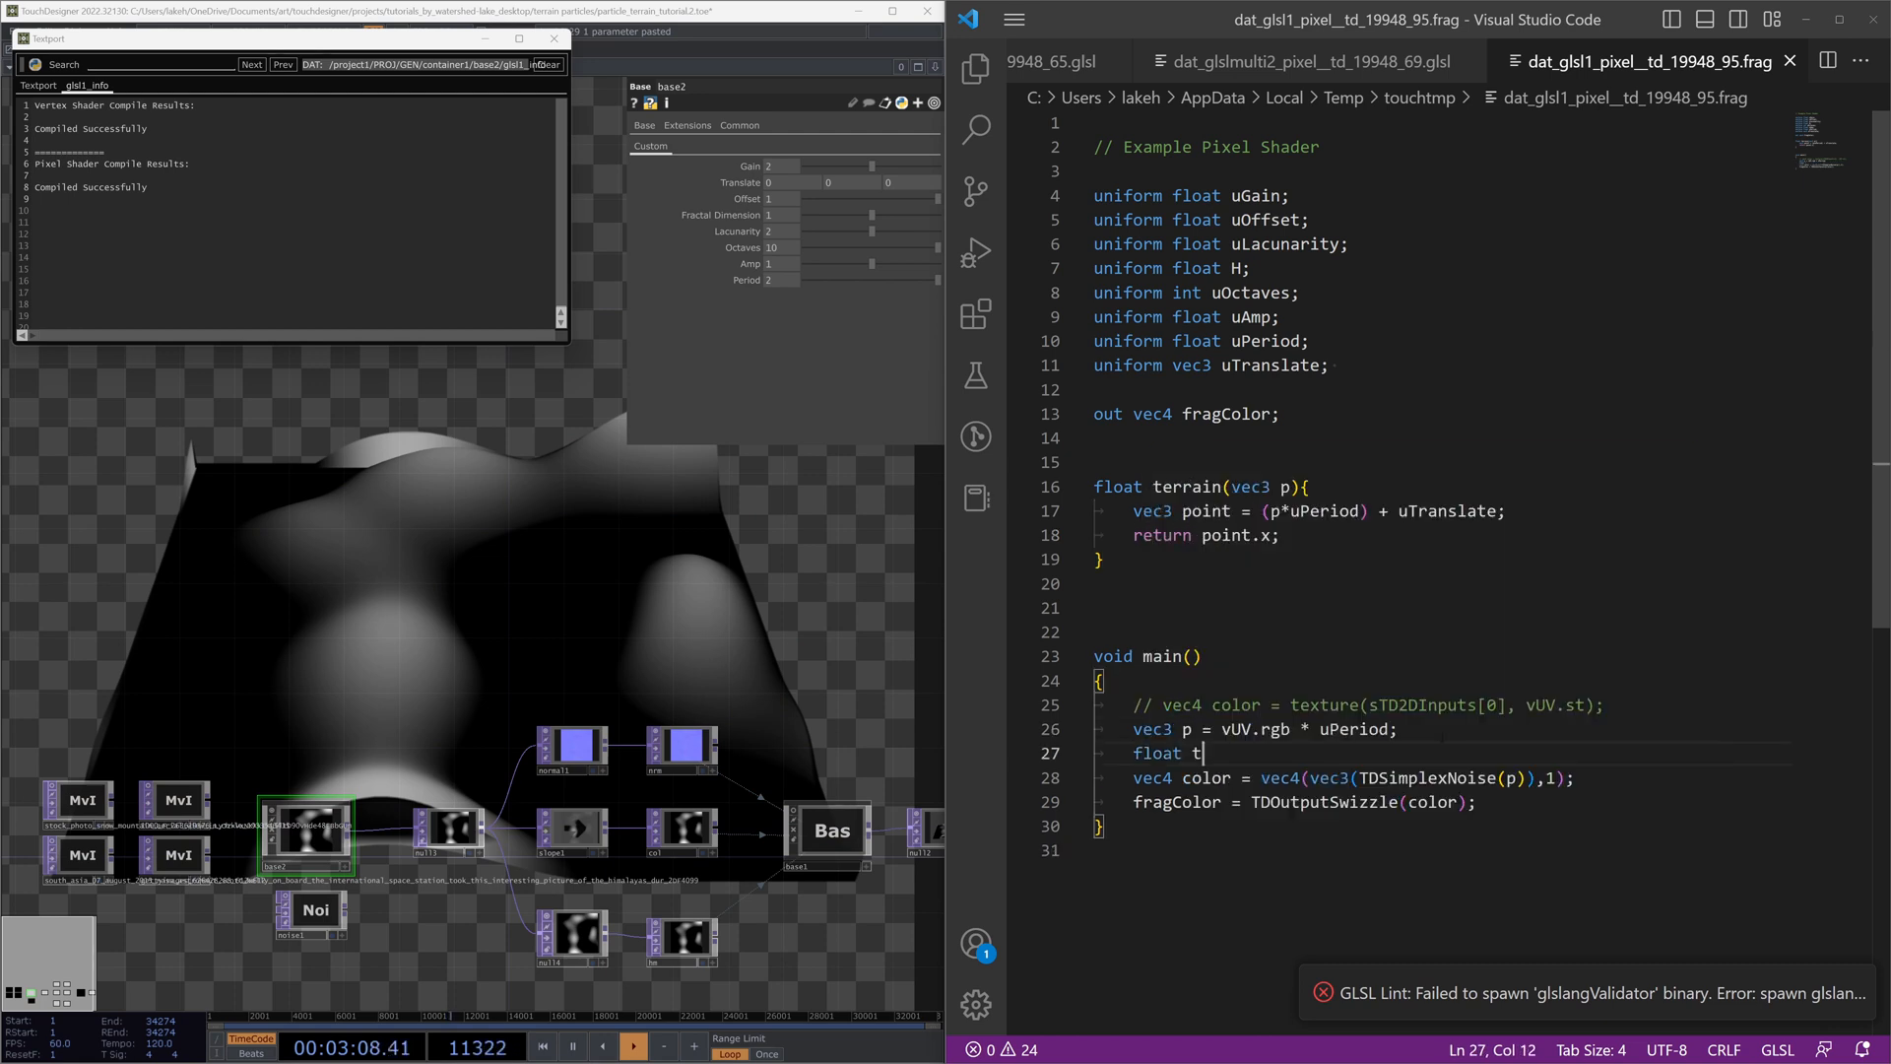
pyautogui.write(' = terrain')
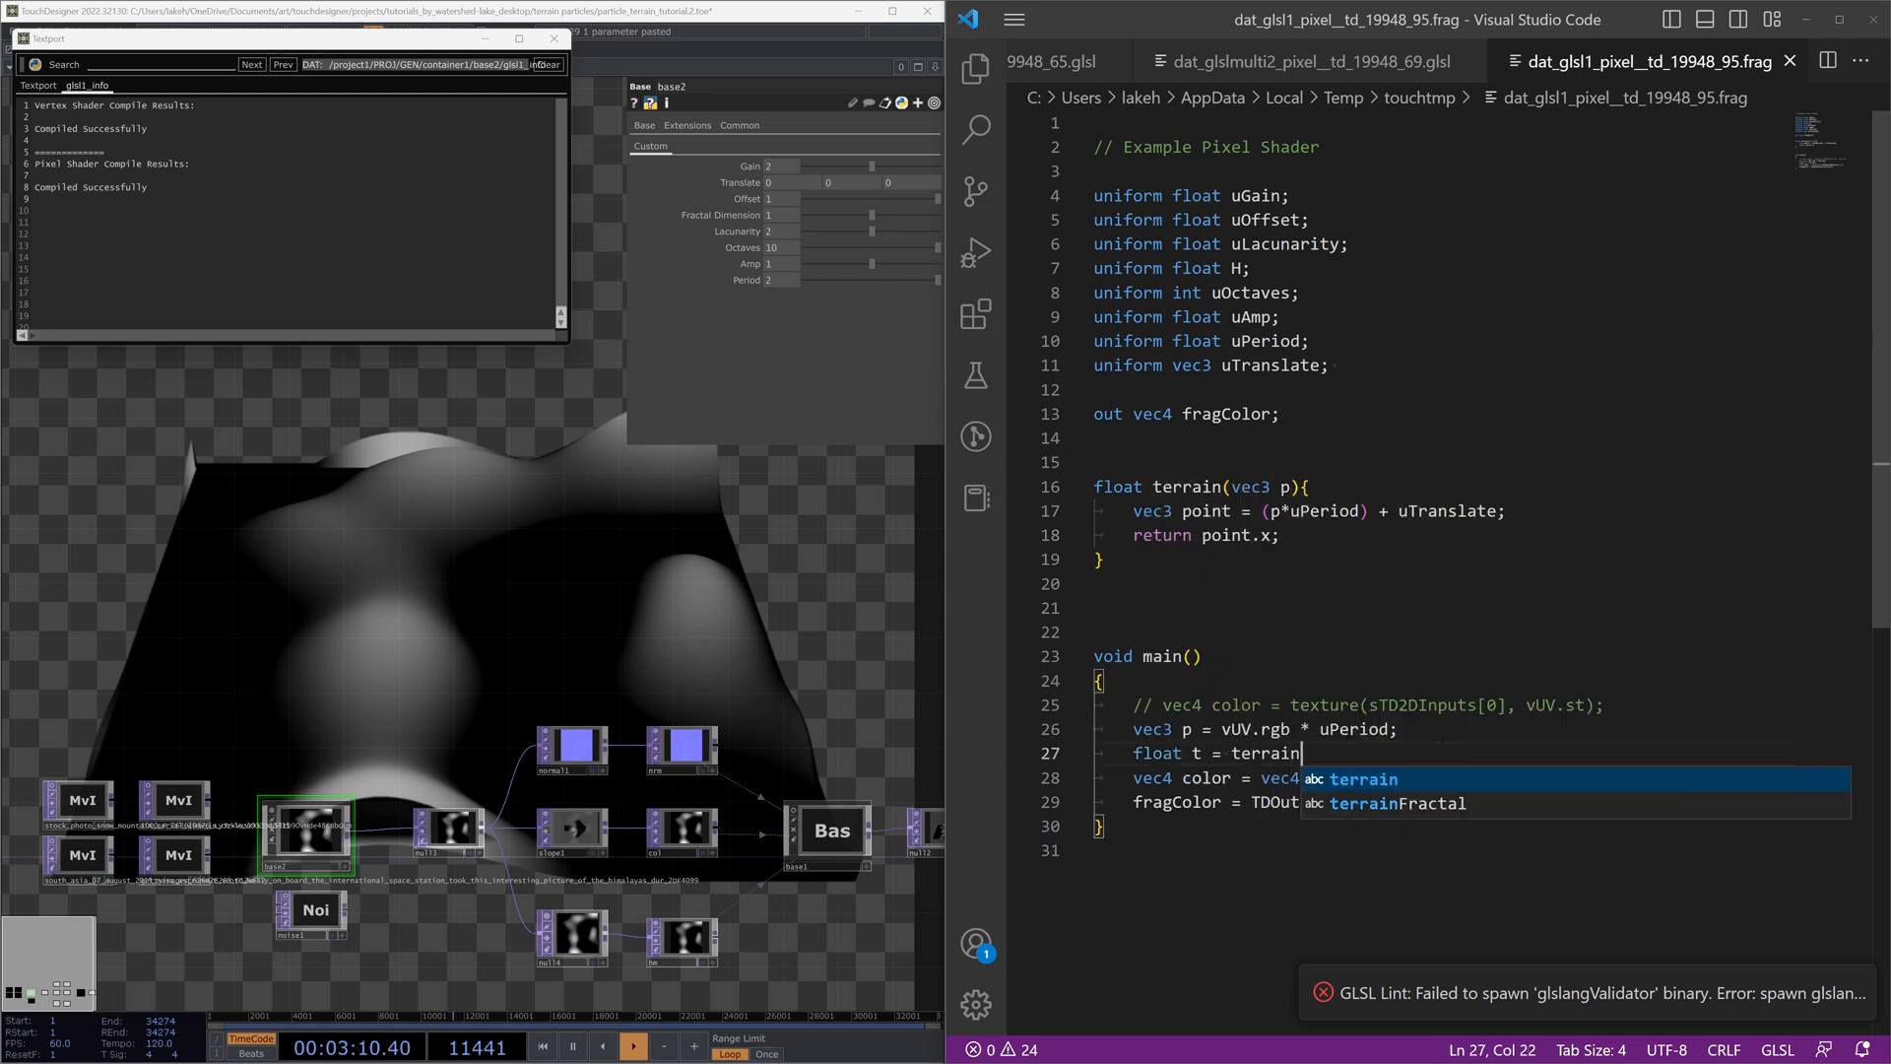
pyautogui.write('(p);')
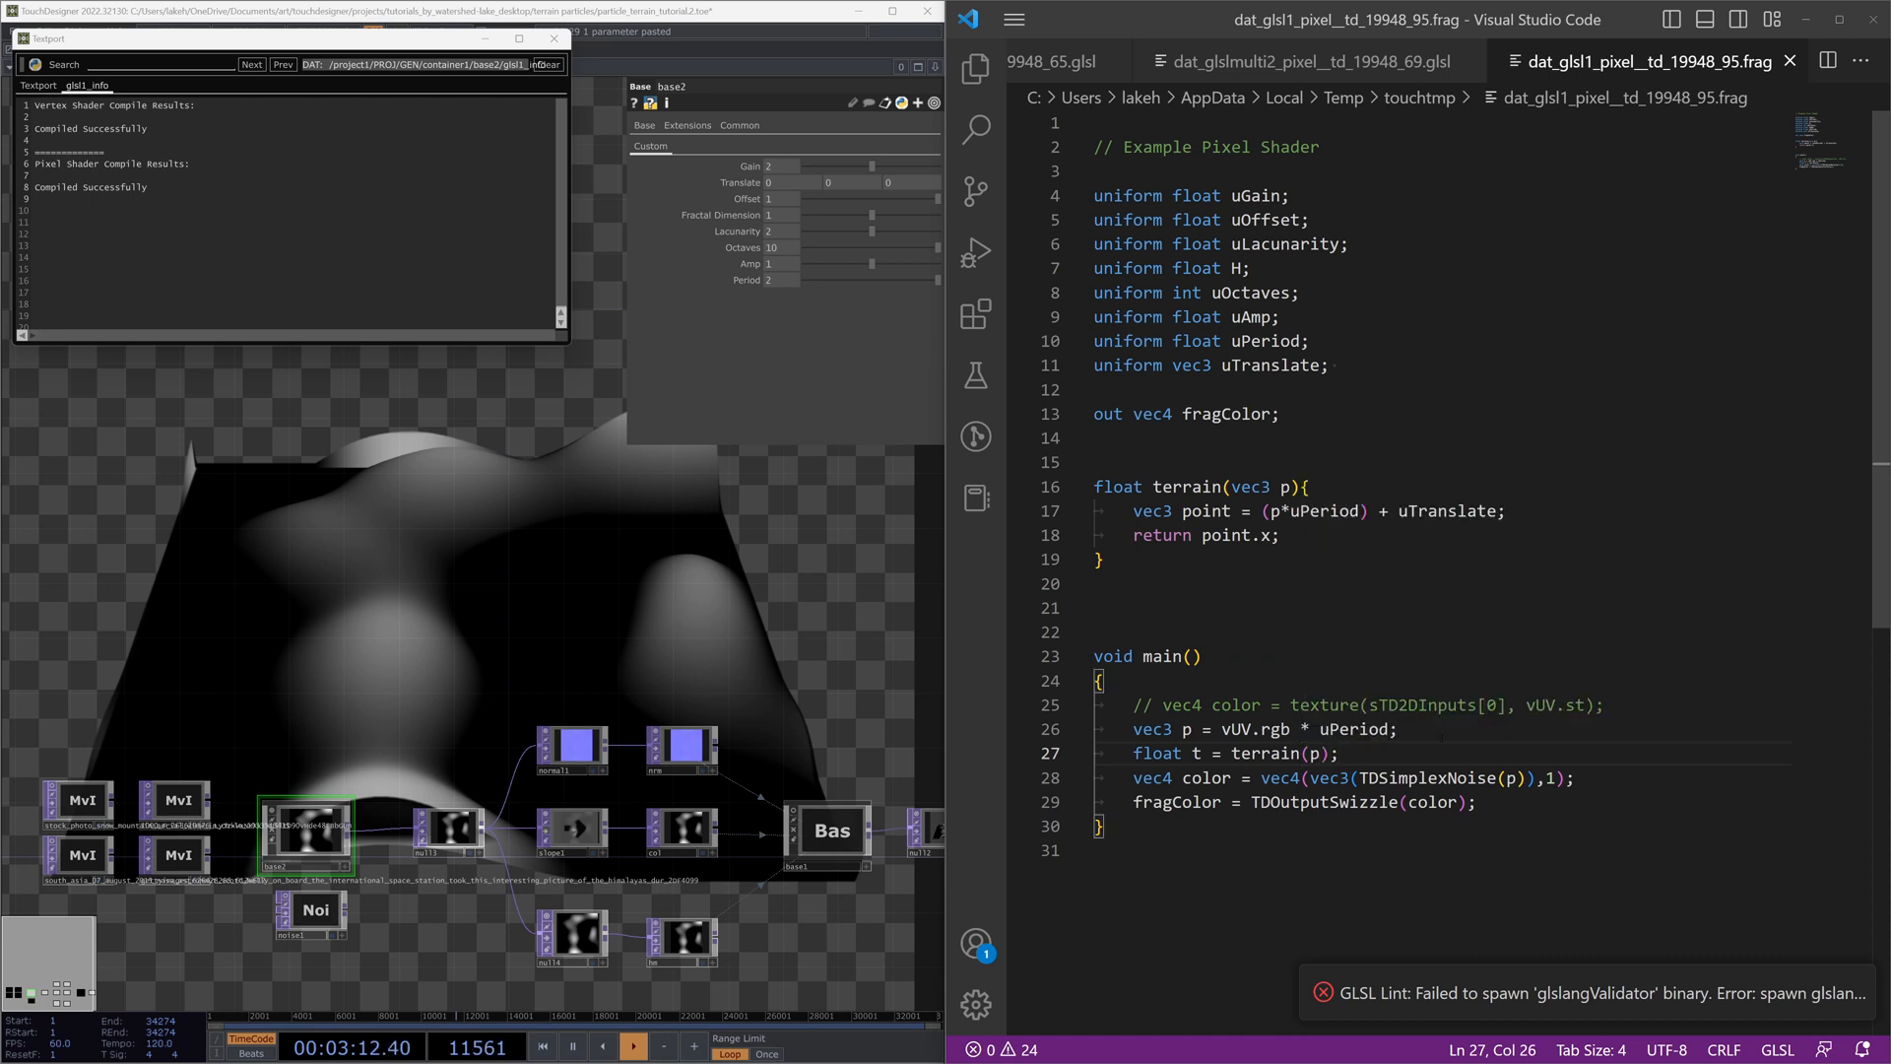
# Step: In main(), remove the uPeriod multiplication from p and replace TDSimplexNoise(p) with t in the color line
pyautogui.press('Up')
pyautogui.press('Left')
pyautogui.press('Left')
pyautogui.press('Left')
pyautogui.press('Left')
pyautogui.press('Down')
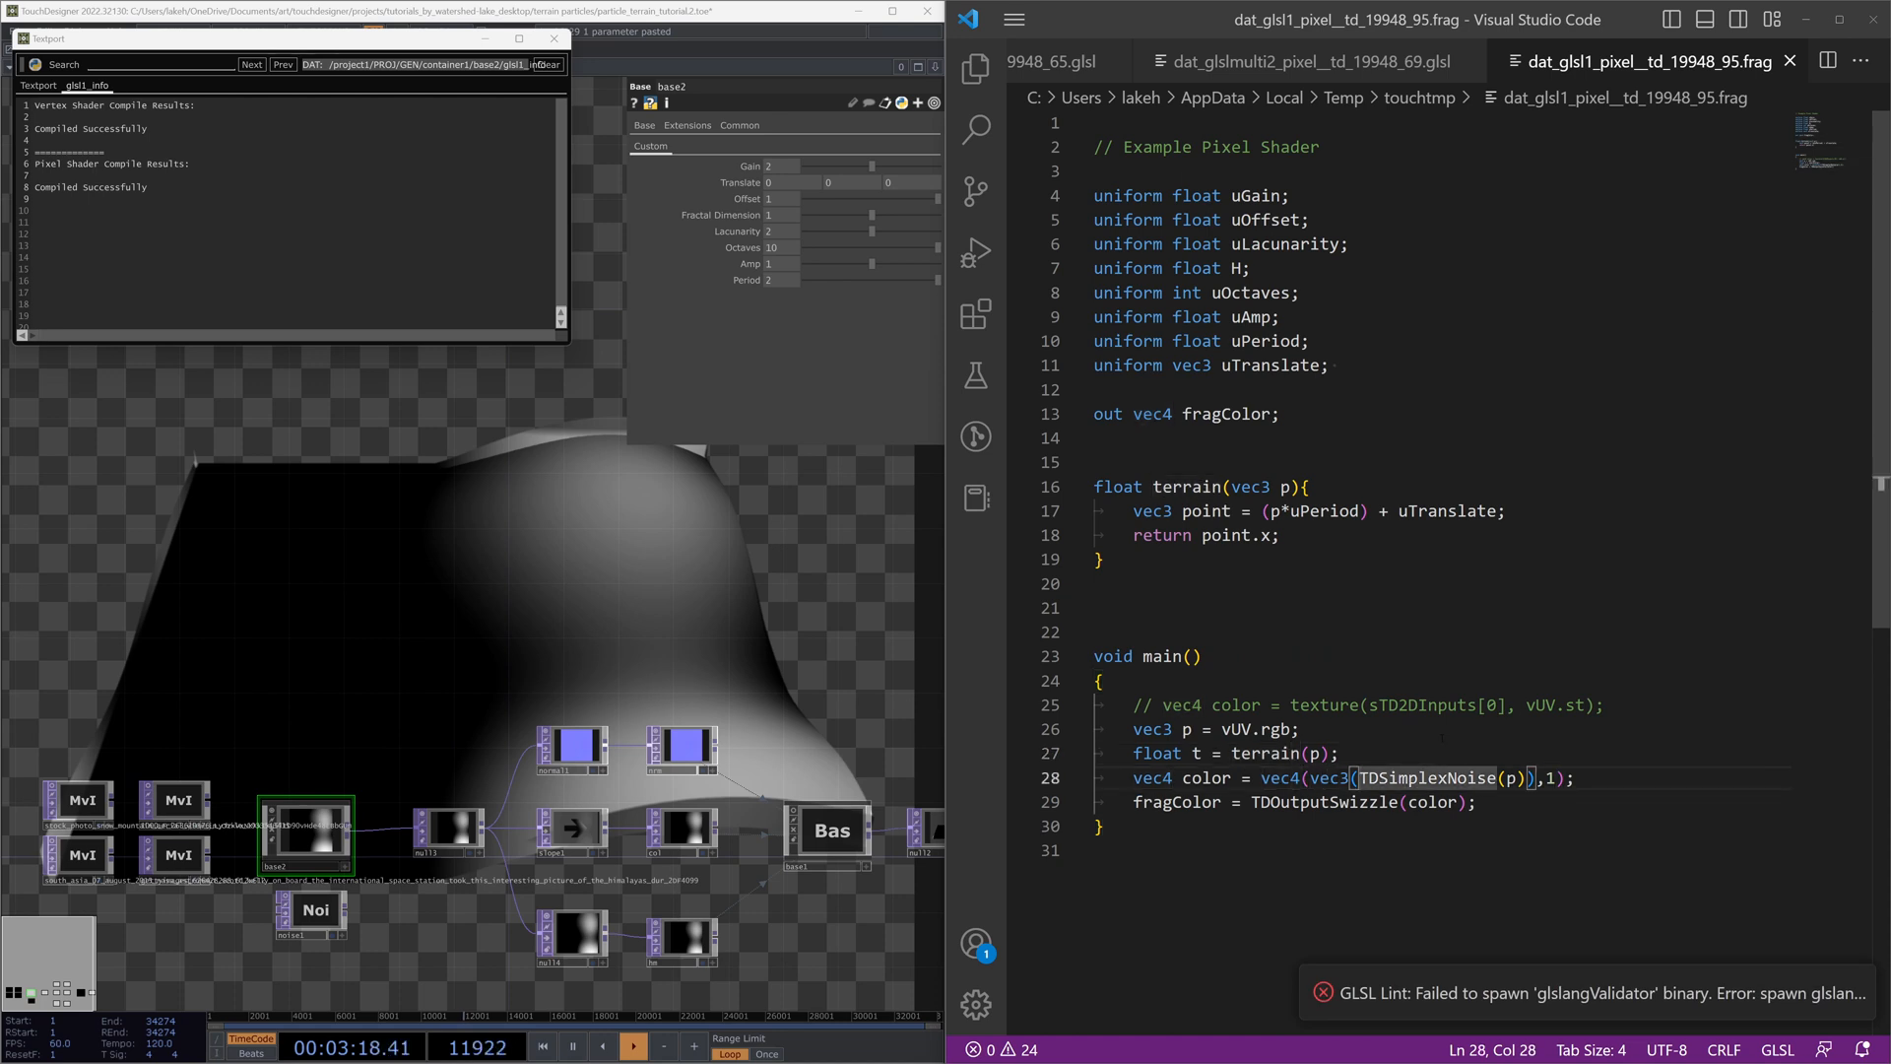
pyautogui.write('t')
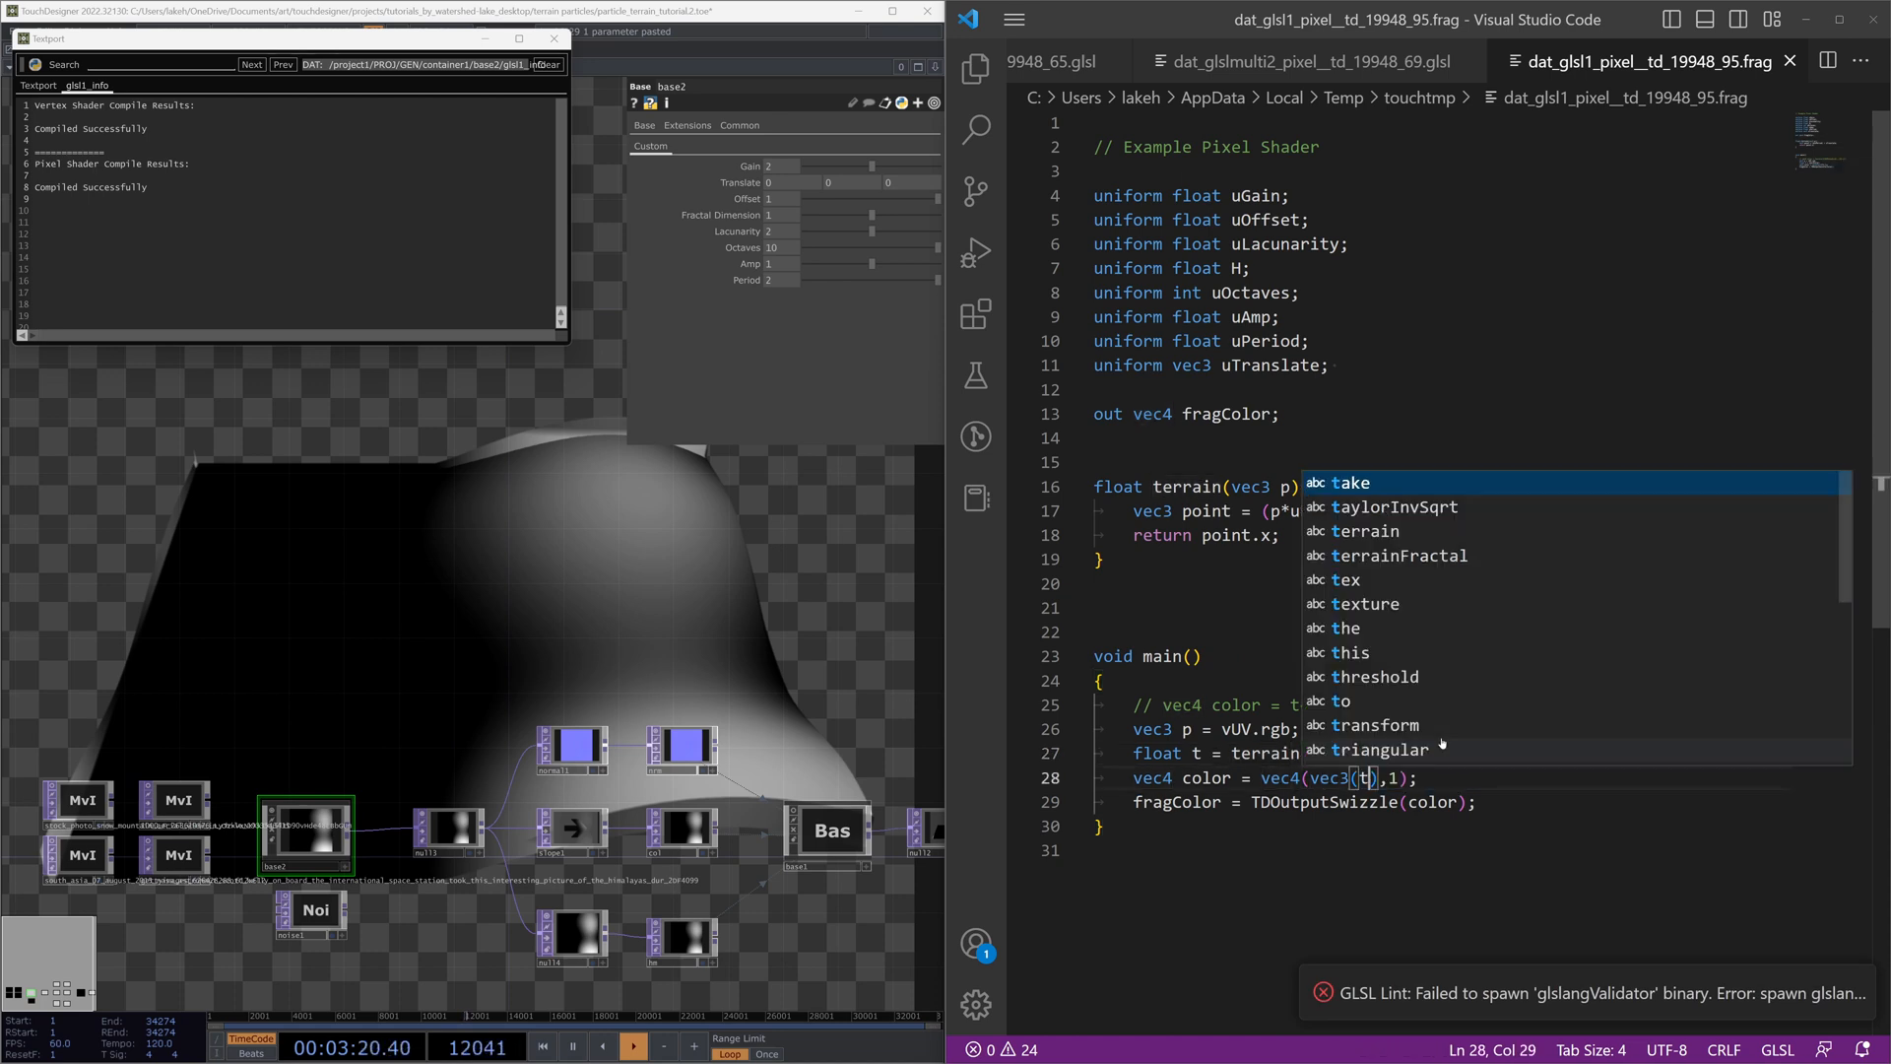
pyautogui.click(1442, 737)
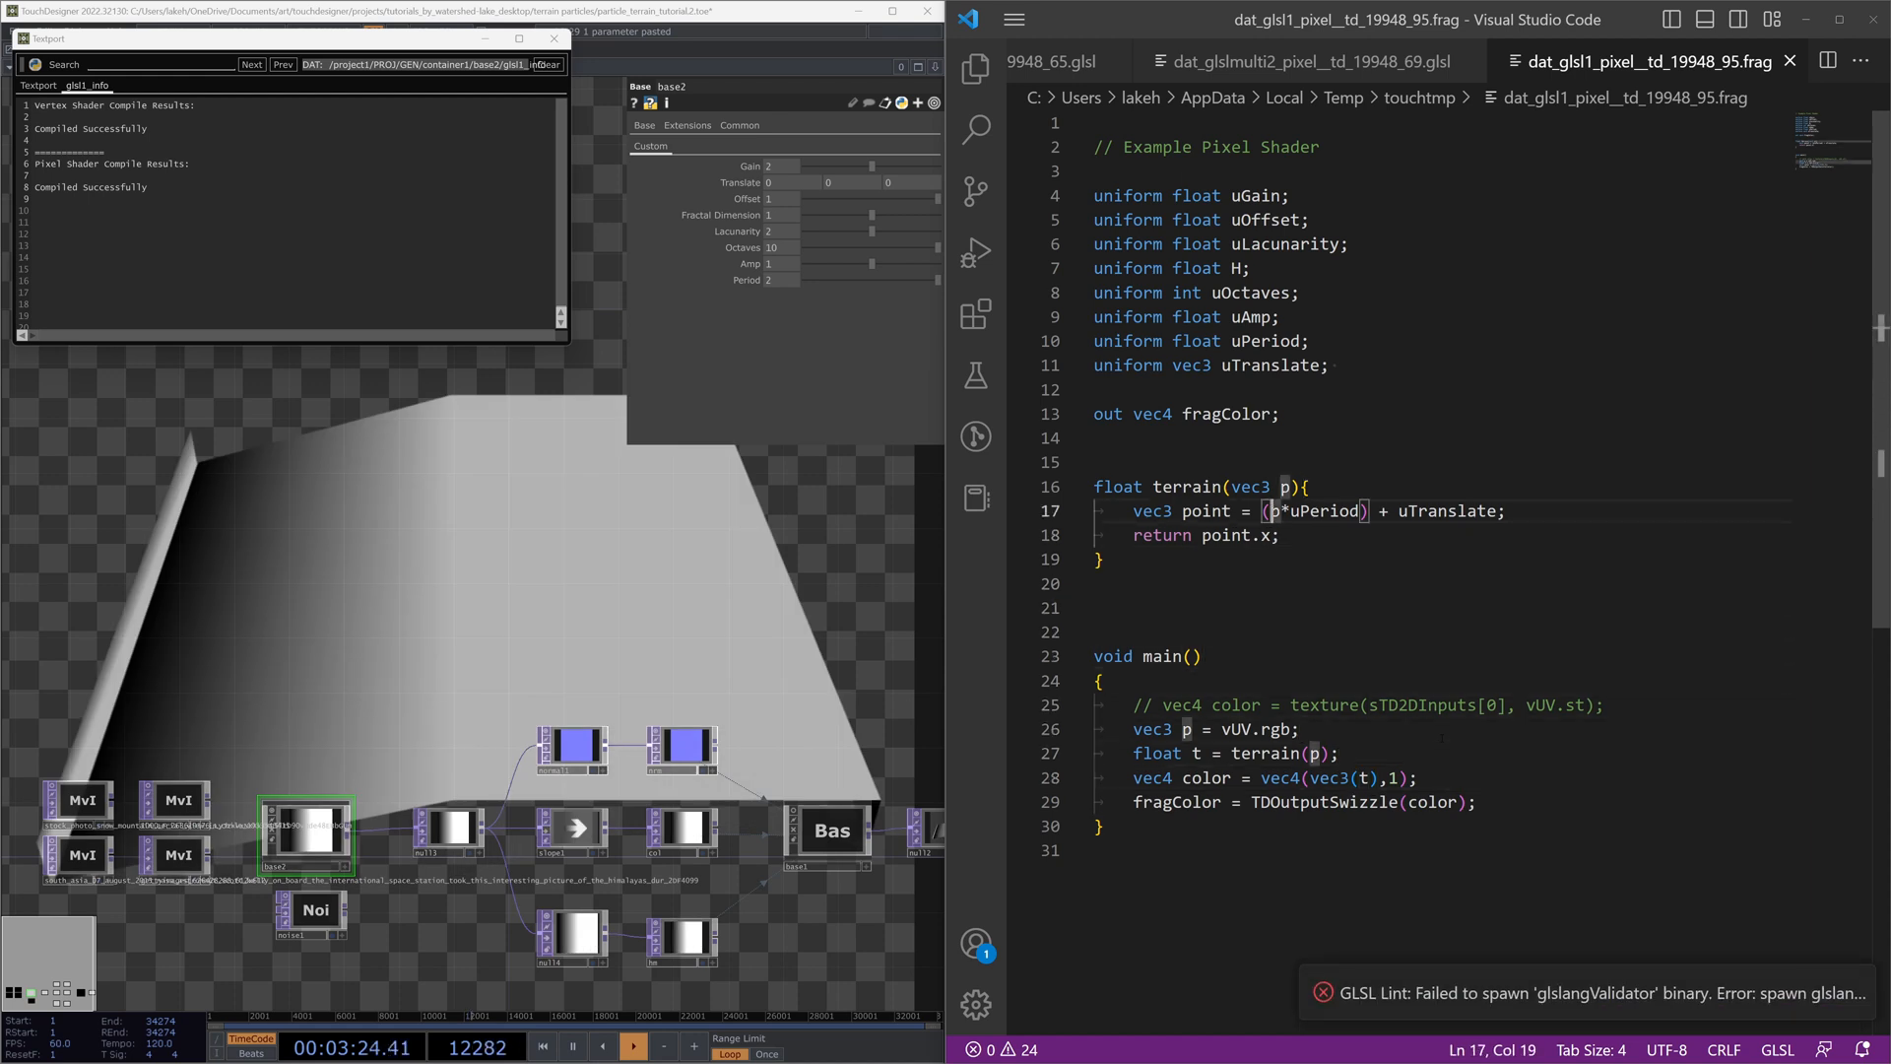
# Step: Declare "float result = TDSimplexNoise(point);" below the point line in the terrain function
pyautogui.press('End')
pyautogui.press('Return')
pyautogui.write('fl')
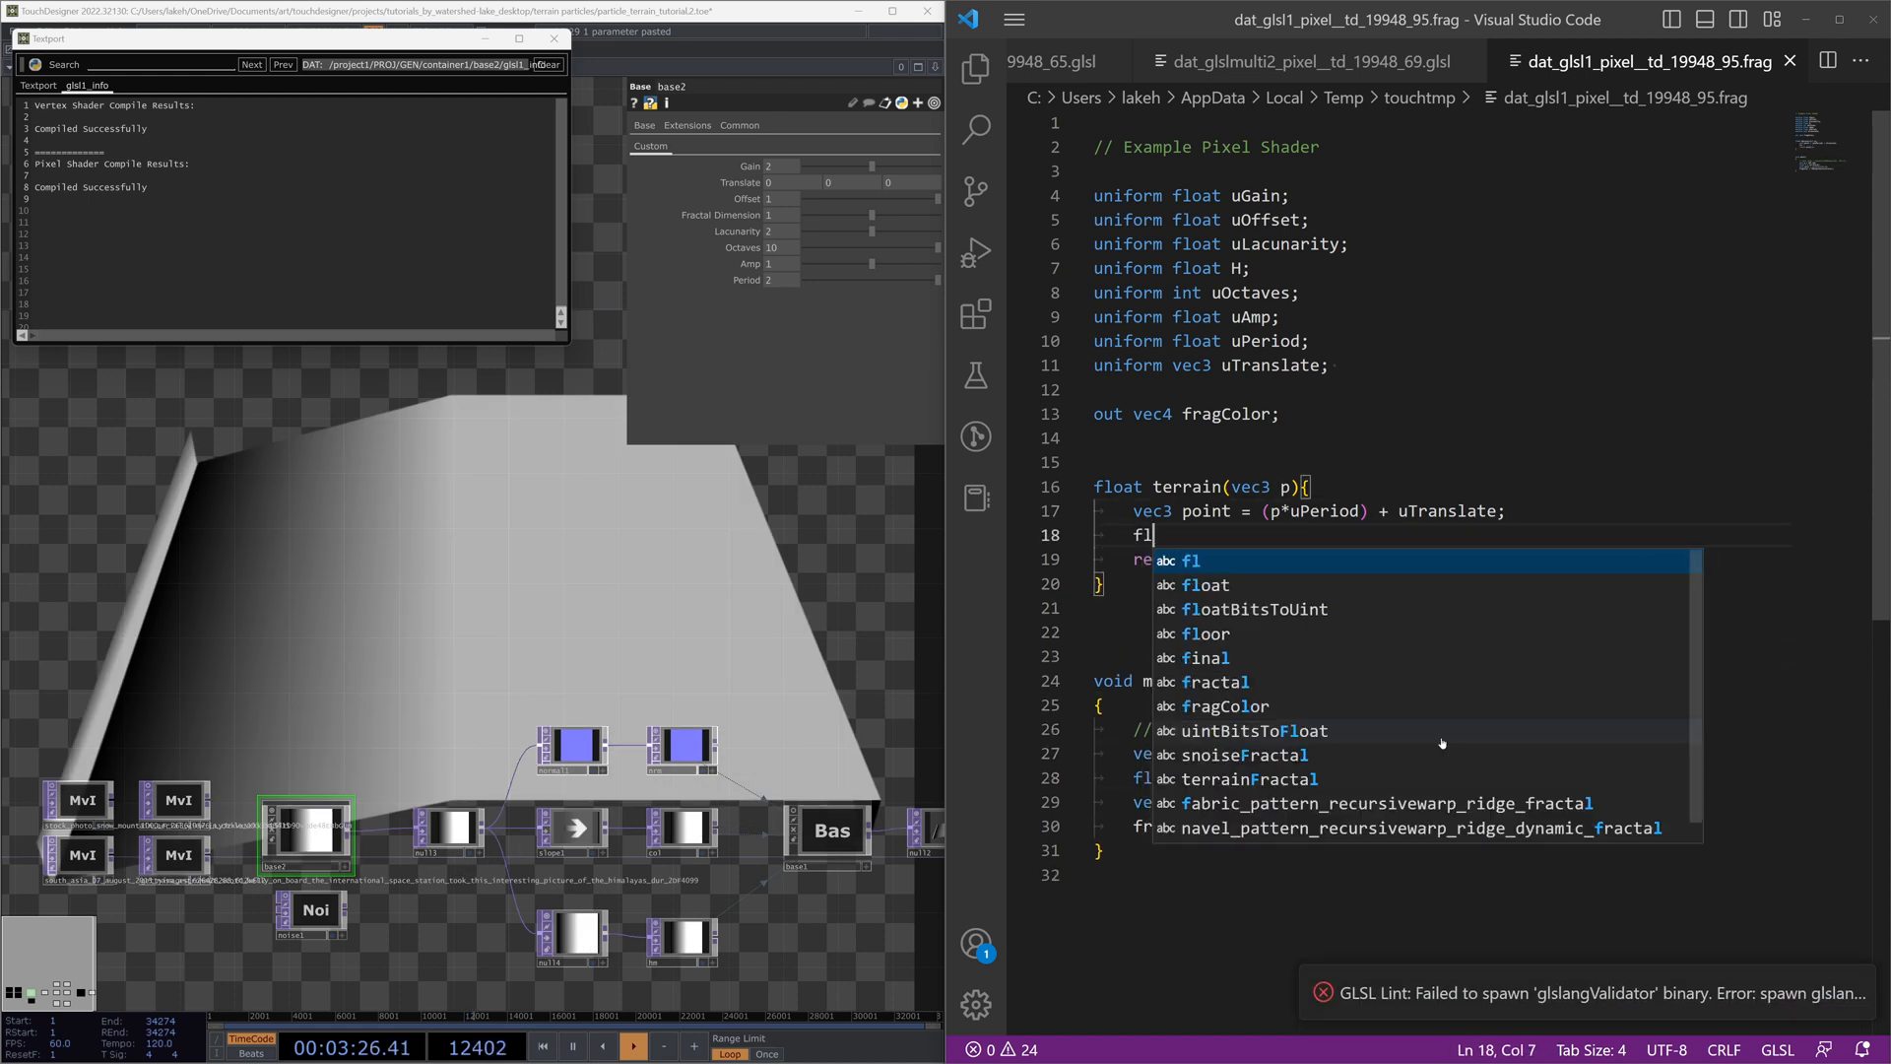
pyautogui.write('oat result = T')
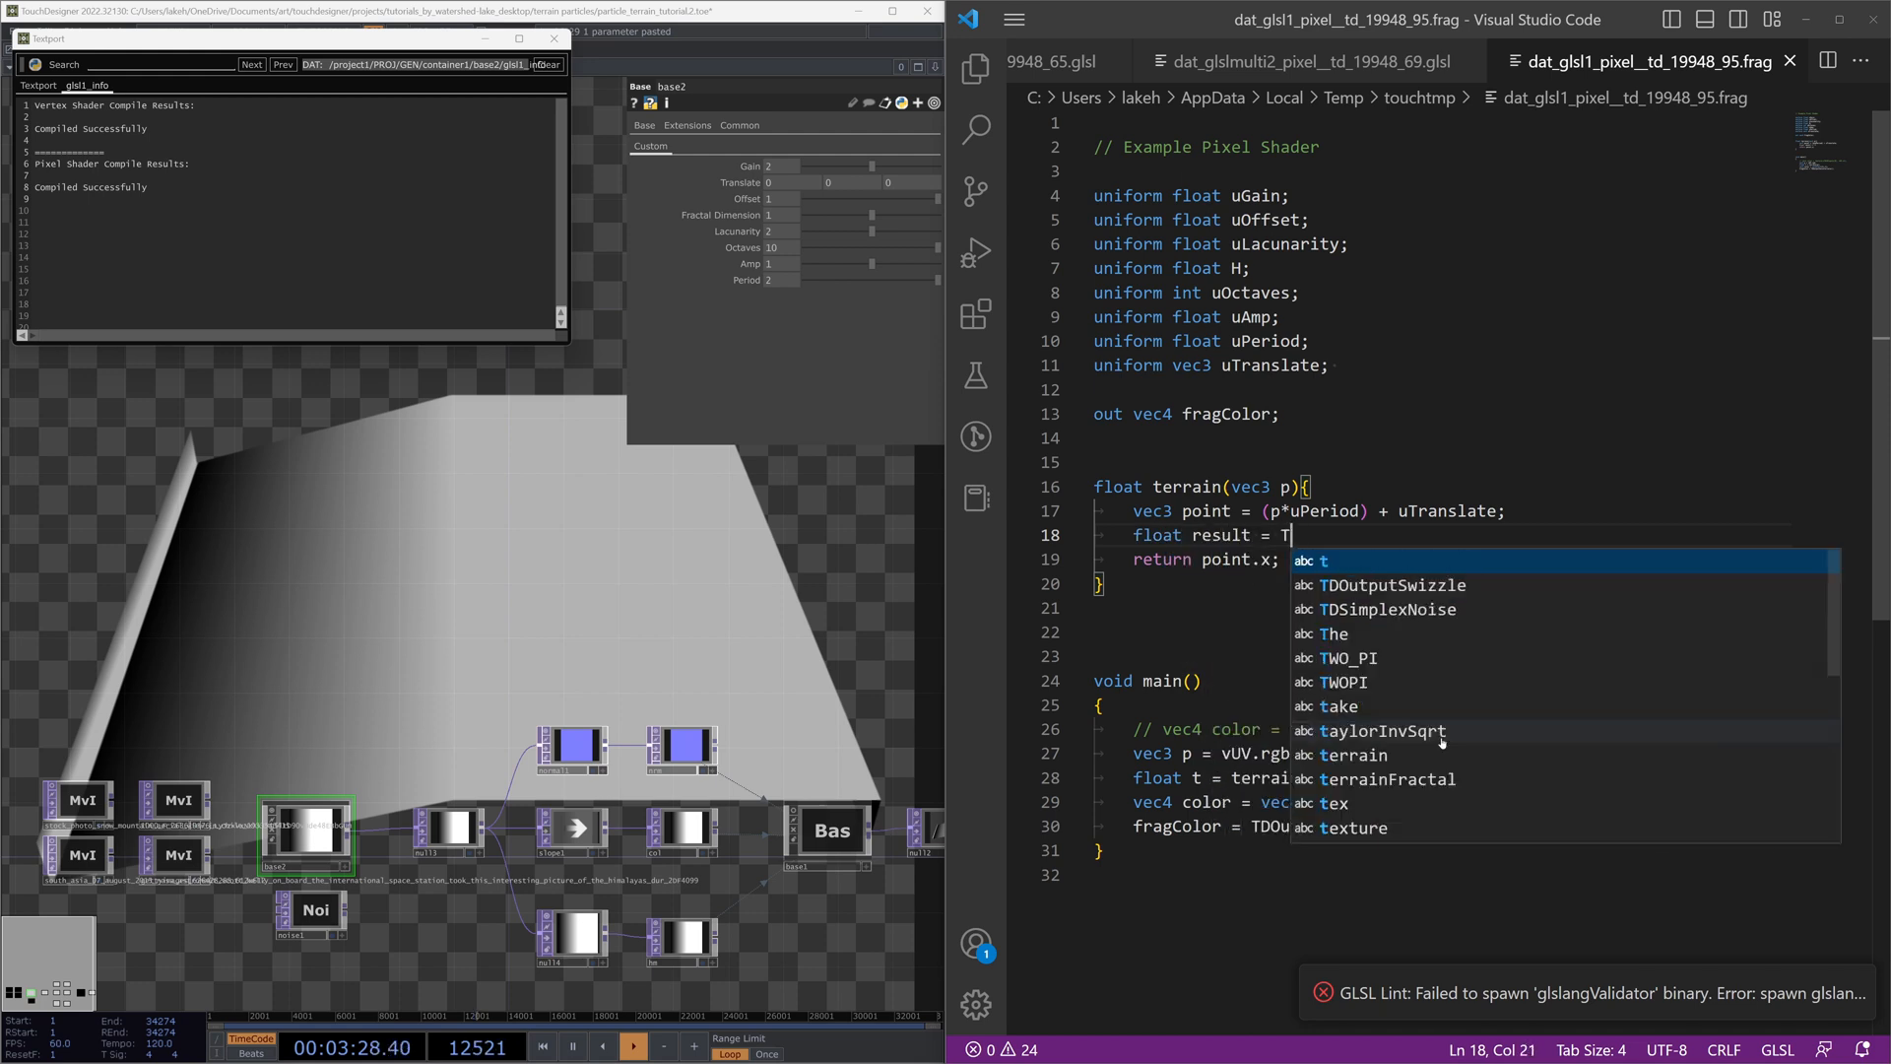
pyautogui.write('DSimplexNoise')
pyautogui.write('(point);')
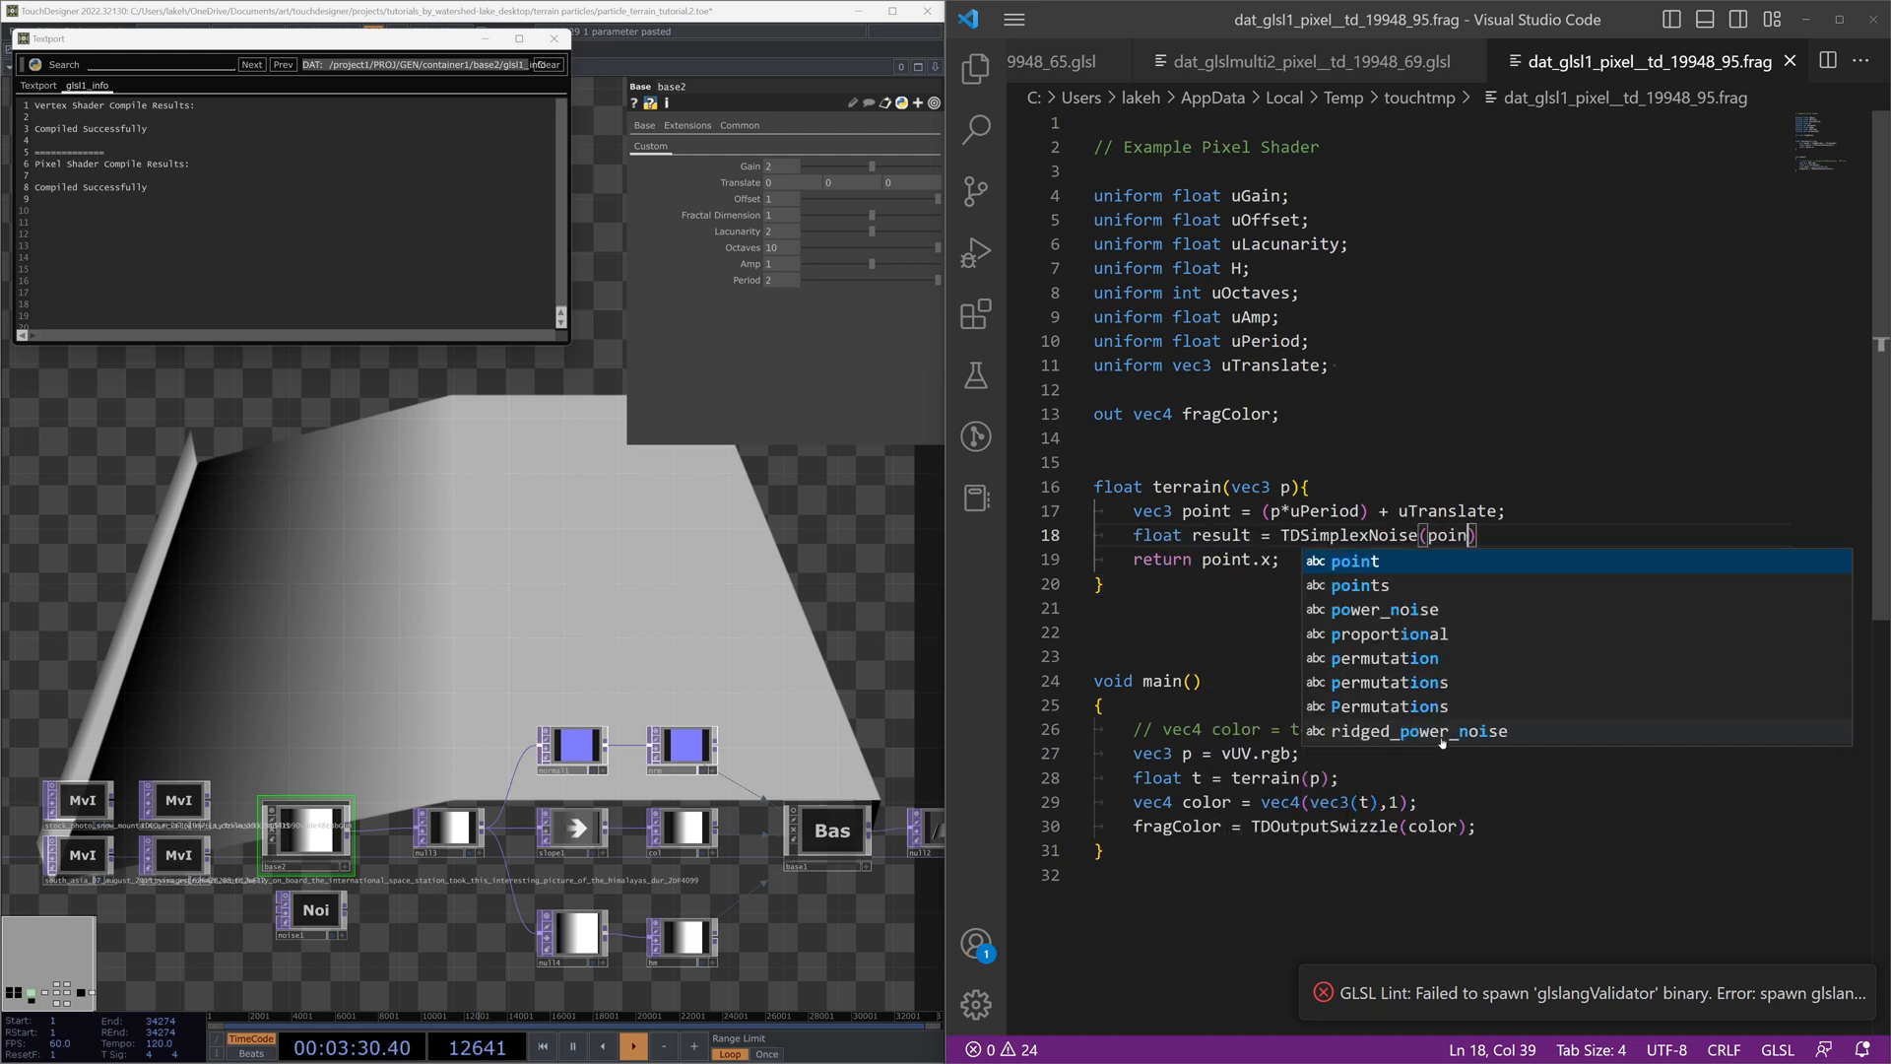
# Step: Make the terrain function return result instead of point.x and save the shader
pyautogui.hotkey('shift', 'Left')
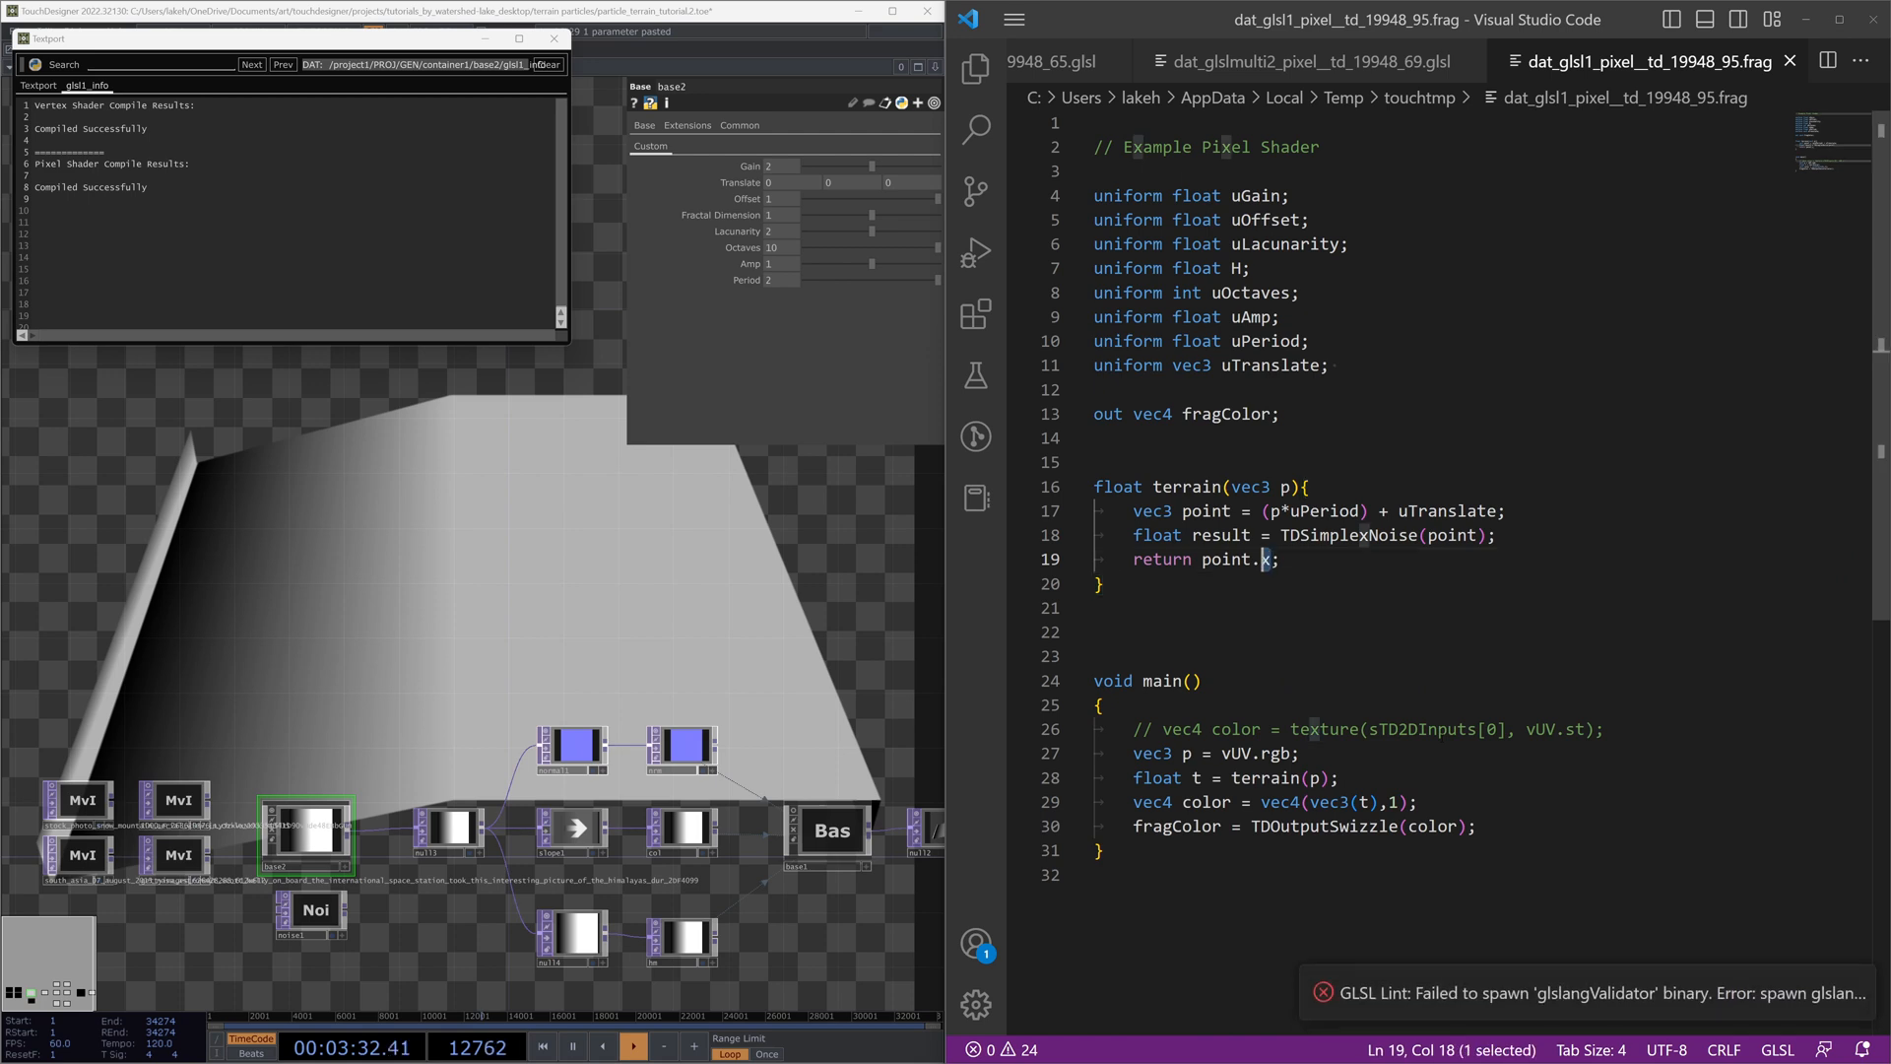
pyautogui.write('reassembling')
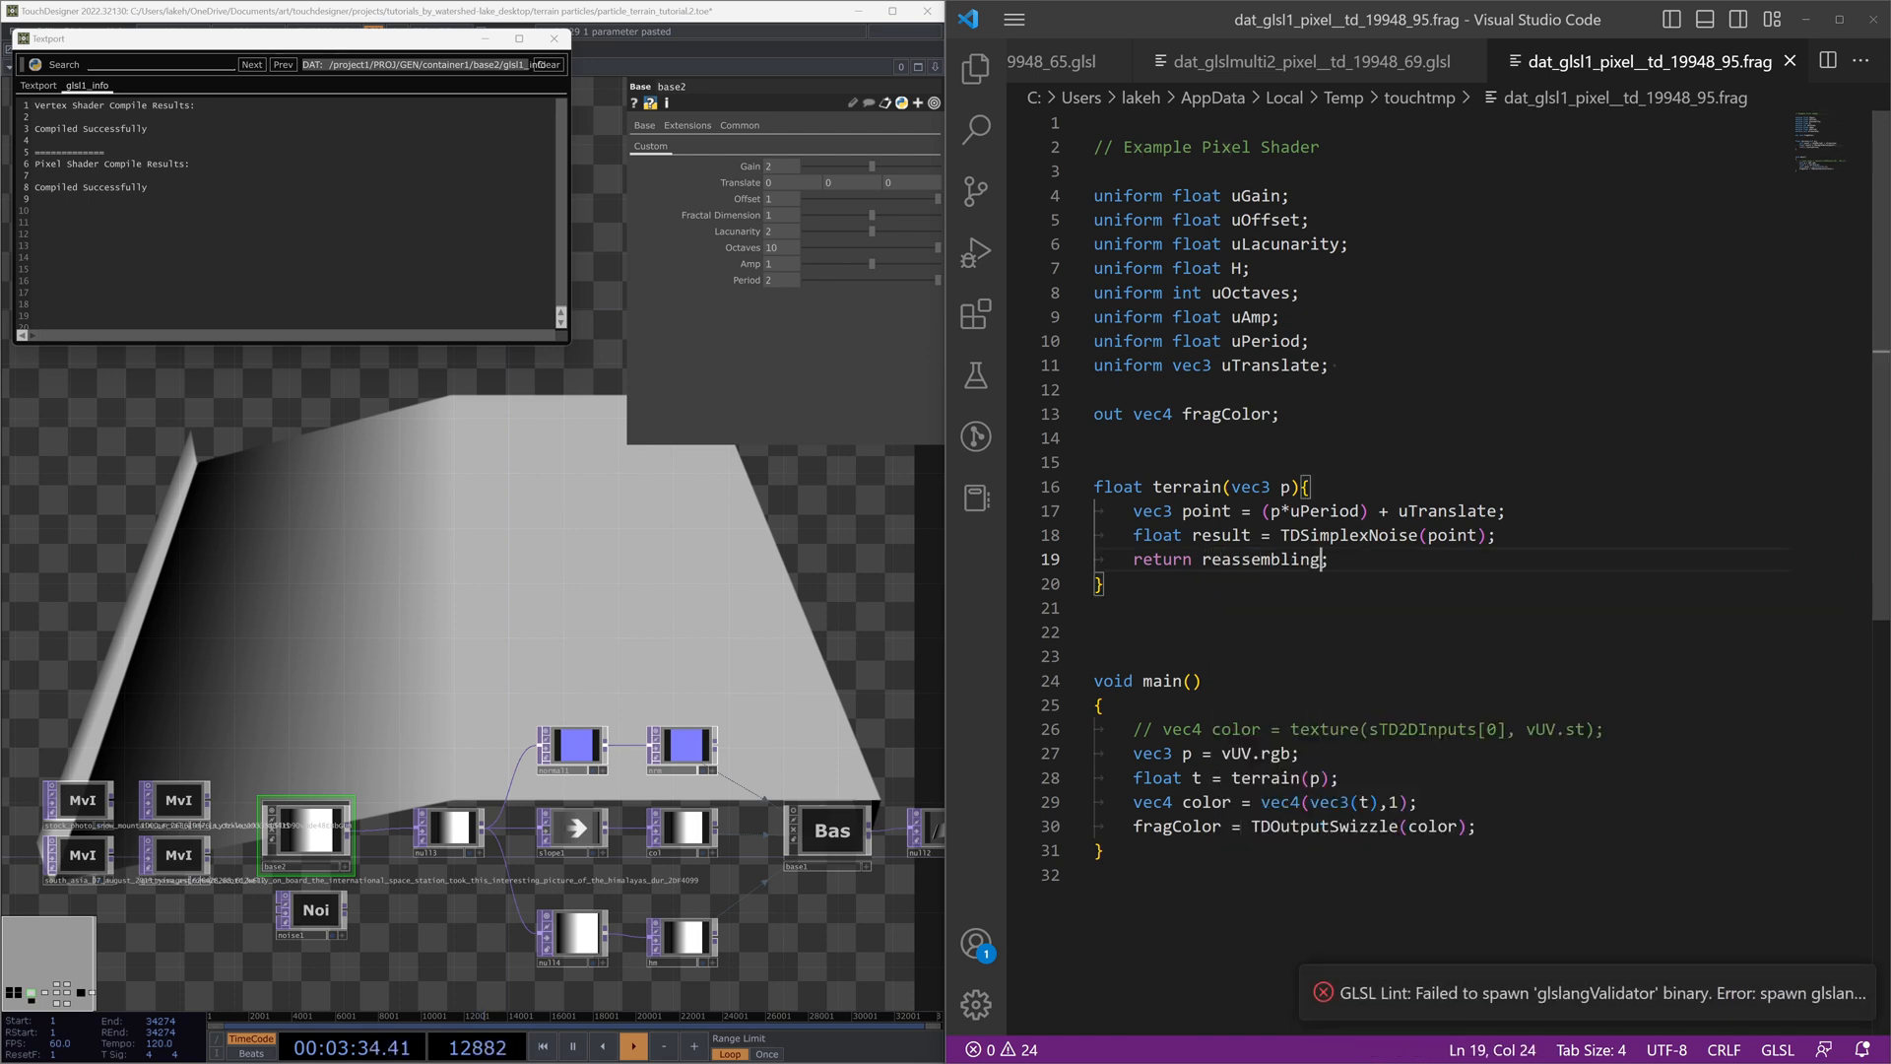
pyautogui.press('BackSpace')
pyautogui.press('BackSpace')
pyautogui.write('sult')
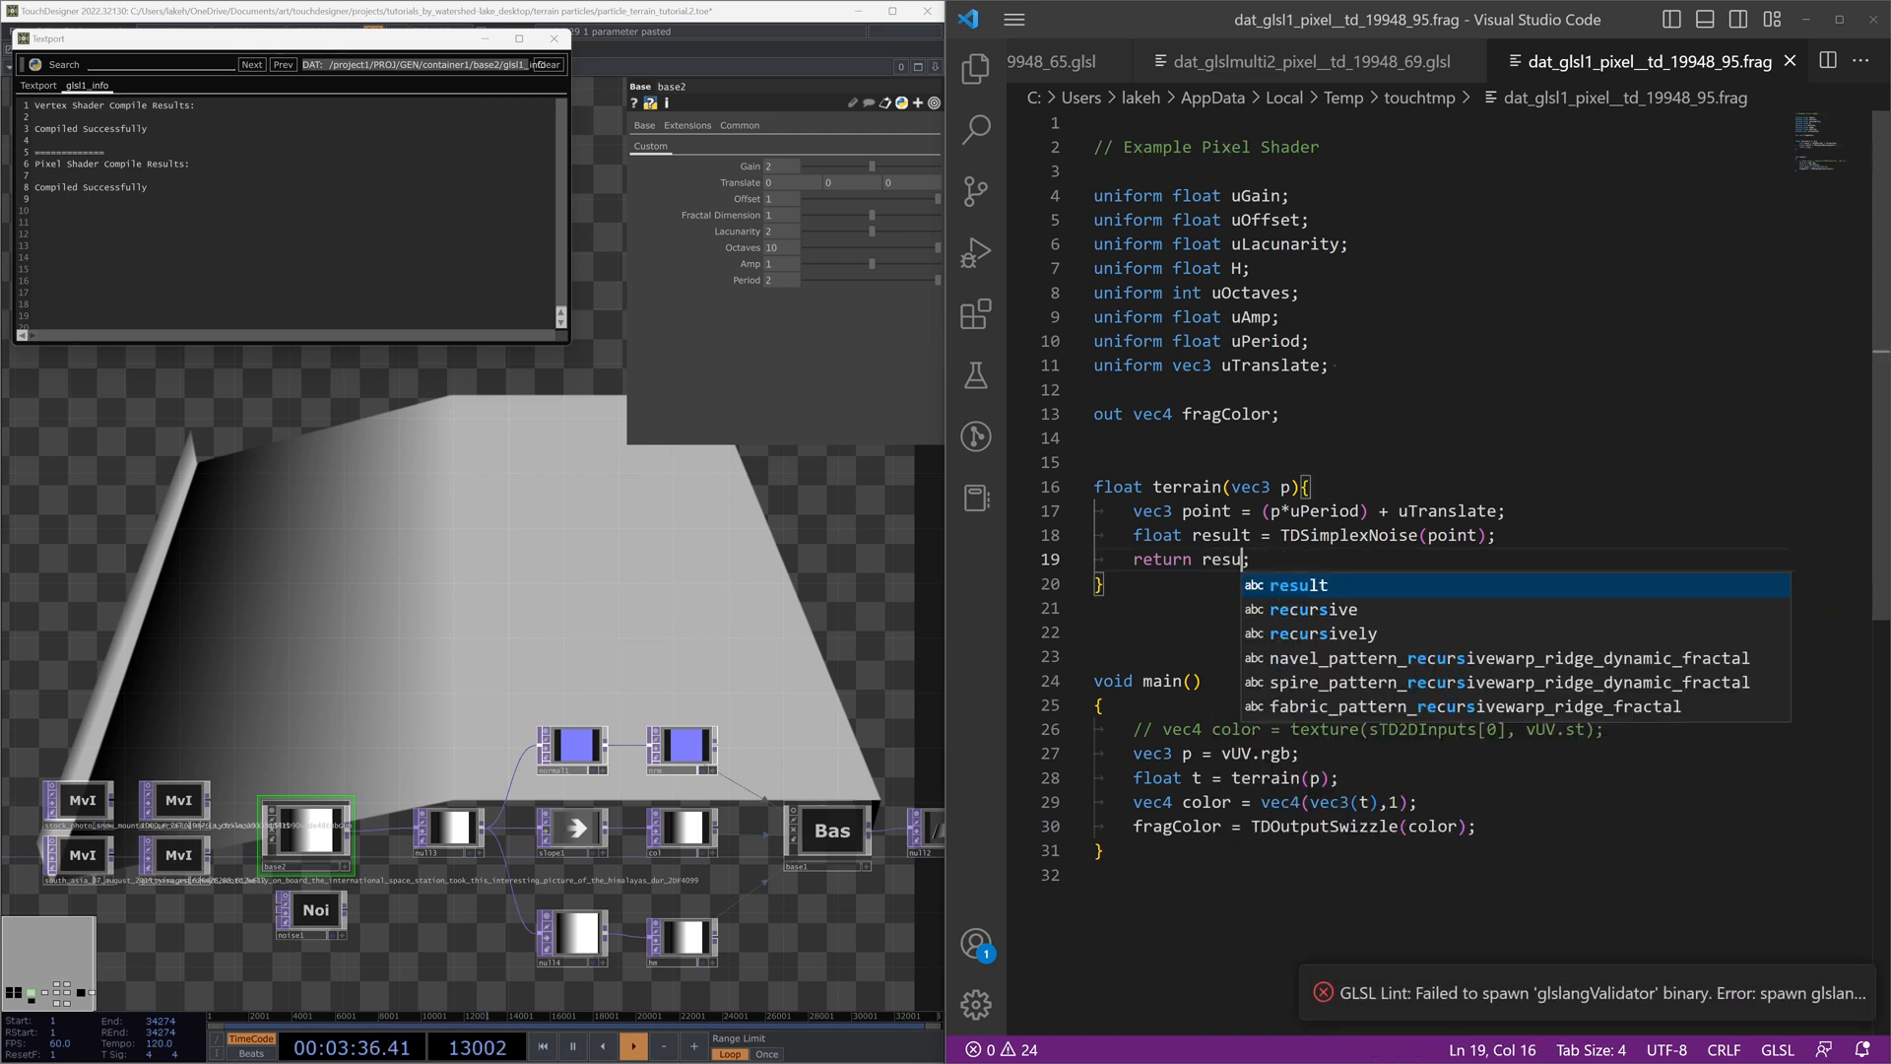
pyautogui.press('End')
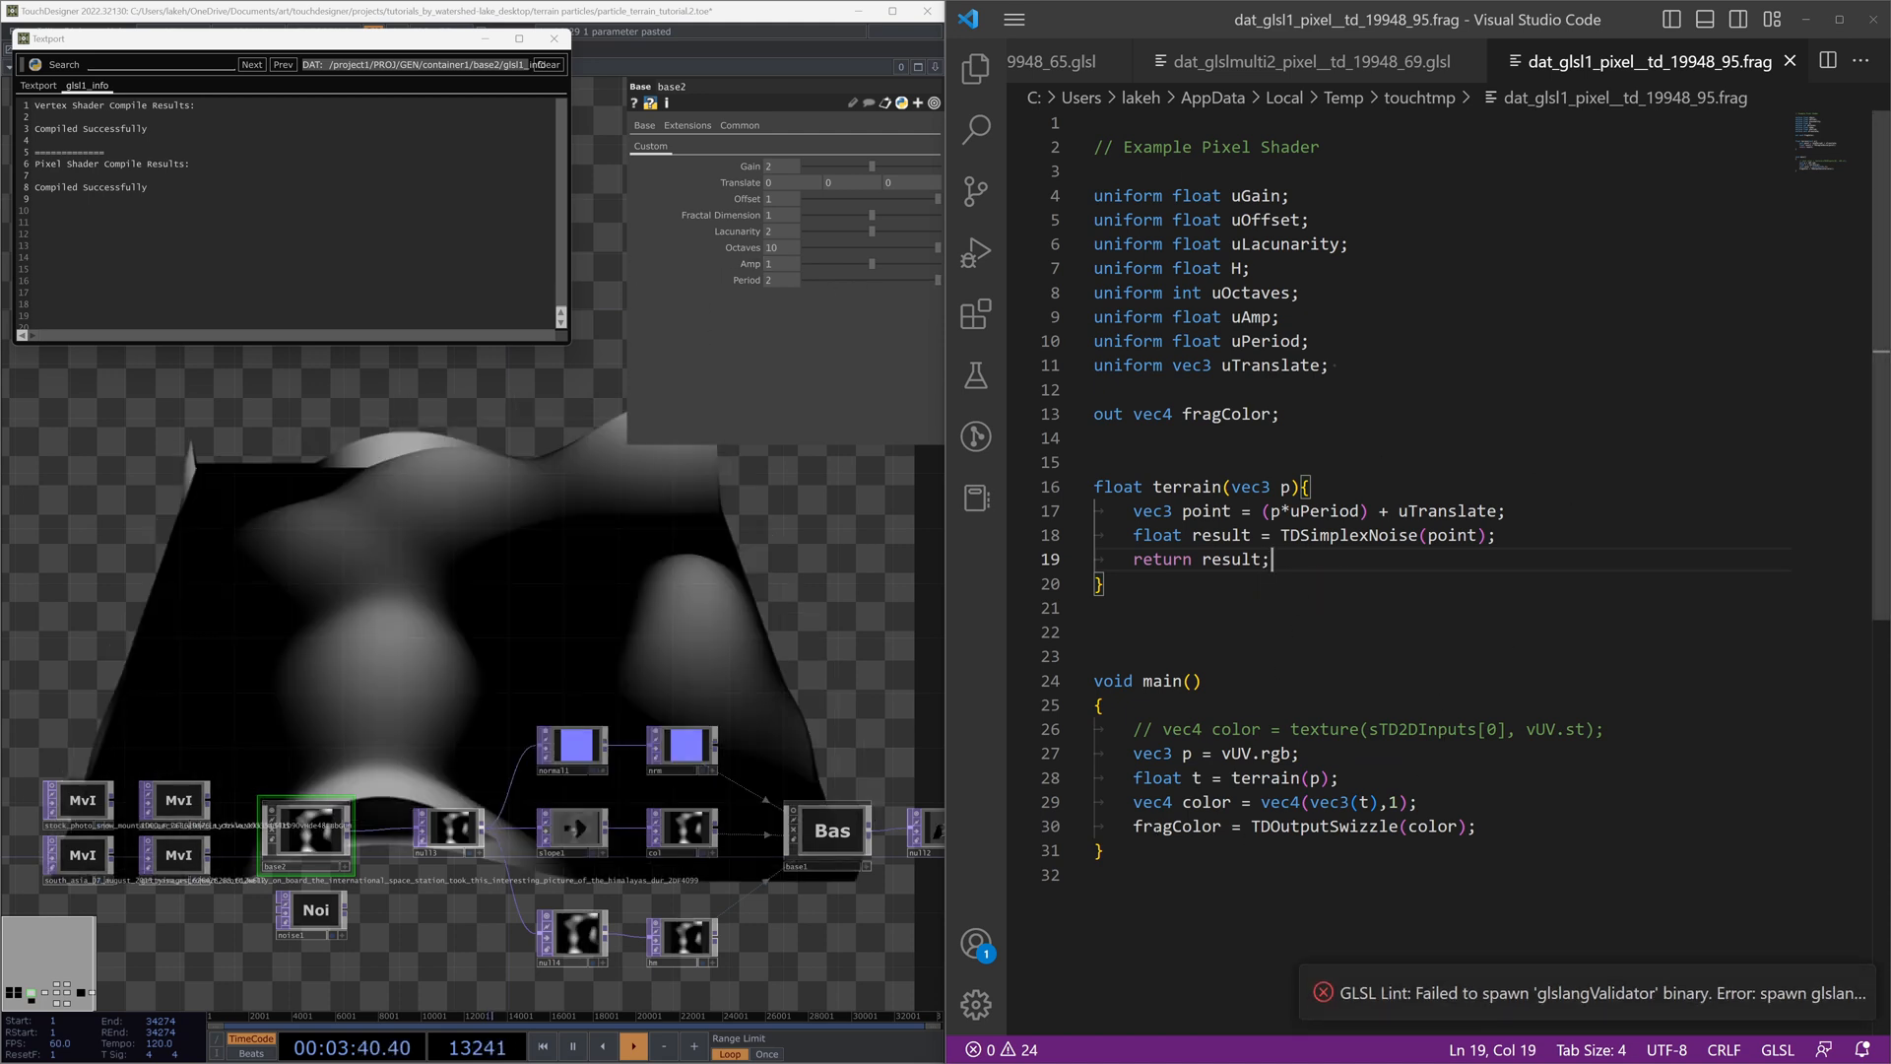
# Step: Delete the commented-out texture line from main() and animate base2's third Translate value in TouchDesigner
pyautogui.tripleClick(1166, 729)
pyautogui.press('BackSpace')
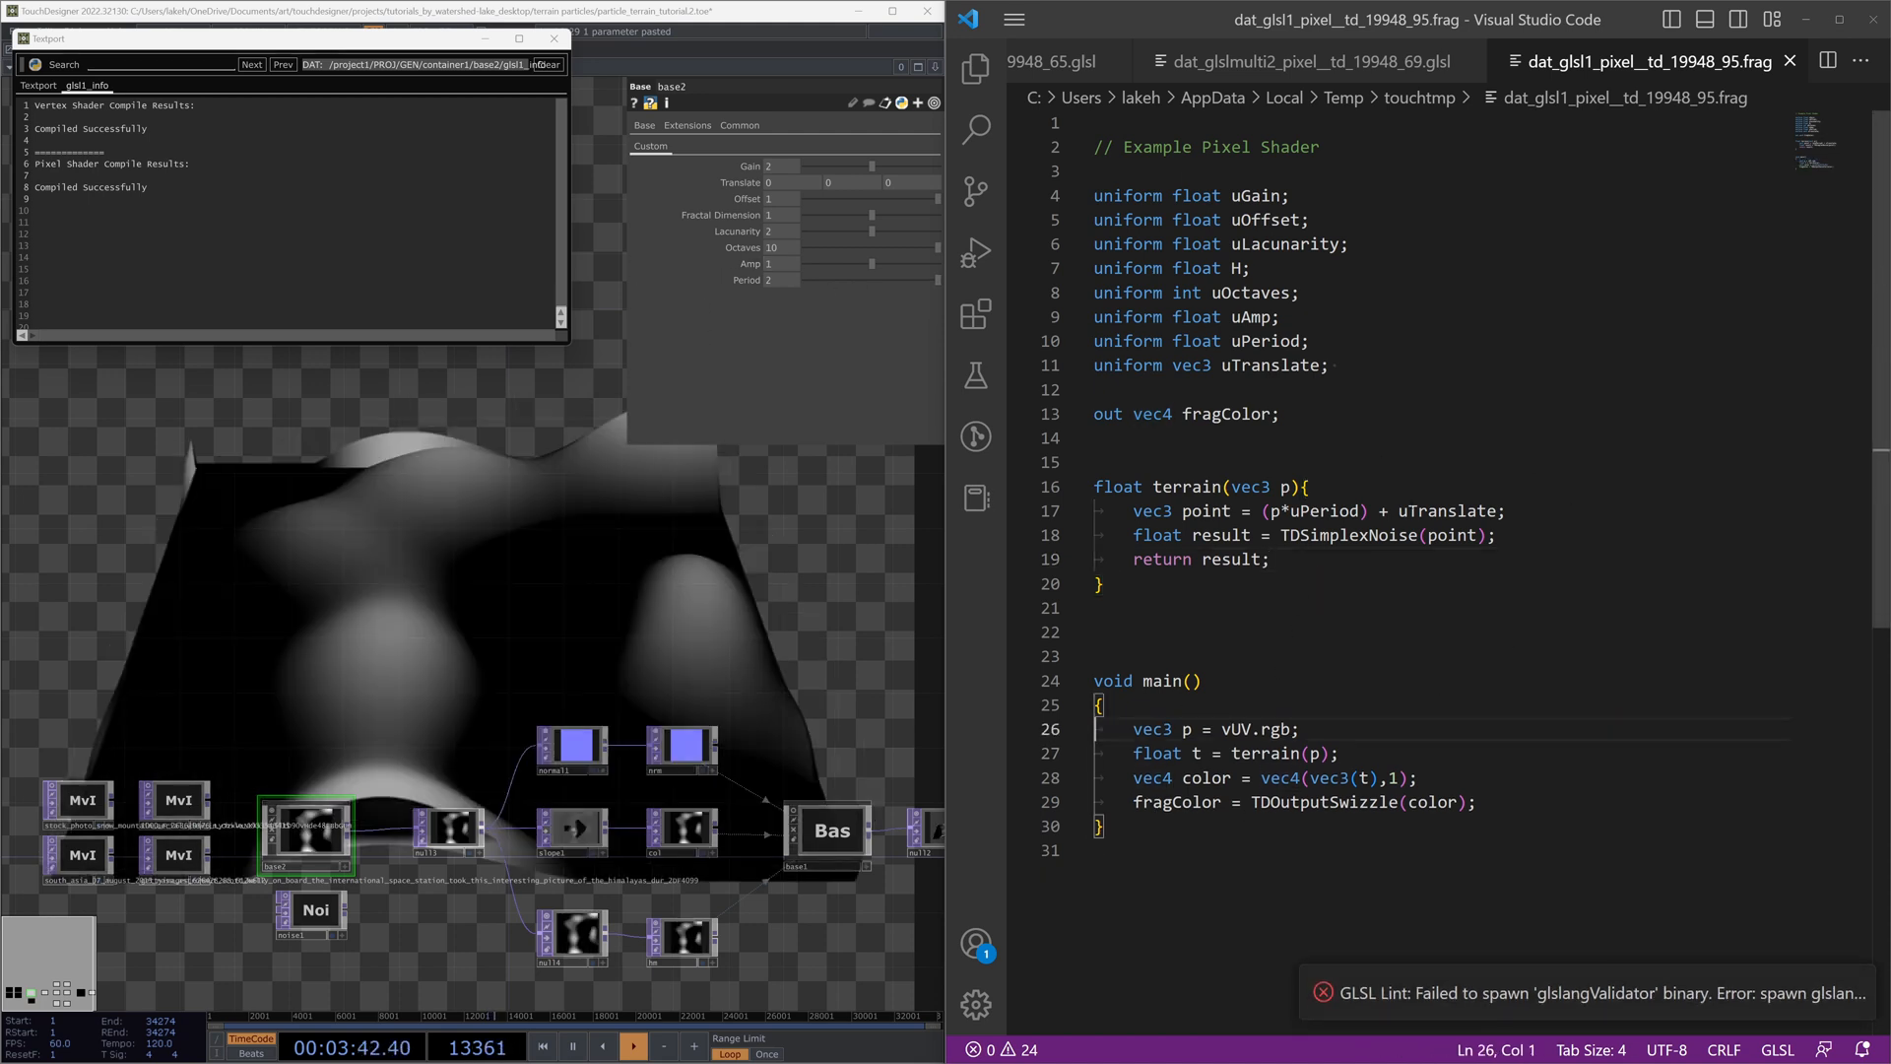
pyautogui.click(502, 427)
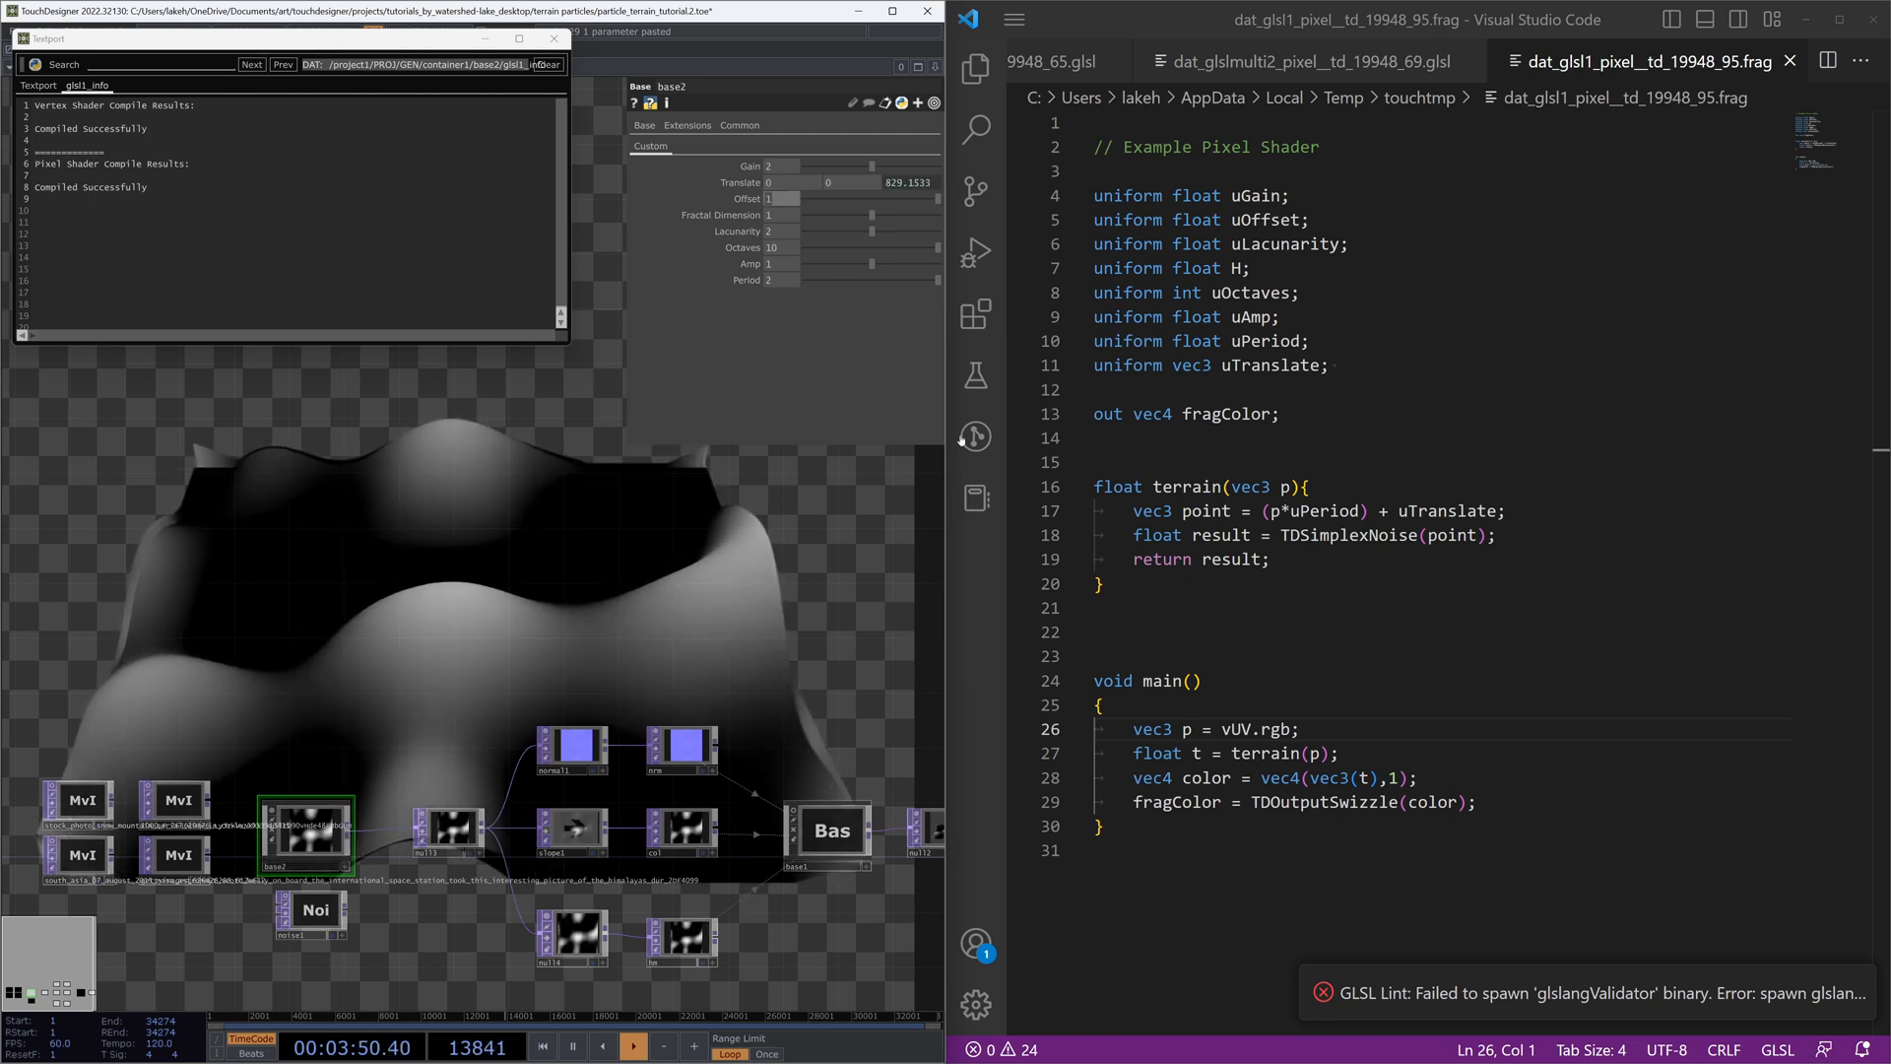
# Step: Insert blank lines before "return result;" in the terrain function and add the comment "//sample heightmap to start" there
pyautogui.click(1317, 569)
pyautogui.click(1318, 560)
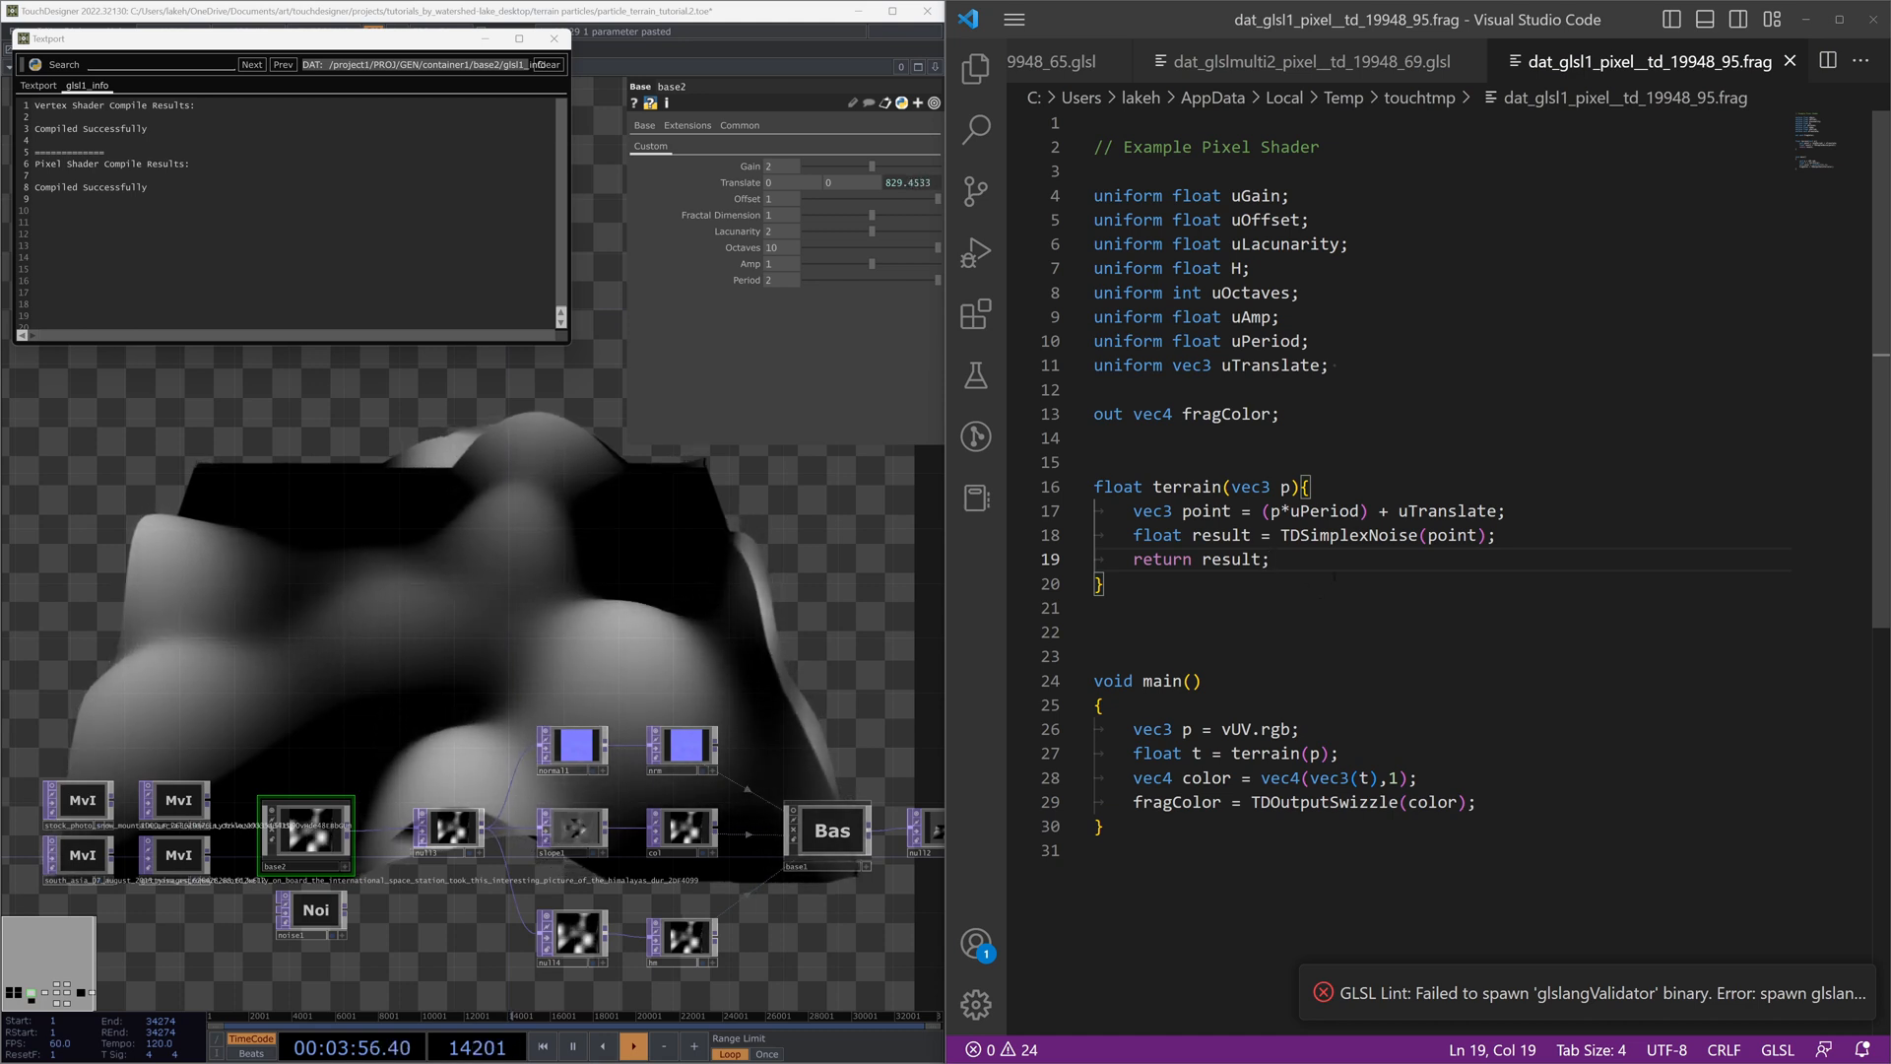
pyautogui.press('Up')
pyautogui.press('End')
pyautogui.press('Return')
pyautogui.press('Return')
pyautogui.press('Return')
pyautogui.press('Return')
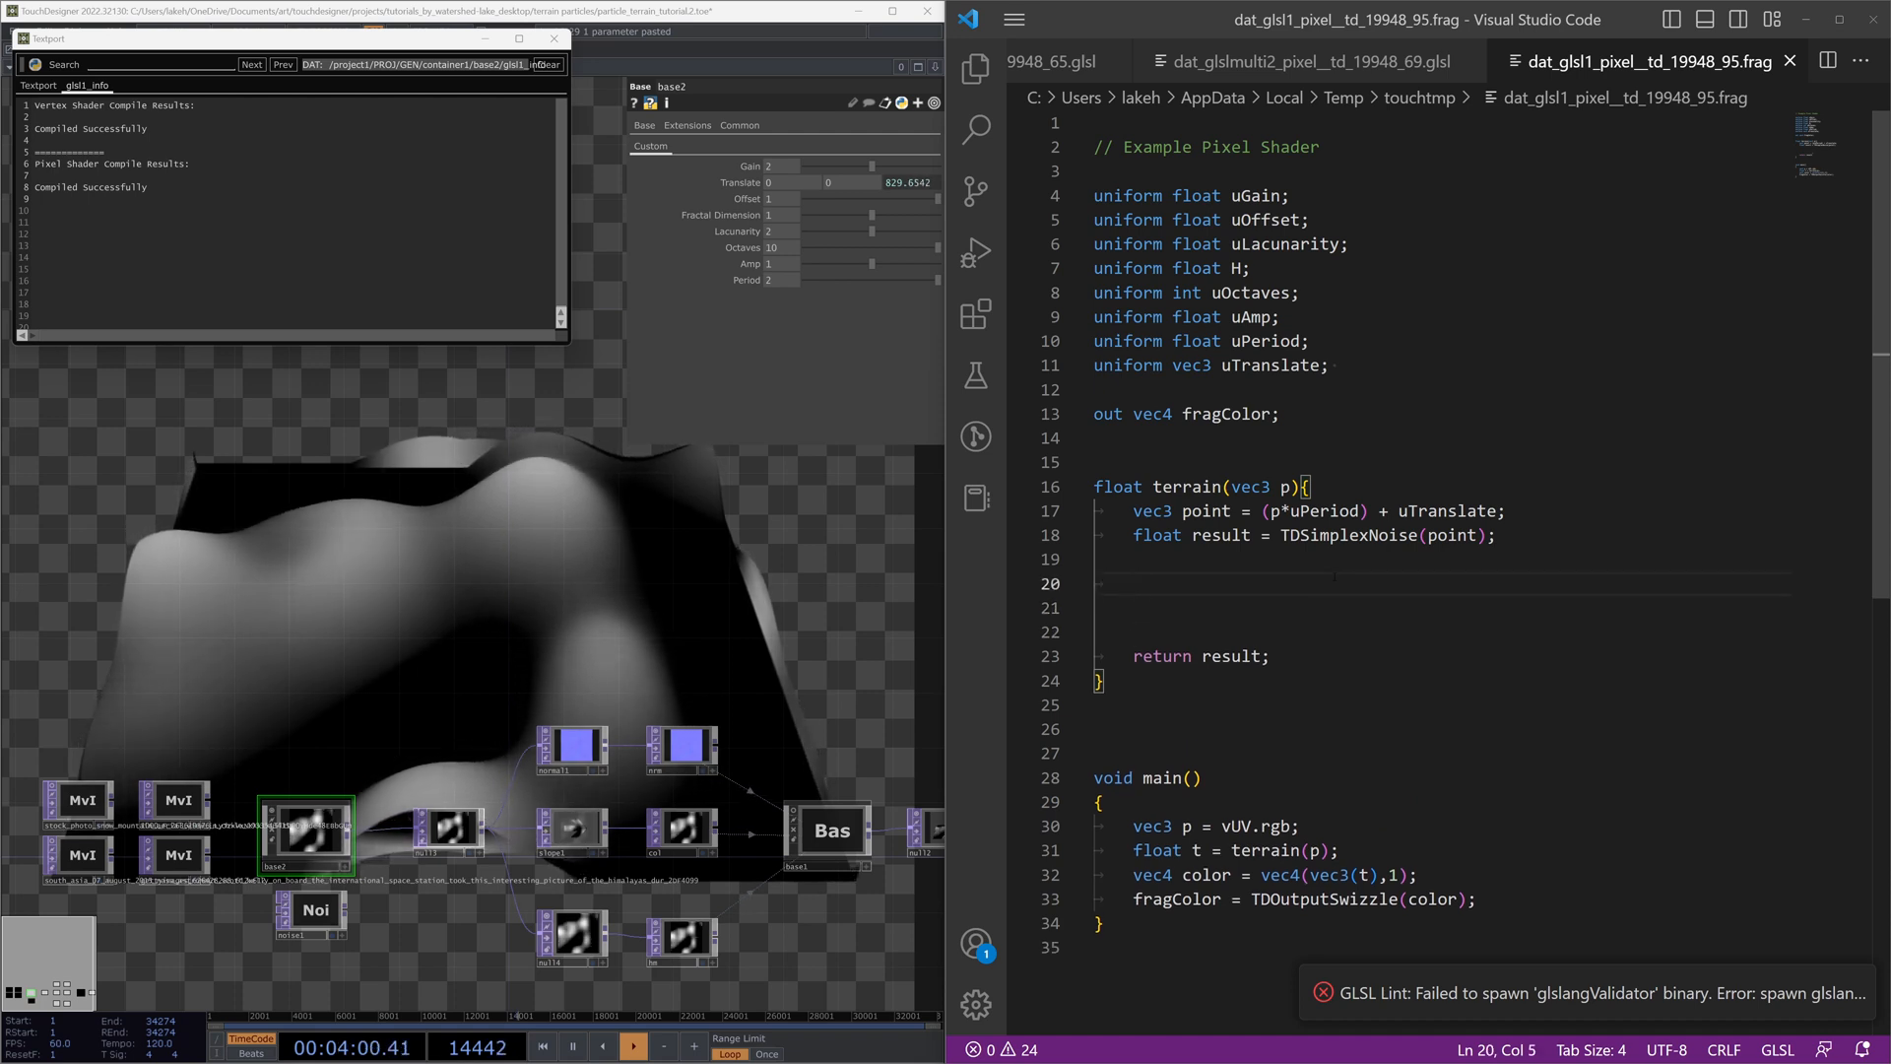
pyautogui.click(1334, 576)
pyautogui.write('//sample h')
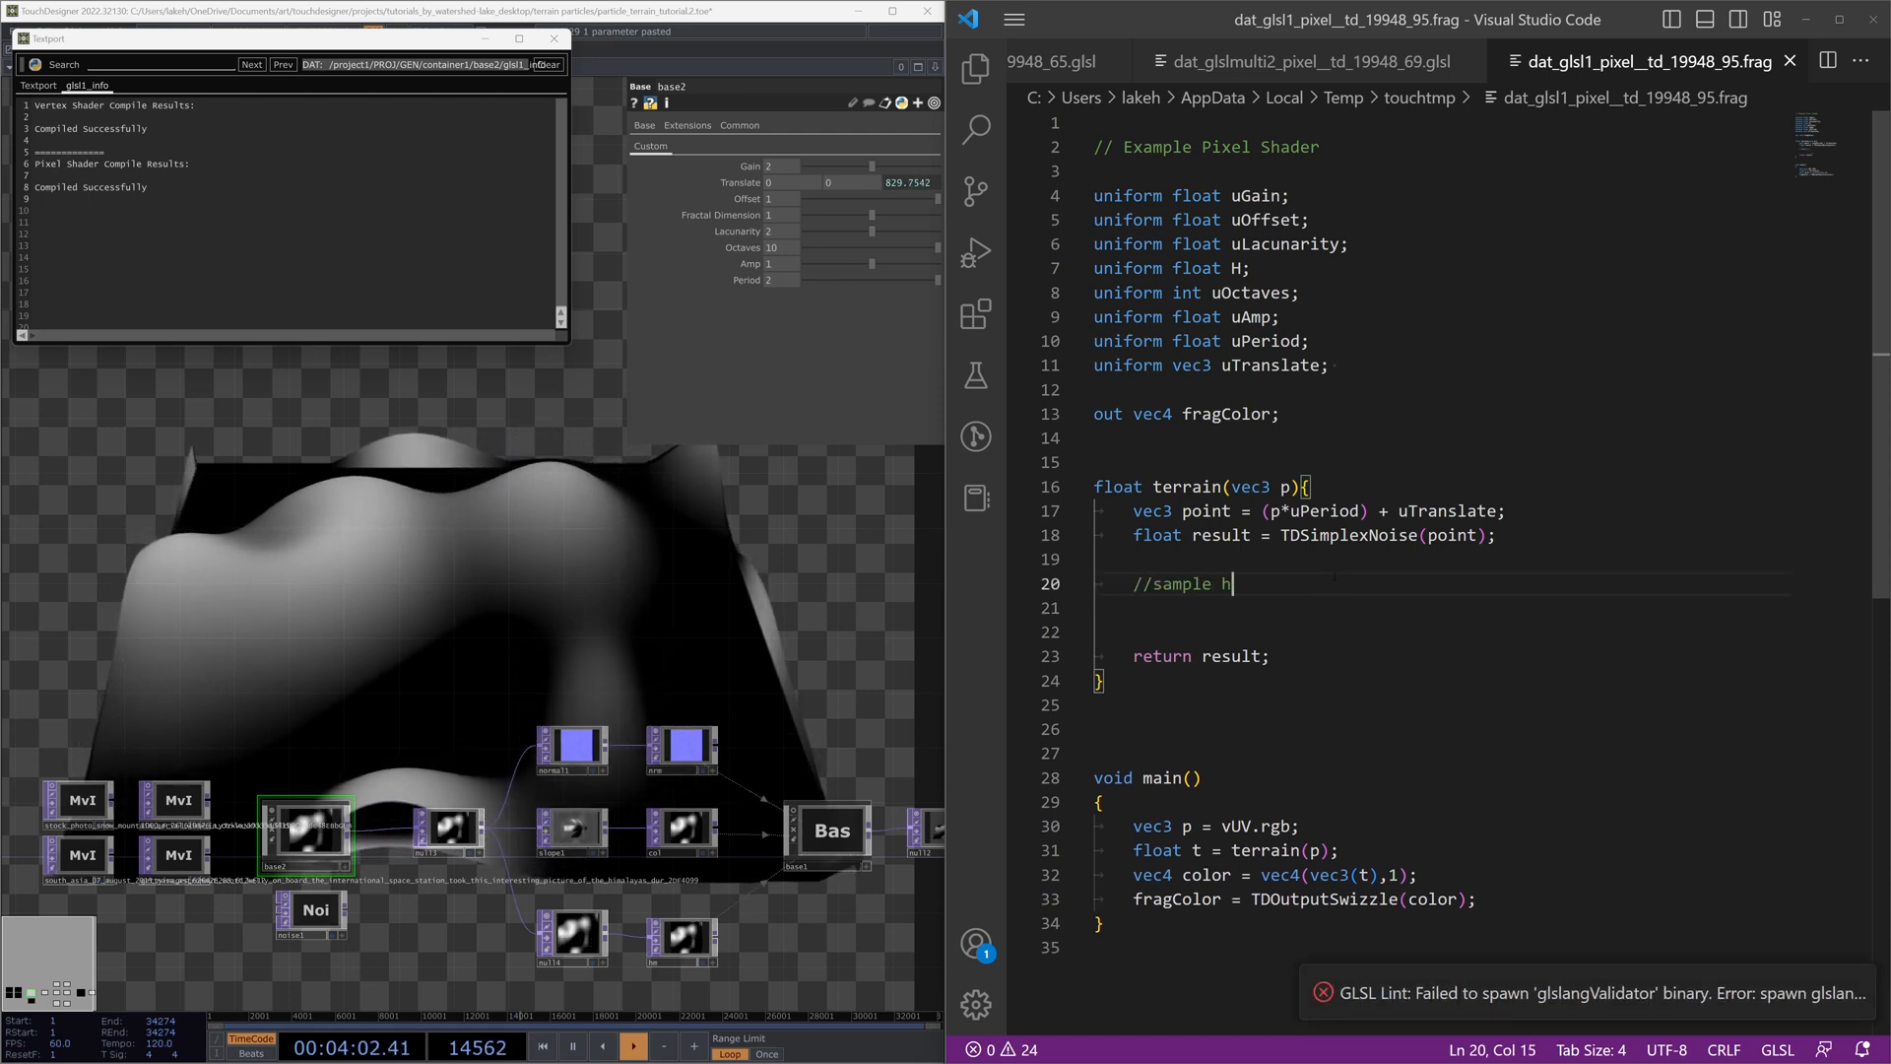
pyautogui.write('eightmap to start')
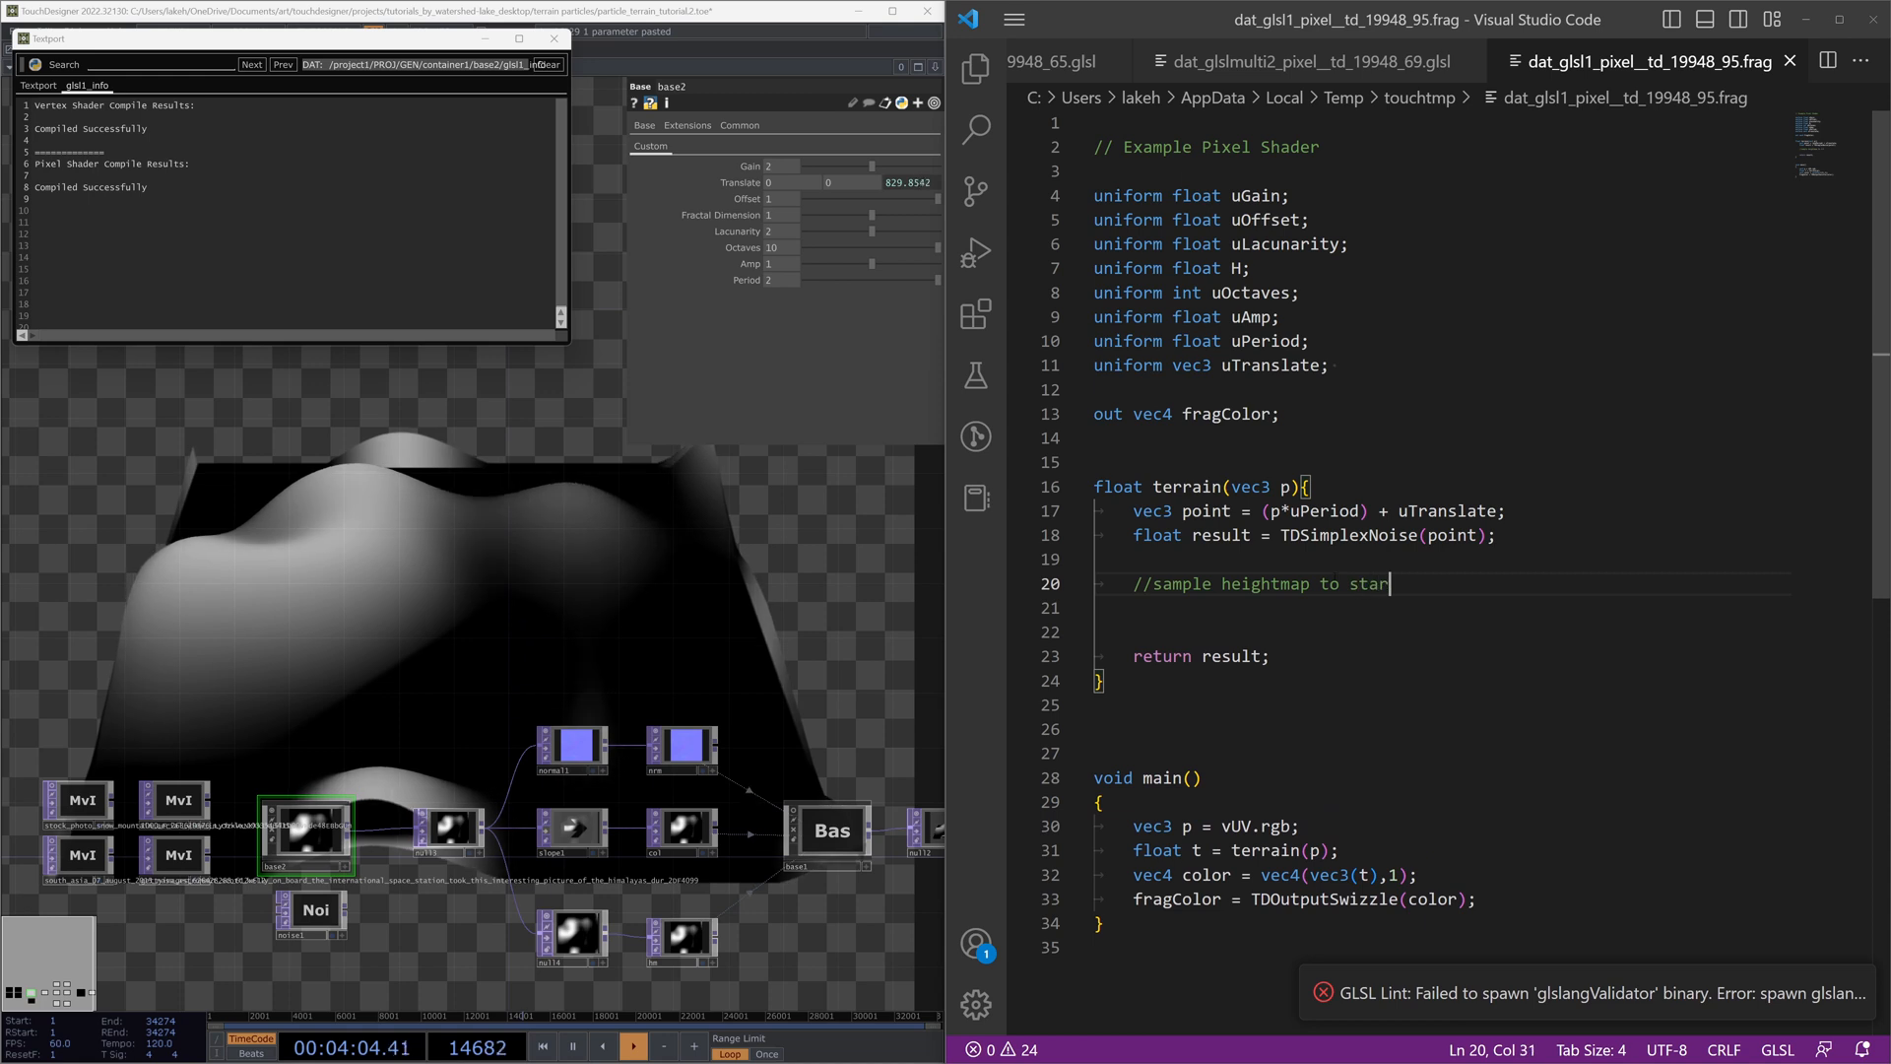
pyautogui.press('Return')
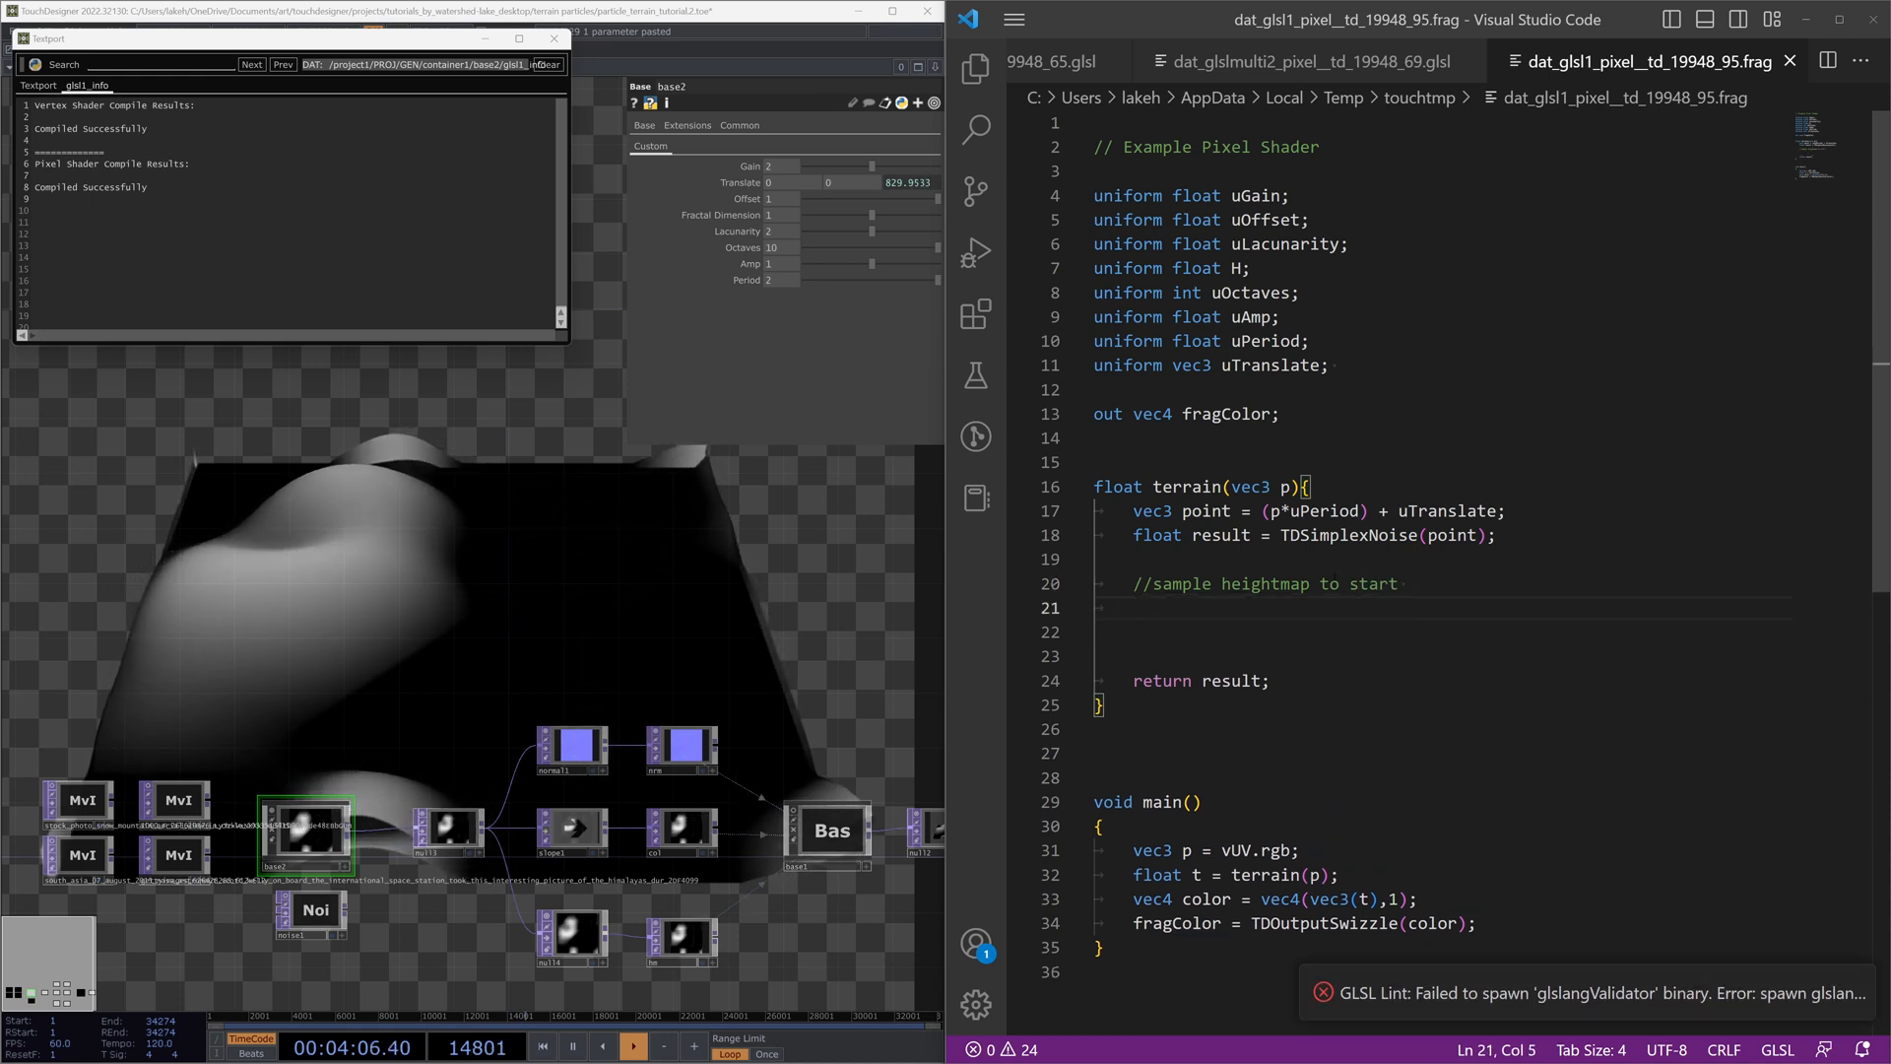
# Step: Declare "float noise = TDSimplexNoise(point);" directly below the result declaration in the terrain function
pyautogui.press('Up')
pyautogui.press('Up')
pyautogui.press('Up')
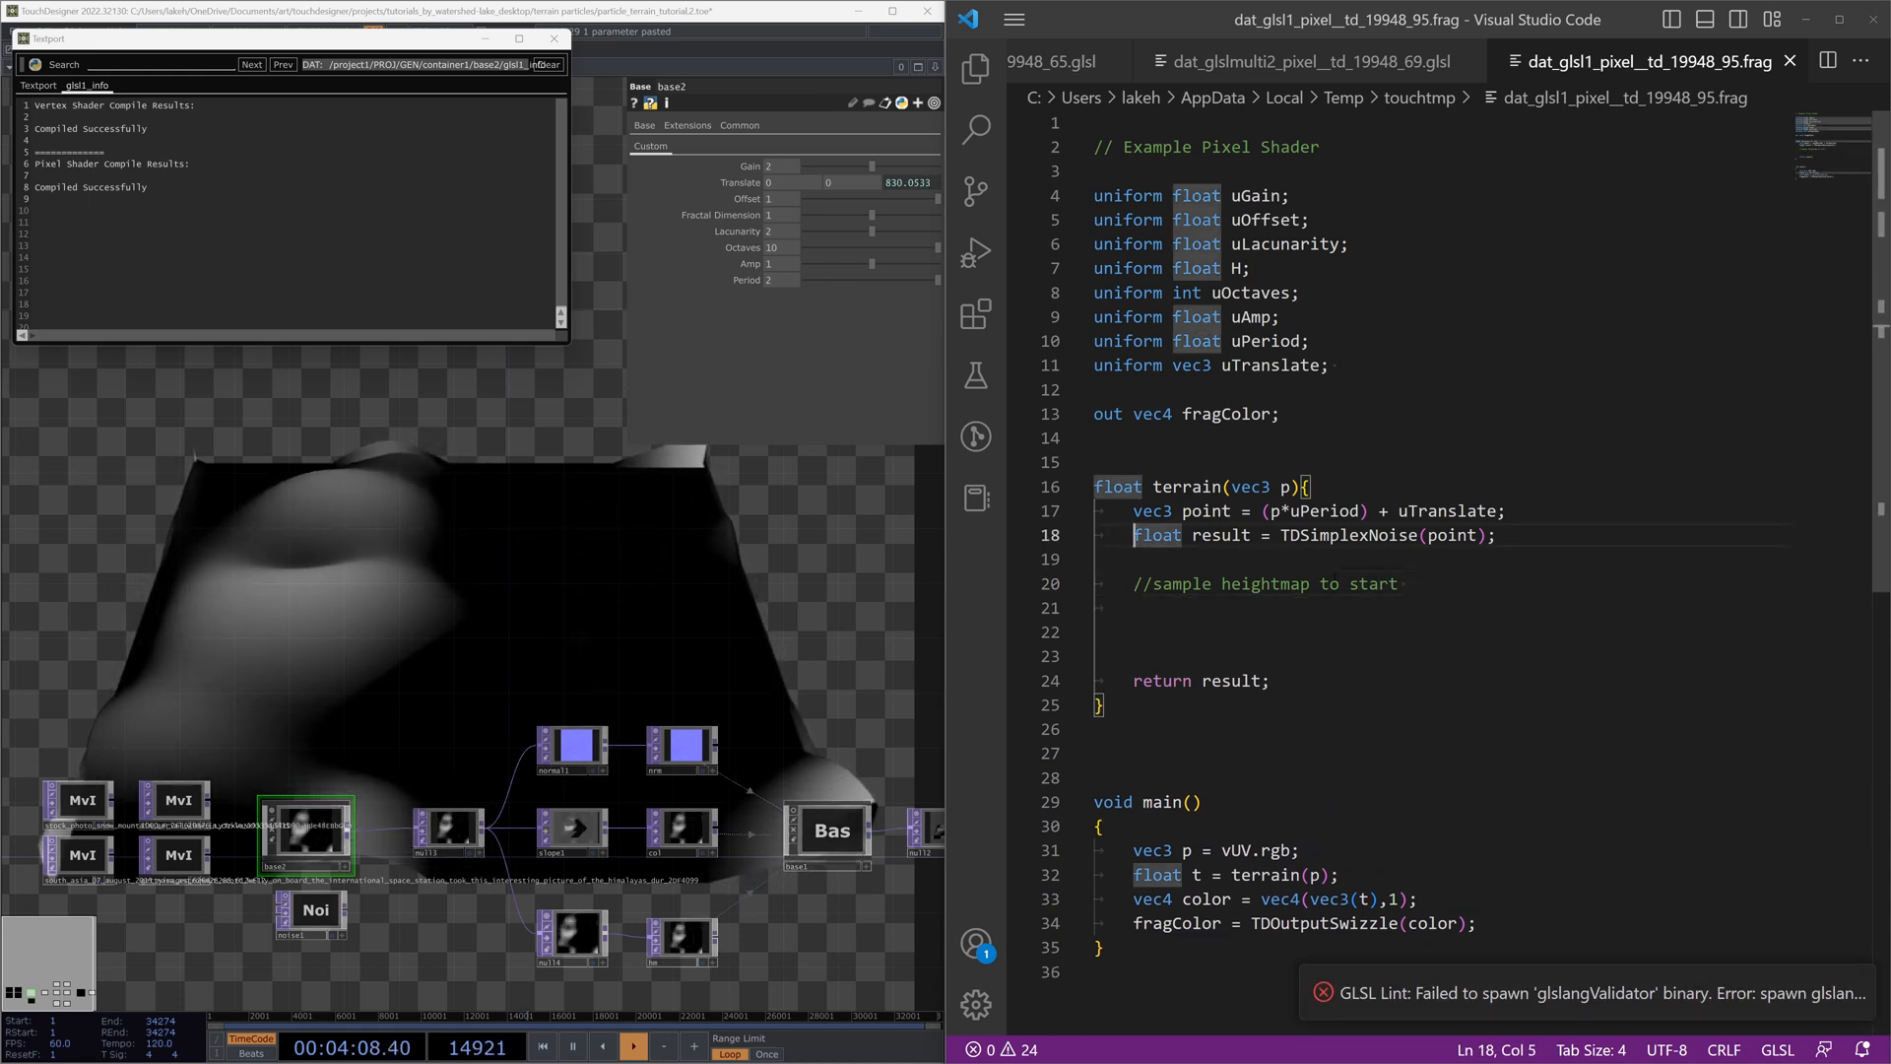
pyautogui.press('Down')
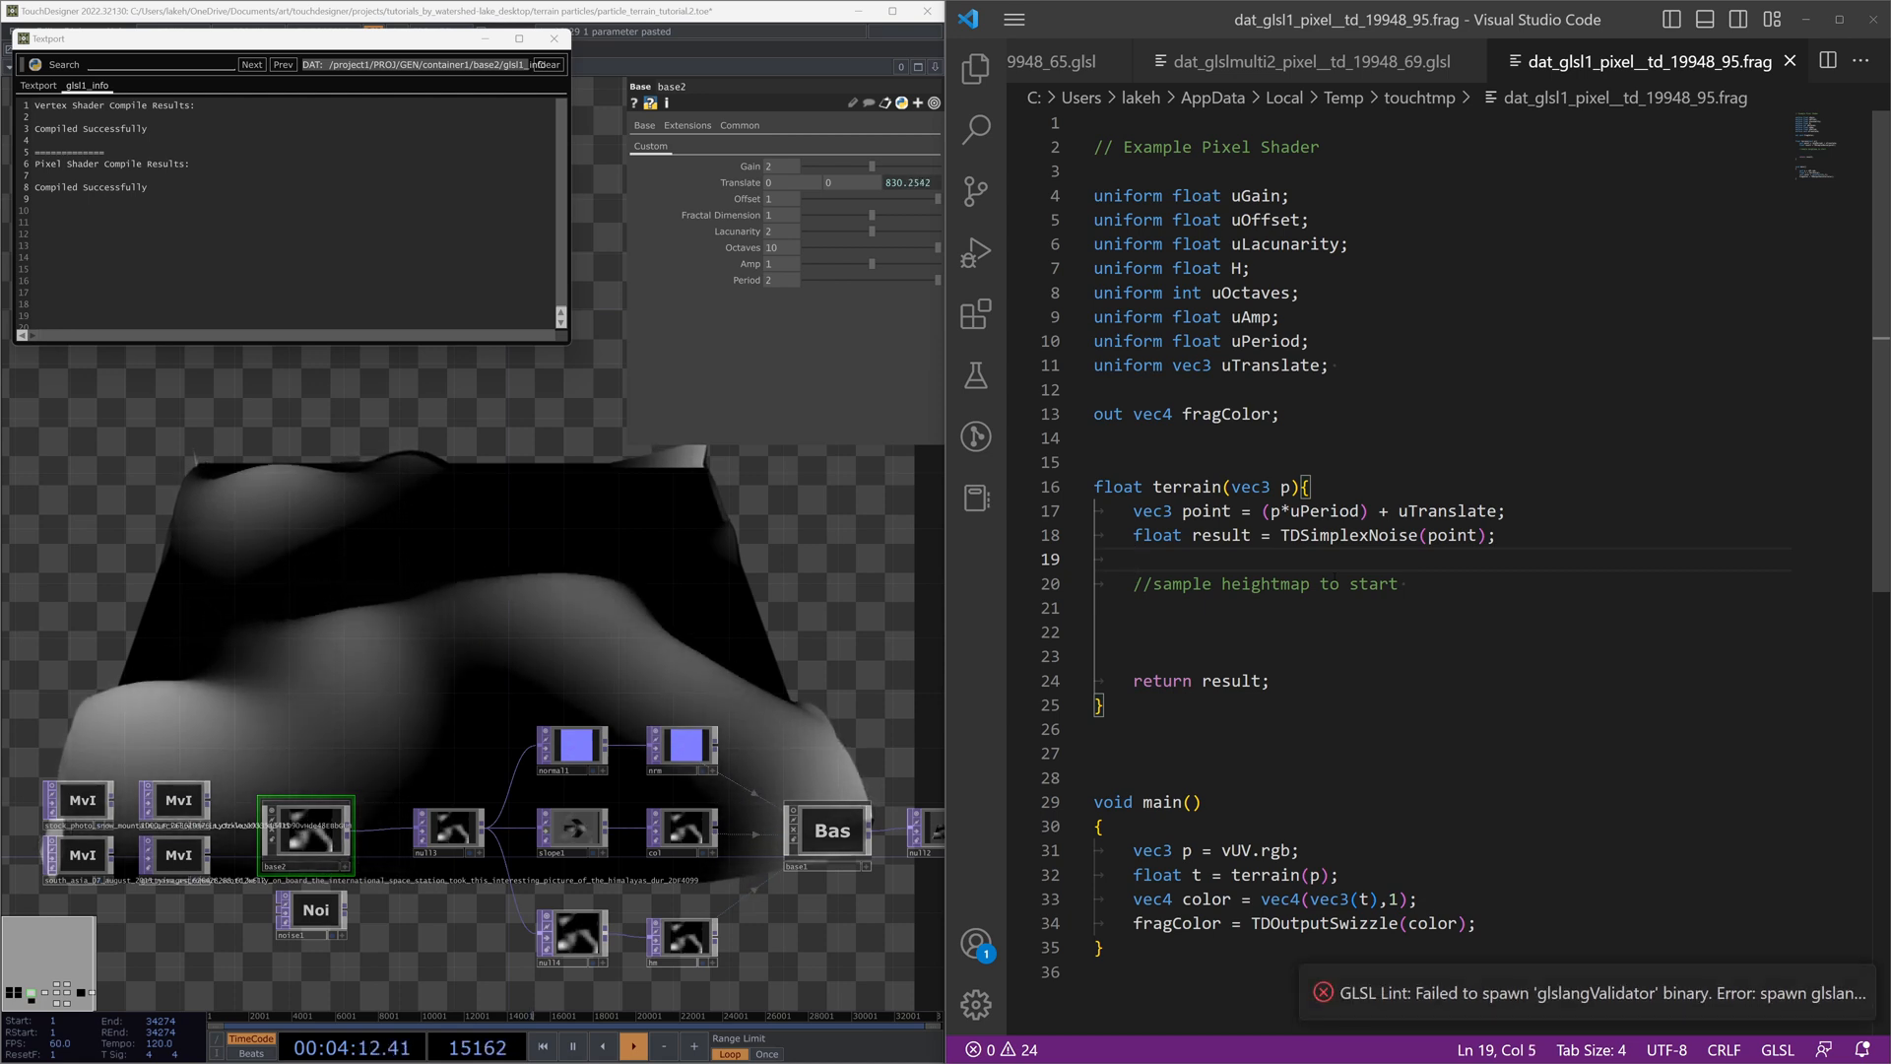
pyautogui.write('float')
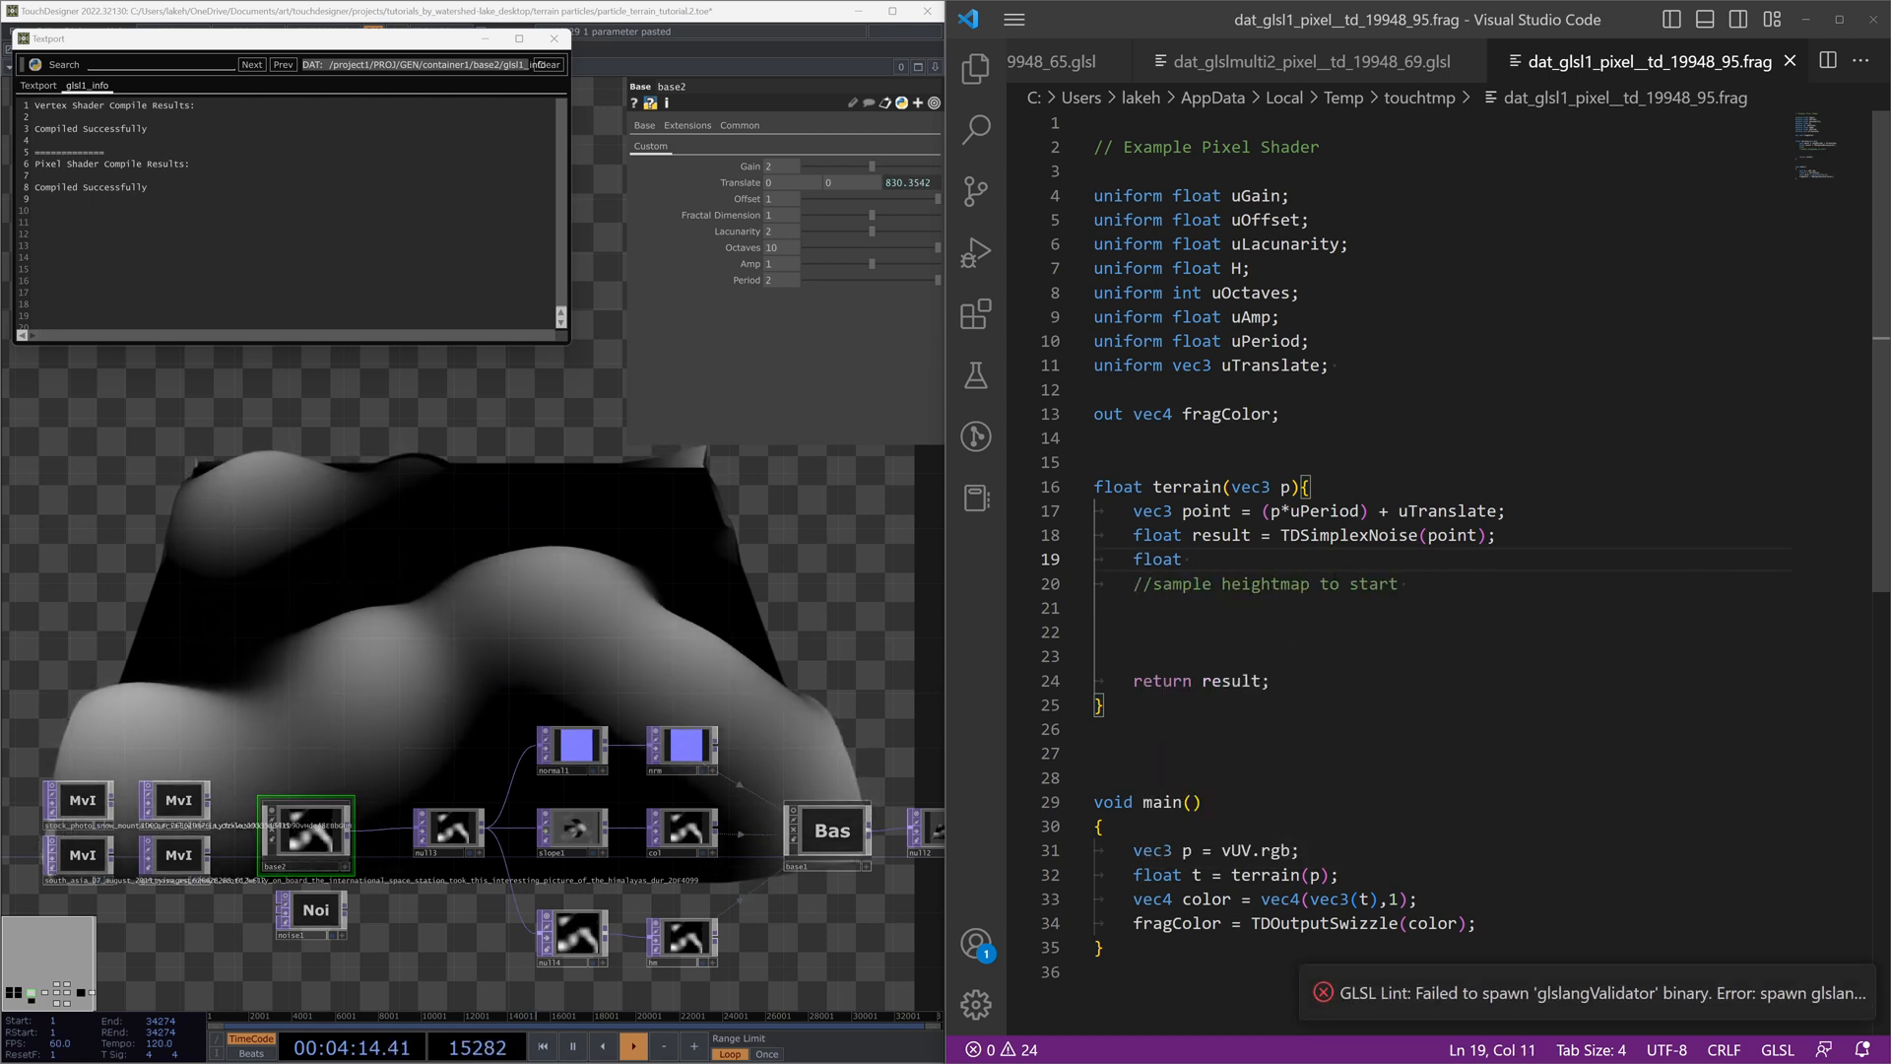
pyautogui.press('BackSpace')
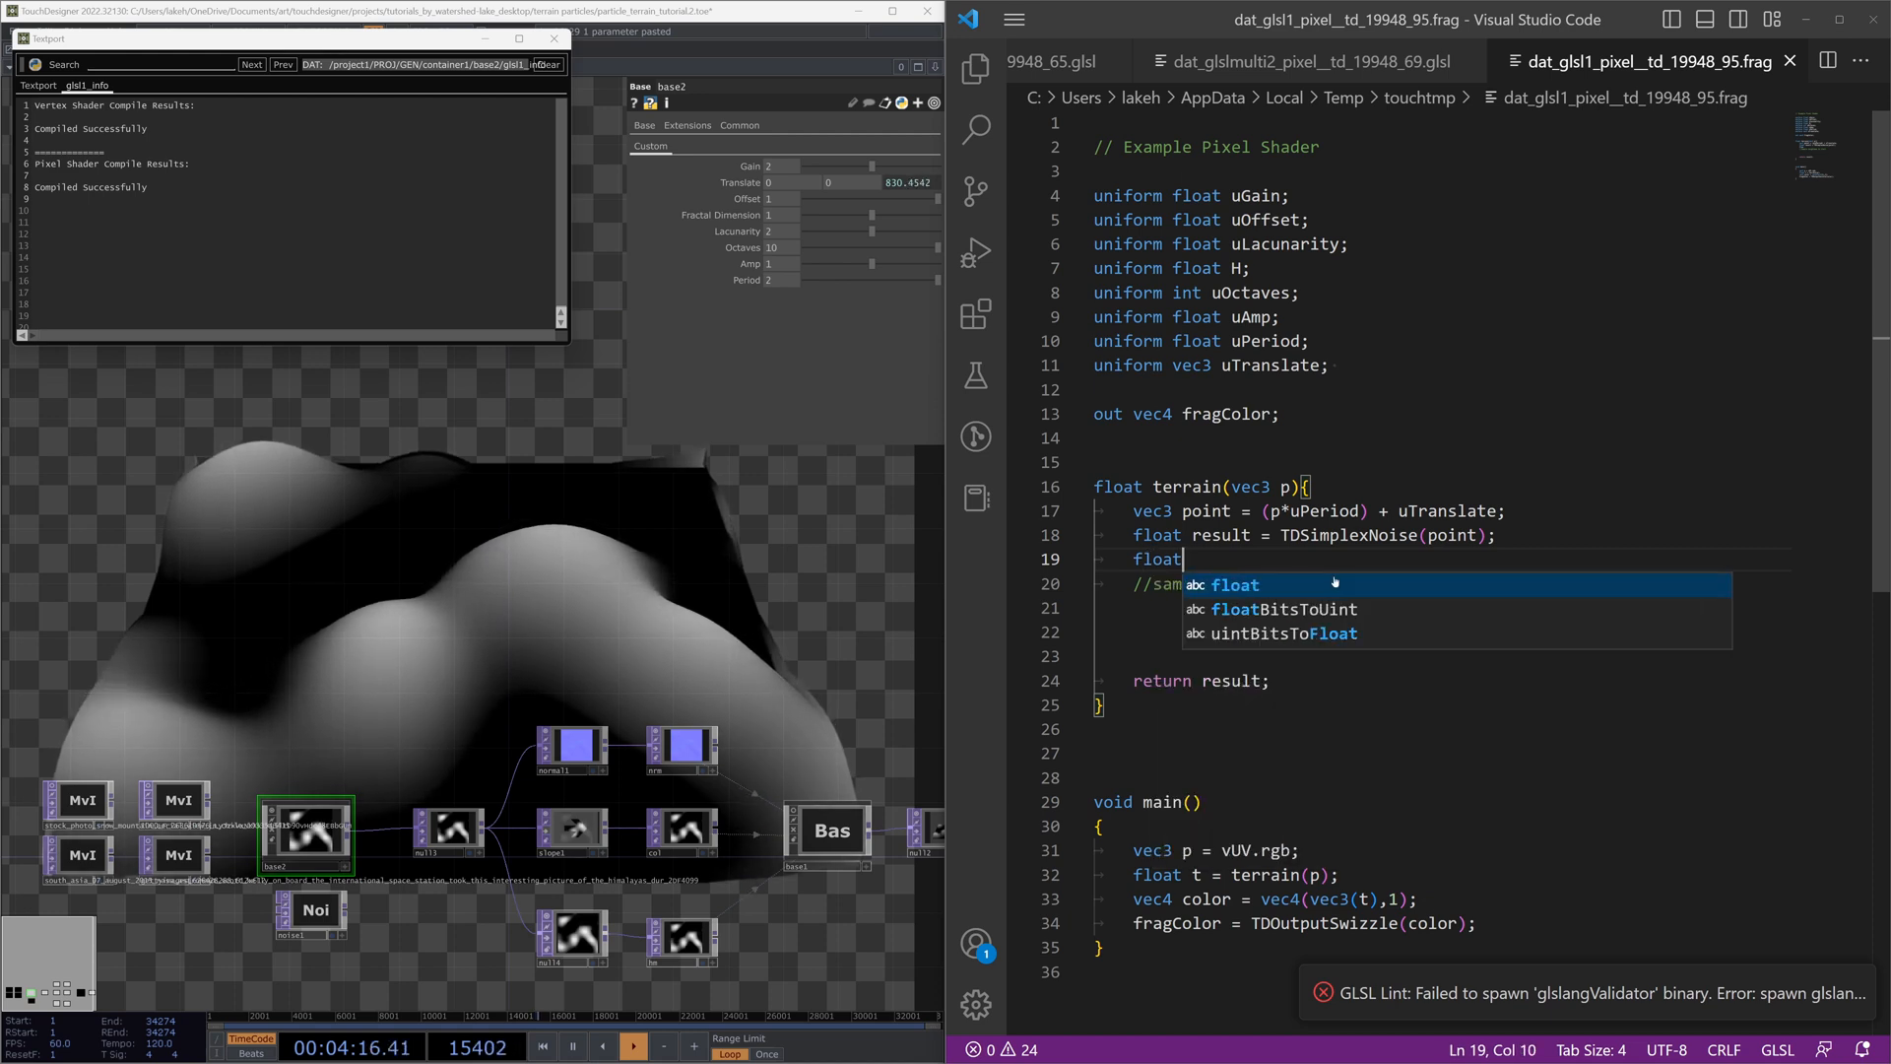
pyautogui.write('noise = ')
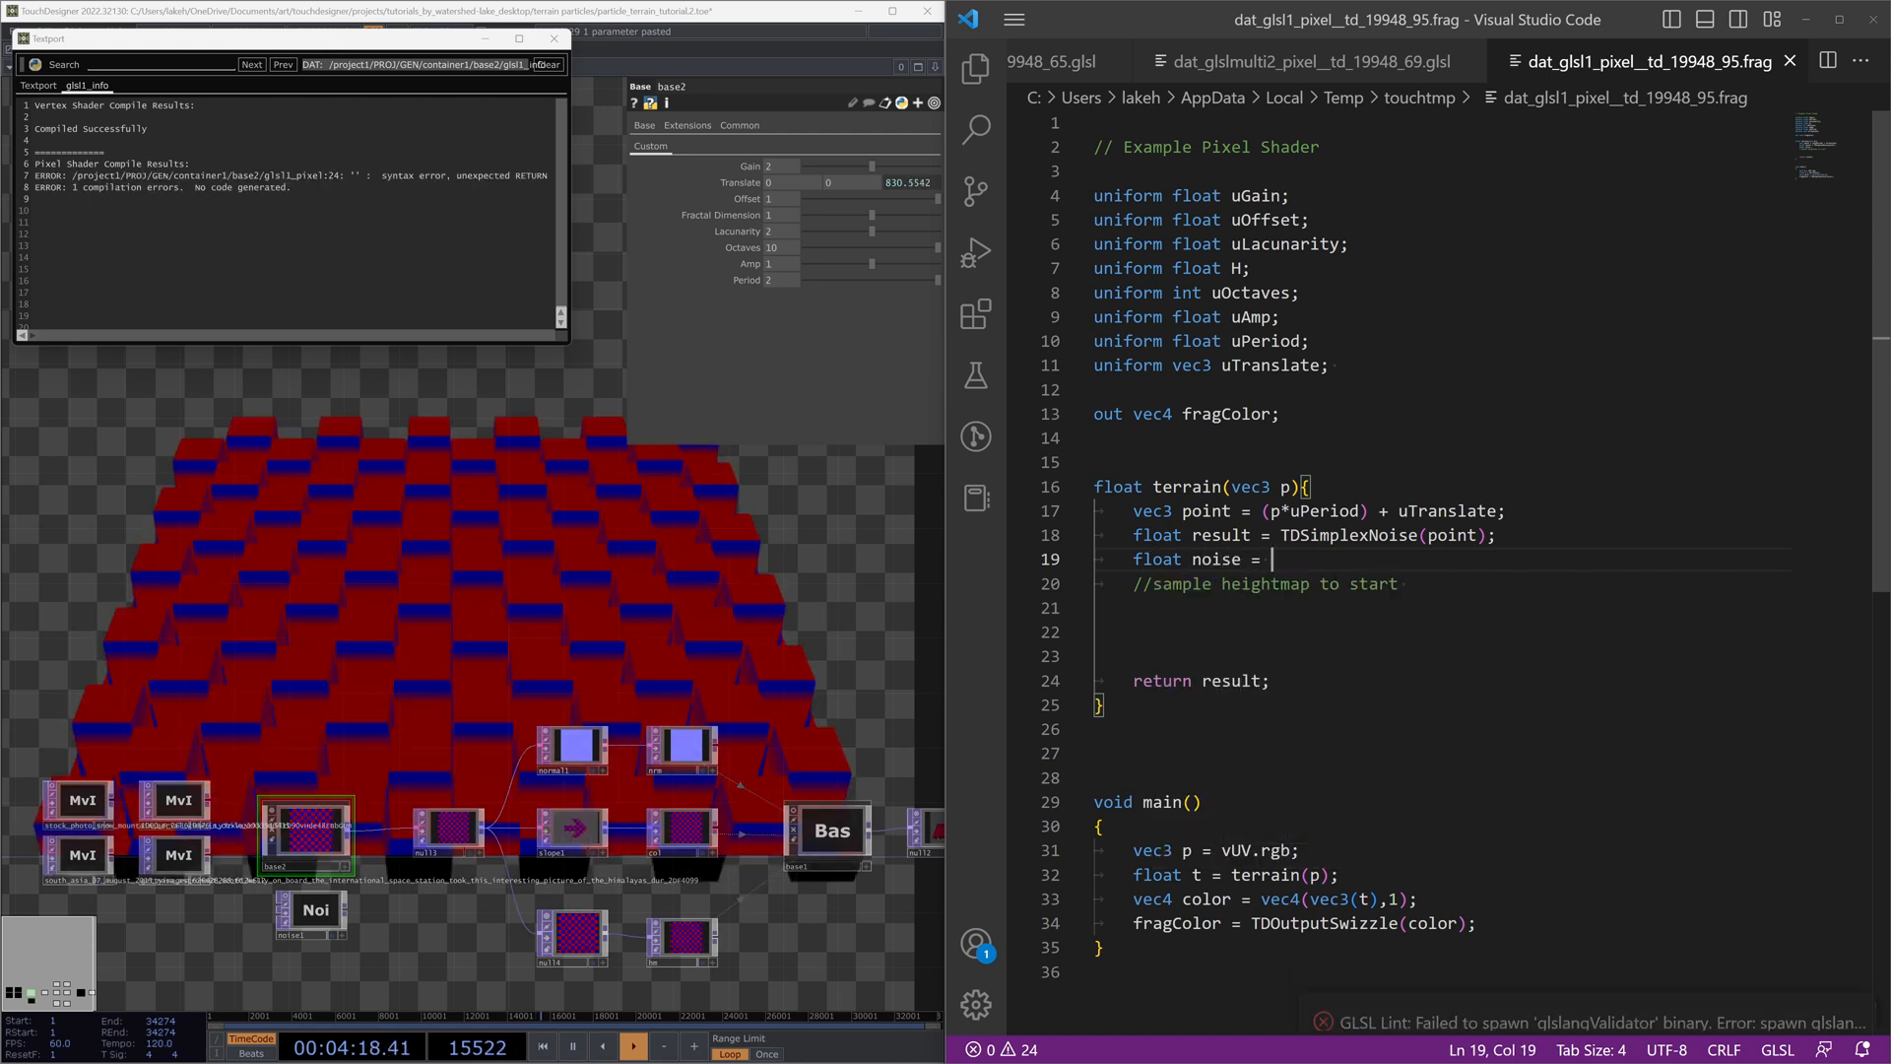
pyautogui.write('TDS')
pyautogui.press('Tab')
pyautogui.write('(point);')
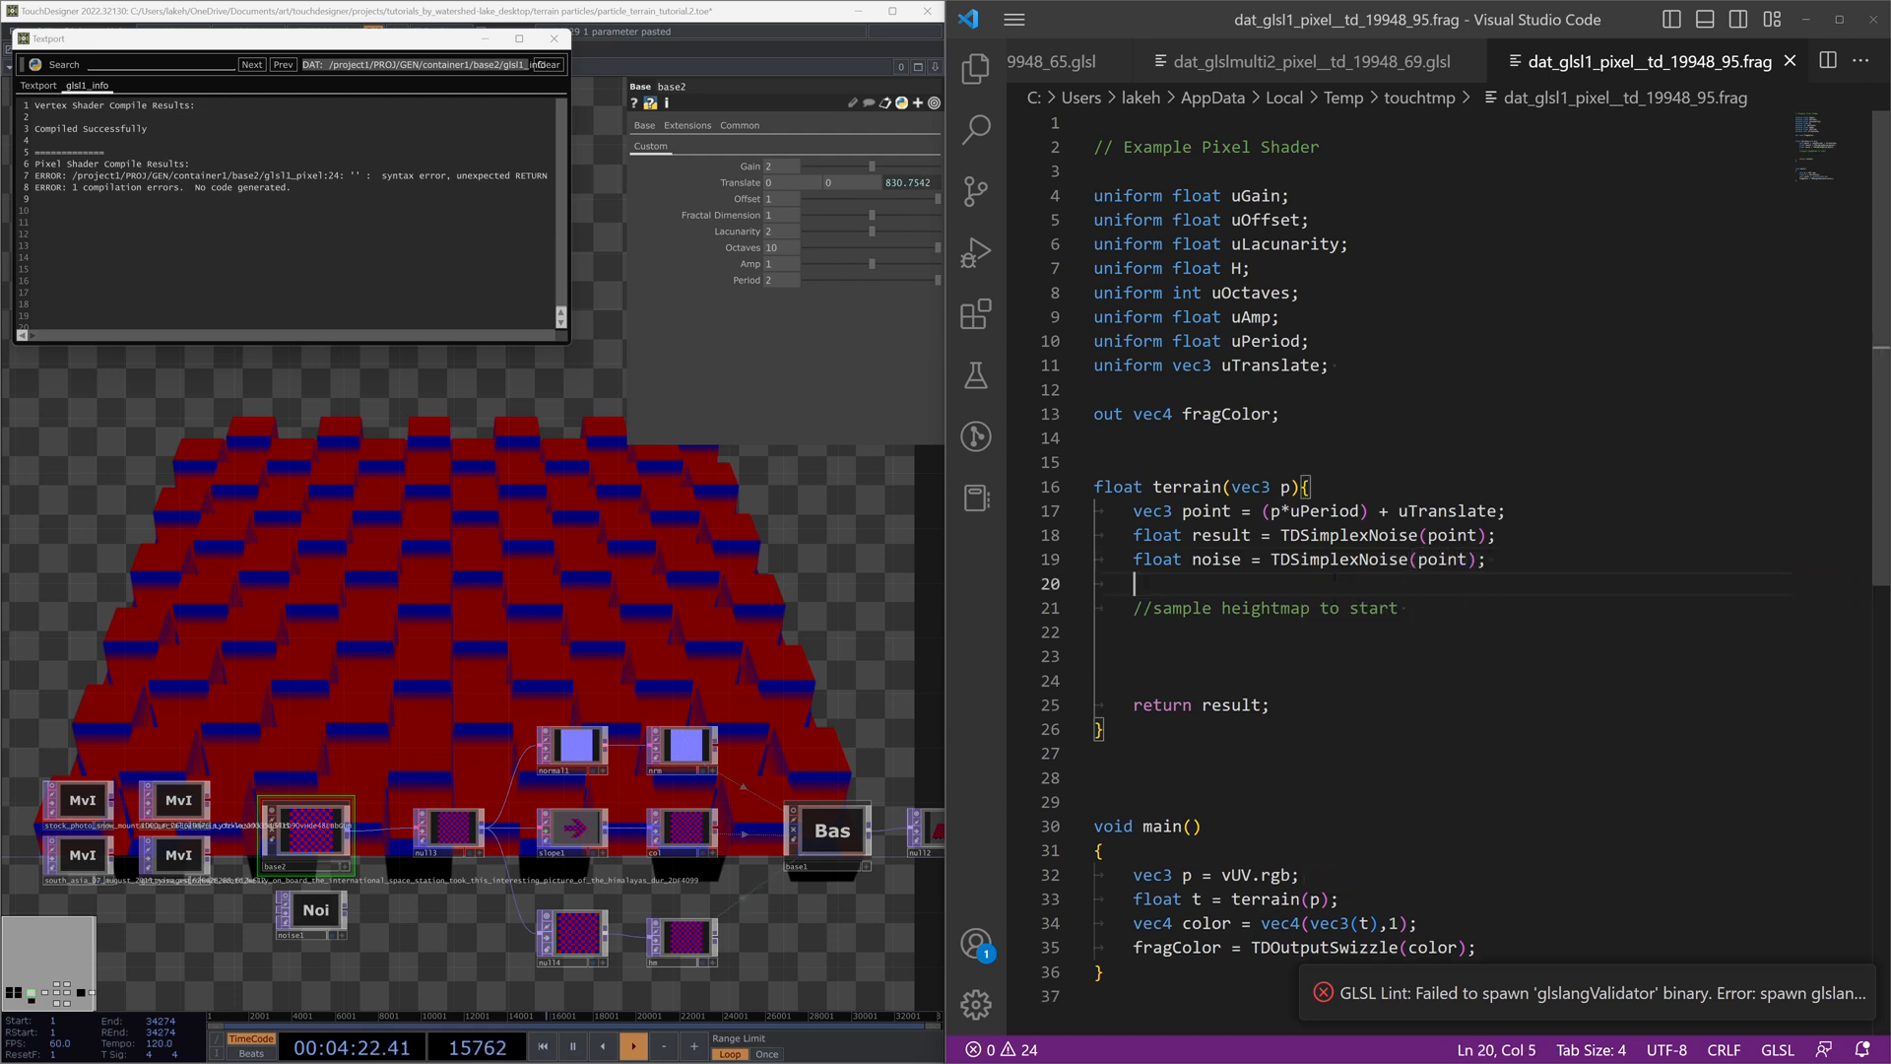
# Step: Declare "float signal = noise;" below the noise line, followed by blank lines before the heightmap comment
pyautogui.press('Return')
pyautogui.write('float signla ')
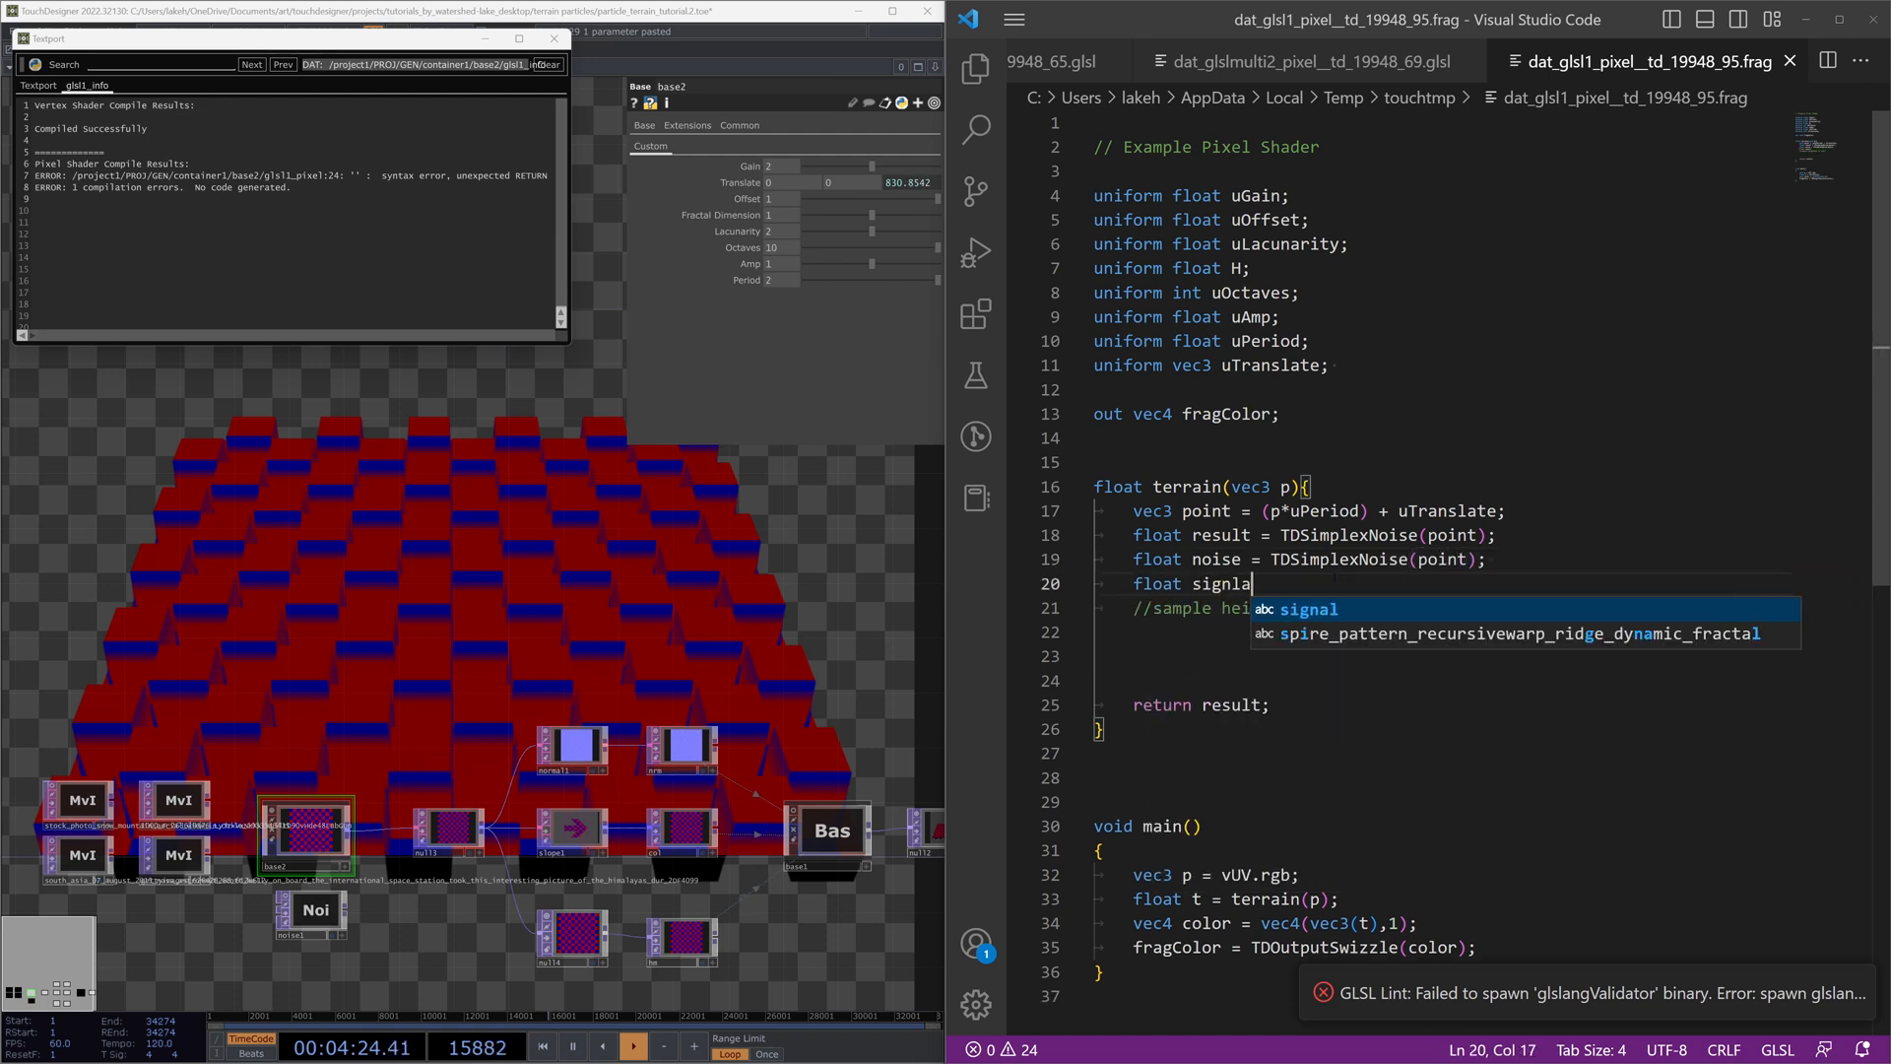
pyautogui.press('BackSpace')
pyautogui.press('BackSpace')
pyautogui.press('BackSpace')
pyautogui.write('al = noise;')
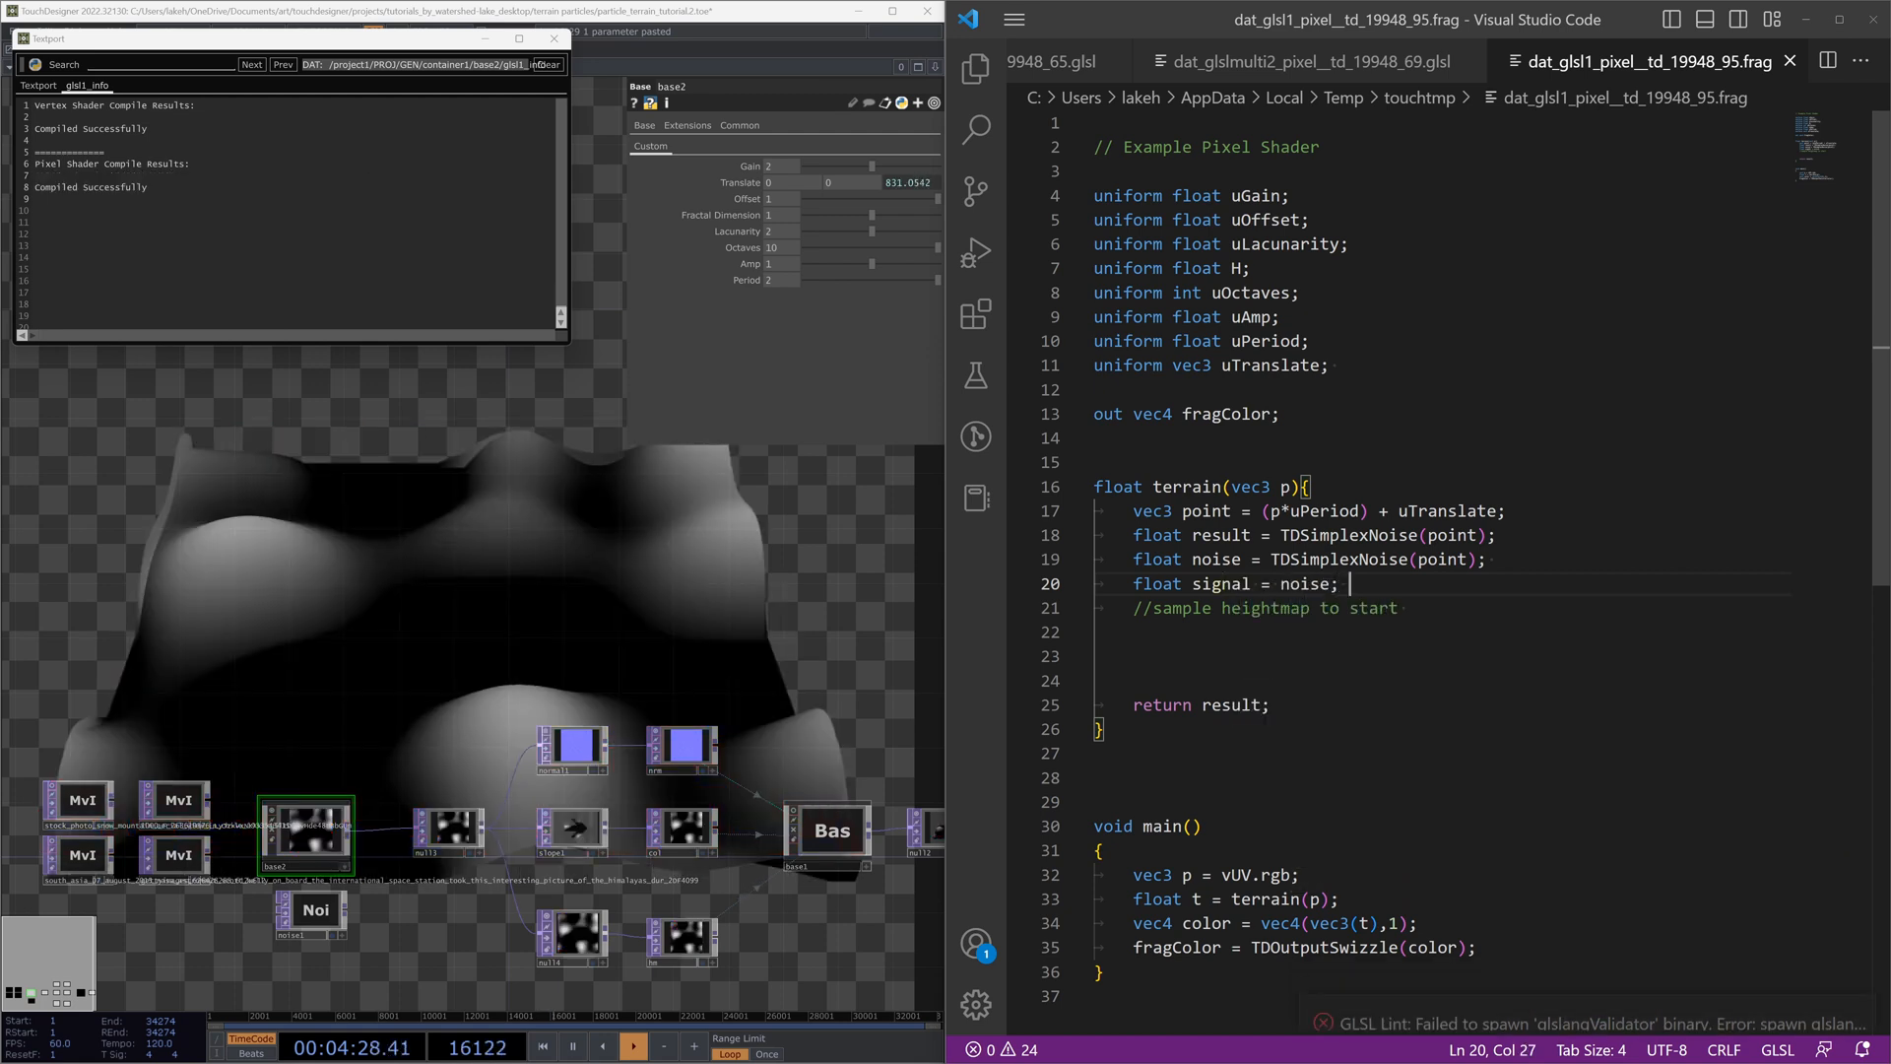
pyautogui.press('Return')
pyautogui.press('Return')
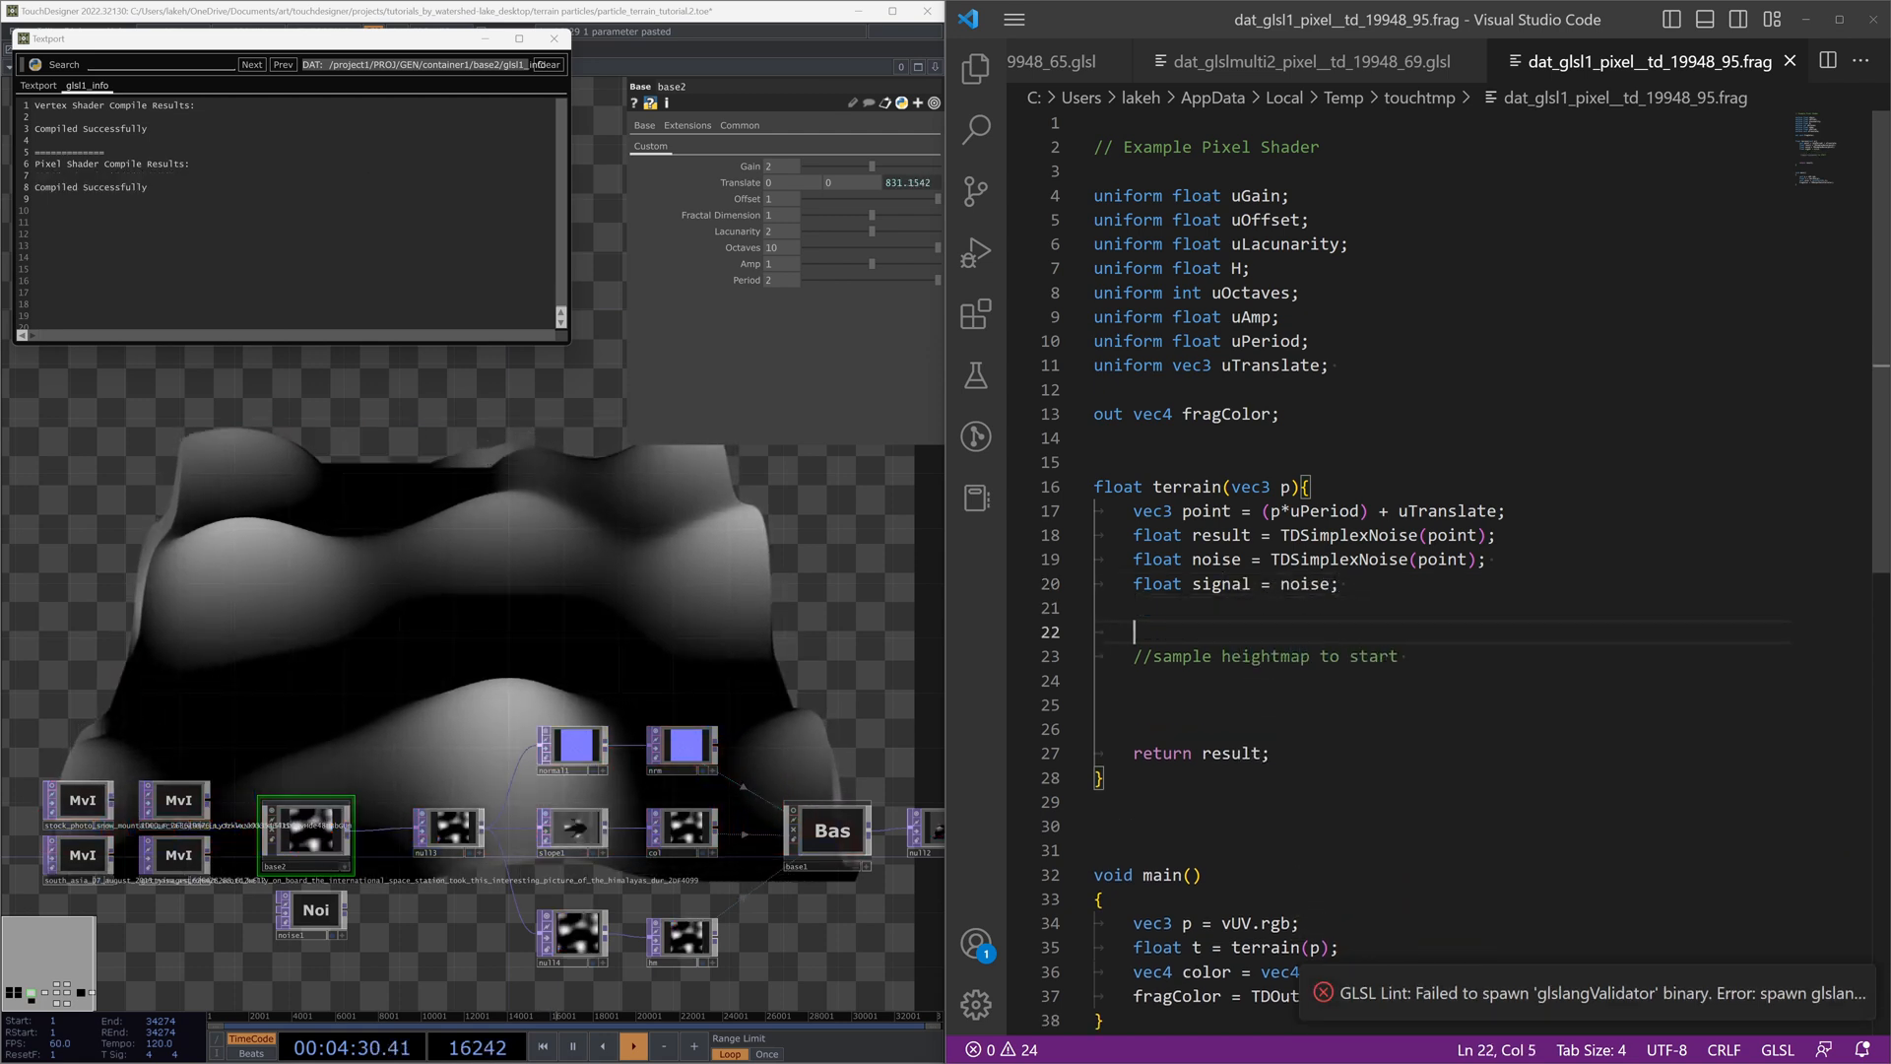
pyautogui.write('slo')
pyautogui.press('BackSpace')
pyautogui.press('BackSpace')
pyautogui.press('BackSpace')
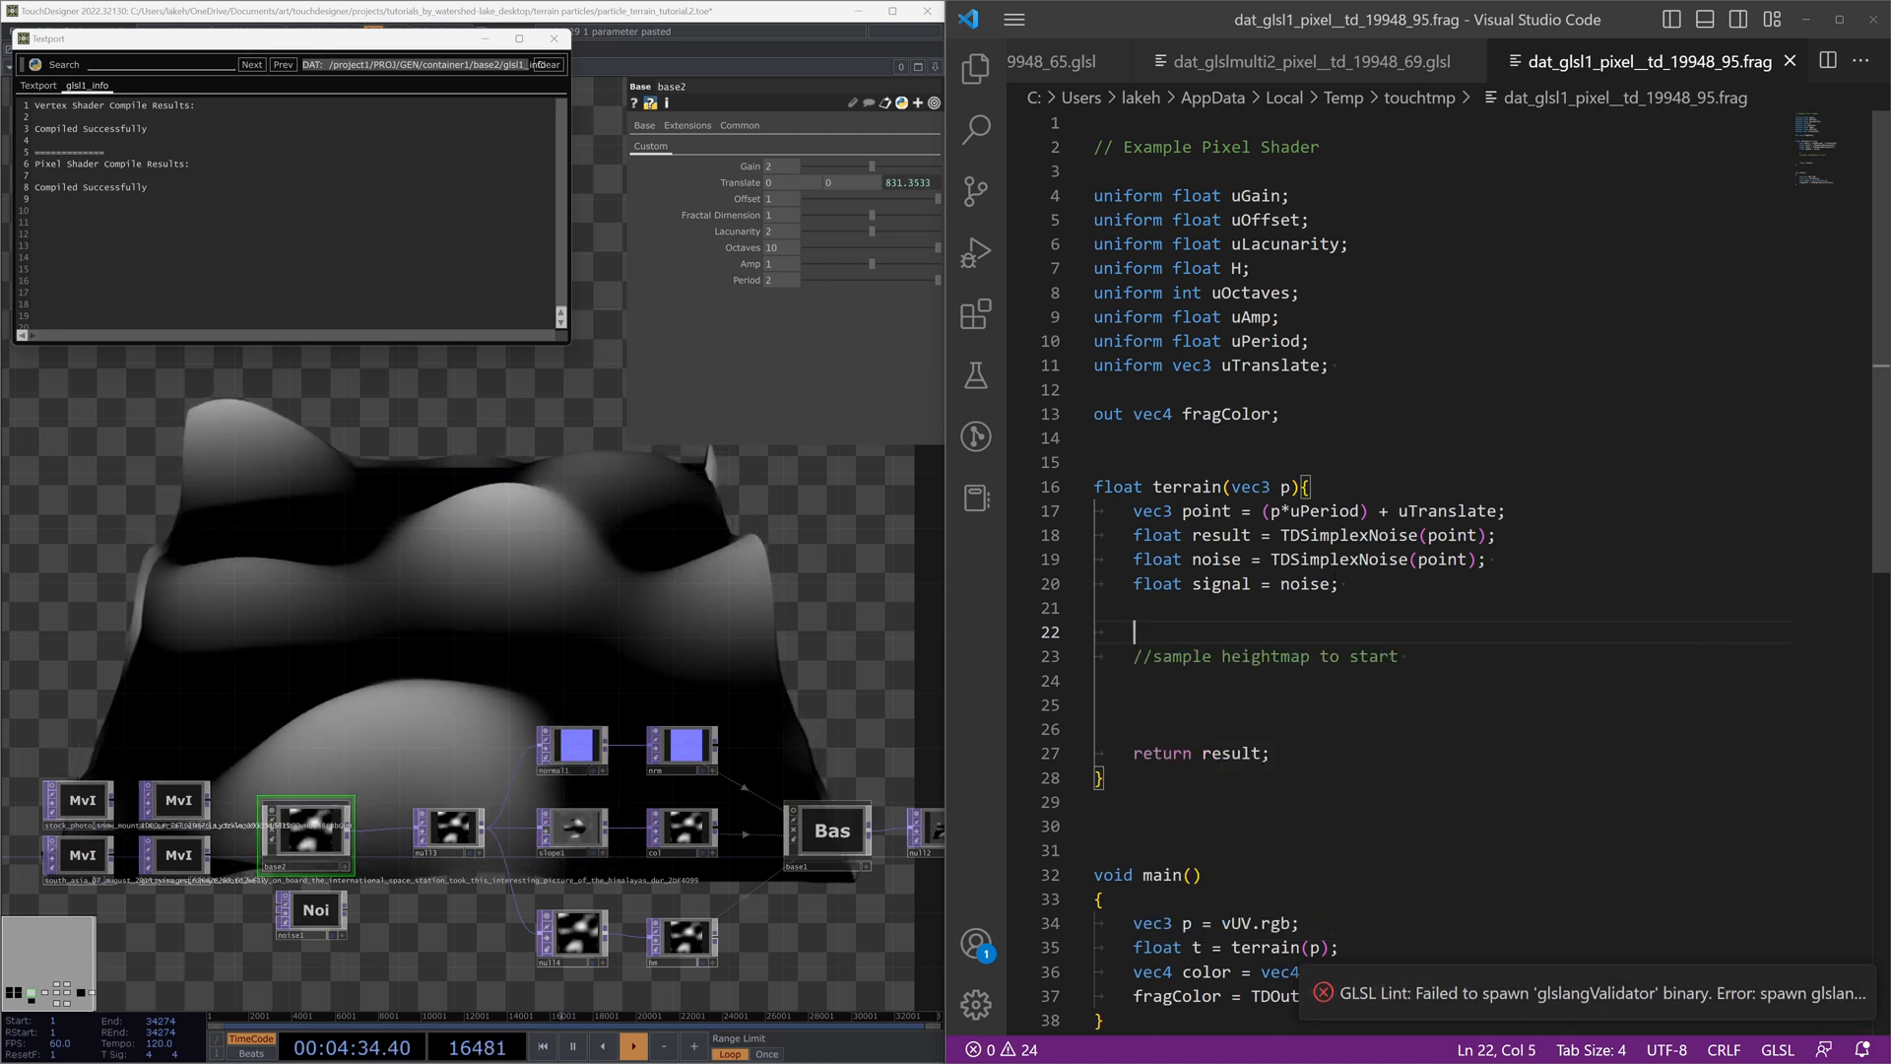
pyautogui.click(1097, 729)
pyautogui.press('Tab')
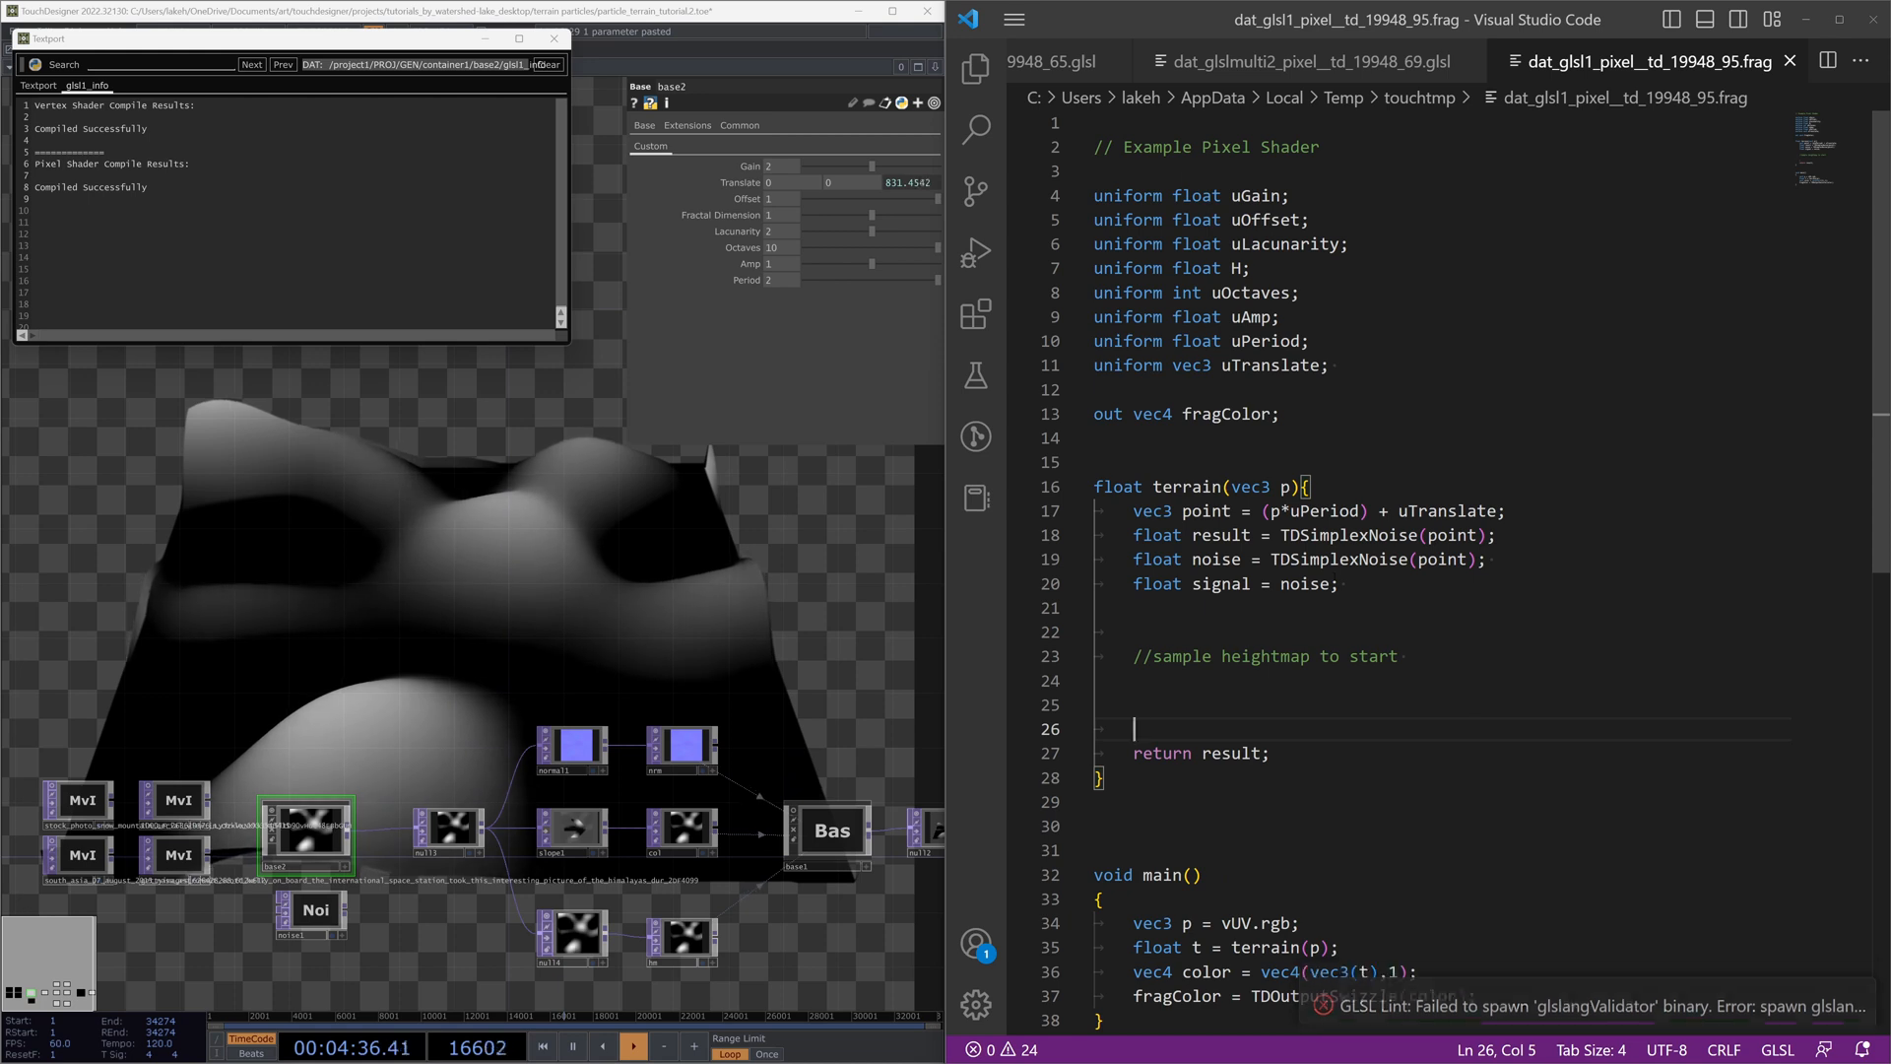
pyautogui.write('float resul')
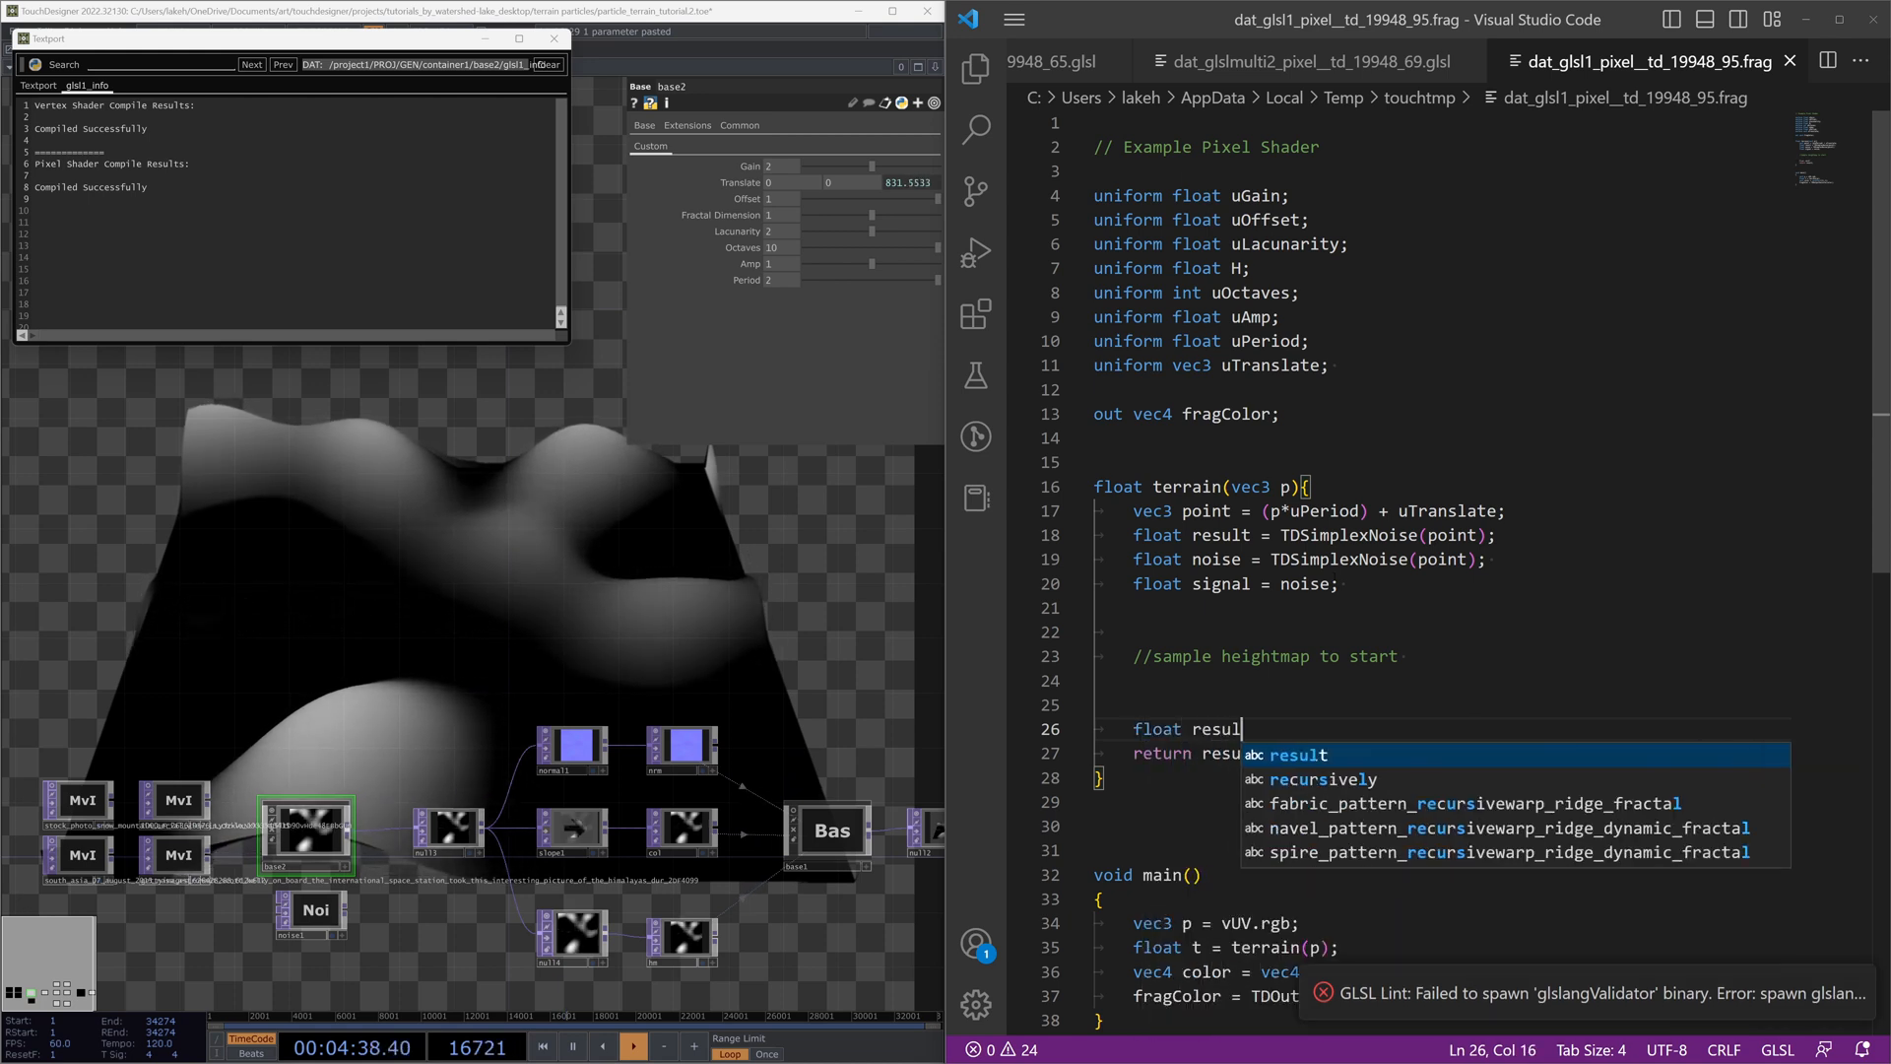
pyautogui.write('t = sign')
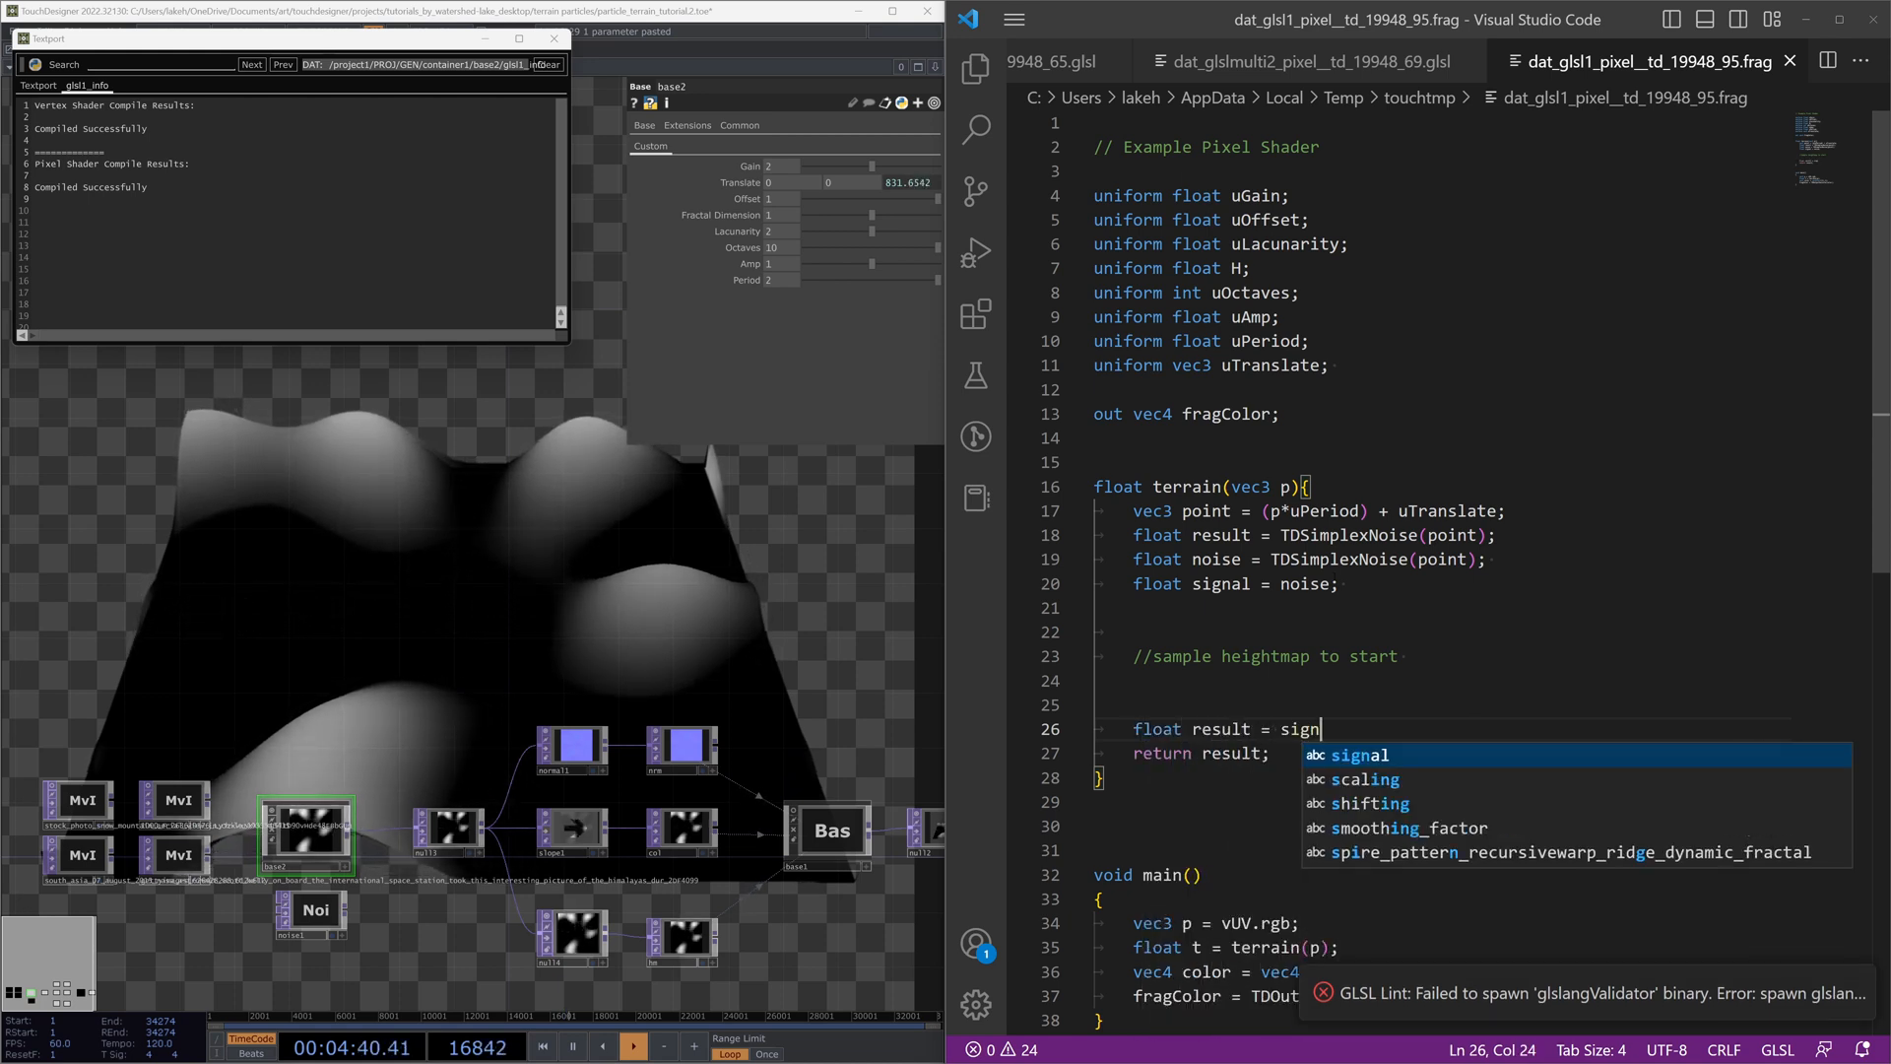
pyautogui.press('BackSpace')
pyautogui.press('BackSpace')
pyautogui.press('BackSpace')
pyautogui.press('BackSpace')
pyautogui.press('BackSpace')
pyautogui.press('BackSpace')
pyautogui.press('BackSpace')
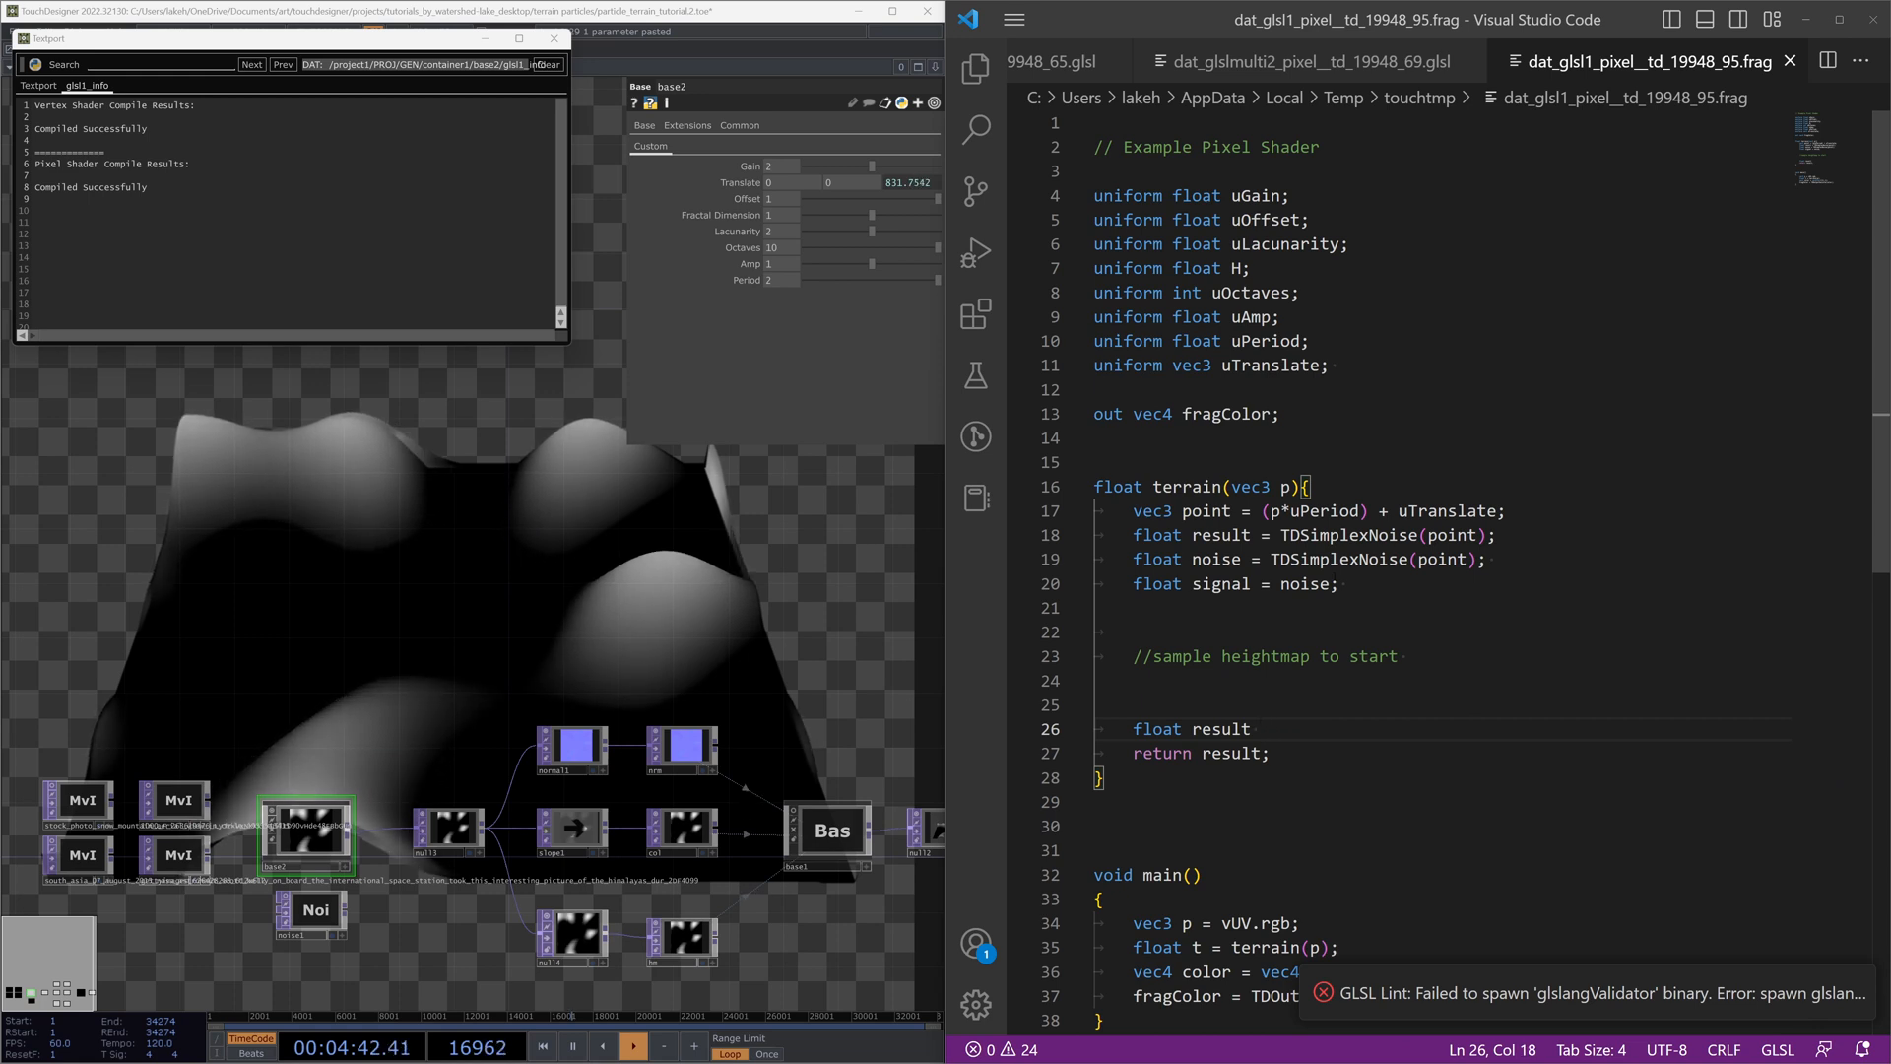
pyautogui.press('BackSpace')
pyautogui.press('BackSpace')
pyautogui.press('BackSpace')
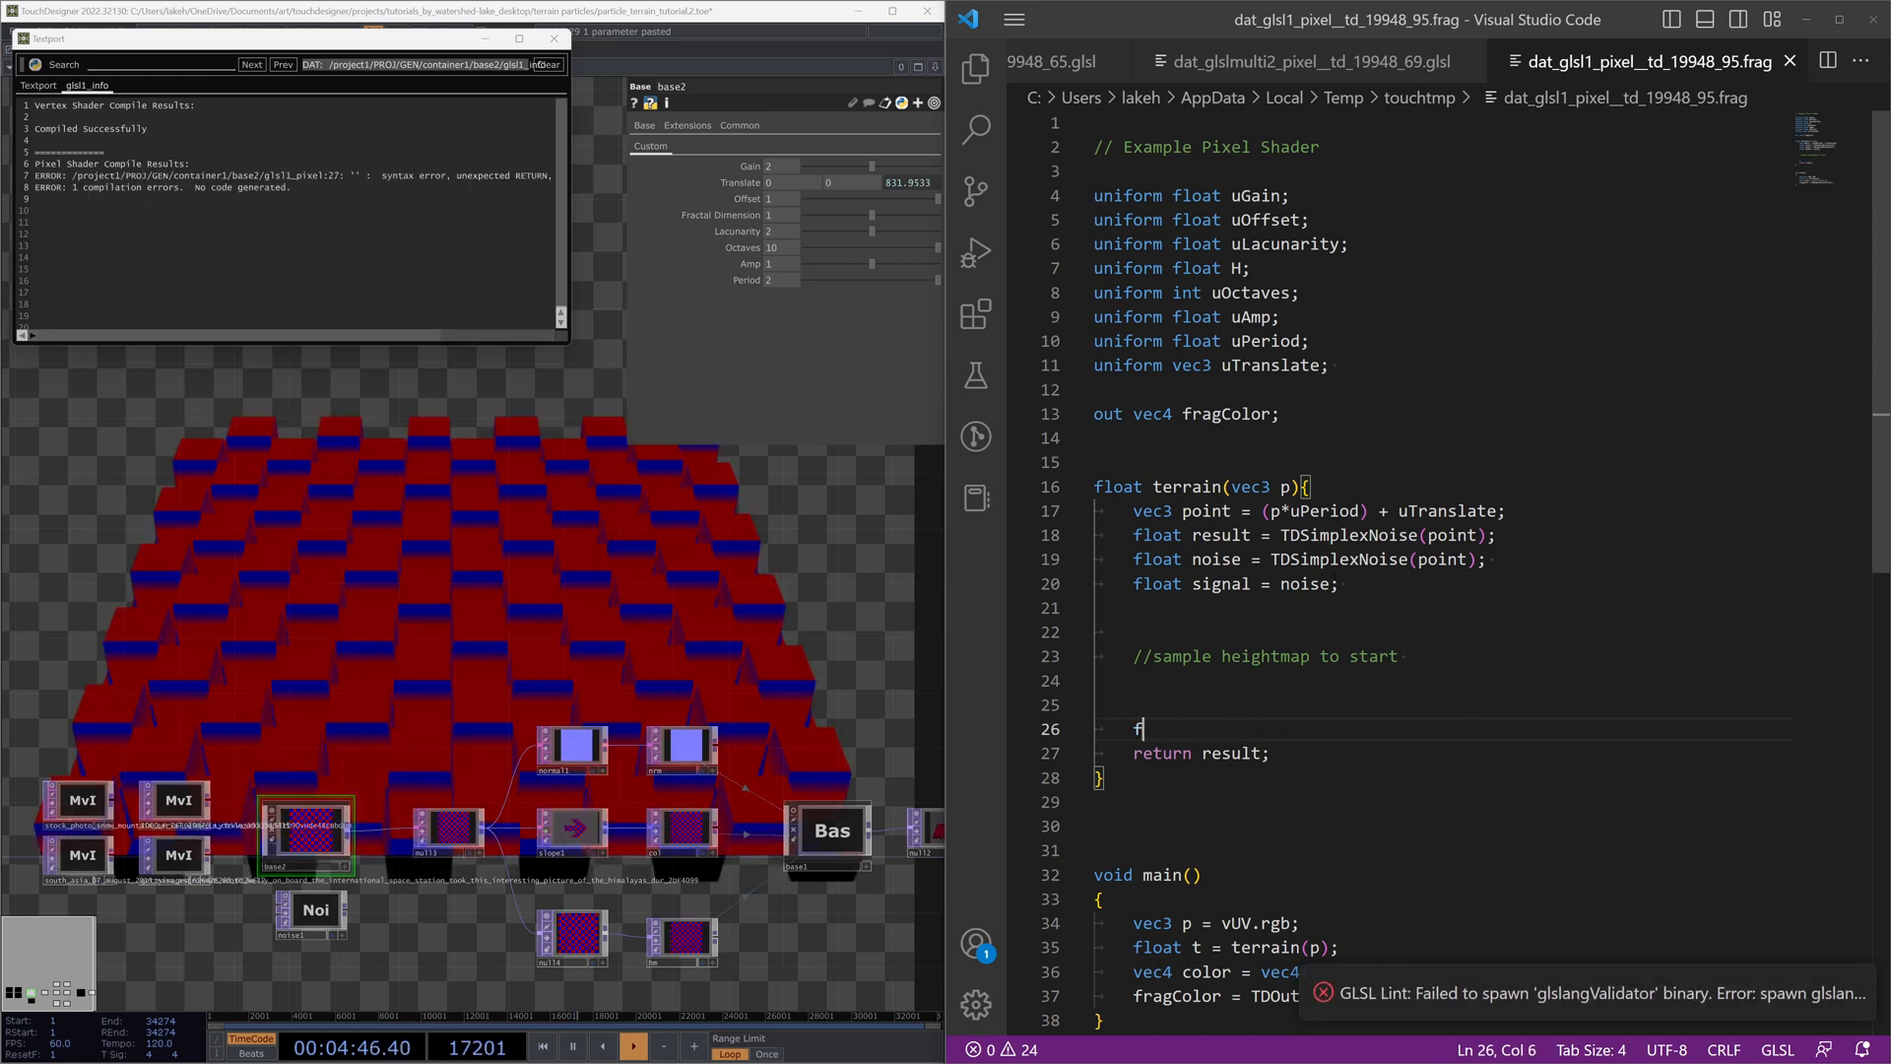
pyautogui.press('BackSpace')
pyautogui.write('restu')
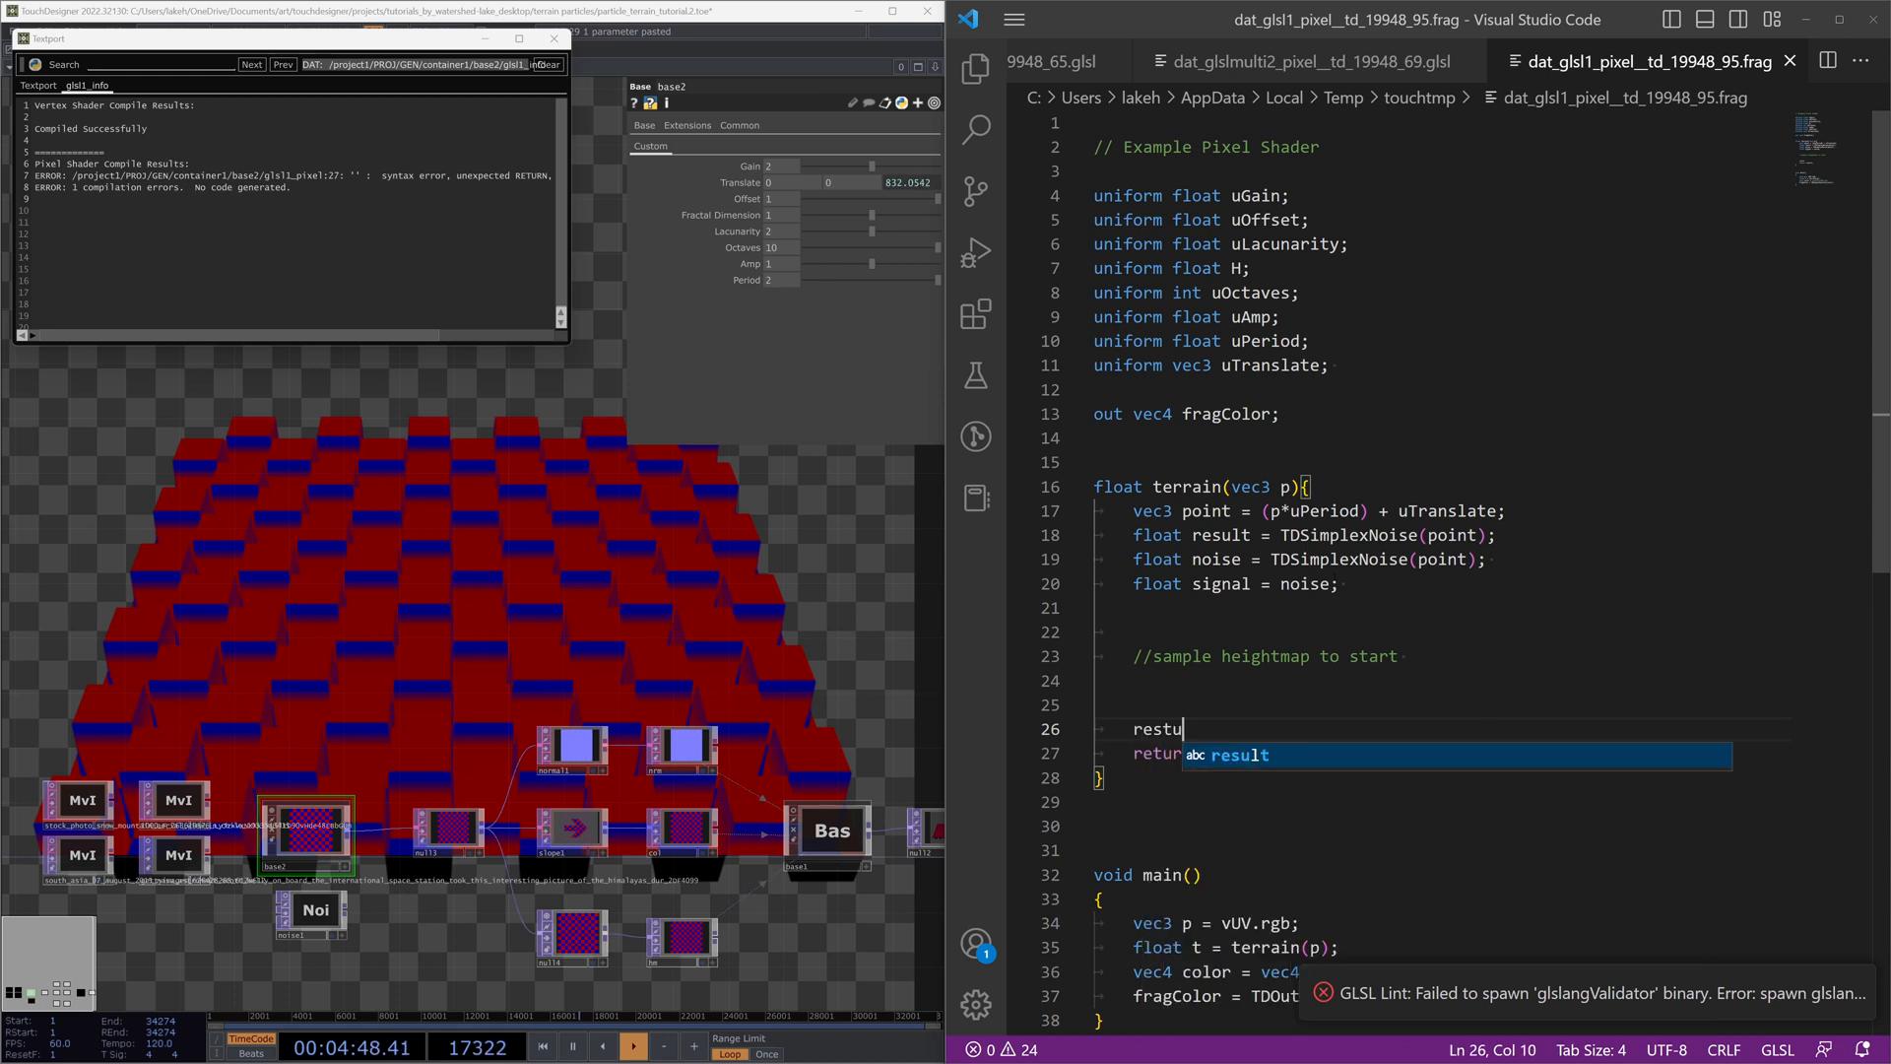
pyautogui.press('BackSpace')
pyautogui.press('BackSpace')
pyautogui.press('BackSpace')
pyautogui.press('BackSpace')
pyautogui.press('BackSpace')
pyautogui.press('BackSpace')
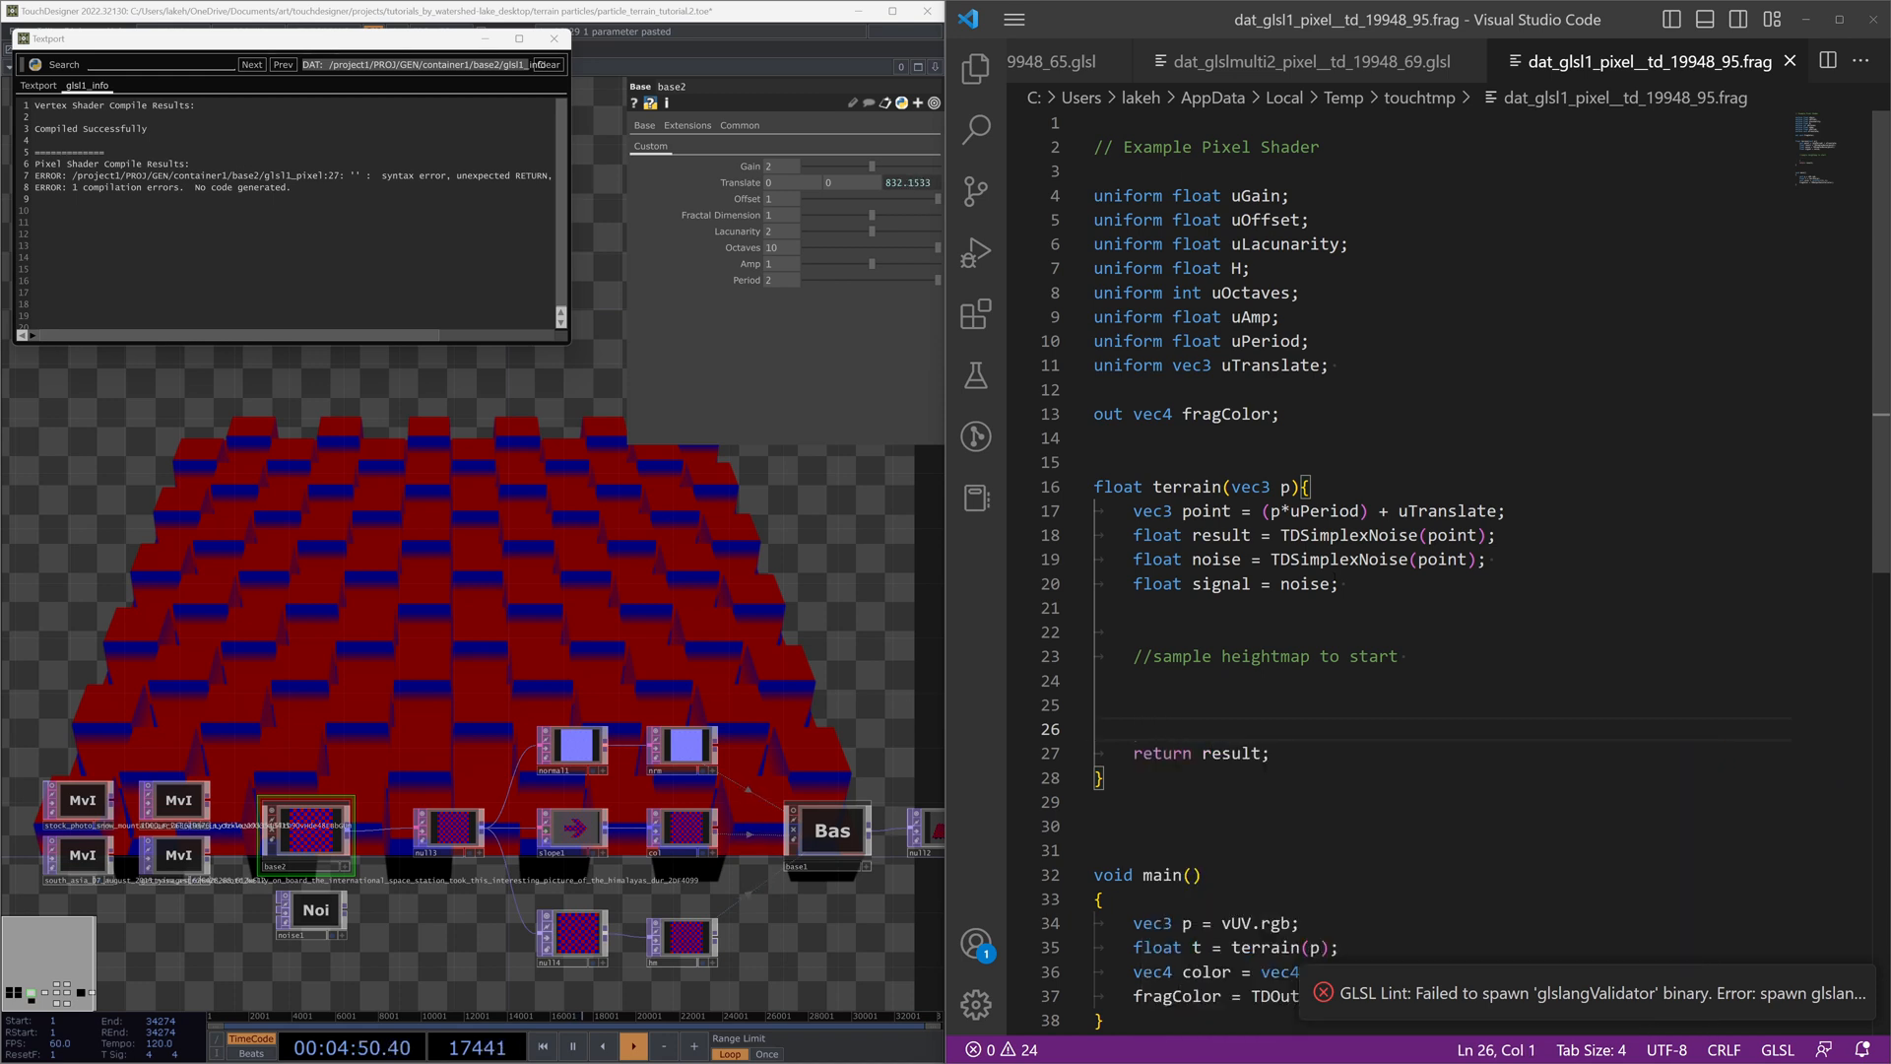
# Step: Change the terrain function's return statement to "return signal;" by copying the variable name from the signal declaration
pyautogui.doubleClick(1222, 584)
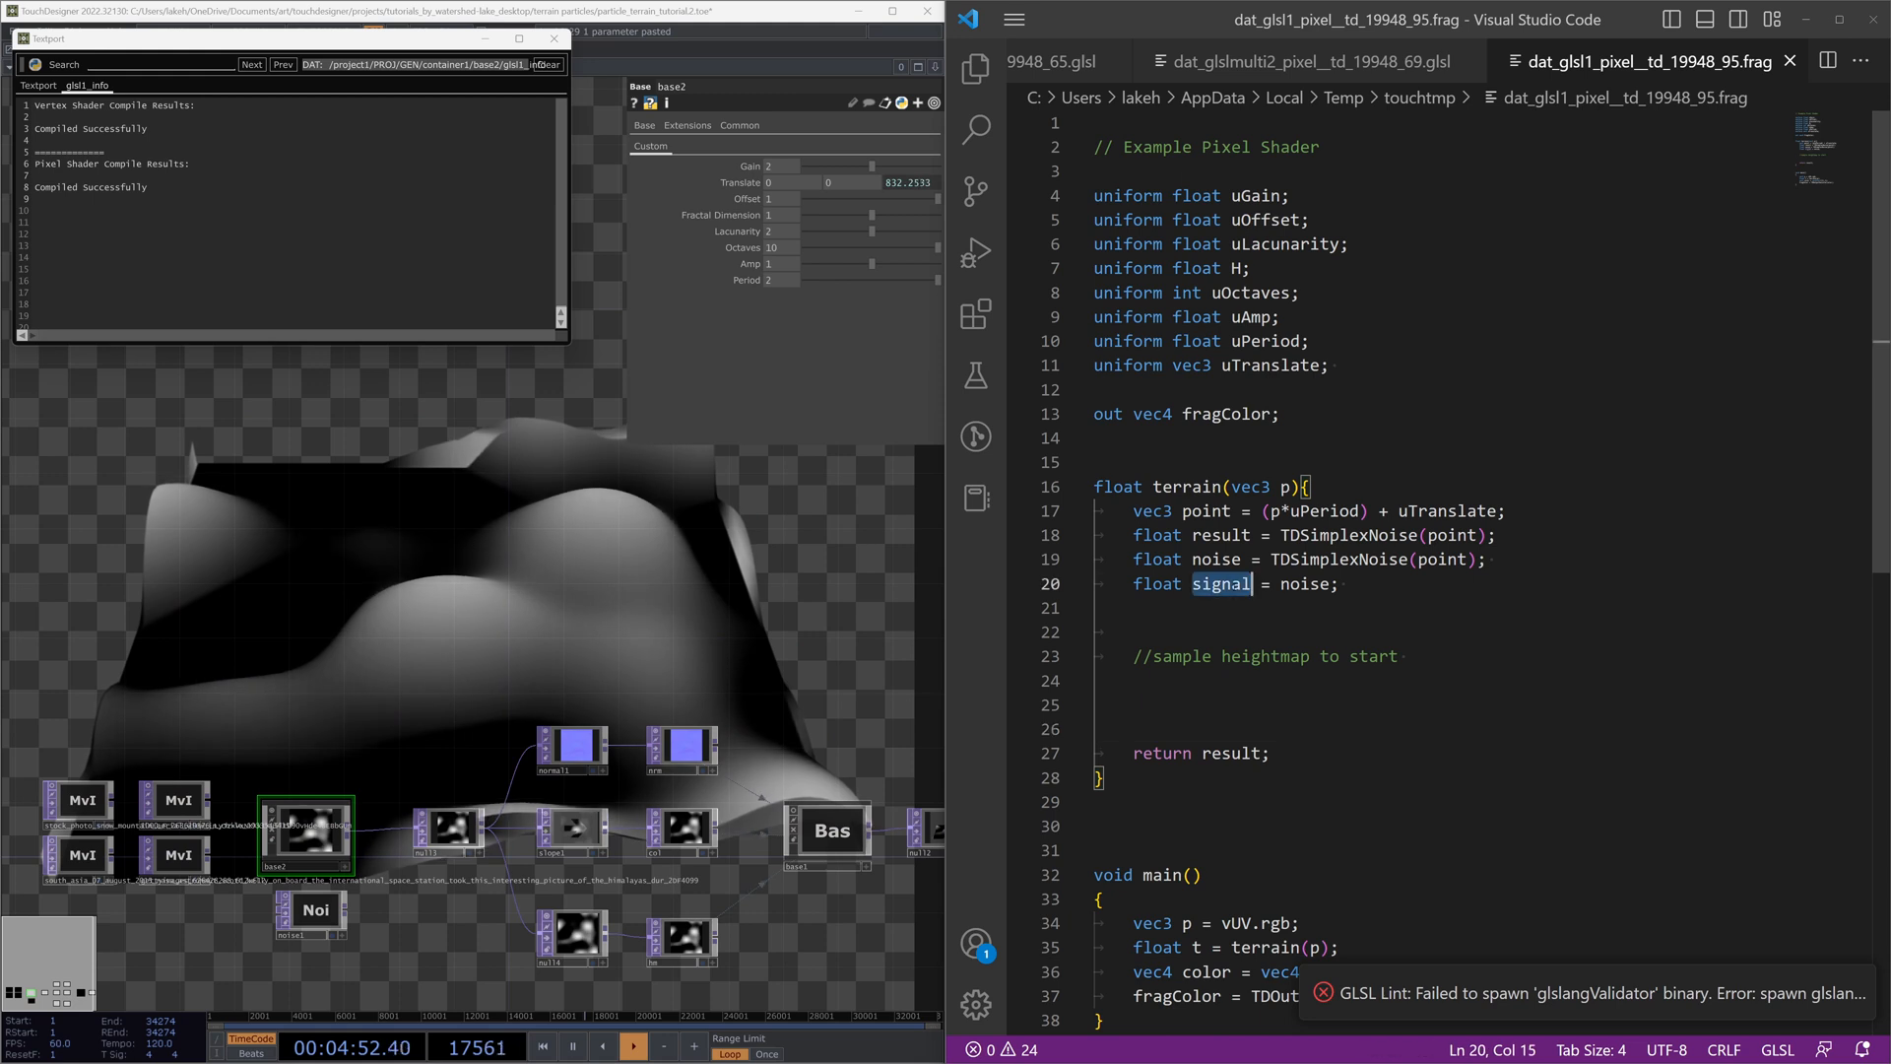
pyautogui.hotkey('ctrl', 'c')
pyautogui.doubleClick(1236, 753)
pyautogui.hotkey('ctrl', 'v')
# Step: Add the line "signal = uOffset - signal;" directly below the signal declaration in the terrain function
pyautogui.click(1414, 596)
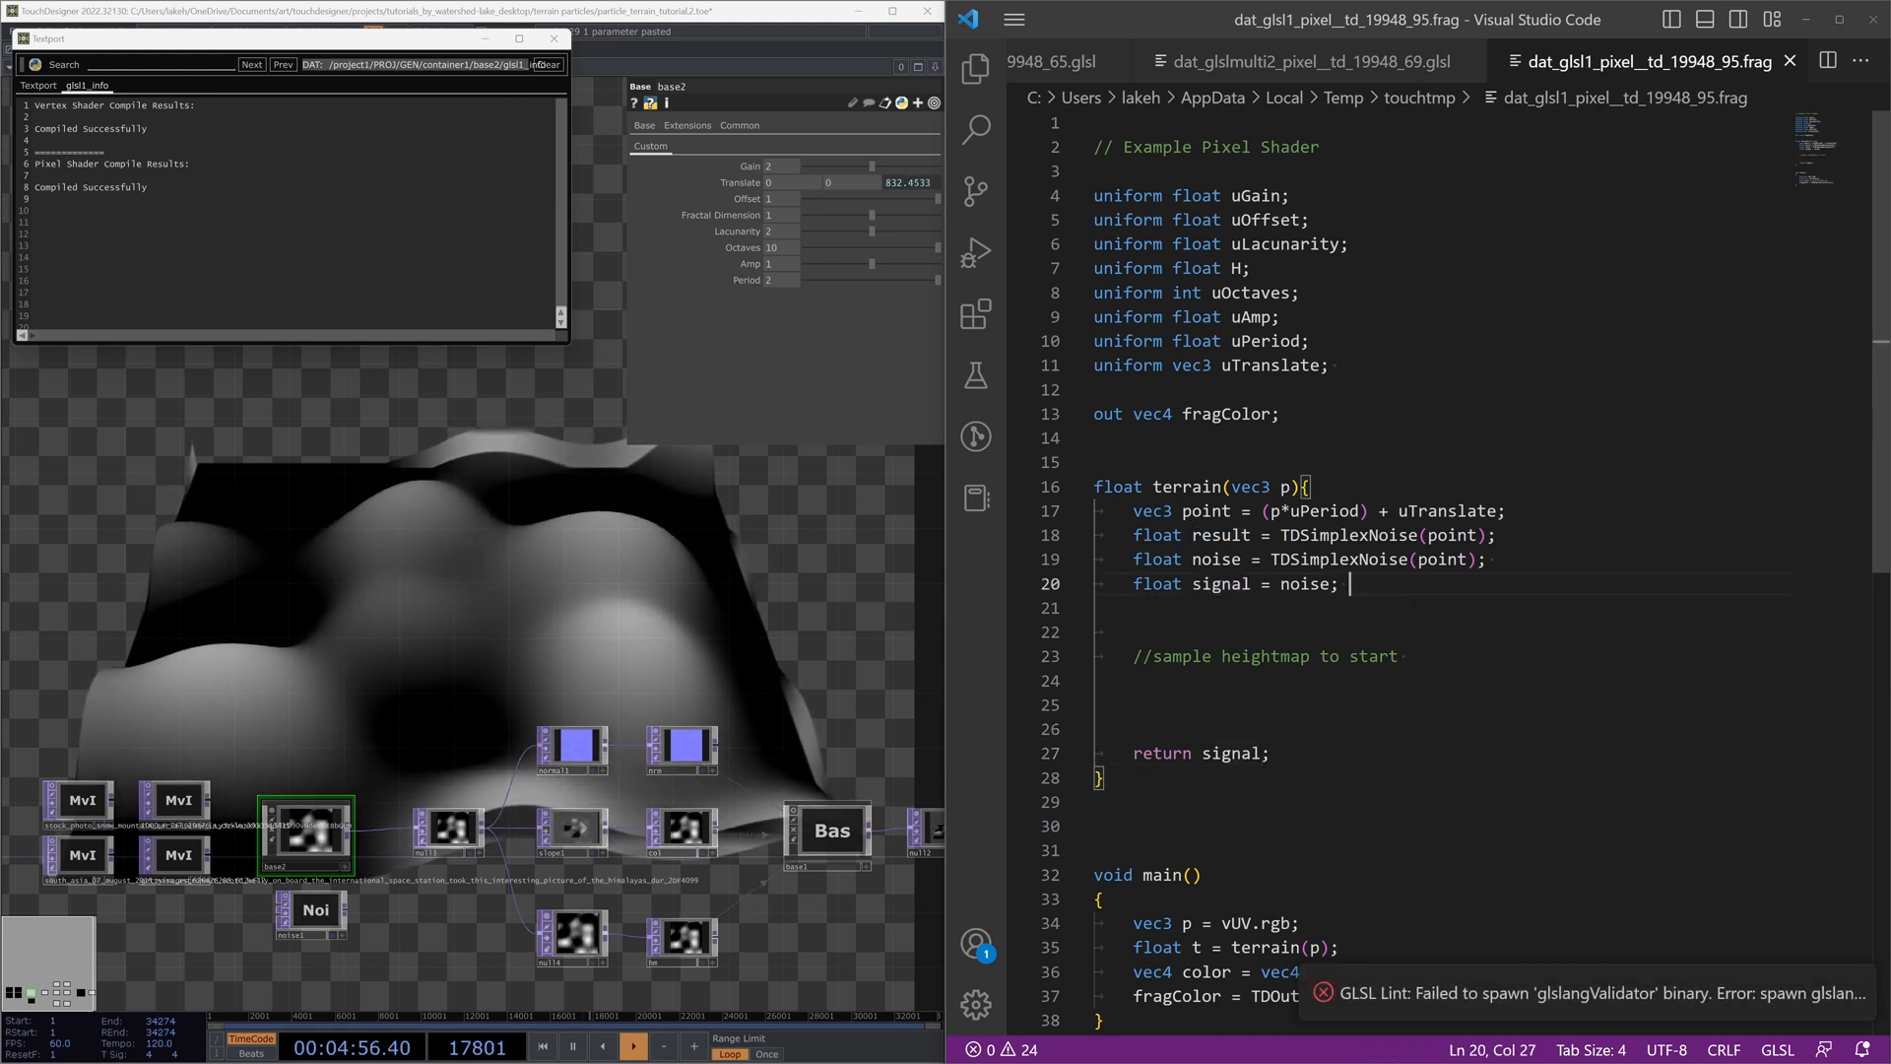
pyautogui.press('Return')
pyautogui.write('signal ')
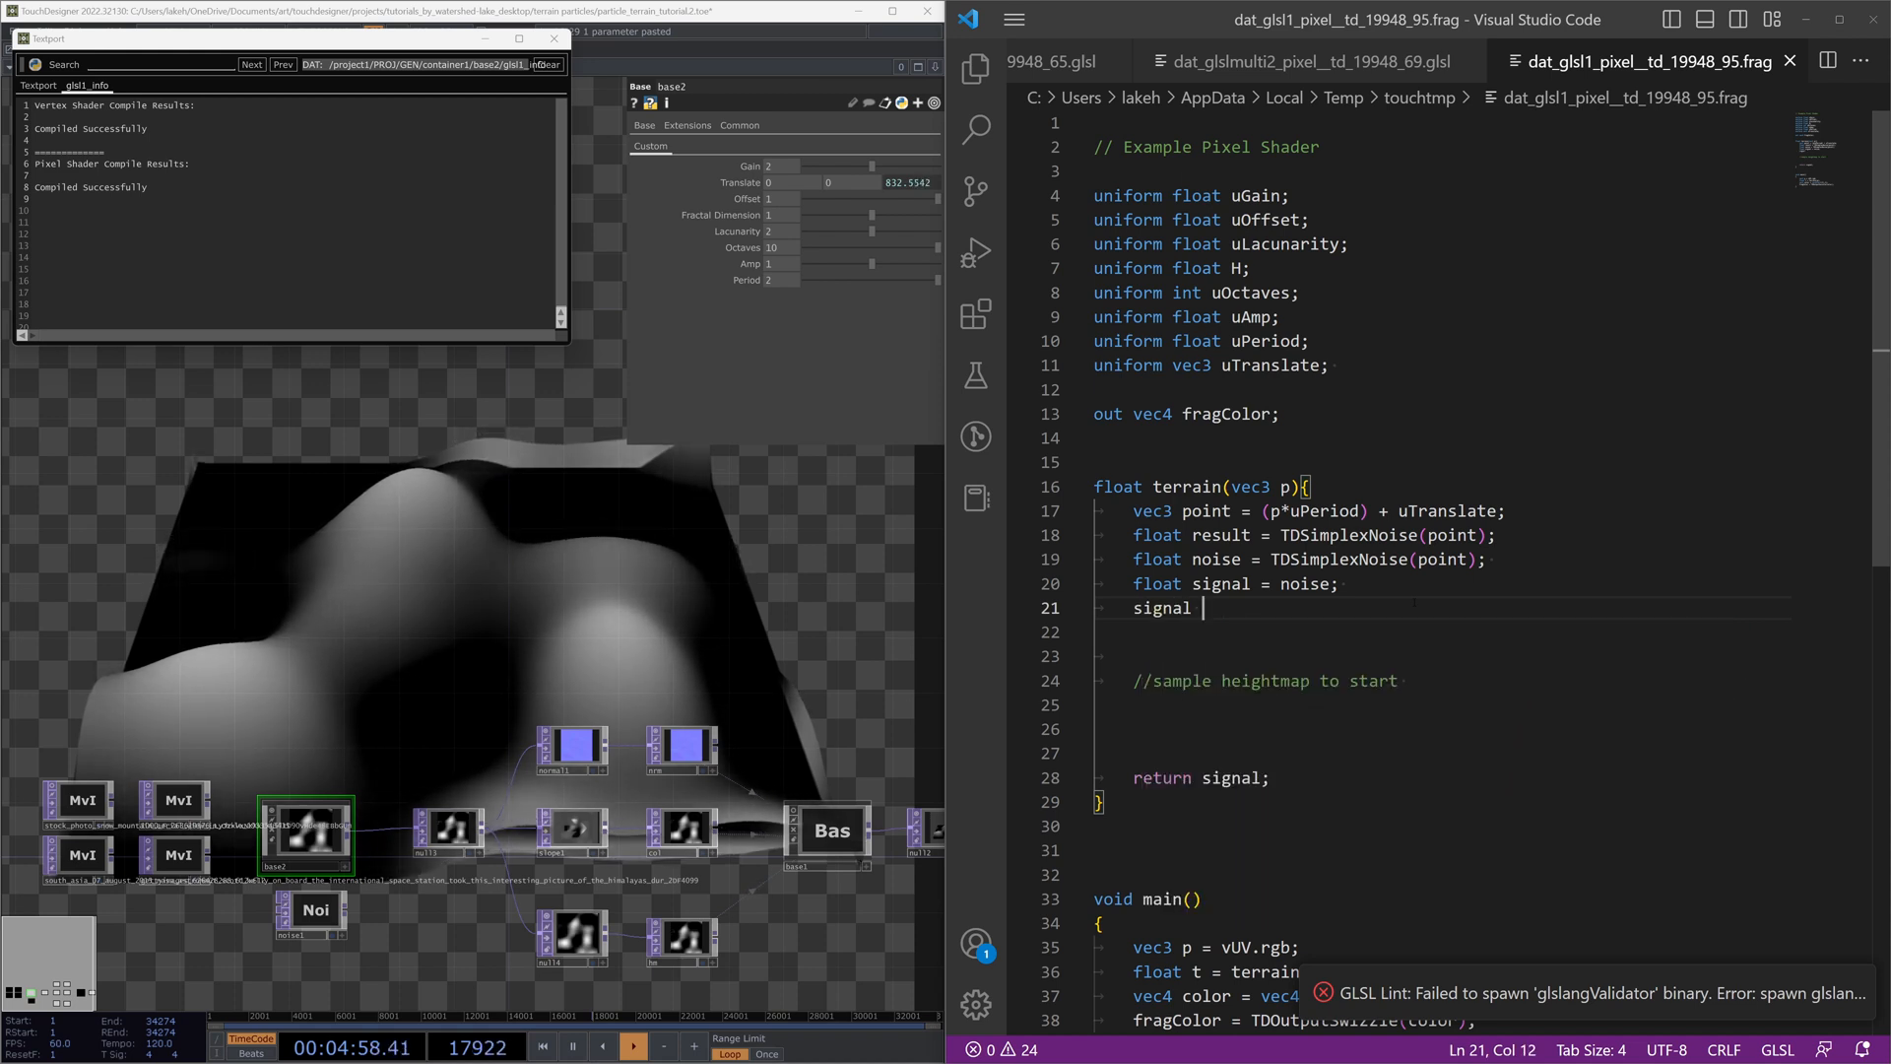
pyautogui.write('=')
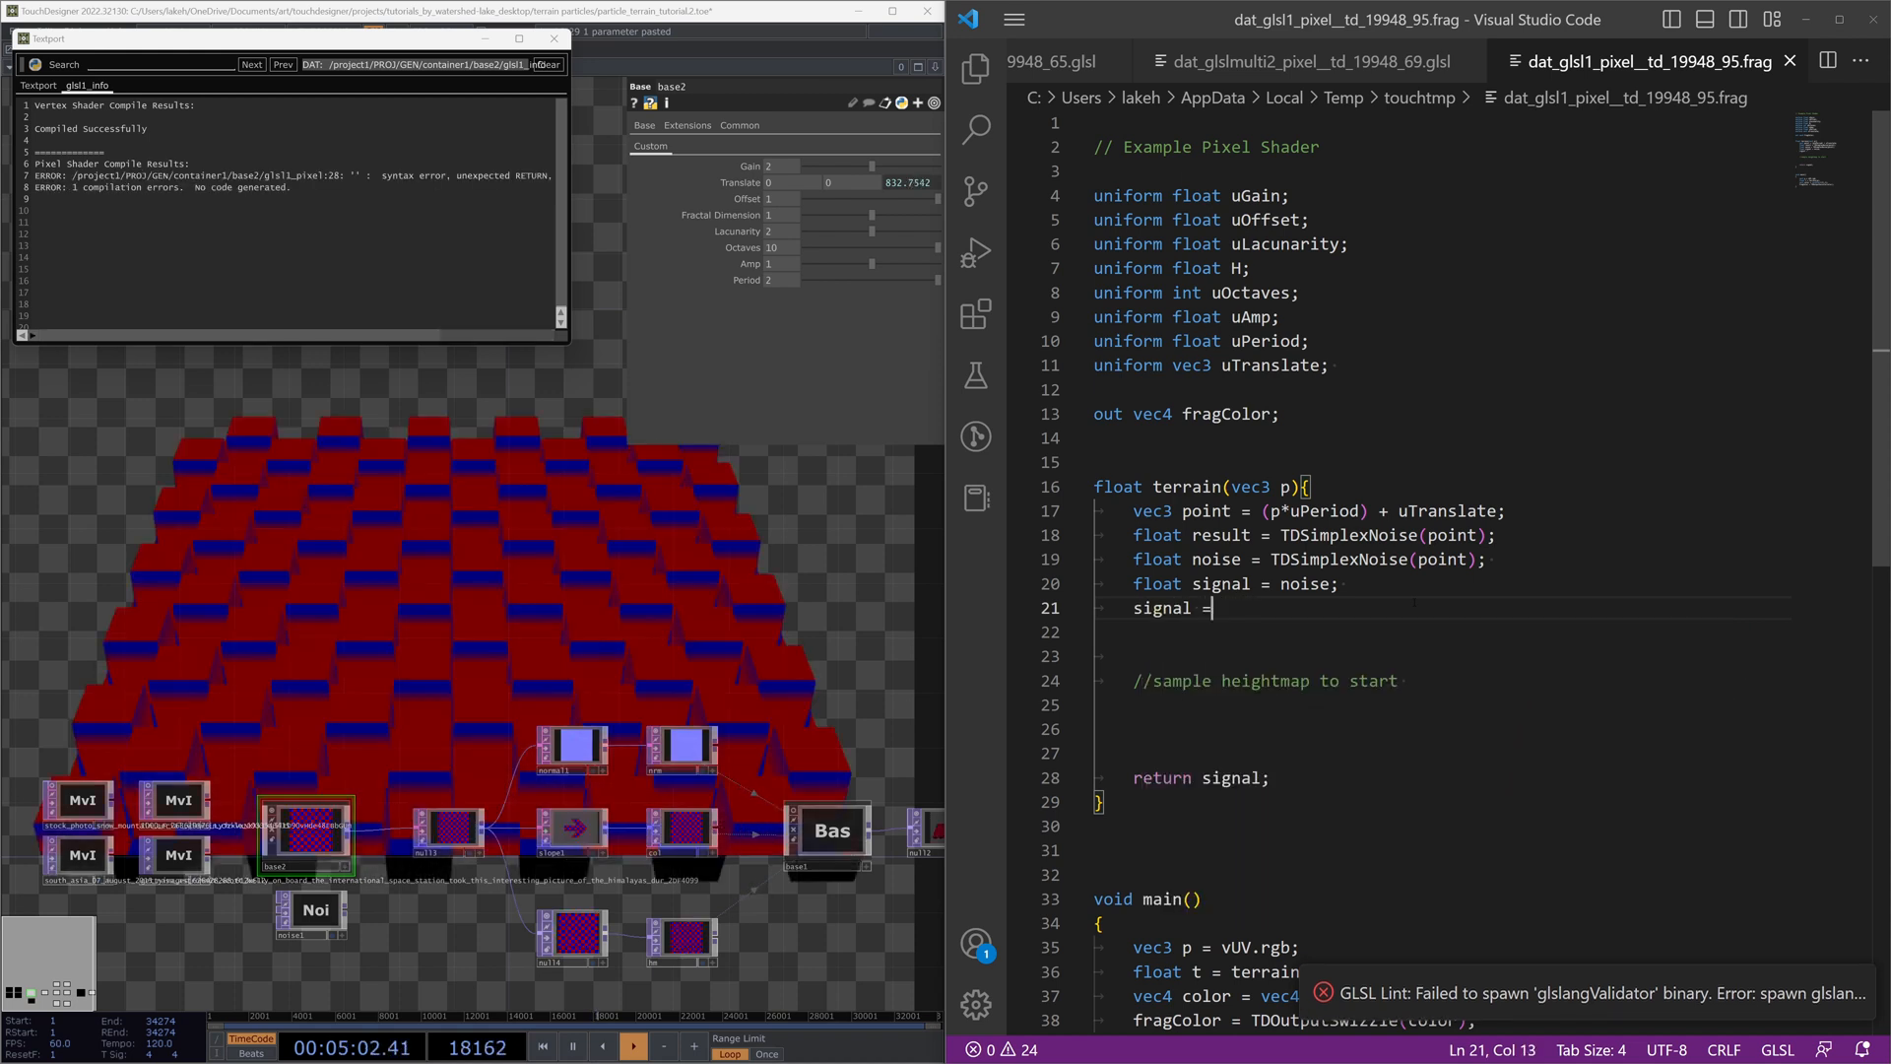
pyautogui.write(' * uOffset =')
pyautogui.press('BackSpace')
pyautogui.press('BackSpace')
pyautogui.write('- signal;')
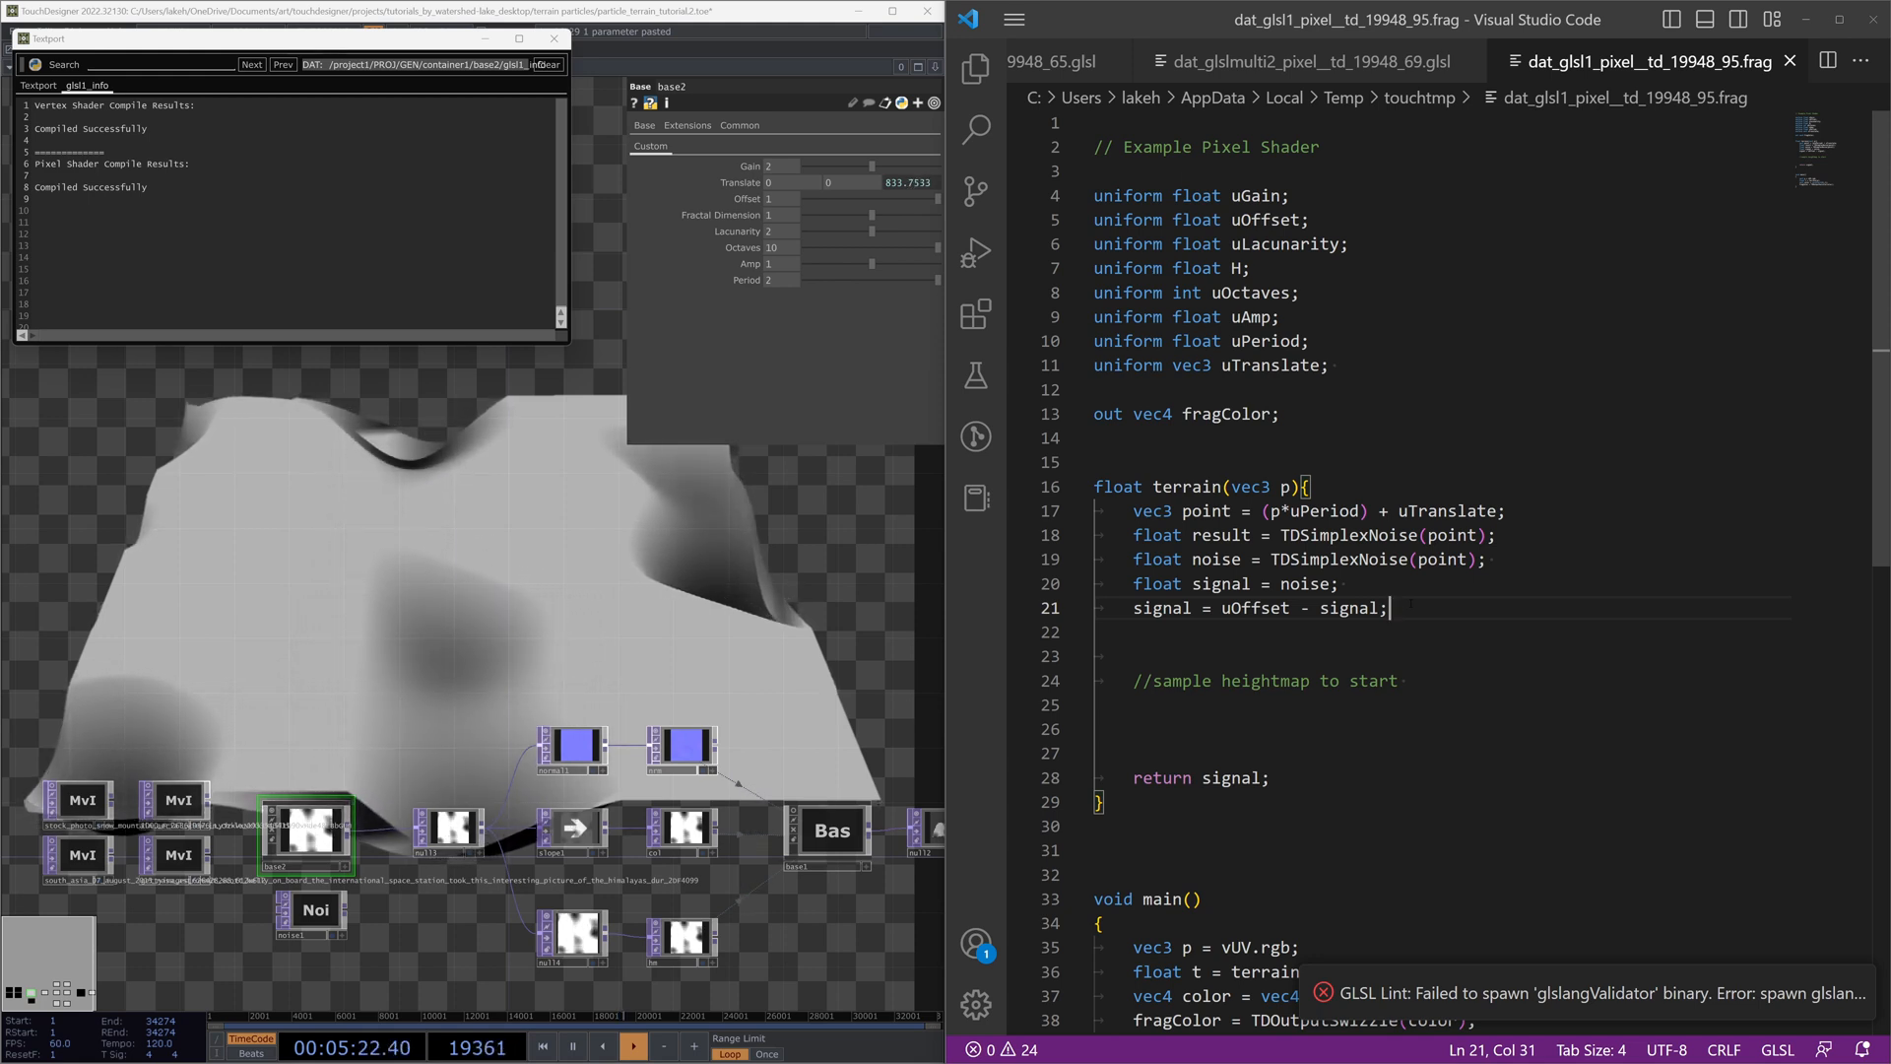
# Step: Insert "signal = abs(signal);" between the signal declaration and the uOffset line
pyautogui.press('Return')
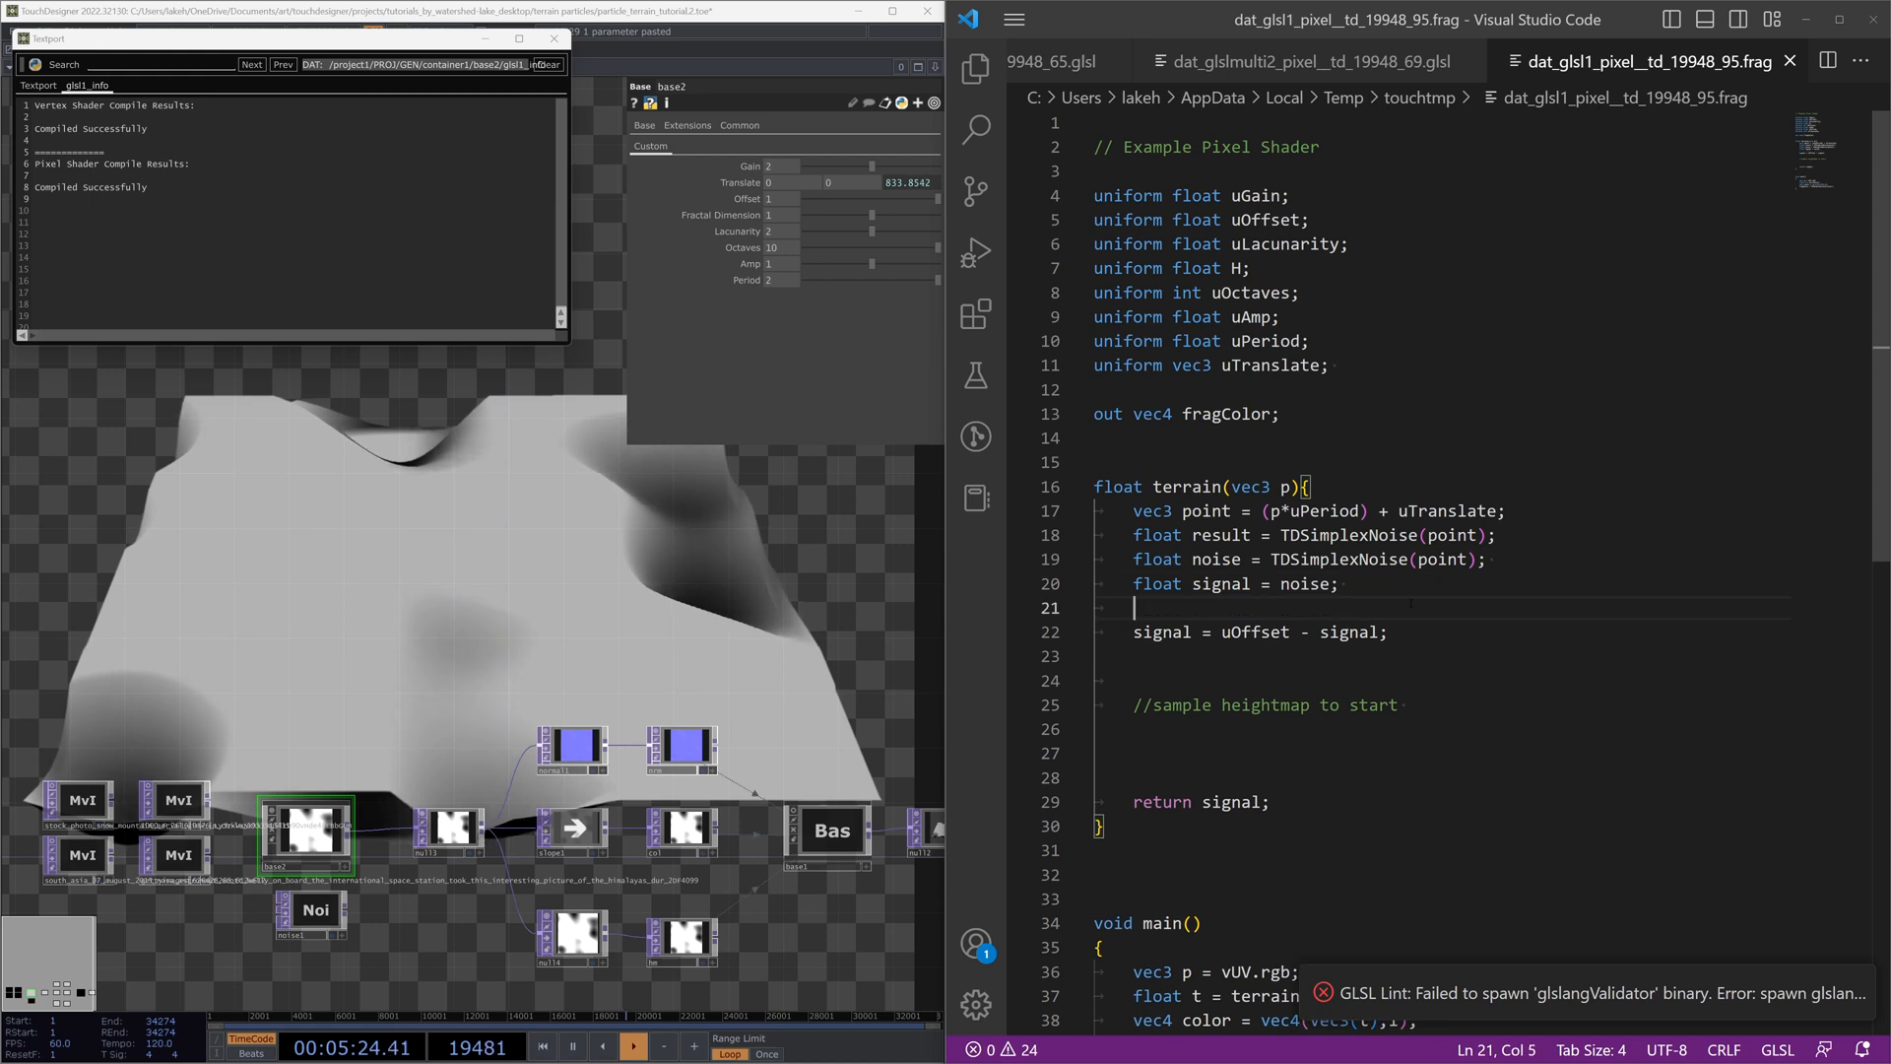
pyautogui.write('sig')
pyautogui.press('BackSpace')
pyautogui.press('BackSpace')
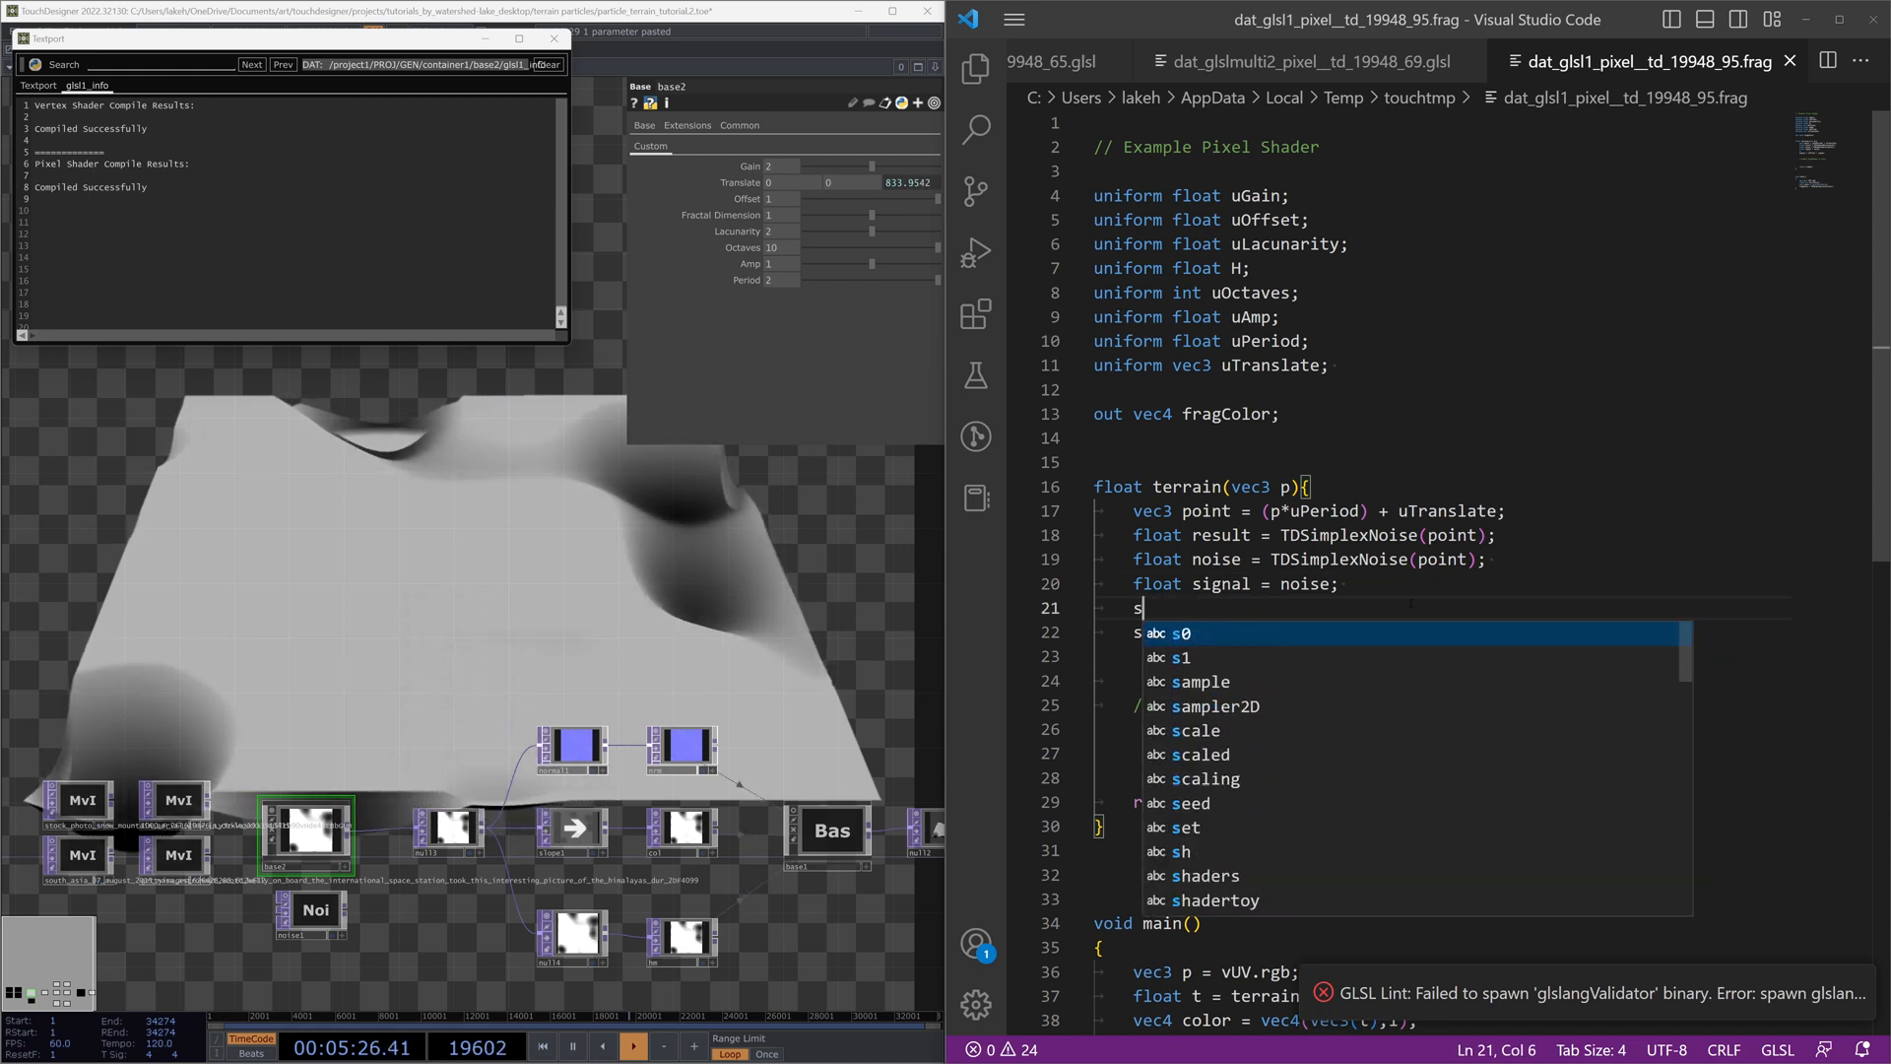
pyautogui.write('ignal = a')
pyautogui.write('bs(sig')
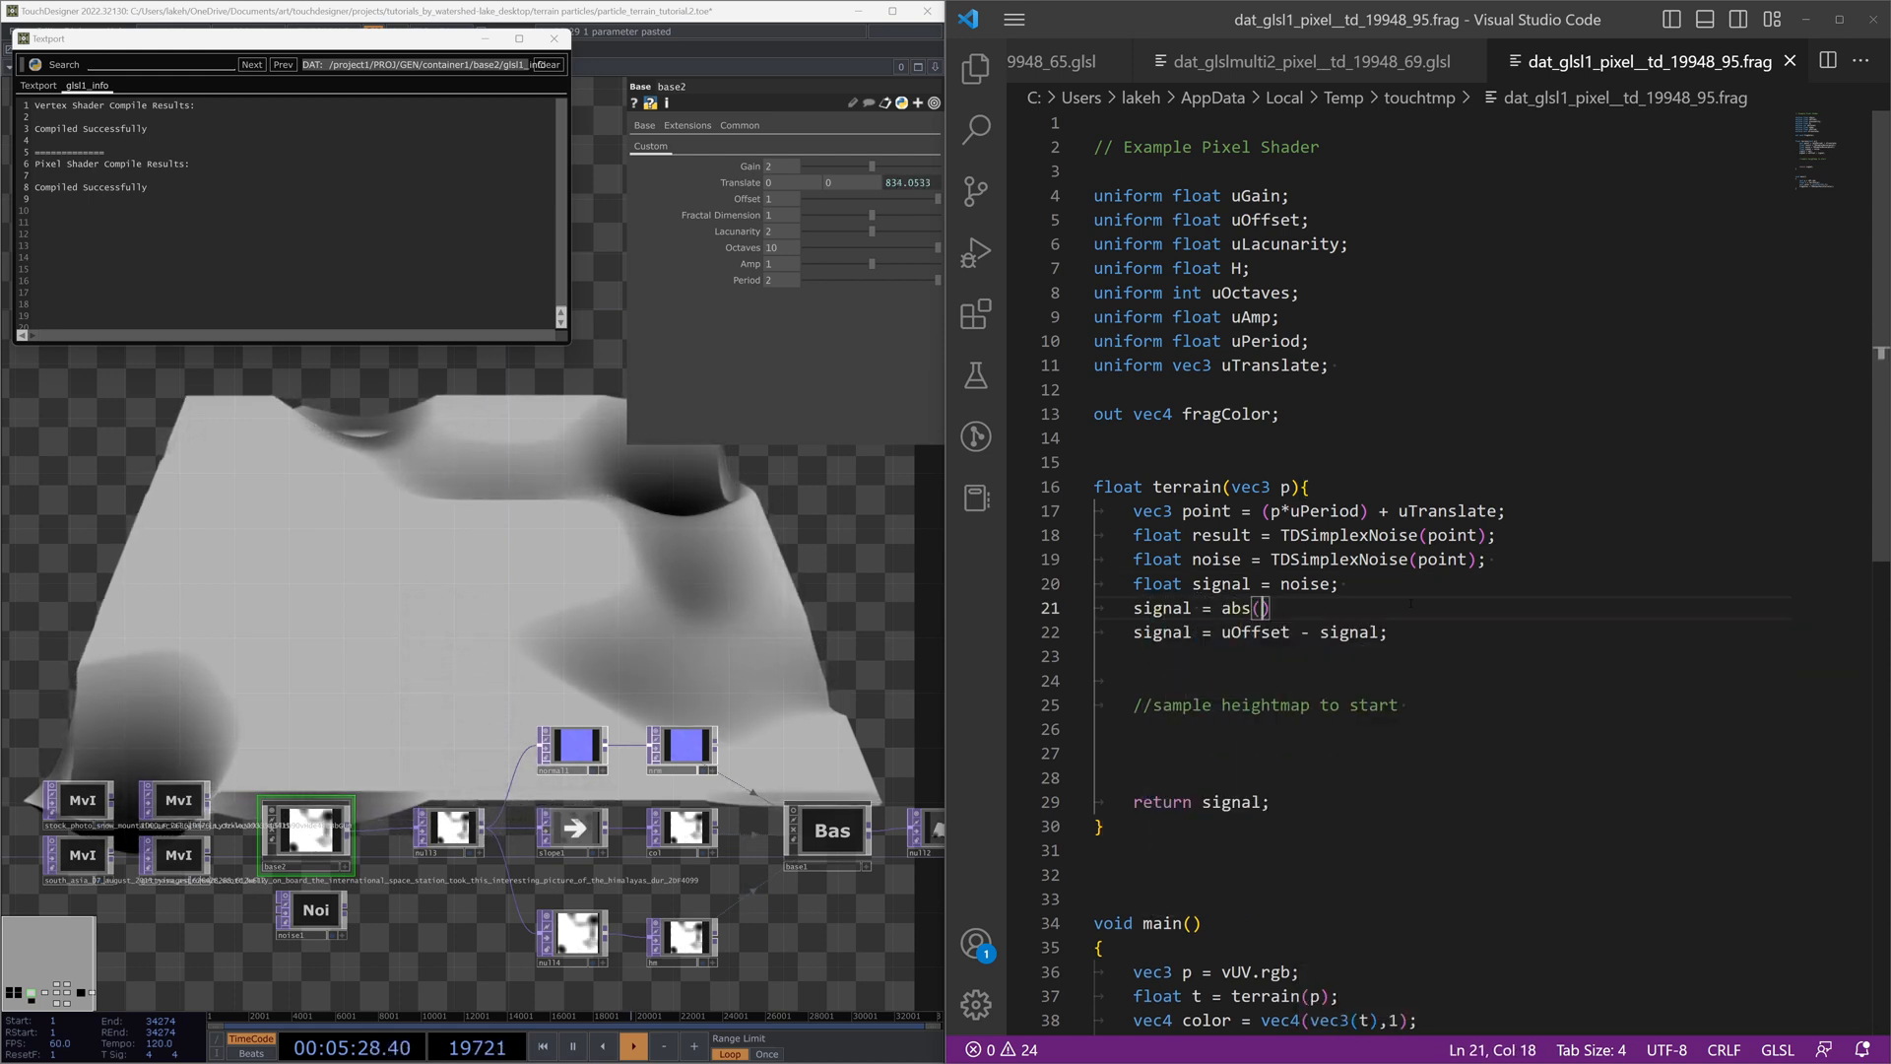
pyautogui.write('nal);')
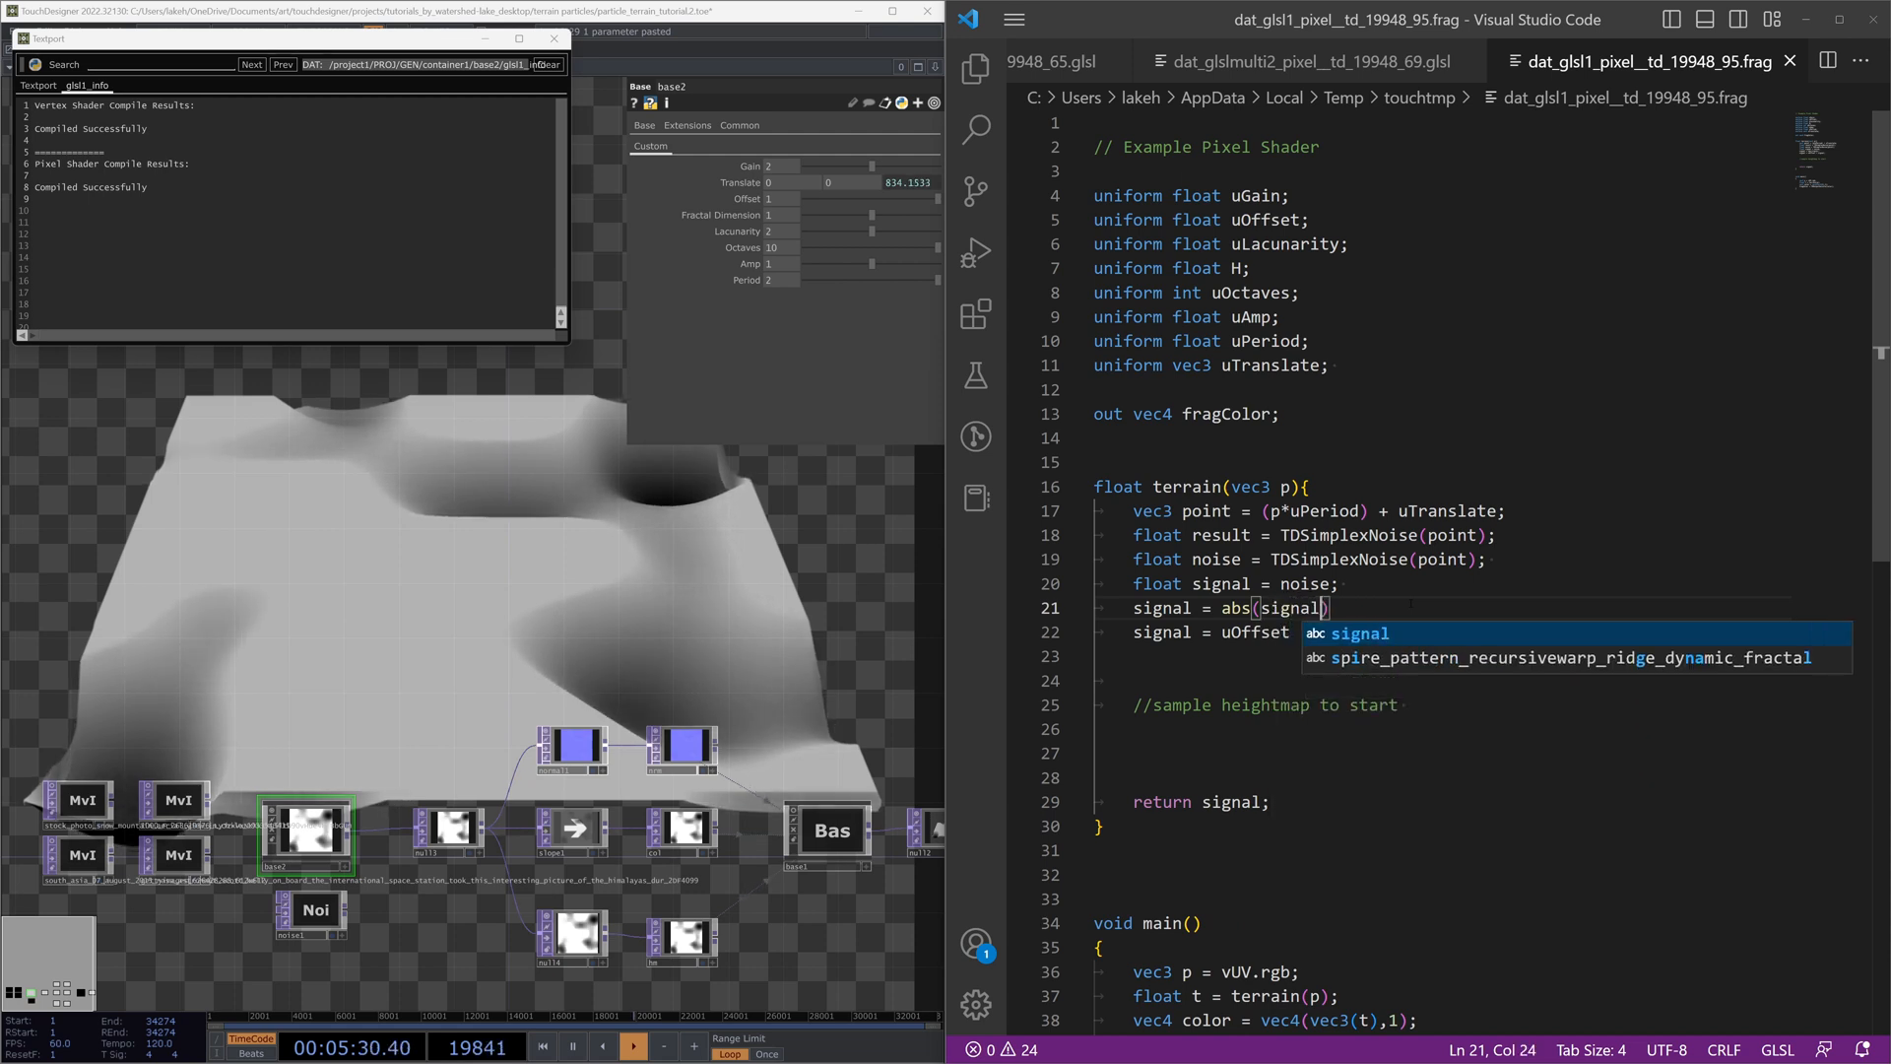
# Step: Append the comment "// ridge the base map at 0" to the abs line, and comment that line out and back in to compare the terrain
pyautogui.write('r')
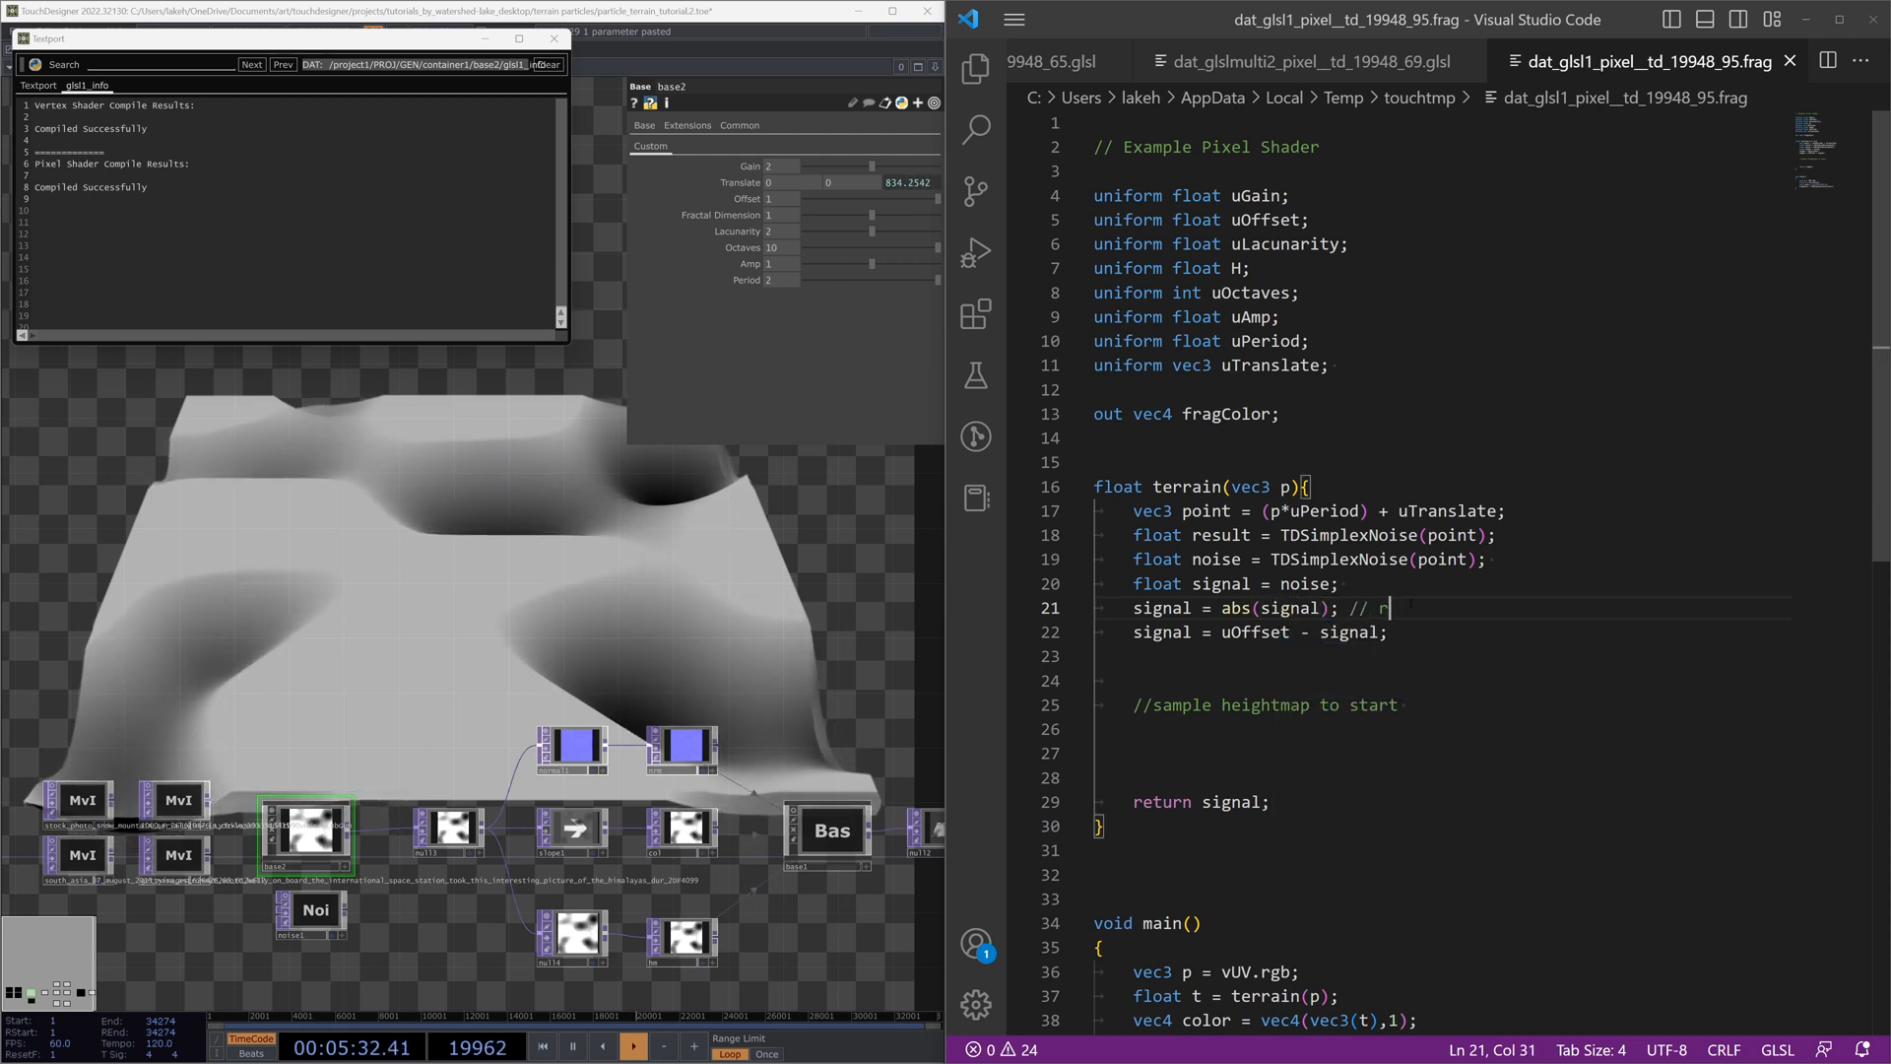
pyautogui.write('id')
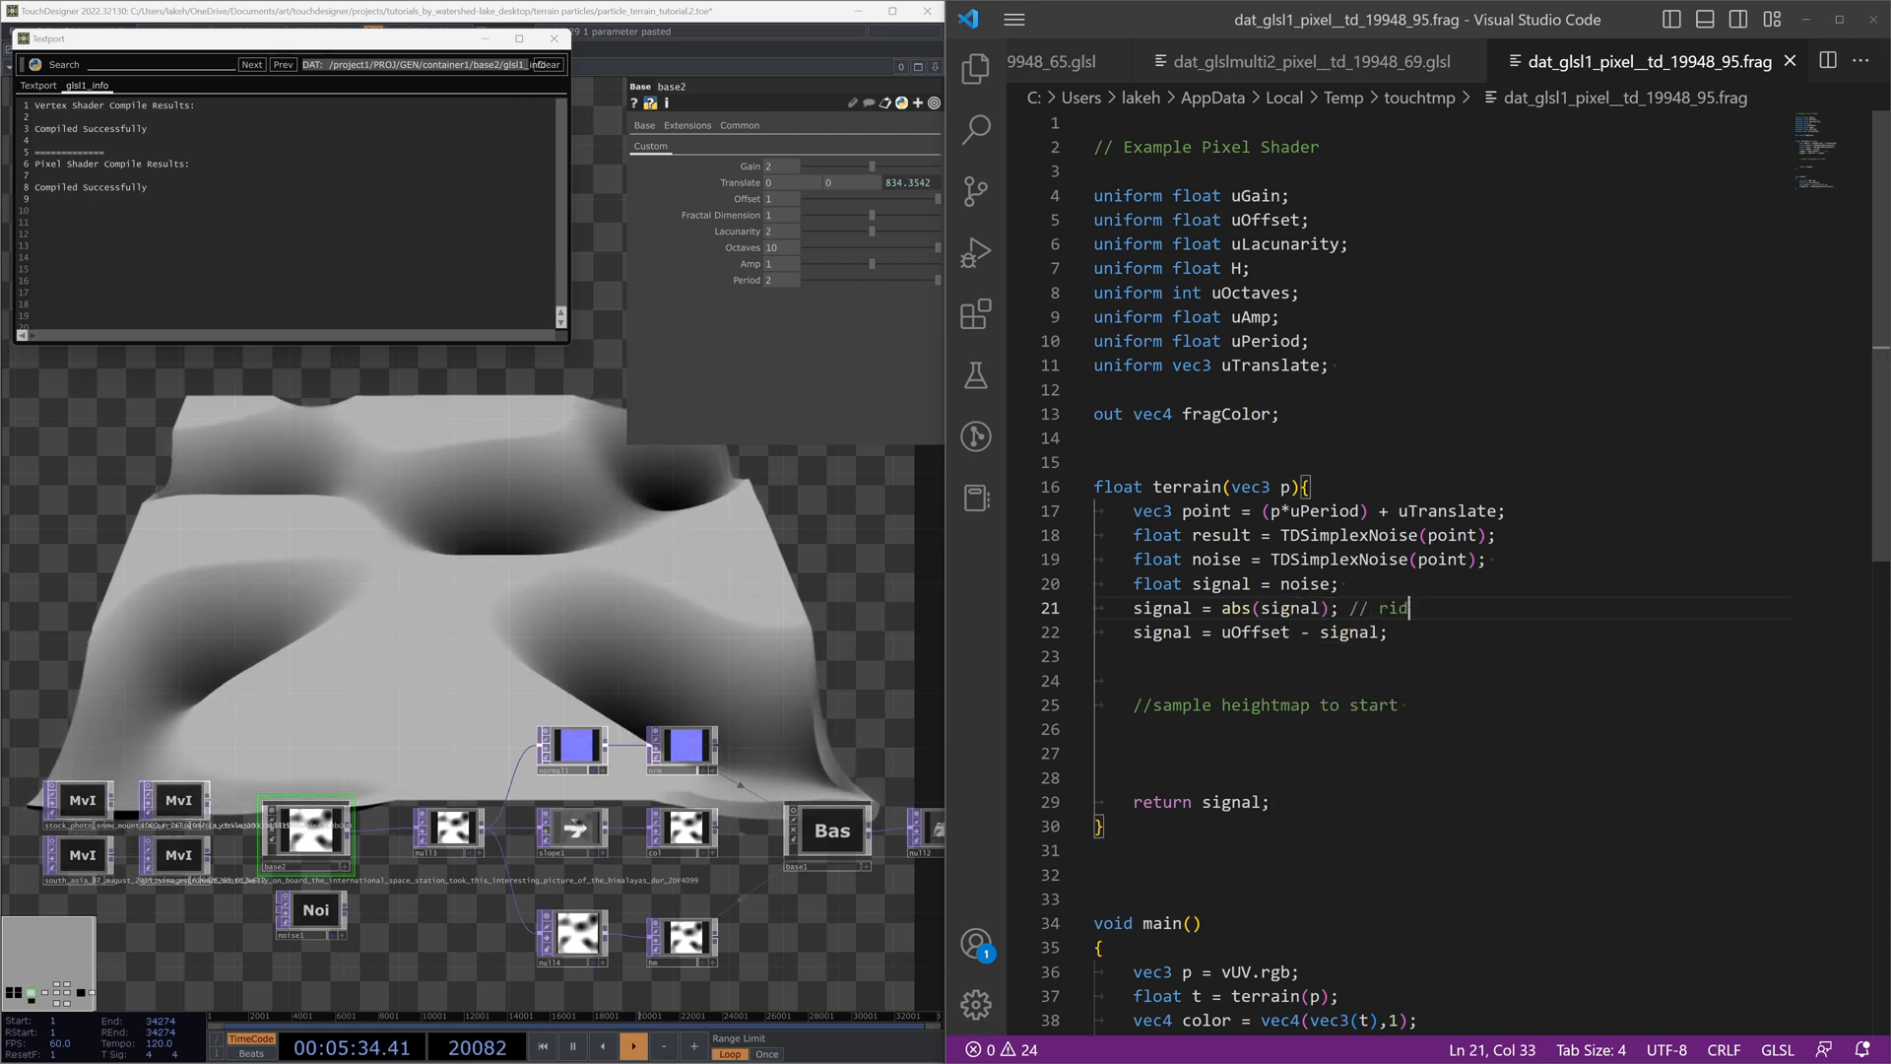
pyautogui.write('ge the ')
pyautogui.write('ab')
pyautogui.press('BackSpace')
pyautogui.press('BackSpace')
pyautogui.write('base map ')
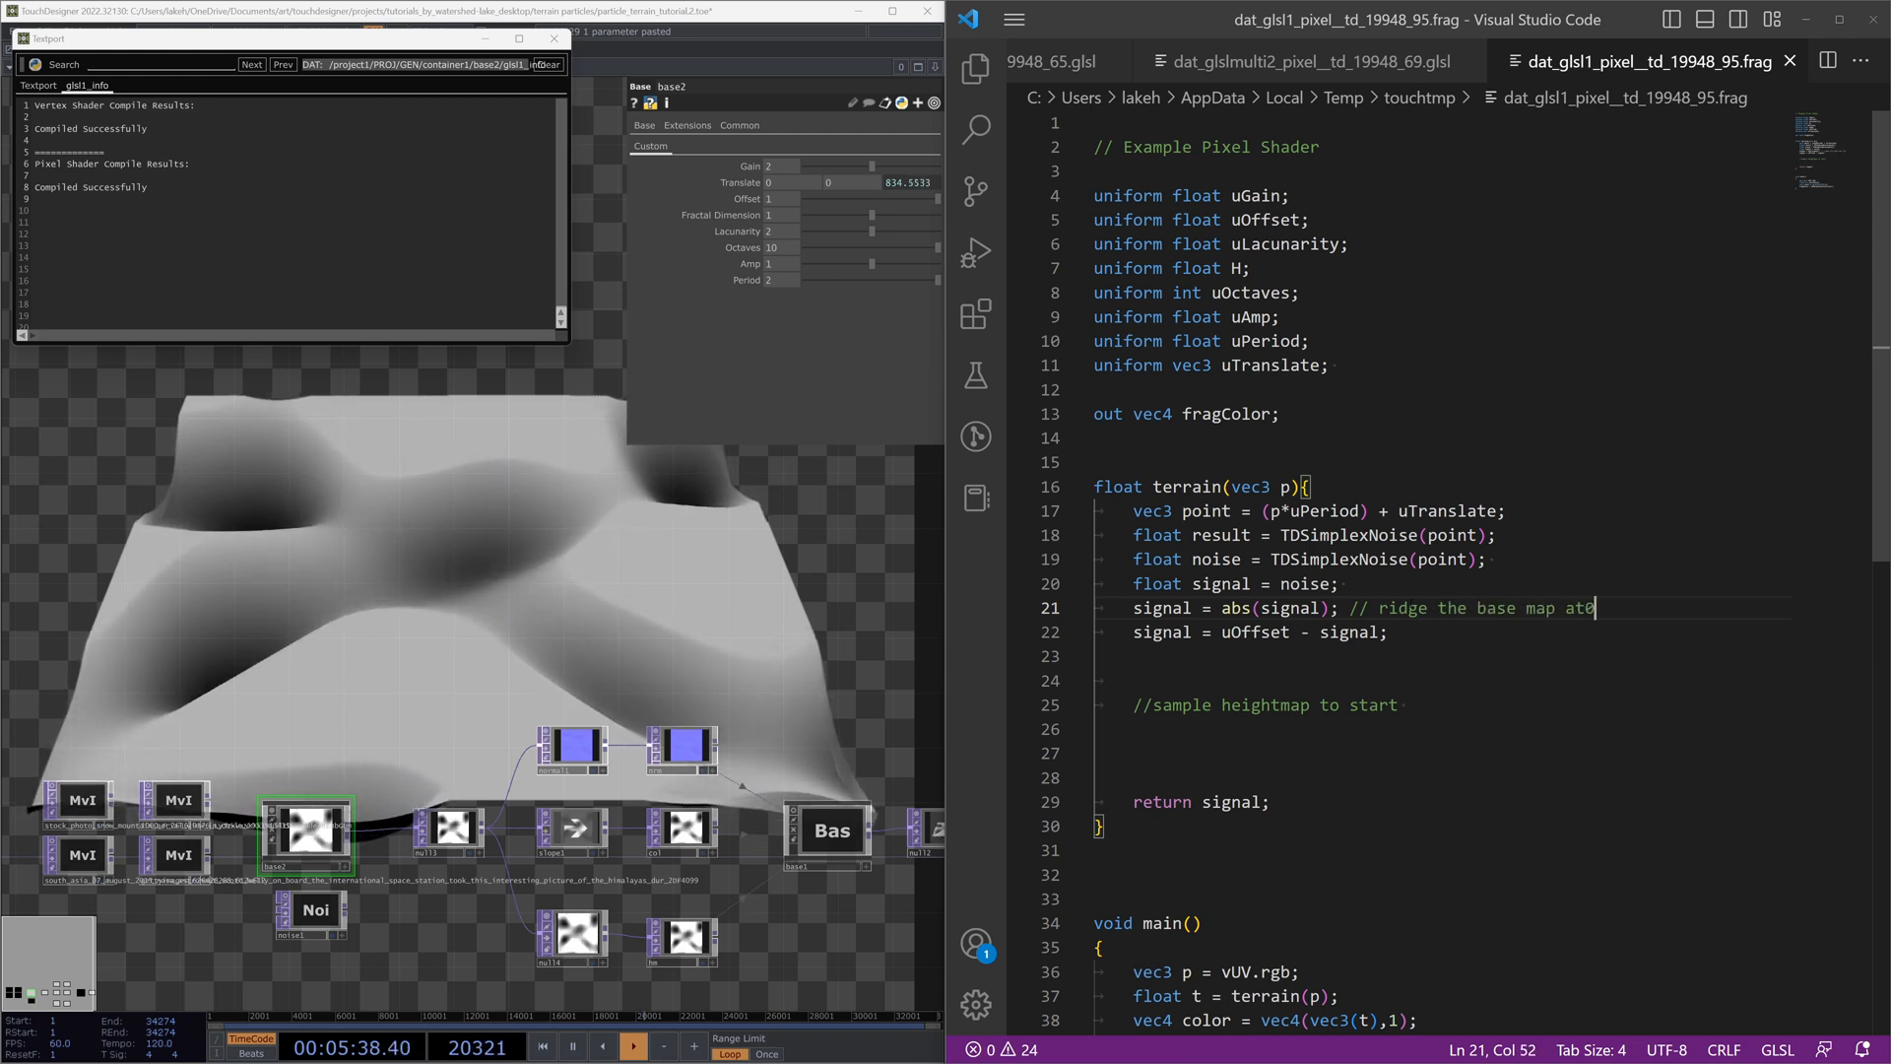
pyautogui.write('at 0')
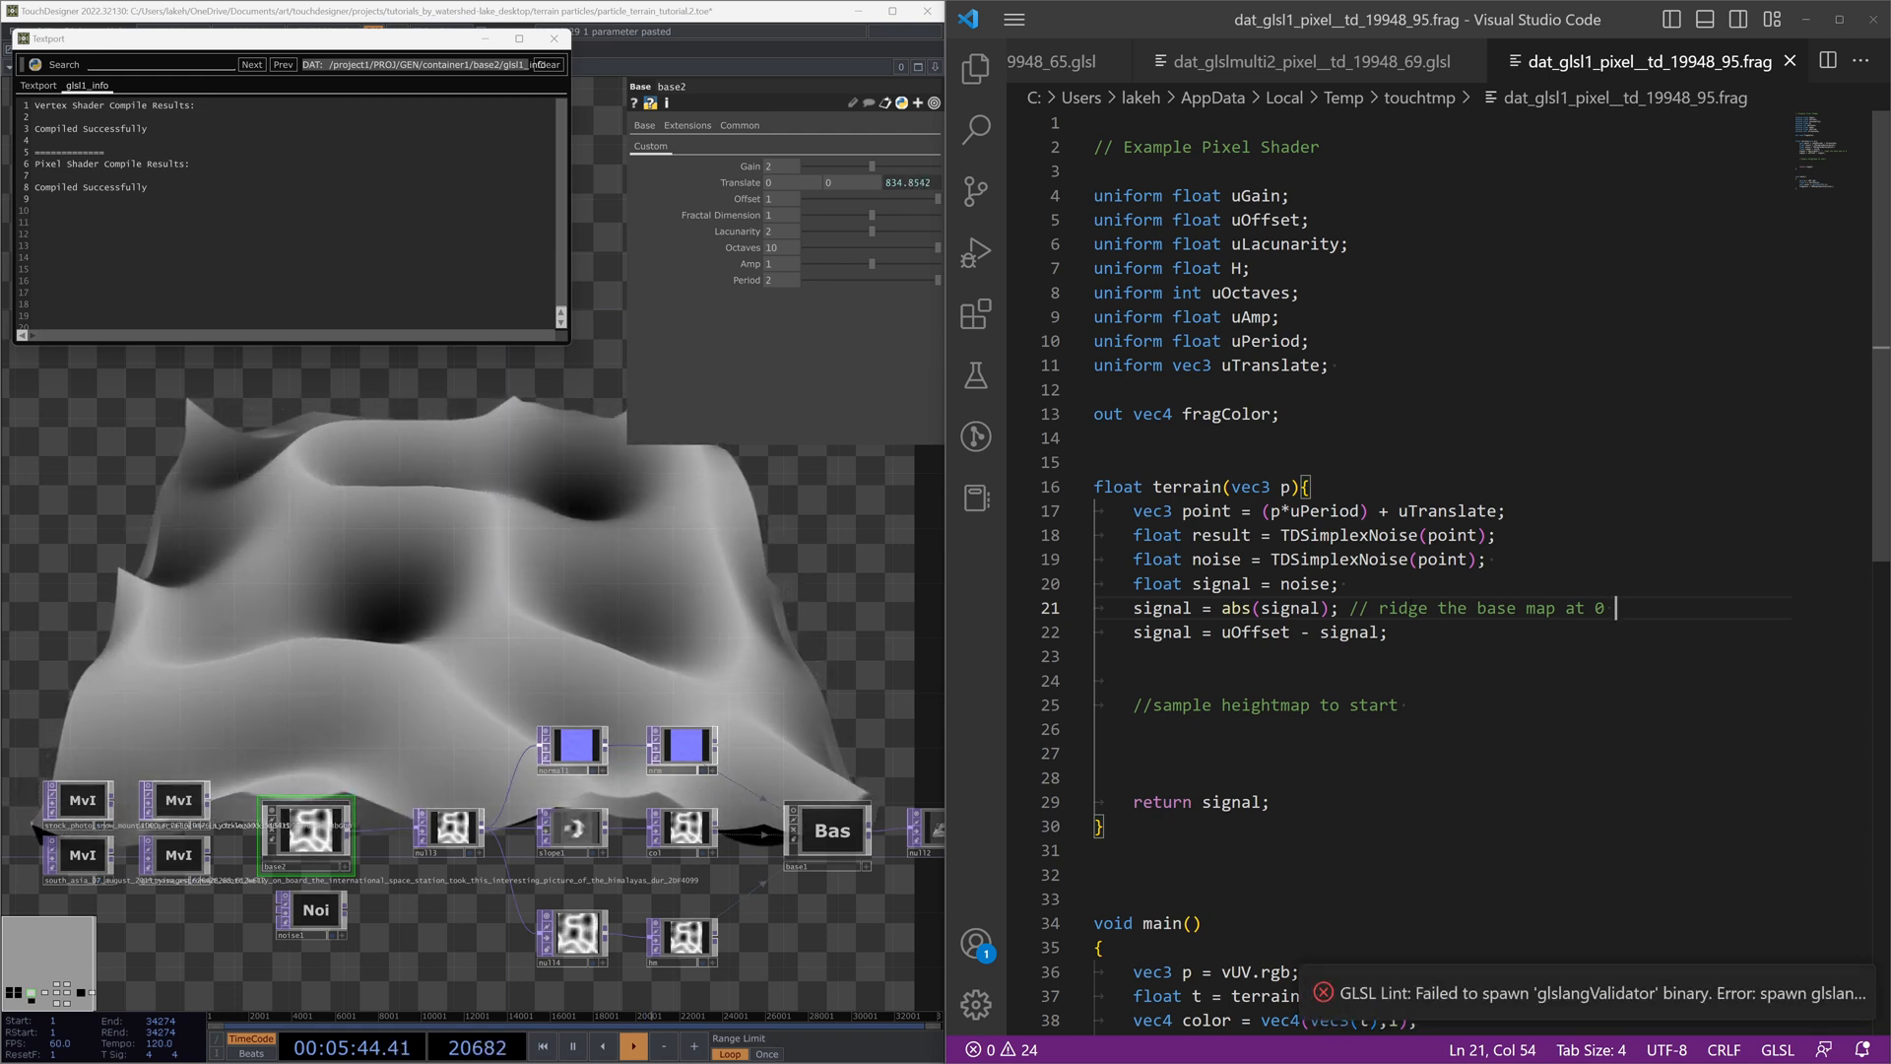
pyautogui.hotkey('ctrl', '/')
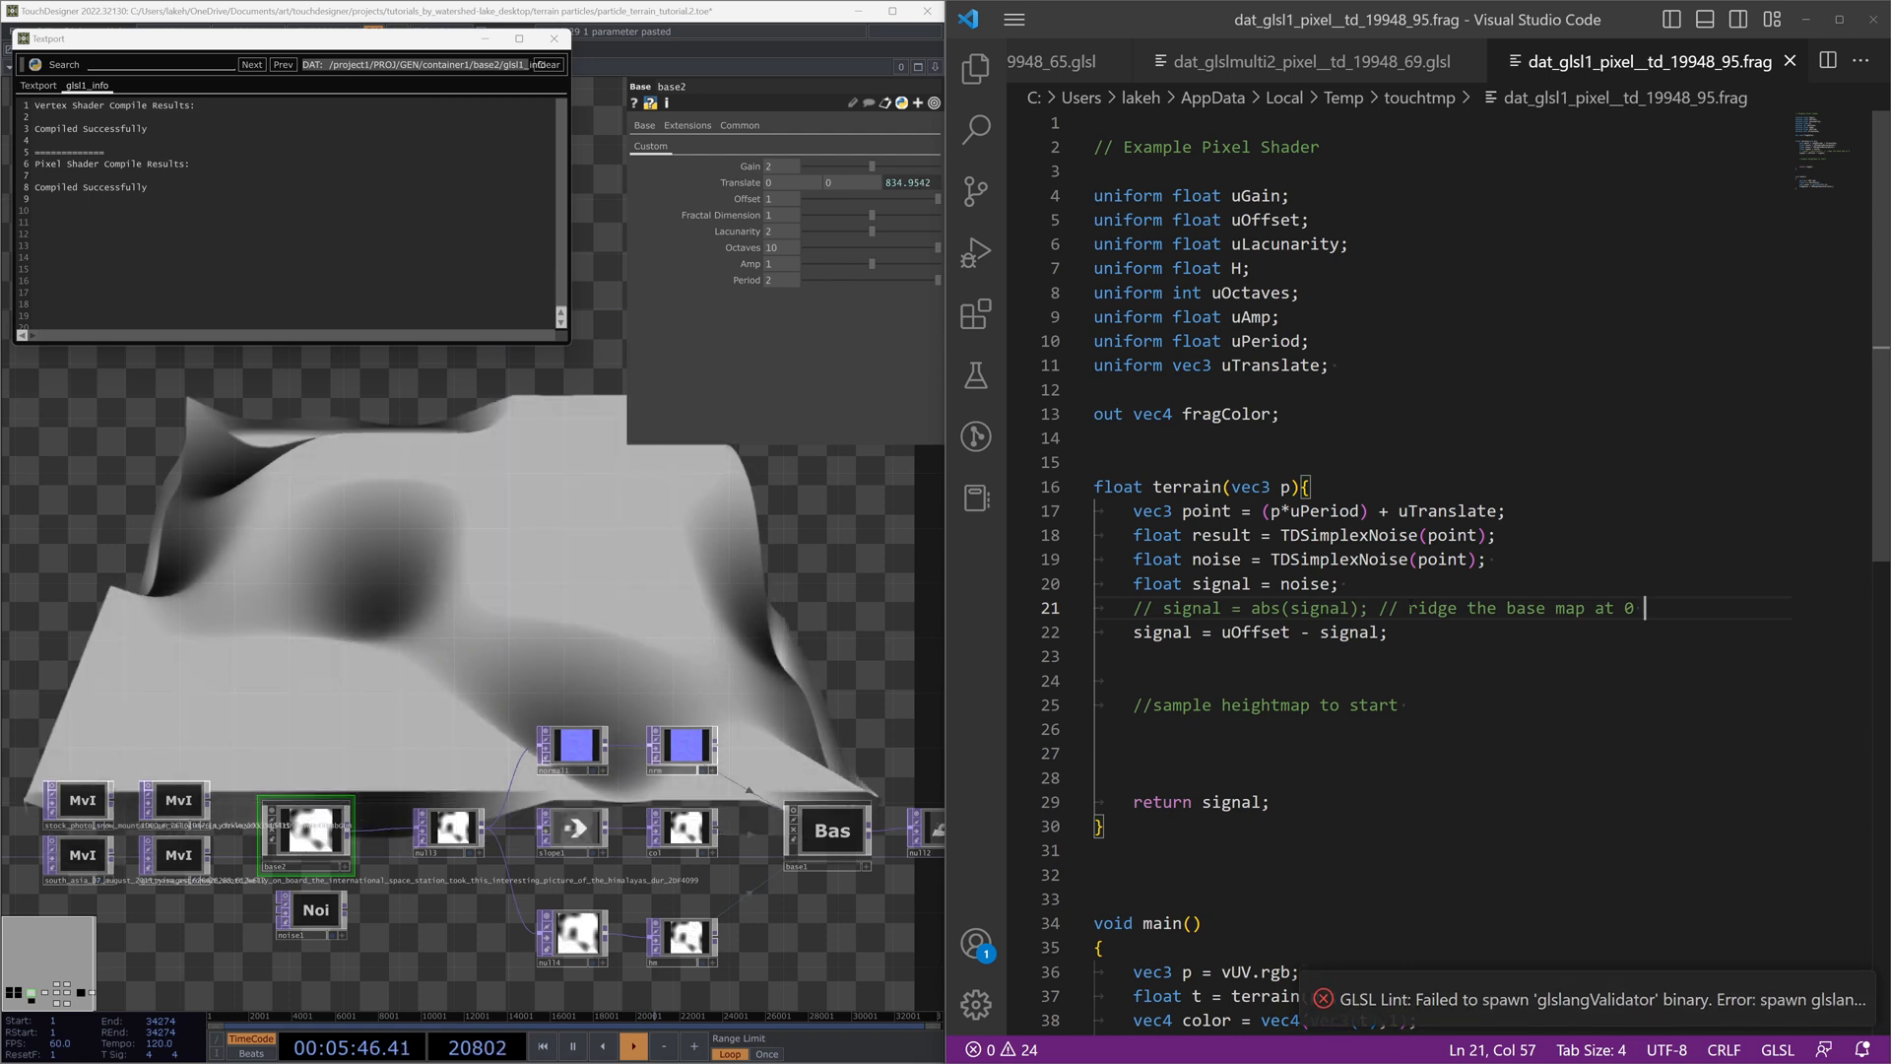
pyautogui.hotkey('ctrl', '/')
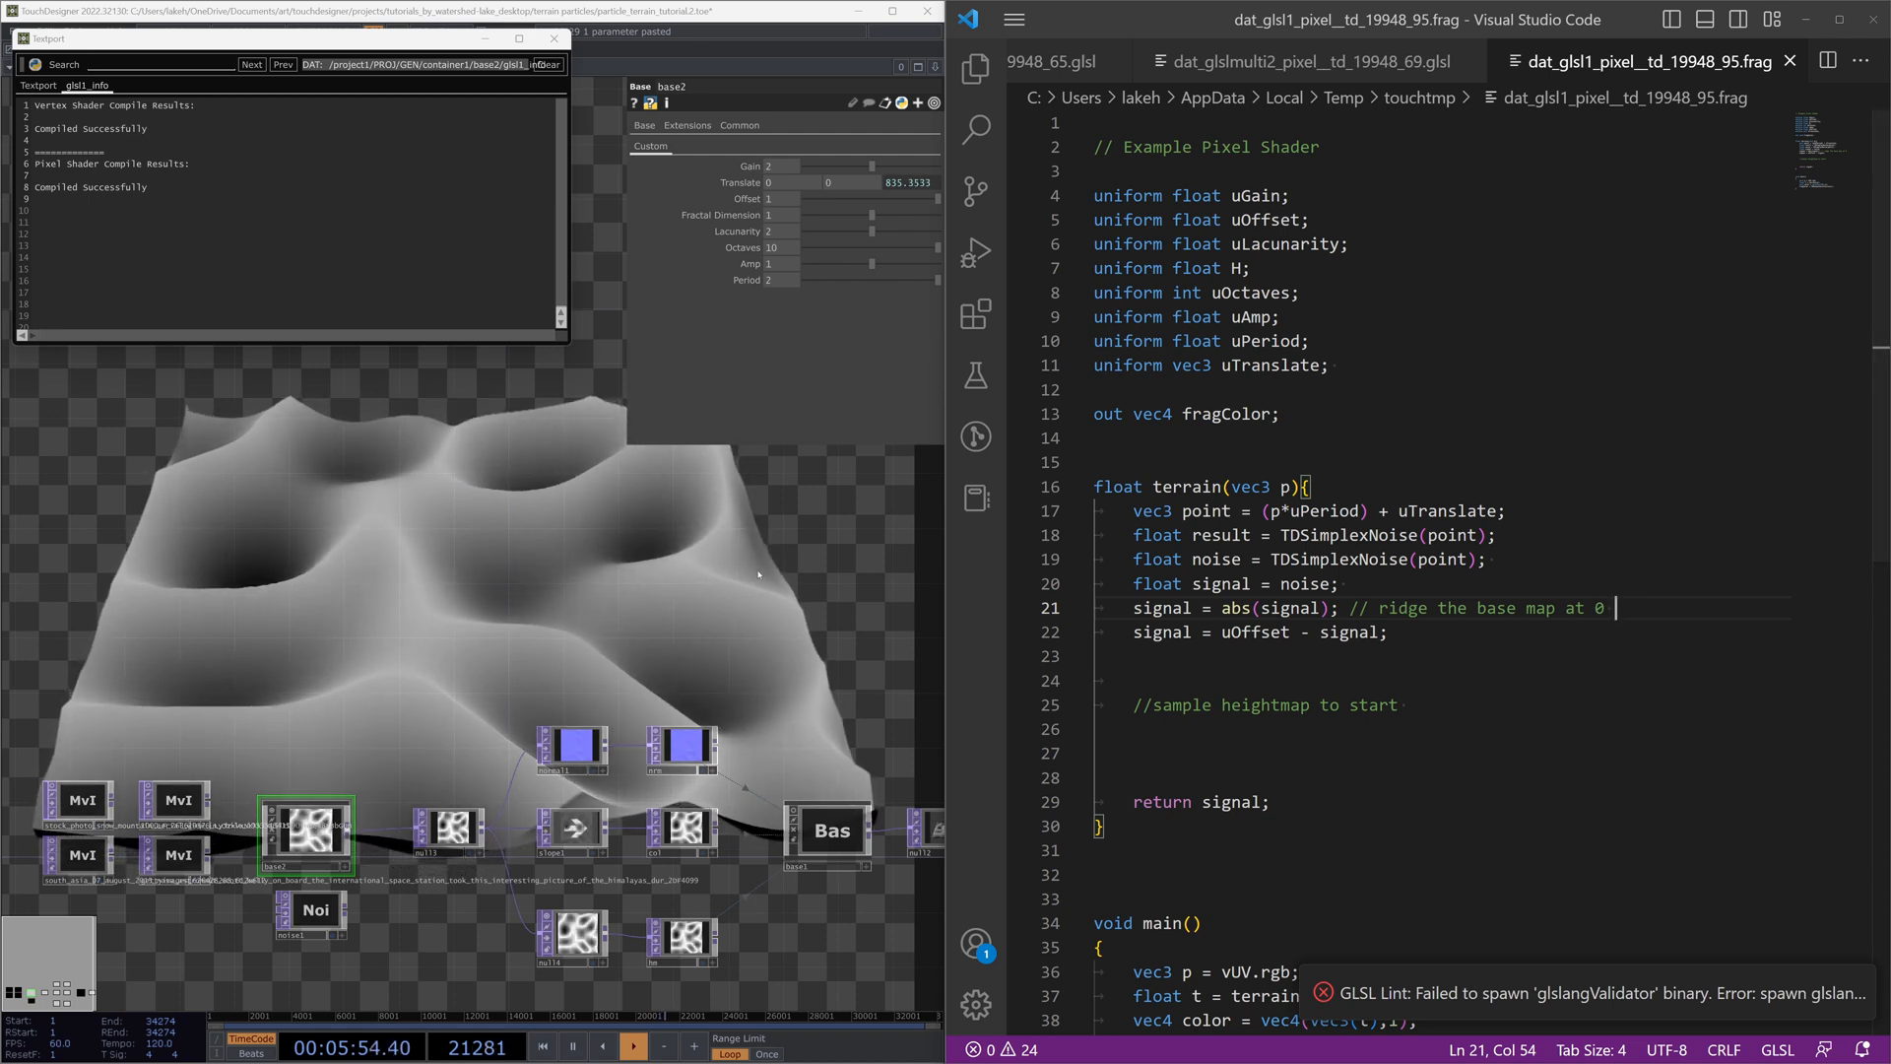
# Step: Add the line "signal *= signal;" below the uOffset line to square the signal
pyautogui.click(1572, 631)
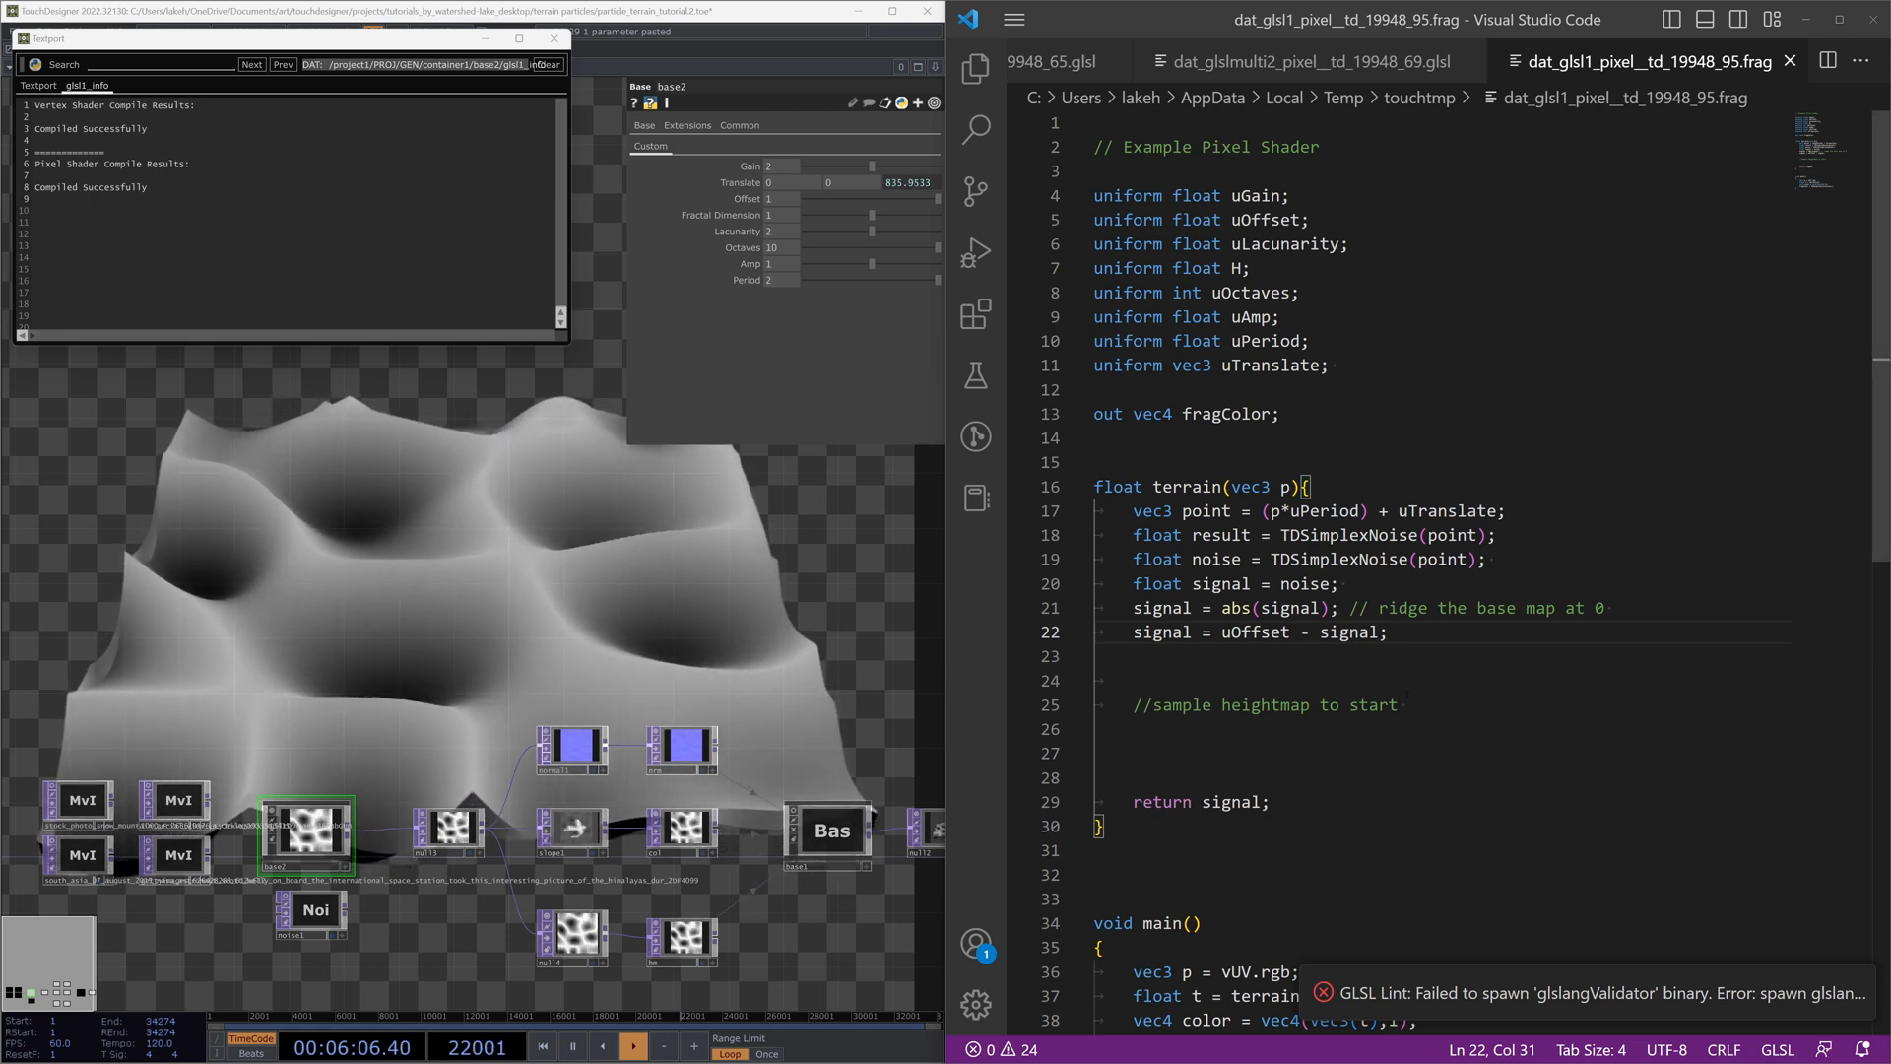
pyautogui.press('Return')
pyautogui.write('sig')
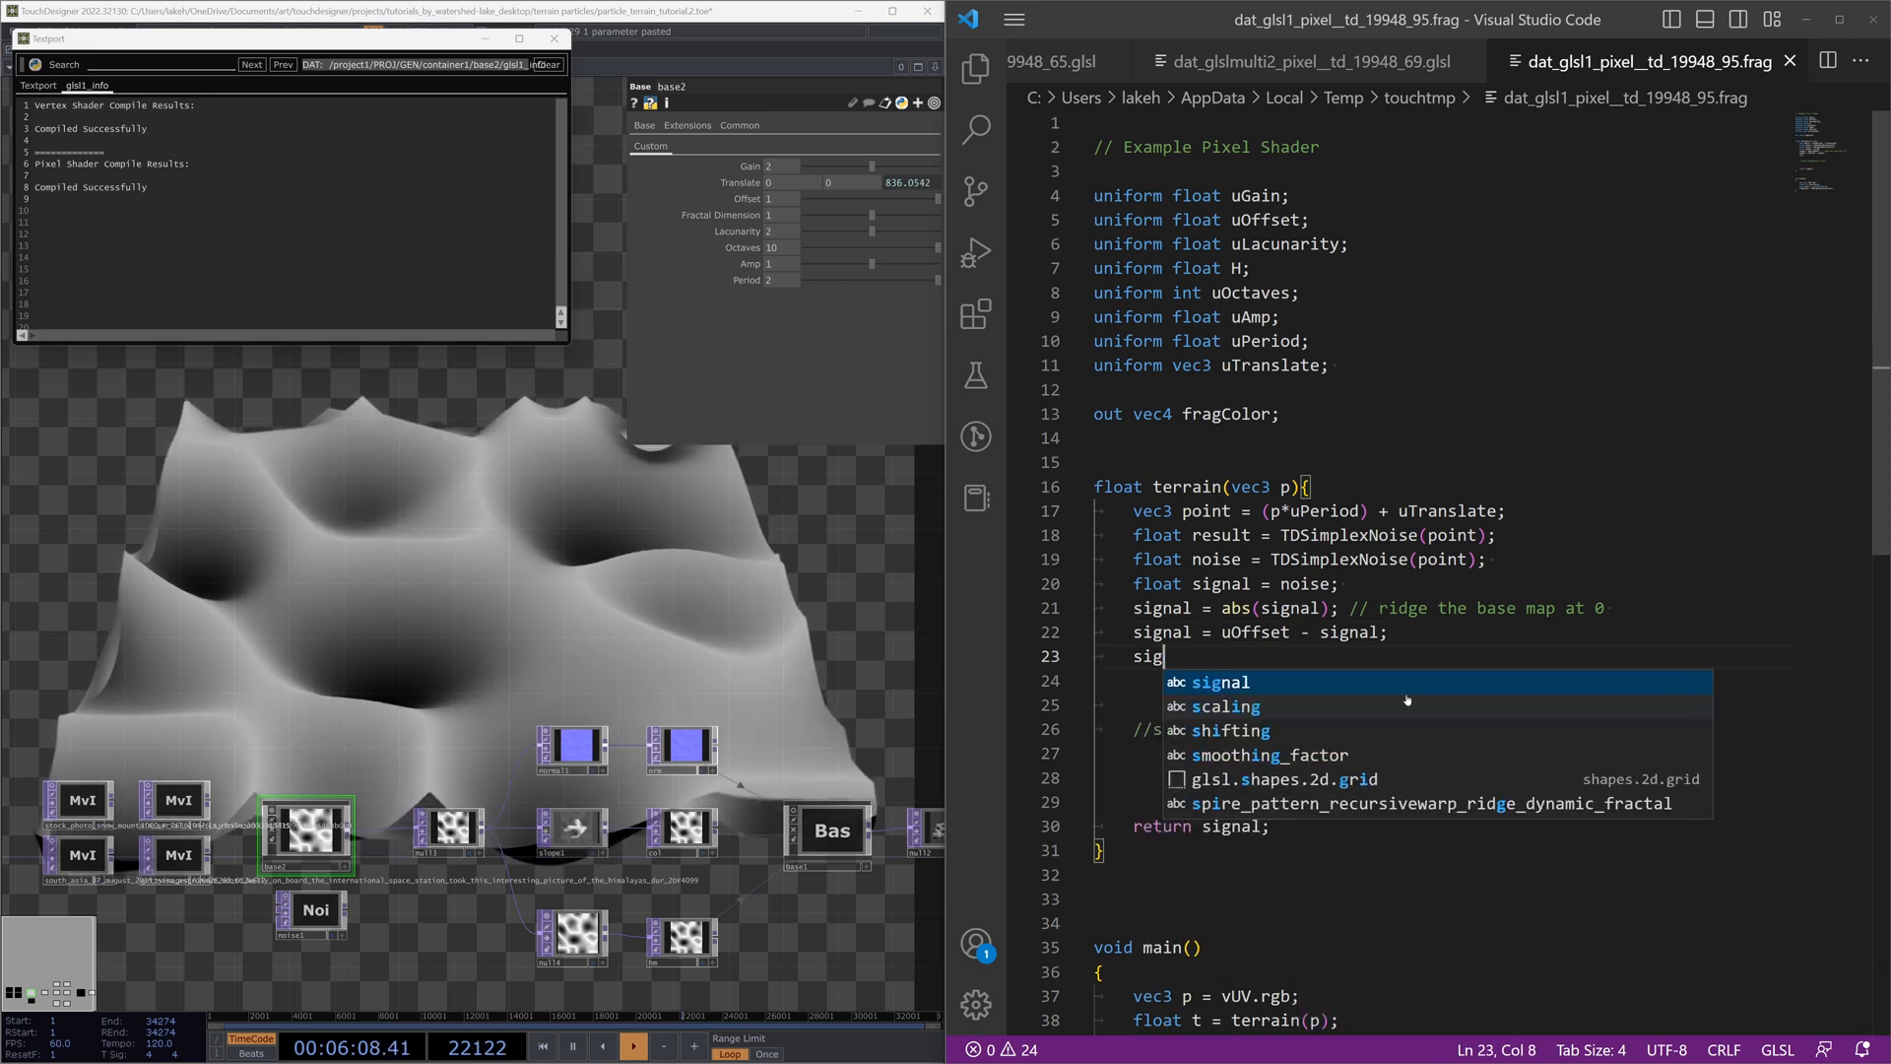
pyautogui.write('nal *= signal;')
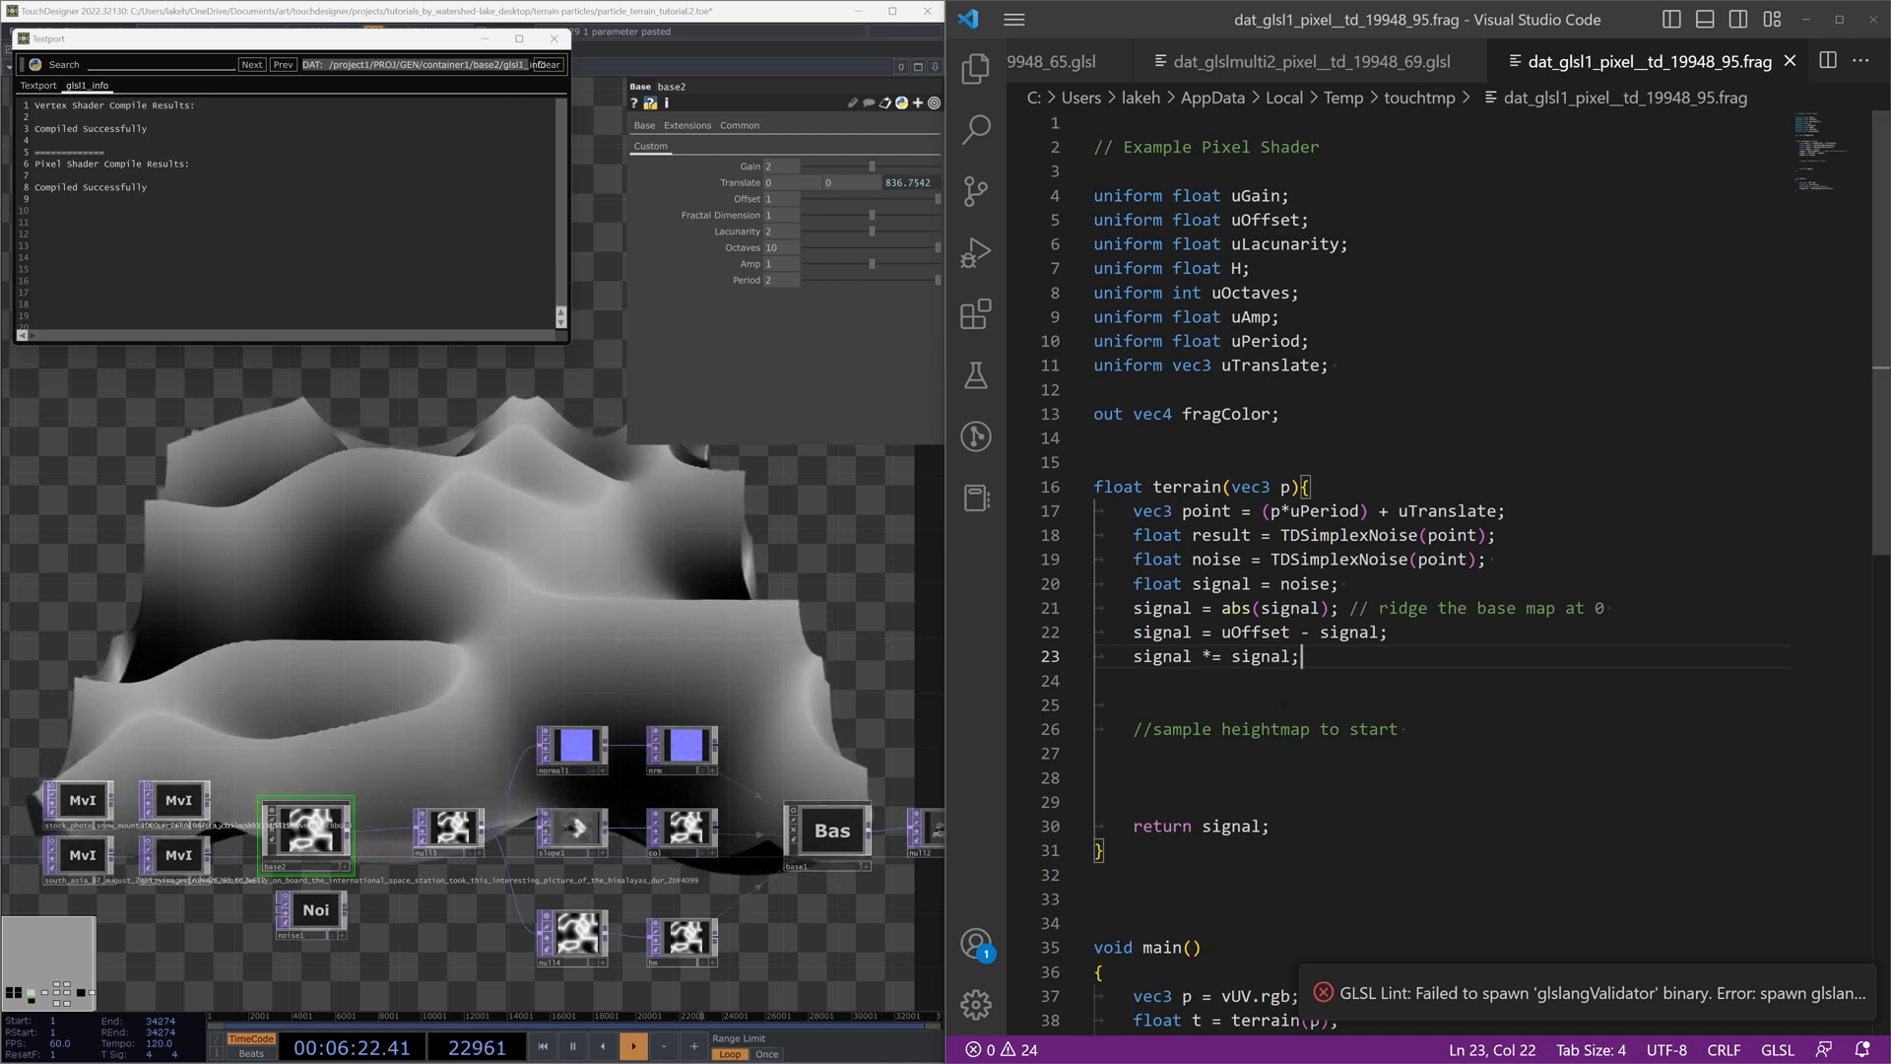
# Step: Move the comment "//sample heightmap to start" up so it sits directly above the noise declaration
pyautogui.click(1302, 729)
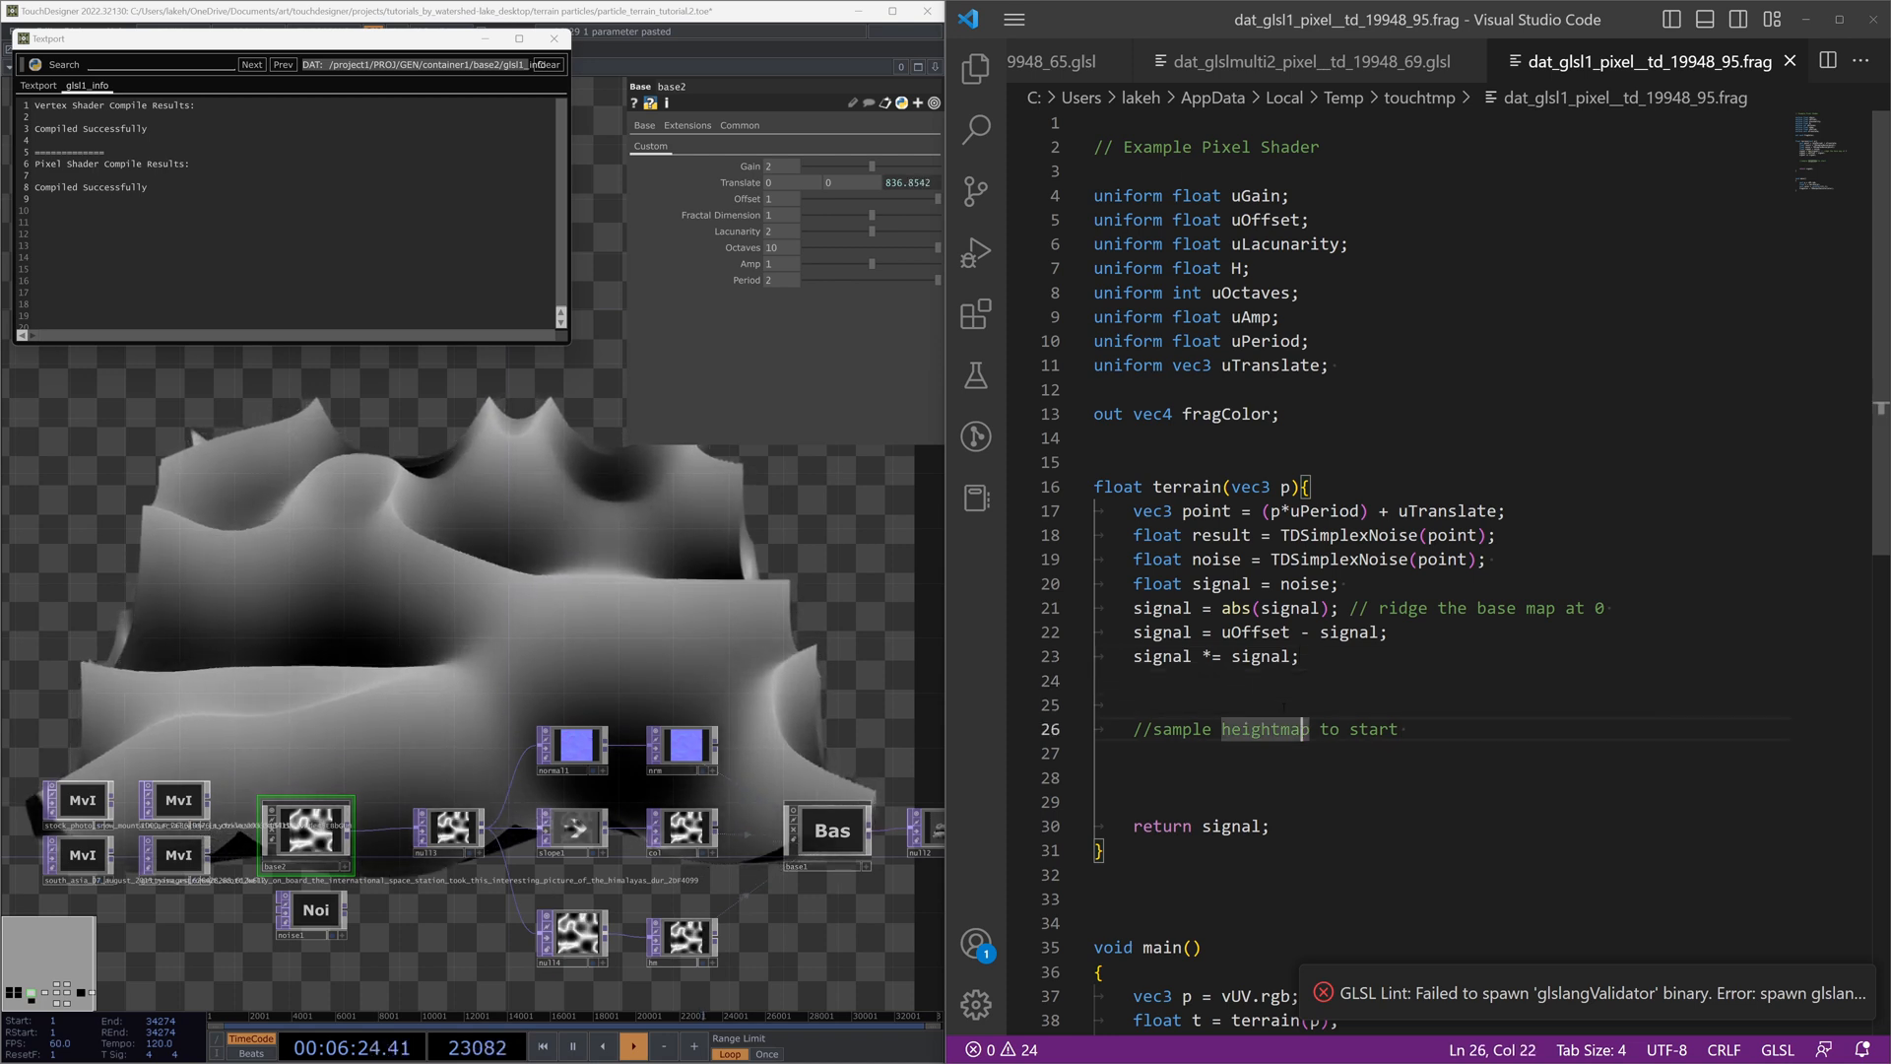
pyautogui.hotkey('alt', 'Up')
pyautogui.hotkey('alt', 'Up')
pyautogui.hotkey('alt', 'Up')
pyautogui.hotkey('alt', 'Up')
pyautogui.hotkey('alt', 'Up')
pyautogui.hotkey('alt', 'Up')
pyautogui.hotkey('alt', 'Up')
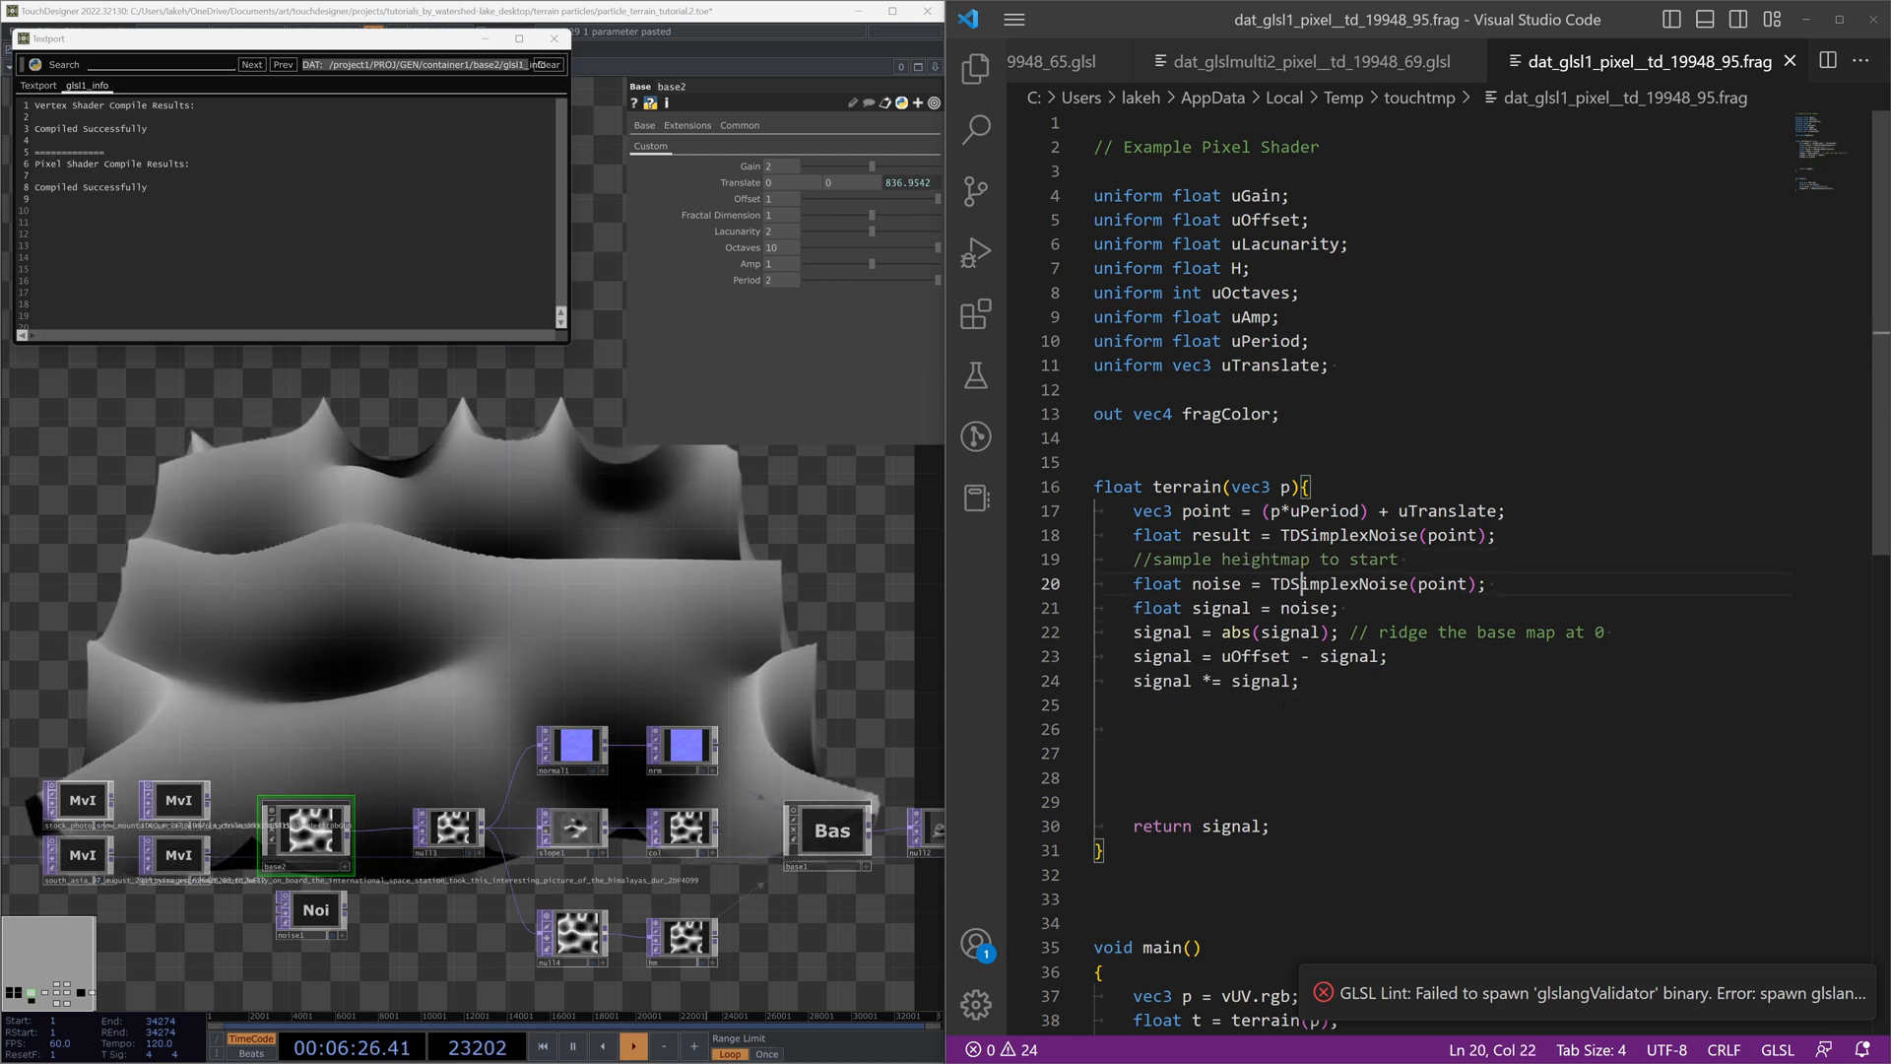
# Step: Add the comment "//init loop variables" below the squaring line, separated from it by a blank line
pyautogui.click(1283, 706)
pyautogui.press('Return')
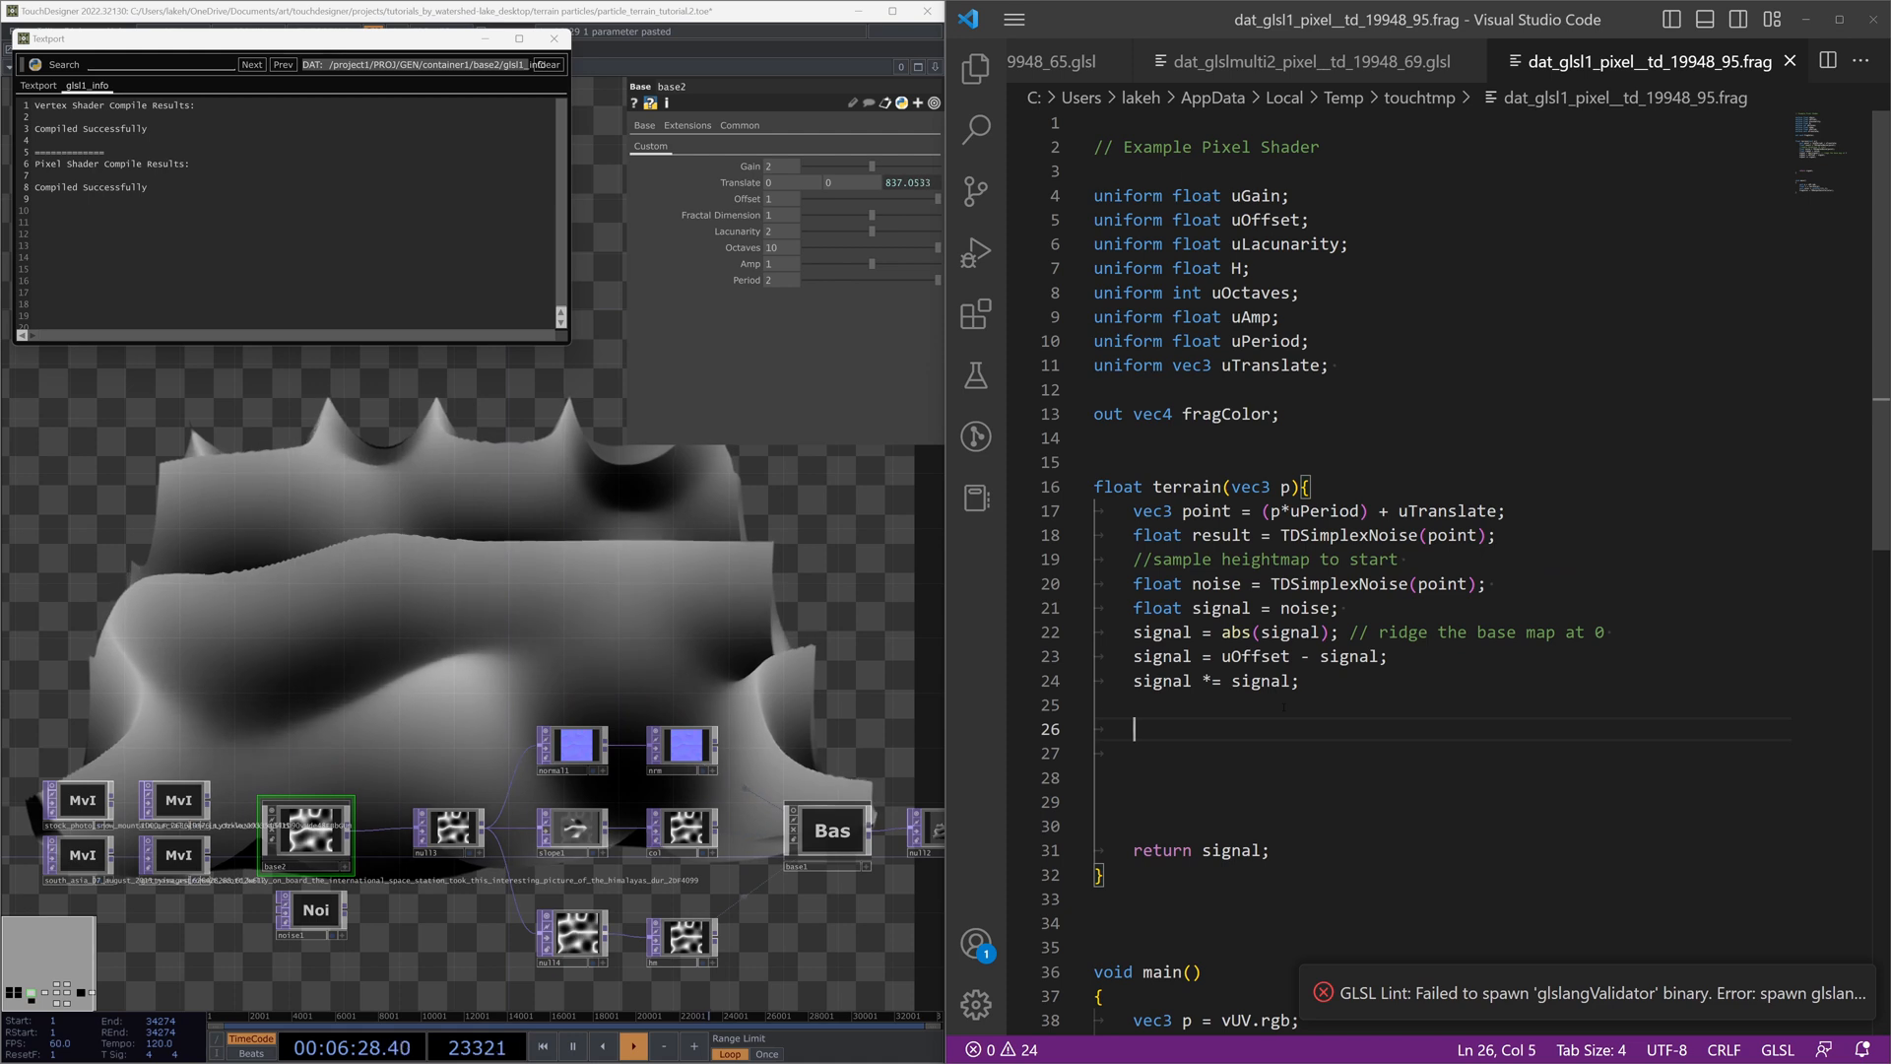
pyautogui.write('//init l')
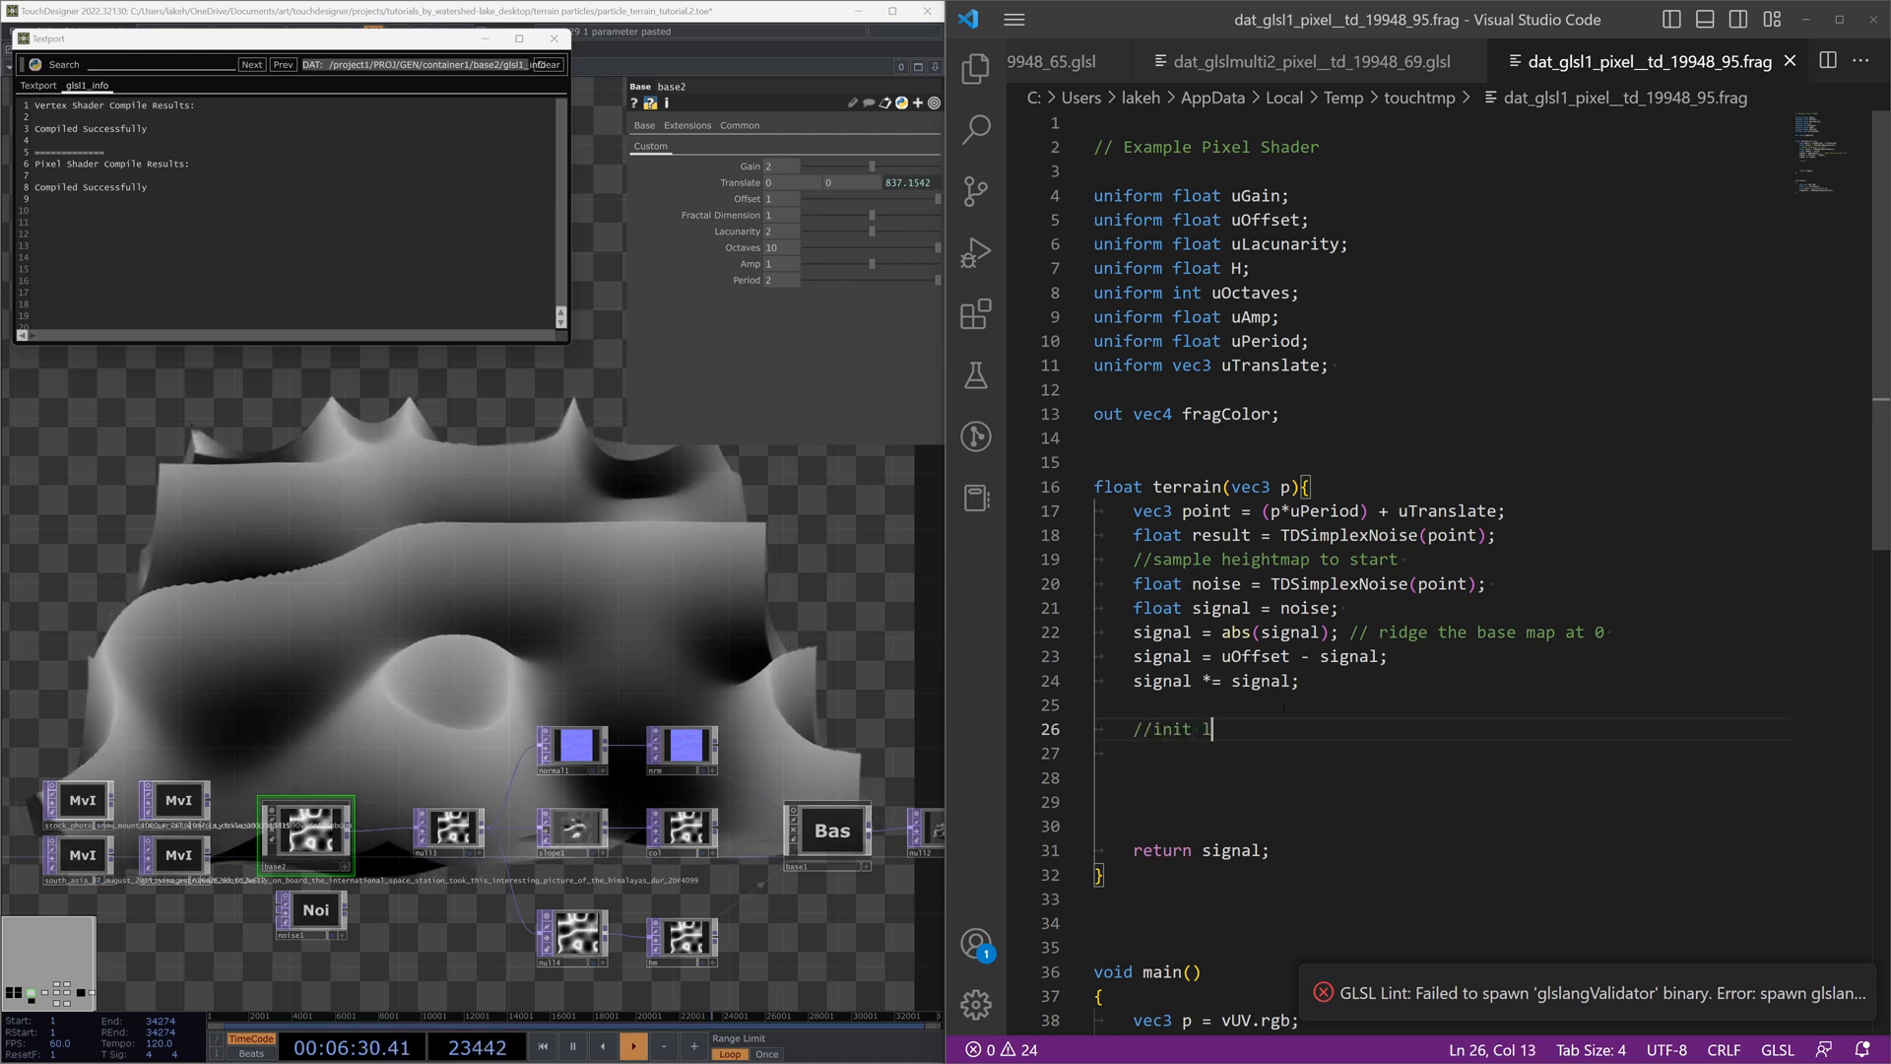
pyautogui.write('oop variables')
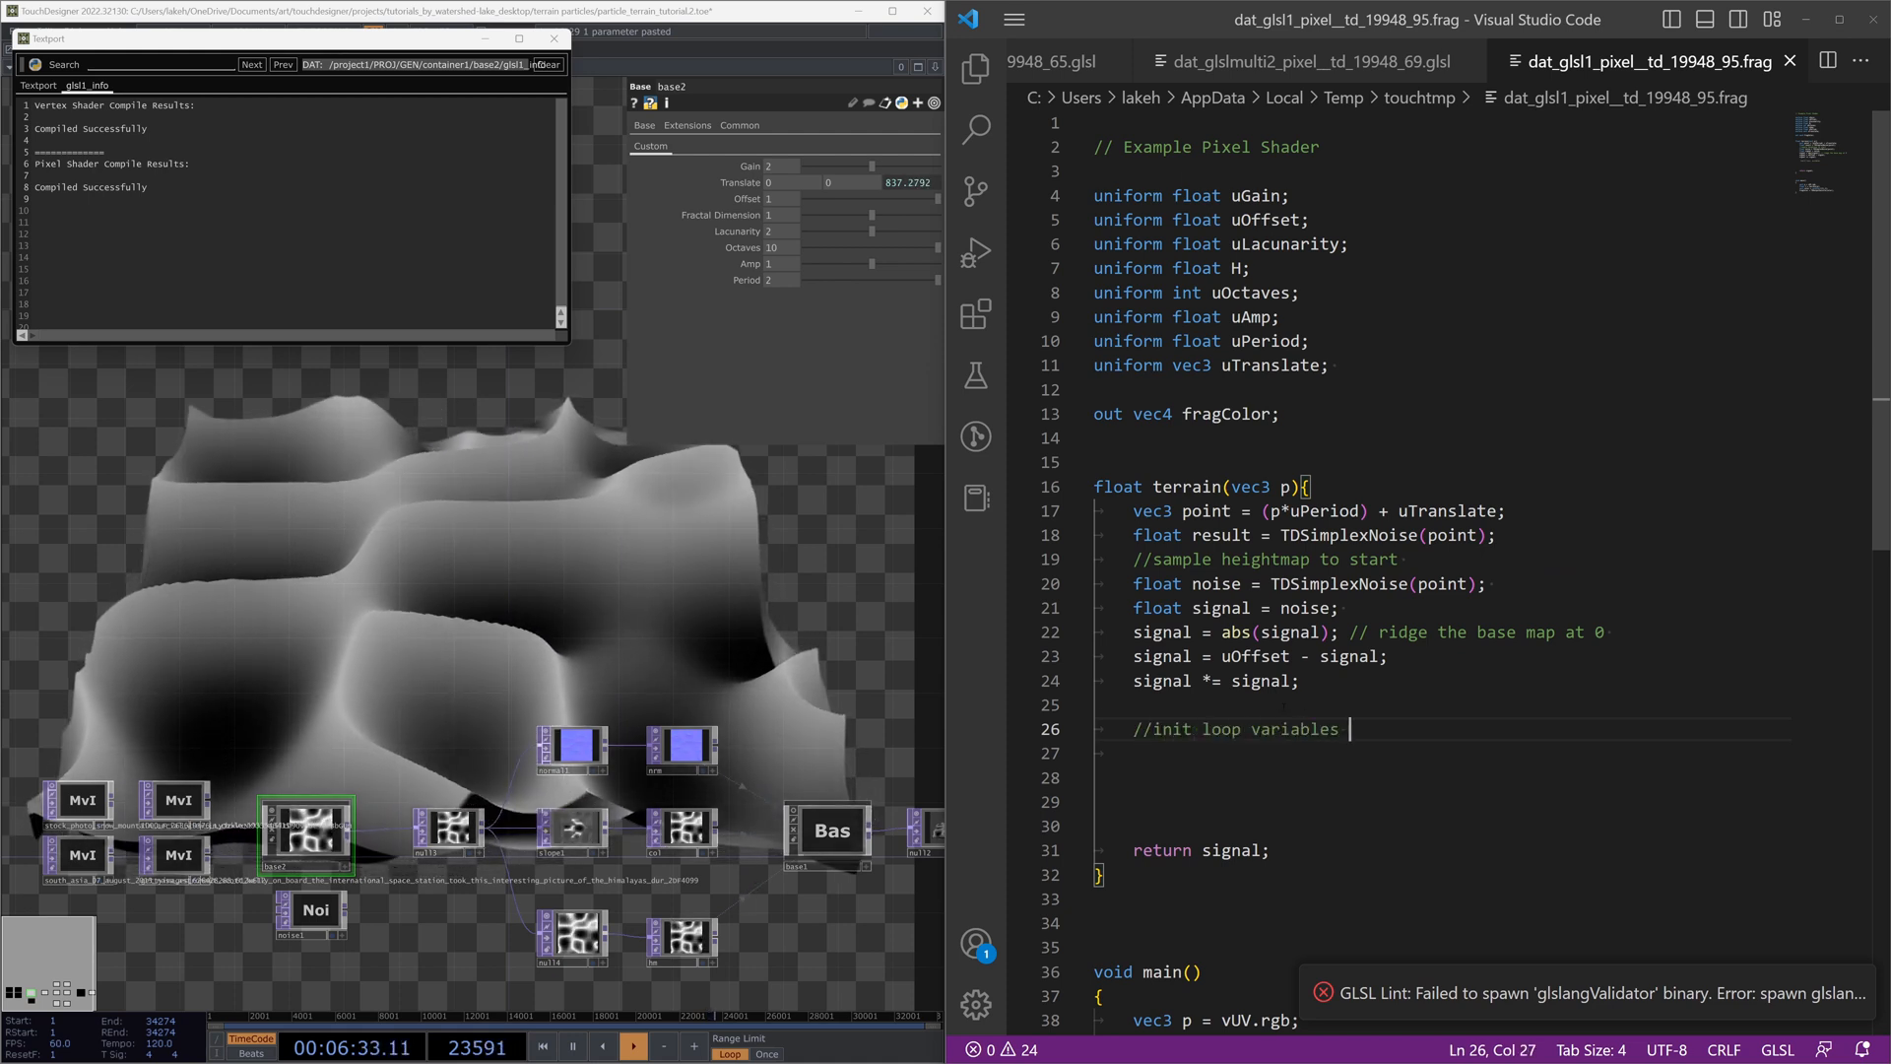
# Step: Declare "float result = signal;" on the line under the loop variables comment
pyautogui.press('Return')
pyautogui.write('float re')
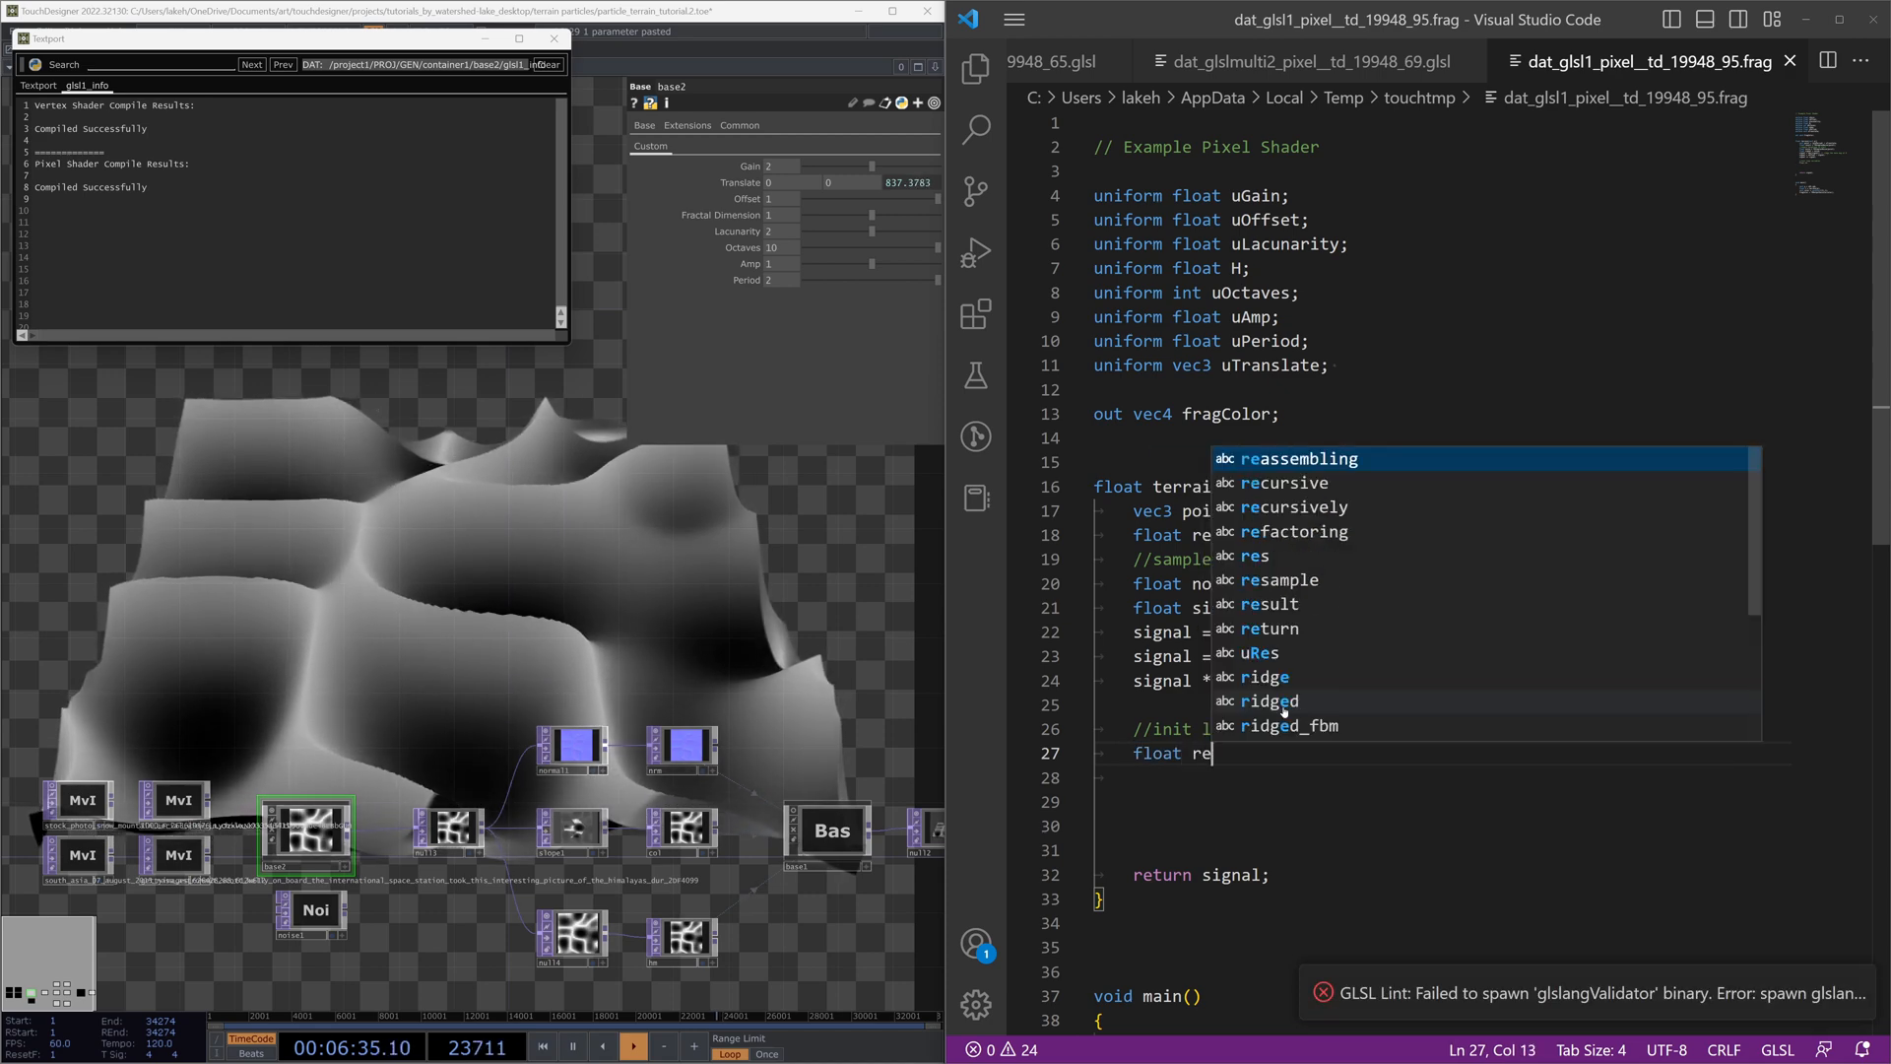
pyautogui.press('BackSpace')
pyautogui.write('esul')
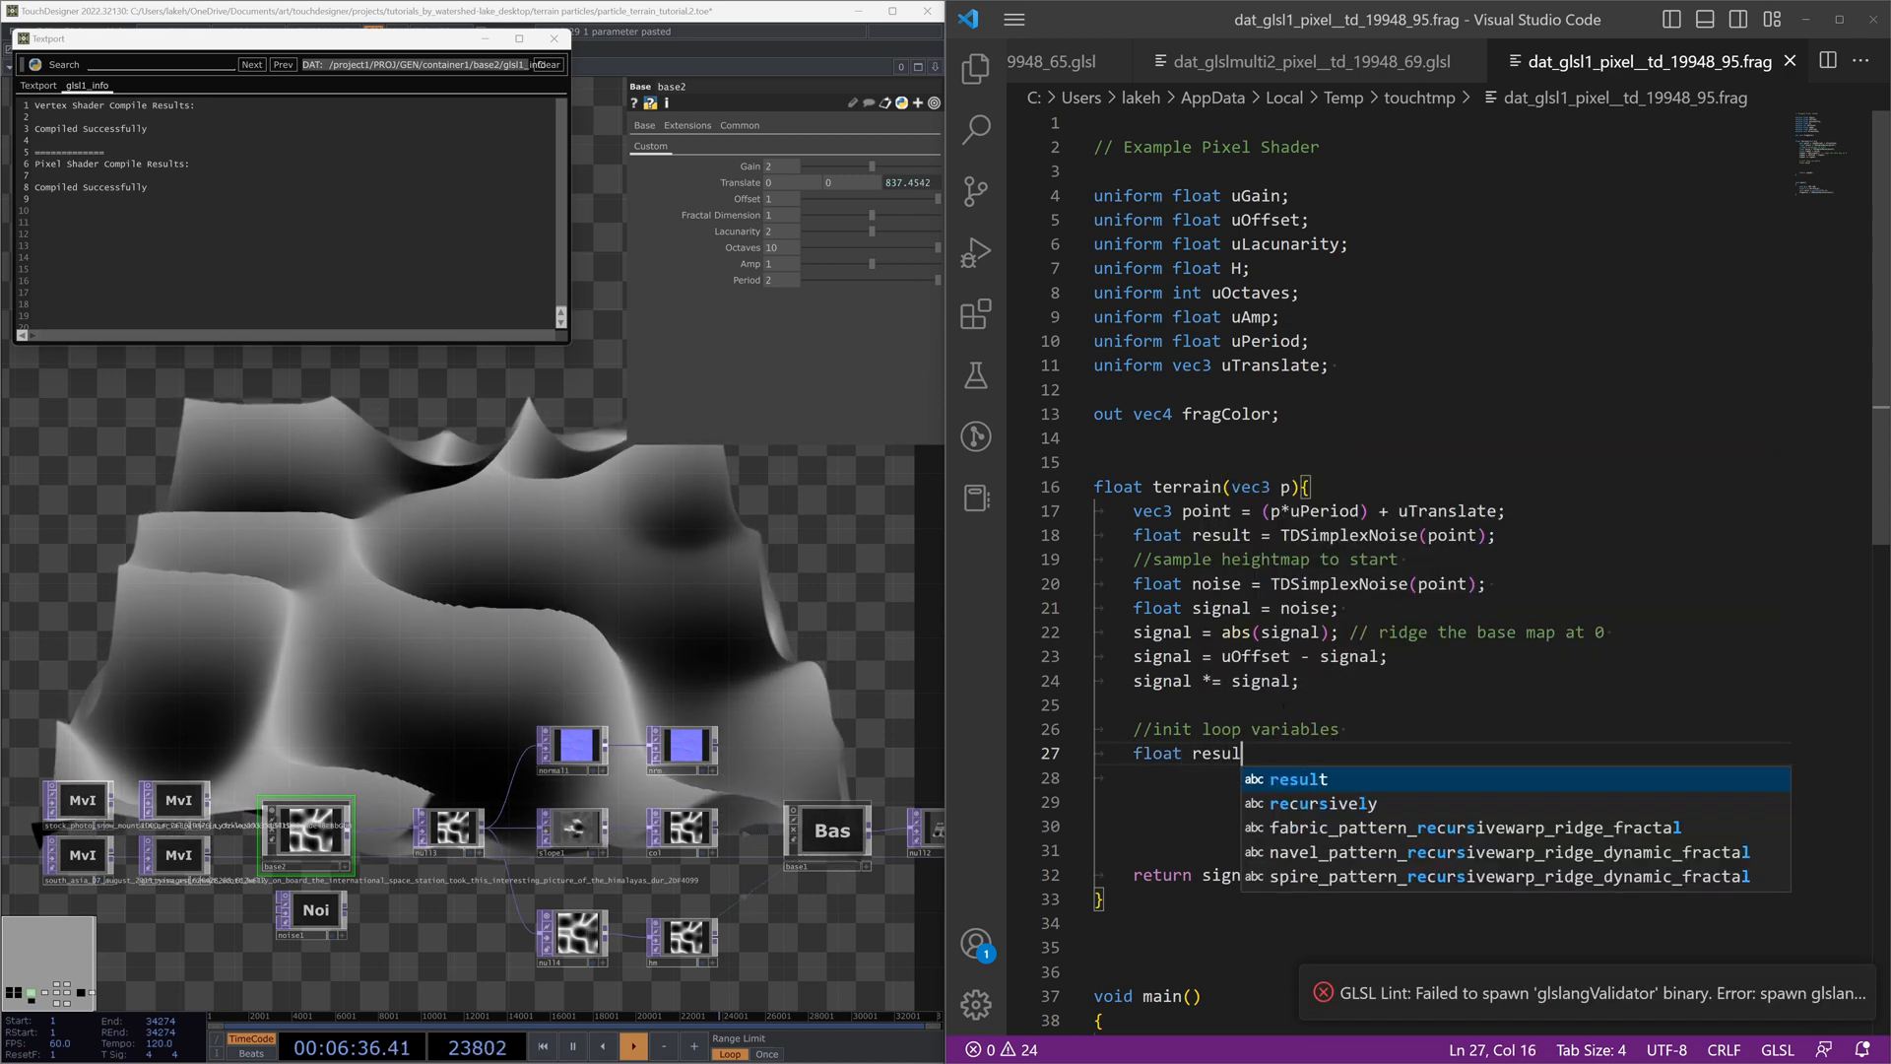
pyautogui.write('t = signal ;')
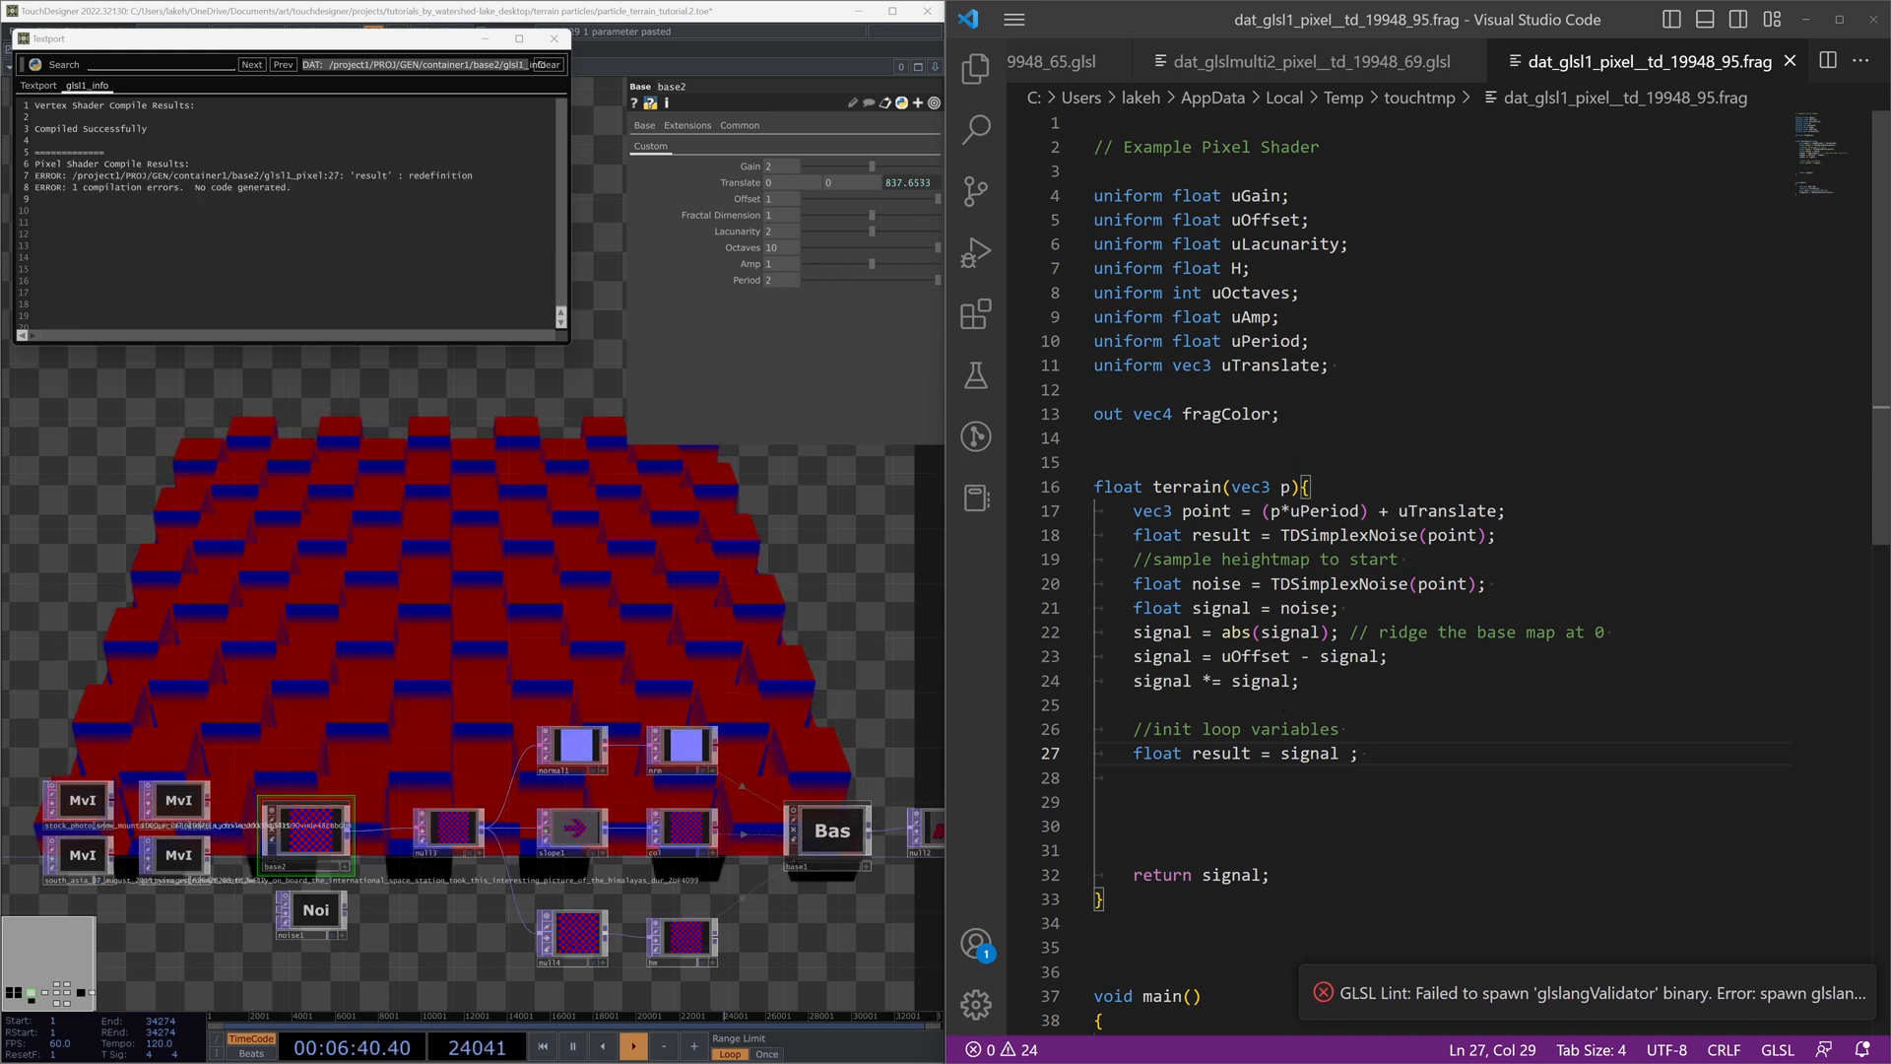
# Step: Delete the earlier "float result = TDSimplexNoise(point);" line, then tidy the remaining declaration to "float result = signal;" and add a new line below it
pyautogui.tripleClick(1398, 536)
pyautogui.press('BackSpace')
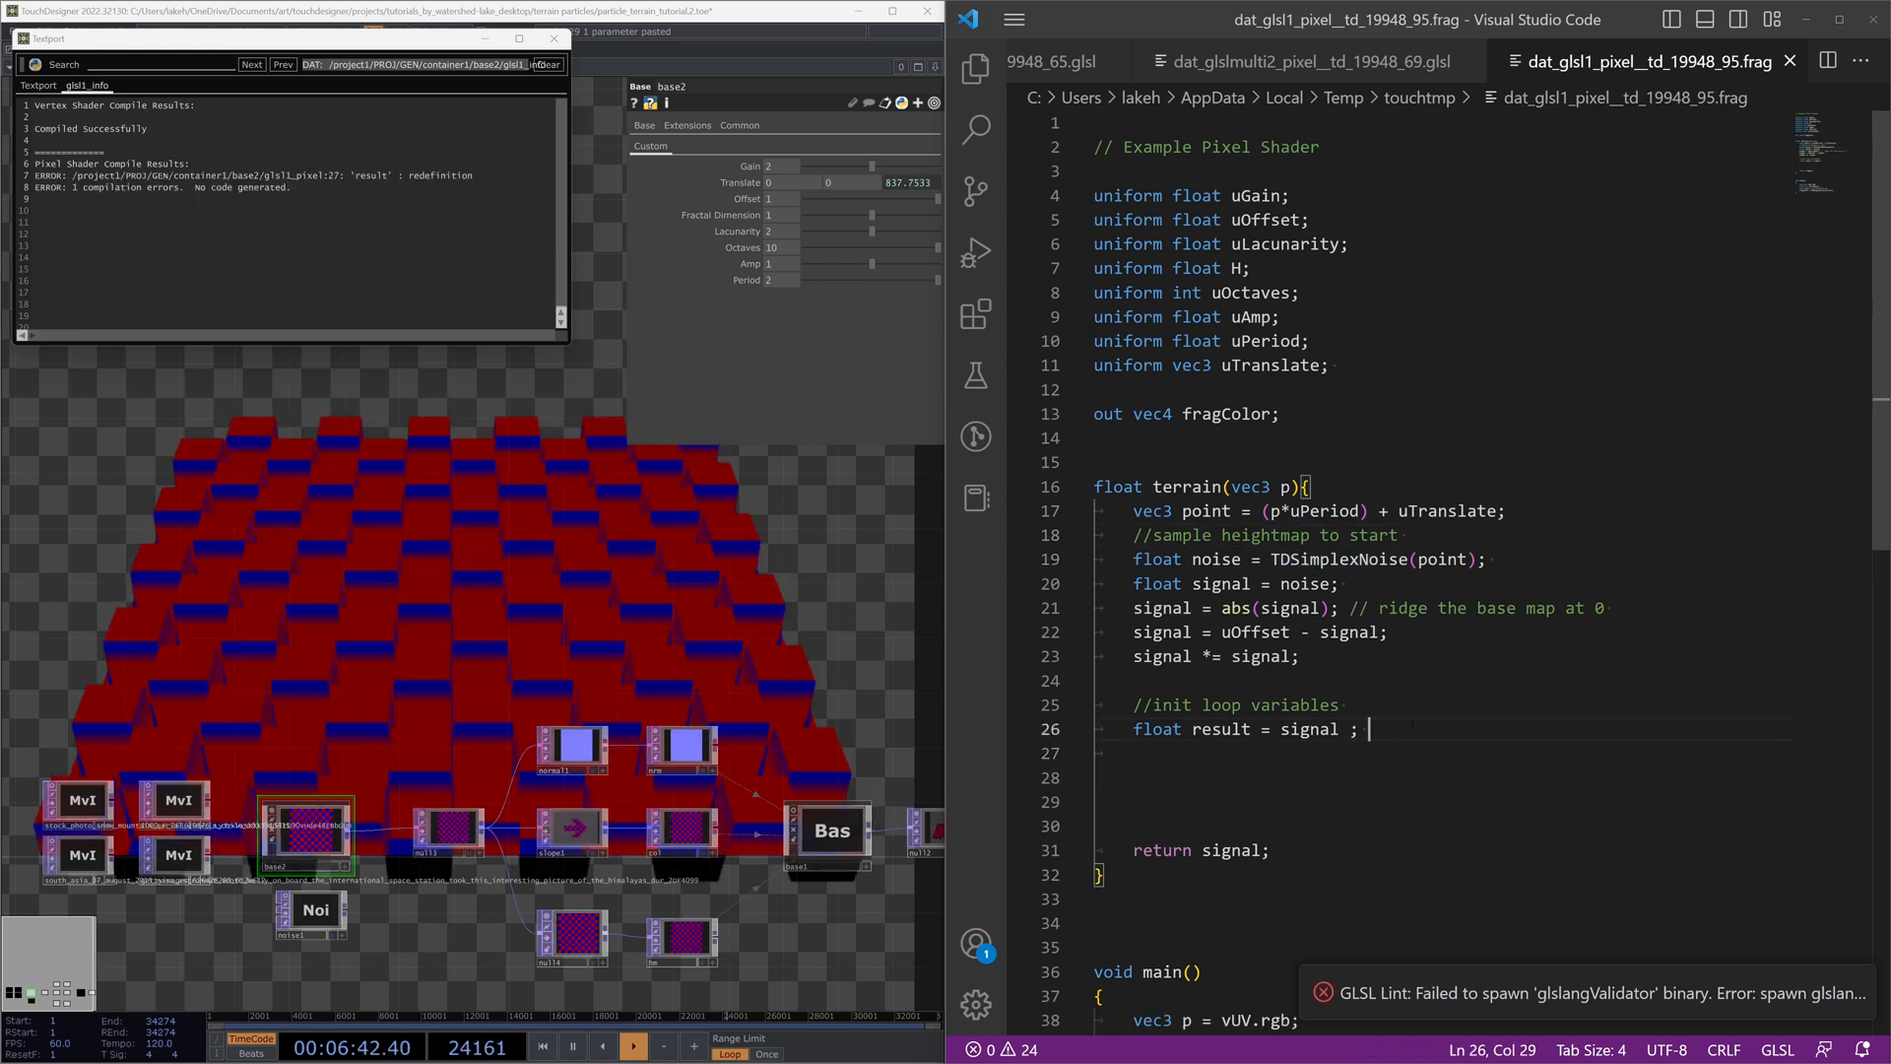
pyautogui.press('BackSpace')
pyautogui.press('BackSpace')
pyautogui.press('BackSpace')
pyautogui.write(';')
pyautogui.press('Return')
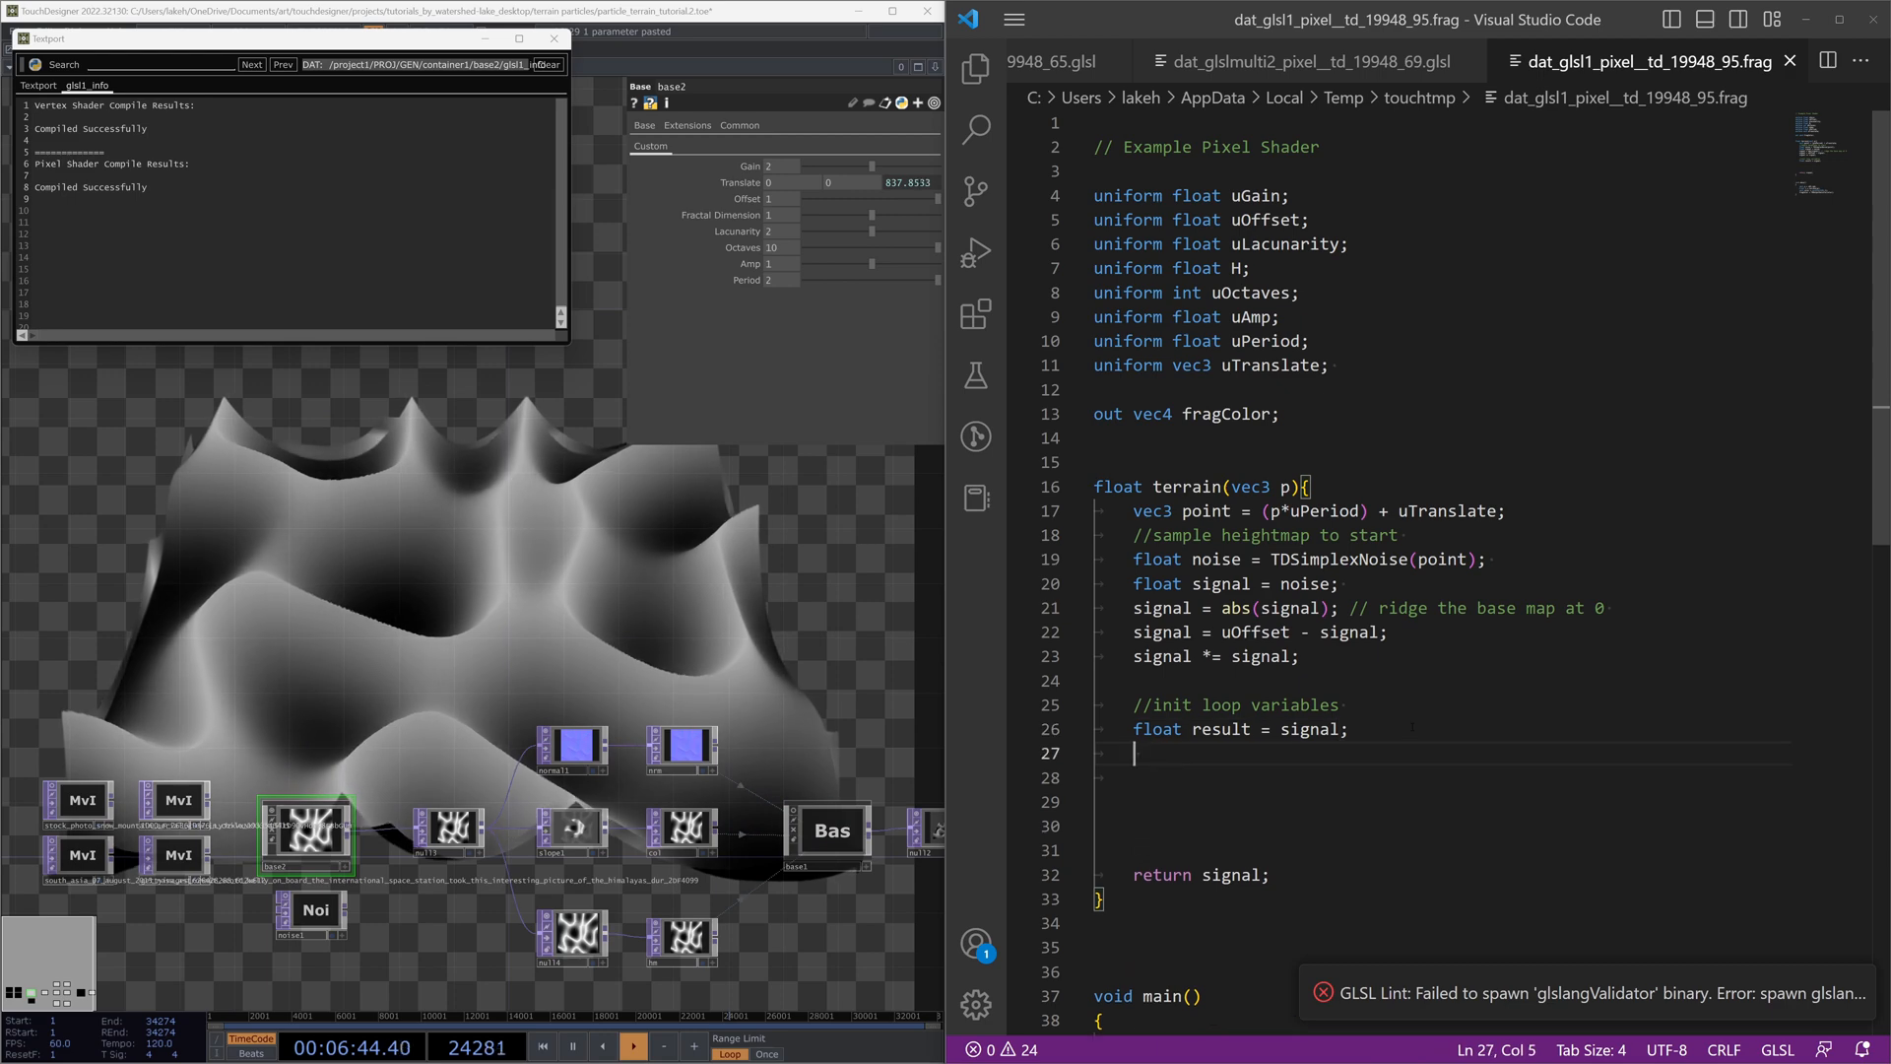
# Step: Declare "float weight = 1.0;" and "float frequency = 1.0;" on separate lines below the result declaration
pyautogui.write('float w')
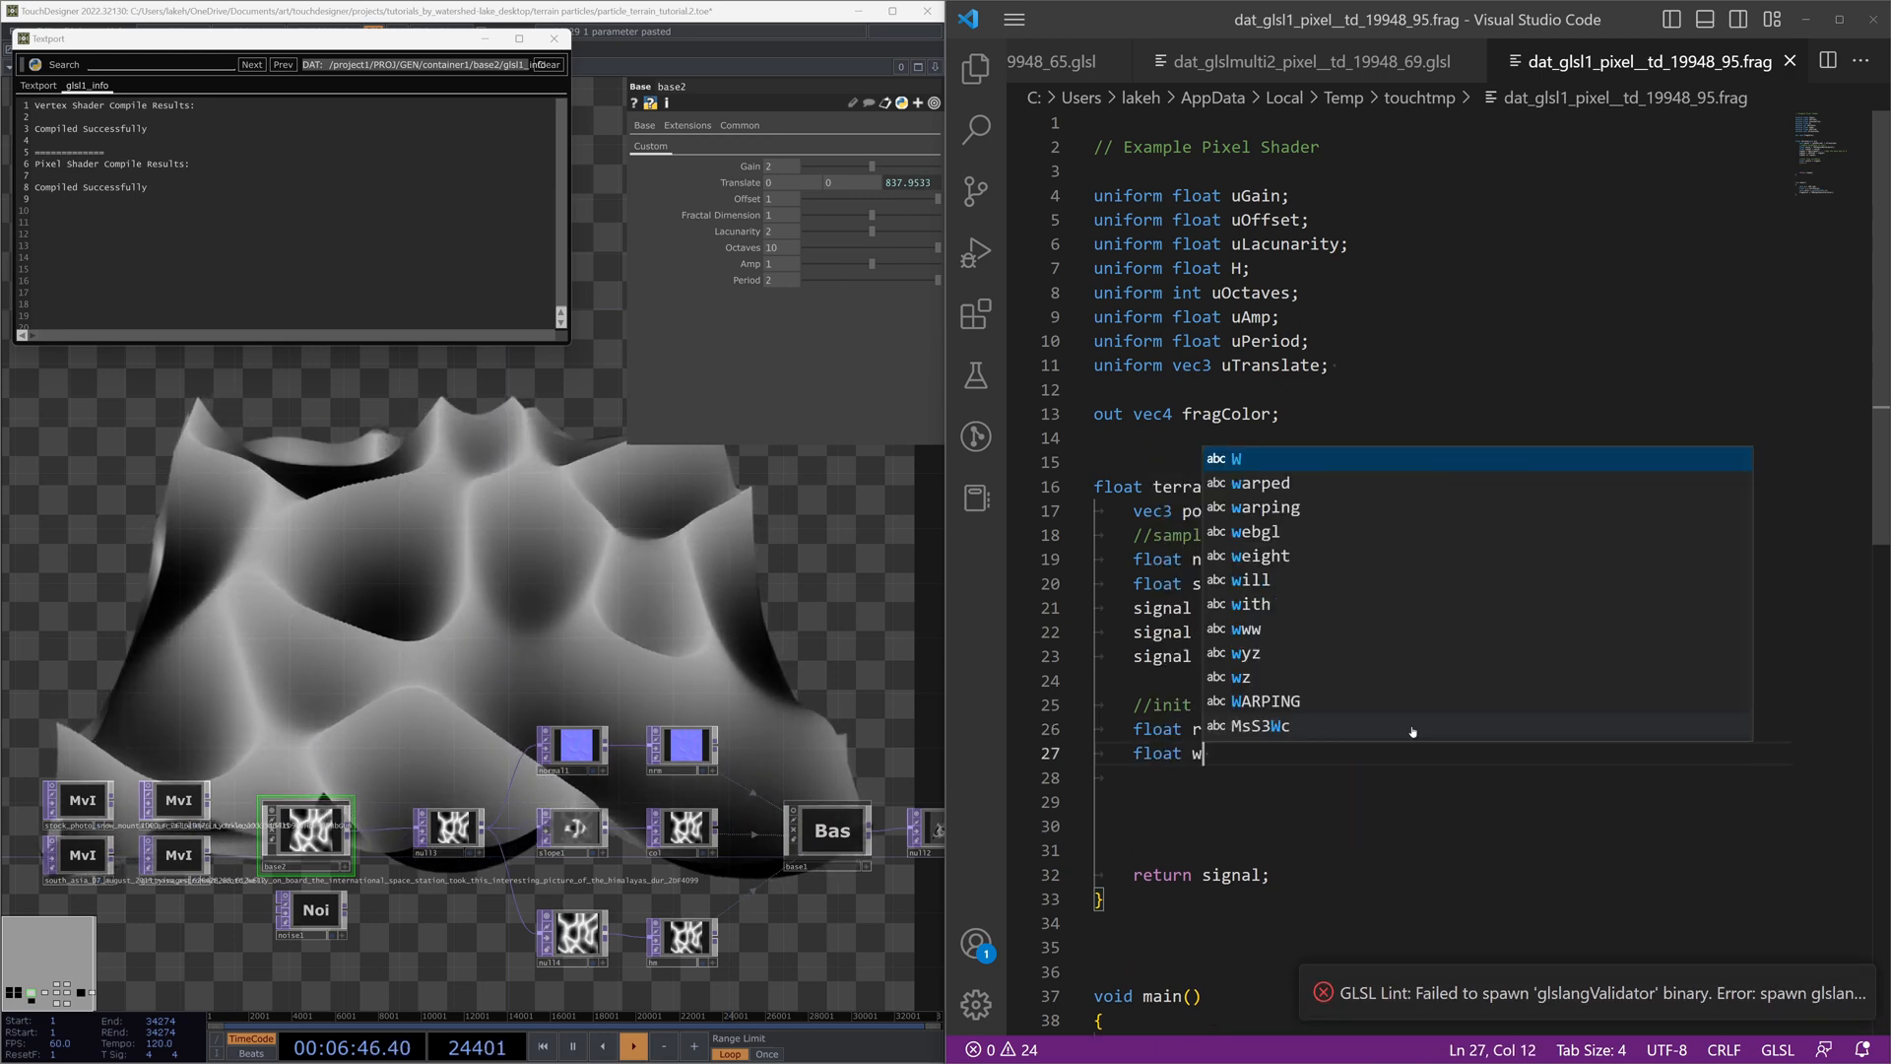
pyautogui.write('eight = 1.0;')
pyautogui.press('Return')
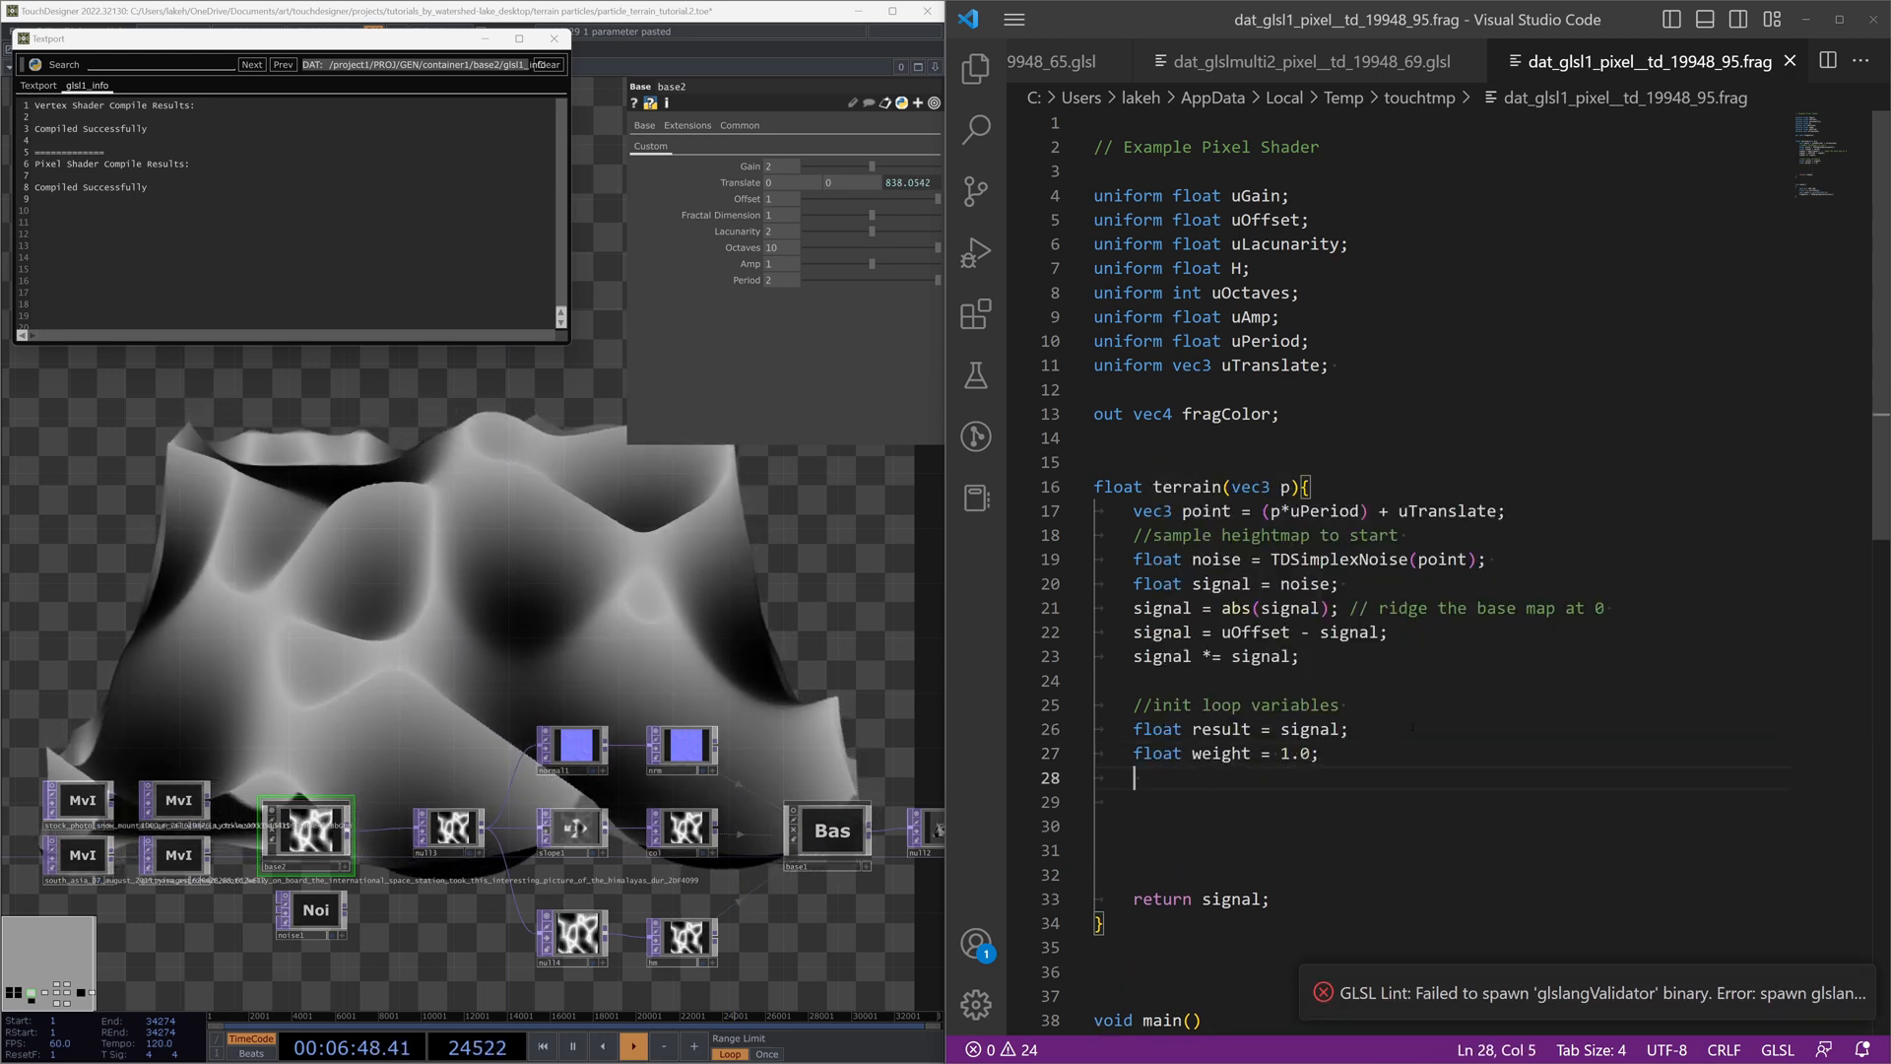
pyautogui.write('float freq')
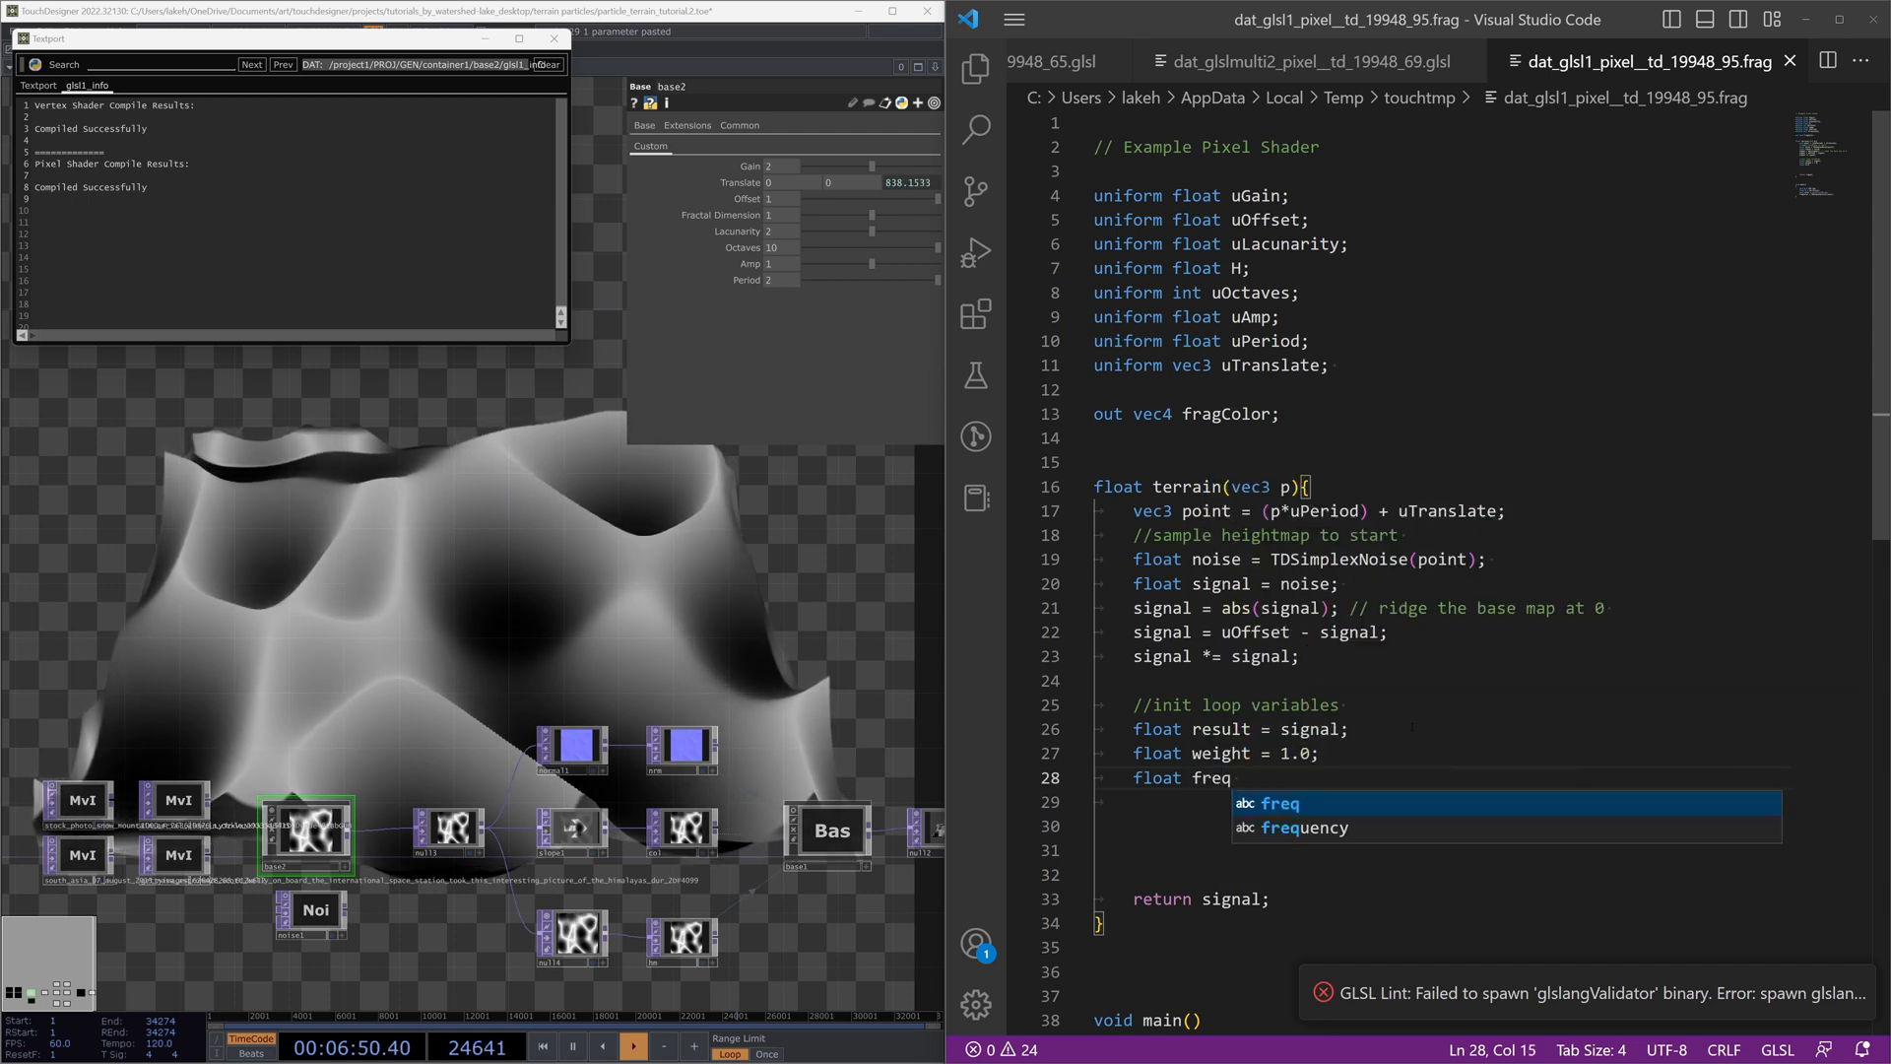
pyautogui.write('uency')
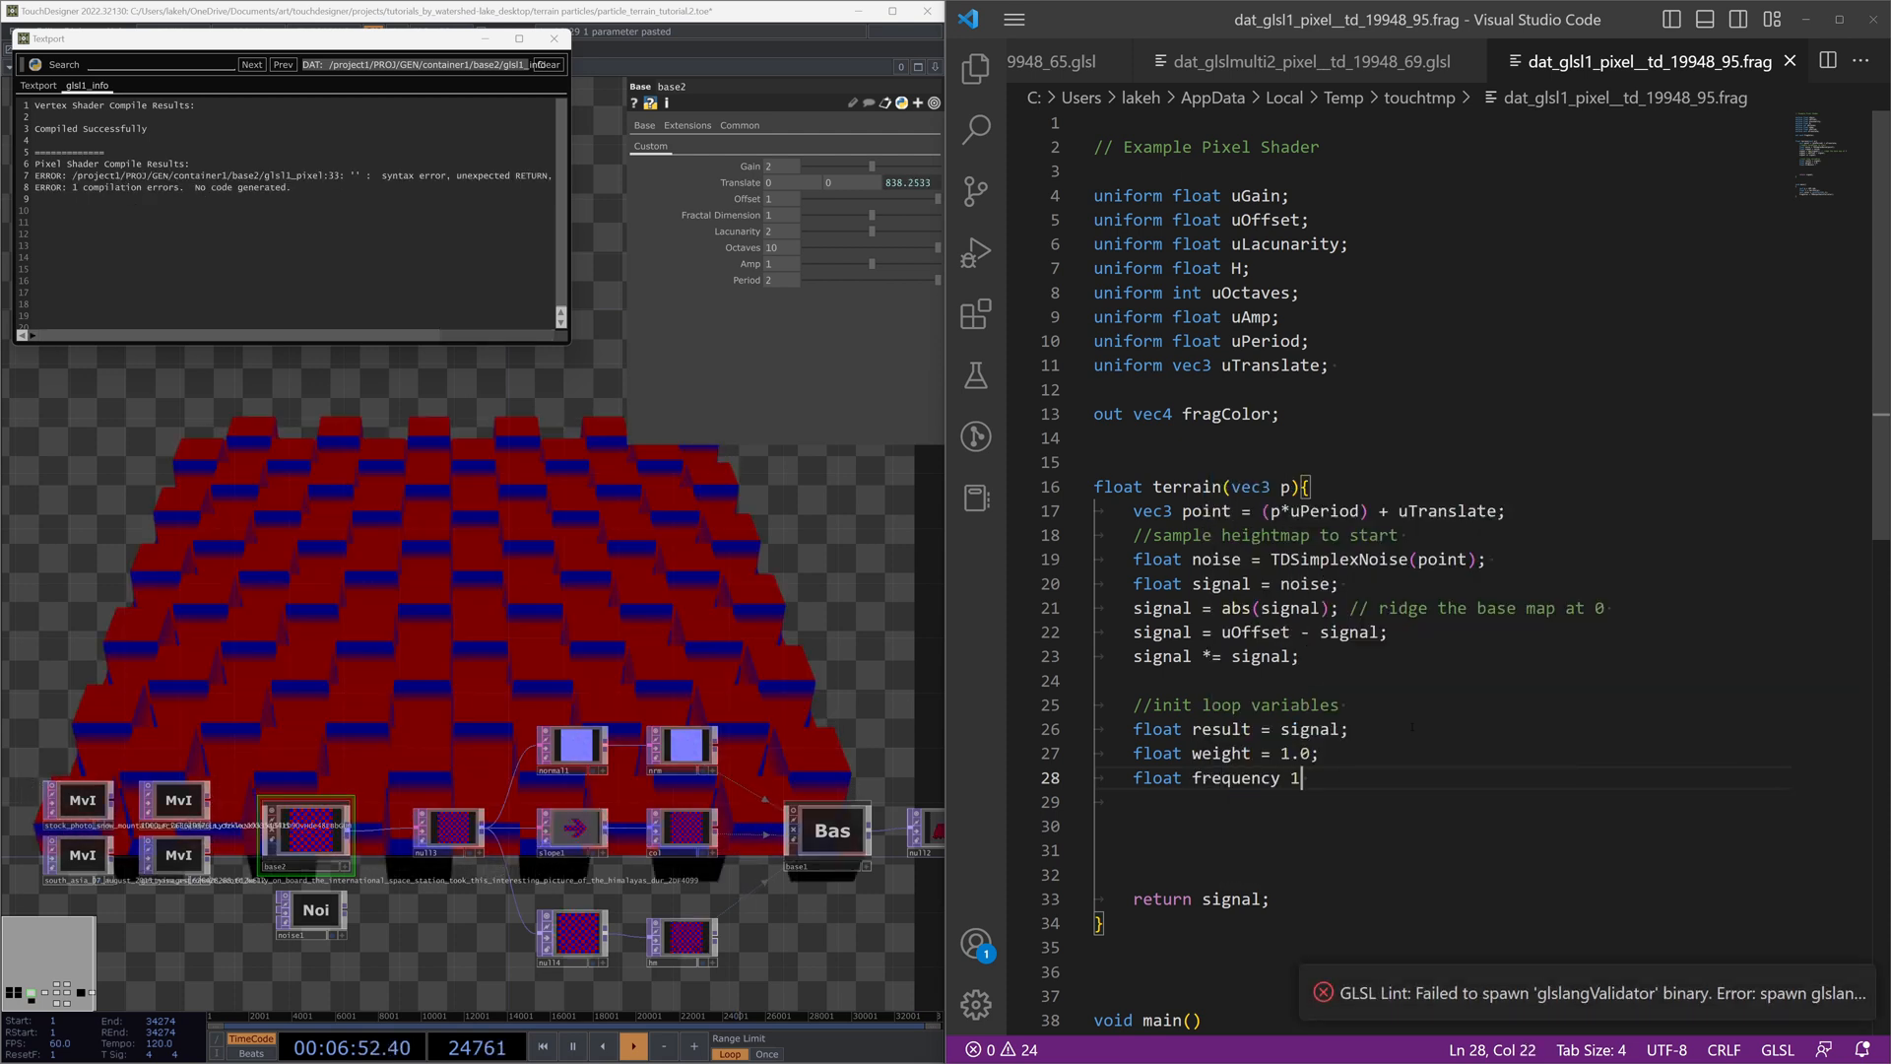
pyautogui.write(' = 1.0;')
pyautogui.press('Return')
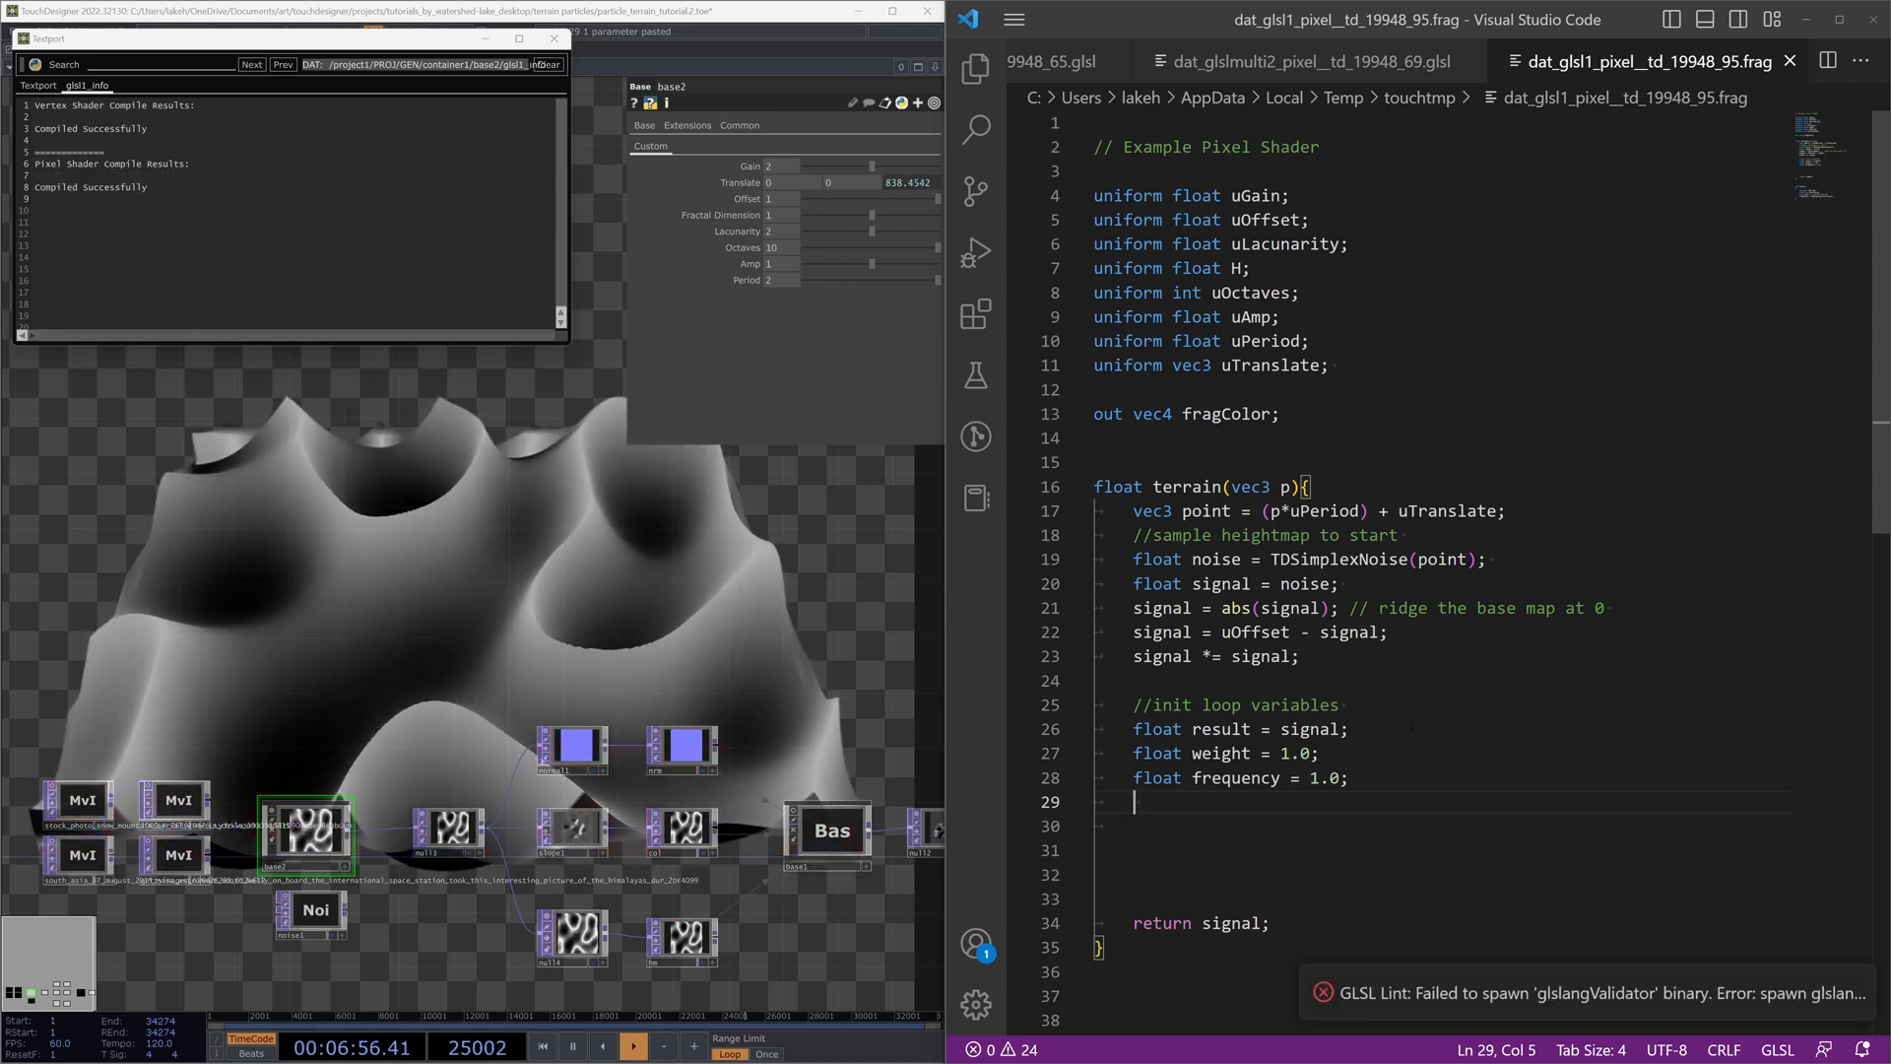
# Step: Add an empty loop "for(int i=0; i<uOctaves; i++){ }" below the loop variables, separated from them by a blank line
pyautogui.press('Return')
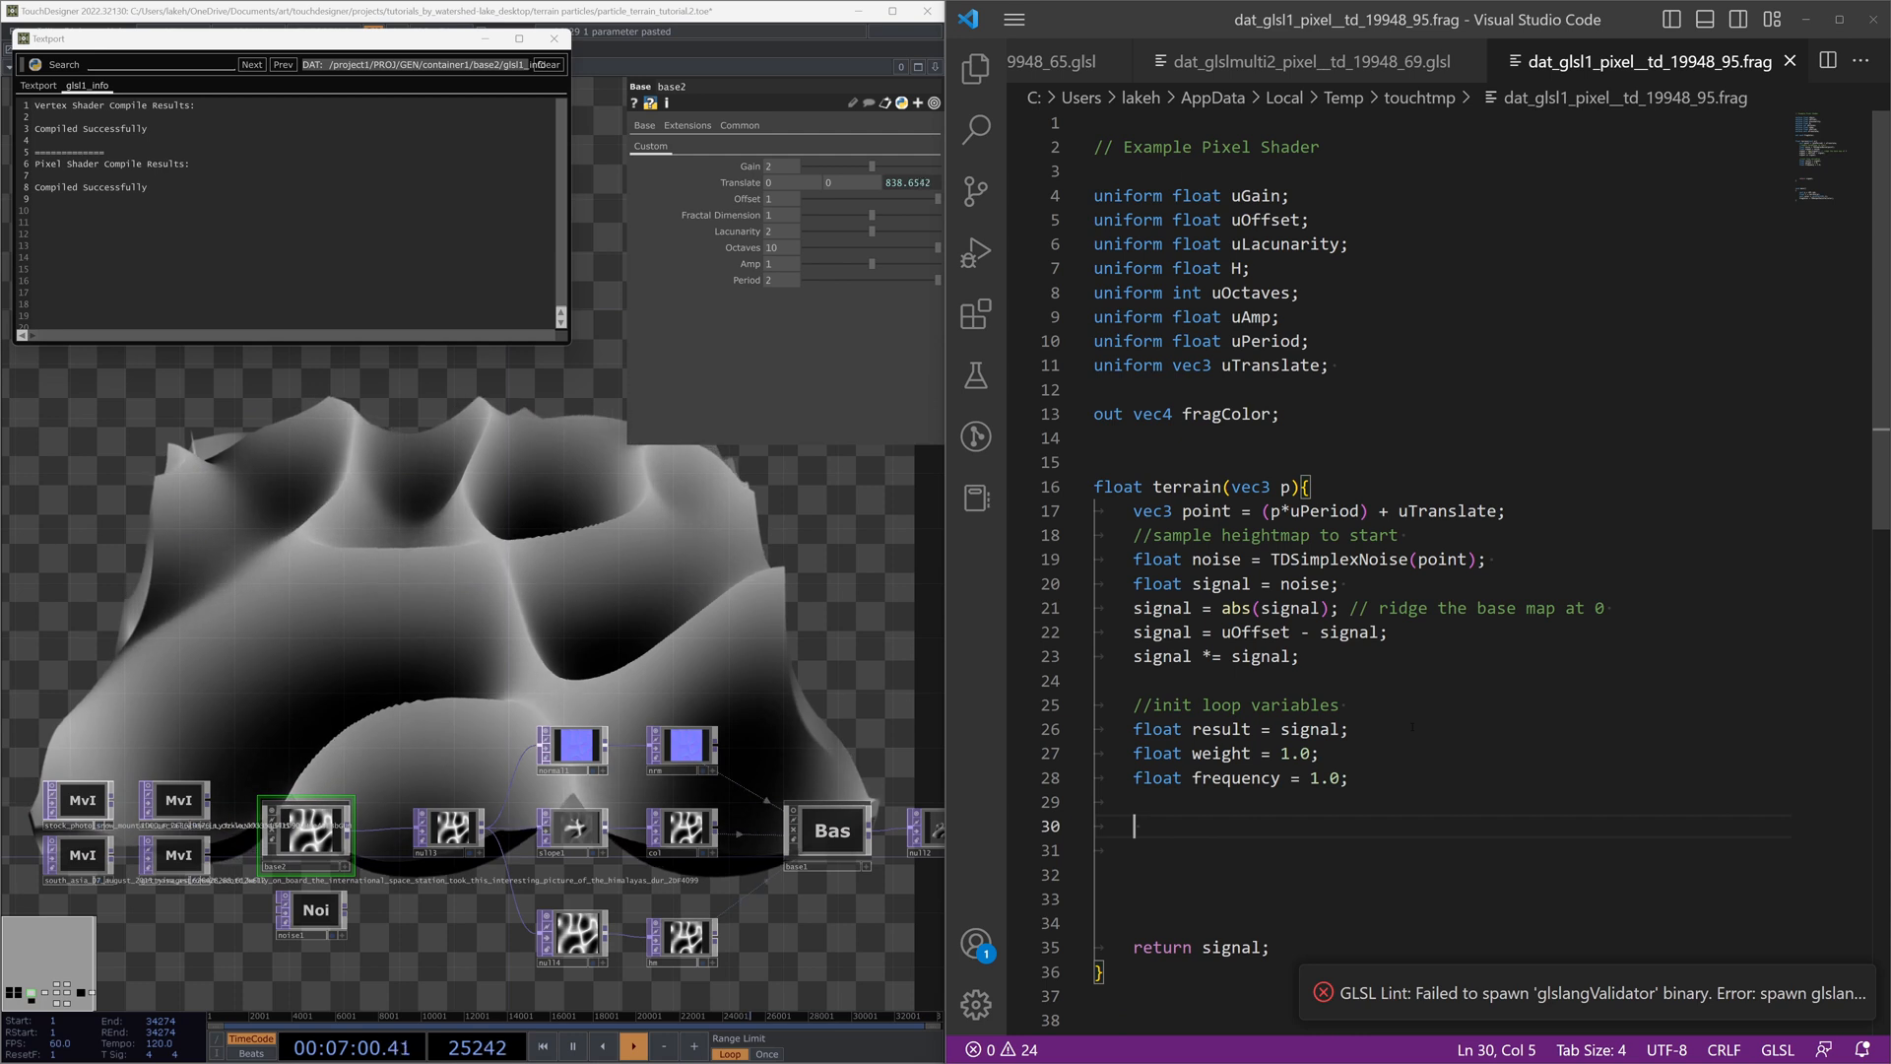
pyautogui.write('fot(')
pyautogui.press('BackSpace')
pyautogui.press('BackSpace')
pyautogui.write('r(int ')
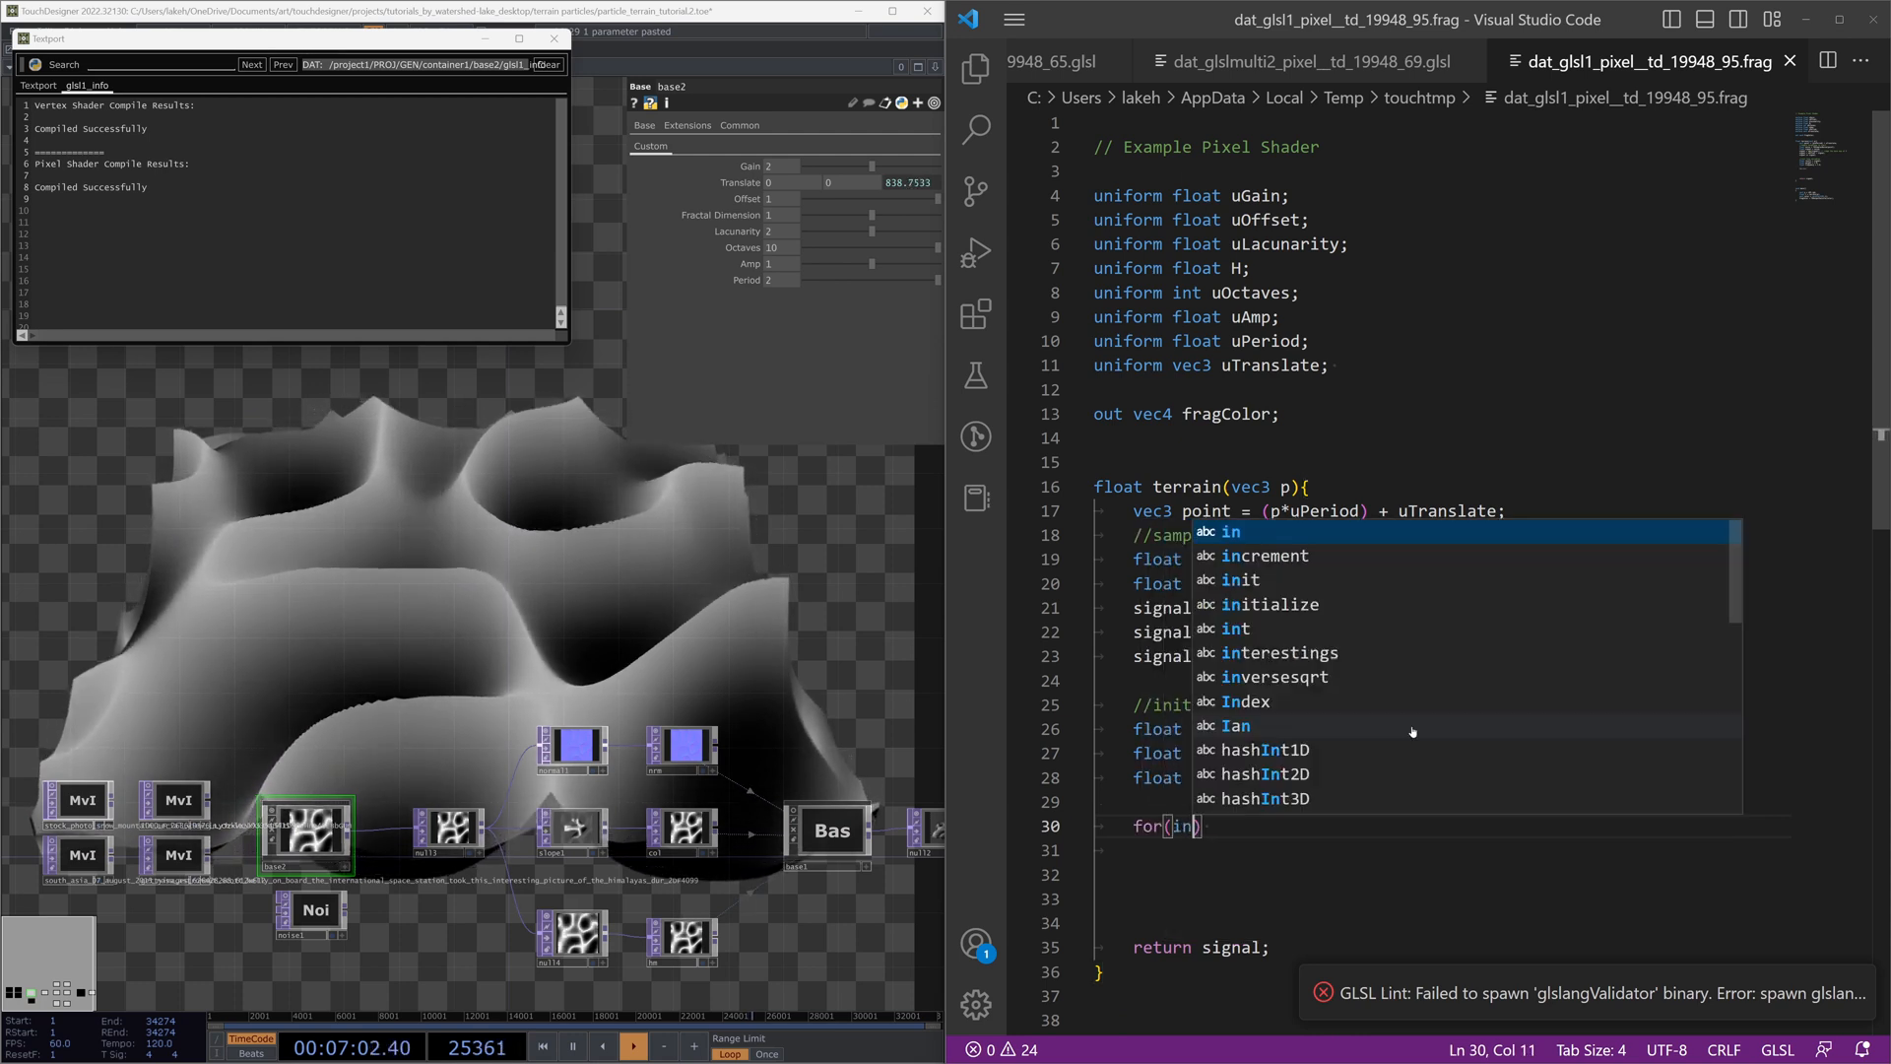
pyautogui.write('i=0; ')
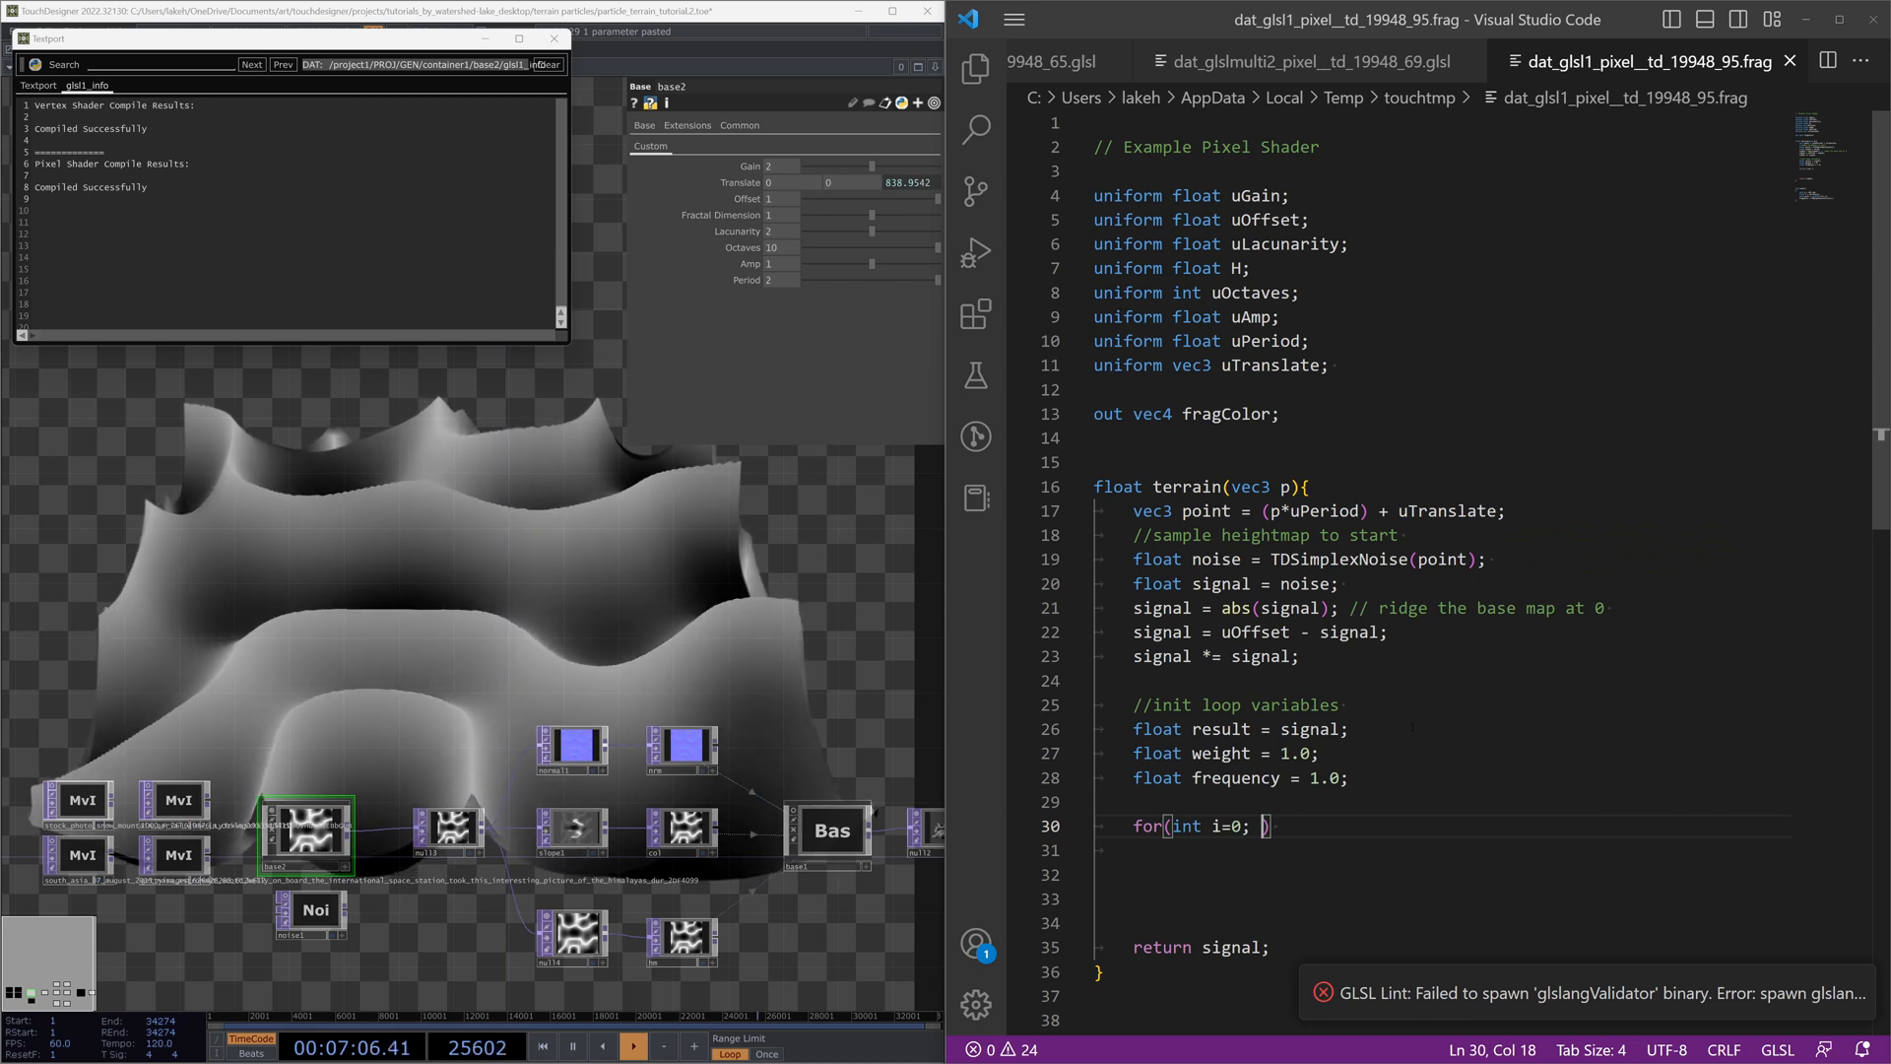
pyautogui.write('i<uOctaves')
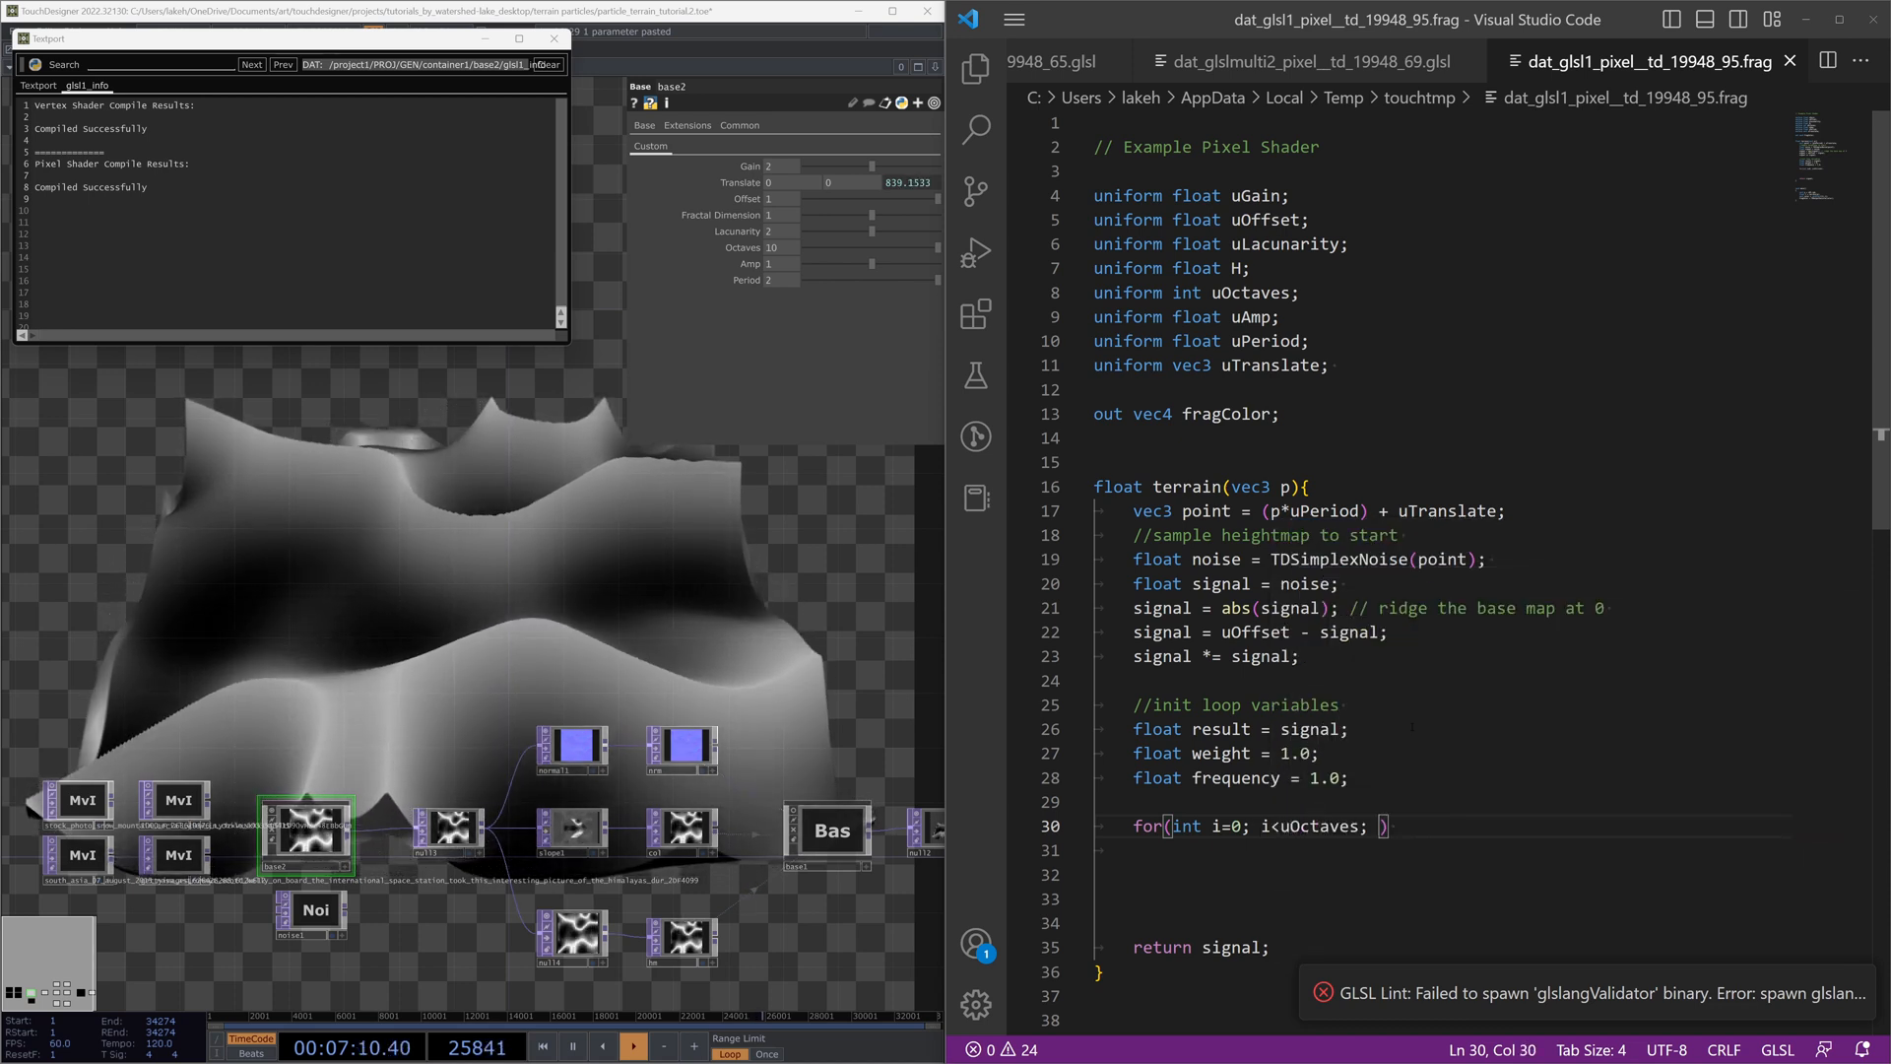
pyautogui.write('; 9')
pyautogui.write('i++')
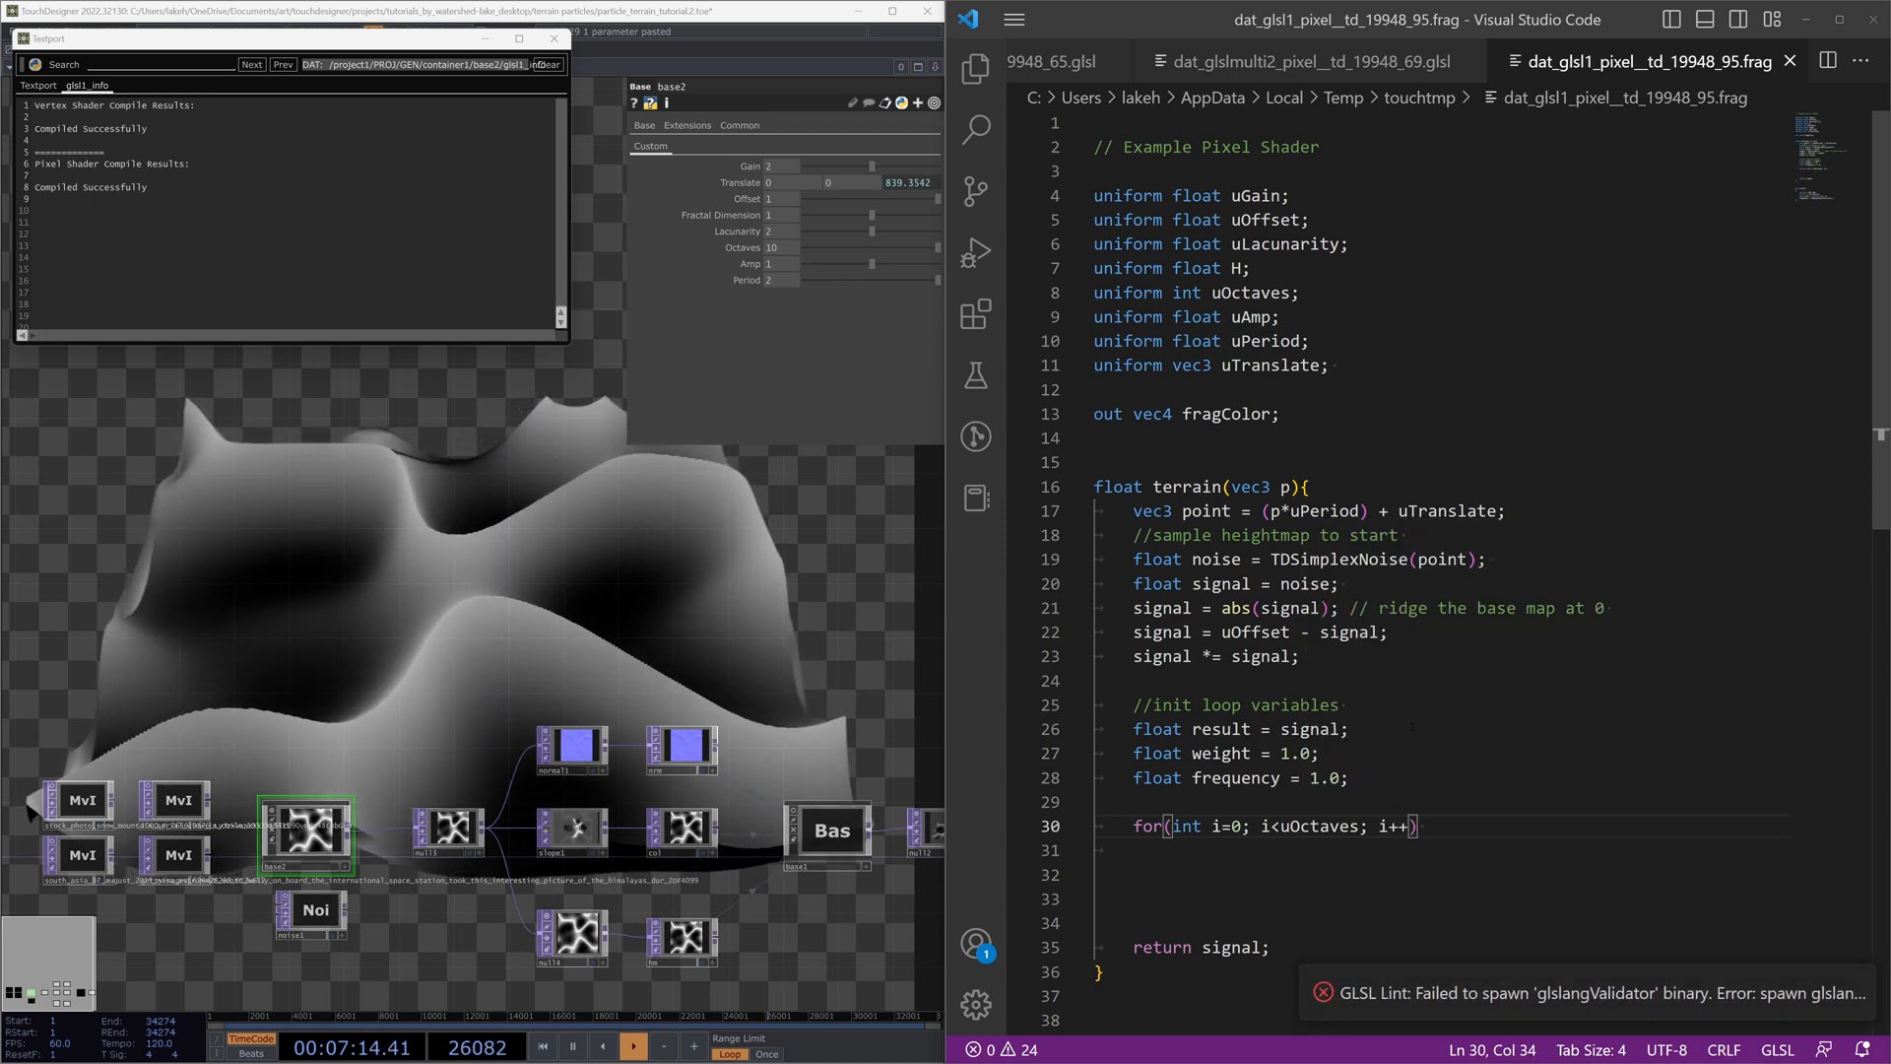
pyautogui.write('){')
pyautogui.press('Return')
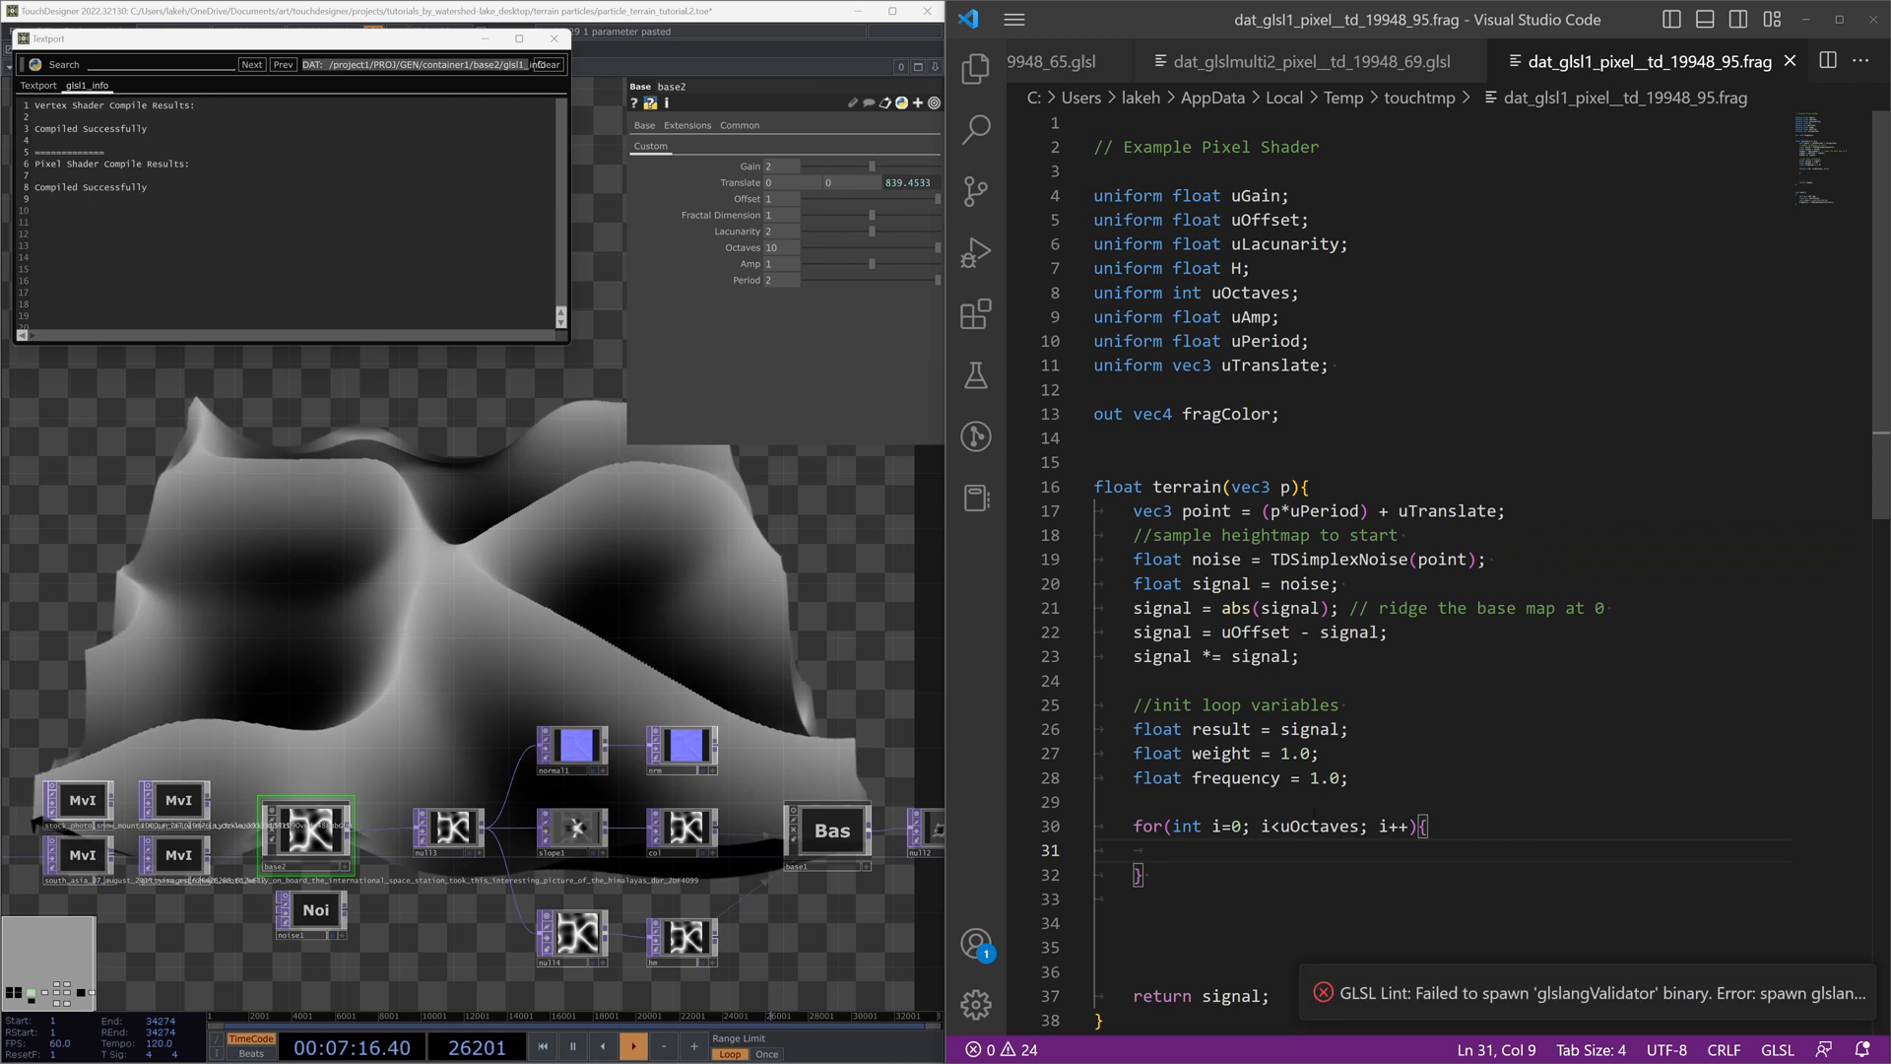
pyautogui.doubleClick(1362, 826)
pyautogui.click(1299, 853)
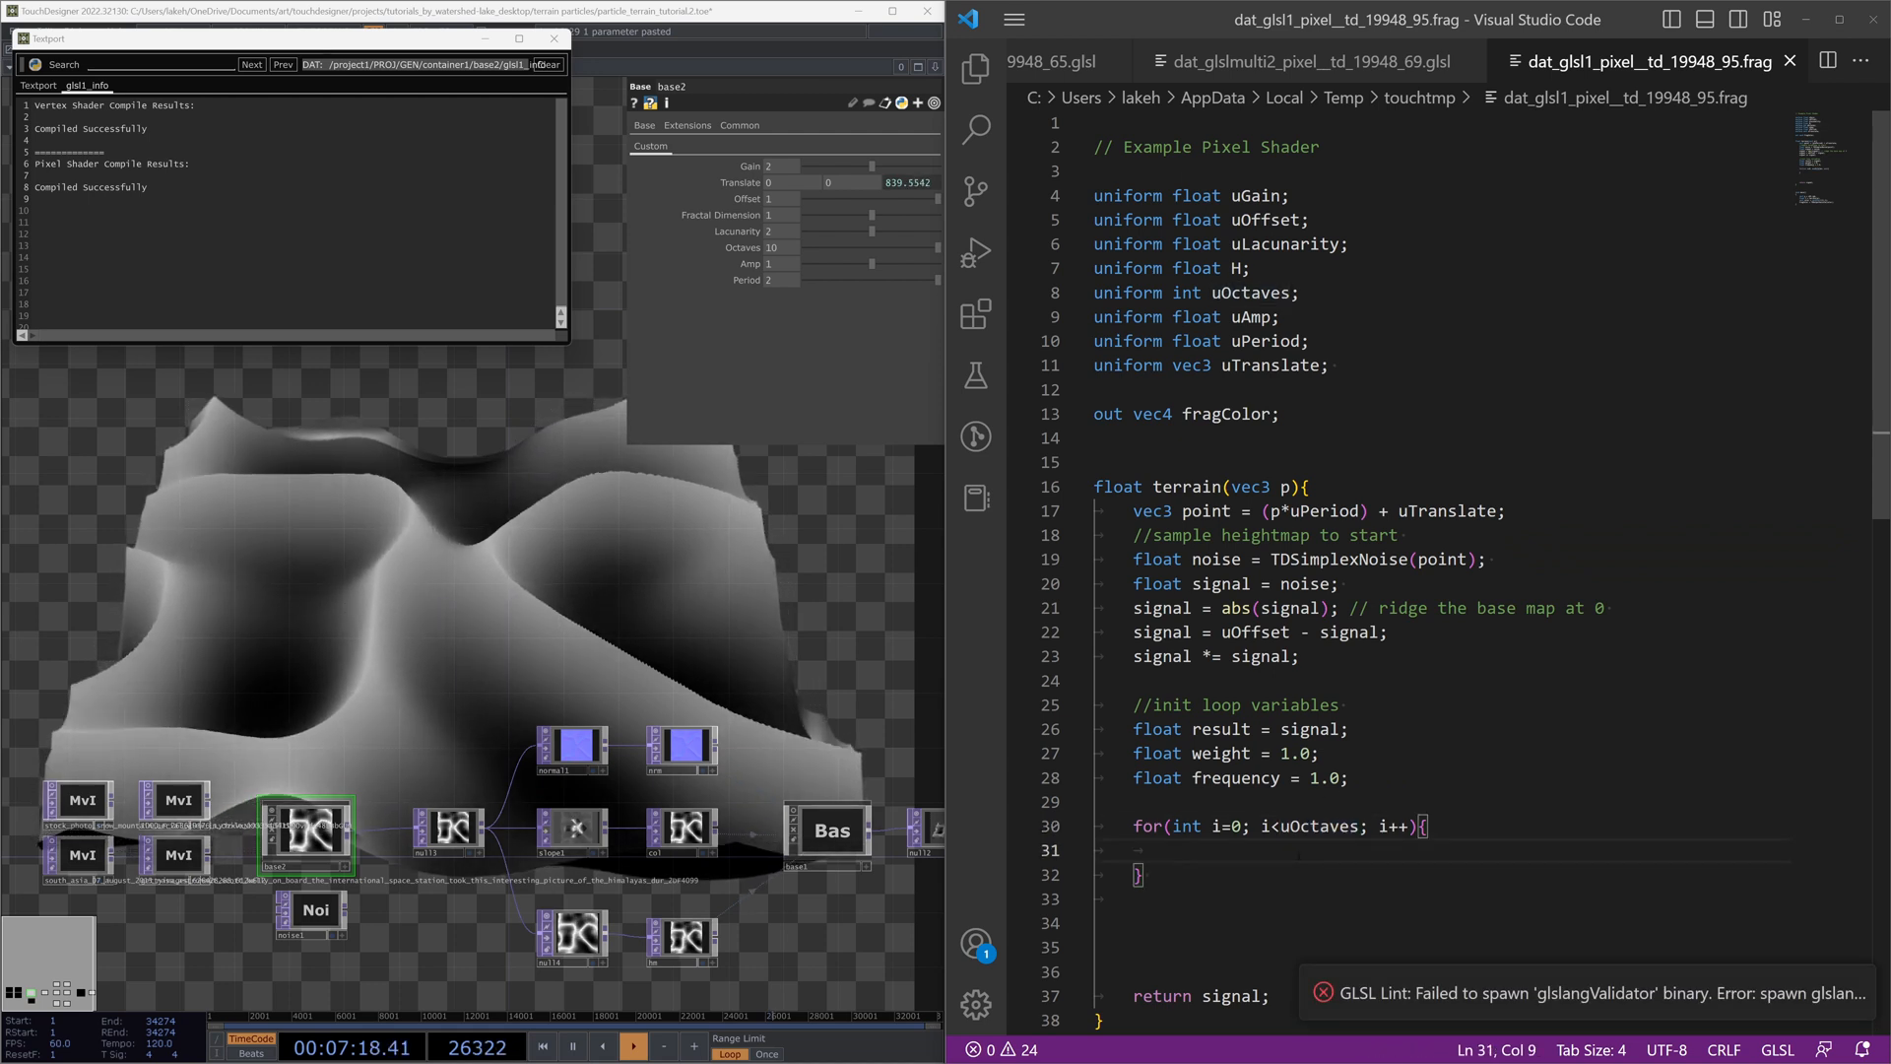
pyautogui.doubleClick(1332, 828)
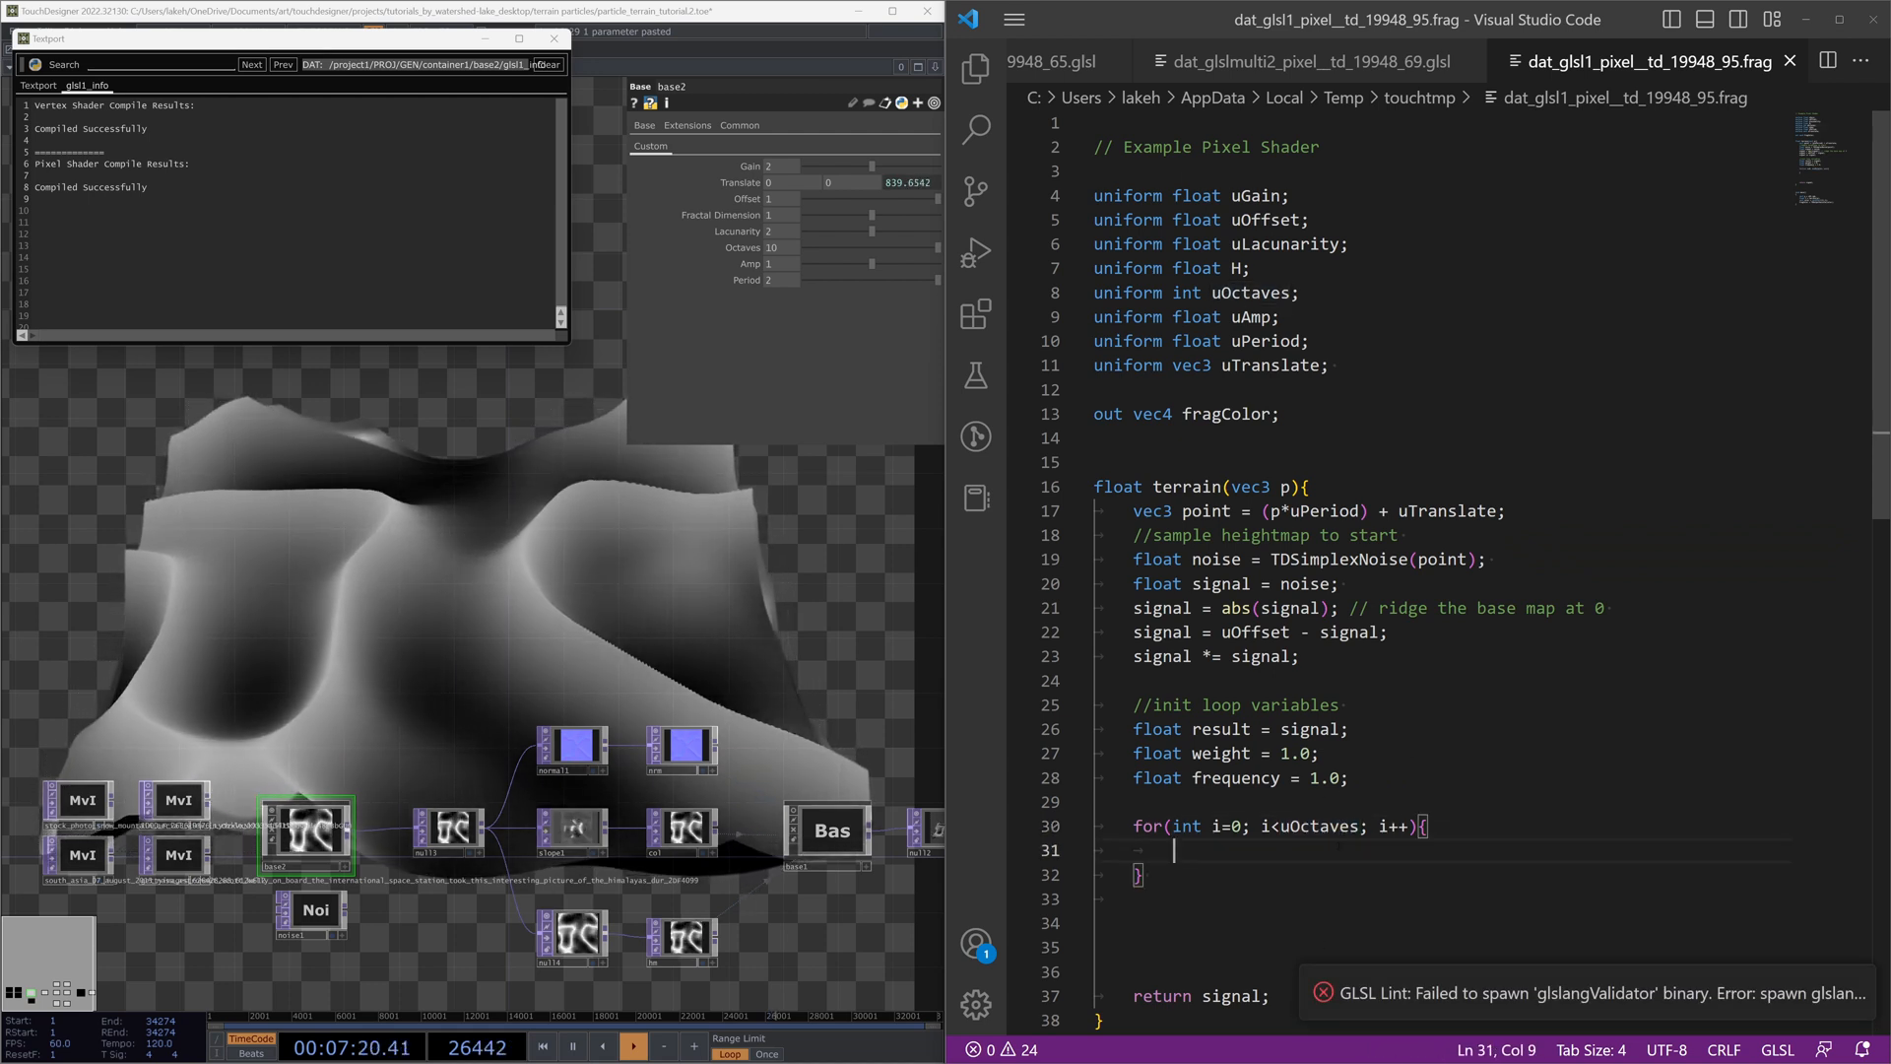
pyautogui.doubleClick(1300, 851)
pyautogui.click(1332, 827)
pyautogui.doubleClick(1332, 827)
pyautogui.click(1327, 857)
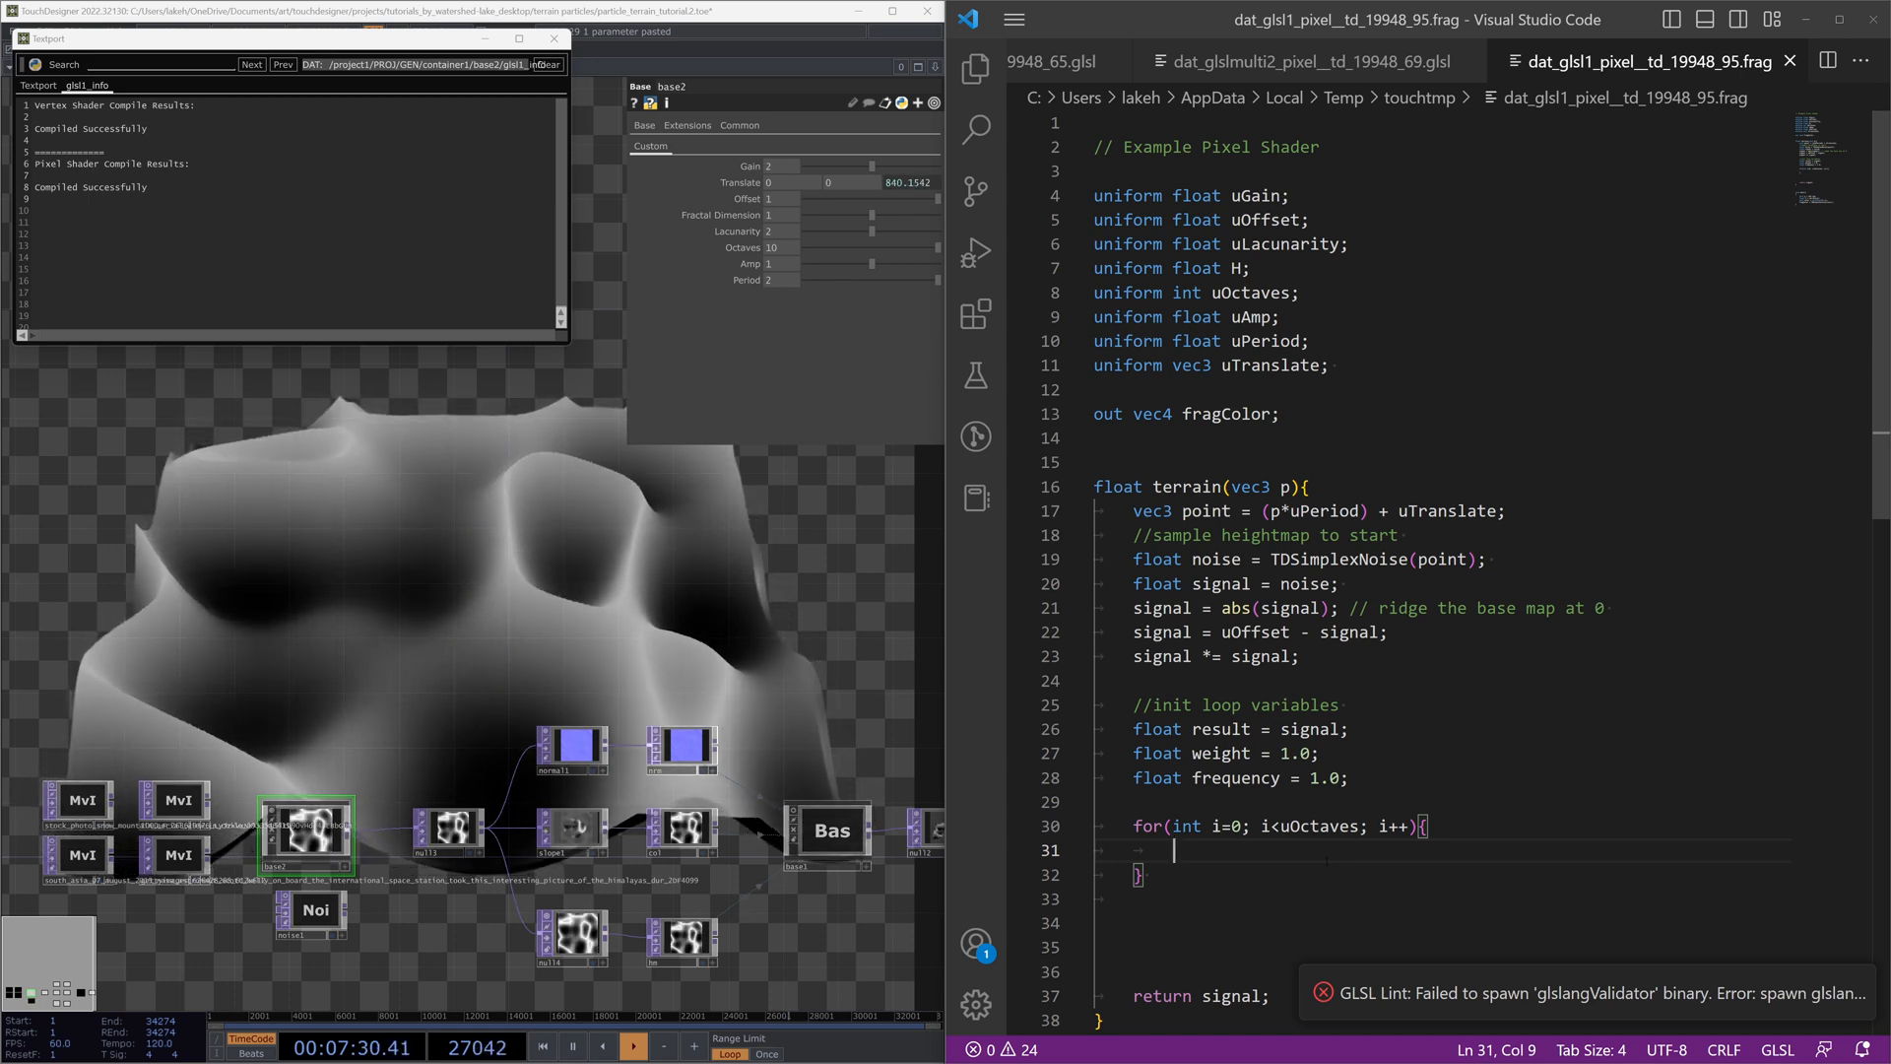
# Step: Inside the for loop, write "point *= uLacunarity;" followed by "weight = signal * uGain;" on the line below
pyautogui.write('point ')
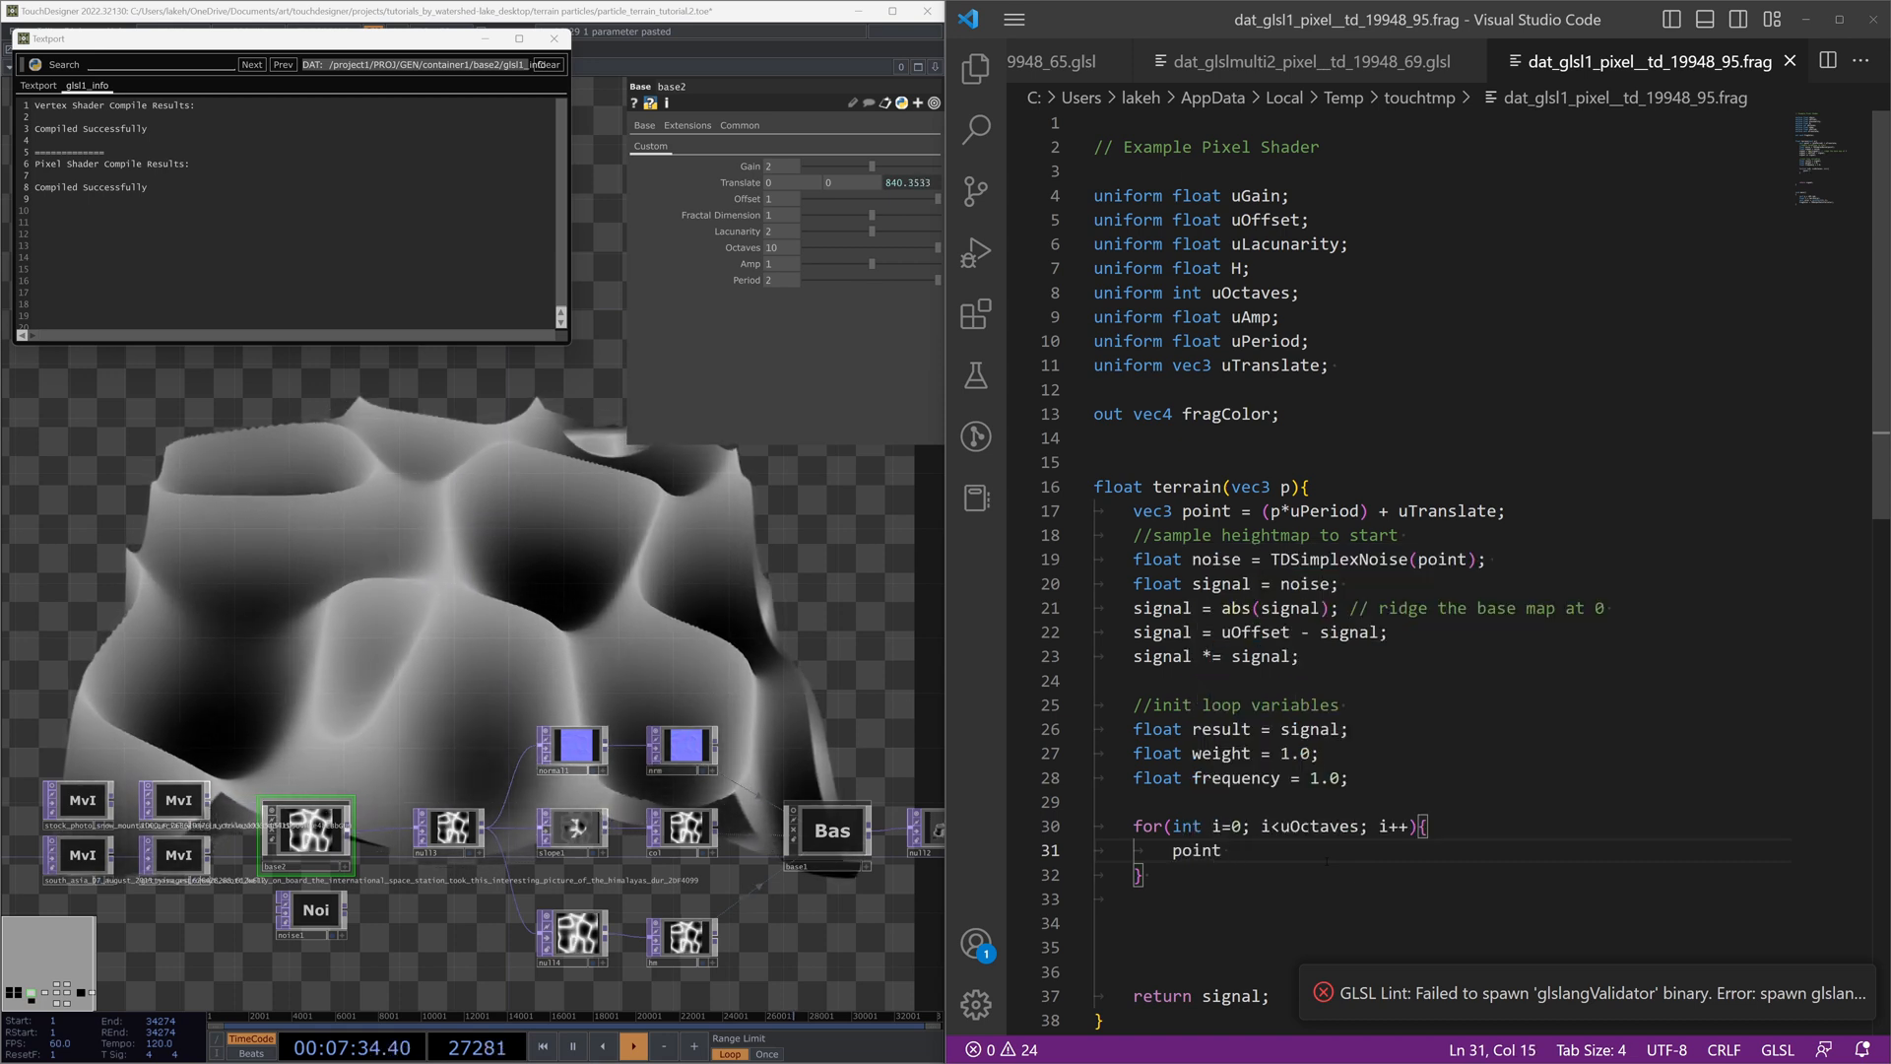
pyautogui.write('*= uLacunarity;')
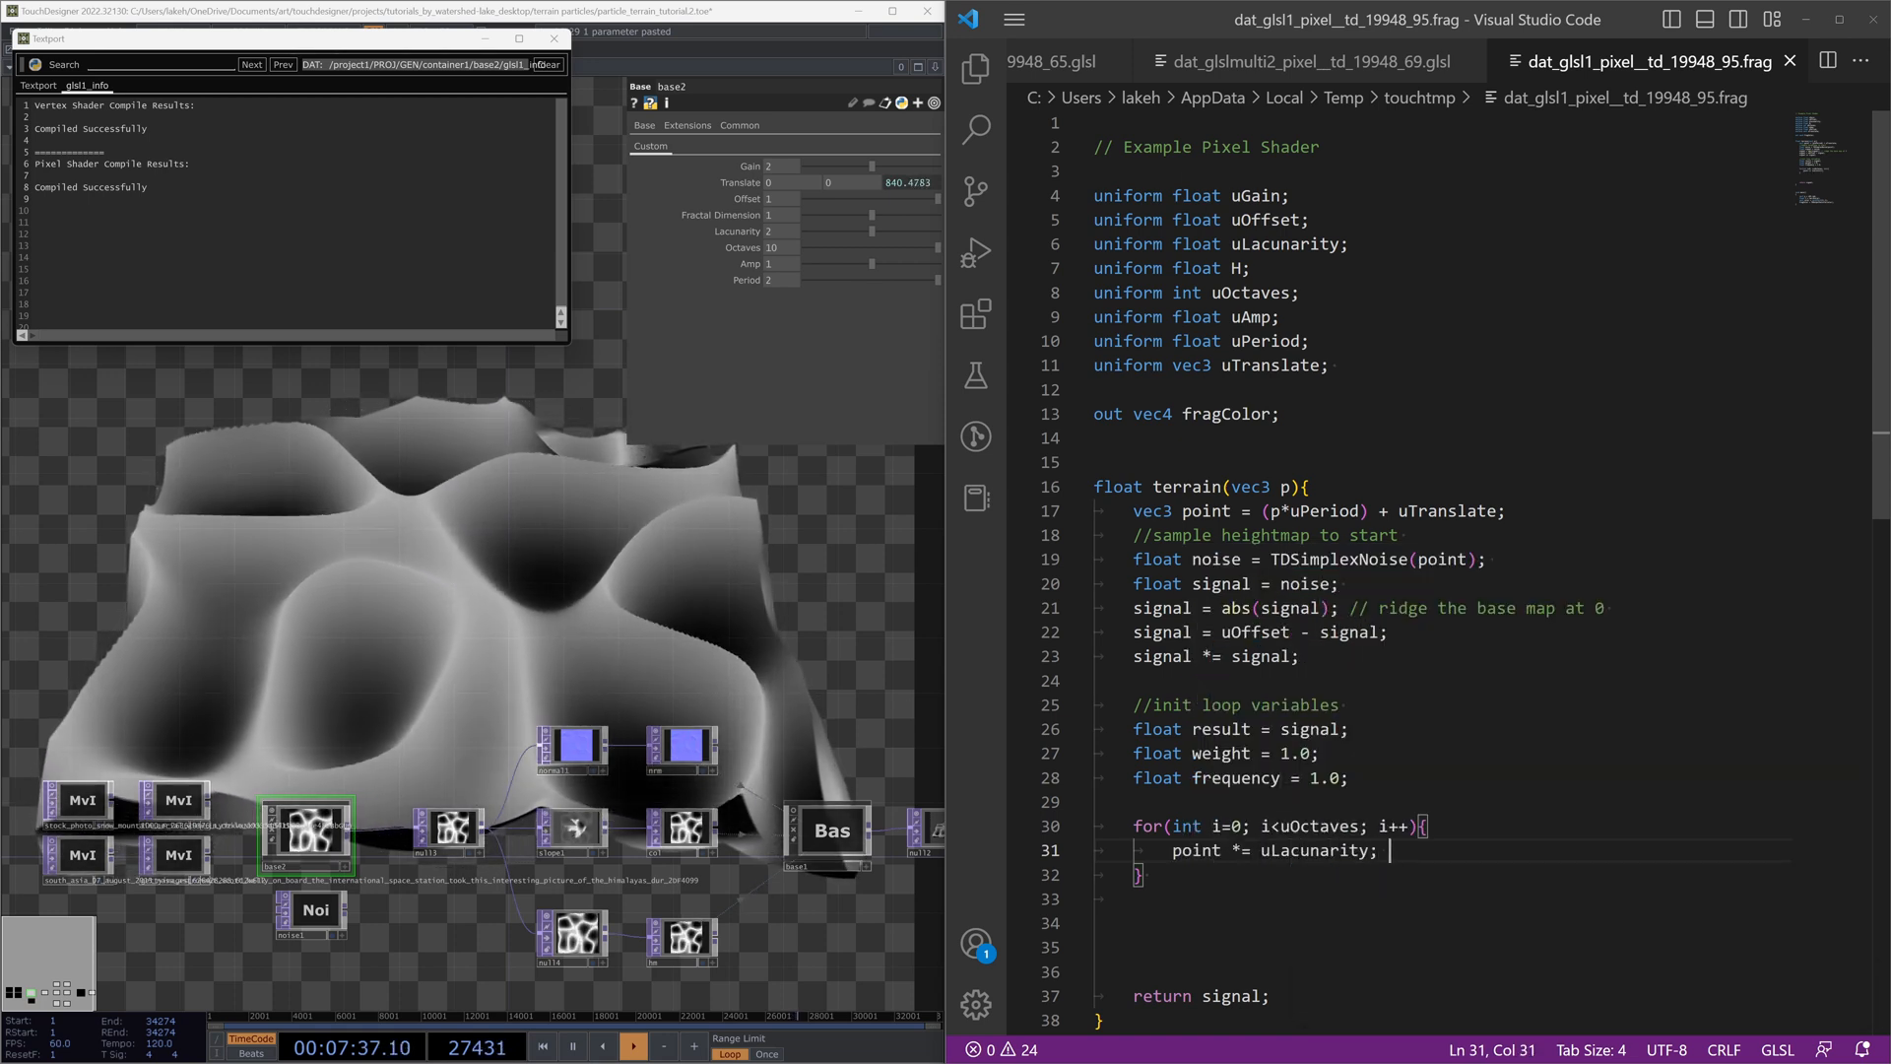
pyautogui.press('Return')
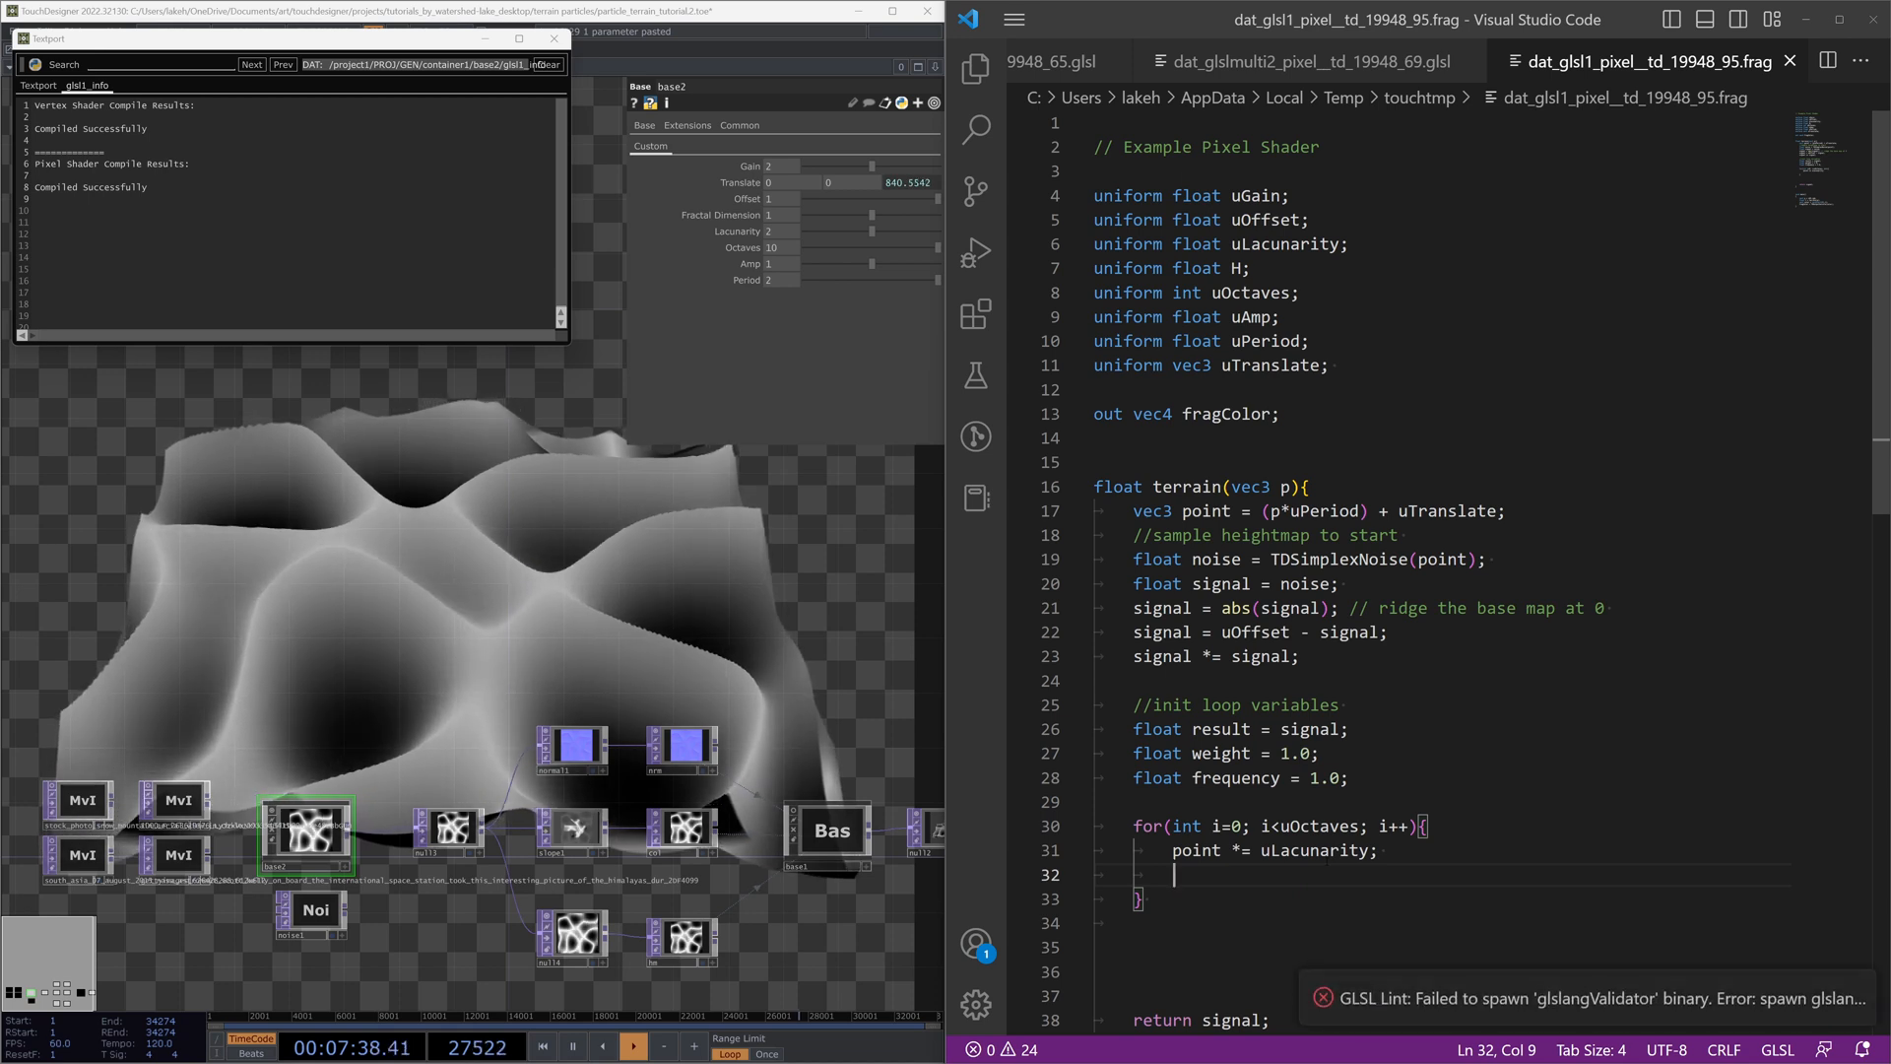
pyautogui.write('weight = ')
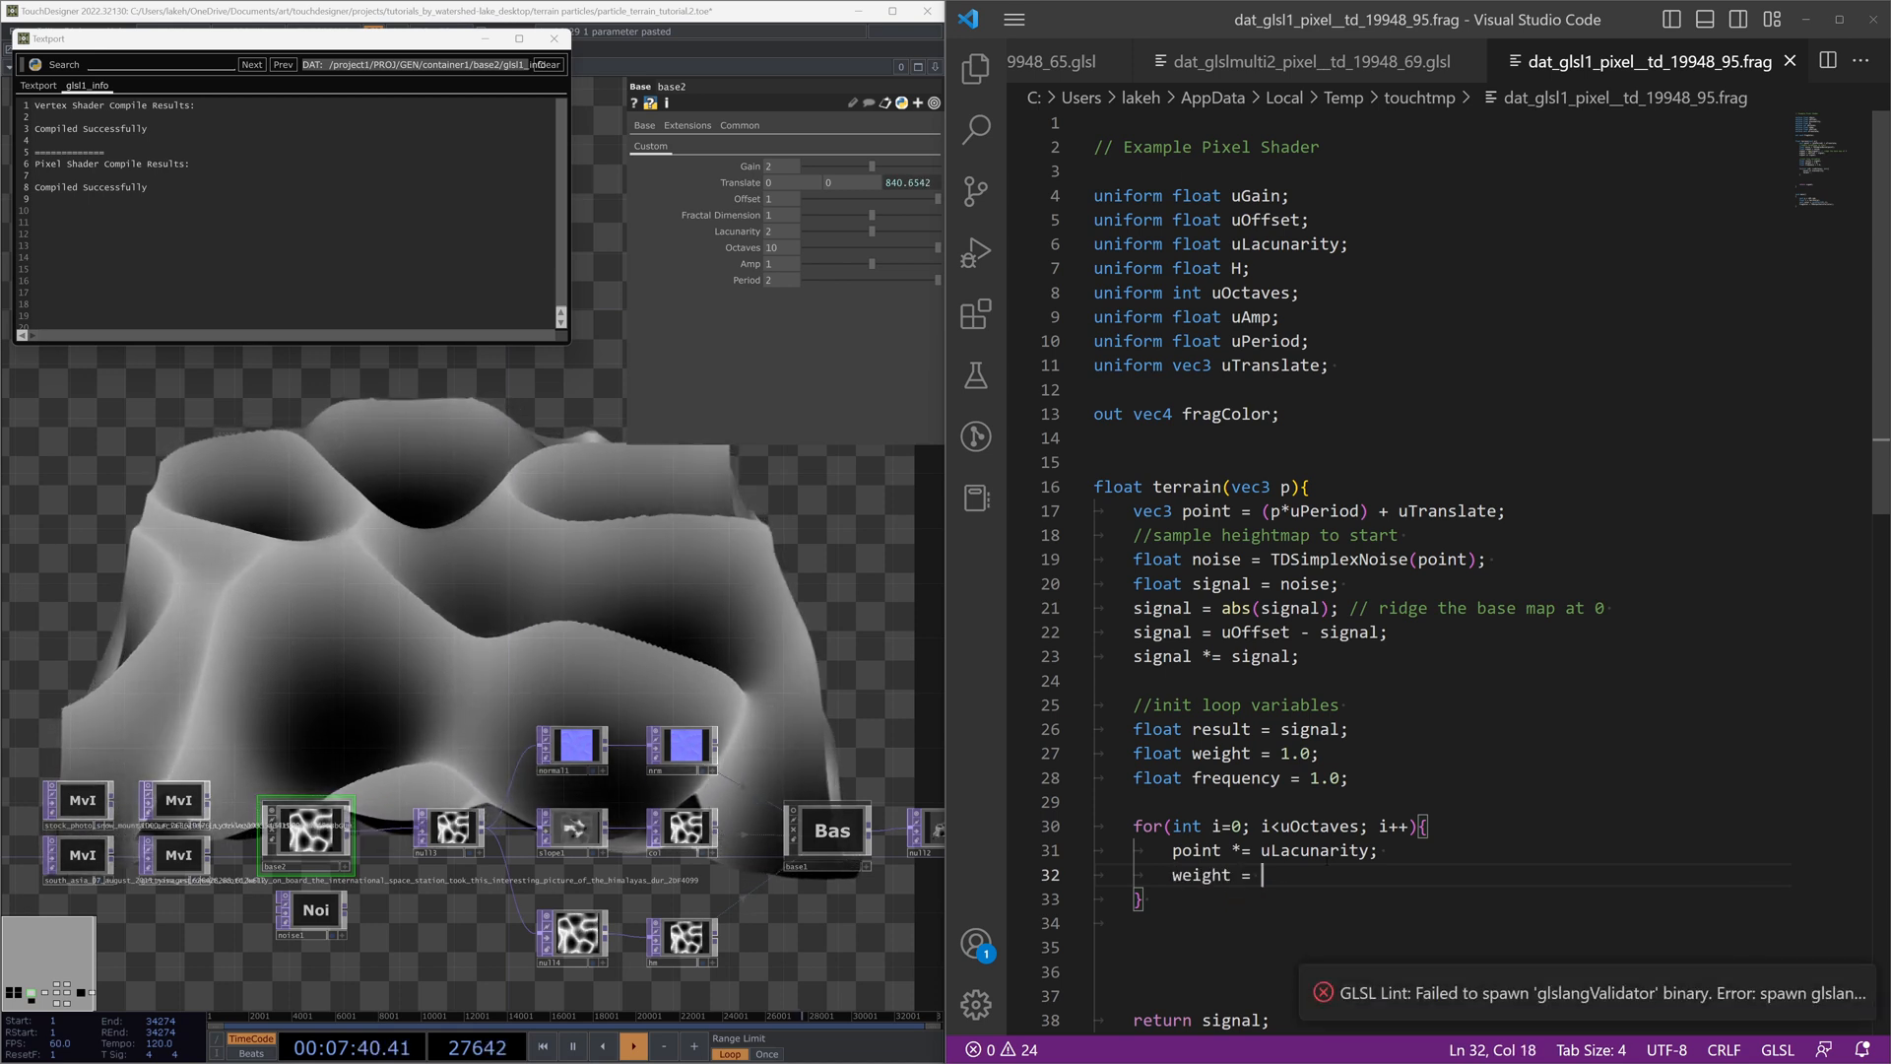
pyautogui.write('signal')
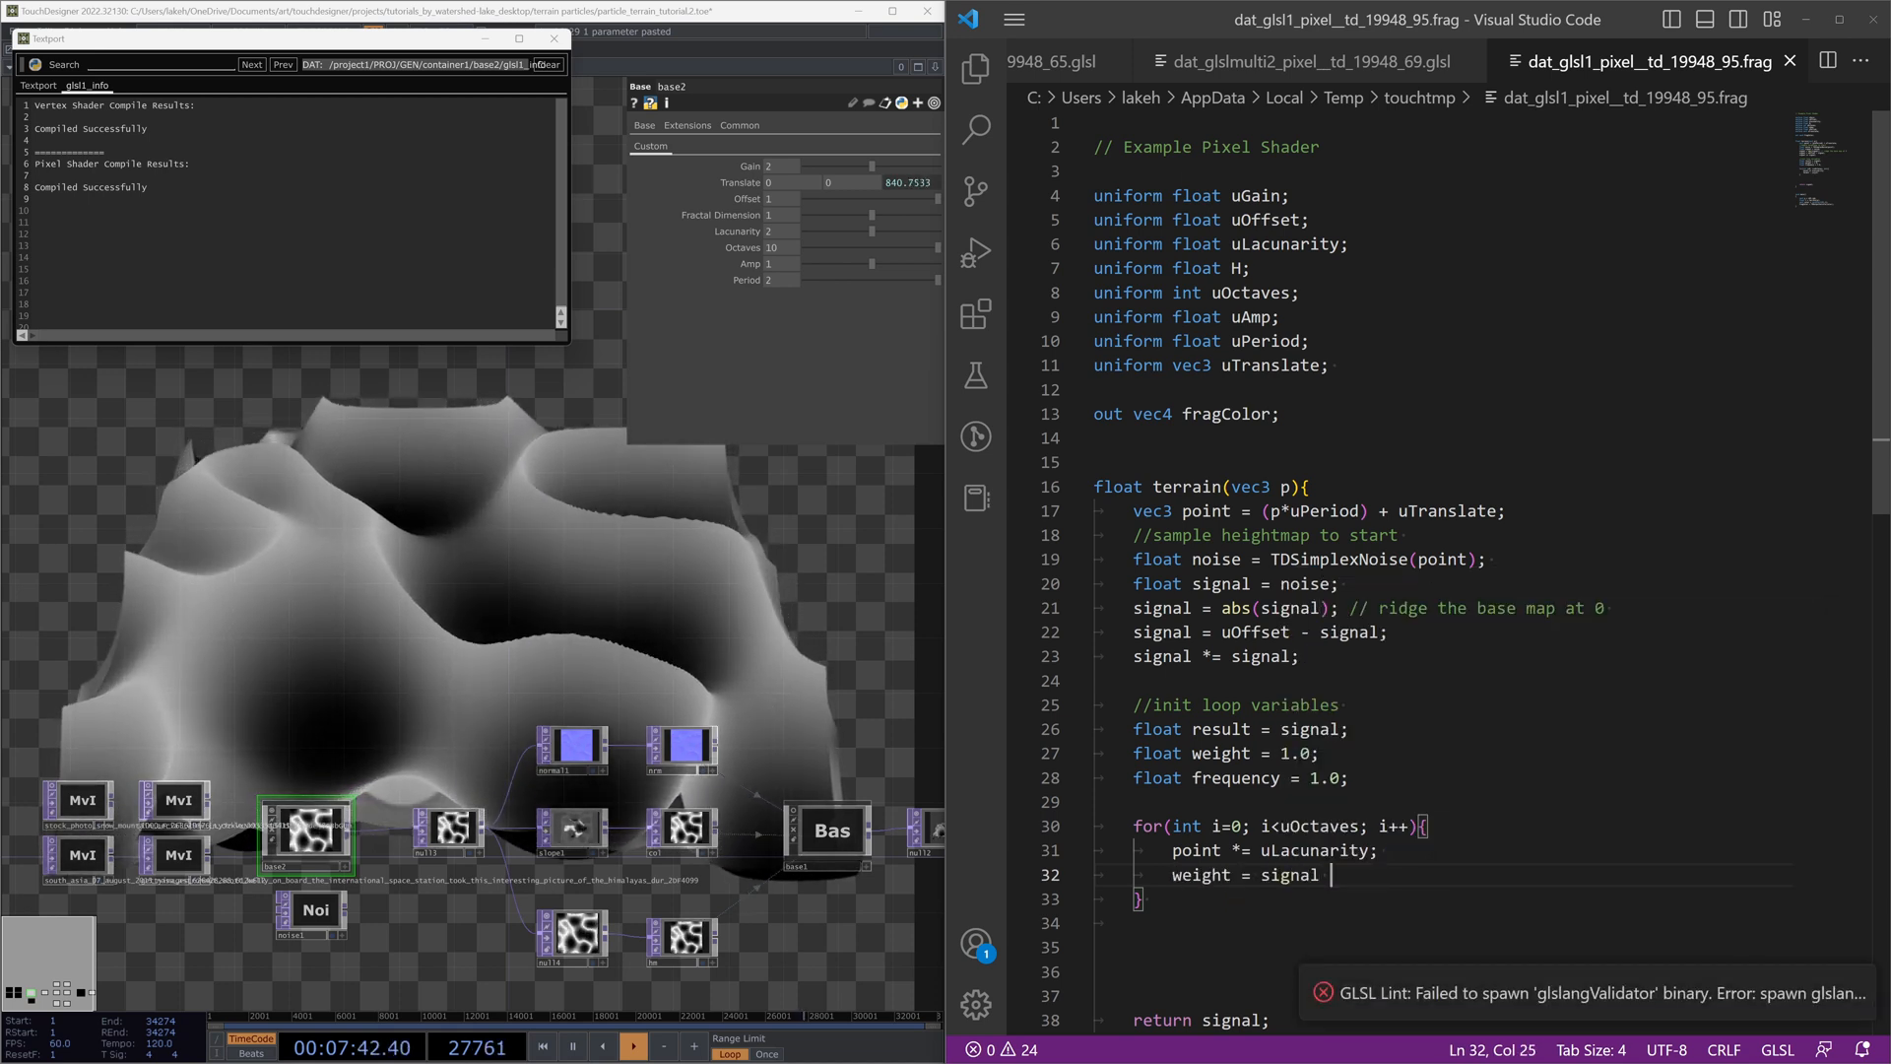
pyautogui.write(' * uGain;')
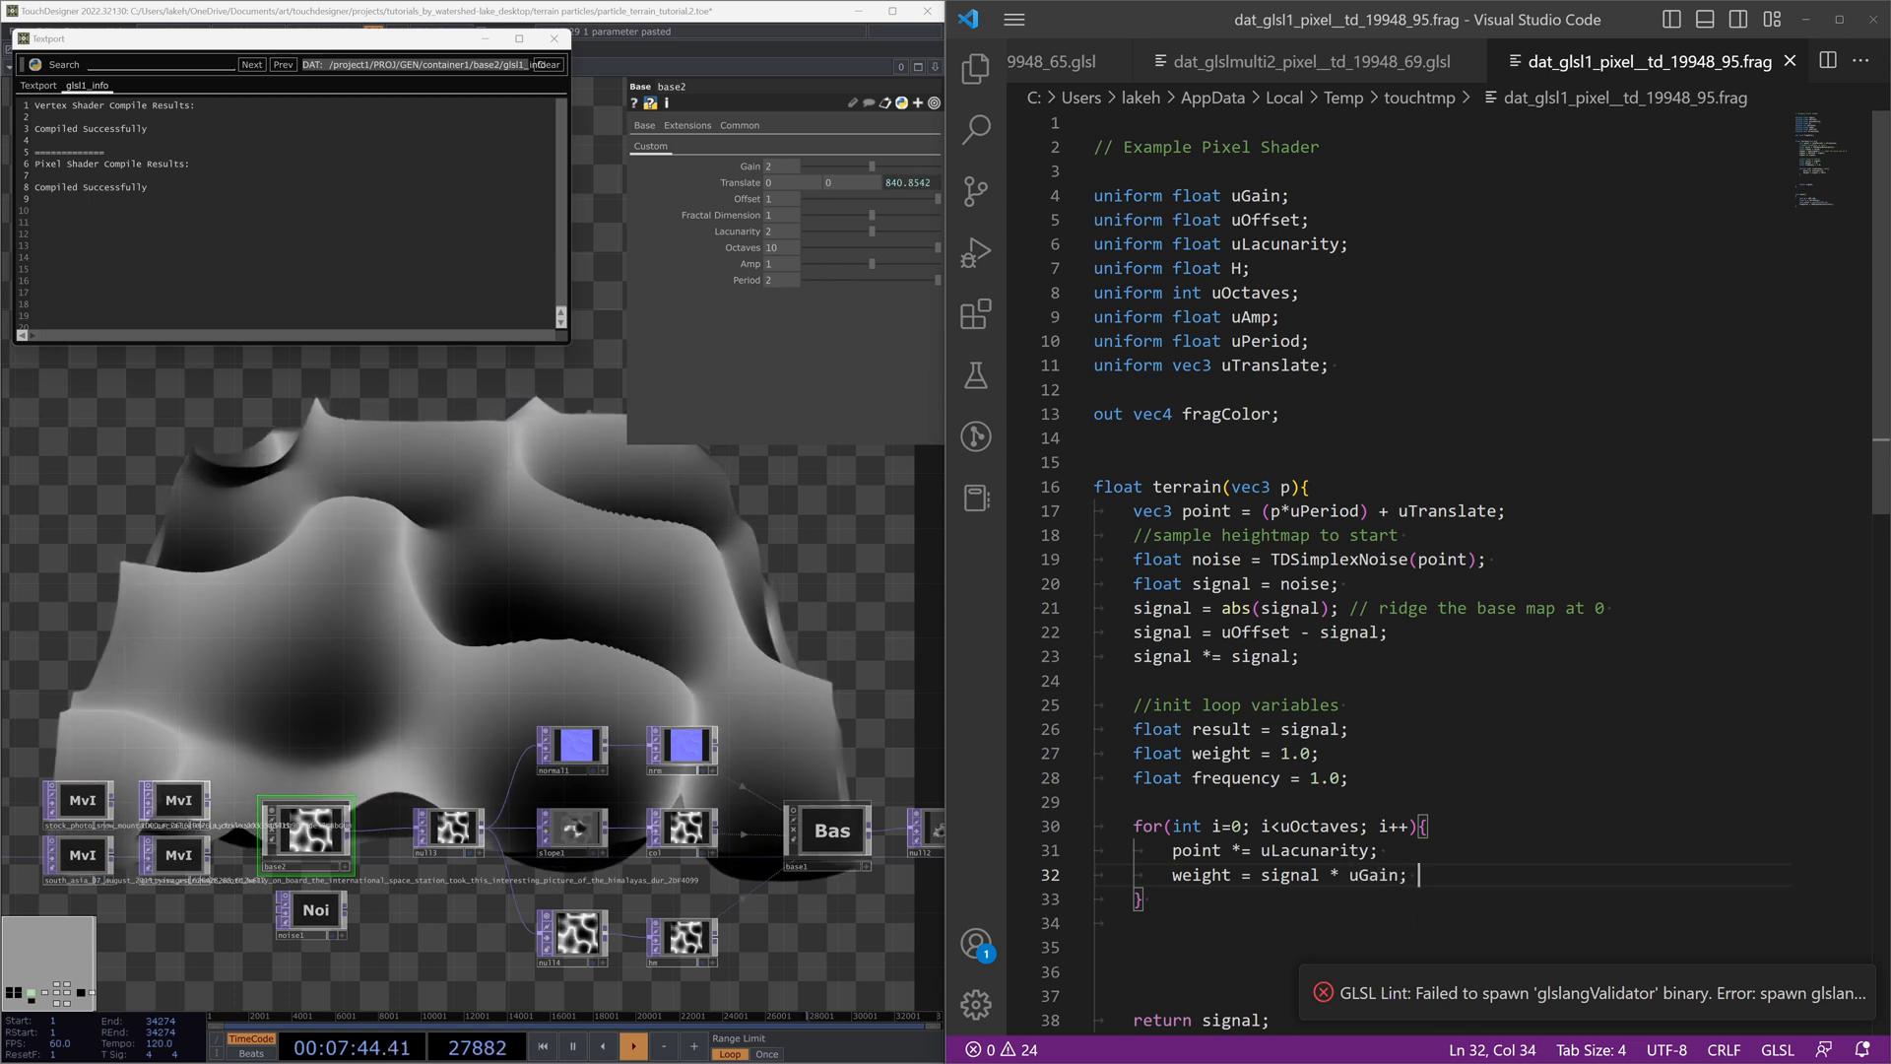
# Step: Append the comment "//scaling octave weight by signal at this location" to the weight line in the loop
pyautogui.write(' //')
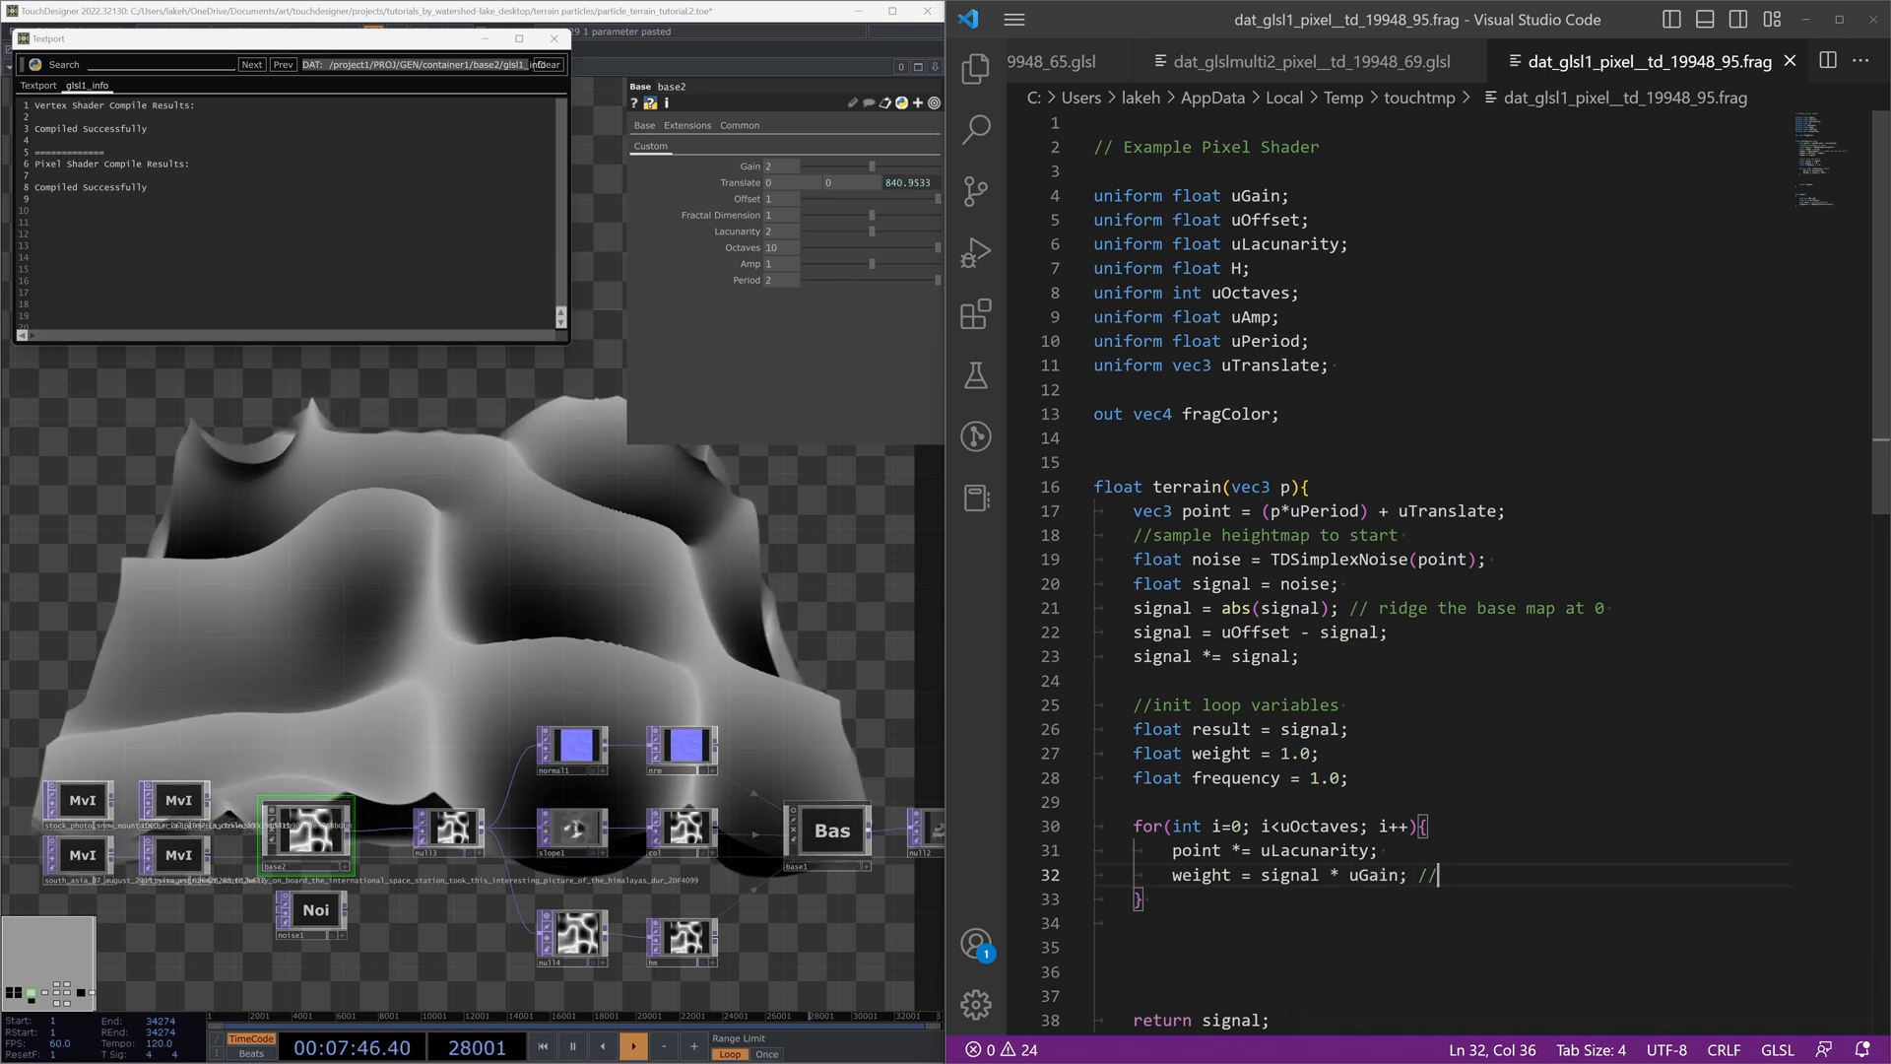
pyautogui.write('sacl')
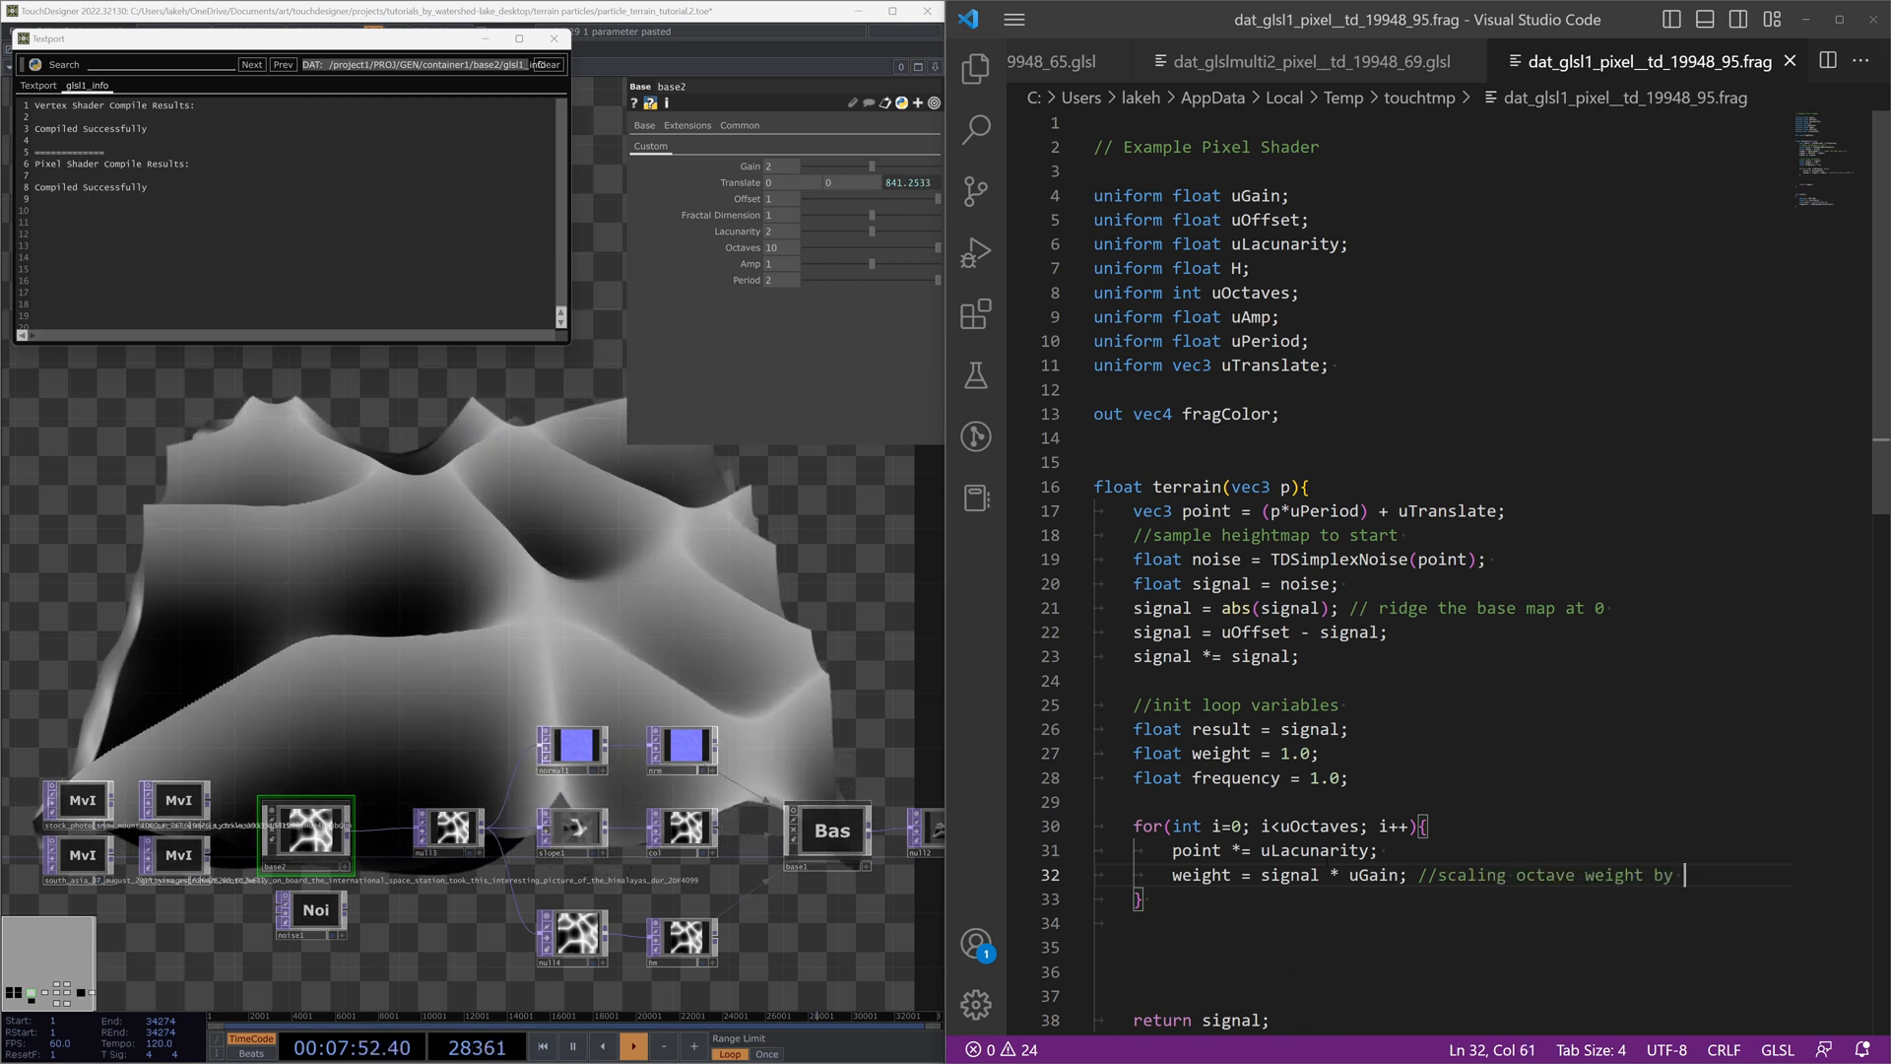
pyautogui.write('signal ')
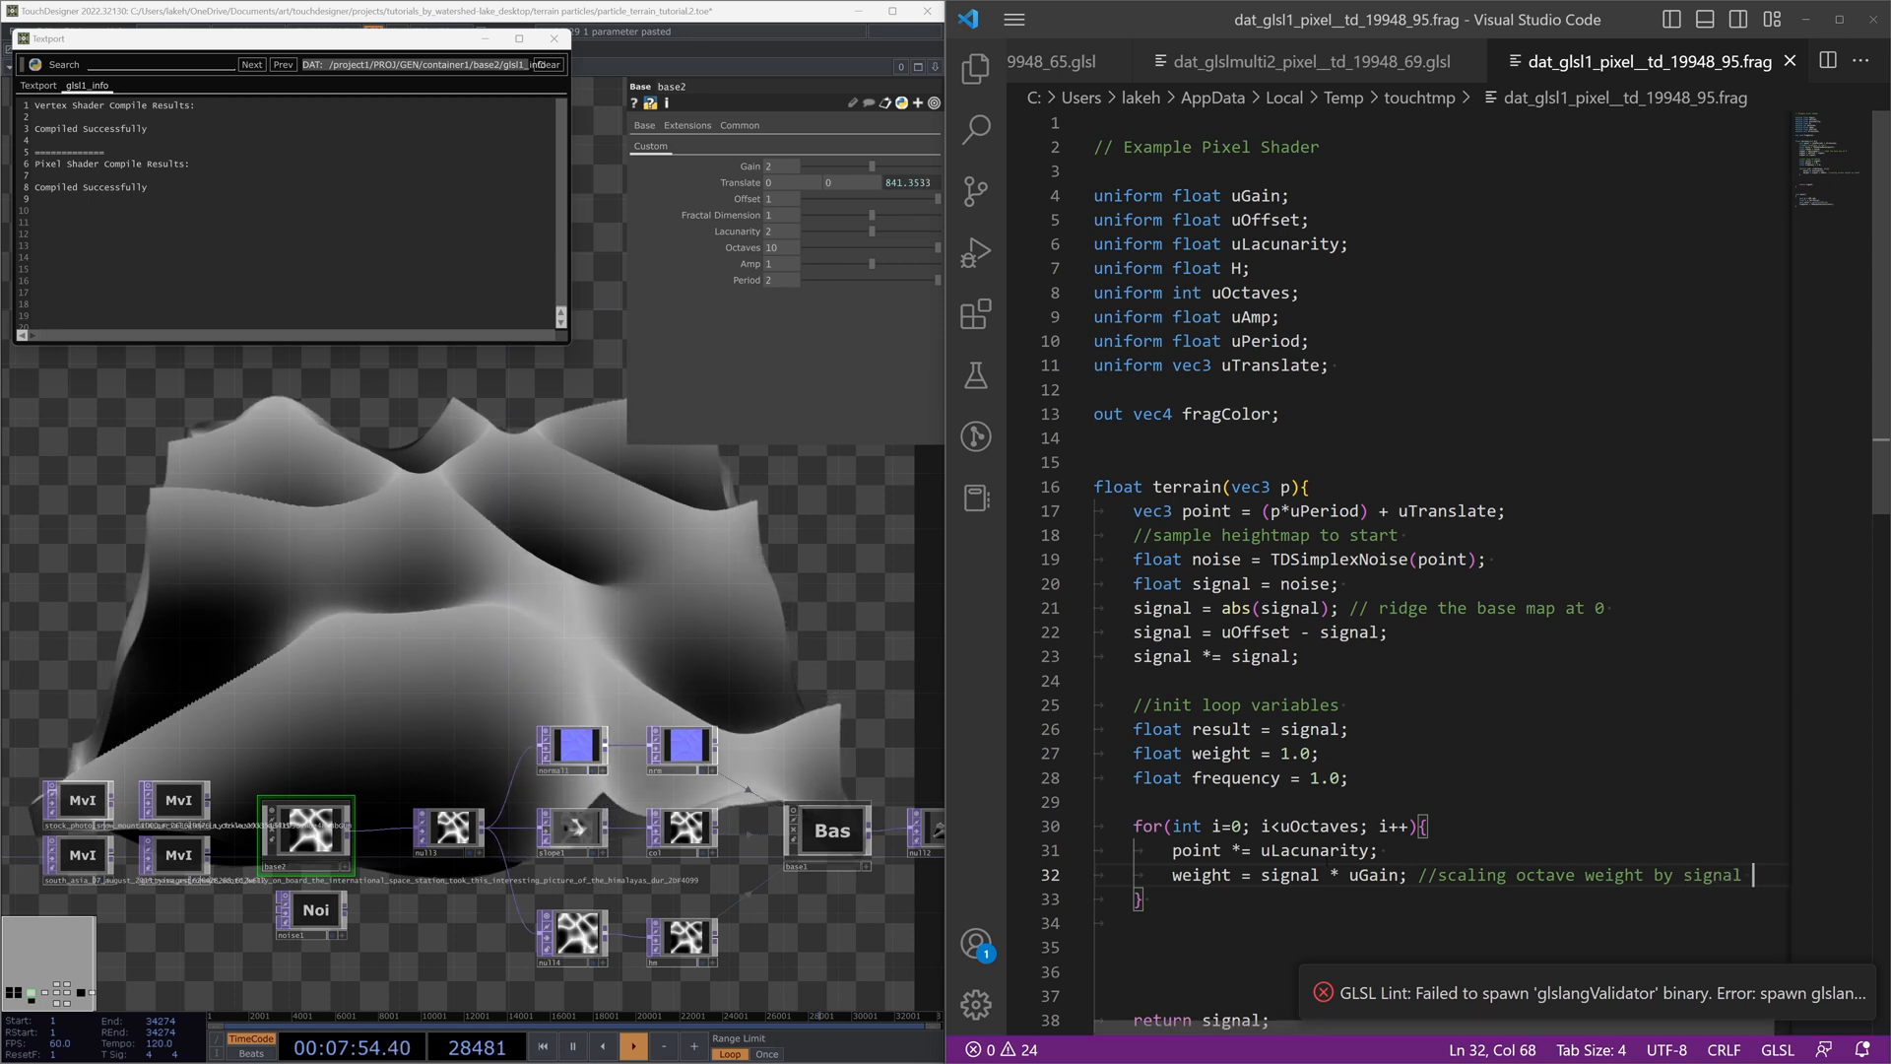
pyautogui.write('at this locatin')
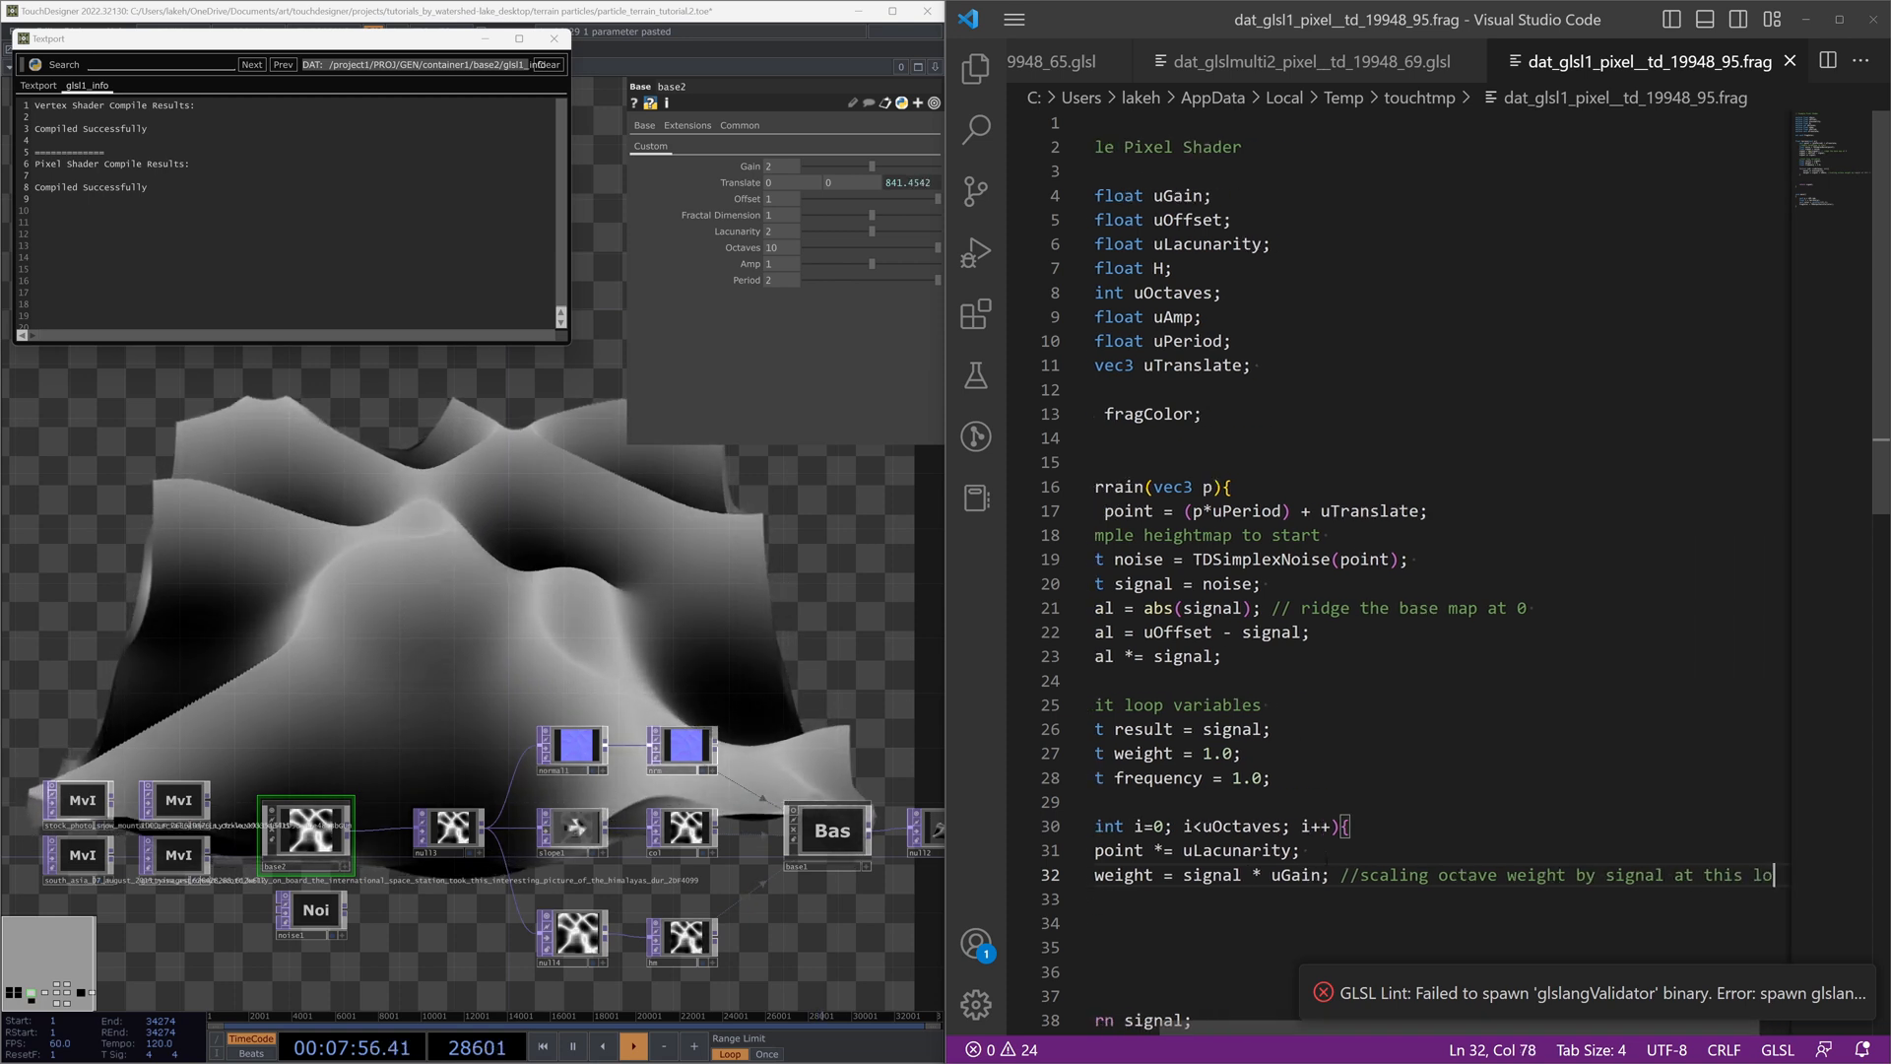
pyautogui.press('BackSpace')
pyautogui.press('BackSpace')
pyautogui.write('ion')
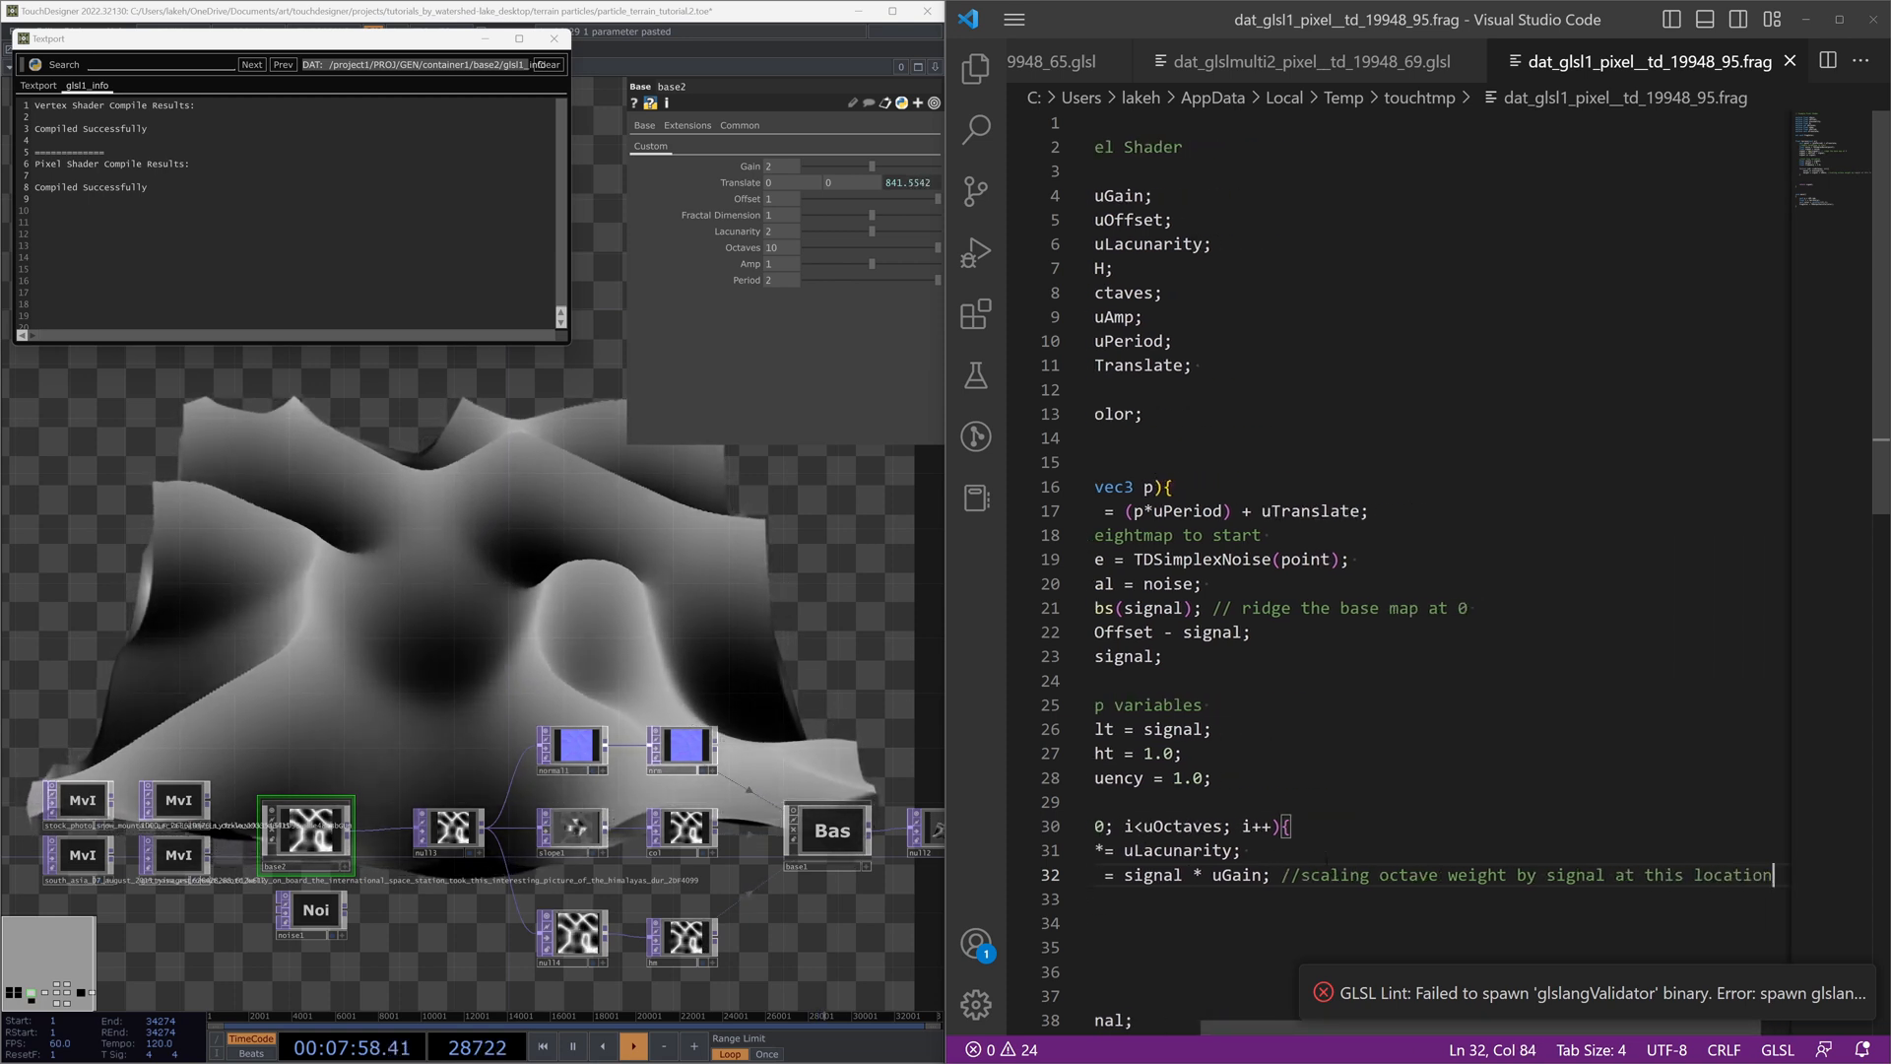
# Step: Extend the weight line's comment with "(proportional to alt)"
pyautogui.press('Home')
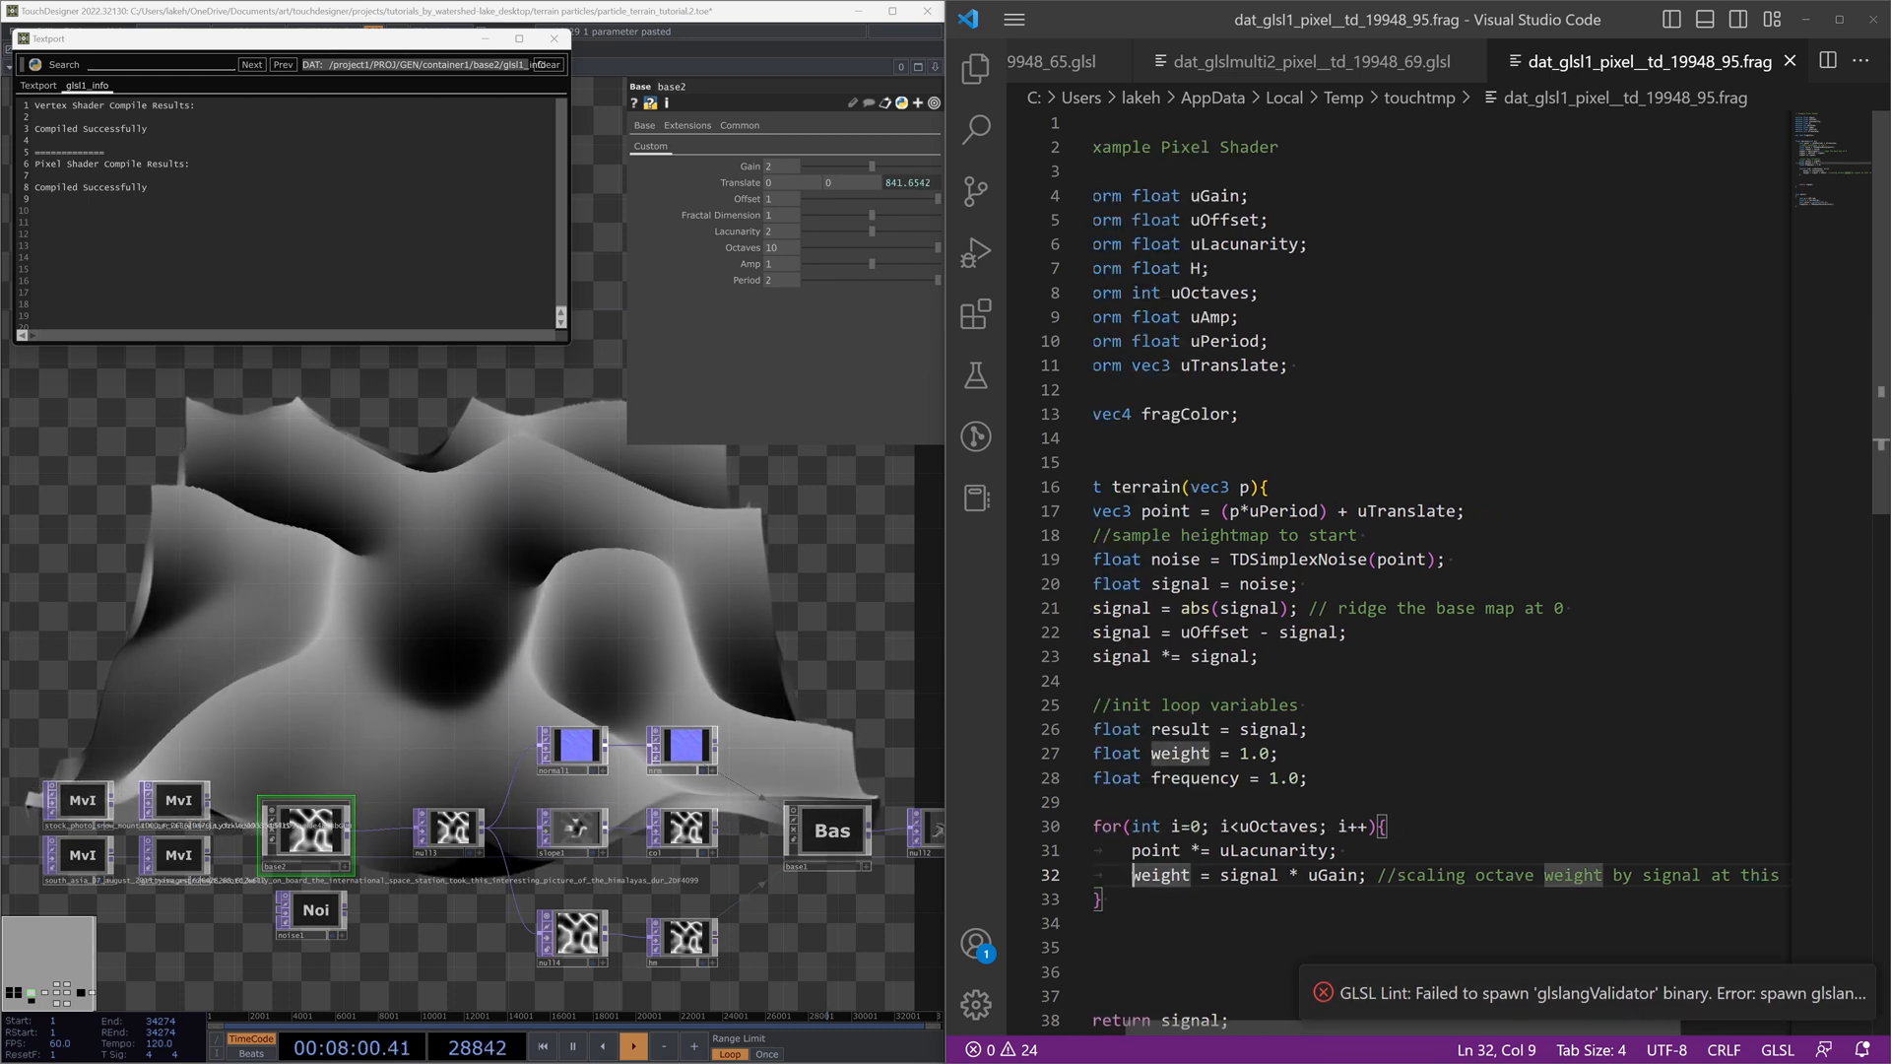
pyautogui.press('End')
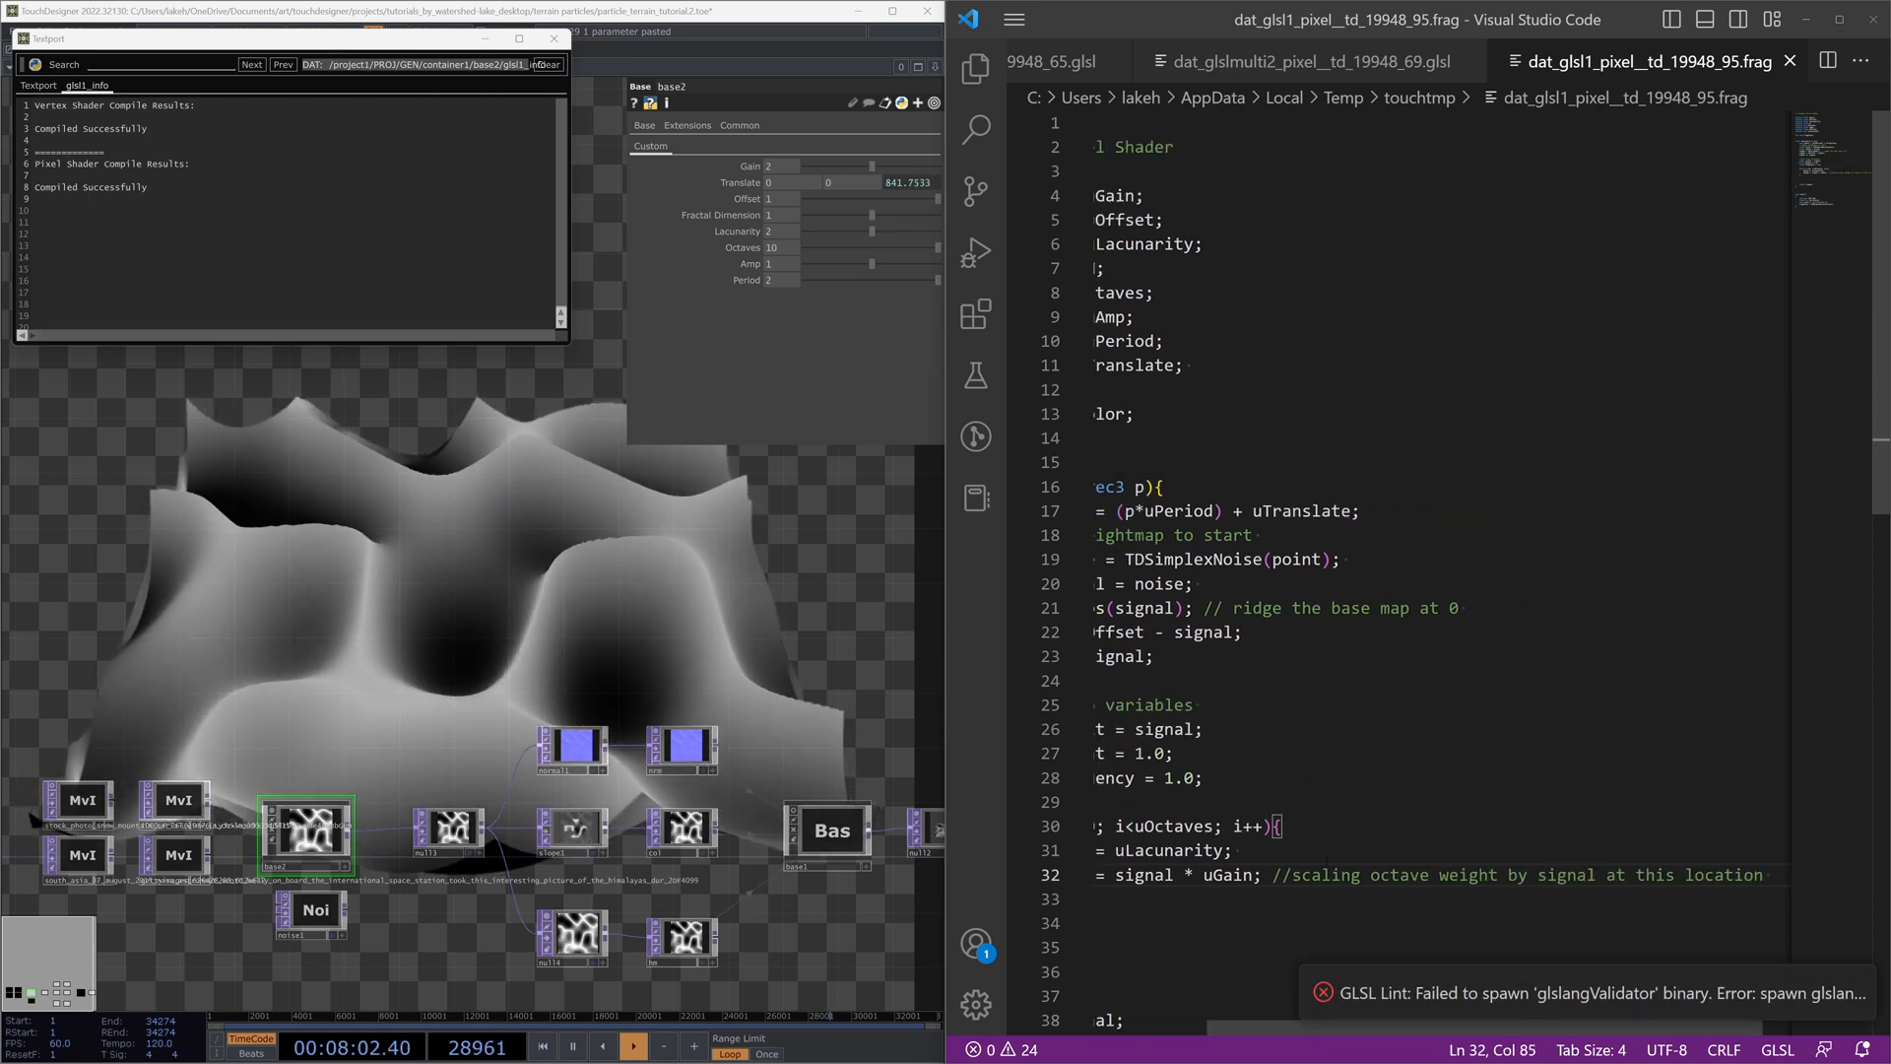
pyautogui.write('(propo')
pyautogui.write('rt')
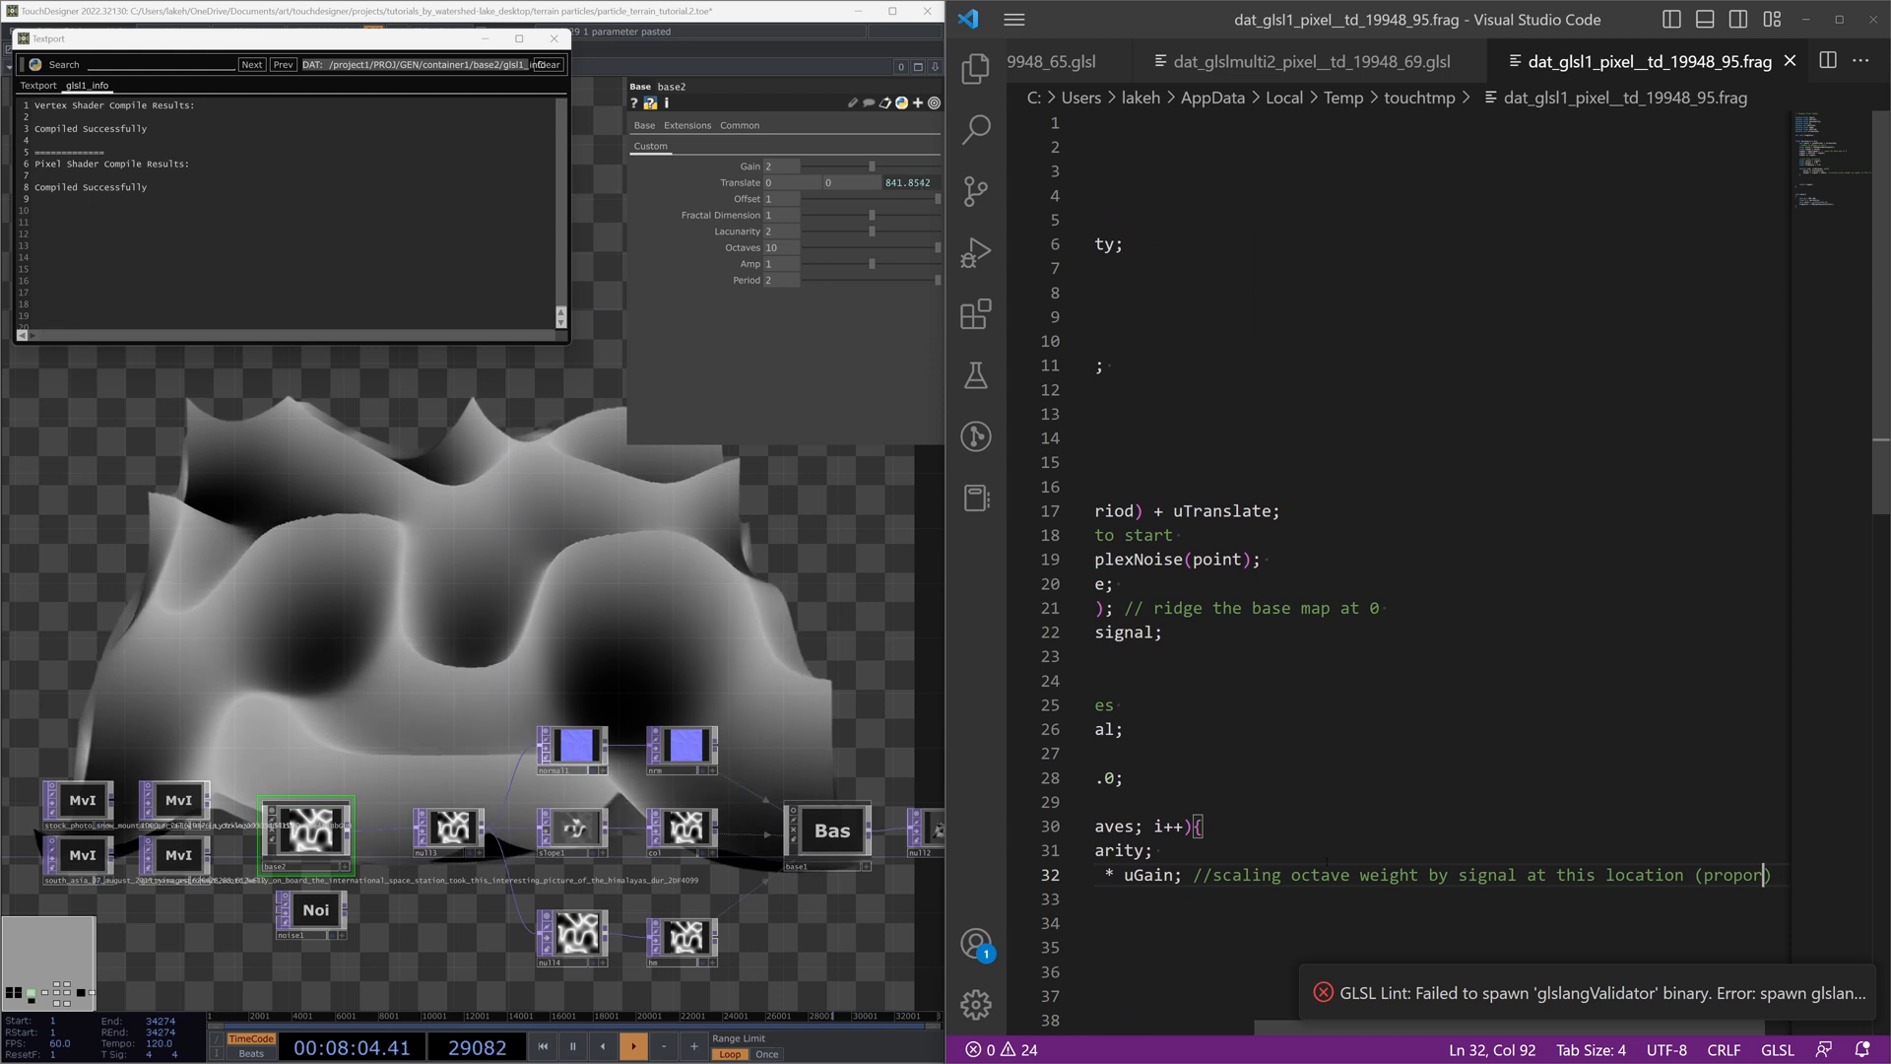
pyautogui.write('ional to ')
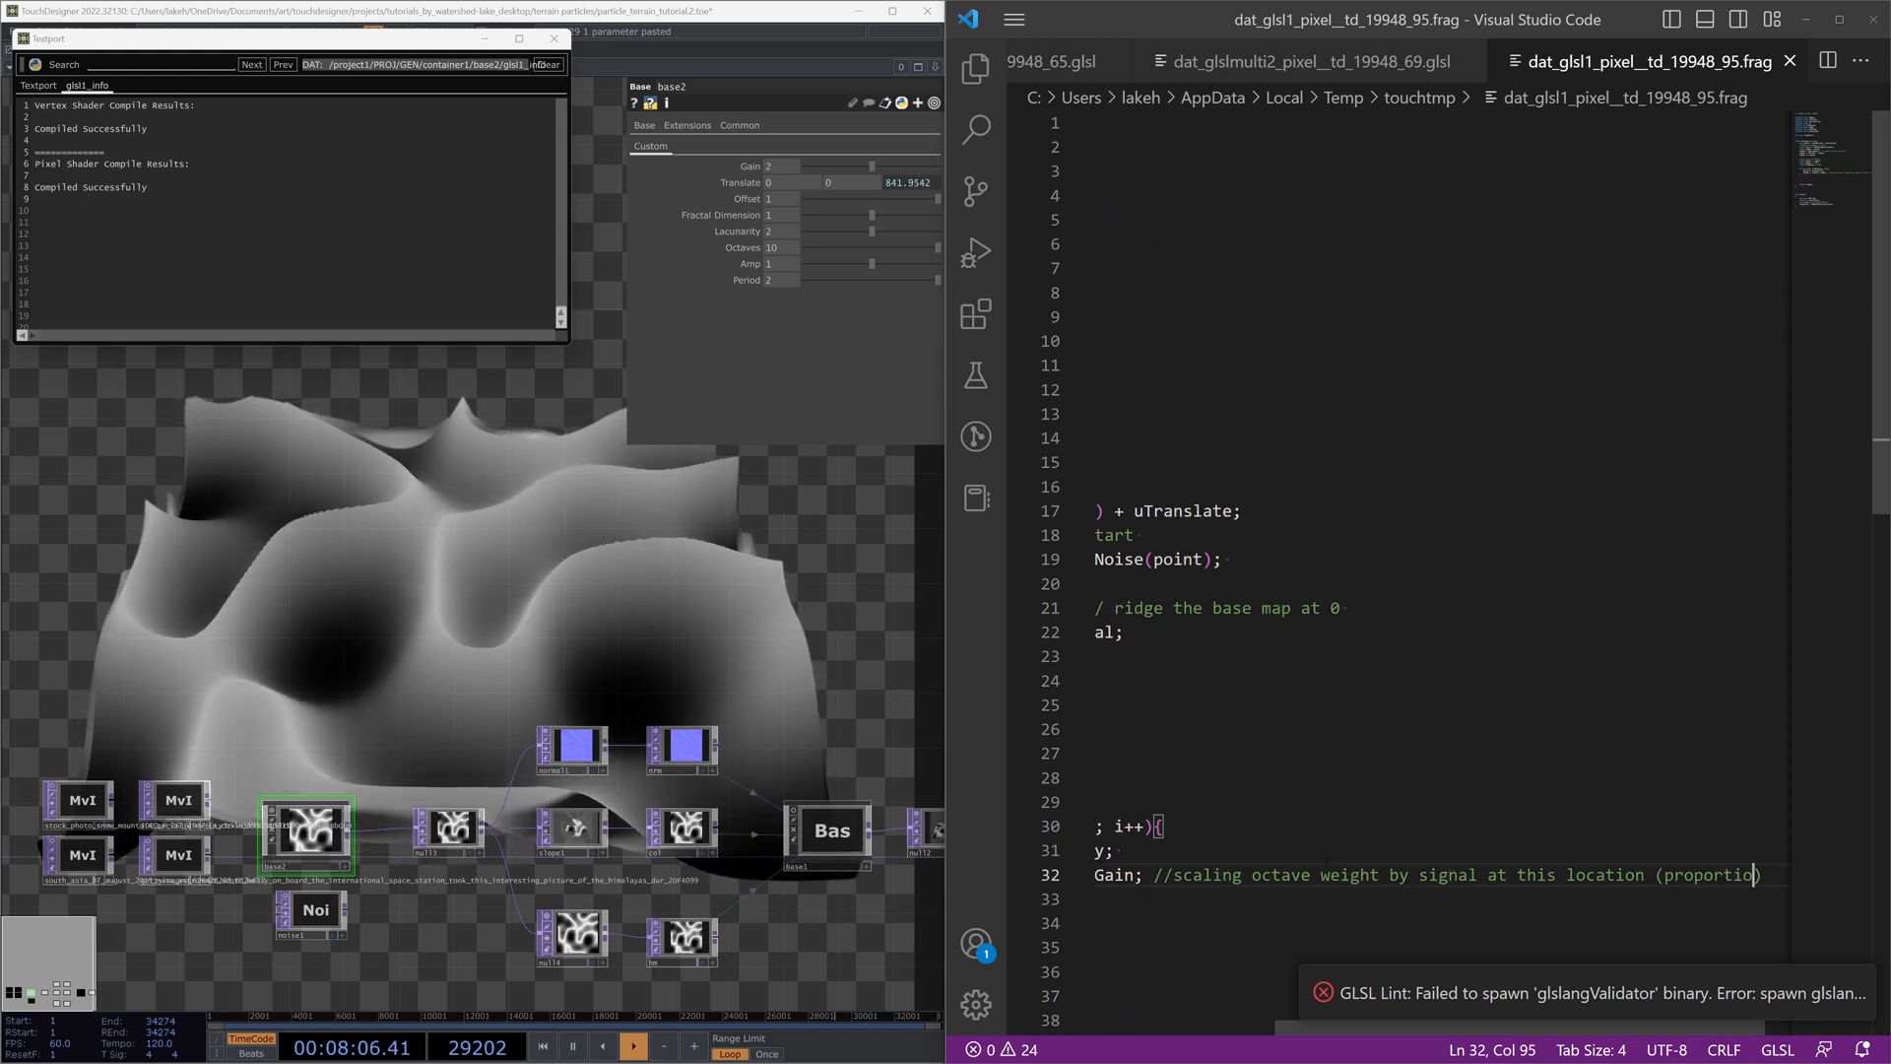
pyautogui.write('alt')
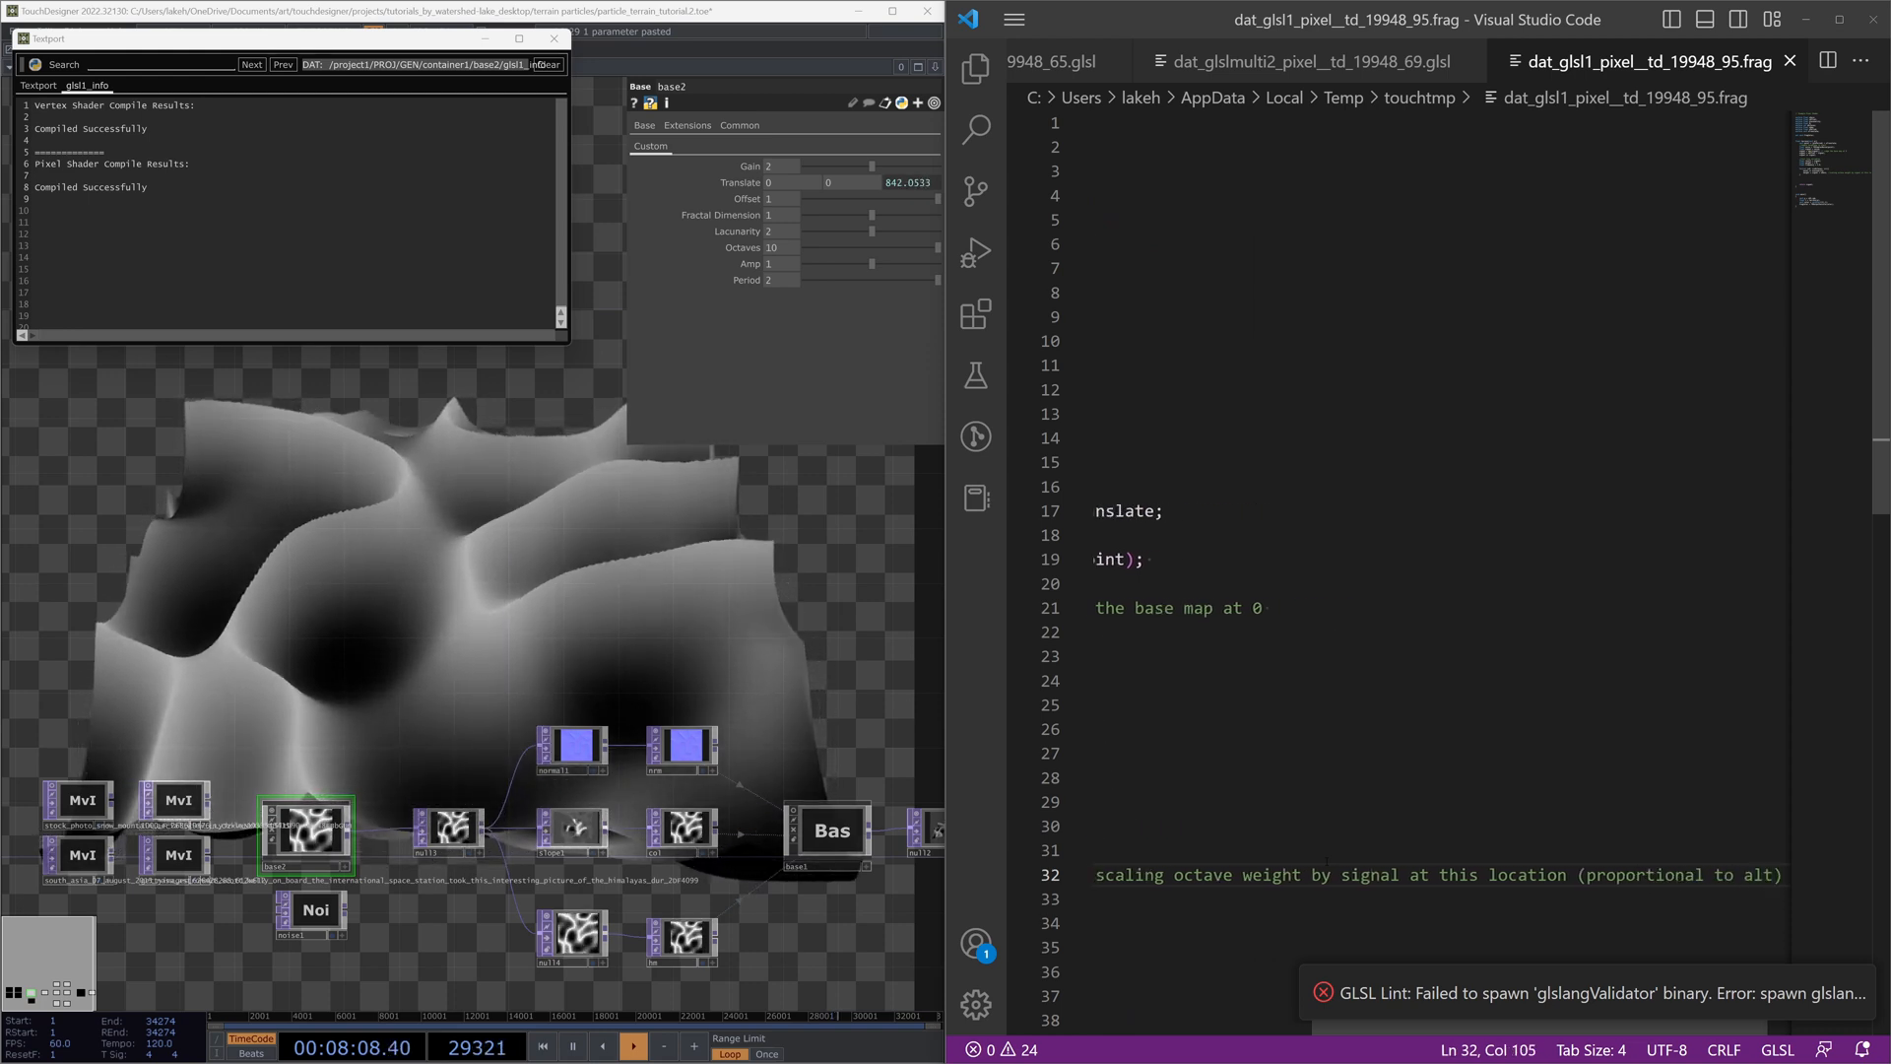
pyautogui.press('Home')
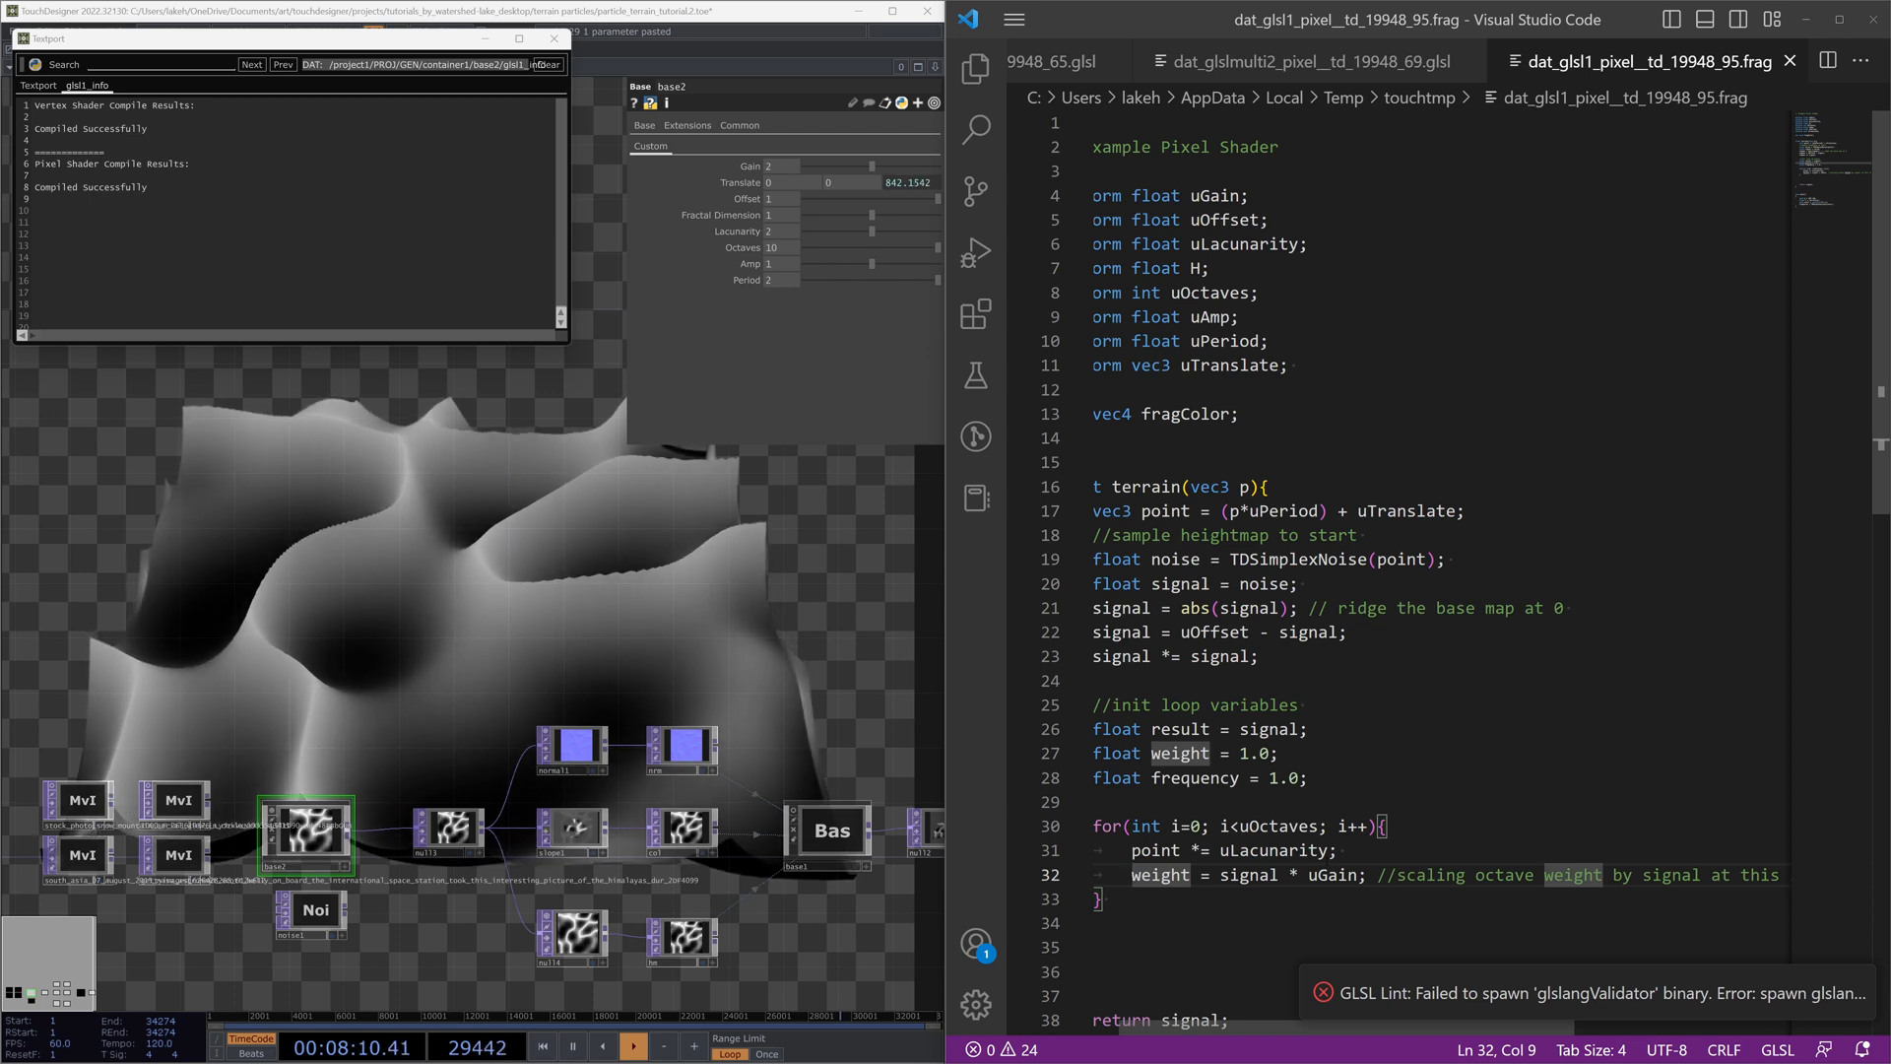
# Step: Add the line "weight = clamp(weight, 0, 1);" below the weight assignment in the octave loop
pyautogui.press('End')
pyautogui.press('Return')
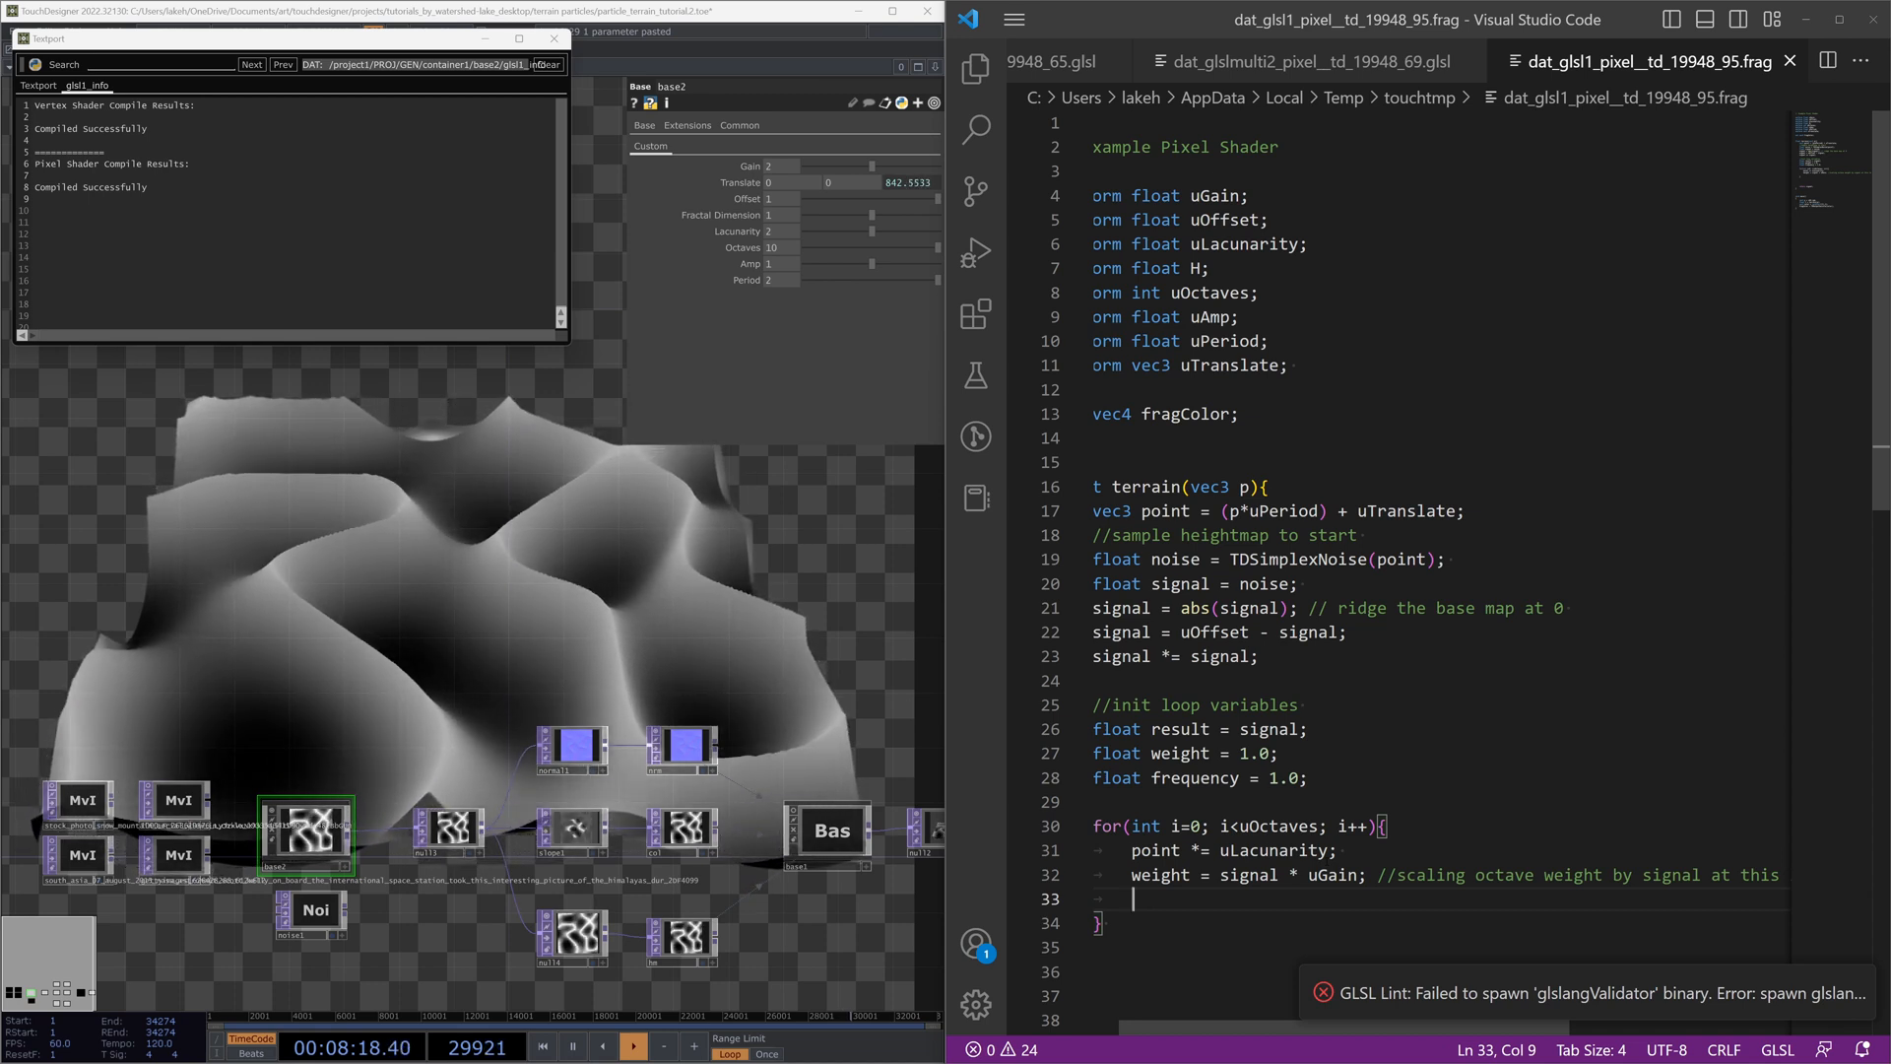
pyautogui.write('weight = clamp(0,,')
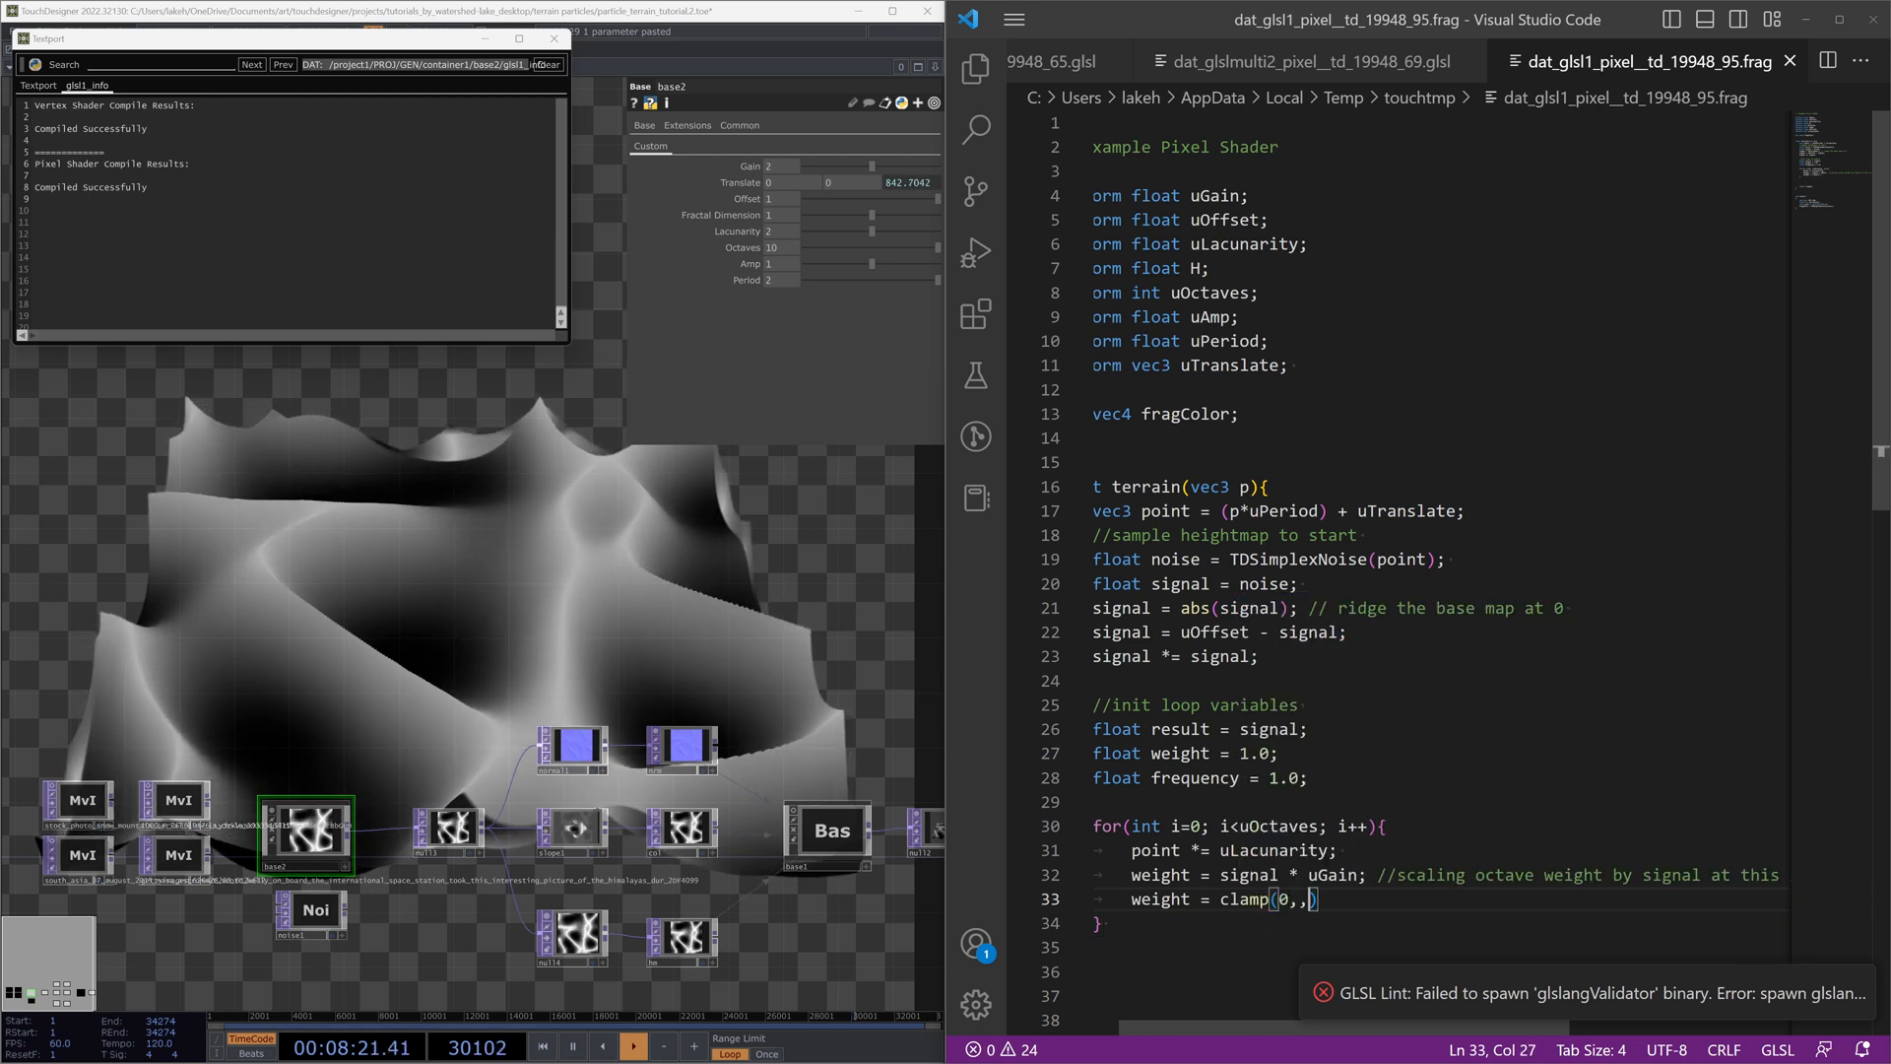
pyautogui.press('BackSpace')
pyautogui.write('1')
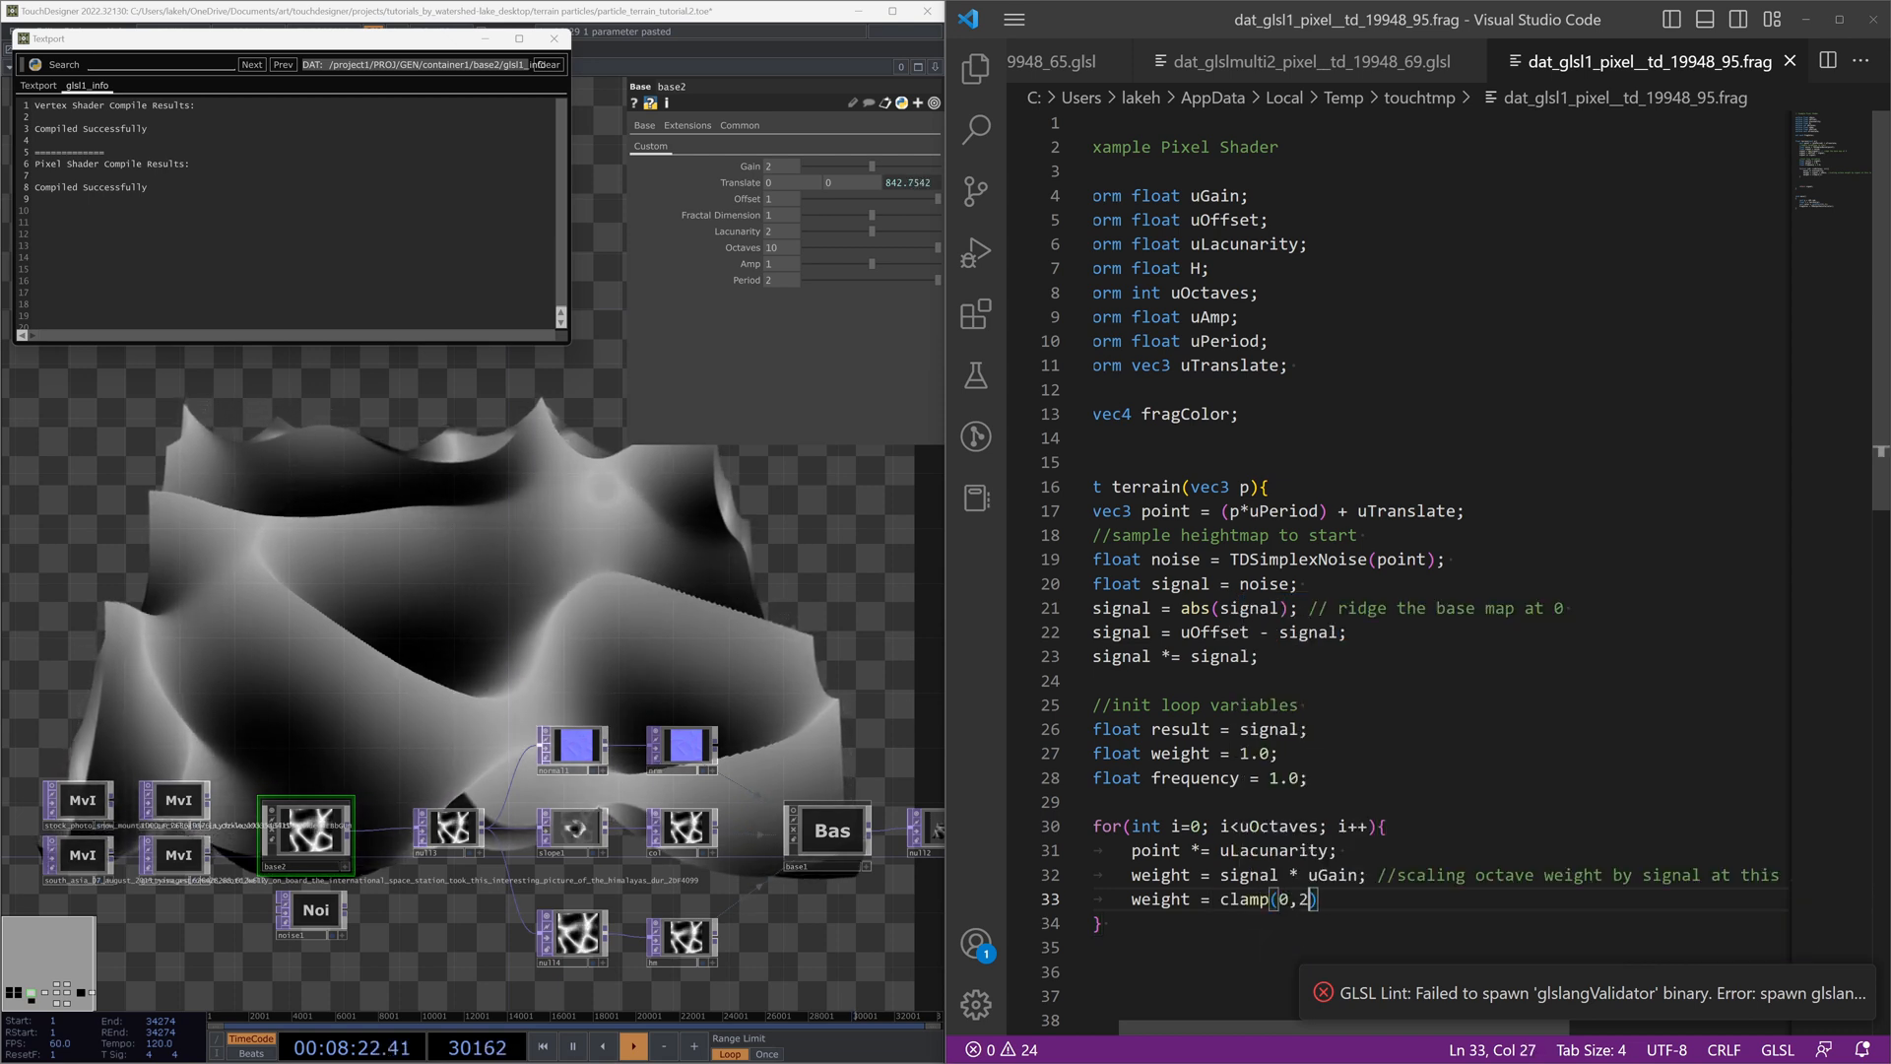
pyautogui.press('BackSpace')
pyautogui.press('BackSpace')
pyautogui.press('BackSpace')
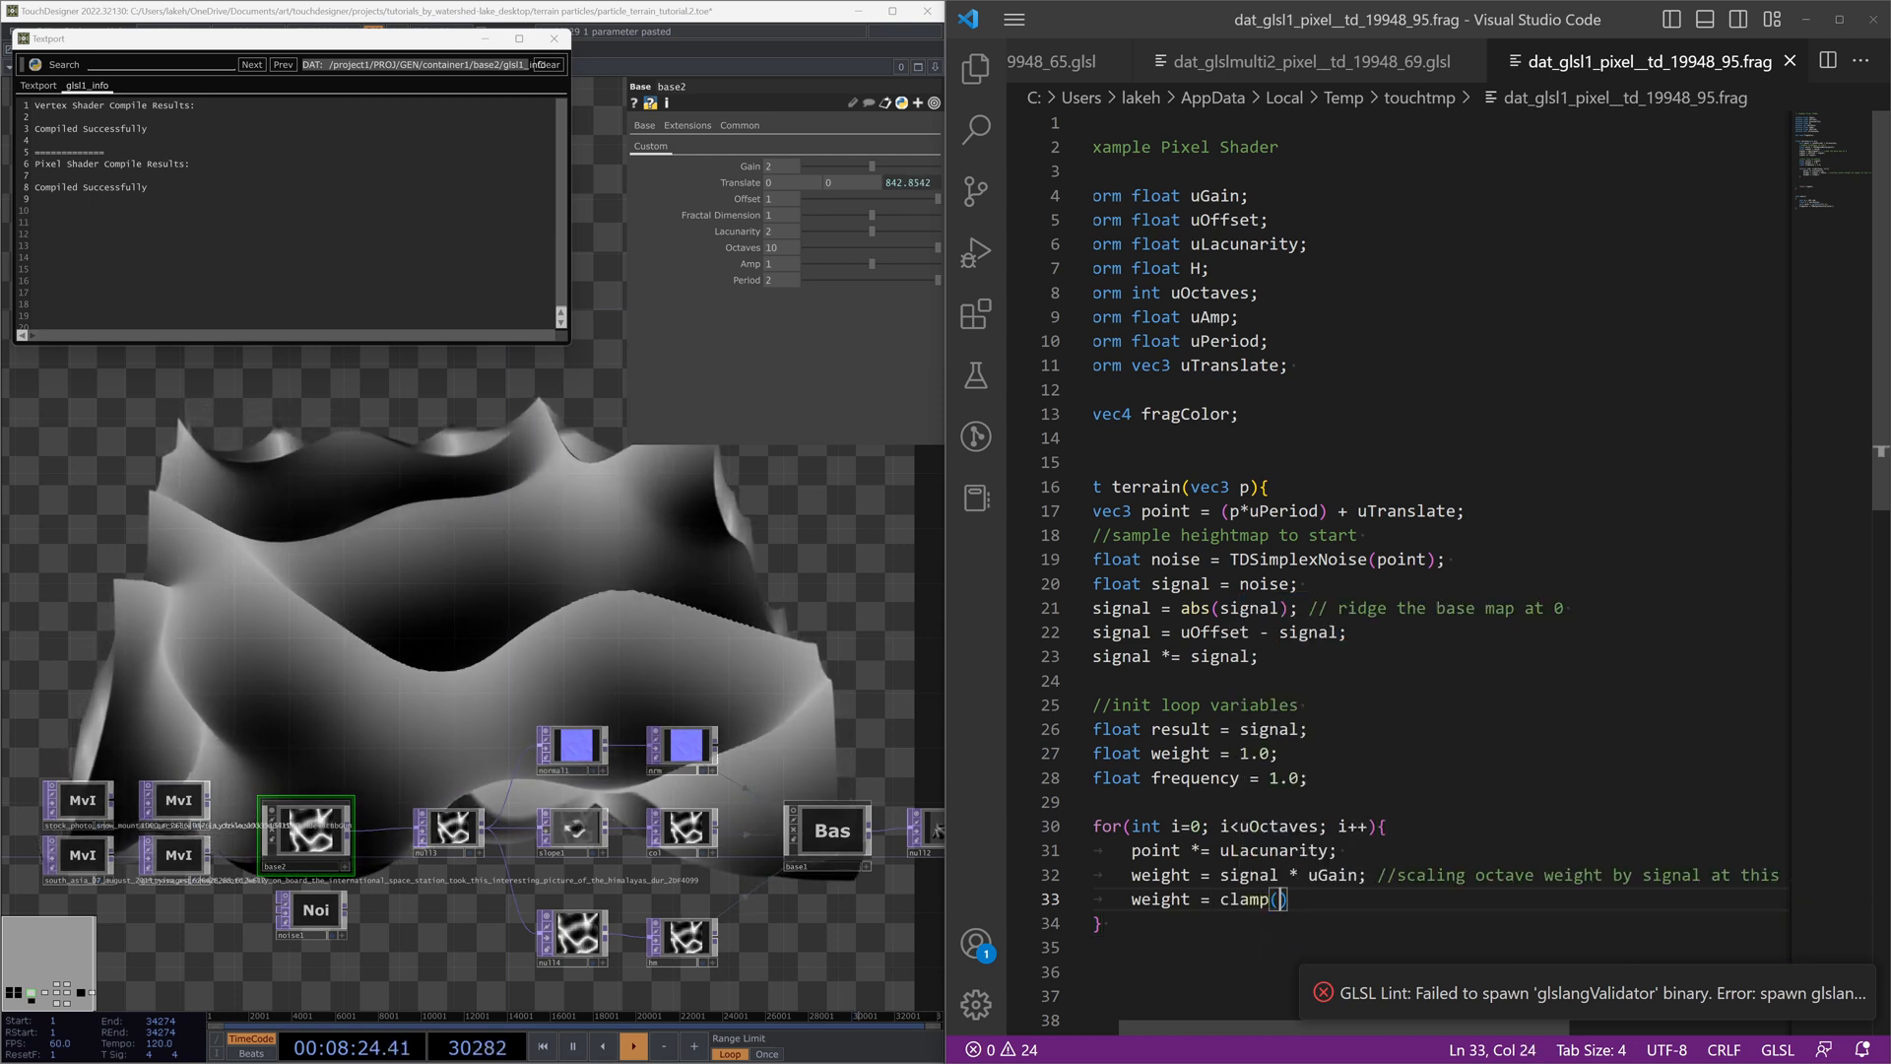
pyautogui.write('weight, 0,')
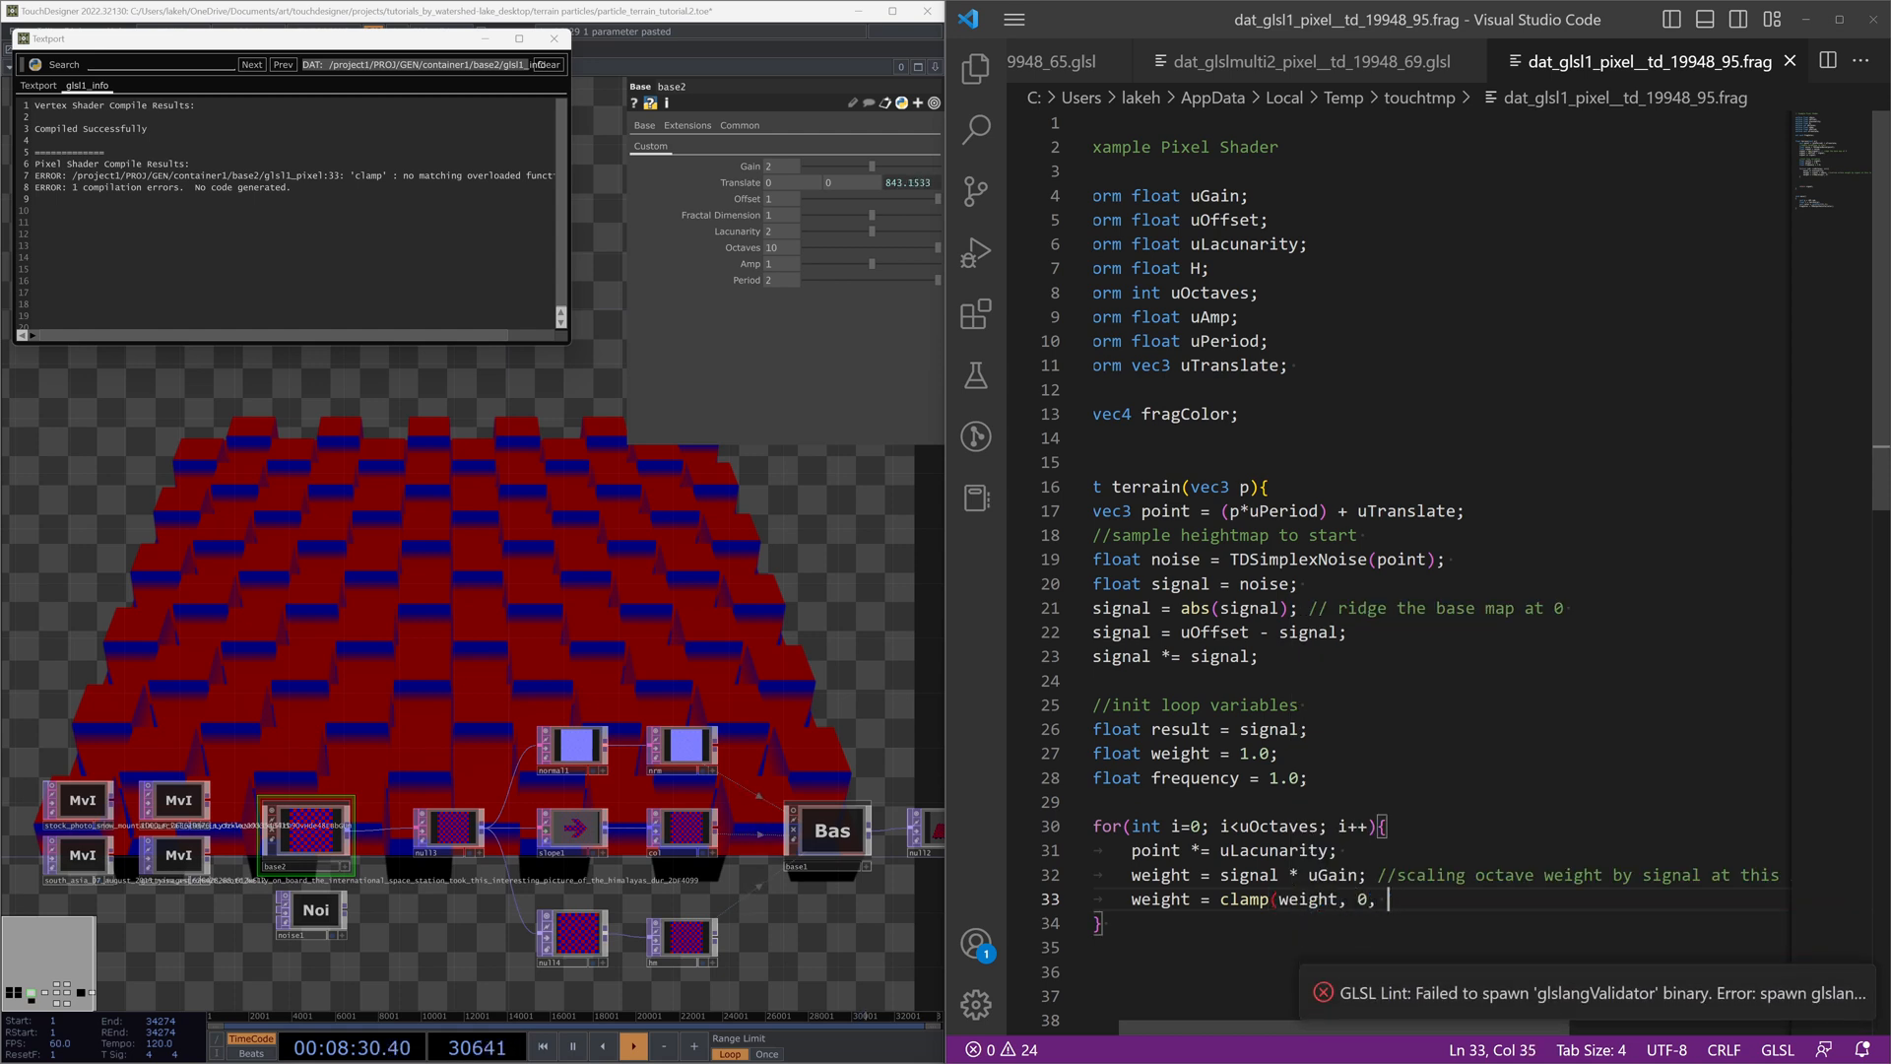
pyautogui.write(';')
# Step: Resample the noise in the loop by adding "signal = TDSimplexNoise(point);" below the clamp line
pyautogui.press('Return')
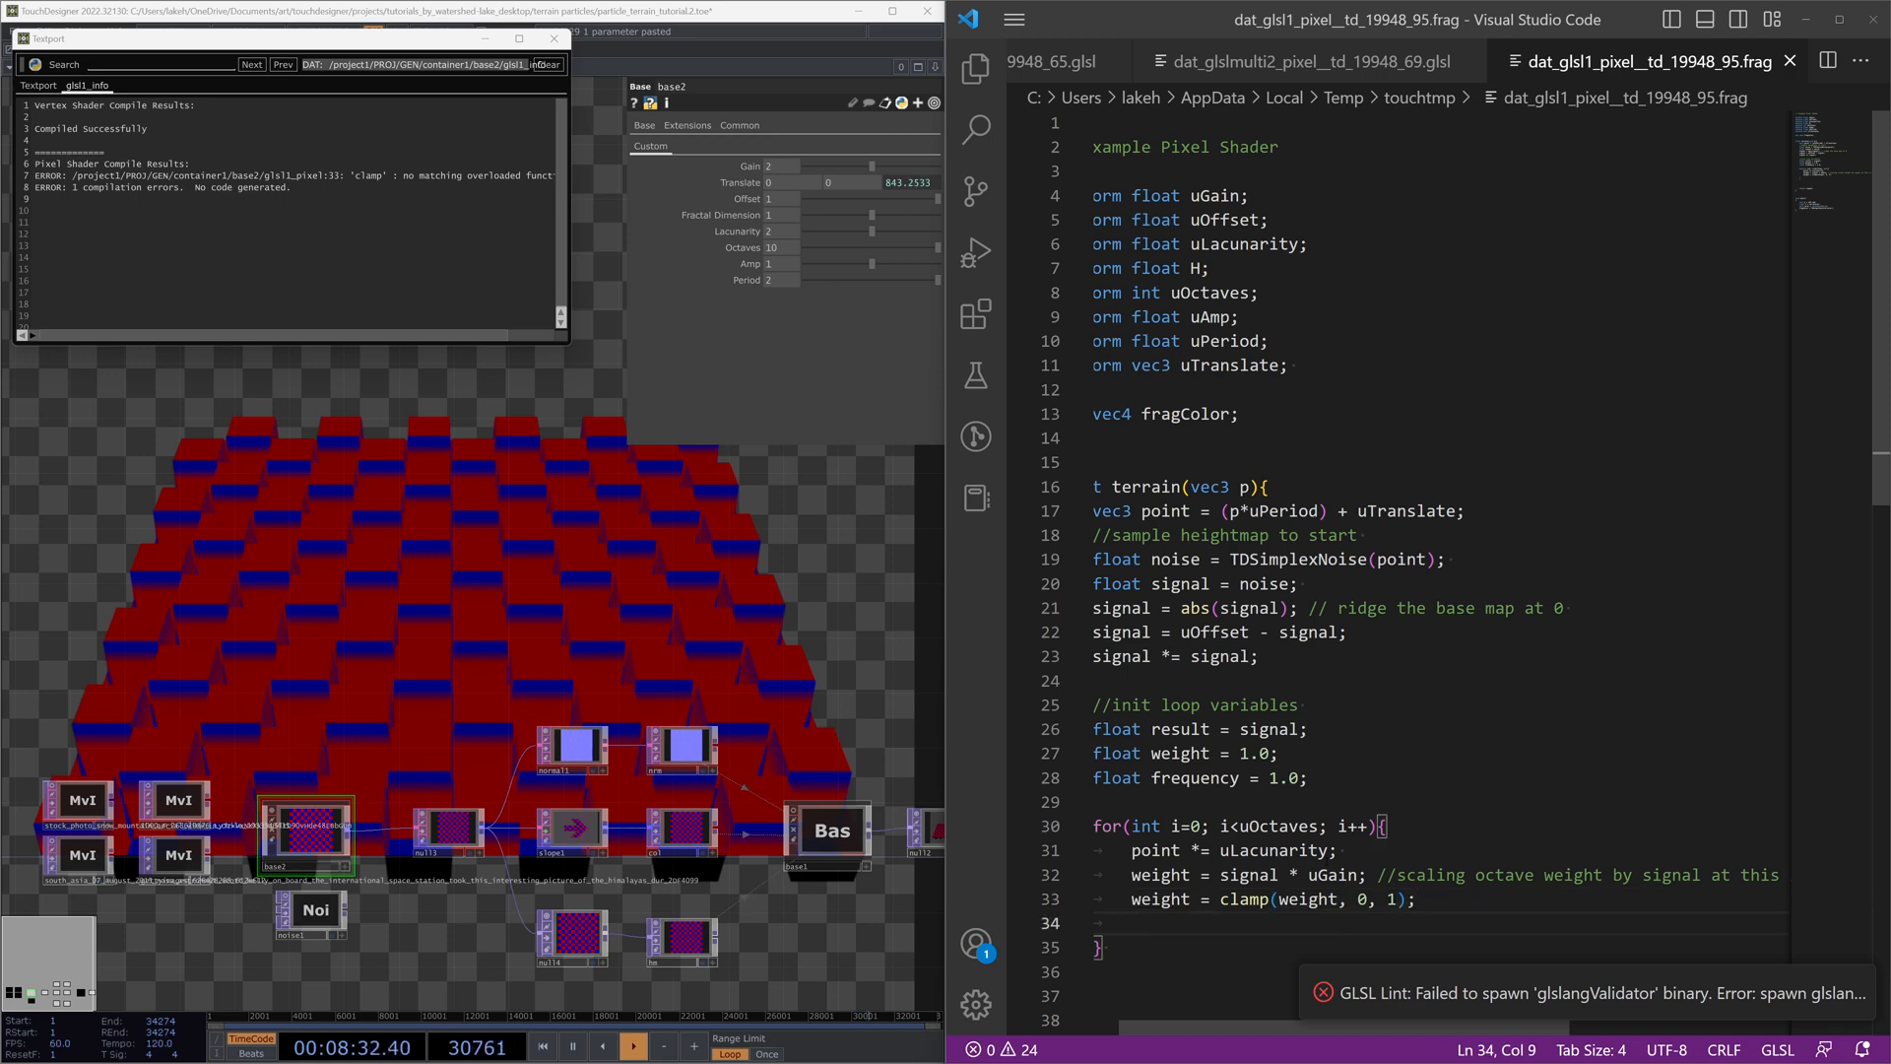
pyautogui.write('sig')
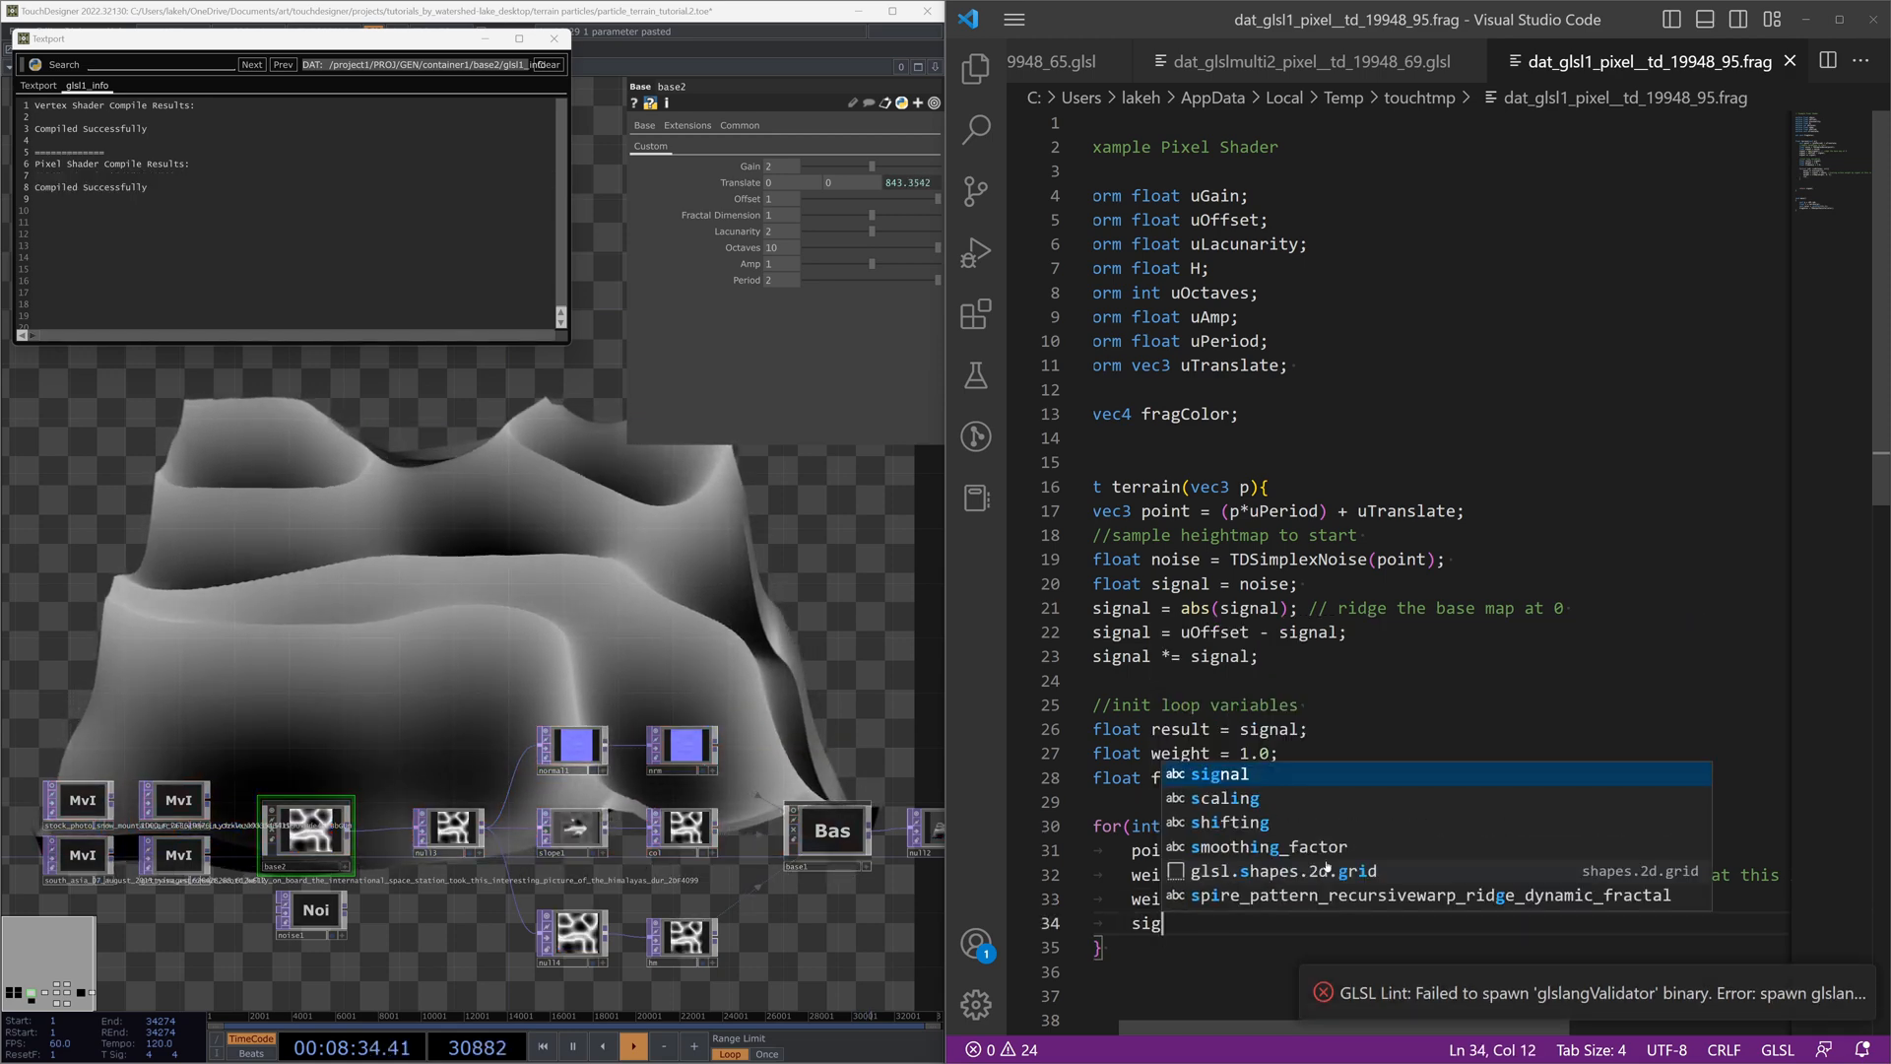
pyautogui.write('nal = T')
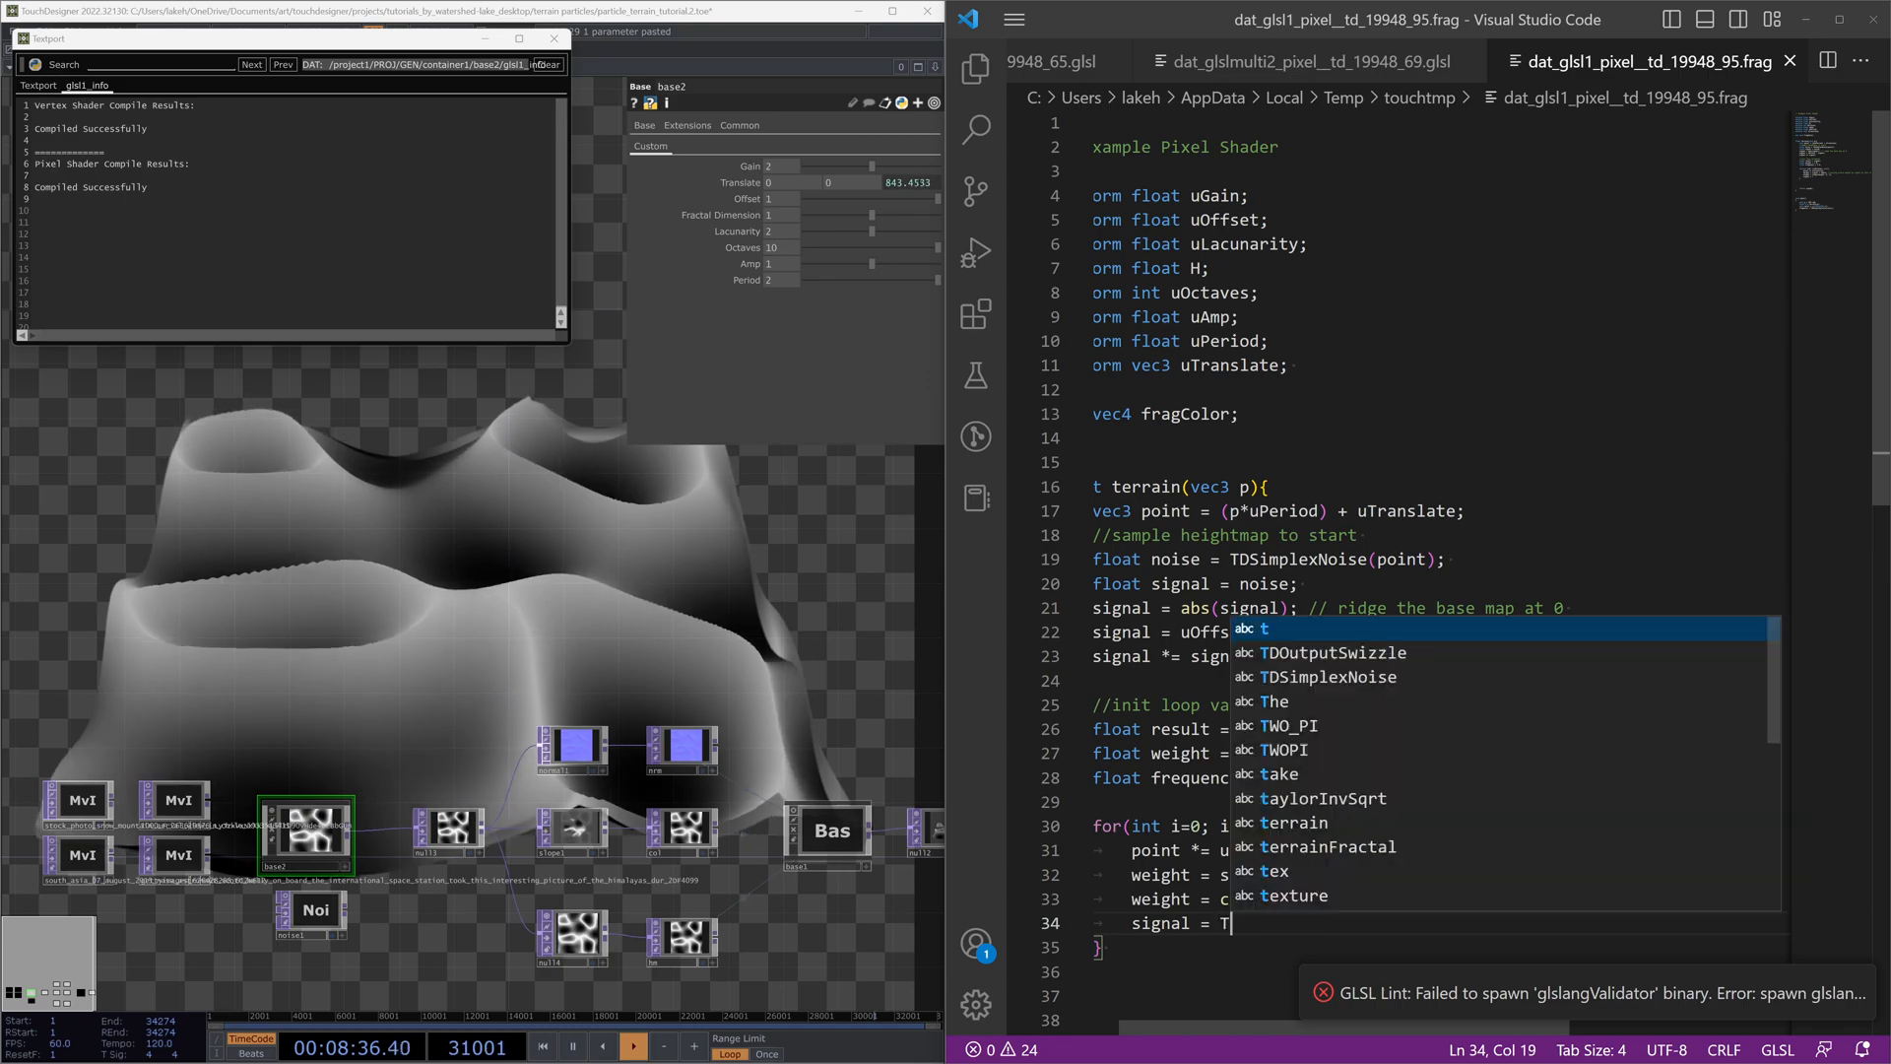
pyautogui.write('DSimplexNoise(point);')
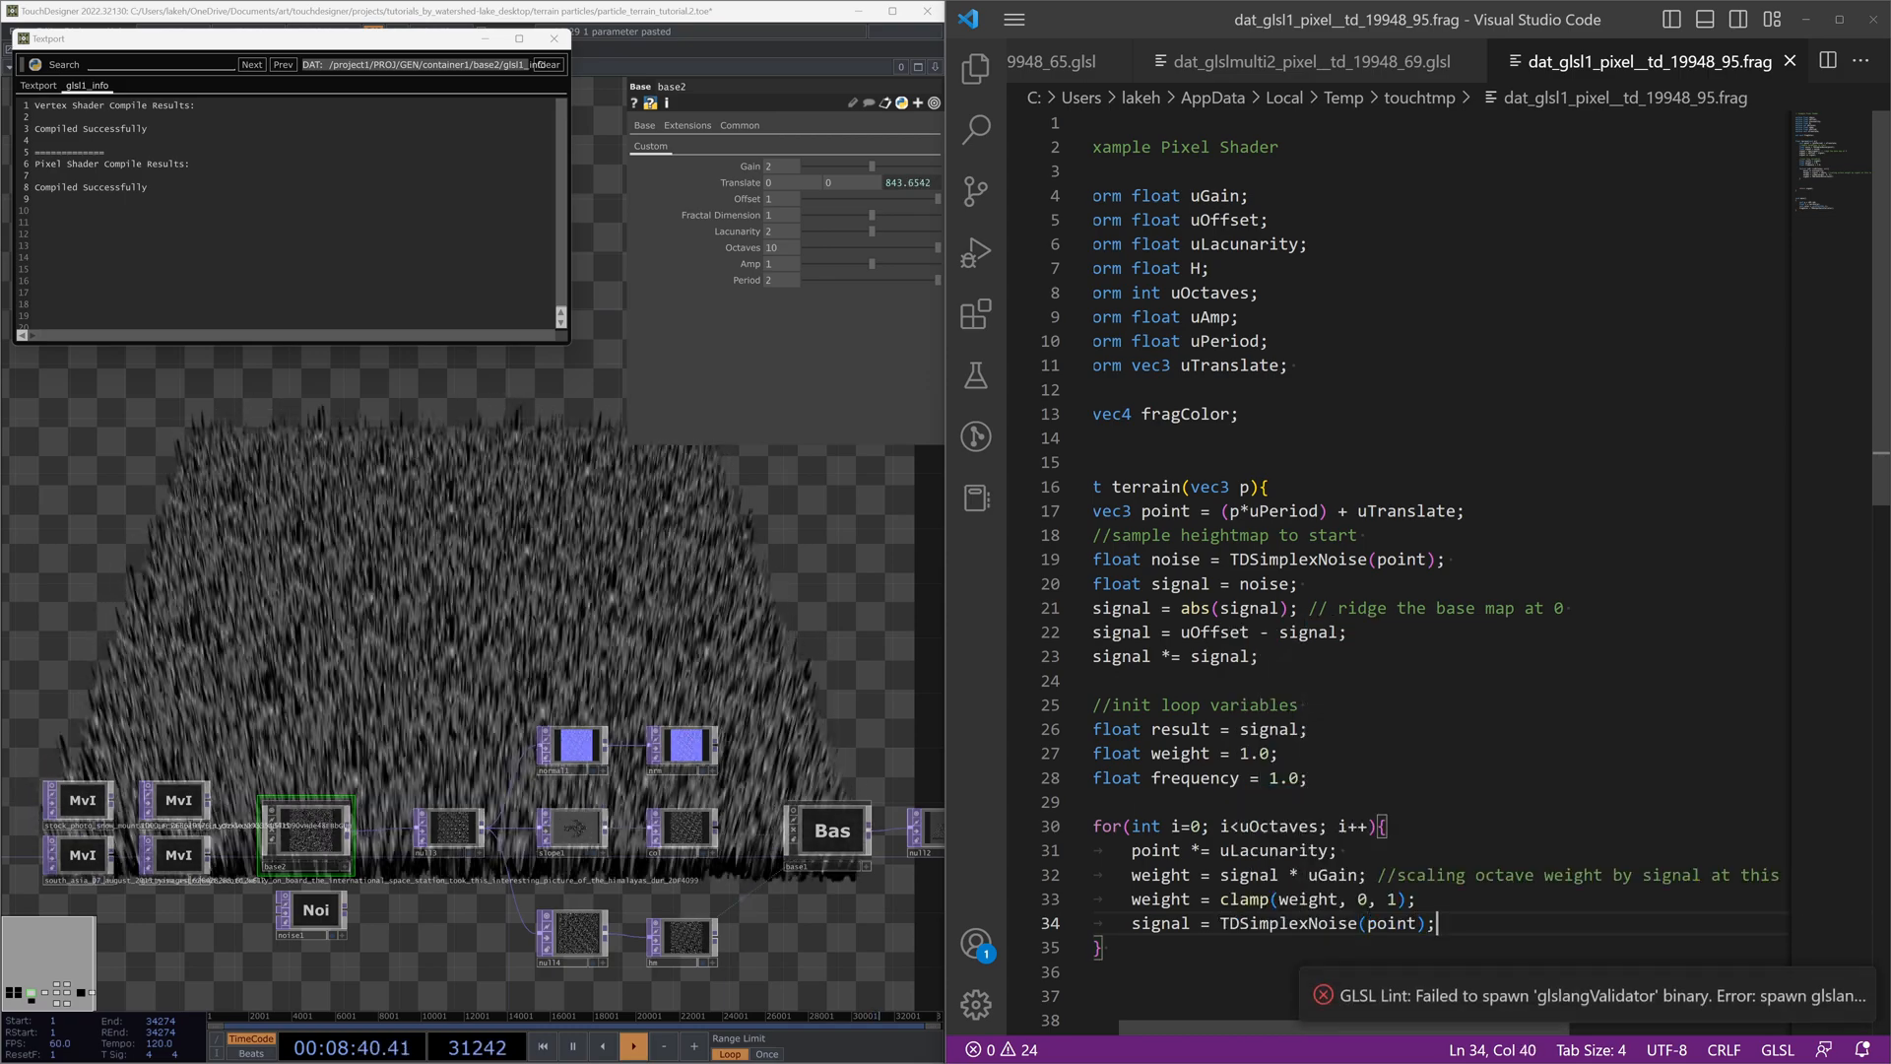
pyautogui.press('Up')
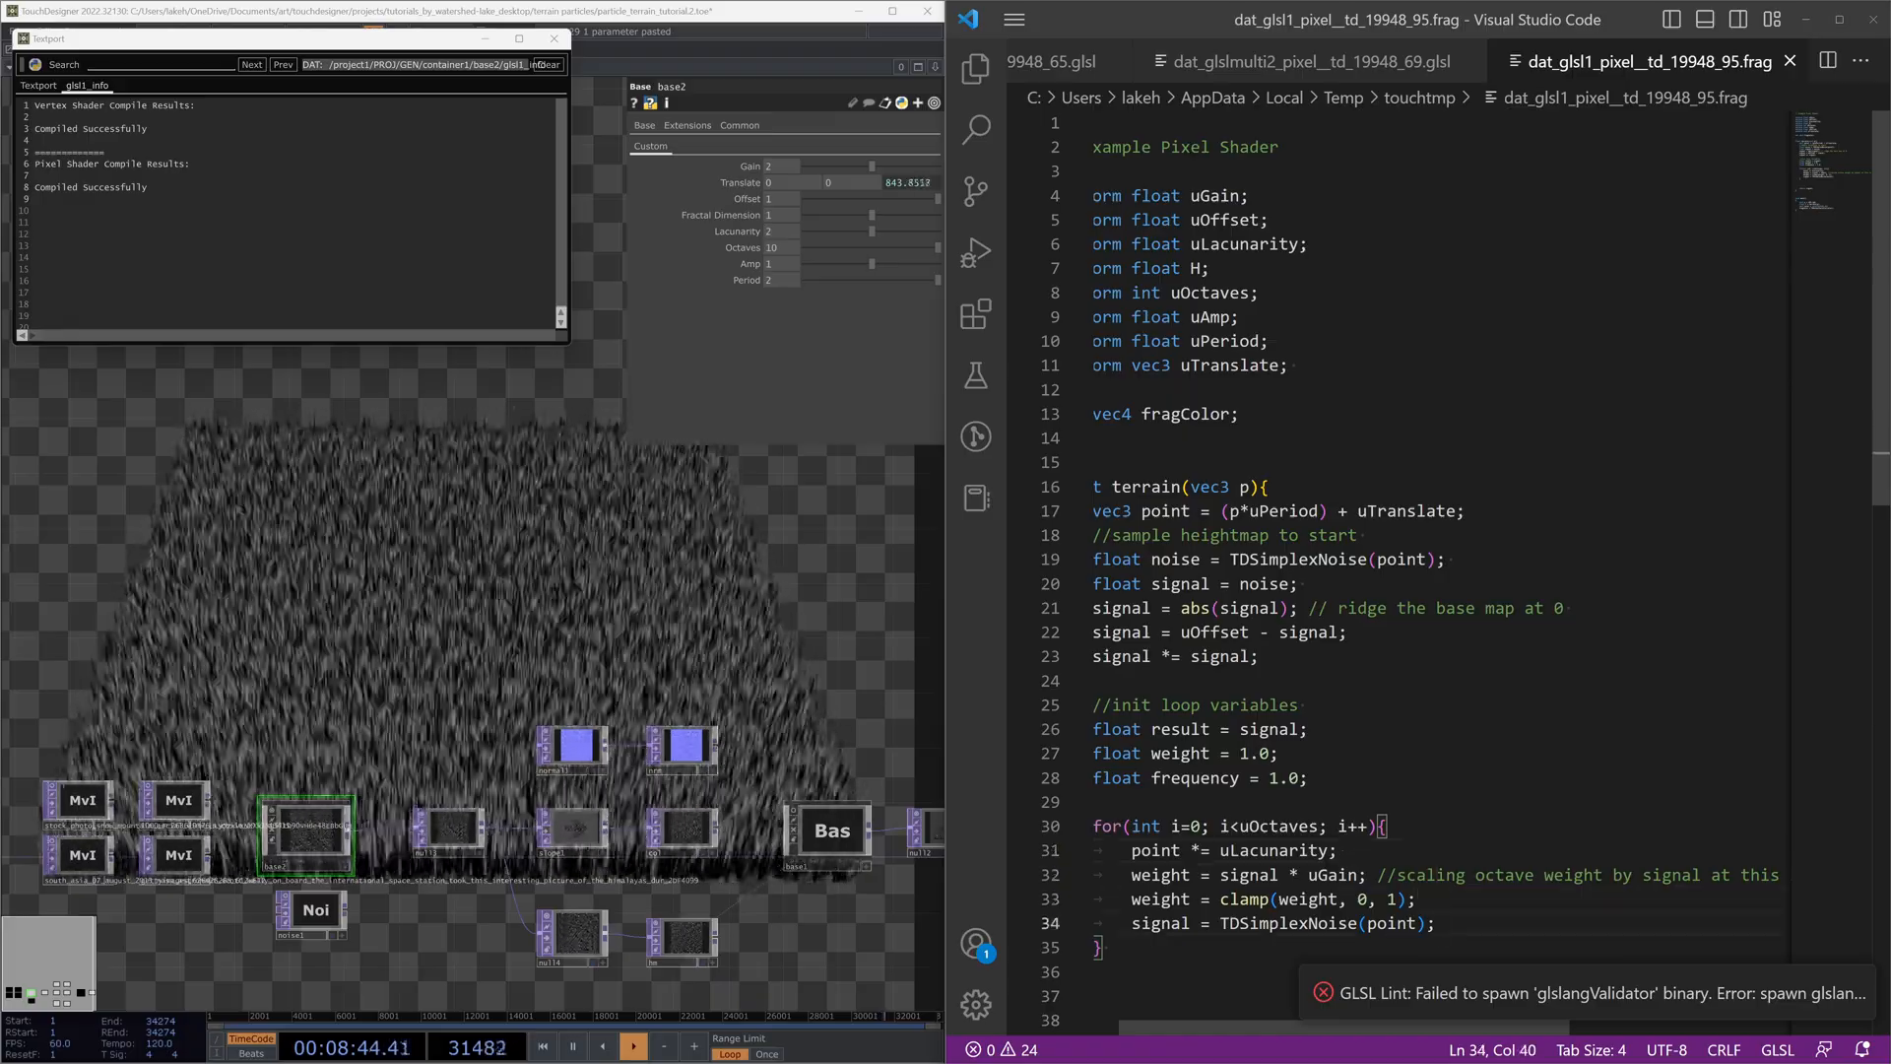
# Step: Add "signal = abs(signal);" below the loop's noise sampling line
pyautogui.press('Return')
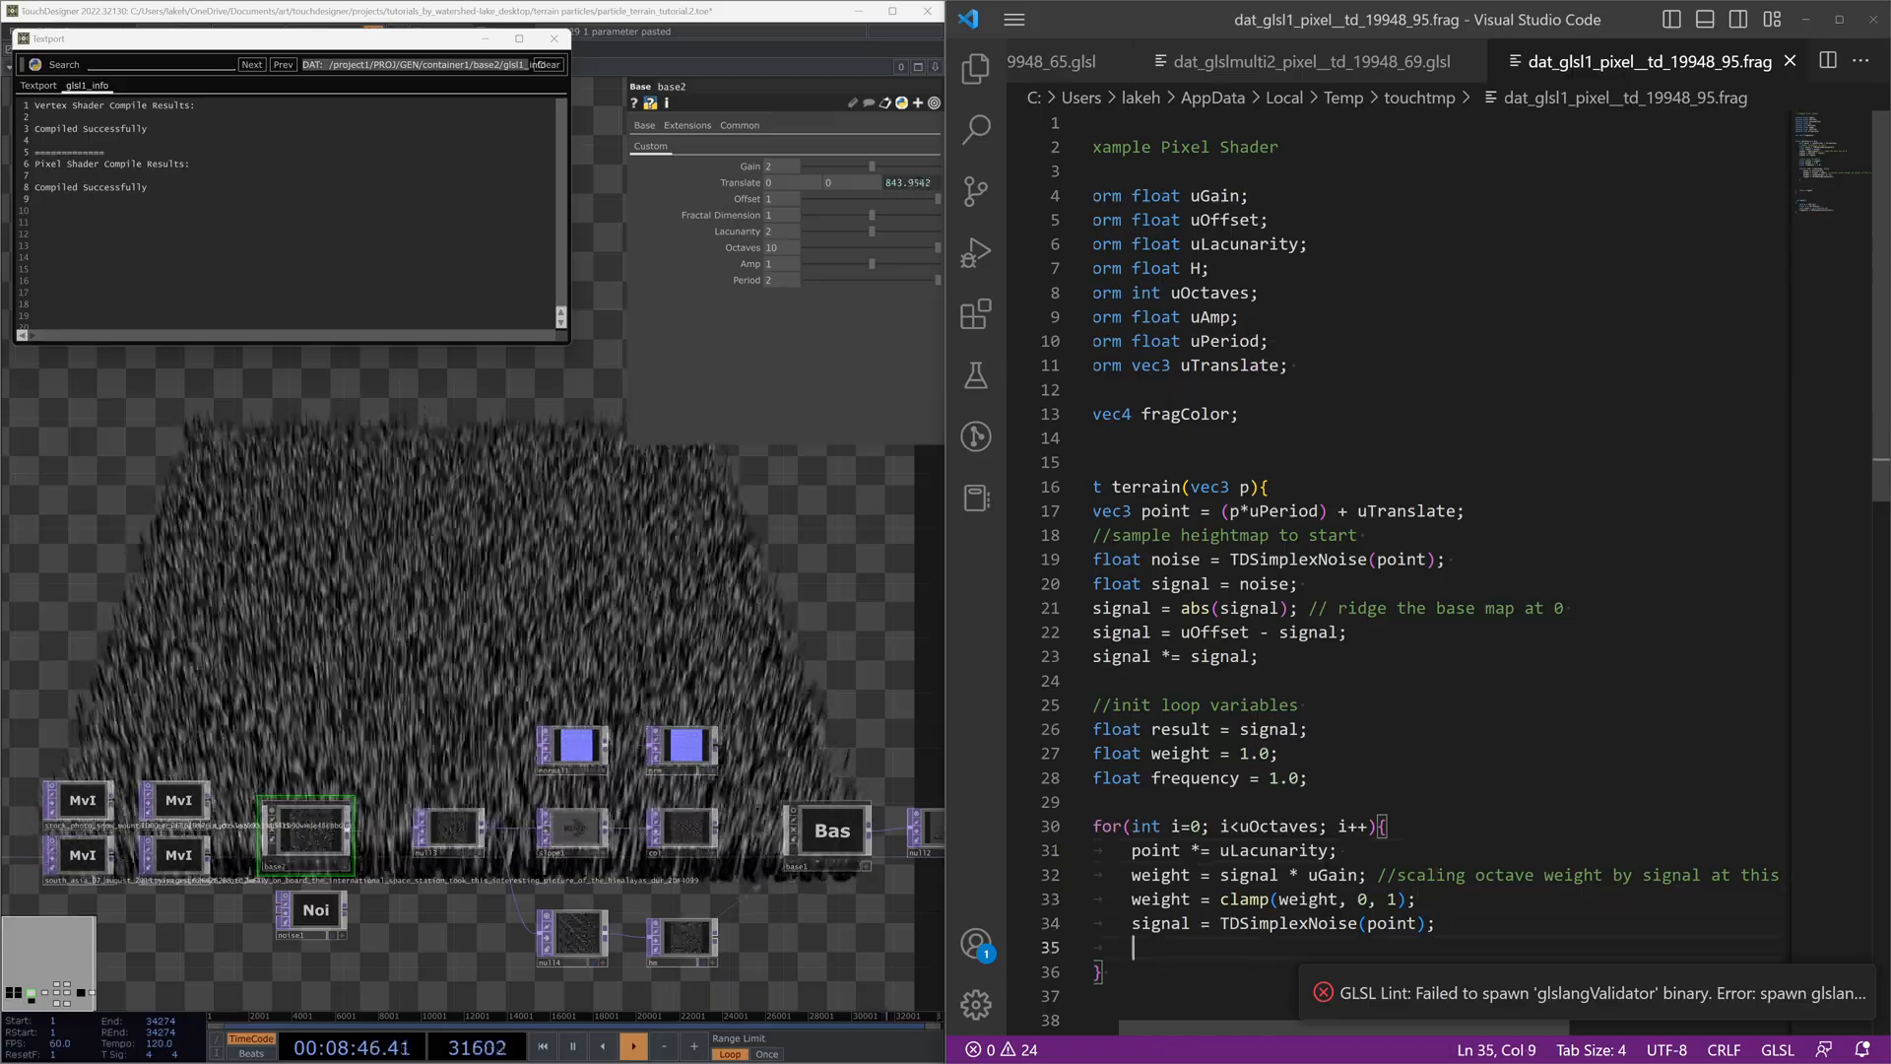
pyautogui.write('si')
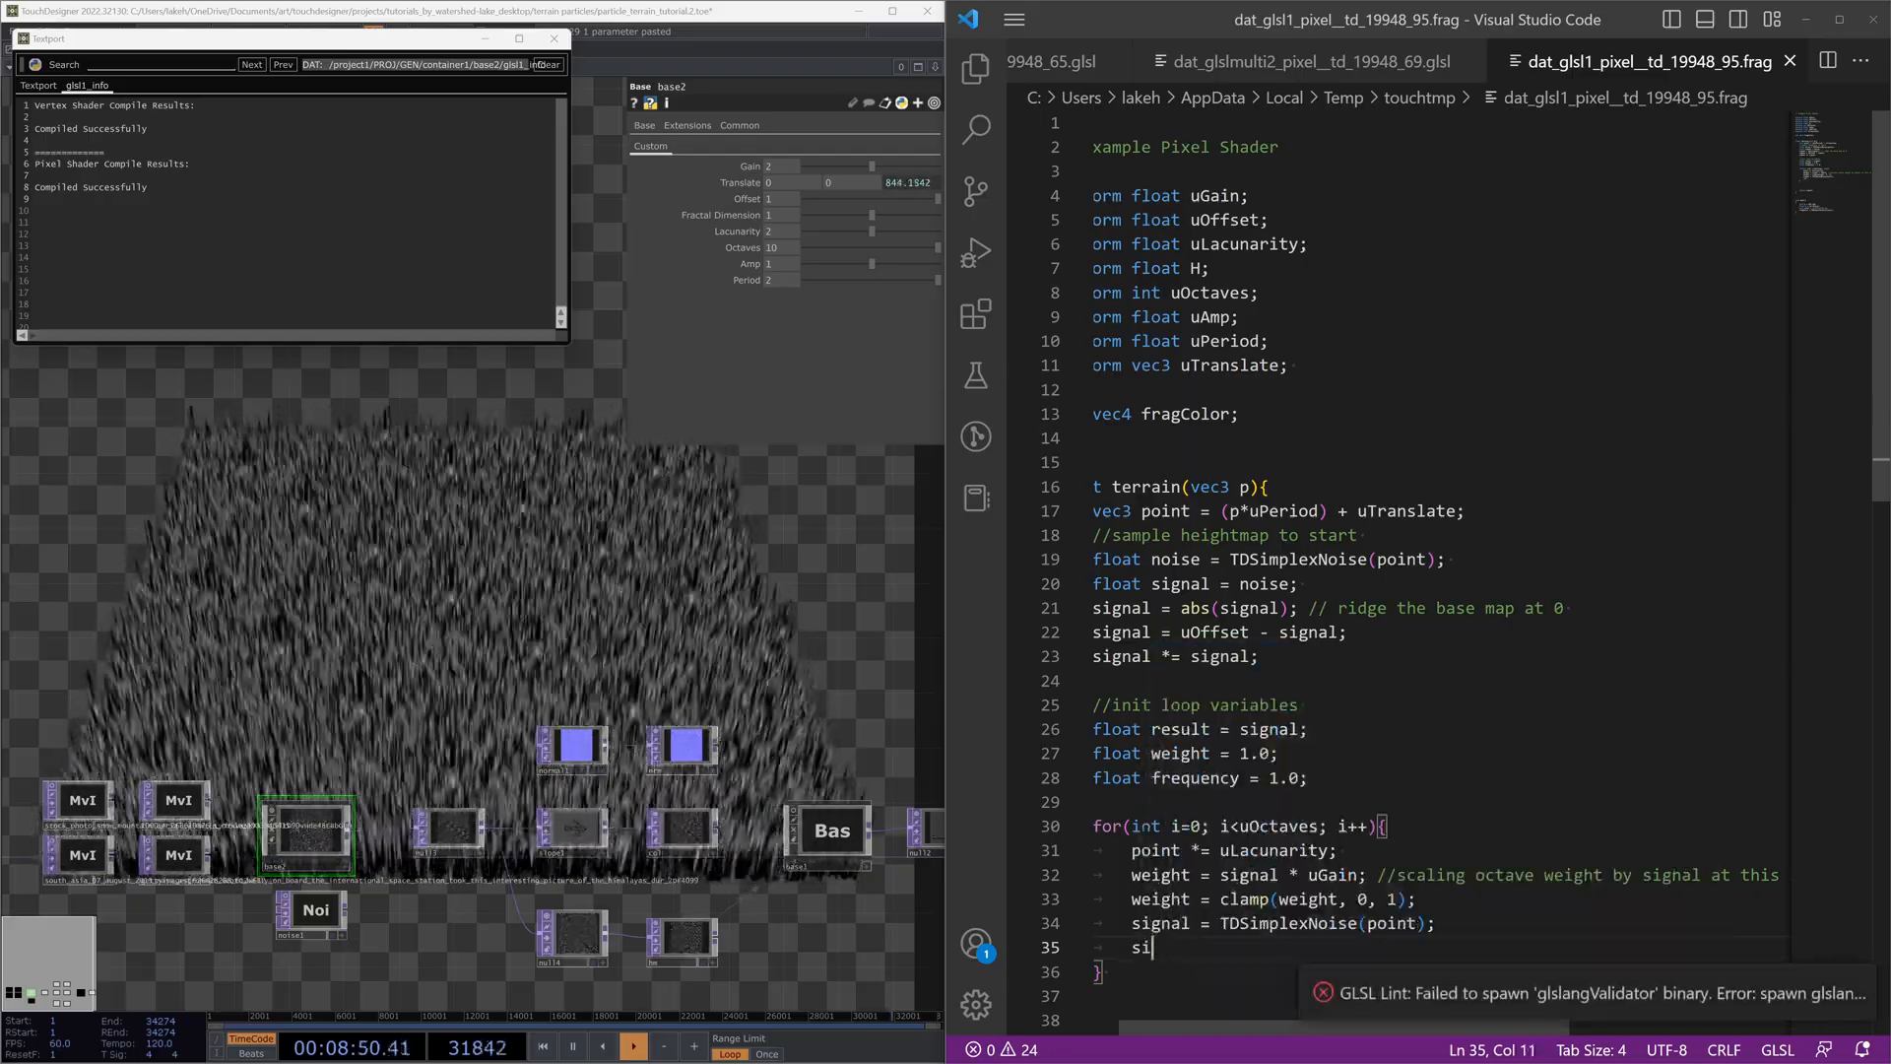
pyautogui.write('ngagnal = abs(s')
pyautogui.write('igna')
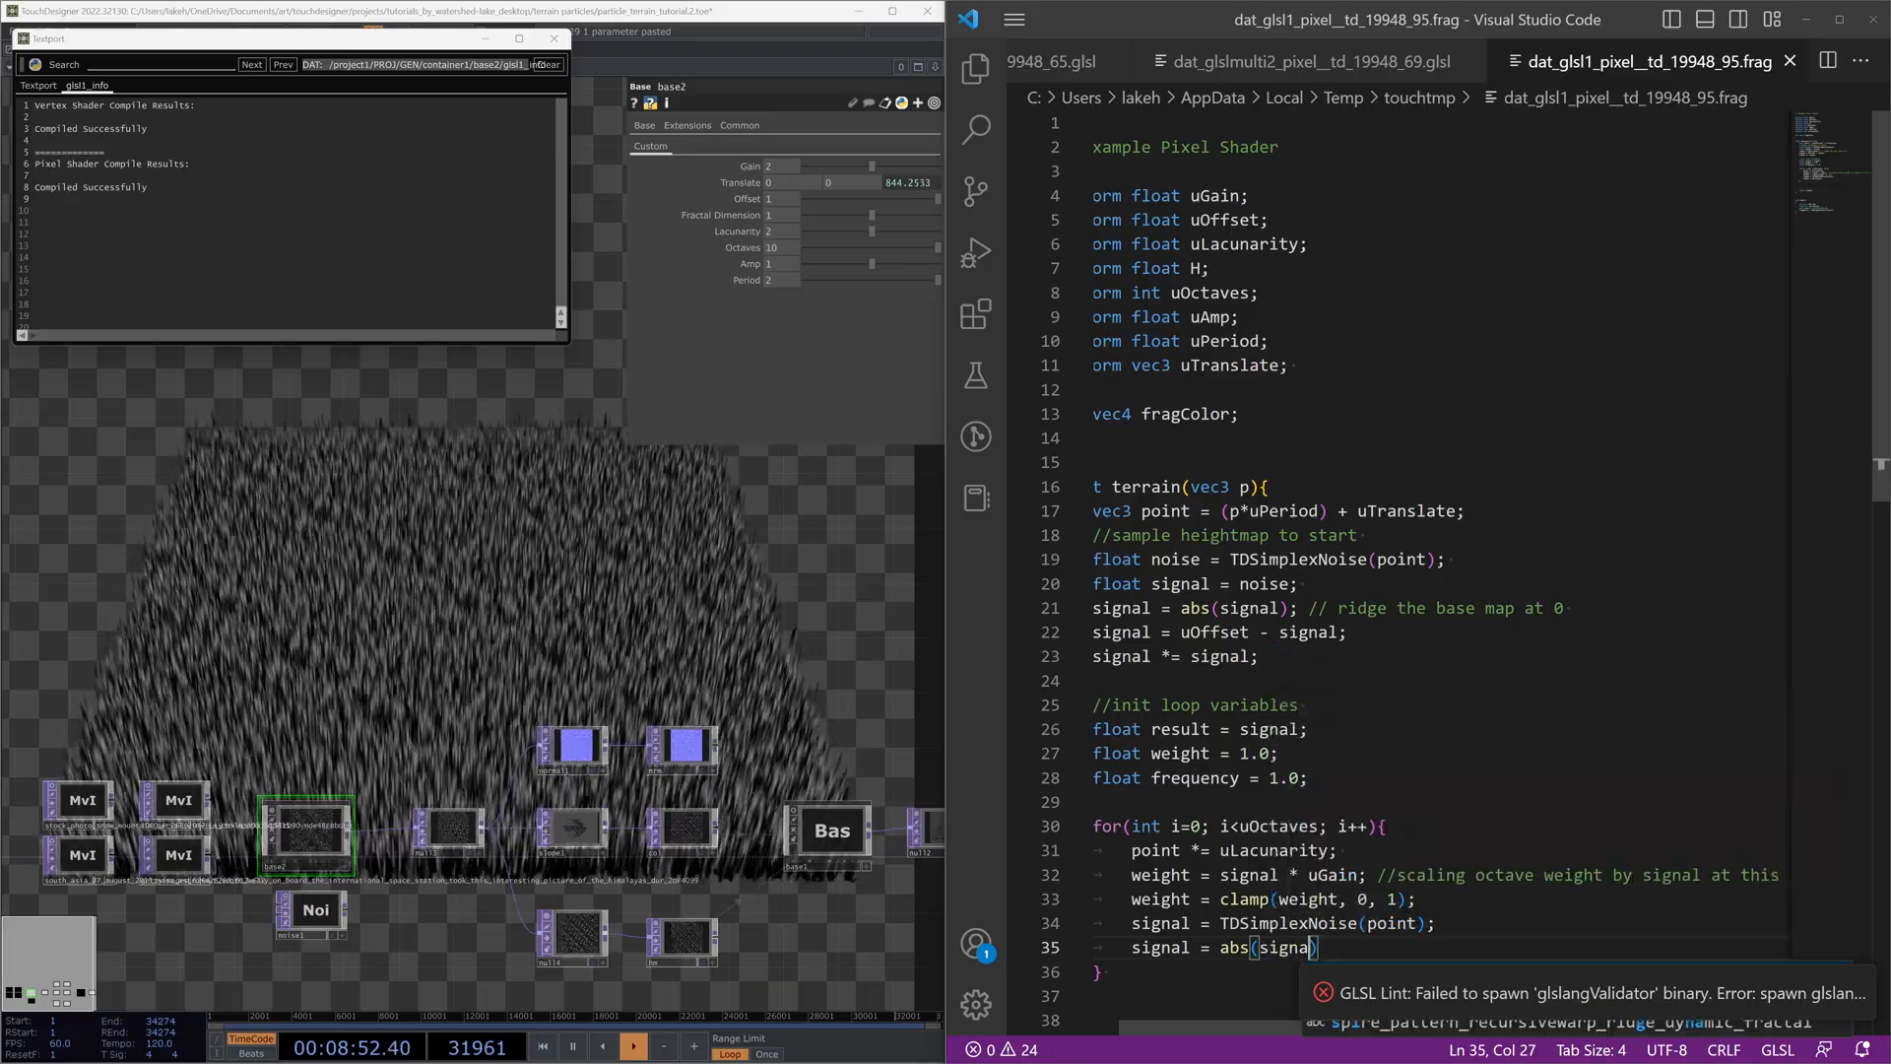
pyautogui.write('l);')
# Step: Add "signal *= weight;" below the abs line in the loop, with the comment "//scales signal proportional to height"
pyautogui.press('Return')
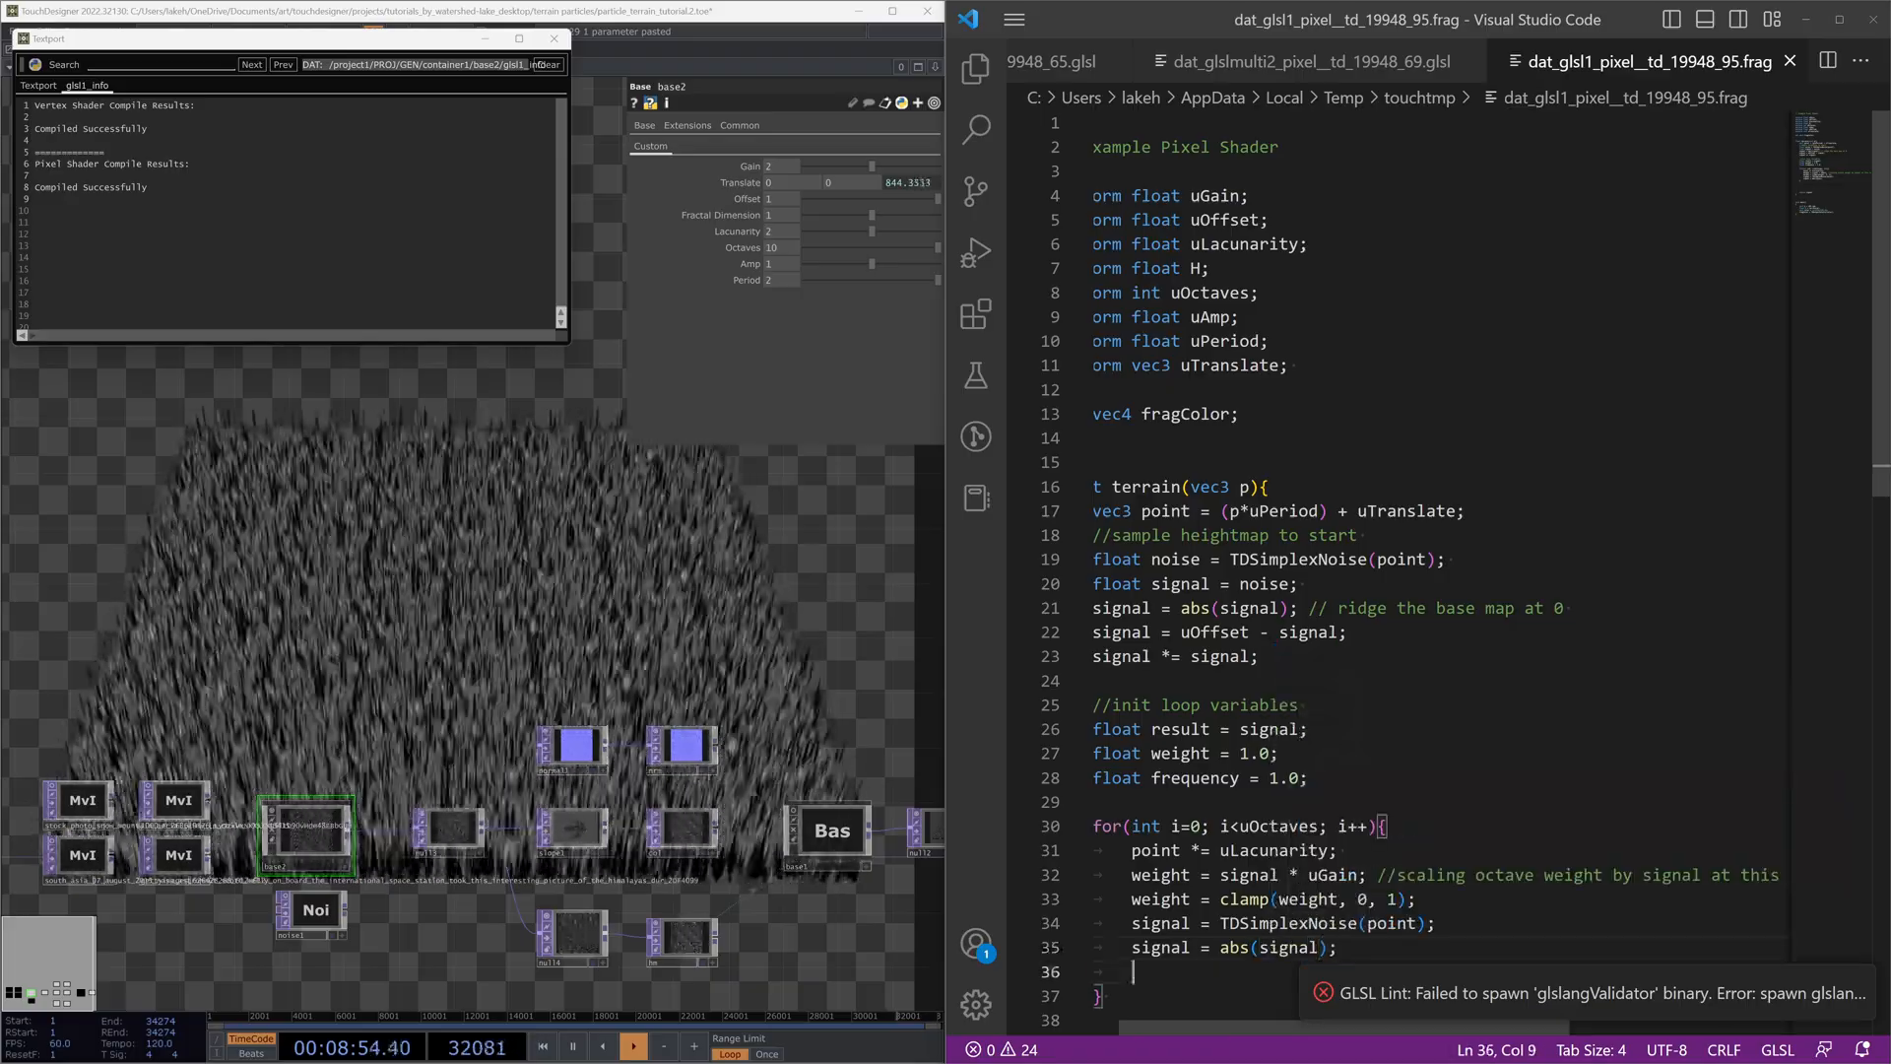
pyautogui.scroll(-5, 1418, 571)
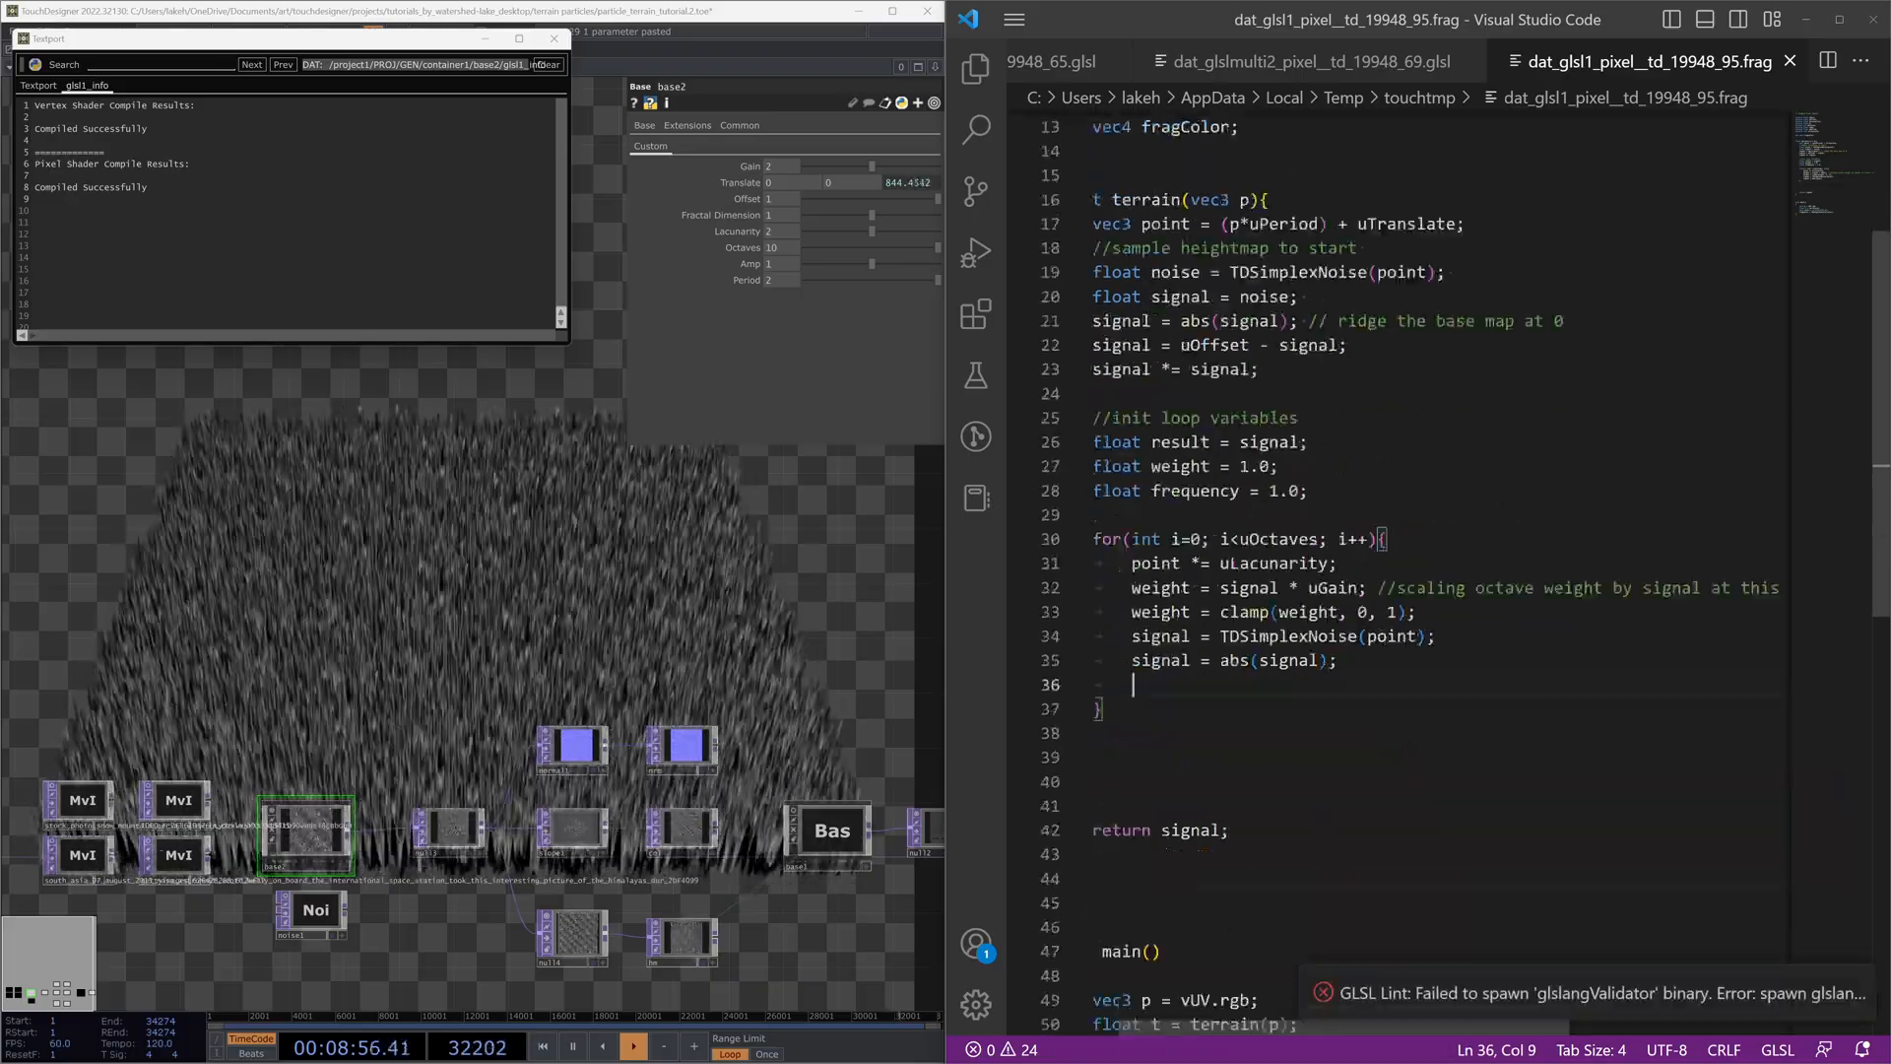
pyautogui.write('signal ')
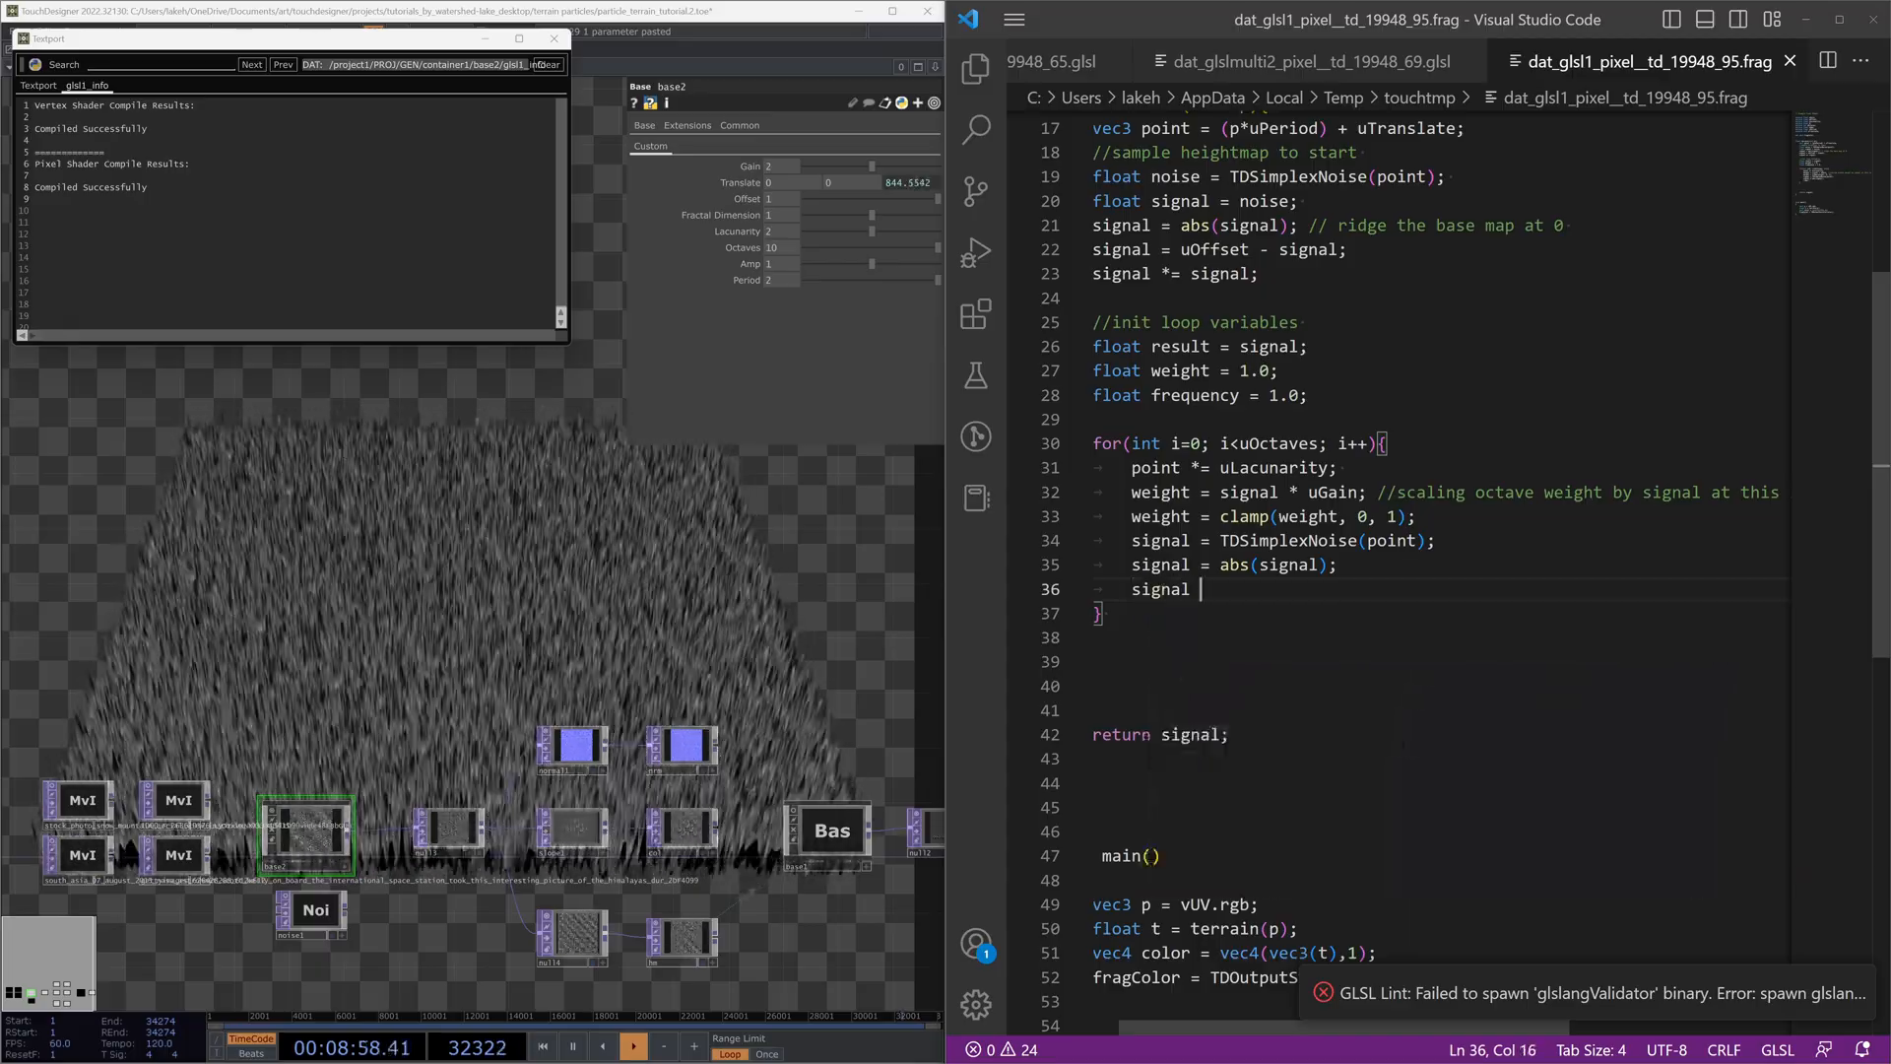
pyautogui.write('*= weight;')
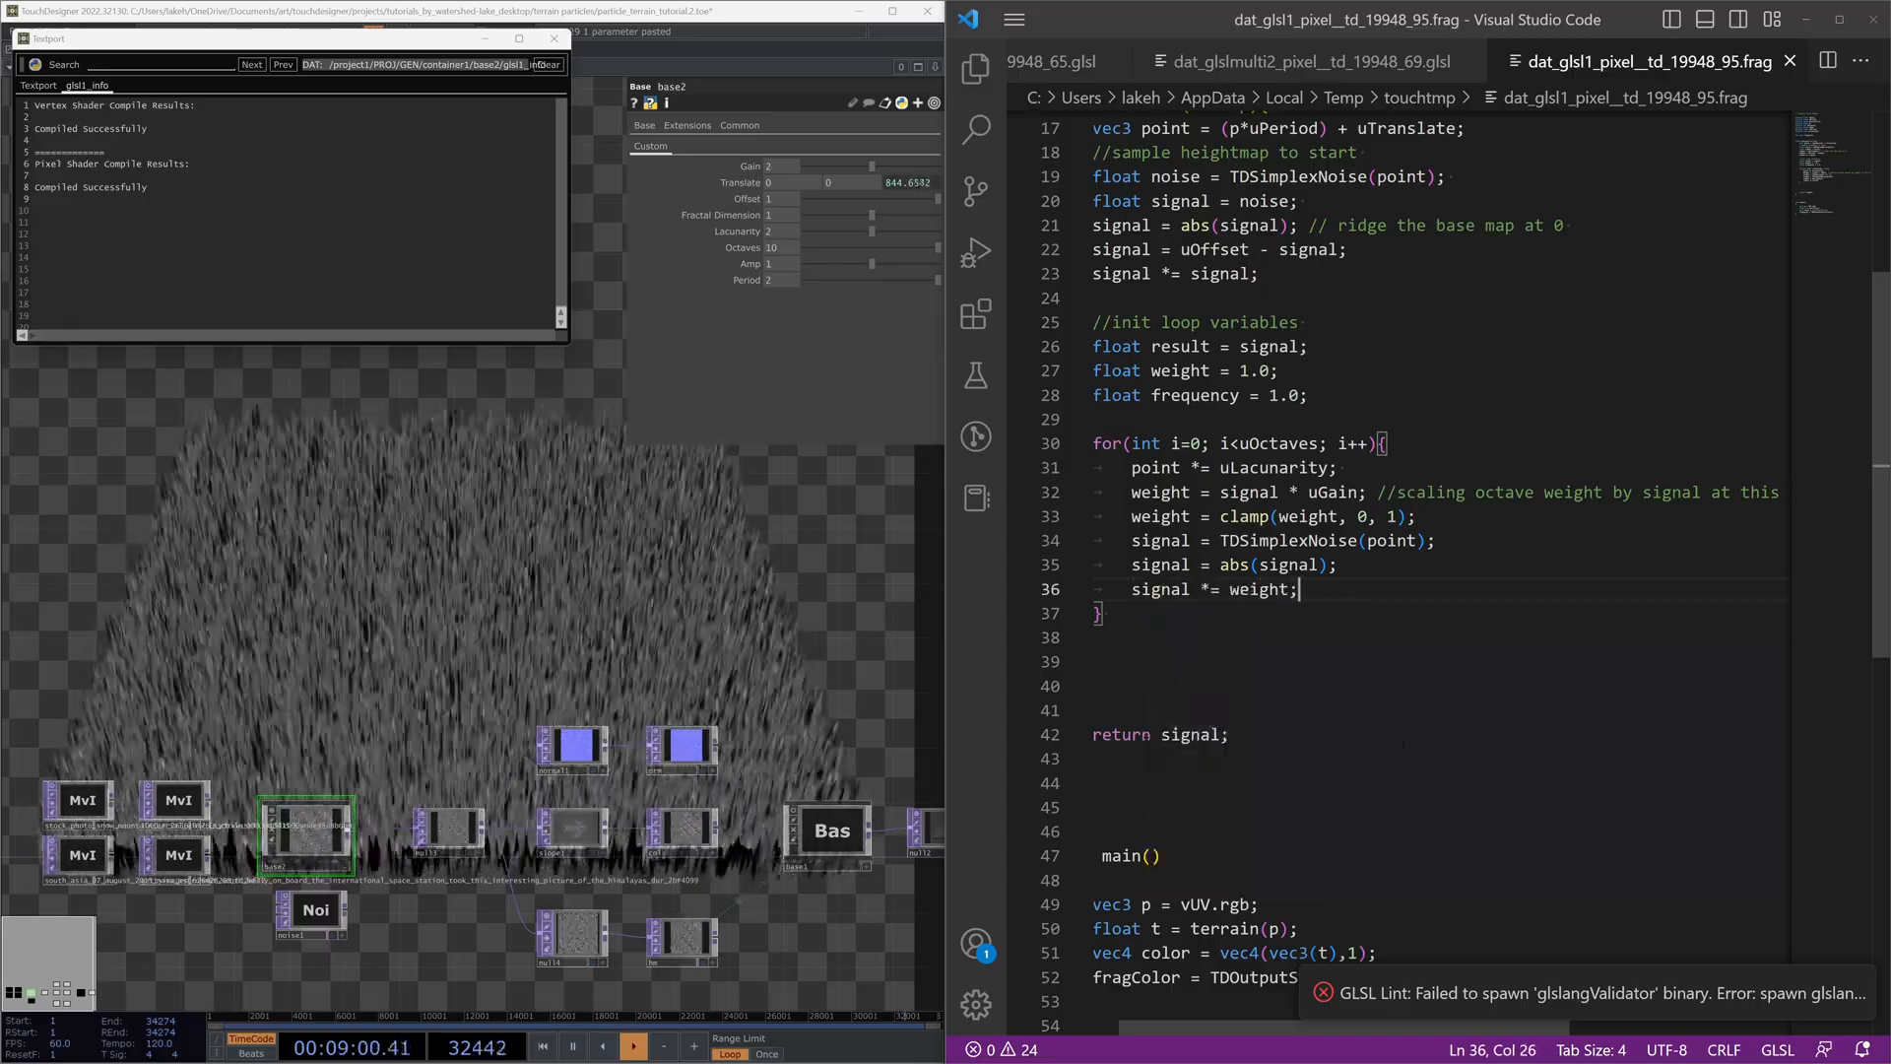
pyautogui.write(' //sale')
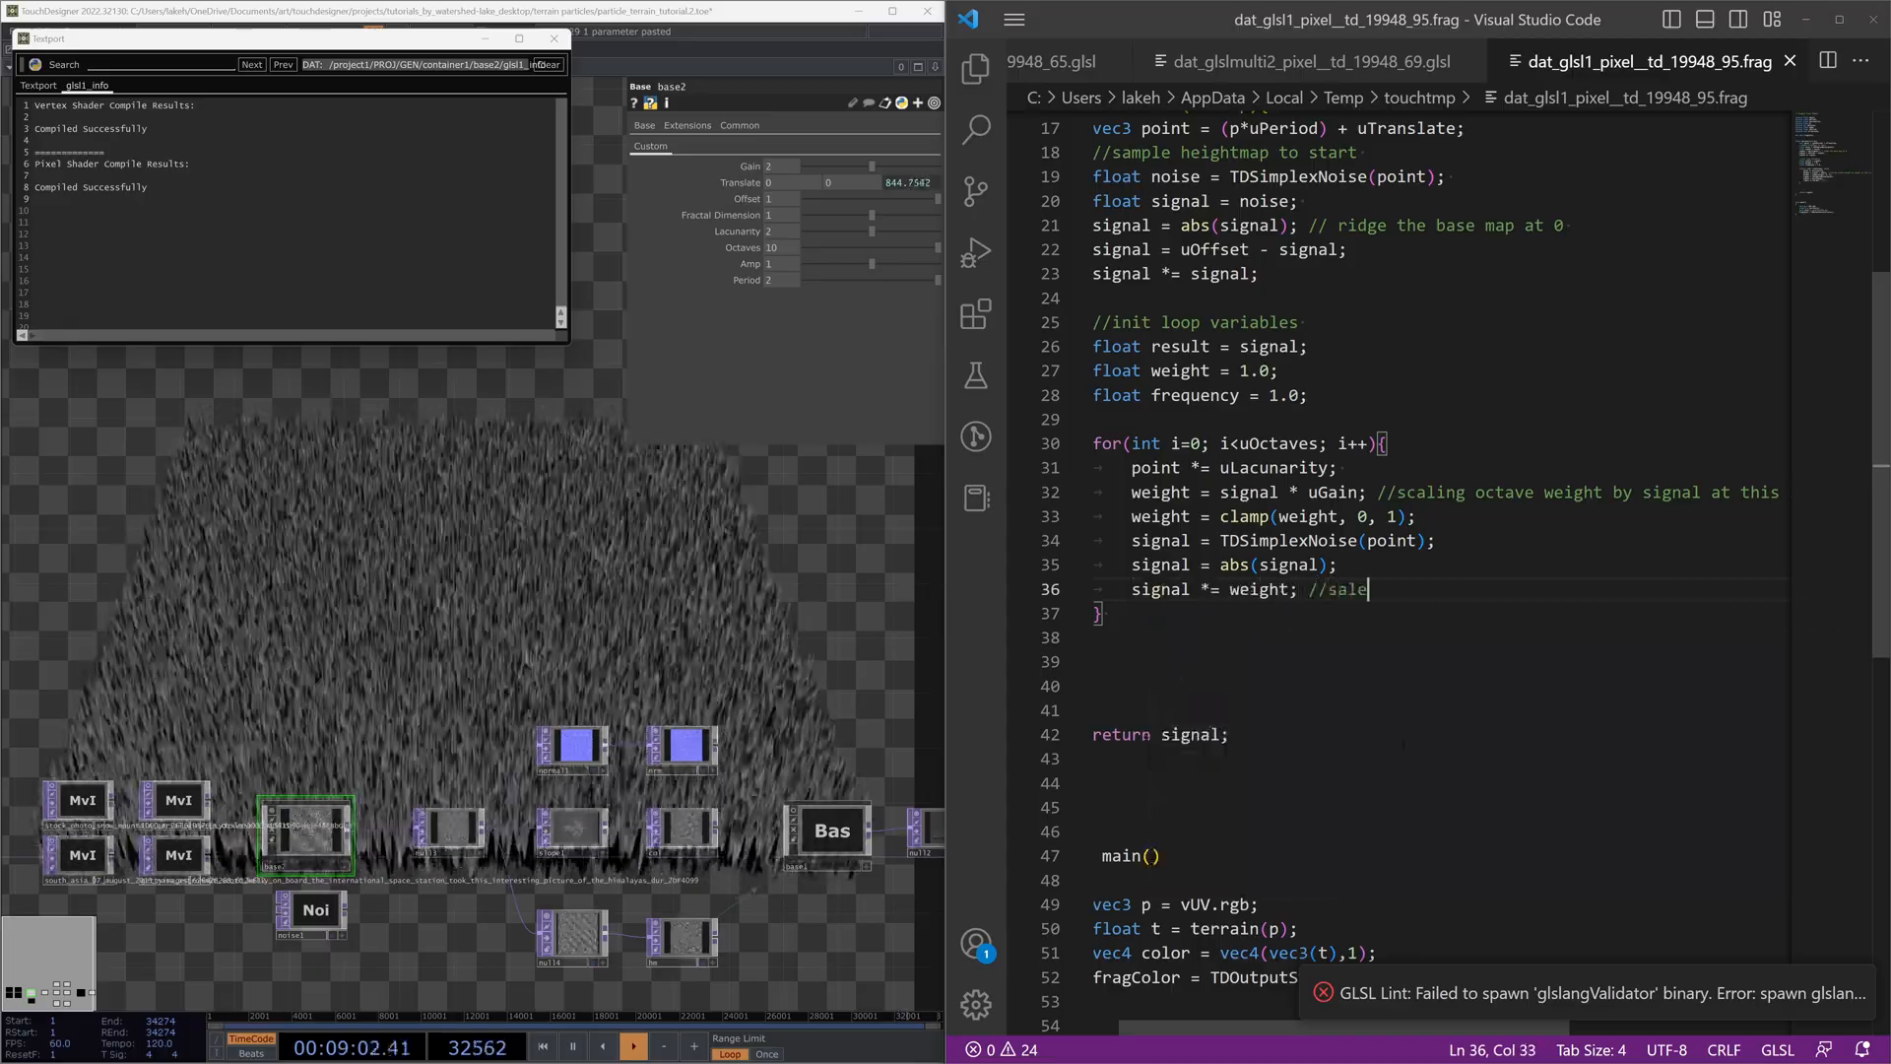
pyautogui.write('ales signal proportional to height')
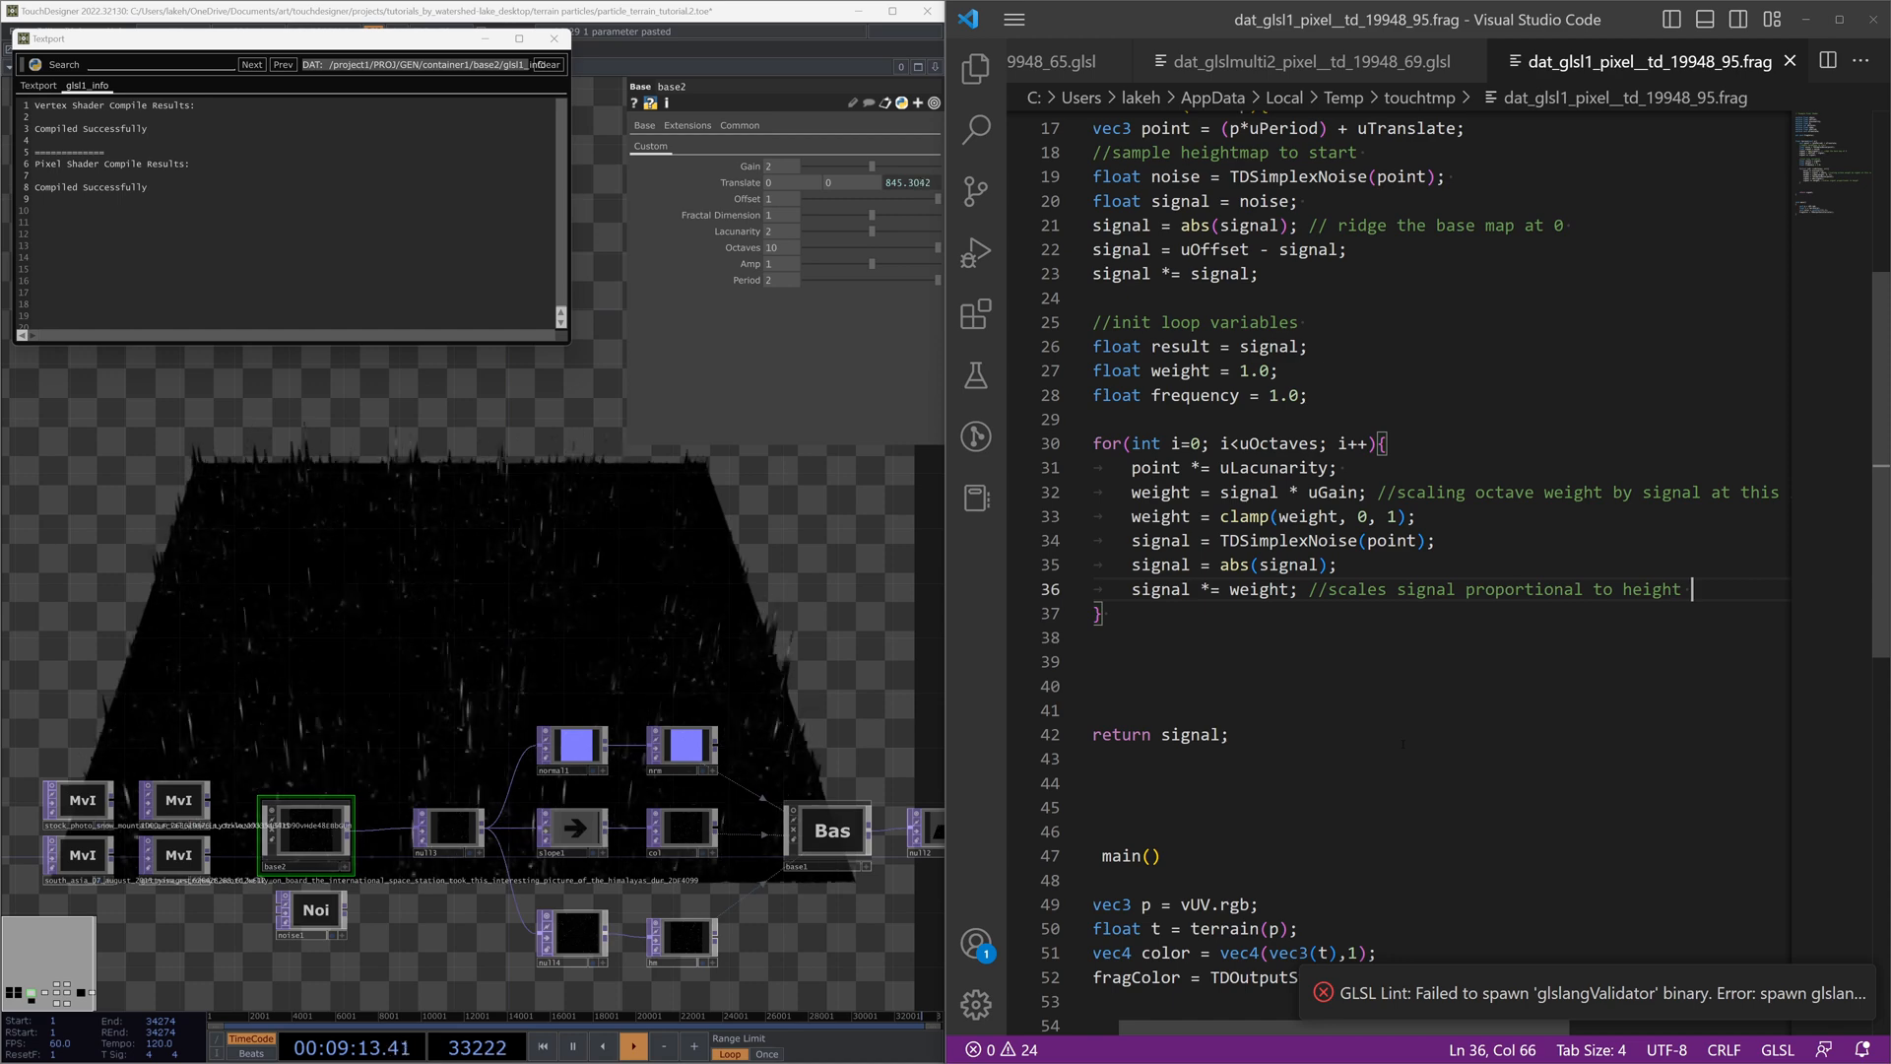
# Step: Accumulate the octaves by adding "result += signal;" on a new line at the end of the loop body
pyautogui.press('Return')
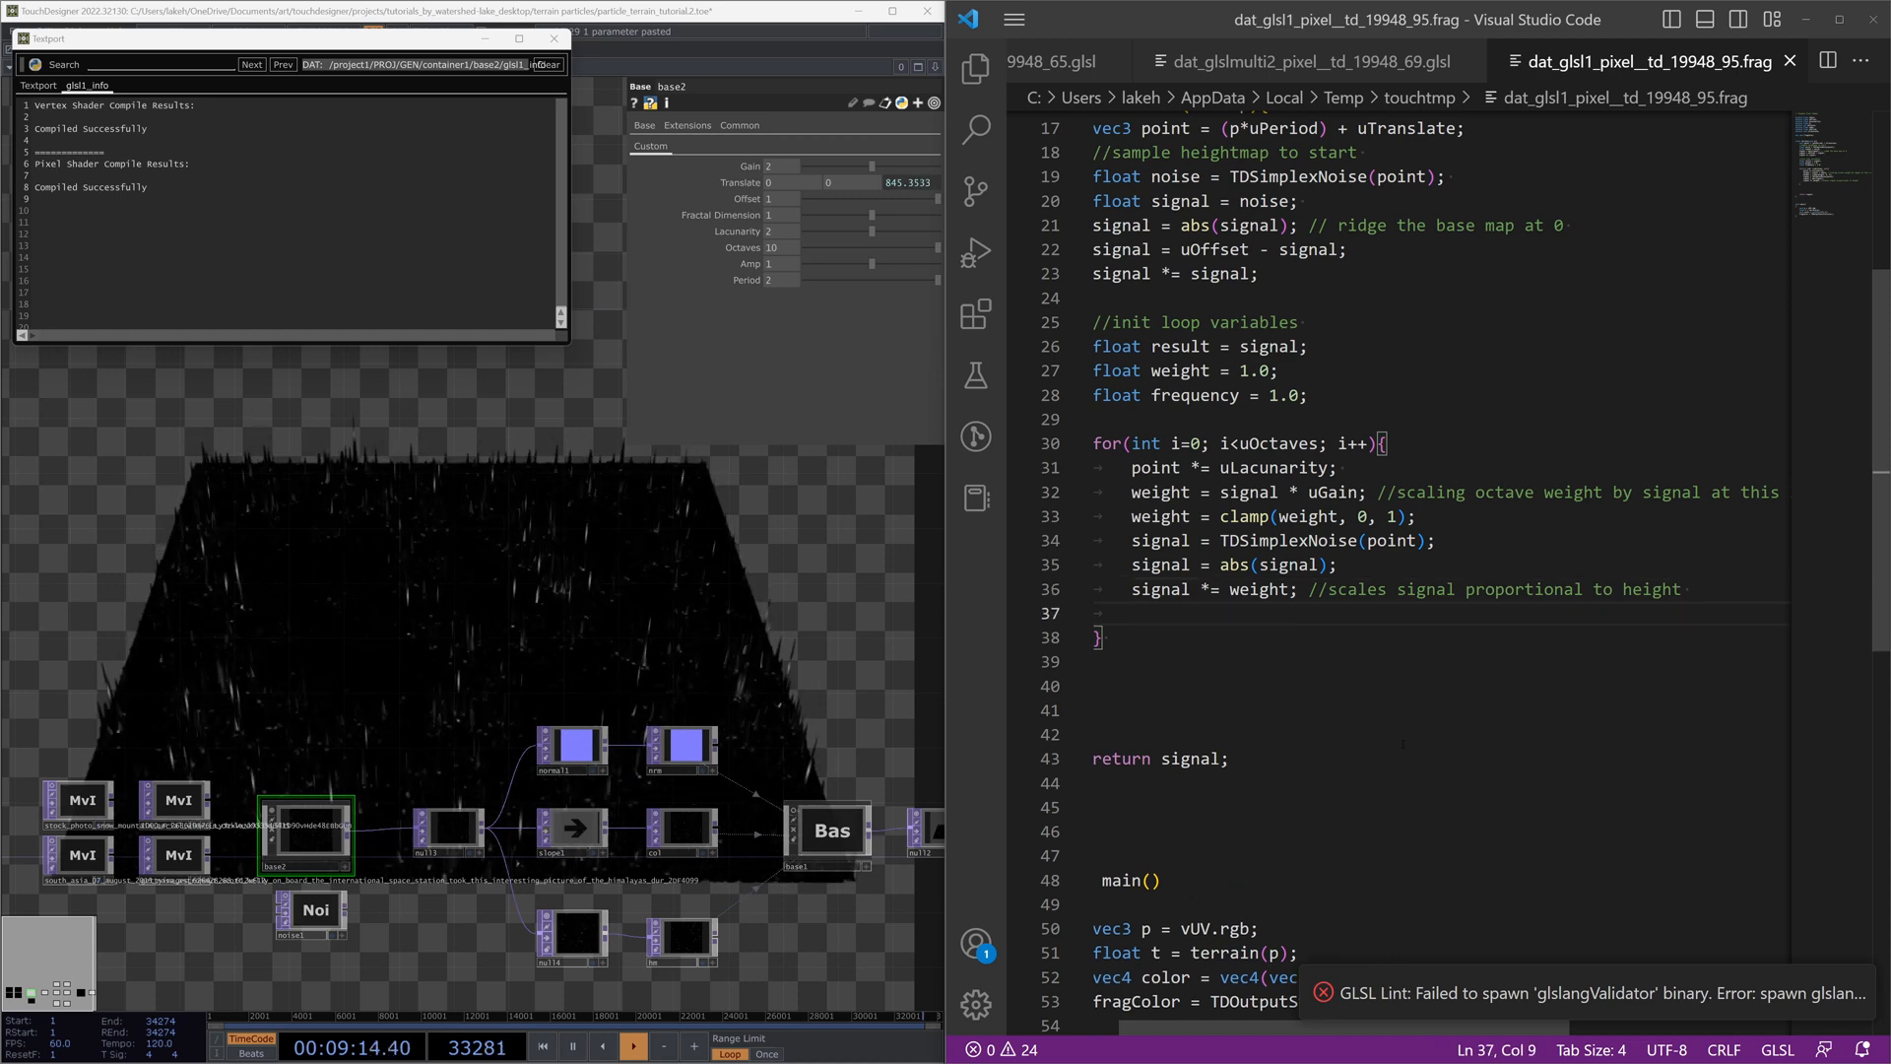
pyautogui.click(1262, 564)
pyautogui.doubleClick(1260, 589)
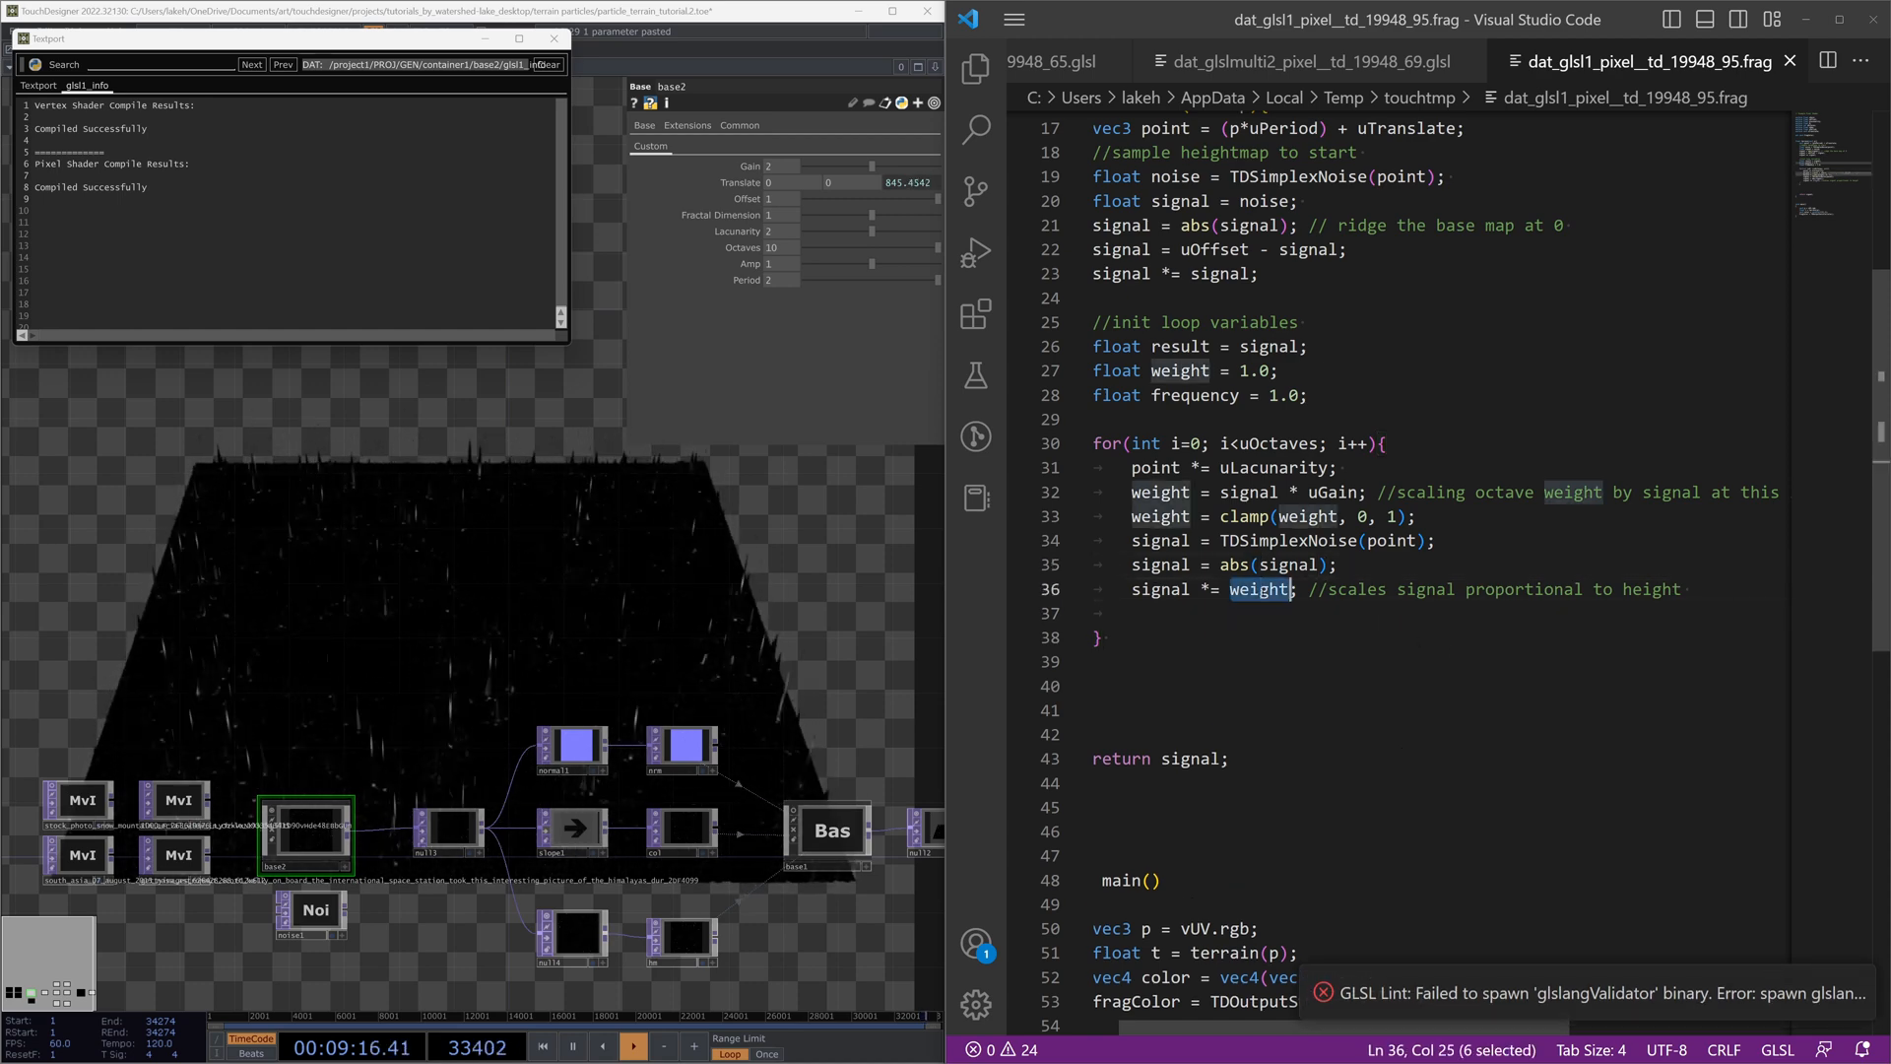
pyautogui.doubleClick(1249, 492)
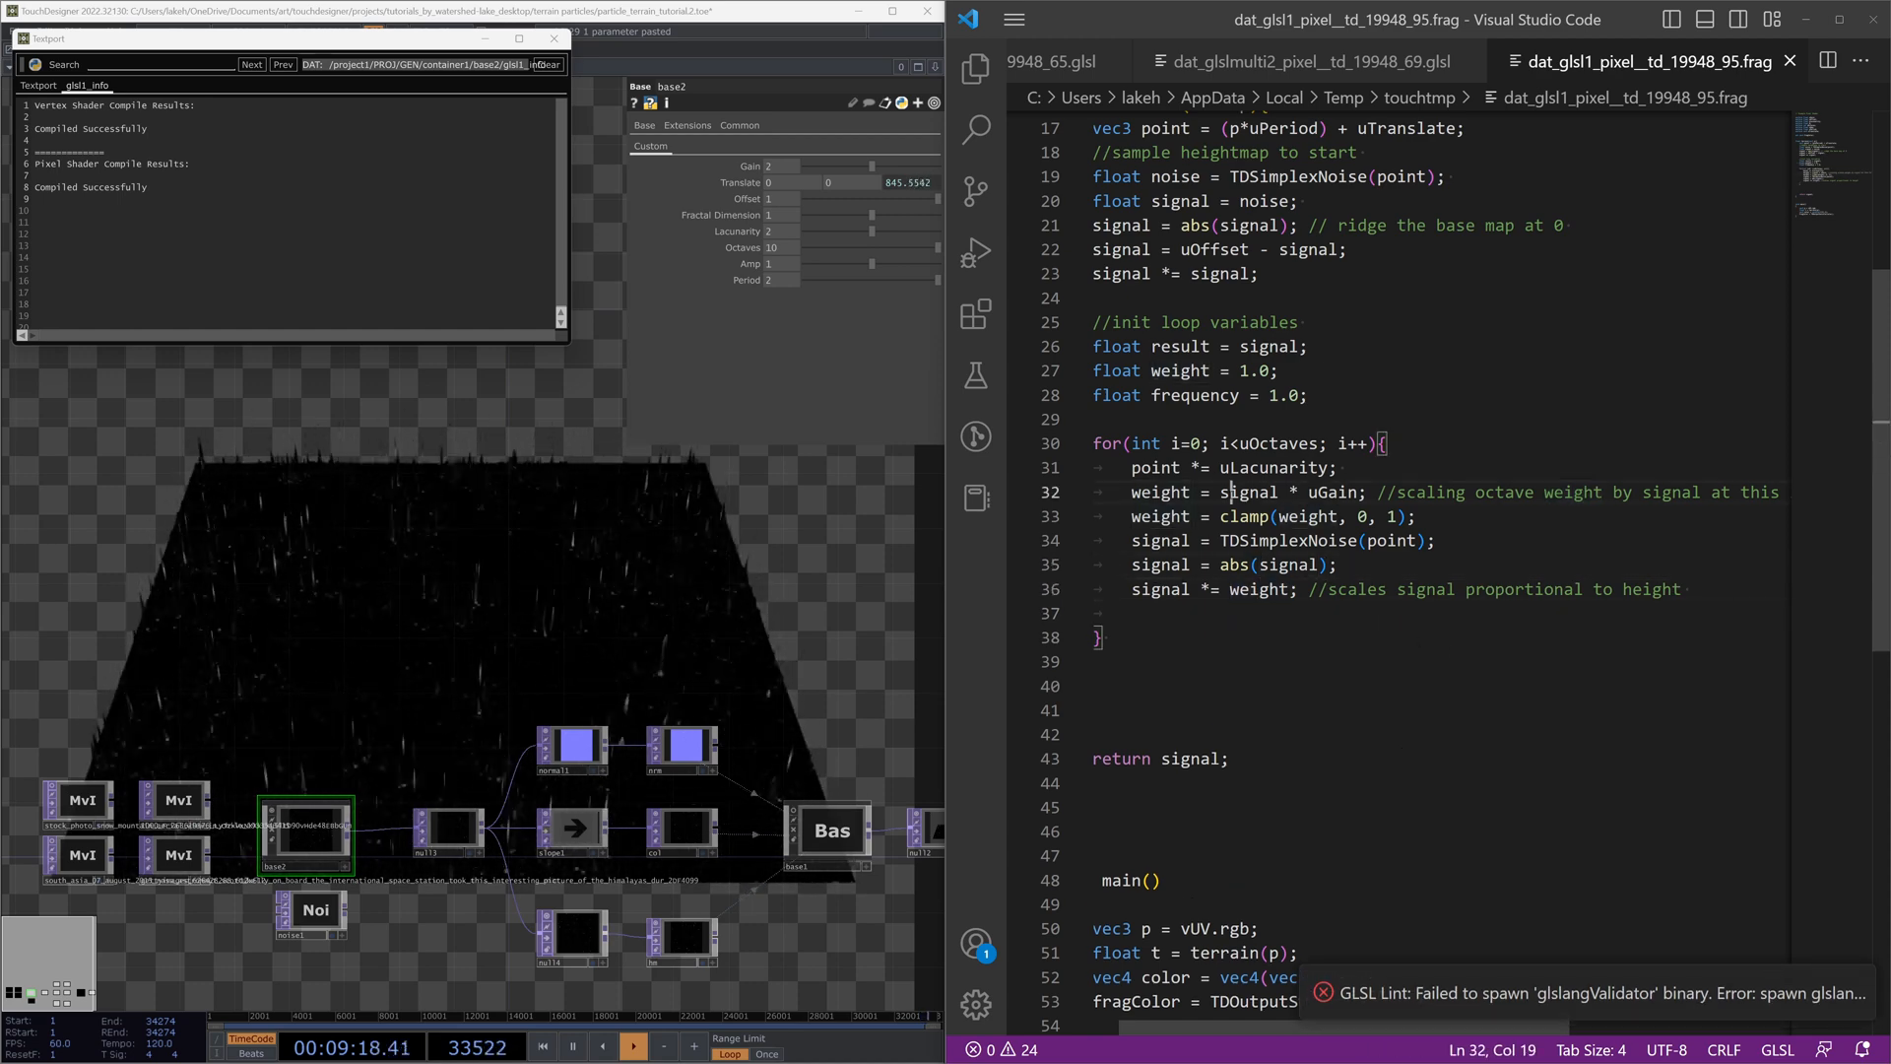
pyautogui.press('Down')
pyautogui.press('Down')
pyautogui.press('Down')
pyautogui.press('Down')
pyautogui.press('Down')
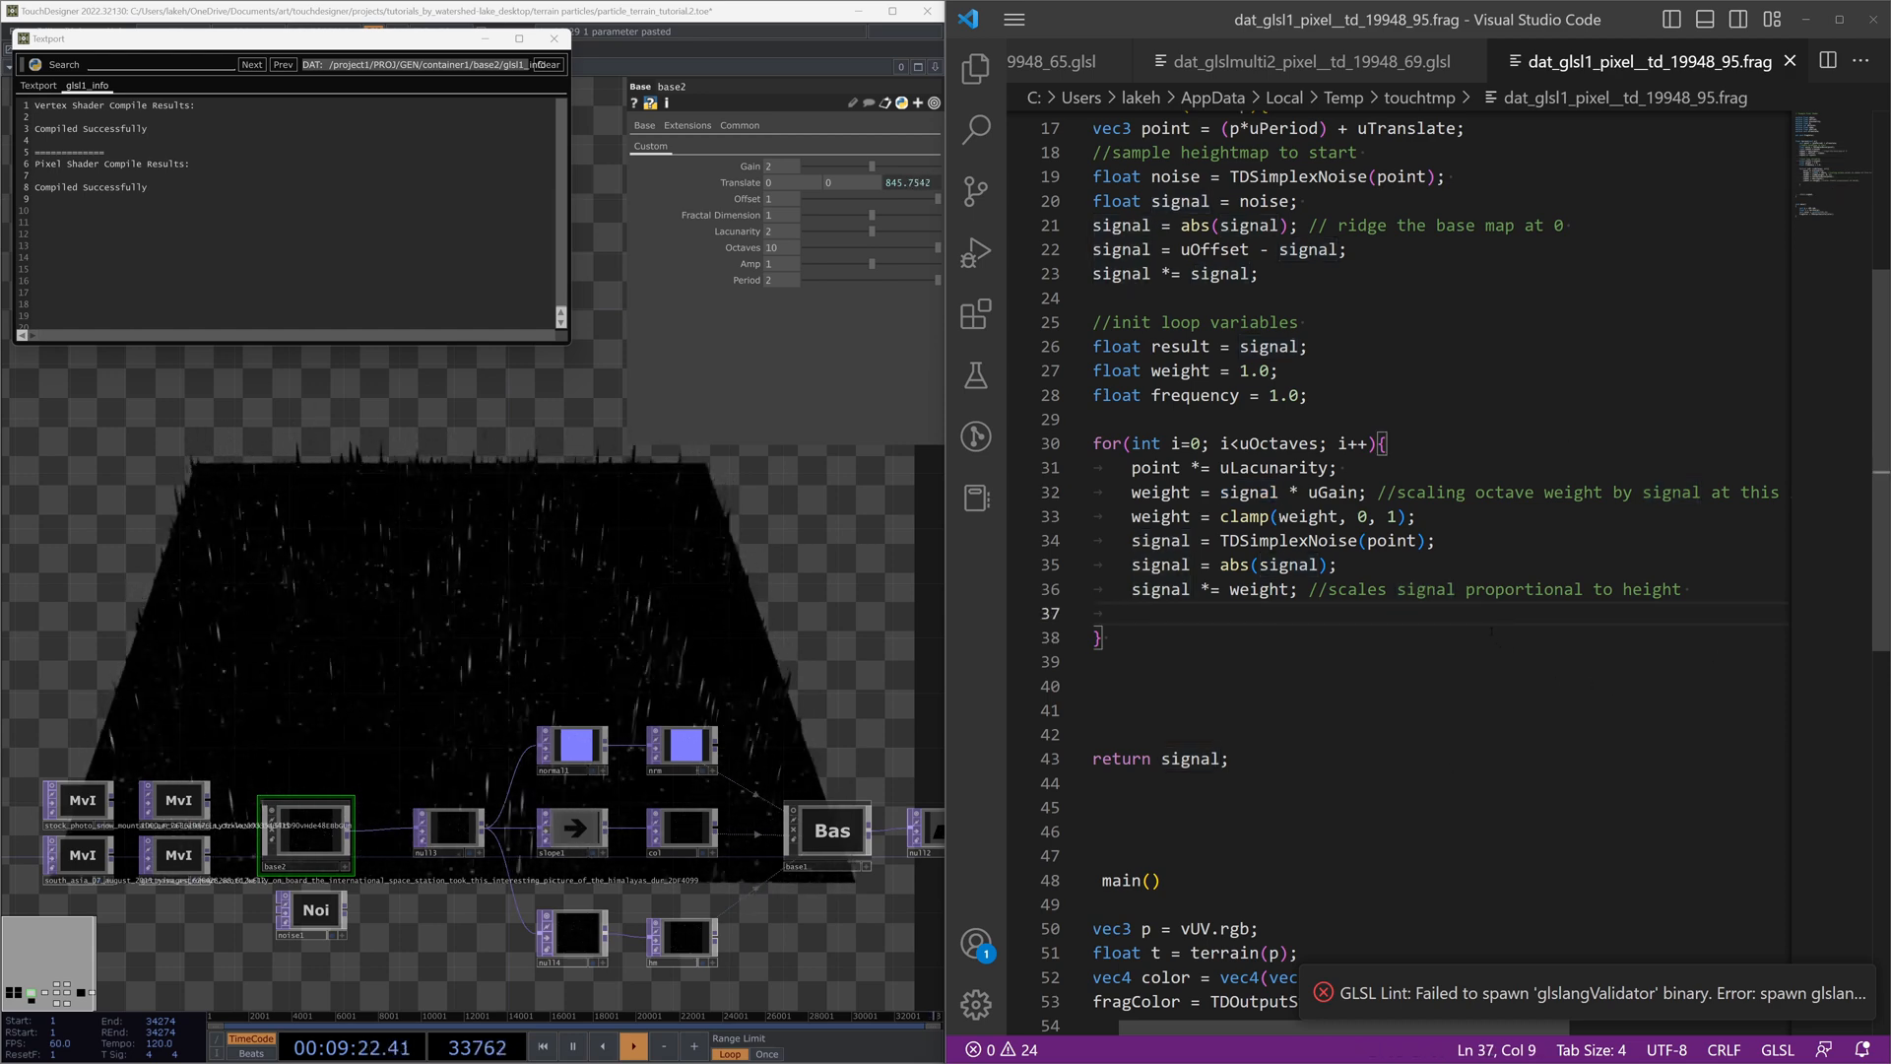
pyautogui.write('result ')
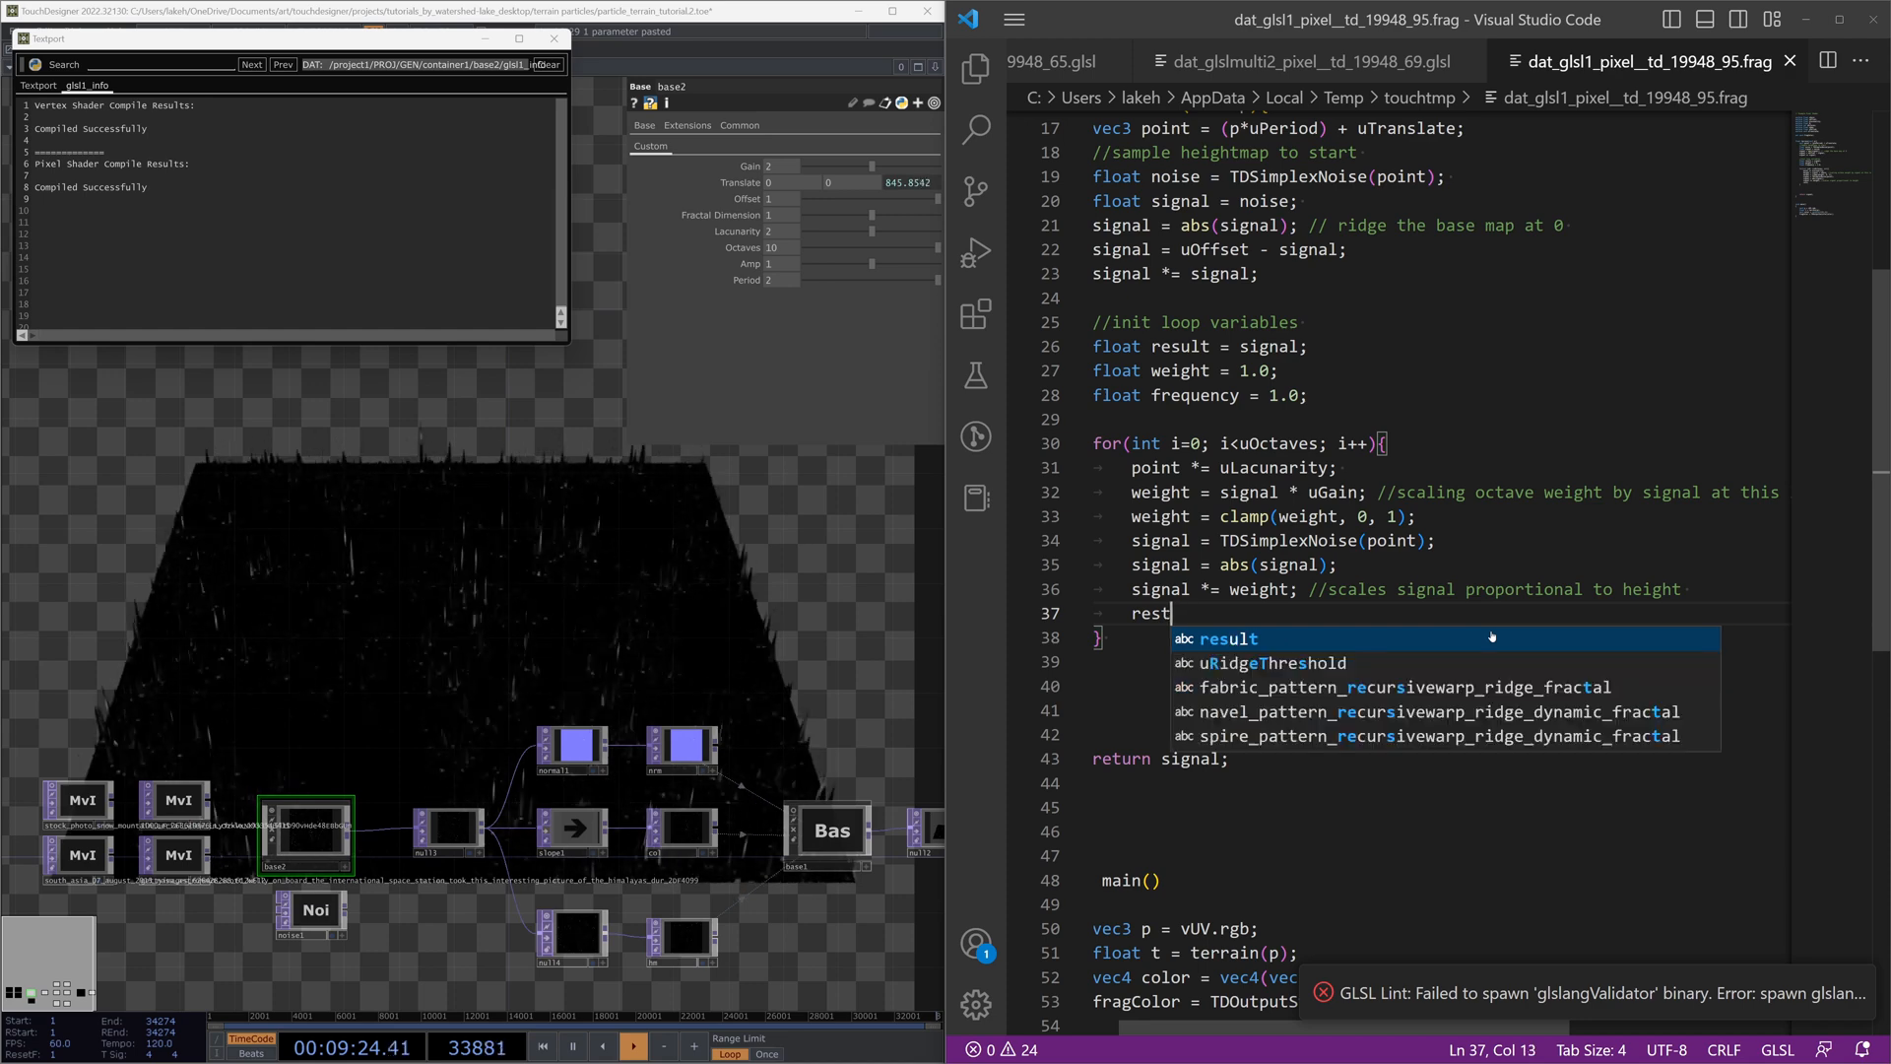
pyautogui.write('+= s')
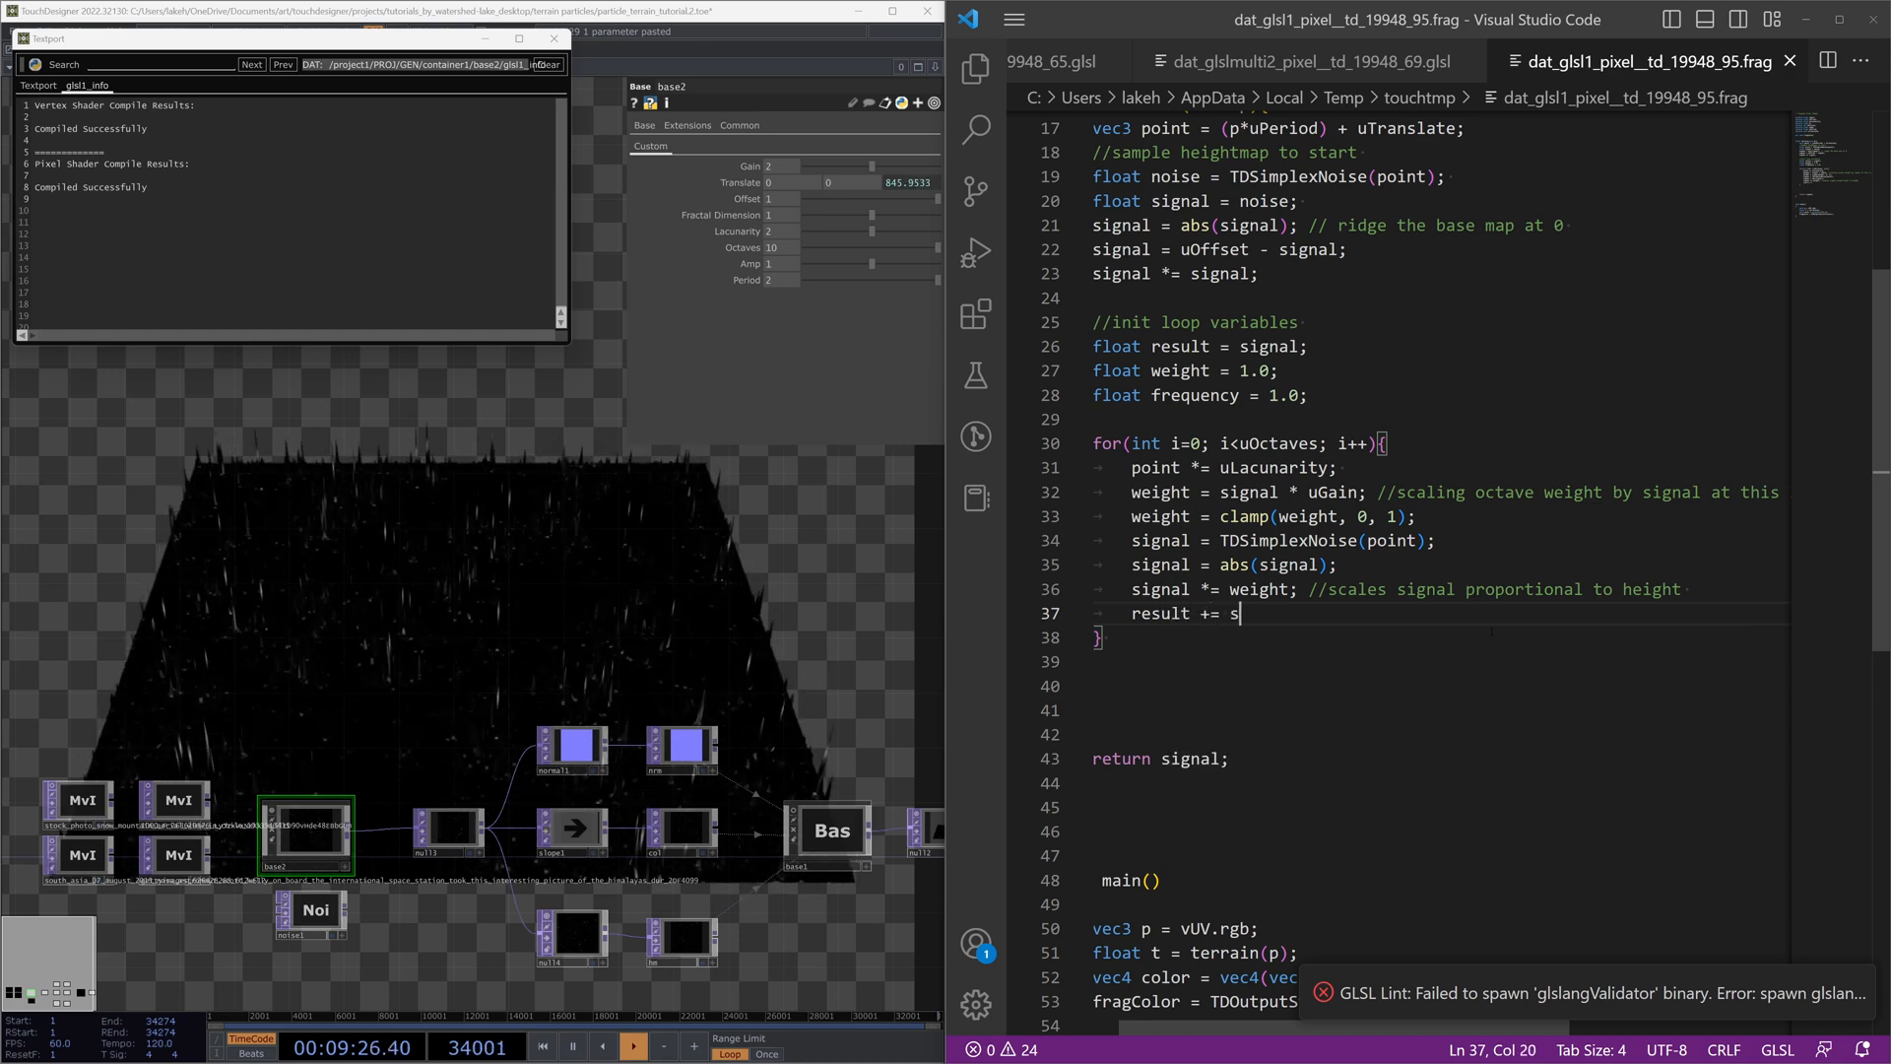
pyautogui.write('ignal')
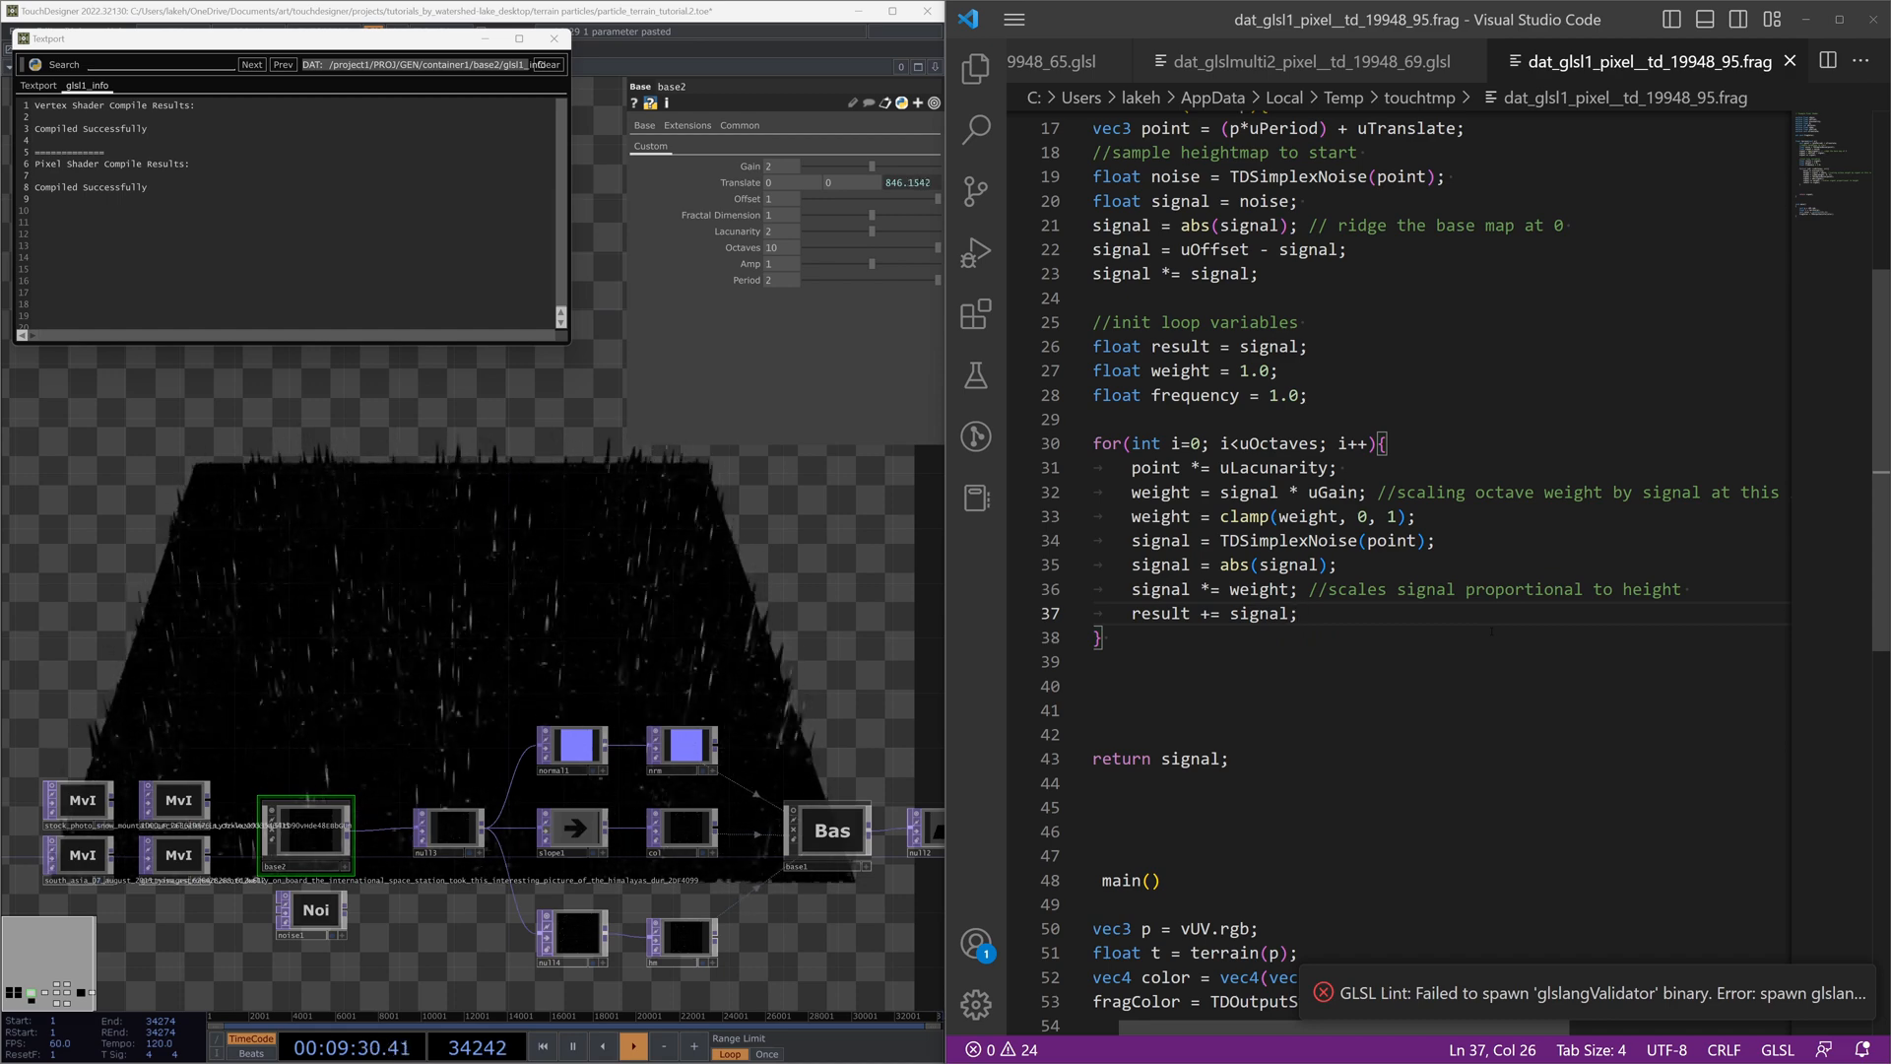
# Step: Change the terrain function's return statement to "return result;"
pyautogui.press('Down')
pyautogui.press('Down')
pyautogui.press('Down')
pyautogui.press('Up')
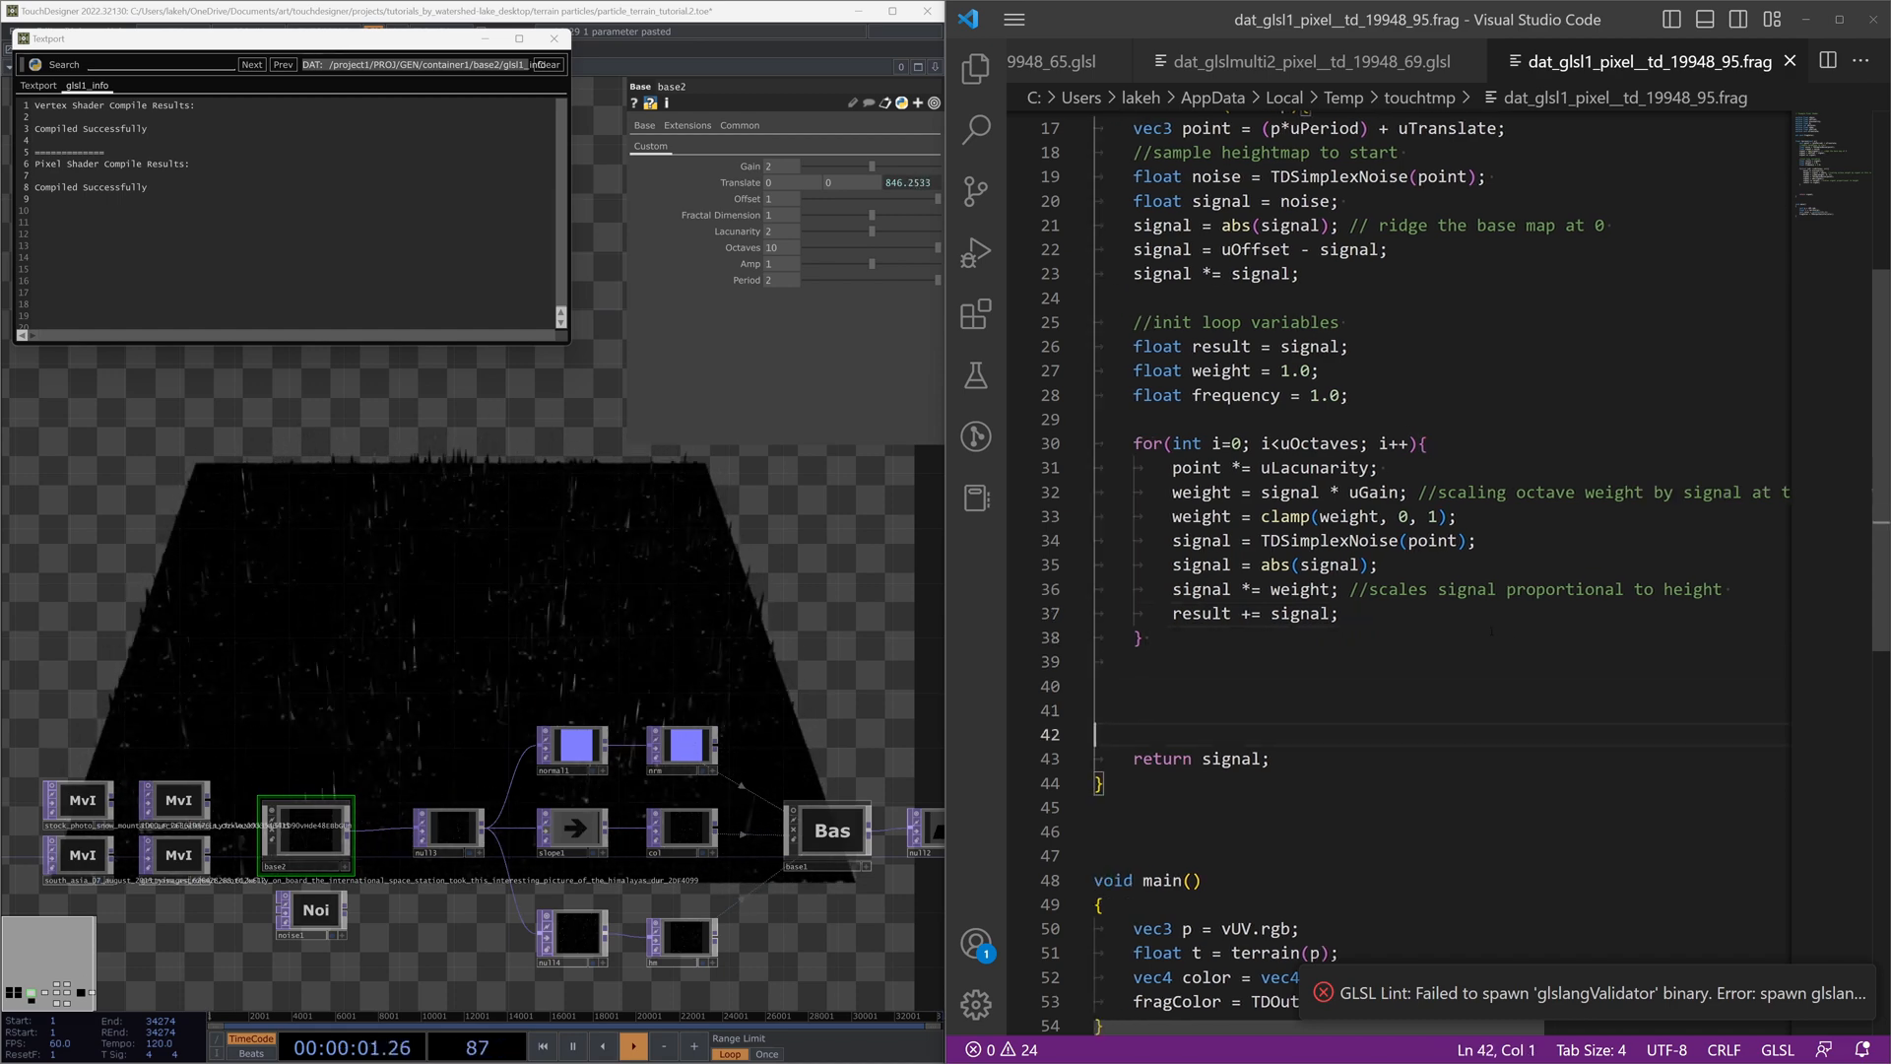
pyautogui.press('Down')
pyautogui.moveTo(1203, 758); pyautogui.dragTo(1264, 759)
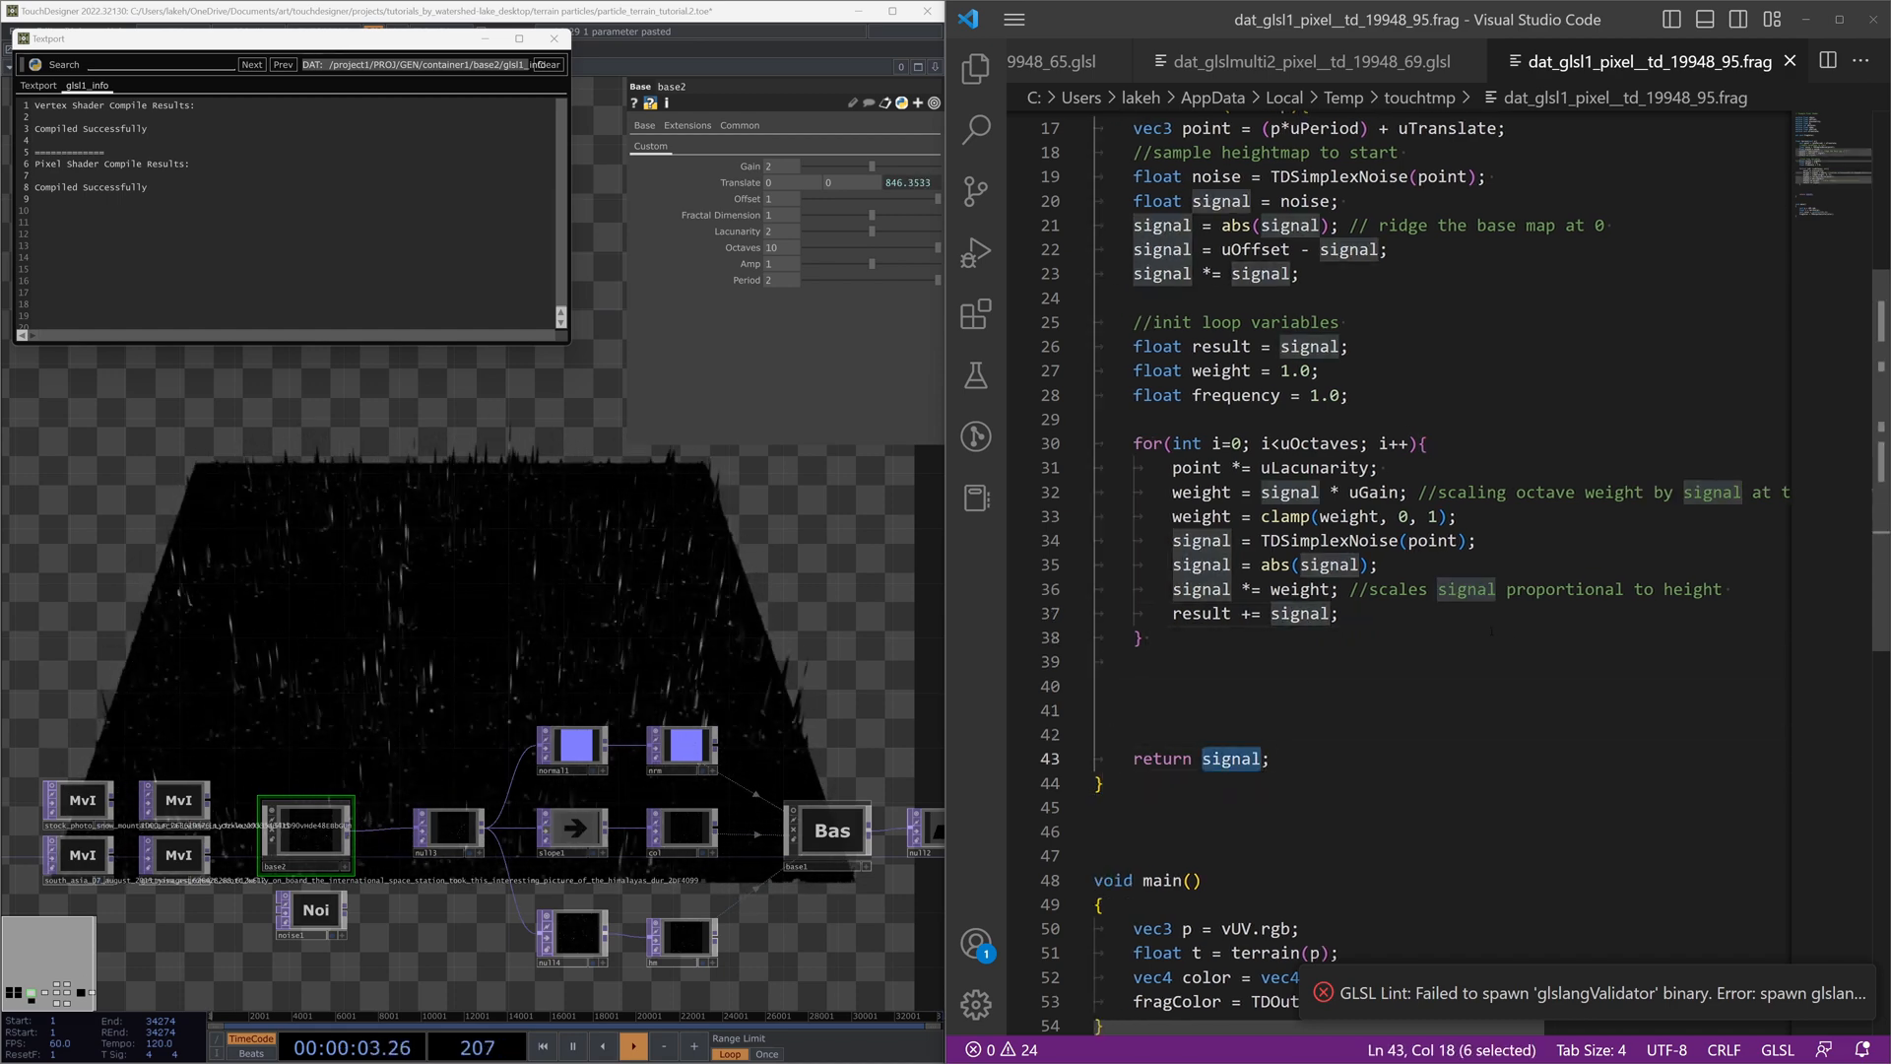
pyautogui.write('result')
# Step: Add "frequency *= uLacunarity;" below the result accumulation line in the loop
pyautogui.click(1342, 613)
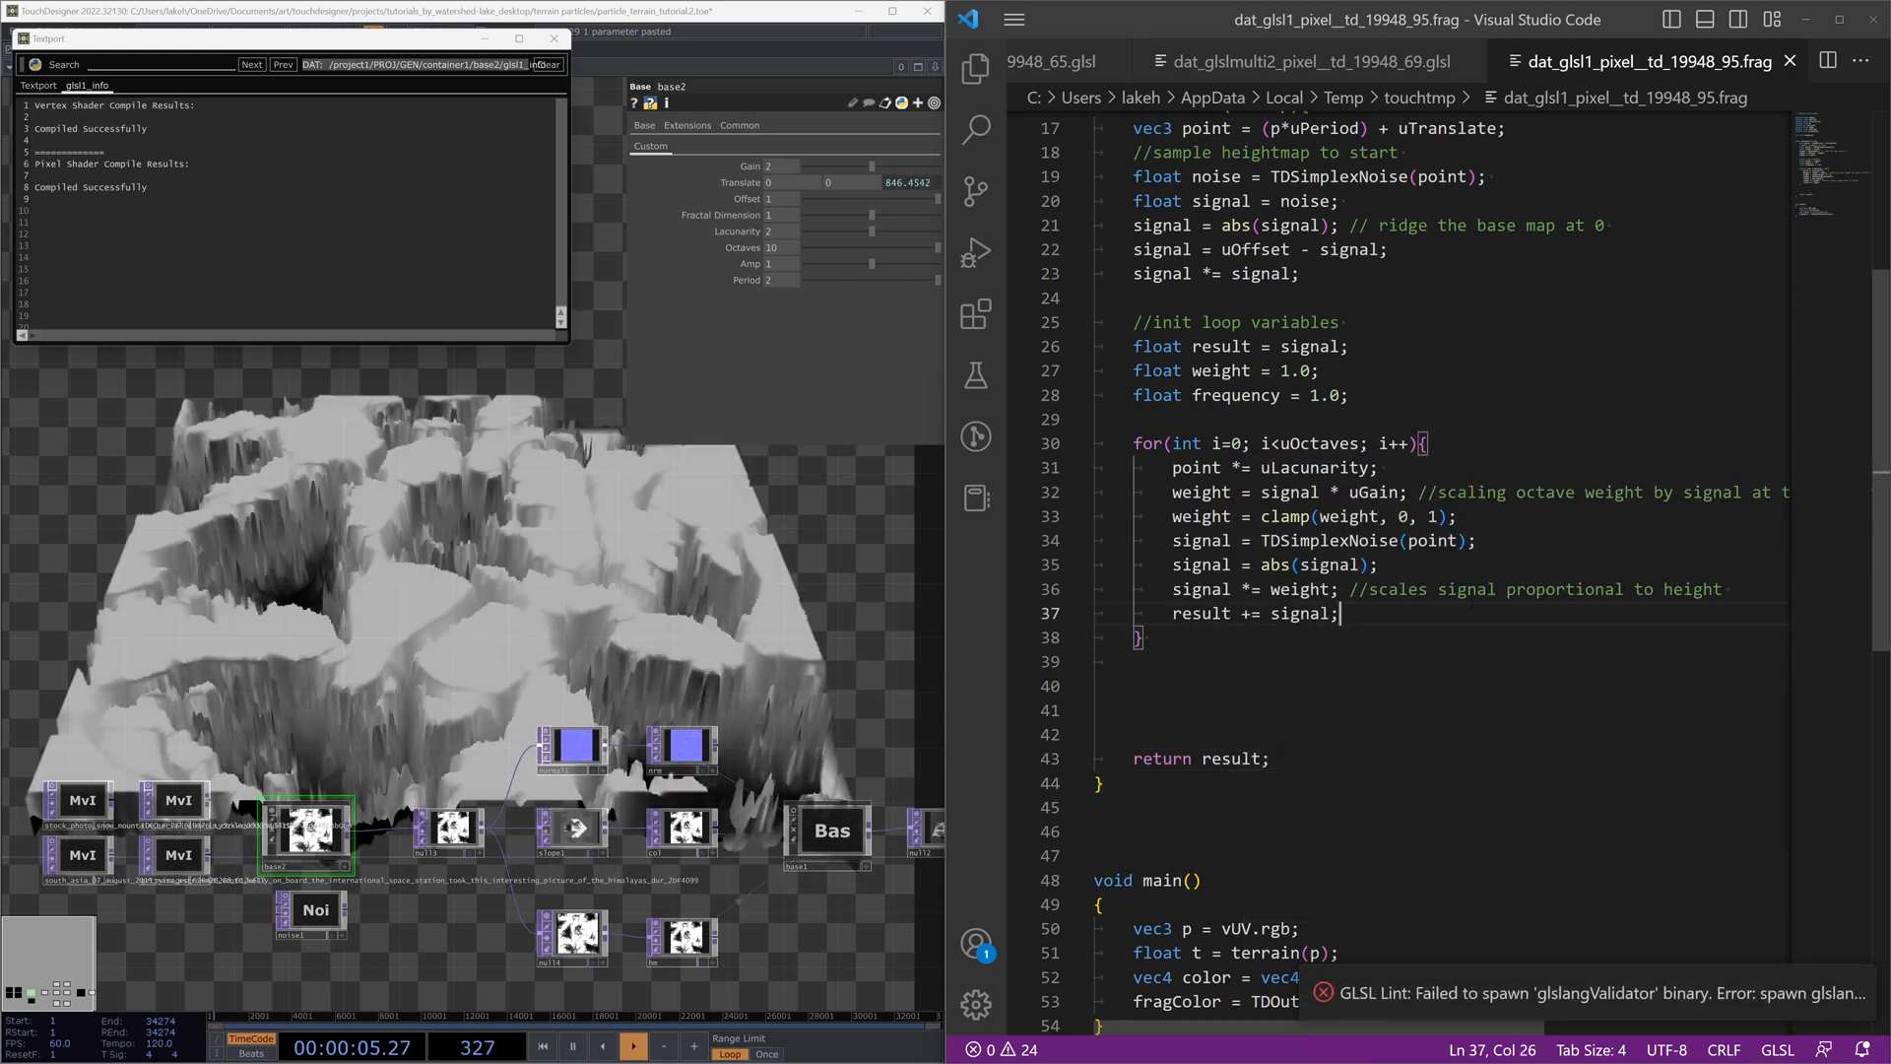
pyautogui.press('Return')
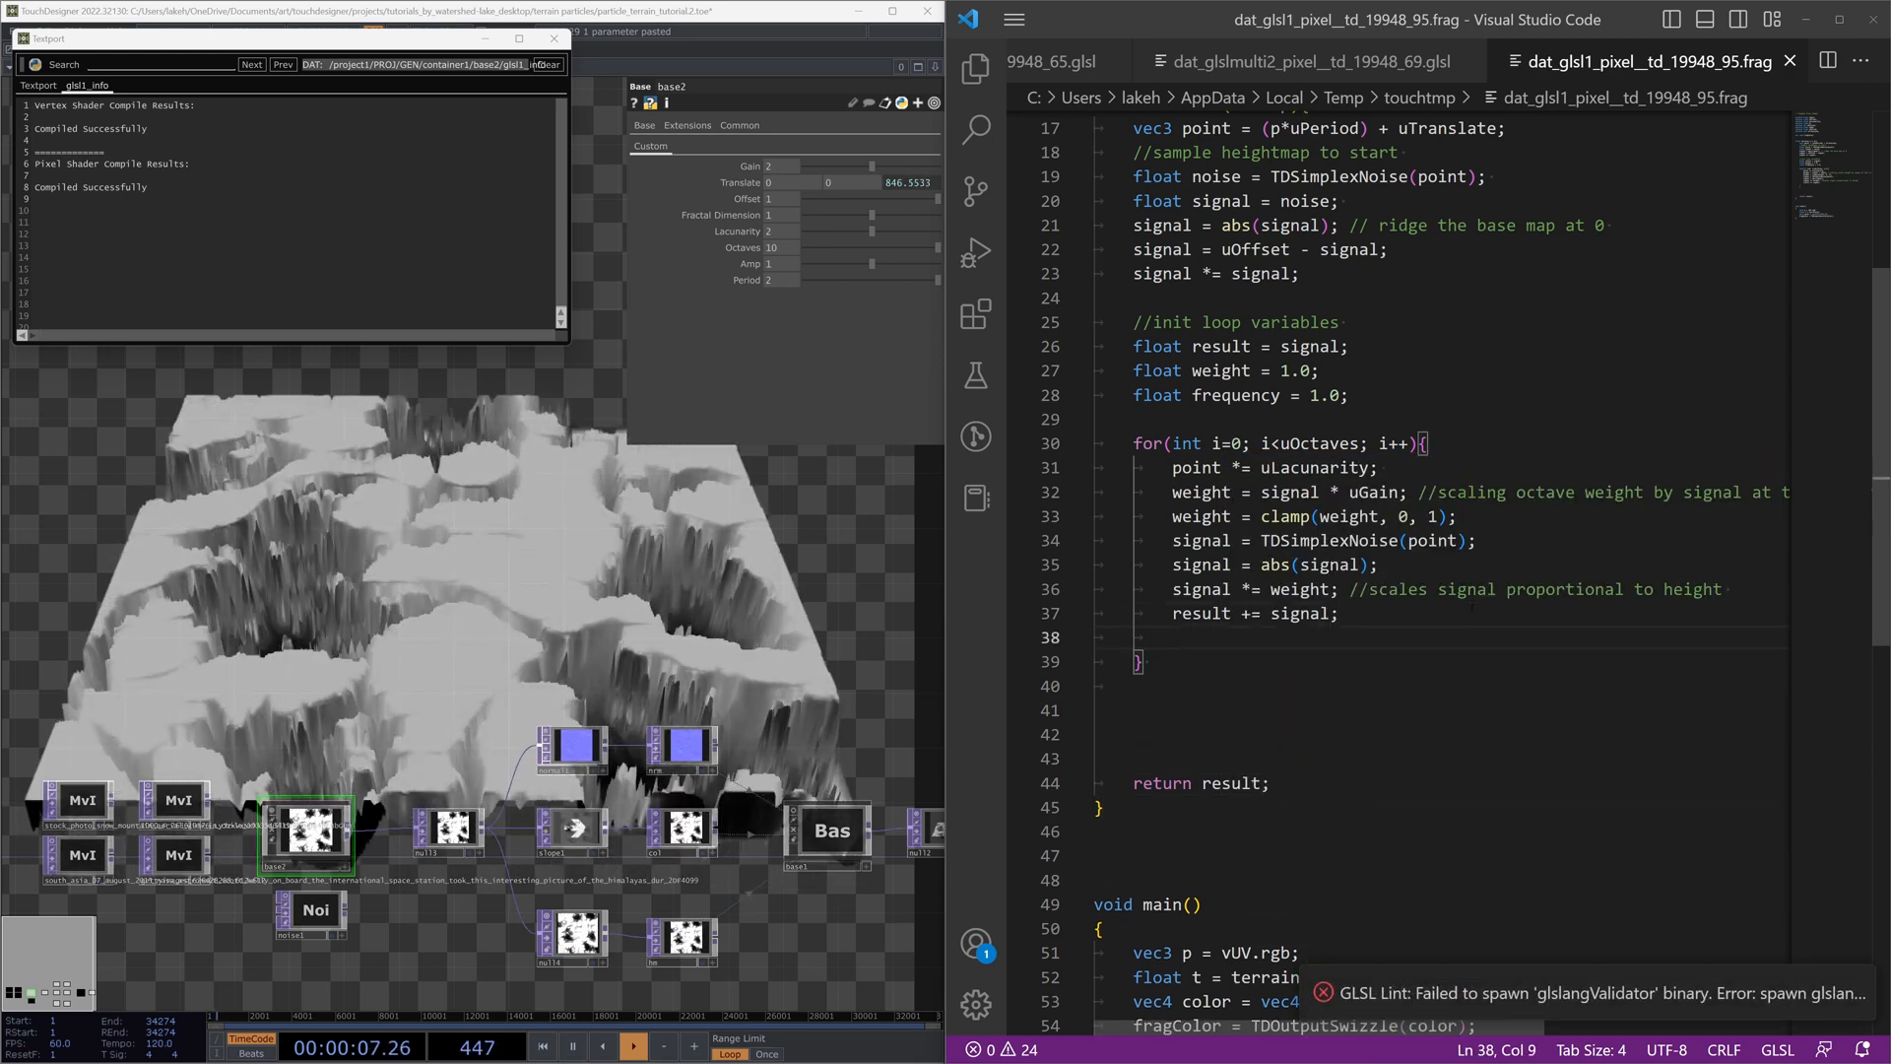
pyautogui.write('f')
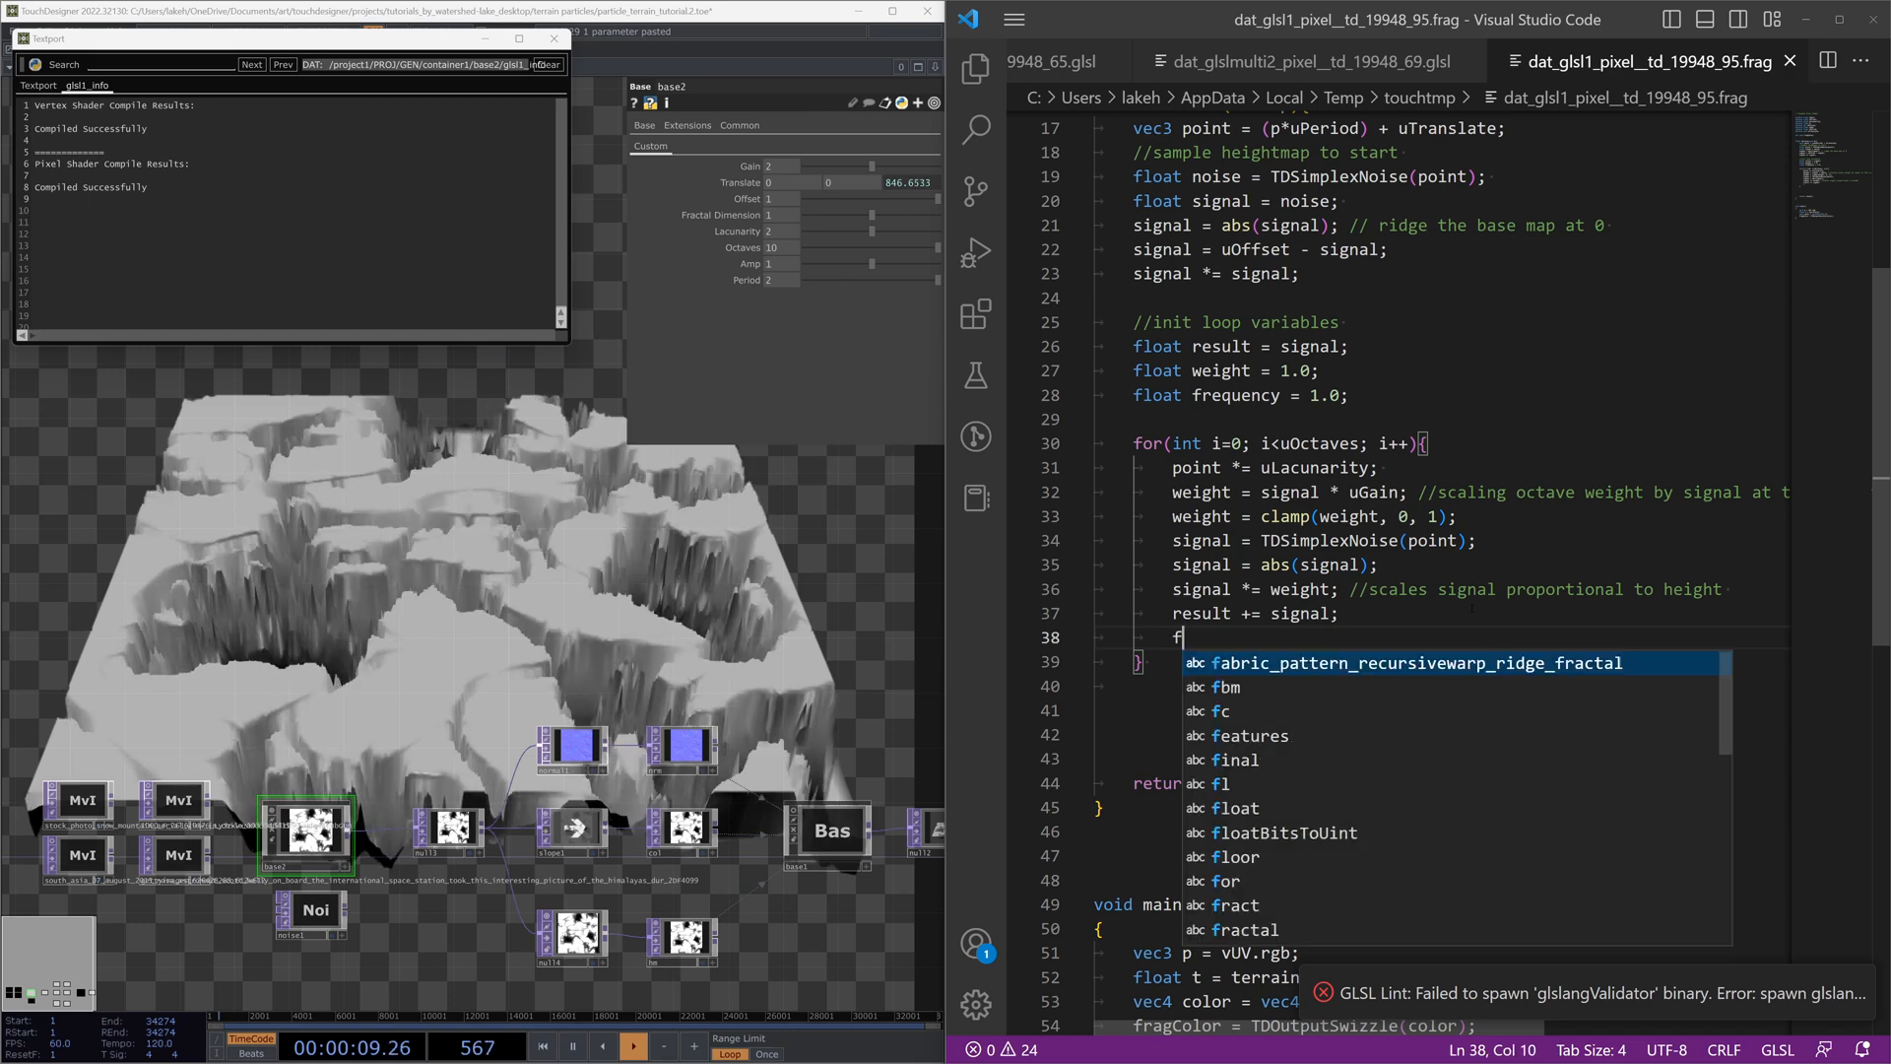
pyautogui.write('requency ')
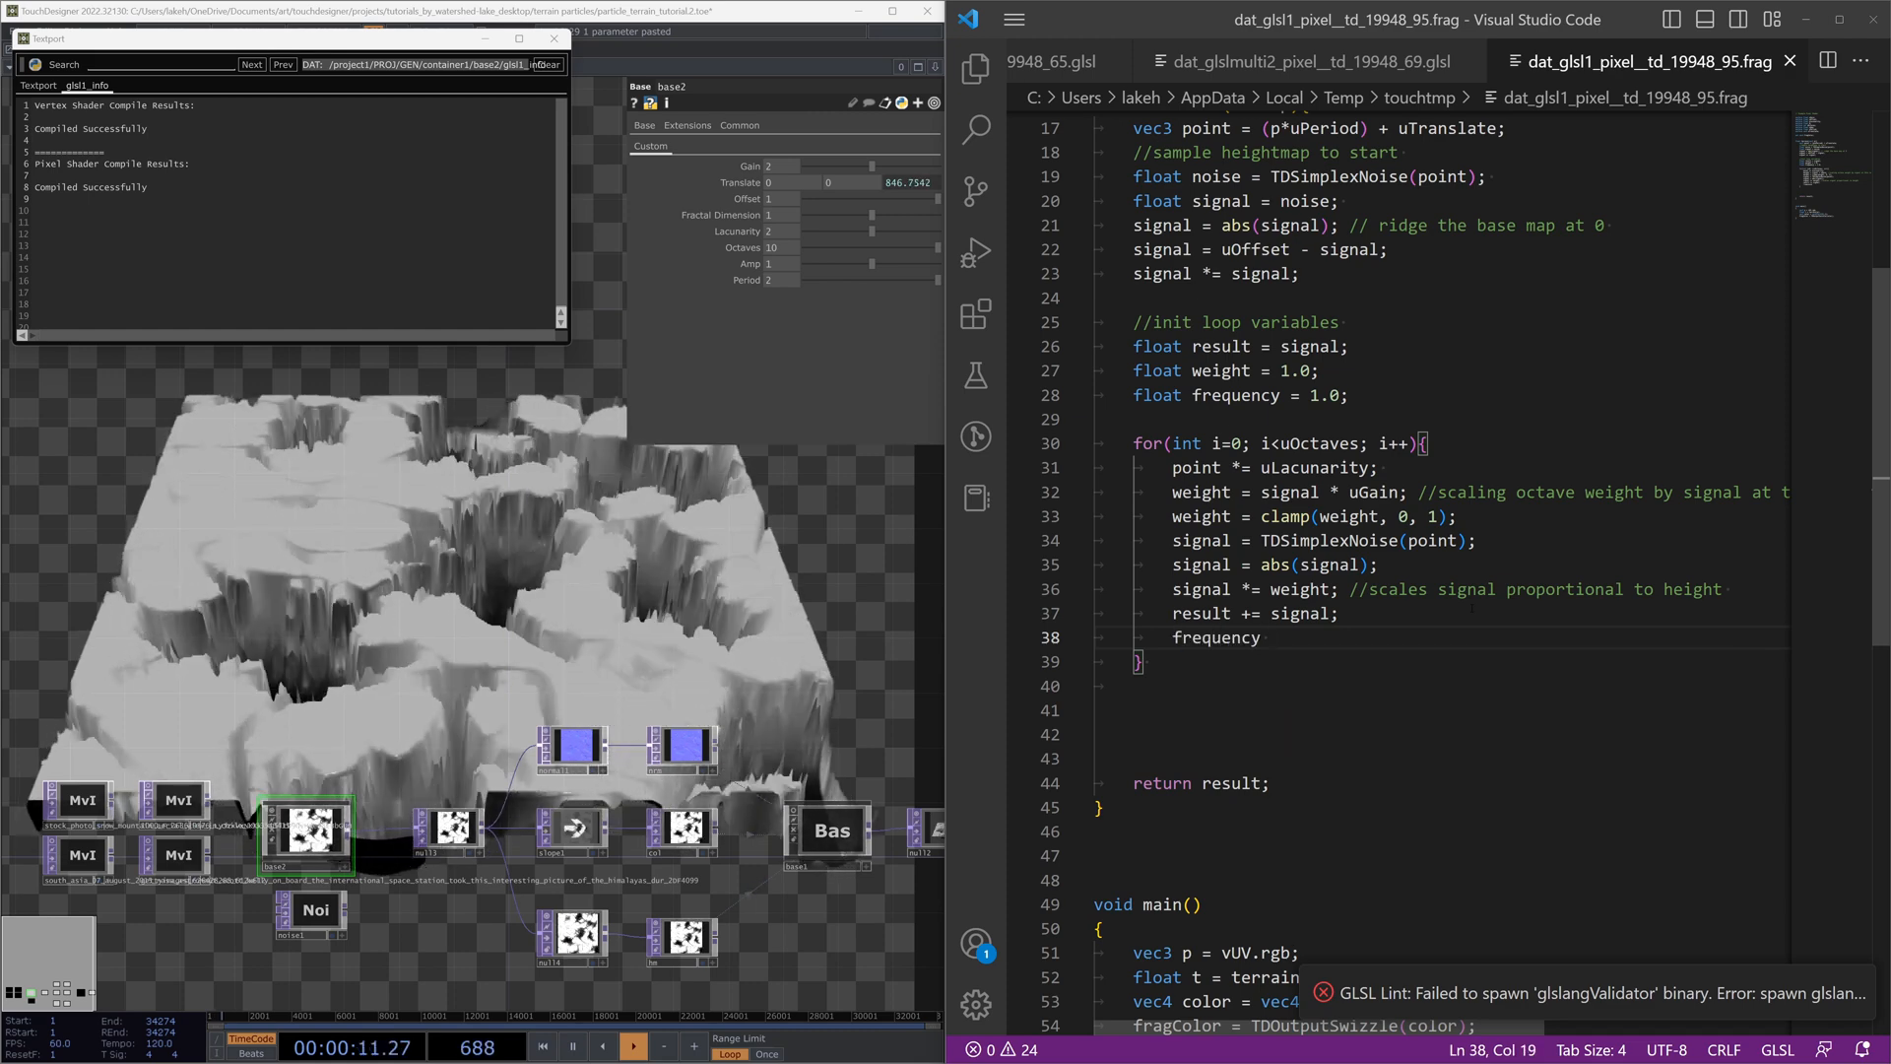
pyautogui.write('*= ')
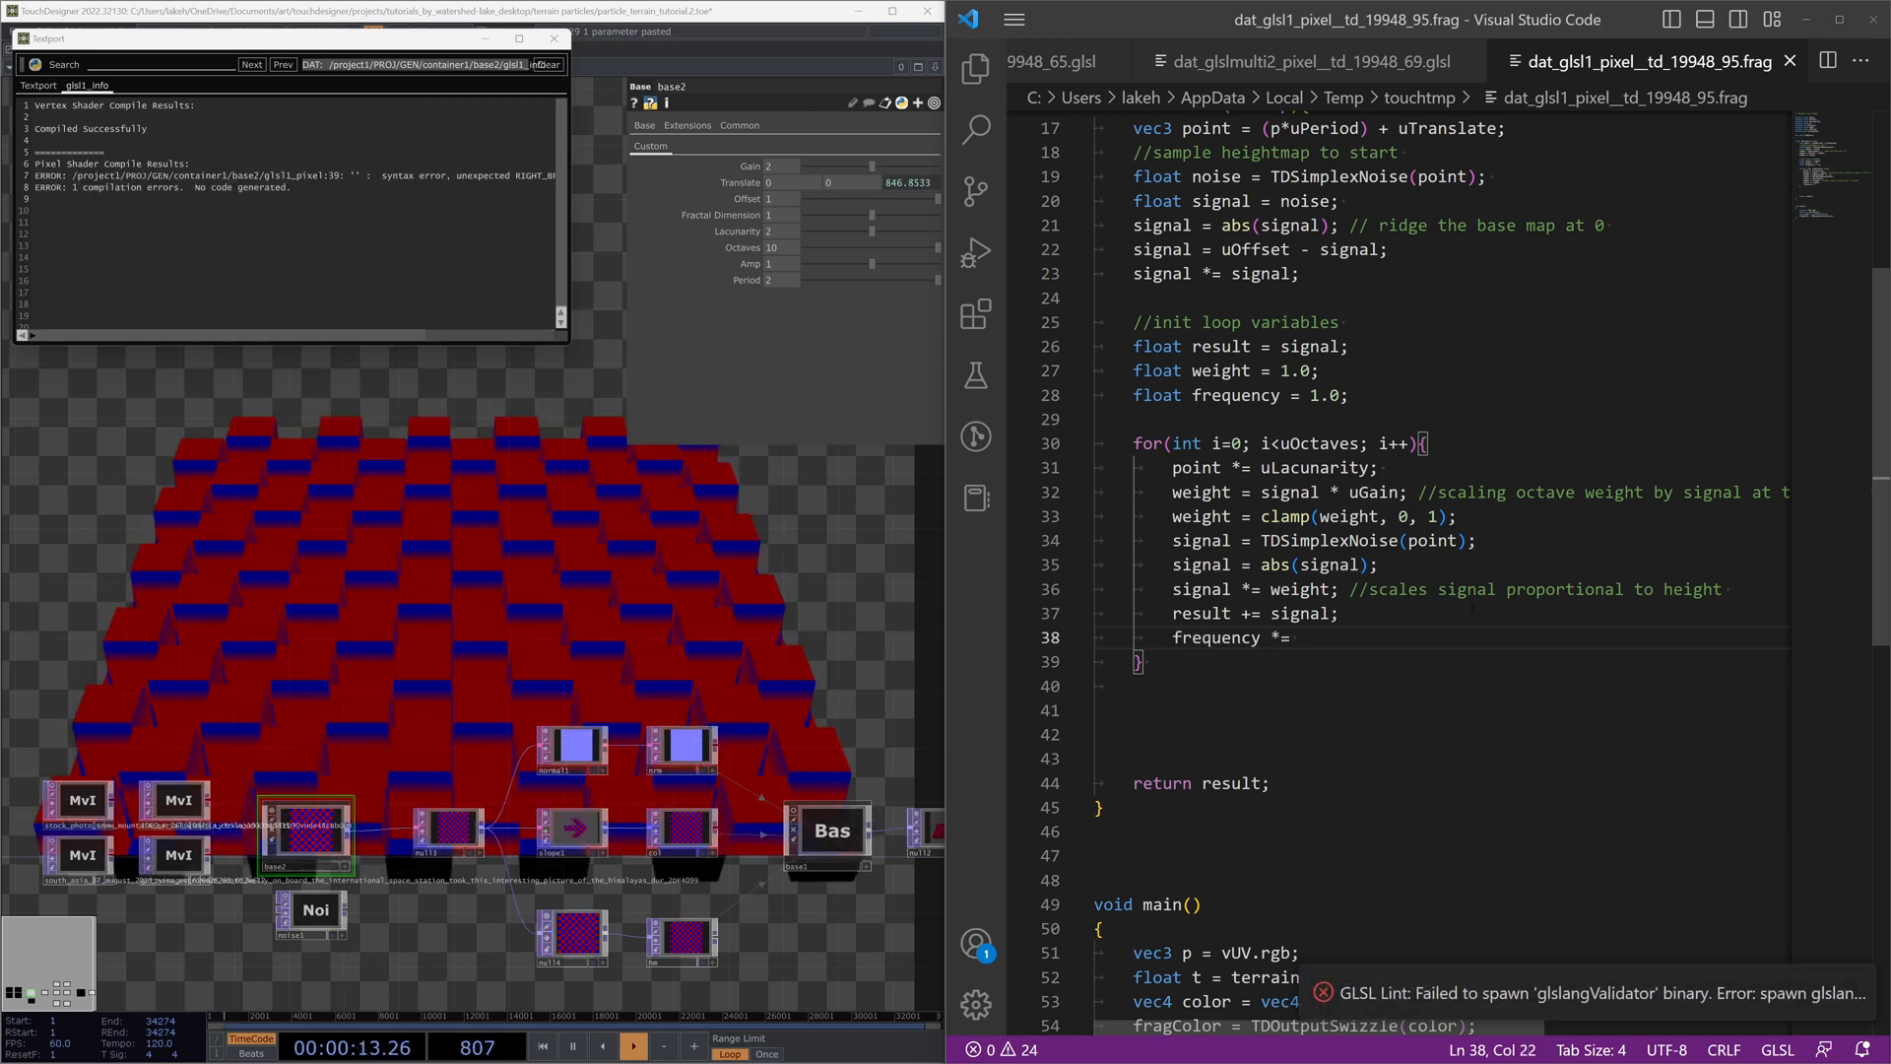
pyautogui.write('uLacunarity;')
# Step: Scale the accumulated signal by frequency, changing the loop's result line to "result += signal * pow(frequency, H);"
pyautogui.press('Left')
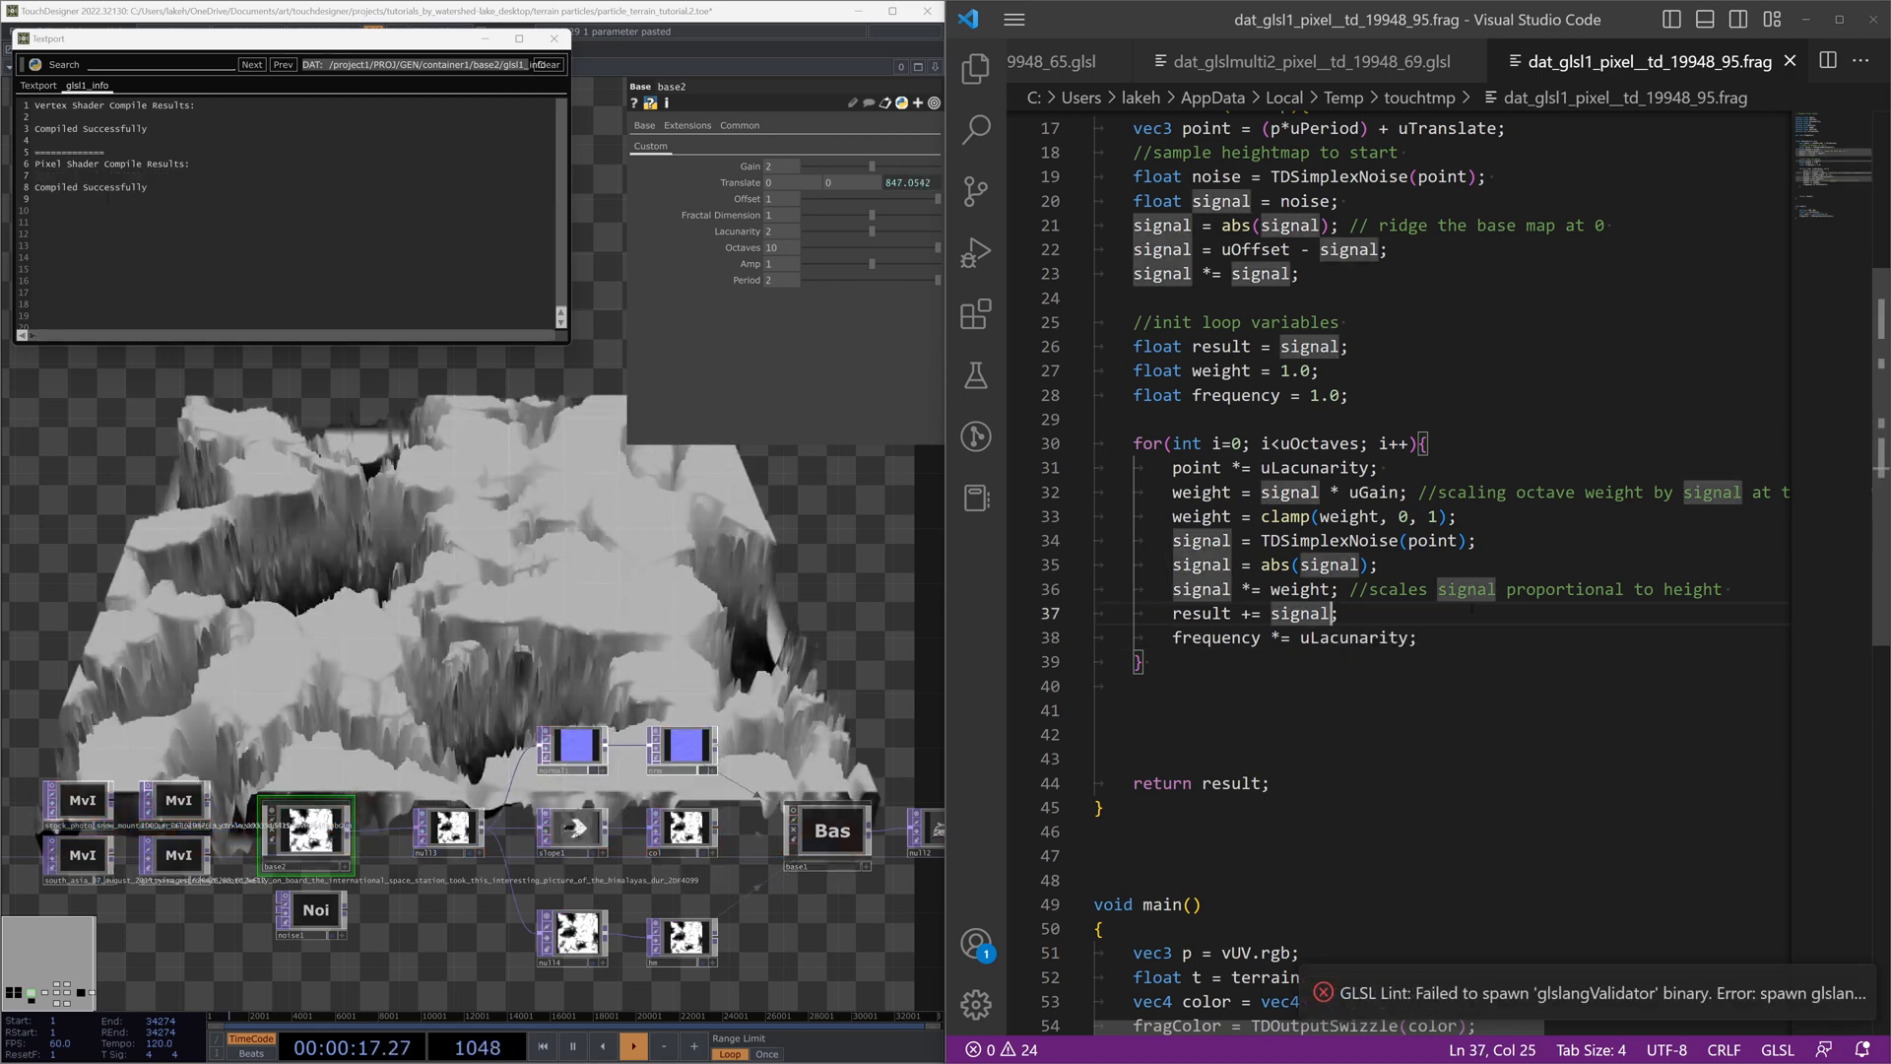
pyautogui.write('* pow(')
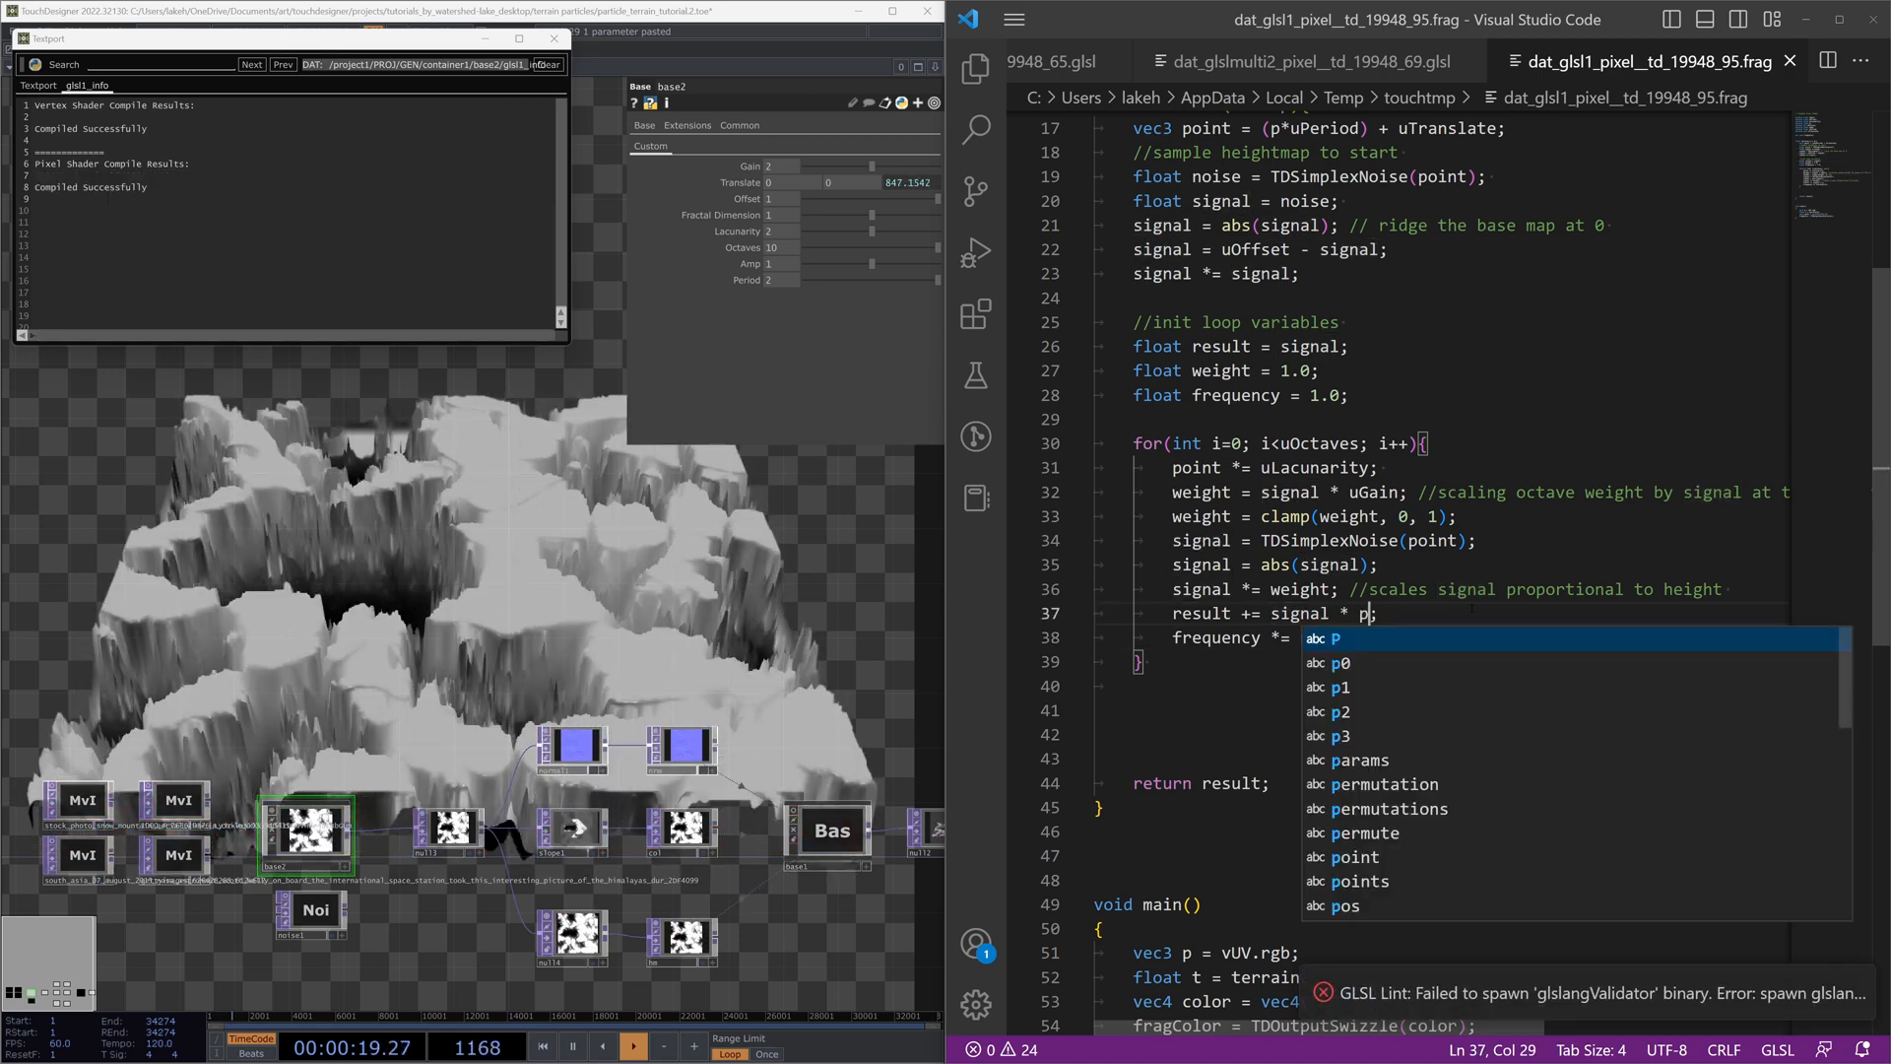
pyautogui.write('frequ')
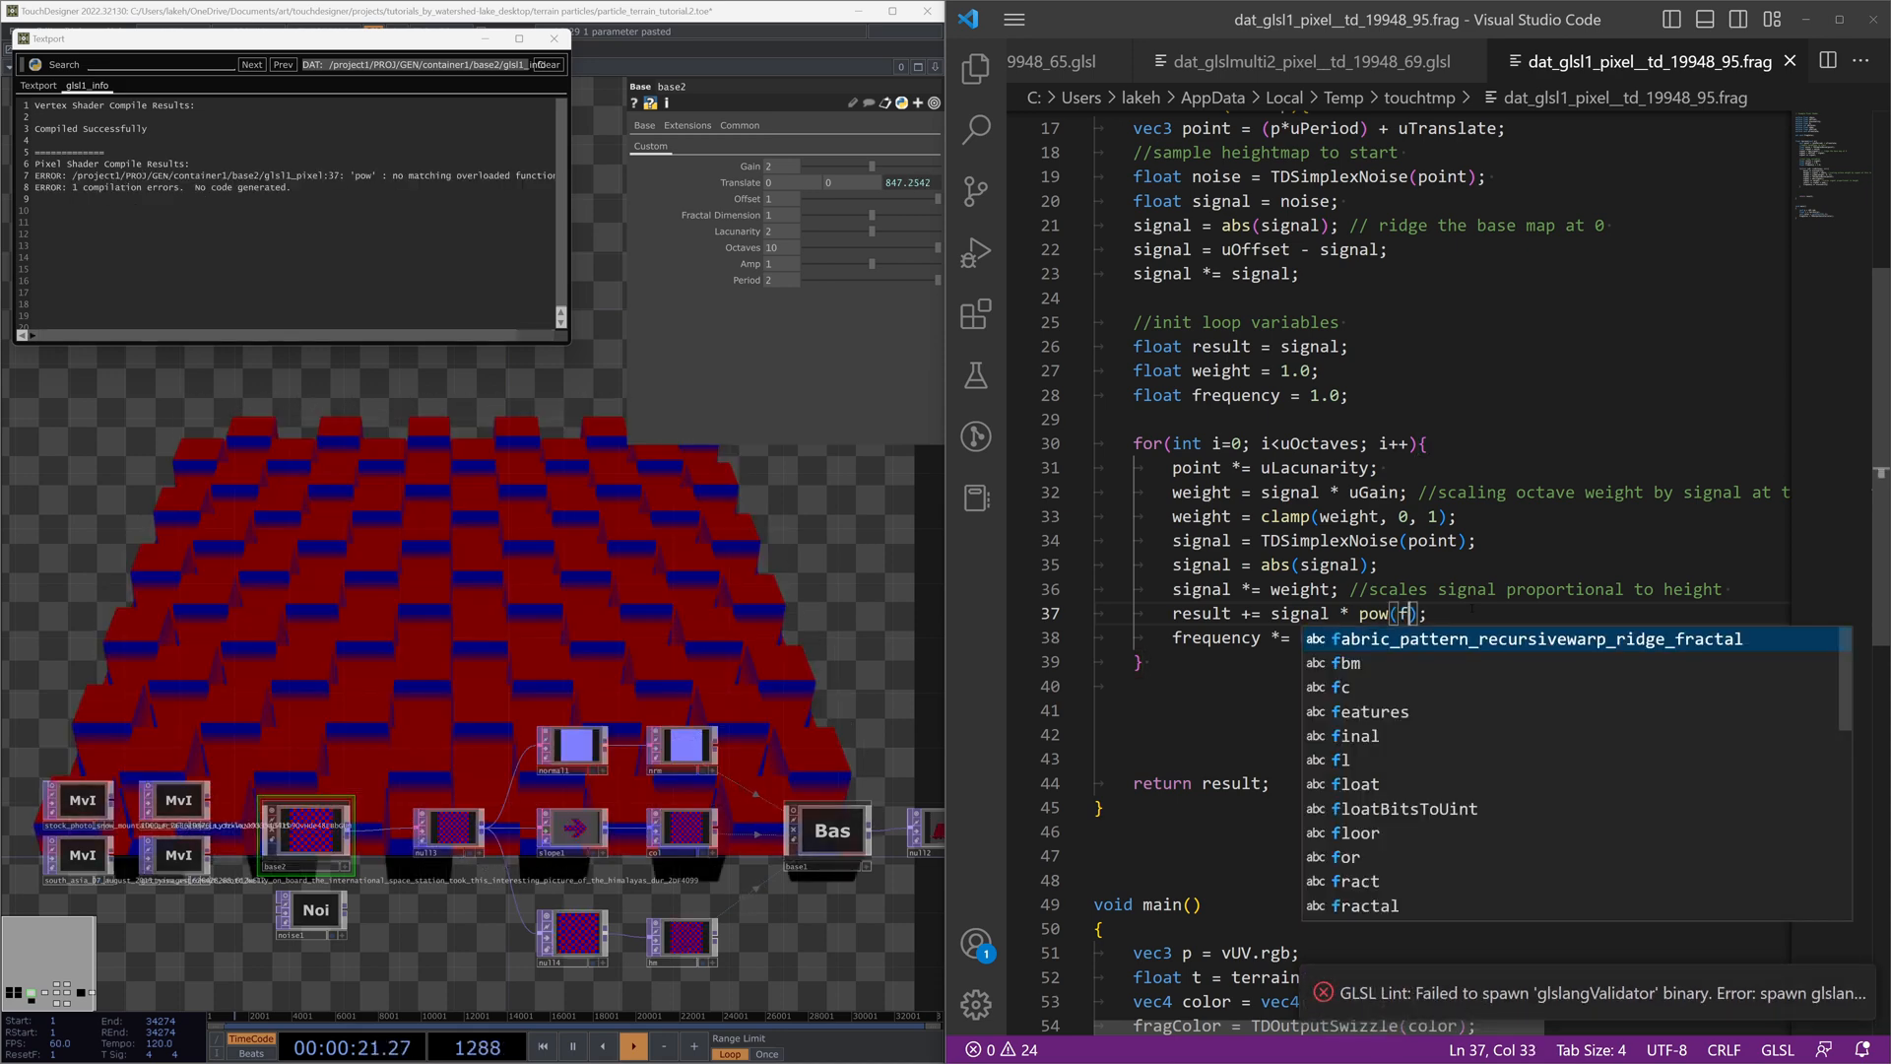
pyautogui.press('Tab')
pyautogui.write(', H')
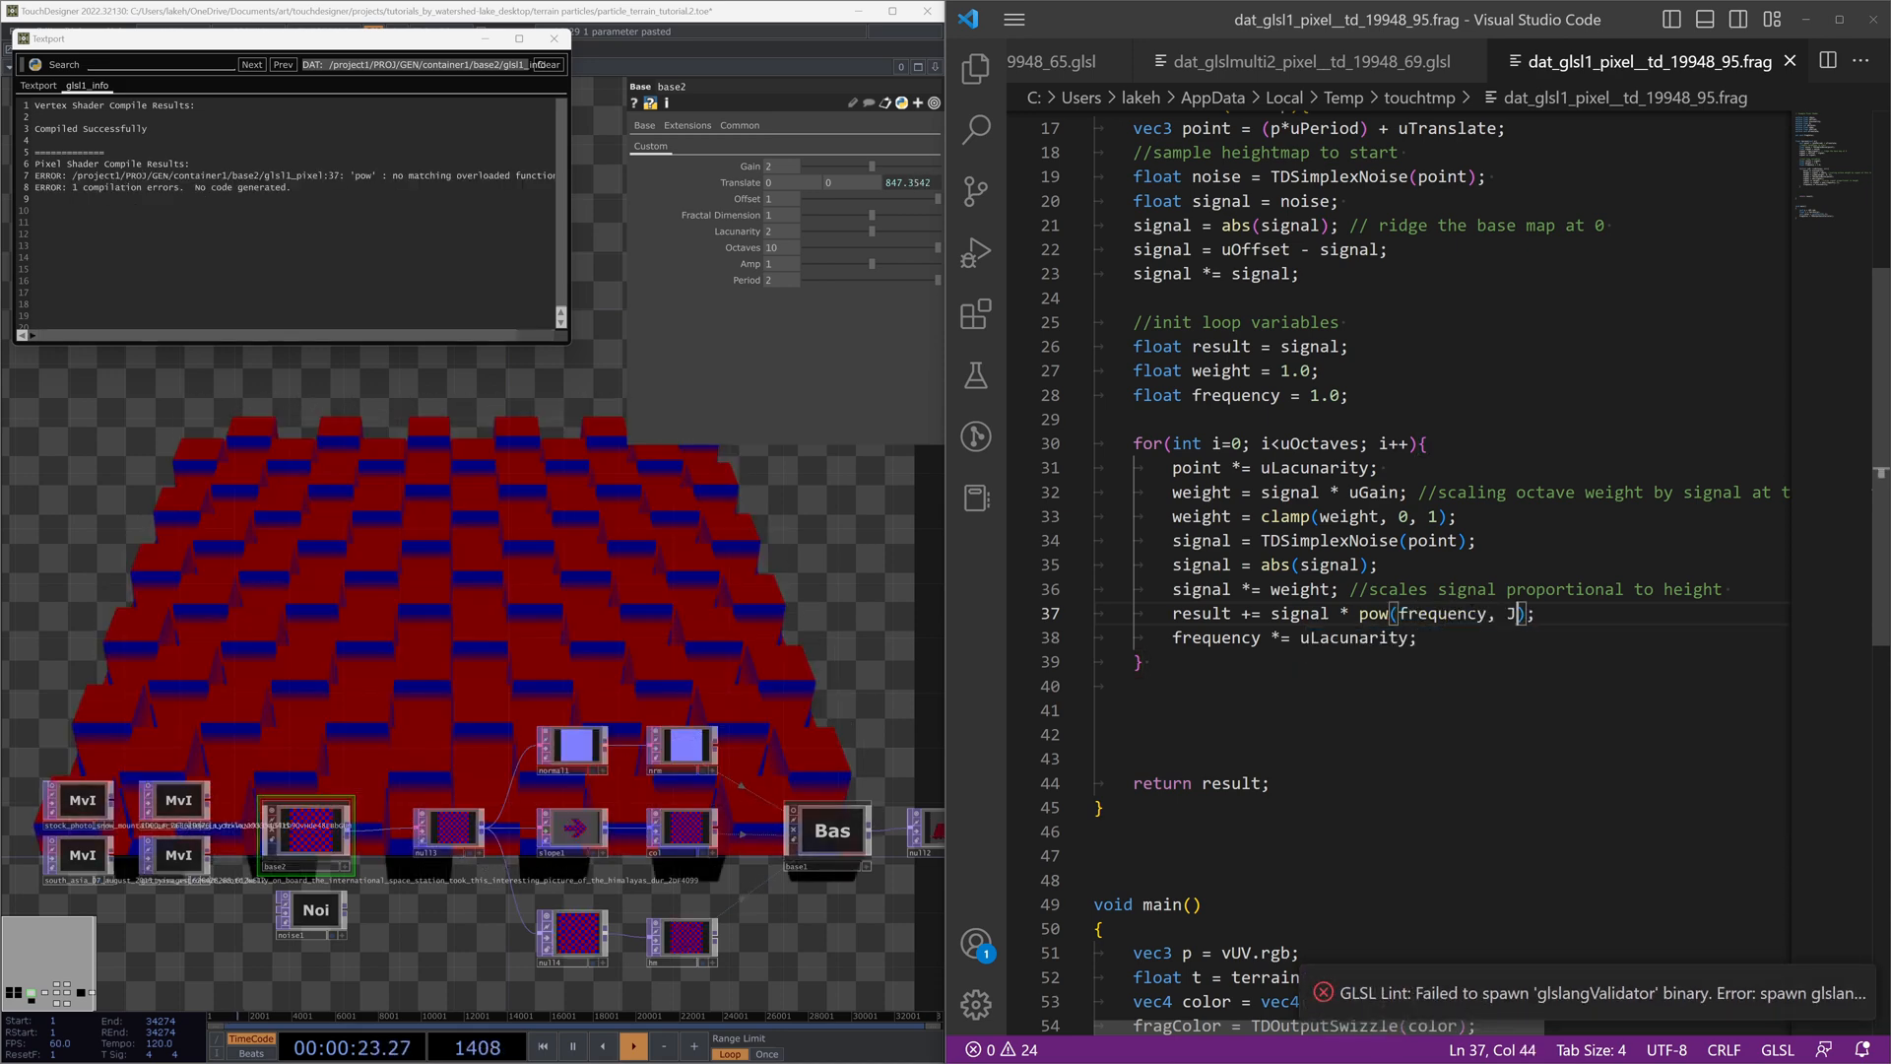
pyautogui.press('Escape')
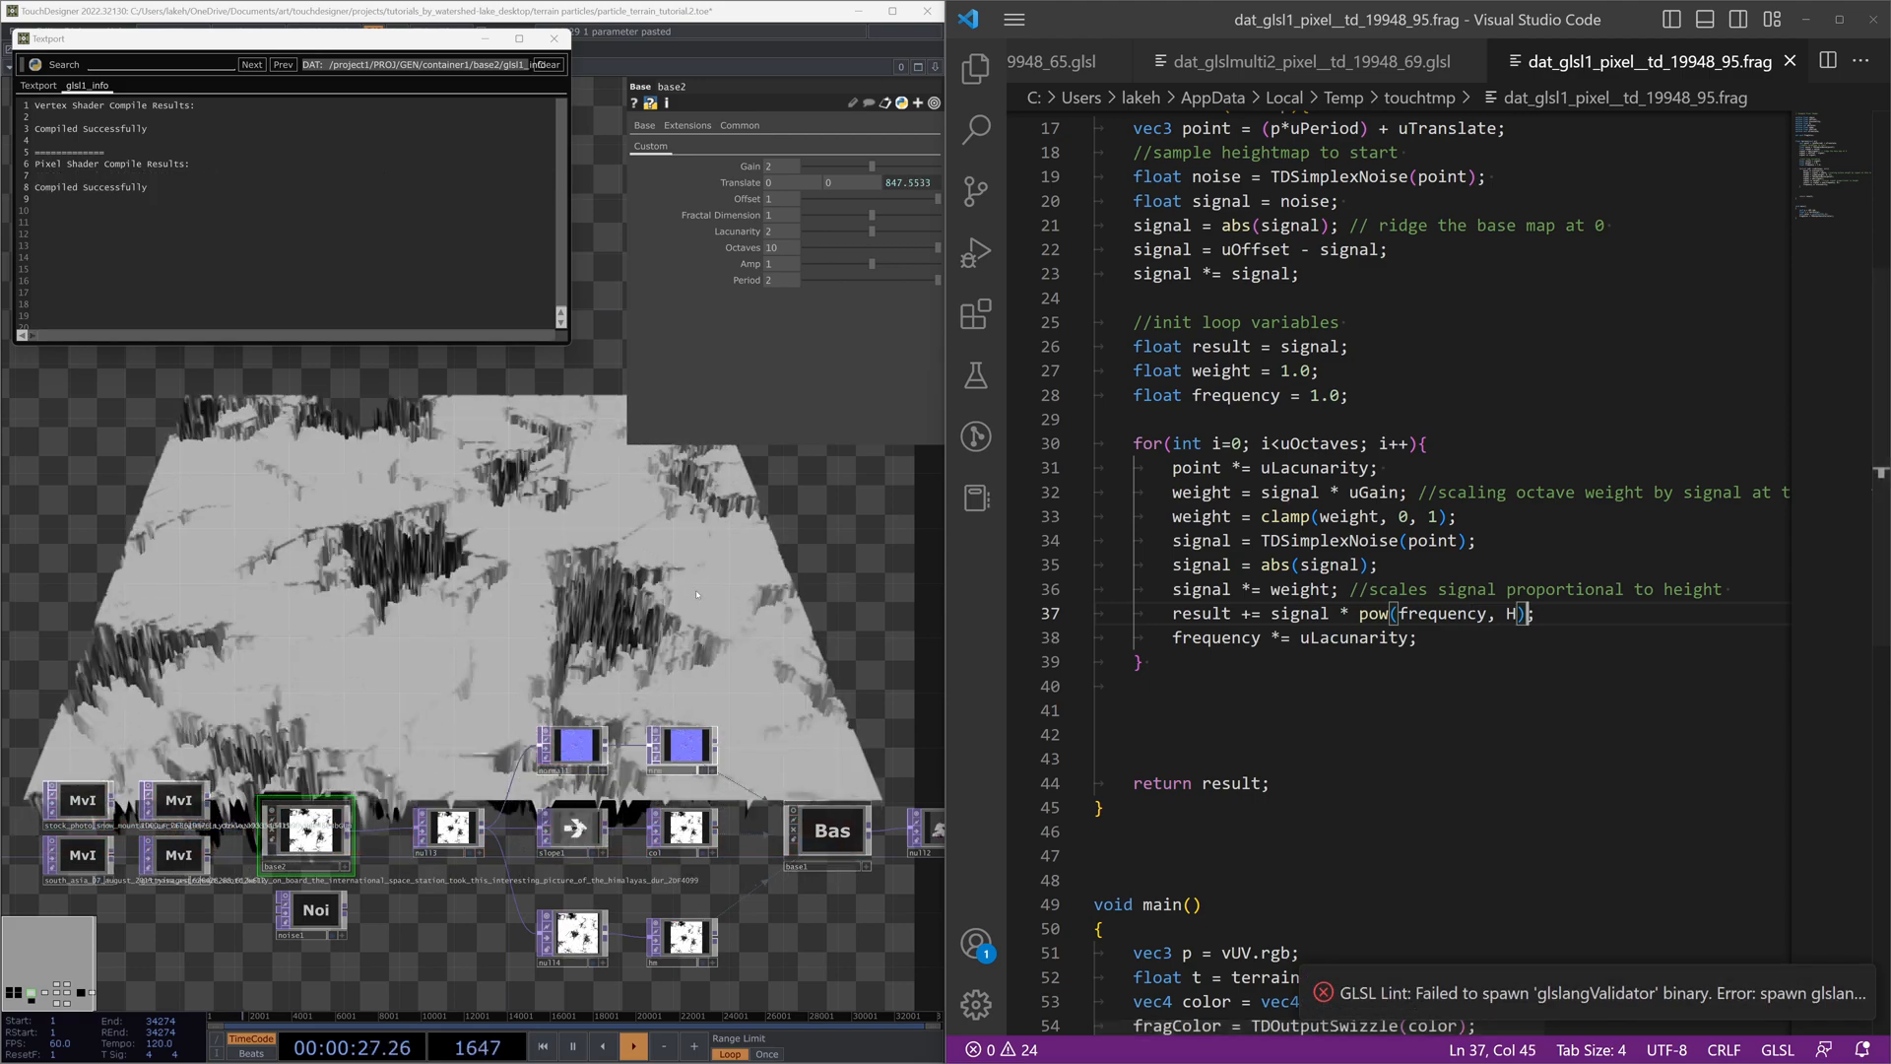
pyautogui.press('Down')
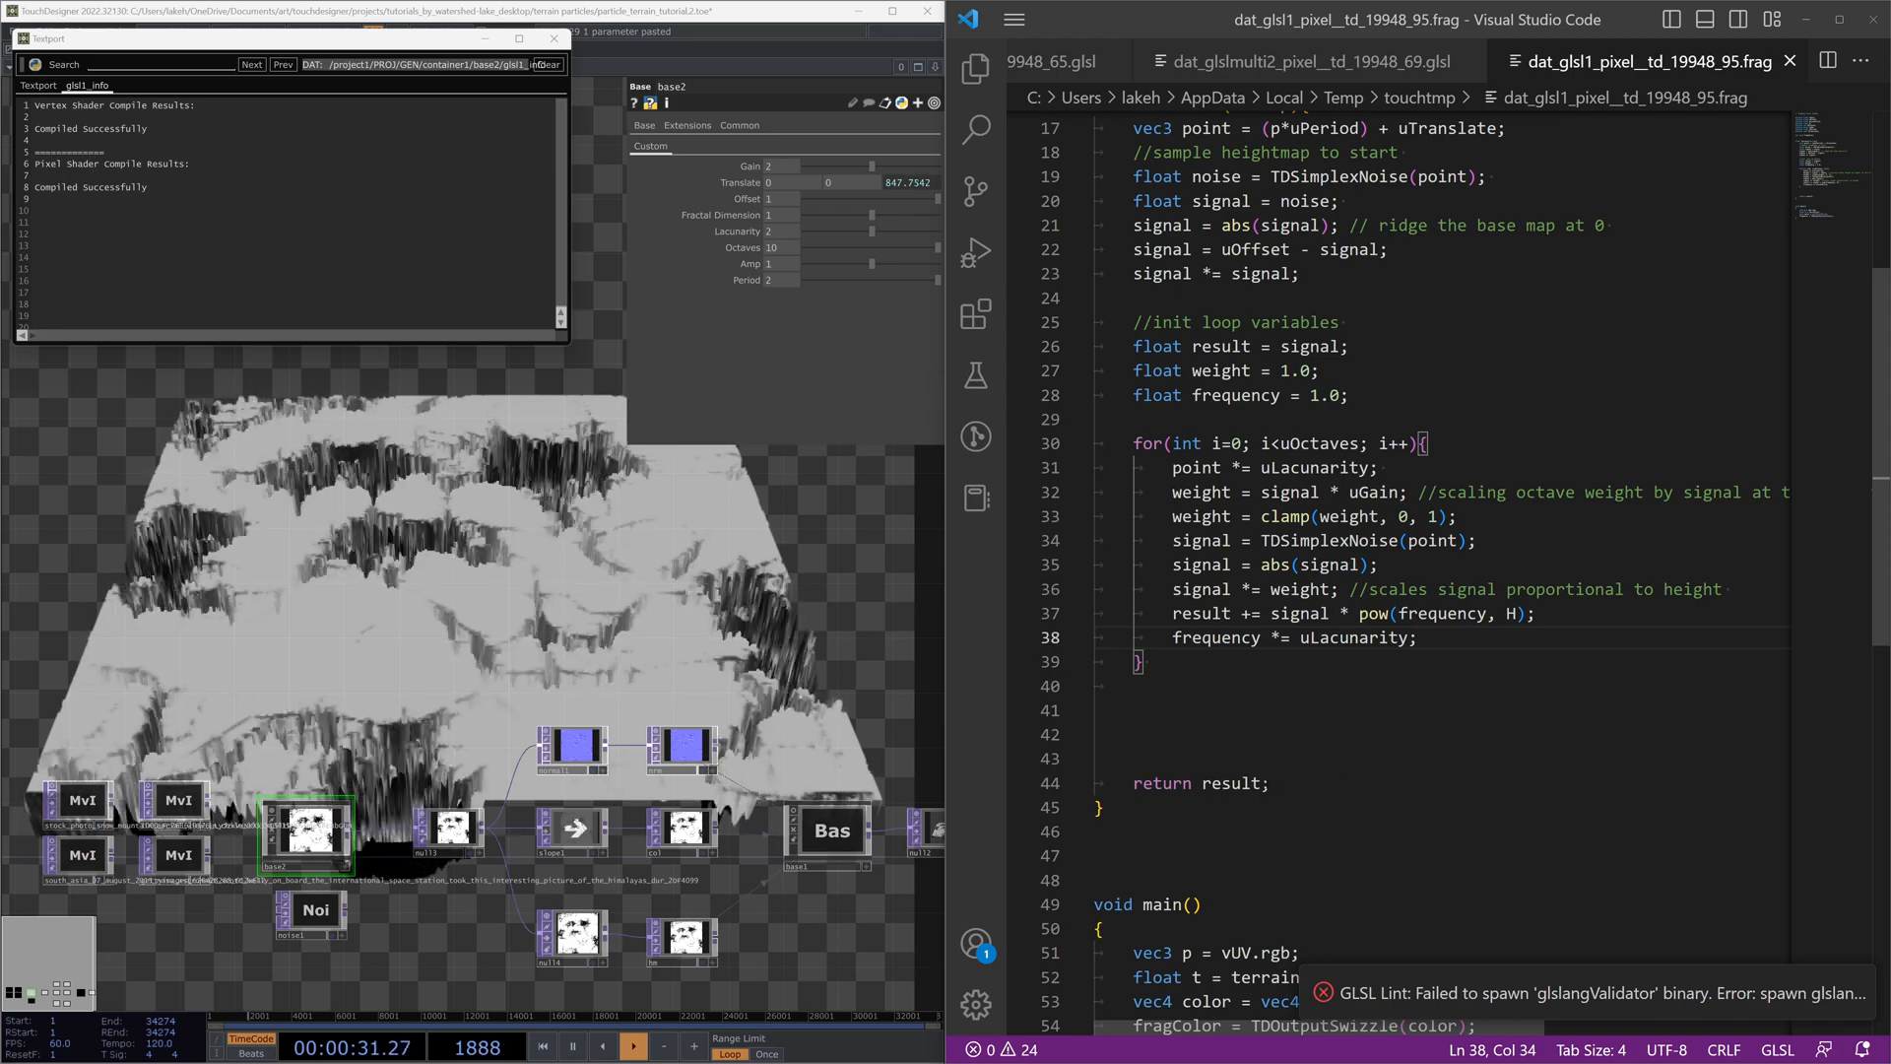
# Step: Multiply the terrain function's returned value by the amplitude uniform, making the line "return result * uAmp;"
pyautogui.click(1262, 784)
pyautogui.write('* uAmp')
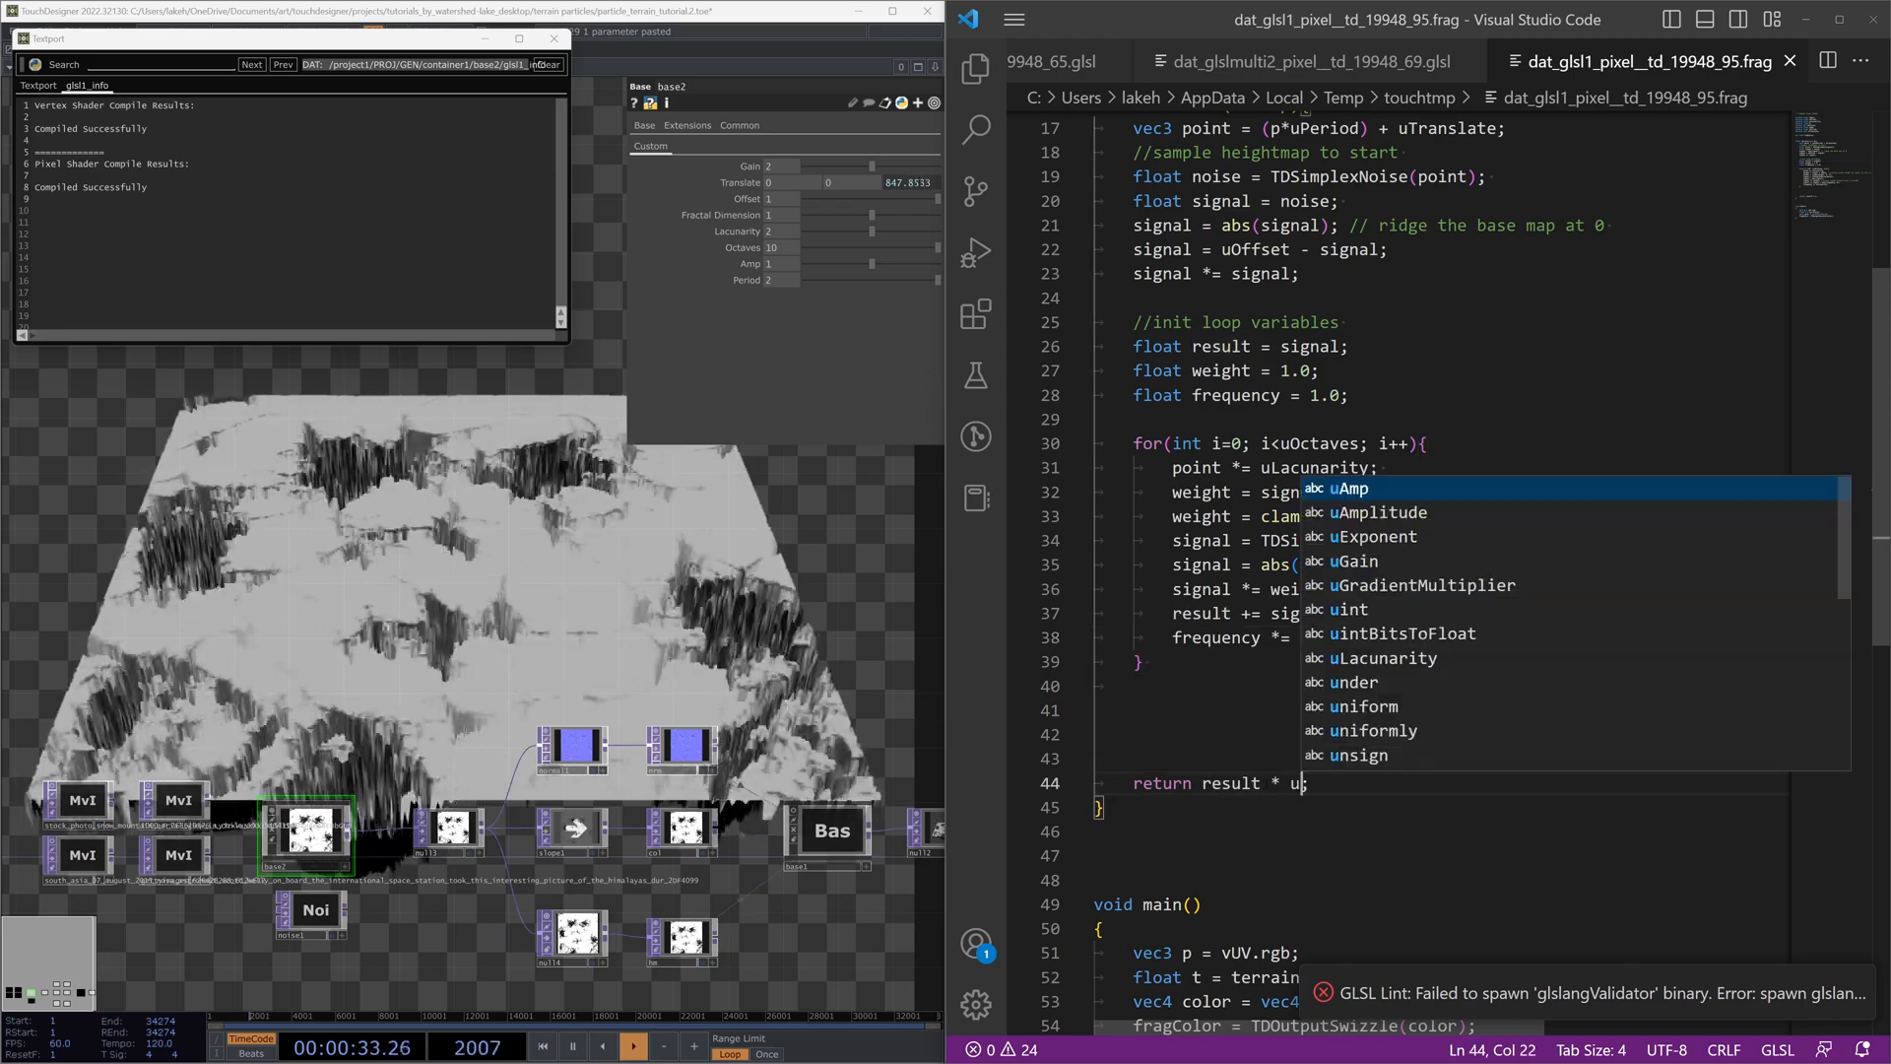
pyautogui.click(1136, 686)
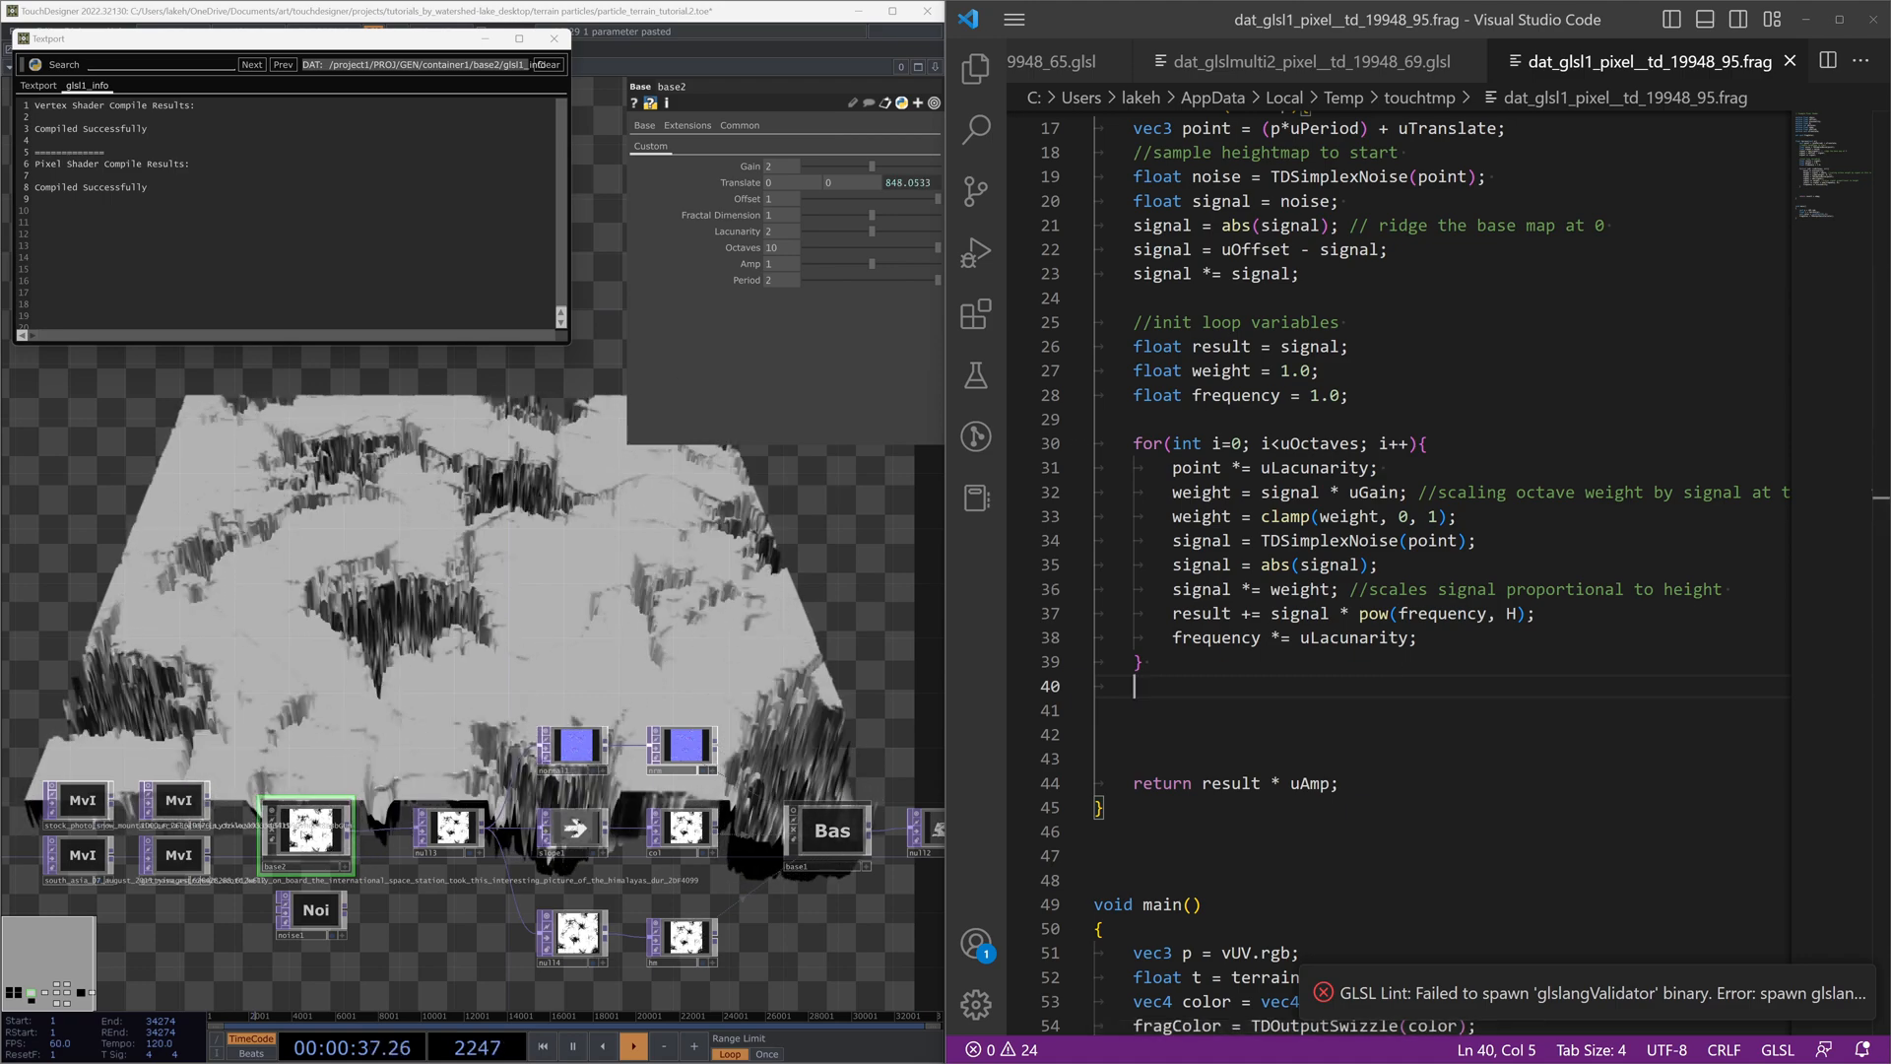
# Step: Switch to TouchDesigner and, inside base2, set glsl1's pixel format to 32-bit float (RGBA) and its resolution to 1024 x 1024
pyautogui.doubleClick(302, 834)
pyautogui.moveTo(396, 704); pyautogui.dragTo(635, 720)
pyautogui.scroll(-5, 635, 720)
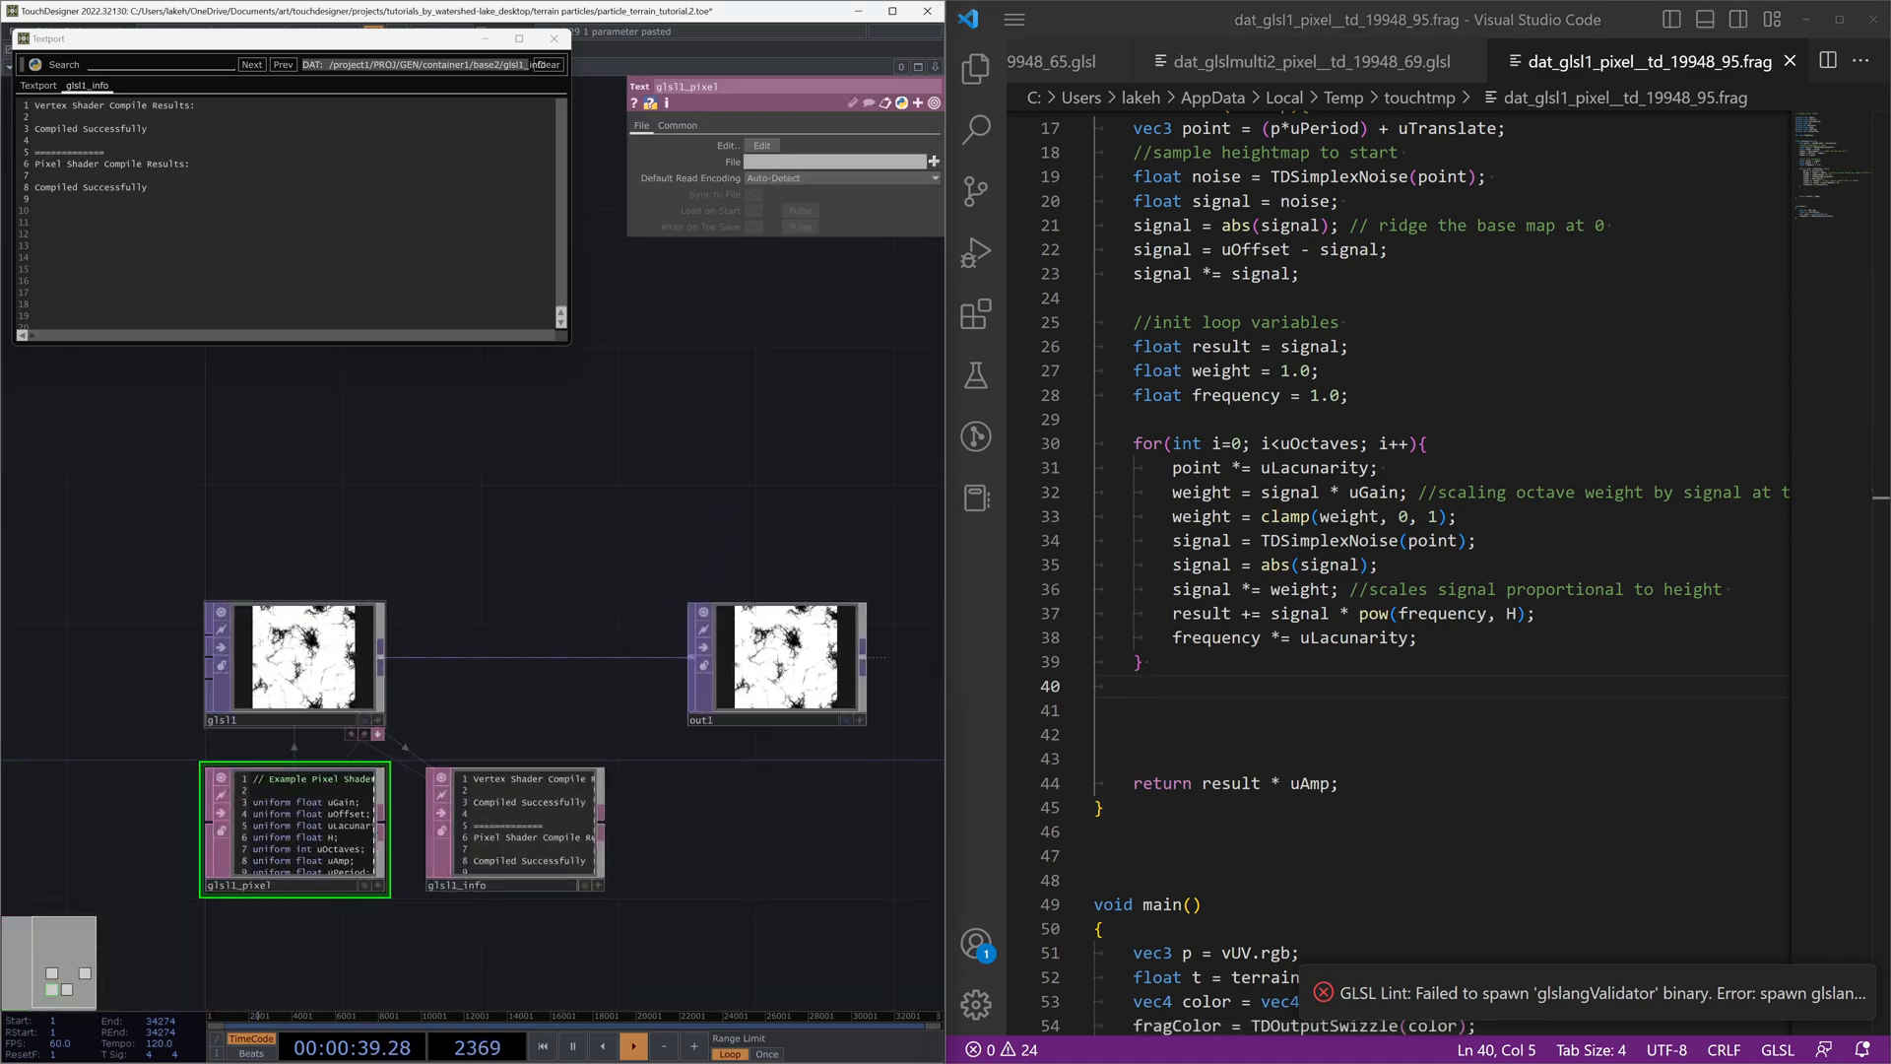
pyautogui.click(334, 679)
pyautogui.click(902, 126)
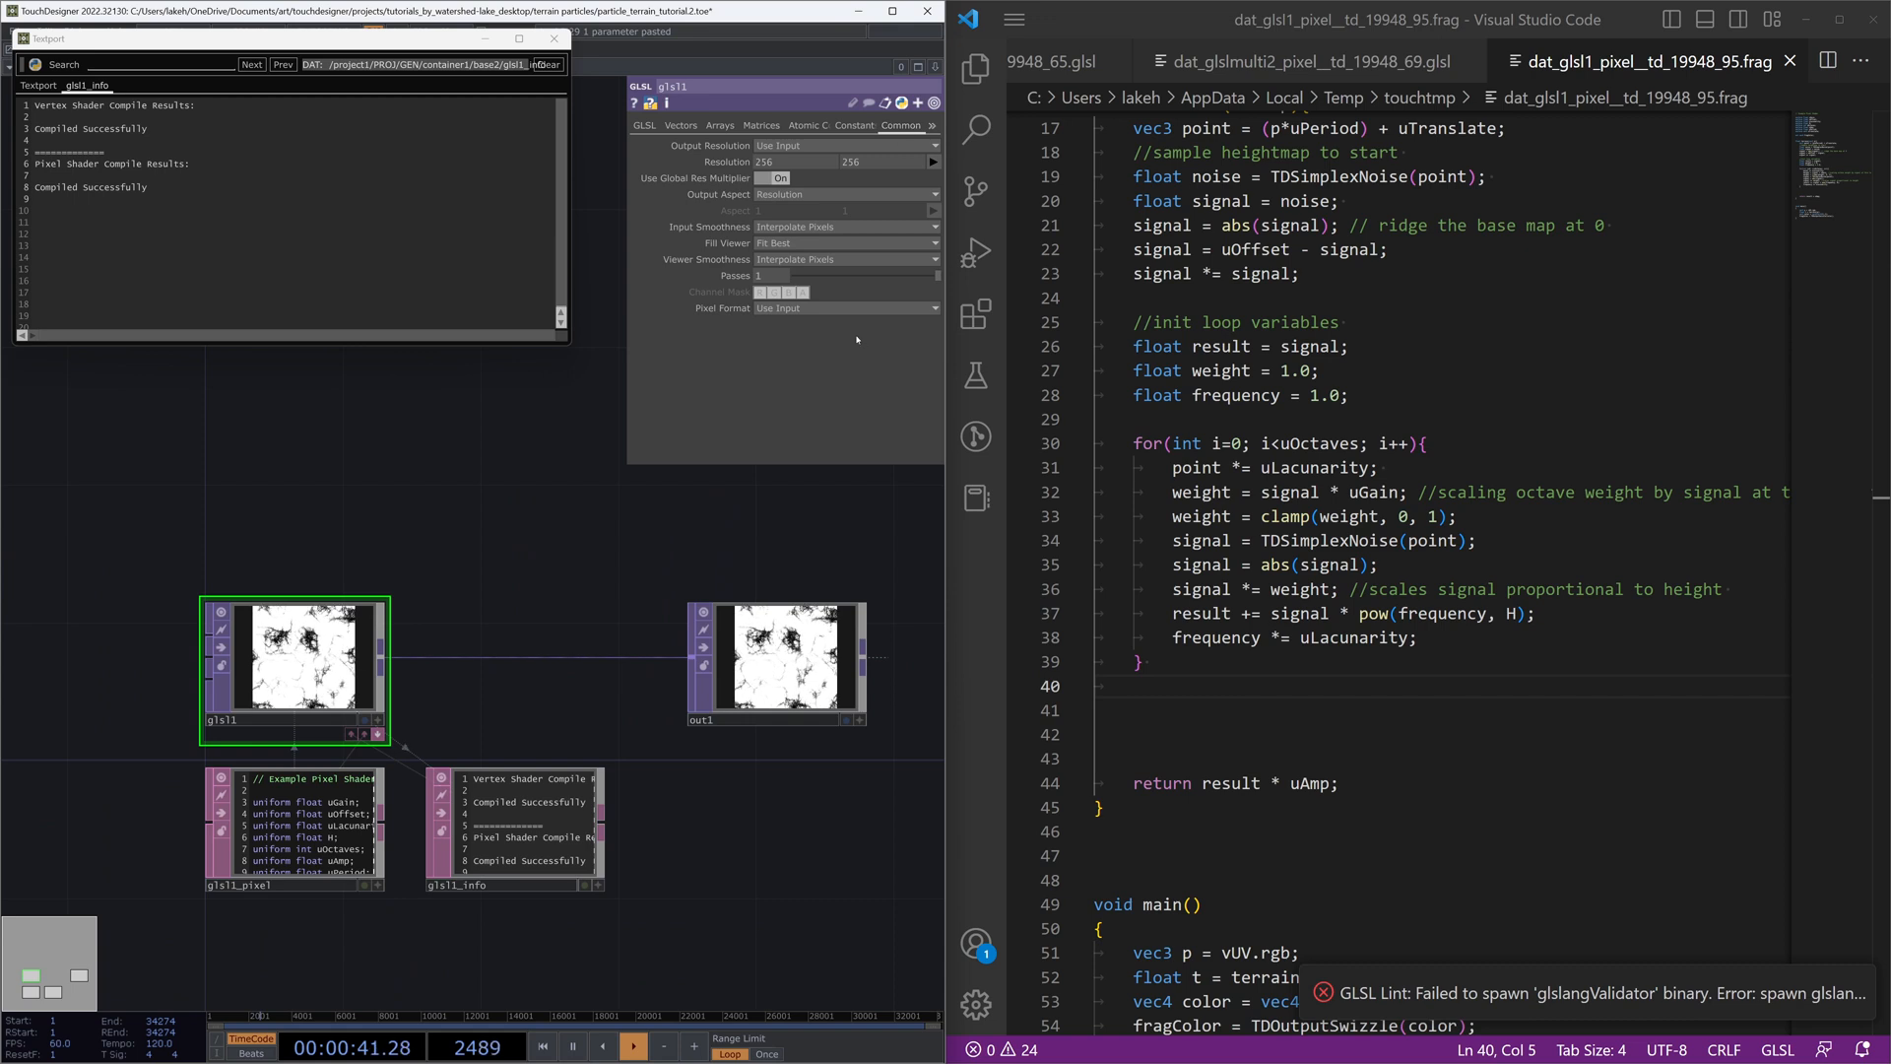
pyautogui.click(845, 309)
pyautogui.click(795, 387)
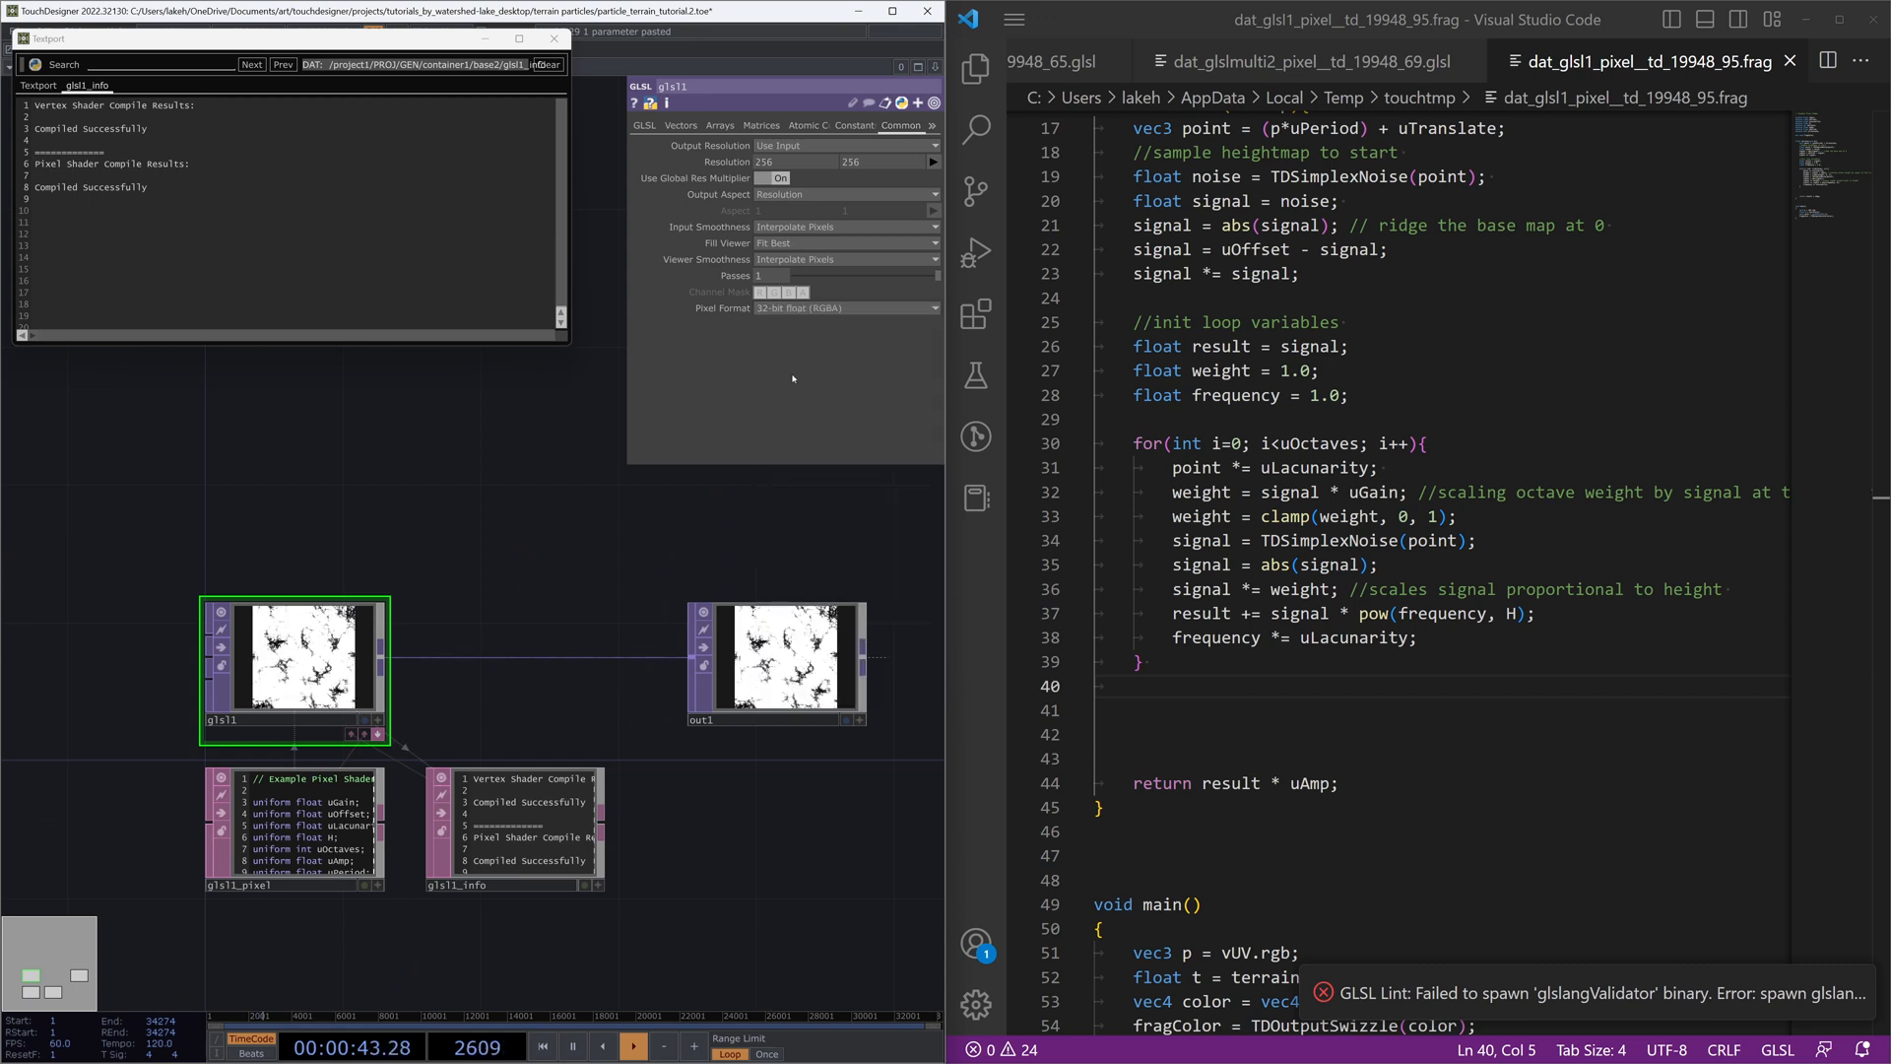
pyautogui.click(932, 161)
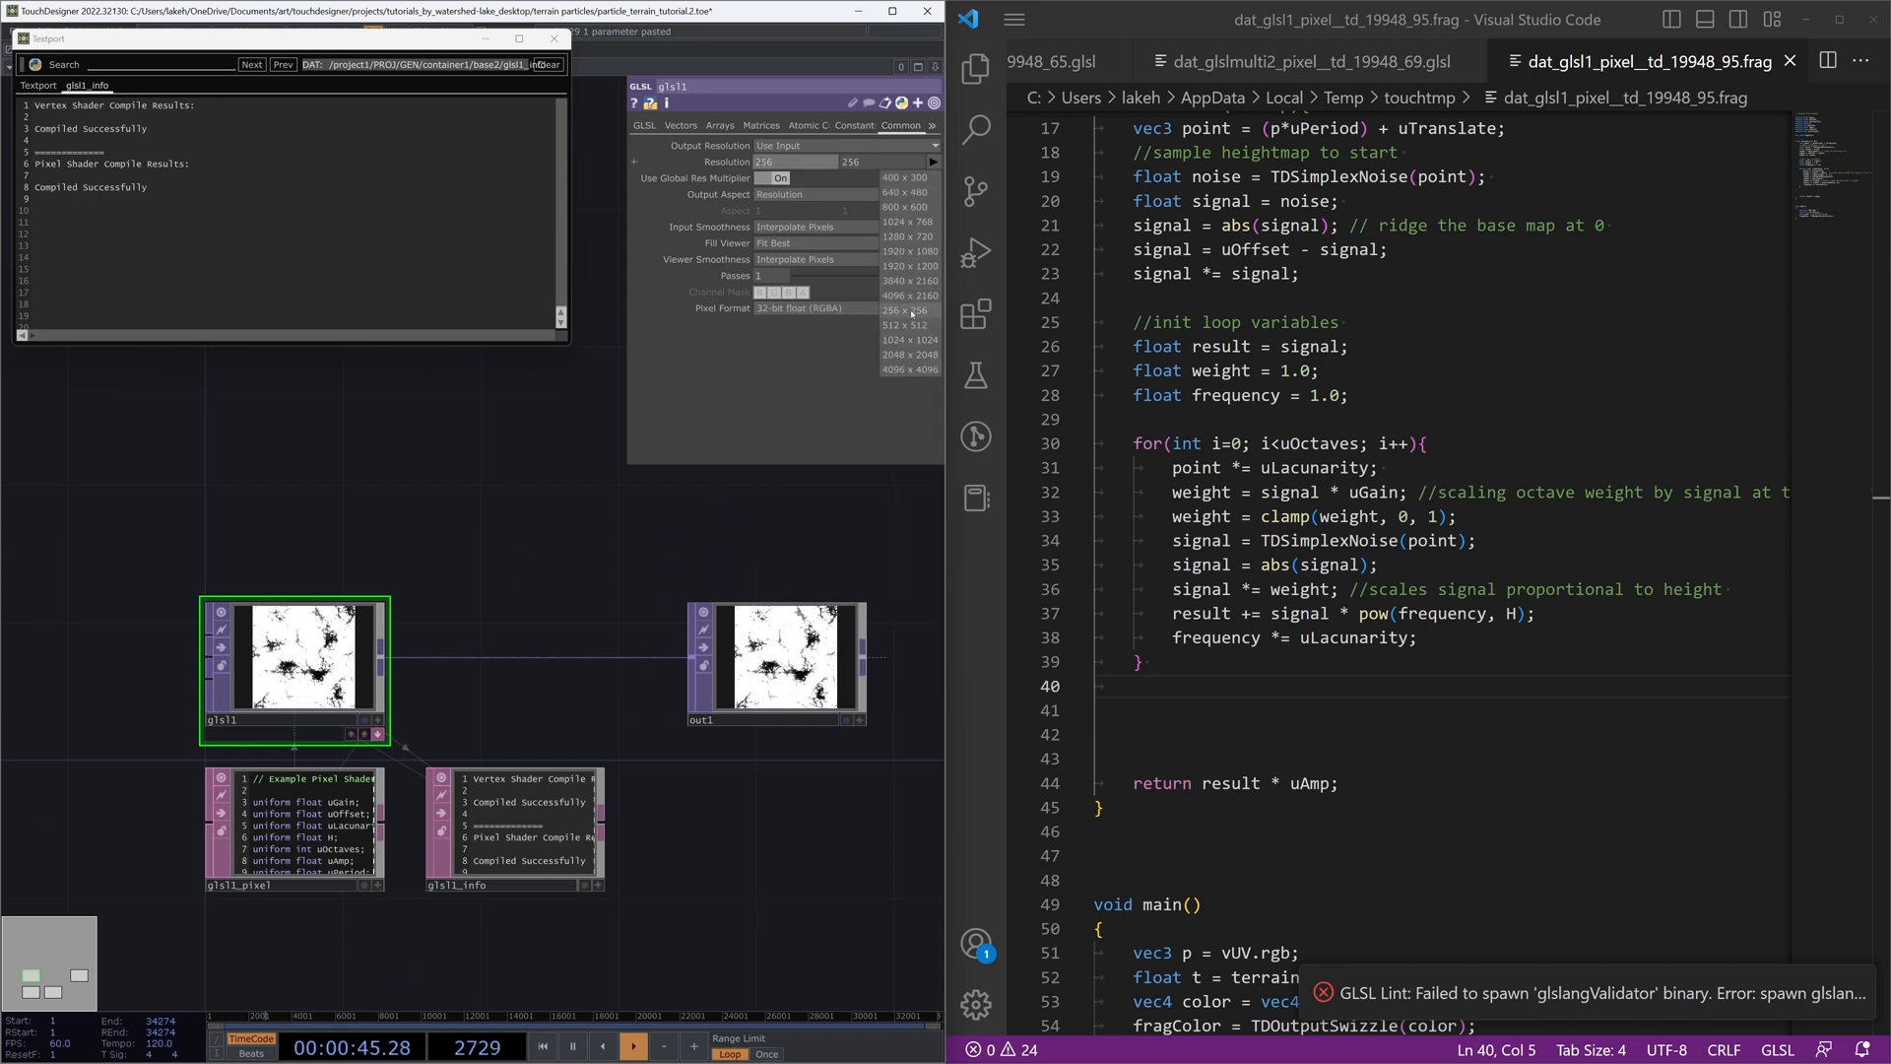
pyautogui.click(910, 339)
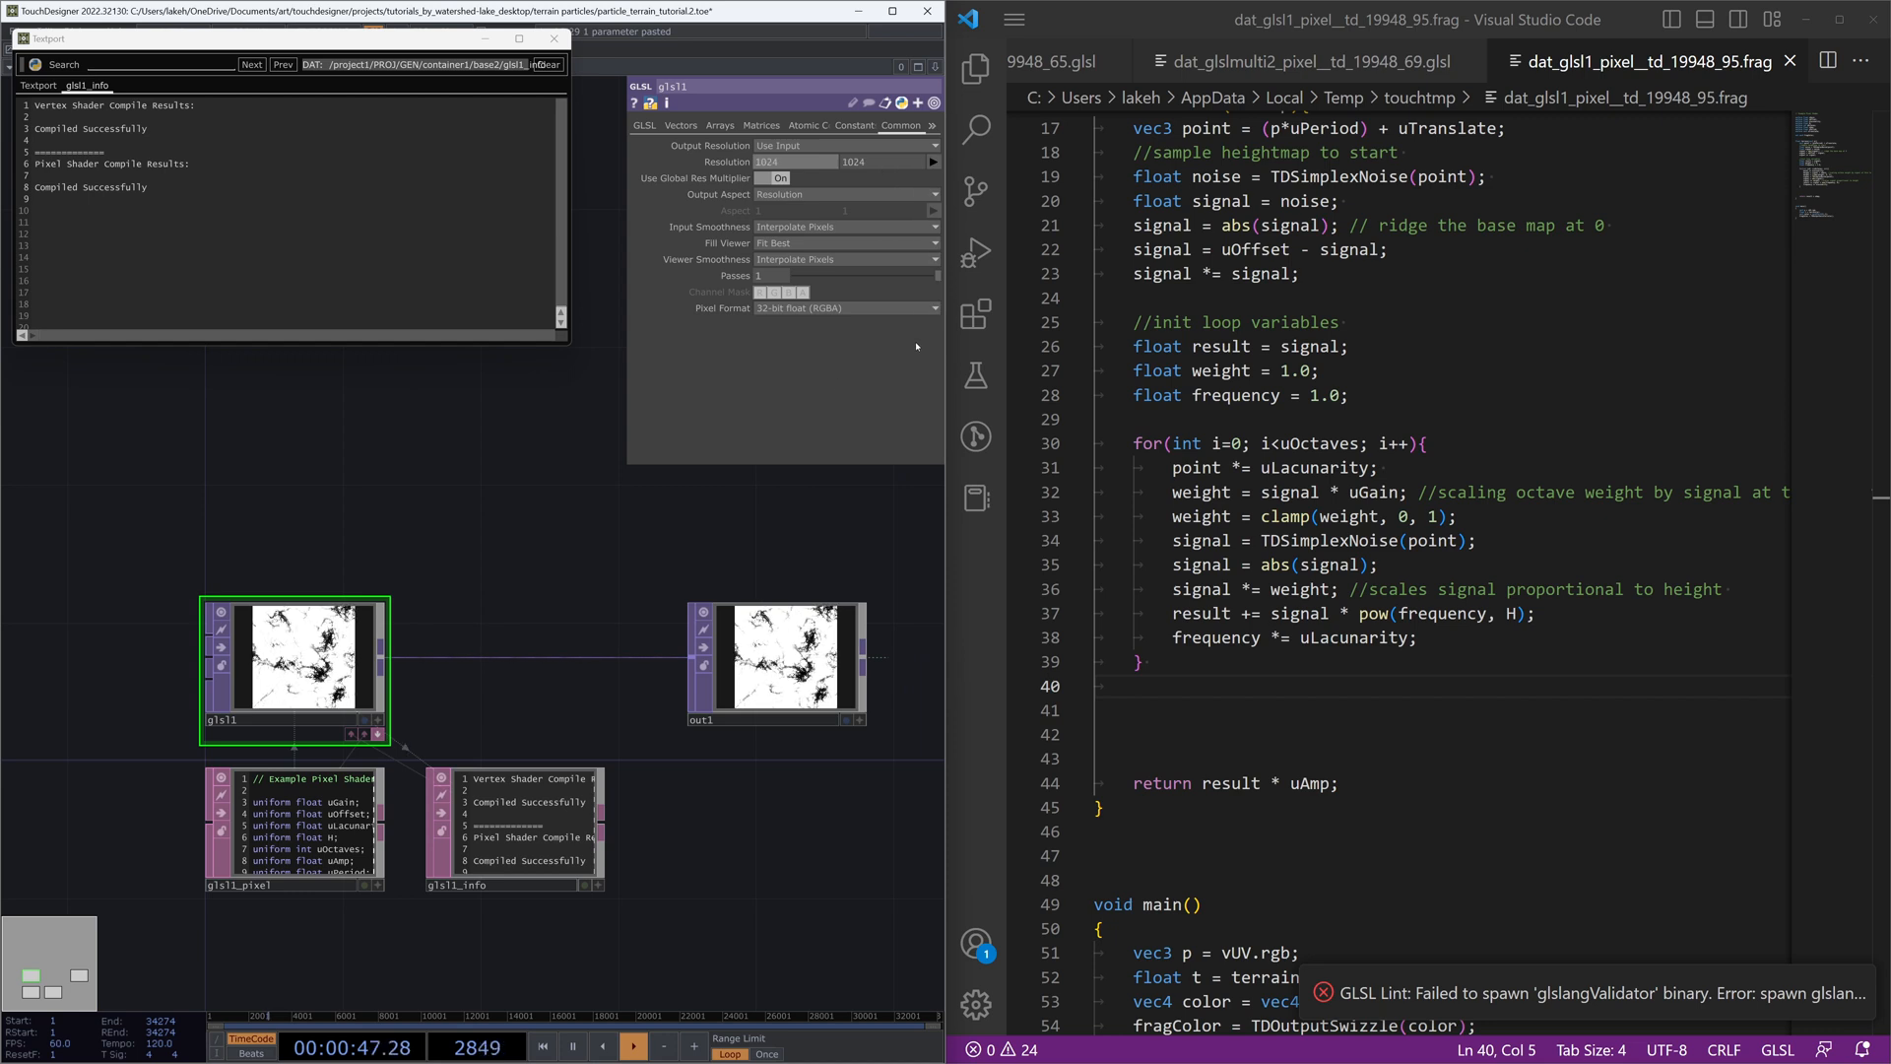
# Step: Add glsl1's Resolution as a two-value integer custom parameter on base2 and link glsl1's resolution to it
pyautogui.rightClick(340, 345)
pyautogui.click(414, 467)
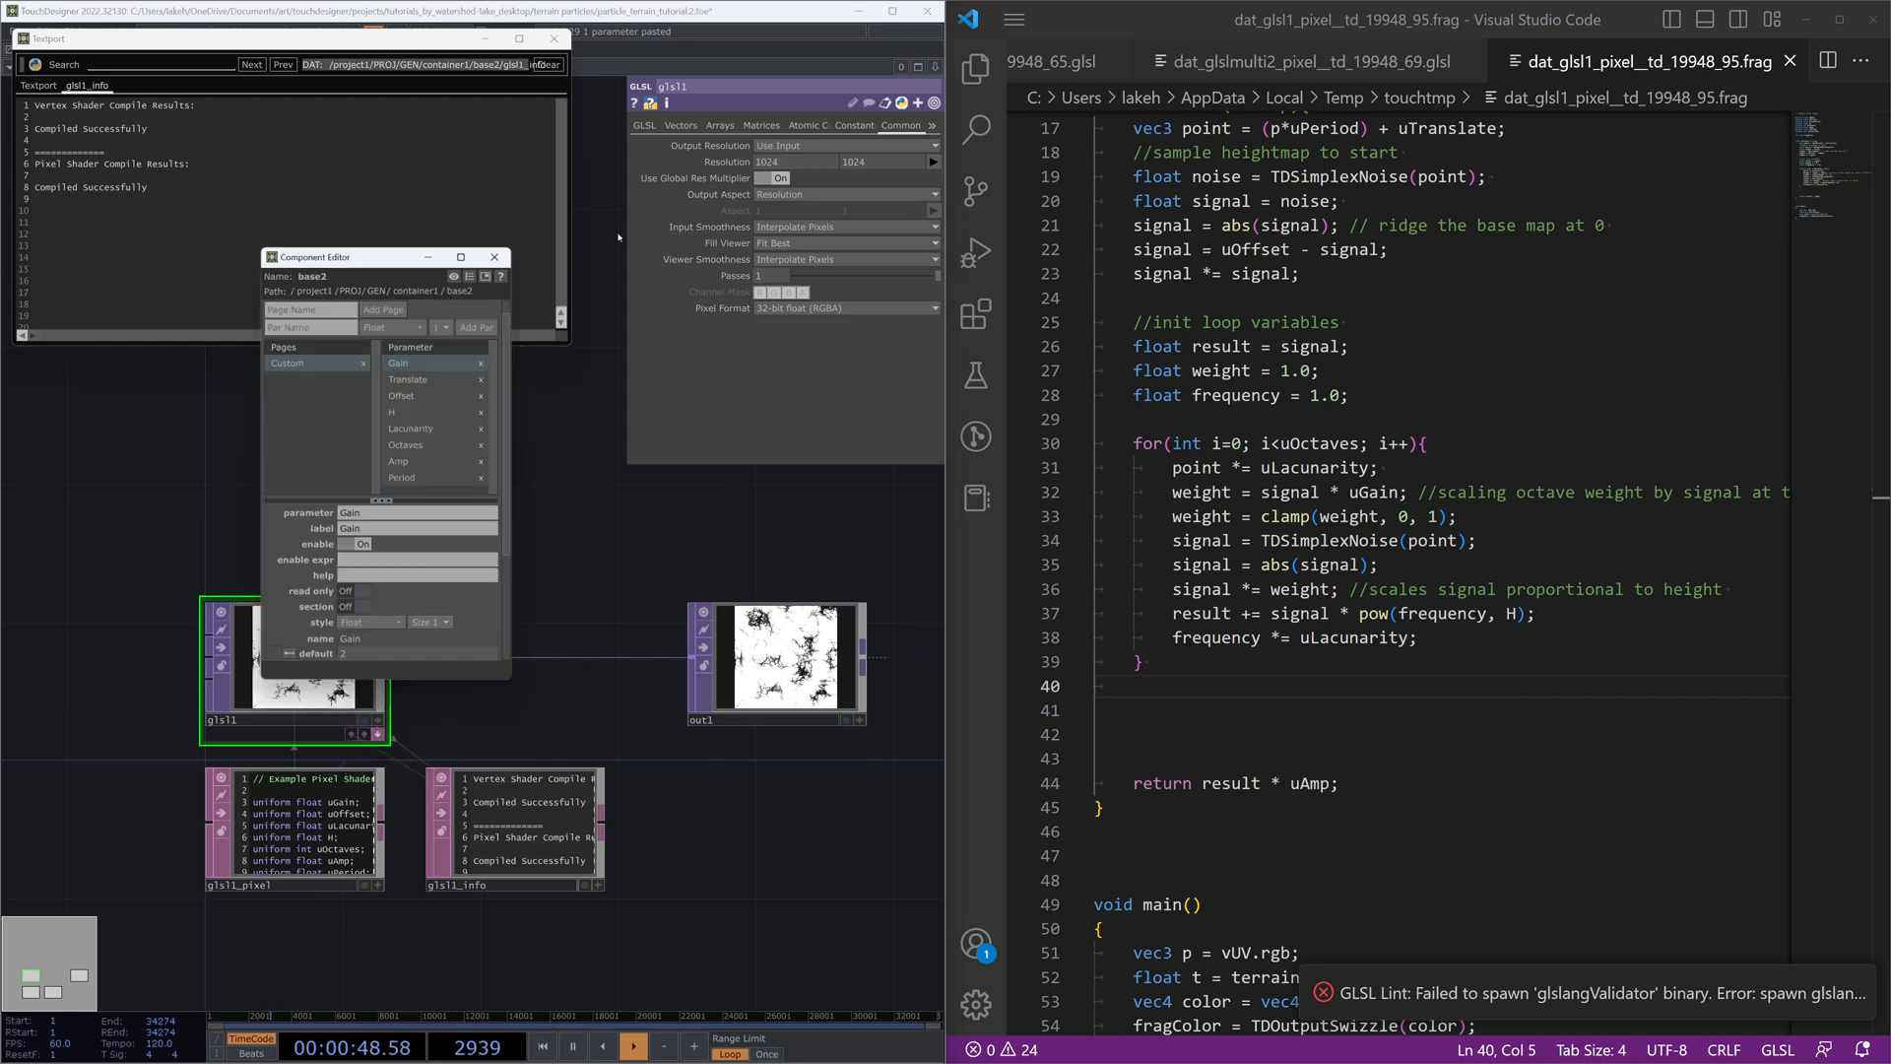
pyautogui.click(716, 179)
pyautogui.moveTo(446, 354); pyautogui.dragTo(443, 353)
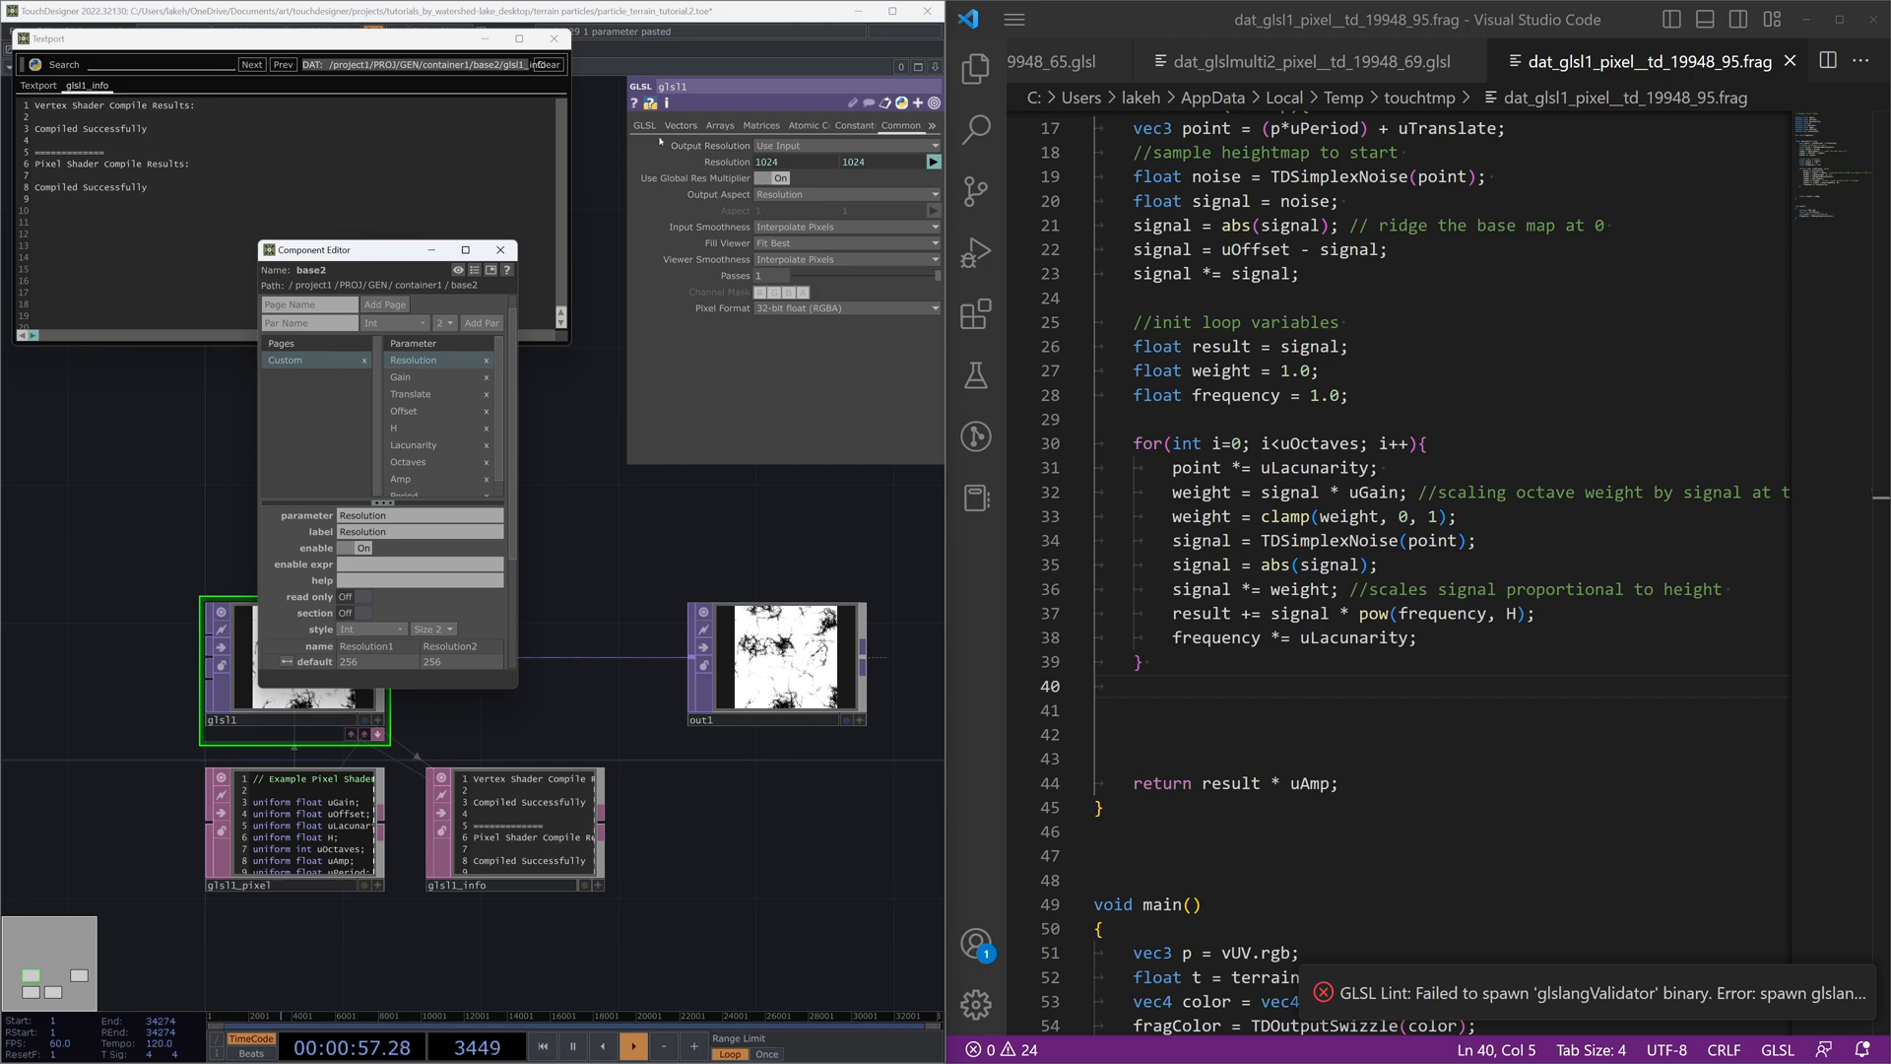
pyautogui.click(501, 249)
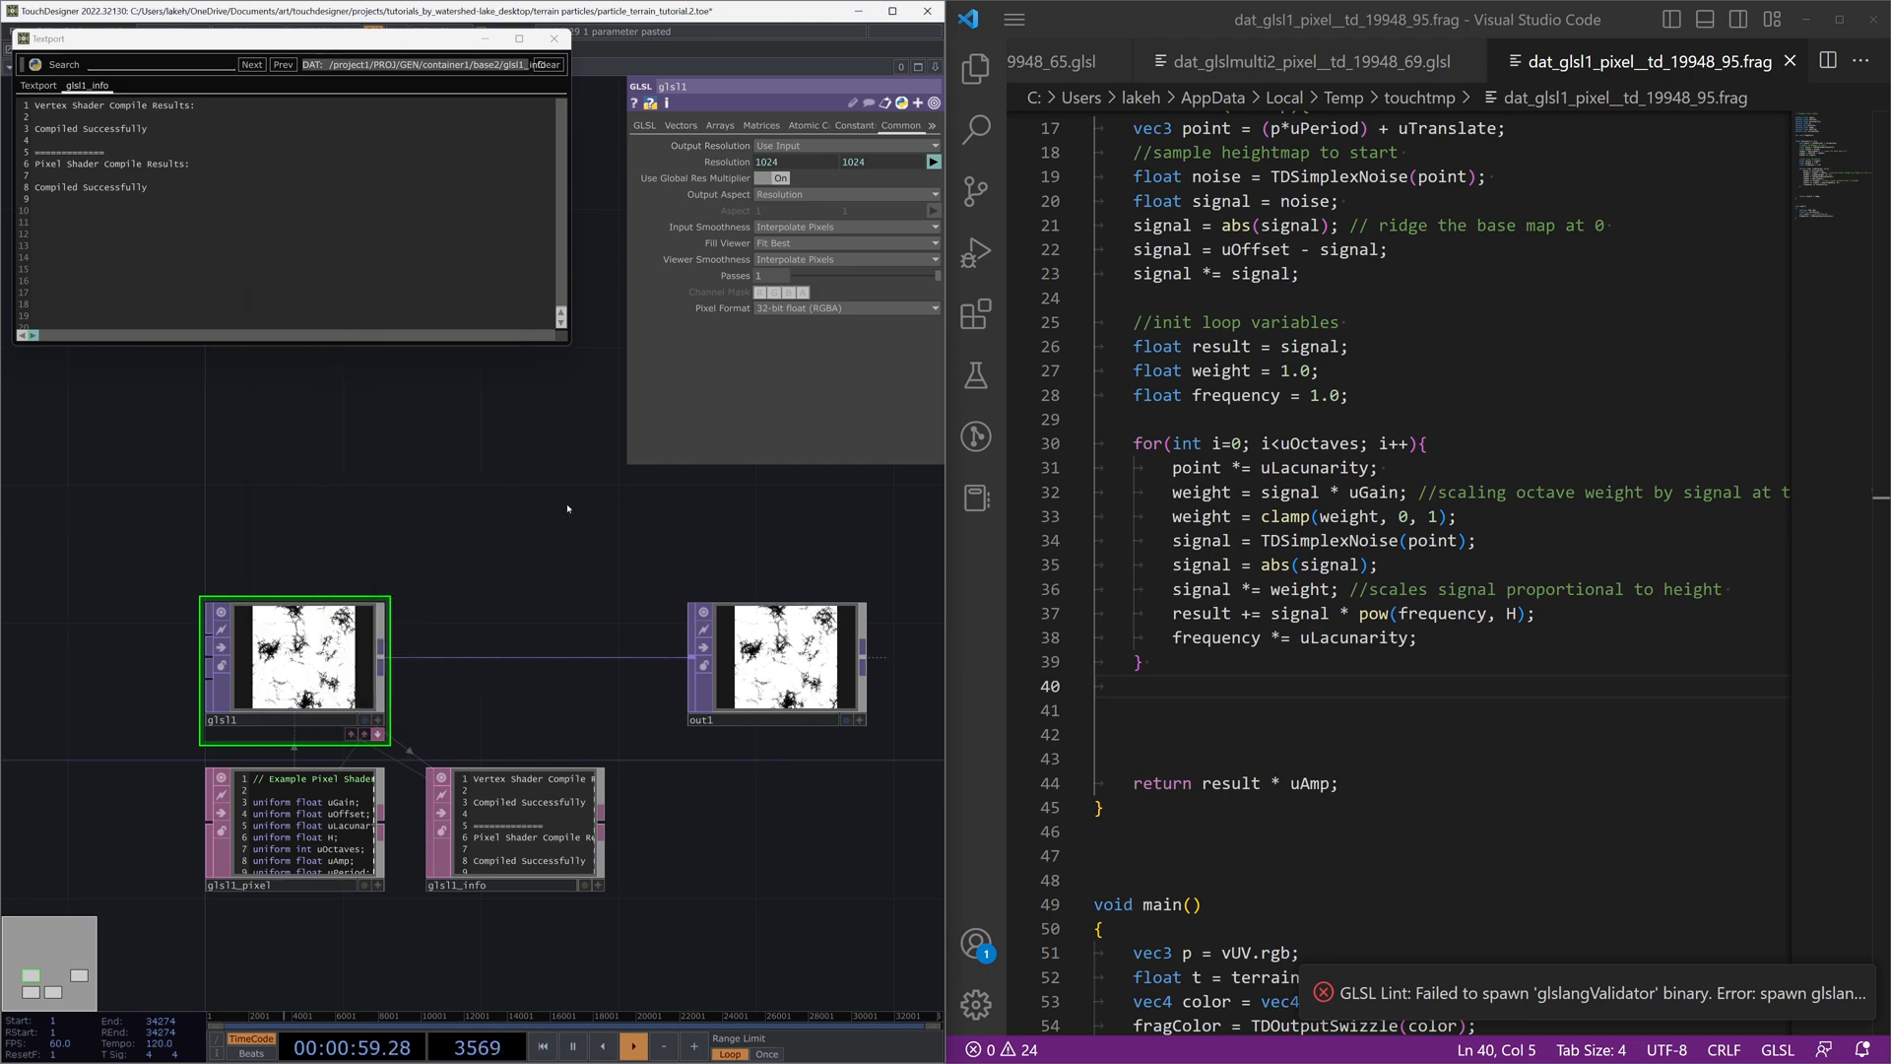
# Step: Return to the parent network and tune base2's parameters to Offset 0.737, Octaves 10, Amp 0.51 and Period 0.79
pyautogui.press('u')
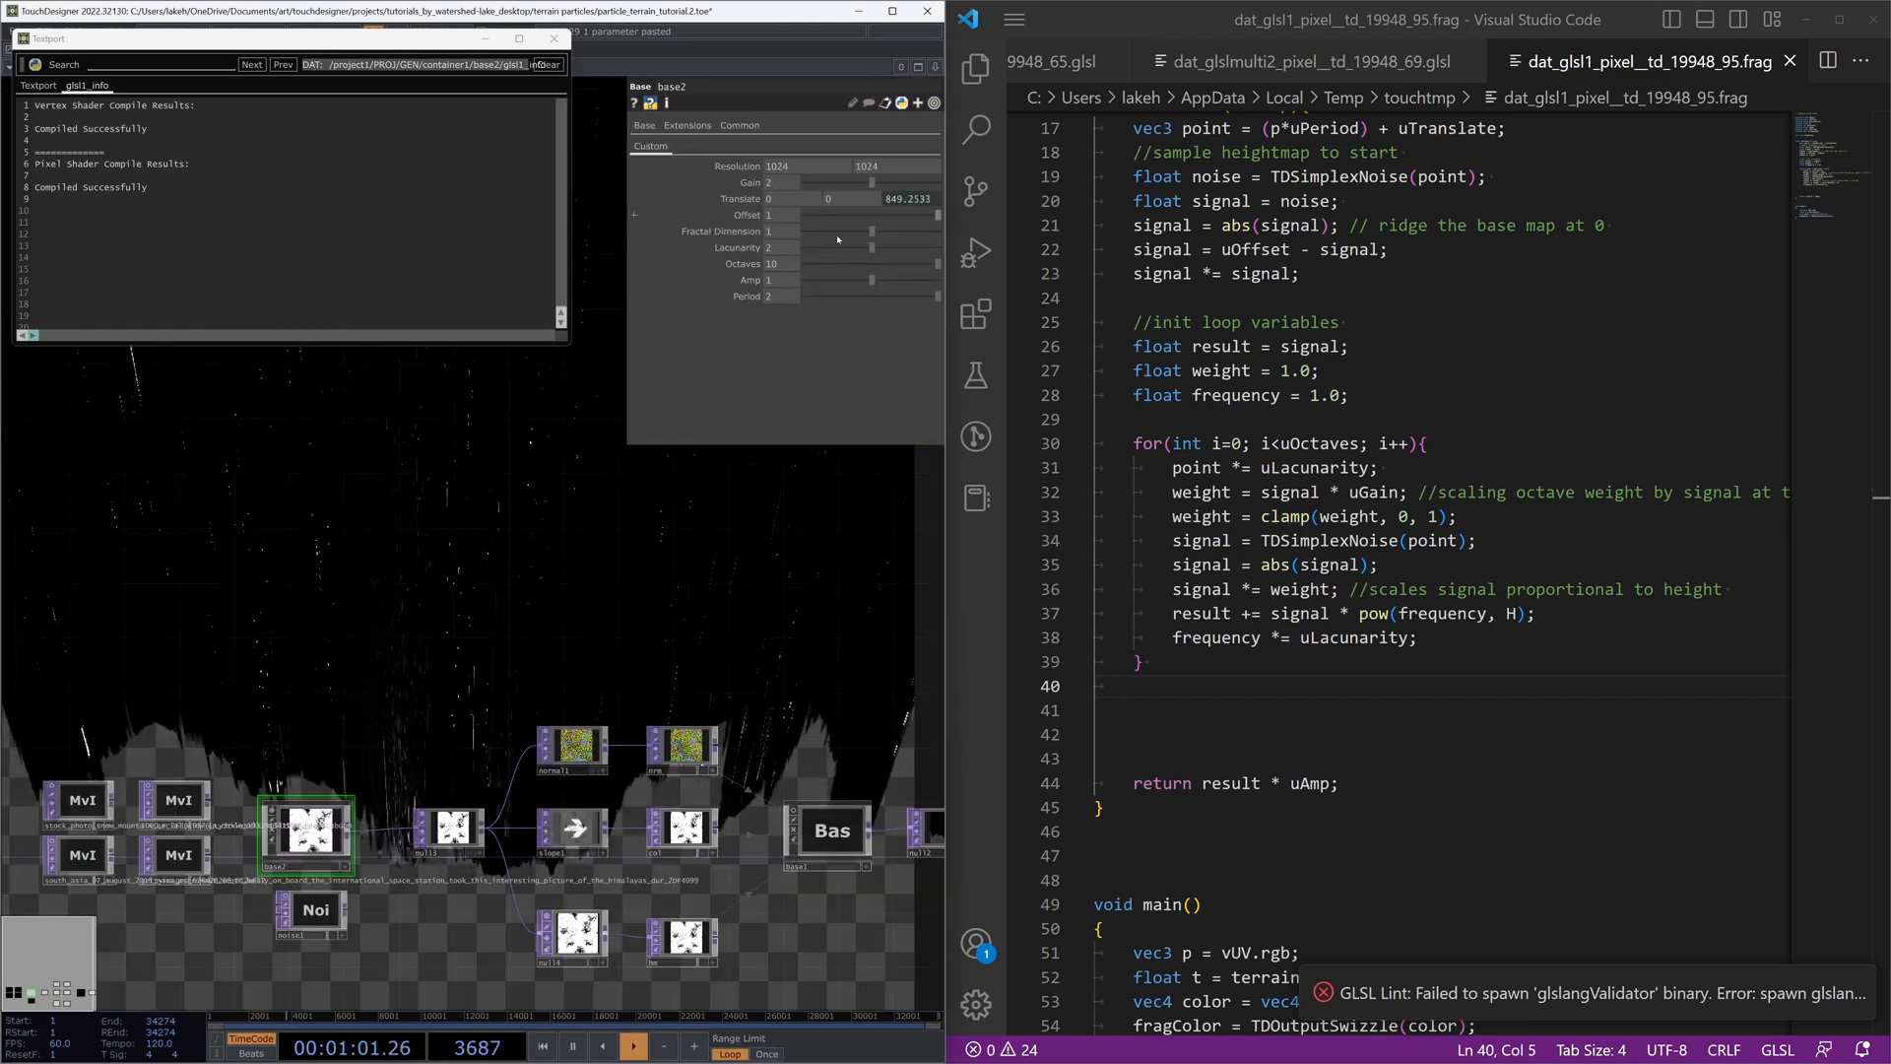
pyautogui.moveTo(872, 280); pyautogui.dragTo(827, 288)
pyautogui.moveTo(938, 214); pyautogui.dragTo(897, 298)
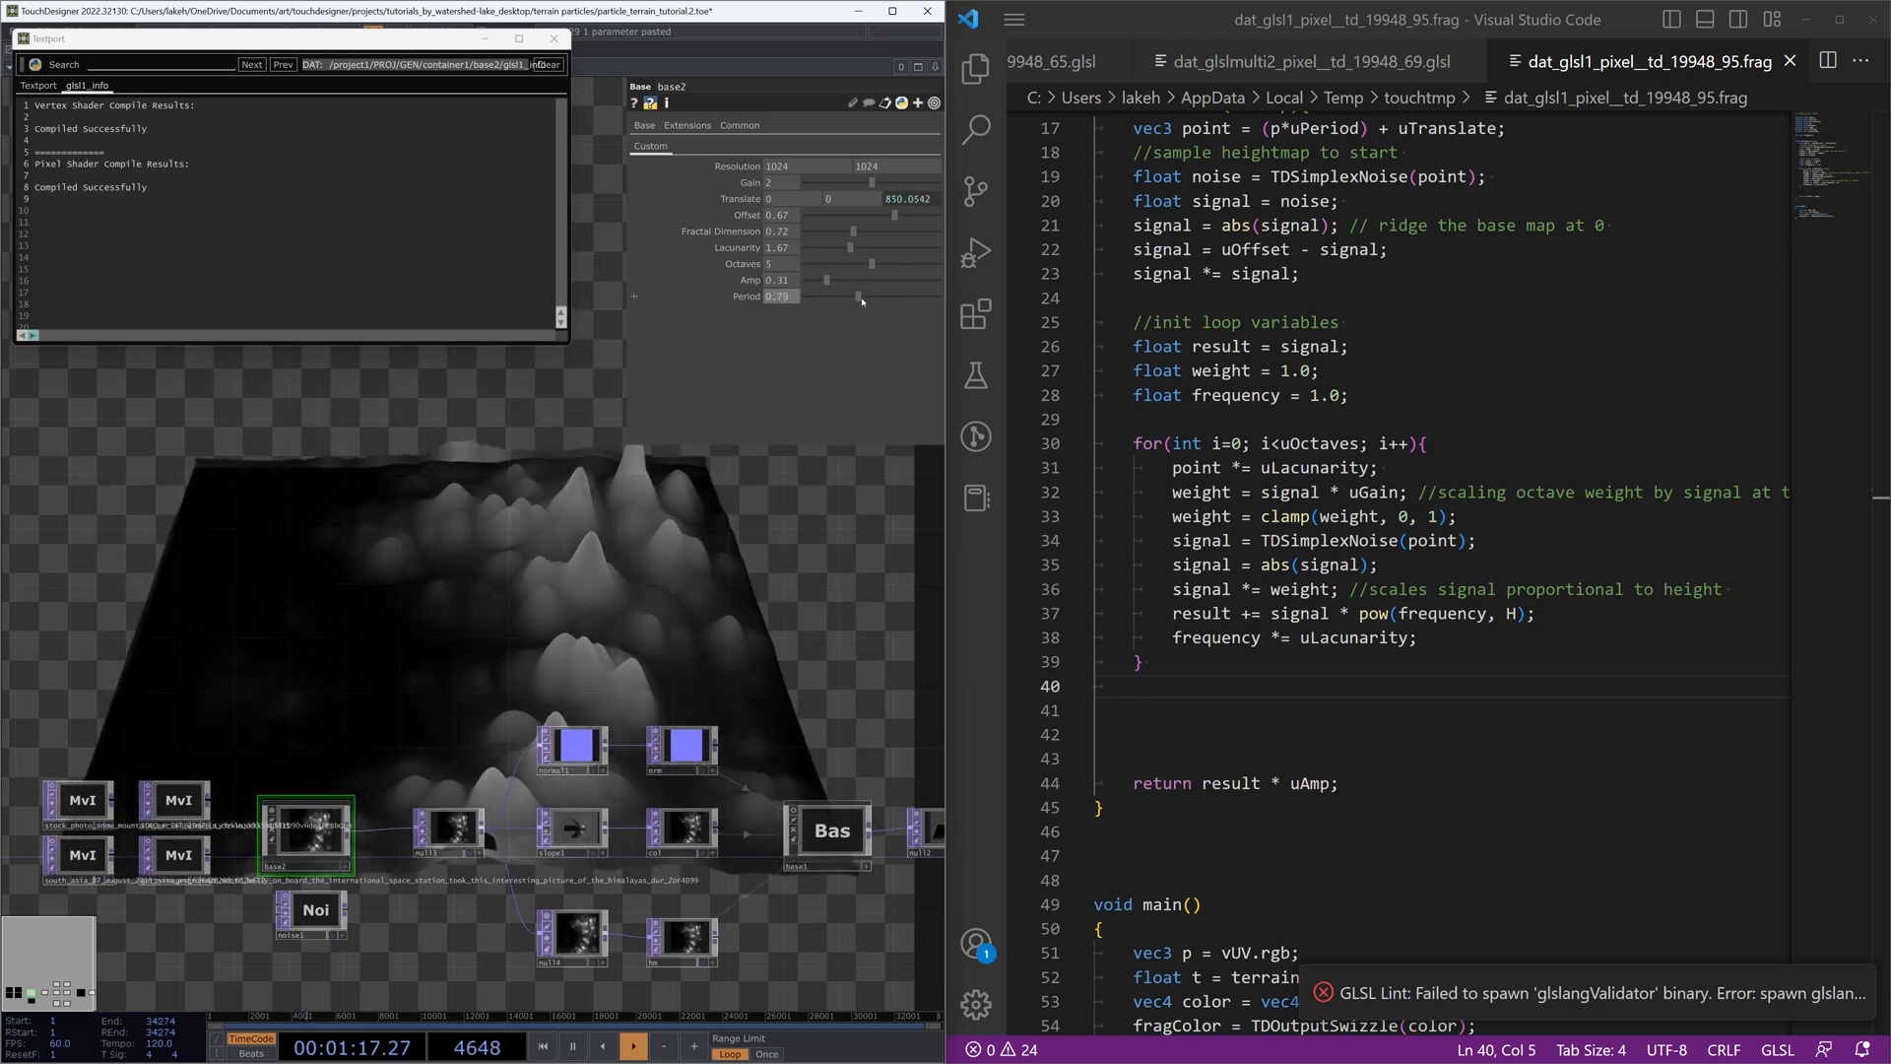
pyautogui.moveTo(827, 281)
pyautogui.mouseDown()
pyautogui.moveTo(904, 215)
pyautogui.moveTo(937, 265)
pyautogui.mouseUp()
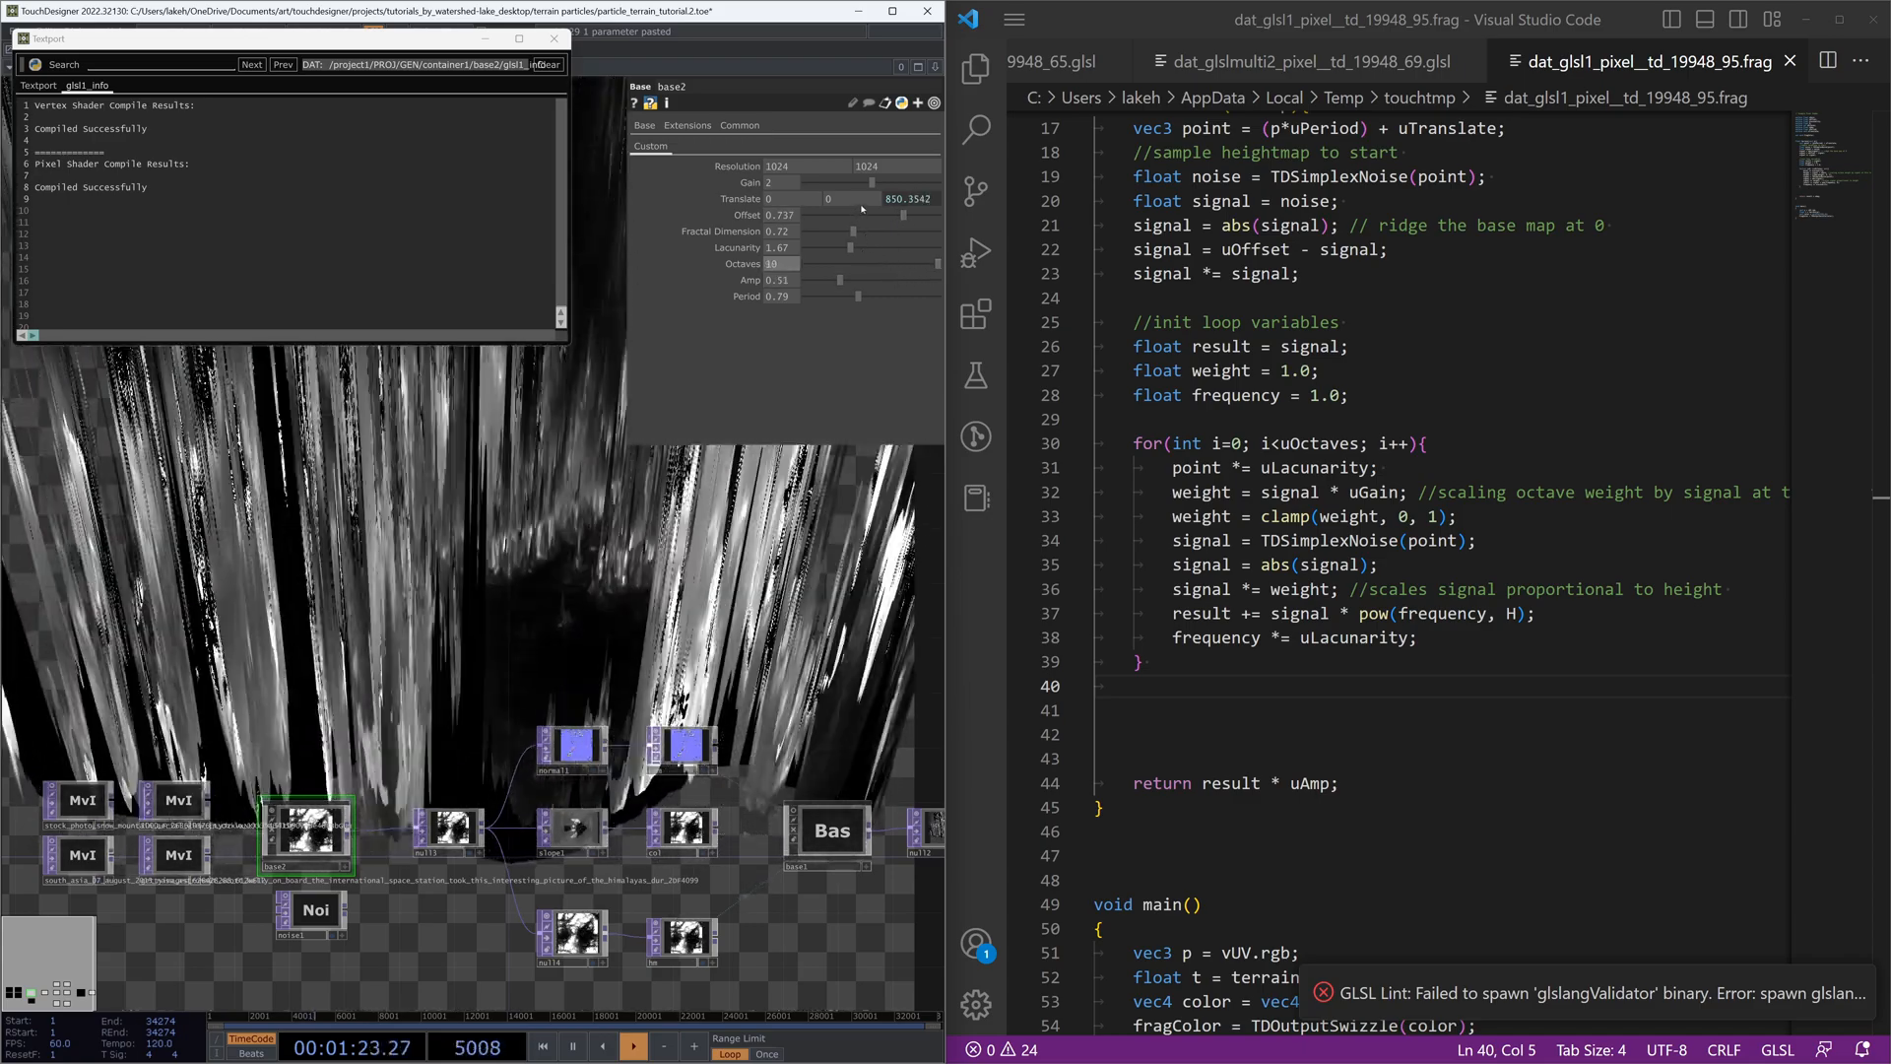
# Step: Set base2's Gain to 1, Fractal Dimension to 1 and Lacunarity to 1.56
pyautogui.moveTo(872, 182)
pyautogui.mouseDown()
pyautogui.moveTo(820, 184)
pyautogui.moveTo(839, 234)
pyautogui.mouseUp()
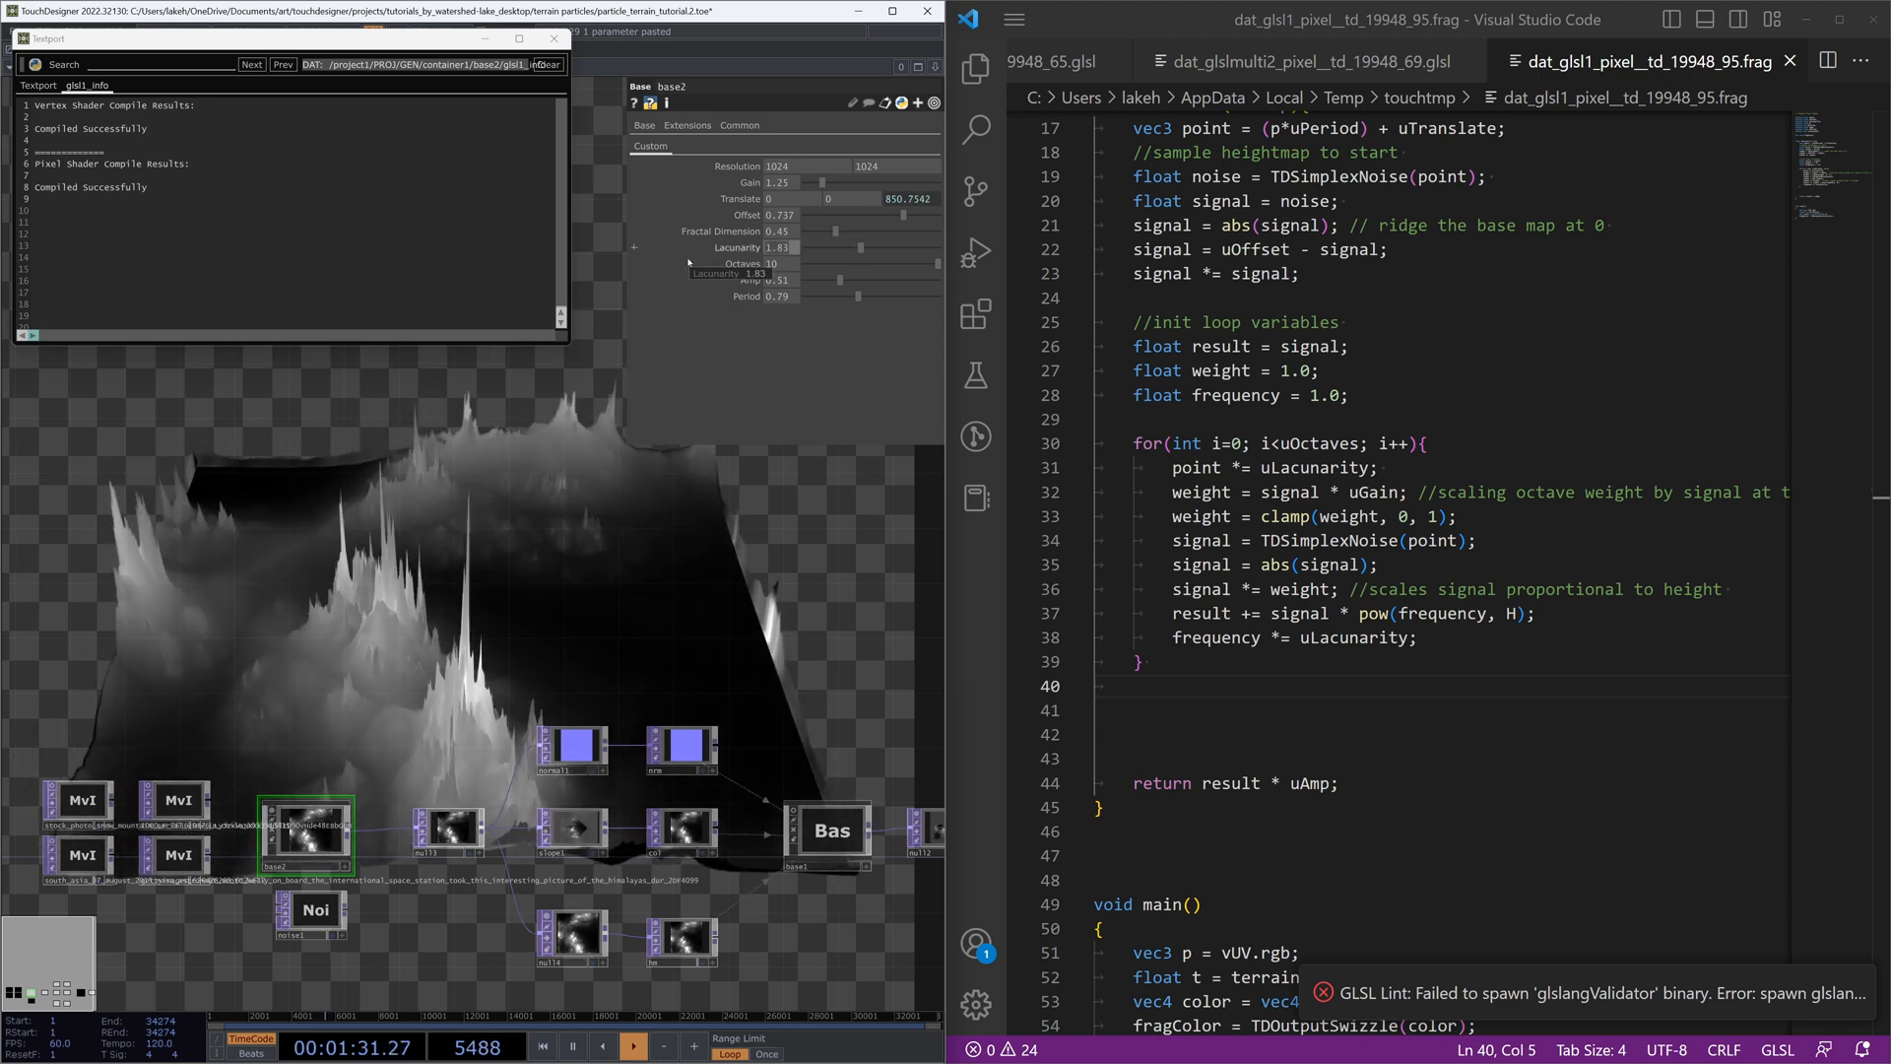
pyautogui.press('Return')
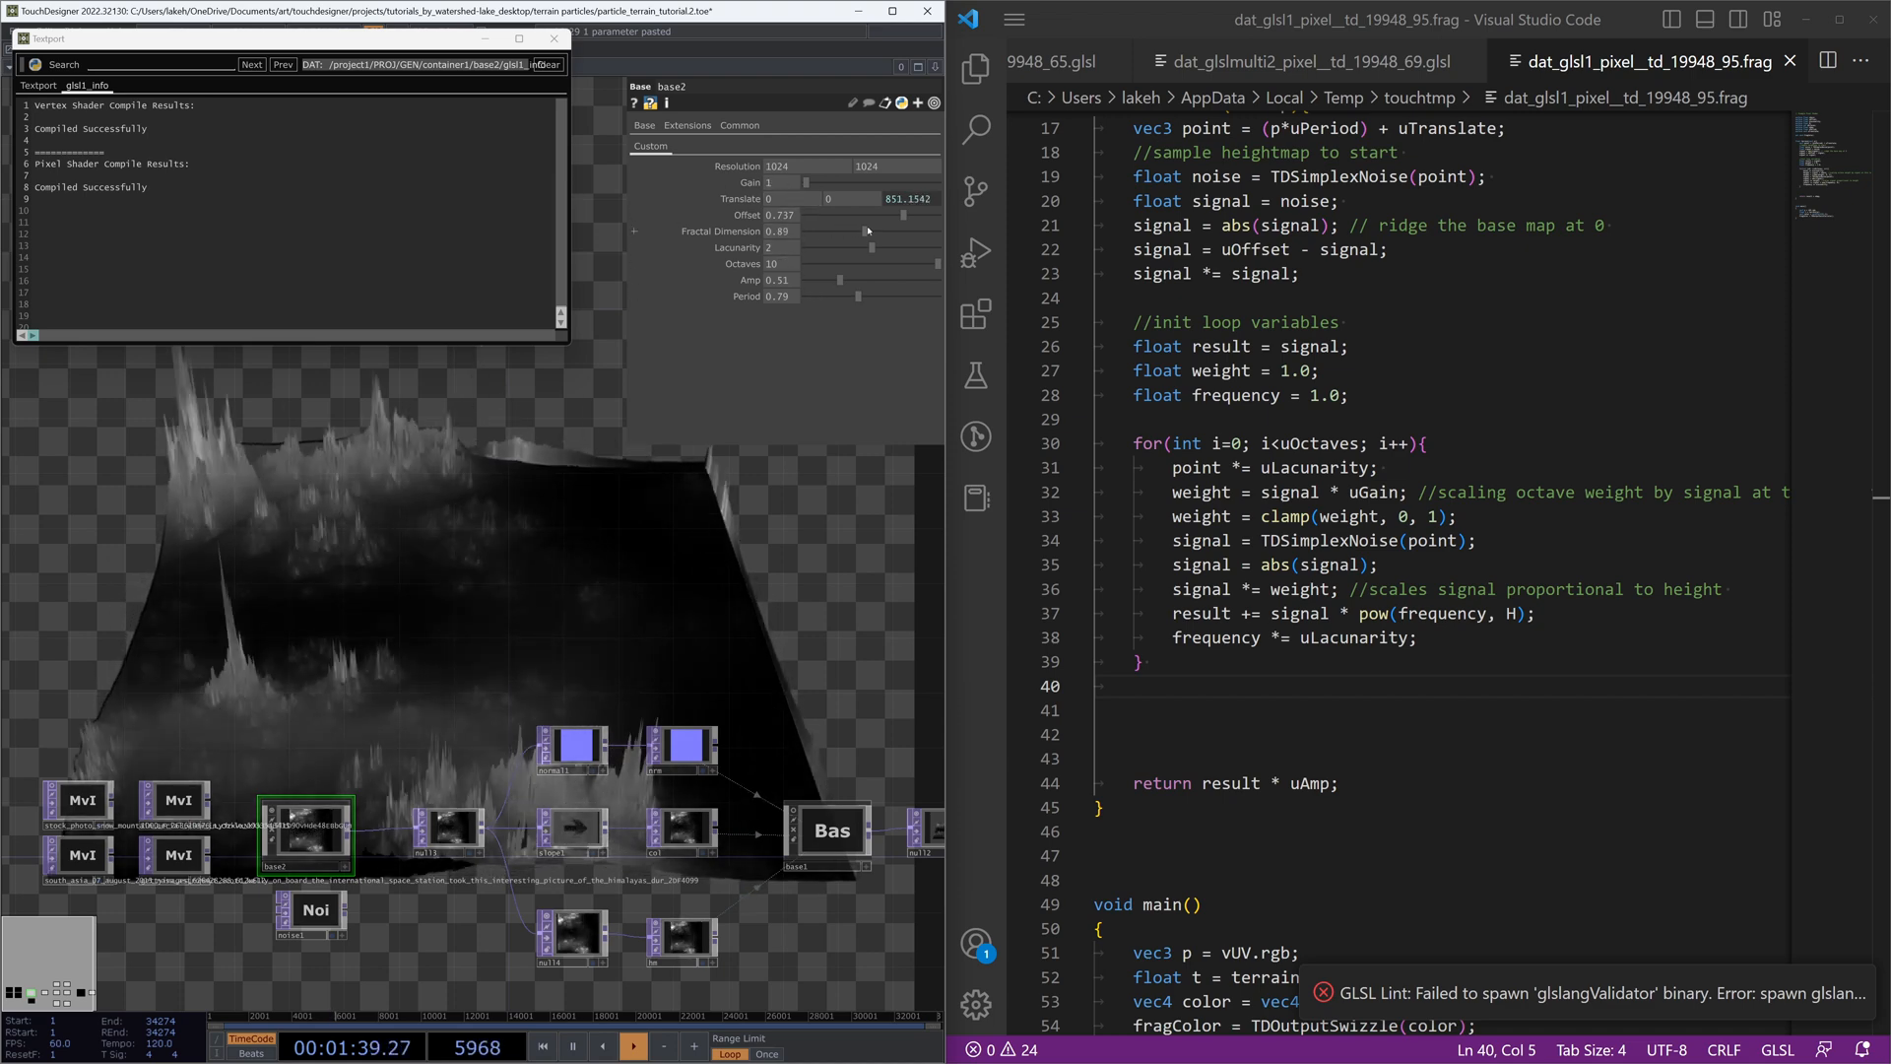
pyautogui.press('Return')
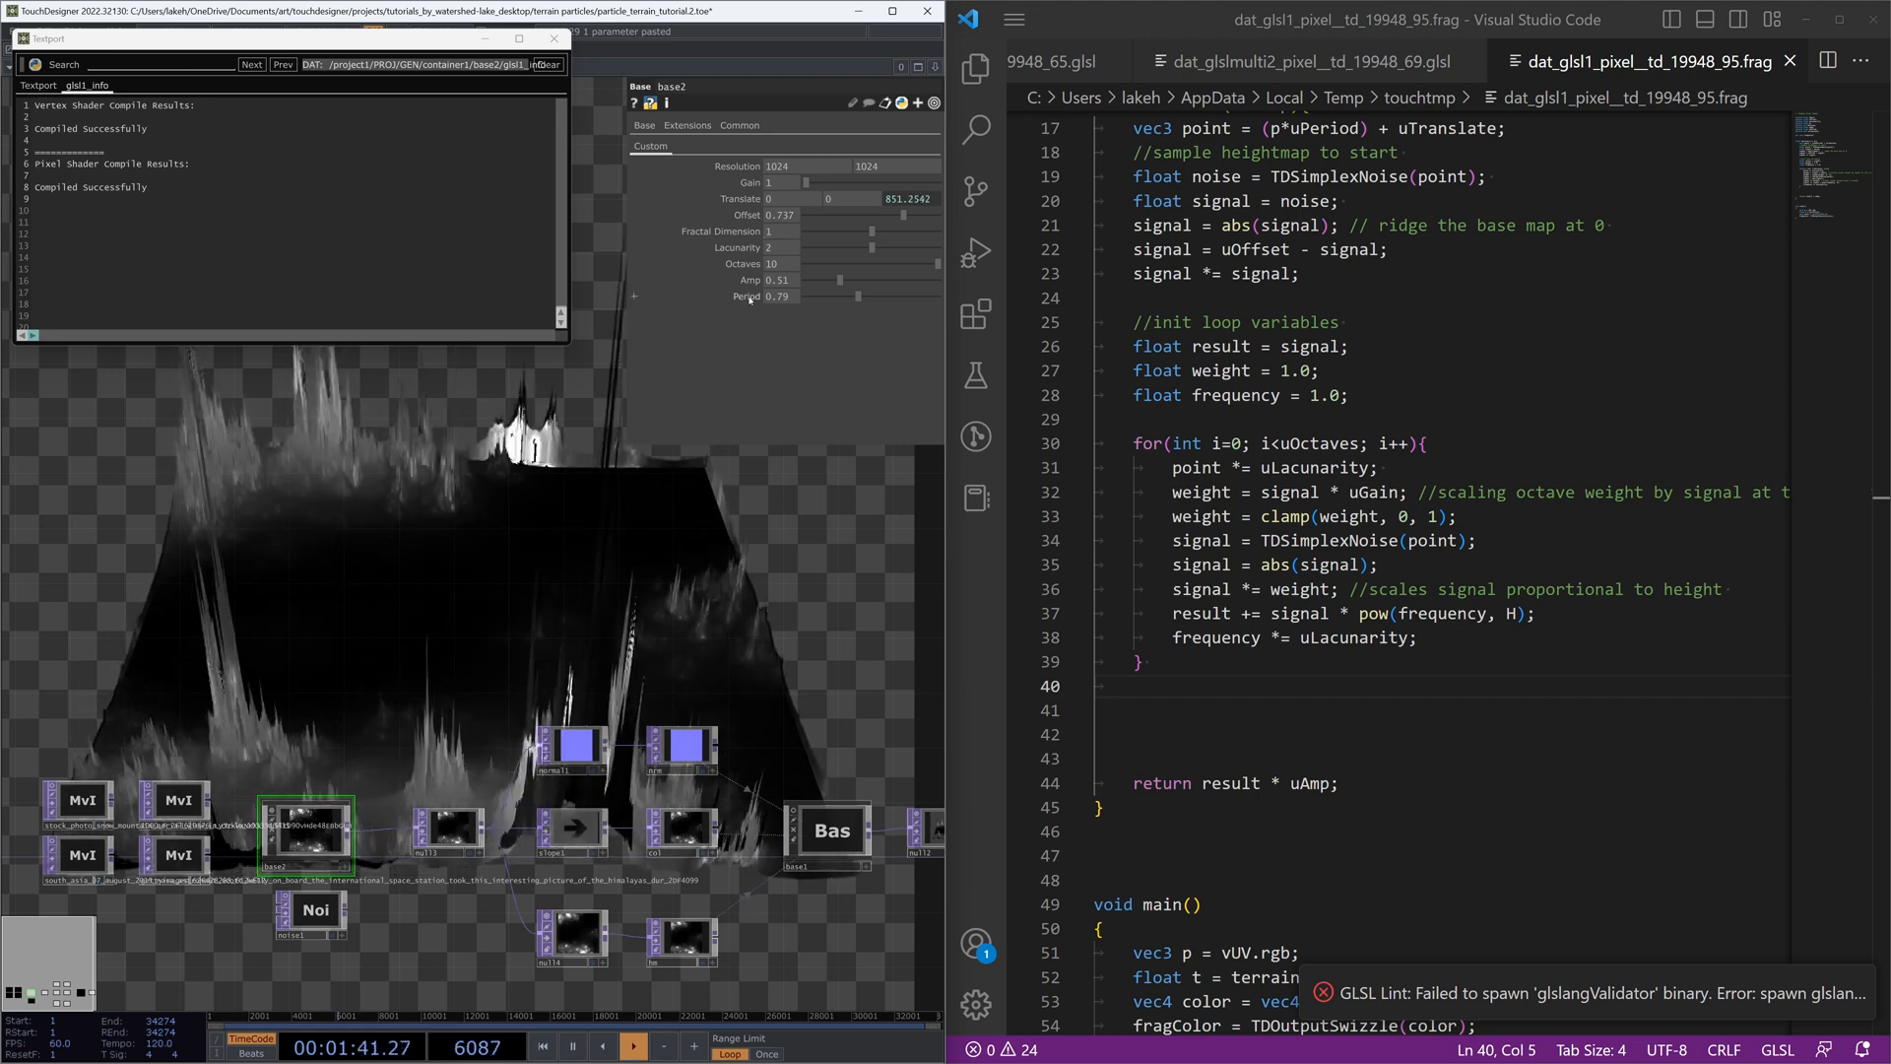
pyautogui.moveTo(782, 247); pyautogui.dragTo(844, 252)
pyautogui.write('.5')
pyautogui.press('Return')
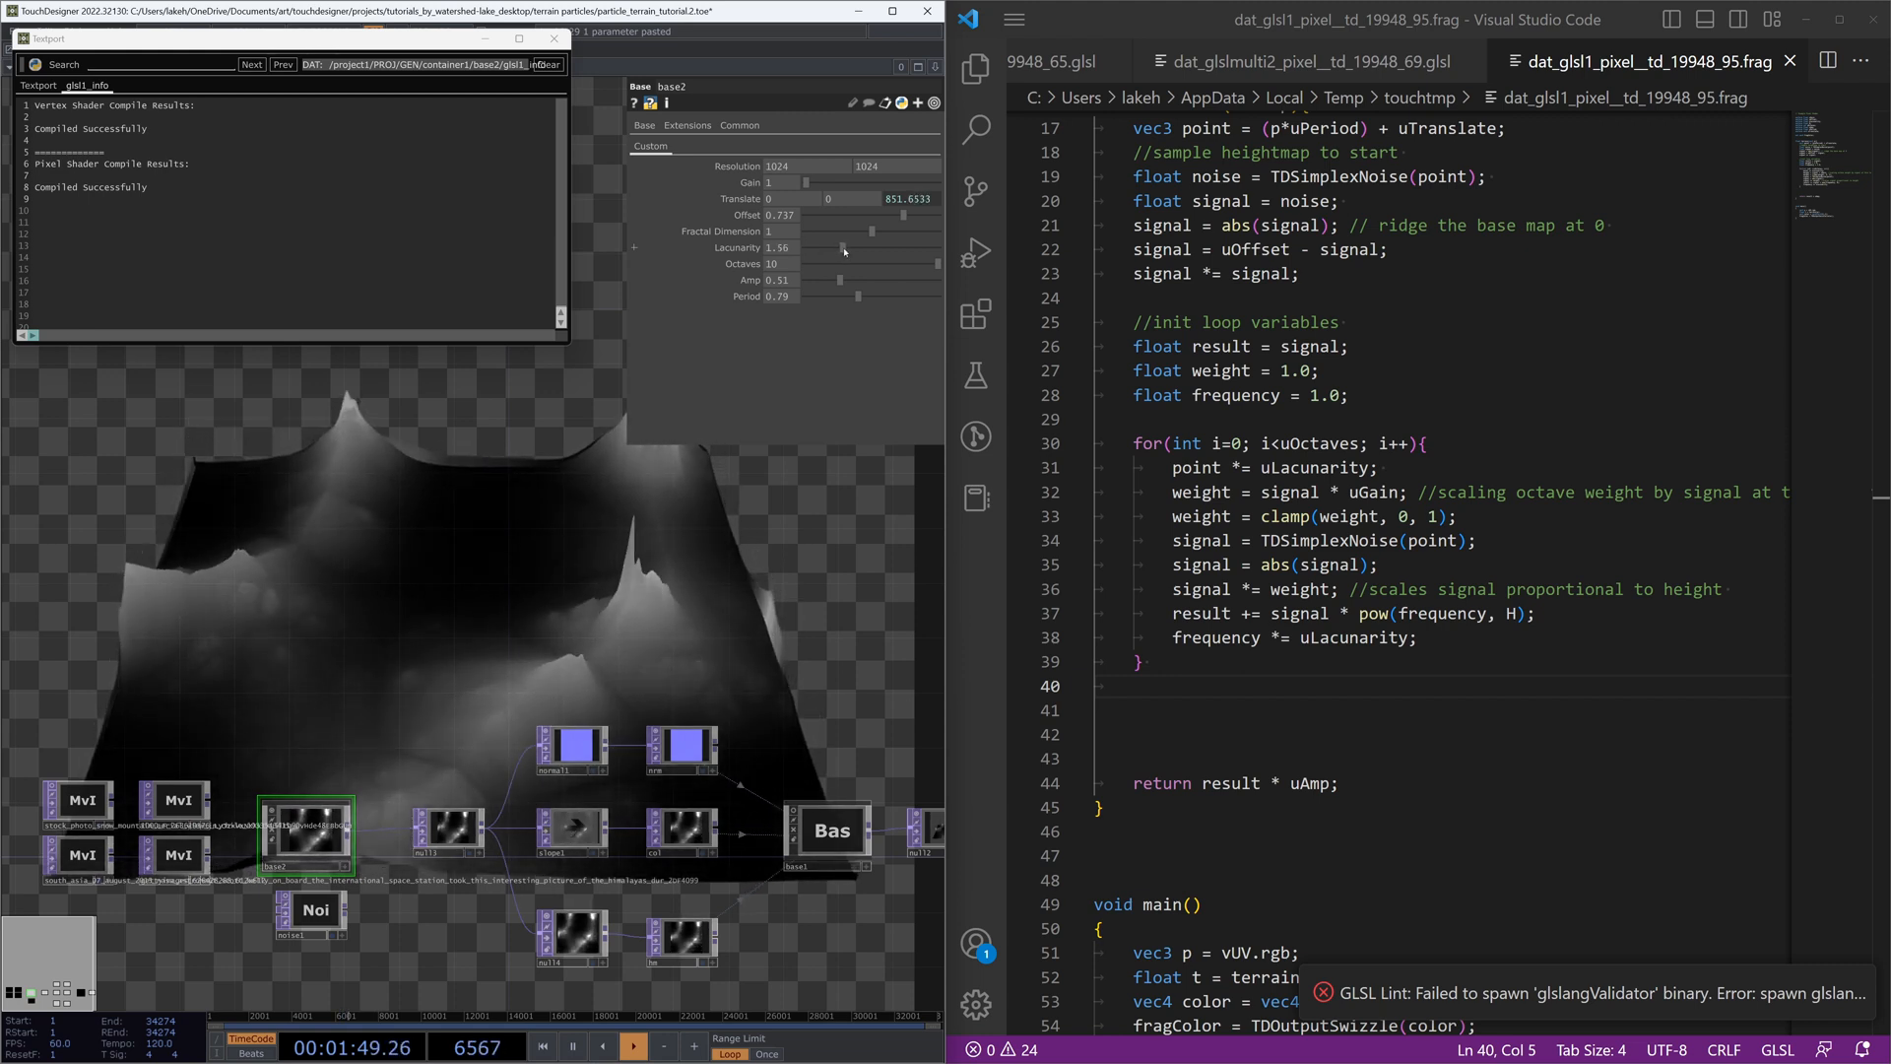
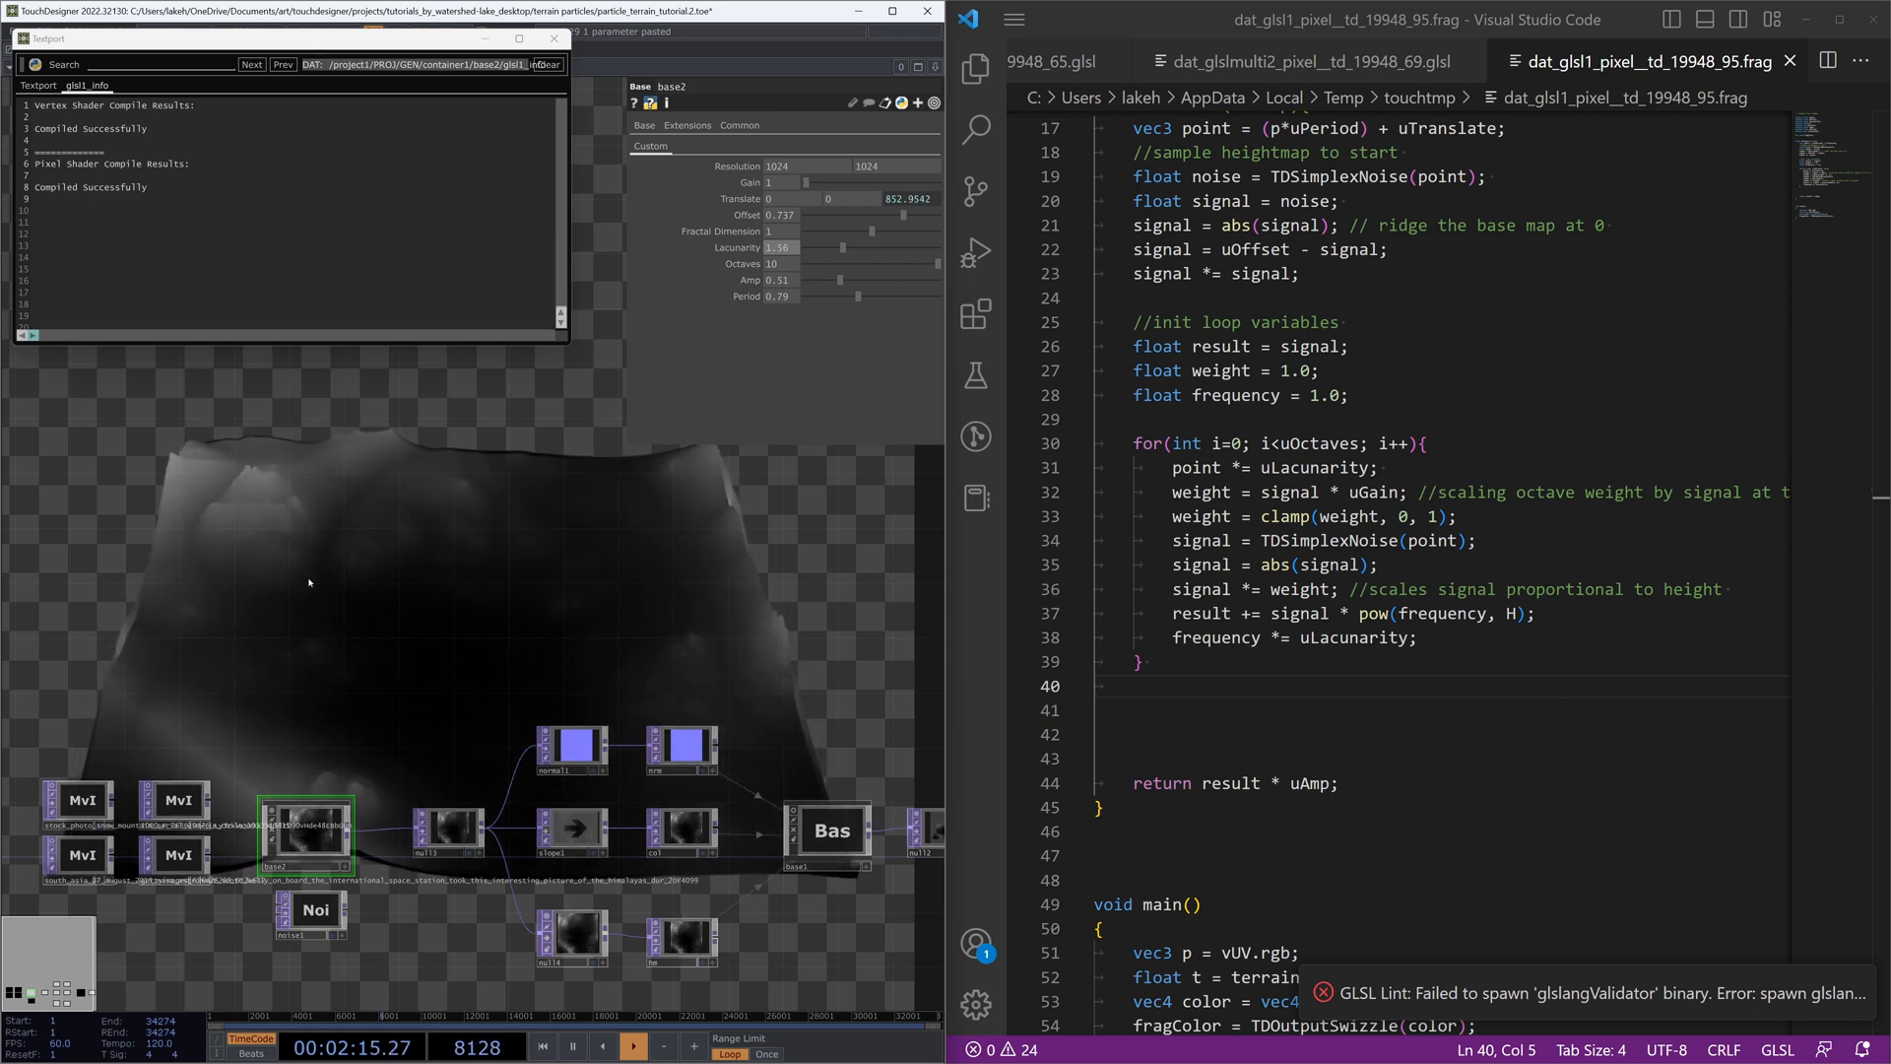
# Step: Pause and resume the timeline while raising base2's Offset to 1, keeping Gain at 1
pyautogui.press('space')
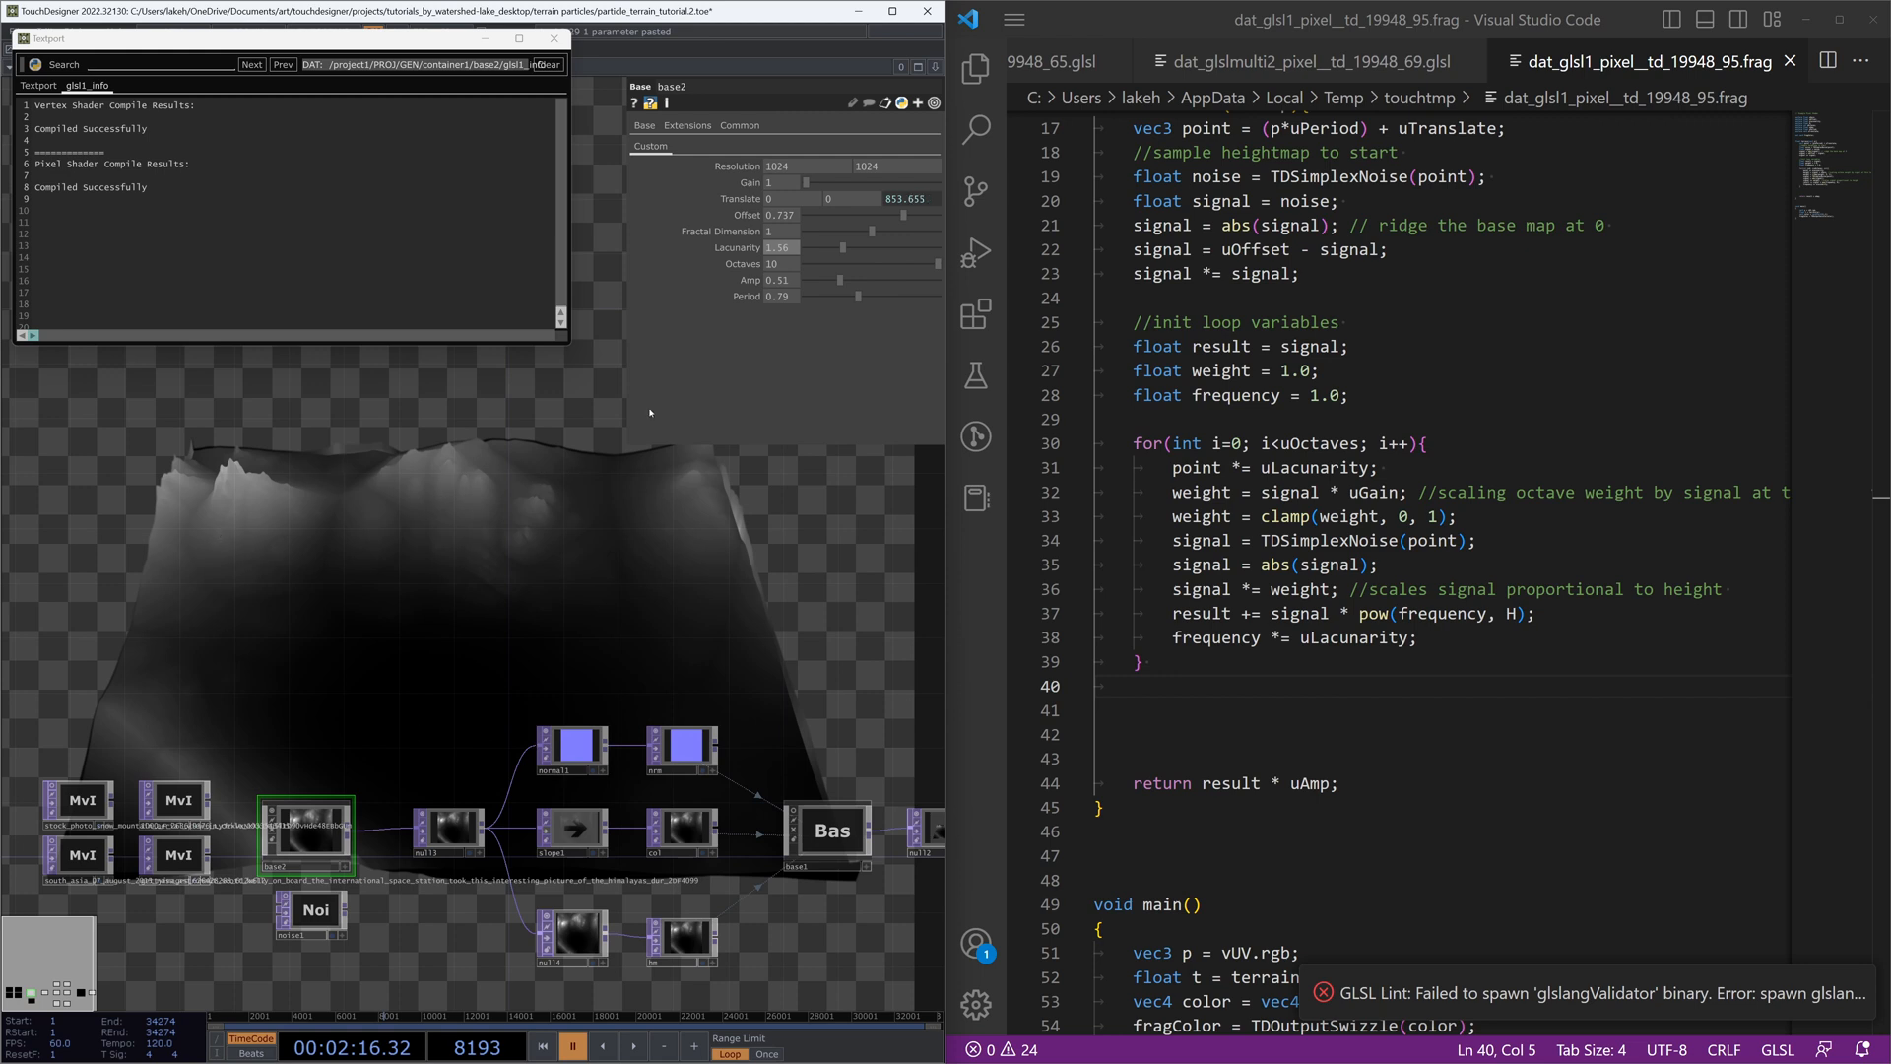
pyautogui.click(935, 215)
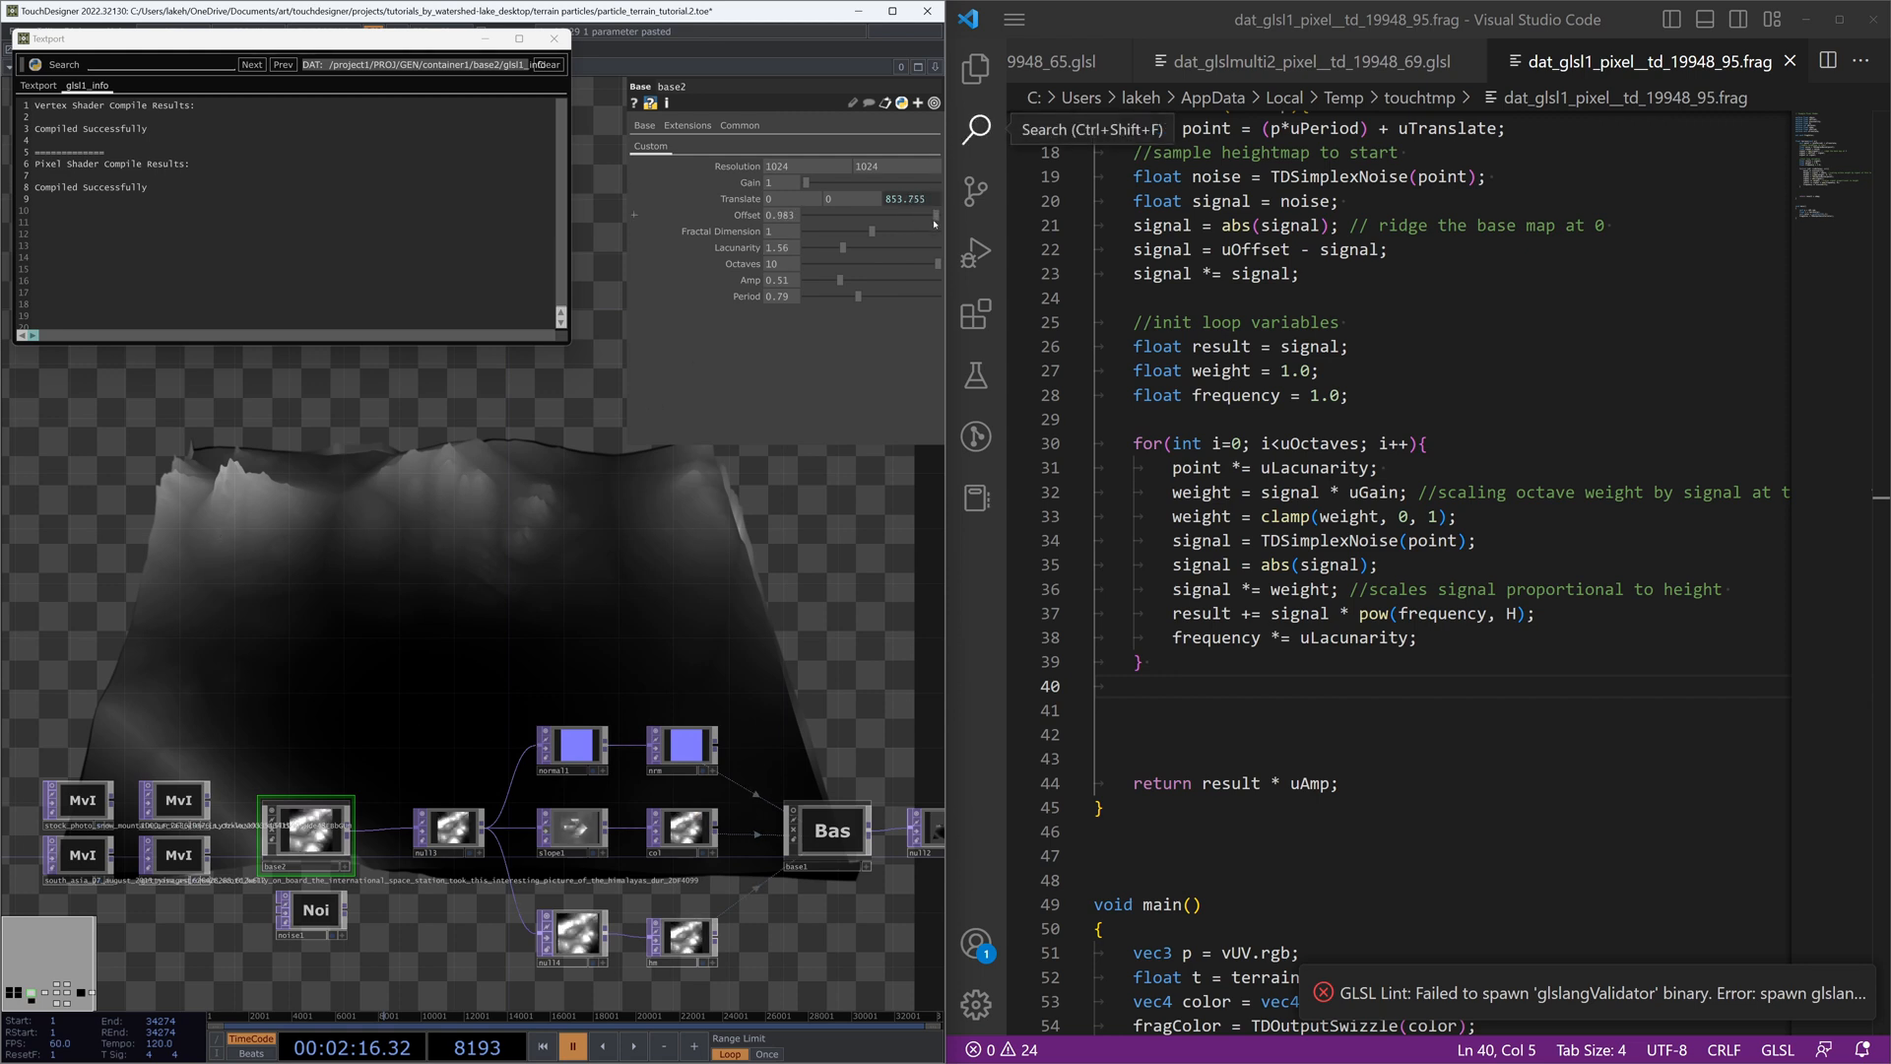
pyautogui.press('space')
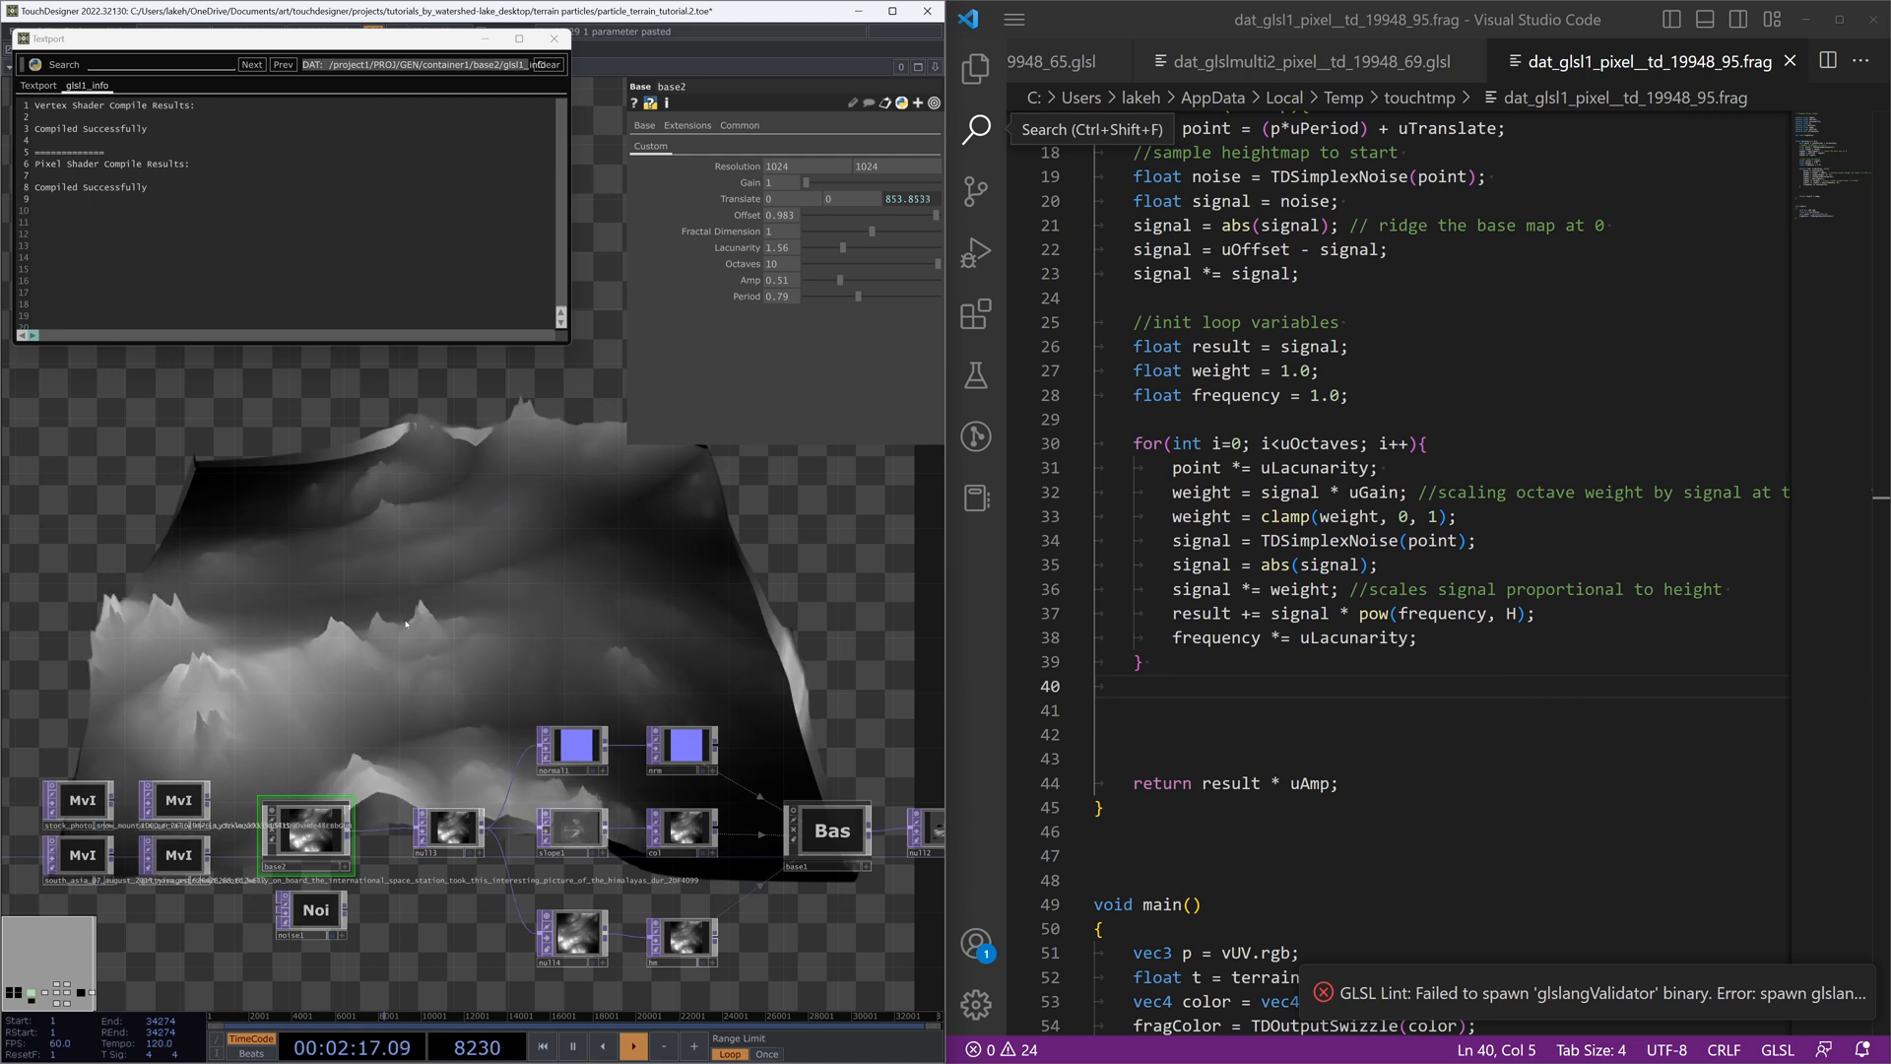
pyautogui.click(940, 217)
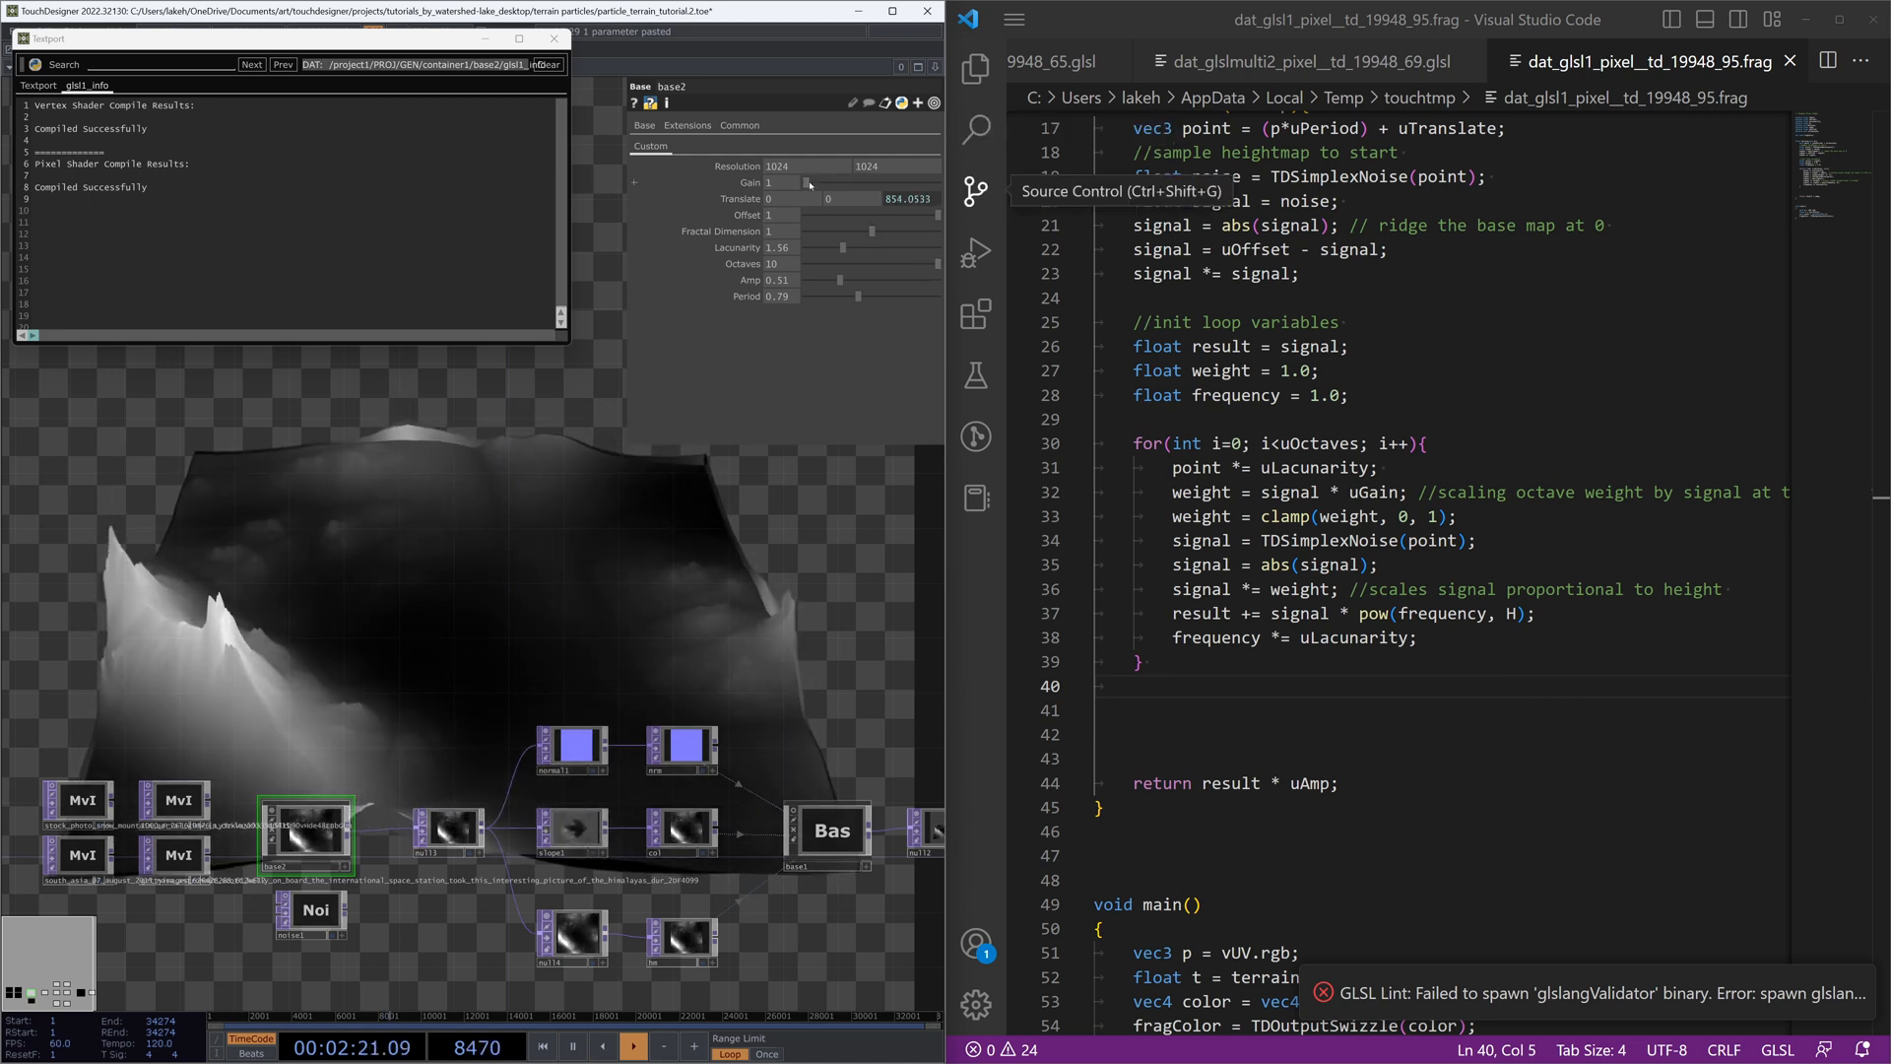
pyautogui.moveTo(808, 184); pyautogui.dragTo(803, 185)
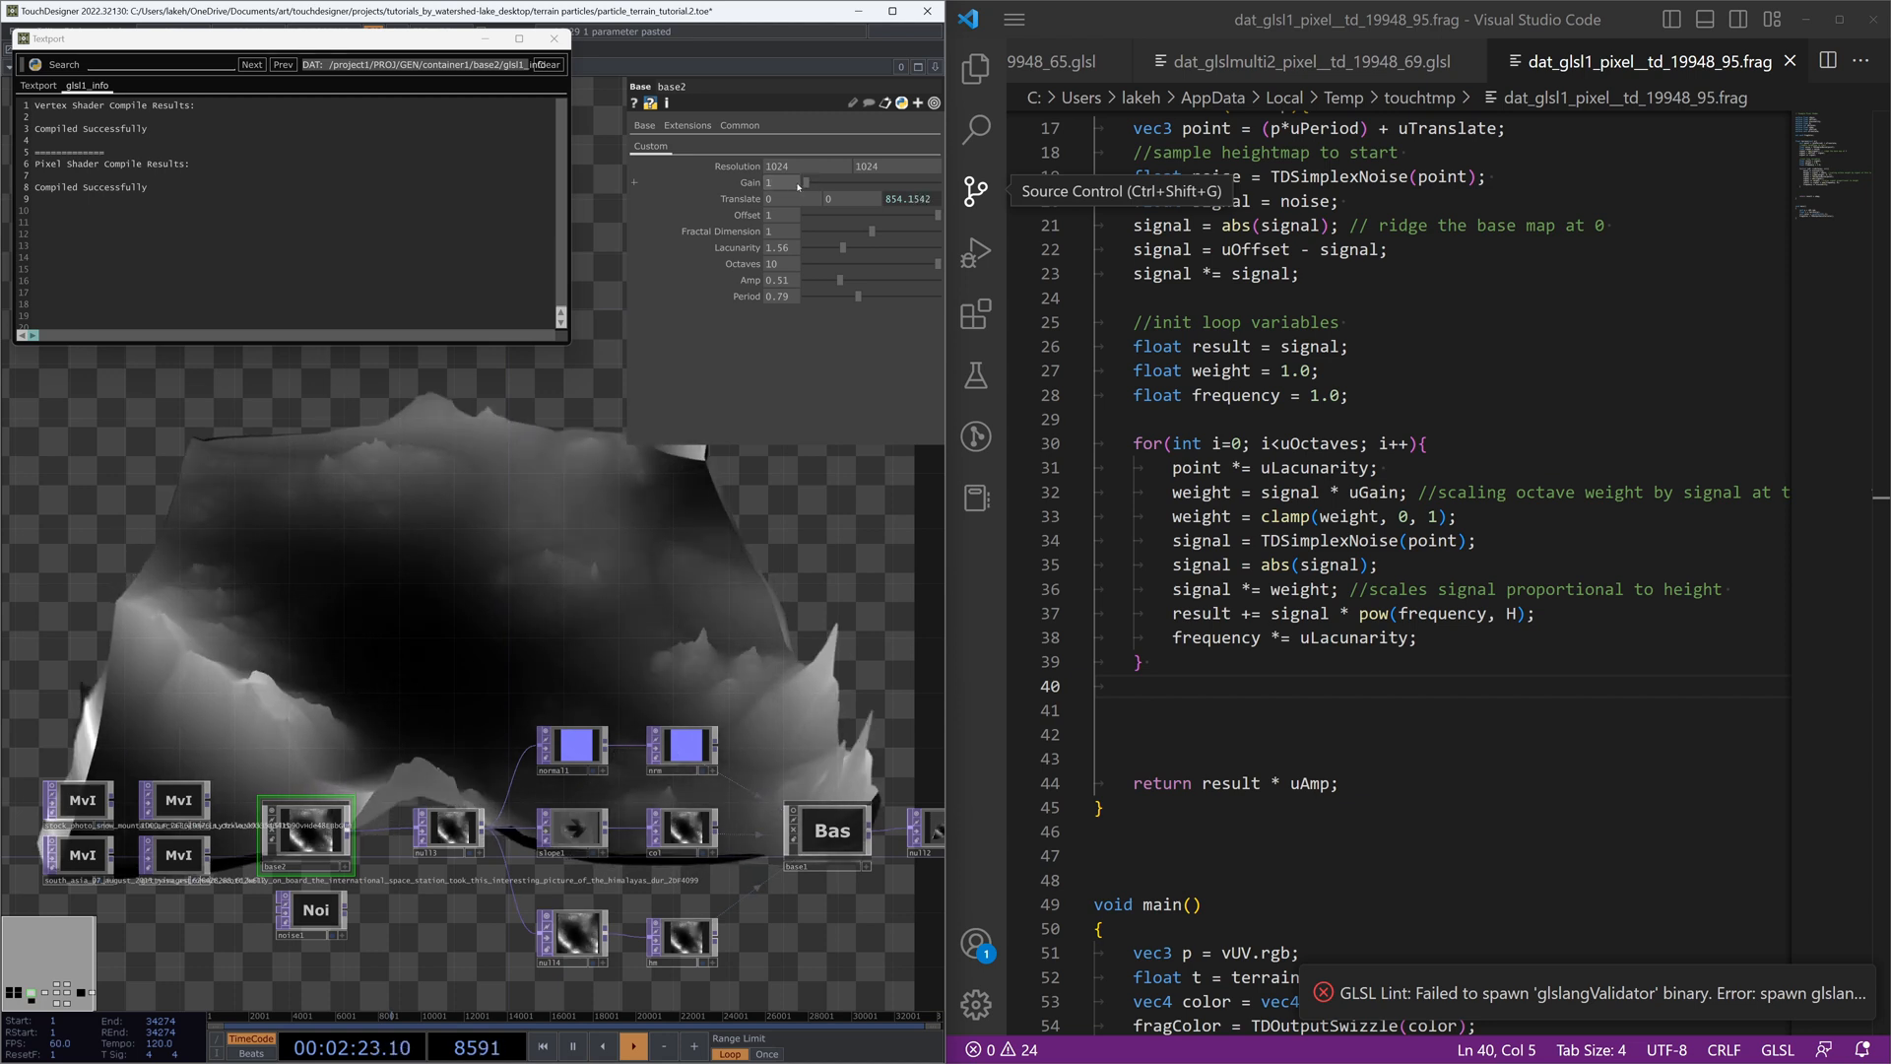
# Step: Set base2's Lacunarity to 2 and reduce its Fractal Dimension to 0.2
pyautogui.moveTo(862, 236)
pyautogui.mouseDown()
pyautogui.moveTo(837, 236)
pyautogui.moveTo(849, 248)
pyautogui.mouseUp()
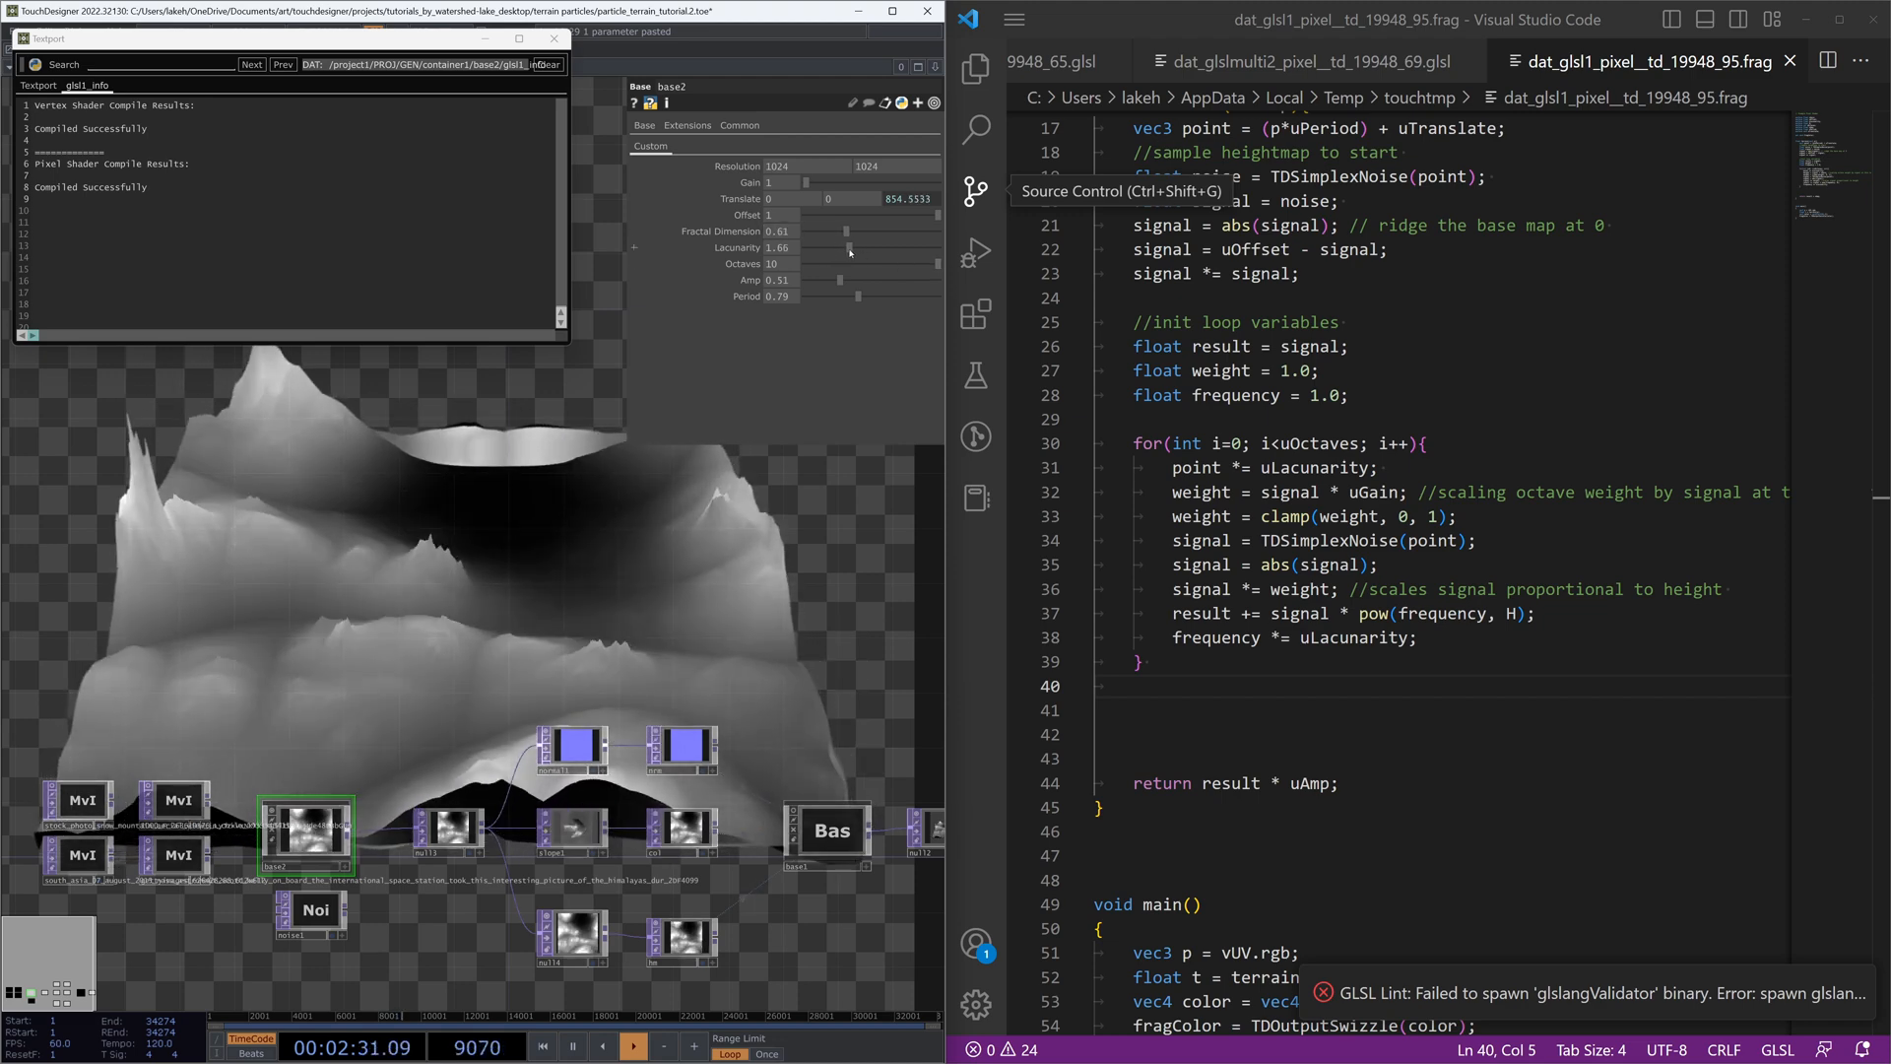
pyautogui.click(780, 247)
pyautogui.write('2')
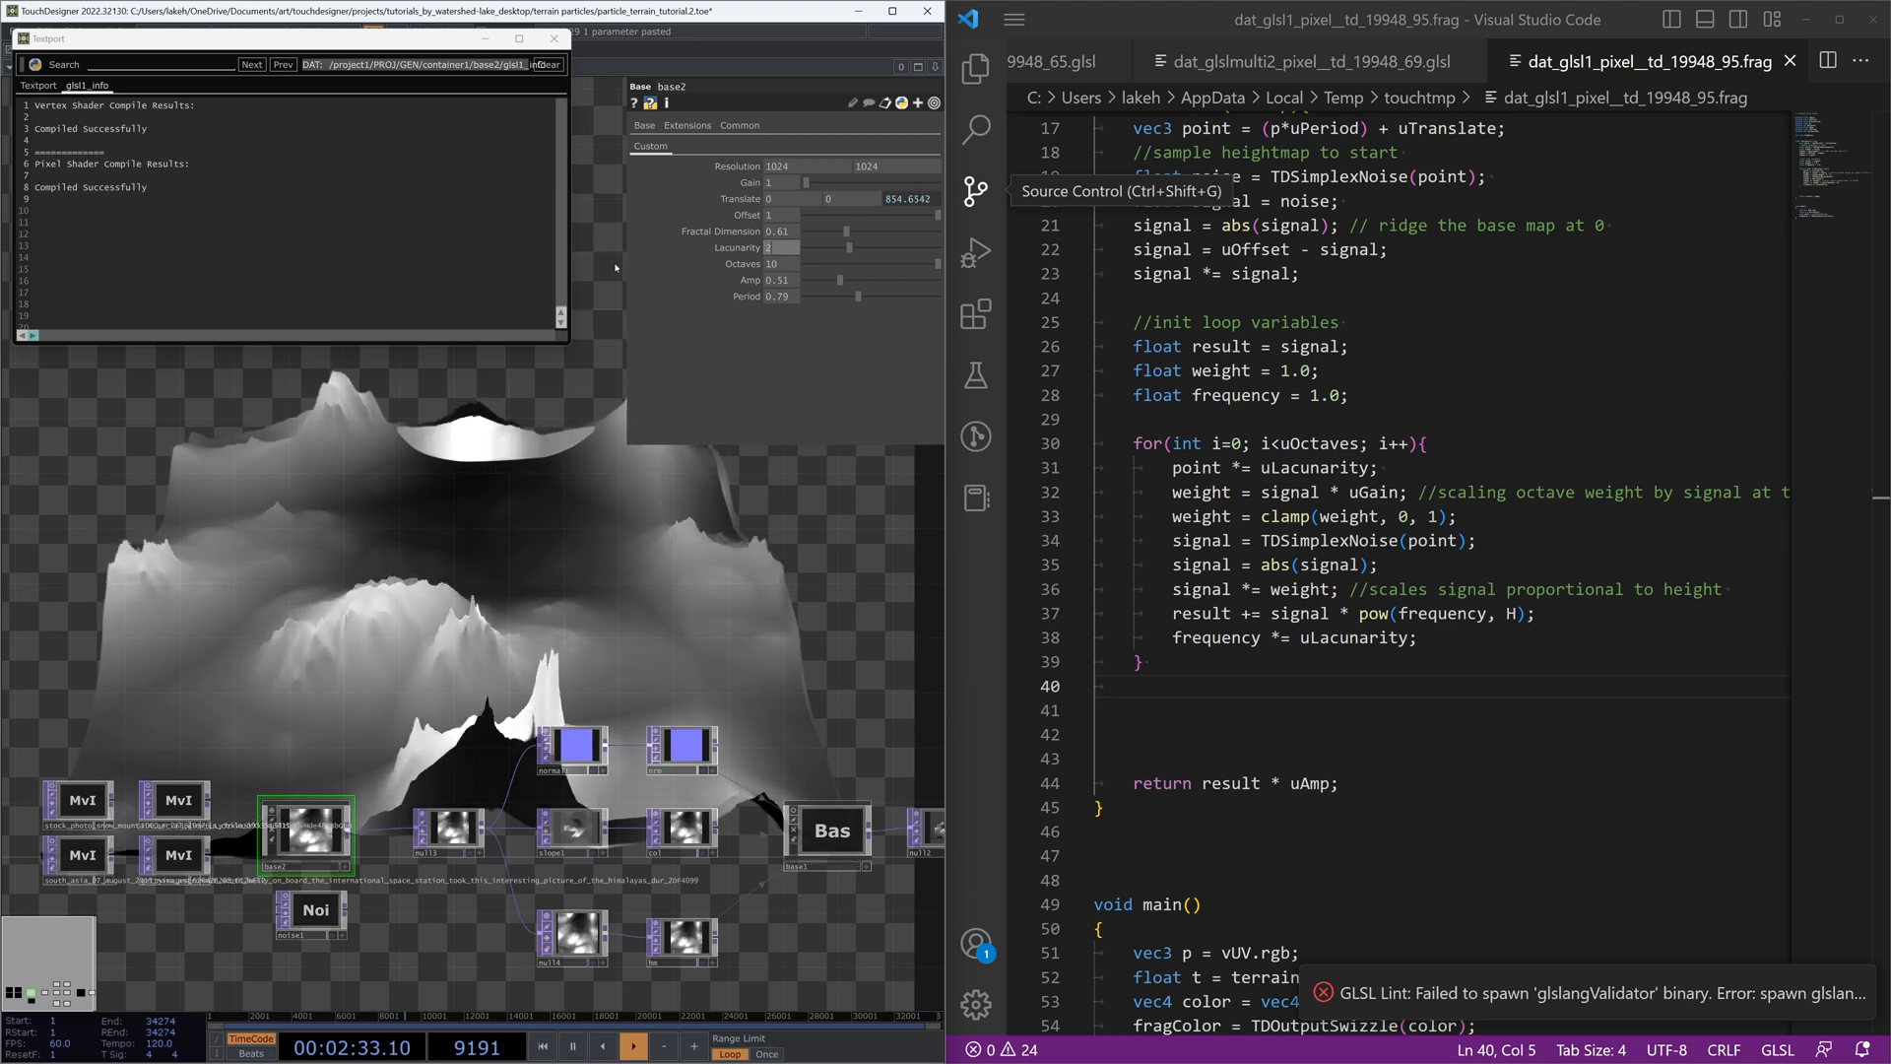
pyautogui.press('Return')
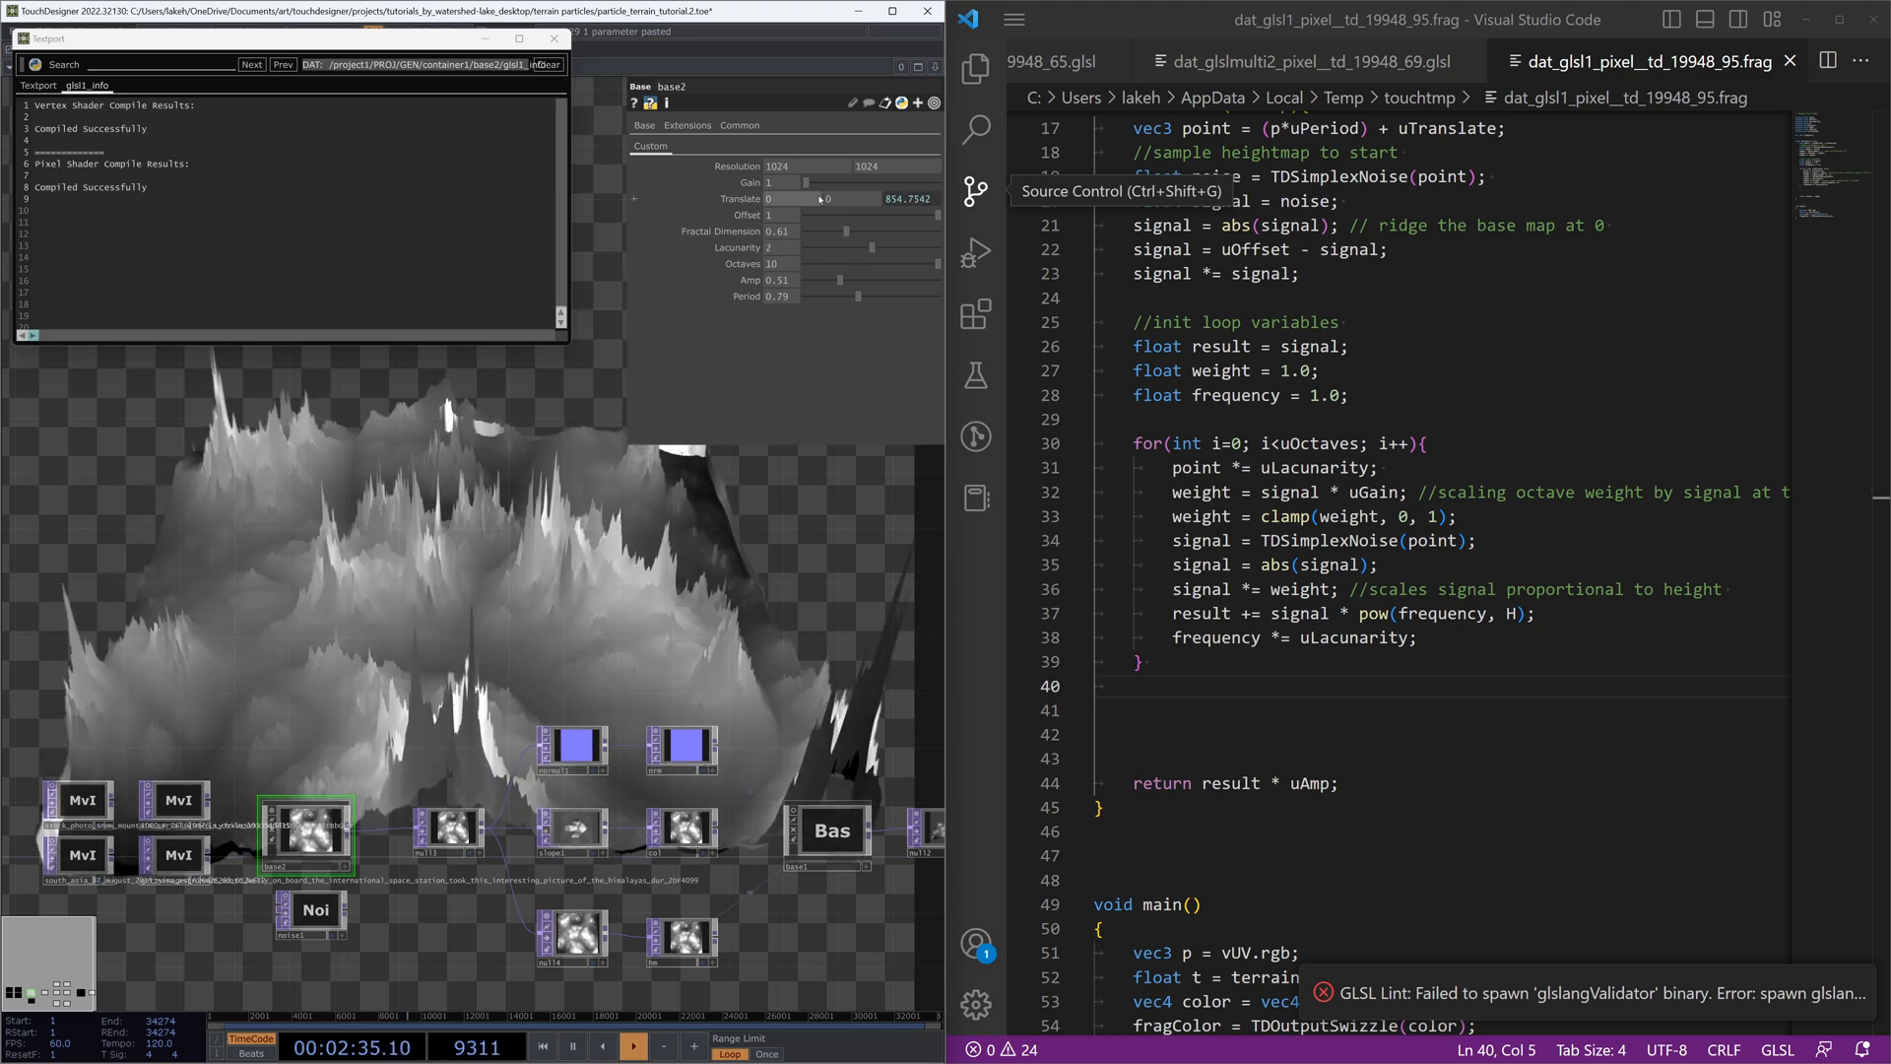
pyautogui.moveTo(846, 233); pyautogui.dragTo(829, 236)
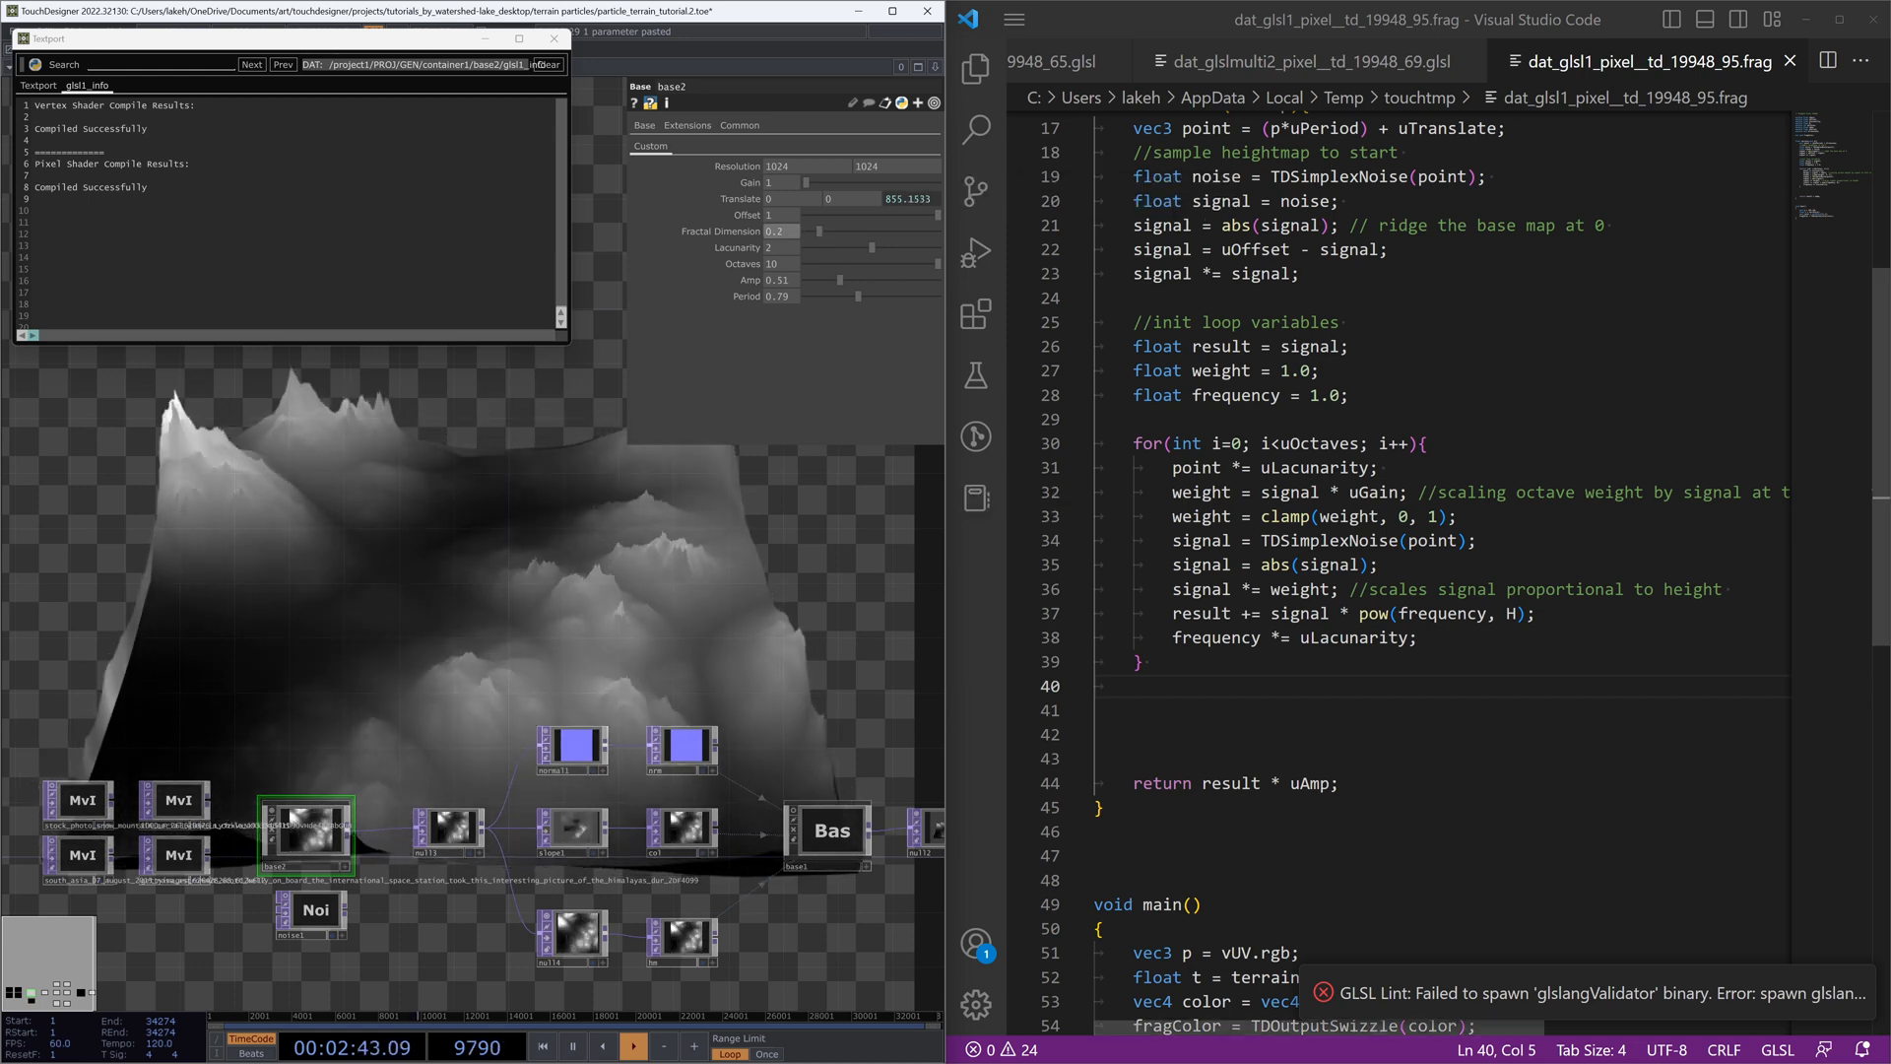
# Step: Negate the exponent in the shader's result line so it reads "pow(frequency, -H)"
pyautogui.click(1508, 612)
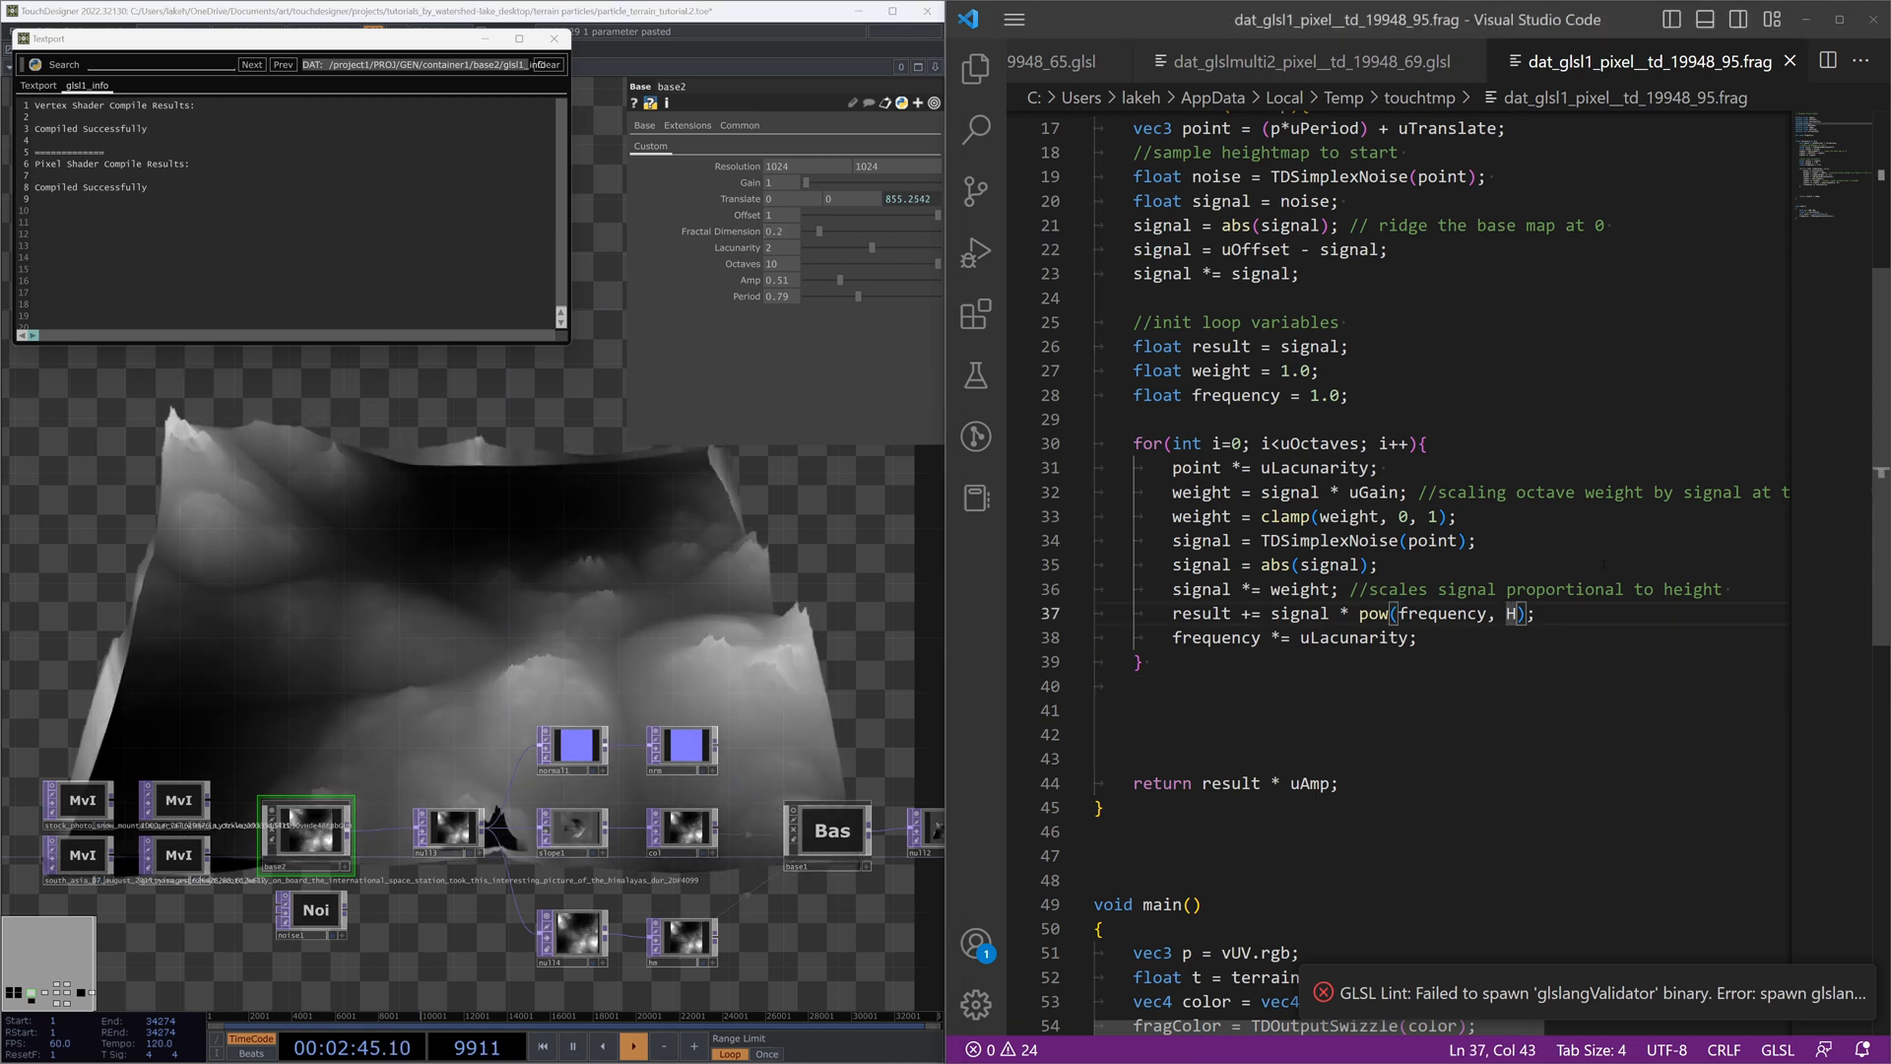
pyautogui.write('-')
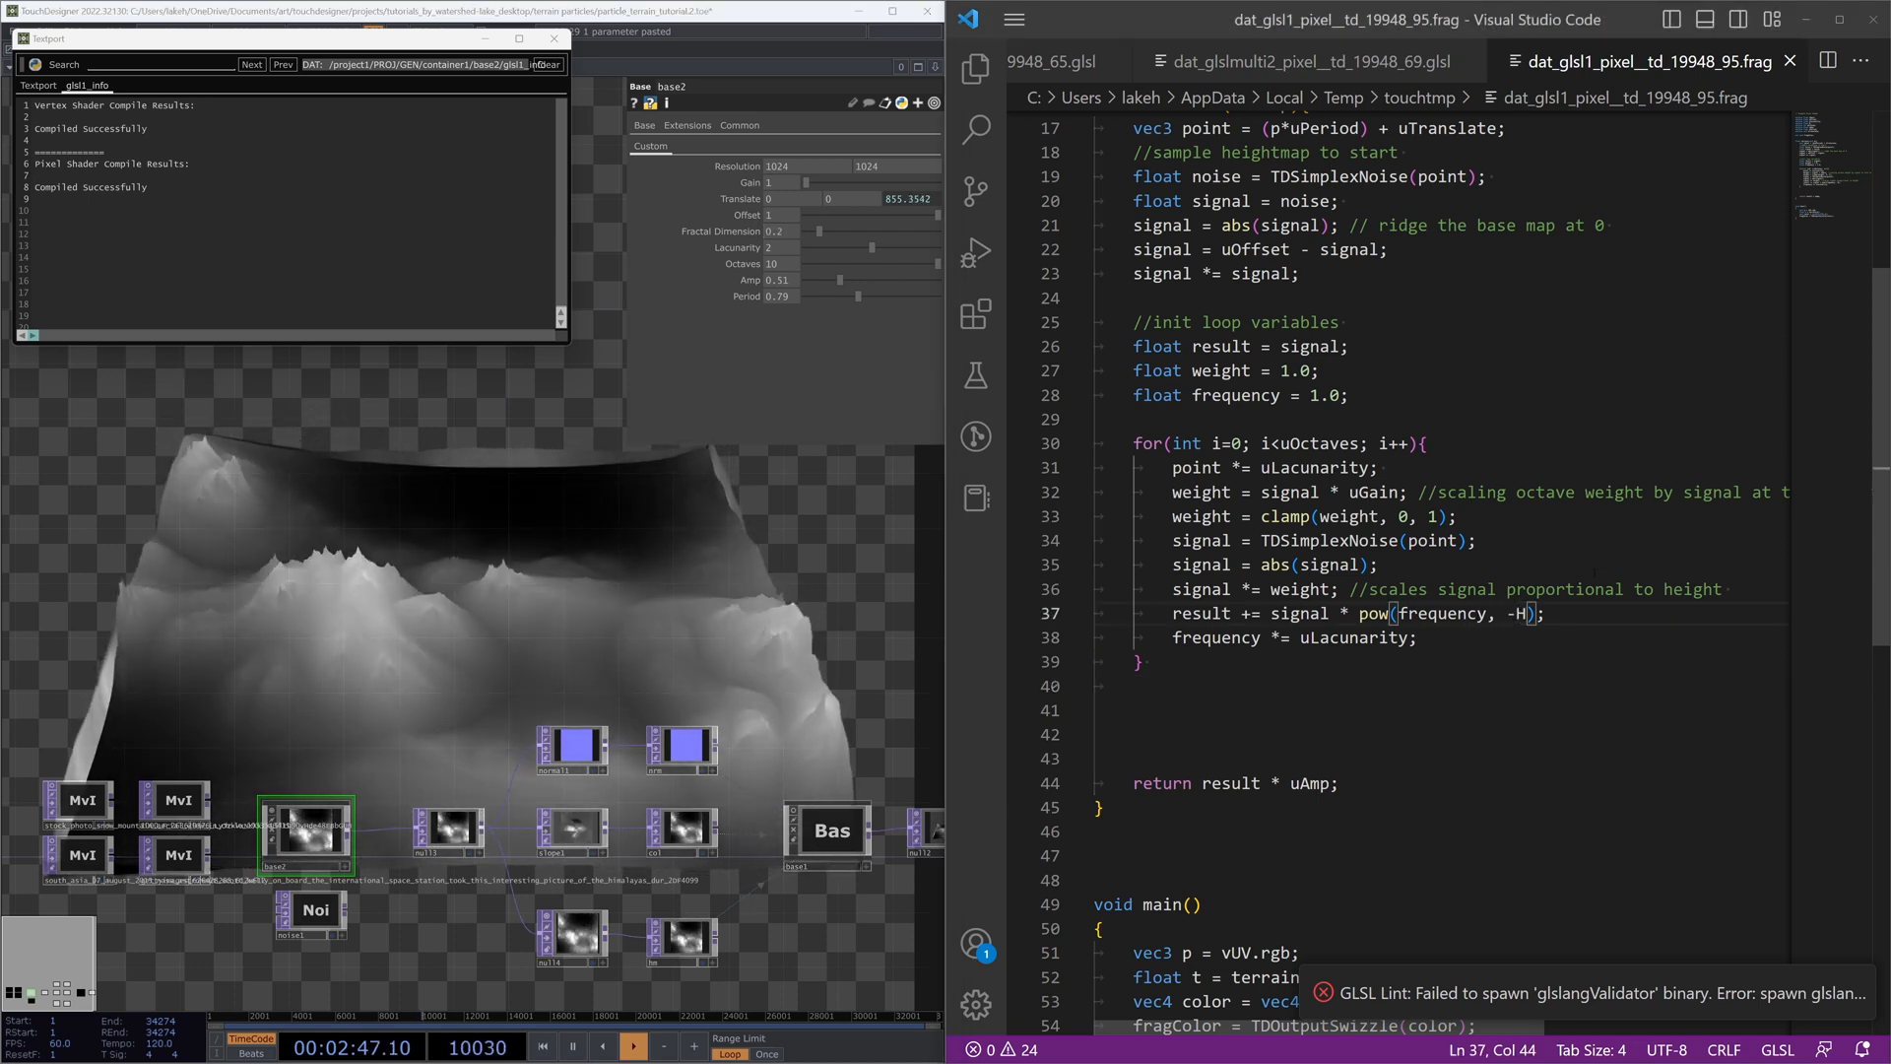
# Step: Set base2's Gain to 2 and its Fractal Dimension to 1
pyautogui.press('End')
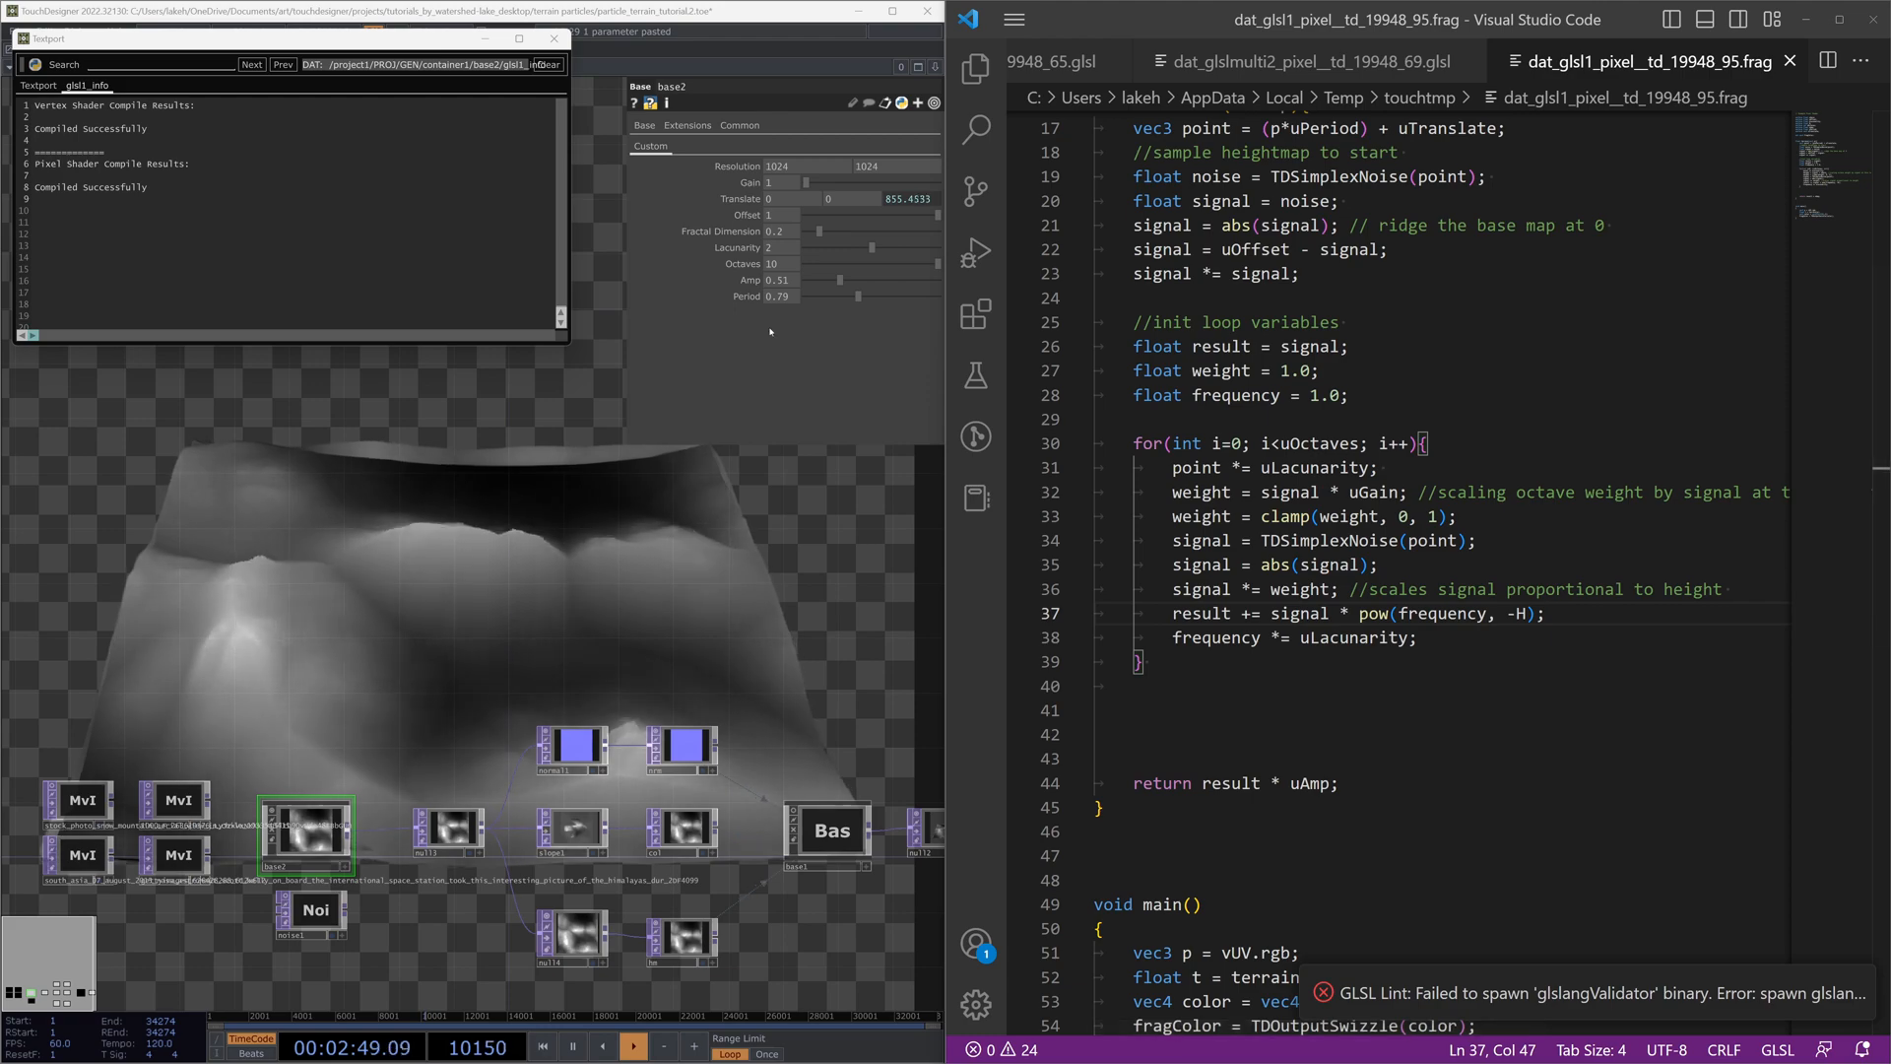
pyautogui.click(706, 209)
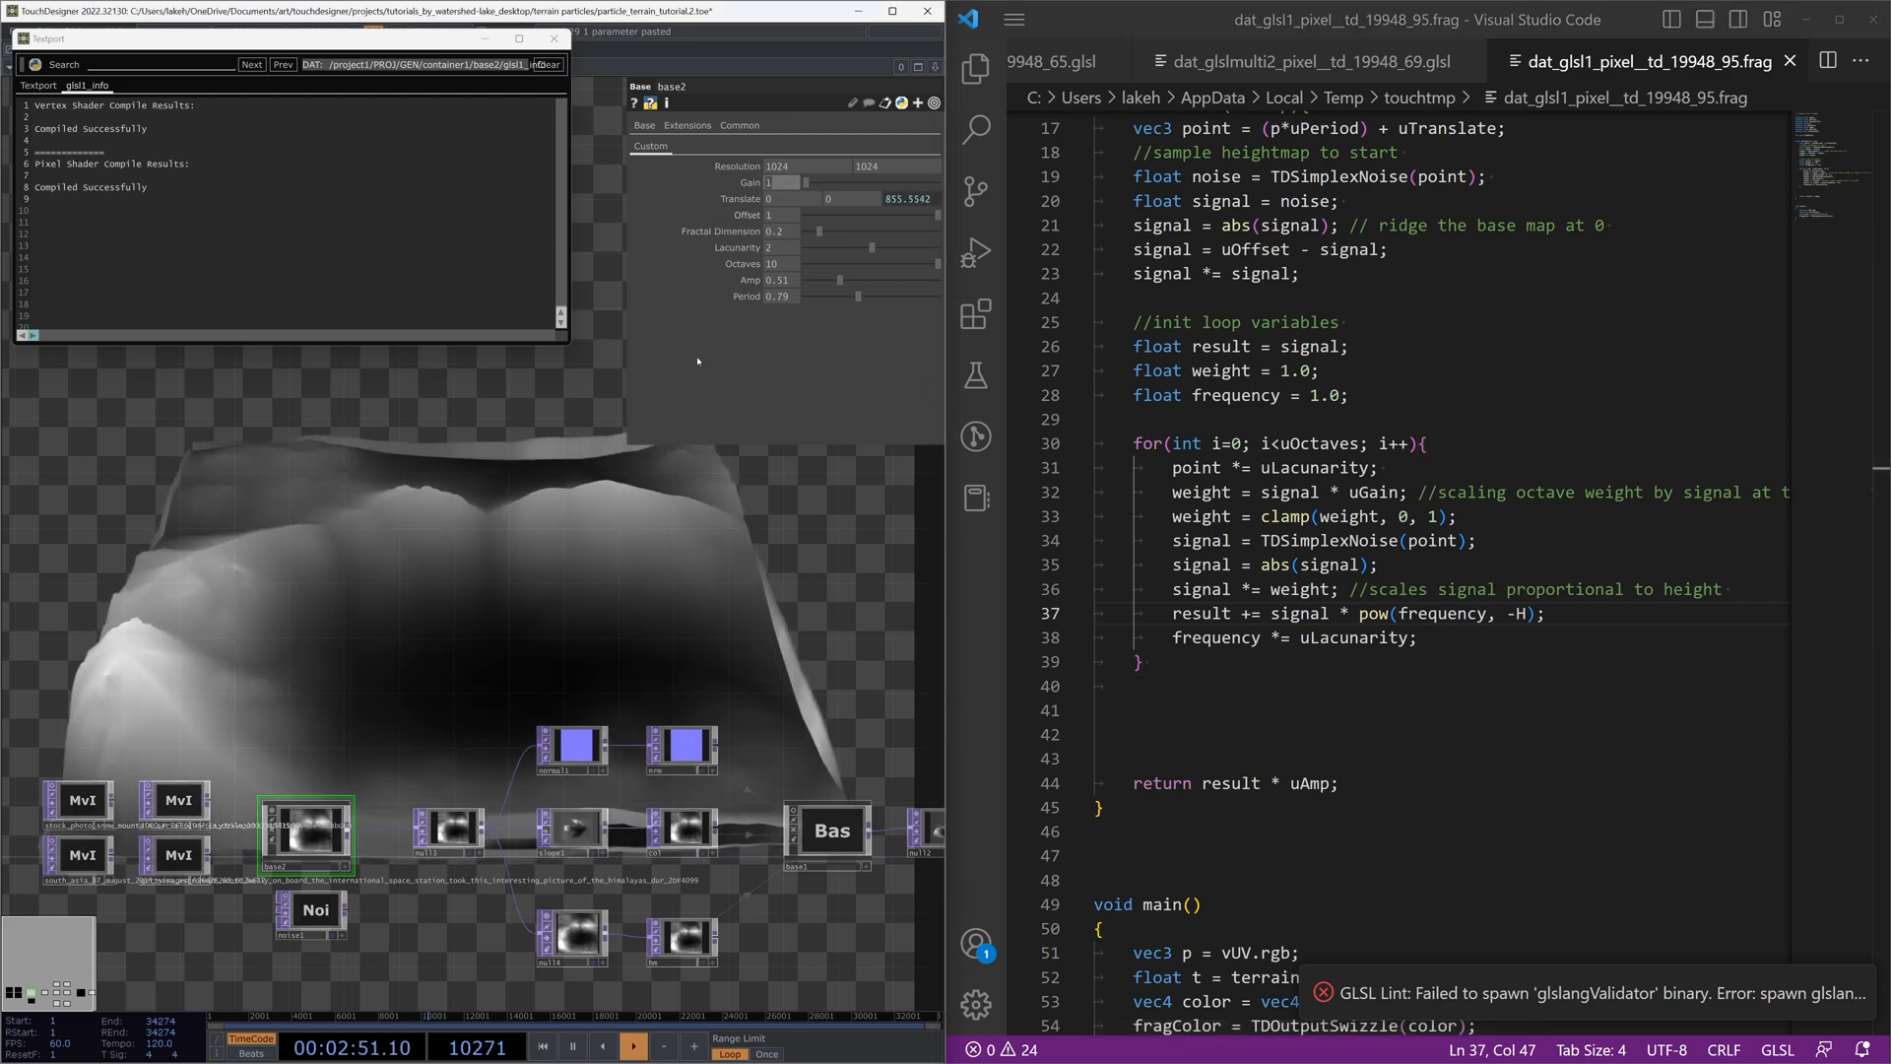
pyautogui.write('2')
pyautogui.press('Return')
pyautogui.click(780, 230)
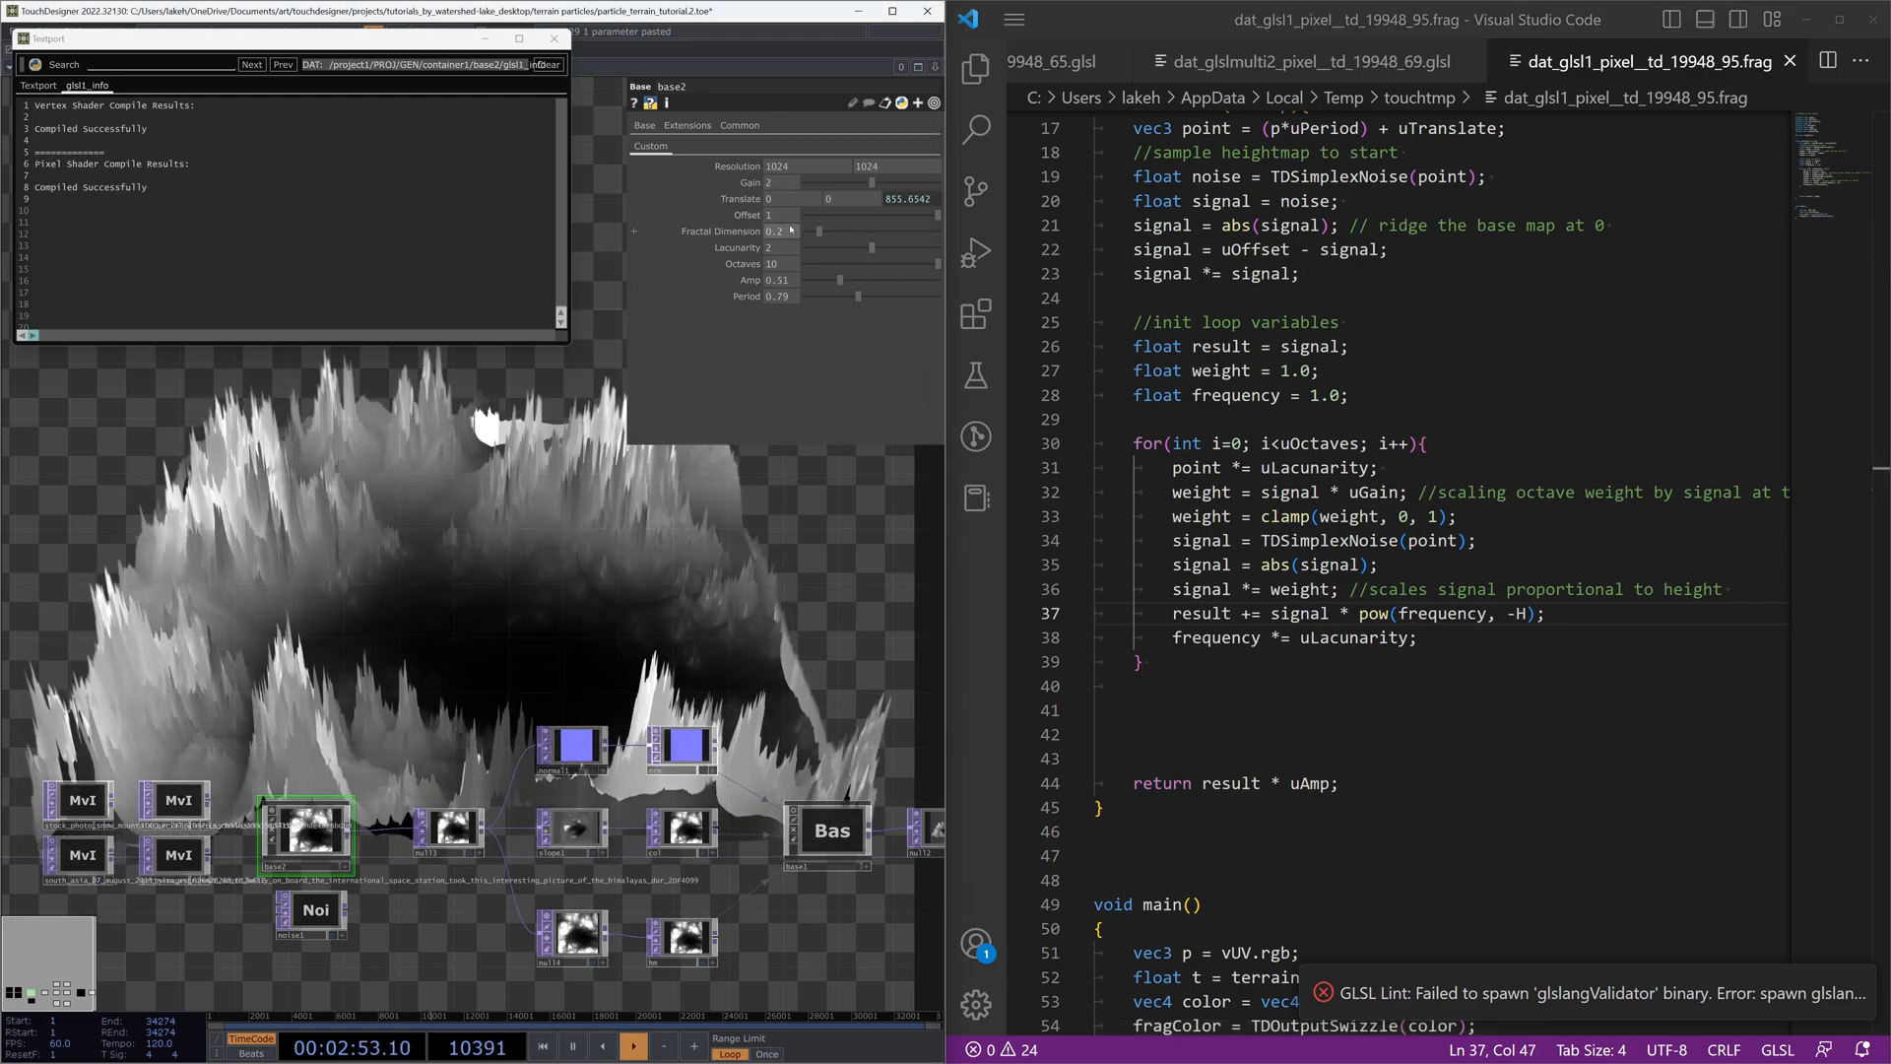
pyautogui.write('1')
pyautogui.press('Return')
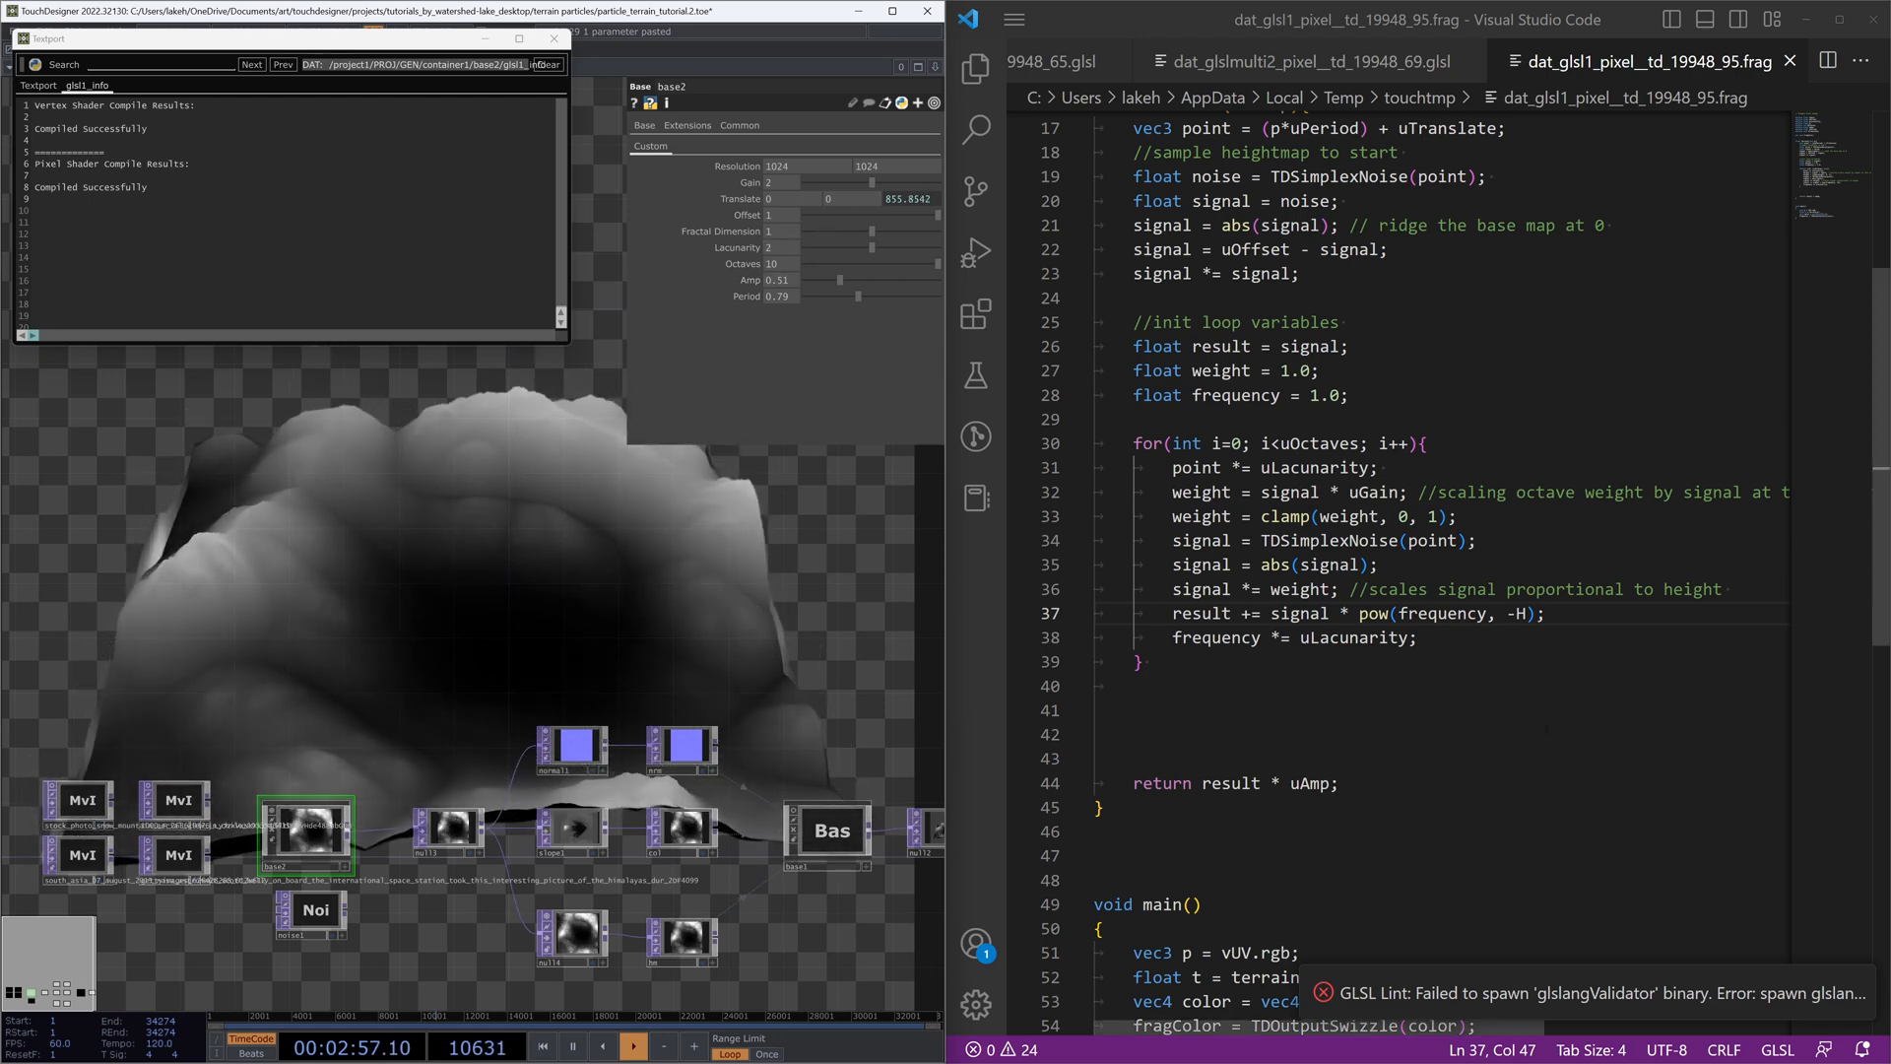
pyautogui.moveTo(1550, 614); pyautogui.dragTo(1174, 616)
pyautogui.click(1174, 613)
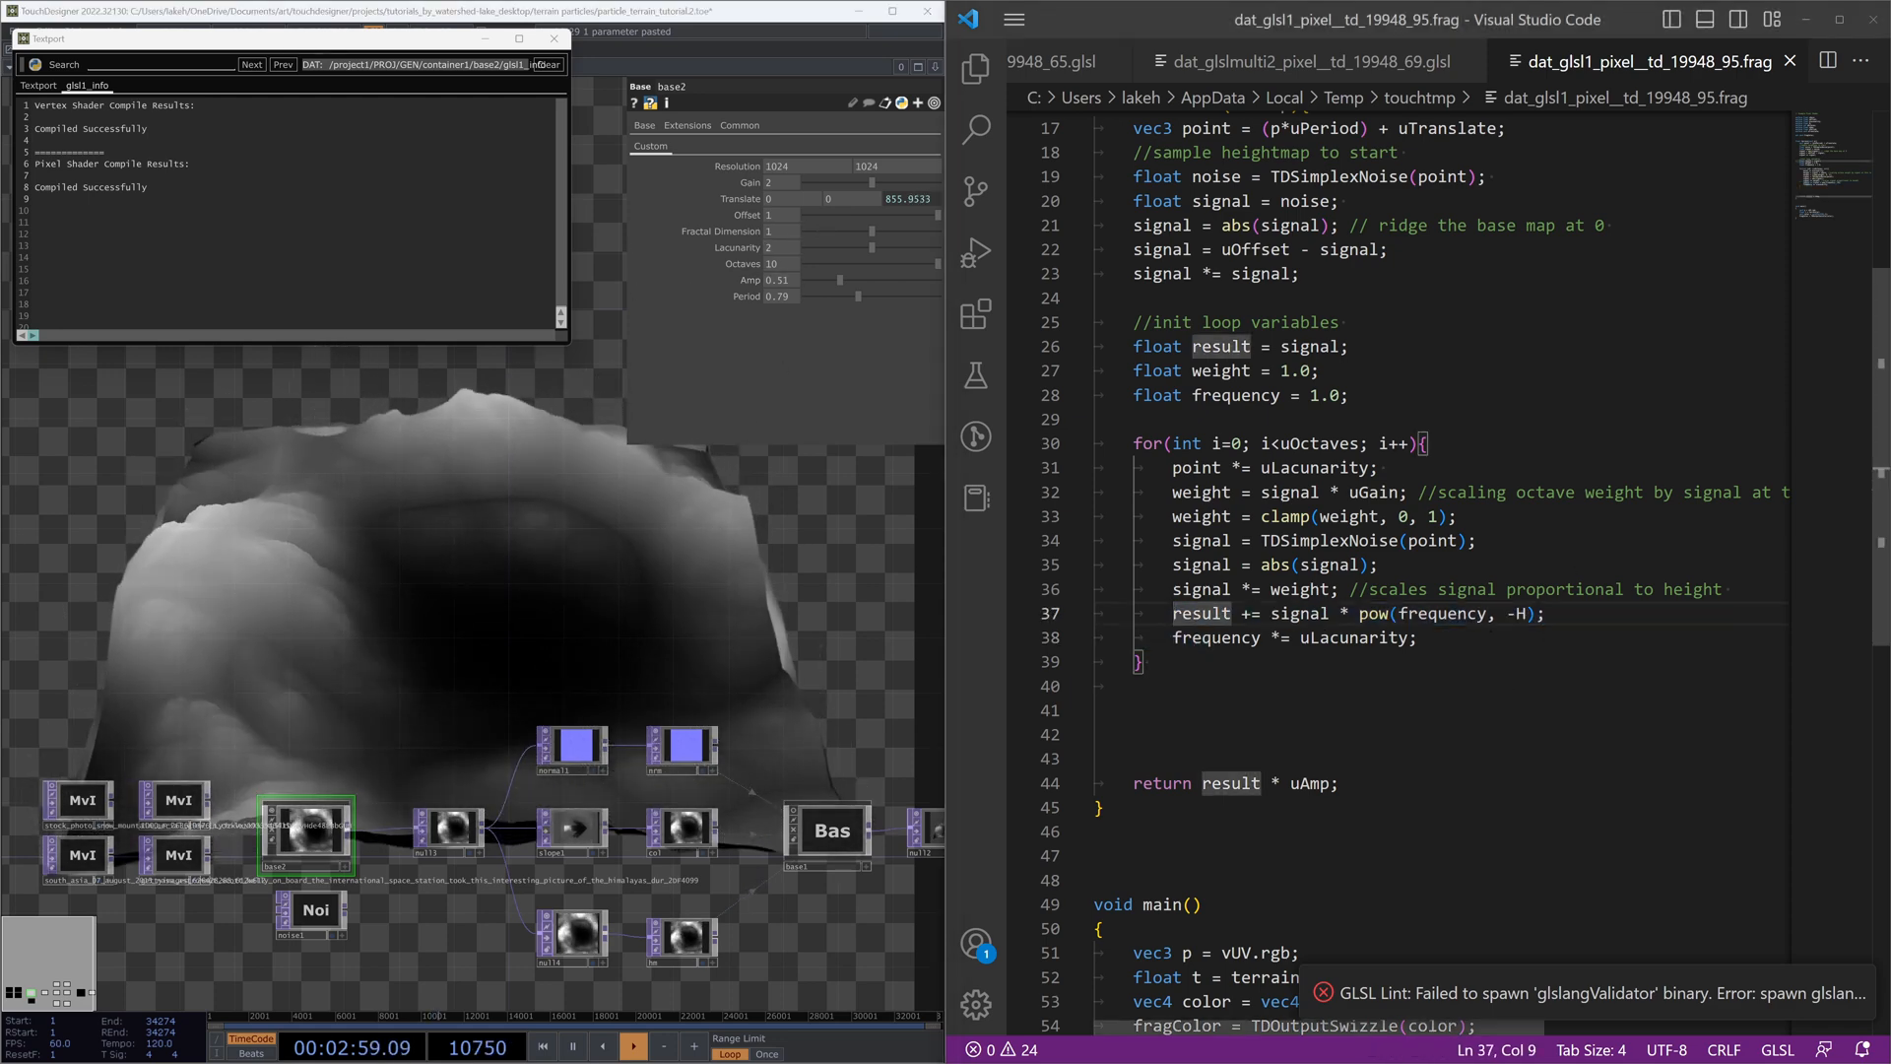
pyautogui.moveTo(1507, 614); pyautogui.dragTo(1529, 614)
pyautogui.click(1556, 642)
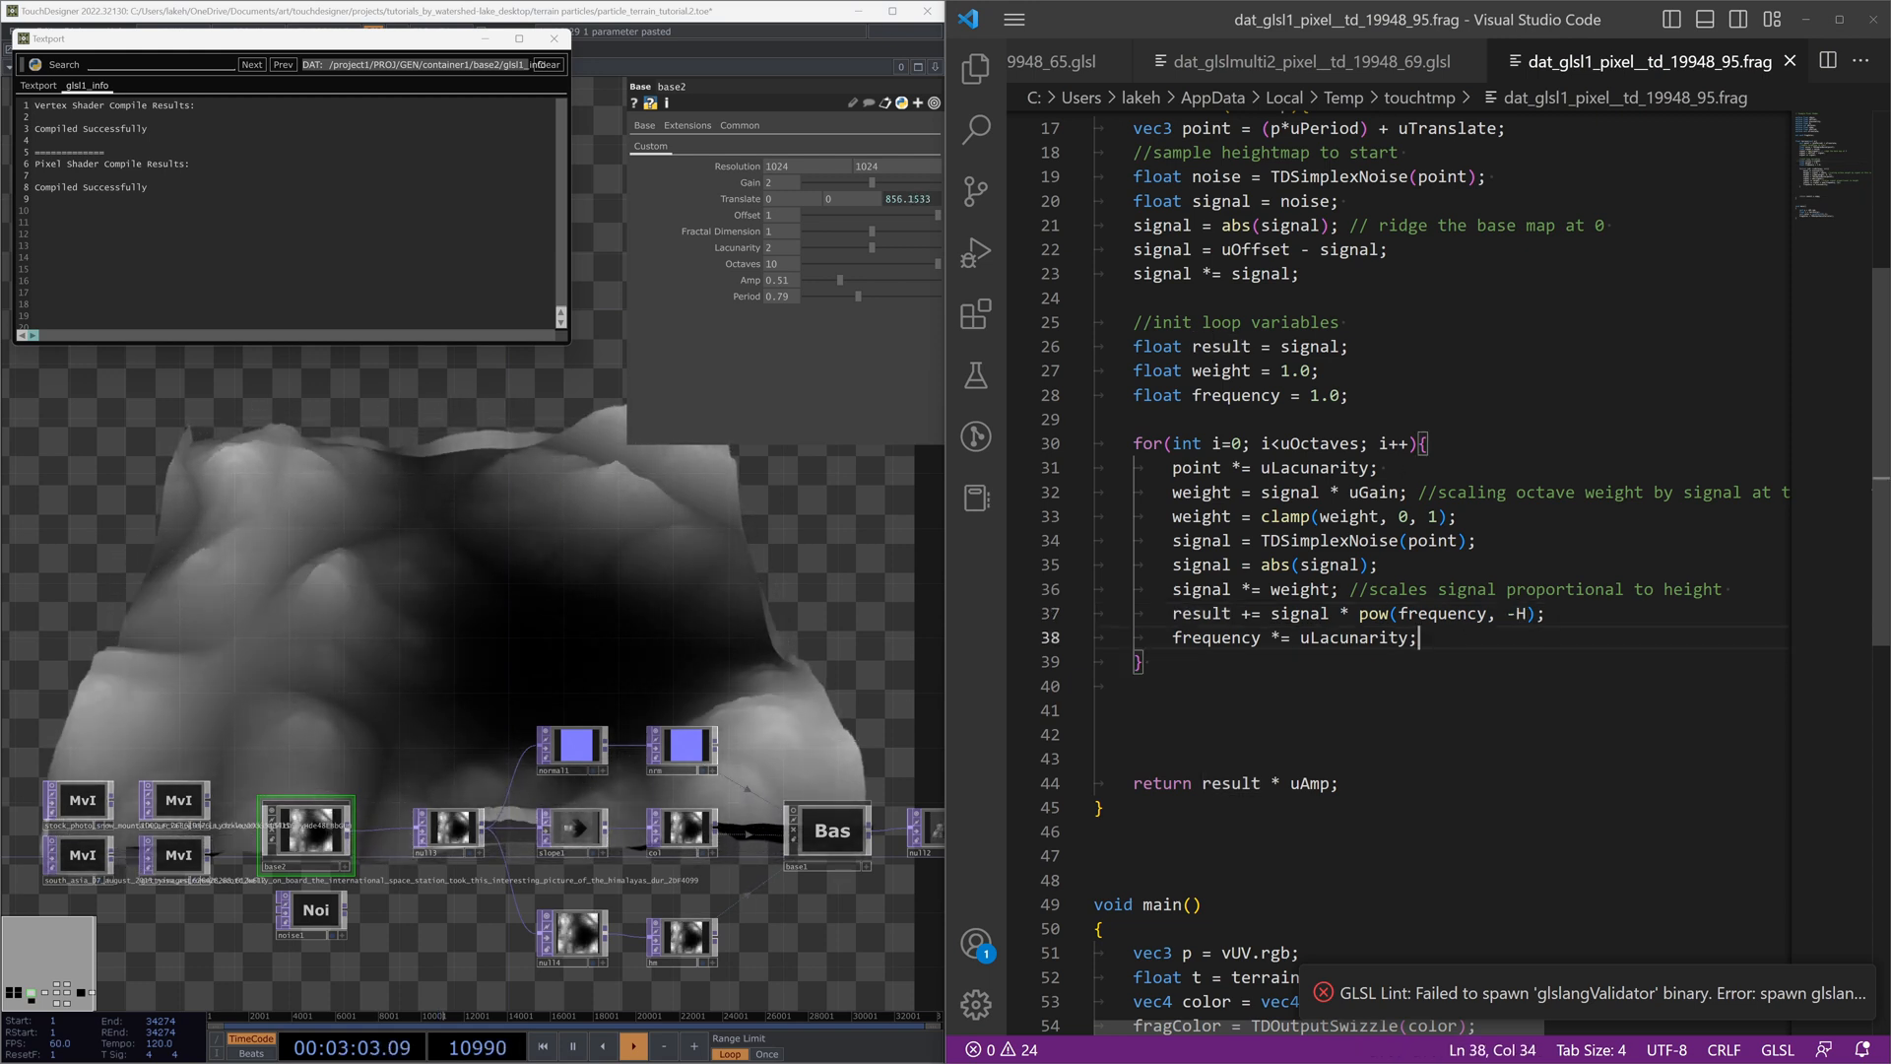
pyautogui.doubleClick(1300, 614)
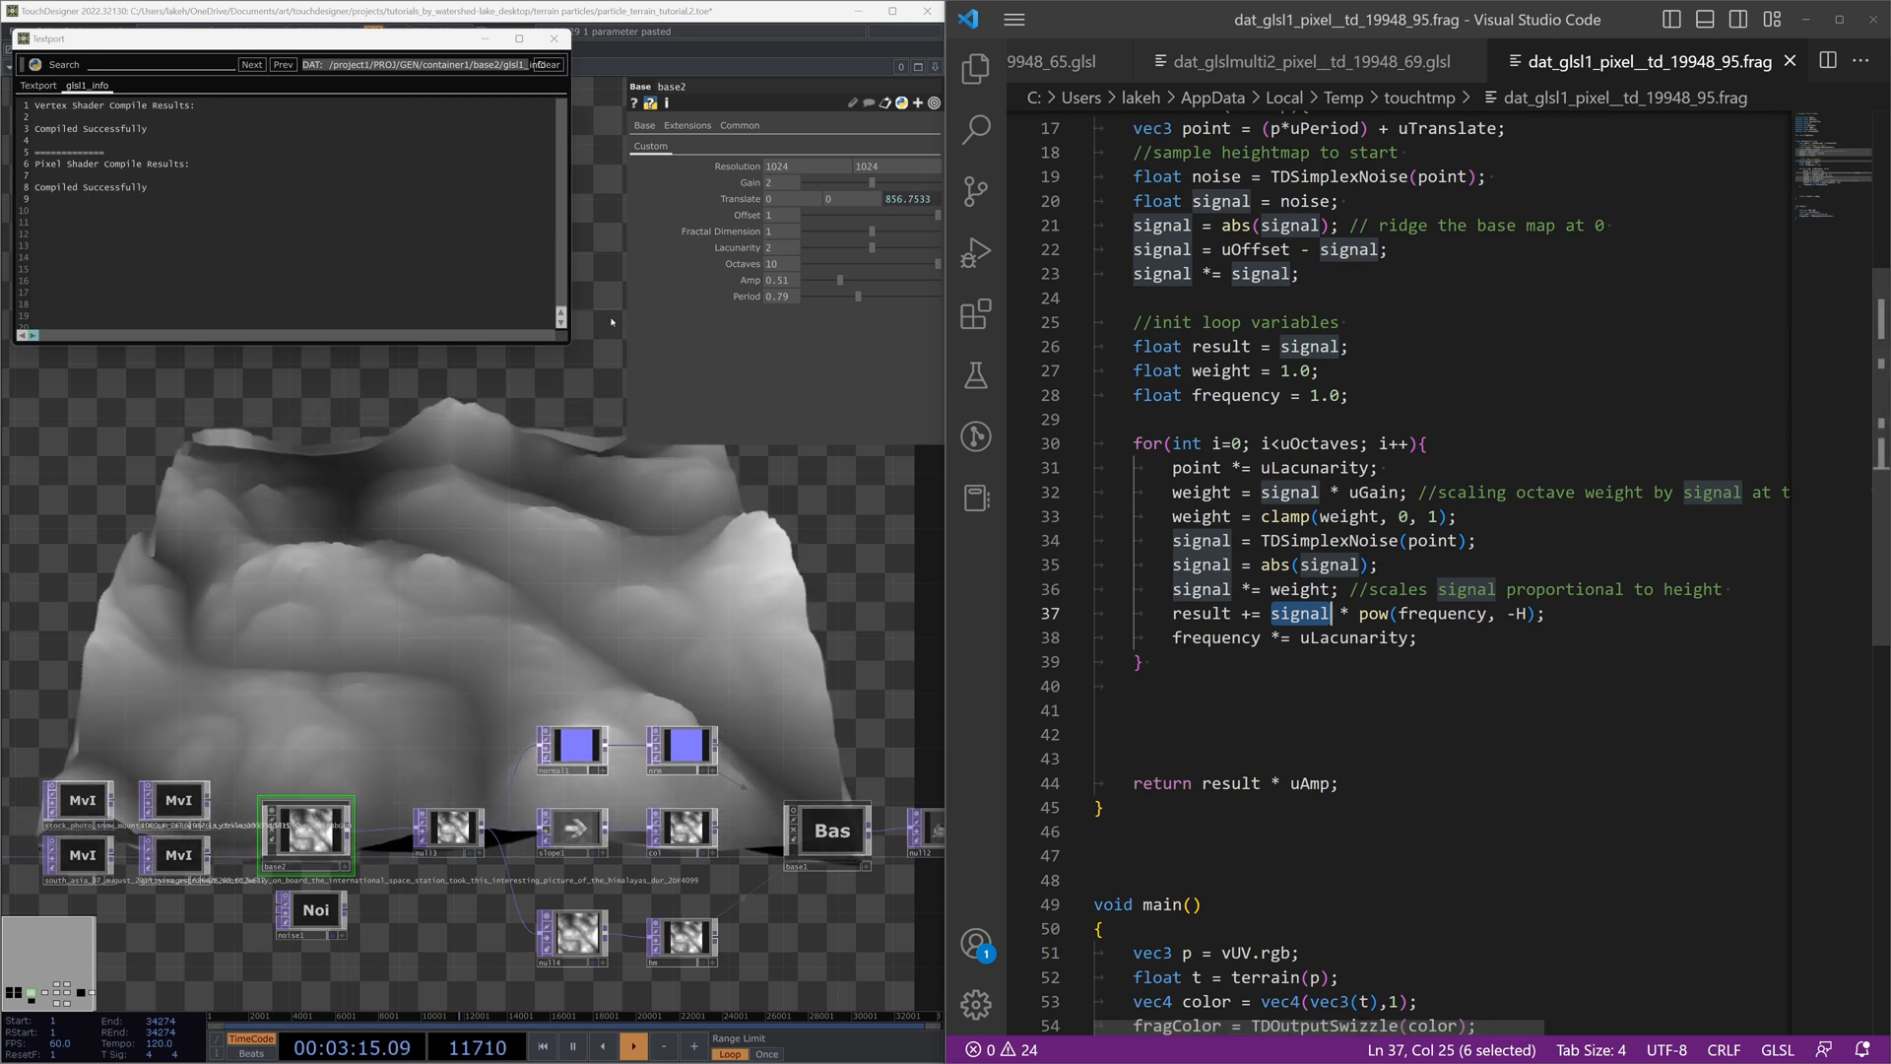
# Step: Try base2 with Gain 2.47 and Amp 0.85, testing a lower Offset before returning it to 1
pyautogui.moveTo(871, 184)
pyautogui.mouseDown()
pyautogui.moveTo(935, 187)
pyautogui.moveTo(905, 187)
pyautogui.mouseUp()
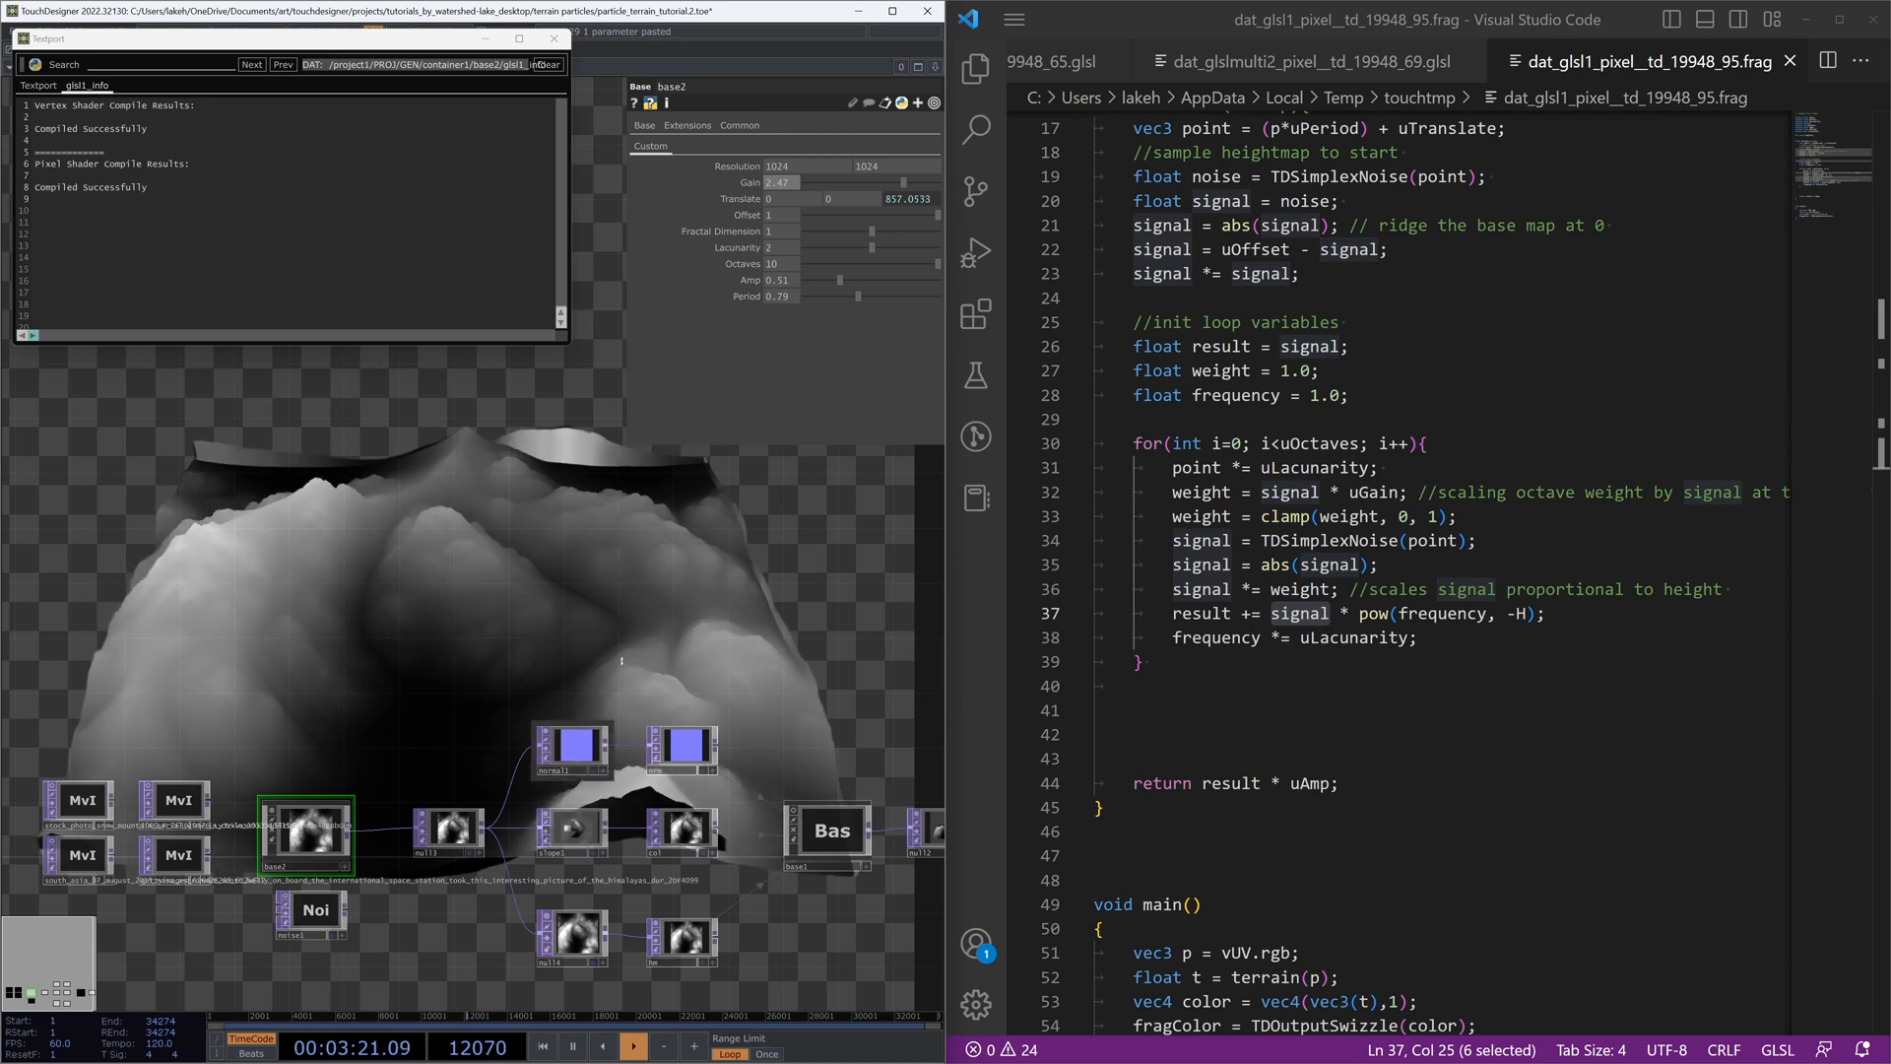
pyautogui.moveTo(840, 281); pyautogui.dragTo(863, 280)
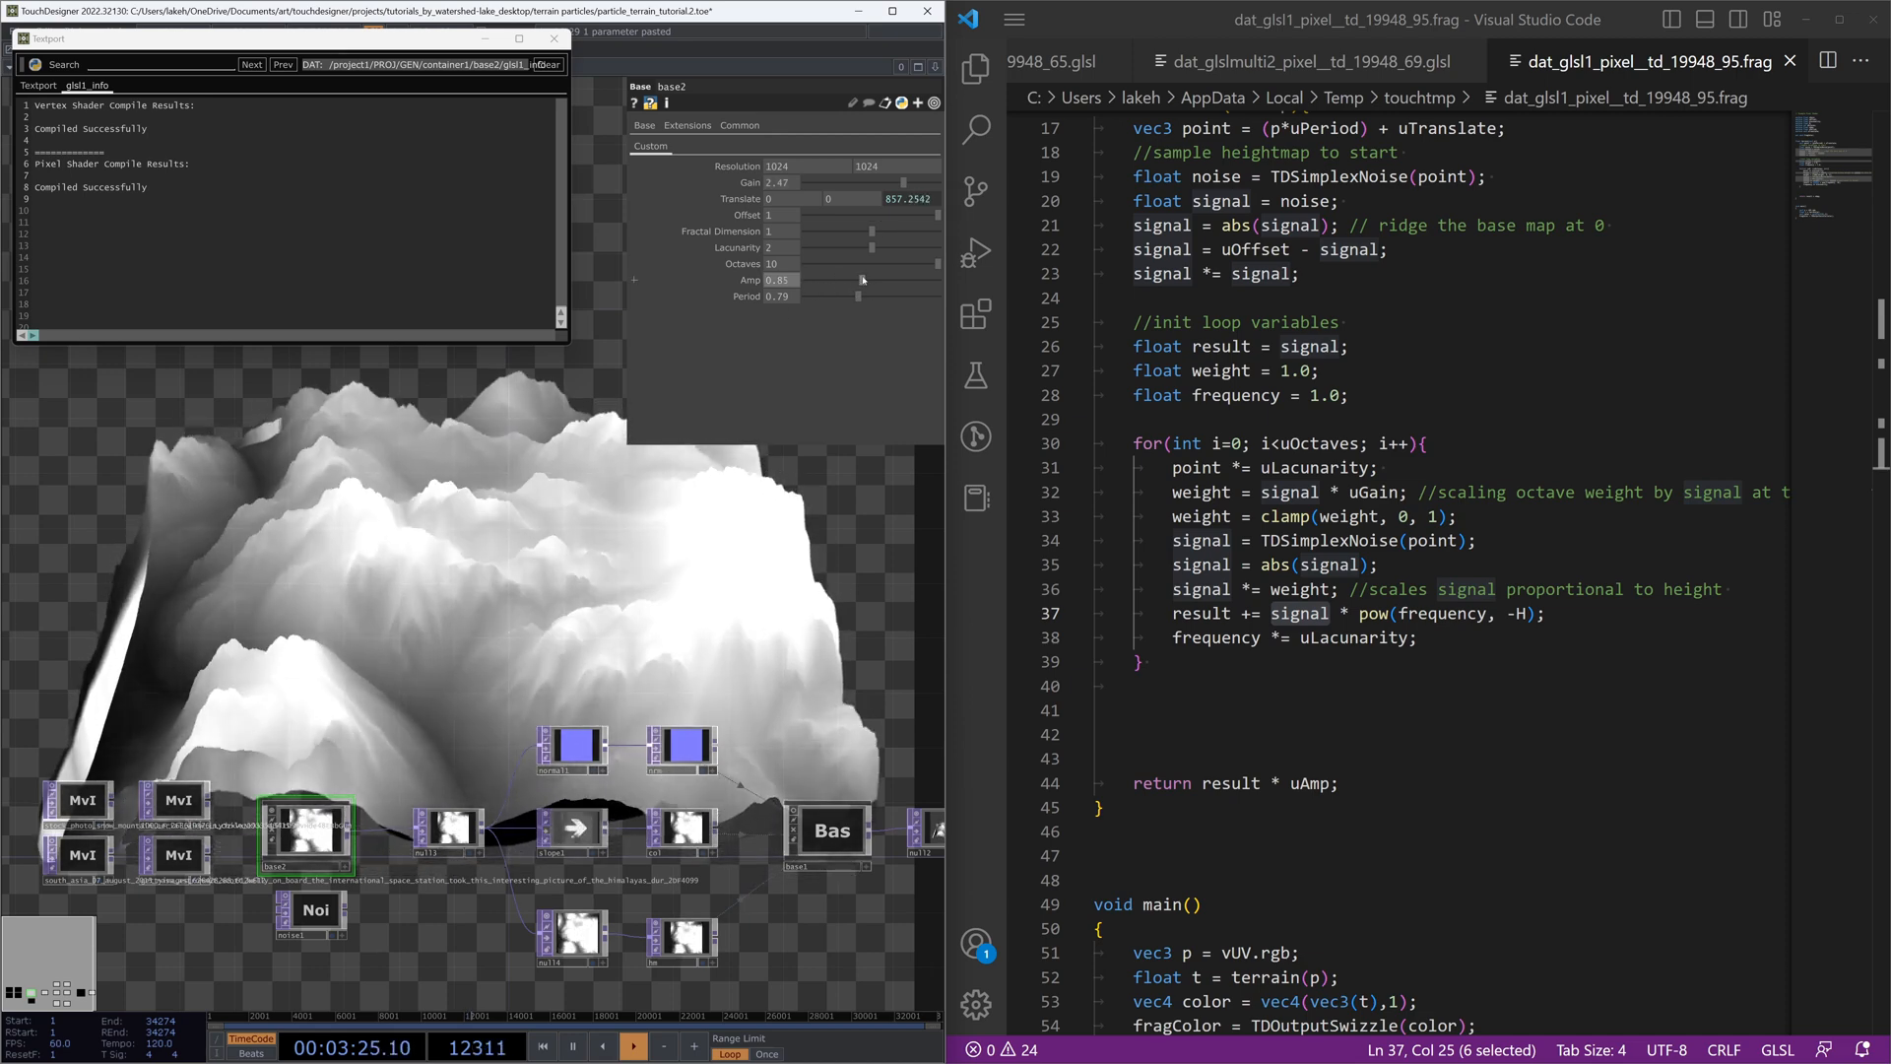
pyautogui.click(882, 215)
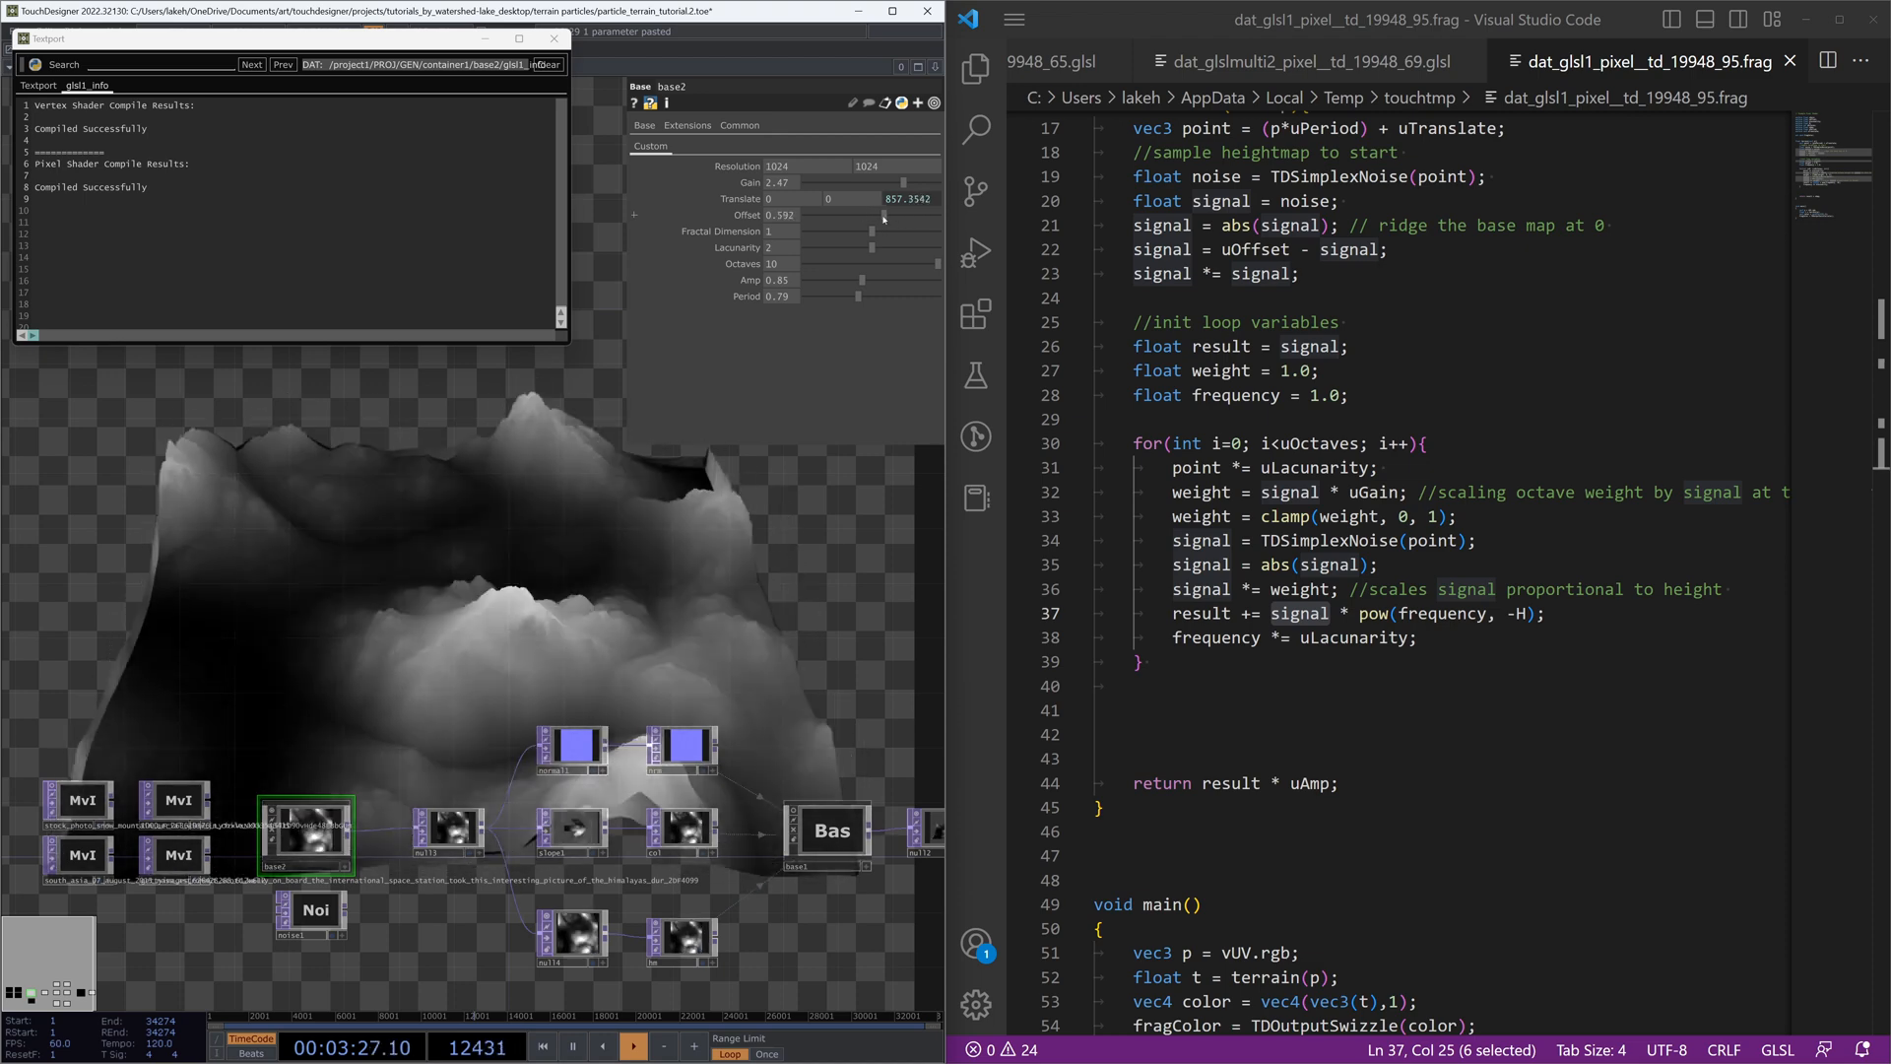
pyautogui.moveTo(868, 219); pyautogui.dragTo(882, 221)
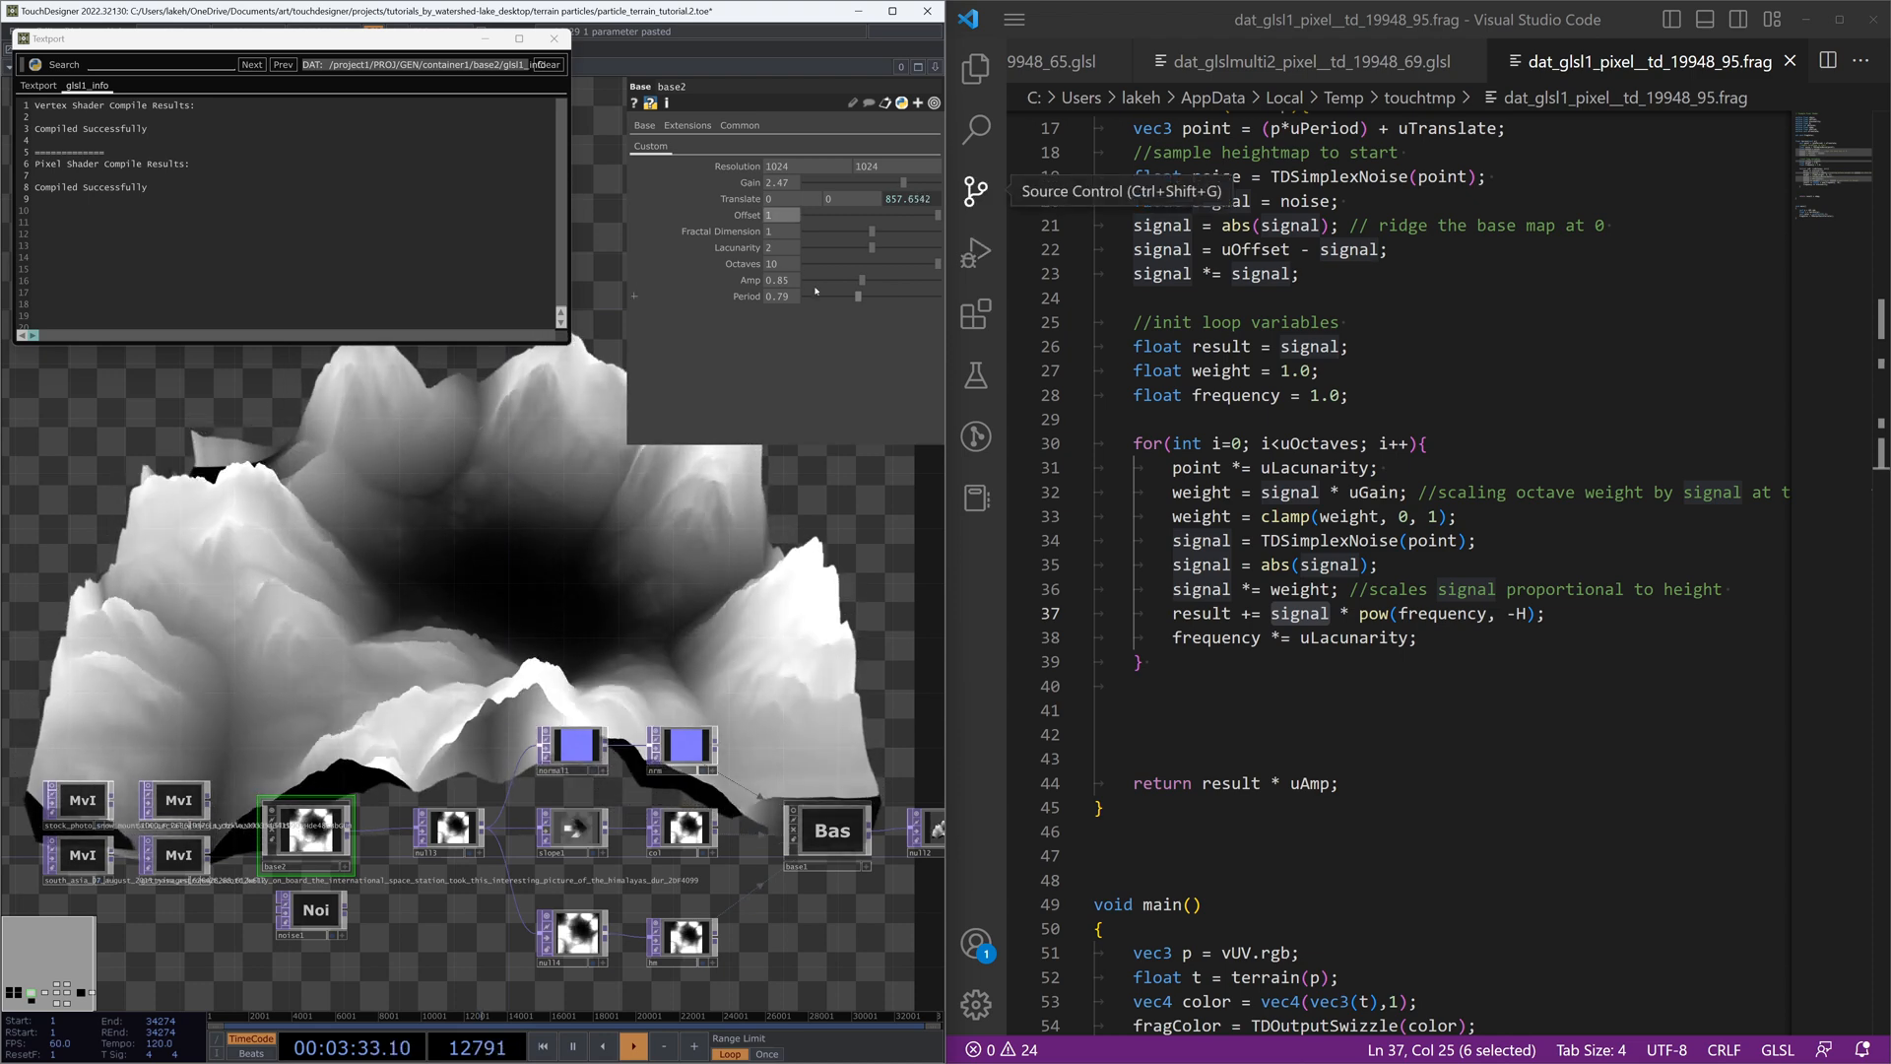
# Step: Try base2 with Period 0.95, Fractal Dimension 1.02, Amp 0.74 and Gain 2.08
pyautogui.moveTo(862, 280); pyautogui.dragTo(907, 238)
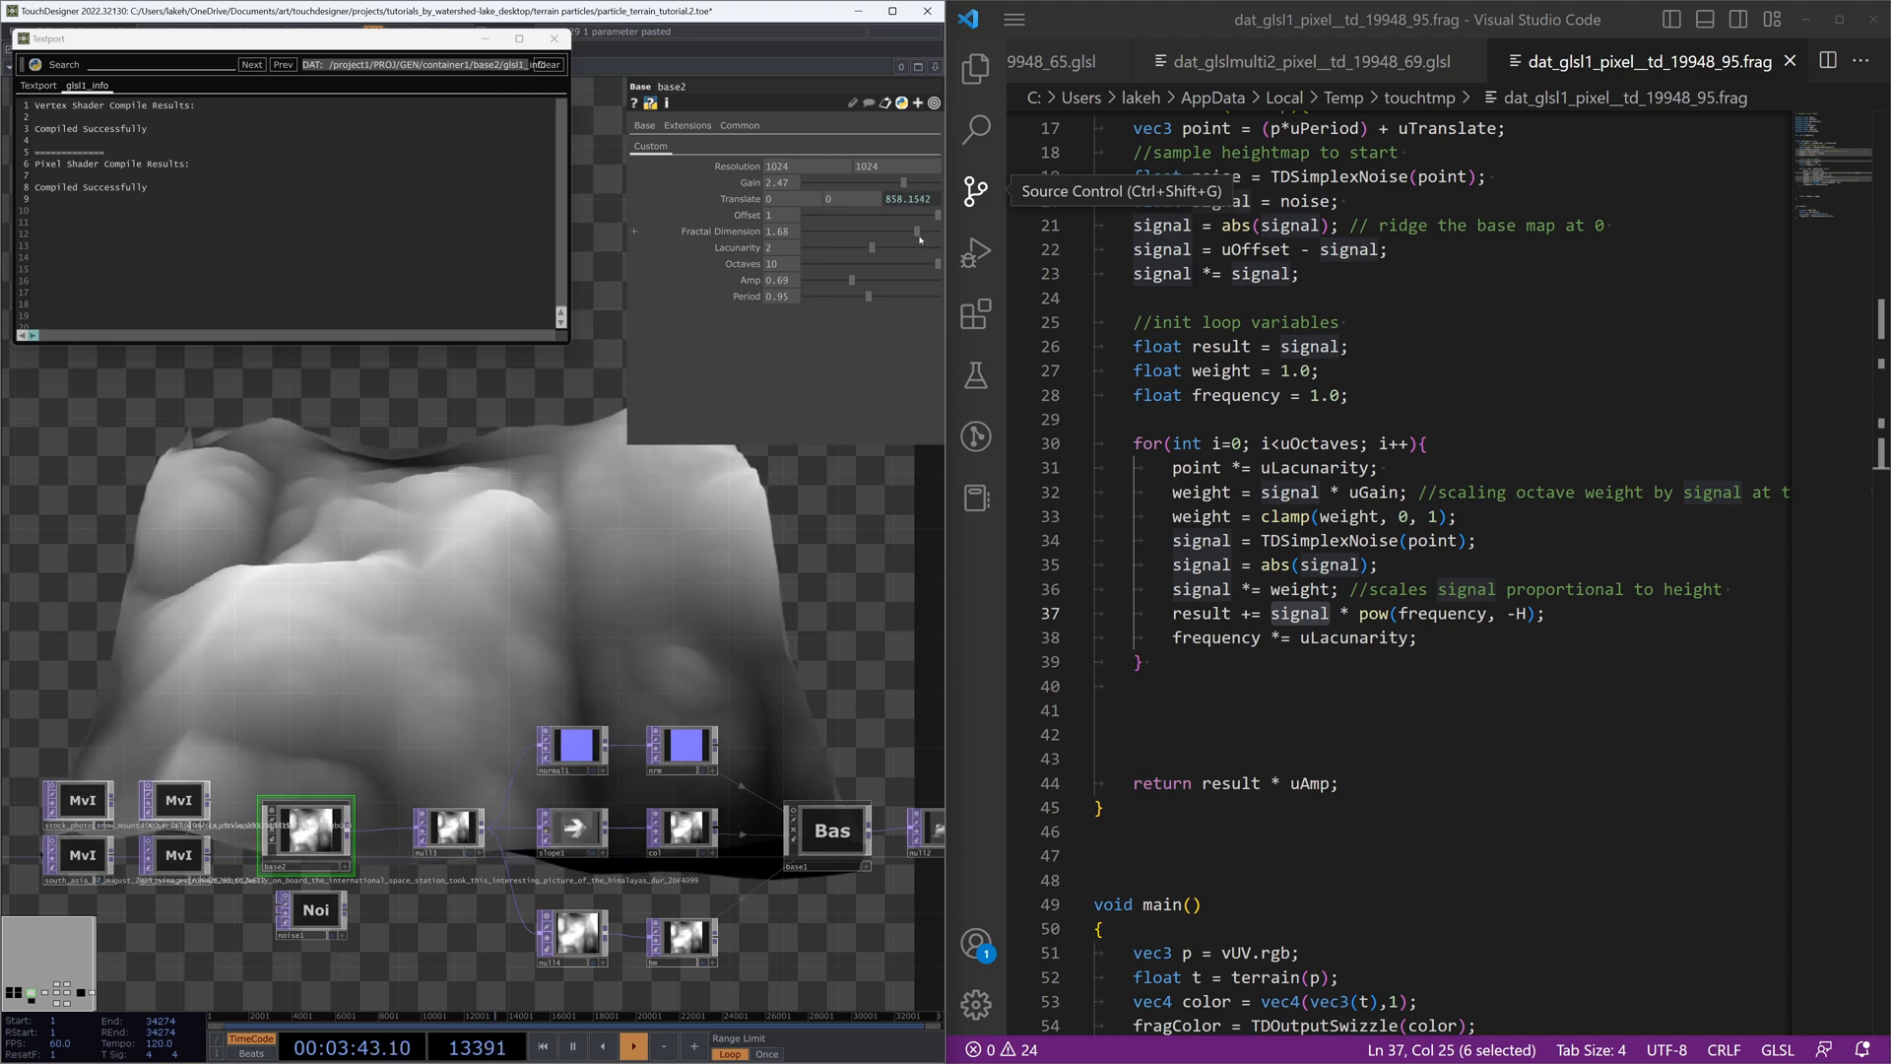
pyautogui.moveTo(882, 237); pyautogui.dragTo(849, 239)
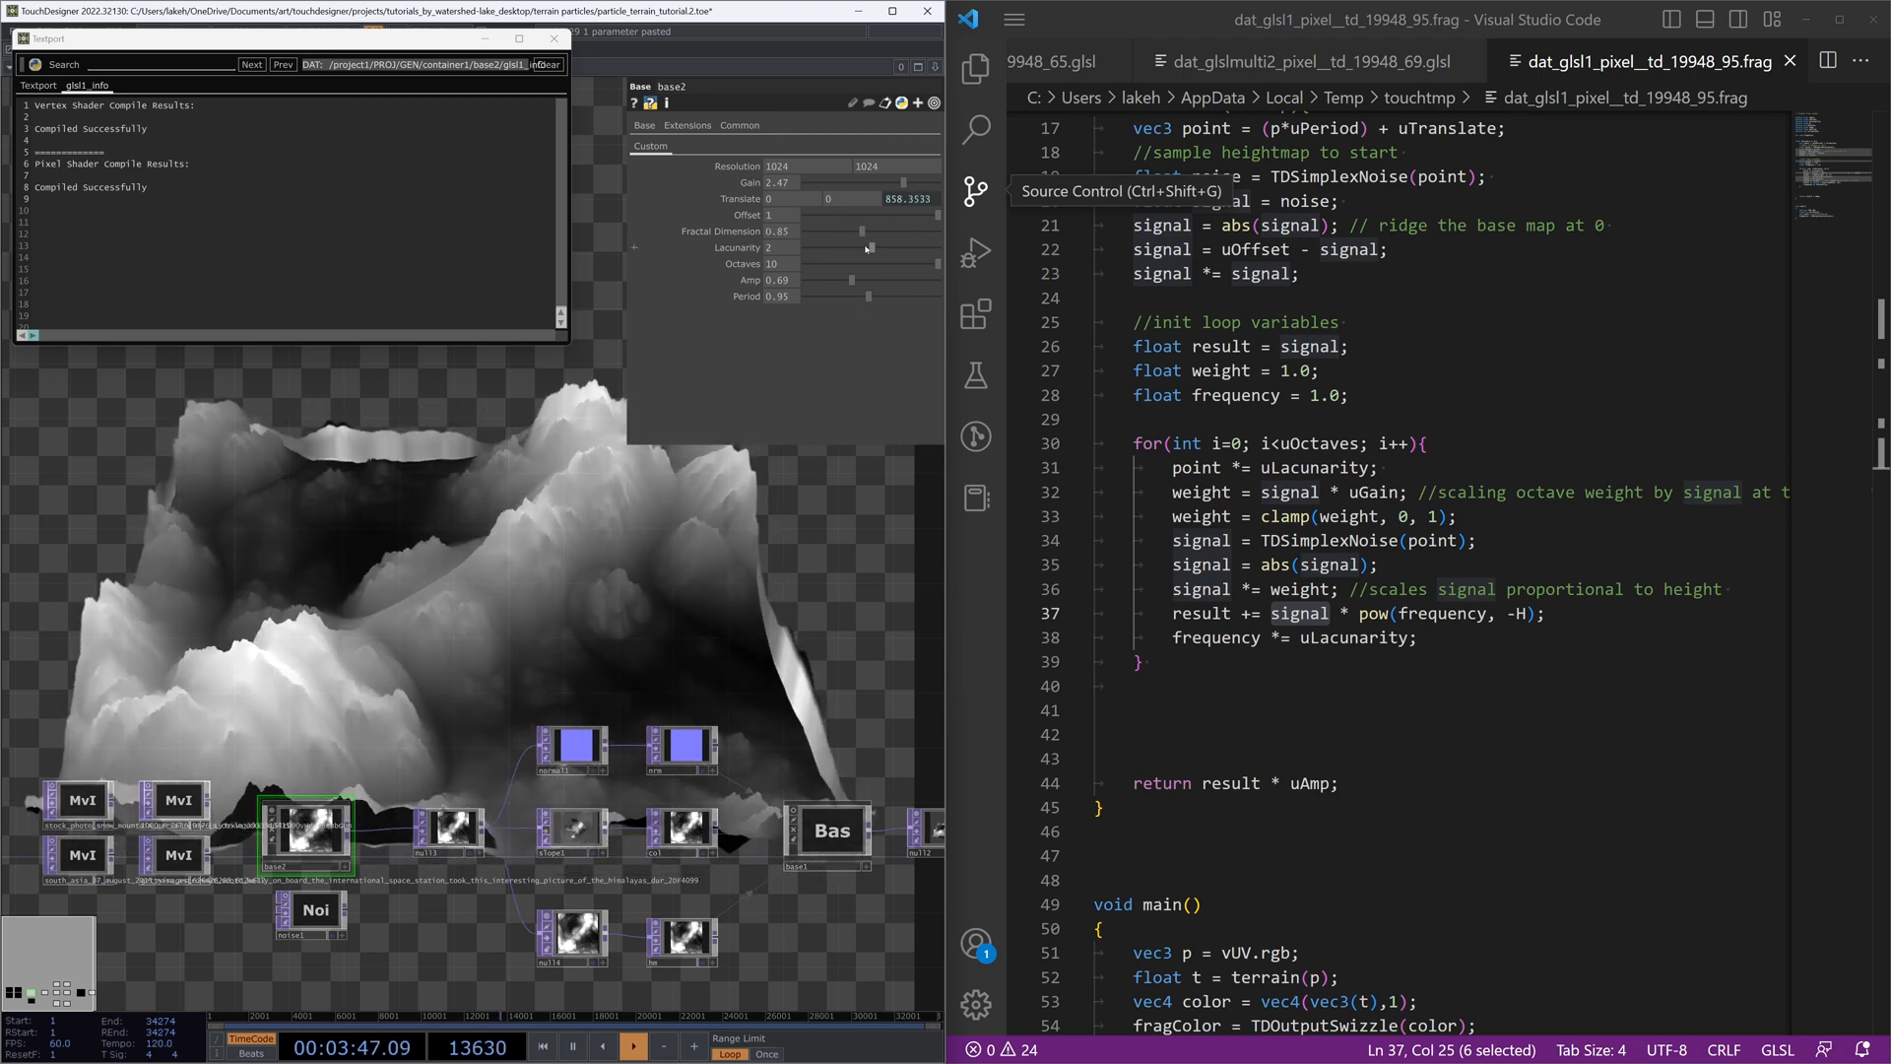
pyautogui.moveTo(852, 281); pyautogui.dragTo(865, 283)
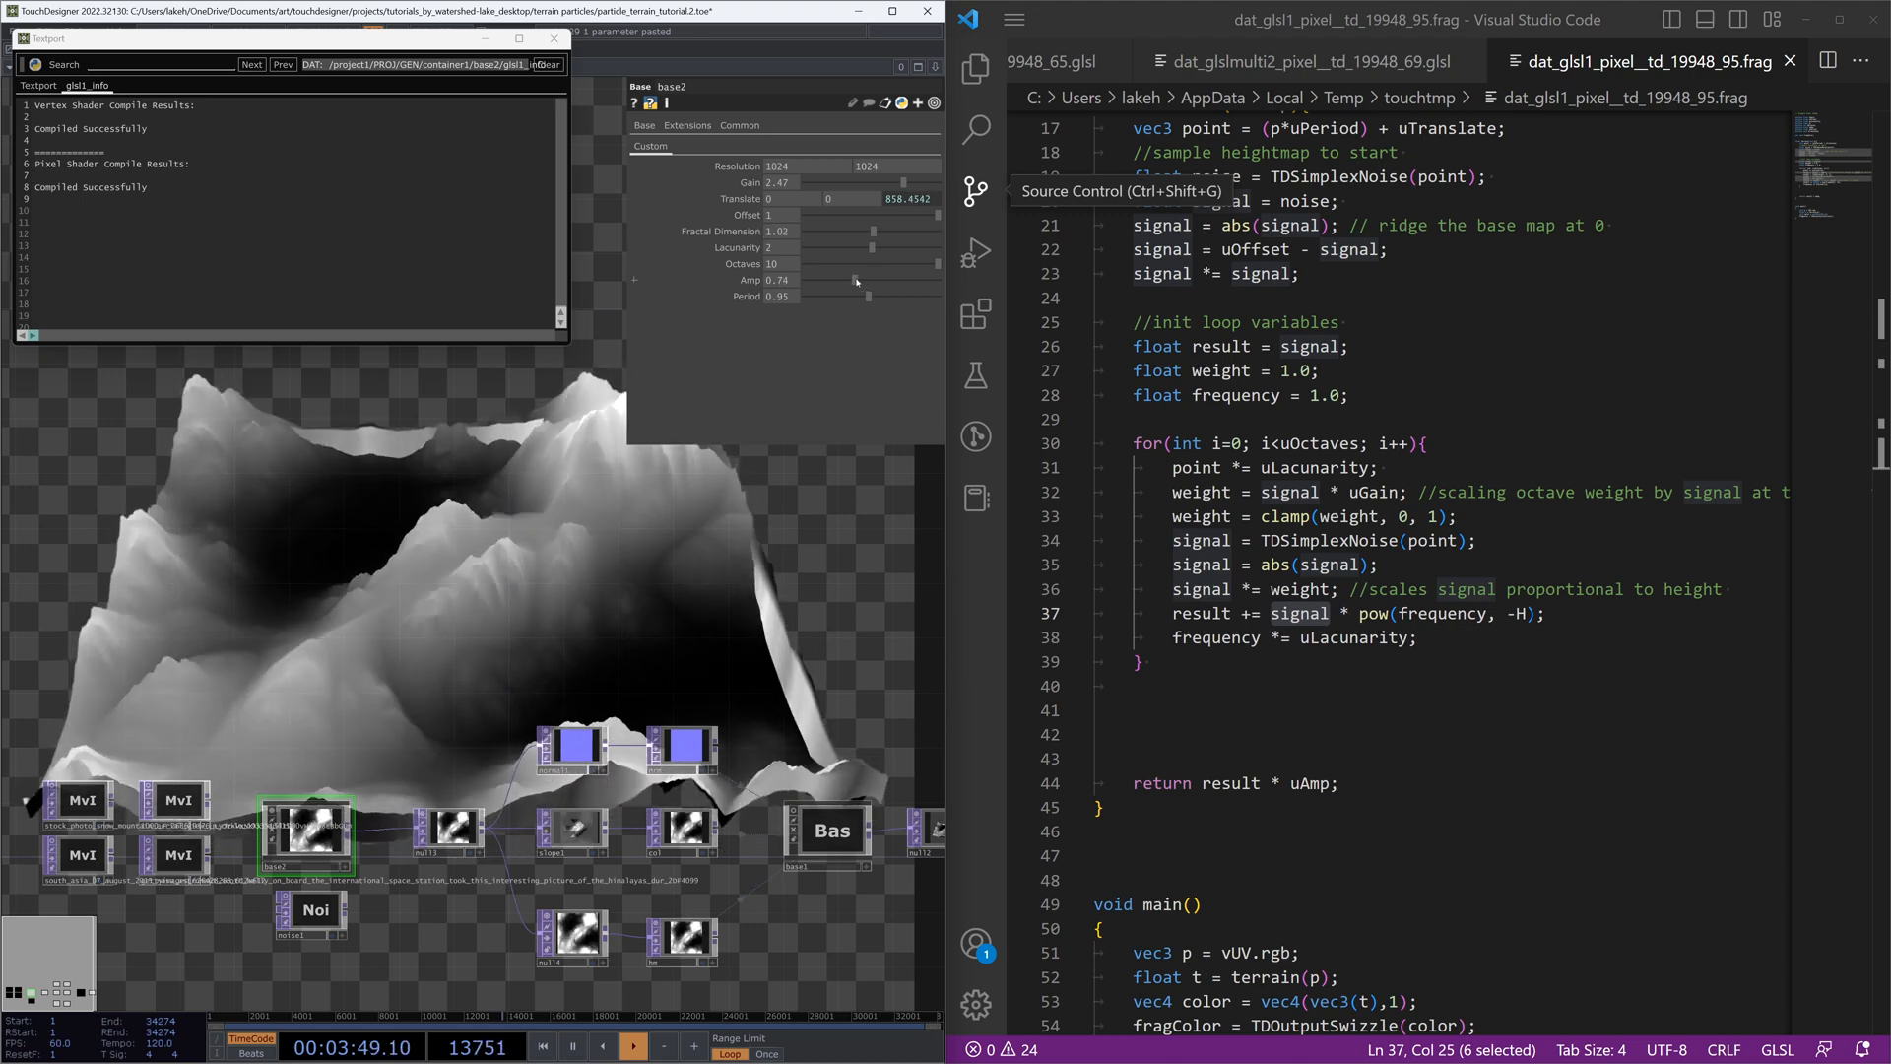
pyautogui.moveTo(902, 182)
pyautogui.mouseDown()
pyautogui.moveTo(855, 183)
pyautogui.moveTo(901, 187)
pyautogui.mouseUp()
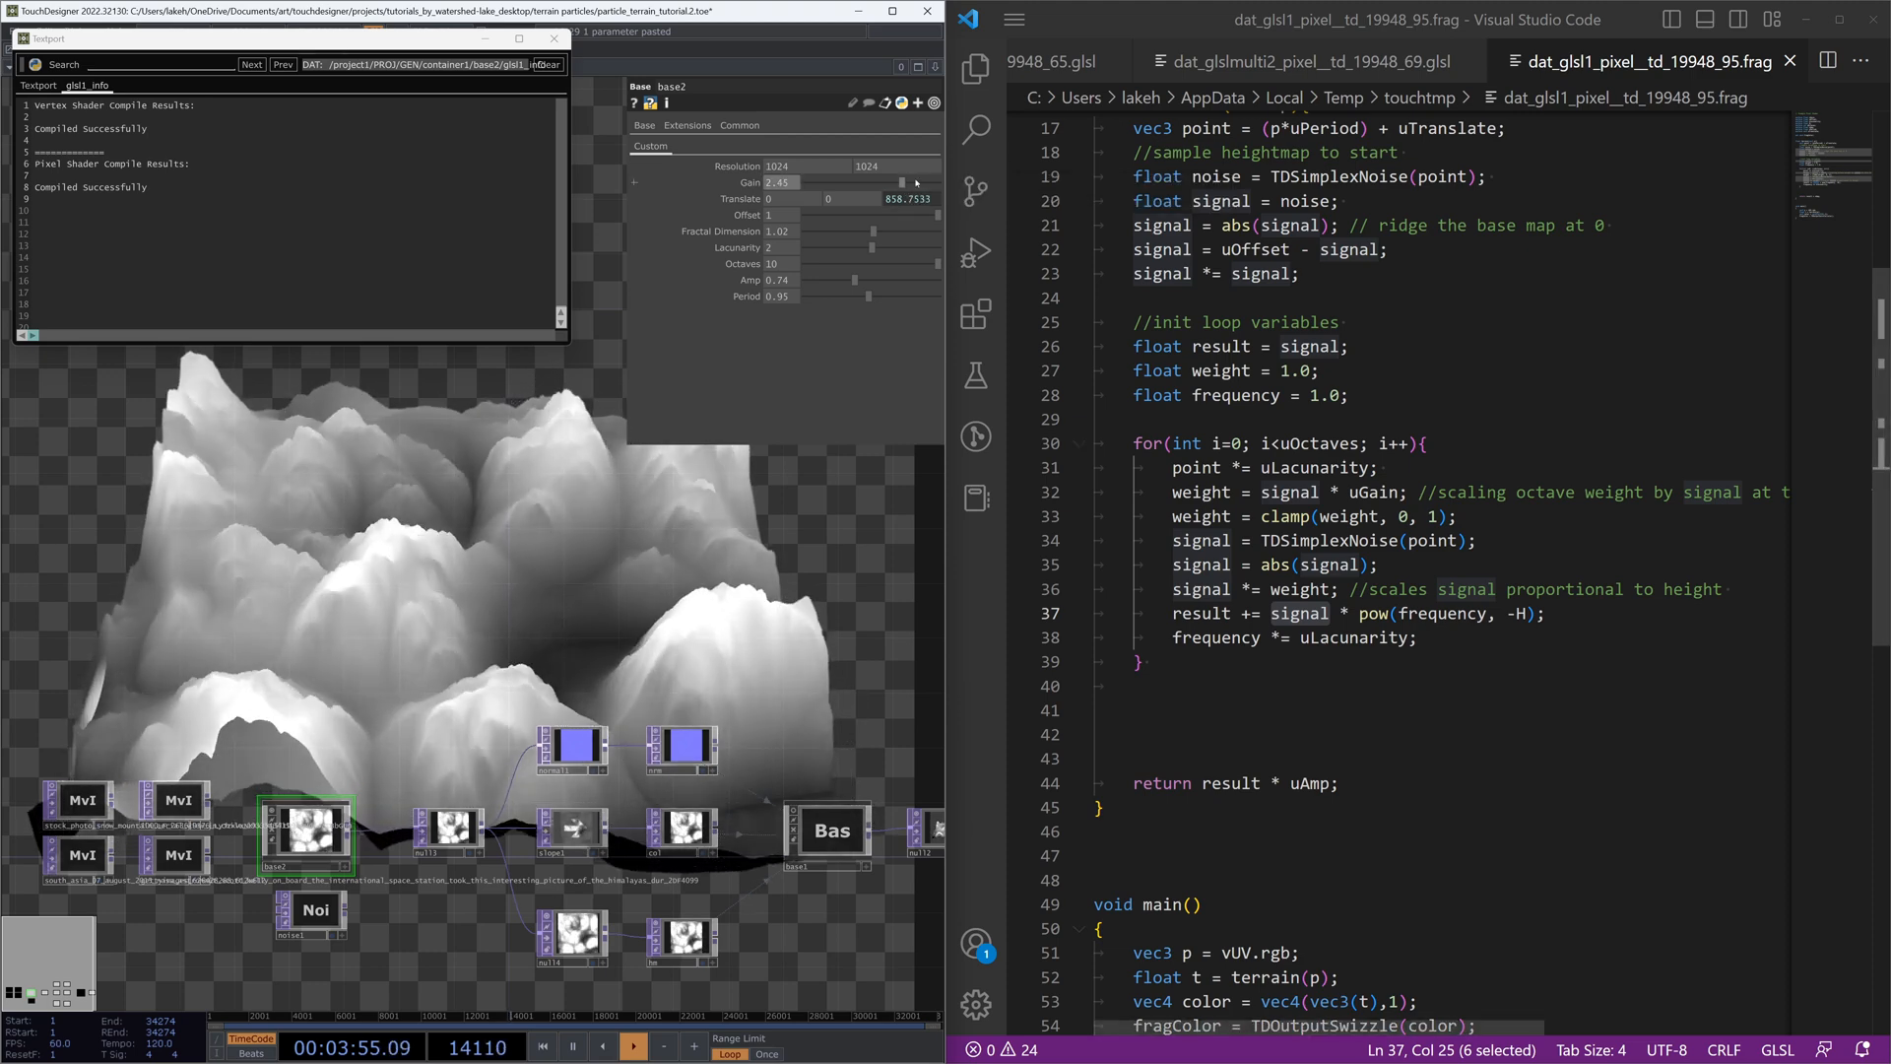
pyautogui.moveTo(902, 182); pyautogui.dragTo(866, 183)
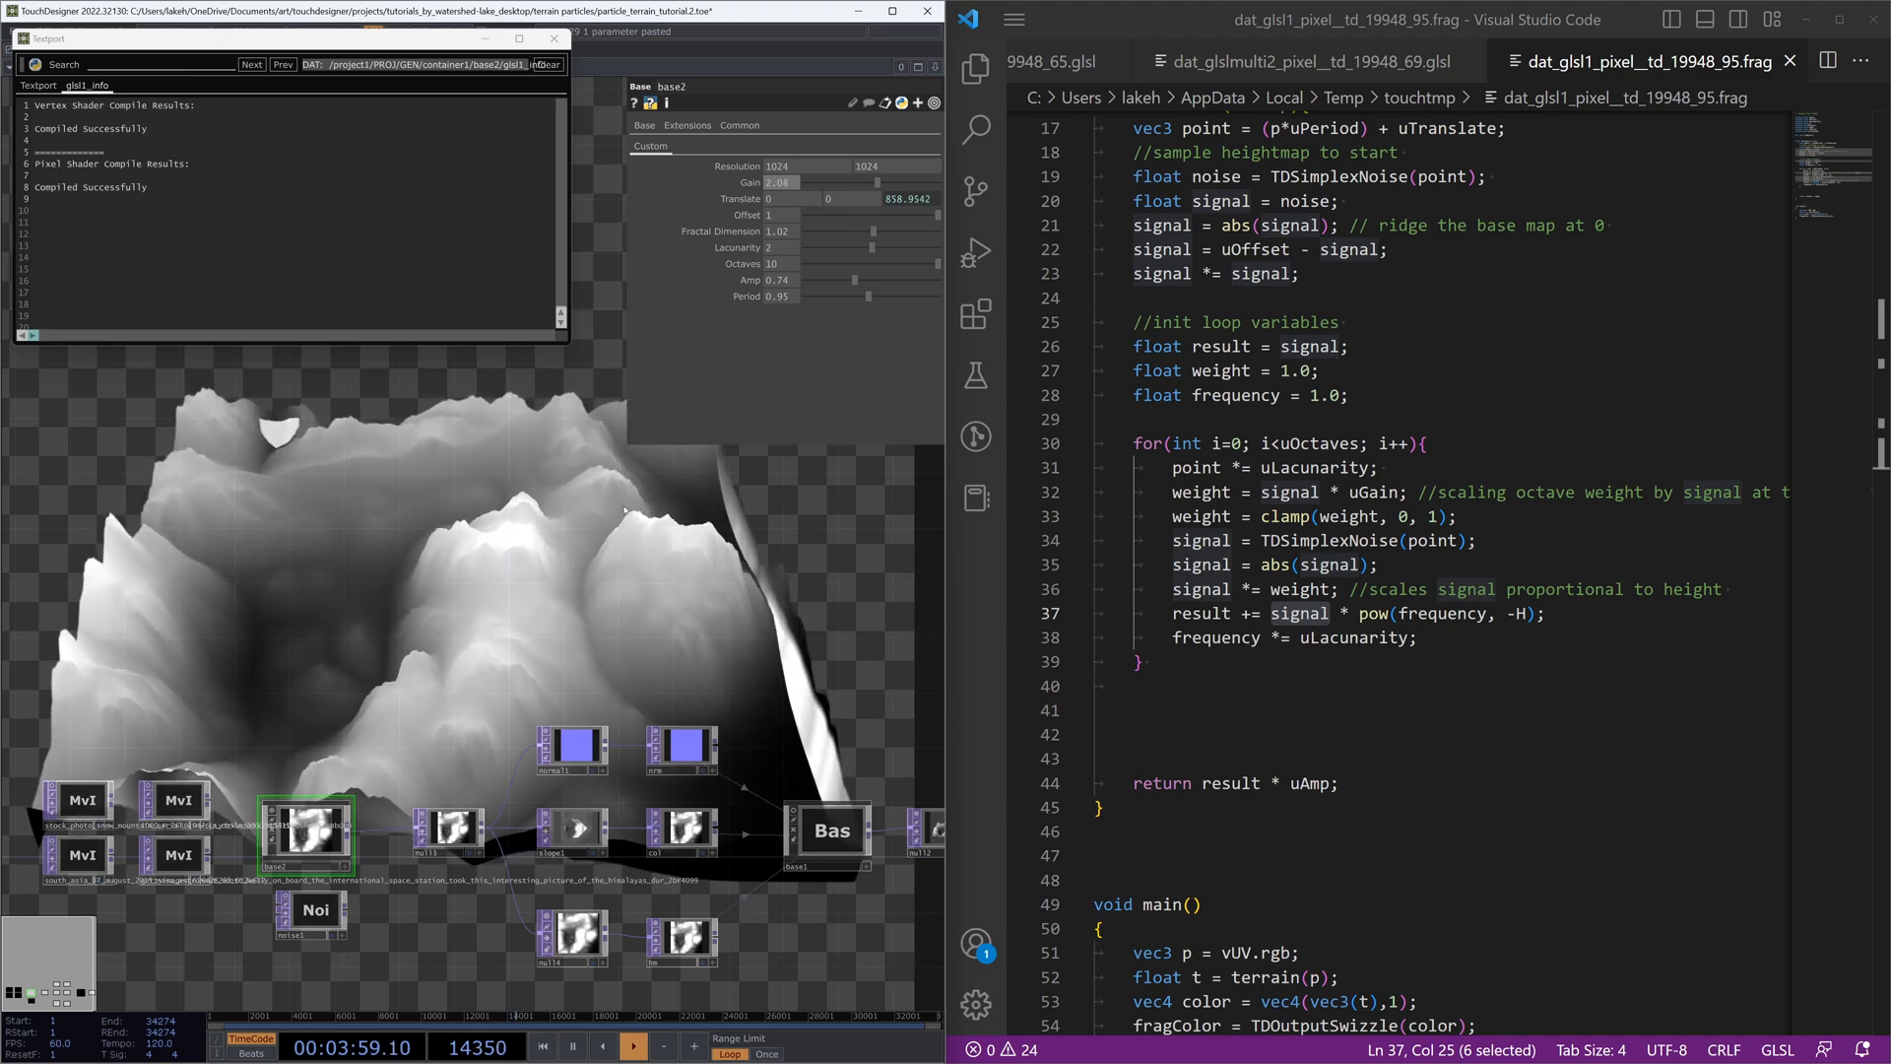
# Step: Temporarily take slope1 out of bypass to preview the slope-coloured terrain, and bypass it again
pyautogui.moveTo(624, 510); pyautogui.dragTo(455, 500)
pyautogui.moveTo(701, 825); pyautogui.dragTo(776, 837)
pyautogui.moveTo(247, 661); pyautogui.dragTo(449, 606)
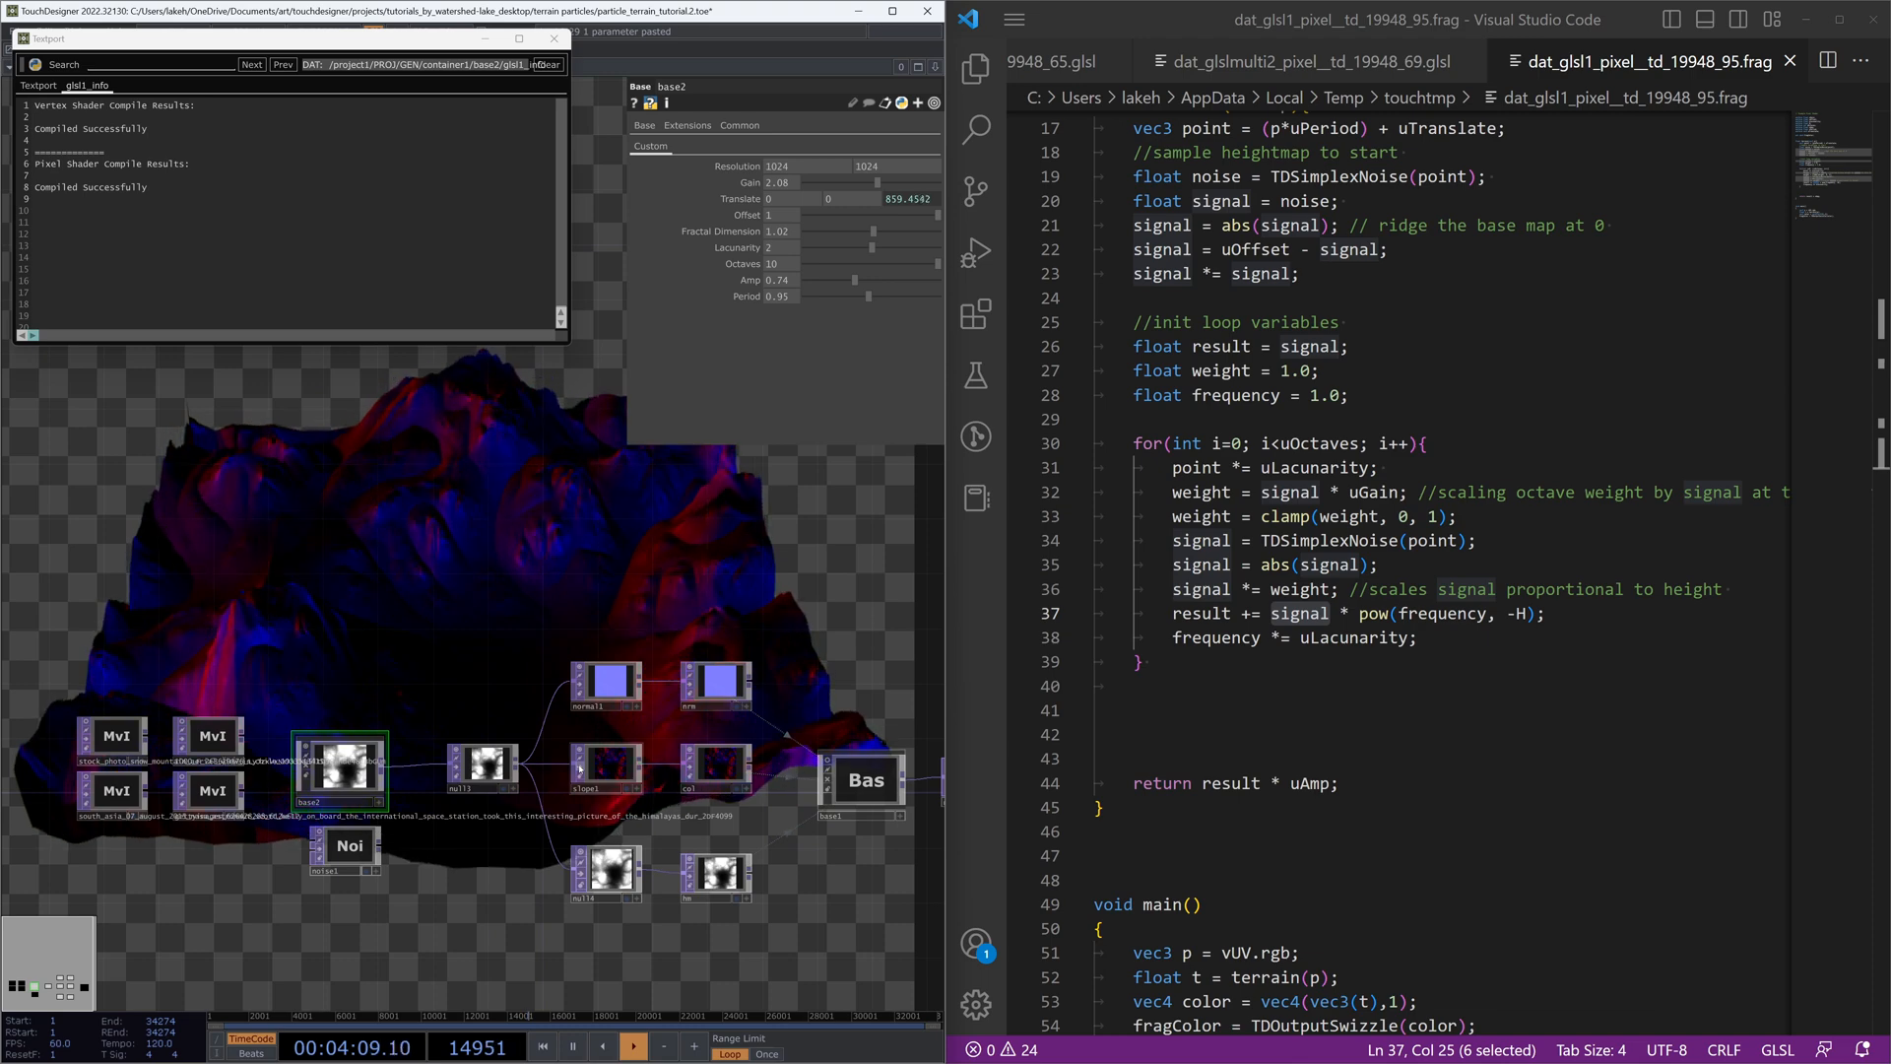
pyautogui.moveTo(604, 629); pyautogui.dragTo(557, 667)
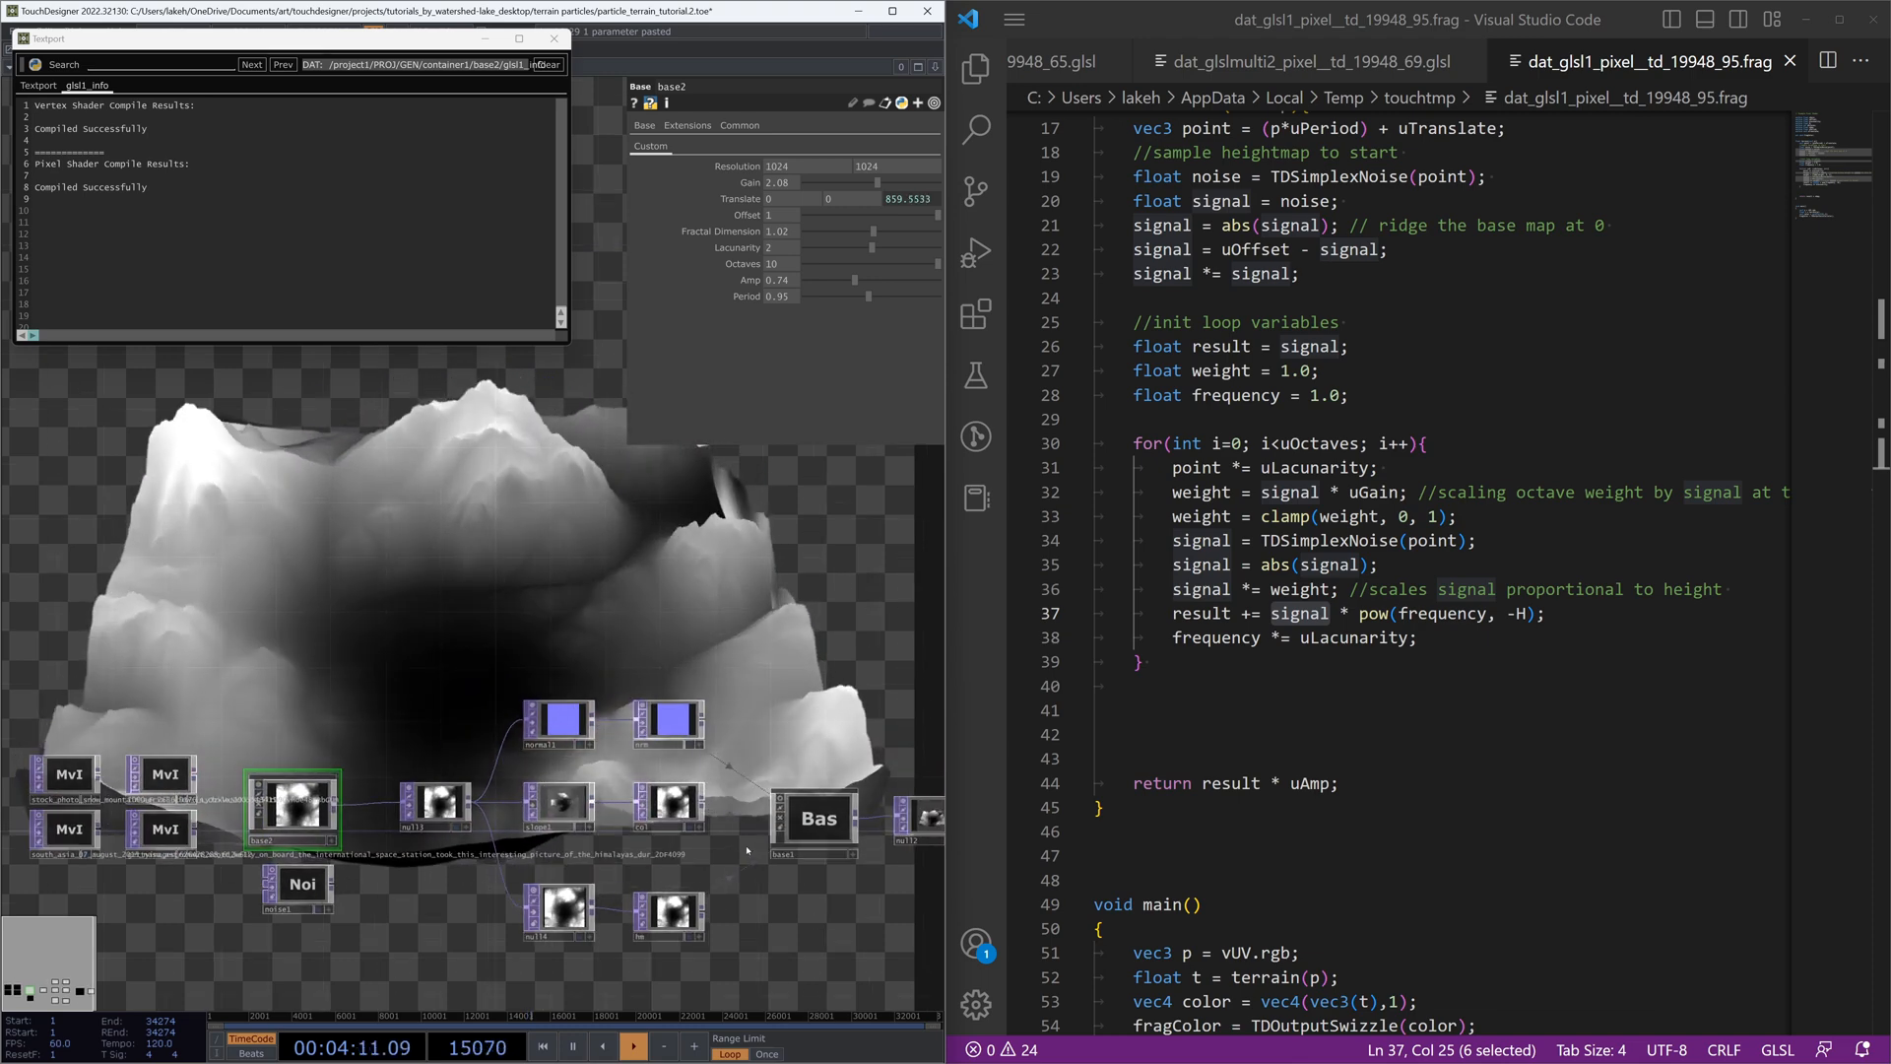
pyautogui.moveTo(824, 740); pyautogui.dragTo(735, 712)
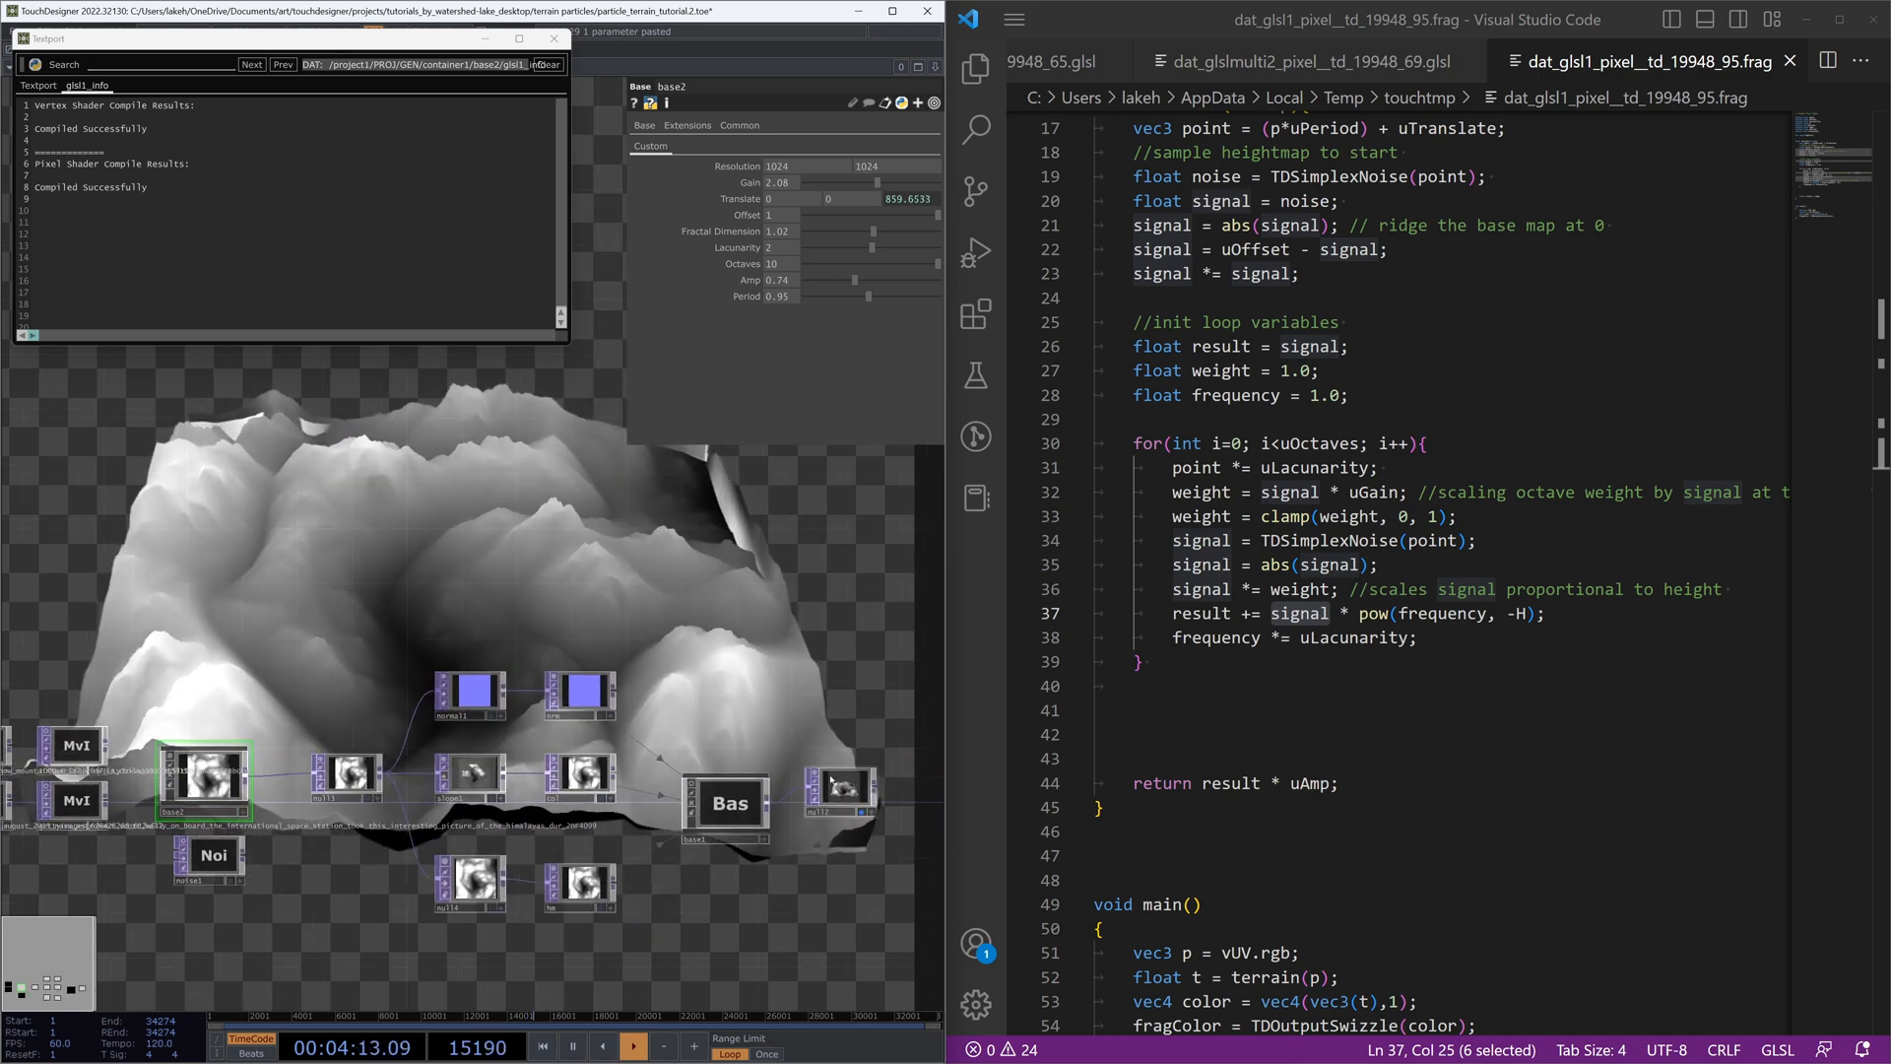
# Step: Set base2's Gain to 2.0, Fractal Dimension to 1.0, Amp to 1 and Period to 0.68
pyautogui.moveTo(483, 612); pyautogui.dragTo(636, 649)
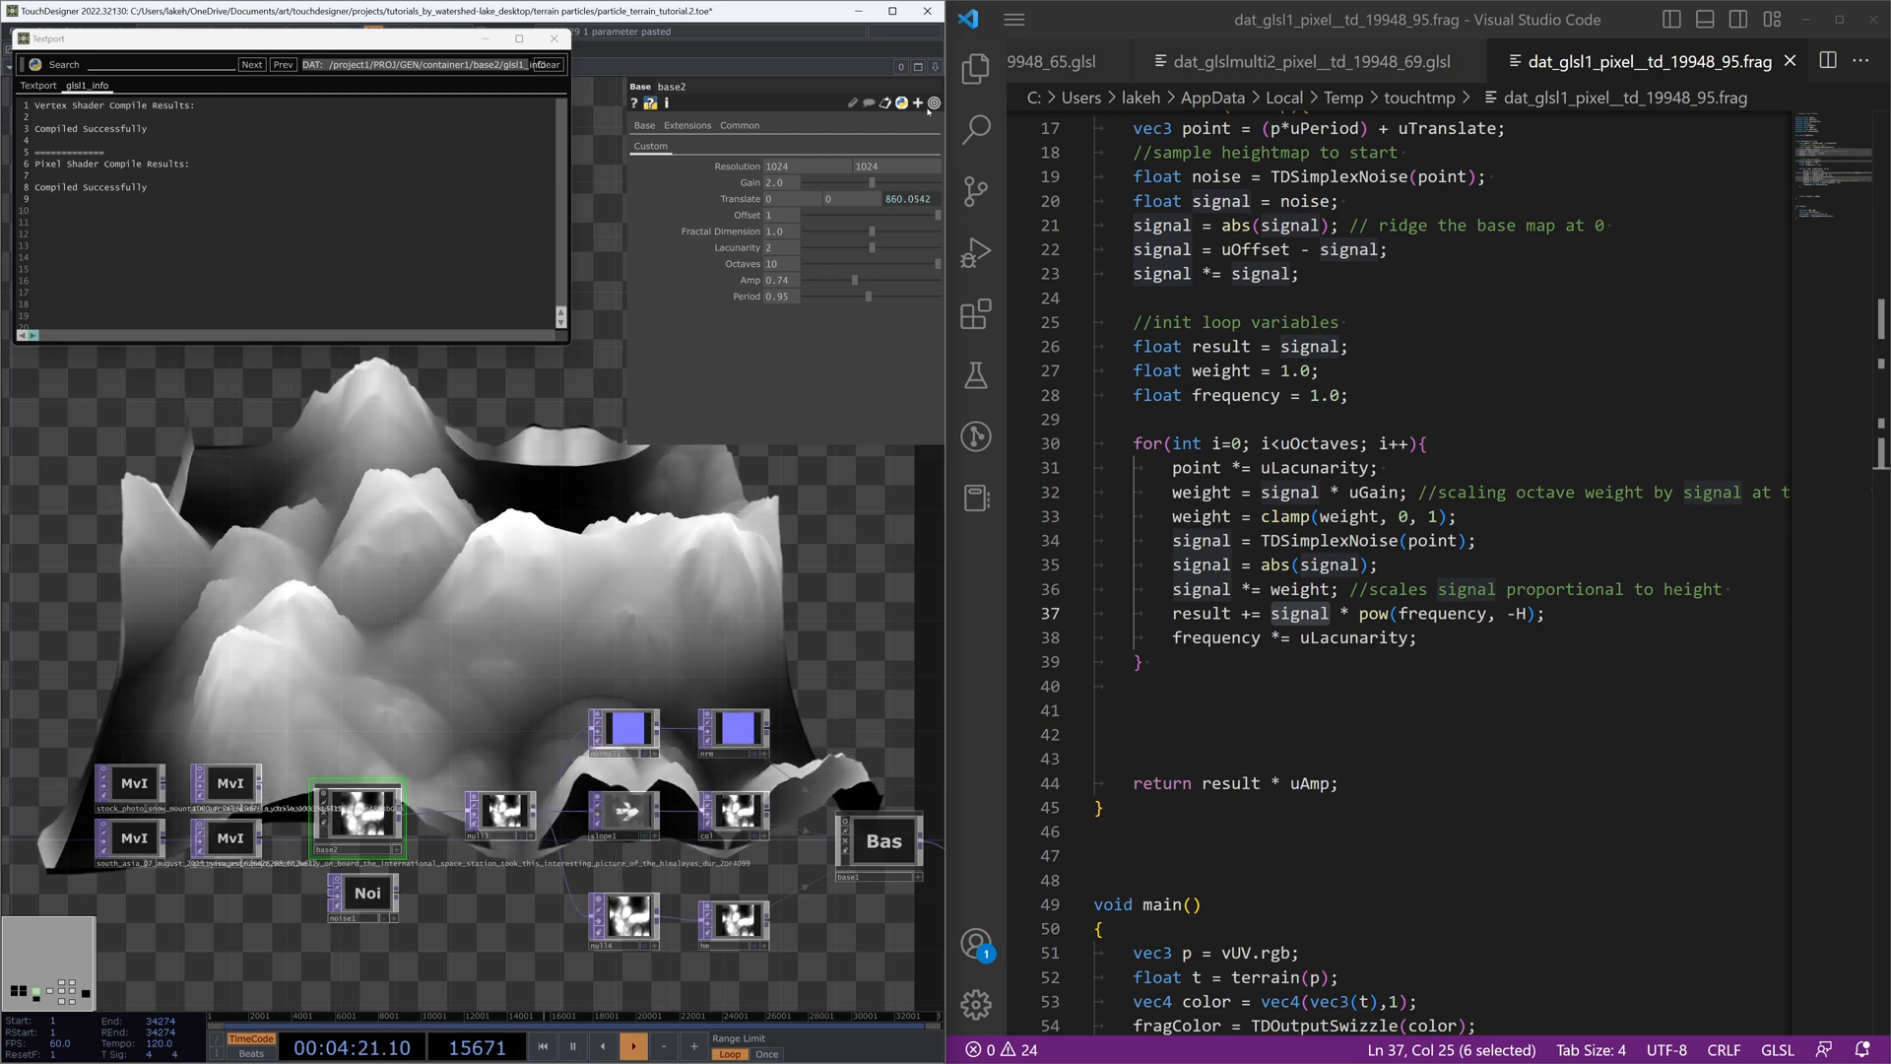
pyautogui.click(785, 282)
pyautogui.write('1')
pyautogui.press('Tab')
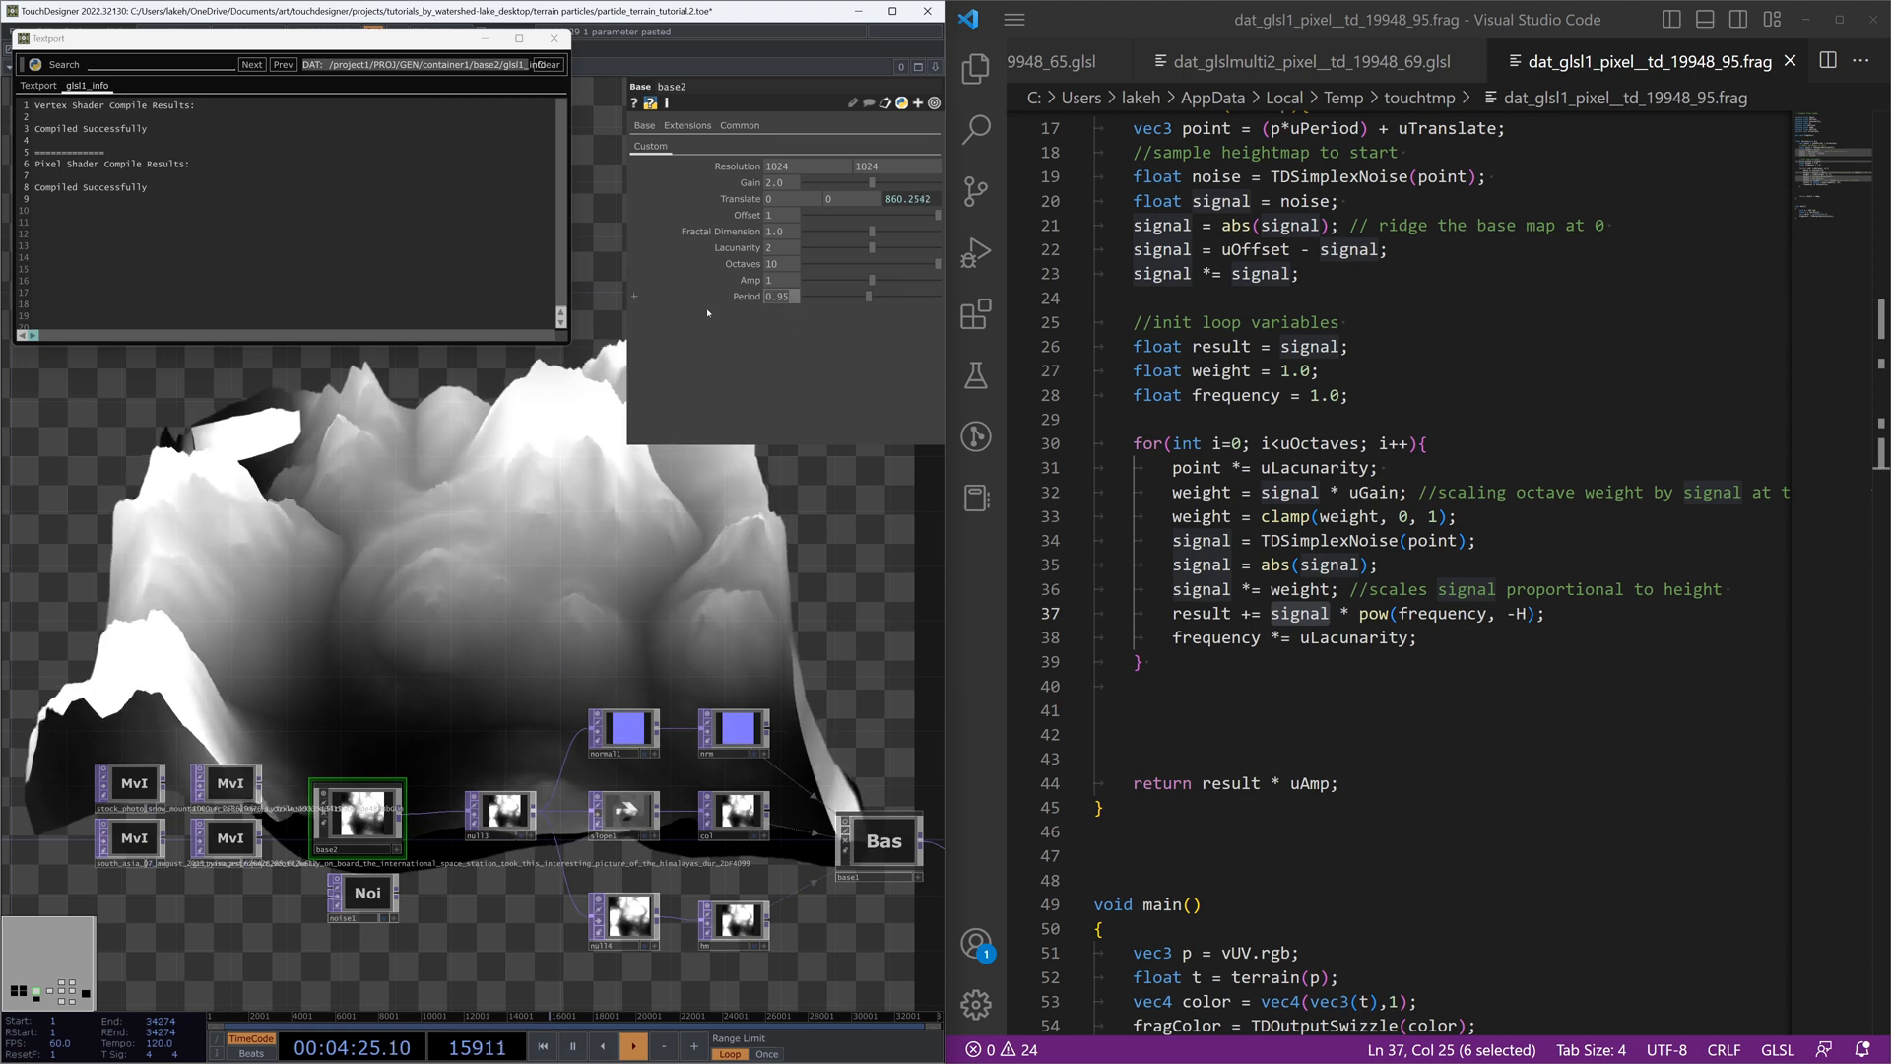
pyautogui.write('1')
pyautogui.press('Return')
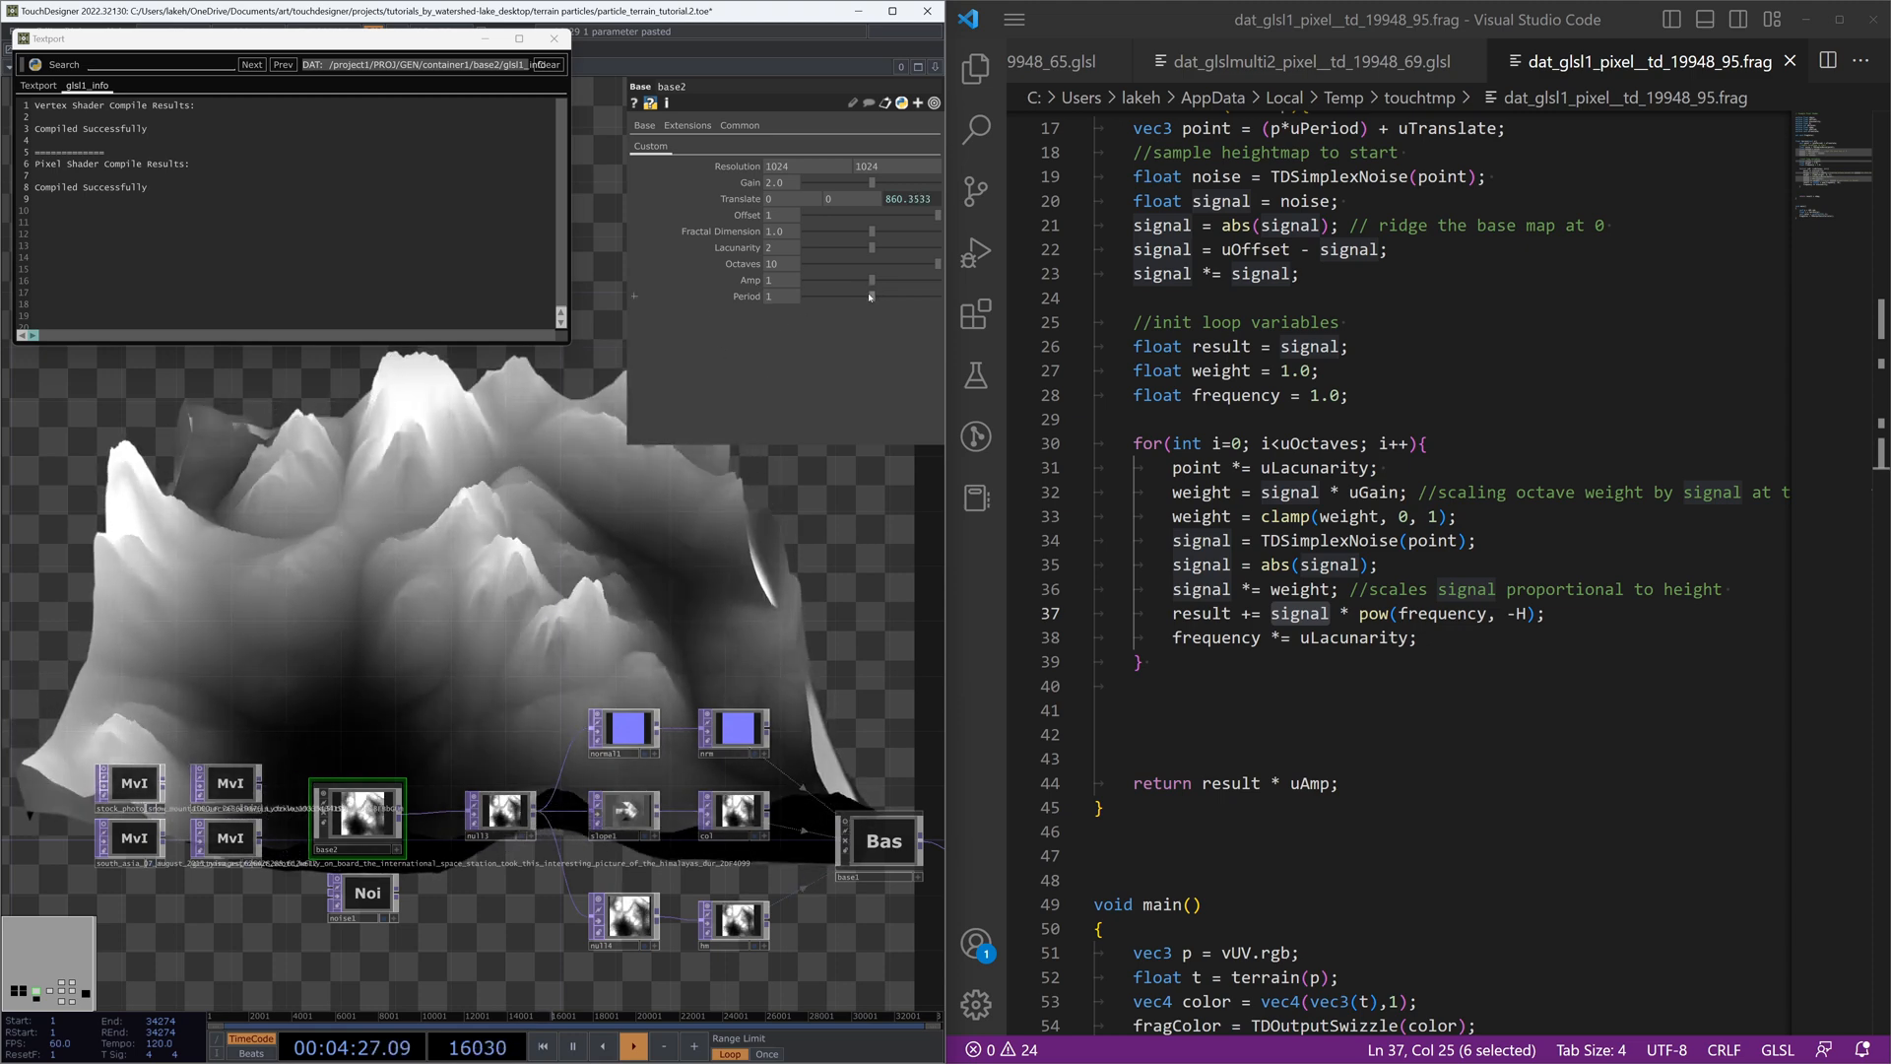
pyautogui.moveTo(844, 298); pyautogui.dragTo(874, 304)
pyautogui.scroll(-1, 825, 444)
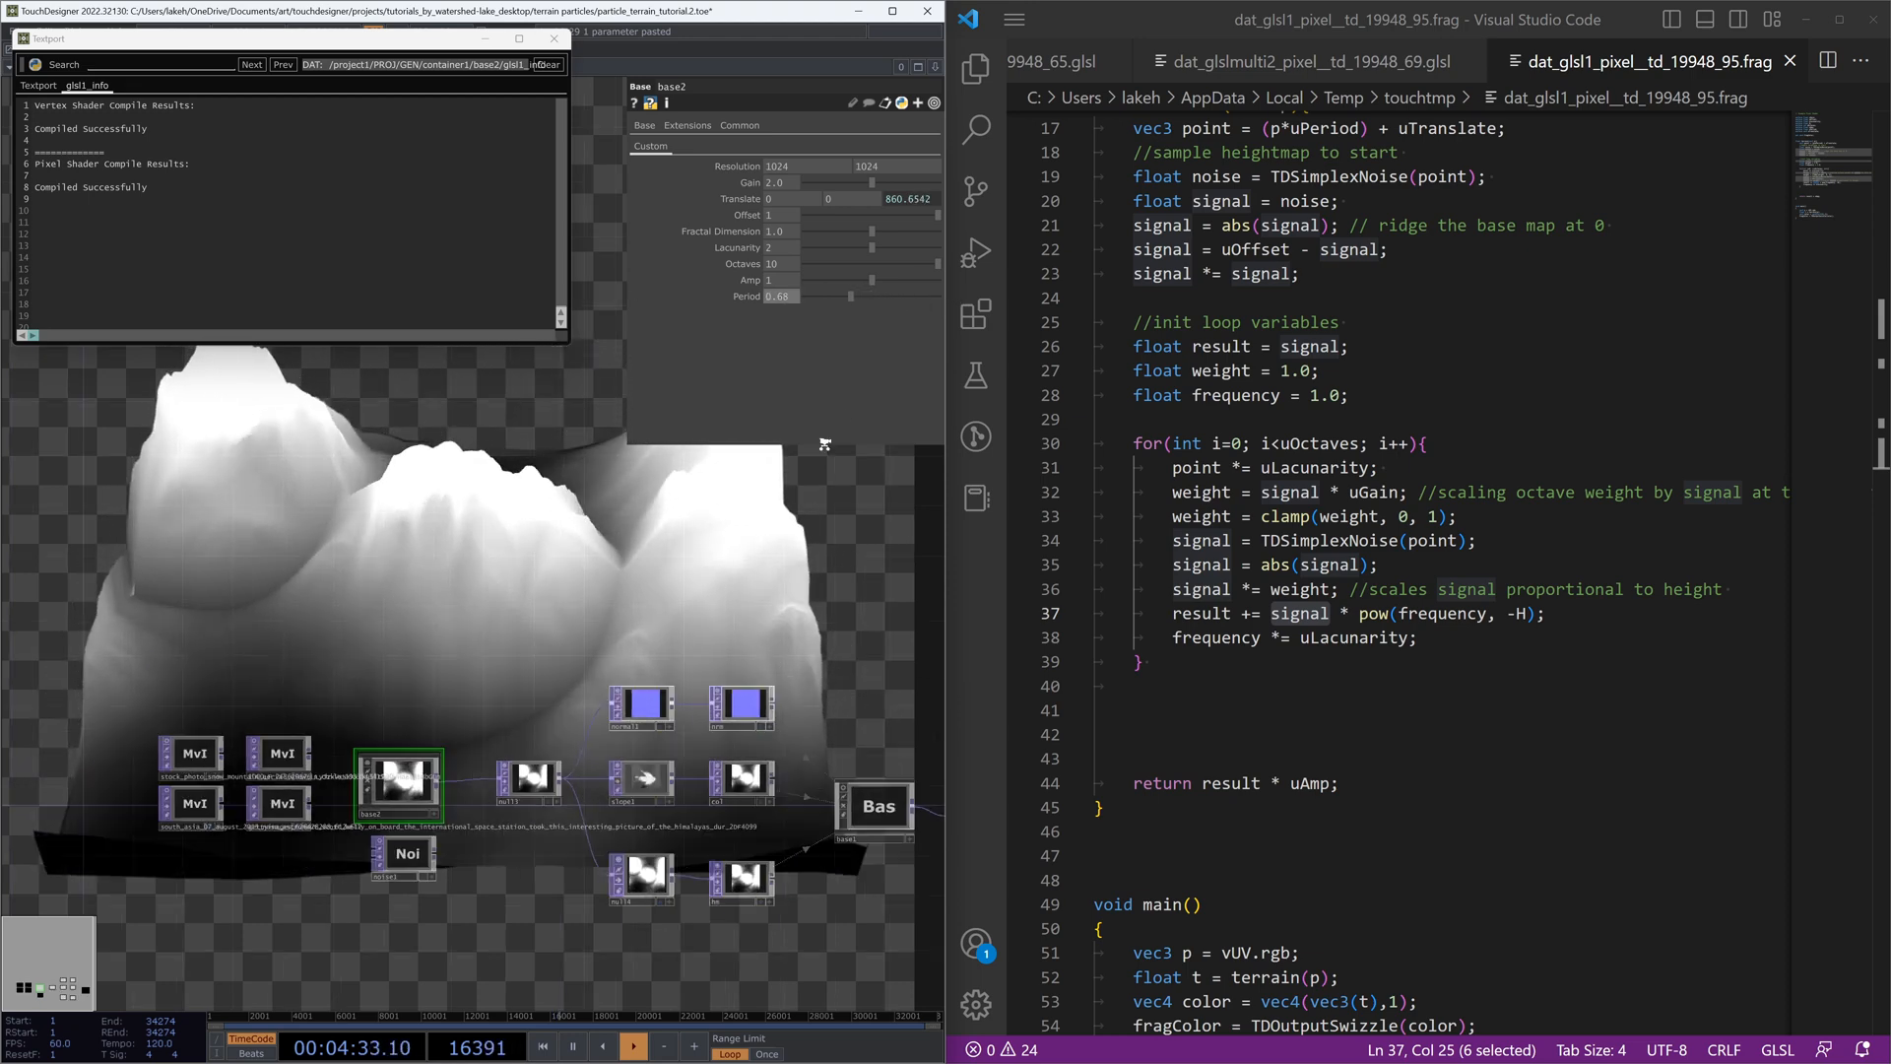
pyautogui.scroll(-2, 778, 483)
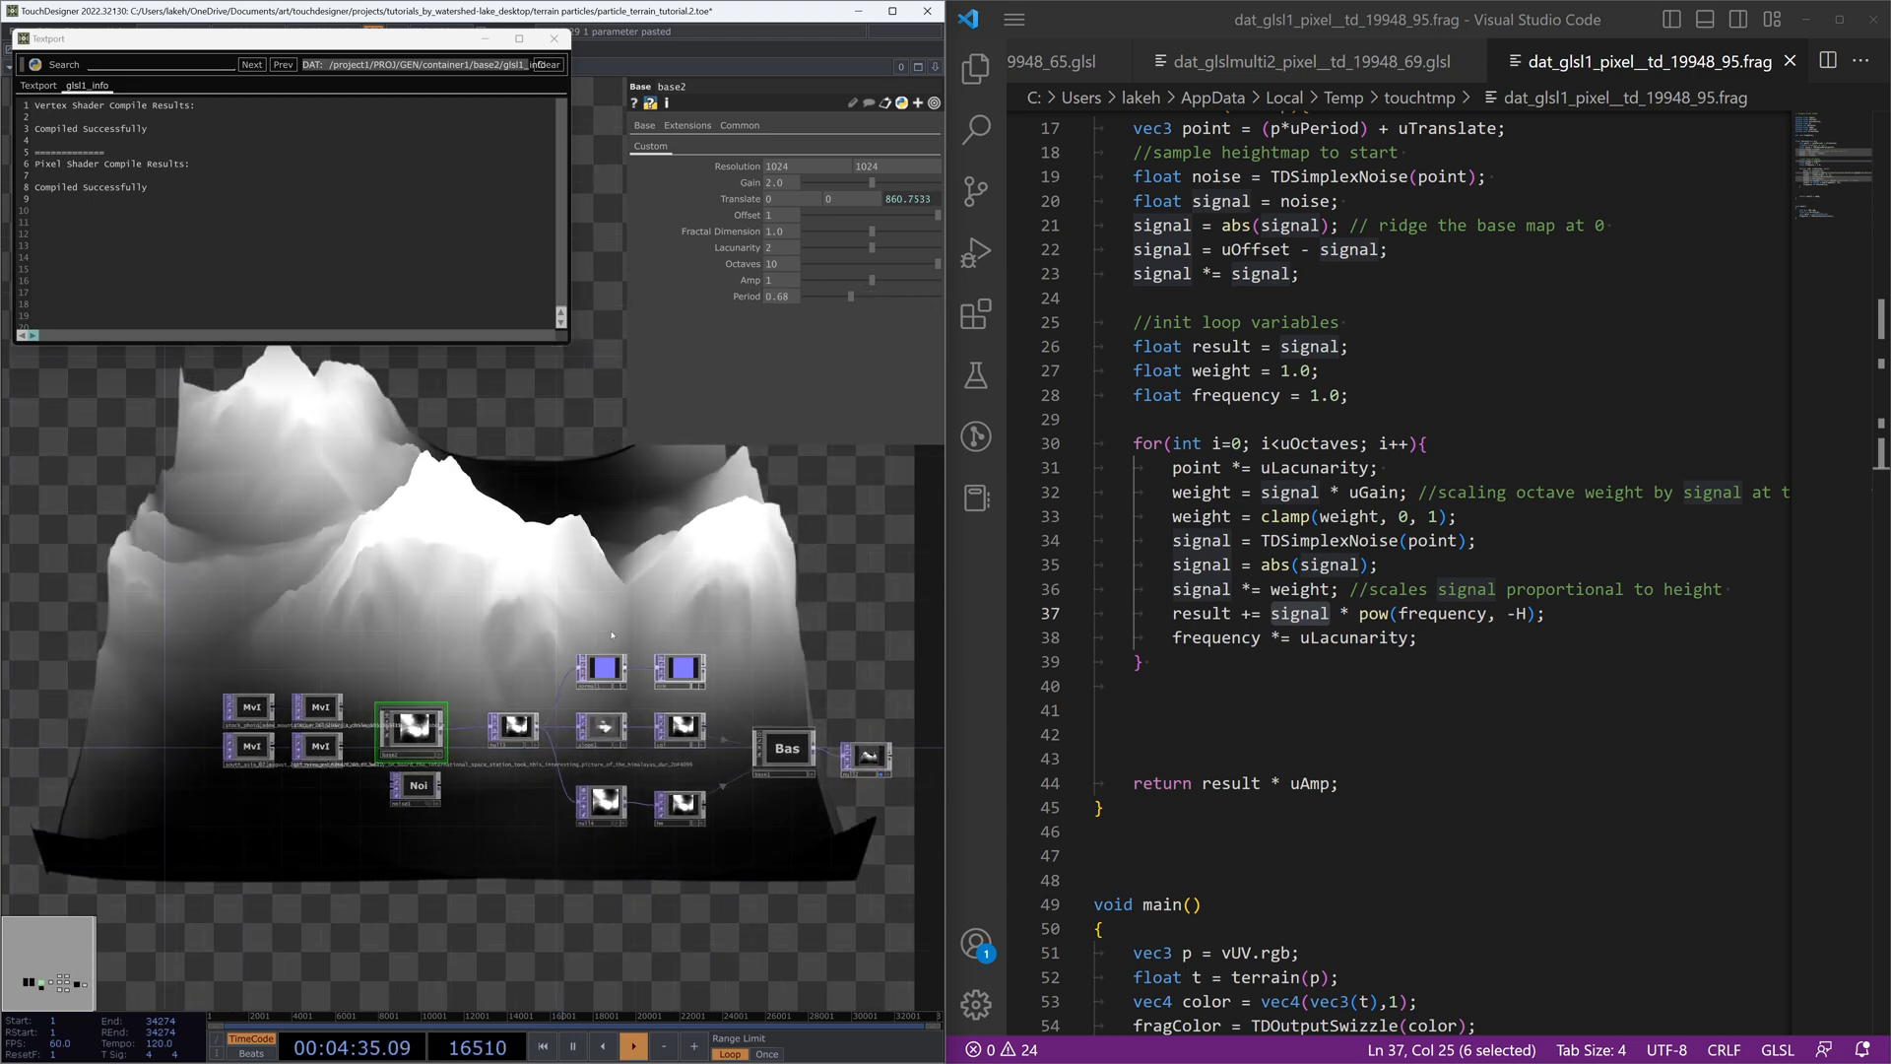
pyautogui.moveTo(471, 636); pyautogui.dragTo(492, 596)
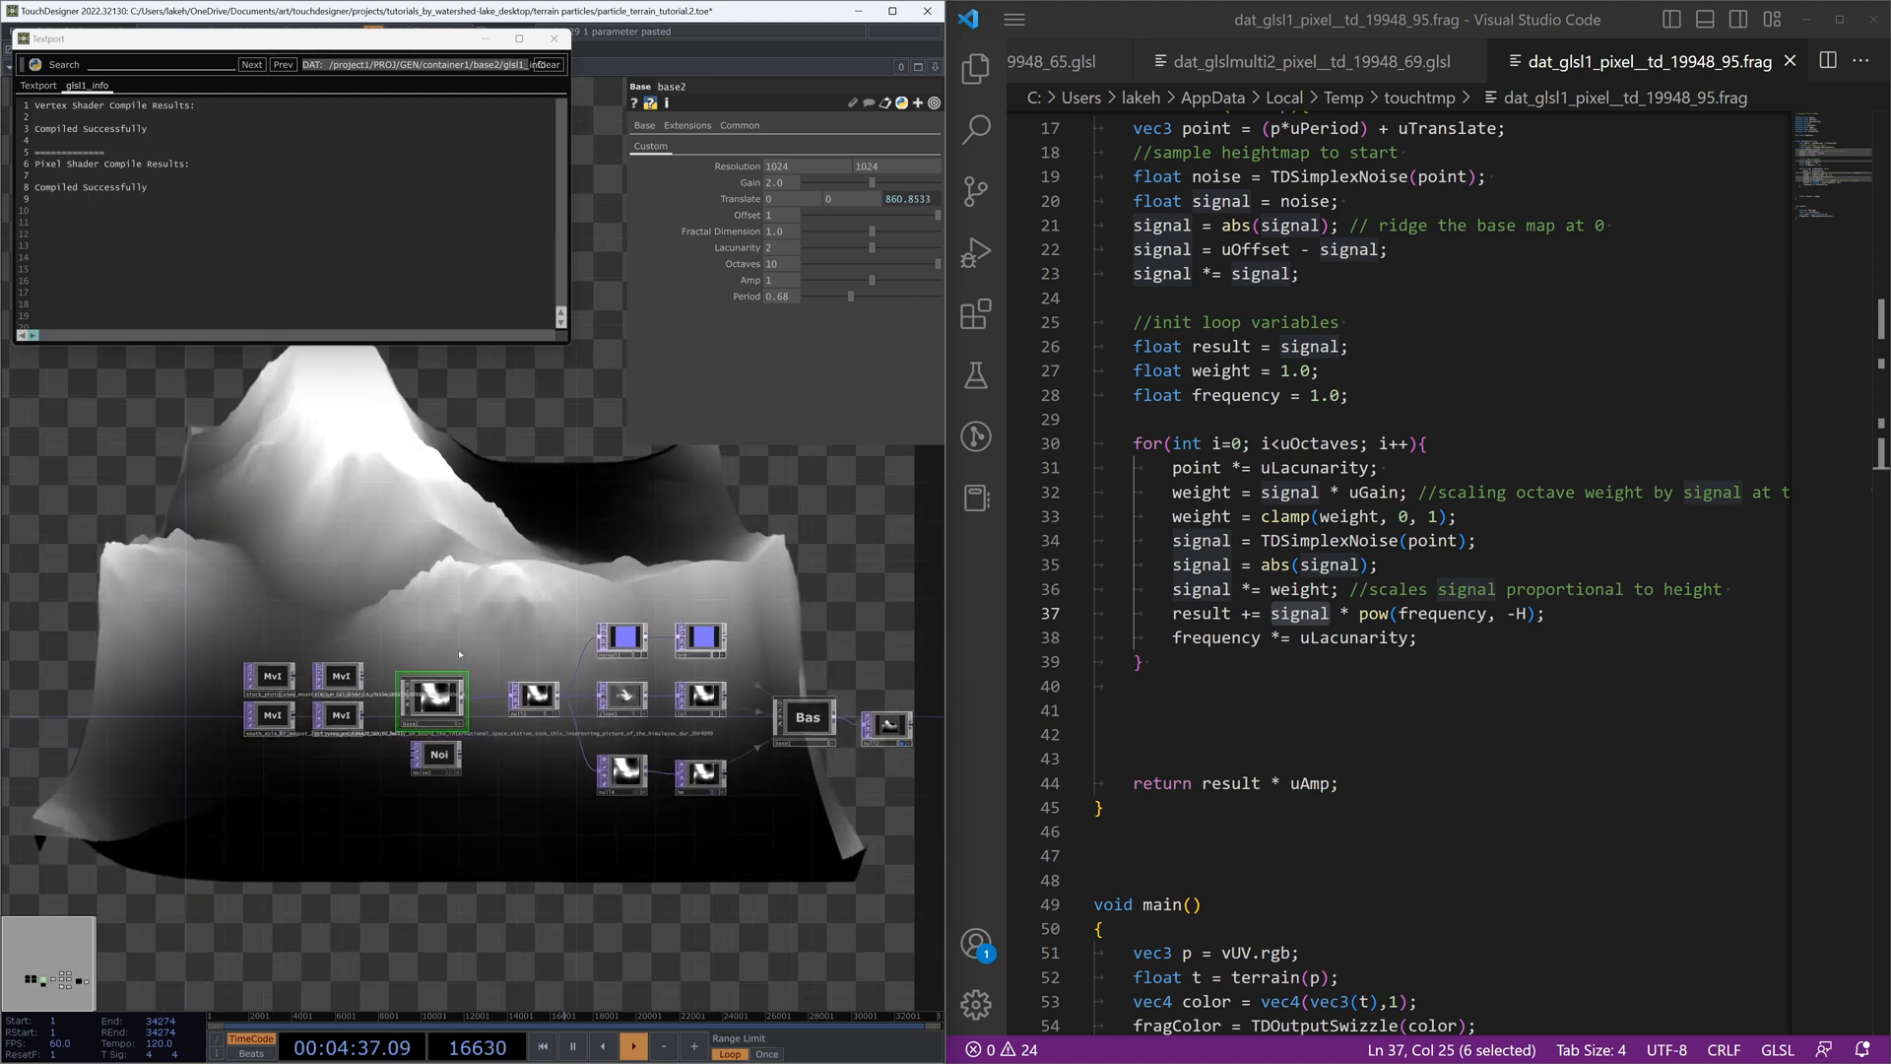
# Step: Delete three blank lines above the terrain function's return statement in the shader code
pyautogui.click(1192, 758)
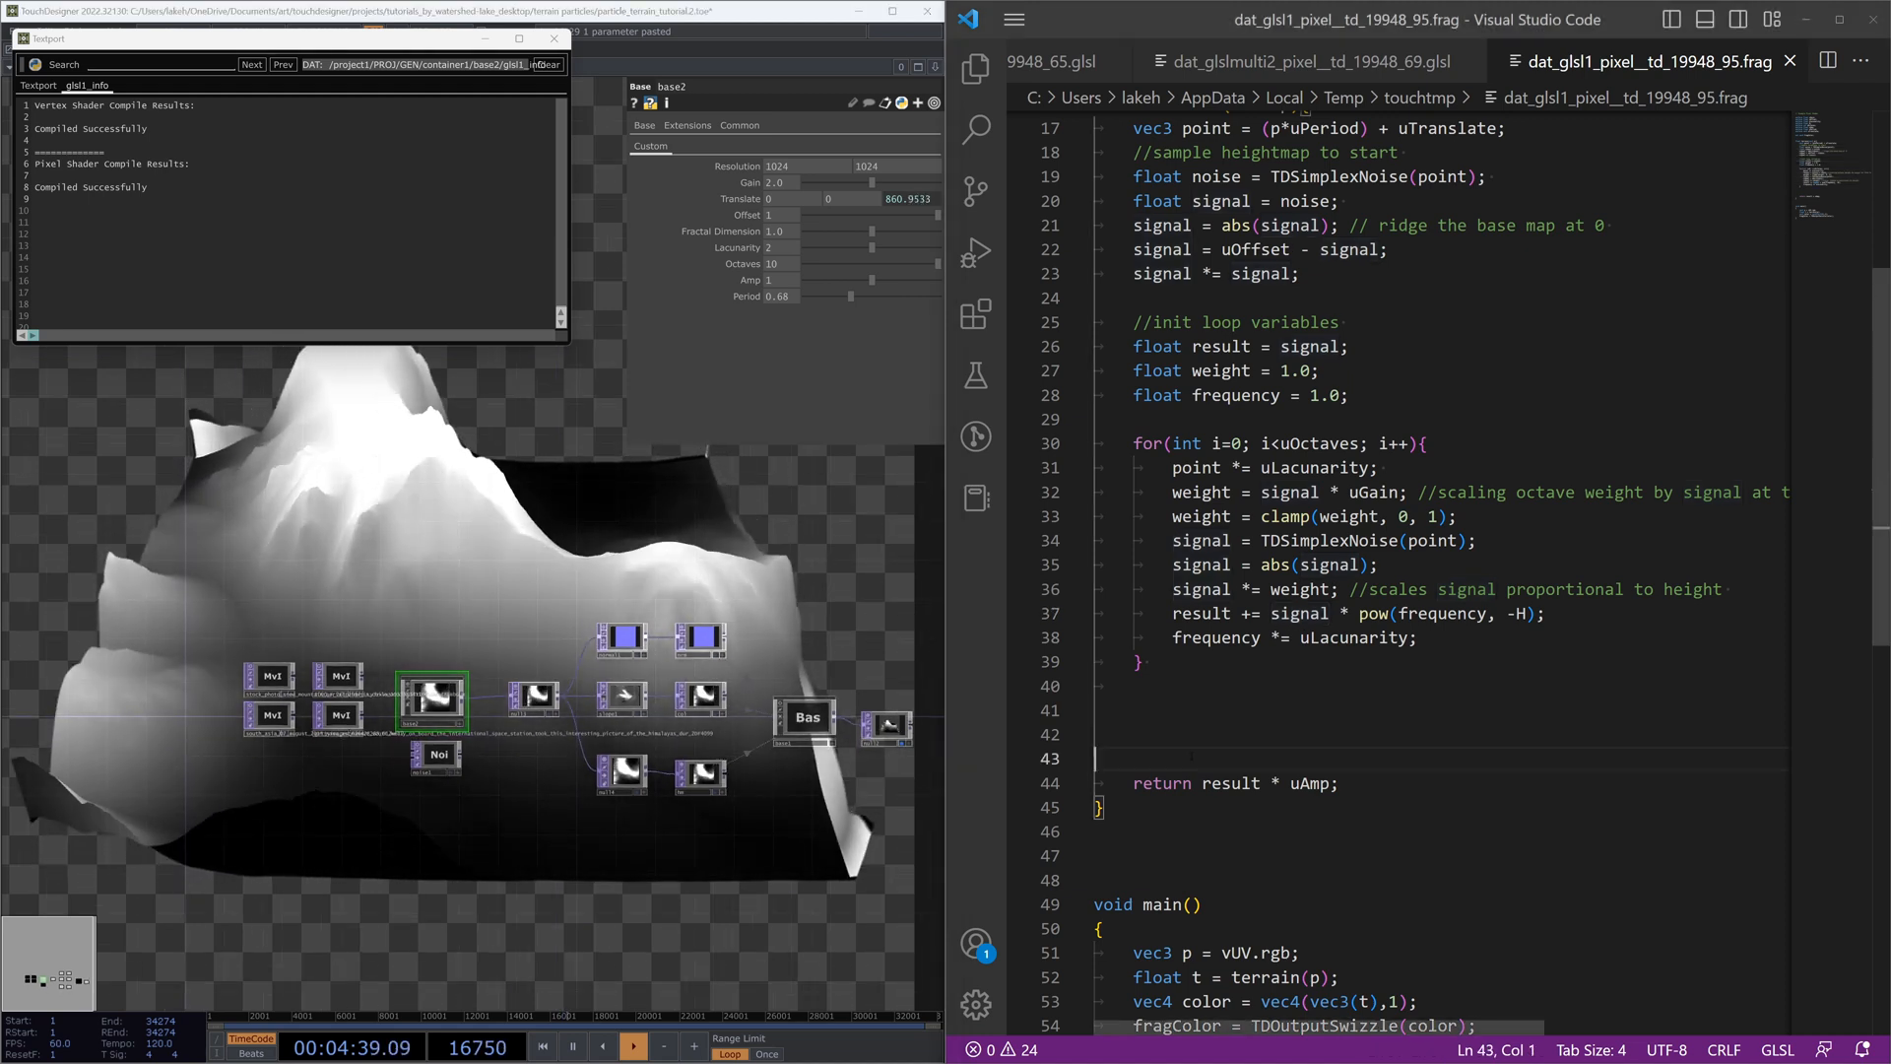
pyautogui.press('BackSpace')
pyautogui.press('BackSpace')
pyautogui.press('BackSpace')
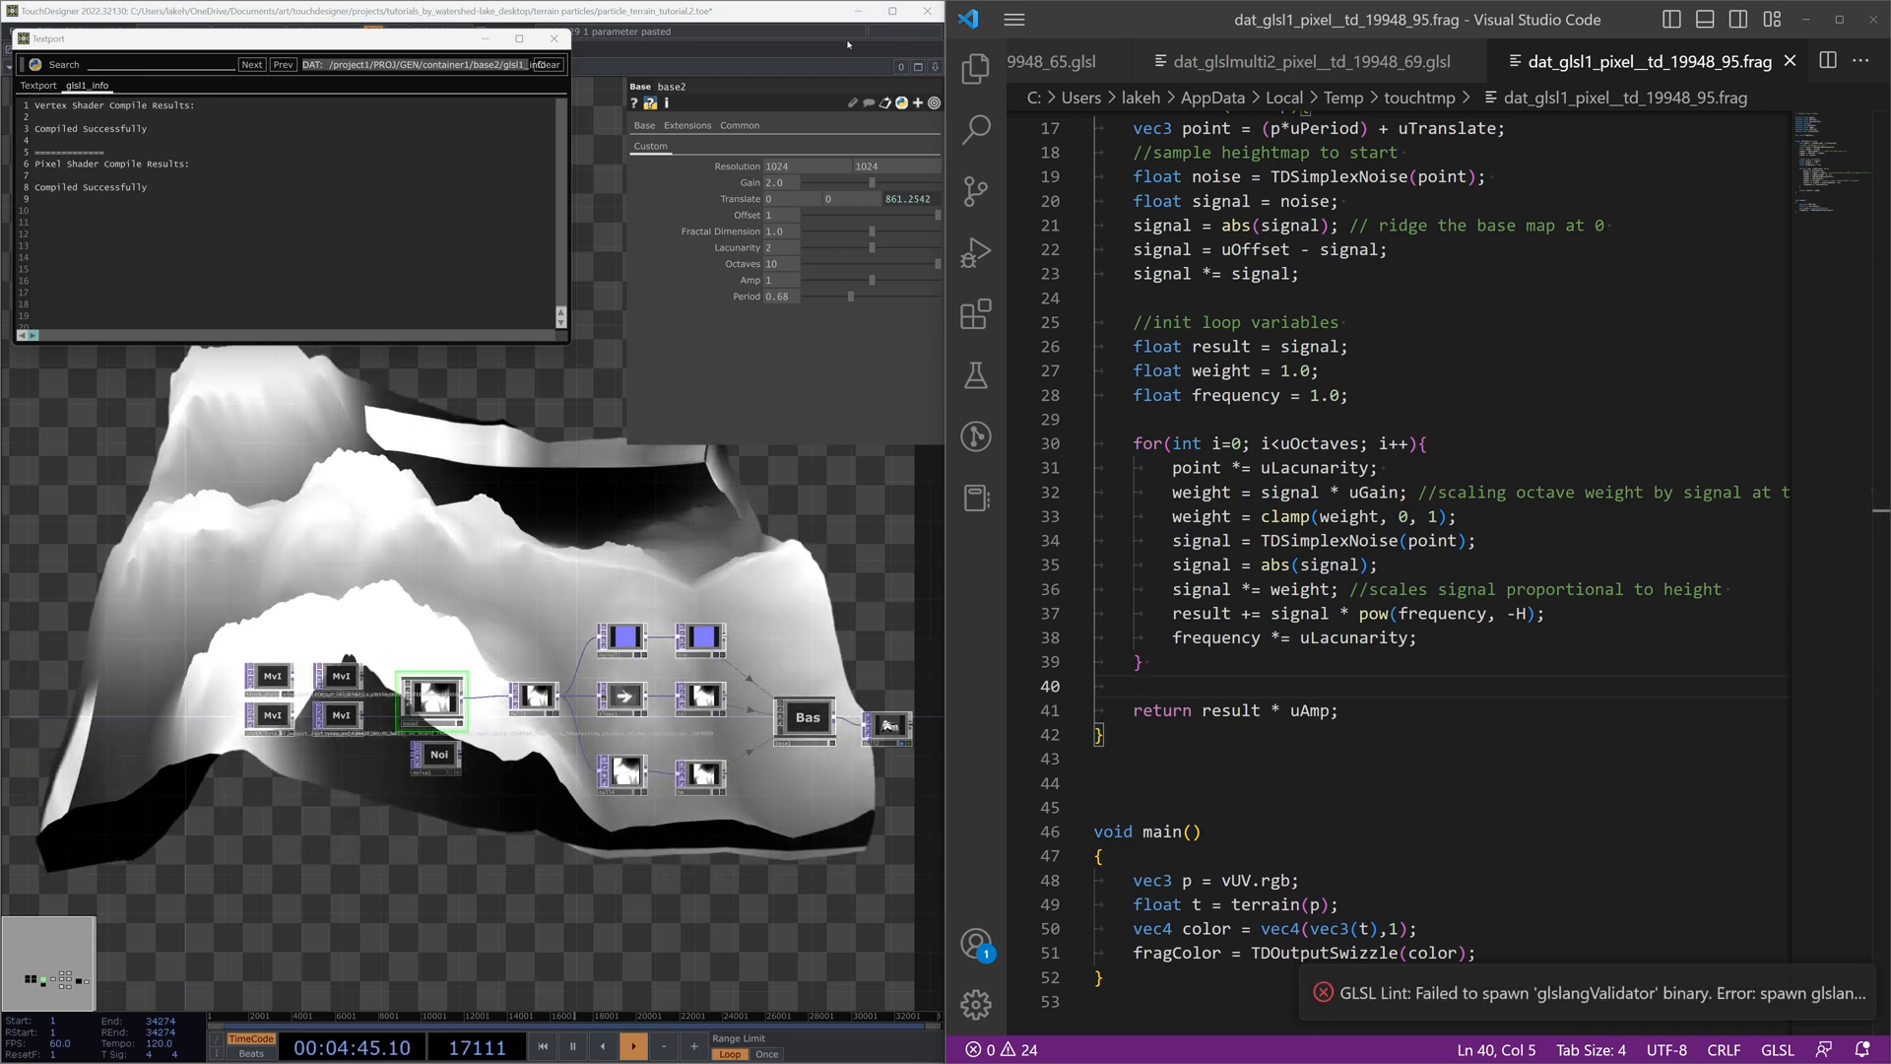
# Step: Switch to TouchDesigner, maximize its window and close the textport
pyautogui.click(892, 12)
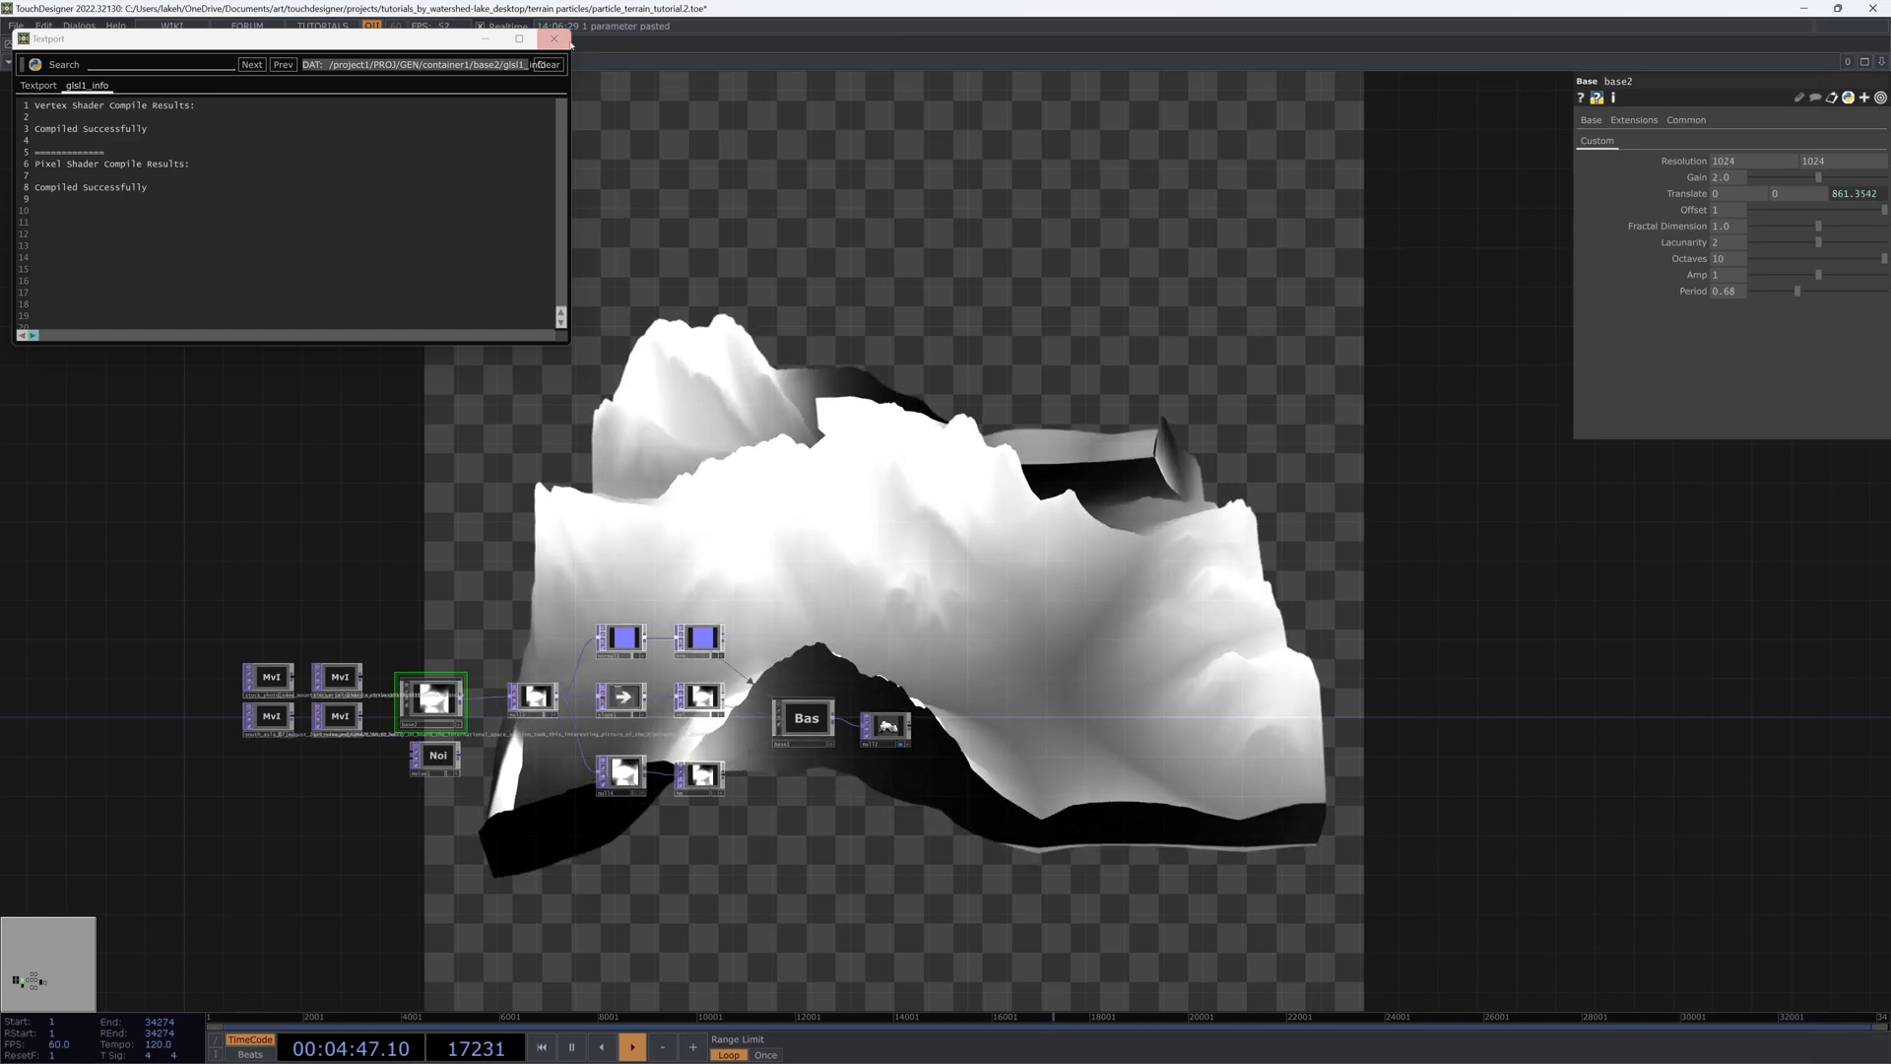
pyautogui.click(576, 89)
pyautogui.moveTo(490, 648); pyautogui.dragTo(932, 535)
pyautogui.scroll(3, 933, 556)
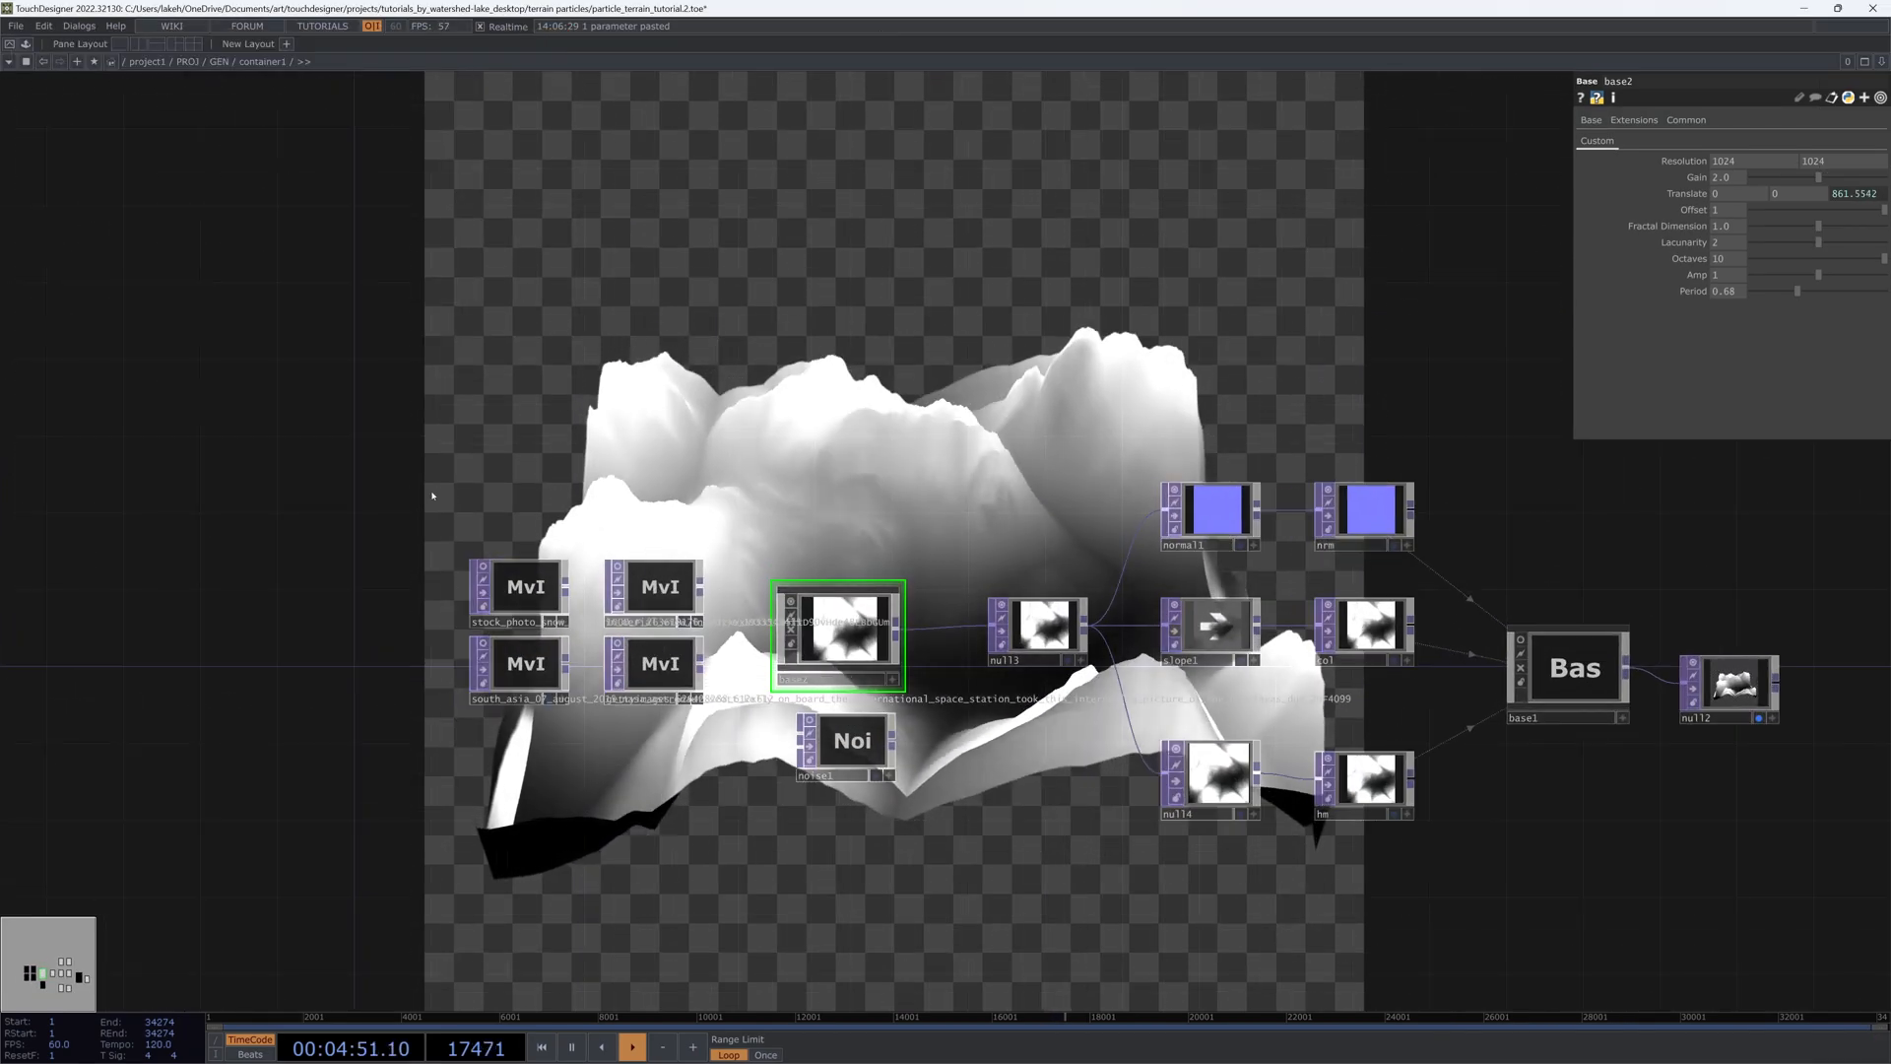
# Step: Move the four movie inputs, base2 and noise1 together farther from null3 to open space in the network
pyautogui.moveTo(419, 475); pyautogui.dragTo(844, 737, button='right')
pyautogui.moveTo(843, 739); pyautogui.dragTo(632, 738)
pyautogui.click(790, 529)
pyautogui.moveTo(1563, 884); pyautogui.dragTo(1448, 919)
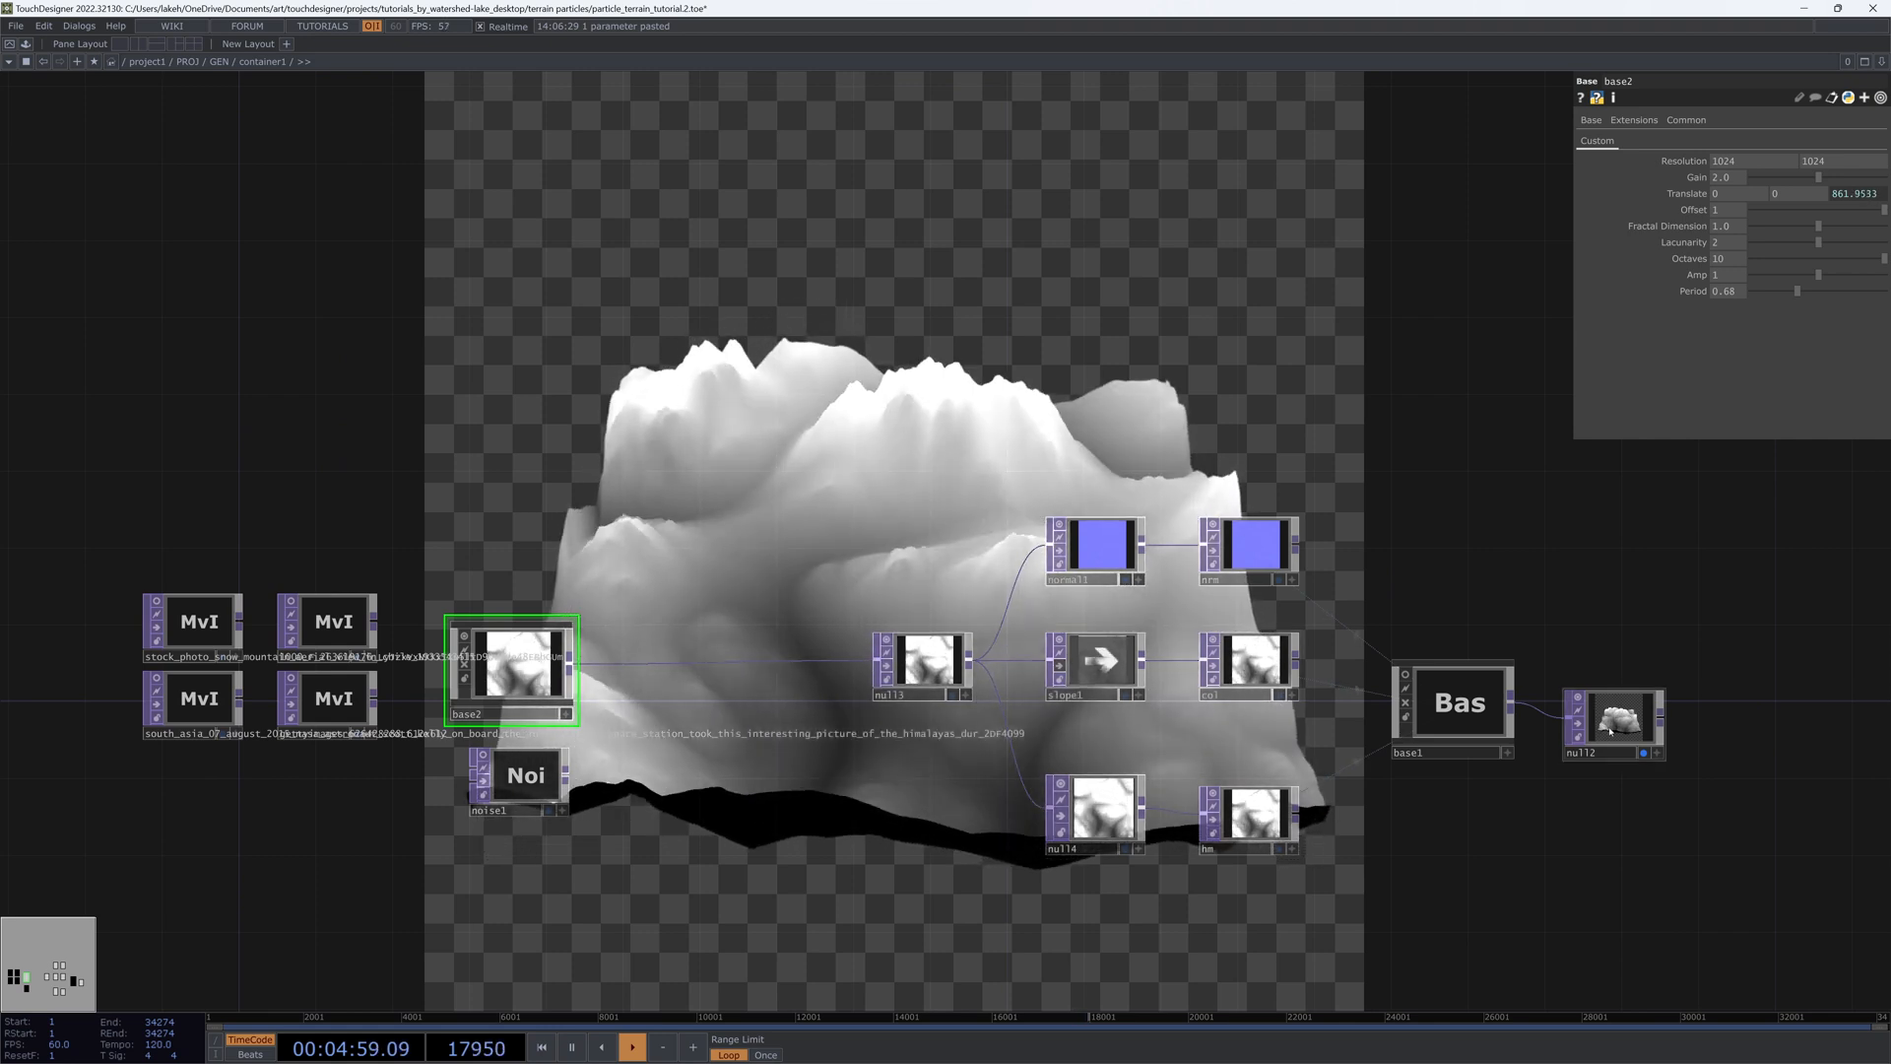
pyautogui.moveTo(1615, 726); pyautogui.dragTo(1615, 707)
pyautogui.moveTo(1608, 812); pyautogui.dragTo(1536, 790)
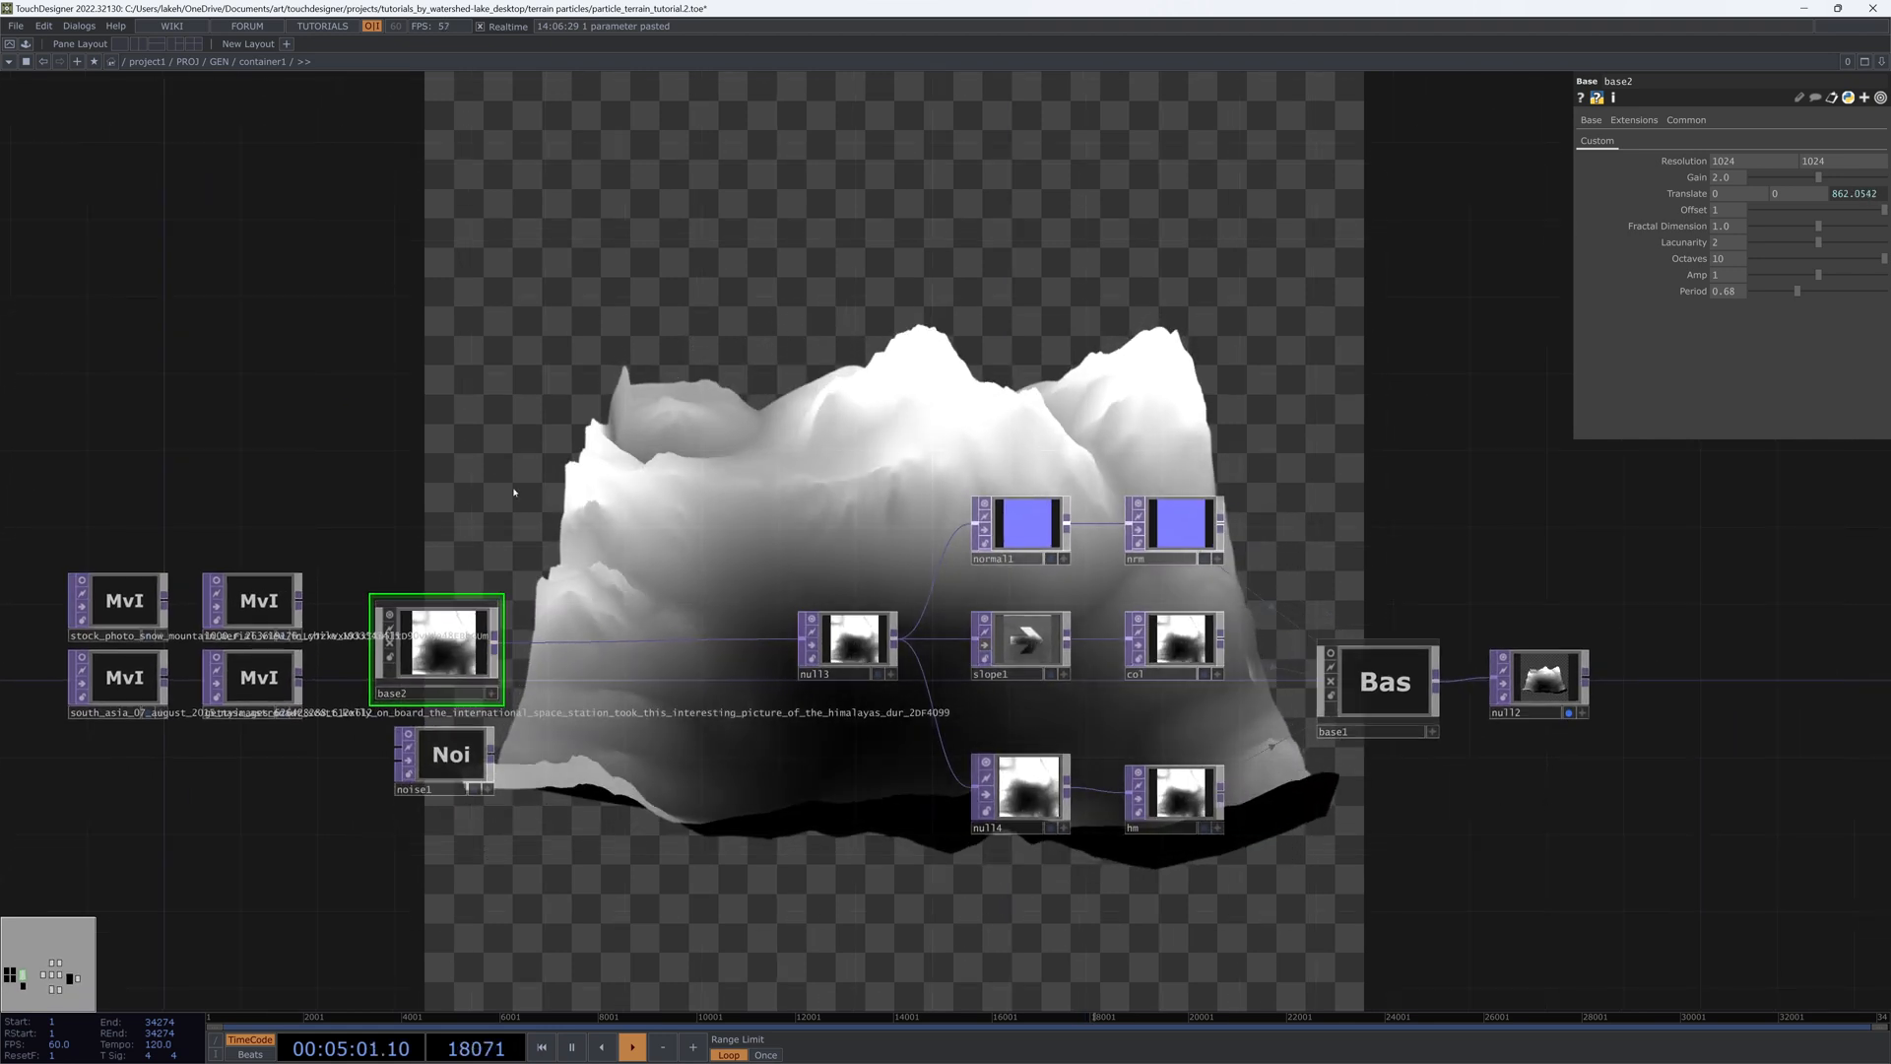
pyautogui.moveTo(529, 654); pyautogui.dragTo(663, 695)
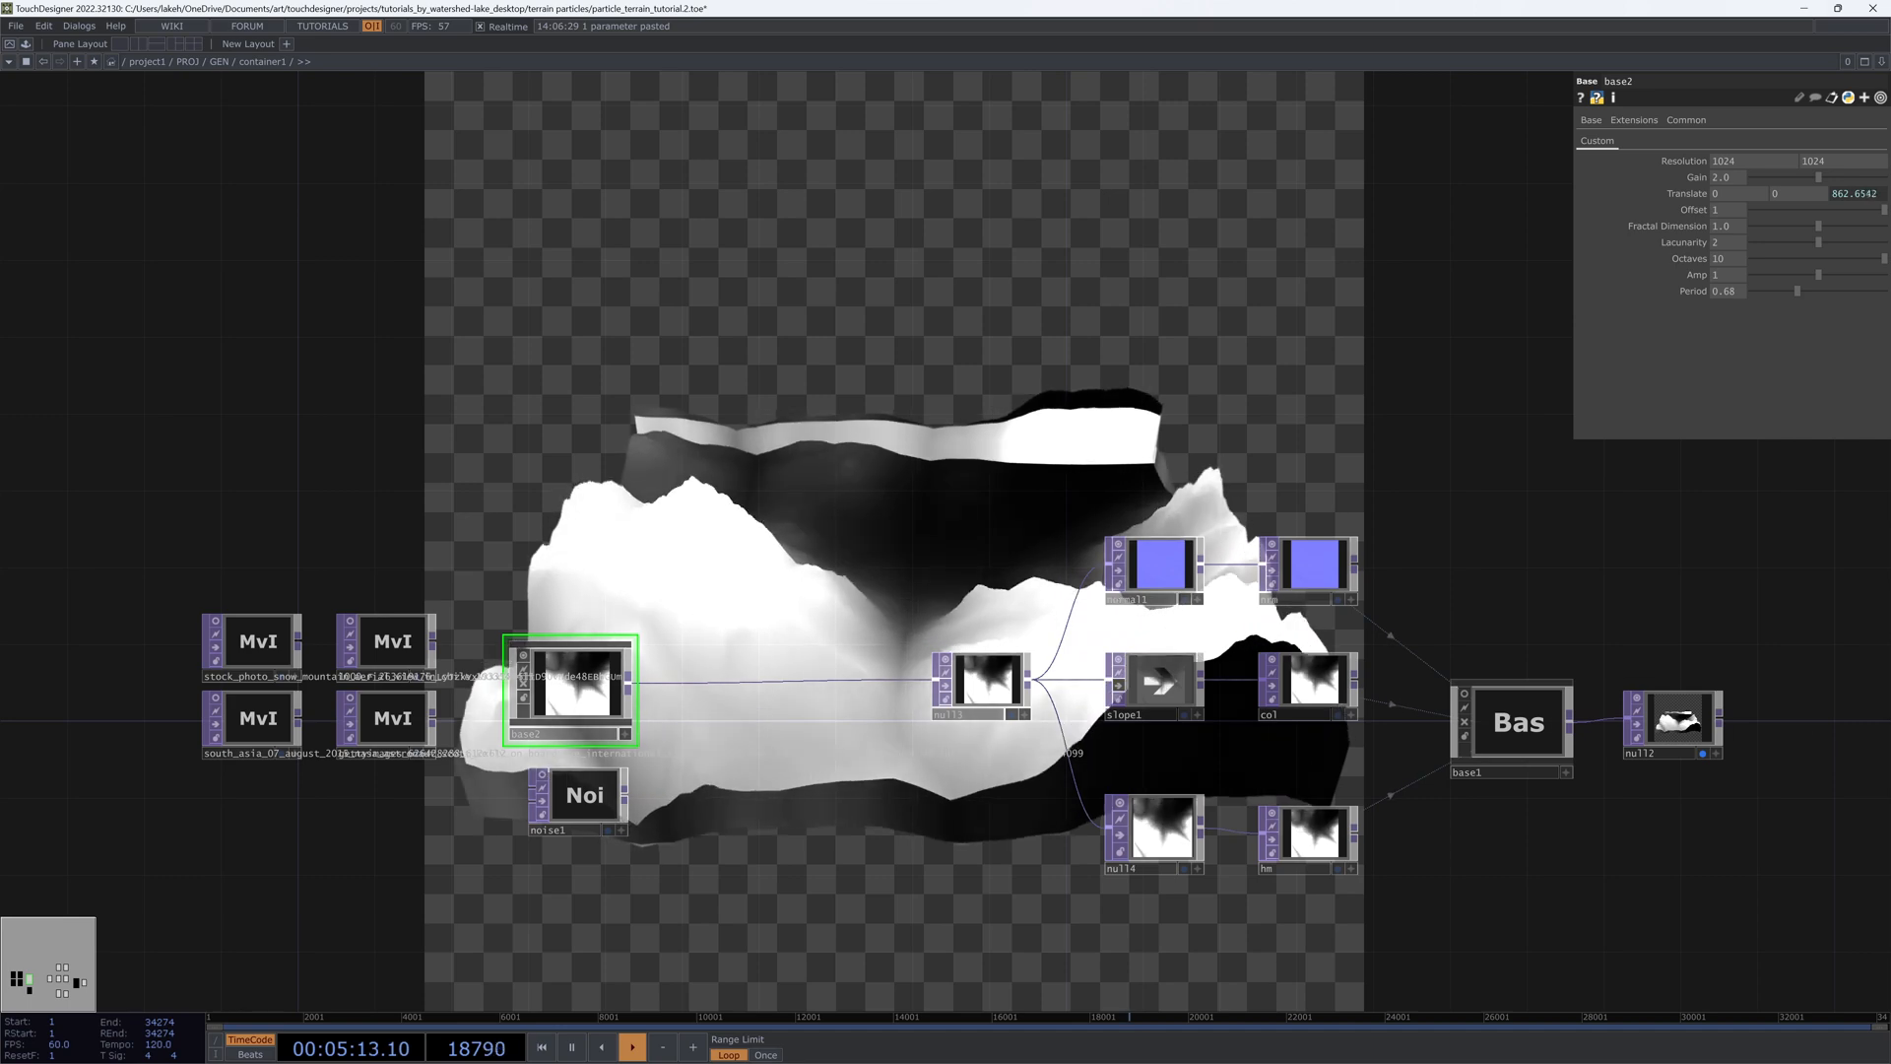
pyautogui.moveTo(1582, 643); pyautogui.dragTo(1371, 587)
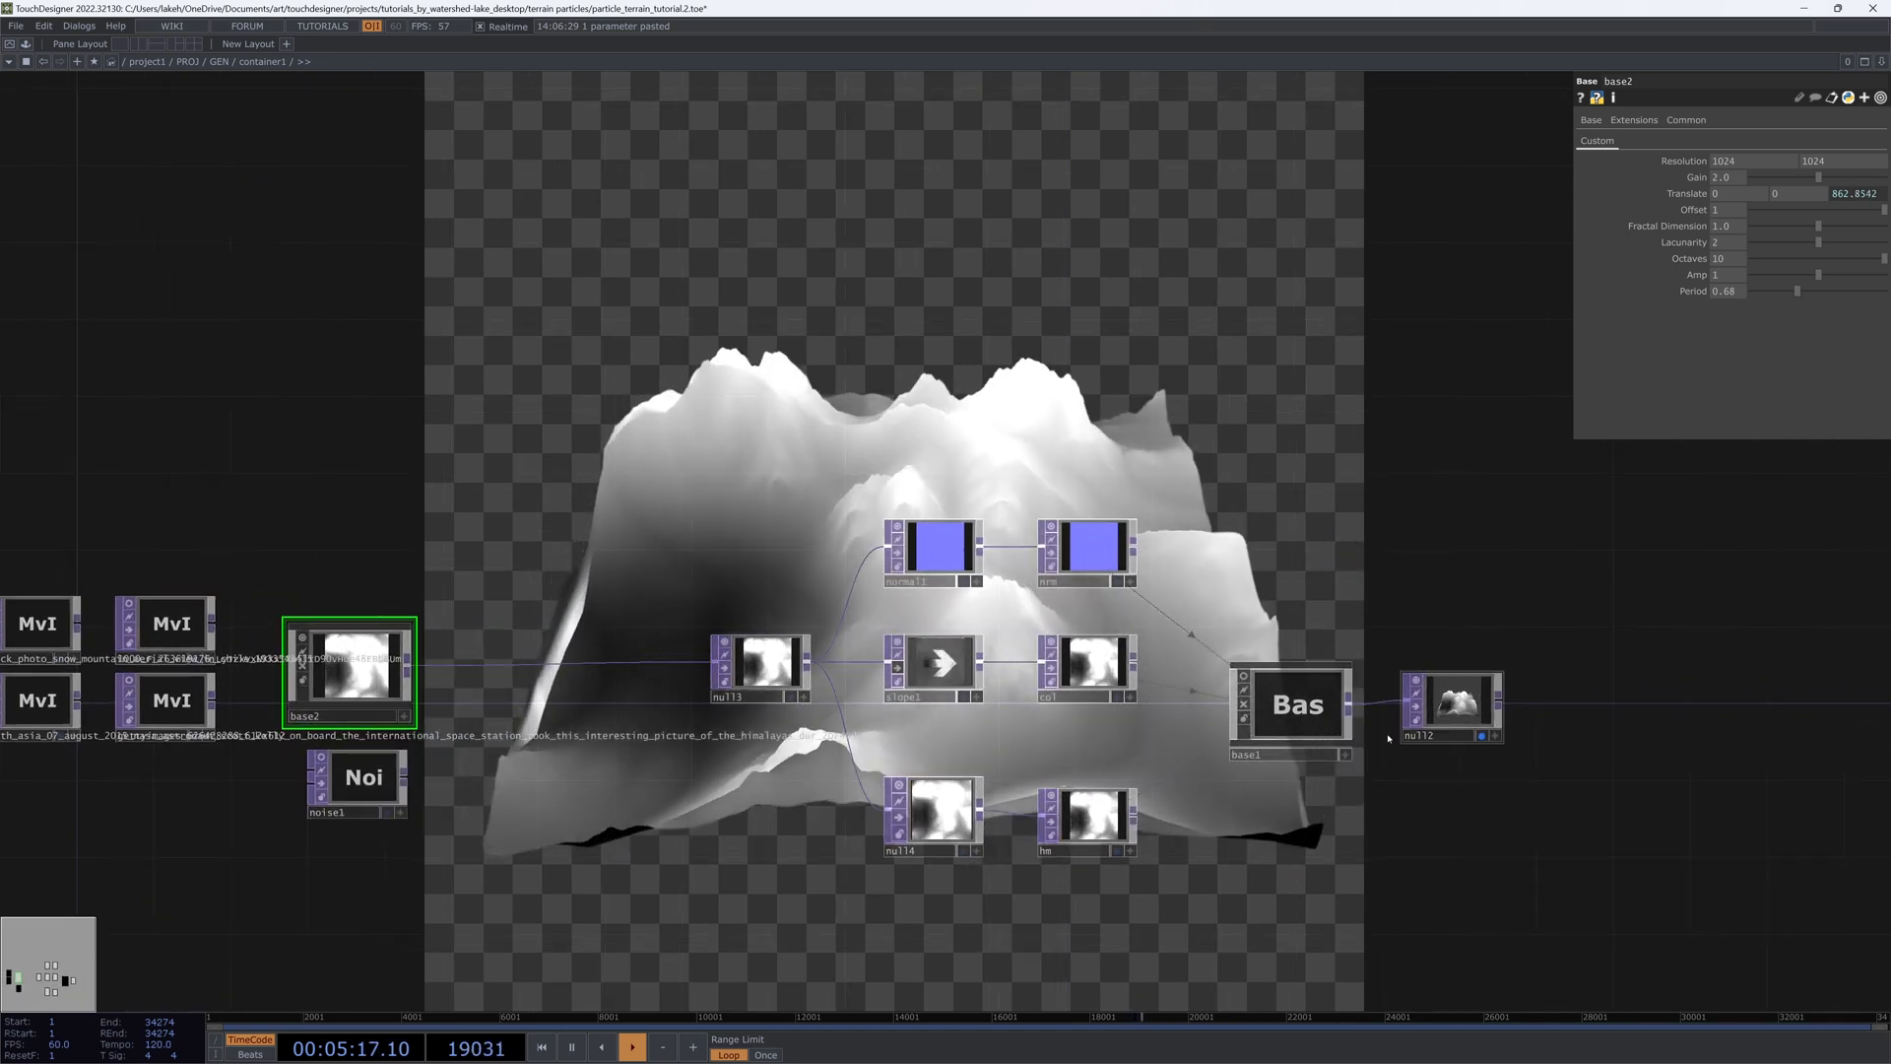
pyautogui.moveTo(644, 501); pyautogui.dragTo(909, 484)
pyautogui.press('Tab')
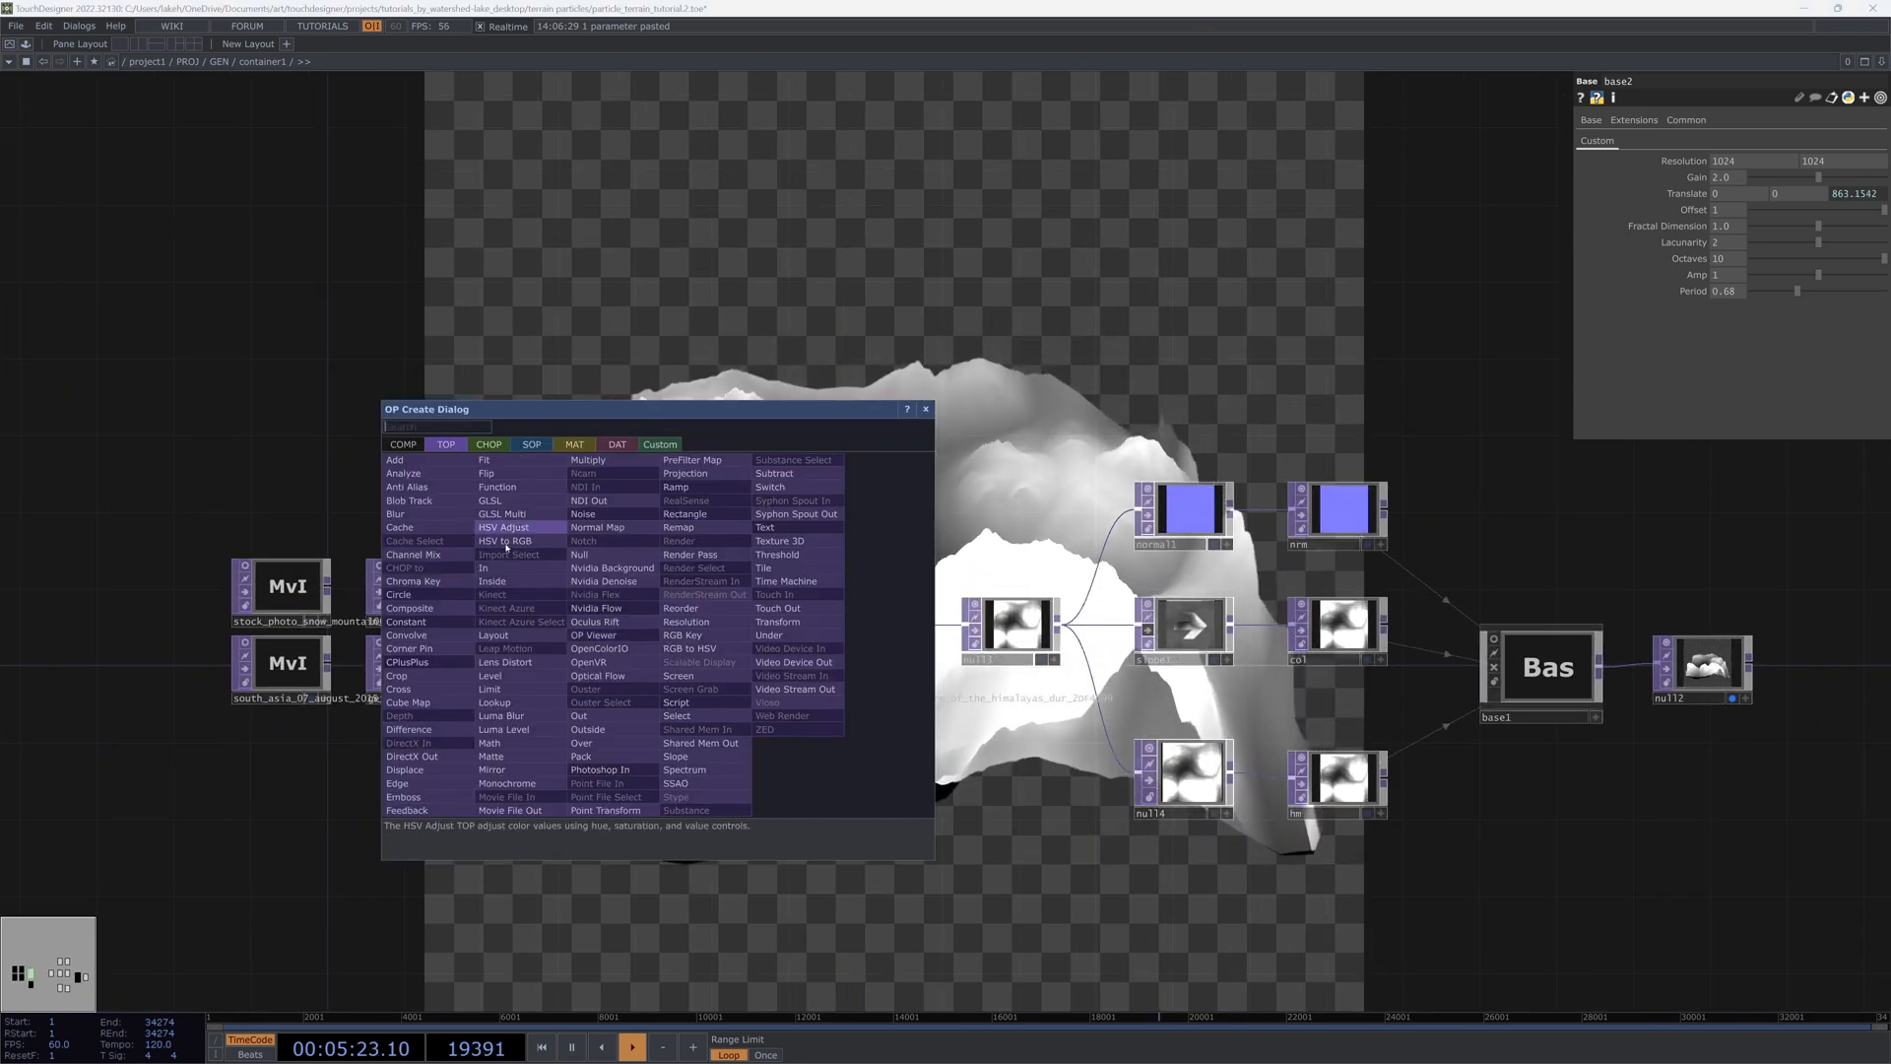
pyautogui.press('Escape')
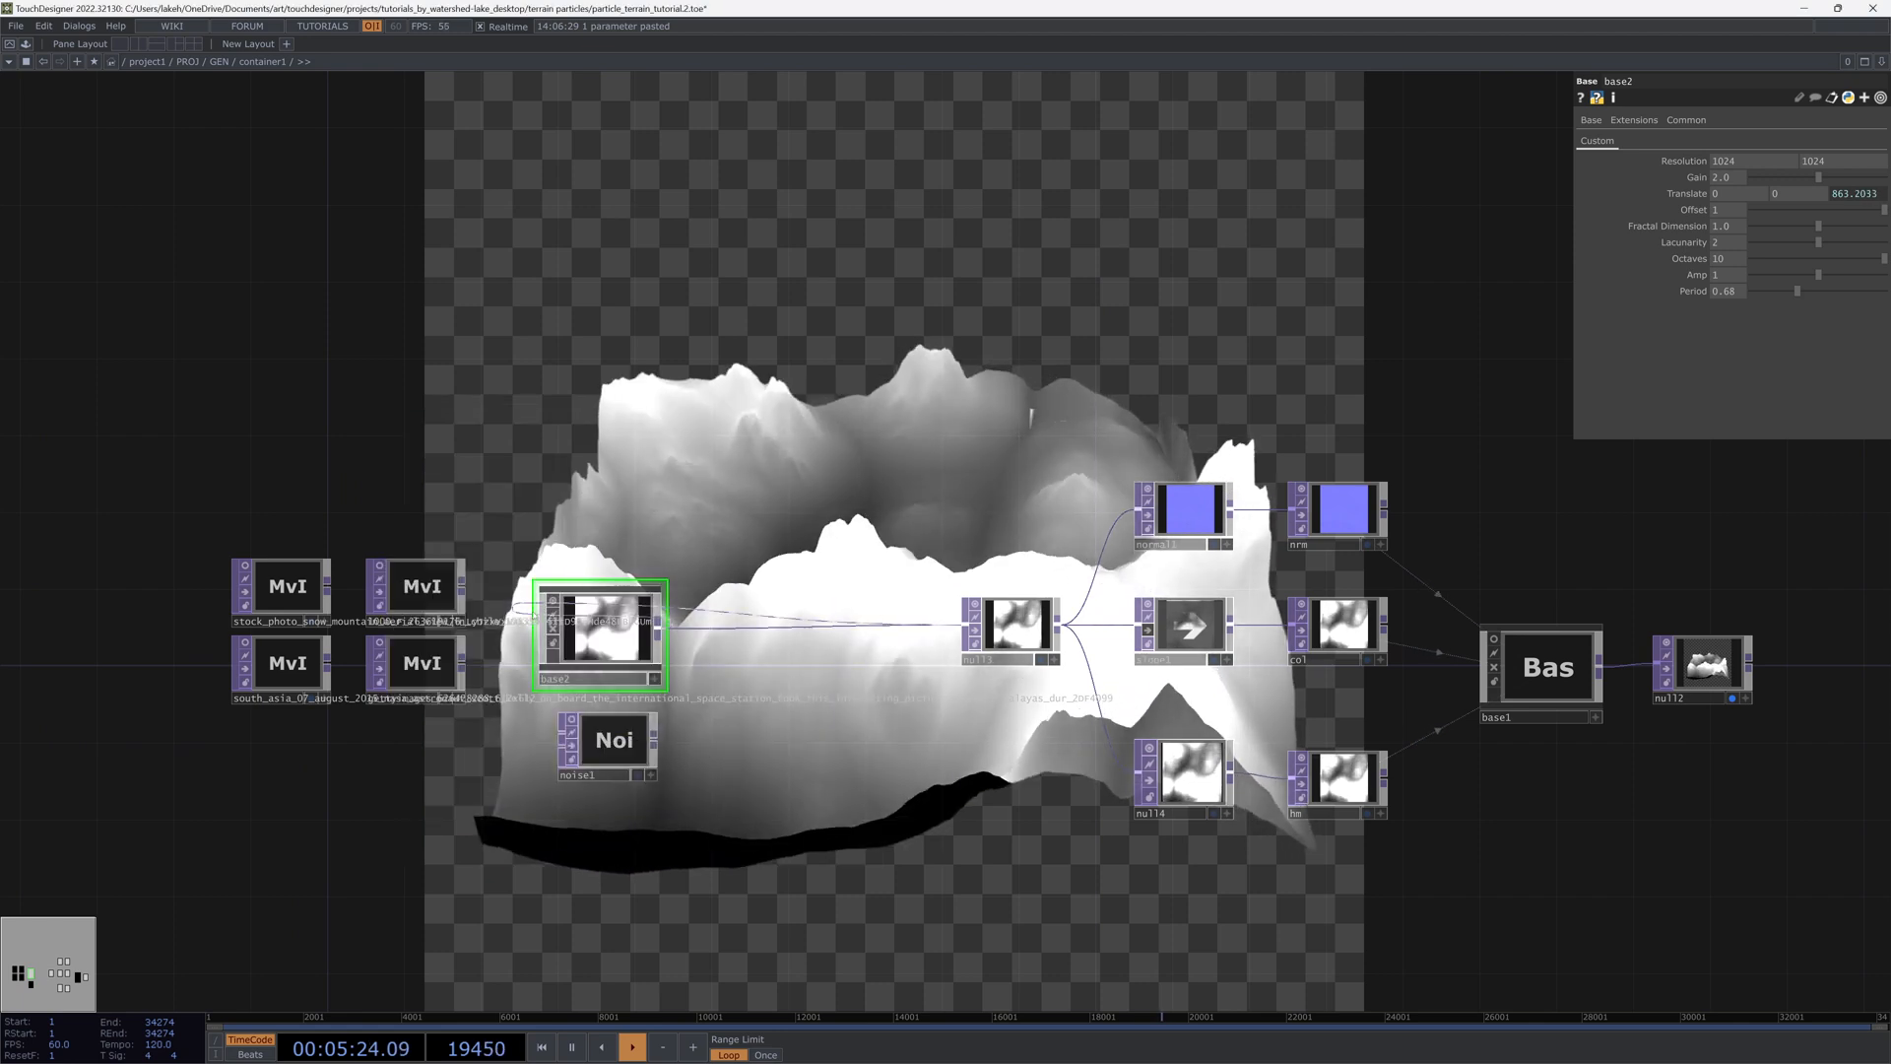
# Step: Add a Slope TOP fed by base2's output and place it above the connection between base2 and null3
pyautogui.rightClick(658, 624)
pyautogui.write('sl')
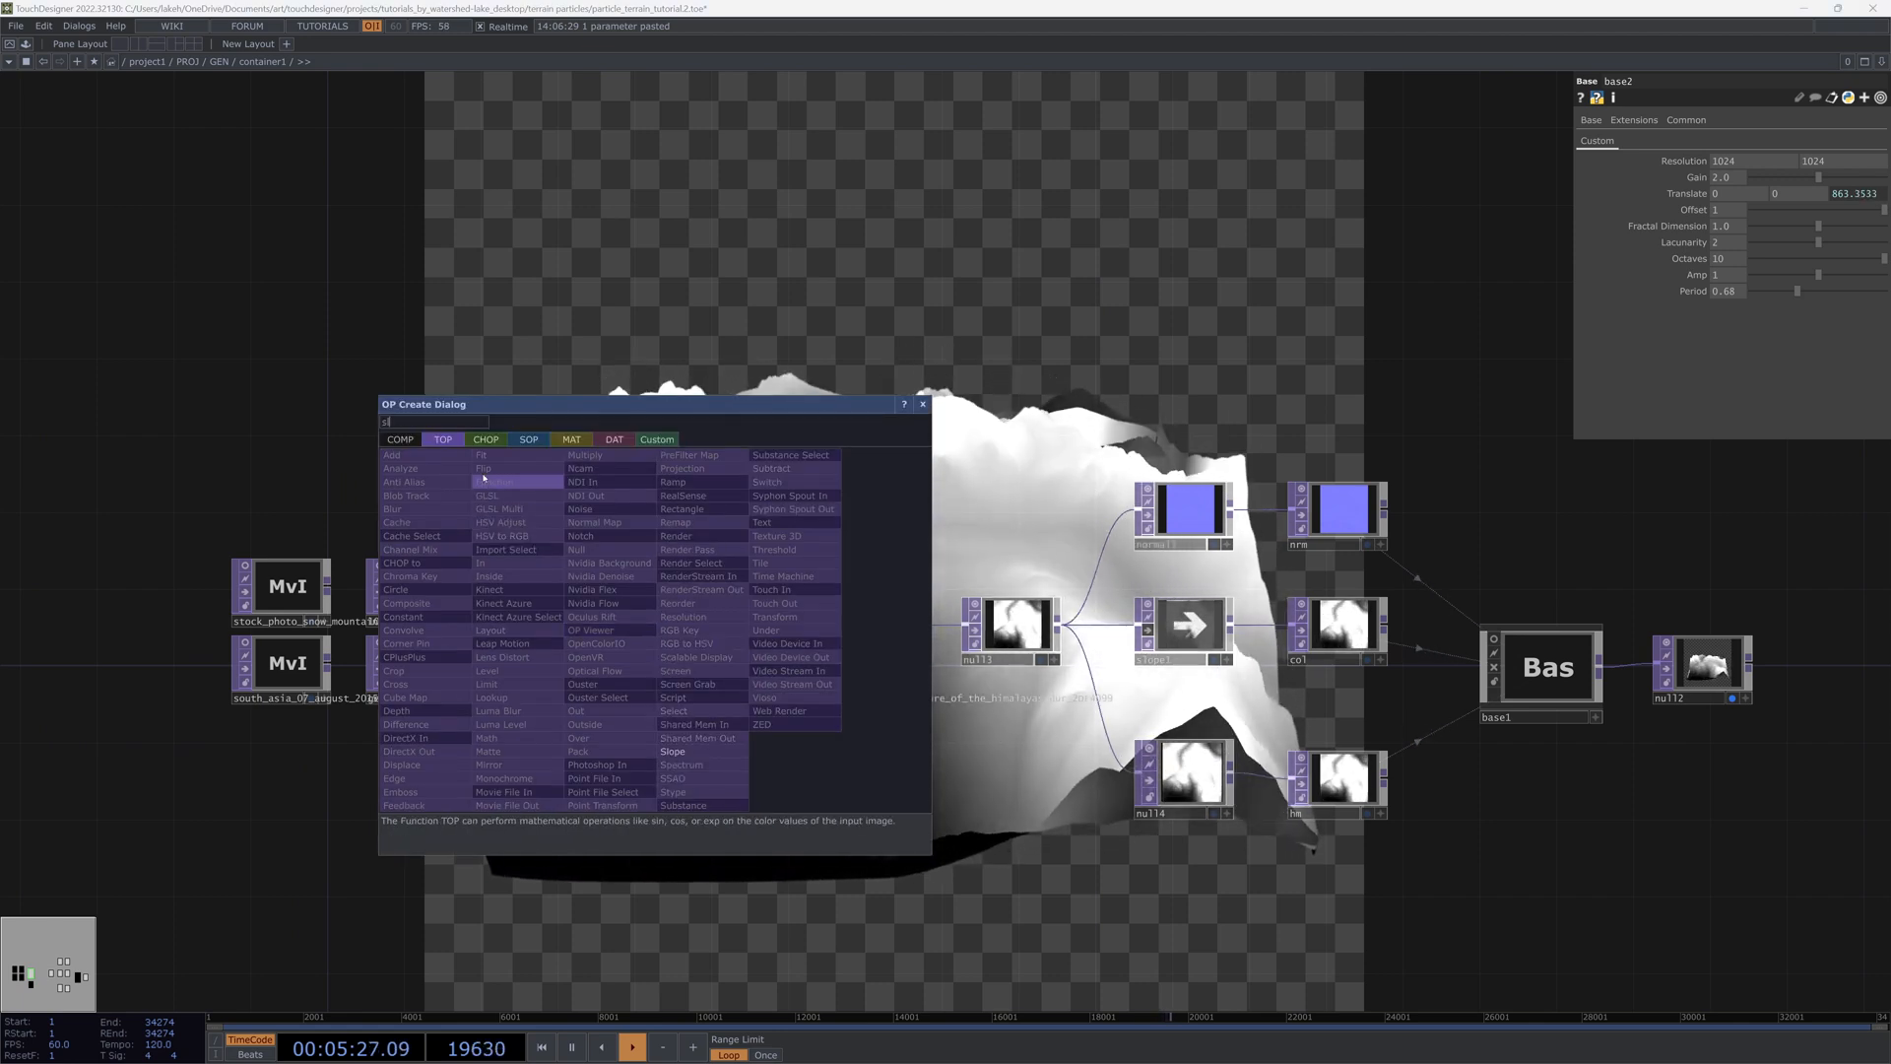
pyautogui.click(673, 752)
pyautogui.click(800, 495)
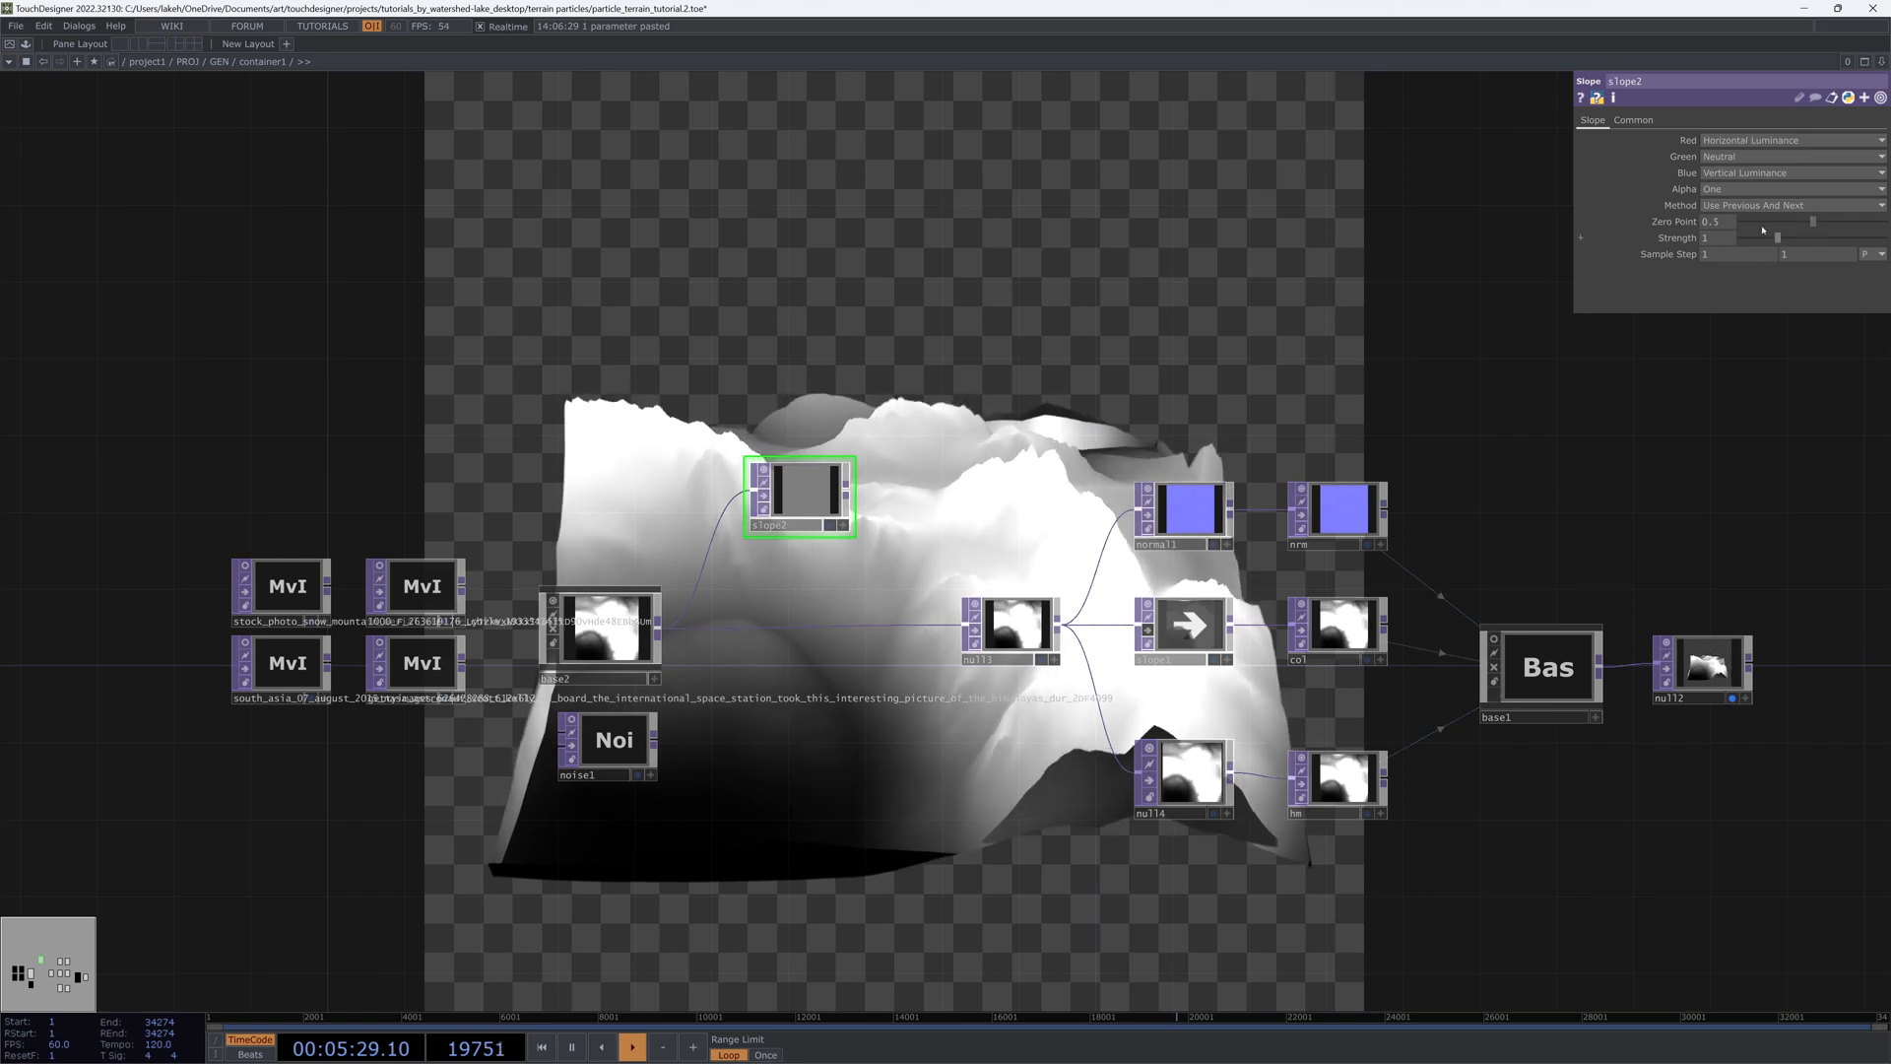
# Step: Set slope2's Zero Point to 0 and Strength to 100
pyautogui.click(1717, 222)
pyautogui.write('0')
pyautogui.press('Return')
pyautogui.click(1692, 238)
pyautogui.click(1716, 238)
pyautogui.write('10')
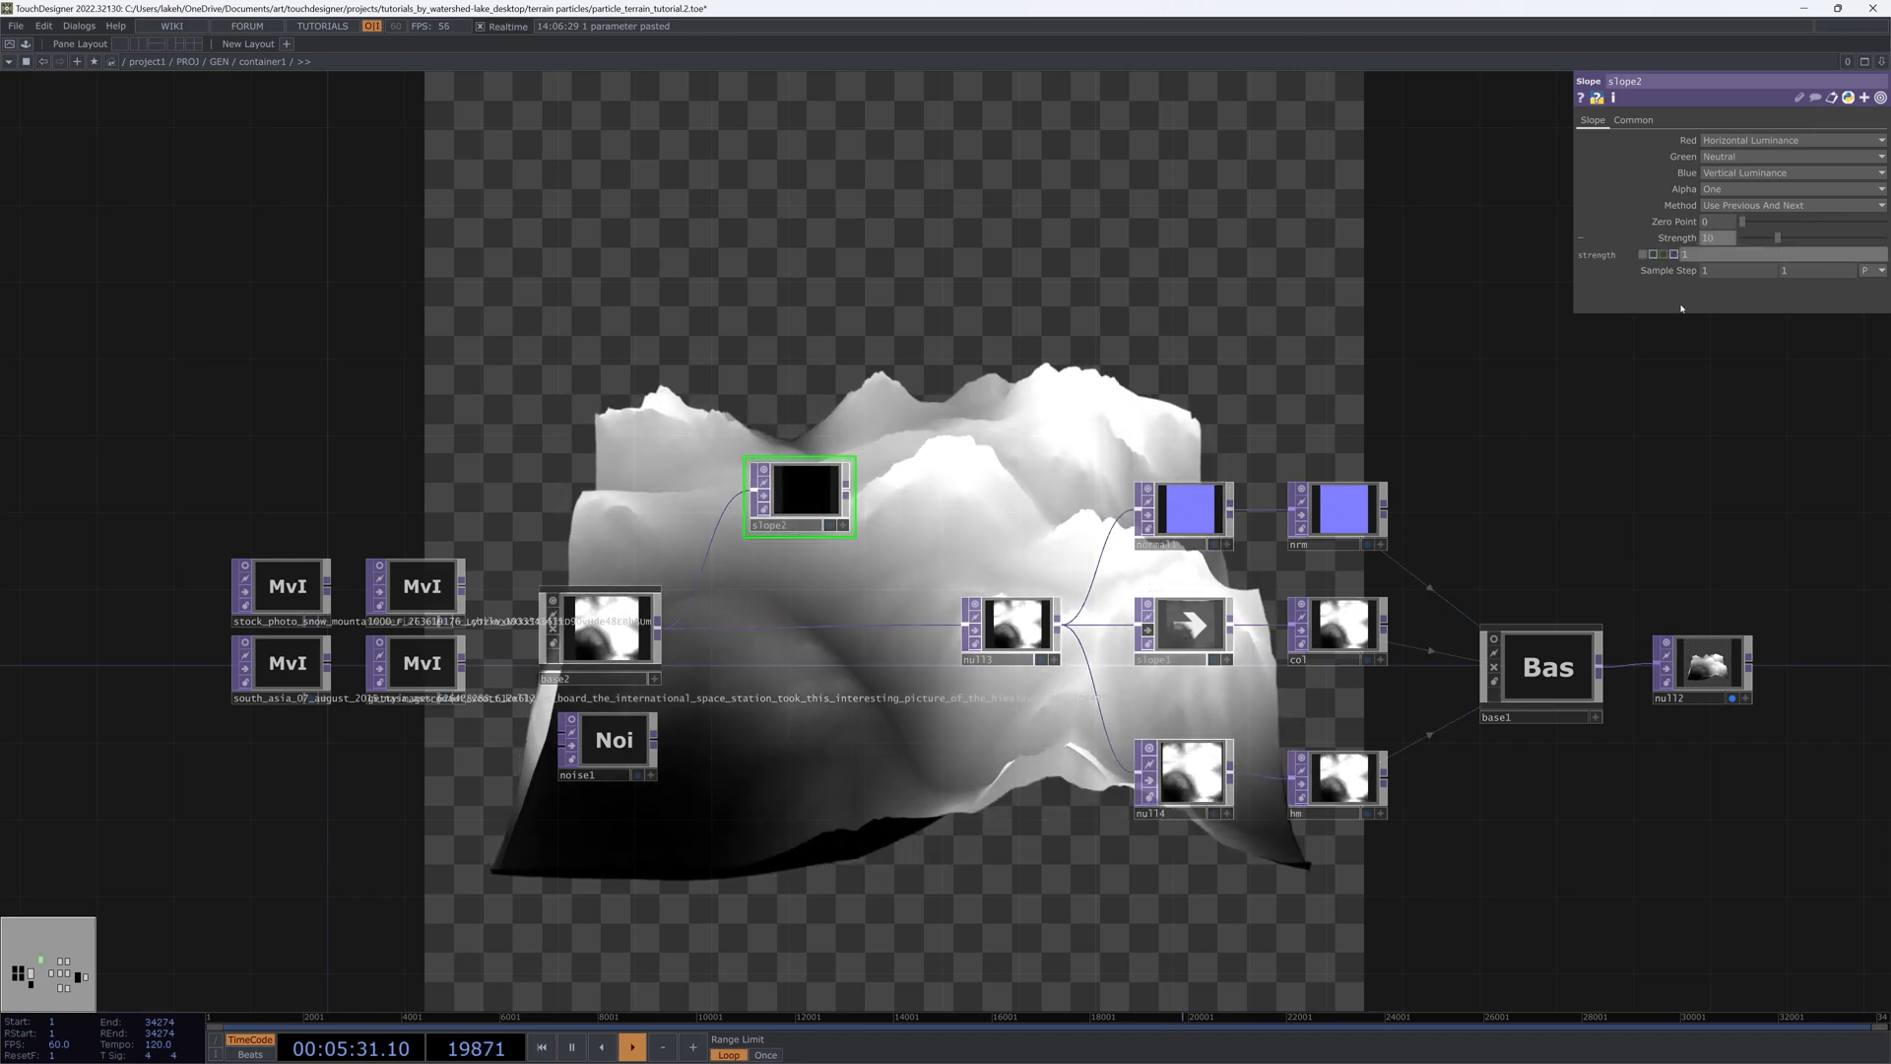
pyautogui.write('0')
pyautogui.press('Return')
pyautogui.scroll(5, 699, 586)
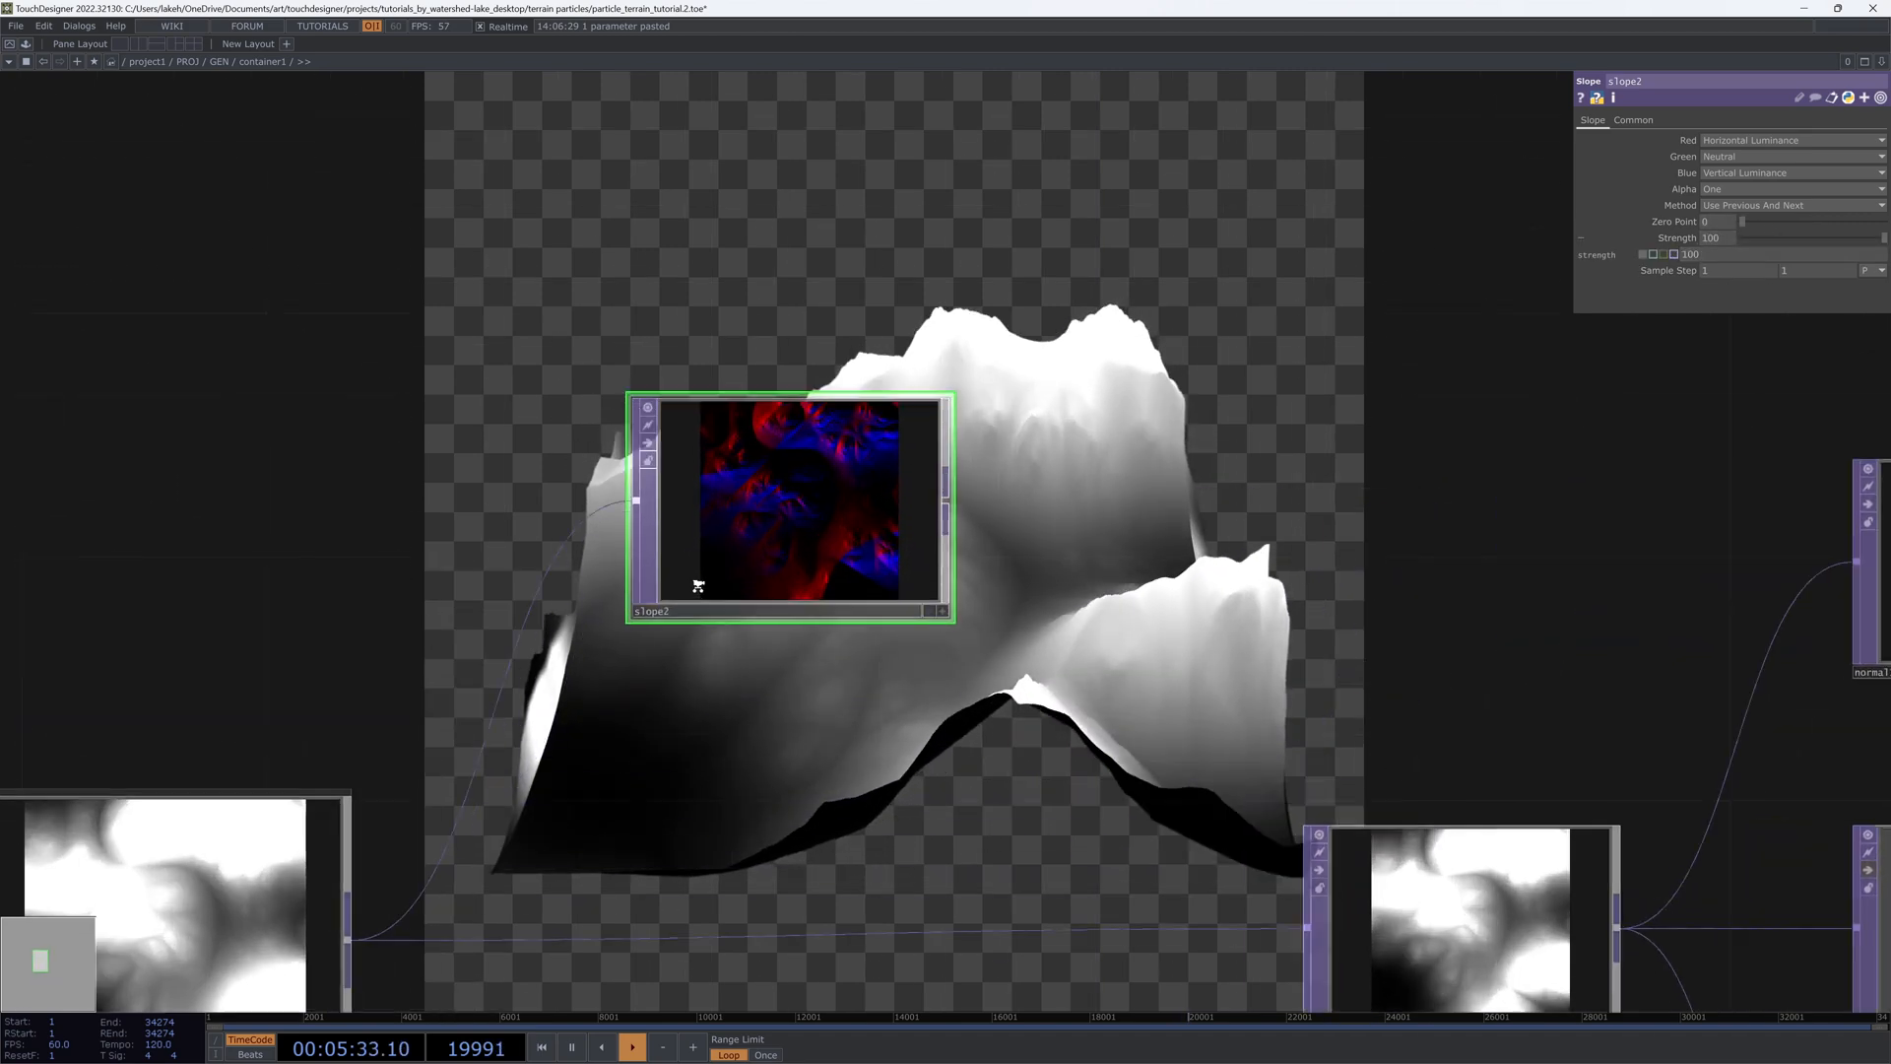
# Step: Set slope2's Green channel to Vertical Luminance and its Blue channel to Neutral
pyautogui.click(1750, 157)
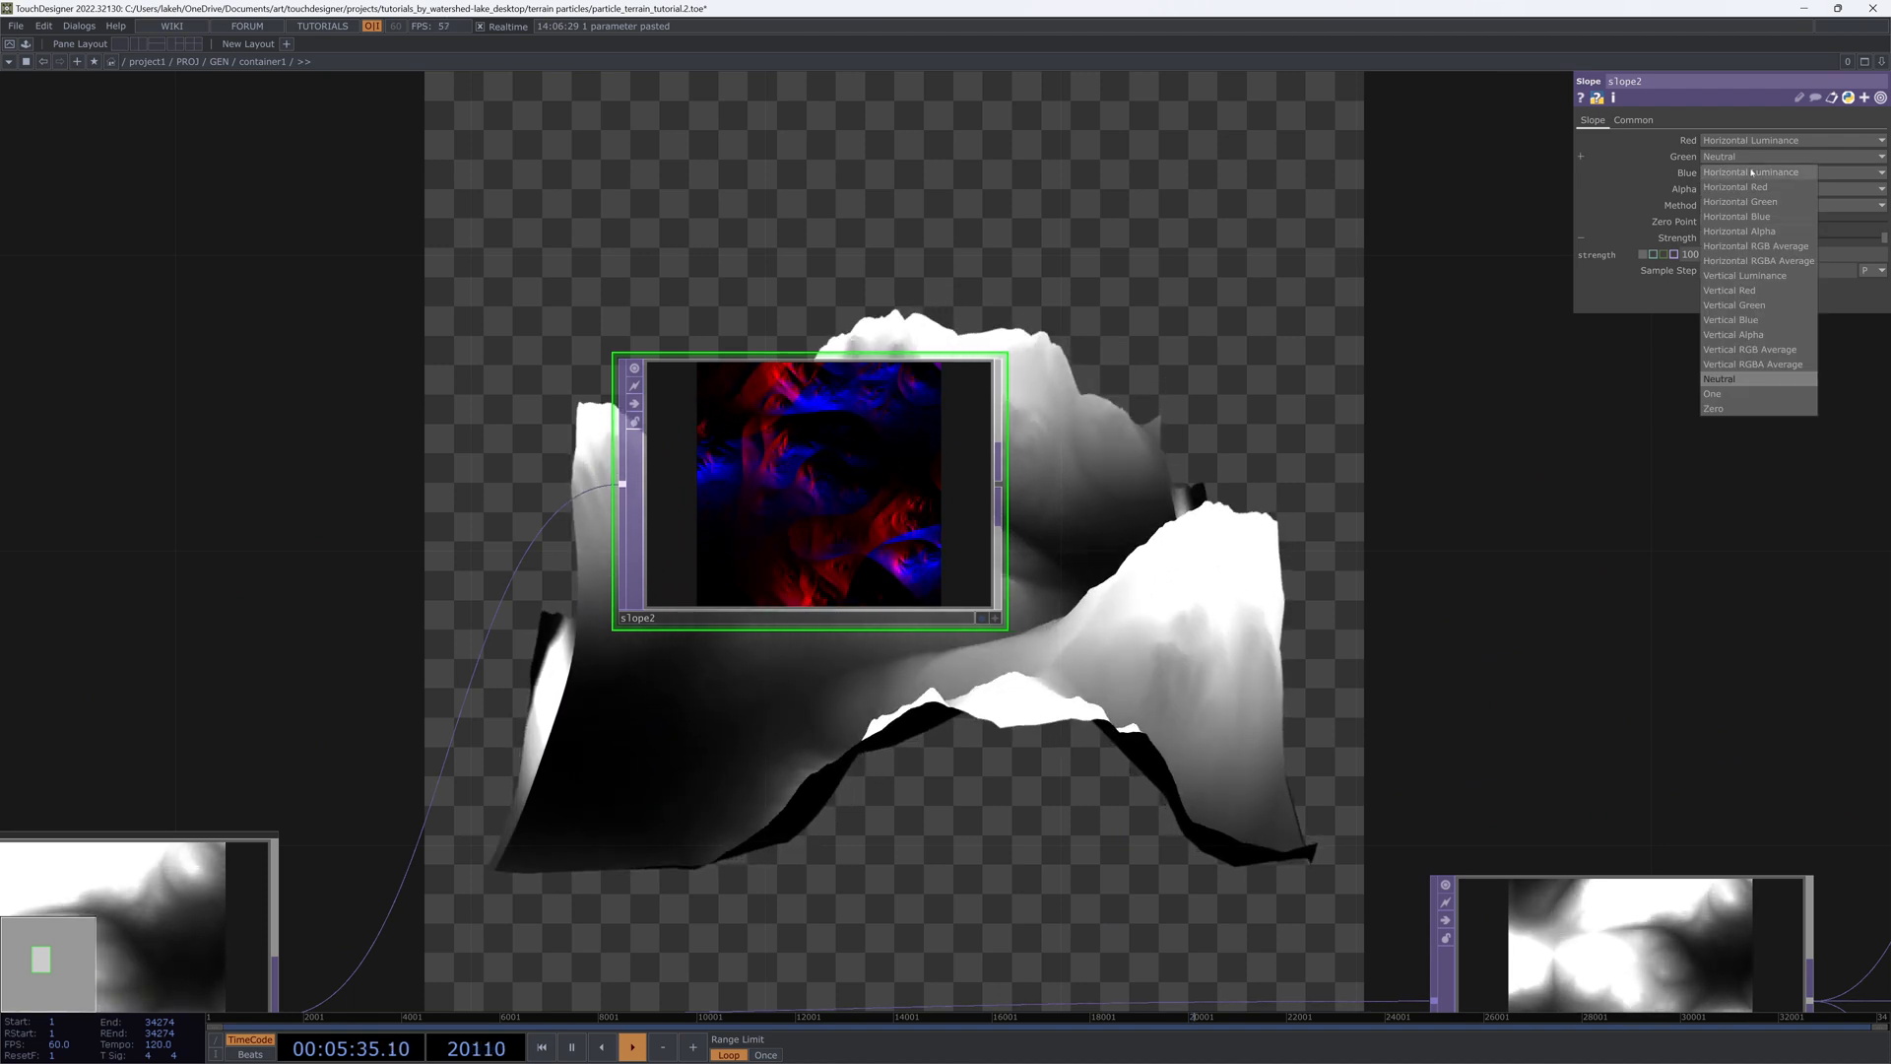
pyautogui.click(1752, 172)
pyautogui.click(1751, 173)
pyautogui.click(1724, 394)
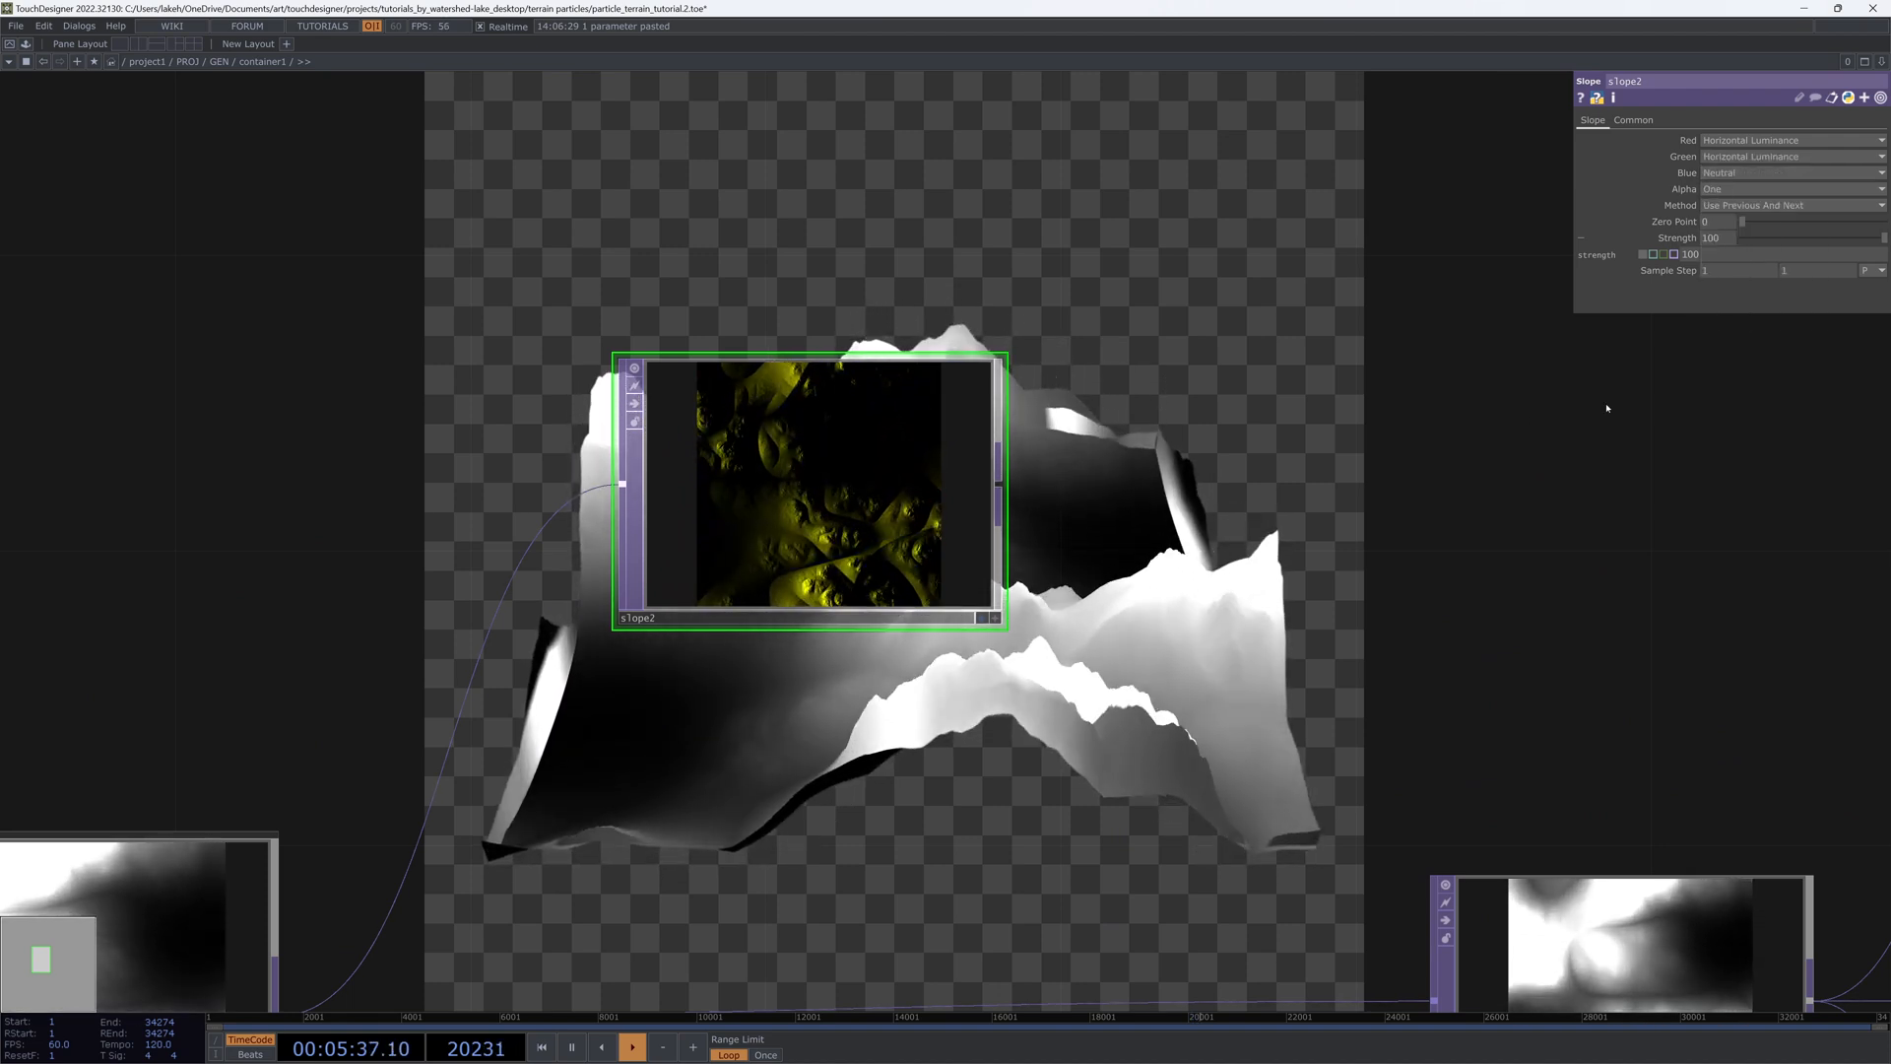
pyautogui.click(1752, 172)
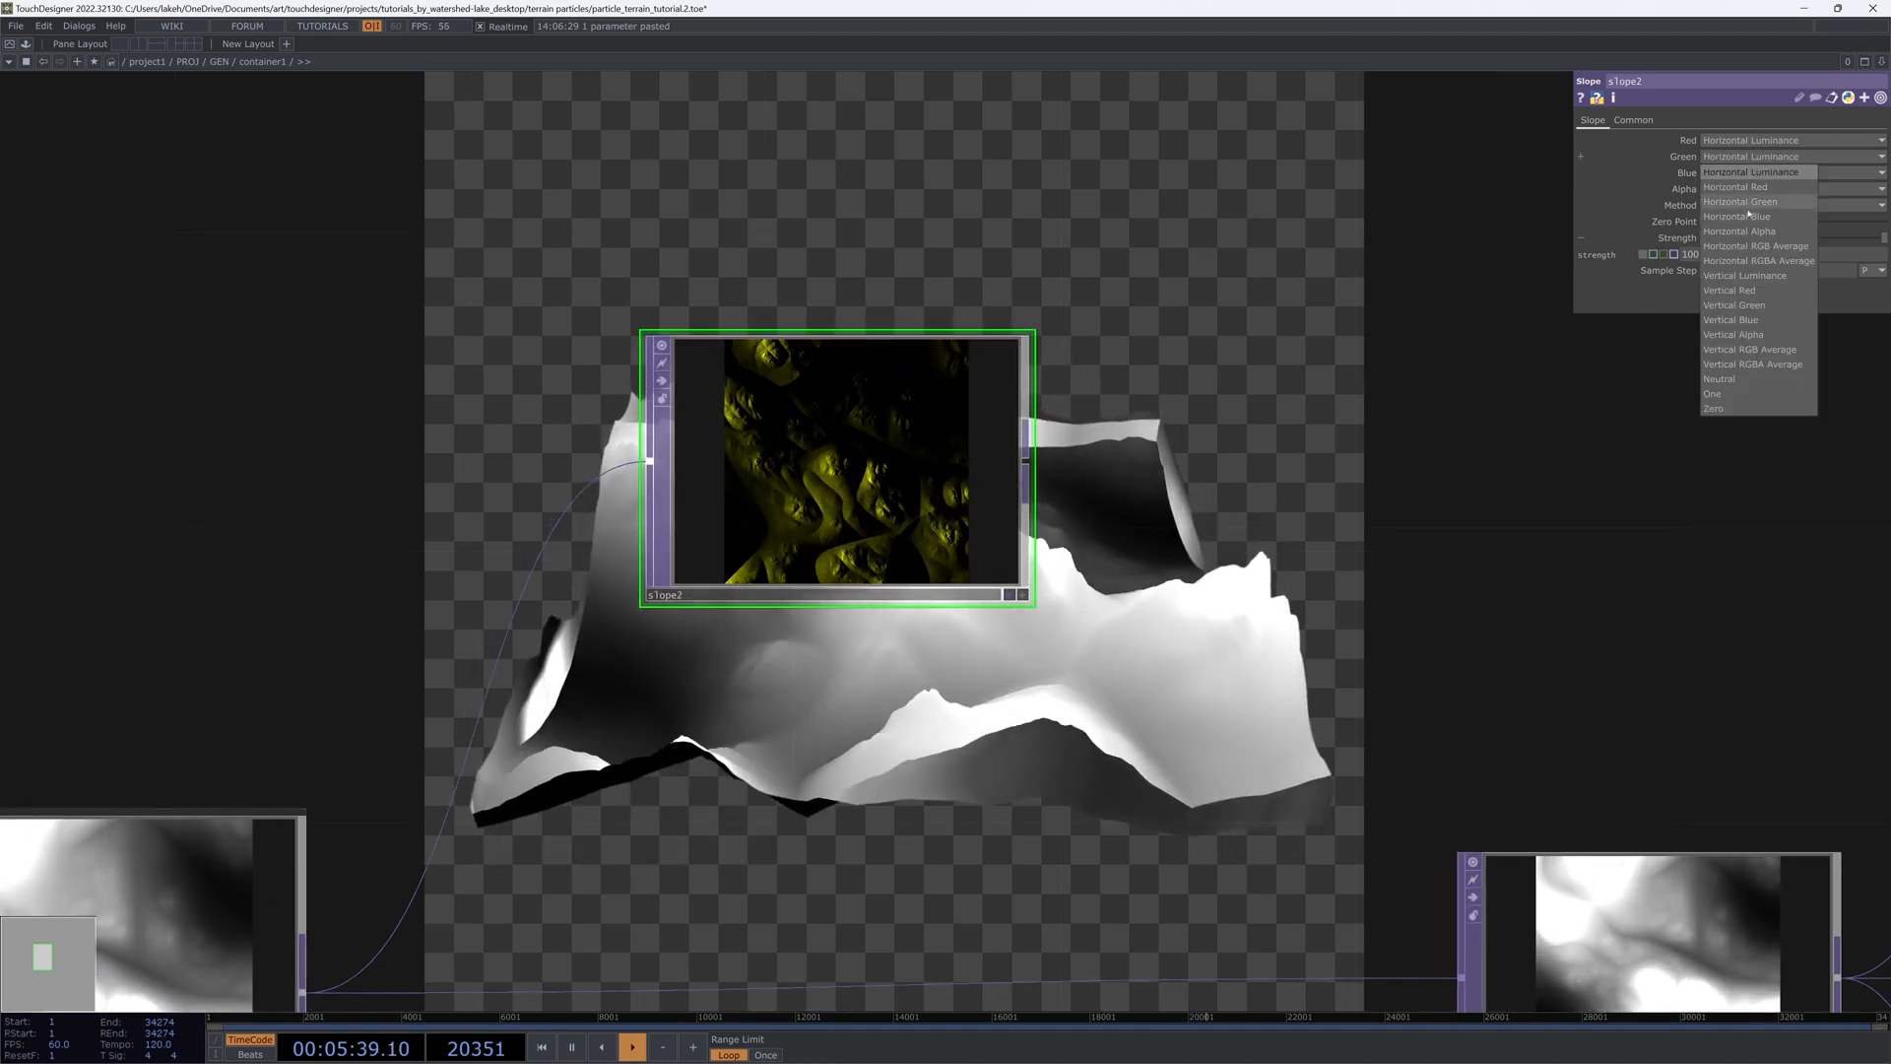
pyautogui.click(1744, 275)
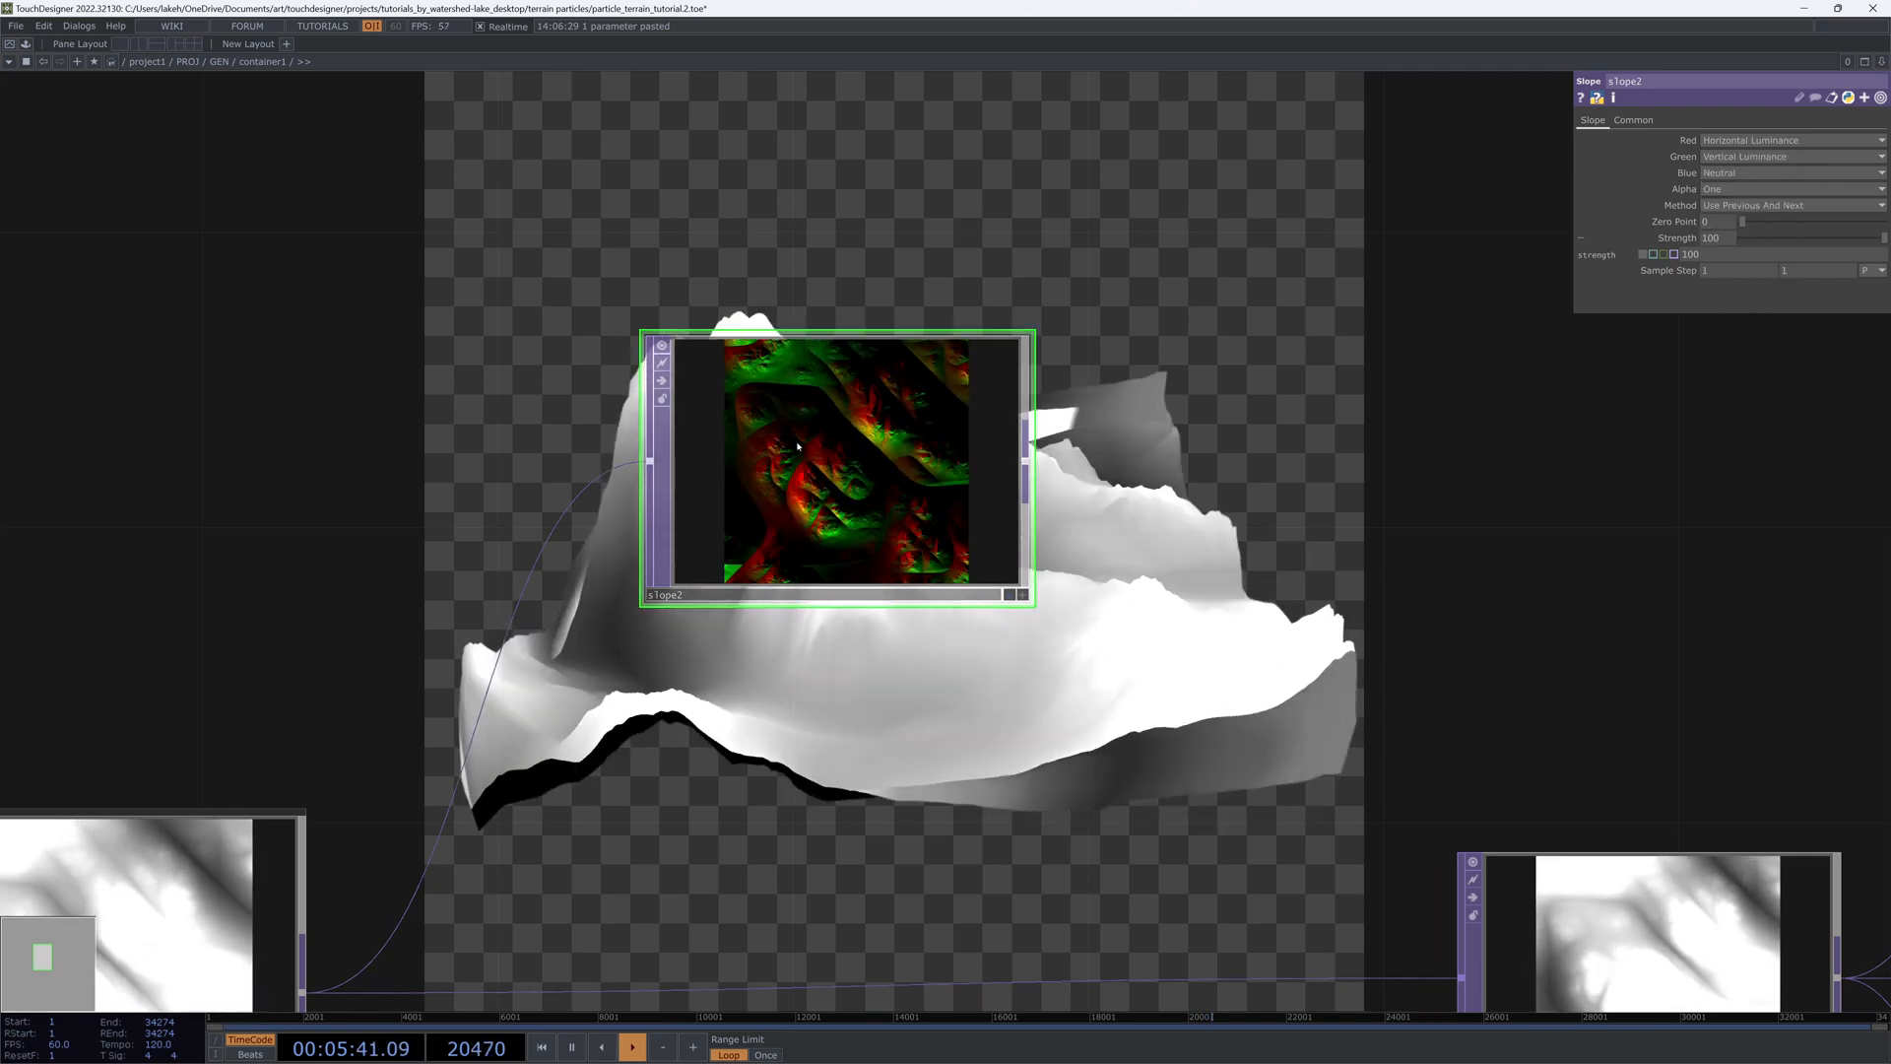
pyautogui.scroll(5, 798, 446)
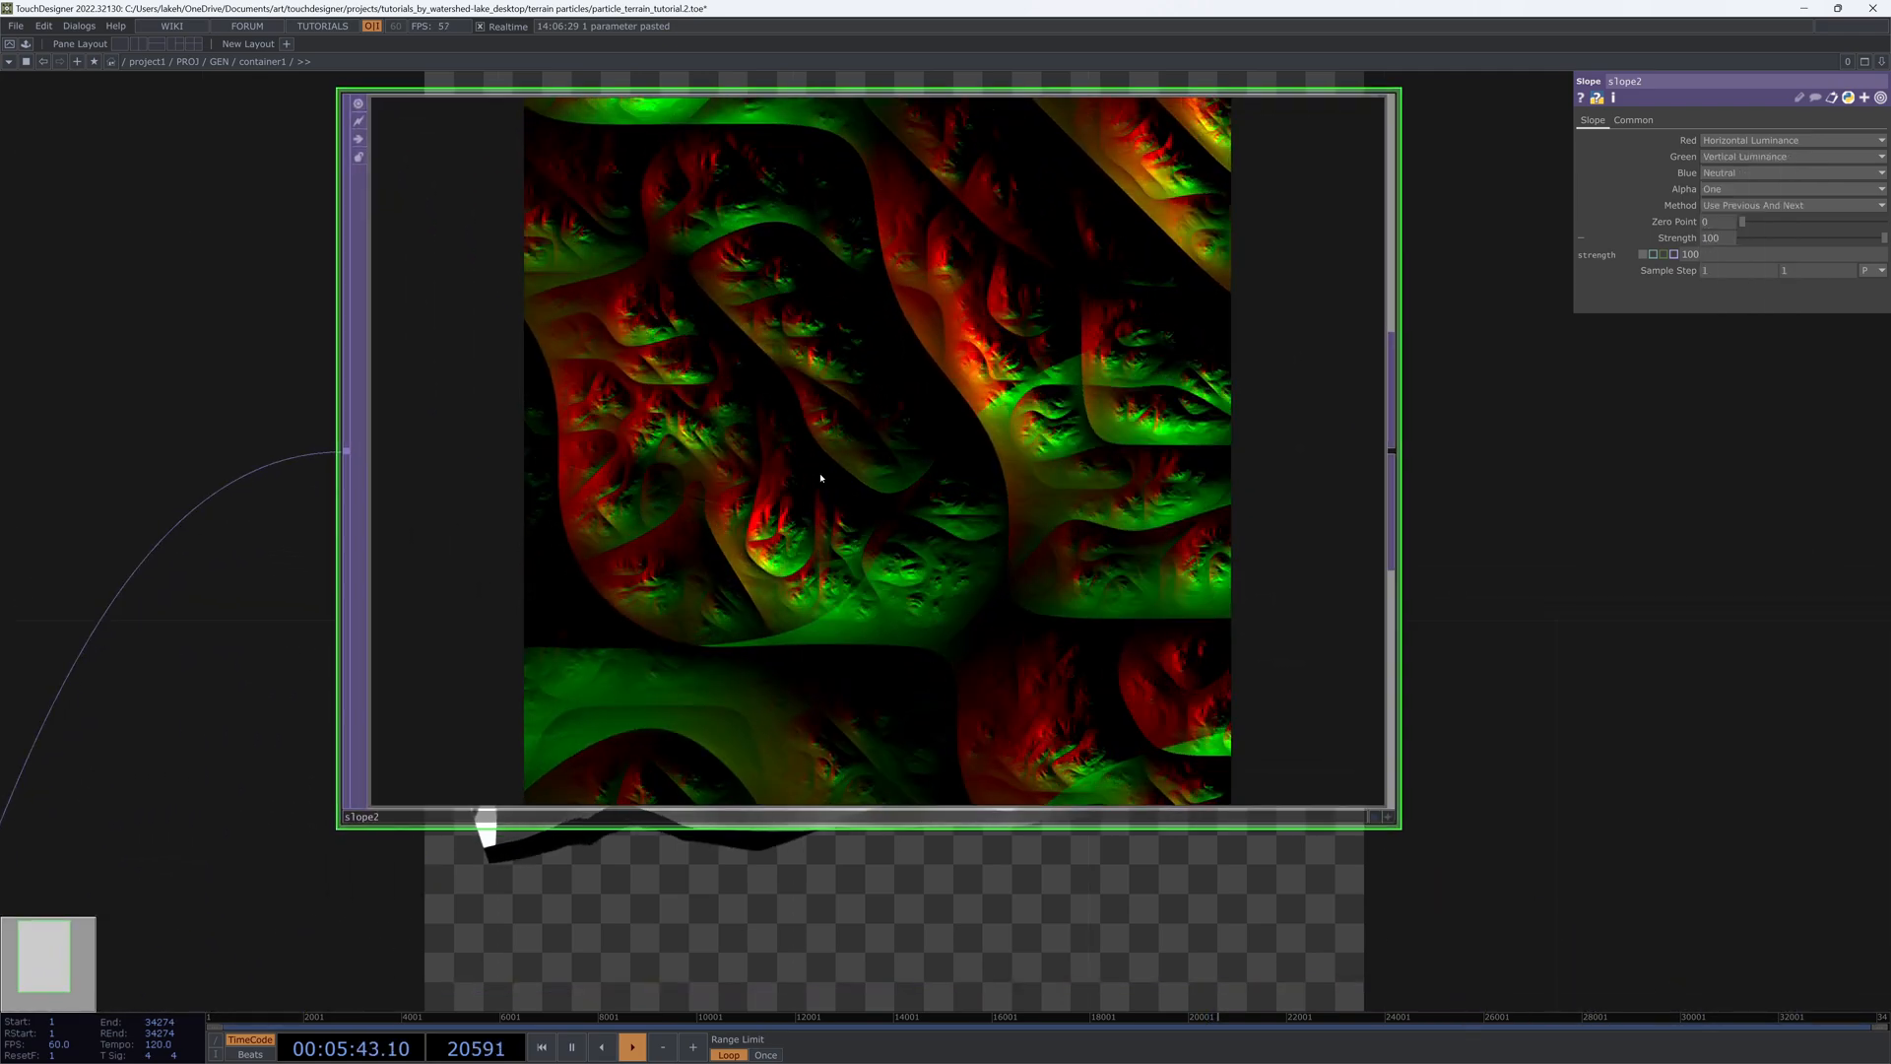
pyautogui.scroll(2, 820, 477)
pyautogui.scroll(-5, 821, 474)
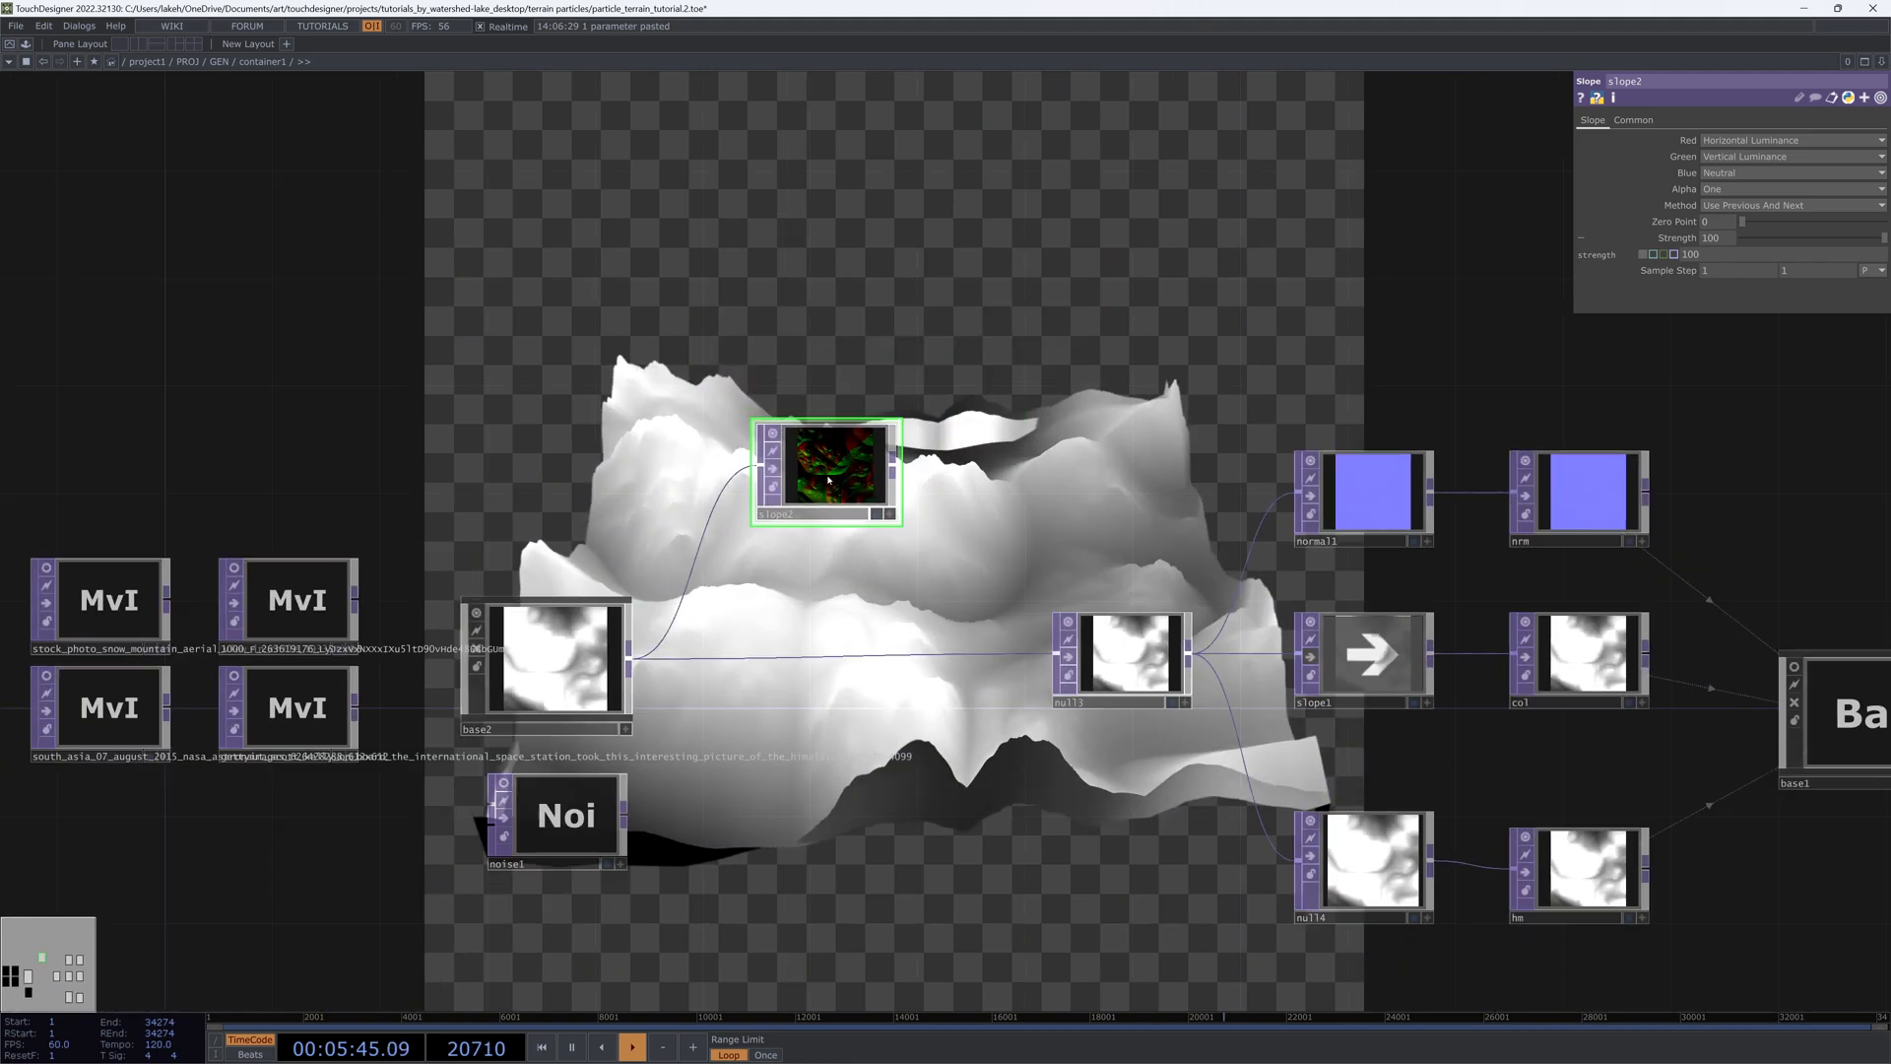
# Step: Load the fluid simulation component from the simulations folder of new_network into the network
pyautogui.moveTo(1074, 430); pyautogui.dragTo(896, 577)
pyautogui.moveTo(700, 567); pyautogui.dragTo(758, 498)
pyautogui.moveTo(885, 400); pyautogui.dragTo(940, 320)
pyautogui.moveTo(1232, 444); pyautogui.dragTo(1184, 523)
pyautogui.hotkey('ctrl', 'l')
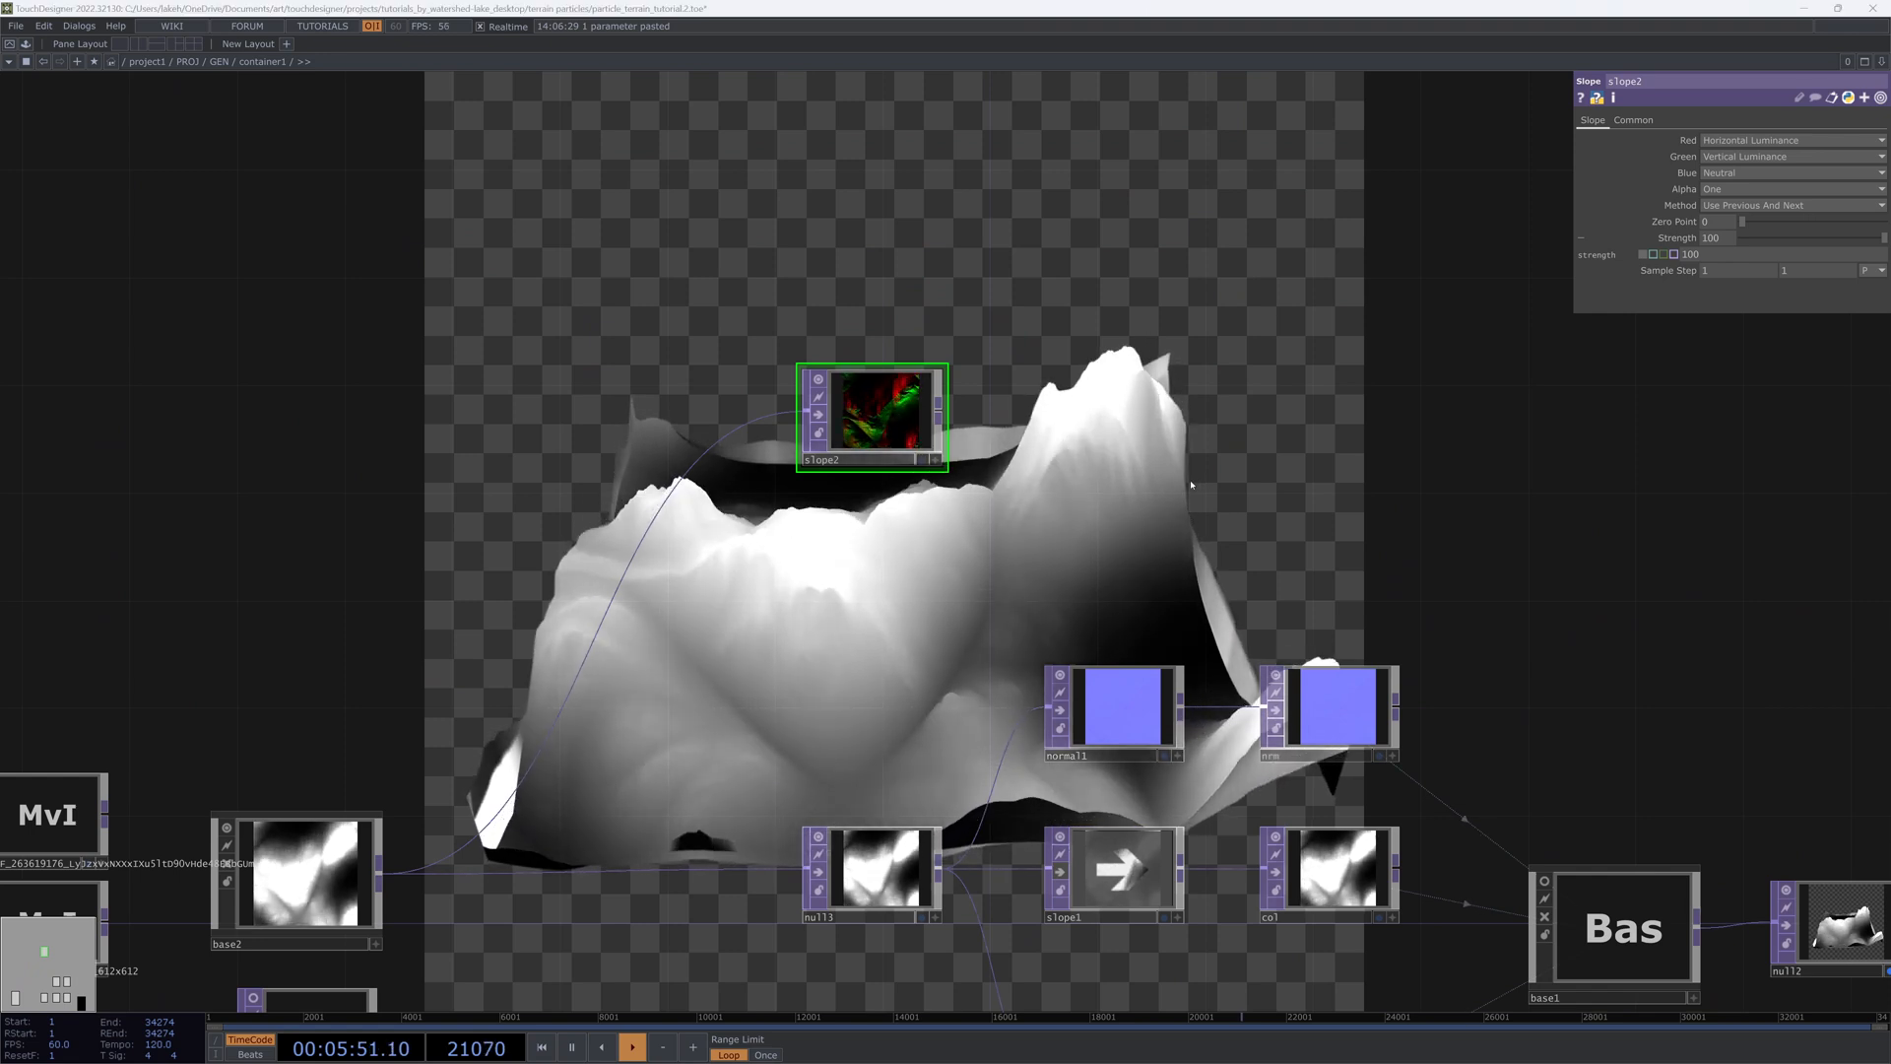
pyautogui.click(71, 216)
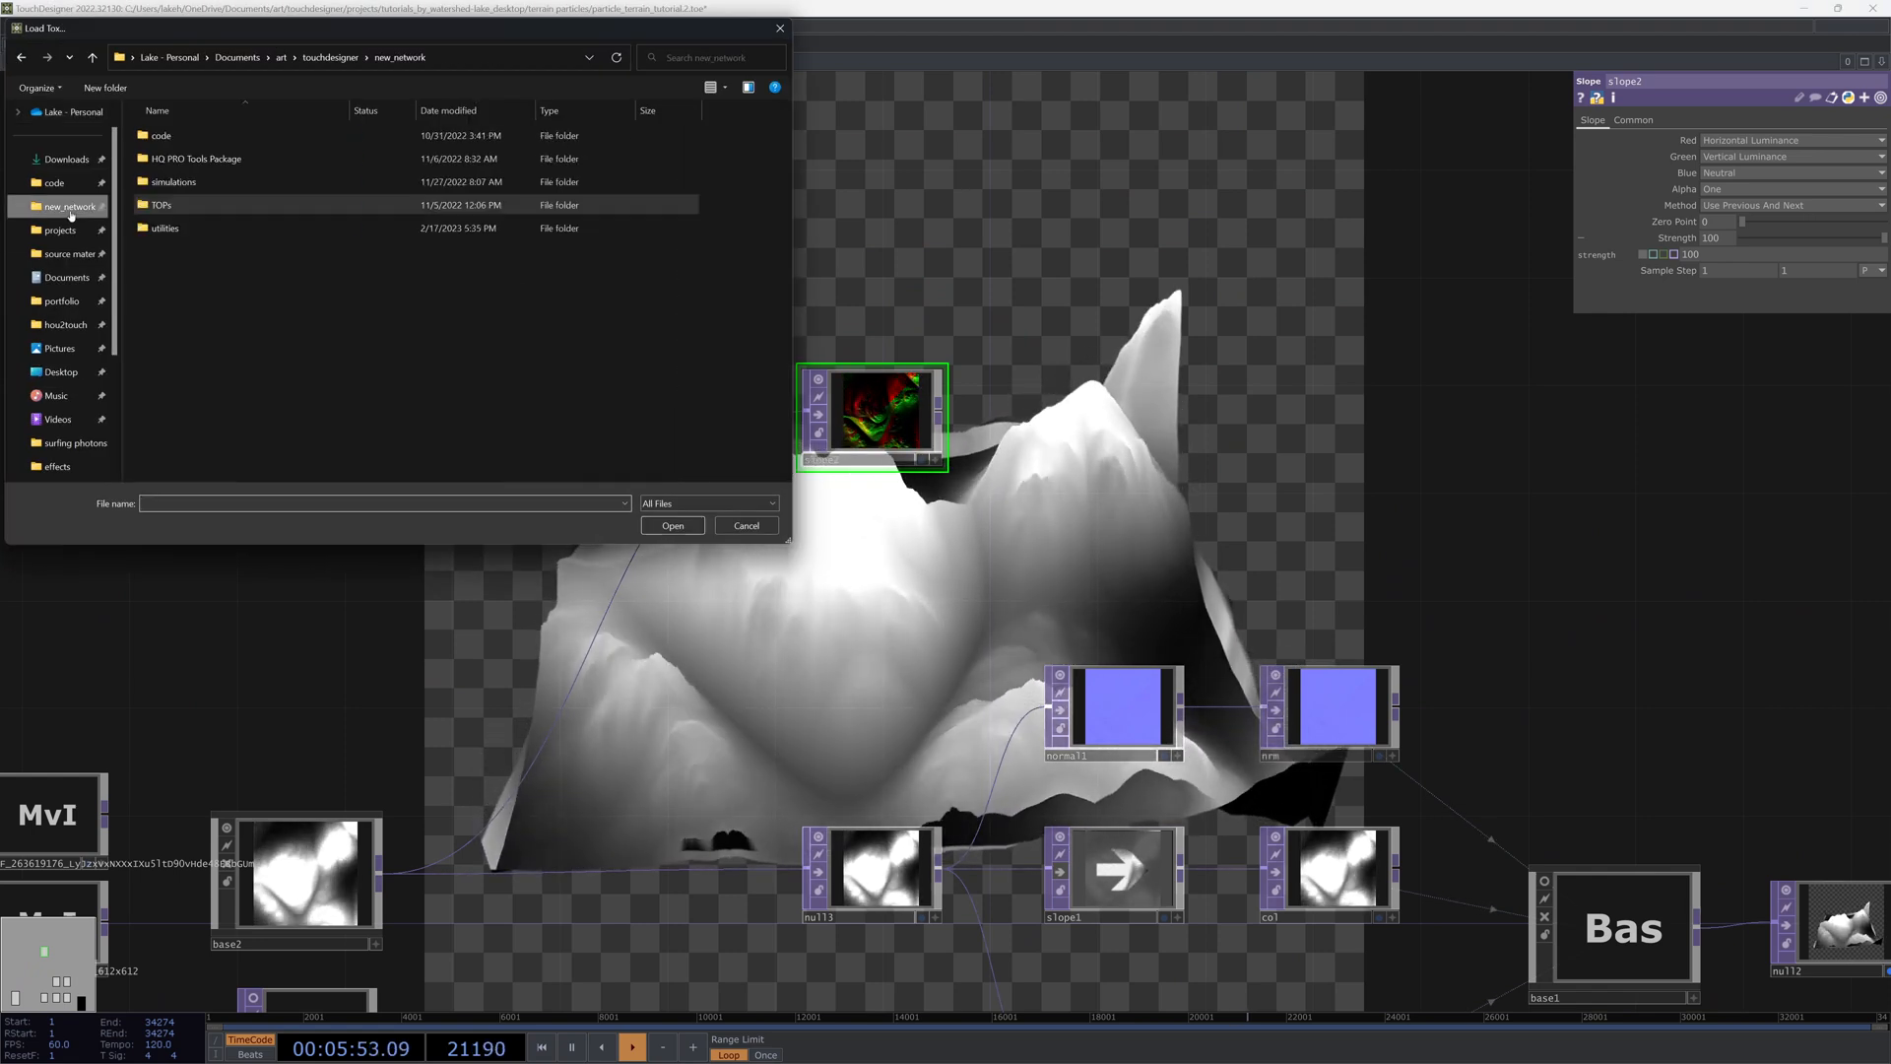
pyautogui.doubleClick(187, 158)
pyautogui.doubleClick(182, 204)
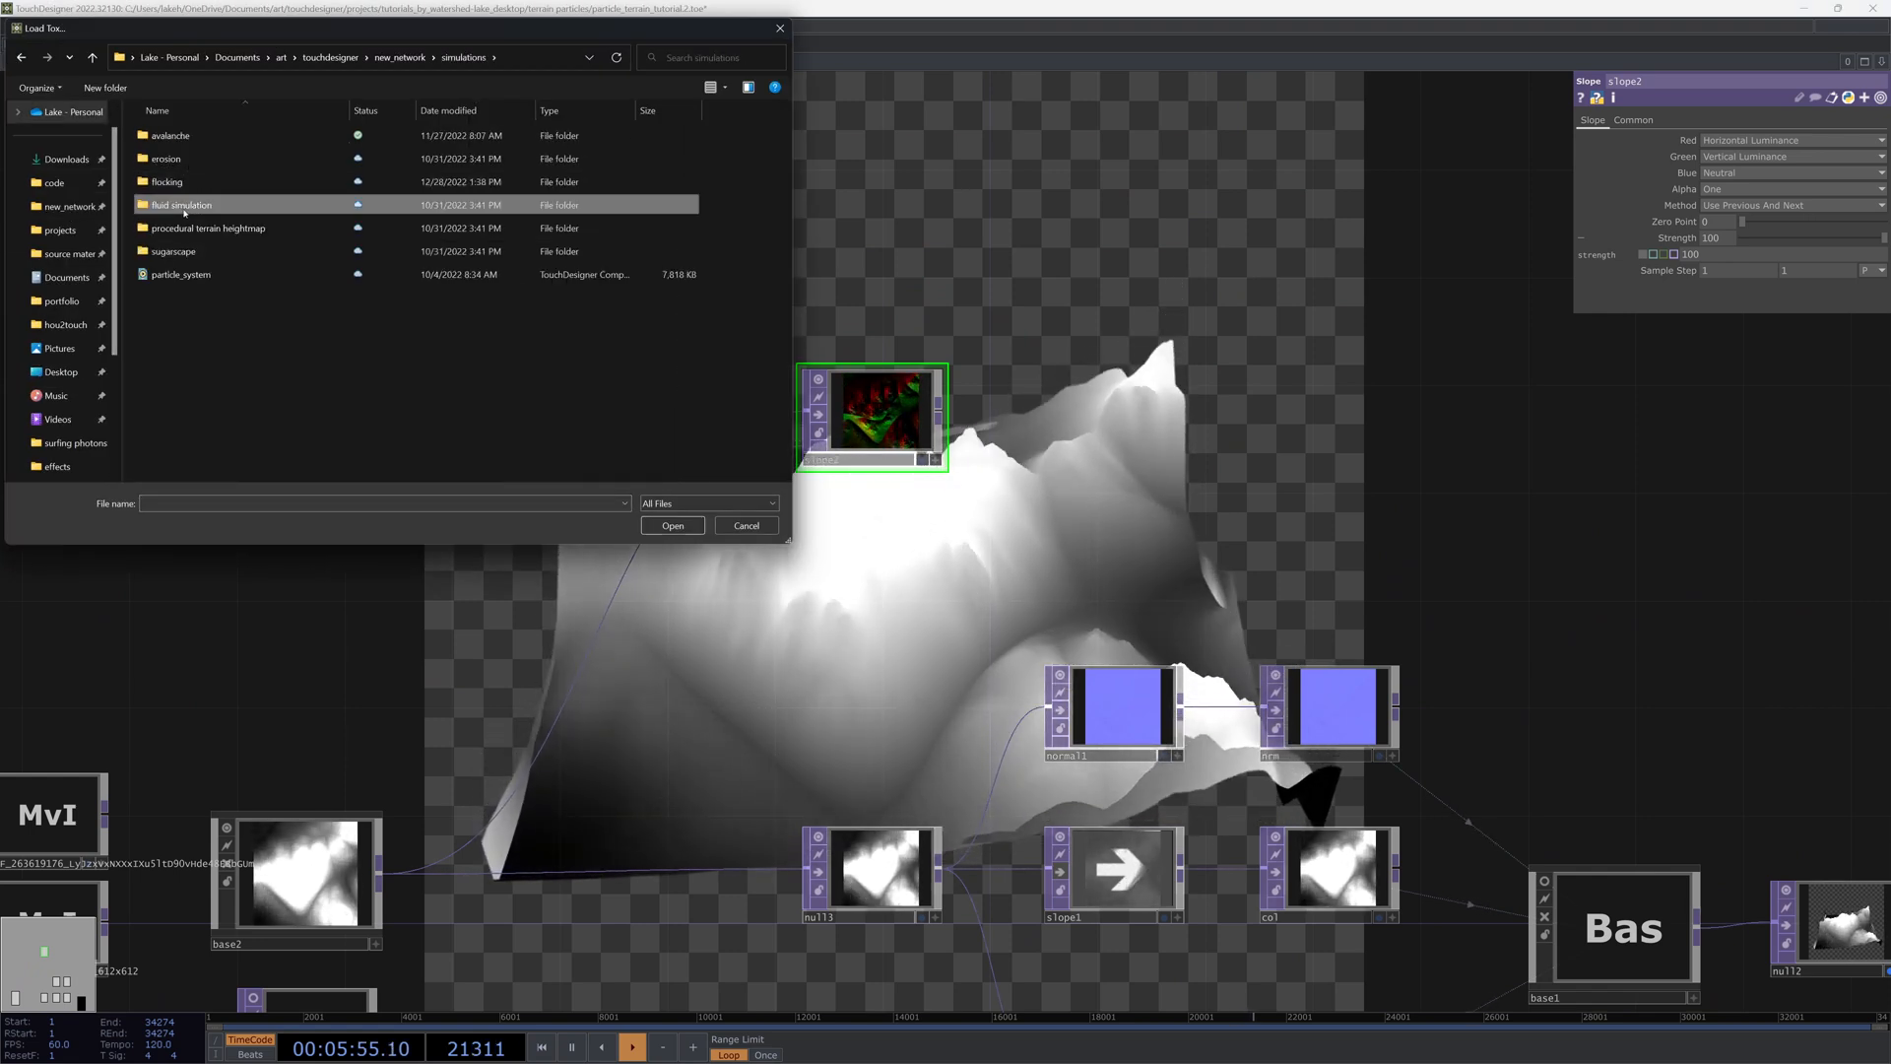
pyautogui.doubleClick(198, 182)
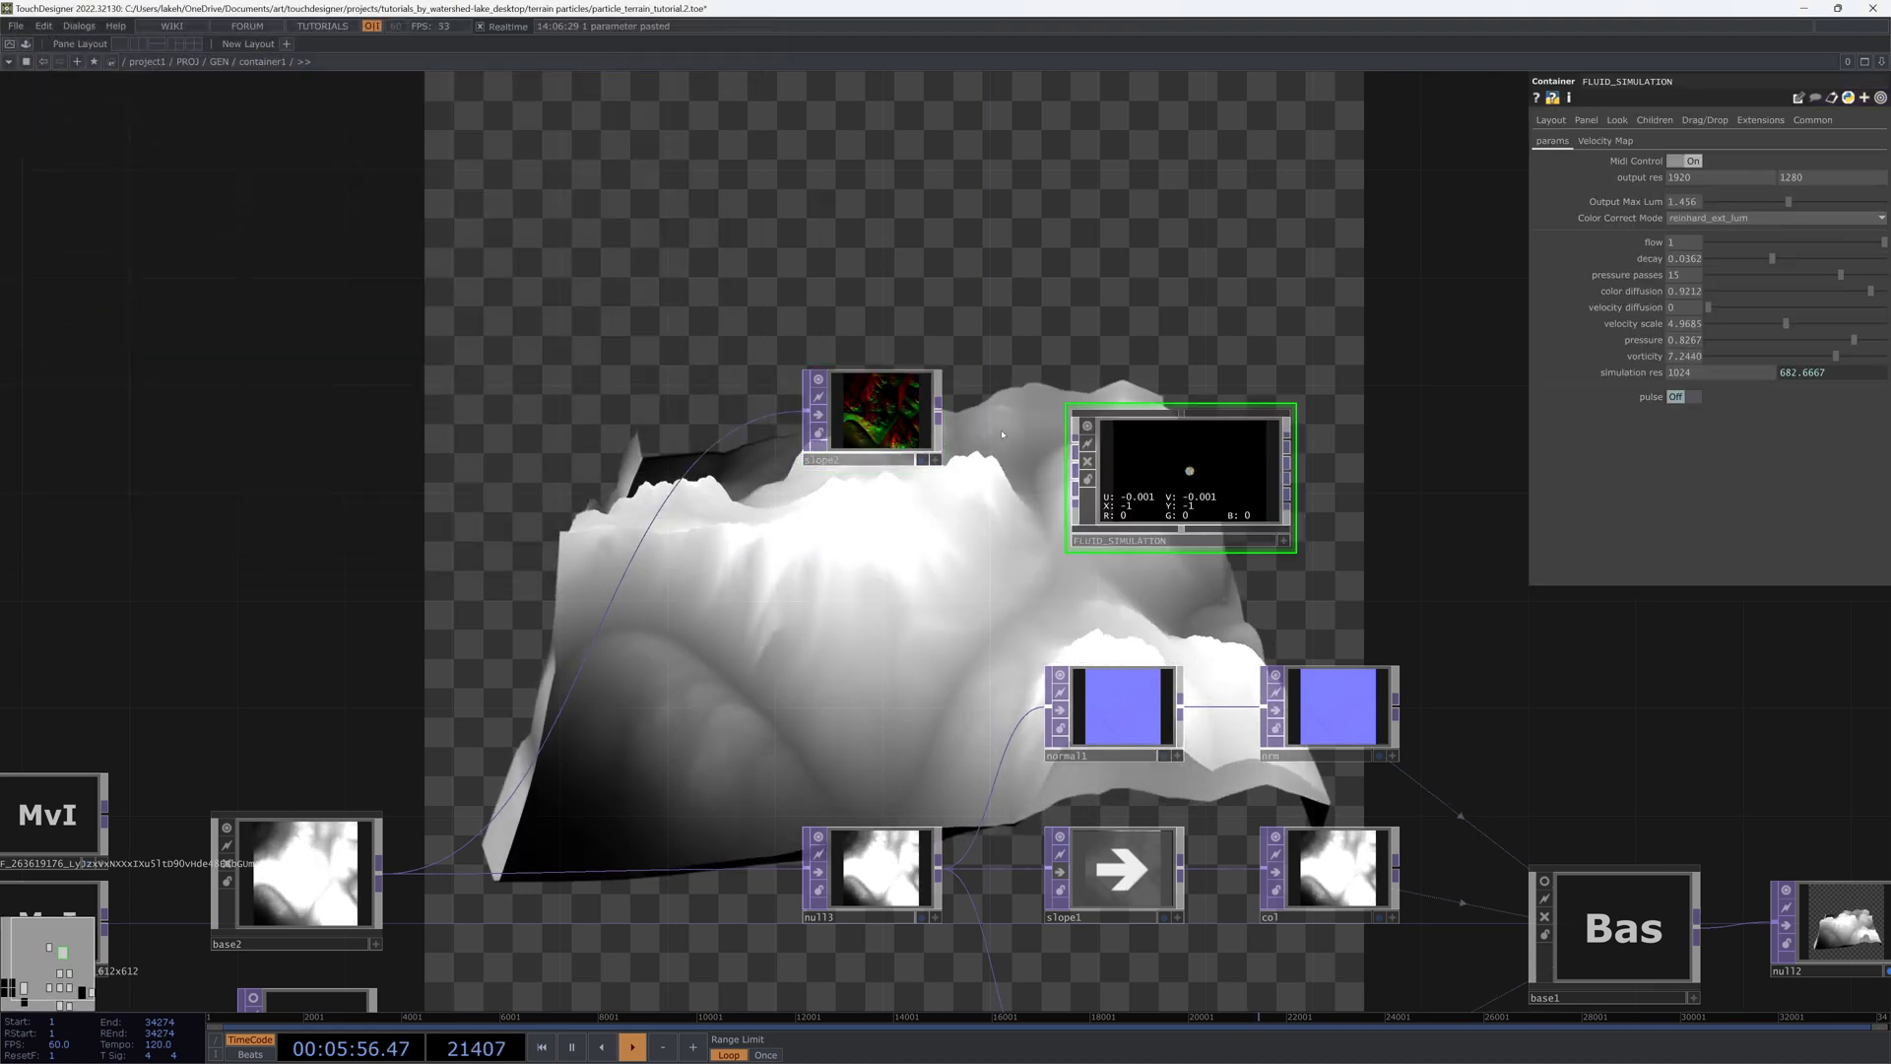
# Step: Place FLUID_SIMULATION beside slope2, wire slope2's output into its second input and move slope2 farther away
pyautogui.moveTo(1187, 471); pyautogui.dragTo(1130, 415)
pyautogui.moveTo(938, 412); pyautogui.dragTo(1081, 445)
pyautogui.scroll(3, 1084, 438)
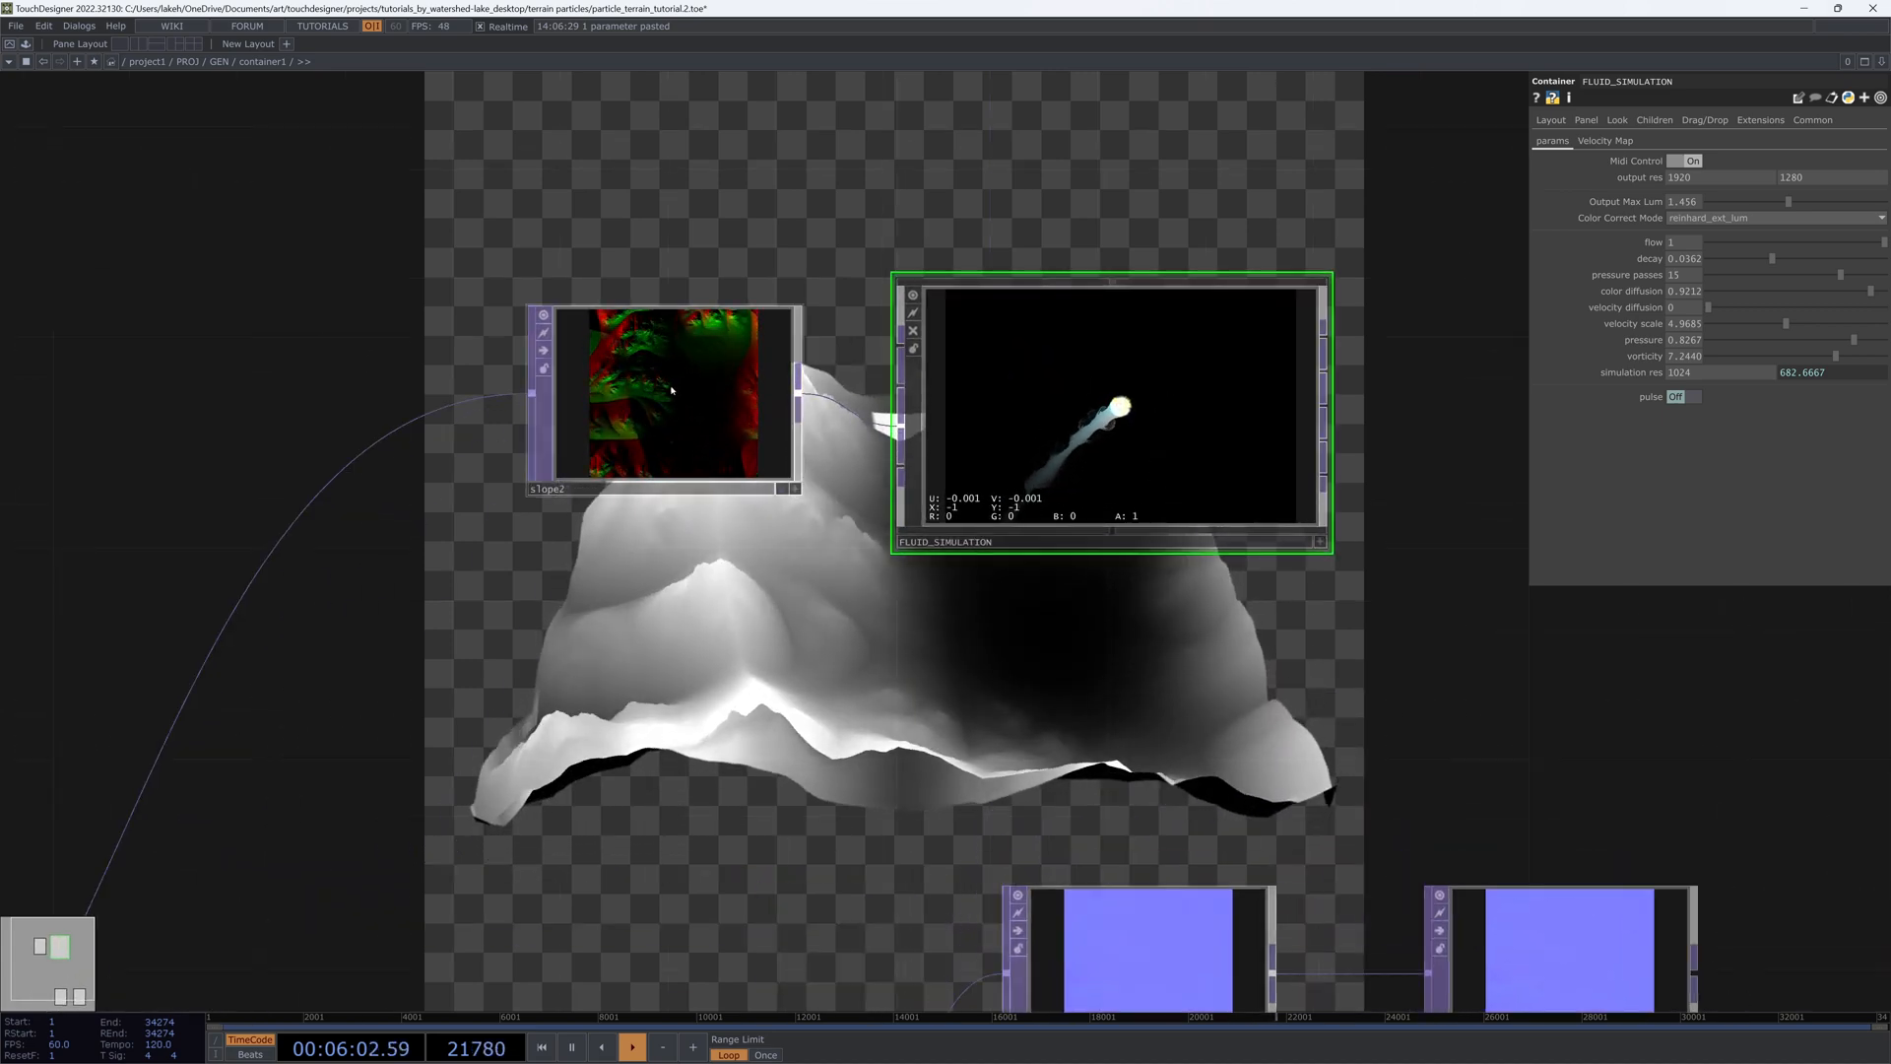
pyautogui.moveTo(670, 394); pyautogui.dragTo(512, 394)
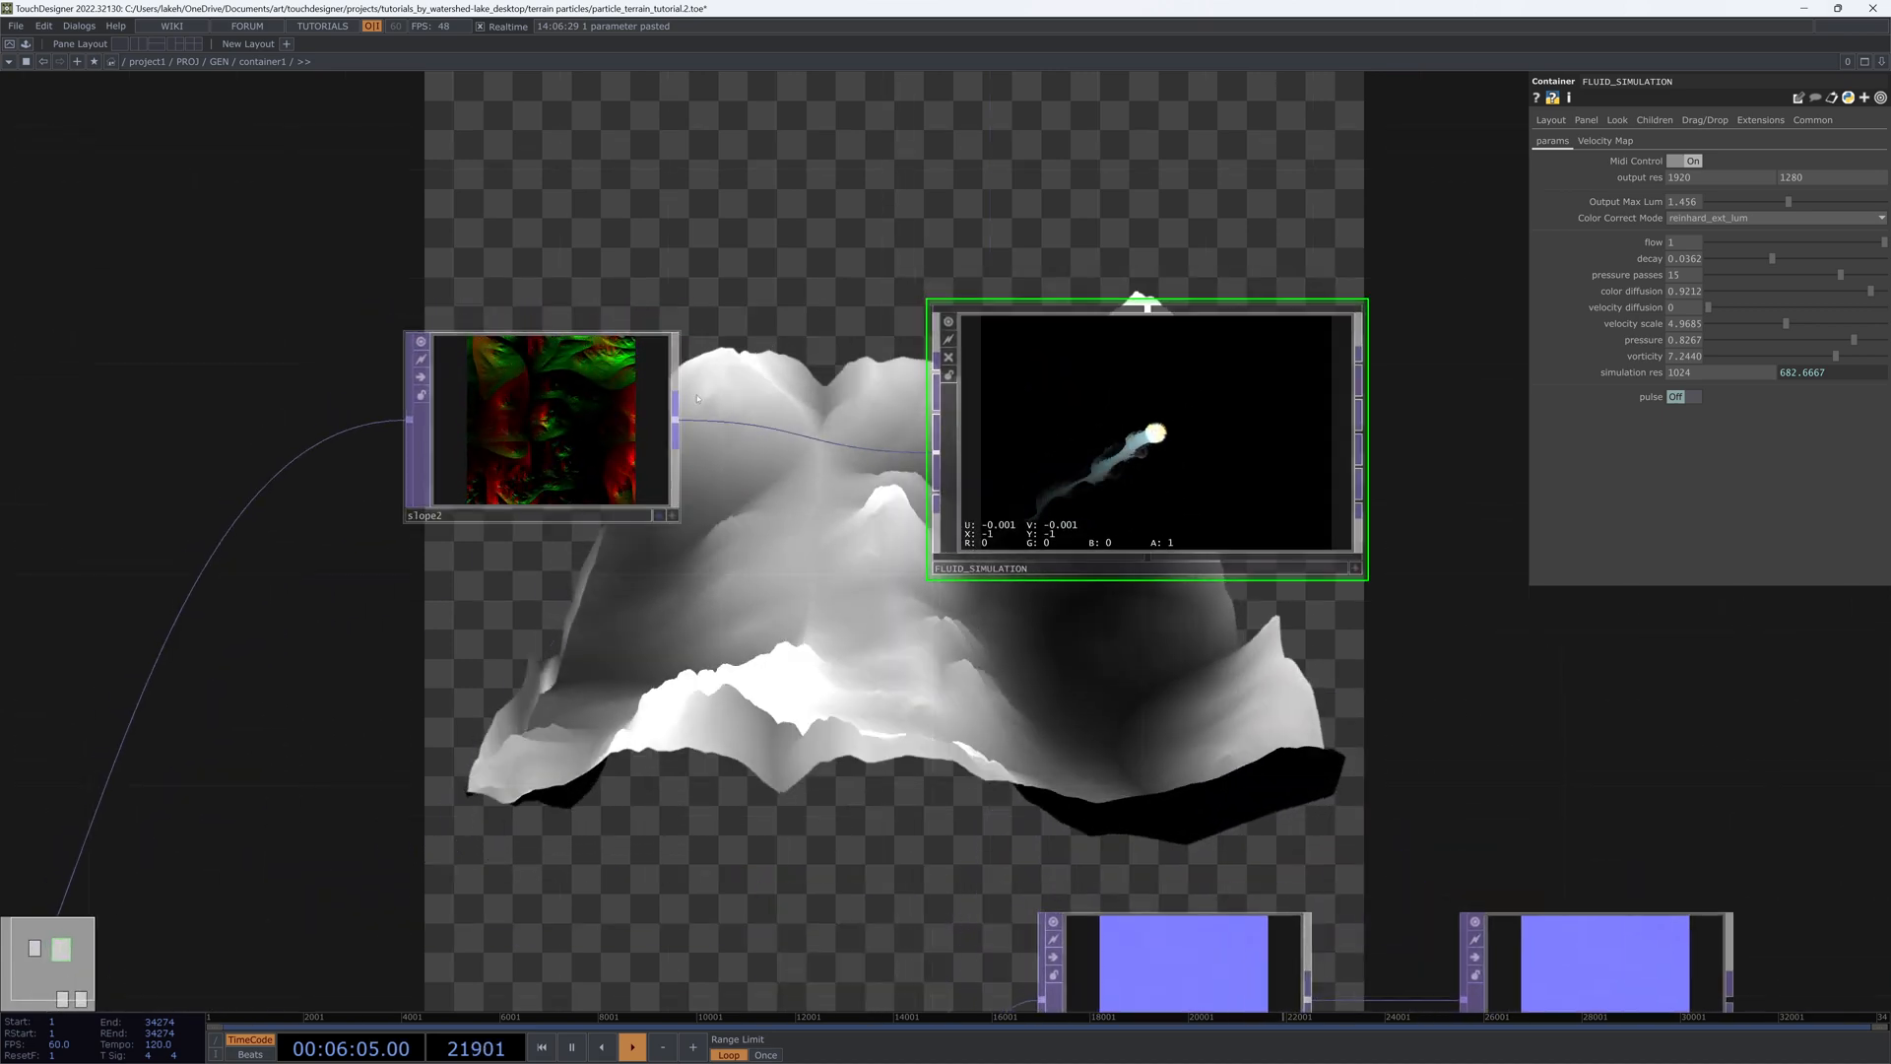
# Step: Wire null3's output into the first input of FLUID_SIMULATION
pyautogui.scroll(-3, 749, 473)
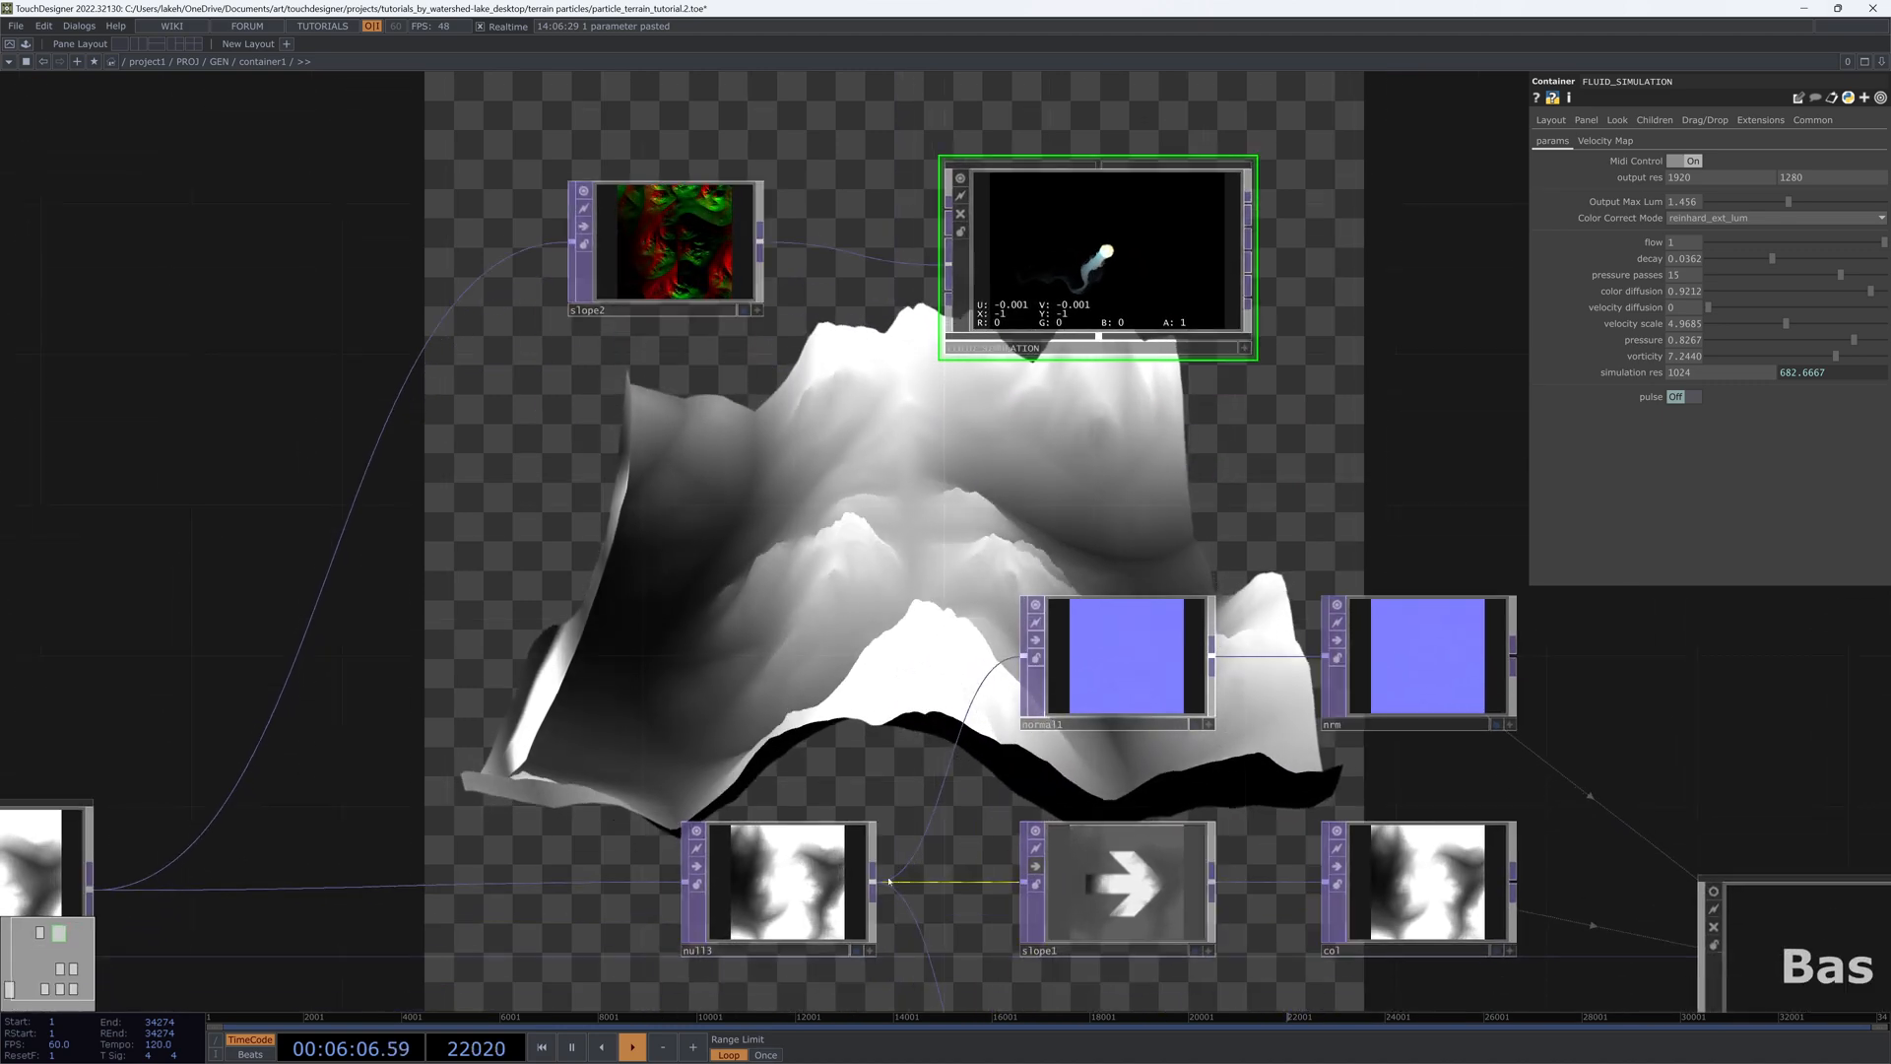
pyautogui.moveTo(873, 883); pyautogui.dragTo(948, 209)
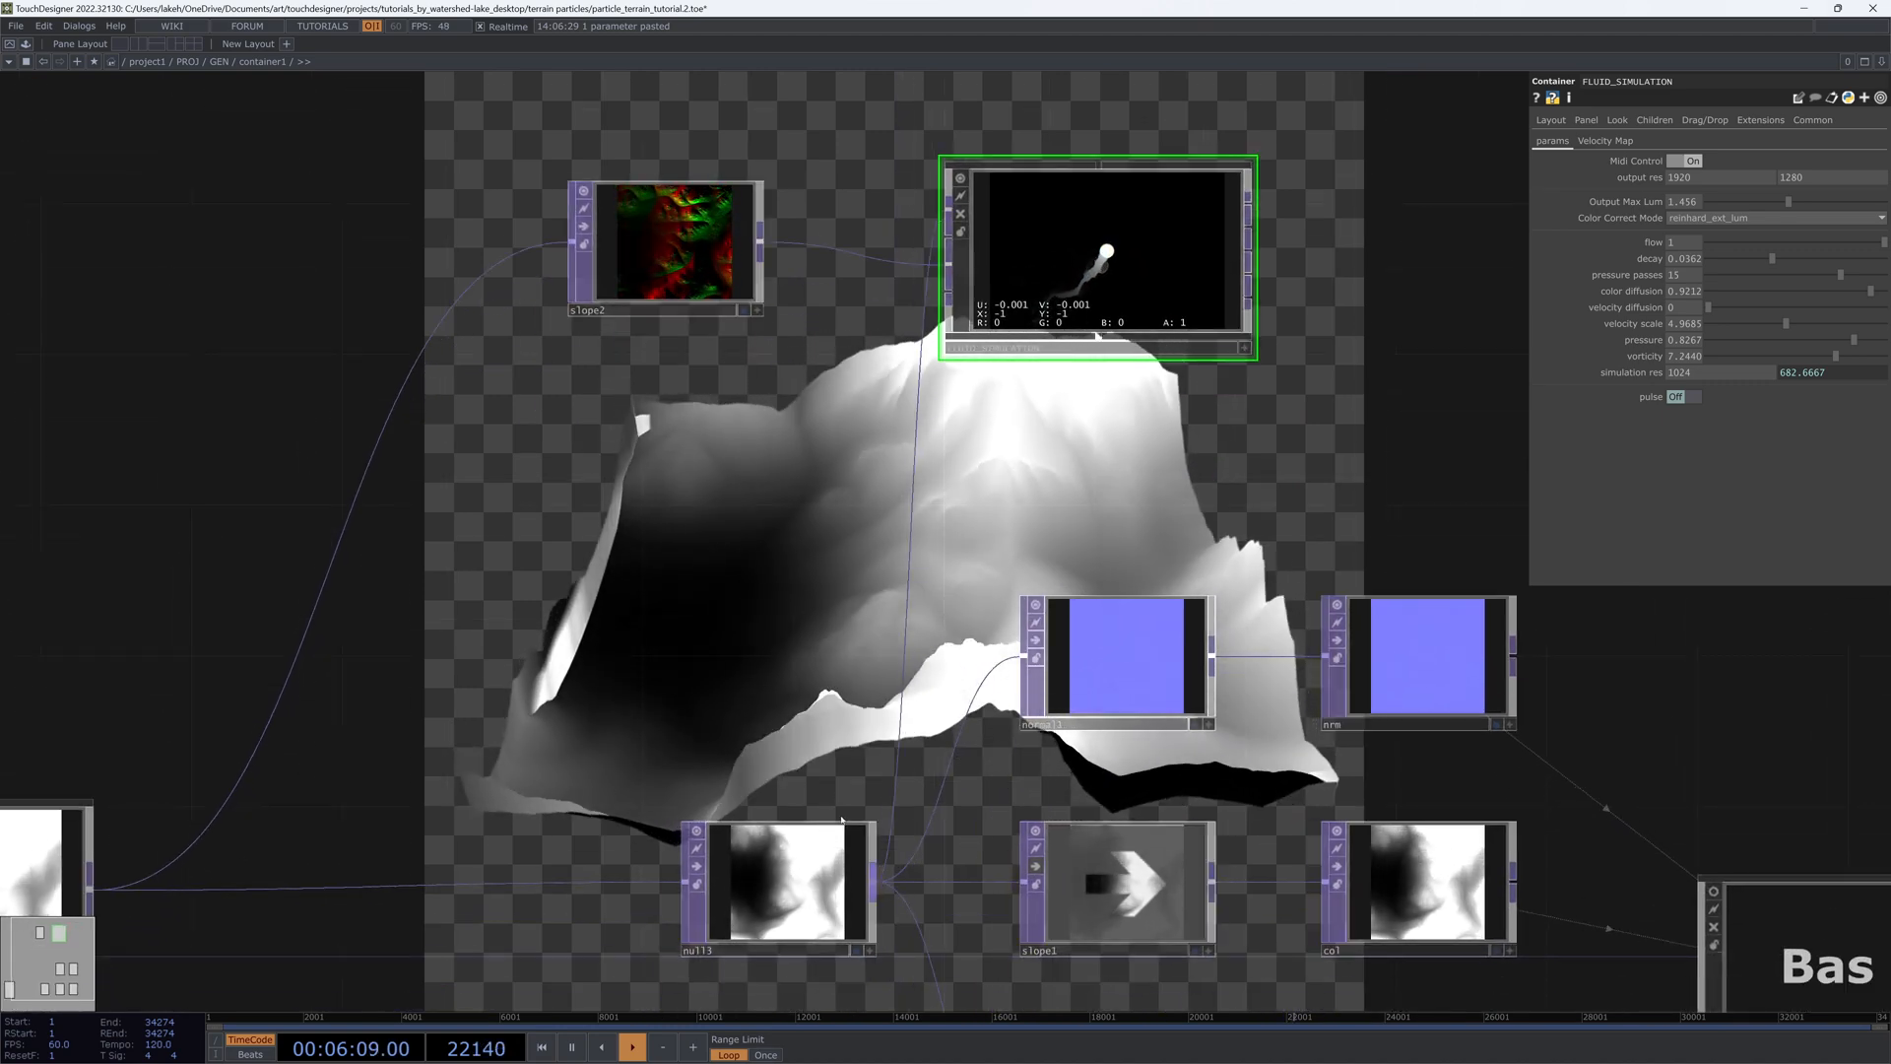
pyautogui.moveTo(849, 932)
pyautogui.mouseDown()
pyautogui.moveTo(848, 259)
pyautogui.moveTo(848, 931)
pyautogui.mouseUp()
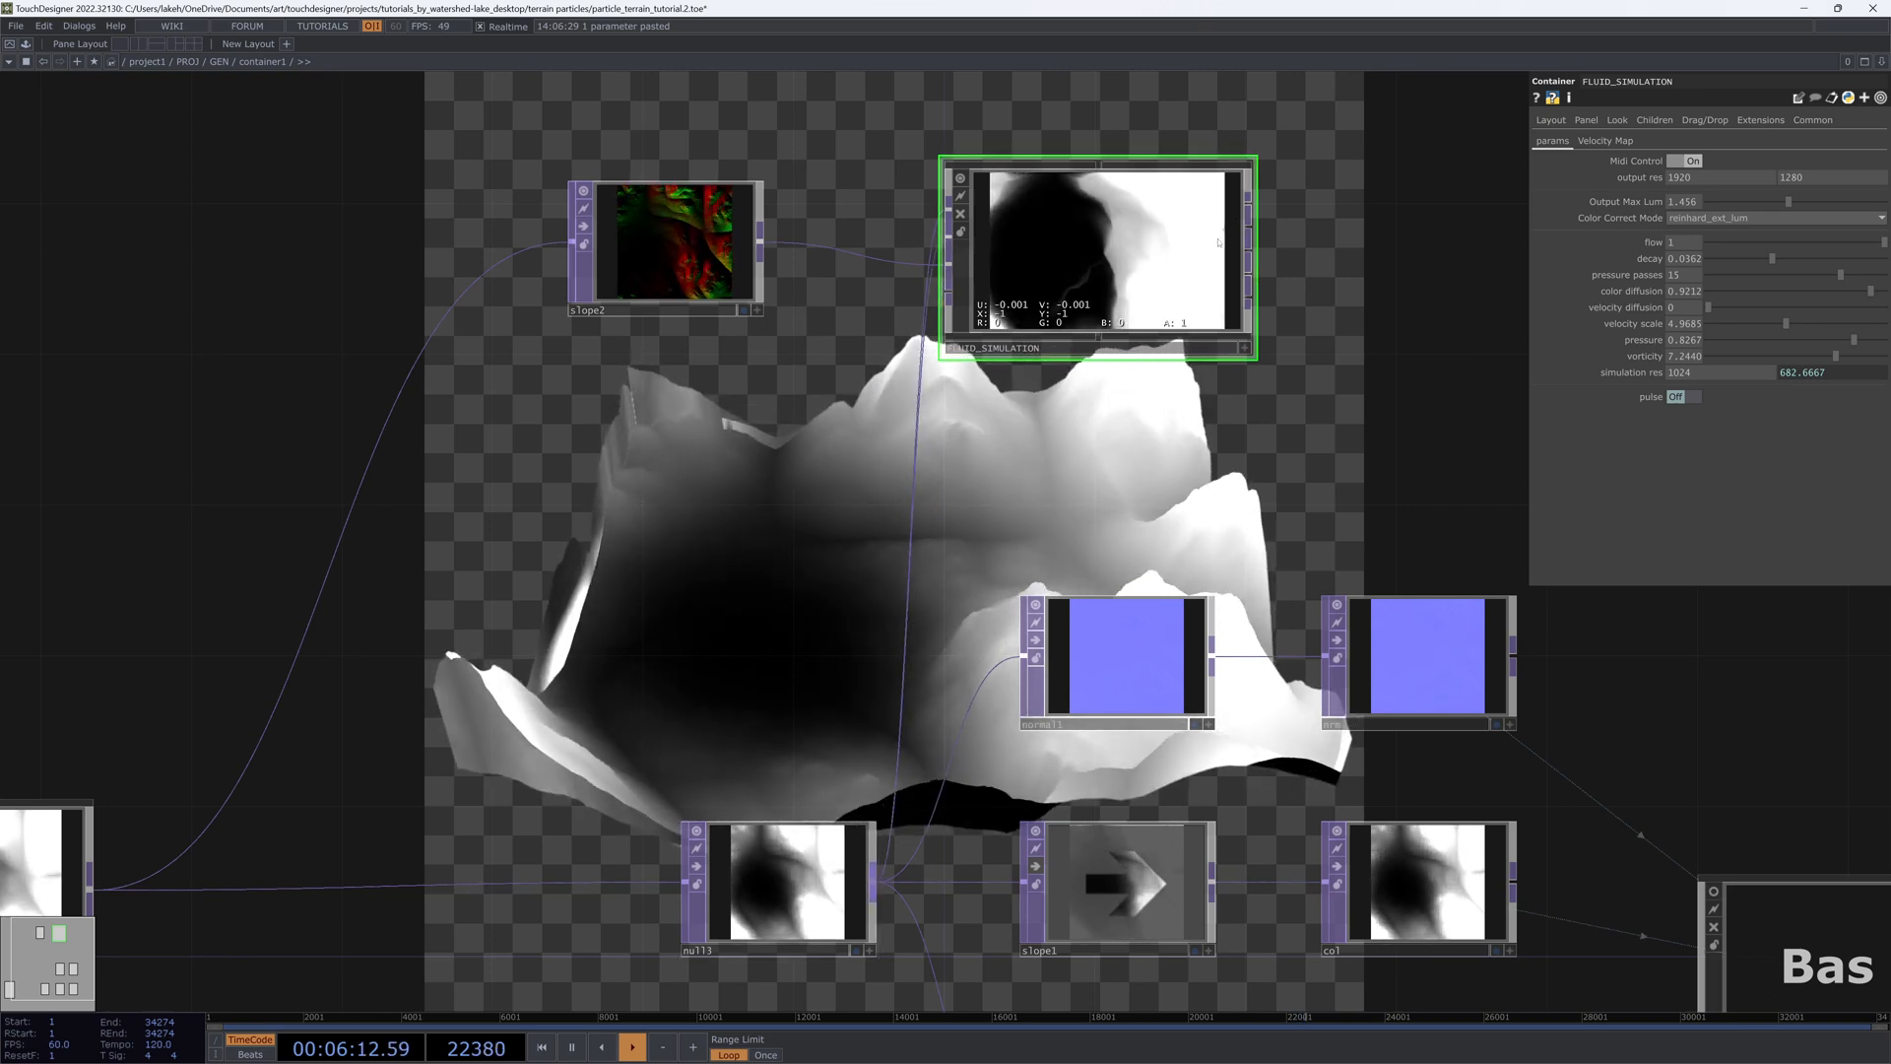
pyautogui.moveTo(942, 134); pyautogui.dragTo(978, 266)
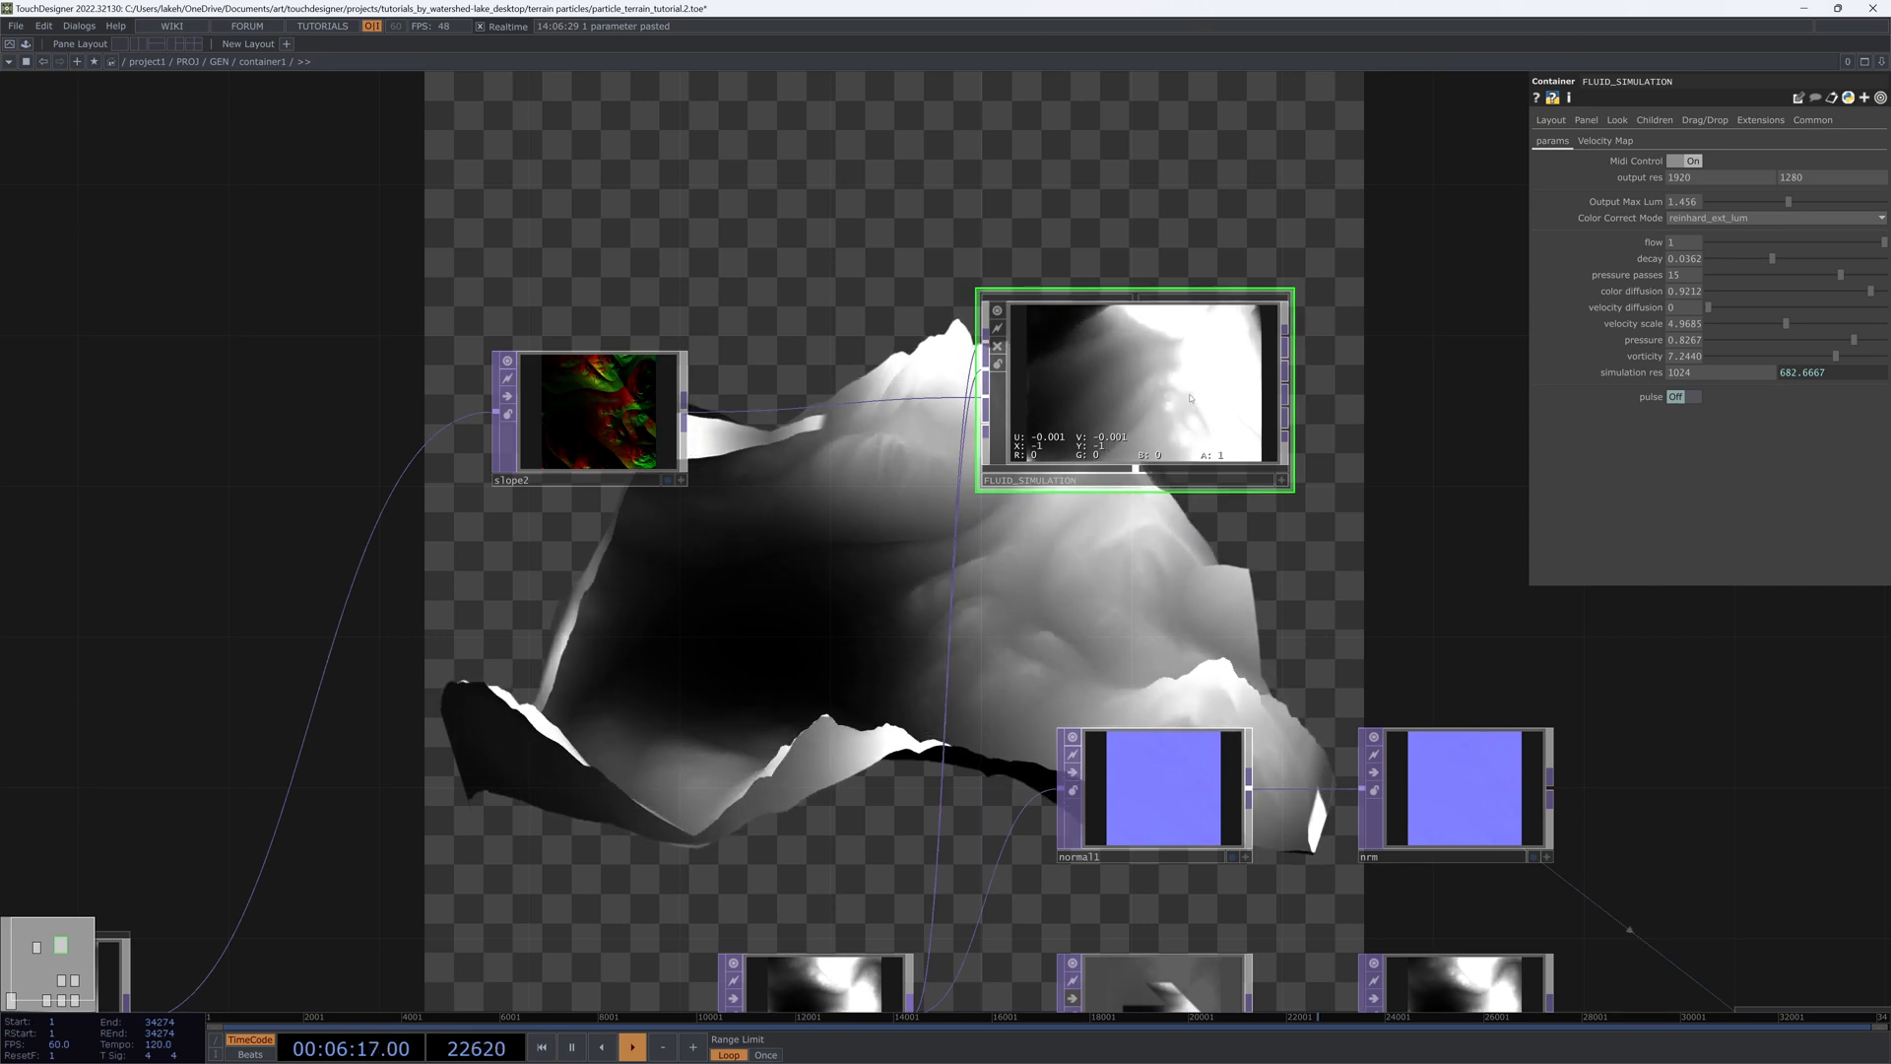
pyautogui.scroll(3, 1187, 401)
pyautogui.scroll(-2, 1195, 412)
# Step: Insert a GLSL TOP between slope2 and FLUID_SIMULATION
pyautogui.moveTo(641, 519); pyautogui.dragTo(1129, 601)
pyautogui.moveTo(976, 539); pyautogui.dragTo(869, 484)
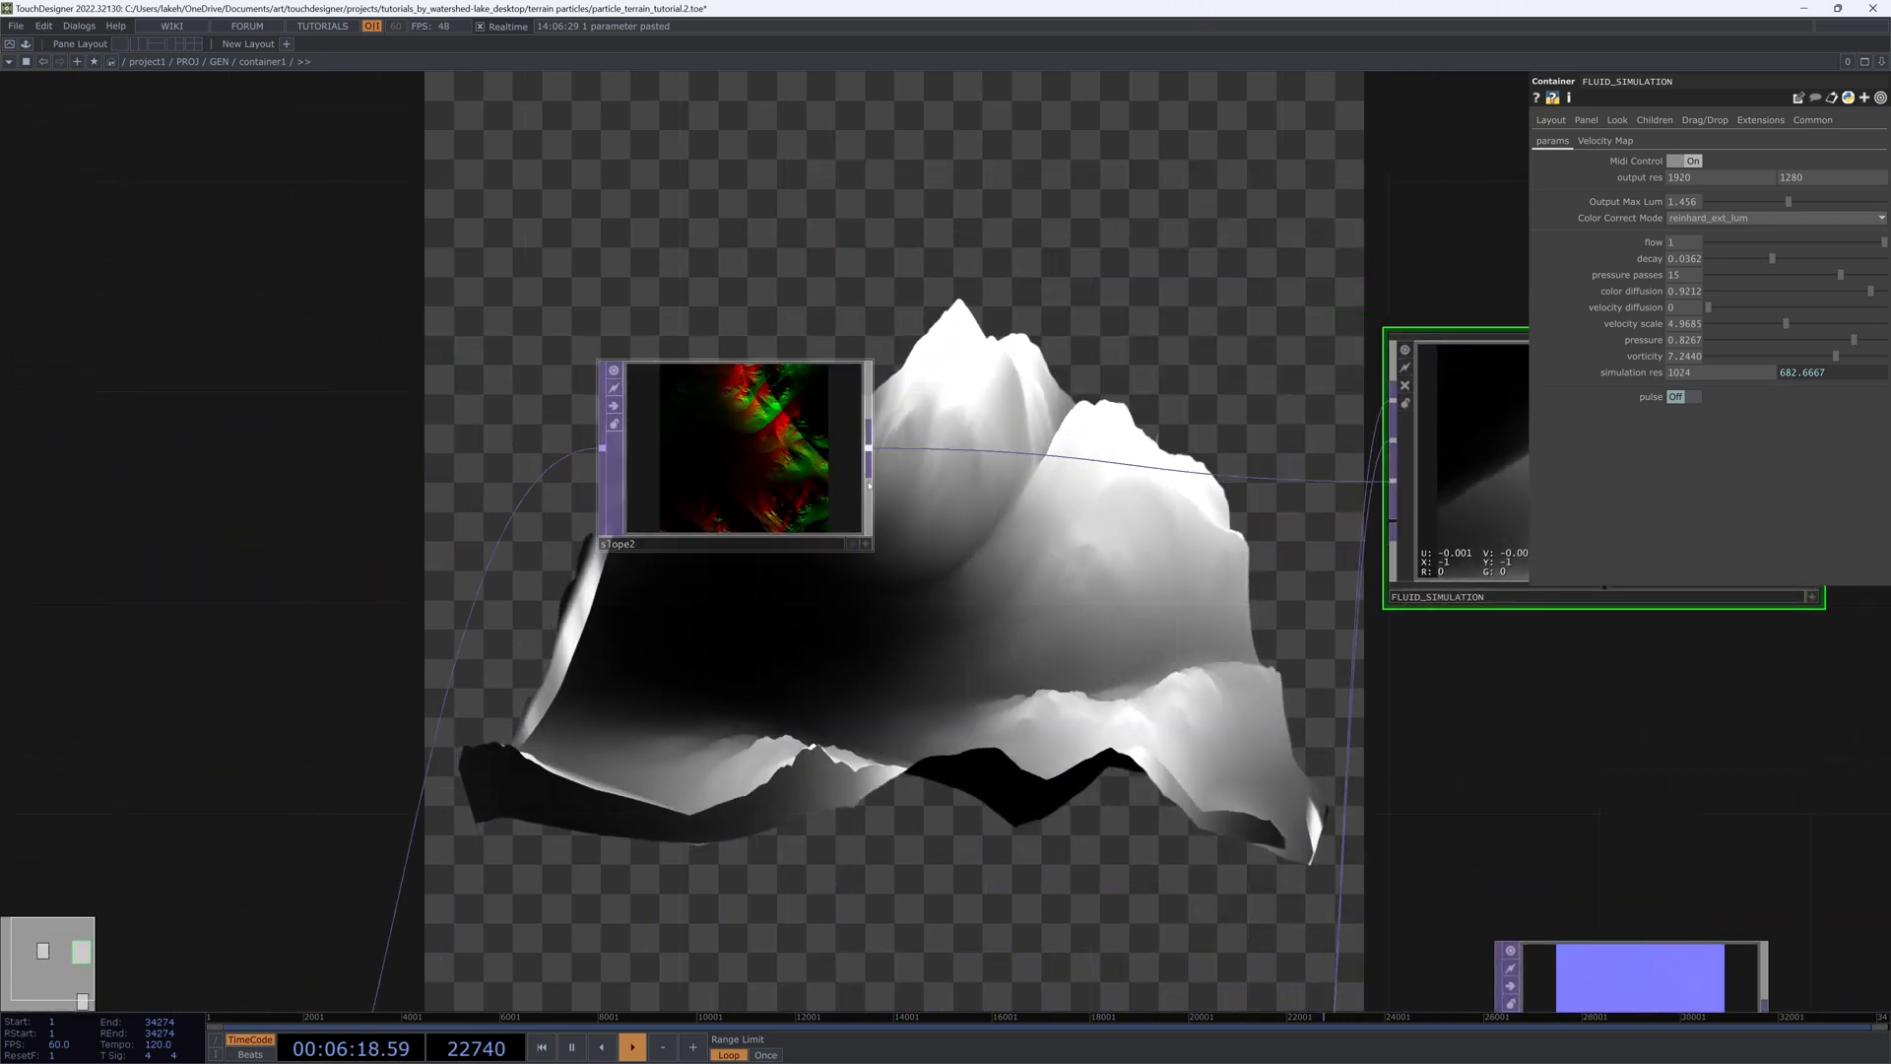
pyautogui.rightClick(873, 452)
pyautogui.write('f')
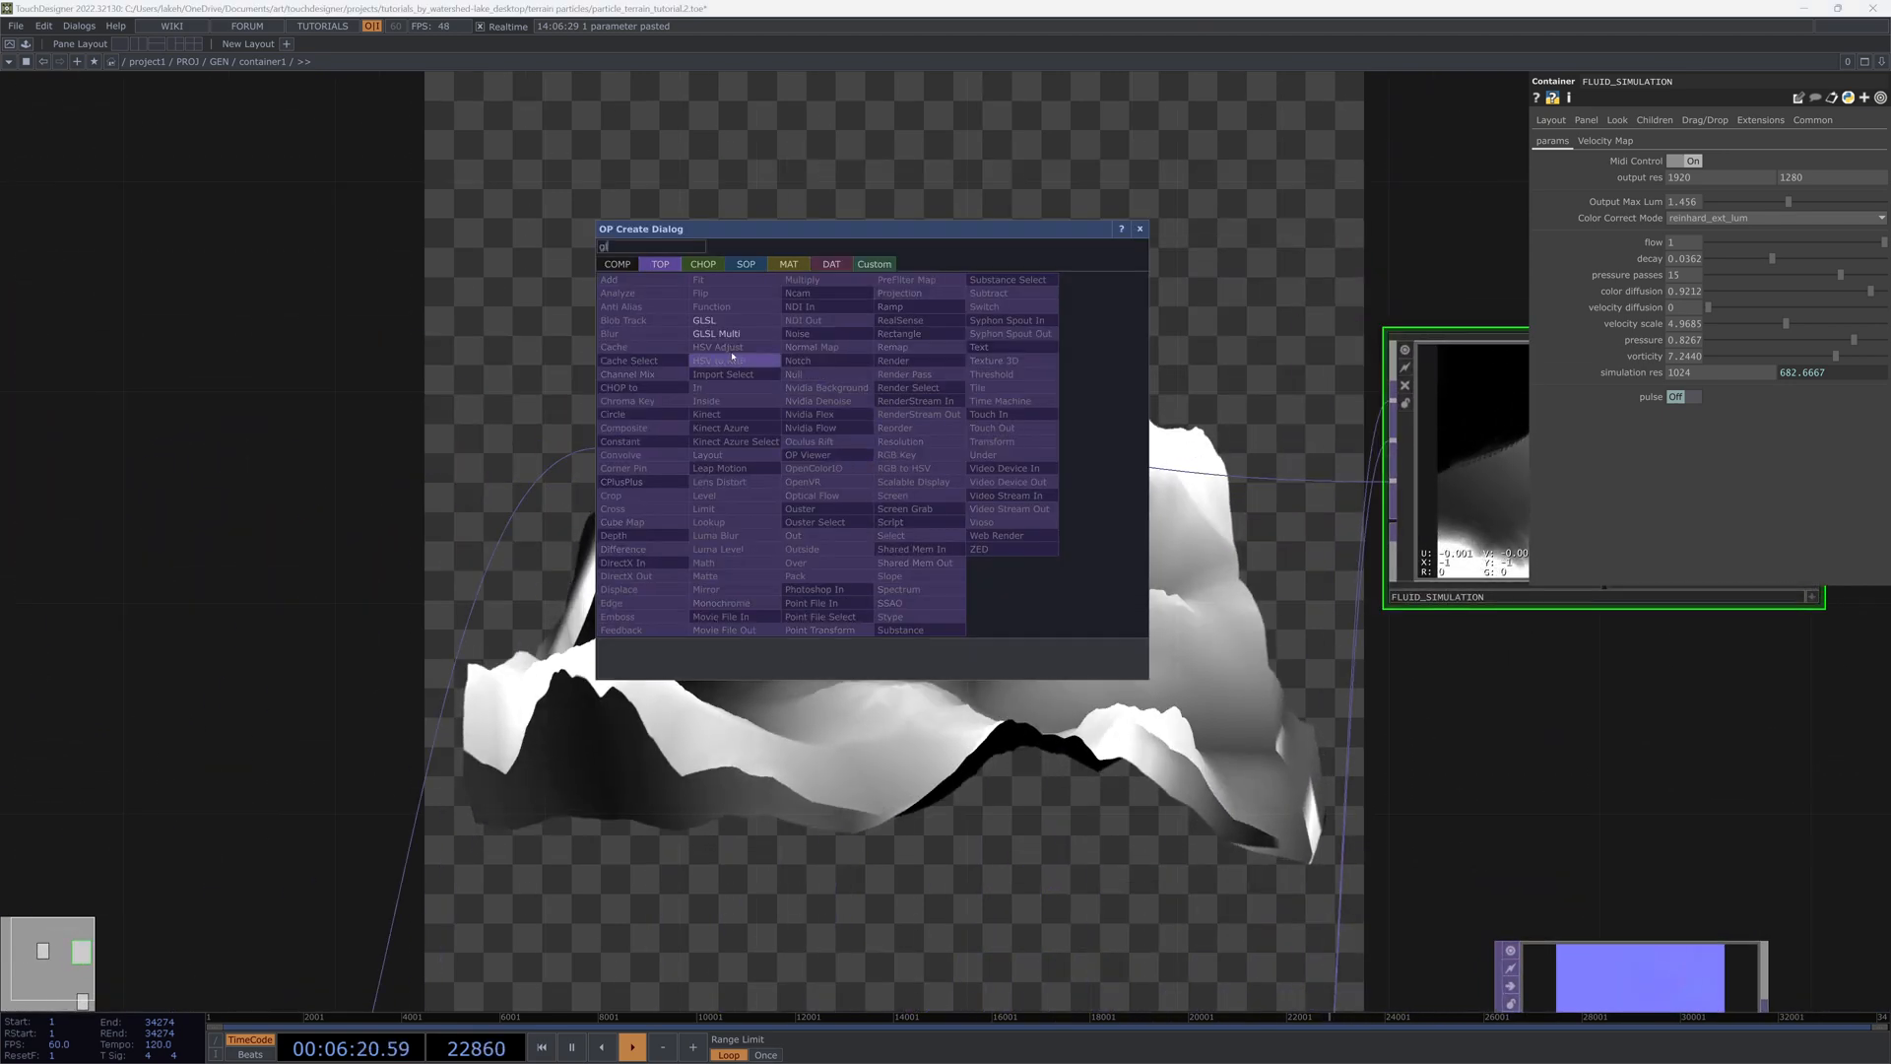
pyautogui.click(720, 324)
pyautogui.click(1104, 500)
# Step: Open glsl1_pixel in the code editor, enable the line sampling sTD2DInputs[0] and comment out the constant vec4(1.0) color
pyautogui.click(1101, 760)
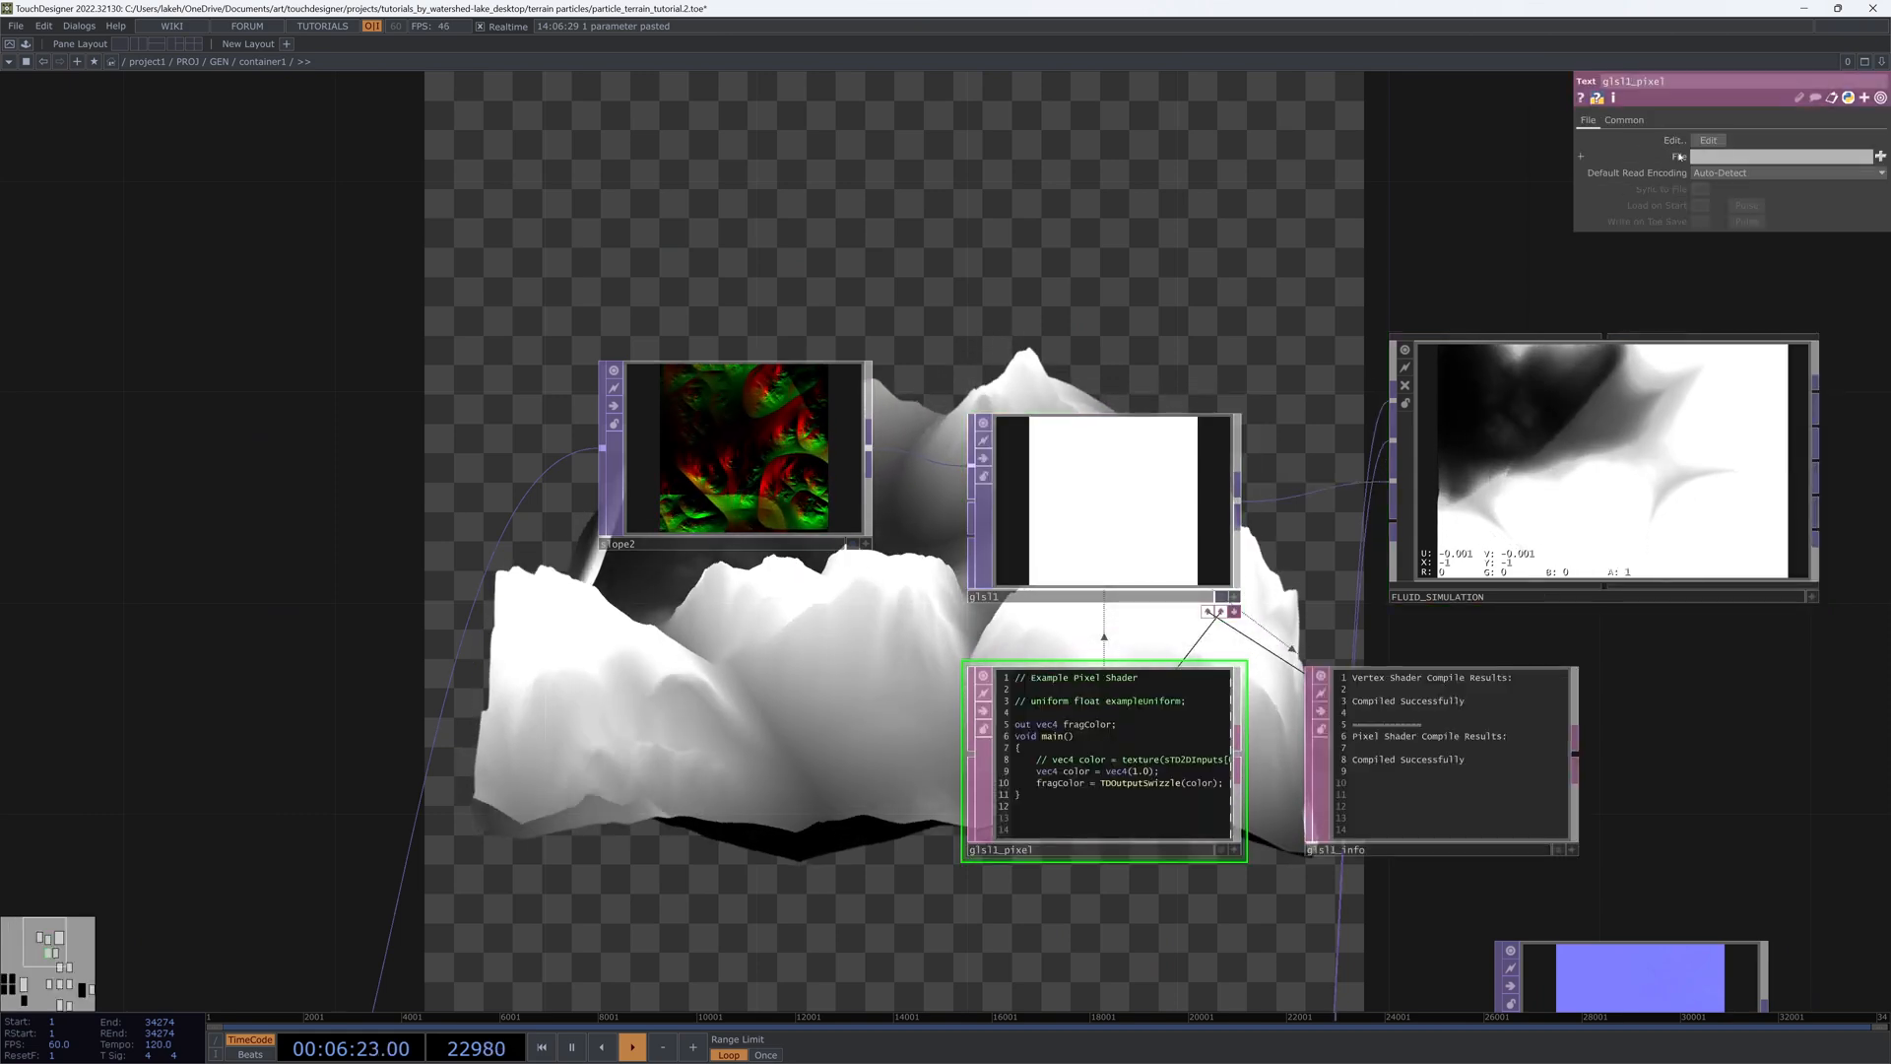
pyautogui.hotkey('ctrl', 'e')
pyautogui.click(1222, 317)
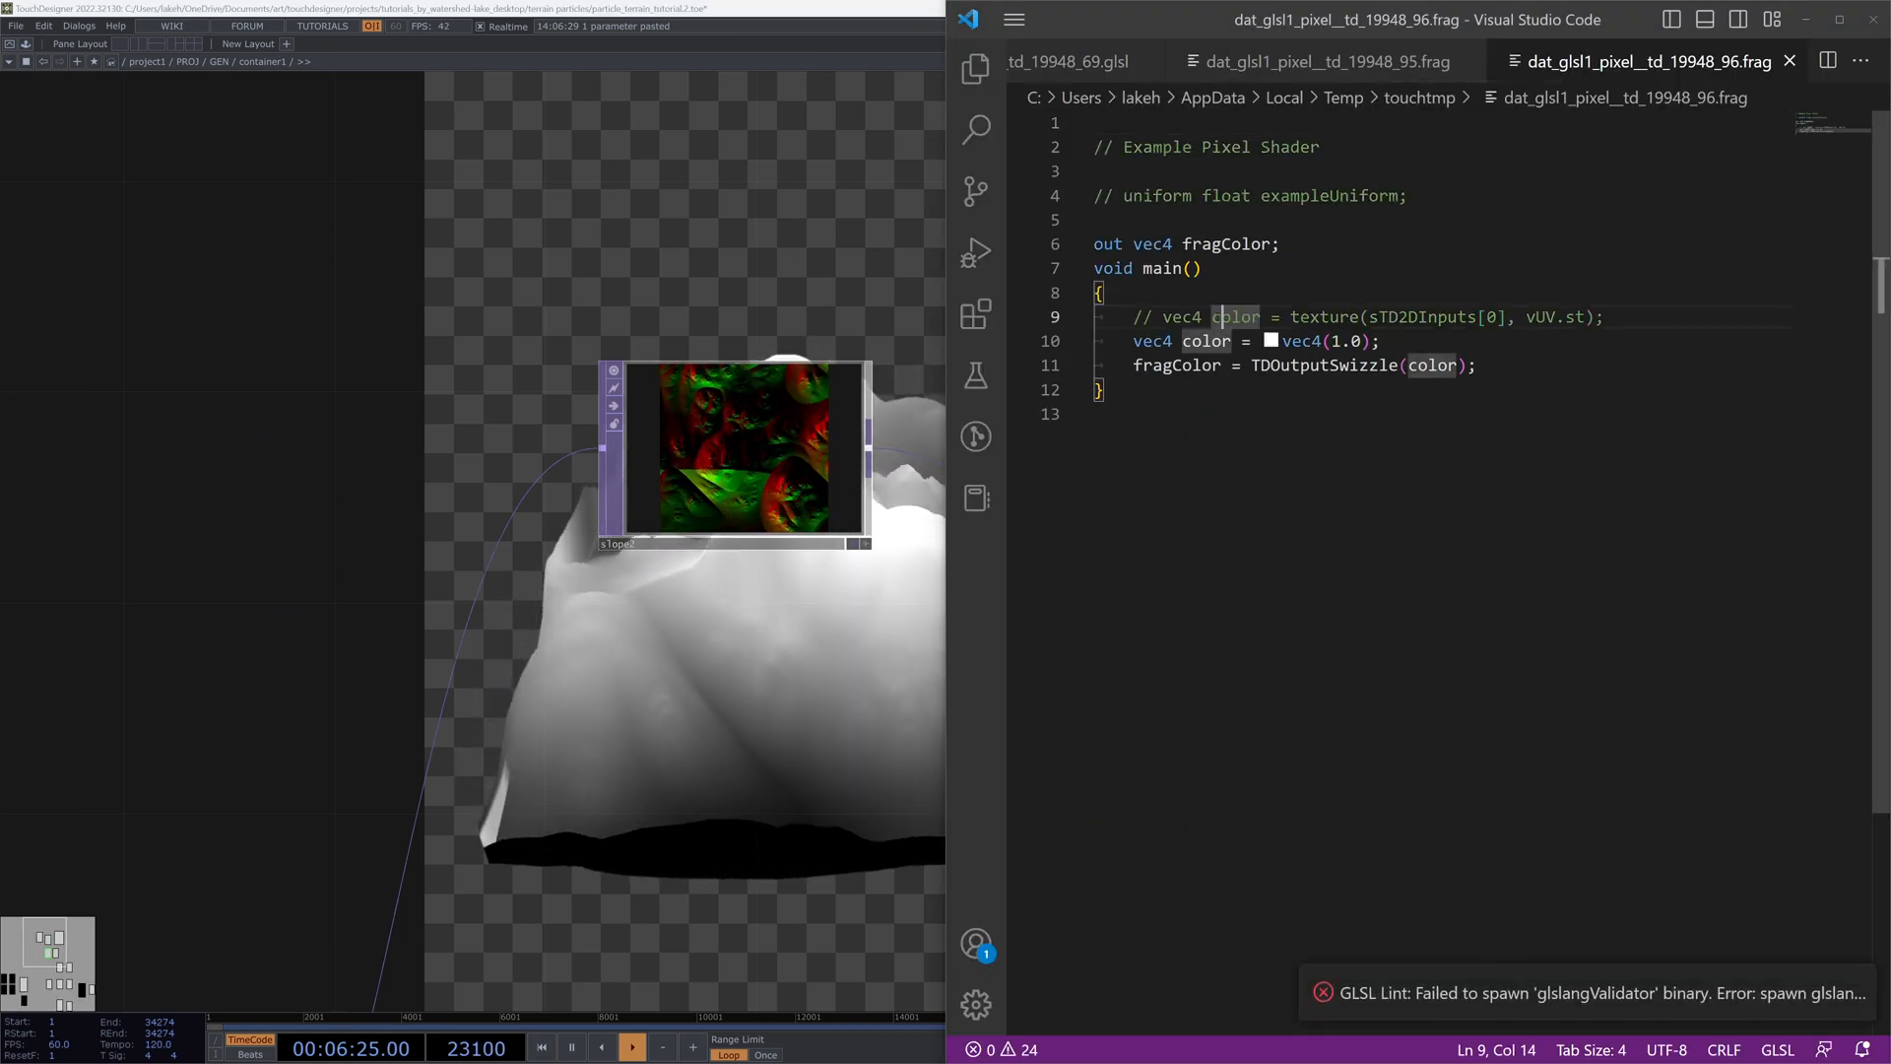
pyautogui.hotkey('ctrl', '/')
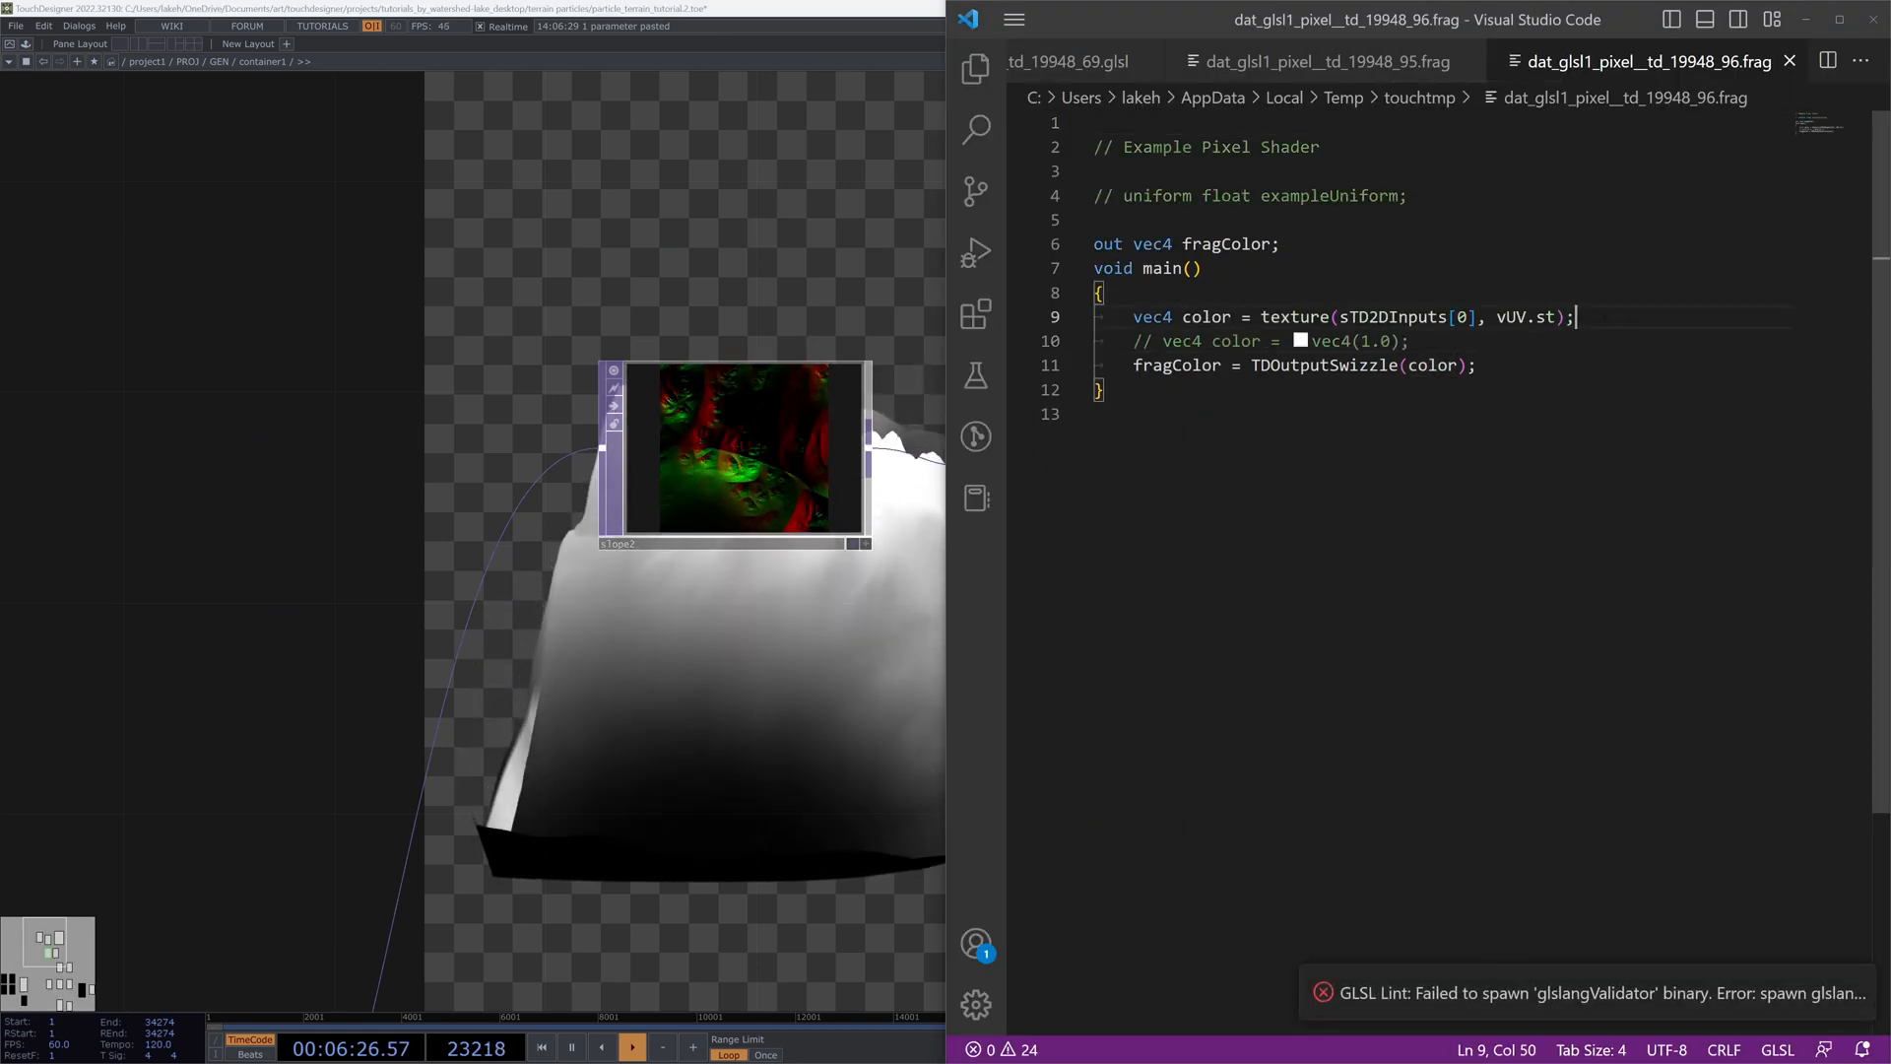
# Step: Add the line "color.rgb = normalize(color.rgb) * uMix;" below the texture sampling line
pyautogui.press('Return')
pyautogui.write('color.rgb =')
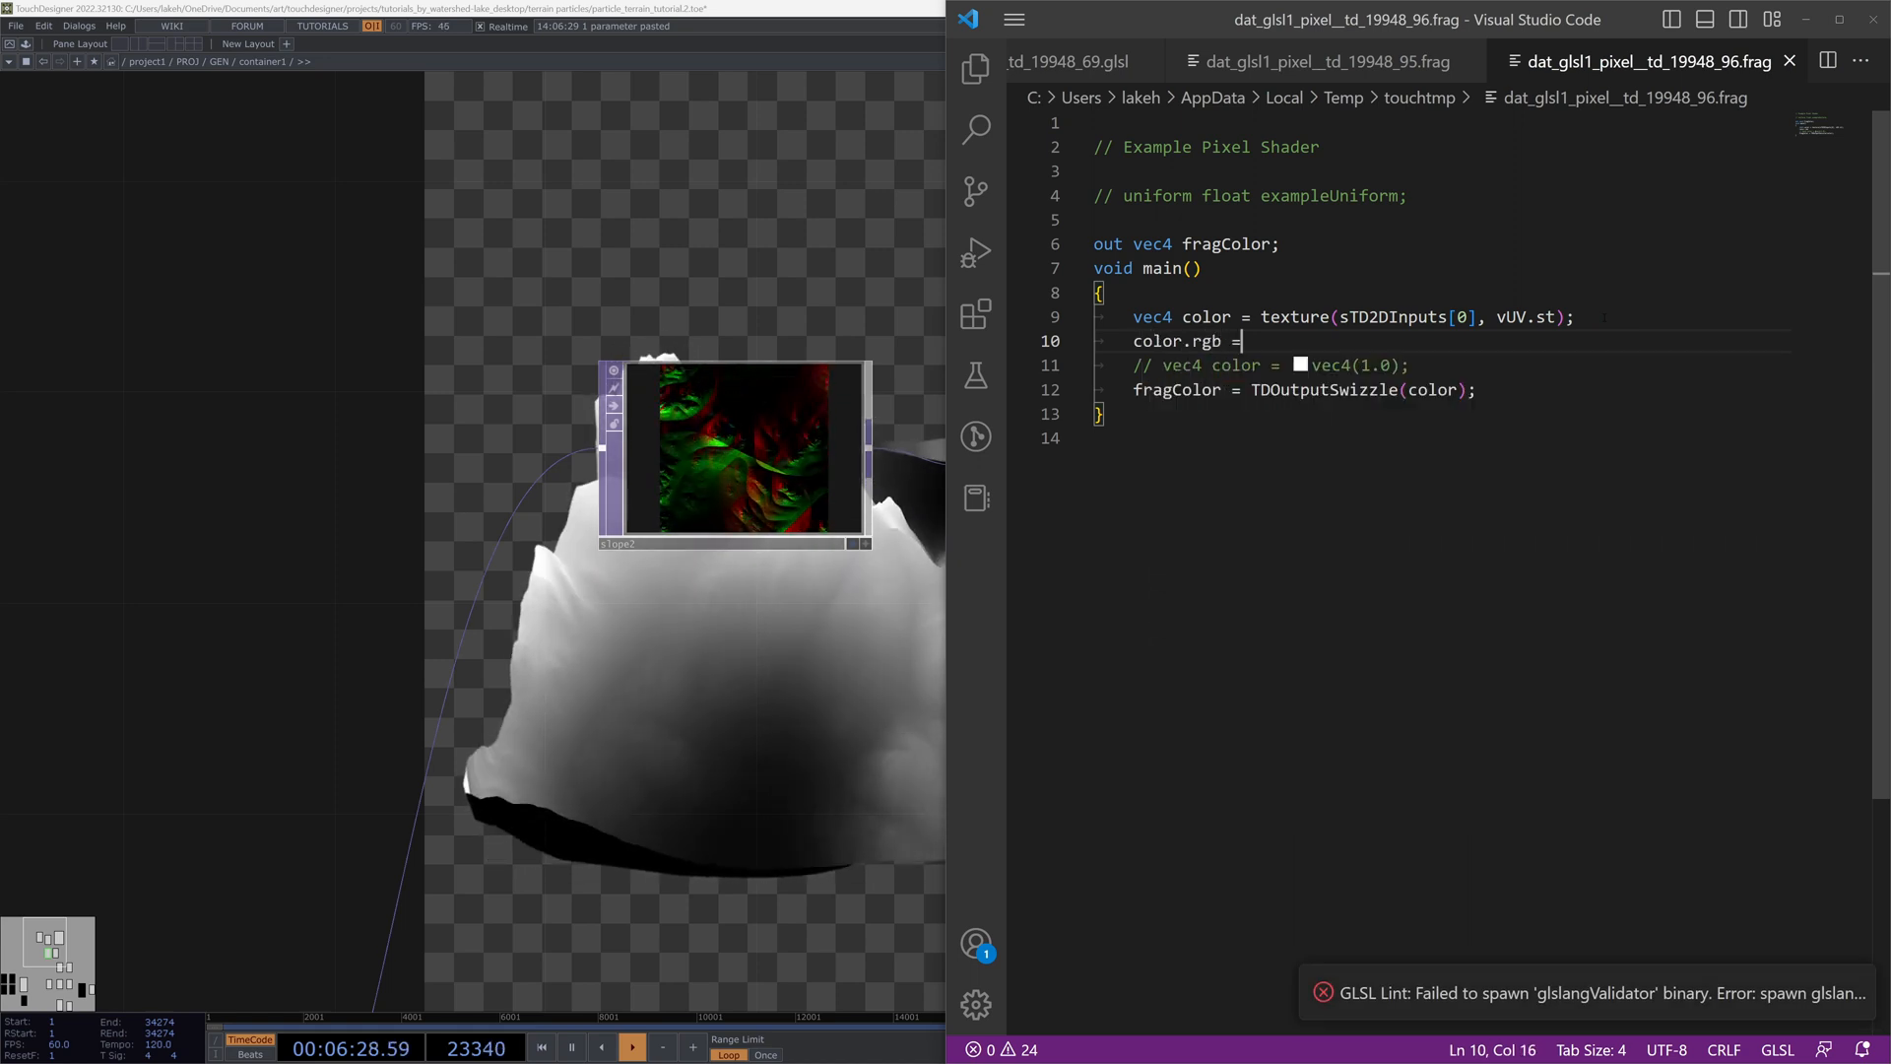
pyautogui.write(' normalize(colo')
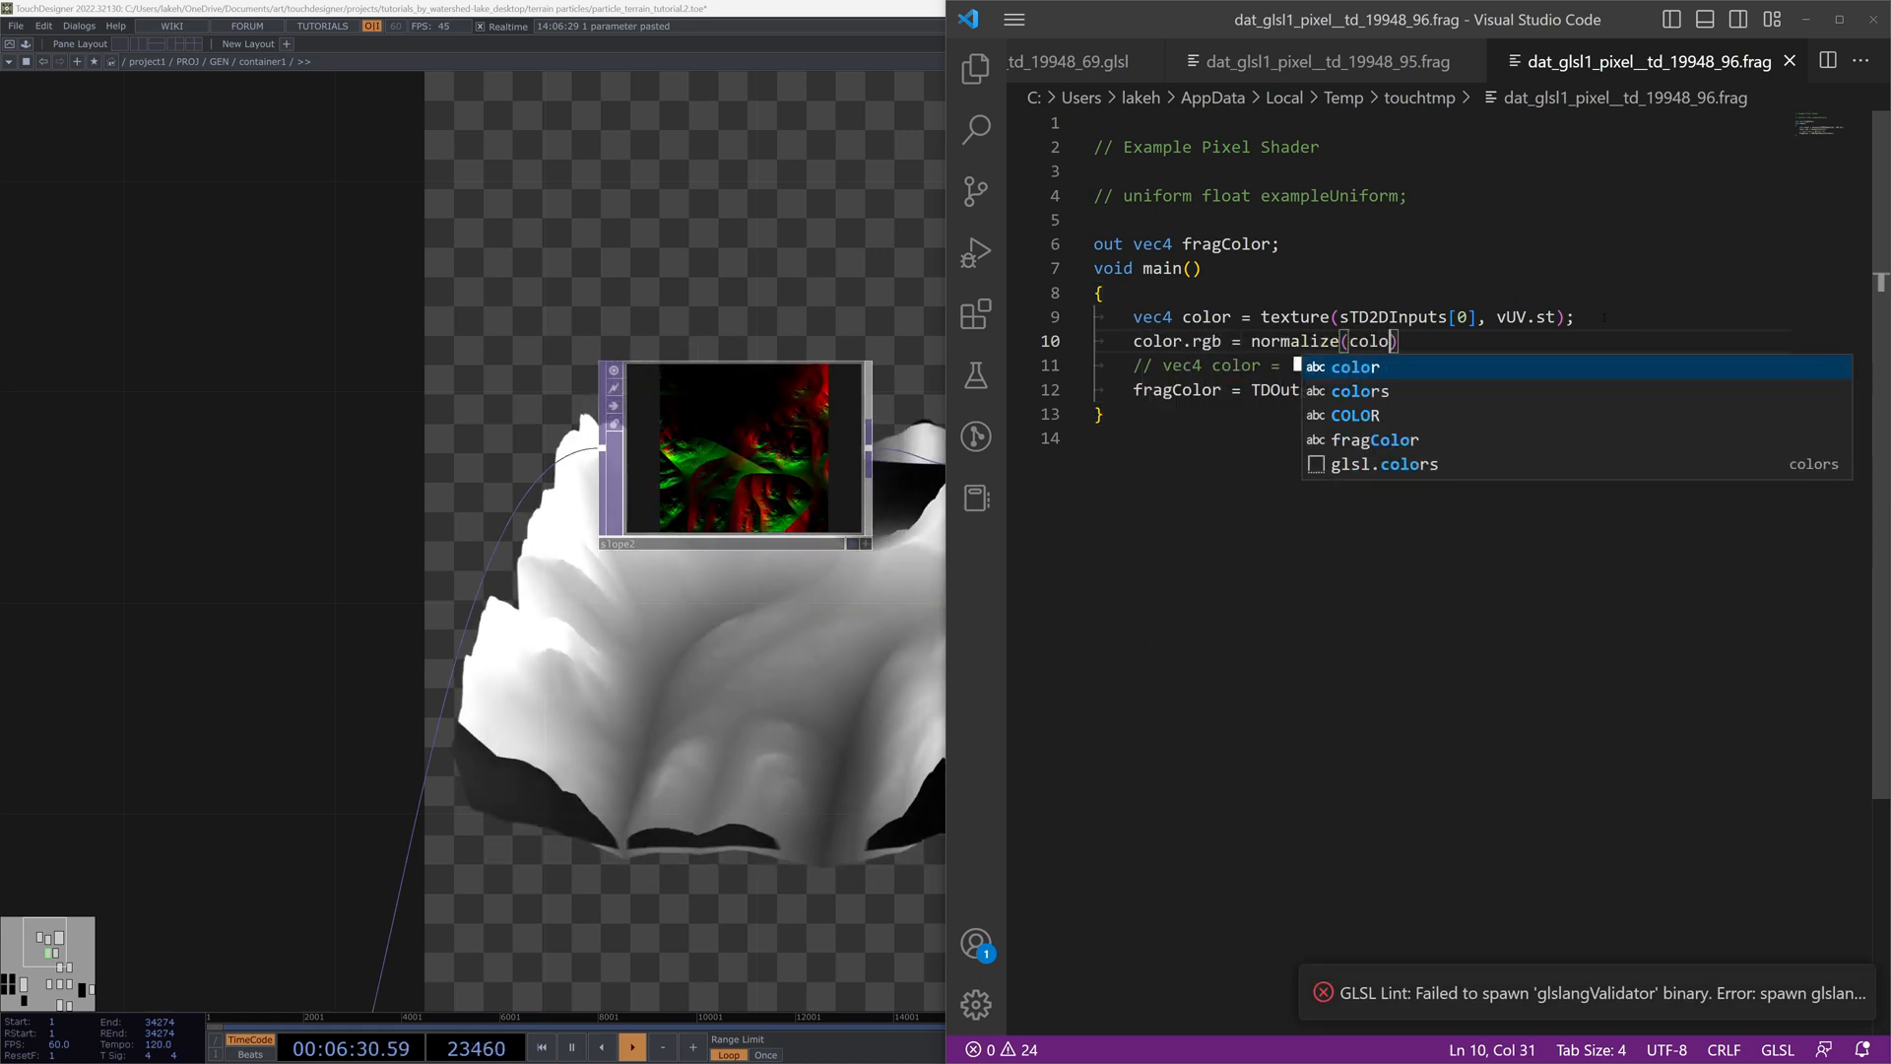
pyautogui.write('r.rgb);')
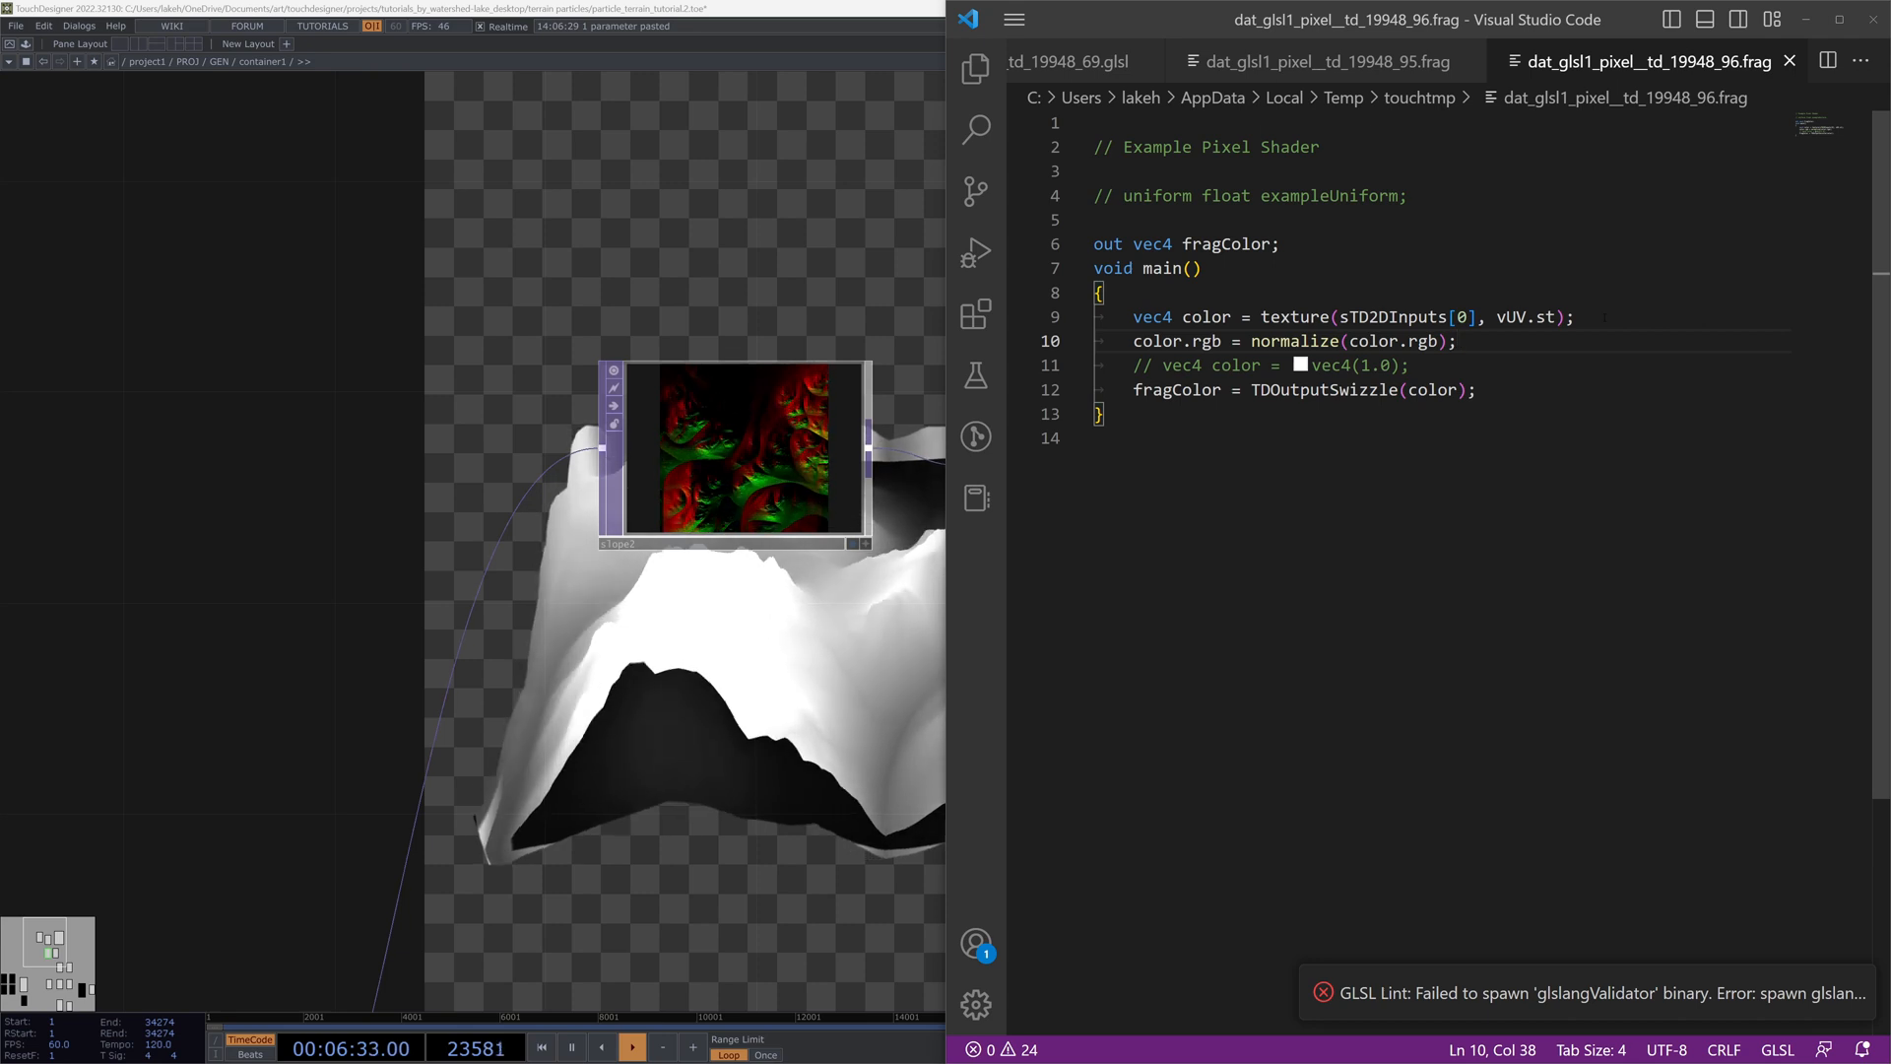
pyautogui.press('Left')
pyautogui.write('* u')
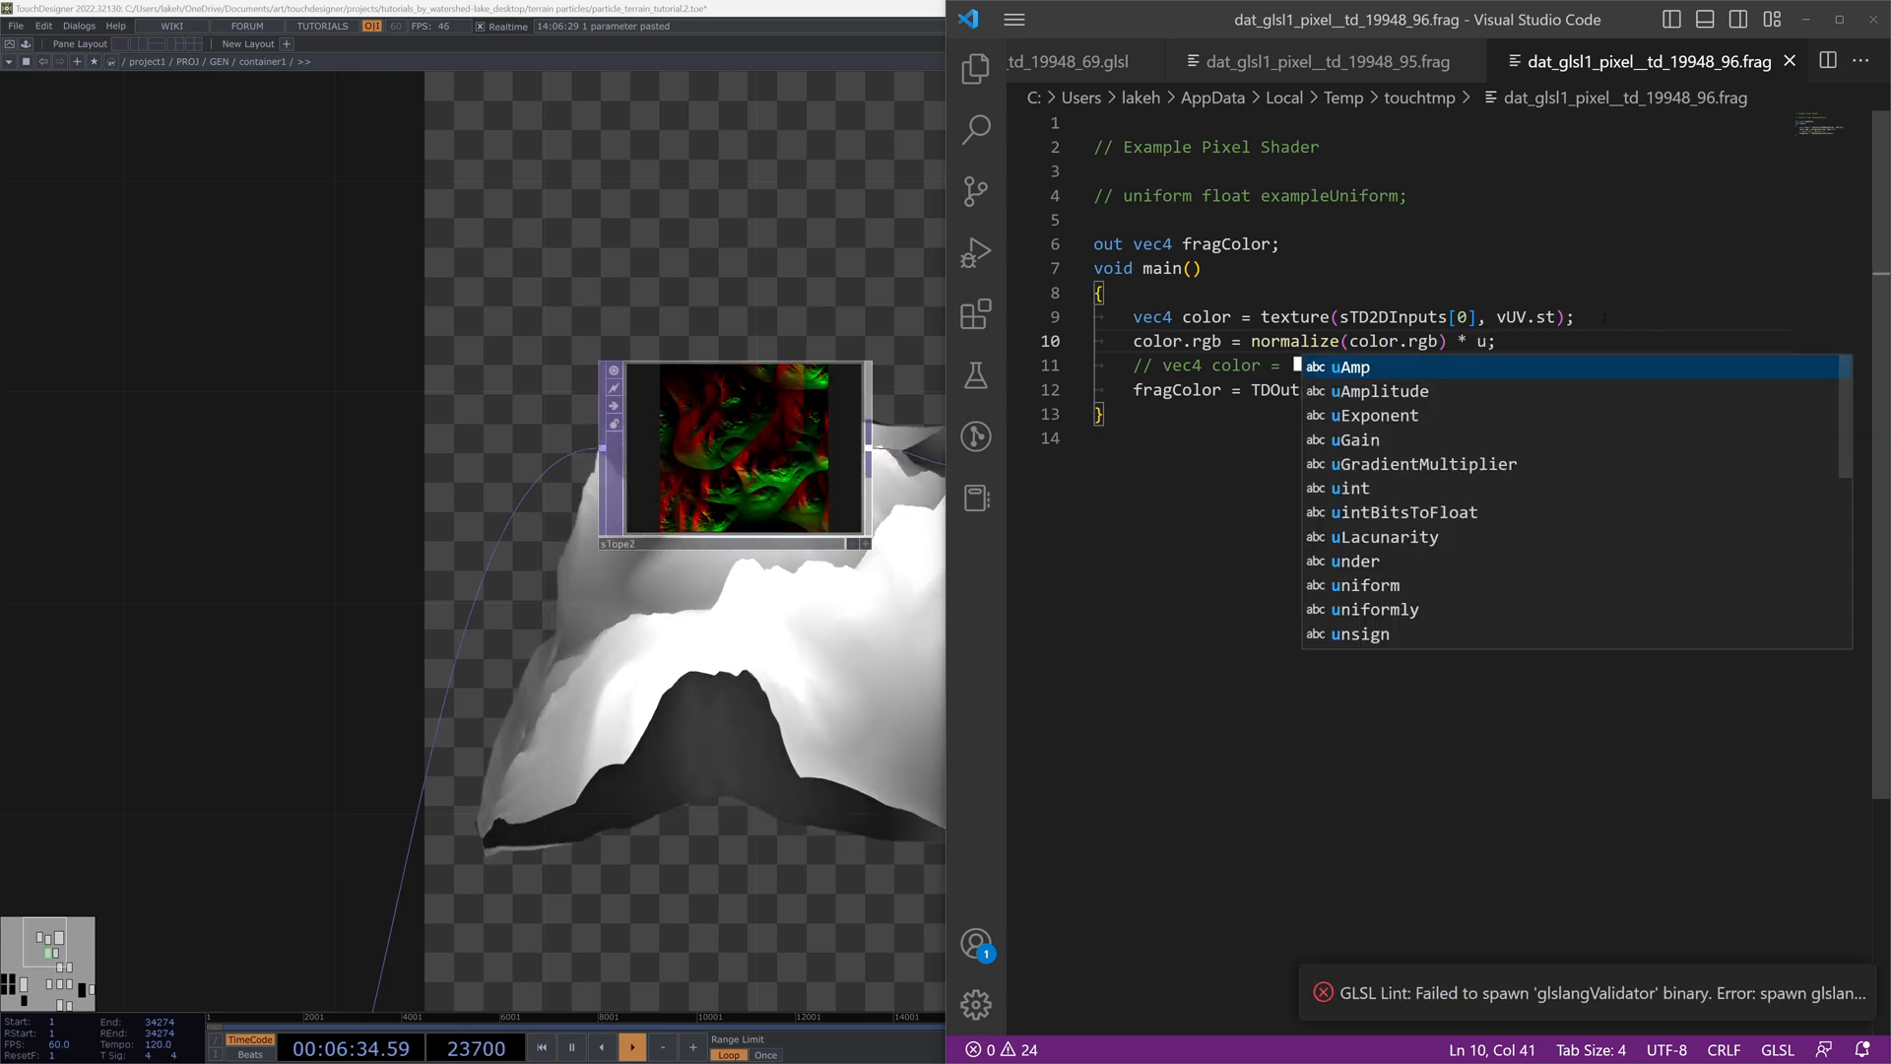
pyautogui.write('Mix')
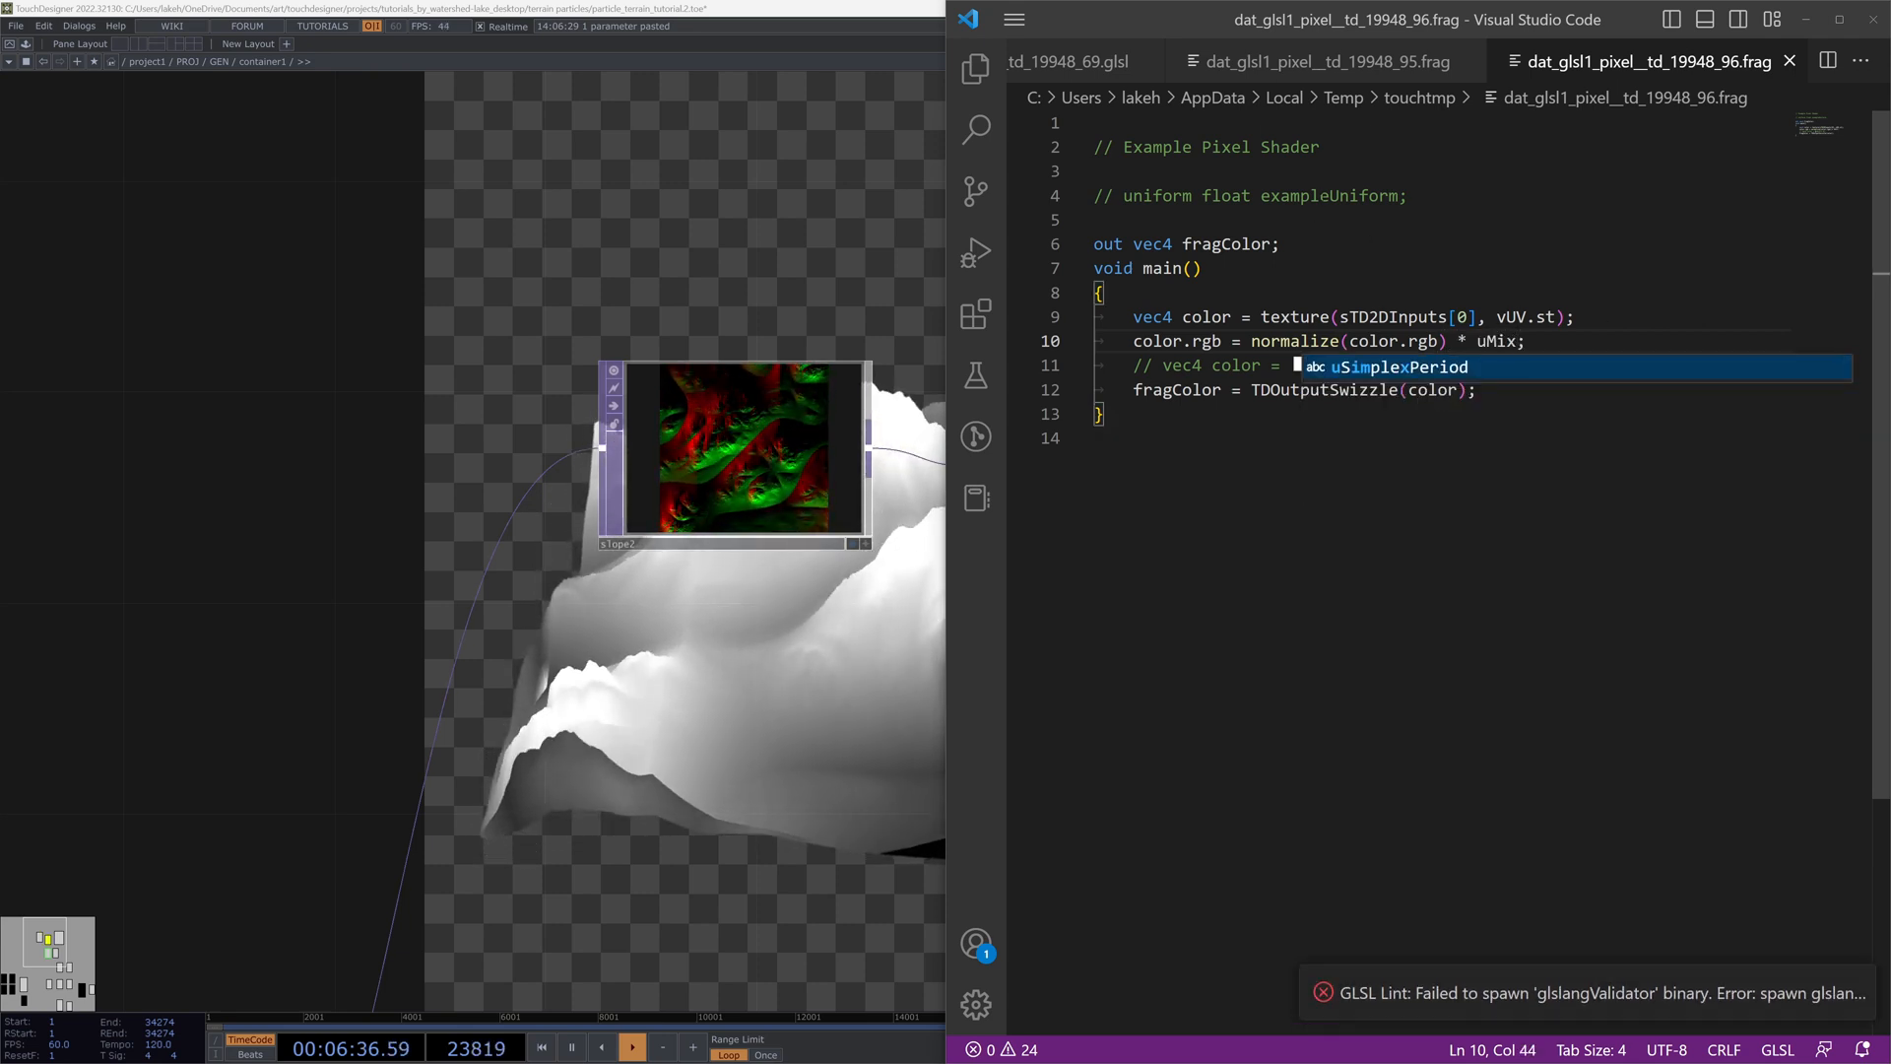
# Step: Turn the commented example uniform into "uniform float uMix;" and save the shader
pyautogui.click(1318, 196)
pyautogui.hotkey('ctrl', '/')
pyautogui.doubleClick(1318, 196)
pyautogui.write('uMix')
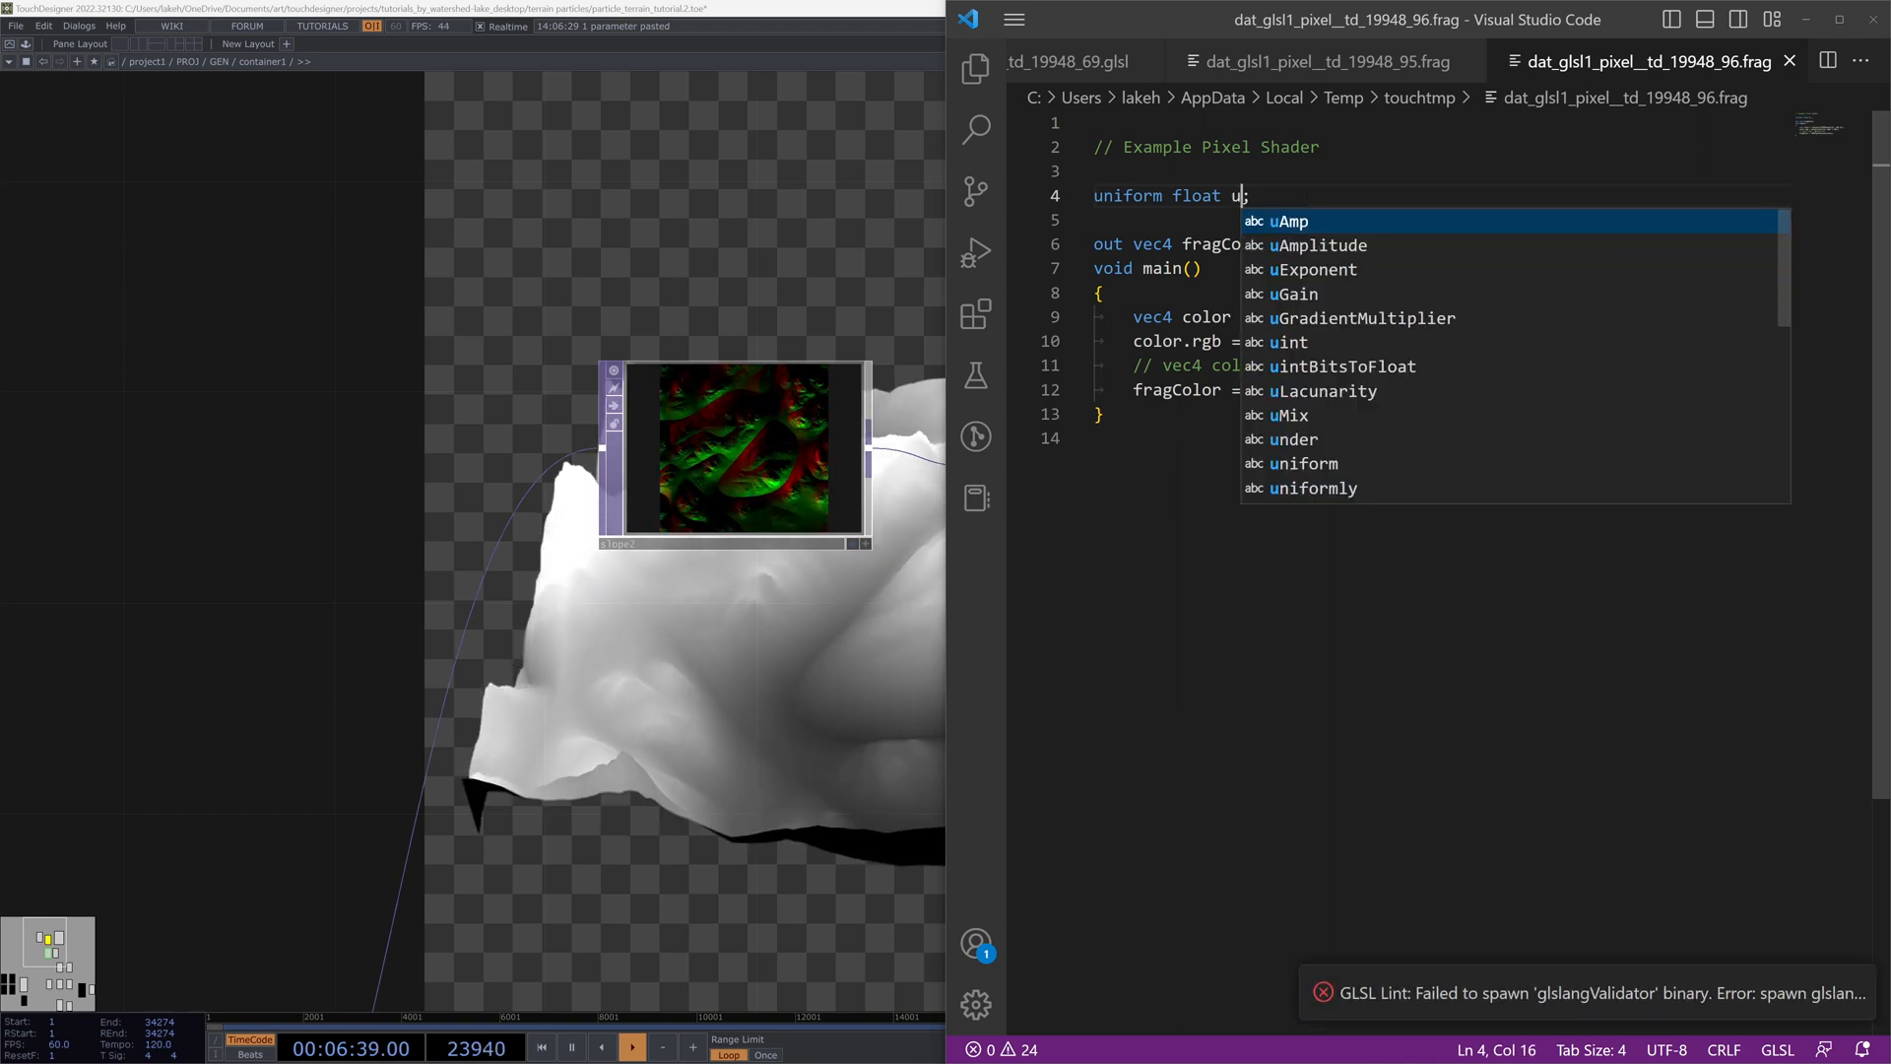
pyautogui.hotkey('ctrl', 's')
# Step: Return to TouchDesigner and name glsl1's first vector uniform uMix
pyautogui.click(830, 317)
pyautogui.moveTo(940, 445); pyautogui.dragTo(840, 465)
pyautogui.click(957, 482)
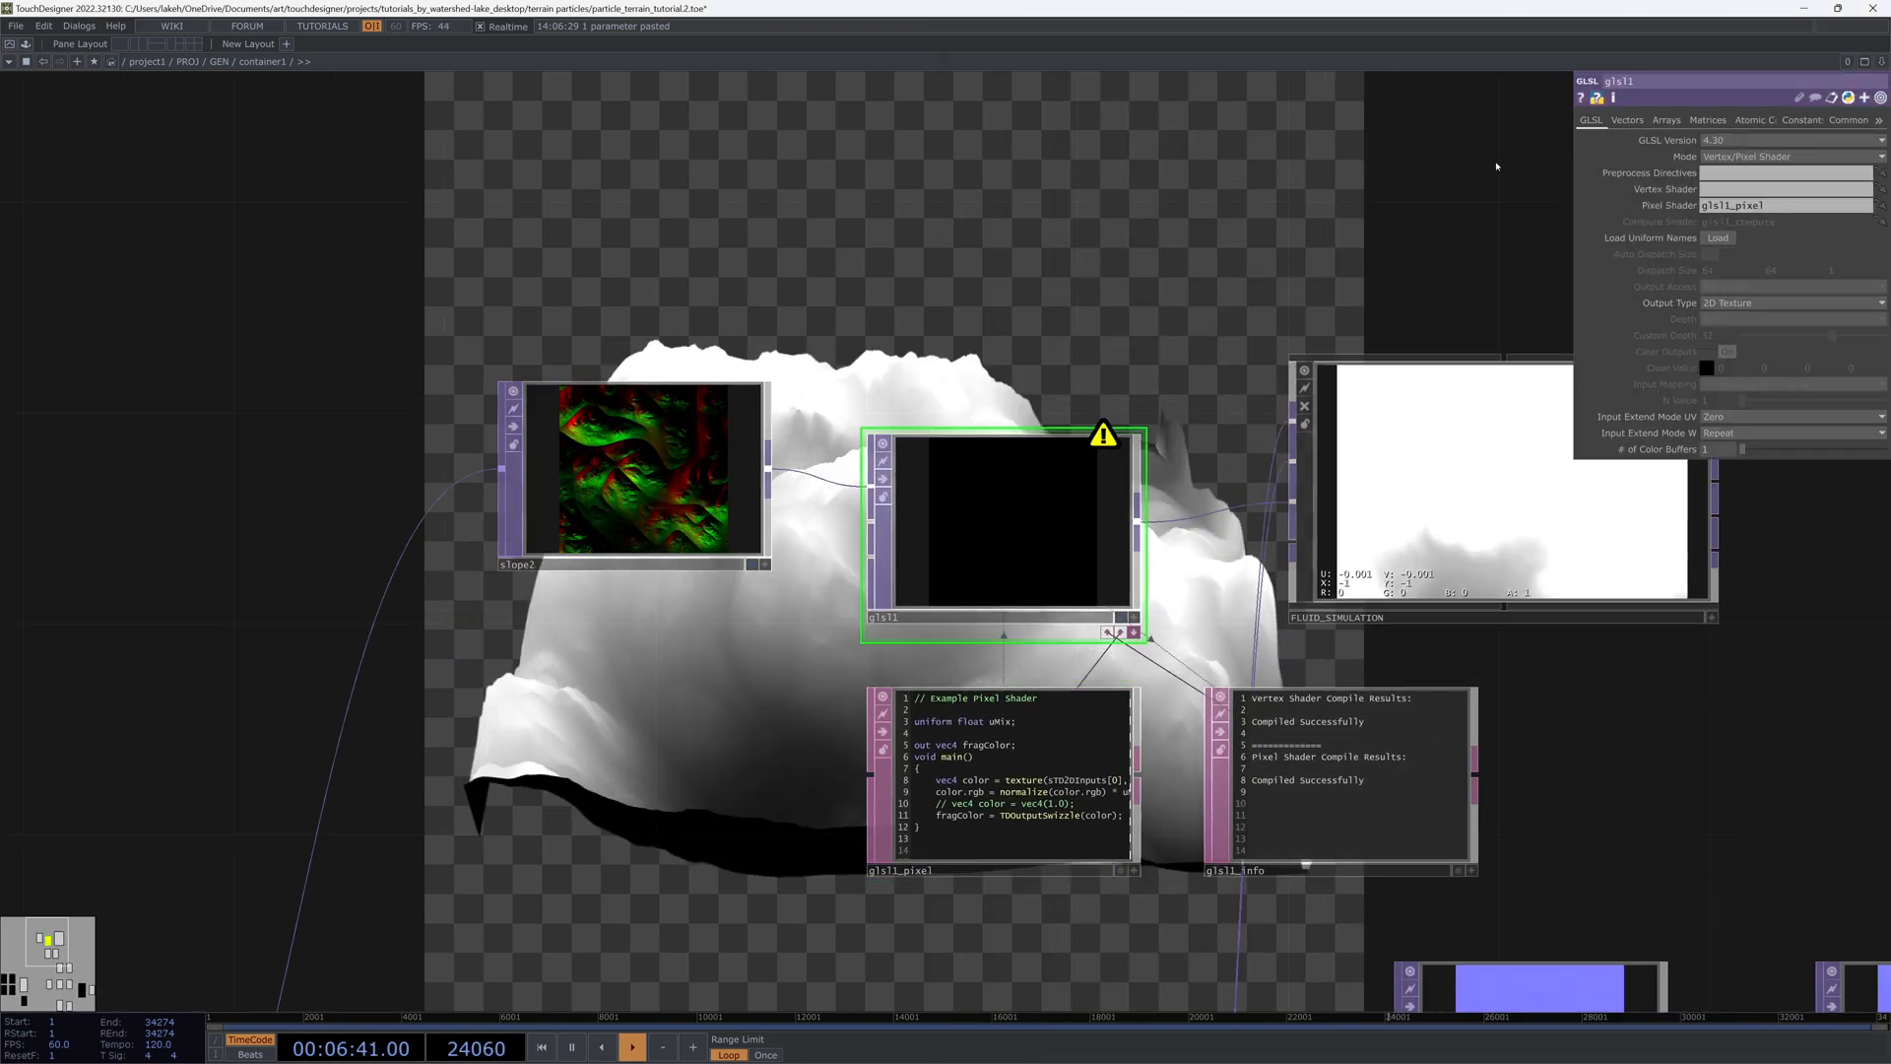
pyautogui.click(1627, 120)
pyautogui.click(1721, 145)
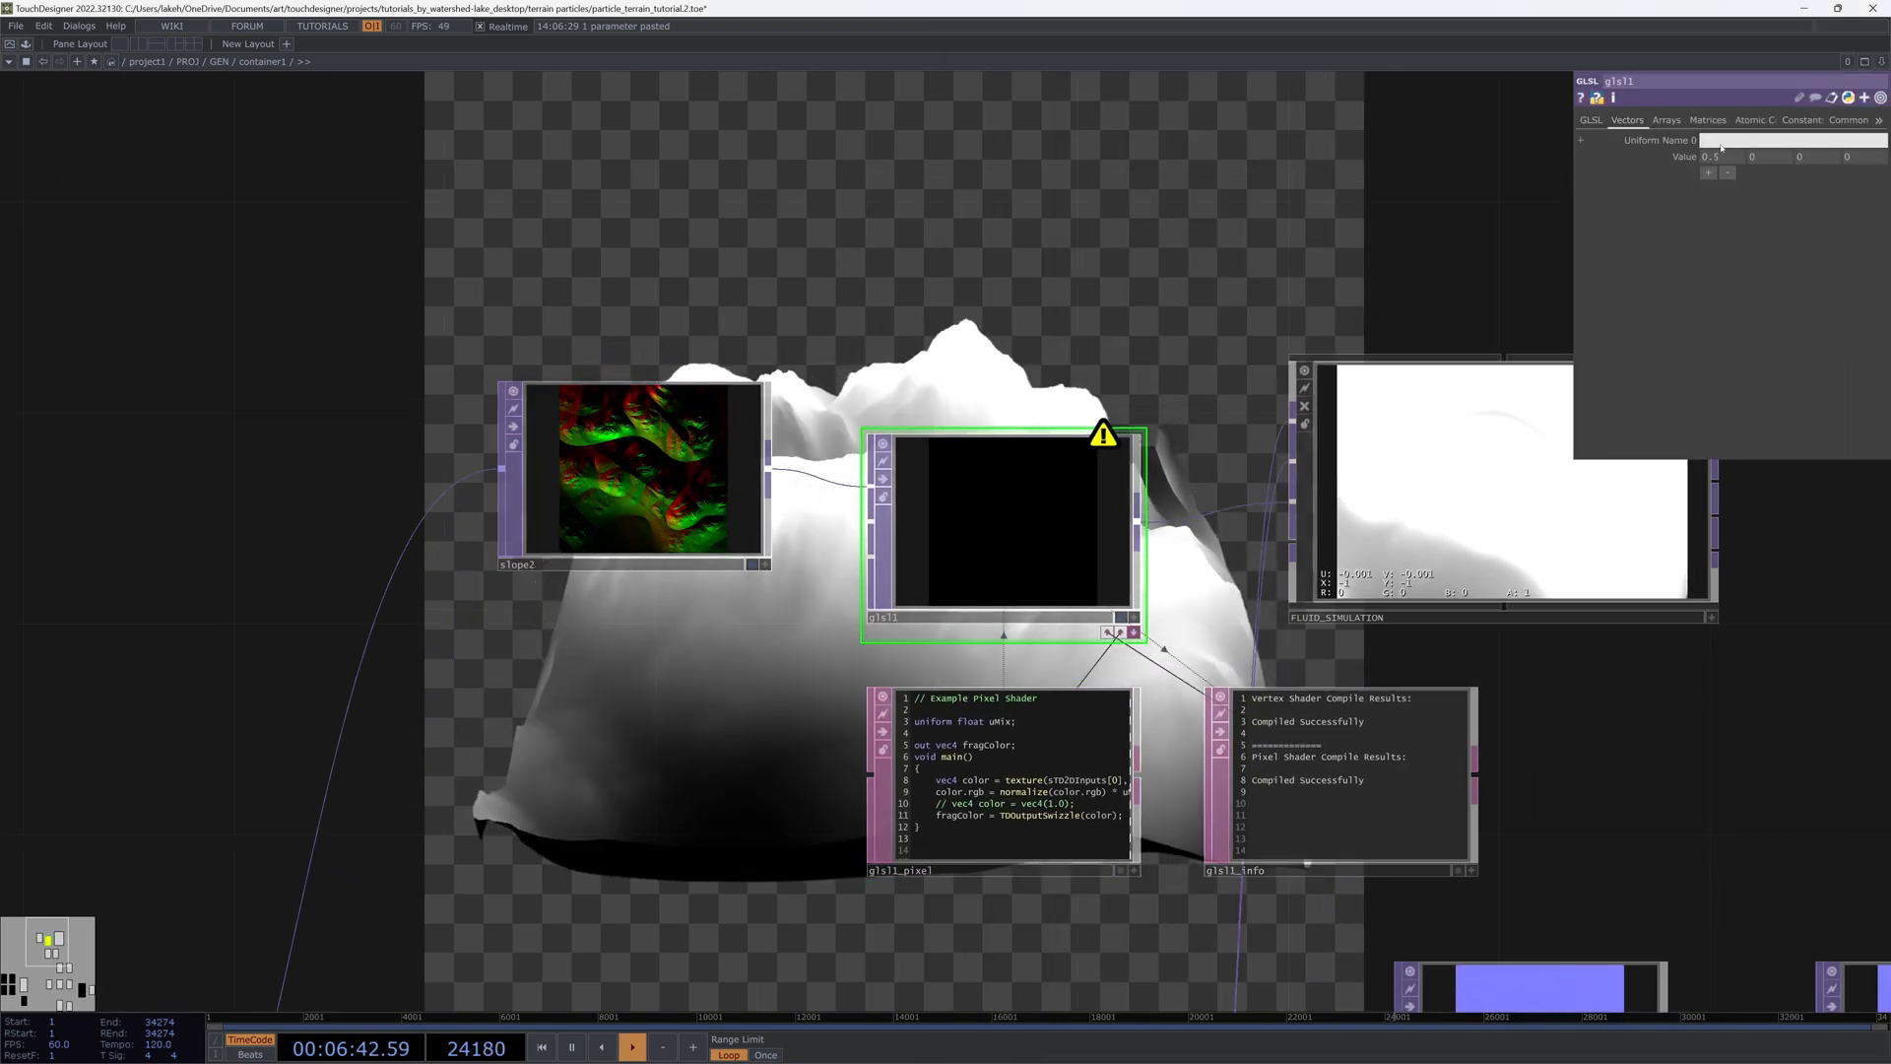
pyautogui.write('uMix')
pyautogui.press('Return')
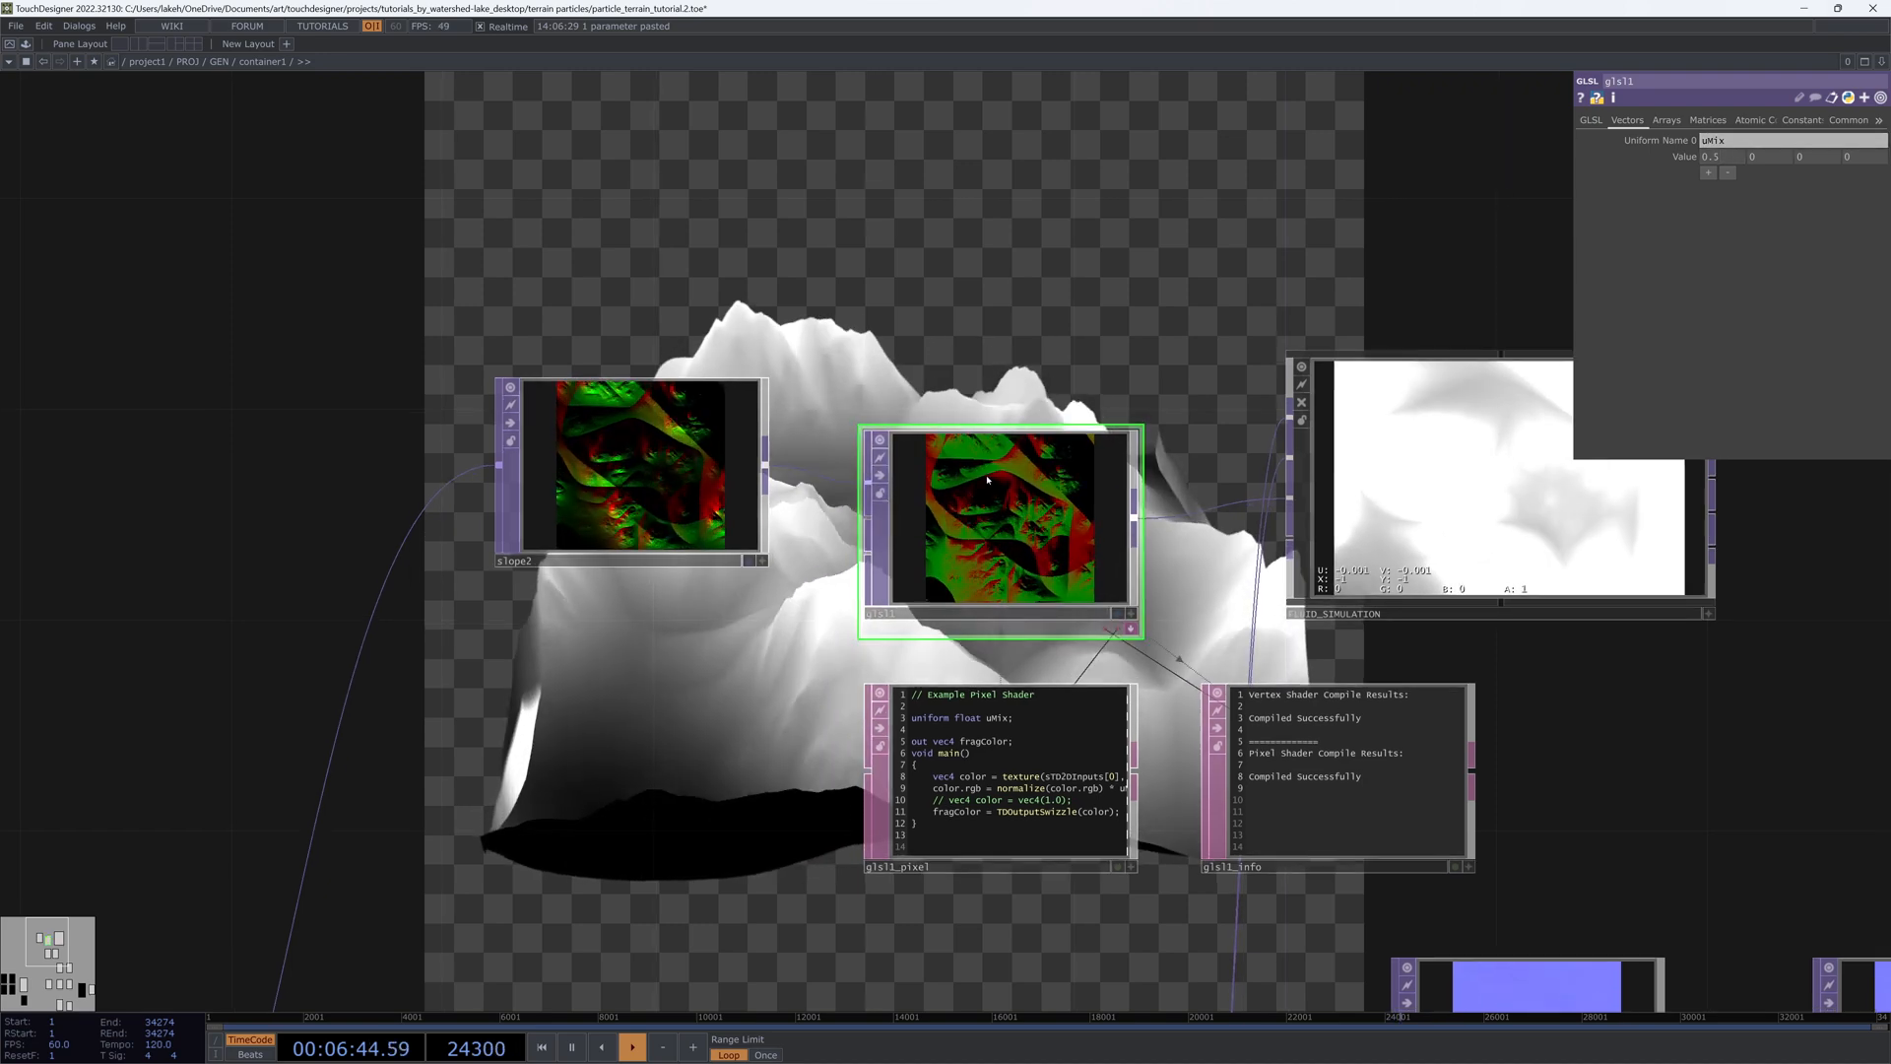
# Step: Wire glsl1 into both FLUID_SIMULATION inputs and set flow 0.247, decay 0.013, velocity diffusion 1.78 and velocity scale 1
pyautogui.moveTo(1049, 502); pyautogui.dragTo(1049, 451)
pyautogui.moveTo(1059, 257); pyautogui.dragTo(918, 324)
pyautogui.moveTo(1718, 157)
pyautogui.mouseDown(button='middle')
pyautogui.moveTo(1763, 142)
pyautogui.moveTo(1704, 142)
pyautogui.moveTo(1724, 142)
pyautogui.mouseUp(button='middle')
pyautogui.scroll(-3, 1089, 198)
pyautogui.moveTo(1090, 198); pyautogui.dragTo(937, 261)
pyautogui.click(1229, 509)
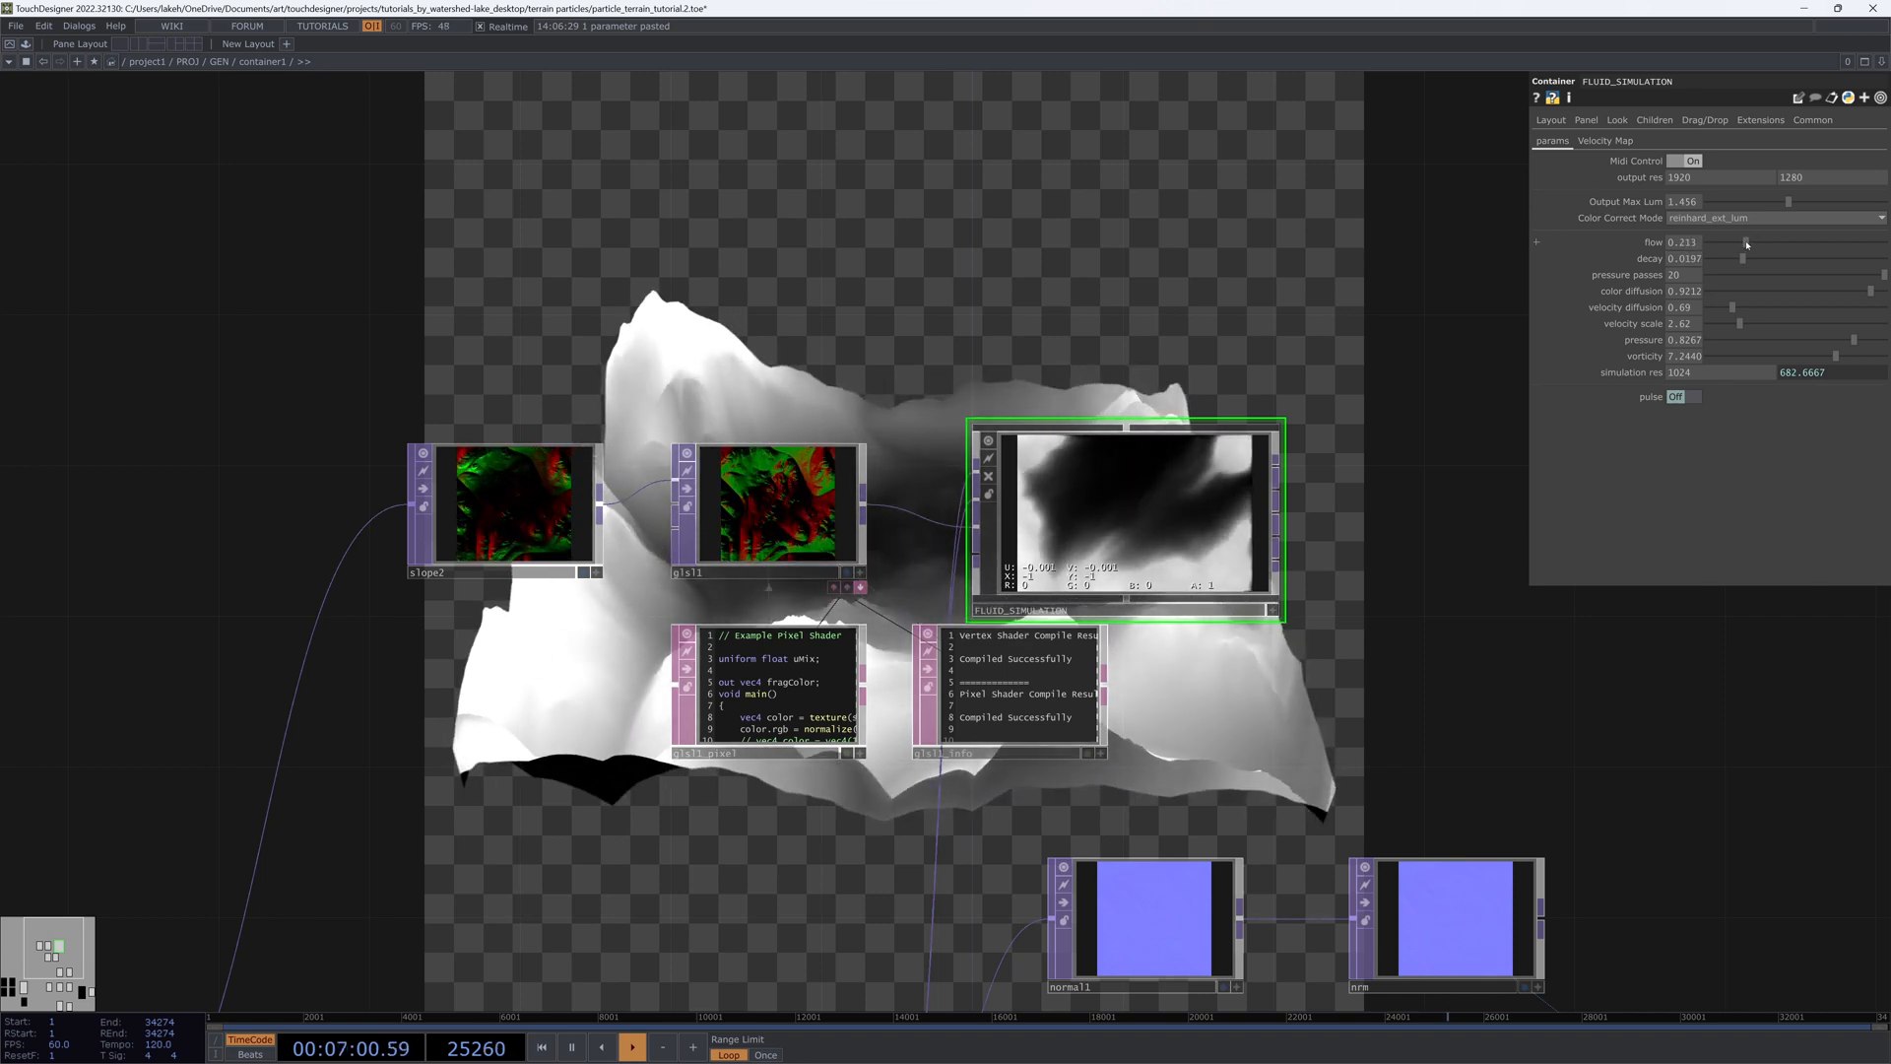
pyautogui.moveTo(1442, 576); pyautogui.dragTo(1220, 533)
pyautogui.moveTo(1739, 325); pyautogui.dragTo(1752, 242)
pyautogui.moveTo(1442, 210); pyautogui.dragTo(1504, 79)
pyautogui.scroll(3, 985, 363)
pyautogui.moveTo(1094, 276); pyautogui.dragTo(1113, 412)
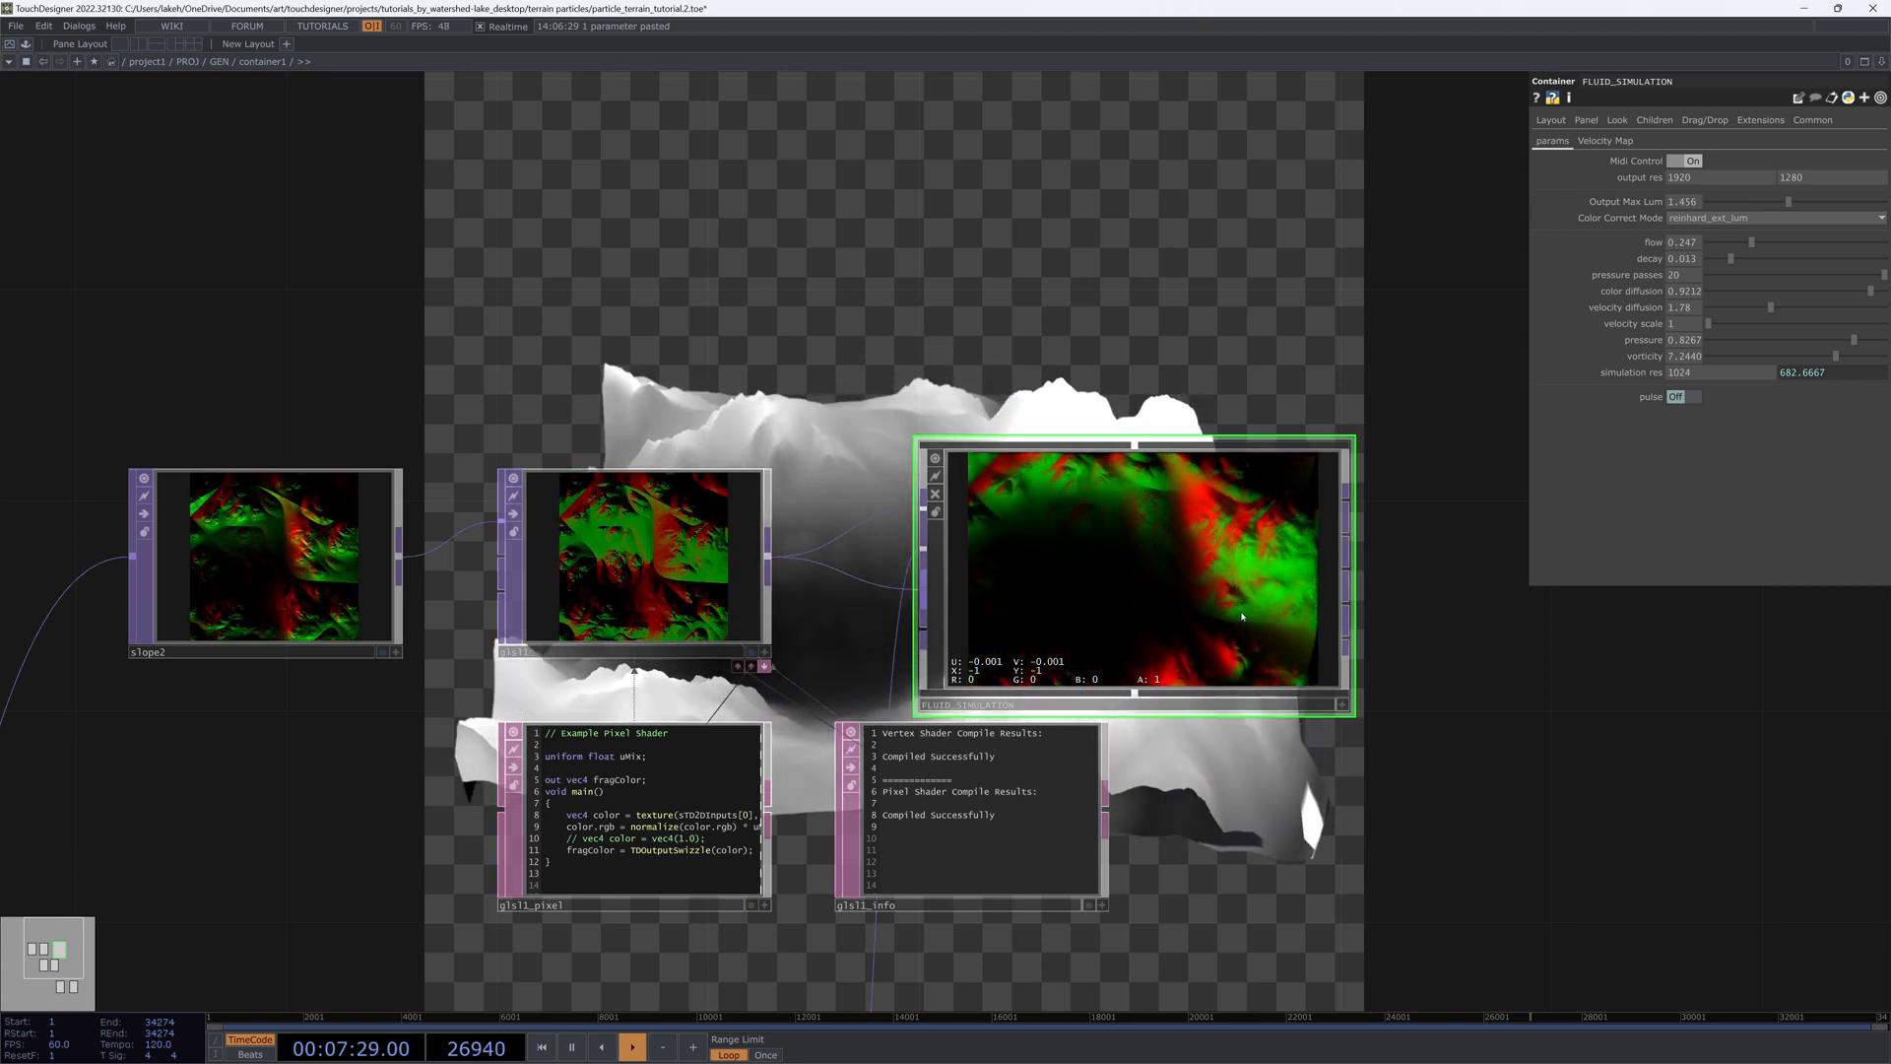
# Step: Delete the slope2, glsl1 and FLUID_SIMULATION operators from container1
pyautogui.scroll(-3, 1223, 633)
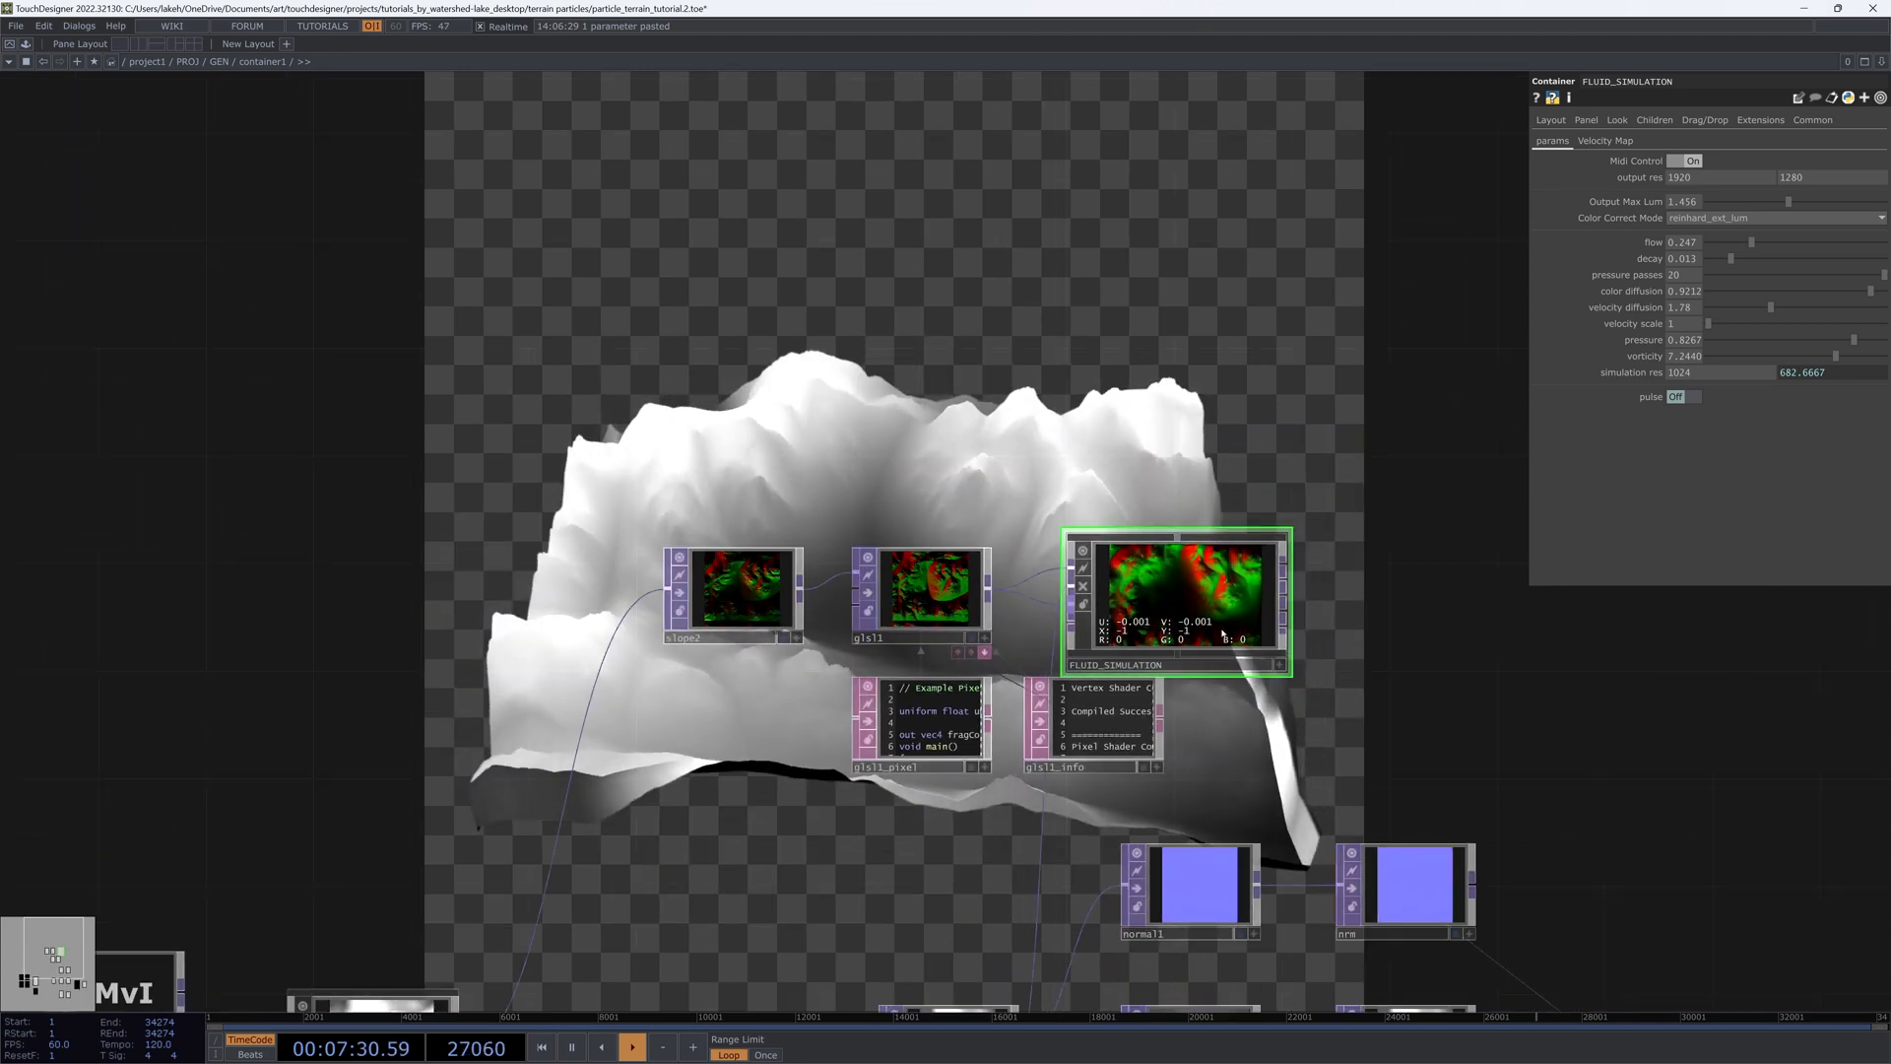
pyautogui.scroll(-3, 1393, 687)
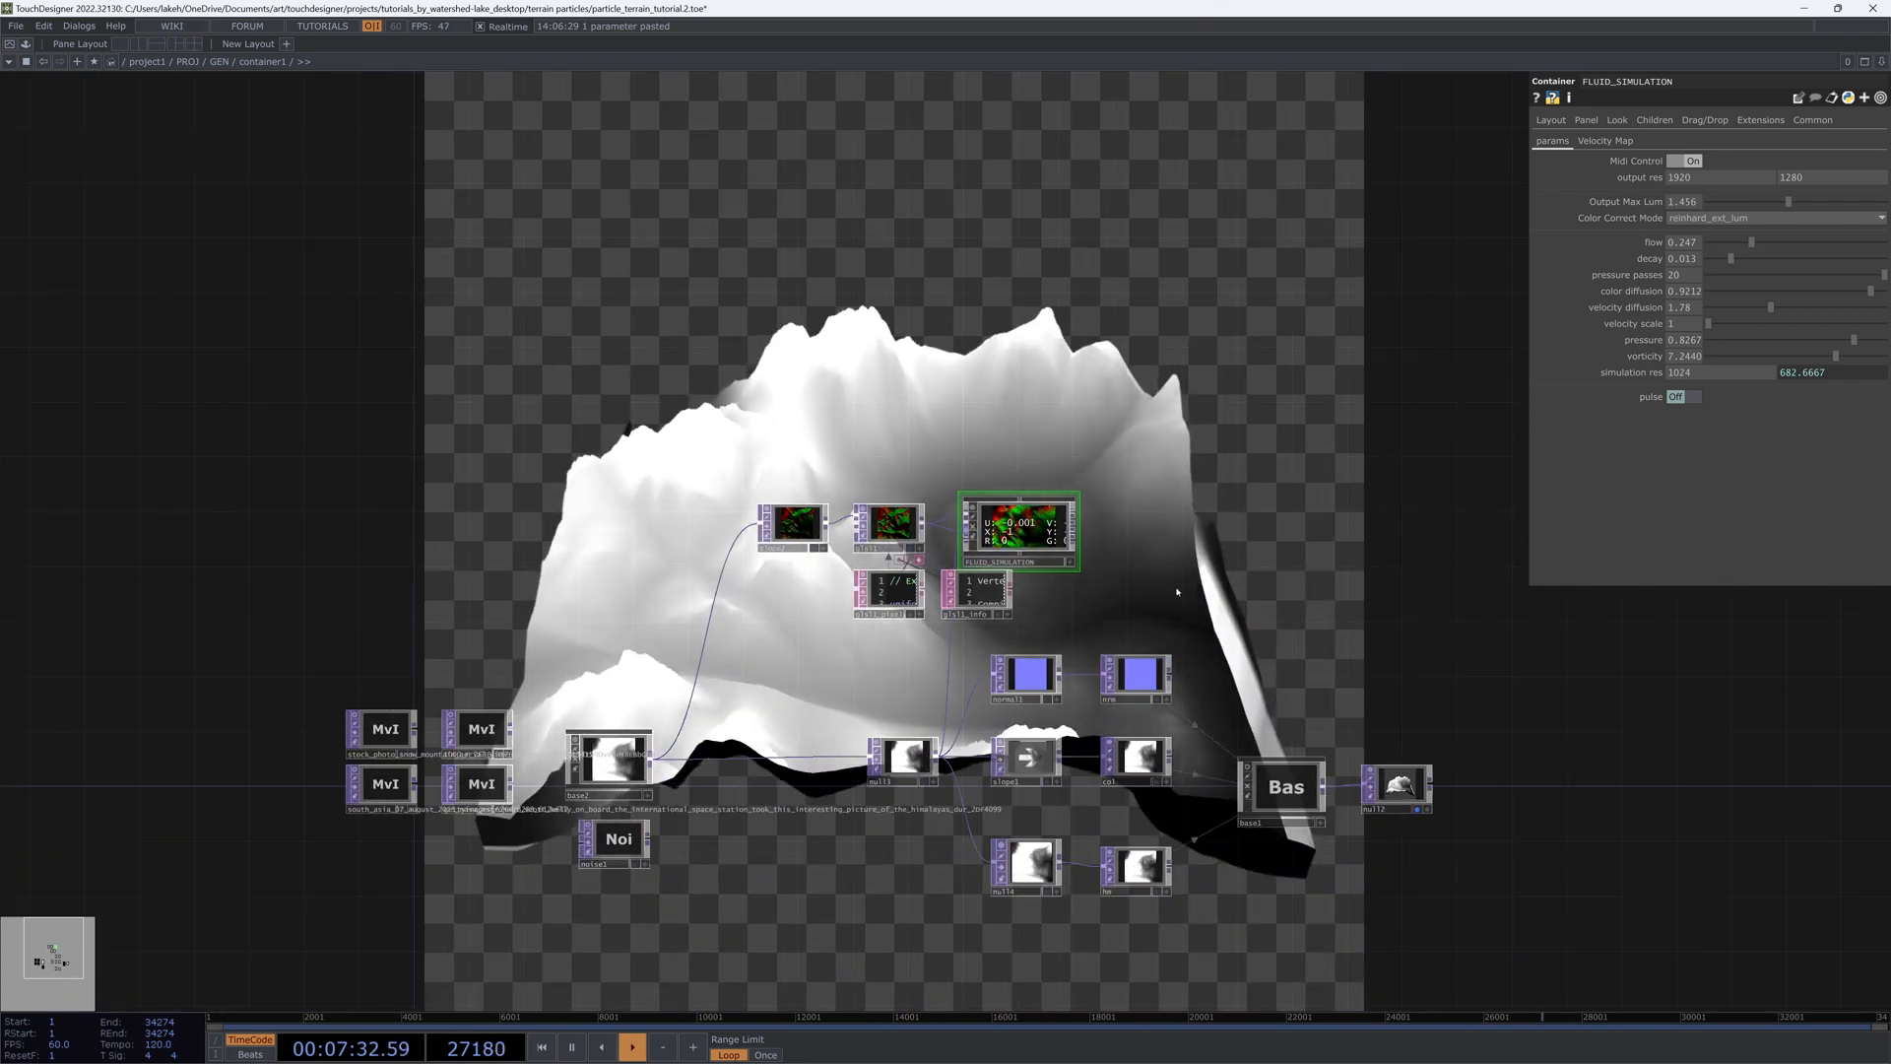
pyautogui.press('Delete')
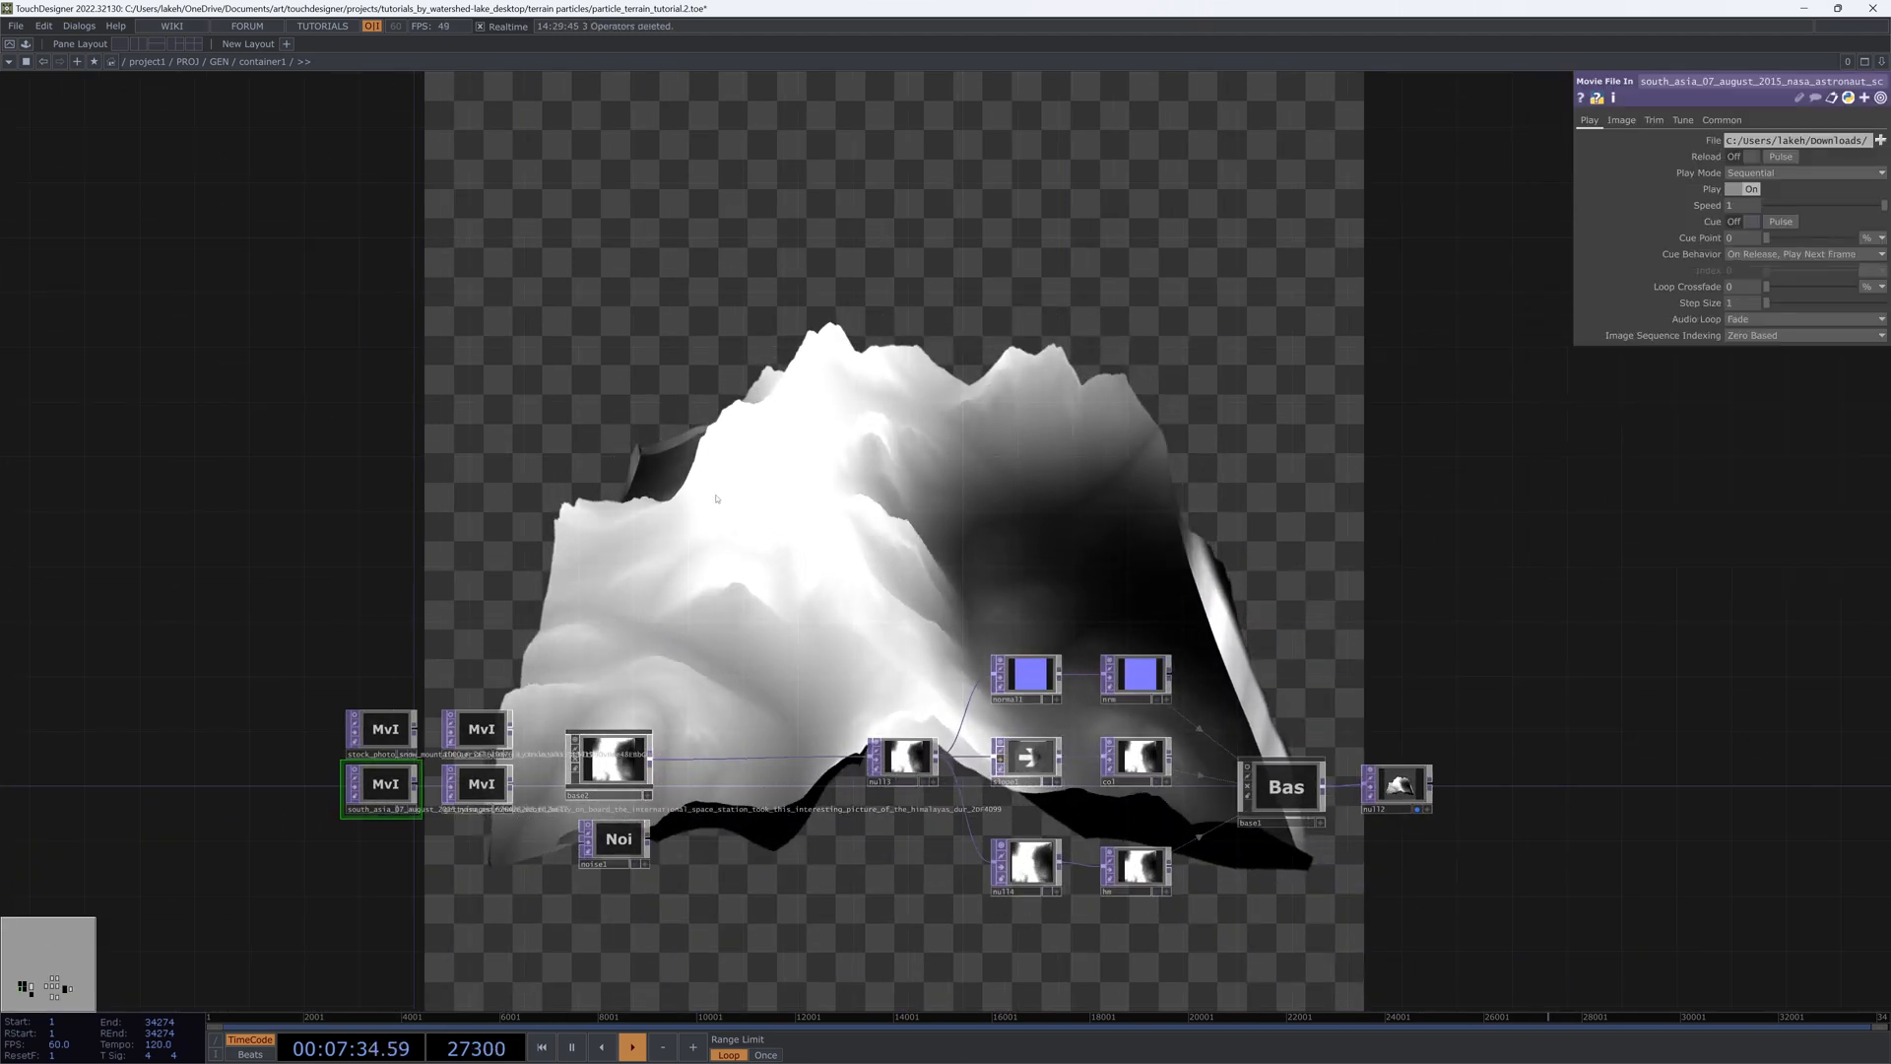
# Step: Go up from container1 to the GEN network and connect final_result's output to null1
pyautogui.moveTo(776, 544); pyautogui.dragTo(810, 655)
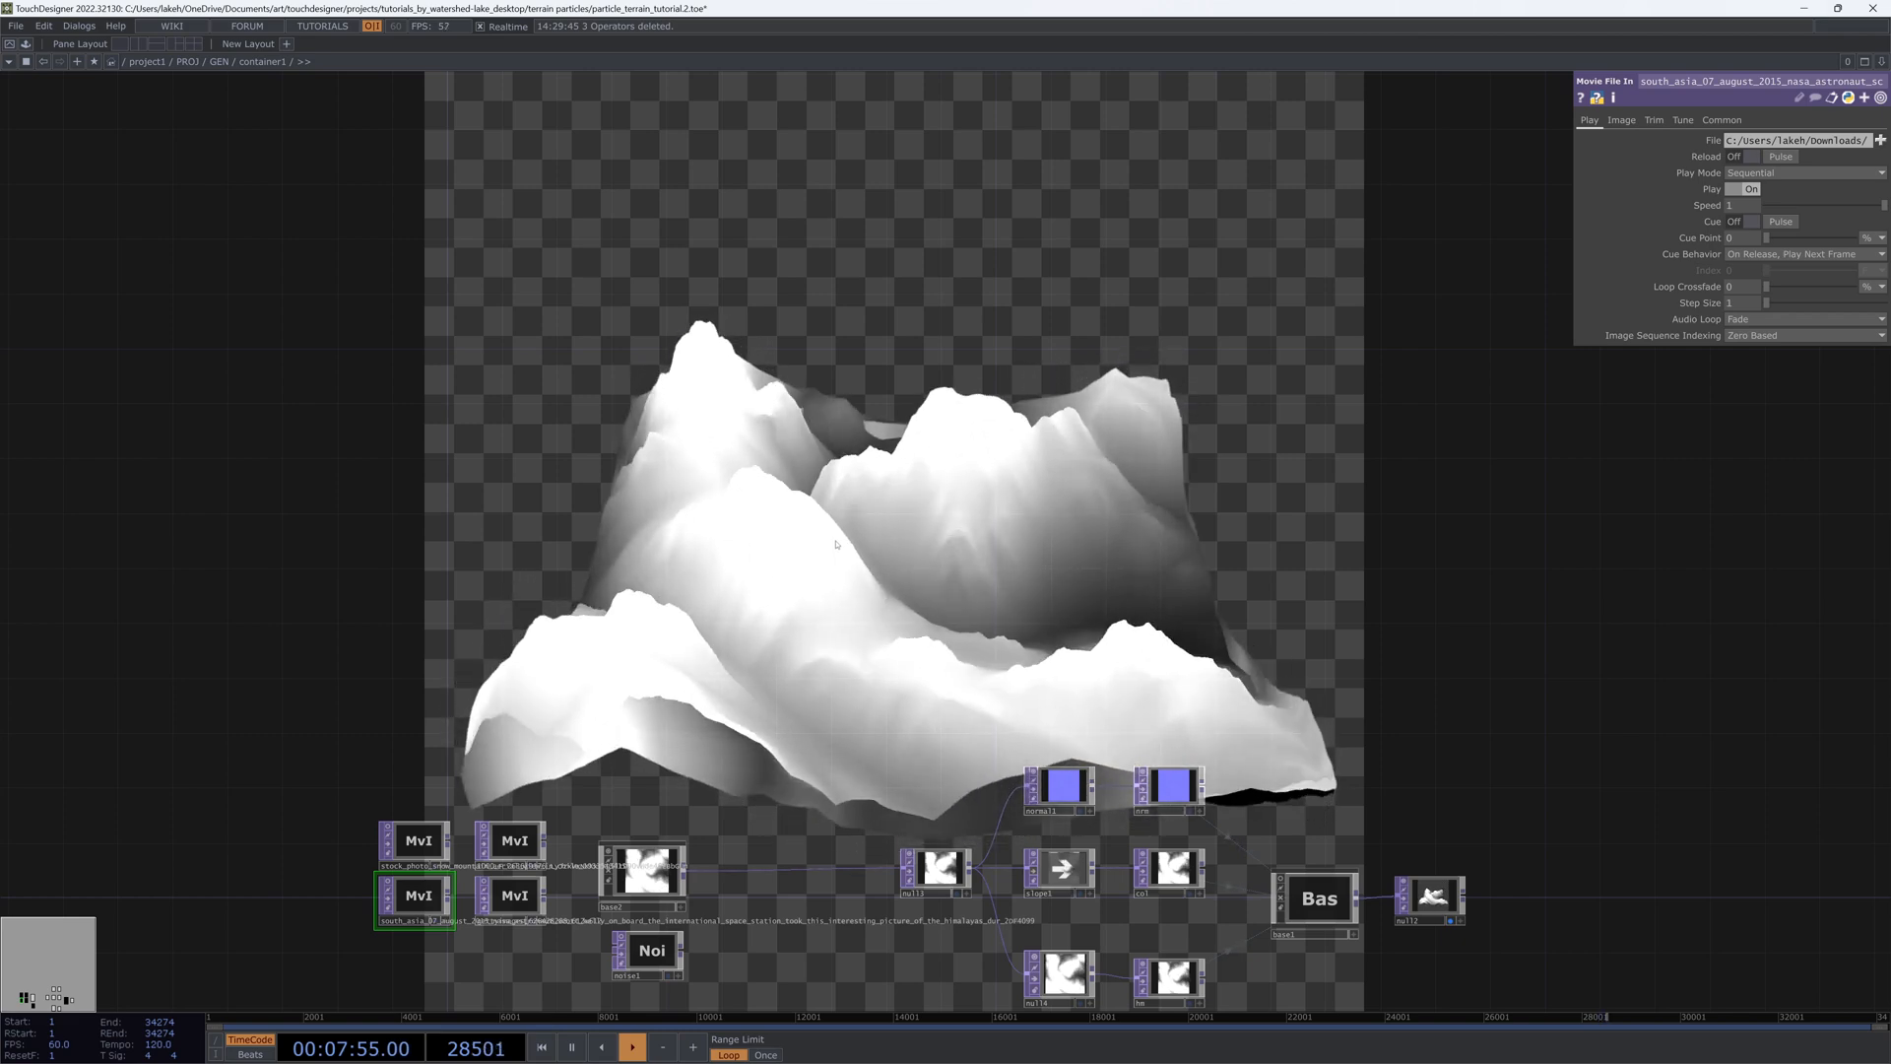
pyautogui.moveTo(837, 544); pyautogui.dragTo(798, 373)
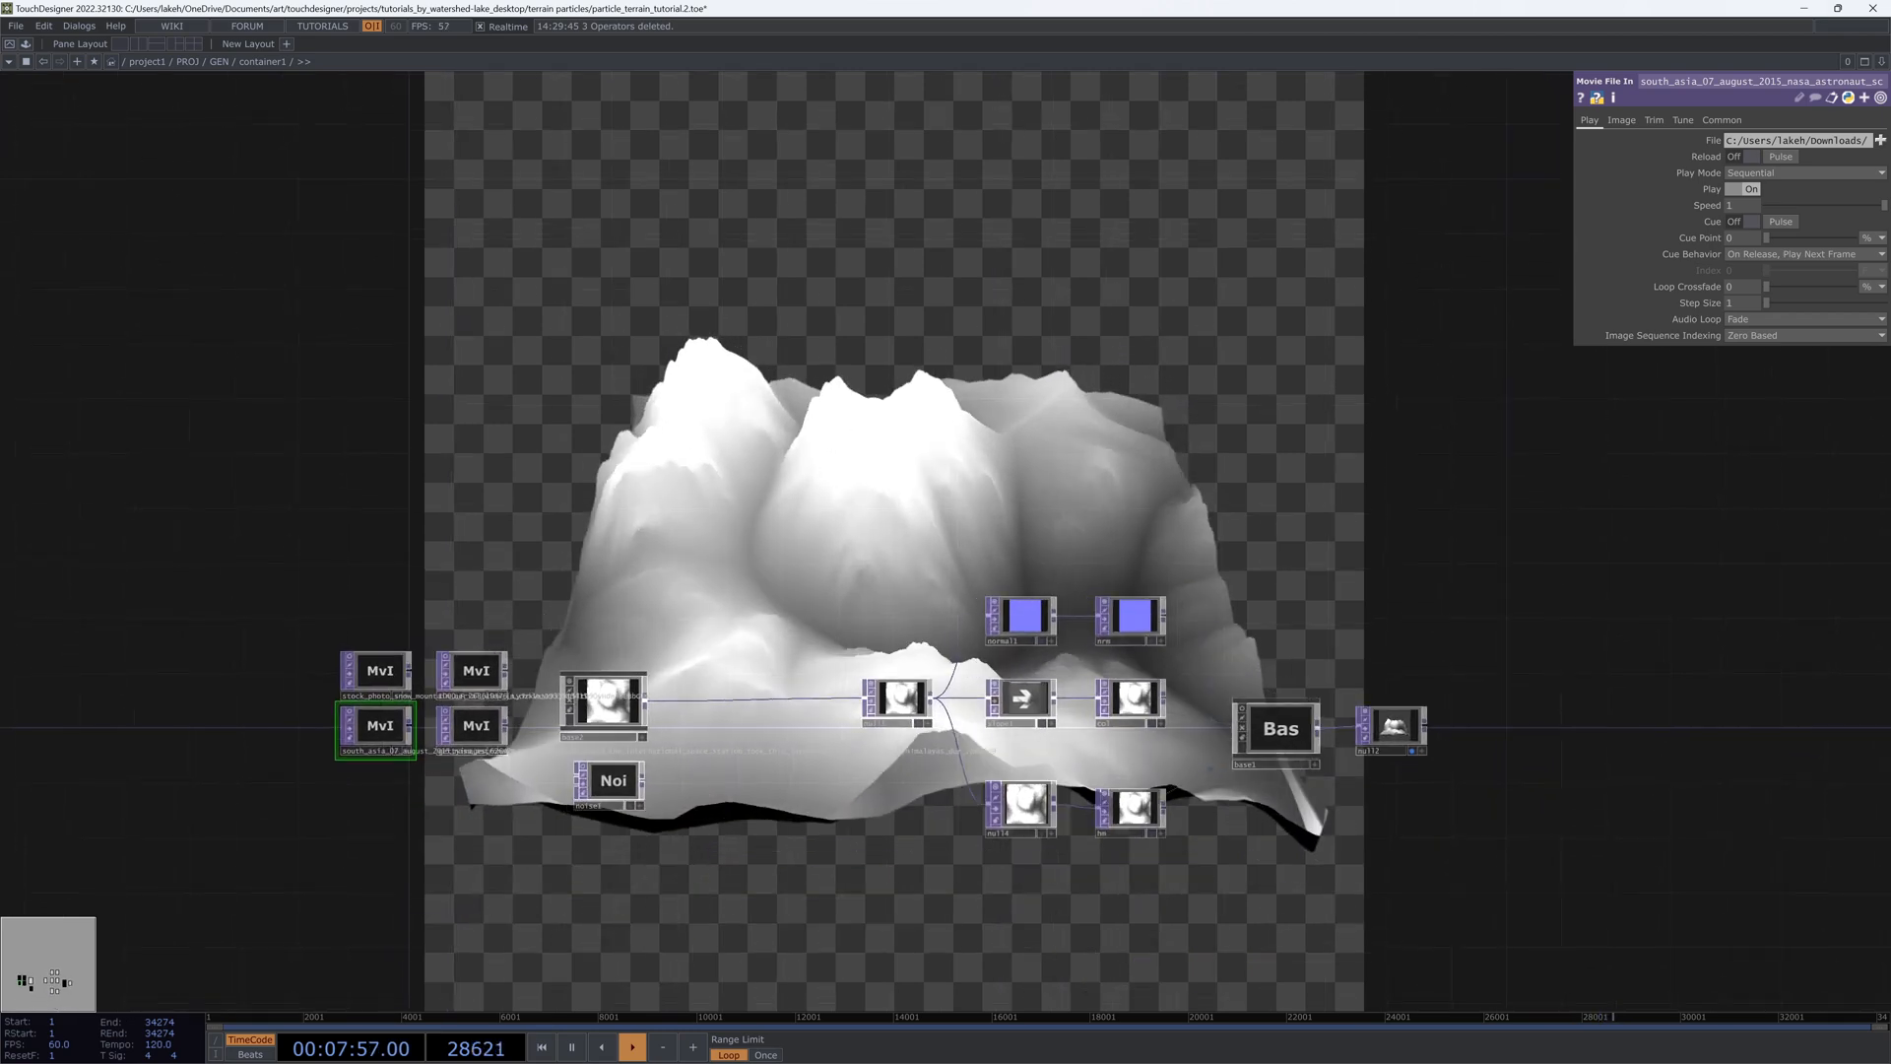
pyautogui.moveTo(926, 490); pyautogui.dragTo(889, 495)
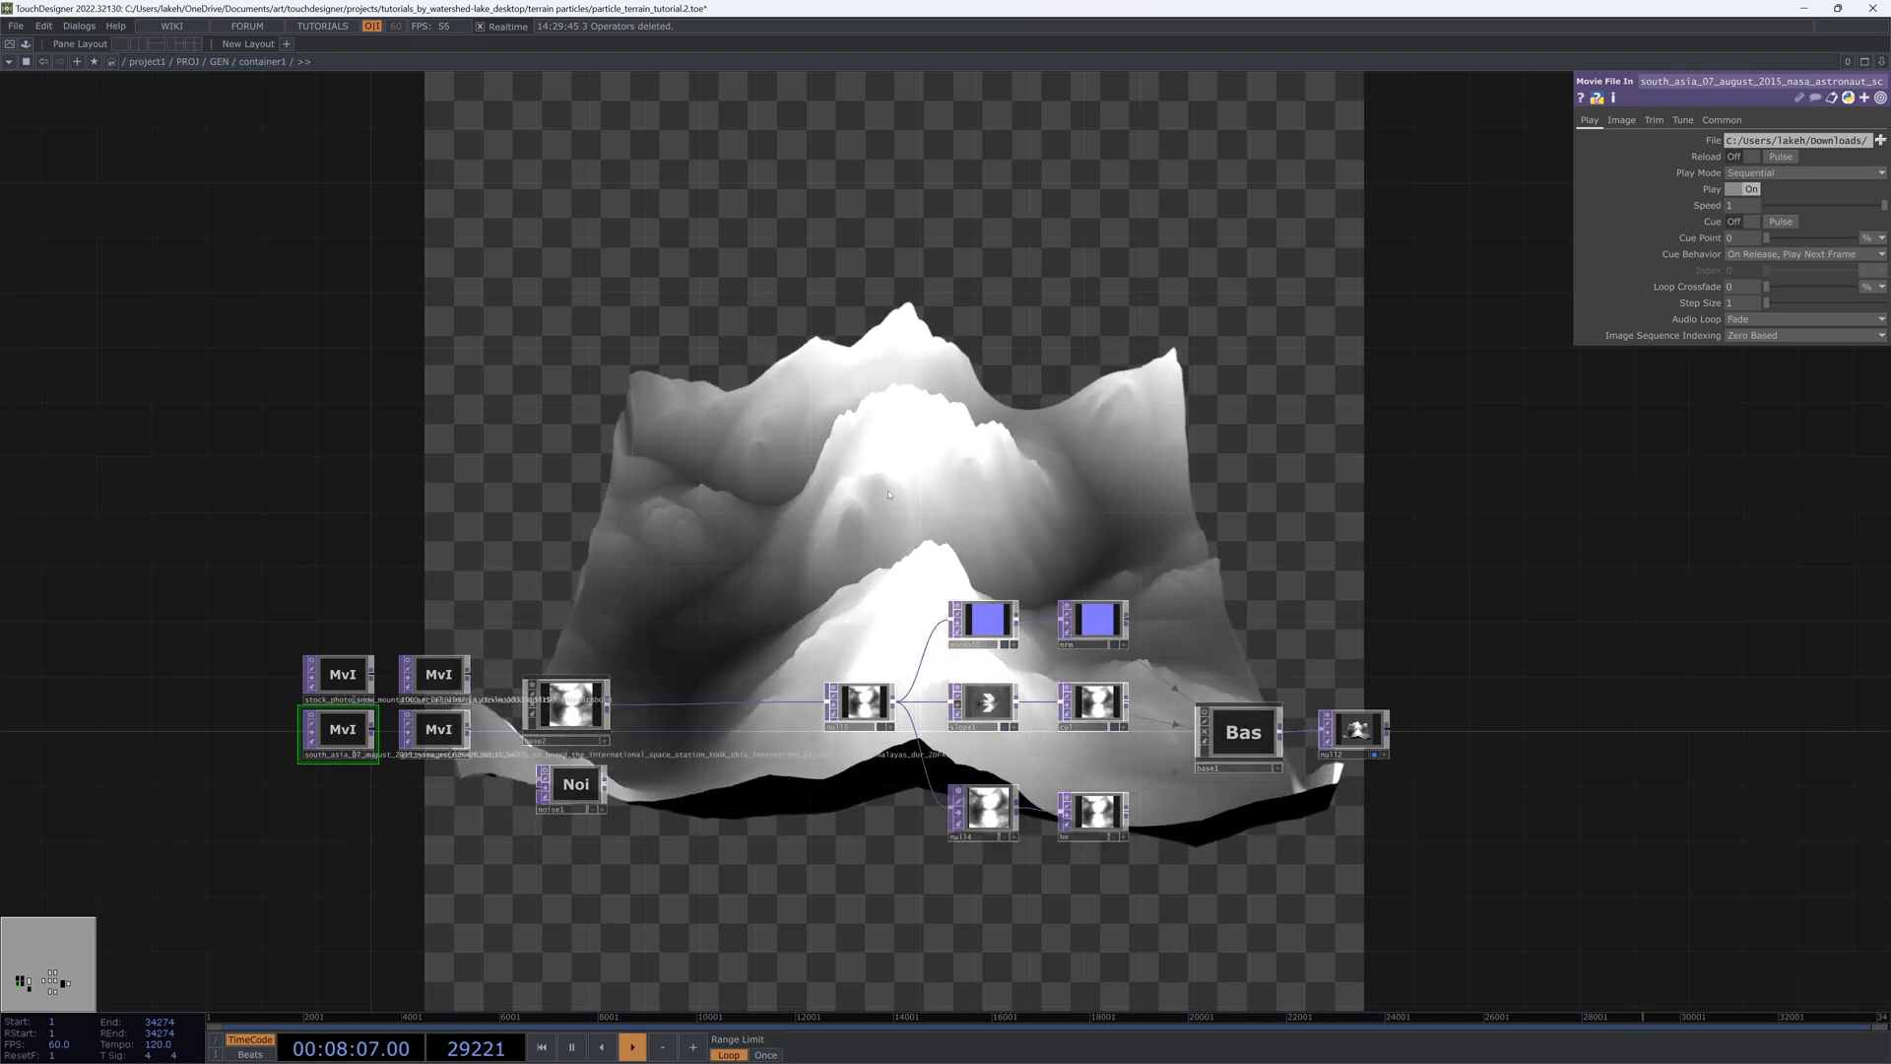
pyautogui.press('u')
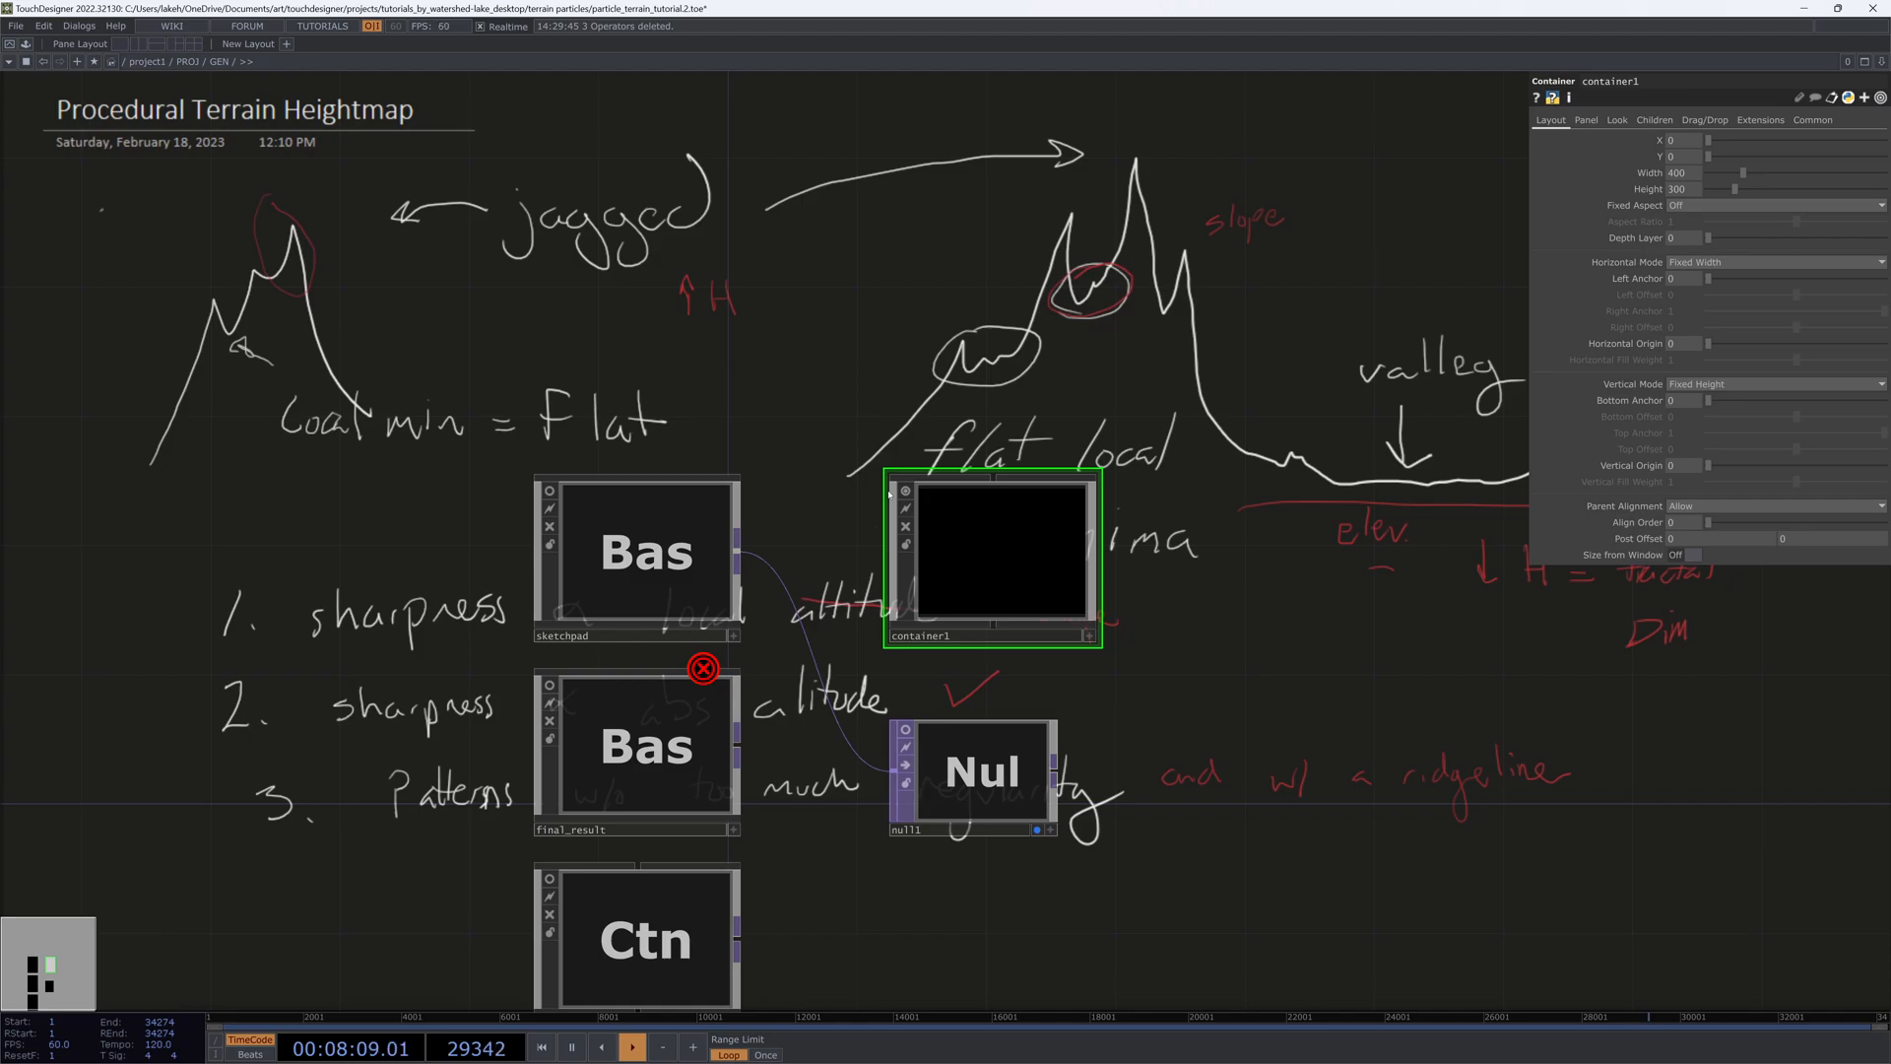
pyautogui.moveTo(831, 762); pyautogui.dragTo(892, 772)
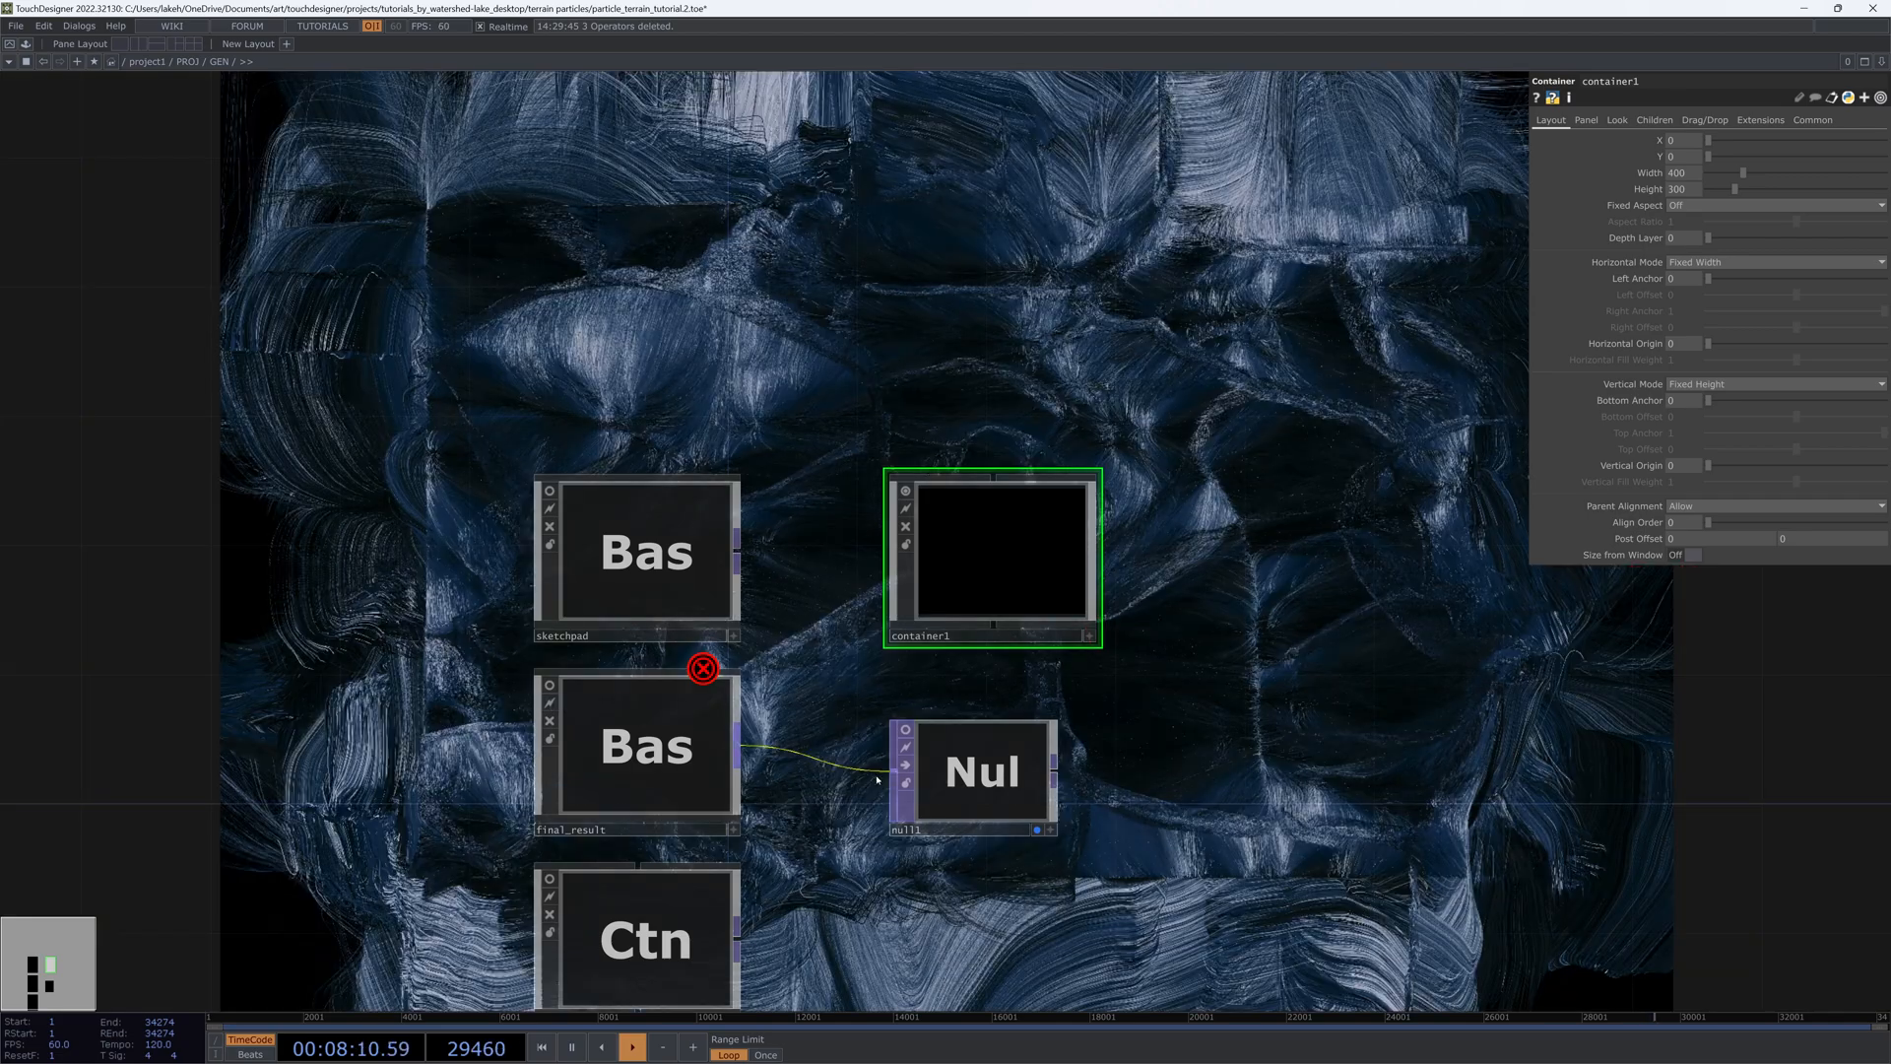
# Step: Hide the parameter window and clear the view of the final particle terrain in the background
pyautogui.moveTo(1182, 631); pyautogui.dragTo(1114, 749)
pyautogui.moveTo(1032, 661); pyautogui.dragTo(1097, 980)
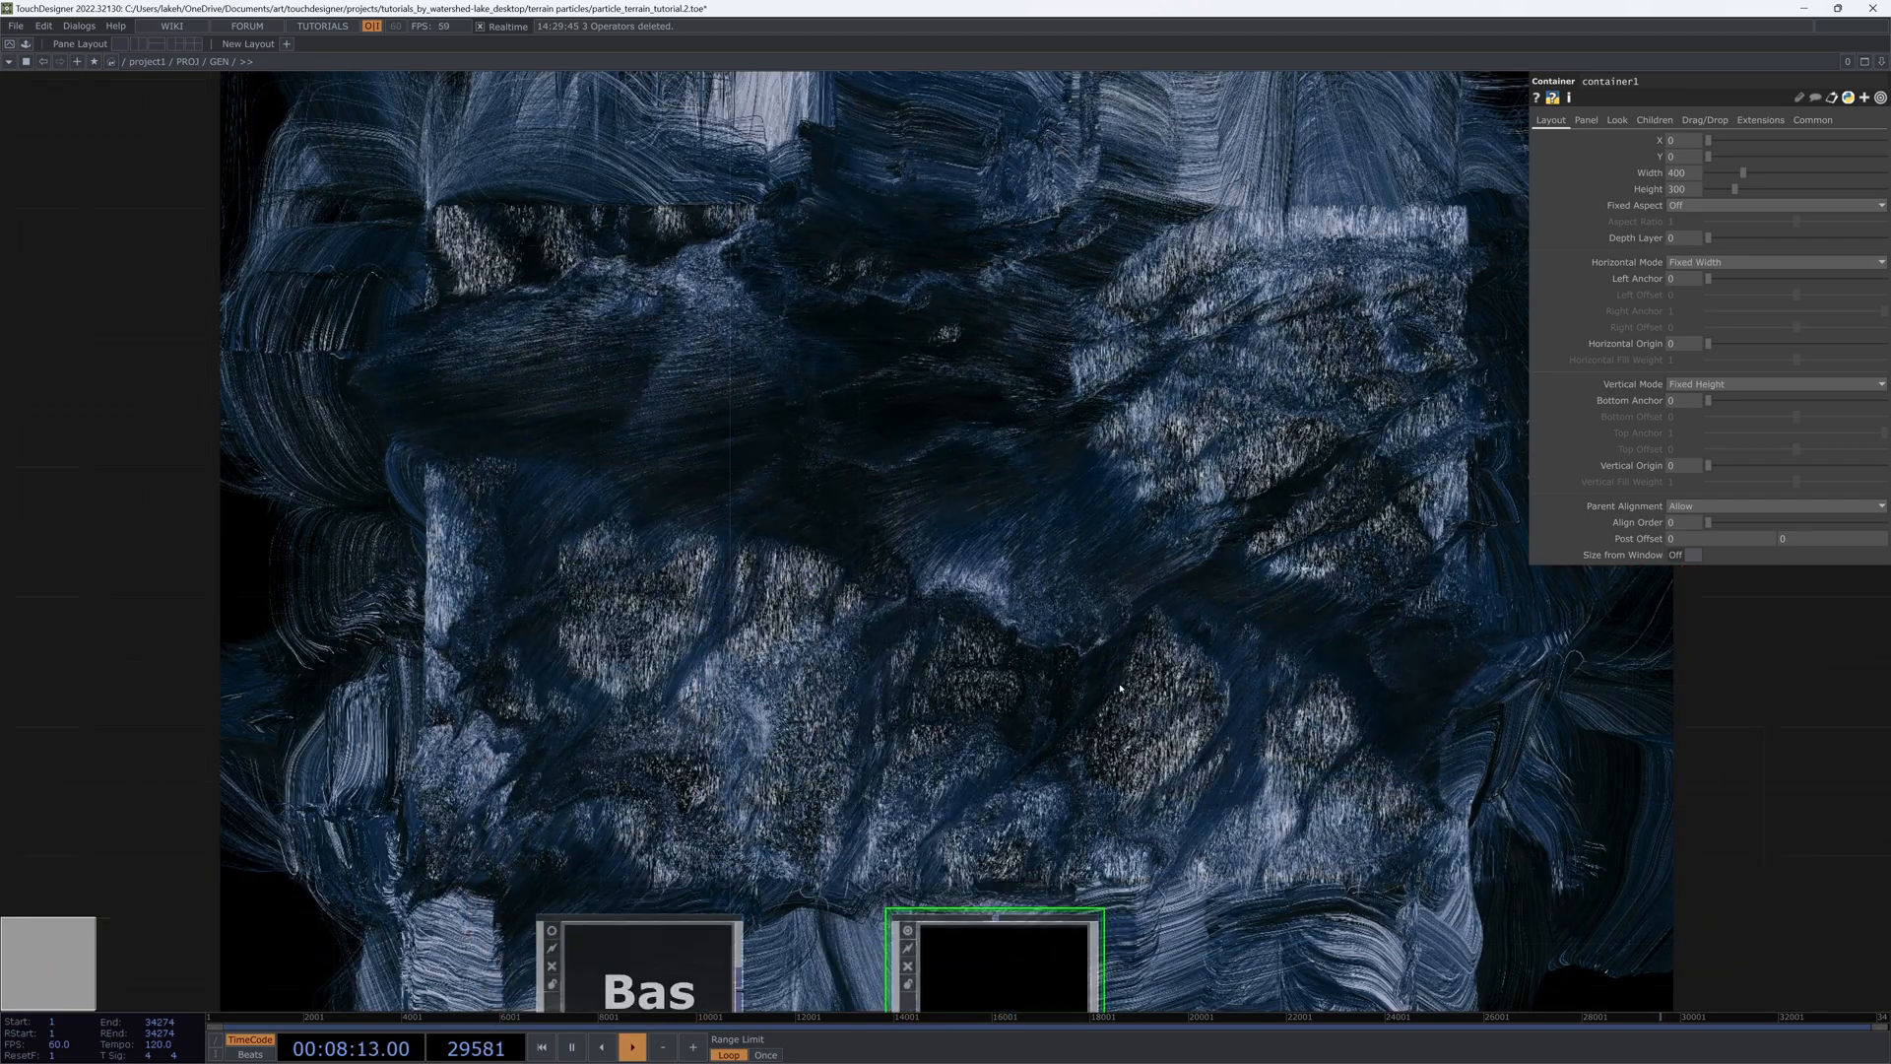
pyautogui.moveTo(1117, 688); pyautogui.dragTo(1122, 742)
pyautogui.press('p')
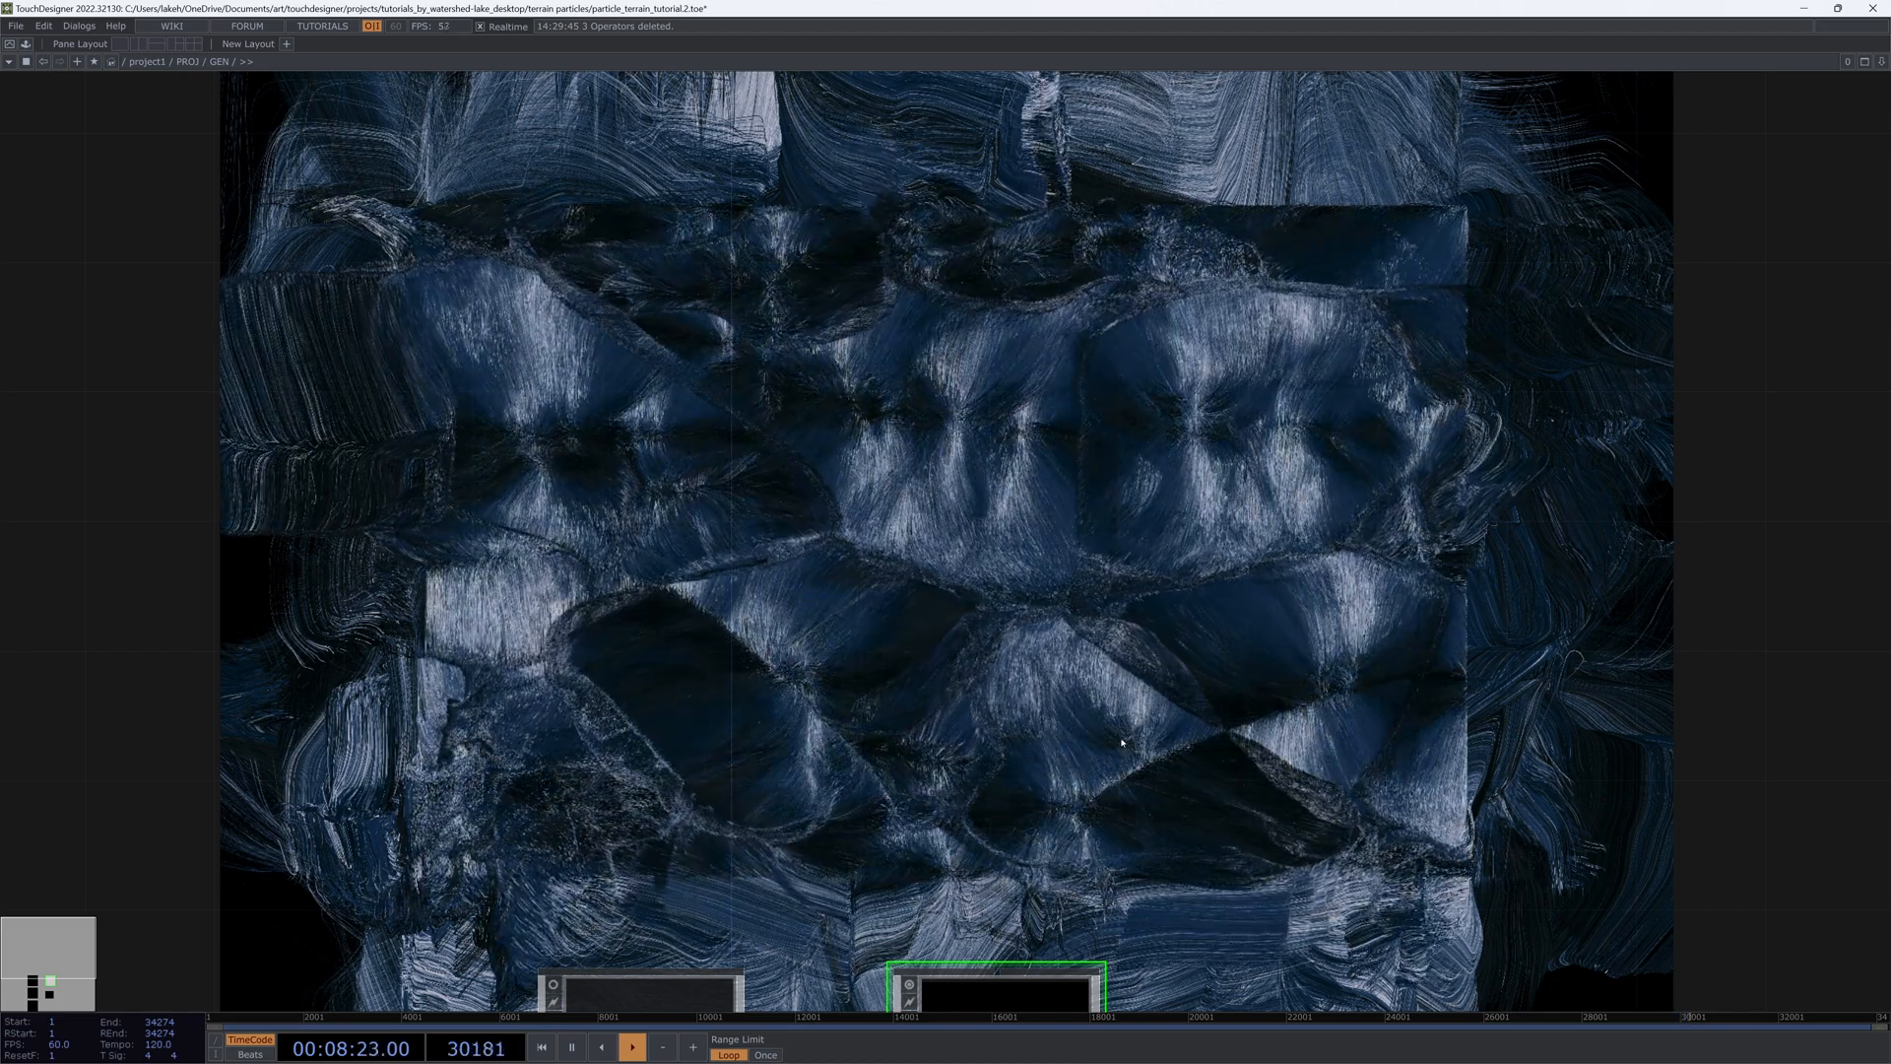
# Step: Enter final_result and open its terrain_particles container to see the network behind the render
pyautogui.press('h')
pyautogui.doubleClick(857, 895)
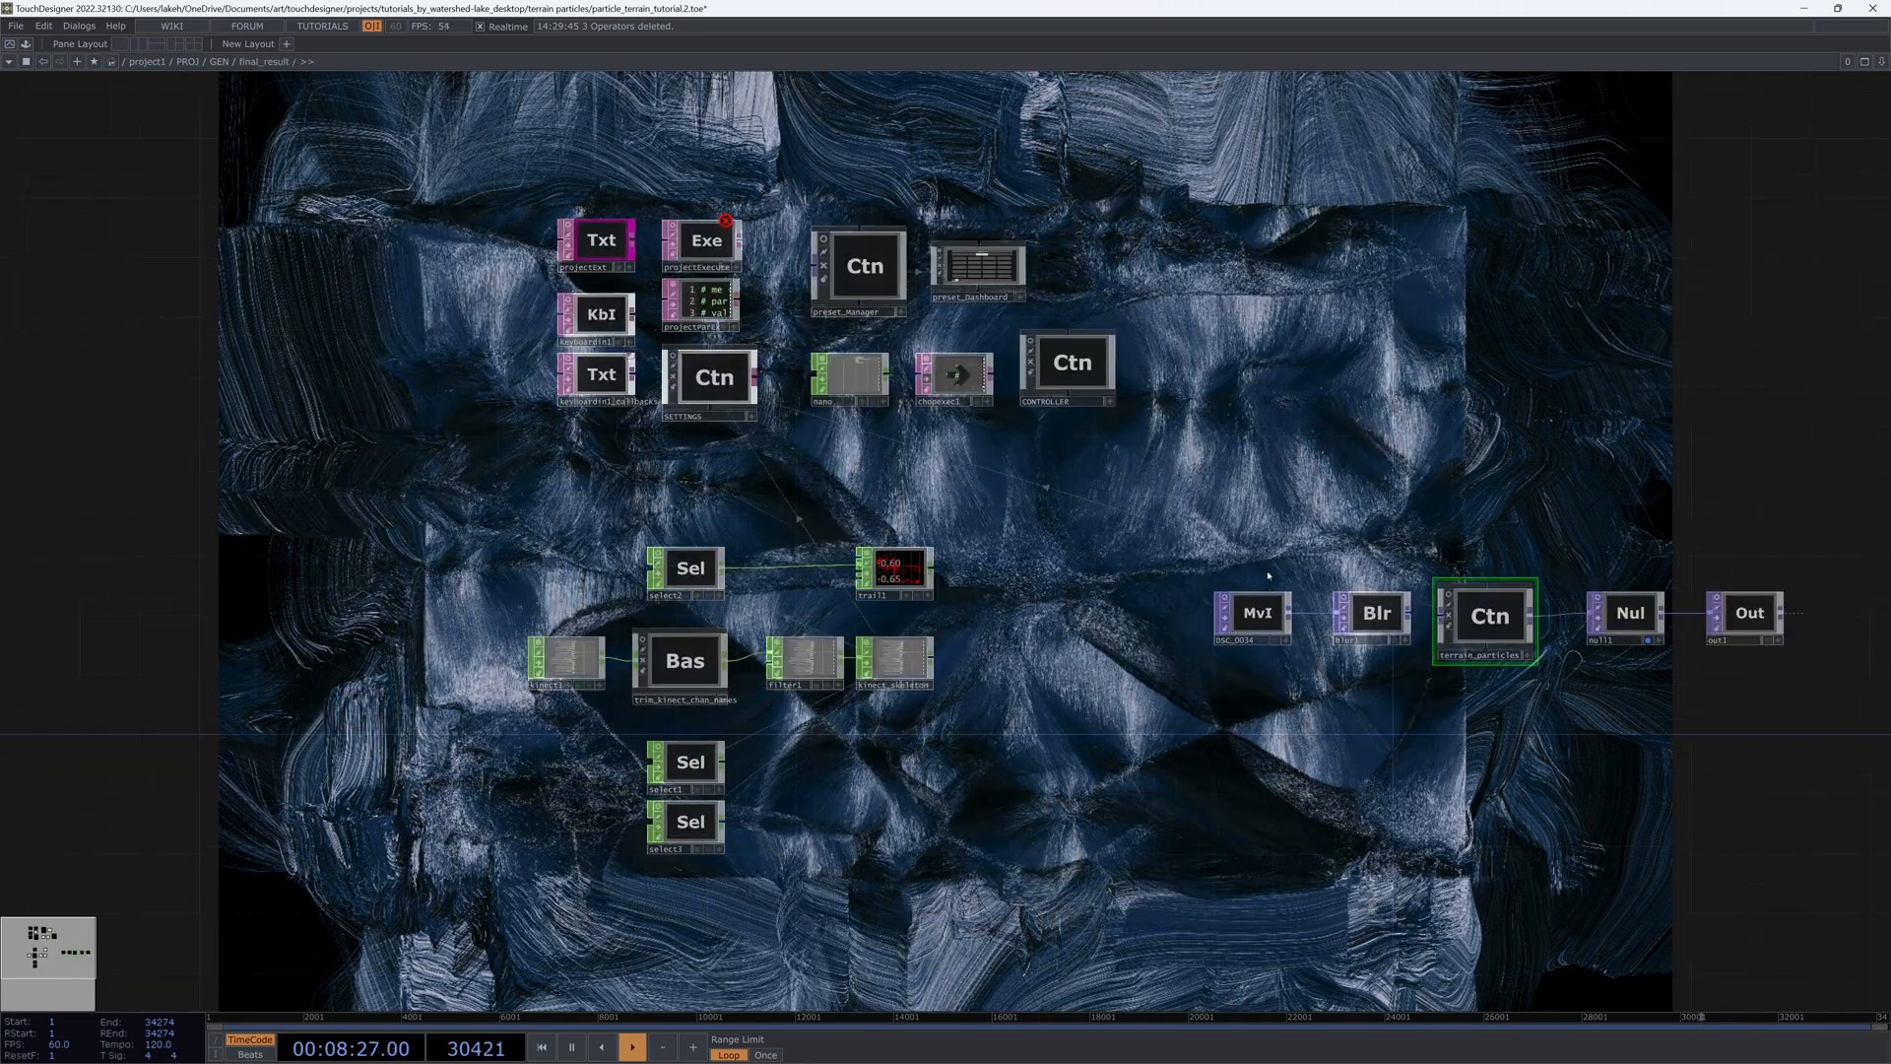
pyautogui.scroll(3, 1268, 576)
pyautogui.moveTo(1496, 595); pyautogui.dragTo(1060, 611)
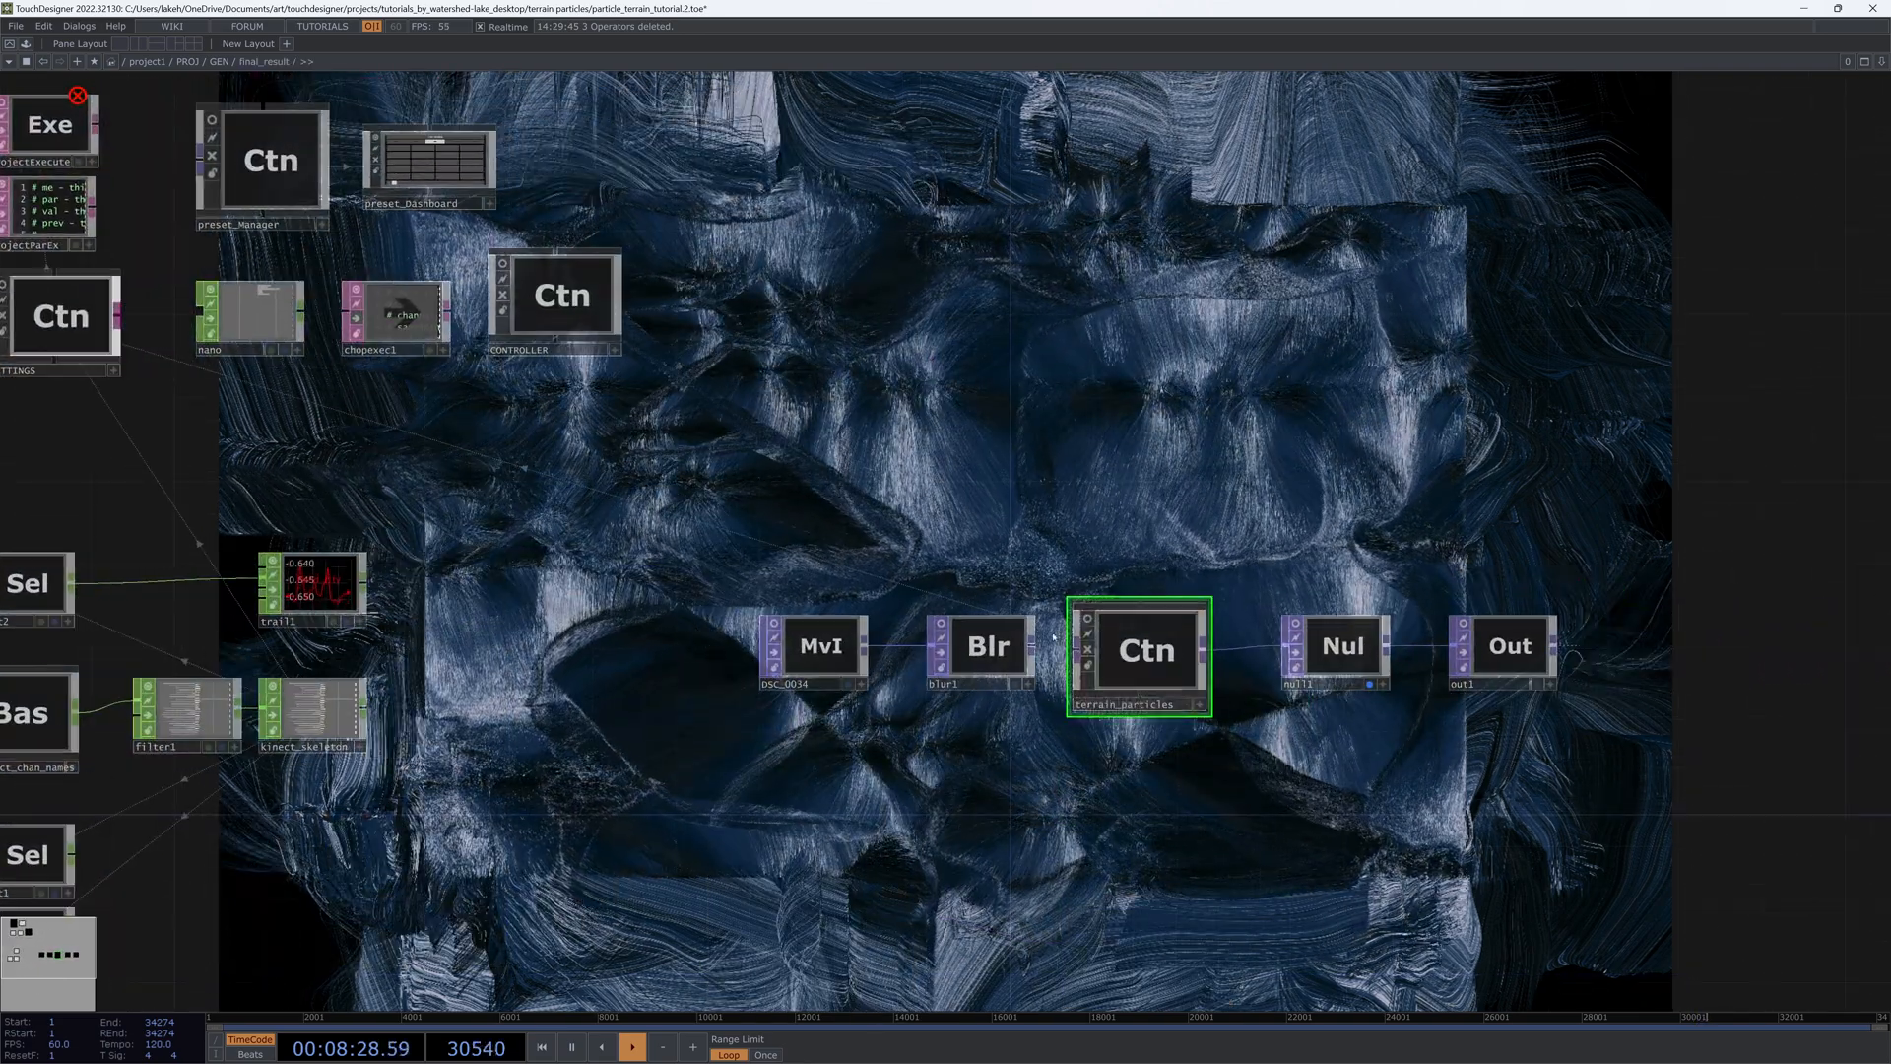
pyautogui.scroll(3, 1031, 653)
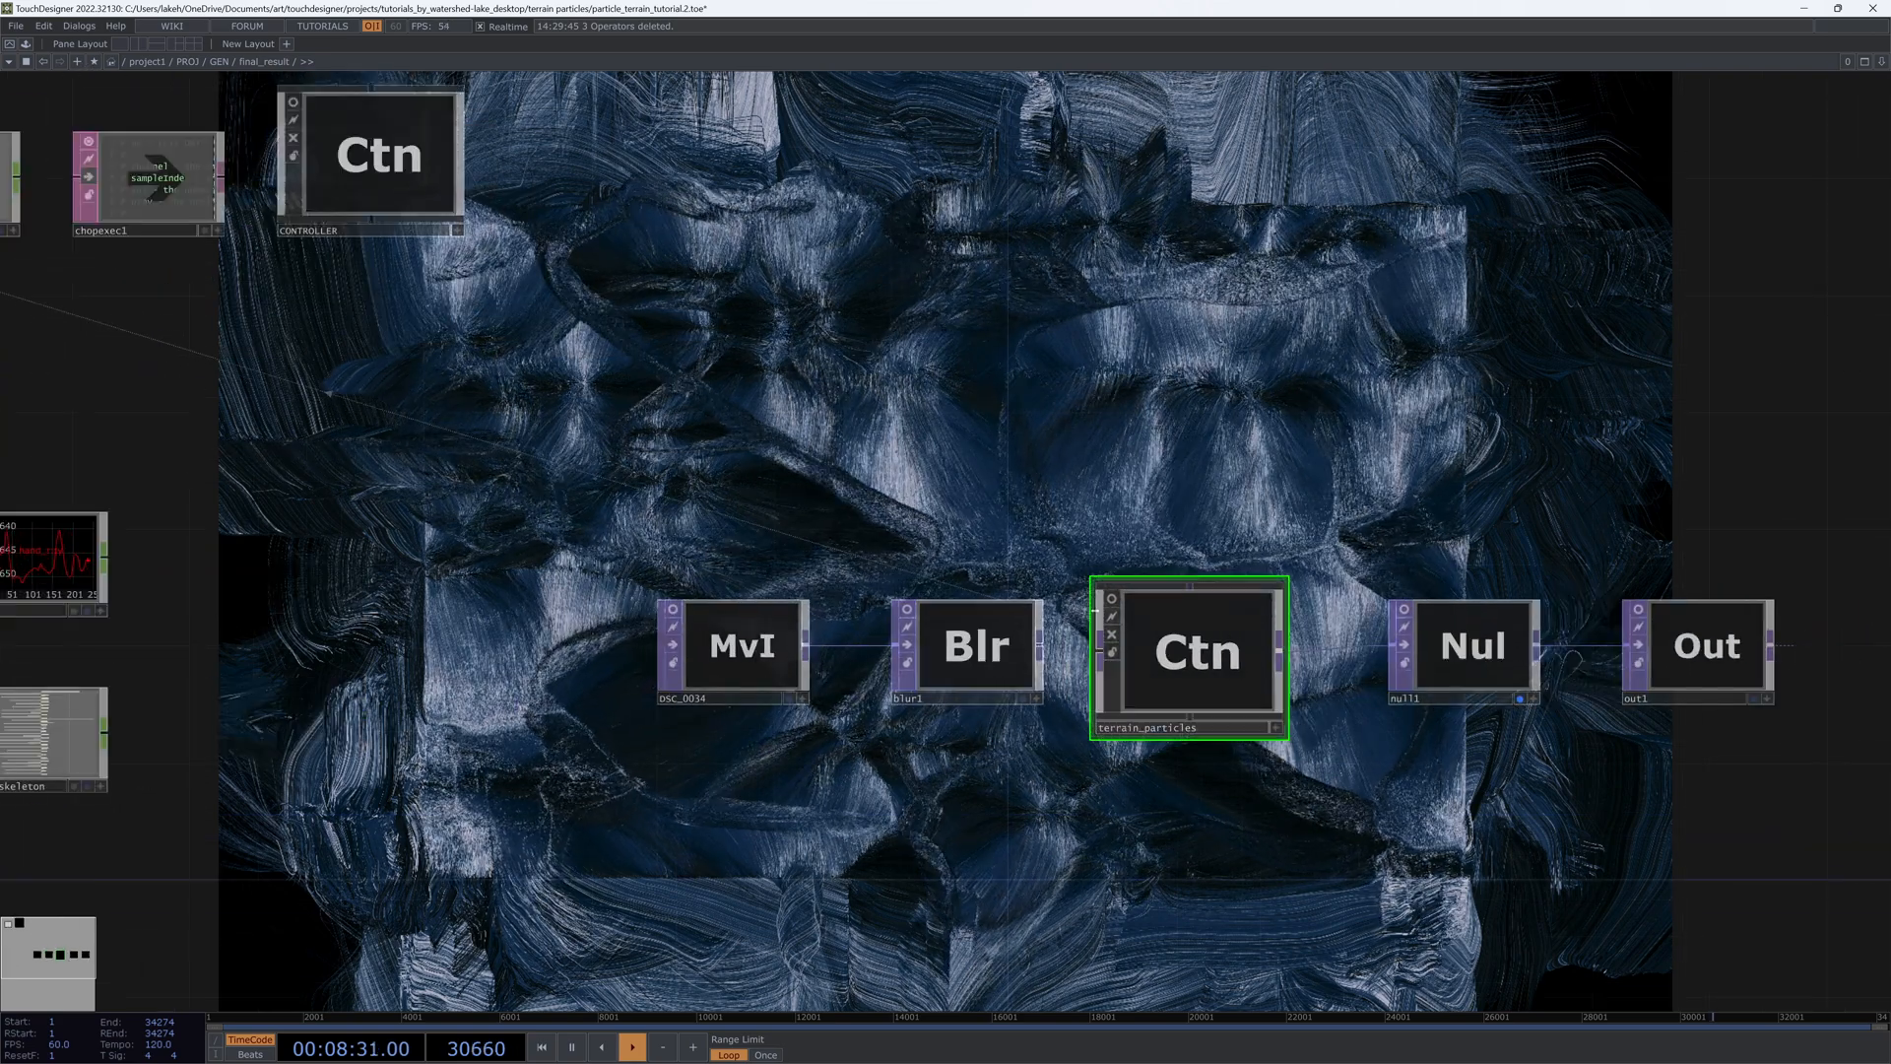
pyautogui.doubleClick(1166, 652)
pyautogui.scroll(15, 751, 687)
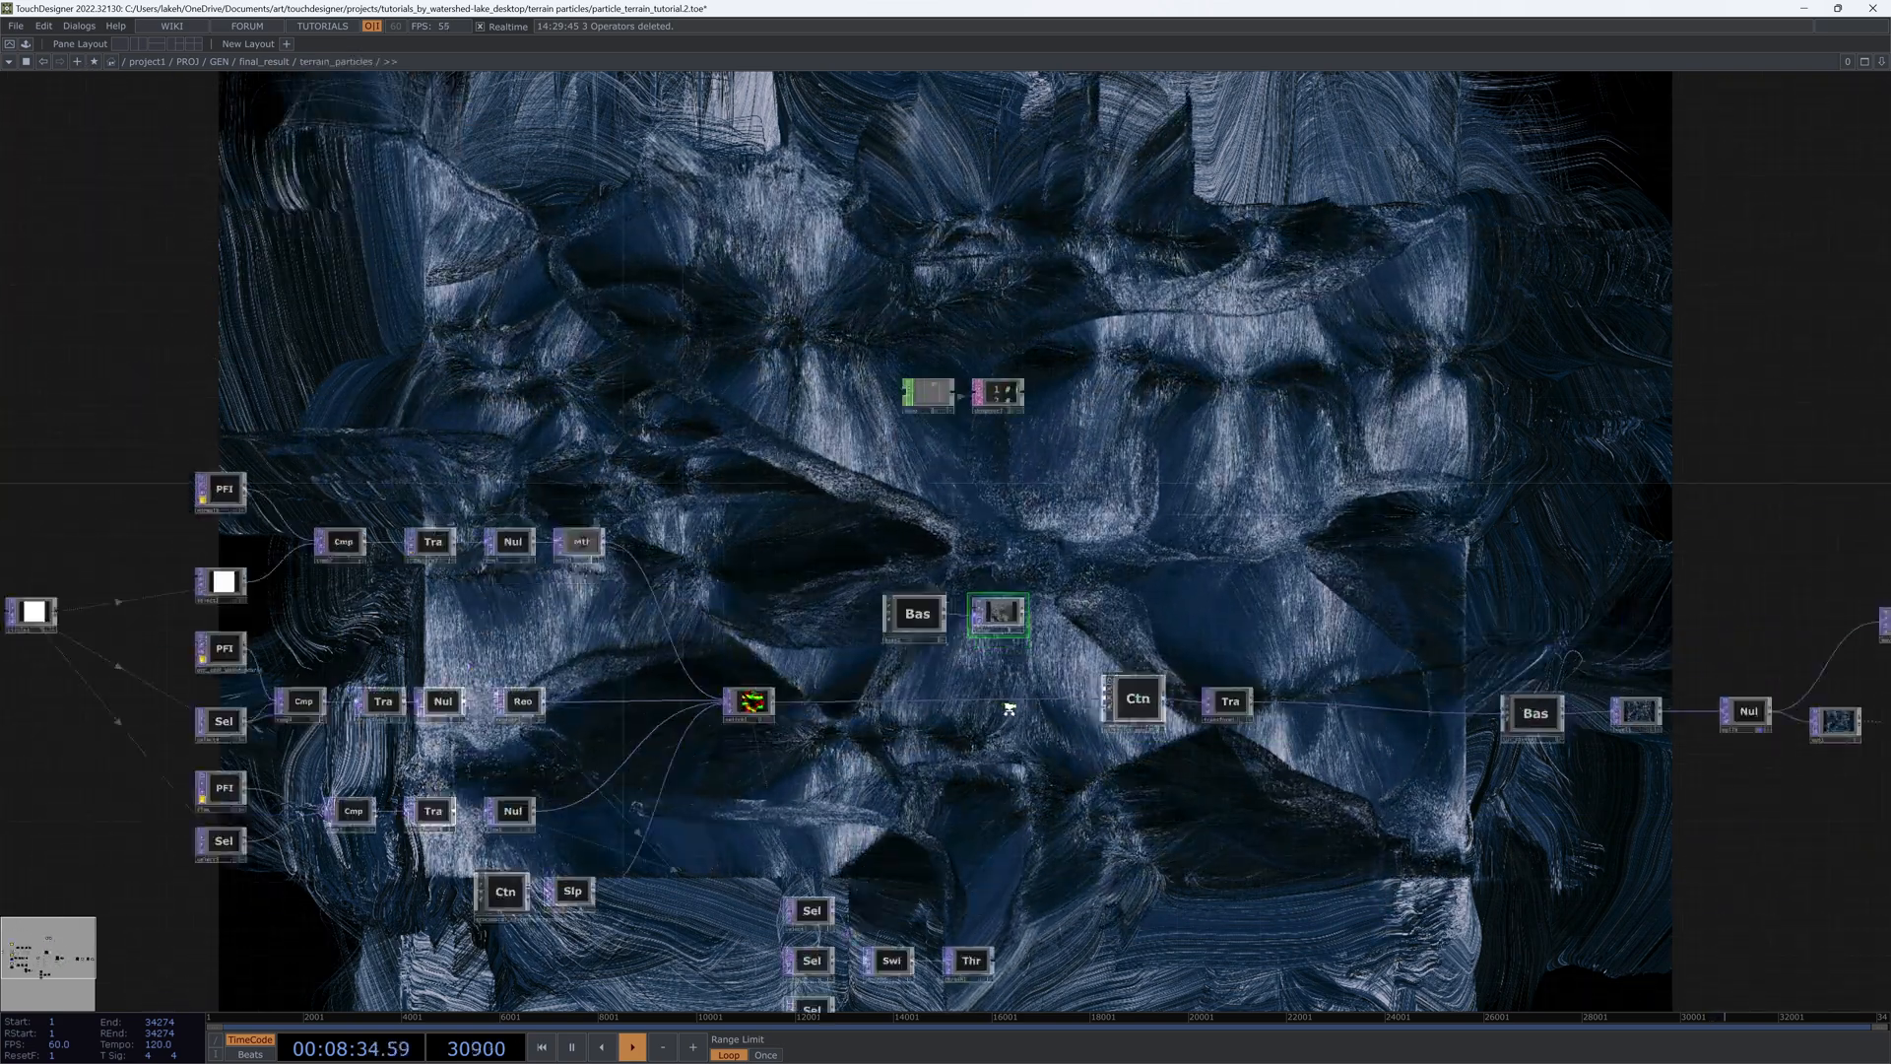
# Step: Examine the slope texture in switch1 that feeds the particle container
pyautogui.scroll(10, 656, 704)
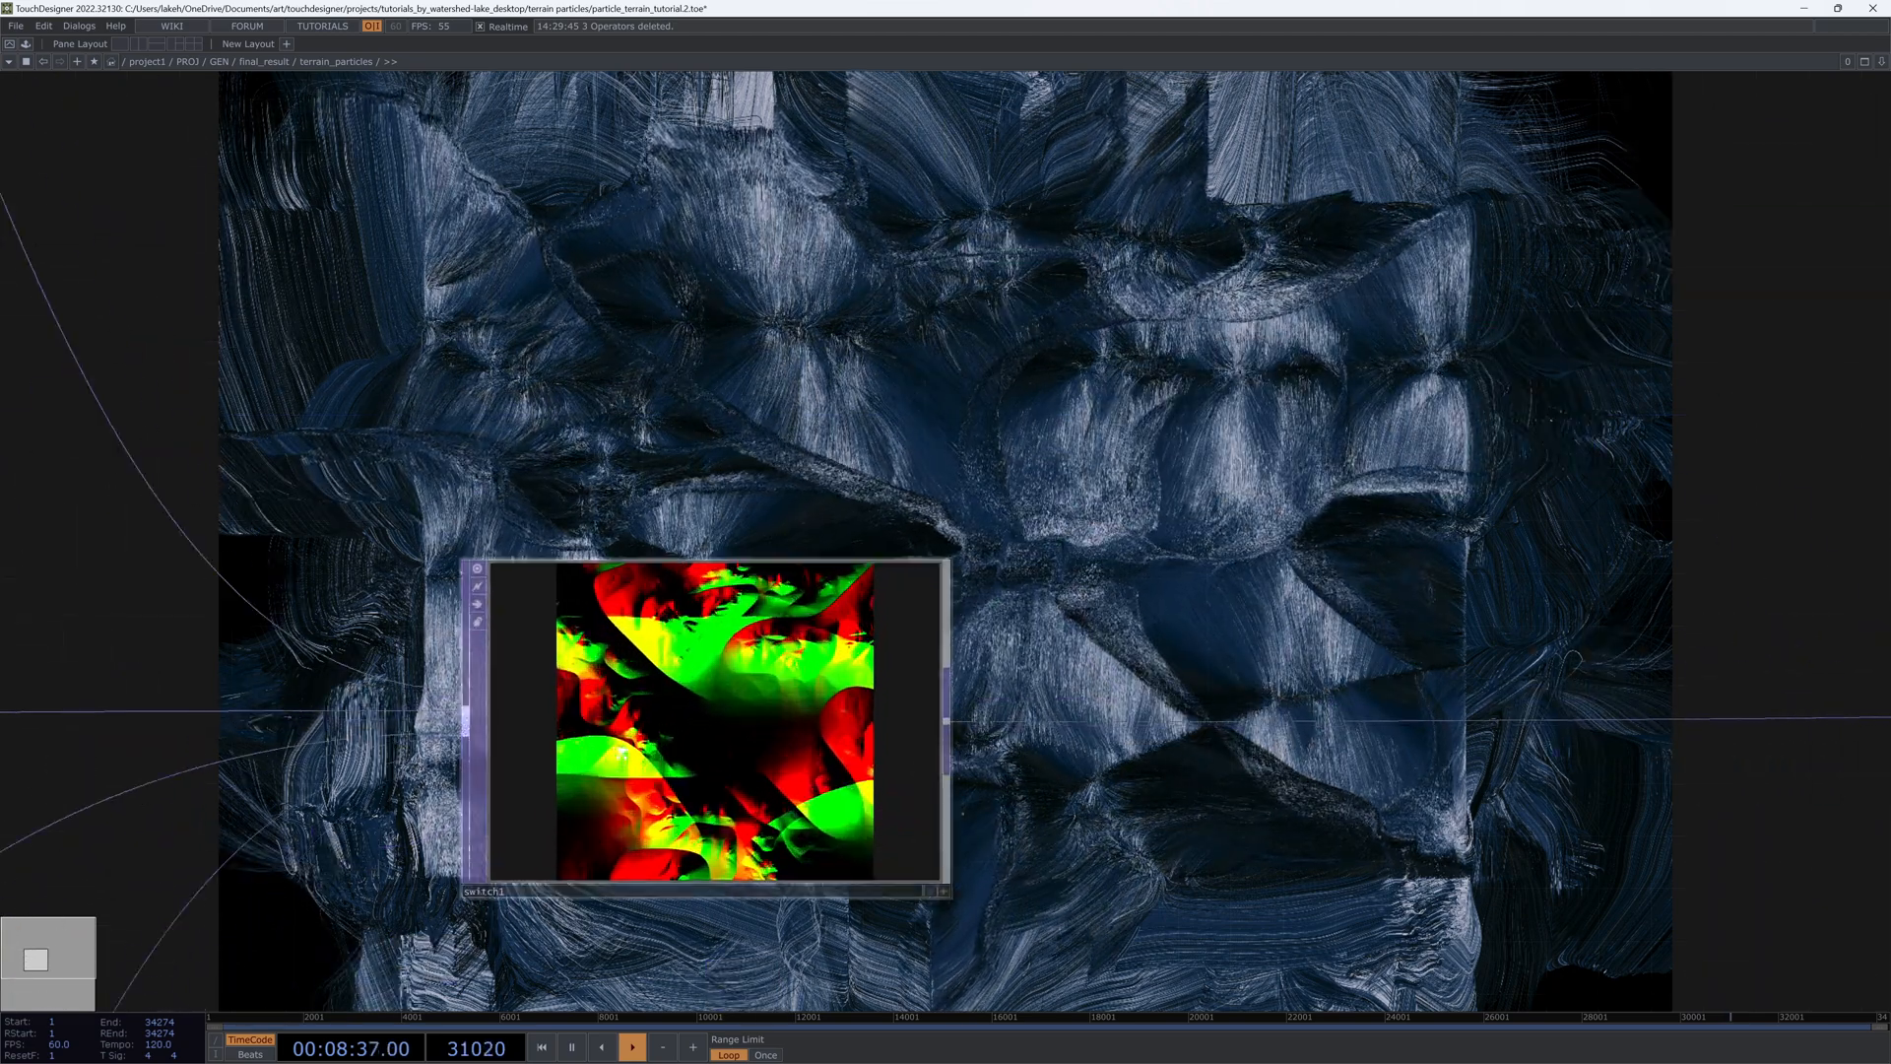
pyautogui.scroll(-5, 608, 670)
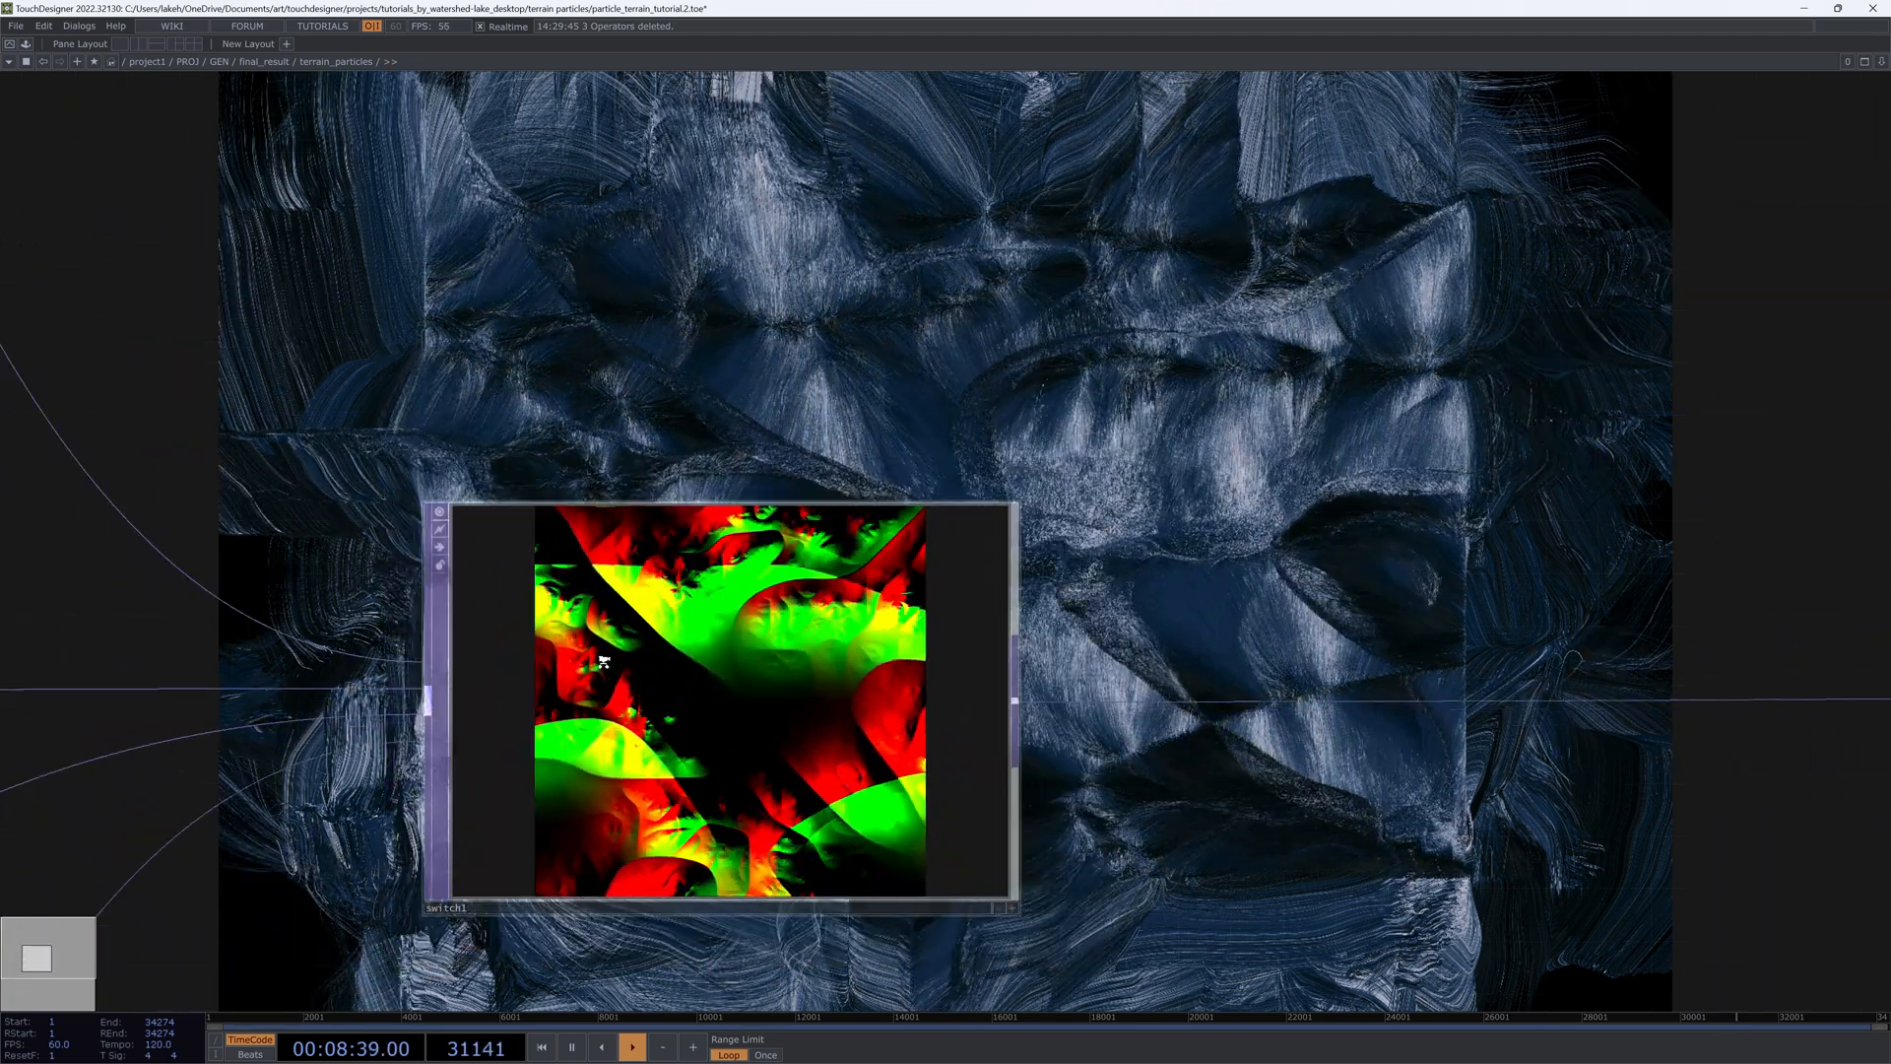
pyautogui.scroll(-10, 696, 716)
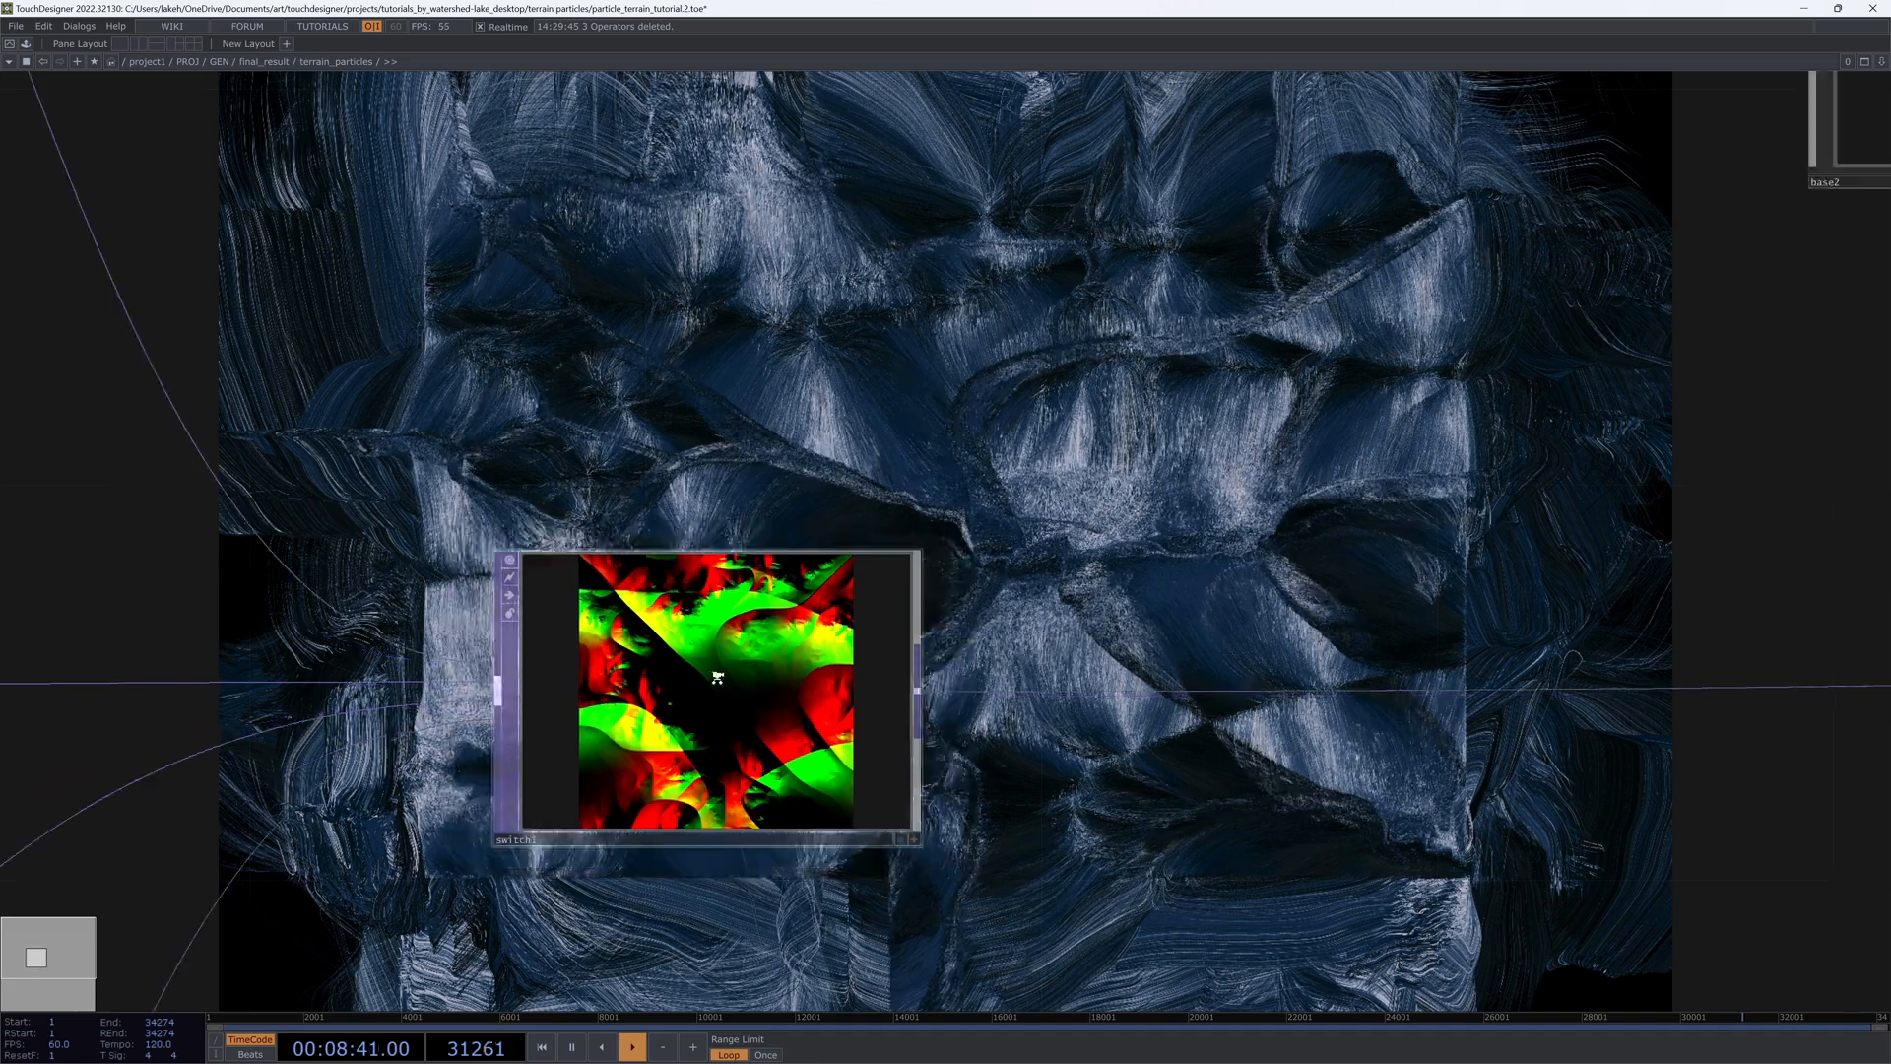
pyautogui.scroll(-5, 742, 693)
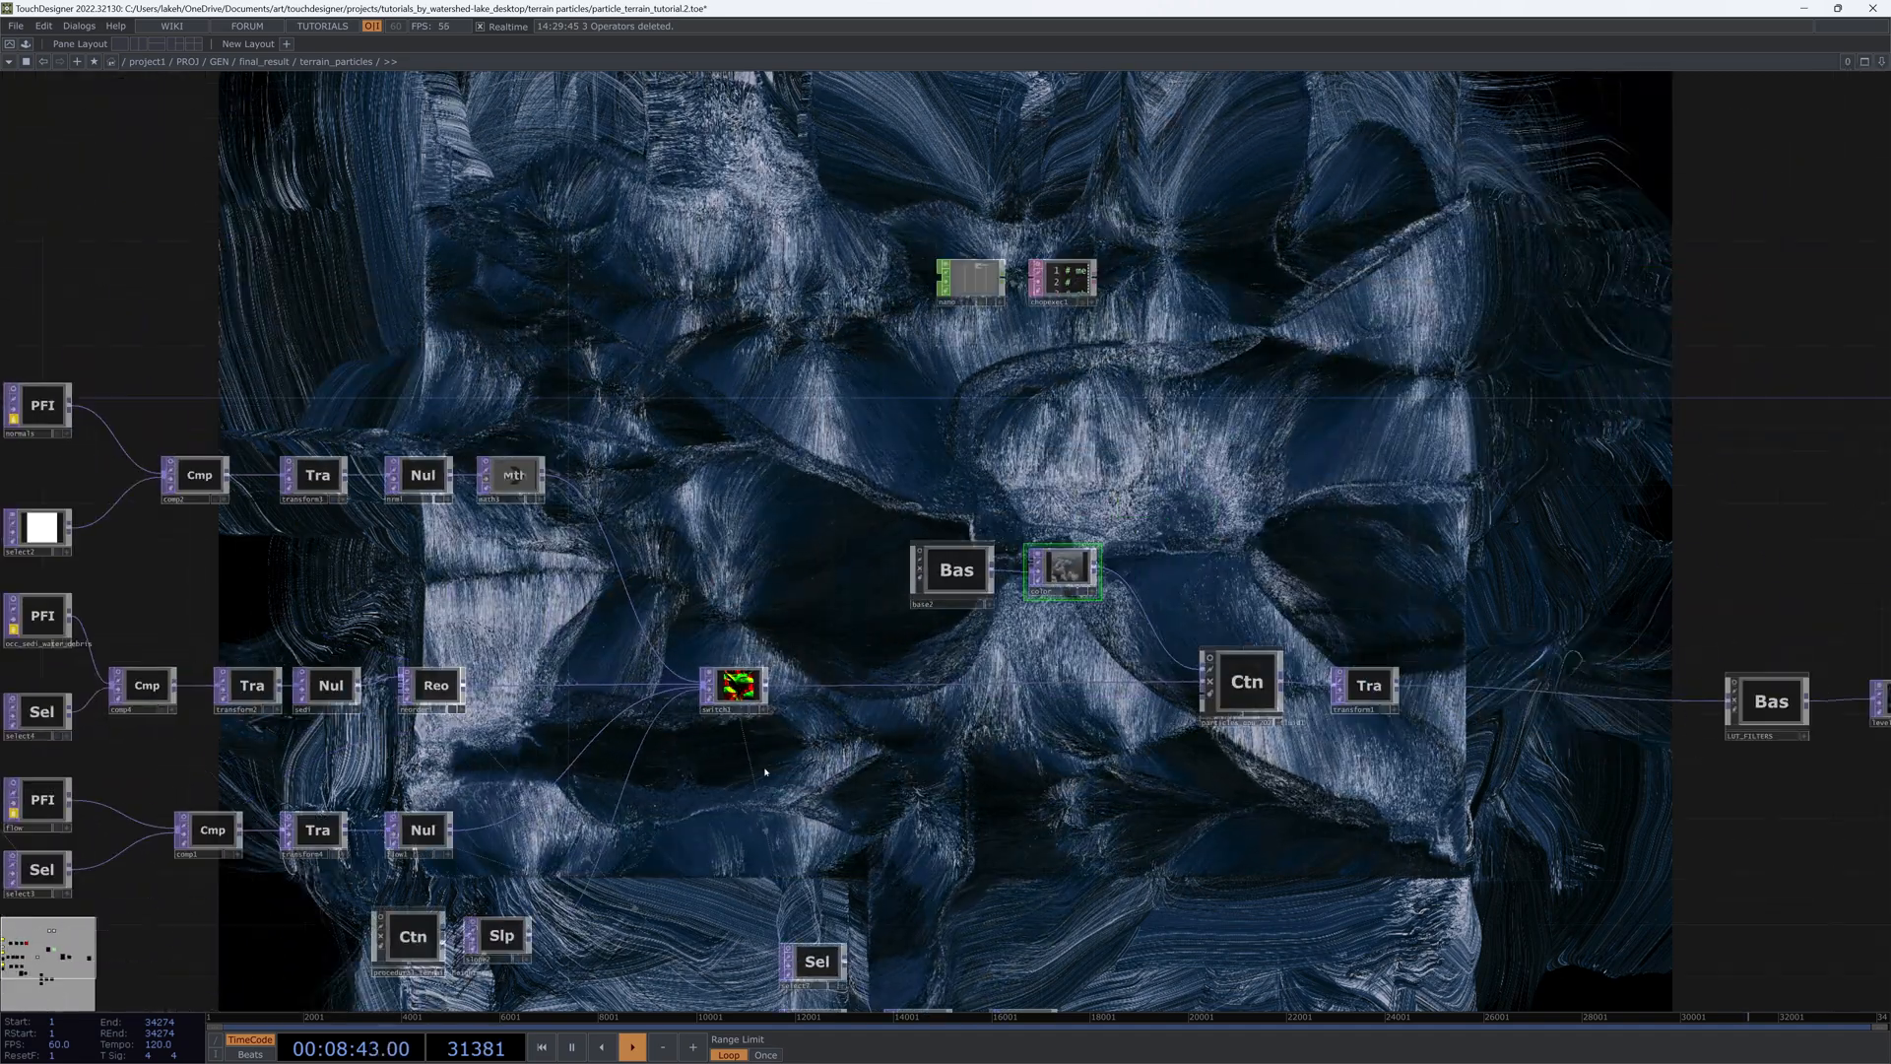
# Step: Turn on the viewers of slope2 and the procedural terrain heightmap container and examine both images
pyautogui.moveTo(765, 773); pyautogui.dragTo(911, 558)
pyautogui.scroll(5, 615, 717)
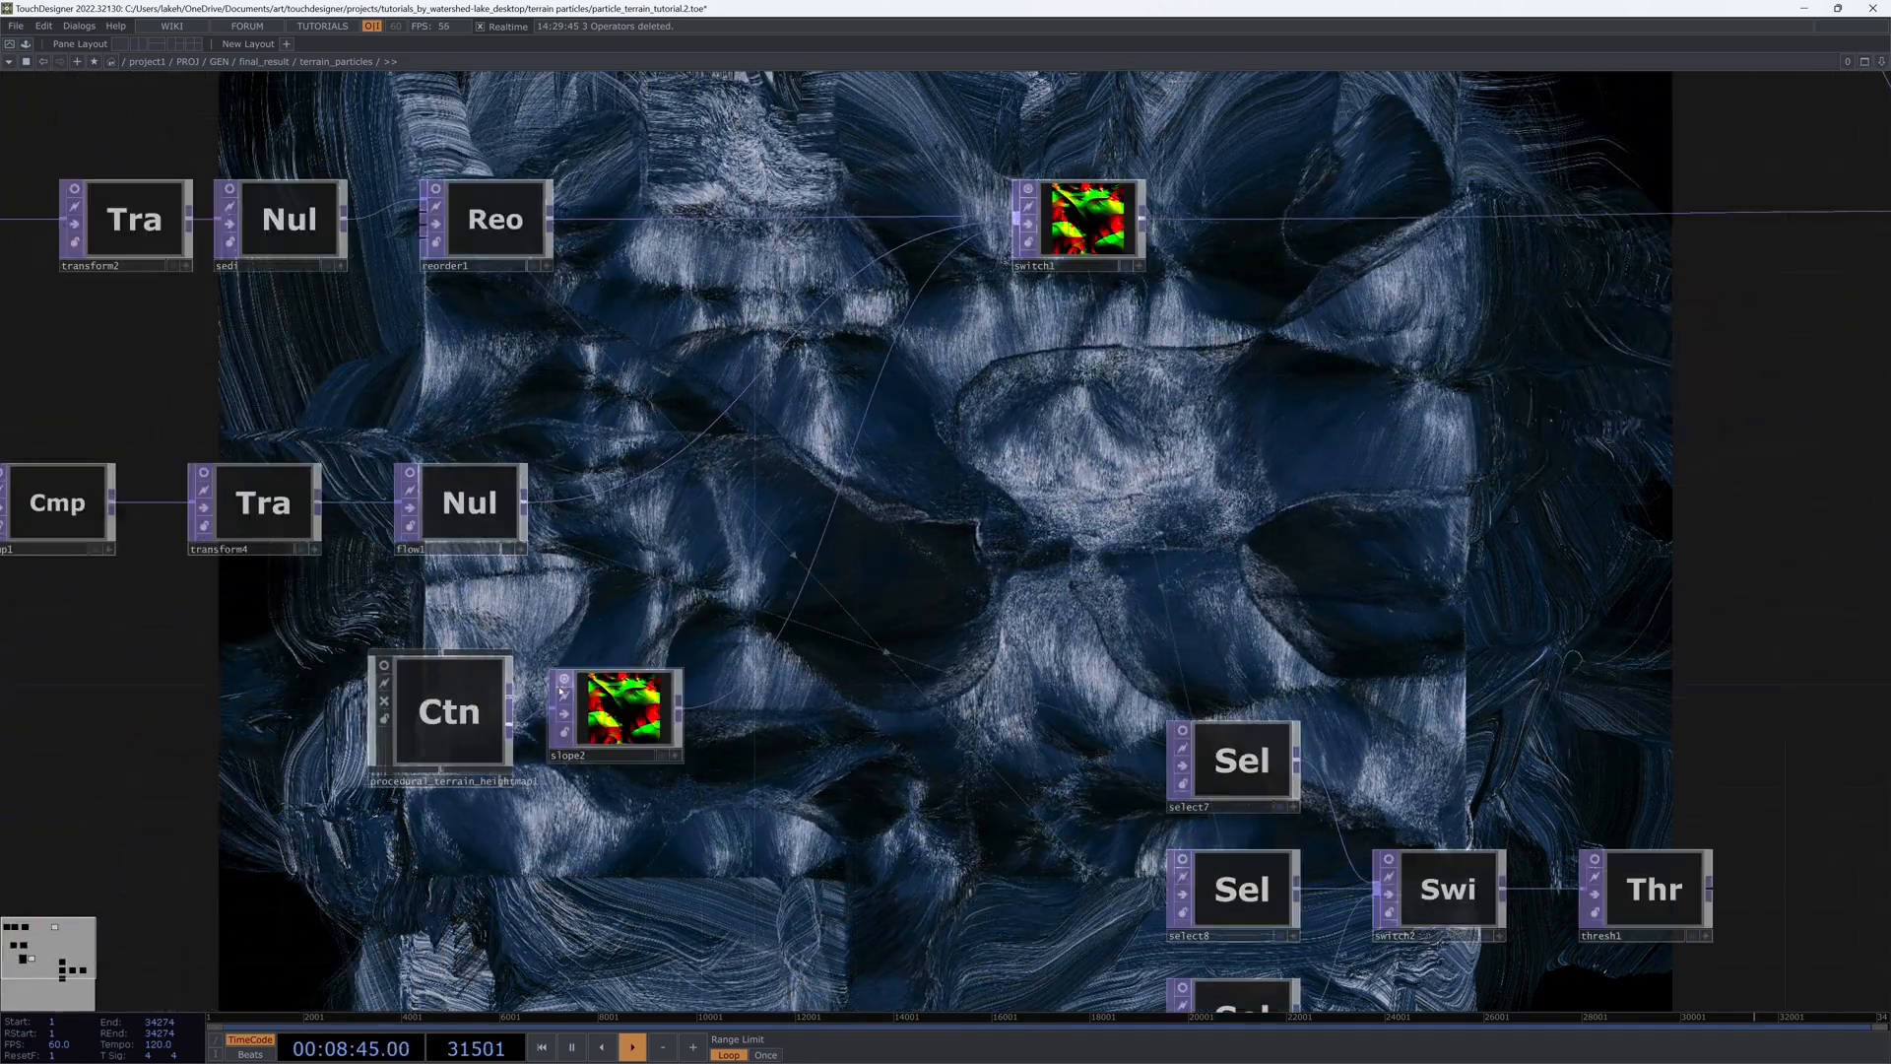
pyautogui.scroll(5, 559, 692)
pyautogui.click(28, 561)
pyautogui.moveTo(433, 417); pyautogui.dragTo(969, 345)
pyautogui.scroll(-2, 767, 715)
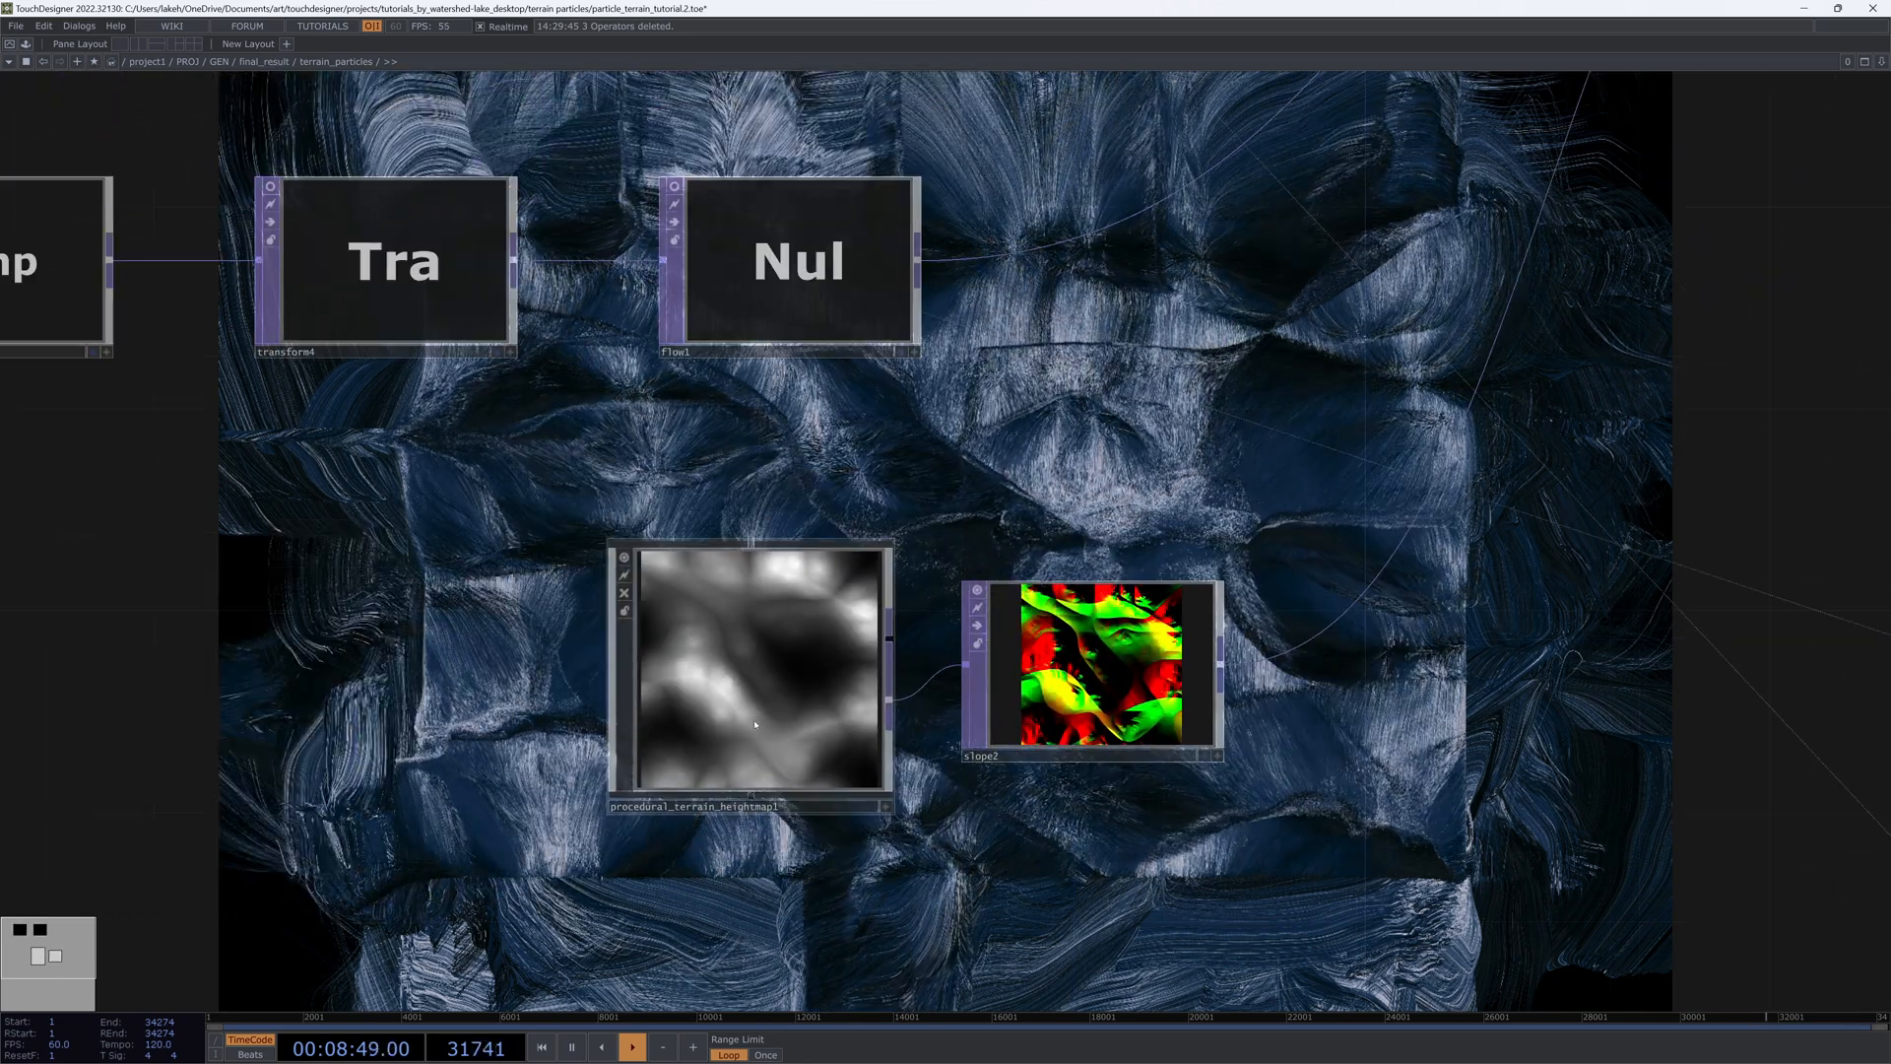
# Step: Return to the GEN network and examine the final particle terrain render beside the operators
pyautogui.press('u')
pyautogui.press('u')
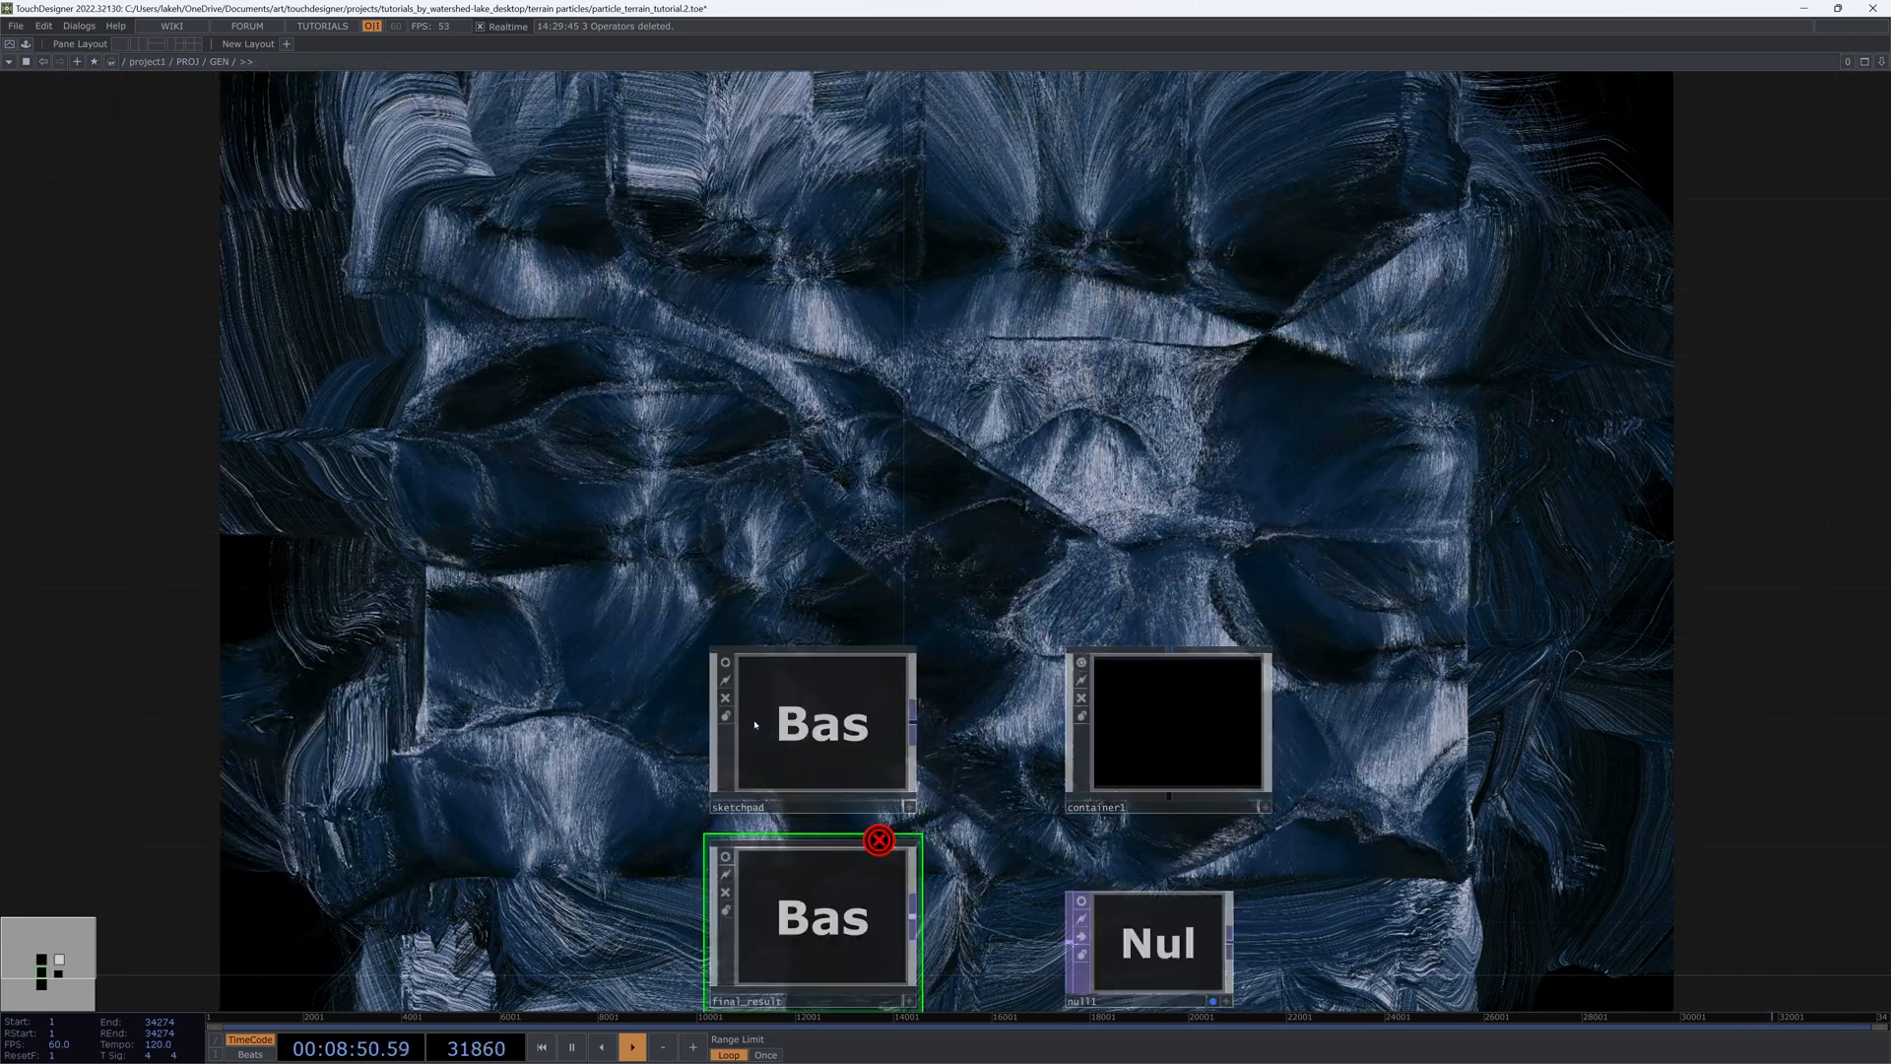
pyautogui.moveTo(1480, 656); pyautogui.dragTo(1240, 399)
pyautogui.moveTo(1521, 595); pyautogui.dragTo(1465, 597)
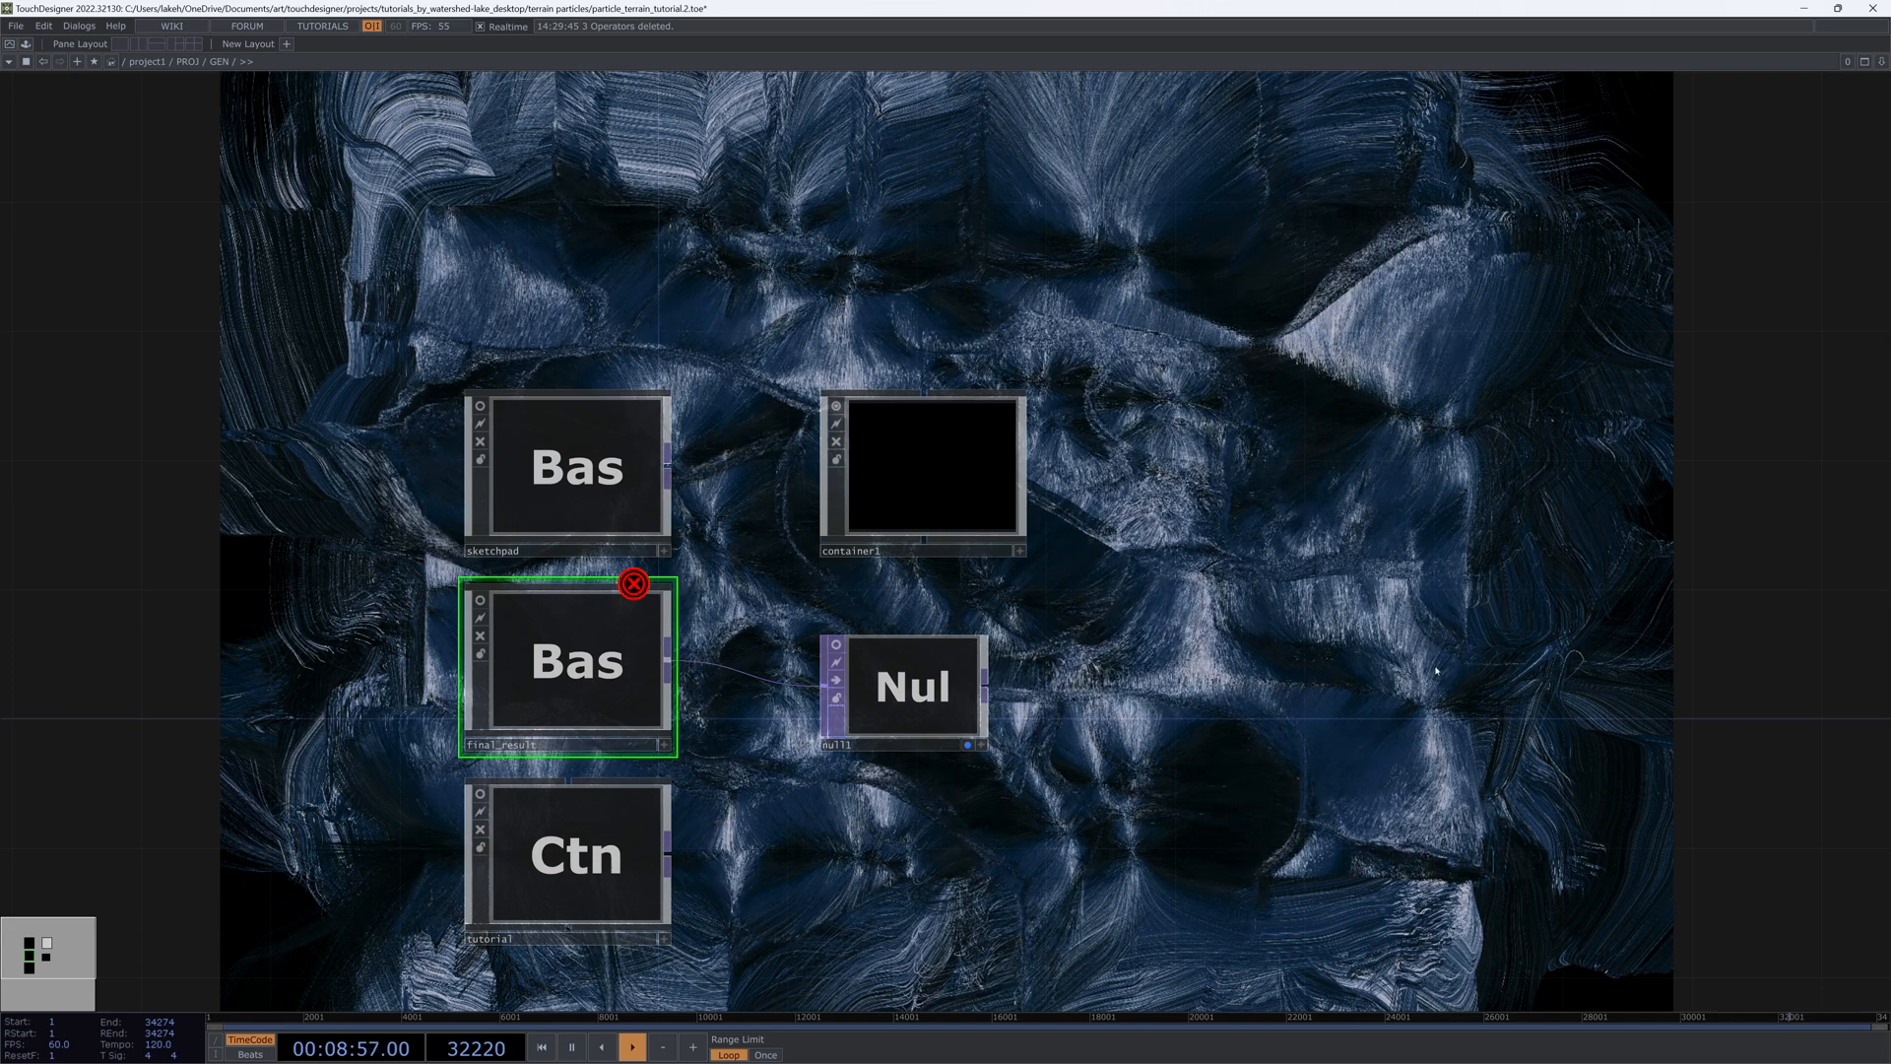
pyautogui.moveTo(1436, 671); pyautogui.dragTo(1095, 577)
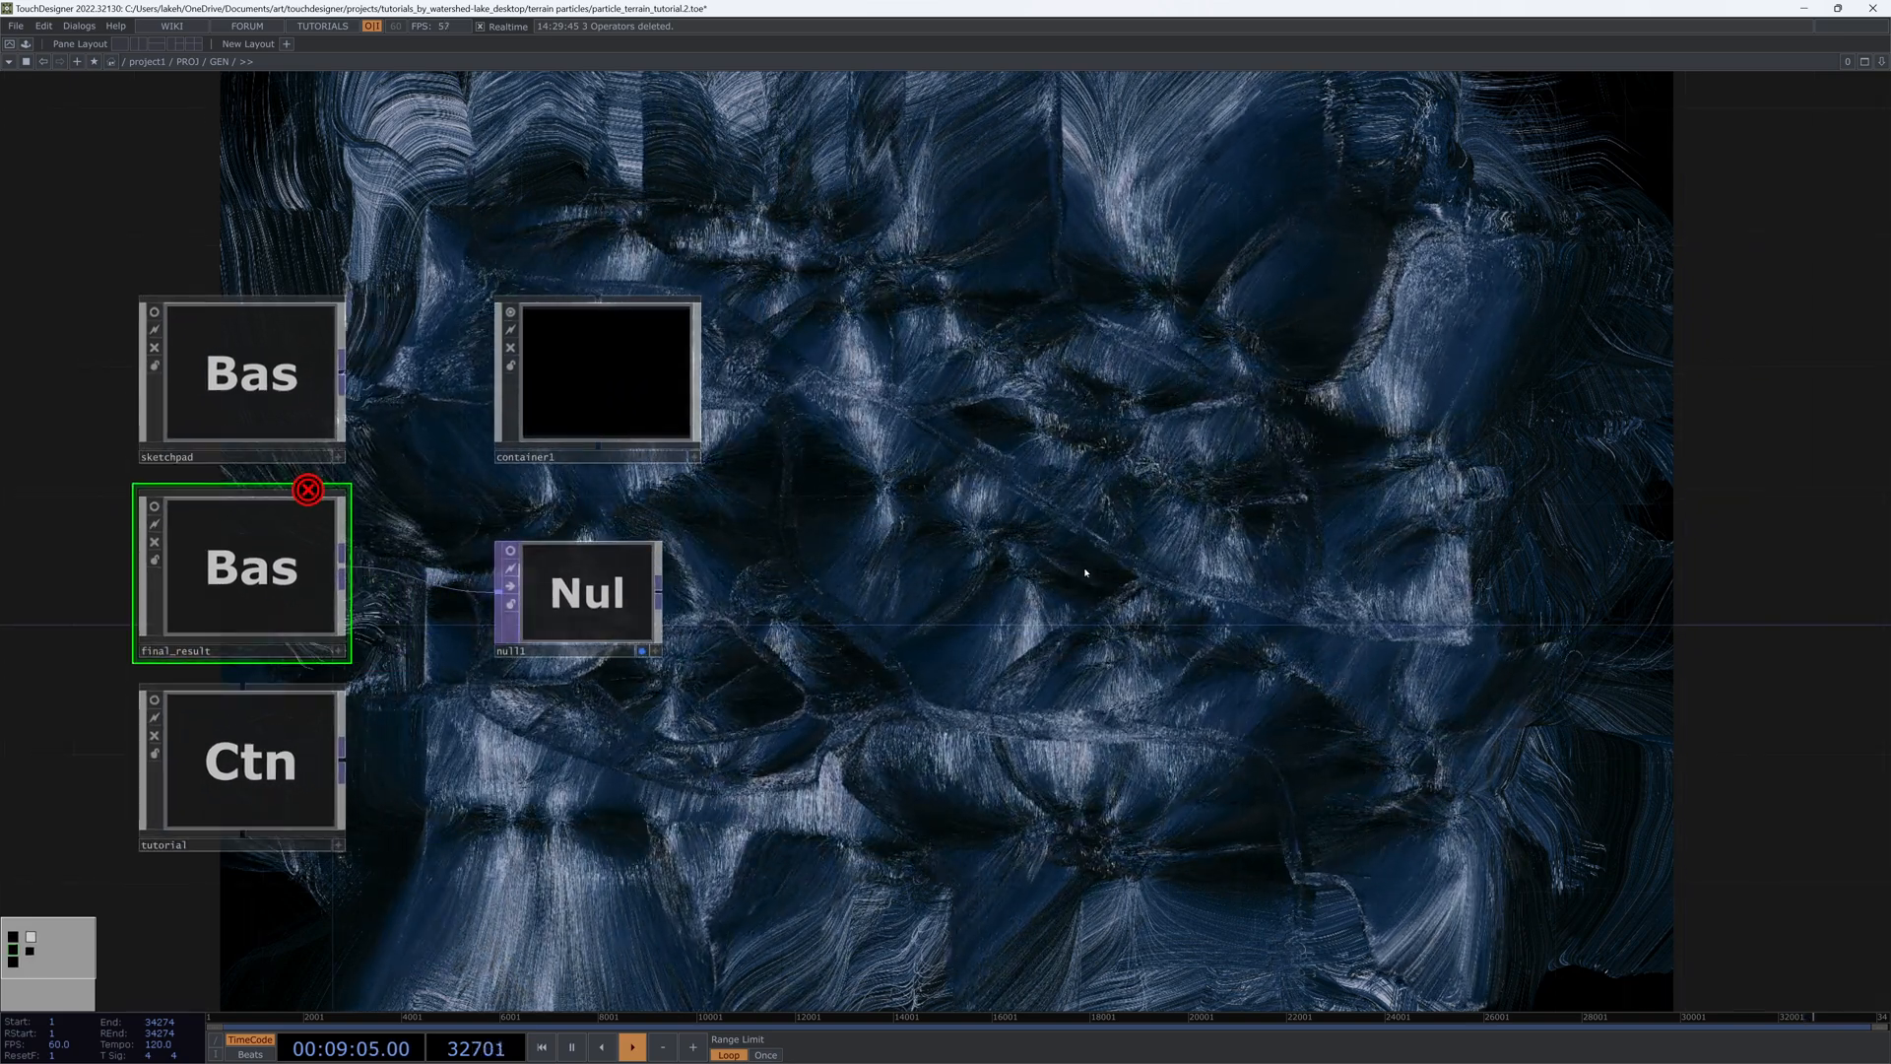